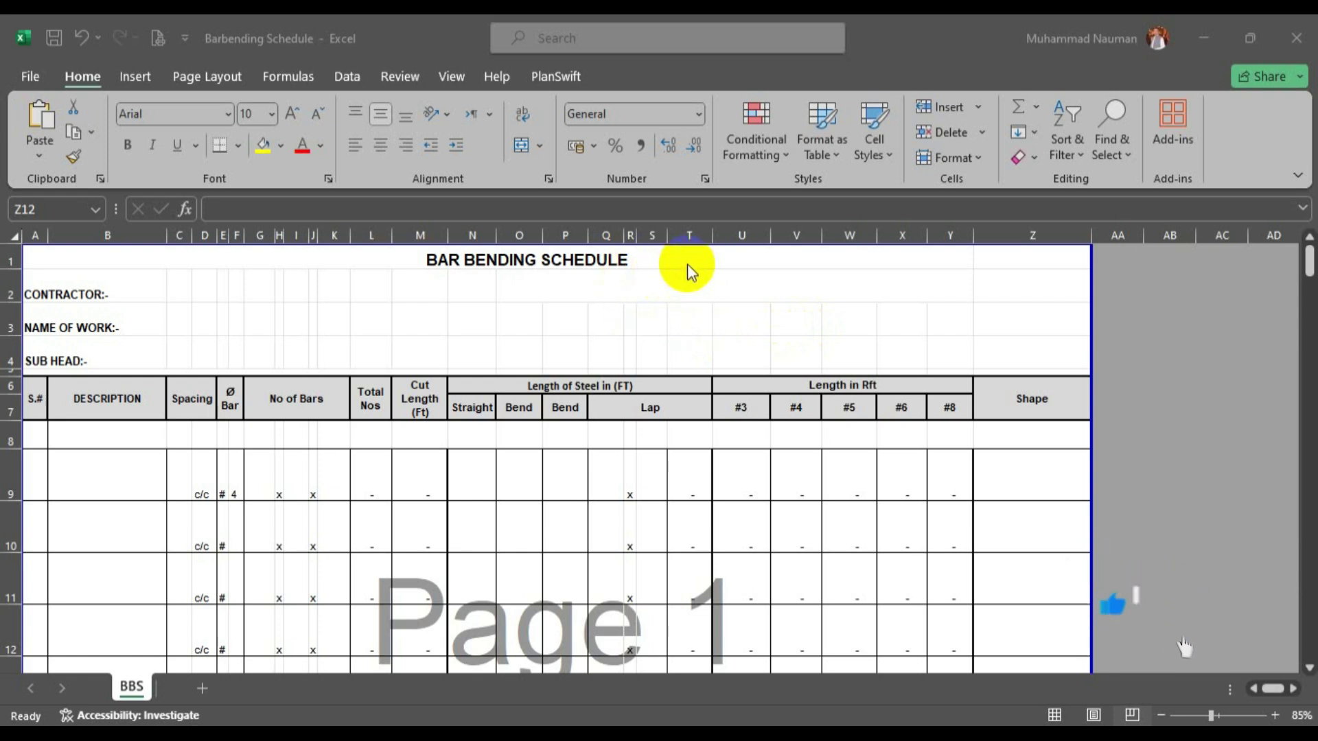
# Look over the bar bending schedule's title, contractor, name of work and sub head fields.
pyautogui.click(505, 287)
pyautogui.click(221, 306)
pyautogui.click(97, 295)
pyautogui.click(525, 261)
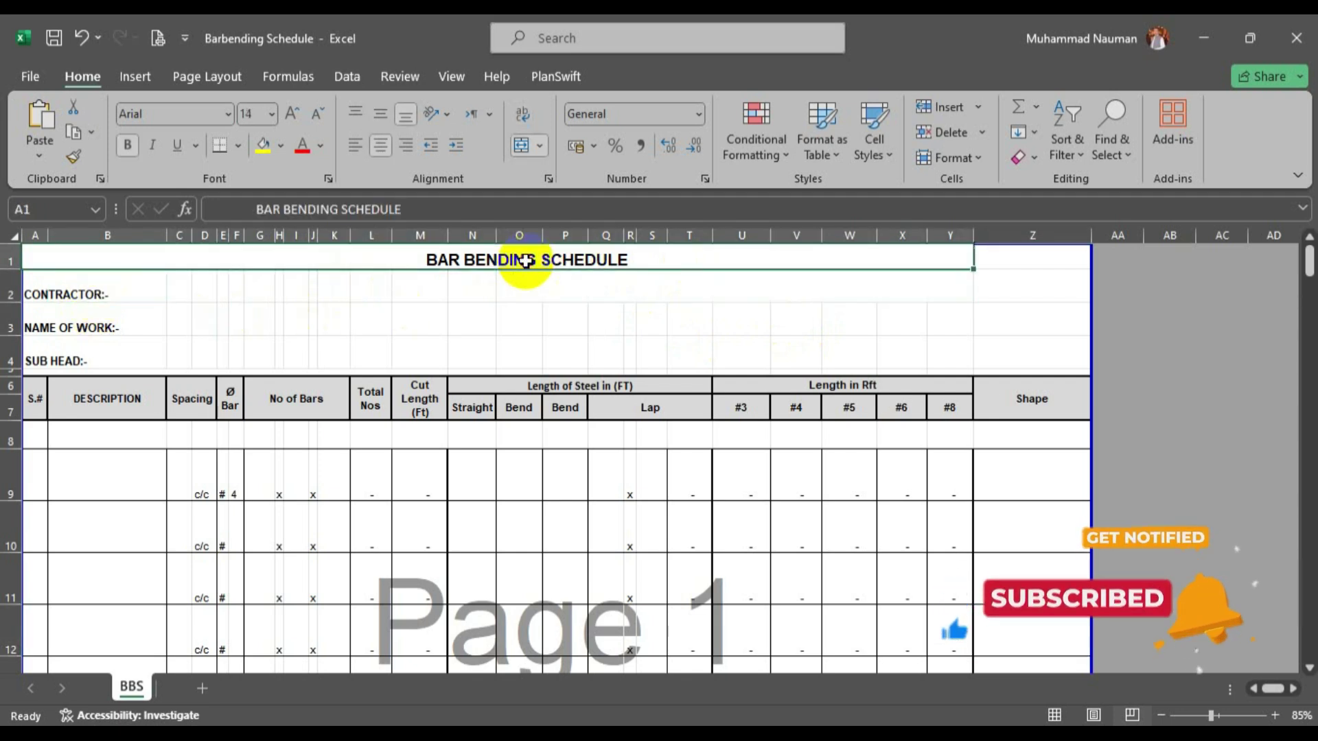
pyautogui.click(94, 291)
pyautogui.click(44, 289)
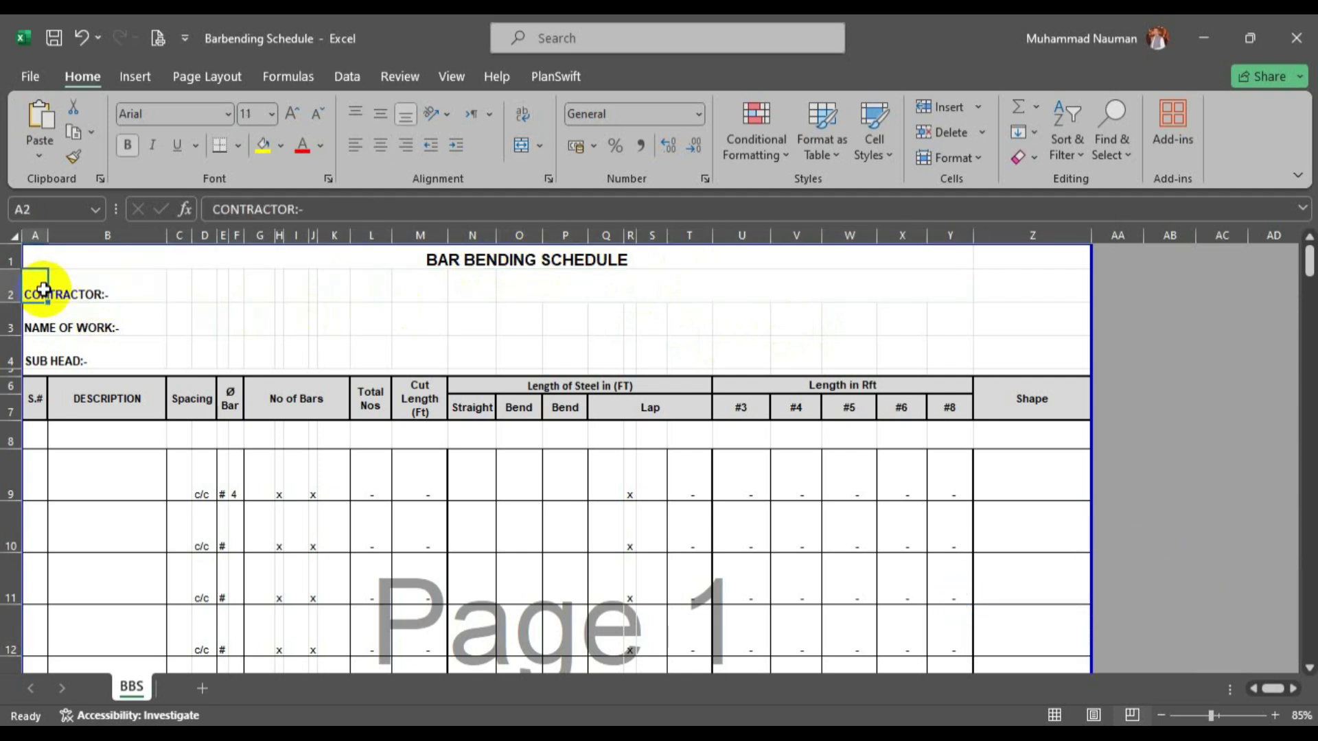
pyautogui.click(39, 354)
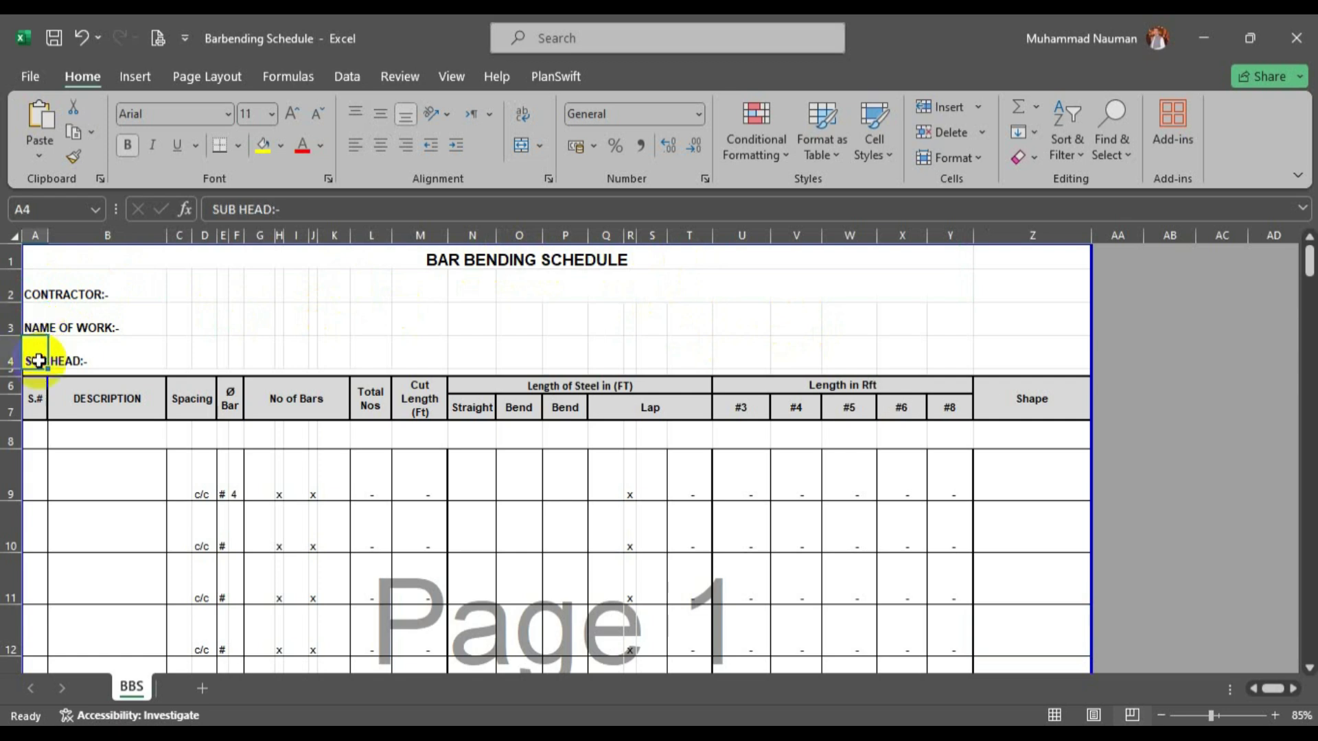
# Check the structural plan in AutoCAD, and enter "Foundation" as the first description, in cell B8 of the Excel schedule.
pyautogui.click(104, 438)
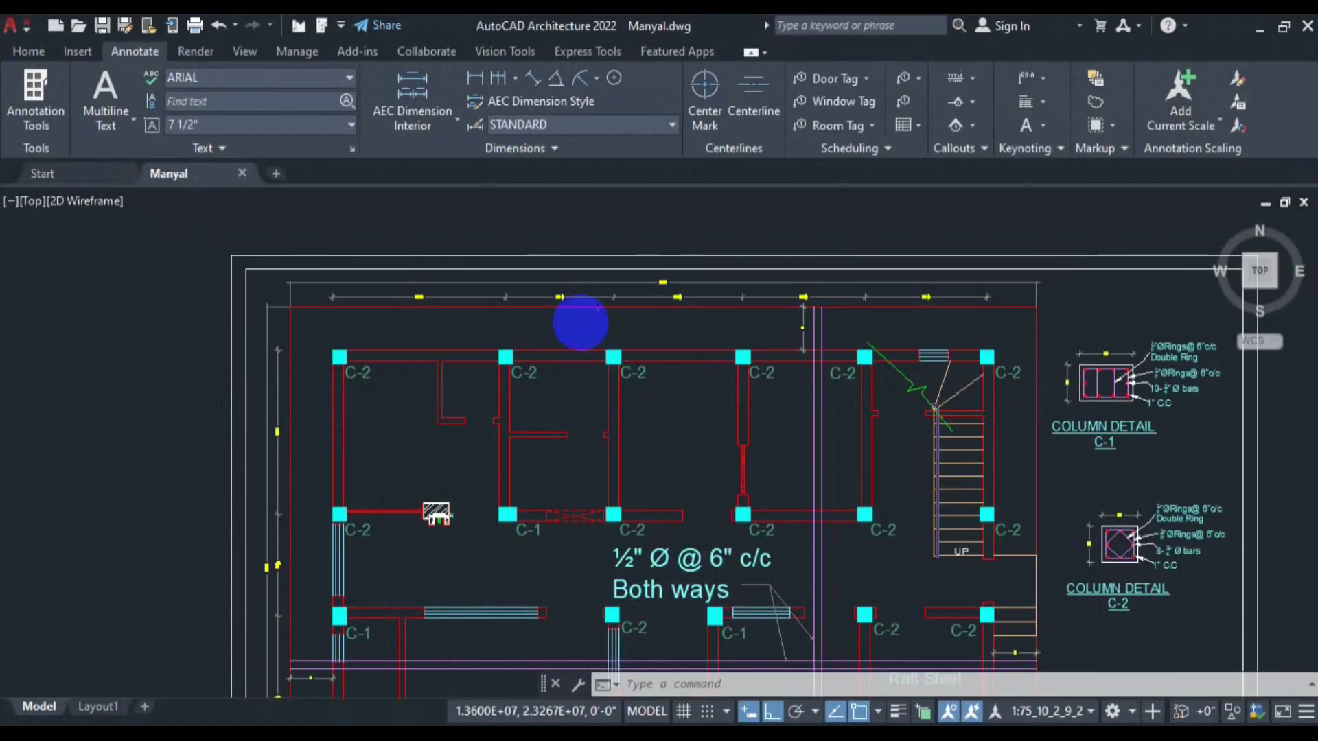
pyautogui.scroll(-5, 579, 315)
pyautogui.scroll(5, 630, 357)
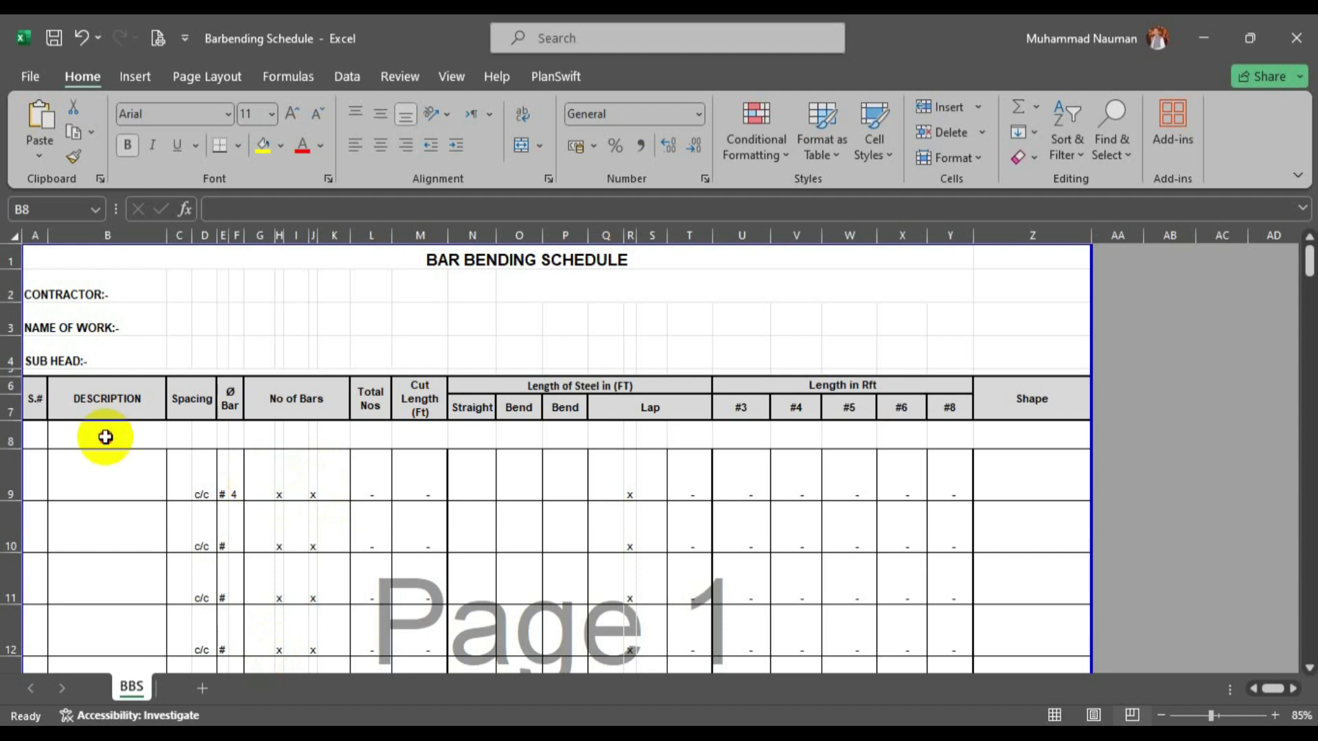
pyautogui.click(103, 435)
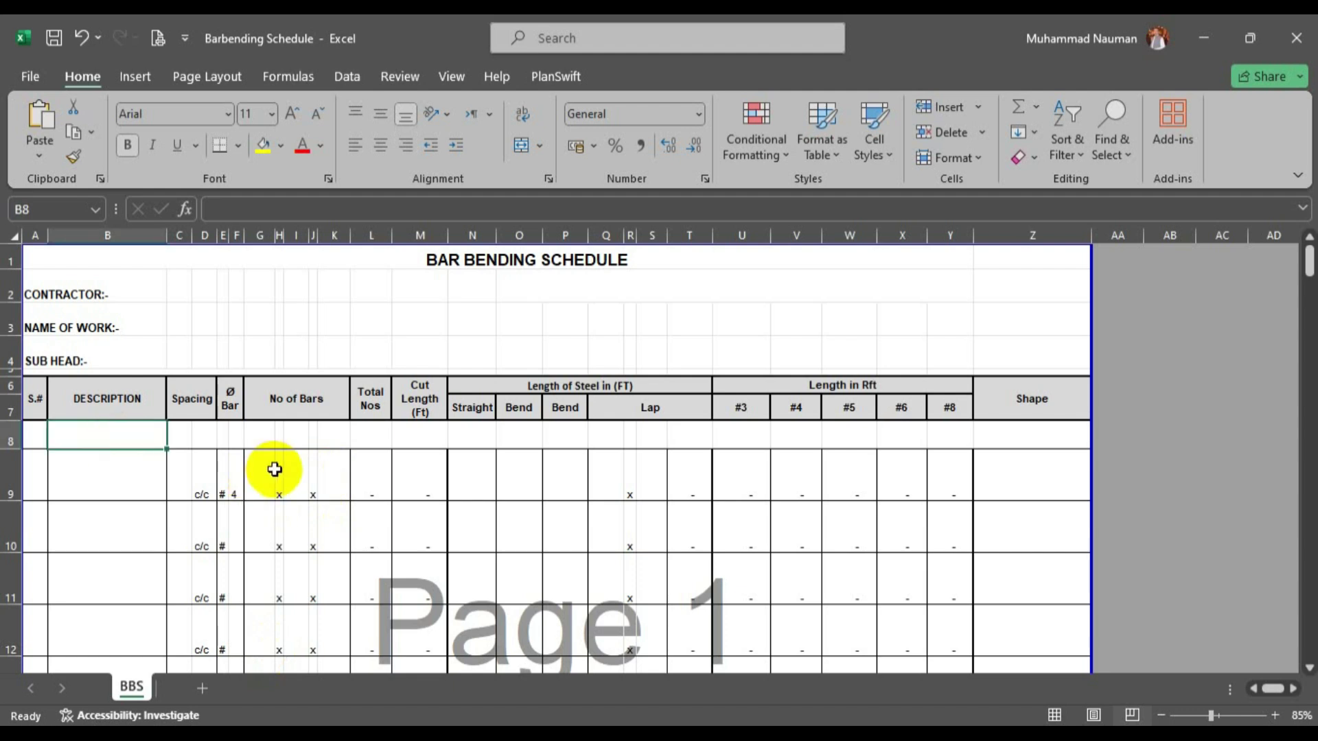
pyautogui.write('Foundation')
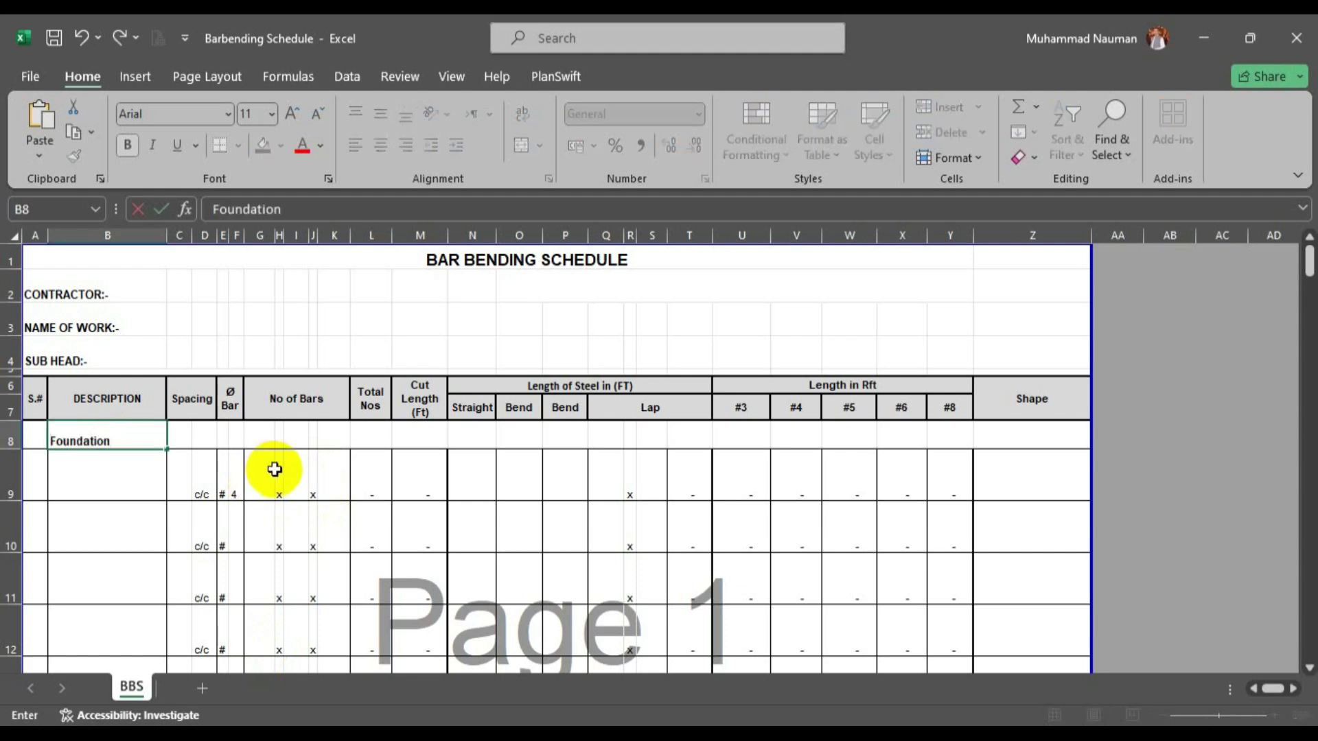
pyautogui.press('Return')
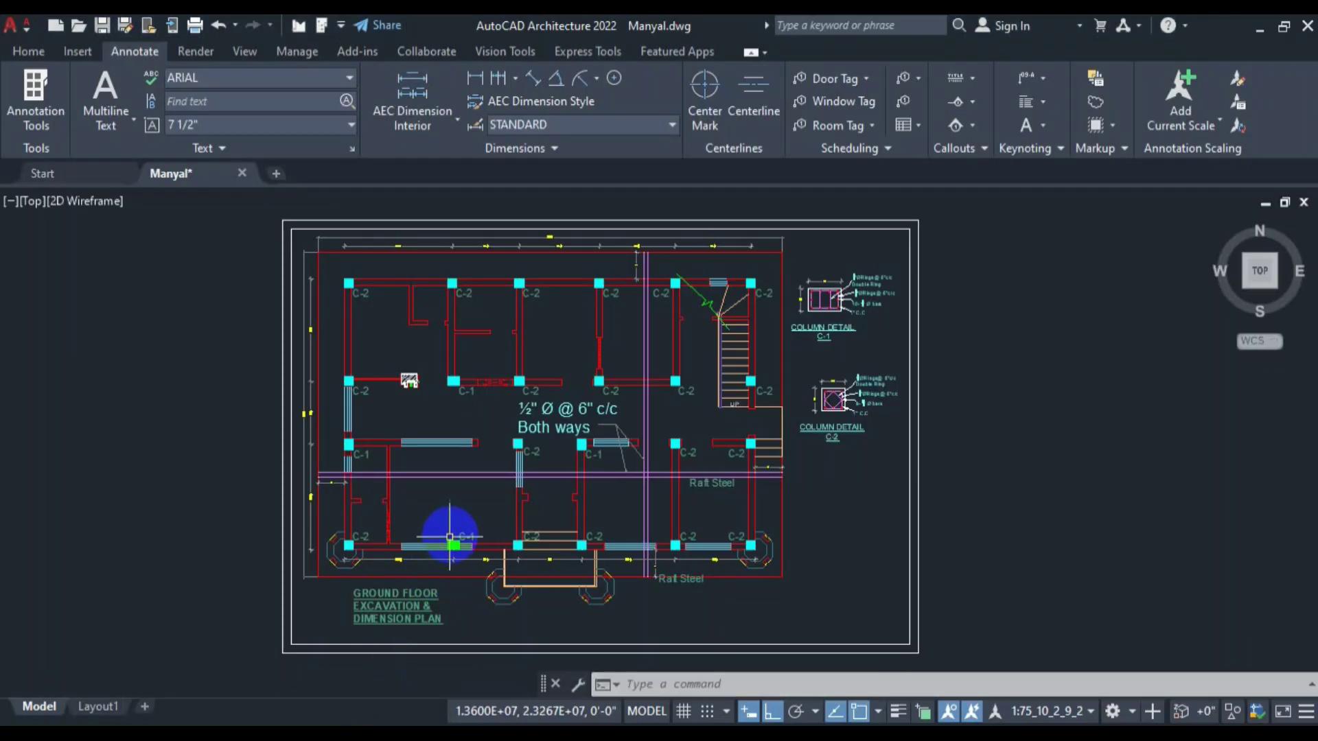
# Switch to AutoCAD and examine the raft outline, corner columns and raft projection beyond the walls in the ground floor plan.
pyautogui.scroll(3, 557, 275)
pyautogui.scroll(-4, 562, 269)
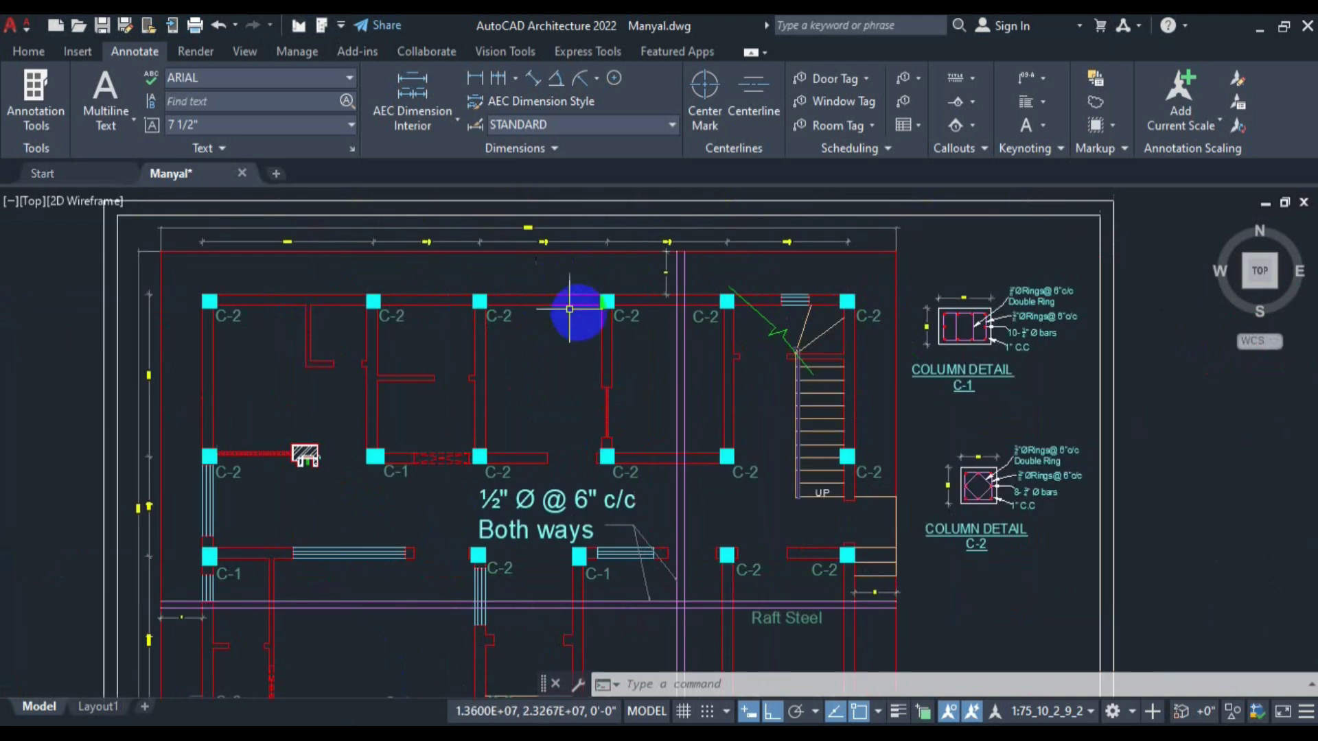
pyautogui.scroll(4, 545, 285)
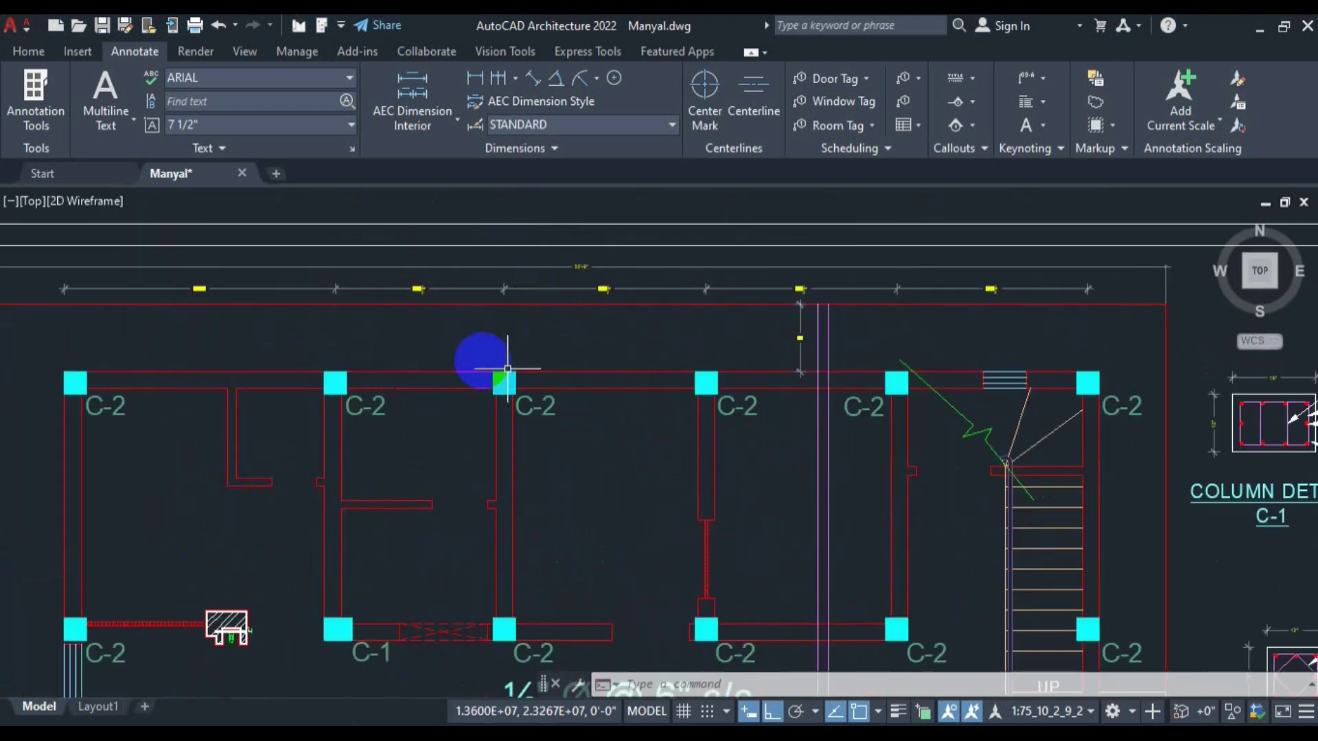
pyautogui.scroll(-4, 603, 332)
pyautogui.scroll(6, 358, 291)
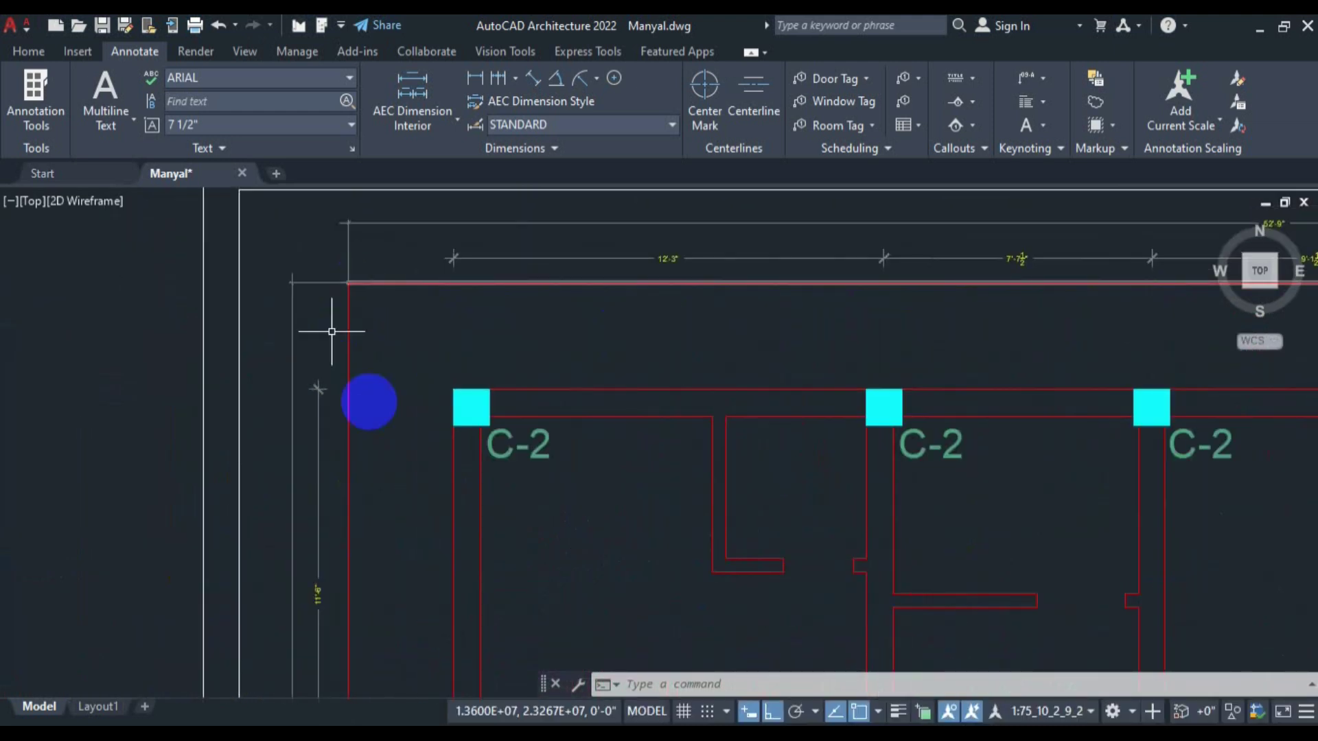
pyautogui.scroll(-5, 425, 295)
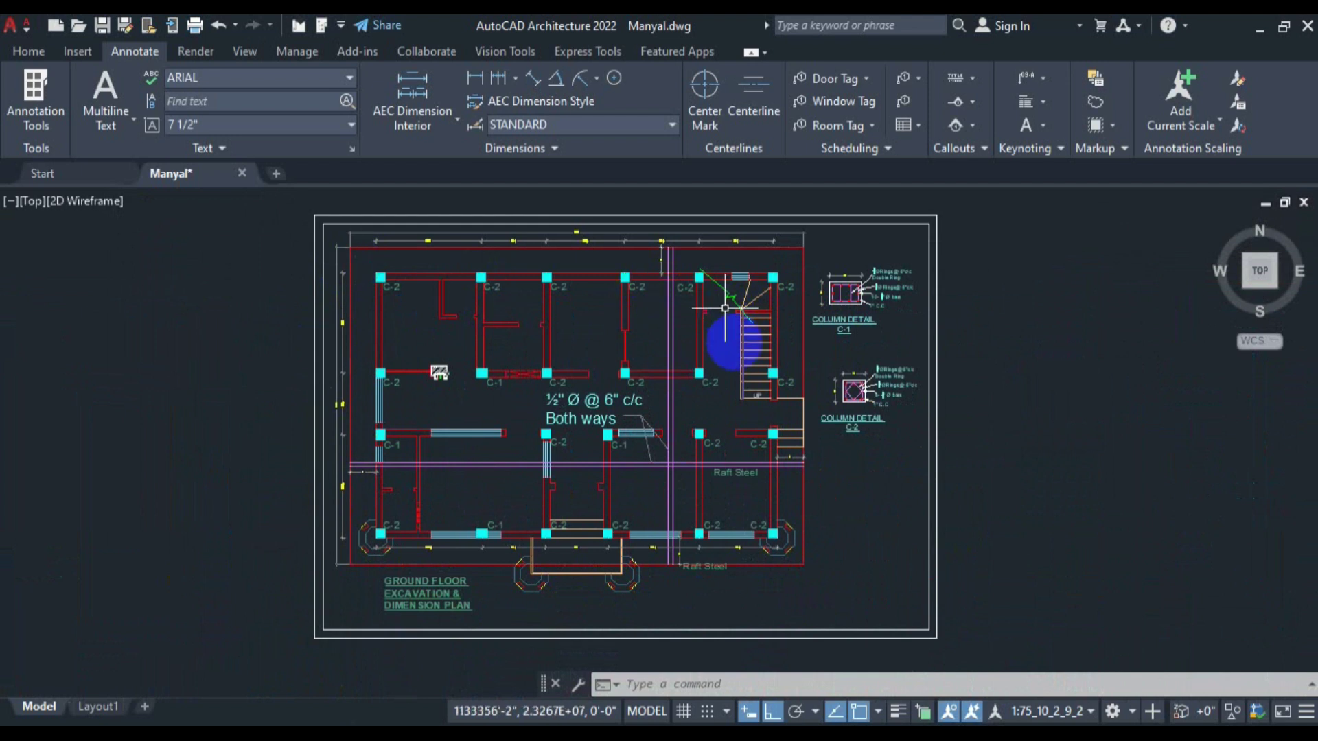
pyautogui.scroll(4, 357, 383)
pyautogui.moveTo(378, 300); pyautogui.dragTo(324, 539)
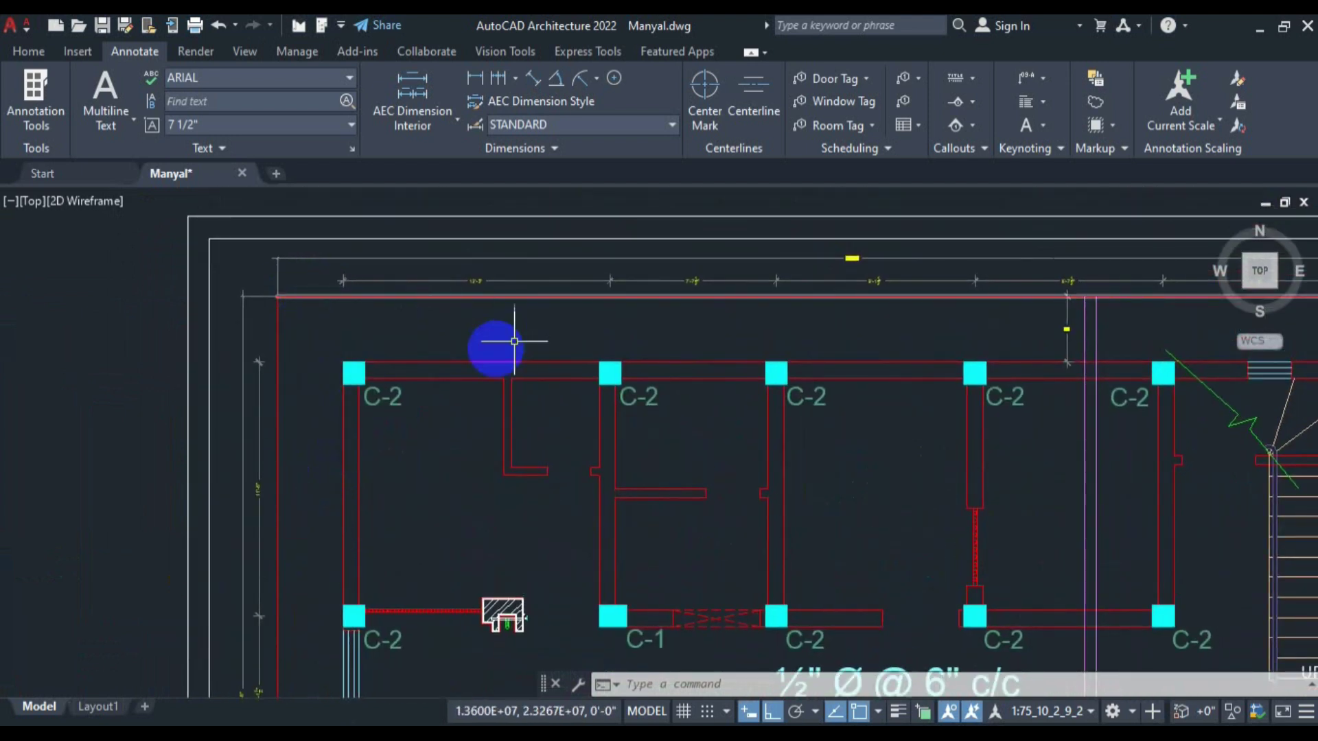
pyautogui.moveTo(491, 344); pyautogui.dragTo(421, 405)
pyautogui.scroll(2, 197, 354)
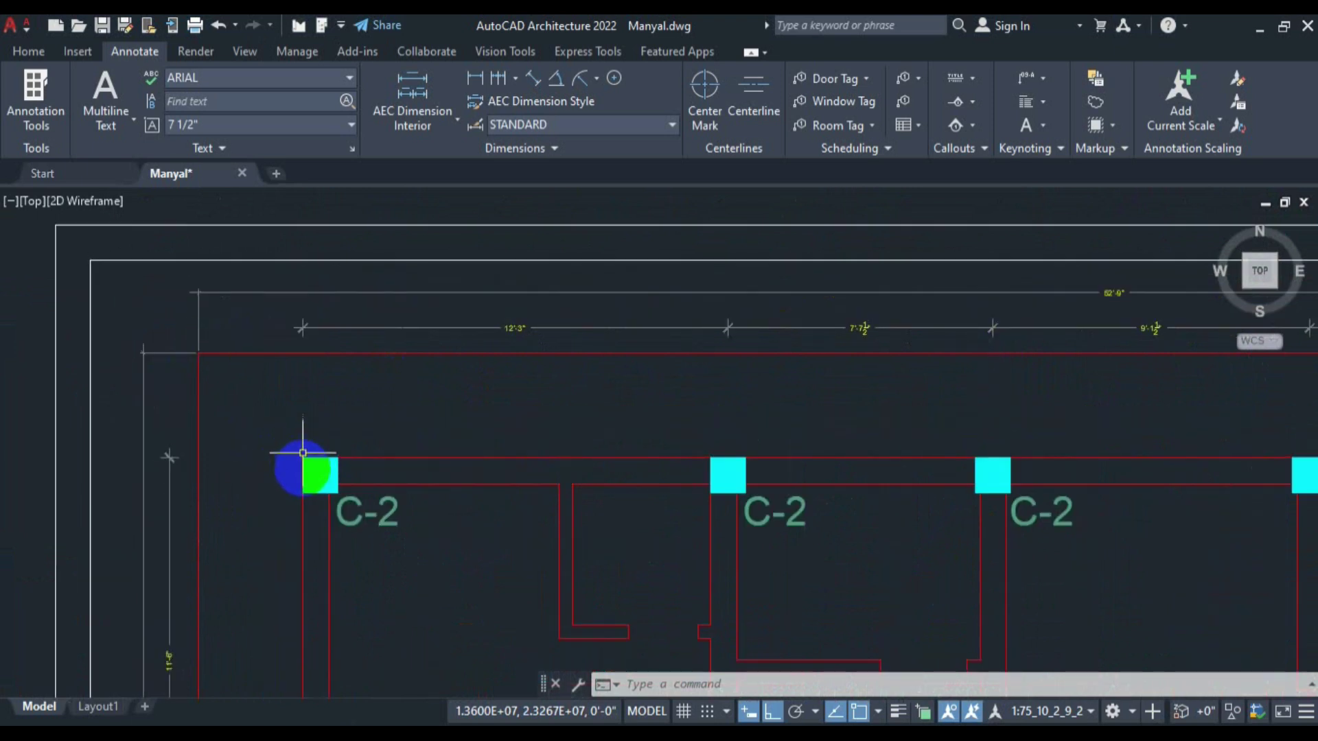
pyautogui.scroll(-4, 303, 461)
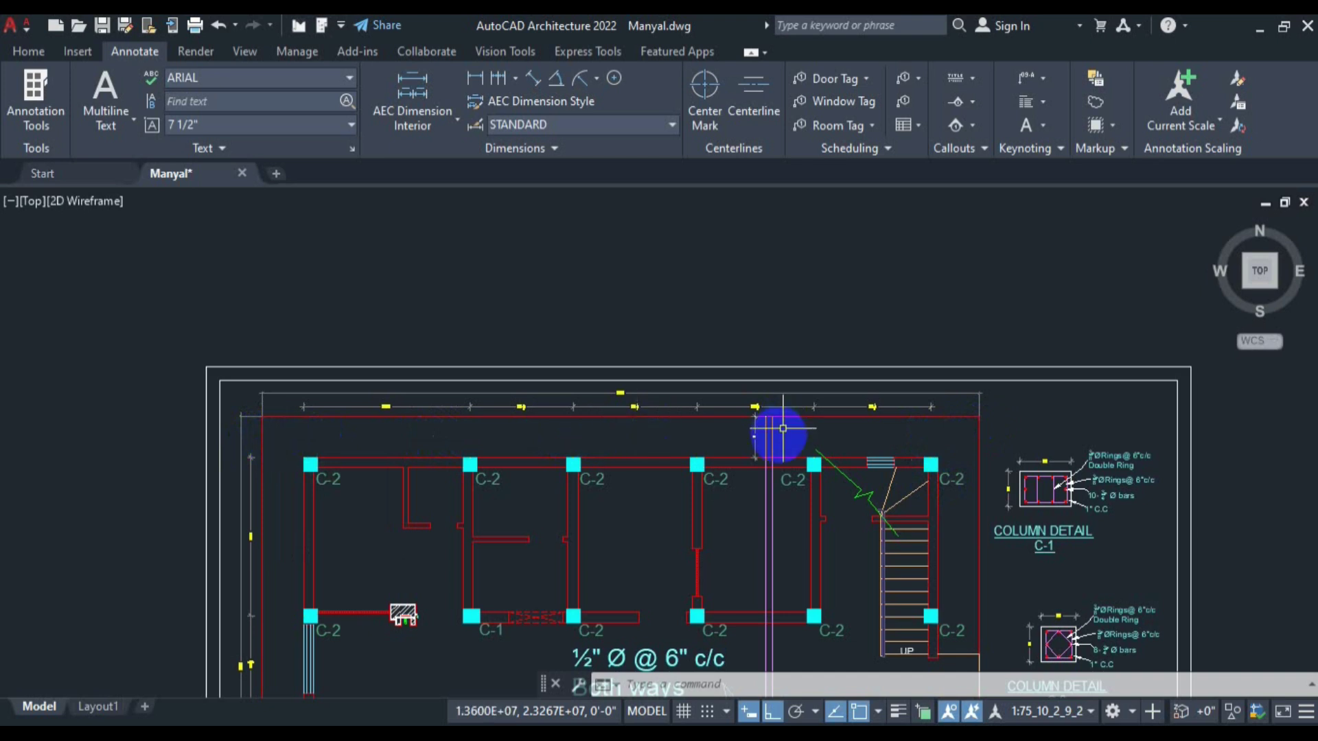
pyautogui.scroll(7, 783, 428)
pyautogui.scroll(-5, 714, 420)
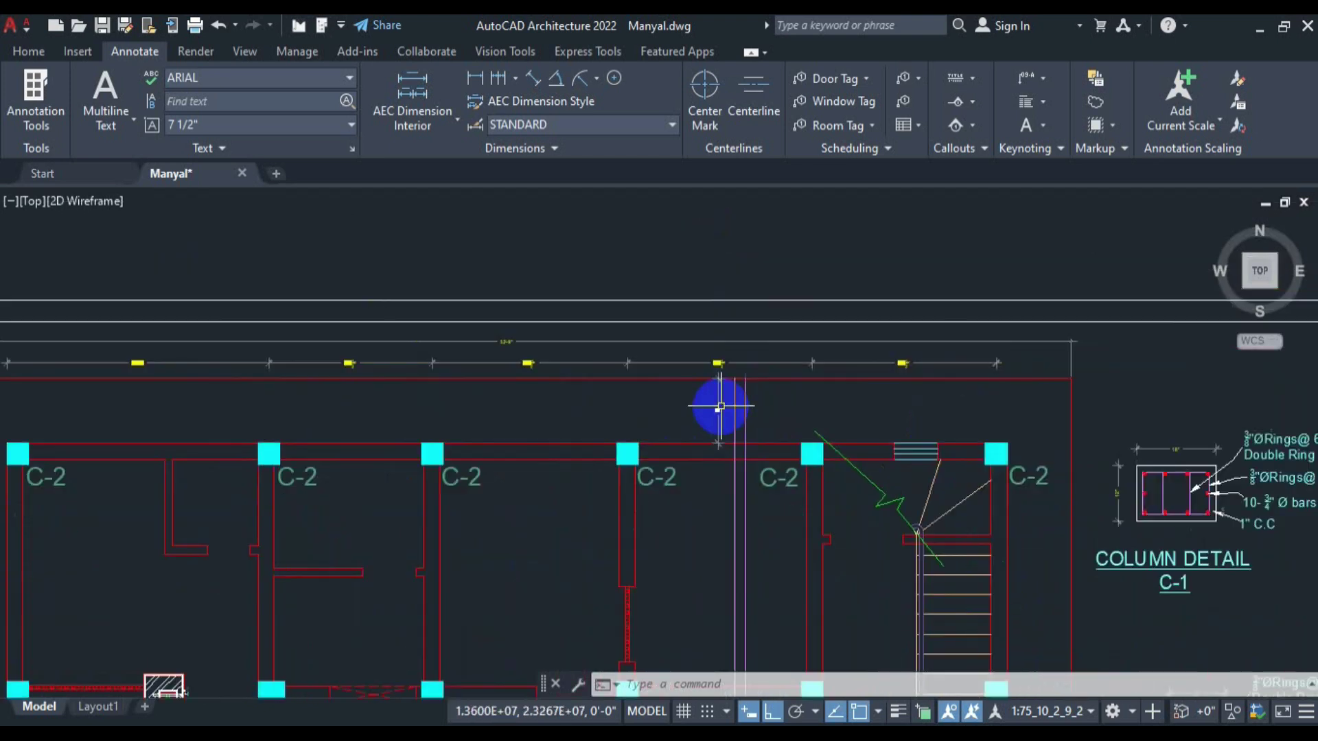
# Add a horizontal linear dimension from the outer face of the plan's left wall to the raft edge, below the top-left C-2 column.
pyautogui.scroll(-2, 719, 407)
pyautogui.click(473, 77)
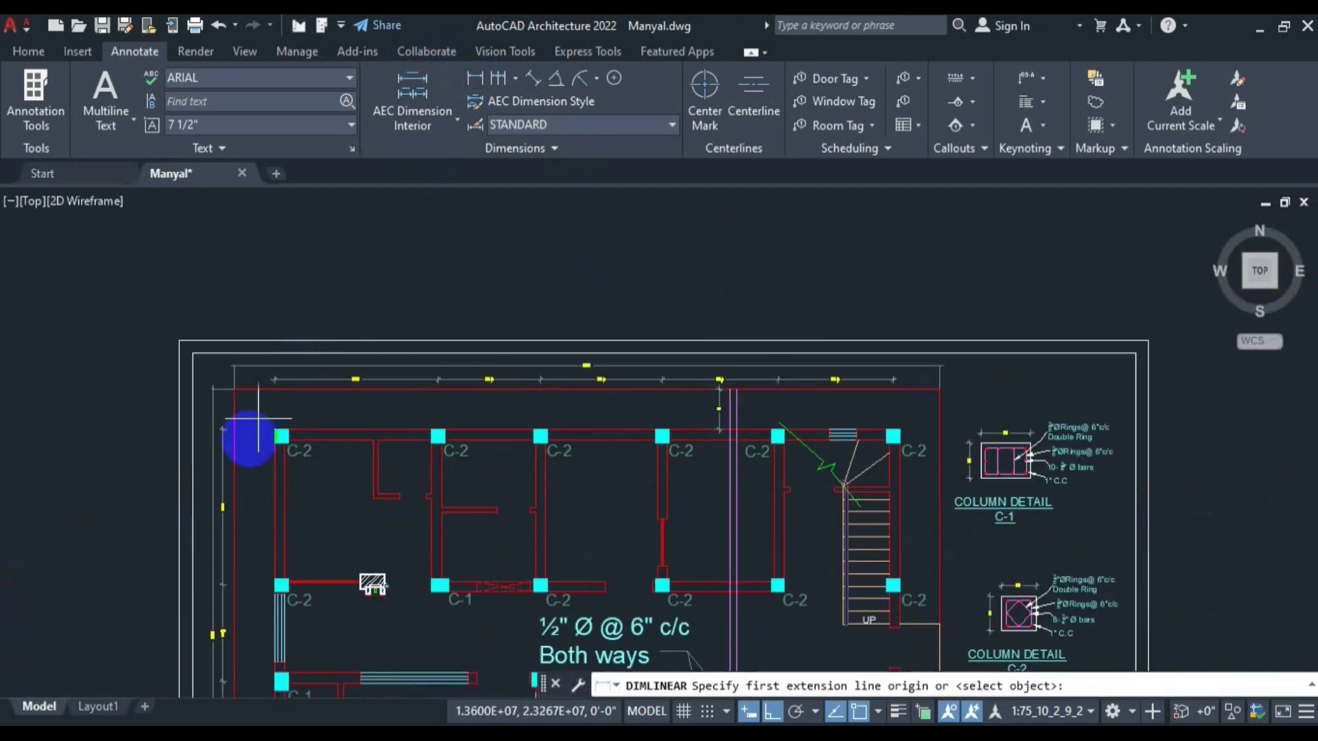
pyautogui.scroll(3, 236, 453)
pyautogui.click(329, 466)
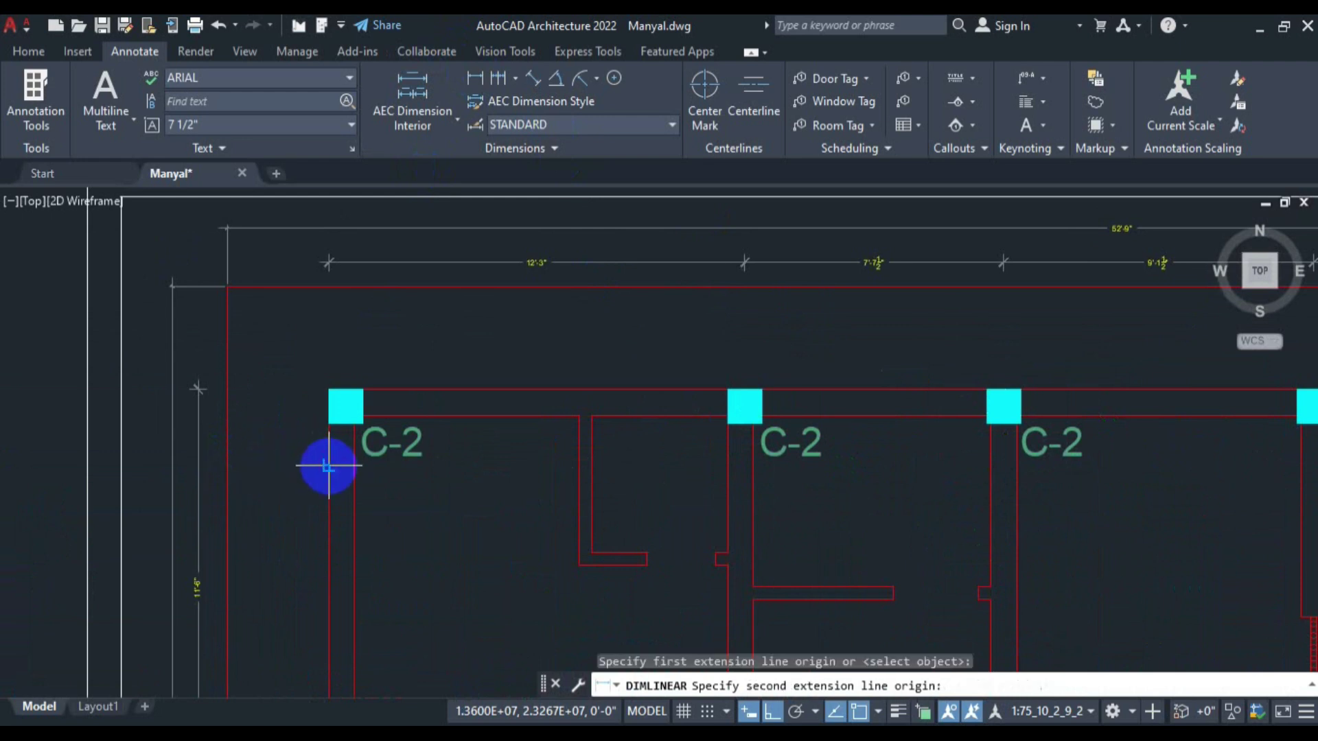
pyautogui.click(241, 469)
pyautogui.click(269, 468)
pyautogui.scroll(6, 274, 471)
pyautogui.scroll(4, 277, 470)
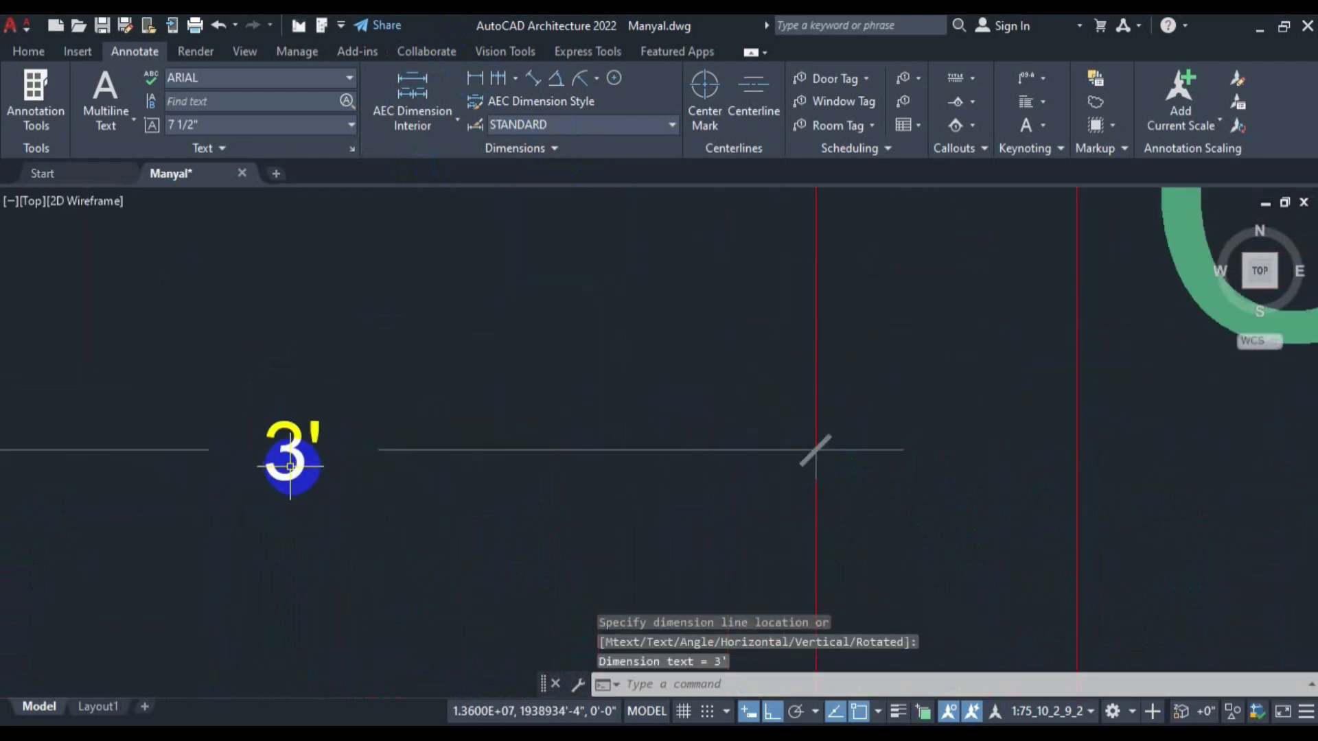
# Read the raft's overall length and width dimensions along the top and left side of the plan.
pyautogui.scroll(-8, 394, 443)
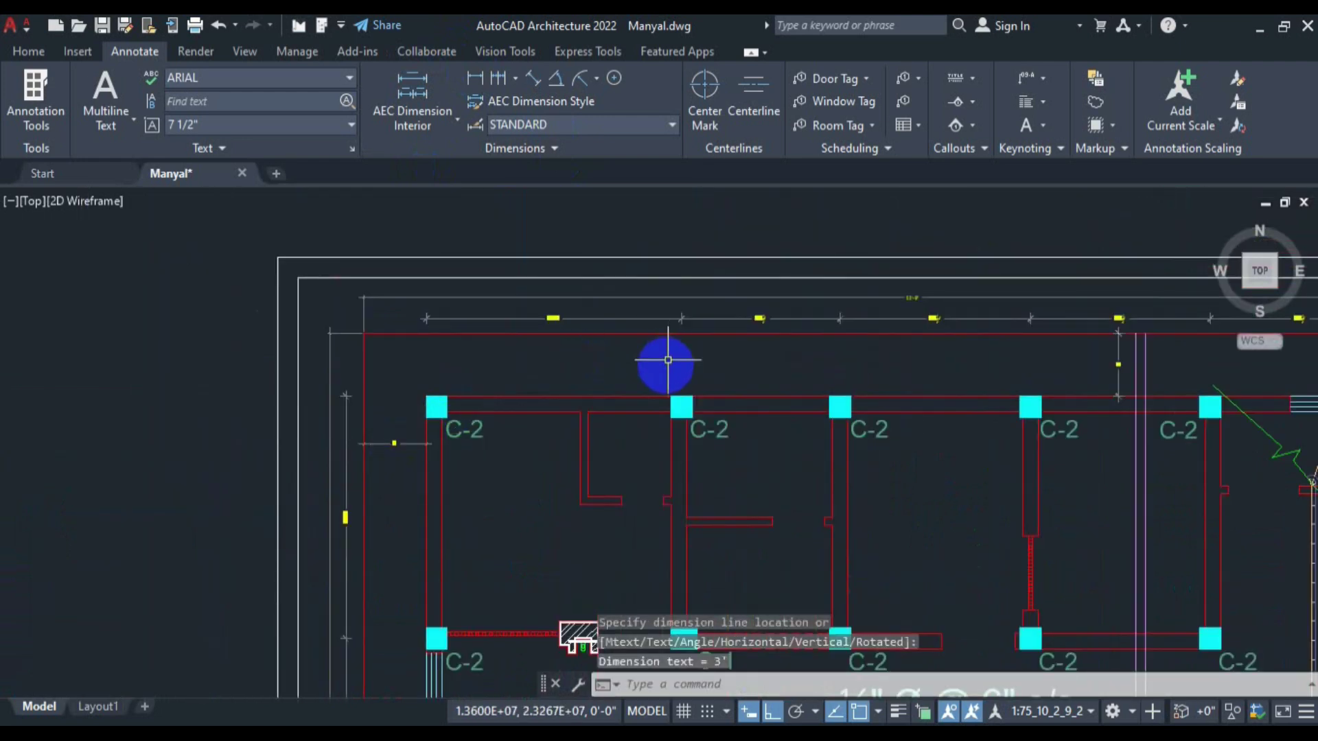
pyautogui.scroll(4, 776, 326)
pyautogui.scroll(4, 775, 326)
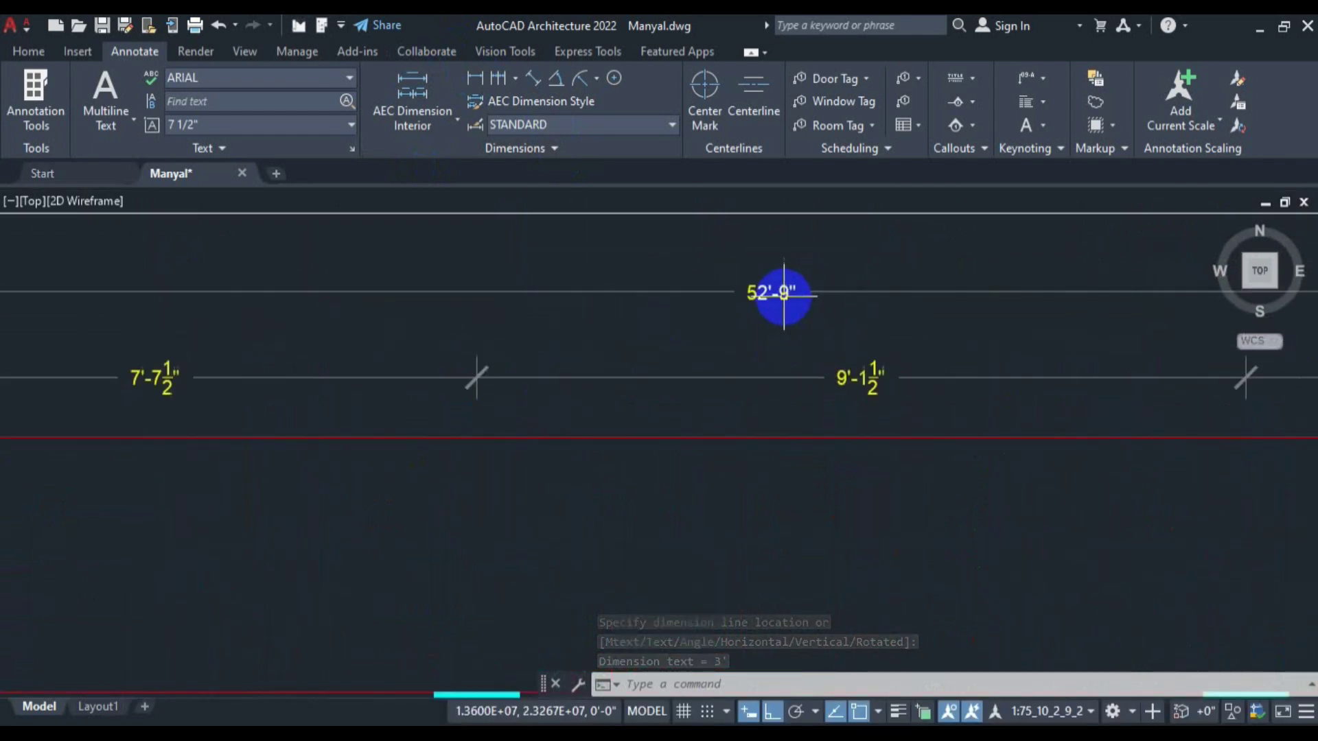
pyautogui.scroll(-6, 724, 280)
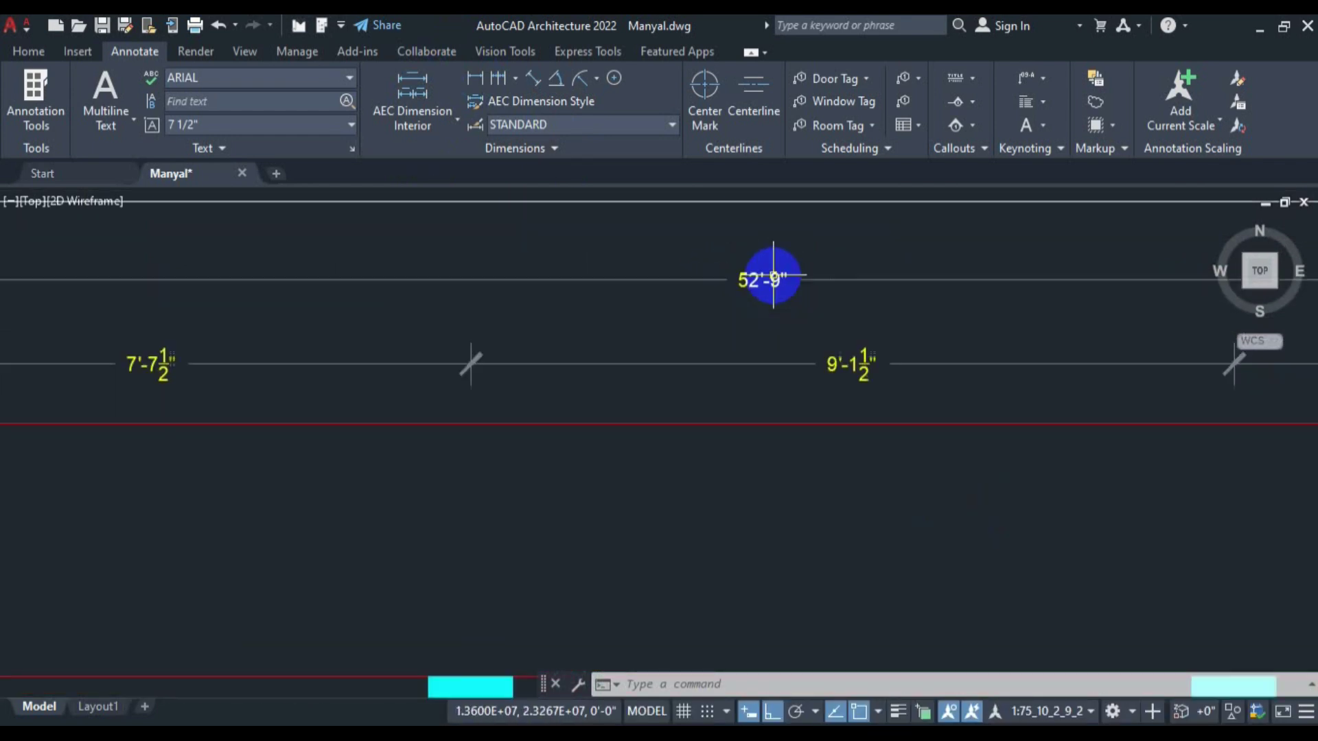
pyautogui.scroll(3, 440, 313)
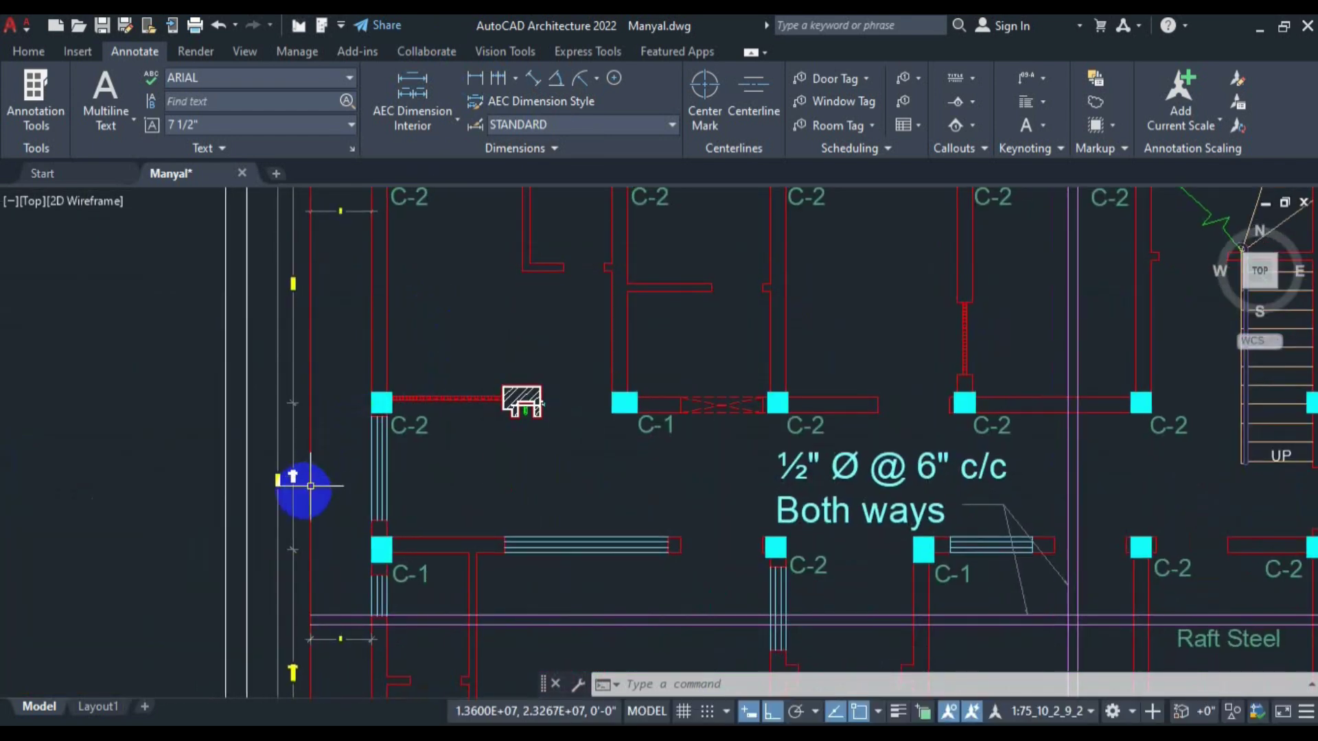
pyautogui.scroll(6, 297, 485)
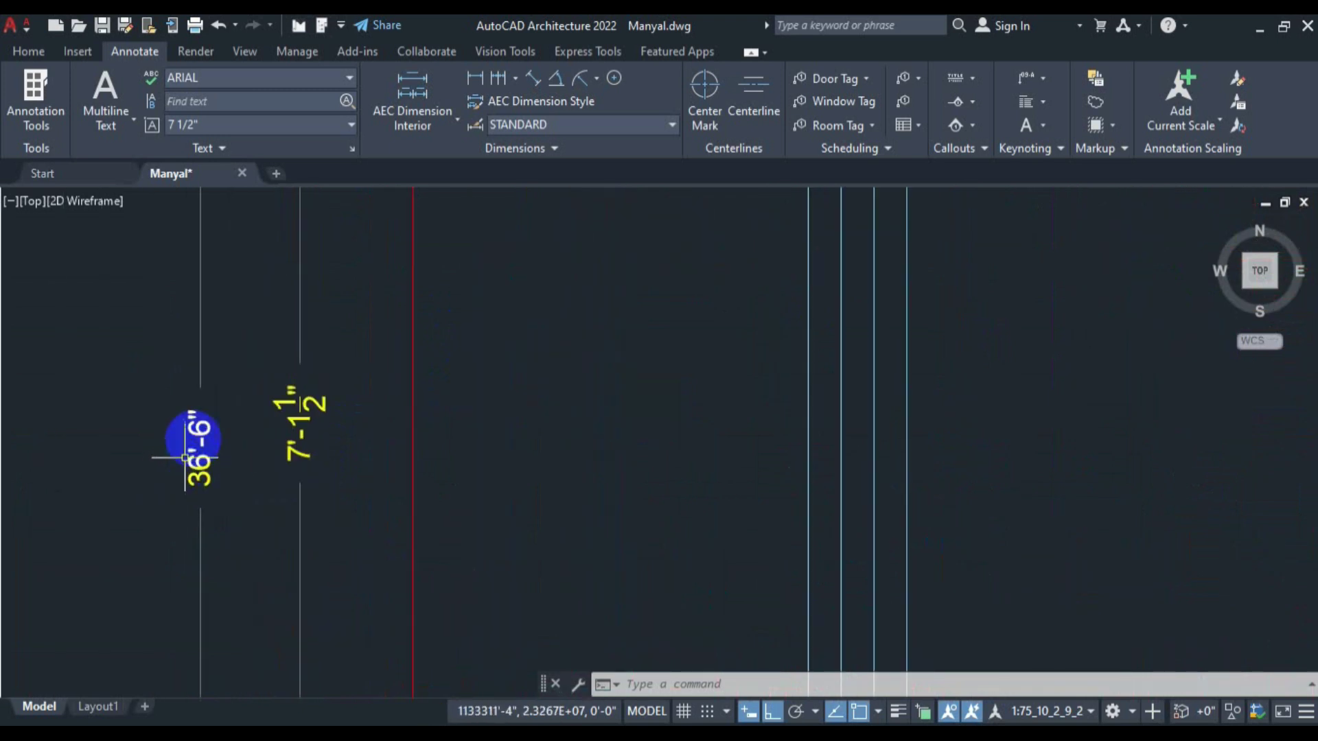
pyautogui.scroll(-6, 206, 446)
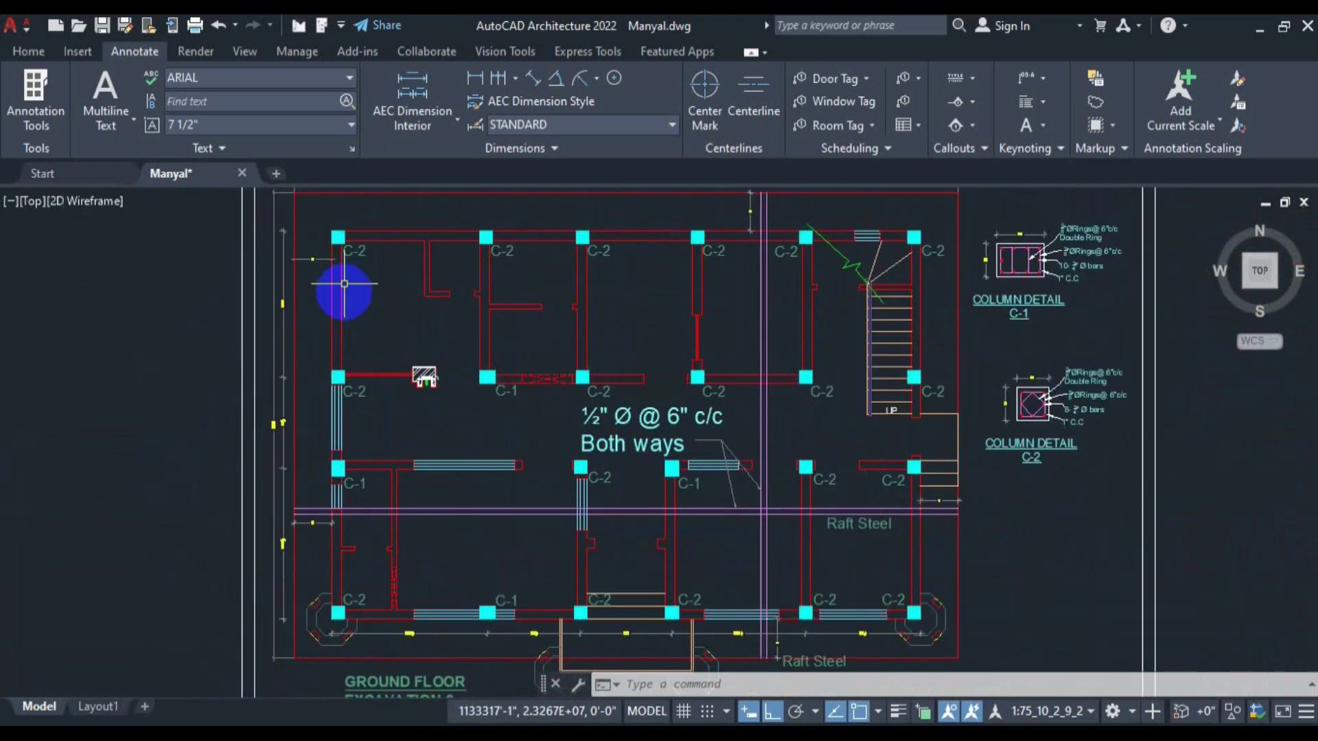
pyautogui.moveTo(340, 284); pyautogui.dragTo(330, 344)
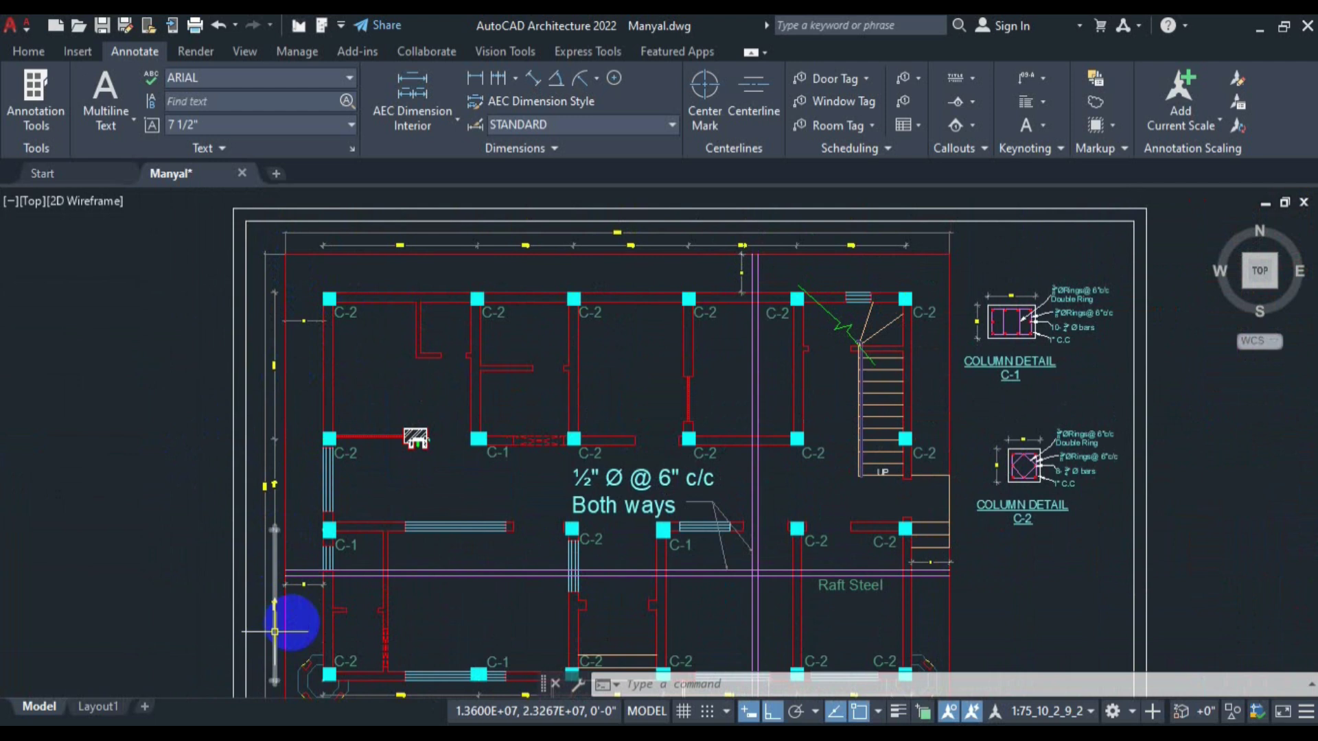
pyautogui.scroll(-2, 286, 610)
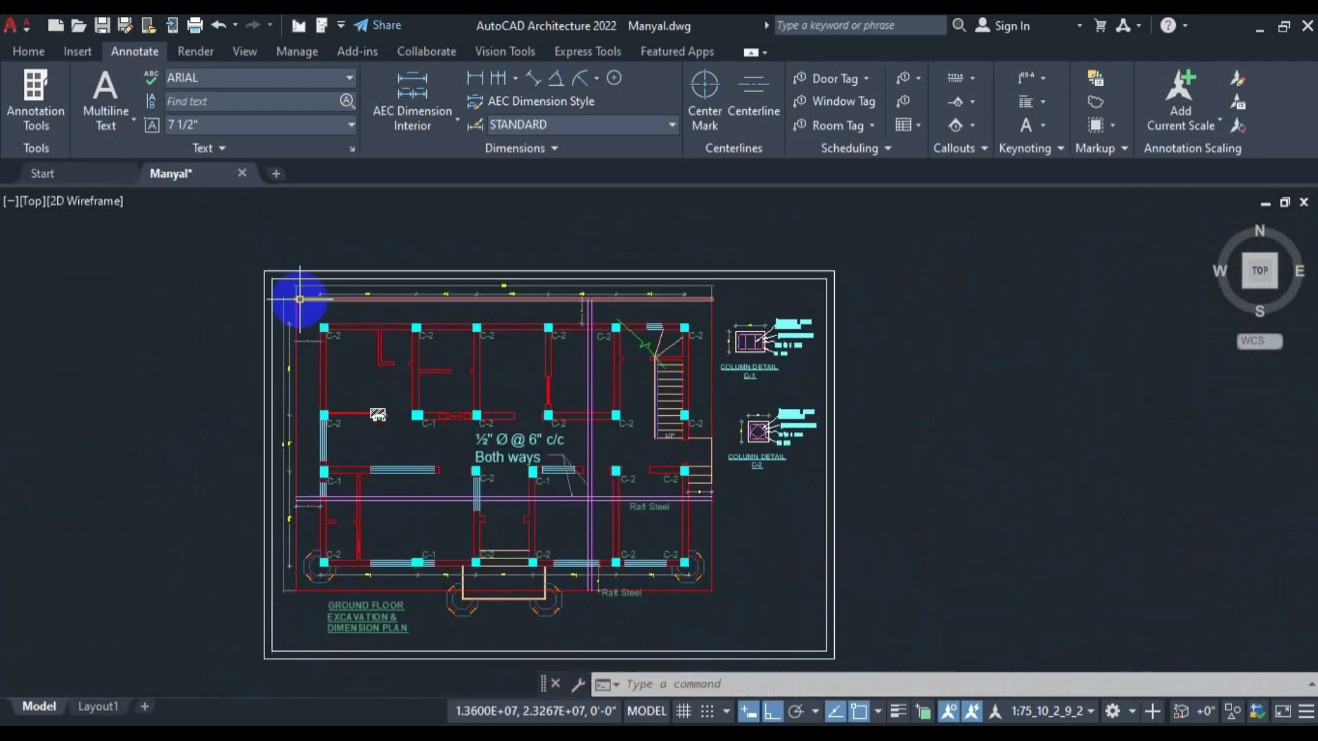
pyautogui.scroll(4, 521, 275)
pyautogui.scroll(6, 522, 274)
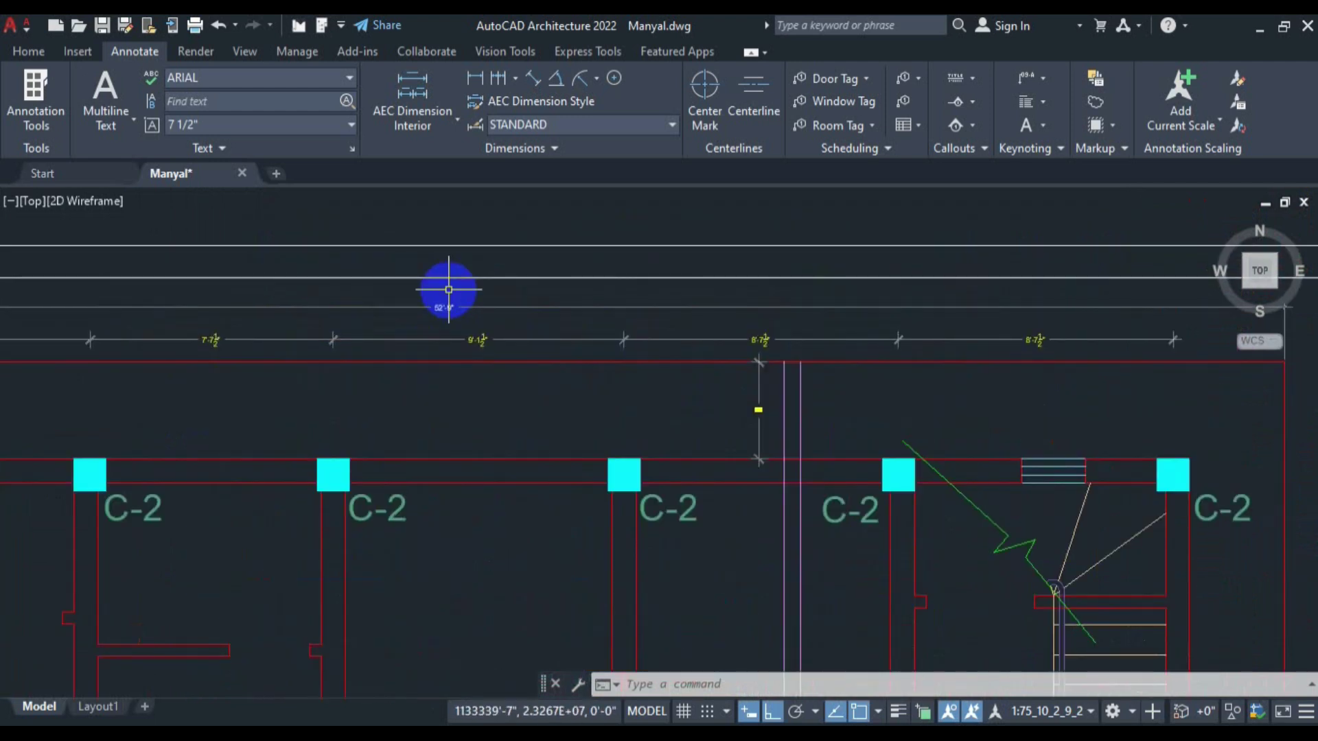
# Switch to the Excel schedule and enter "Main Bars" in cell B9, below the Foundation description.
pyautogui.scroll(-4, 462, 309)
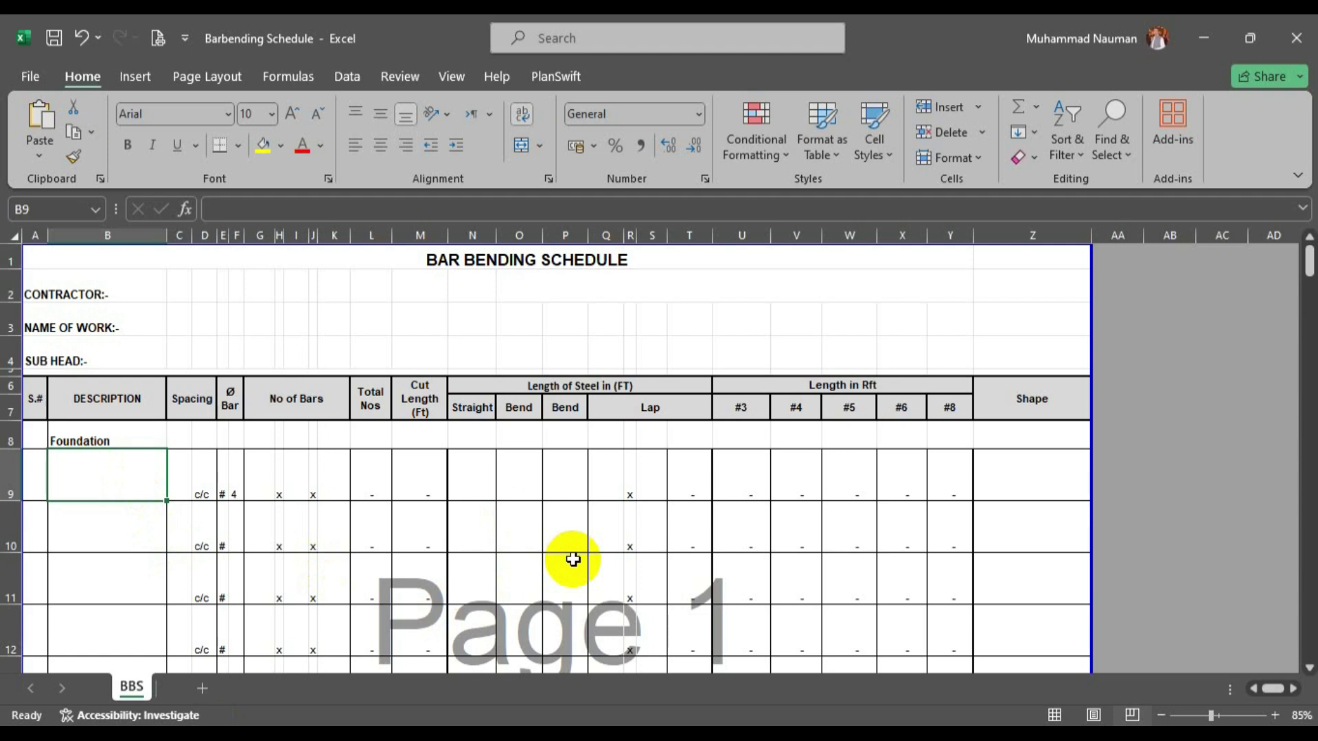
pyautogui.write('Main Bars')
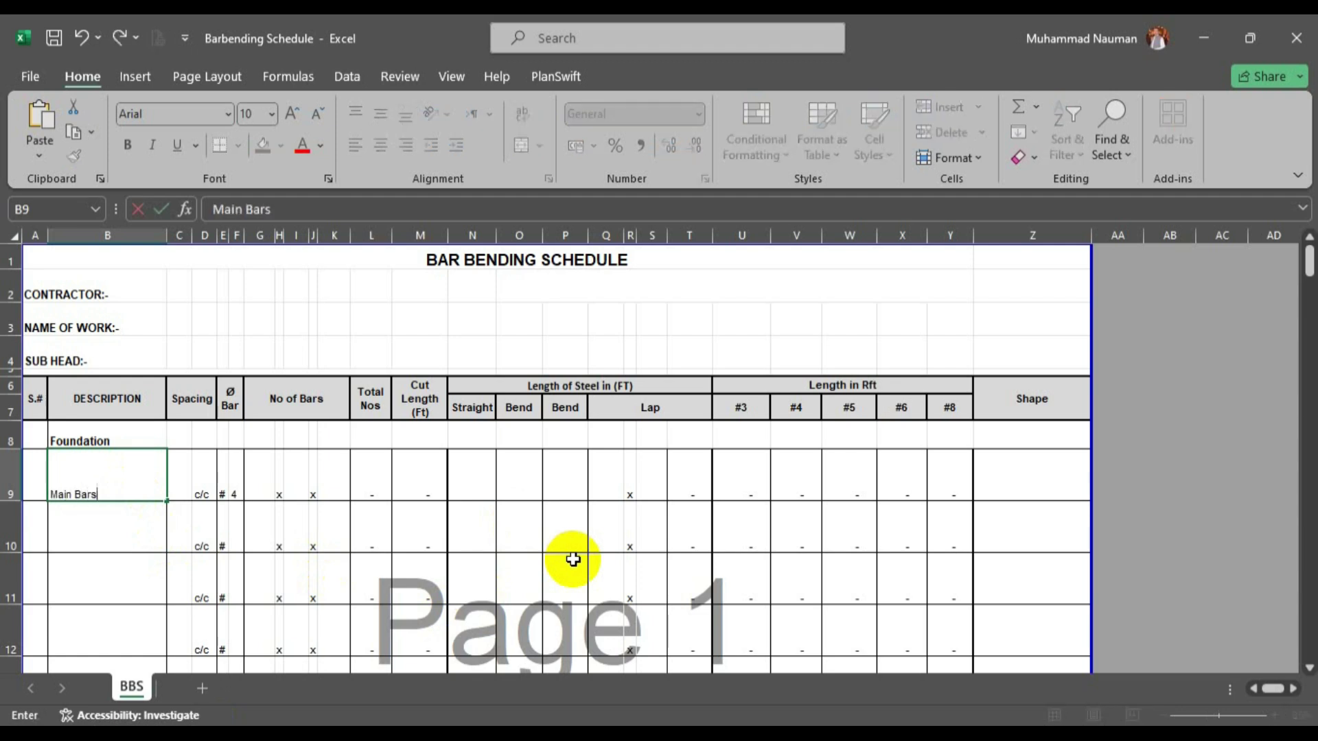
pyautogui.press('Return')
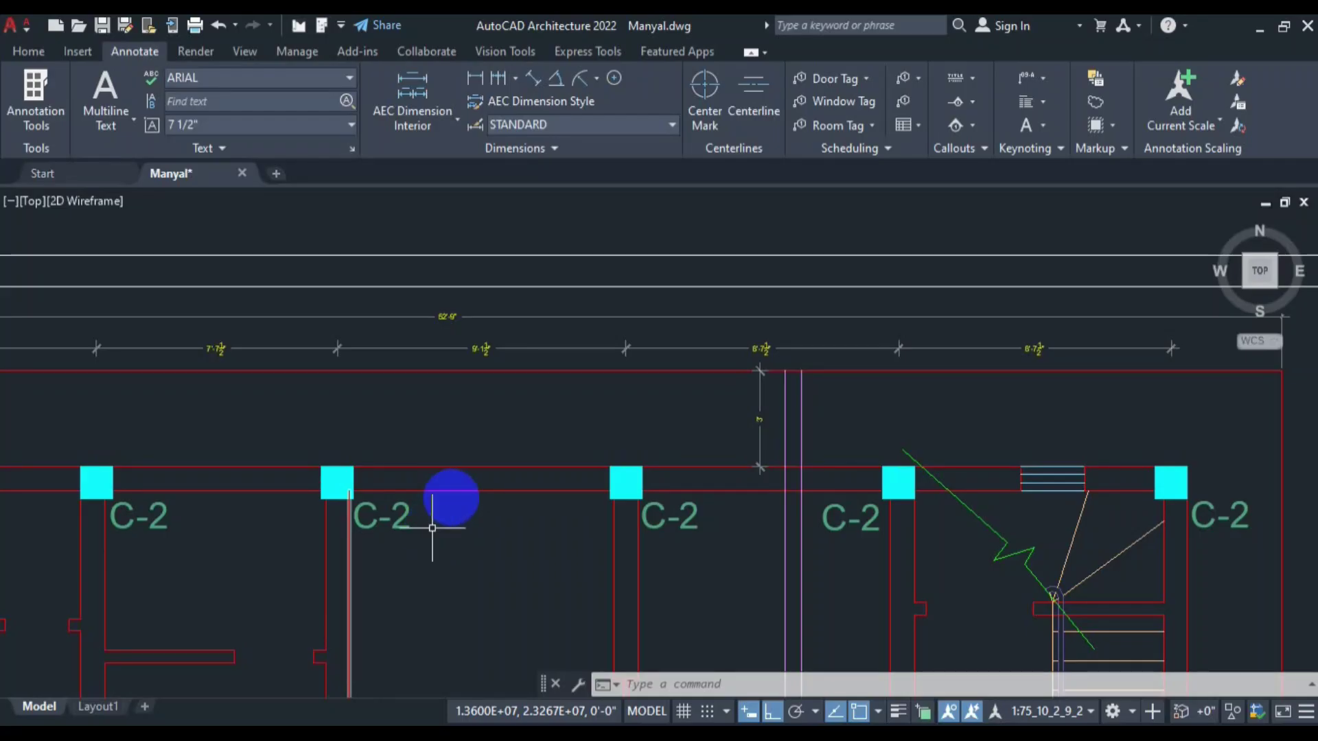
# Switch to AutoCAD and read the raft steel note giving the bar diameter and spacing in both directions.
pyautogui.scroll(-3, 477, 456)
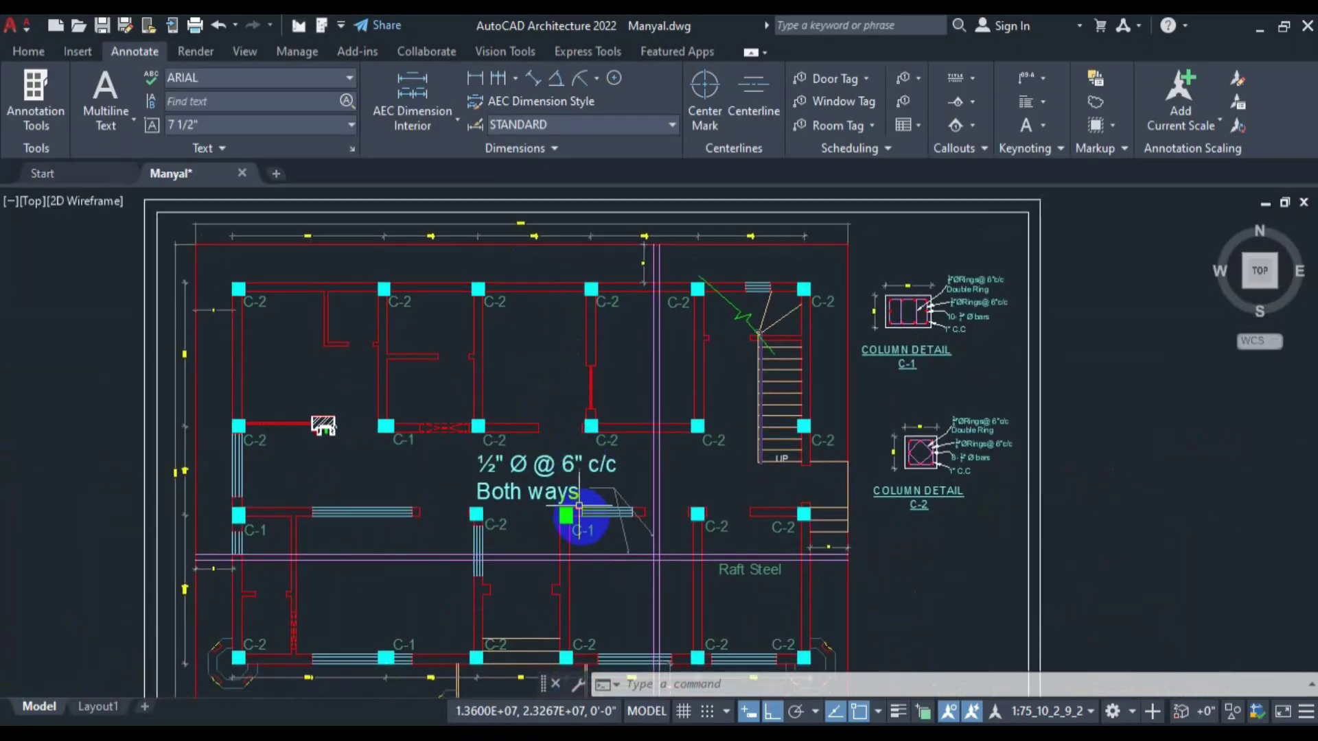
pyautogui.scroll(2, 568, 435)
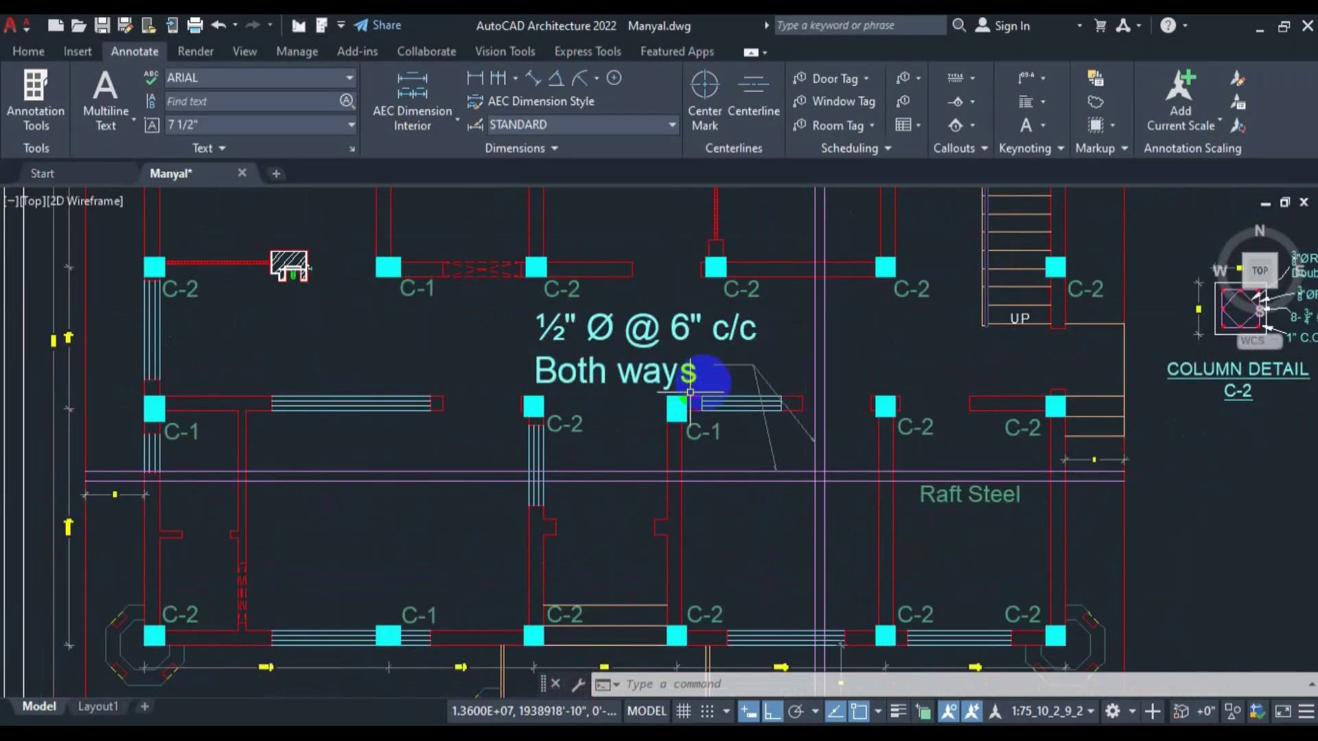
pyautogui.scroll(4, 551, 330)
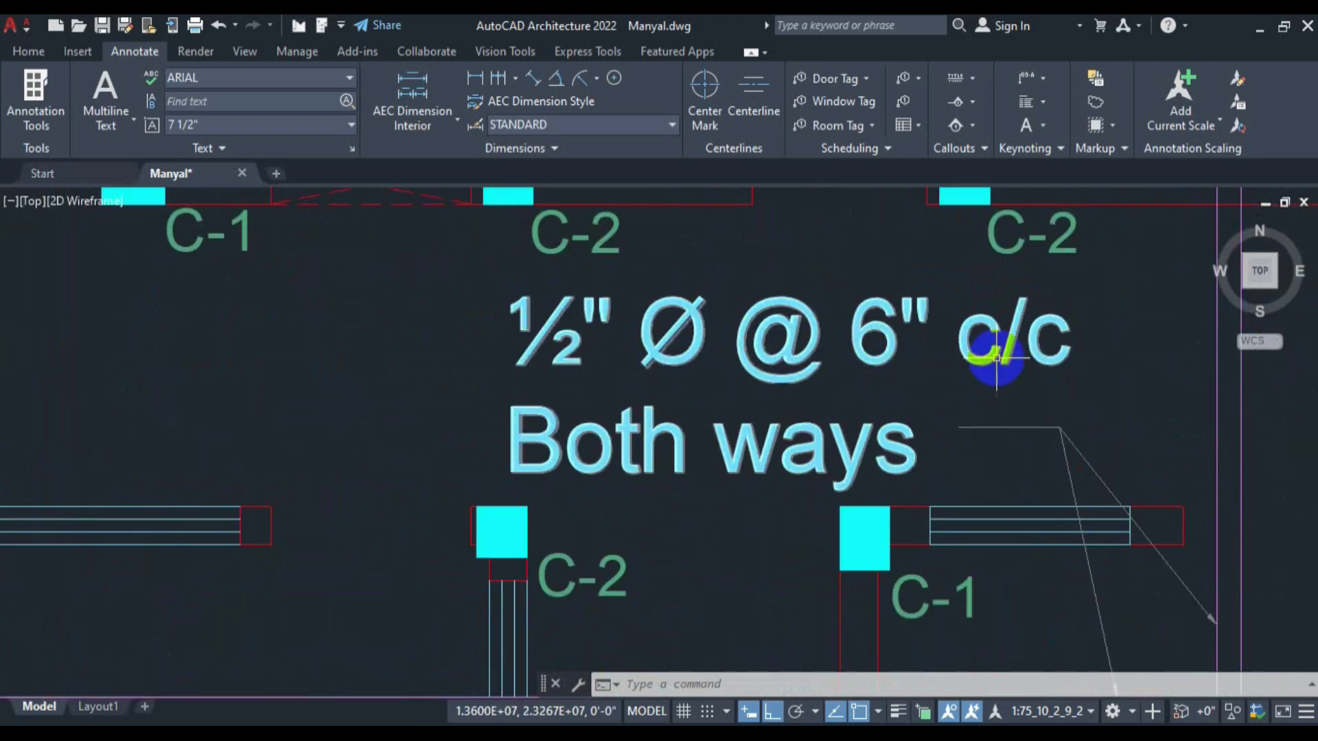
pyautogui.scroll(-4, 674, 401)
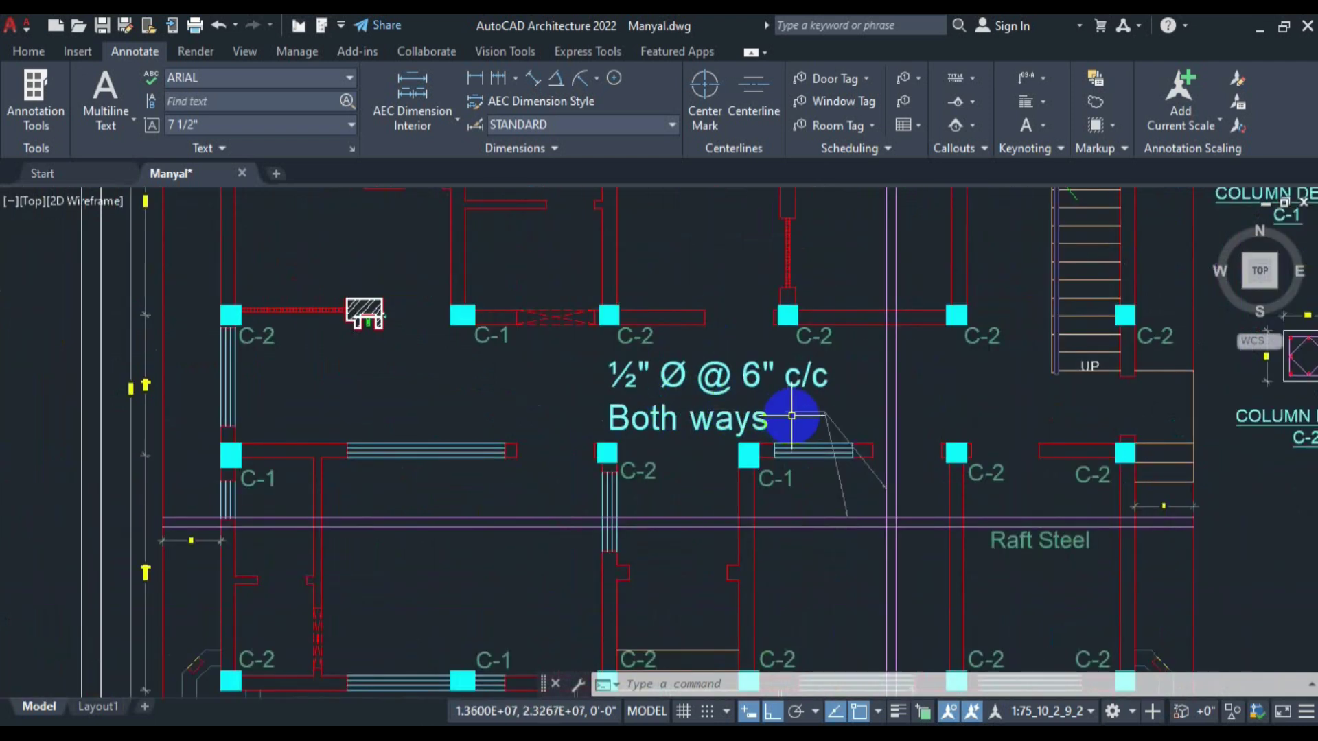
# Examine the raft steel bars and their diameter and spacing note on the AutoCAD foundation plan.
pyautogui.moveTo(758, 379)
pyautogui.mouseDown()
pyautogui.moveTo(717, 378)
pyautogui.moveTo(666, 350)
pyautogui.mouseUp()
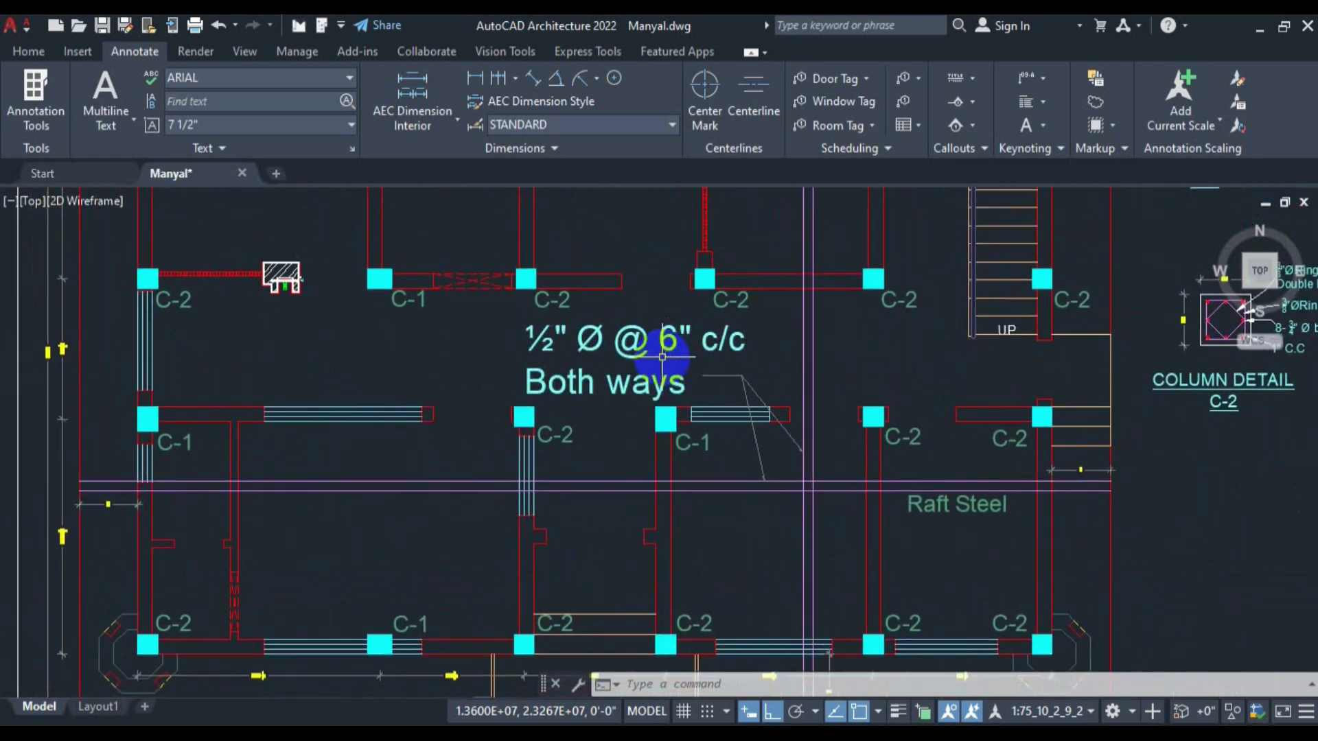
pyautogui.scroll(-4, 665, 350)
pyautogui.scroll(4, 854, 457)
pyautogui.scroll(2, 855, 460)
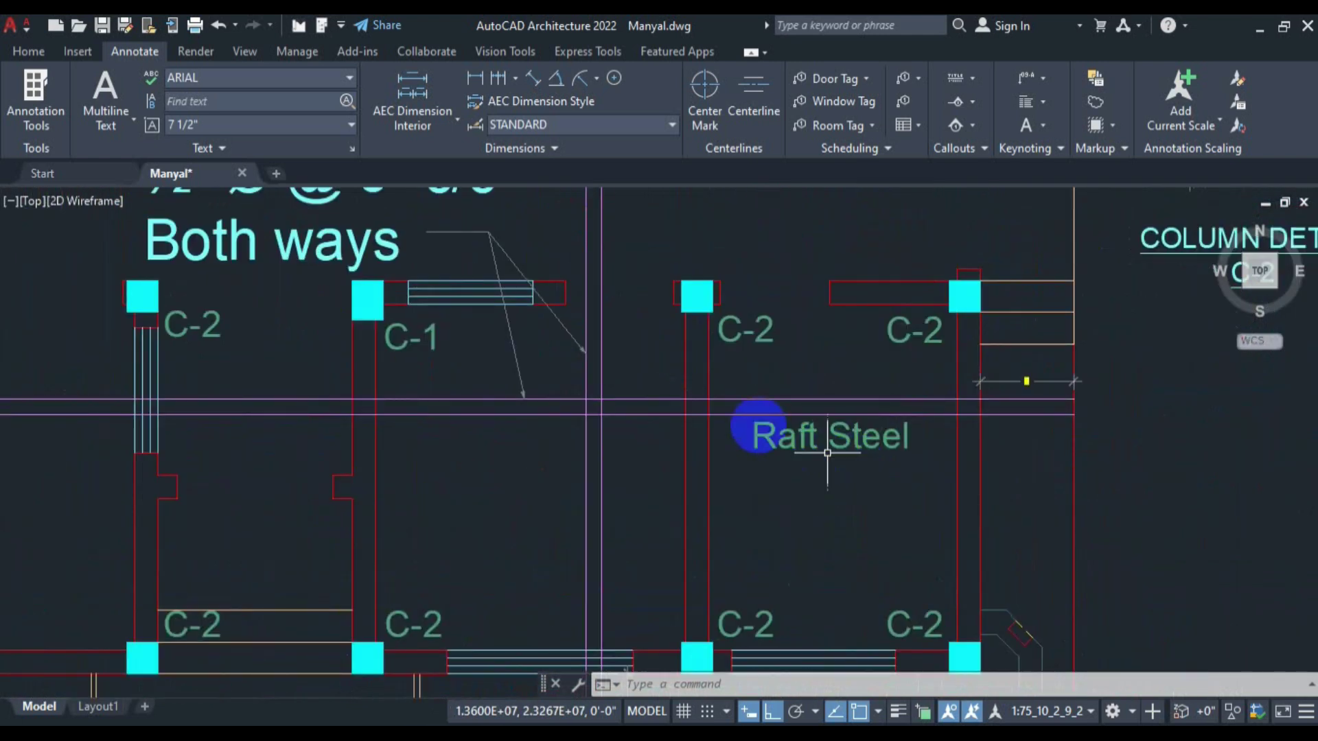
pyautogui.scroll(-7, 845, 401)
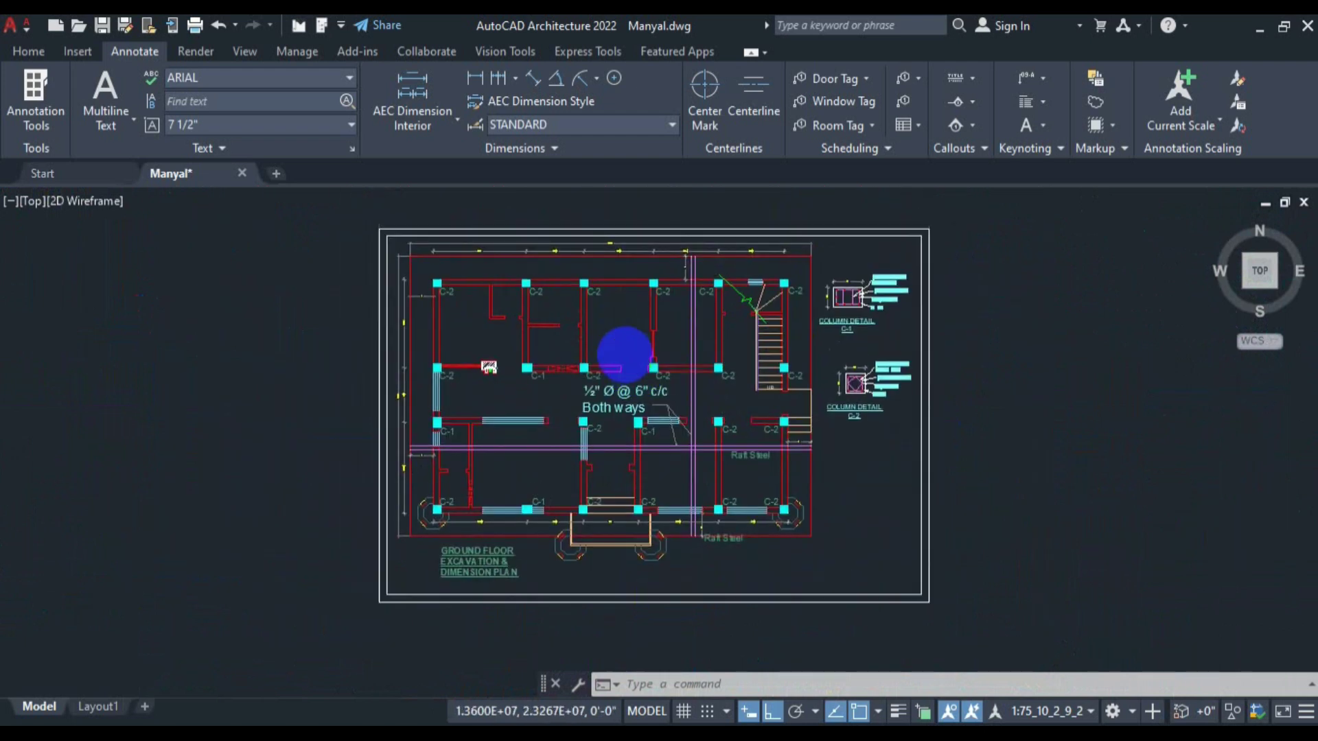
pyautogui.scroll(2, 620, 357)
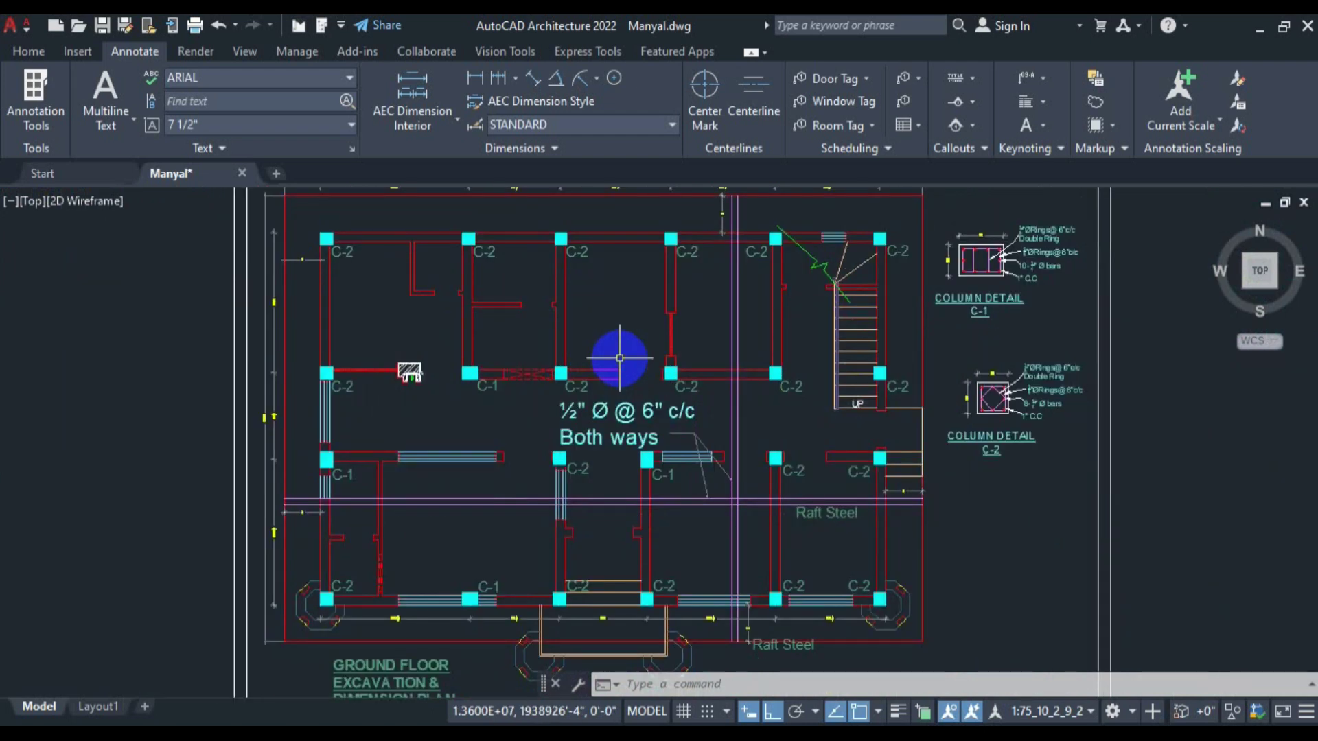
pyautogui.scroll(2, 597, 443)
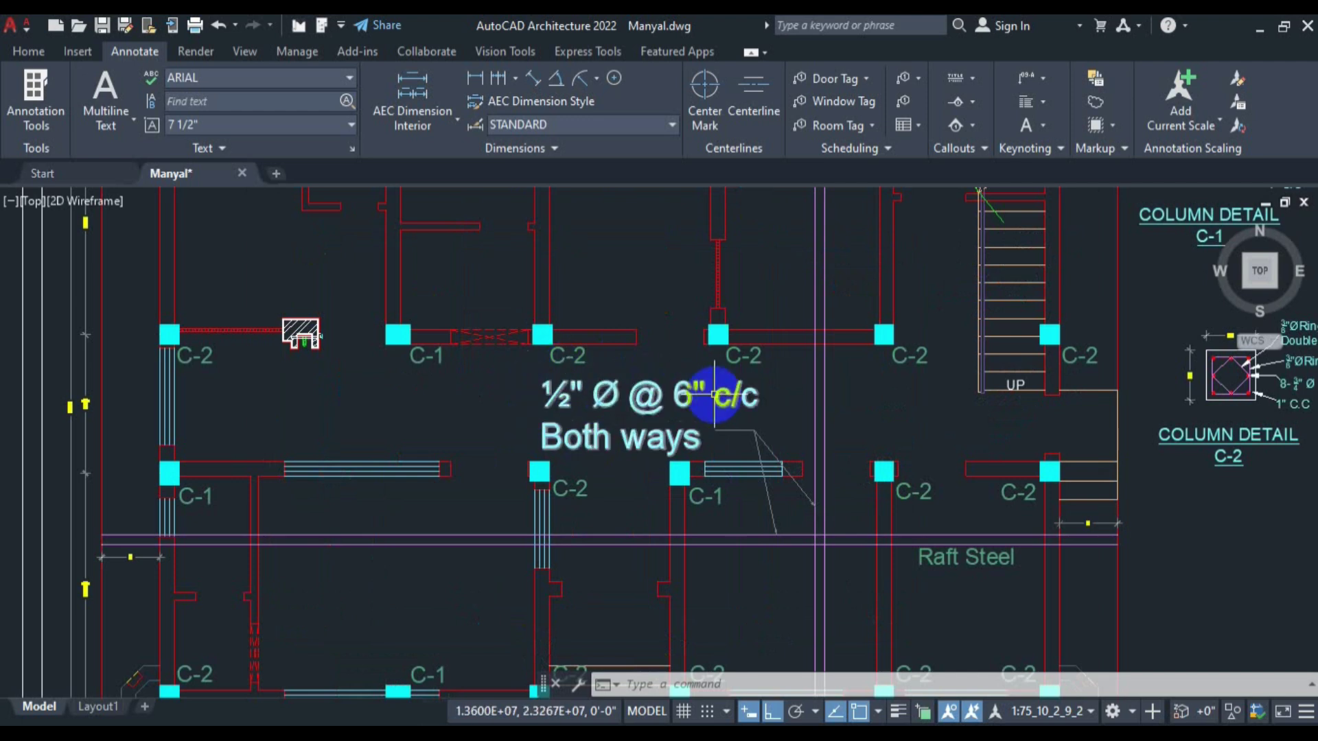
# Switch to the Excel schedule and enter a spacing of 6 for the Main Bars in cell C9.
pyautogui.click(225, 739)
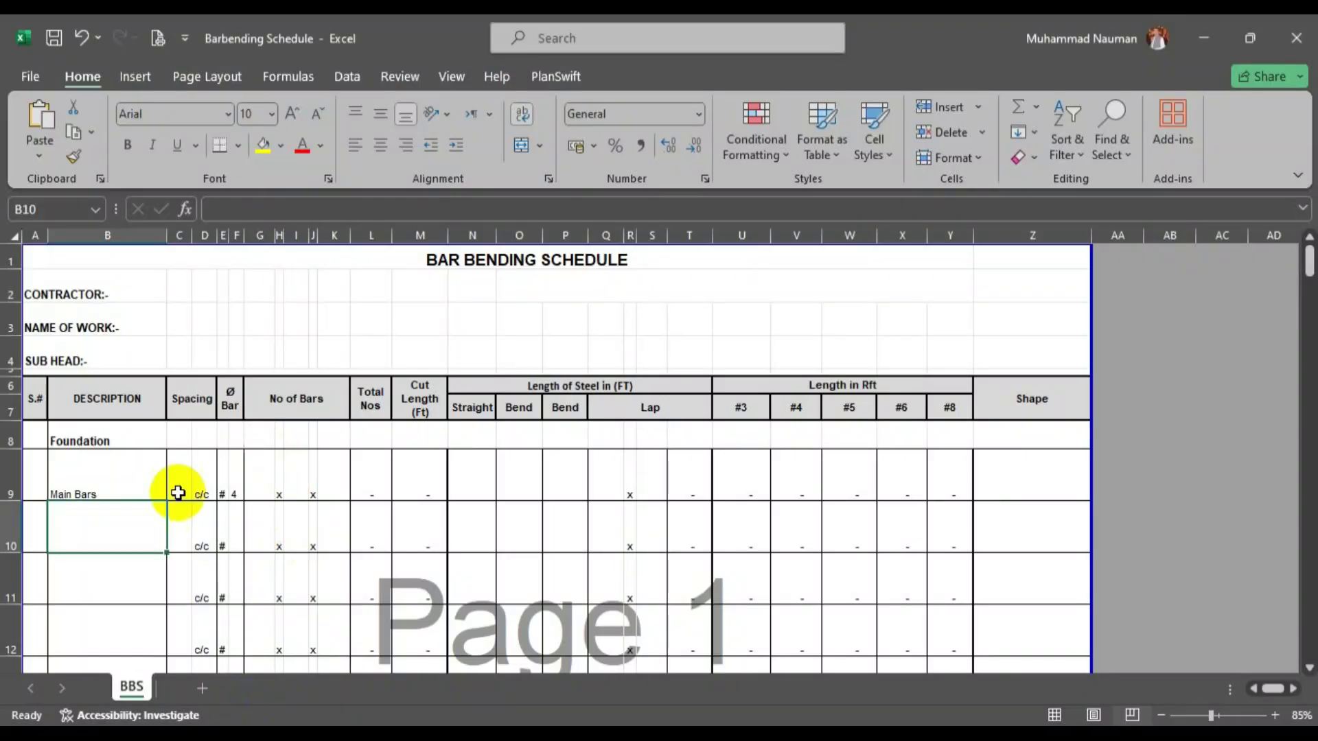
pyautogui.click(181, 493)
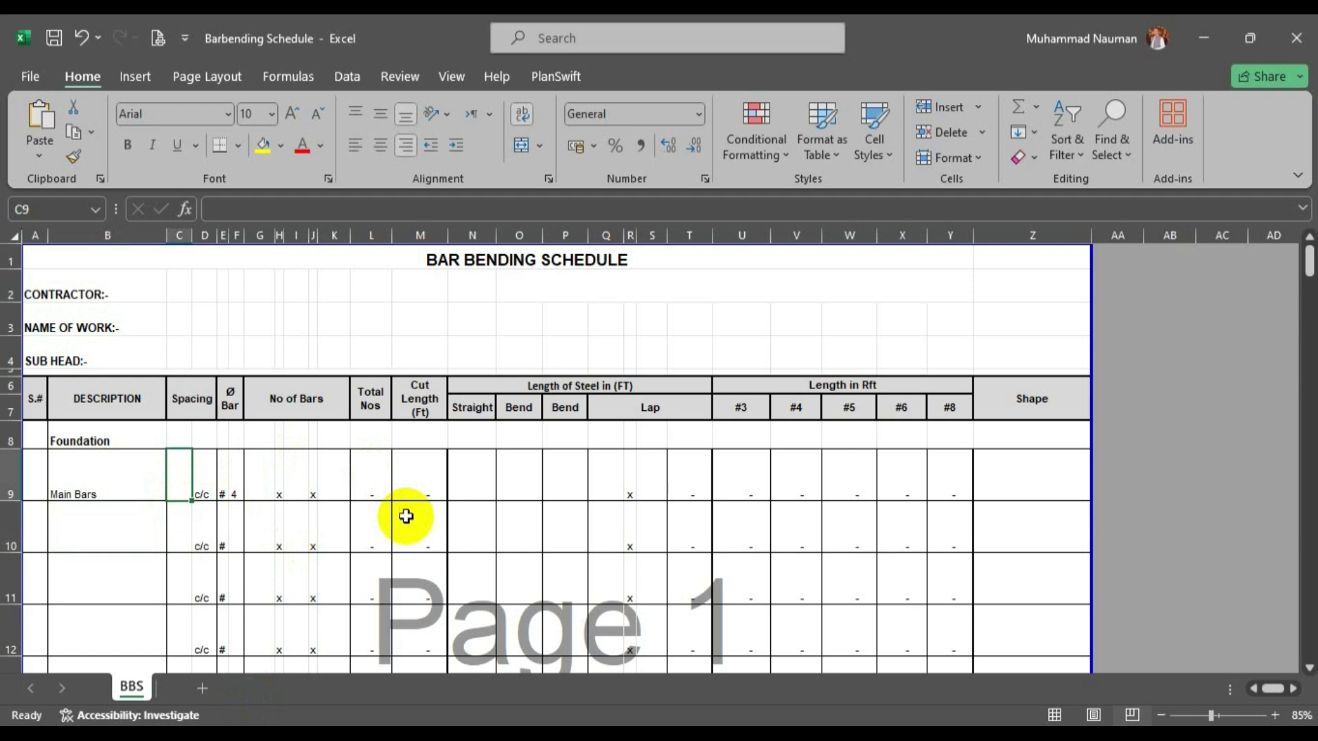
pyautogui.write('6')
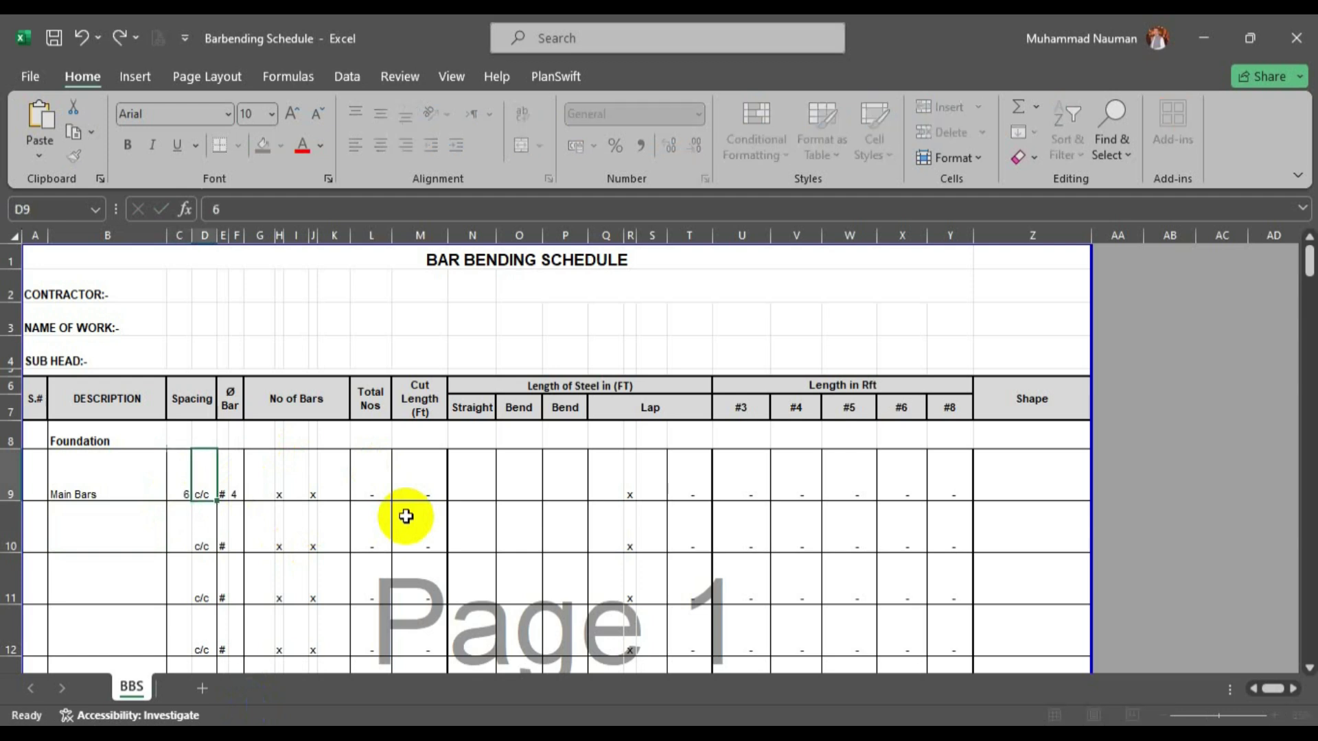
pyautogui.press('Left')
pyautogui.press('Down')
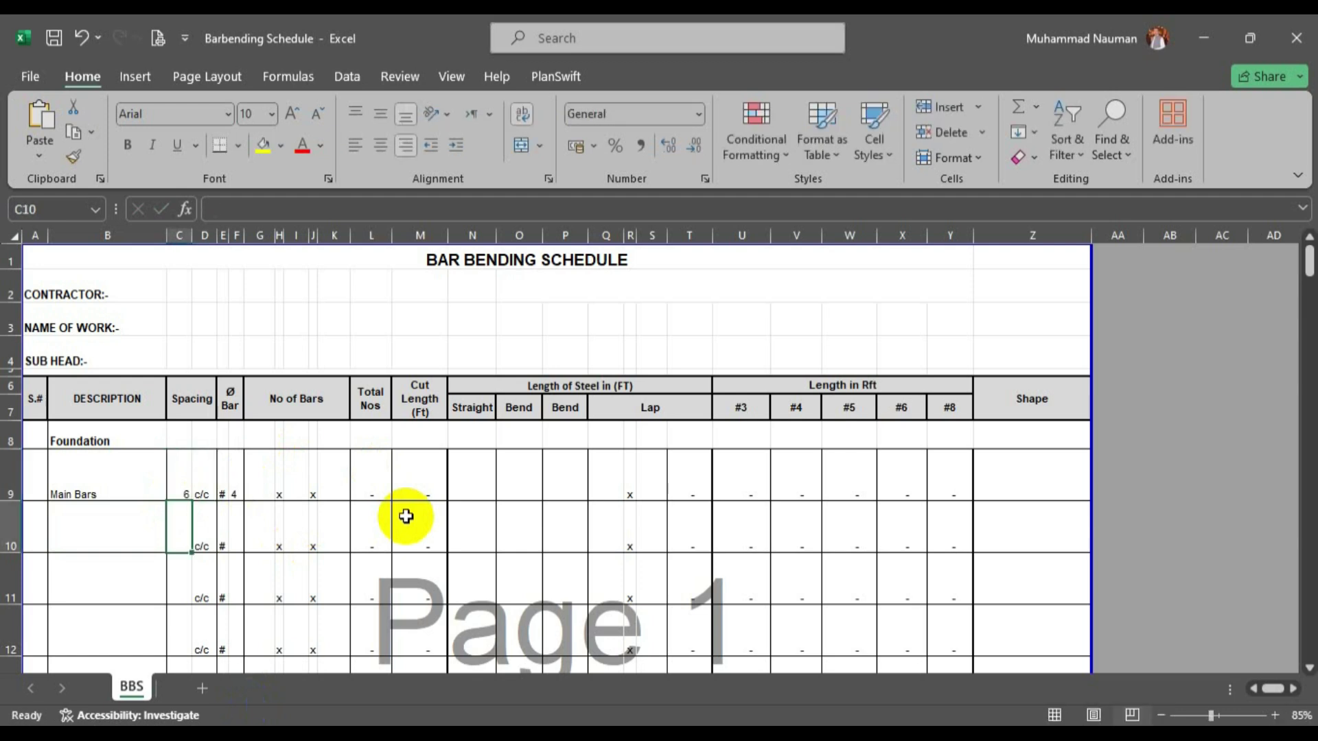
# Enter a spacing of 6 in cell C10 and the description "Distt: Bars" in cell B10.
pyautogui.write('6')
pyautogui.press('Left')
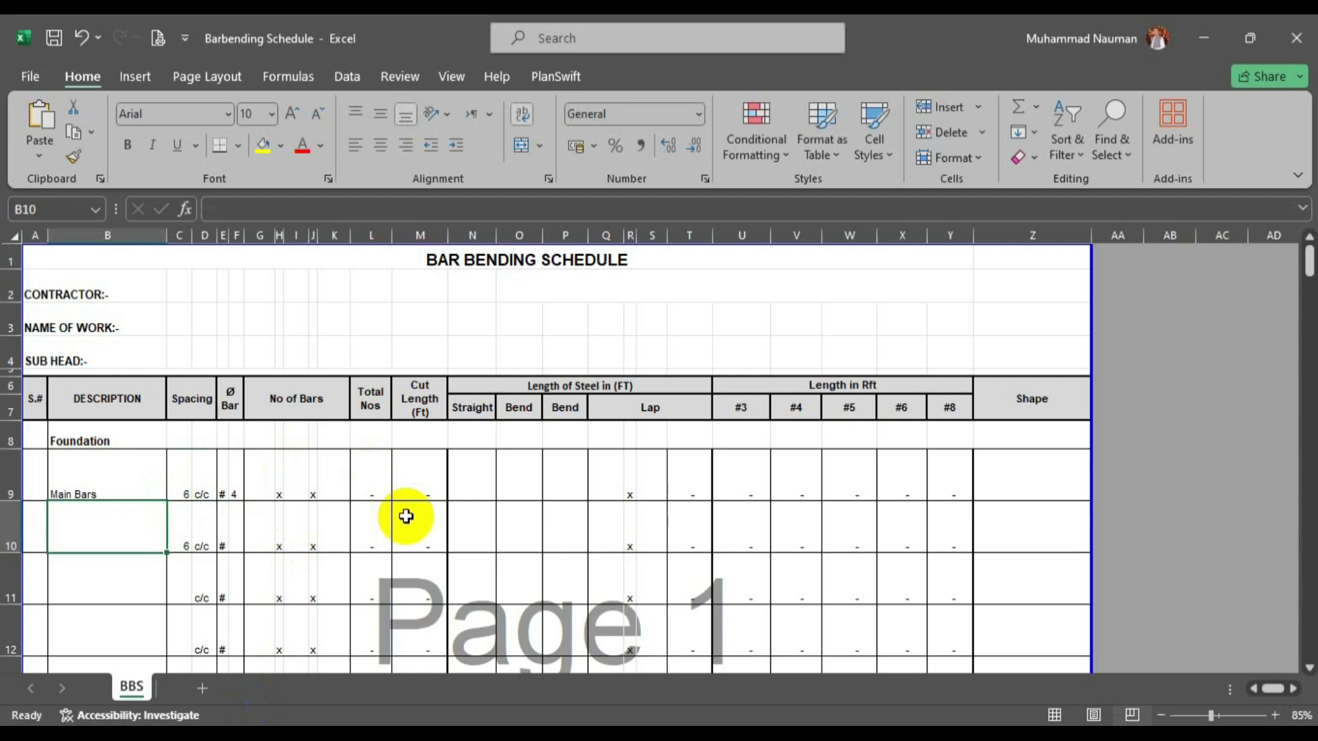
pyautogui.write('Distt: Bars')
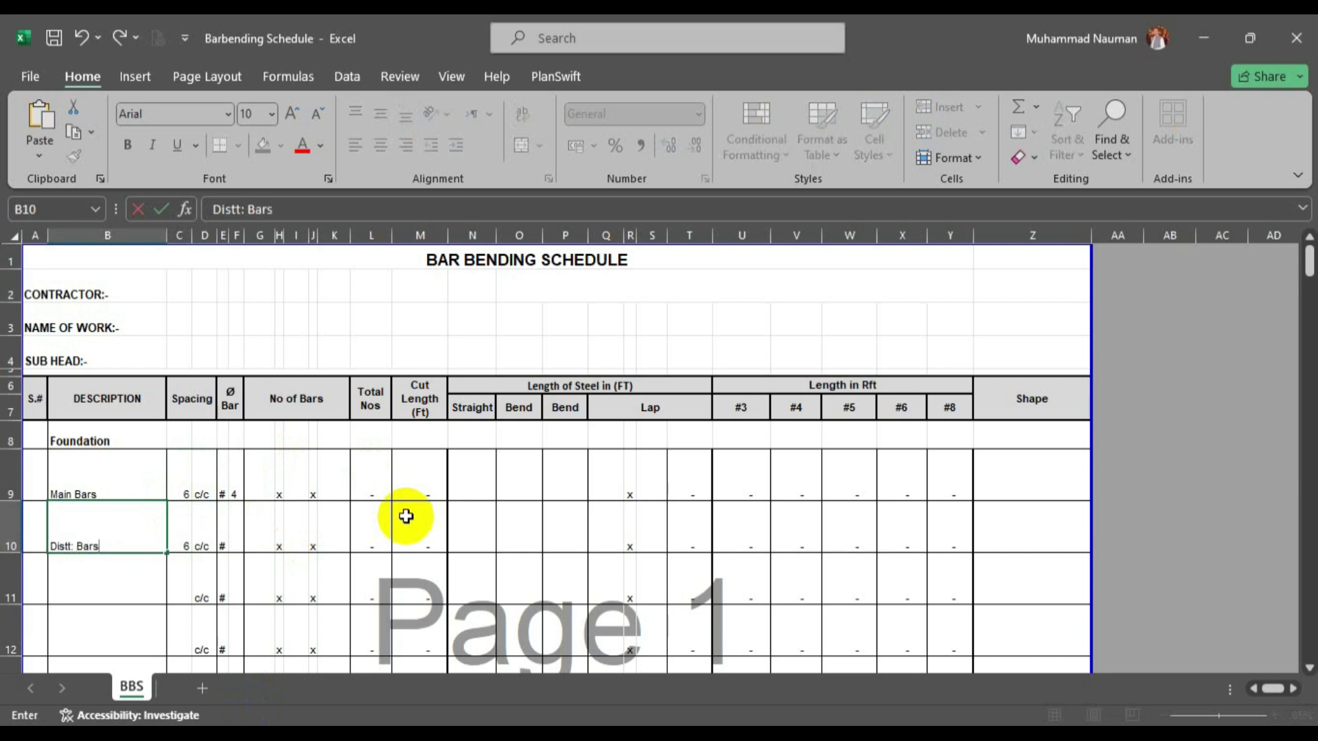
pyautogui.press('Return')
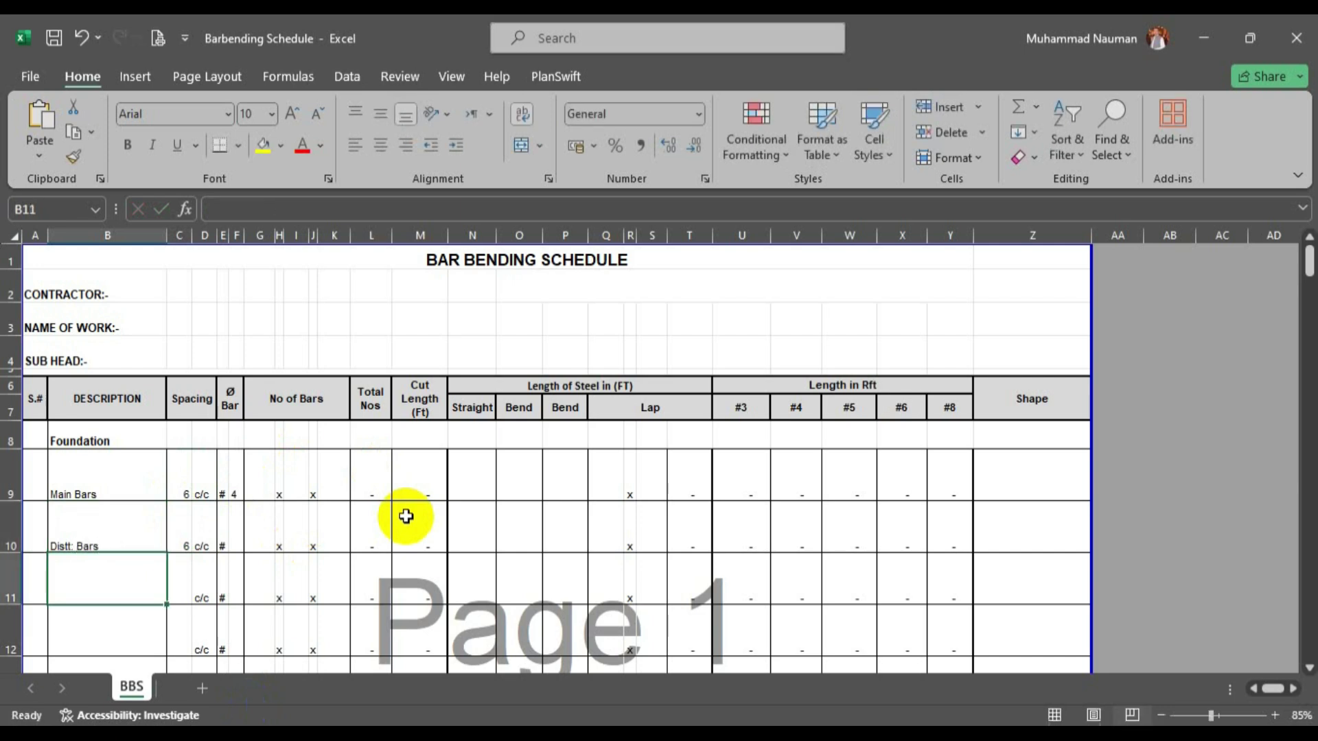
# Enter bar size 4 for both the Main Bars and Distt: Bars rows in cells F9 and F10.
pyautogui.click(240, 495)
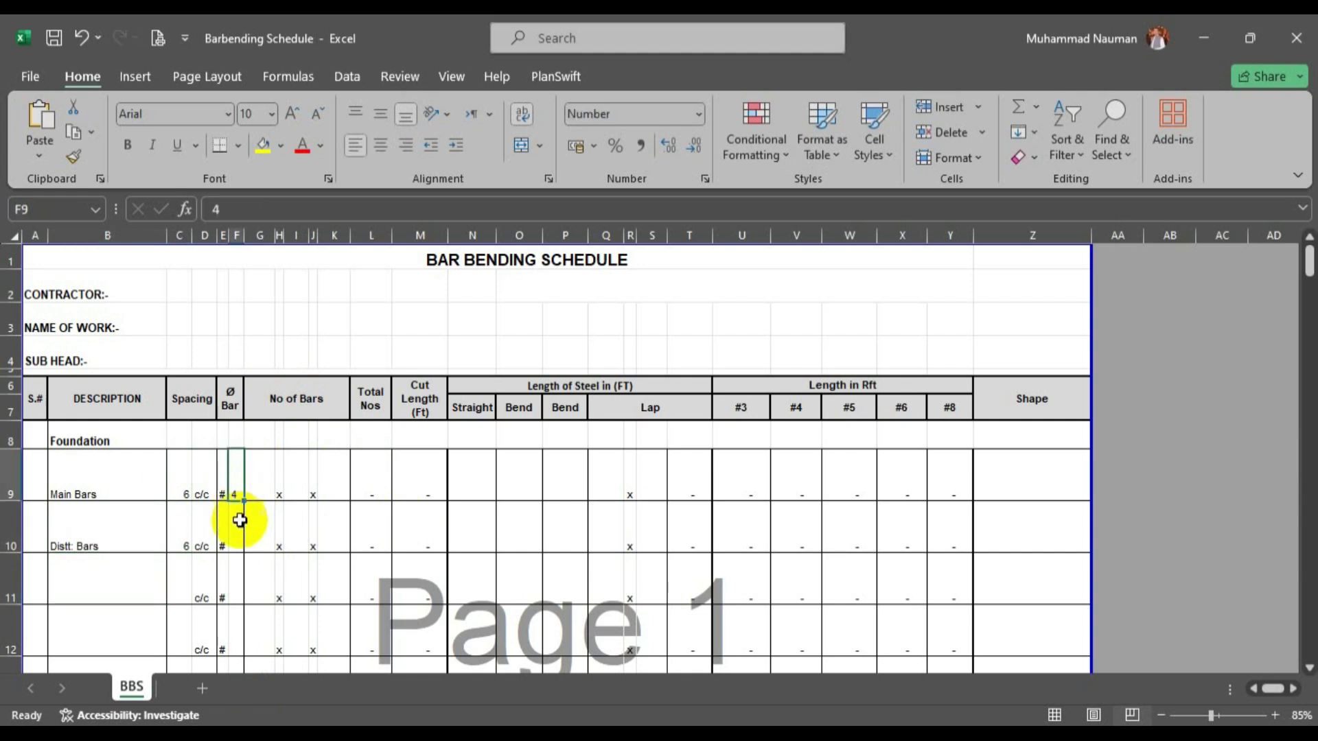
pyautogui.write('4')
pyautogui.press('Return')
pyautogui.write('4')
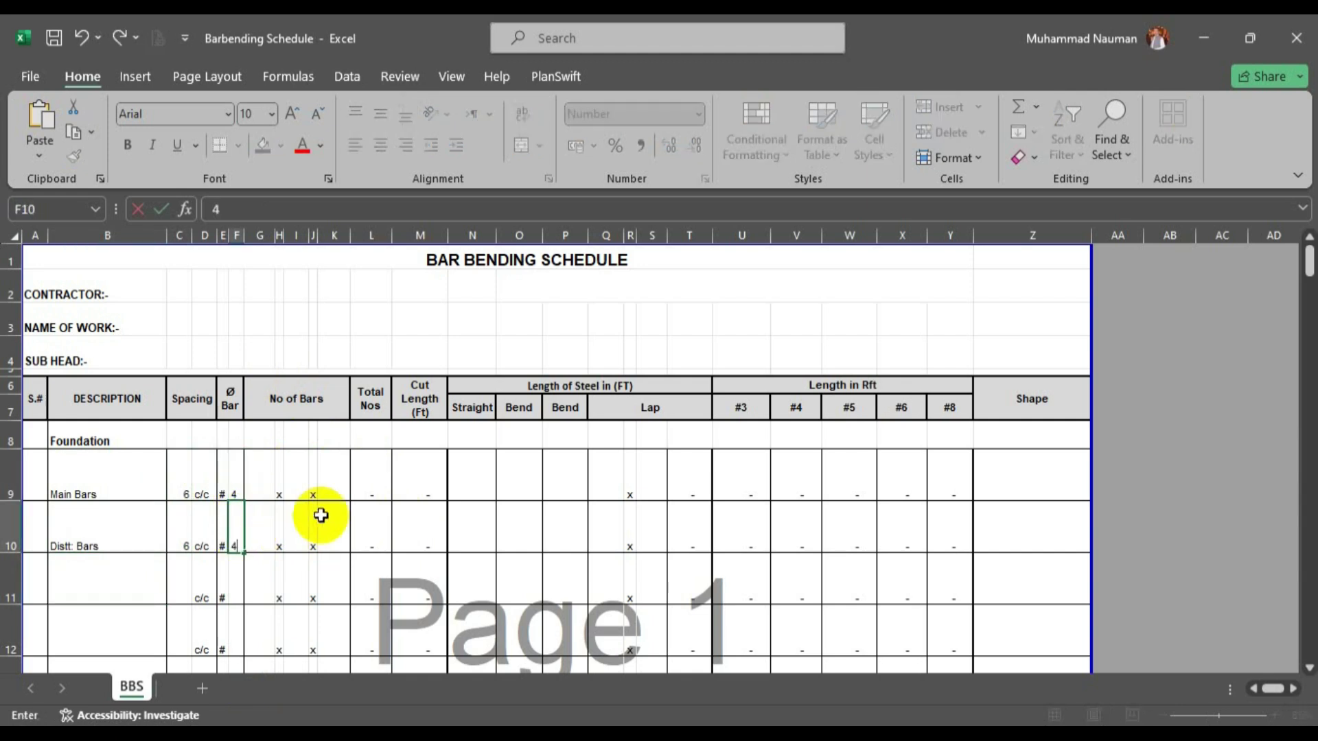
pyautogui.press('Up')
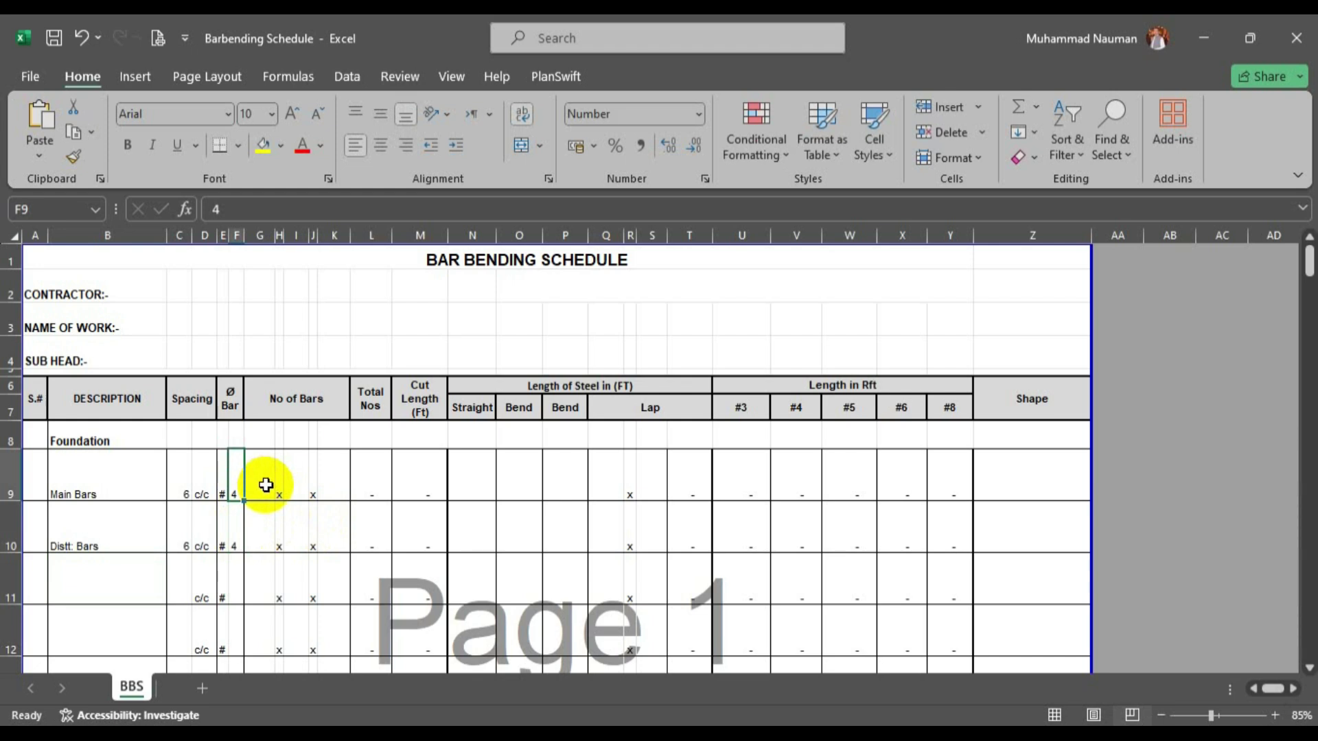
# Review the spacing and bar size entries, the No of Bars cells and the Total Nos formula in L9.
pyautogui.moveTo(183, 486); pyautogui.dragTo(198, 486)
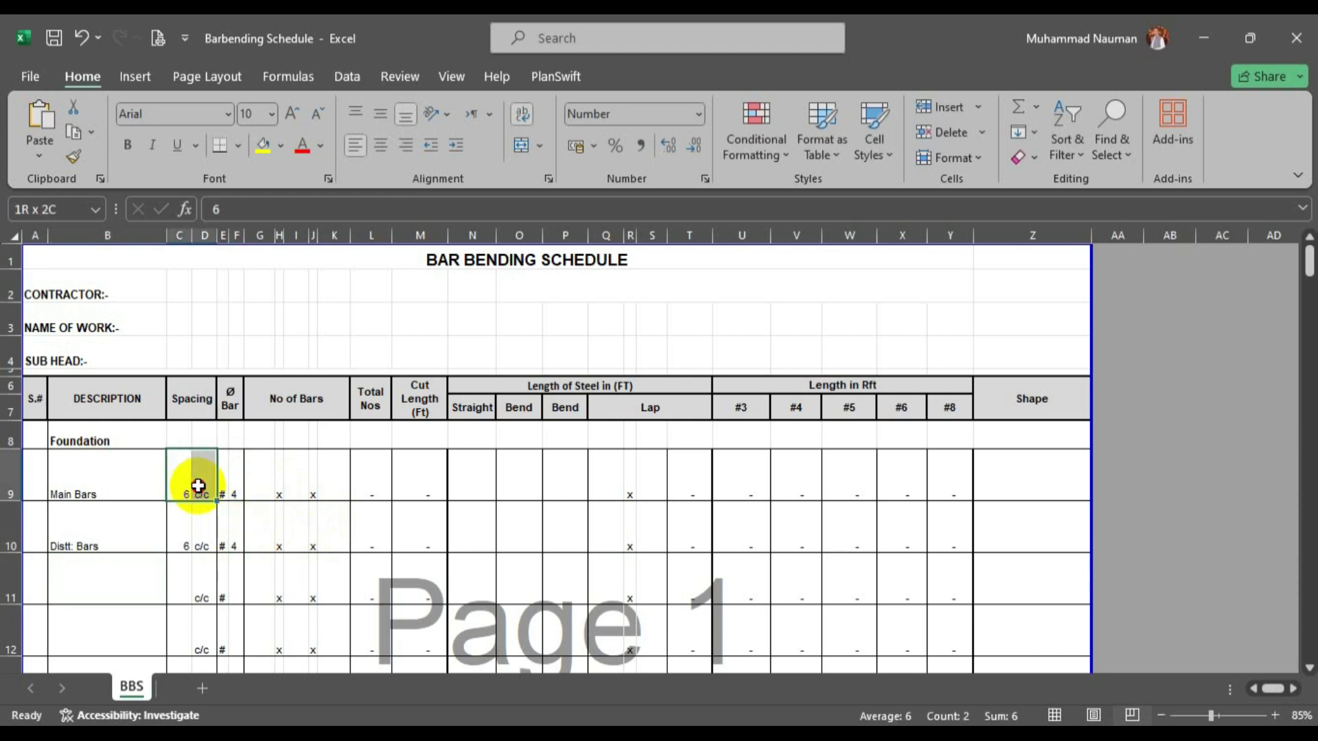
pyautogui.moveTo(185, 533); pyautogui.dragTo(231, 534)
pyautogui.click(275, 403)
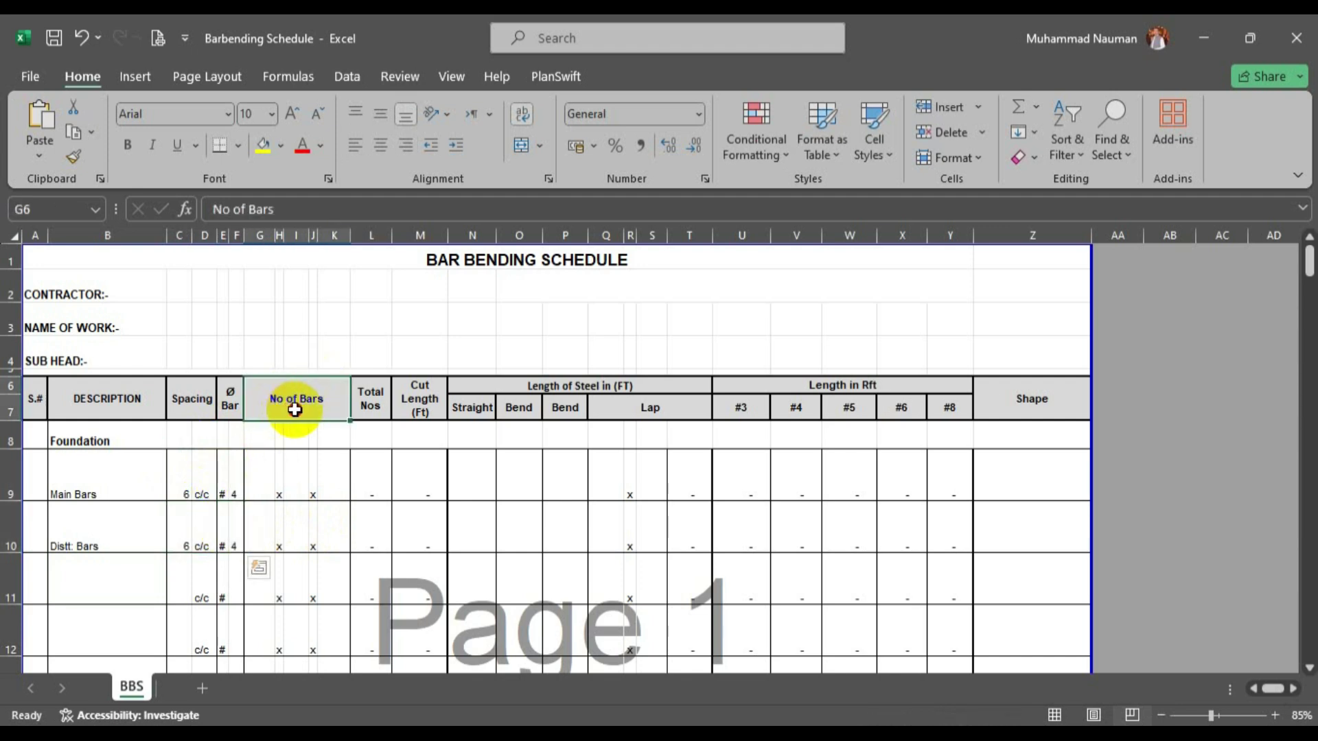
pyautogui.click(266, 484)
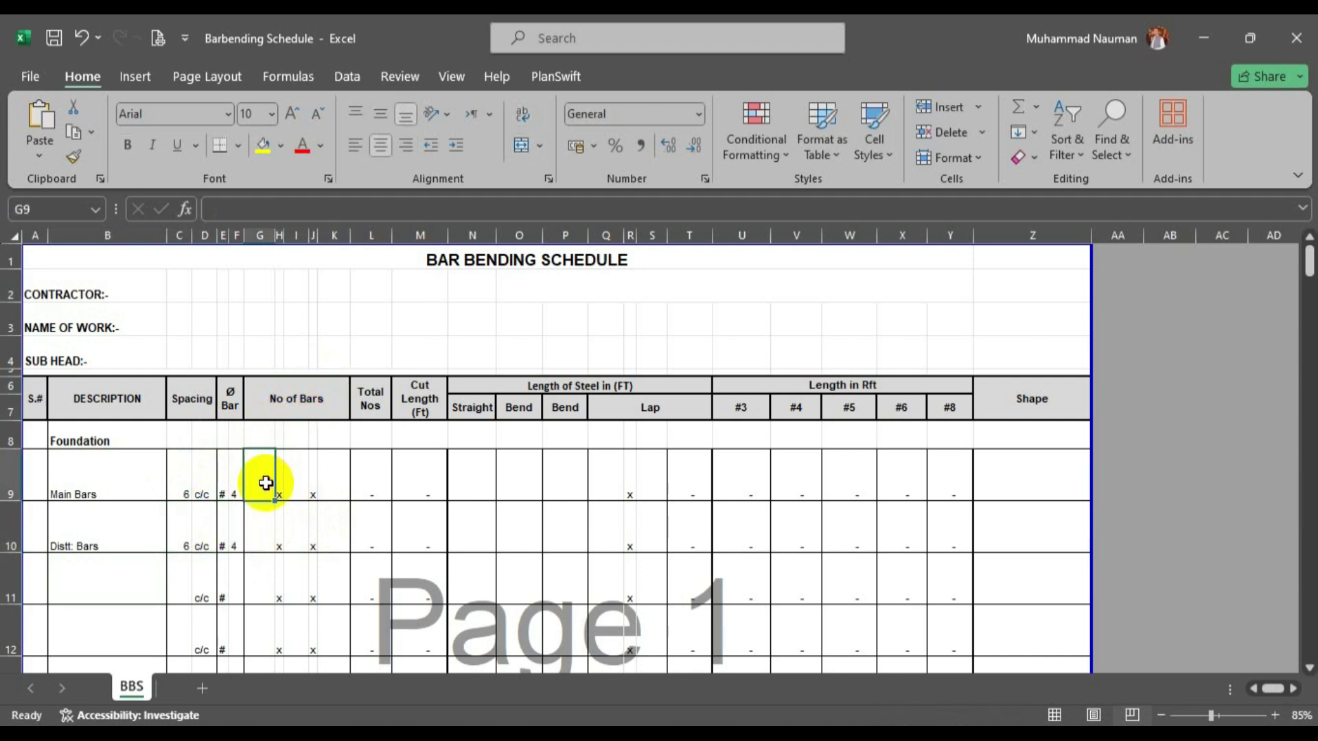
pyautogui.click(297, 482)
pyautogui.click(338, 482)
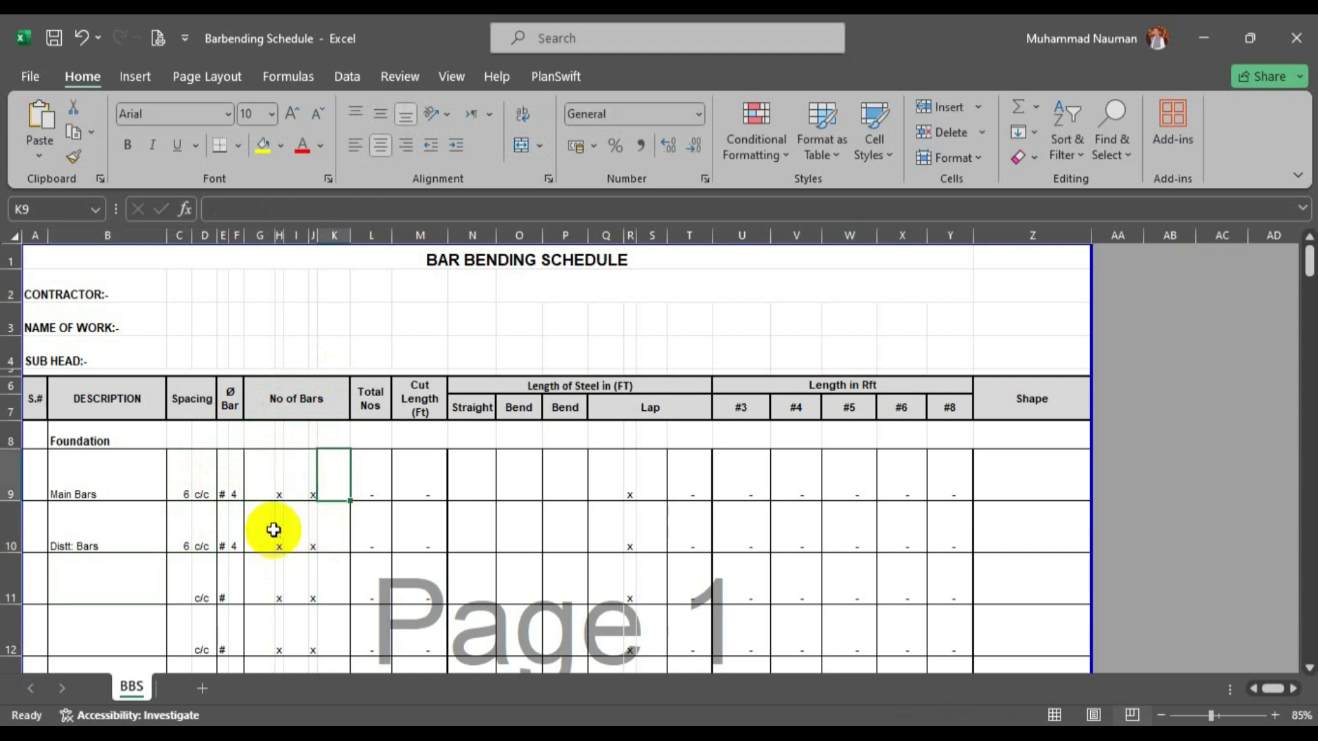
pyautogui.click(368, 482)
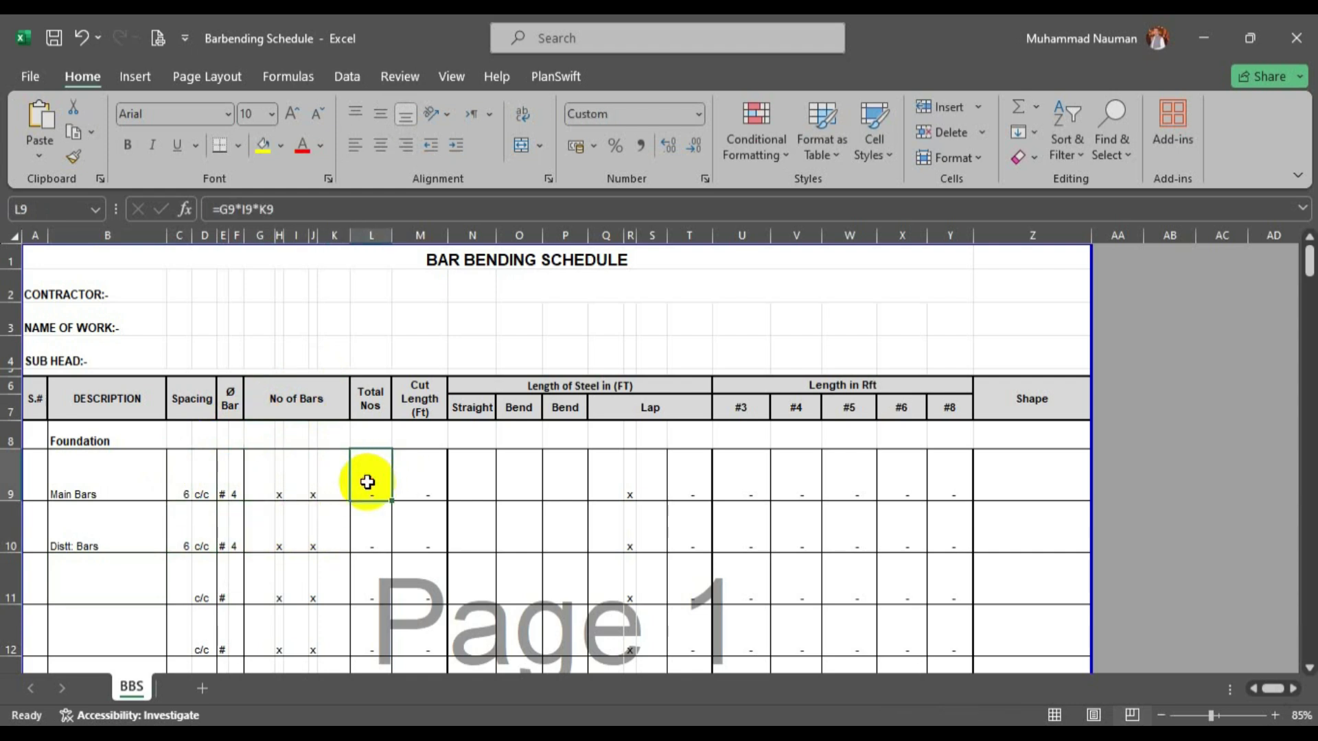
# Enter 1 in each of the first two No of Bars cells, G9 and I9, for the Main Bars.
pyautogui.click(259, 479)
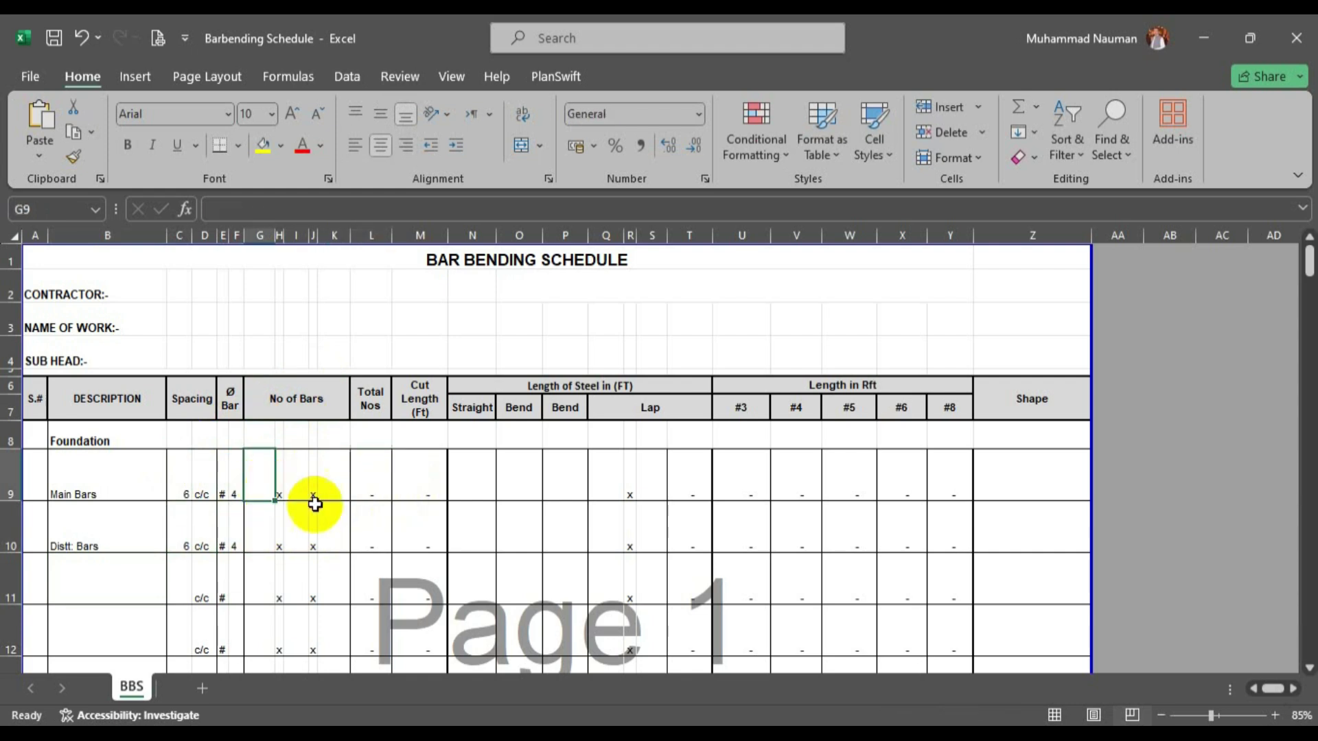
pyautogui.press('Right')
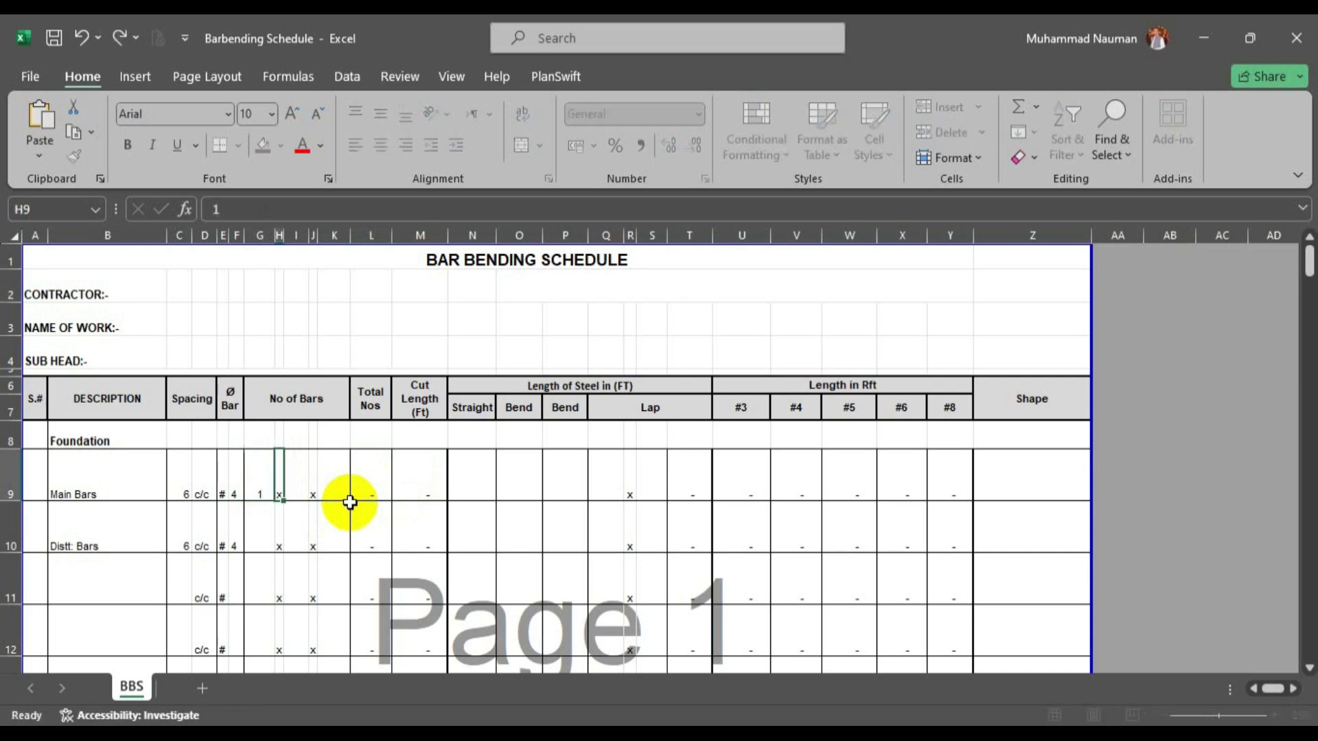
pyautogui.press('Right')
pyautogui.write('1')
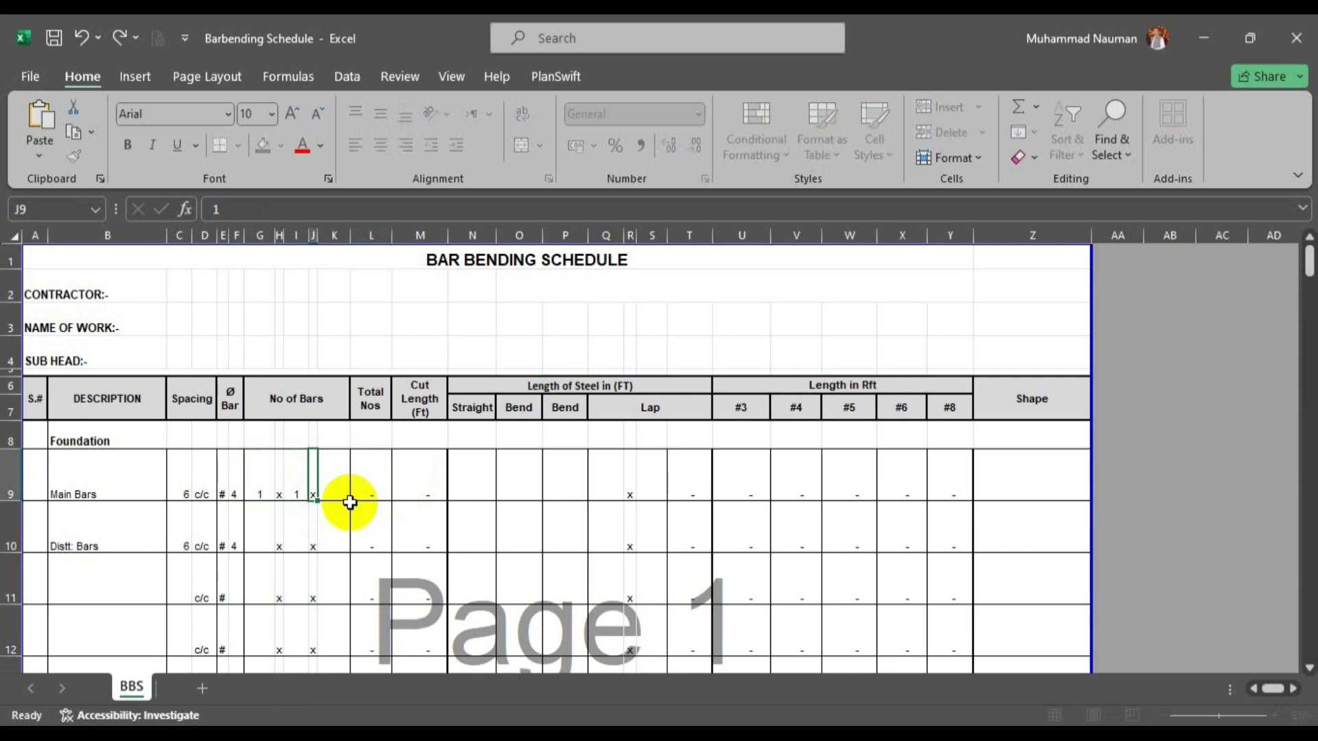
pyautogui.press('Right')
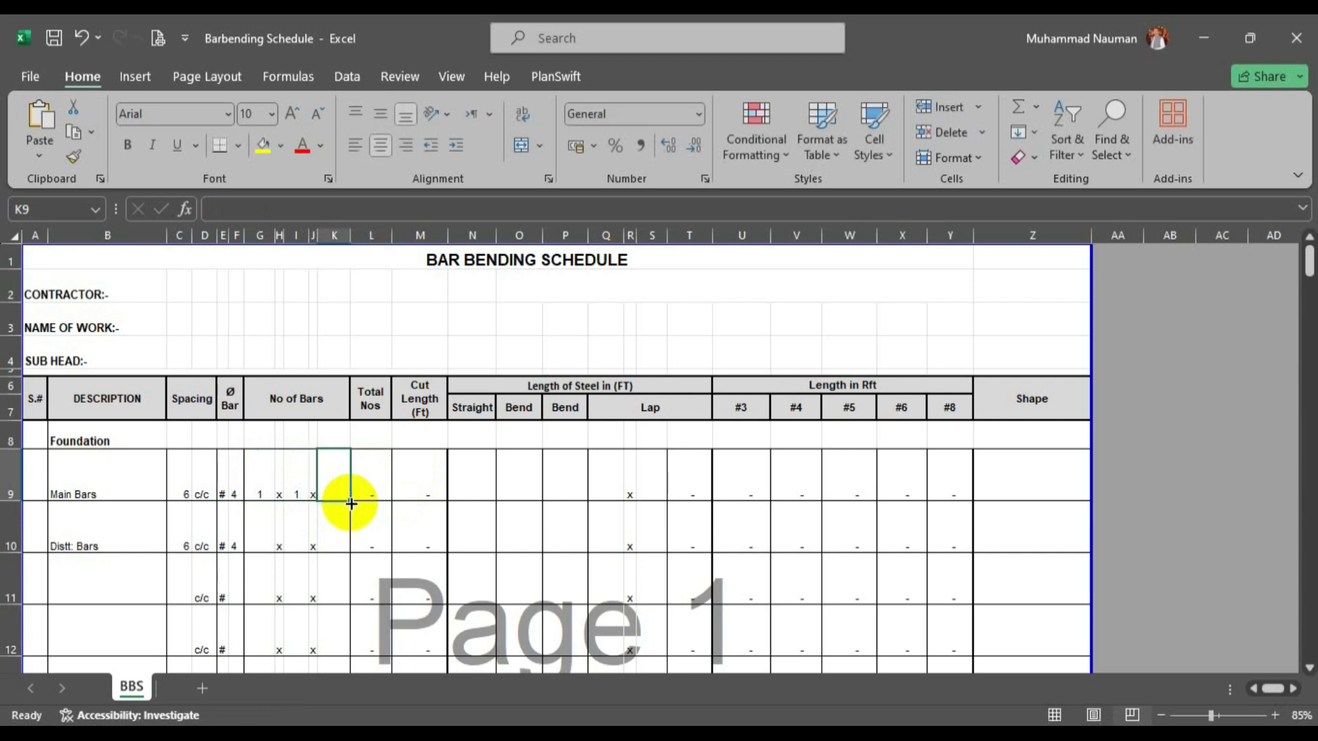
# Check the raft plan in AutoCAD, return to Excel and enter 1 in cells G10 and I10 for the Distt: Bars.
pyautogui.click(261, 473)
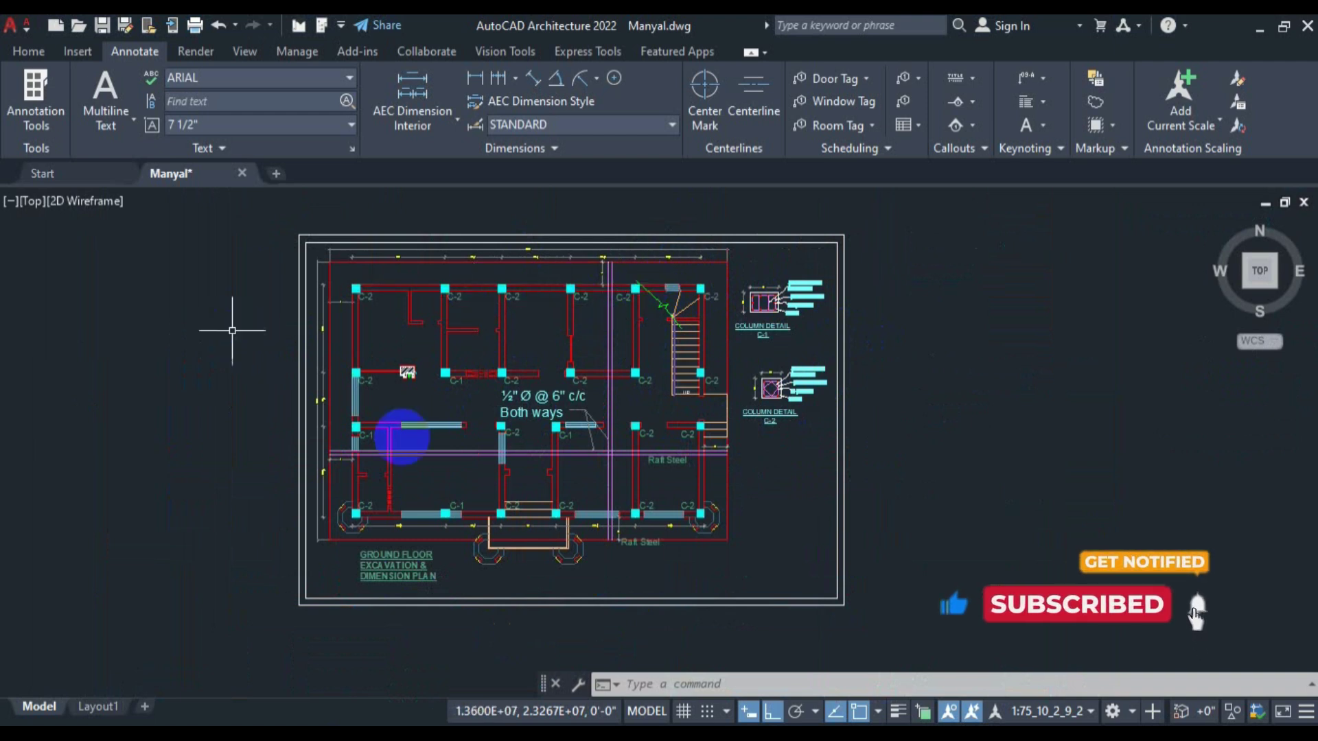
pyautogui.click(278, 734)
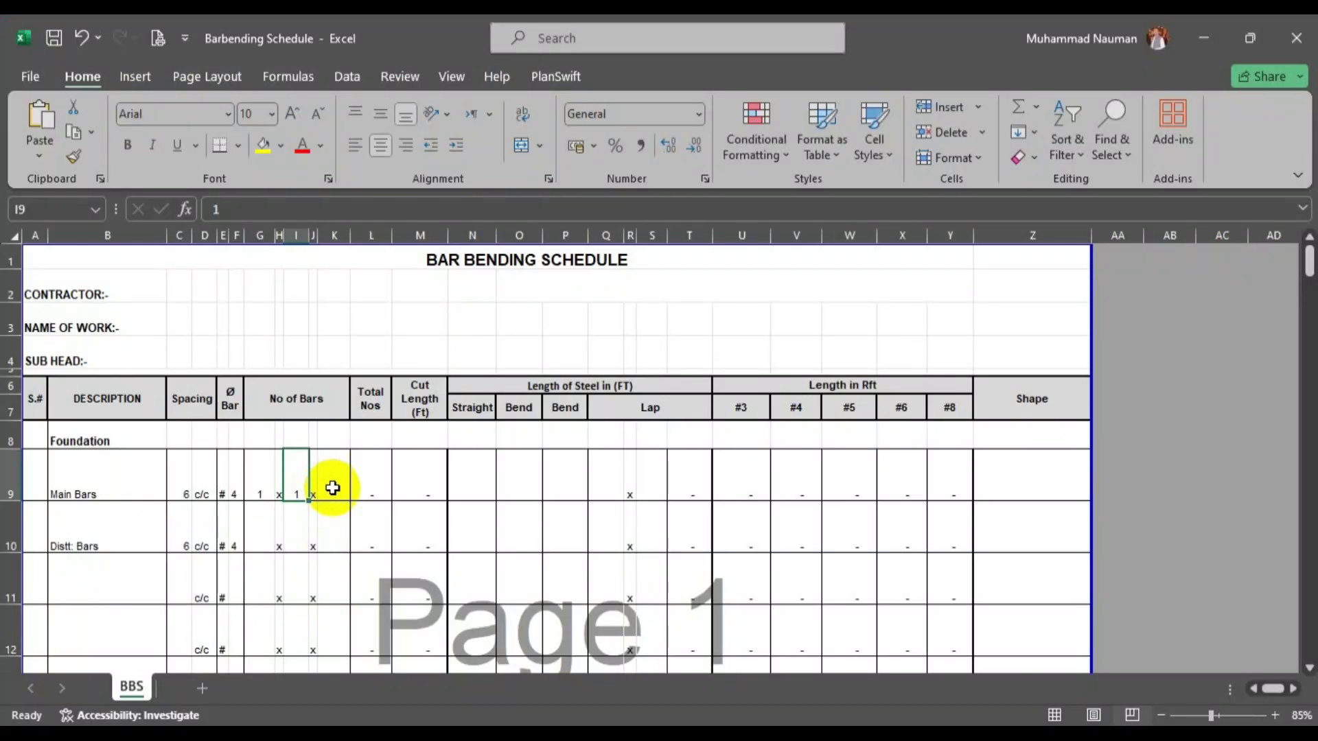
pyautogui.click(261, 535)
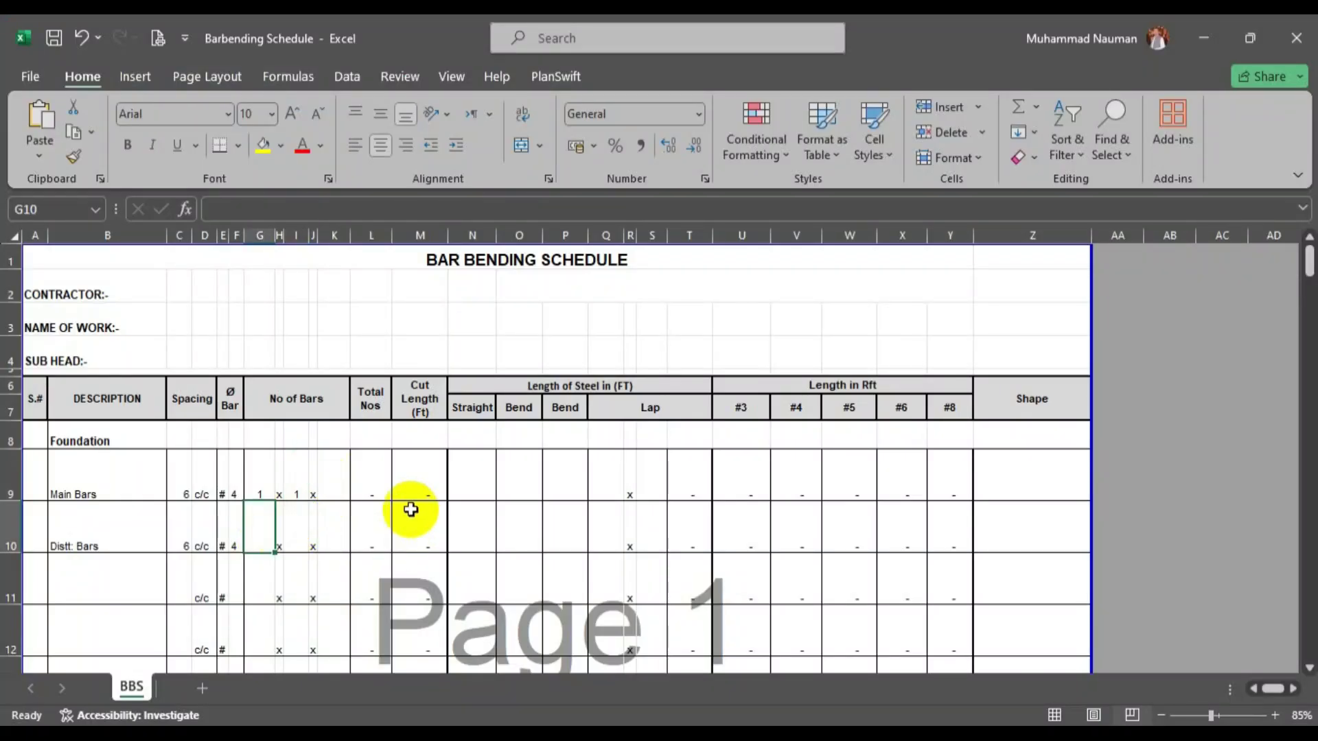
pyautogui.write('1')
pyautogui.press('Tab')
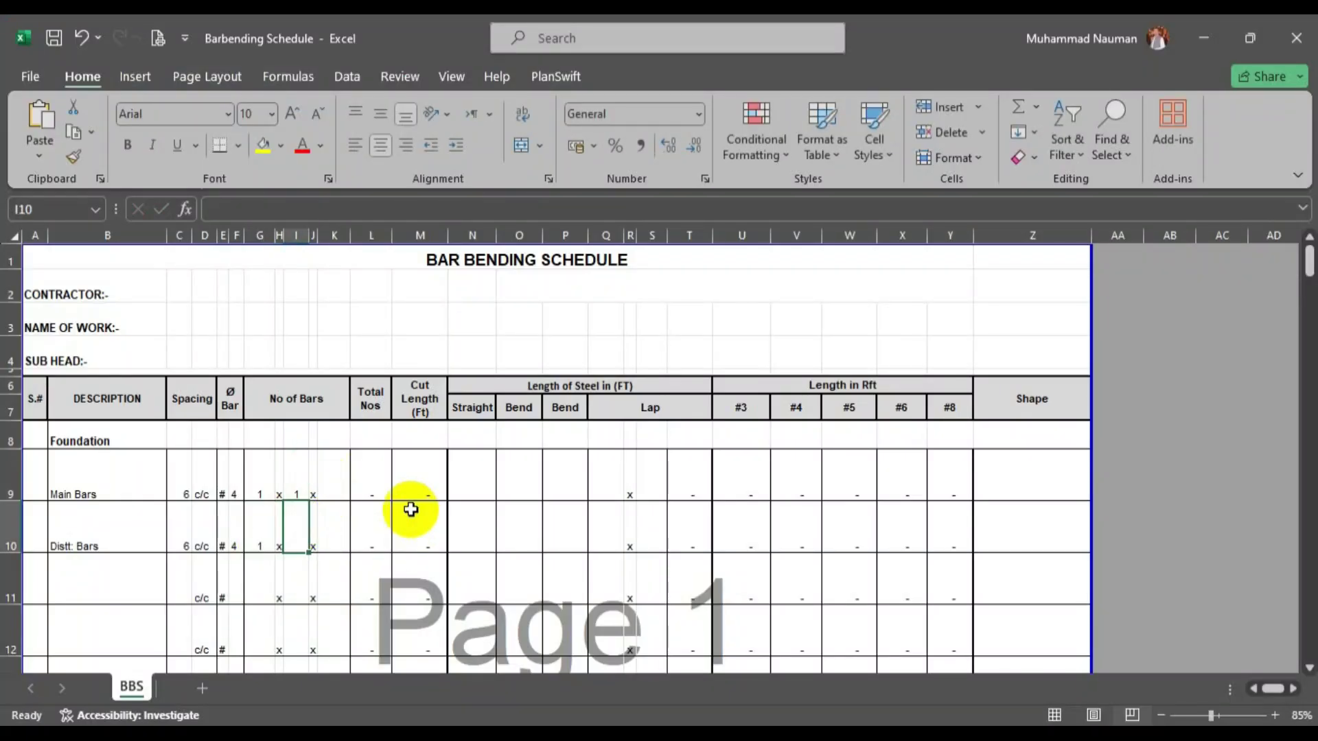
pyautogui.write('1')
pyautogui.press('Tab')
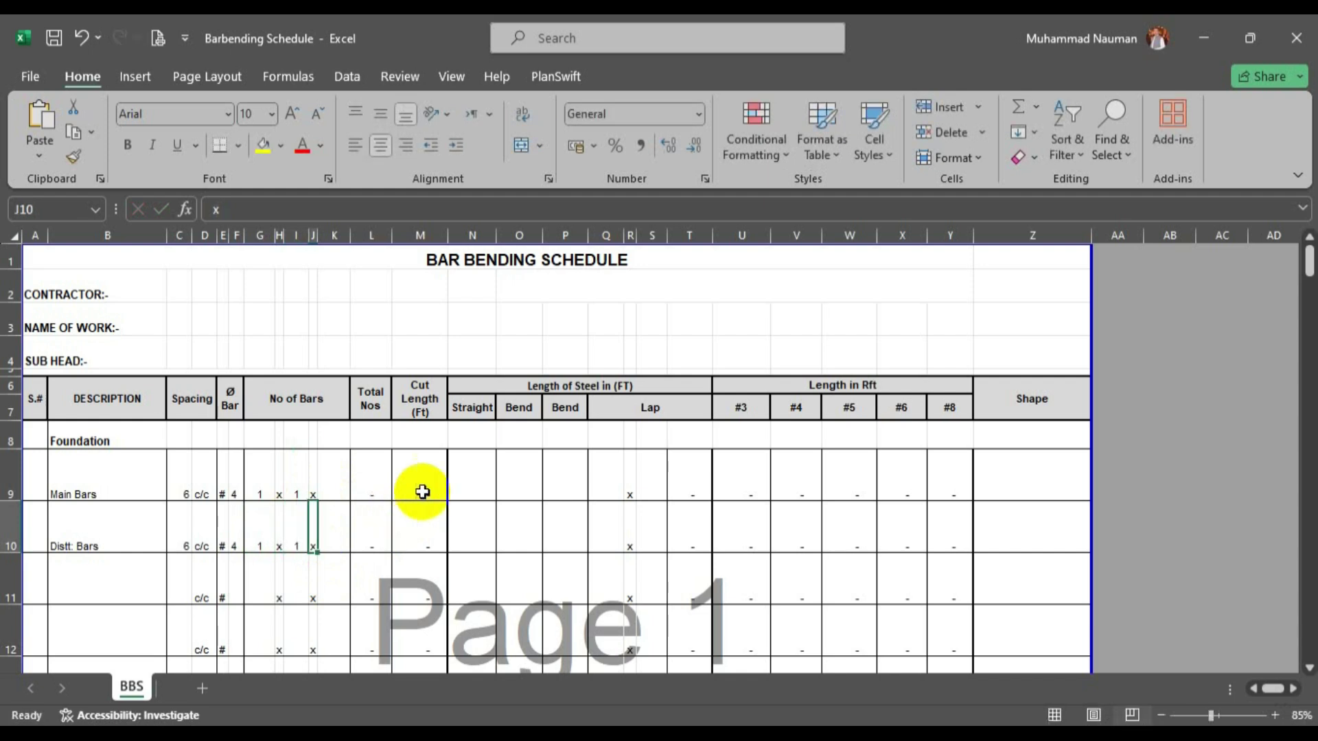
# Inspect which cells the Cut Length formula in M9 adds together, leaving the formula as it is.
pyautogui.click(465, 485)
pyautogui.click(431, 485)
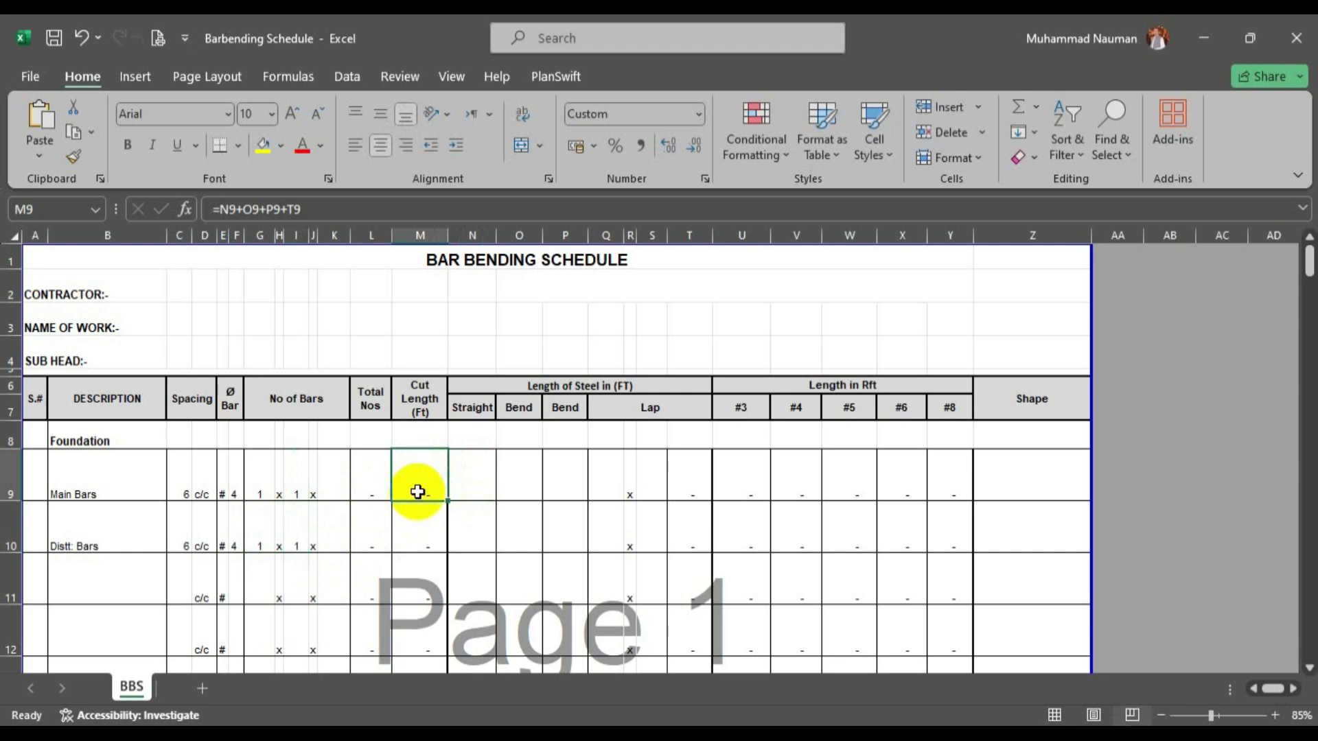
pyautogui.doubleClick(419, 492)
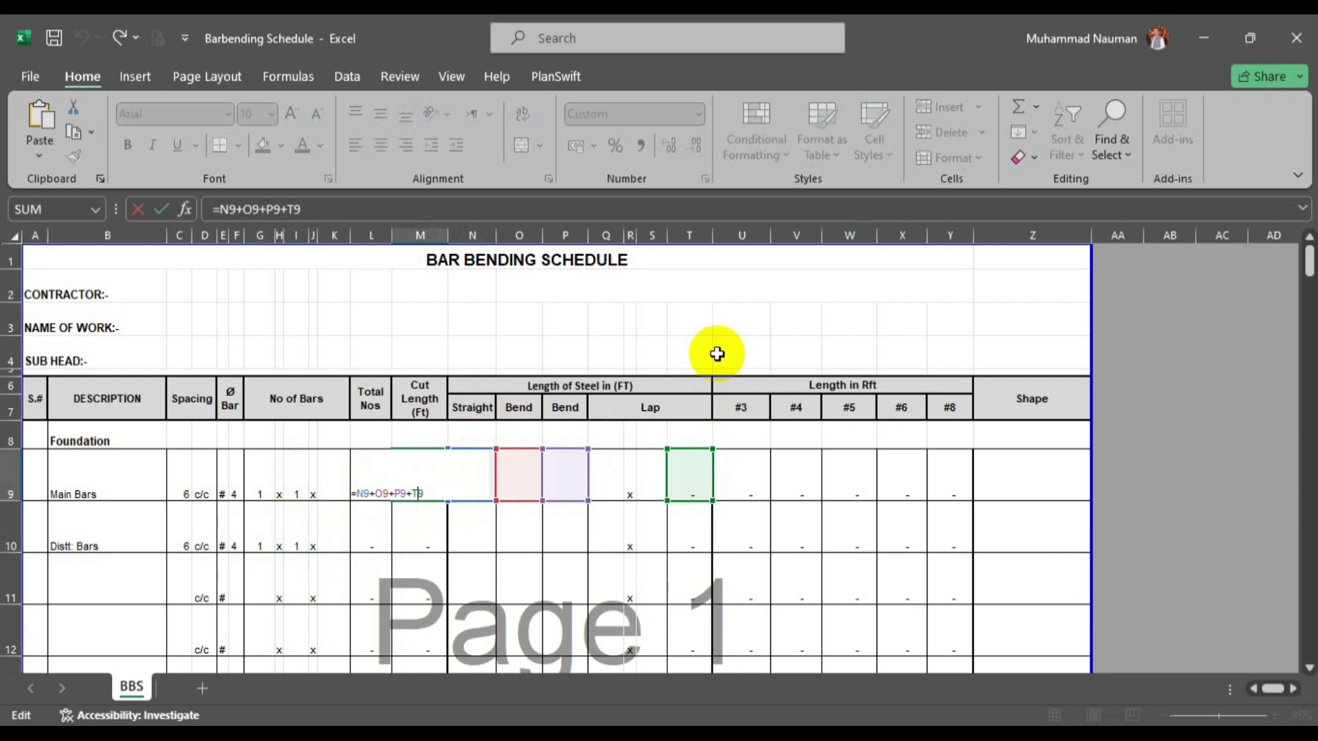
pyautogui.press('Escape')
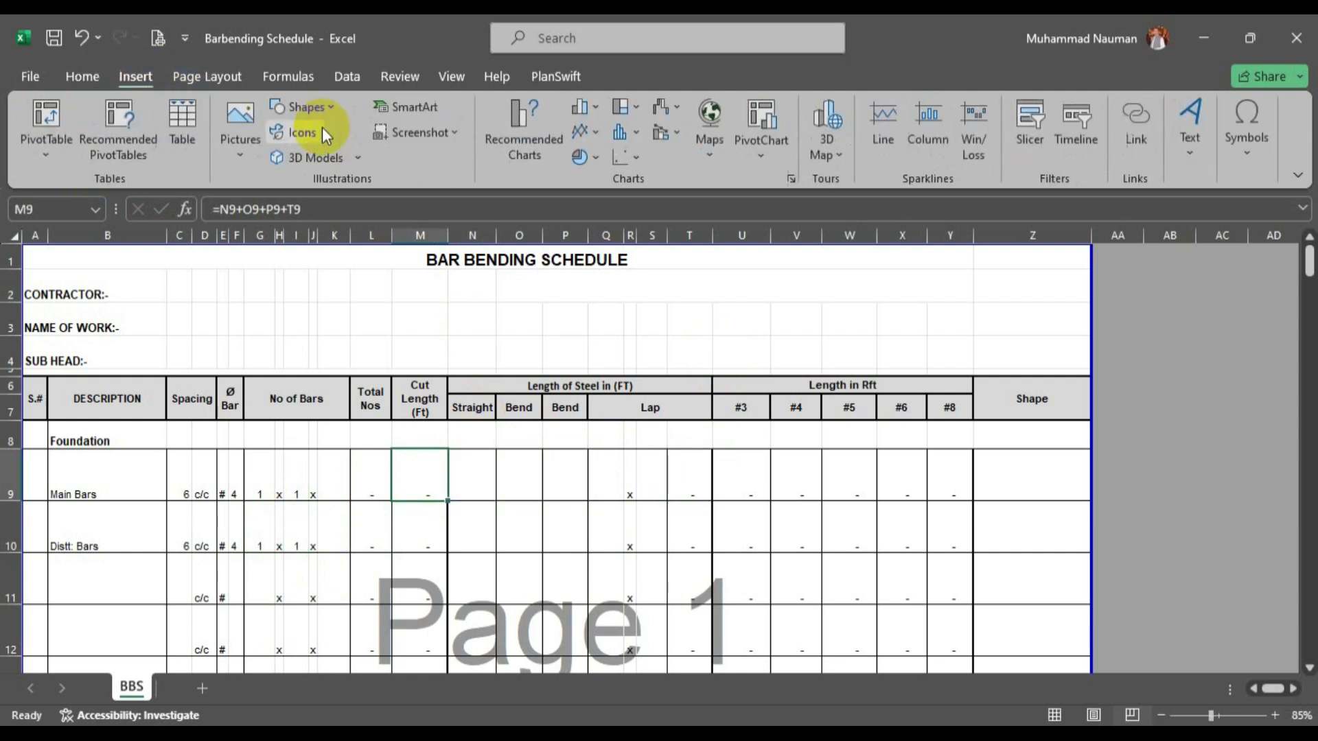
# Draw a horizontal straight line about 1.04" long in the Shape cell of the Main Bars row.
pyautogui.click(336, 106)
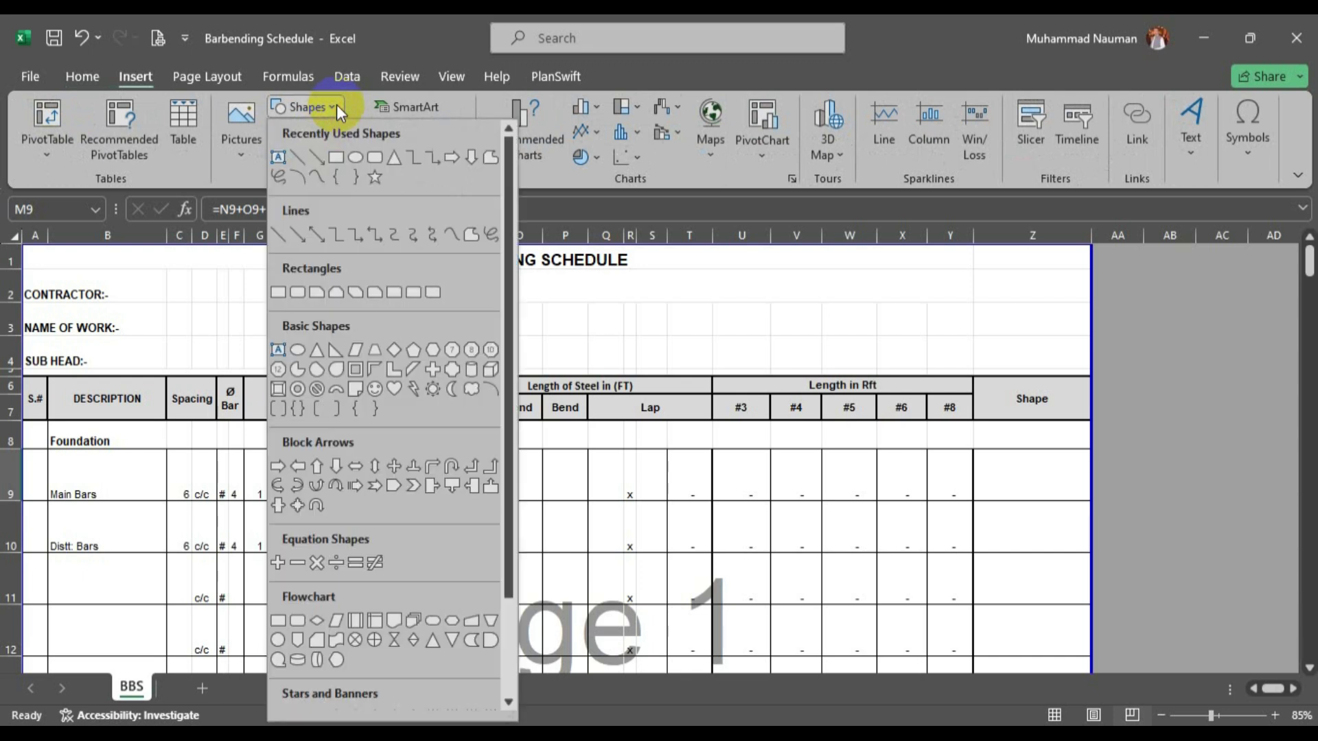
pyautogui.click(302, 158)
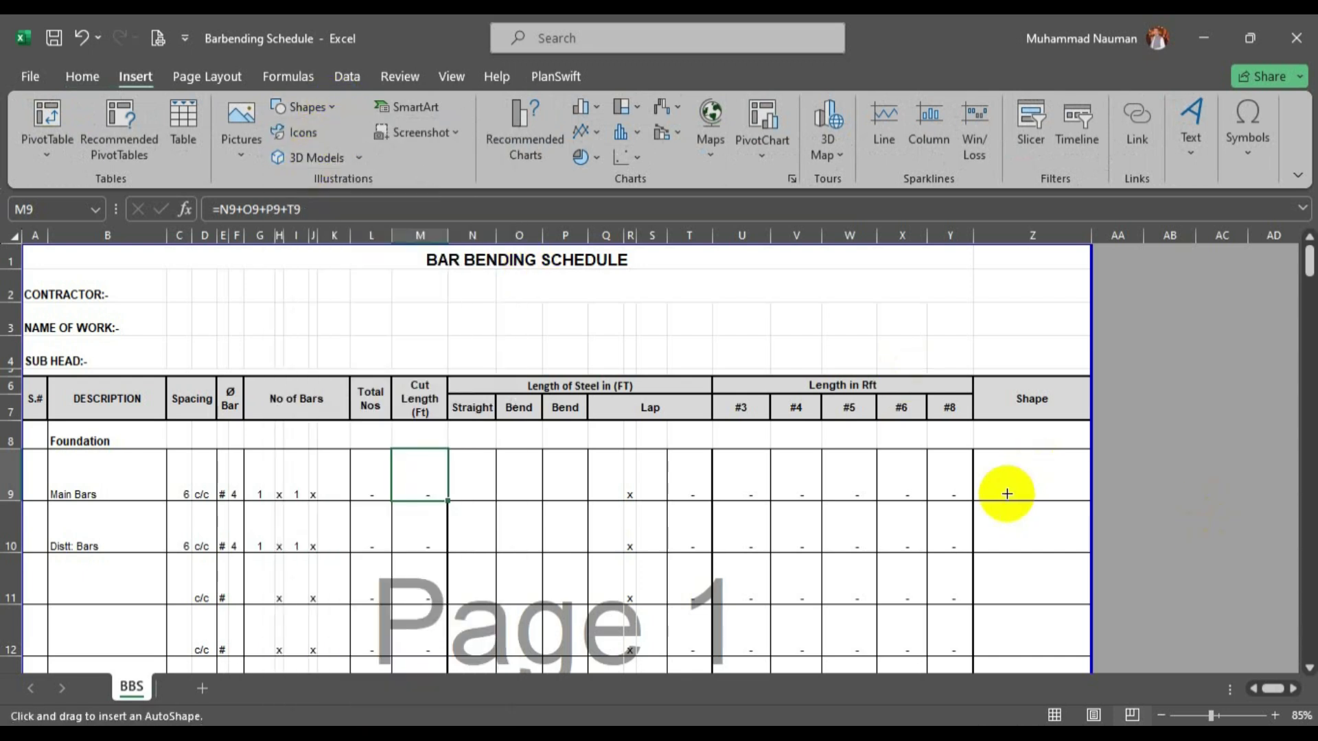
pyautogui.moveTo(990, 482); pyautogui.dragTo(1072, 481)
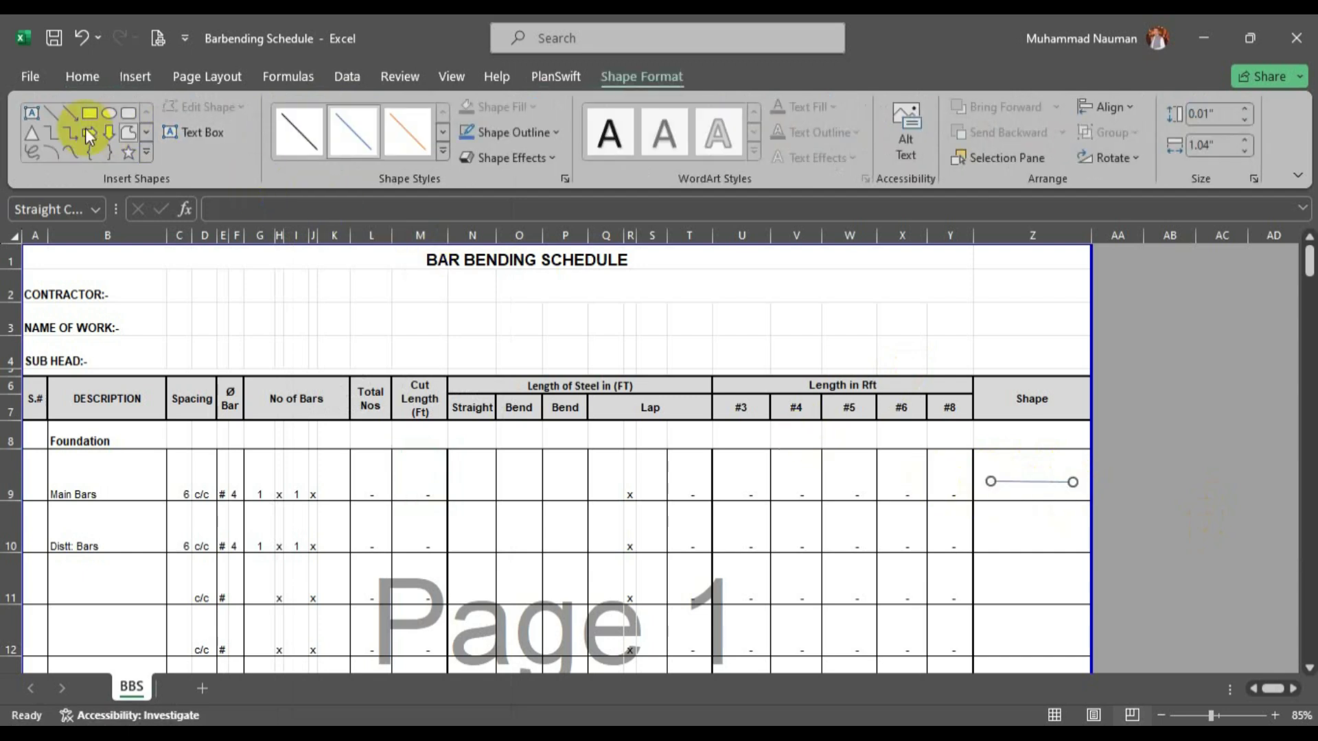
# Draw two short vertical lines, about 0.18" and 0.2" high, rising from the ends of the horizontal line in the Main Bars Shape cell.
pyautogui.click(52, 113)
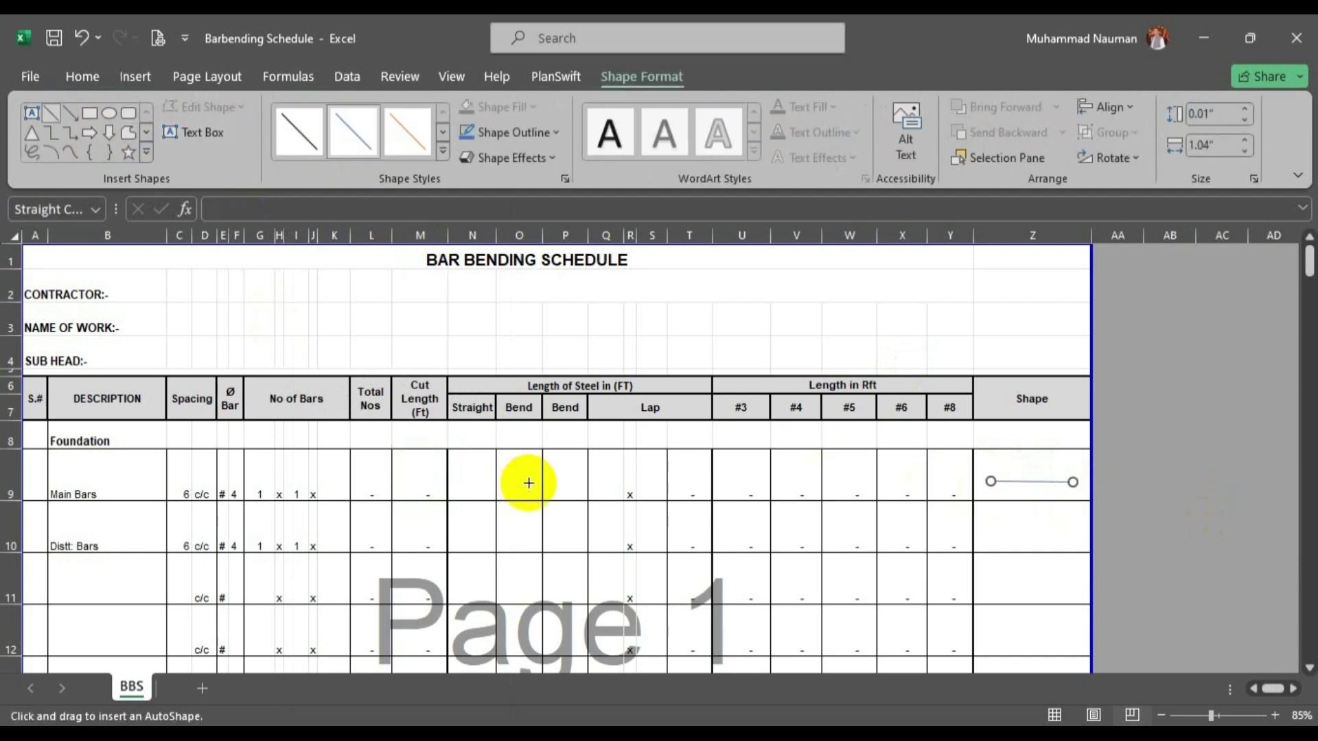
pyautogui.moveTo(989, 482); pyautogui.dragTo(990, 467)
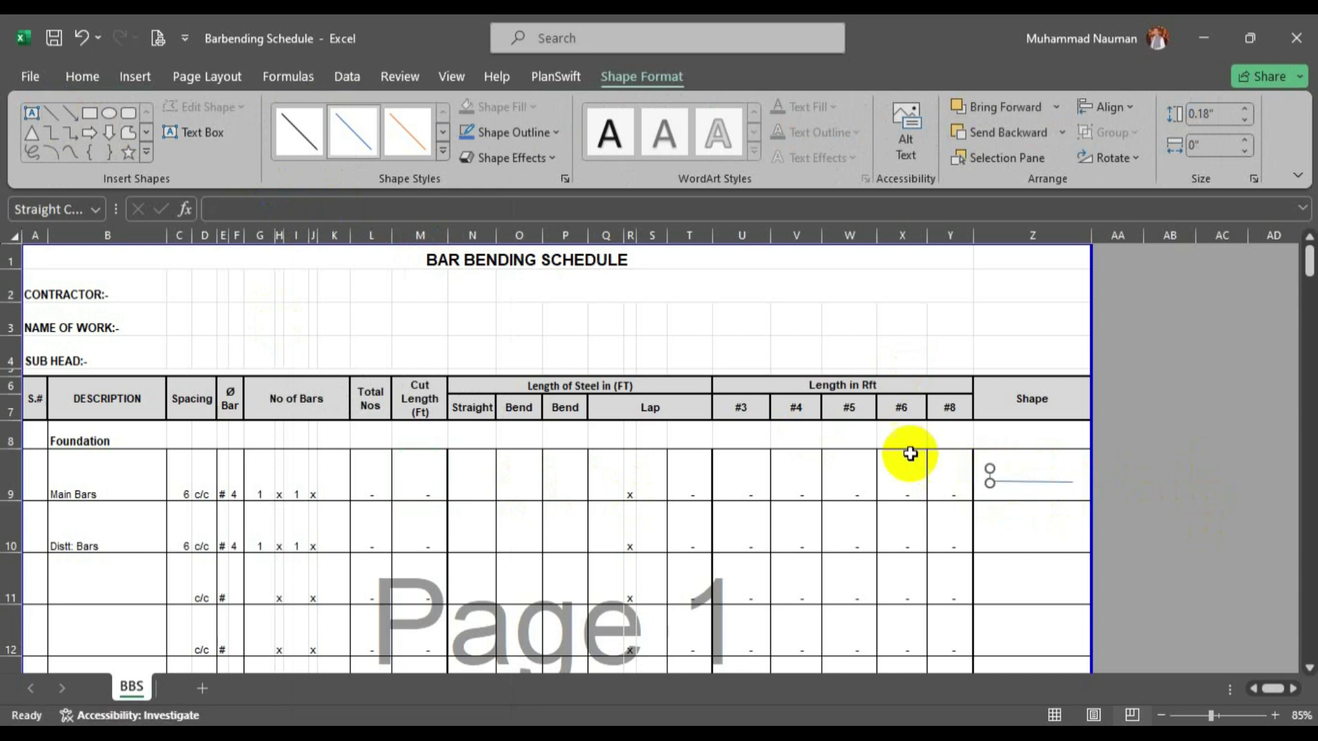
pyautogui.click(57, 109)
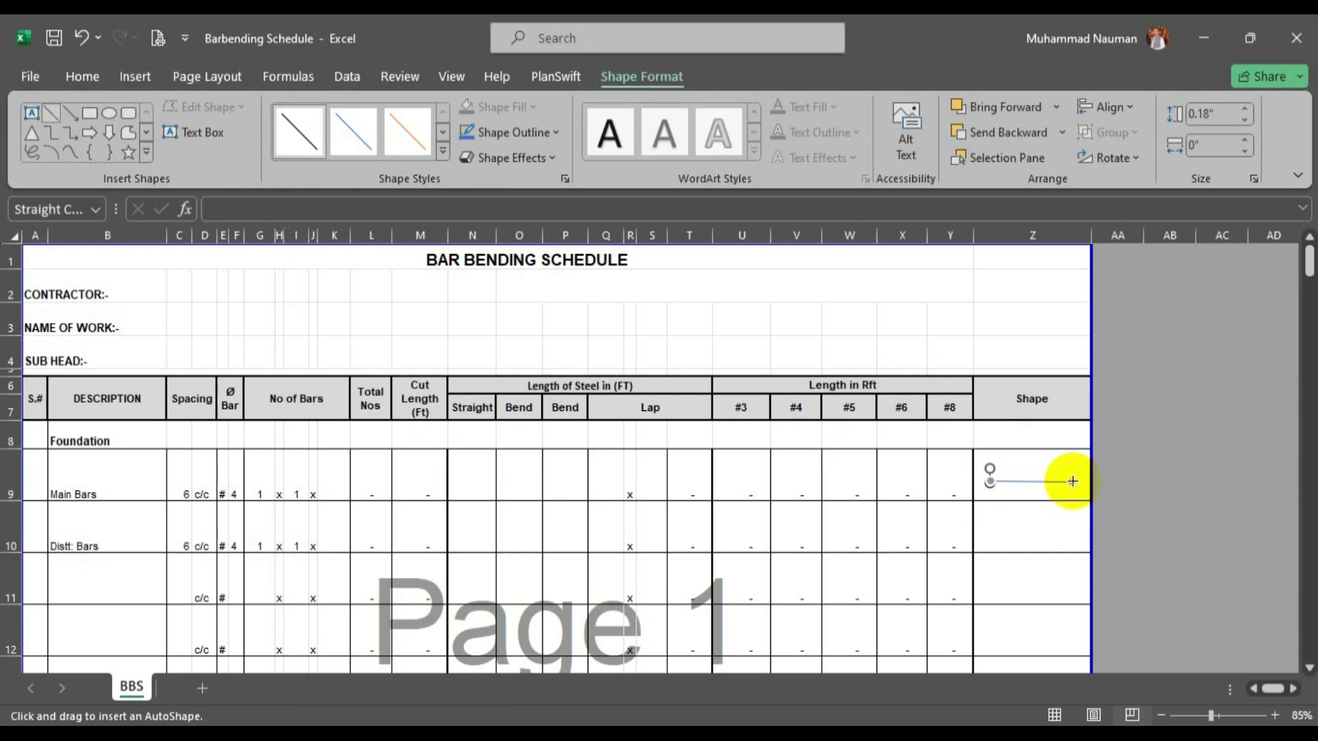
pyautogui.moveTo(1072, 481); pyautogui.dragTo(1072, 466)
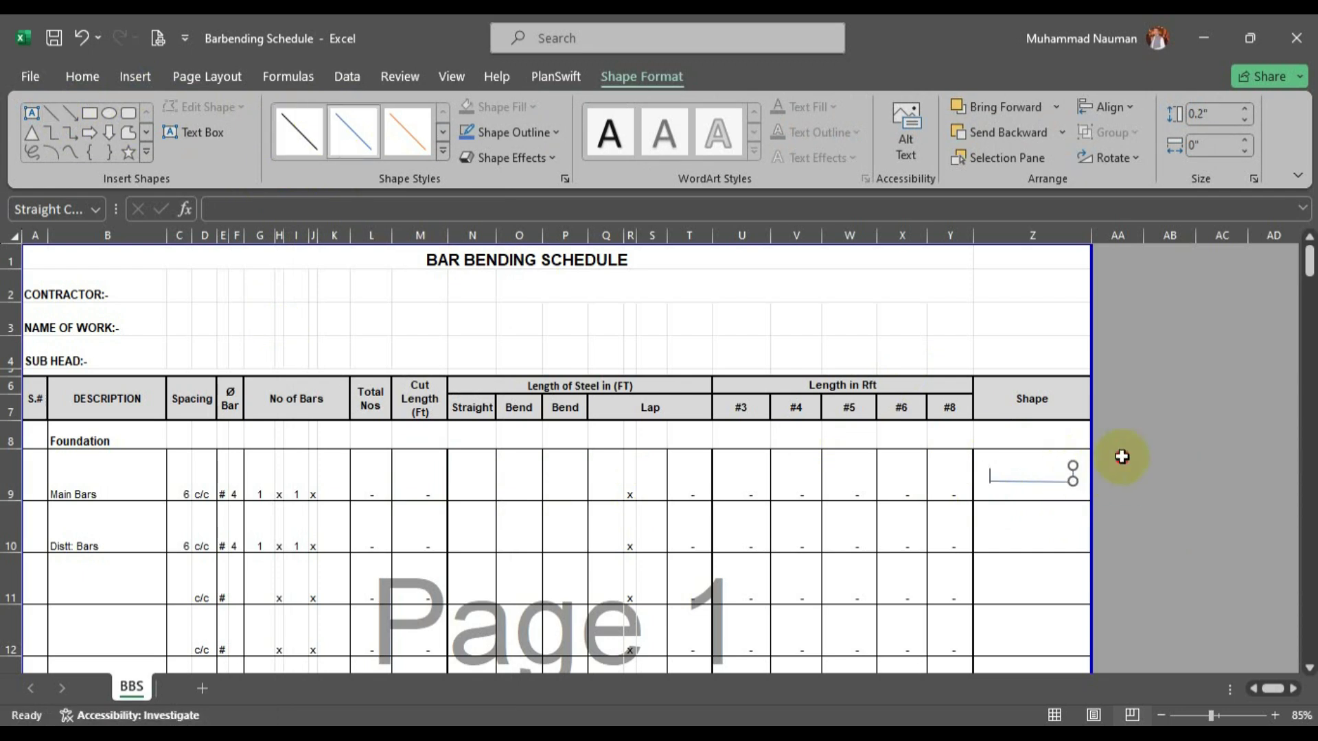
pyautogui.click(1121, 454)
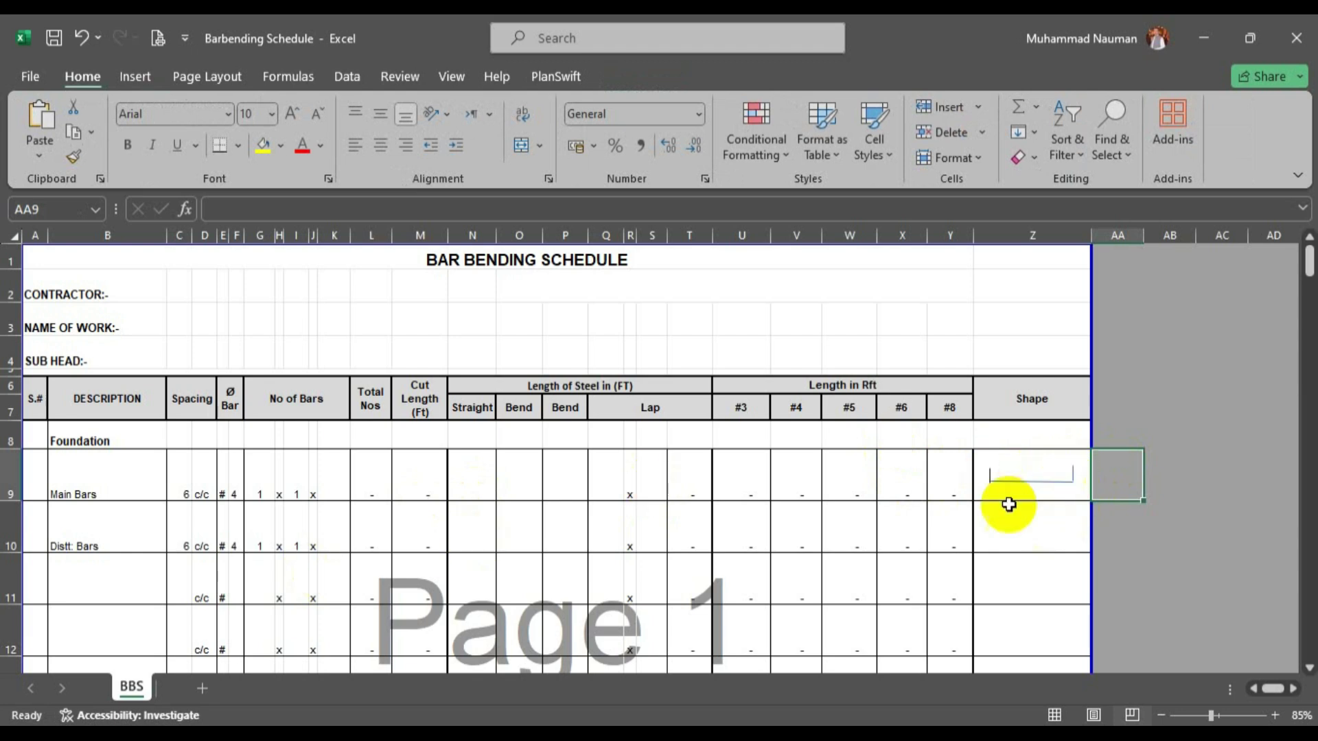
# Switch to the AutoCAD raft plan and examine the overall dimensions along both sides of the raft.
pyautogui.click(477, 490)
pyautogui.click(359, 737)
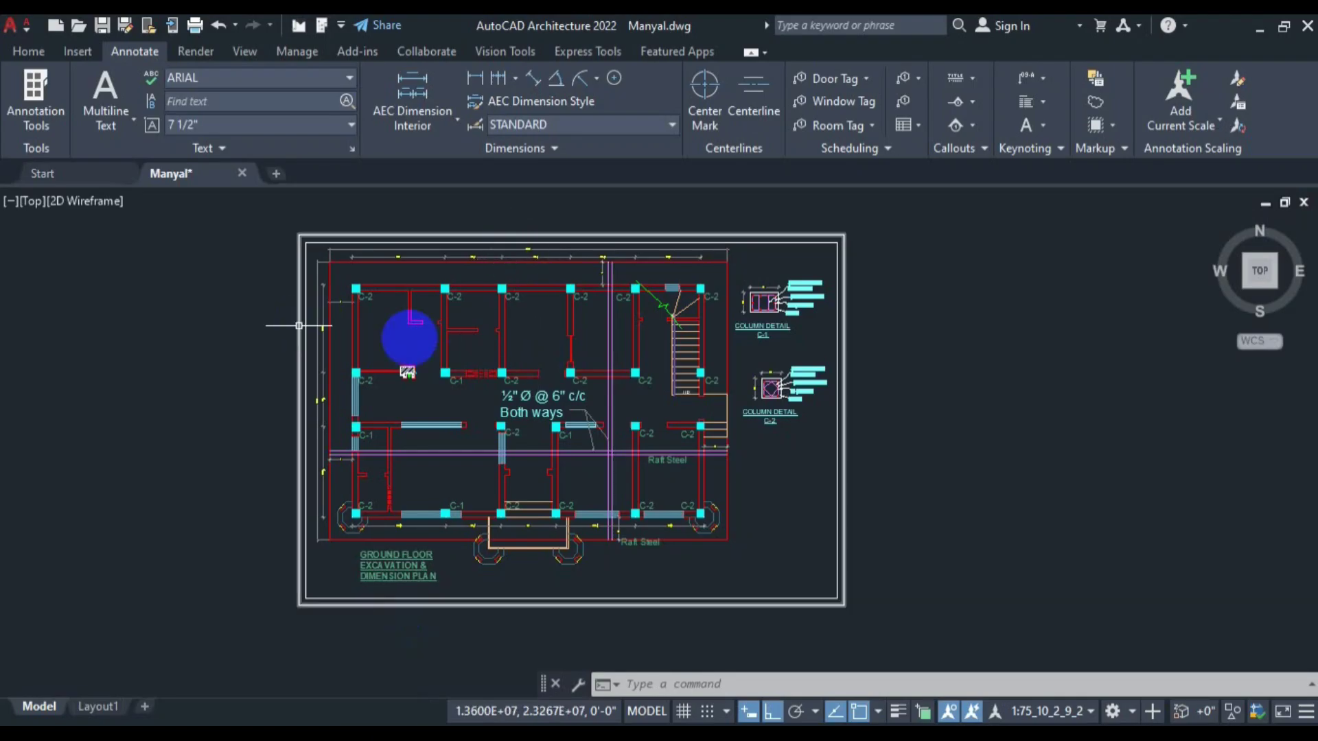
pyautogui.scroll(5, 557, 234)
pyautogui.scroll(2, 556, 232)
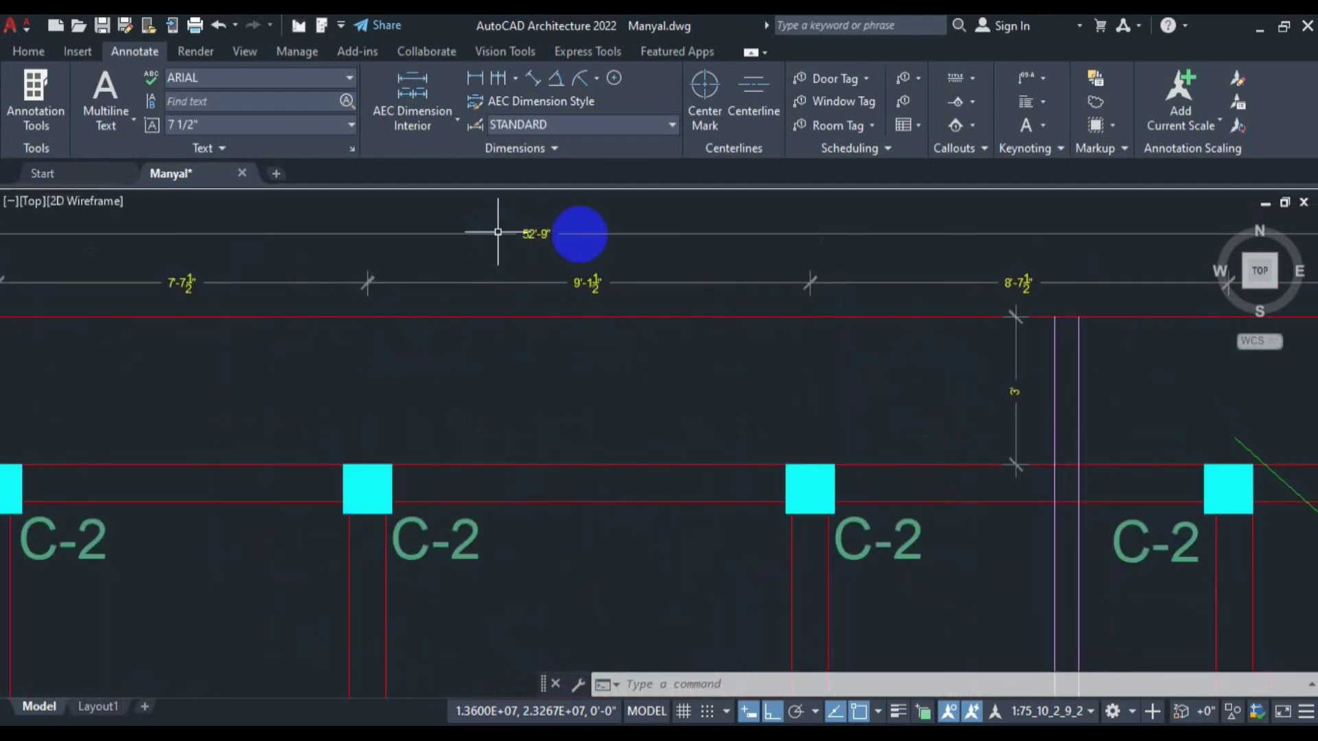
pyautogui.scroll(-6, 521, 226)
pyautogui.scroll(3, 288, 467)
pyautogui.scroll(5, 206, 461)
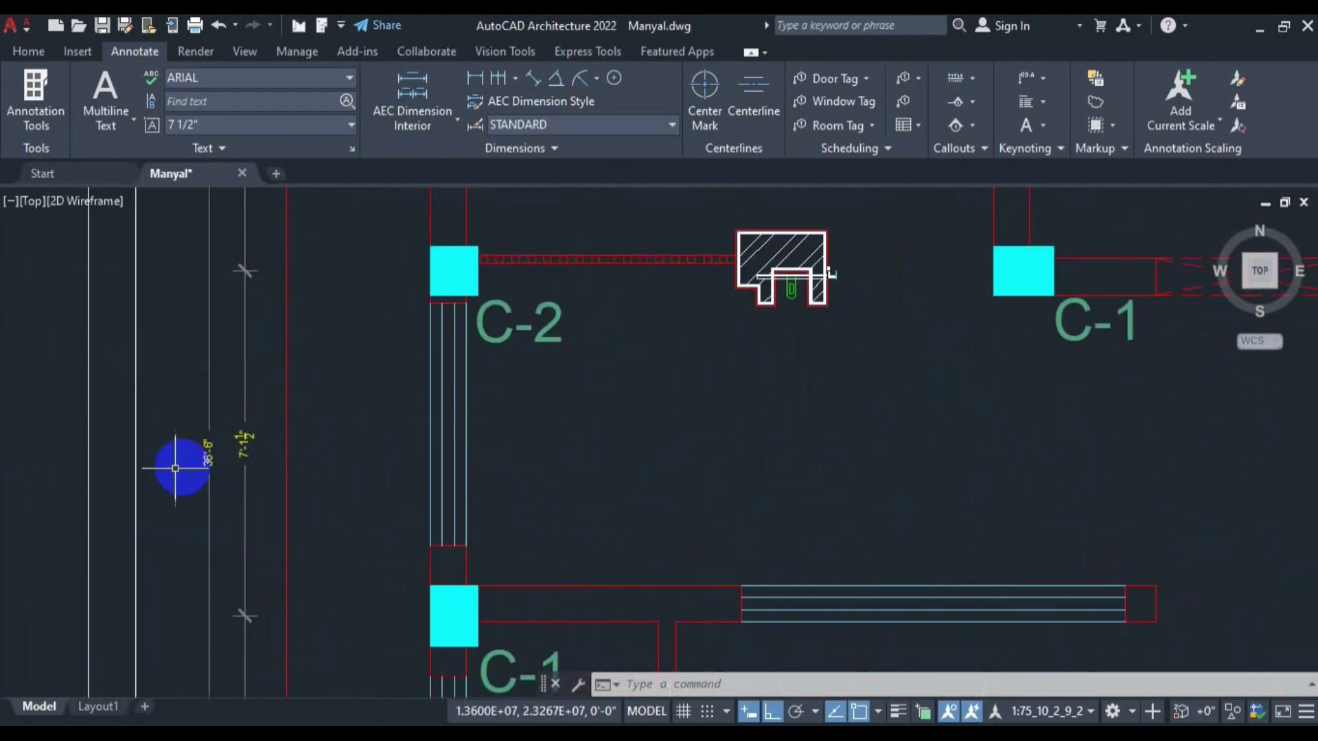
pyautogui.scroll(-3, 224, 469)
pyautogui.scroll(-4, 223, 468)
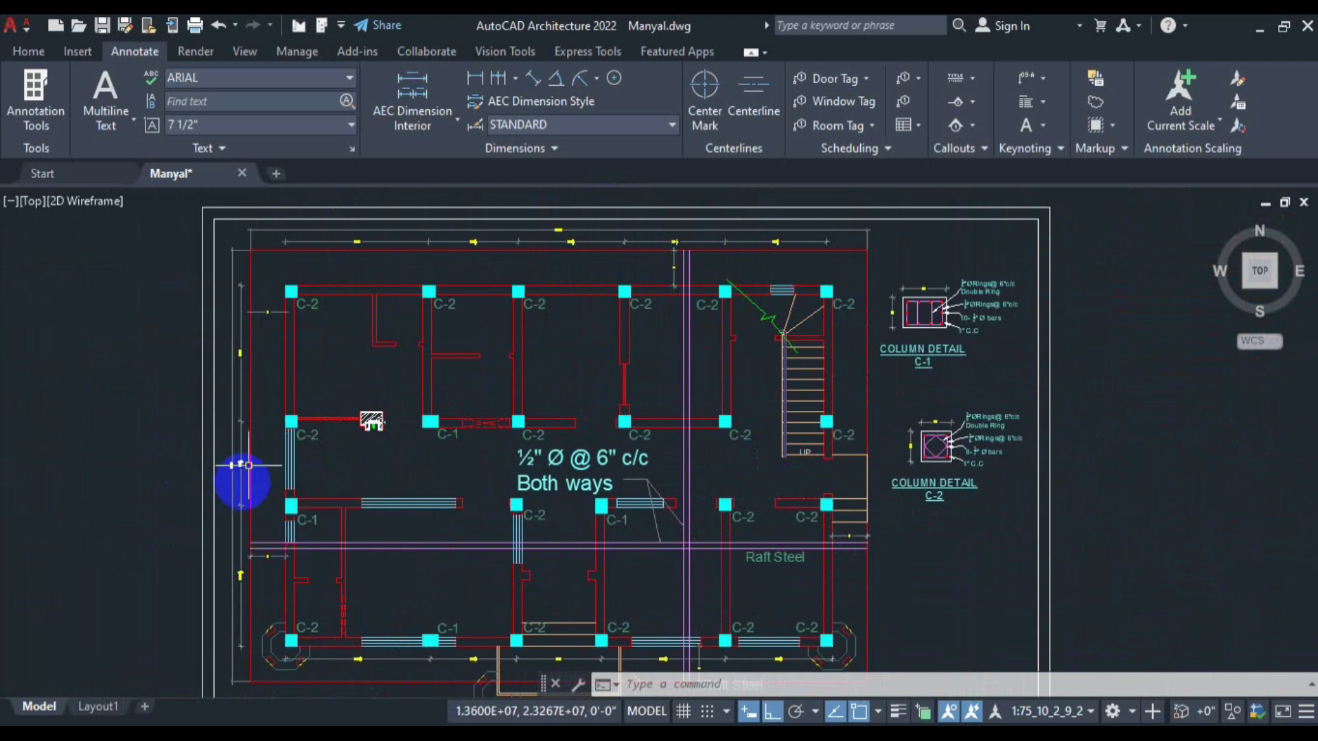
pyautogui.scroll(5, 234, 469)
pyautogui.scroll(-3, 249, 470)
pyautogui.scroll(-3, 249, 471)
pyautogui.scroll(8, 557, 265)
pyautogui.scroll(-5, 557, 266)
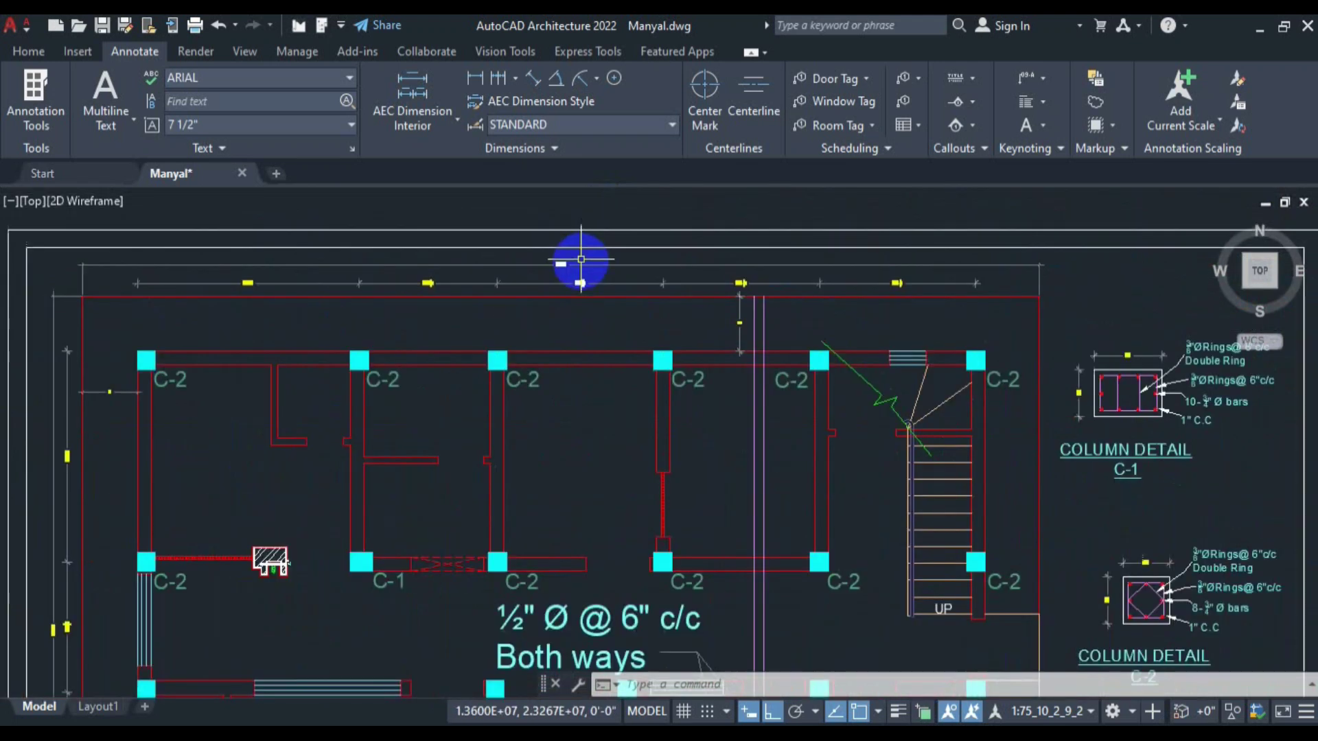
pyautogui.scroll(7, 244, 500)
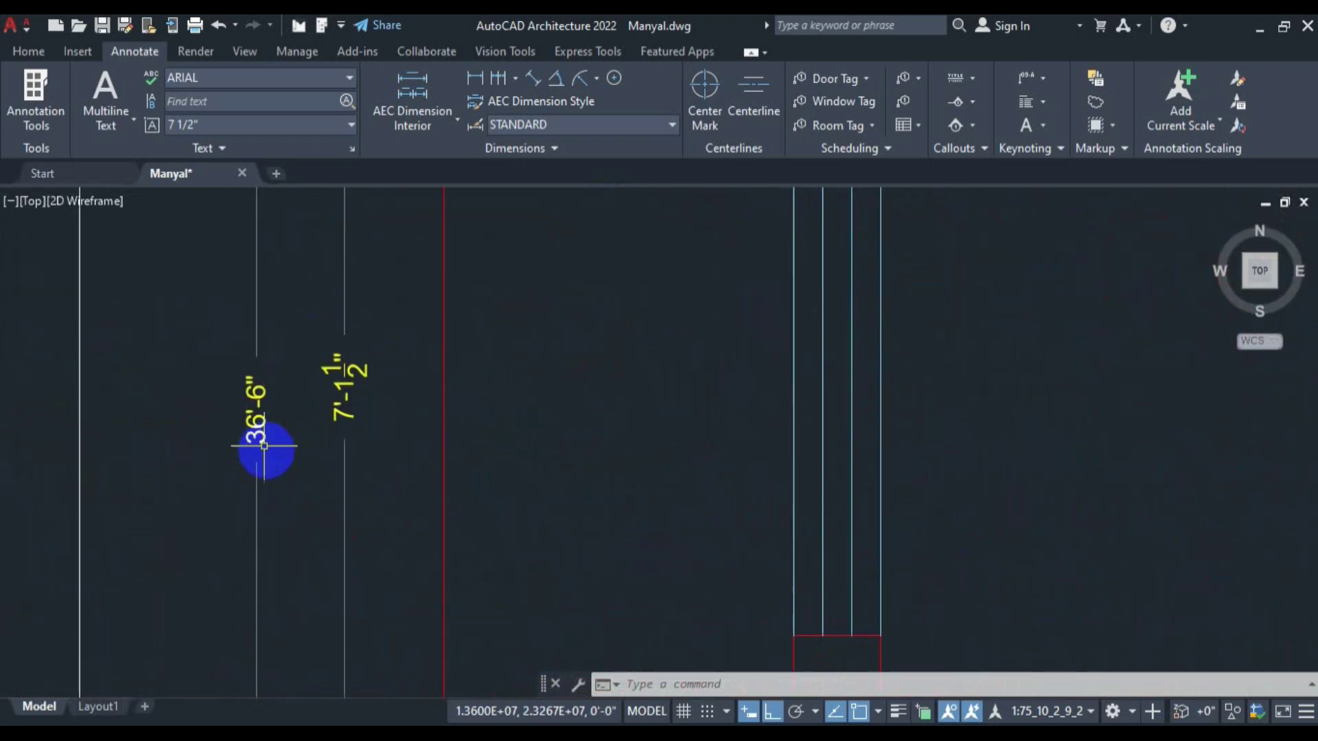
pyautogui.scroll(-5, 323, 652)
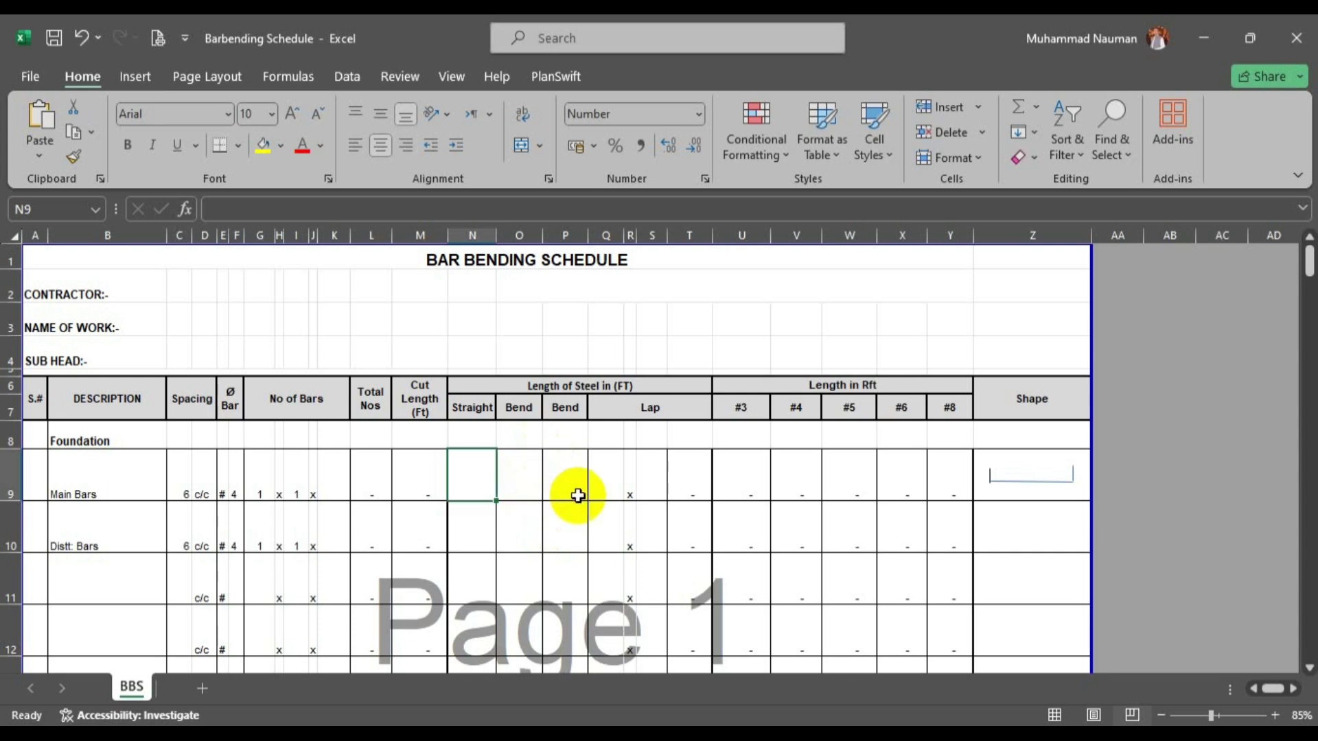
# Back in Excel, enter 36.5 as the Straight length of the Main Bars in N9.
pyautogui.write('36')
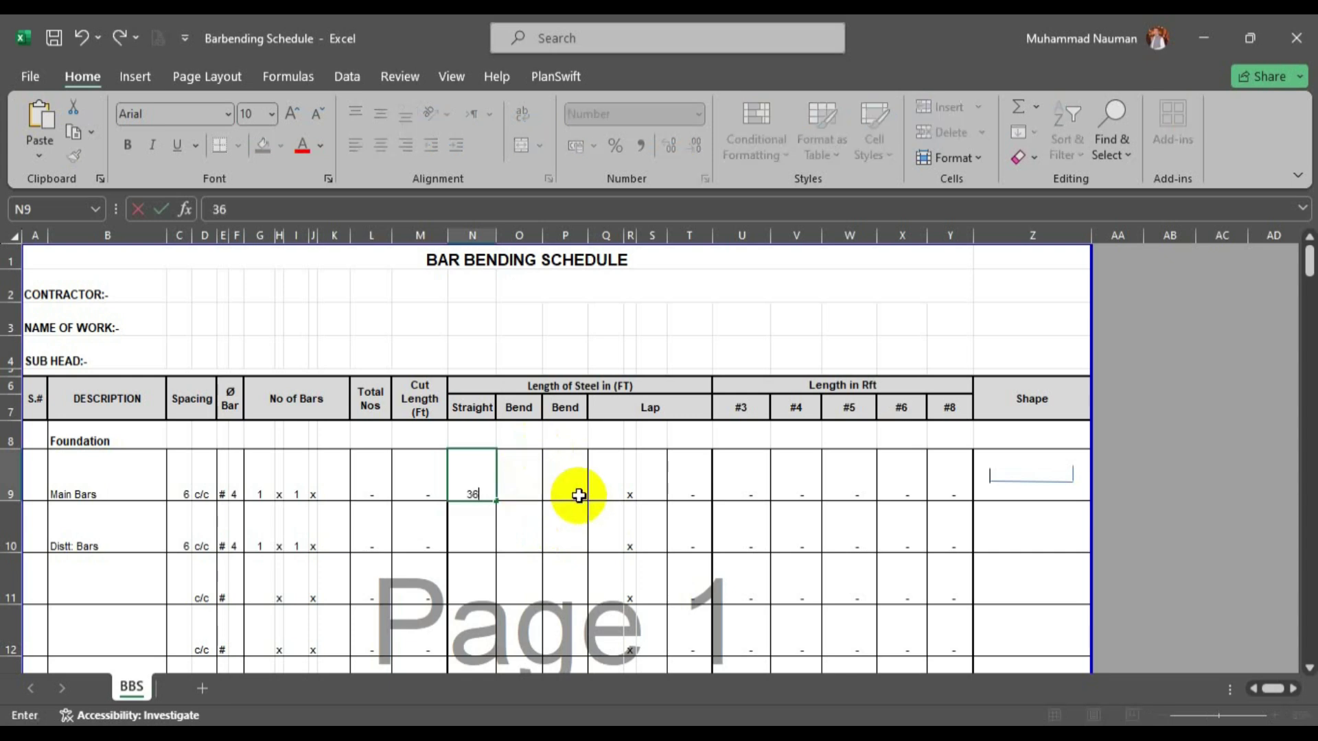
pyautogui.write('.5')
pyautogui.press('Tab')
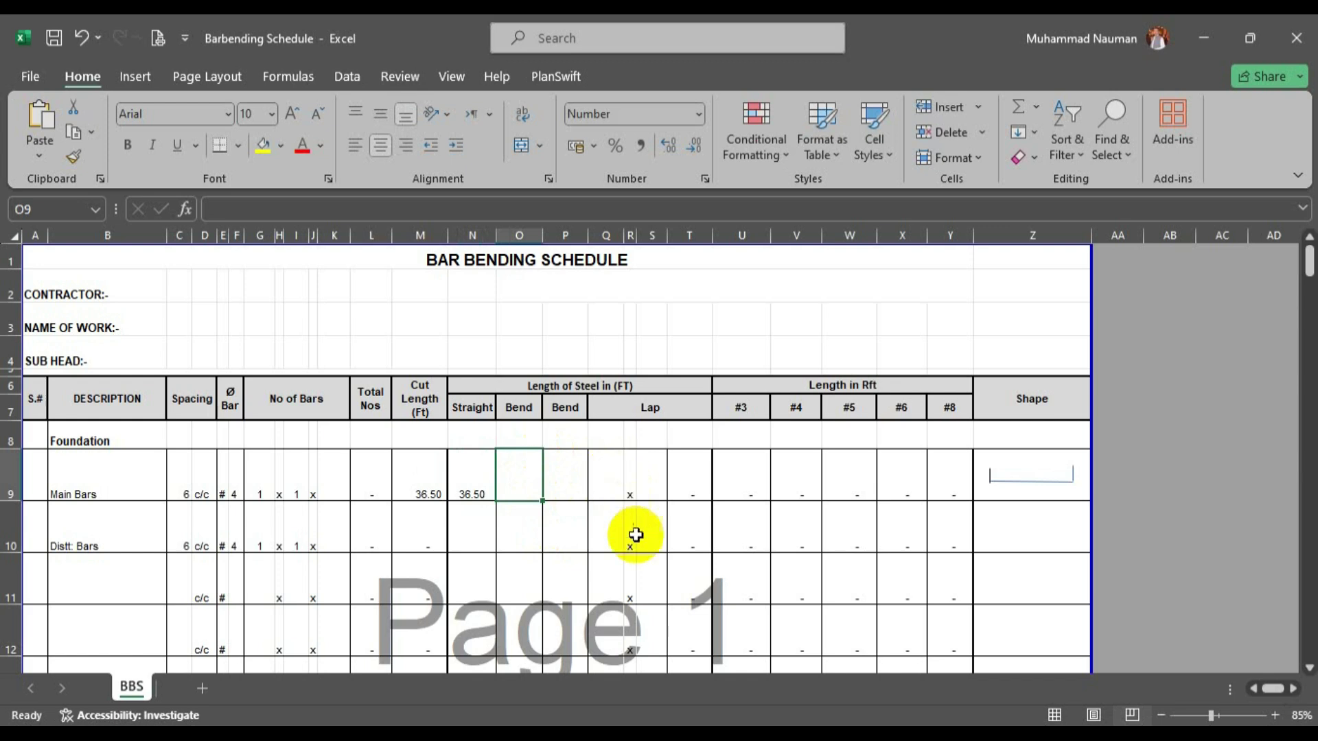
# Enter the formula =(6*4)/8/12 for the first Bend length of the Main Bars in O9.
pyautogui.write('=(6*4)/8')
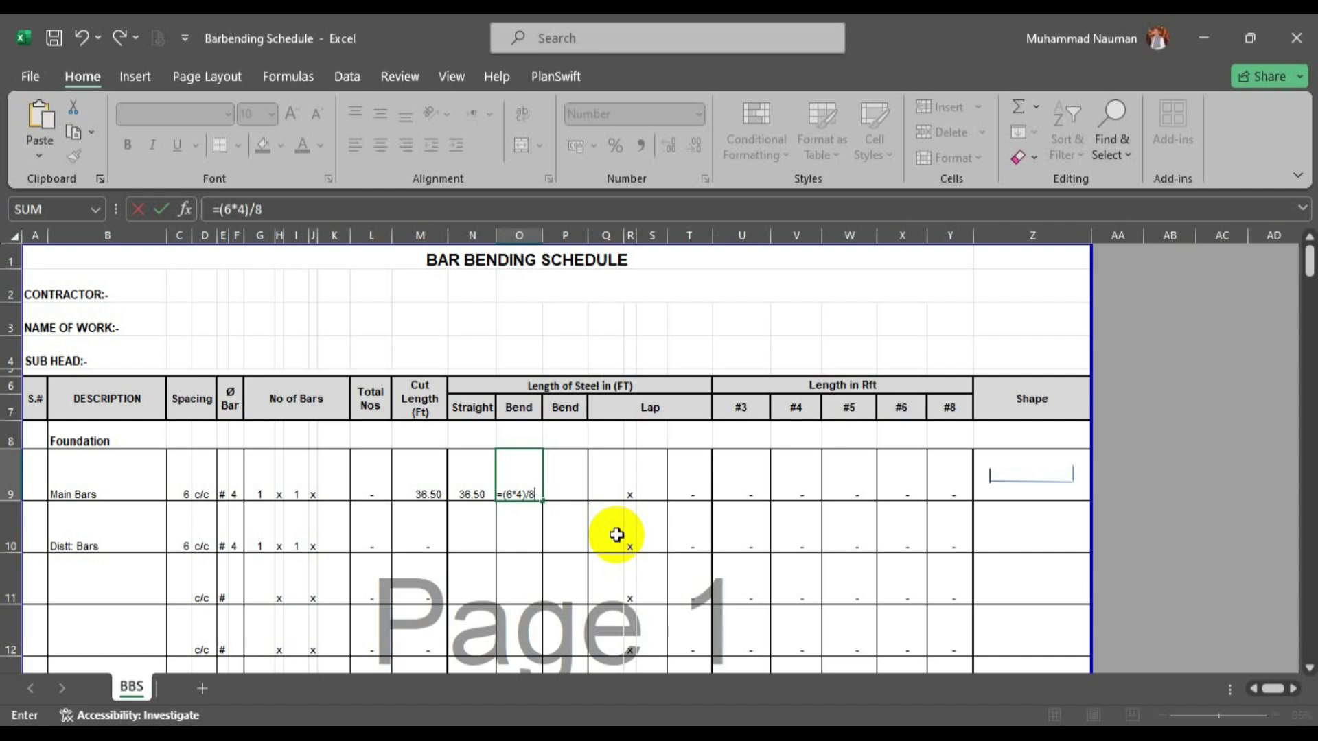
pyautogui.press('Return')
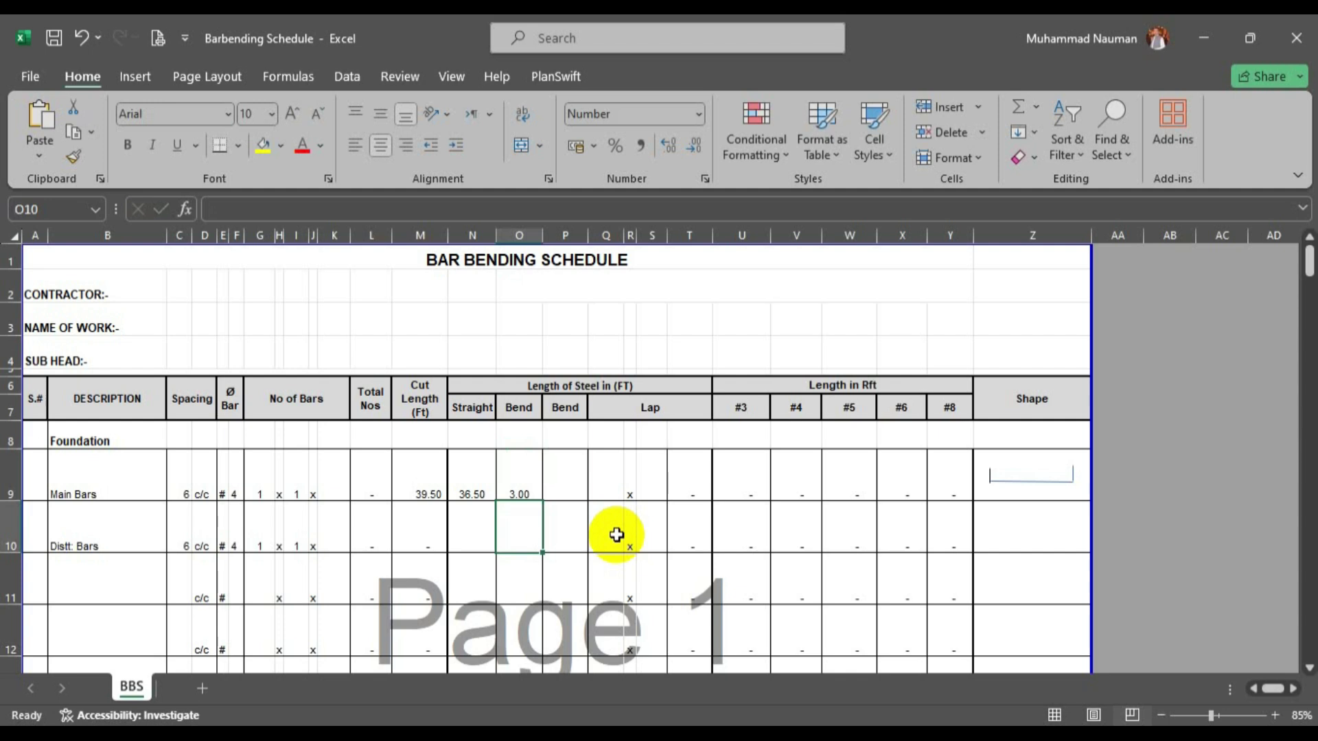
pyautogui.press('Up')
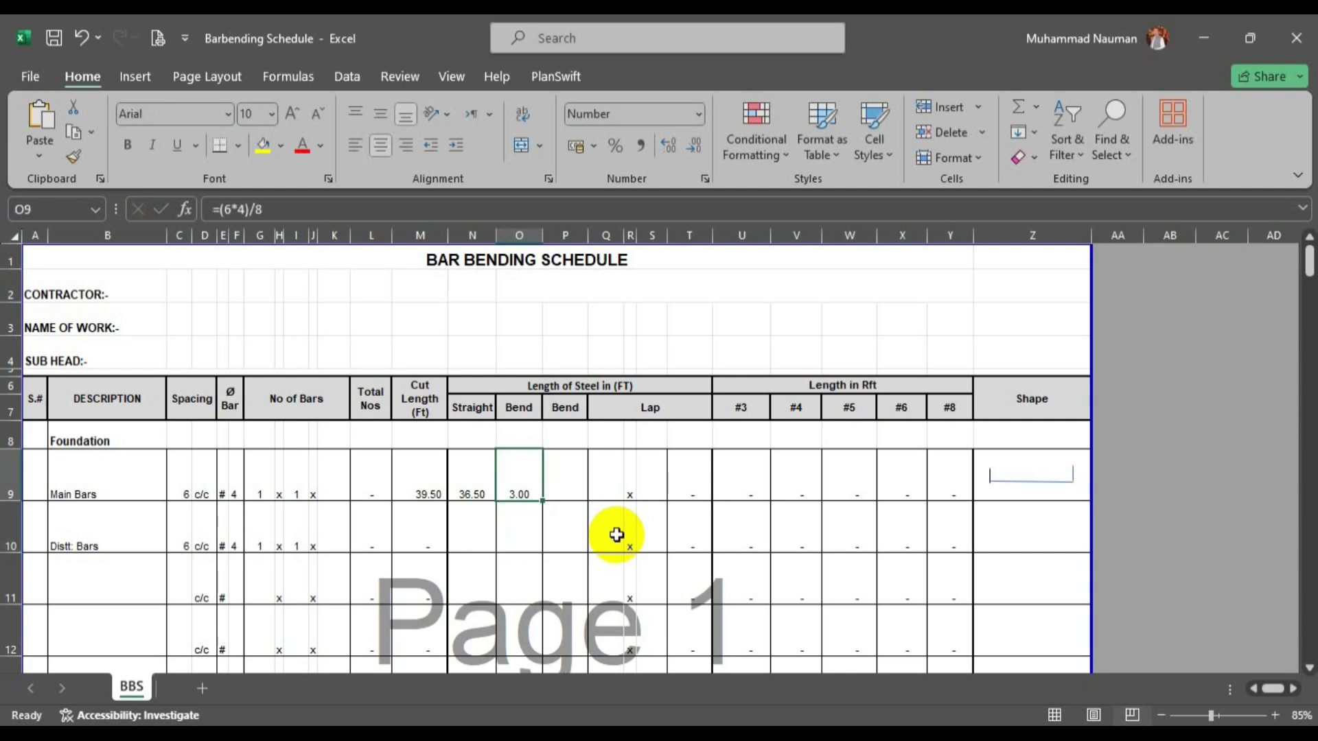
pyautogui.press('F2')
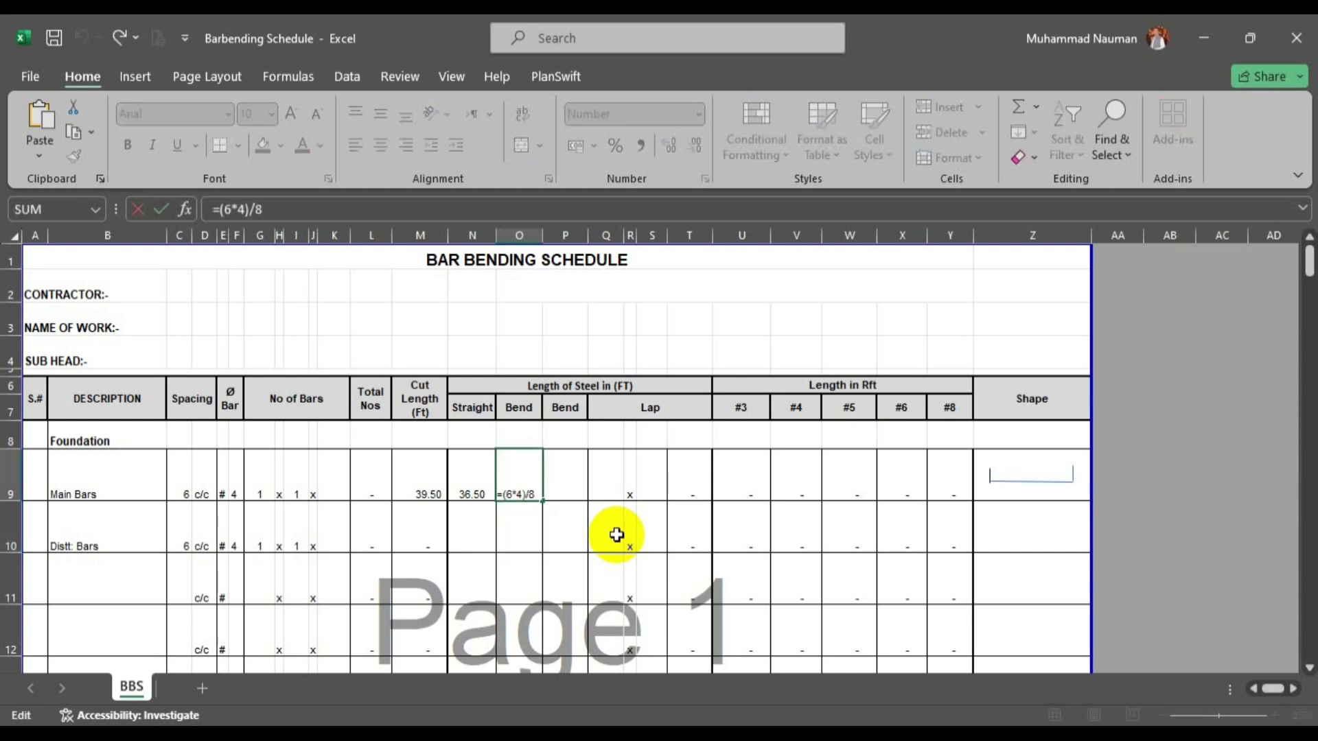
pyautogui.write('/12')
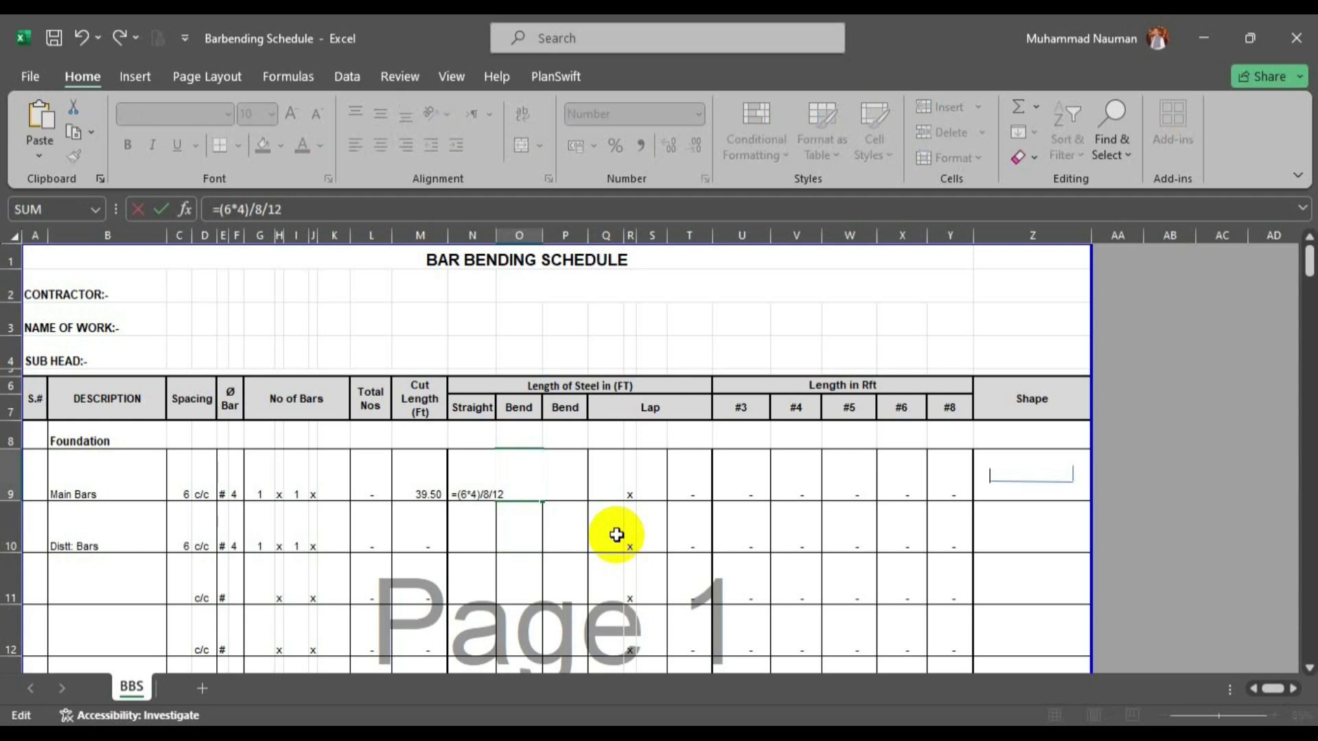
pyautogui.press('Return')
pyautogui.press('Up')
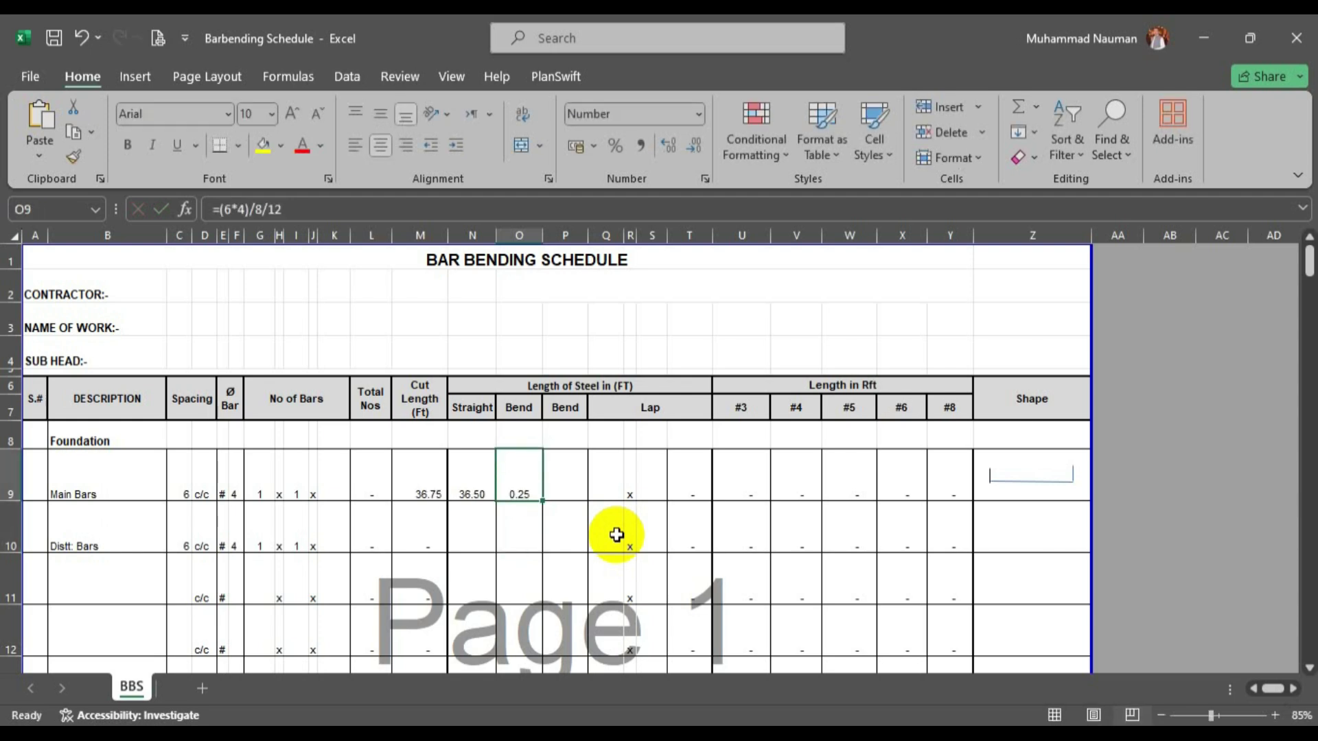
# Copy the first Bend expression and use it to enter =(6*4)/8/12 for the second Bend of the Main Bars in P9.
pyautogui.hotkey('ctrl', 'c')
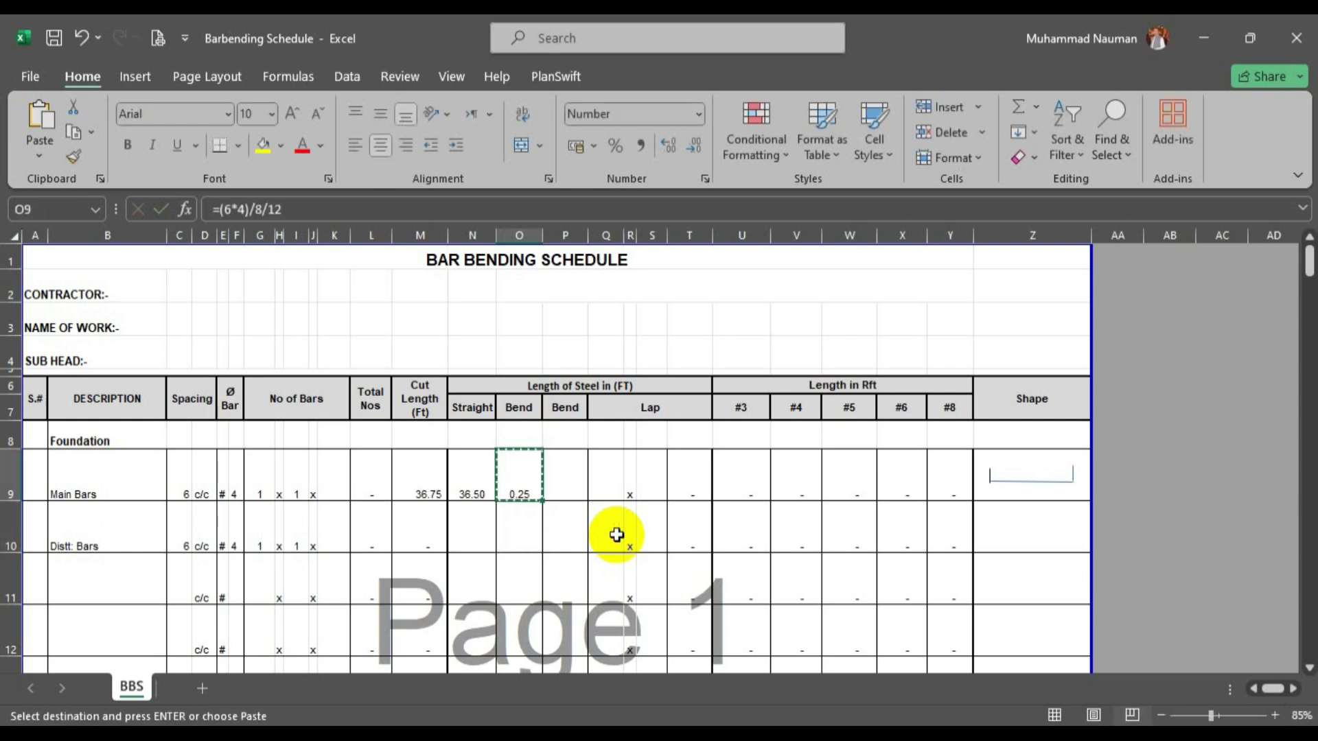
pyautogui.doubleClick(523, 480)
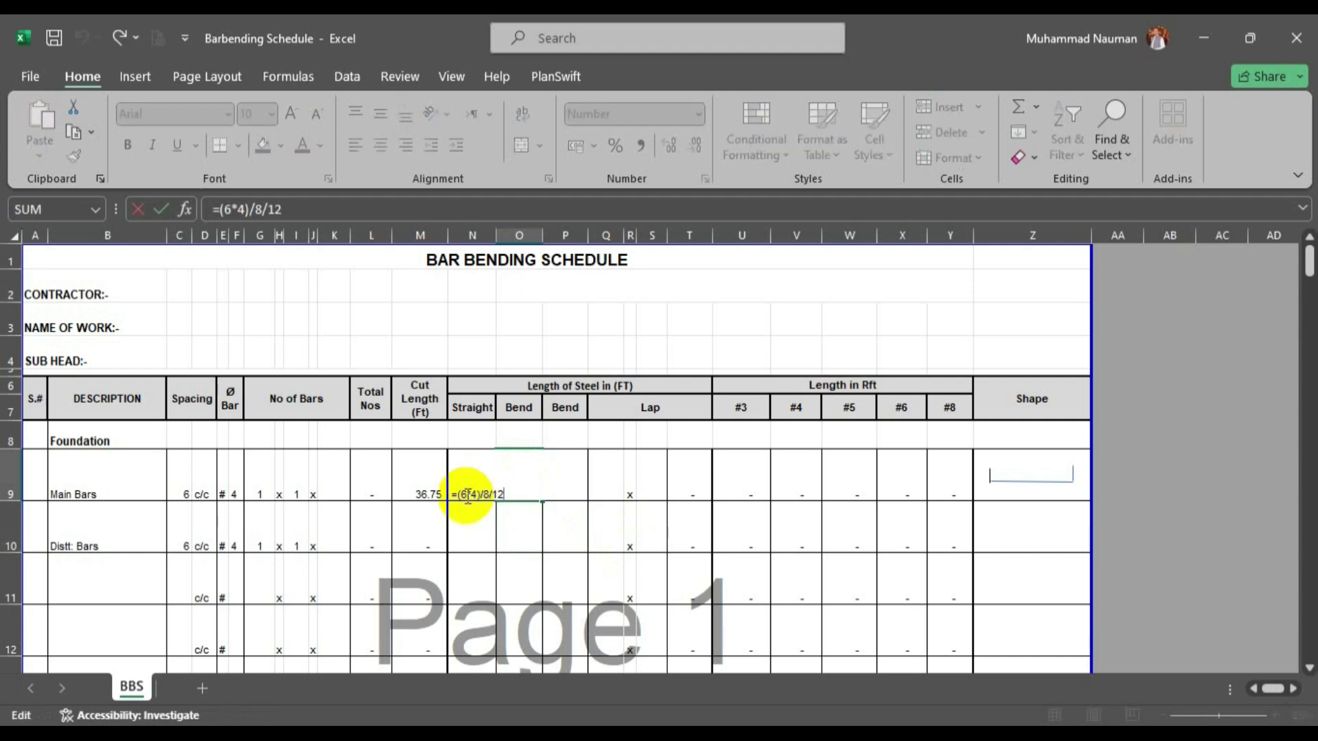
pyautogui.moveTo(451, 495); pyautogui.dragTo(527, 494)
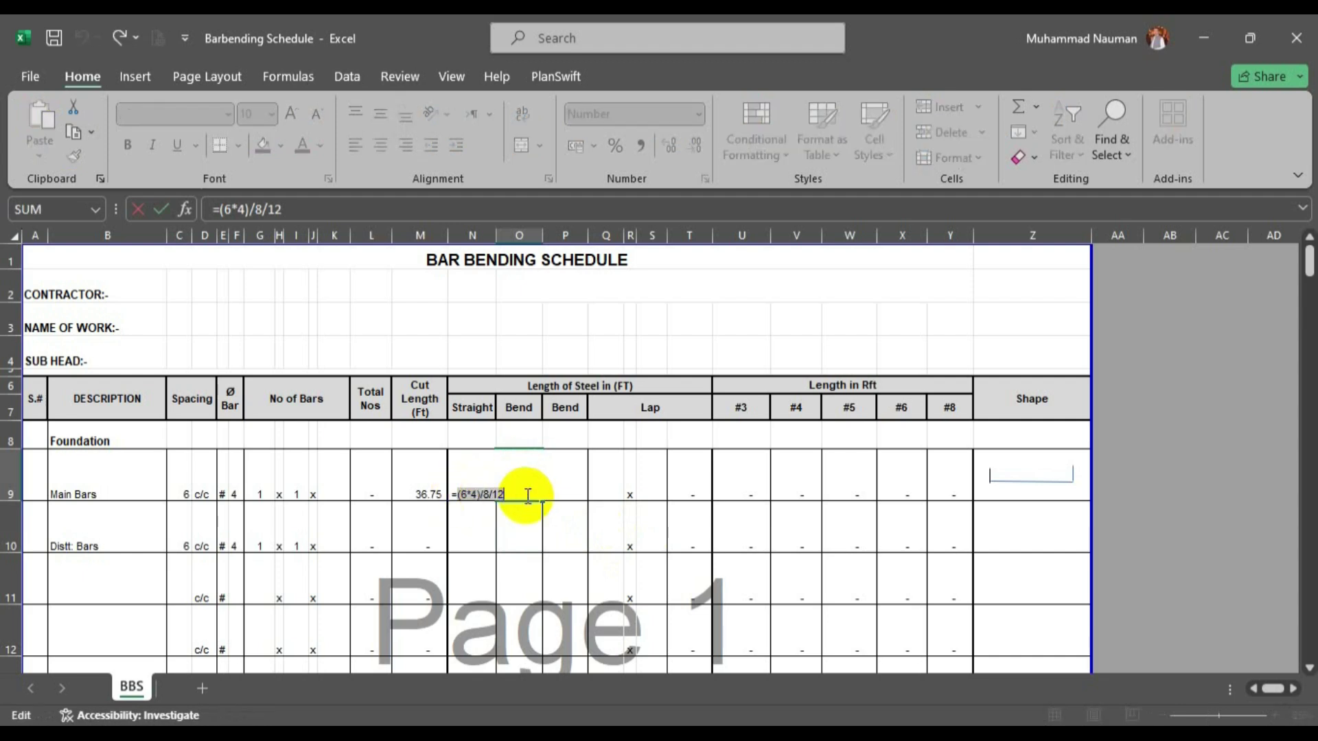
pyautogui.click(600, 559)
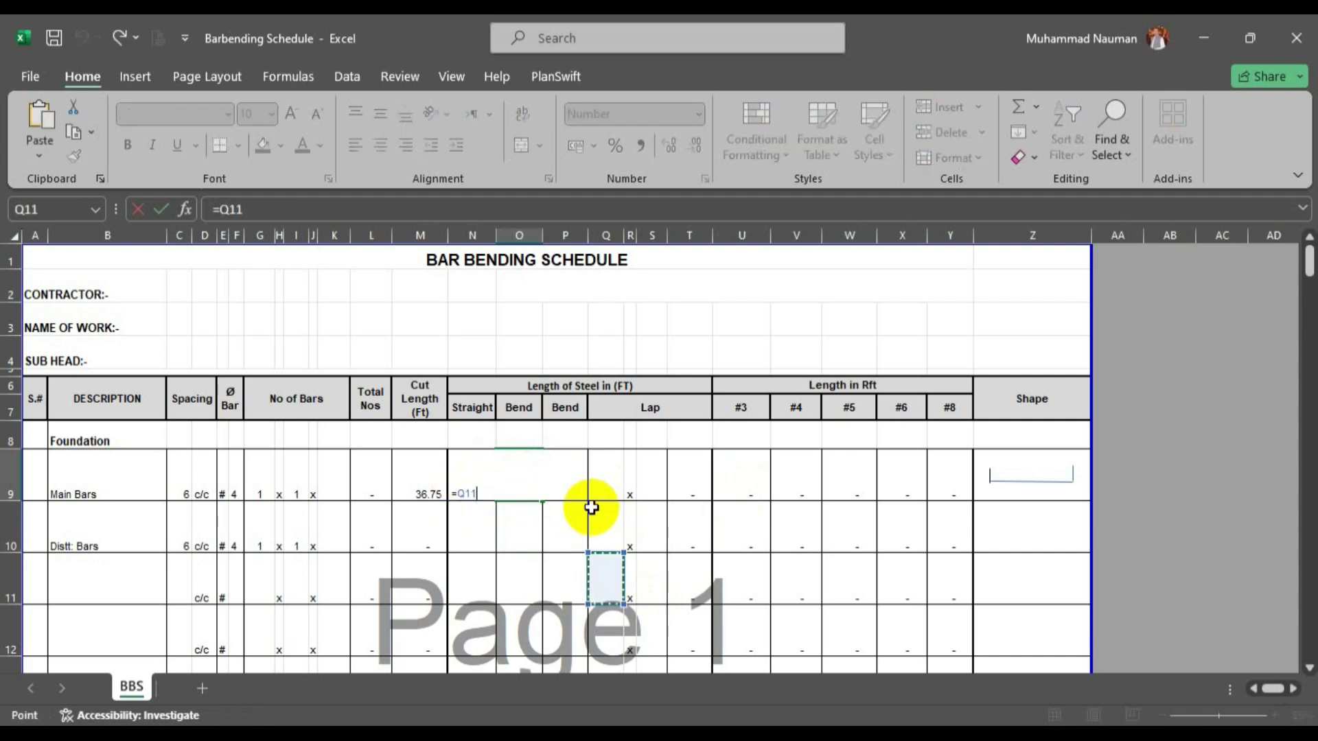
pyautogui.press('Tab')
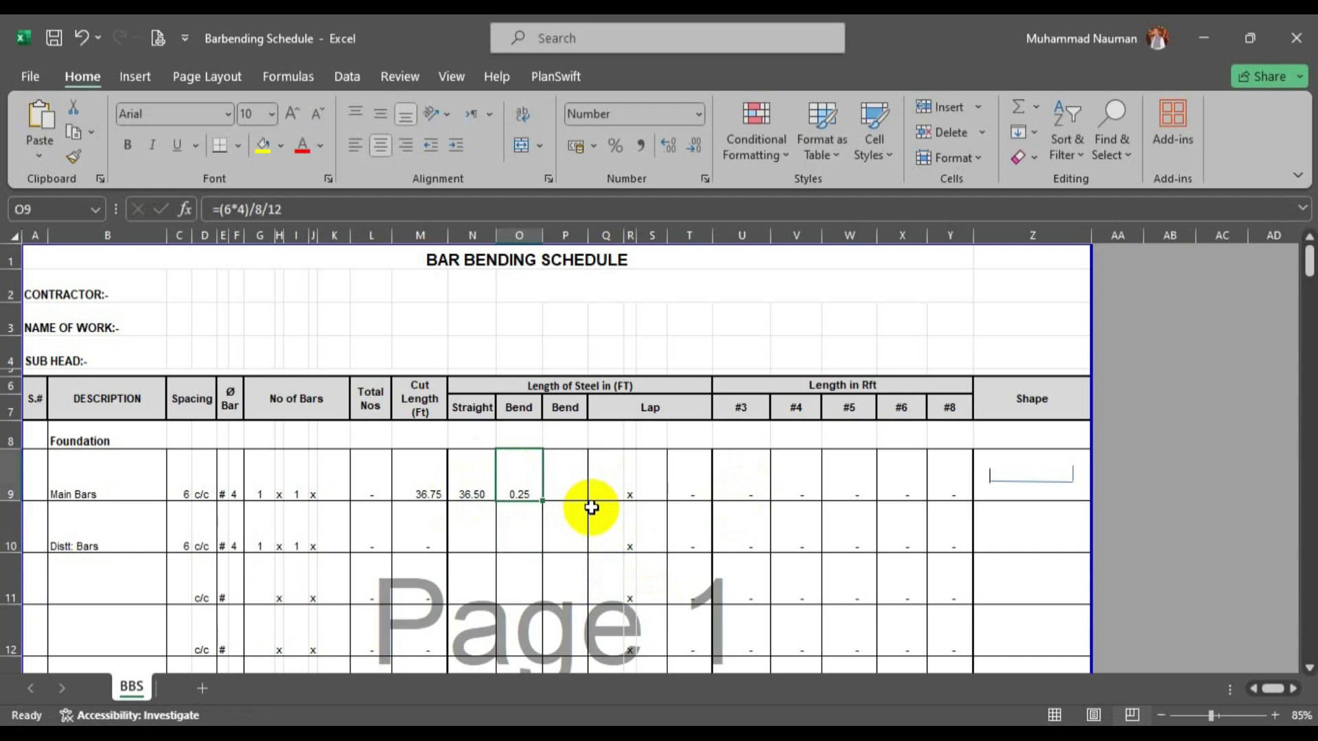
pyautogui.click(567, 480)
pyautogui.write('=')
pyautogui.hotkey('ctrl', 'v')
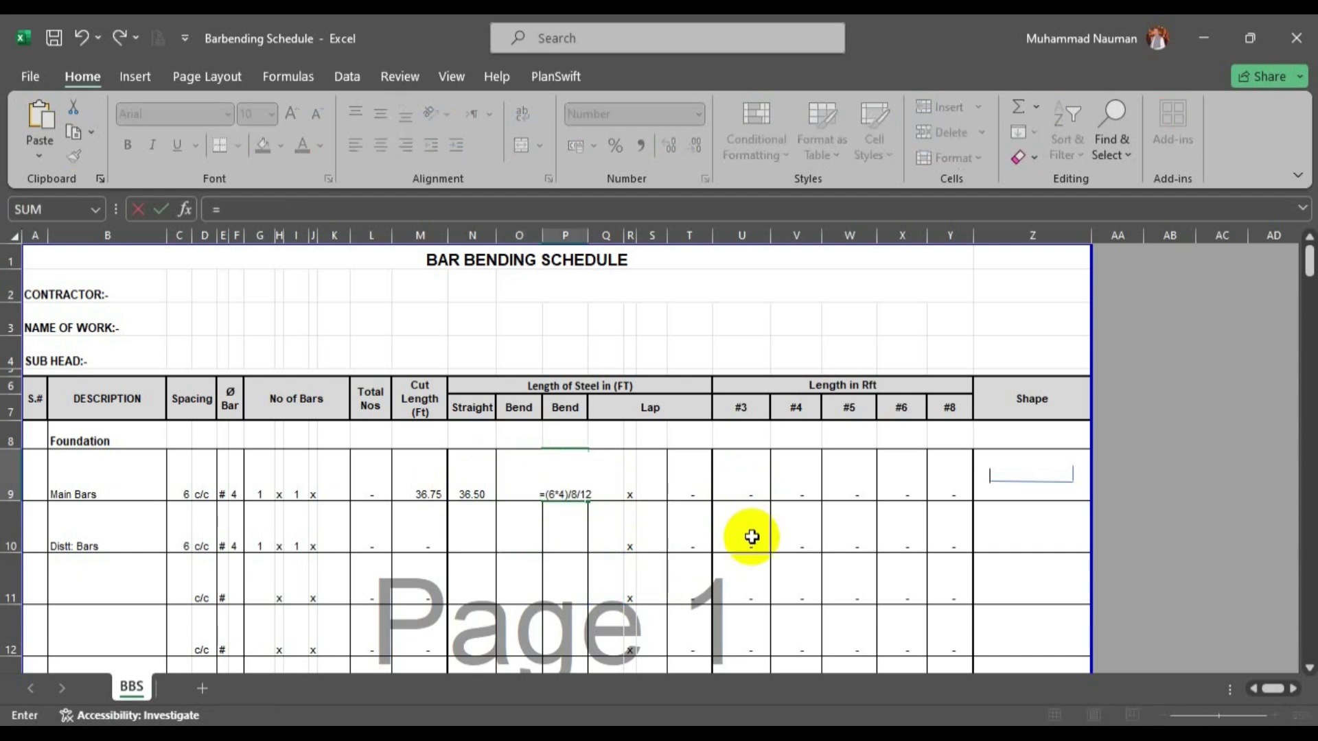
pyautogui.press('Return')
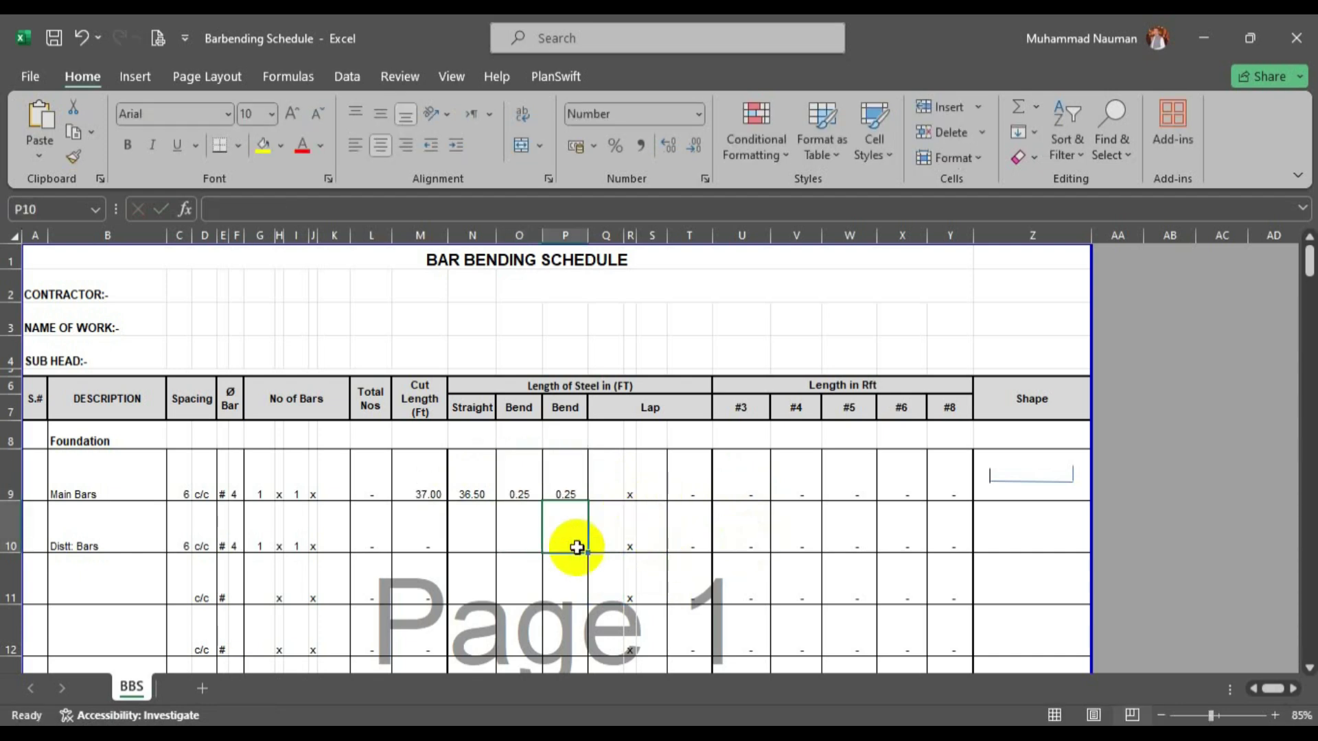
# Review the Cut Length formula in M9 and the Lap cells Q9 to S9 of the Main Bars row.
pyautogui.click(418, 482)
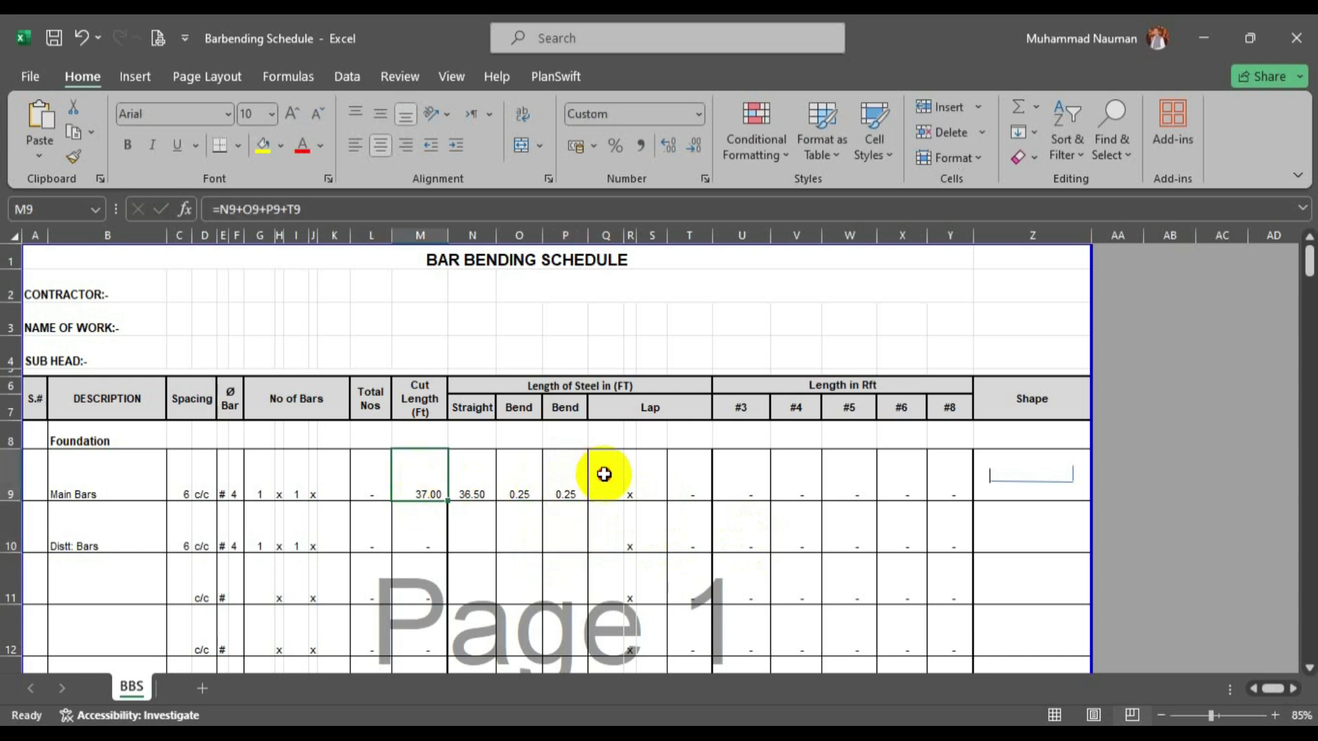
pyautogui.moveTo(611, 485); pyautogui.dragTo(650, 486)
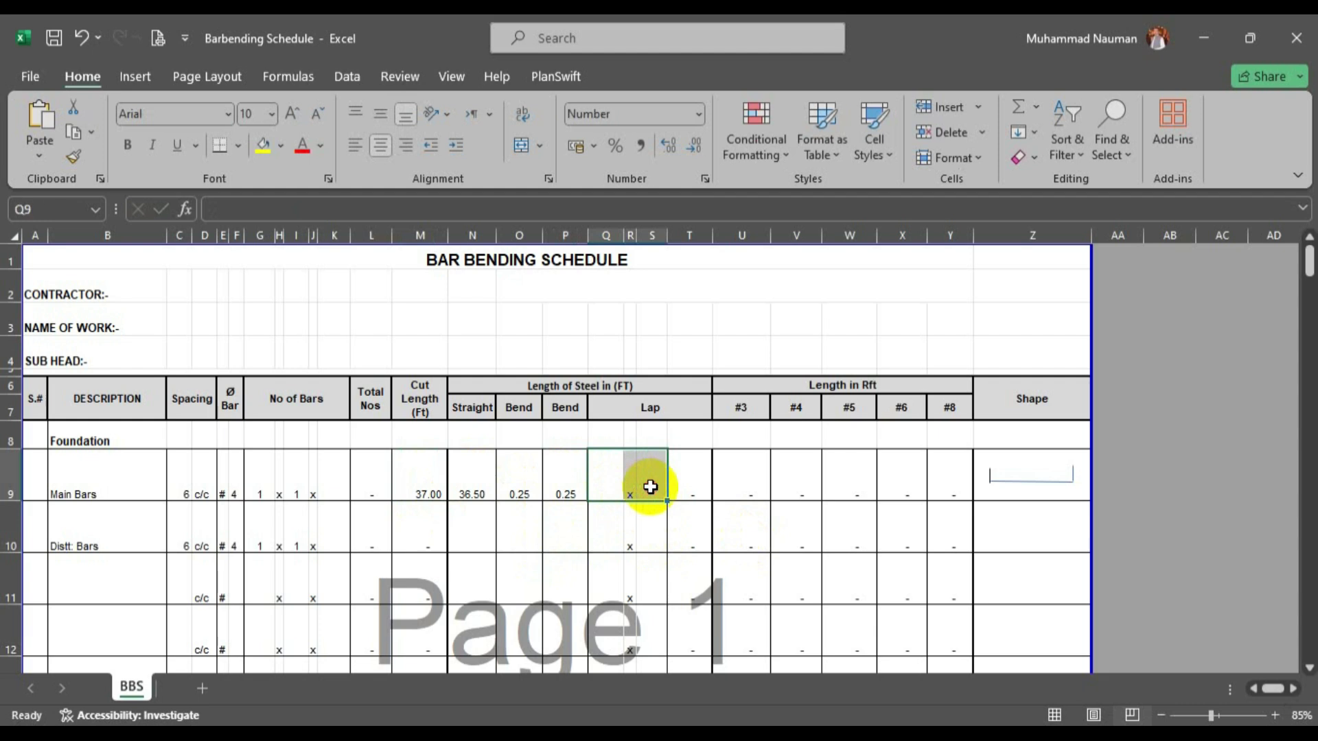
pyautogui.click(419, 490)
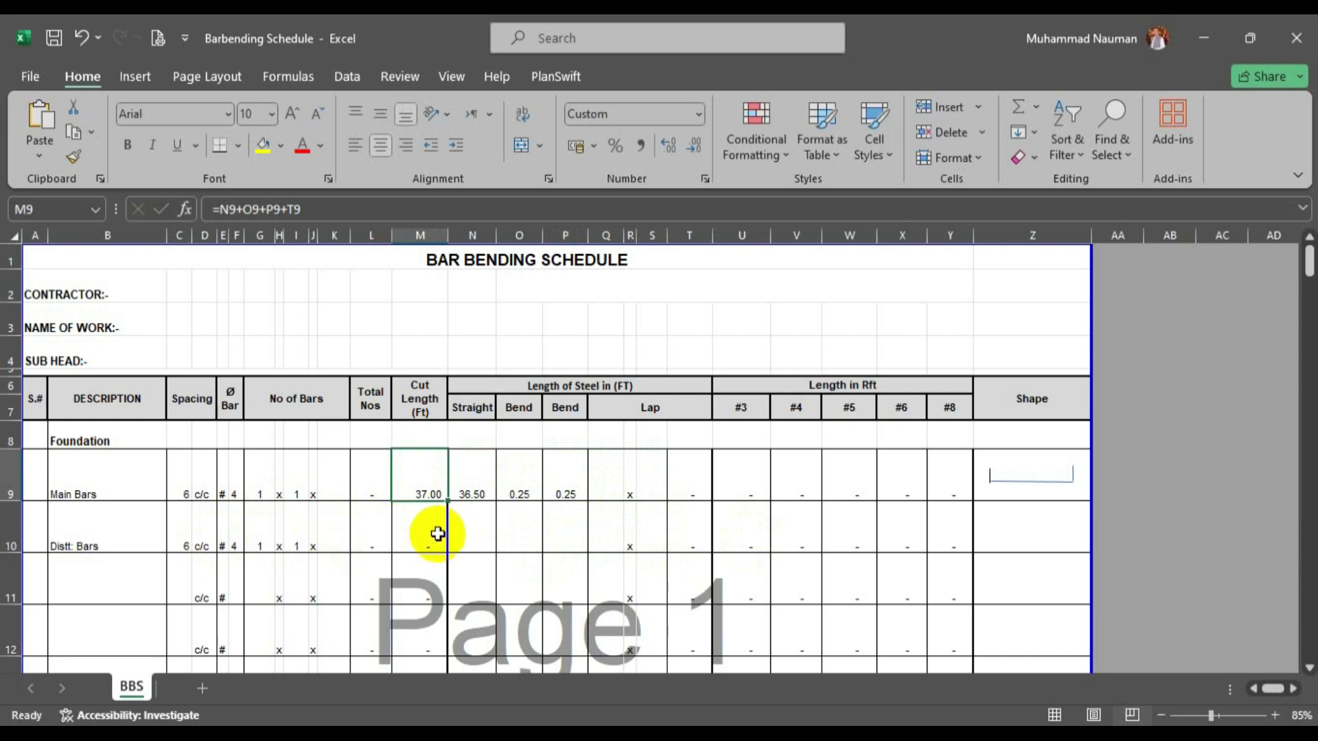
# Select the Distt: Bars Straight cell N10, then check the overall horizontal dimension of the raft on the AutoCAD plan.
pyautogui.click(465, 533)
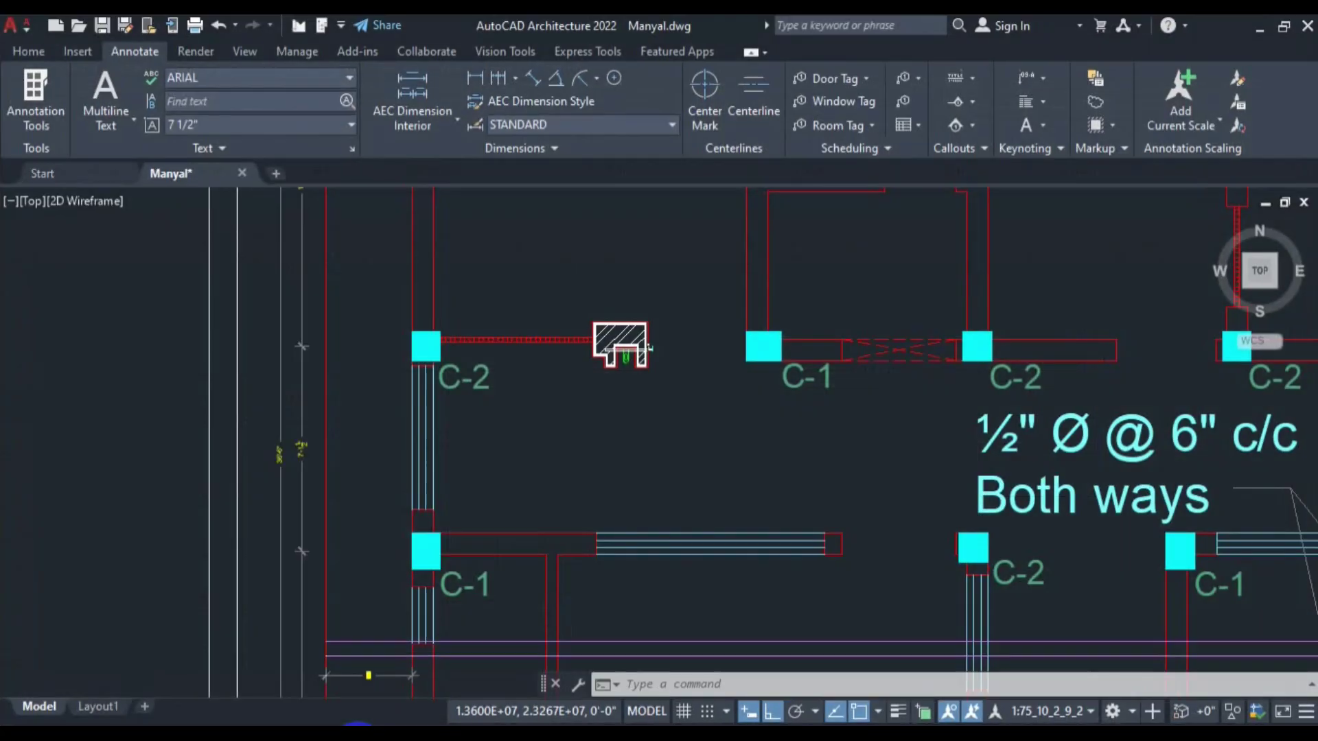
pyautogui.scroll(-2, 564, 478)
pyautogui.scroll(-1, 604, 412)
pyautogui.scroll(10, 590, 357)
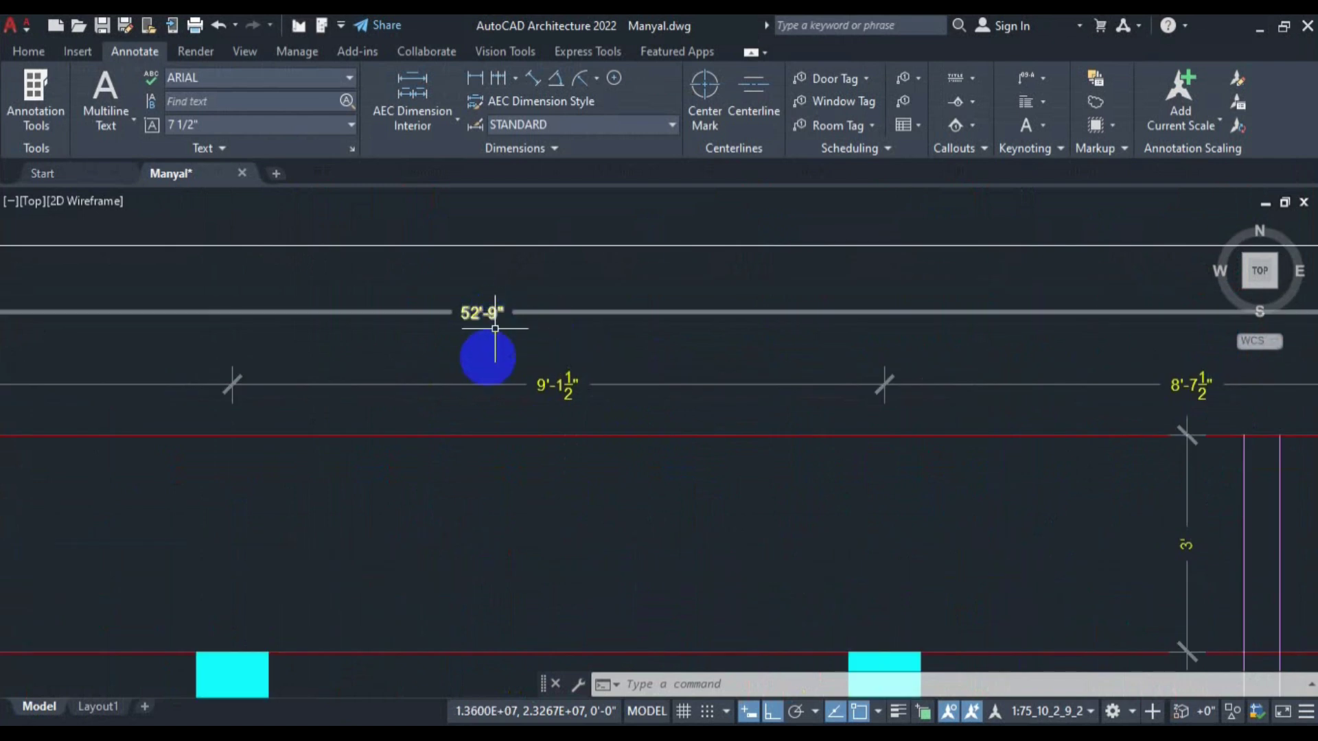
pyautogui.scroll(-4, 486, 353)
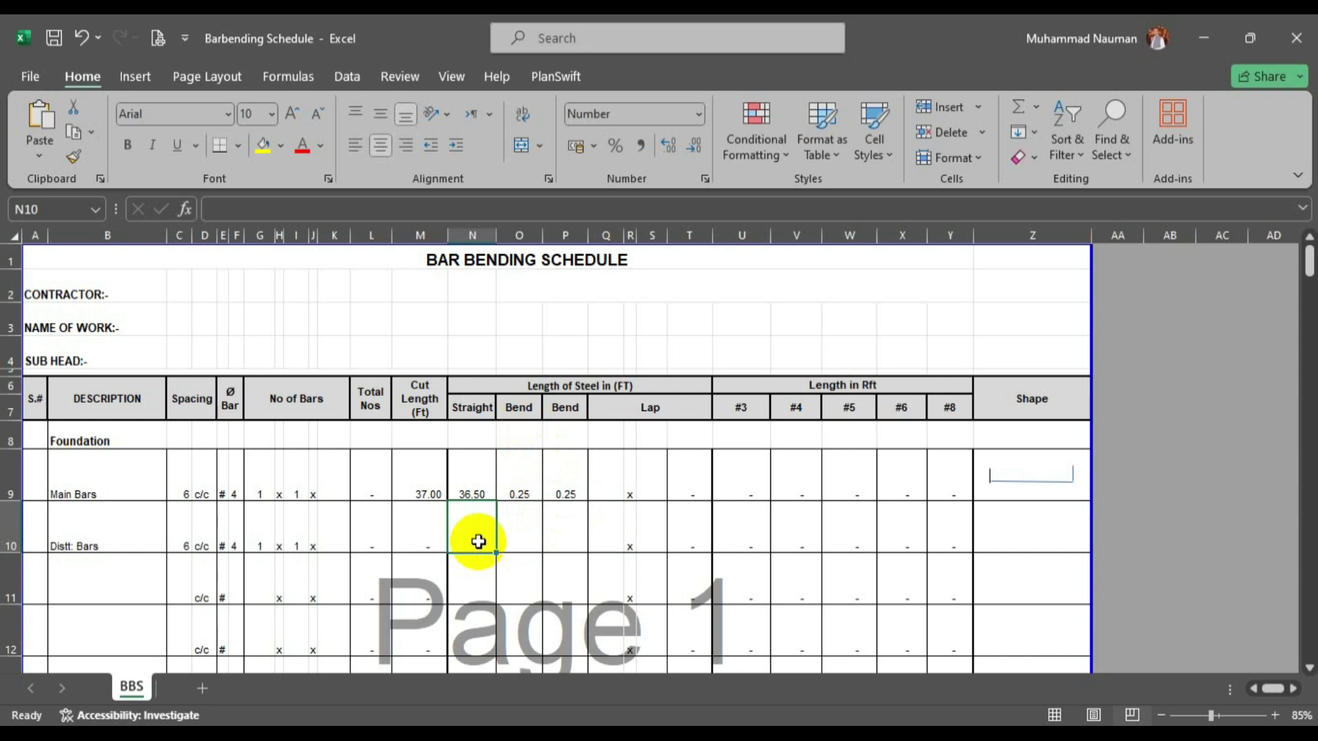
# Change the Main Bars Straight length in N9 to =36.5.125-.125 and accept the suggested correction to =36.5125-.125.
pyautogui.doubleClick(475, 483)
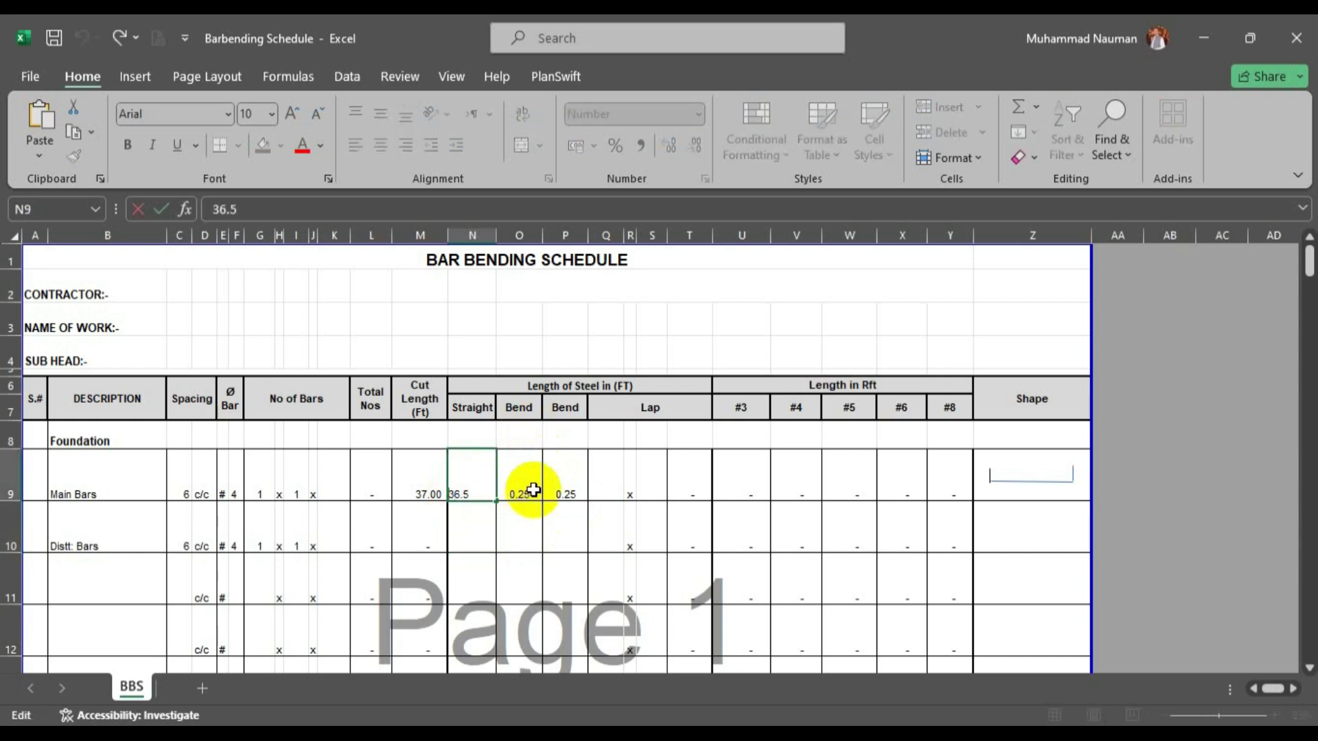
pyautogui.write('=36.5-')
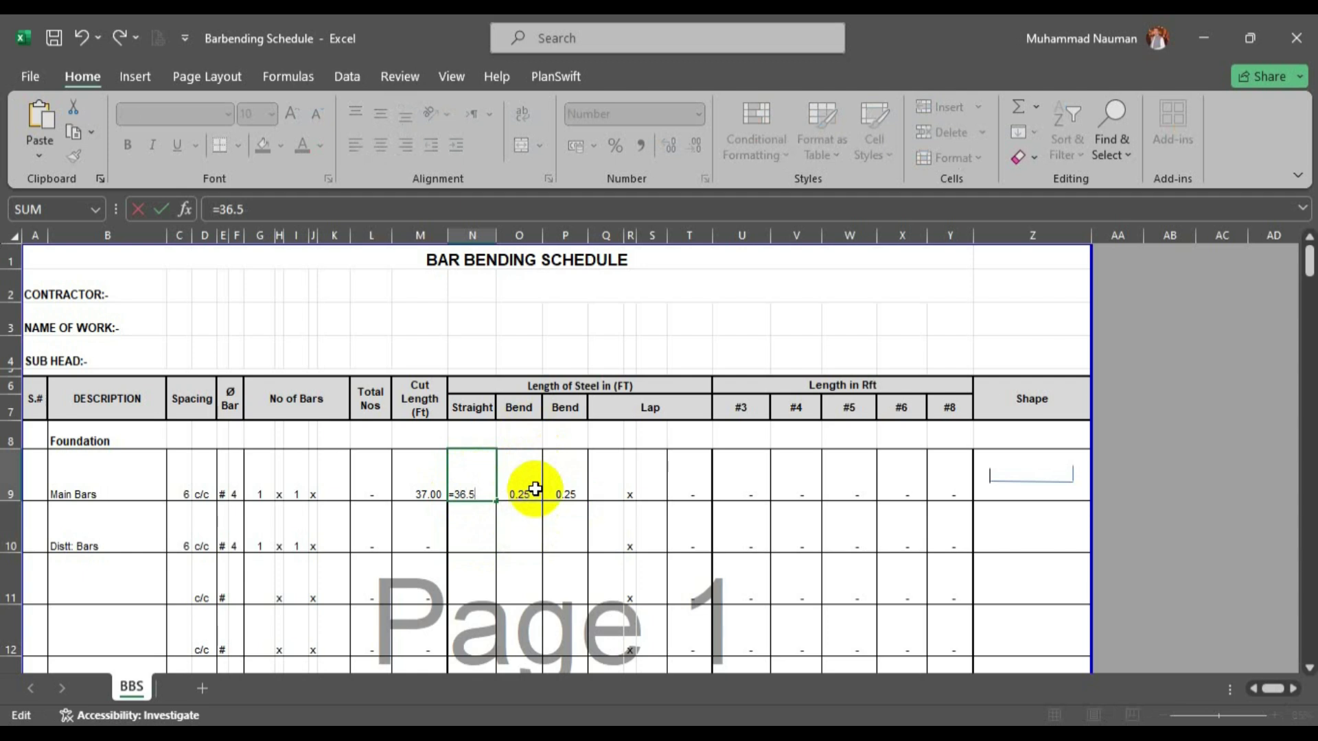
pyautogui.write('5')
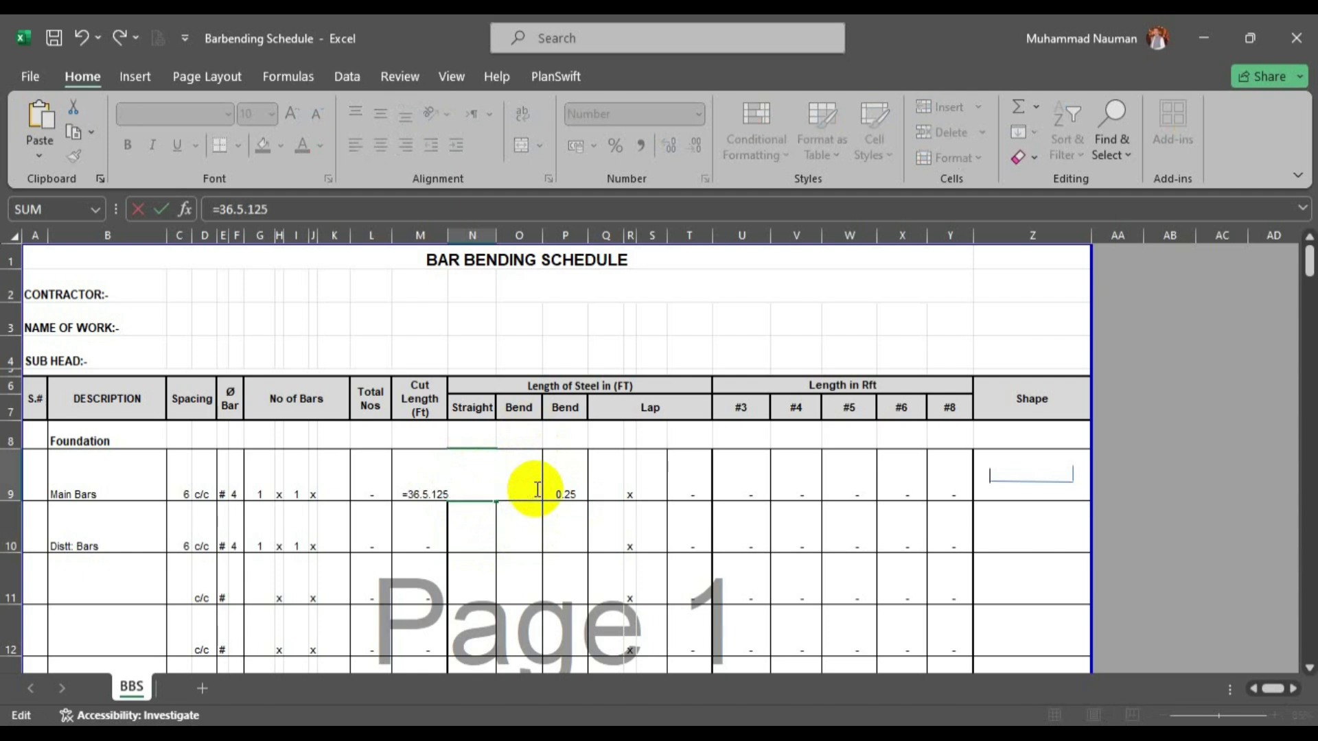
pyautogui.write('-.12')
pyautogui.press('Return')
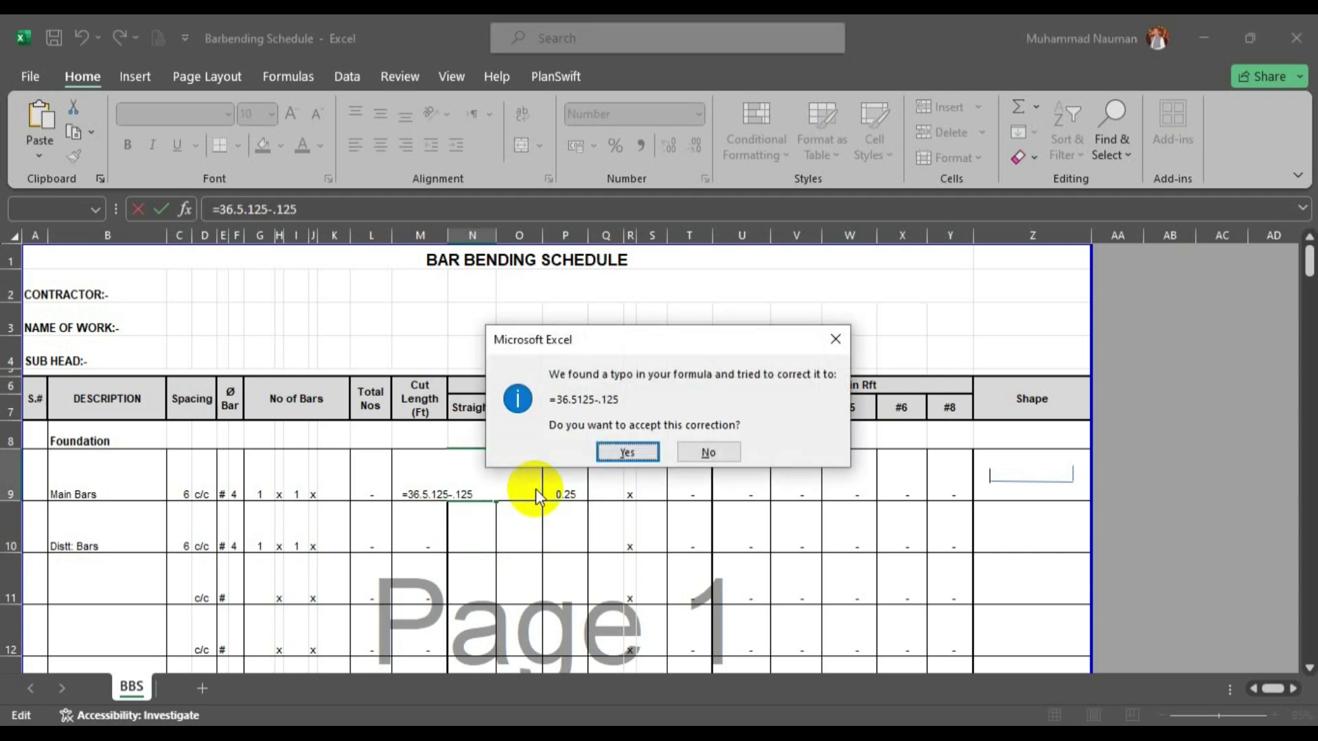
pyautogui.press('Return')
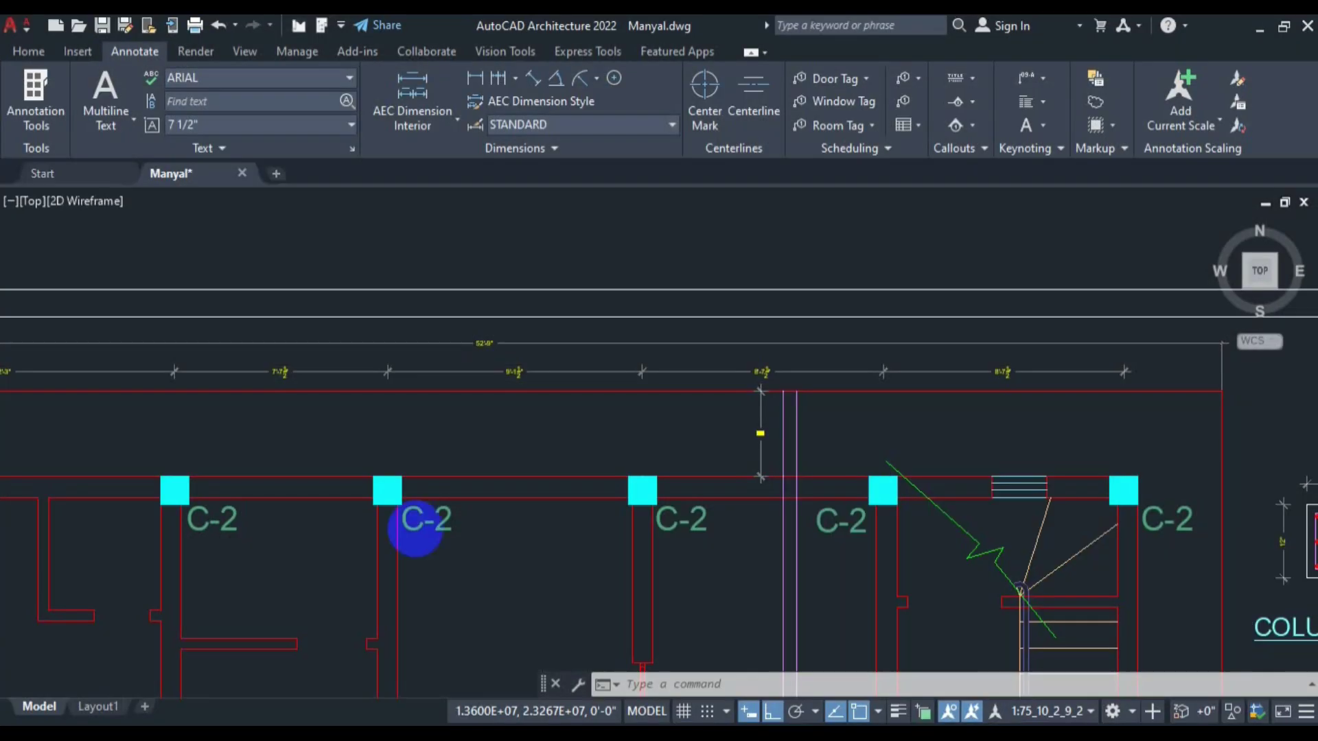
# Check the raft's overall horizontal dimension on the AutoCAD plan and enter =52.75-.125-.125 as the Distt: Bars Straight length in N10 in Excel.
pyautogui.scroll(5, 462, 315)
pyautogui.scroll(-2, 518, 373)
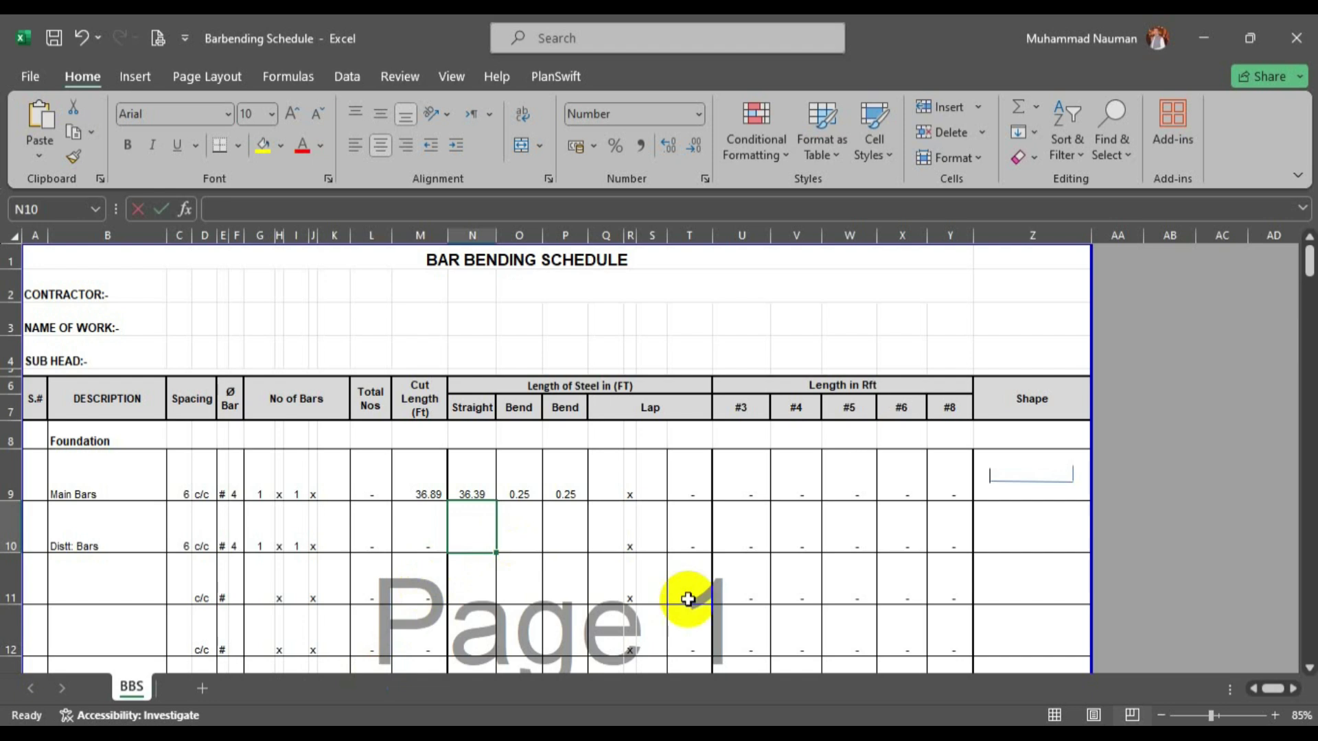
pyautogui.write('=52.75')
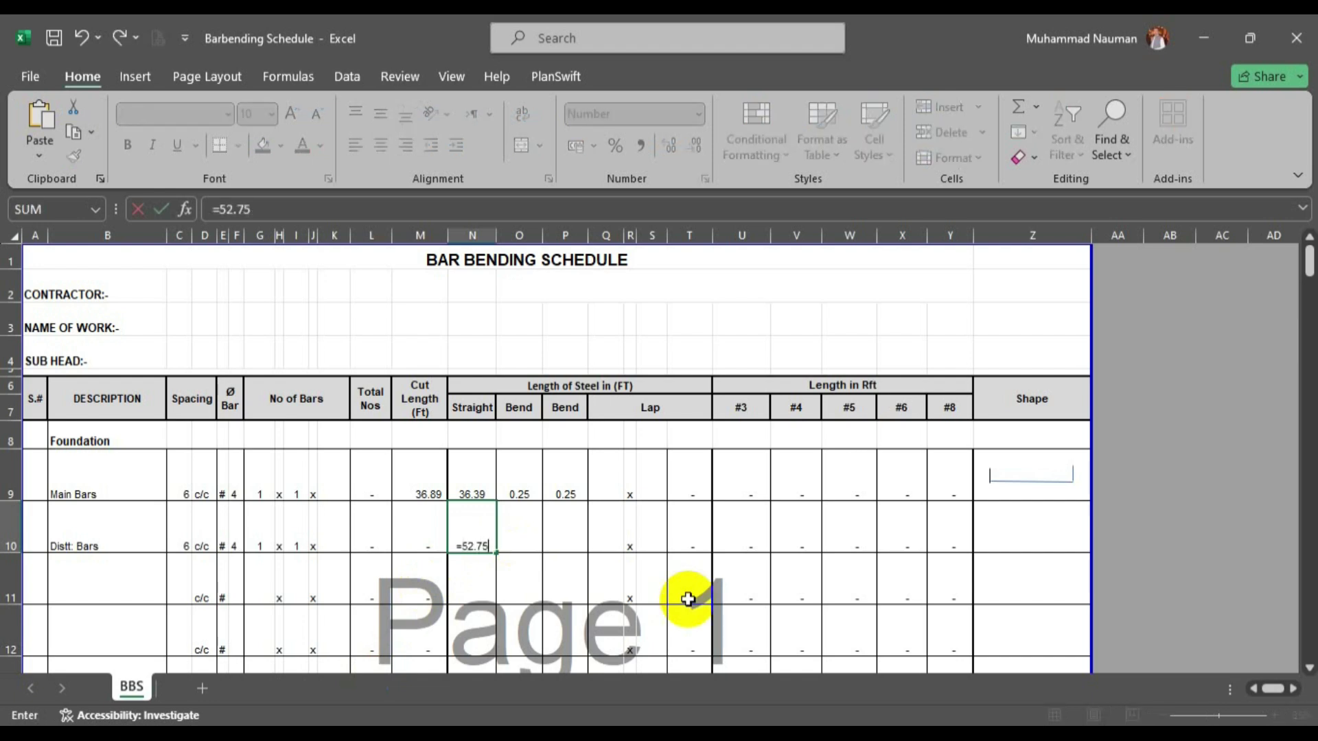
pyautogui.write('-.12')
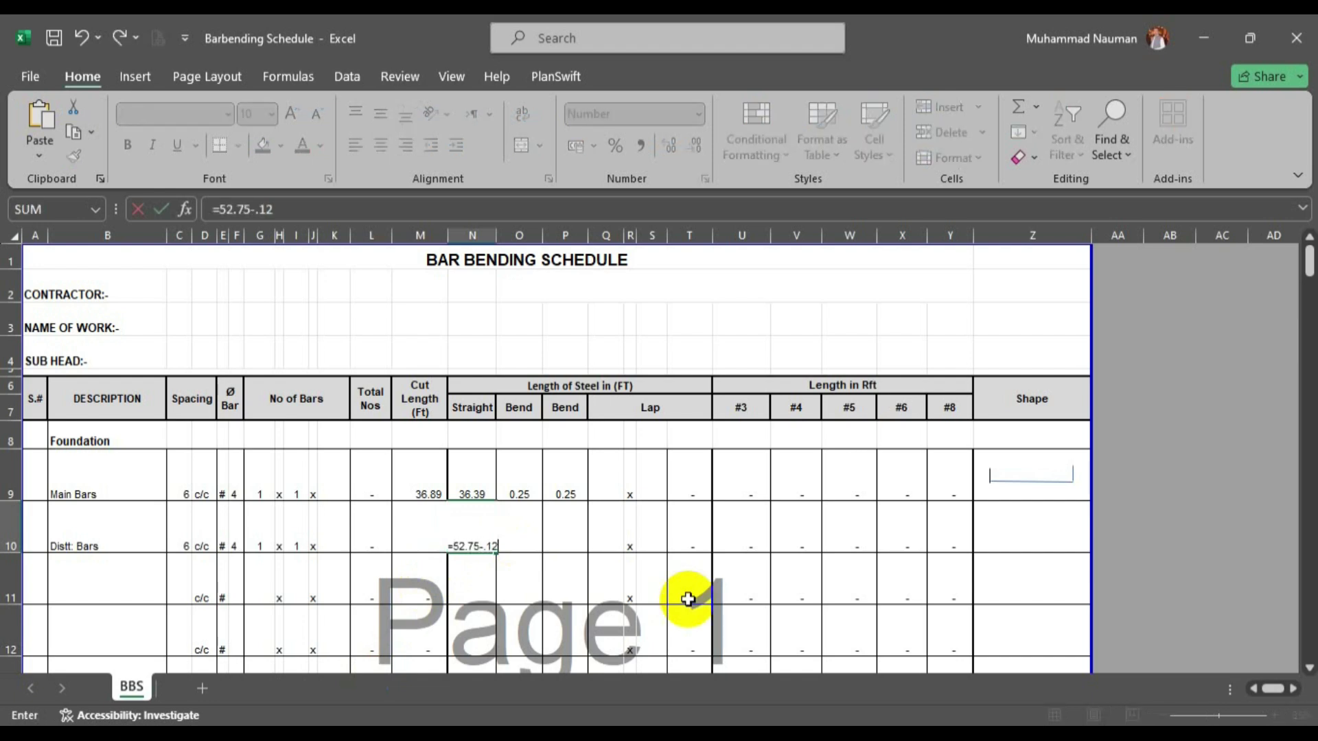
pyautogui.write('5-.125')
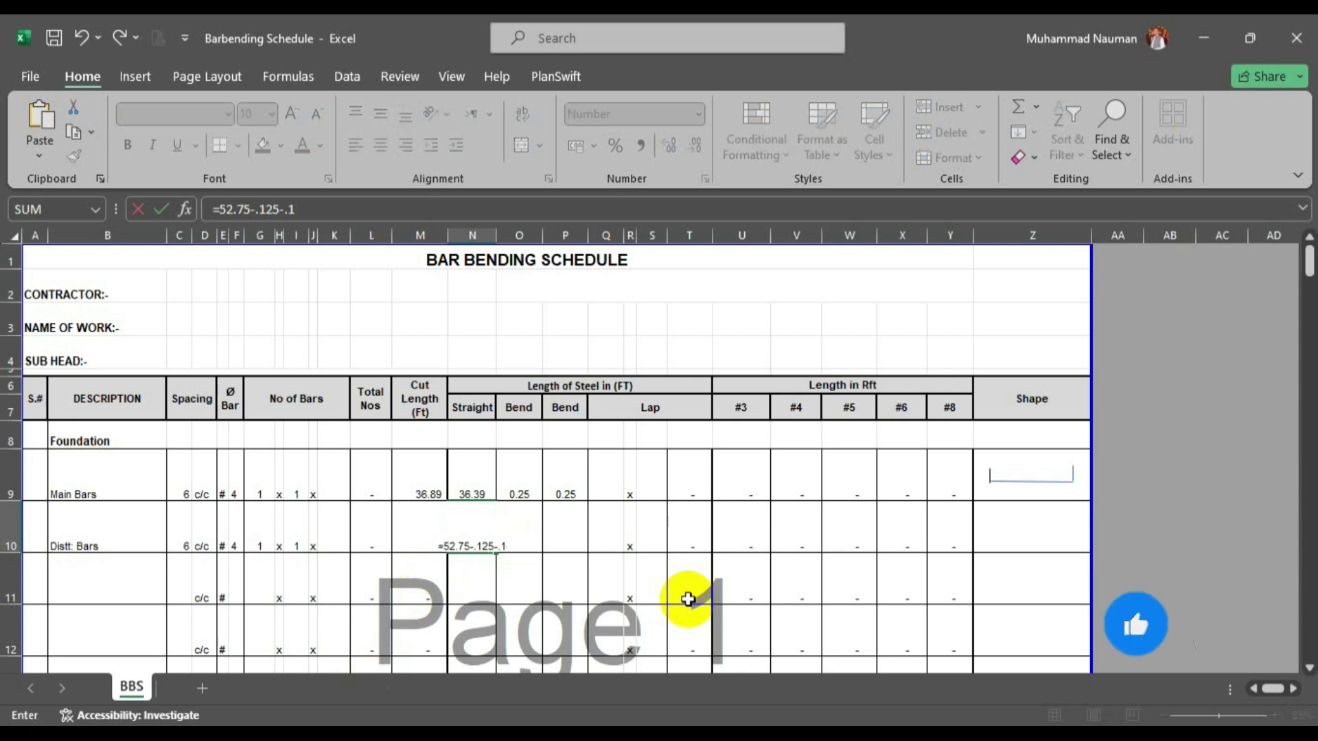
pyautogui.press('Return')
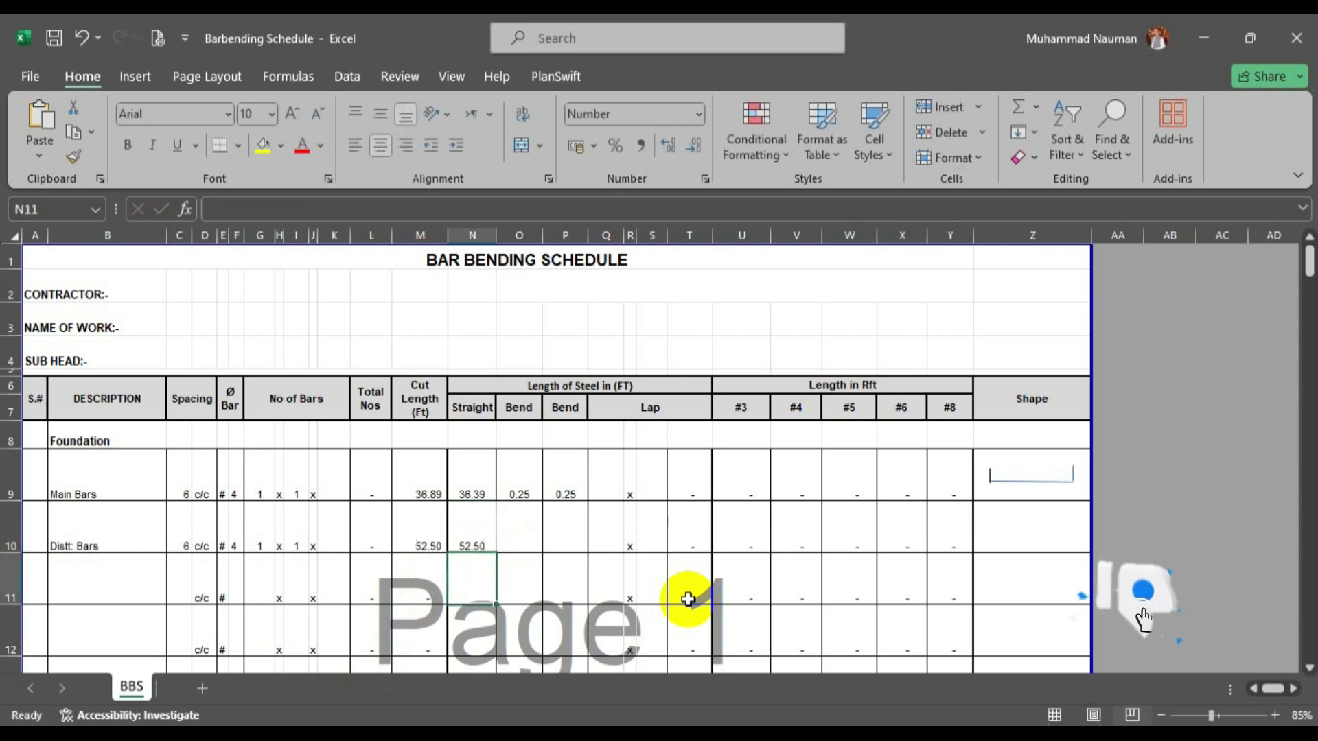
# Fill the Main Bars Bend formulas in O9:P9 down to the Distt: Bars row and check its Cut Length formula in M10.
pyautogui.press('Up')
pyautogui.press('Right')
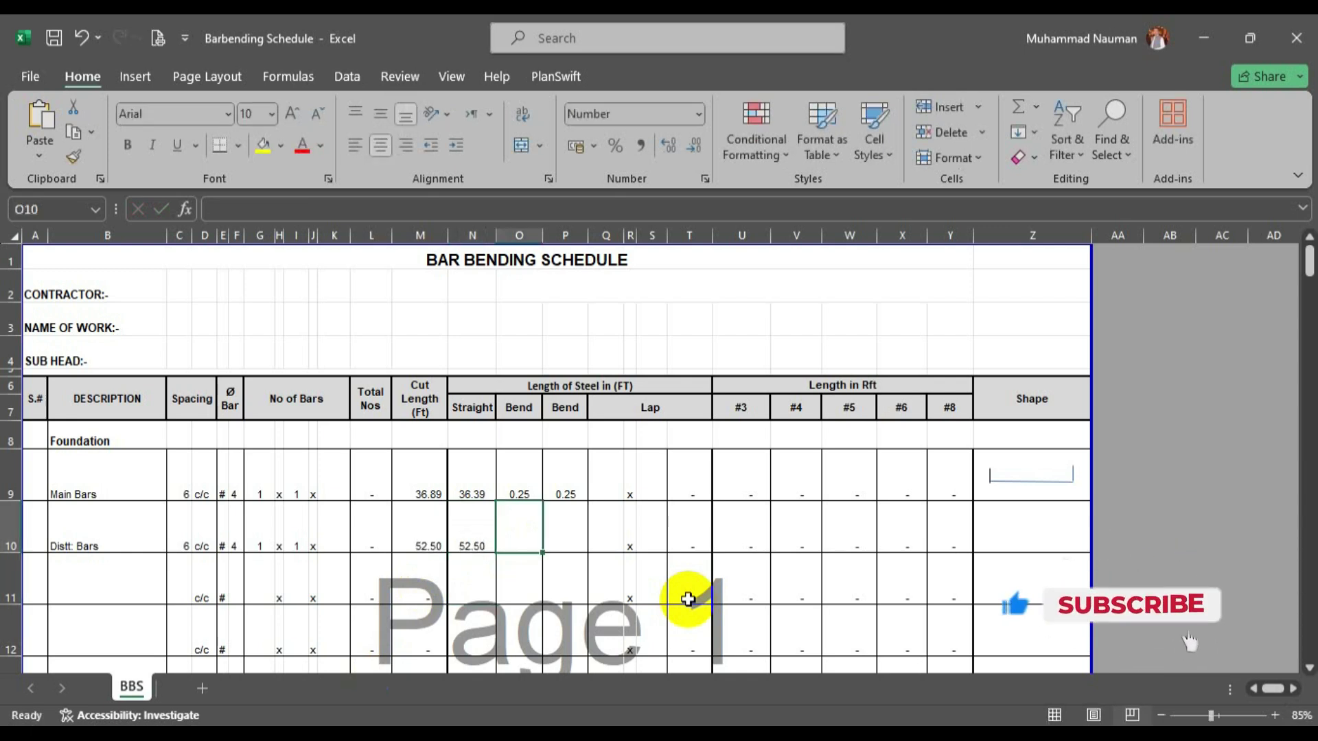
pyautogui.hotkey('shift', 'Right')
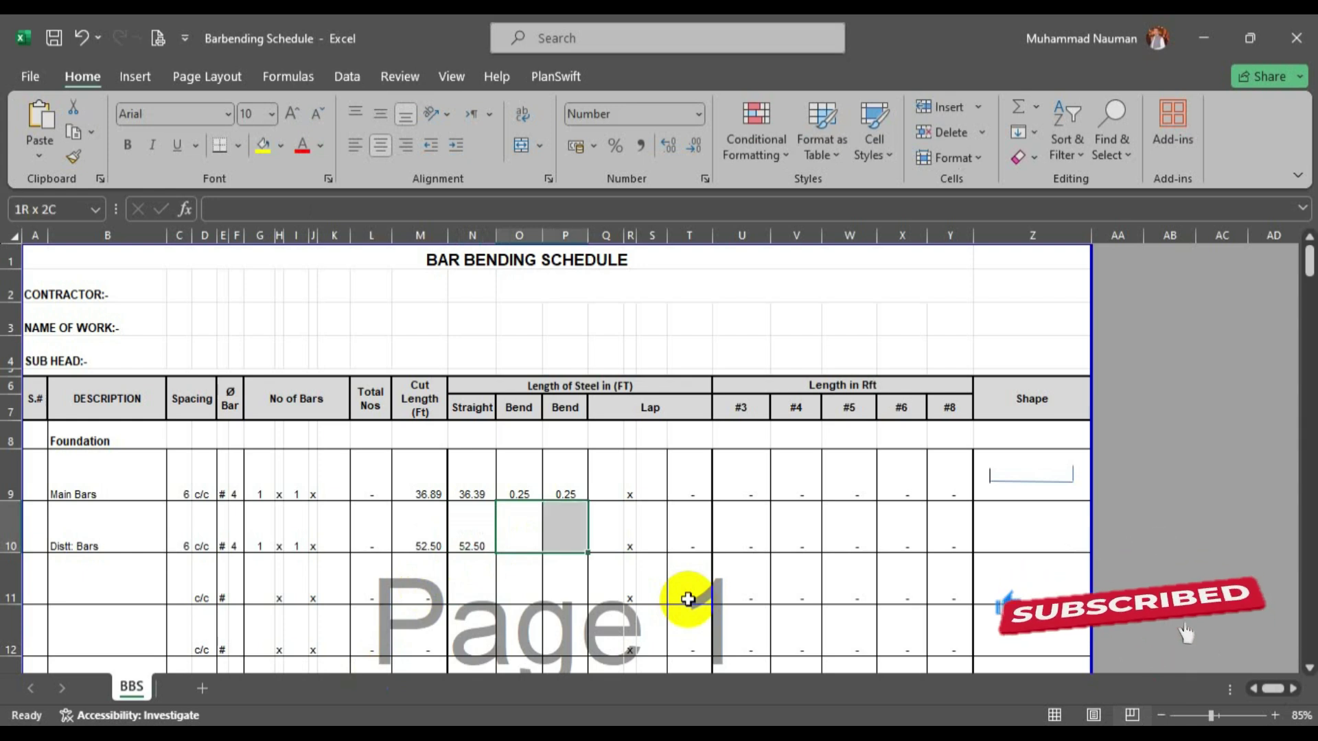
pyautogui.moveTo(515, 486); pyautogui.dragTo(557, 551)
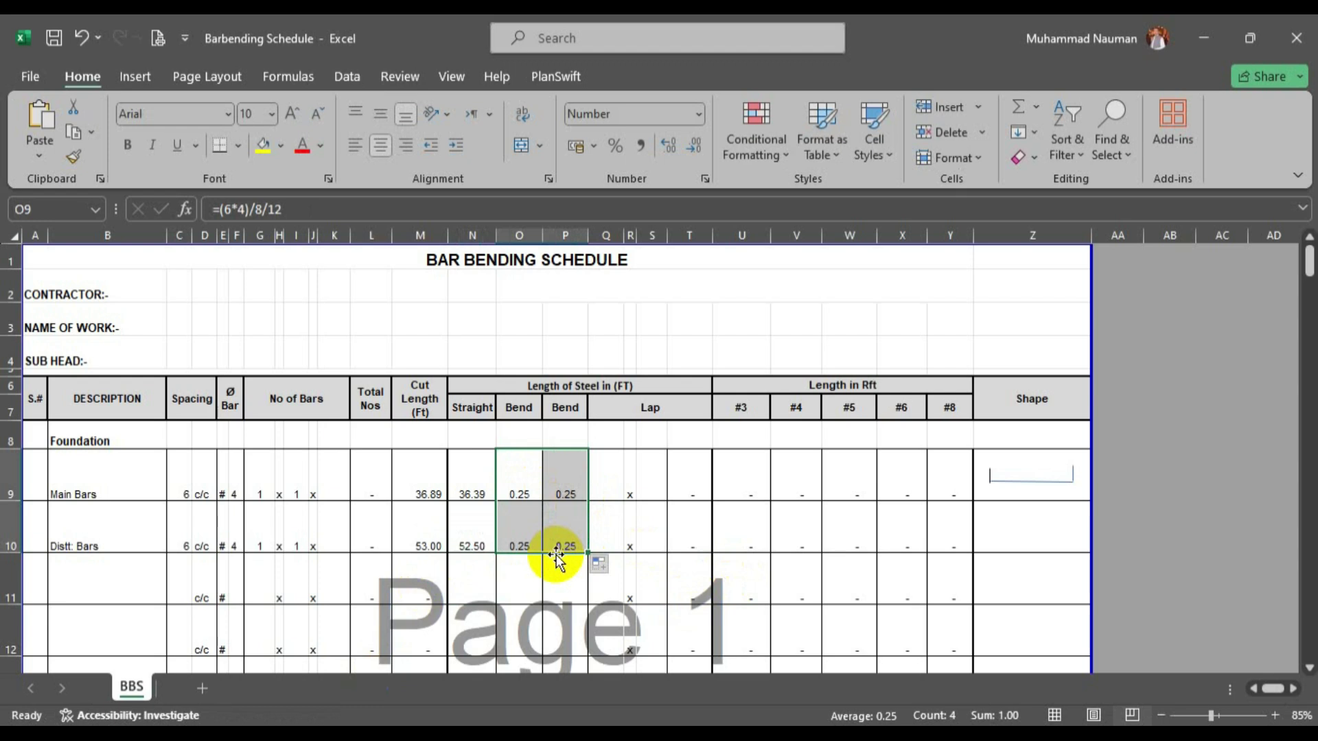
pyautogui.click(442, 542)
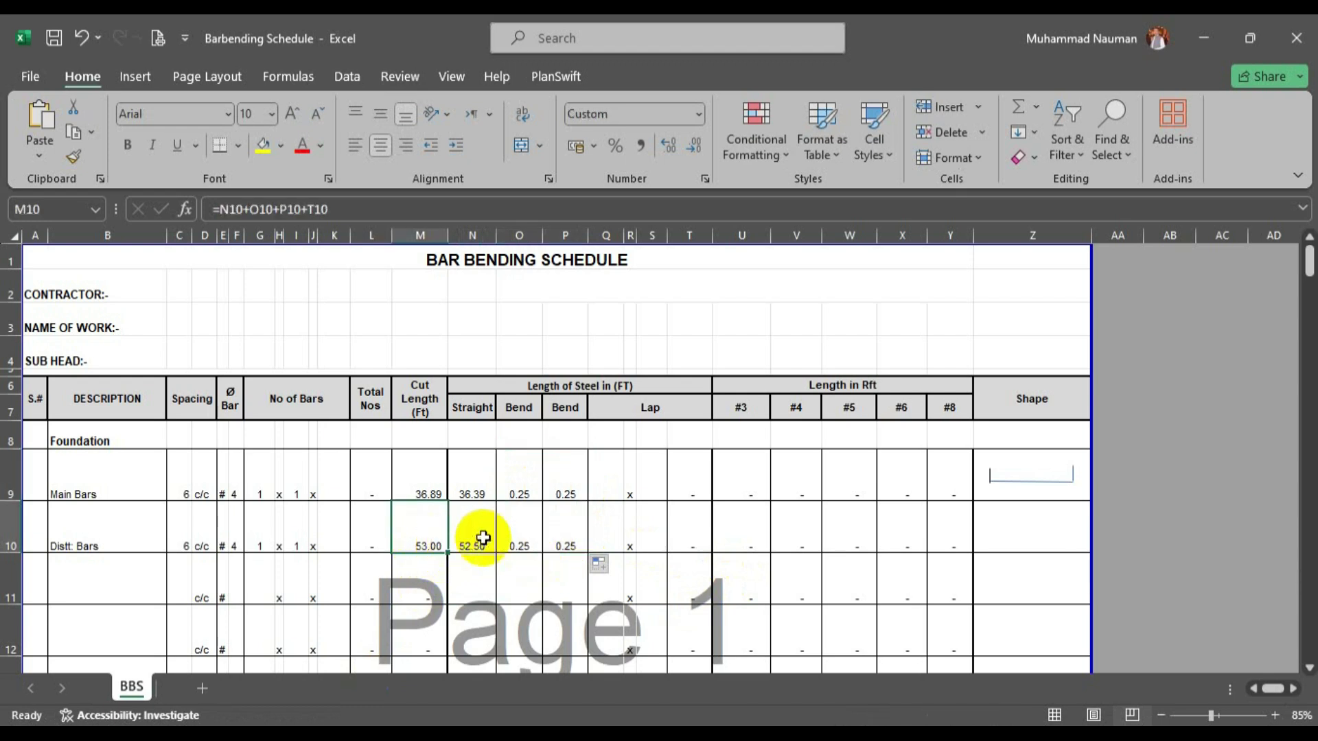
# Enter 1 as the number of laps for the Distt: Bars in Q10.
pyautogui.click(612, 530)
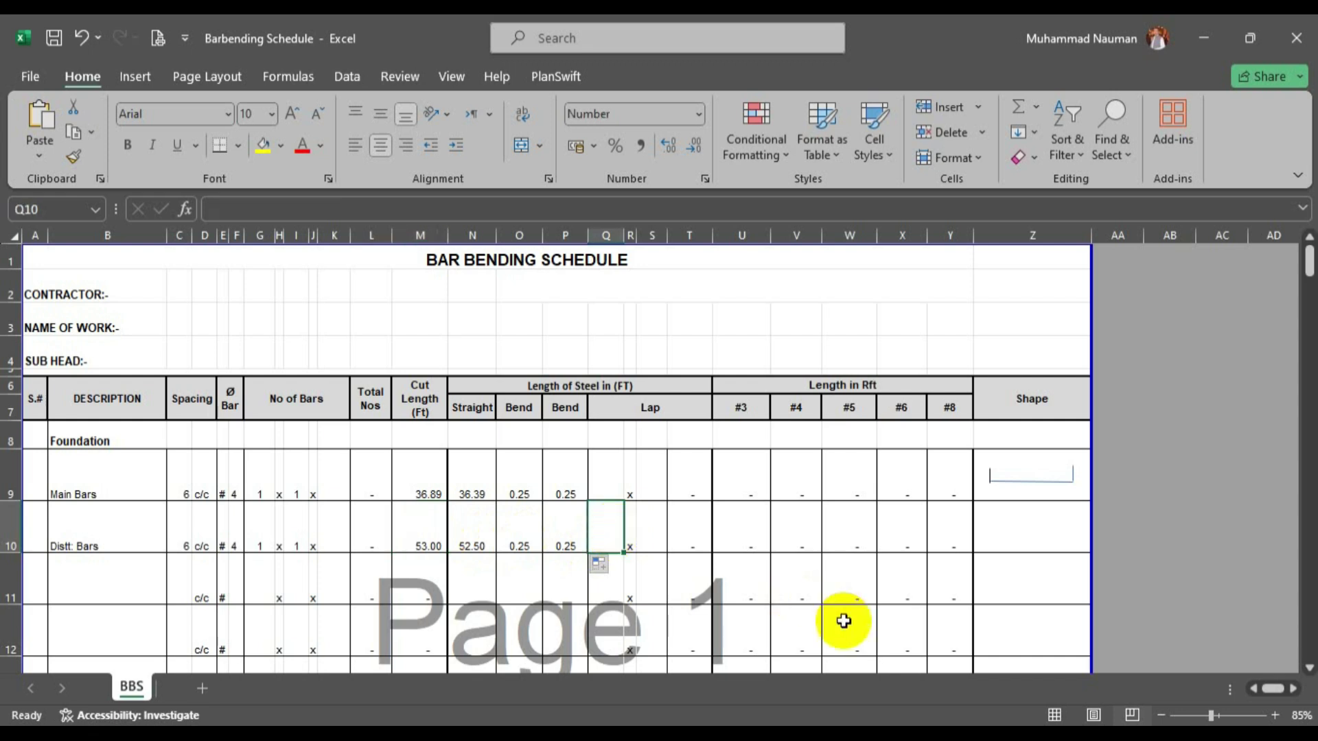
pyautogui.press('End')
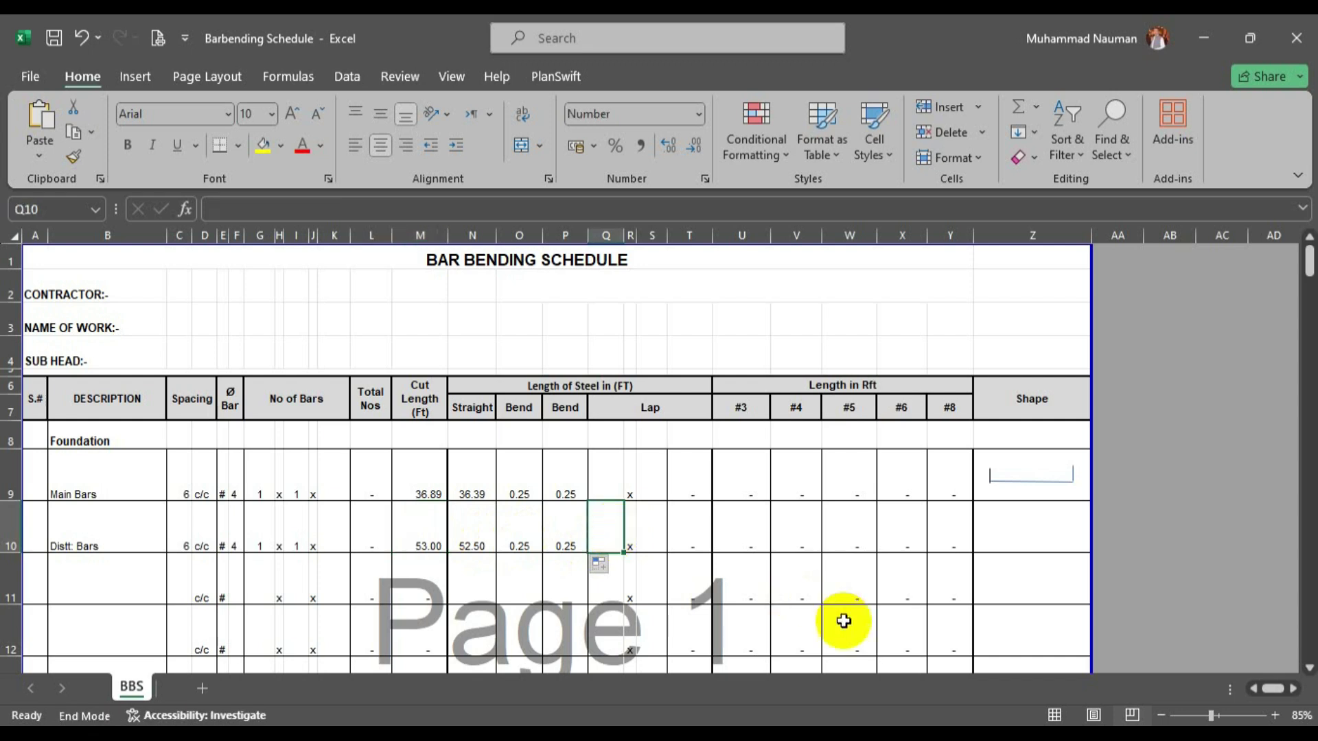
pyautogui.write('1')
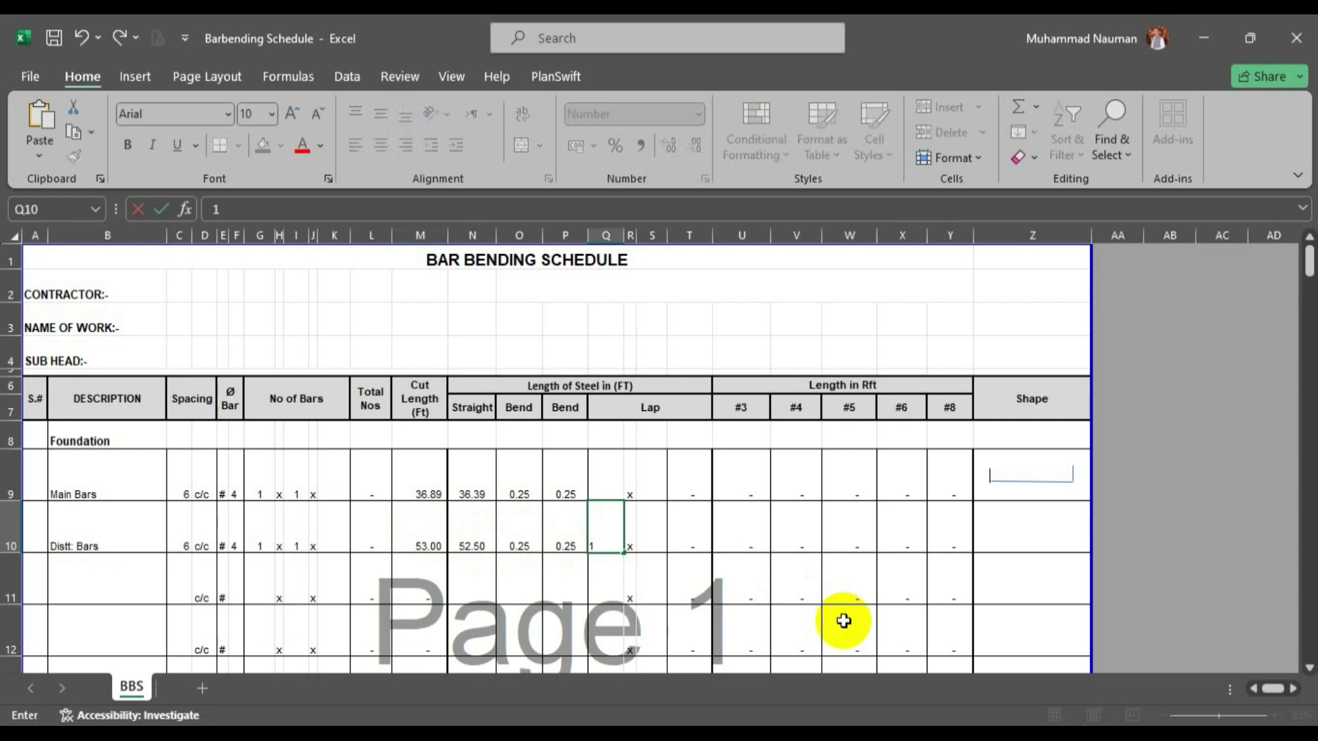
pyautogui.press('Tab')
# Enter the lap length formula =(48*4)/8/12 for the Distt: Bars in S10.
pyautogui.click(653, 525)
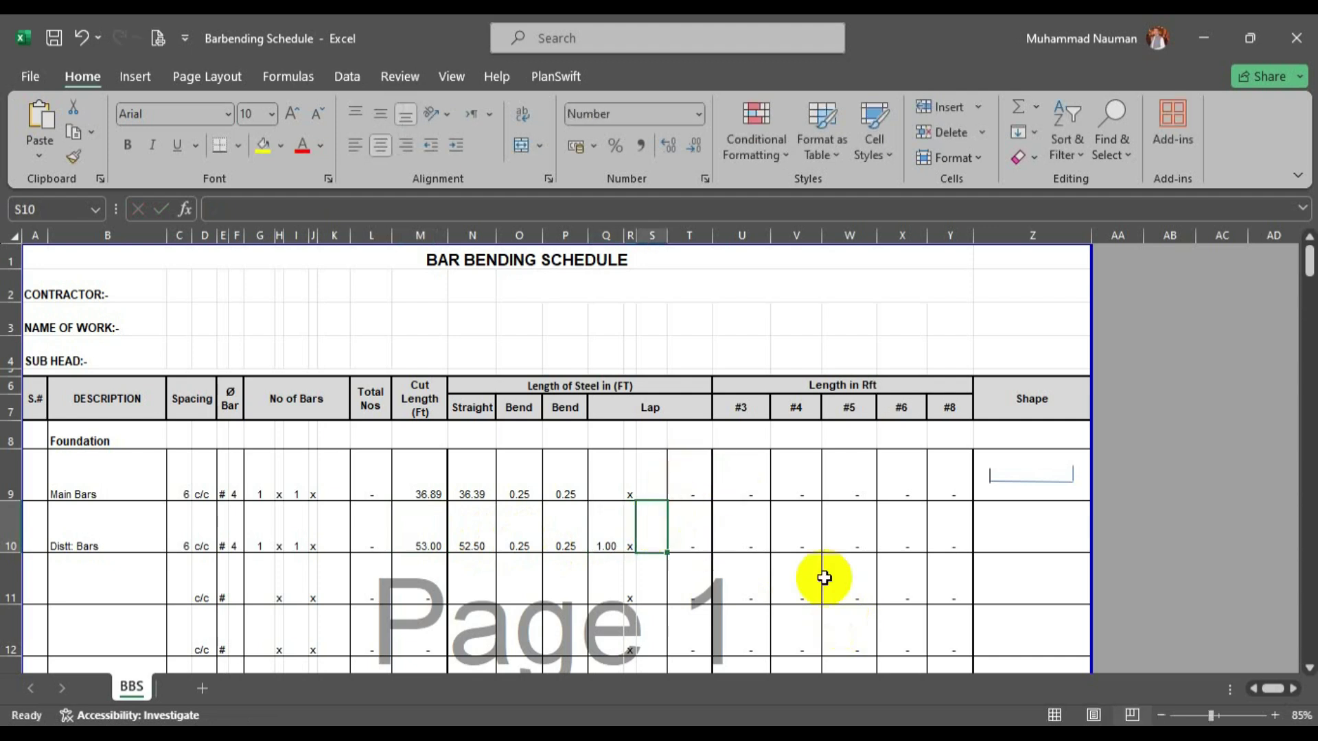
pyautogui.write('=(48*')
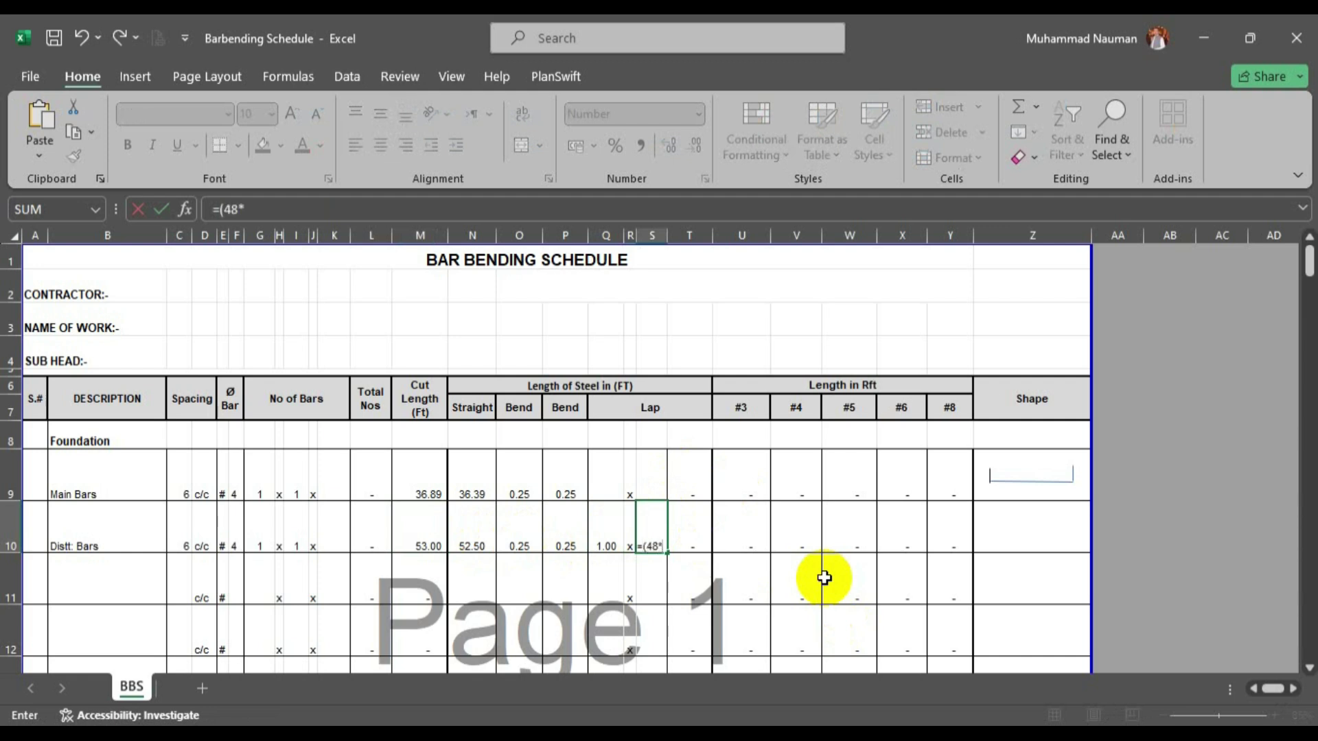
pyautogui.write('4)/8')
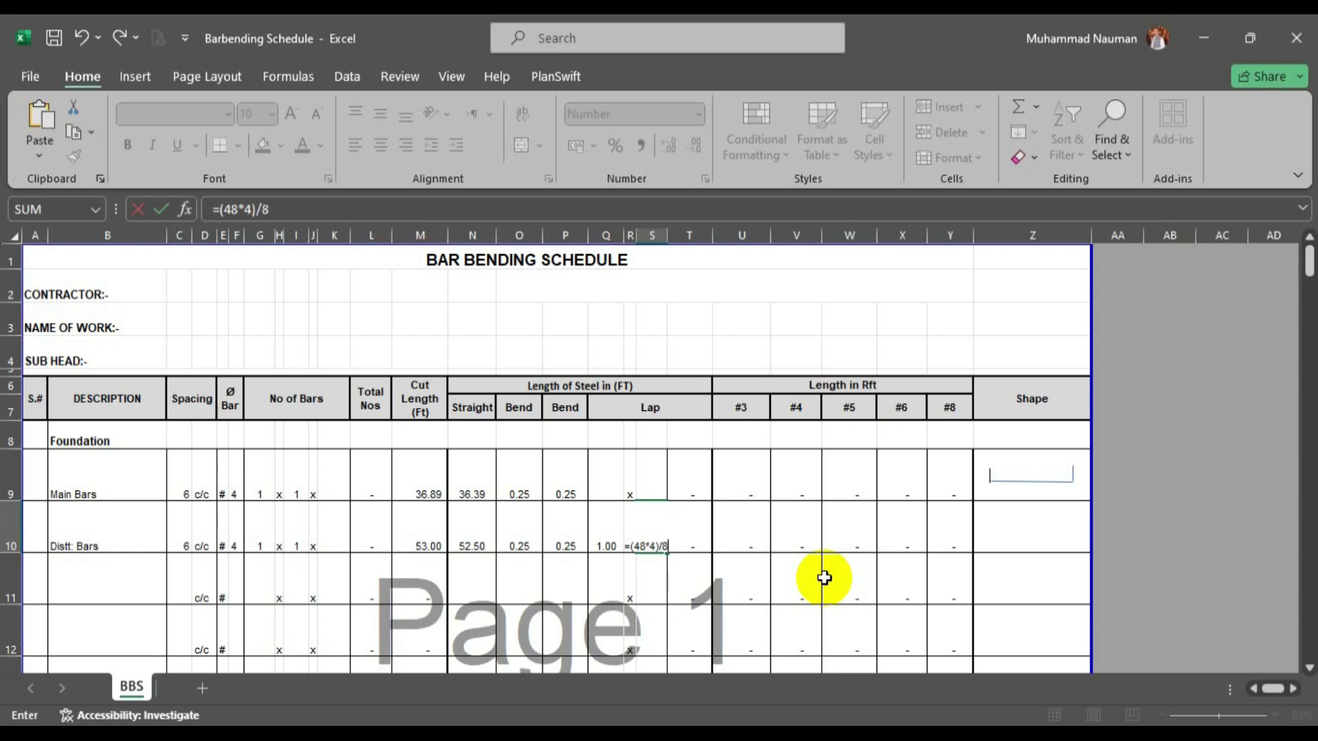
pyautogui.press('Return')
pyautogui.press('Up')
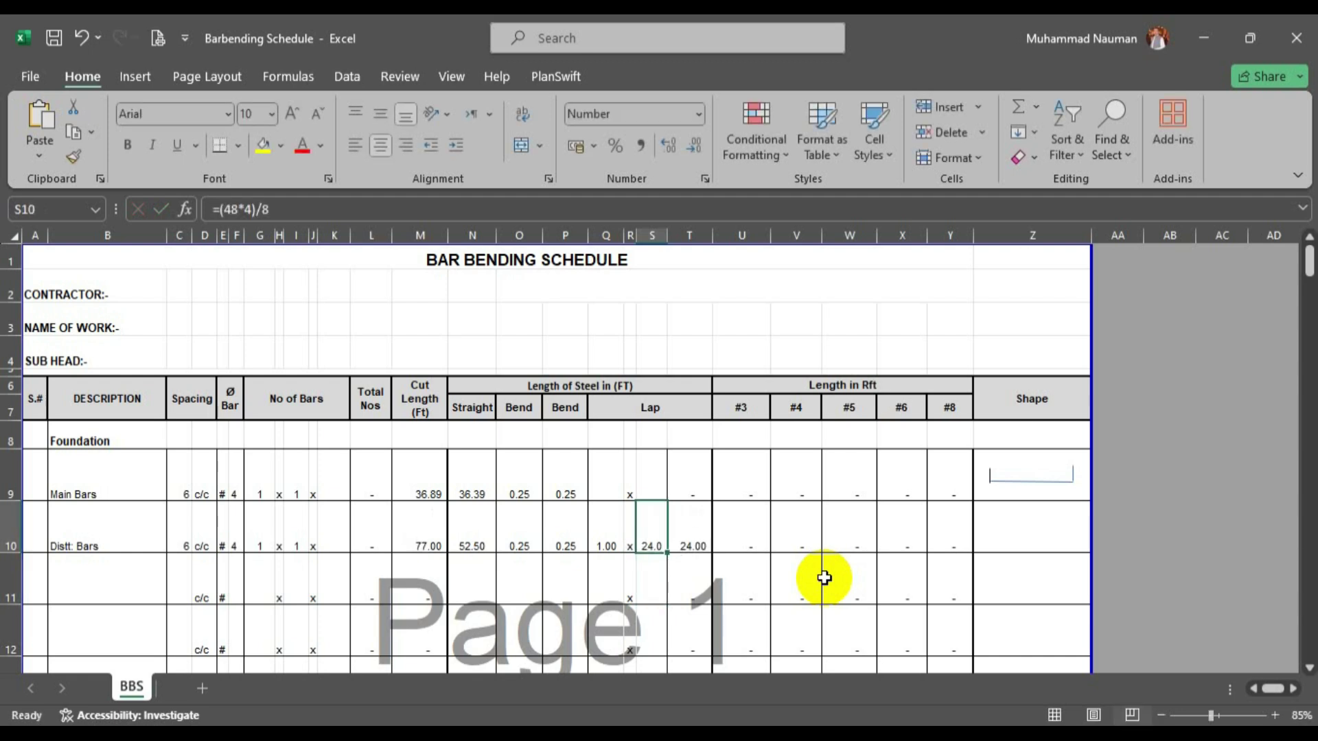
pyautogui.press('F2')
pyautogui.write('/12')
pyautogui.press('Return')
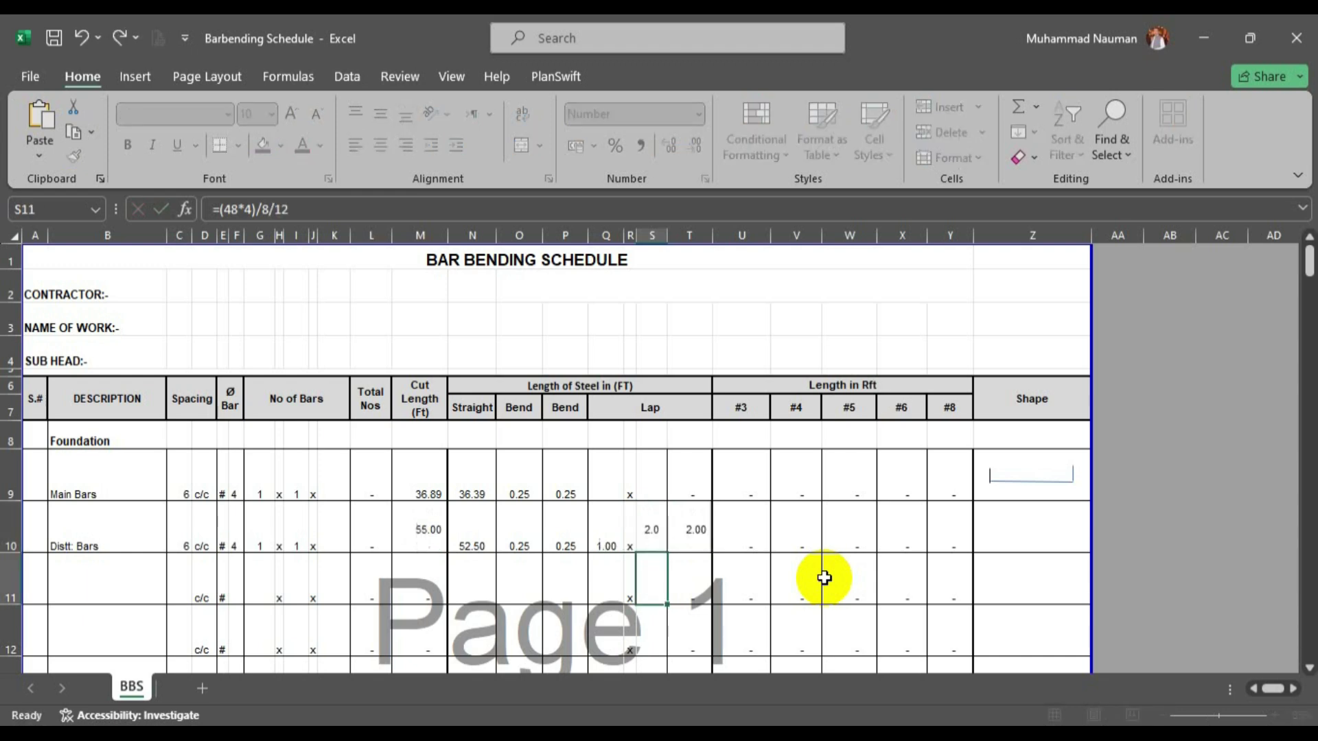
pyautogui.press('Up')
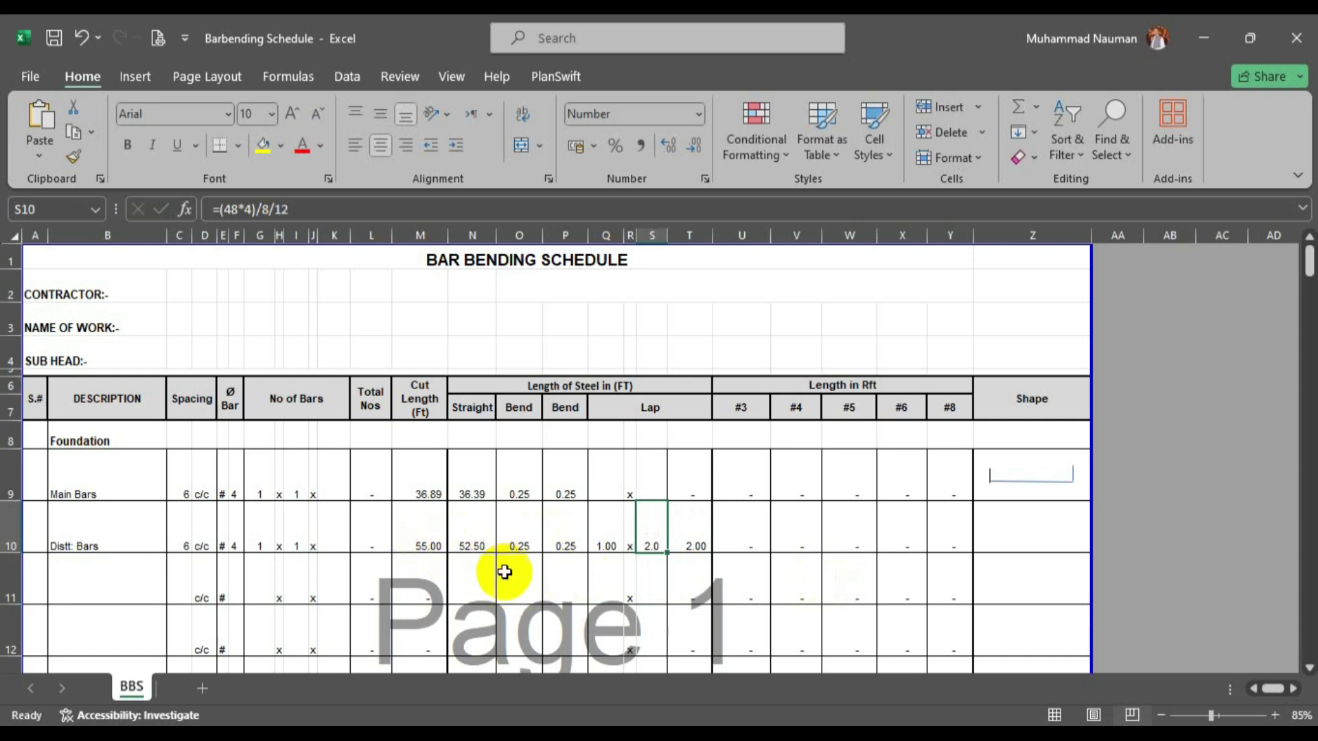
# Switch to the AutoCAD plan and examine the raft's overall dimensions, outer edges and raft steel layout in both directions.
pyautogui.click(377, 731)
pyautogui.scroll(-8, 489, 469)
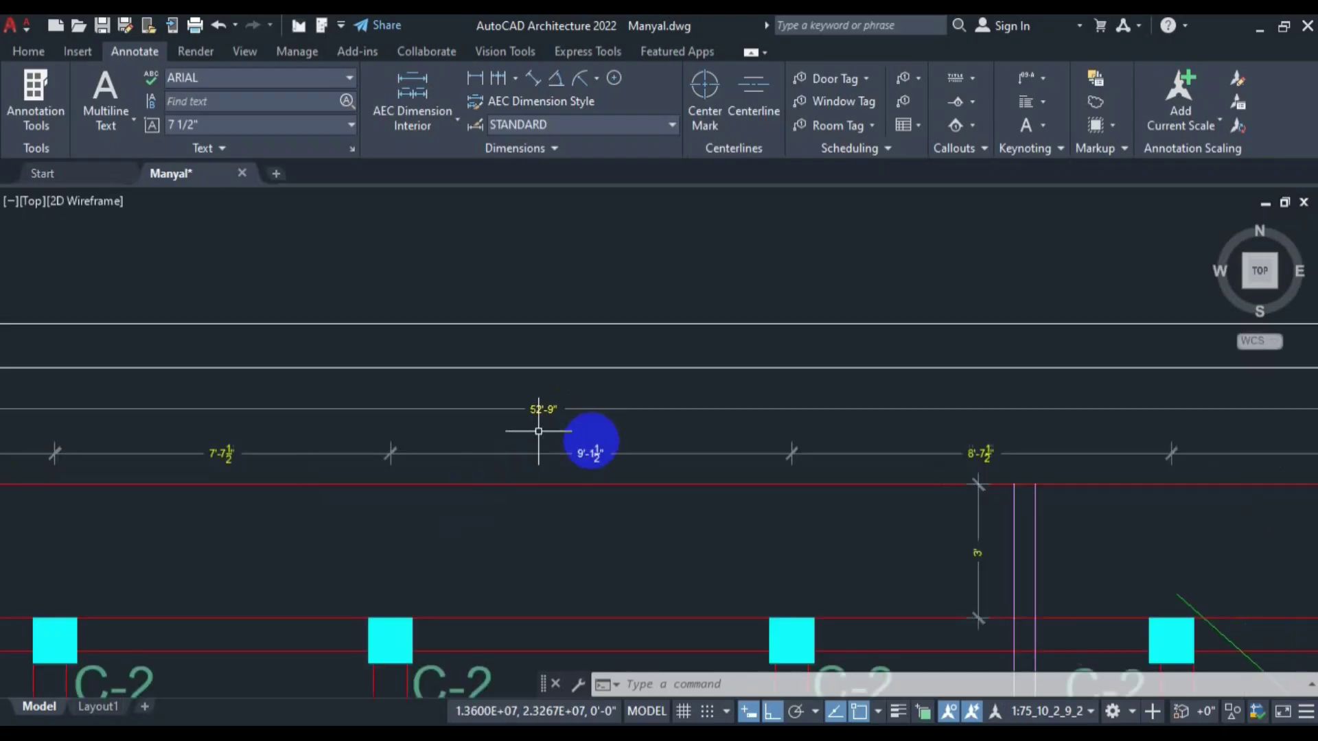
pyautogui.scroll(8, 650, 419)
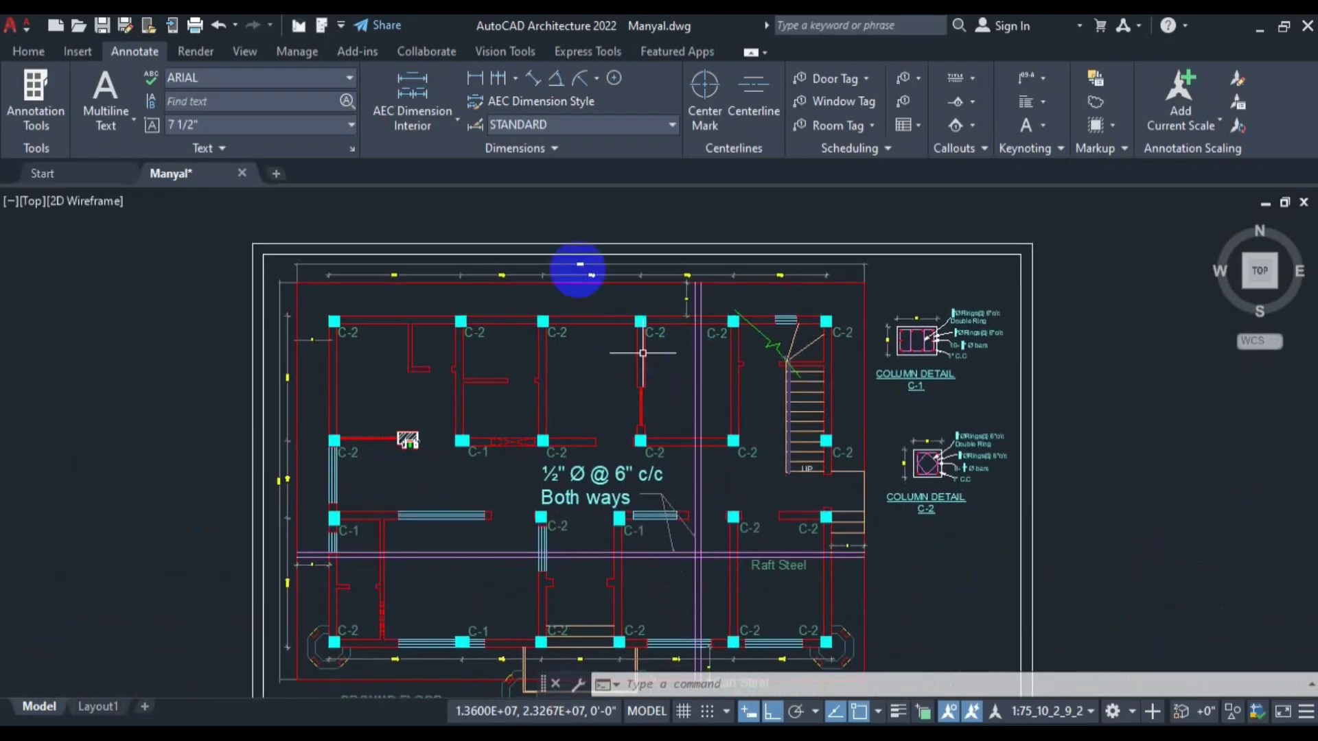
pyautogui.scroll(-6, 662, 264)
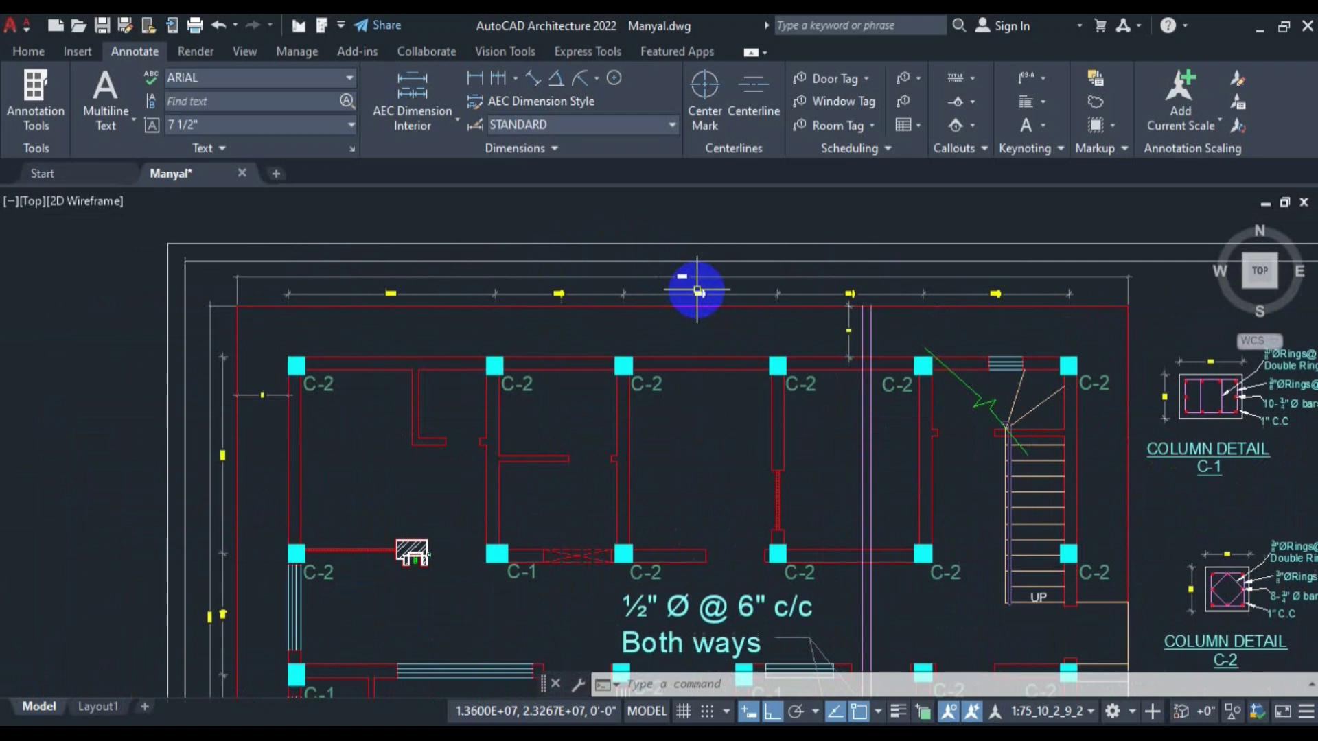
pyautogui.scroll(4, 788, 317)
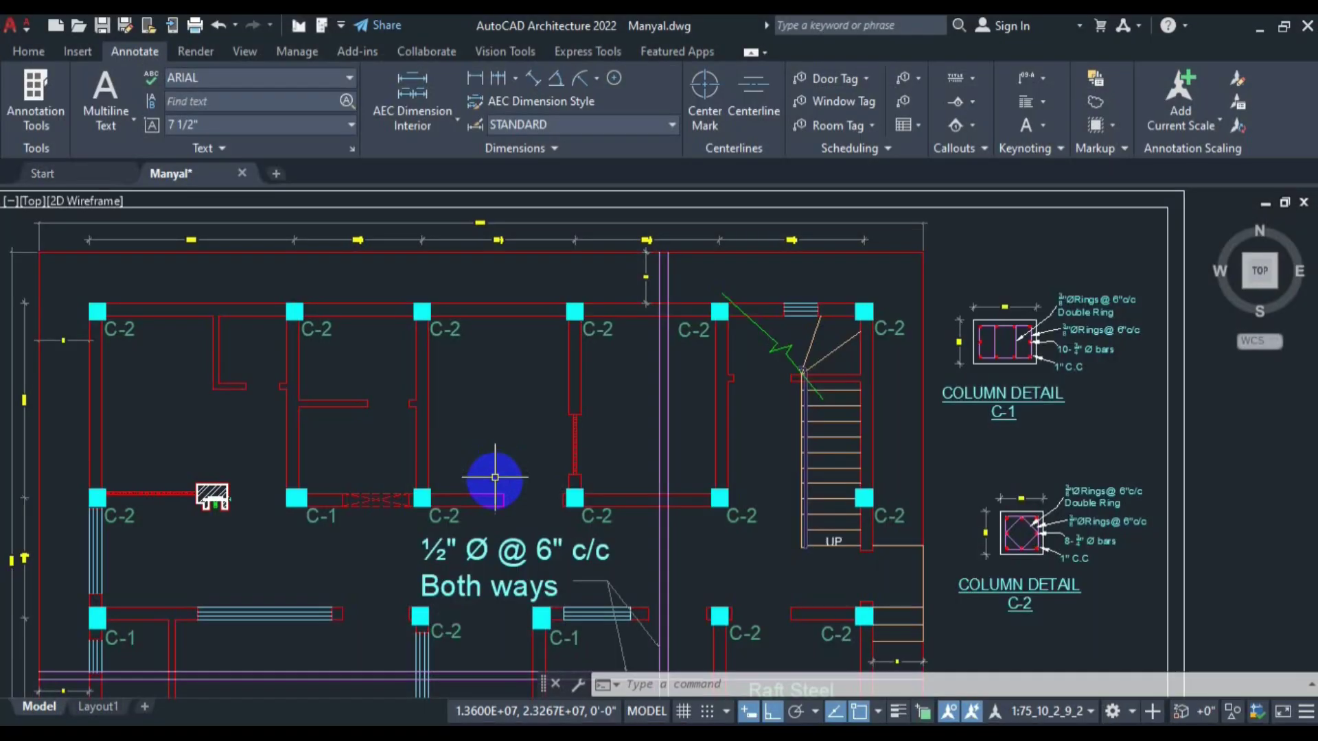
pyautogui.scroll(-4, 494, 470)
pyautogui.scroll(4, 559, 465)
pyautogui.scroll(4, 499, 504)
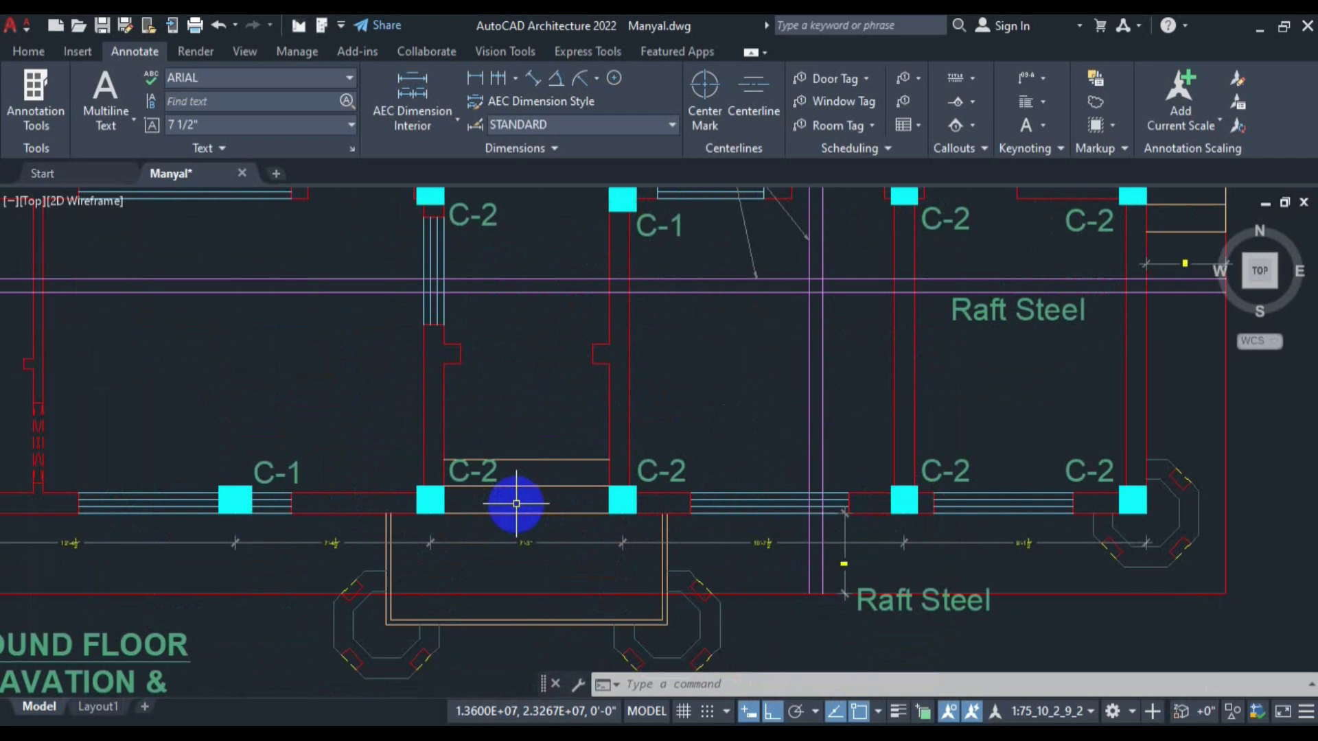
pyautogui.scroll(-4, 518, 500)
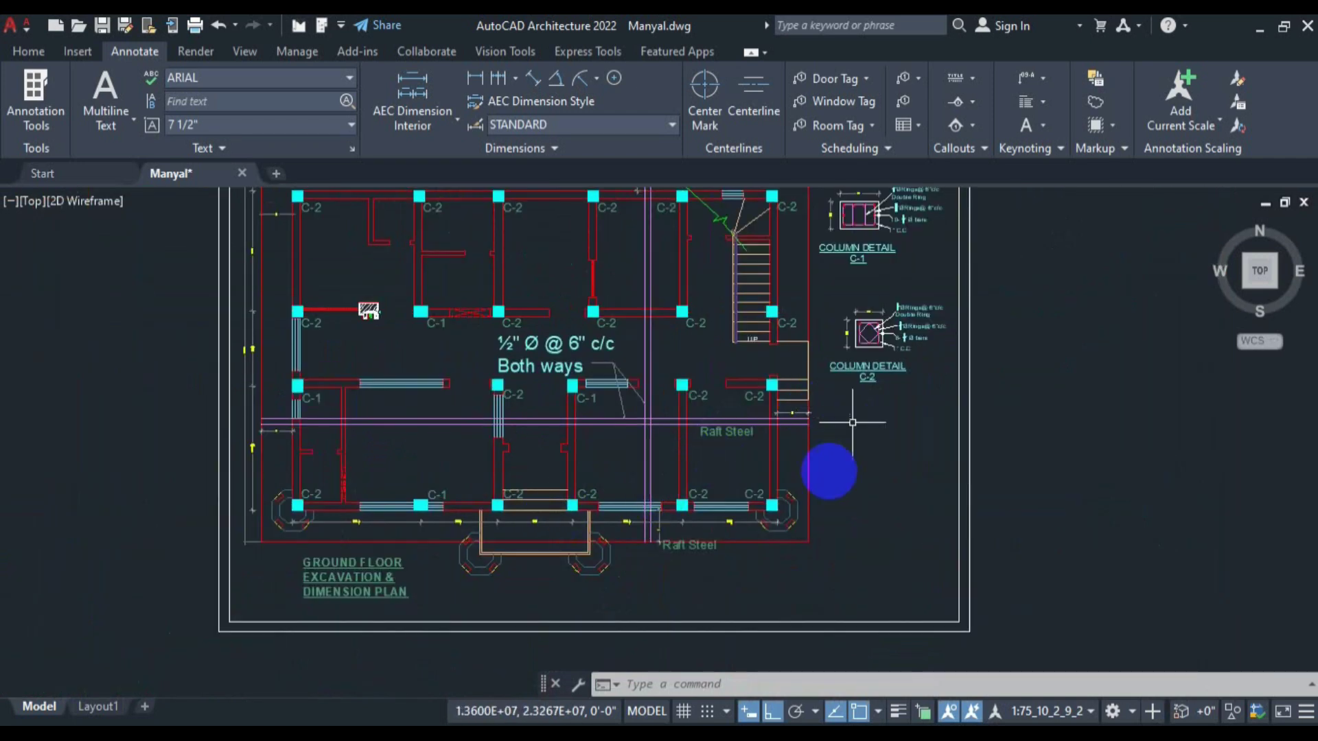
pyautogui.scroll(1, 765, 543)
pyautogui.scroll(5, 788, 347)
pyautogui.scroll(-6, 788, 347)
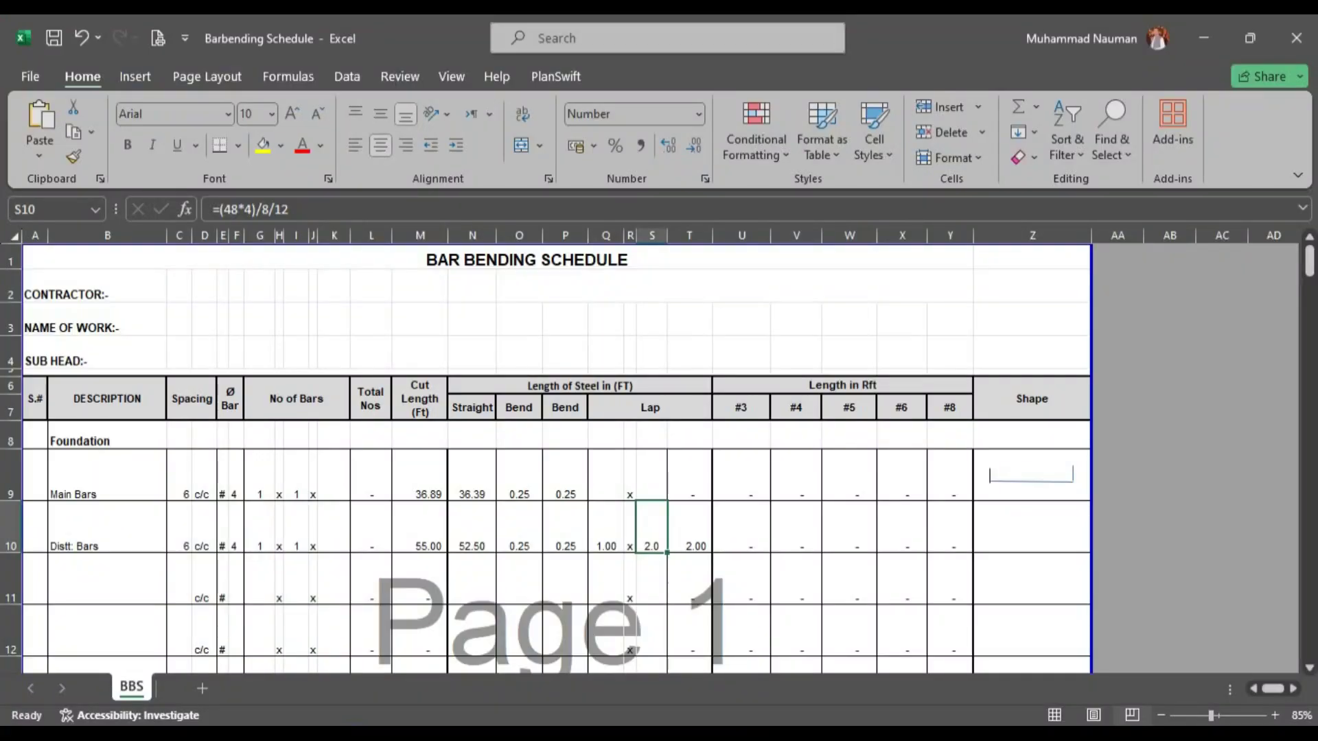
# Insert a copy of the Foundation heading row directly below the Distt: Bars row, as row 11.
pyautogui.scroll(-1, 332, 503)
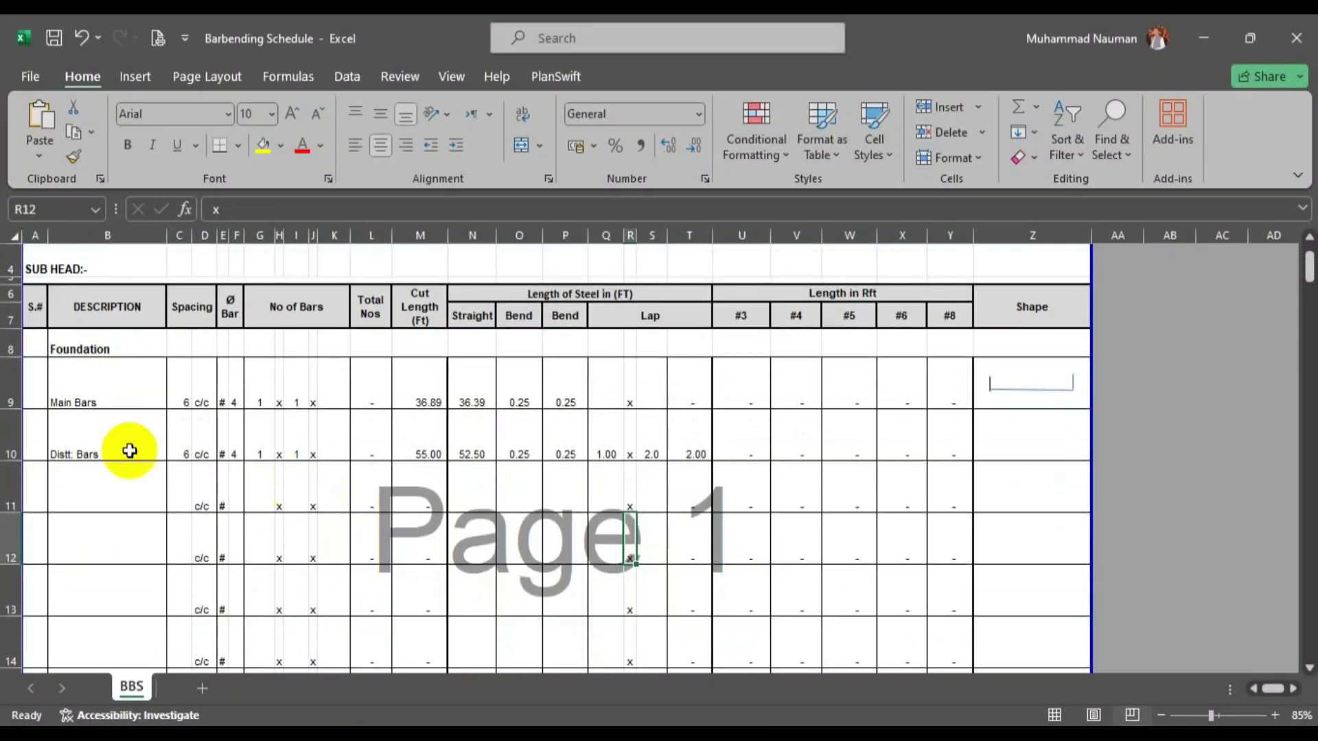
pyautogui.click(113, 348)
pyautogui.click(14, 343)
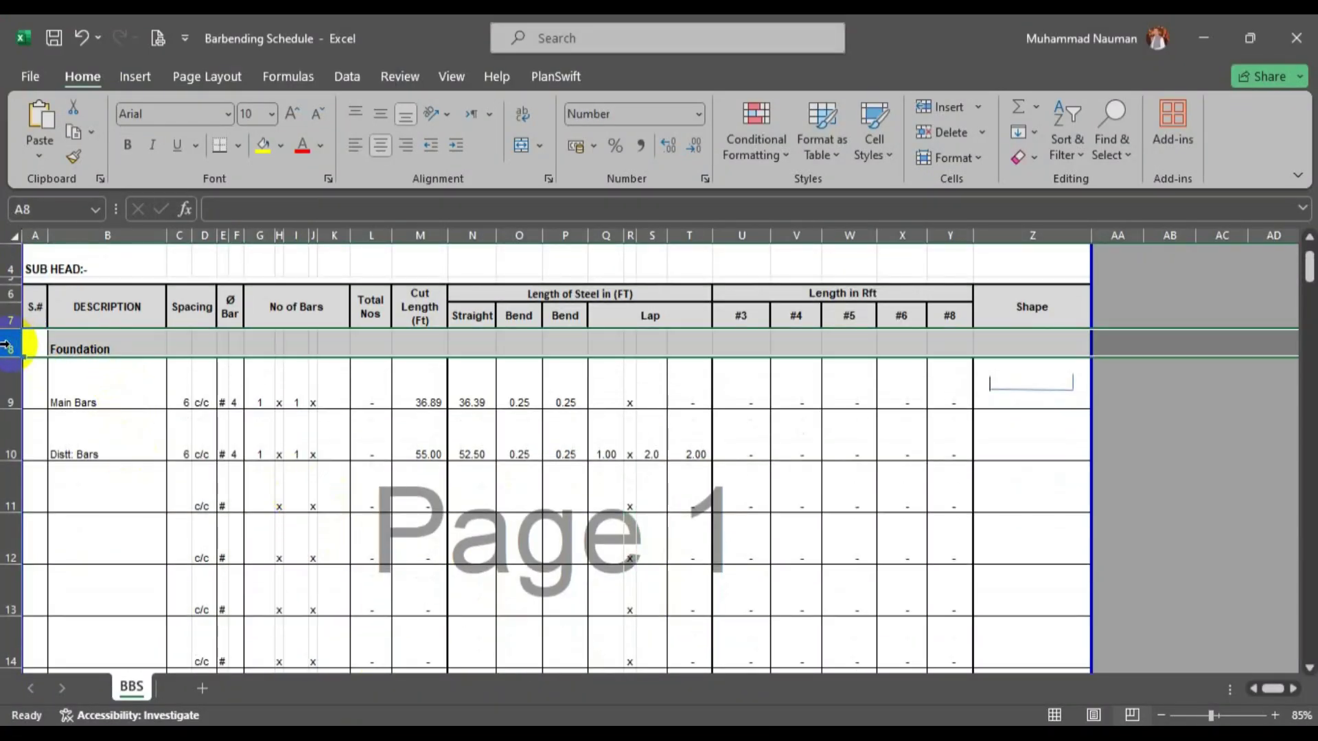
pyautogui.rightClick(13, 343)
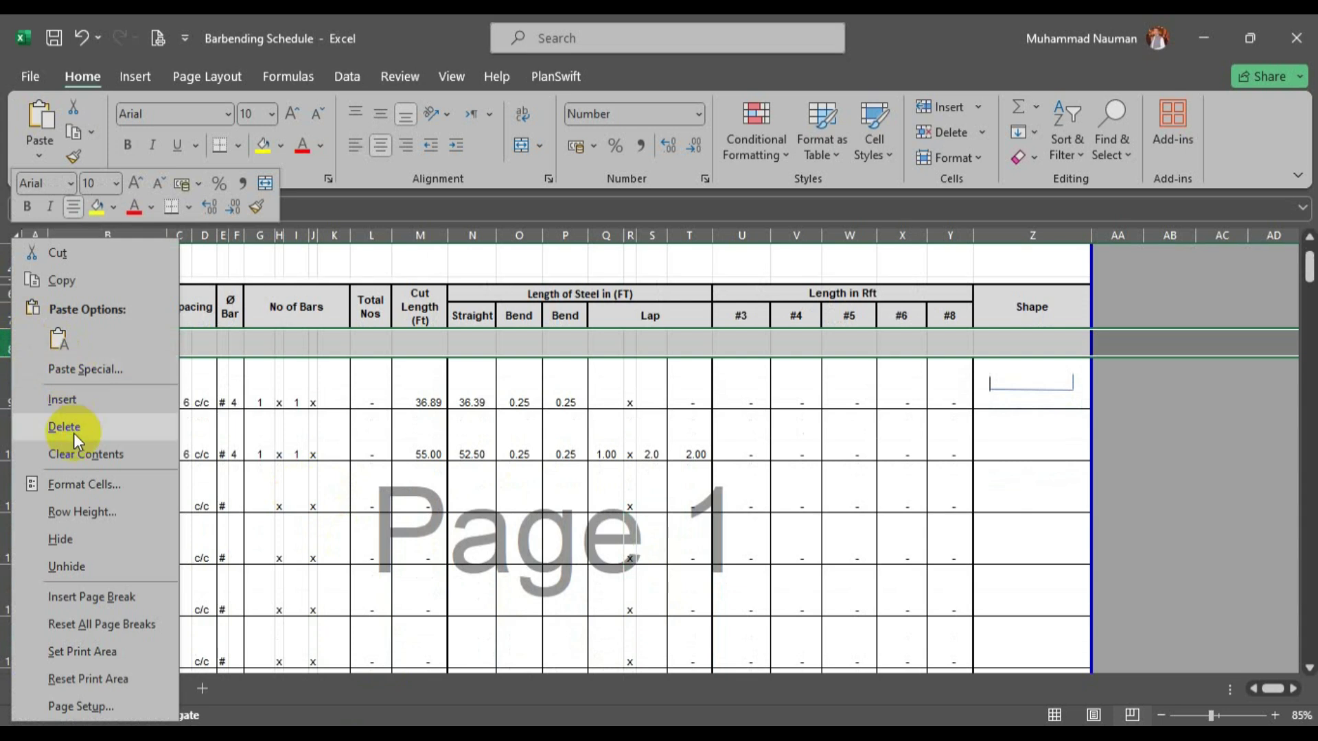
pyautogui.click(69, 282)
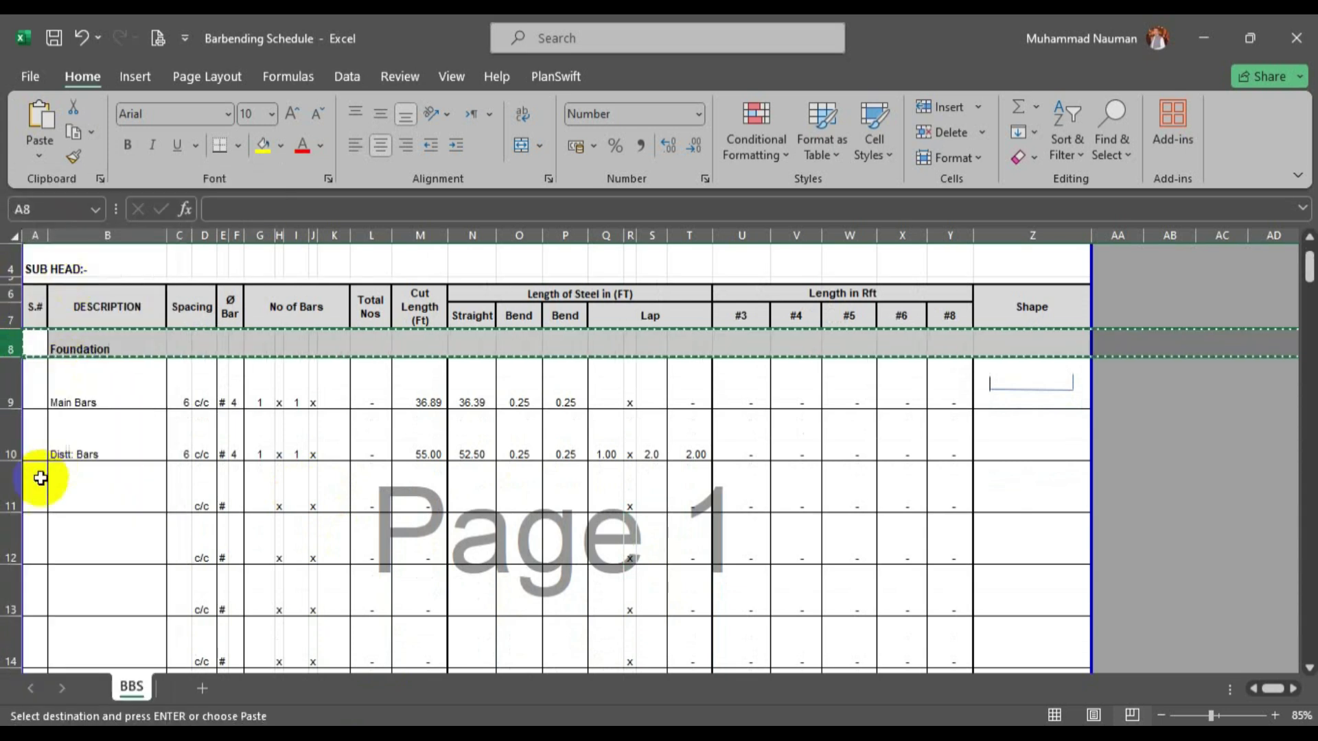
pyautogui.click(8, 487)
pyautogui.rightClick(8, 487)
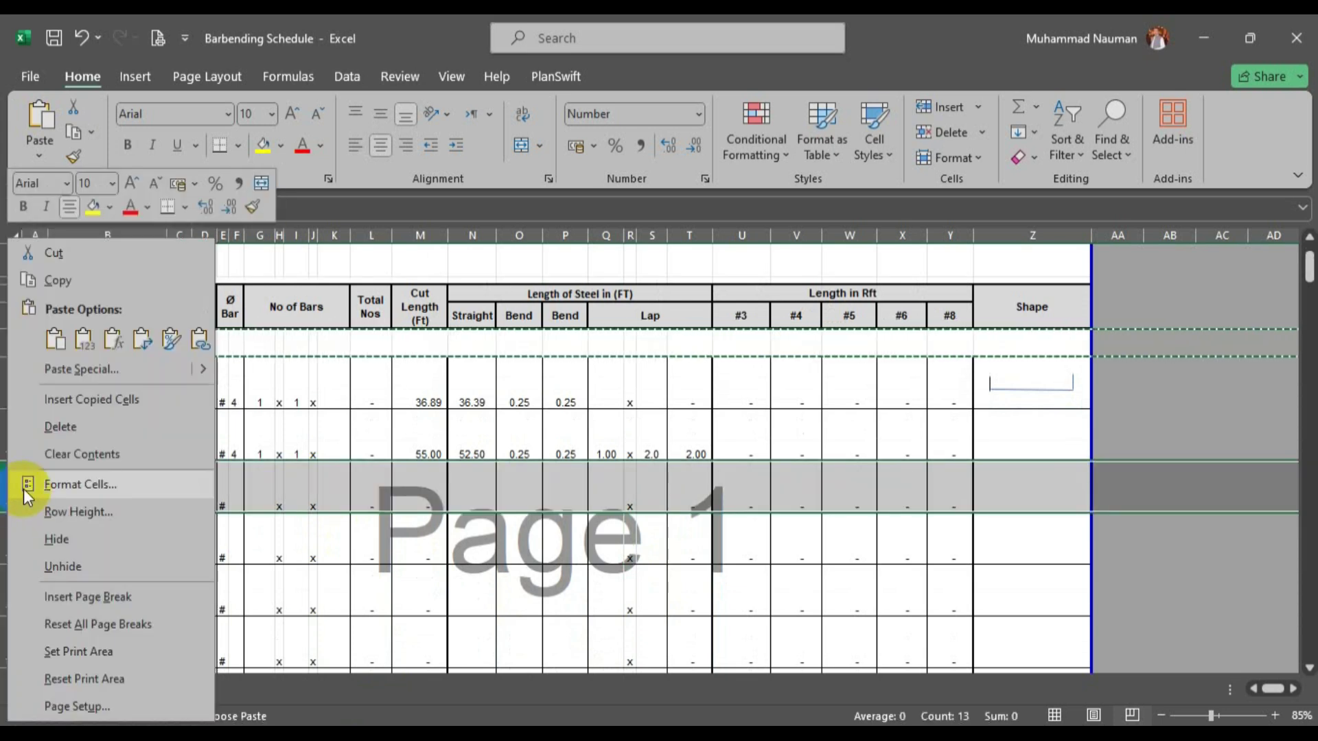
pyautogui.click(104, 401)
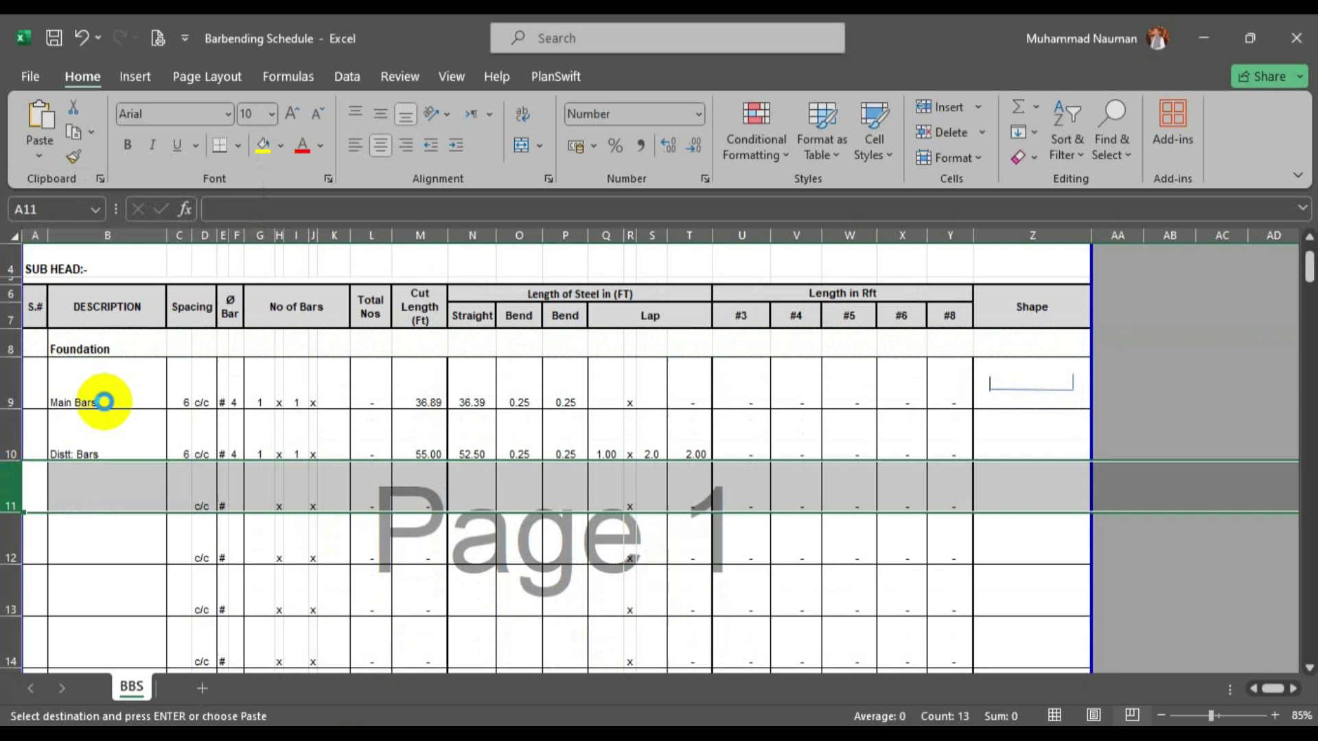
pyautogui.click(92, 474)
# Enter serial letter A for the Foundation heading in A8 and B for the copied heading in A11.
pyautogui.click(35, 347)
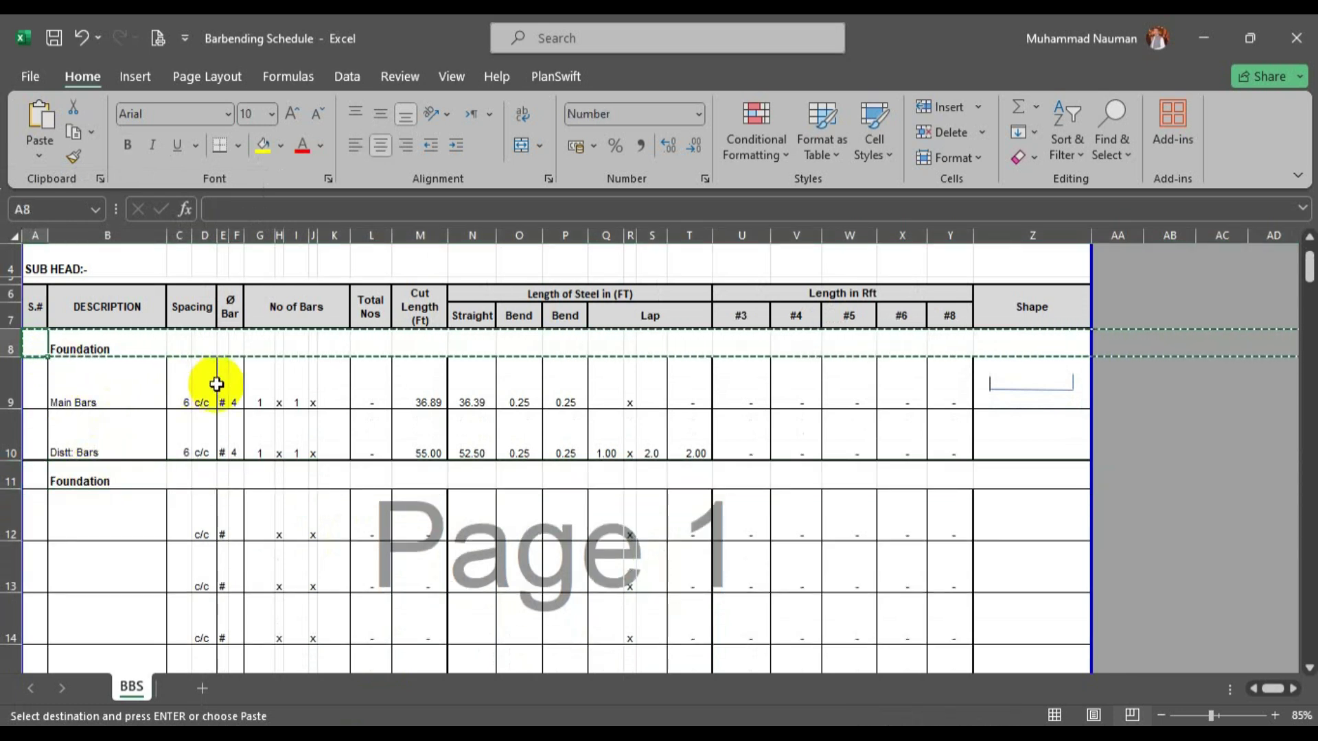
pyautogui.press('Escape')
pyautogui.write('A')
pyautogui.press('Return')
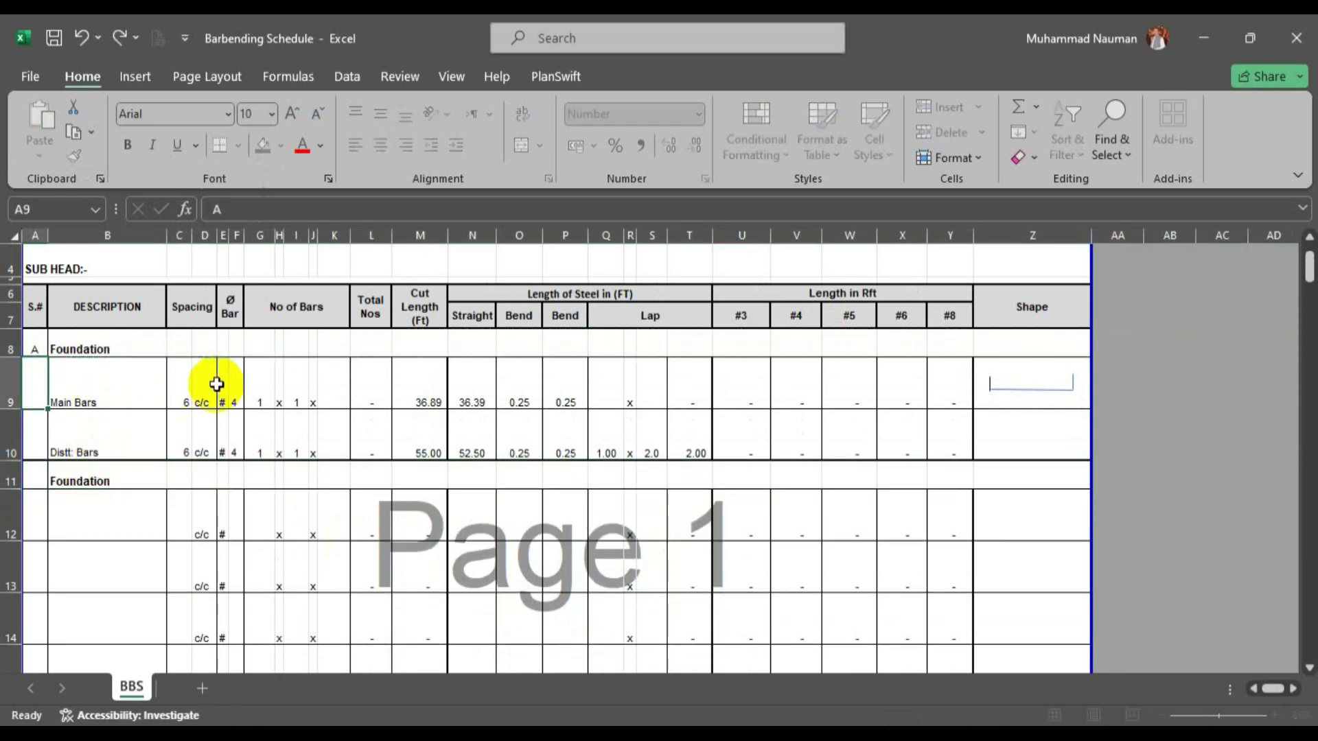
pyautogui.press('Down')
pyautogui.press('Down')
pyautogui.press('Down')
pyautogui.scroll(1, 216, 384)
pyautogui.press('Up')
pyautogui.write('B')
pyautogui.press('Tab')
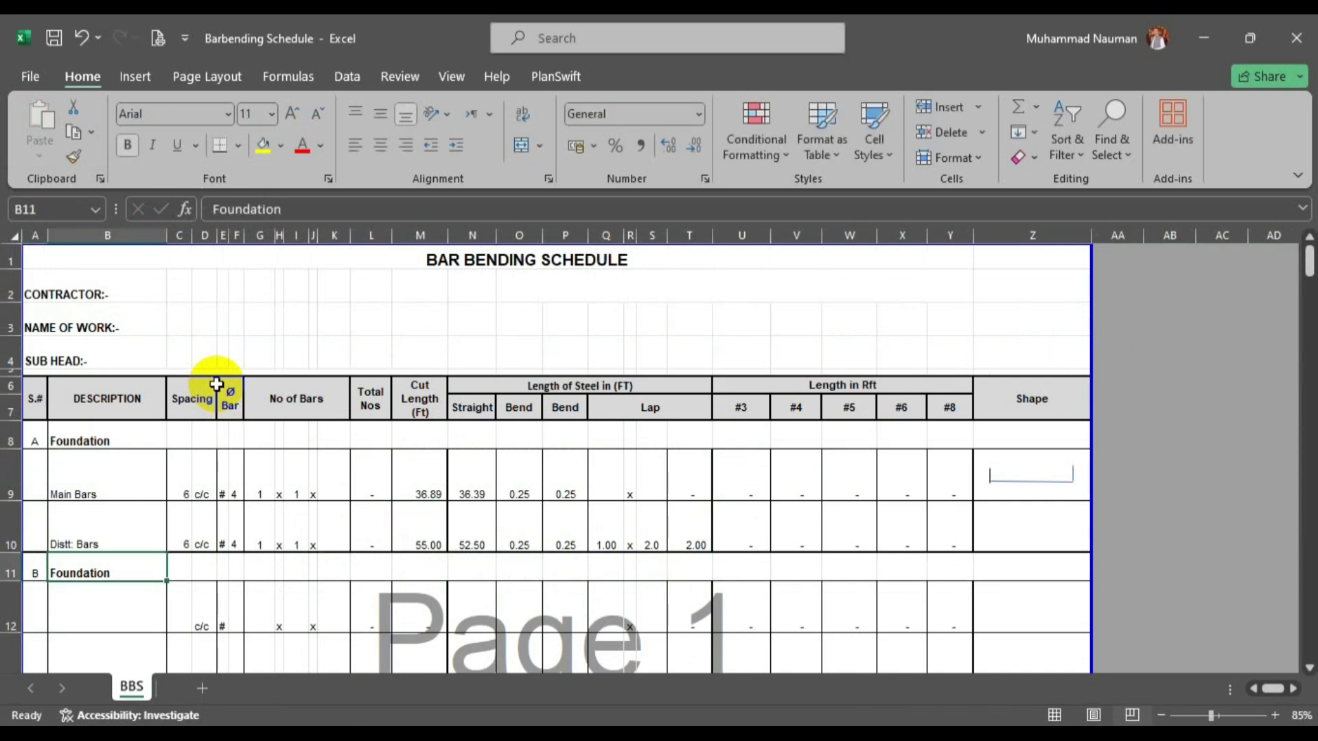
# Change the section B heading in B11 to Columns (Foundation upto Ground Floor Mid).
pyautogui.write('Colum')
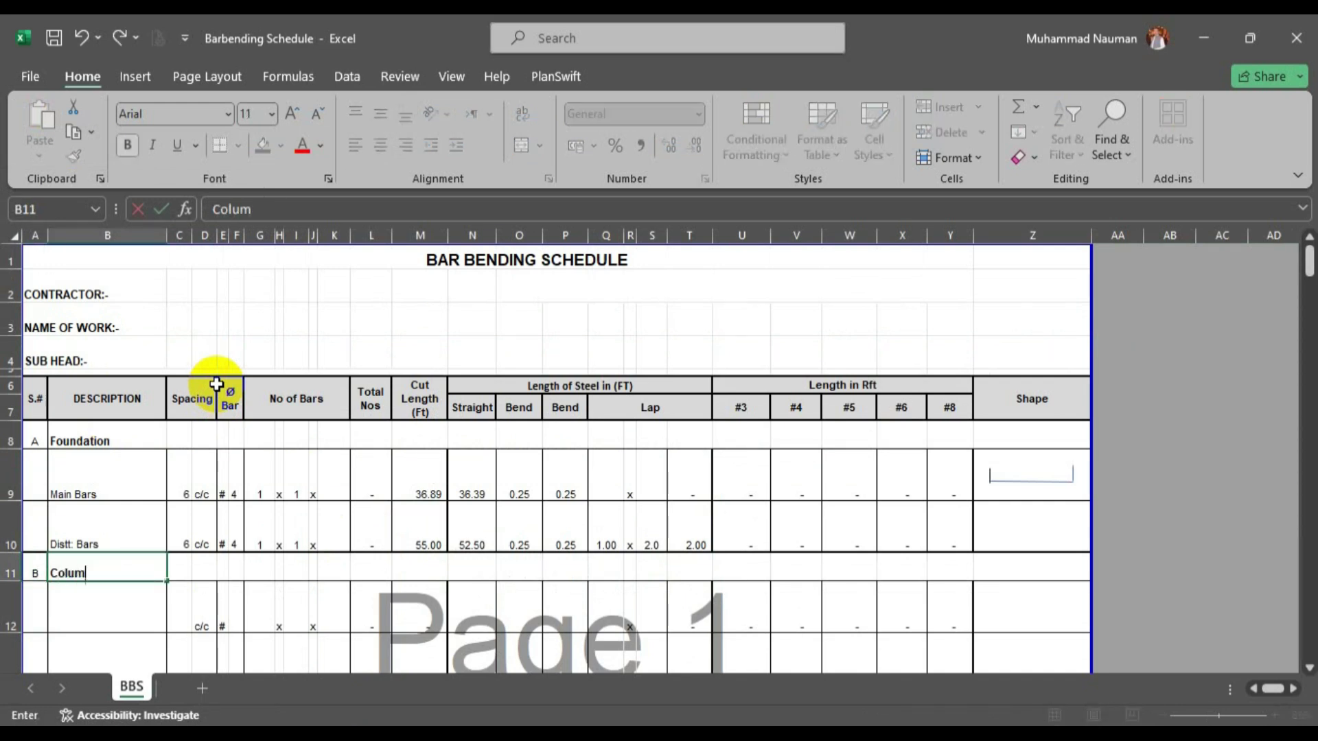
pyautogui.write('ns')
pyautogui.press('Return')
pyautogui.scroll(-3, 219, 384)
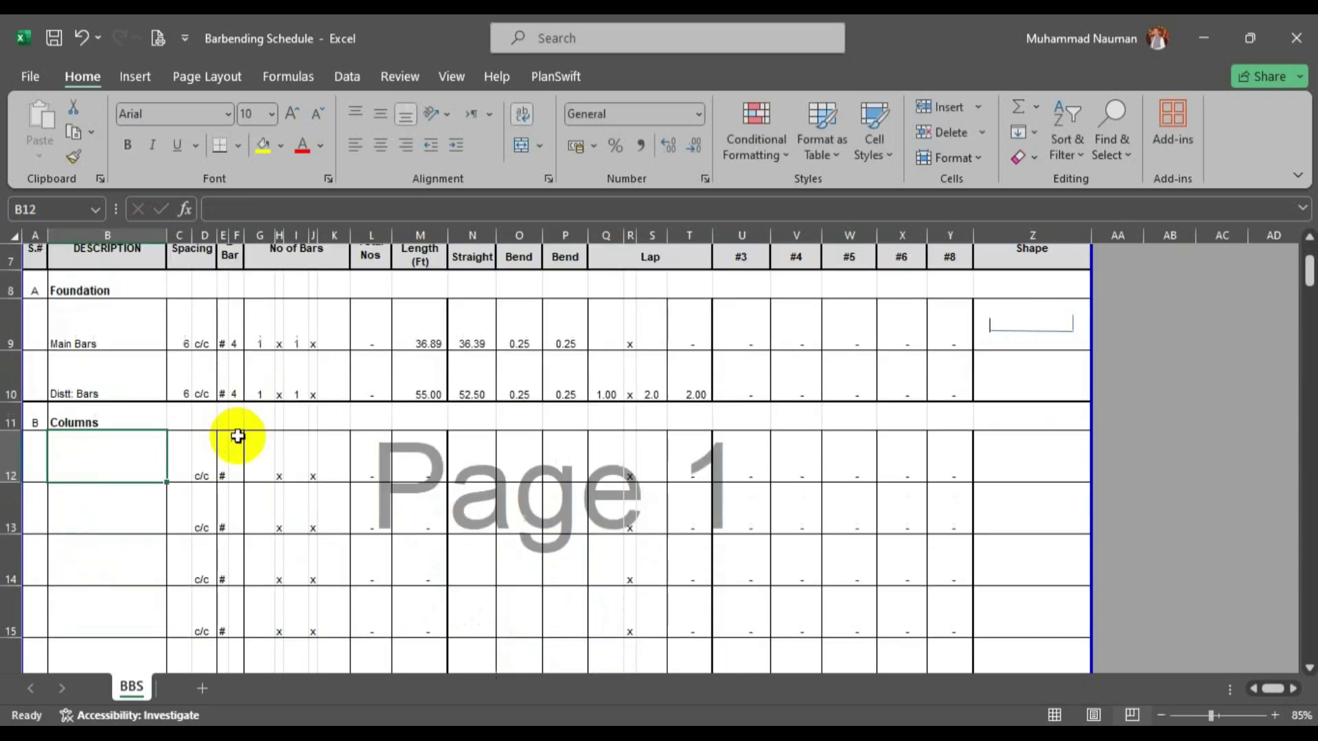
pyautogui.scroll(1, 247, 436)
pyautogui.click(138, 419)
pyautogui.press('F2')
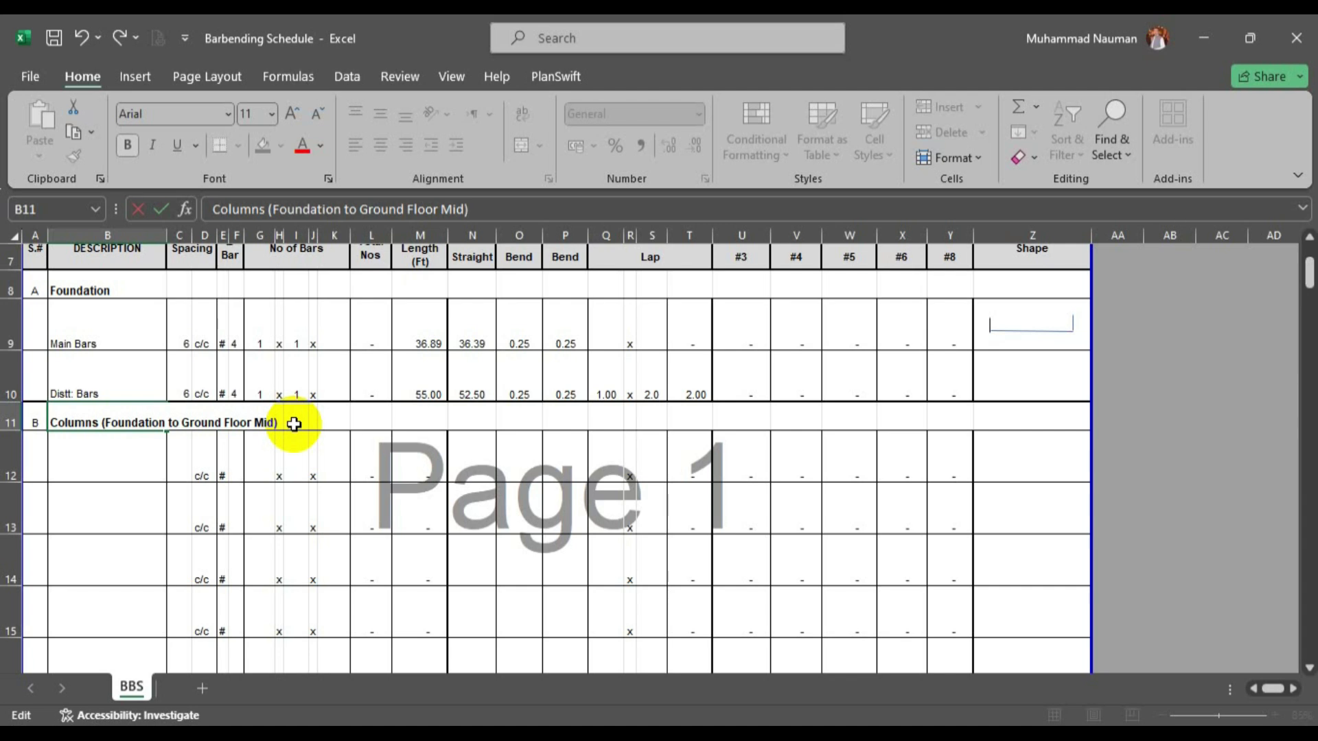
pyautogui.click(168, 422)
pyautogui.write('up')
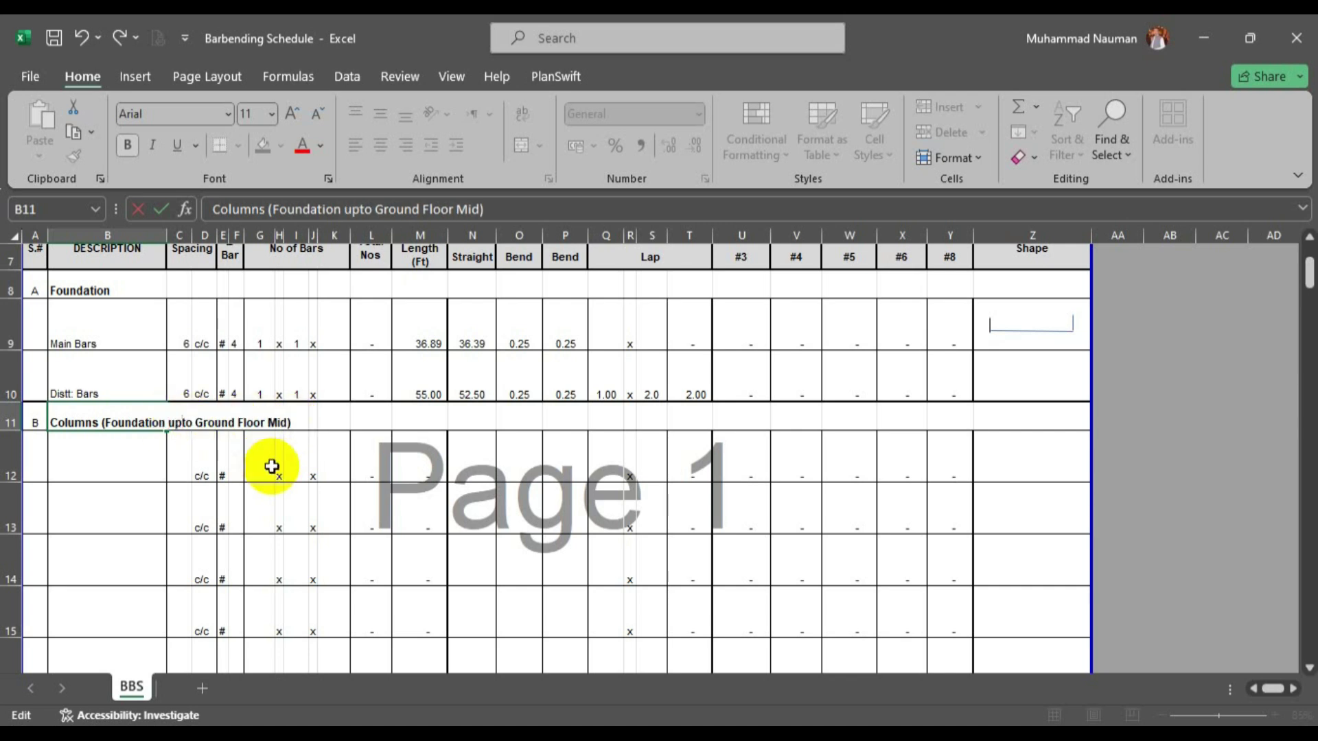
pyautogui.press('Return')
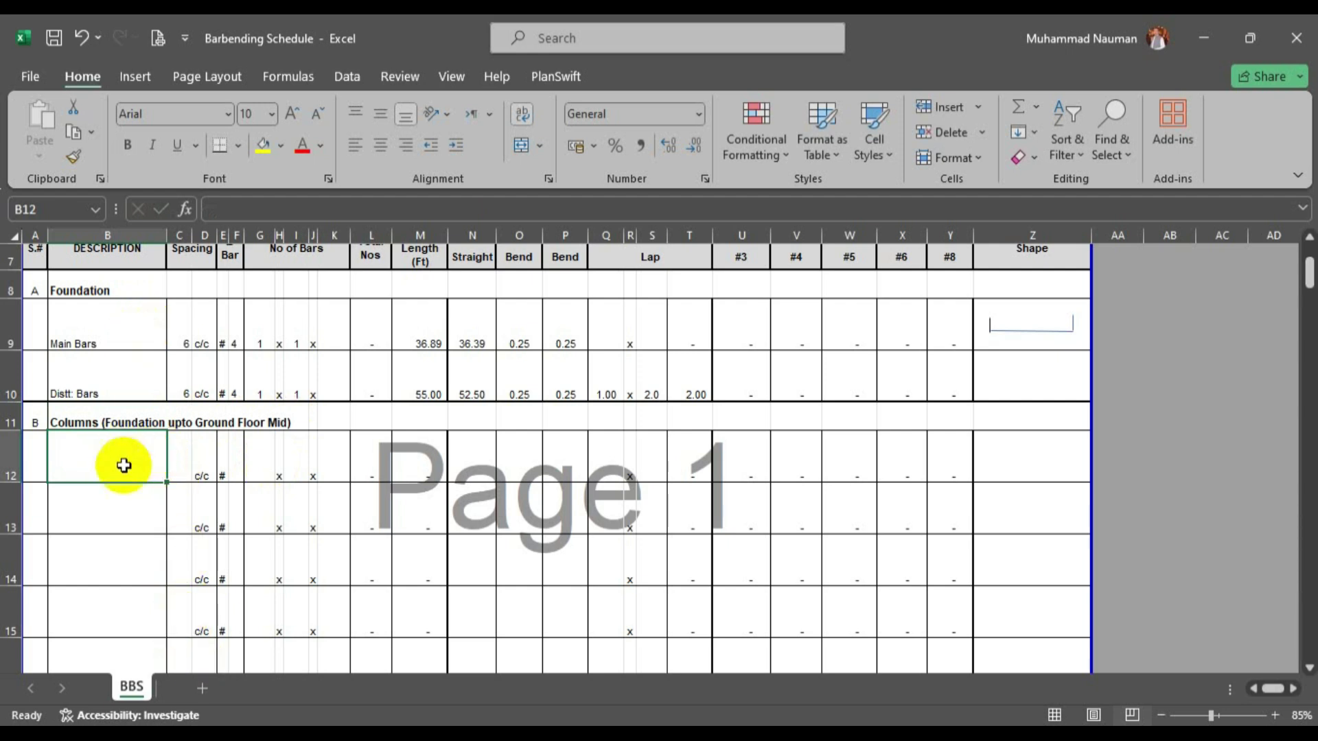
# Switch to the AutoCAD plan and examine the bars, rings and sizes in column details C-1 and C-2.
pyautogui.press('super+d')
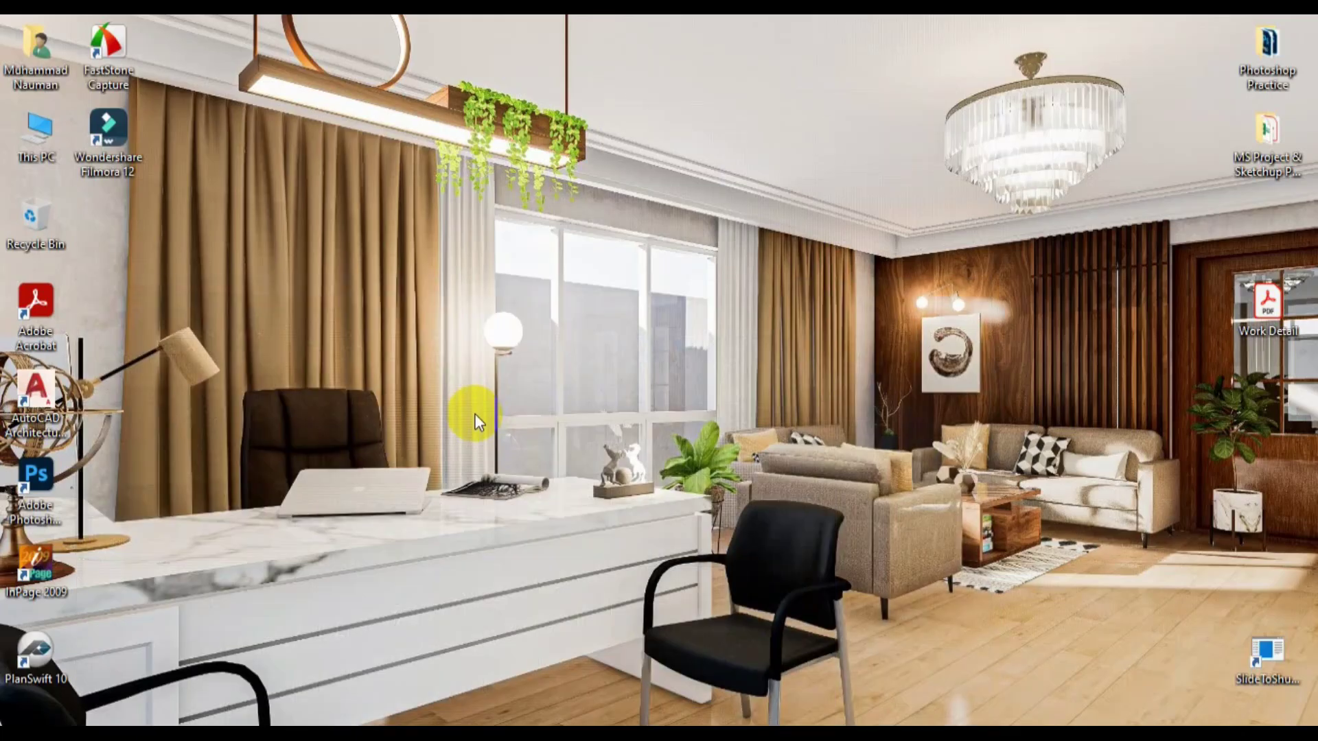
pyautogui.click(359, 731)
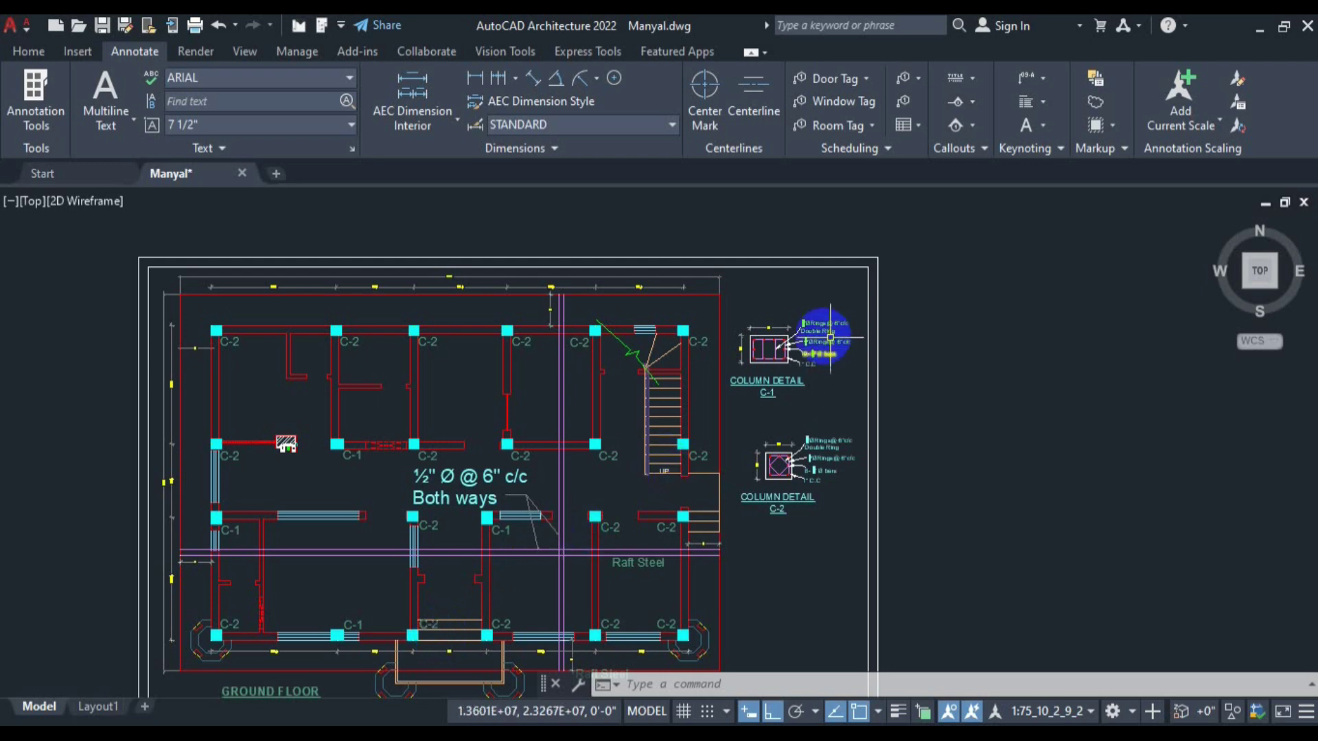
pyautogui.scroll(6, 814, 338)
pyautogui.scroll(-4, 599, 343)
pyautogui.scroll(2, 693, 361)
pyautogui.scroll(2, 658, 350)
pyautogui.scroll(-4, 617, 354)
pyautogui.scroll(4, 612, 365)
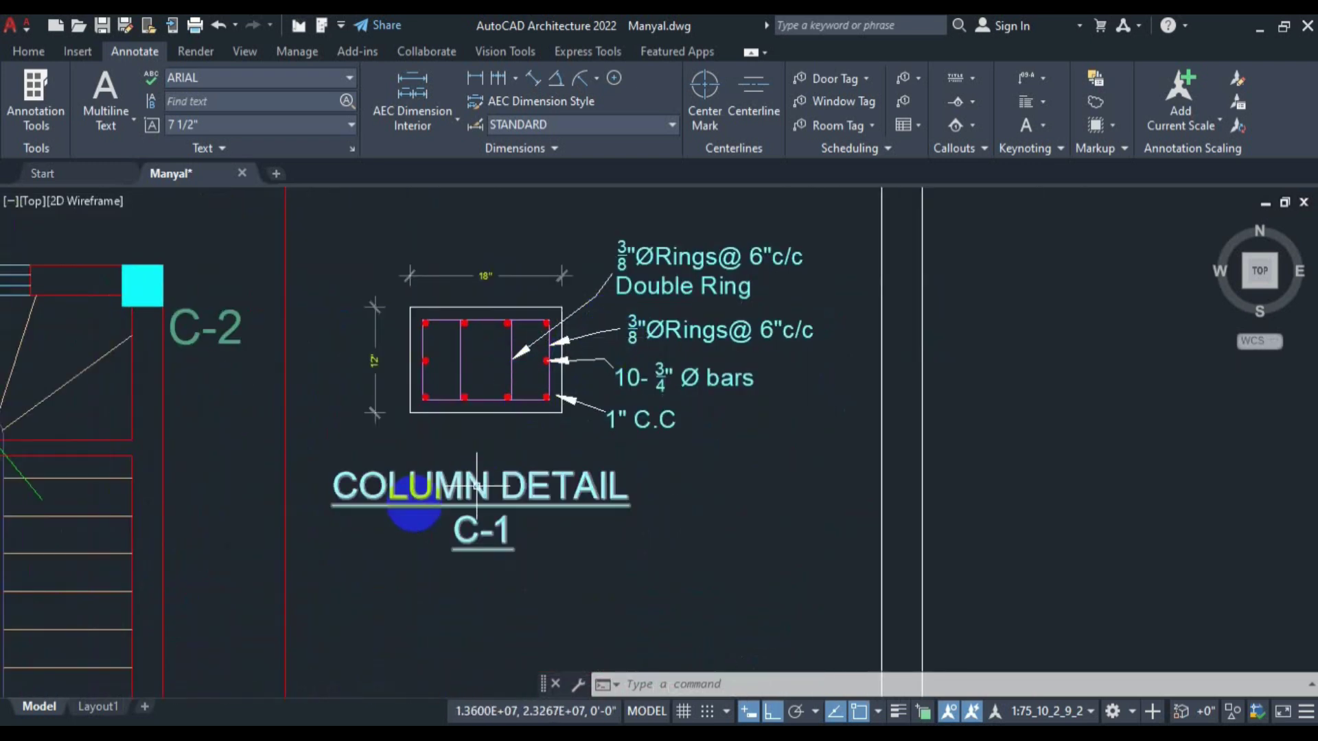
pyautogui.moveTo(579, 529); pyautogui.dragTo(615, 186)
pyautogui.scroll(-2, 603, 579)
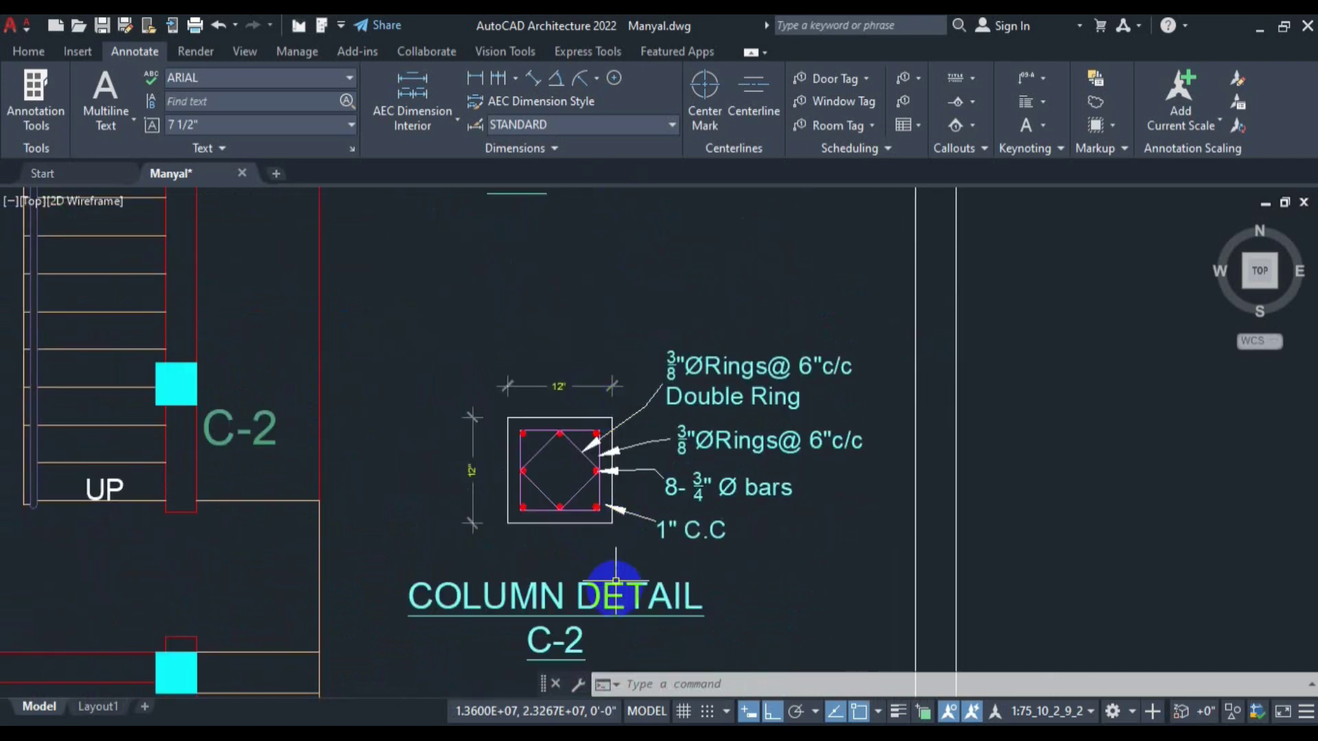
pyautogui.scroll(-1, 652, 471)
pyautogui.scroll(-1, 706, 411)
pyautogui.scroll(-1, 725, 431)
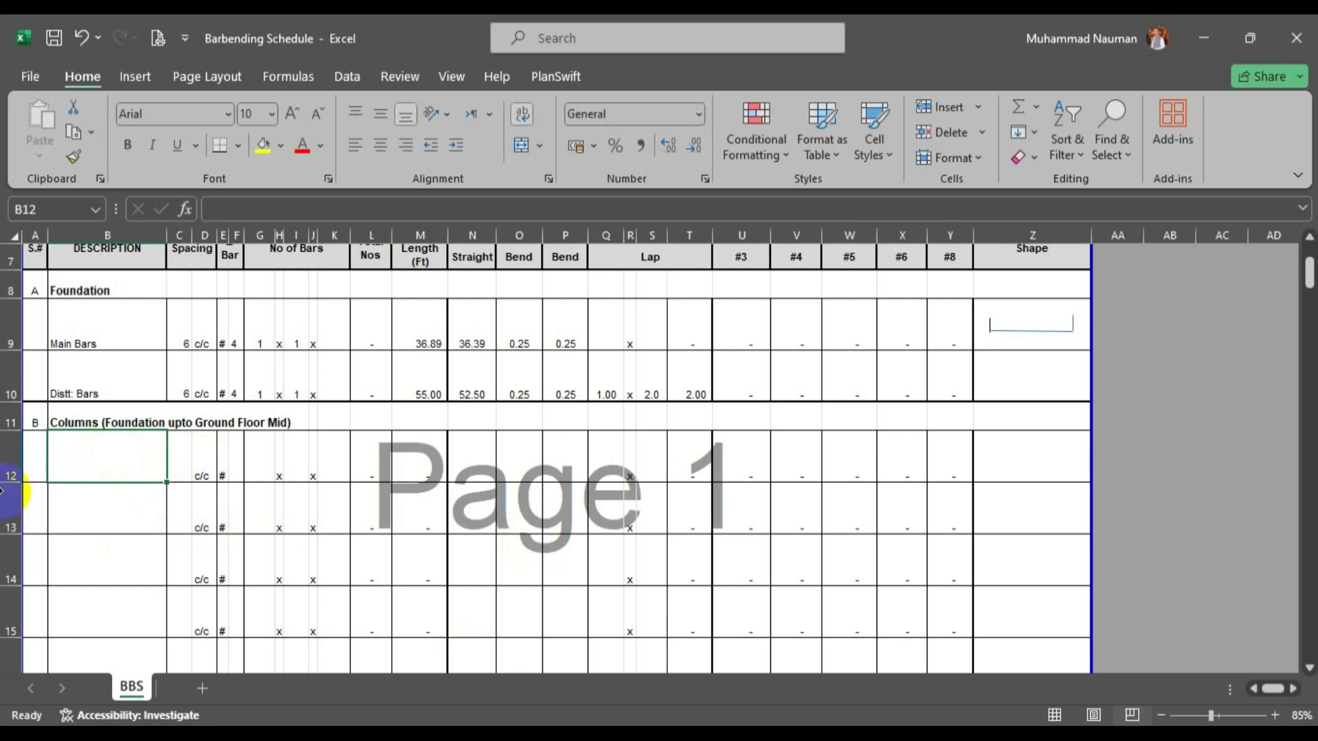
# Return to the Excel schedule, insert a row below the Columns heading and label it C1 in B12.
pyautogui.rightClick(14, 453)
pyautogui.click(62, 400)
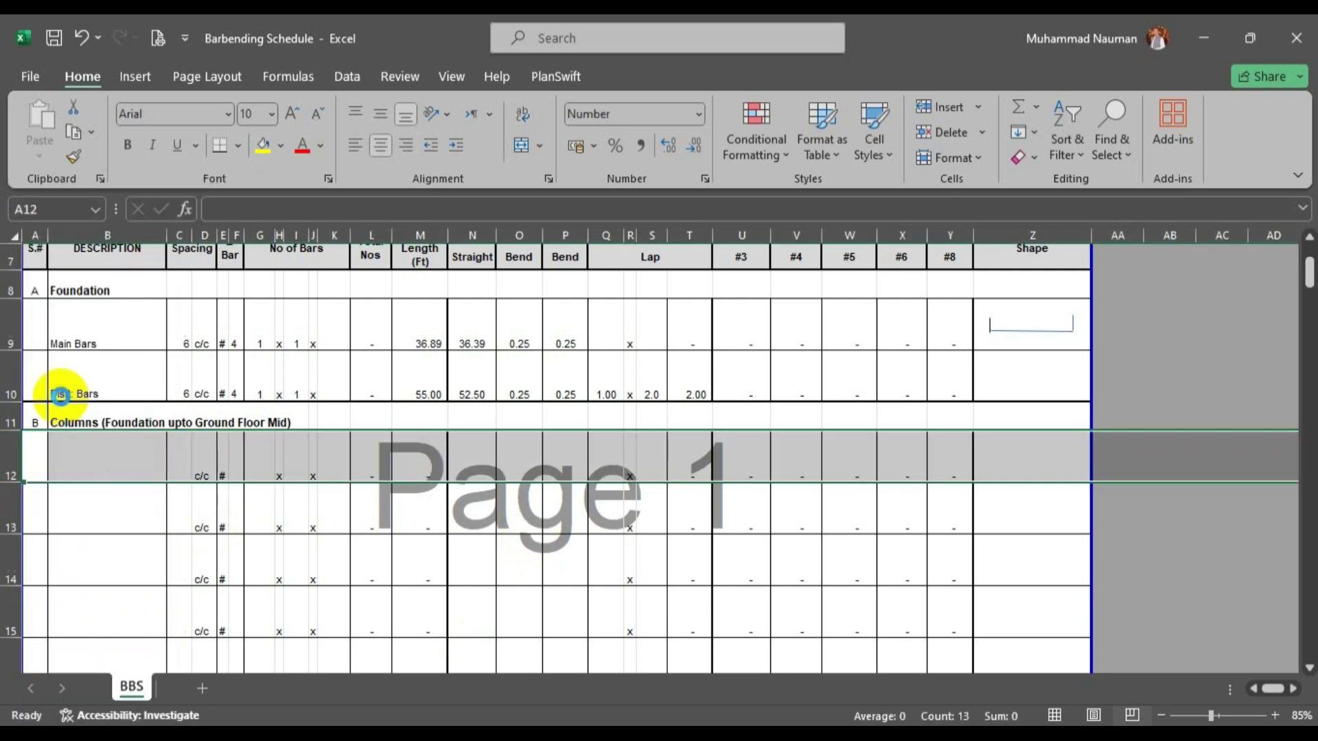
pyautogui.click(103, 451)
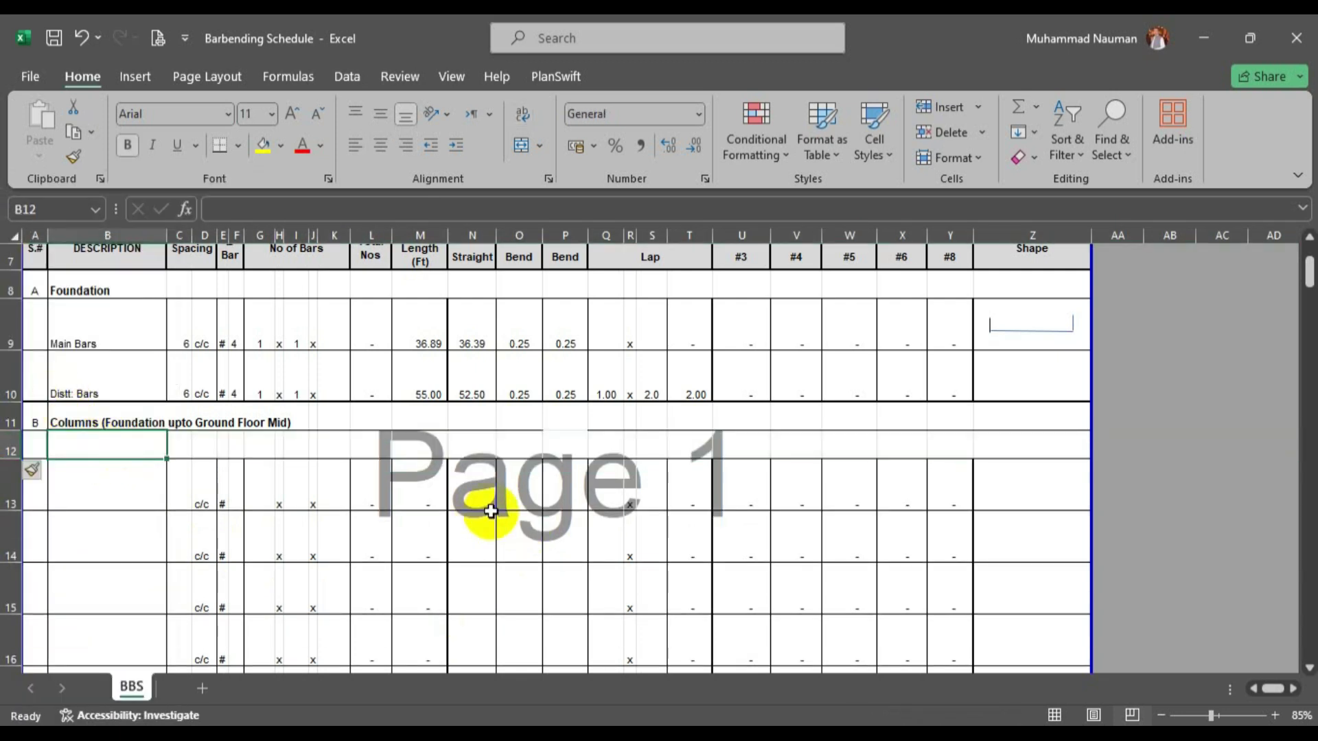
pyautogui.write('C1')
pyautogui.press('Return')
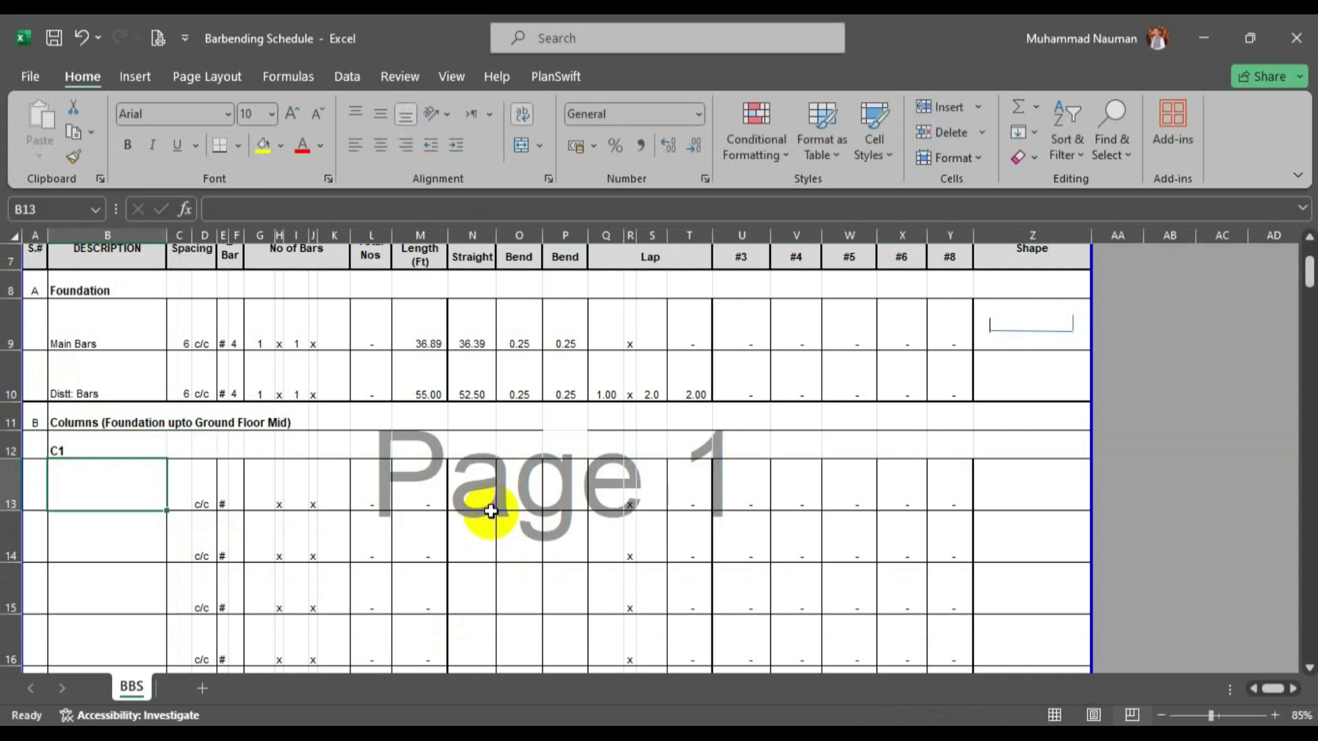
# Enter the descriptions Dowels in B13 and Strirrups in B14 under the C1 heading.
pyautogui.write('Dowe')
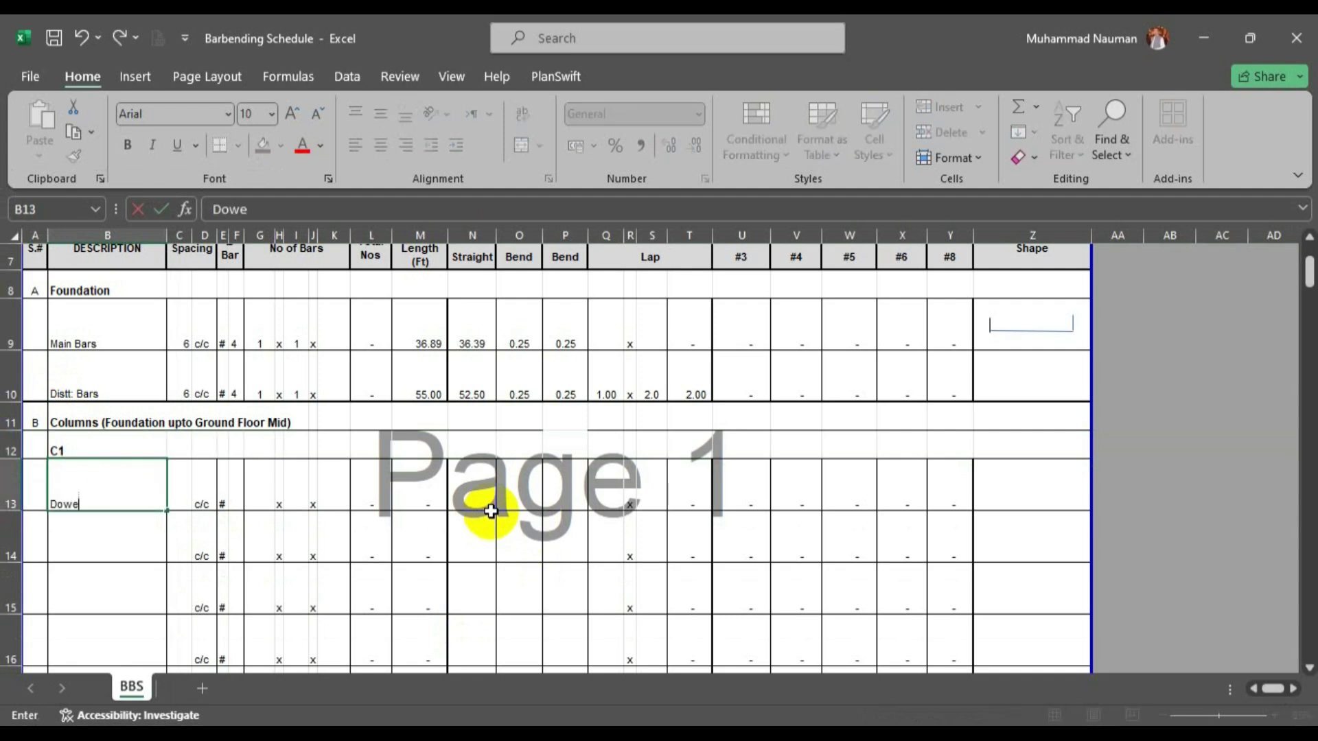
pyautogui.write('ls')
pyautogui.press('Return')
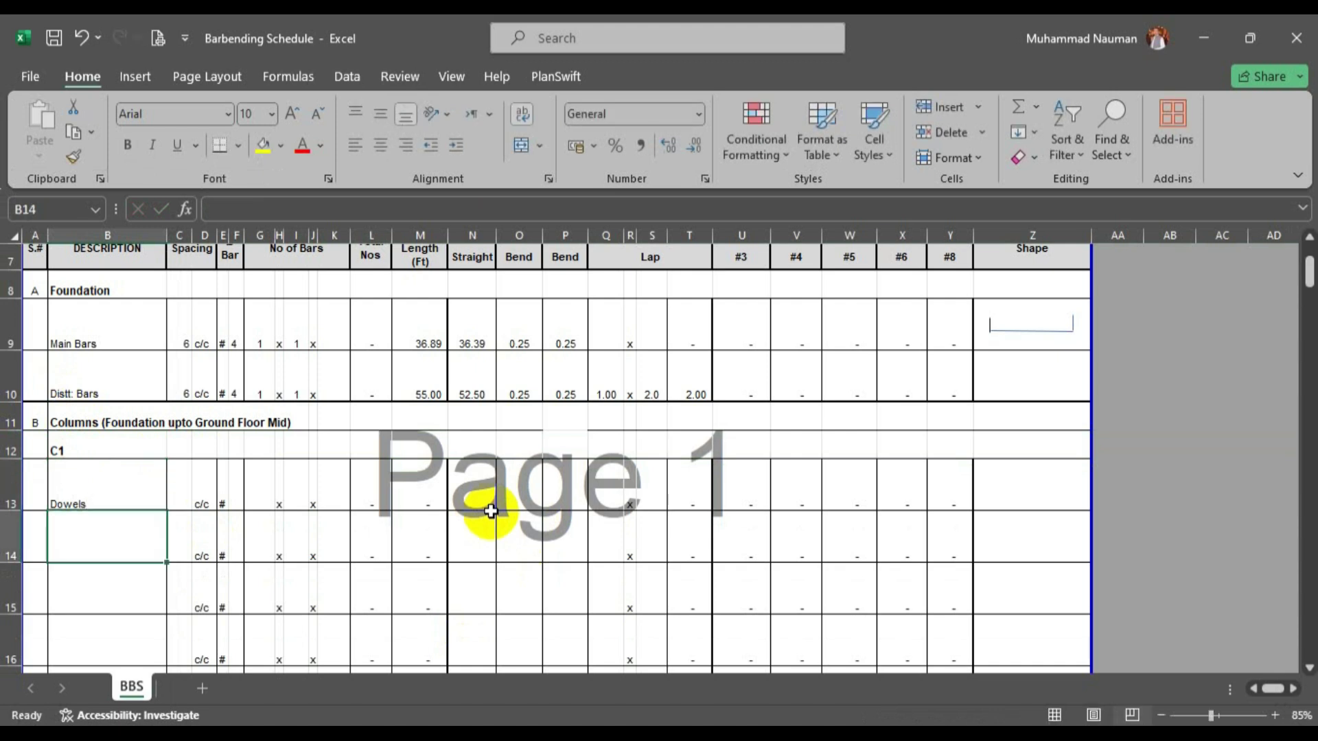
pyautogui.write('Stirrups')
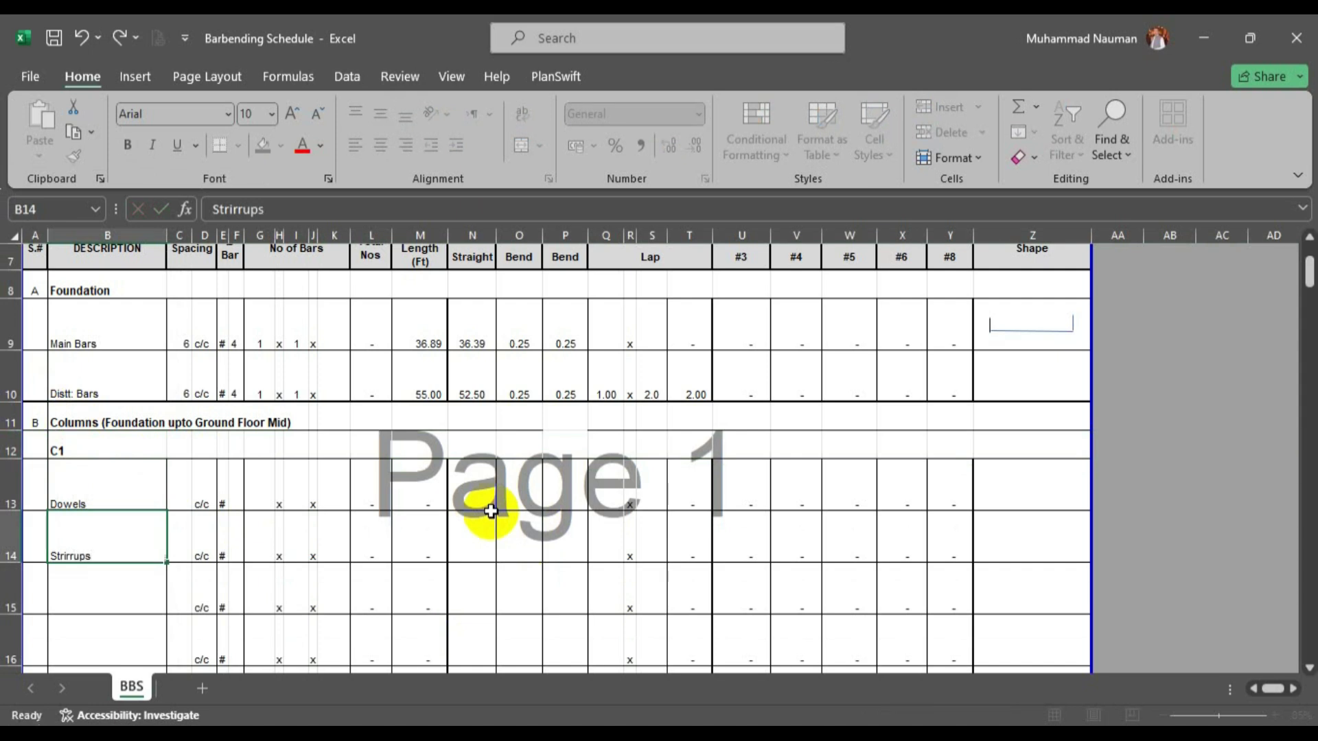
pyautogui.press('Return')
pyautogui.press('Up')
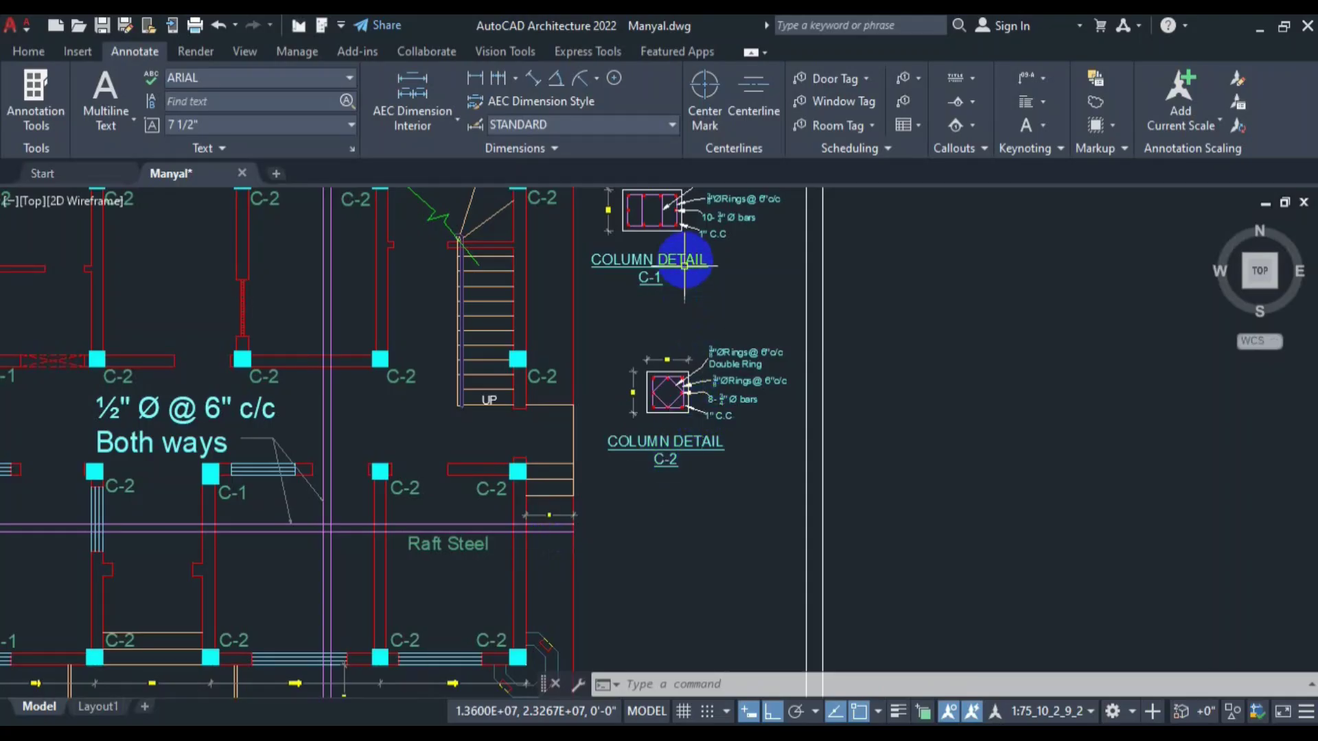
# Following the column ring details in the AutoCAD plan, rename B14 as Strirrups #1 and add Strirrups #2 in B15.
pyautogui.scroll(-3, 682, 368)
pyautogui.scroll(3, 682, 368)
pyautogui.scroll(5, 665, 312)
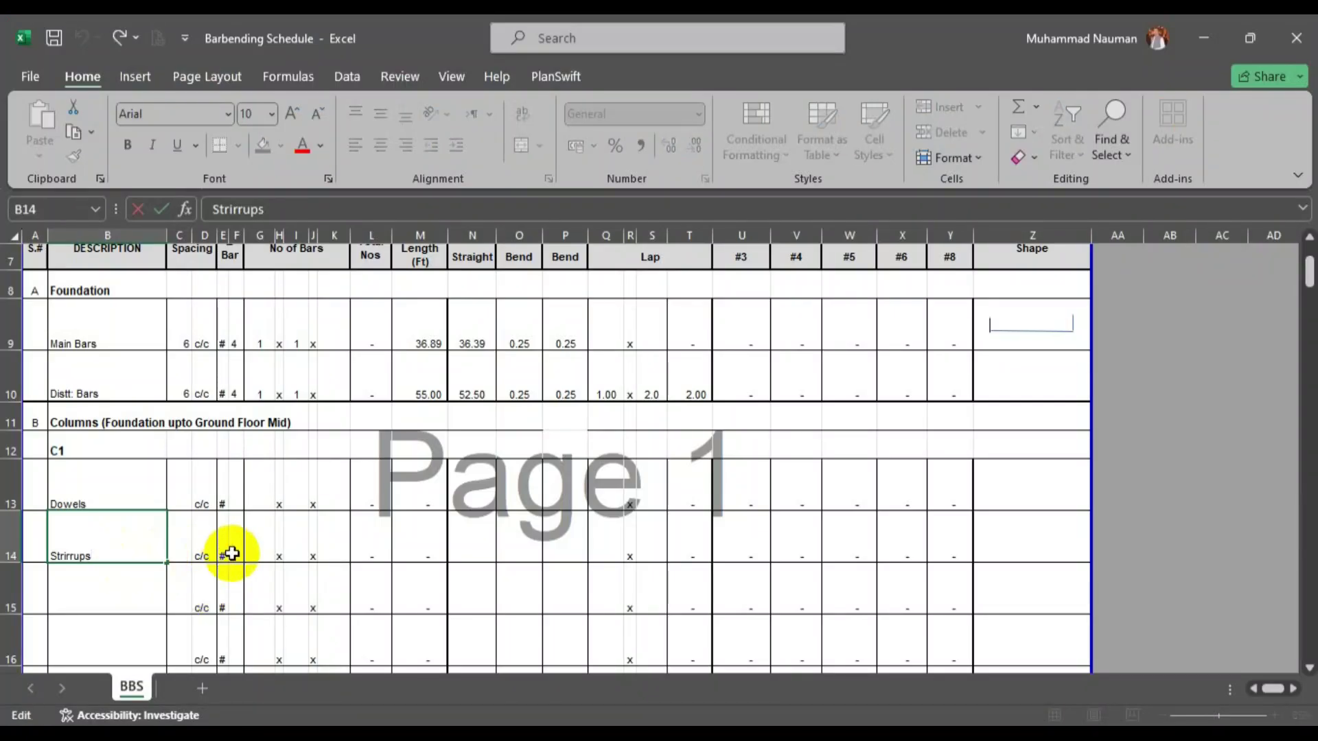
pyautogui.press('Return')
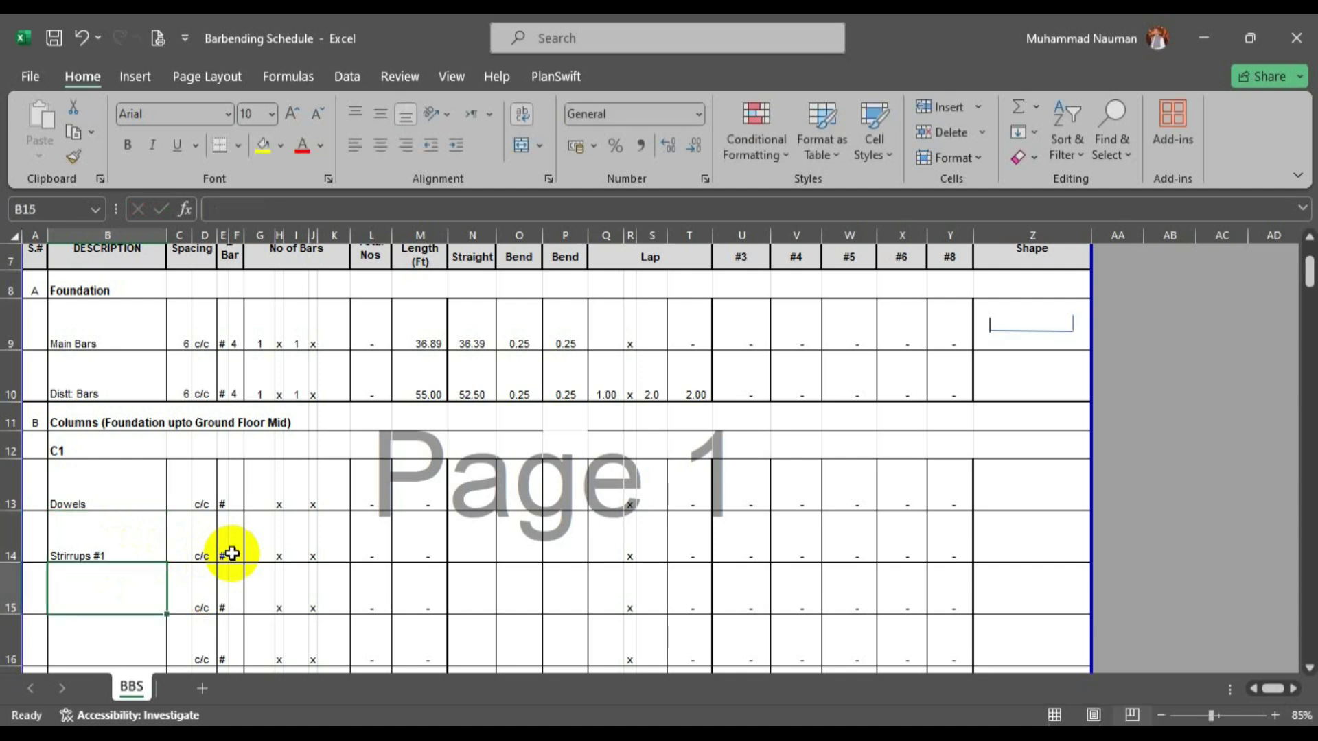
pyautogui.hotkey('ctrl', 'd')
pyautogui.press('F2')
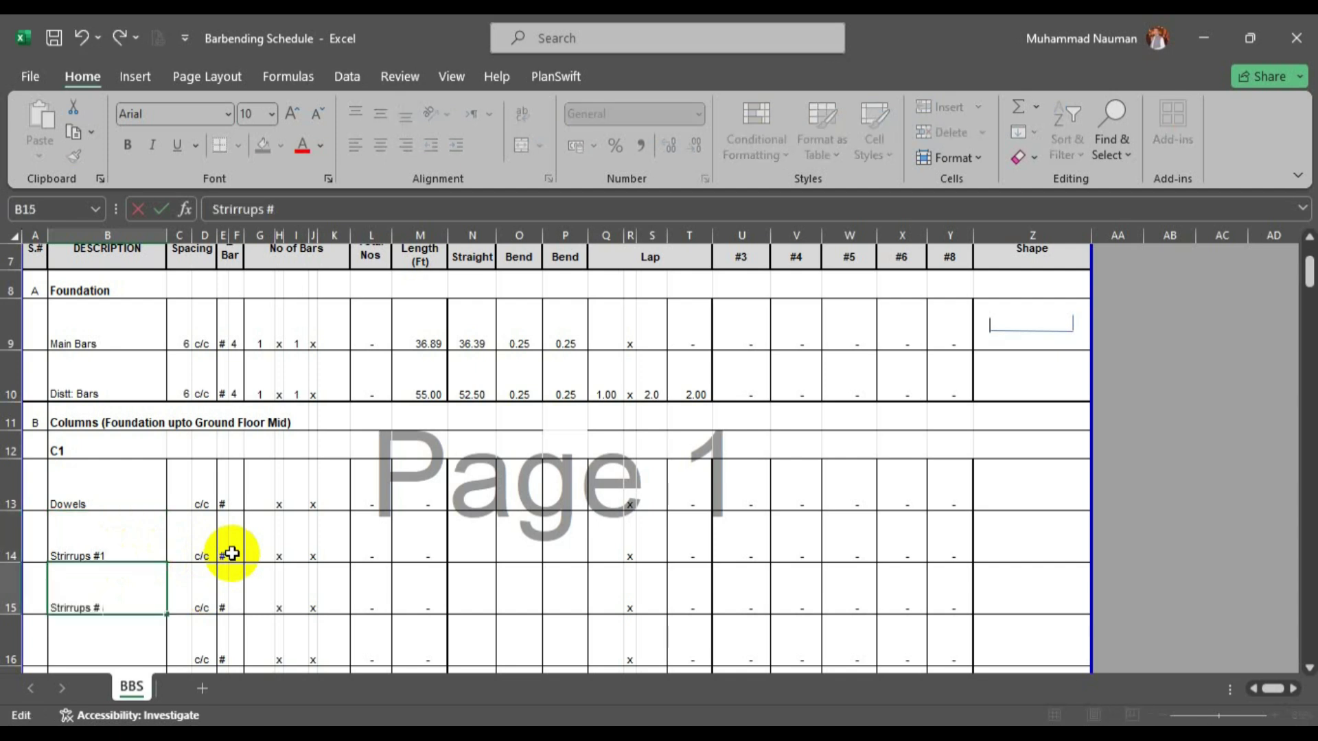
pyautogui.press('Return')
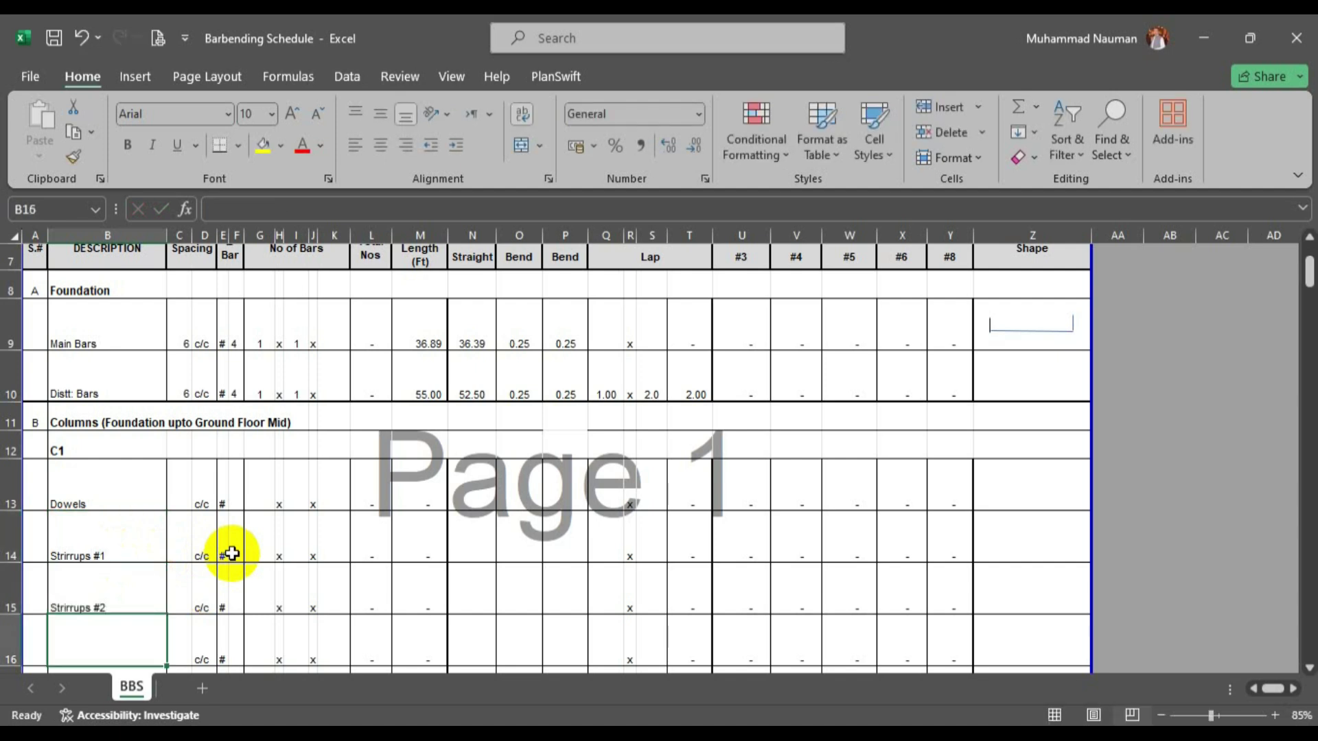
# Copy the C1 heading row 12 onto row 16 and change its label in B16 to C2.
pyautogui.scroll(-1, 227, 553)
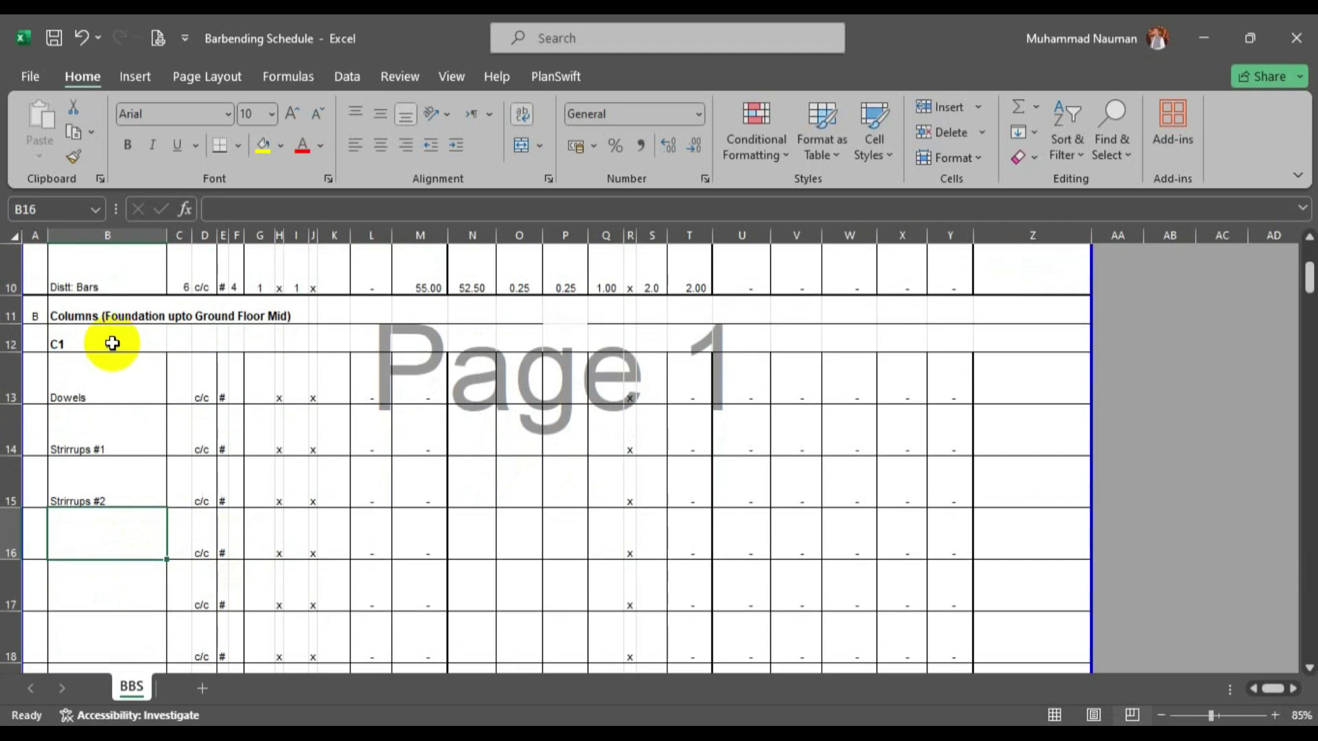
pyautogui.click(11, 343)
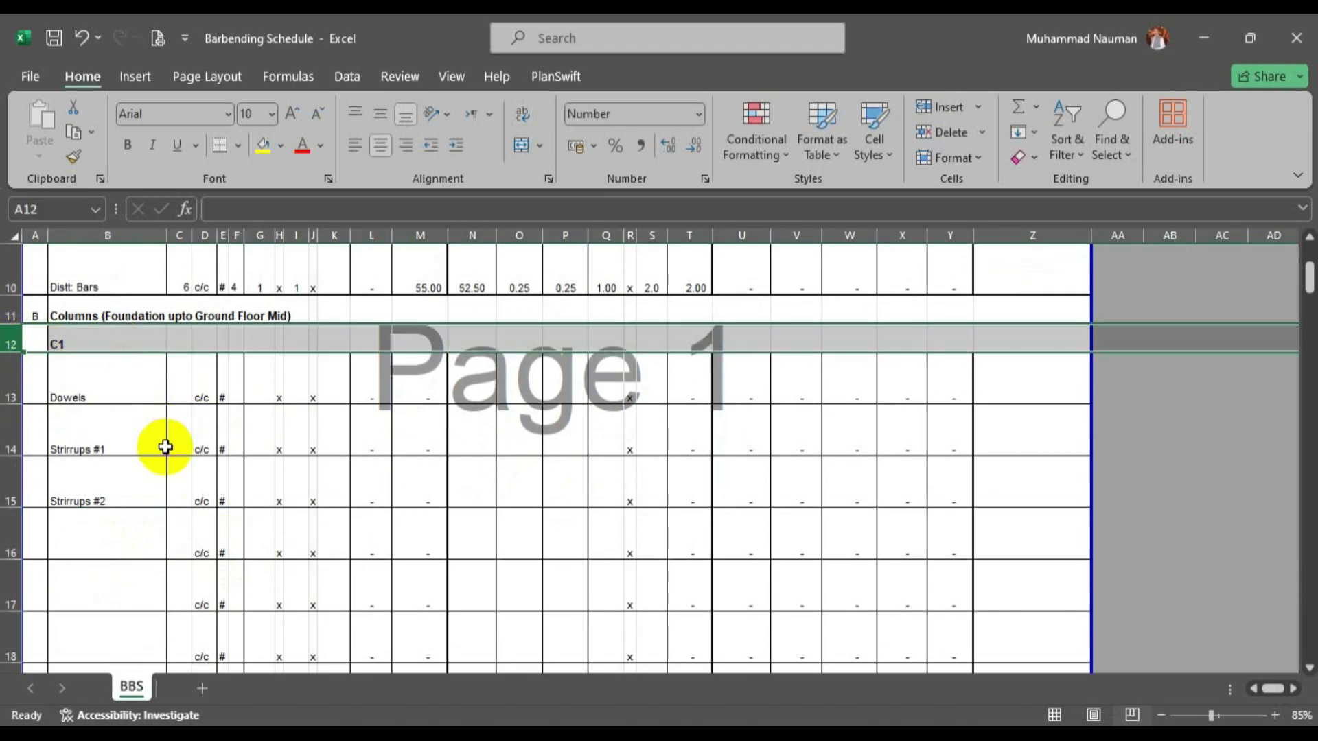
pyautogui.hotkey('ctrl', 'c')
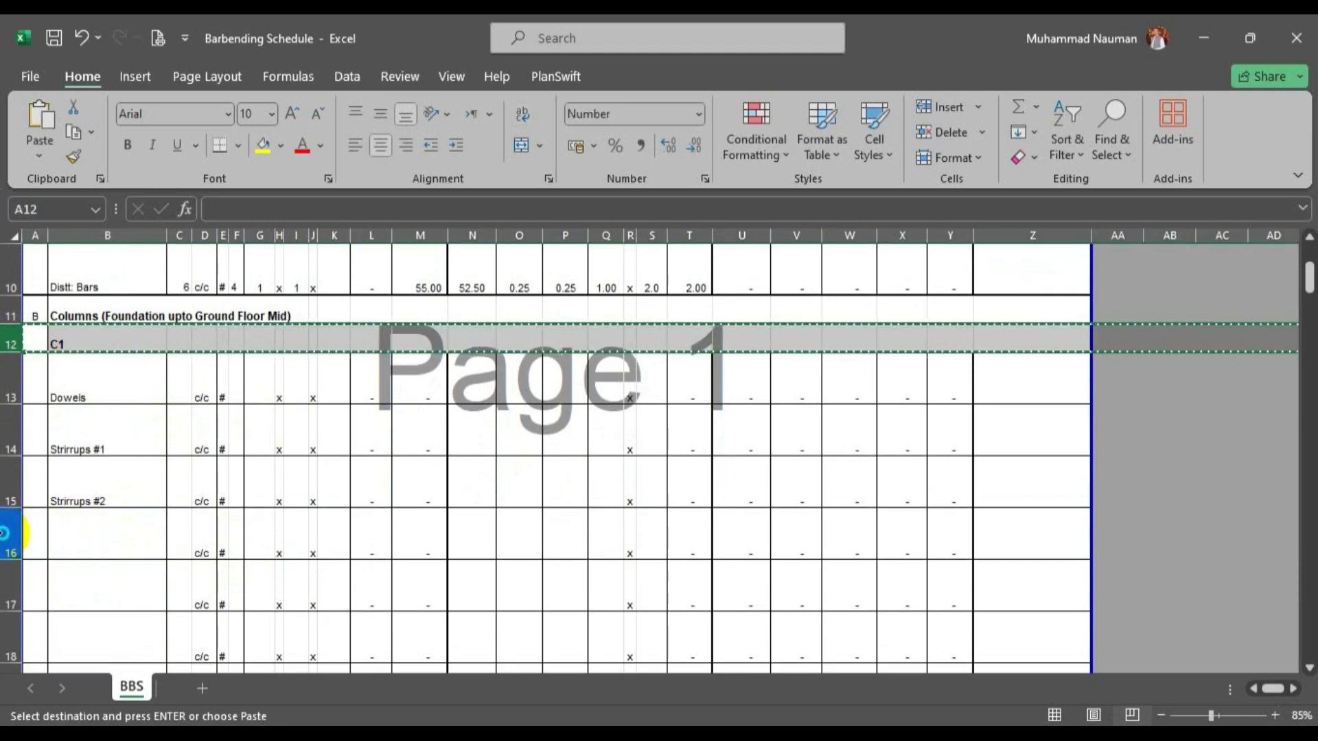
pyautogui.rightClick(11, 533)
pyautogui.click(109, 211)
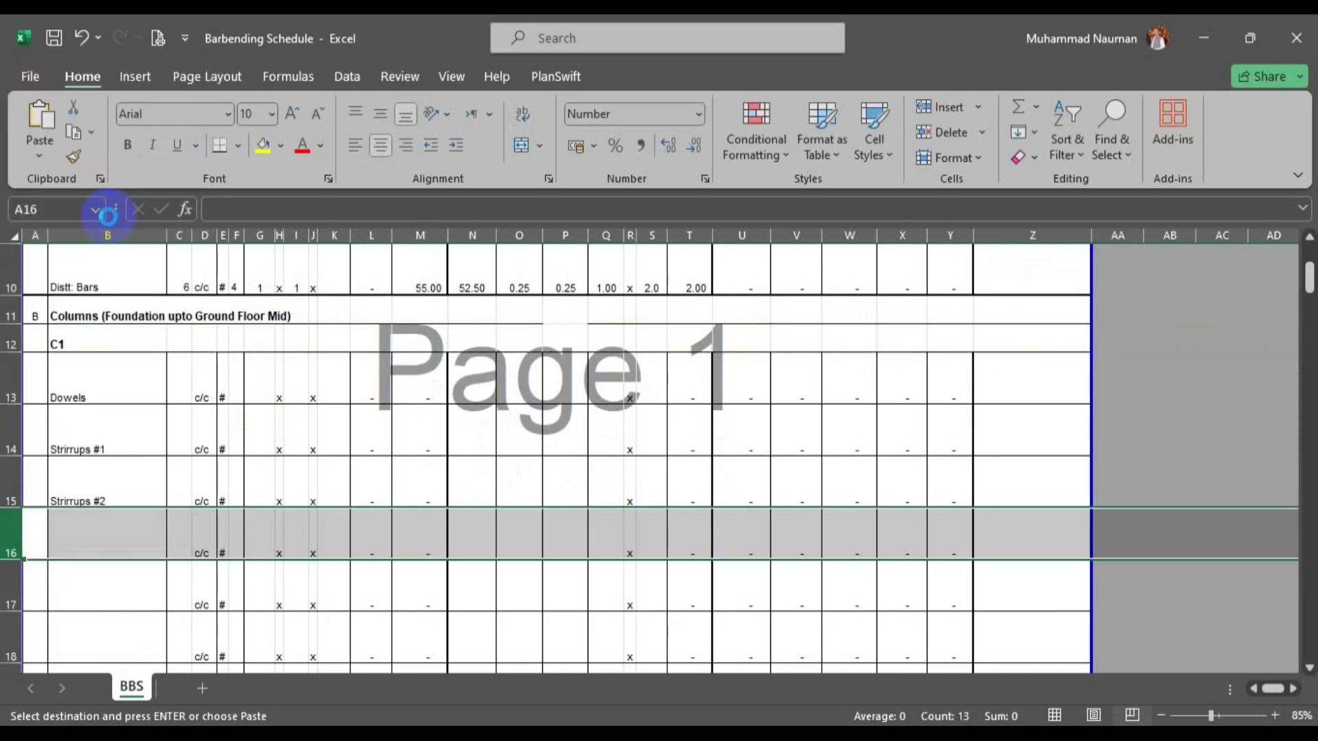
pyautogui.doubleClick(89, 520)
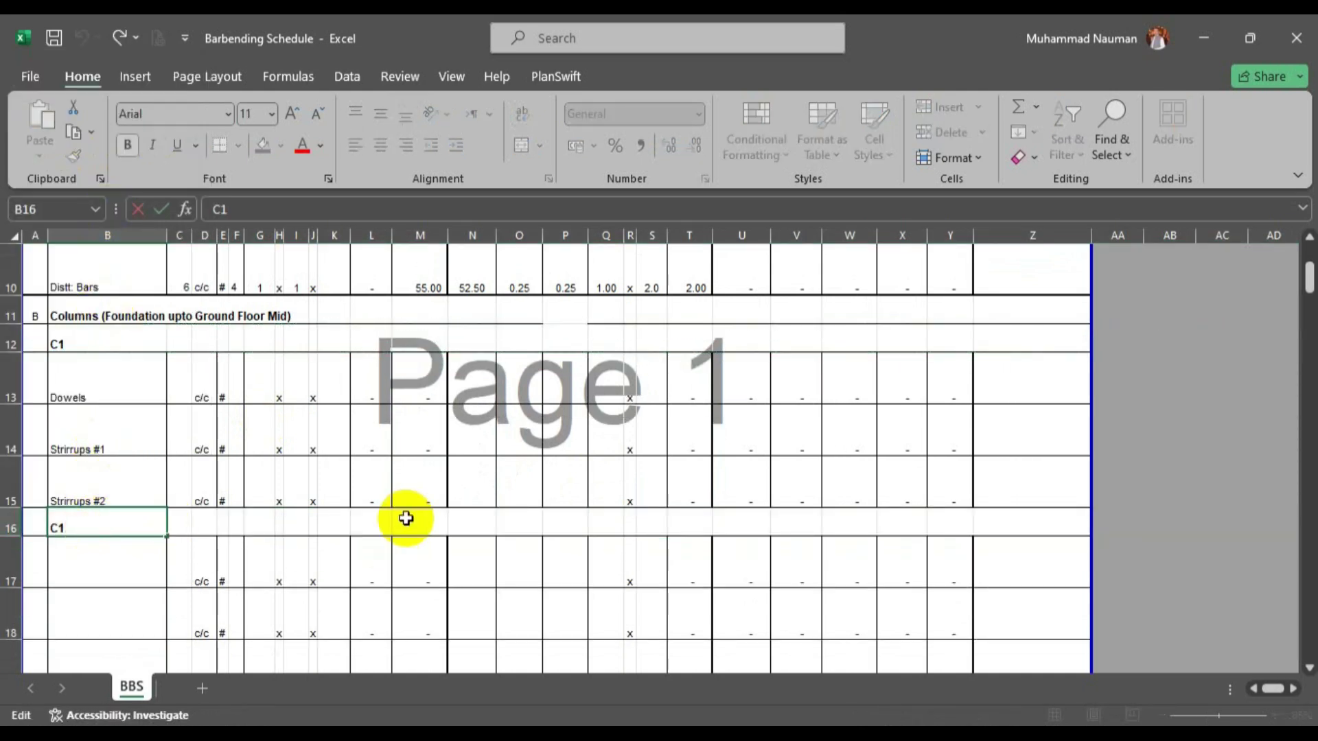
pyautogui.press('Return')
# Copy the Dowels and Strirrups #1 entries in B13:E14 to the rows below the C2 heading, starting at B17.
pyautogui.scroll(-1, 405, 519)
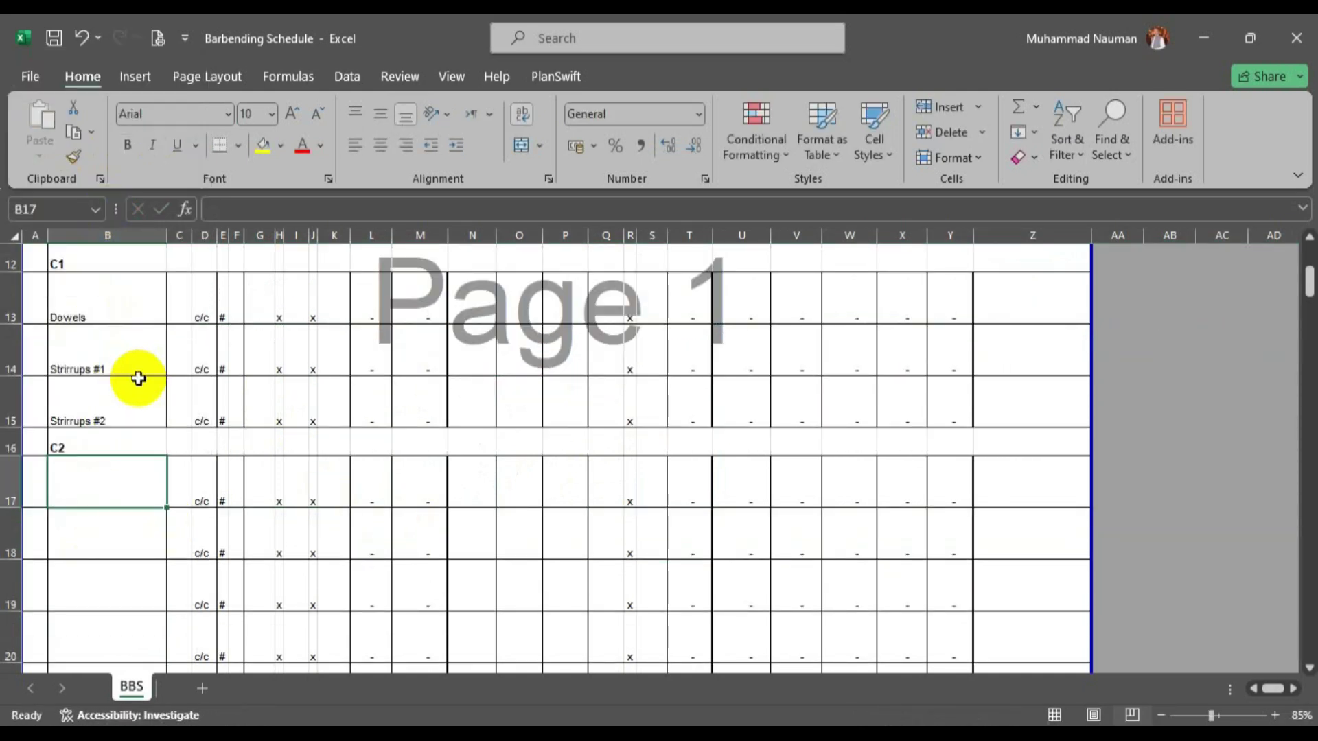
pyautogui.moveTo(97, 309); pyautogui.dragTo(224, 349)
pyautogui.hotkey('ctrl', 'c')
pyautogui.click(75, 481)
pyautogui.hotkey('ctrl', 'v')
pyautogui.click(296, 353)
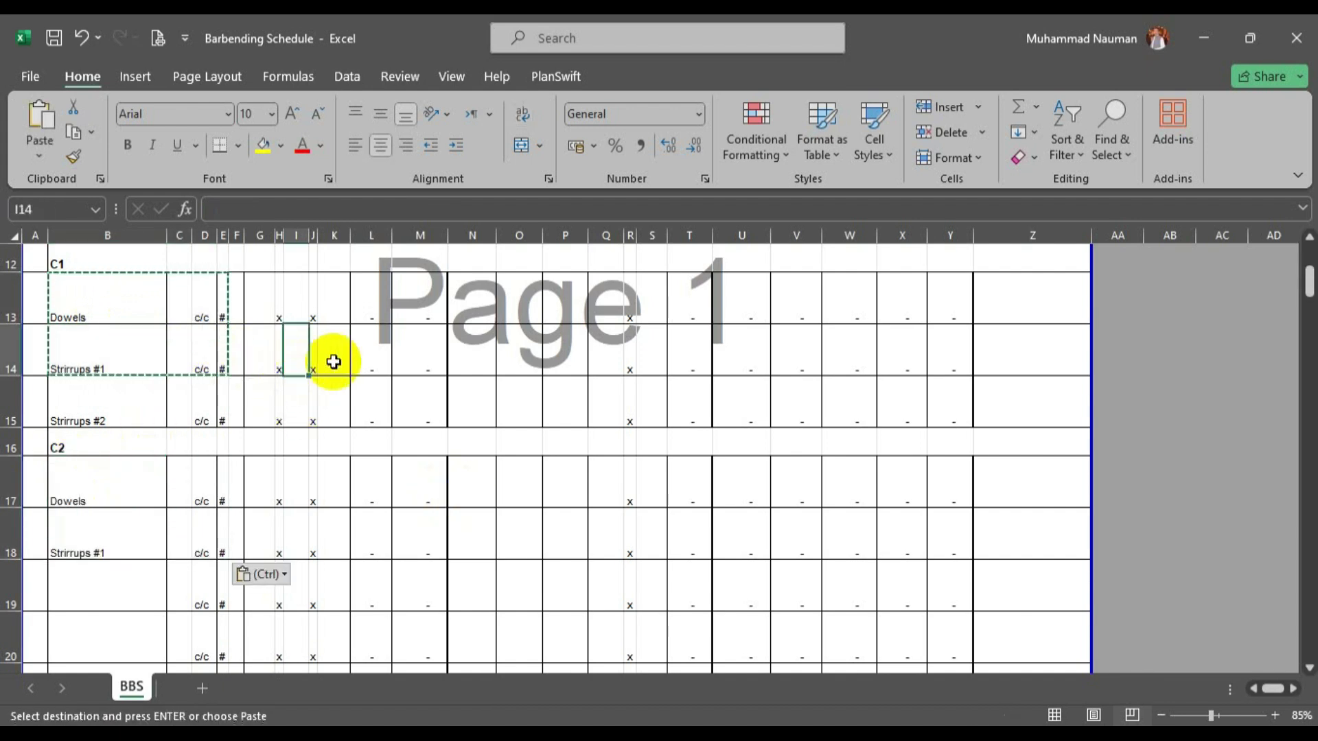
pyautogui.click(405, 364)
# Calculate the number of foundation main bars in K9 with =ROUND(N10/(C9/12)+1,0).
pyautogui.scroll(3, 357, 381)
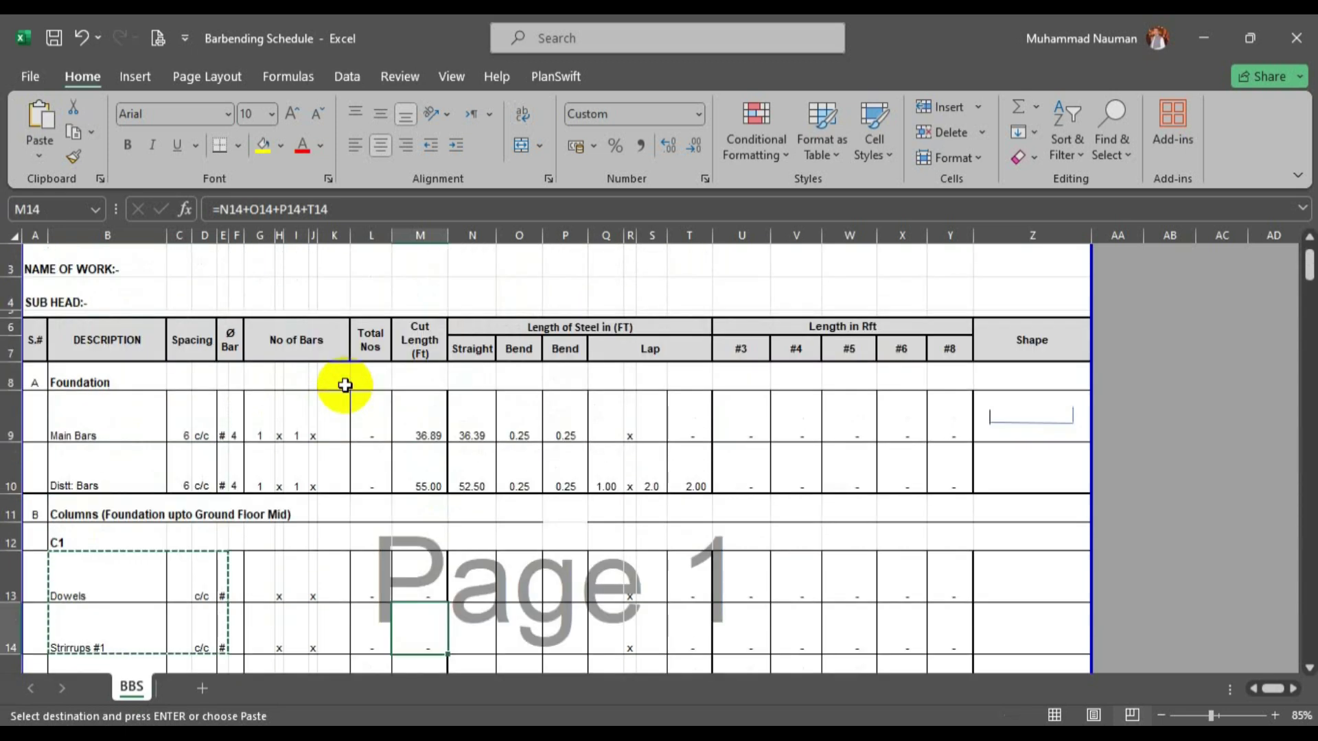
pyautogui.click(334, 424)
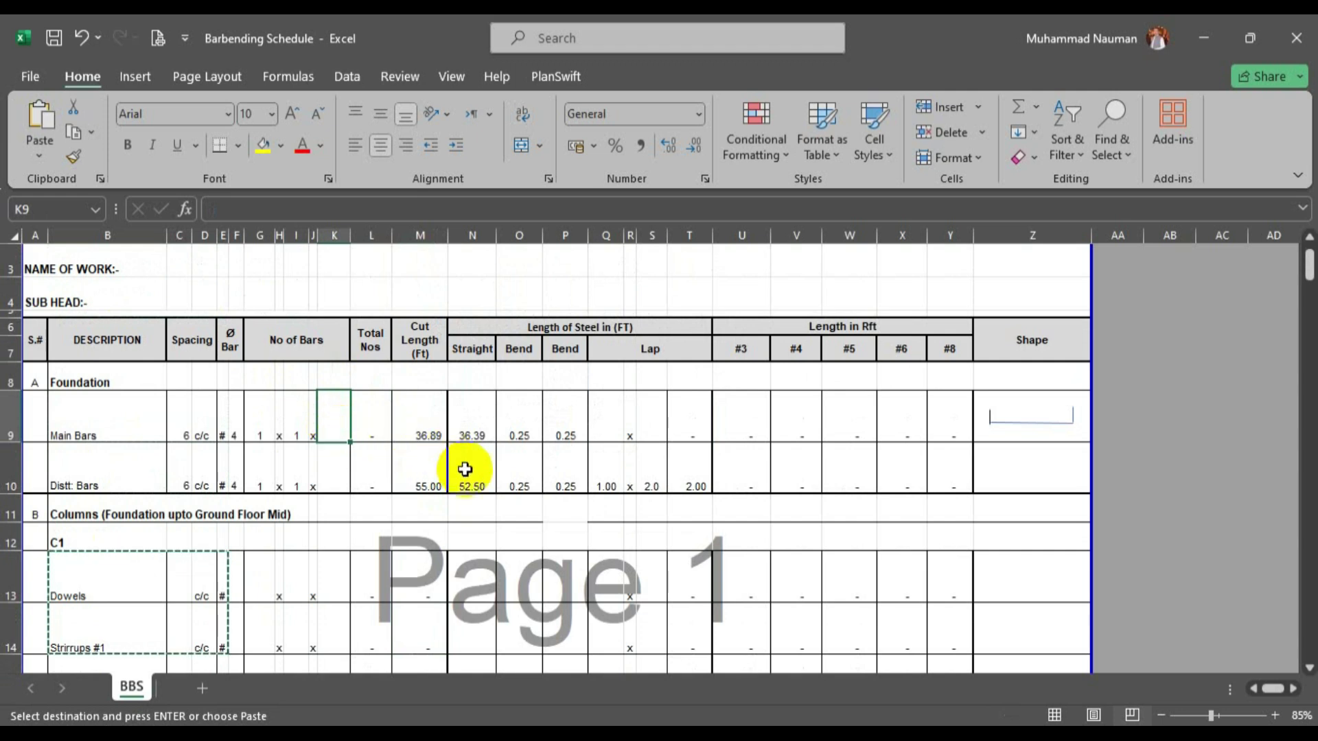
pyautogui.write('=')
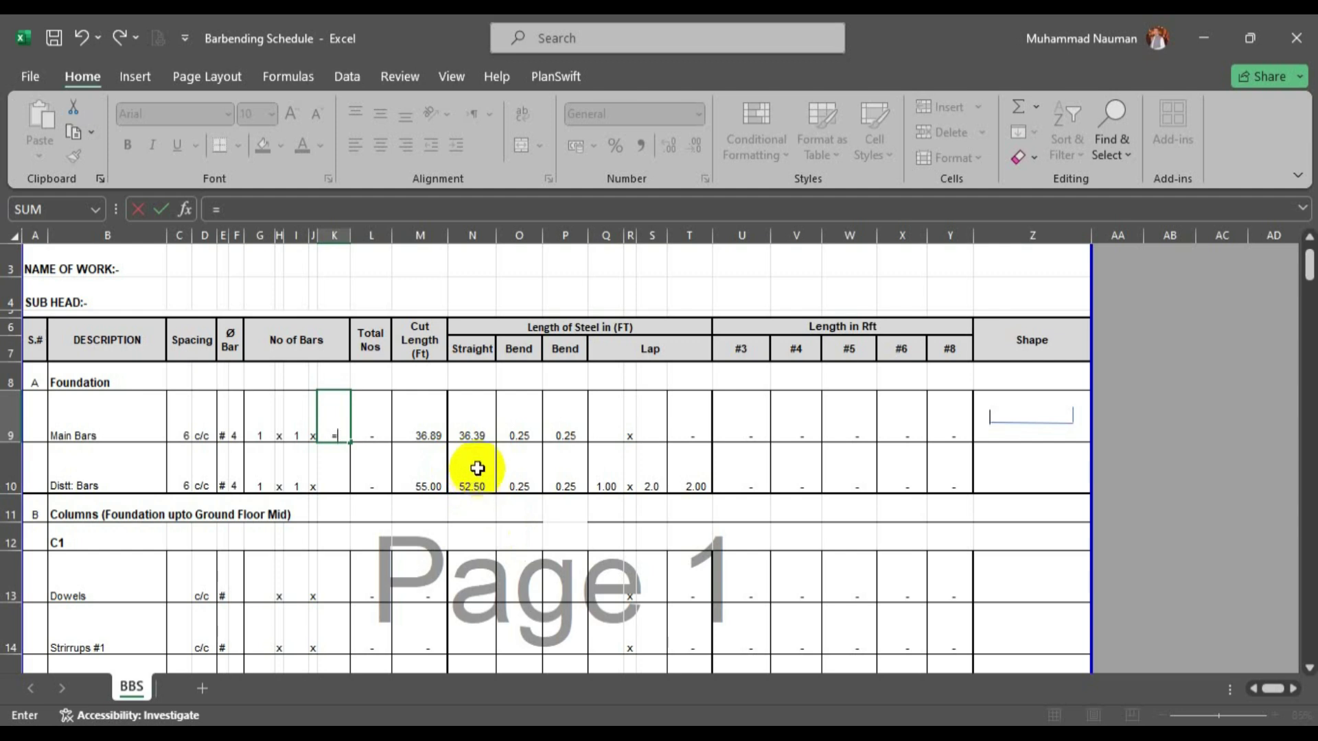
pyautogui.press('Escape')
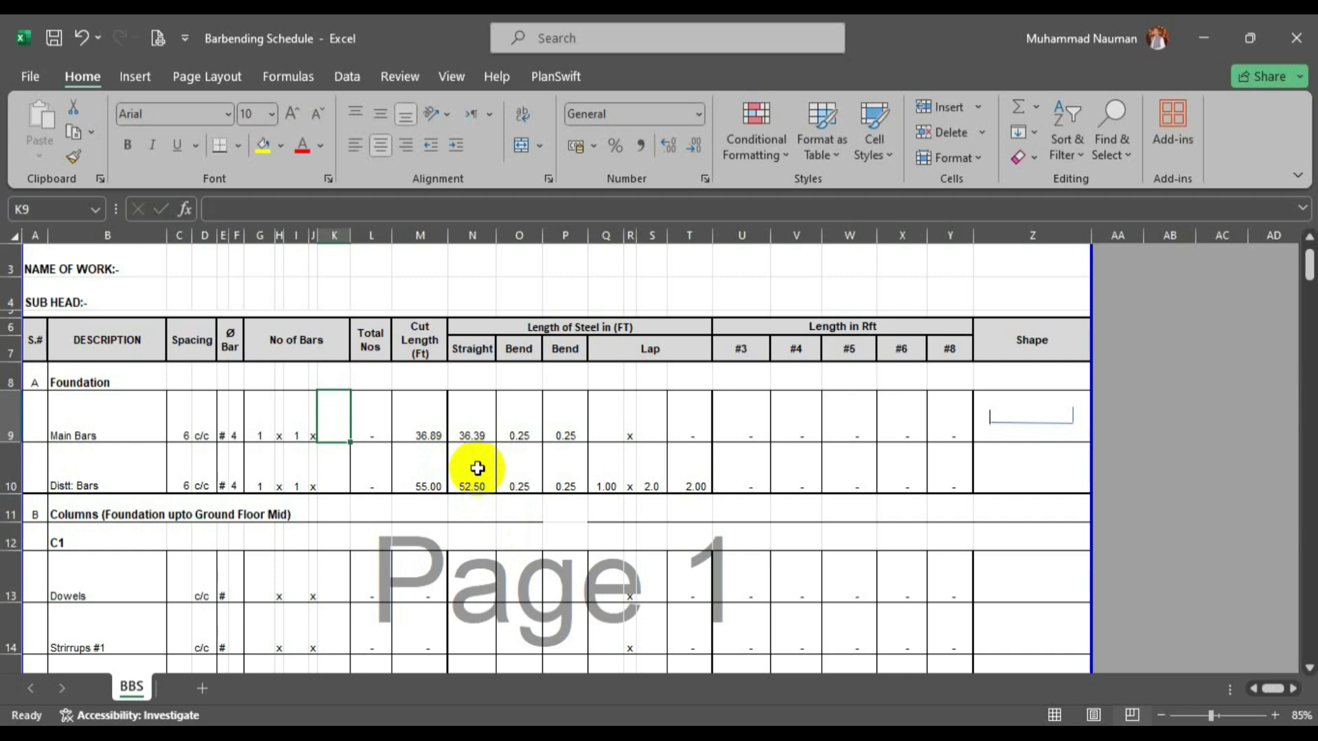
pyautogui.write('=(')
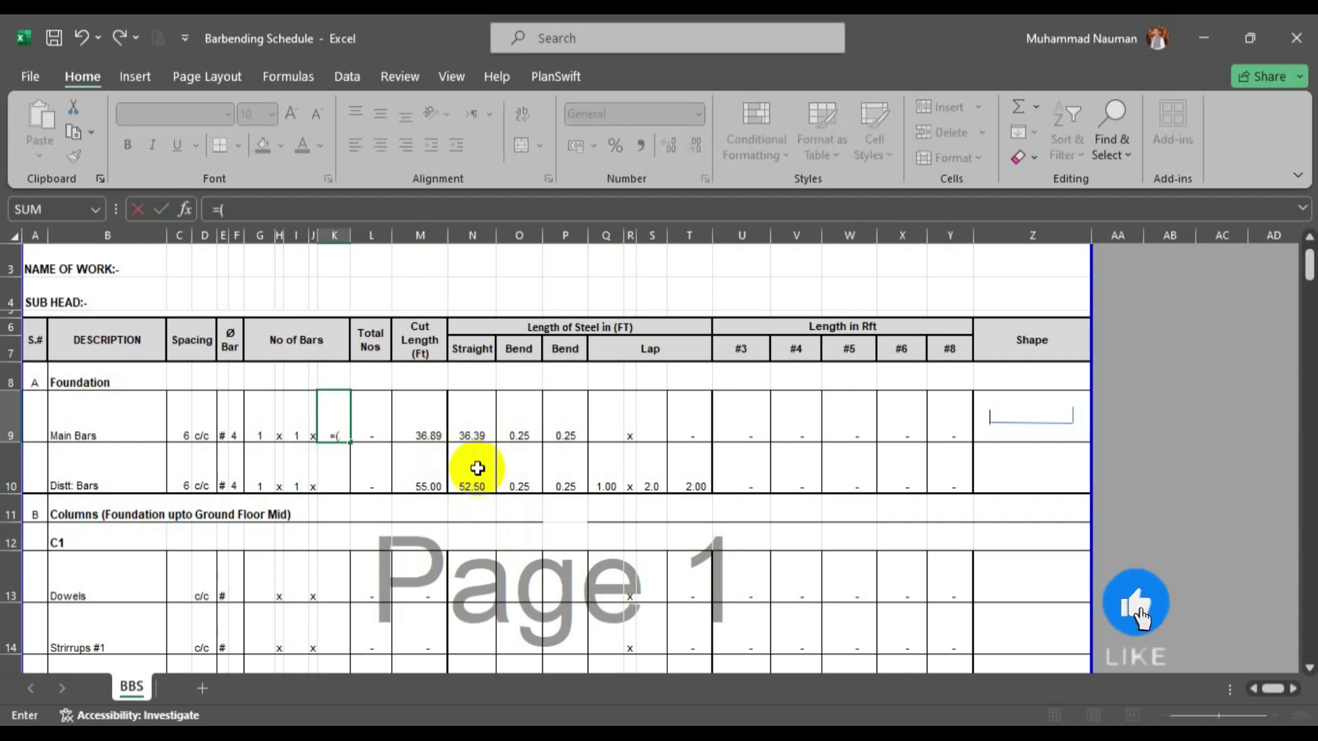
pyautogui.write('d')
pyautogui.press('BackSpace')
pyautogui.press('BackSpace')
pyautogui.write('roun')
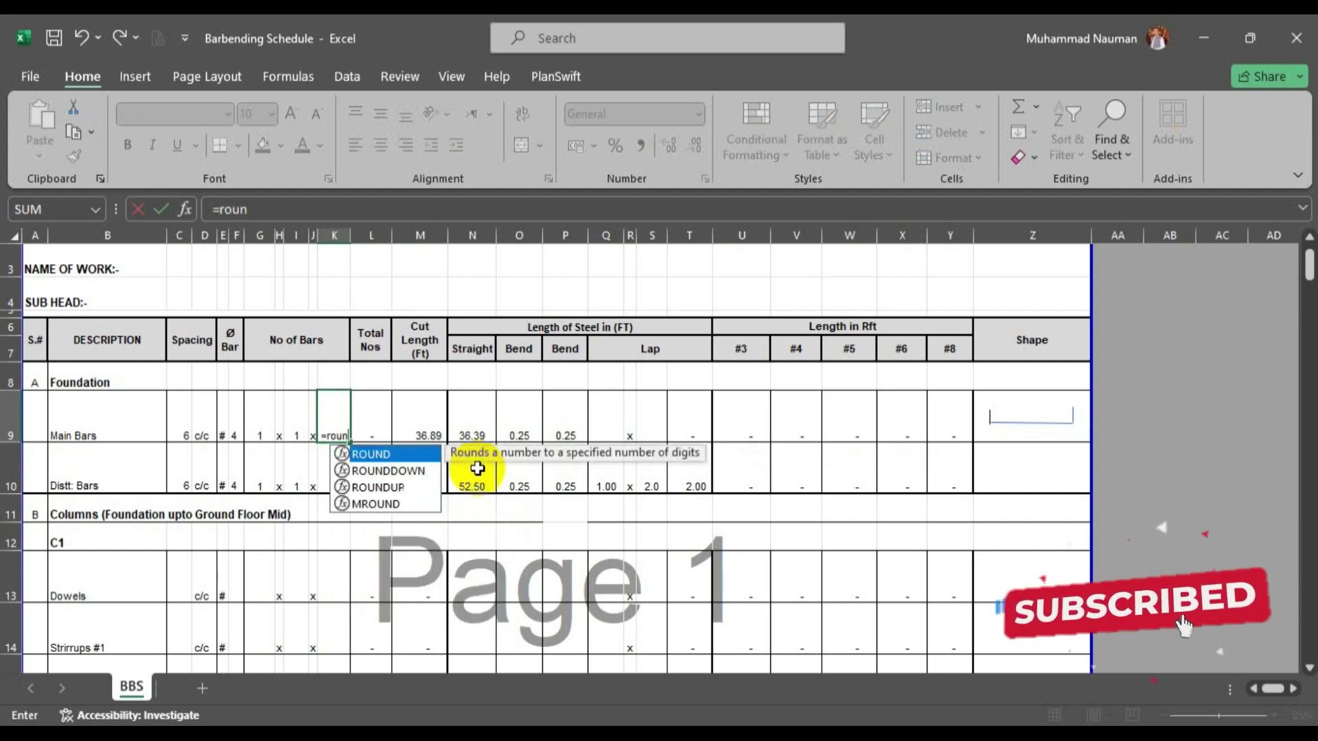
pyautogui.write('d(')
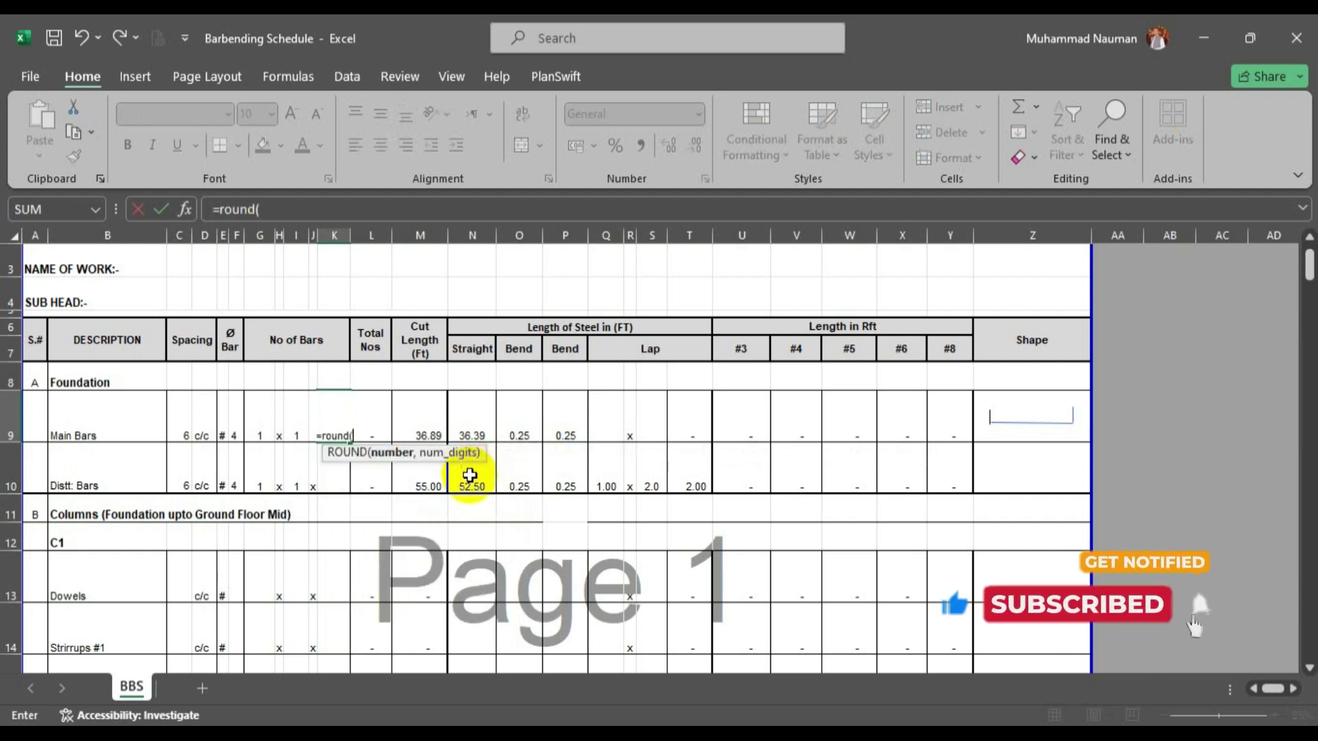
pyautogui.click(469, 480)
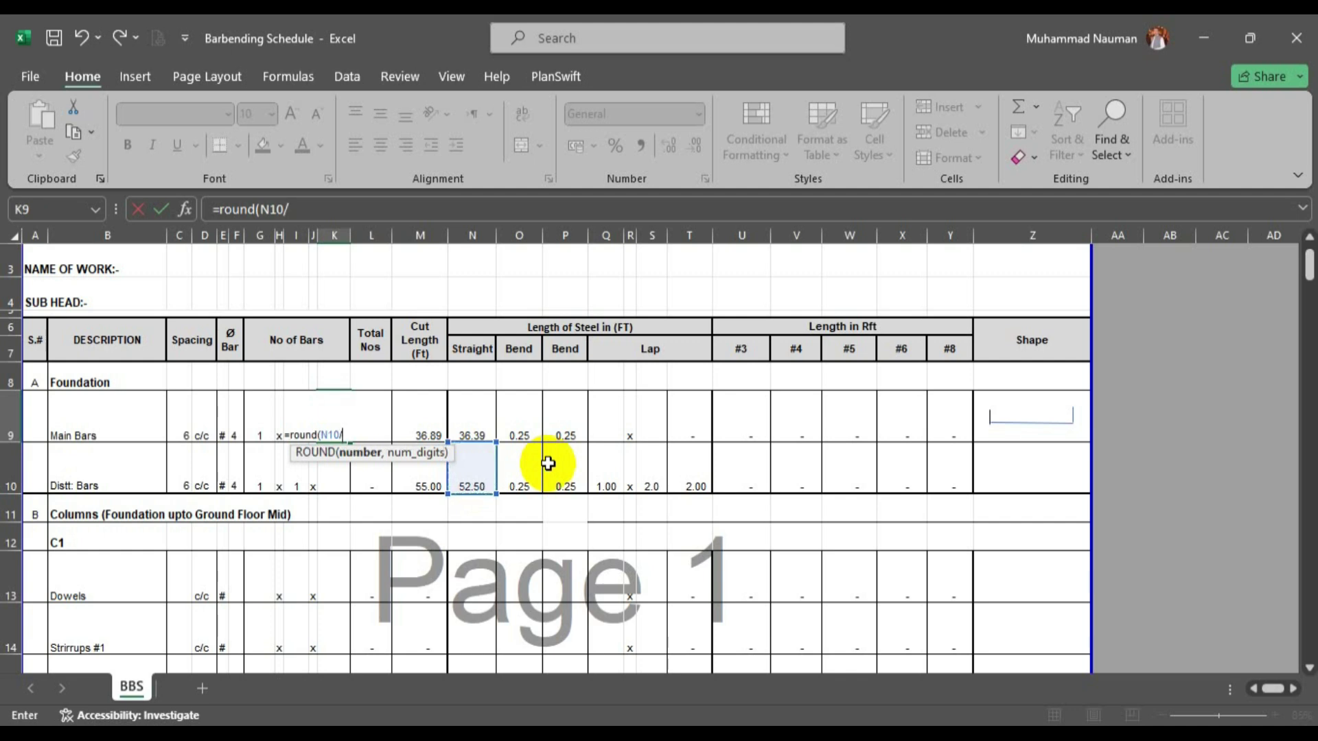
pyautogui.click(186, 435)
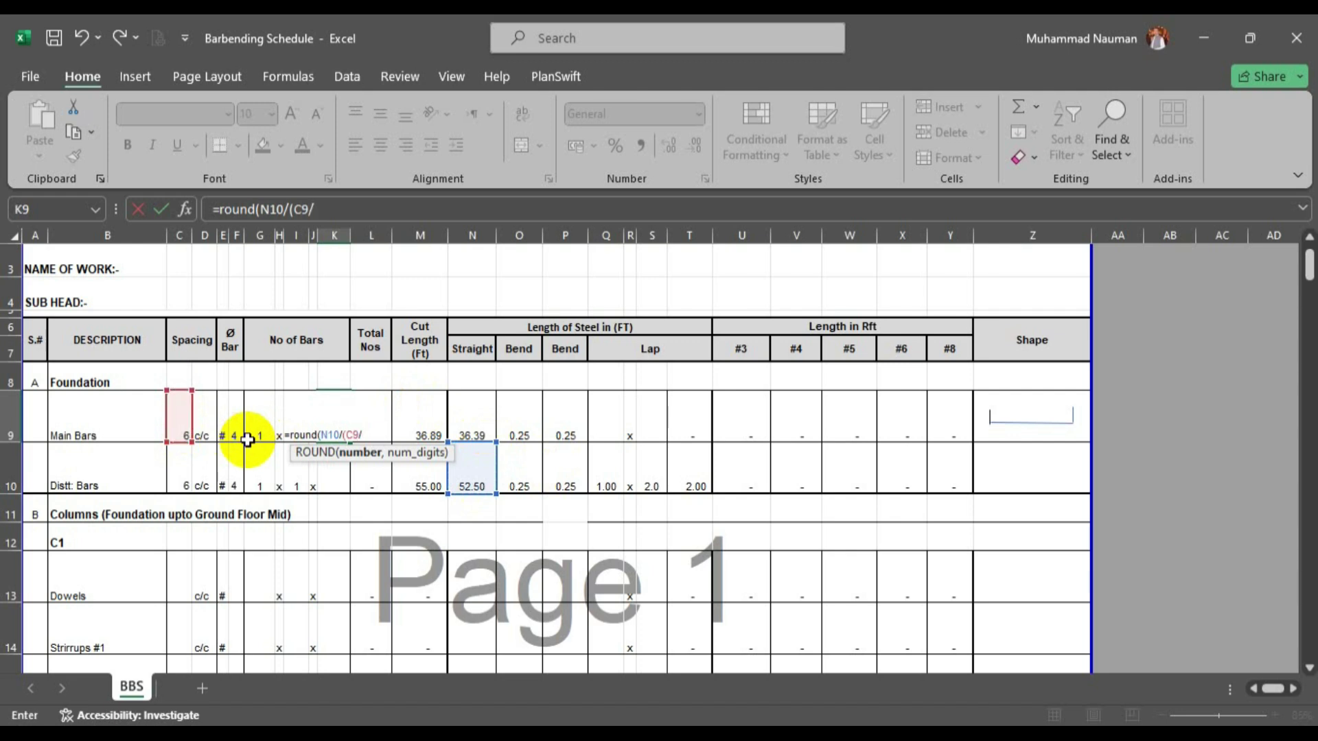
pyautogui.write('/12)+1,')
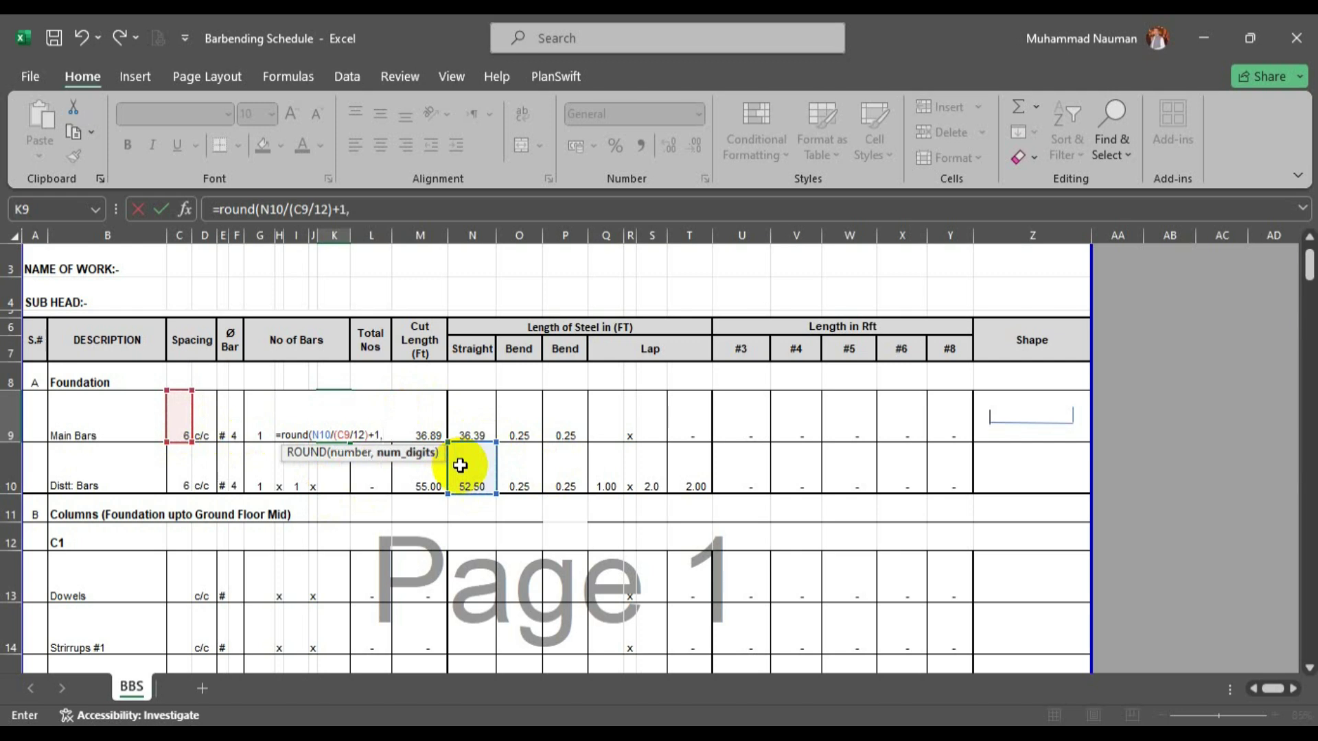
pyautogui.write('0')
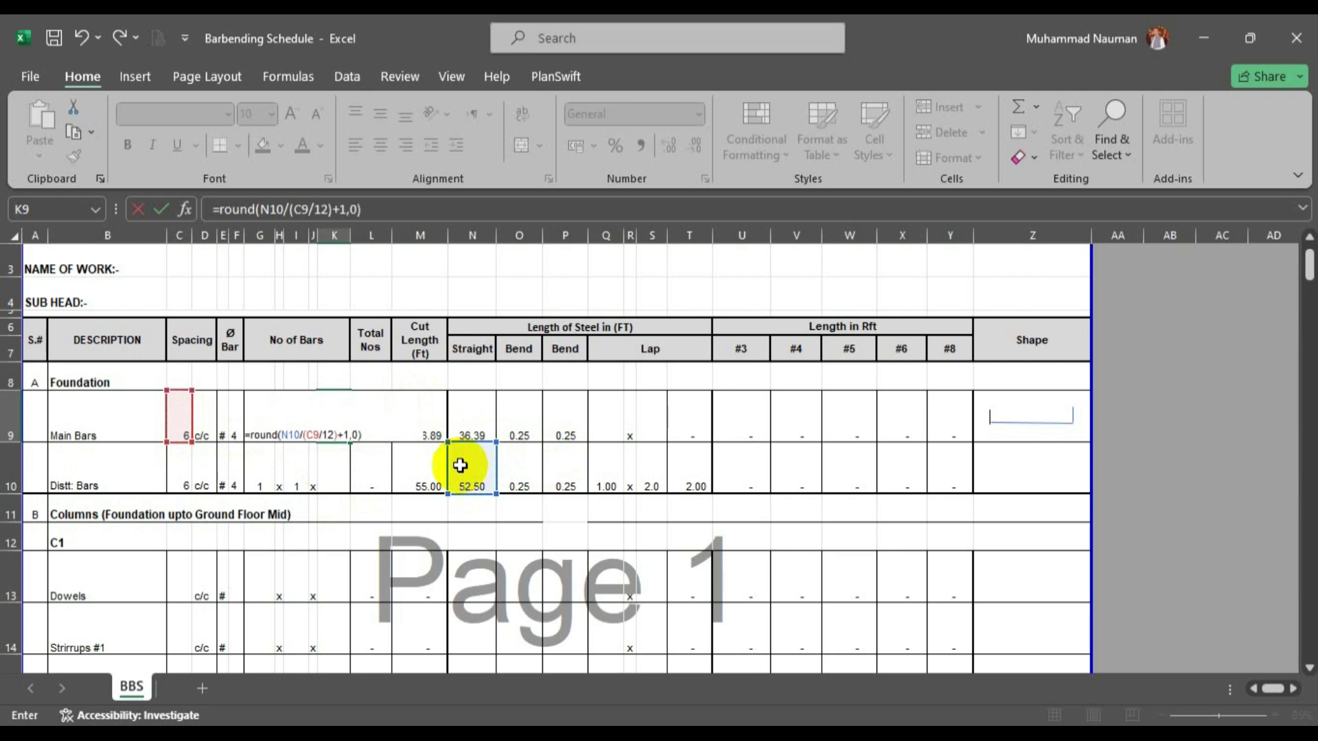
pyautogui.press('Return')
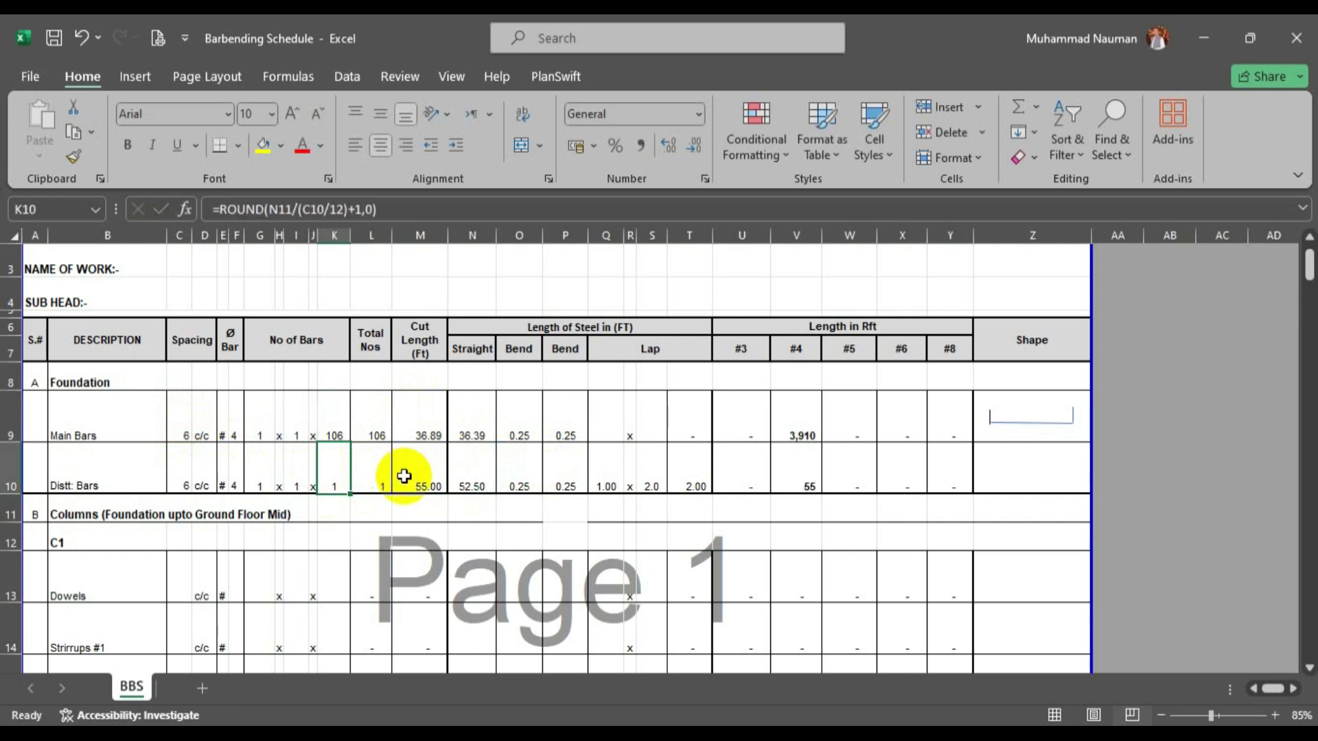
# Reuse the bar count formula in K10 for the distribution bars, corrected to =ROUND(N9/(C10/12)+1,0).
pyautogui.press('F2')
pyautogui.moveTo(443, 523)
pyautogui.mouseDown()
pyautogui.moveTo(471, 494)
pyautogui.moveTo(479, 410)
pyautogui.mouseUp()
pyautogui.press('Return')
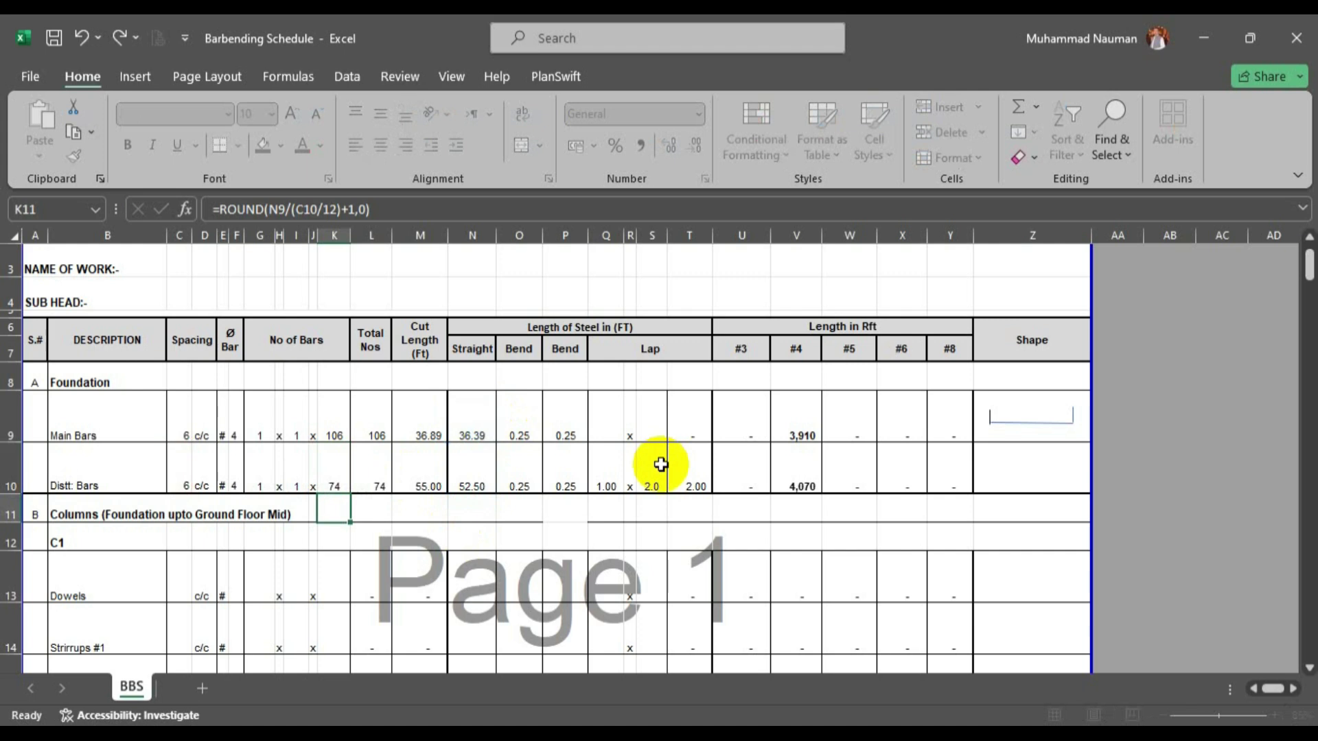
# Switch to the AutoCAD ground floor plan, locate all C-1 columns across it, and return to the Excel schedule.
pyautogui.scroll(1, 433, 529)
pyautogui.scroll(-2, 404, 530)
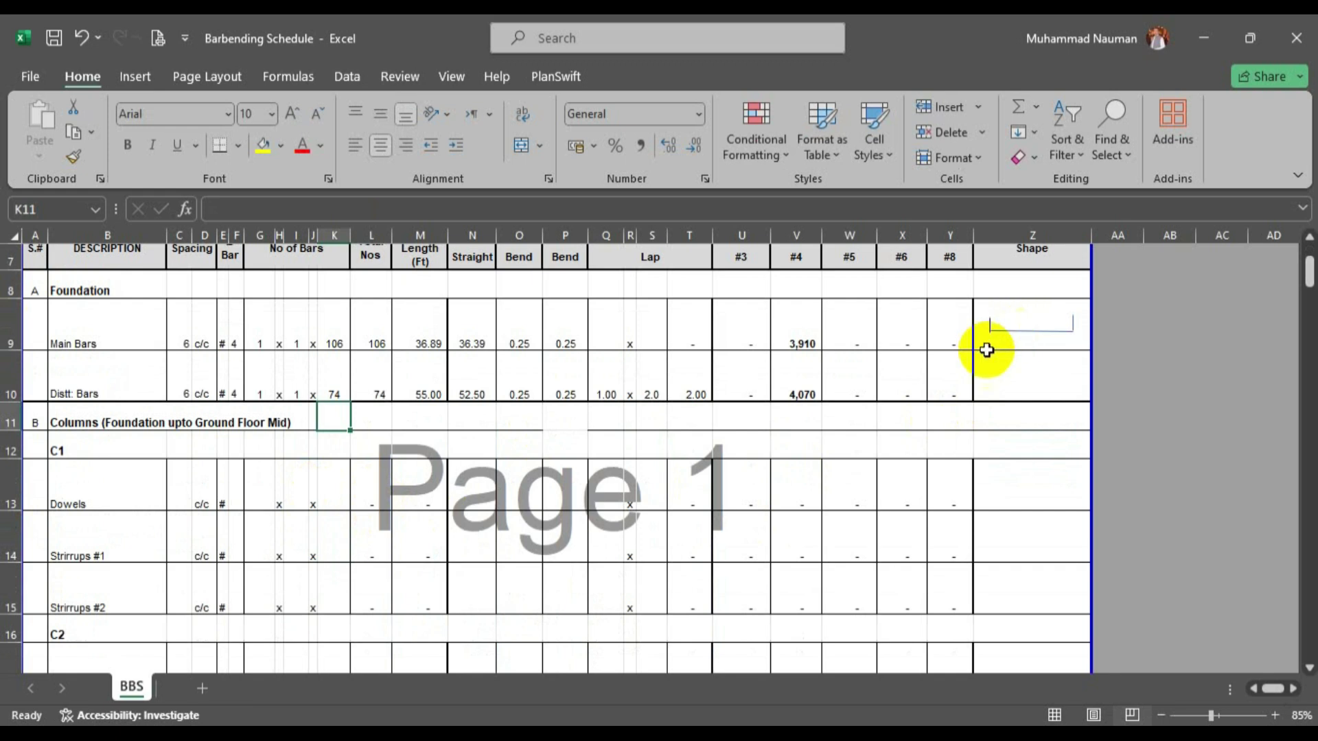
pyautogui.scroll(-1, 282, 511)
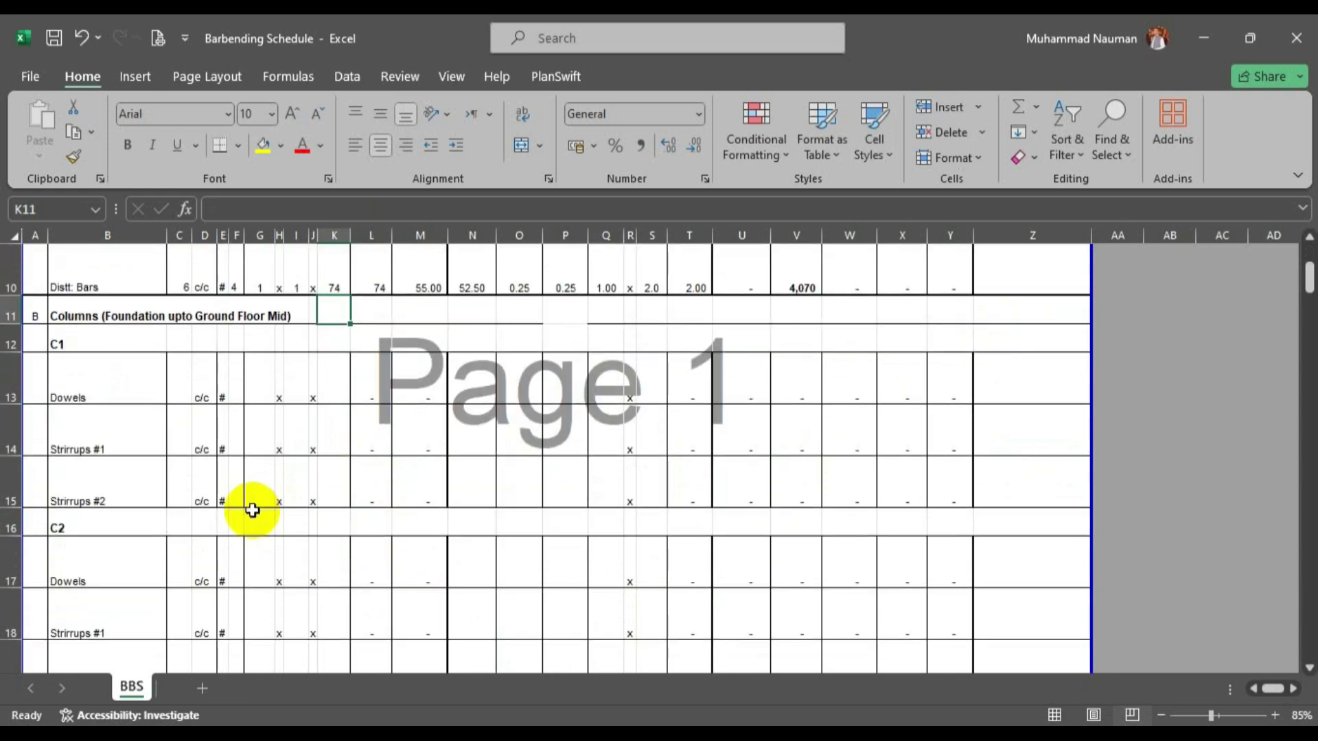
pyautogui.click(351, 698)
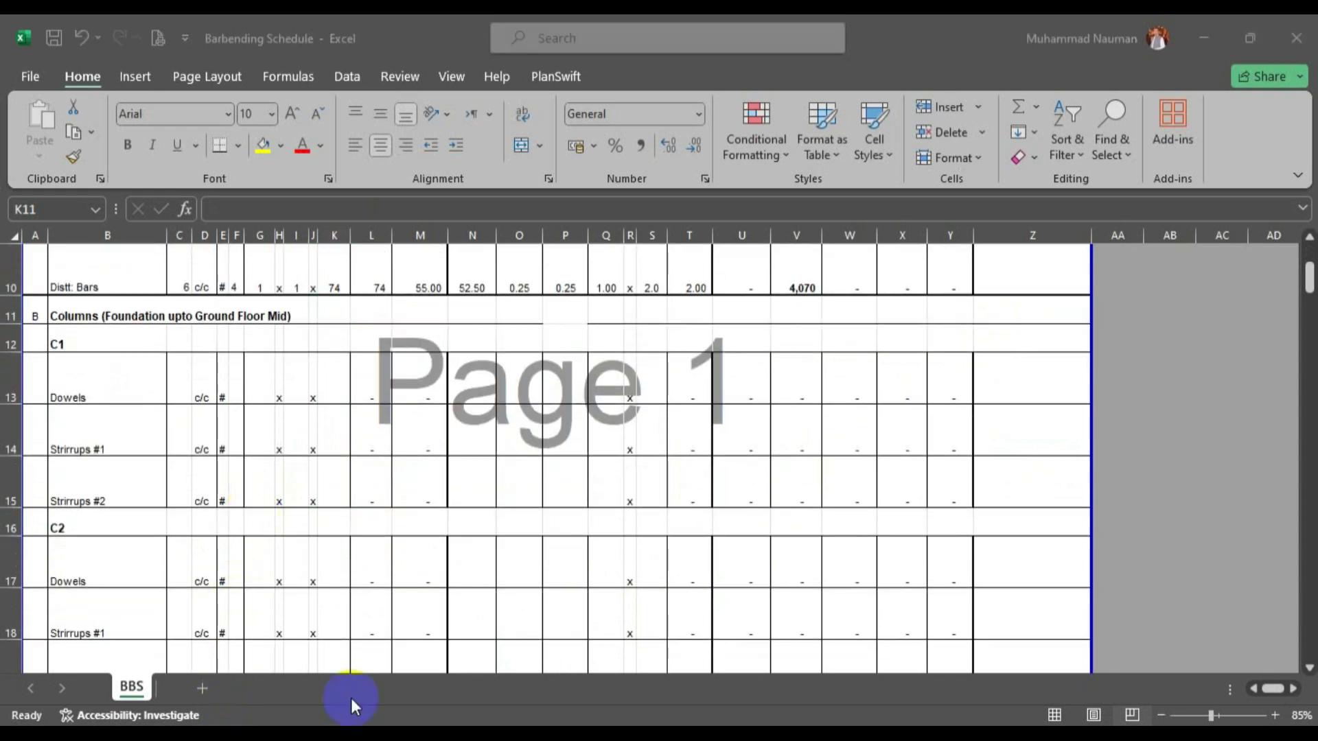
pyautogui.scroll(-6, 439, 434)
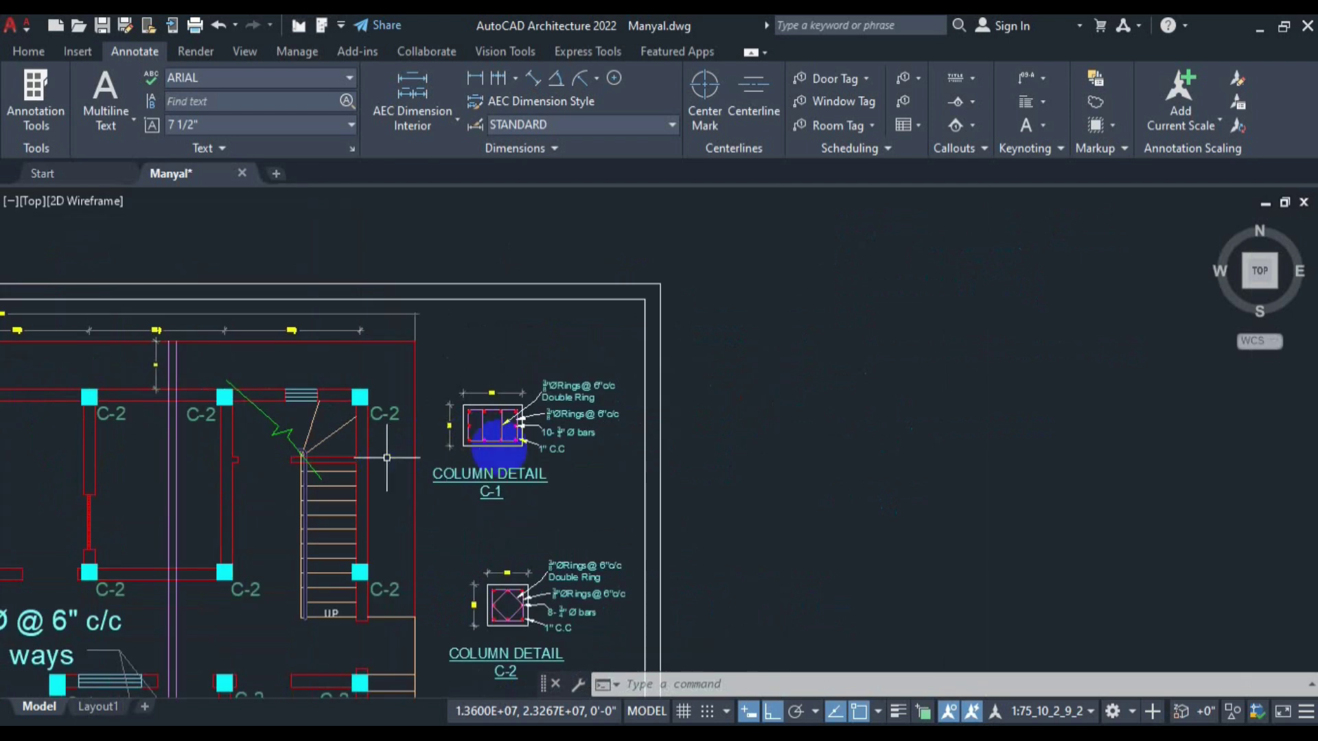
pyautogui.moveTo(387, 456); pyautogui.dragTo(996, 302)
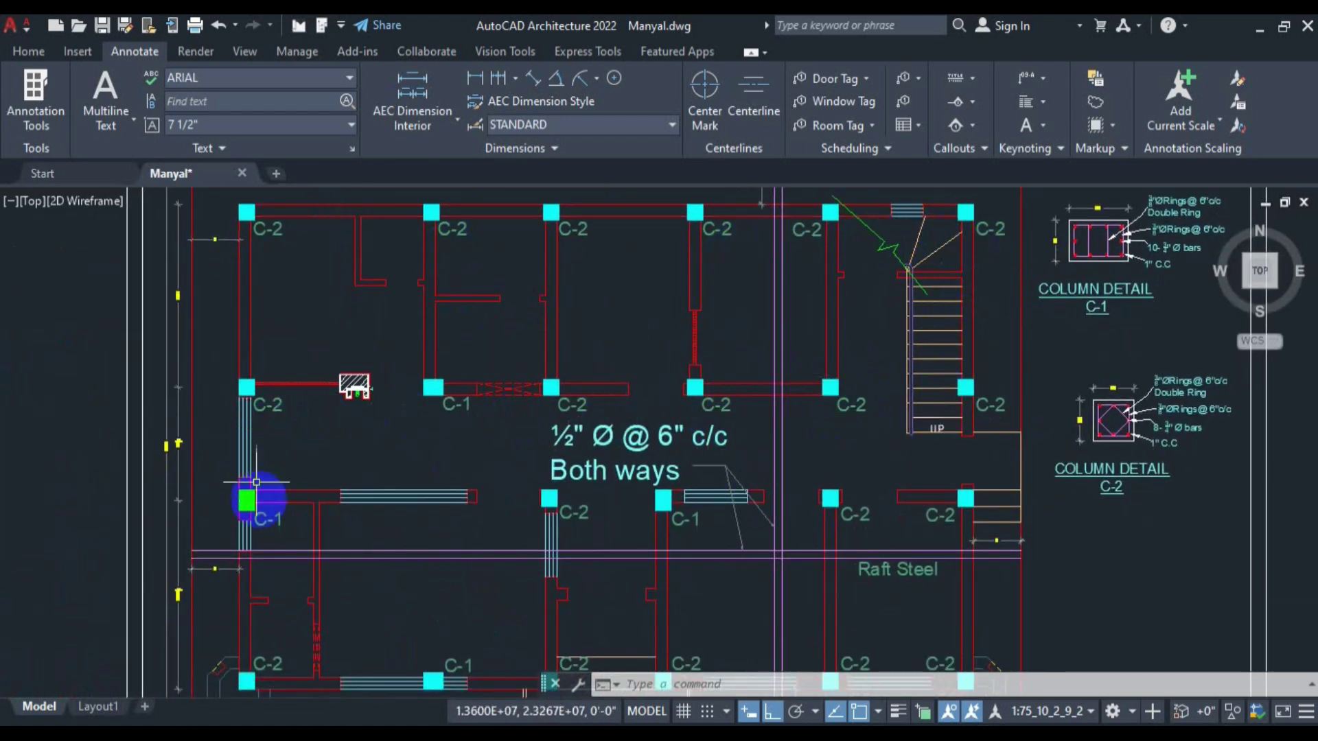
pyautogui.moveTo(858, 553); pyautogui.dragTo(862, 373)
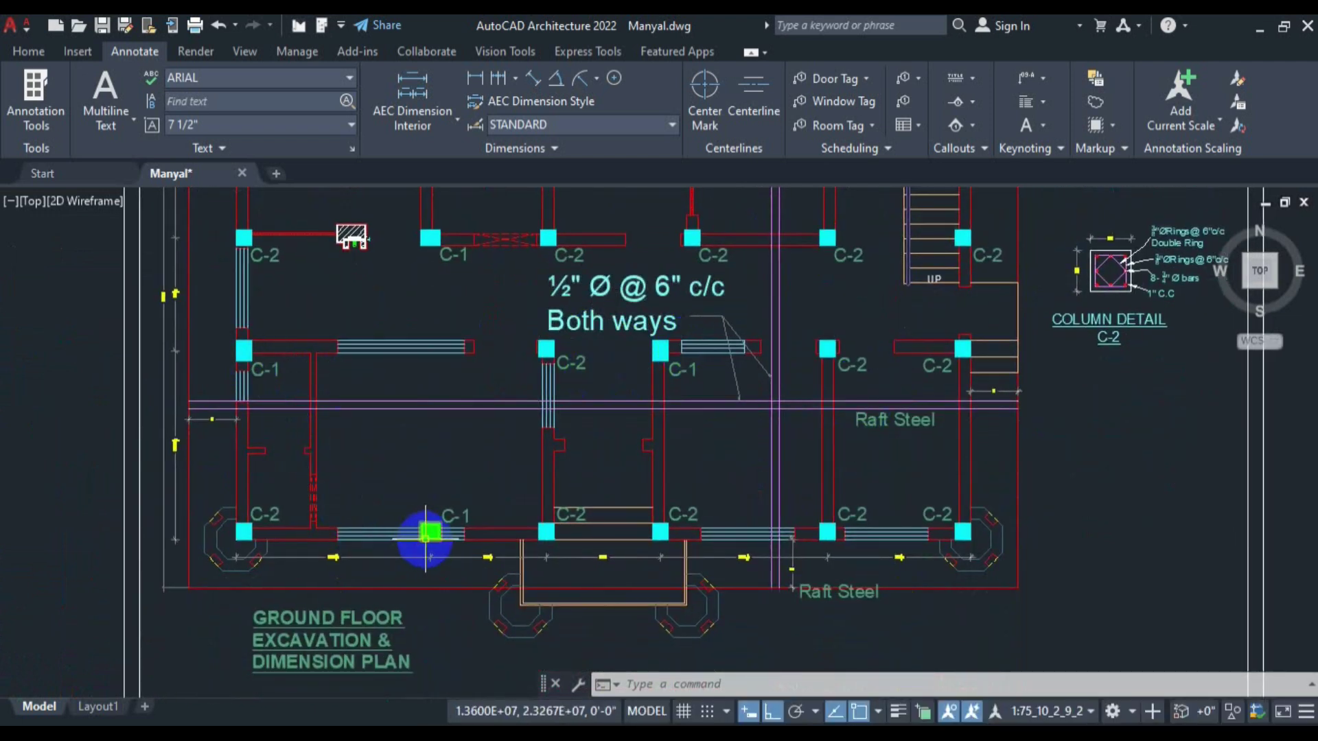
pyautogui.moveTo(625, 541)
pyautogui.mouseDown()
pyautogui.moveTo(599, 397)
pyautogui.moveTo(600, 533)
pyautogui.mouseUp()
pyautogui.moveTo(608, 404)
pyautogui.mouseDown()
pyautogui.moveTo(589, 561)
pyautogui.moveTo(605, 458)
pyautogui.mouseUp()
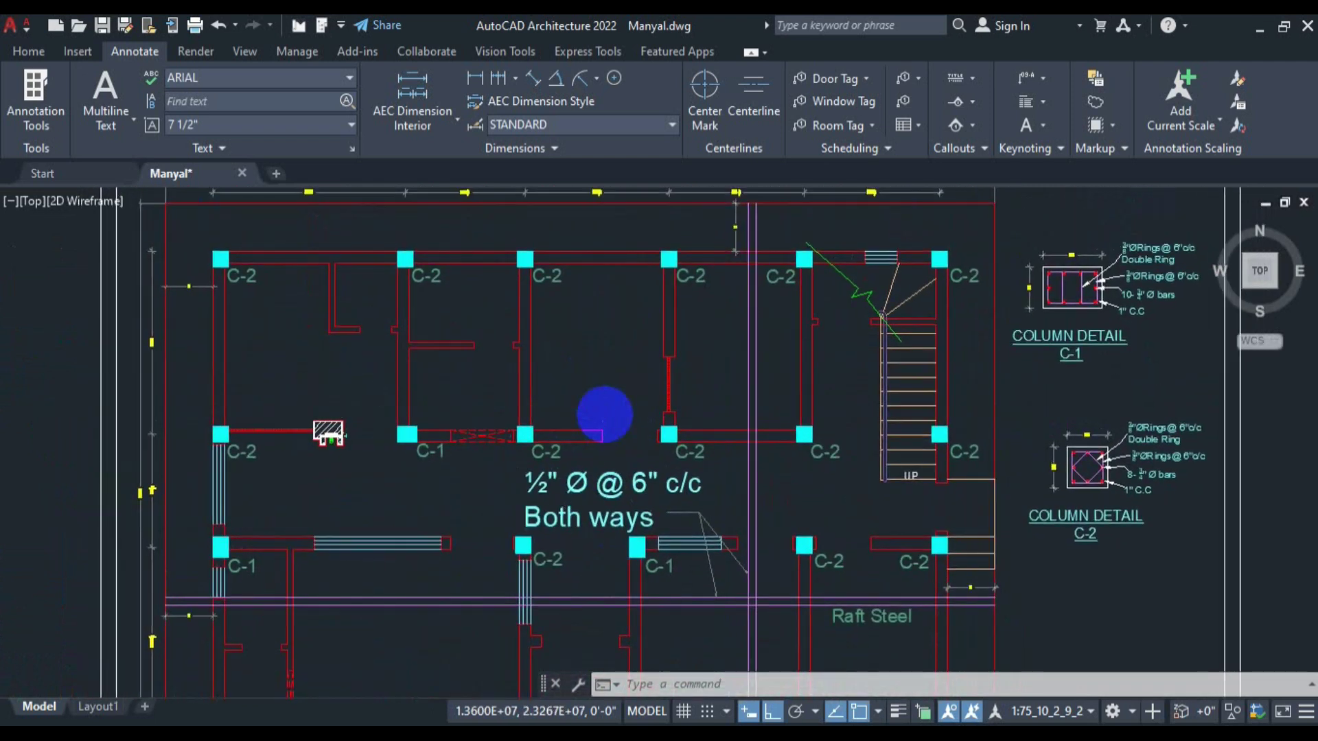
pyautogui.click(329, 738)
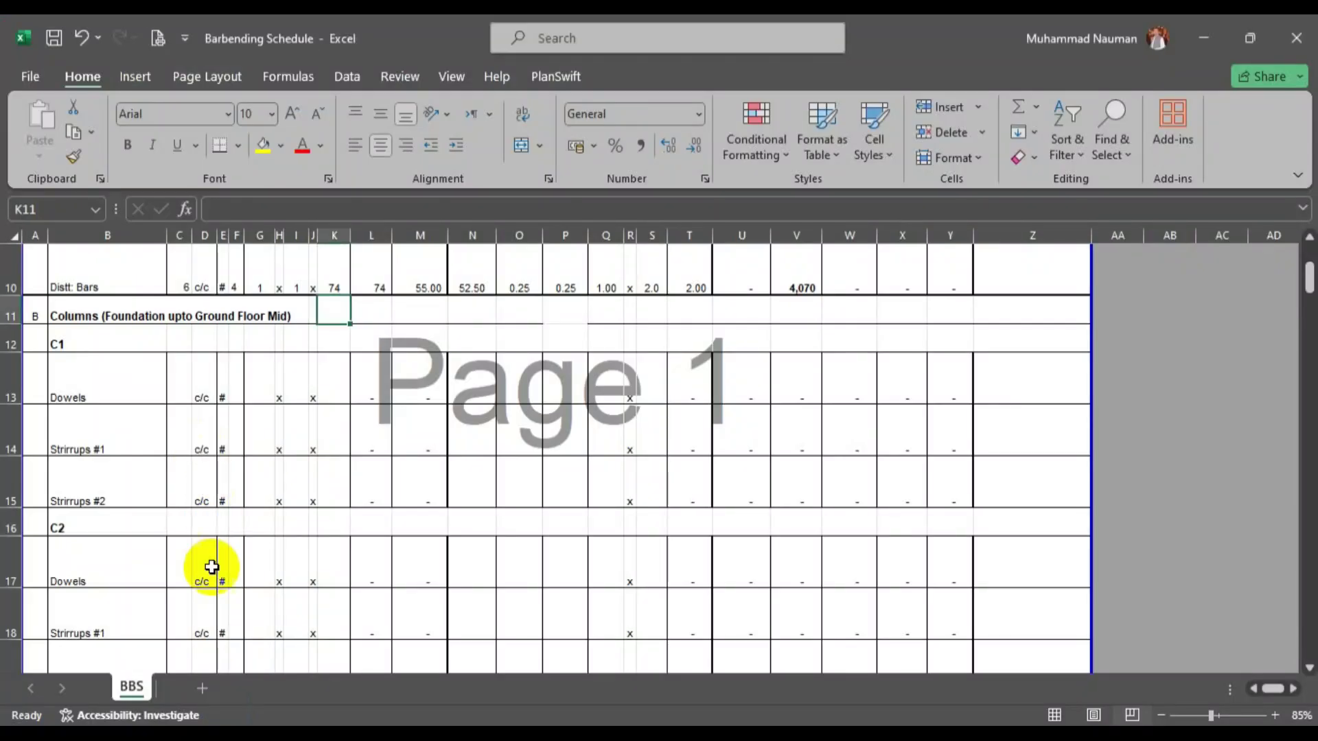
# Check the main bars in column detail C-1 in AutoCAD and enter 10 No for the C1 Dowels in C13:D13 of the Excel schedule.
pyautogui.click(348, 738)
pyautogui.moveTo(1013, 330); pyautogui.dragTo(677, 397)
pyautogui.scroll(6, 590, 377)
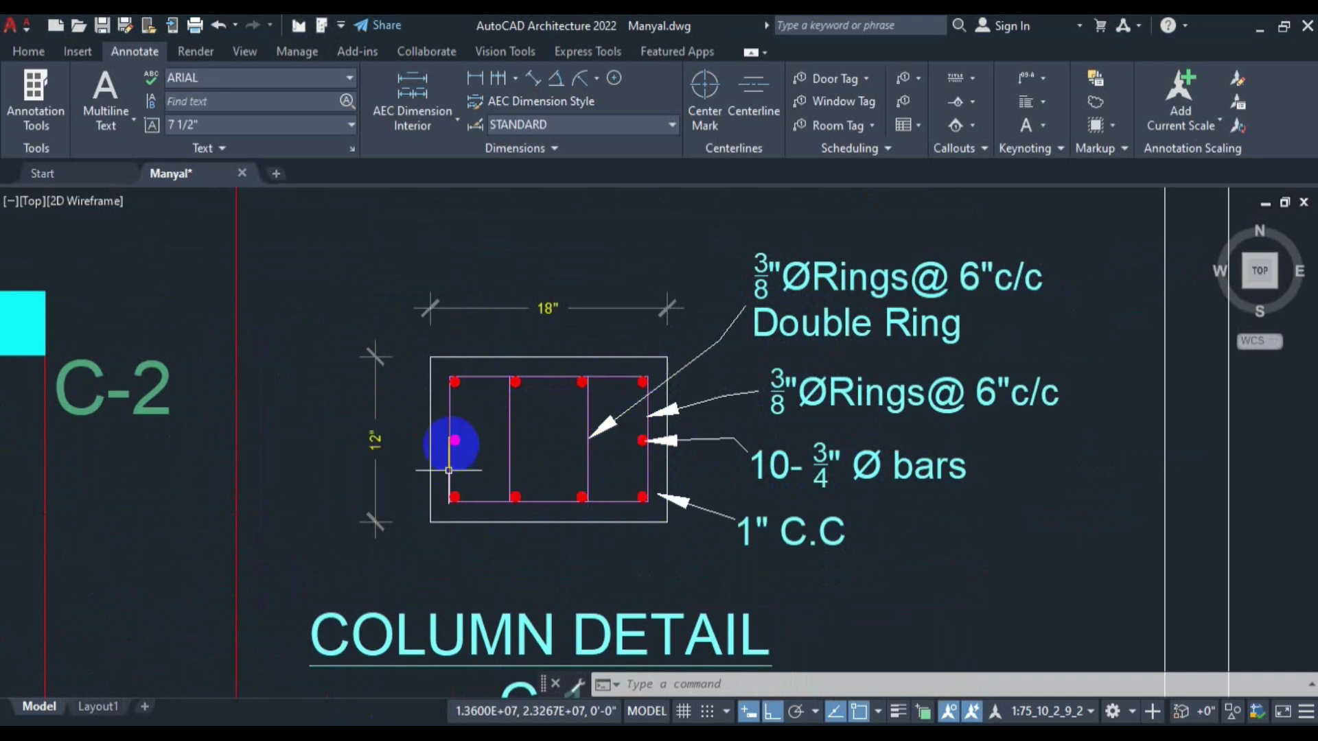
pyautogui.click(353, 740)
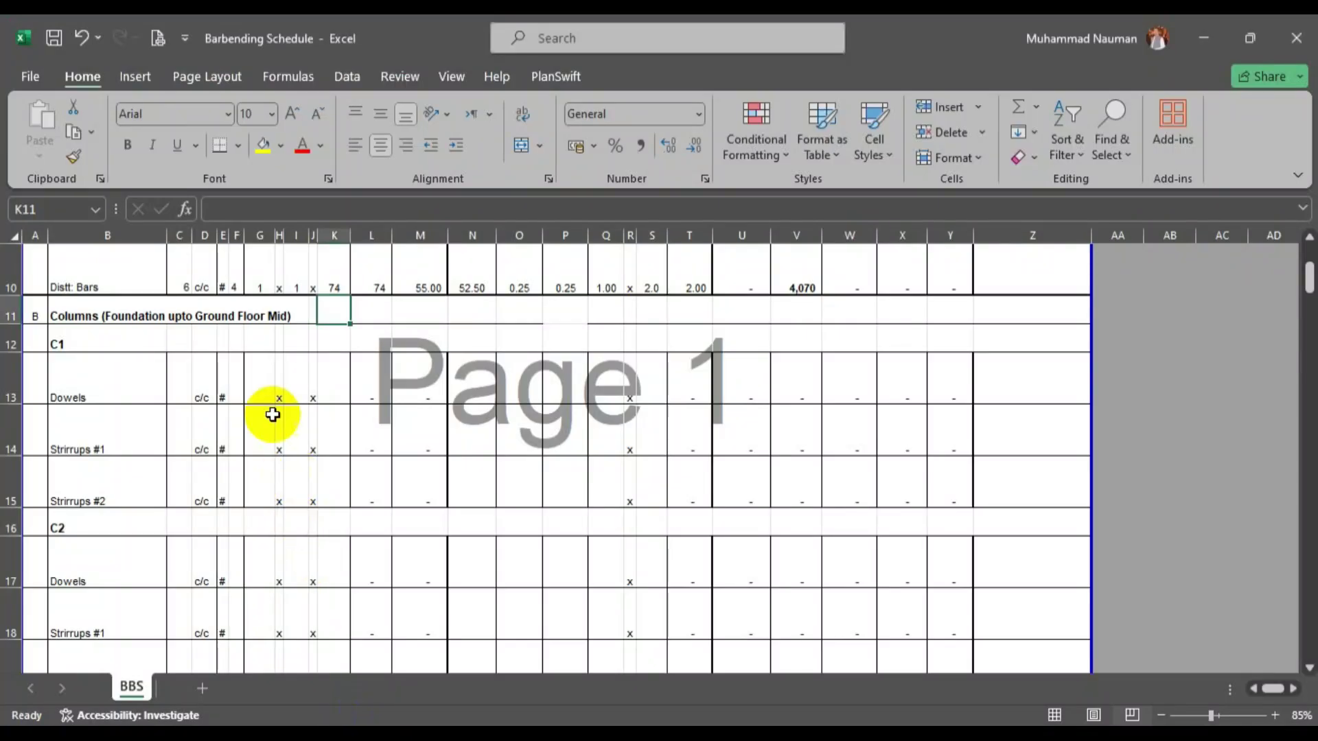
pyautogui.click(180, 392)
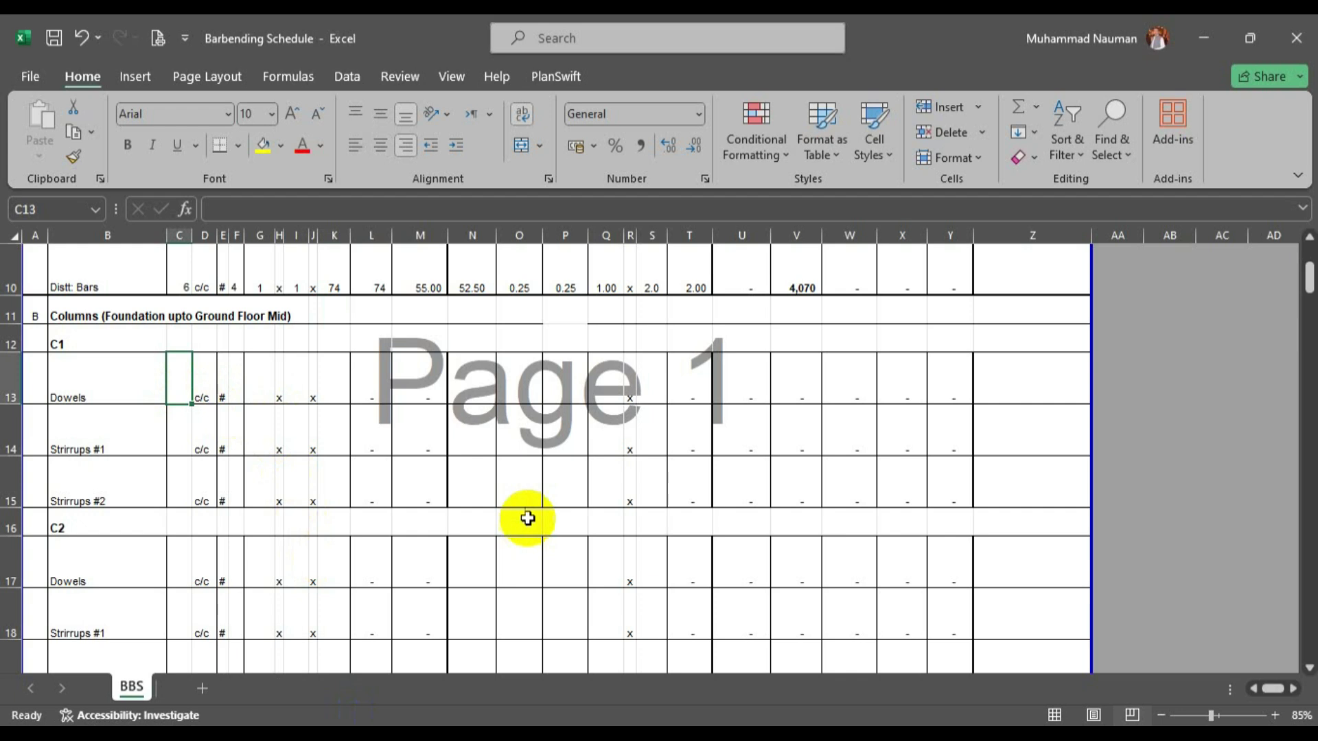
pyautogui.write('10')
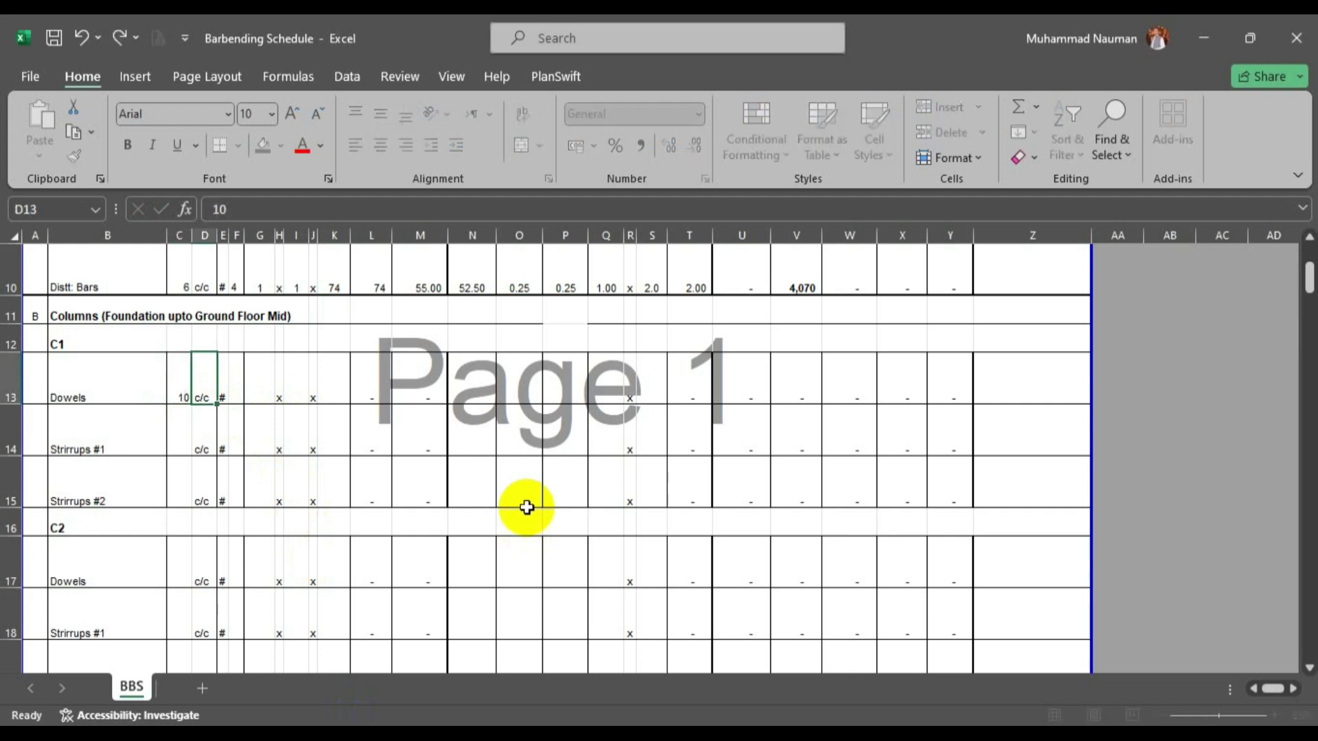
pyautogui.write('No')
pyautogui.press('Return')
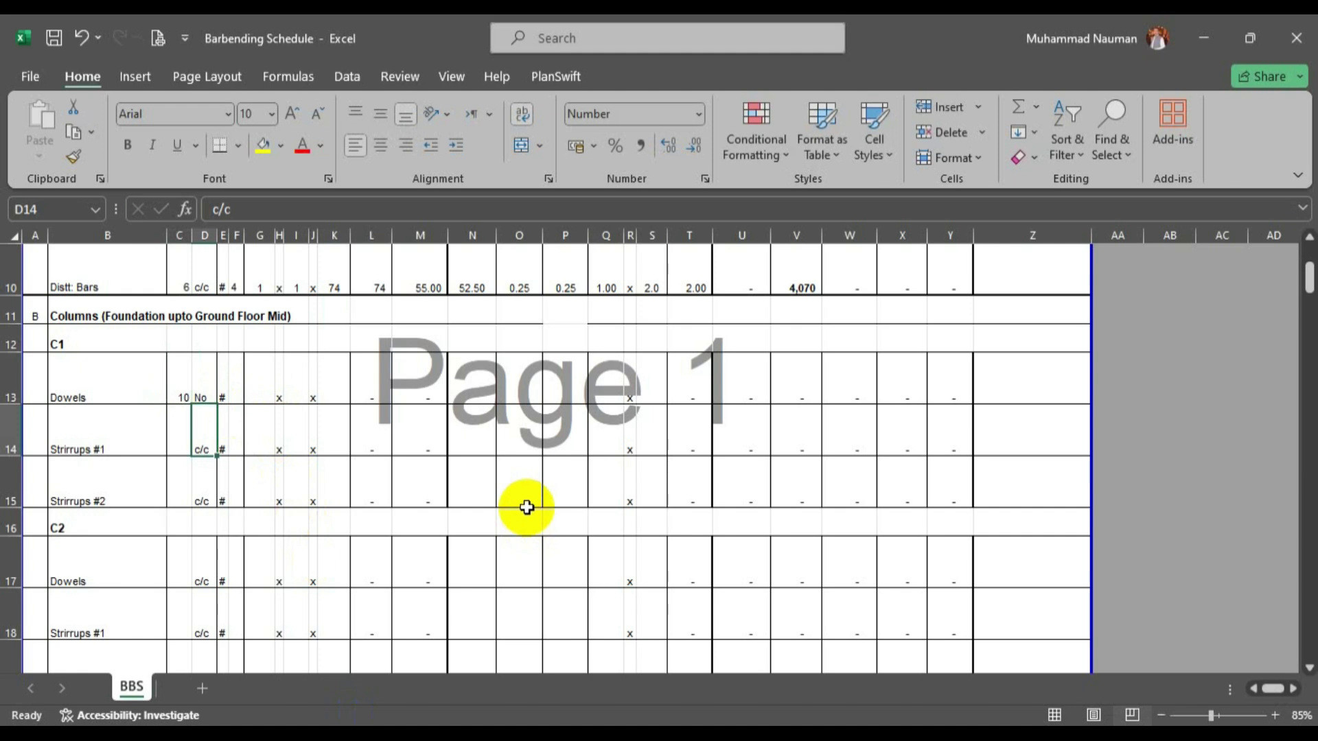
# Replace the c/c entry for the C2 Dowels in D17 with No.
pyautogui.press('Down')
pyautogui.press('Down')
pyautogui.press('Down')
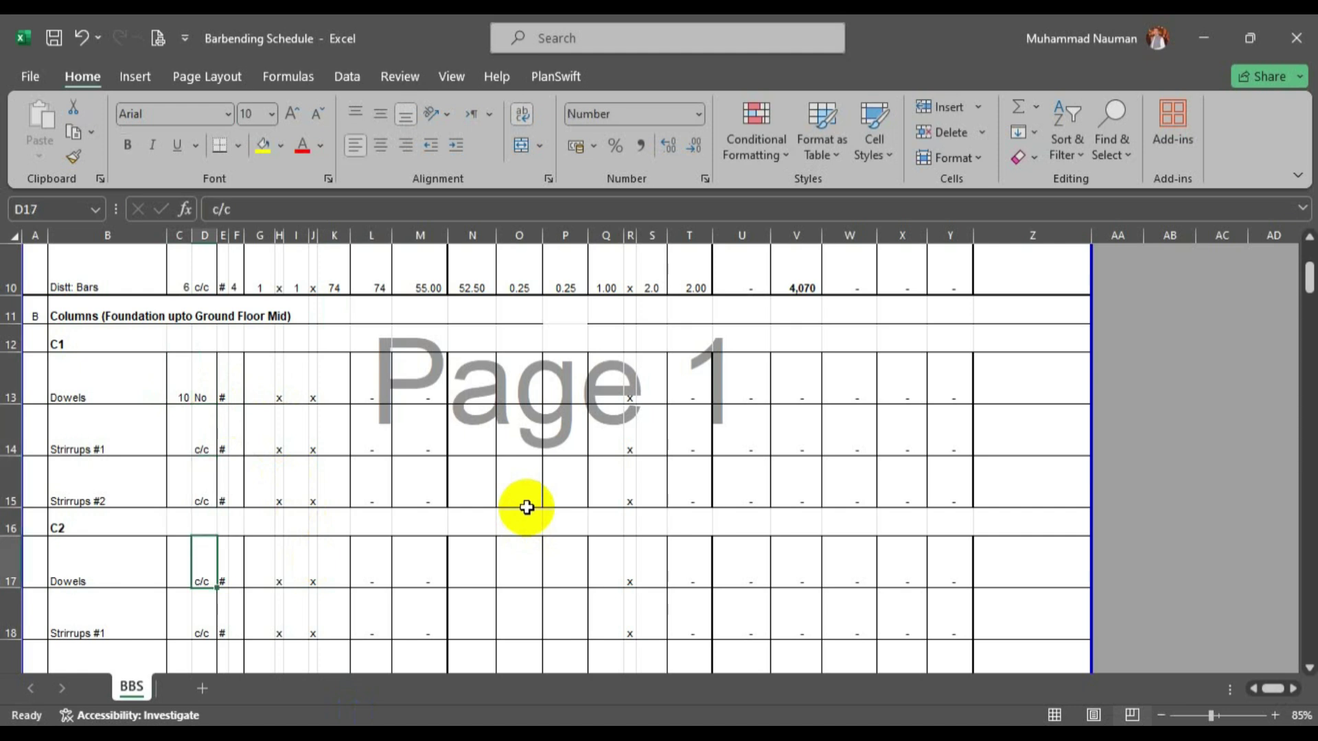
pyautogui.write('No')
pyautogui.press('Return')
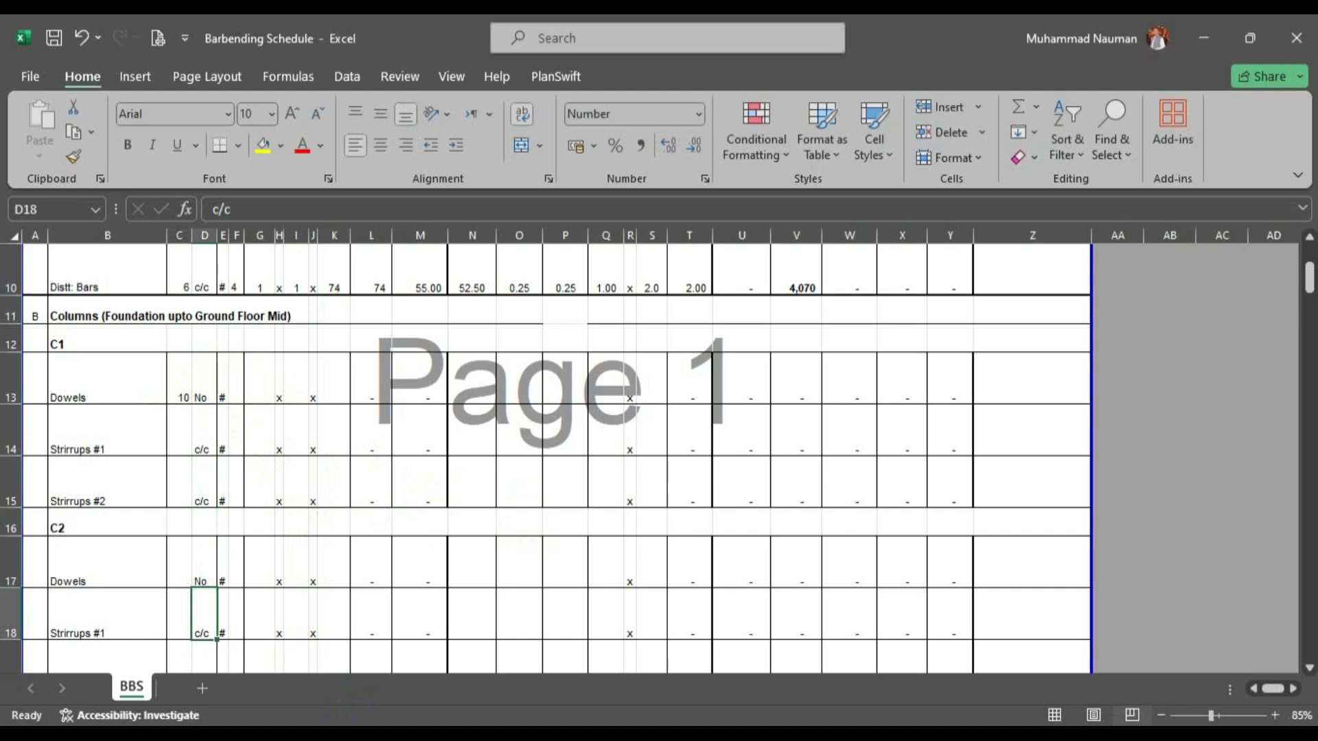
# Check the main bar diameter in column detail C-1 in AutoCAD and enter bar size 6 for the C1 Dowels in F13 of the Excel schedule.
pyautogui.click(301, 736)
pyautogui.click(301, 735)
pyautogui.click(347, 736)
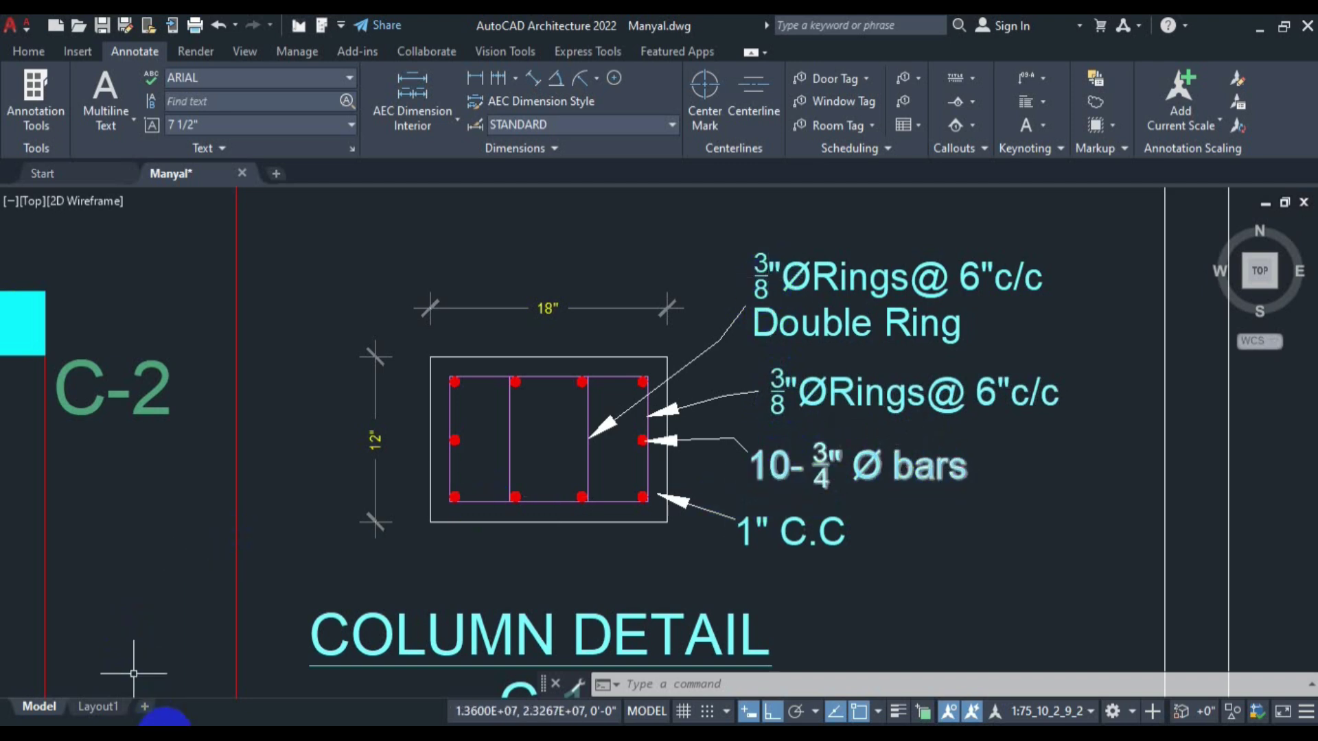
pyautogui.click(201, 737)
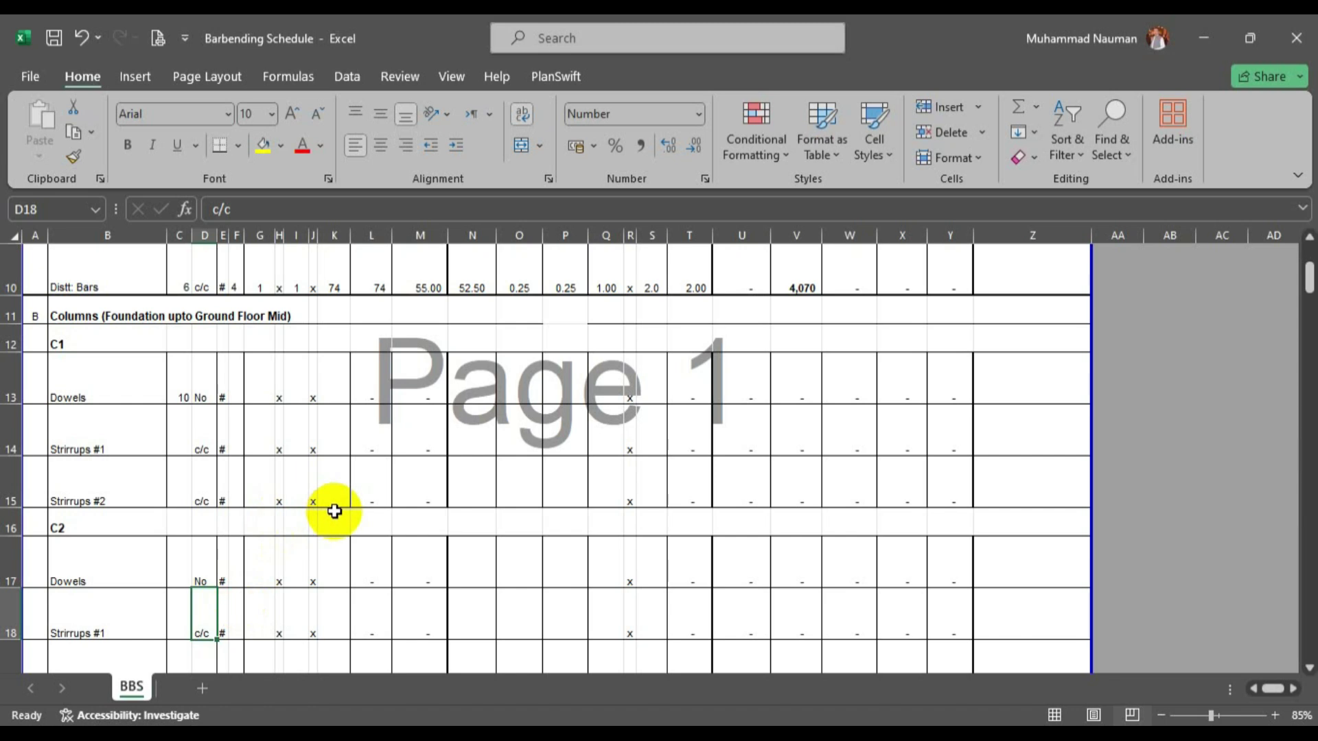
pyautogui.press('Up')
pyautogui.press('Up')
pyautogui.press('Up')
pyautogui.press('Up')
pyautogui.press('Up')
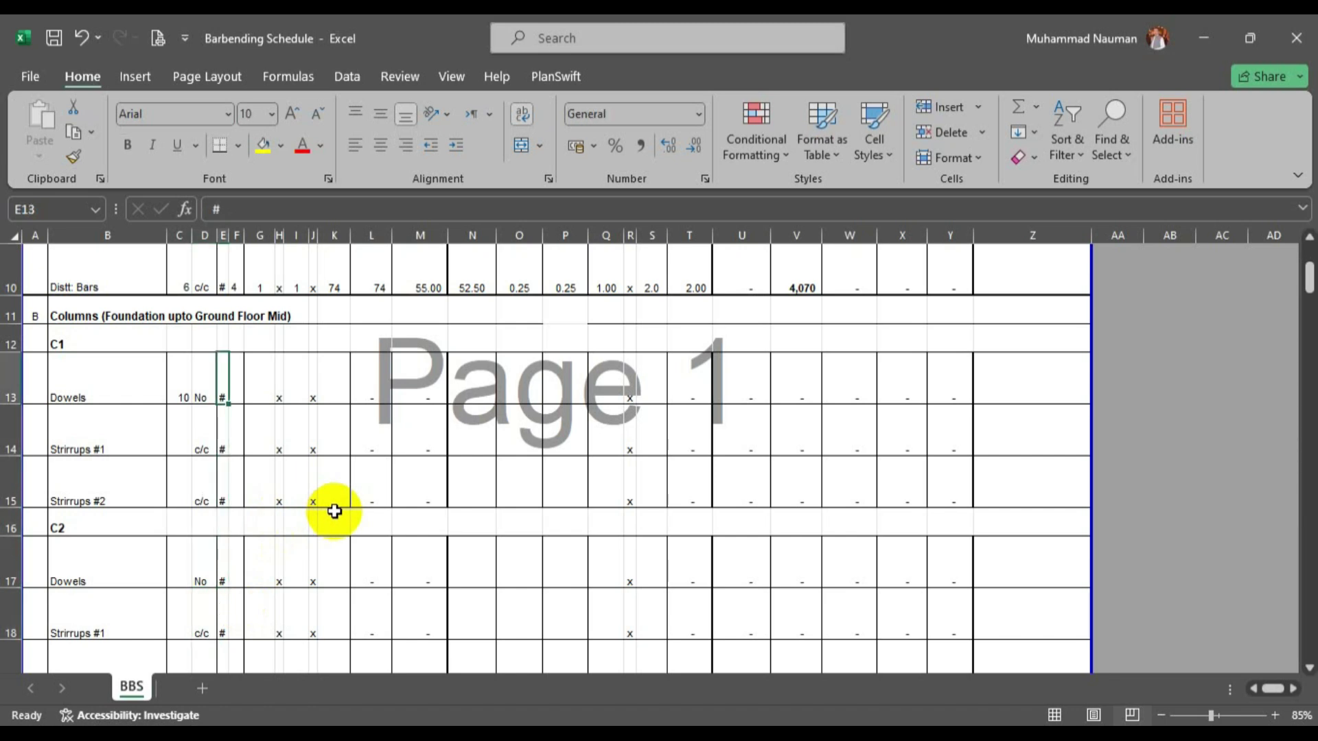
pyautogui.write('6')
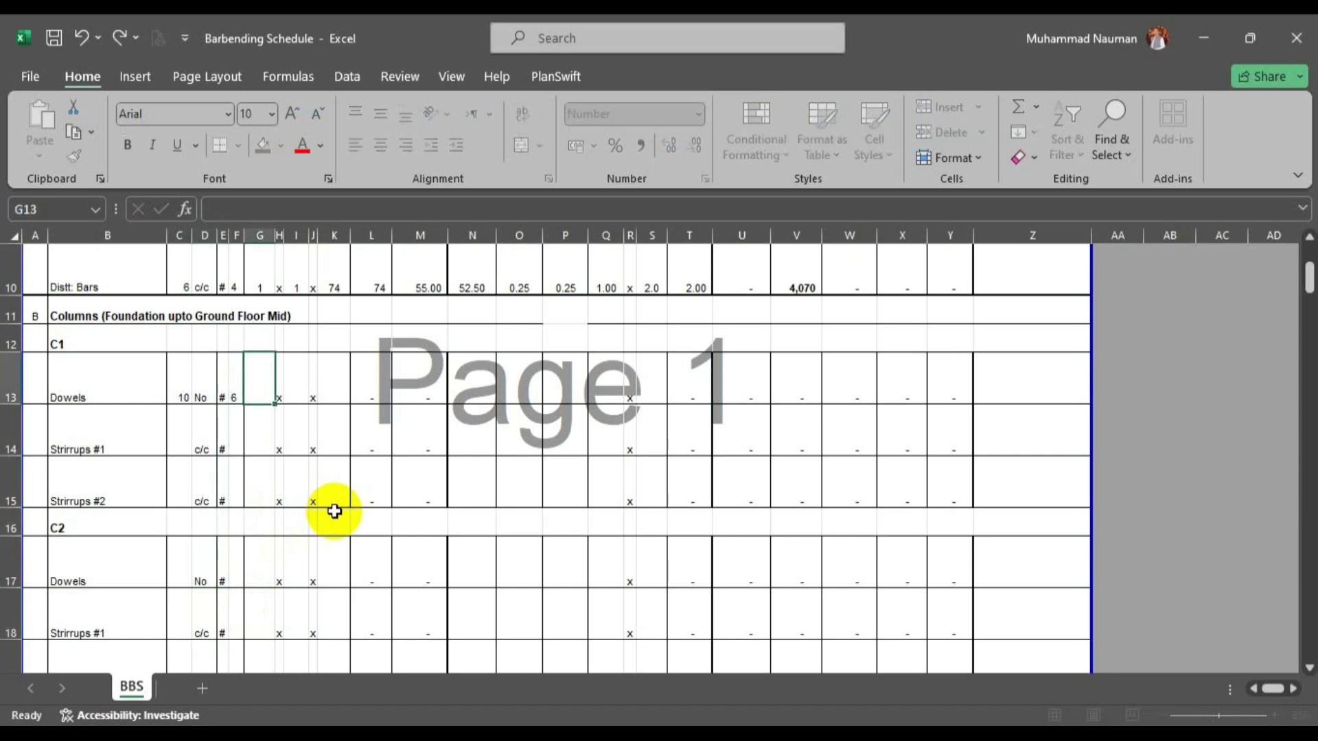
# Enter the C1 Dowels quantity as 1 x 3 x 10 in G13, I13 and K13.
pyautogui.write('1')
pyautogui.press('Tab')
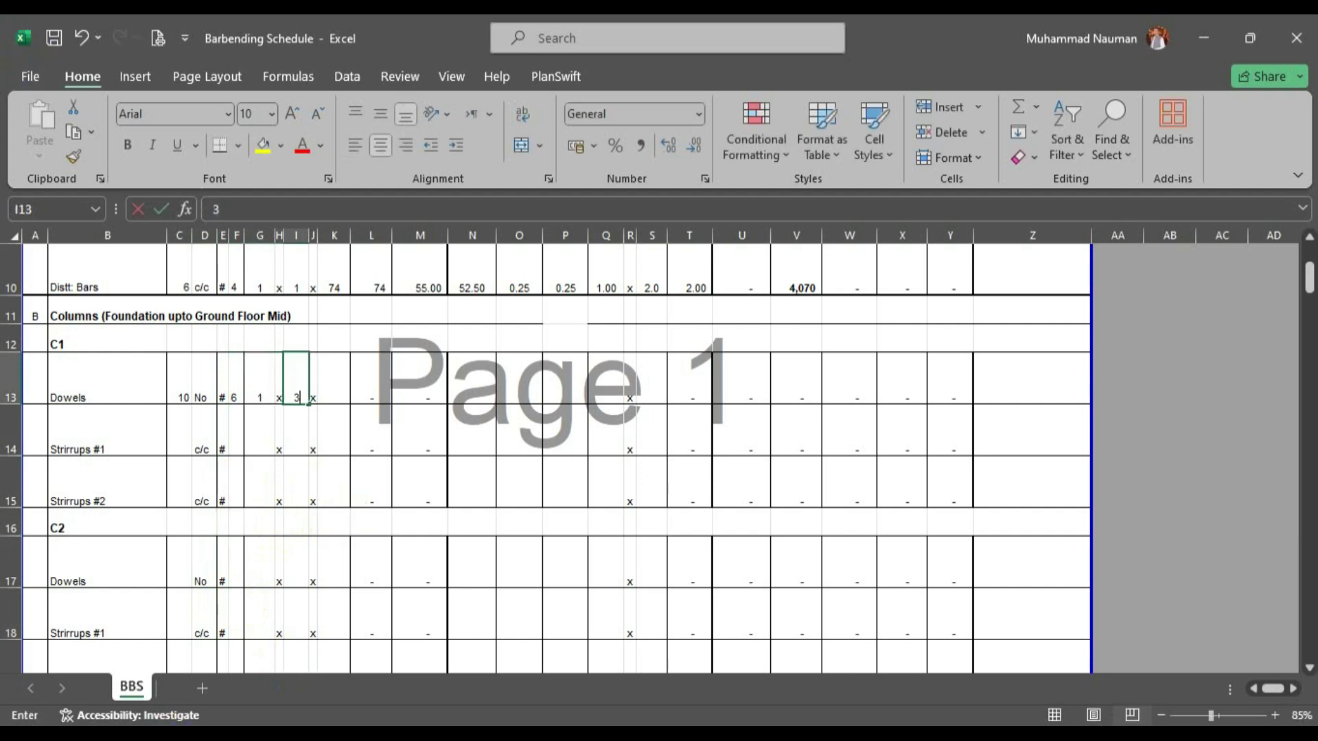
pyautogui.press('Tab')
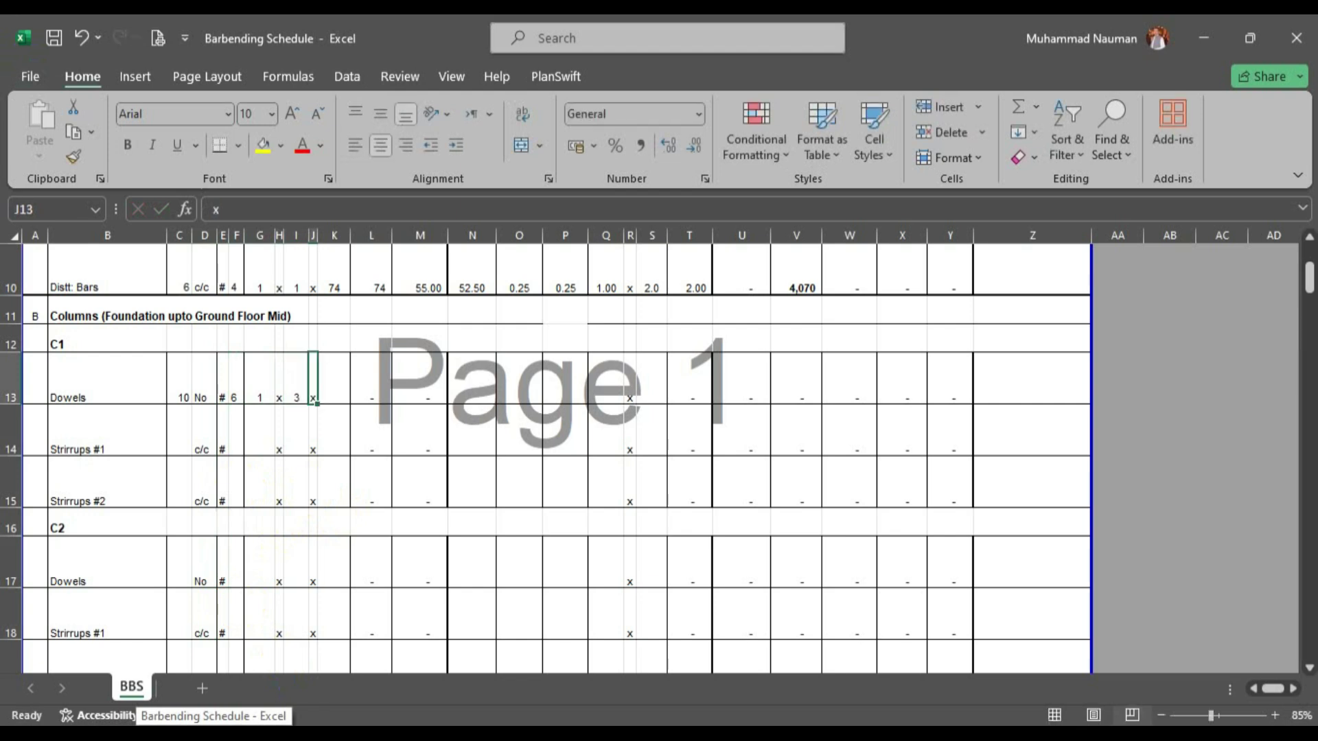
pyautogui.write('10')
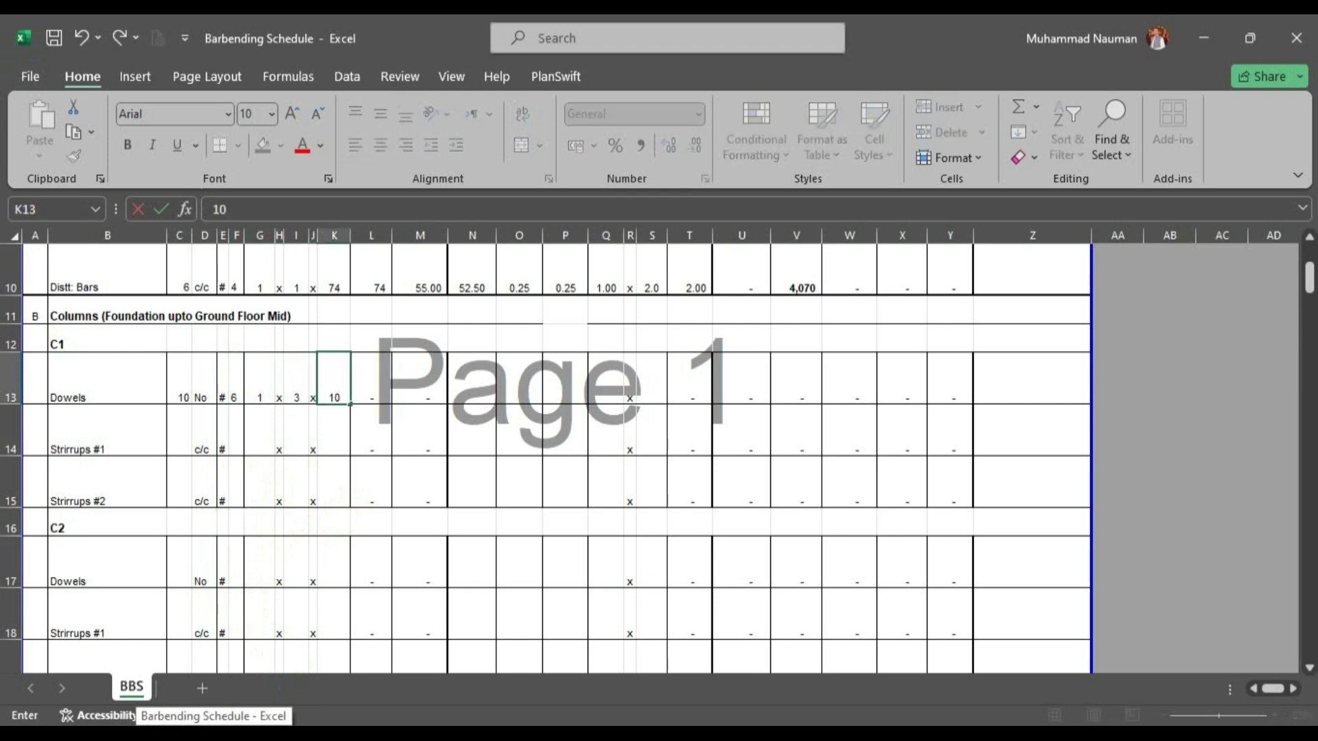
pyautogui.press('Tab')
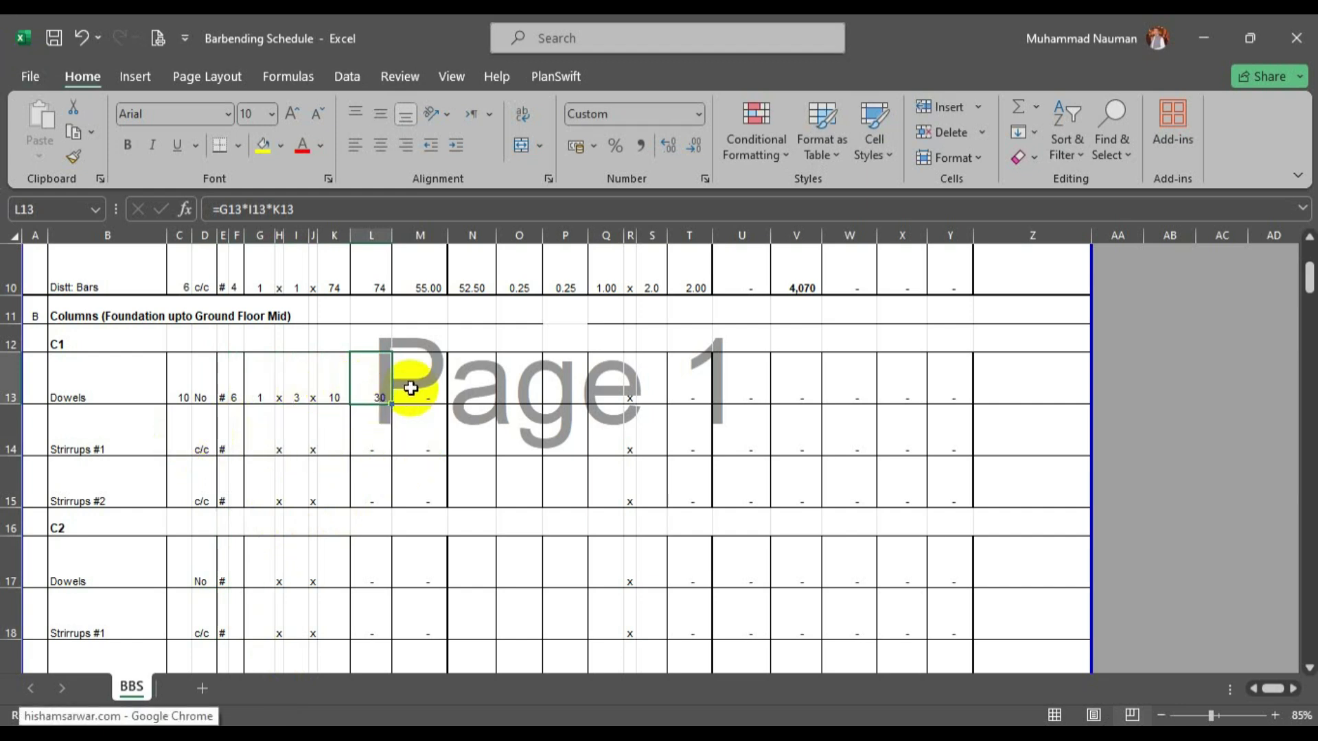
# Select N13, switch to AutoCAD and examine the dowel bend length in the raft foundation section under building columns.
pyautogui.click(483, 392)
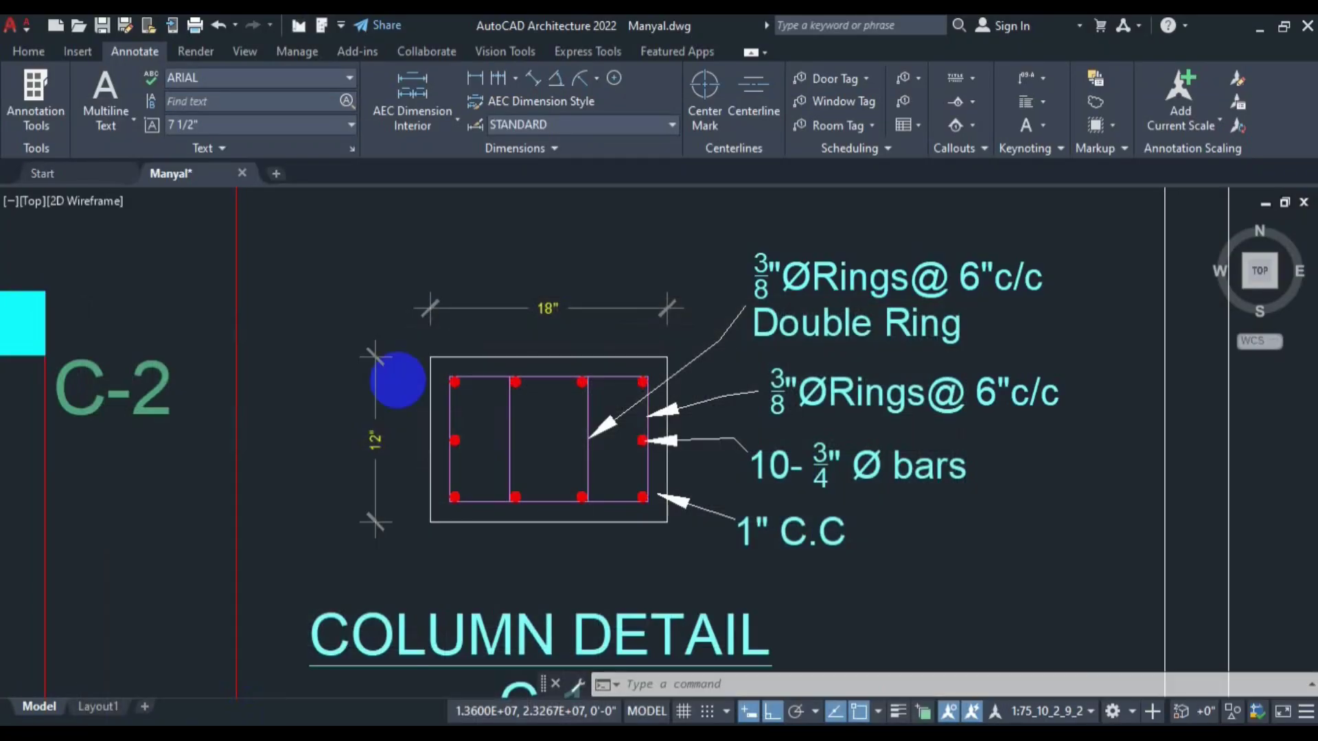
pyautogui.scroll(-6, 391, 377)
pyautogui.scroll(-6, 507, 462)
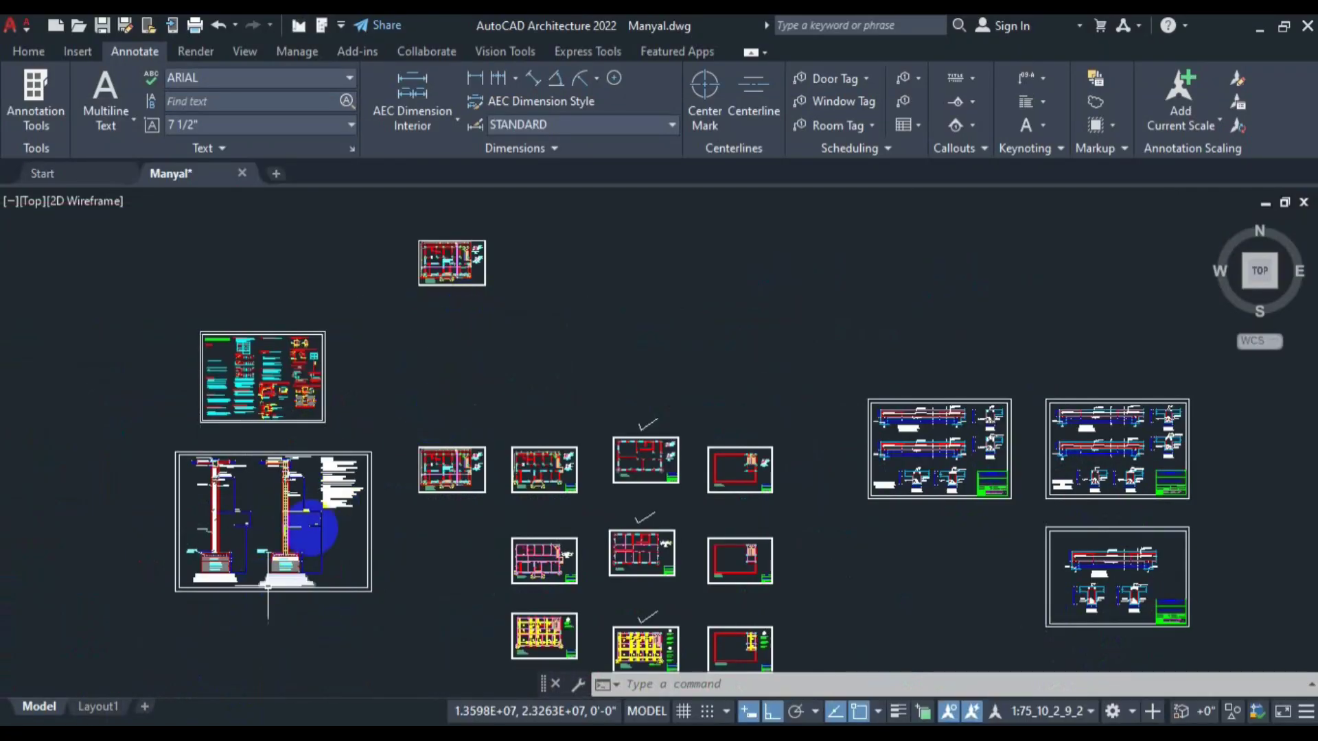
pyautogui.moveTo(267, 586); pyautogui.dragTo(391, 447)
pyautogui.scroll(8, 320, 412)
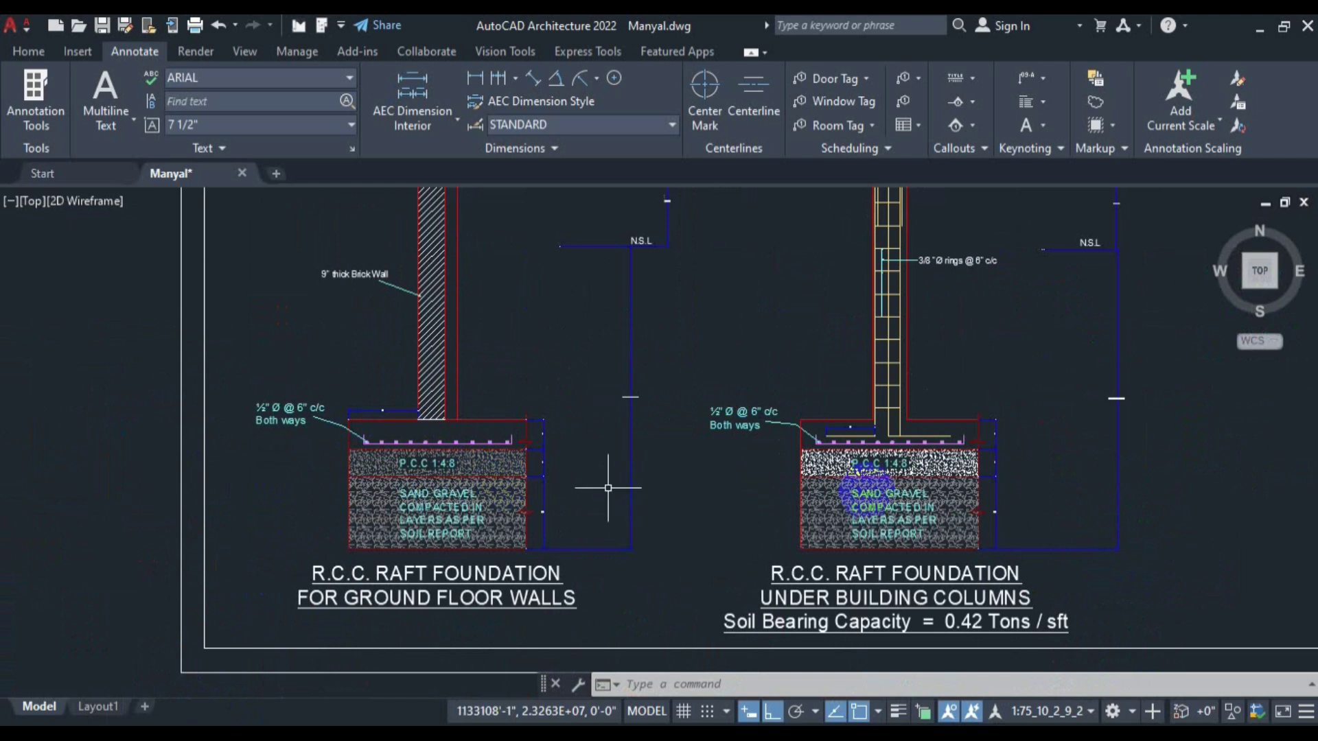
pyautogui.scroll(-2, 568, 517)
pyautogui.scroll(10, 545, 450)
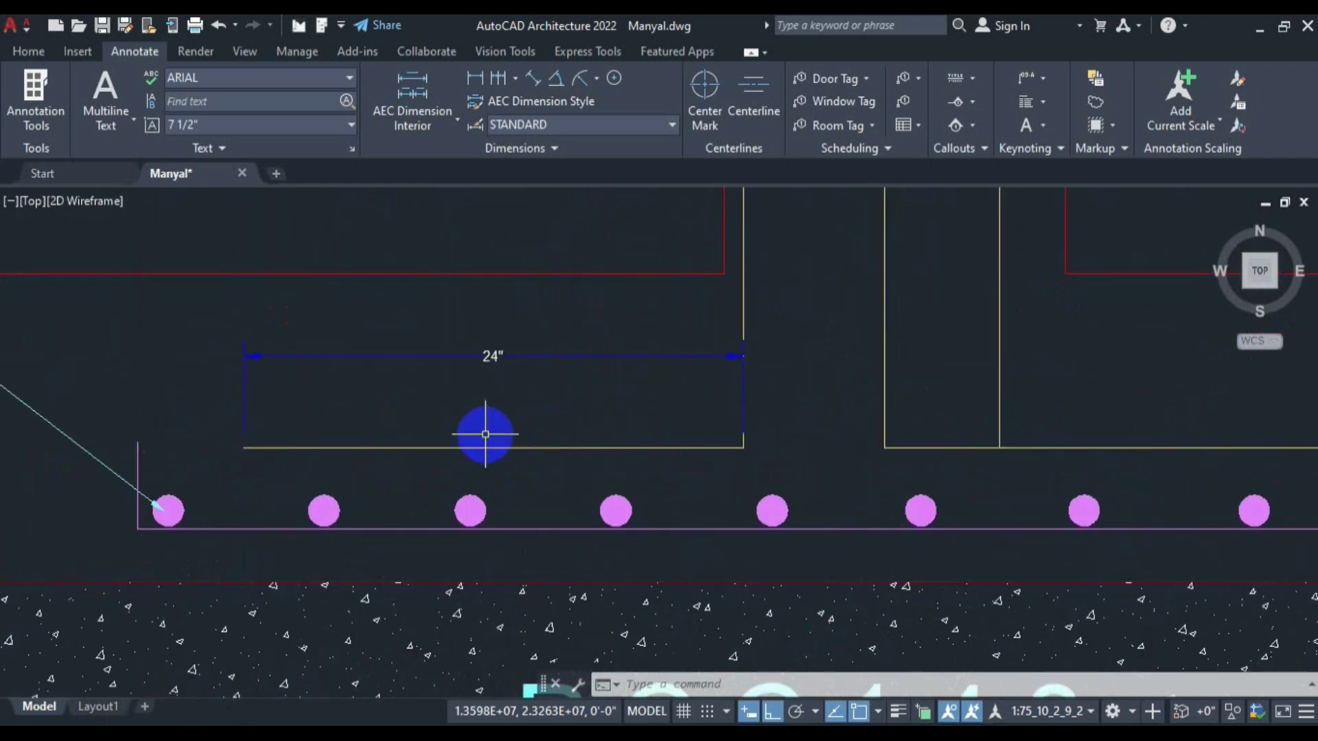
pyautogui.scroll(-5, 538, 506)
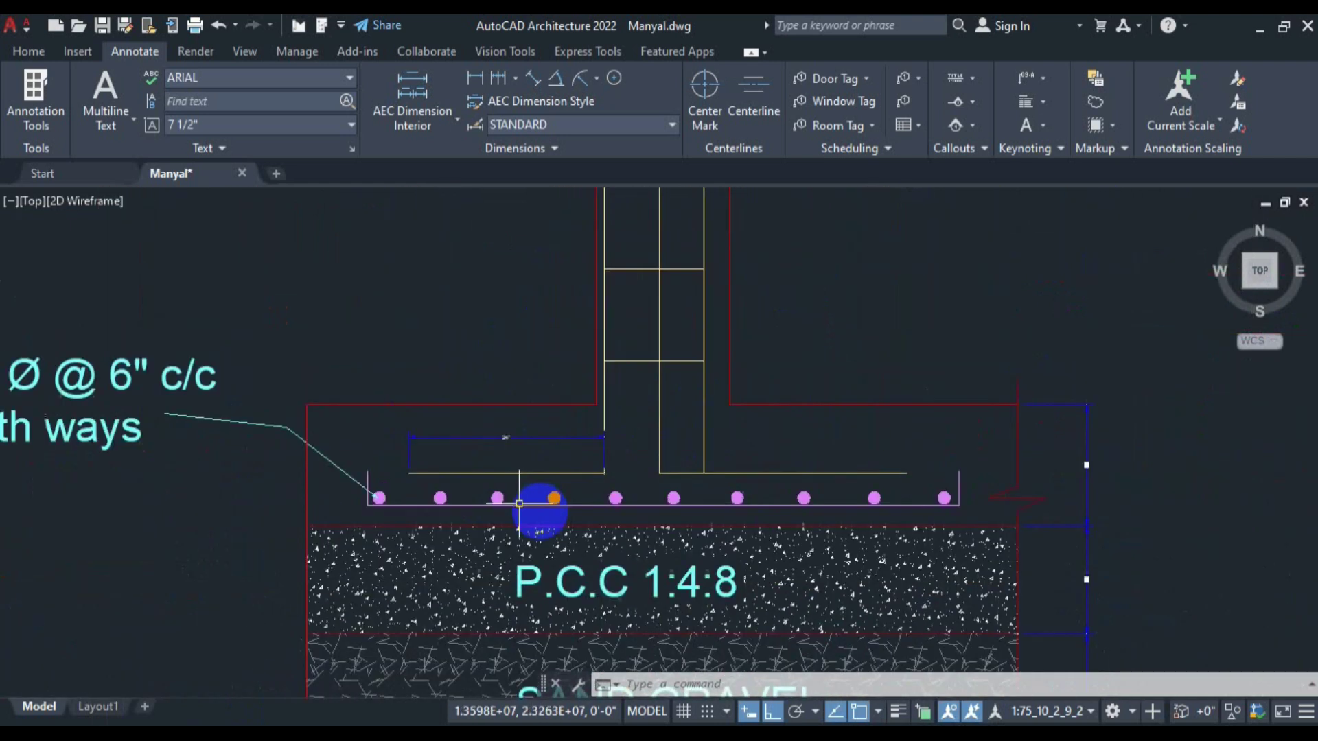
pyautogui.moveTo(639, 606); pyautogui.dragTo(621, 464)
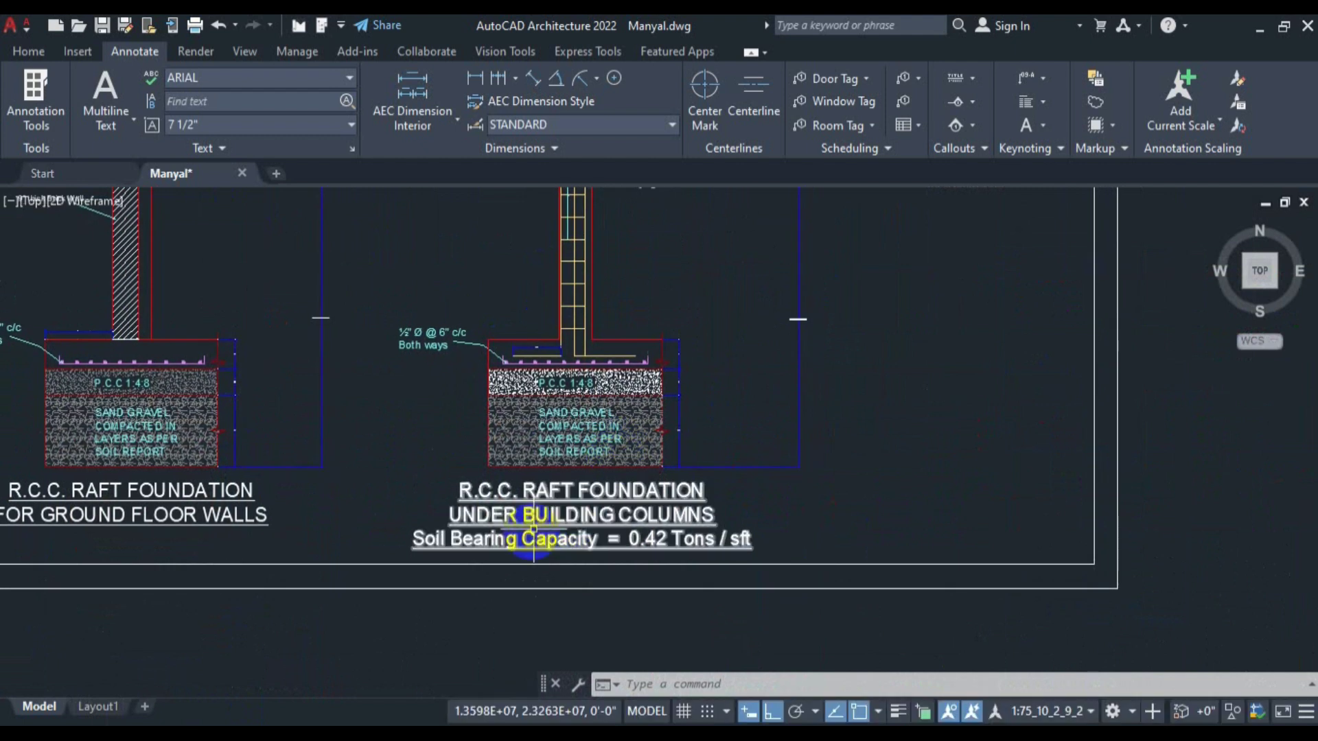
pyautogui.scroll(2, 534, 530)
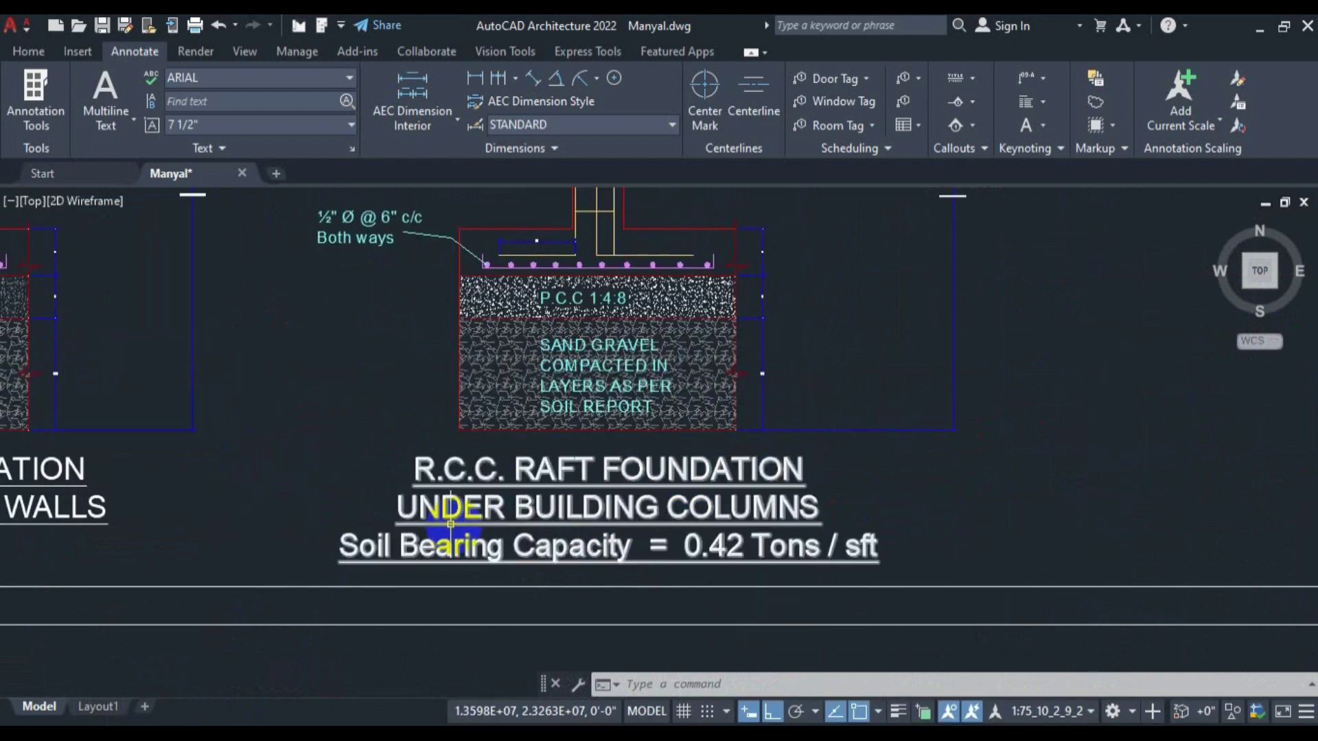
pyautogui.moveTo(671, 435)
pyautogui.mouseDown()
pyautogui.moveTo(661, 479)
pyautogui.moveTo(612, 555)
pyautogui.mouseUp()
pyautogui.scroll(8, 471, 418)
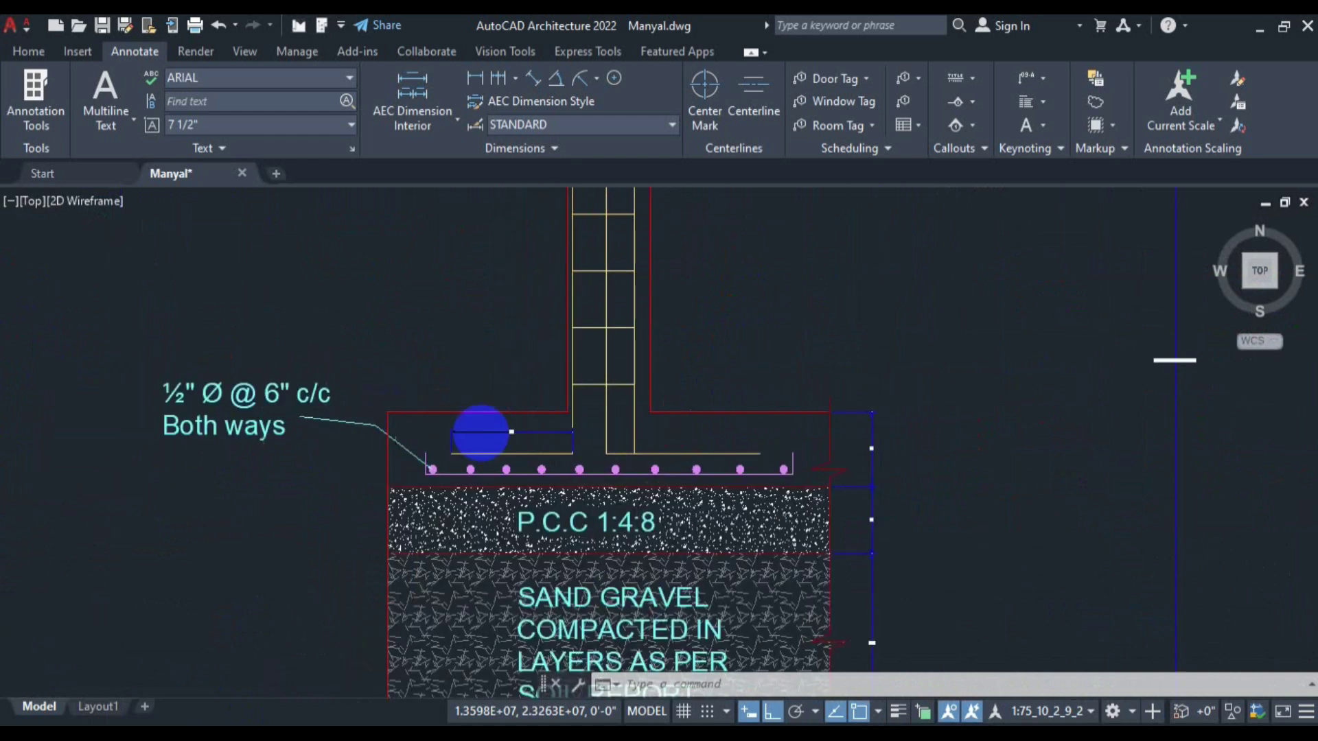
pyautogui.scroll(4, 605, 429)
pyautogui.scroll(-4, 588, 427)
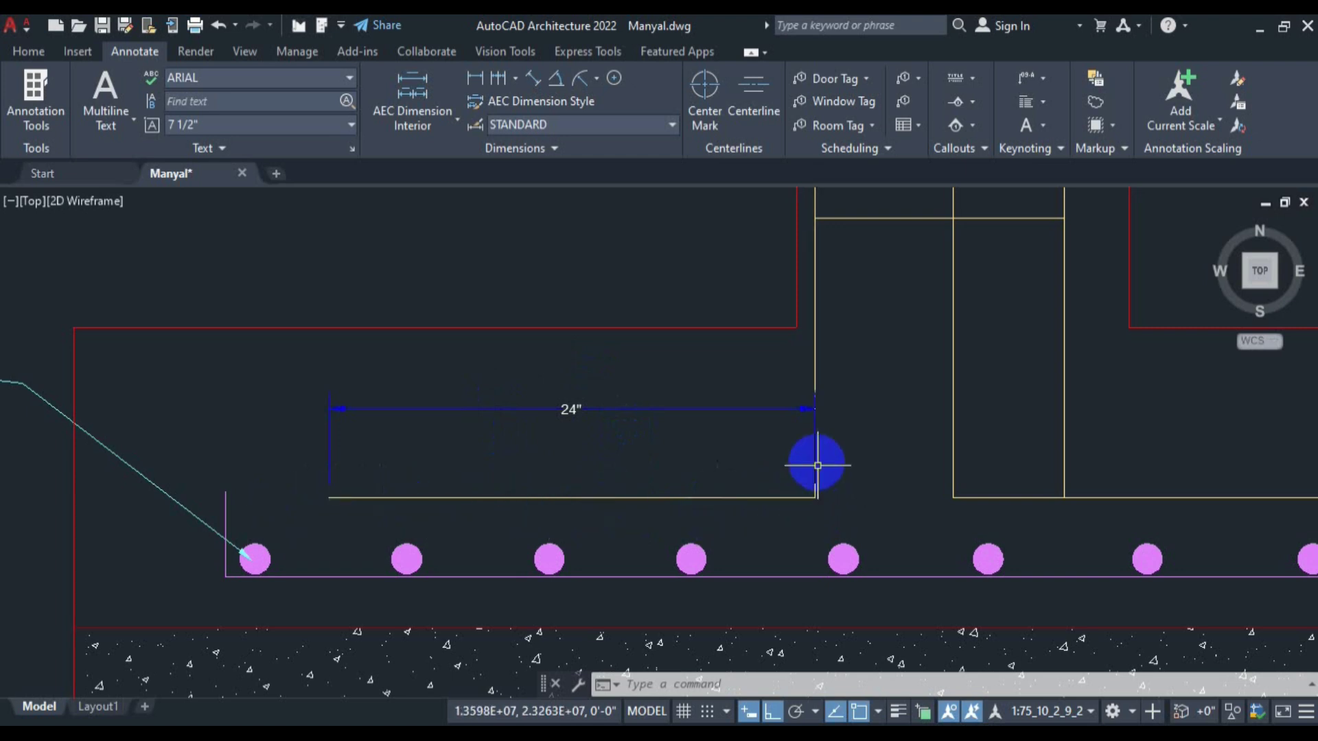
pyautogui.scroll(-8, 814, 458)
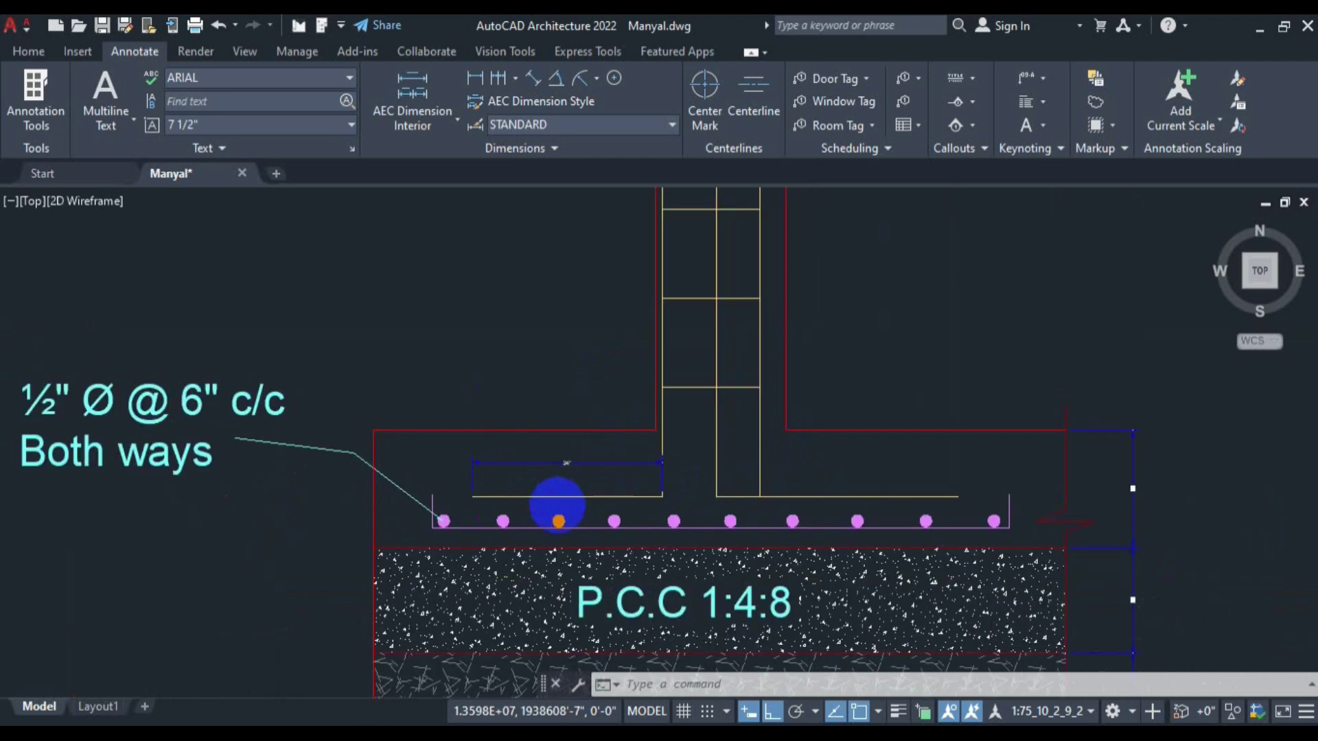
pyautogui.scroll(-3, 605, 492)
# Check the excavation depth and the N.S.L. to DPC height in the section, and start the C1 Dowels length formula in N13 with =2+.
pyautogui.scroll(5, 617, 451)
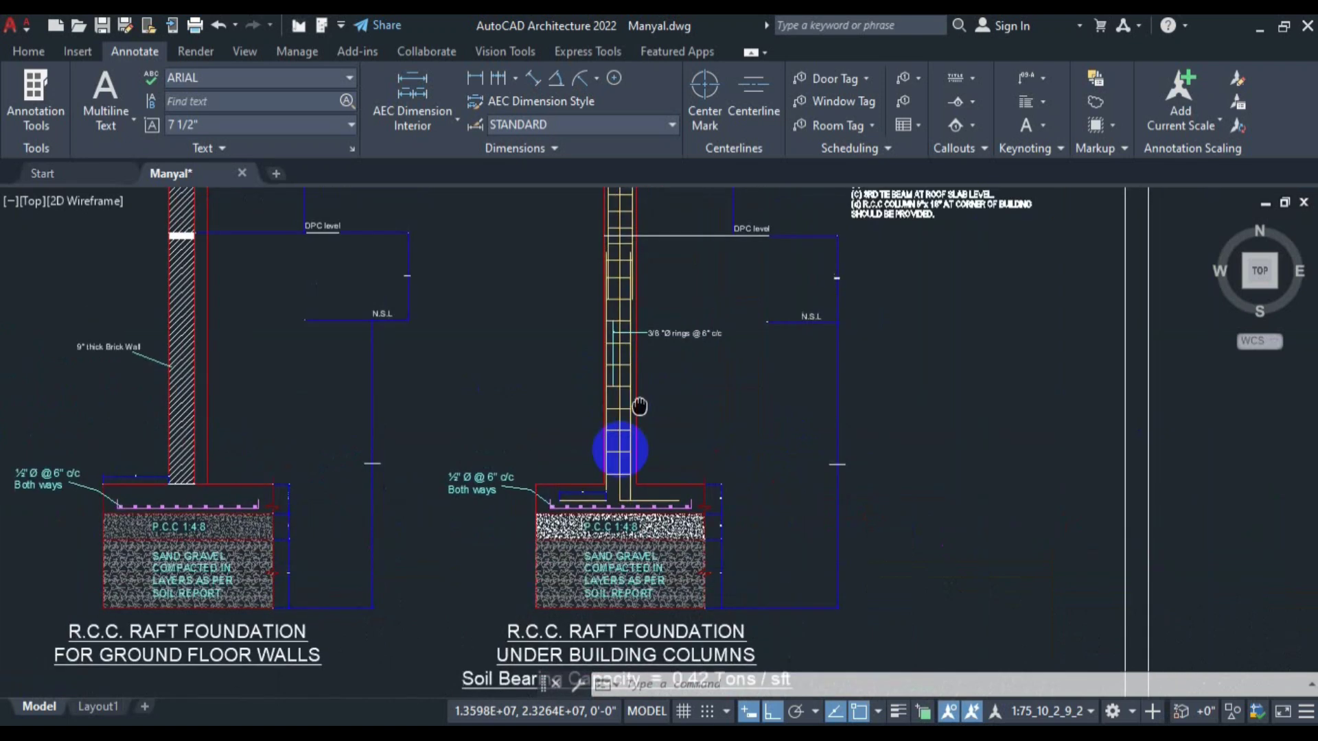
pyautogui.scroll(2, 690, 285)
pyautogui.scroll(-6, 735, 297)
pyautogui.scroll(6, 700, 530)
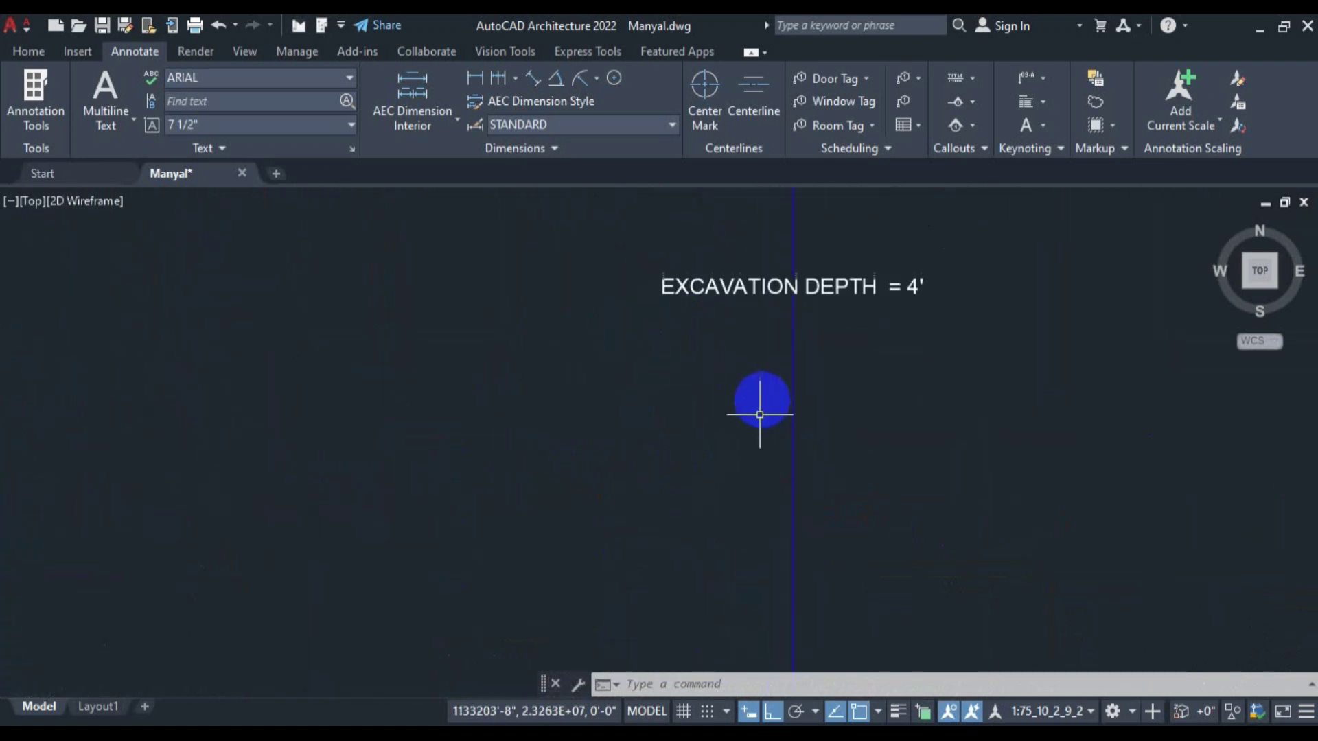
pyautogui.scroll(-6, 862, 415)
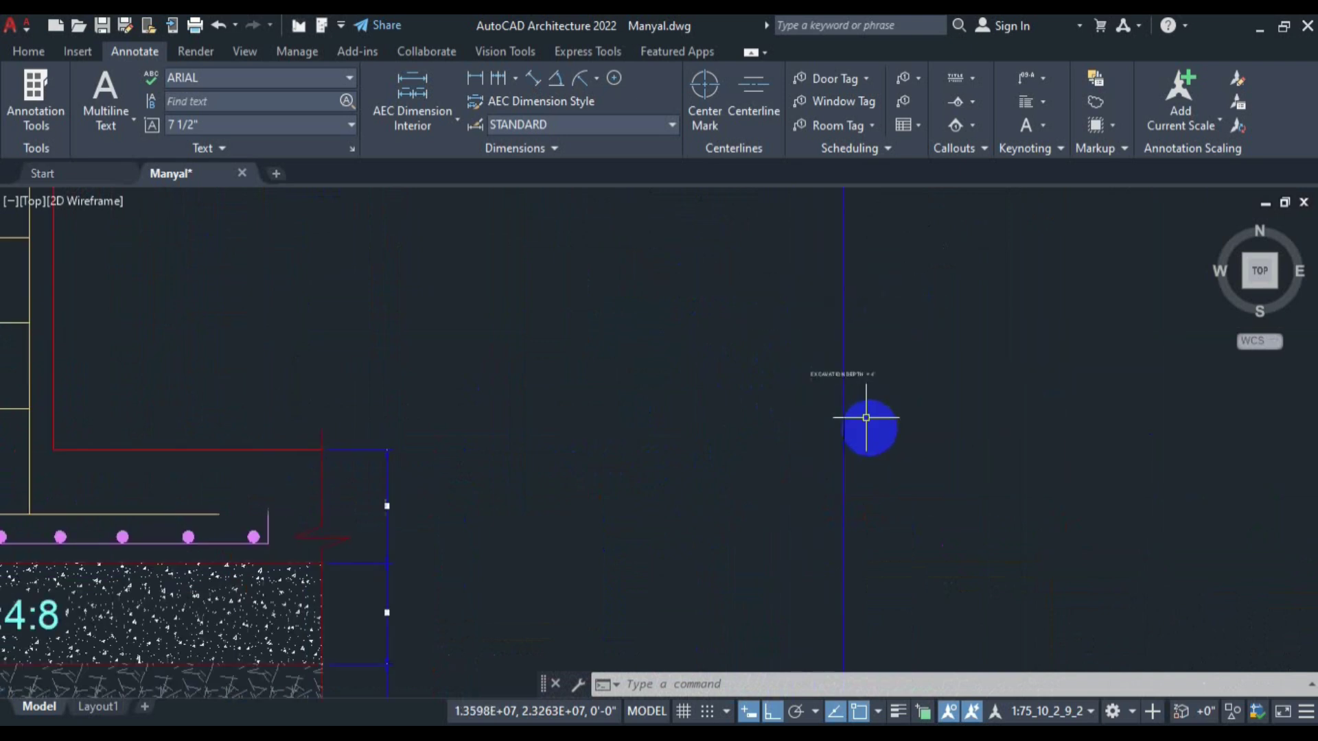
pyautogui.scroll(1, 868, 425)
pyautogui.moveTo(876, 341); pyautogui.dragTo(786, 530)
pyautogui.scroll(6, 720, 420)
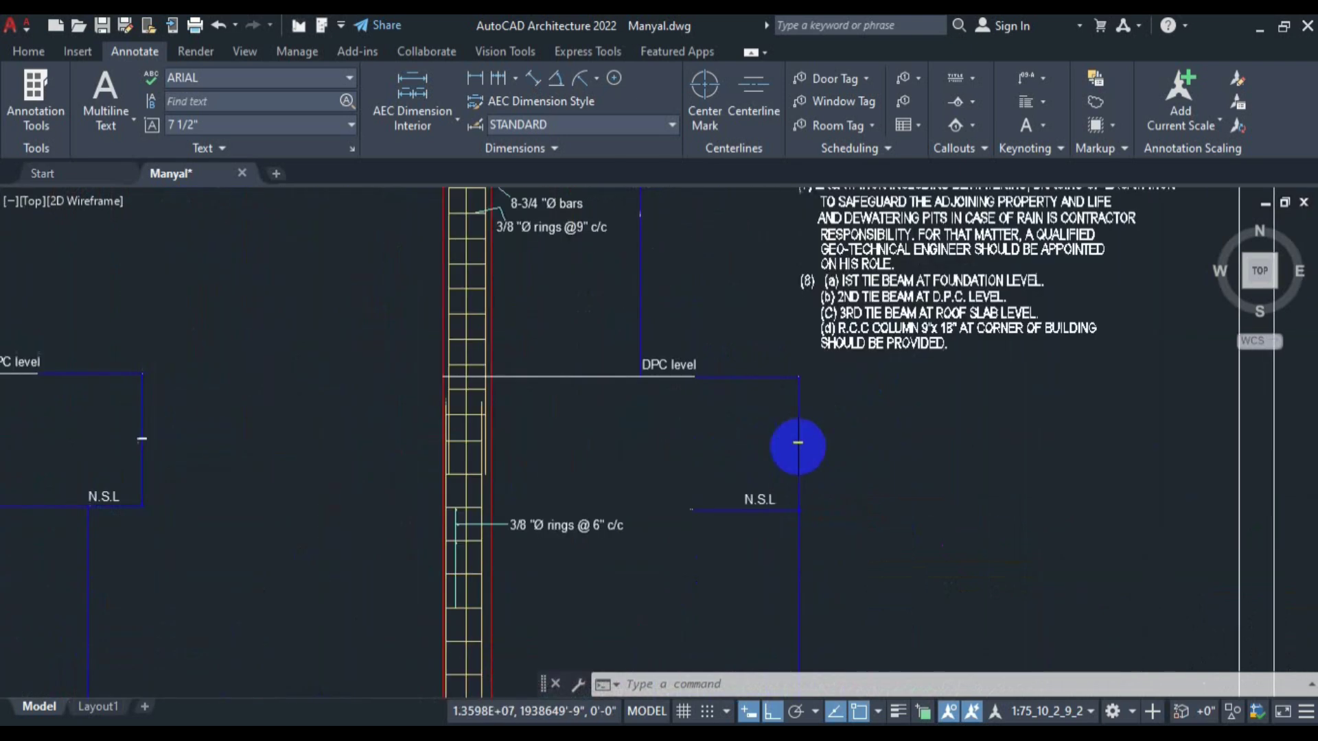
pyautogui.scroll(-8, 862, 441)
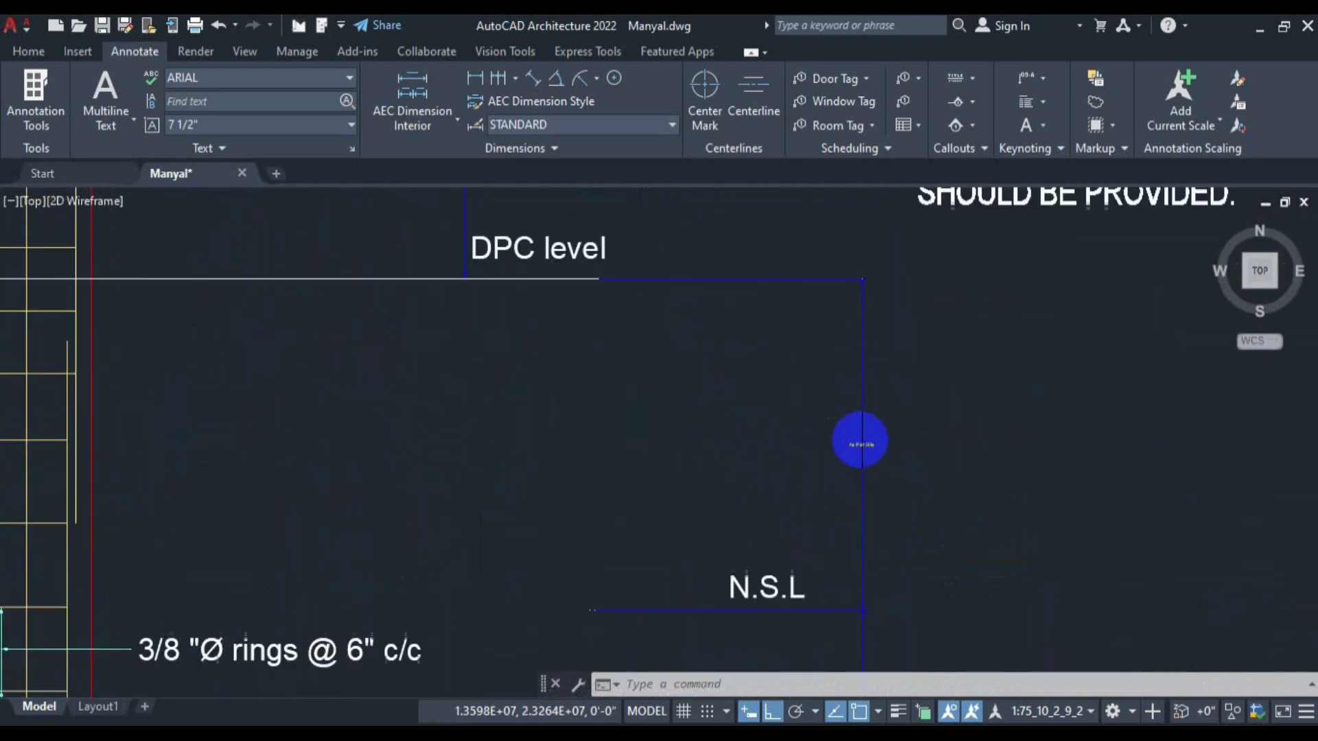
pyautogui.click(217, 737)
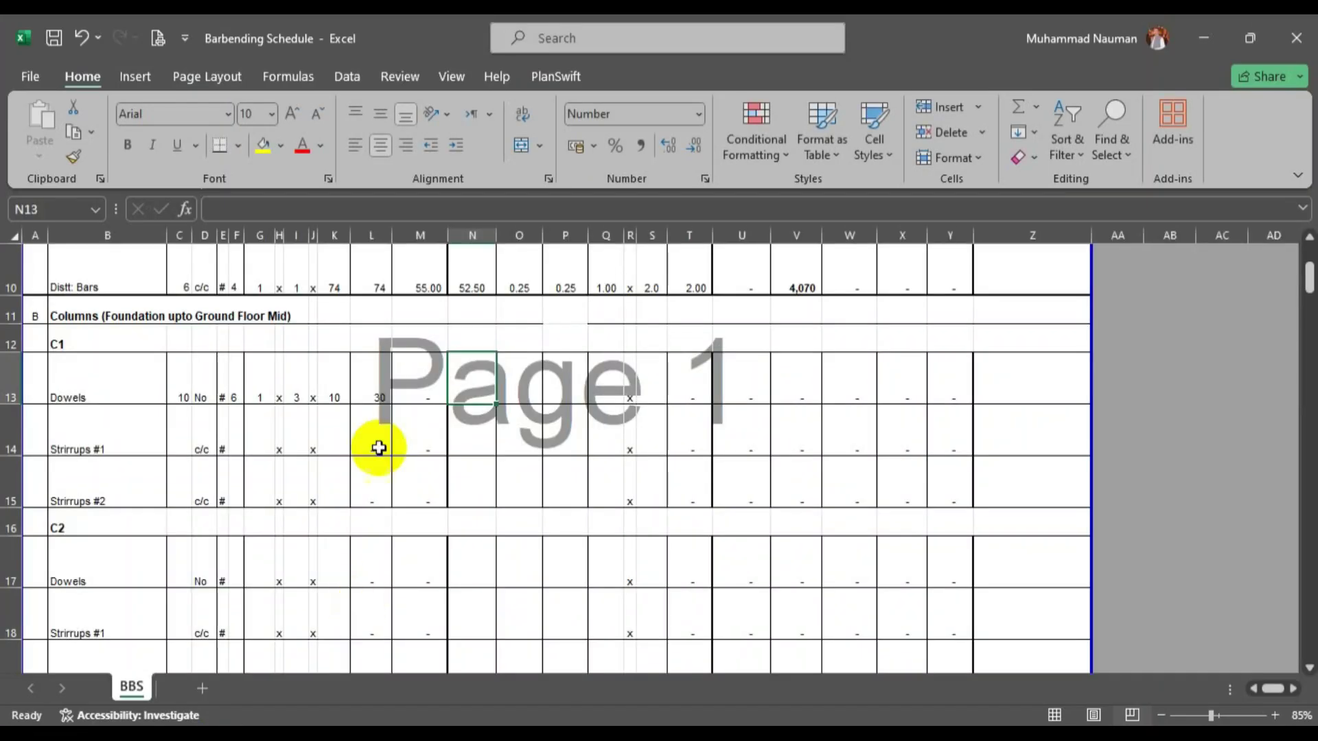
pyautogui.write('=2+')
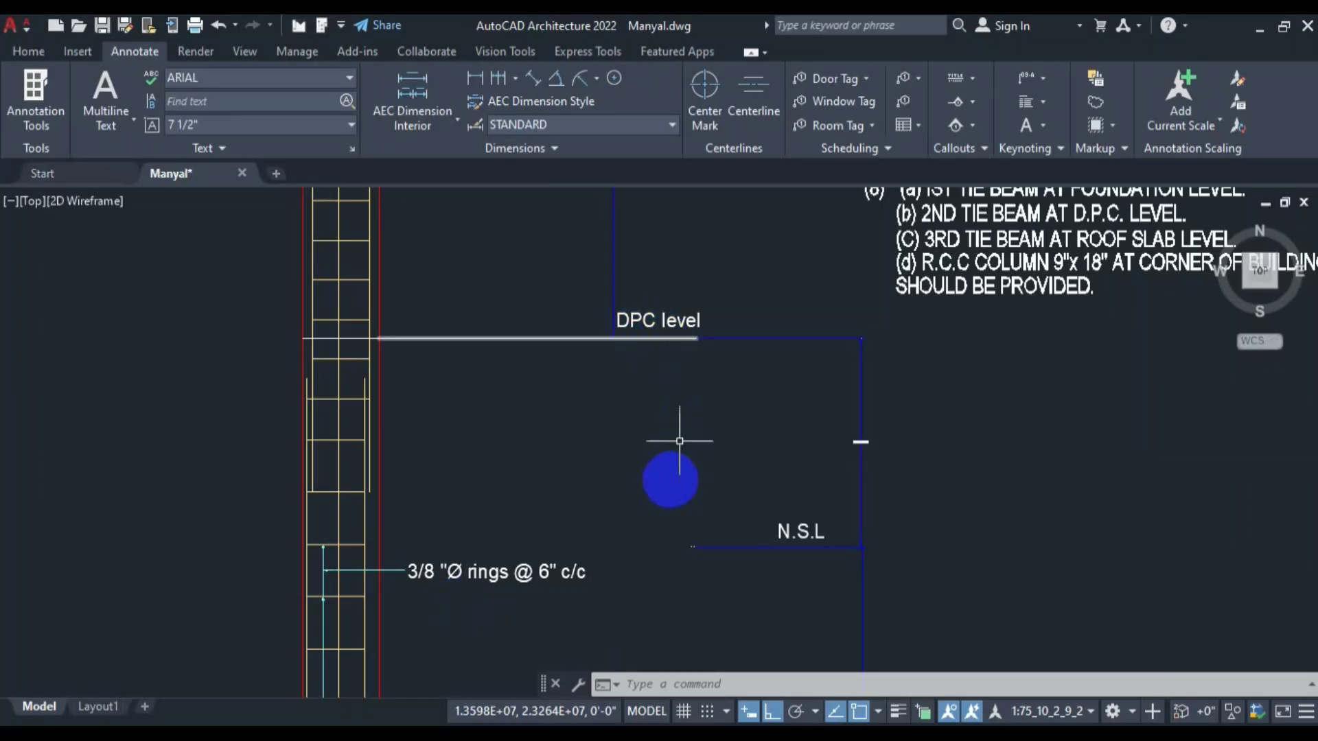
# Return to the AutoCAD raft foundation section and examine the excavation depth and the sand gravel layer thickness.
pyautogui.moveTo(671, 476); pyautogui.dragTo(676, 225)
pyautogui.scroll(-2, 753, 324)
pyautogui.moveTo(781, 552); pyautogui.dragTo(773, 466)
pyautogui.scroll(15, 814, 388)
pyautogui.scroll(-6, 818, 400)
pyautogui.scroll(-5, 818, 401)
pyautogui.moveTo(607, 544); pyautogui.dragTo(863, 342)
pyautogui.moveTo(655, 460); pyautogui.dragTo(699, 338)
pyautogui.scroll(4, 687, 490)
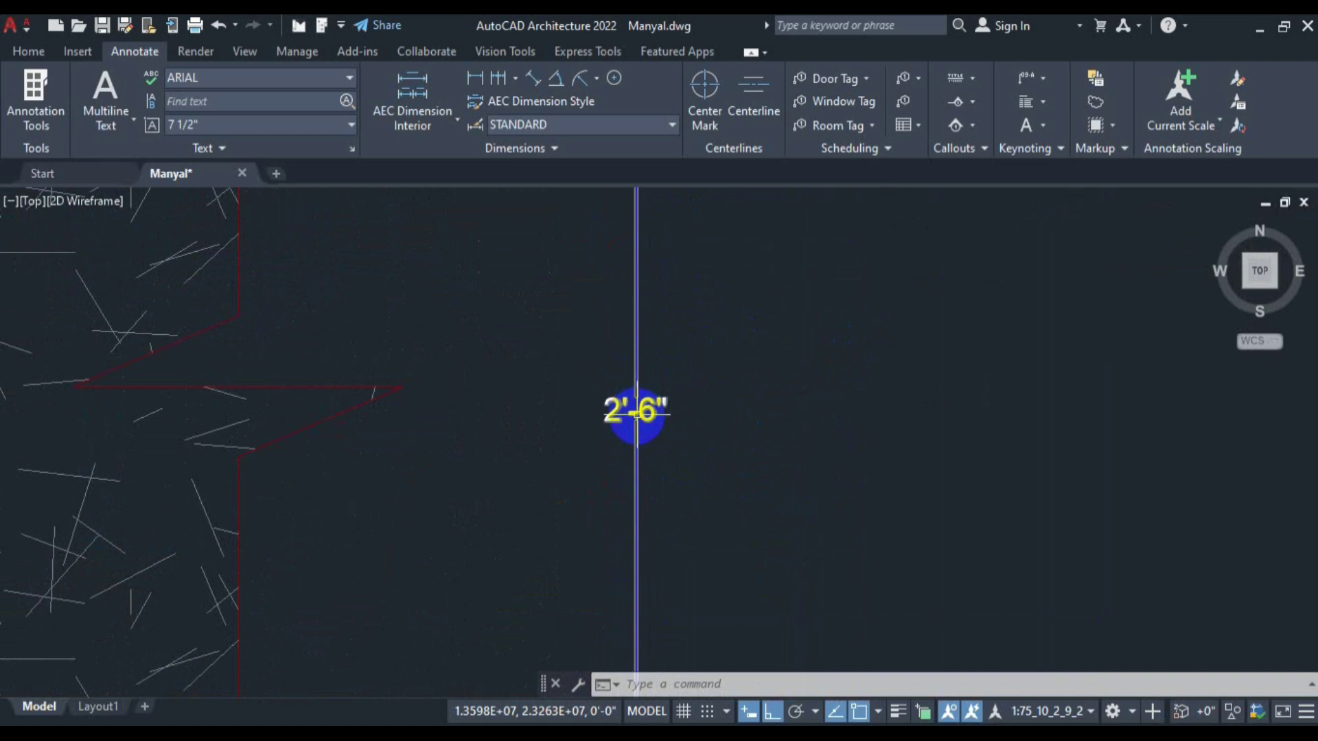
pyautogui.scroll(-5, 637, 412)
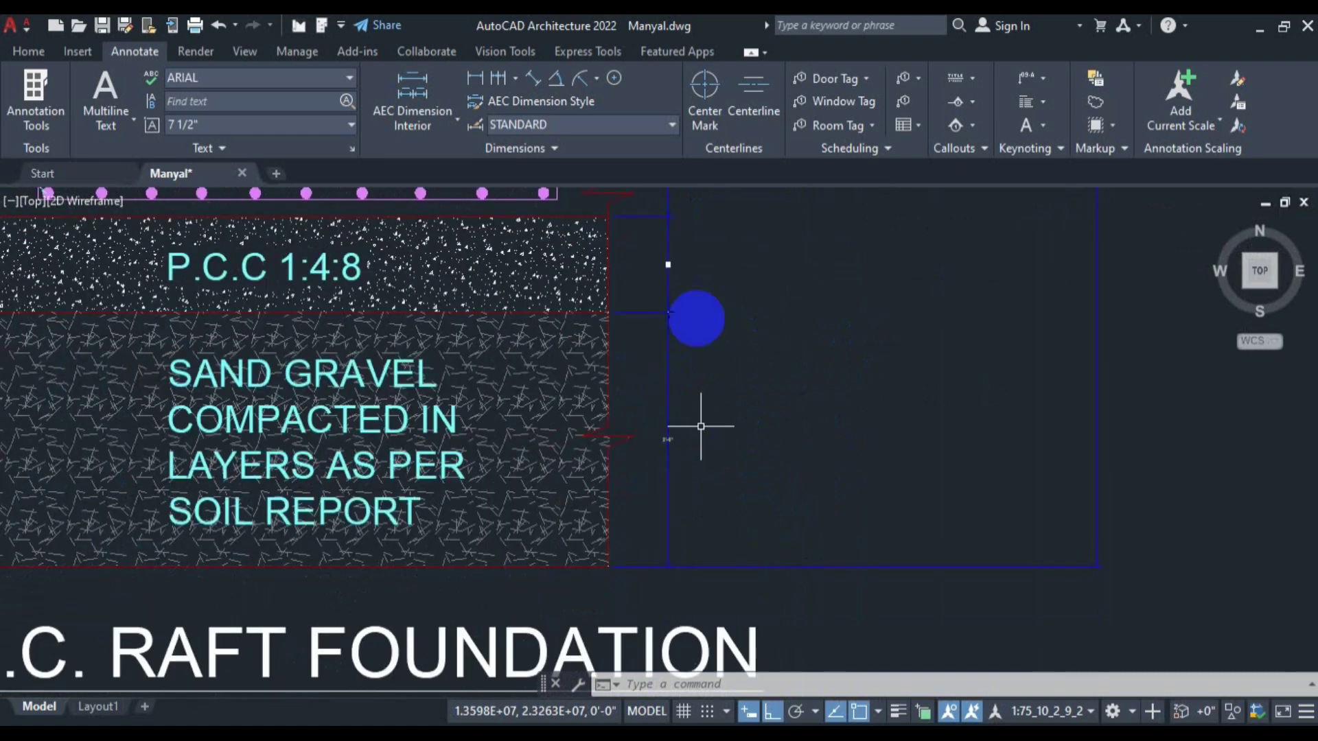
# Examine the P.C.C 1:4:8 layer thickness, the raft thickness and the dowel position above the raft reinforcement.
pyautogui.scroll(4, 697, 456)
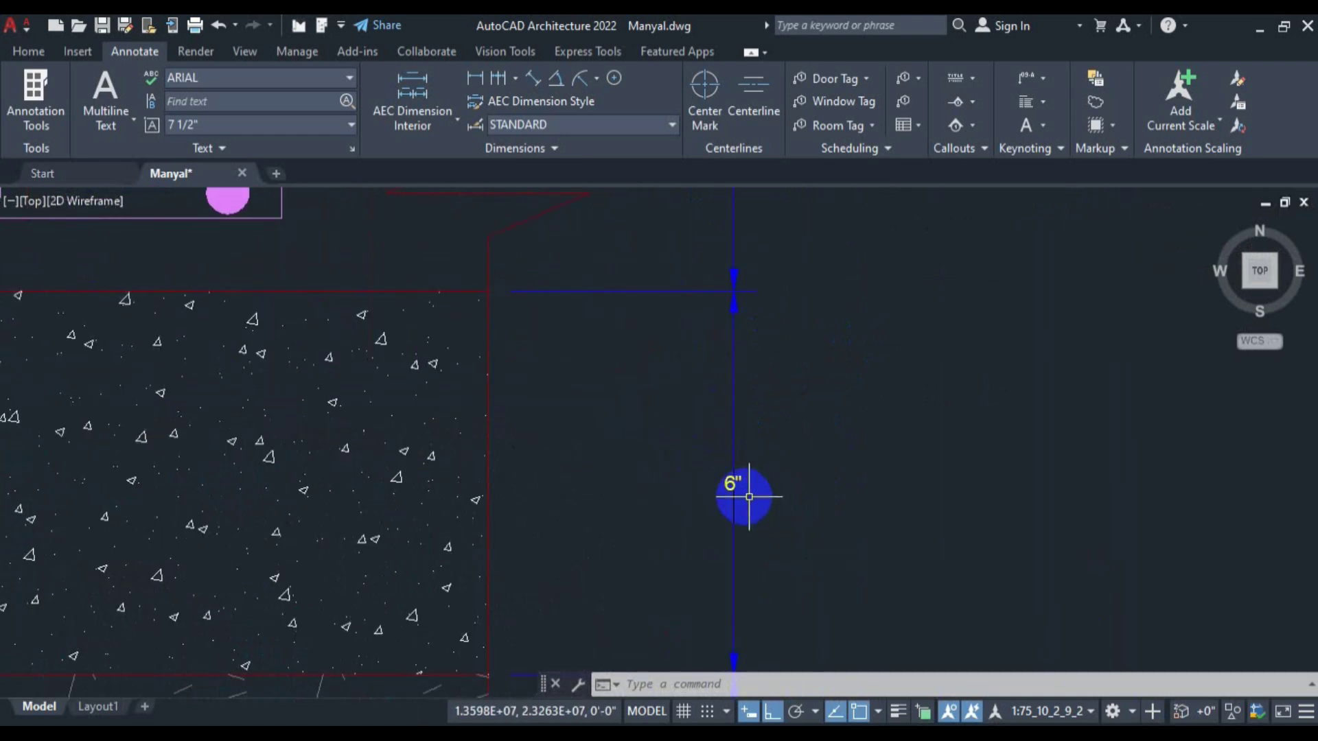
pyautogui.scroll(-2, 729, 483)
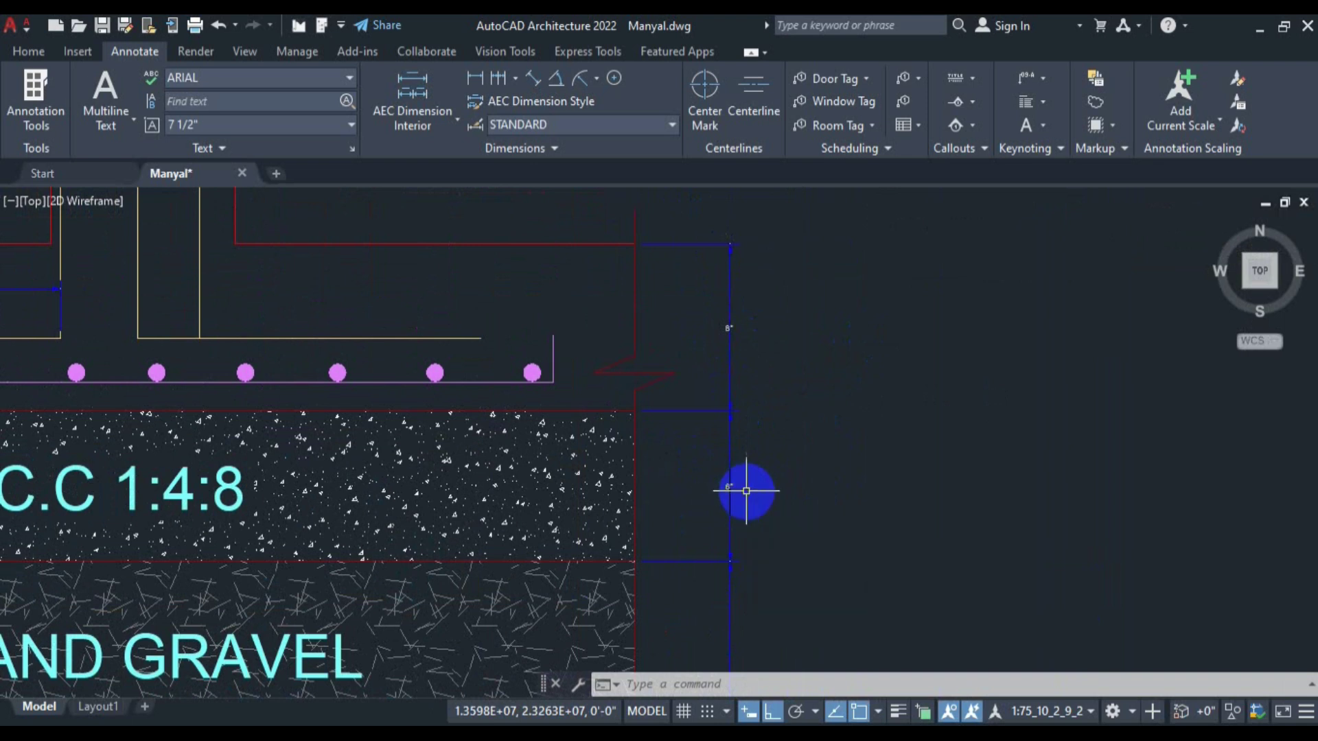
pyautogui.moveTo(773, 349)
pyautogui.mouseDown()
pyautogui.moveTo(853, 442)
pyautogui.moveTo(921, 473)
pyautogui.mouseUp()
pyautogui.scroll(2, 864, 441)
pyautogui.scroll(1, 896, 445)
pyautogui.scroll(-5, 897, 446)
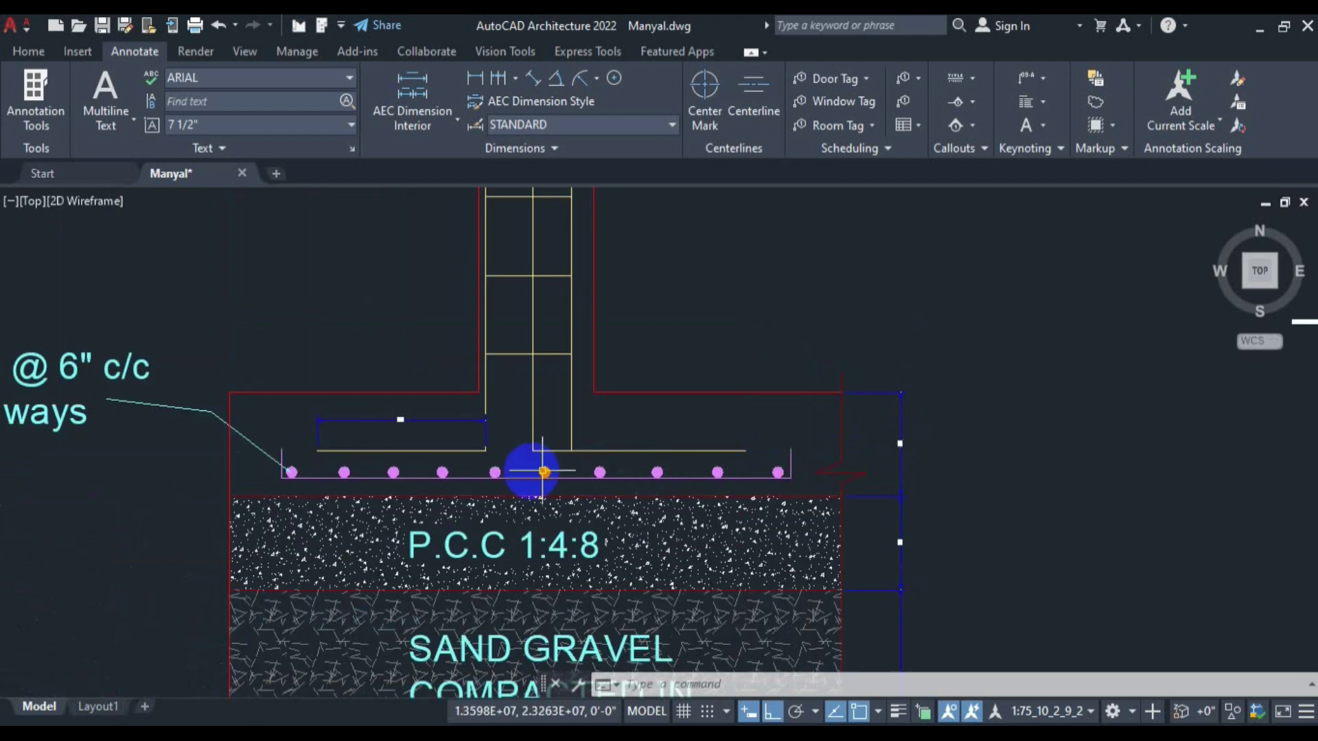
pyautogui.scroll(-2, 529, 467)
pyautogui.scroll(2, 539, 477)
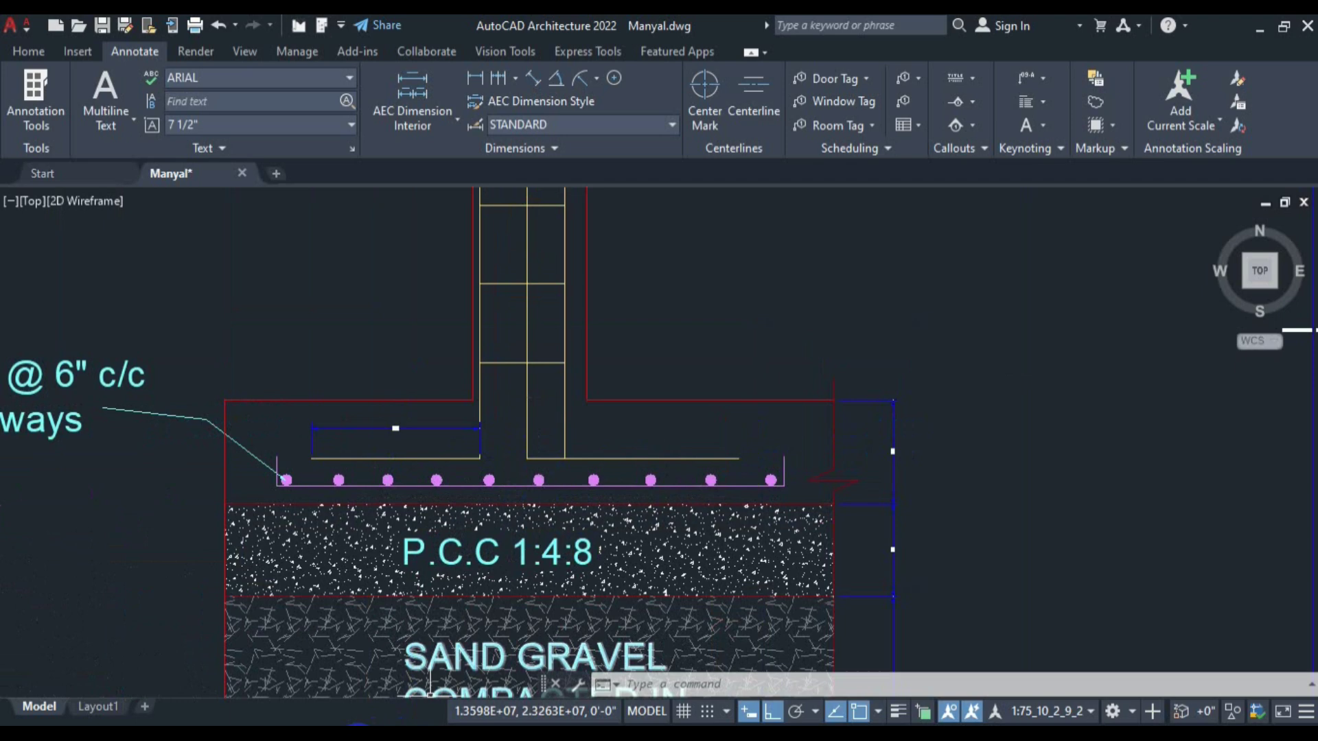
# Return to the Excel schedule and extend the C1 Dowels length formula in N13 to =2+.875+.
pyautogui.click(358, 737)
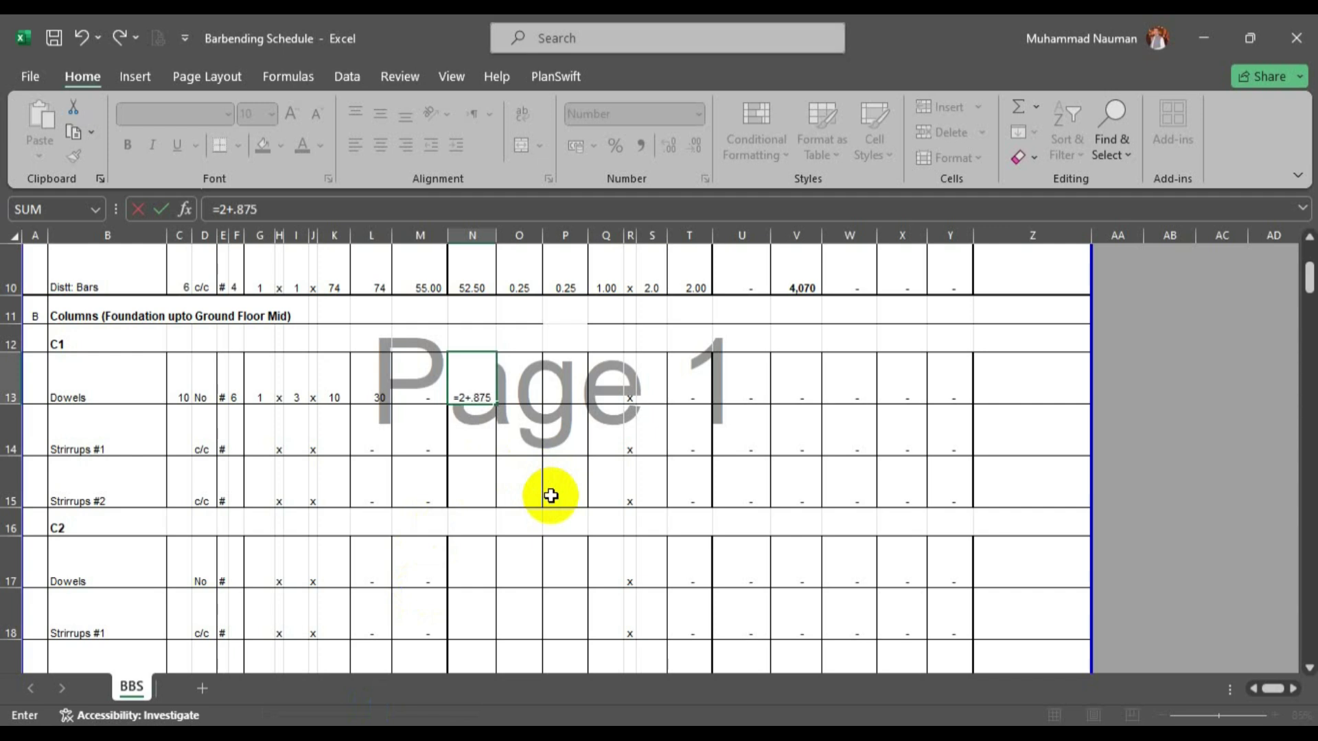
pyautogui.write('+')
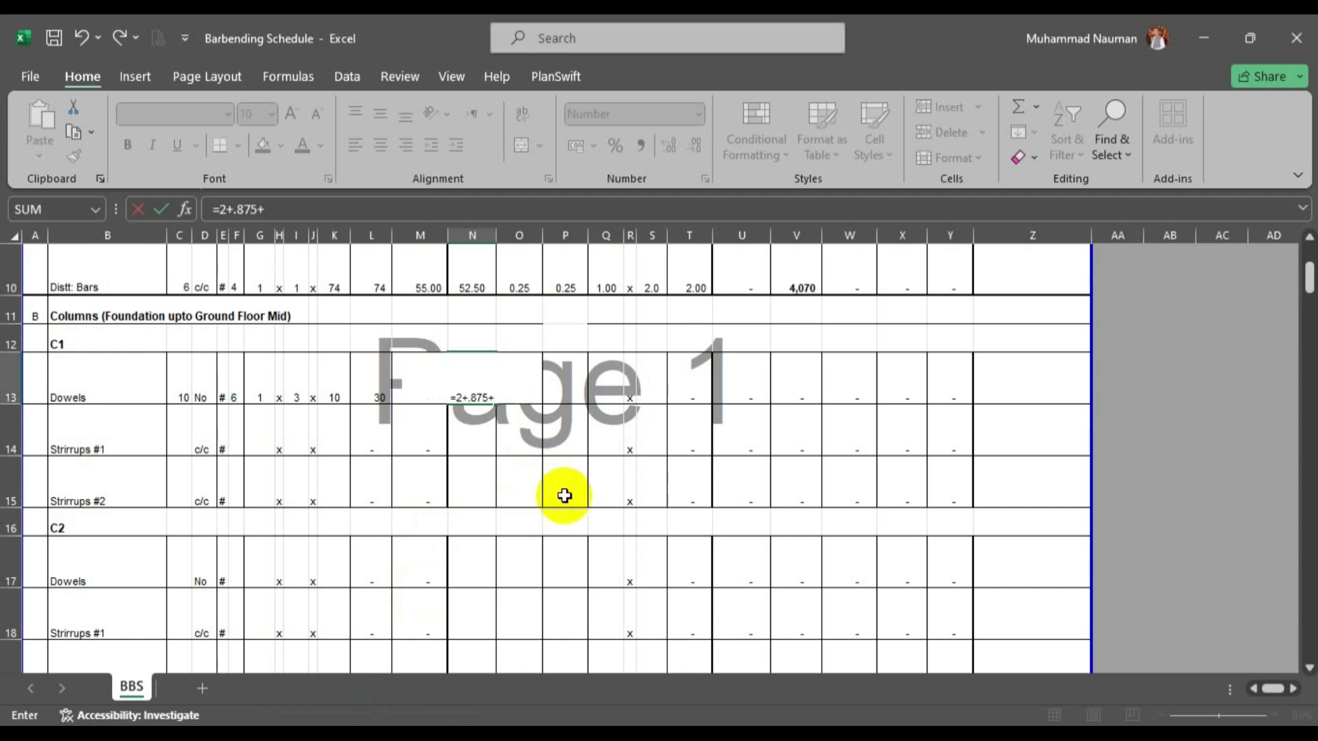
pyautogui.scroll(1, 551, 496)
# Check the N.S.L. to DPC level height in the AutoCAD foundation section and extend the C1 Dowels length formula in N13 to =2+.875+2.
pyautogui.hotkey('alt', 'Tab')
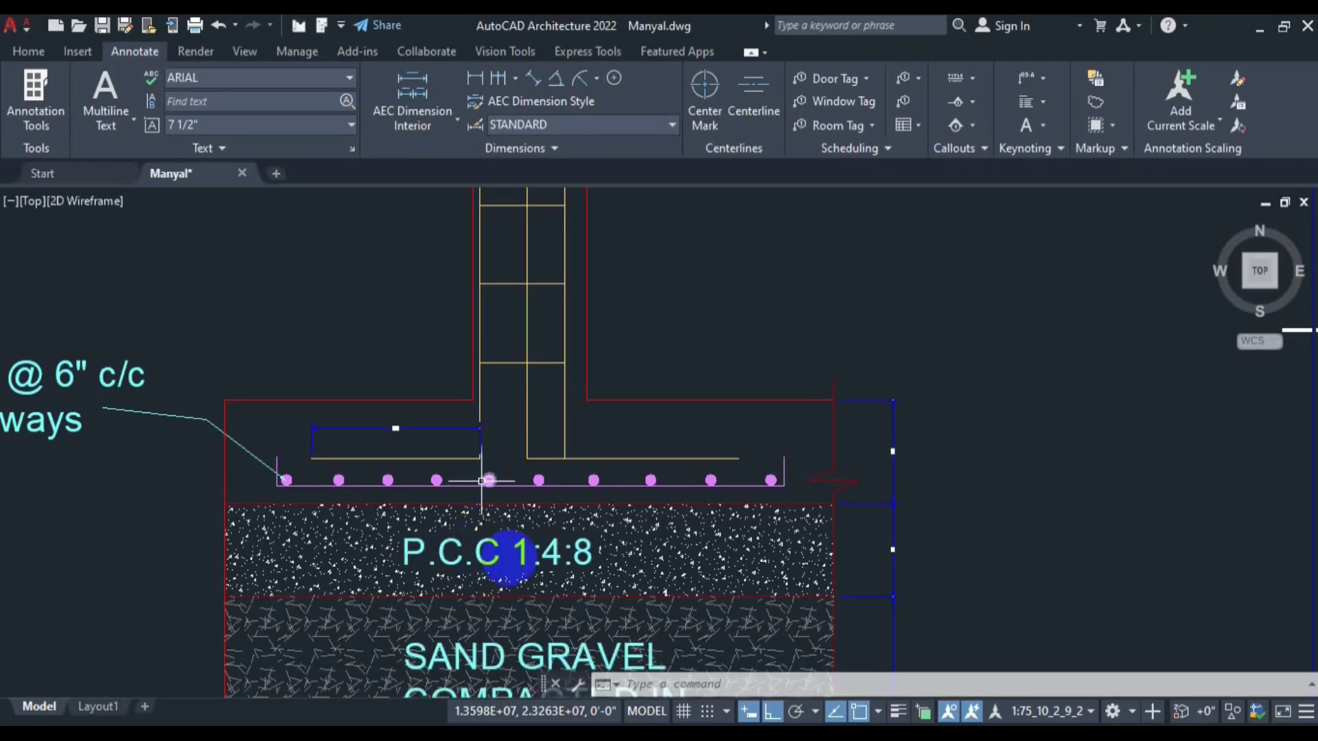
pyautogui.scroll(-5, 499, 535)
pyautogui.moveTo(547, 335); pyautogui.dragTo(566, 428)
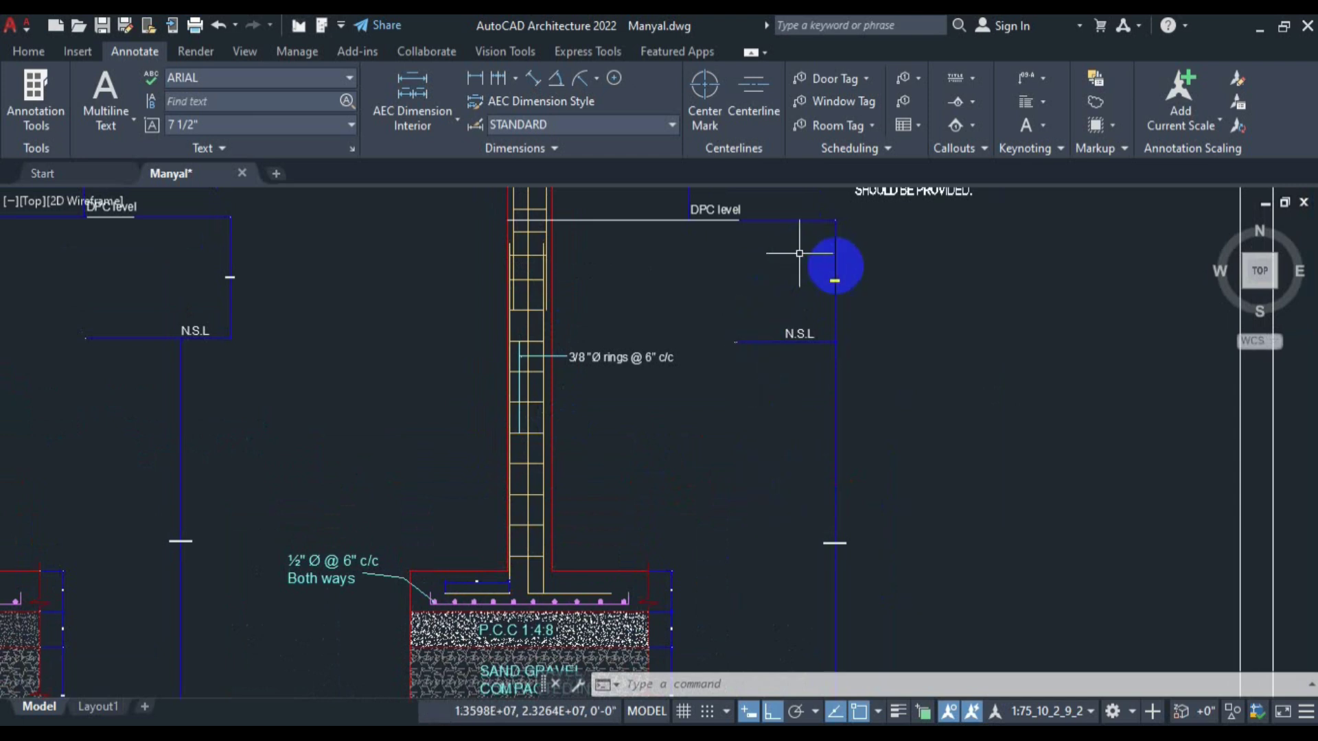
pyautogui.scroll(8, 835, 281)
pyautogui.scroll(2, 833, 243)
pyautogui.scroll(-6, 855, 354)
pyautogui.scroll(-2, 862, 359)
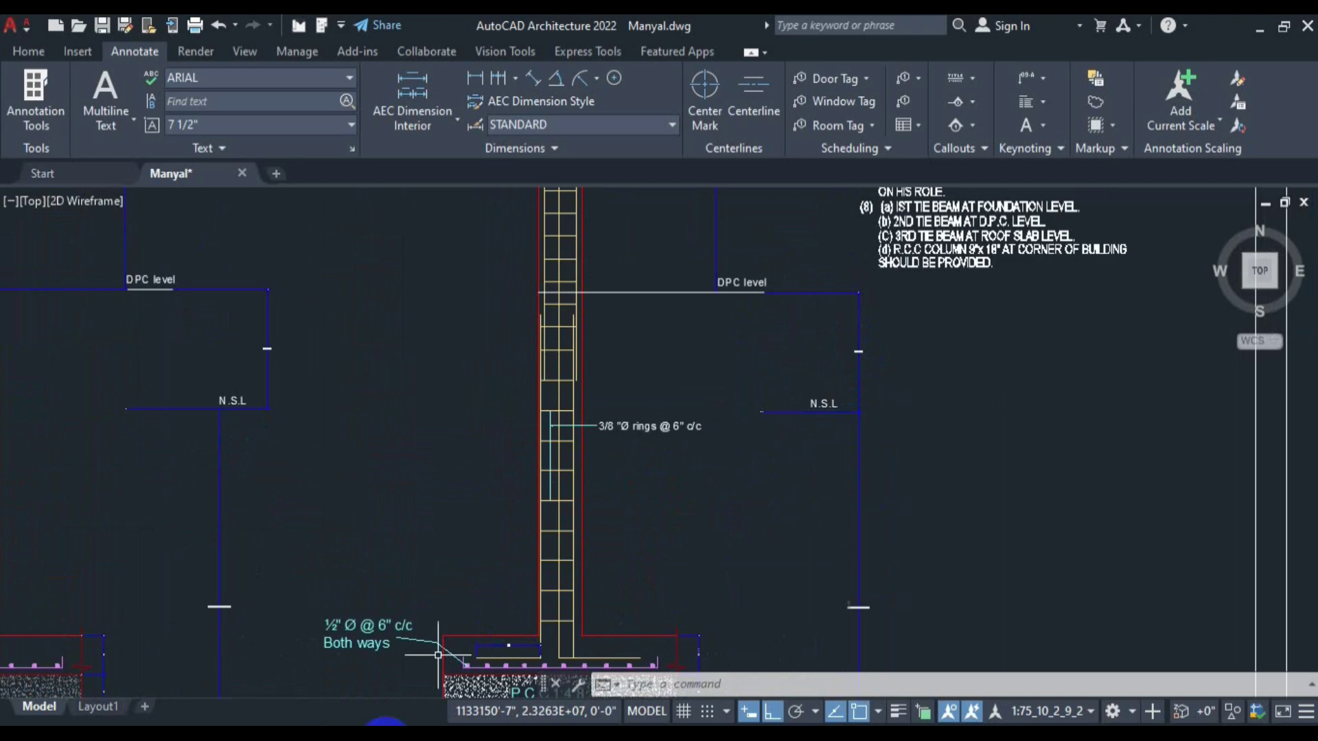
pyautogui.click(380, 739)
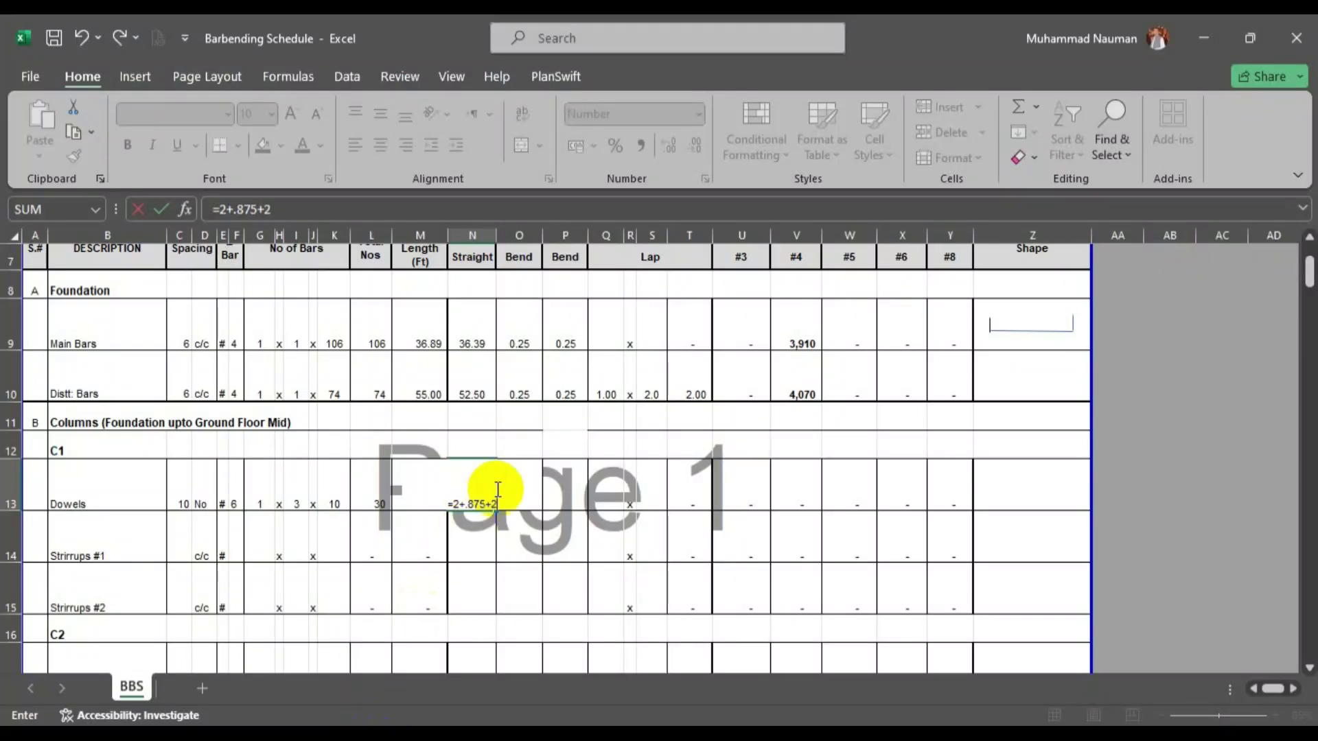
# Return to the AutoCAD column section and examine the height dimension above DPC level and the lintel position.
pyautogui.click(364, 740)
pyautogui.scroll(-2, 561, 452)
pyautogui.moveTo(632, 375); pyautogui.dragTo(635, 527)
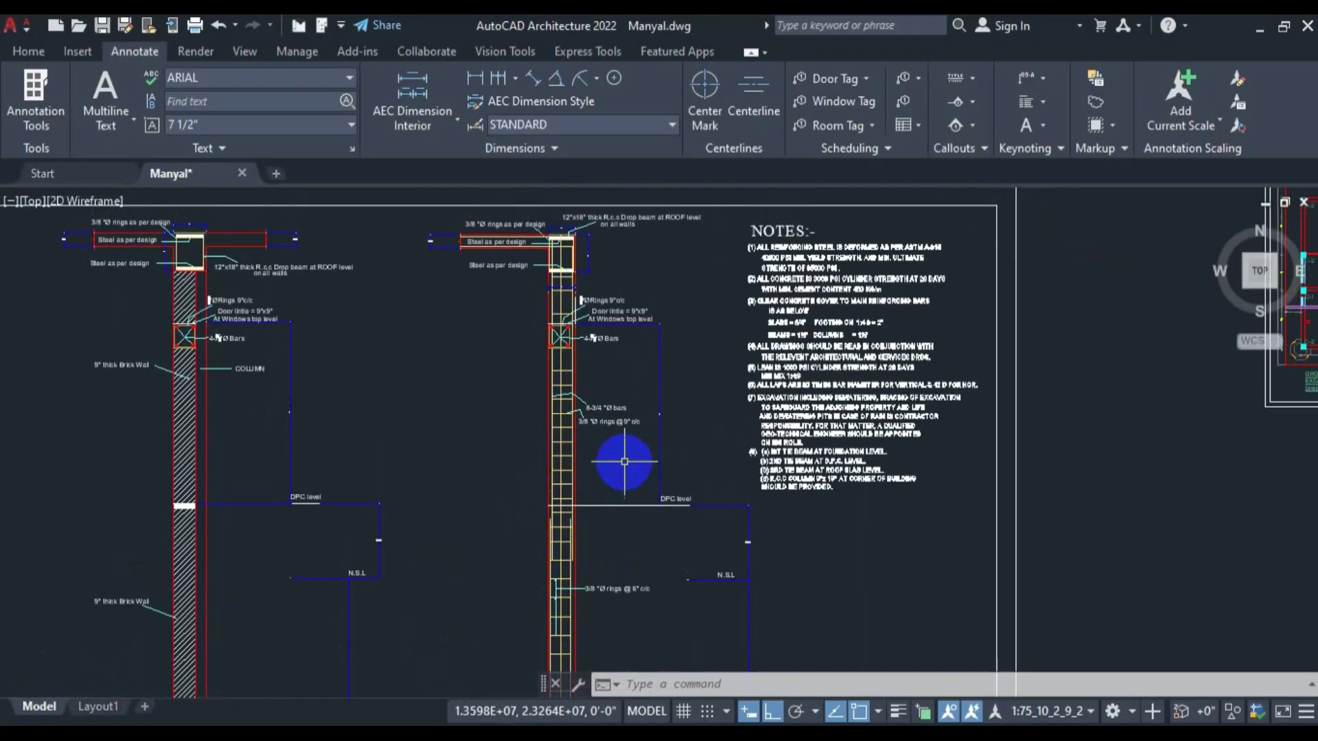
pyautogui.scroll(5, 628, 460)
pyautogui.scroll(3, 676, 251)
pyautogui.scroll(1, 693, 391)
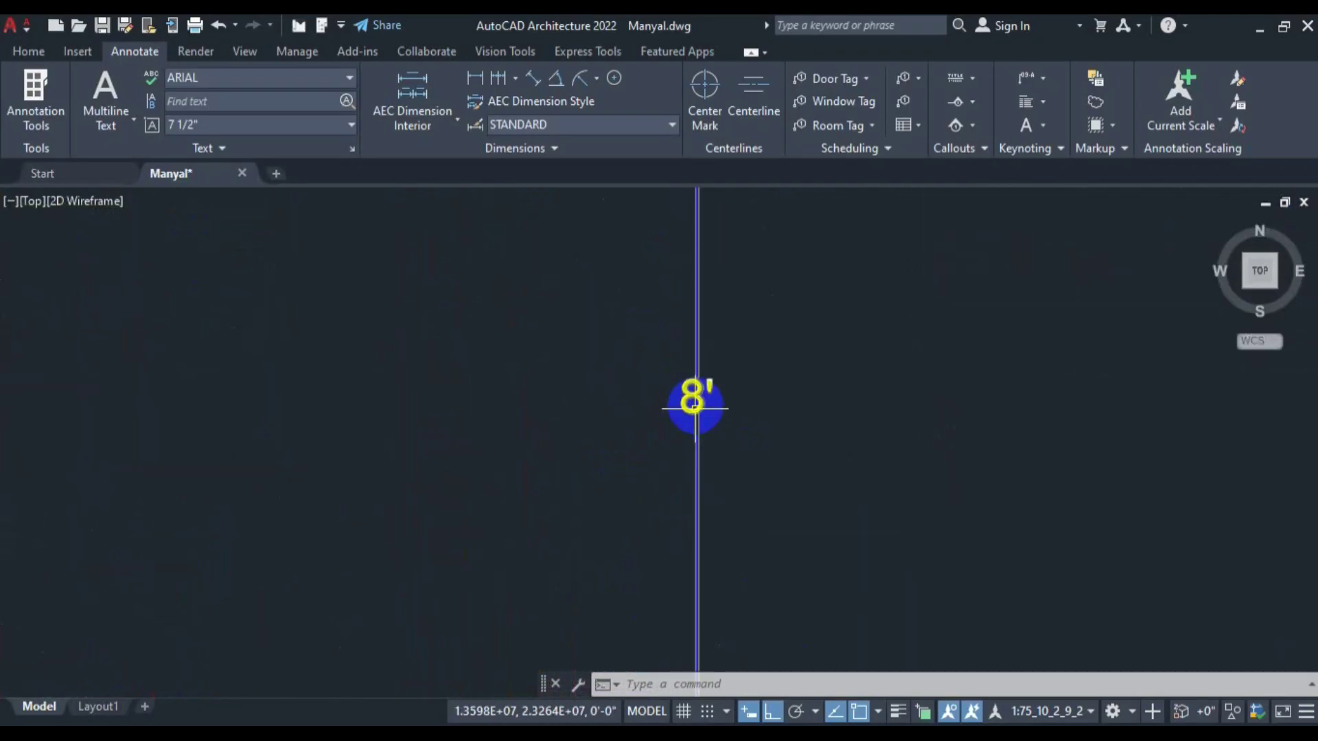
pyautogui.scroll(-5, 810, 439)
pyautogui.moveTo(762, 385)
pyautogui.mouseDown()
pyautogui.moveTo(741, 457)
pyautogui.moveTo(698, 399)
pyautogui.moveTo(685, 437)
pyautogui.mouseUp()
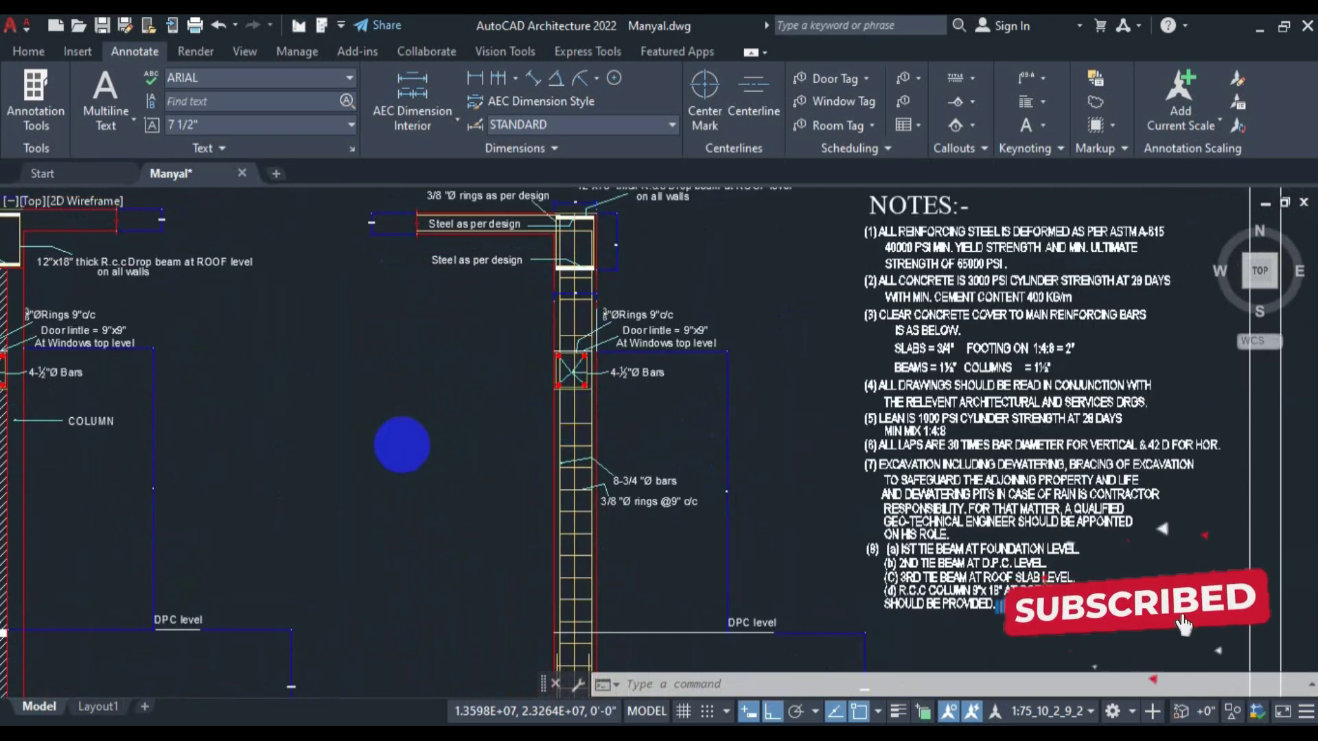
# Examine the ground floor height dimension and level marks in the AutoCAD front elevation.
pyautogui.scroll(-8, 403, 441)
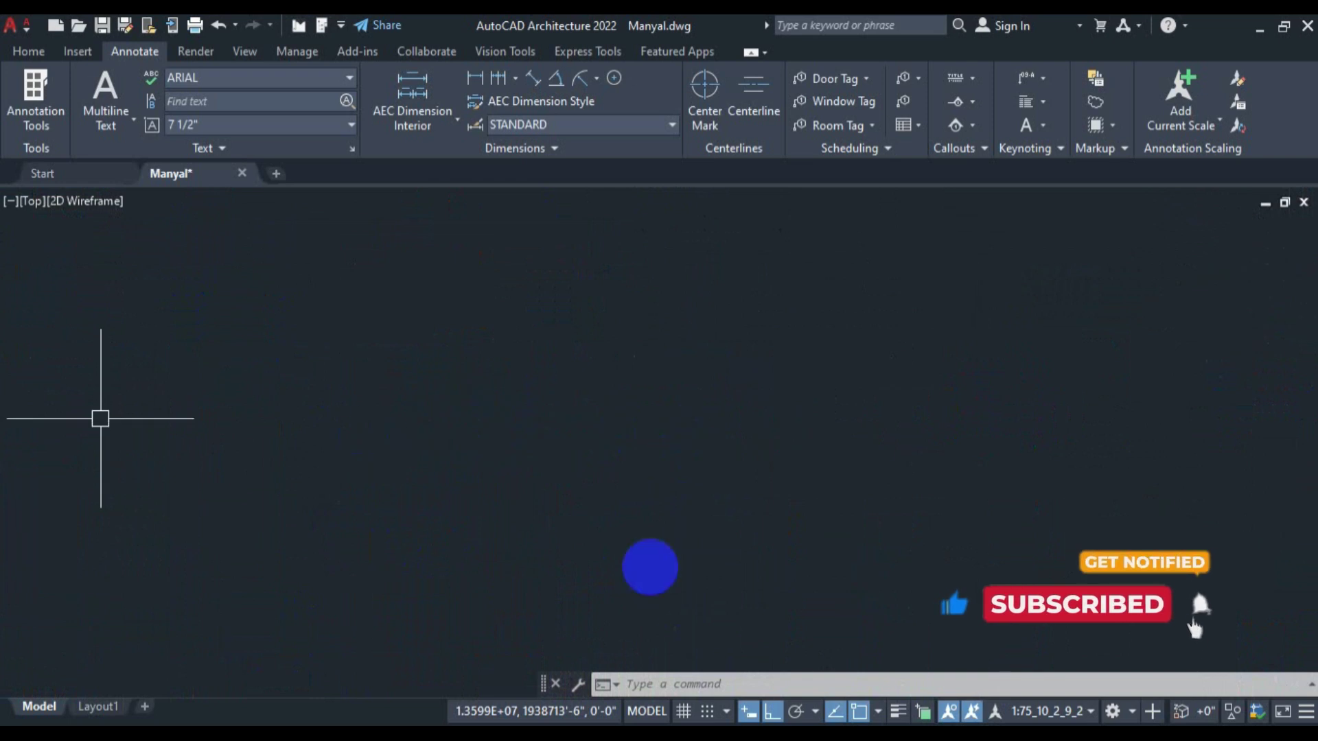
pyautogui.scroll(8, 447, 492)
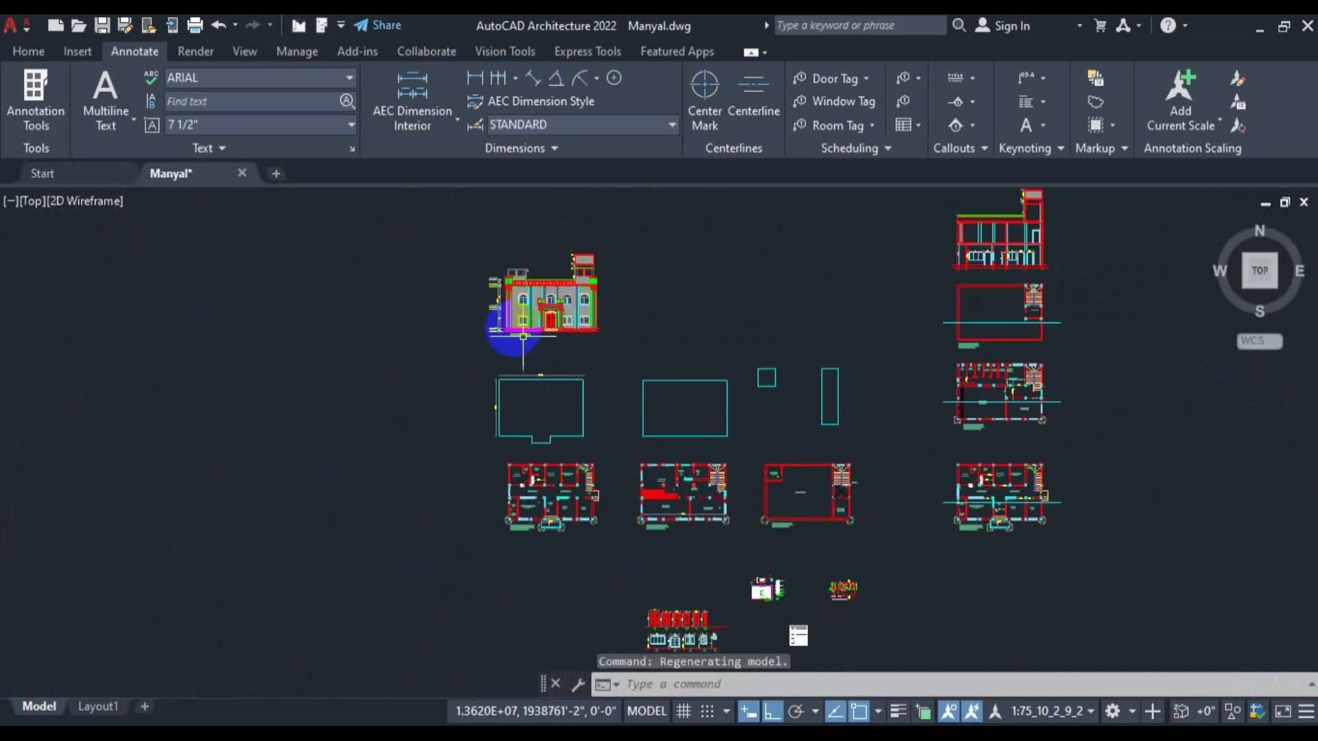
pyautogui.scroll(10, 522, 337)
pyautogui.scroll(-2, 446, 446)
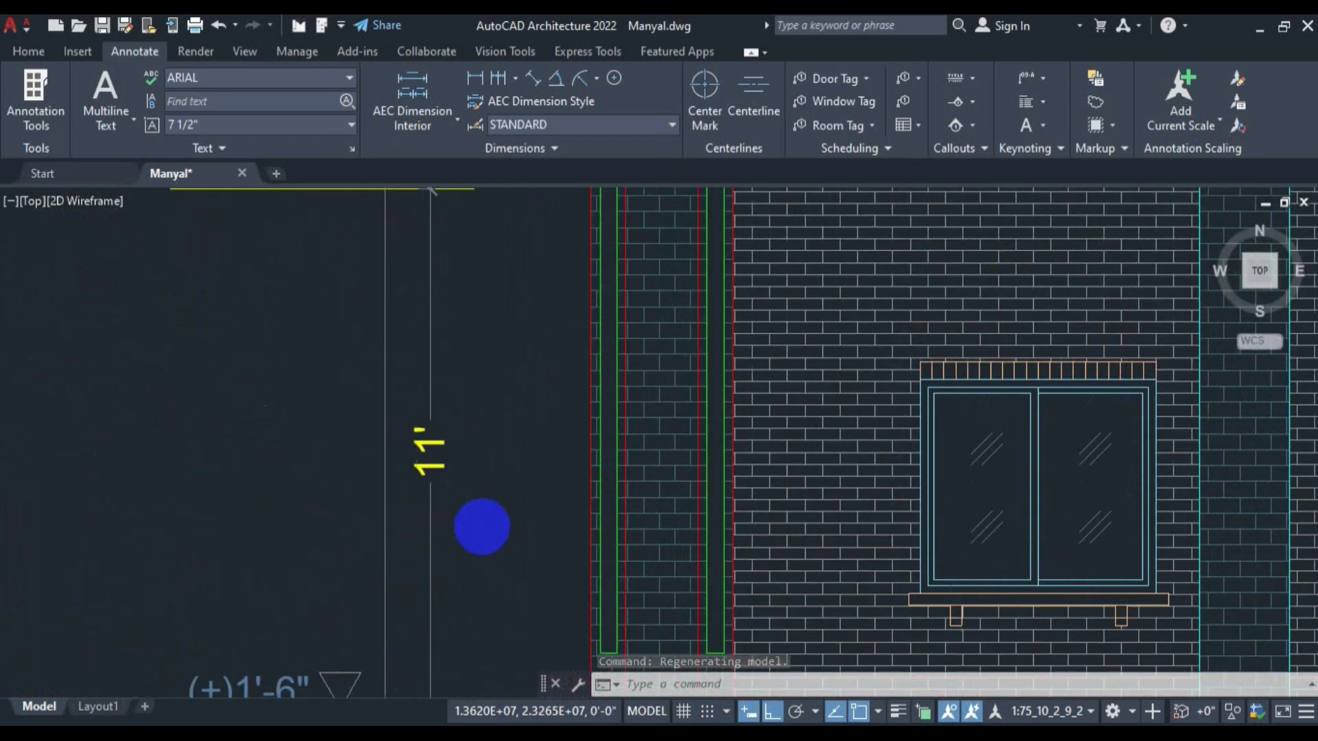
pyautogui.scroll(-2, 447, 462)
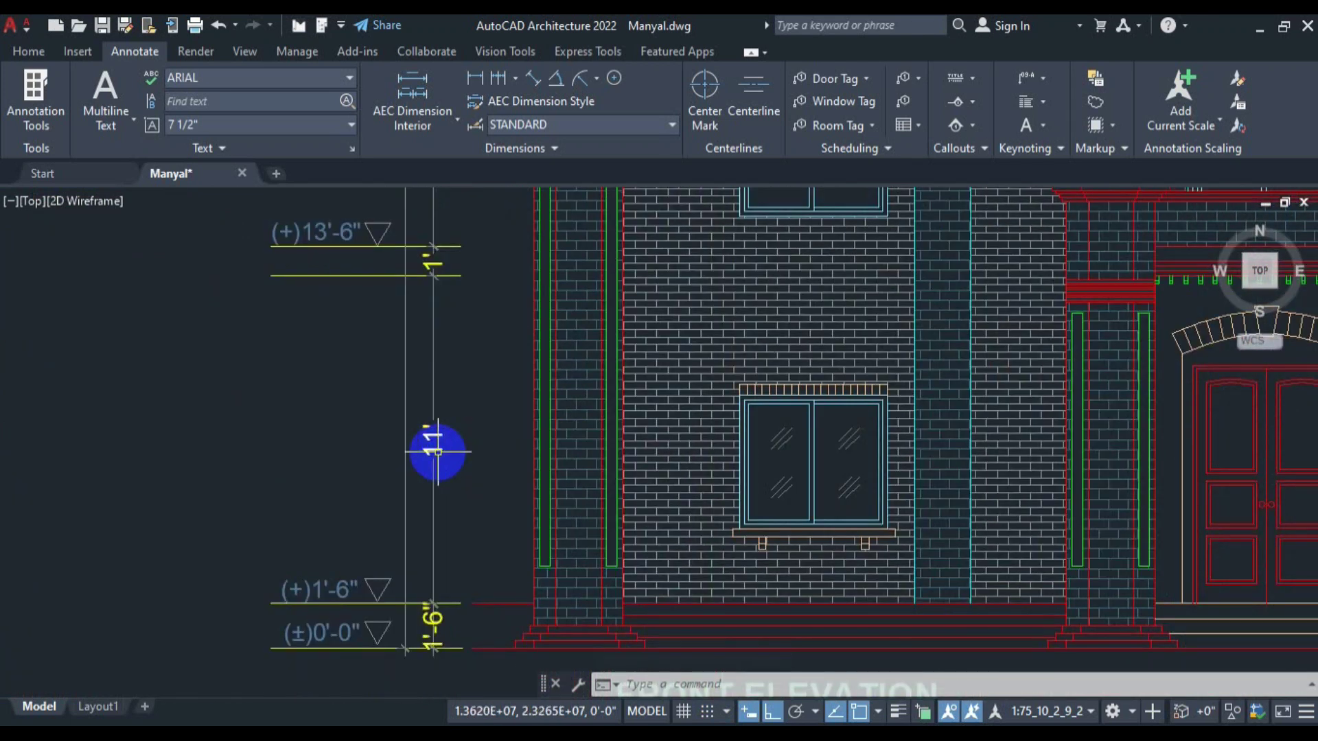
# Bring the ground floor plans back into view in AutoCAD, and in Excel complete the C1 Dowels length formula in N13 as =2+.875+2+5.5.
pyautogui.scroll(-8, 443, 444)
pyautogui.scroll(-6, 442, 445)
pyautogui.scroll(-4, 283, 486)
pyautogui.moveTo(280, 490)
pyautogui.mouseDown()
pyautogui.moveTo(615, 465)
pyautogui.moveTo(700, 446)
pyautogui.mouseUp()
pyautogui.scroll(2, 439, 463)
pyautogui.scroll(6, 440, 463)
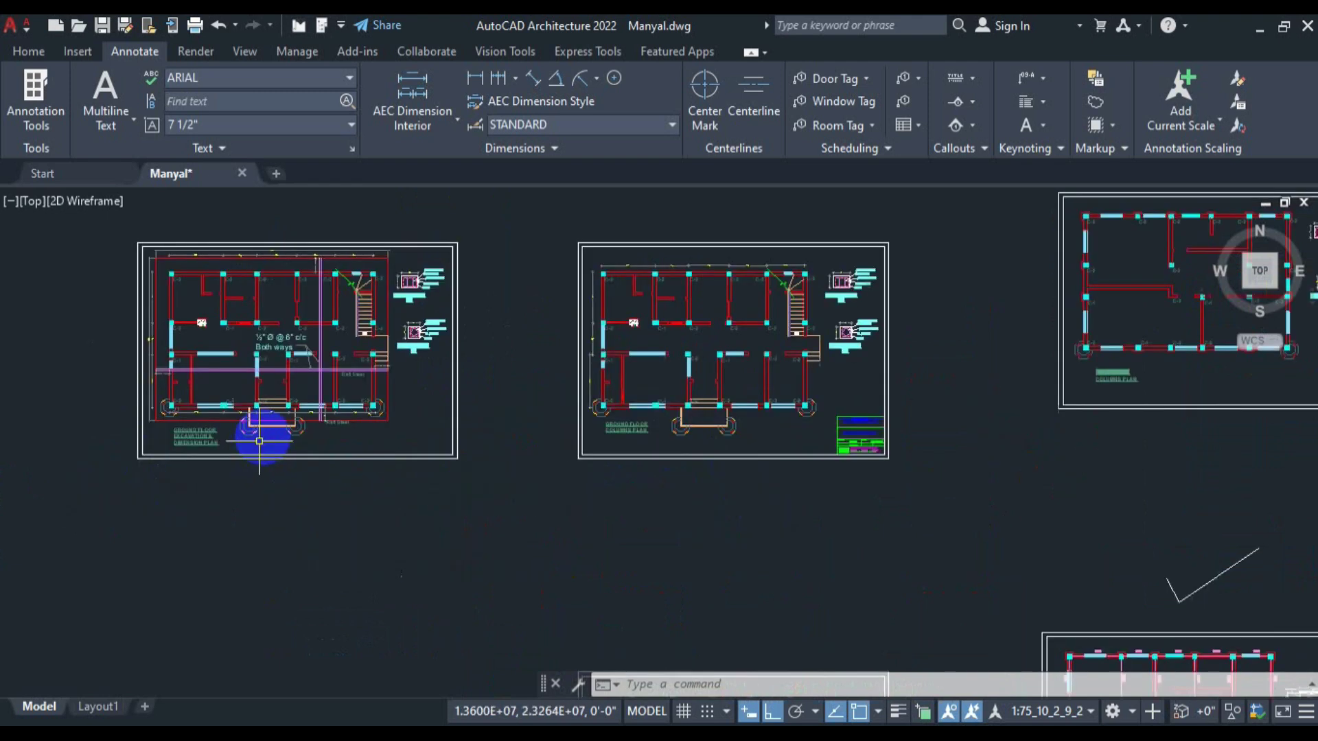
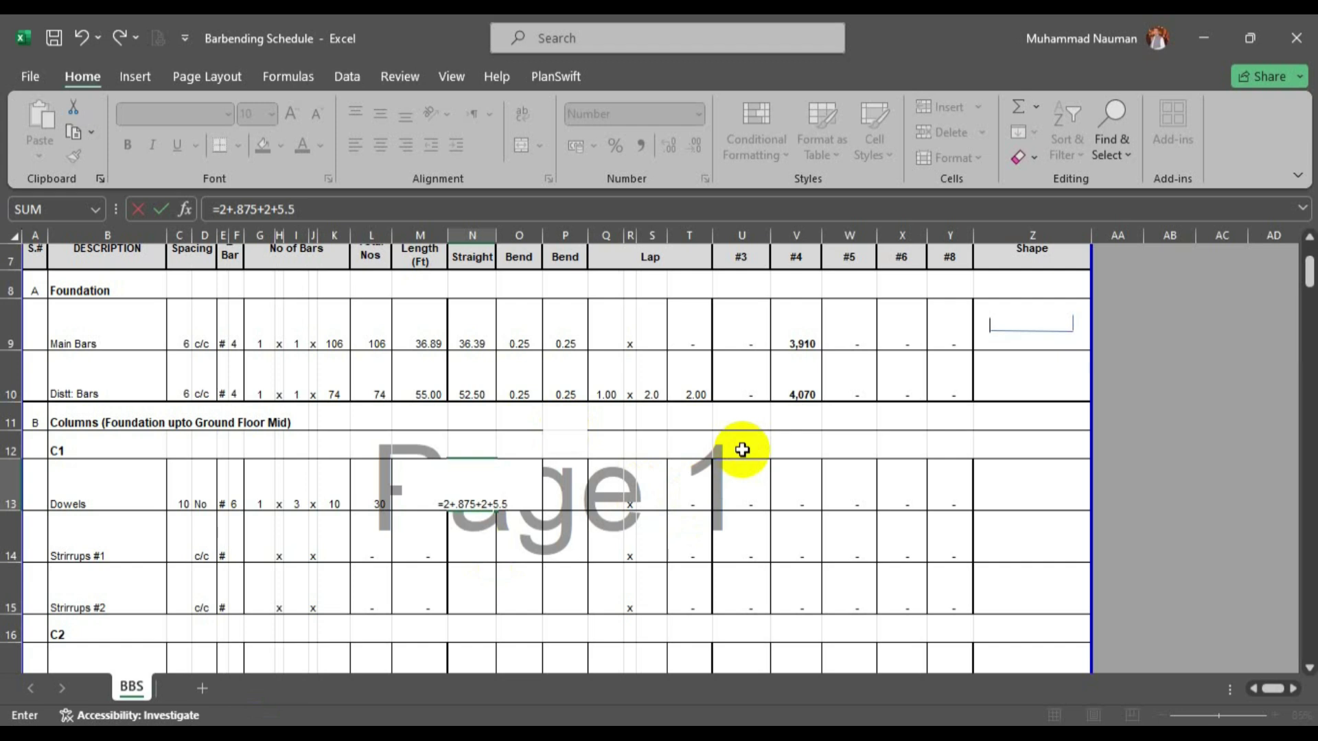
pyautogui.press('Return')
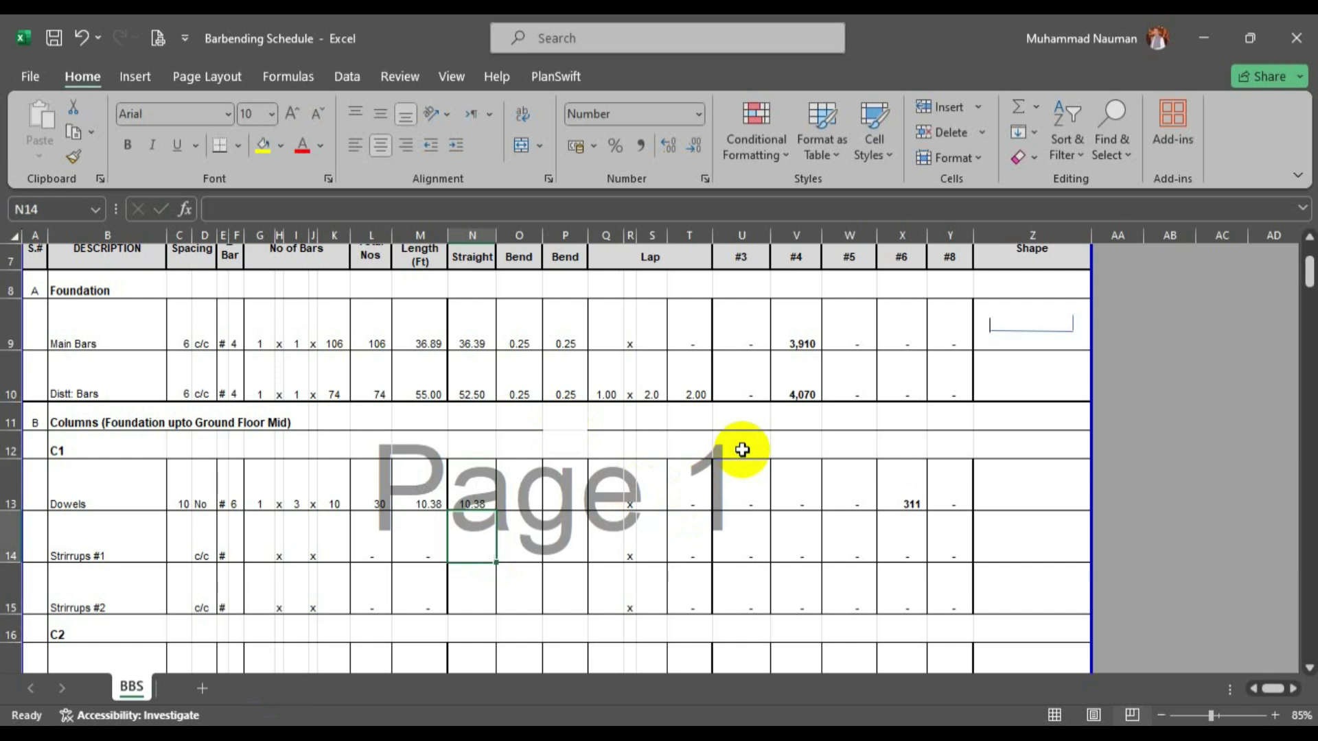
# Remove the leading 2 from the C1 Dowels straight length formula in N13 and enter 2 as the bend length in O13.
pyautogui.click(519, 485)
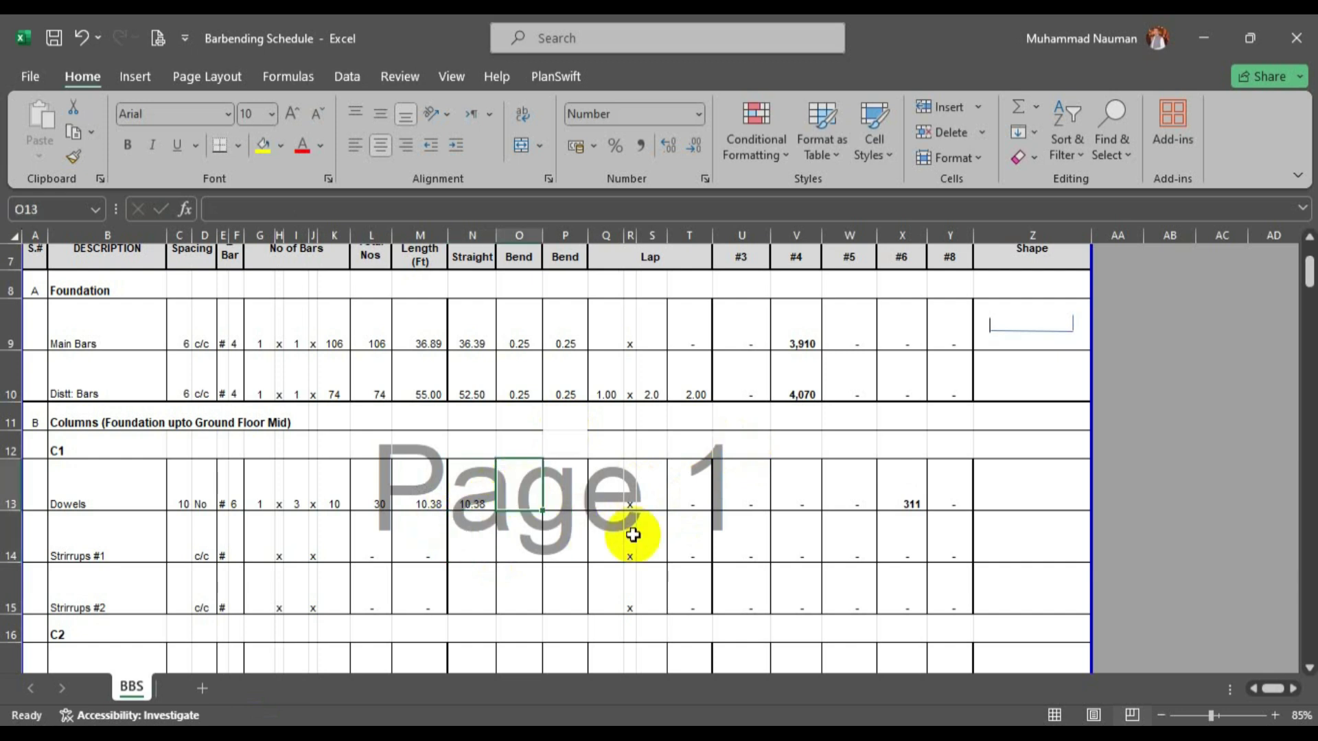
pyautogui.doubleClick(472, 500)
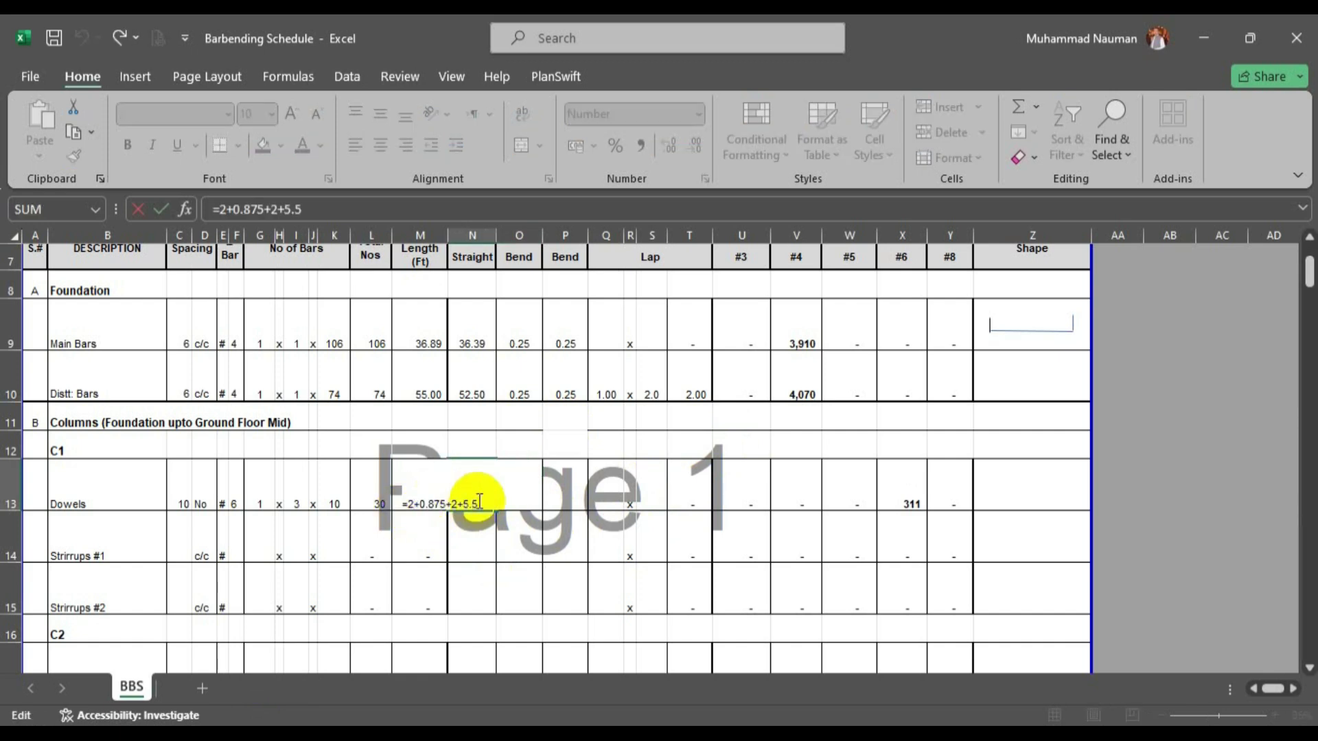
pyautogui.press('Tab')
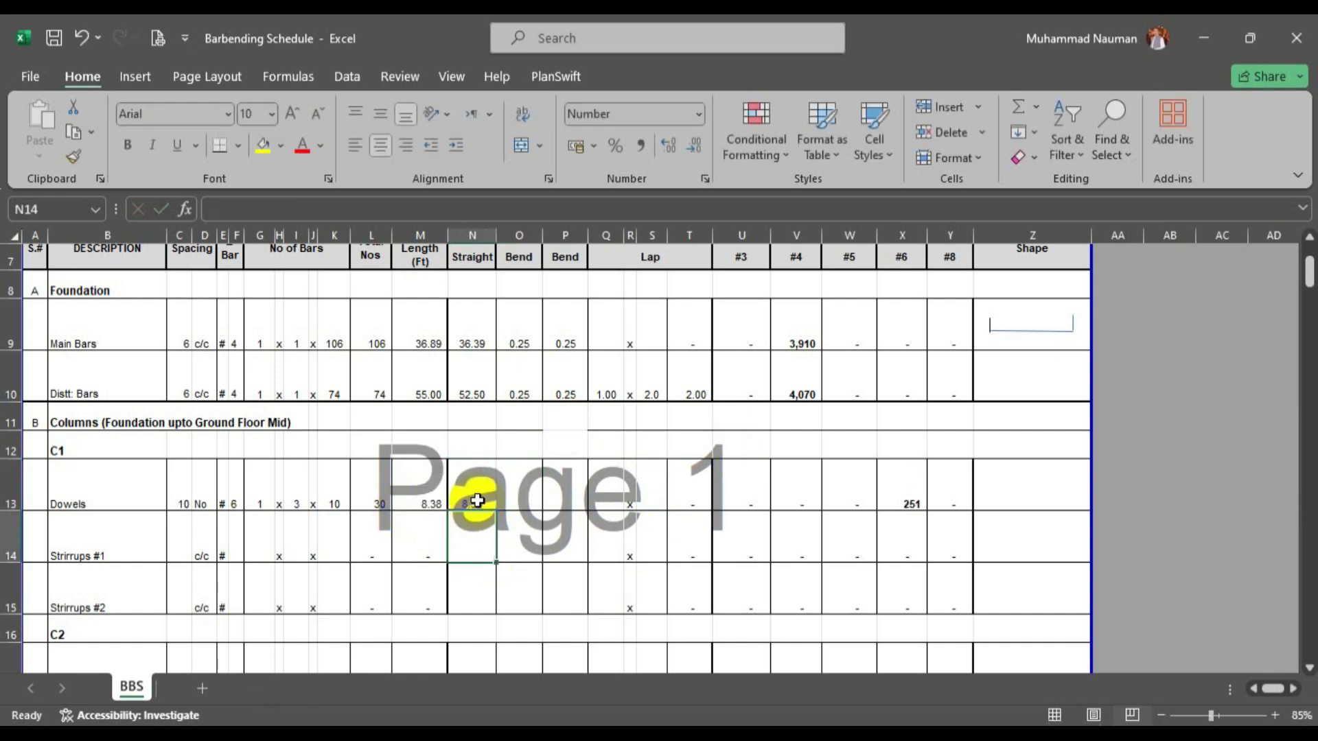
pyautogui.write('2')
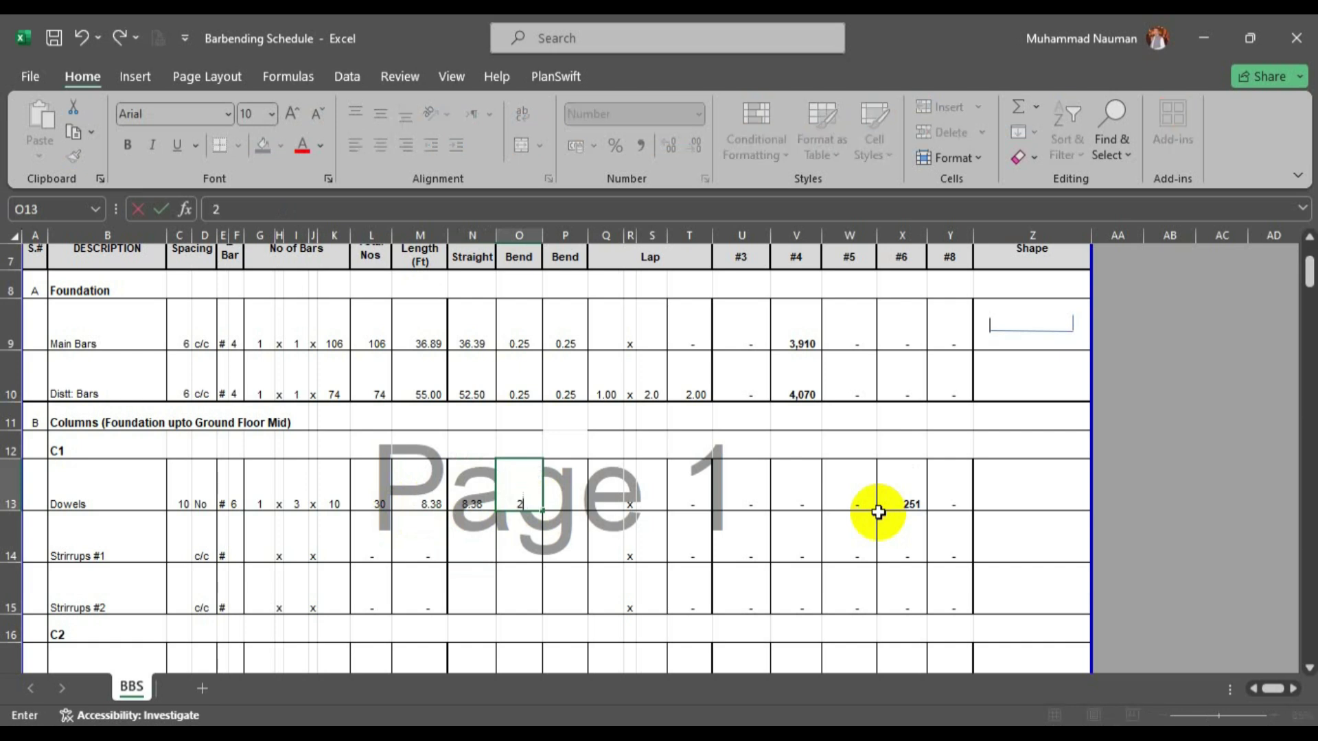
pyautogui.press('Tab')
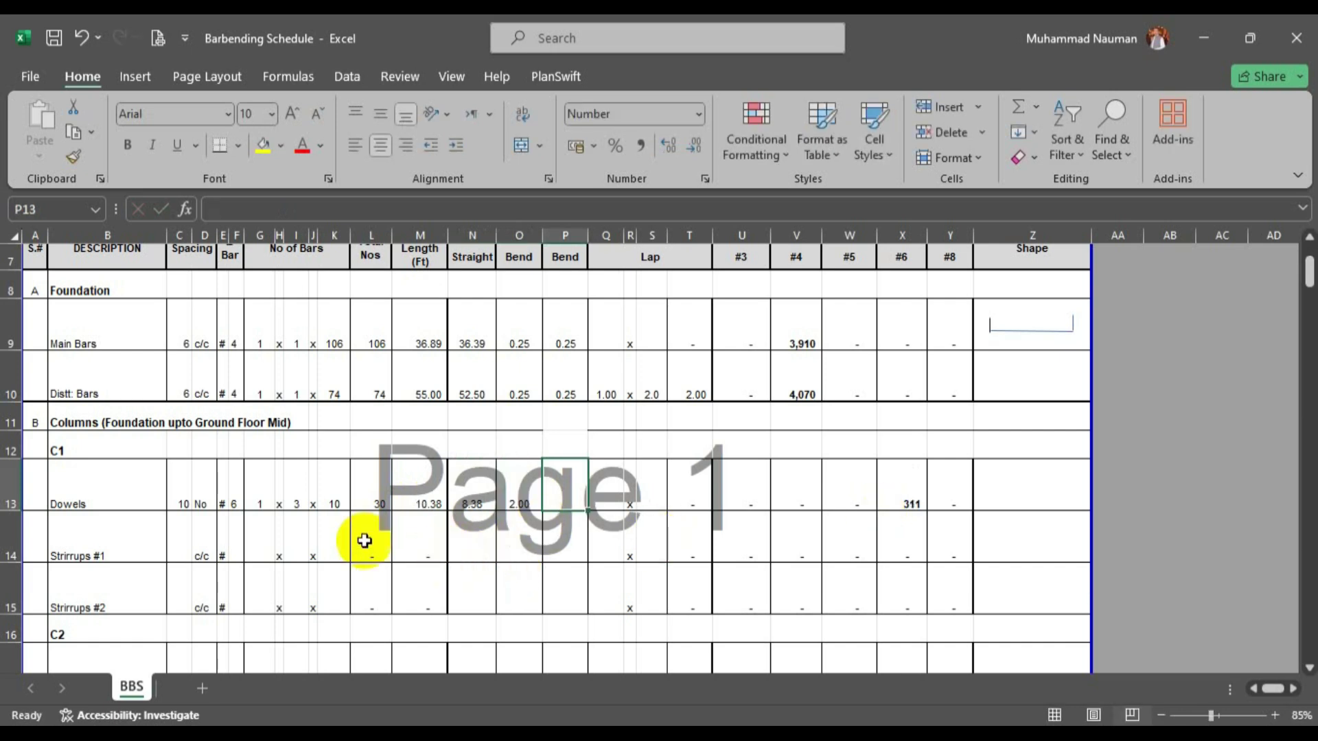
# Check the ring spacing in the AutoCAD C-1 column detail and enter 6 as the spacing for C1 Strirrups #1 and #2 in Excel.
pyautogui.click(182, 538)
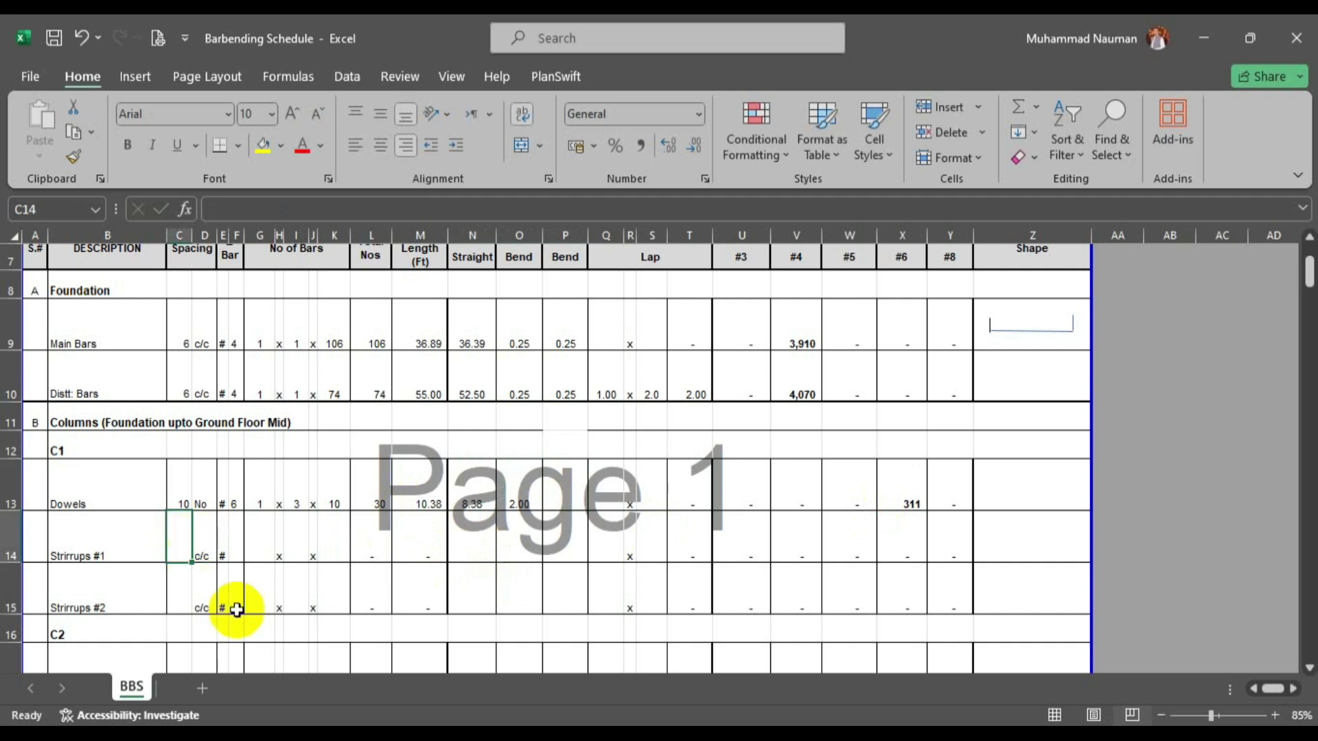
pyautogui.hotkey('alt', 'Tab')
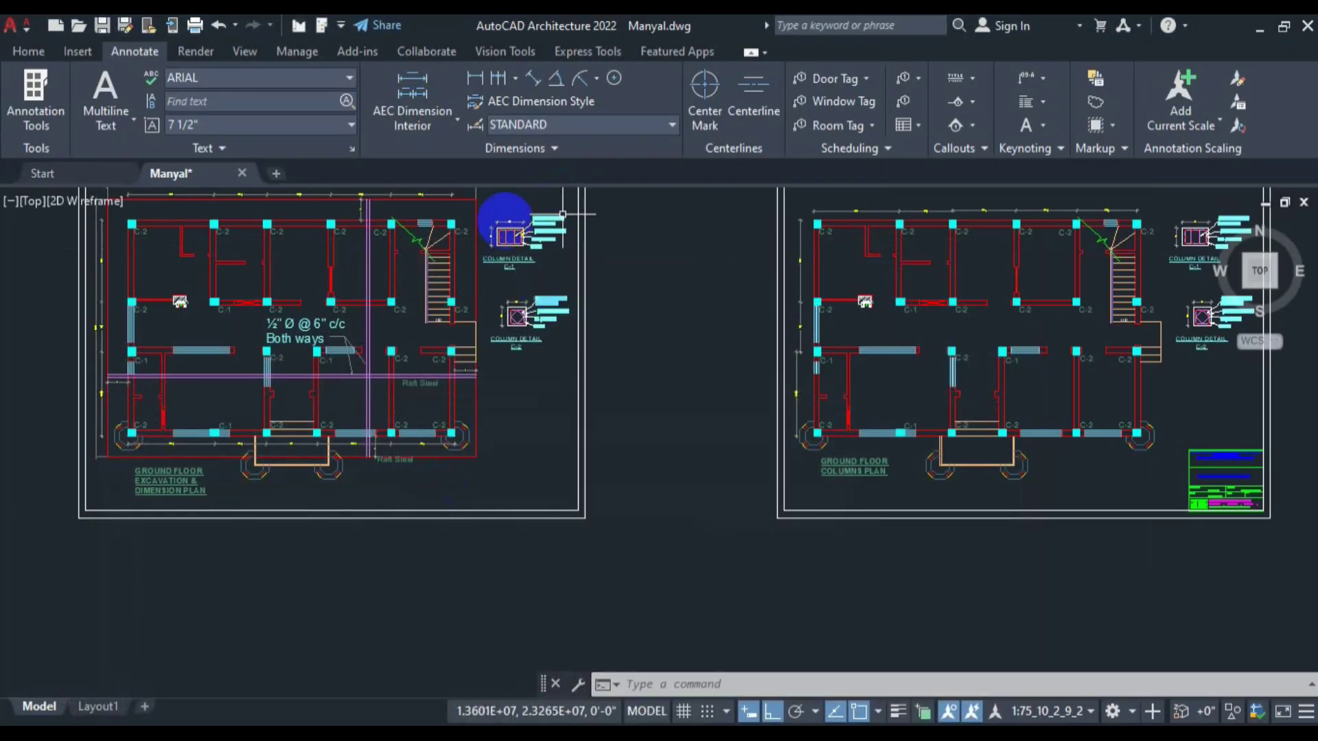
pyautogui.scroll(4, 510, 217)
pyautogui.scroll(4, 511, 240)
pyautogui.scroll(2, 549, 317)
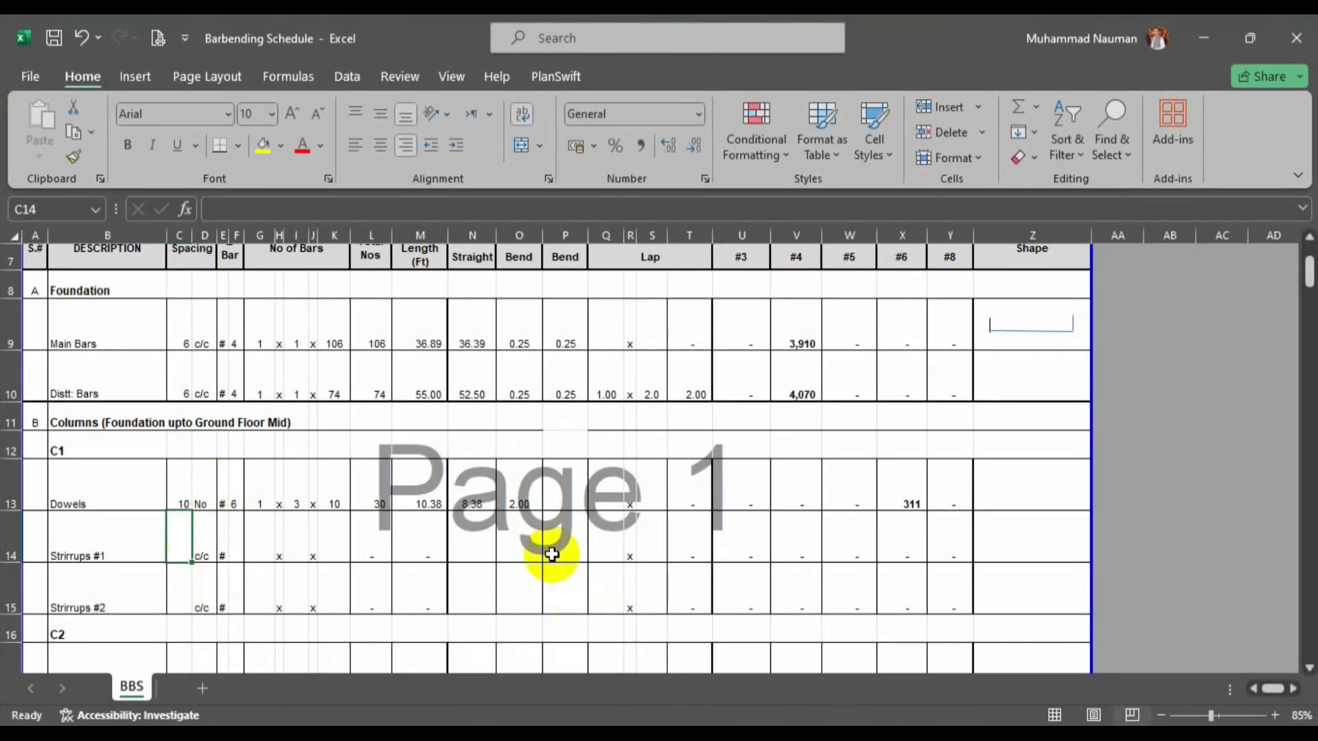
pyautogui.write('6')
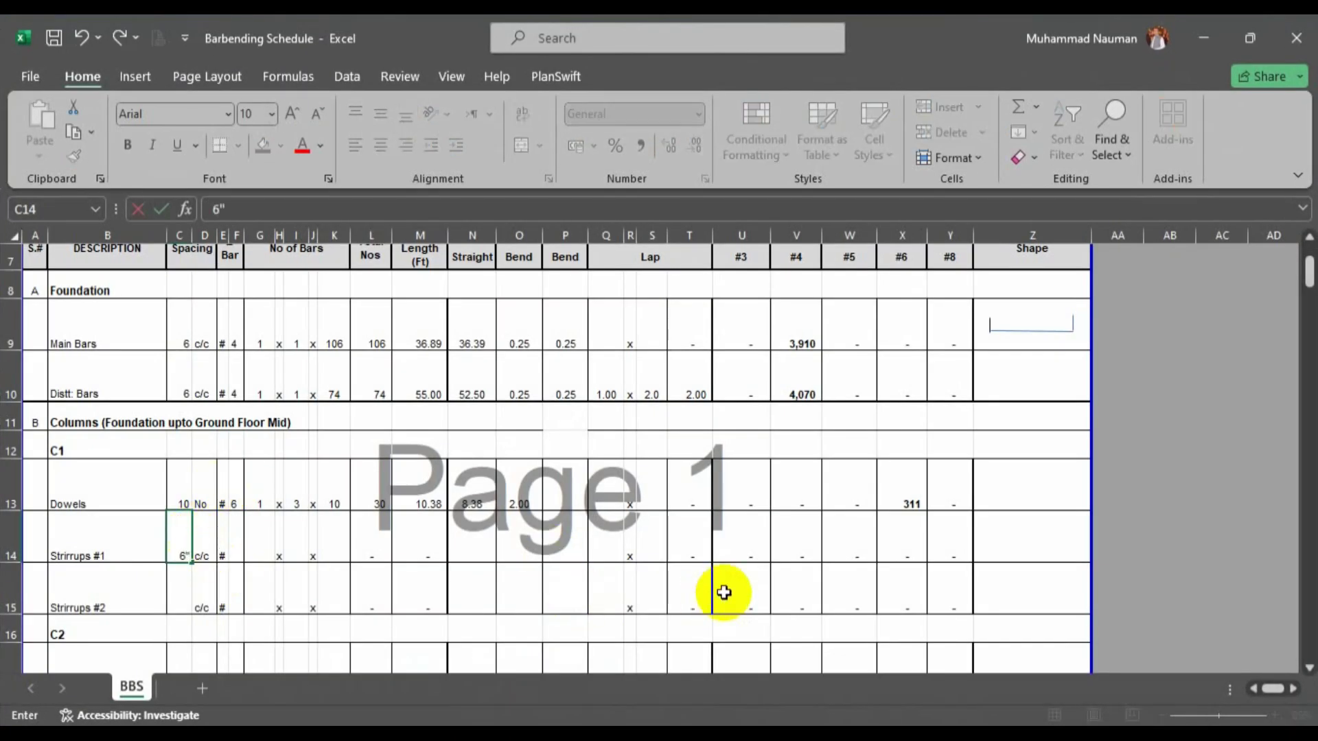
pyautogui.press('Return')
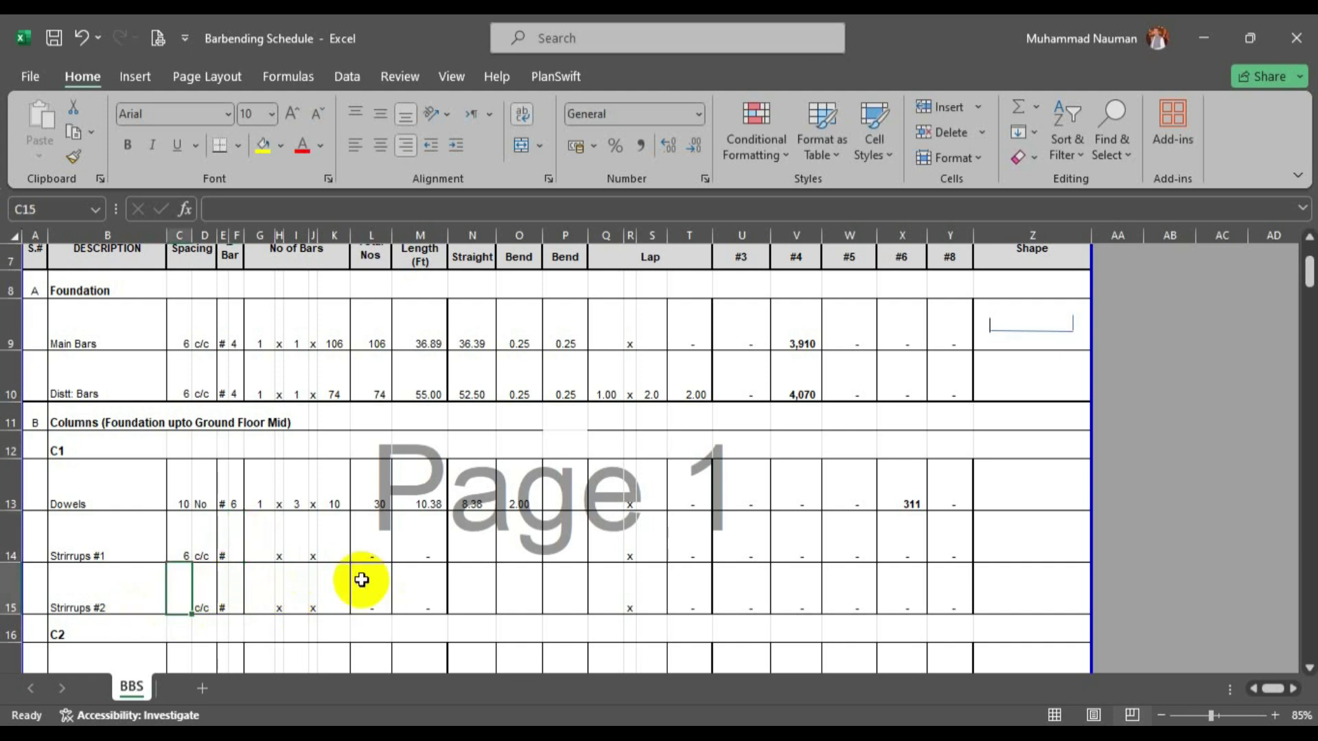
# Enter bar size 3 for C1 Strirrups #1 and #2 in F14 and F15.
pyautogui.click(229, 544)
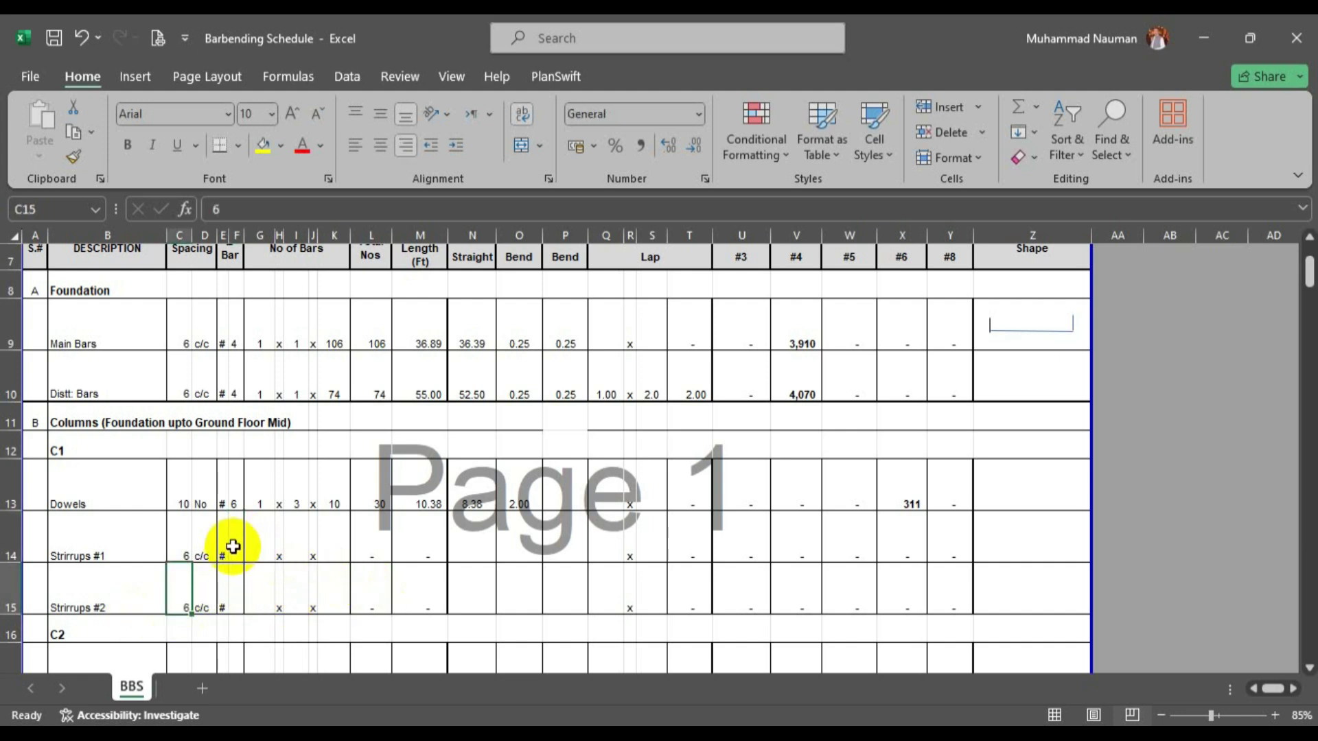
pyautogui.write('3')
pyautogui.press('Return')
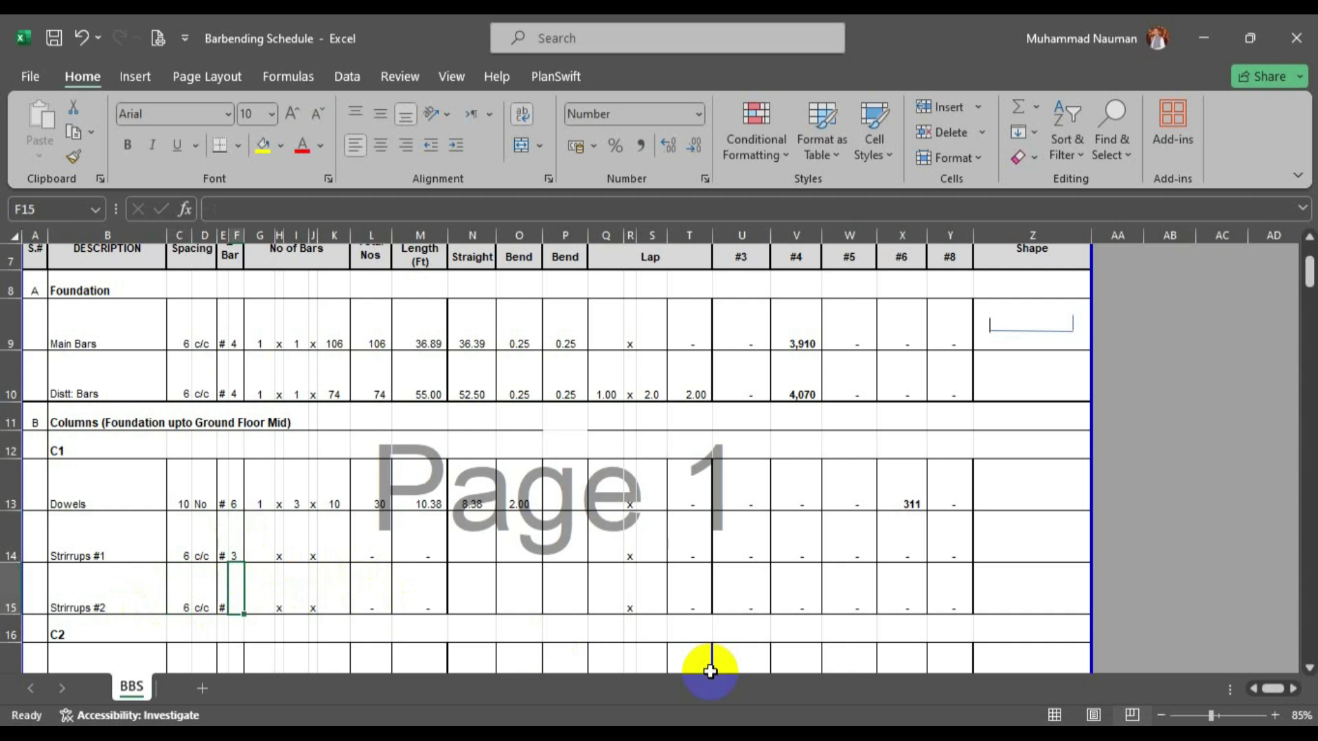
pyautogui.write('3')
# Enter 1 as the first number-of-bars factor for C1 Strirrups #1 and #2 in G14 and G15.
pyautogui.press('Right')
pyautogui.press('Right')
pyautogui.press('Up')
pyautogui.press('Up')
pyautogui.press('Left')
pyautogui.press('Left')
pyautogui.press('Down')
pyautogui.press('Right')
pyautogui.write('1')
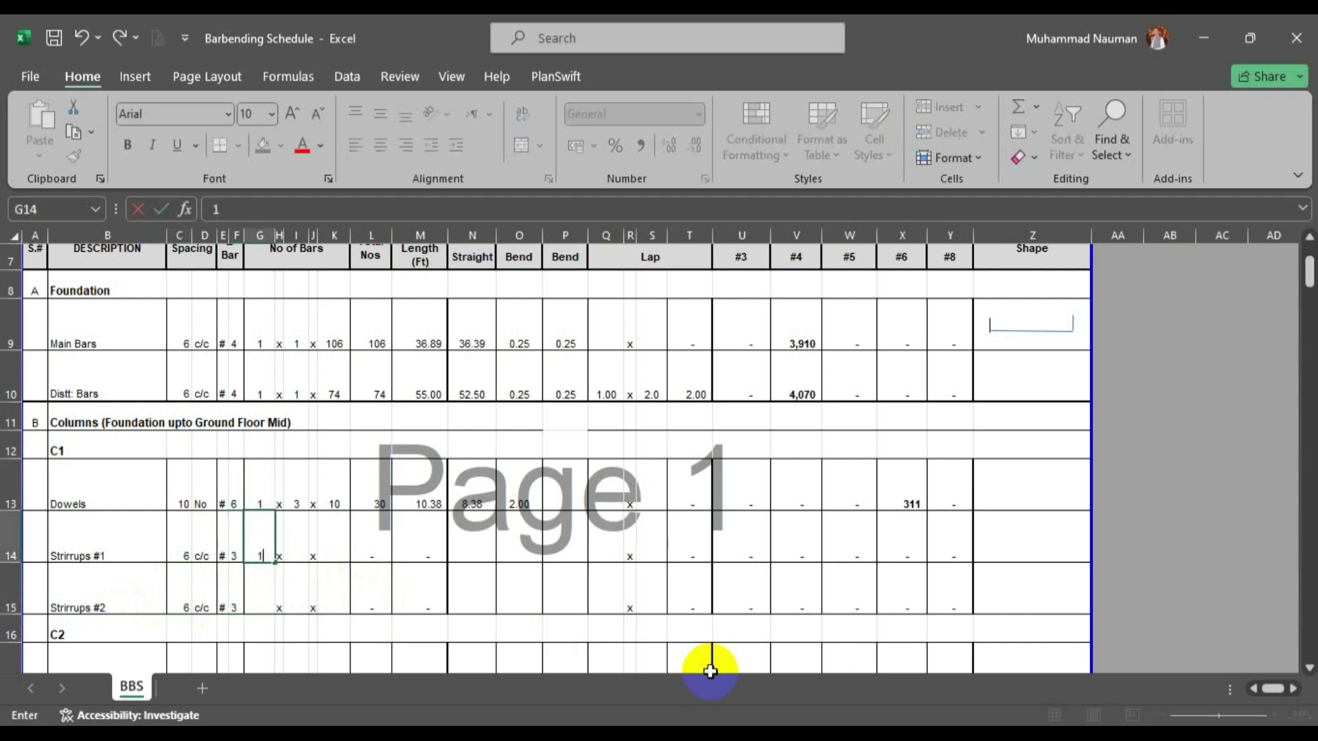
pyautogui.press('Return')
pyautogui.write('1')
# Enter 3 as the second number-of-bars factor for C1 Strirrups #1 and #2 in I14 and I15.
pyautogui.press('Up')
pyautogui.press('Right')
pyautogui.press('Right')
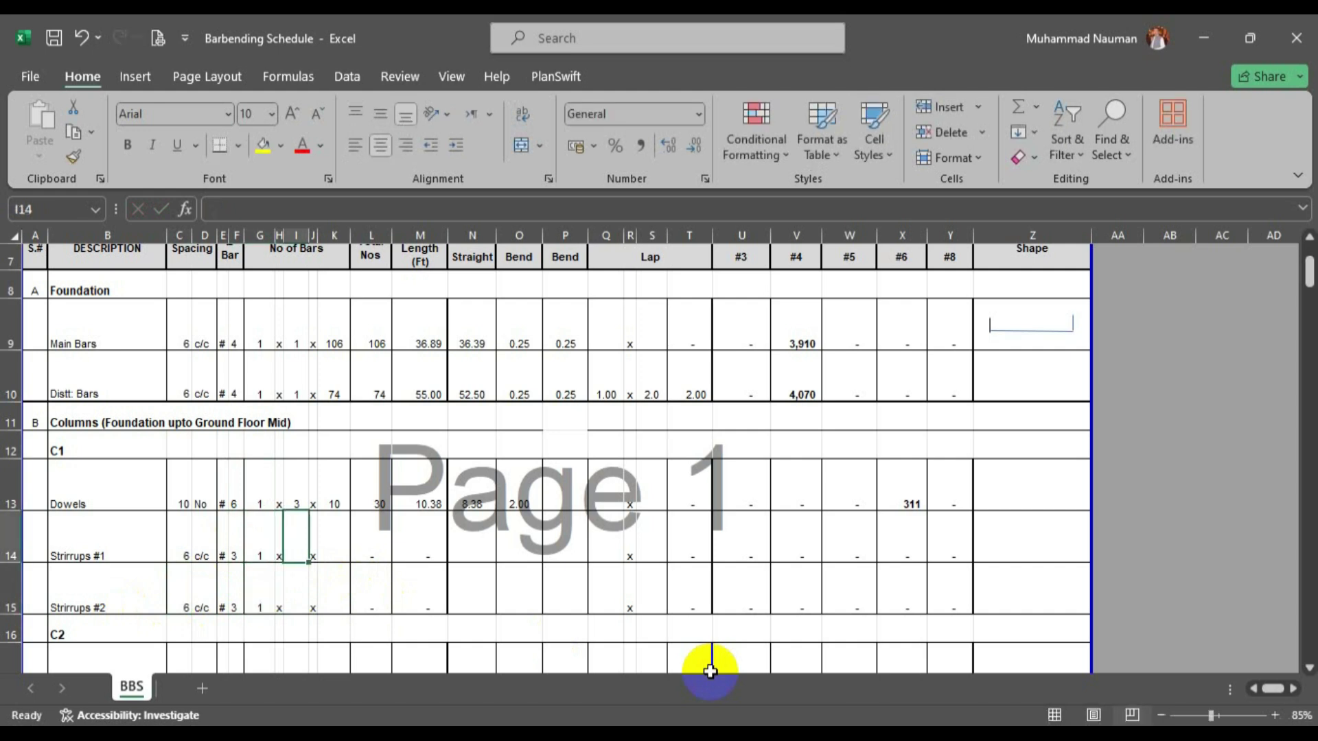
pyautogui.write('1')
pyautogui.press('Return')
pyautogui.write('1')
pyautogui.press('Up')
pyautogui.press('Return')
pyautogui.write('3')
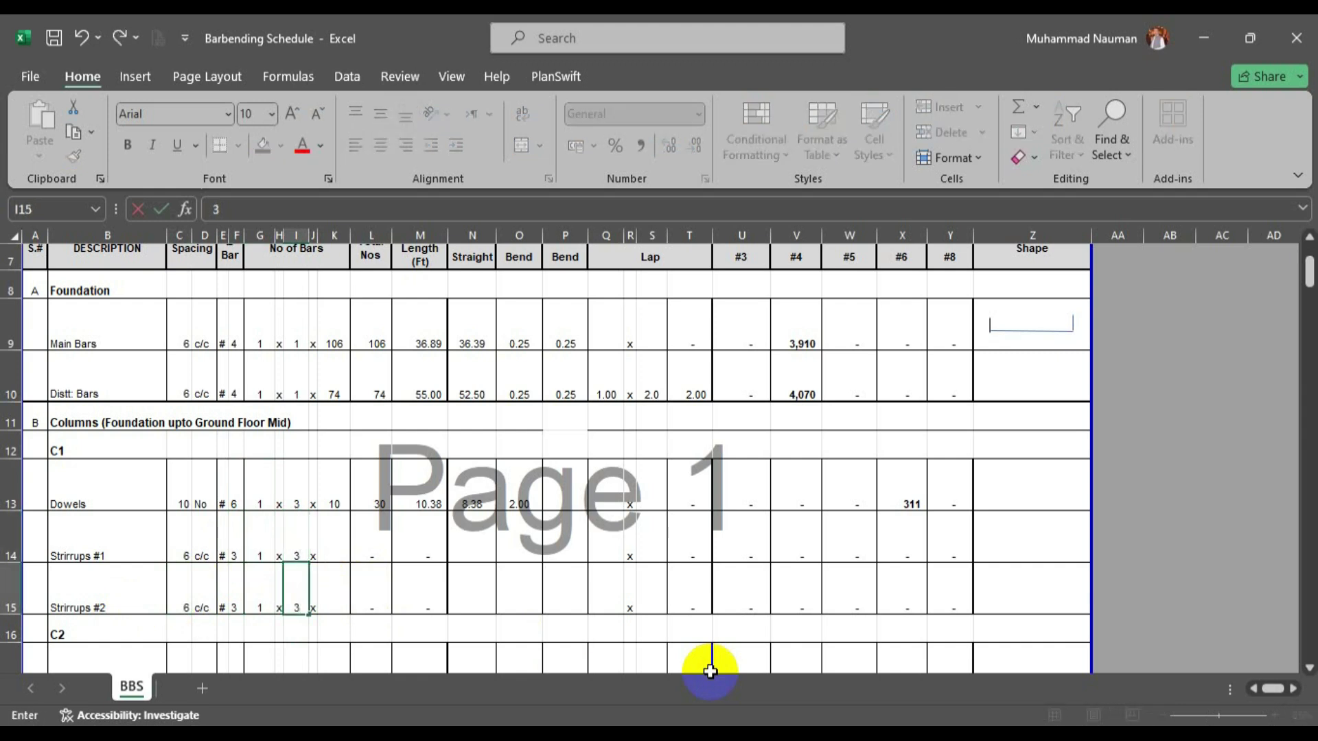
# Enter =ROUND(N13/(C14/12)+1,0) in K14 as the third number-of-bars factor for C1 Strirrups #1.
pyautogui.press('Up')
pyautogui.press('Right')
pyautogui.press('Right')
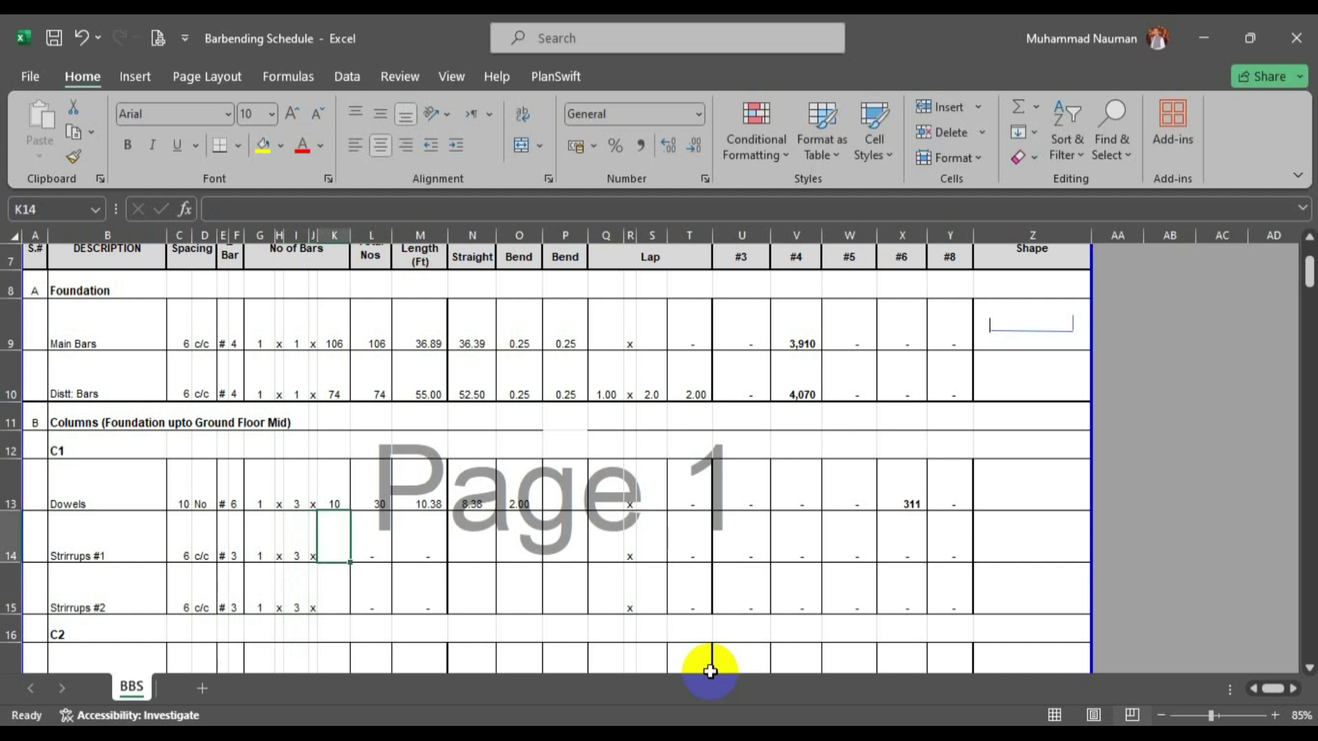
pyautogui.write('=')
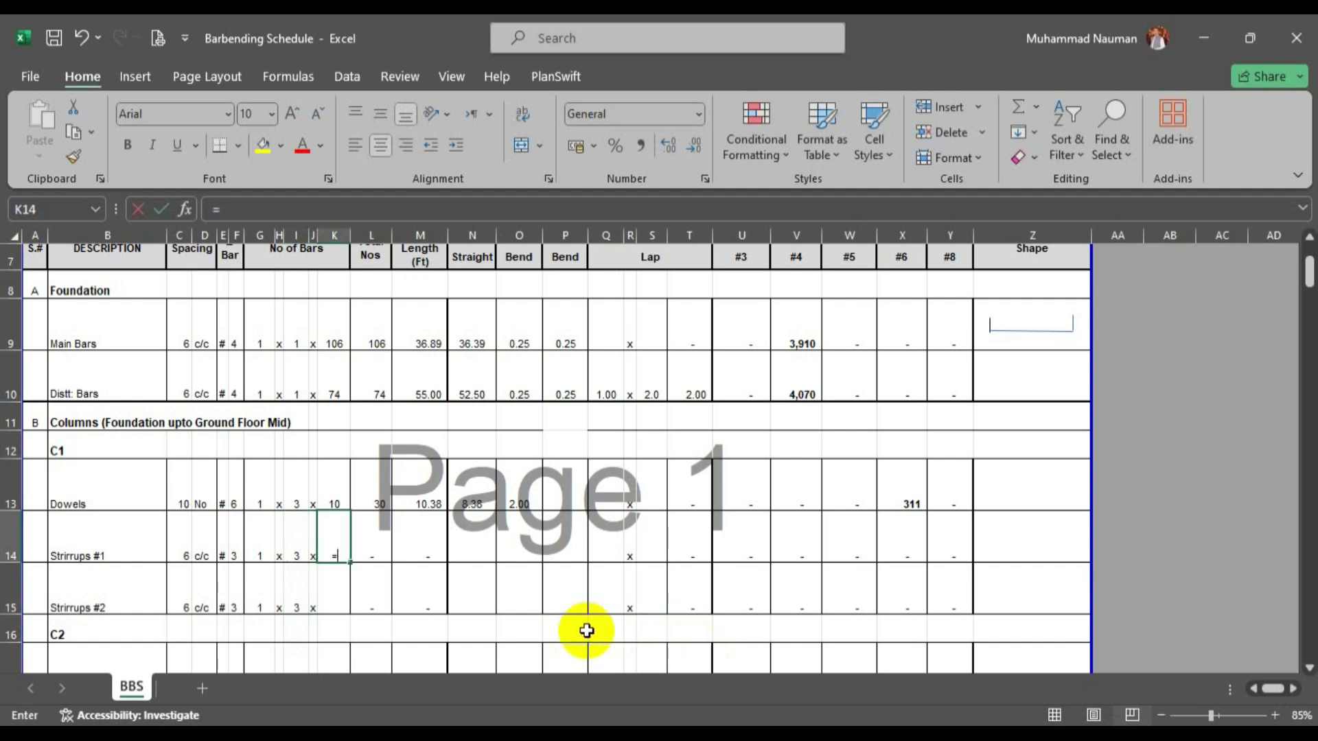
pyautogui.write('round(')
pyautogui.click(479, 499)
pyautogui.write('/')
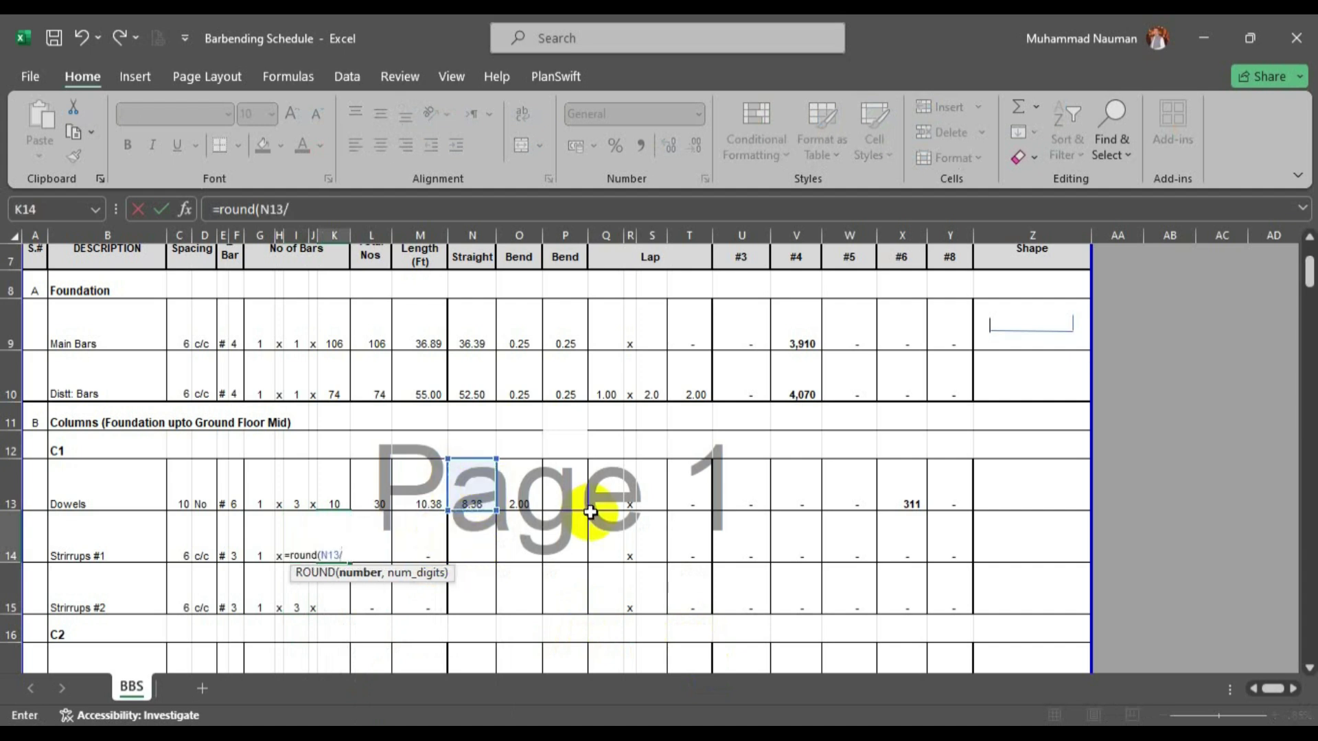
pyautogui.write('(')
pyautogui.click(183, 538)
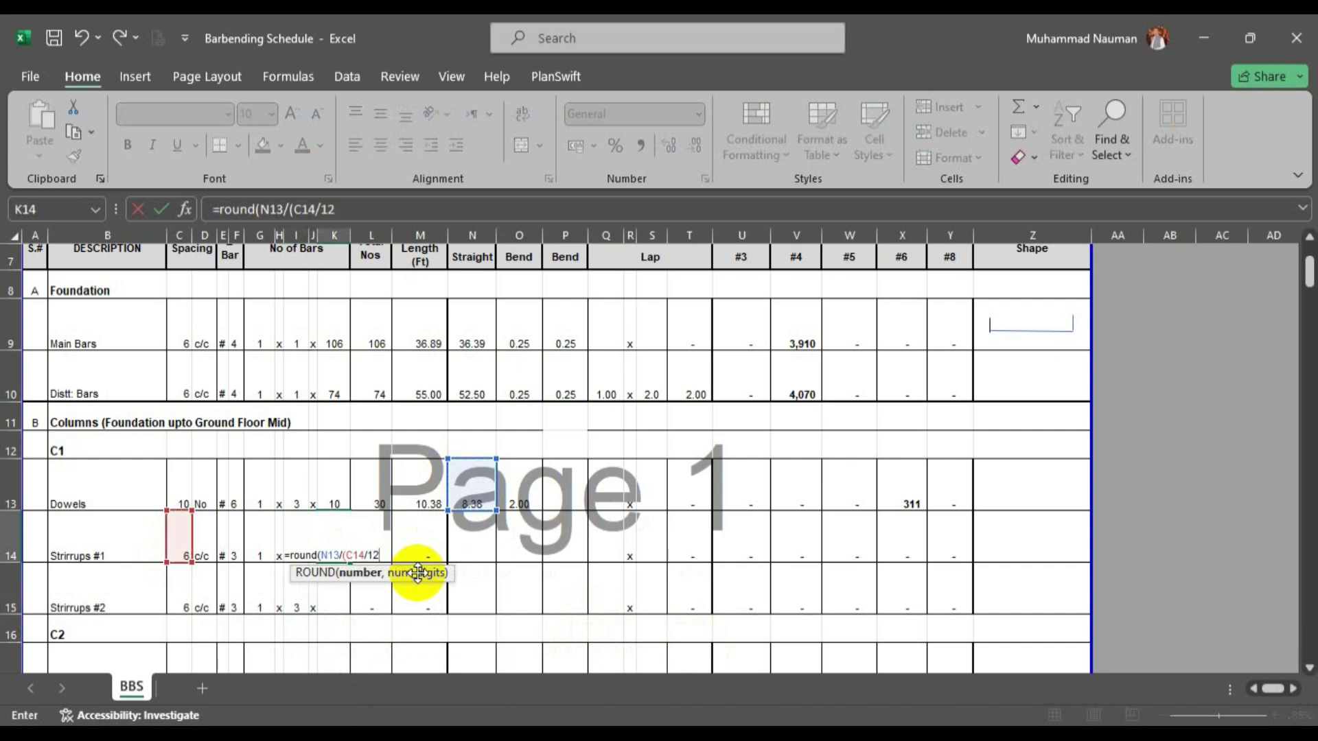
pyautogui.write('/12)')
pyautogui.write('/')
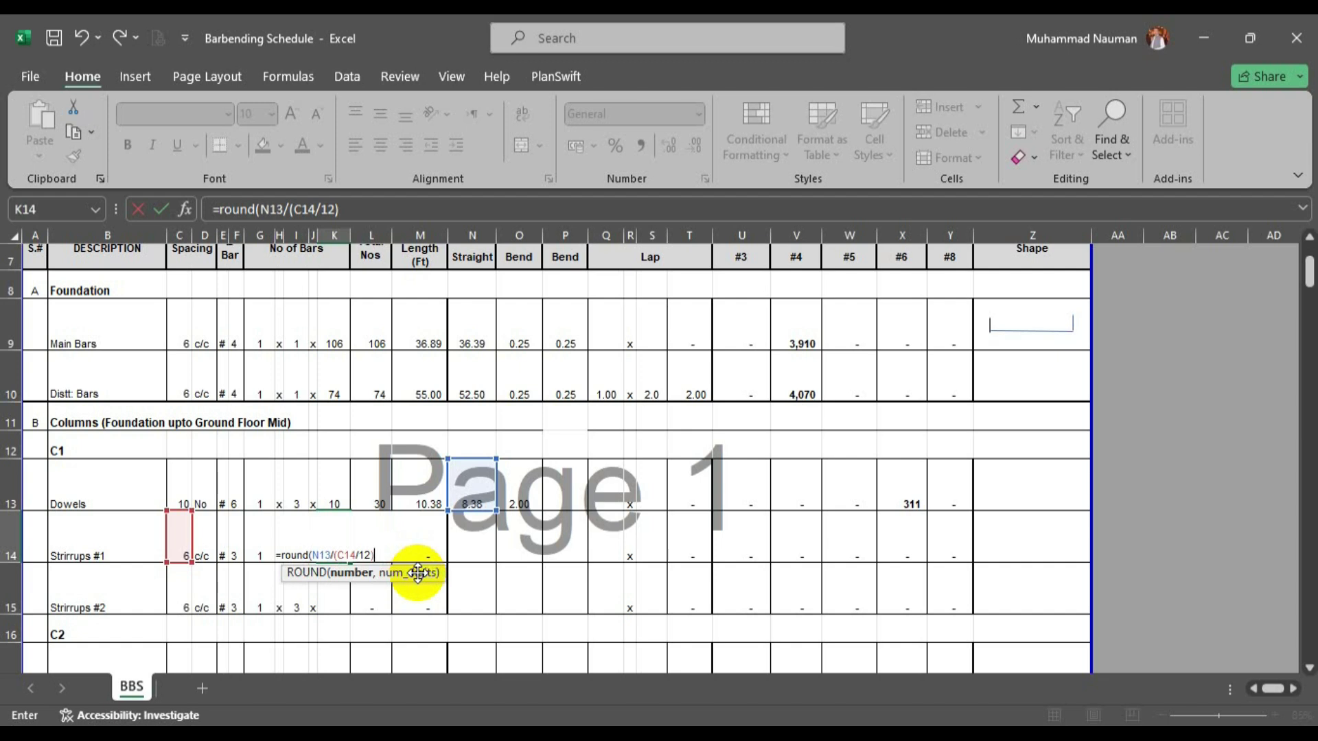
pyautogui.write(',0)')
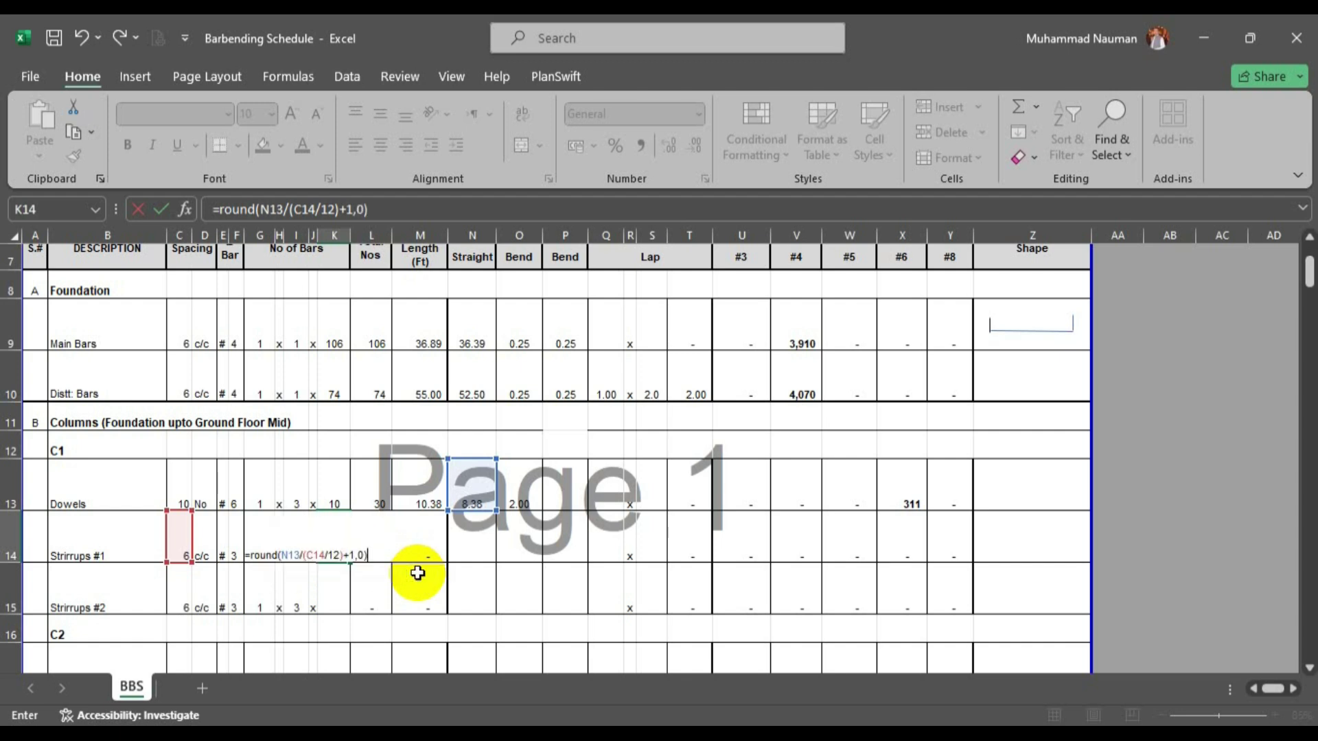
pyautogui.press('Return')
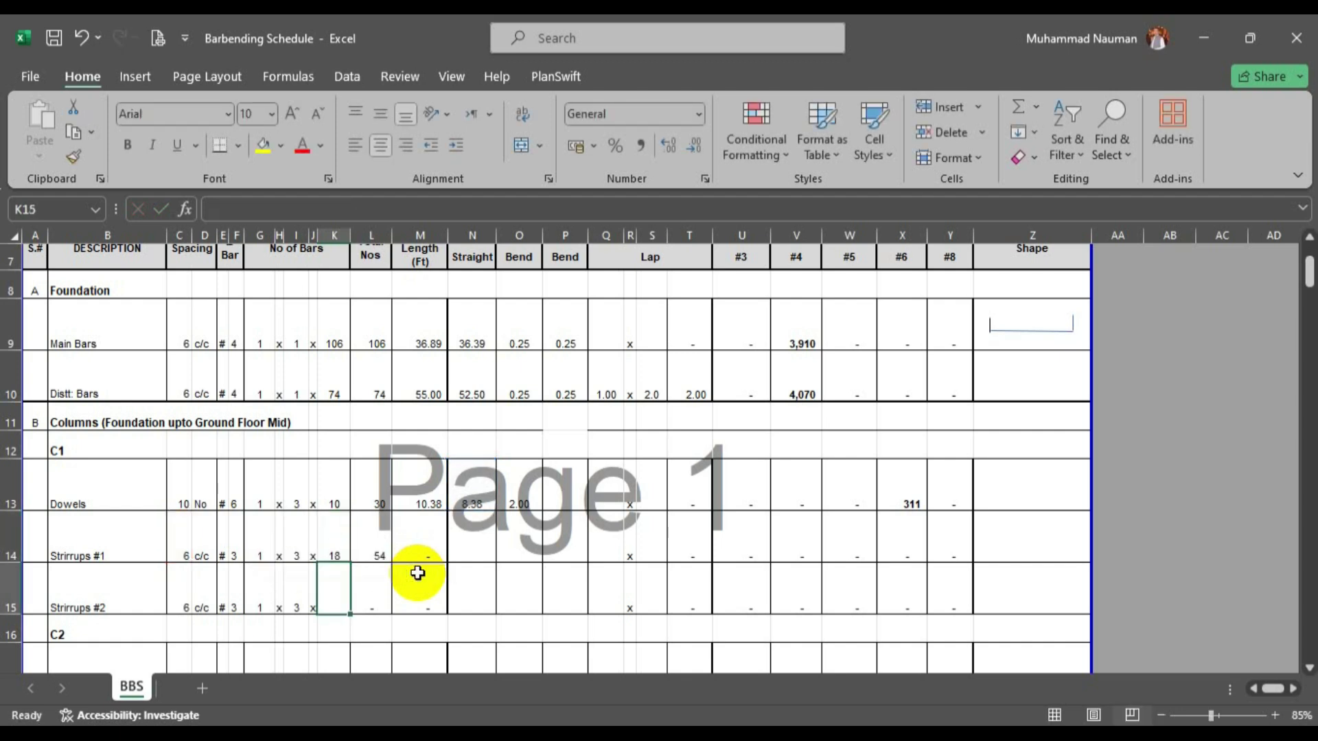
# Fill the ring-count formula into K15 for C1 Strirrups #2 and point its length reference at N13, giving =ROUND(N13/(C15/12)+1,0).
pyautogui.doubleClick(336, 588)
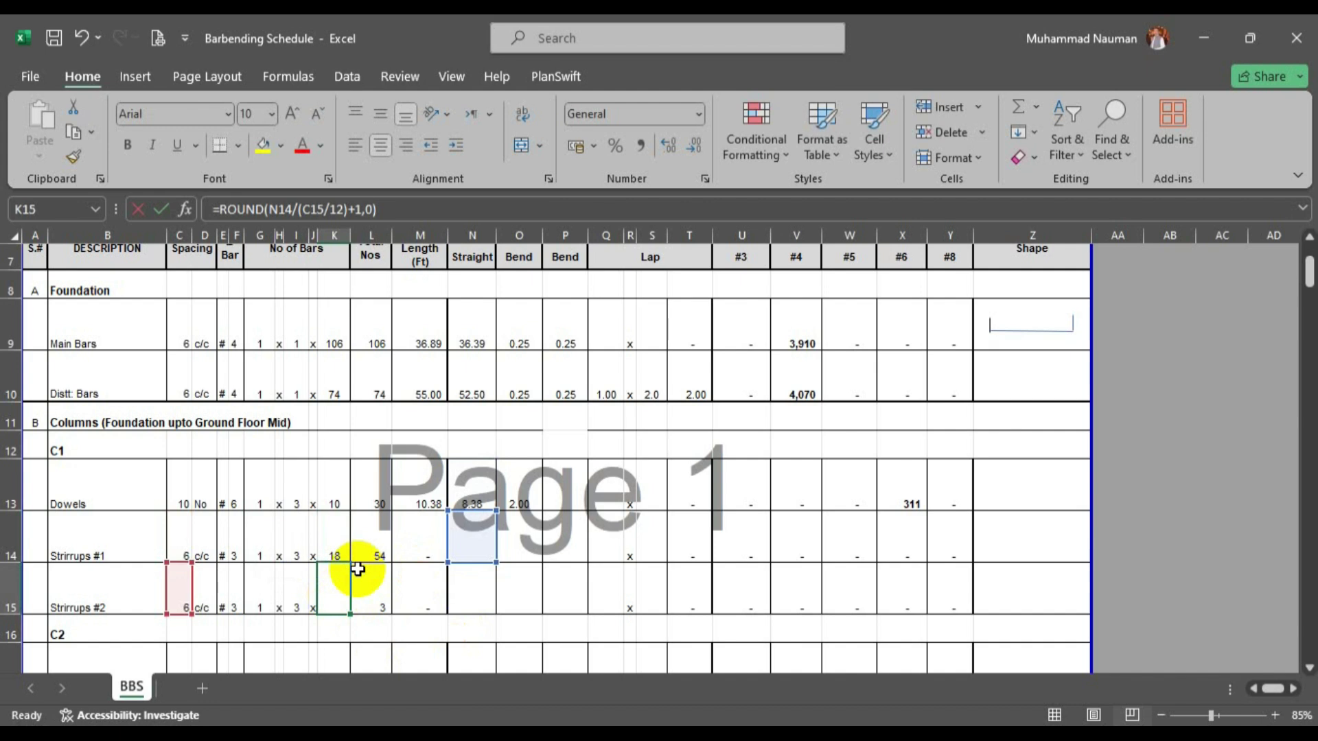
pyautogui.moveTo(495, 511); pyautogui.dragTo(480, 479)
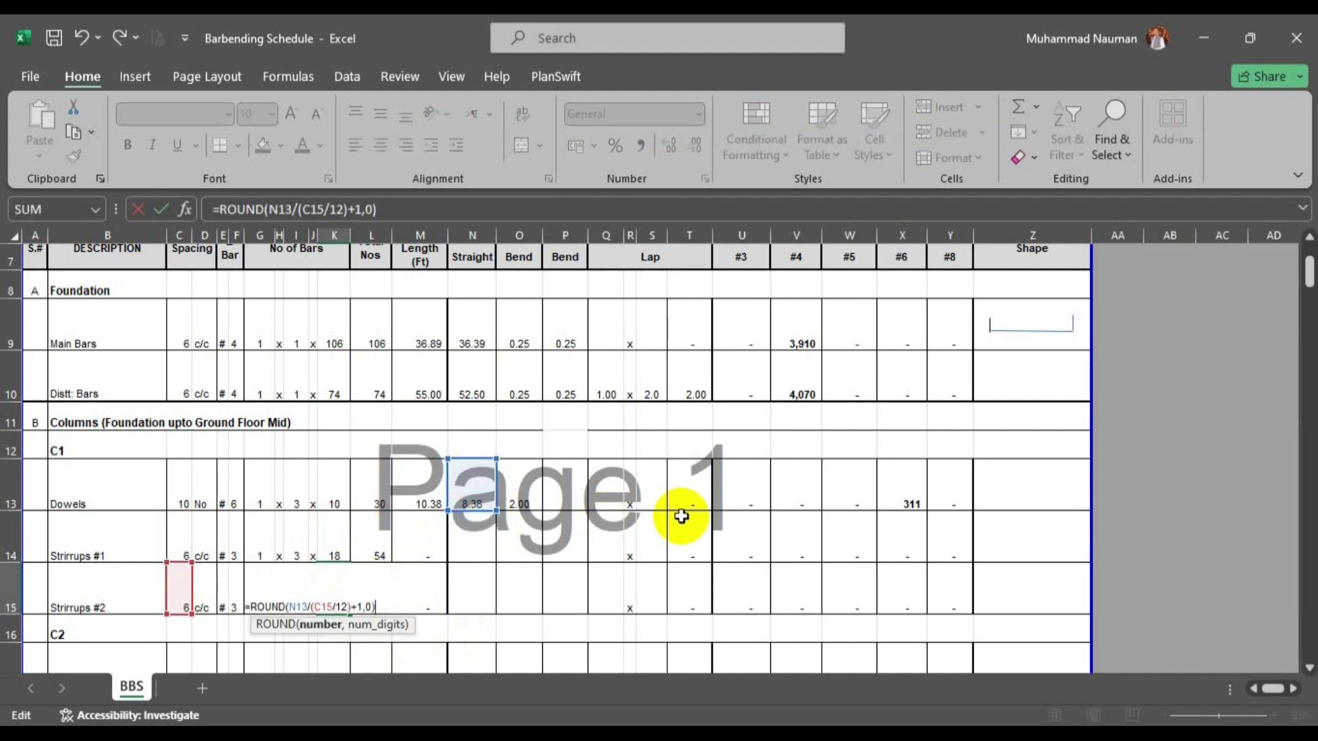
pyautogui.press('Return')
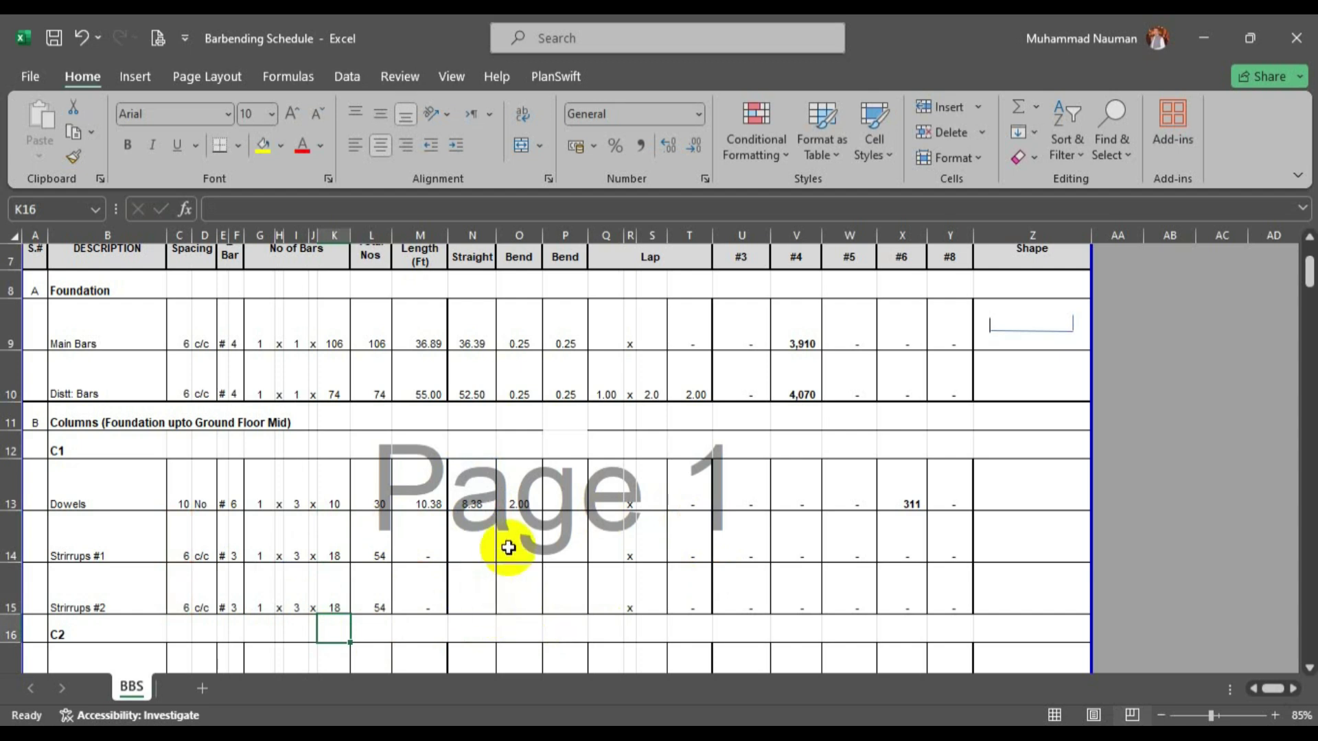
# Check the outer ring dimensions in the AutoCAD column detail and enter =1.33+1.33+.833+.833 in N14 as the C1 Strirrups #1 straight length.
pyautogui.click(478, 547)
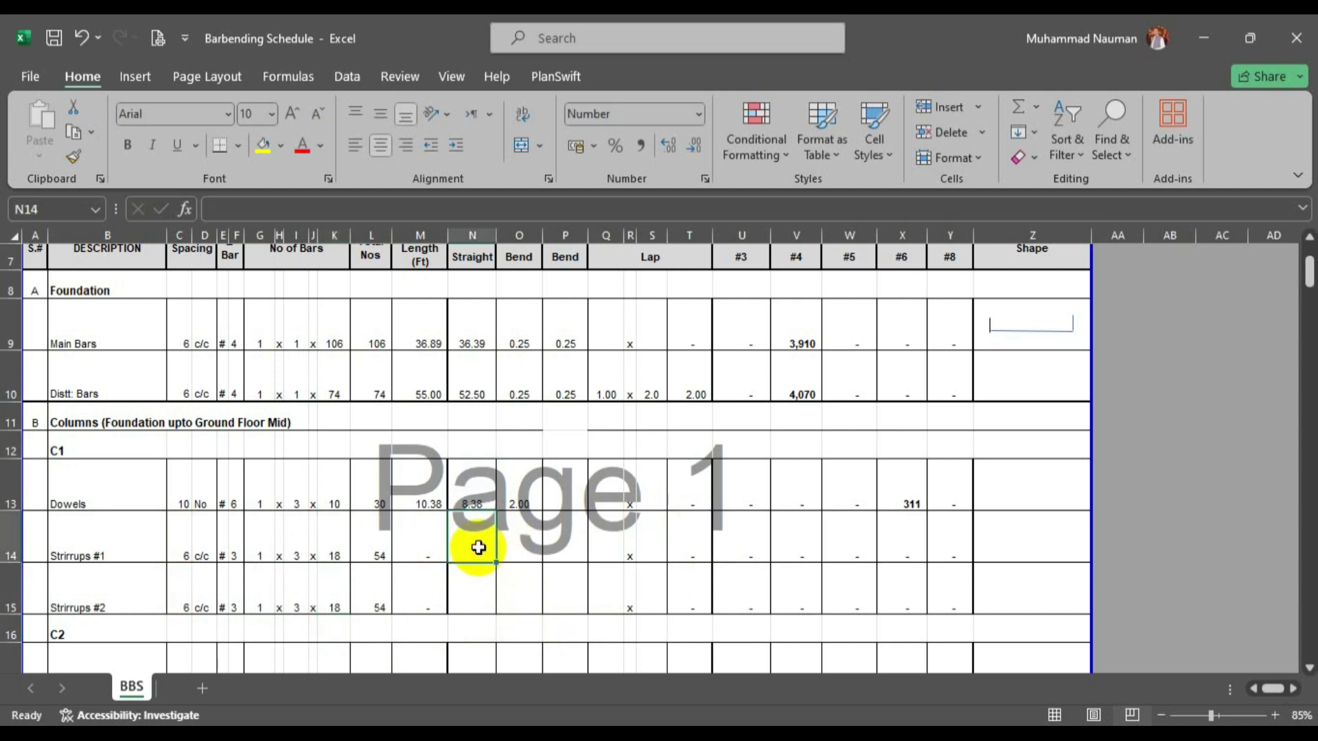
pyautogui.click(221, 738)
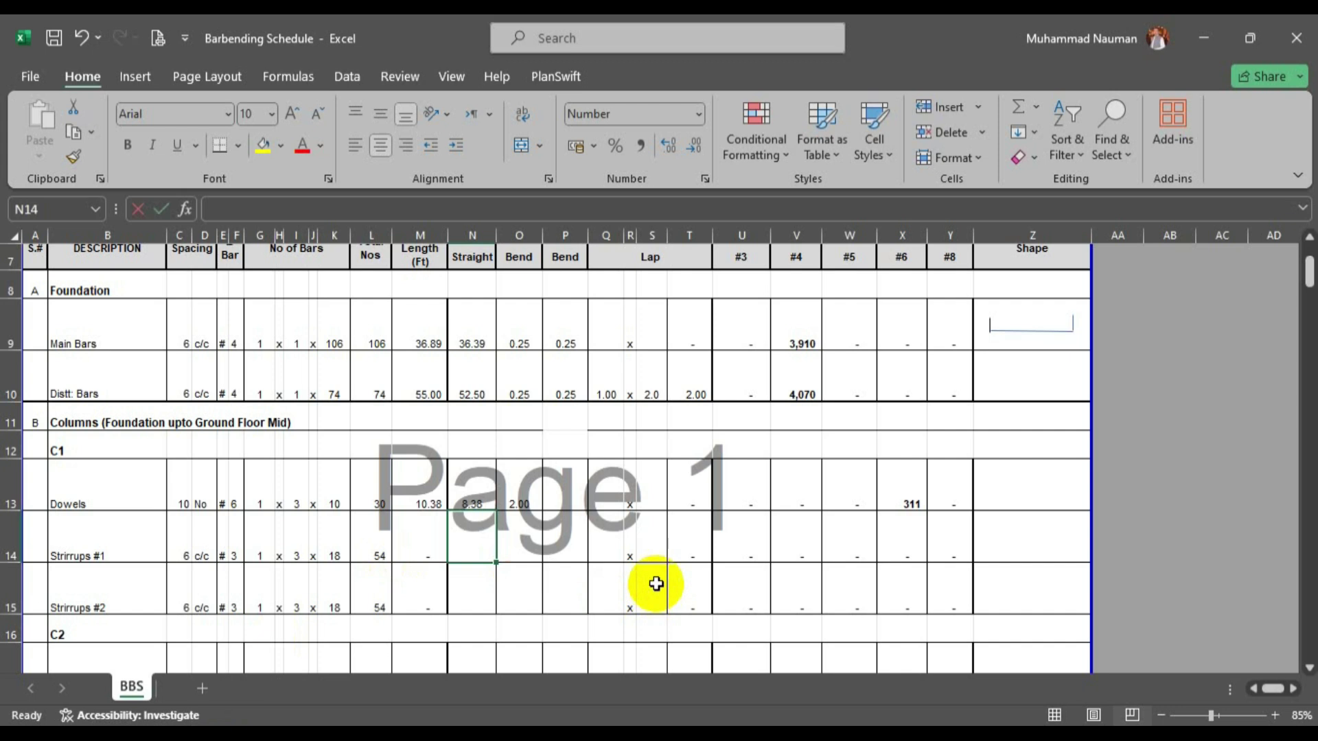
pyautogui.write('1.33')
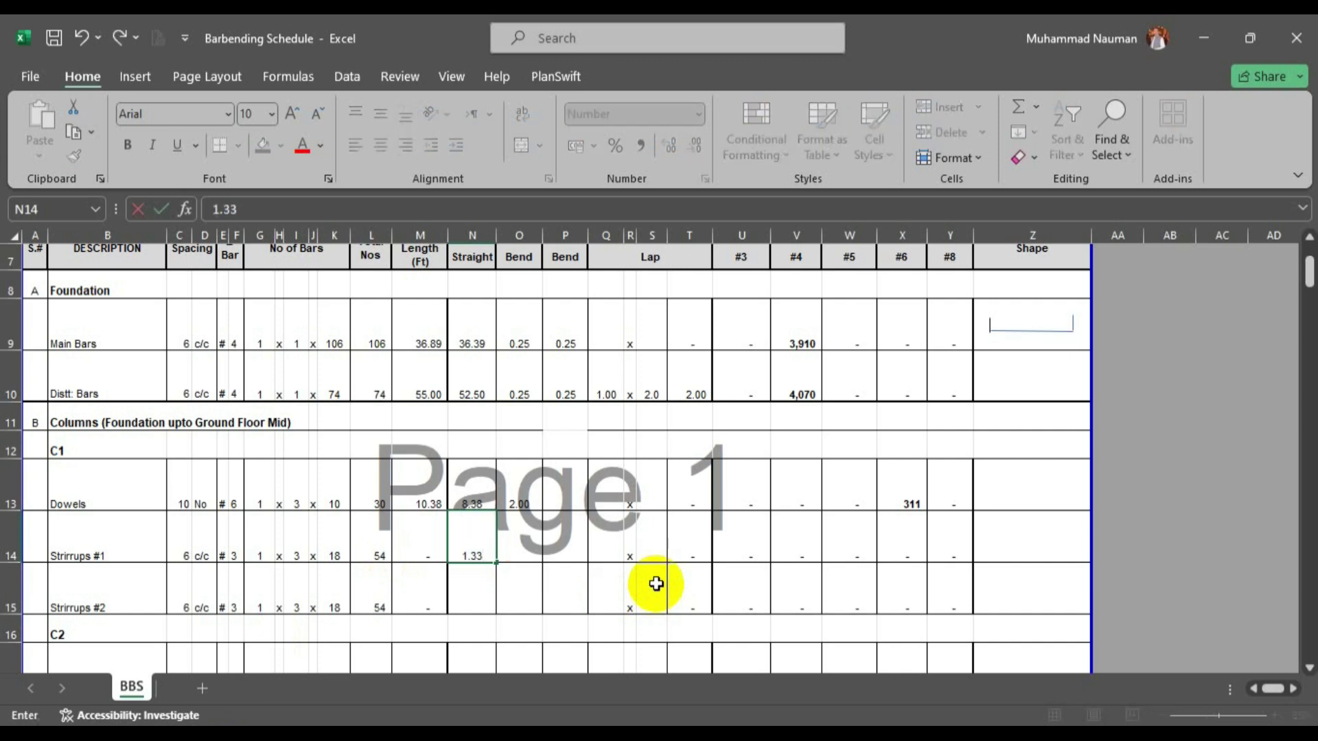
pyautogui.hotkey('ctrl', 'Return')
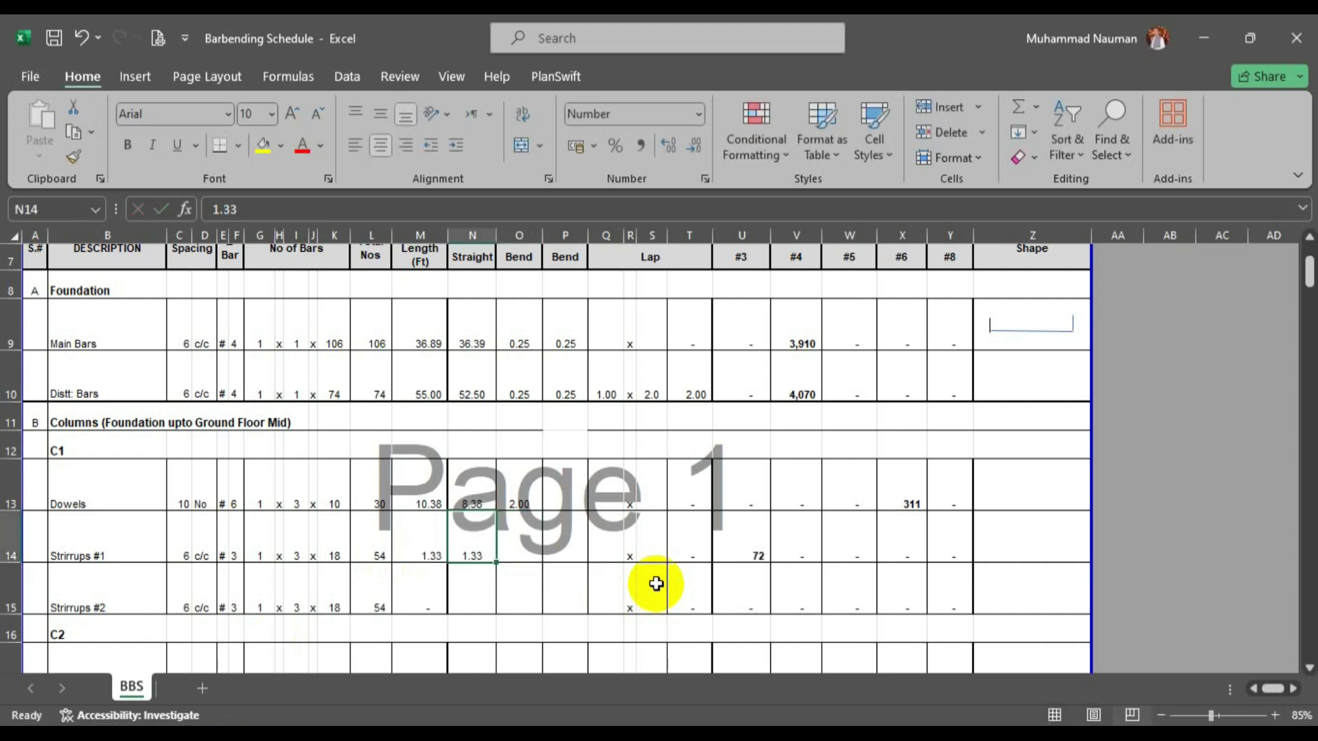
pyautogui.write('=')
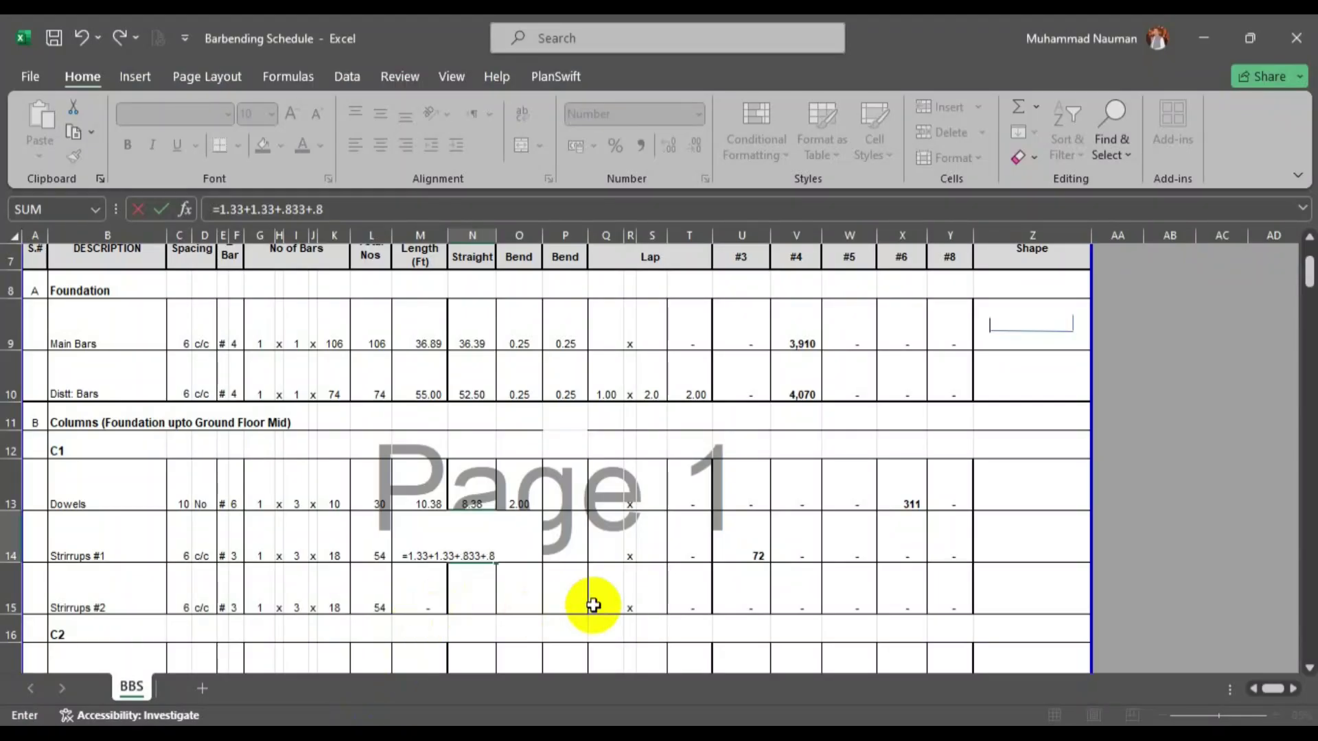
pyautogui.press('Return')
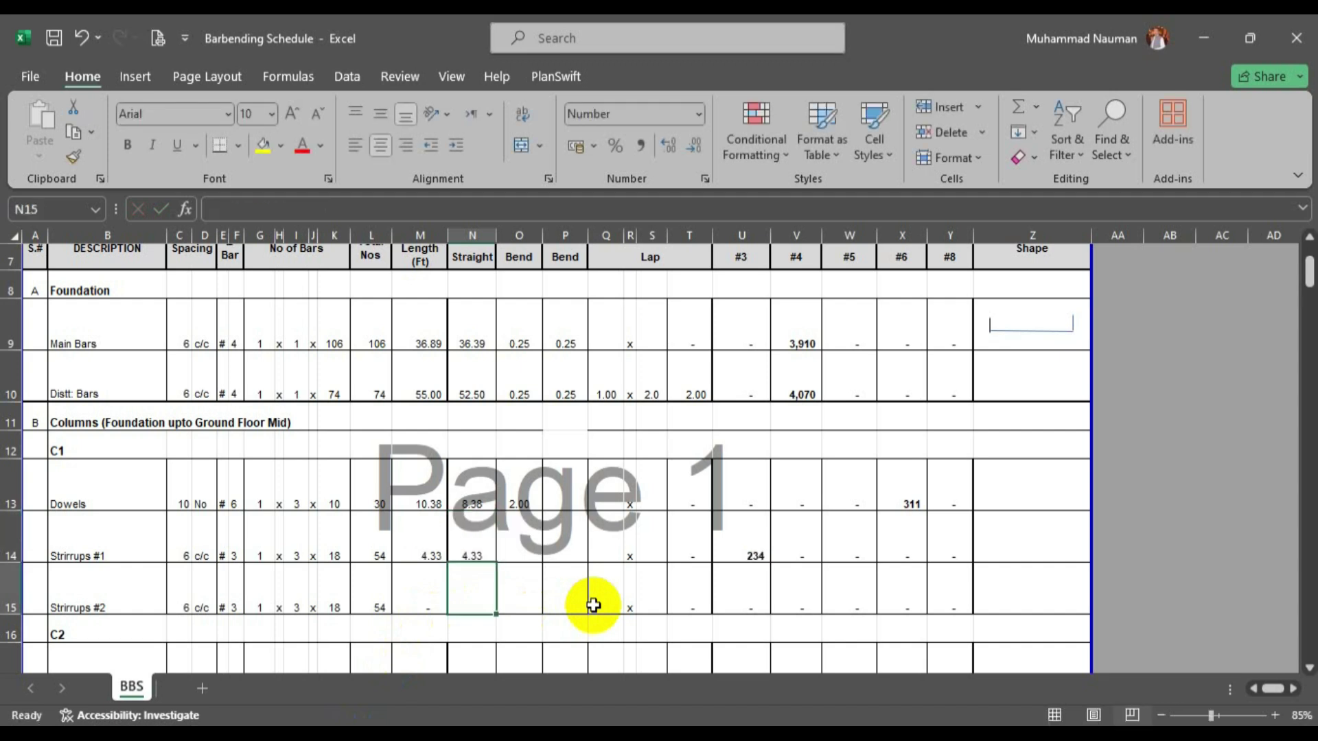
# Check the ring hooks in the AutoCAD column detail and enter 0.25 for both bends of C1 Strirrups #1 in O14 and P14.
pyautogui.click(359, 721)
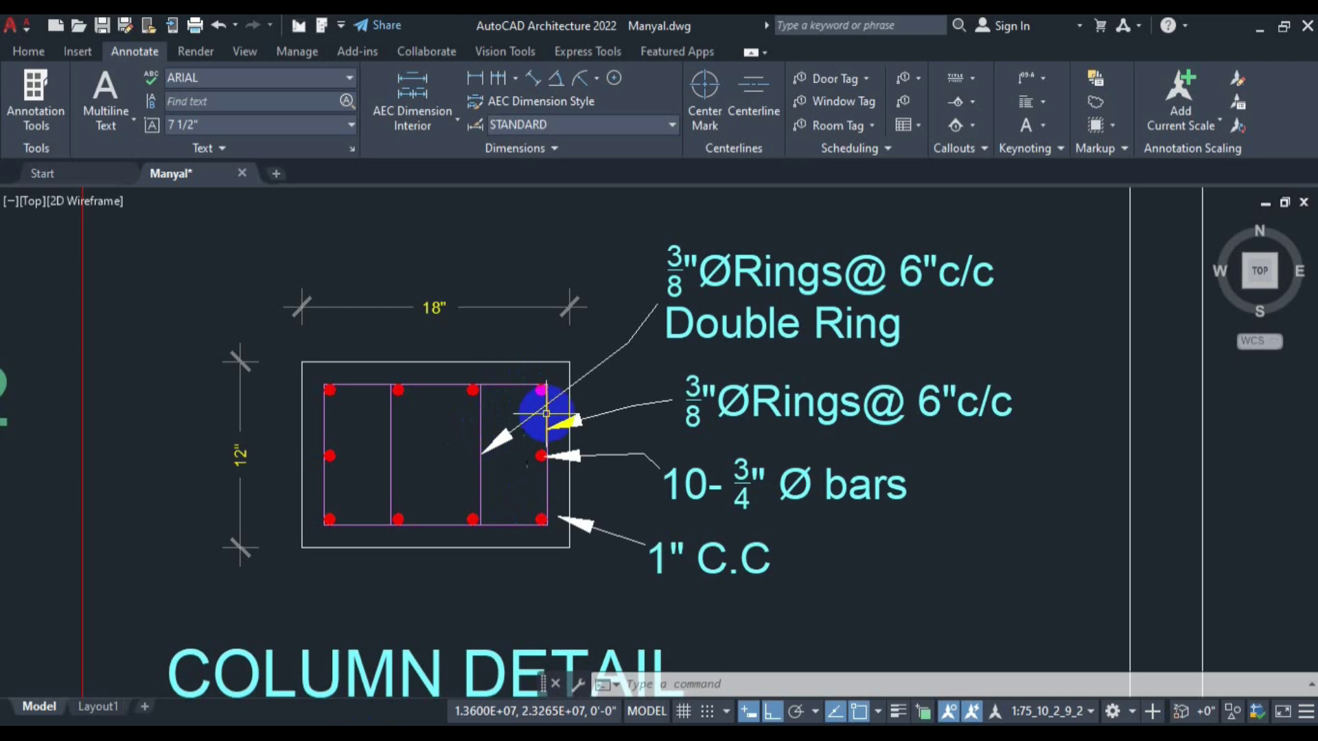
pyautogui.click(355, 722)
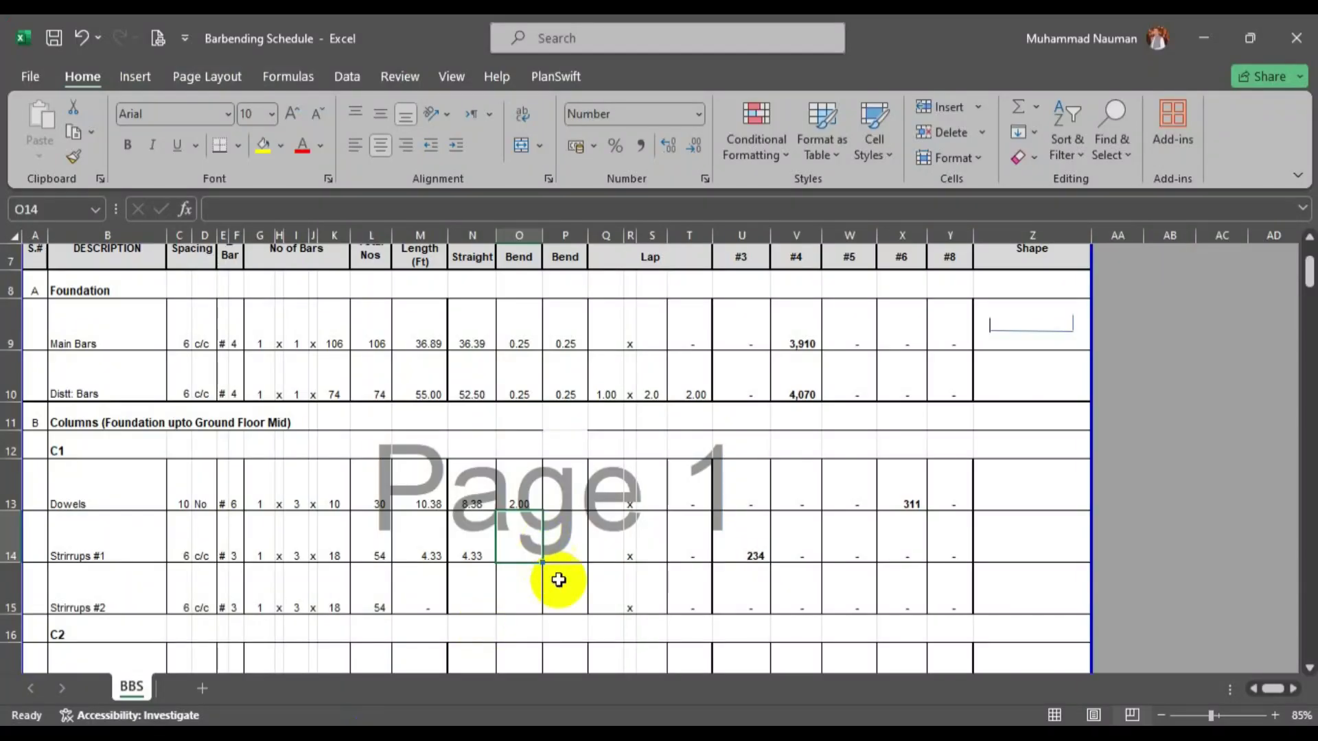
pyautogui.write('.25')
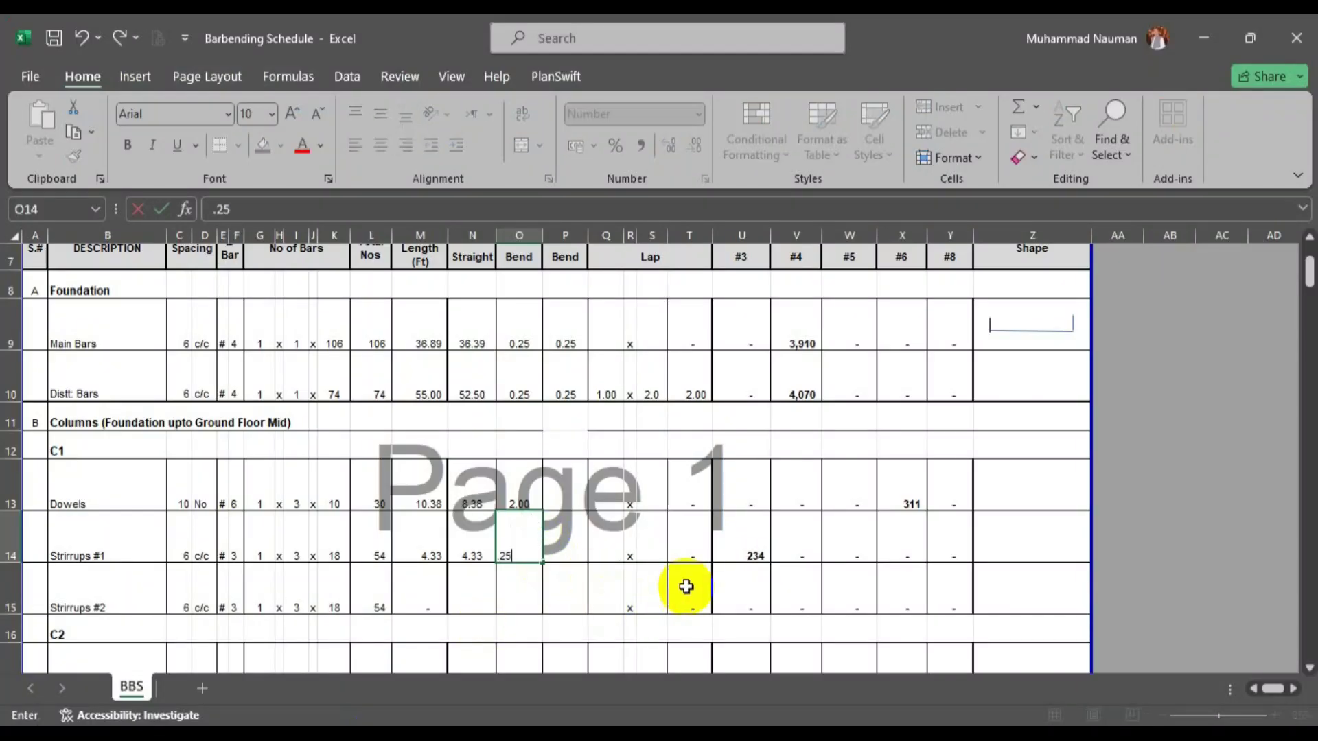
pyautogui.press('Tab')
pyautogui.write('.')
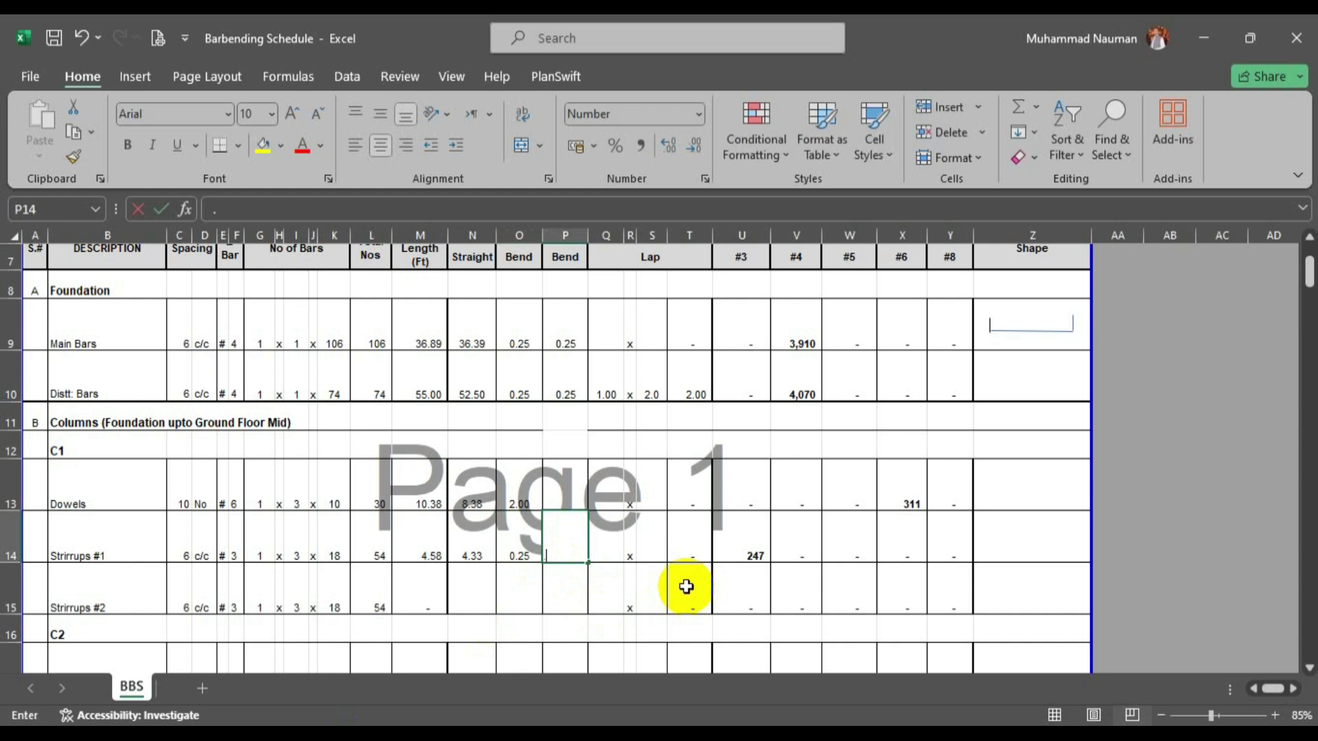
pyautogui.write('25')
pyautogui.press('Return')
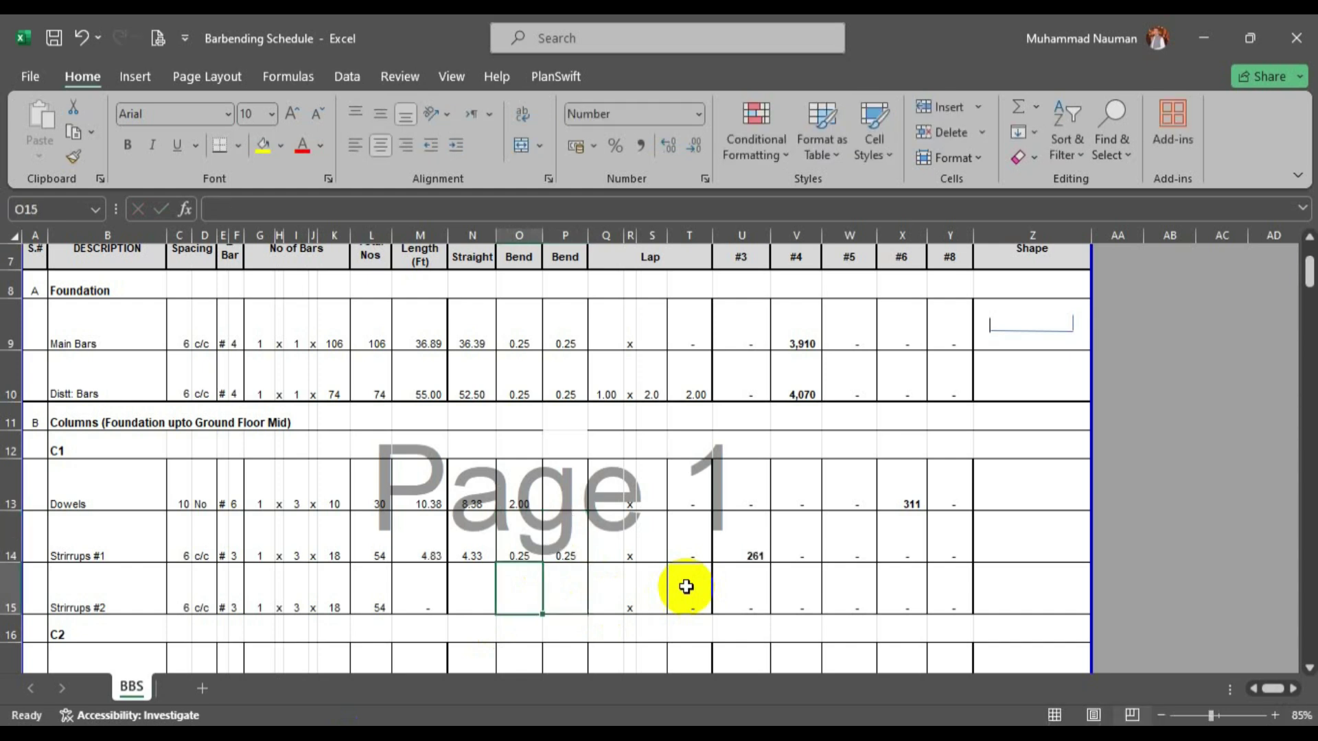
# Check the inner ring in the AutoCAD column detail and enter =.42+.42+.833+.833 in N15 as the C1 Strirrups #2 straight length.
pyautogui.press('Left')
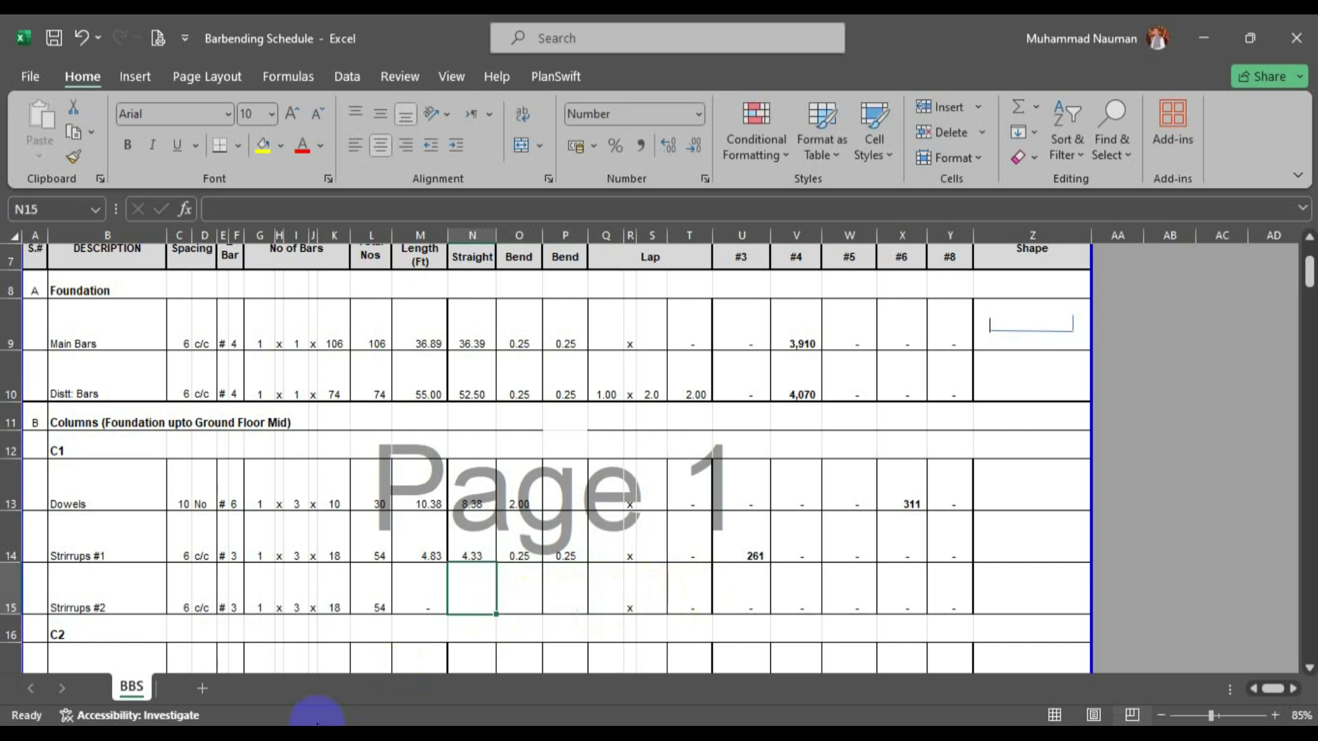
pyautogui.click(373, 725)
pyautogui.click(372, 725)
pyautogui.click(373, 724)
pyautogui.click(372, 724)
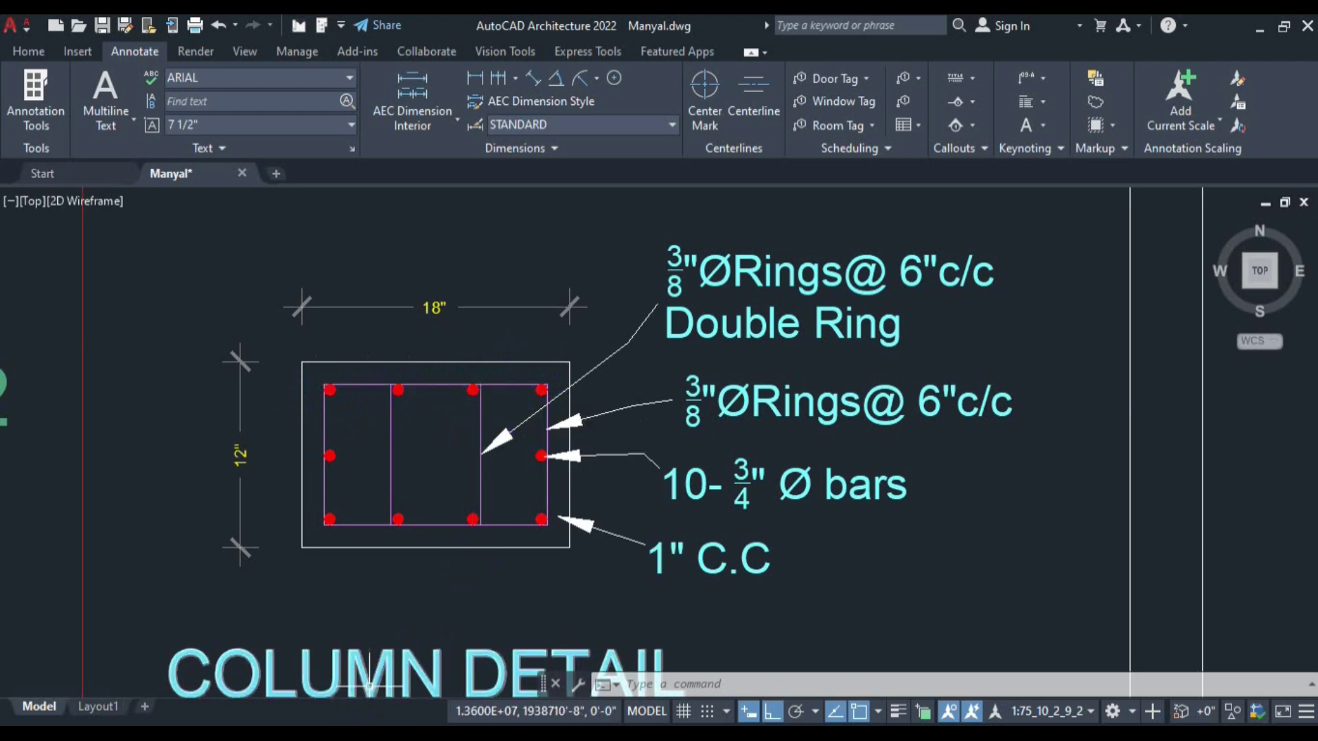
pyautogui.click(358, 731)
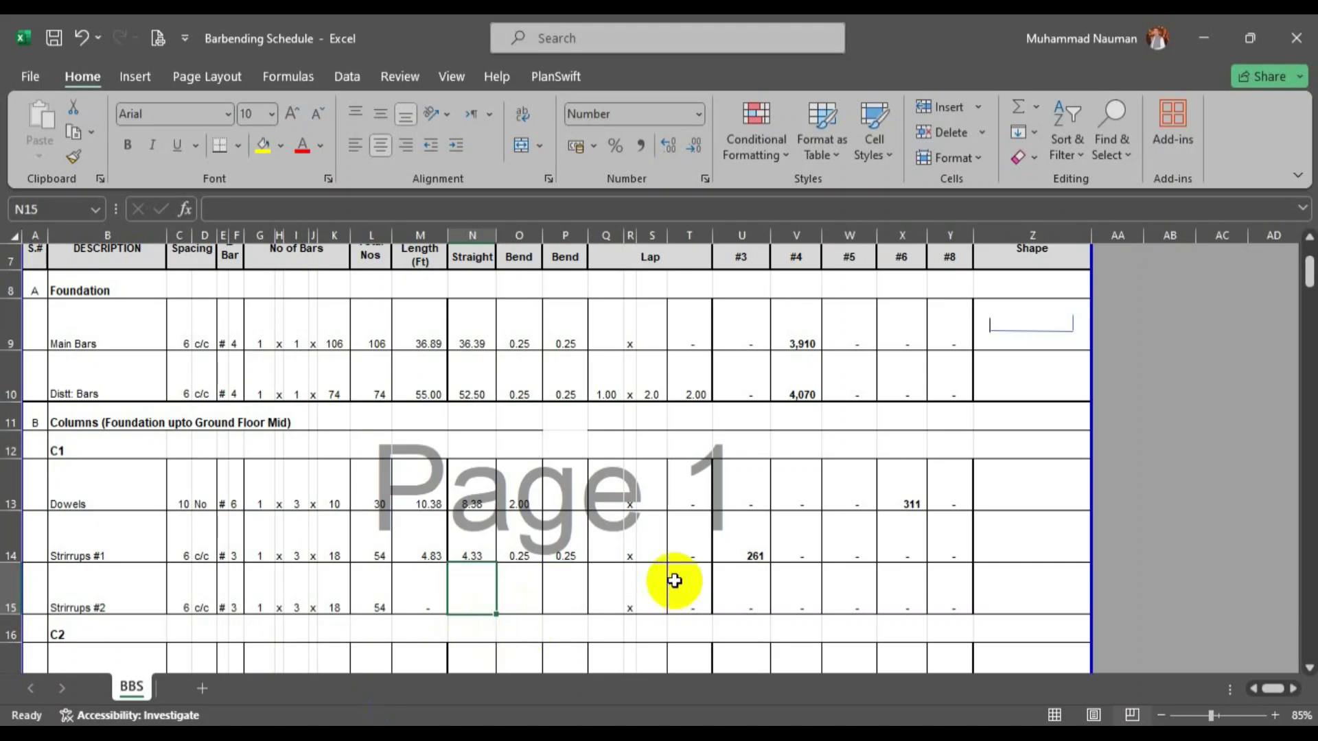
pyautogui.write('=')
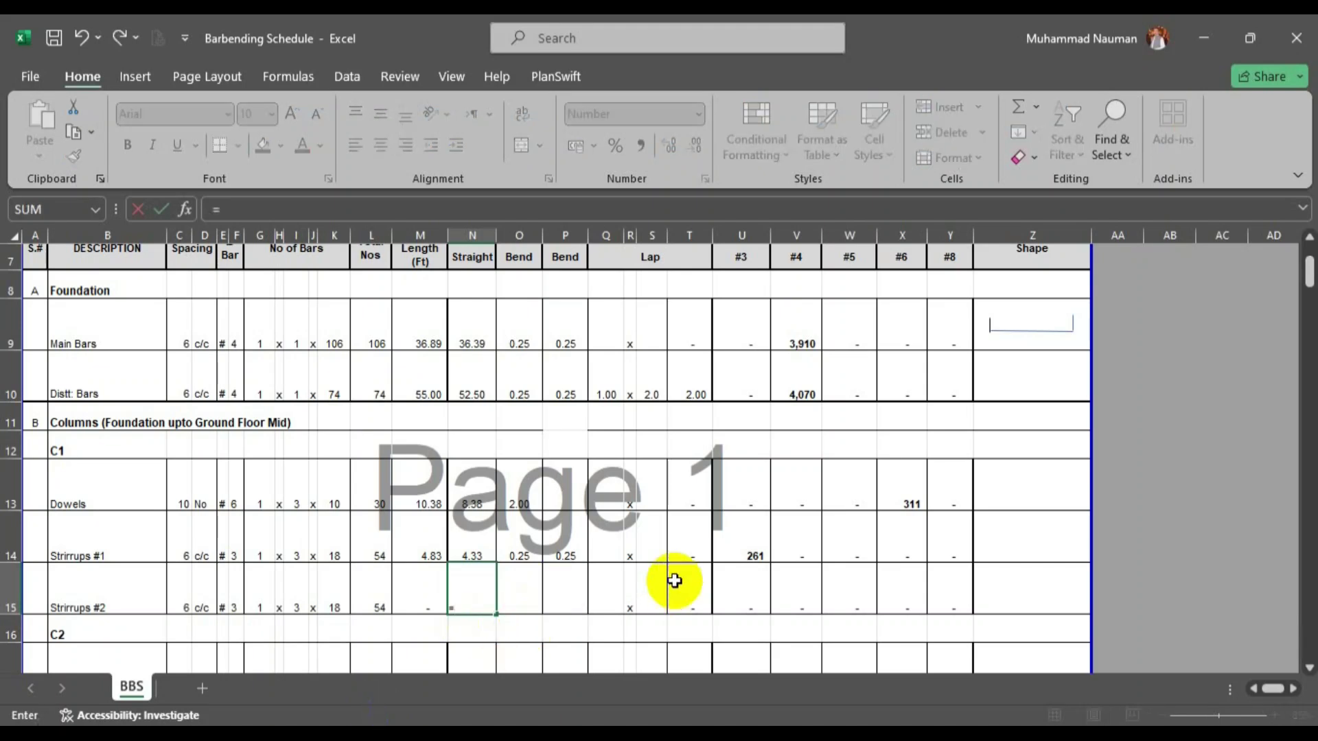
pyautogui.write('.42')
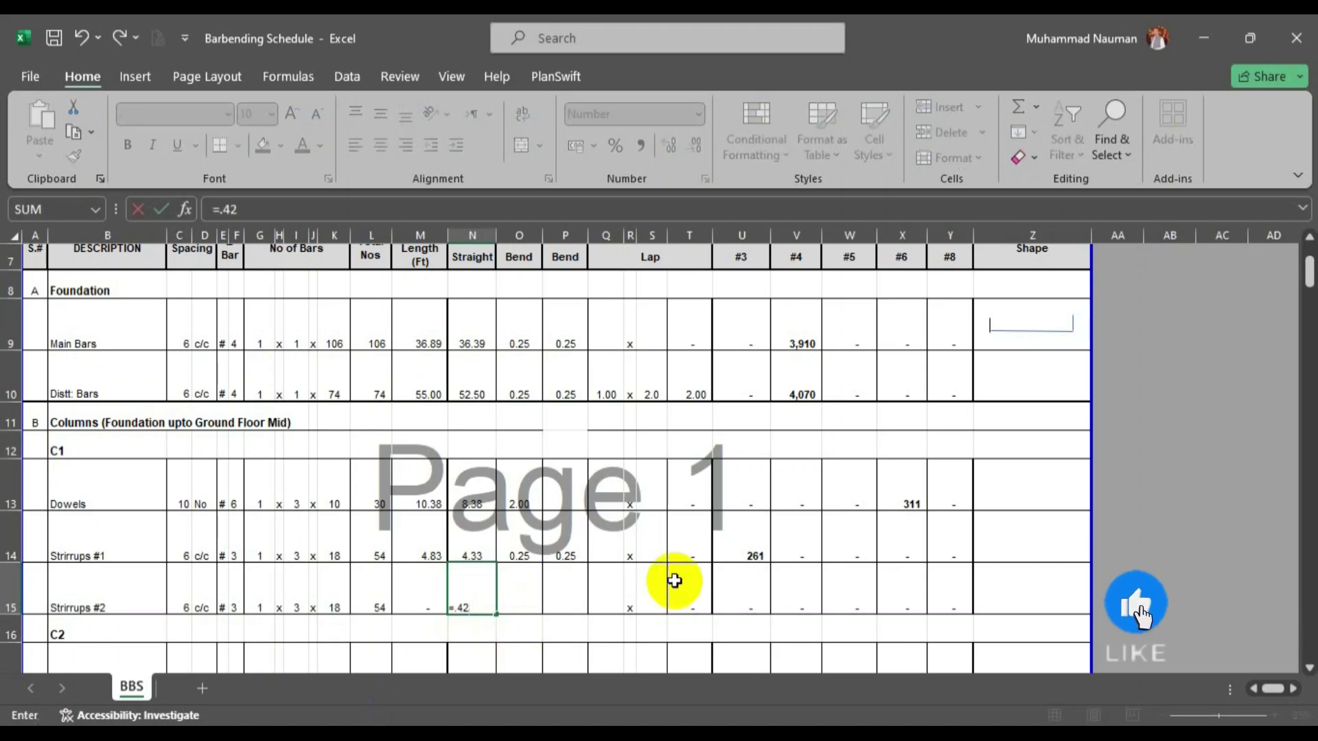
pyautogui.write('+.42')
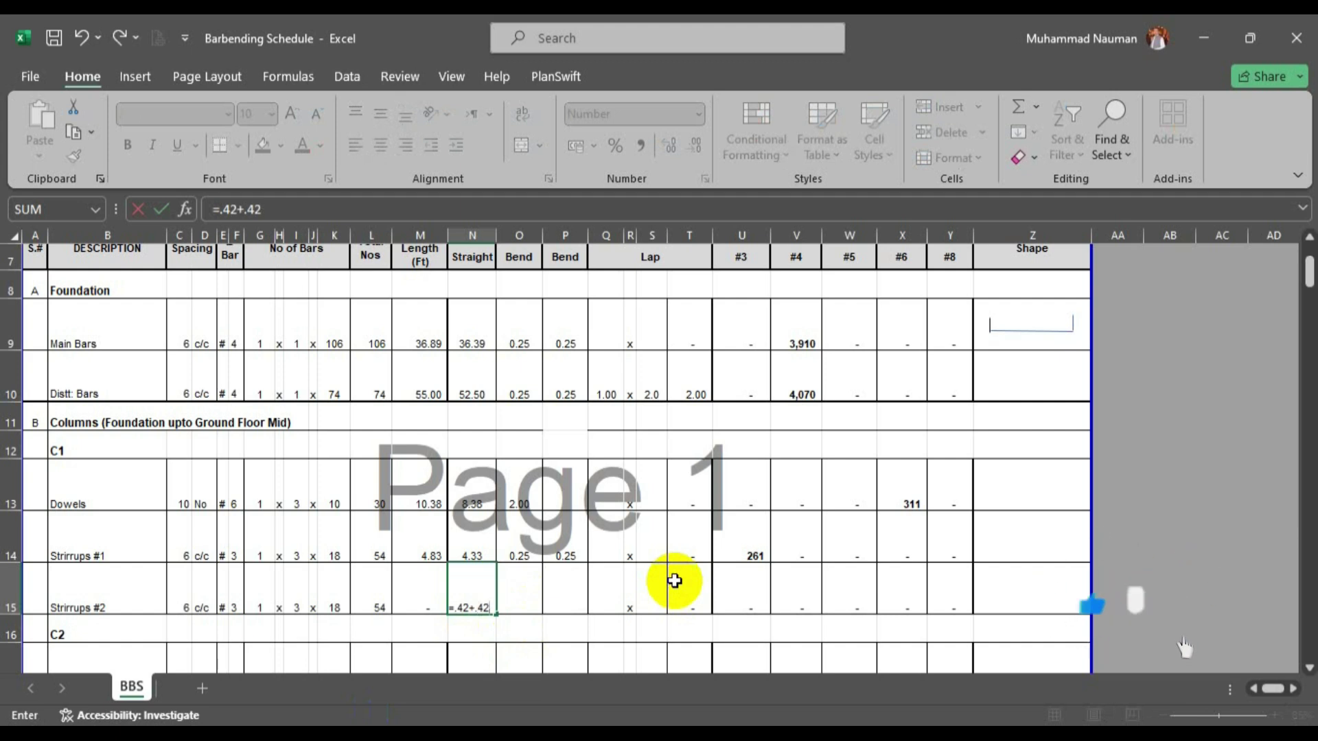
pyautogui.write('+')
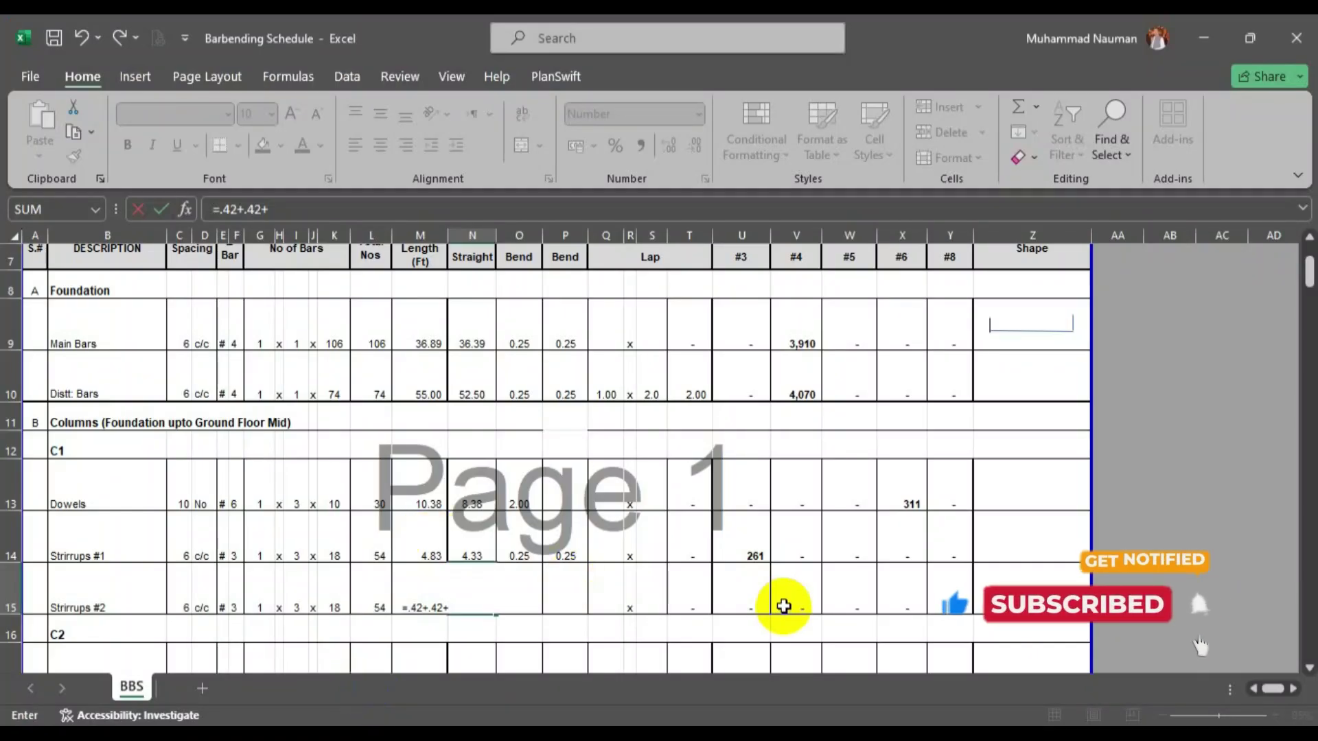
pyautogui.write('.833+.833')
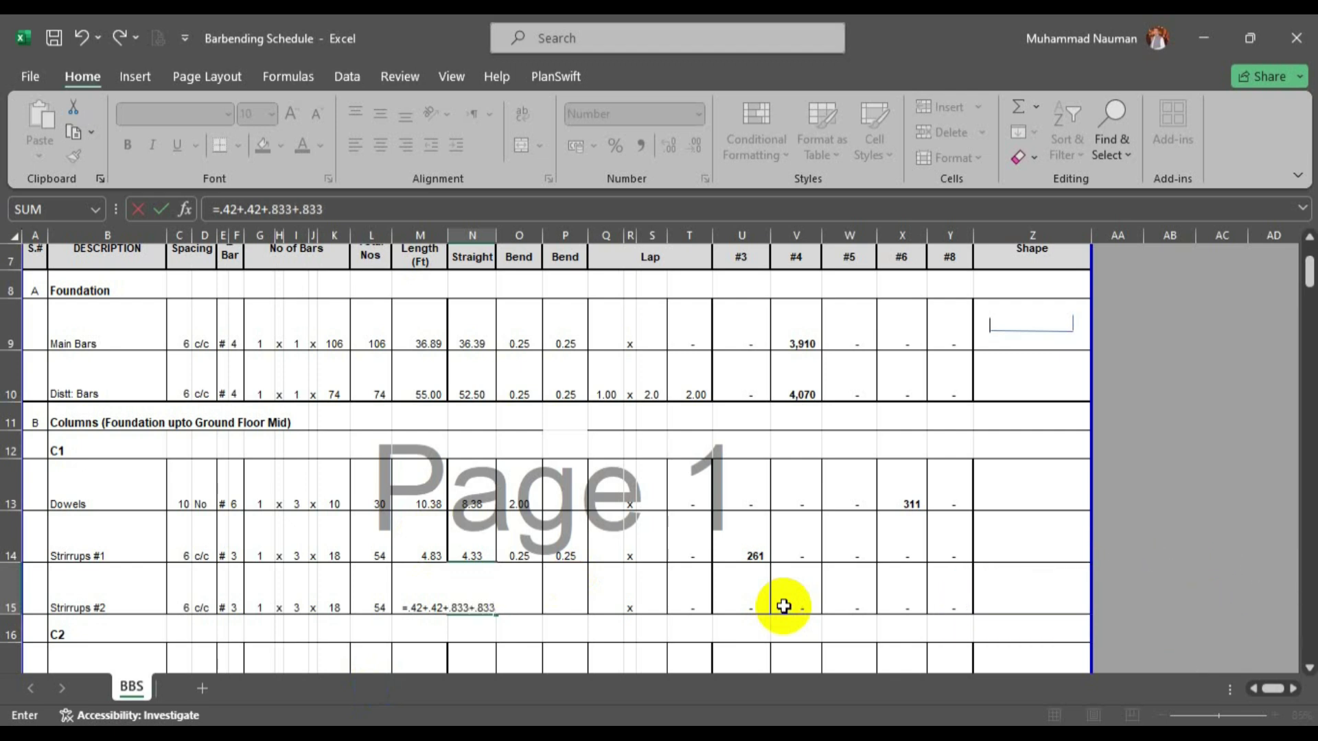
pyautogui.press('Tab')
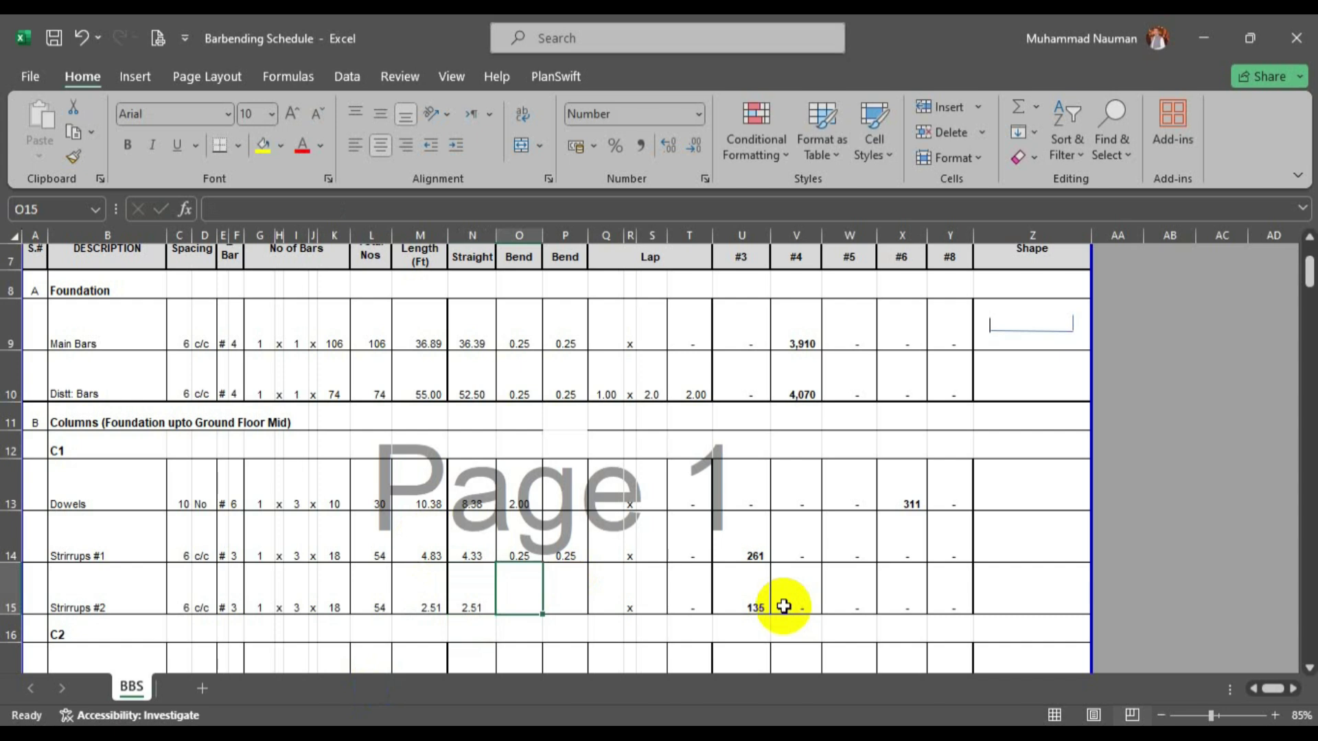
# Fill the 0.25 bend values from Strirrups #1 into O15:P15 for C1 Strirrups #2 and review the ring-count formulas in K14 and K15.
pyautogui.hotkey('shift', 'Right')
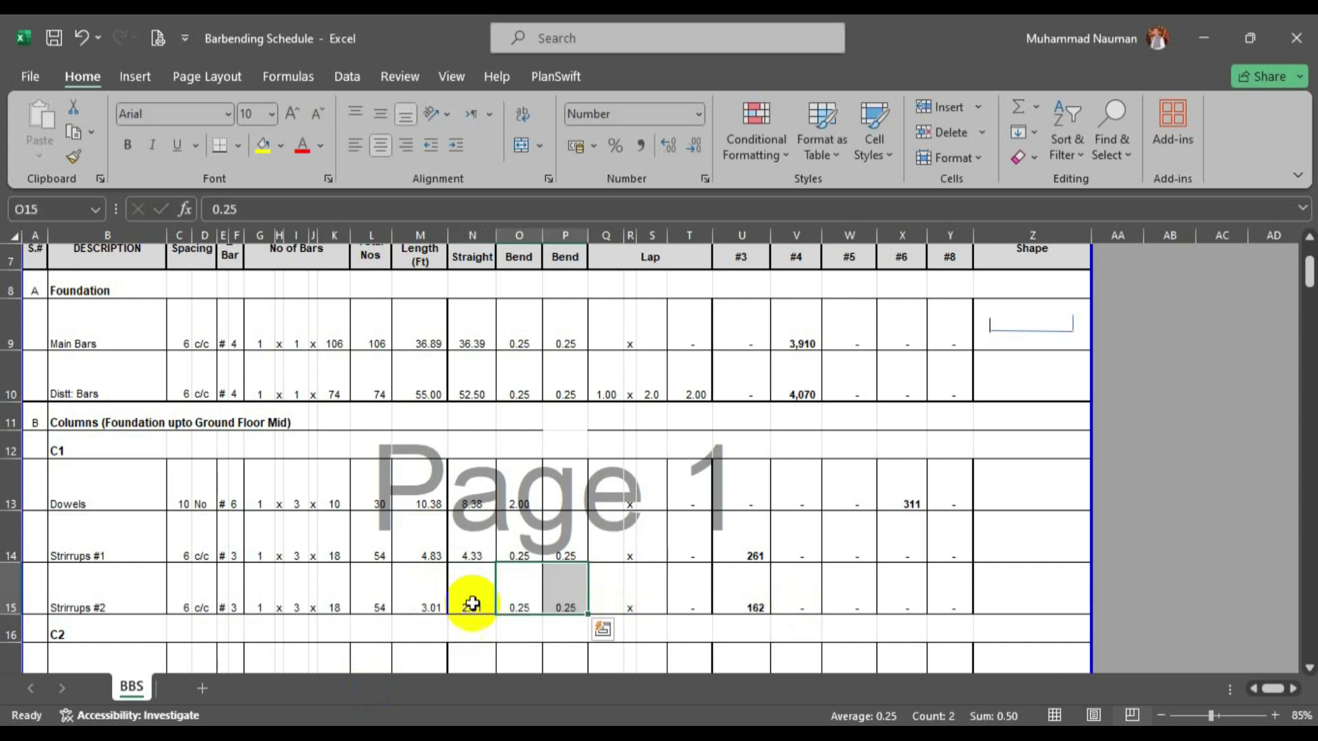
pyautogui.moveTo(527, 551); pyautogui.dragTo(560, 552)
pyautogui.moveTo(532, 595); pyautogui.dragTo(553, 595)
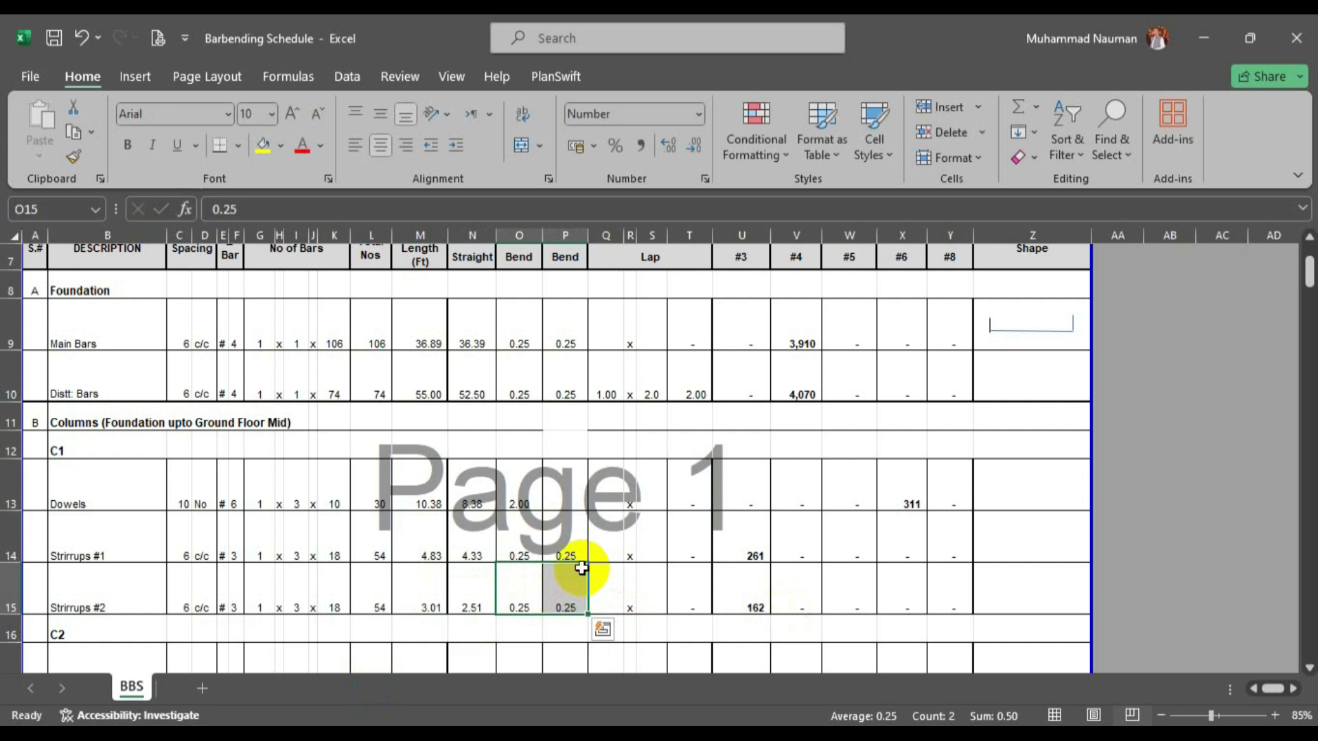
pyautogui.click(336, 547)
pyautogui.click(332, 588)
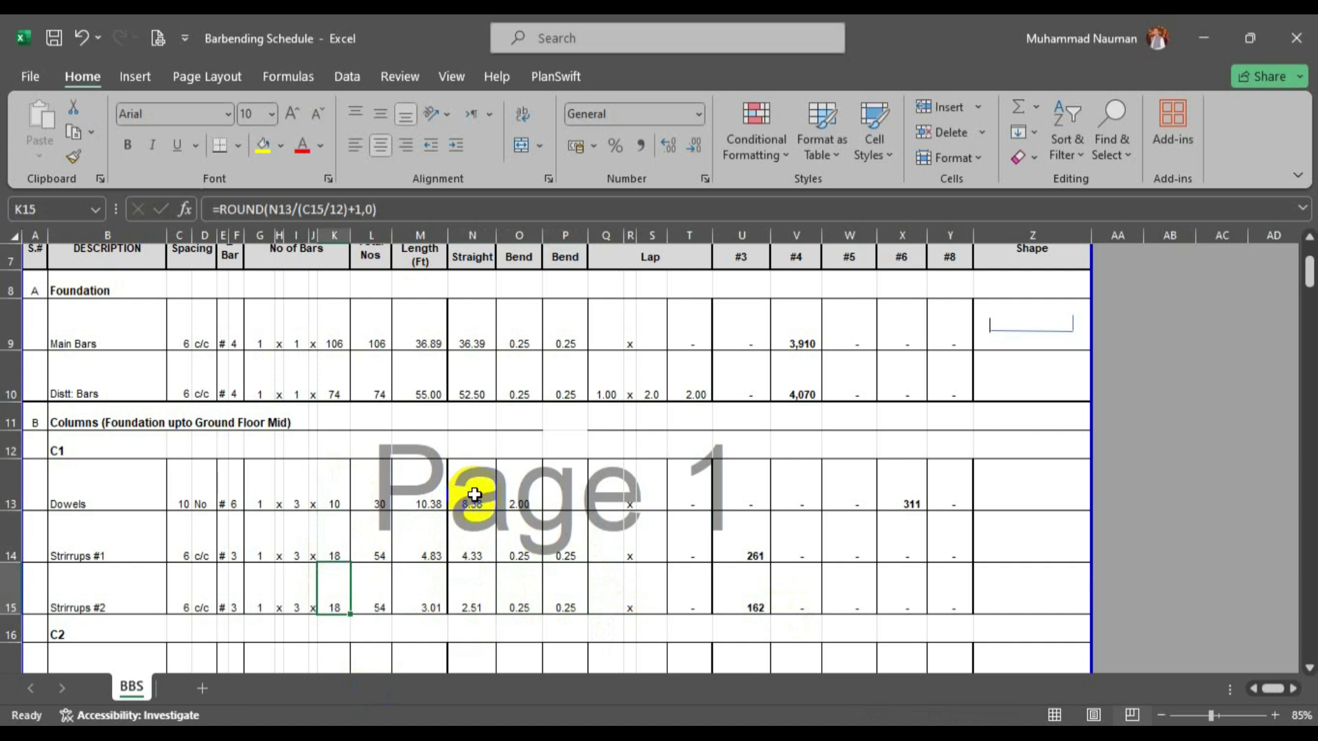
# Copy the C1 Dowels and Strirrups #1 entries from C13:P14 into the C2 rows starting at C17.
pyautogui.scroll(-5, 476, 508)
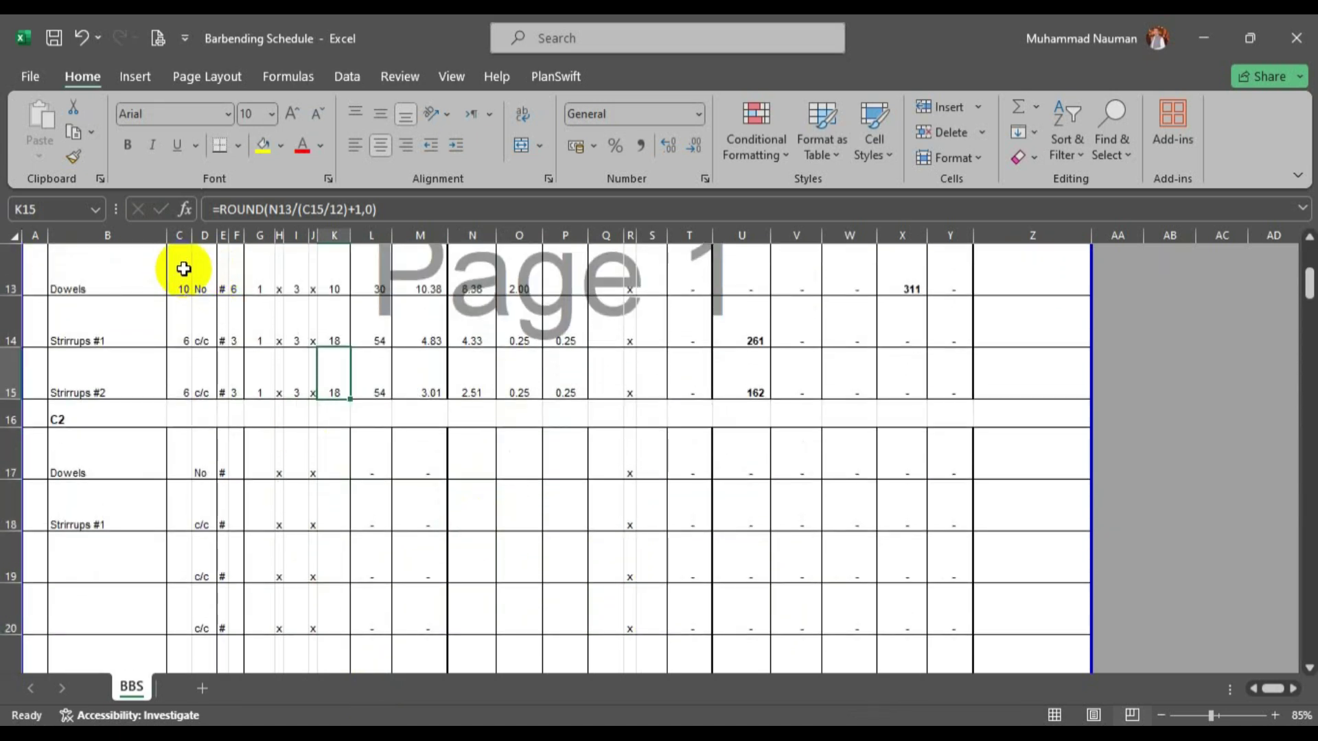
pyautogui.moveTo(184, 269); pyautogui.dragTo(570, 333)
pyautogui.hotkey('ctrl', 'c')
pyautogui.click(183, 450)
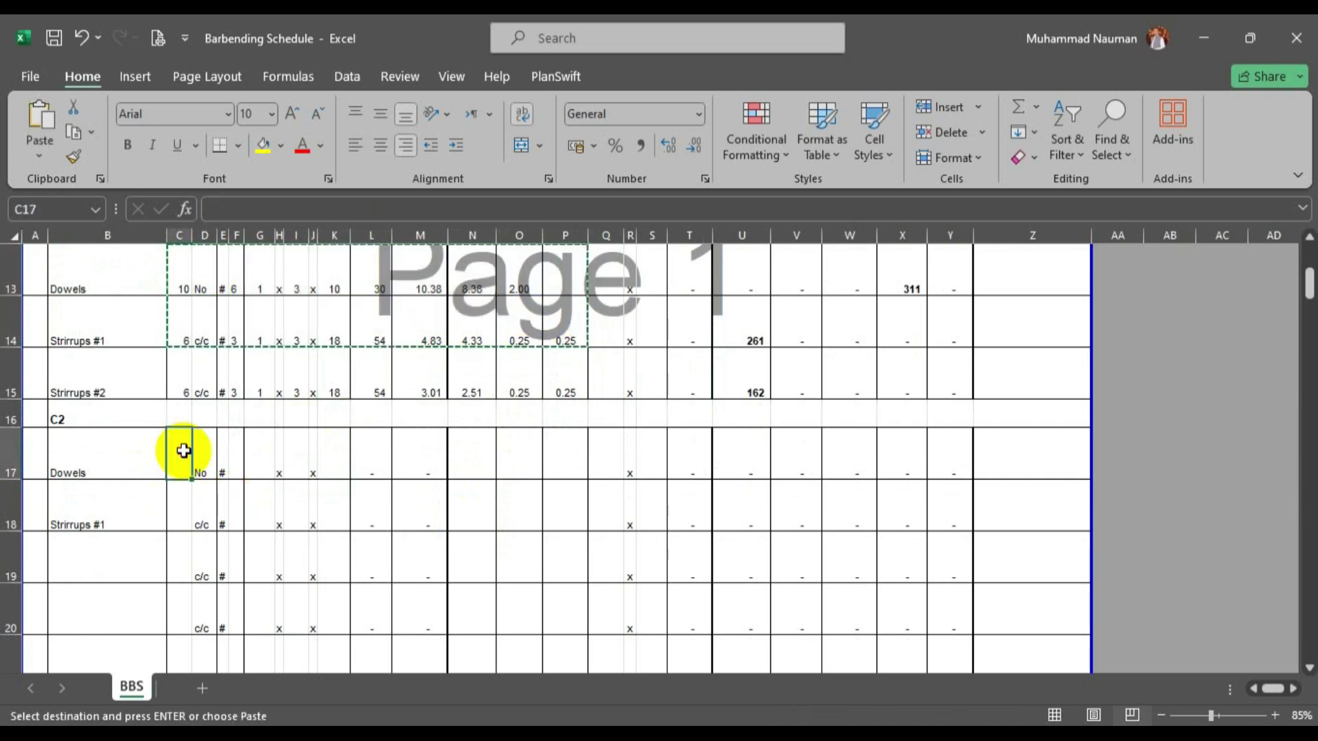
pyautogui.hotkey('ctrl', 'v')
pyautogui.scroll(1, 487, 549)
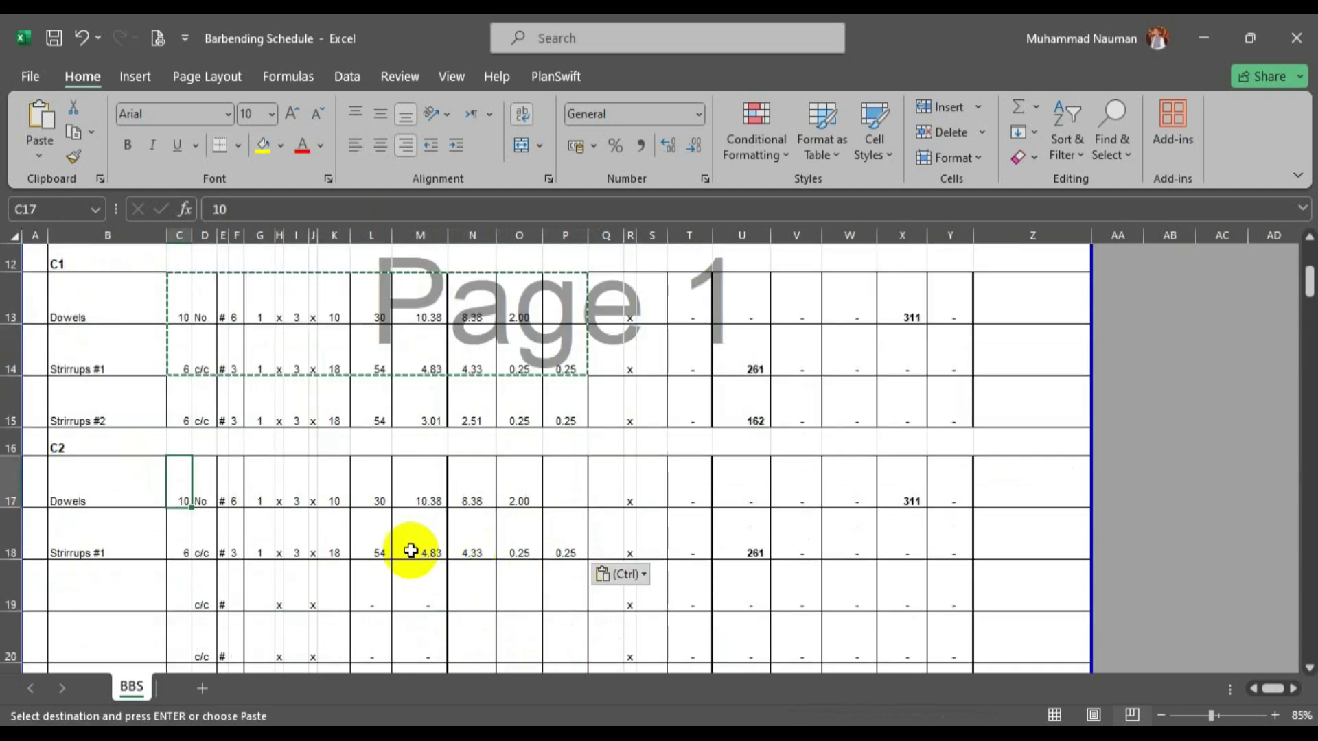
# Rename the C2 stirrup description in B18 as Strirrups, without the #1.
pyautogui.doubleClick(123, 544)
pyautogui.write('Stirrups')
pyautogui.press('Return')
pyautogui.scroll(-1, 248, 557)
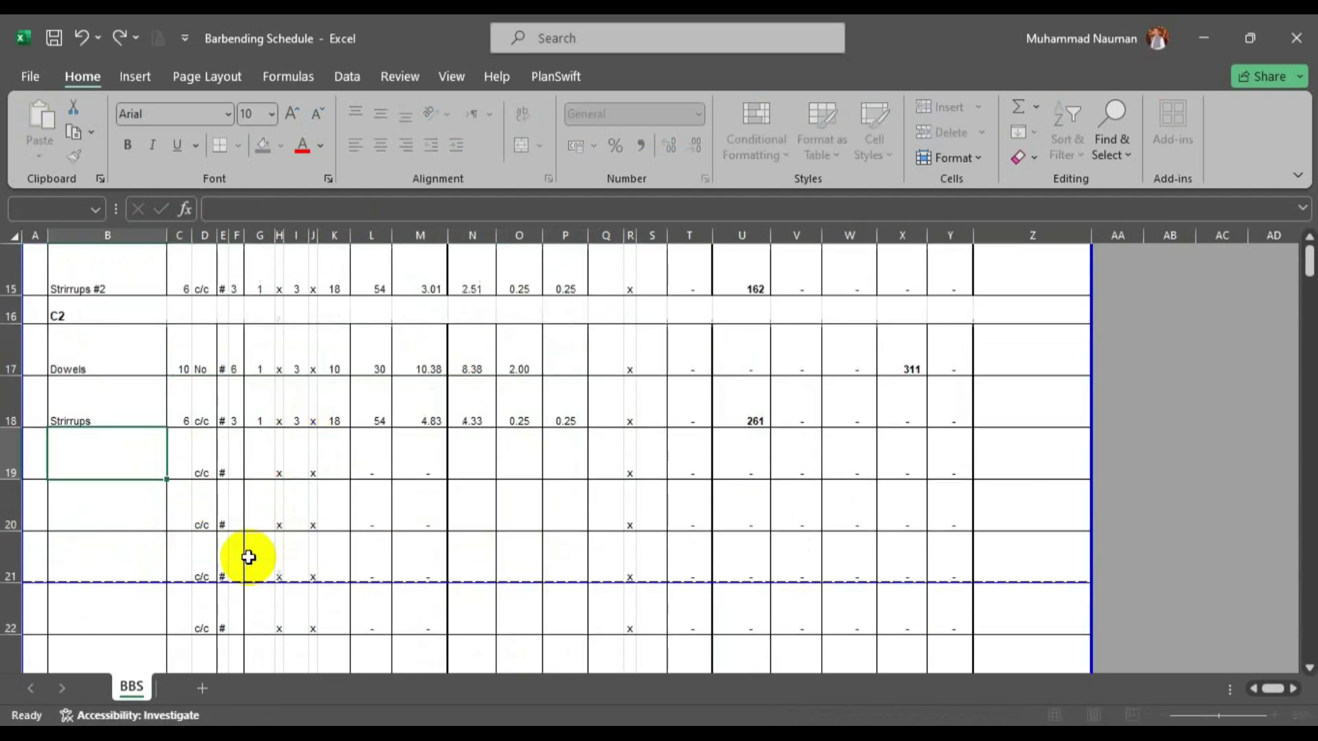
# Examine the C-2 column detail and the ground floor plan in AutoCAD to count the columns of each type.
pyautogui.click(310, 353)
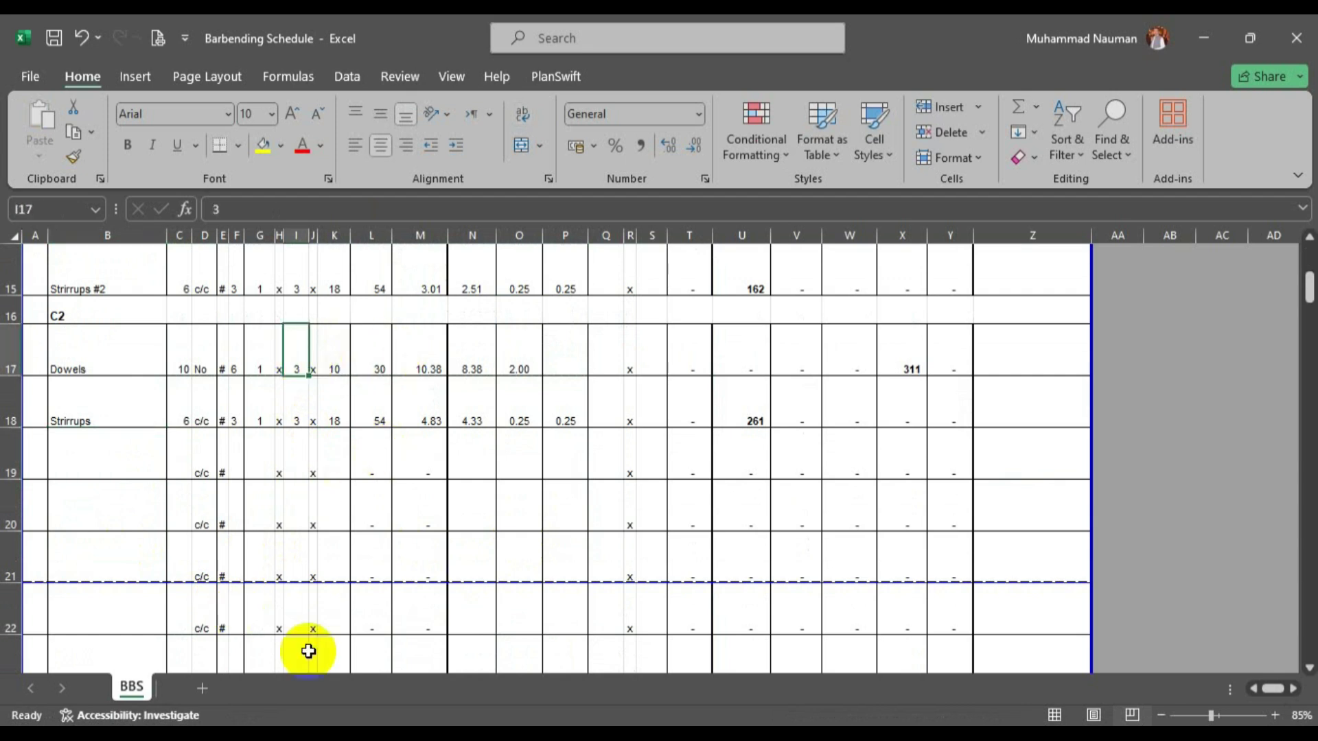
pyautogui.click(216, 728)
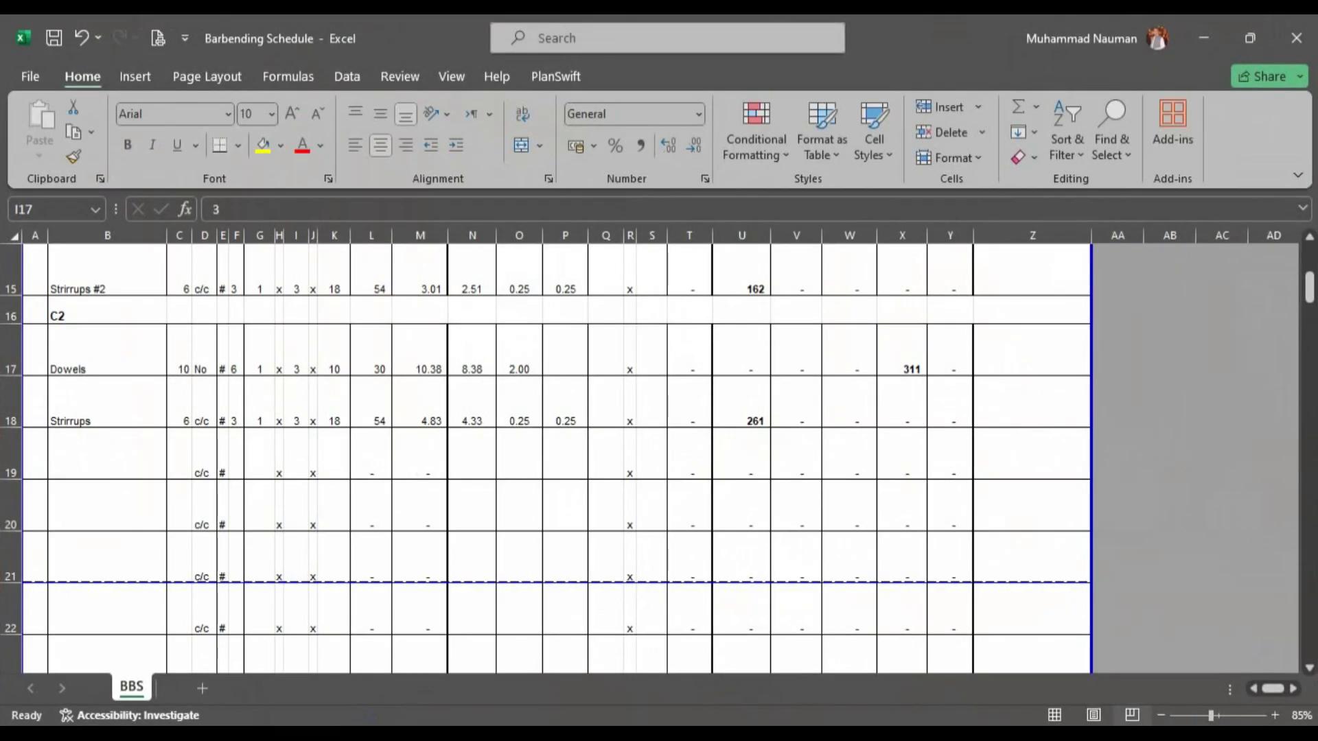
pyautogui.click(307, 729)
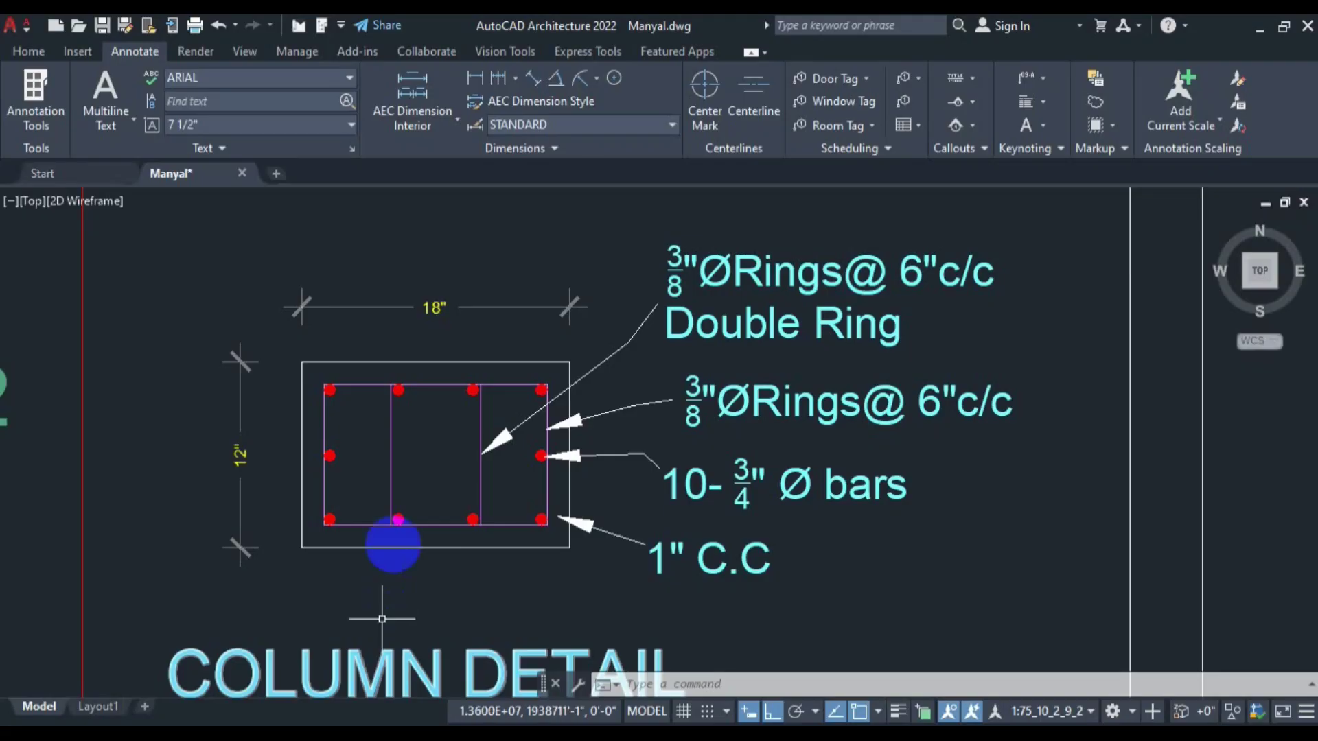
pyautogui.scroll(-2, 487, 443)
pyautogui.moveTo(490, 552); pyautogui.dragTo(528, 254)
pyautogui.moveTo(513, 595); pyautogui.dragTo(459, 352)
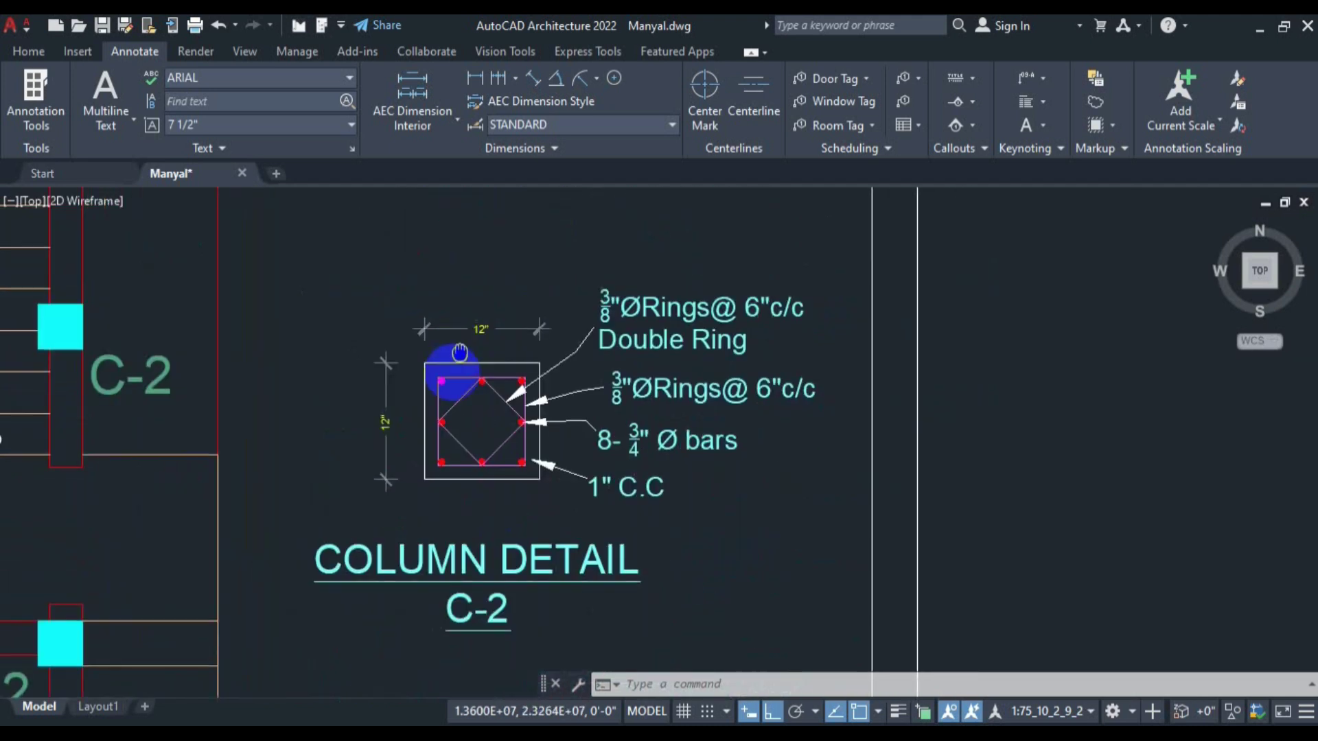
pyautogui.scroll(2, 443, 403)
pyautogui.scroll(-7, 542, 410)
pyautogui.moveTo(338, 396); pyautogui.dragTo(712, 405)
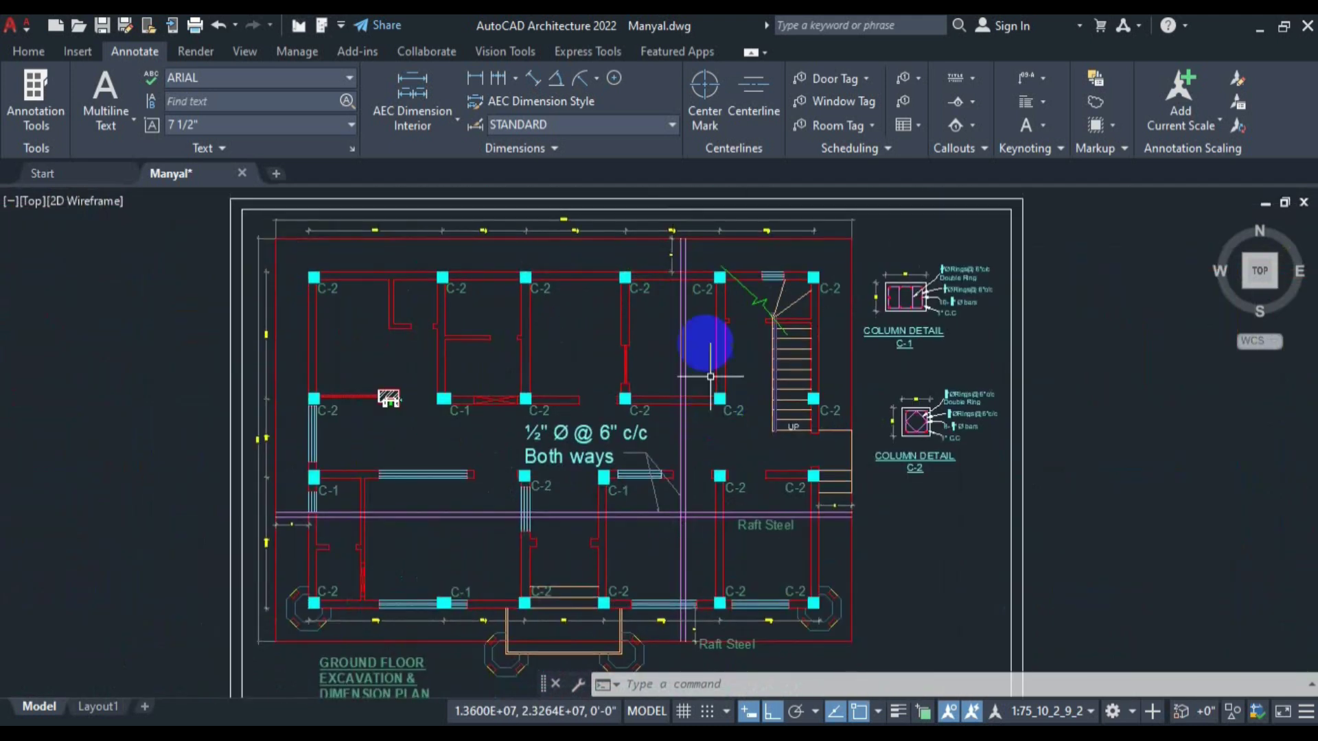
pyautogui.scroll(2, 711, 376)
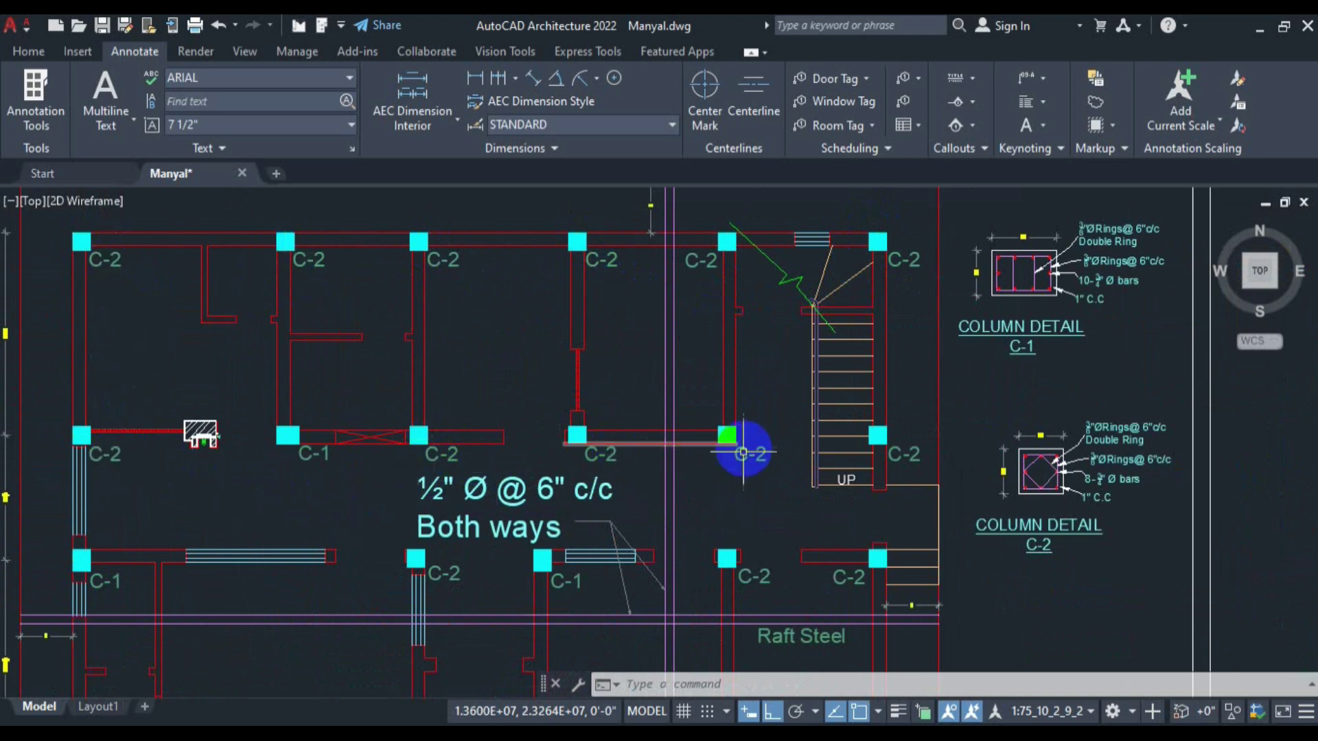
pyautogui.moveTo(355, 481); pyautogui.dragTo(396, 296)
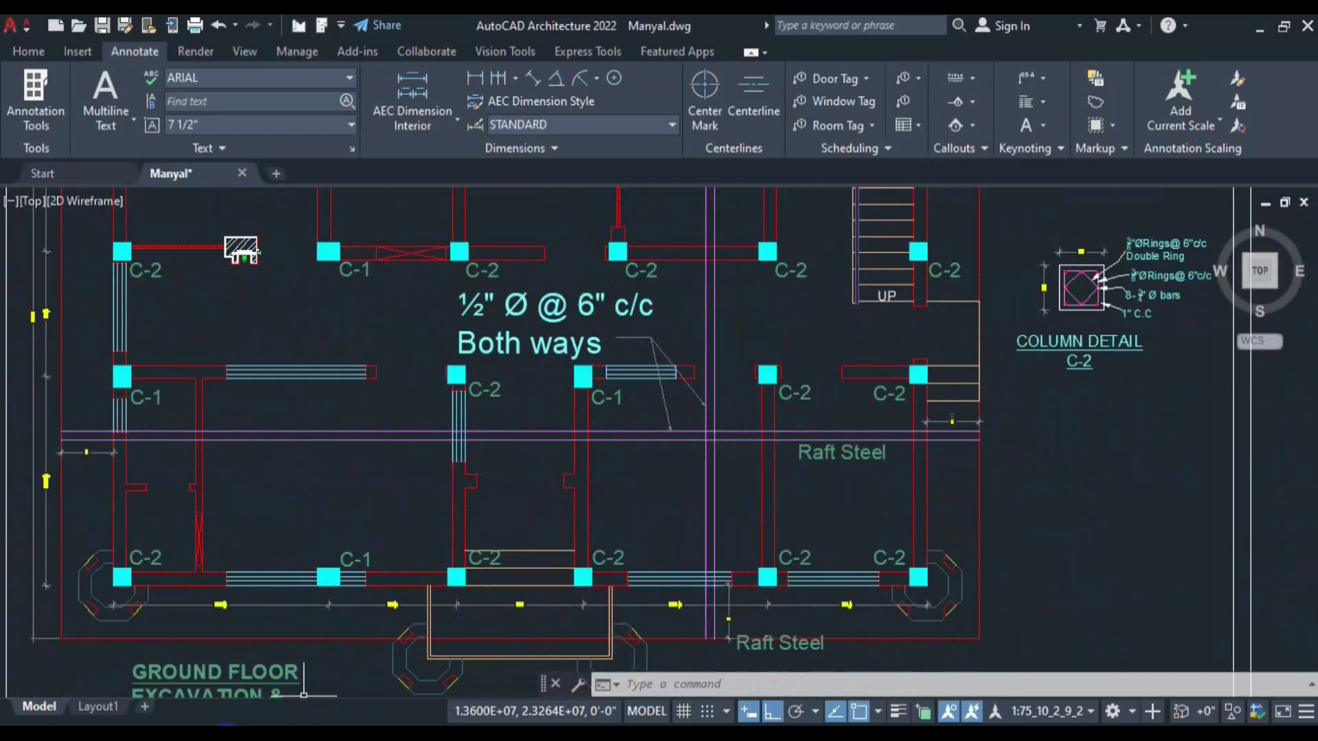
# In the Excel schedule, set the number of C1 columns to 4 for Dowels, Strirrups #1 and Strirrups #2 in I13:I15.
pyautogui.click(254, 737)
pyautogui.scroll(1, 294, 289)
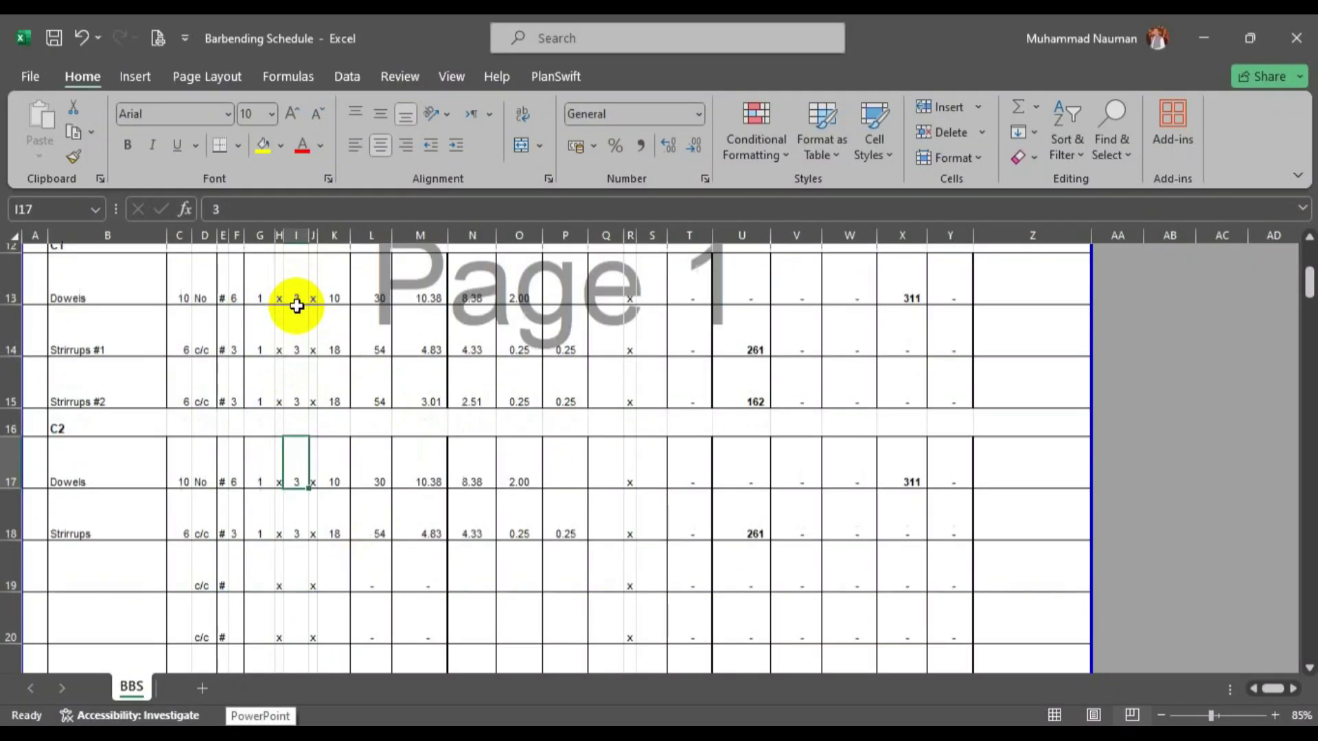
pyautogui.click(295, 305)
pyautogui.write('4')
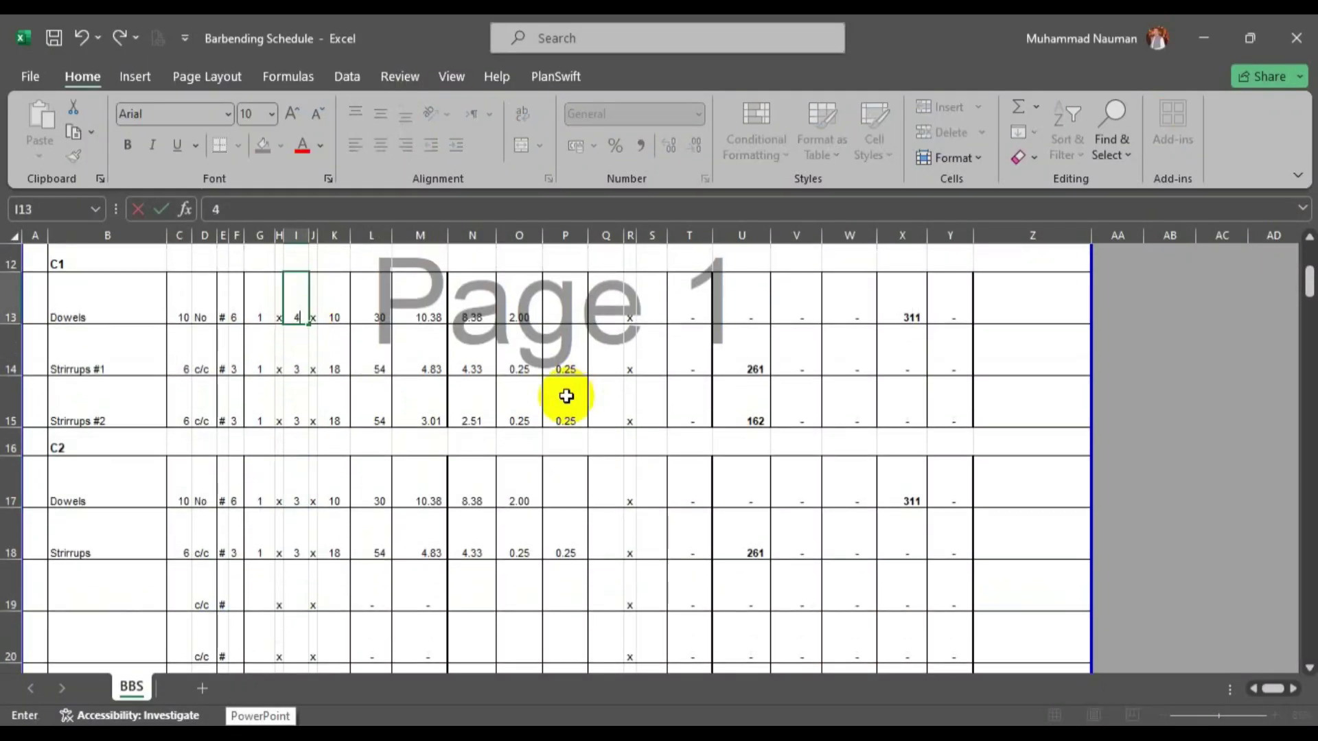
pyautogui.press('Return')
pyautogui.write('4')
pyautogui.press('Return')
pyautogui.write('4')
pyautogui.press('Return')
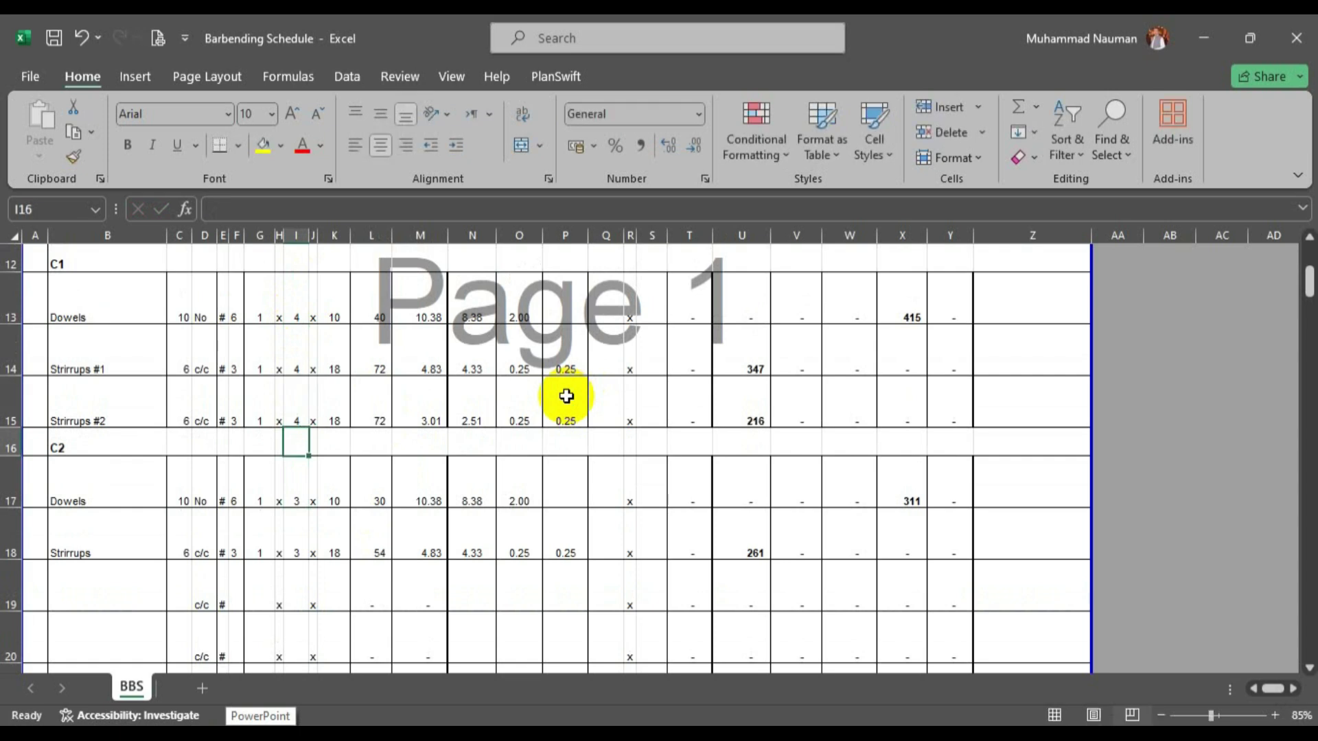
# Count the C-2 columns on the AutoCAD ground floor plan and enter 19 for the C2 Dowels and stirrups in I17 and I18.
pyautogui.click(292, 491)
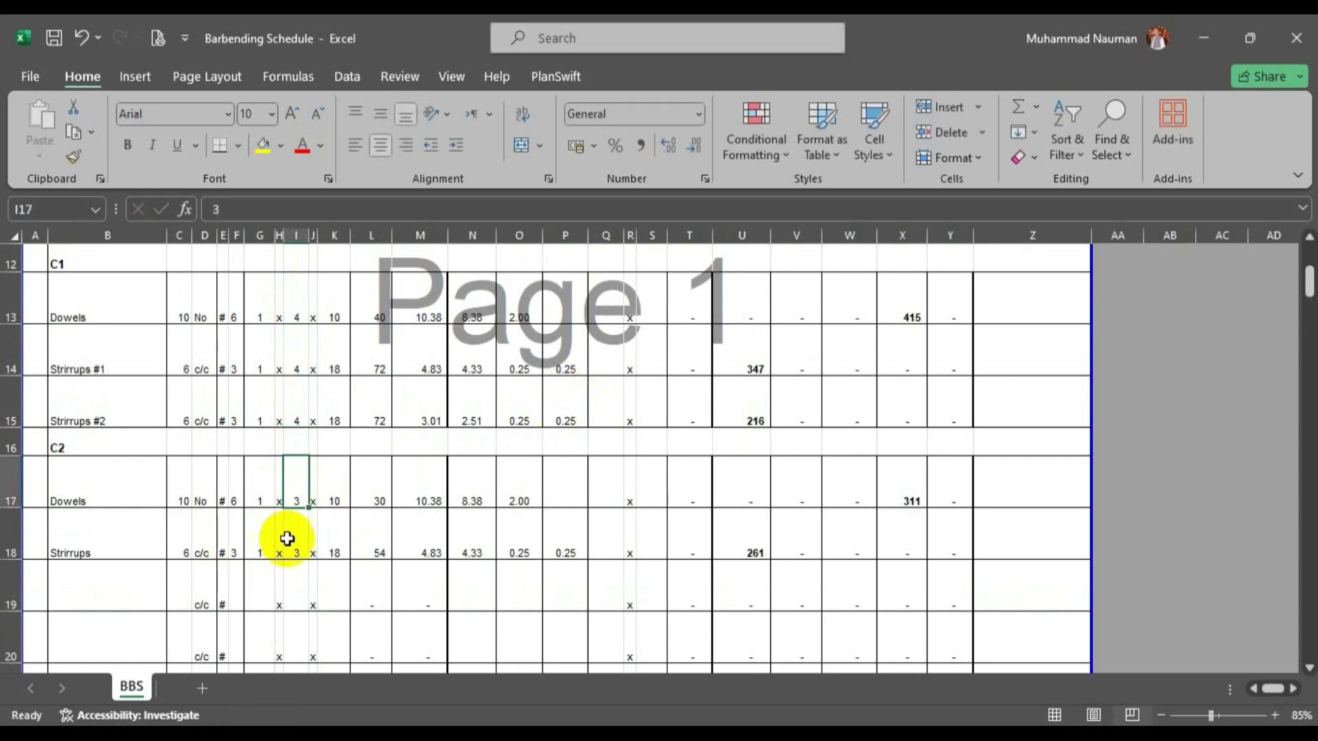
pyautogui.click(214, 733)
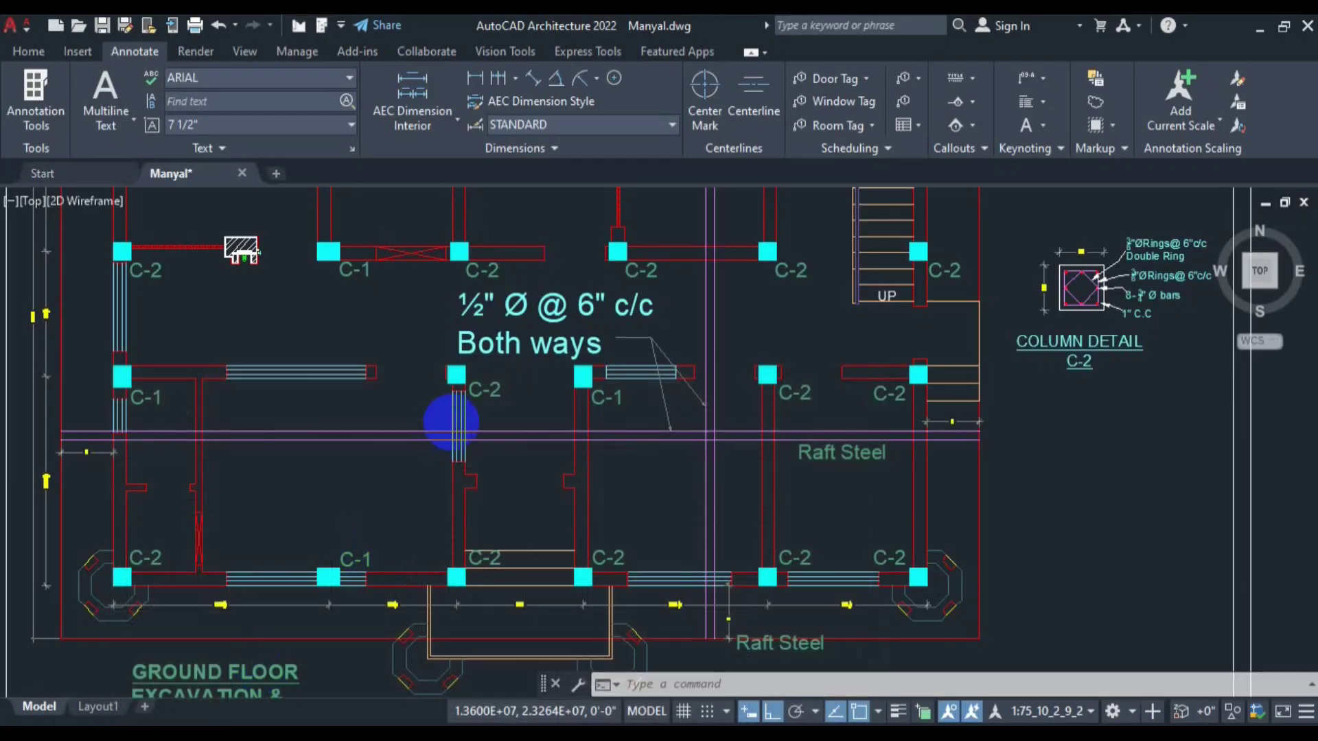
pyautogui.moveTo(520, 333); pyautogui.dragTo(517, 559)
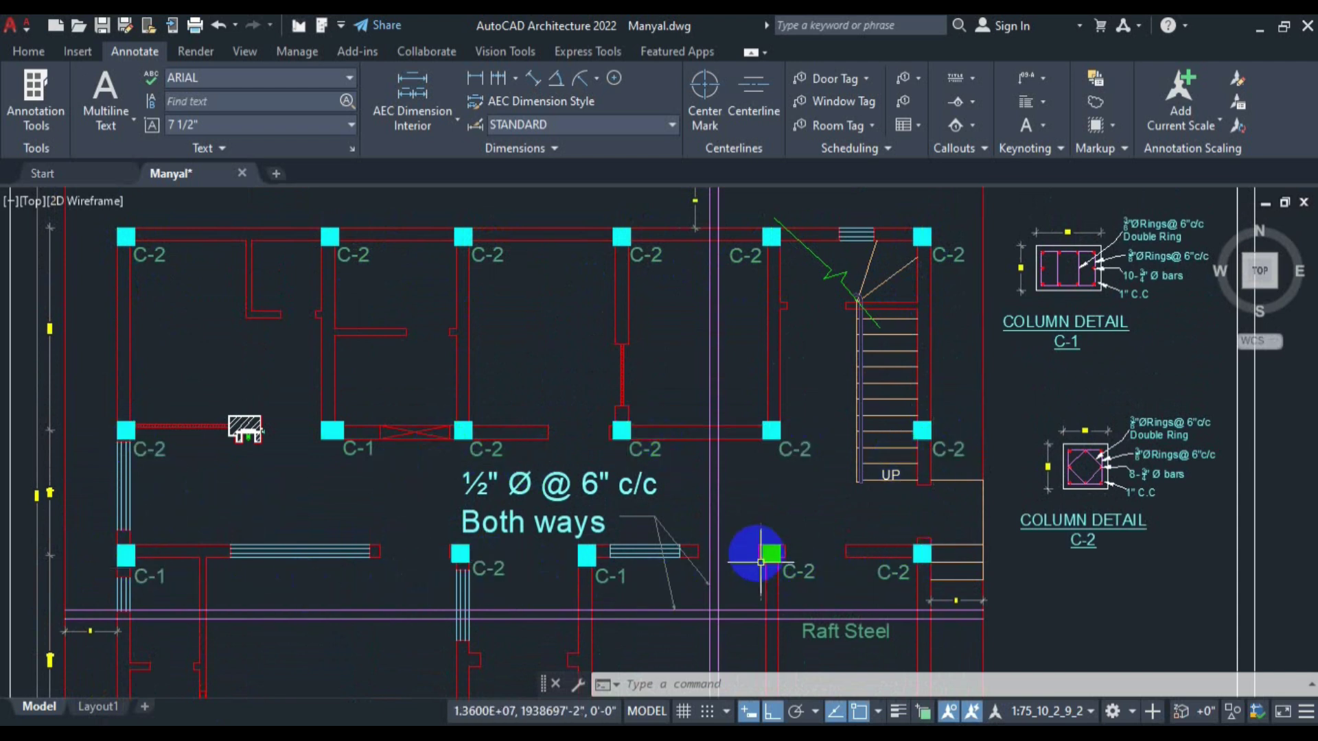
pyautogui.moveTo(759, 553); pyautogui.dragTo(739, 323)
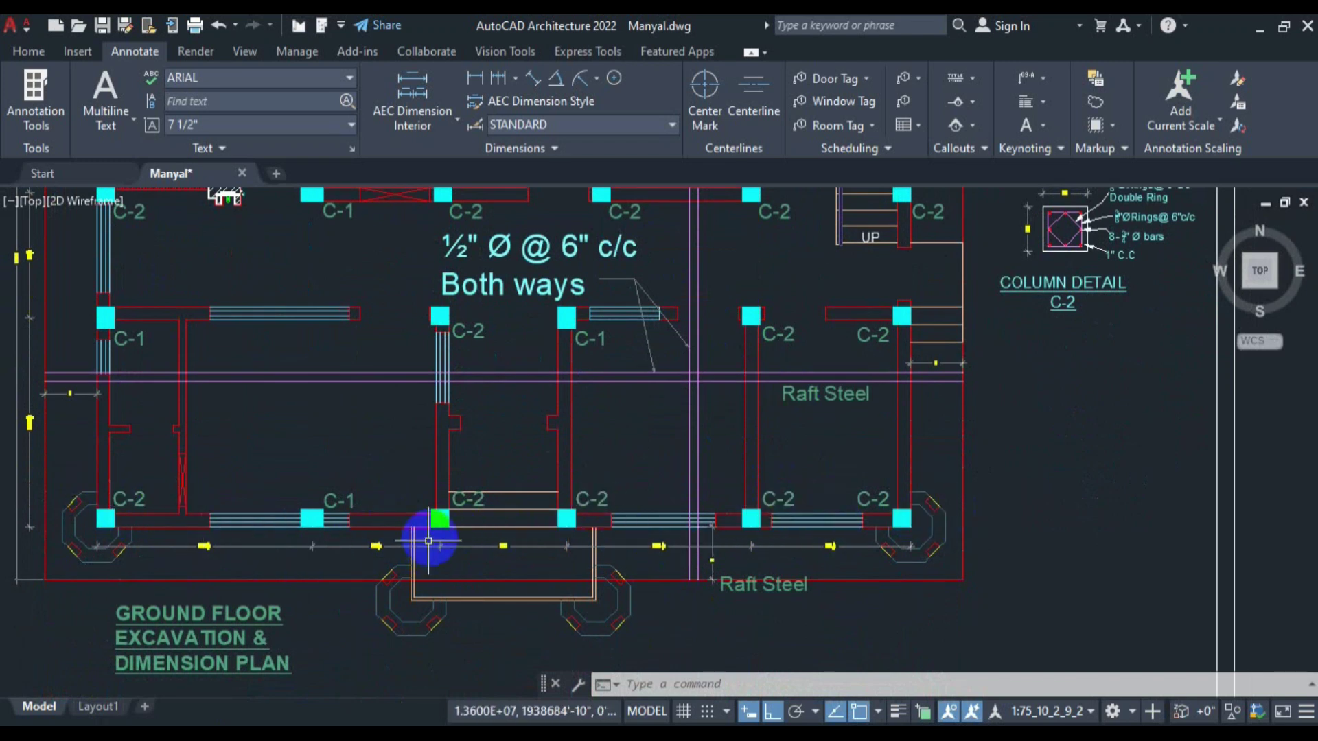
pyautogui.scroll(-2, 566, 545)
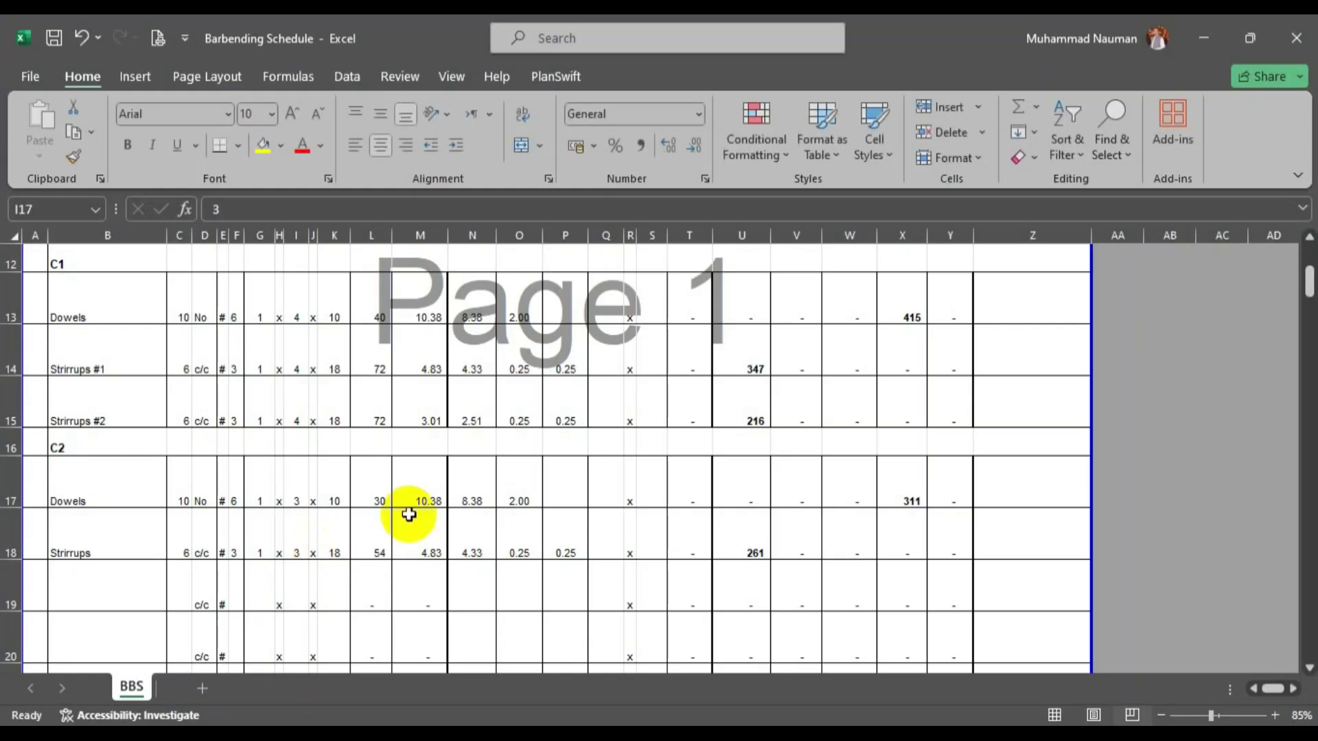
pyautogui.write('19')
pyautogui.press('Return')
pyautogui.write('1')
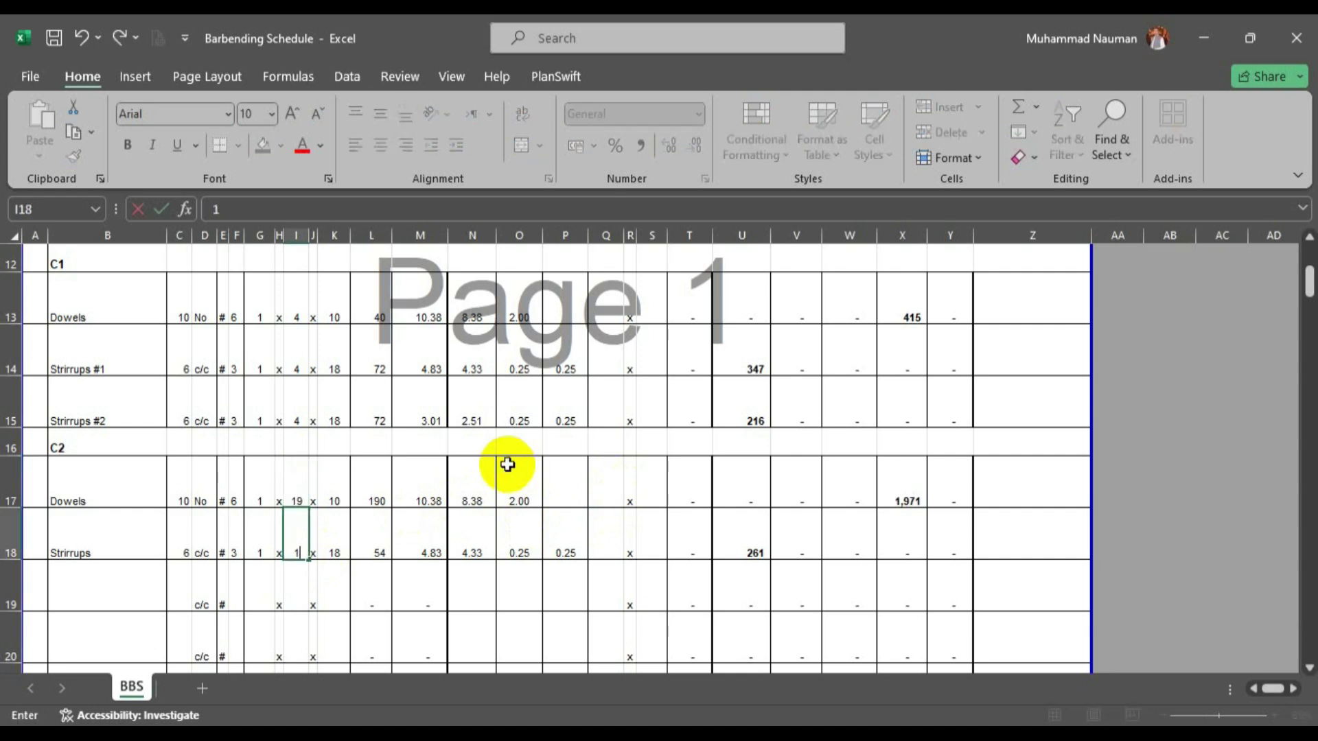
pyautogui.press('Return')
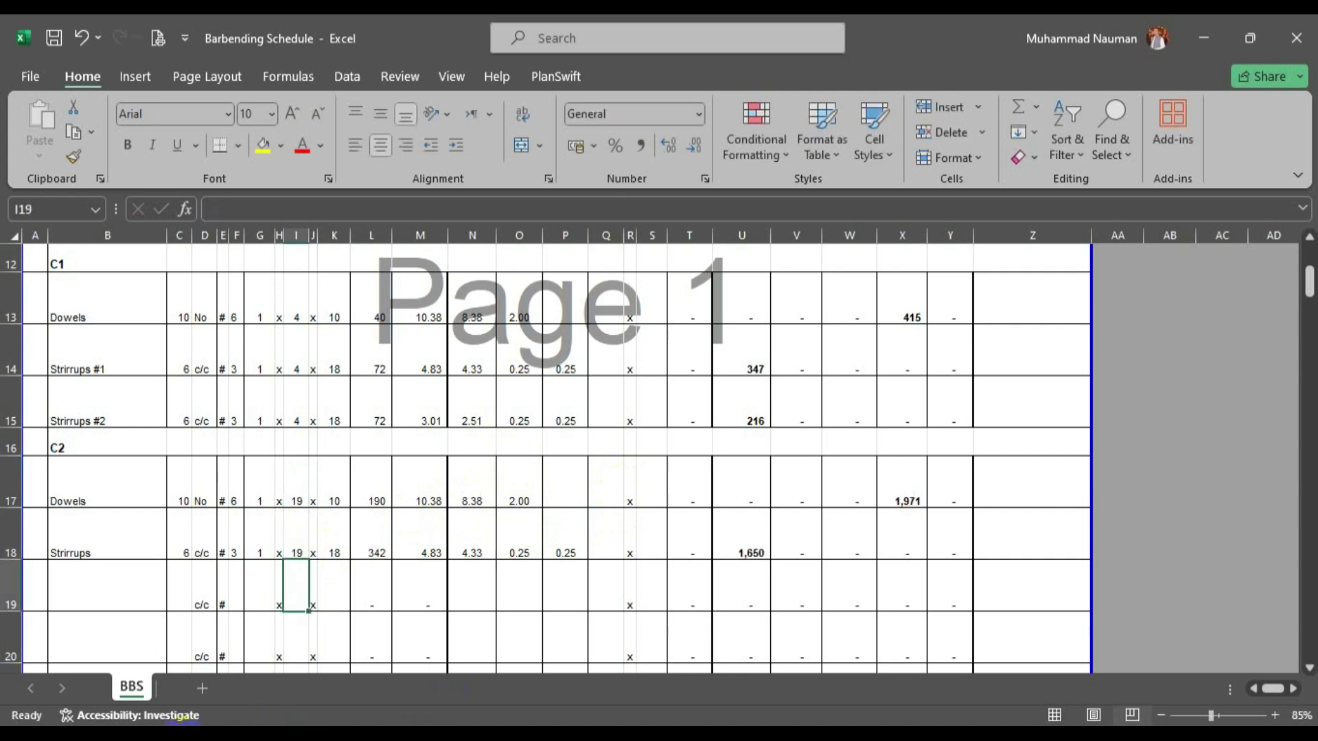
# Check the bar count in the AutoCAD C-2 column detail and enter 8 for the C2 Dowels in C17 and K17.
pyautogui.hotkey('alt', 'Tab')
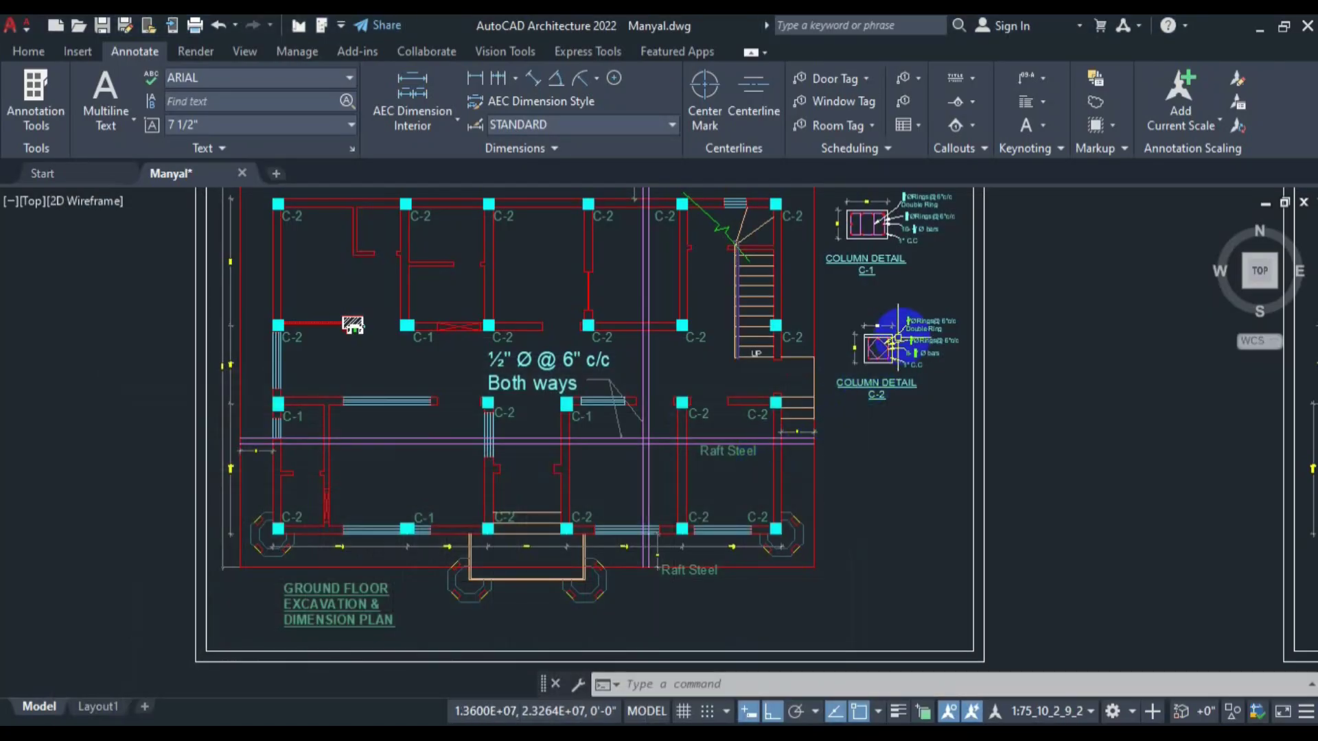
pyautogui.scroll(8, 915, 337)
pyautogui.scroll(-2, 824, 419)
pyautogui.scroll(2, 834, 412)
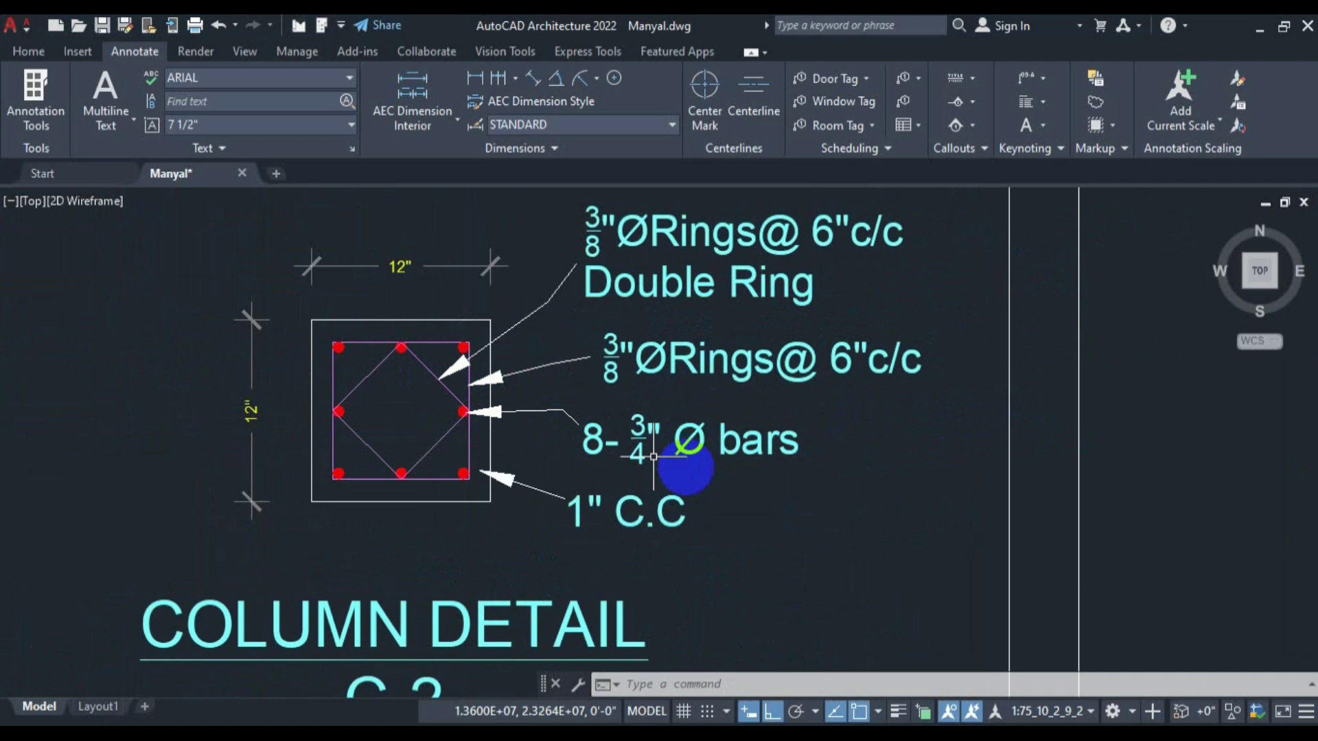
pyautogui.scroll(-2, 655, 456)
pyautogui.click(195, 740)
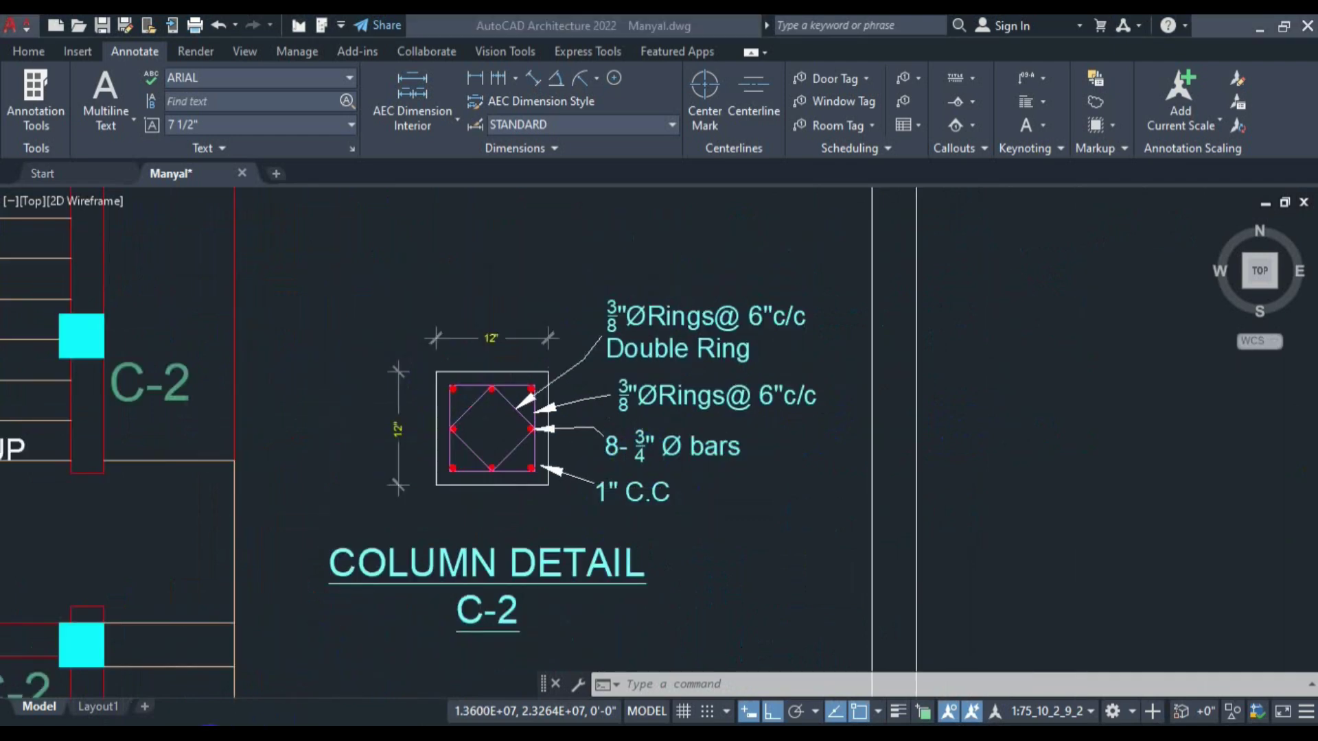
pyautogui.click(183, 499)
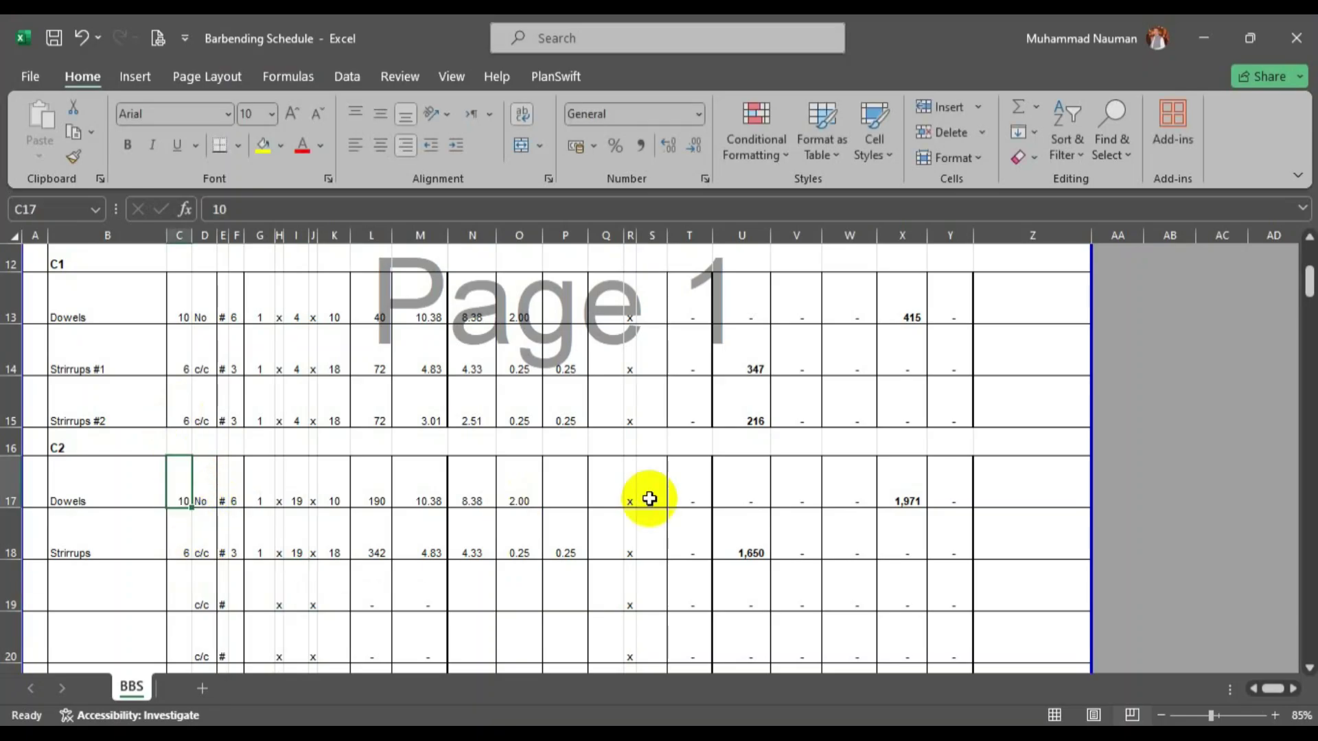
pyautogui.write('8')
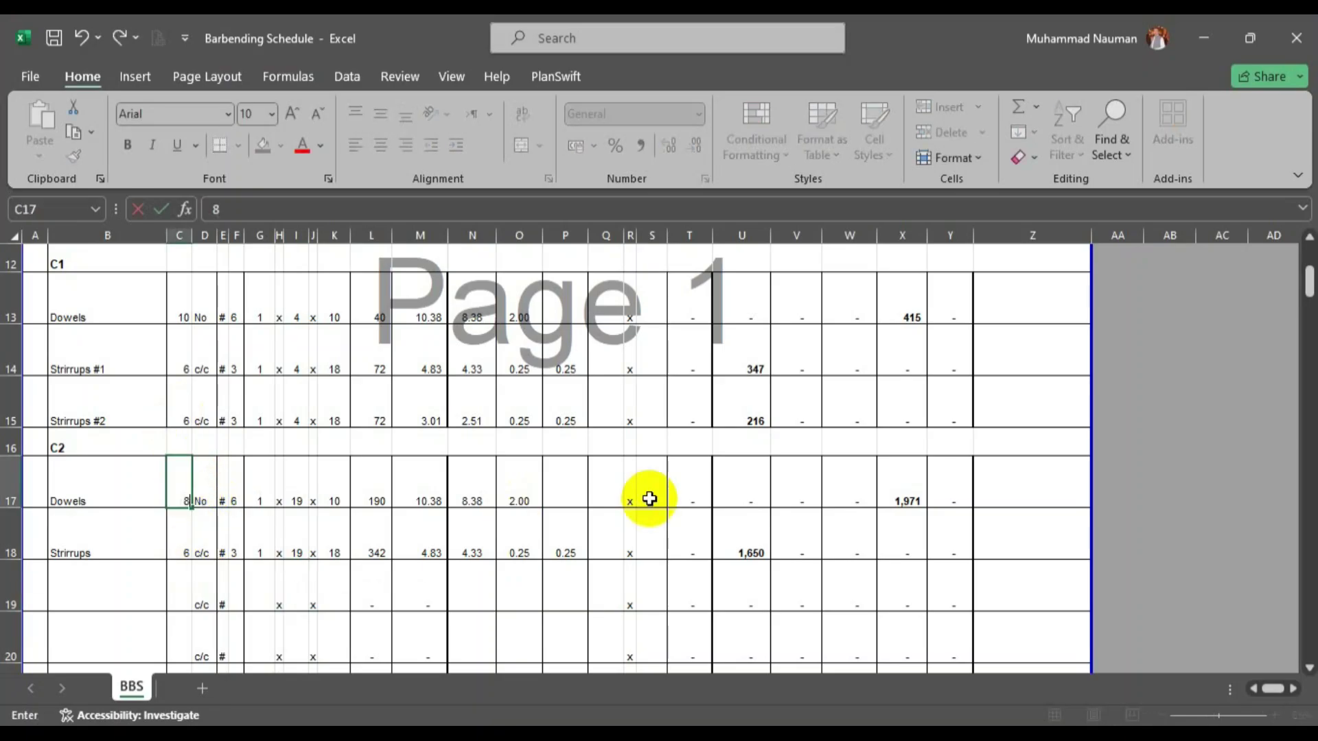
pyautogui.click(332, 494)
pyautogui.write('8')
pyautogui.press('Return')
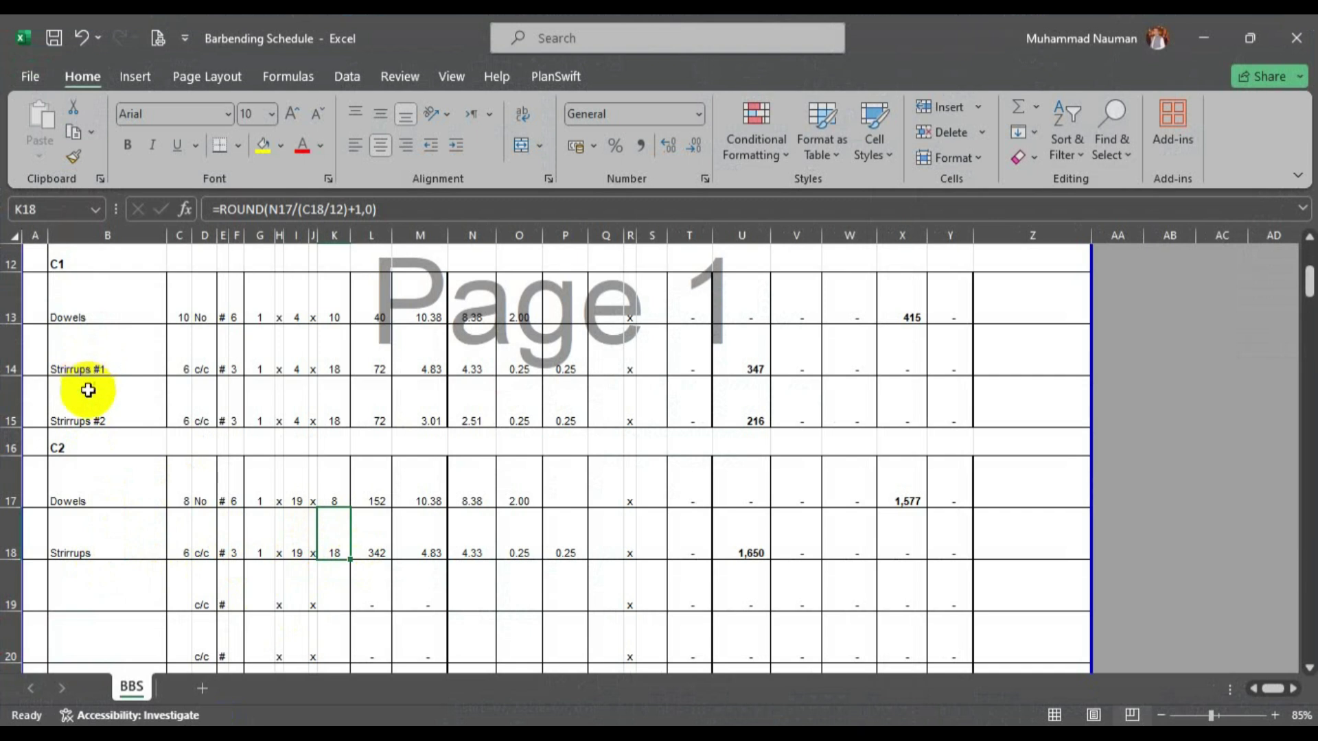
# Label B18 as Strirrups #1 and fill that row's entries down into B19:S19 for a second C2 stirrup row.
pyautogui.doubleClick(103, 547)
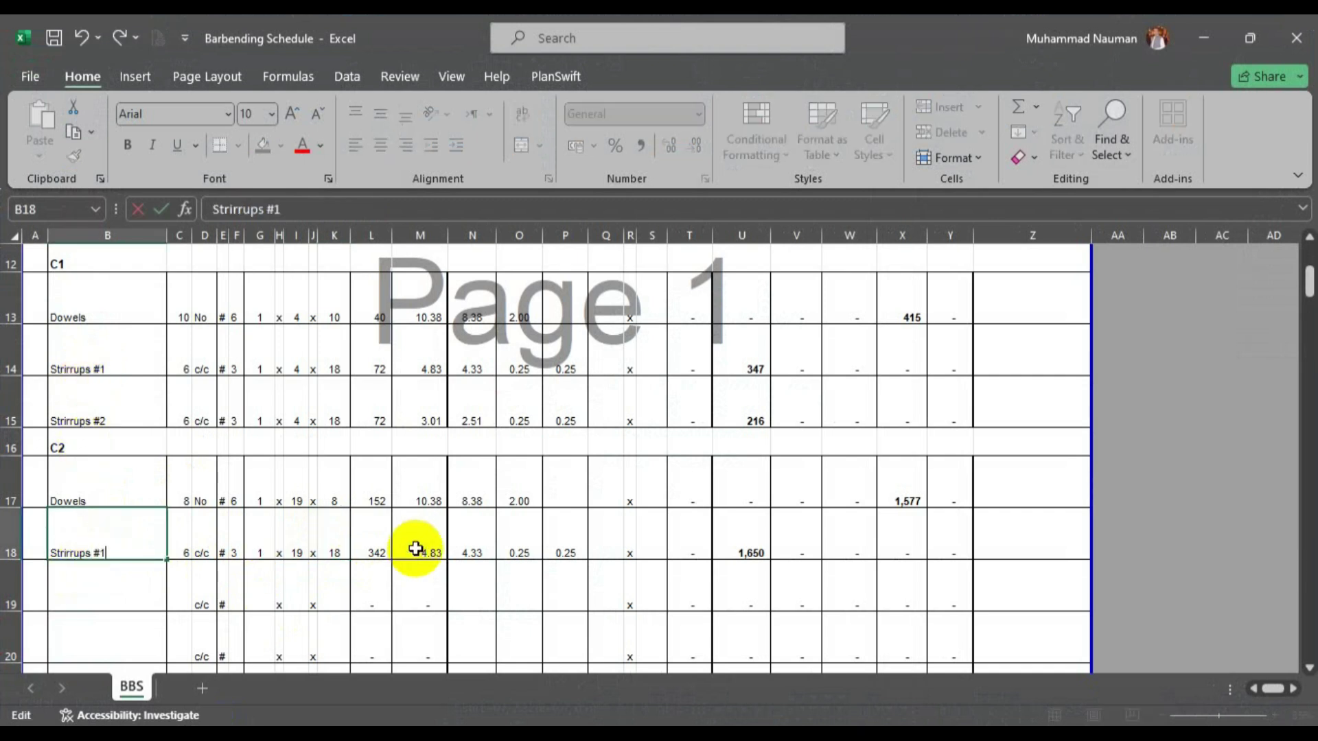
pyautogui.press('Return')
pyautogui.moveTo(94, 582); pyautogui.dragTo(649, 577)
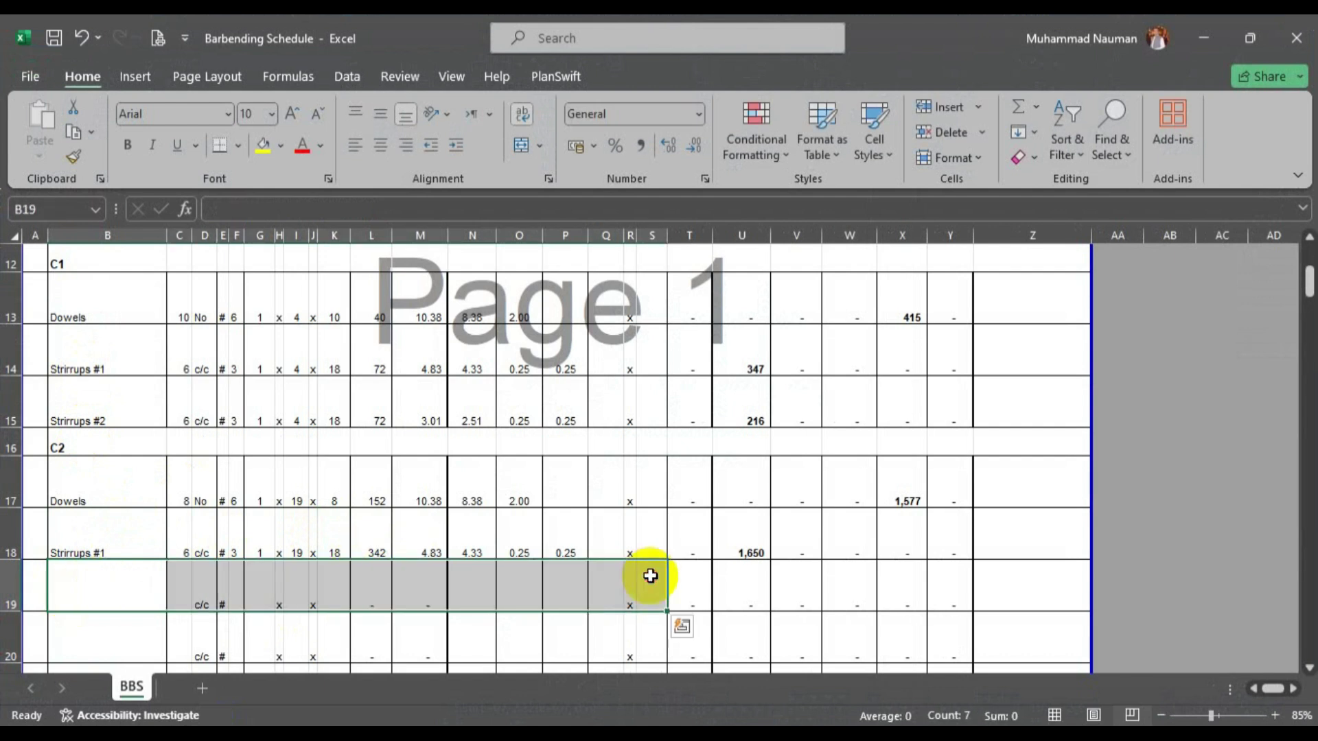
pyautogui.write('Stirrups #1\t6\tc/c\t#\t3\t1\tx\t19\tx\t10\t190\t4.83\t4.33\t0.25\t0.25\tx')
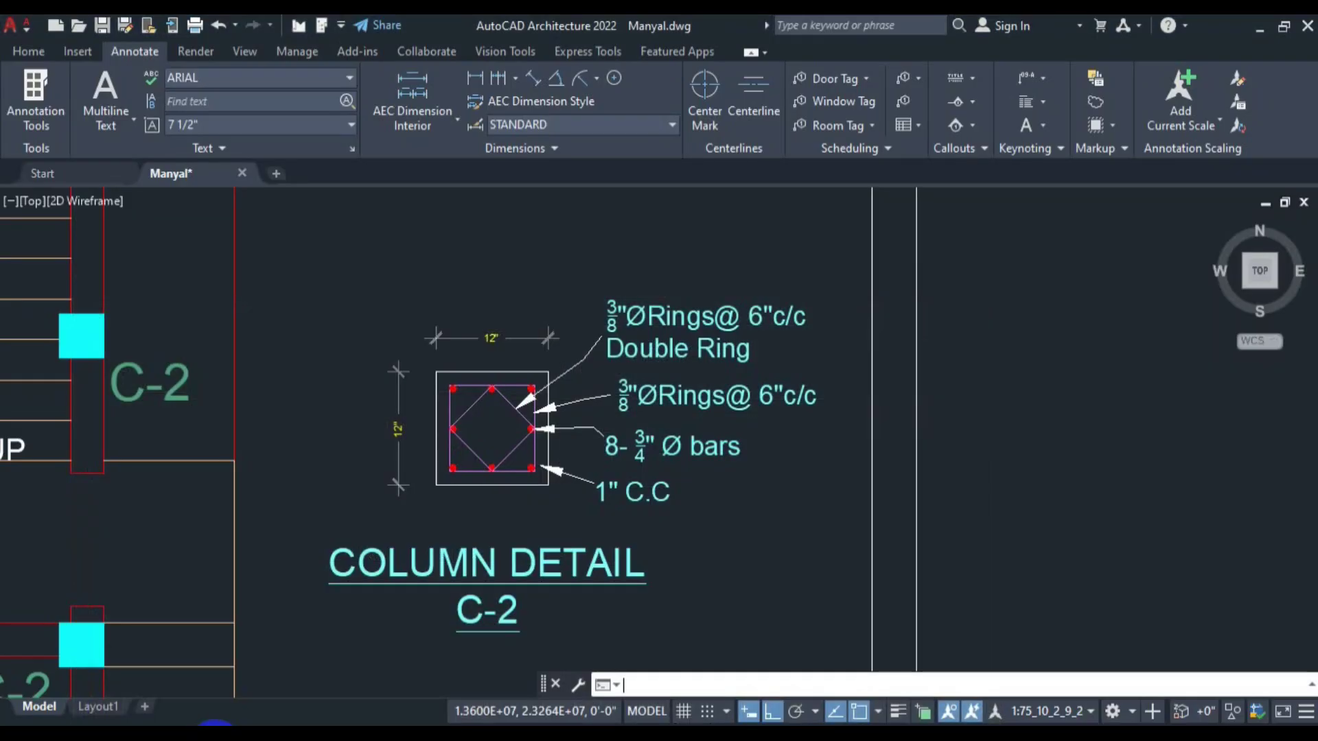
# Check the outer ring in the AutoCAD C-2 detail and enter =.833+.833+.833+.833 in N18 as the C2 Strirrups #1 straight length.
pyautogui.click(435, 389)
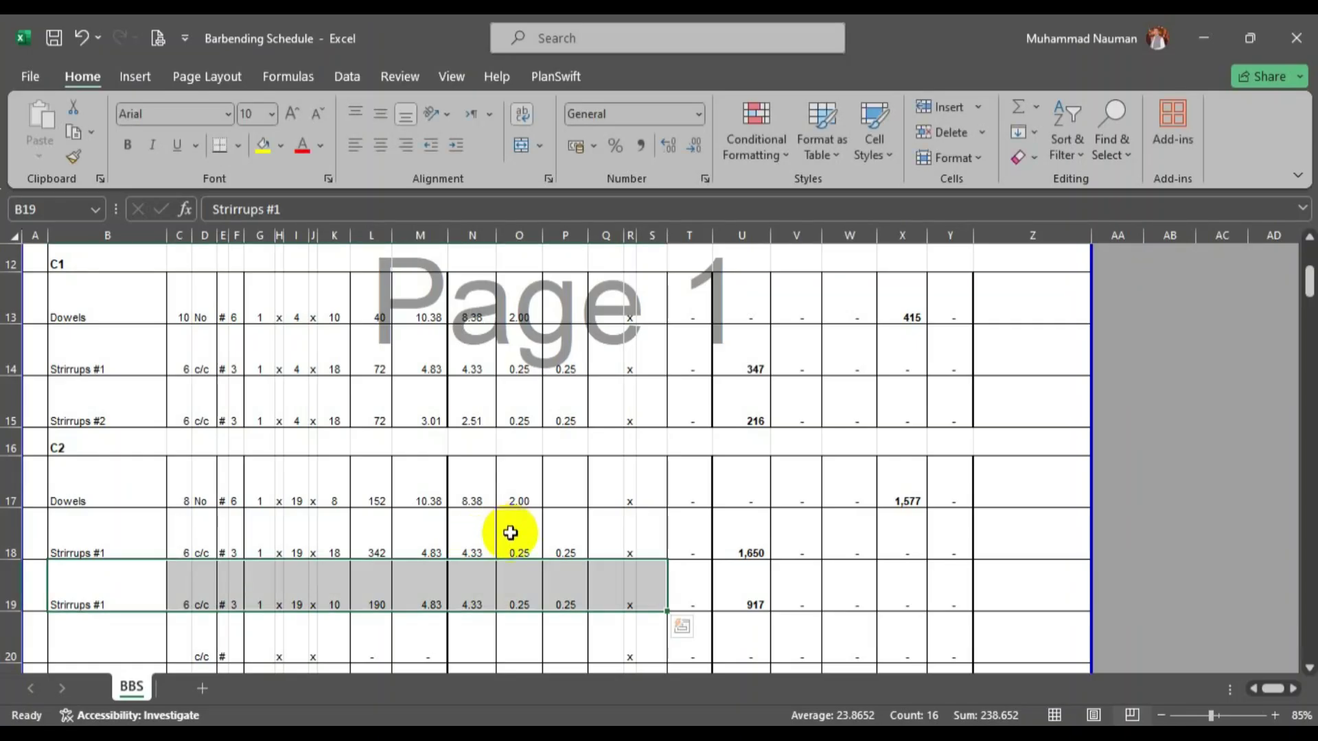
pyautogui.doubleClick(470, 547)
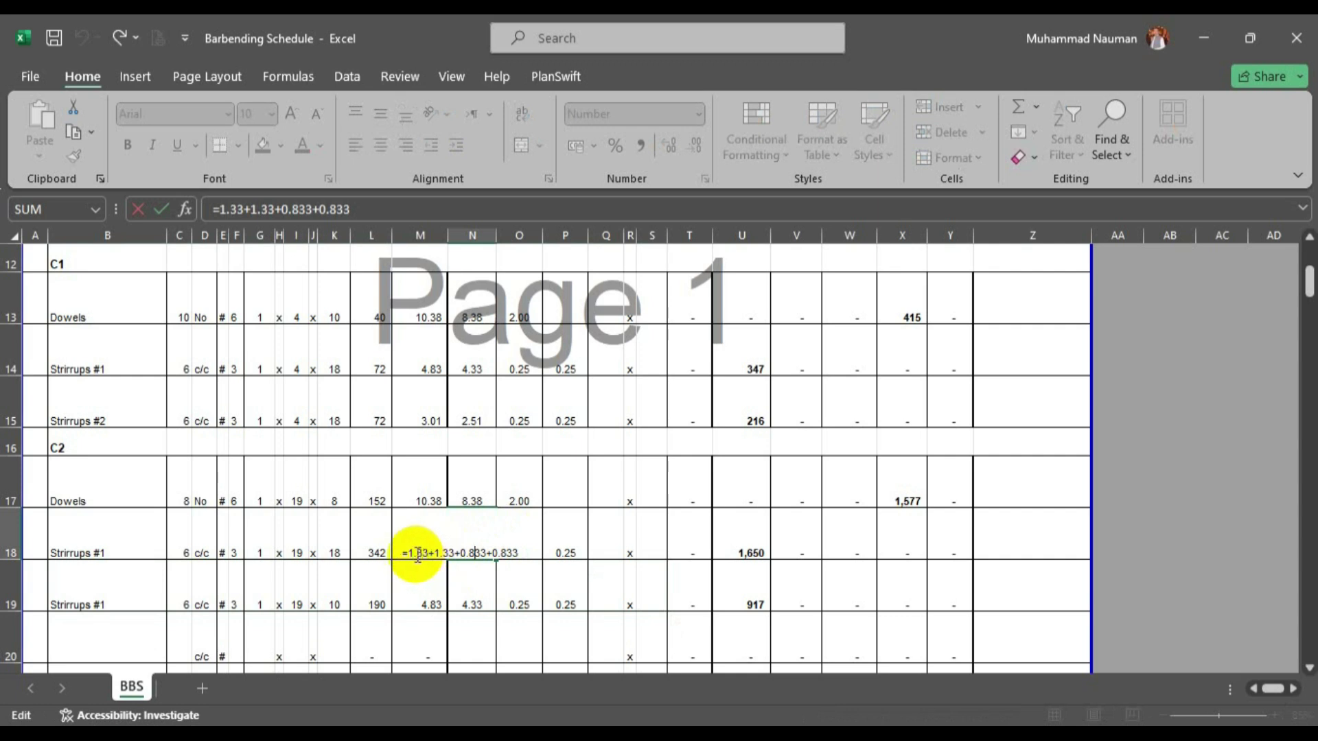
pyautogui.moveTo(409, 554); pyautogui.dragTo(743, 559)
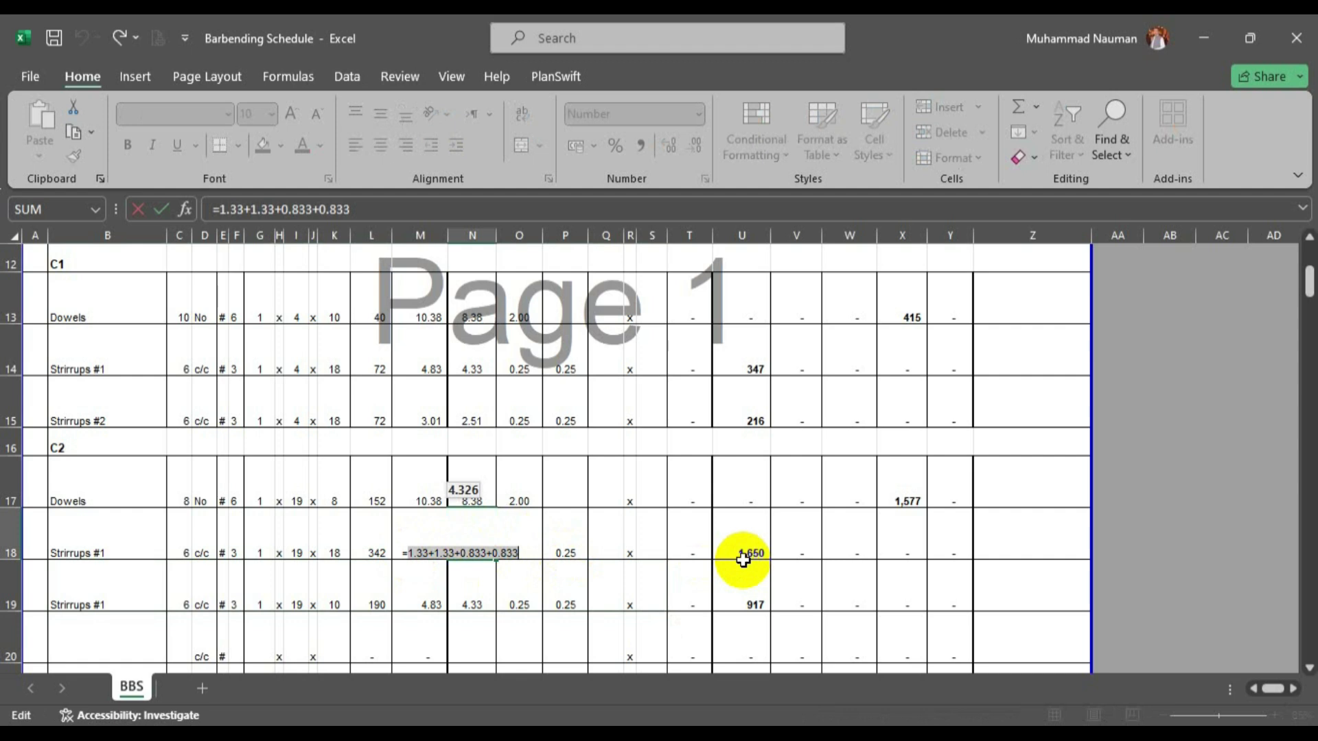
pyautogui.write('.833+.833+.833+')
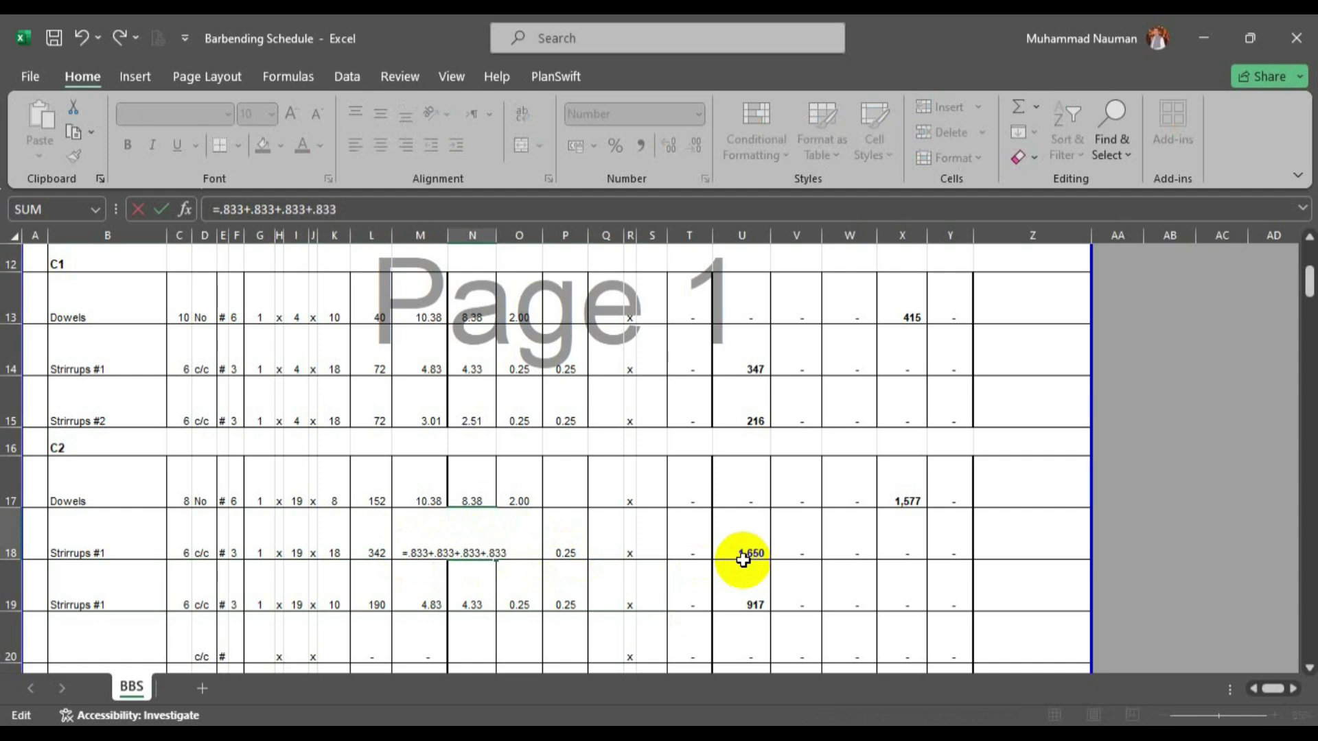
pyautogui.press('Return')
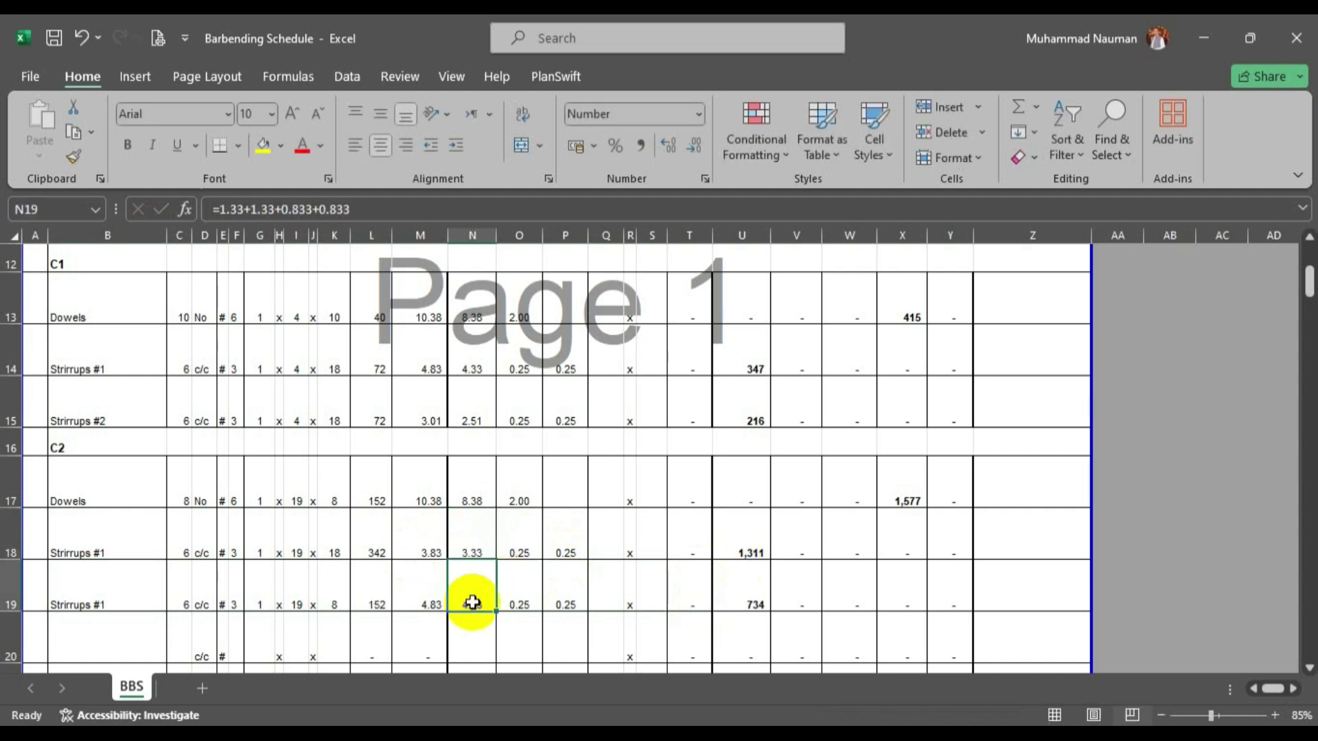
# Check the inner diamond ring in the AutoCAD C-2 column detail and enter =.375+.375+.375+.375 in N19 as the second C2 stirrup's straight length.
pyautogui.hotkey('alt', 'Tab')
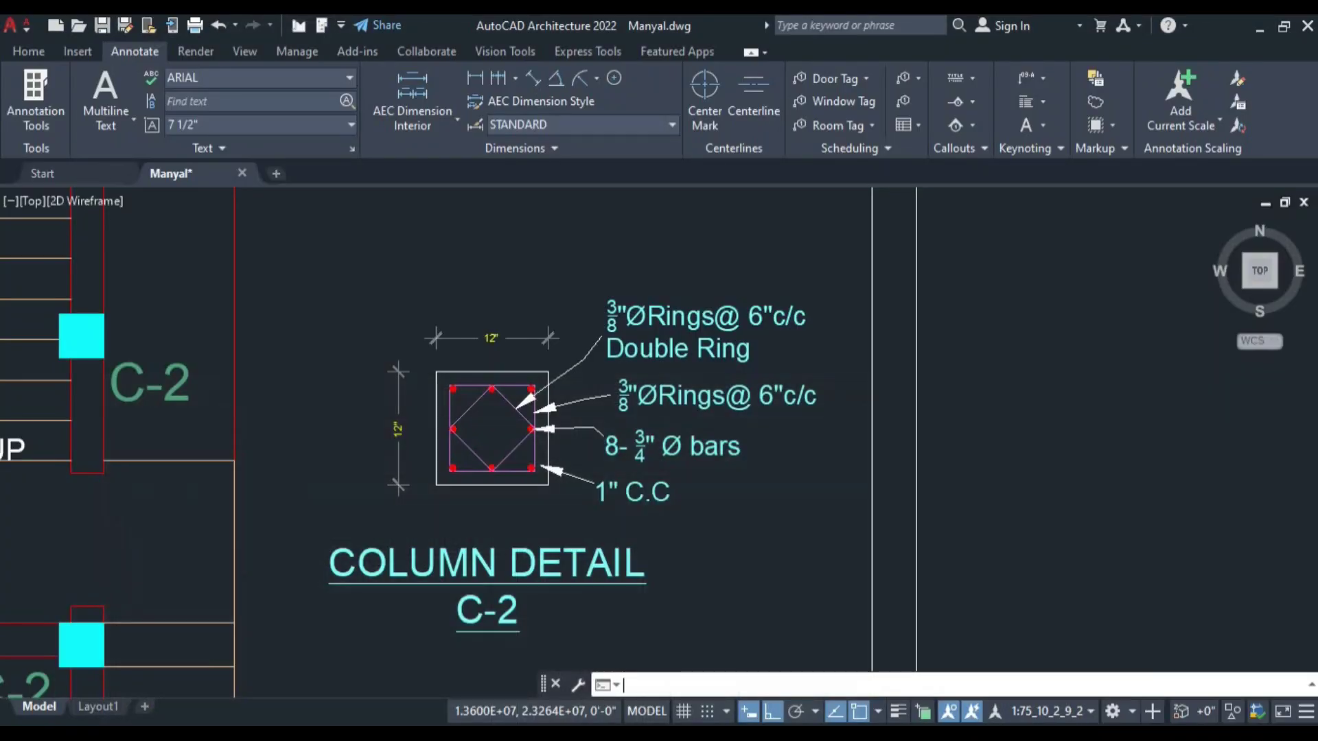
pyautogui.scroll(4, 492, 412)
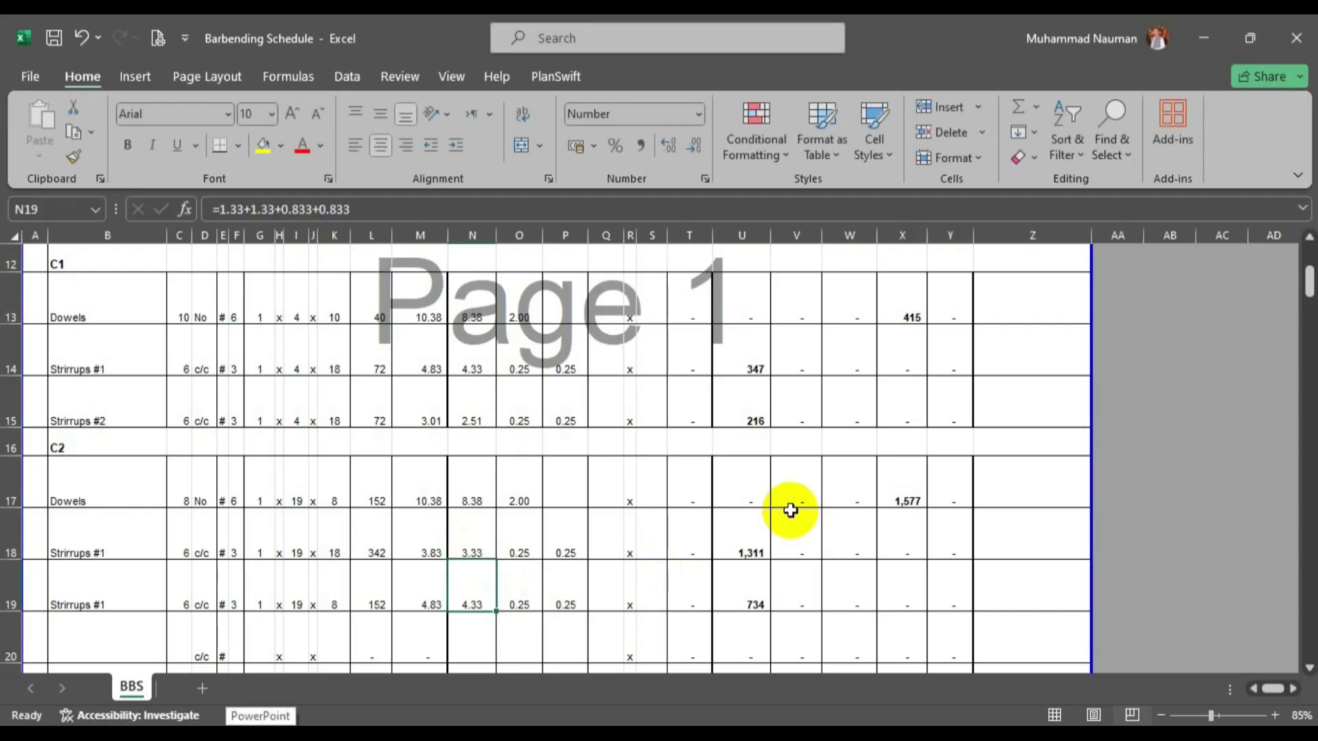
pyautogui.write('.375+.375+.375+.375')
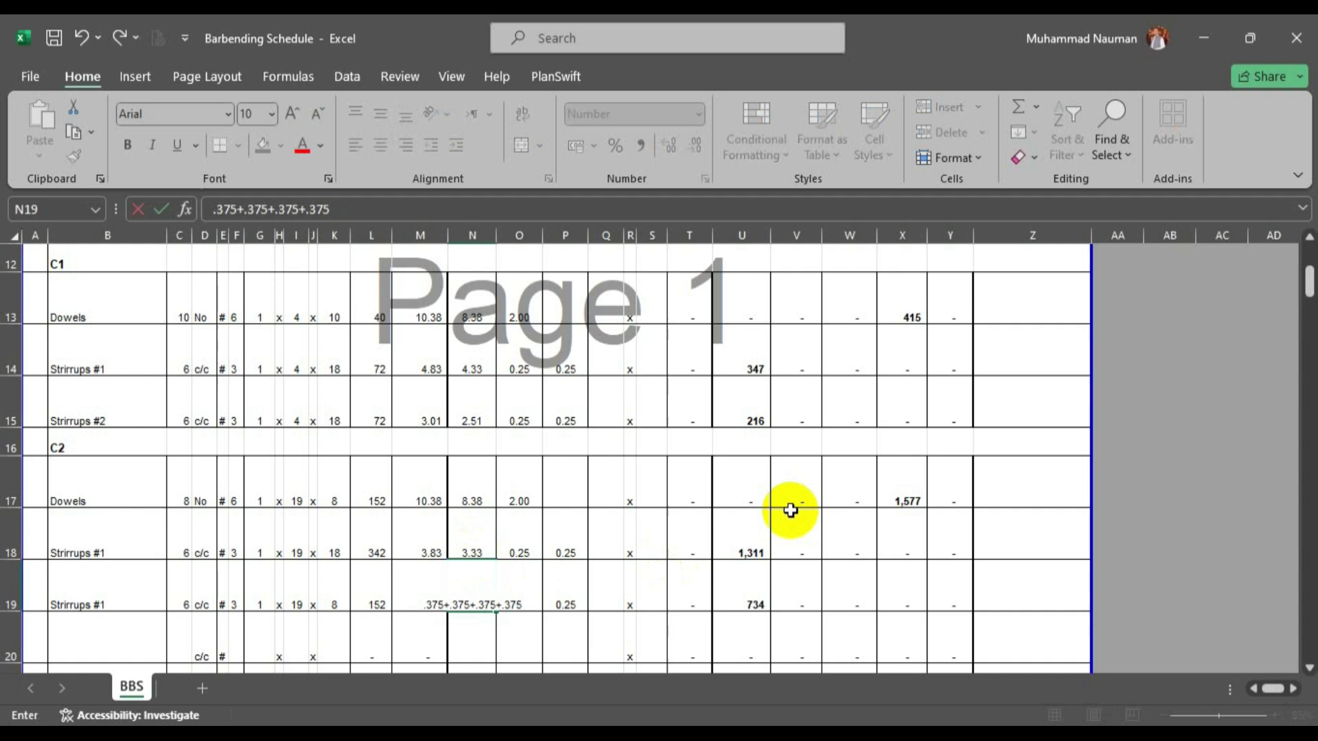
pyautogui.hotkey('ctrl', 'Return')
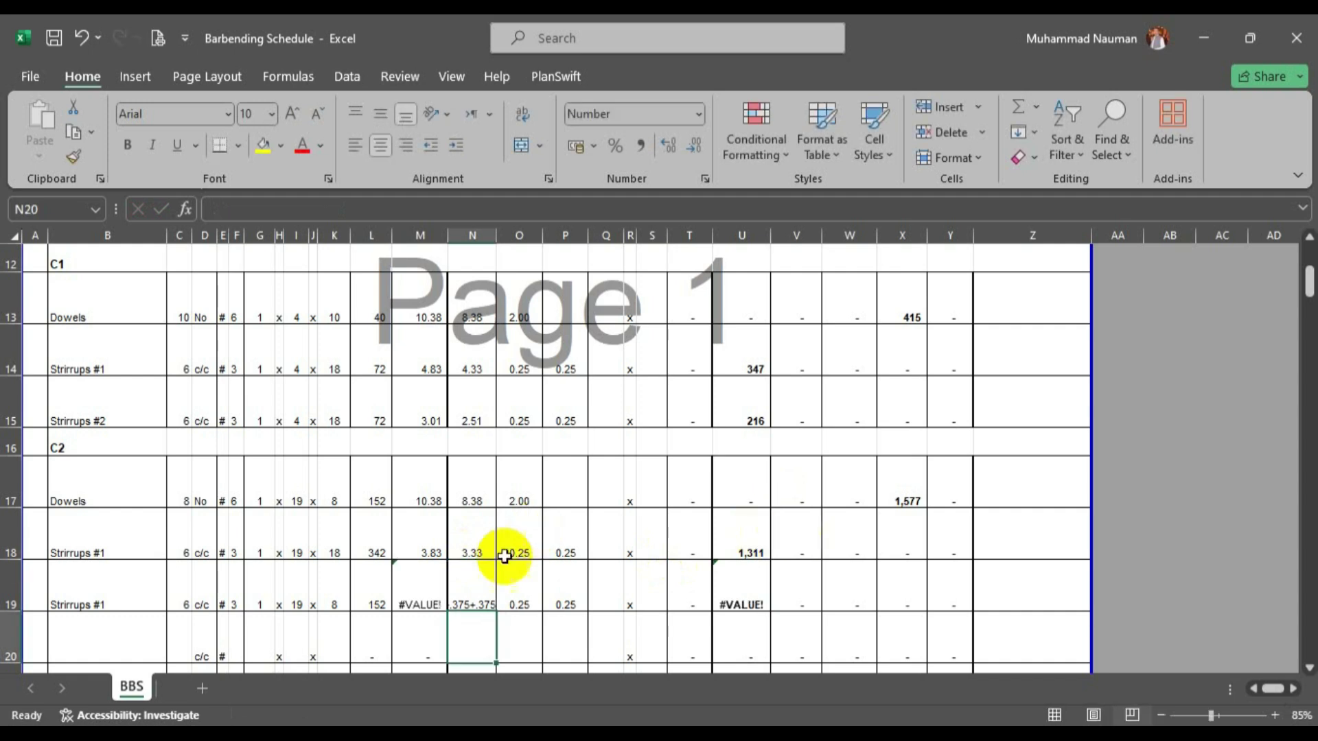
pyautogui.doubleClick(465, 590)
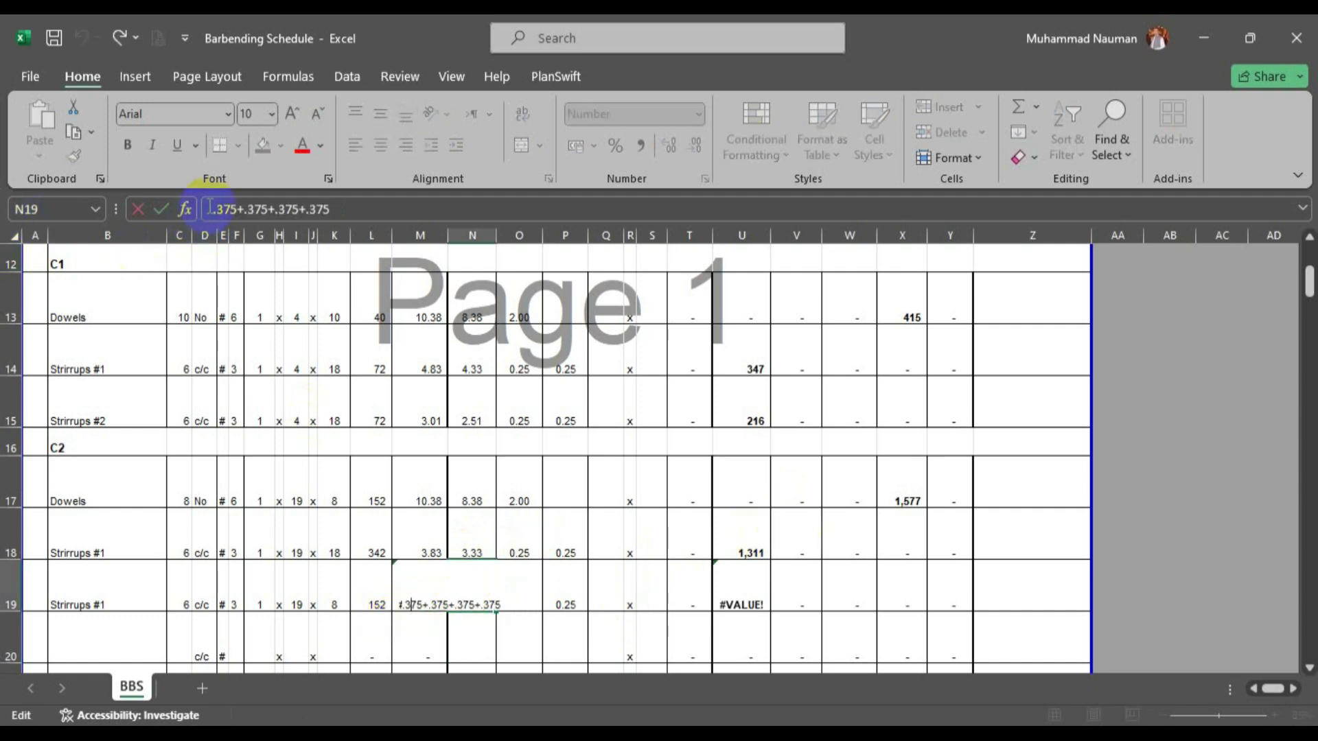
pyautogui.write('=')
pyautogui.press('Return')
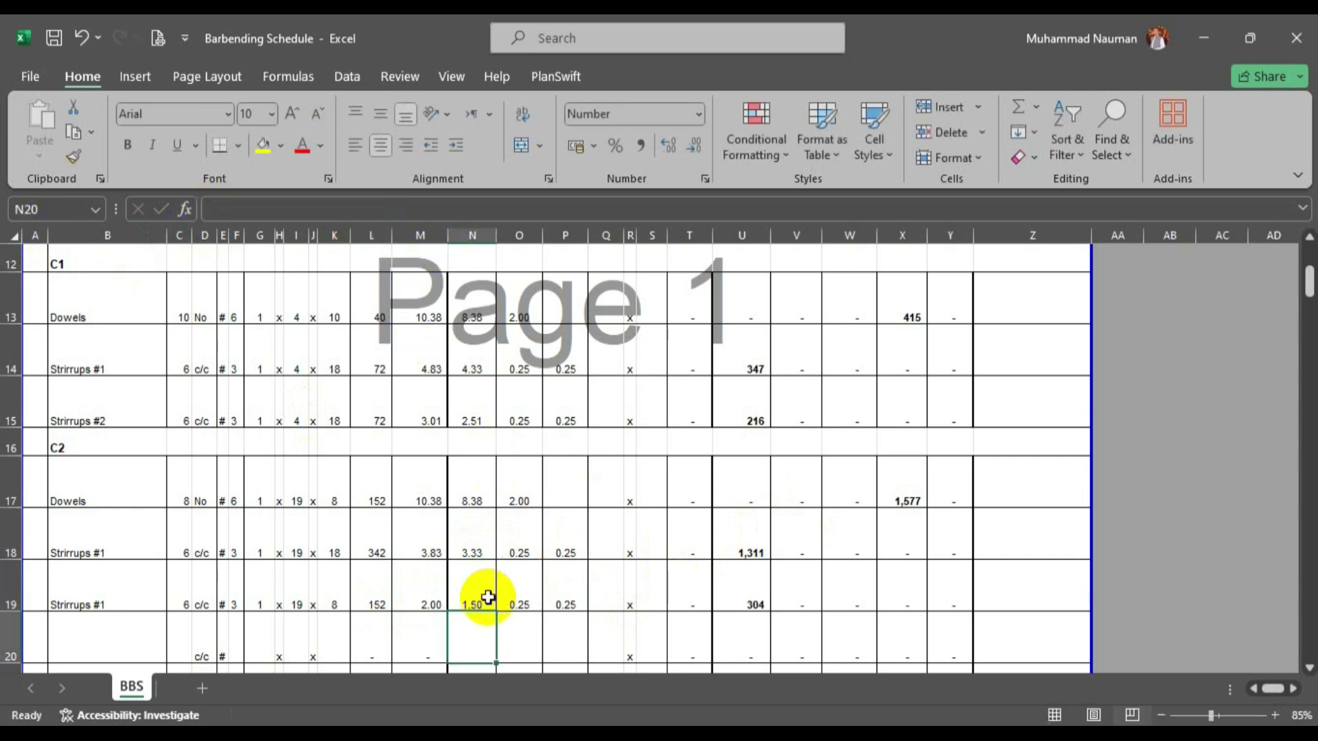
# Review the C1 and C2 schedule rows, then examine the AutoCAD floor plan sheets and the ground floor excavation and dimension plan.
pyautogui.scroll(-1, 445, 547)
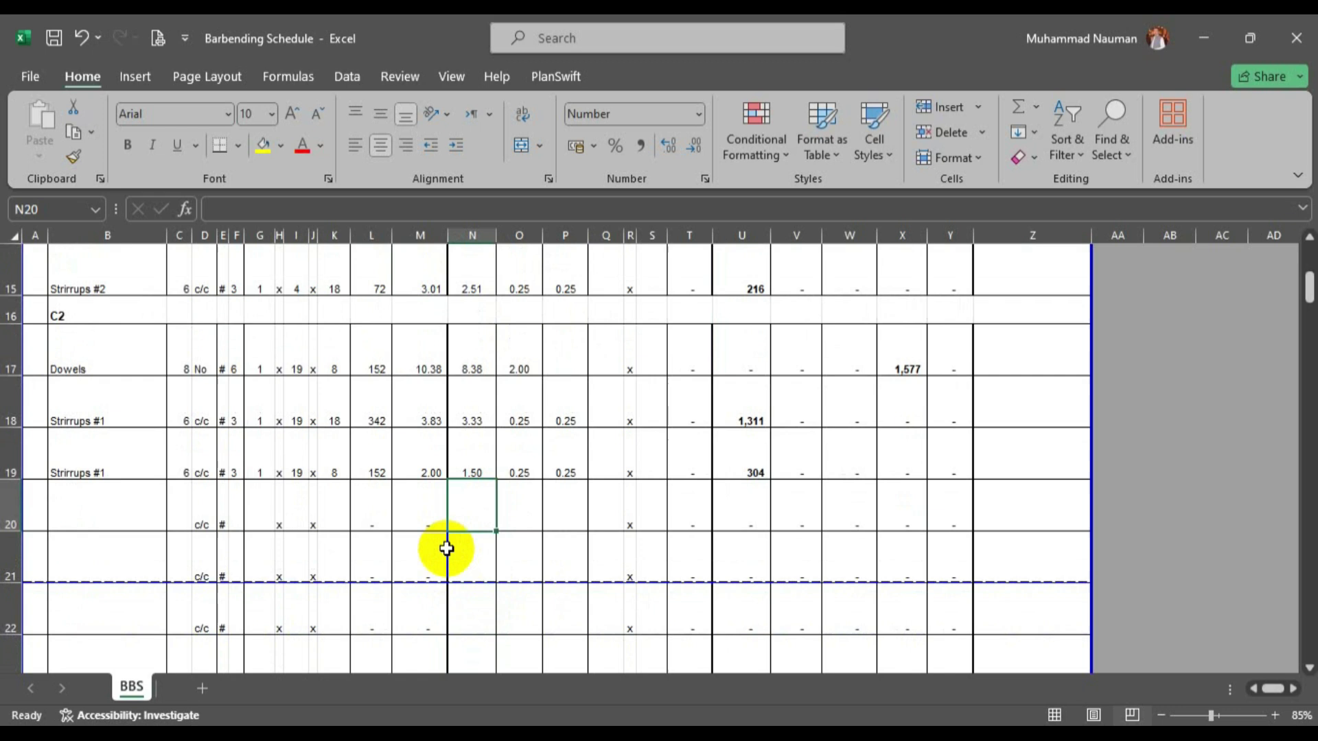
pyautogui.scroll(2, 436, 540)
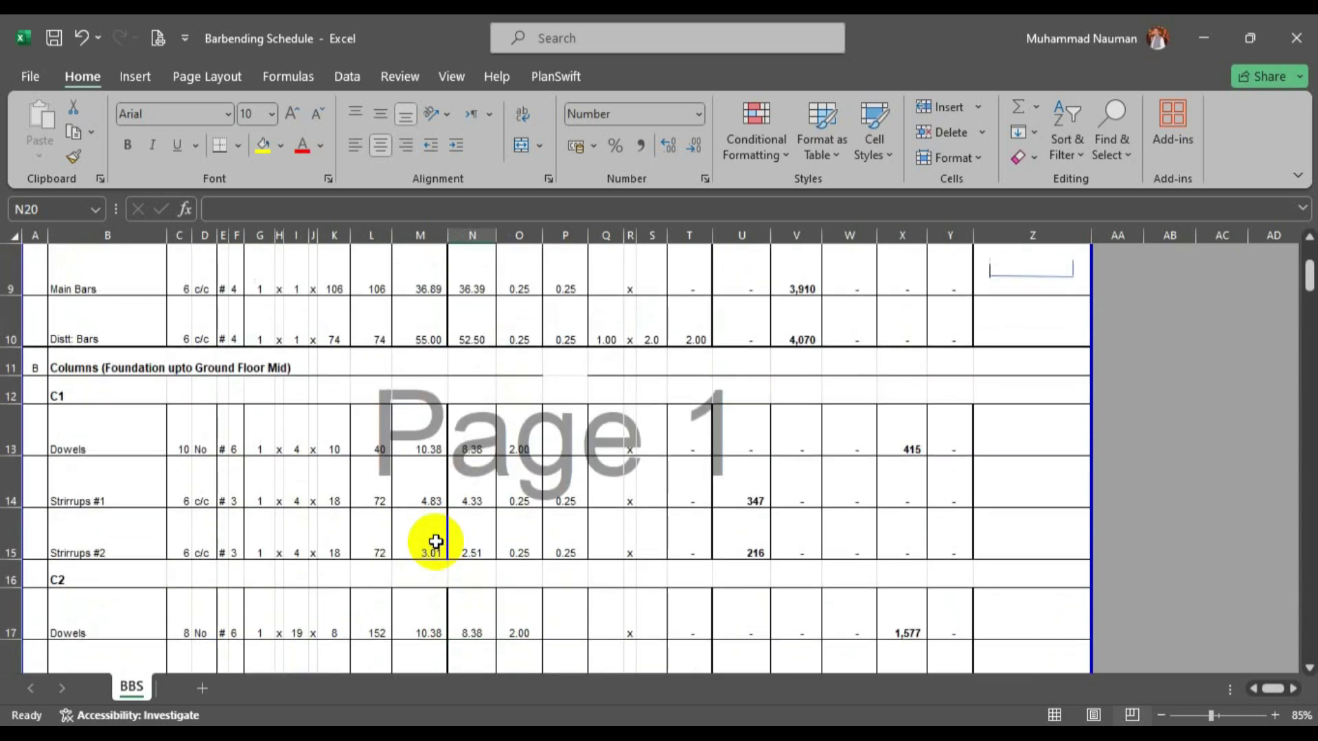
pyautogui.scroll(-1, 436, 542)
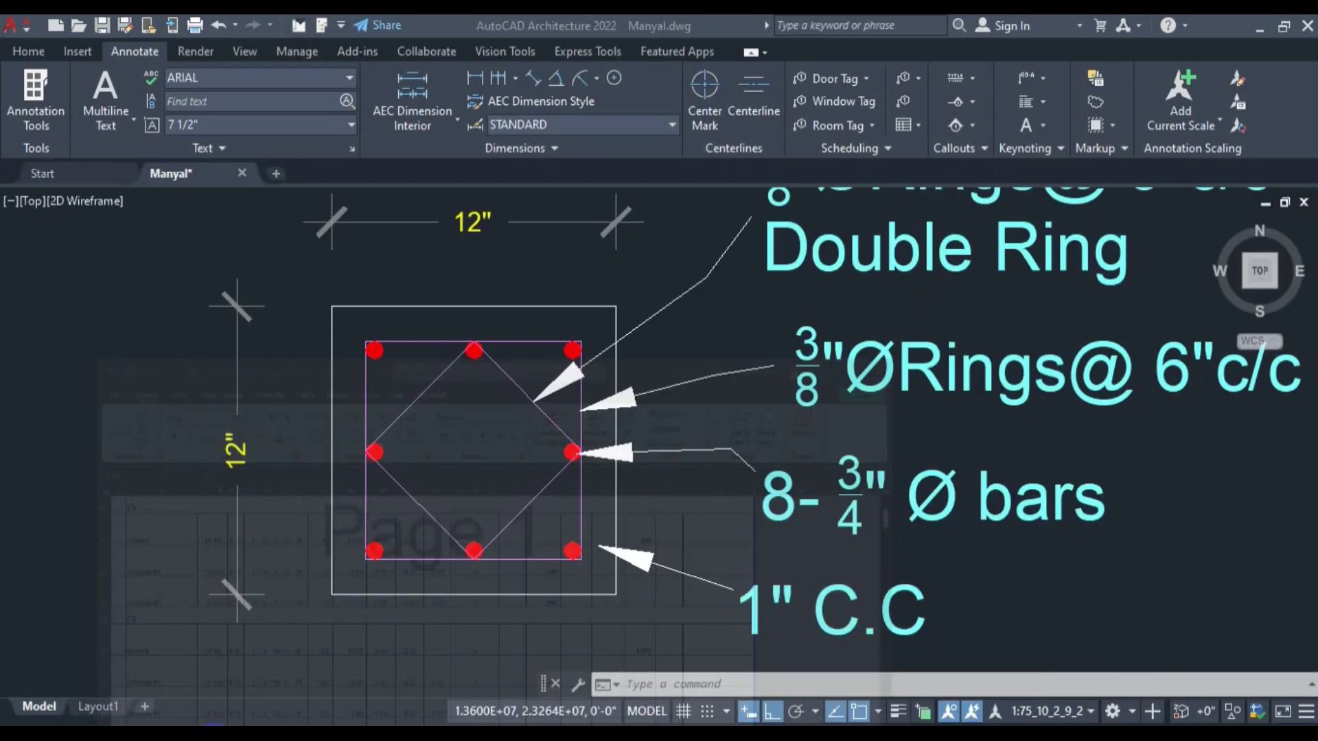
pyautogui.scroll(-8, 528, 436)
pyautogui.scroll(-3, 529, 436)
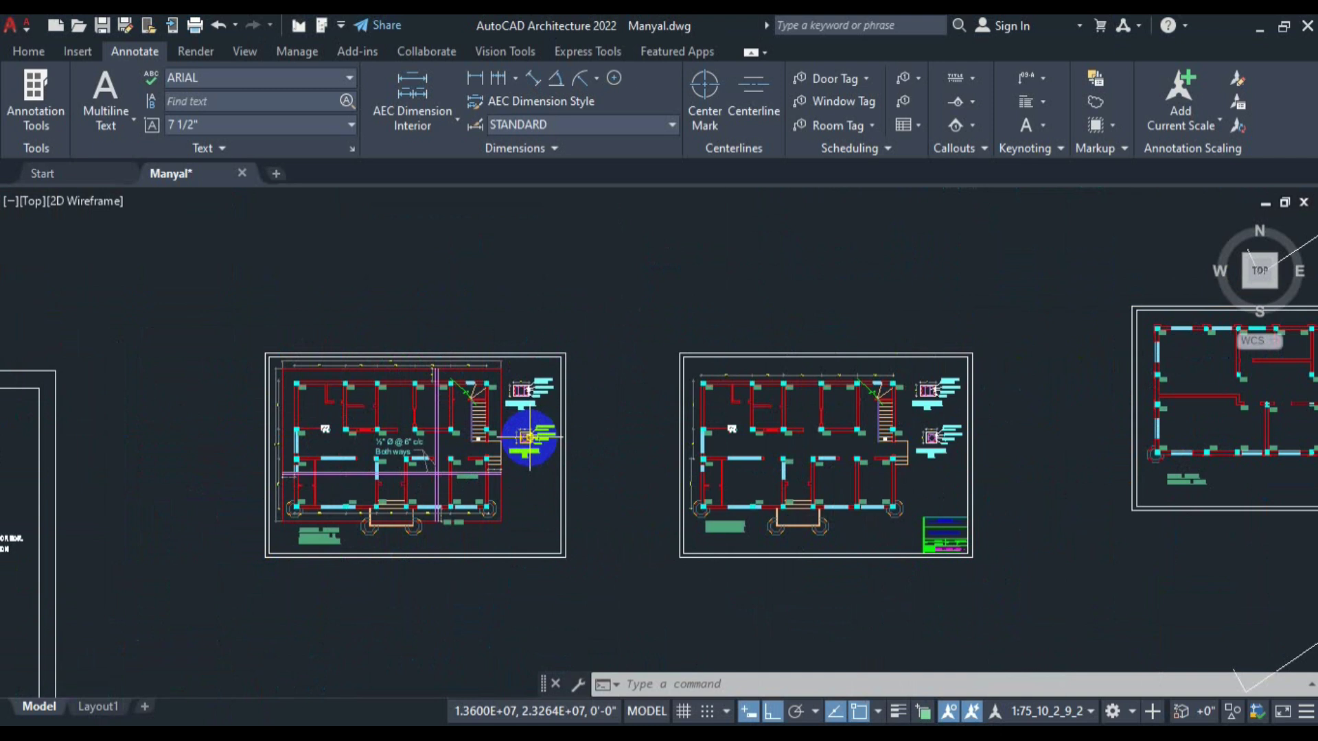
pyautogui.scroll(-1, 529, 436)
pyautogui.moveTo(429, 453)
pyautogui.mouseDown()
pyautogui.moveTo(571, 482)
pyautogui.moveTo(637, 536)
pyautogui.moveTo(623, 506)
pyautogui.moveTo(338, 410)
pyautogui.mouseUp()
pyautogui.moveTo(427, 467); pyautogui.dragTo(435, 309)
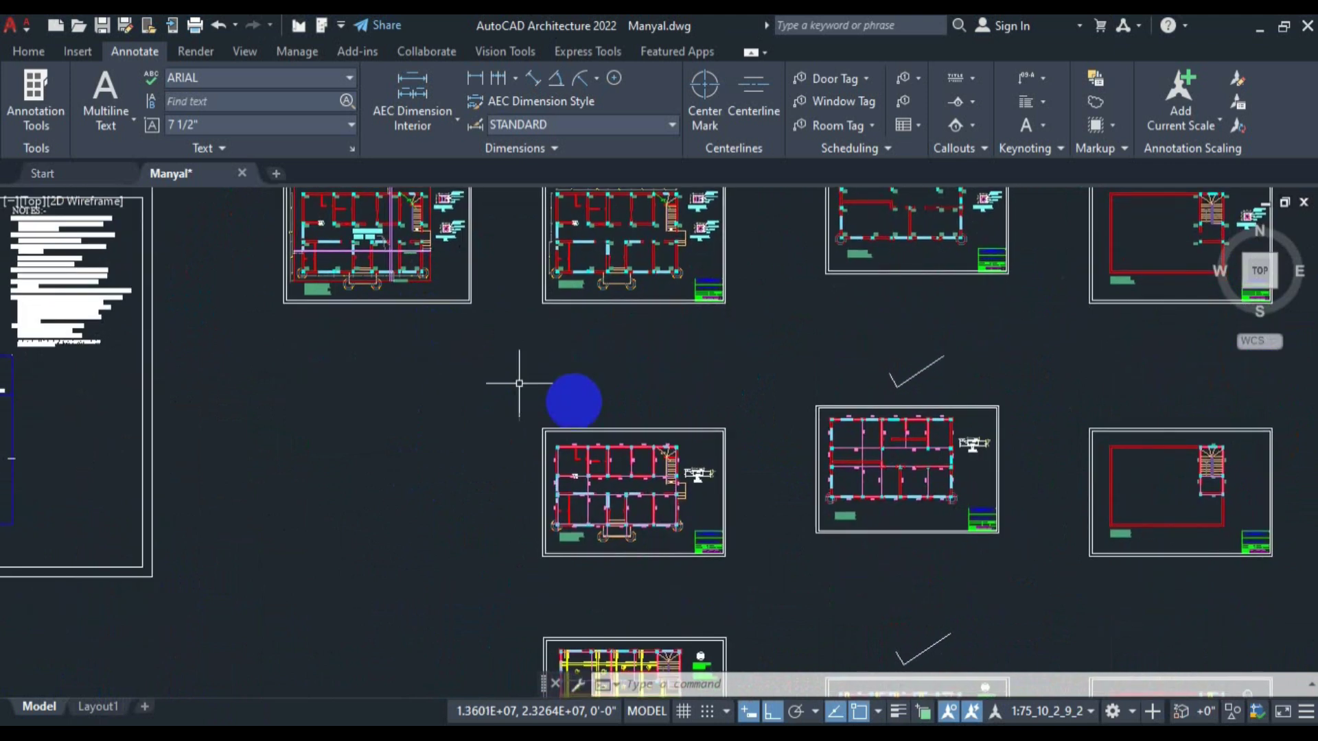
pyautogui.moveTo(602, 401)
pyautogui.mouseDown()
pyautogui.moveTo(575, 400)
pyautogui.moveTo(538, 485)
pyautogui.moveTo(549, 465)
pyautogui.mouseUp()
pyautogui.moveTo(580, 507)
pyautogui.mouseDown()
pyautogui.moveTo(505, 489)
pyautogui.moveTo(456, 498)
pyautogui.mouseUp()
pyautogui.scroll(6, 522, 322)
pyautogui.scroll(-8, 529, 326)
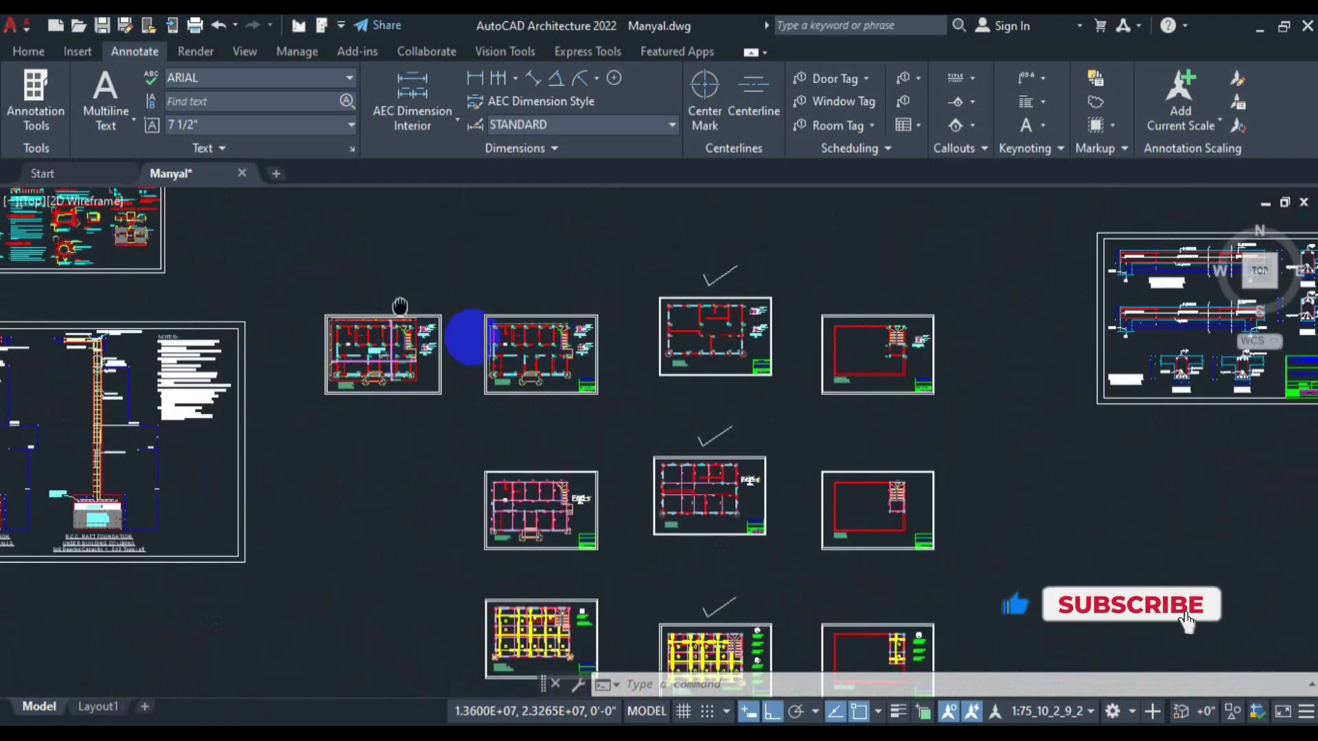
pyautogui.scroll(6, 357, 323)
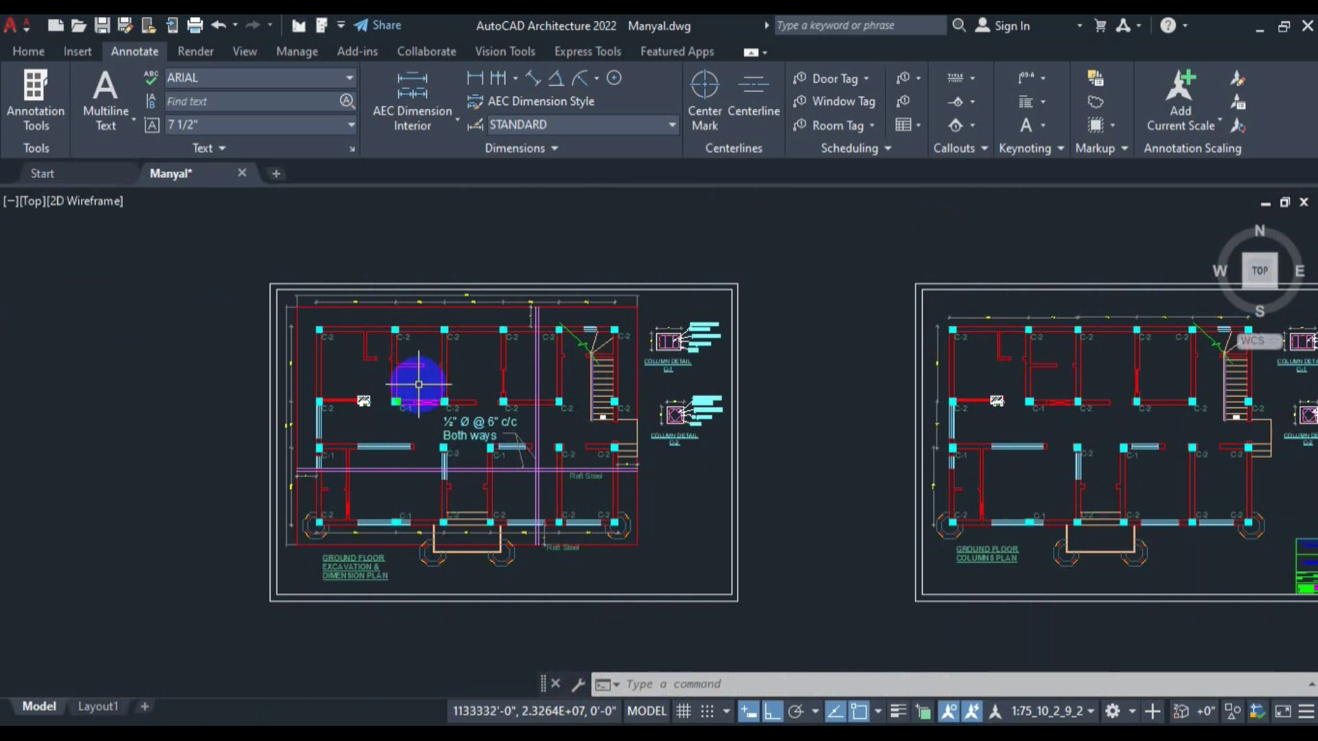
pyautogui.scroll(4, 420, 383)
pyautogui.scroll(-4, 419, 382)
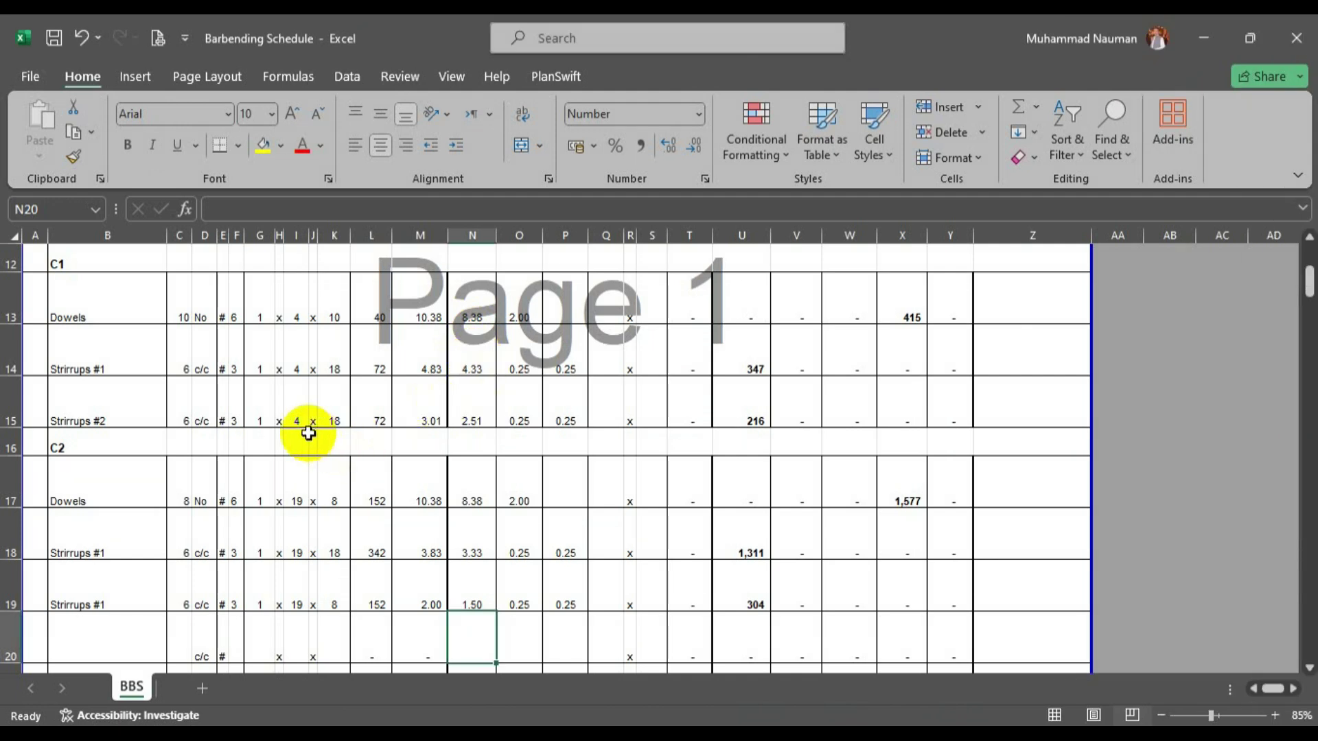
# Switch to AutoCAD and compare the excavation, columns and beam plans across the ground floor, first floor and roof.
pyautogui.scroll(2, 308, 433)
pyautogui.scroll(-1, 308, 433)
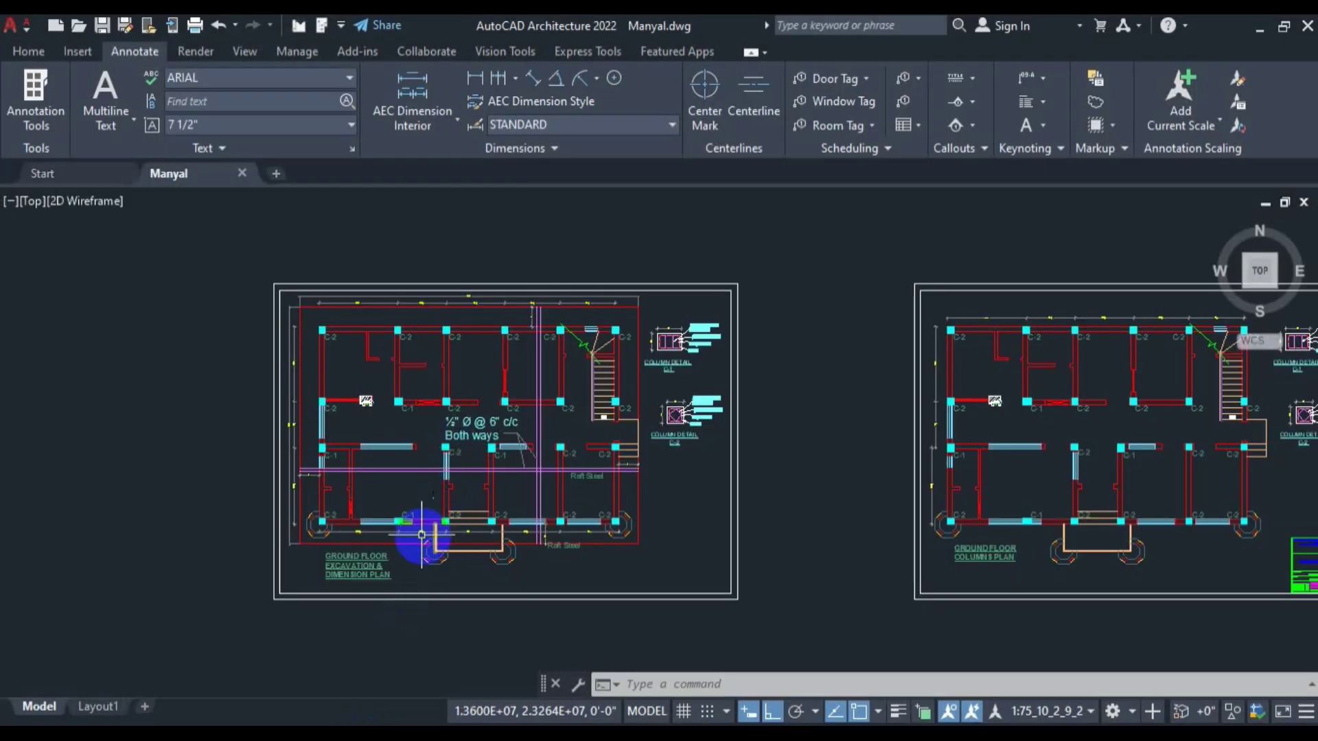
pyautogui.moveTo(883, 528); pyautogui.dragTo(531, 465)
pyautogui.scroll(4, 724, 467)
pyautogui.scroll(-5, 441, 471)
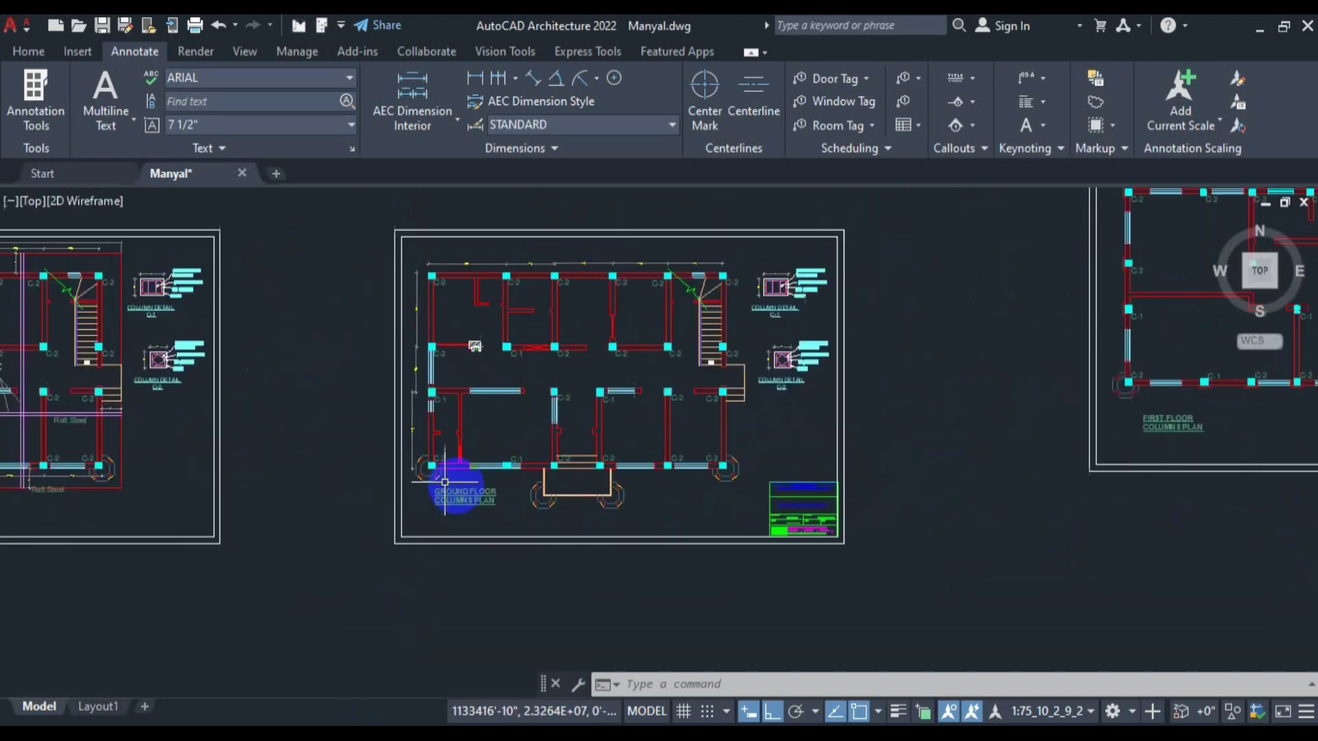
pyautogui.scroll(5, 792, 442)
pyautogui.scroll(-6, 683, 484)
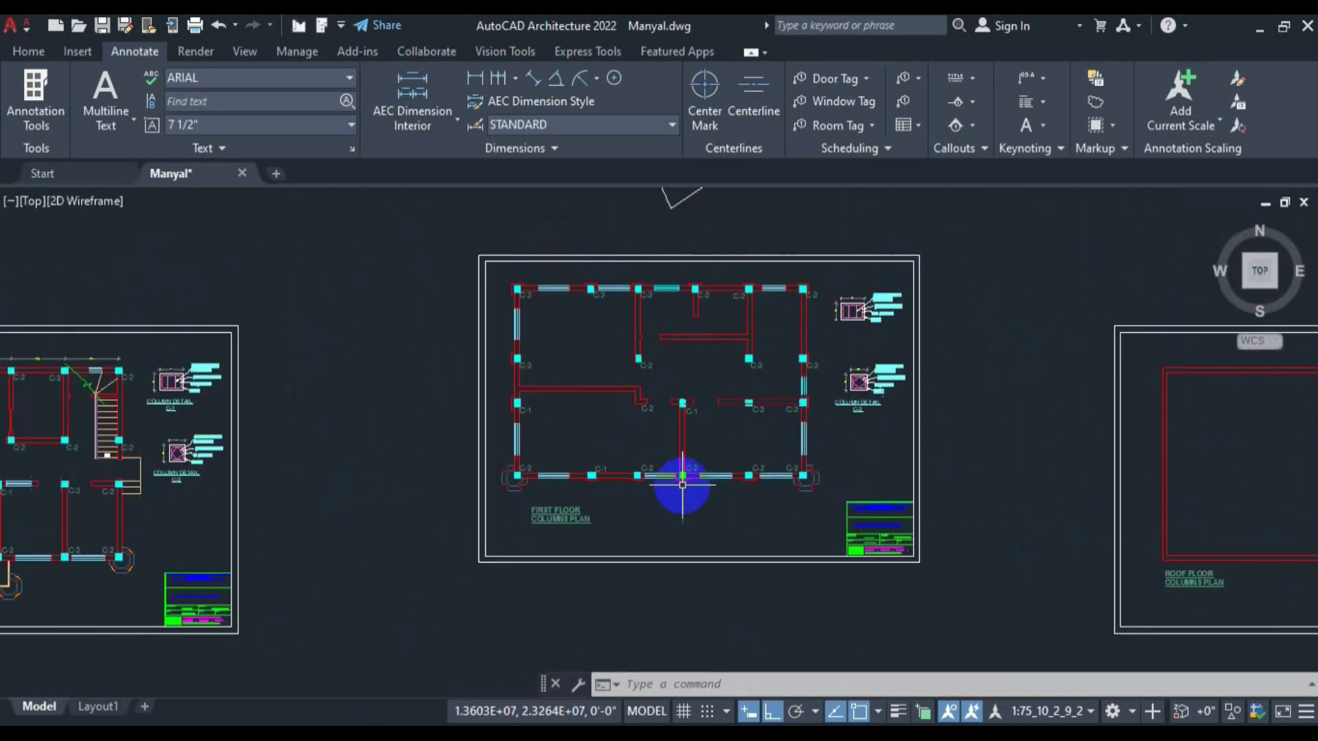
pyautogui.moveTo(846, 527)
pyautogui.mouseDown()
pyautogui.moveTo(762, 465)
pyautogui.moveTo(617, 409)
pyautogui.mouseUp()
pyautogui.moveTo(532, 482); pyautogui.dragTo(668, 297)
pyautogui.moveTo(619, 412); pyautogui.dragTo(744, 304)
pyautogui.scroll(6, 284, 482)
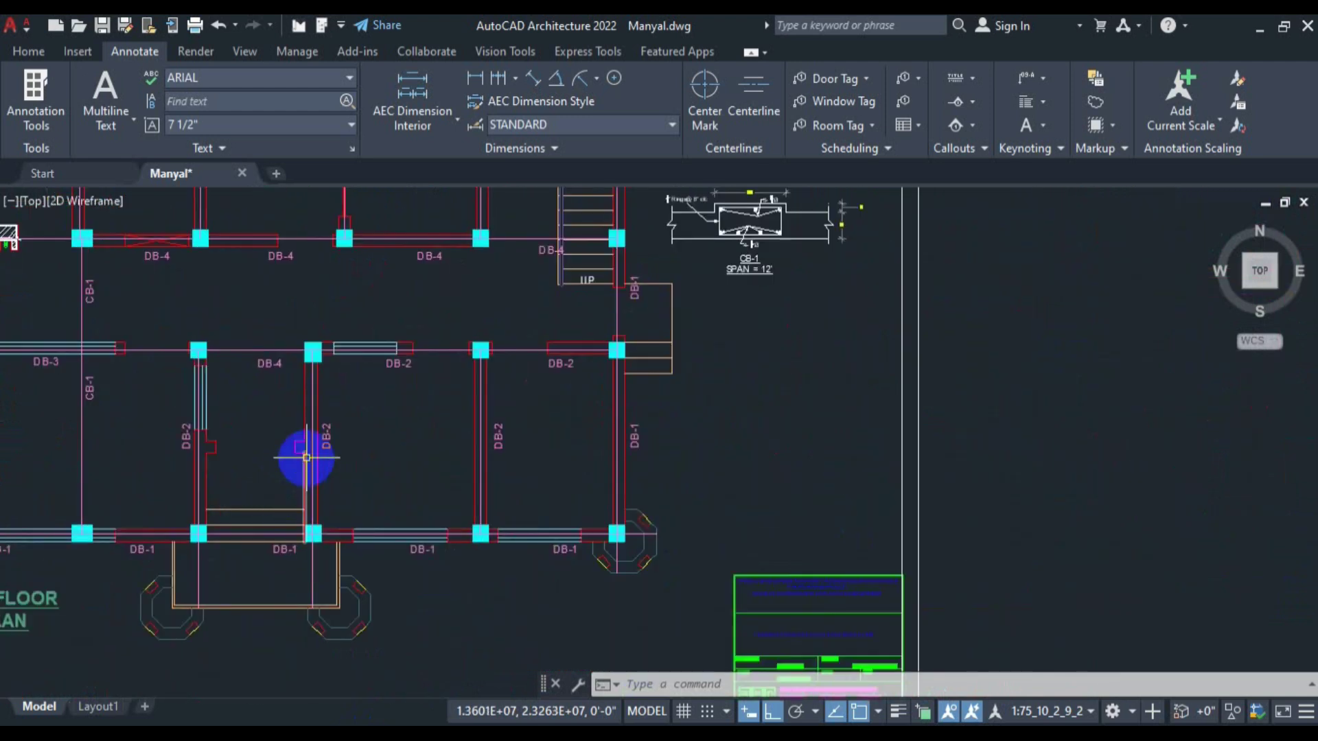
pyautogui.scroll(-5, 524, 529)
pyautogui.scroll(-2, 956, 454)
pyautogui.moveTo(1055, 437); pyautogui.dragTo(447, 495)
pyautogui.scroll(4, 815, 524)
pyautogui.scroll(-8, 815, 524)
pyautogui.moveTo(520, 453); pyautogui.dragTo(711, 466)
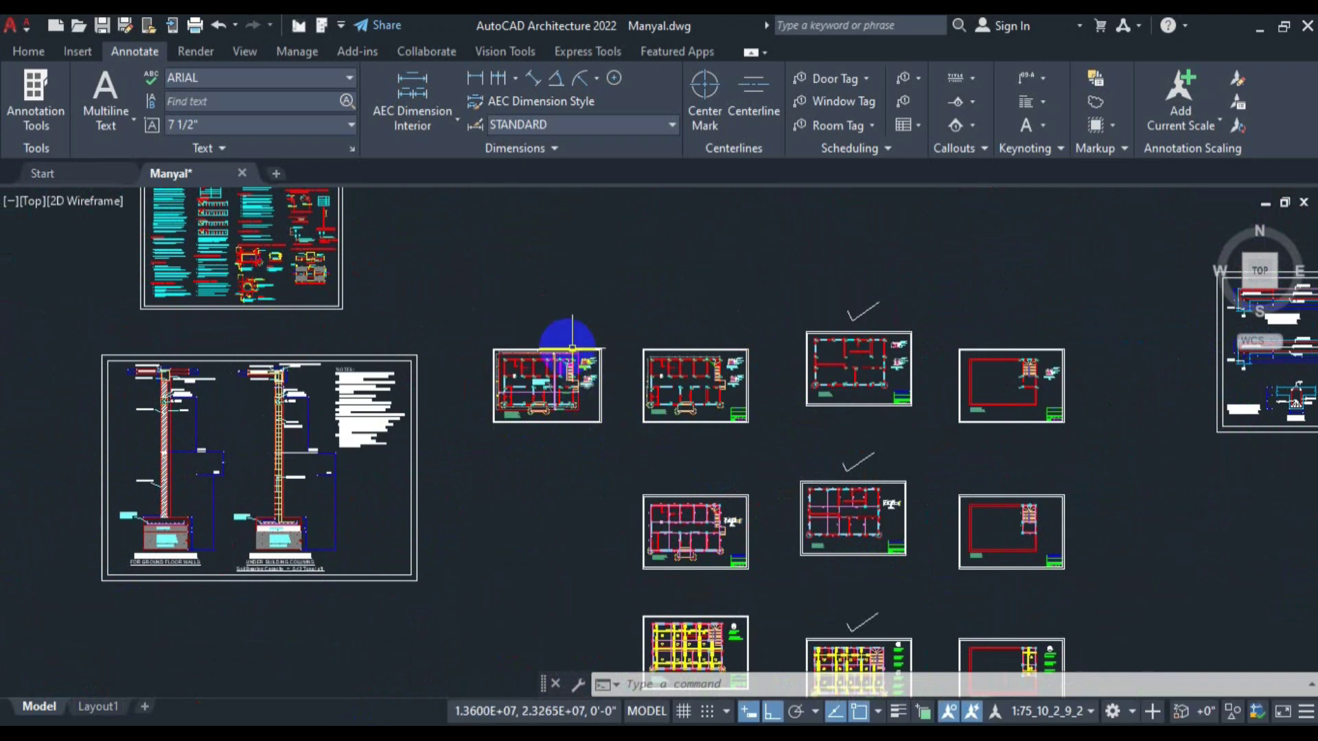
# Examine the column layout and C-1 and C-2 details on the ground floor excavation plan and ground floor columns plan.
pyautogui.scroll(6, 572, 357)
pyautogui.scroll(4, 377, 516)
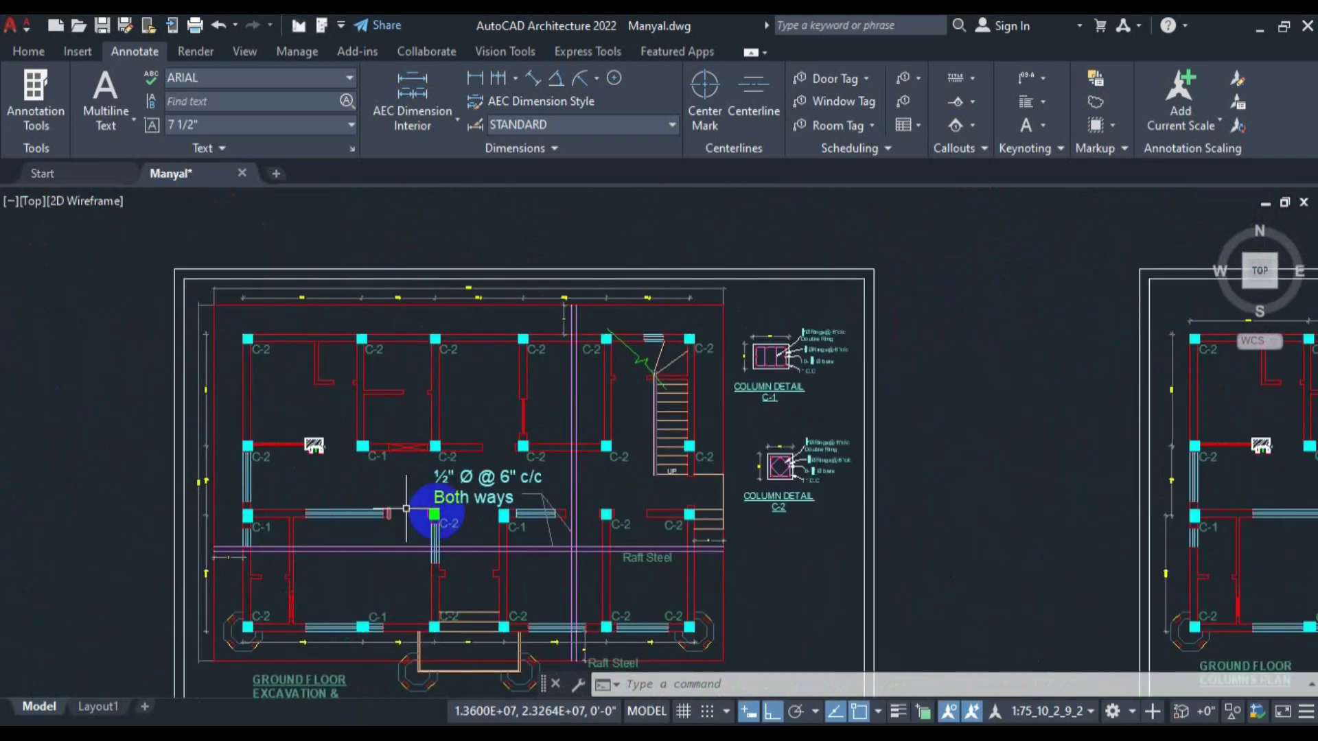
pyautogui.scroll(-2, 483, 453)
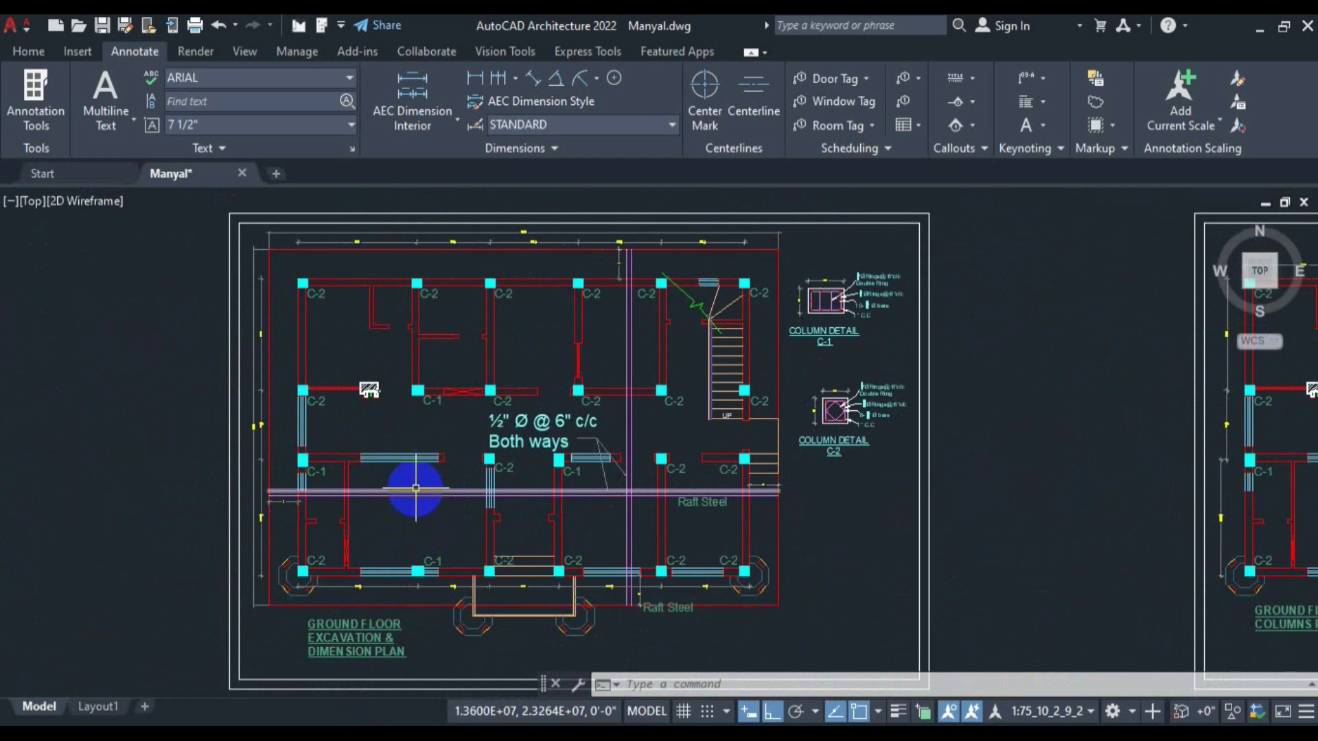
pyautogui.moveTo(880, 487)
pyautogui.mouseDown()
pyautogui.moveTo(627, 494)
pyautogui.moveTo(456, 430)
pyautogui.moveTo(199, 458)
pyautogui.mouseUp()
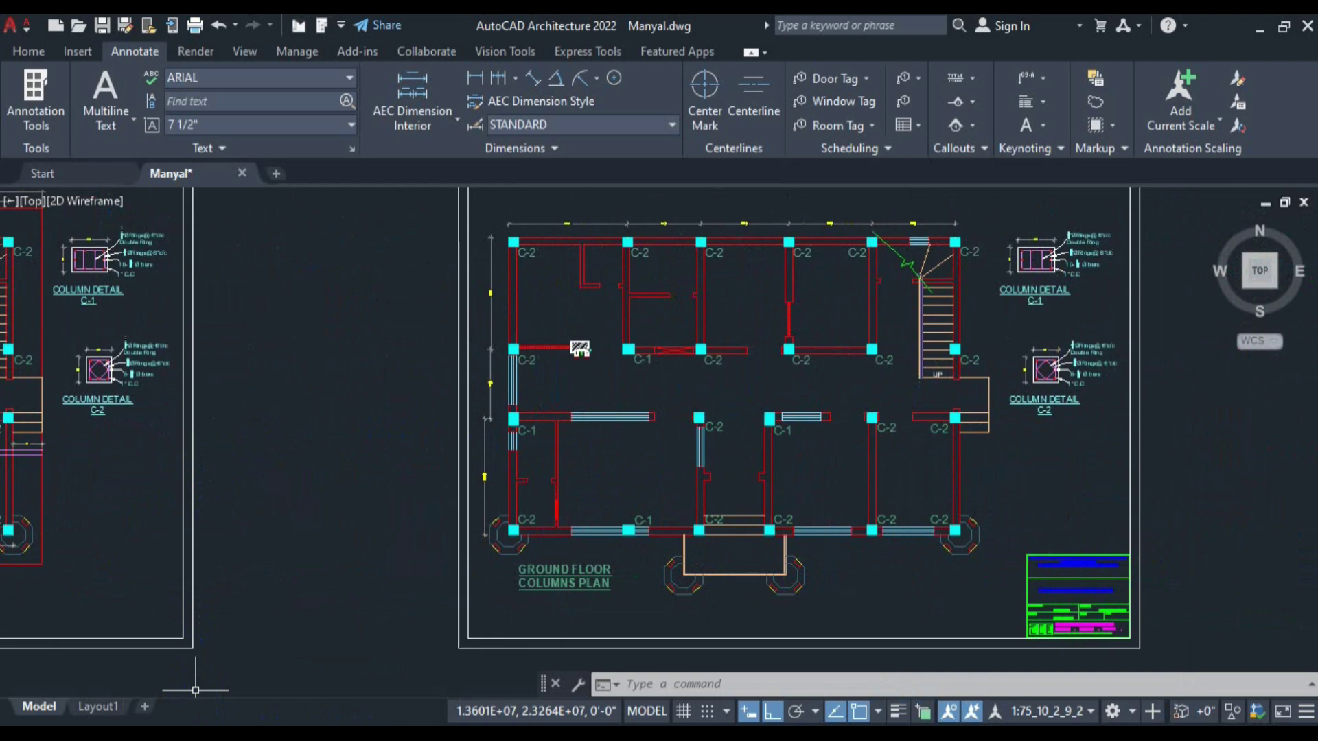
# Switch back to Excel and review the Columns (Foundation upto Ground Floor Mid) heading and the C1 dowels' formula in N13.
pyautogui.click(274, 734)
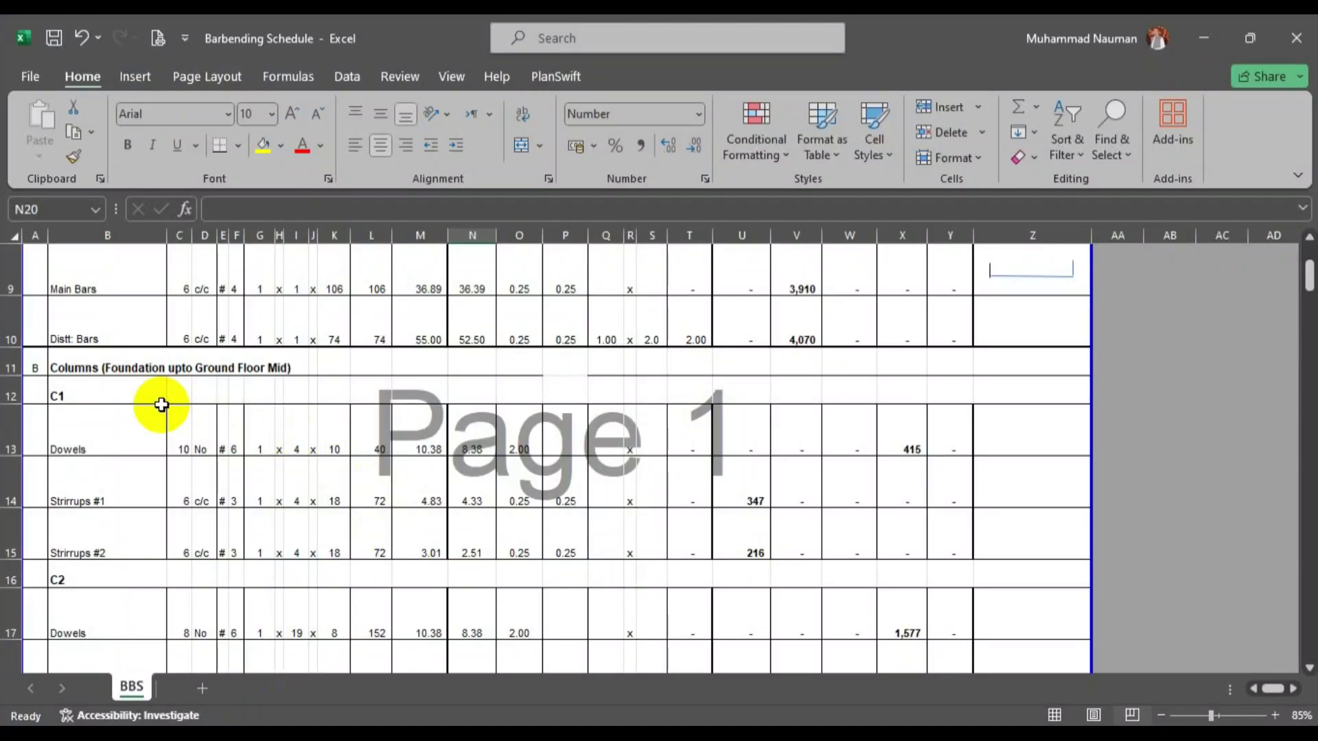
pyautogui.scroll(-1, 151, 385)
pyautogui.scroll(1, 141, 363)
pyautogui.click(118, 365)
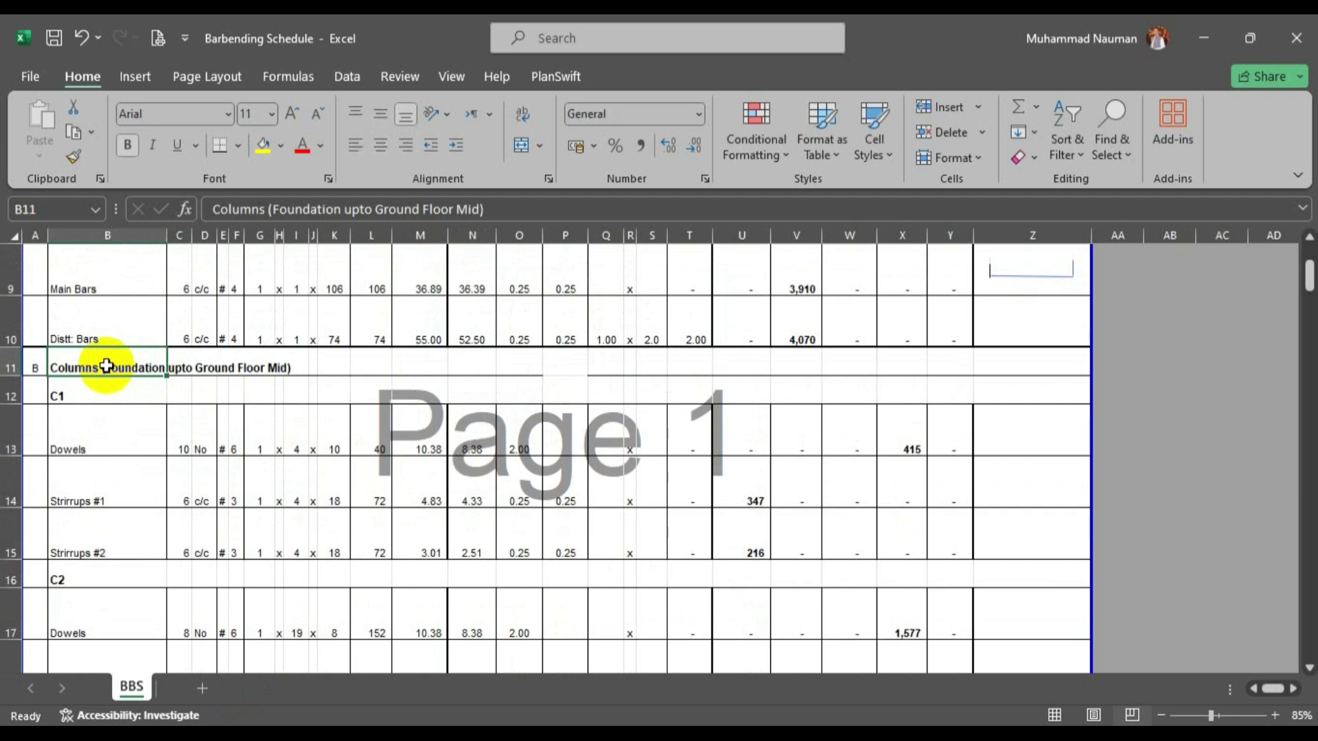
pyautogui.click(478, 449)
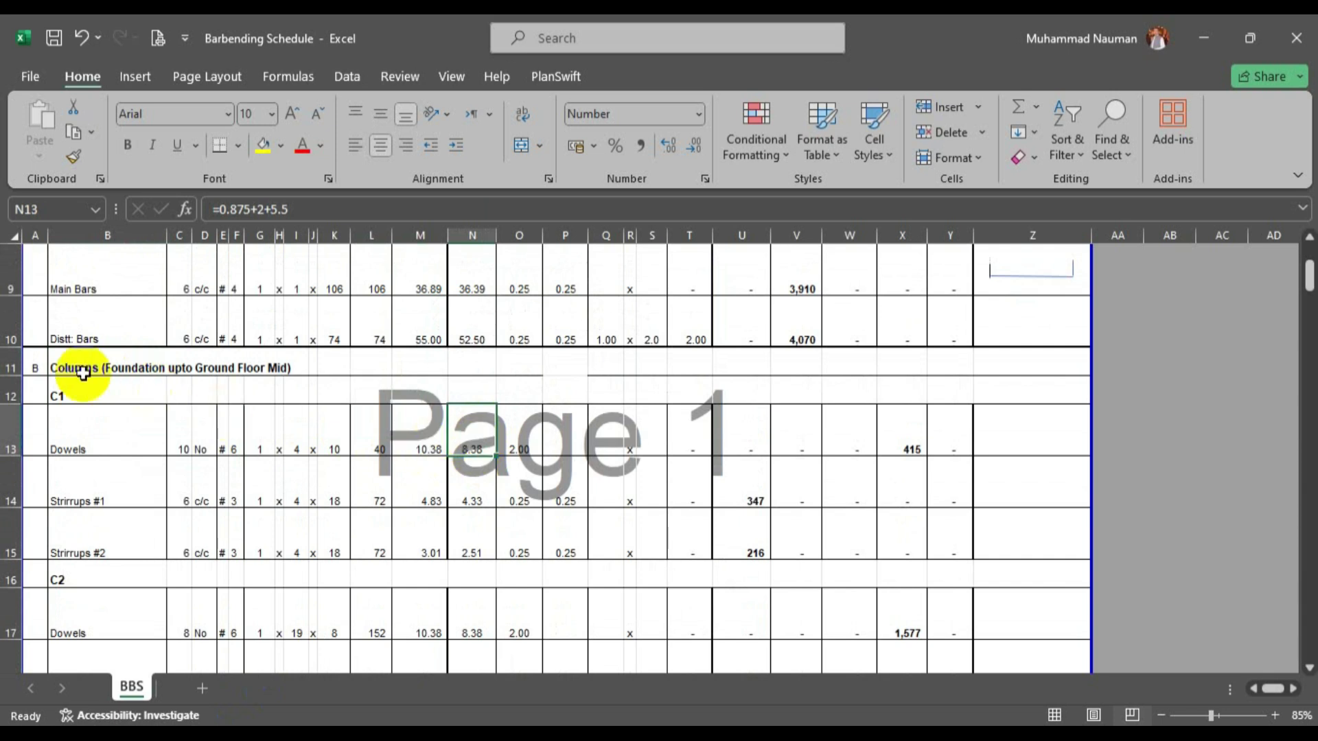
# Duplicate the whole columns section in rows 11 to 19 by inserting the copied rows directly below it, at row 20.
pyautogui.moveTo(8, 366); pyautogui.dragTo(51, 395)
pyautogui.hotkey('ctrl', 'c')
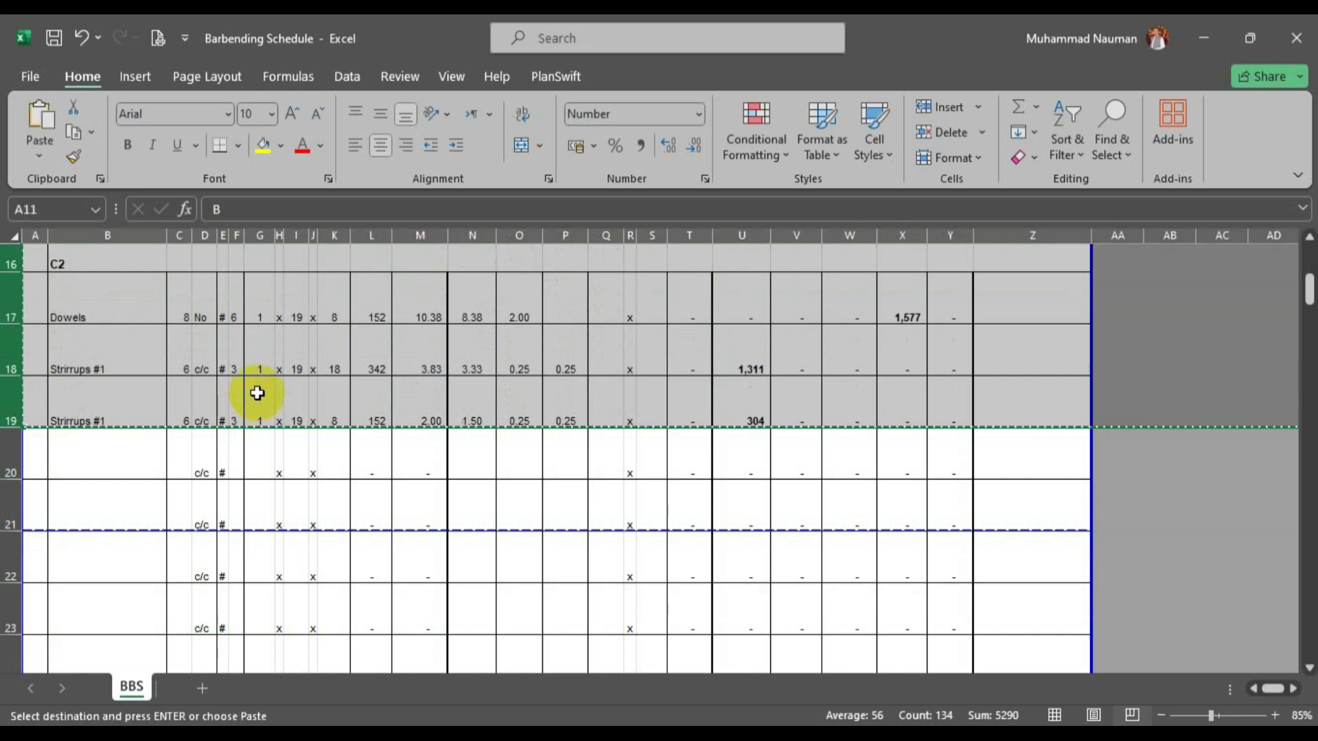
pyautogui.click(4, 451)
pyautogui.rightClick(4, 450)
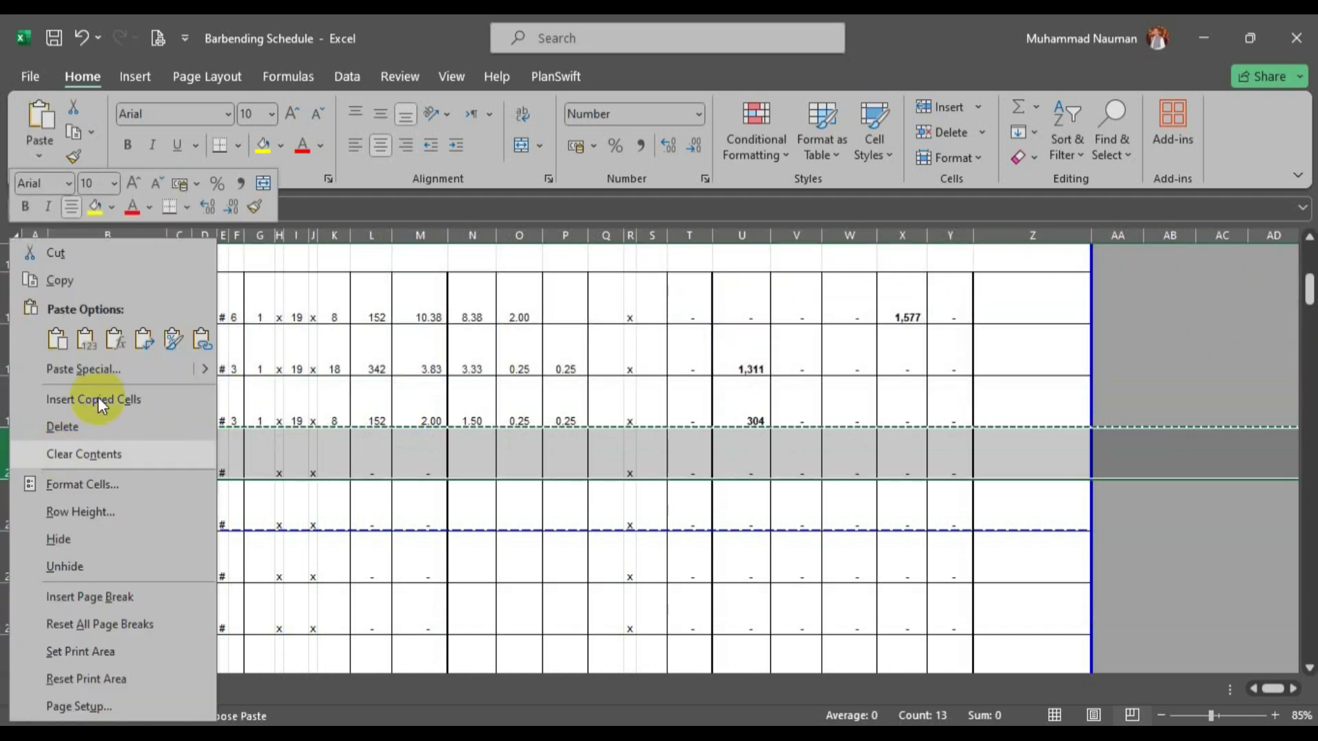
pyautogui.click(124, 400)
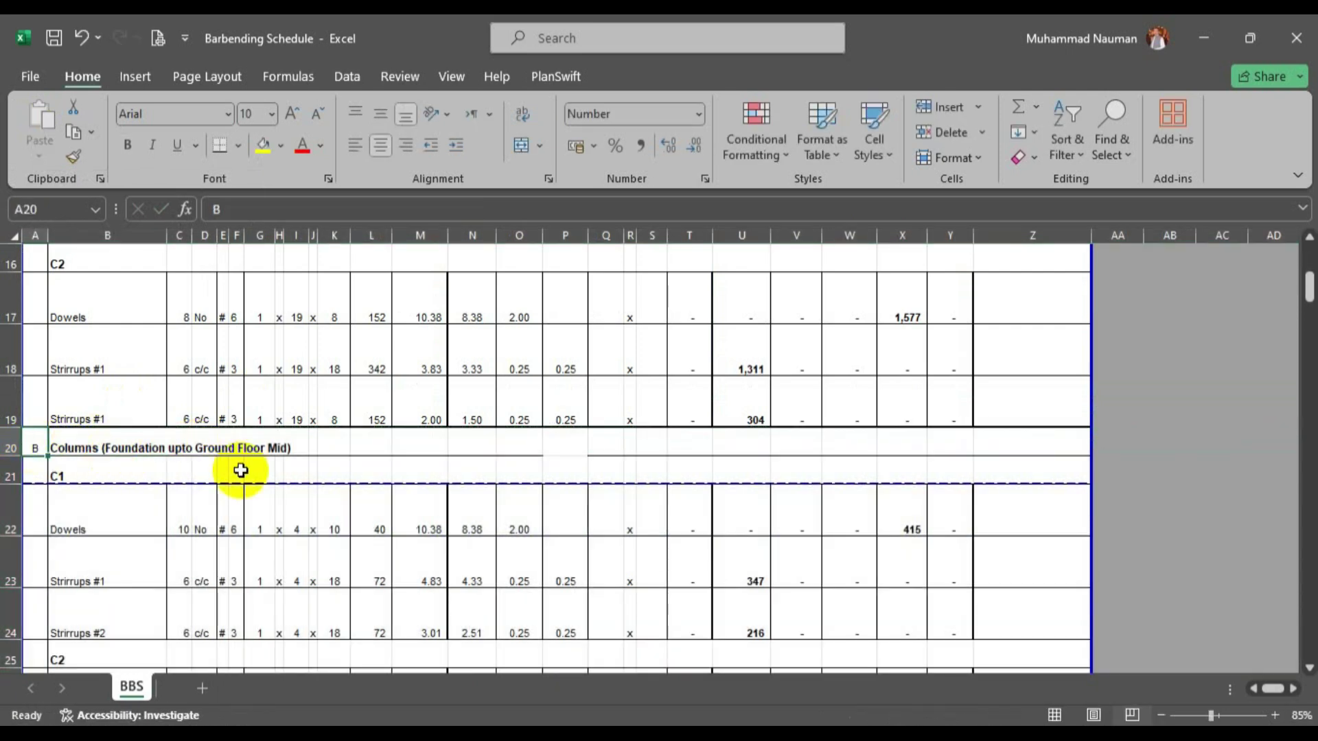
# Label the duplicated section C in A20 and change its heading to "Columns (Ground Floor Mid upto First Floor Mid)".
pyautogui.write('C')
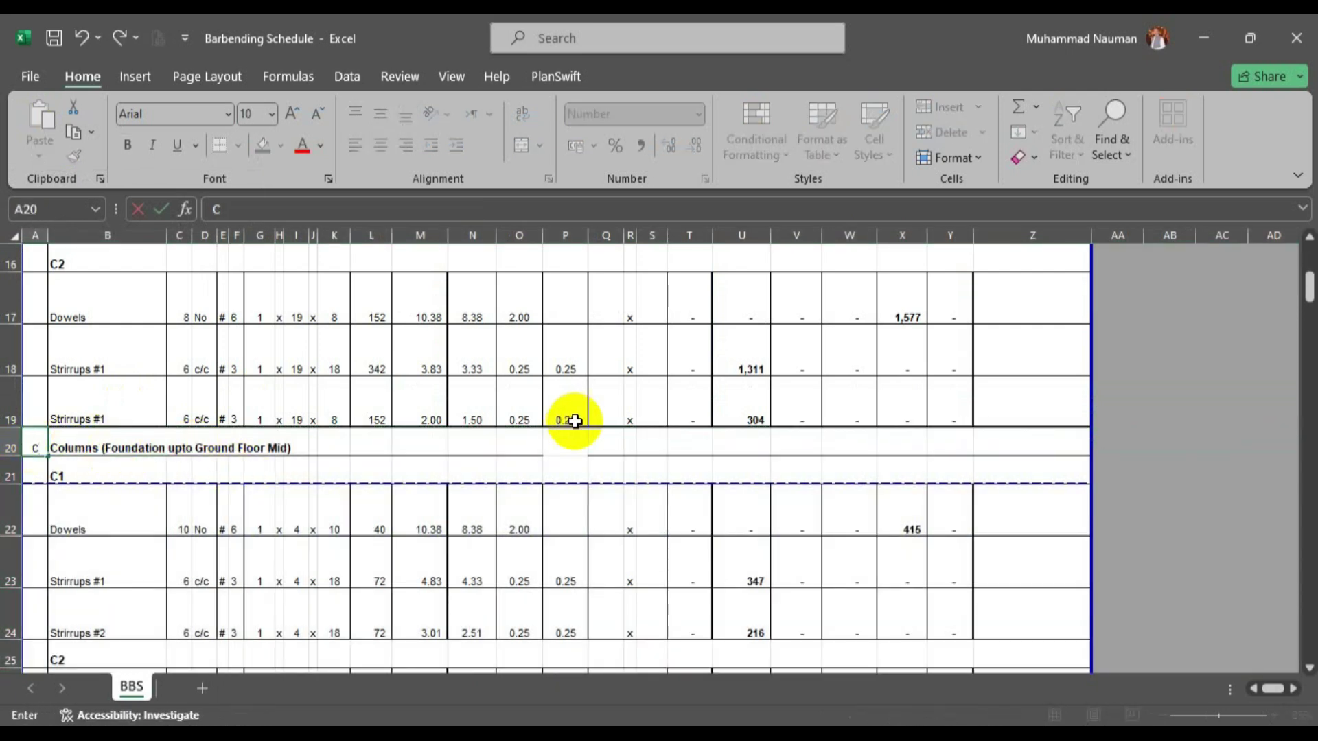
pyautogui.click(133, 445)
pyautogui.moveTo(106, 447); pyautogui.dragTo(198, 453)
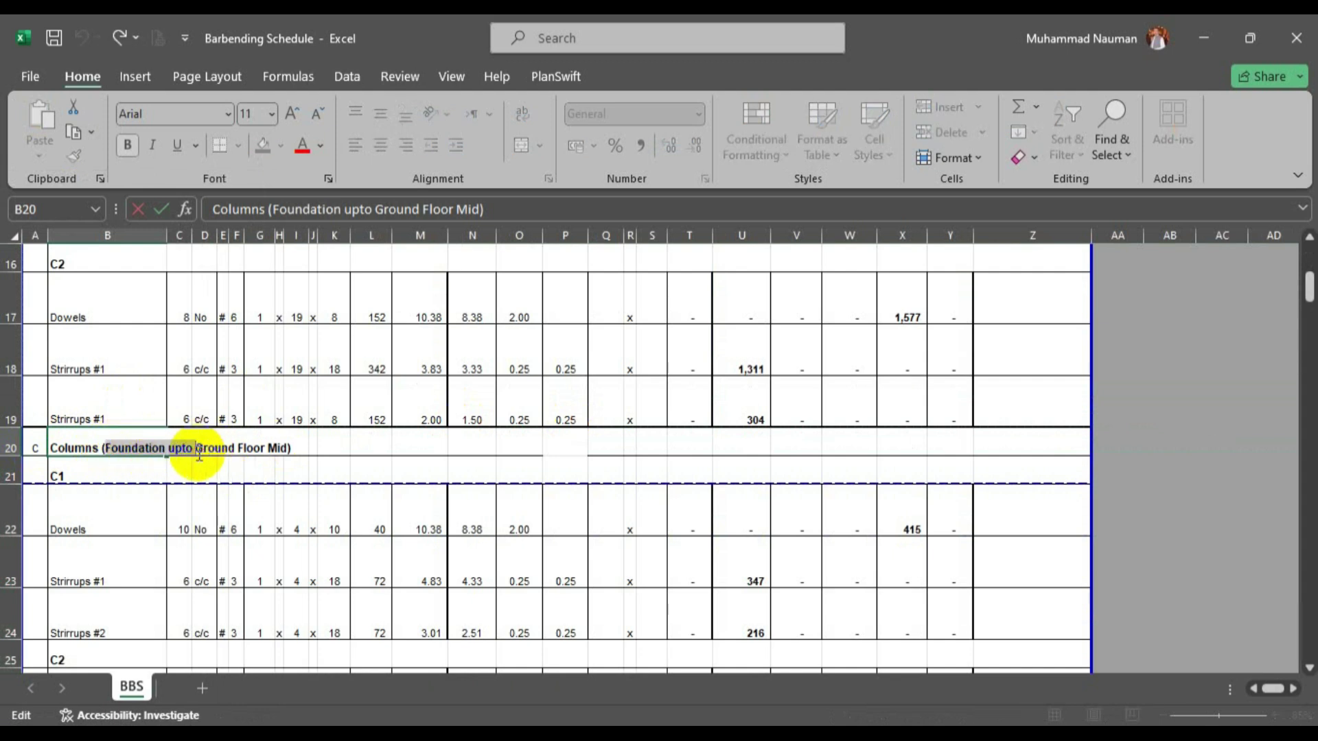
pyautogui.press('BackSpace')
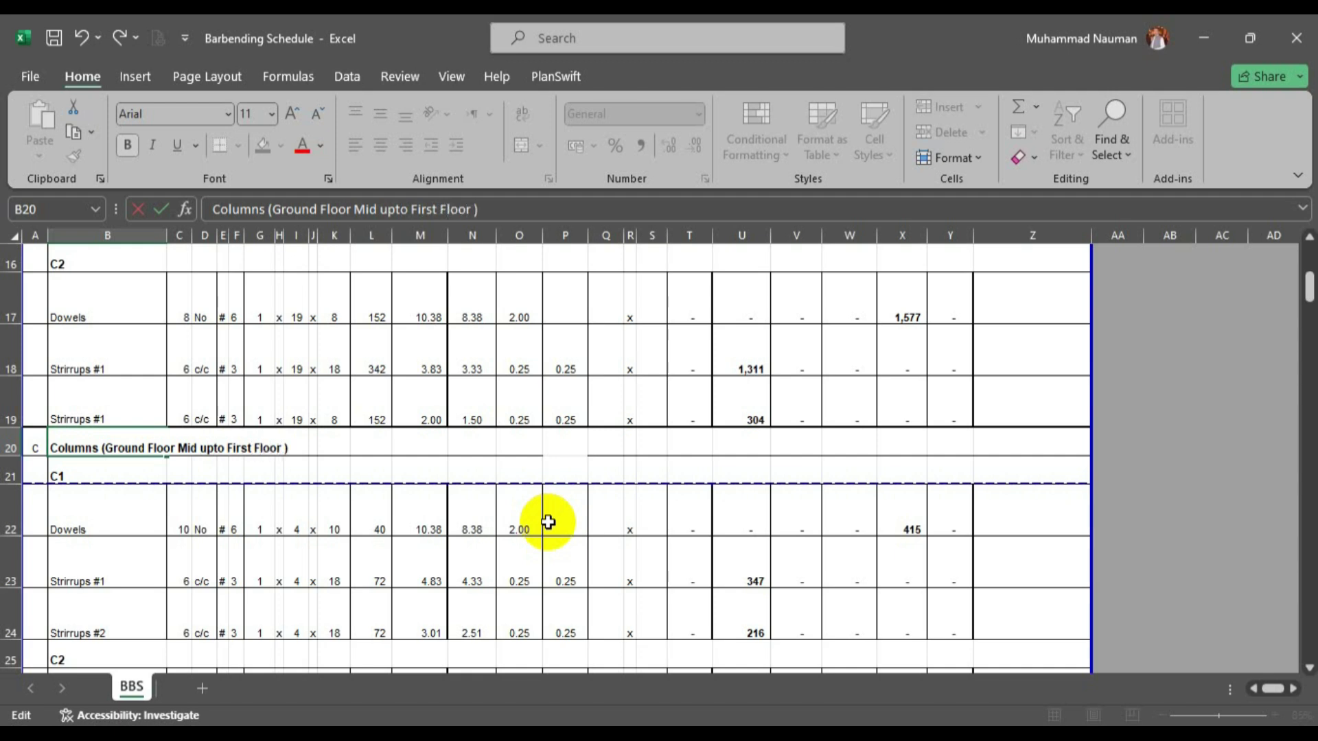
pyautogui.press('Return')
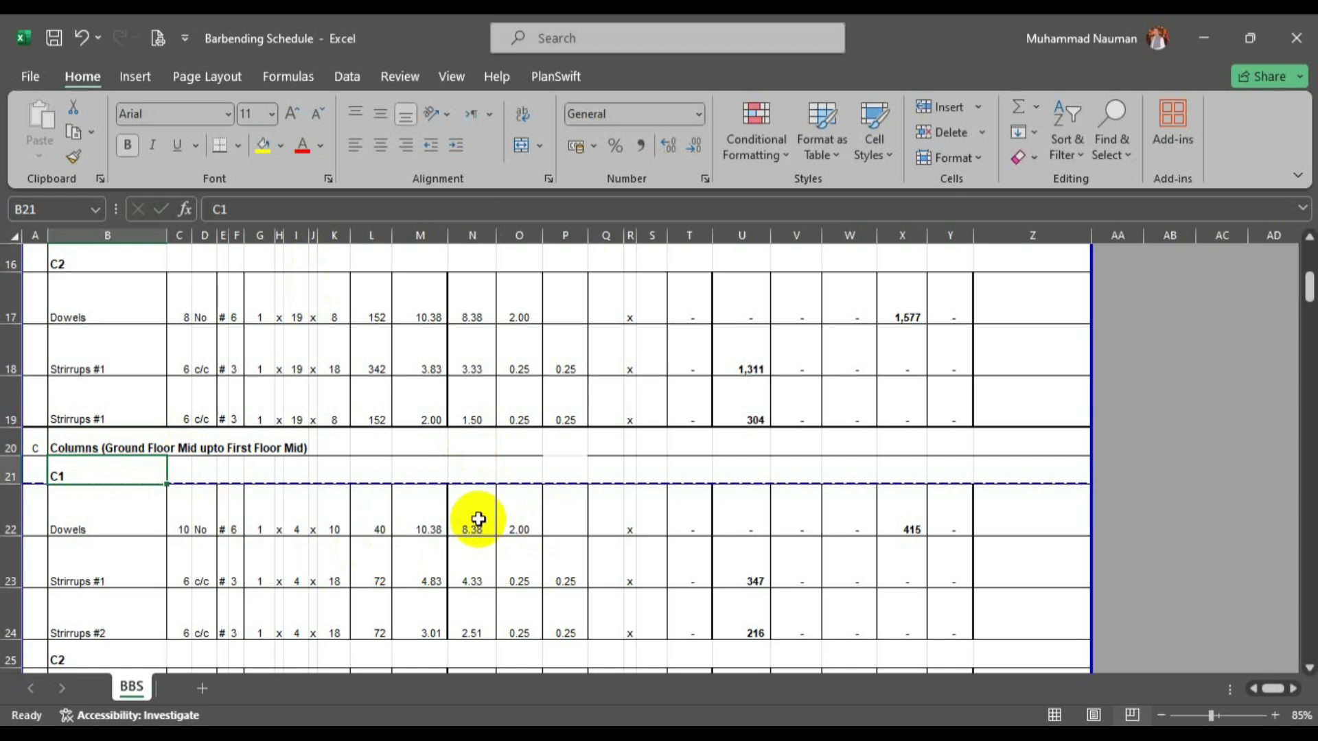
# Replace the C1 dowels' formula in N22 of section C with =5.5+0.5+5.5.
pyautogui.scroll(-2, 478, 519)
pyautogui.scroll(1, 479, 520)
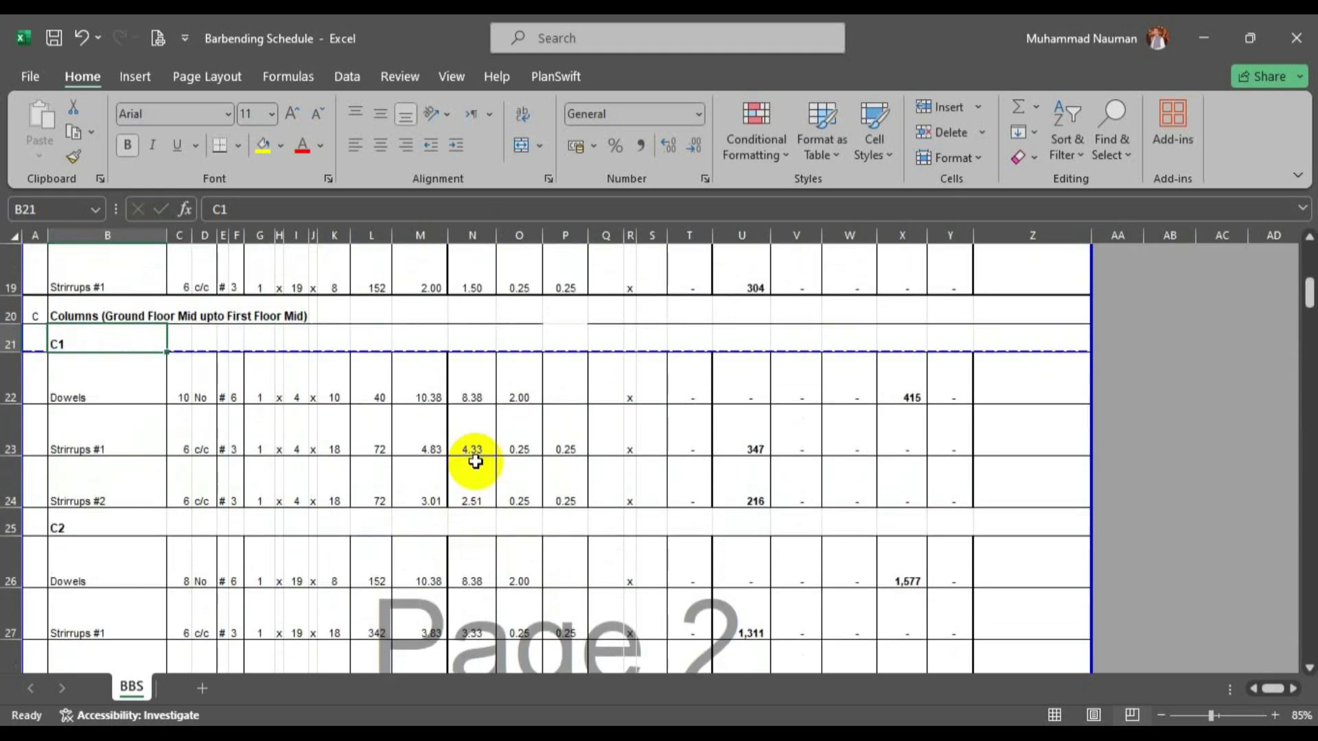
pyautogui.click(481, 382)
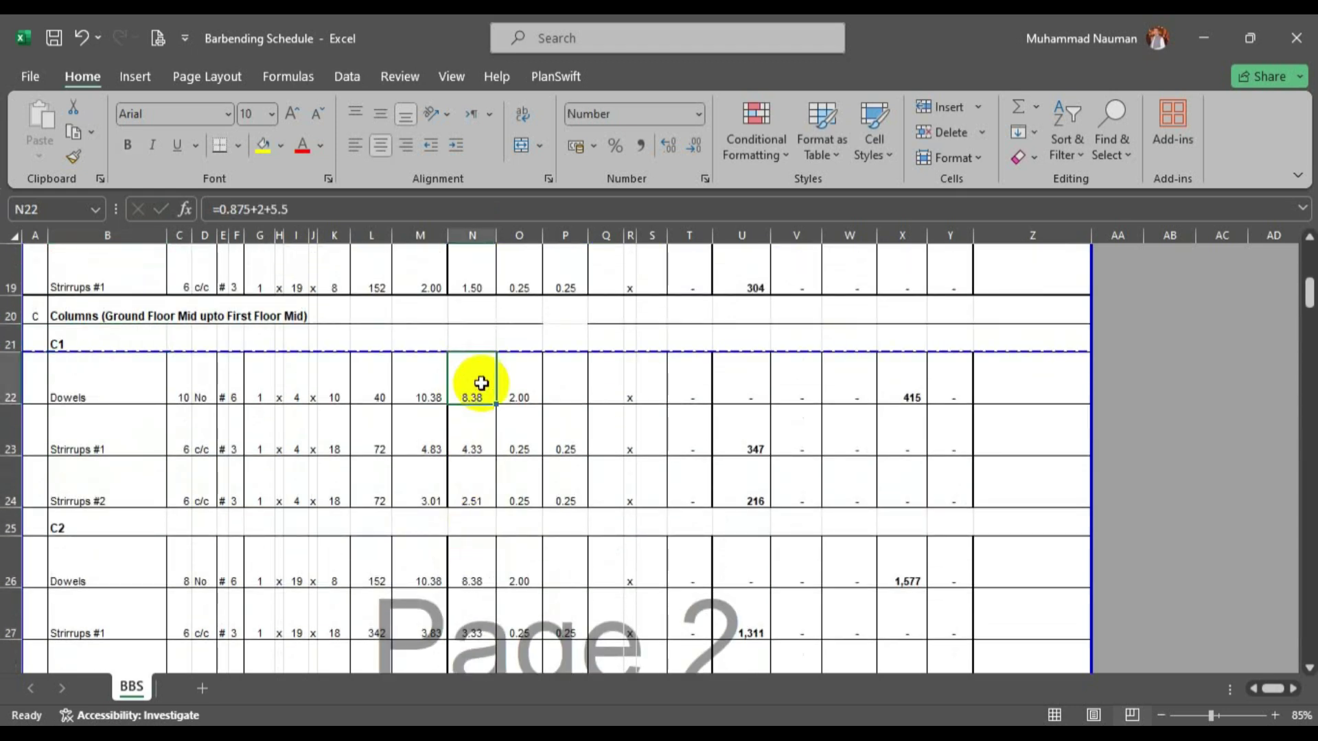
pyautogui.doubleClick(481, 382)
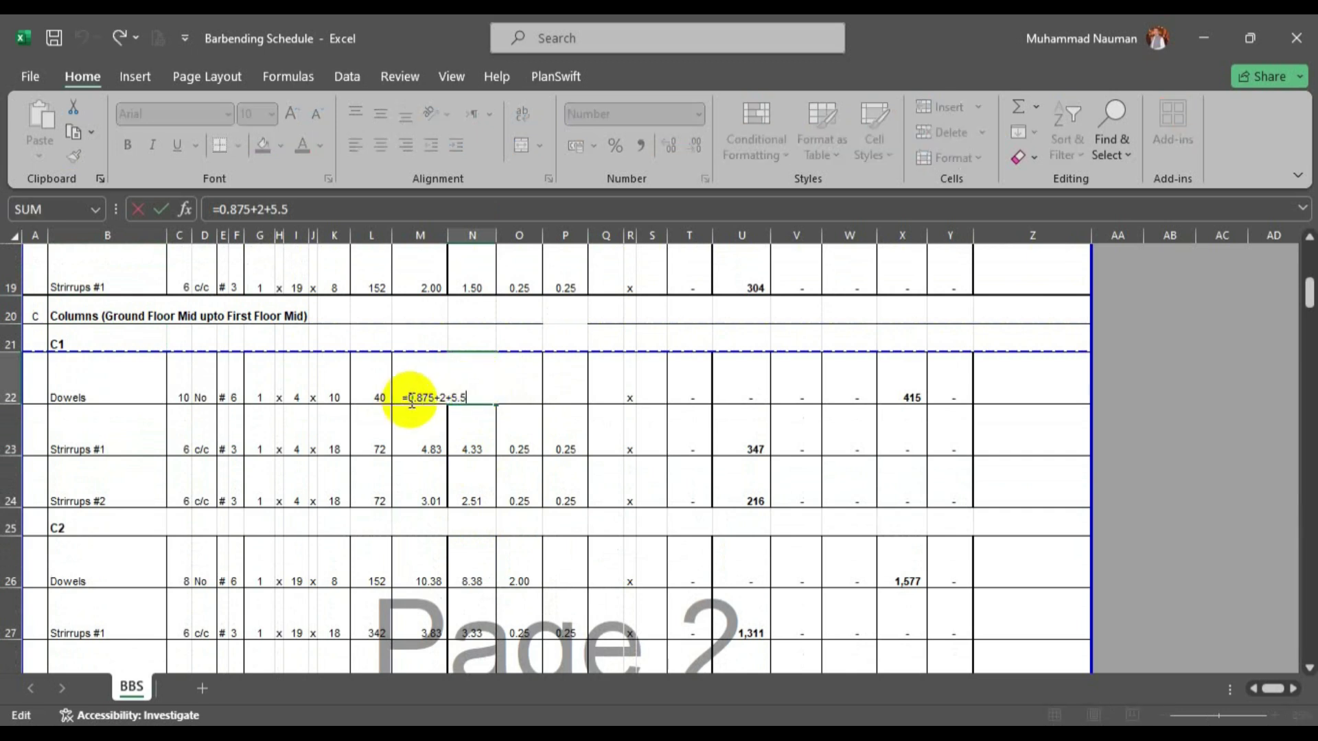
pyautogui.moveTo(415, 398); pyautogui.dragTo(749, 396)
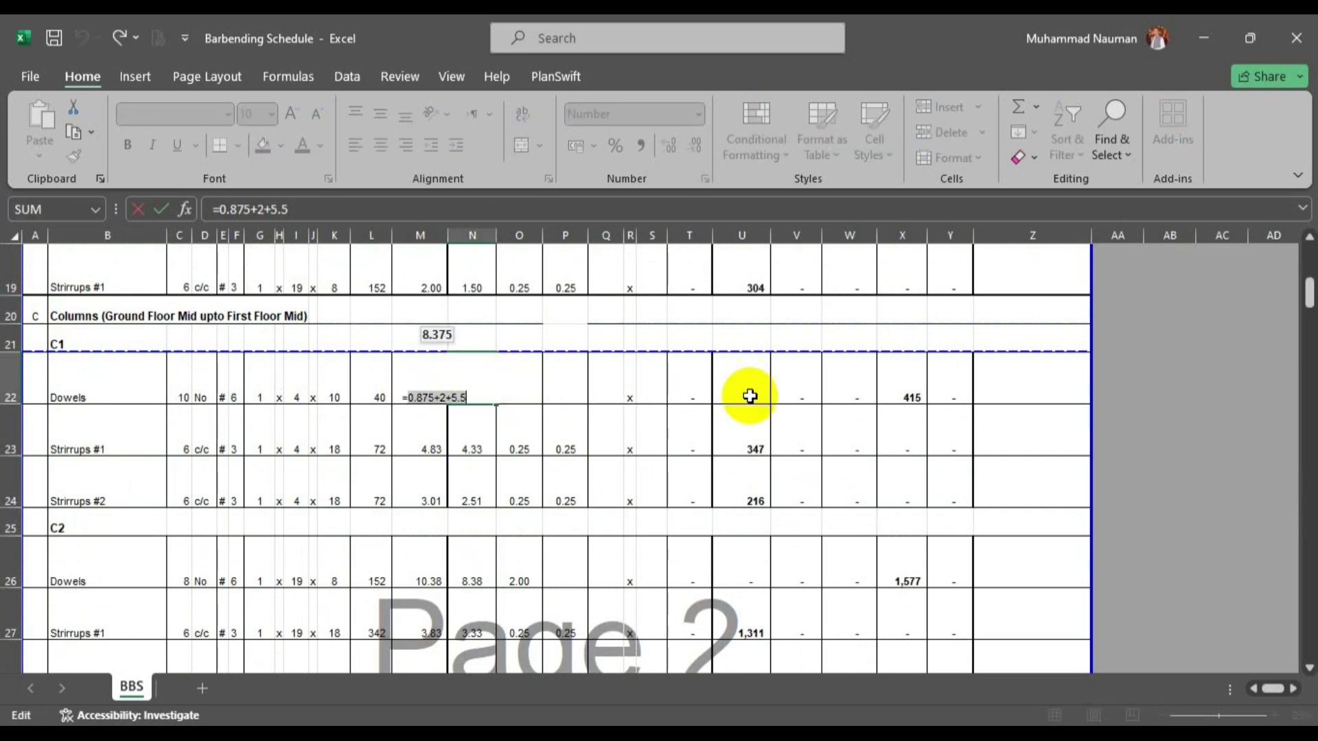
pyautogui.write('5')
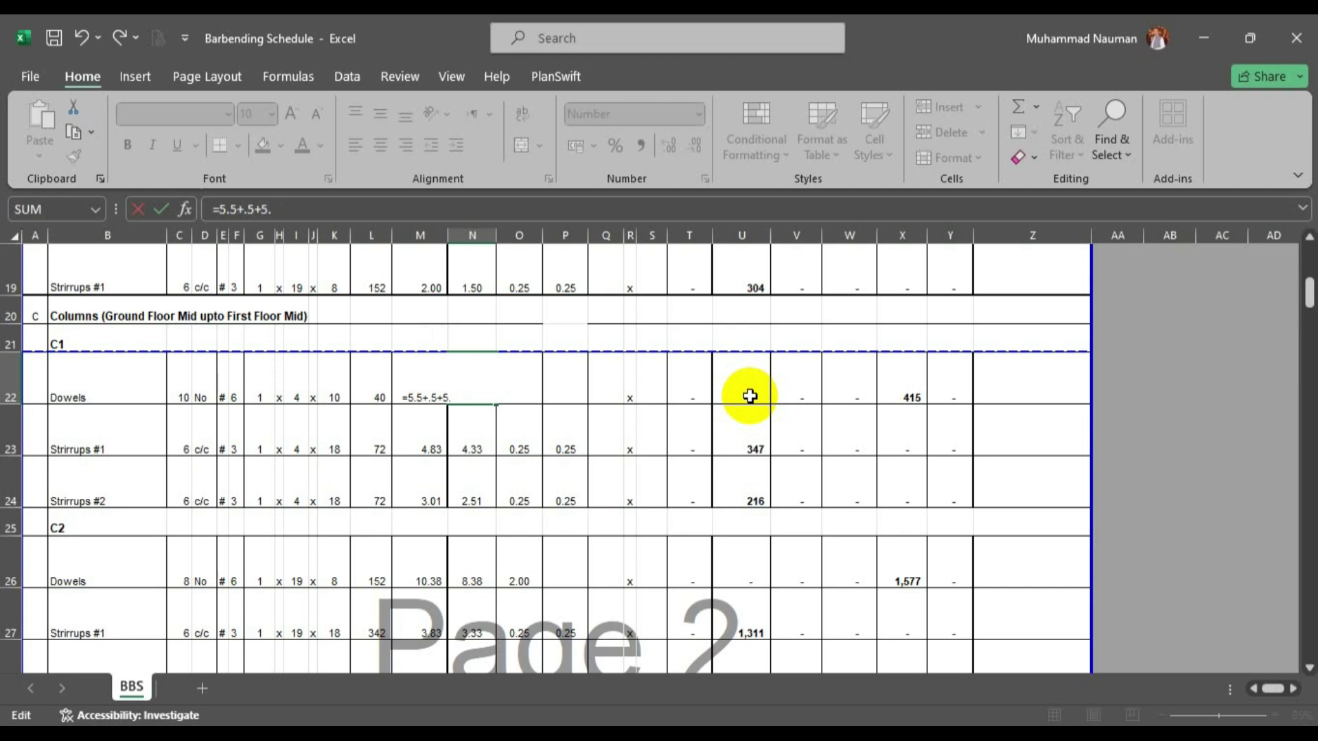
pyautogui.press('Return')
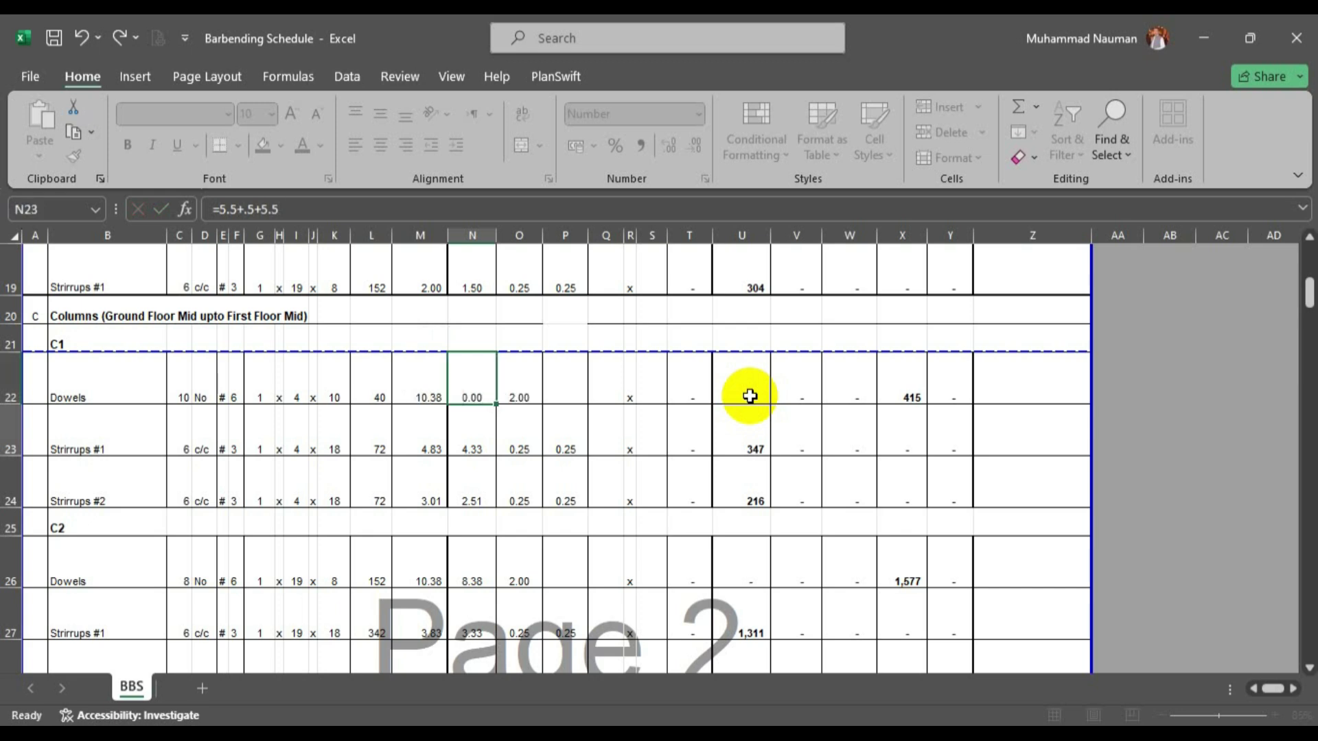
# For the C1 dowels in section C, enter 1 in Q22 and the formula =48*4/8/12 in S22.
pyautogui.click(606, 385)
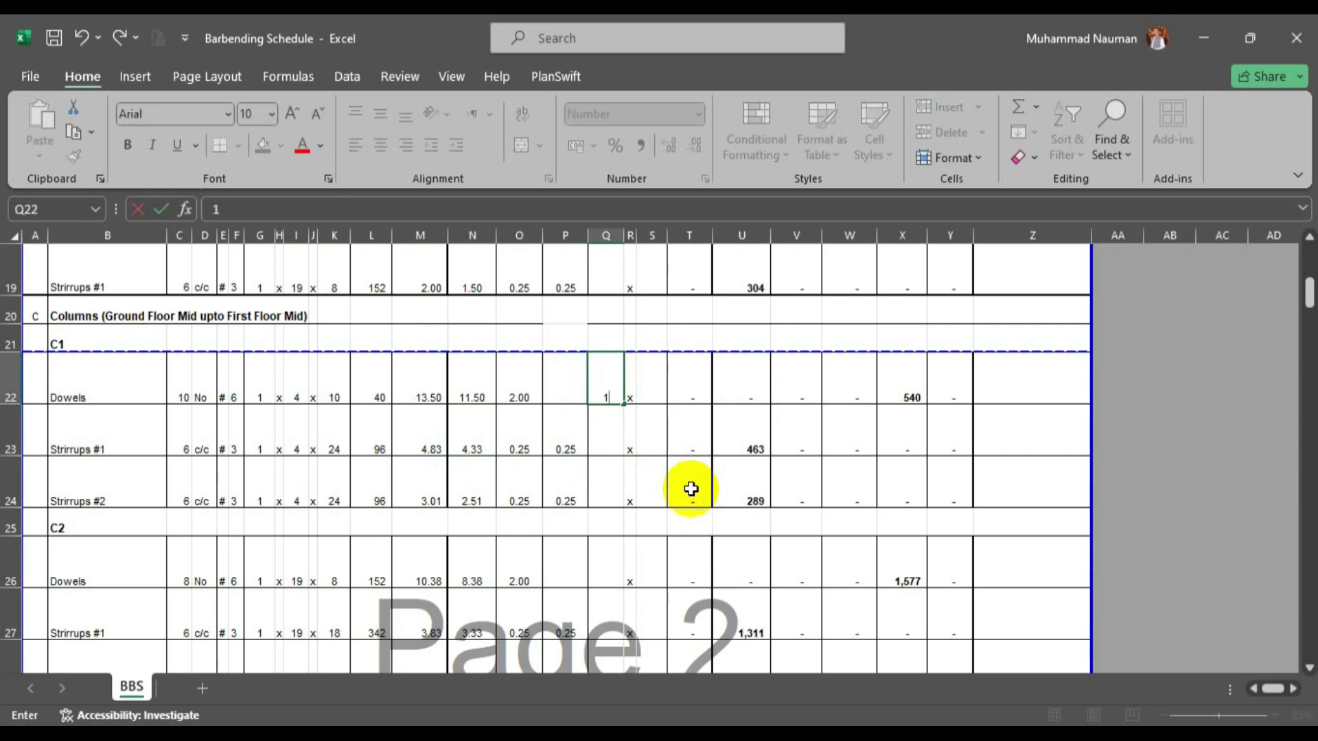
pyautogui.press('Tab')
pyautogui.press('Tab')
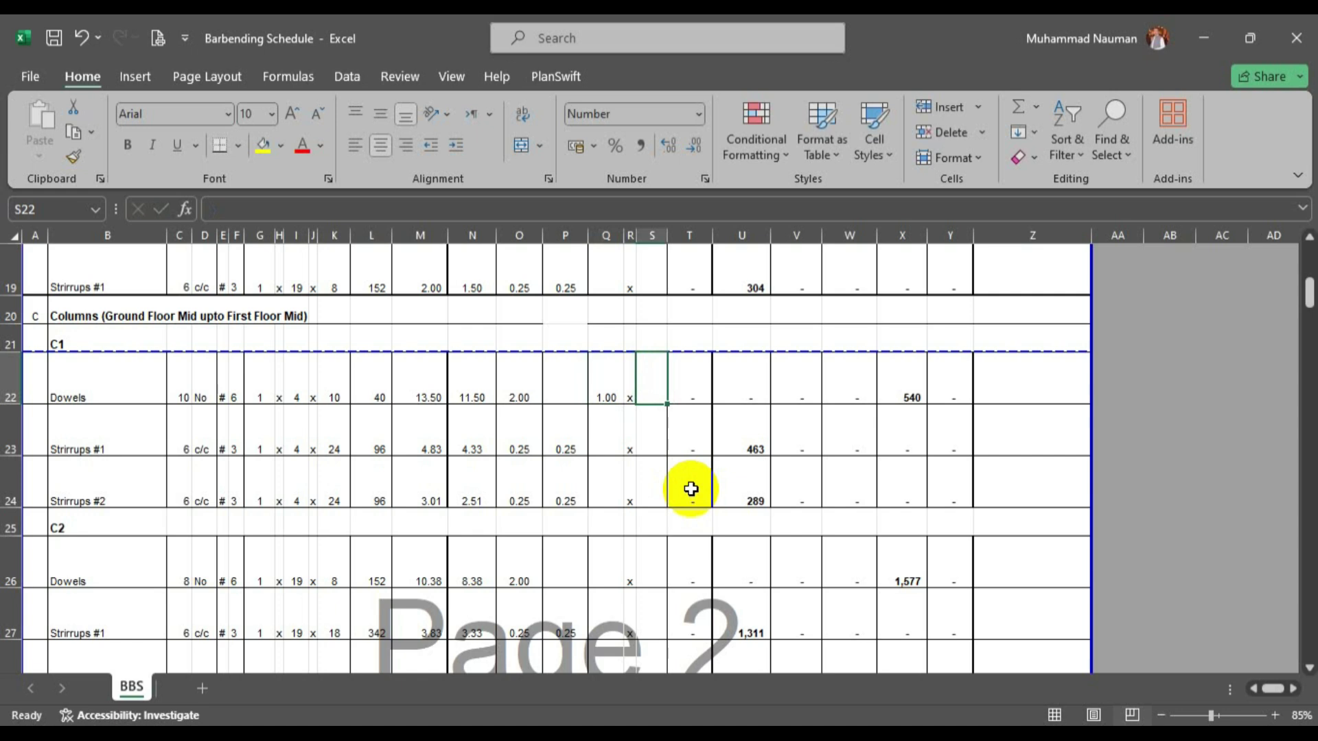
pyautogui.scroll(2, 591, 347)
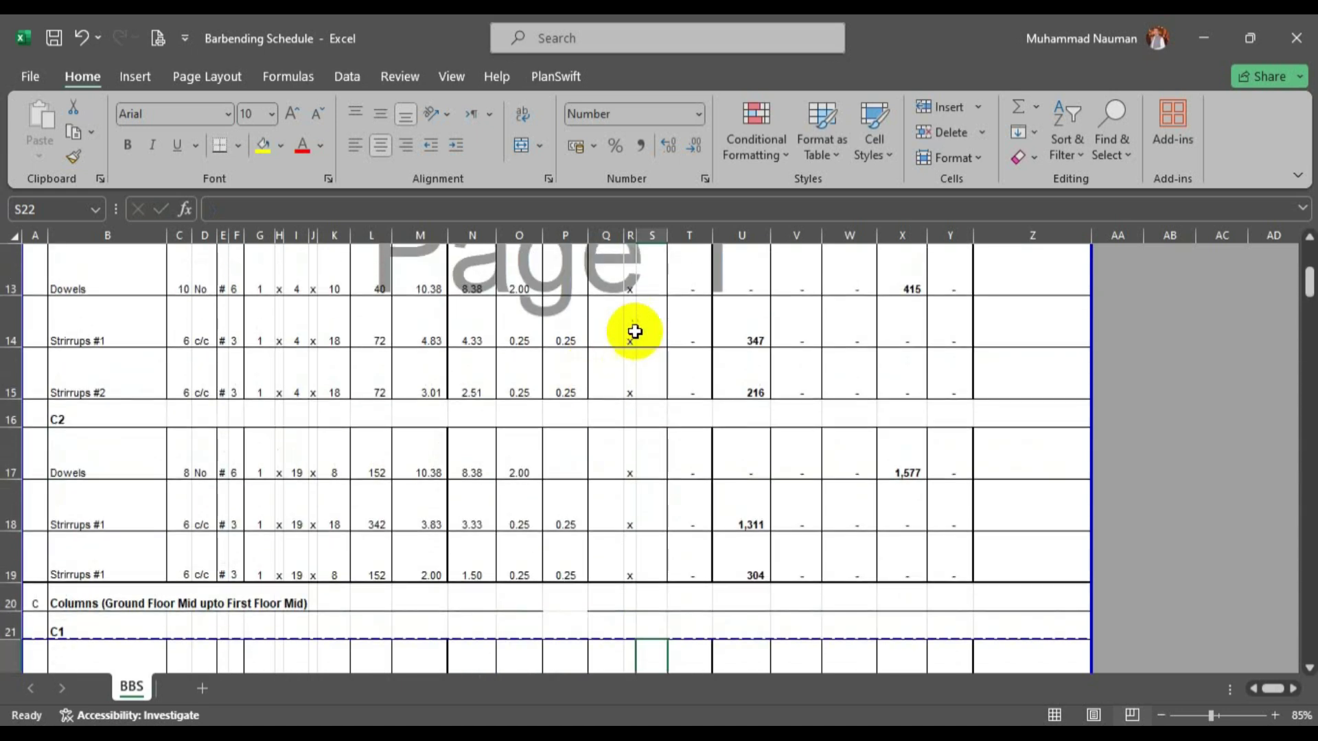
pyautogui.scroll(-2, 630, 530)
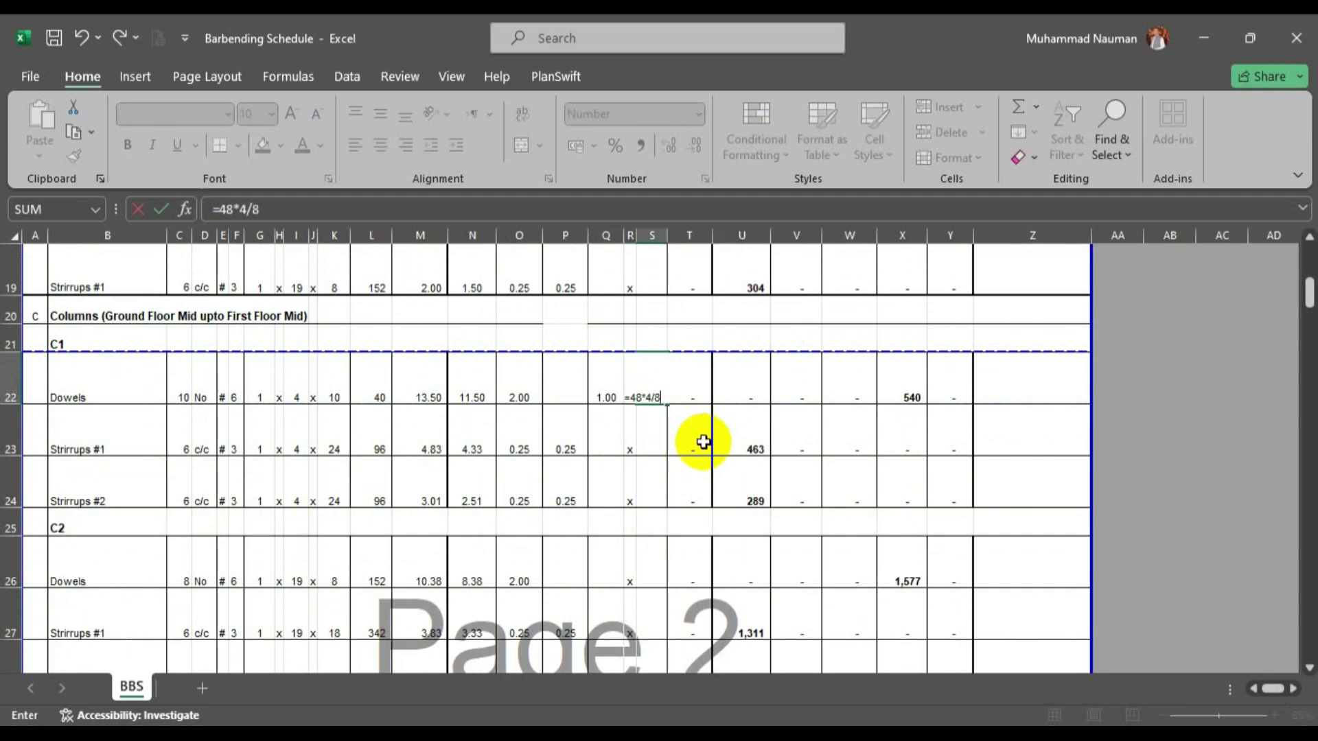
pyautogui.press('Return')
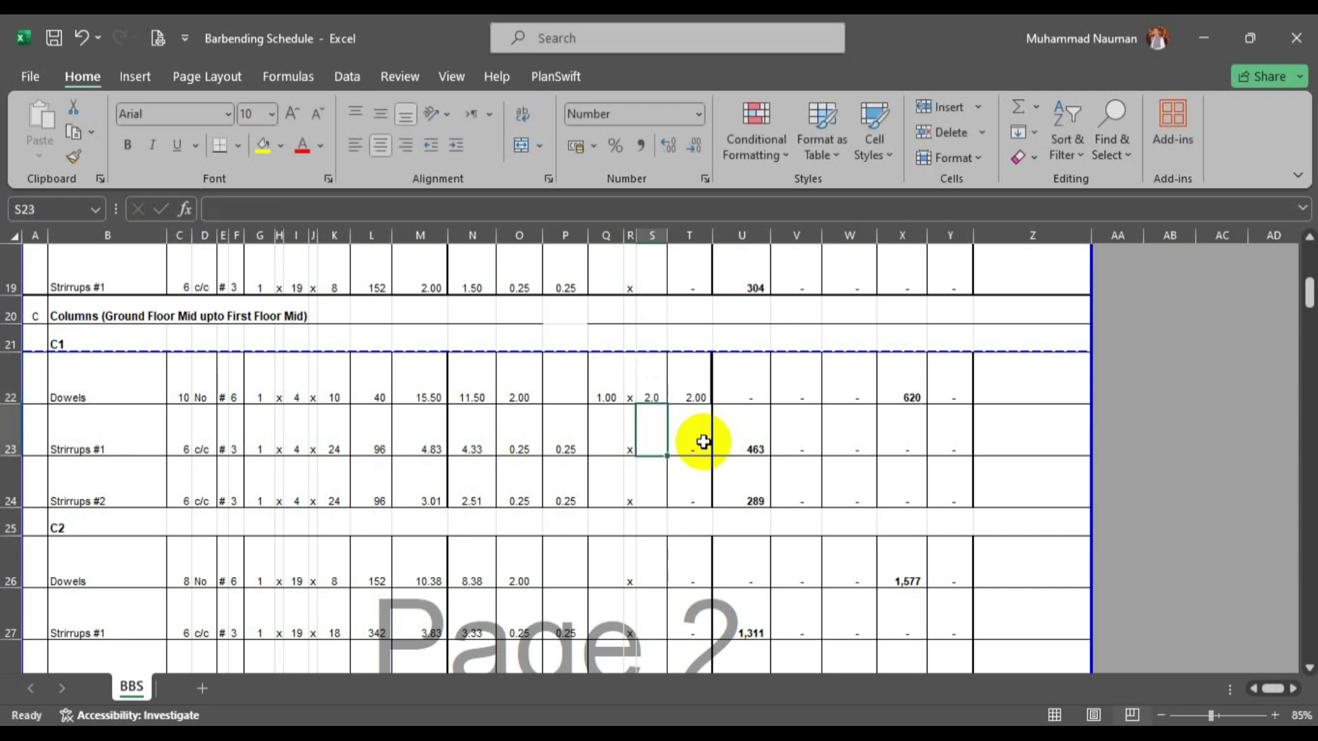
# Copy the C1 dowels' entries in Q22:S22 to the C2 dowels row, starting at Q26.
pyautogui.click(653, 392)
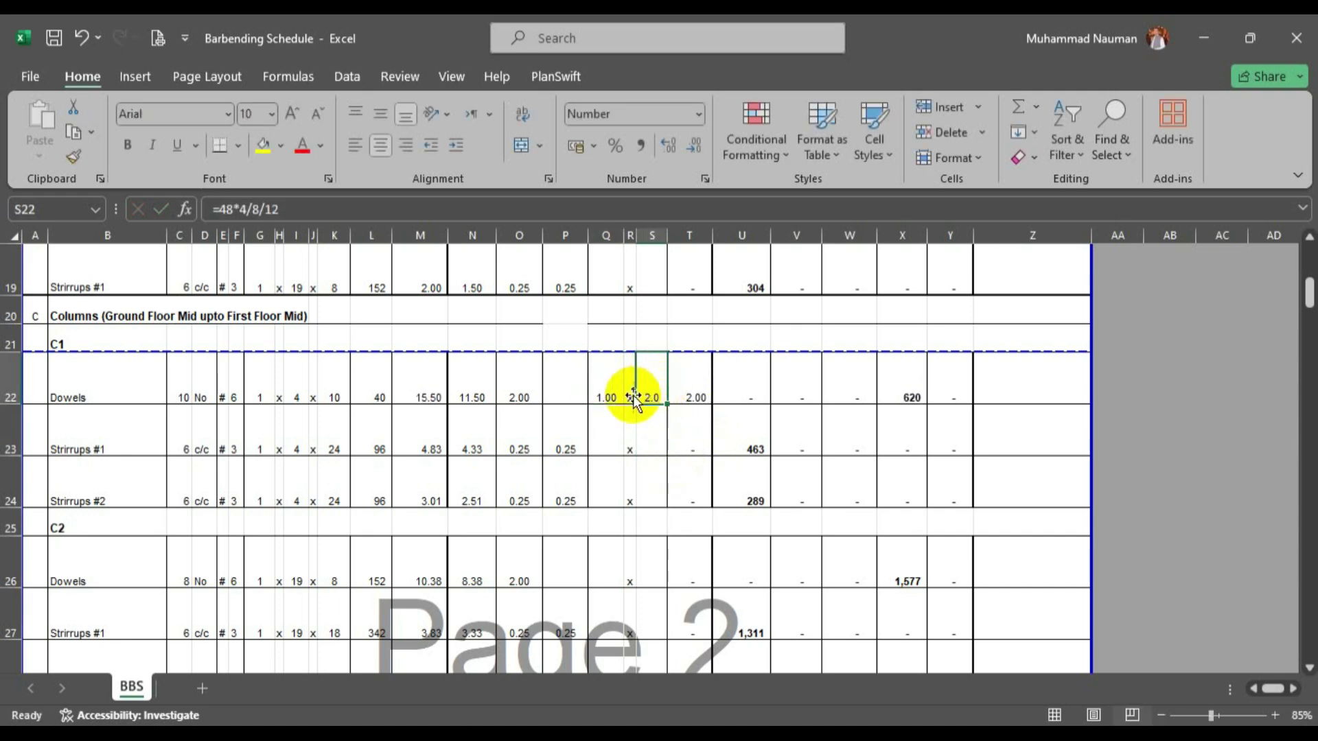
pyautogui.moveTo(616, 389); pyautogui.dragTo(644, 389)
pyautogui.hotkey('ctrl', 'c')
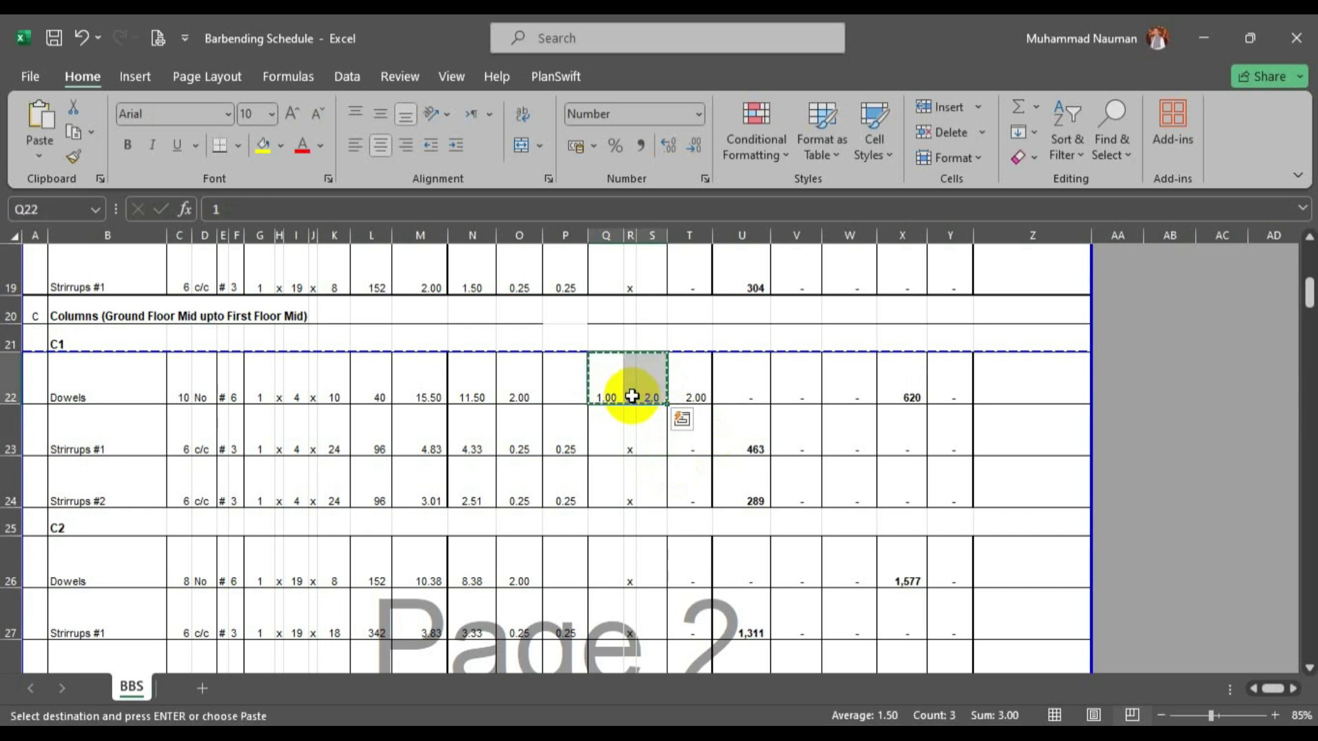
pyautogui.click(607, 573)
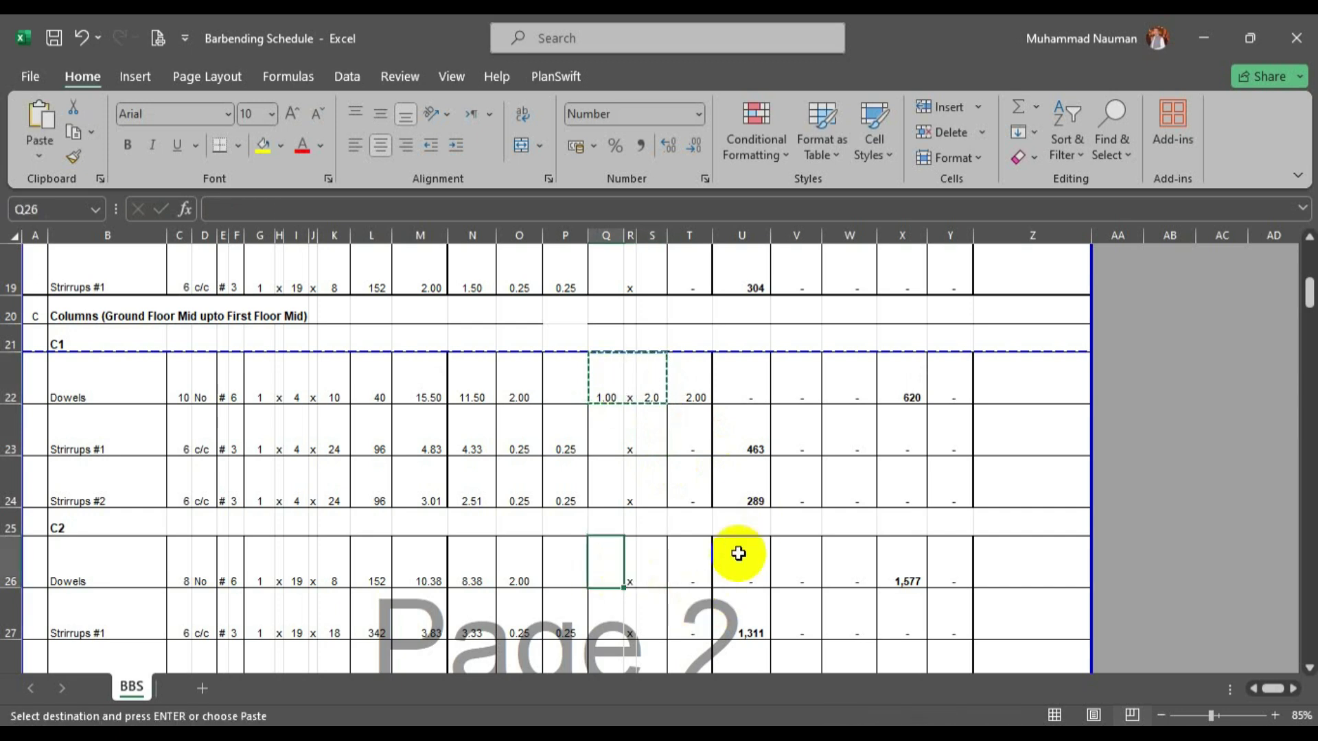
pyautogui.hotkey('ctrl', 'v')
pyautogui.scroll(-1, 737, 553)
pyautogui.click(628, 584)
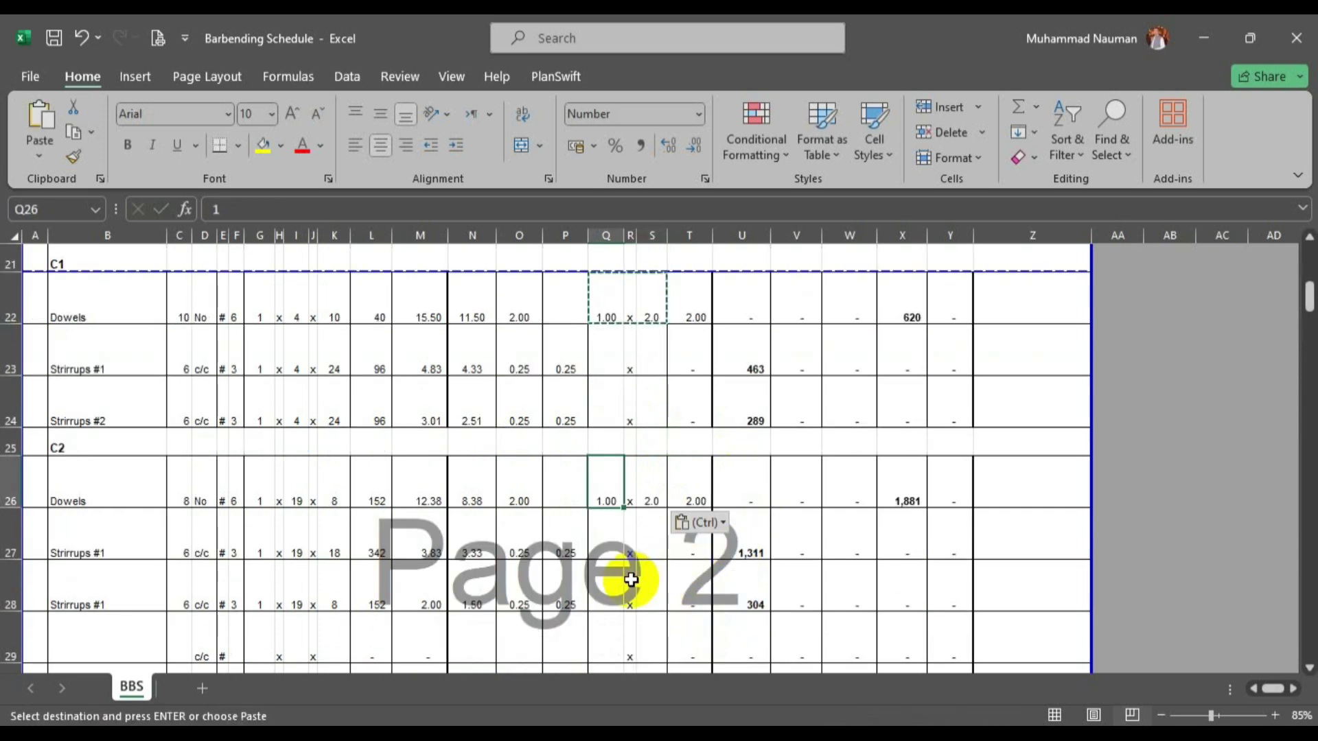
# Copy the C1 dowels' formula from N22 to the C2 dowels in N26 and save the workbook.
pyautogui.click(476, 307)
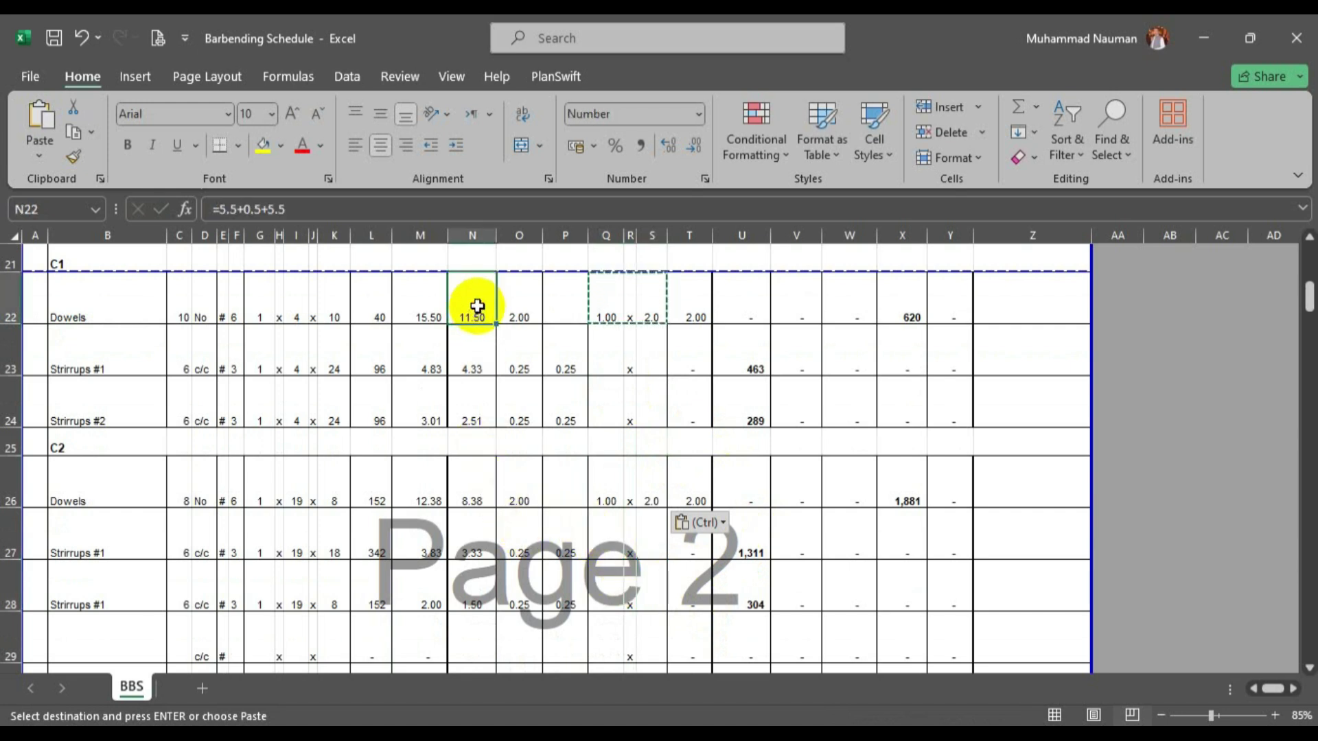
pyautogui.hotkey('ctrl', 'c')
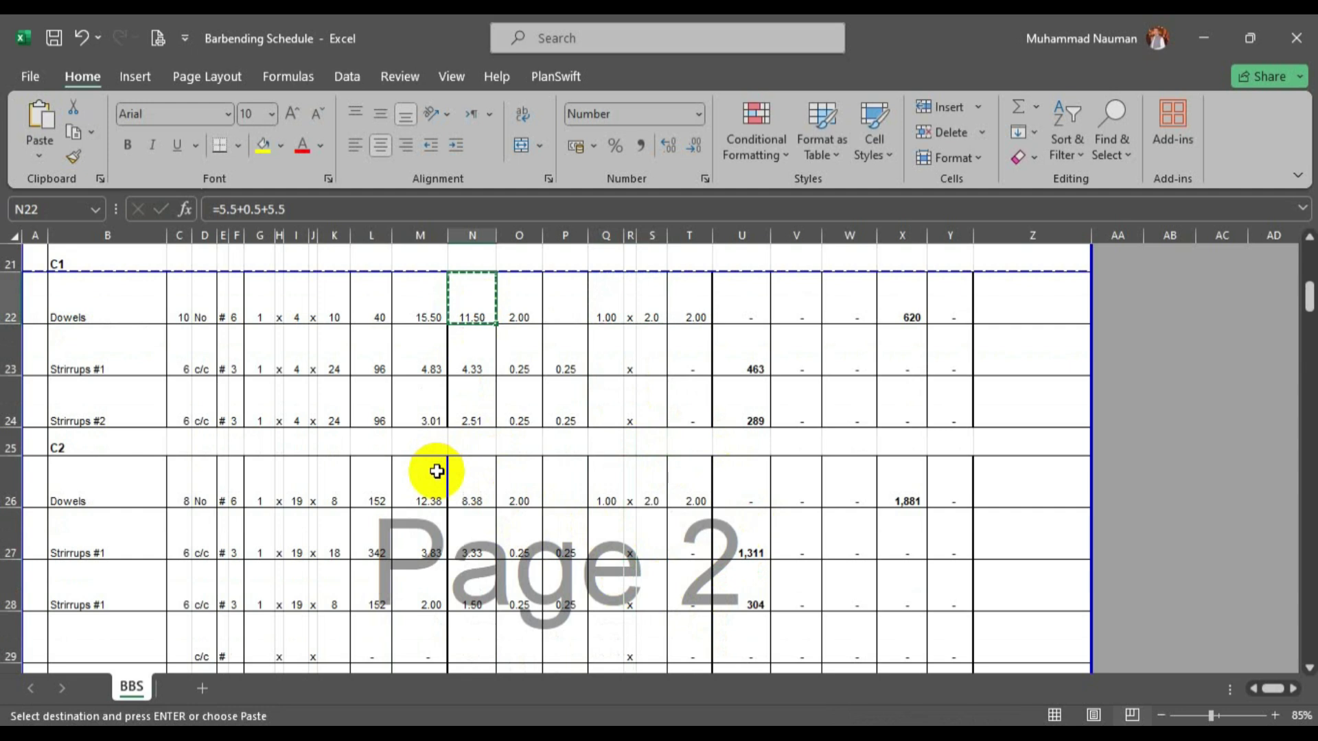
pyautogui.click(463, 486)
pyautogui.hotkey('ctrl', 'v')
pyautogui.hotkey('ctrl', 's')
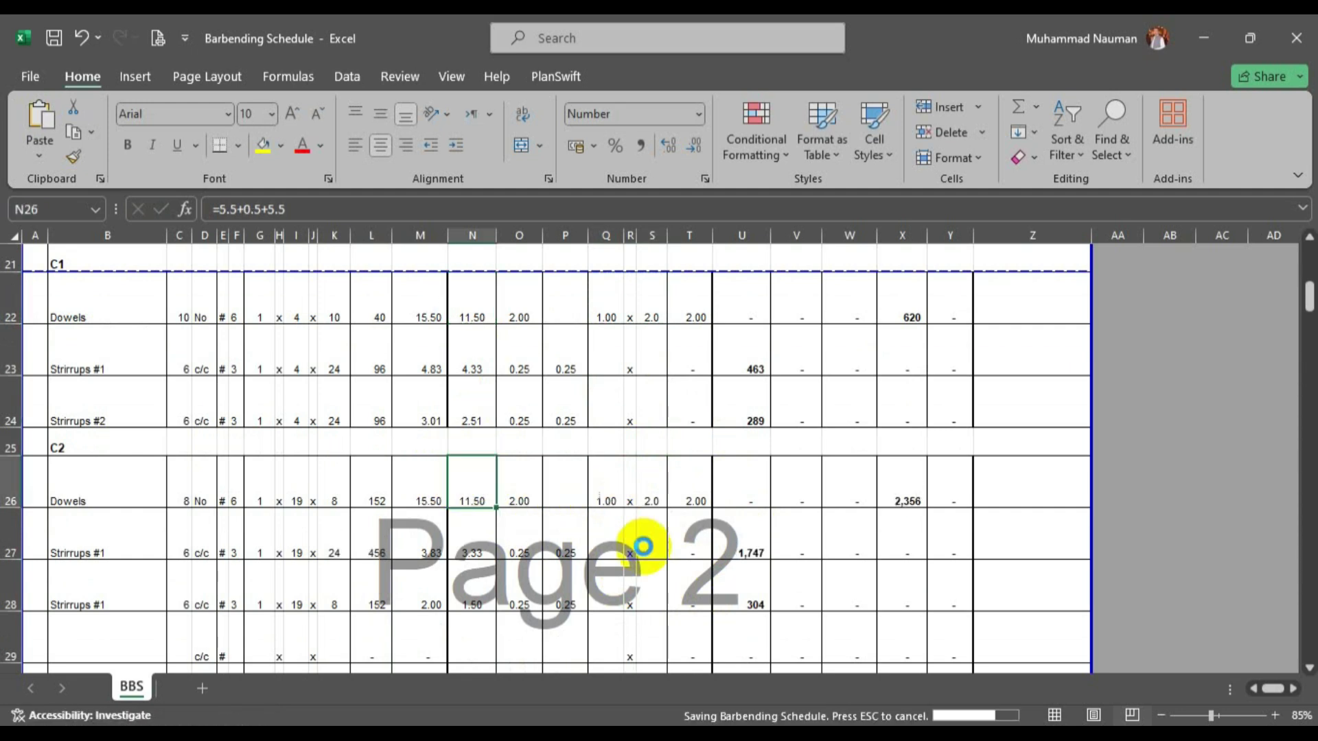
pyautogui.scroll(-1, 628, 521)
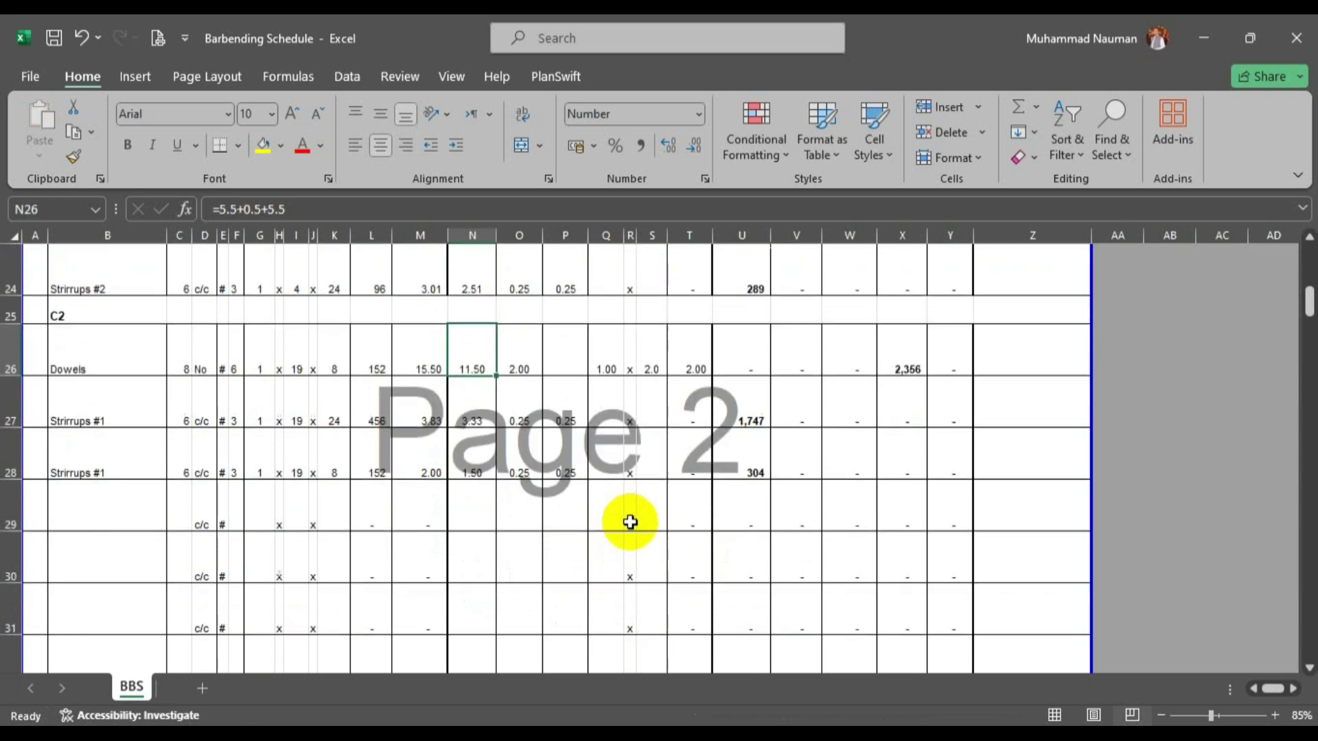
pyautogui.scroll(2, 545, 523)
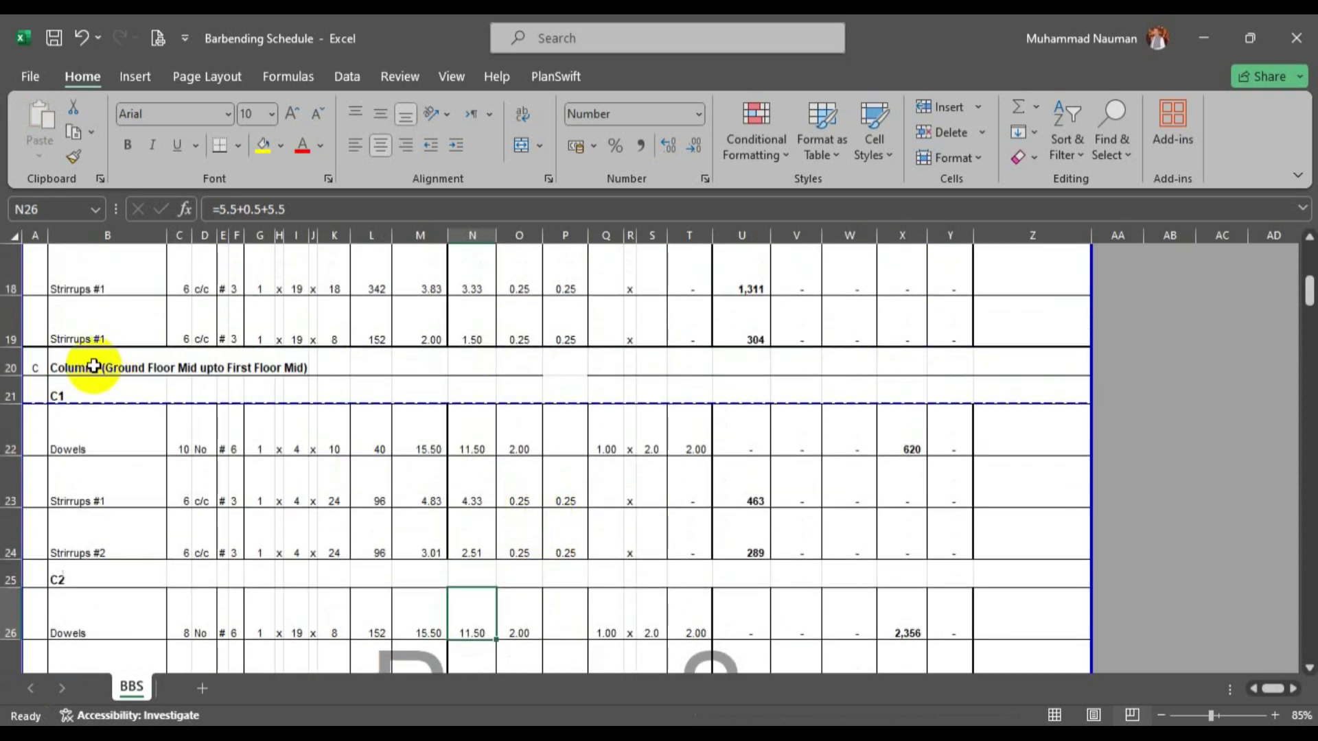
pyautogui.scroll(-1, 102, 305)
pyautogui.scroll(1, 106, 314)
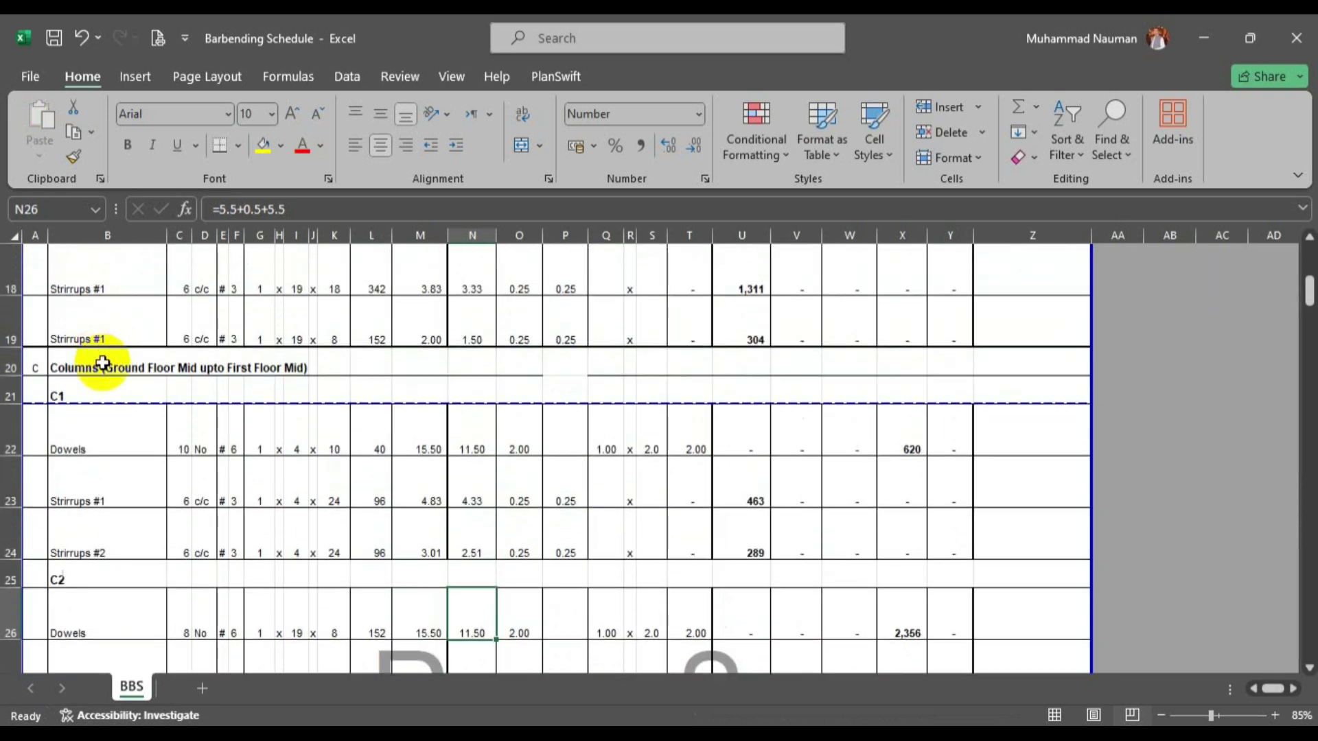
pyautogui.moveTo(106, 365); pyautogui.dragTo(92, 396)
pyautogui.moveTo(79, 487); pyautogui.dragTo(96, 517)
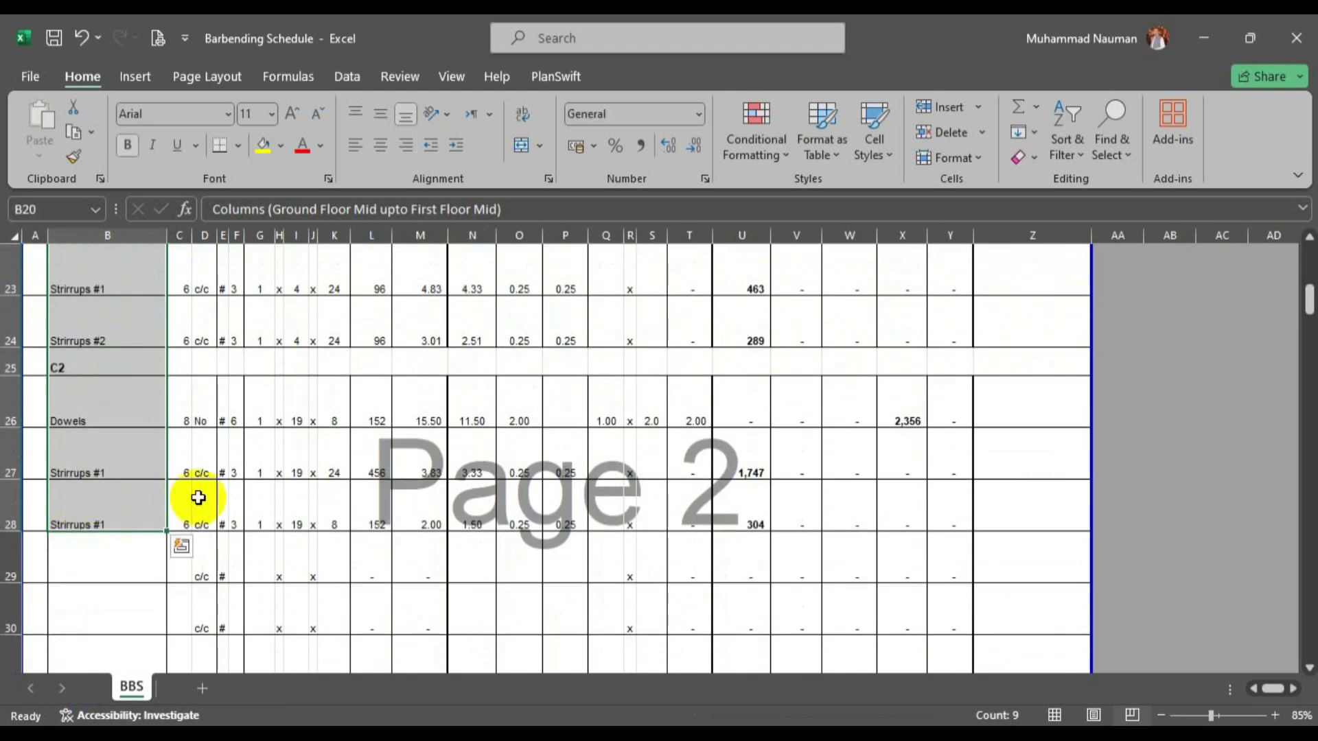
pyautogui.hotkey('ctrl', 'q')
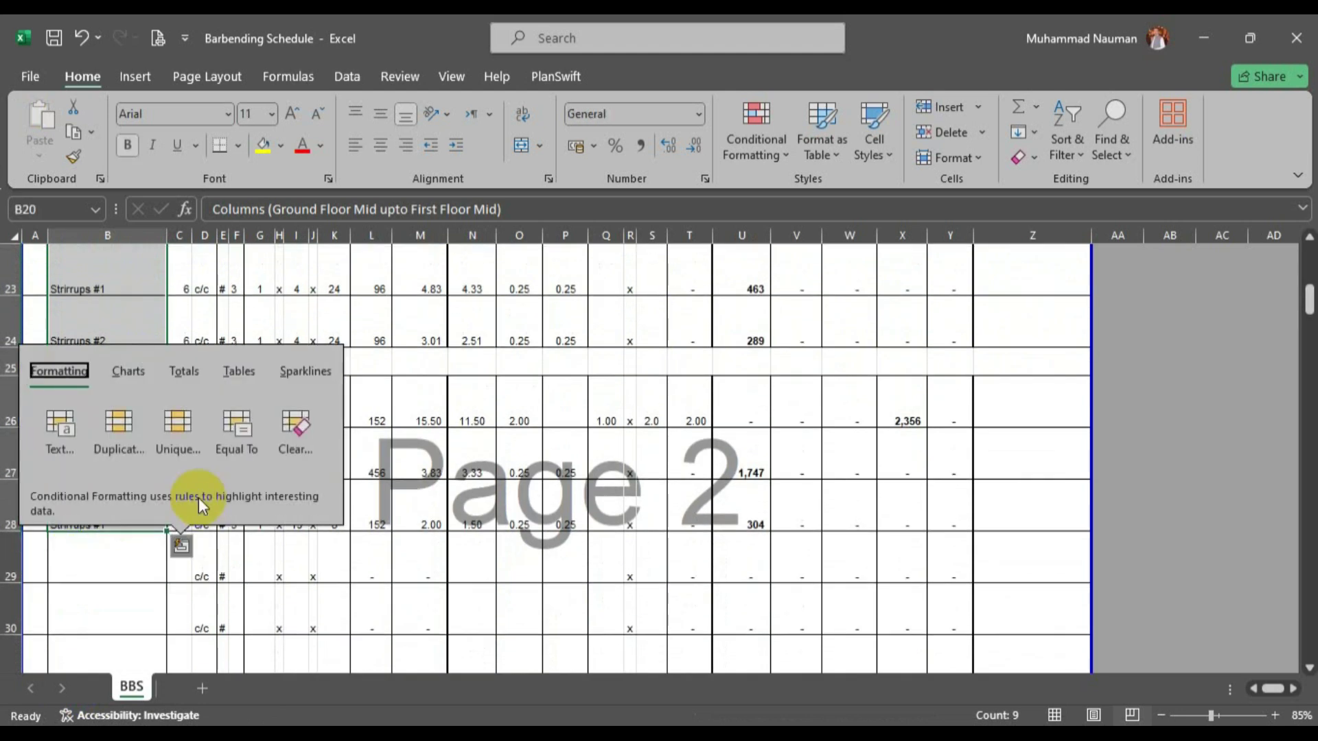
pyautogui.click(429, 42)
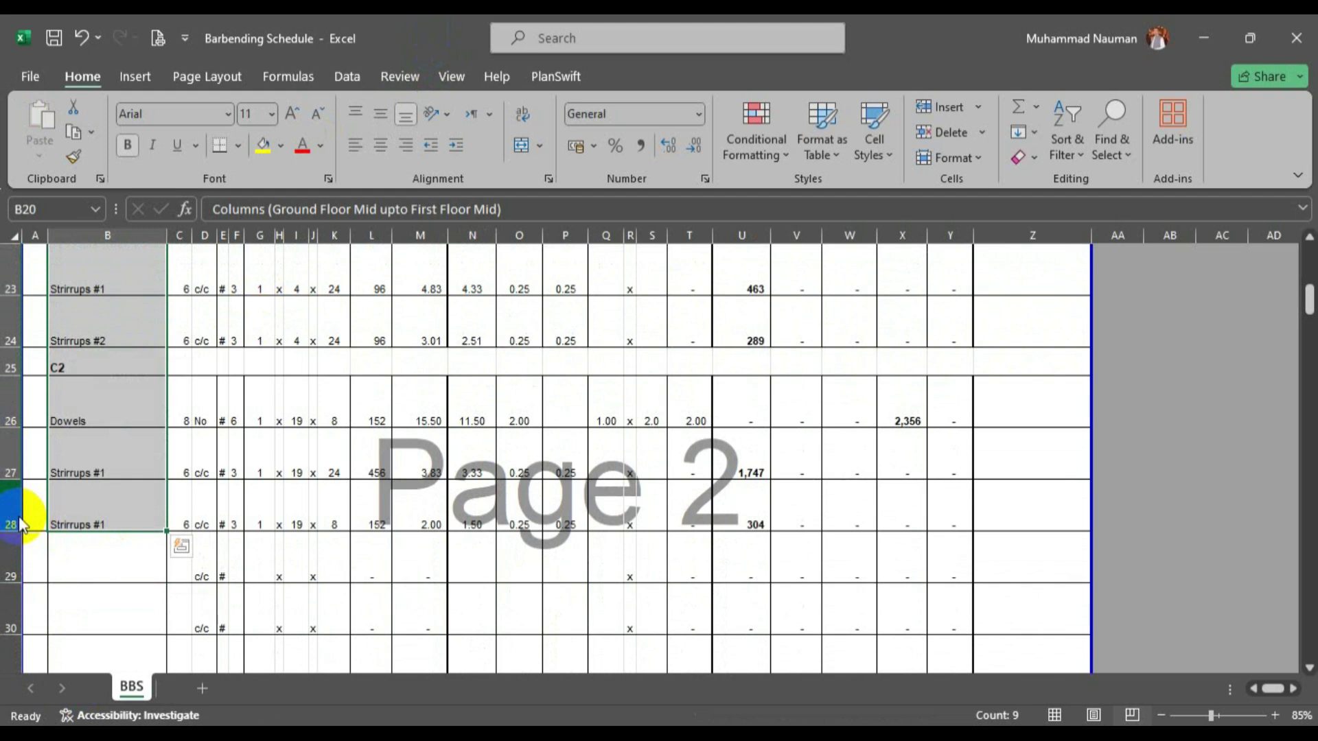
pyautogui.hotkey('alt', 'space')
pyautogui.click(441, 42)
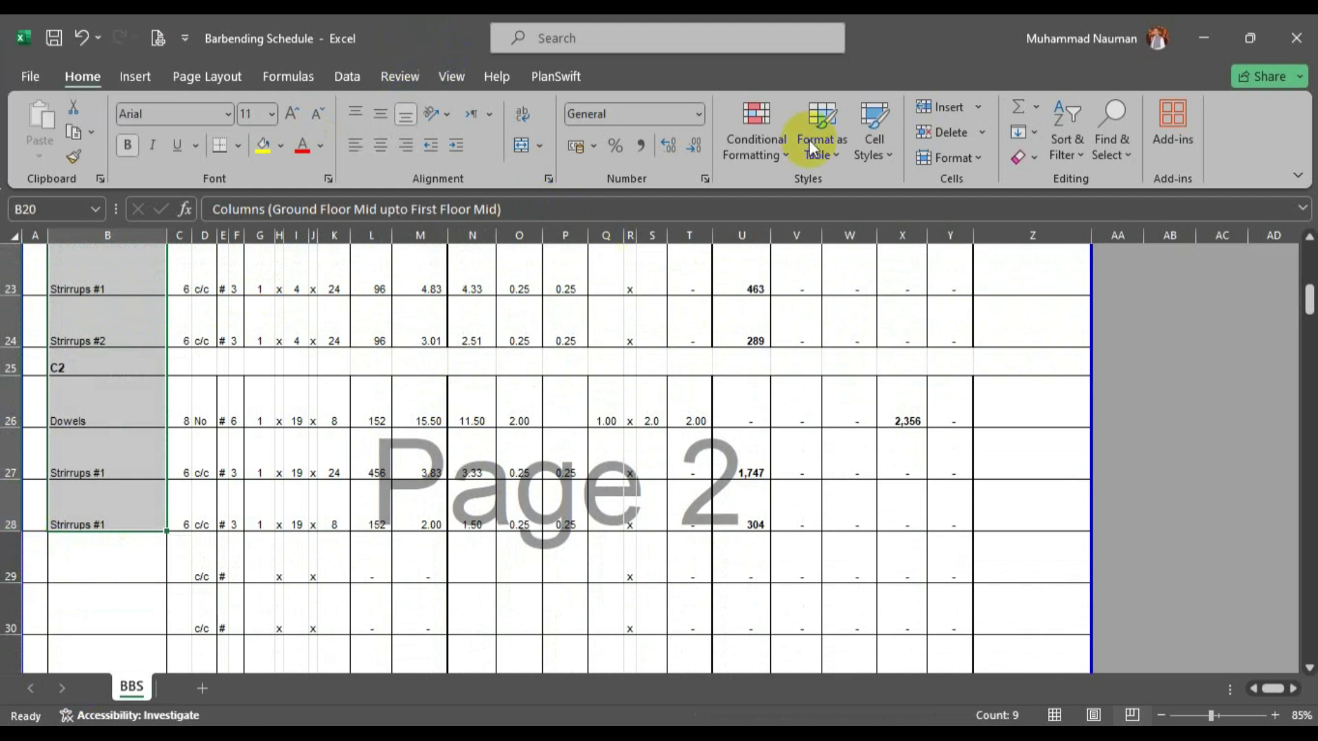
pyautogui.hotkey('alt', 'space')
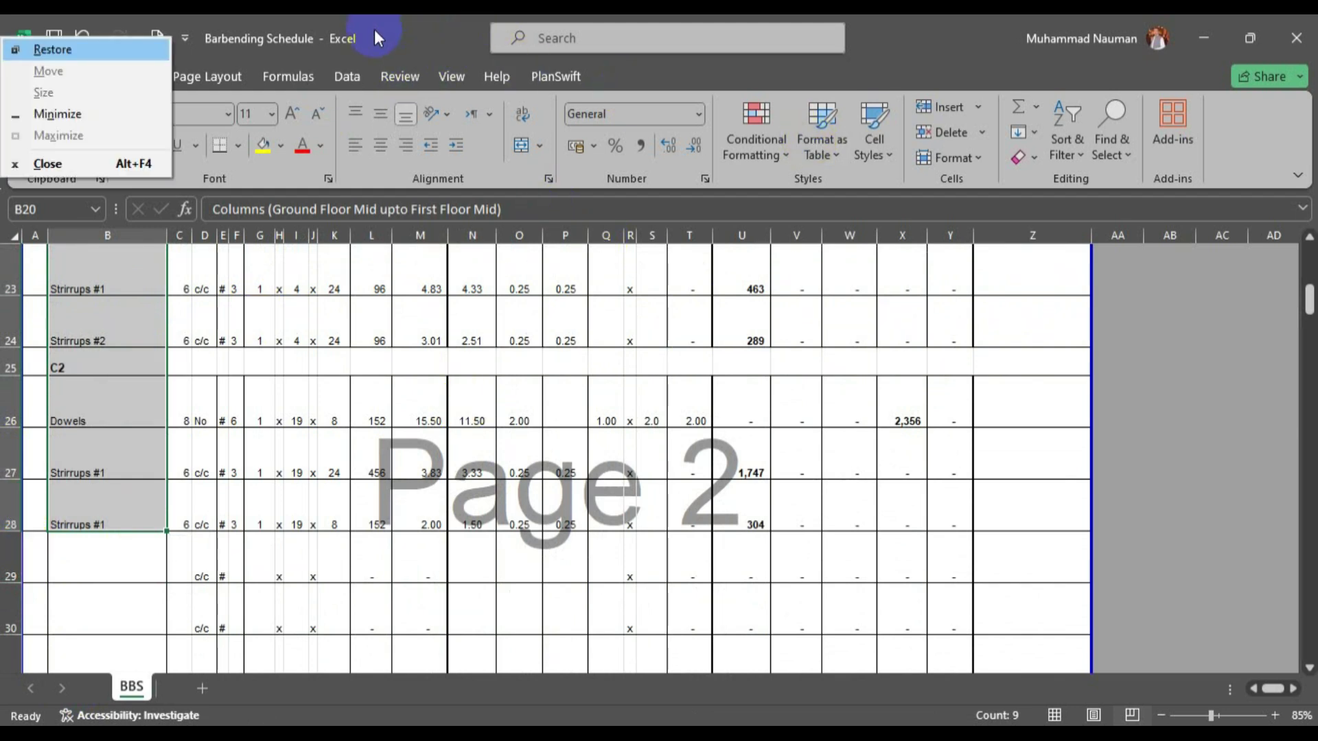
pyautogui.click(407, 27)
# Duplicate the whole of section C, rows 20 to 28, directly below itself starting at row 29.
pyautogui.moveTo(10, 521); pyautogui.dragTo(11, 266)
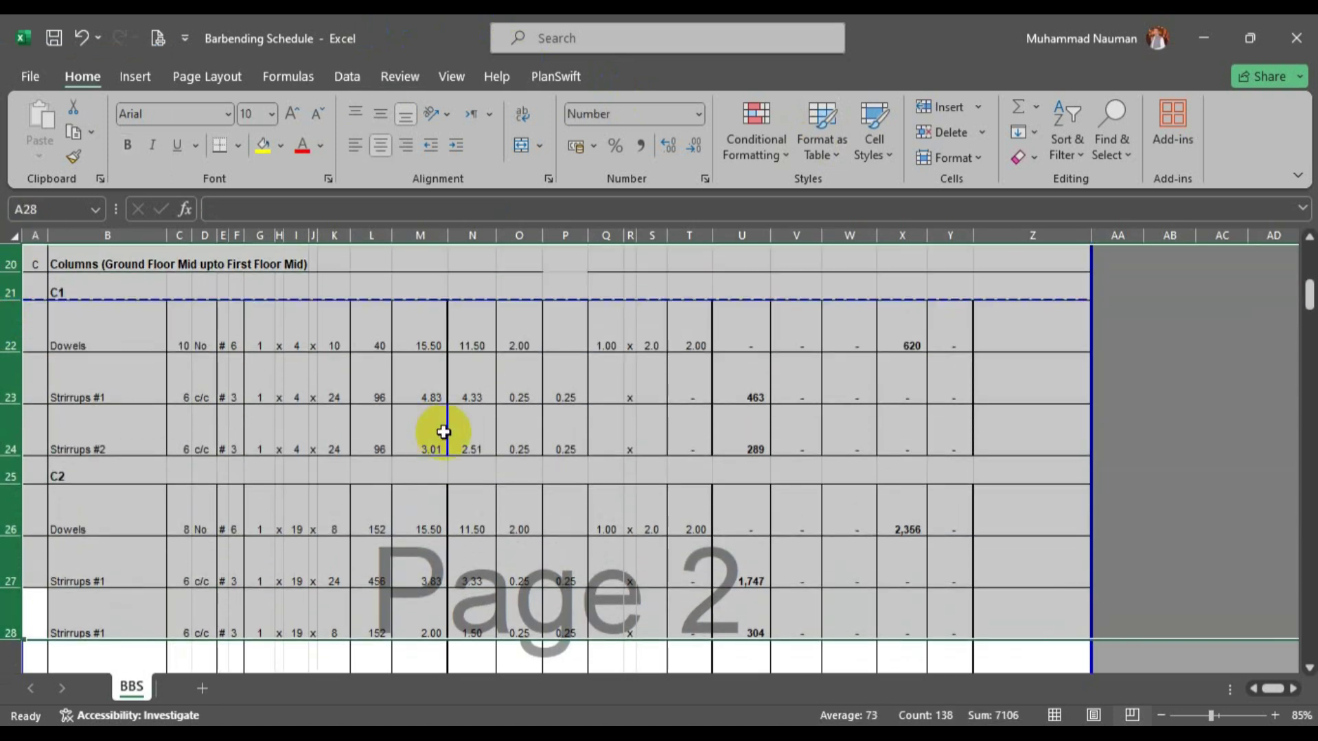
pyautogui.hotkey('ctrl', 'c')
pyautogui.scroll(-2, 147, 574)
pyautogui.click(12, 426)
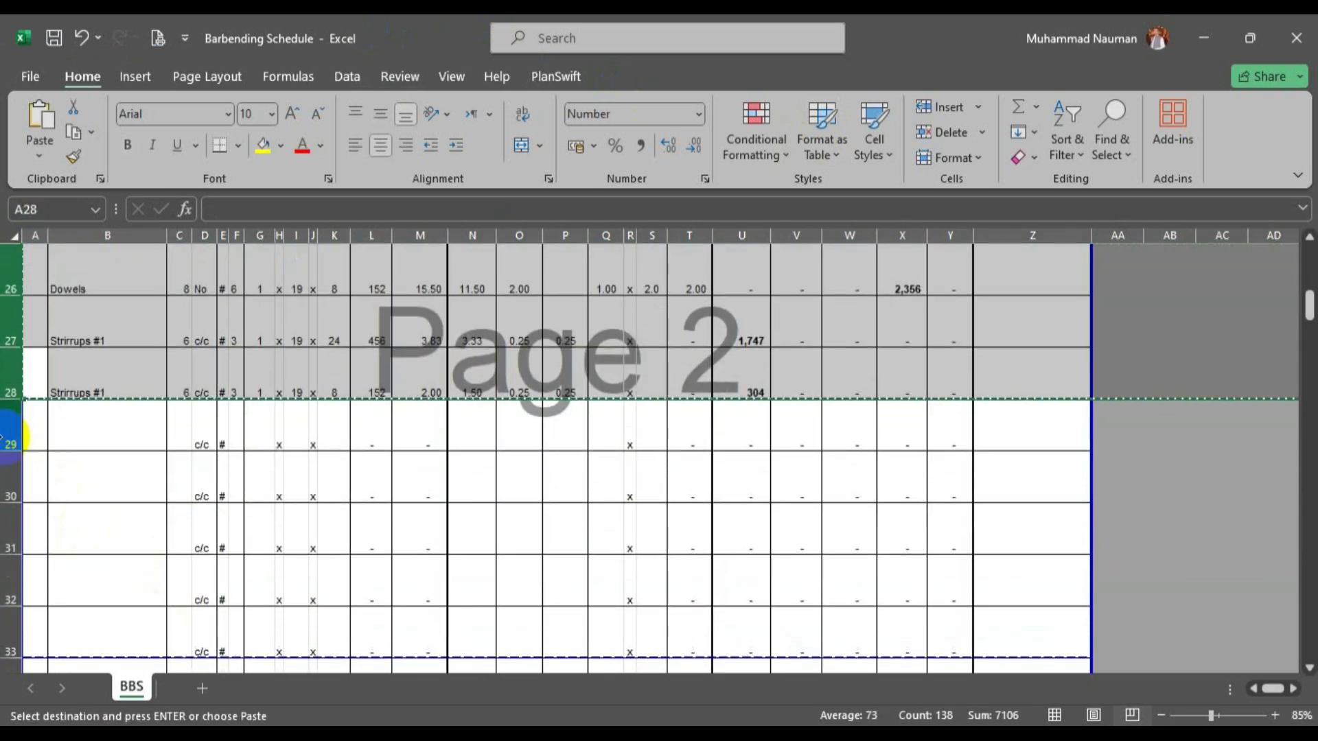
pyautogui.hotkey('ctrl', 'v')
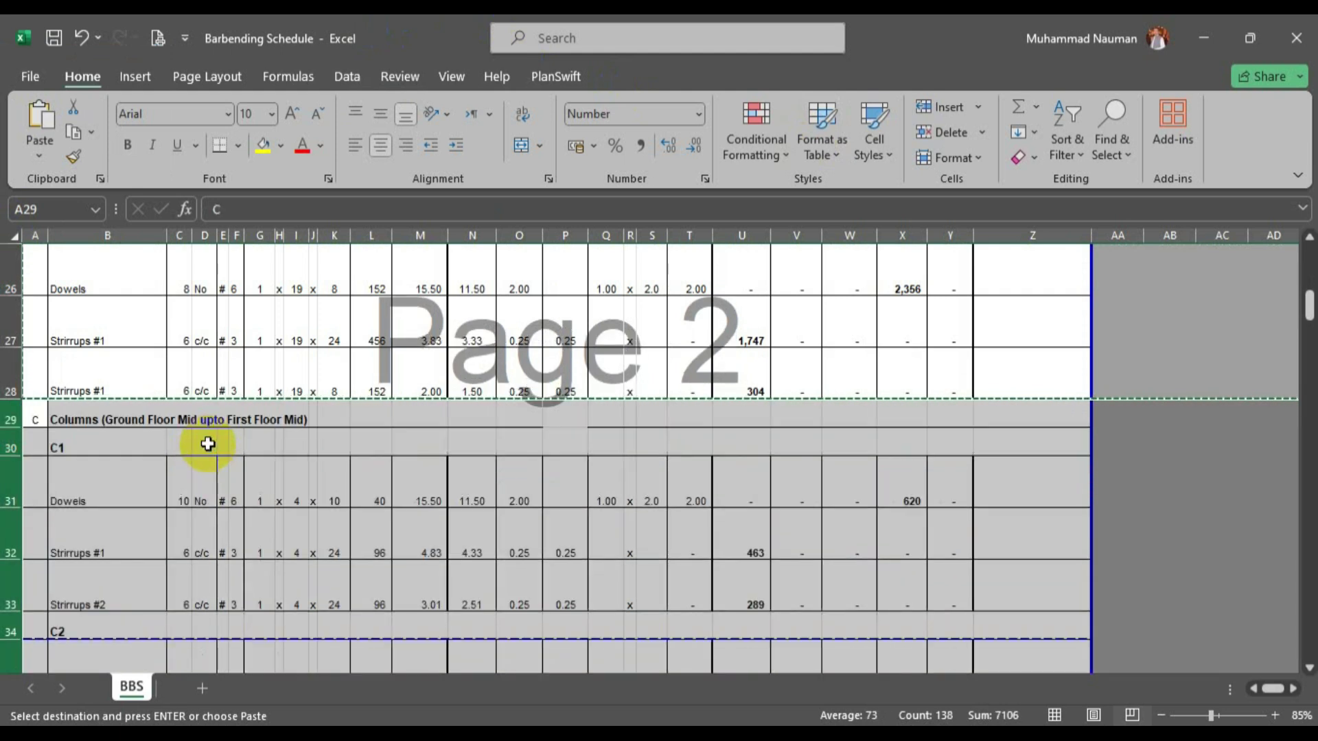
# Label the duplicated section D in A29 and change its heading to "Columns (First Floor Mid upto First Floor Top)".
pyautogui.click(37, 419)
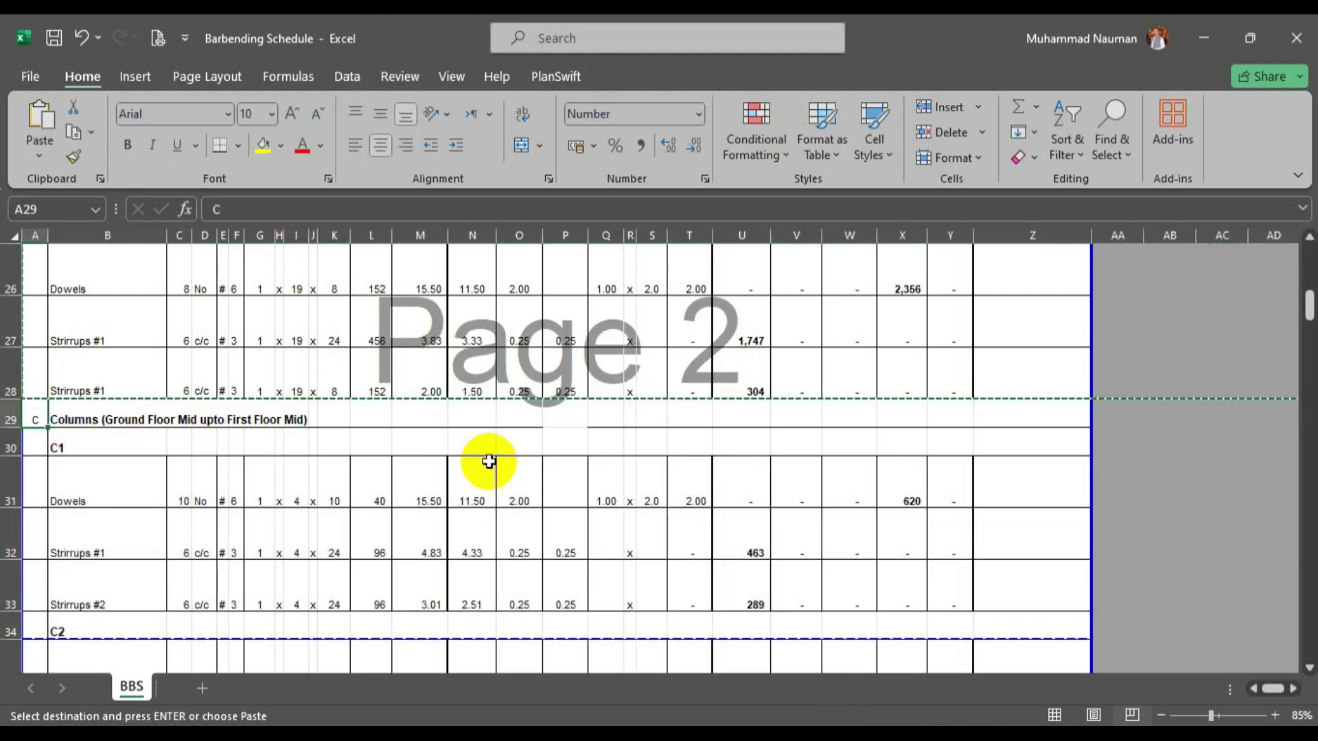
pyautogui.write('D')
pyautogui.scroll(1, 141, 410)
pyautogui.click(141, 411)
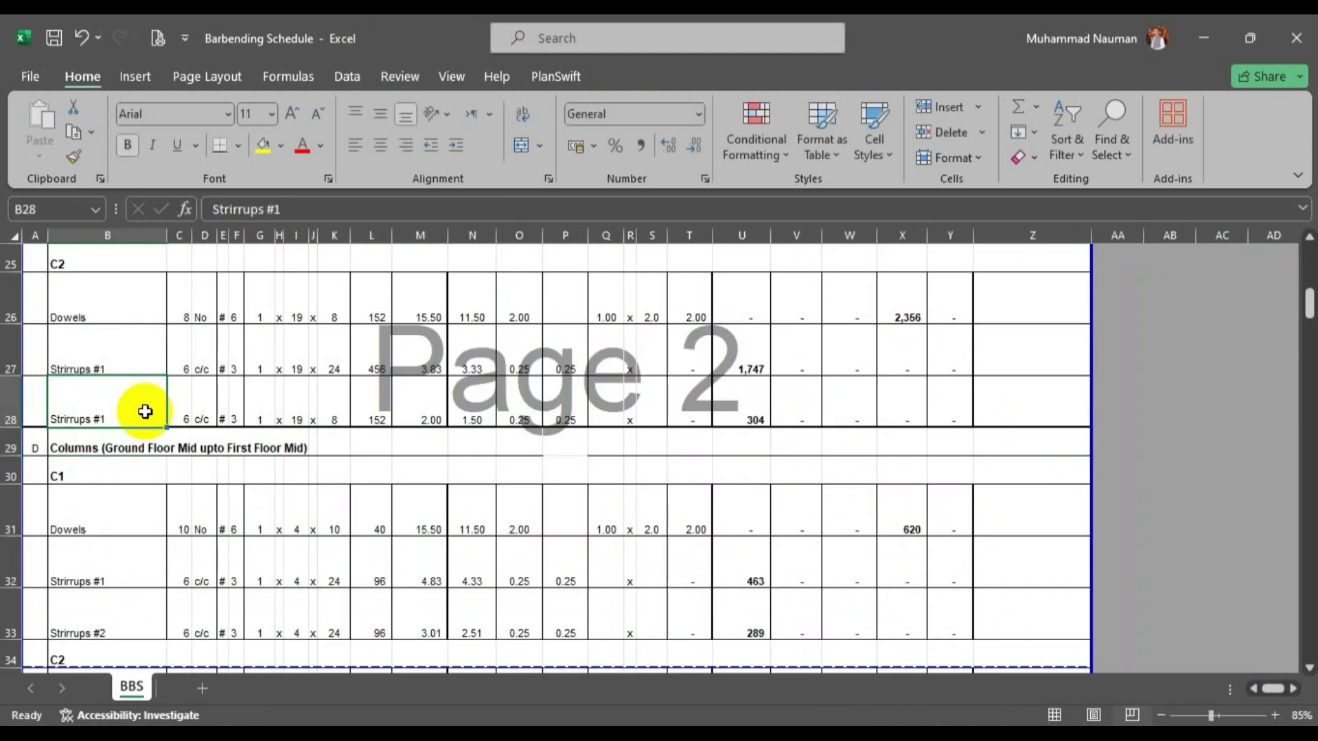
pyautogui.click(129, 442)
pyautogui.doubleClick(105, 447)
pyautogui.moveTo(106, 446); pyautogui.dragTo(234, 449)
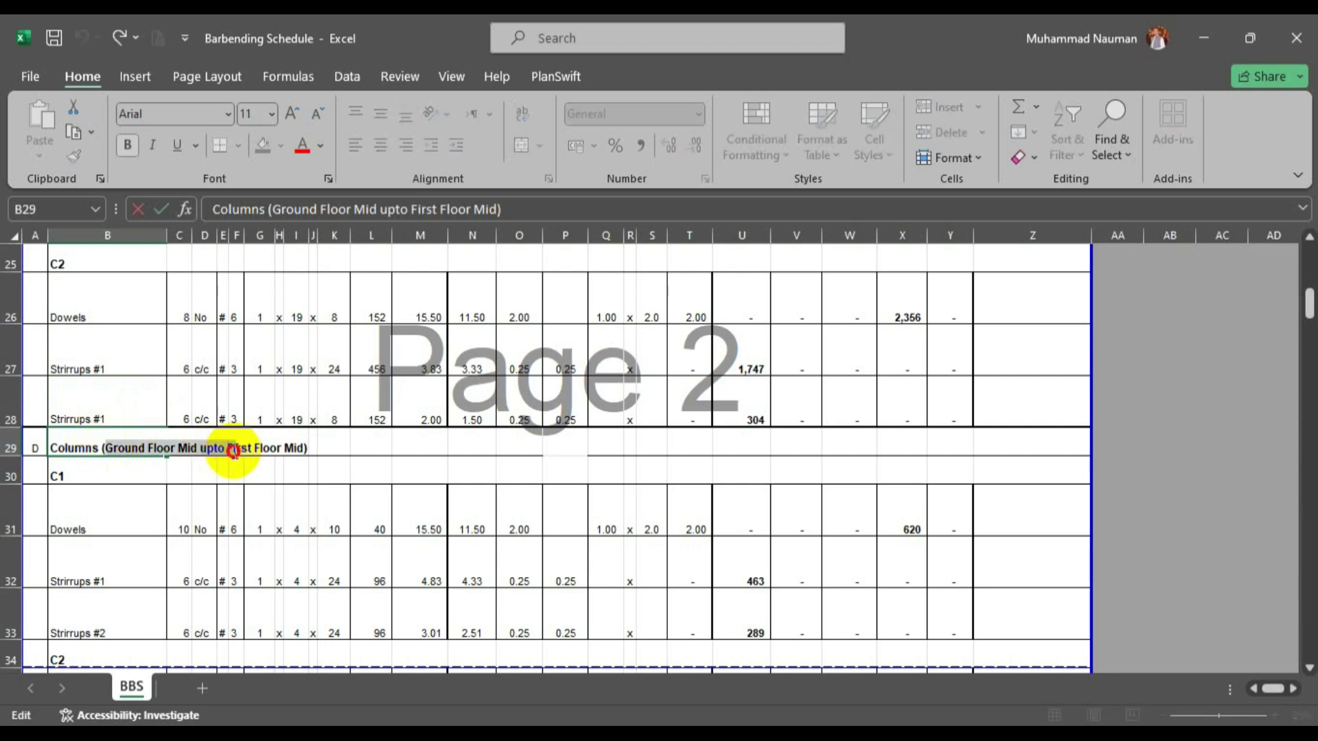
pyautogui.press('BackSpace')
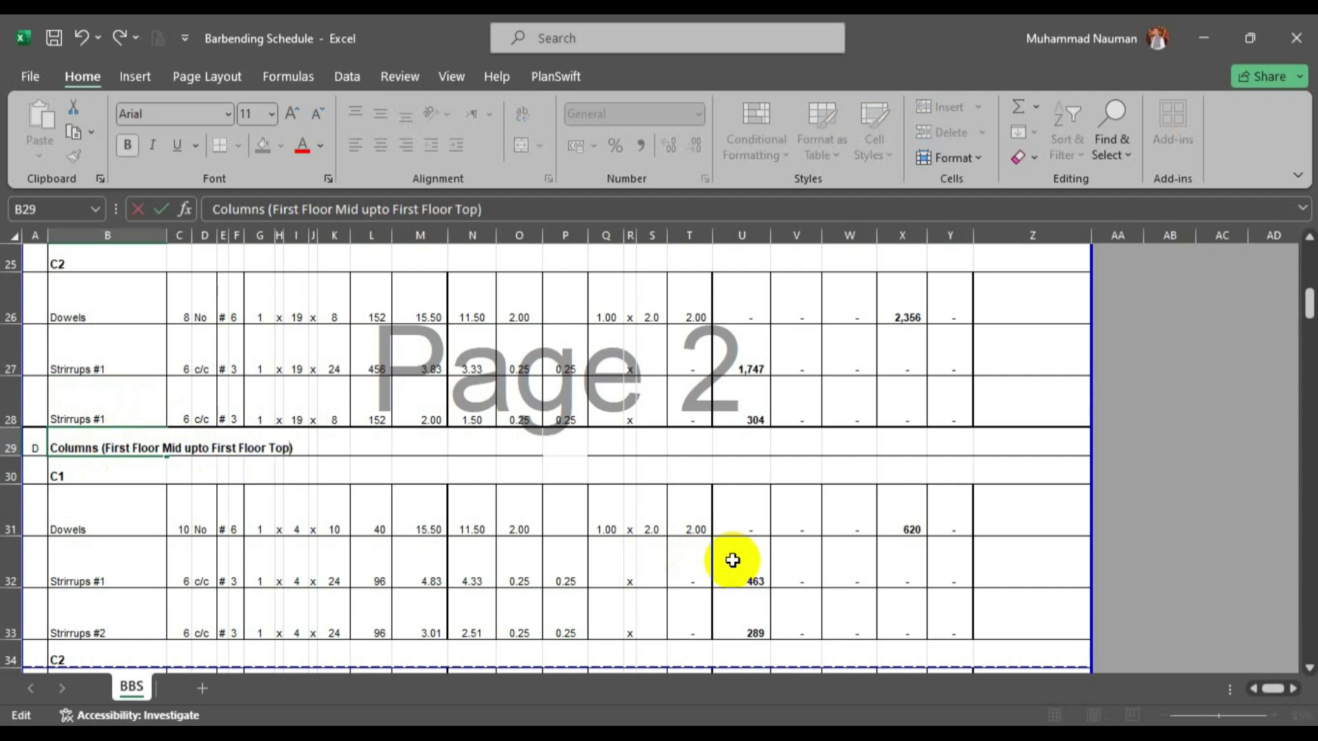
pyautogui.press('Return')
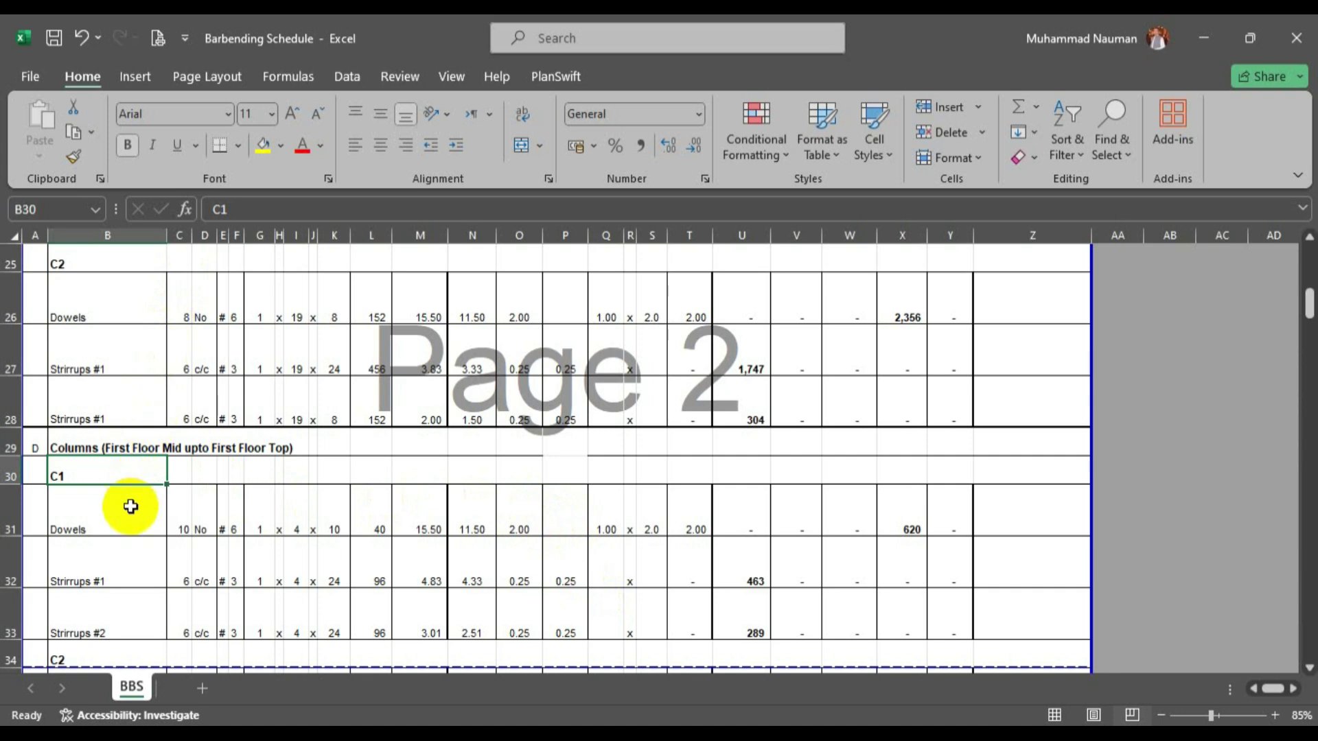
# Shorten the C1 dowels' formula in N31 of section D to =5.5+0.5.
pyautogui.scroll(-1, 270, 494)
pyautogui.doubleClick(483, 385)
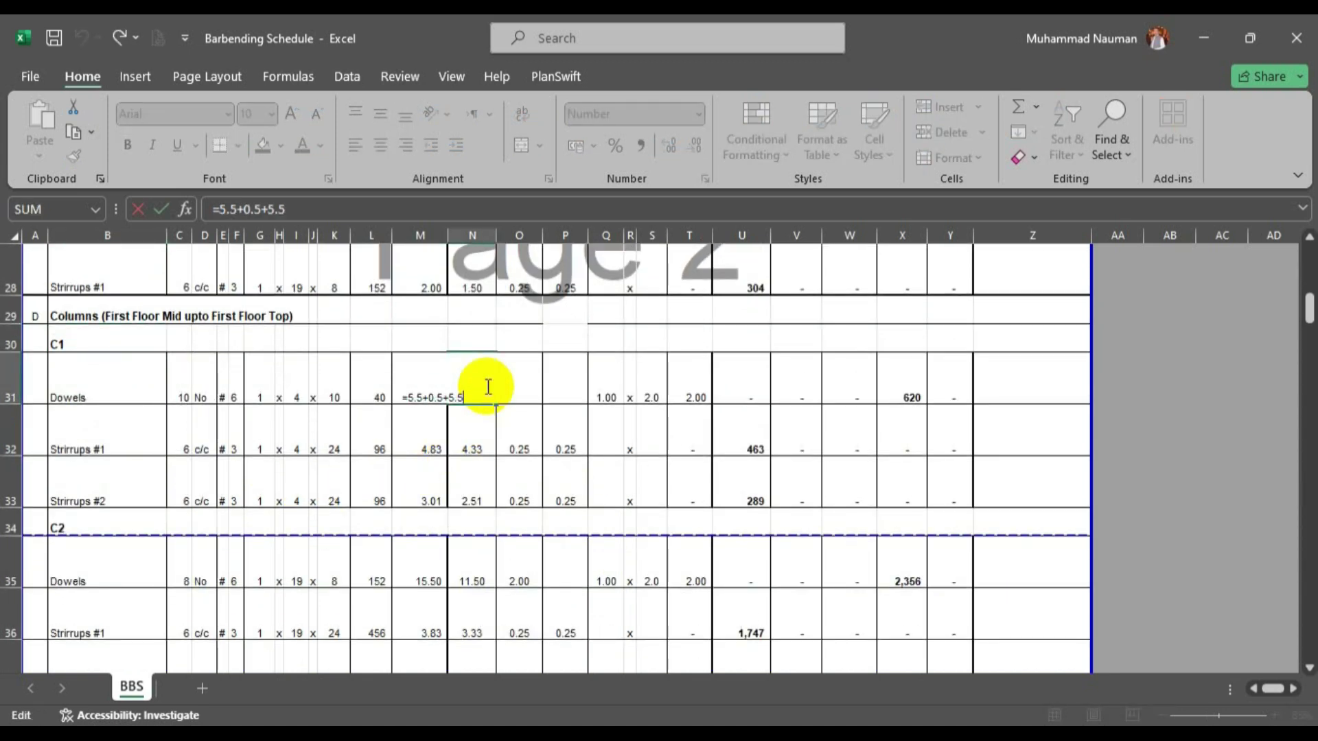
pyautogui.click(425, 398)
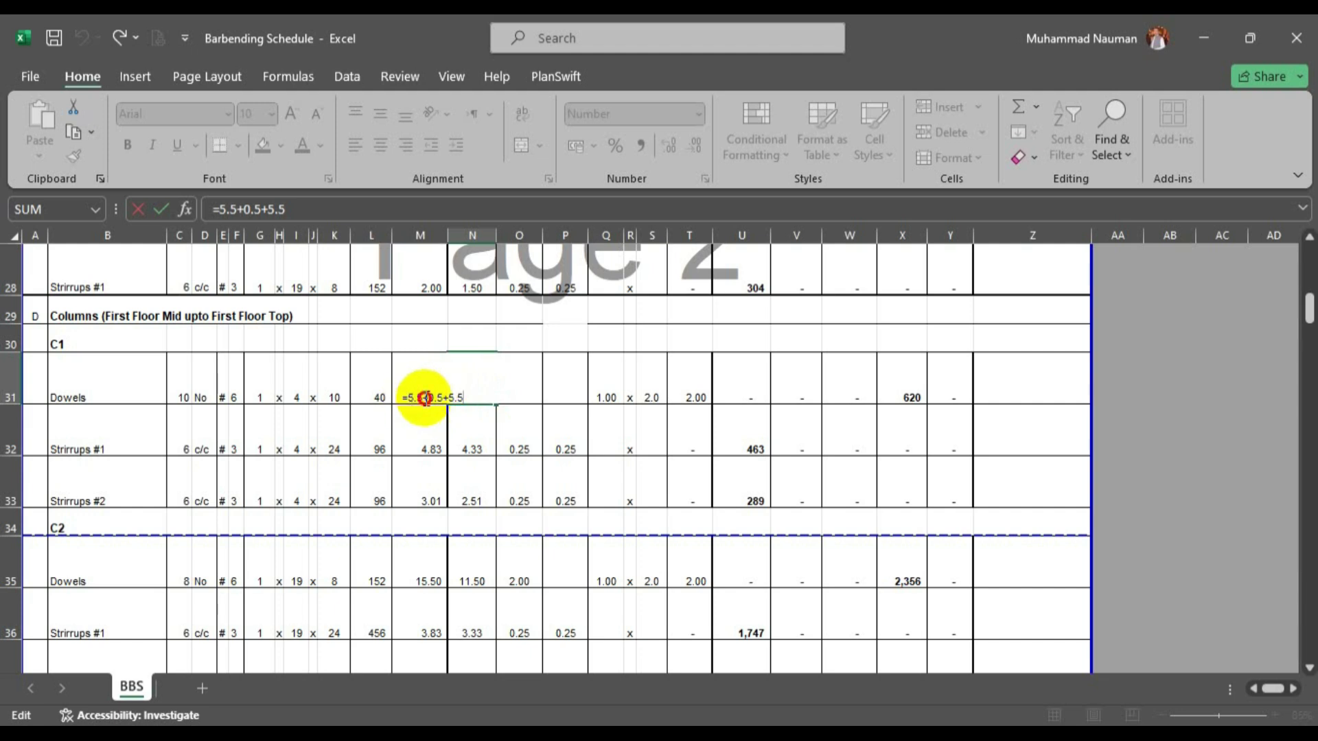
pyautogui.moveTo(448, 398); pyautogui.dragTo(540, 404)
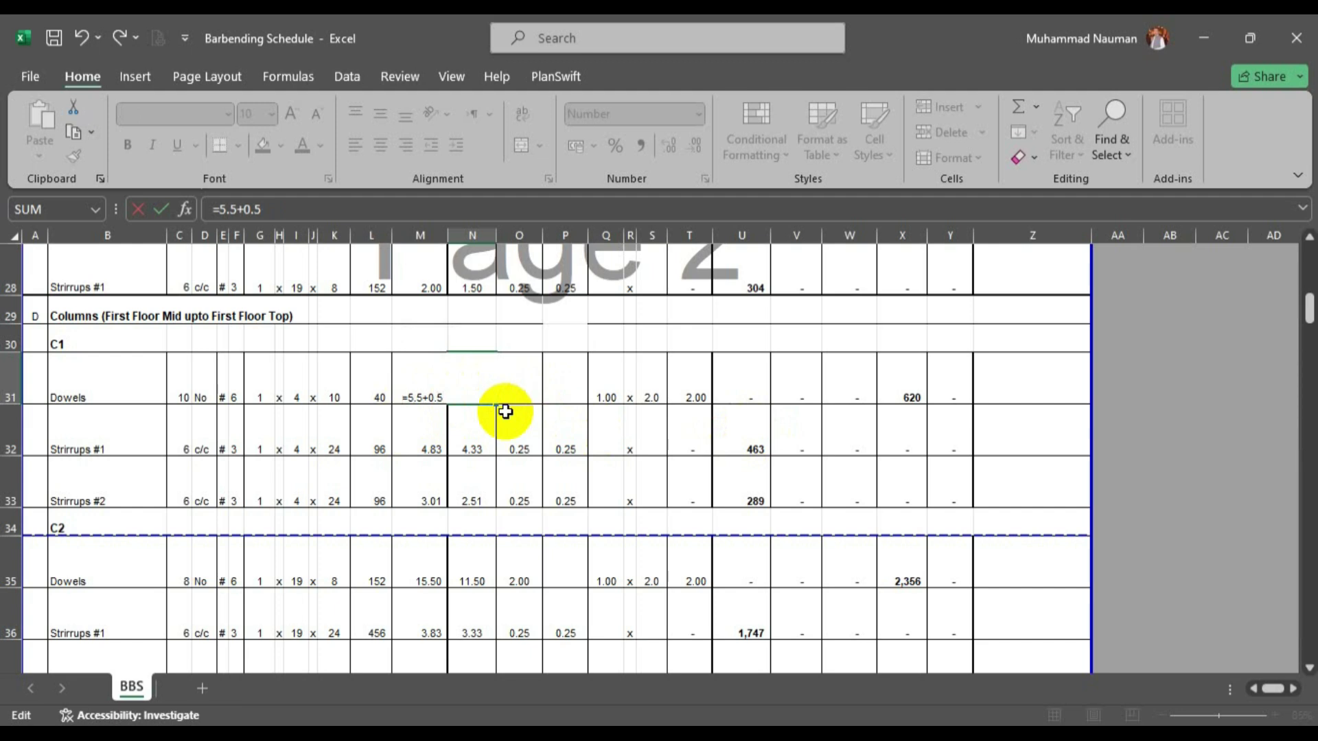
pyautogui.press('Return')
pyautogui.press('Up')
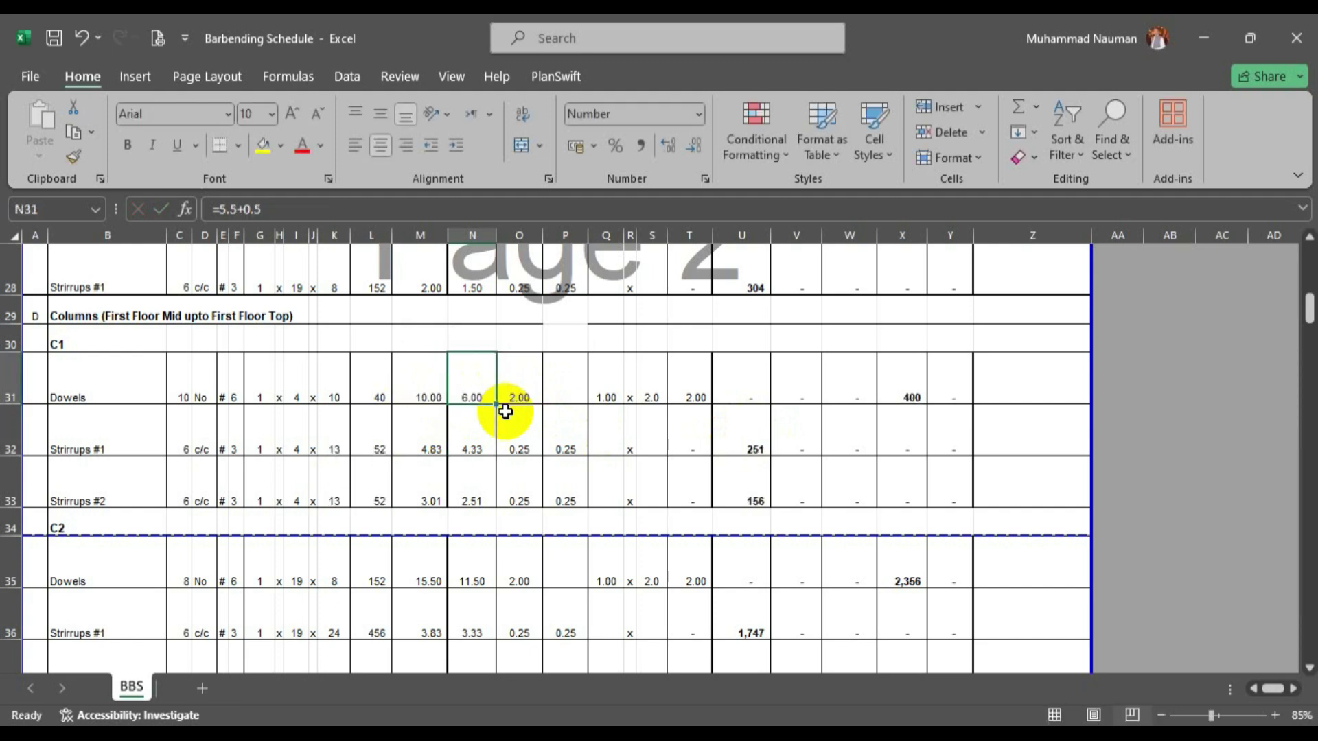
# Shorten the C2 dowels' formula in N35 of section D to =5.5+0.5.
pyautogui.doubleClick(466, 557)
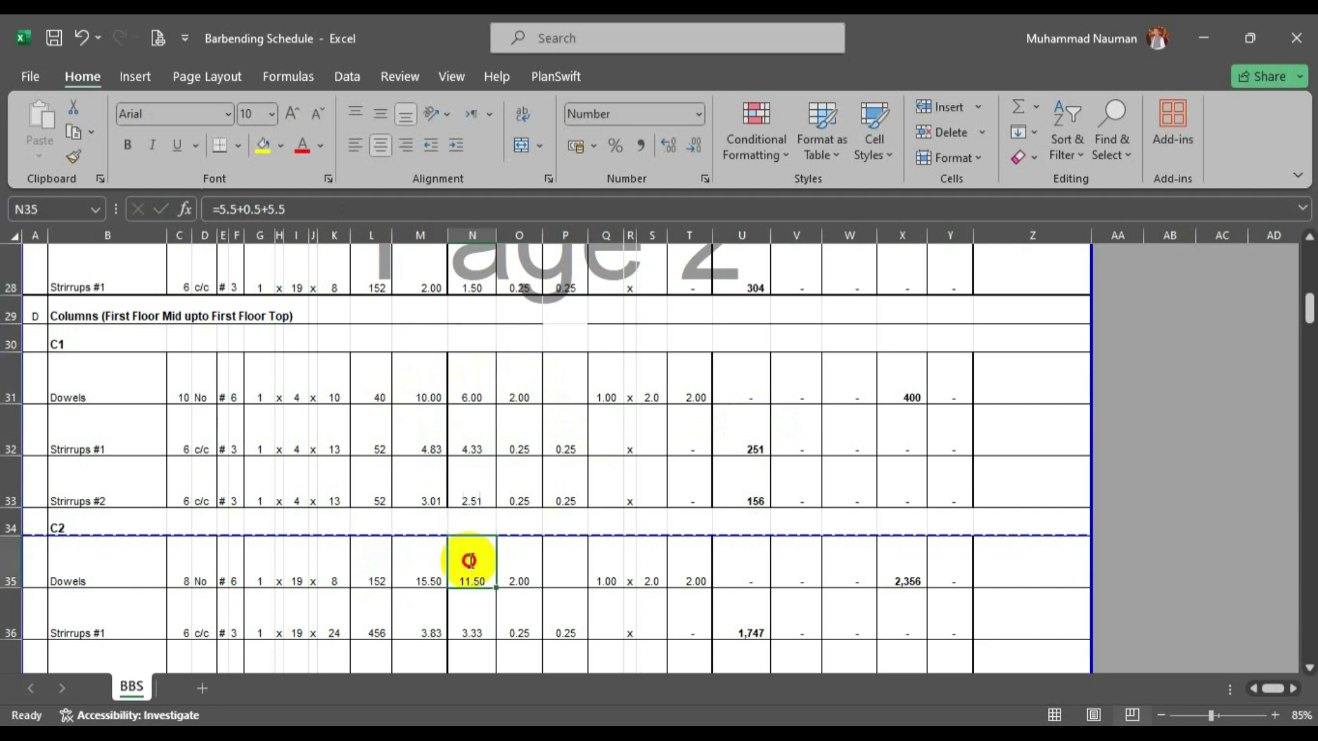
pyautogui.moveTo(443, 581); pyautogui.dragTo(572, 584)
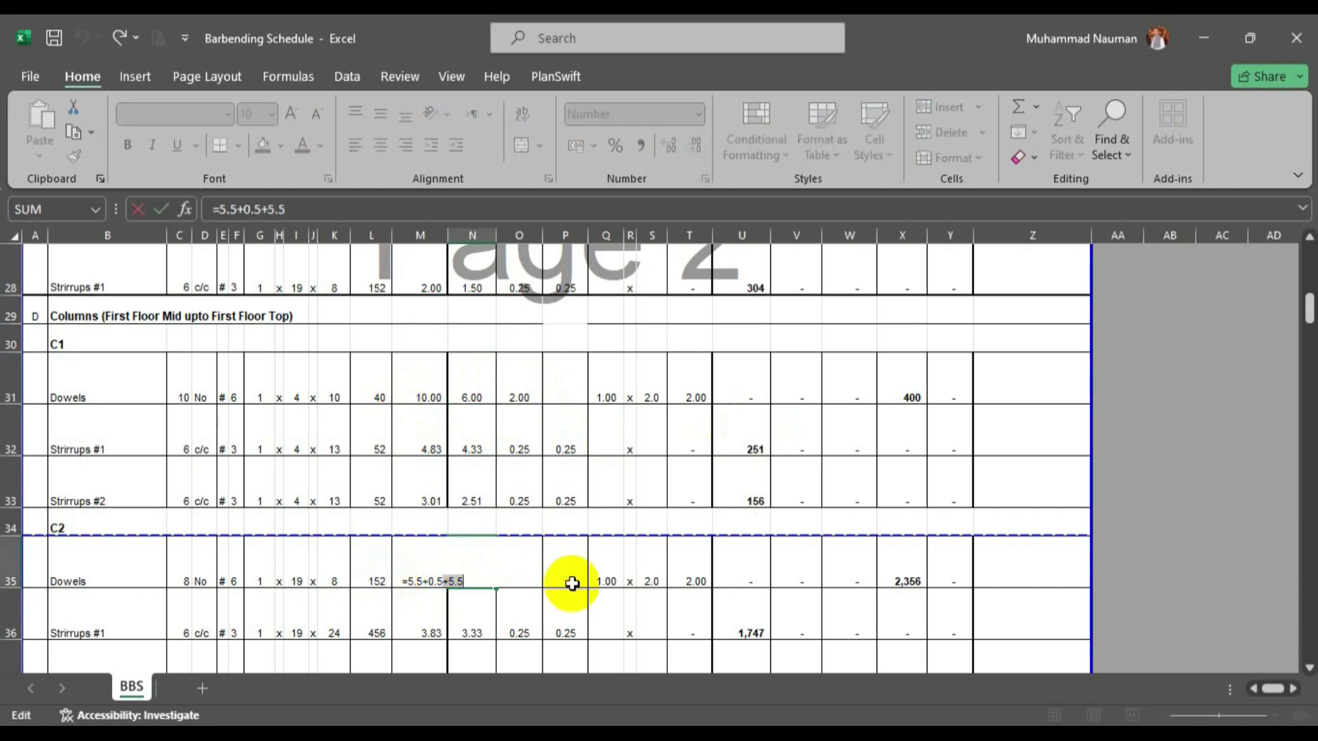
pyautogui.press('Return')
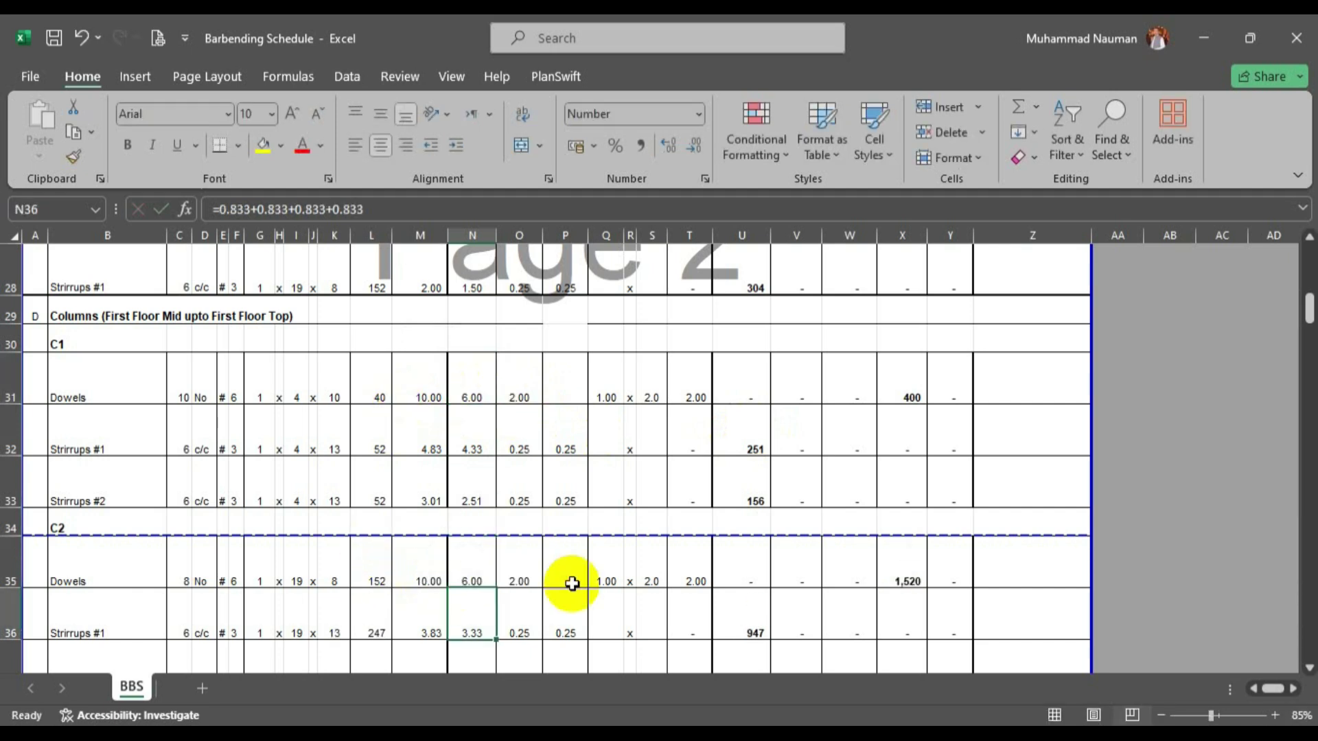
# Switch to the AutoCAD drawing and examine the ground floor and first floor beams plans for beam types, layout and the CB-1 detail.
pyautogui.scroll(-1, 541, 514)
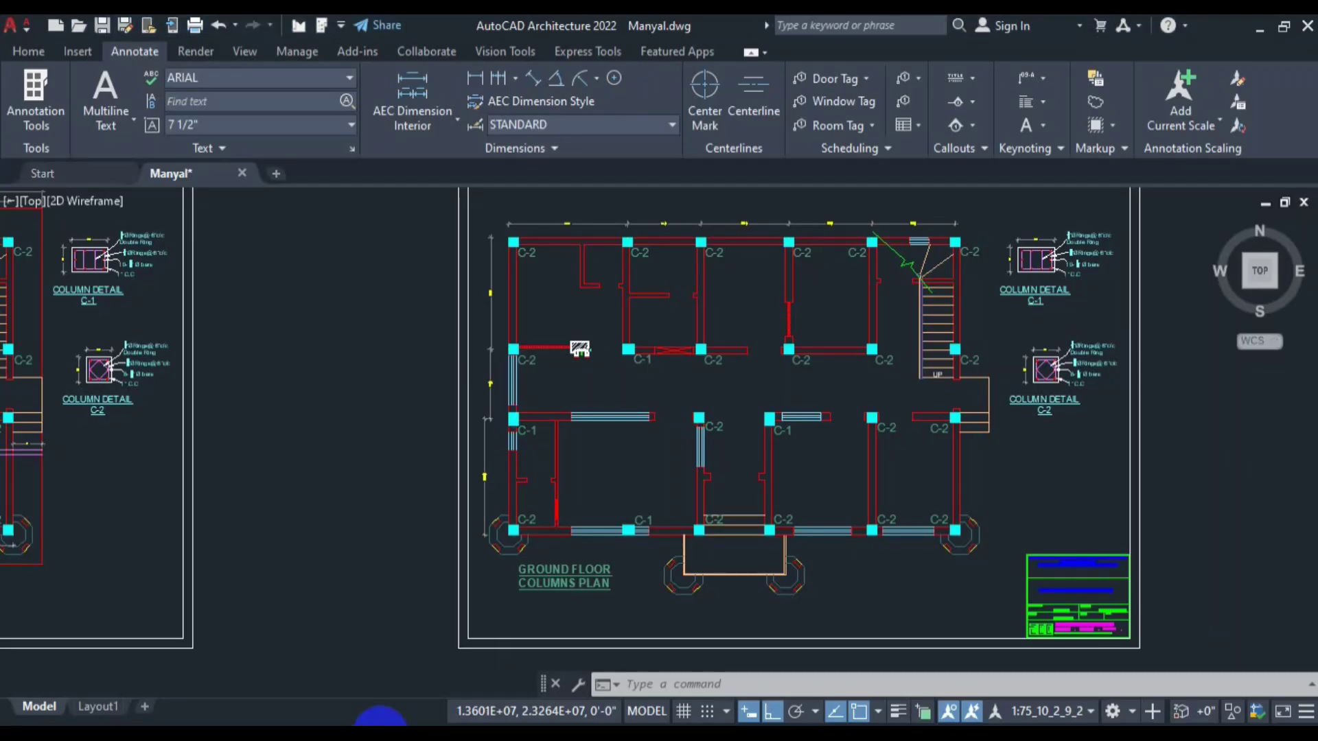
pyautogui.scroll(-5, 564, 394)
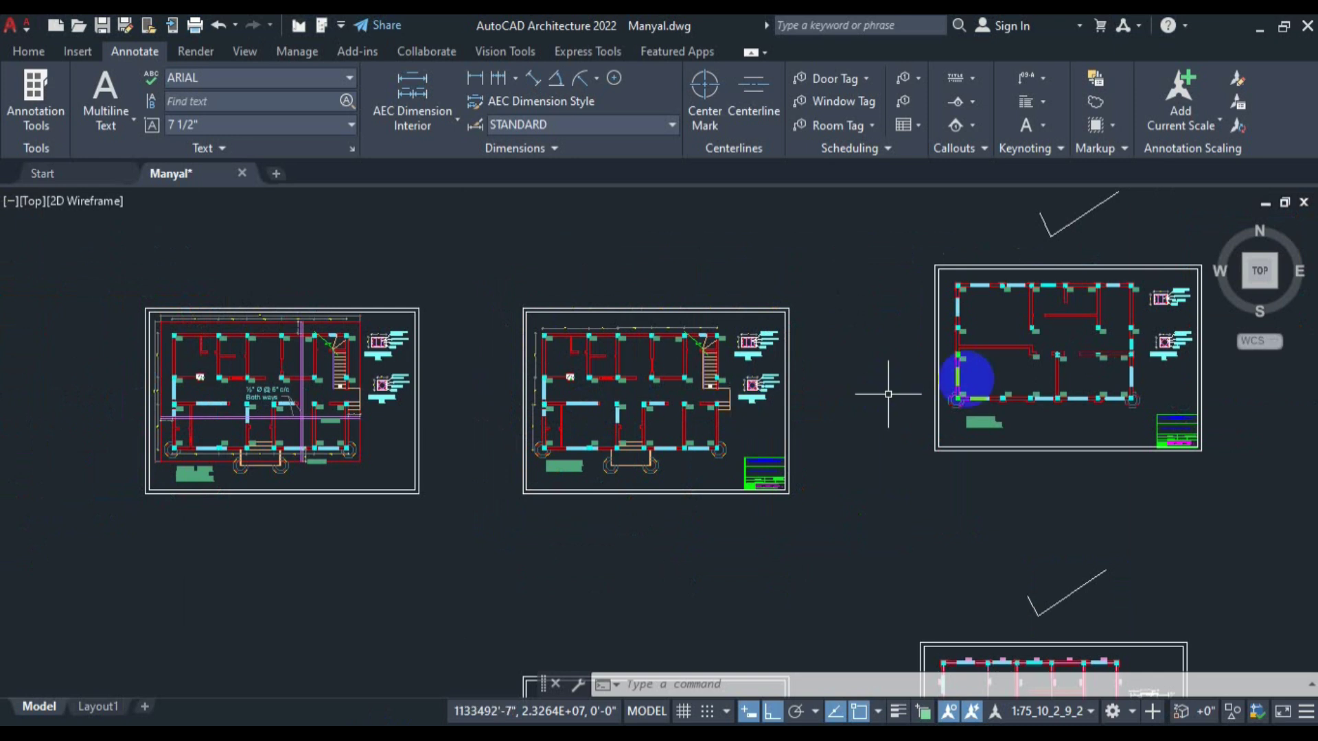
pyautogui.moveTo(648, 621); pyautogui.dragTo(718, 328)
pyautogui.scroll(6, 710, 497)
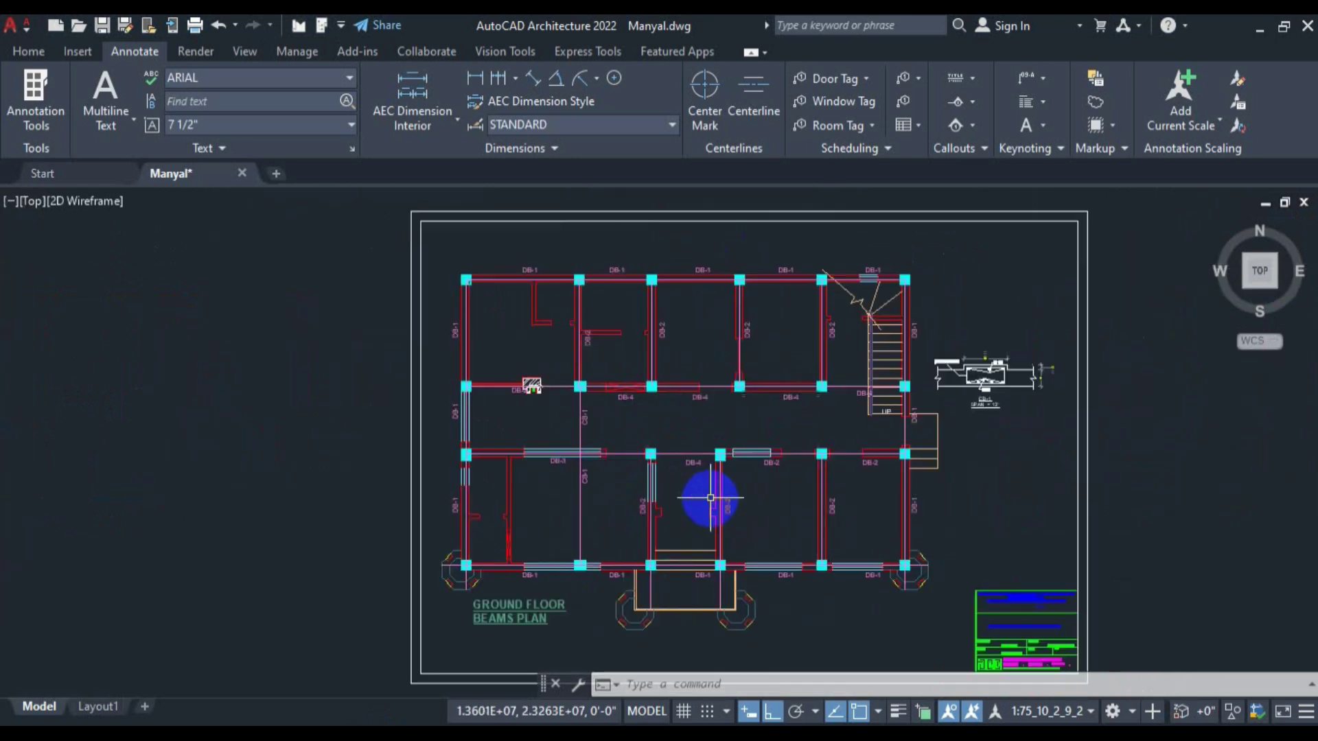
pyautogui.scroll(-5, 710, 498)
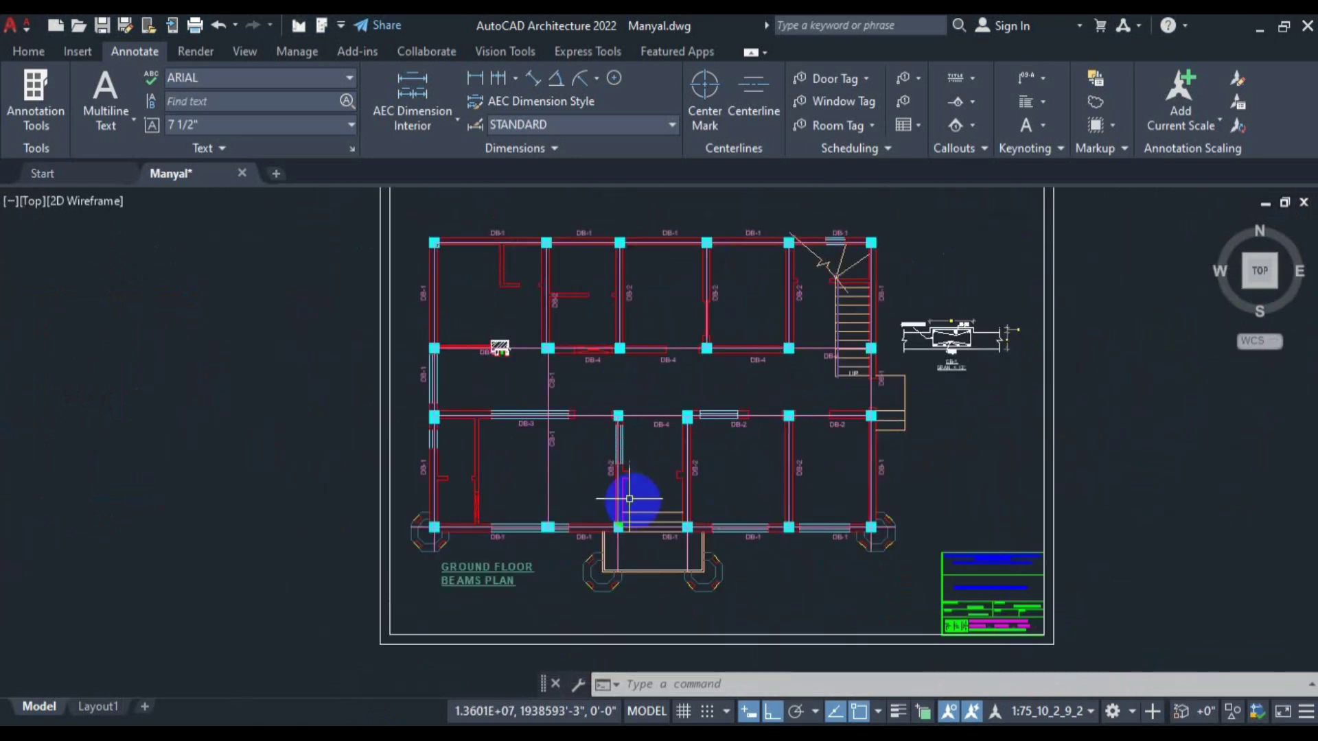
pyautogui.scroll(5, 737, 342)
pyautogui.scroll(3, 649, 362)
pyautogui.scroll(-4, 638, 374)
pyautogui.moveTo(636, 383); pyautogui.dragTo(589, 427)
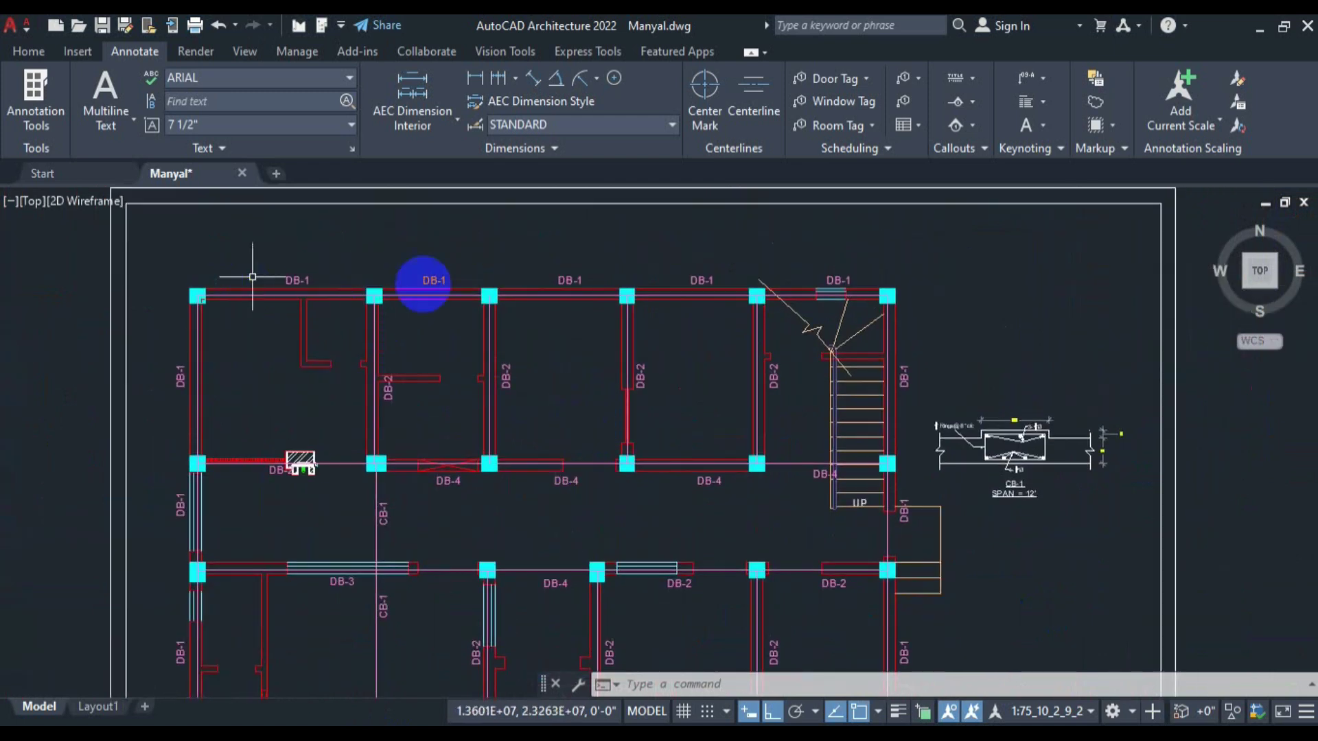
pyautogui.moveTo(768, 530); pyautogui.dragTo(768, 316)
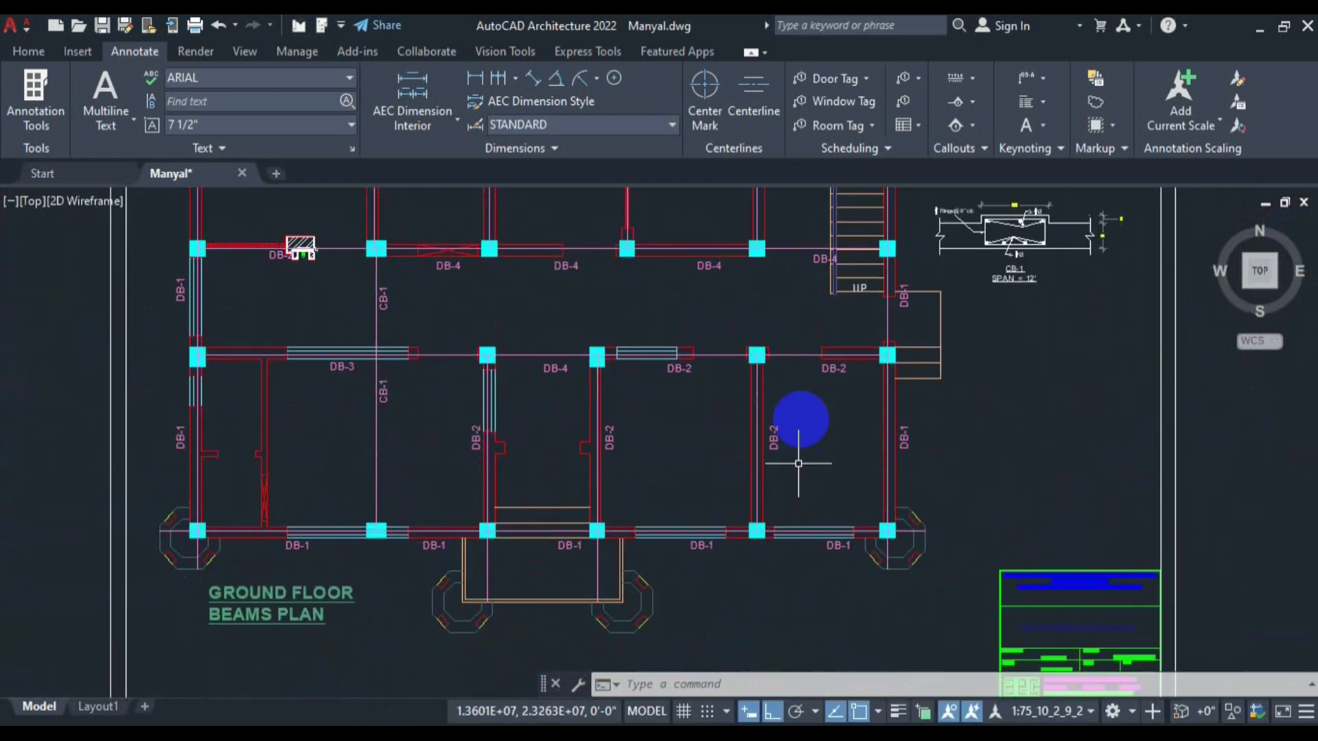
pyautogui.scroll(-7, 866, 362)
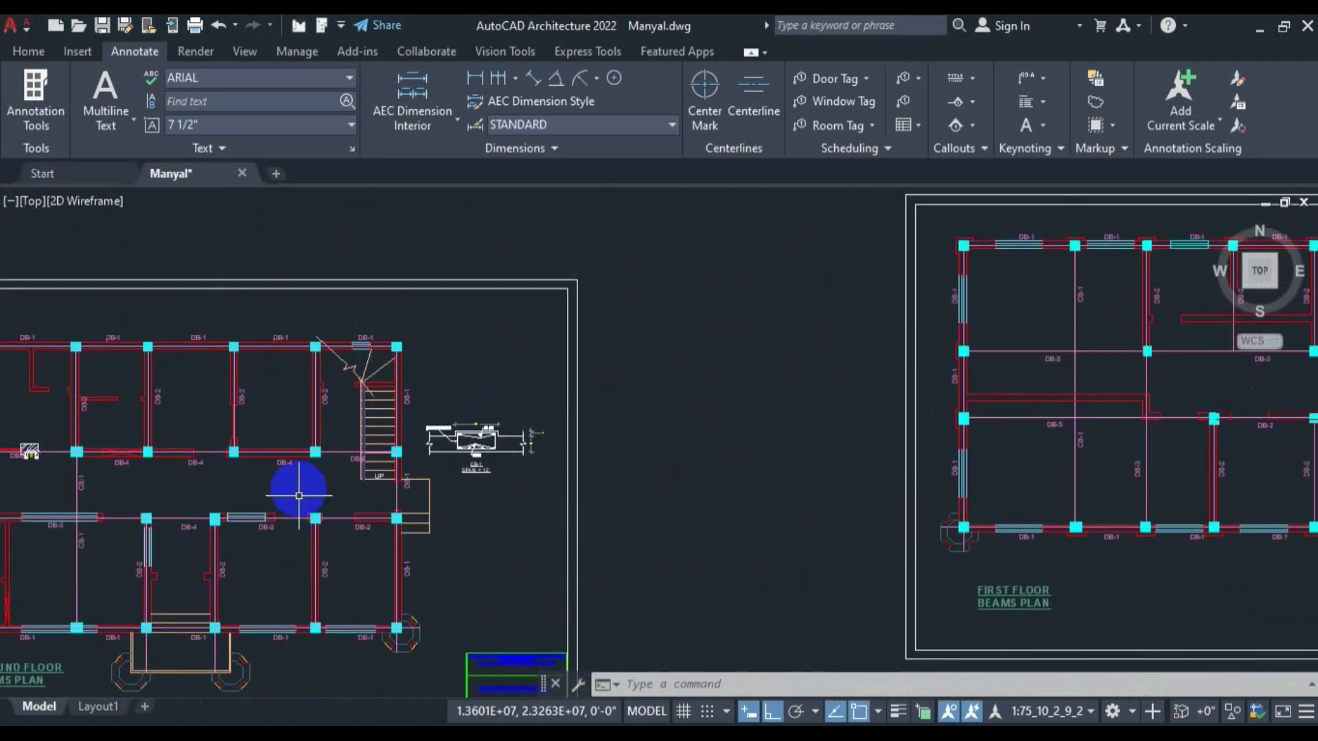
pyautogui.scroll(5, 480, 494)
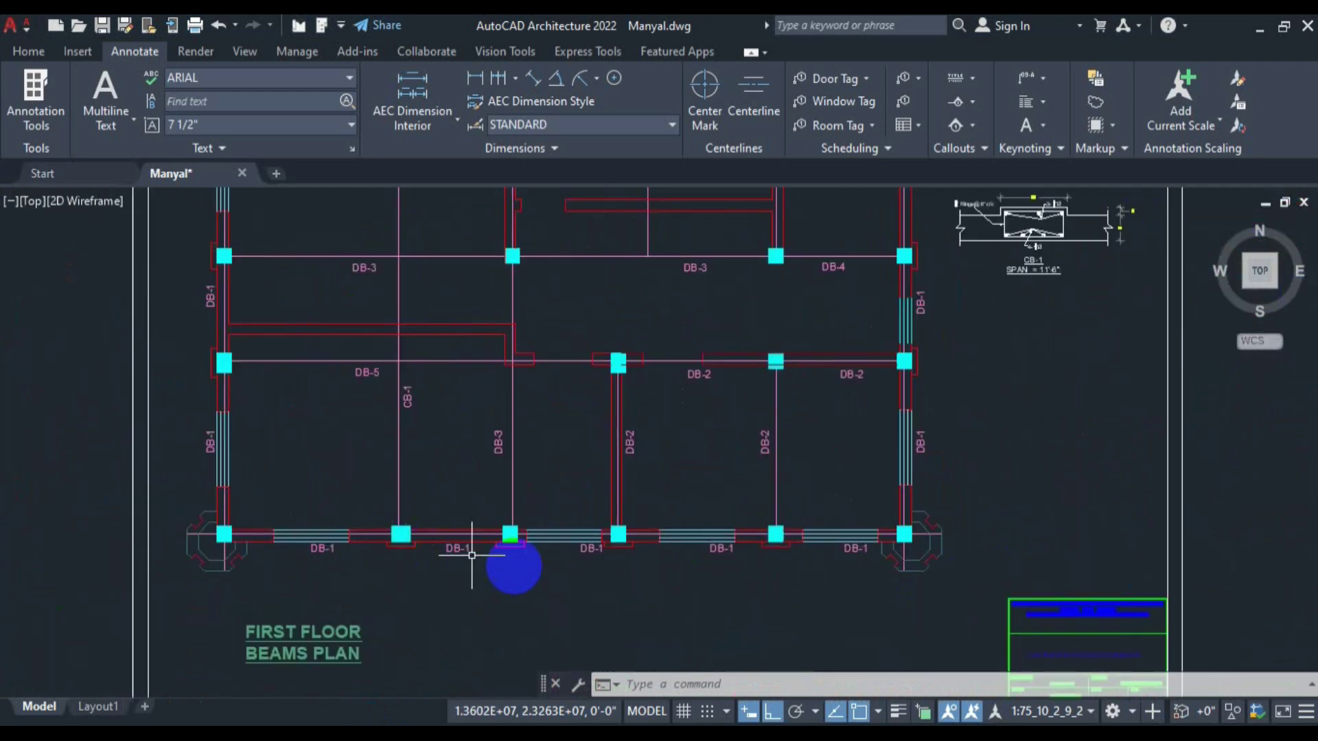
pyautogui.scroll(-4, 288, 507)
pyautogui.moveTo(267, 491); pyautogui.dragTo(682, 455)
pyautogui.scroll(5, 200, 412)
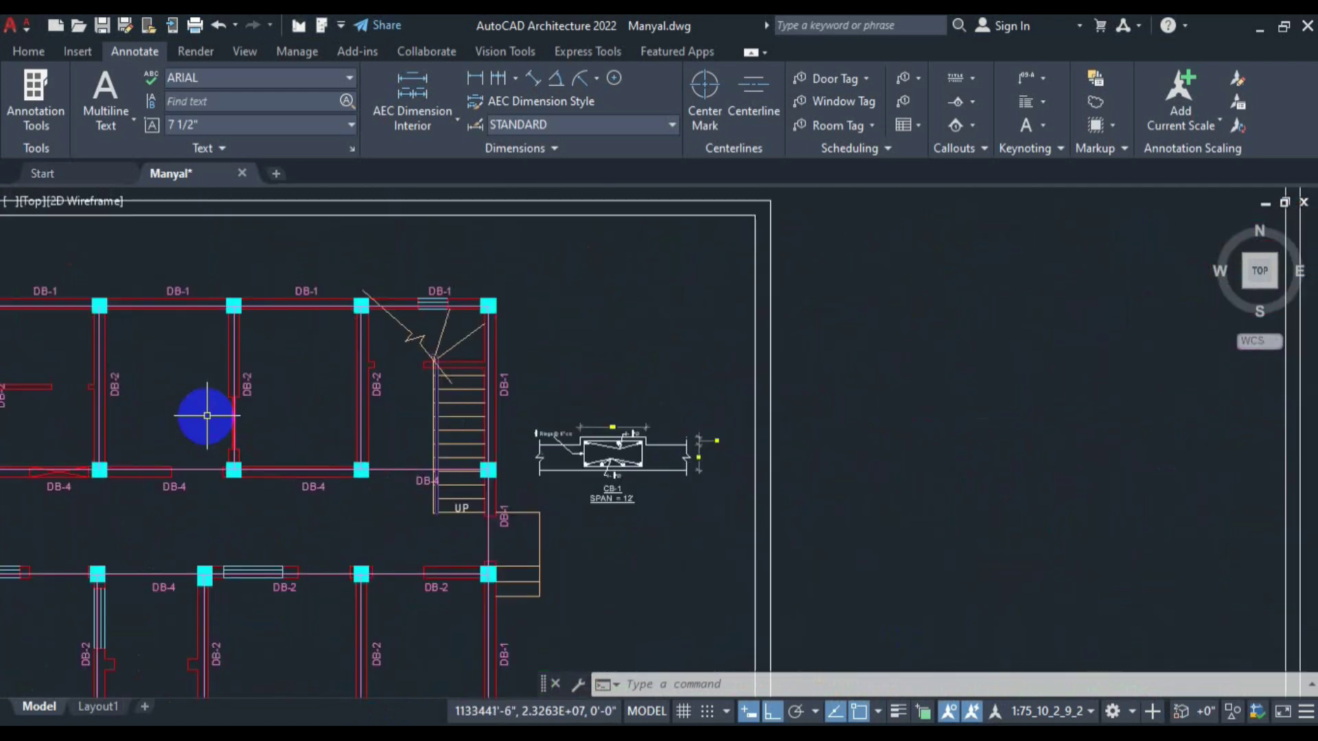
# Compare the beam labels and column layout between the ground floor beams plan and the first floor beams plan.
pyautogui.scroll(5, 208, 419)
pyautogui.scroll(-5, 253, 374)
pyautogui.moveTo(917, 351); pyautogui.dragTo(572, 458)
pyautogui.scroll(5, 950, 316)
pyautogui.scroll(-5, 940, 323)
pyautogui.moveTo(247, 466); pyautogui.dragTo(605, 411)
pyautogui.scroll(3, 295, 384)
pyautogui.scroll(-7, 295, 384)
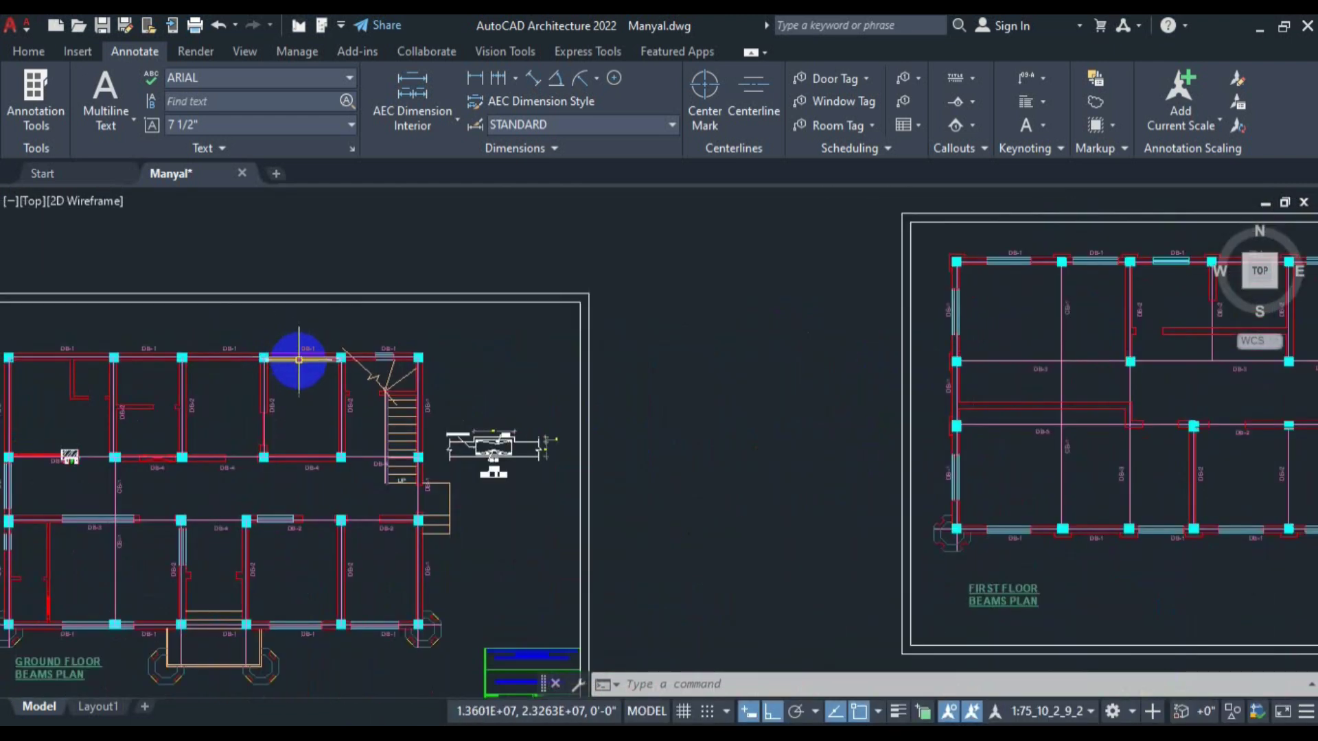
pyautogui.scroll(4, 1020, 298)
pyautogui.scroll(4, 1009, 300)
pyautogui.scroll(-5, 706, 312)
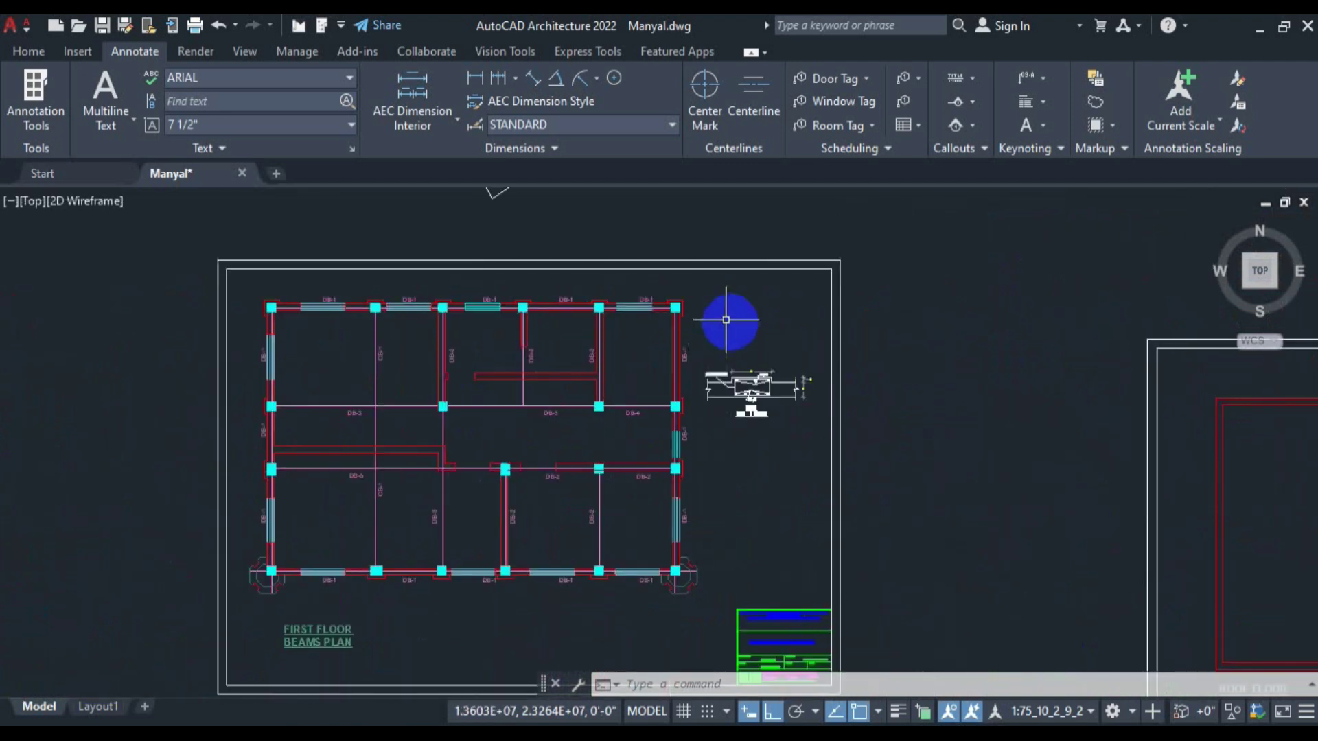
pyautogui.moveTo(351, 417); pyautogui.dragTo(683, 351)
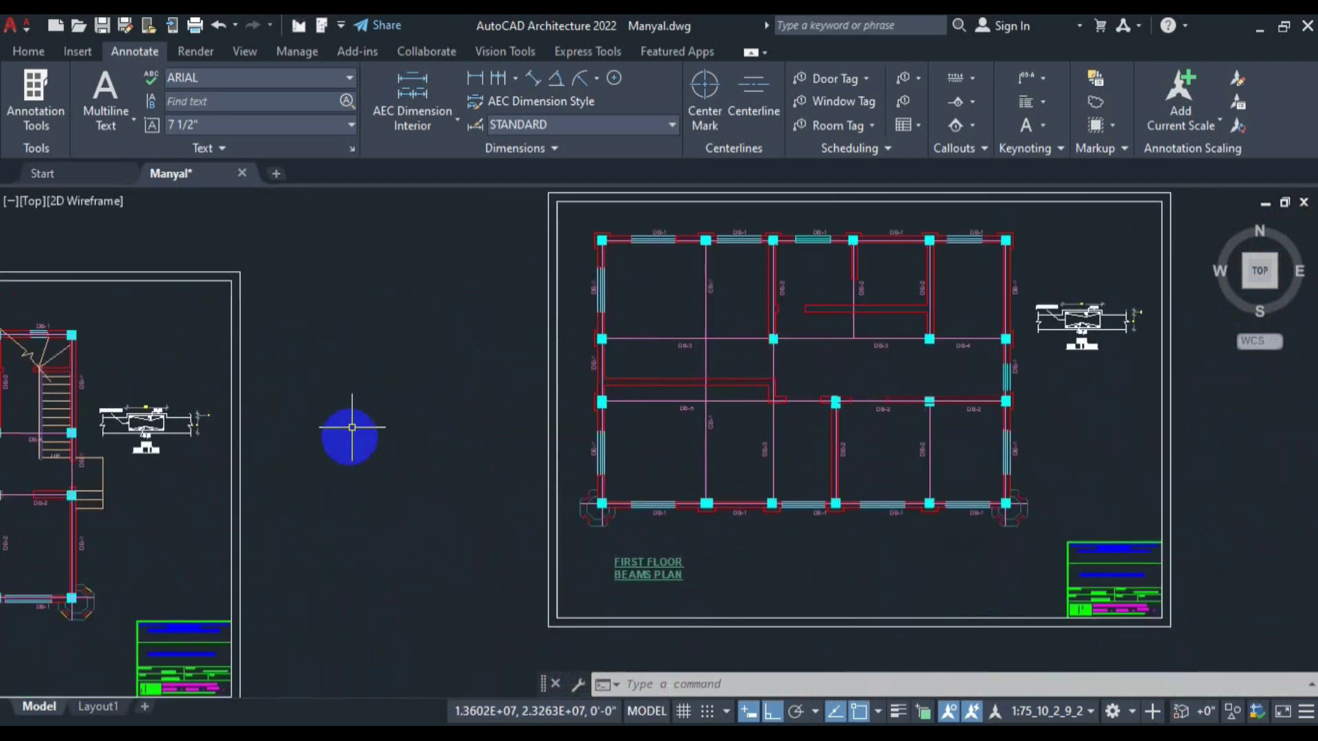
pyautogui.scroll(-3, 350, 430)
pyautogui.moveTo(353, 452); pyautogui.dragTo(591, 432)
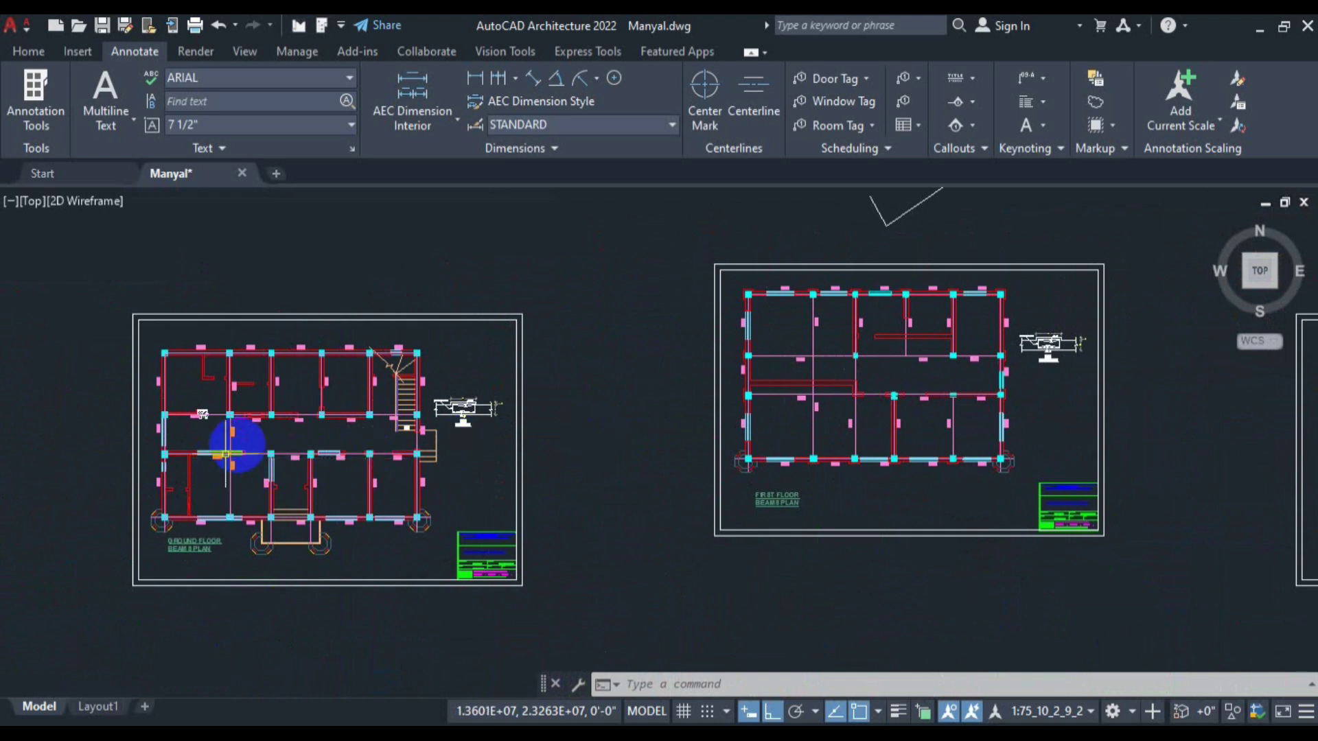
pyautogui.scroll(7, 861, 367)
pyautogui.scroll(-4, 771, 414)
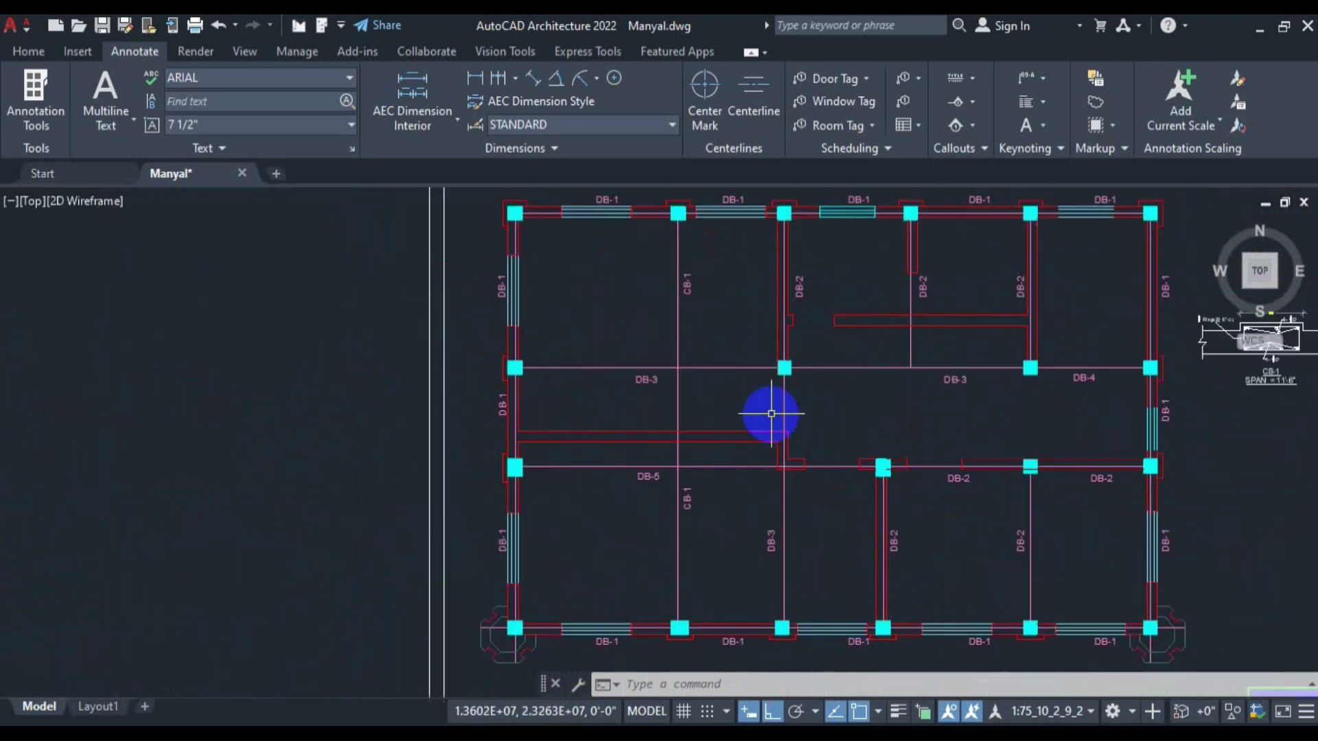
pyautogui.scroll(-5, 808, 404)
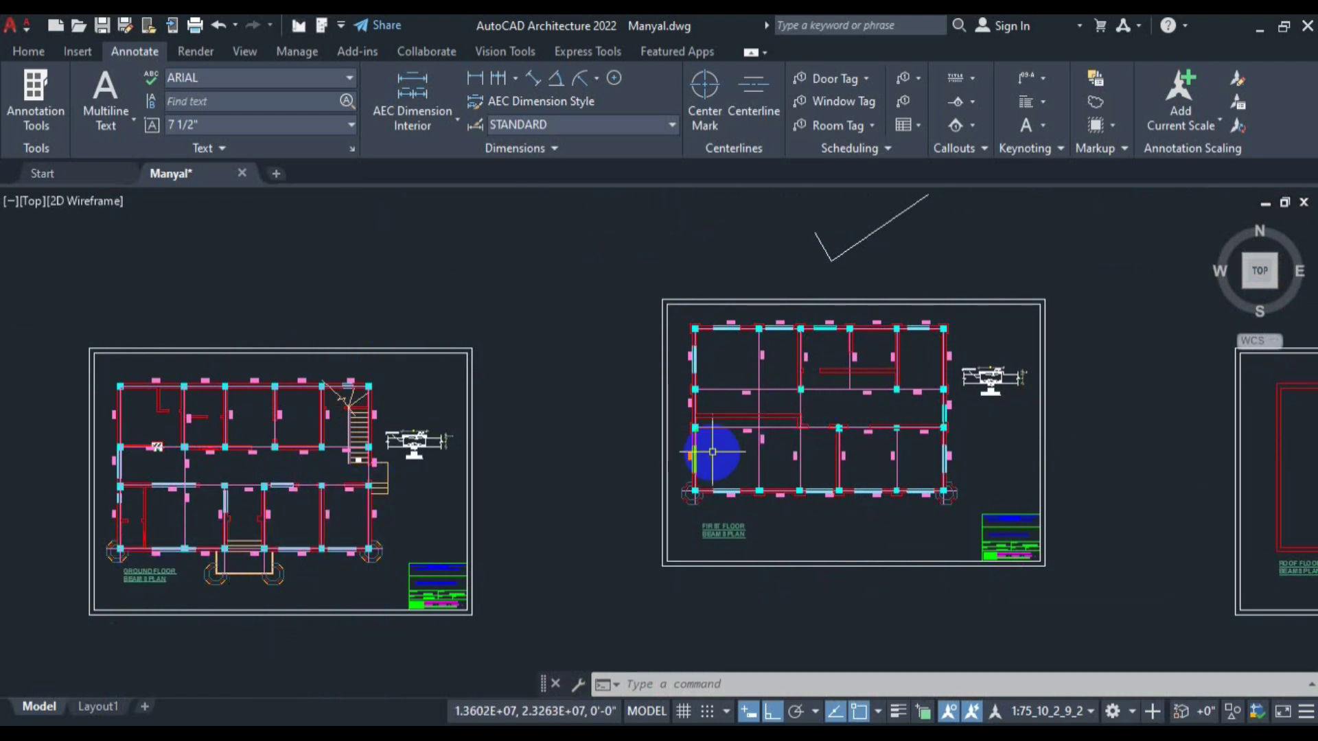
pyautogui.scroll(-3, 706, 450)
pyautogui.scroll(6, 394, 491)
pyautogui.scroll(-8, 394, 491)
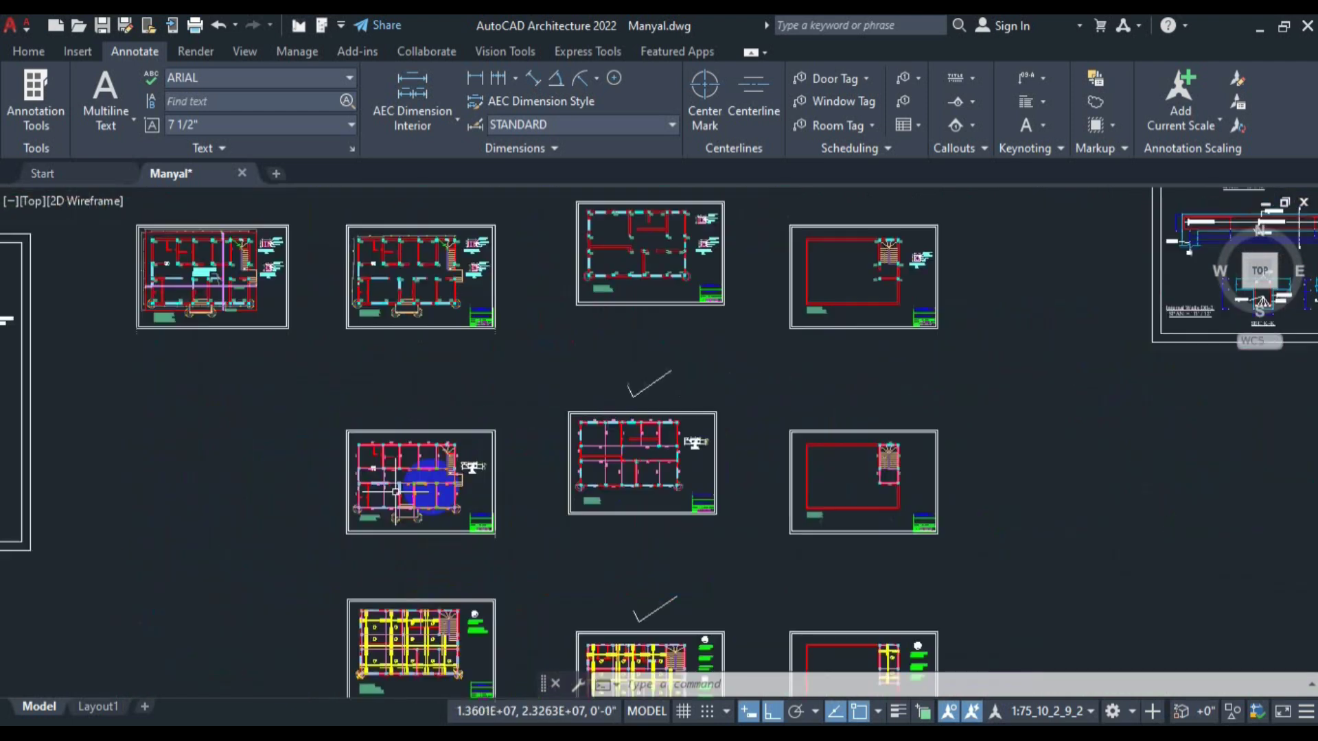
# Examine the reinforcement details of beams DB-1 and DB-2, including anchor bars, extra bars, stirrup spacing and cross sections.
pyautogui.moveTo(940, 367); pyautogui.dragTo(478, 469)
pyautogui.scroll(8, 802, 282)
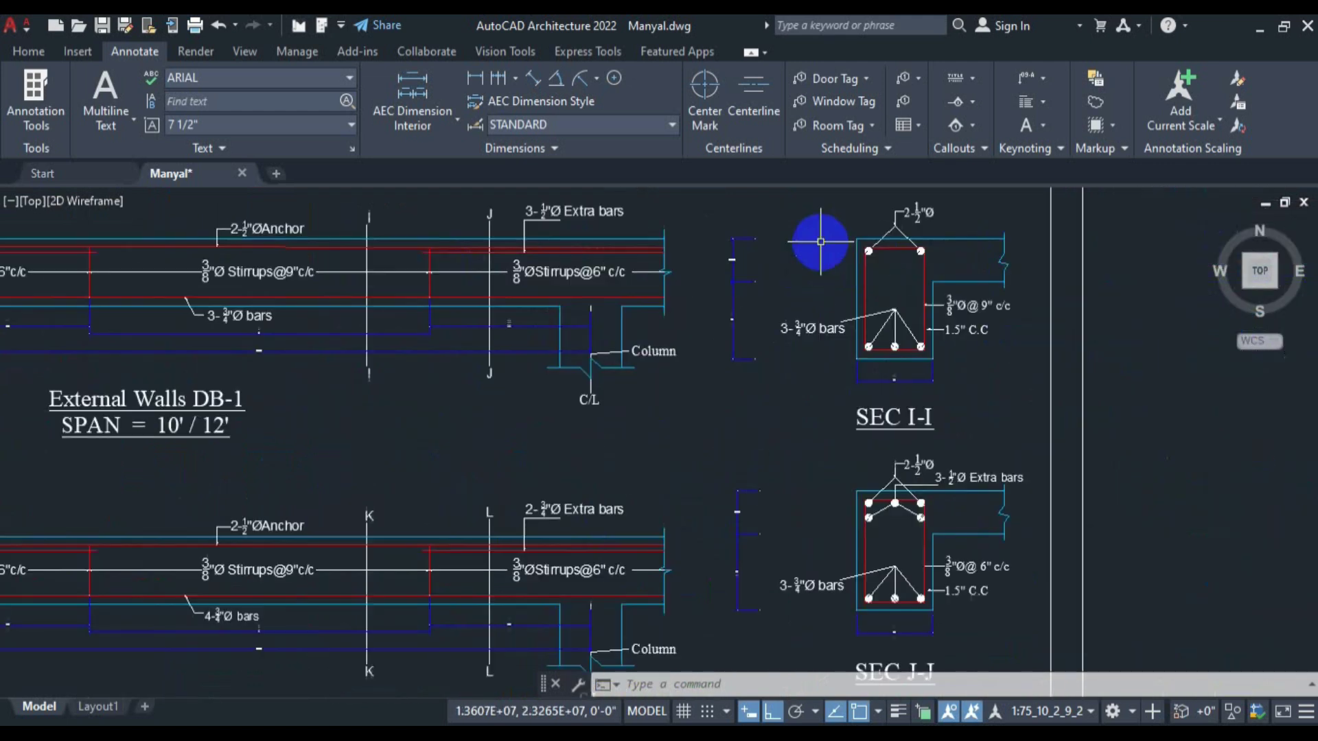
pyautogui.scroll(-5, 485, 330)
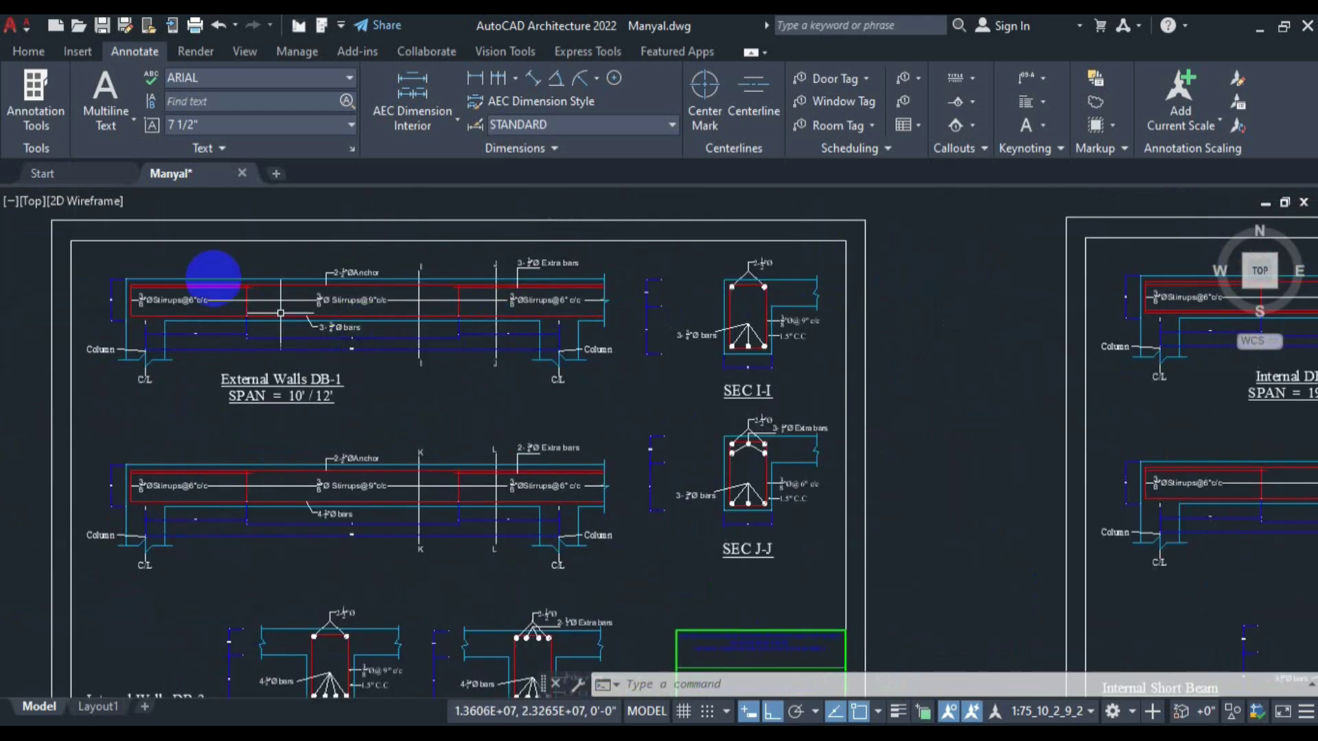
pyautogui.scroll(5, 141, 269)
pyautogui.scroll(-2, 465, 299)
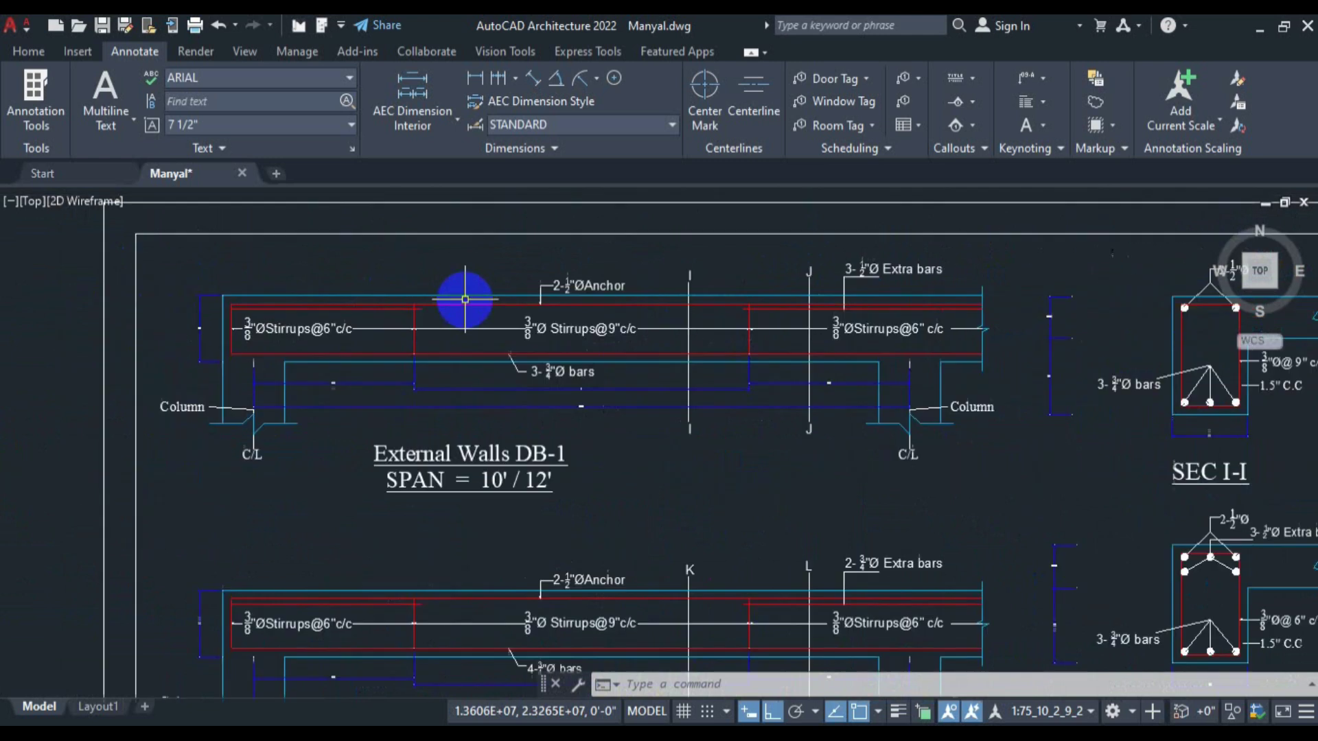
pyautogui.scroll(-2, 440, 306)
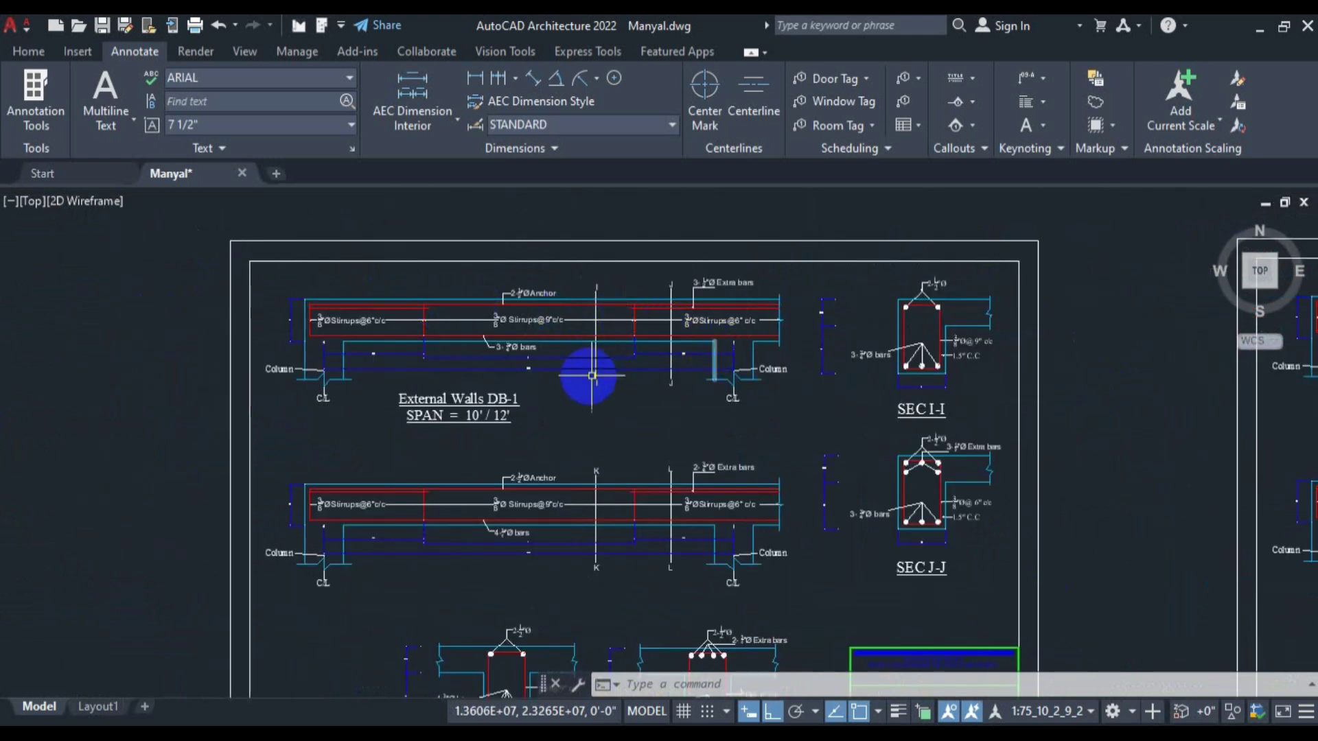
pyautogui.scroll(4, 480, 358)
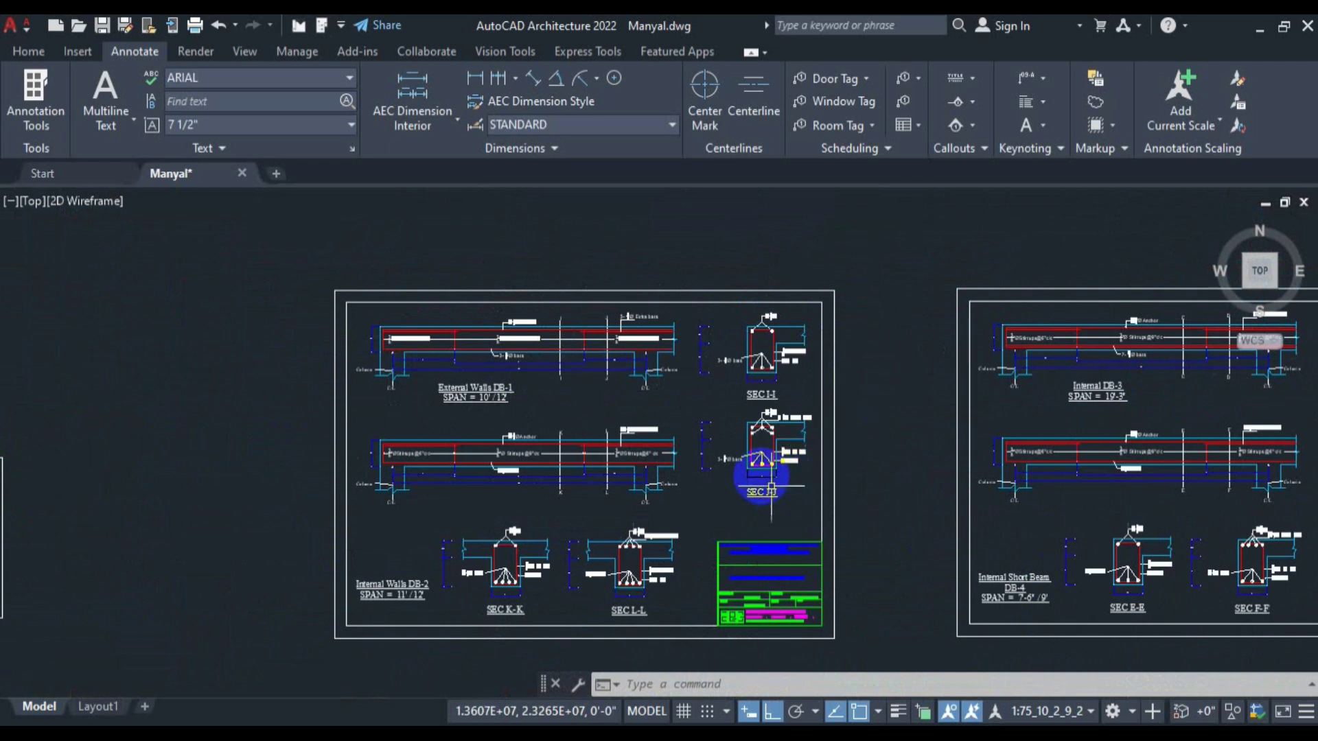
pyautogui.scroll(-4, 685, 318)
pyautogui.scroll(-3, 804, 386)
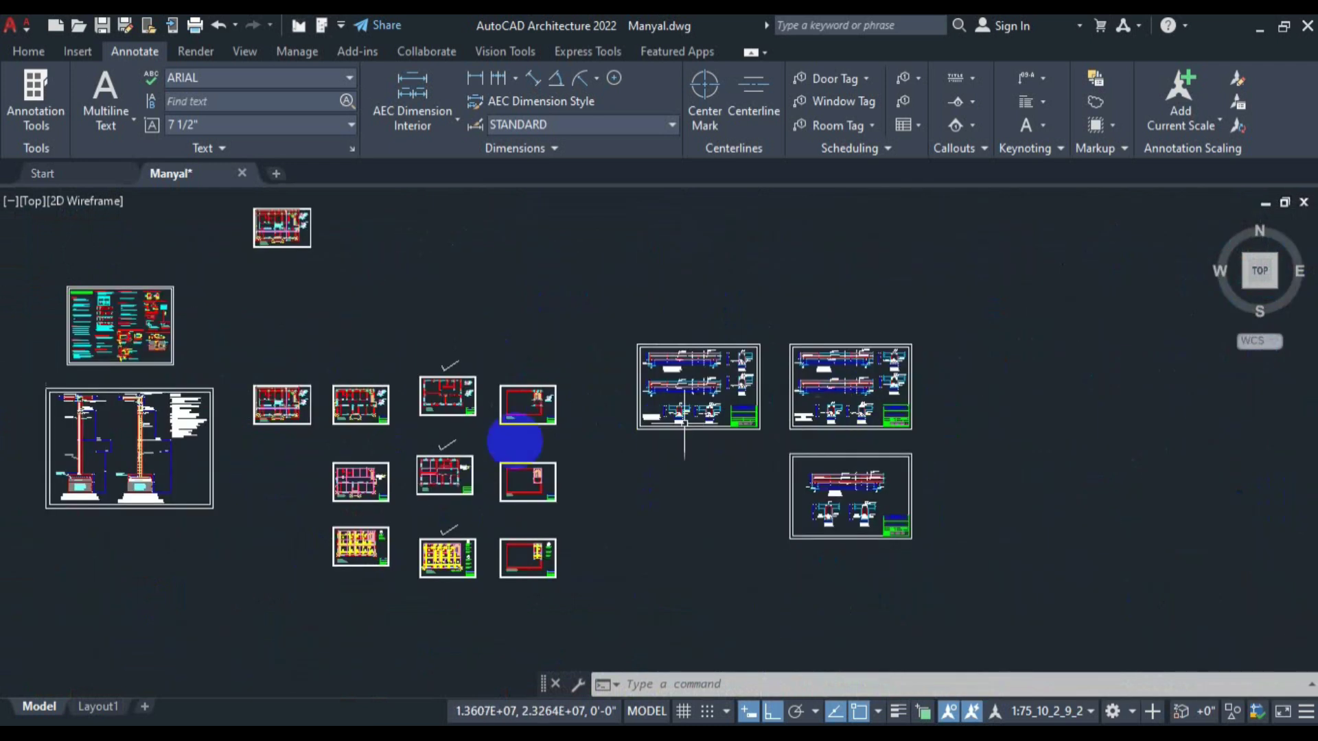
# Review the roof slab plans for slab thickness and S-3 bar spacing, and return to the ground floor beams plan.
pyautogui.scroll(6, 490, 354)
pyautogui.moveTo(600, 530)
pyautogui.mouseDown()
pyautogui.moveTo(586, 299)
pyautogui.moveTo(598, 374)
pyautogui.mouseUp()
pyautogui.scroll(6, 596, 478)
pyautogui.scroll(-4, 596, 475)
pyautogui.moveTo(655, 320); pyautogui.dragTo(601, 531)
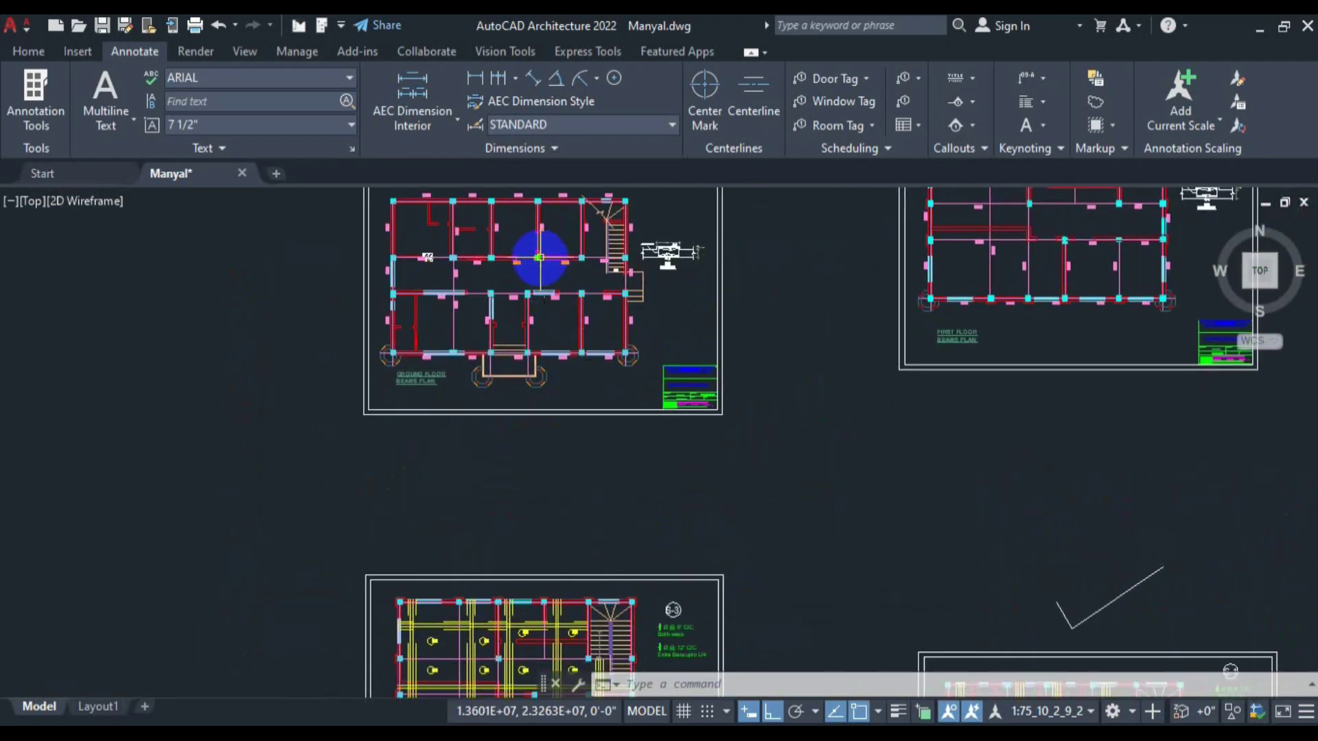
pyautogui.scroll(6, 540, 258)
pyautogui.scroll(-6, 567, 280)
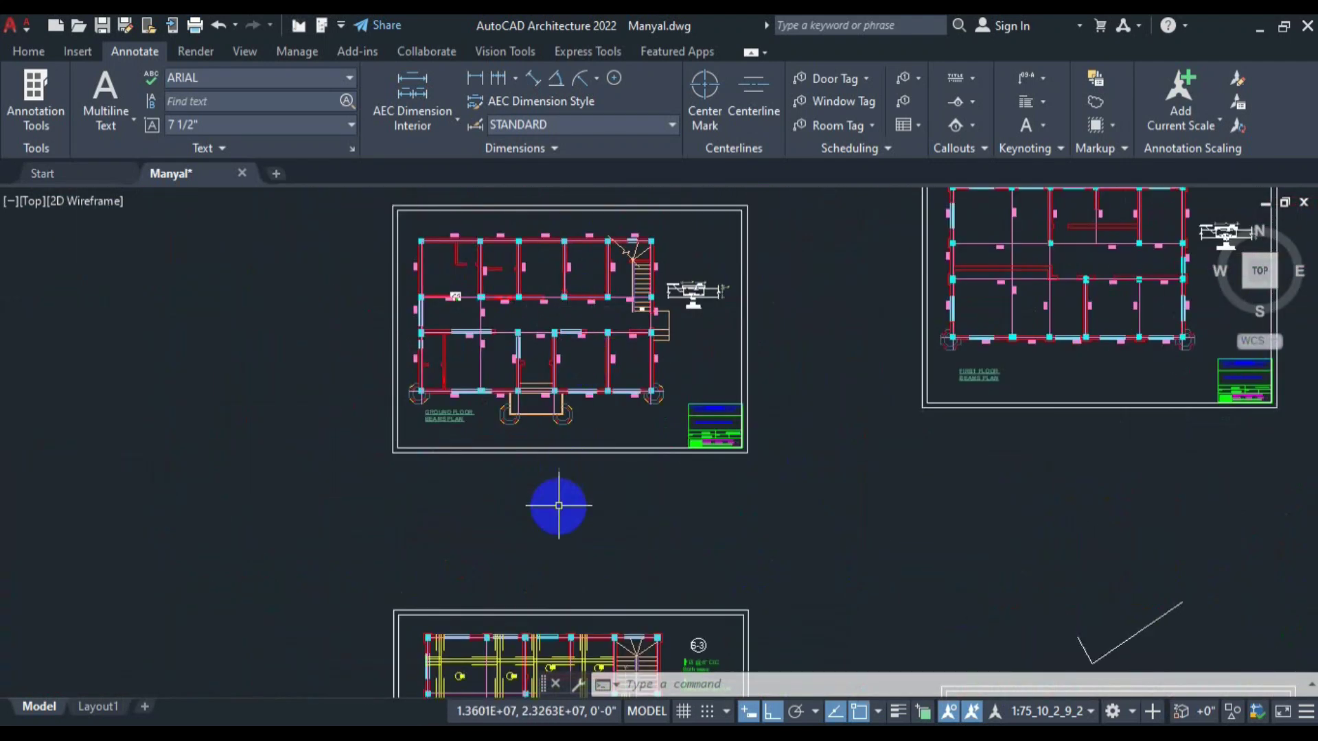
pyautogui.moveTo(559, 554); pyautogui.dragTo(558, 285)
pyautogui.moveTo(560, 491); pyautogui.dragTo(558, 373)
pyautogui.scroll(4, 501, 417)
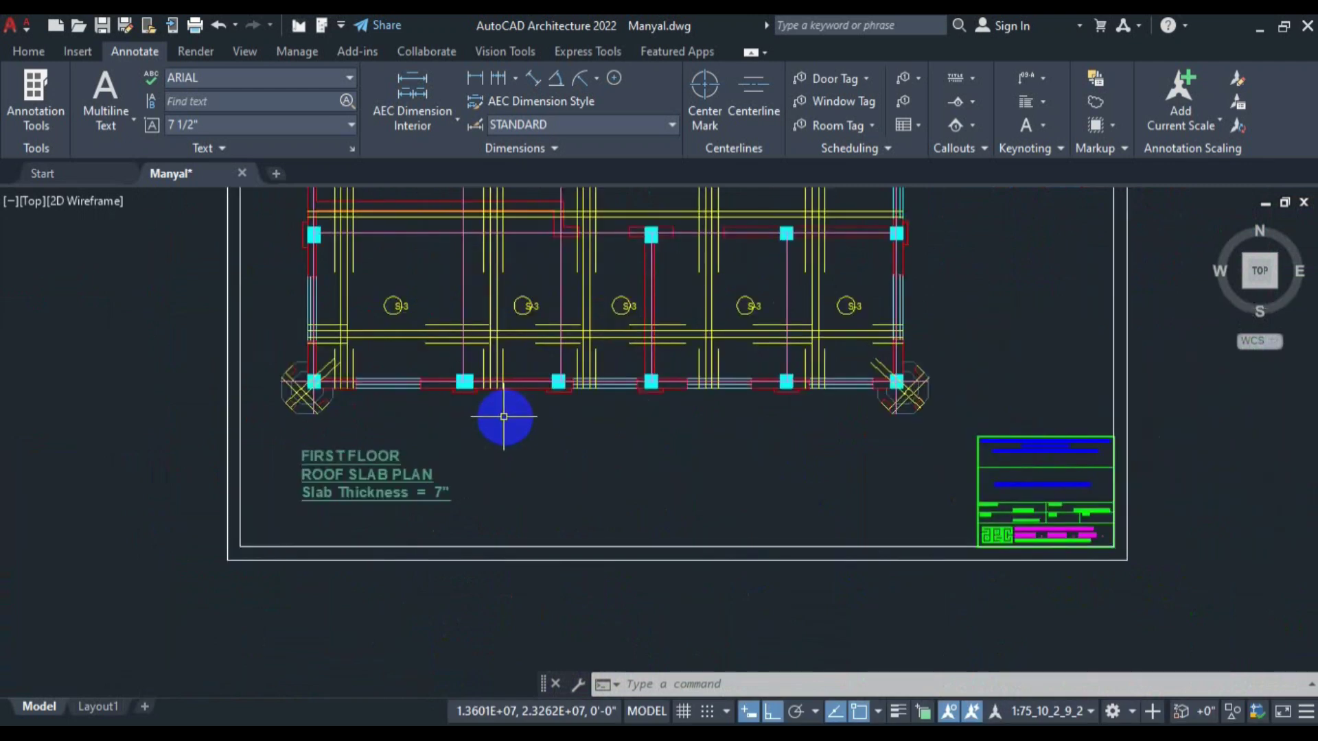
pyautogui.scroll(-6, 536, 423)
pyautogui.scroll(6, 867, 450)
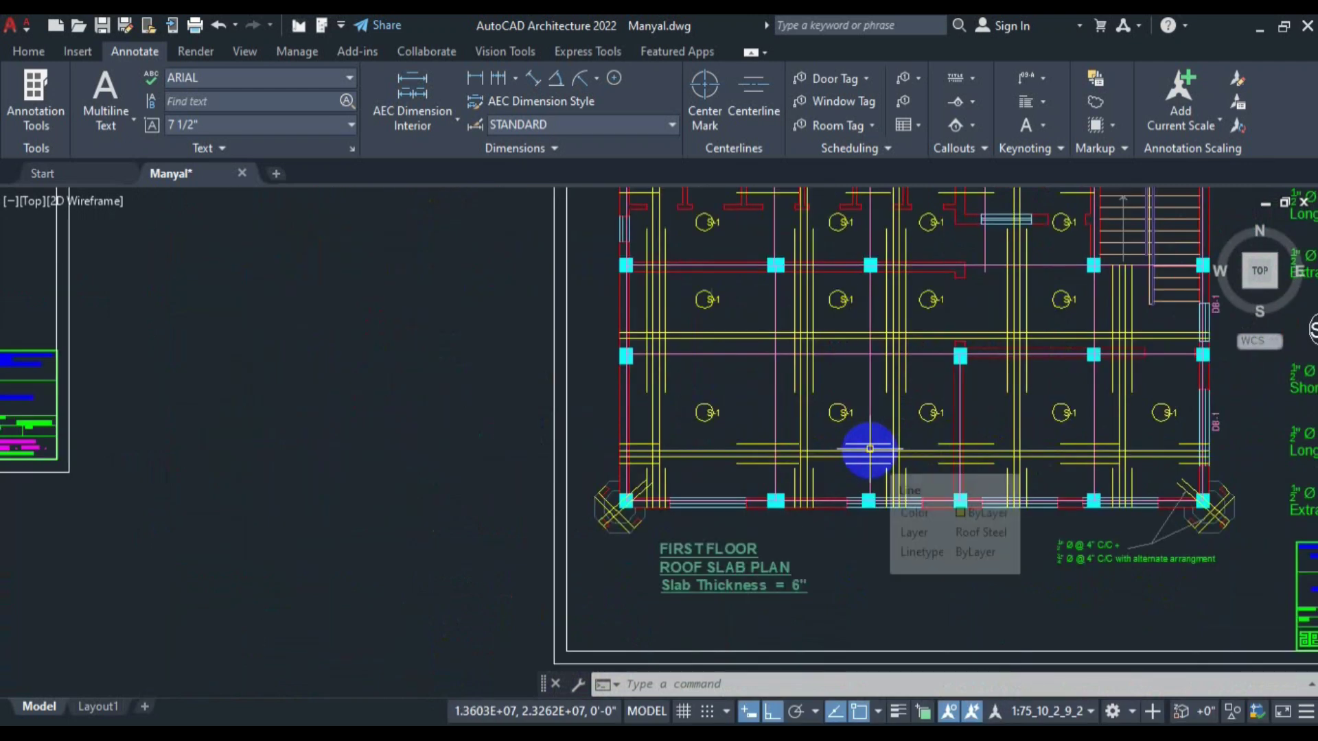
pyautogui.scroll(-4, 330, 294)
pyautogui.scroll(8, 309, 229)
pyautogui.scroll(-6, 296, 294)
pyautogui.scroll(4, 838, 336)
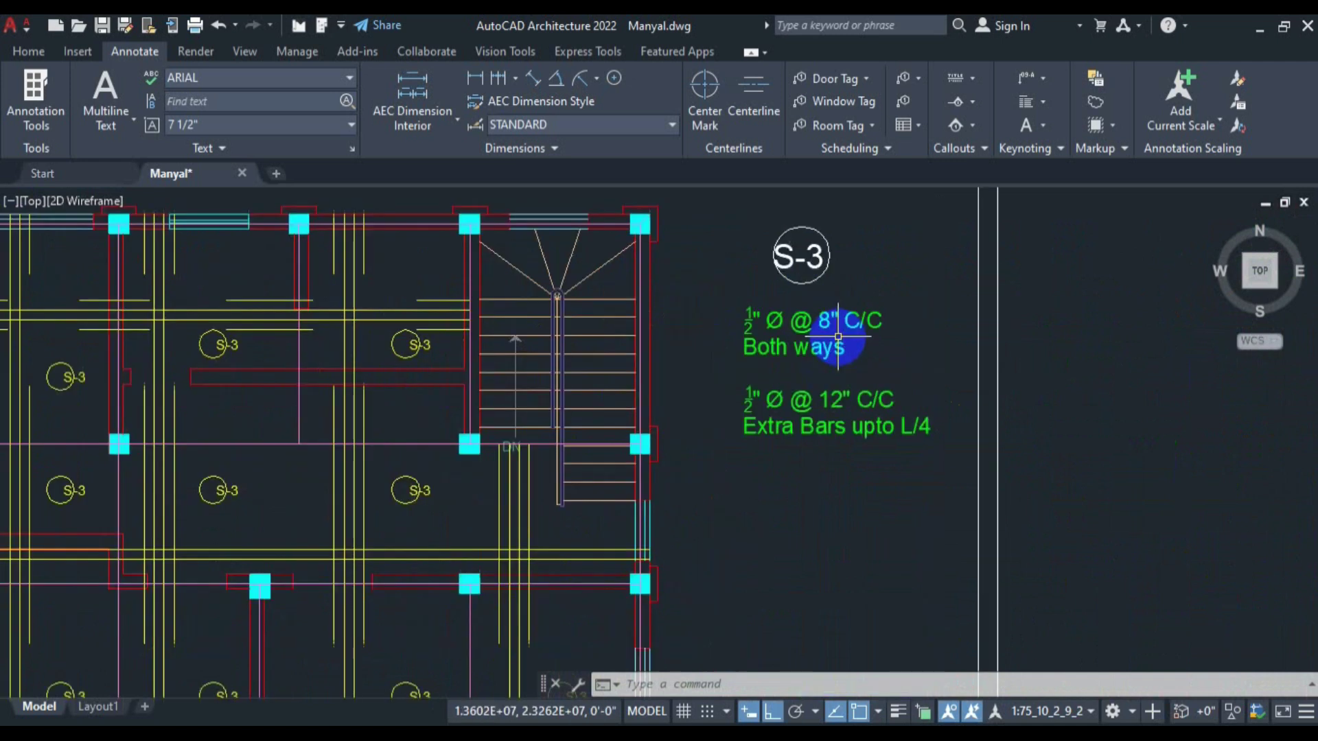
pyautogui.scroll(2, 838, 336)
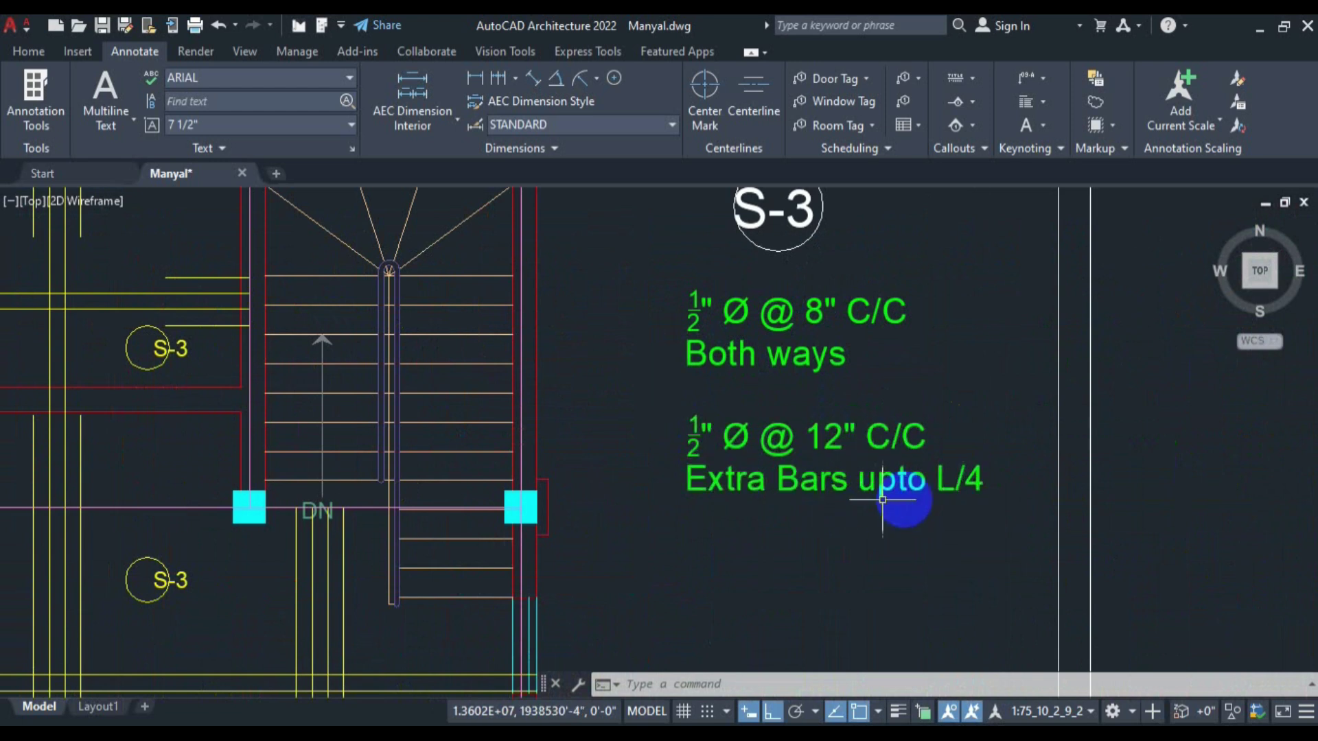
pyautogui.scroll(-5, 914, 499)
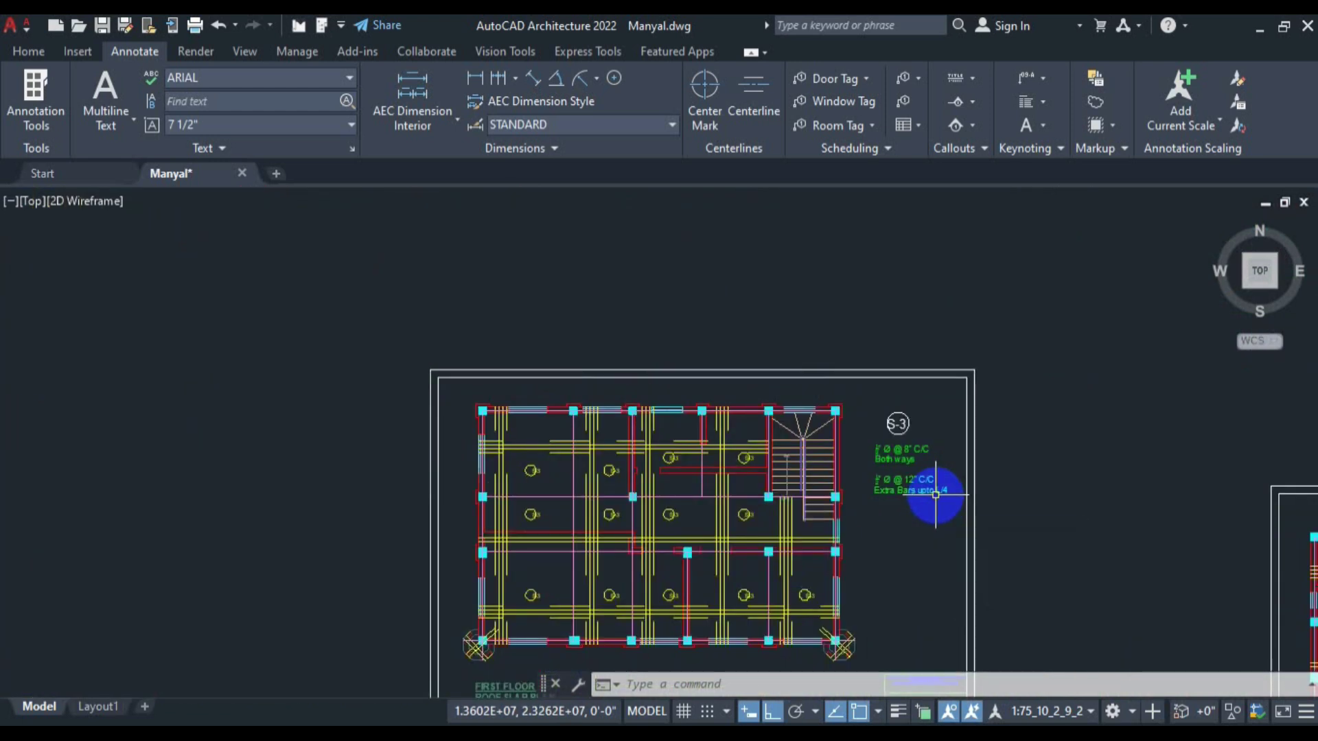
pyautogui.scroll(5, 508, 433)
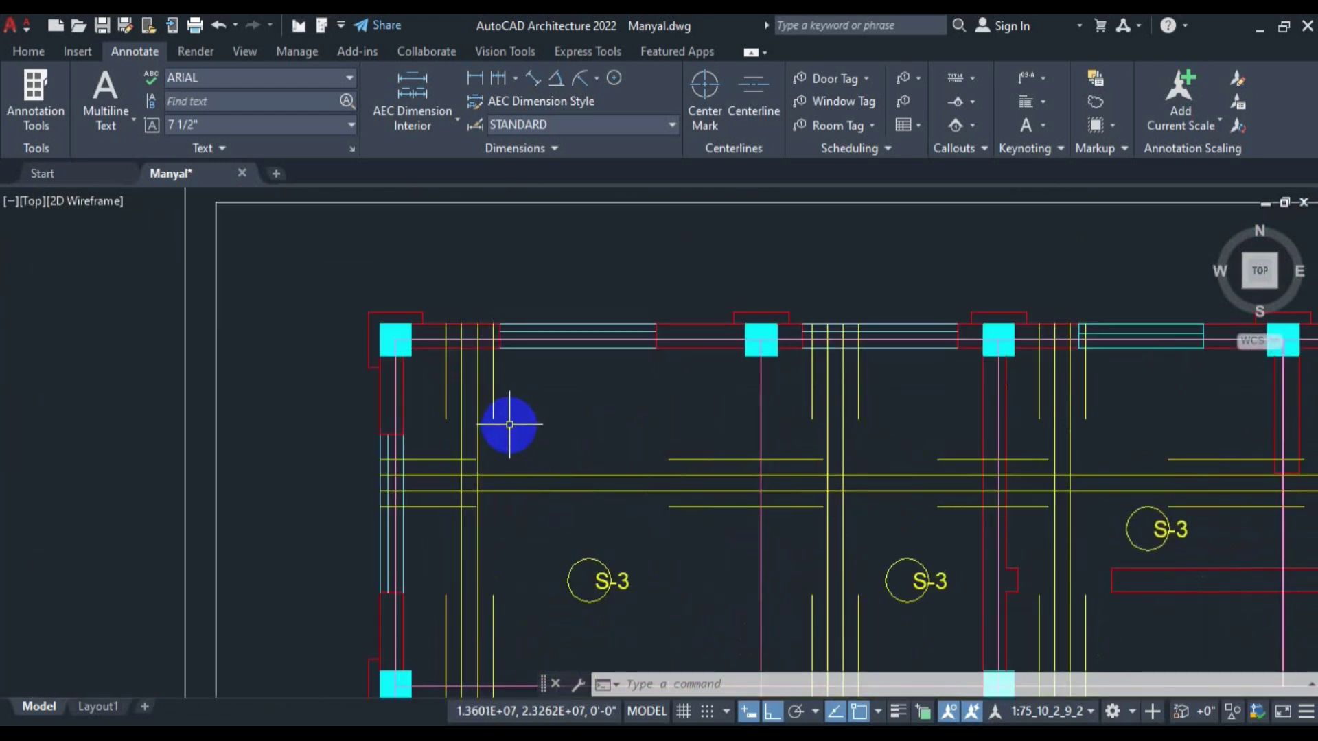
pyautogui.scroll(-10, 536, 433)
pyautogui.moveTo(649, 341); pyautogui.dragTo(611, 453)
pyautogui.scroll(4, 582, 331)
pyautogui.scroll(2, 582, 331)
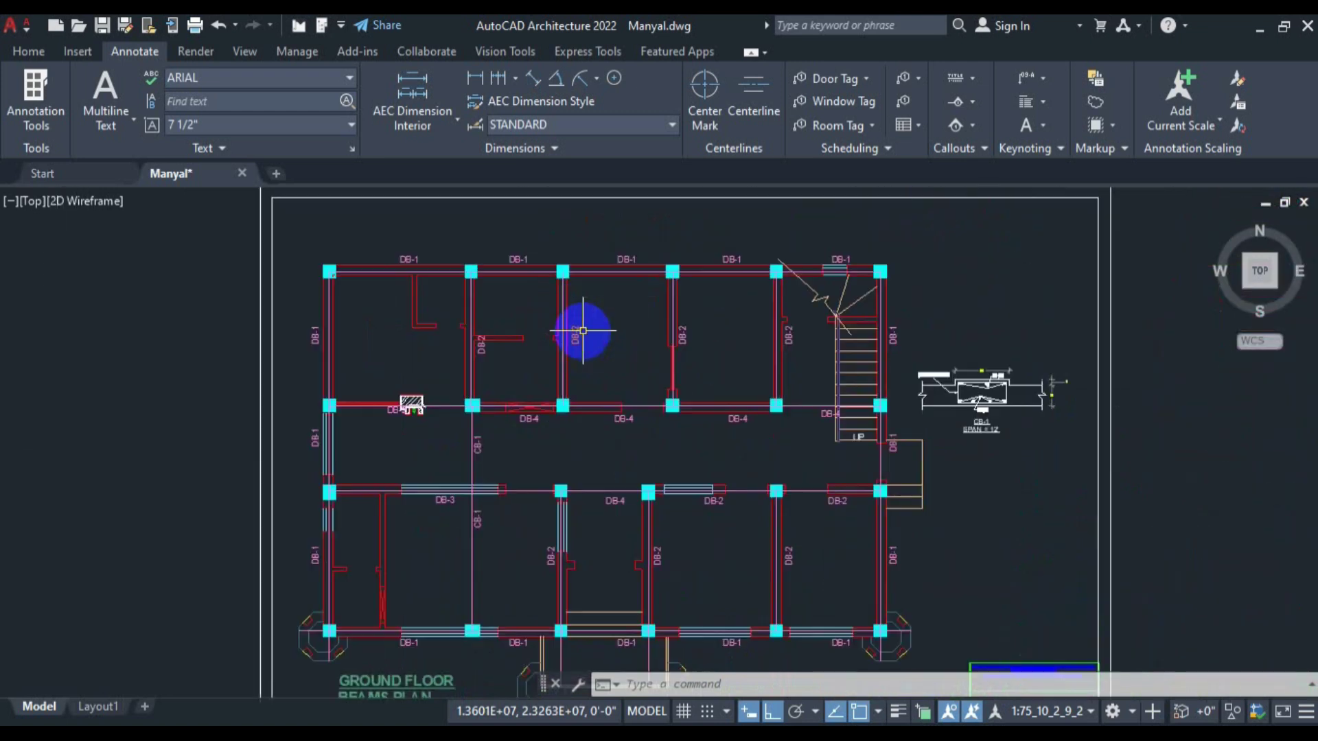
pyautogui.scroll(2, 481, 241)
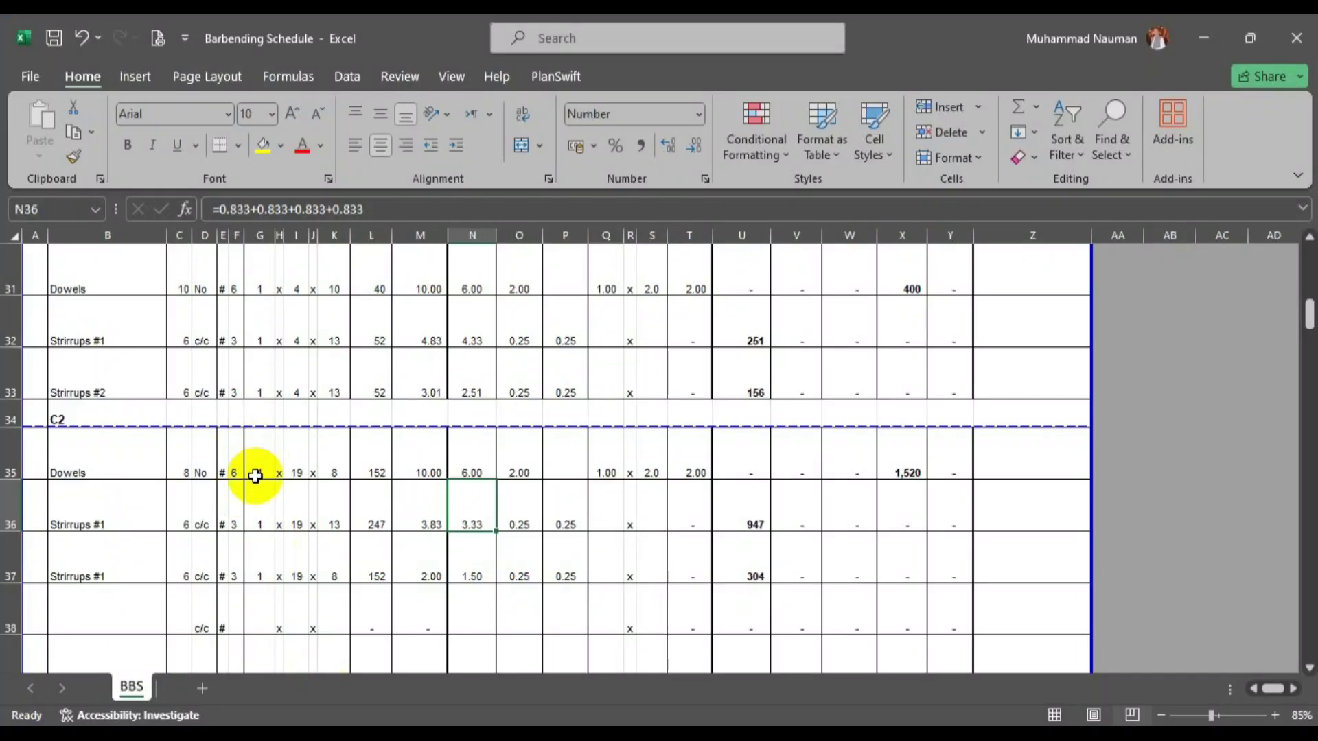
# Switch to the Excel schedule and insert a copy of section D's heading row 29 at row 38.
pyautogui.scroll(2, 255, 475)
pyautogui.click(100, 439)
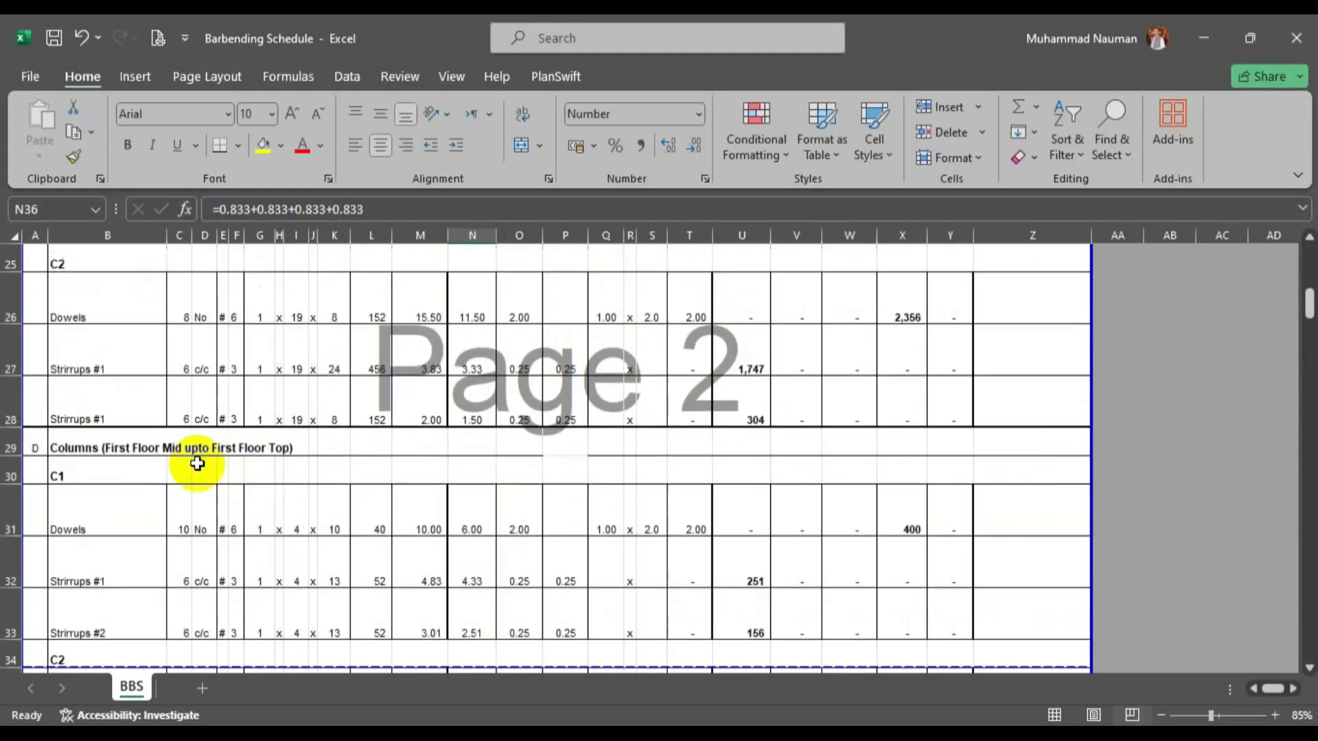
pyautogui.hotkey('shift', 'space')
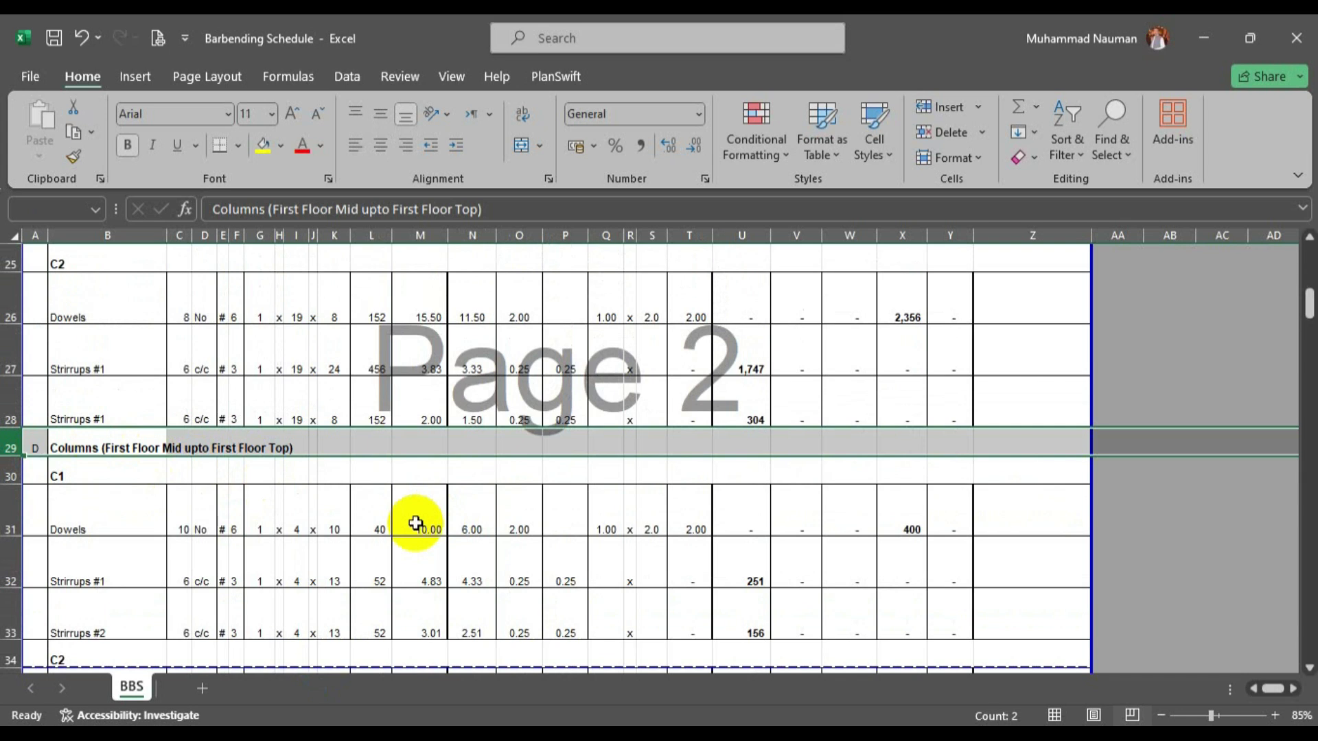
pyautogui.hotkey('ctrl', 'c')
pyautogui.scroll(-4, 274, 493)
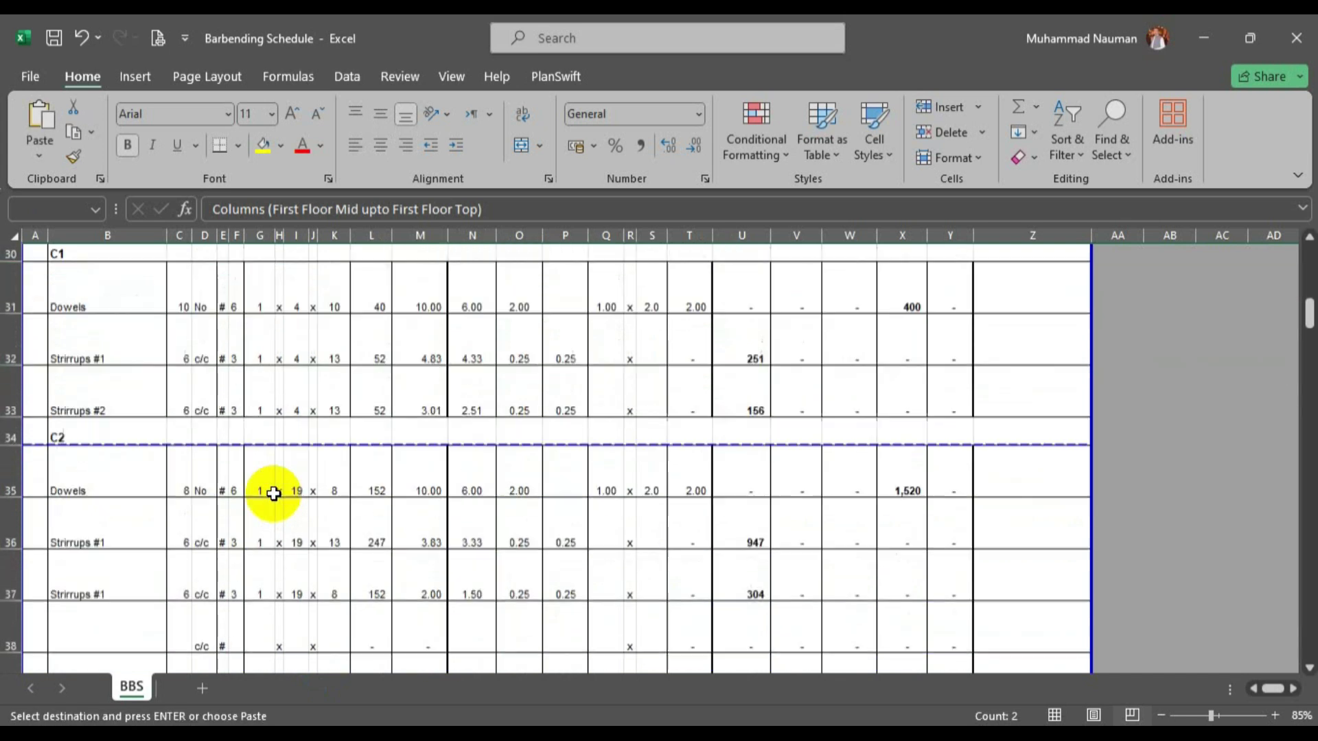
pyautogui.scroll(-1, 274, 493)
pyautogui.click(108, 330)
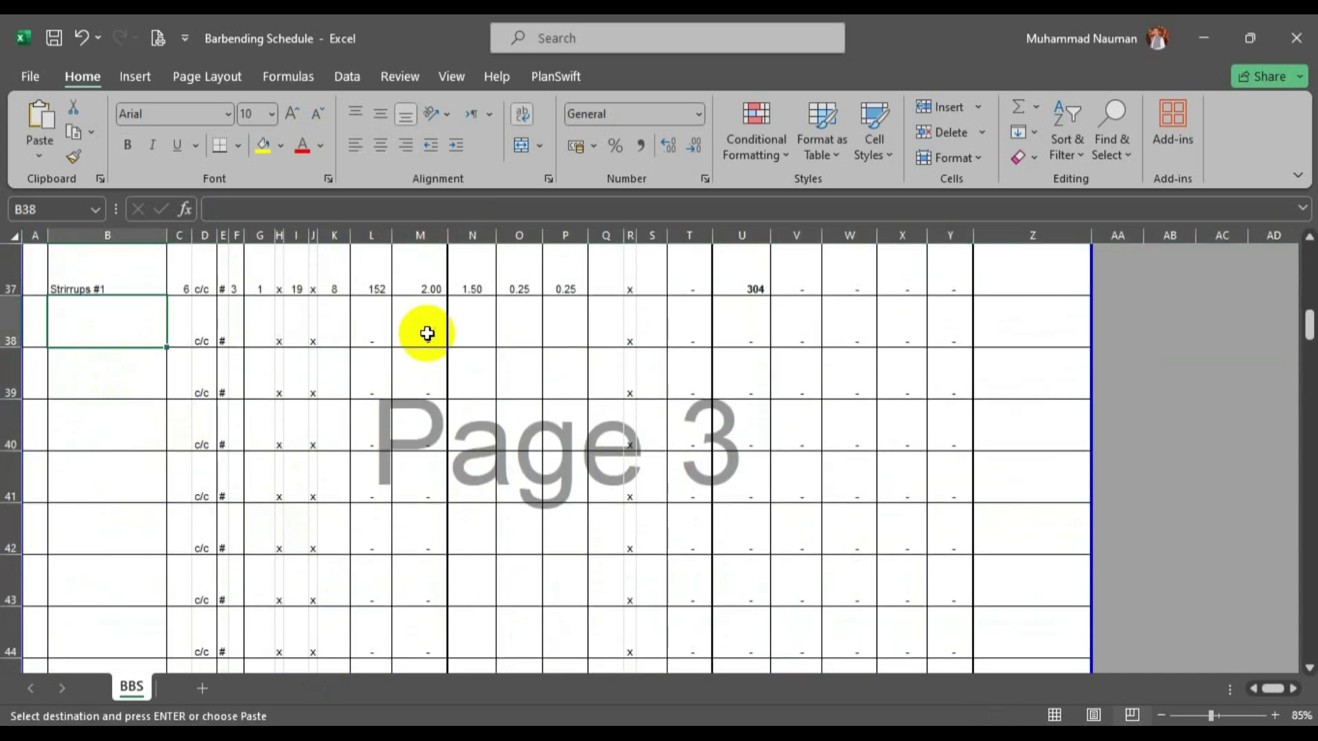
pyautogui.rightClick(8, 311)
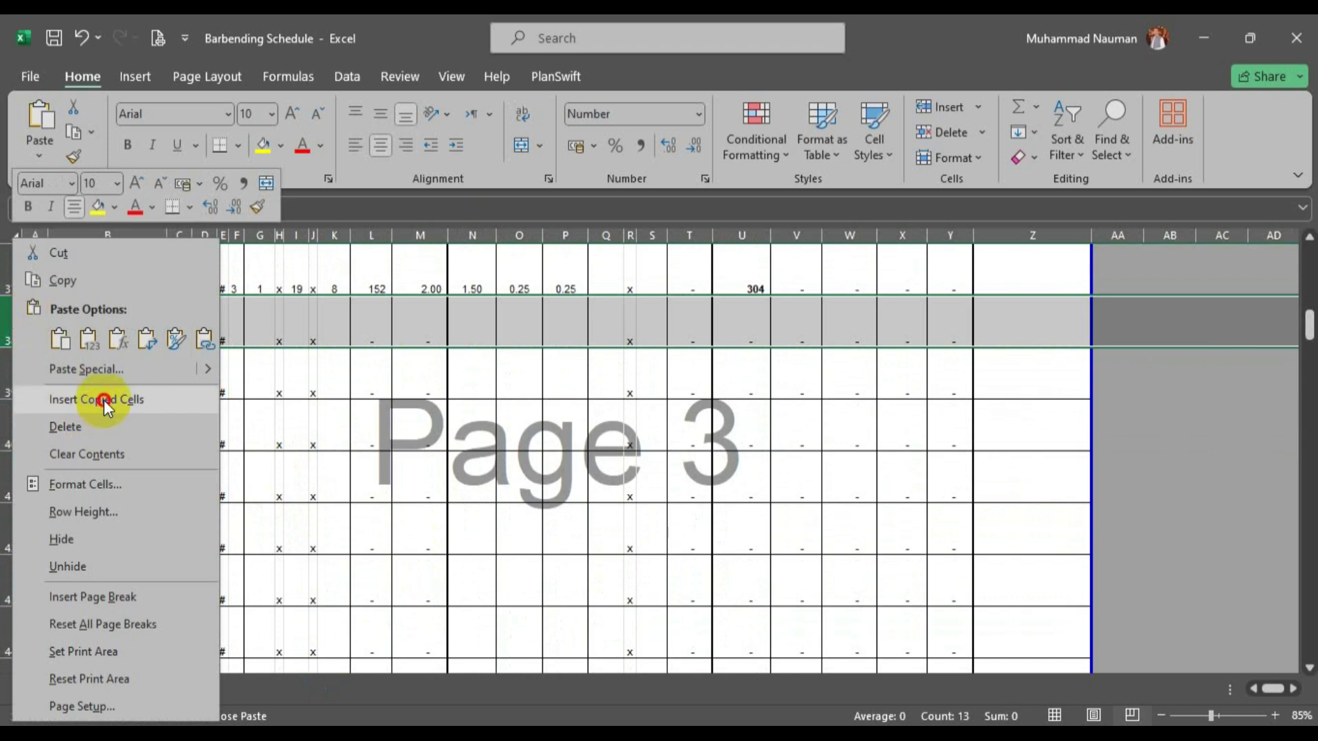
pyautogui.click(103, 400)
# Label the copied heading row E in A38 and change its title in B38 to "Ground Floor Slab Beams".
pyautogui.click(35, 314)
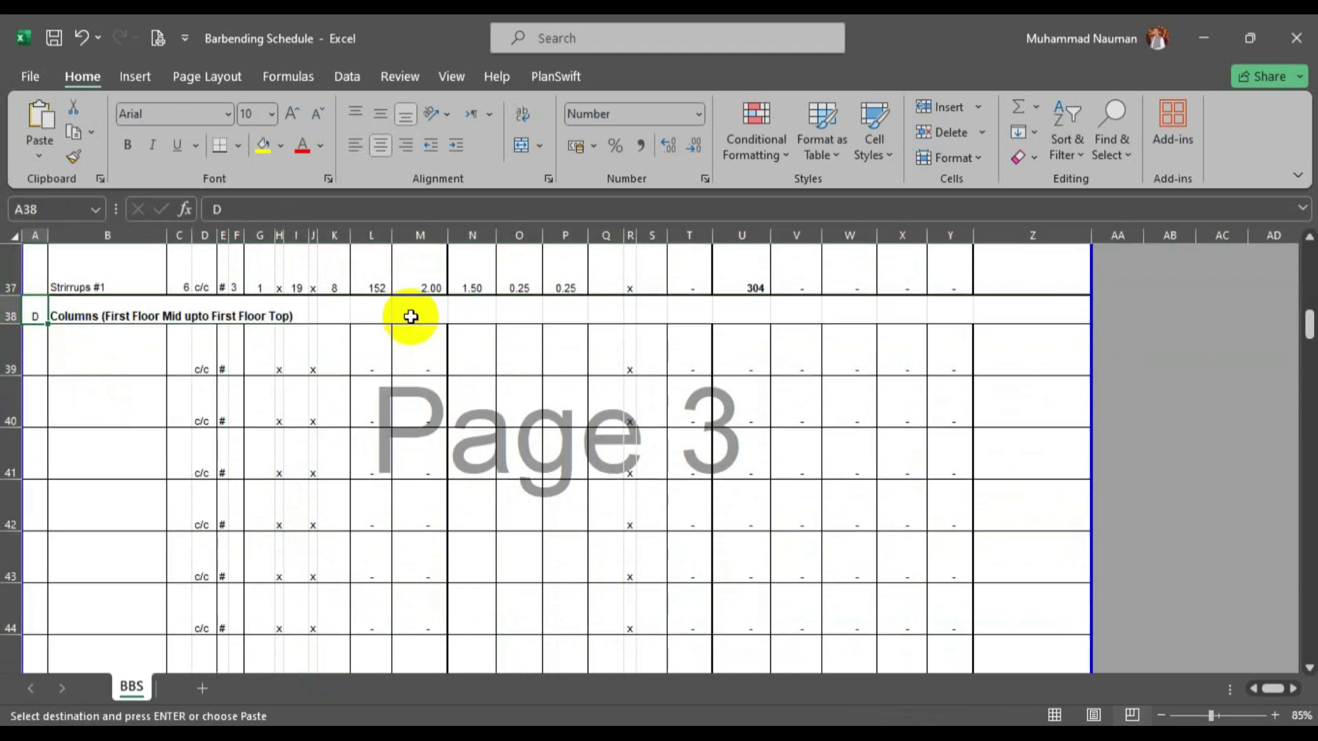
pyautogui.write('E')
pyautogui.press('Tab')
pyautogui.scroll(1, 410, 317)
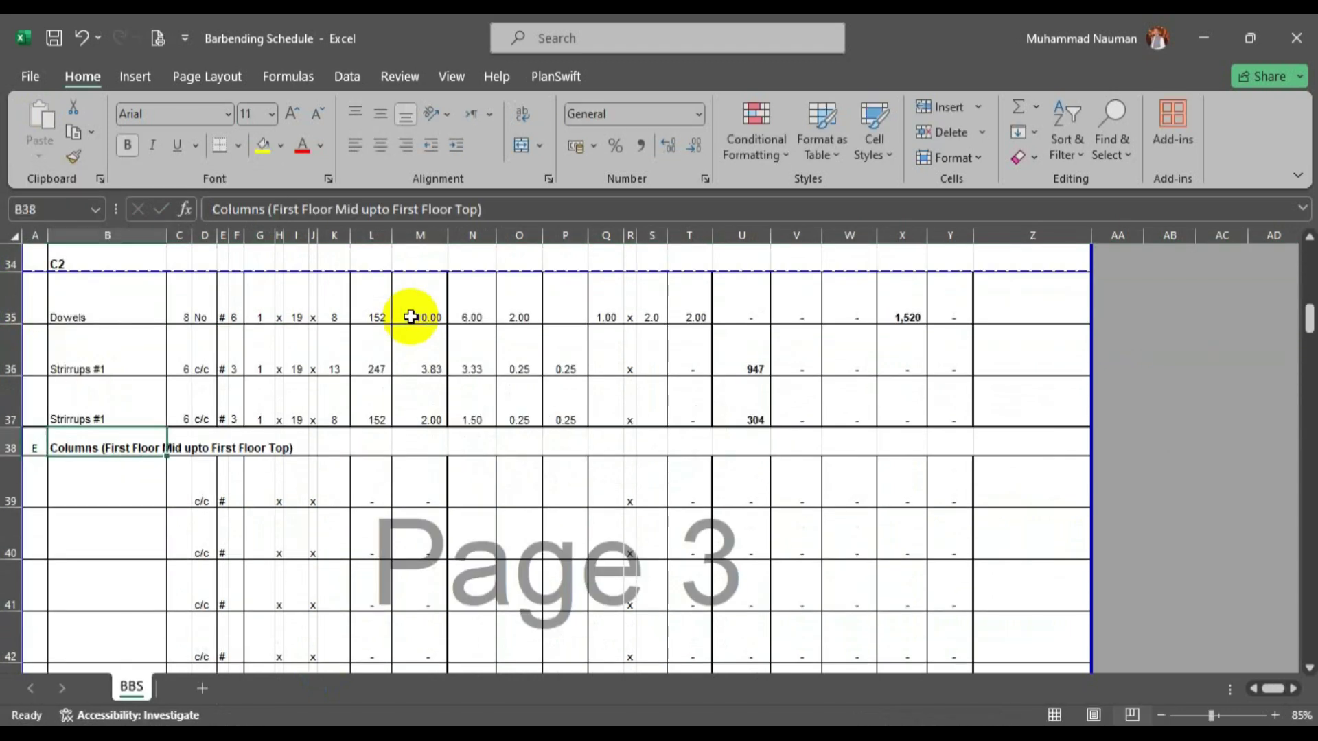
pyautogui.write('Ground Floor Slab Beams')
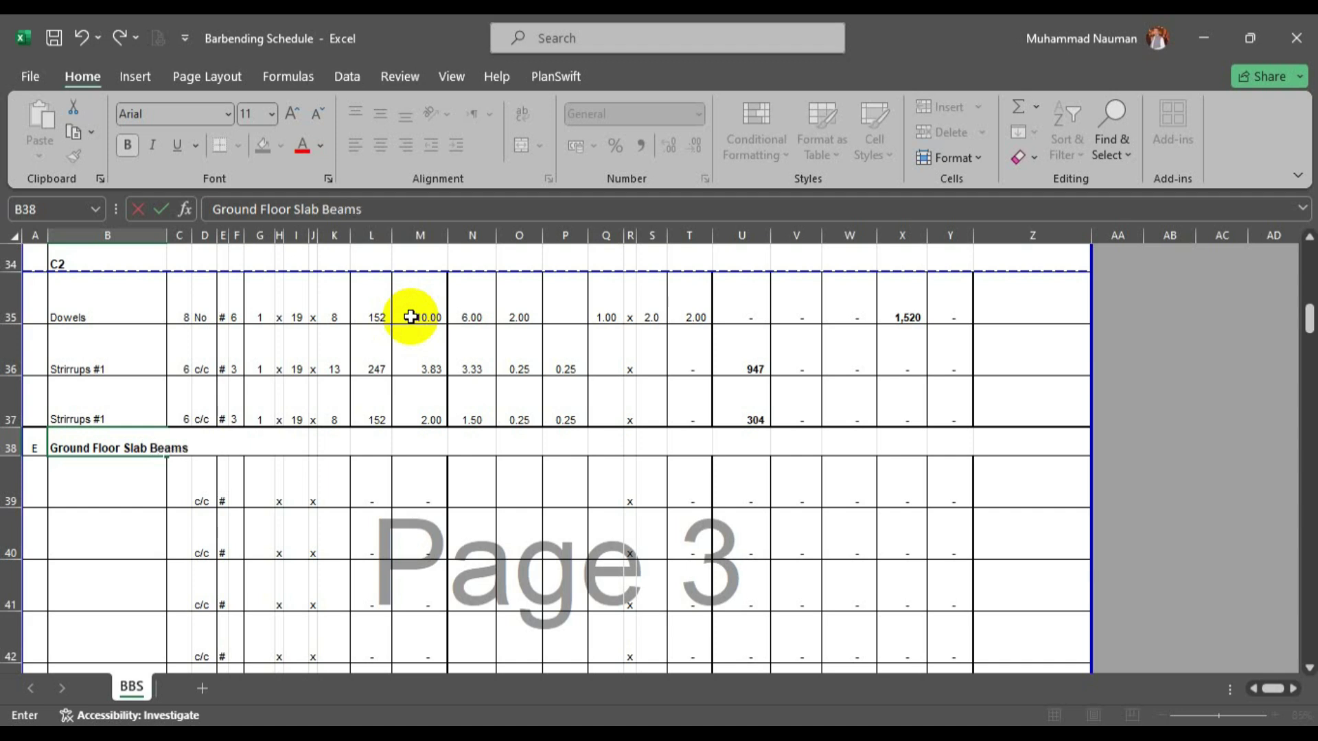
pyautogui.press('Return')
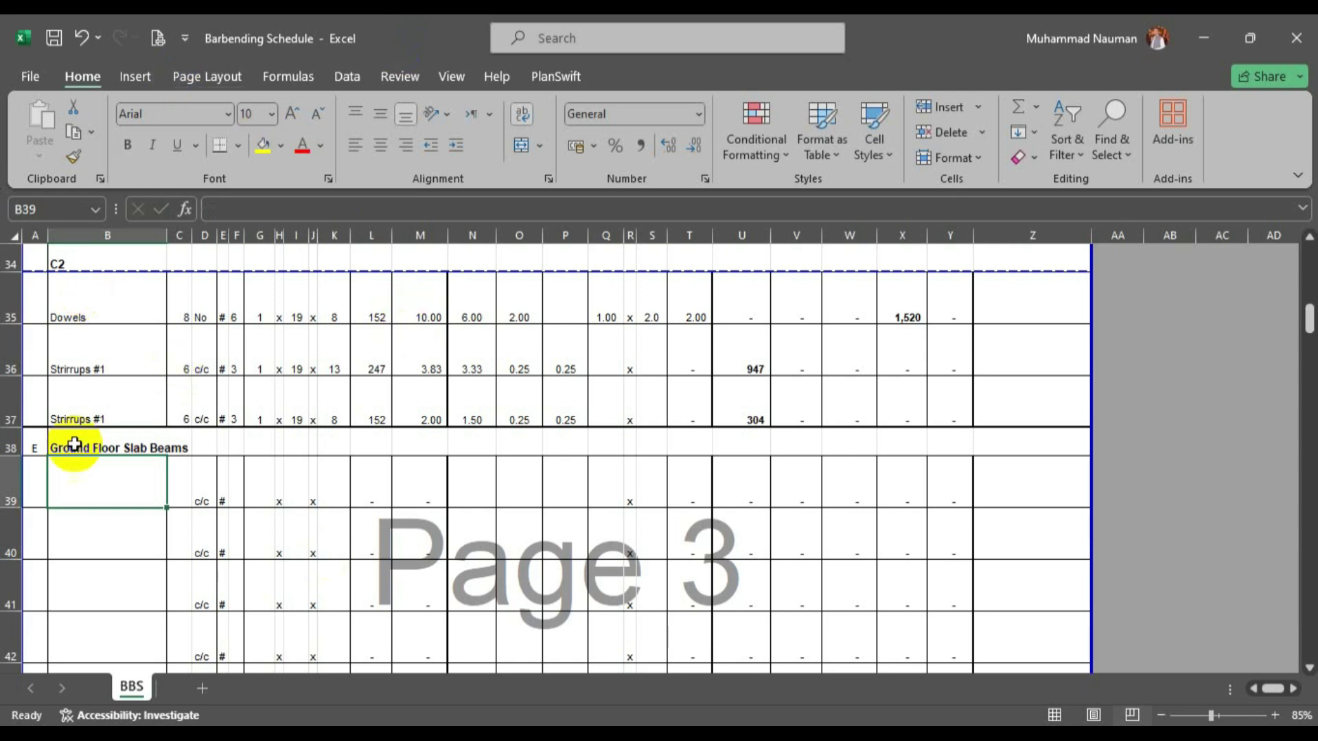
# Insert a new row 39 below the Ground Floor Slab Beams heading and enter the subheading DB1 in B39.
pyautogui.rightClick(6, 488)
pyautogui.click(101, 399)
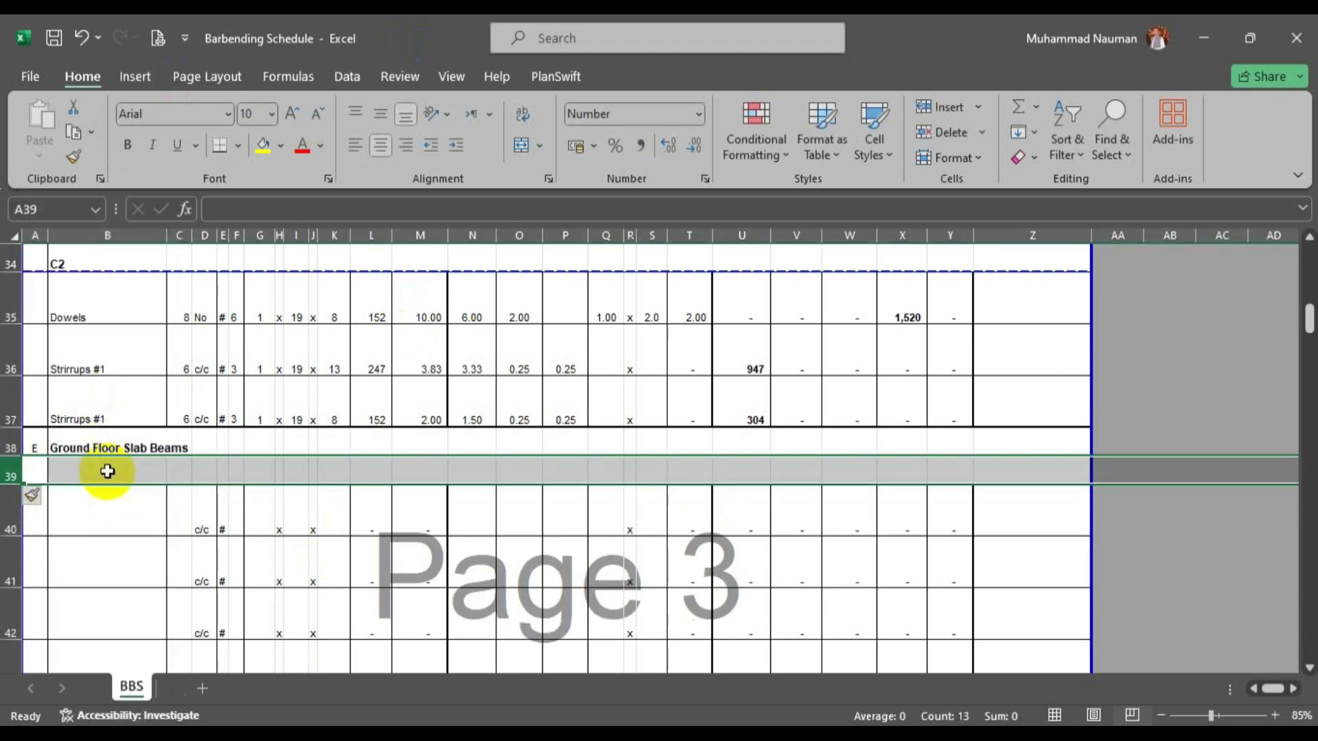
pyautogui.click(114, 480)
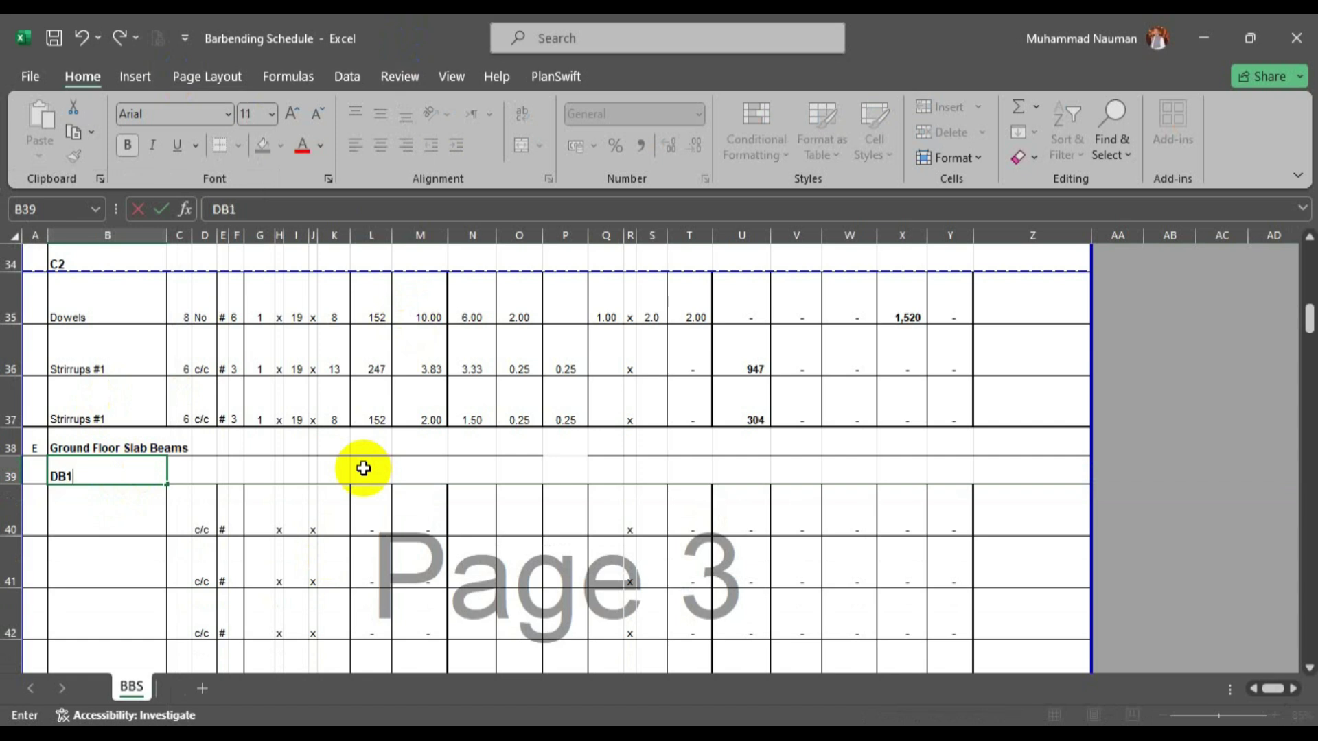
pyautogui.press('Return')
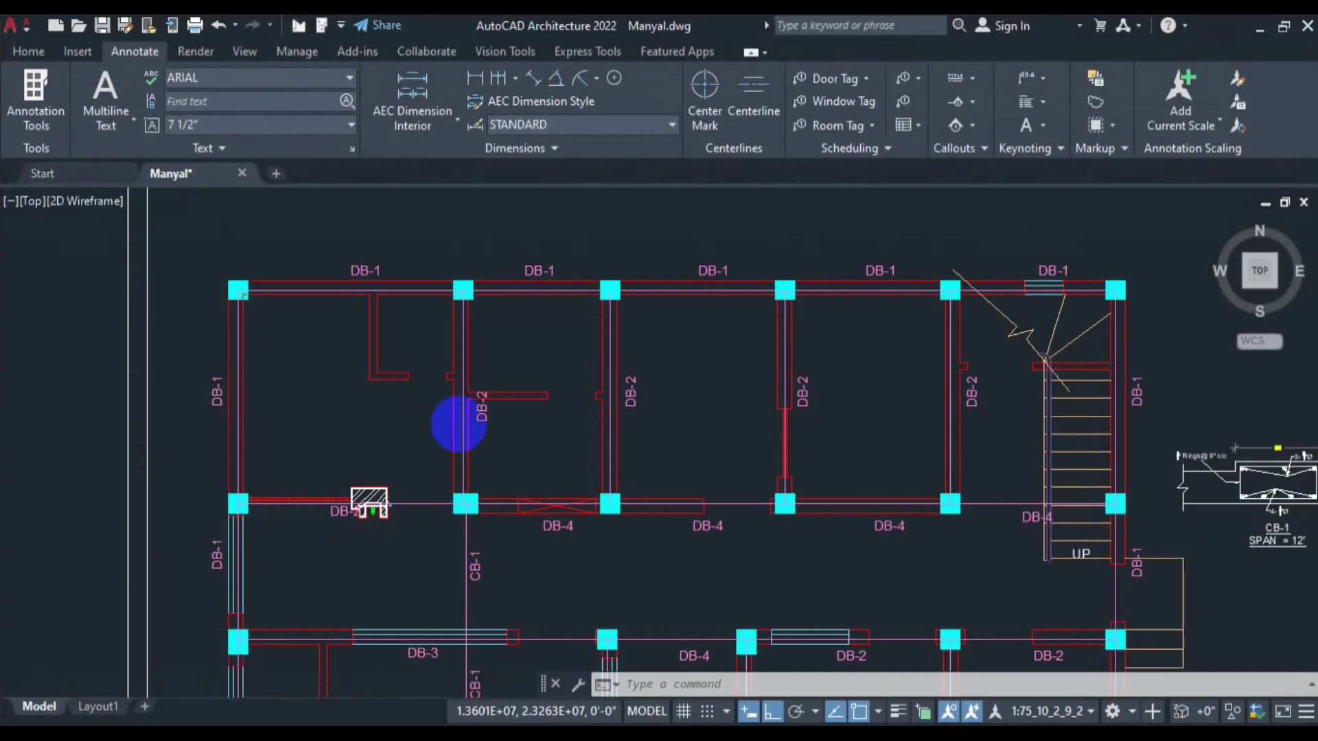
# Examine the ground floor beams plan for where the DB and CB beams run between the columns.
pyautogui.scroll(-1, 452, 426)
pyautogui.scroll(2, 560, 361)
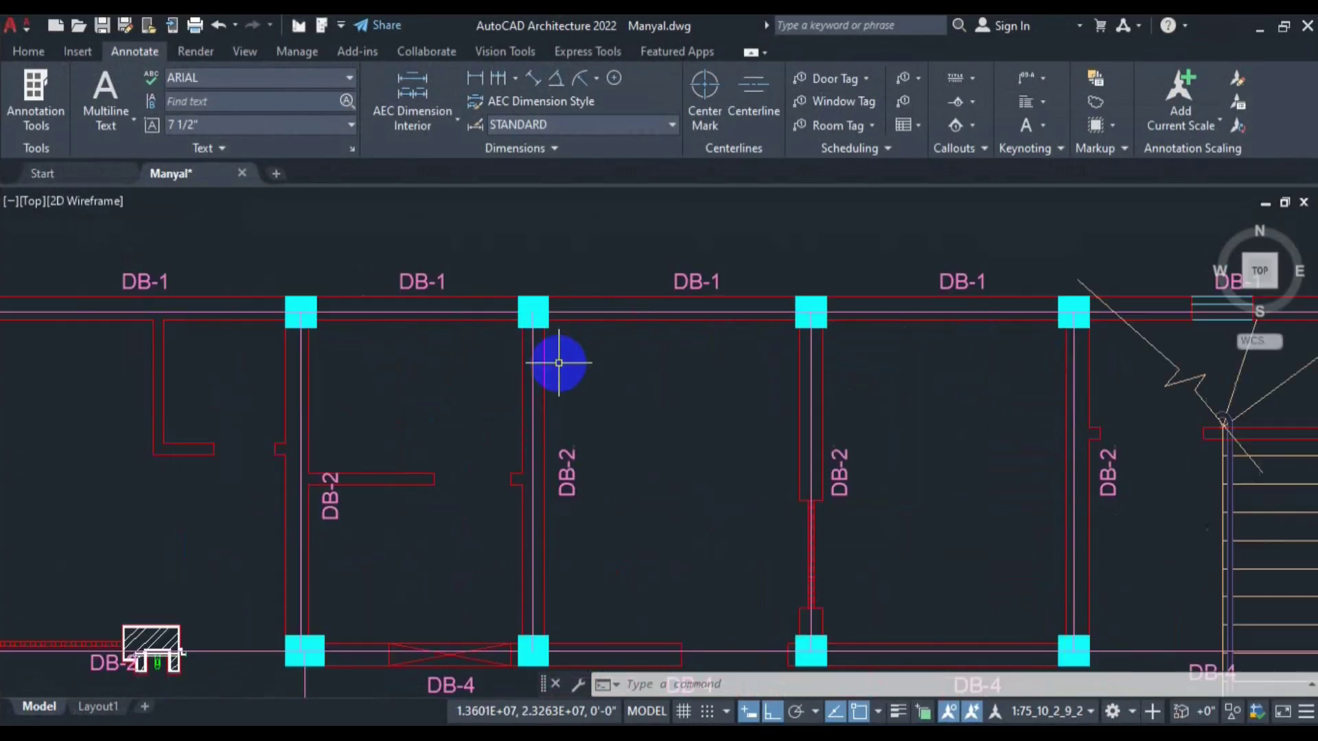
pyautogui.scroll(-1, 725, 268)
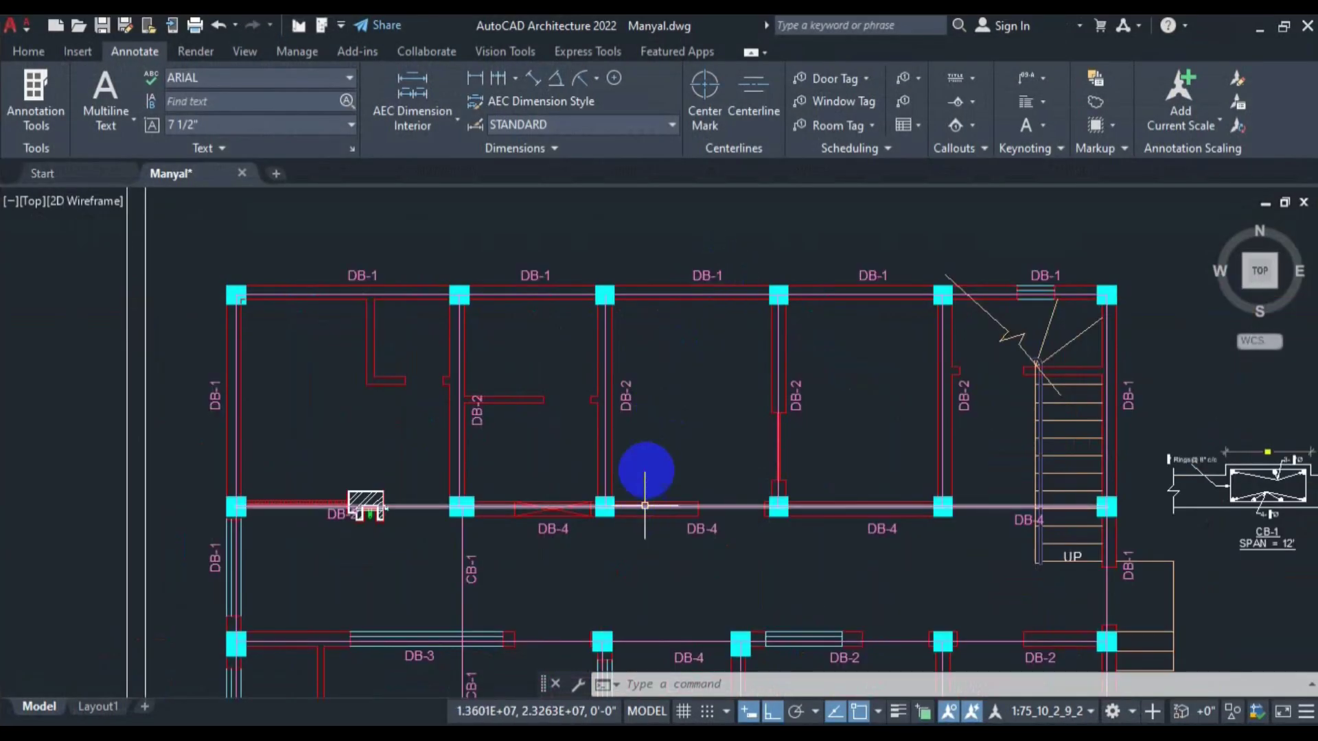
pyautogui.moveTo(642, 506); pyautogui.dragTo(642, 348)
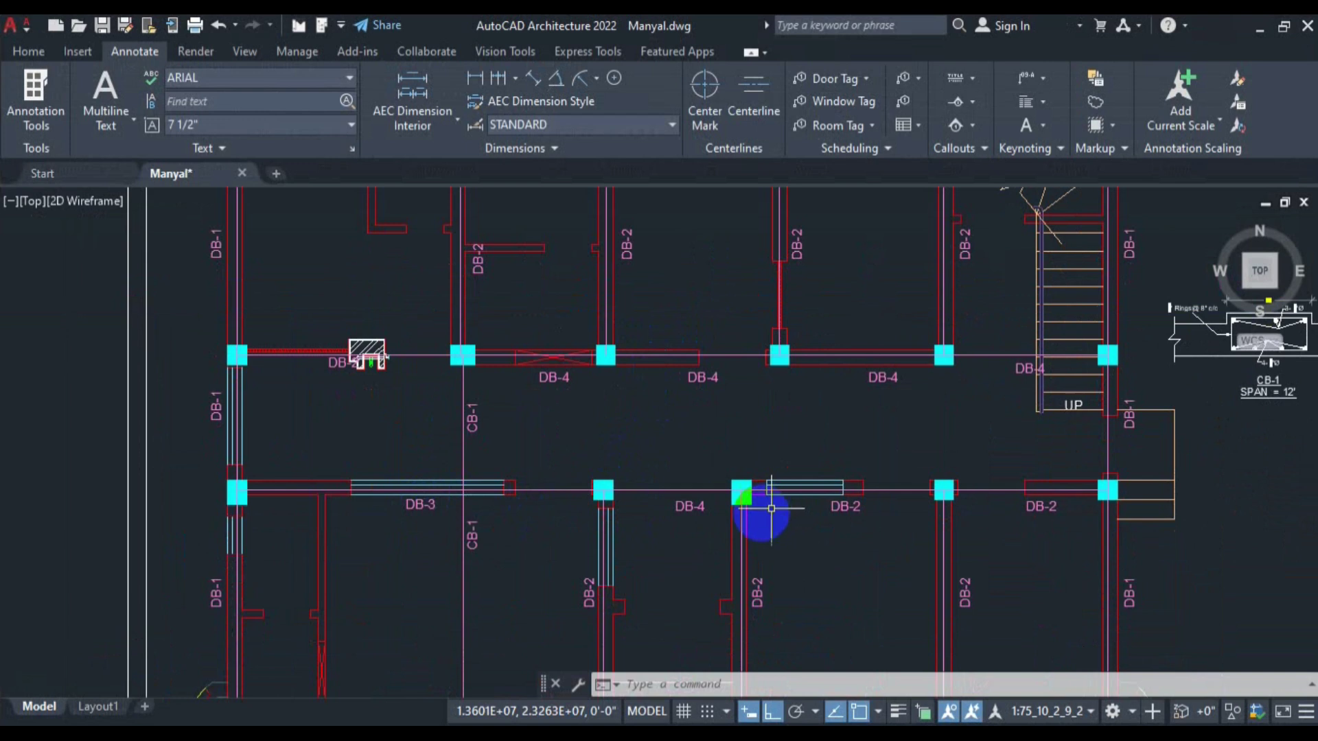
pyautogui.moveTo(836, 597); pyautogui.dragTo(677, 682)
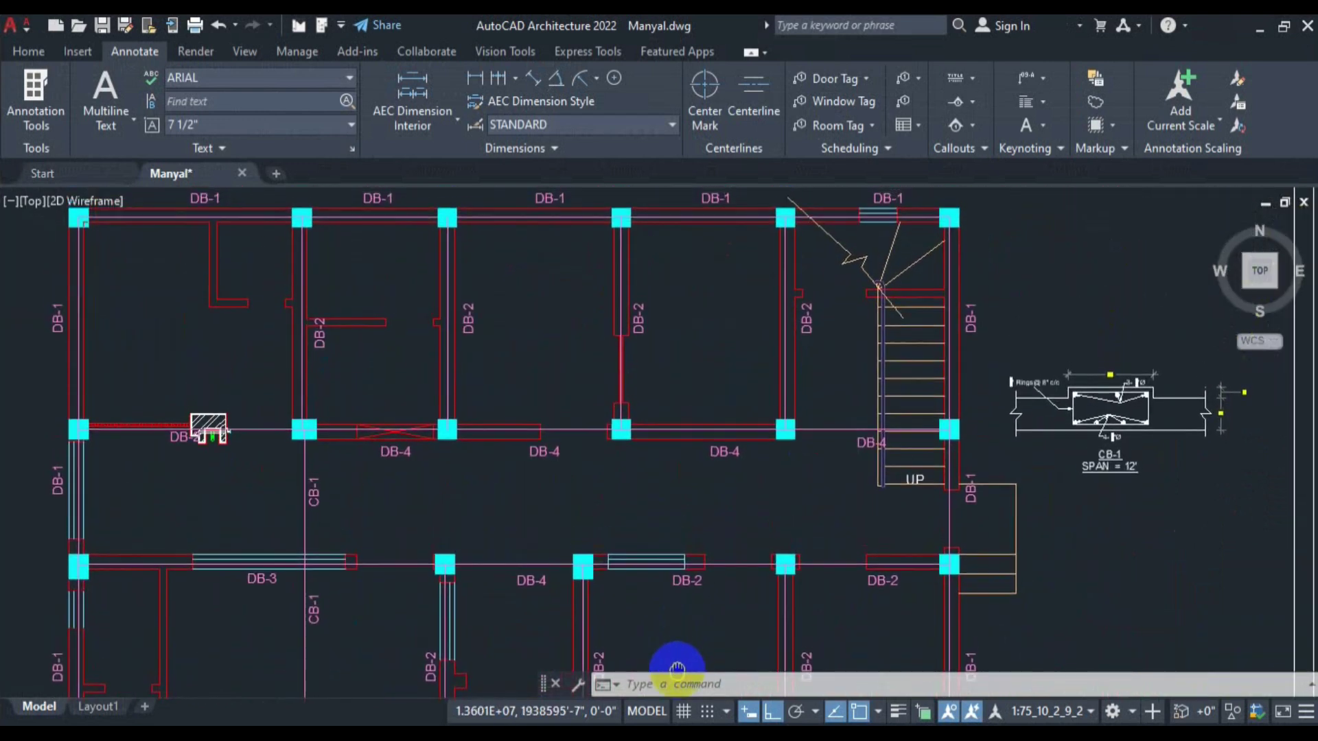
pyautogui.moveTo(726, 382); pyautogui.dragTo(691, 461)
pyautogui.scroll(-4, 424, 385)
pyautogui.scroll(-2, 424, 384)
pyautogui.scroll(8, 500, 371)
pyautogui.scroll(-2, 469, 342)
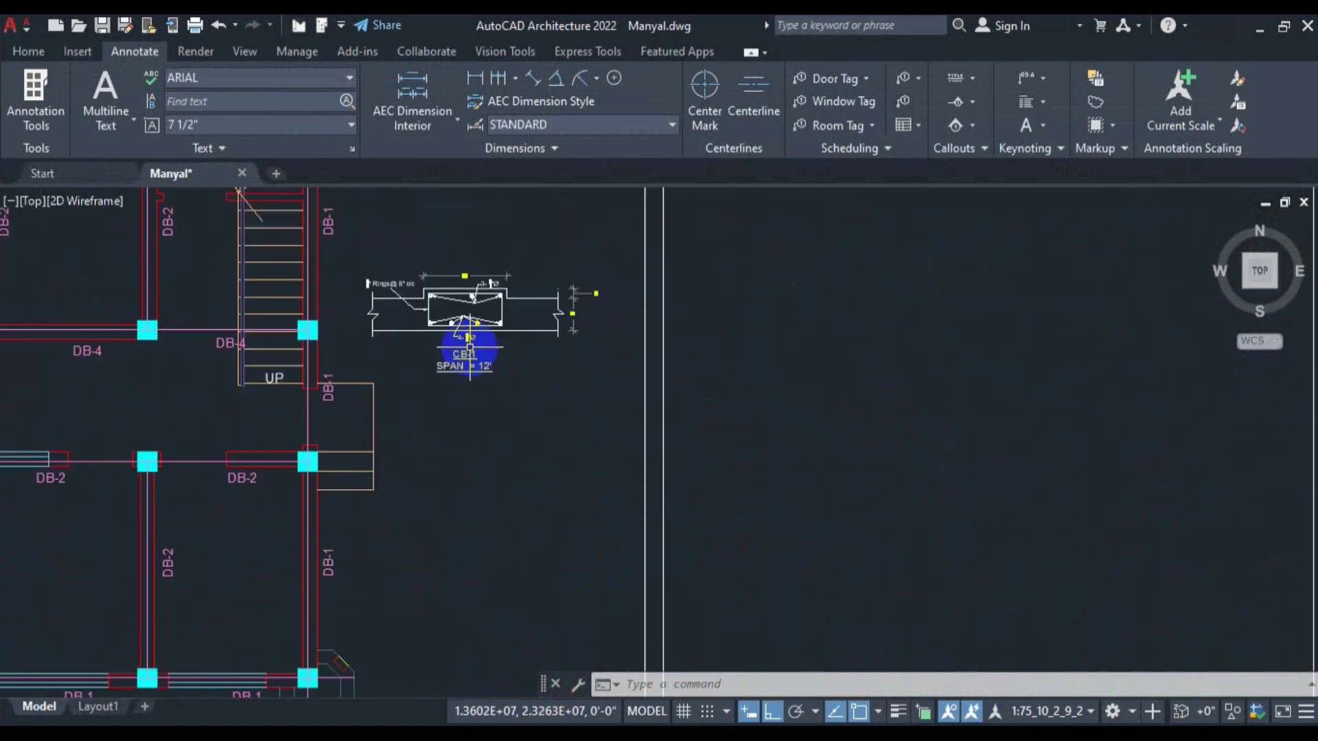
# Find the External Walls DB-1 detail sheet and examine the beam's longitudinal detail and section I-I.
pyautogui.scroll(-6, 469, 347)
pyautogui.scroll(-2, 862, 320)
pyautogui.moveTo(1018, 333)
pyautogui.mouseDown()
pyautogui.moveTo(415, 391)
pyautogui.moveTo(224, 505)
pyautogui.mouseUp()
pyautogui.scroll(5, 804, 334)
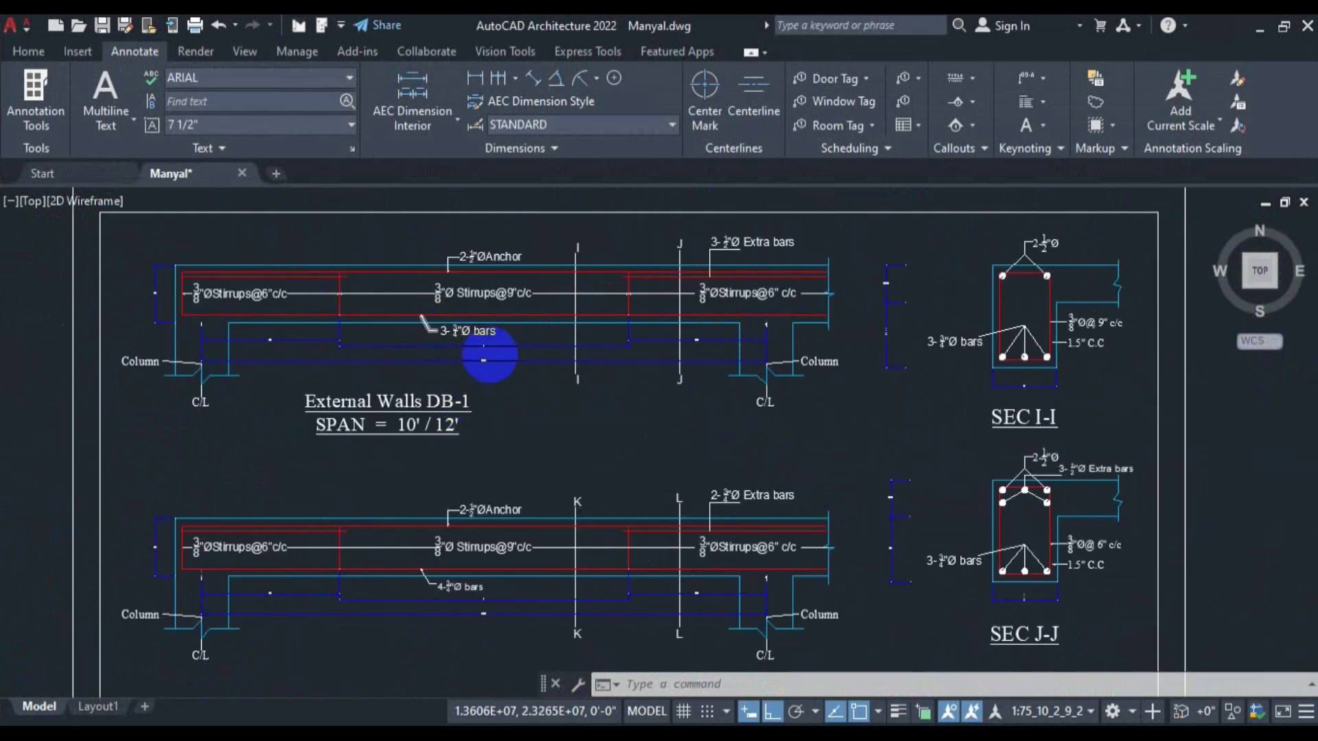
pyautogui.scroll(3, 490, 353)
pyautogui.scroll(-2, 430, 459)
pyautogui.scroll(-2, 763, 479)
pyautogui.moveTo(879, 480); pyautogui.dragTo(464, 476)
pyautogui.moveTo(709, 392)
pyautogui.mouseDown()
pyautogui.moveTo(764, 421)
pyautogui.moveTo(912, 357)
pyautogui.moveTo(933, 403)
pyautogui.moveTo(956, 243)
pyautogui.moveTo(884, 428)
pyautogui.moveTo(892, 448)
pyautogui.mouseUp()
pyautogui.scroll(2, 924, 339)
pyautogui.scroll(2, 924, 339)
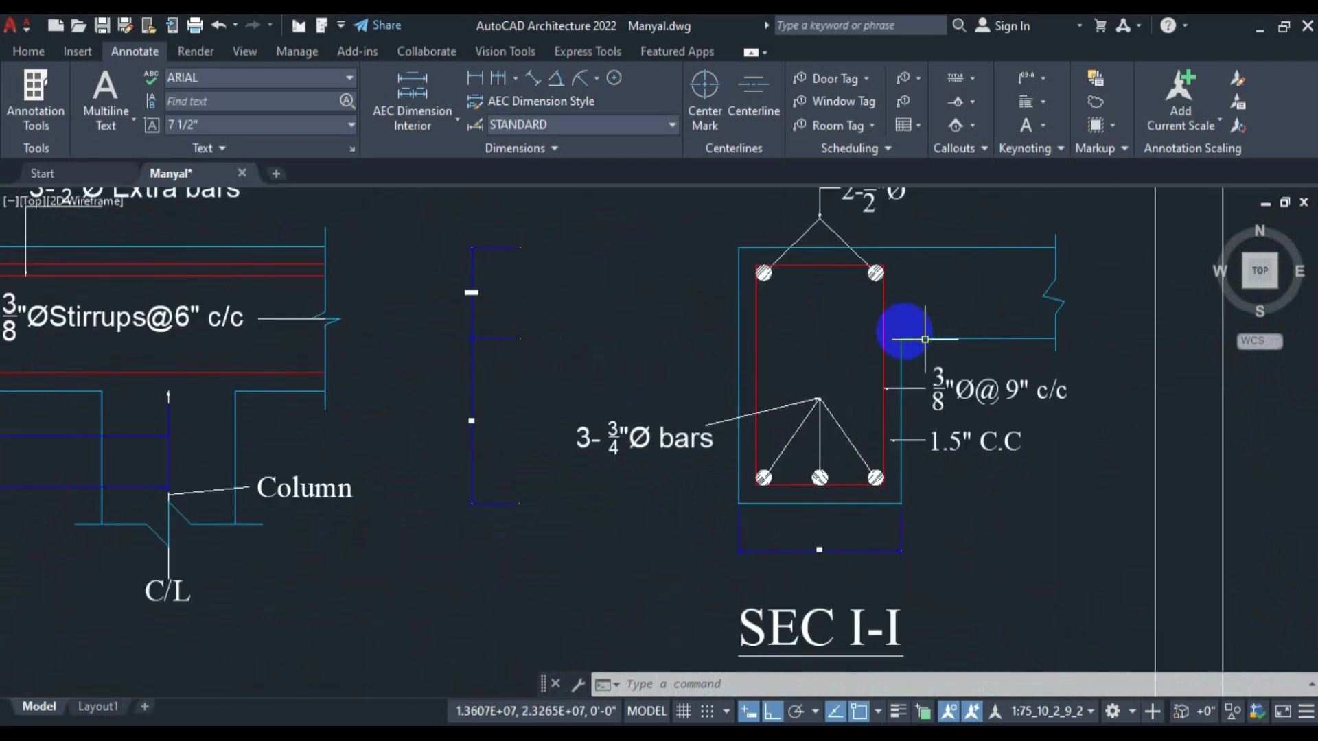
pyautogui.scroll(-2, 508, 328)
pyautogui.moveTo(435, 383); pyautogui.dragTo(1030, 360)
pyautogui.moveTo(569, 373); pyautogui.dragTo(778, 416)
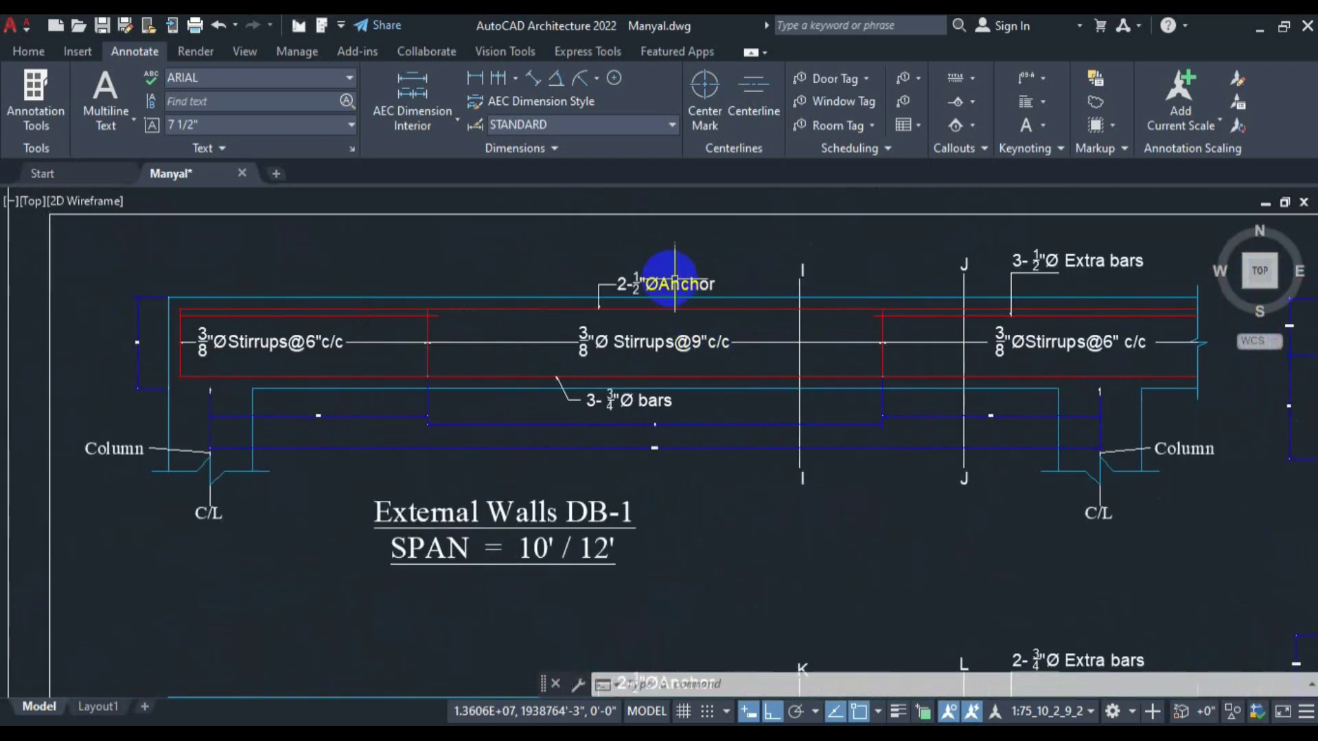
# Check the number and diameter of DB-1's top anchor bars and bottom bars in the longitudinal detail and section I-I.
pyautogui.scroll(2, 612, 307)
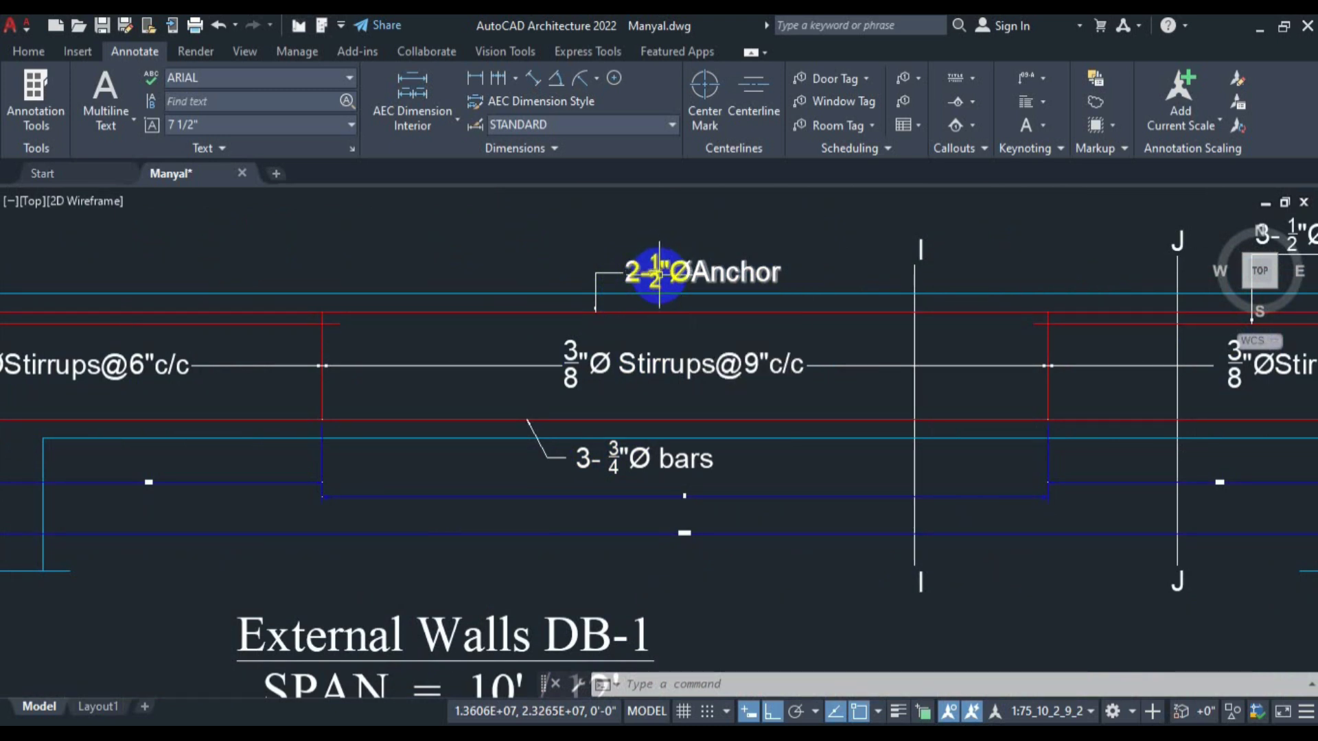
pyautogui.scroll(-5, 666, 269)
pyautogui.moveTo(663, 311); pyautogui.dragTo(519, 321)
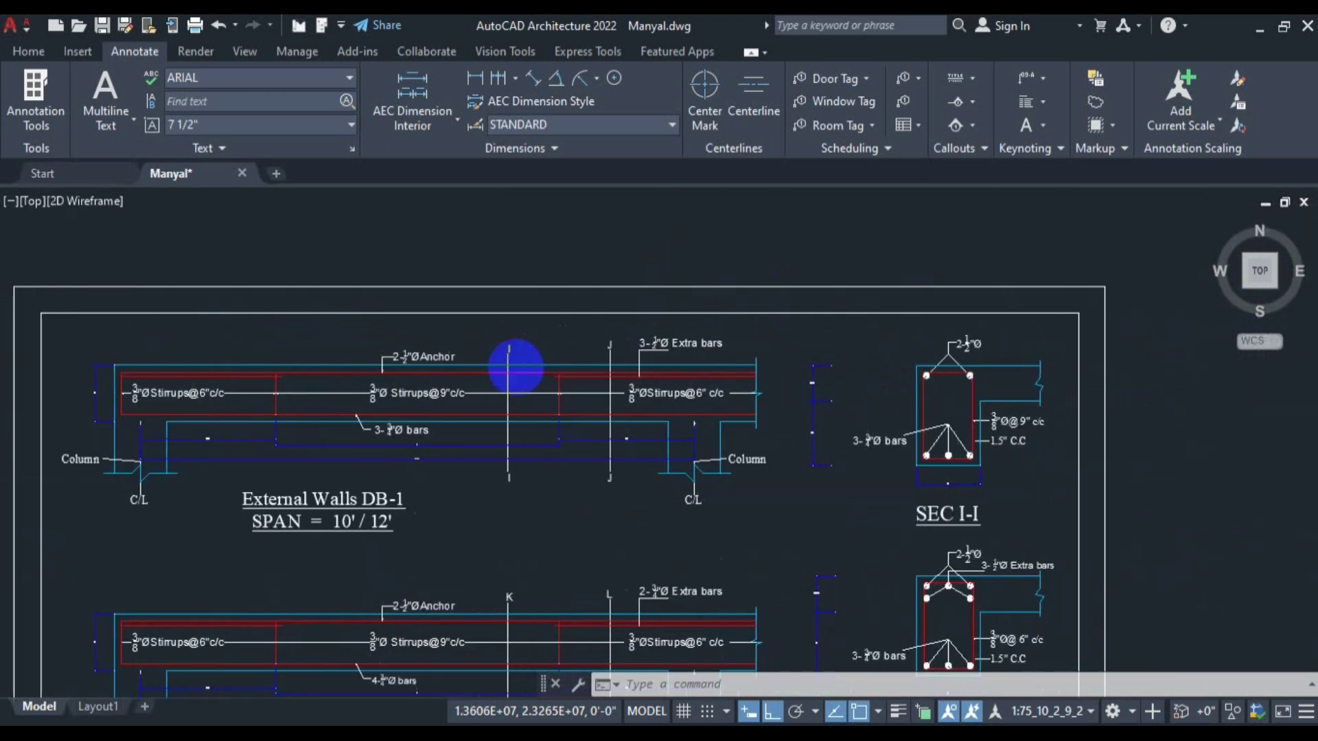
pyautogui.scroll(5, 947, 323)
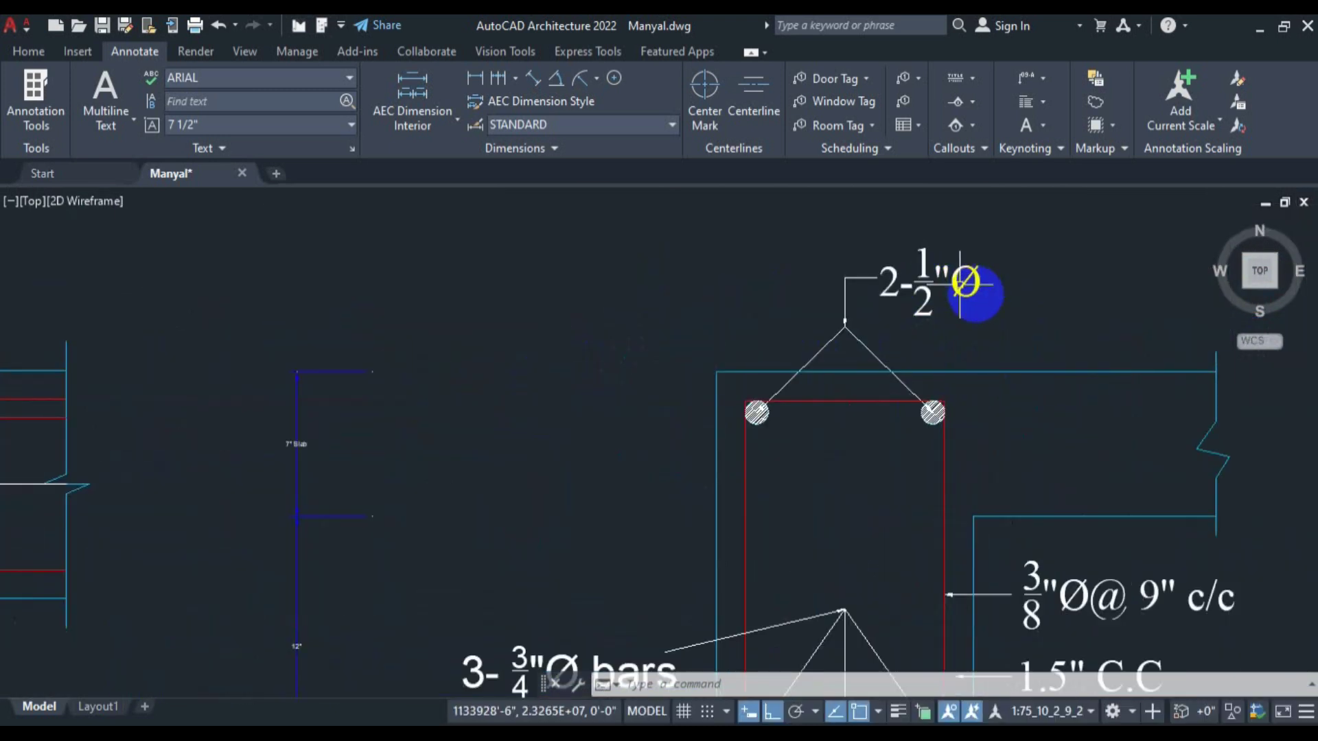
pyautogui.scroll(-6, 954, 288)
pyautogui.scroll(5, 412, 412)
pyautogui.scroll(2, 383, 390)
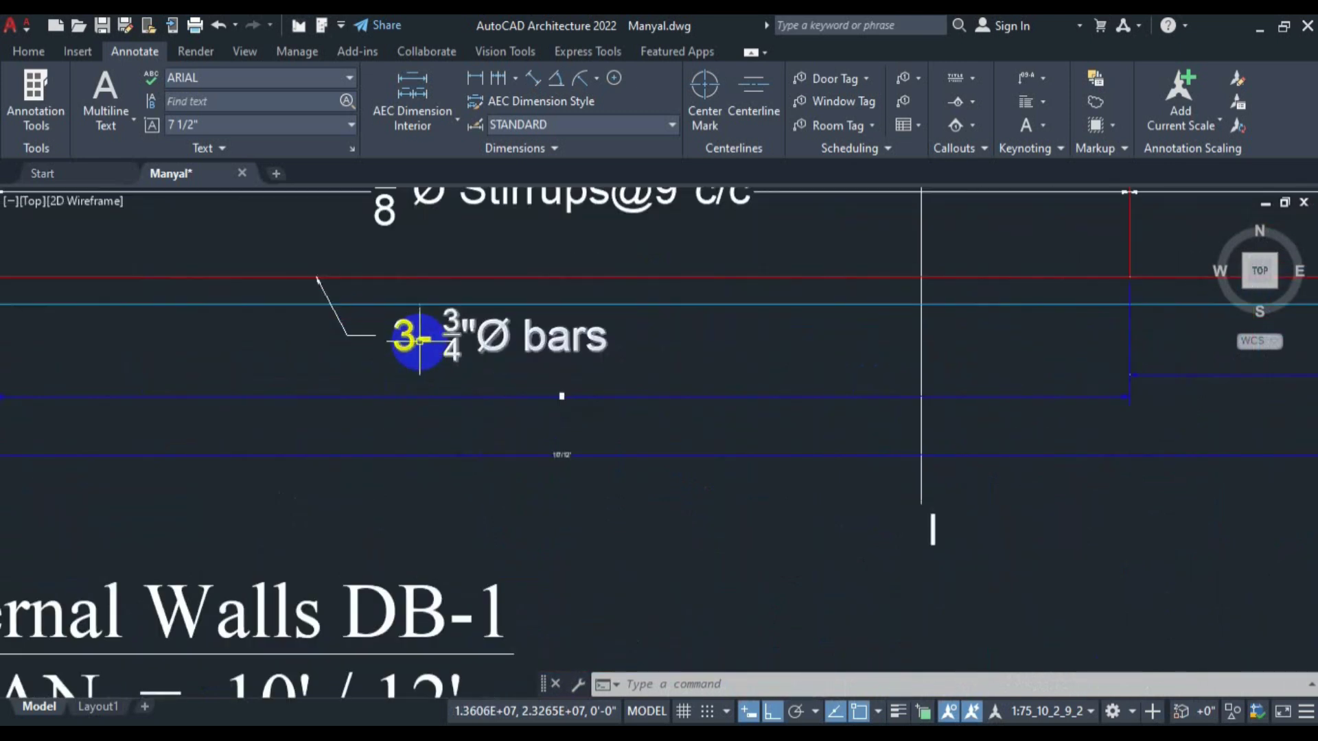
pyautogui.scroll(-2, 444, 348)
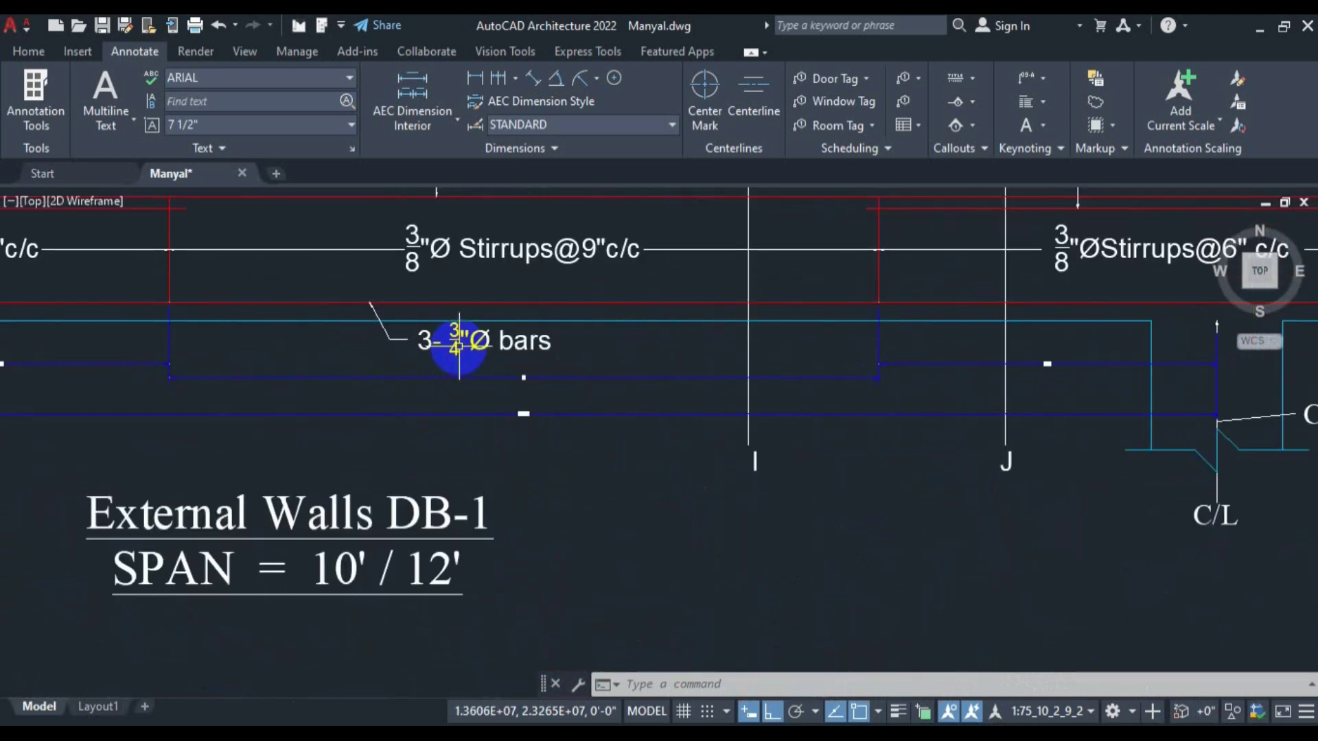
pyautogui.scroll(-4, 459, 345)
pyautogui.scroll(5, 1047, 392)
pyautogui.moveTo(1042, 340); pyautogui.dragTo(936, 486)
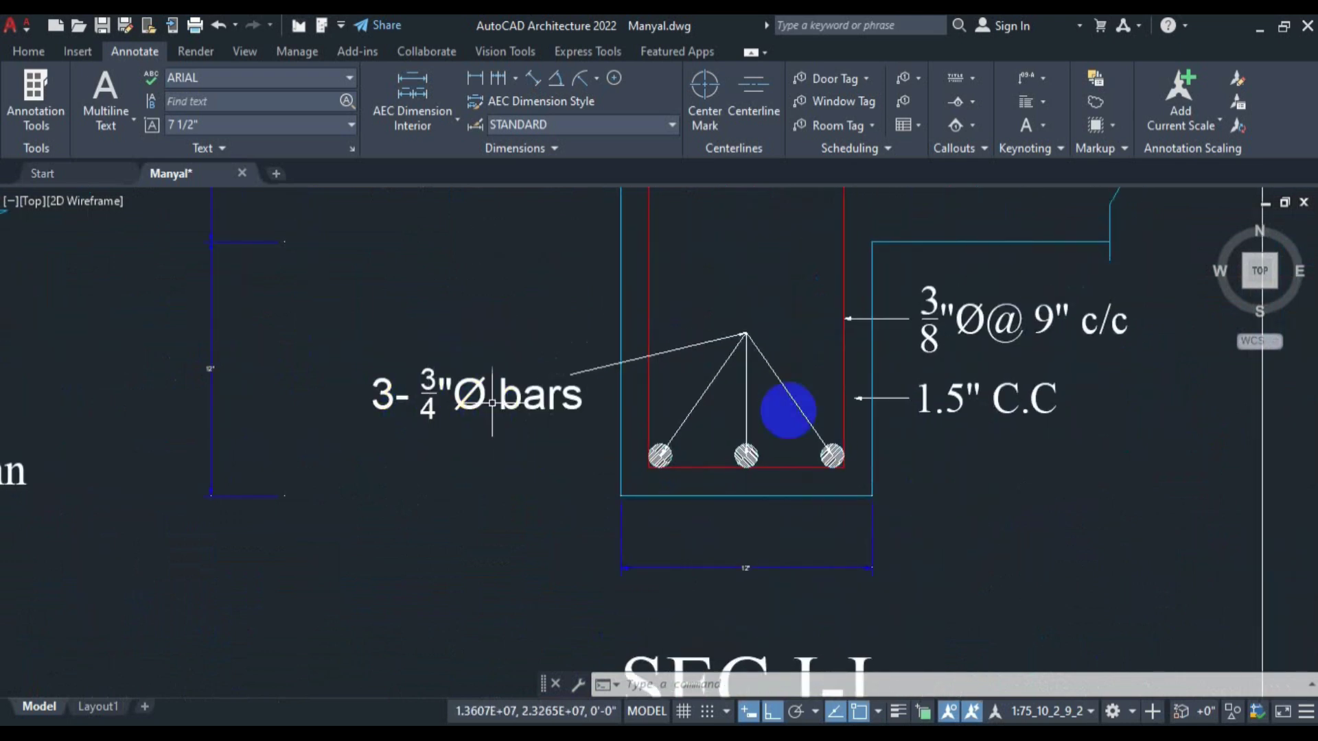
pyautogui.scroll(-2, 860, 414)
pyautogui.scroll(-3, 860, 414)
pyautogui.scroll(5, 947, 415)
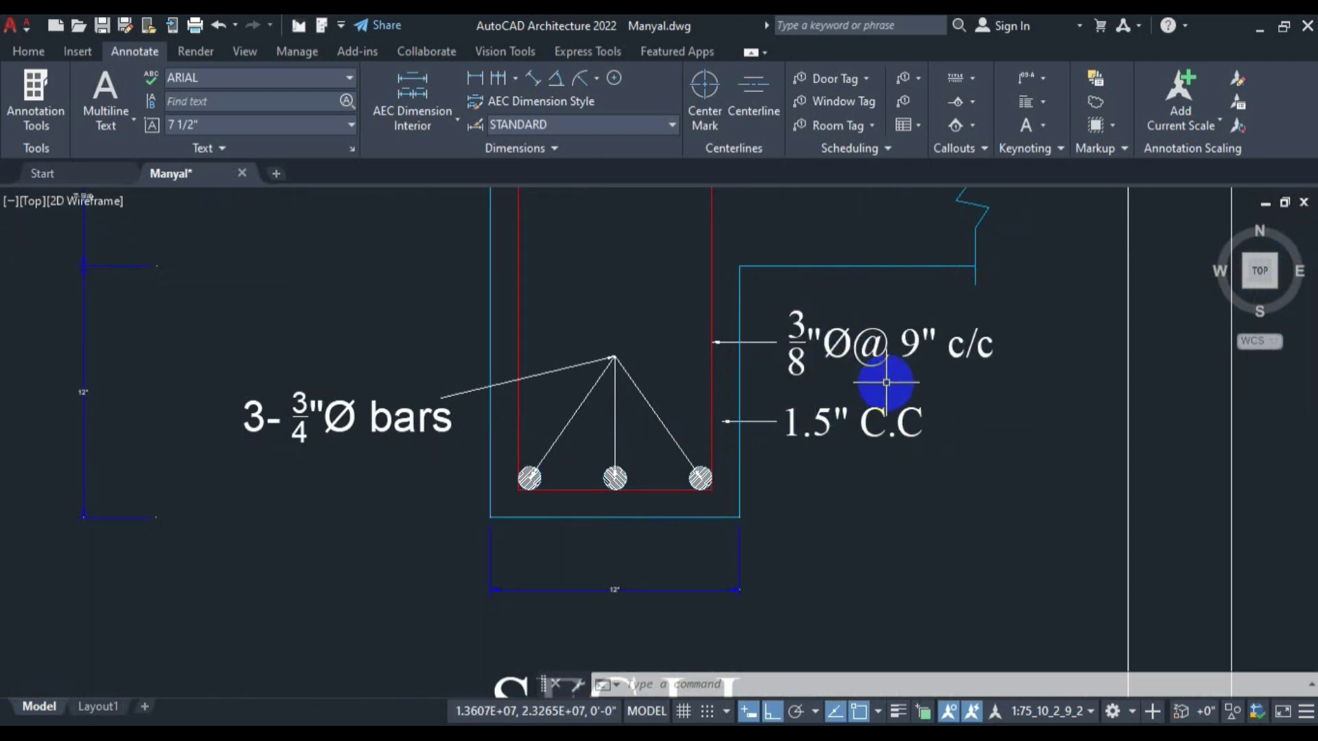
# Examine DB-1's stirrup spacing zones and the extra top bars near the supports in the longitudinal detail.
pyautogui.scroll(-2, 867, 412)
pyautogui.scroll(-6, 875, 408)
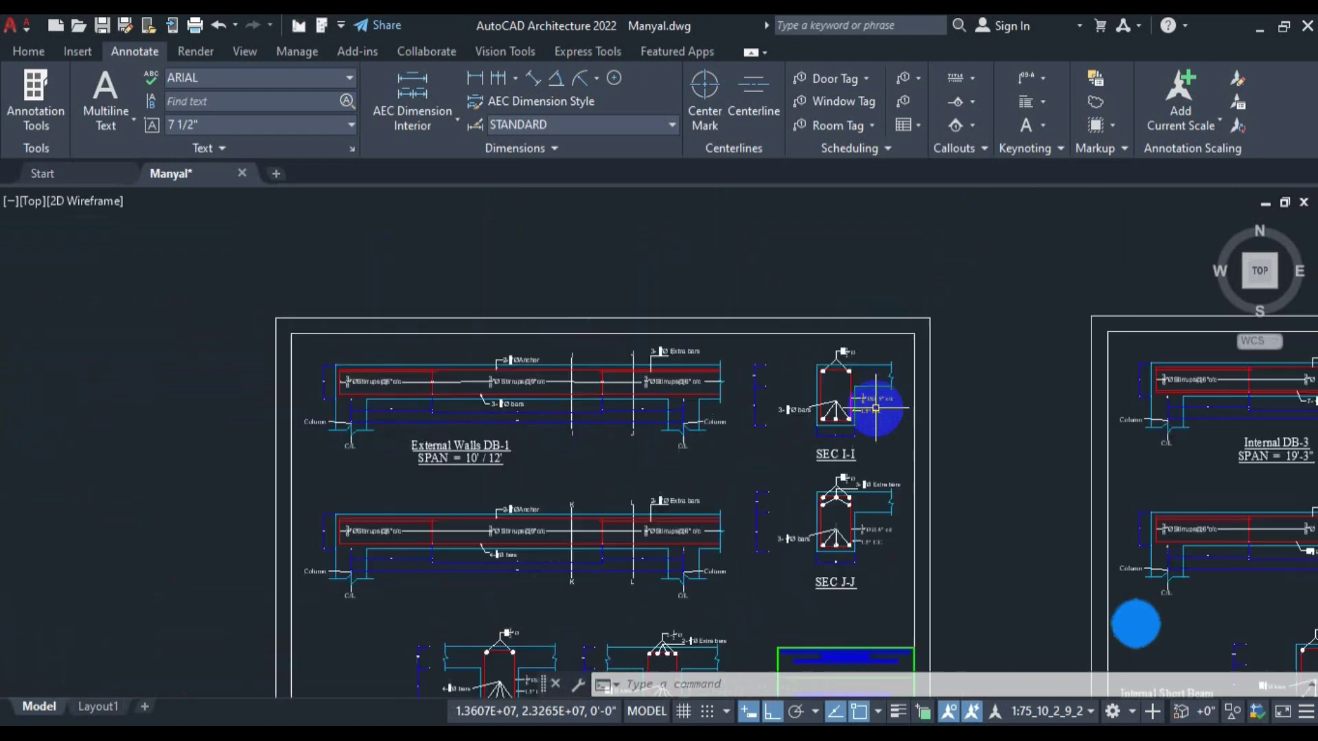
pyautogui.scroll(4, 542, 440)
pyautogui.scroll(-2, 527, 424)
pyautogui.moveTo(859, 406)
pyautogui.mouseDown()
pyautogui.moveTo(680, 412)
pyautogui.moveTo(916, 384)
pyautogui.mouseUp()
pyautogui.scroll(4, 321, 271)
pyautogui.scroll(2, 156, 353)
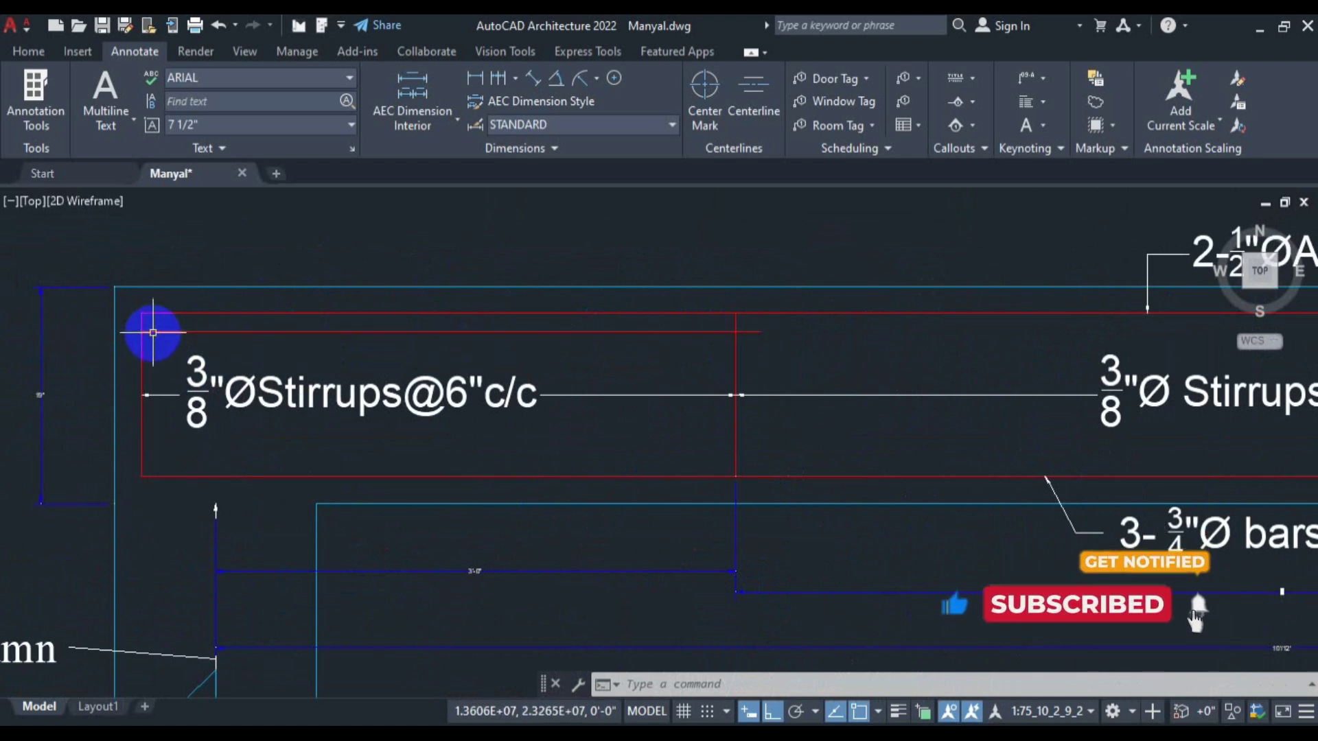
pyautogui.scroll(-2, 152, 333)
pyautogui.moveTo(855, 377); pyautogui.dragTo(315, 463)
pyautogui.scroll(-1, 398, 384)
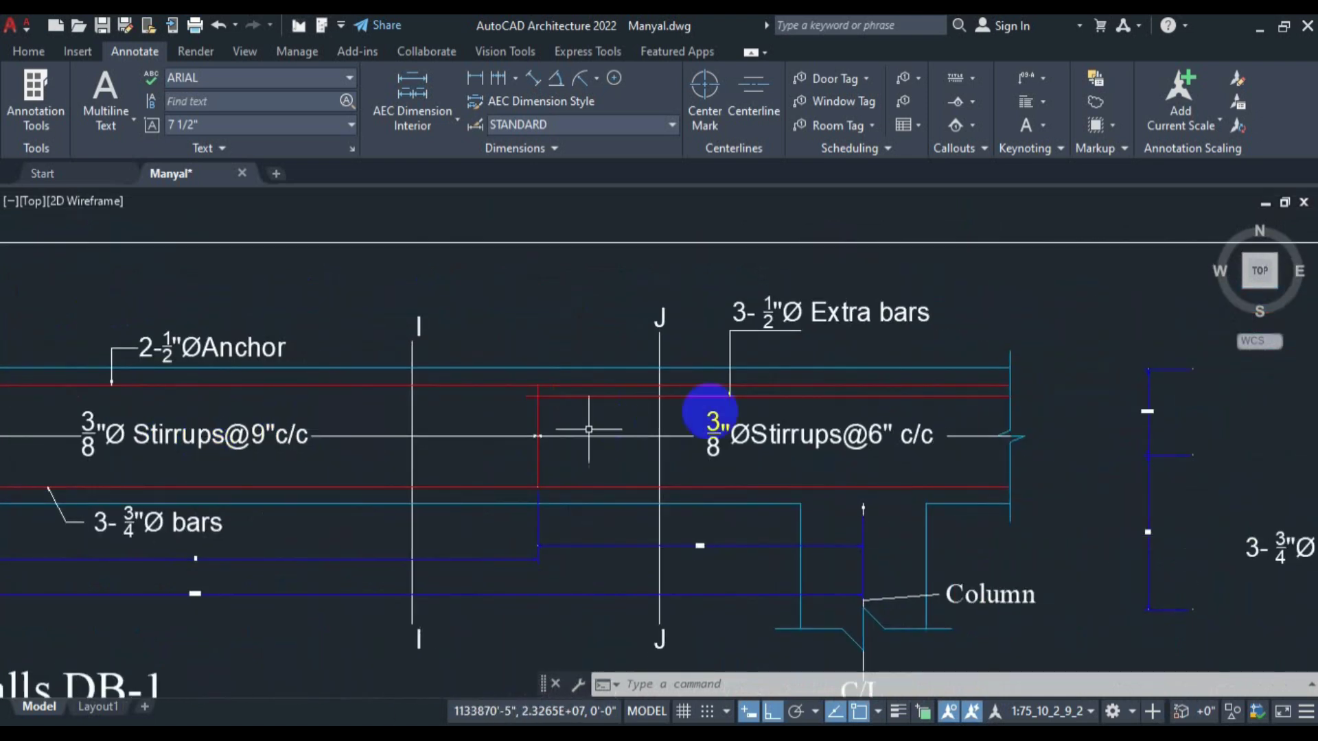
pyautogui.scroll(-2, 755, 388)
pyautogui.scroll(3, 288, 393)
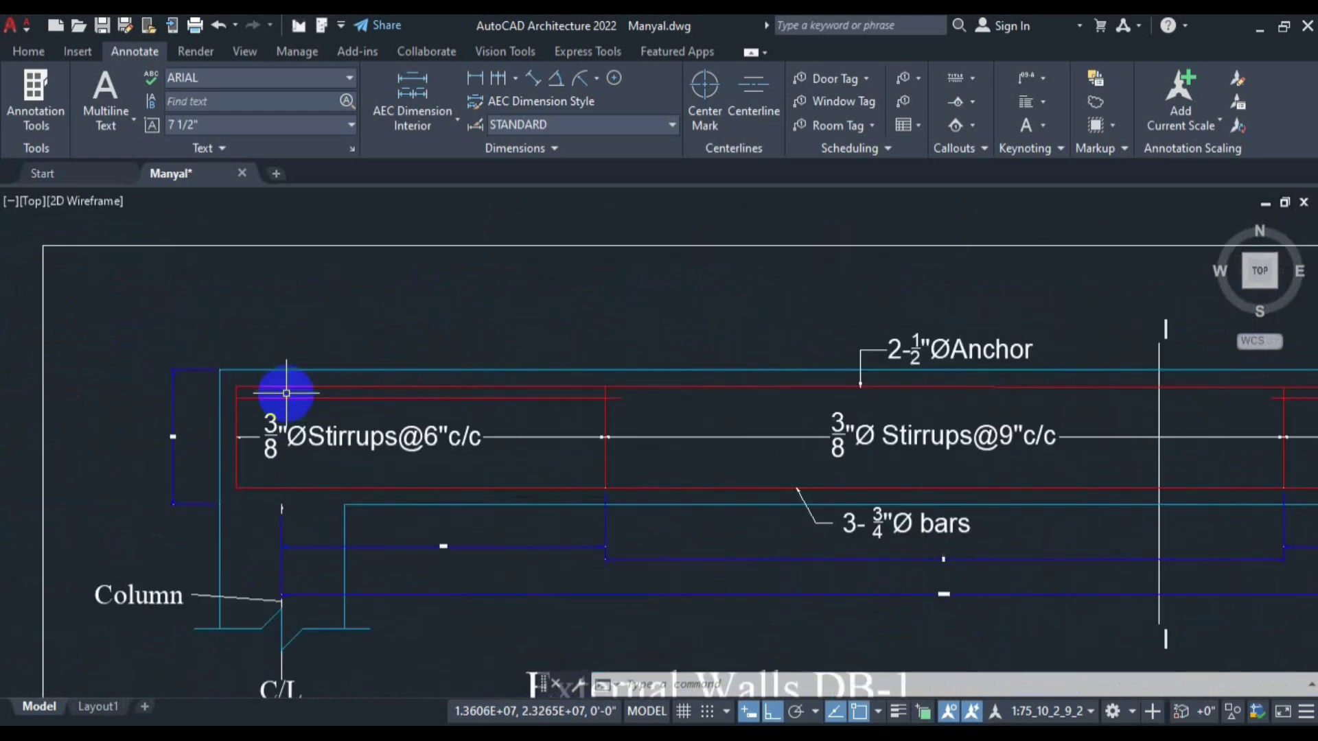
pyautogui.moveTo(875, 426)
pyautogui.mouseDown()
pyautogui.moveTo(838, 420)
pyautogui.moveTo(813, 381)
pyautogui.mouseUp()
pyautogui.scroll(-3, 638, 375)
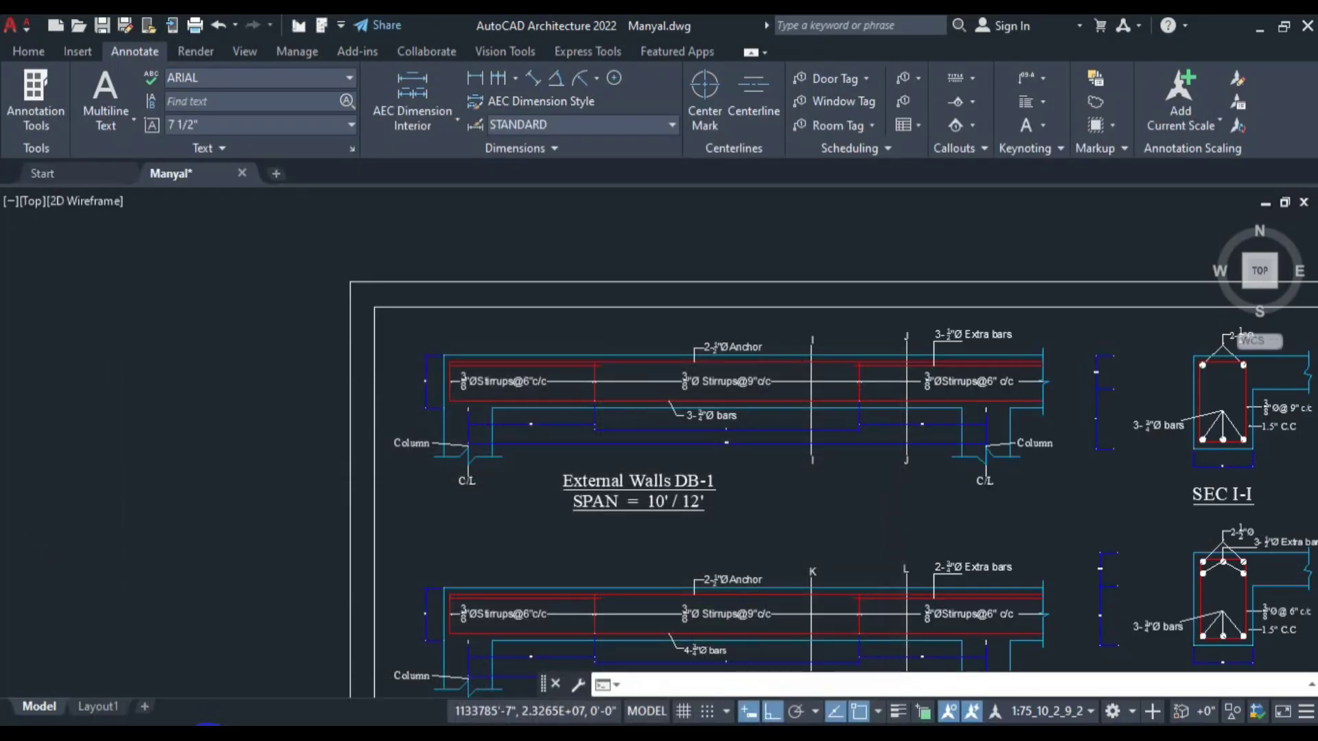
# Switch to the Excel schedule and enter the DB1 descriptions Top Bars, Bottom Bars and Stirrups in B40 to B42.
pyautogui.click(134, 737)
pyautogui.click(132, 527)
pyautogui.write('Top Bars')
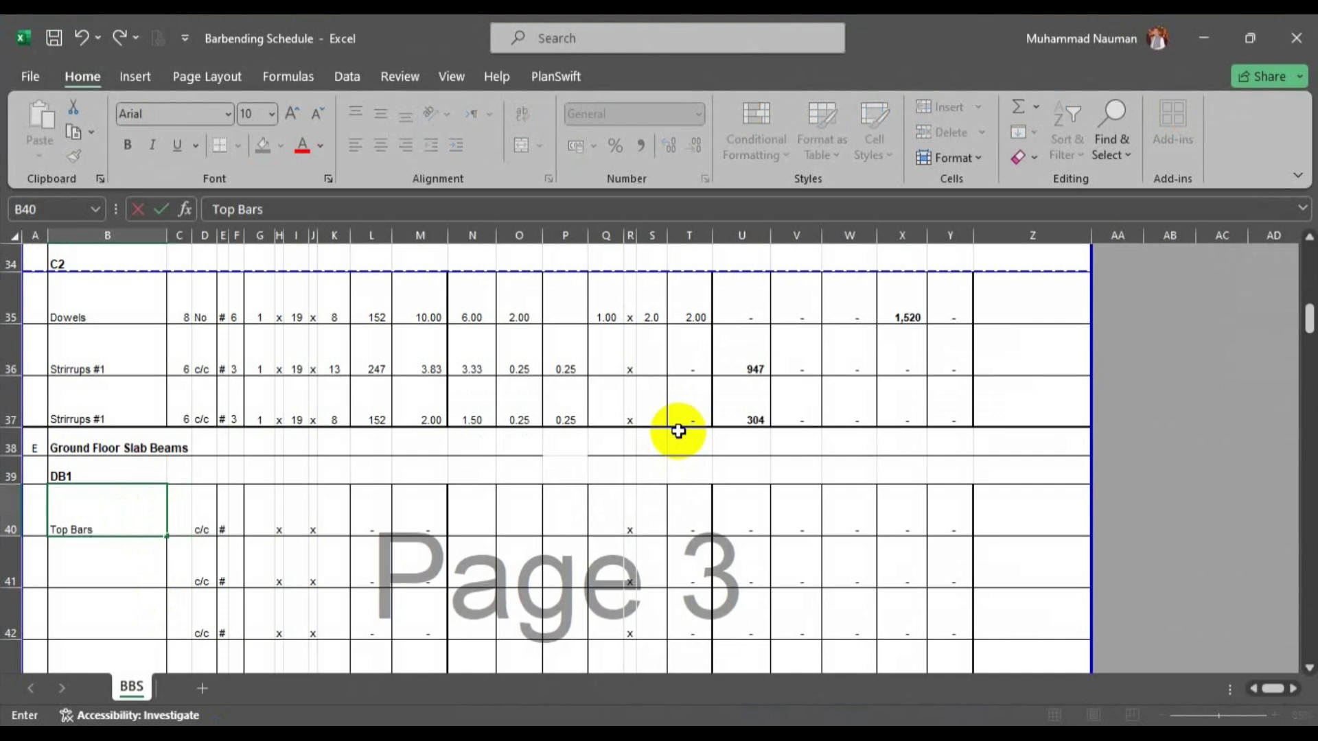
pyautogui.press('Return')
pyautogui.write('Bottom Bar')
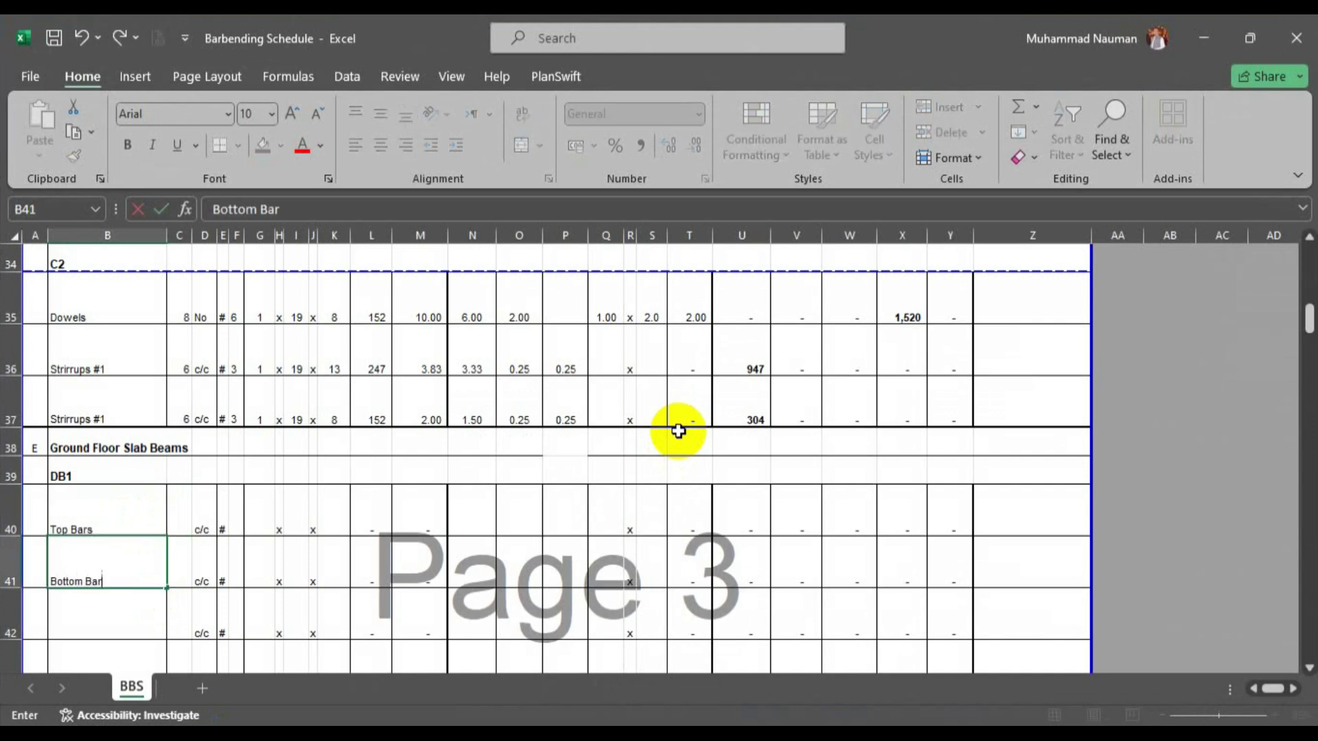
pyautogui.write('s')
pyautogui.press('Return')
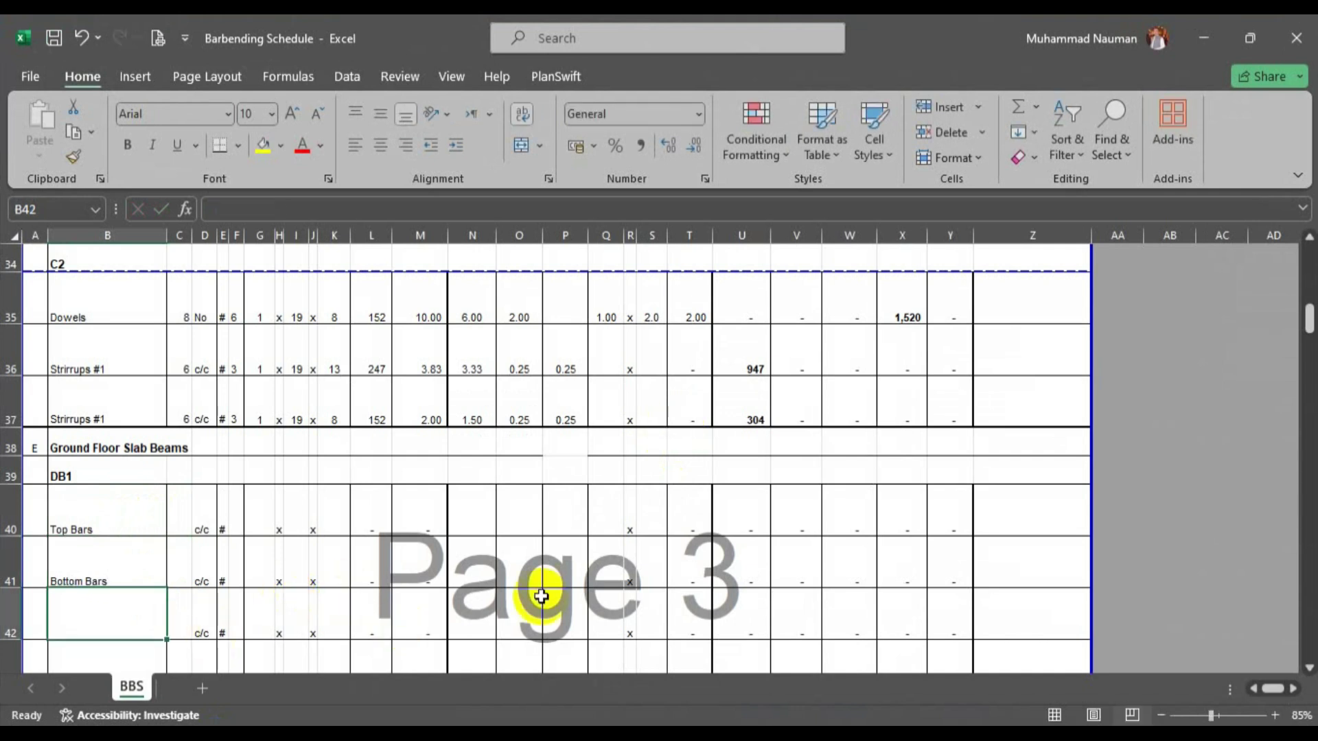
pyautogui.write('Sti')
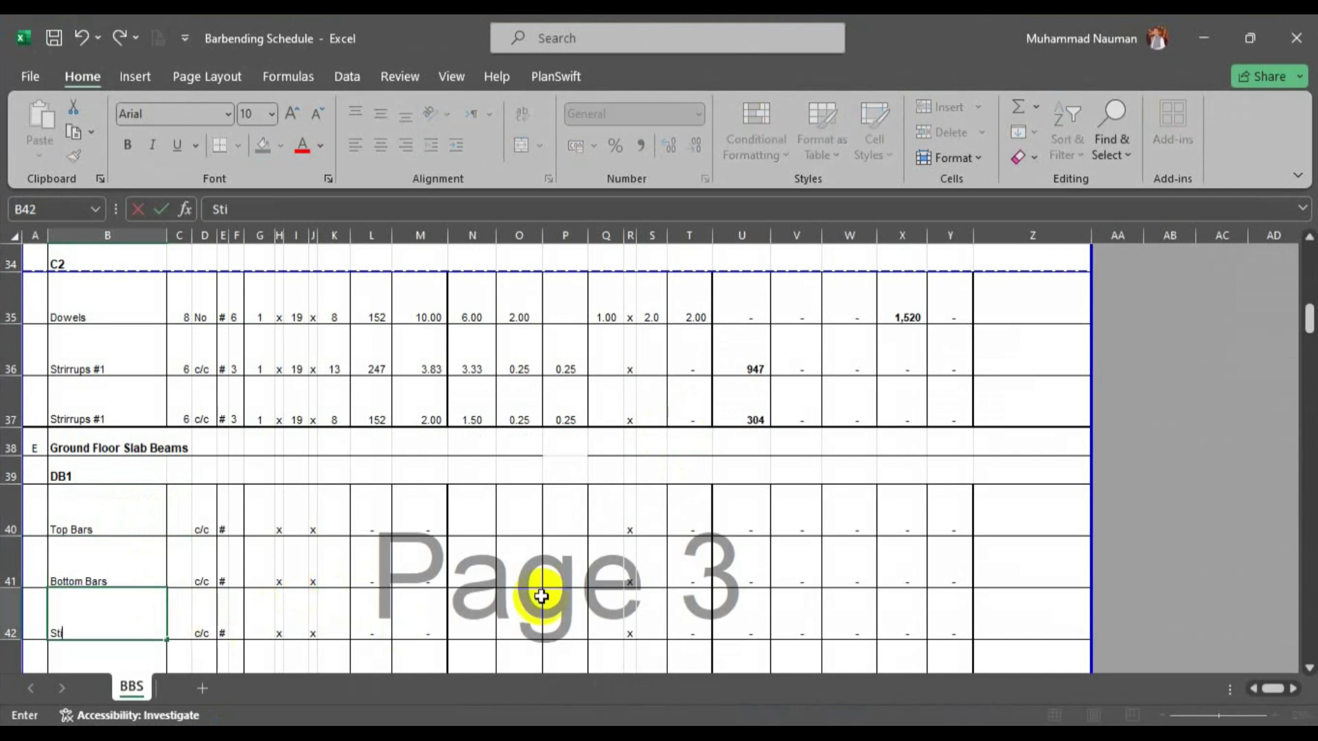
pyautogui.press('Return')
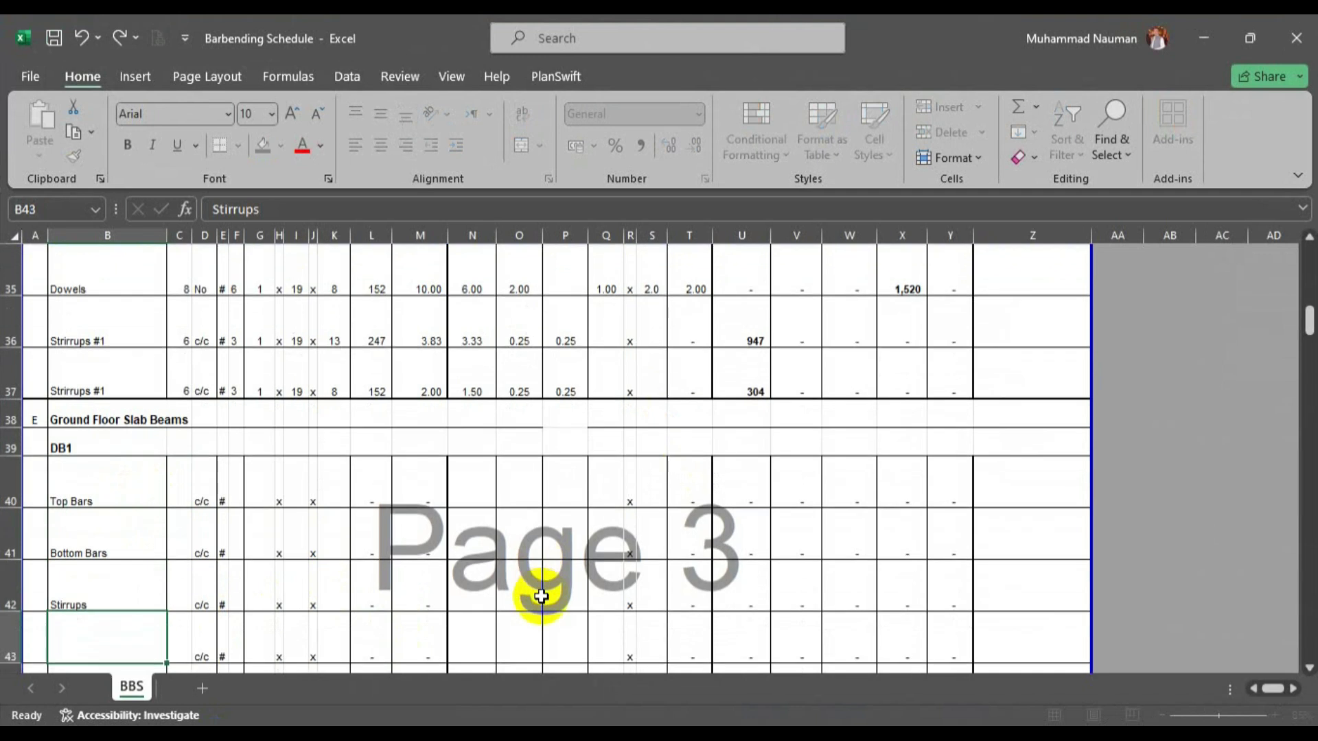
# Check the top bars in AutoCAD's section I-I and enter 2 No # 4 for Top Bars in row 40 of the Excel schedule.
pyautogui.click(180, 497)
pyautogui.click(309, 734)
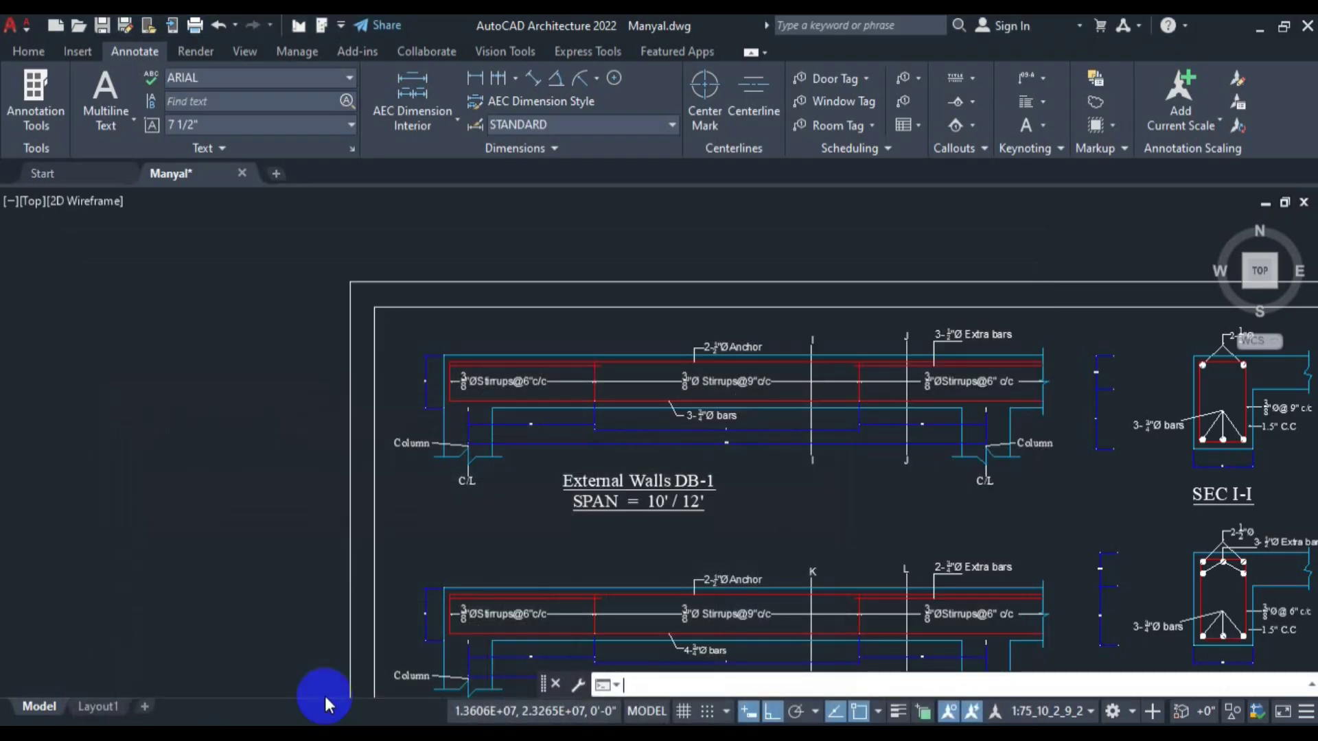
pyautogui.moveTo(908, 431); pyautogui.dragTo(569, 458)
pyautogui.scroll(6, 892, 360)
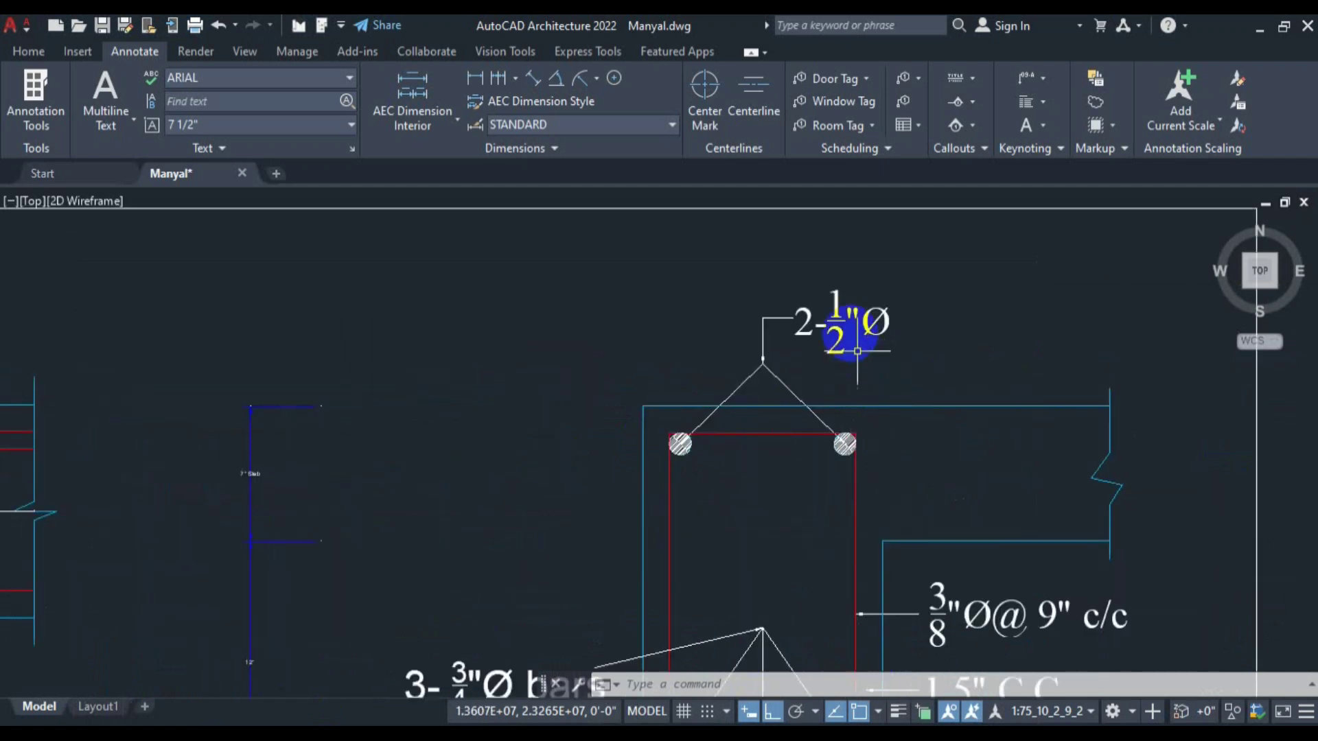
pyautogui.hotkey('alt', 'Tab')
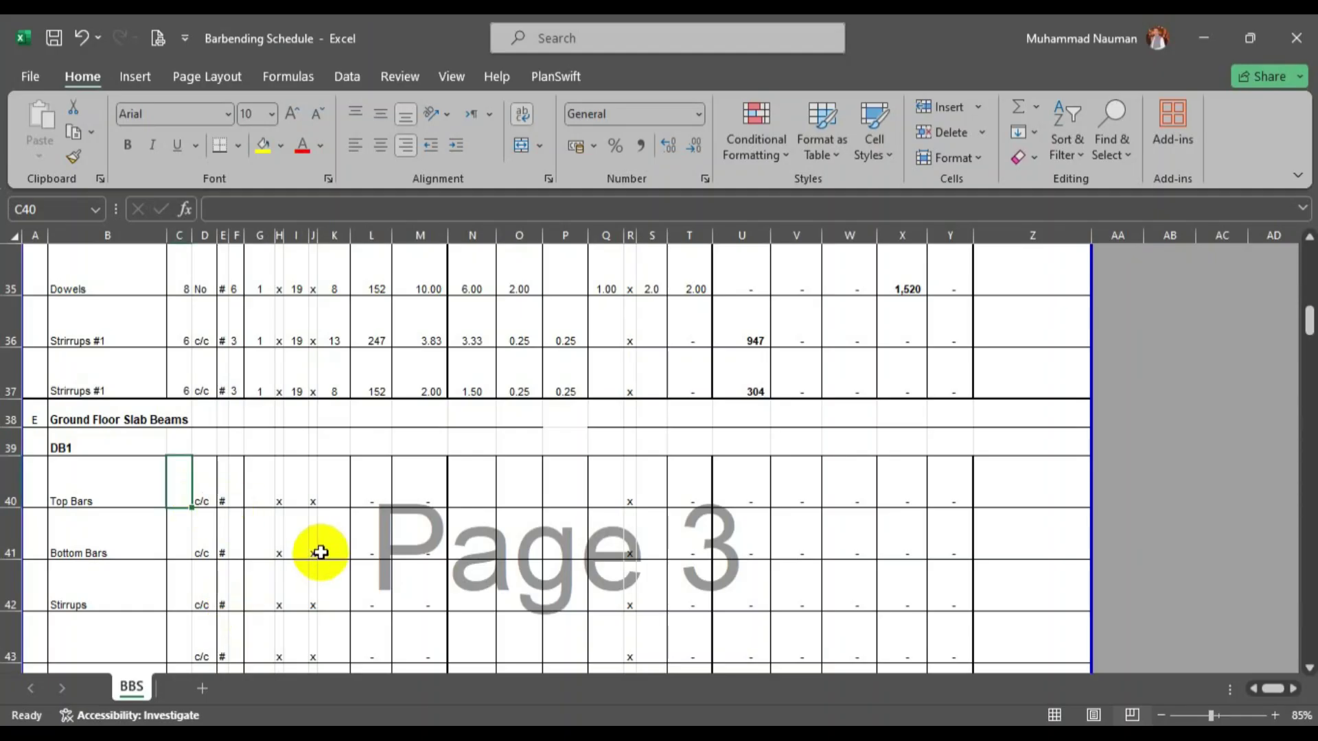
pyautogui.write('2')
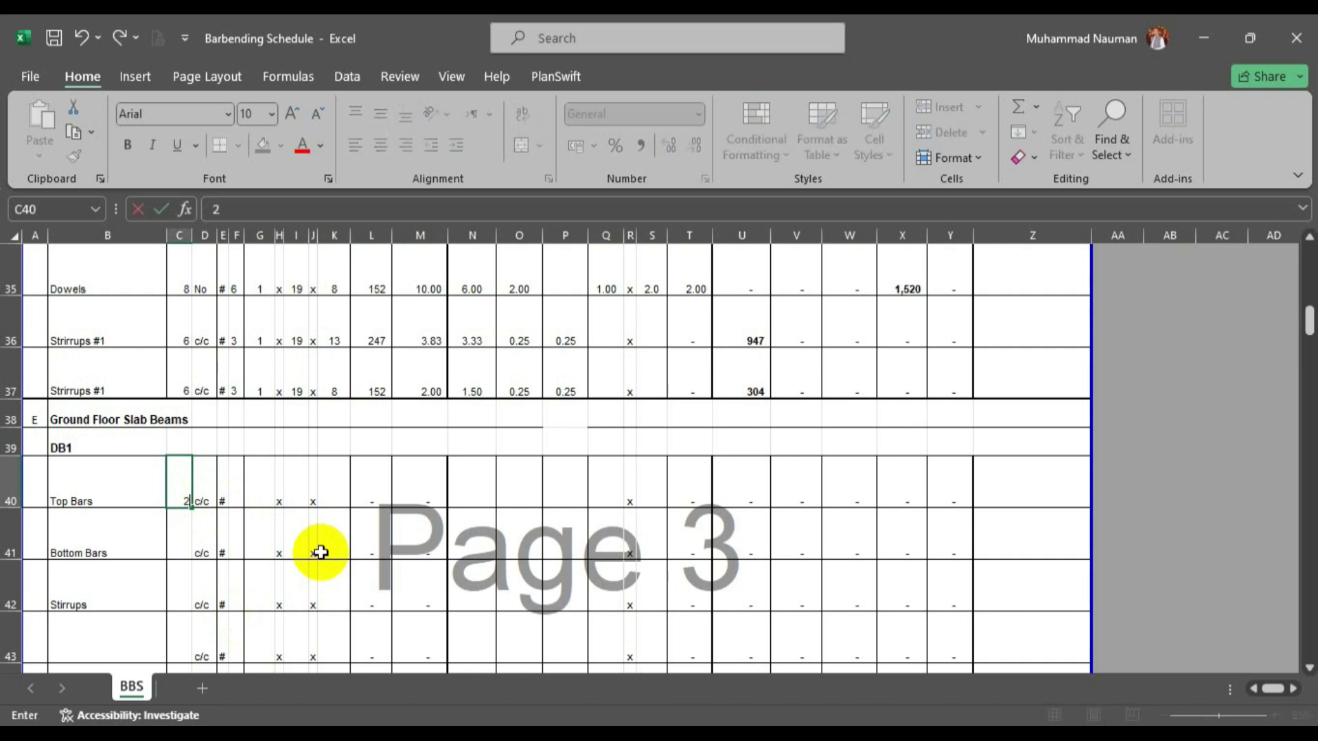
pyautogui.write('No')
pyautogui.press('Tab')
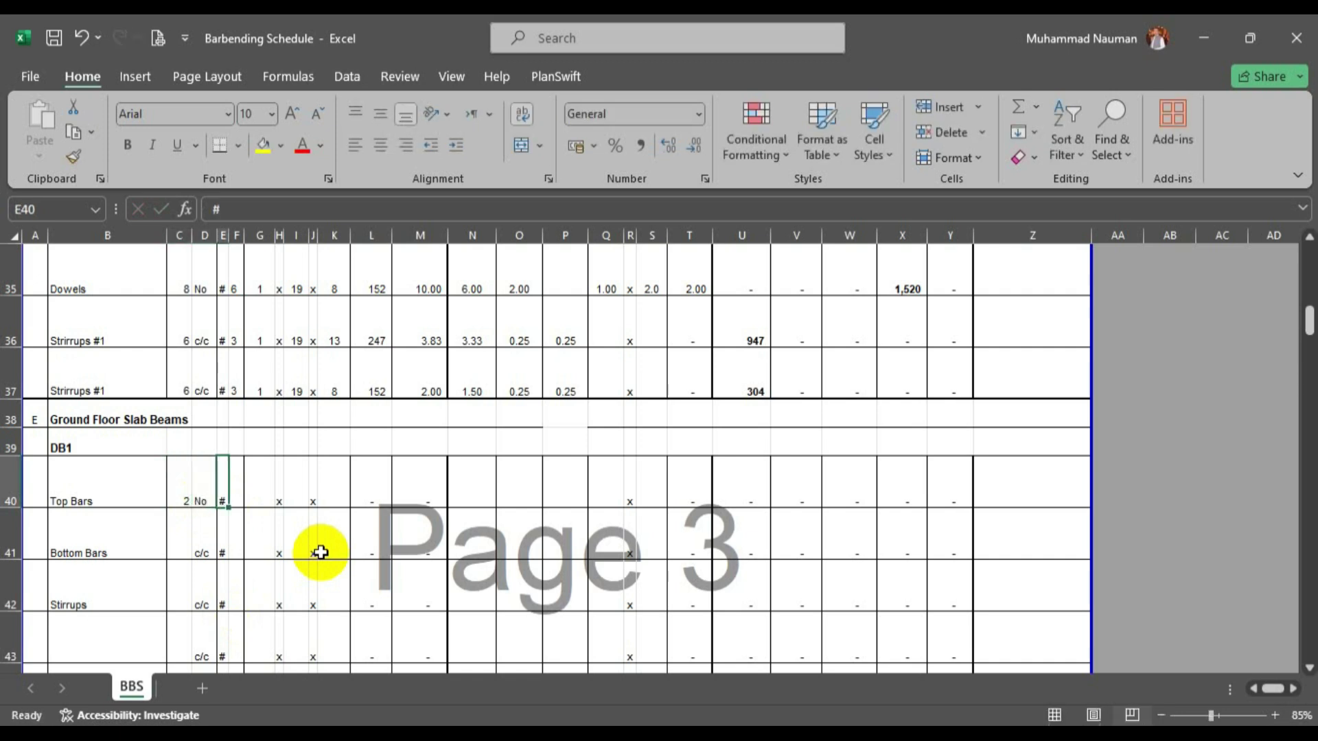
pyautogui.write('4')
# Enter 2 in K40 of the Top Bars row.
pyautogui.press('Tab')
pyautogui.press('Tab')
pyautogui.press('Tab')
pyautogui.press('Tab')
pyautogui.press('Tab')
pyautogui.press('Tab')
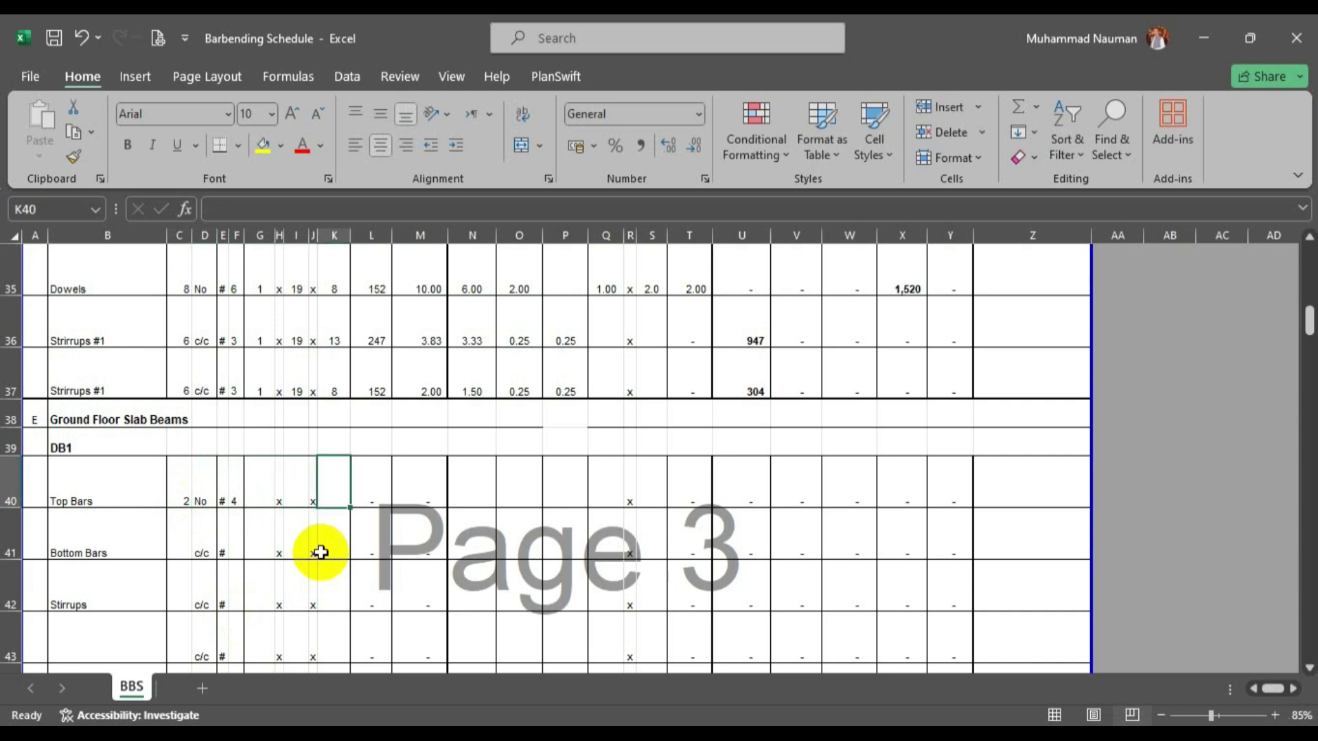
pyautogui.write('2')
pyautogui.press('Return')
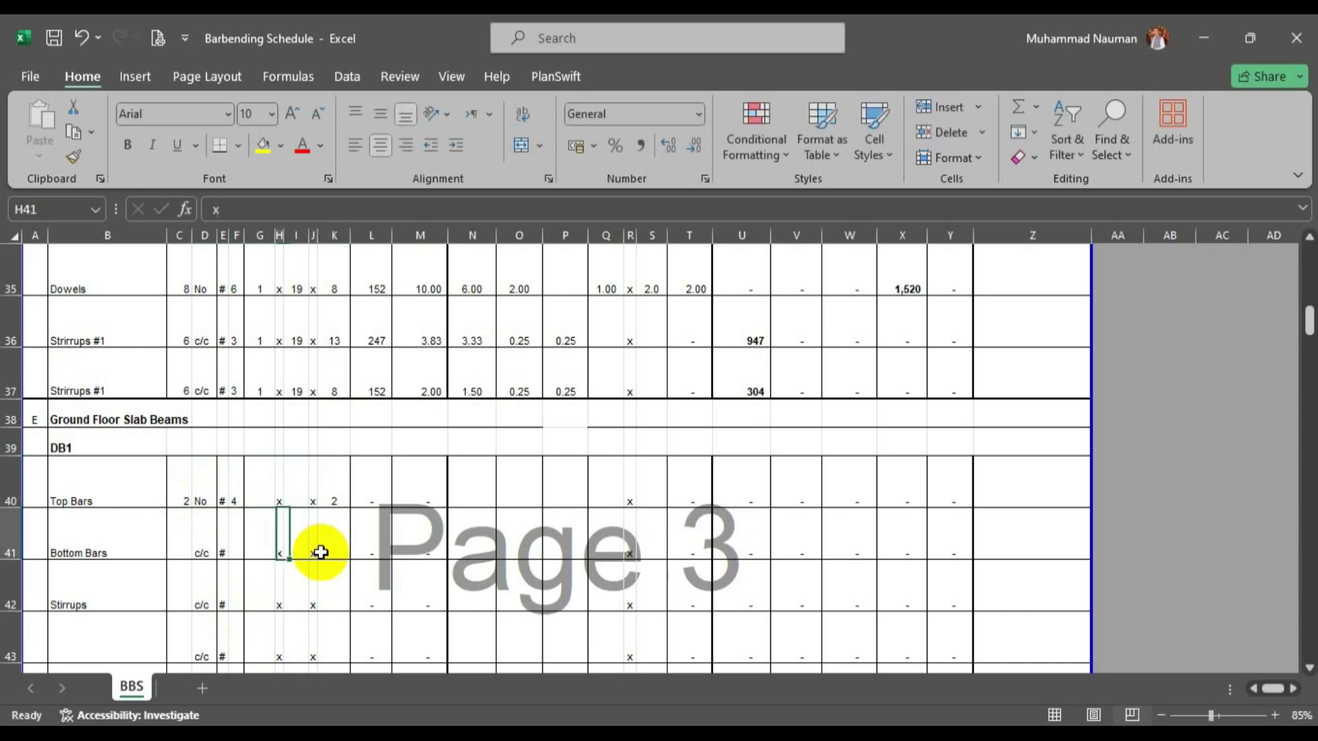
# Check the bottom bars in AutoCAD's section I-I and enter 3 No # 6 for Bottom Bars in row 41 of the Excel schedule.
pyautogui.press('Left')
pyautogui.press('Left')
pyautogui.press('Left')
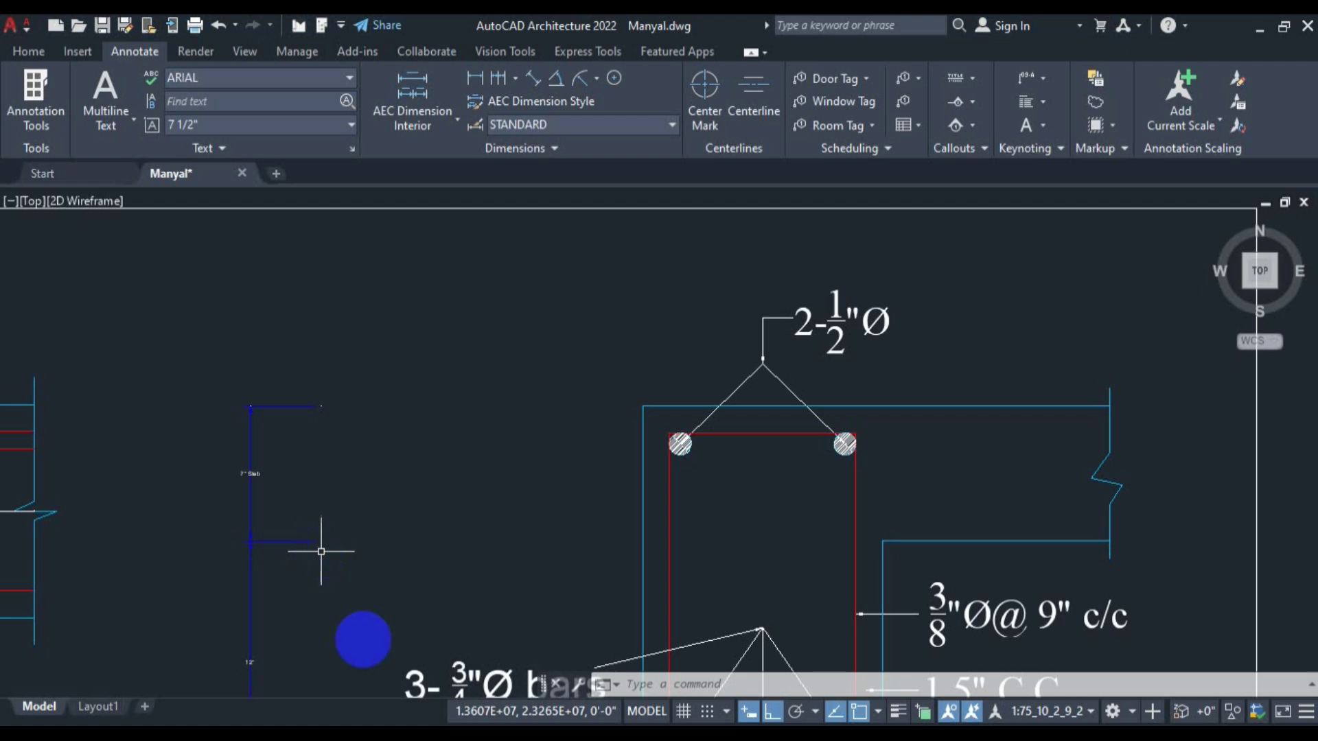
pyautogui.scroll(-5, 786, 481)
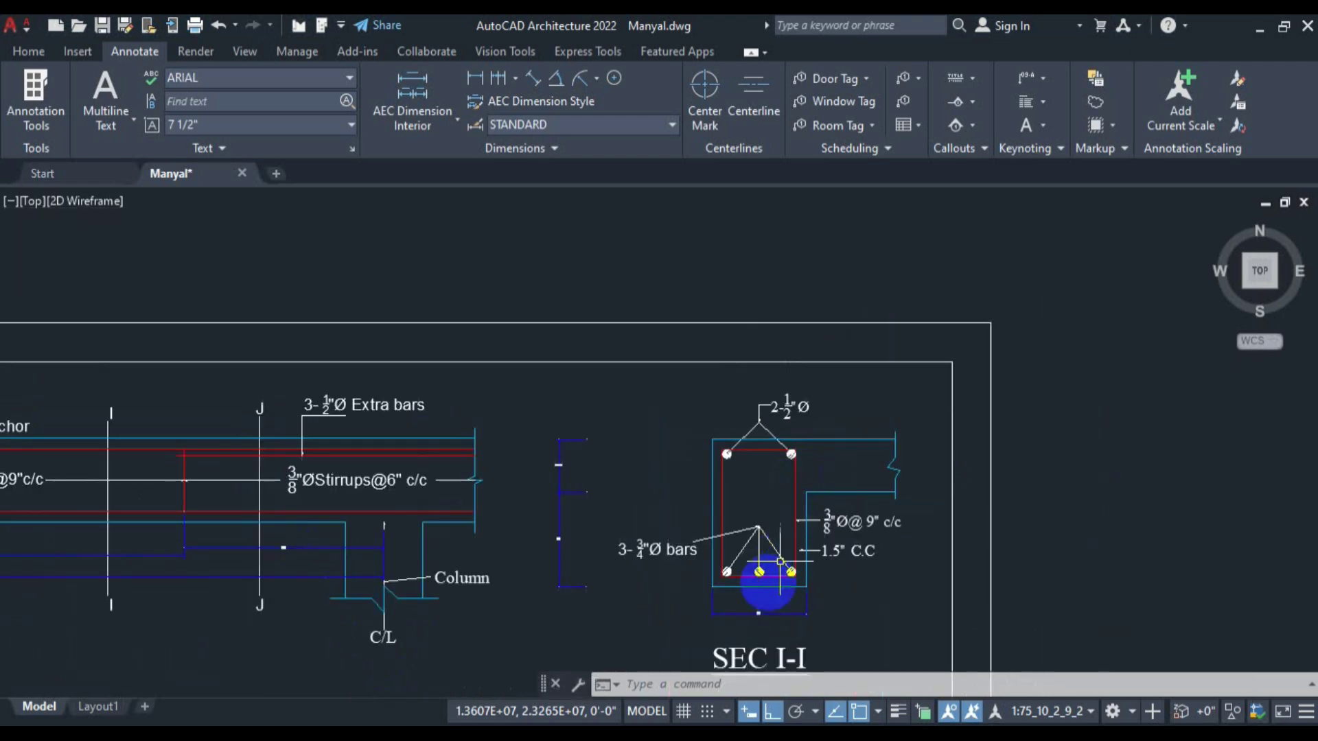
pyautogui.scroll(3, 782, 554)
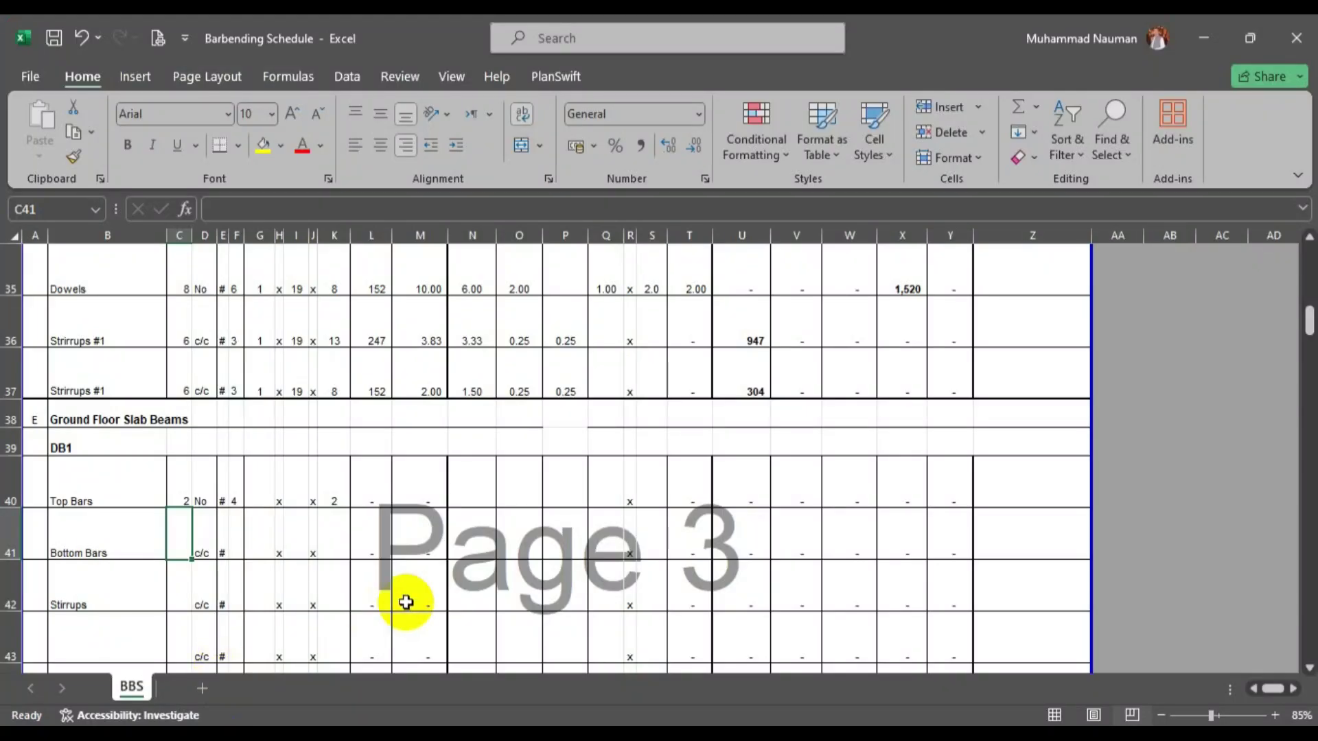
pyautogui.press('Tab')
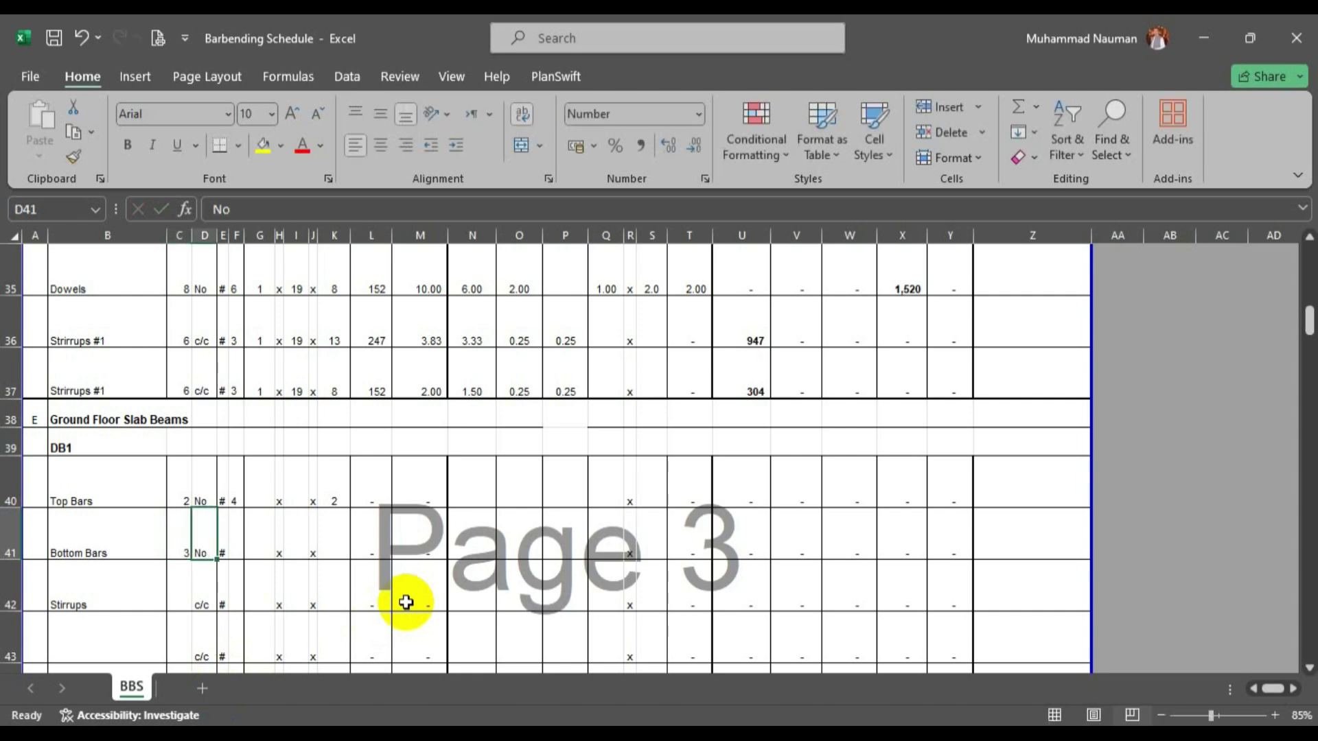
pyautogui.press('Tab')
pyautogui.press('Tab')
pyautogui.write('6')
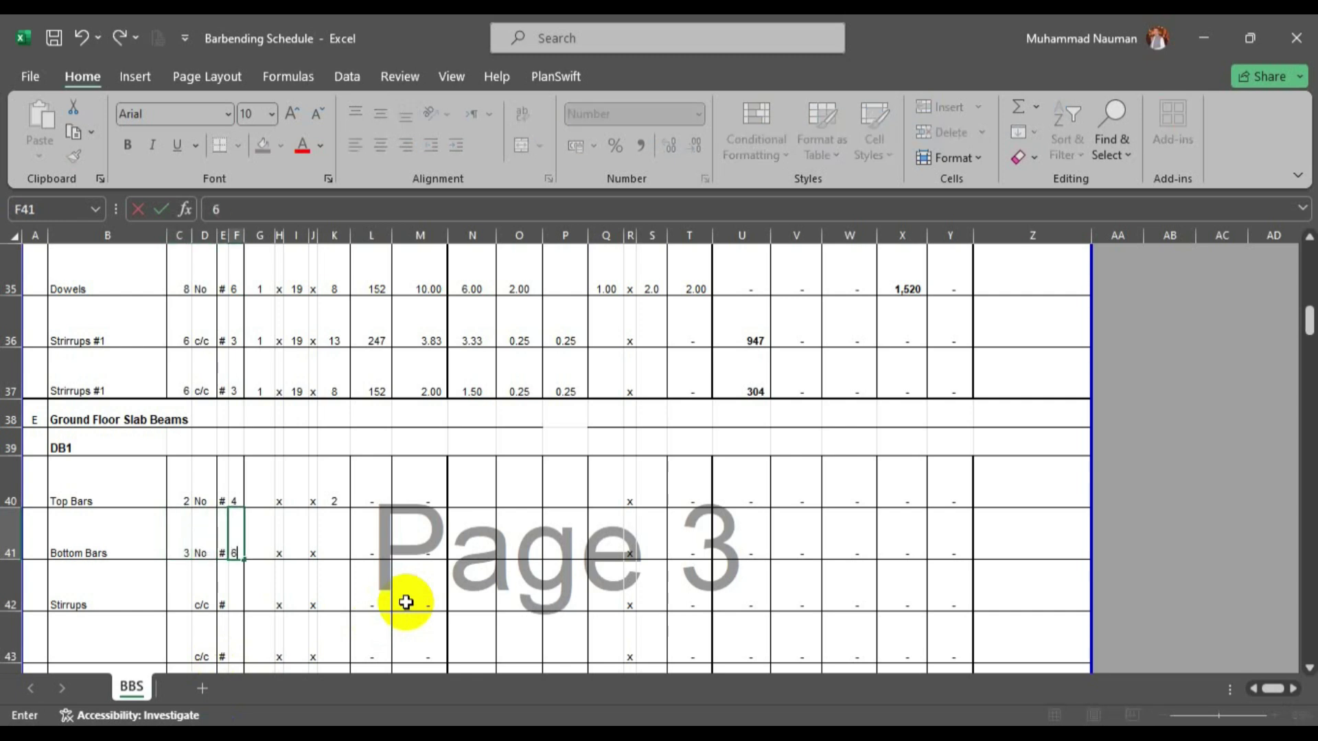
# Enter 3 in K41 of the Bottom Bars row.
pyautogui.press('Tab')
pyautogui.press('Tab')
pyautogui.press('Tab')
pyautogui.press('Tab')
pyautogui.press('Tab')
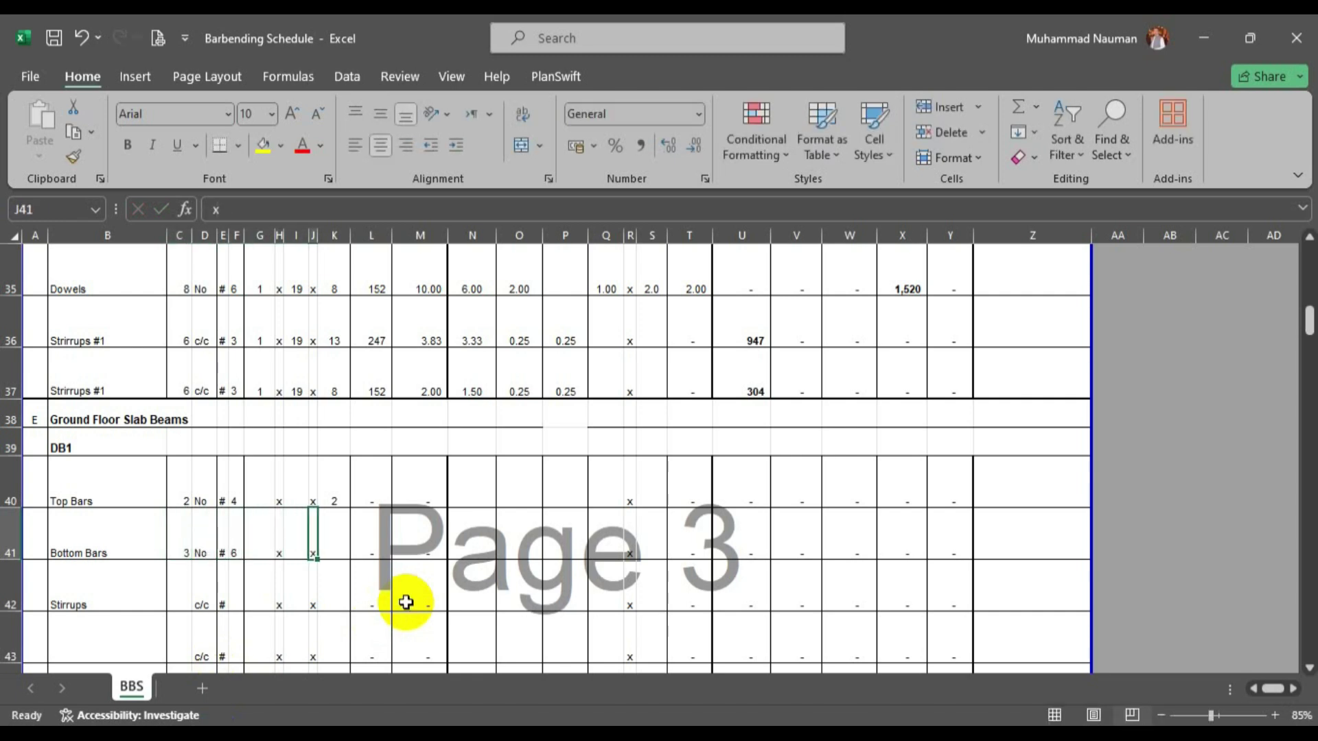
pyautogui.write('3')
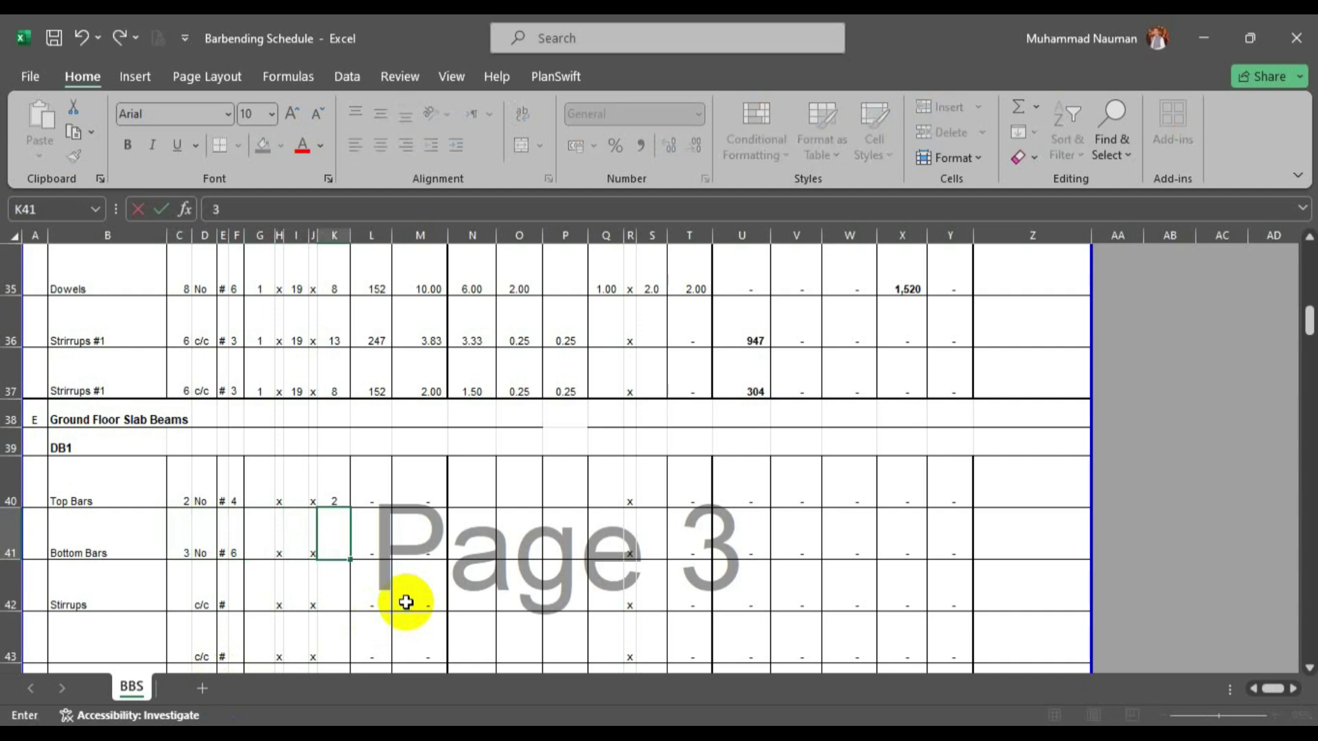
pyautogui.press('Left')
# Insert a new row above Stirrups and enter the description Extra Bars in B42.
pyautogui.press('Left')
pyautogui.press('Left')
pyautogui.press('Left')
pyautogui.press('Left')
pyautogui.press('Left')
pyautogui.press('Left')
pyautogui.press('Left')
pyautogui.press('Left')
pyautogui.press('Down')
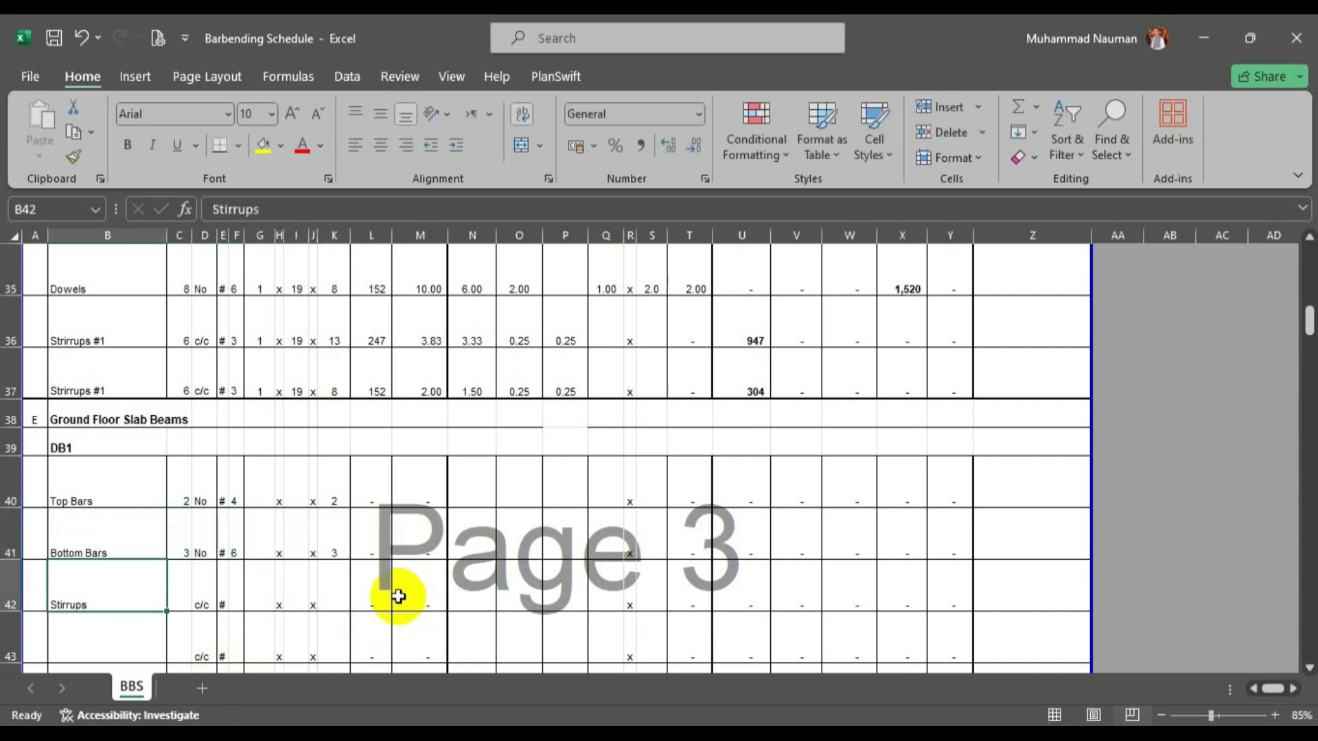
pyautogui.scroll(-1, 13, 583)
pyautogui.click(10, 431)
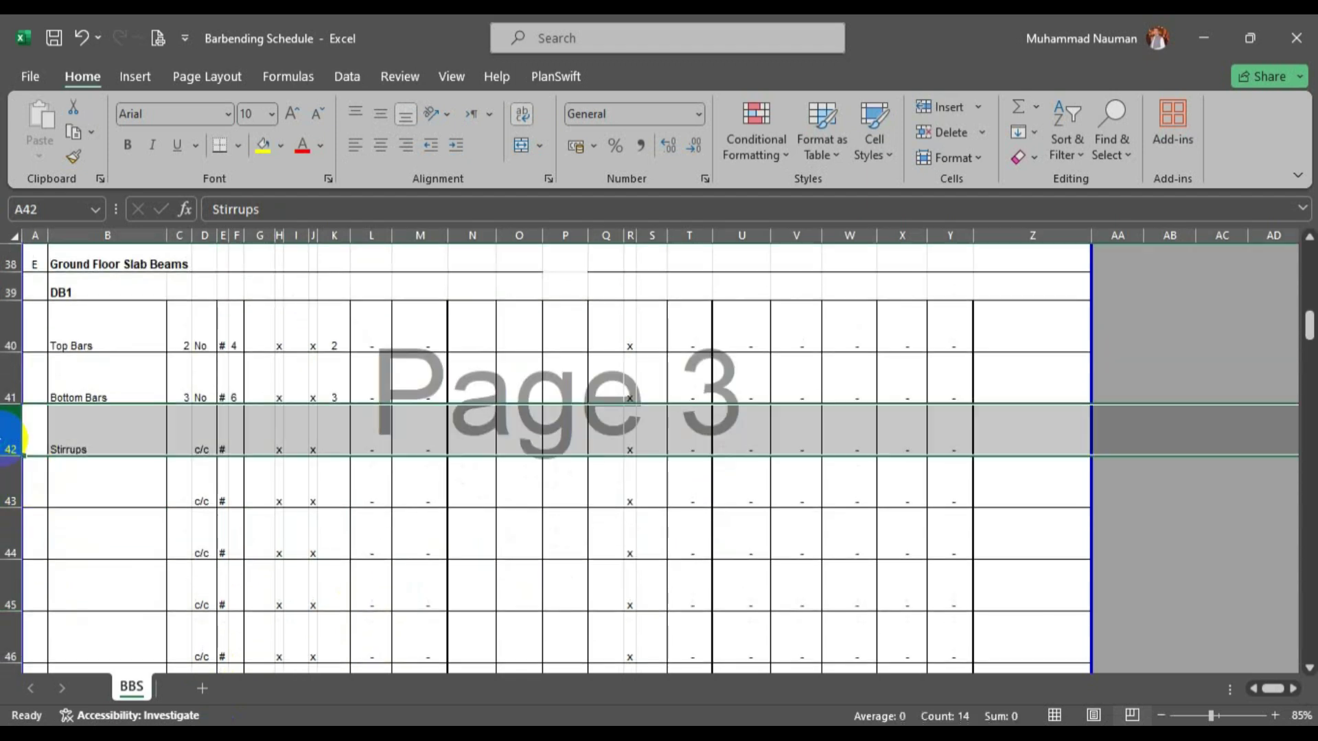
pyautogui.rightClick(9, 432)
pyautogui.click(72, 400)
pyautogui.click(88, 429)
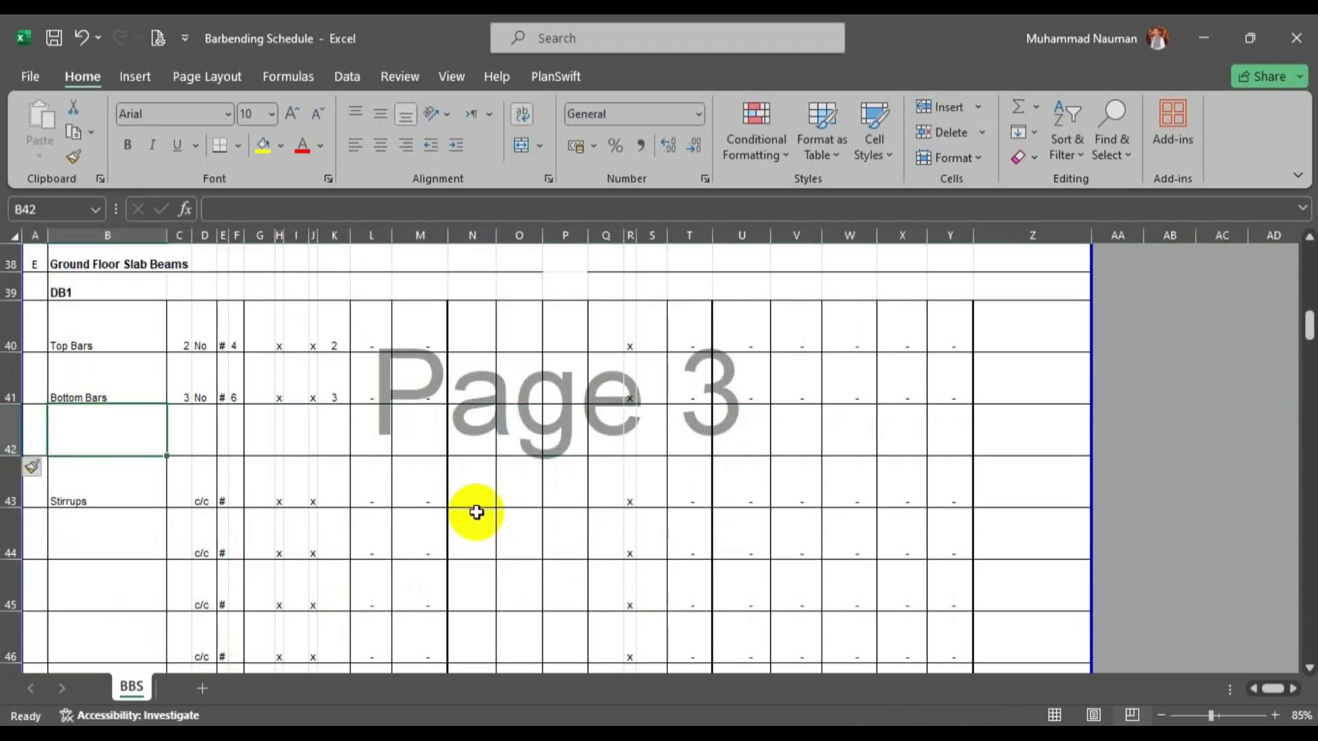
pyautogui.write('Extra Bars')
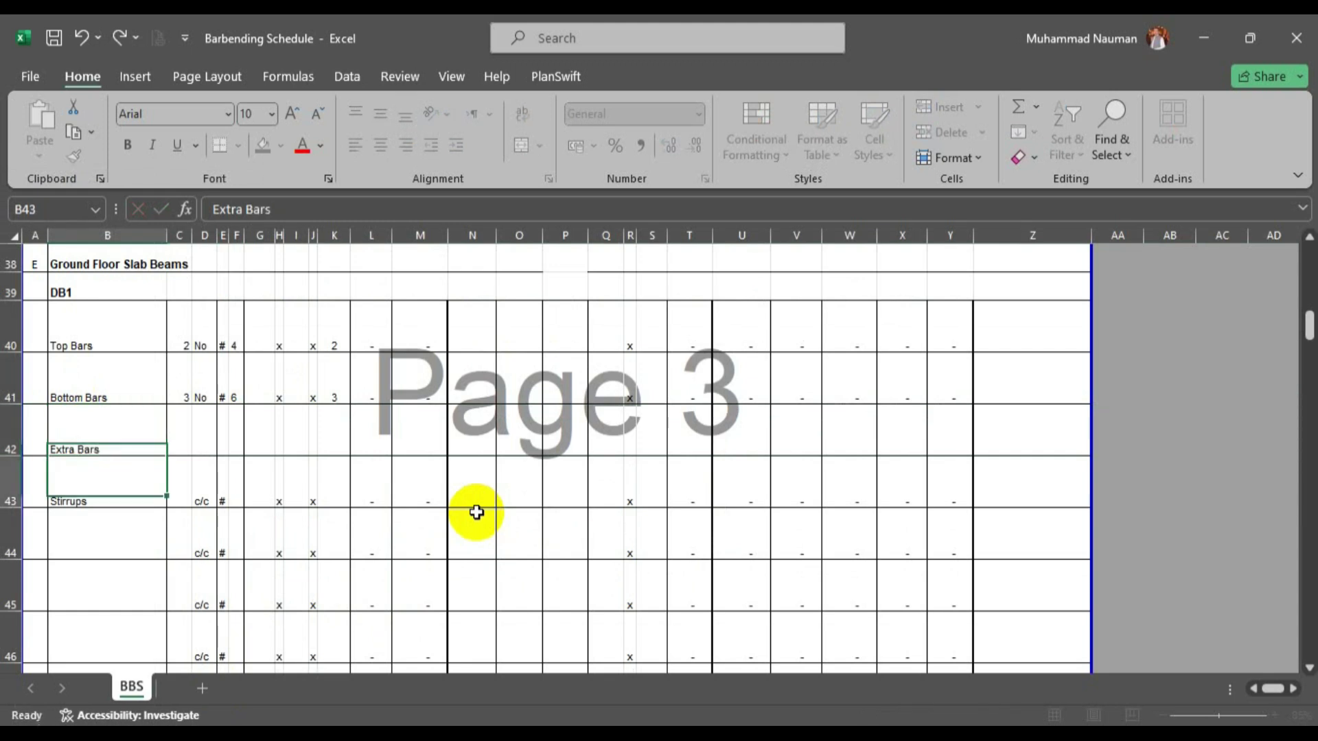
pyautogui.press('Return')
# Switch to AutoCAD and examine the extra bars in DB-1's longitudinal detail and section J-J.
pyautogui.click(186, 438)
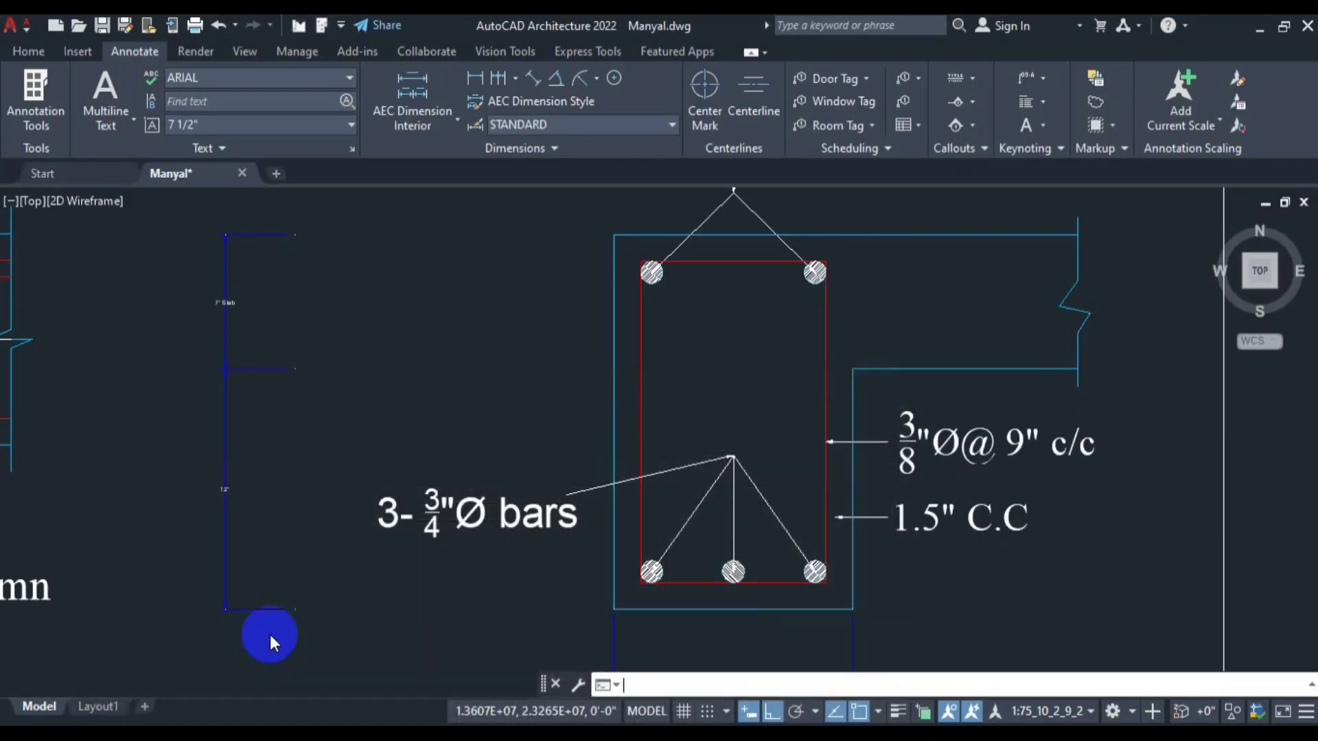
pyautogui.scroll(-3, 445, 391)
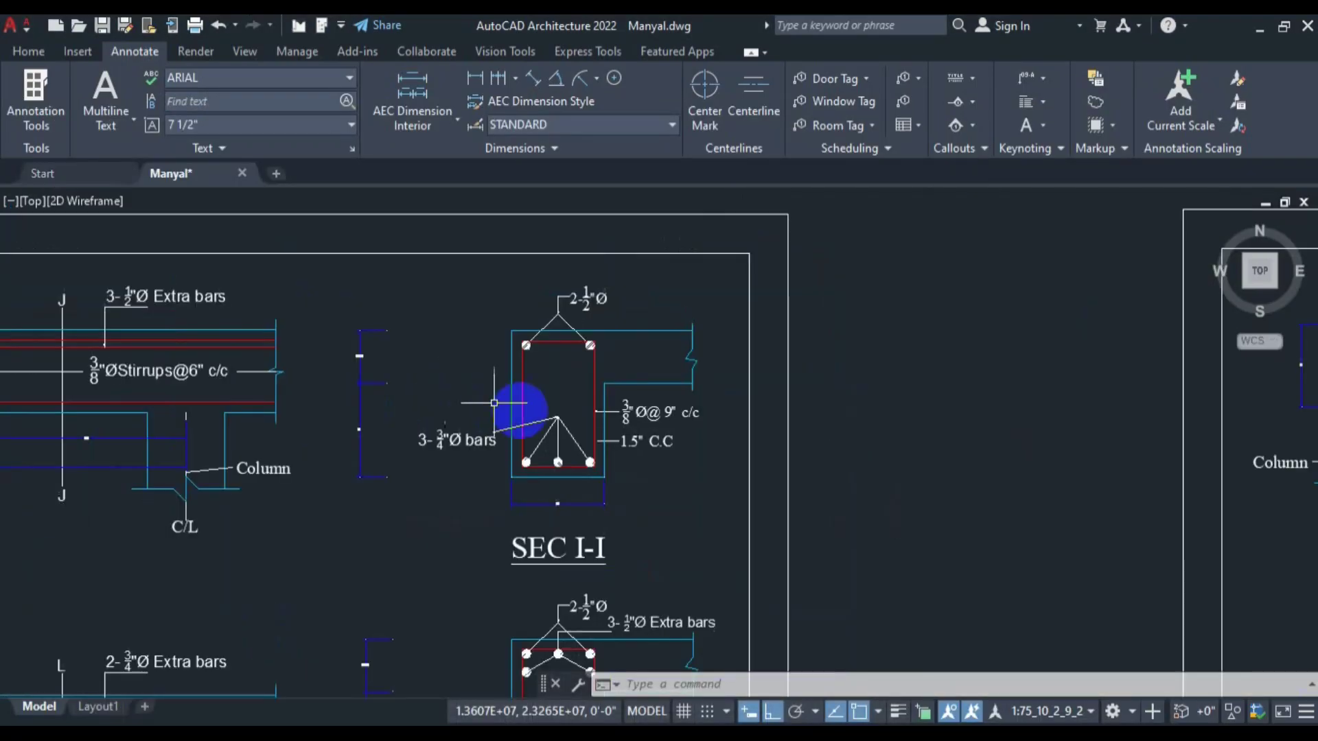
pyautogui.scroll(-4, 563, 405)
pyautogui.scroll(5, 590, 525)
pyautogui.scroll(-2, 615, 515)
pyautogui.scroll(-2, 633, 516)
pyautogui.scroll(4, 603, 376)
pyautogui.moveTo(264, 364); pyautogui.dragTo(1022, 542)
pyautogui.moveTo(502, 418); pyautogui.dragTo(703, 527)
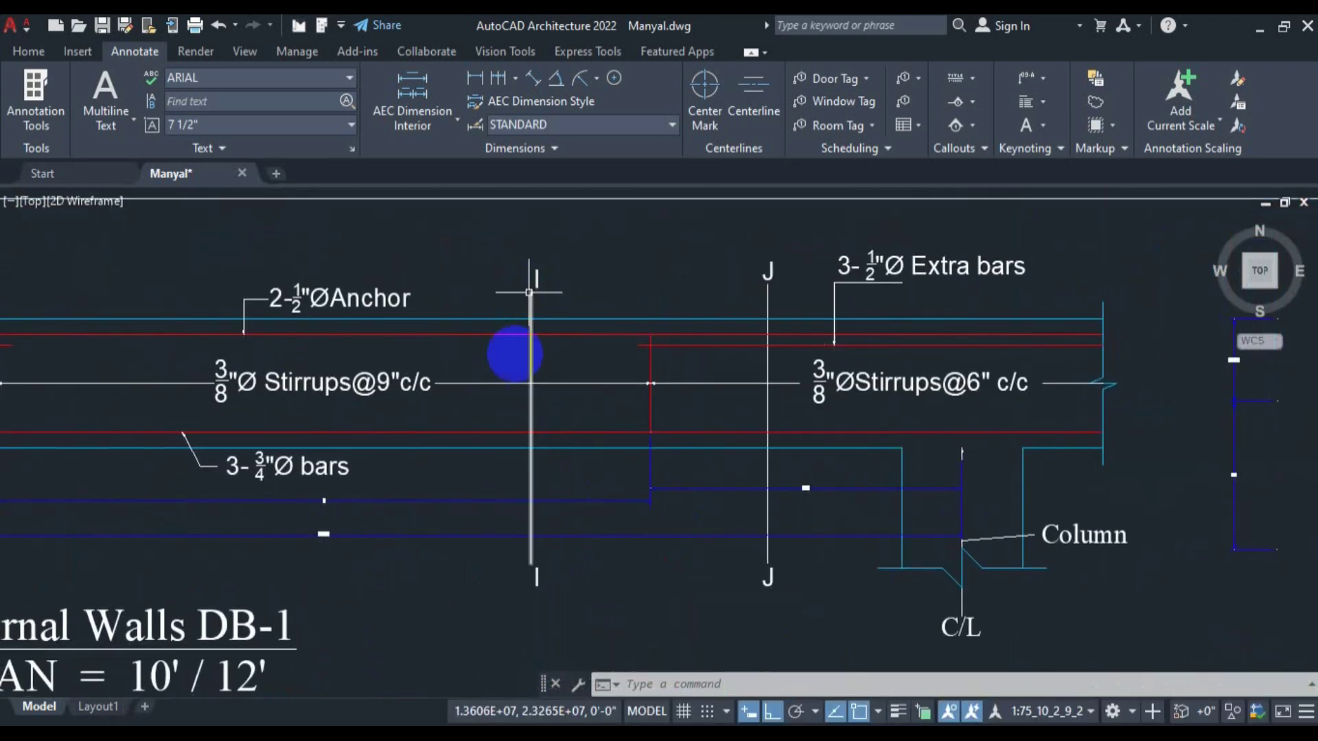
pyautogui.scroll(-2, 759, 356)
pyautogui.scroll(-1, 854, 462)
pyautogui.moveTo(853, 462); pyautogui.dragTo(471, 270)
pyautogui.scroll(2, 605, 520)
pyautogui.moveTo(678, 583); pyautogui.dragTo(652, 413)
pyautogui.scroll(2, 653, 413)
pyautogui.moveTo(667, 316); pyautogui.dragTo(655, 378)
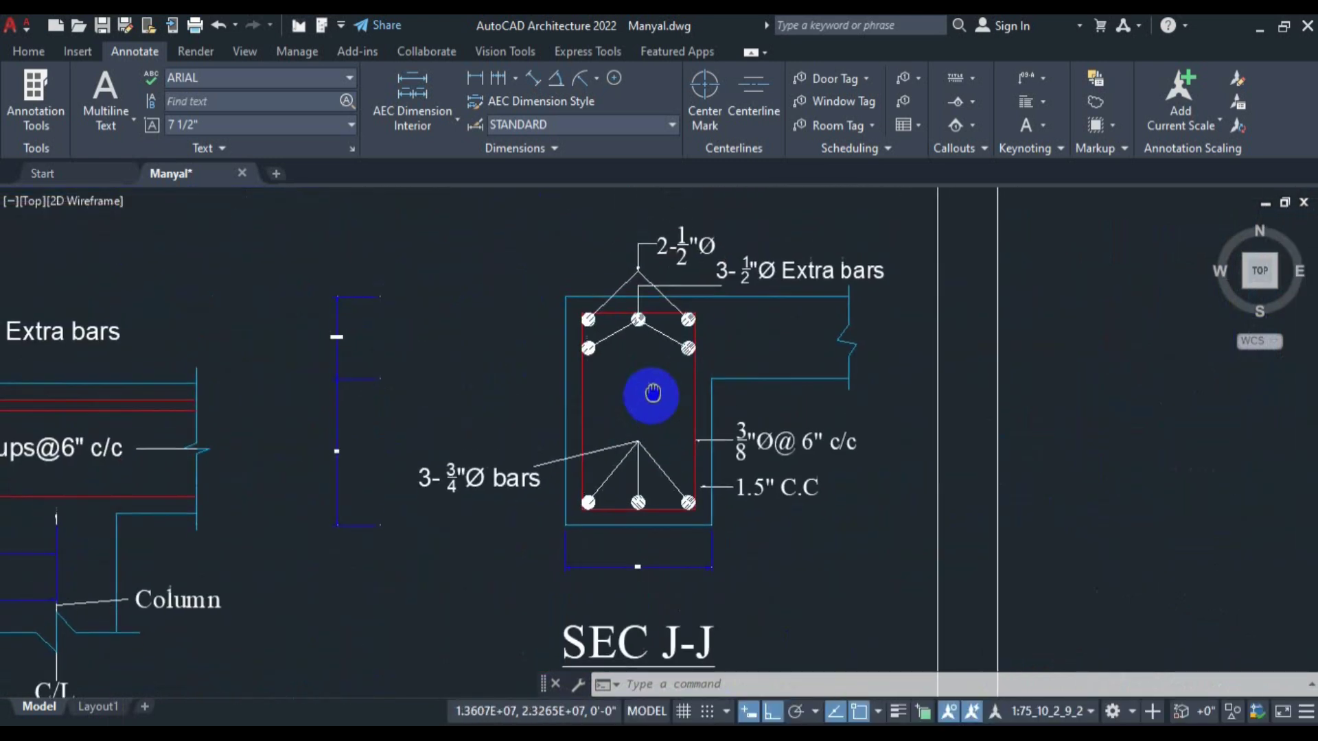
pyautogui.scroll(2, 731, 272)
pyautogui.scroll(-2, 659, 433)
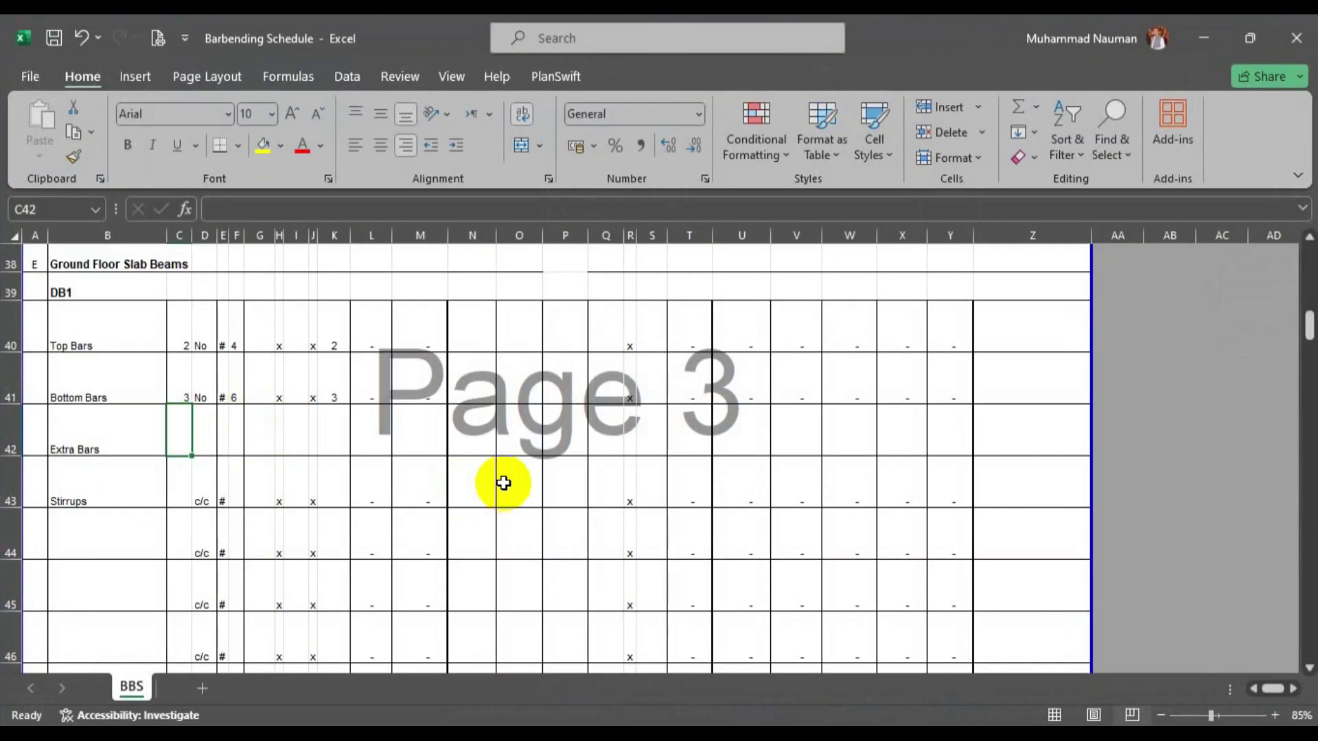
# Enter 3 No # 4 for Extra Bars in row 42 of the Excel schedule and fill G42:Y42 from the row above.
pyautogui.write('3')
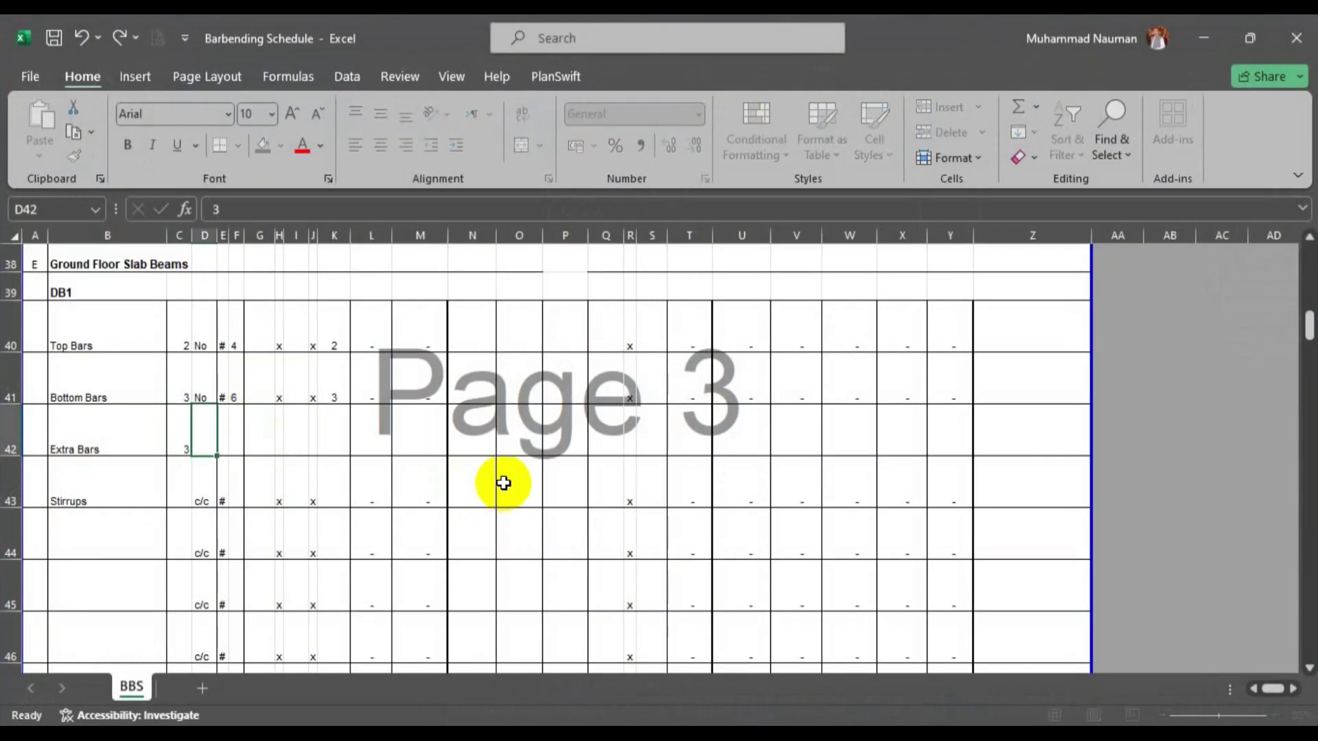
pyautogui.press('Tab')
pyautogui.press('Tab')
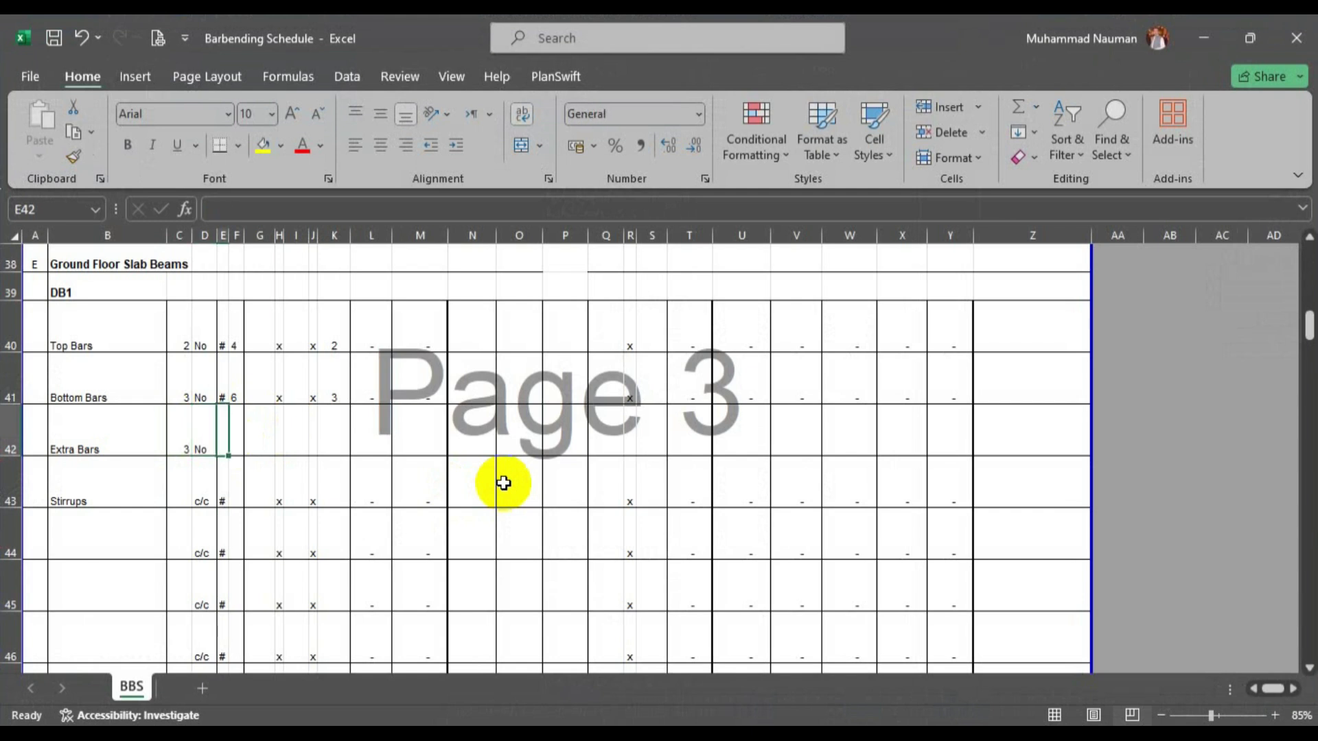
pyautogui.press('Tab')
pyautogui.write('4')
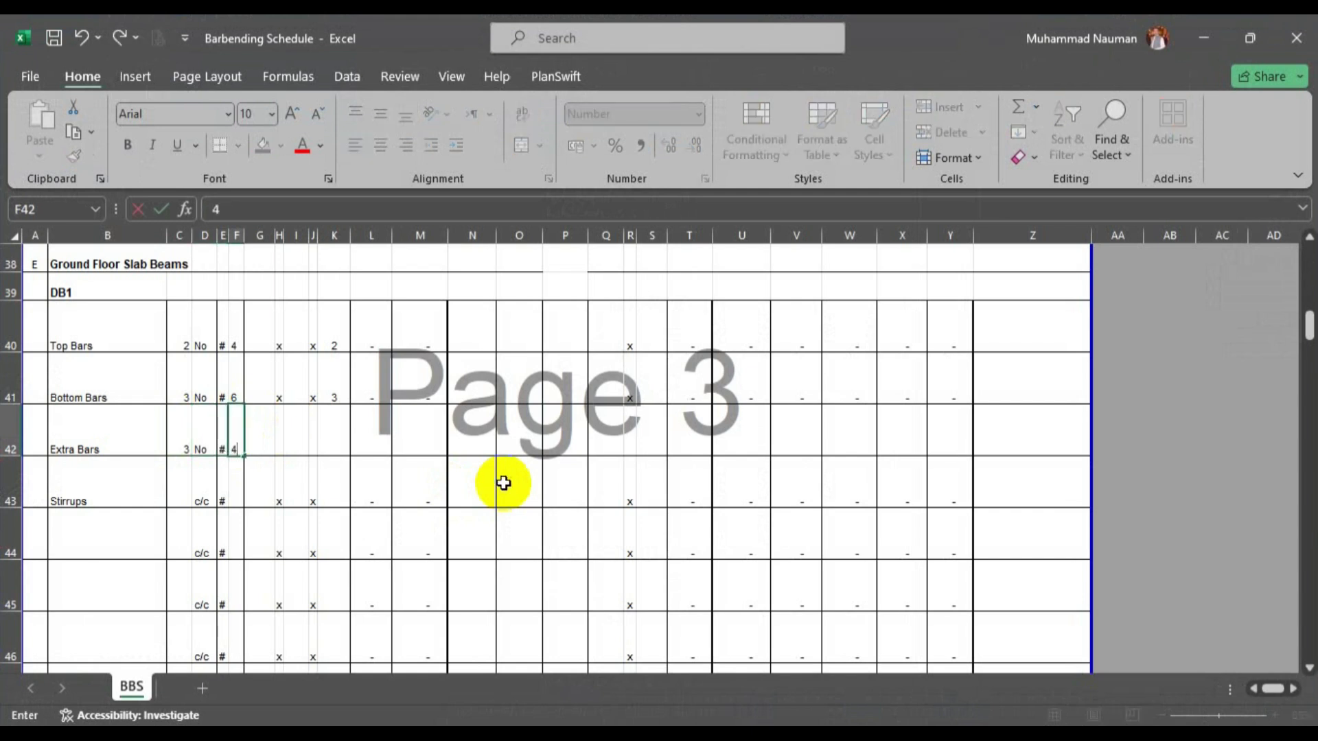
pyautogui.press('Tab')
pyautogui.moveTo(261, 433); pyautogui.dragTo(939, 429)
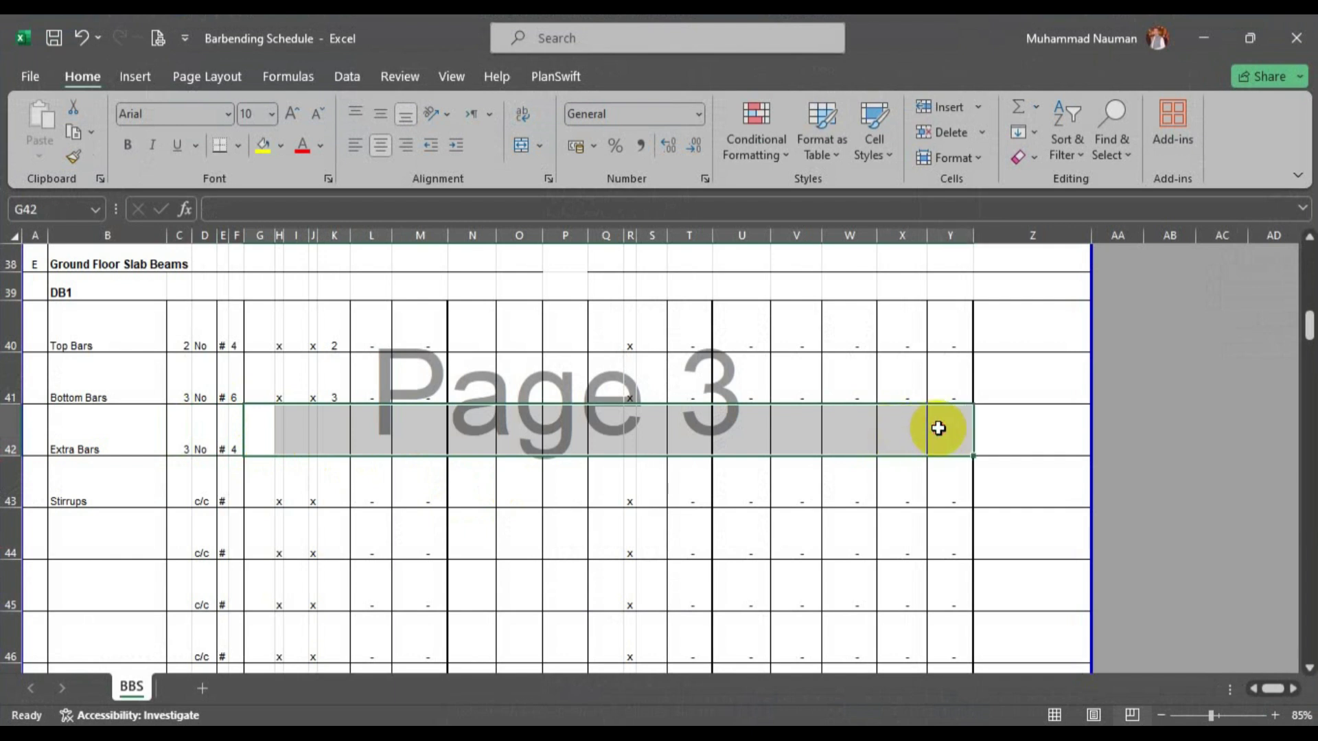
pyautogui.click(332, 432)
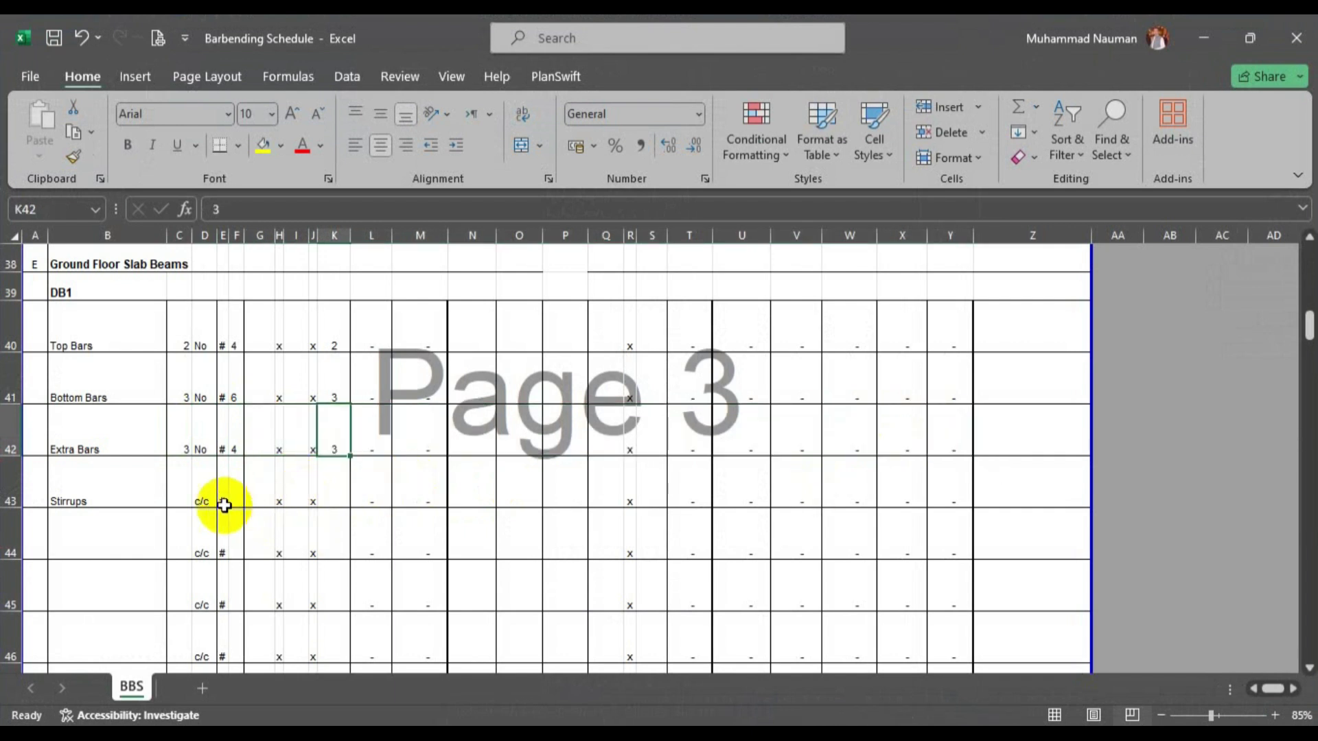
# Set the Stirrups in row 43 to 6 c/c # 3.
pyautogui.click(183, 496)
pyautogui.click(194, 737)
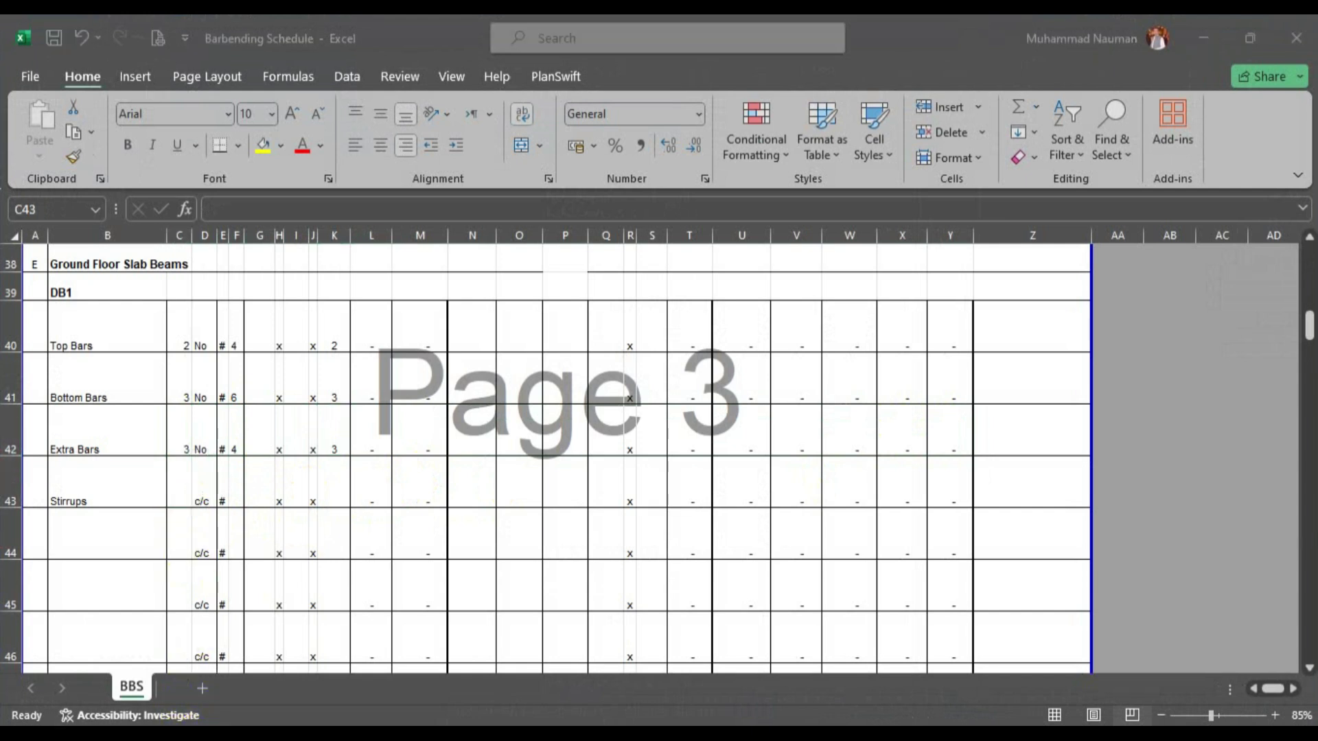
pyautogui.click(199, 736)
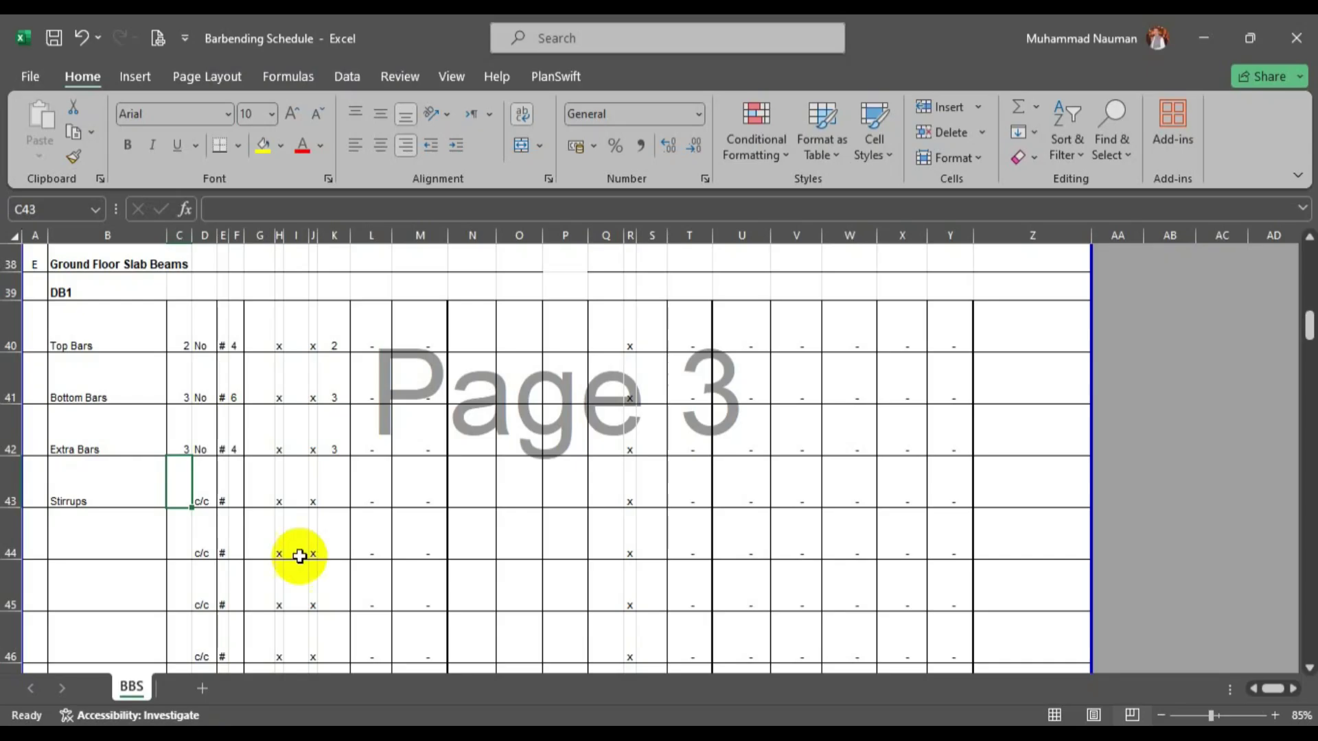
pyautogui.write('6')
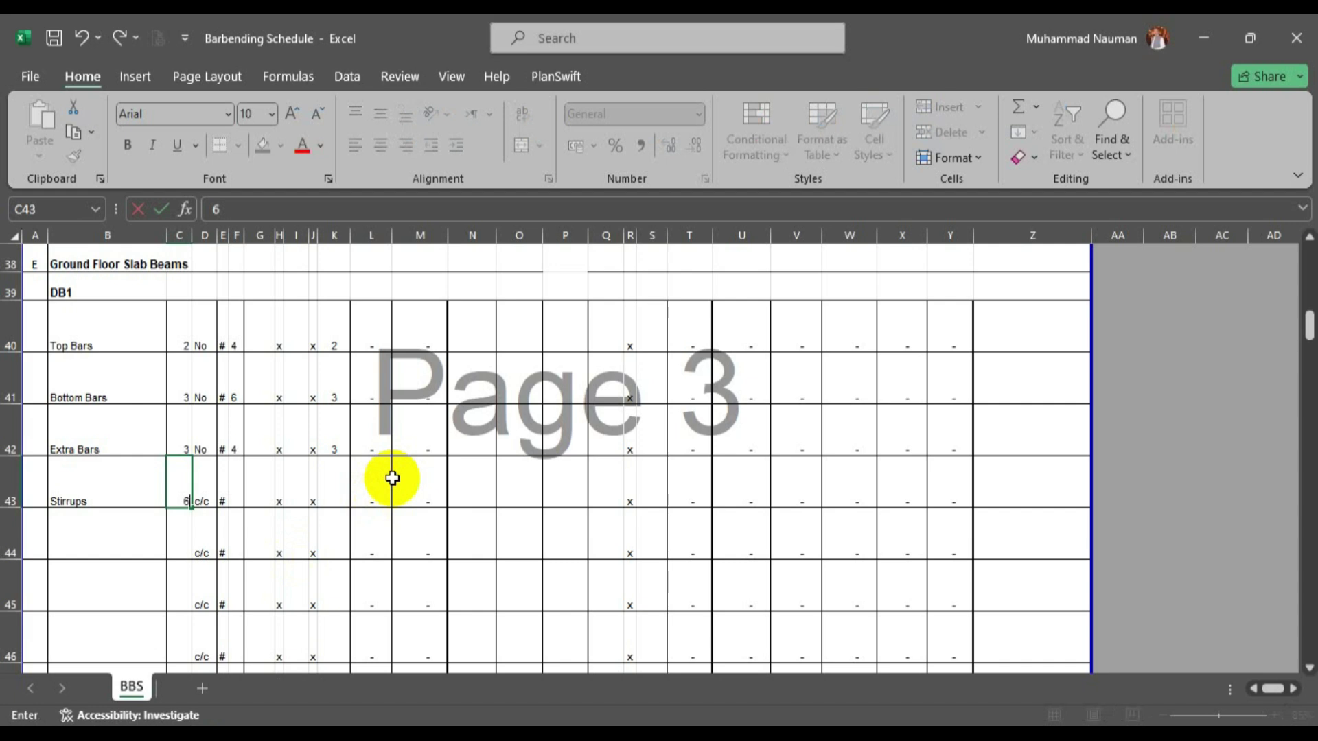
pyautogui.press('Tab')
pyautogui.press('Tab')
pyautogui.press('Tab')
pyautogui.write('3')
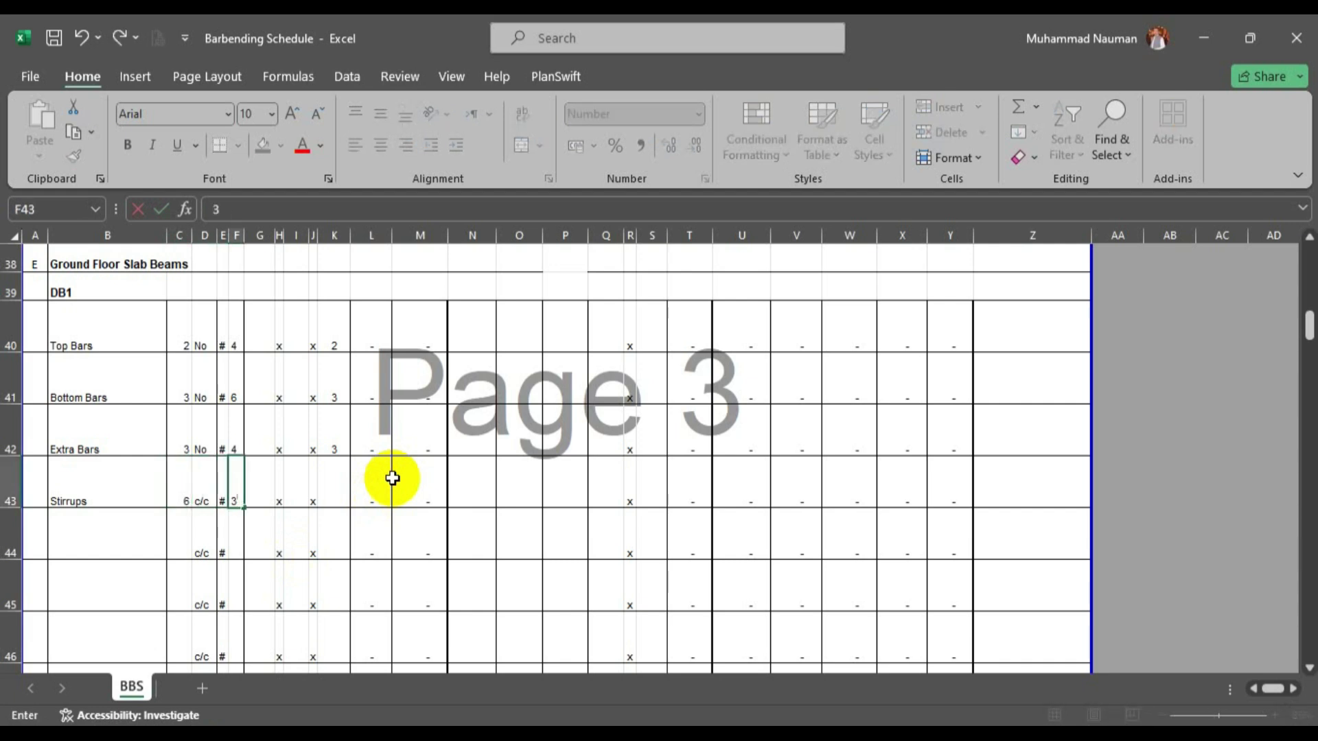
pyautogui.press('Tab')
pyautogui.click(343, 493)
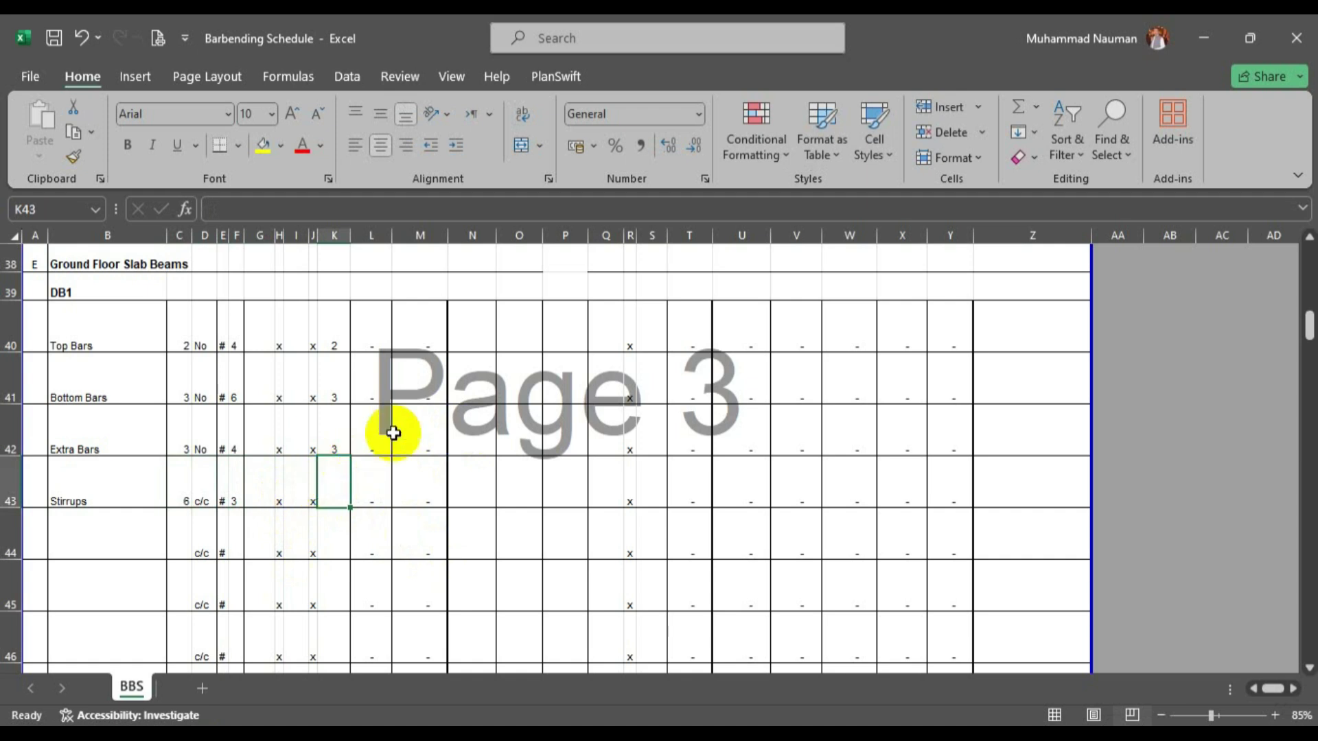
# Switch to AutoCAD and examine where the DB-1 beams run on the ground floor beams plan.
pyautogui.scroll(1, 461, 412)
pyautogui.scroll(-1, 479, 462)
pyautogui.scroll(-1, 395, 534)
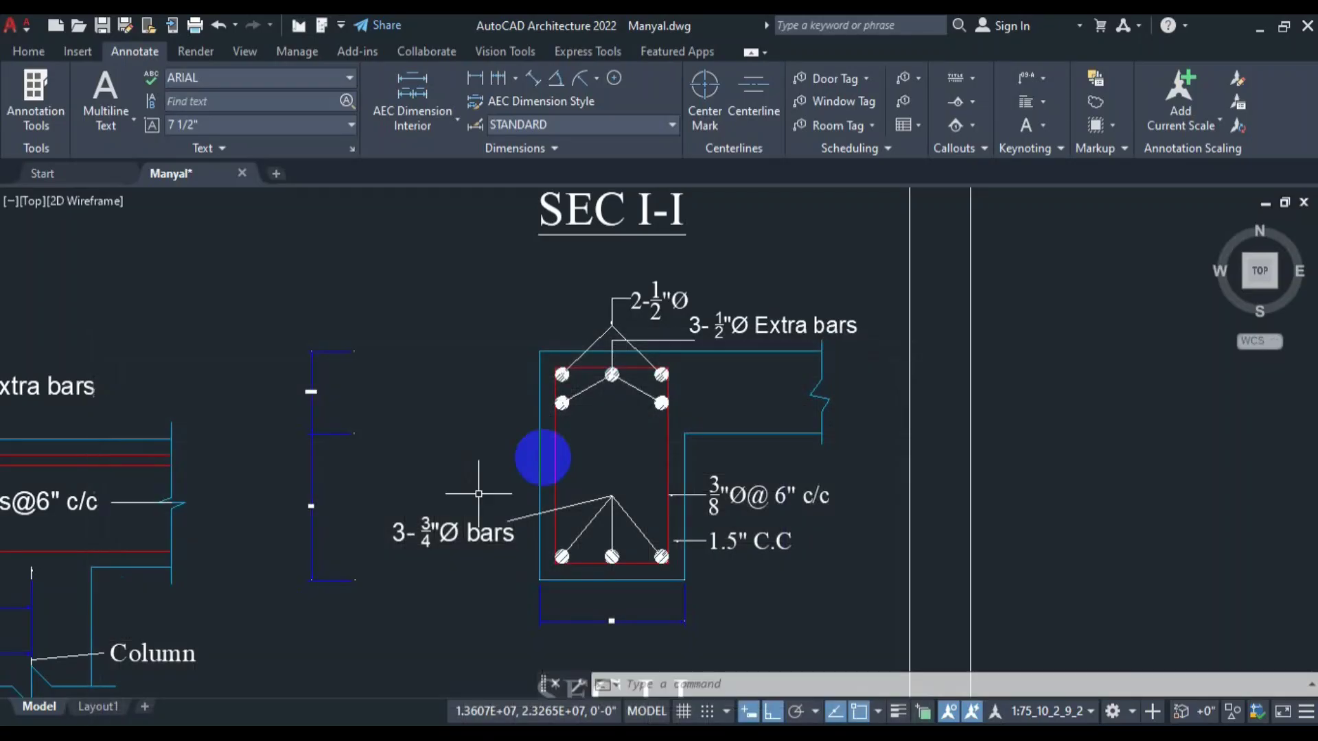
pyautogui.scroll(-5, 773, 441)
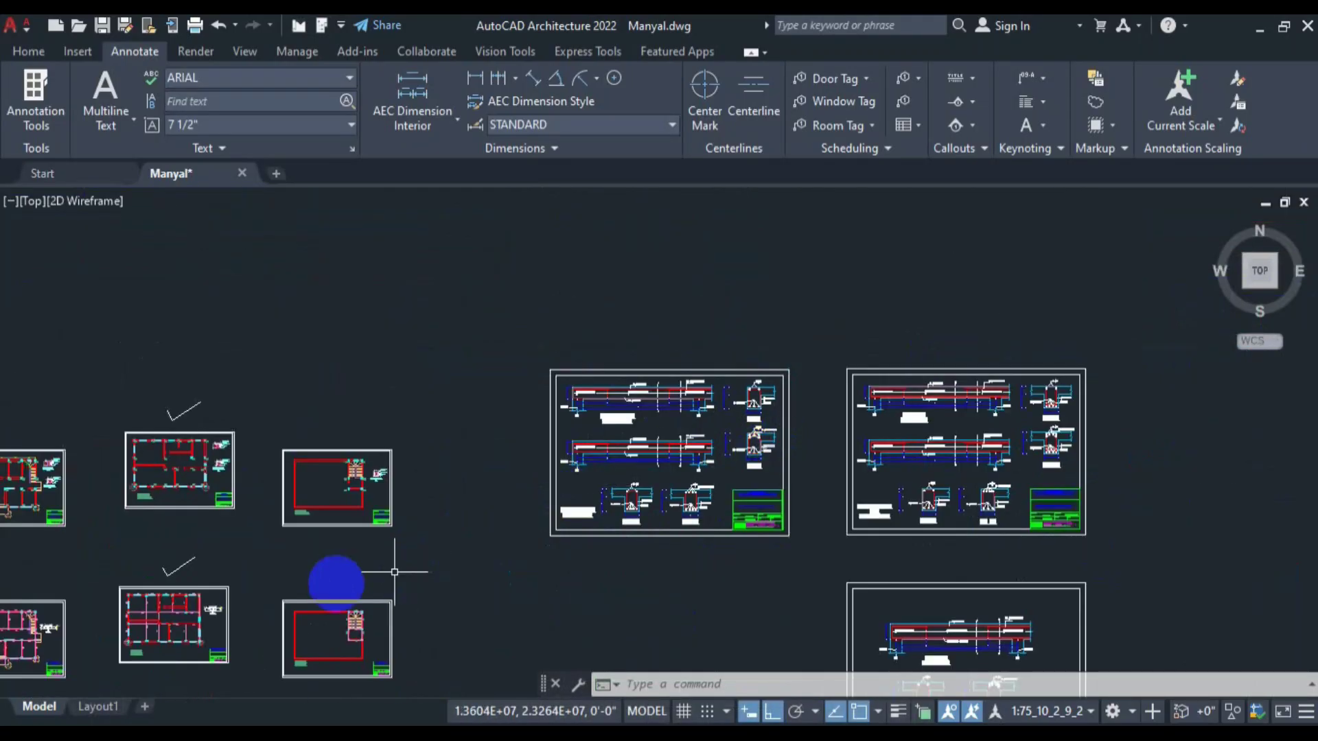
pyautogui.scroll(-3, 648, 421)
pyautogui.scroll(2, 485, 377)
pyautogui.scroll(5, 372, 477)
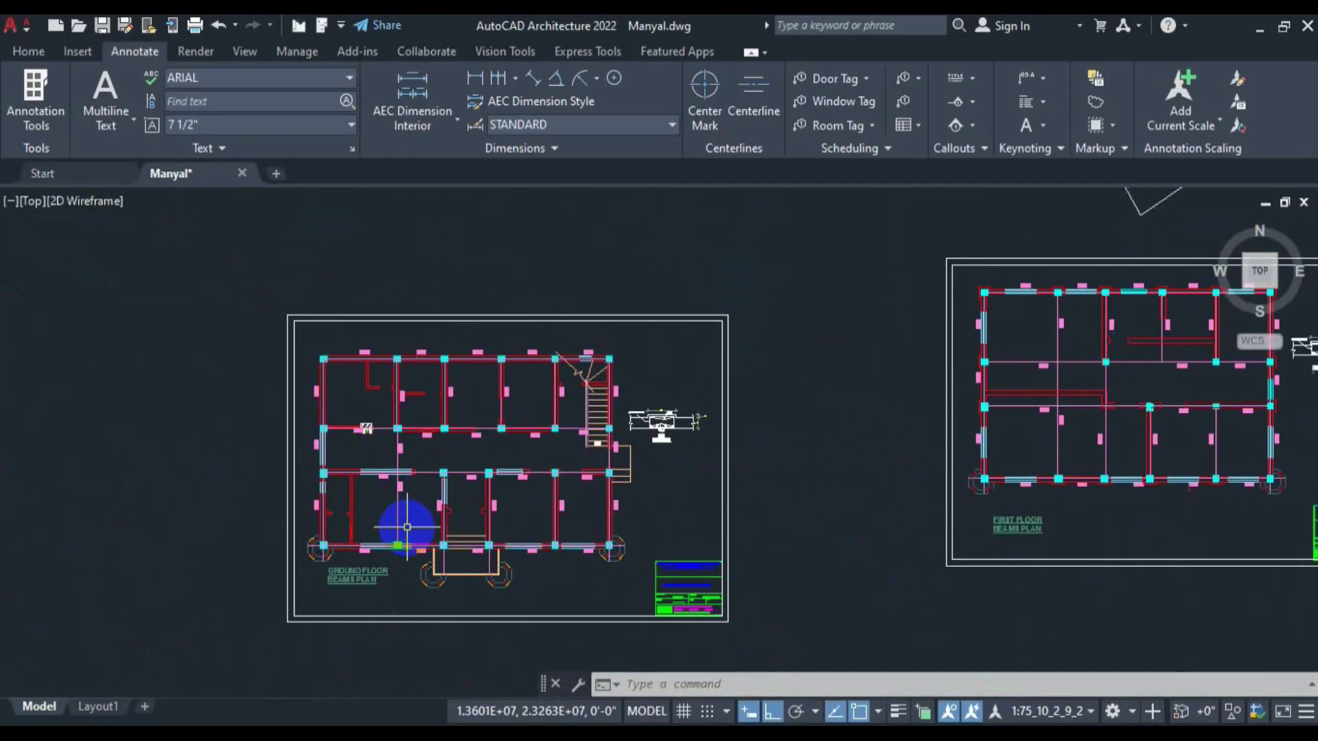
pyautogui.scroll(3, 407, 527)
pyautogui.scroll(-1, 535, 221)
pyautogui.scroll(2, 532, 248)
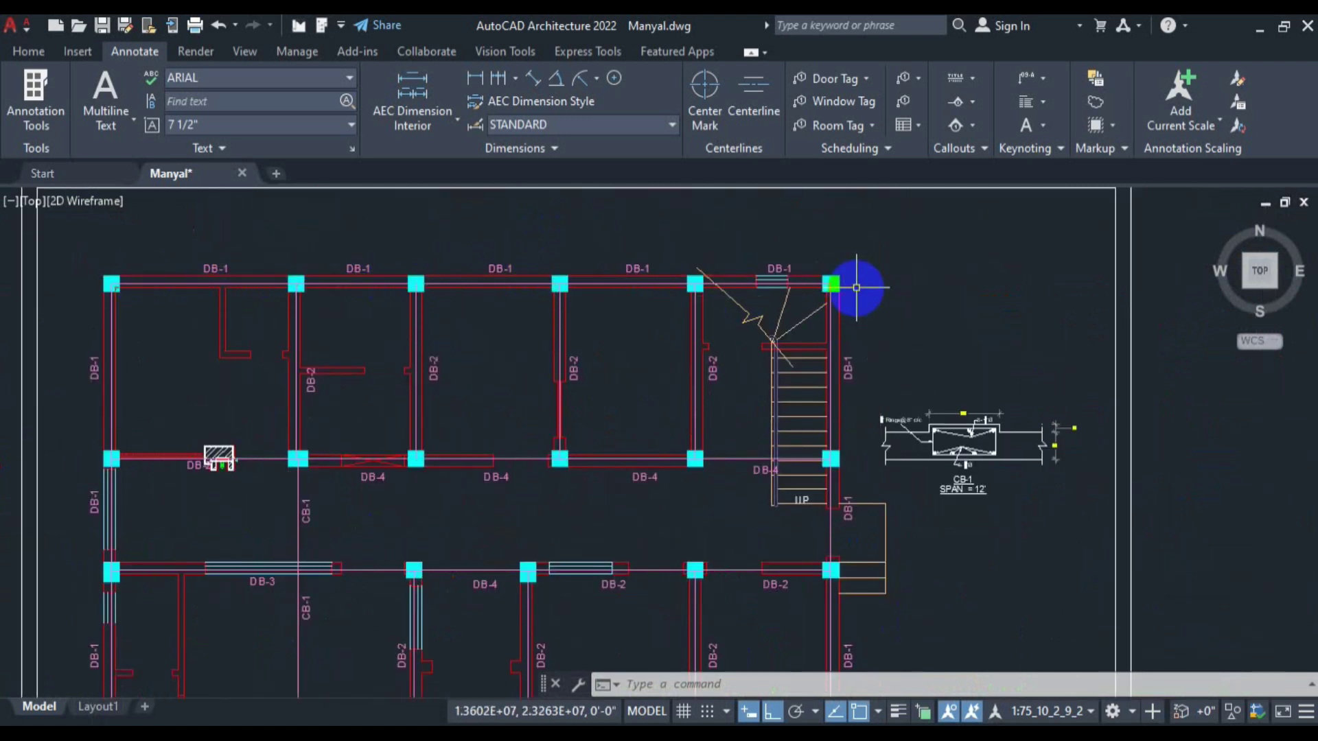
pyautogui.moveTo(535, 479); pyautogui.dragTo(553, 306)
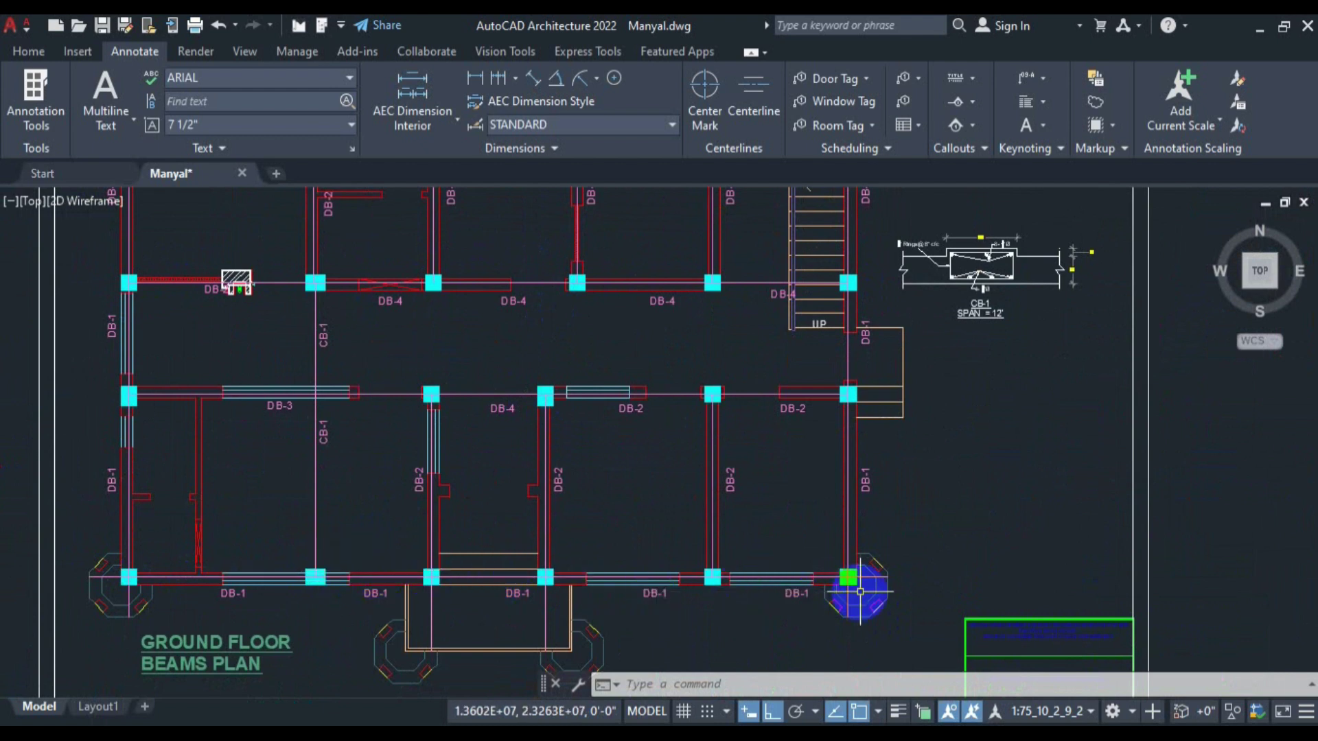
pyautogui.moveTo(588, 544); pyautogui.dragTo(570, 648)
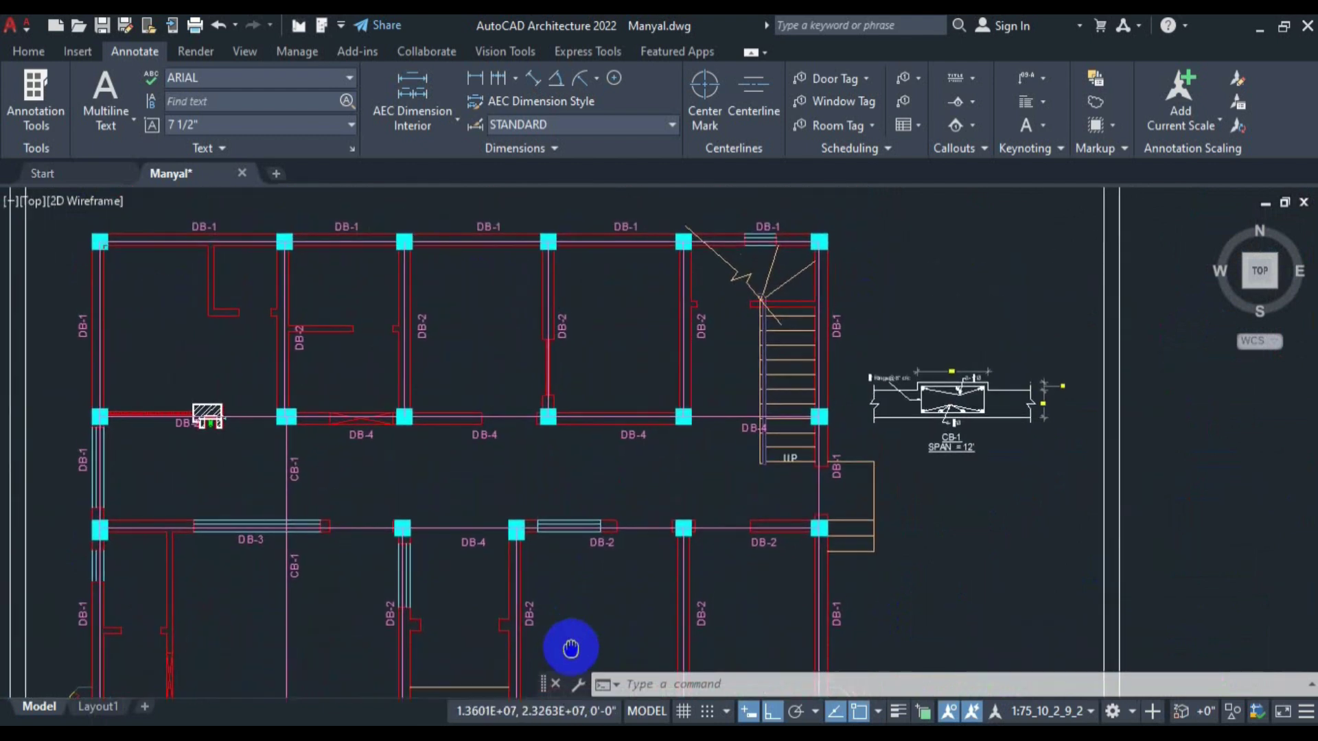
pyautogui.moveTo(427, 372); pyautogui.dragTo(492, 494)
pyautogui.scroll(3, 501, 319)
pyautogui.scroll(-3, 525, 346)
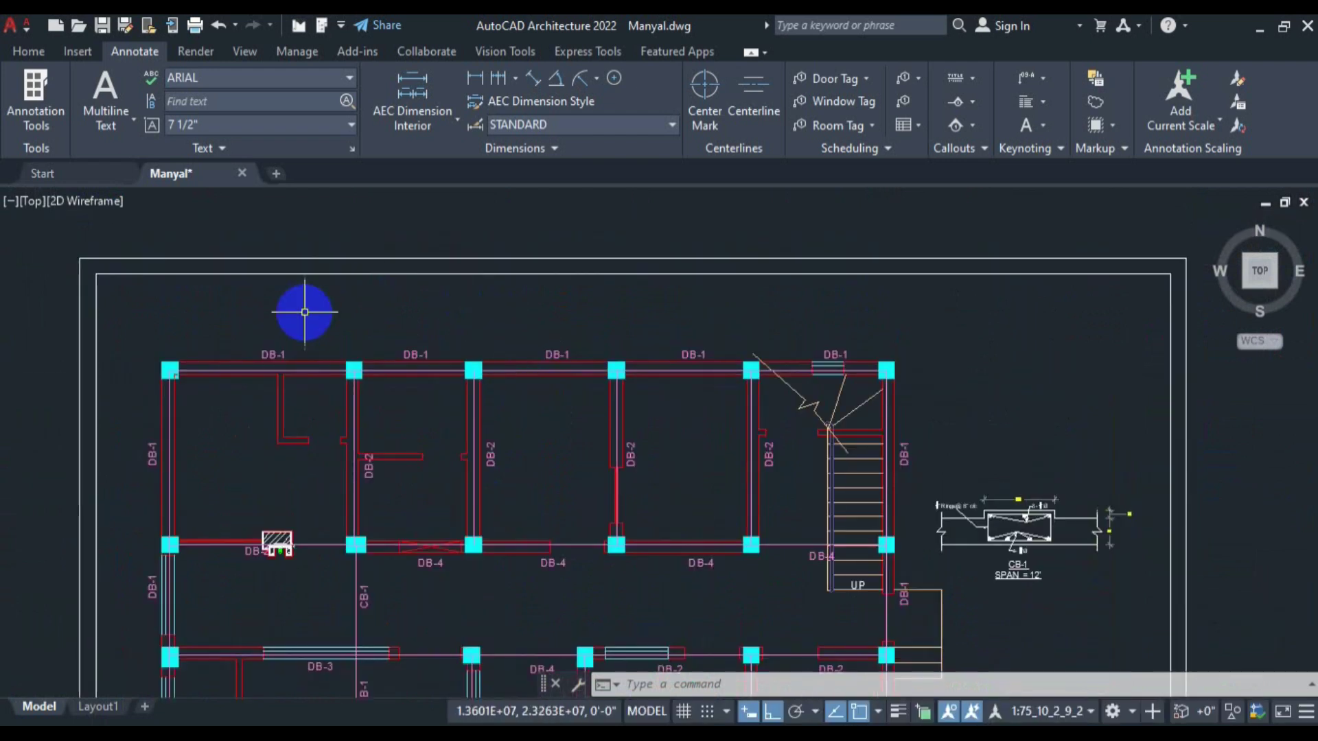
# Add a linear dimension across the full row of DB-1 beams along the plan's upper edge, from outer column corner to outer column corner.
pyautogui.write('d')
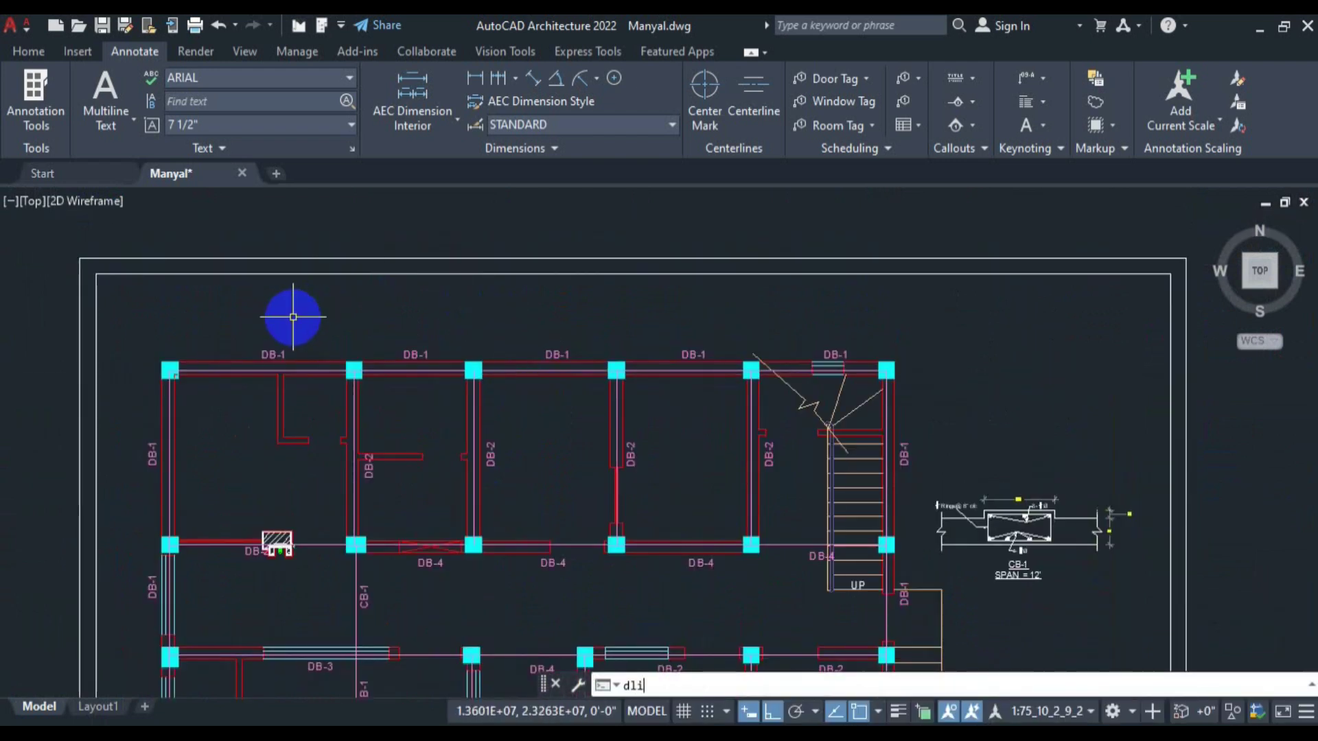
pyautogui.write('li')
pyautogui.press('Return')
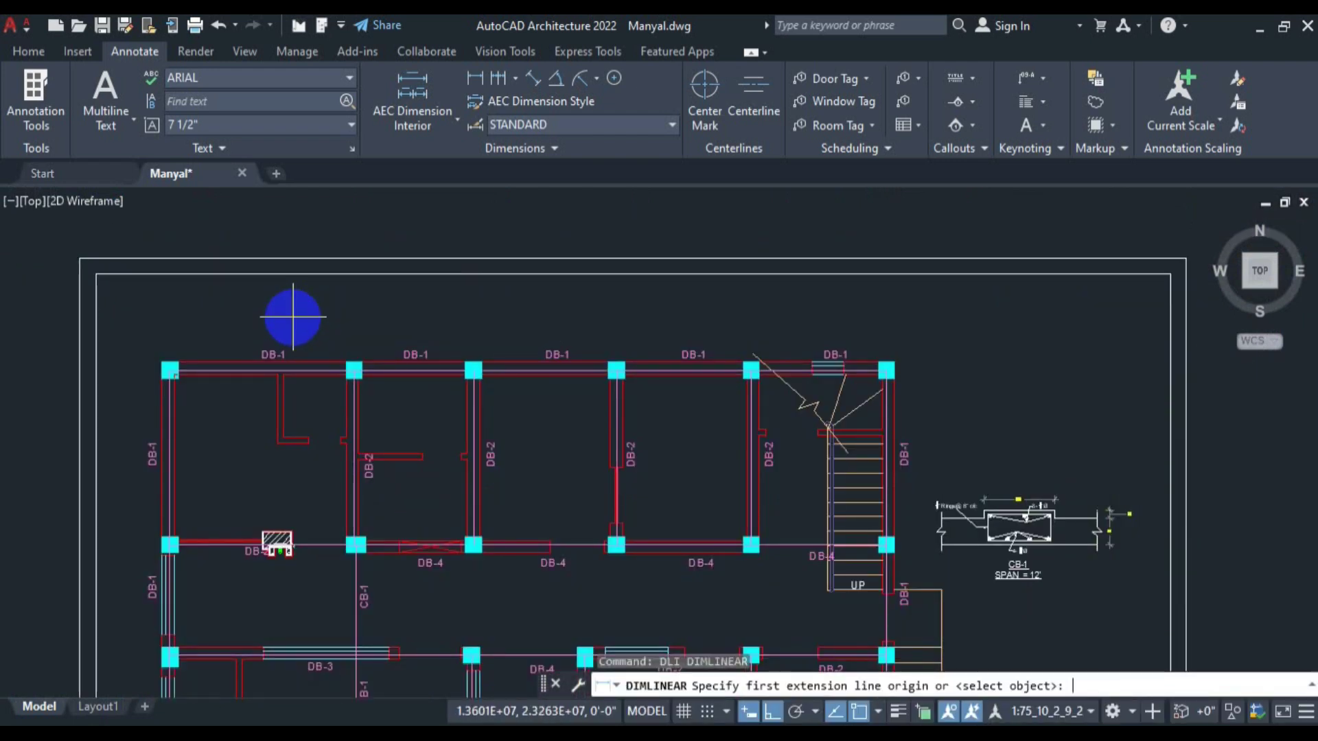
pyautogui.click(162, 361)
pyautogui.click(894, 362)
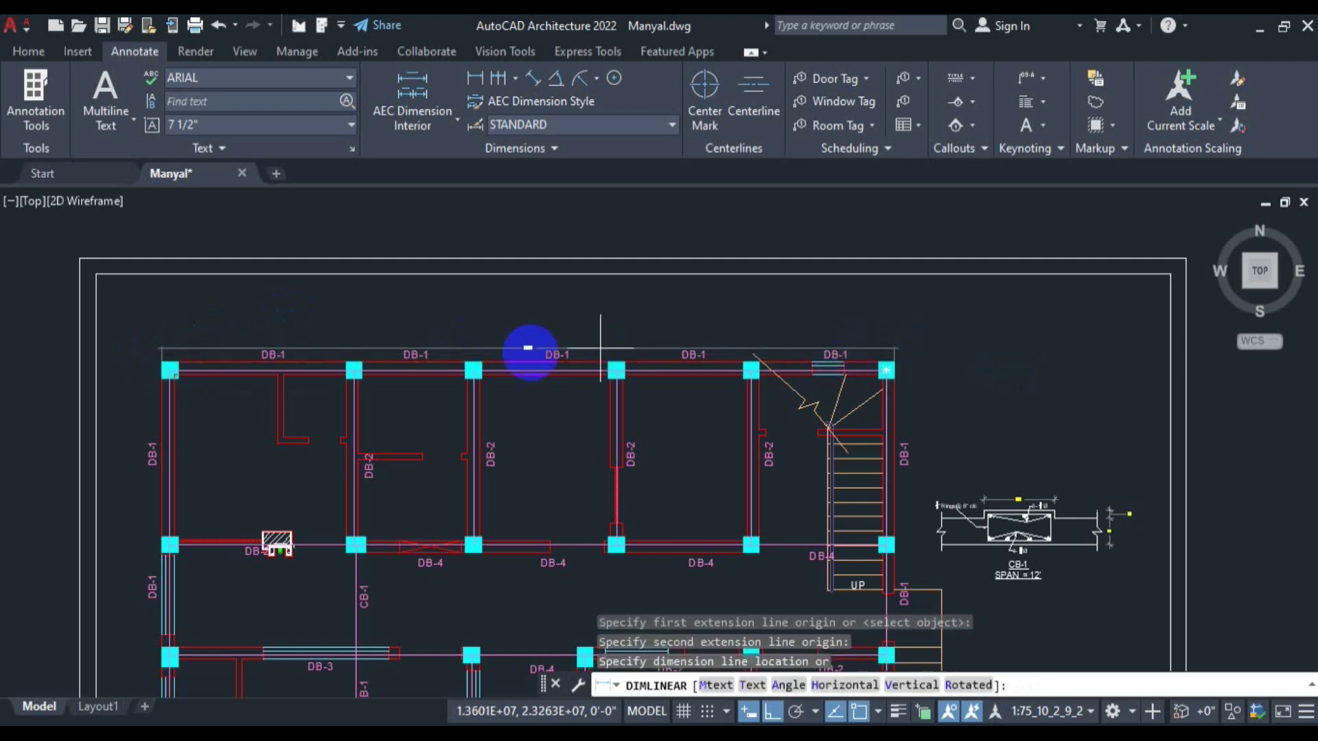
pyautogui.scroll(6, 529, 333)
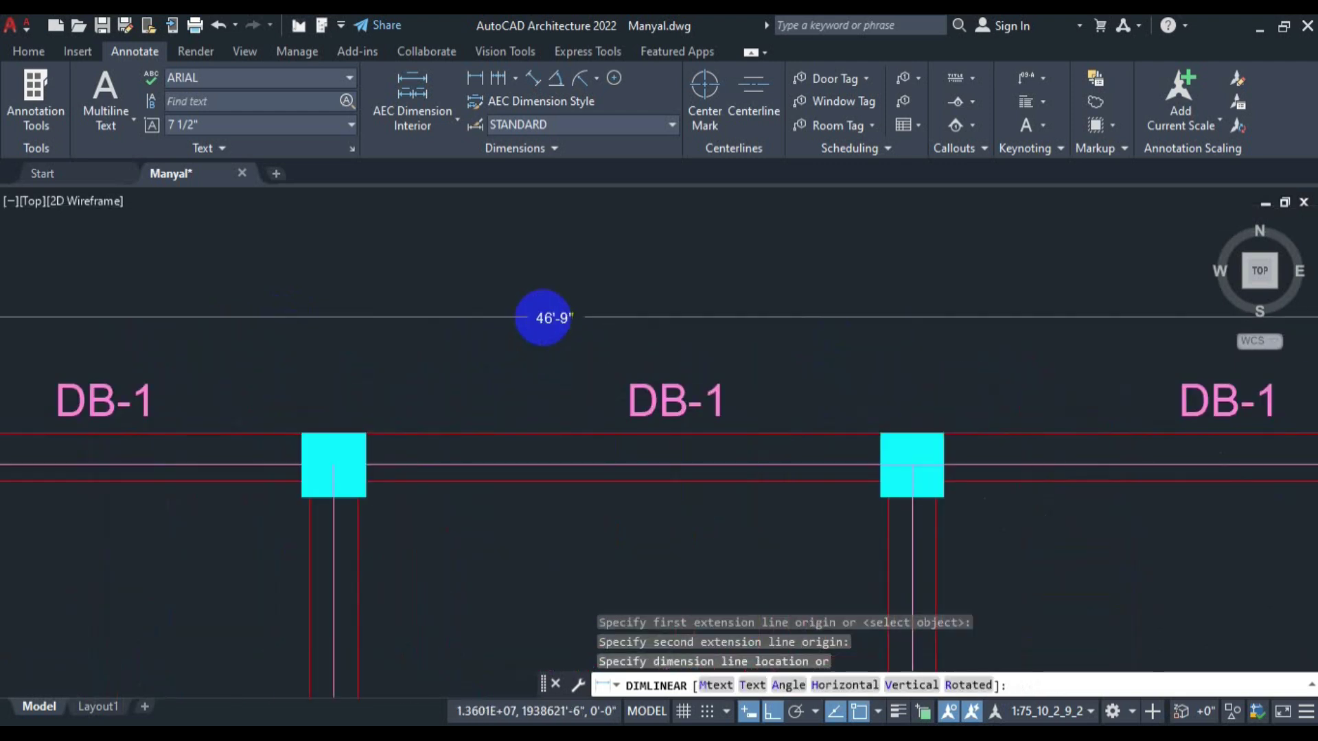
pyautogui.click(544, 316)
pyautogui.scroll(-5, 604, 343)
pyautogui.scroll(-2, 603, 356)
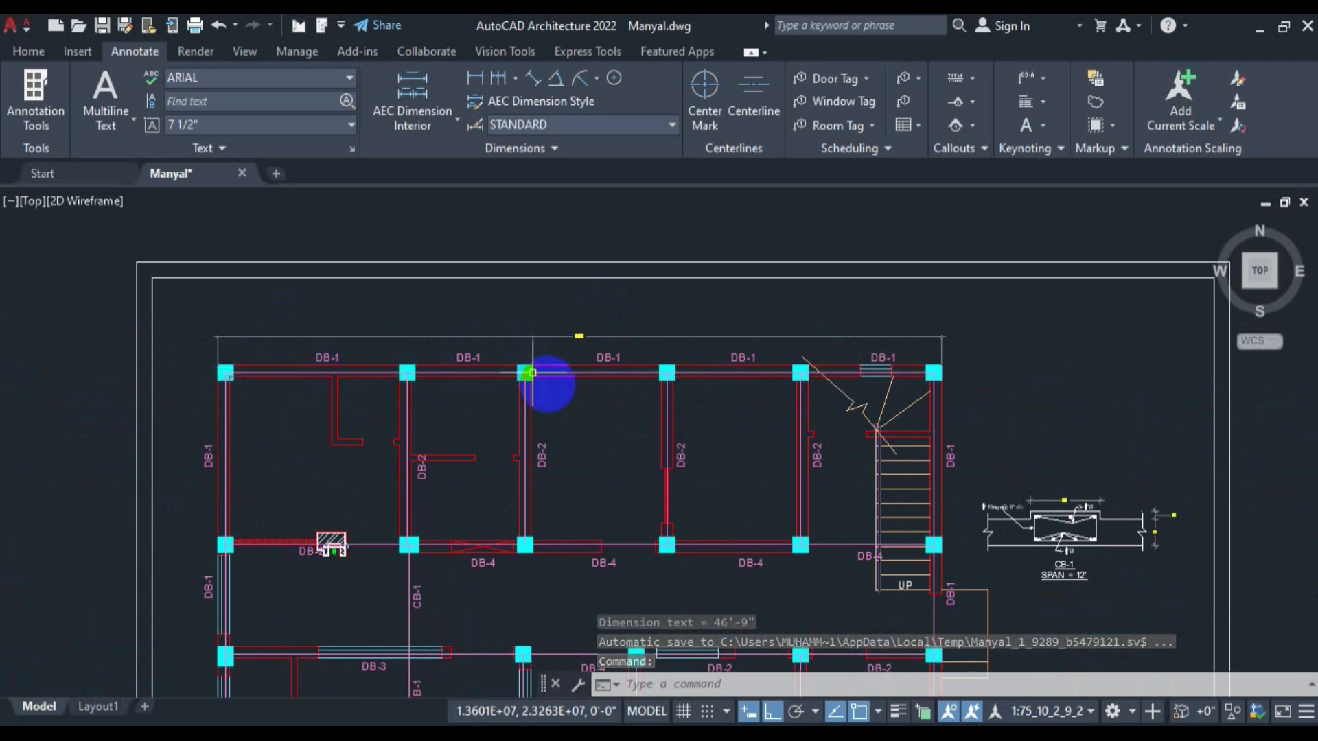
pyautogui.scroll(3, 711, 374)
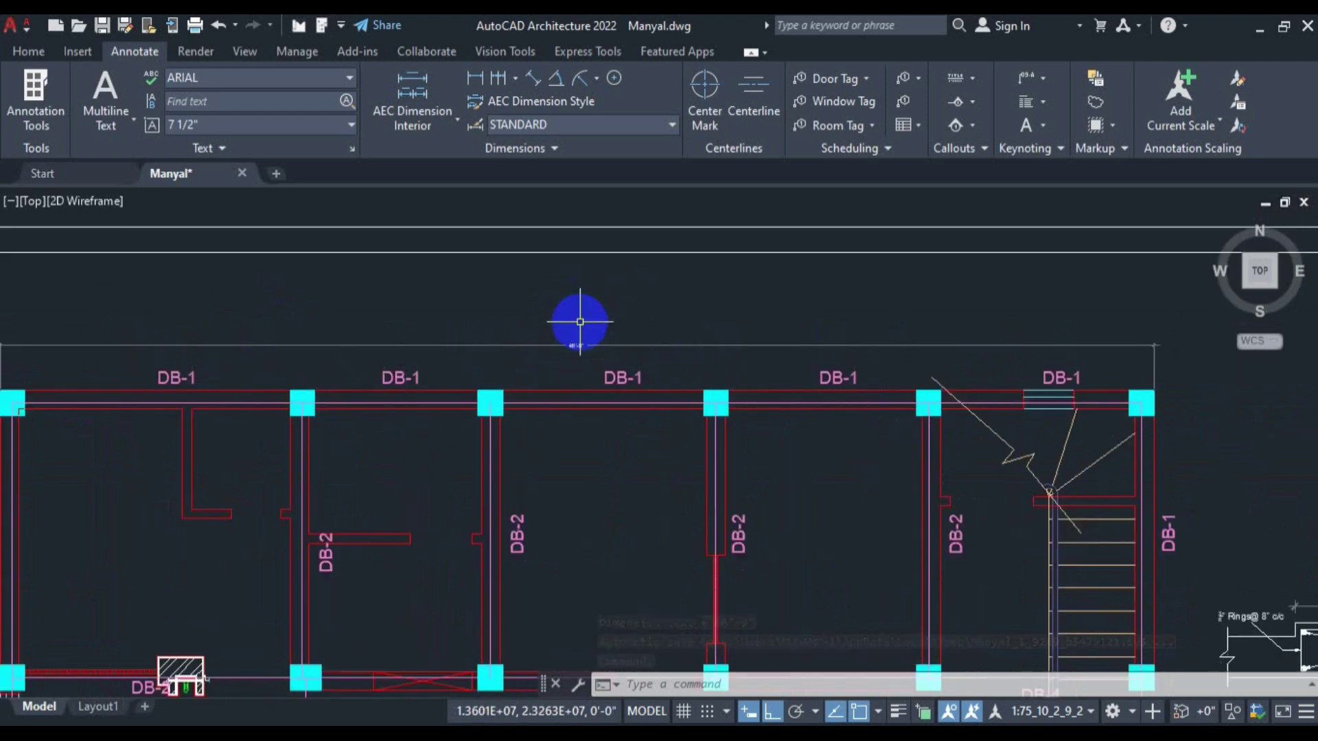
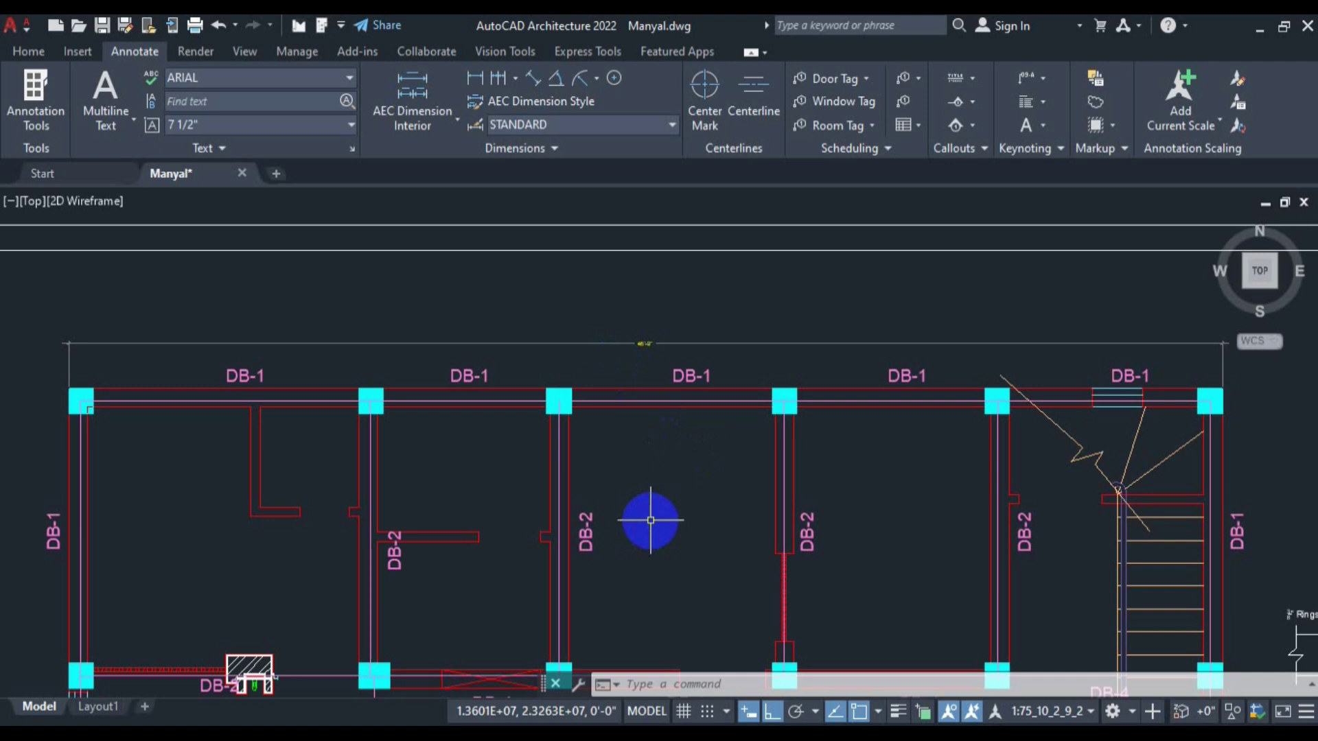
# Read the overall DB-1 dimension, switch to the Excel schedule and enter =46.75-.125-.125 as the Top Bars length in N40.
pyautogui.scroll(6, 647, 341)
pyautogui.scroll(-4, 638, 352)
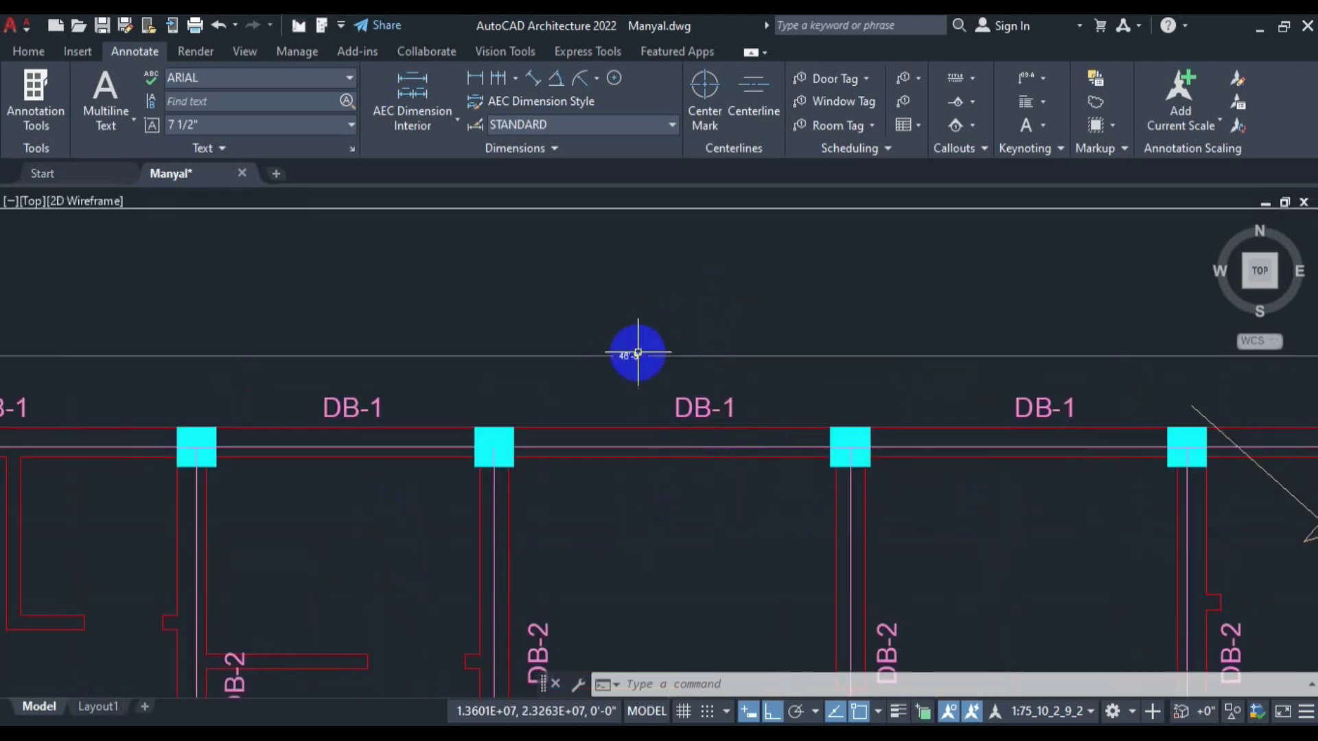
pyautogui.scroll(-3, 638, 354)
pyautogui.scroll(6, 639, 353)
pyautogui.scroll(-4, 638, 354)
pyautogui.click(215, 739)
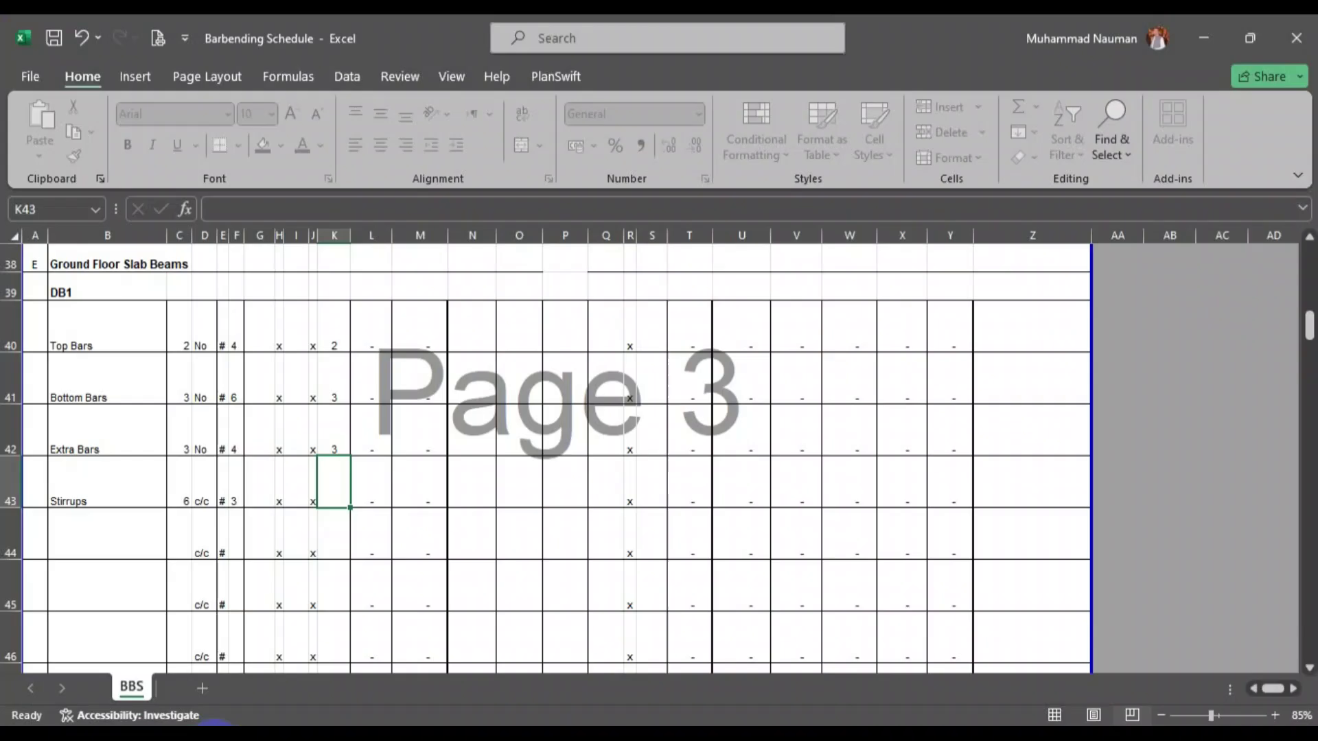
pyautogui.click(481, 340)
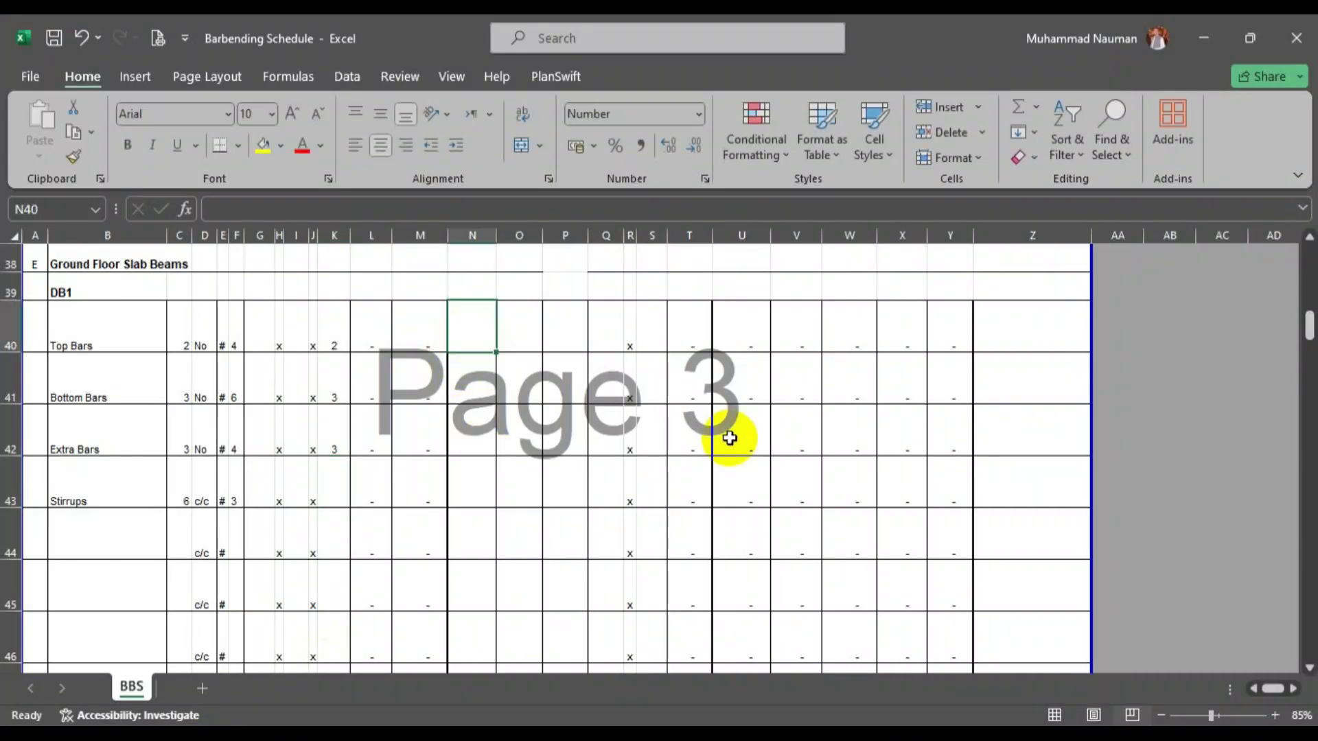
pyautogui.write('=46.75-.125-.125')
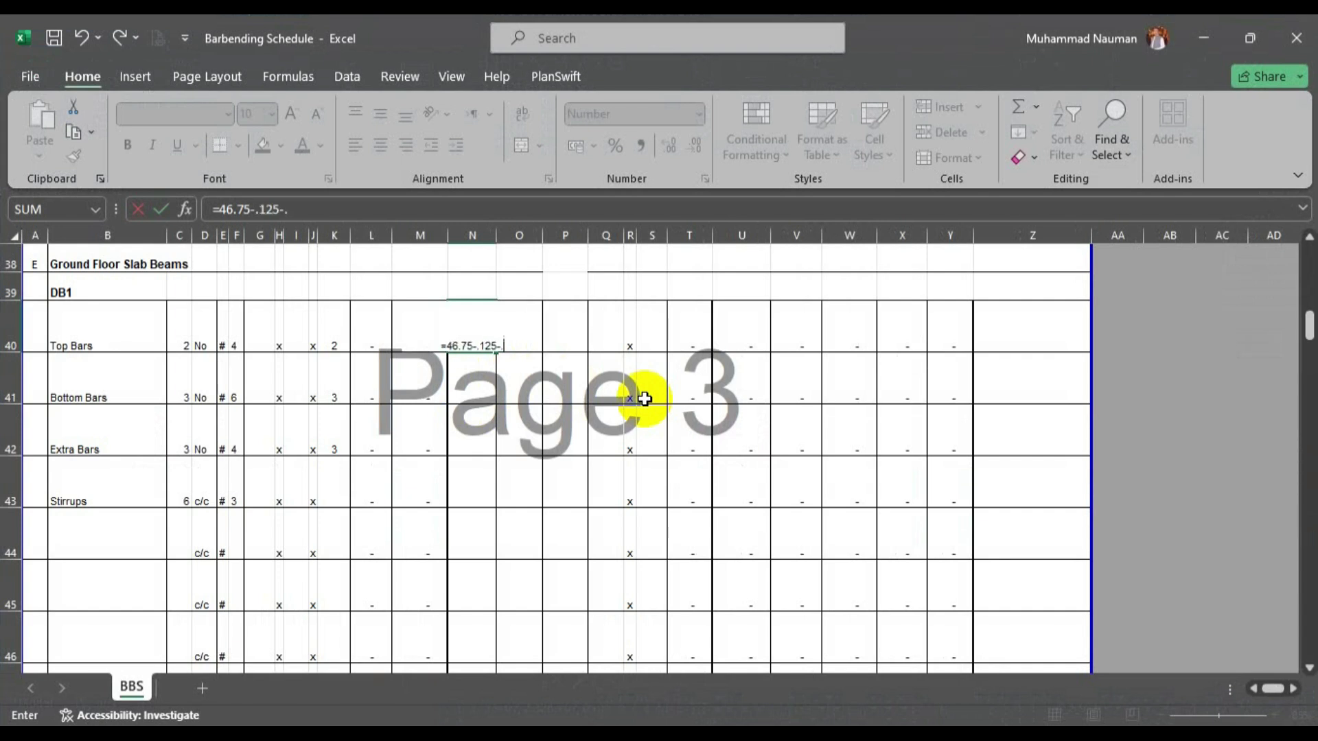
pyautogui.hotkey('ctrl', 'Return')
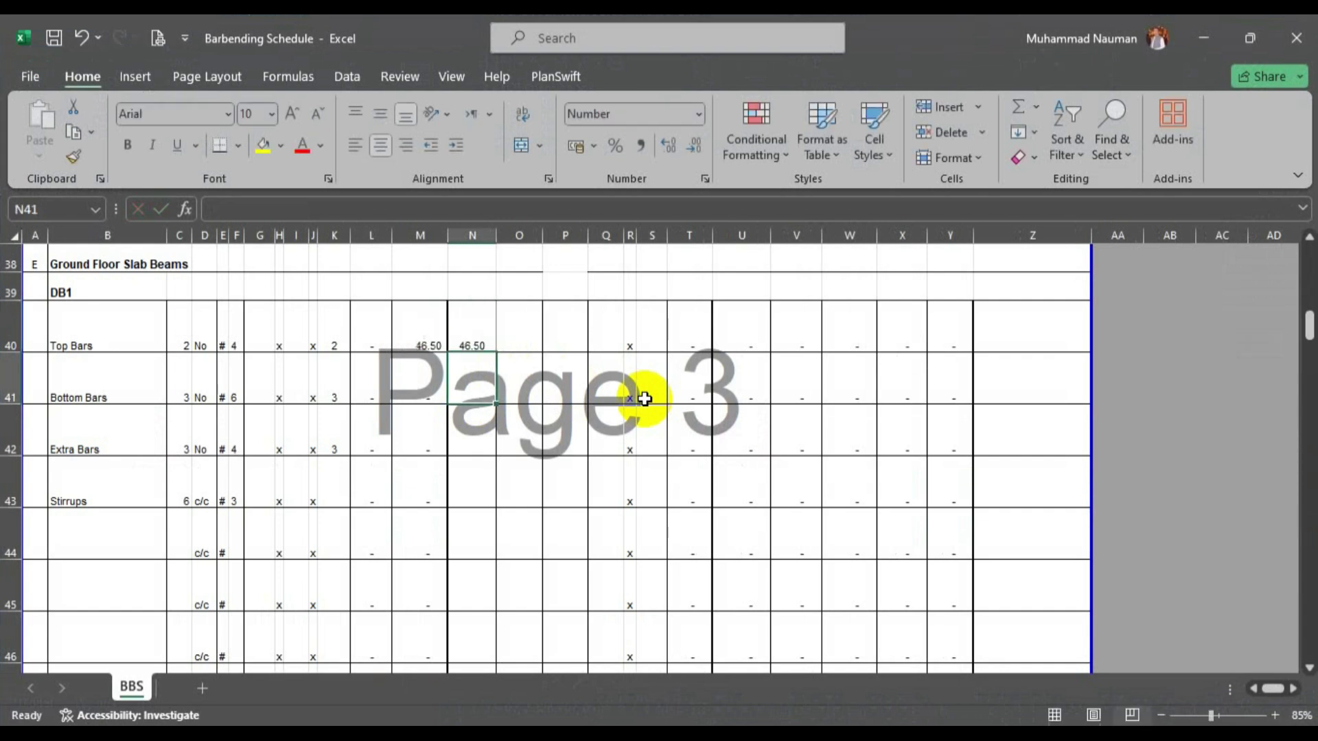
# Enter the formula =12*F40/8/12 in O40 for the Top Bars.
pyautogui.press('Right')
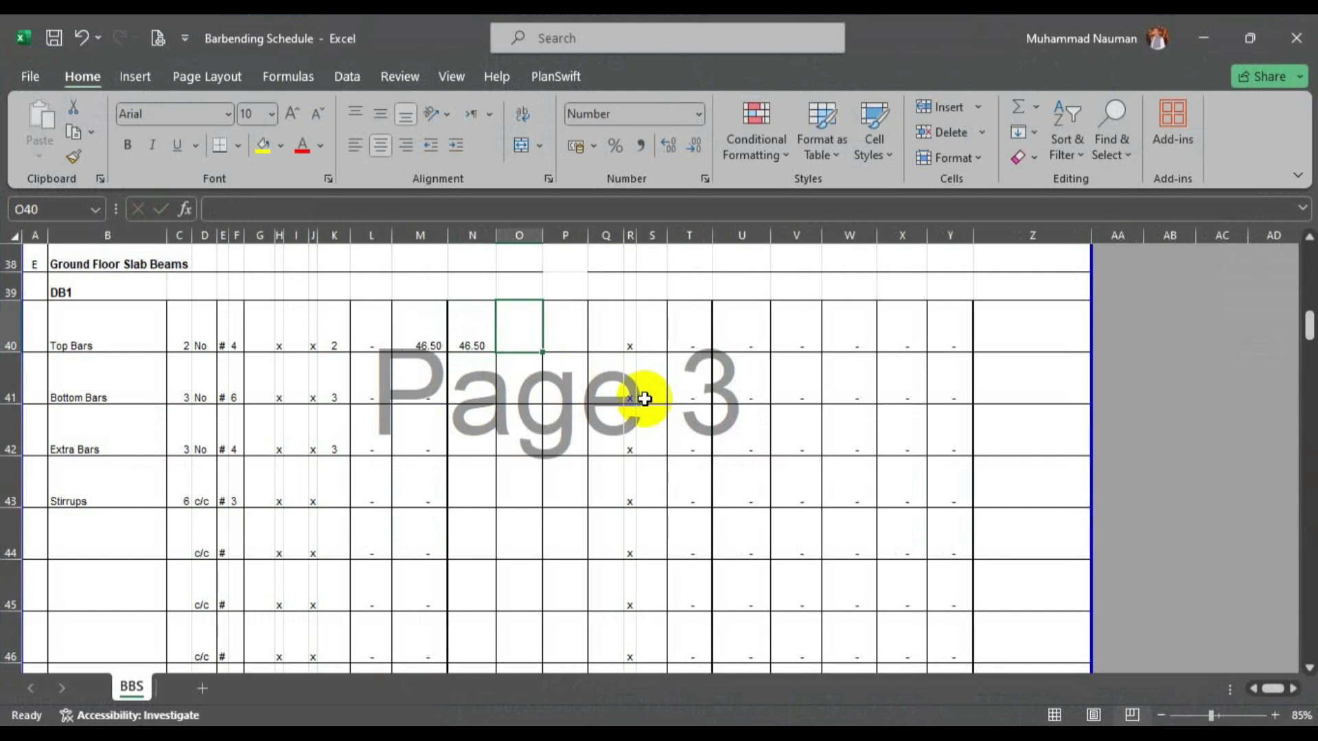
pyautogui.write('=12*')
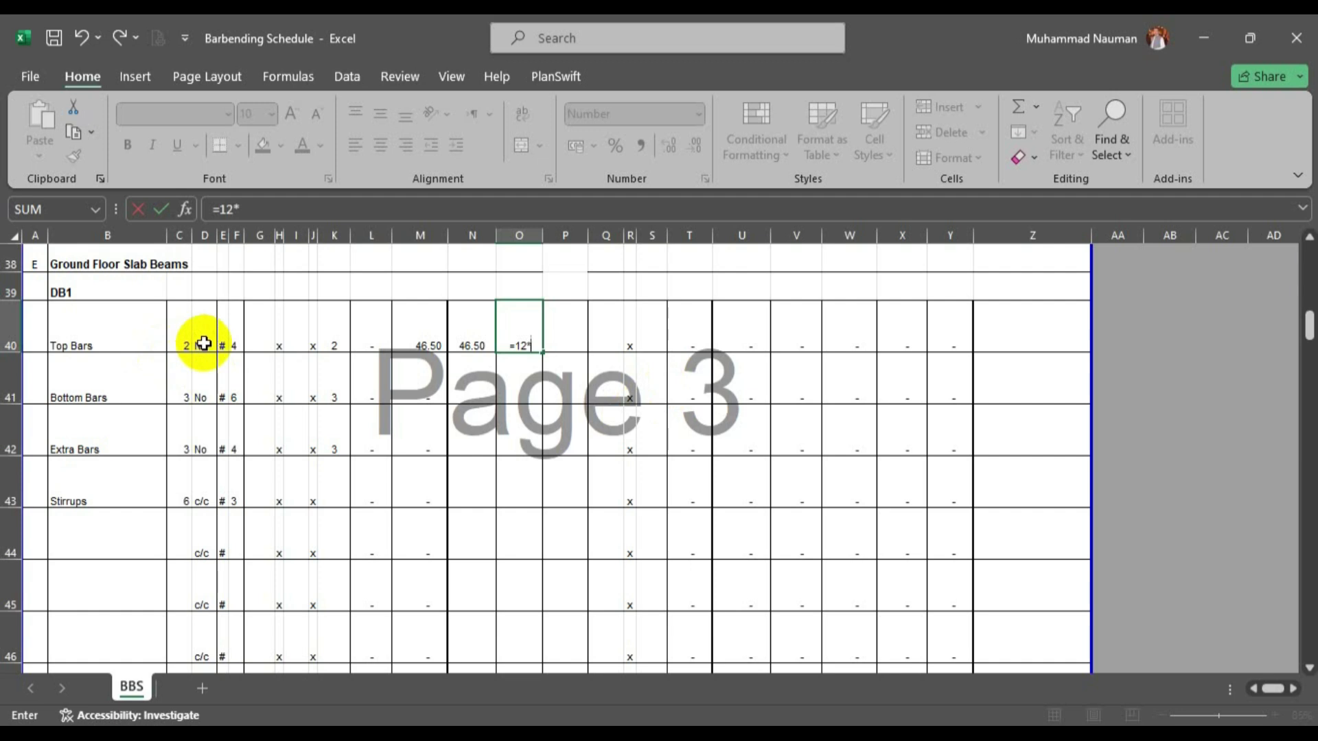
pyautogui.click(238, 337)
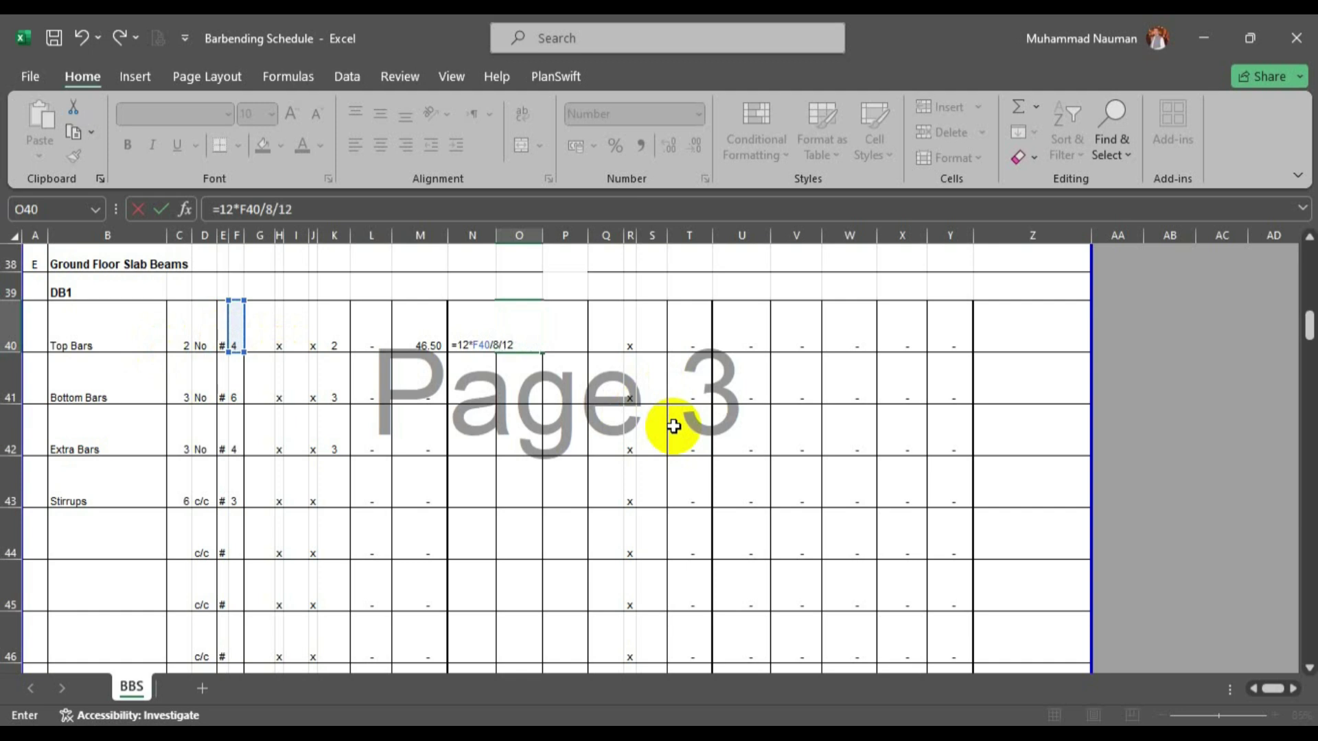
pyautogui.hotkey('ctrl', 'Return')
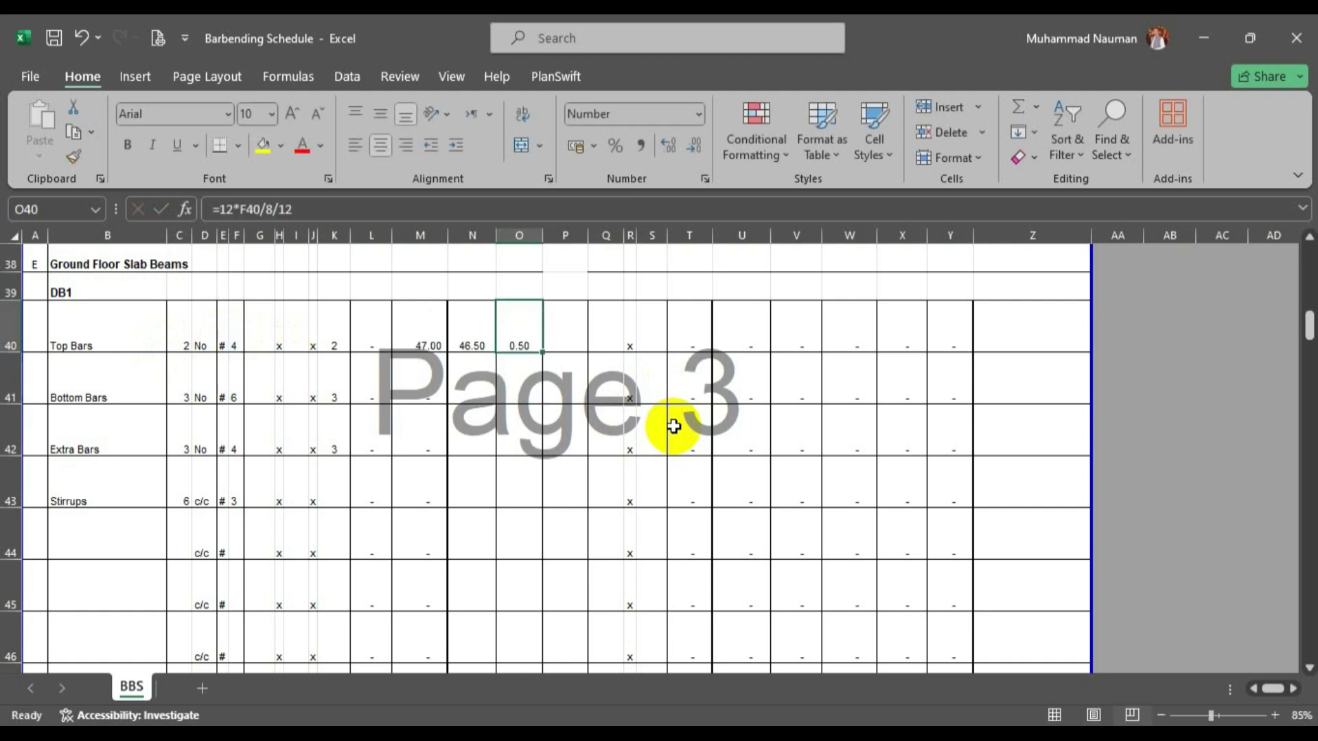
# Copy the O40 formula into P40 and point its bar size reference to F40.
pyautogui.hotkey('ctrl', 'c')
pyautogui.press('Right')
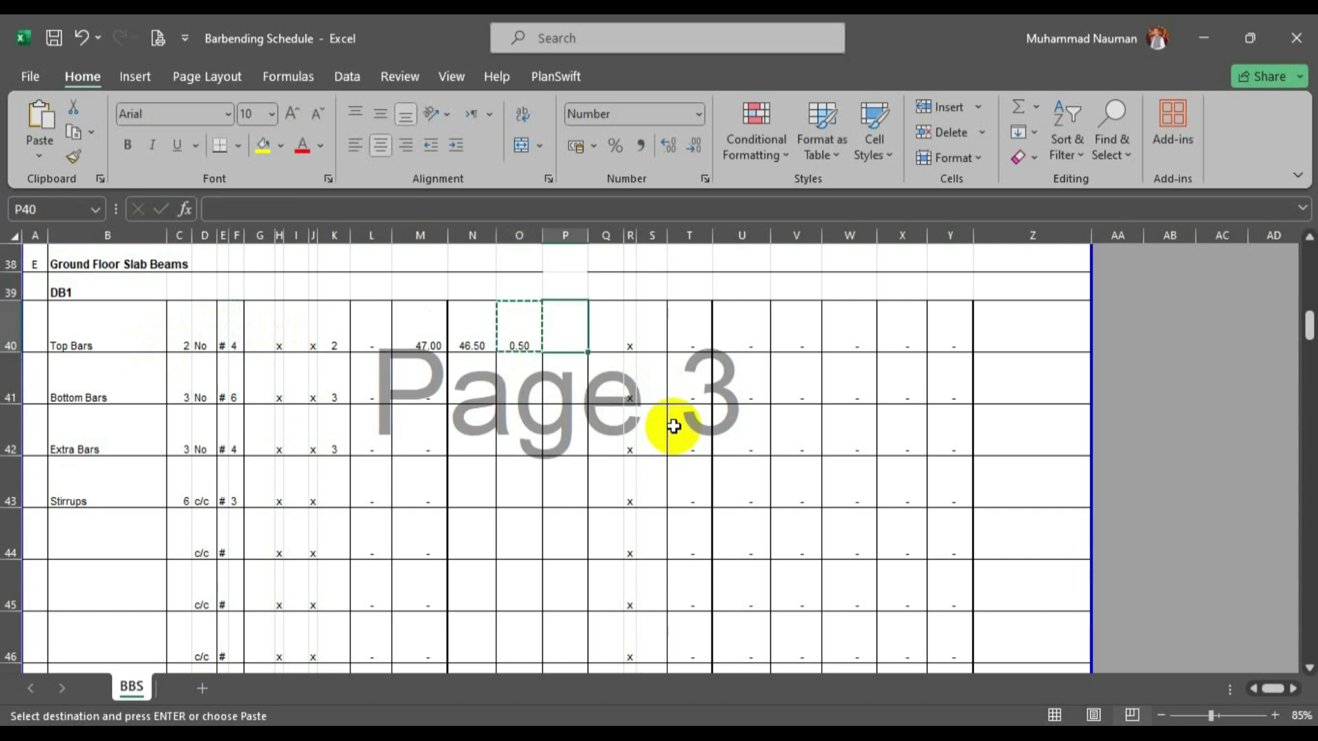
pyautogui.hotkey('ctrl', 'v')
pyautogui.scroll(1, 673, 426)
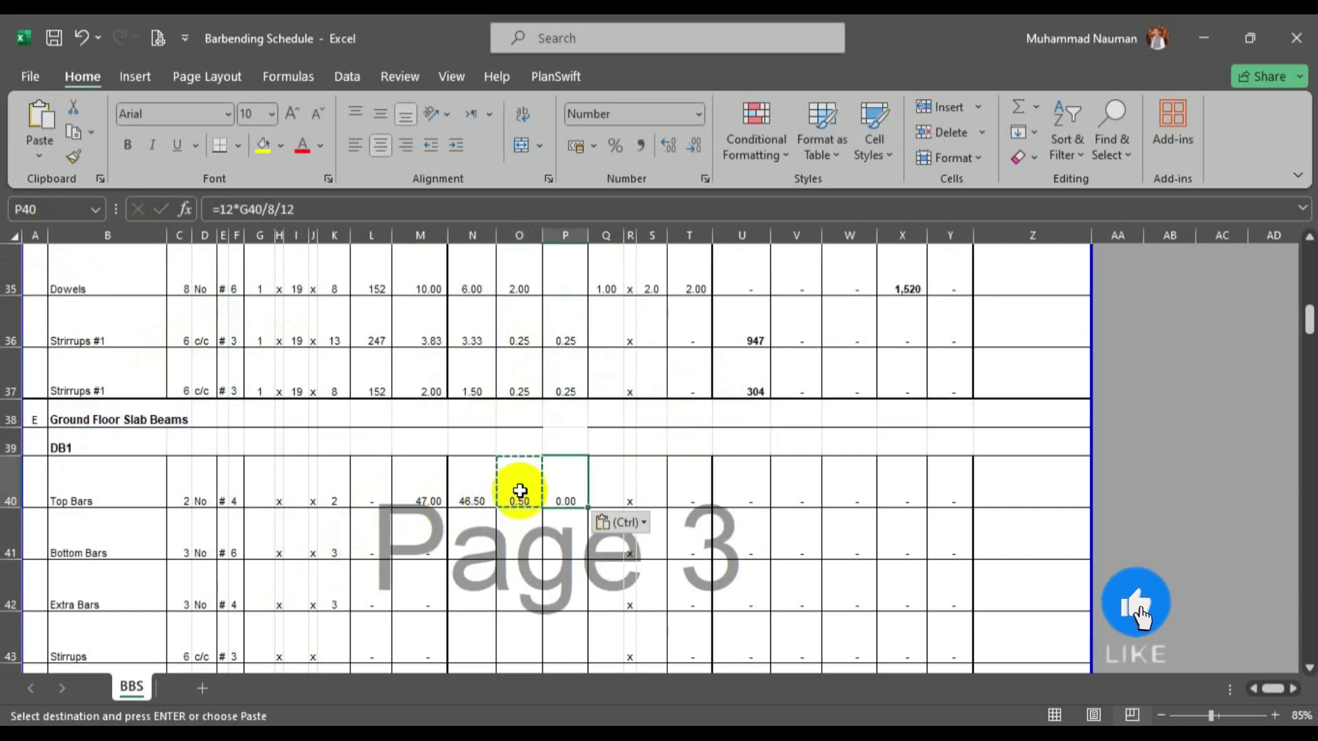
pyautogui.doubleClick(560, 497)
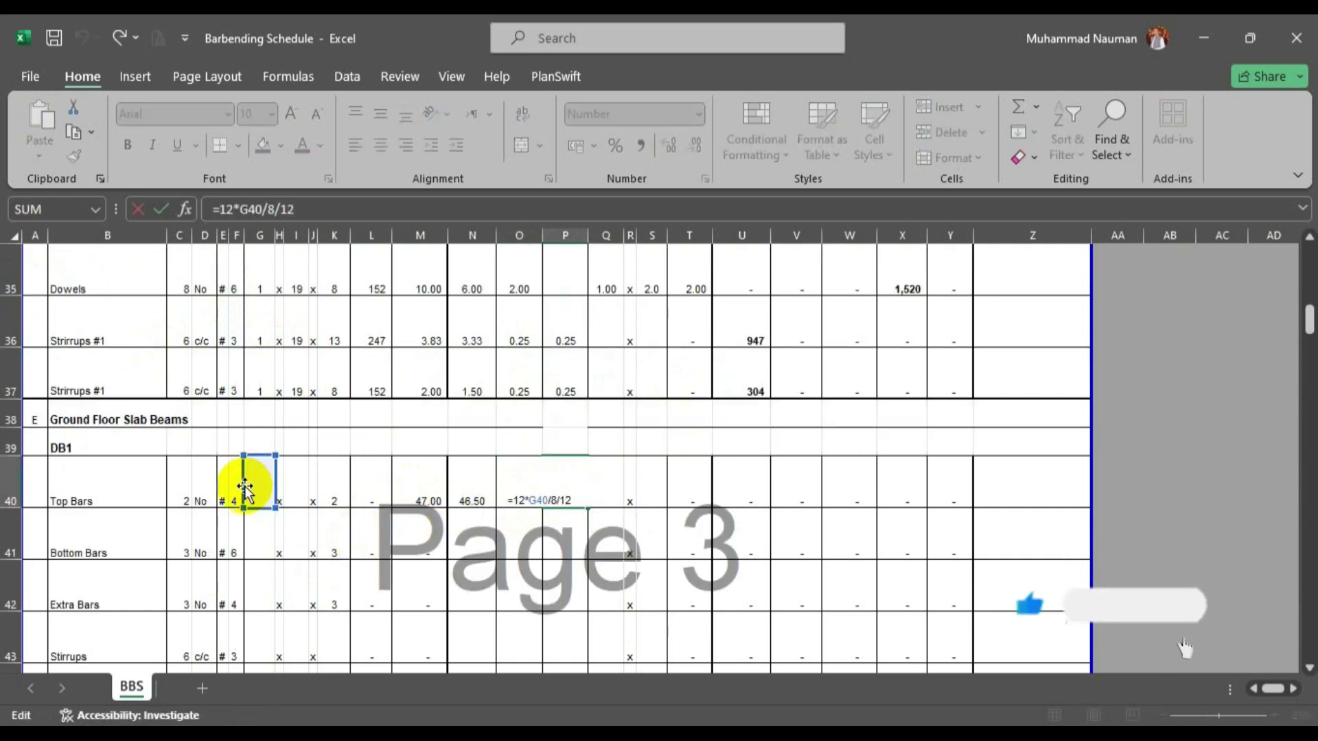
pyautogui.moveTo(245, 487); pyautogui.dragTo(235, 485)
pyautogui.press('Return')
pyautogui.scroll(-1, 569, 549)
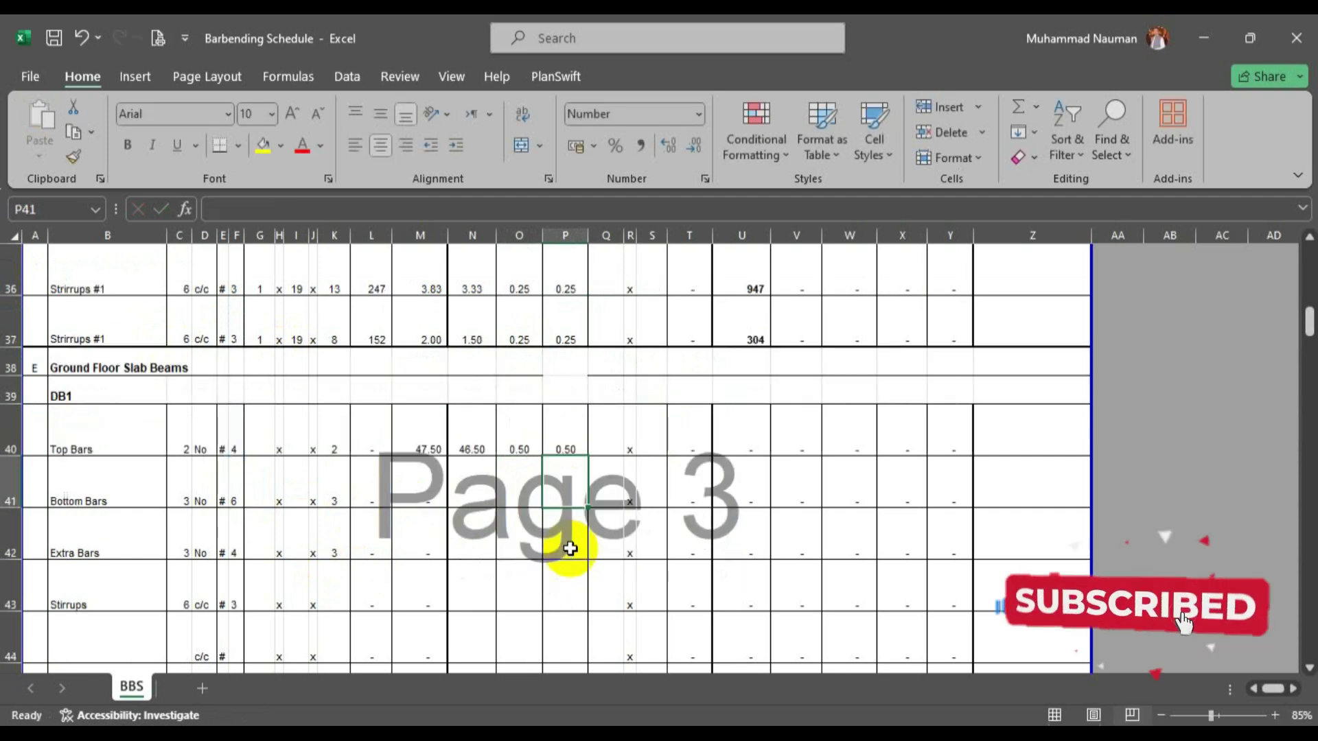
# Change the multiplier to 6 in the Top Bars formulas in O40 and P40, giving =6*F40/8/12.
pyautogui.doubleClick(518, 443)
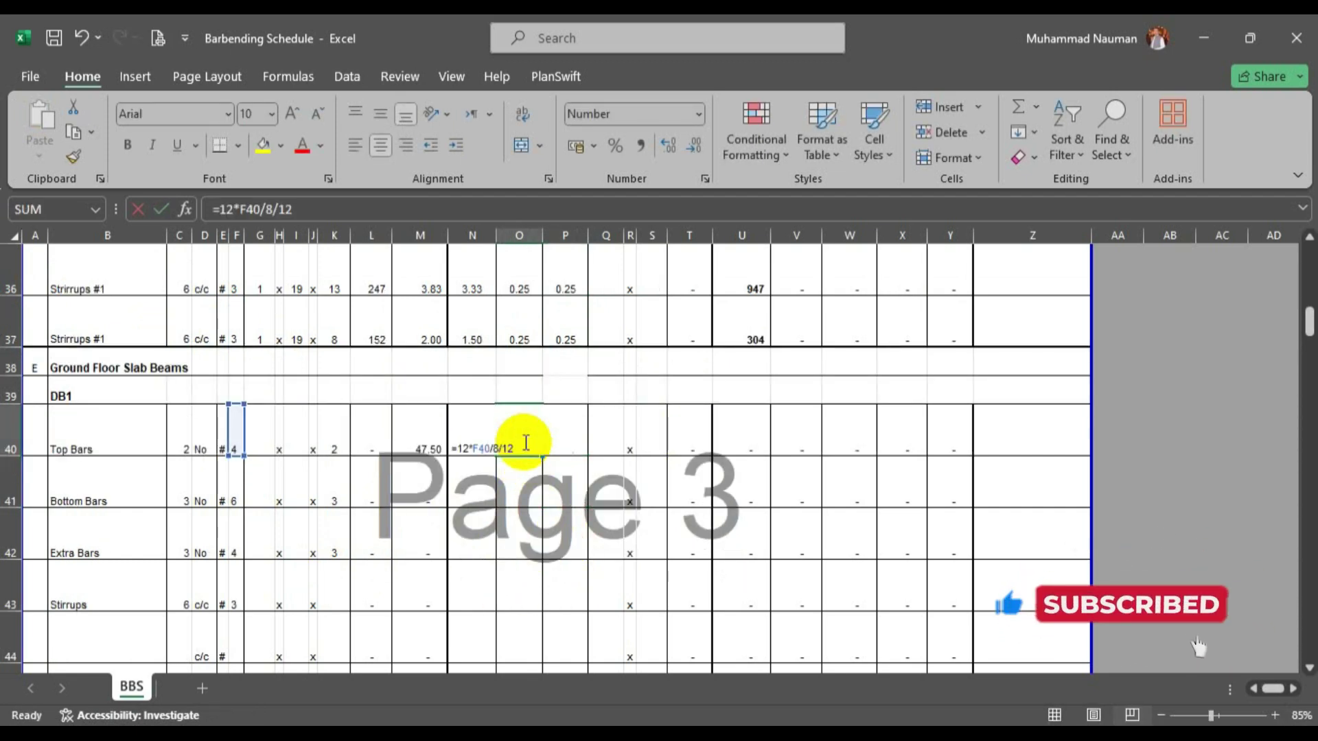
pyautogui.doubleClick(460, 449)
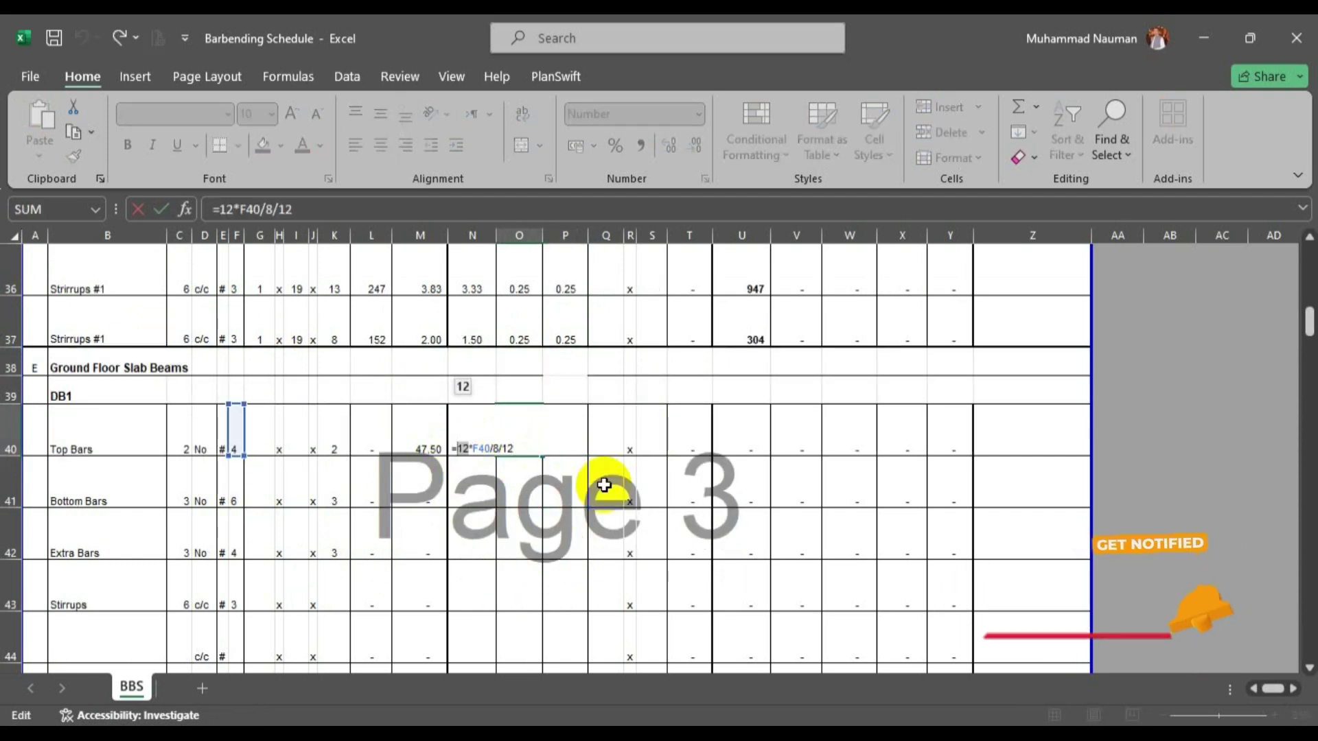
pyautogui.write('6')
pyautogui.press('Return')
pyautogui.click(570, 440)
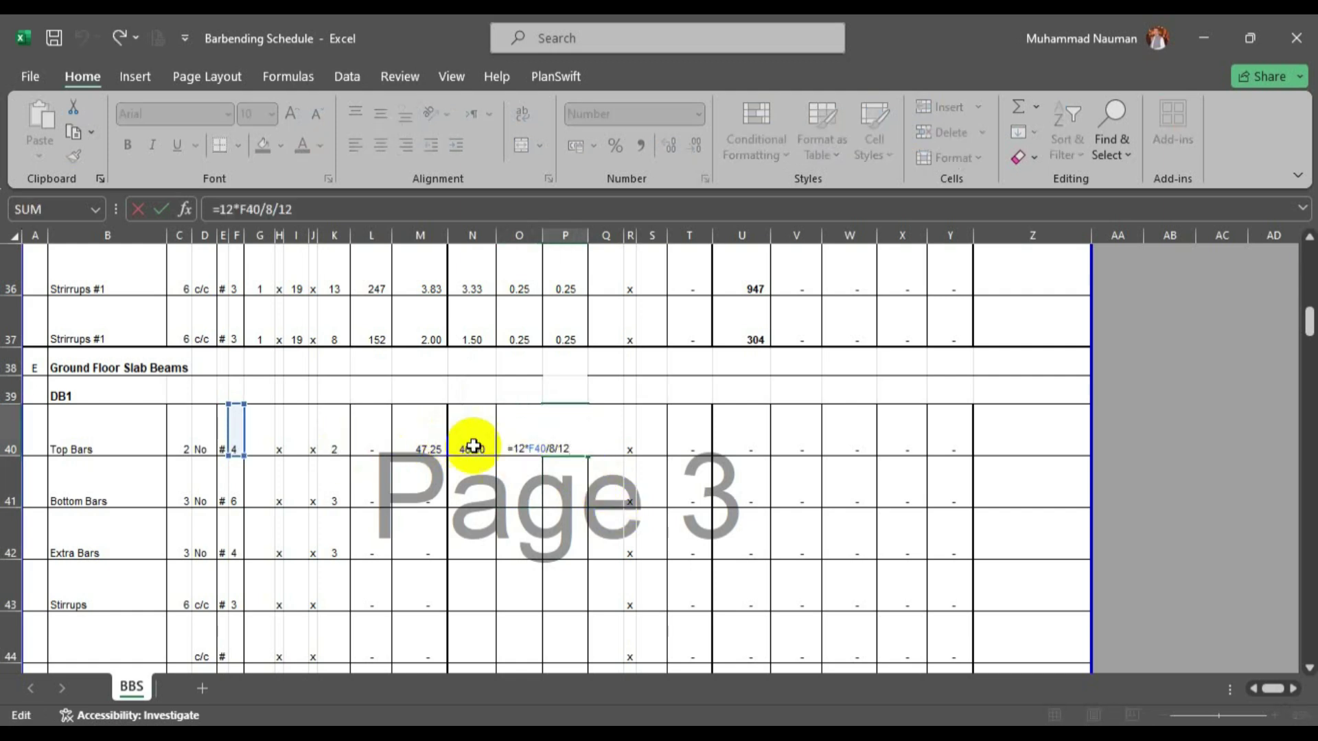
pyautogui.doubleClick(517, 450)
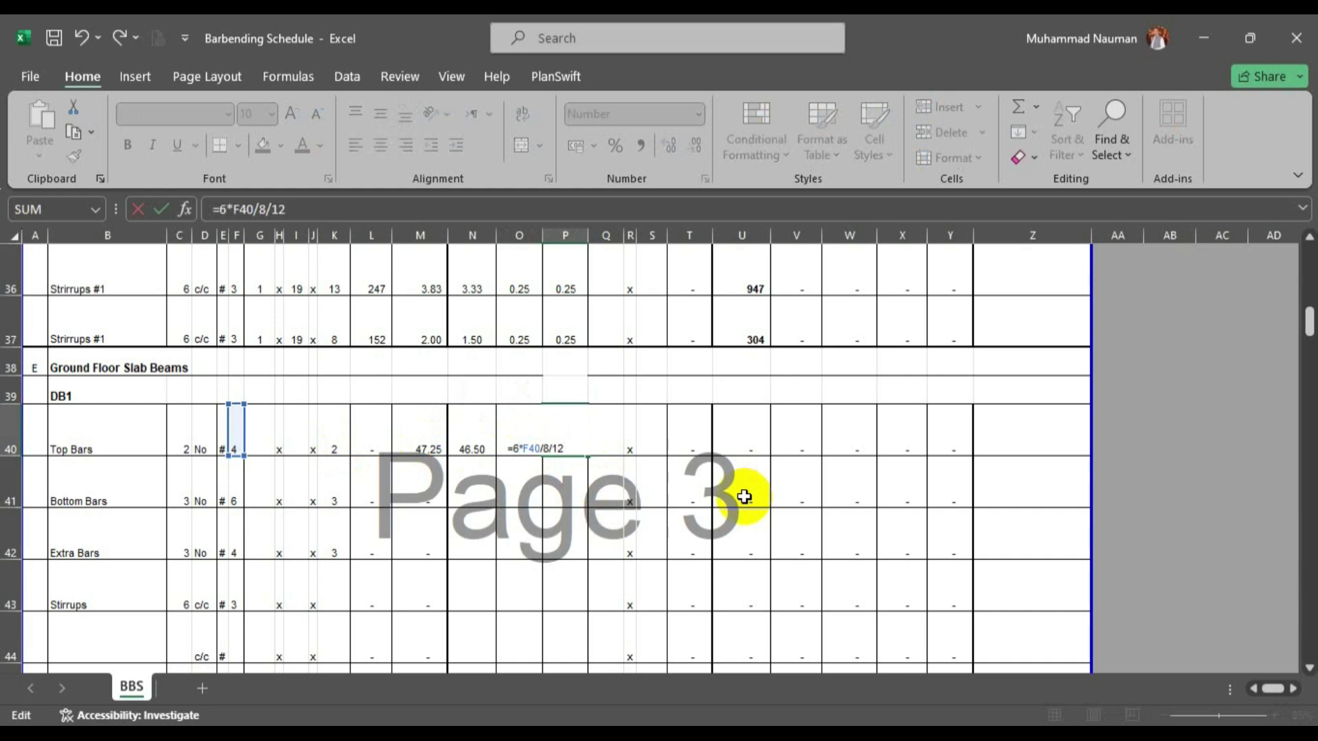
pyautogui.write('6')
pyautogui.press('Return')
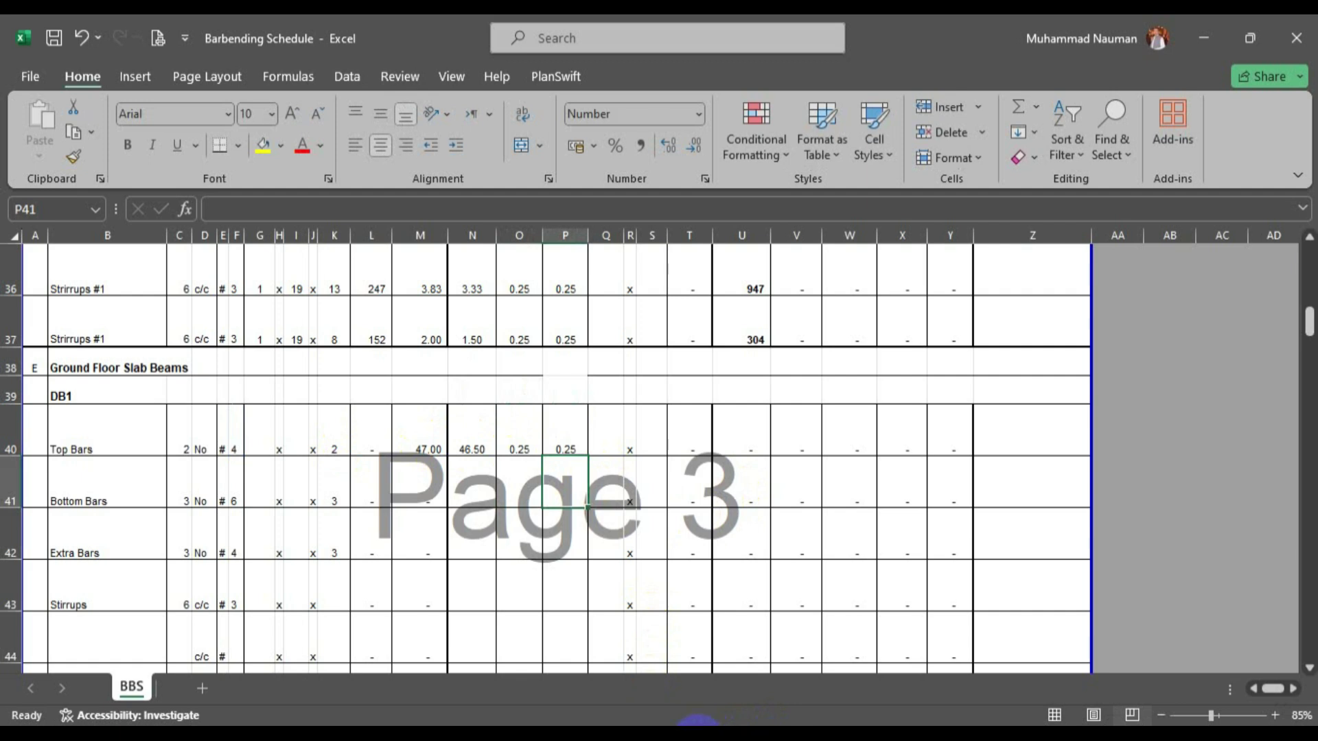
# Fill the Bottom Bars cells N41:P41 from the Top Bars row above.
pyautogui.click(698, 737)
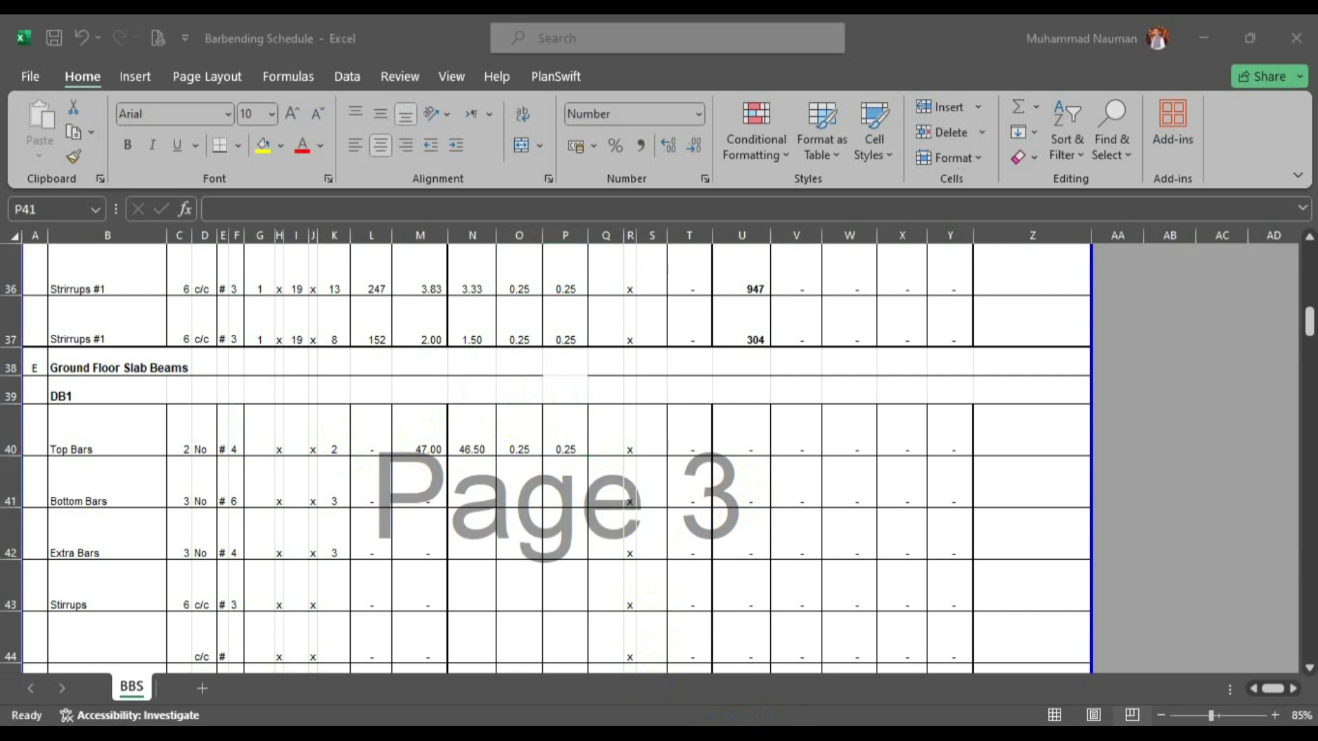
pyautogui.click(262, 435)
pyautogui.click(511, 482)
pyautogui.moveTo(562, 487); pyautogui.dragTo(480, 485)
pyautogui.hotkey('ctrl', 'v')
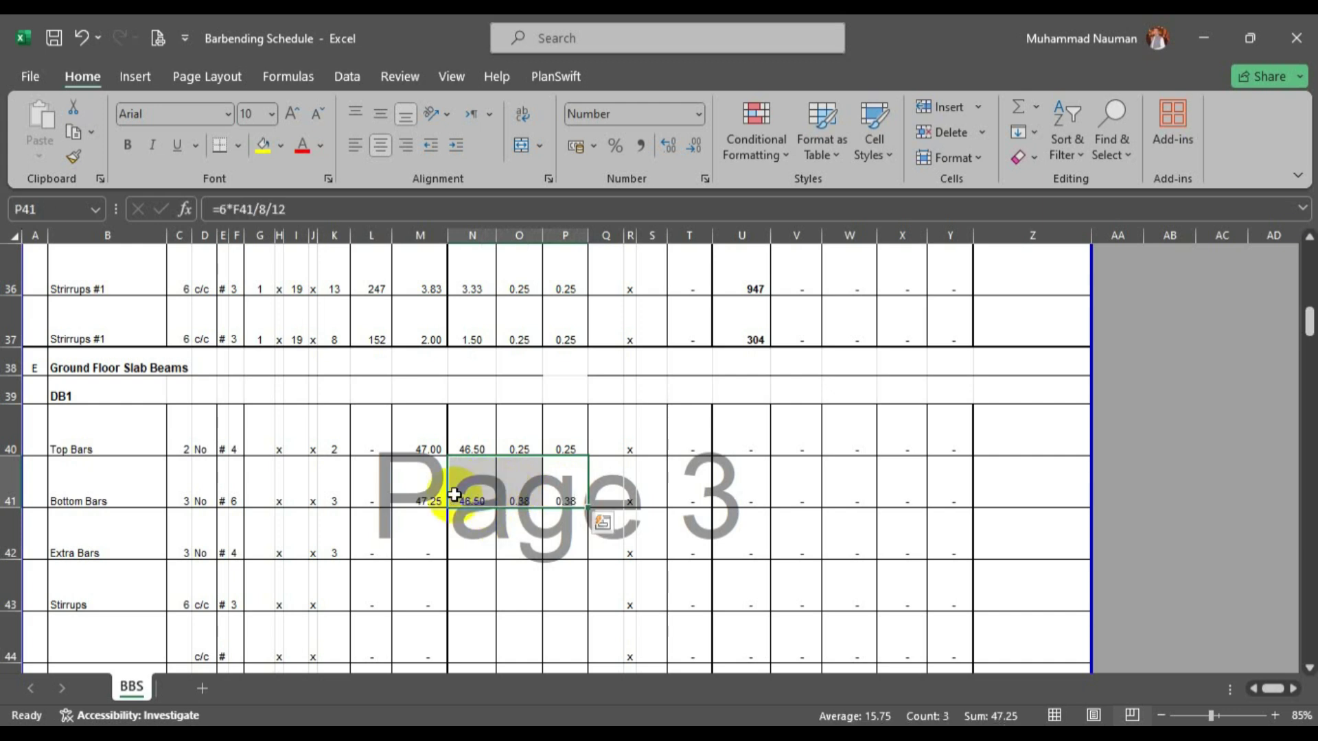
# Enter 1 in G40 and G41 for the Top Bars and Bottom Bars.
pyautogui.click(257, 440)
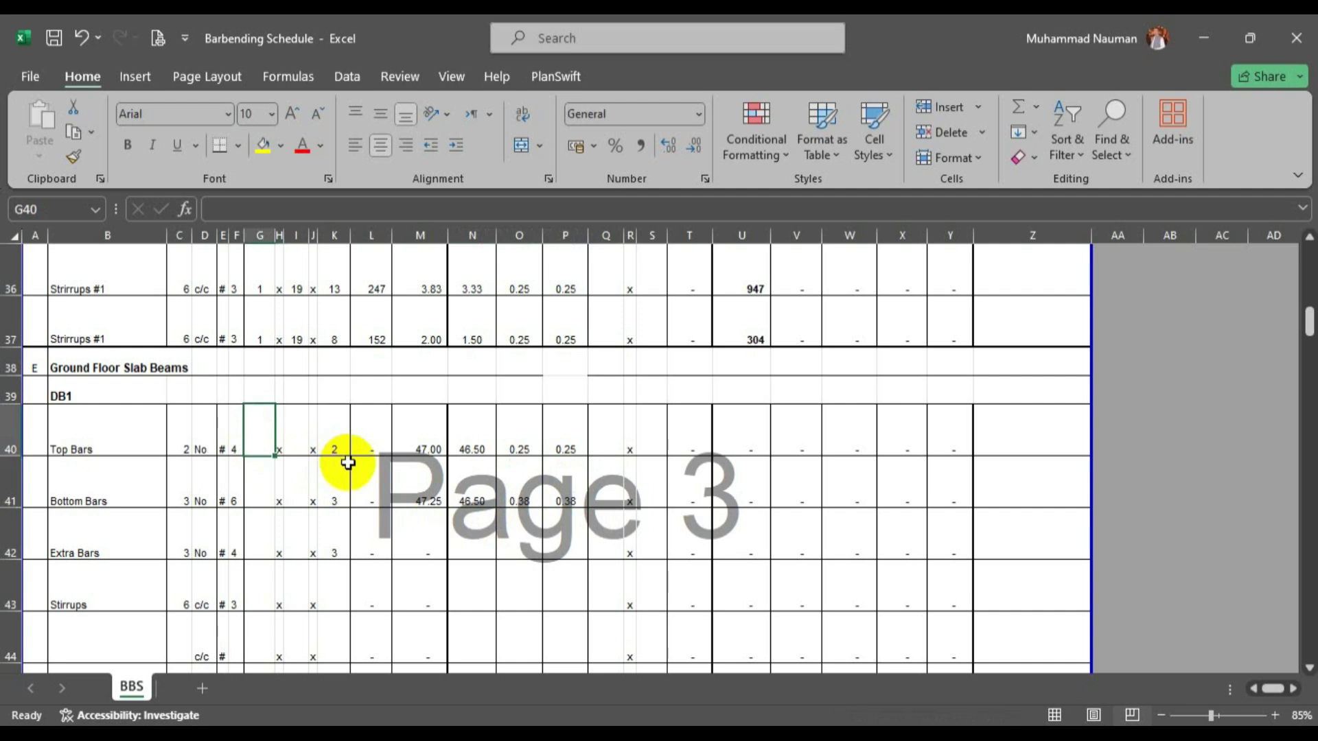
pyautogui.write('11')
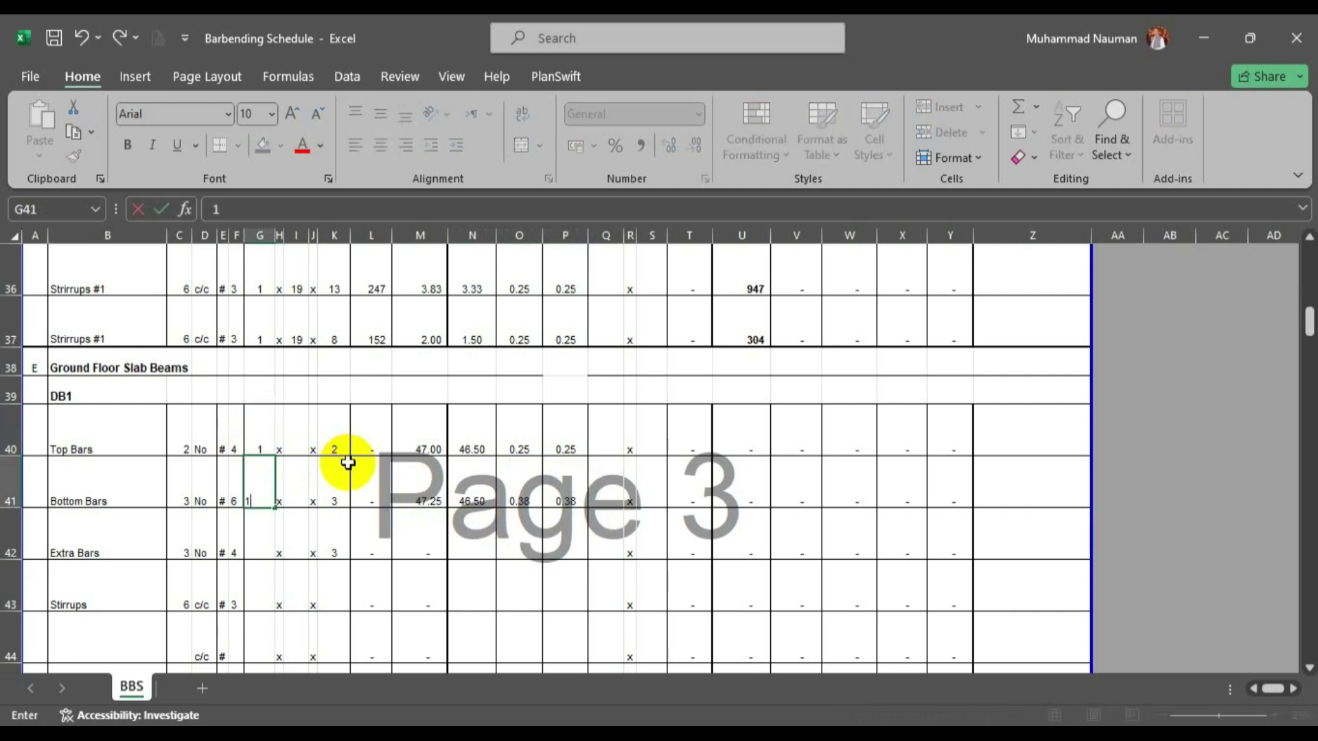
pyautogui.press('Tab')
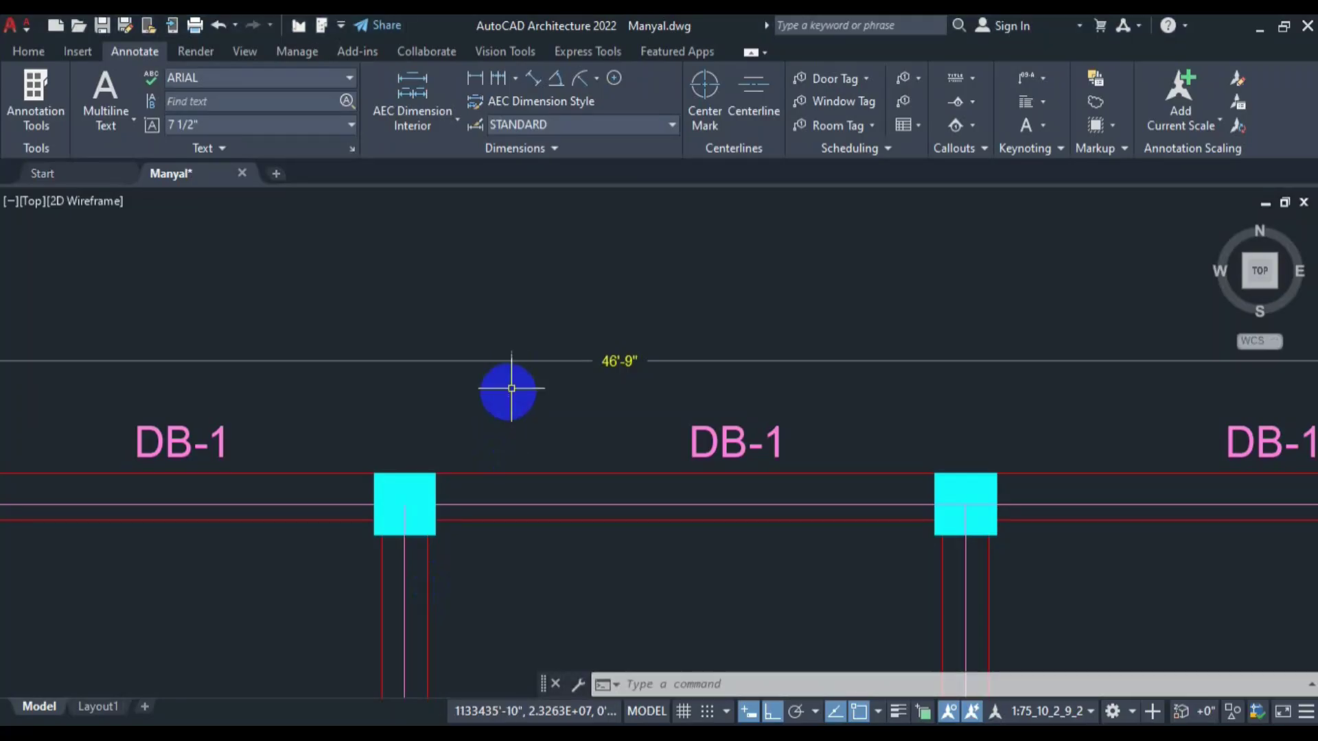
# Check the DB-1 beams on the AutoCAD plan and enter 2 in I40 and I41 for the Top Bars and Bottom Bars.
pyautogui.scroll(-5, 506, 383)
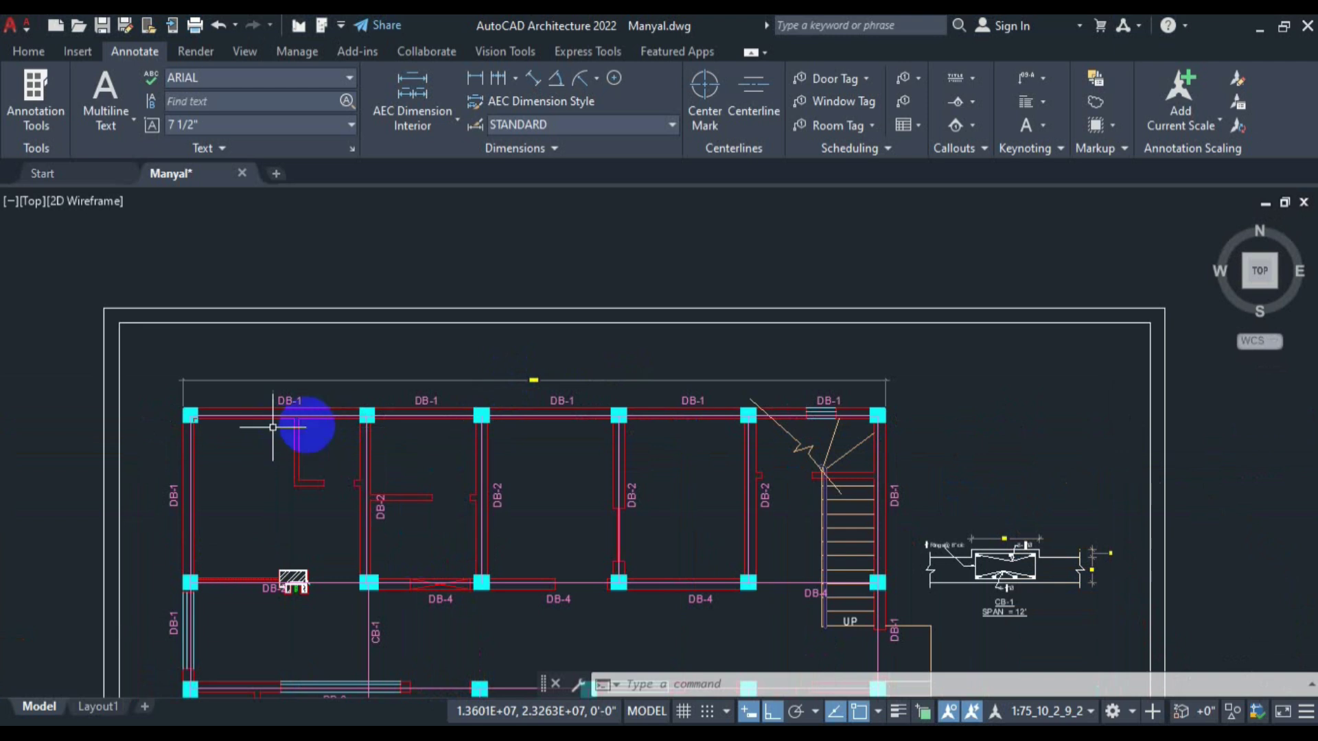
pyautogui.moveTo(493, 535); pyautogui.dragTo(495, 339)
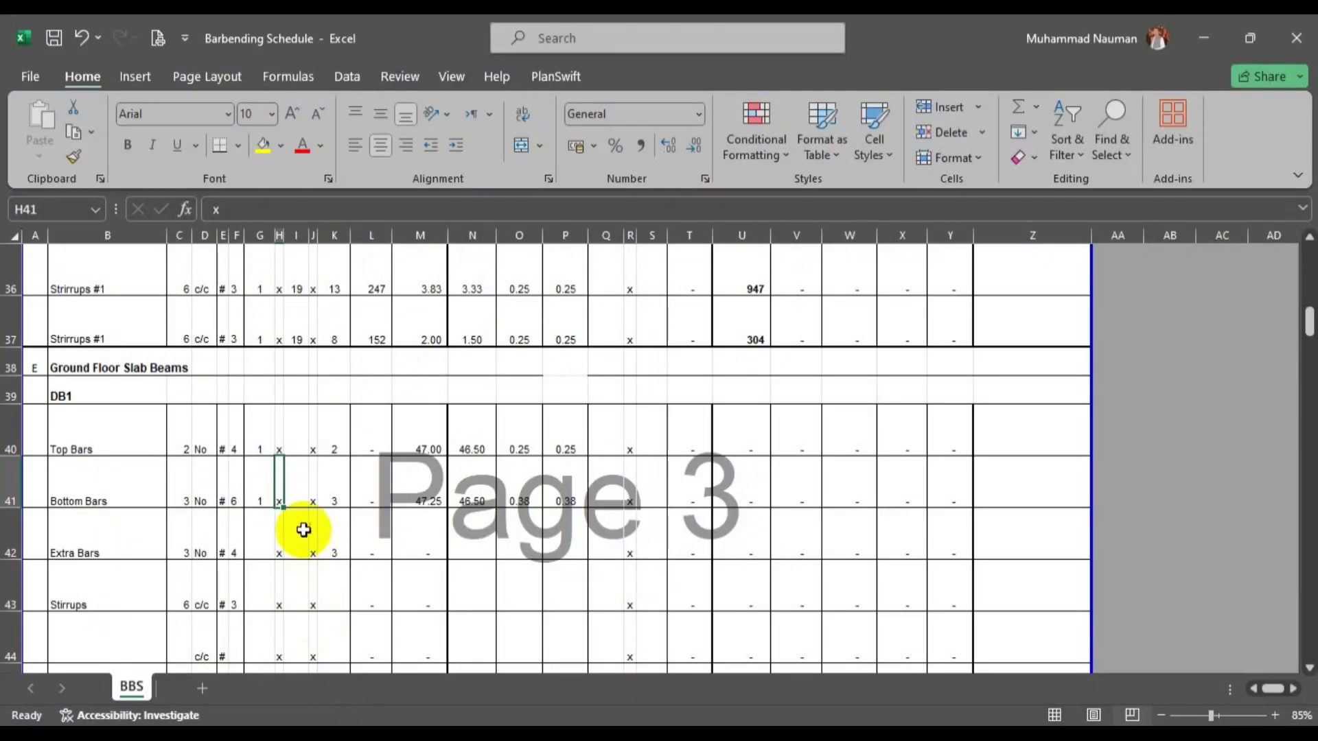
pyautogui.write('1')
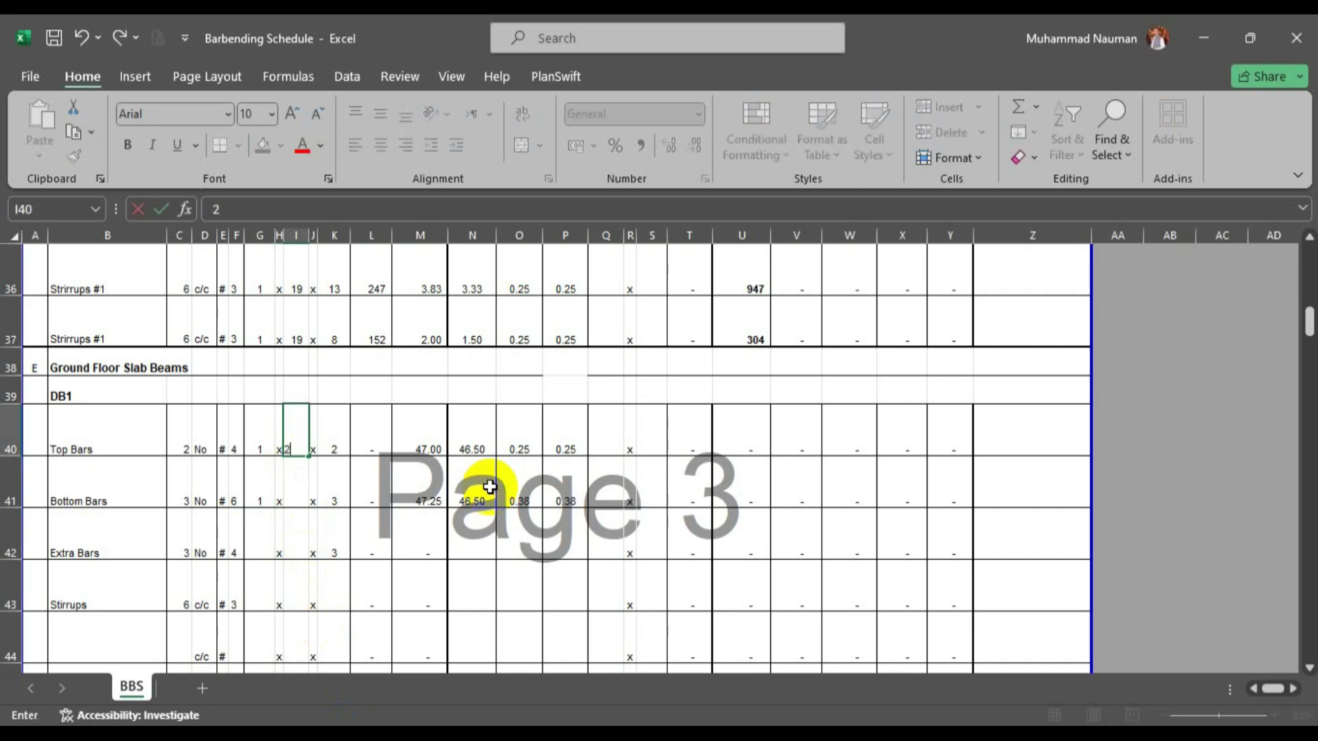
pyautogui.press('Return')
pyautogui.write('2')
pyautogui.press('Return')
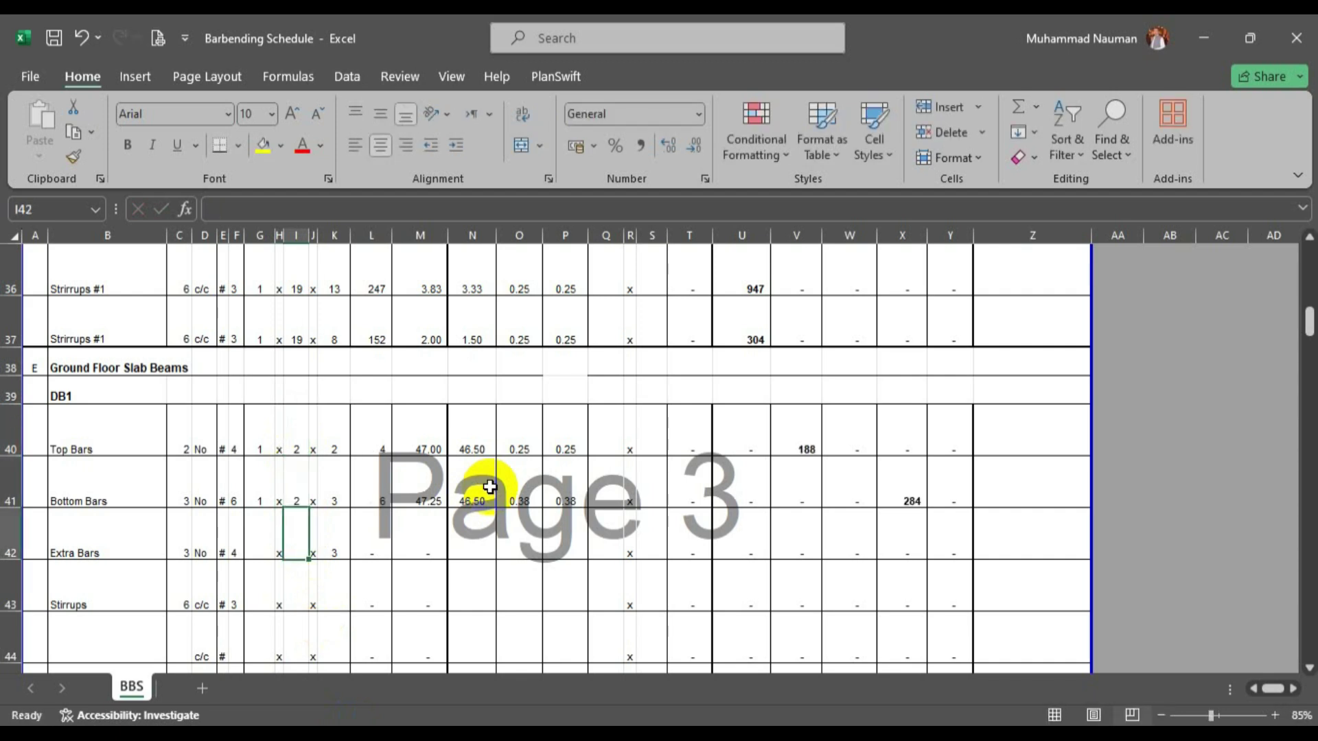
pyautogui.write('2')
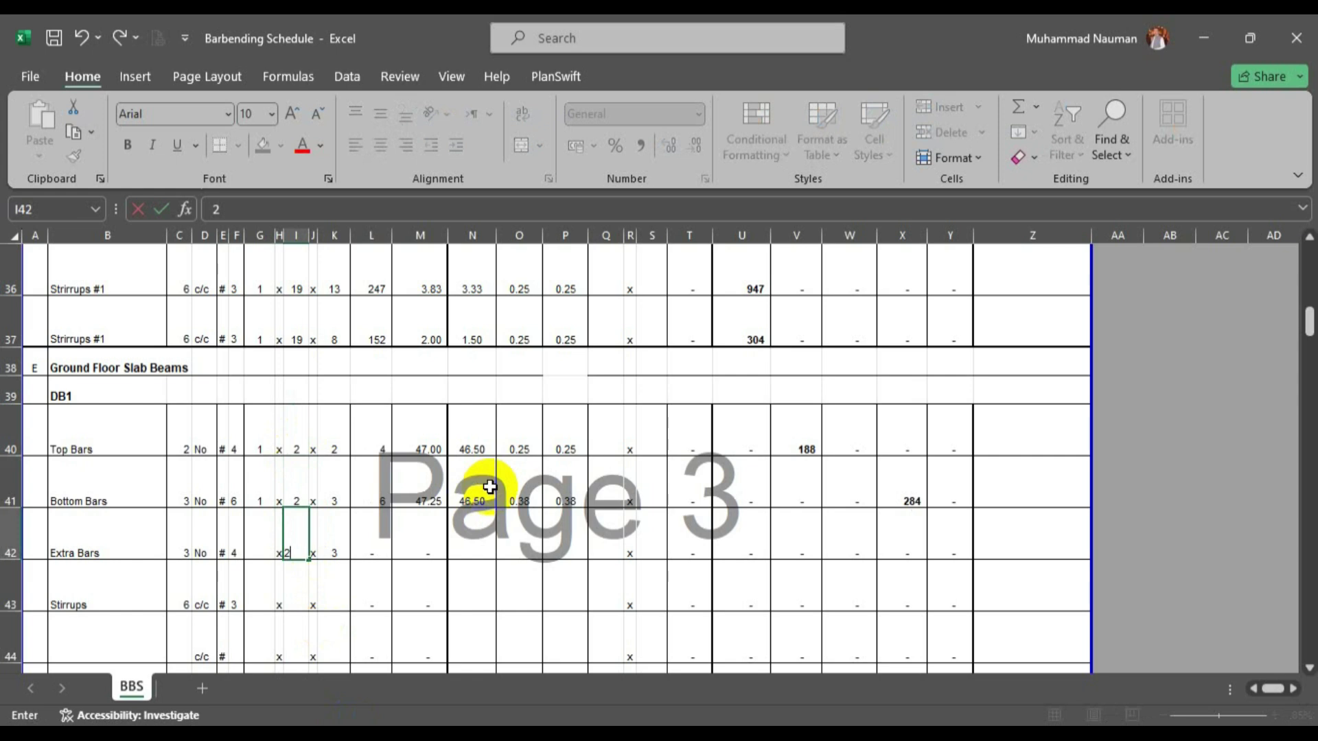
pyautogui.press('Escape')
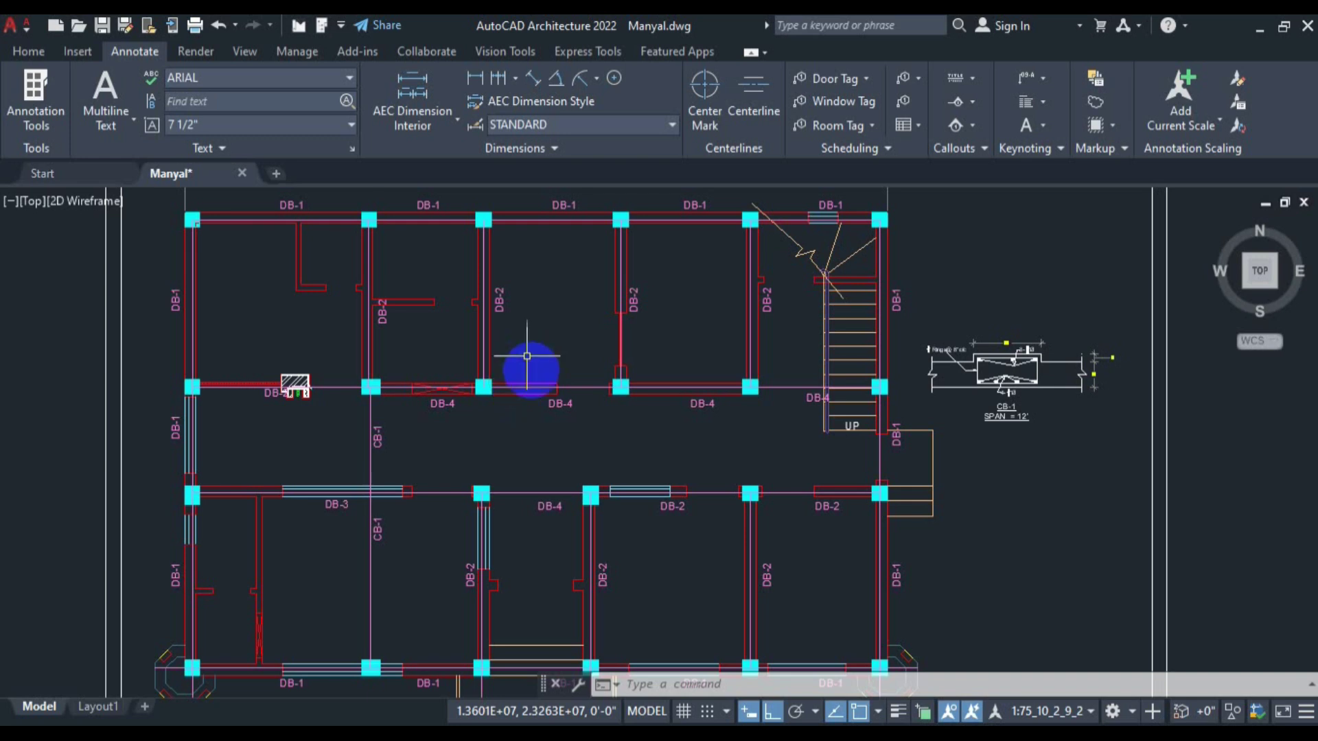
# Locate the External Walls DB-1 beam detail in the AutoCAD drawing and examine its extra bars.
pyautogui.scroll(-3, 587, 436)
pyautogui.scroll(-4, 920, 394)
pyautogui.moveTo(856, 451); pyautogui.dragTo(286, 571)
pyautogui.scroll(2, 923, 281)
pyautogui.scroll(5, 819, 299)
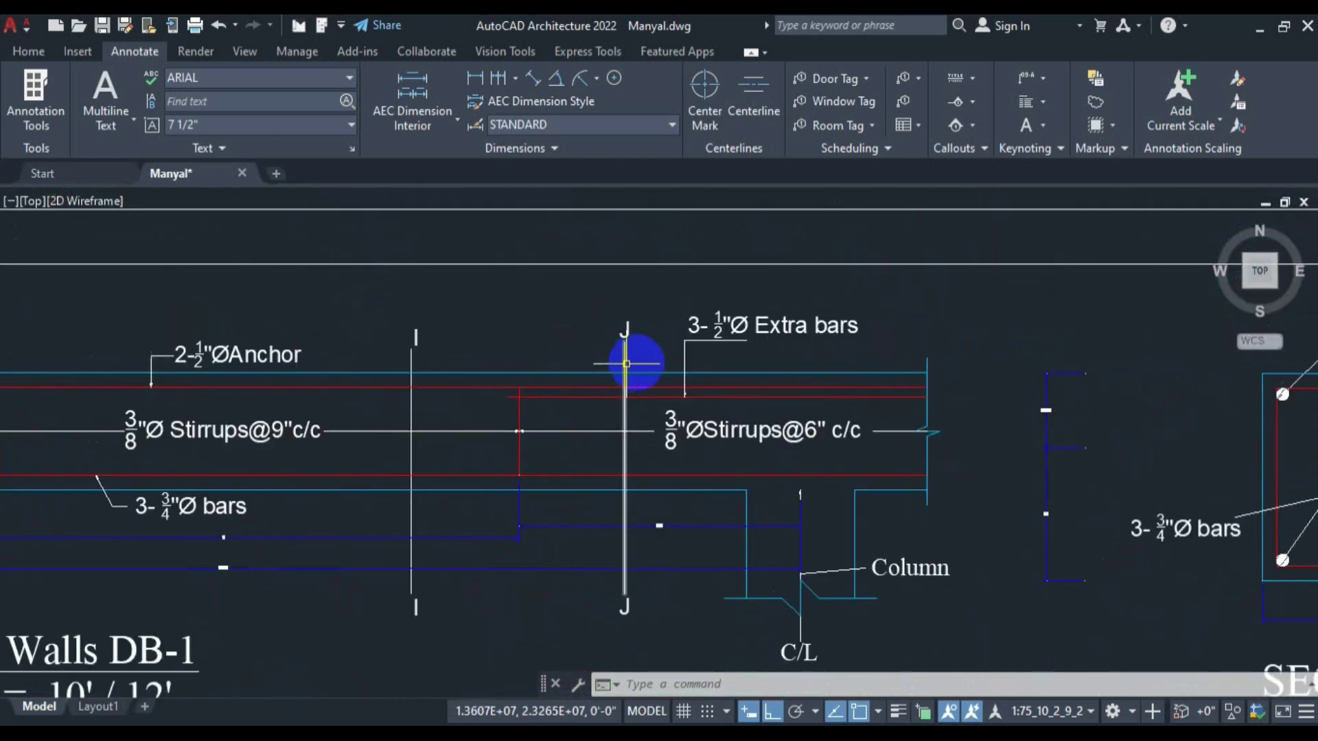
pyautogui.scroll(2, 780, 357)
pyautogui.scroll(-3, 808, 341)
pyautogui.moveTo(366, 398); pyautogui.dragTo(499, 341)
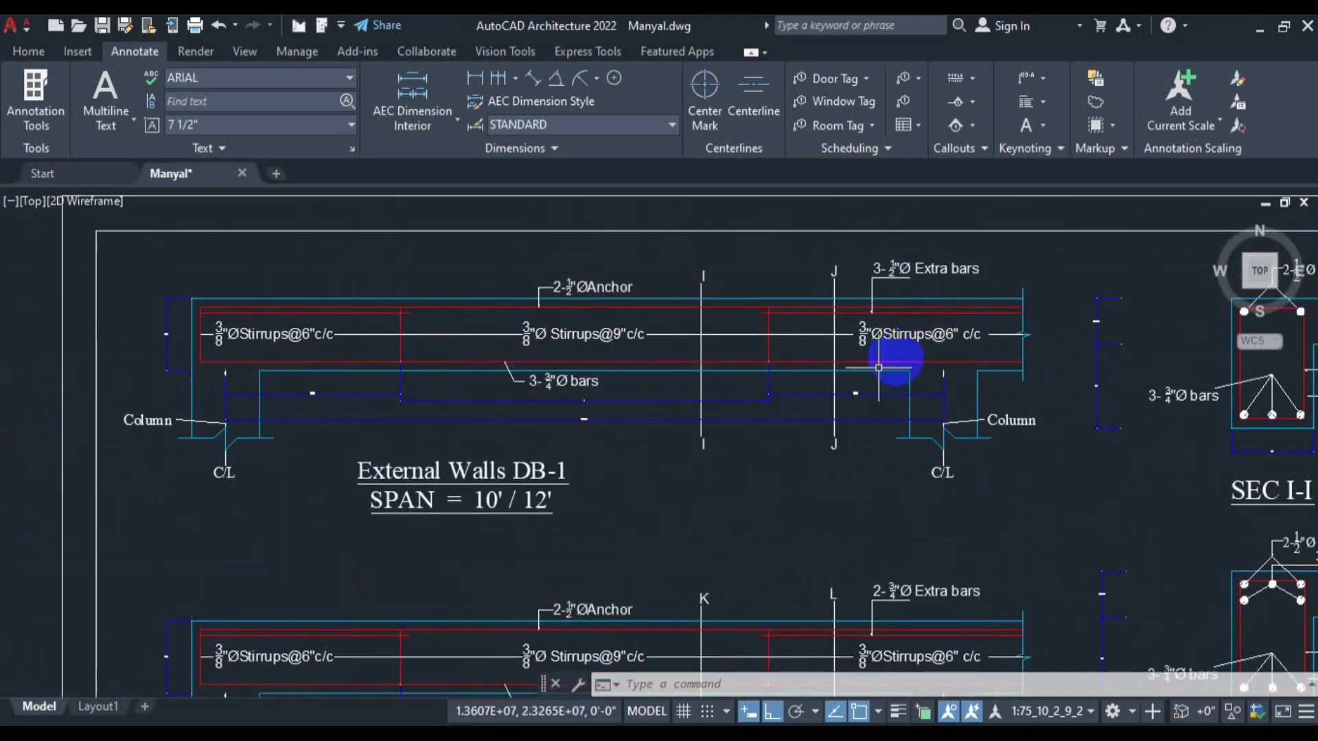
pyautogui.scroll(2, 1007, 313)
pyautogui.moveTo(1007, 313)
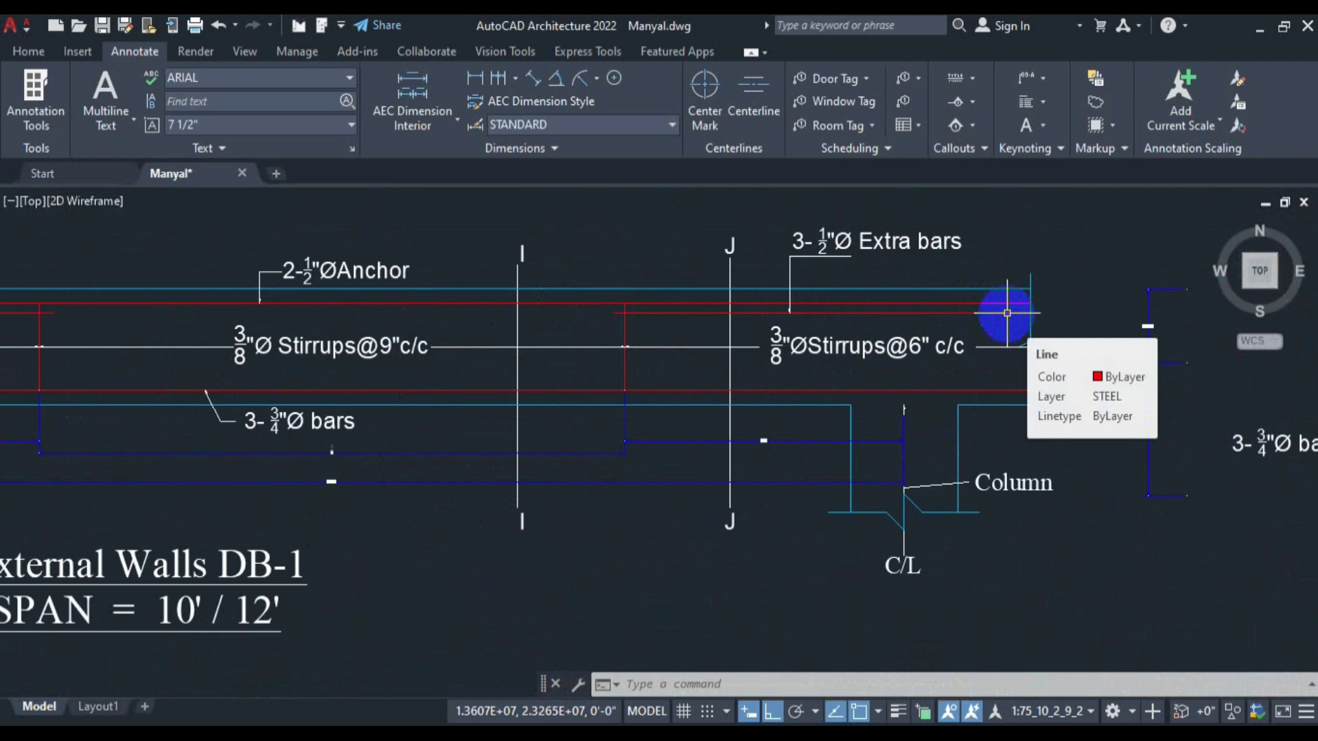
# Read the extra bar length dimensions at both ends of the External Walls DB-1 detail.
pyautogui.scroll(4, 730, 440)
pyautogui.scroll(-4, 816, 468)
pyautogui.scroll(3, 765, 447)
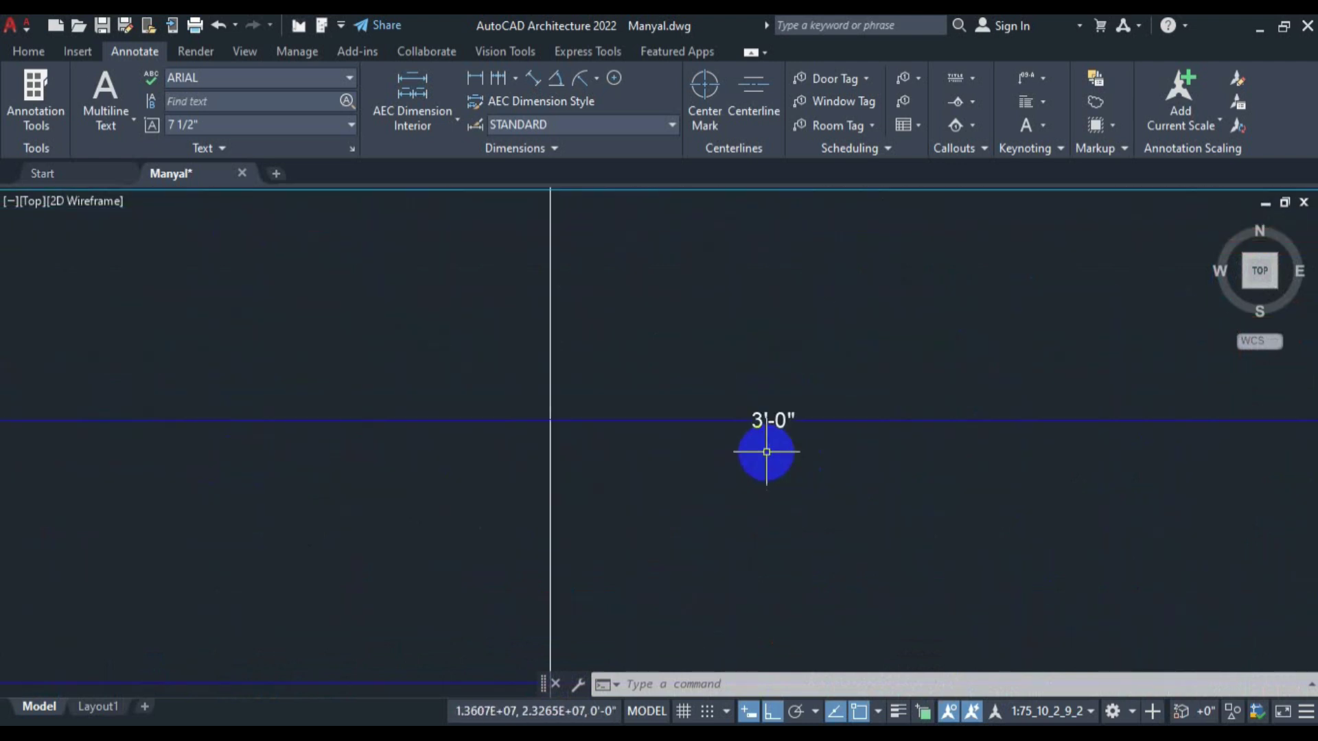
pyautogui.scroll(-5, 779, 435)
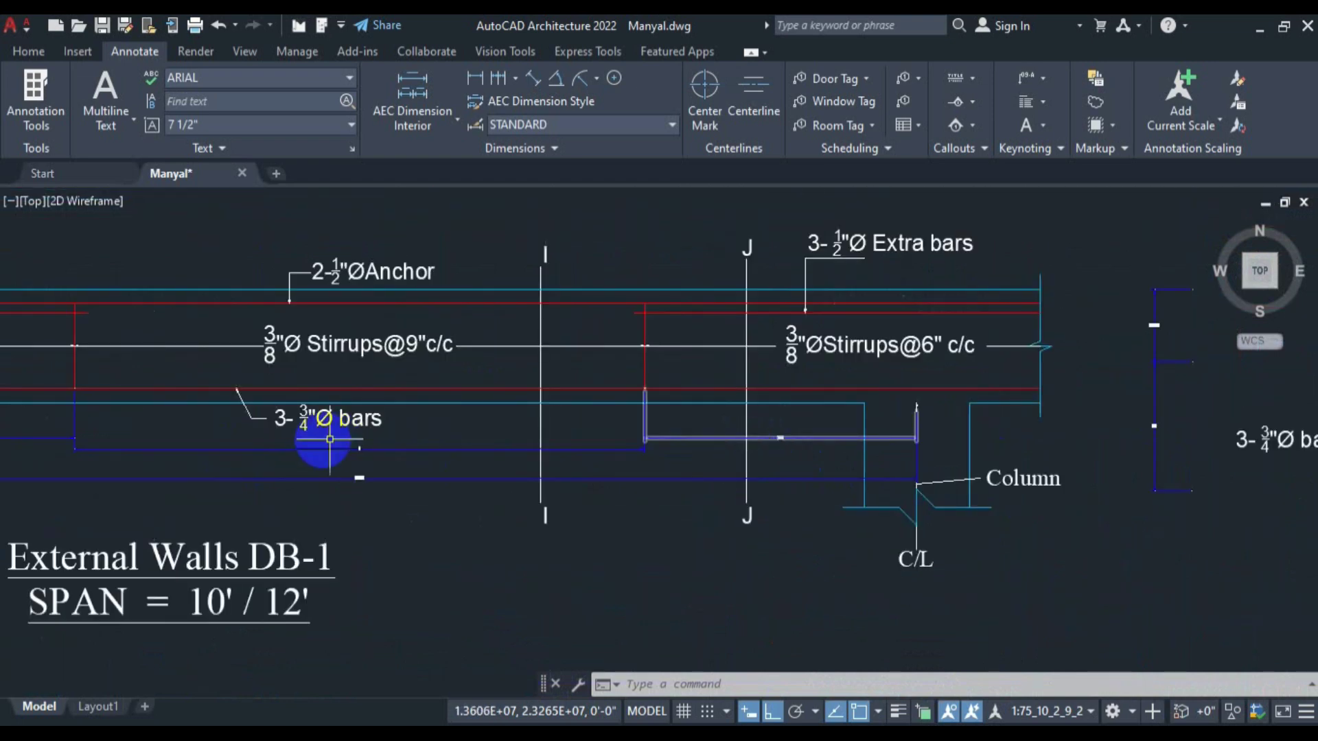
pyautogui.moveTo(332, 443); pyautogui.dragTo(875, 427)
pyautogui.scroll(3, 385, 378)
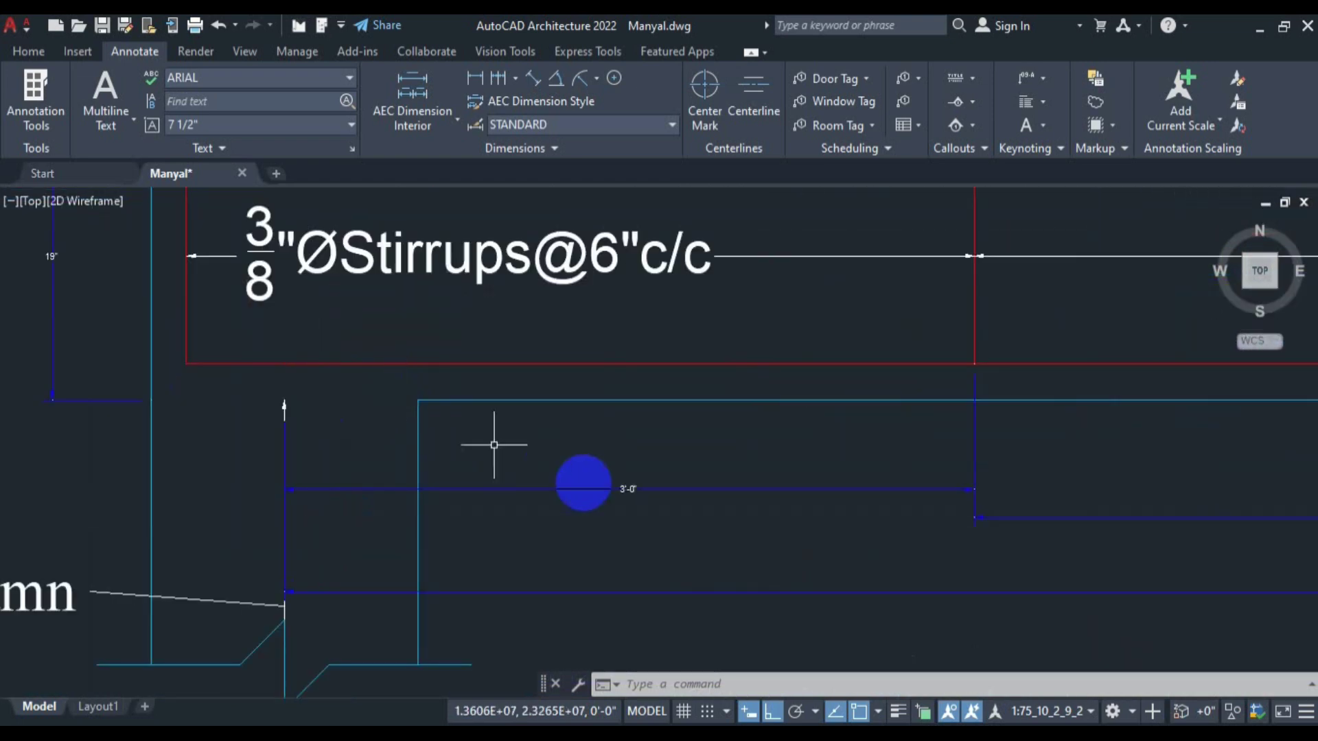
pyautogui.scroll(-8, 618, 484)
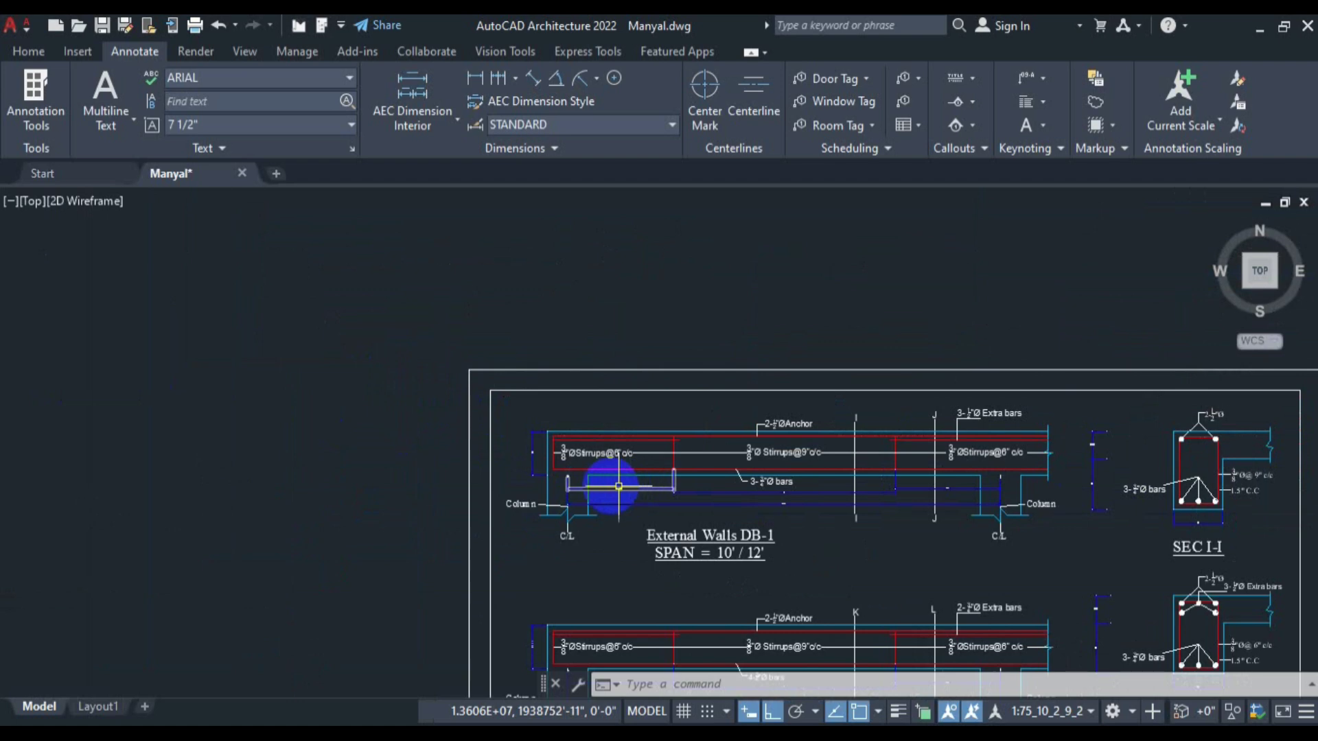
pyautogui.scroll(-2, 614, 440)
# Check the beam end beyond the column centreline in AutoCAD and enter 3.375 in N42 as the Extra Bars length in Excel.
pyautogui.click(362, 724)
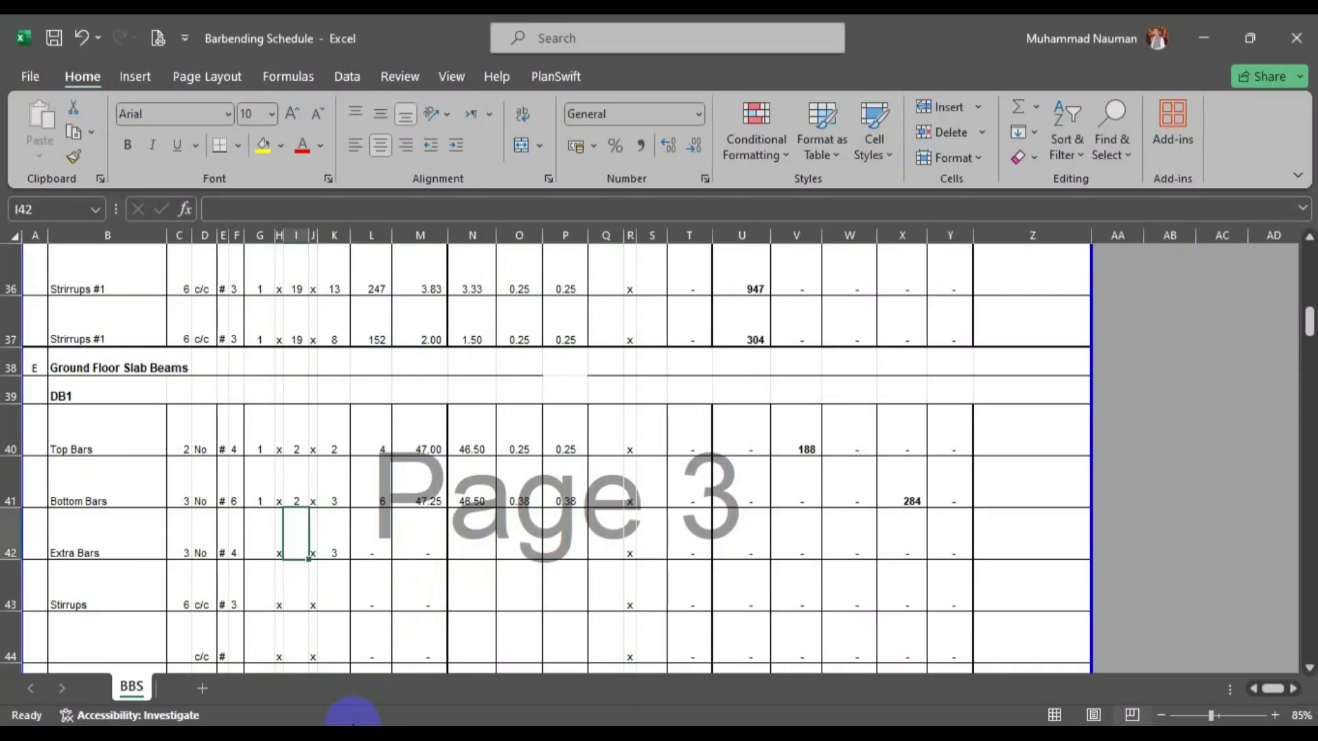
pyautogui.click(357, 726)
pyautogui.scroll(3, 618, 439)
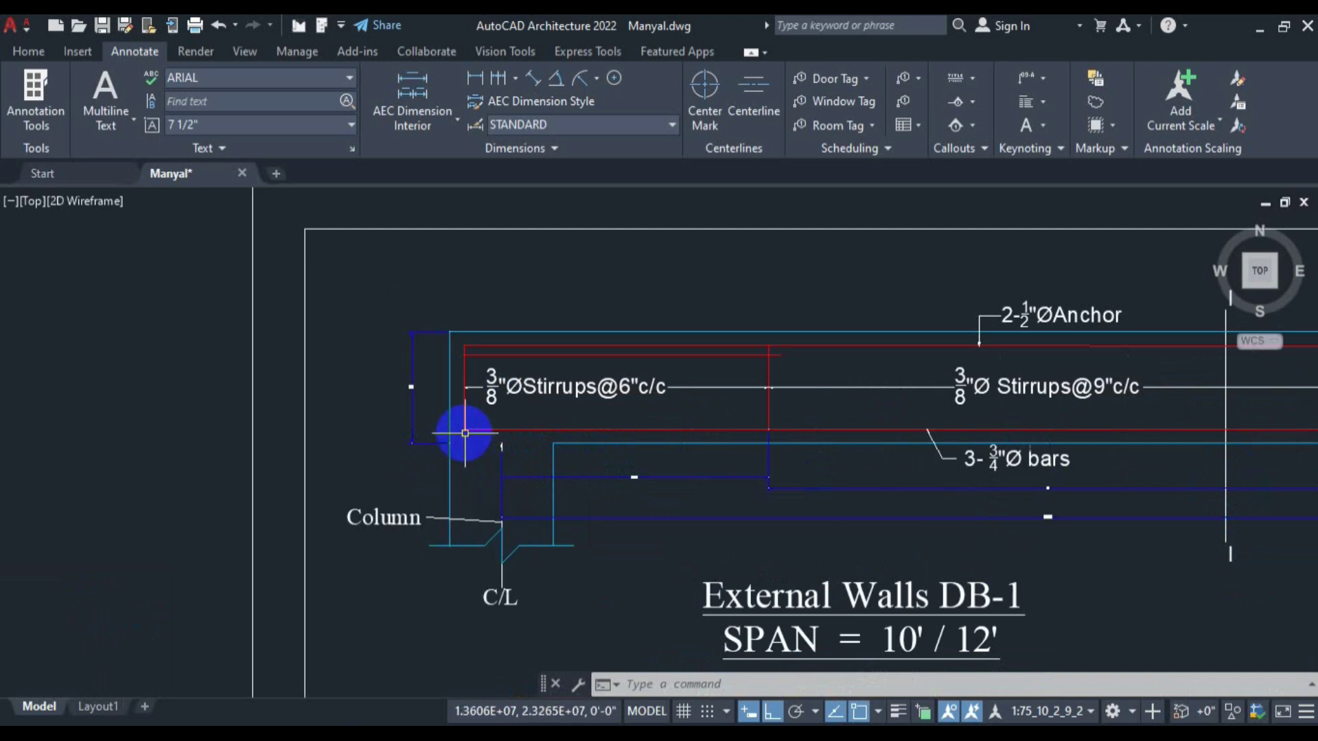
pyautogui.moveTo(462, 431)
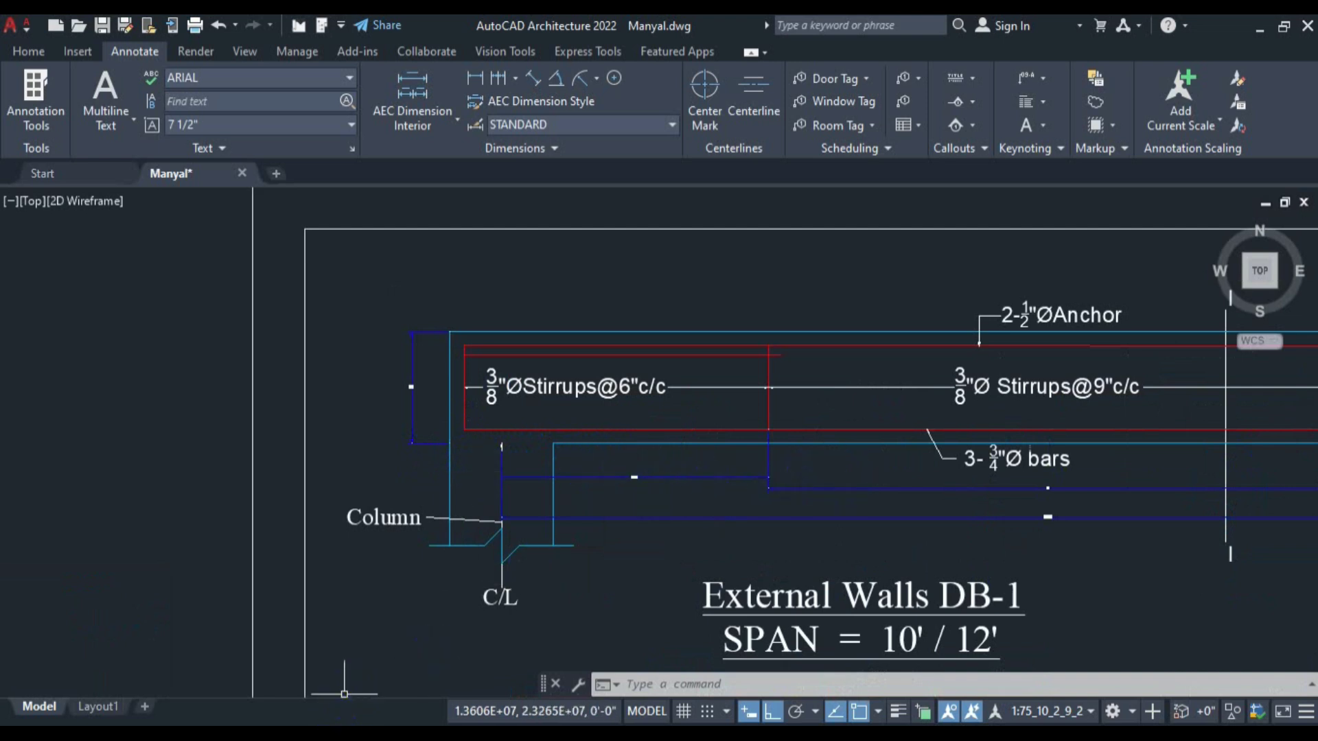
pyautogui.click(348, 733)
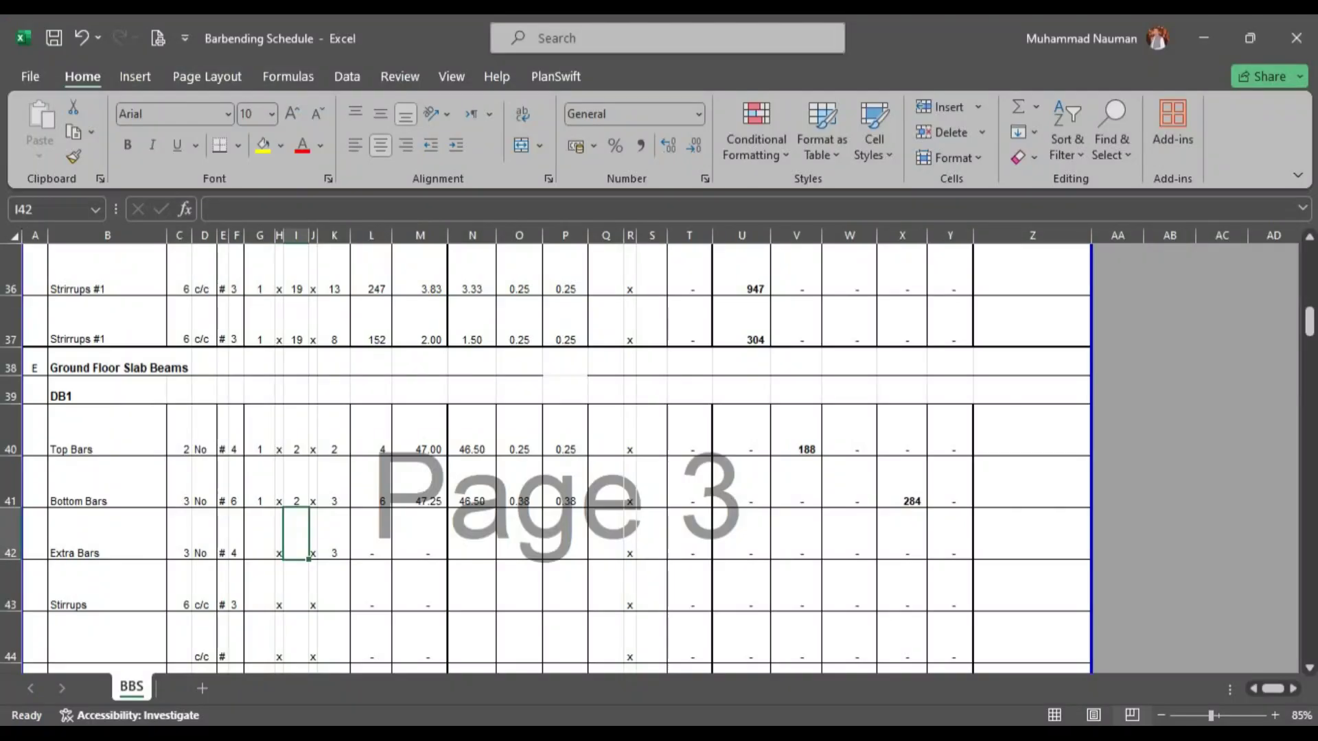
pyautogui.click(467, 540)
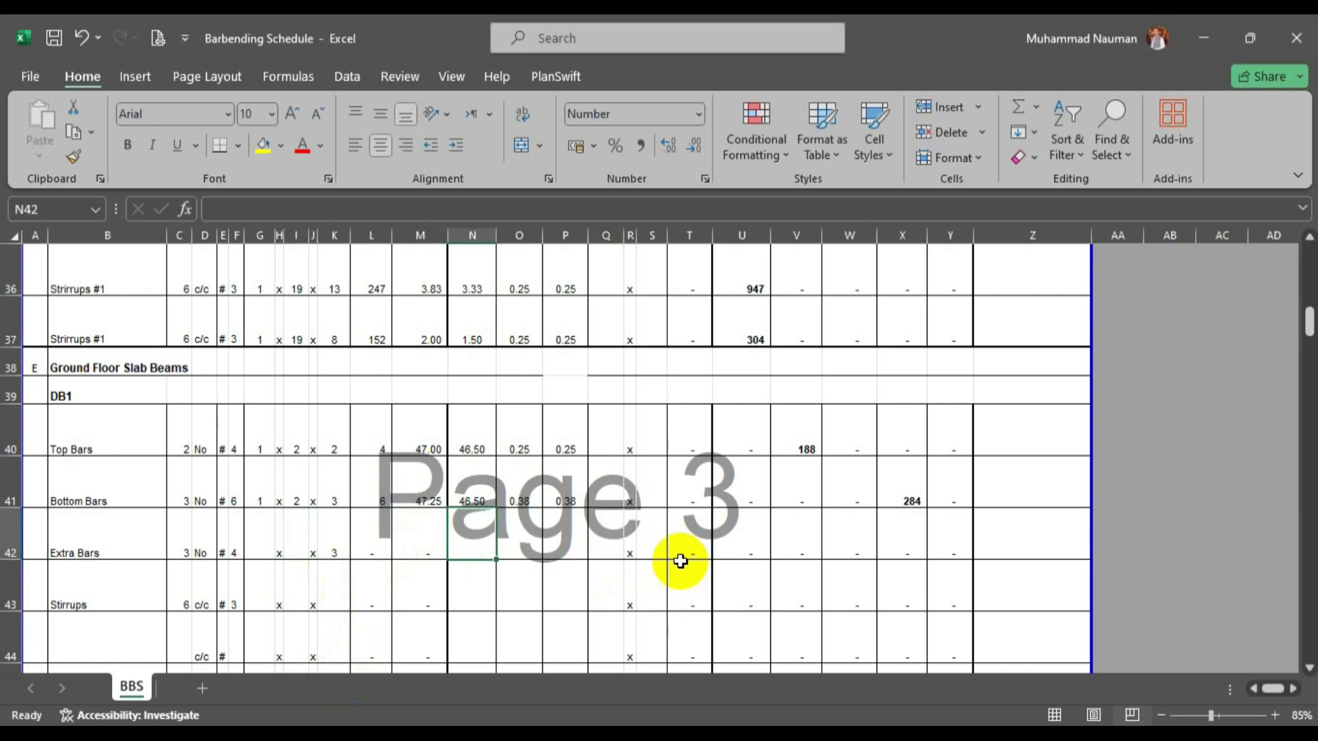
pyautogui.write('3.375')
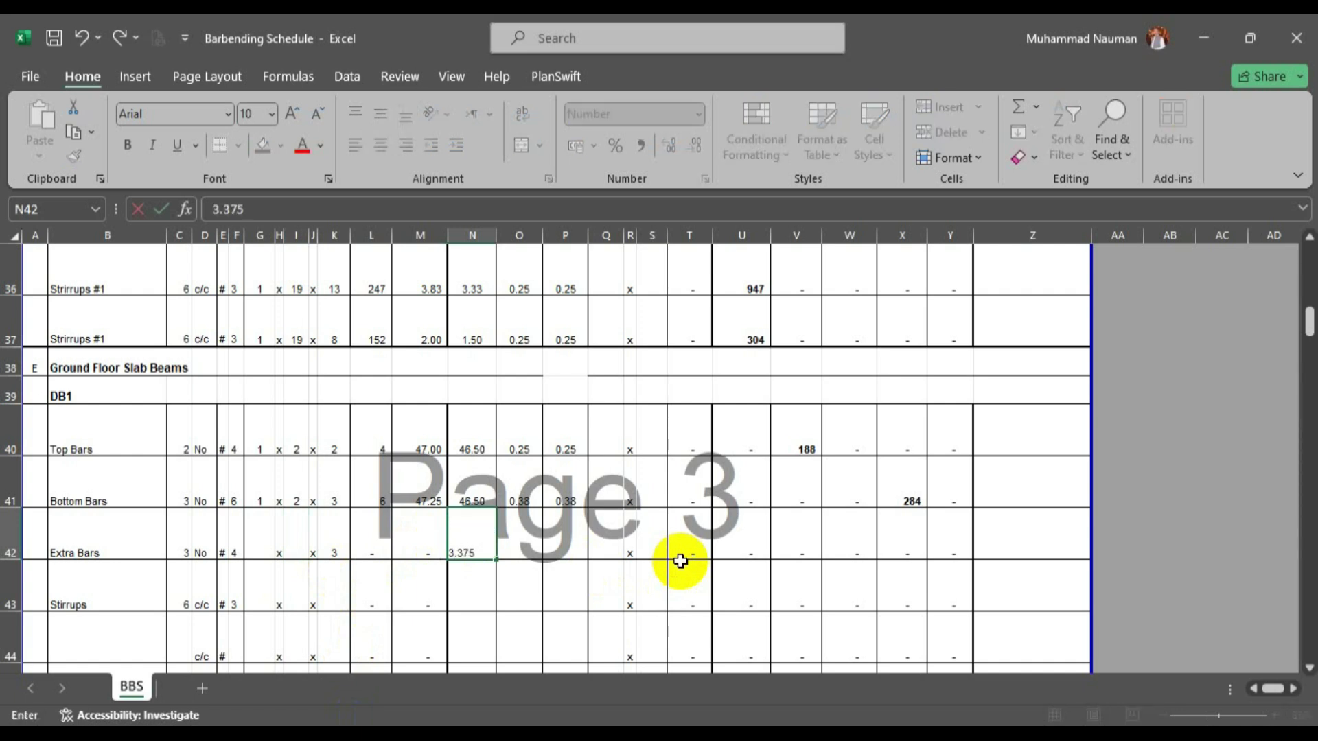
pyautogui.press('Return')
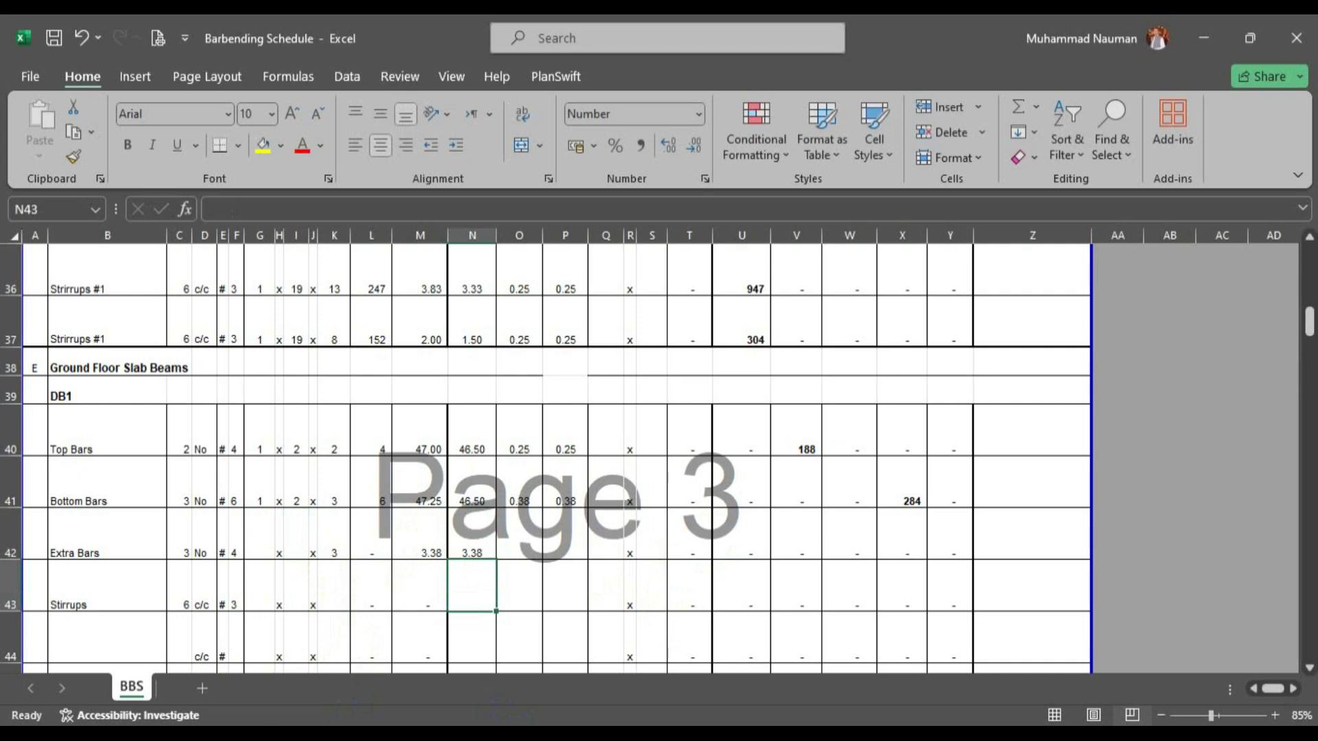
# Return to the AutoCAD floor plan and examine the corner column and the DB-1 beams along the plan's upper edge.
pyautogui.click(353, 733)
pyautogui.click(353, 733)
pyautogui.click(377, 731)
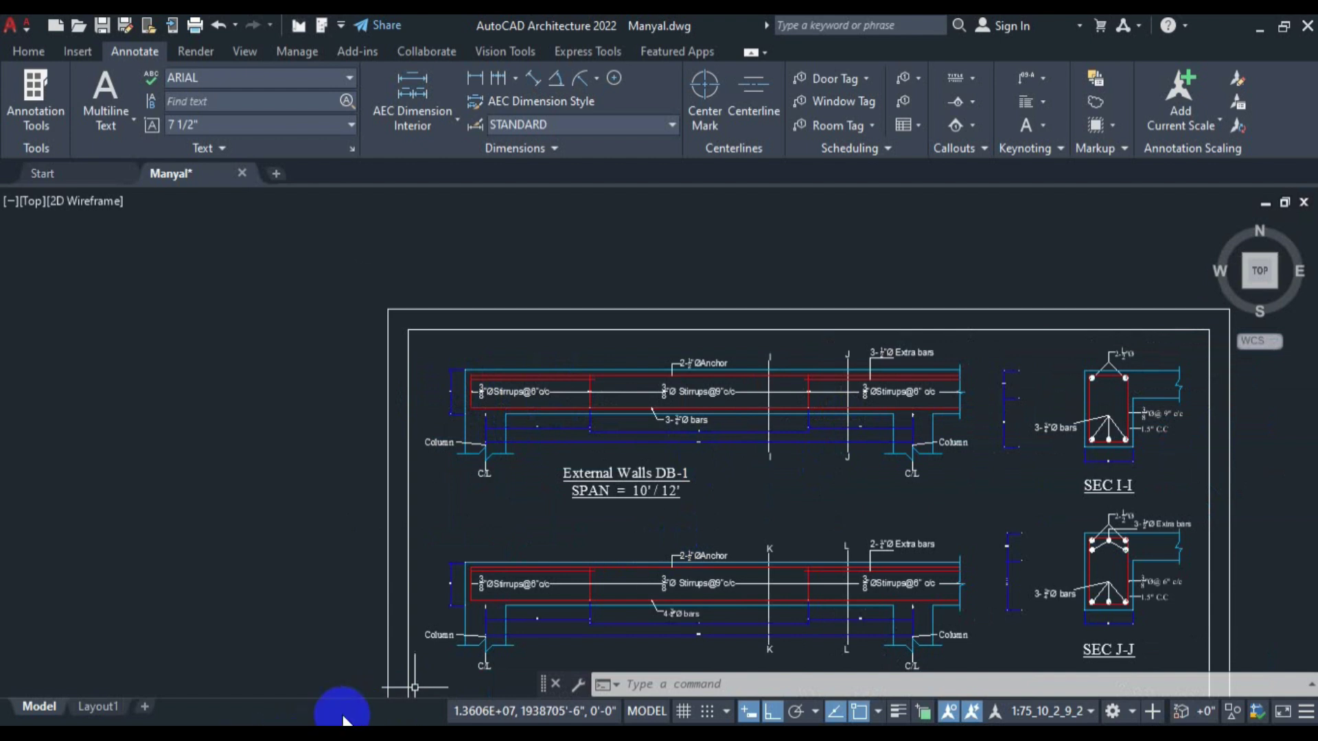
pyautogui.scroll(-6, 683, 559)
pyautogui.scroll(3, 603, 508)
pyautogui.scroll(6, 640, 503)
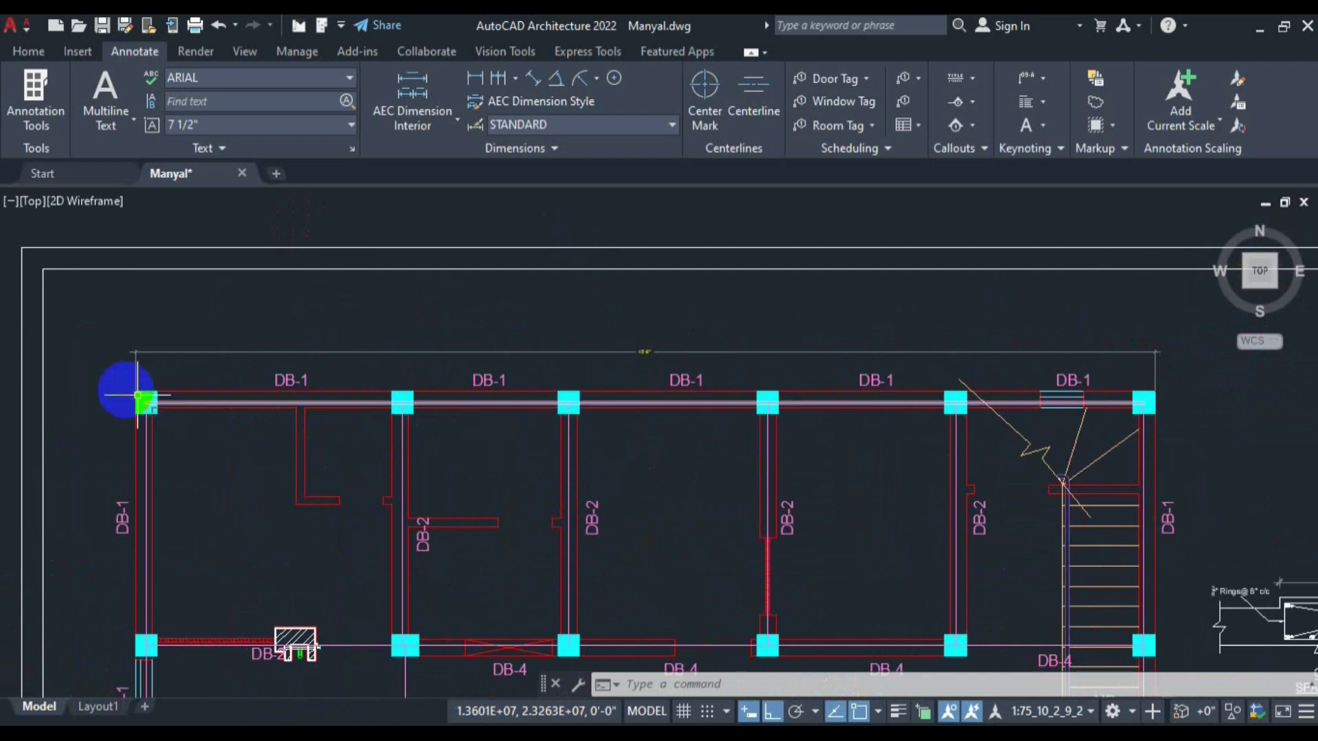
pyautogui.scroll(5, 216, 409)
pyautogui.scroll(-2, 364, 451)
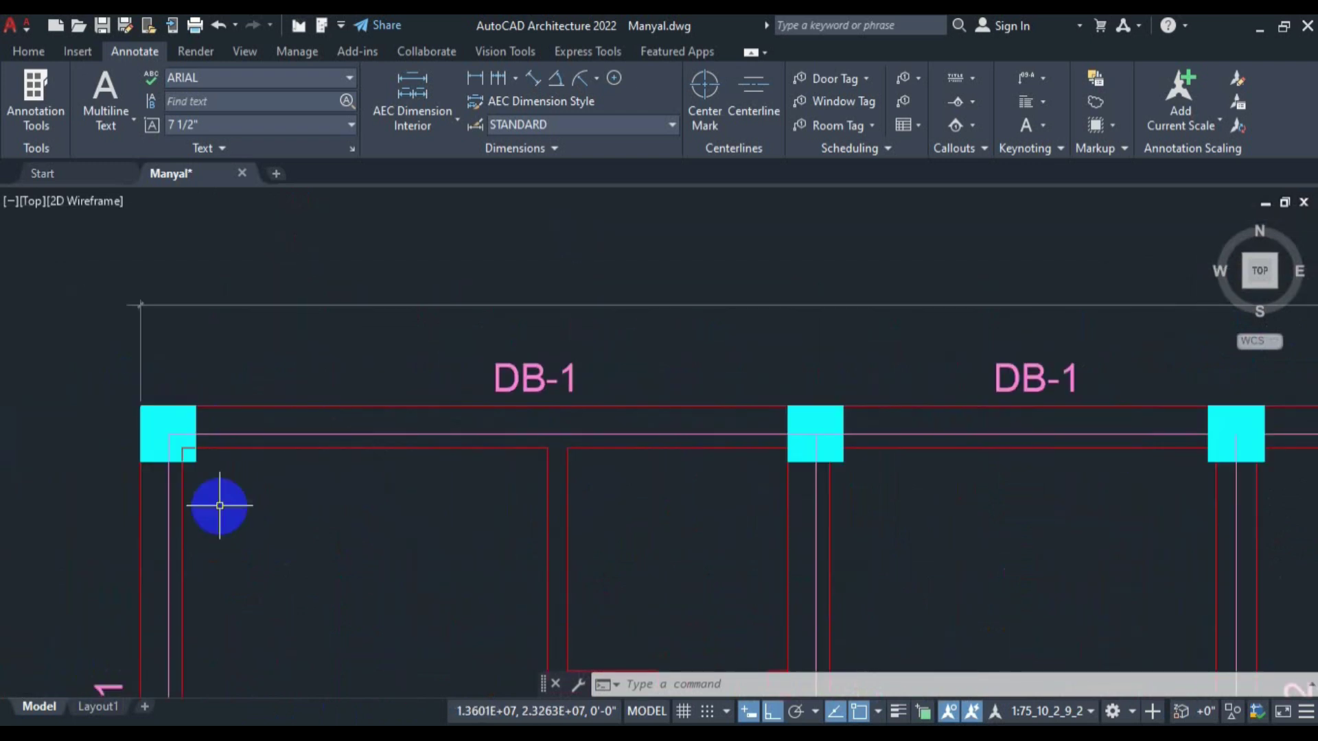
# Draw a horizontal line about 2'-8" long from the corner column into the first DB-1 beam to mark the extra bars.
pyautogui.write('l')
pyautogui.press('Return')
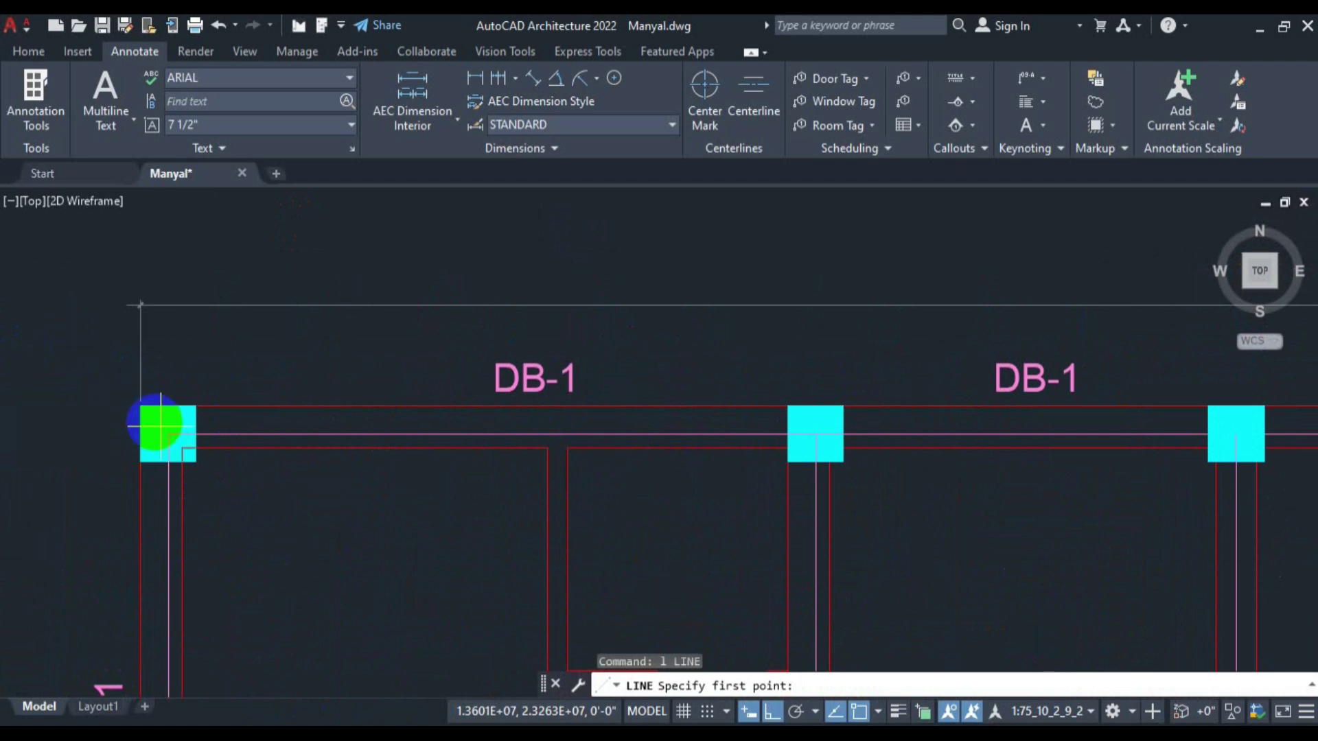
pyautogui.scroll(2, 159, 421)
pyautogui.click(152, 424)
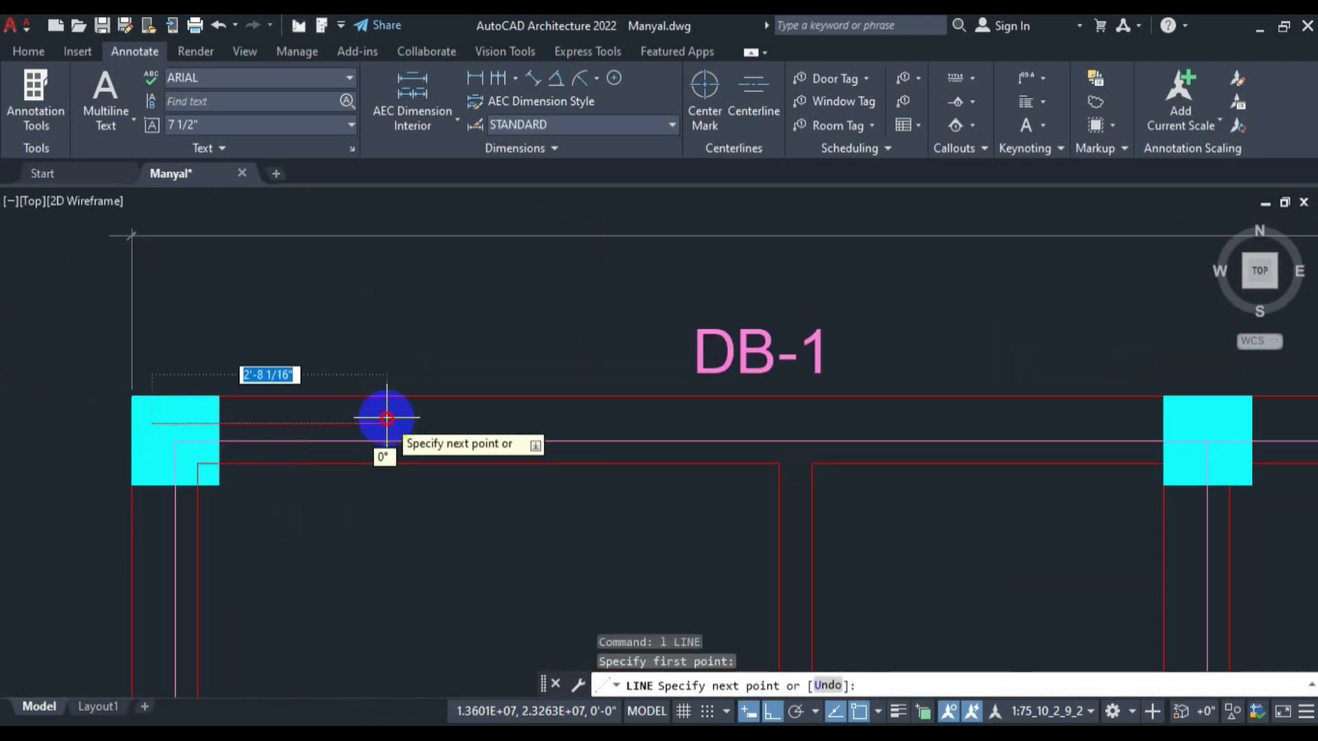
pyautogui.click(386, 420)
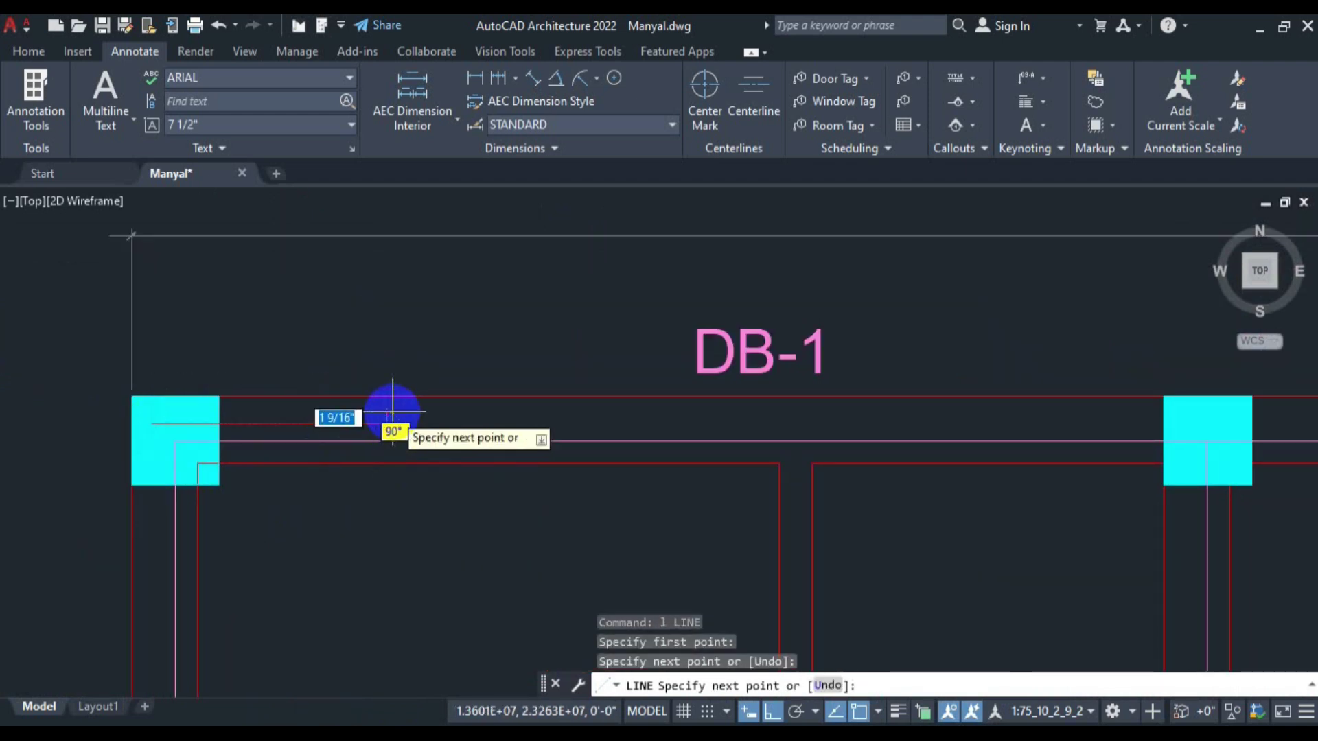
pyautogui.press('Escape')
# Draw another extra bar line crossing the second column between the first two DB-1 beams.
pyautogui.press('Return')
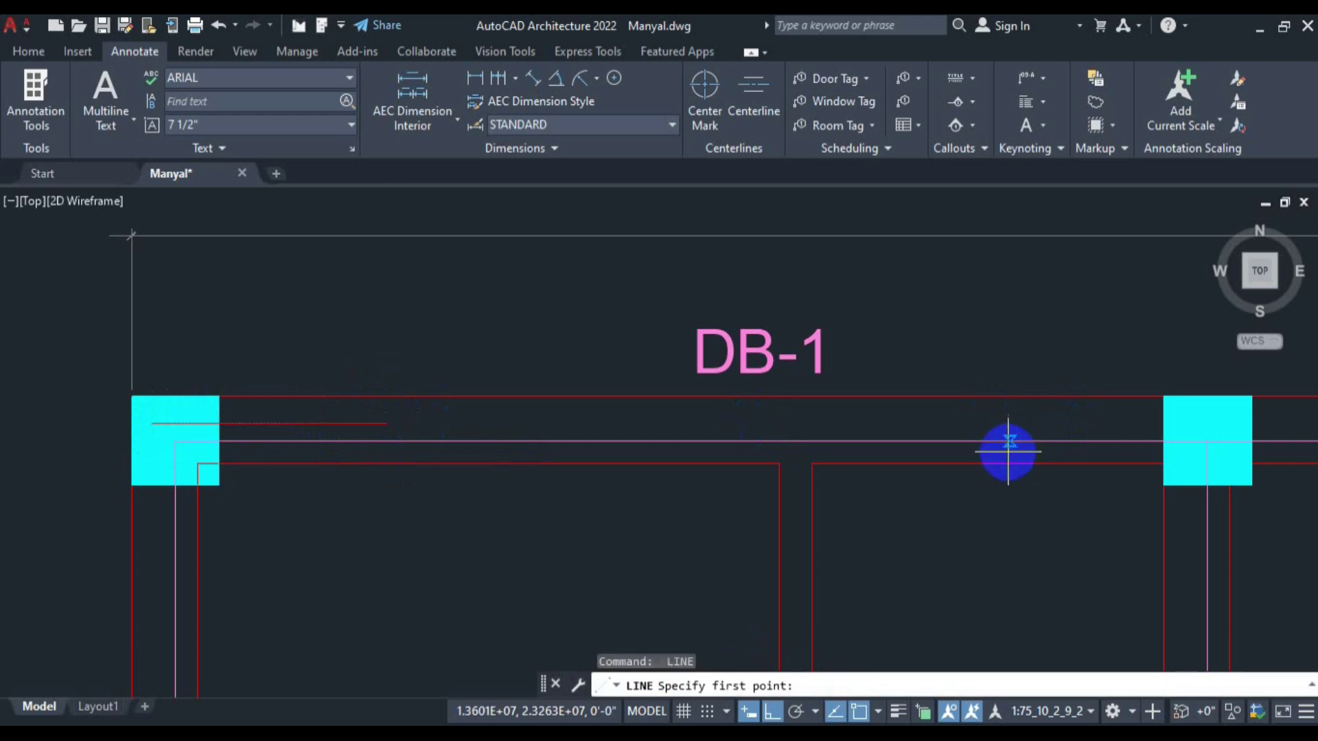
pyautogui.click(1003, 420)
pyautogui.scroll(-2, 877, 426)
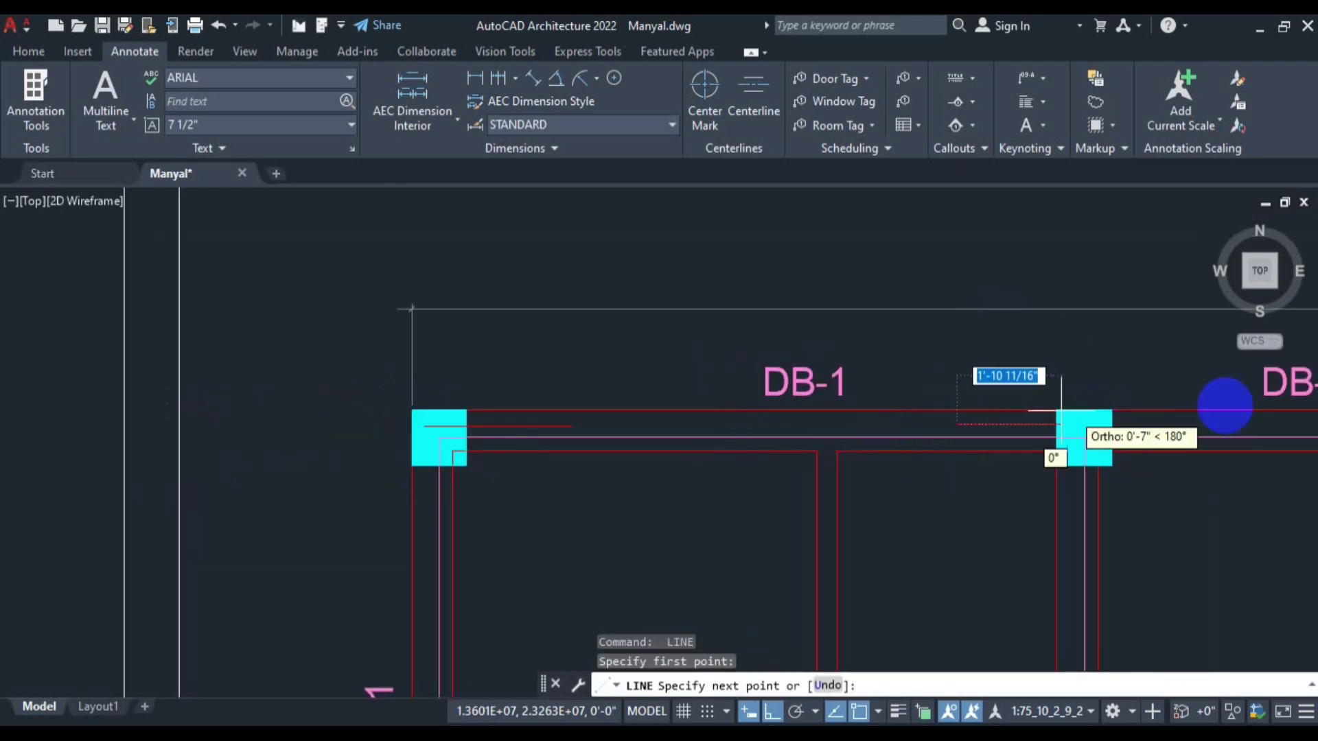
pyautogui.click(1210, 412)
pyautogui.scroll(-2, 868, 438)
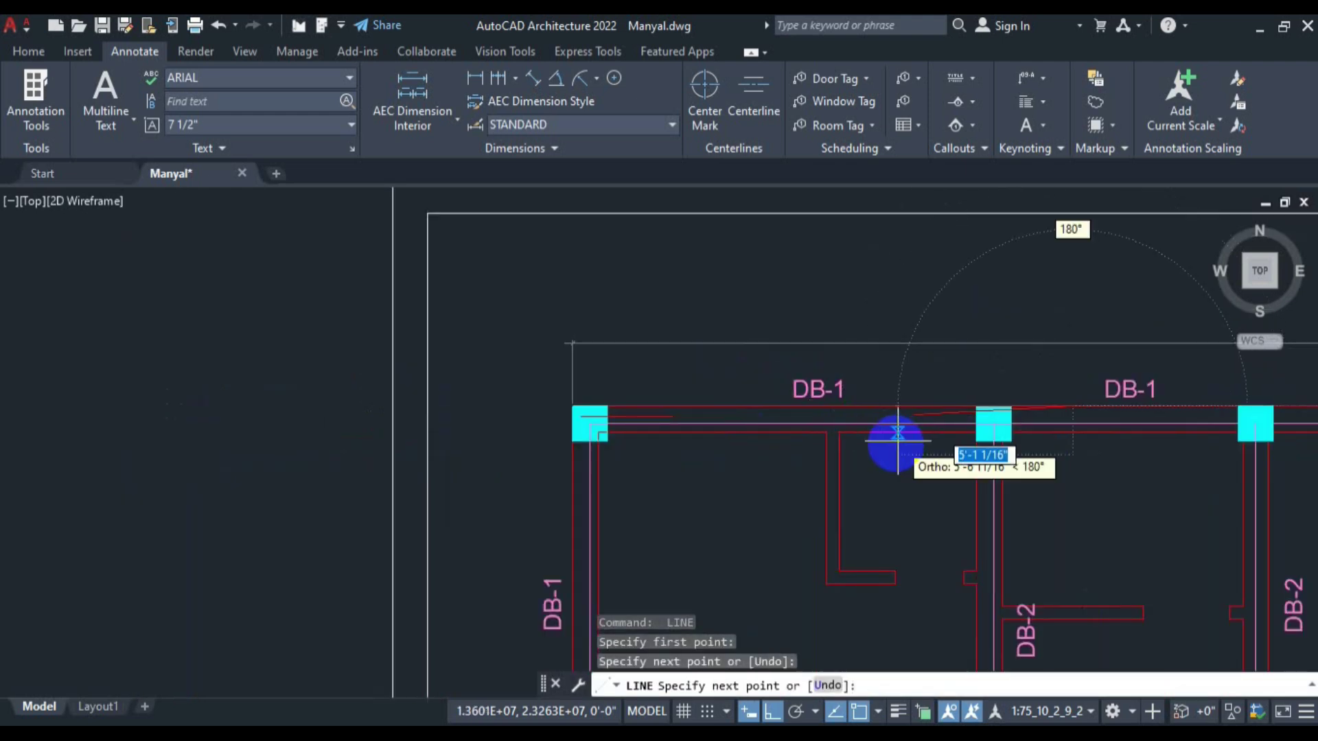
pyautogui.press('Escape')
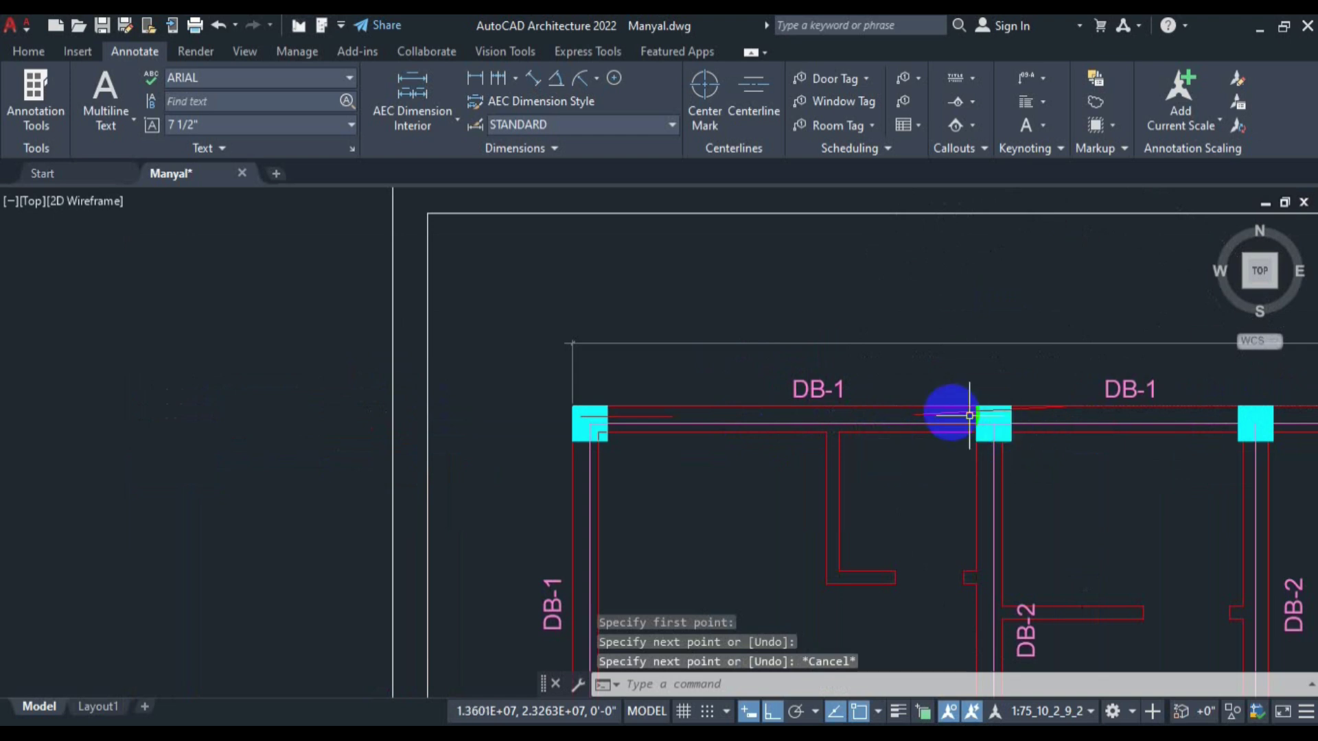
# Erase the two extra bar marker lines from the DB-1 beams.
pyautogui.scroll(2, 952, 414)
pyautogui.click(947, 412)
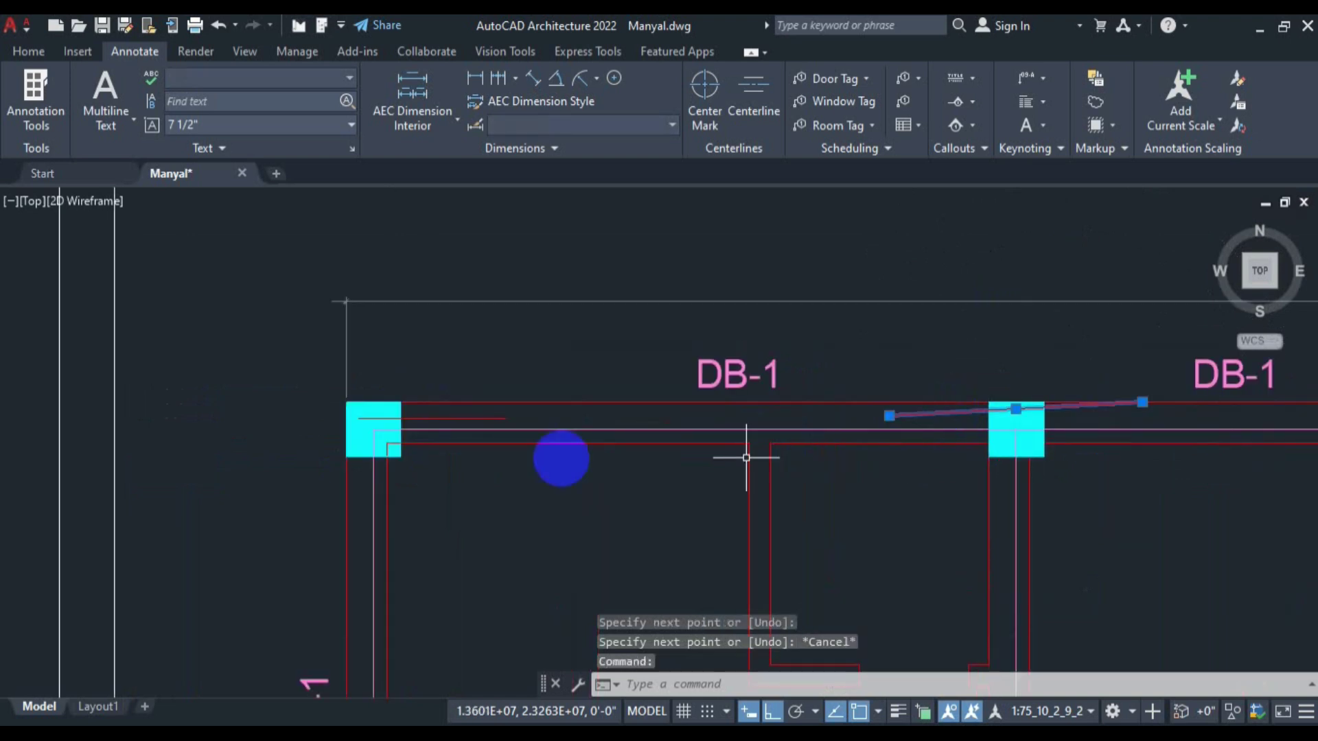
pyautogui.click(461, 417)
pyautogui.write('e')
pyautogui.press('Return')
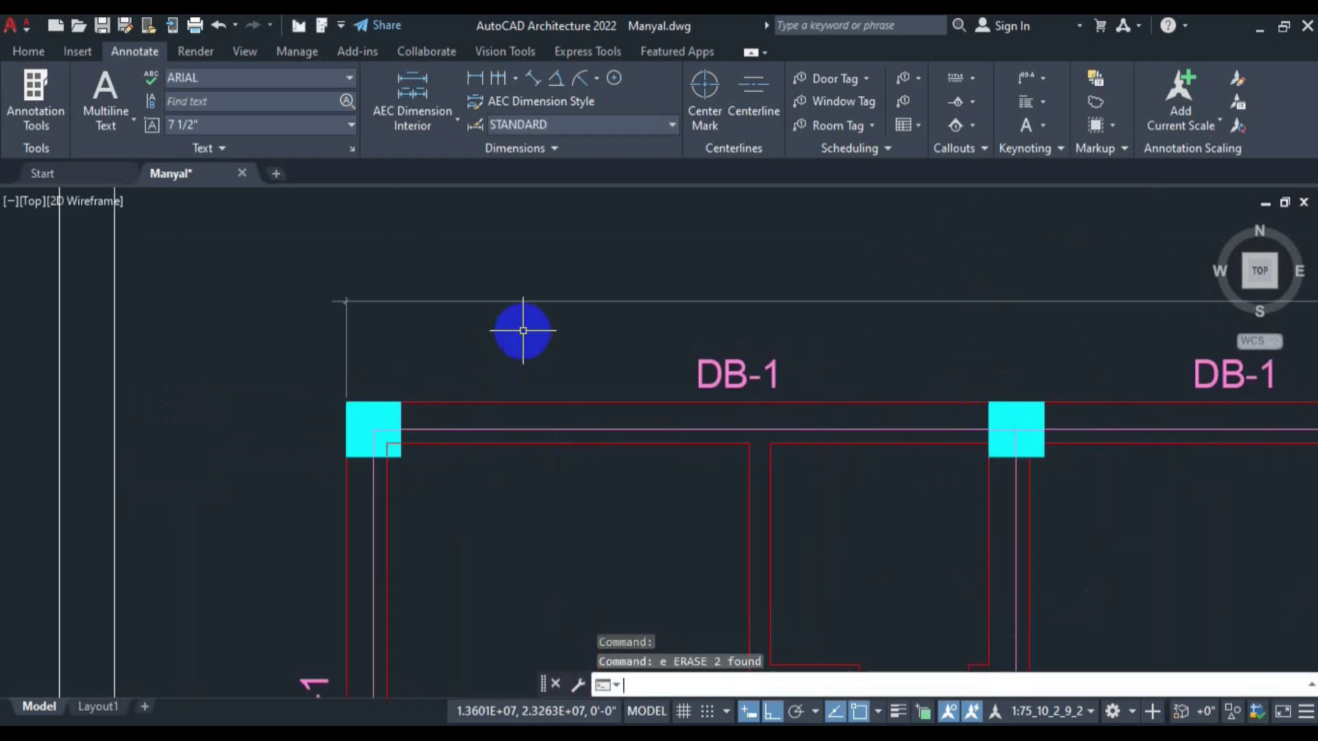
pyautogui.press('Escape')
pyautogui.press('Escape')
# Switch to the Excel schedule and enter 1 and 10 as the count multipliers in DB1's Extra Bars row.
pyautogui.scroll(-3, 481, 439)
pyautogui.moveTo(559, 471)
pyautogui.mouseDown()
pyautogui.moveTo(220, 459)
pyautogui.moveTo(256, 423)
pyautogui.mouseUp()
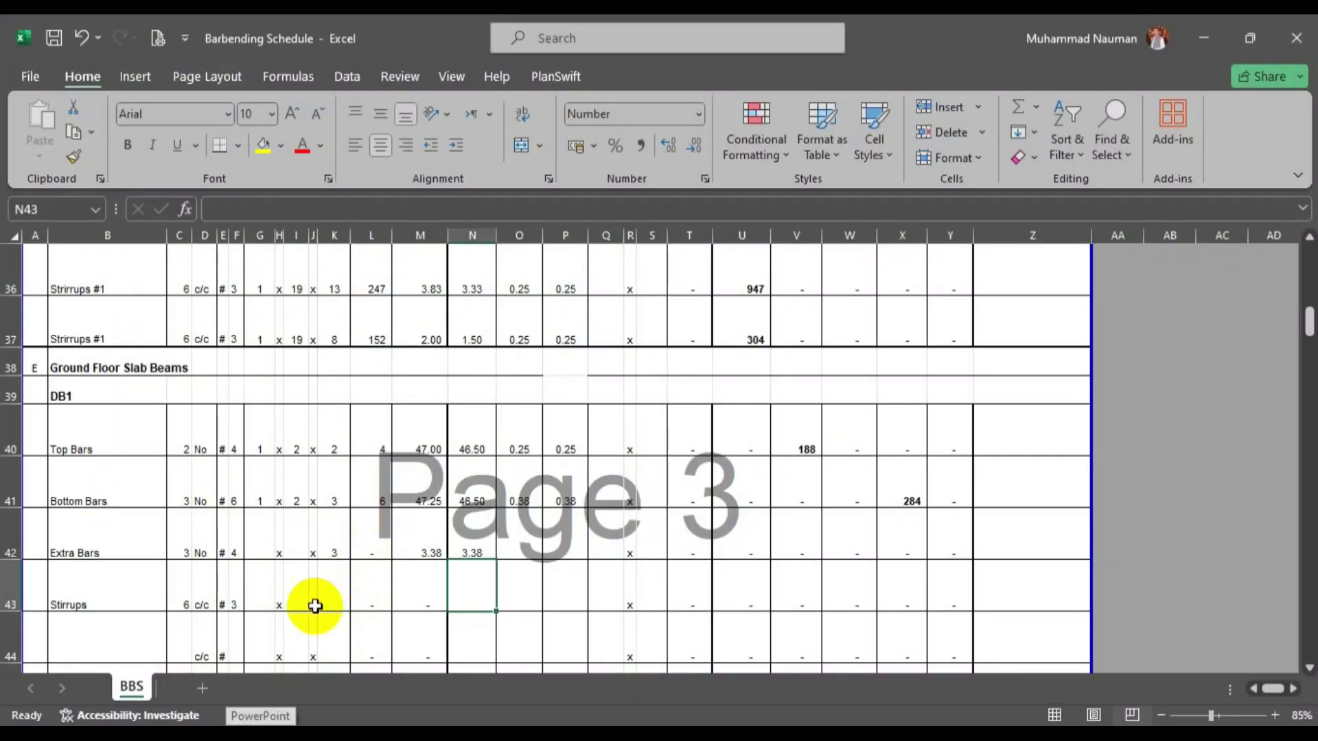
pyautogui.click(295, 538)
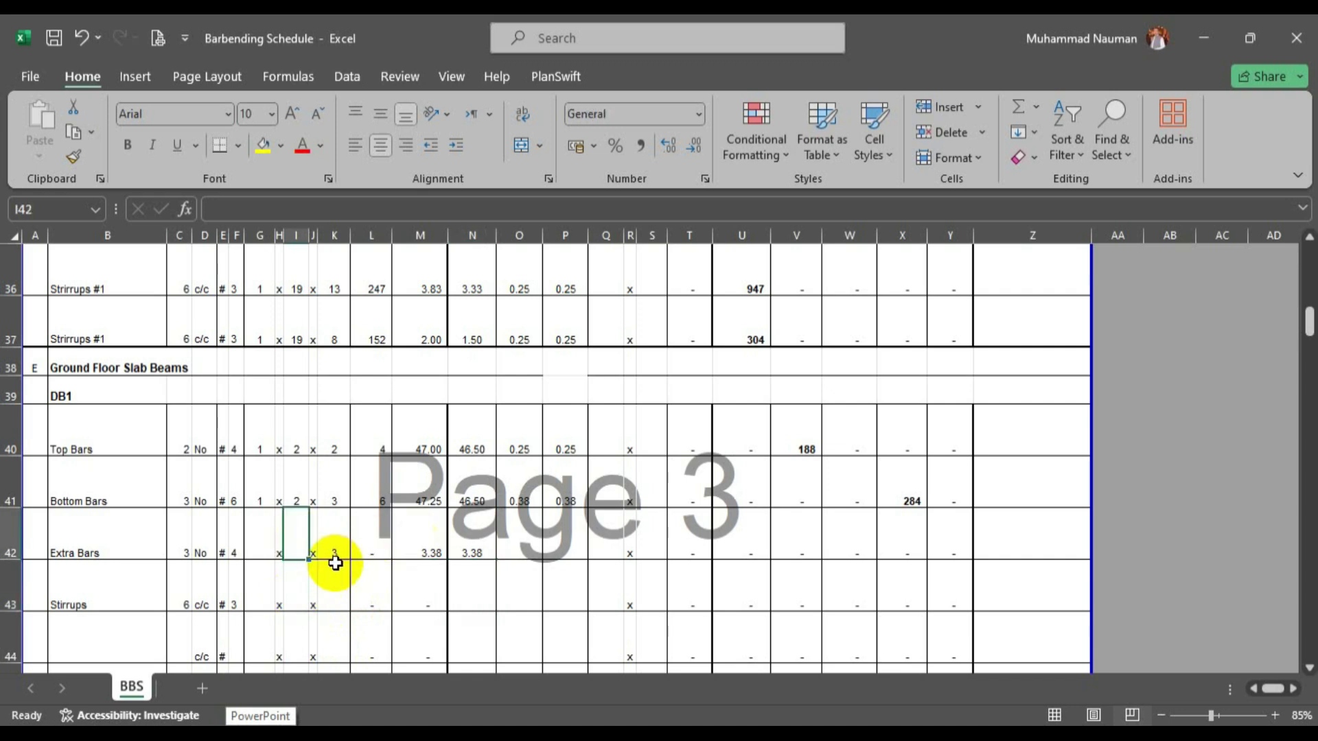
pyautogui.write('1')
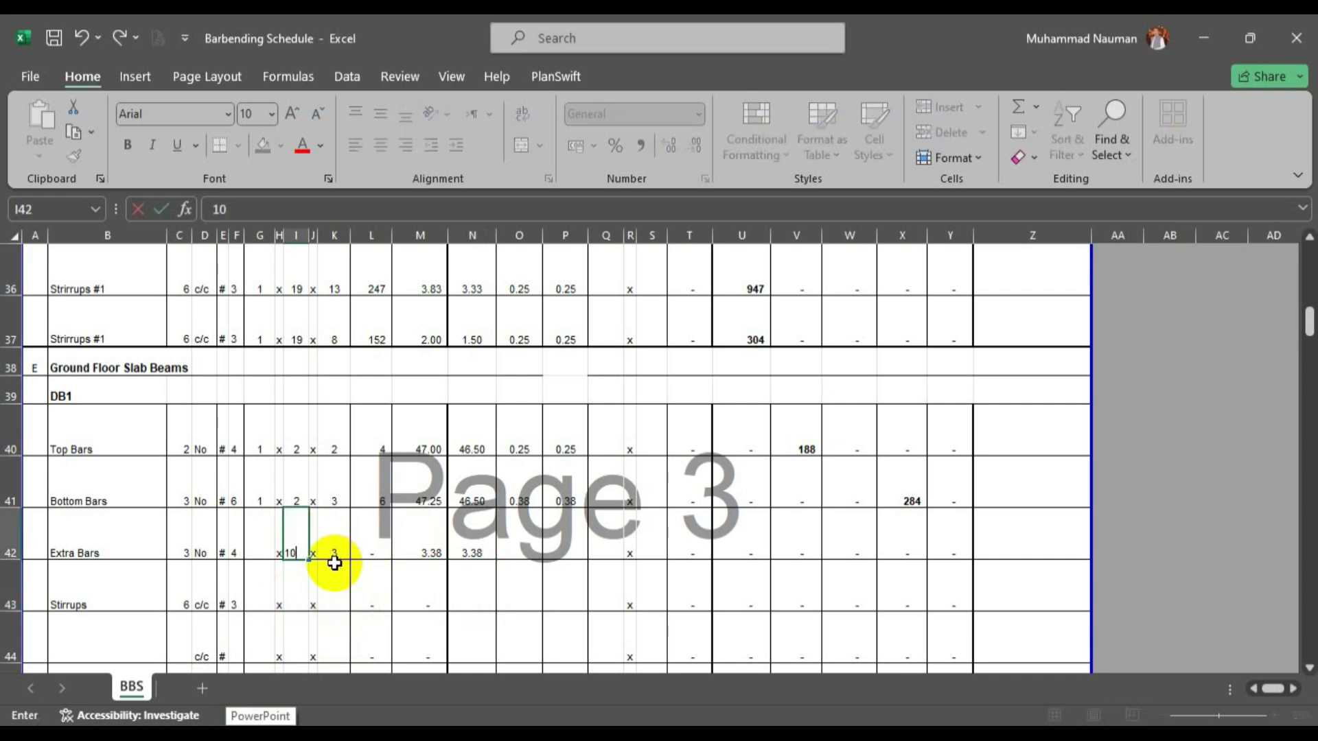
pyautogui.write('0')
pyautogui.press('Left')
pyautogui.press('Left')
pyautogui.write('1')
pyautogui.press('Return')
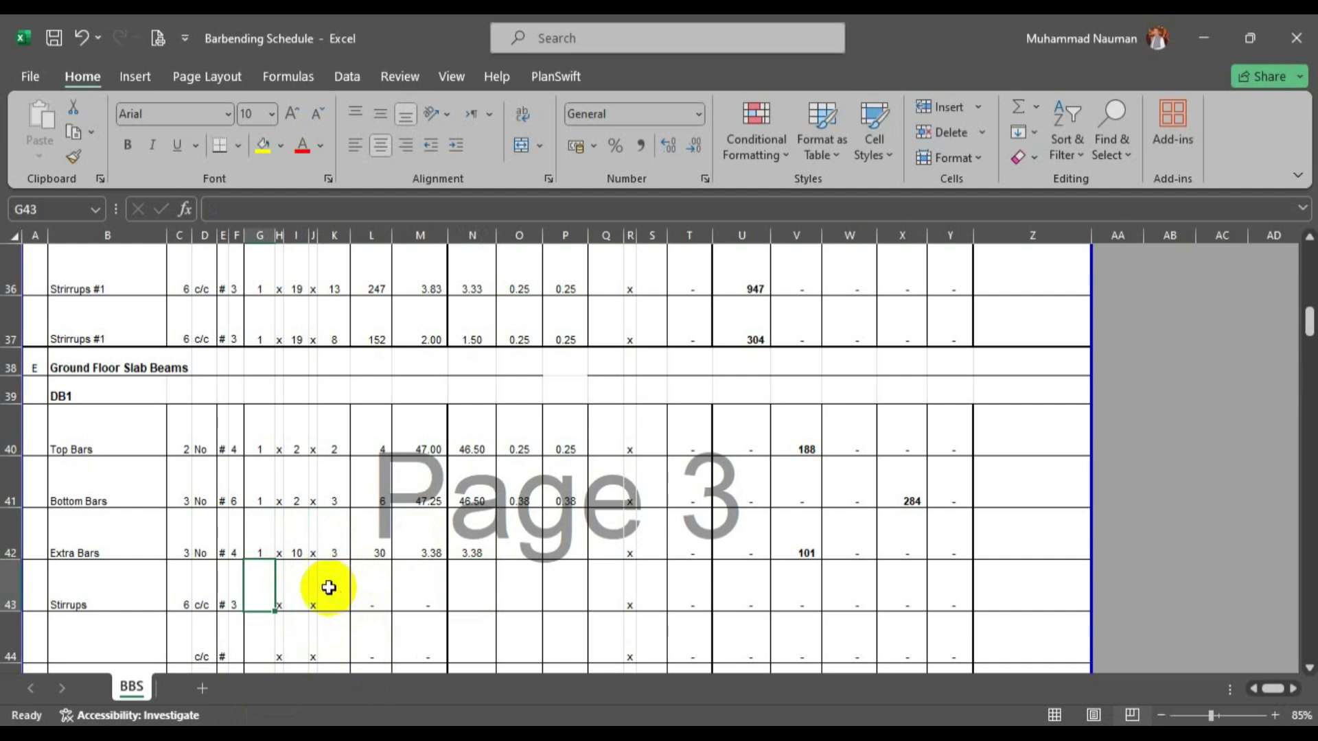
# Set the Extra Bars multipliers to 10 in column G and 2 in column I.
pyautogui.click(265, 544)
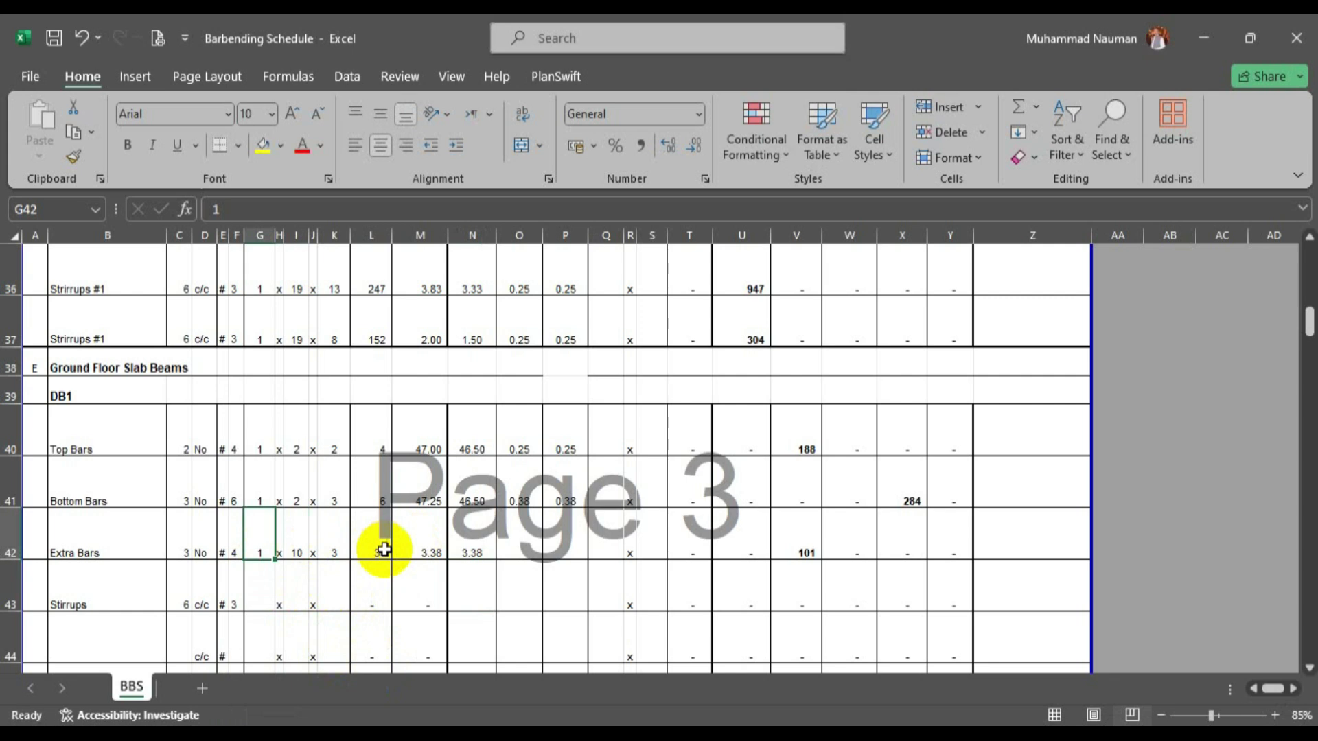
pyautogui.write('1')
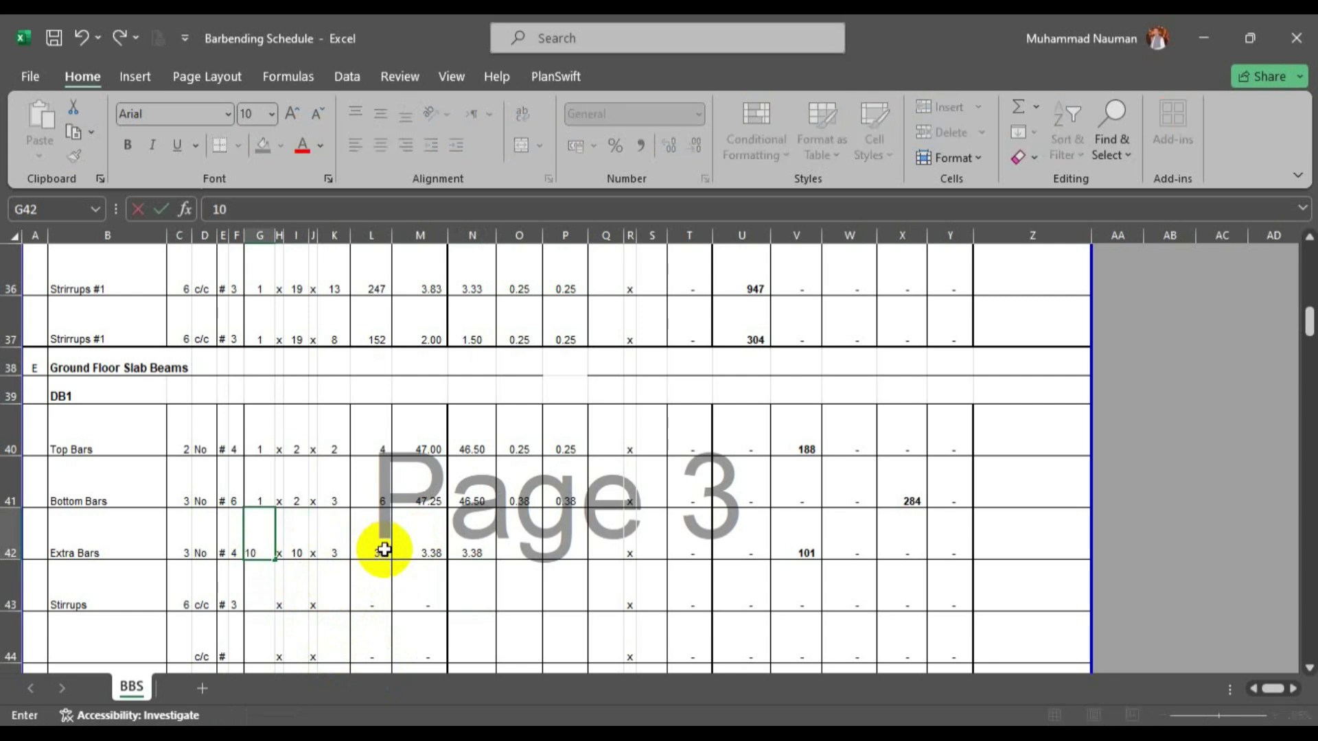
pyautogui.press('Tab')
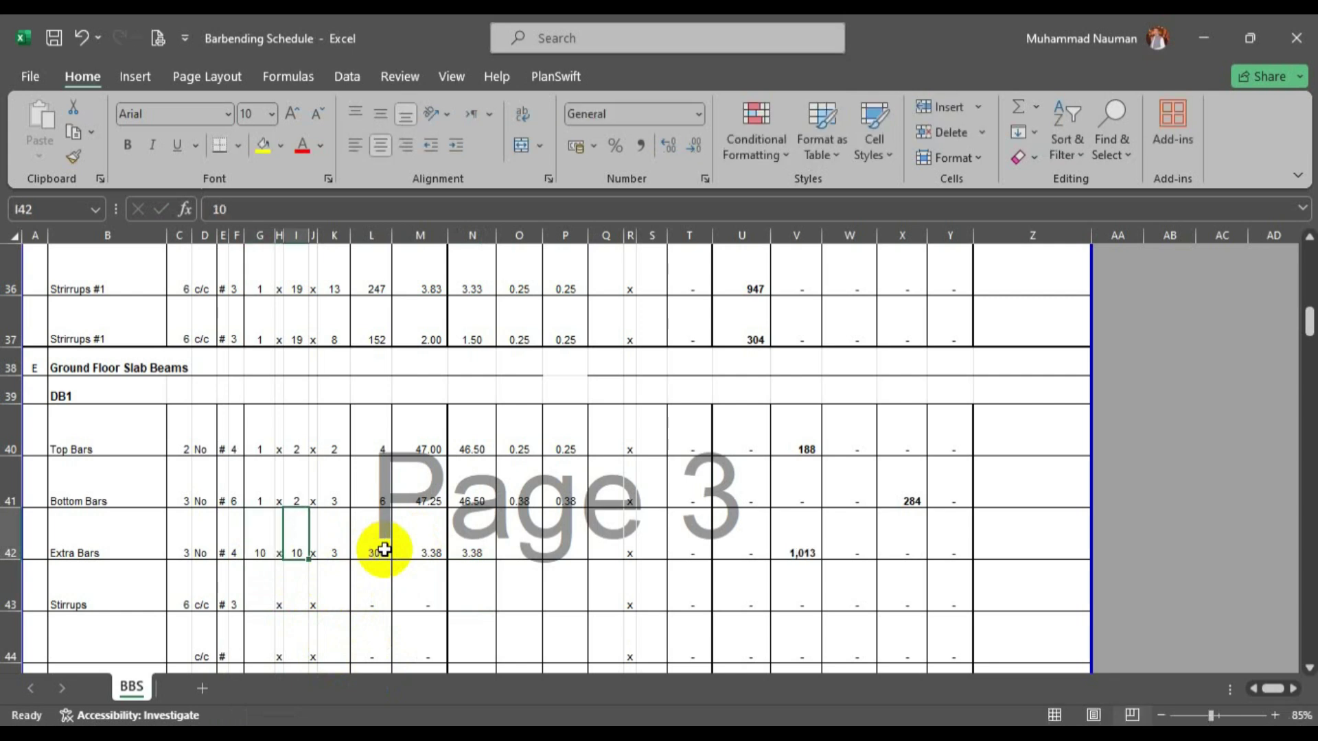
pyautogui.write('2')
pyautogui.press('Return')
# Switch to AutoCAD and examine the DB-1 beams on the ground floor beams plan.
pyautogui.scroll(1, 706, 303)
pyautogui.scroll(-2, 518, 426)
pyautogui.hotkey('alt', 'Tab')
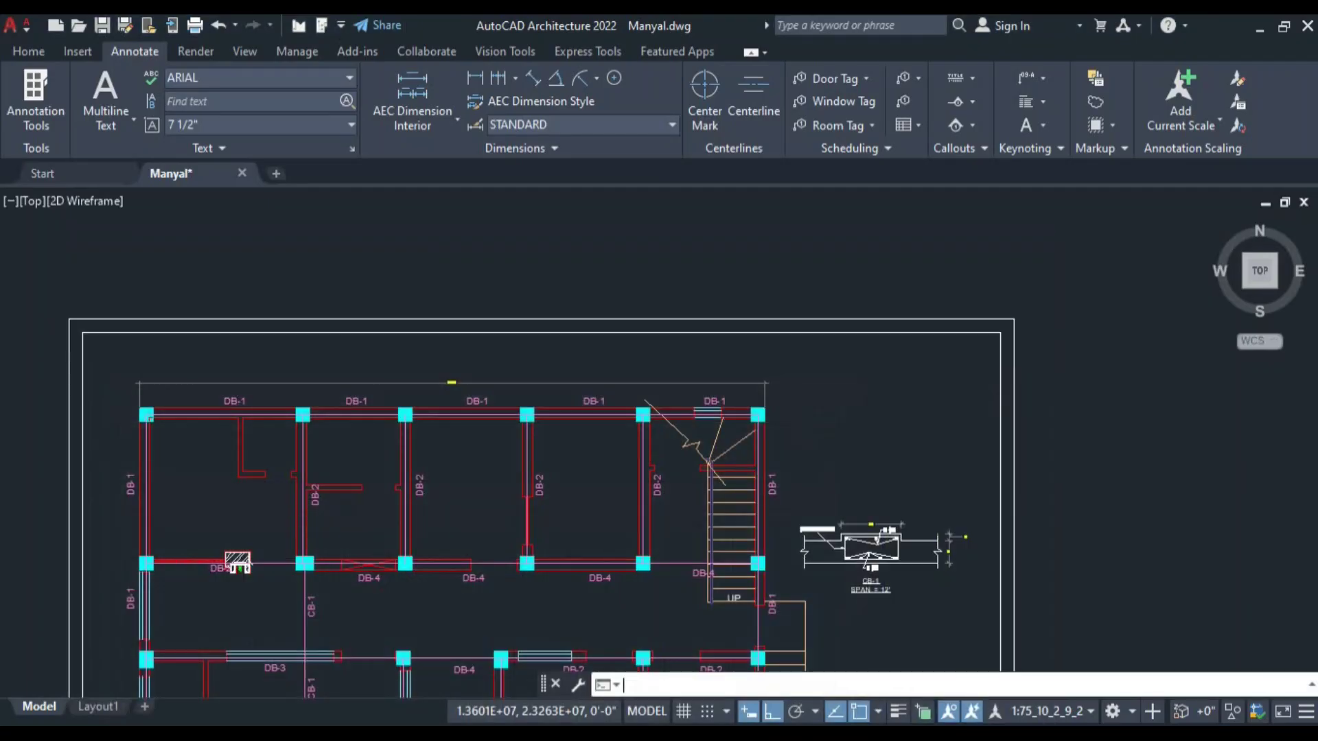
pyautogui.moveTo(496, 631); pyautogui.dragTo(561, 414)
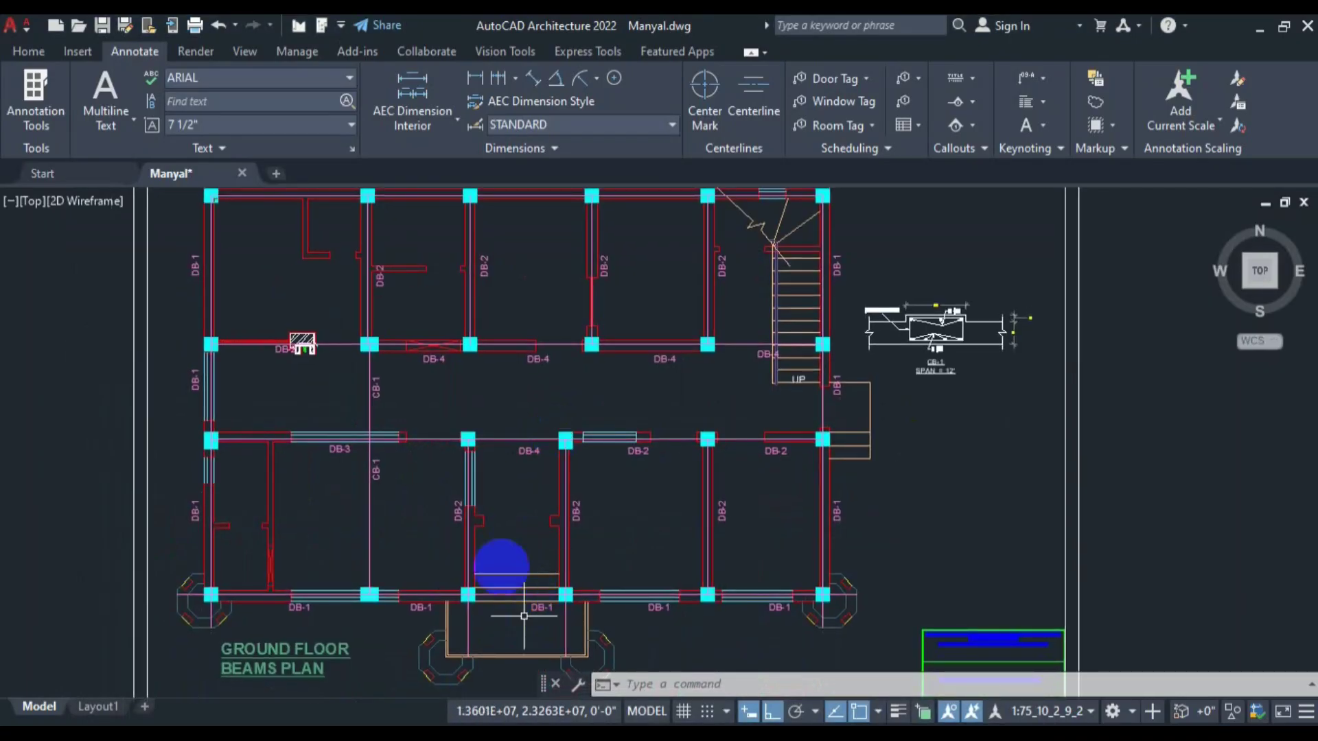
pyautogui.scroll(3, 332, 368)
pyautogui.scroll(-5, 414, 424)
pyautogui.scroll(2, 473, 415)
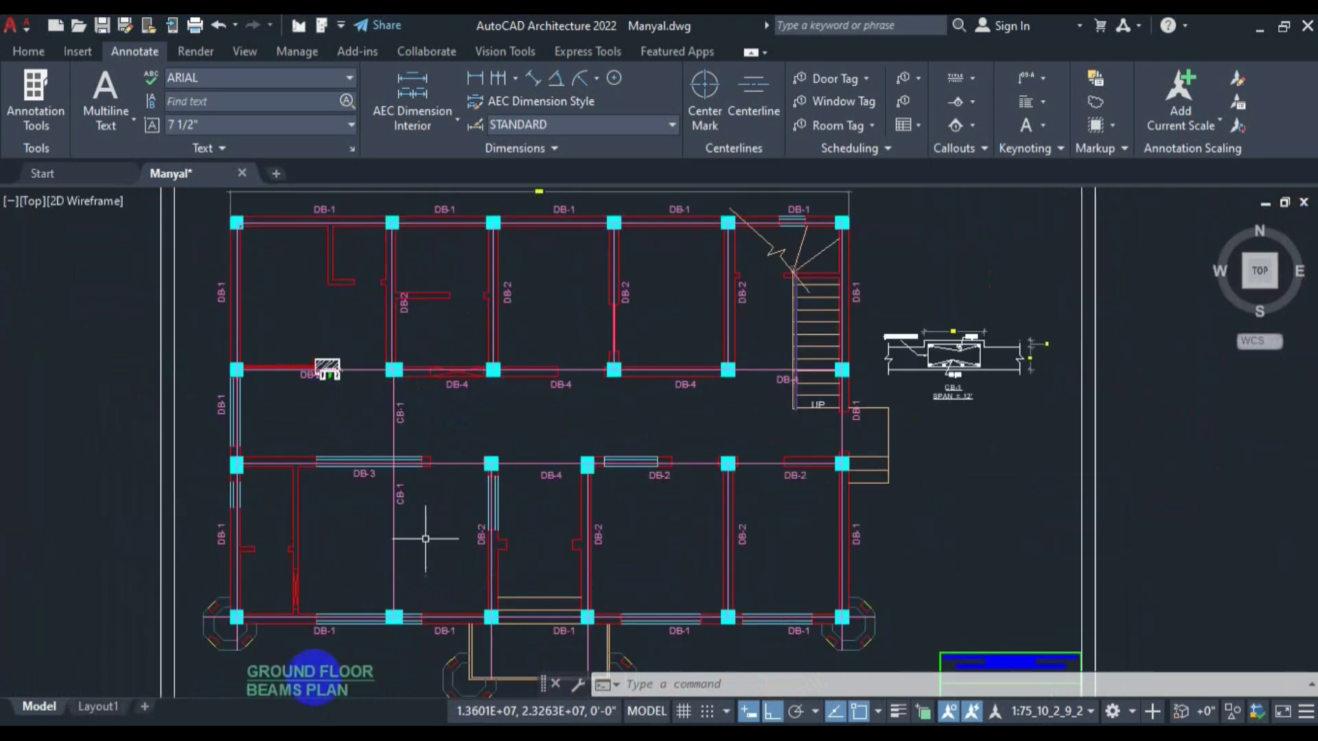
# Return to the Excel schedule and enter 1 and 2 as the first two multipliers in DB1's Stirrups row.
pyautogui.hotkey('alt', 'Tab')
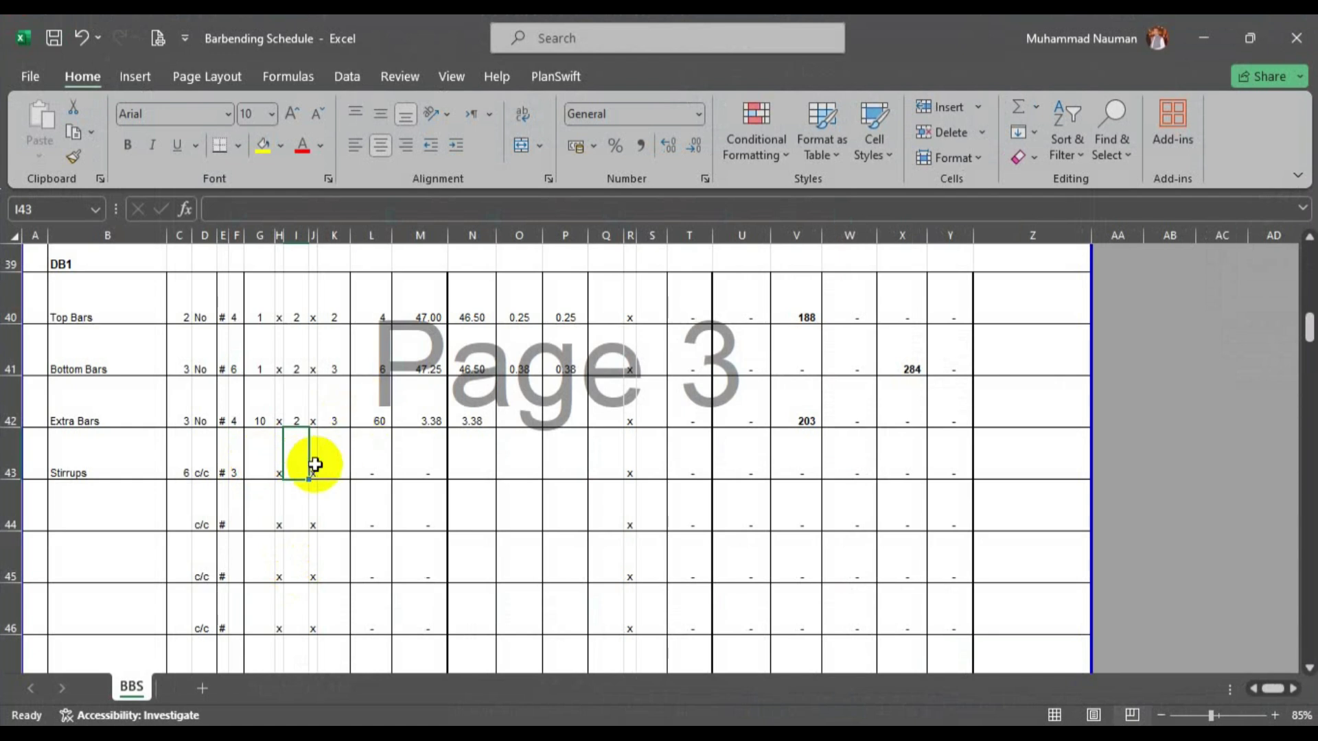
pyautogui.click(262, 470)
pyautogui.write('1')
pyautogui.press('Tab')
pyautogui.write('2')
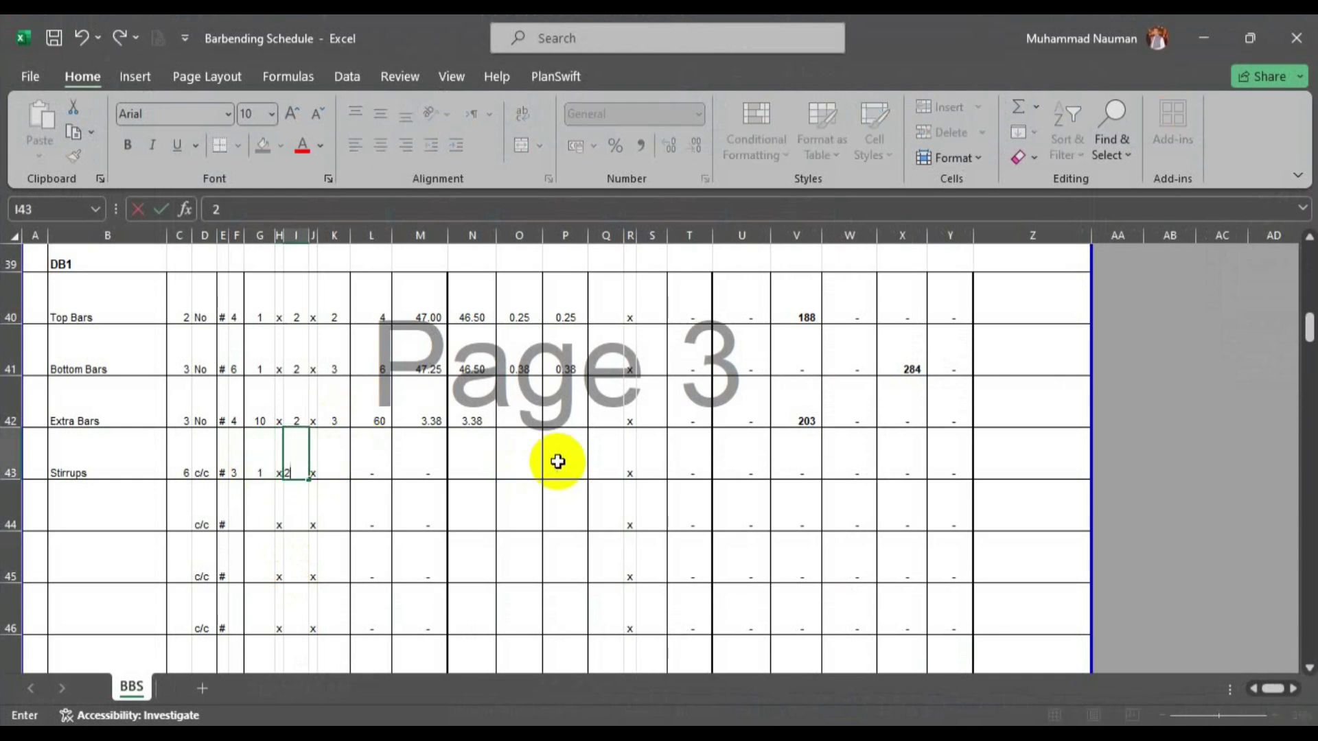
pyautogui.press('Tab')
pyautogui.press('Tab')
pyautogui.click(476, 452)
# Switch to AutoCAD, locate Section I-I among the beam details, and read its width, depth and slab dimensions.
pyautogui.click(240, 731)
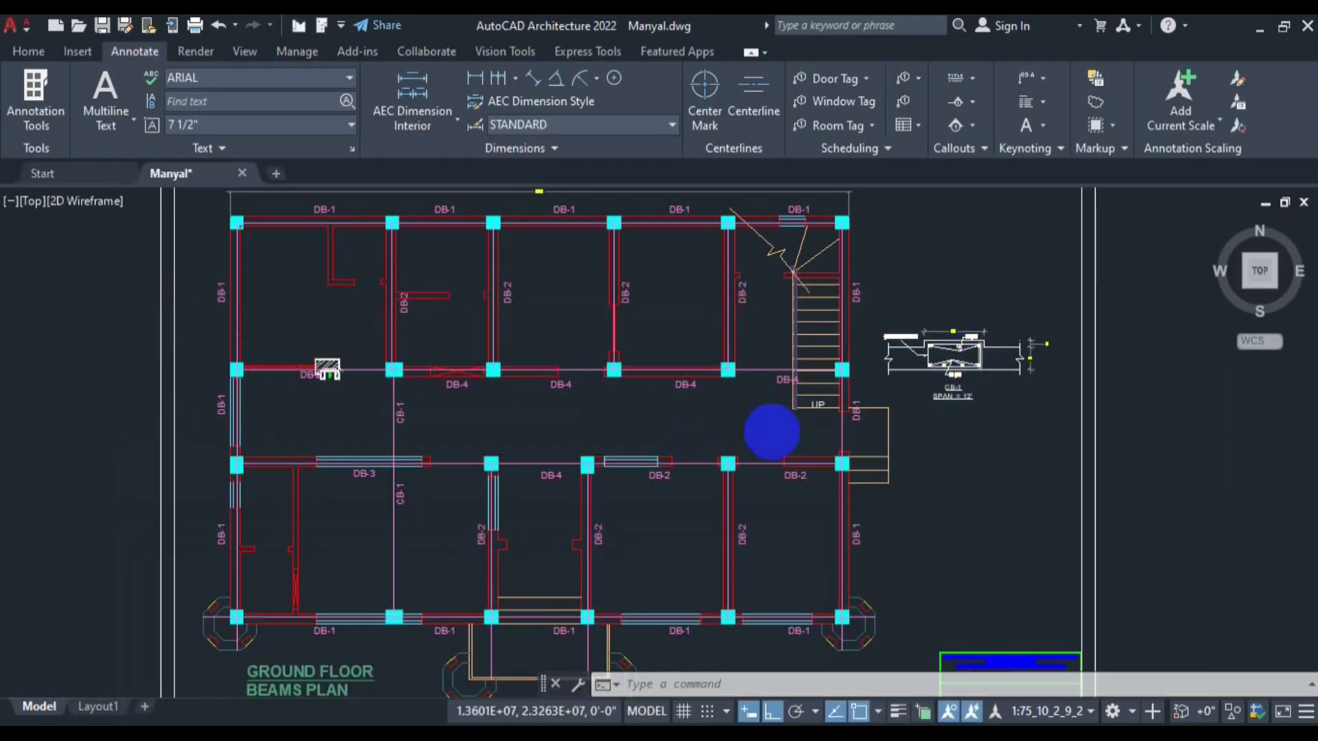
pyautogui.scroll(-6, 821, 412)
pyautogui.moveTo(983, 400); pyautogui.dragTo(280, 421)
pyautogui.scroll(-4, 564, 447)
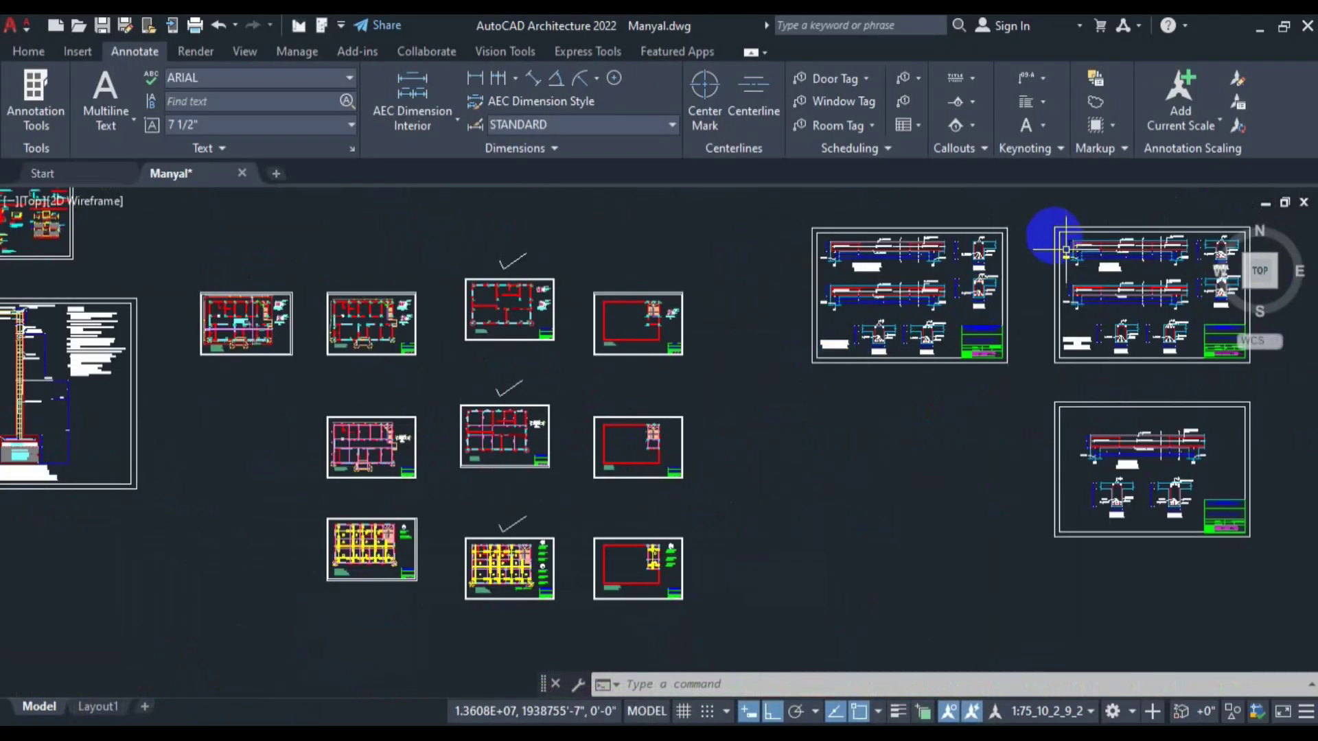
pyautogui.scroll(10, 1050, 244)
pyautogui.moveTo(684, 333); pyautogui.dragTo(538, 409)
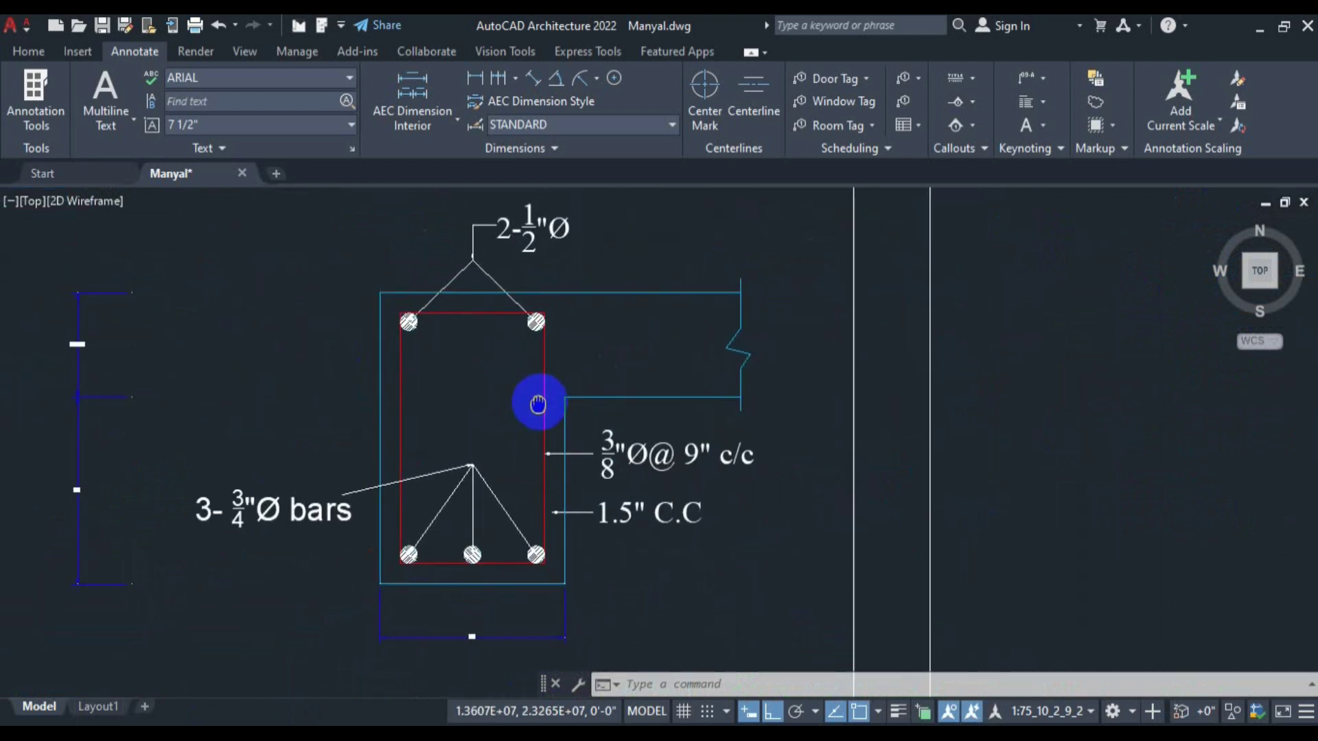
pyautogui.scroll(8, 450, 635)
pyautogui.scroll(-8, 540, 623)
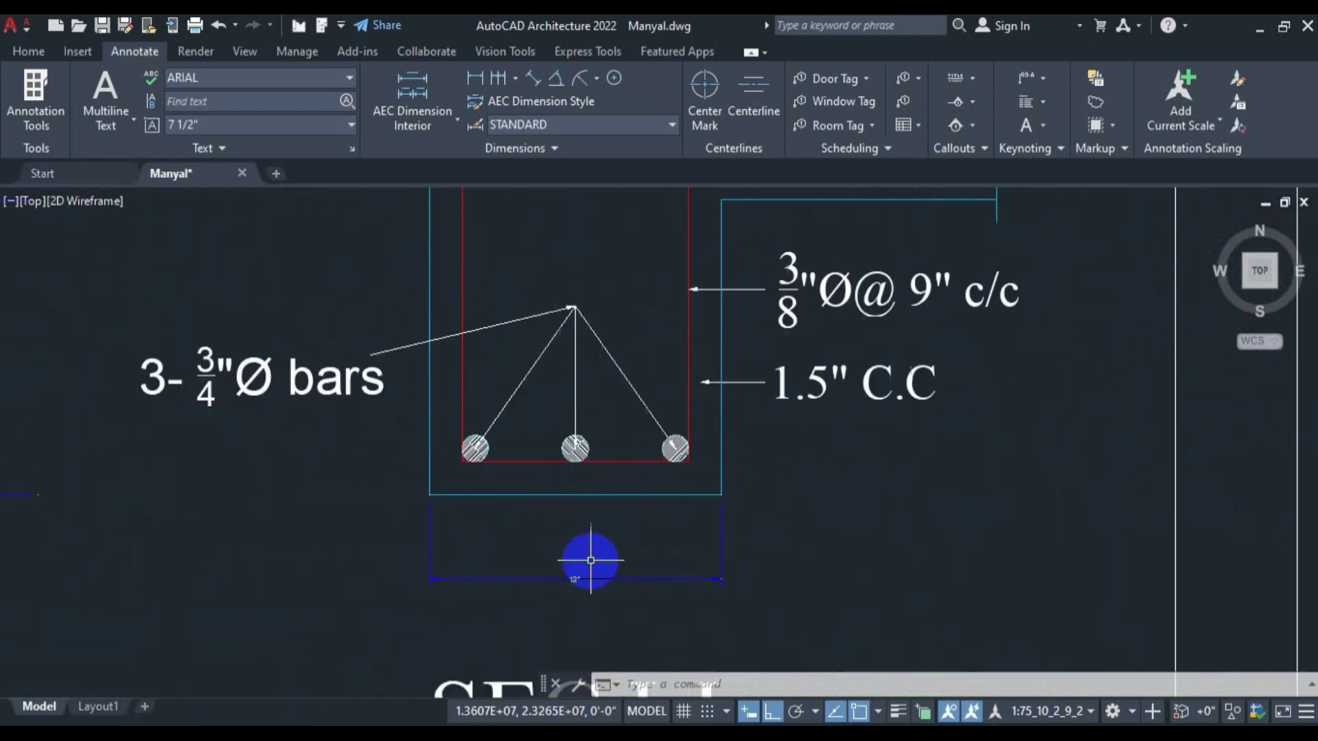
pyautogui.scroll(4, 175, 403)
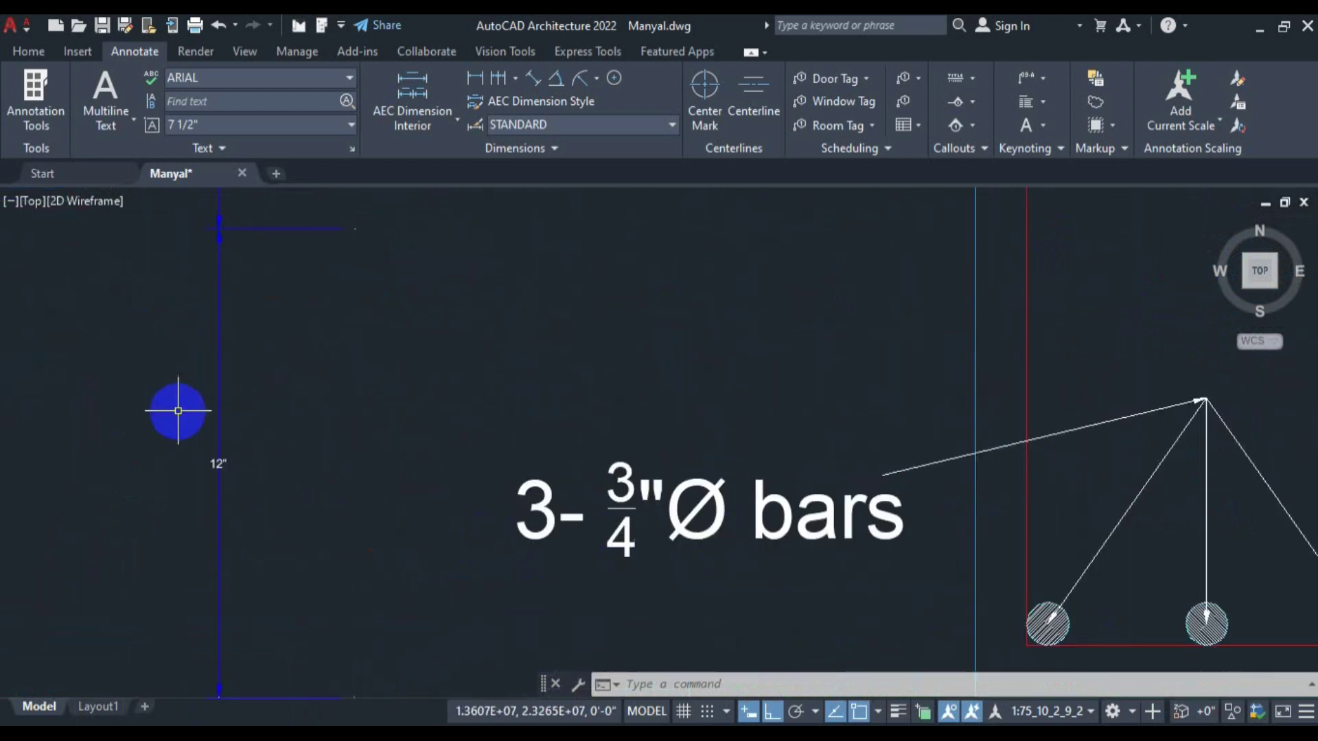
pyautogui.scroll(-2, 237, 494)
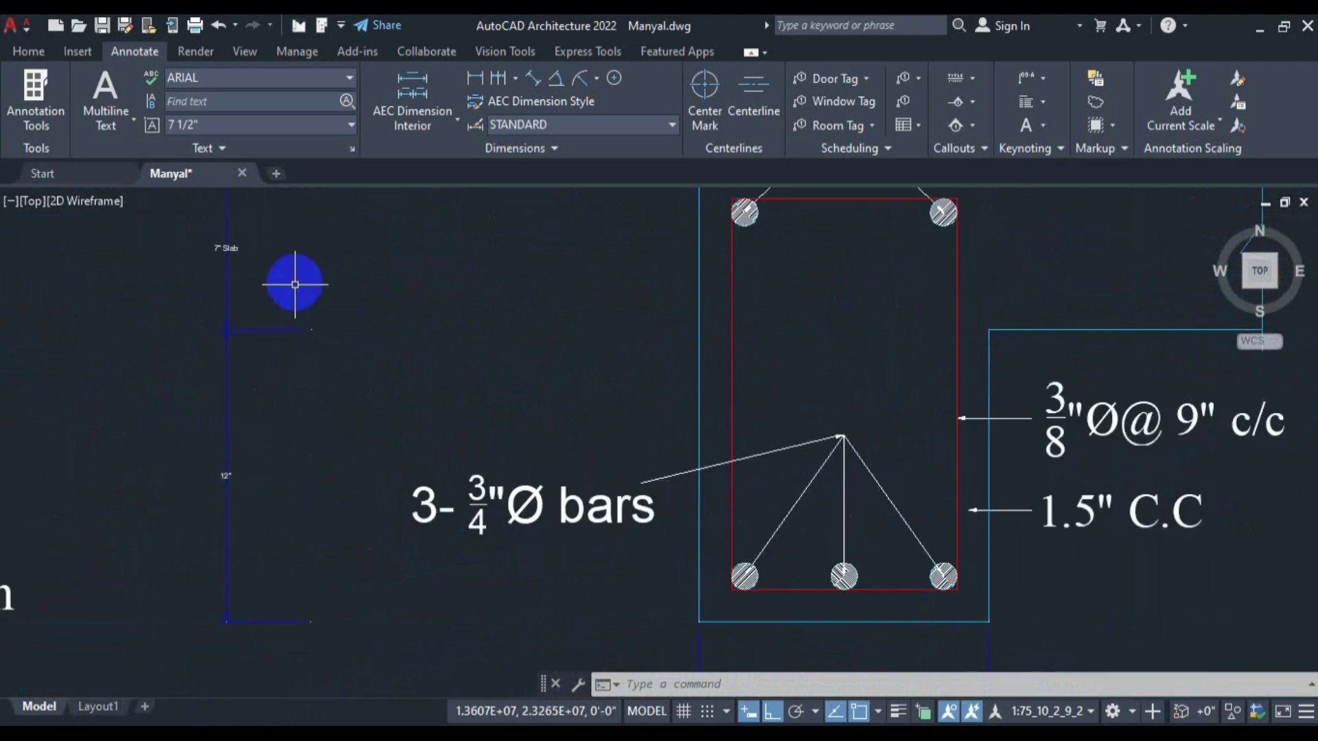
pyautogui.scroll(6, 235, 447)
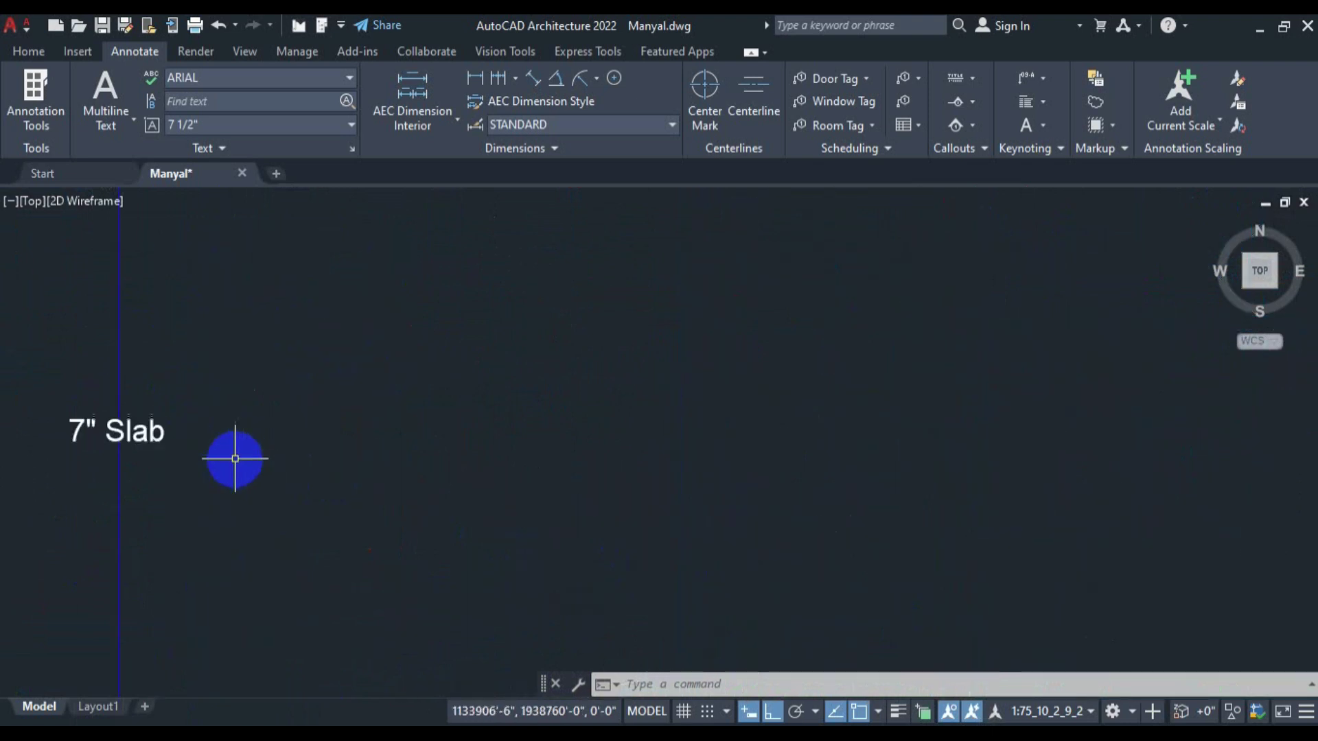
pyautogui.scroll(-4, 217, 414)
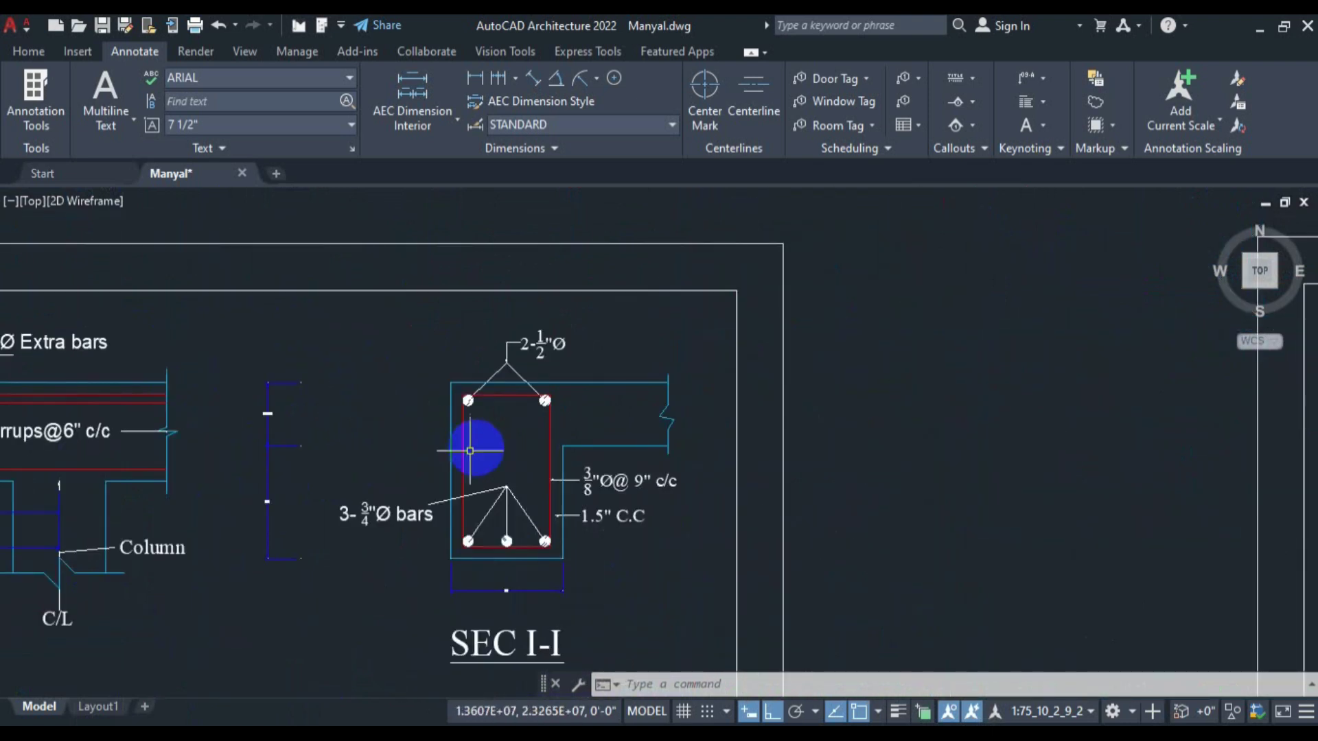
# Go back to Section I-I from the detail sheets and check its concrete cover and beam width.
pyautogui.scroll(-5, 524, 359)
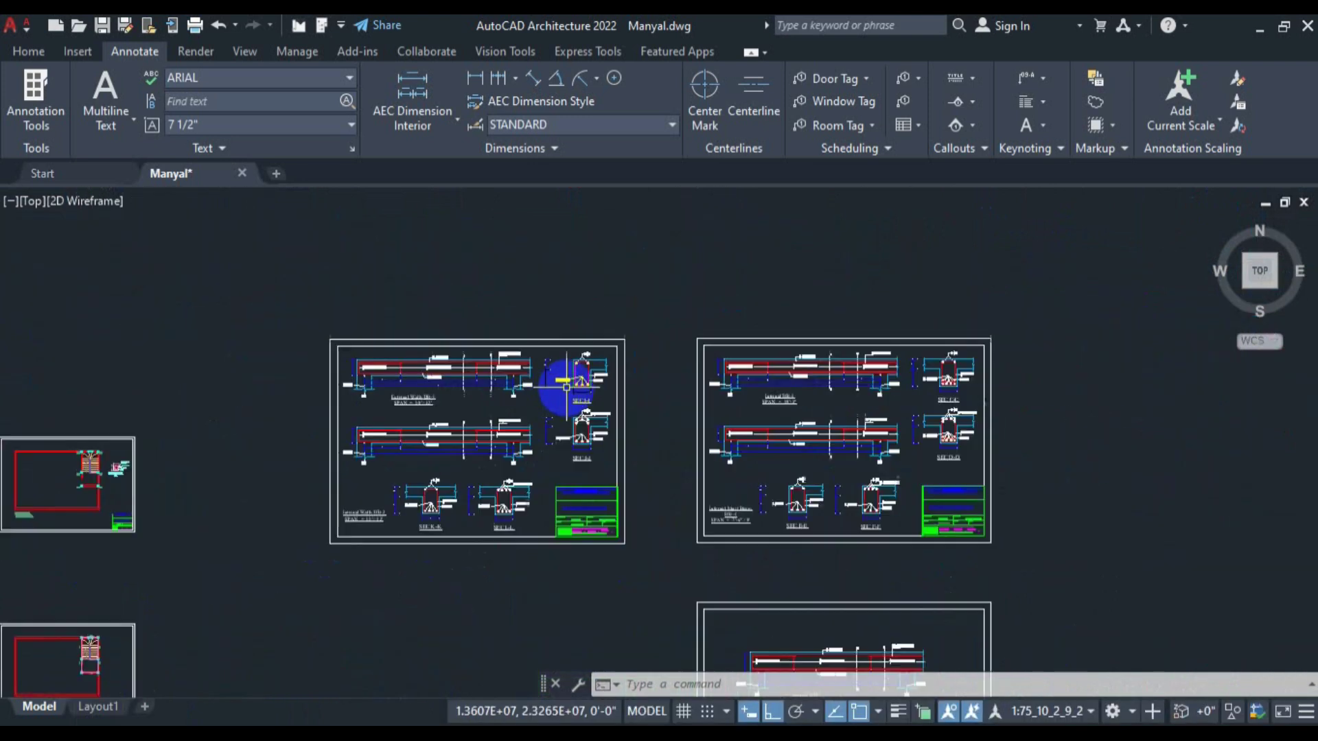
pyautogui.moveTo(347, 456); pyautogui.dragTo(727, 391)
pyautogui.scroll(2, 723, 398)
pyautogui.scroll(8, 697, 376)
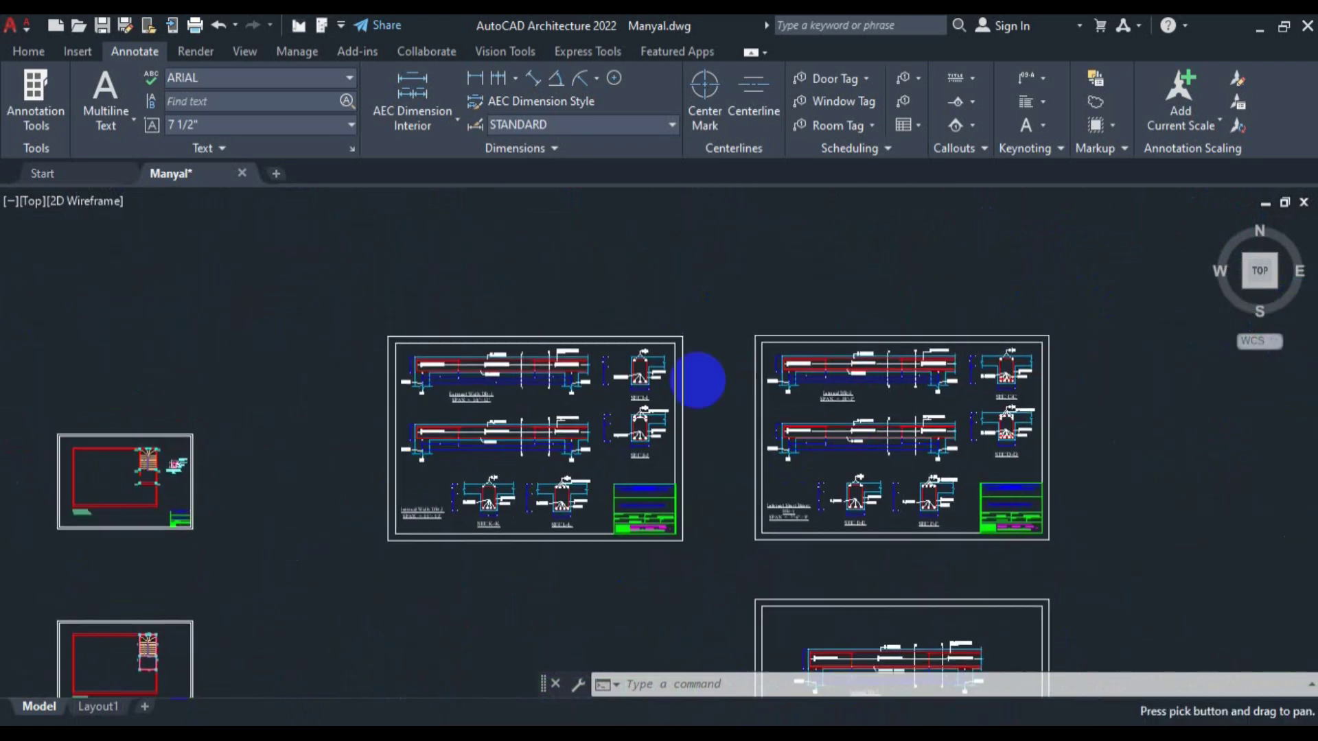
pyautogui.scroll(5, 610, 470)
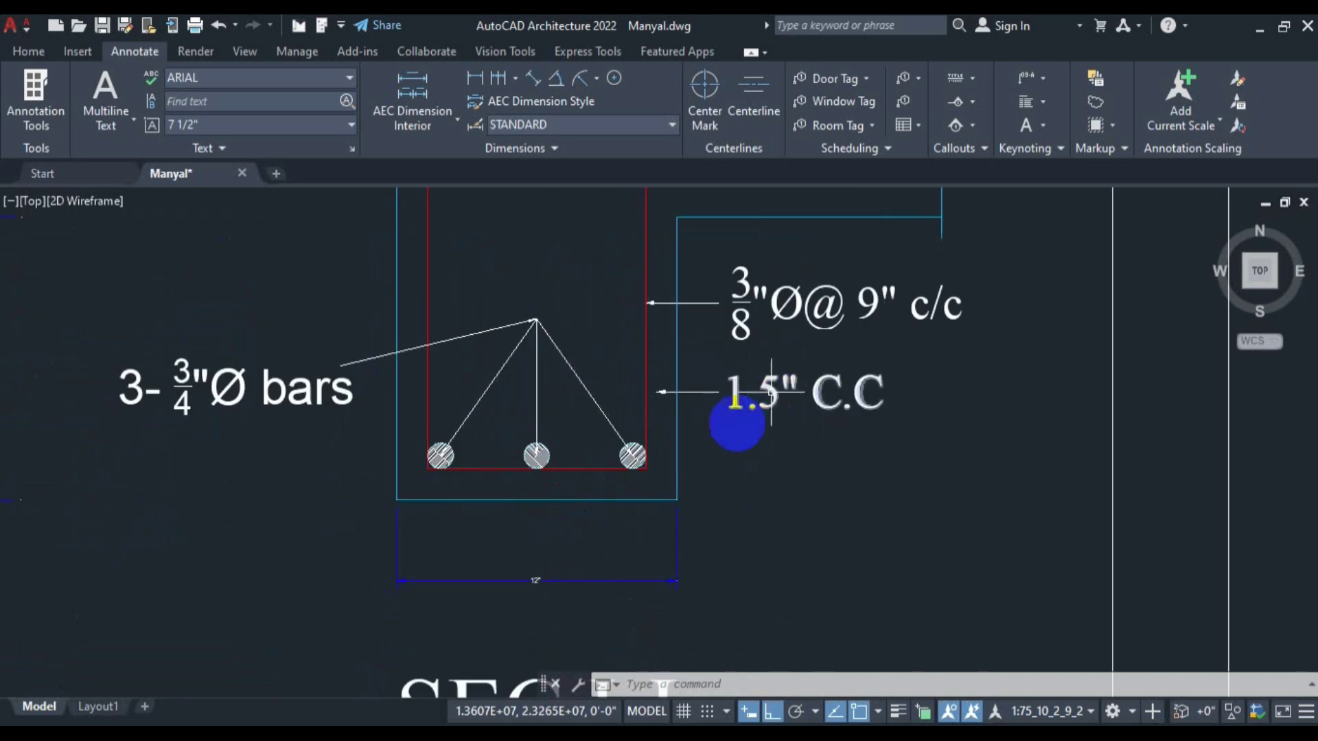
pyautogui.scroll(2, 525, 590)
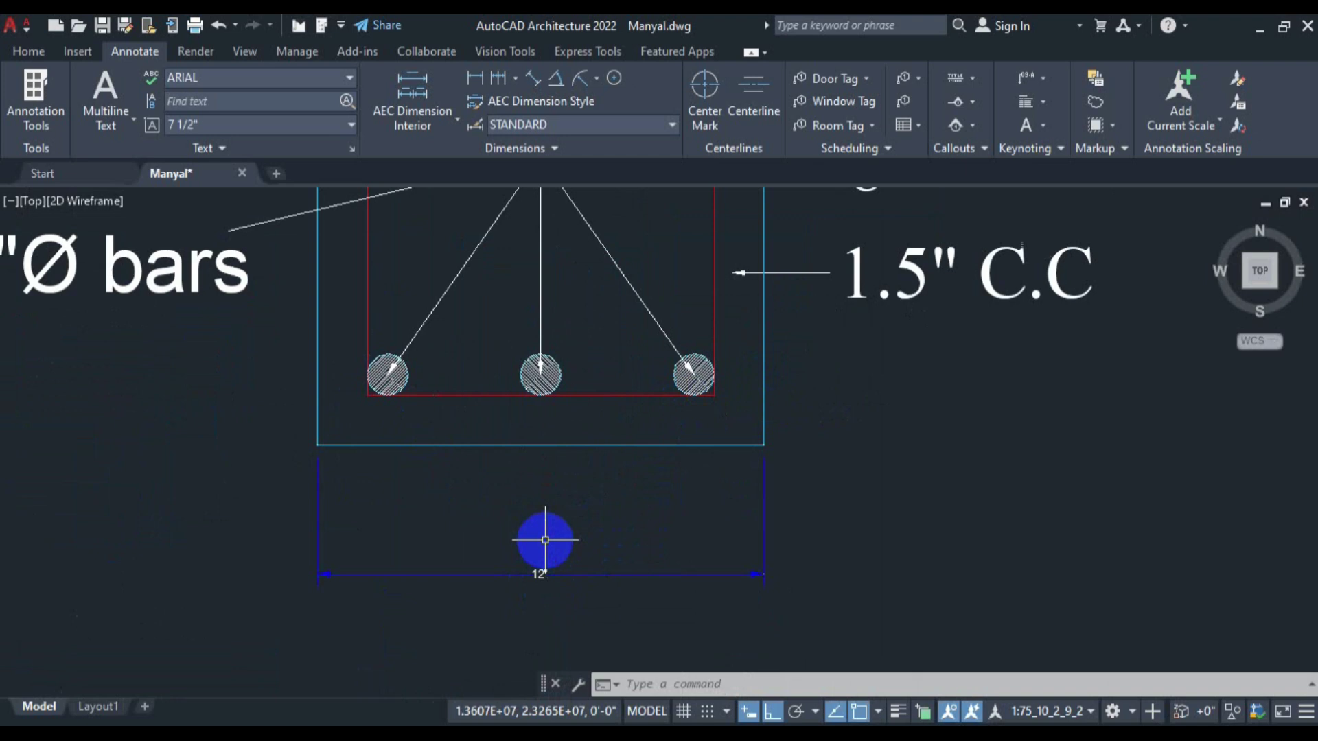
# Examine the slab and lower depth dimensions beside Section I-I to work out the stirrup height.
pyautogui.scroll(-4, 529, 412)
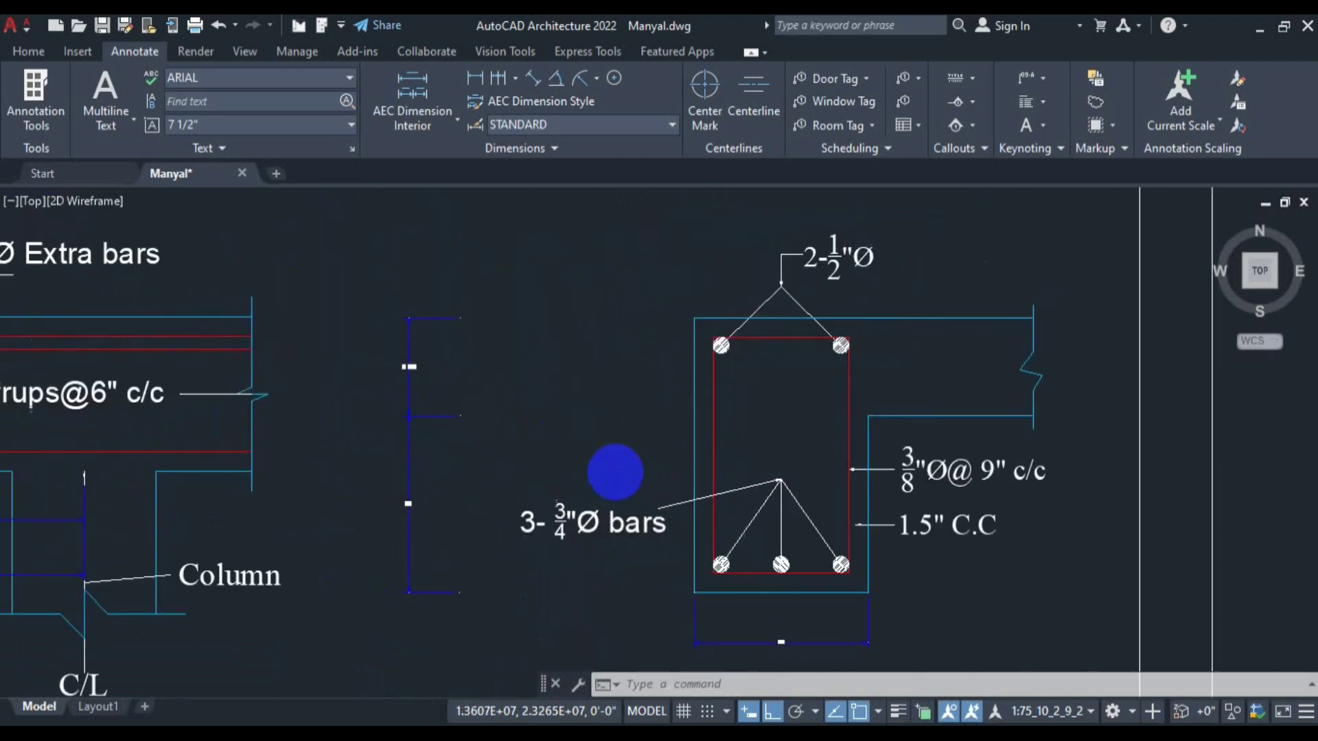
pyautogui.scroll(4, 424, 418)
pyautogui.scroll(3, 405, 332)
pyautogui.scroll(-5, 423, 492)
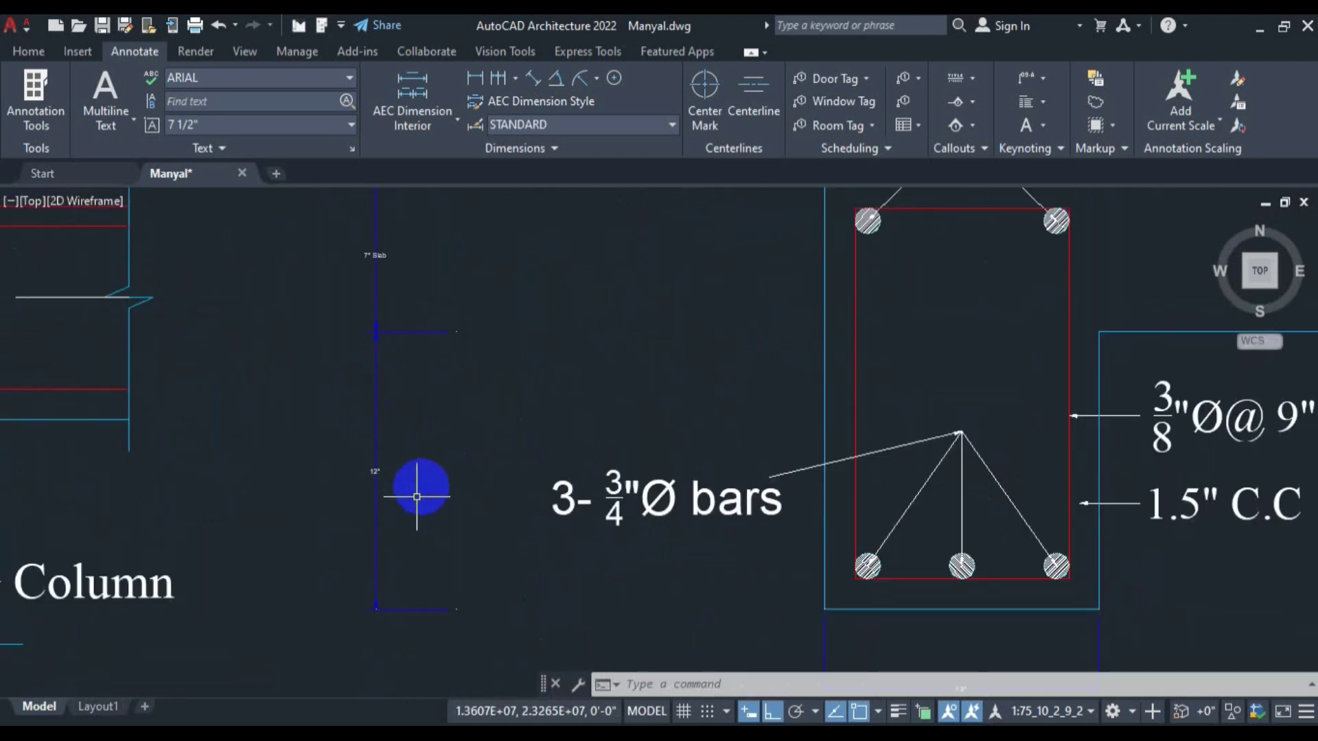
pyautogui.scroll(2, 367, 272)
pyautogui.scroll(-4, 385, 285)
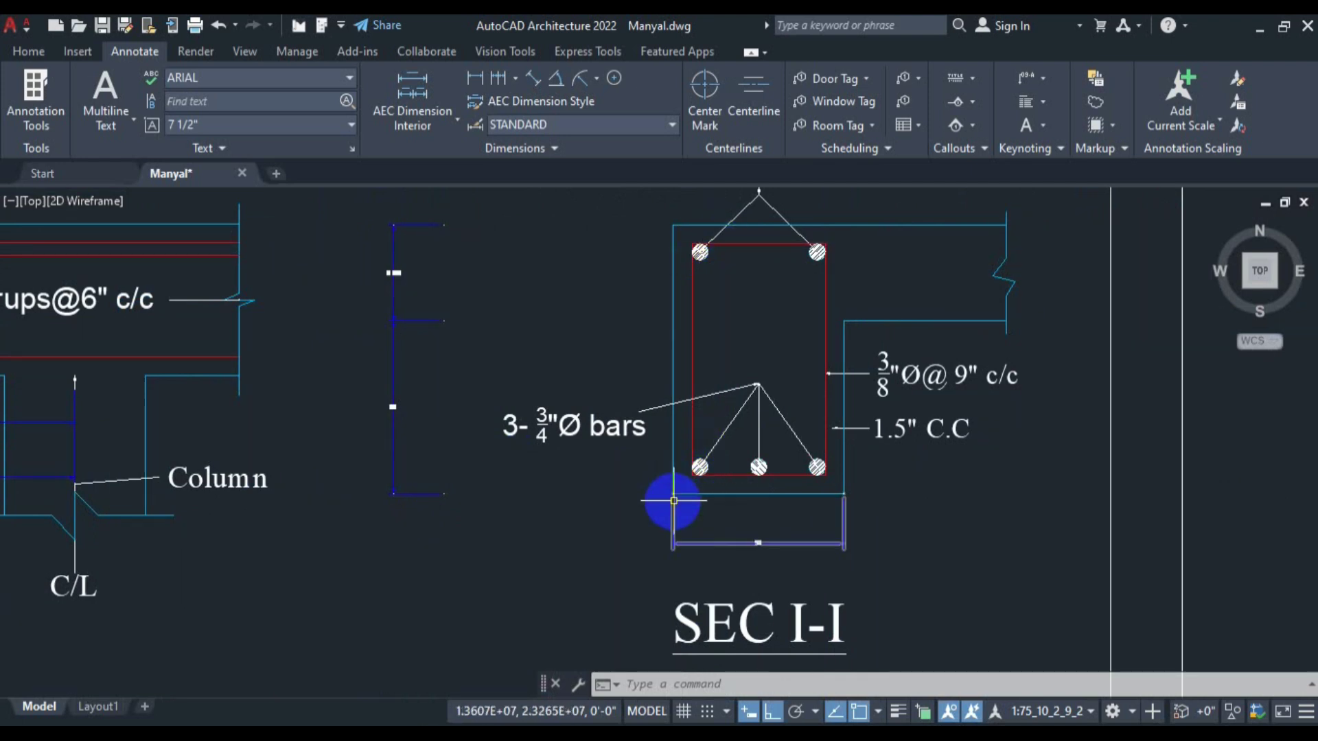
pyautogui.scroll(3, 405, 261)
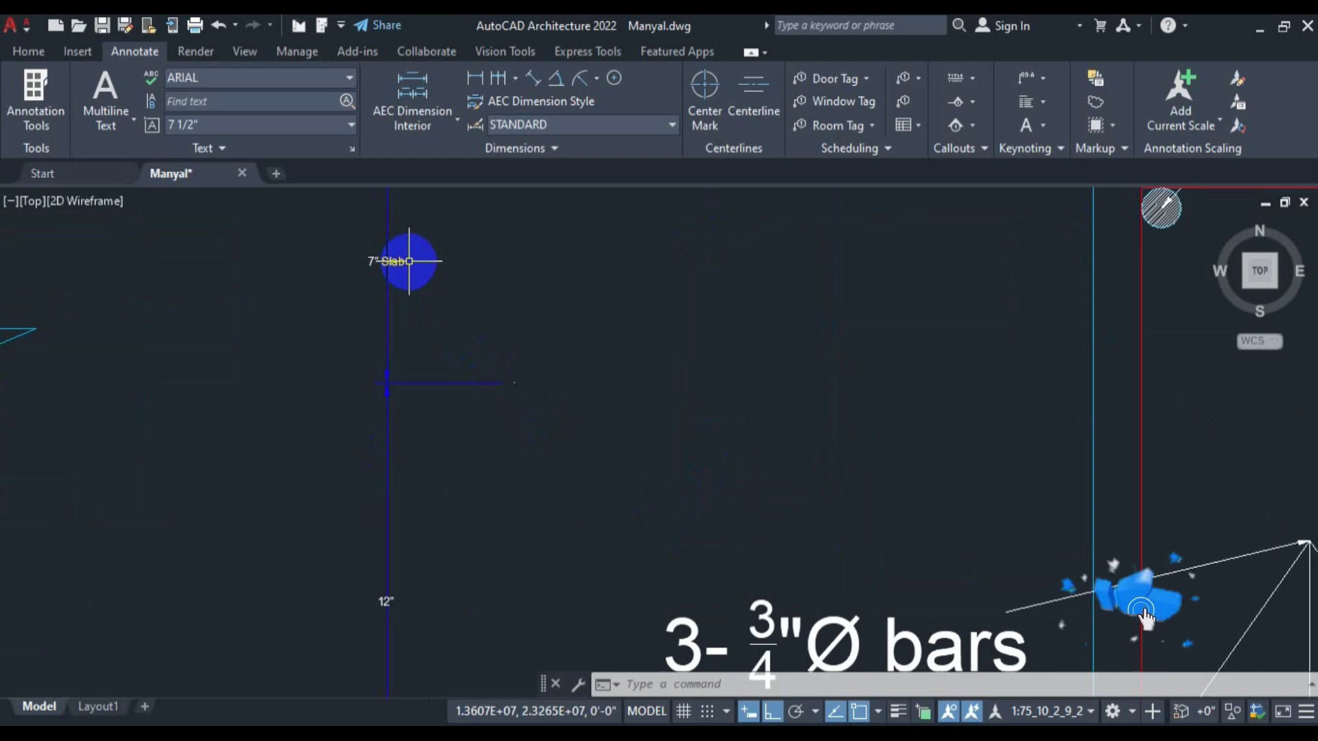
pyautogui.scroll(-4, 429, 280)
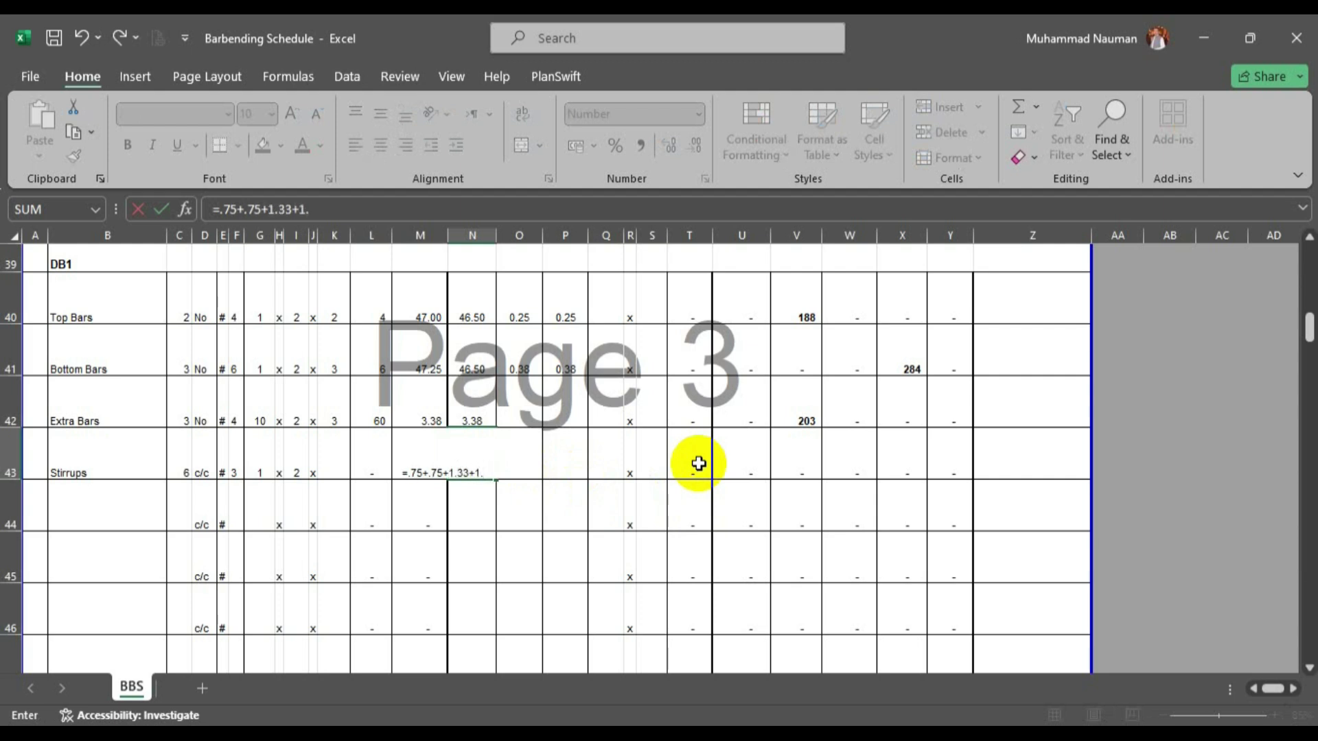
# In Excel, enter DB1's stirrup length as =.75+.75+1.33+1.33 in N43 and .25 in both O43 and P43.
pyautogui.press('Tab')
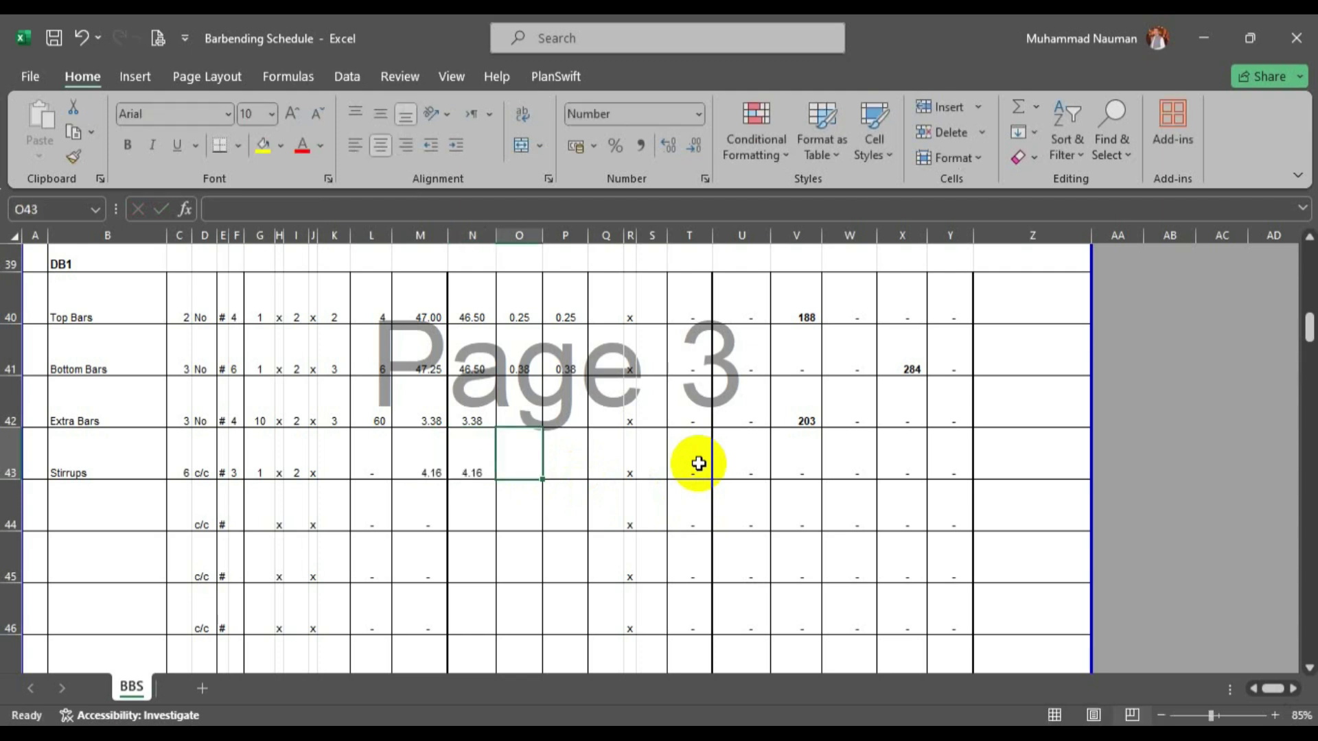
pyautogui.write('.25')
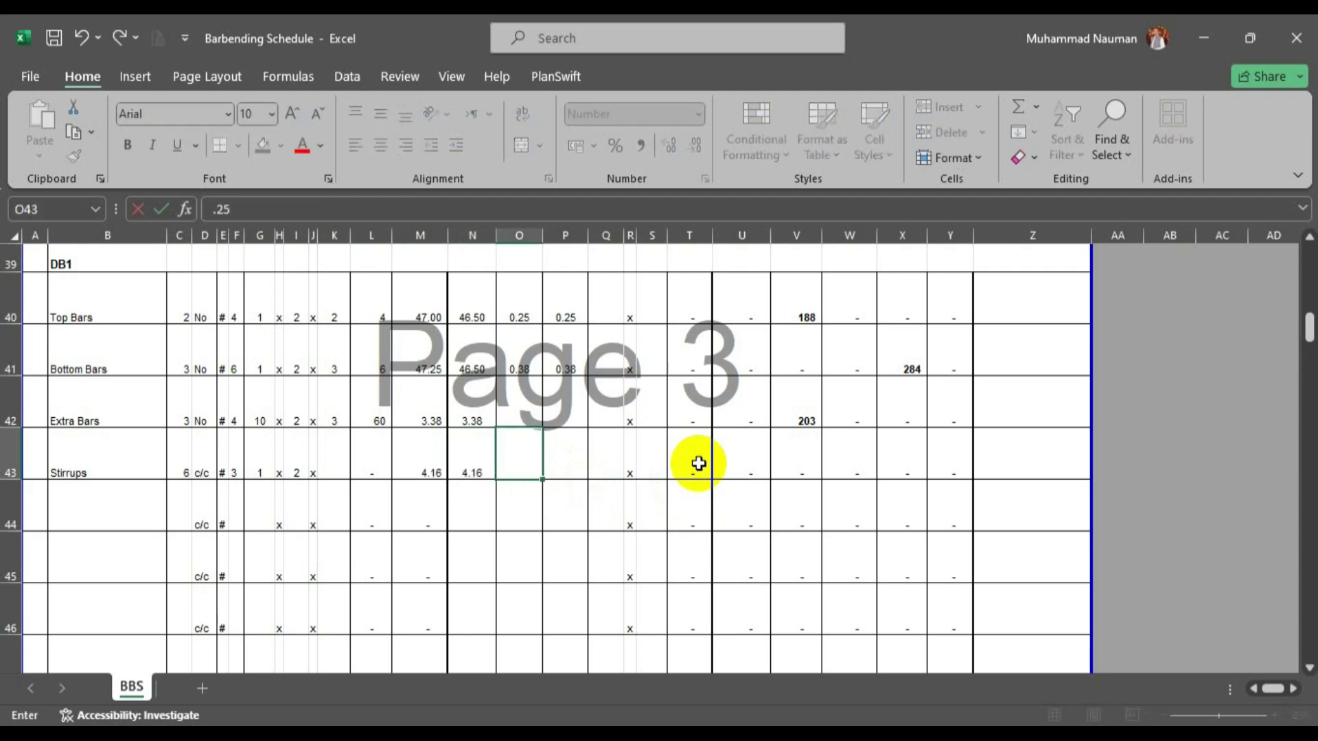
pyautogui.press('Tab')
pyautogui.write('.25')
pyautogui.press('Tab')
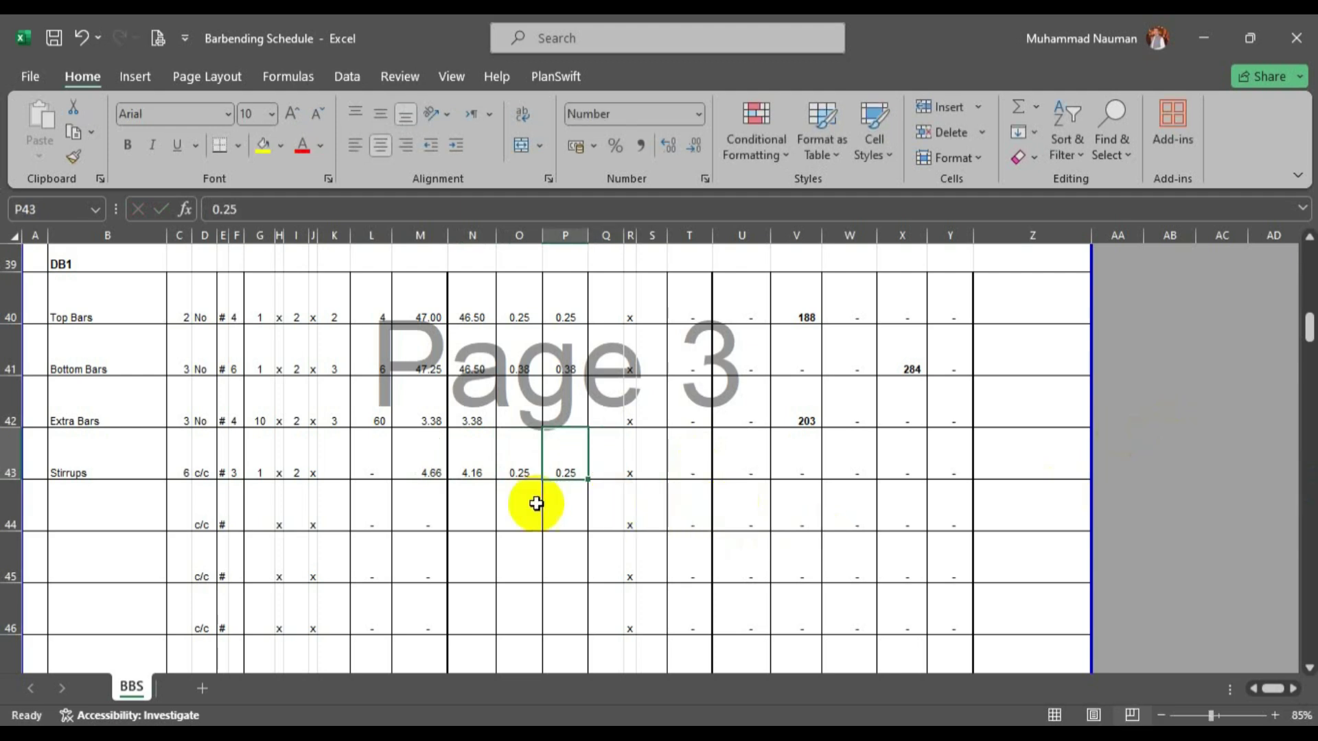
# Enter =ROUND(N40/(C43/12)+1,0) in K43 to calculate the number of DB1 stirrups.
pyautogui.click(325, 471)
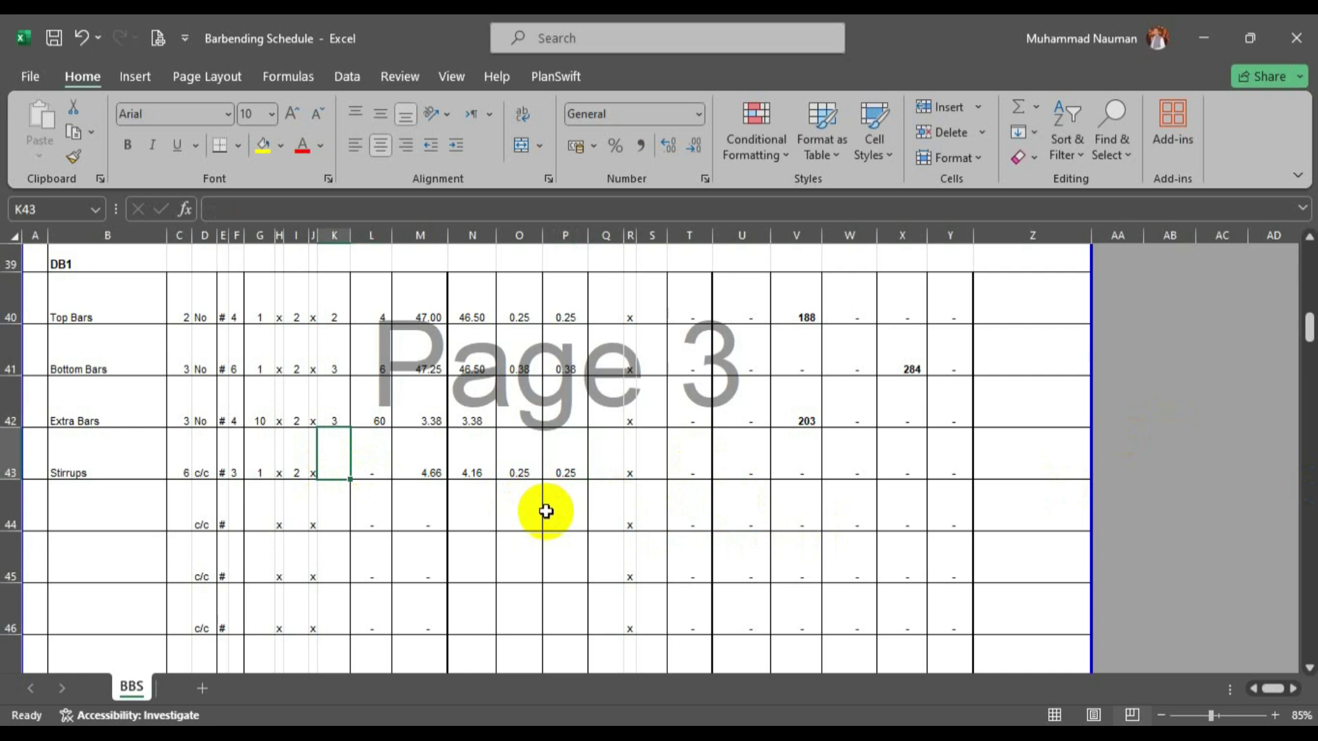
pyautogui.write('=')
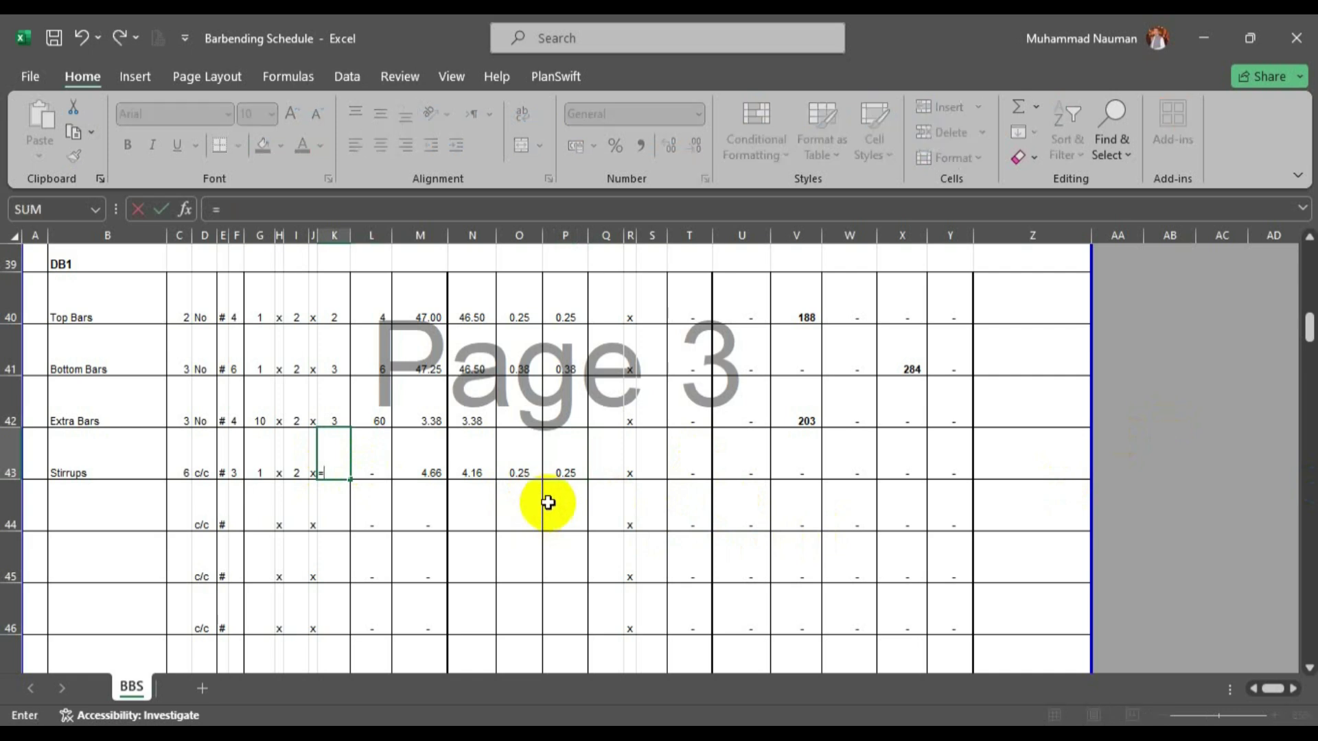
pyautogui.write('round')
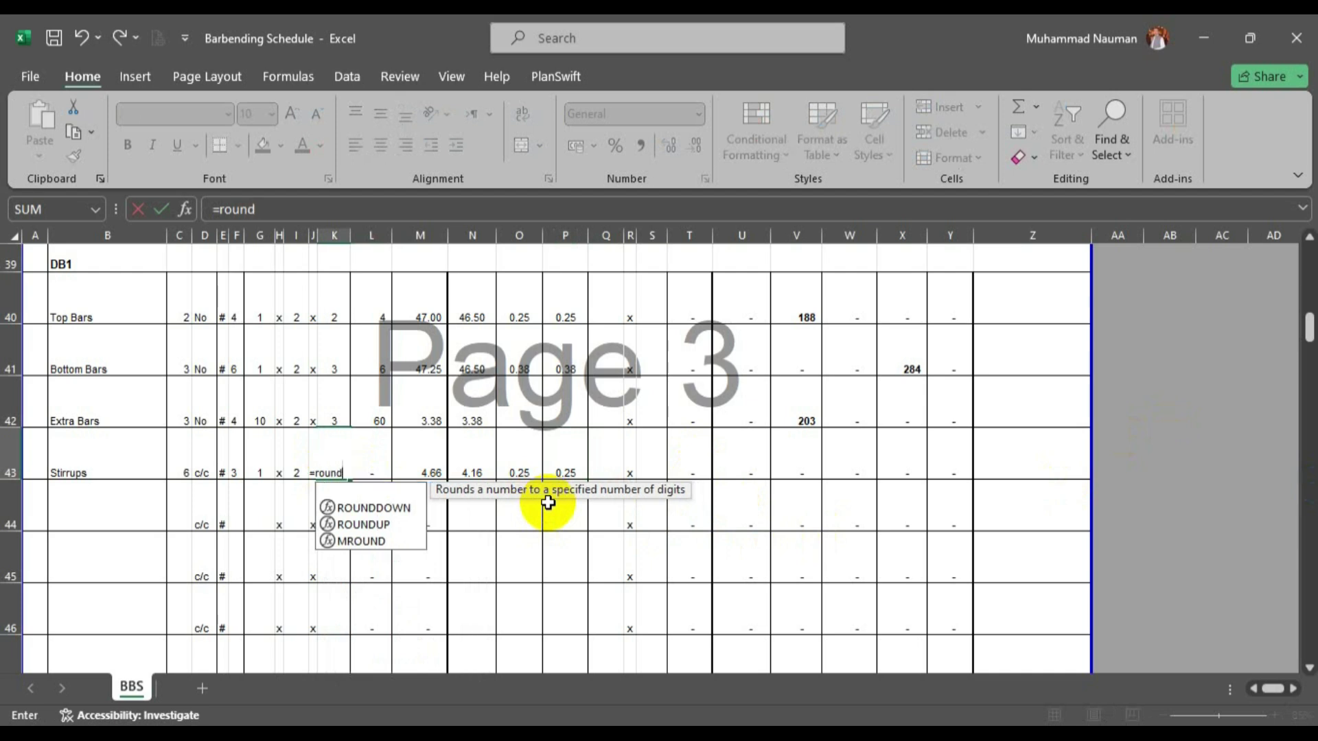
pyautogui.write('(')
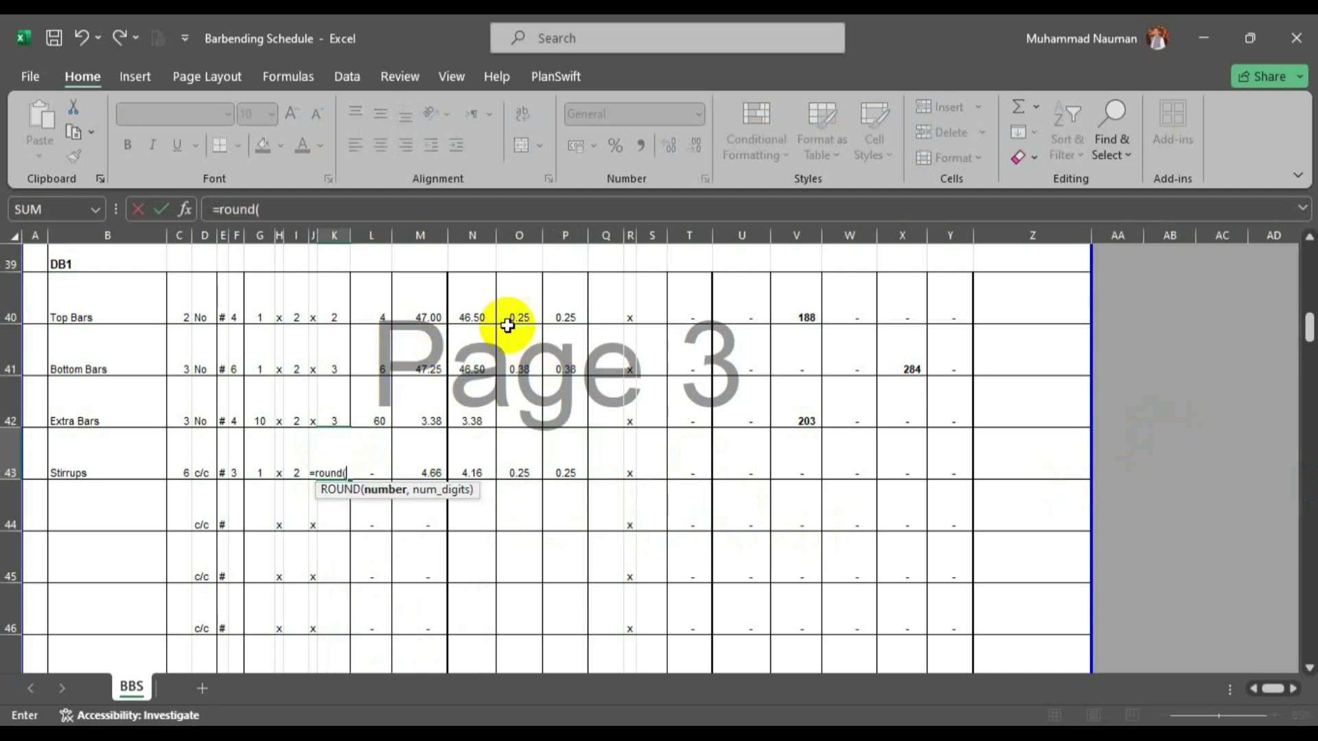
pyautogui.click(480, 314)
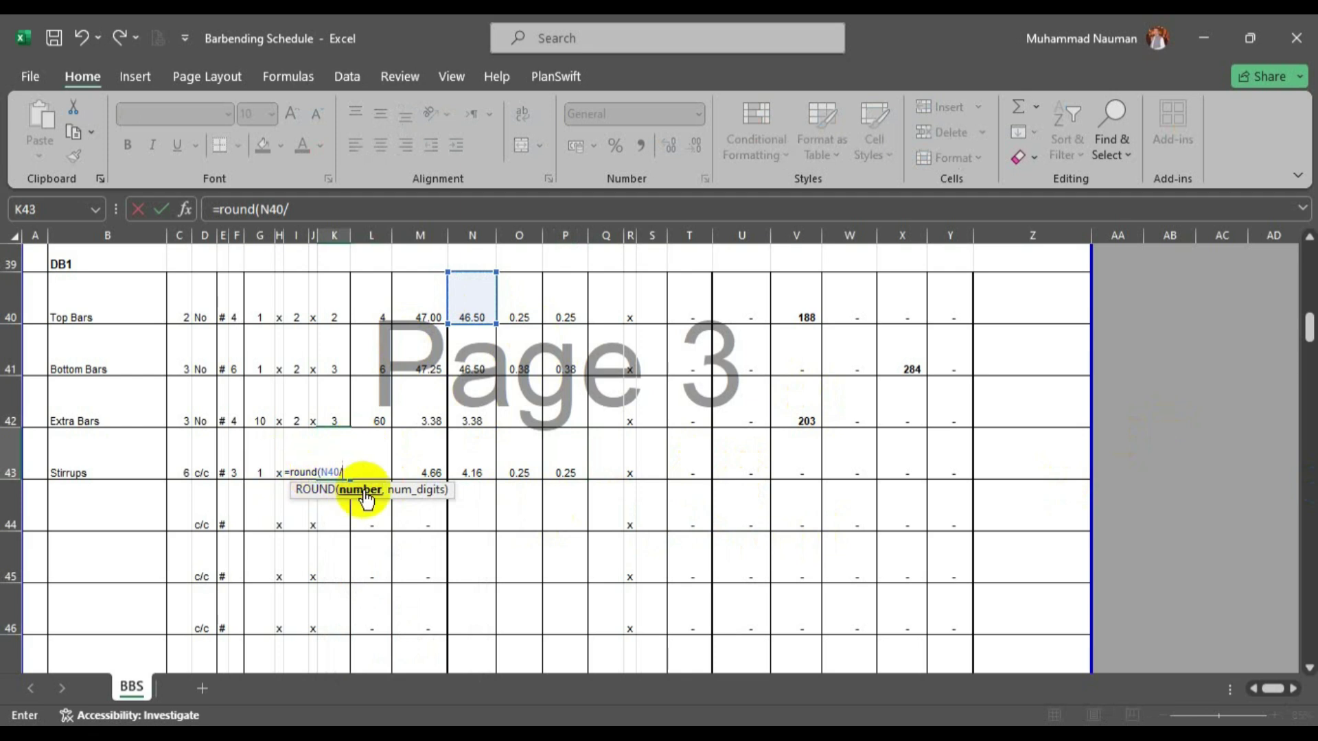
pyautogui.click(182, 461)
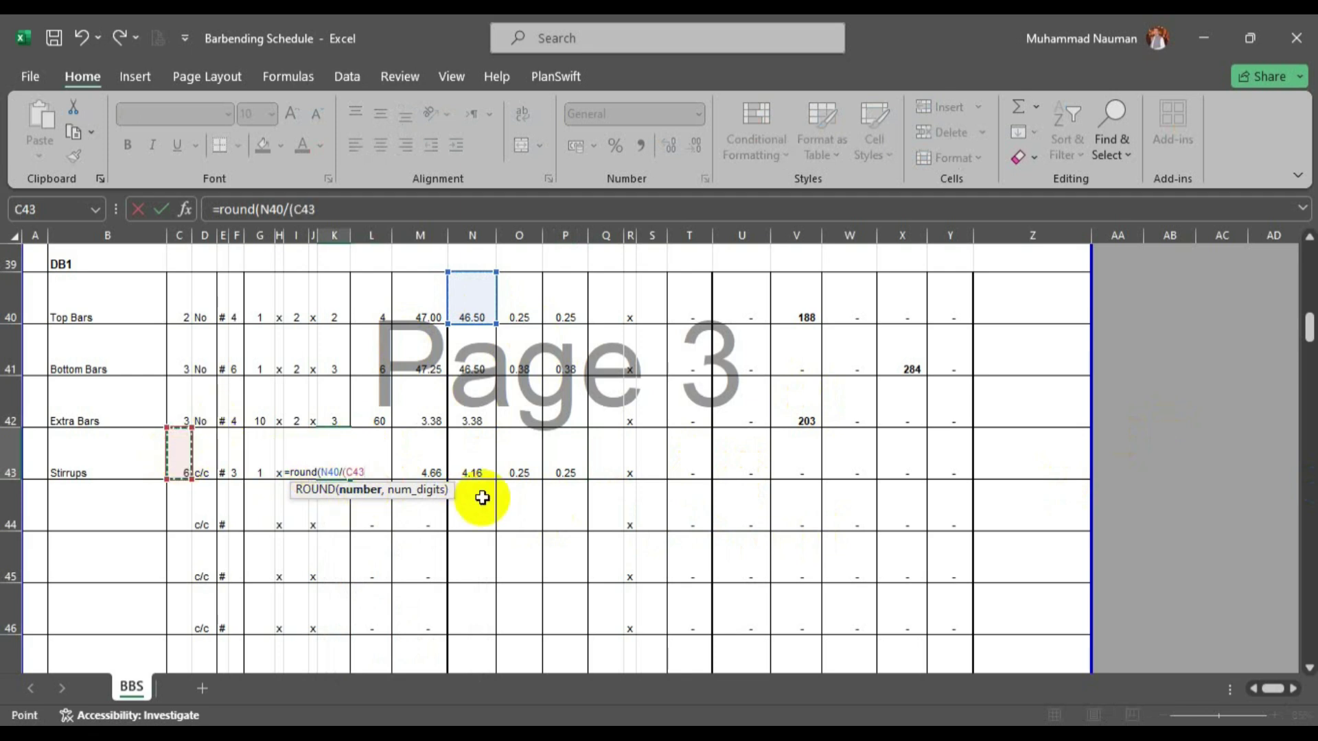
pyautogui.write('/12)+1,0')
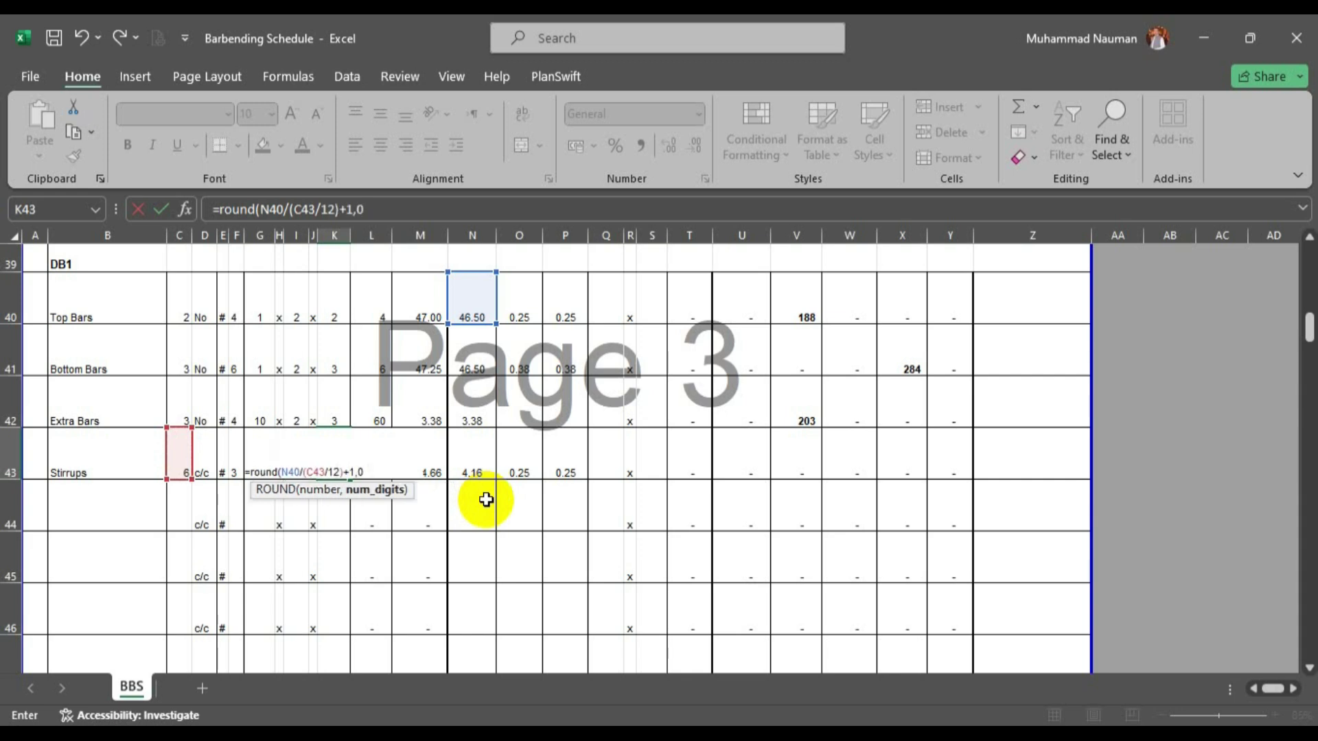
pyautogui.write(')')
pyautogui.press('Return')
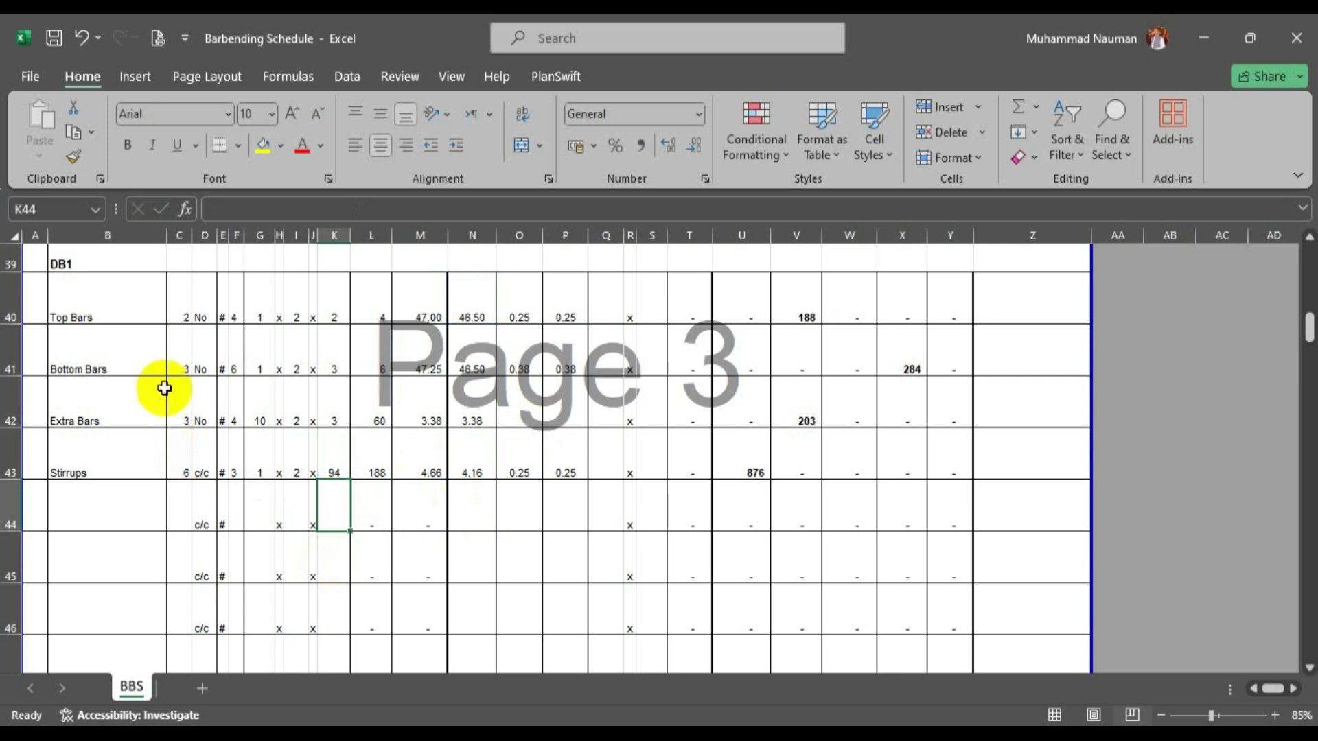
# Check the DB-1 beams on the ground floor beams plan in AutoCAD, and insert a copy of Excel rows 39 to 43 at row 44.
pyautogui.click(218, 738)
pyautogui.scroll(-10, 515, 494)
pyautogui.scroll(10, 520, 481)
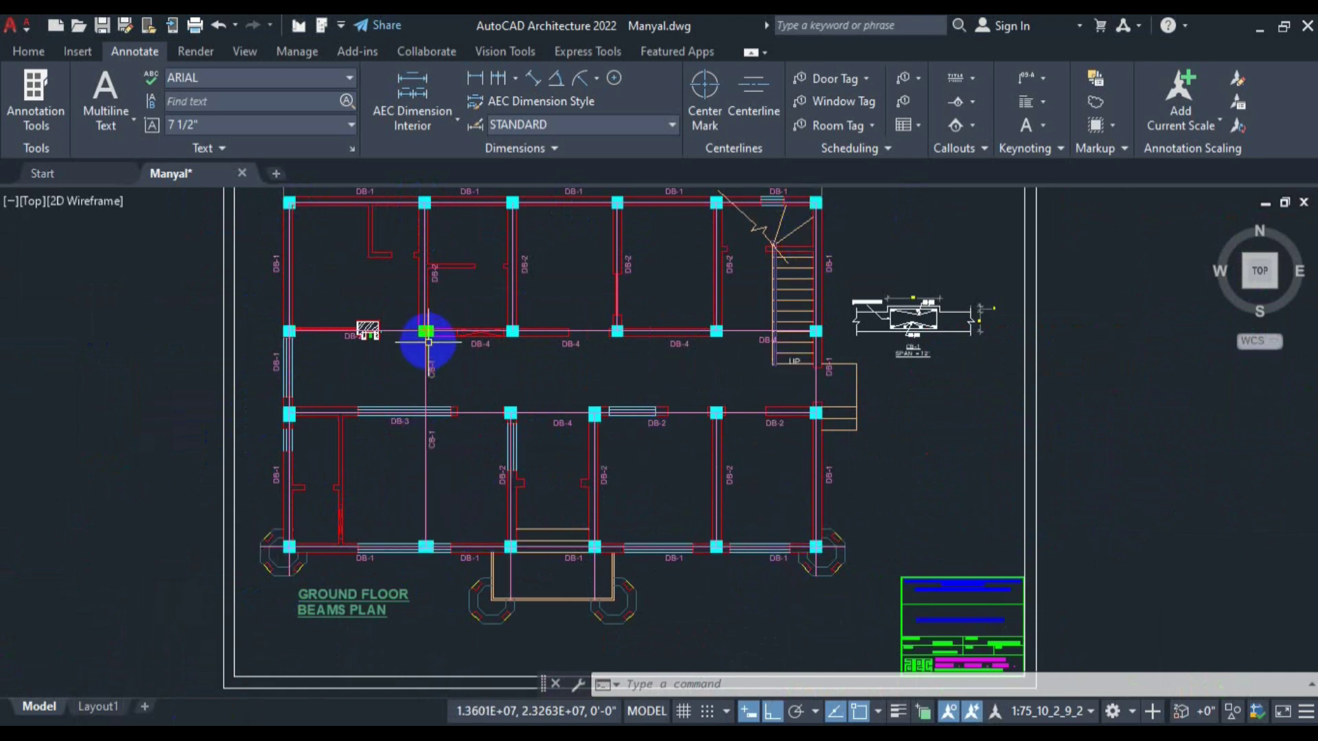
pyautogui.moveTo(426, 332); pyautogui.dragTo(481, 371)
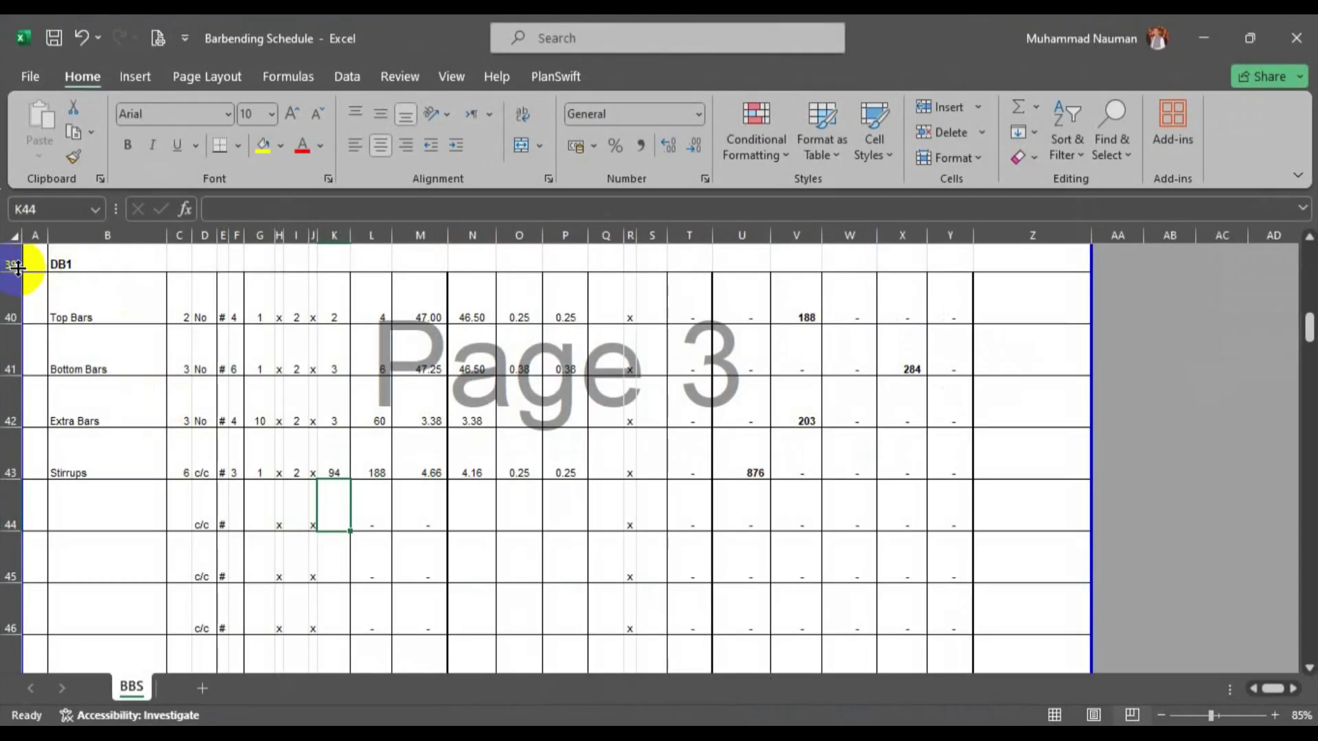
pyautogui.moveTo(13, 265); pyautogui.dragTo(12, 474)
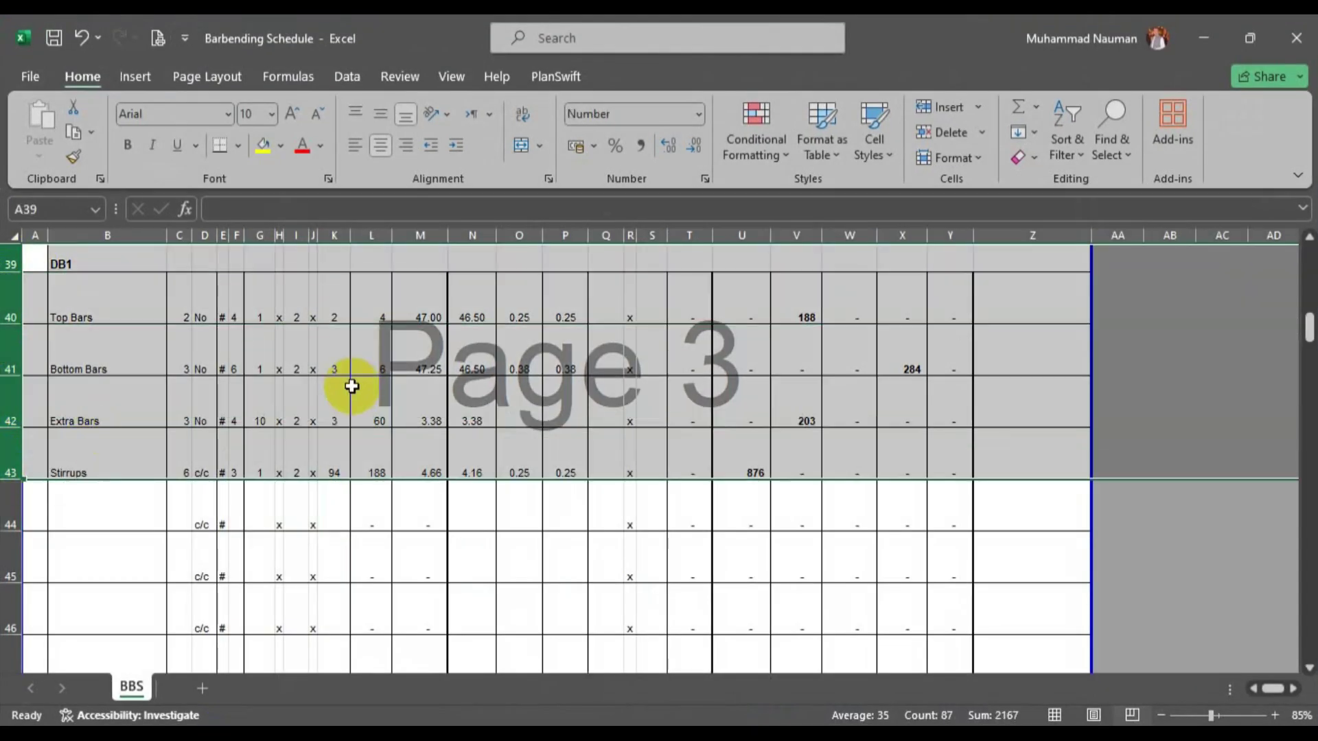
pyautogui.scroll(1, 352, 386)
pyautogui.scroll(1, 275, 389)
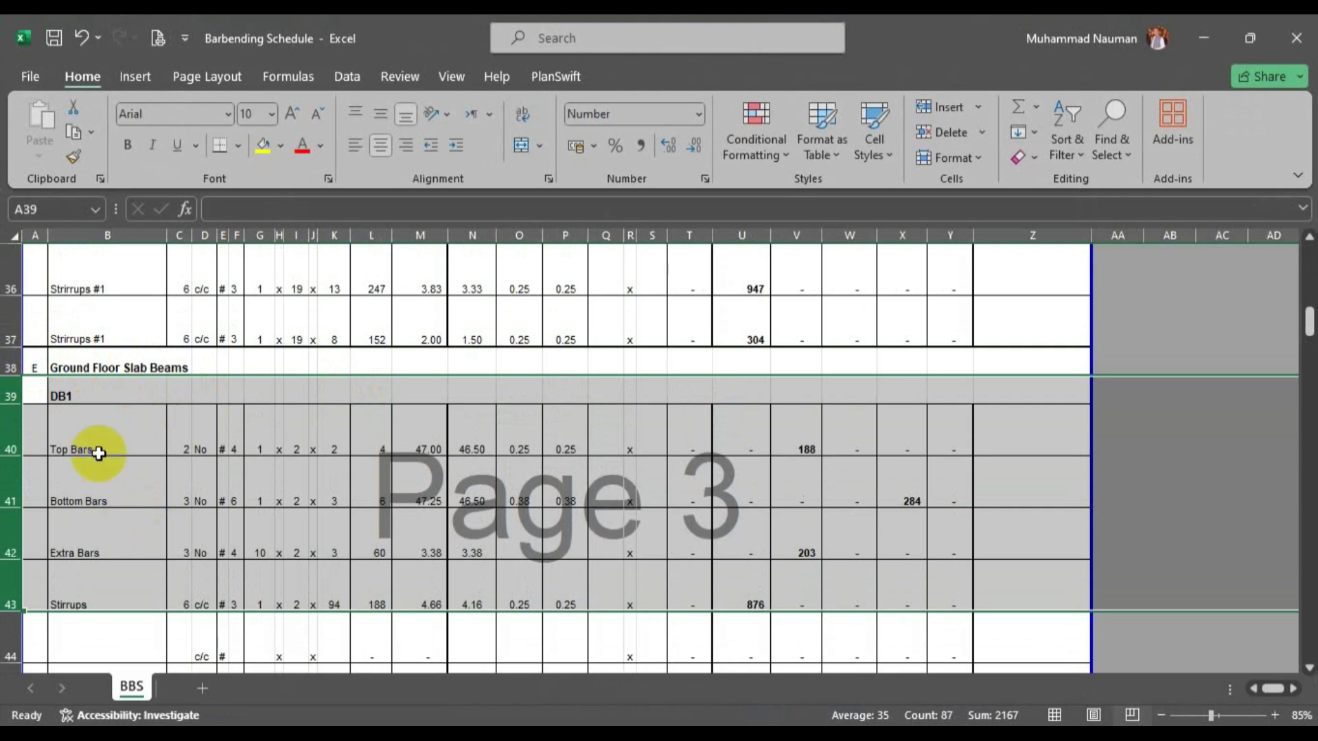
pyautogui.scroll(-1, 206, 446)
pyautogui.hotkey('ctrl', 'c')
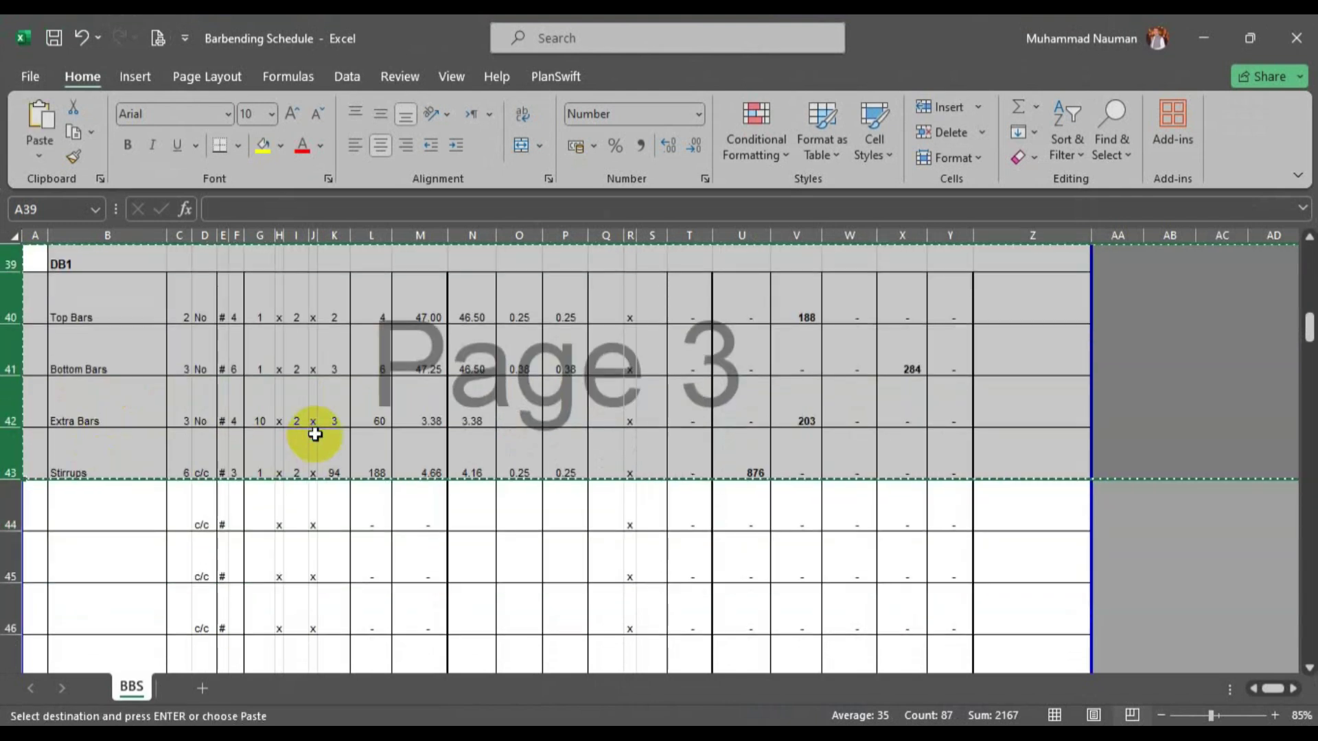
pyautogui.click(4, 514)
pyautogui.rightClick(4, 514)
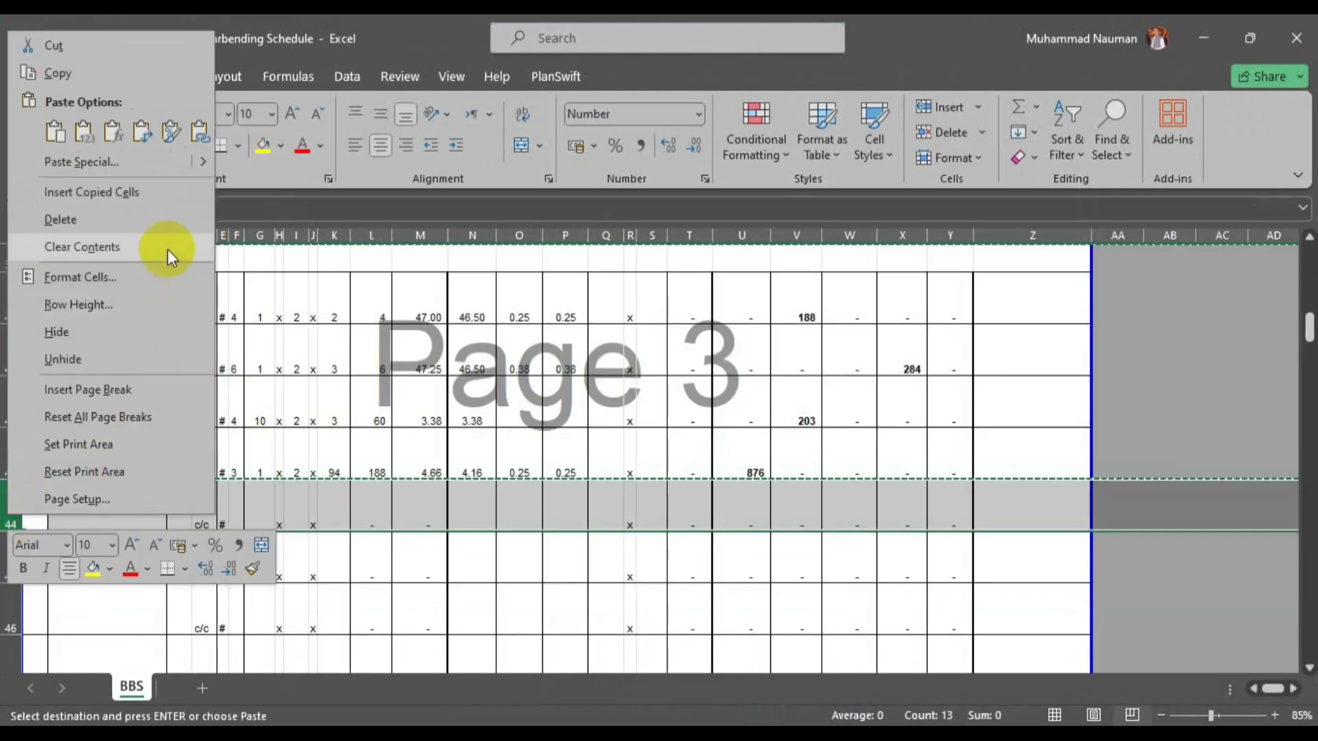
pyautogui.click(167, 196)
pyautogui.scroll(-1, 116, 506)
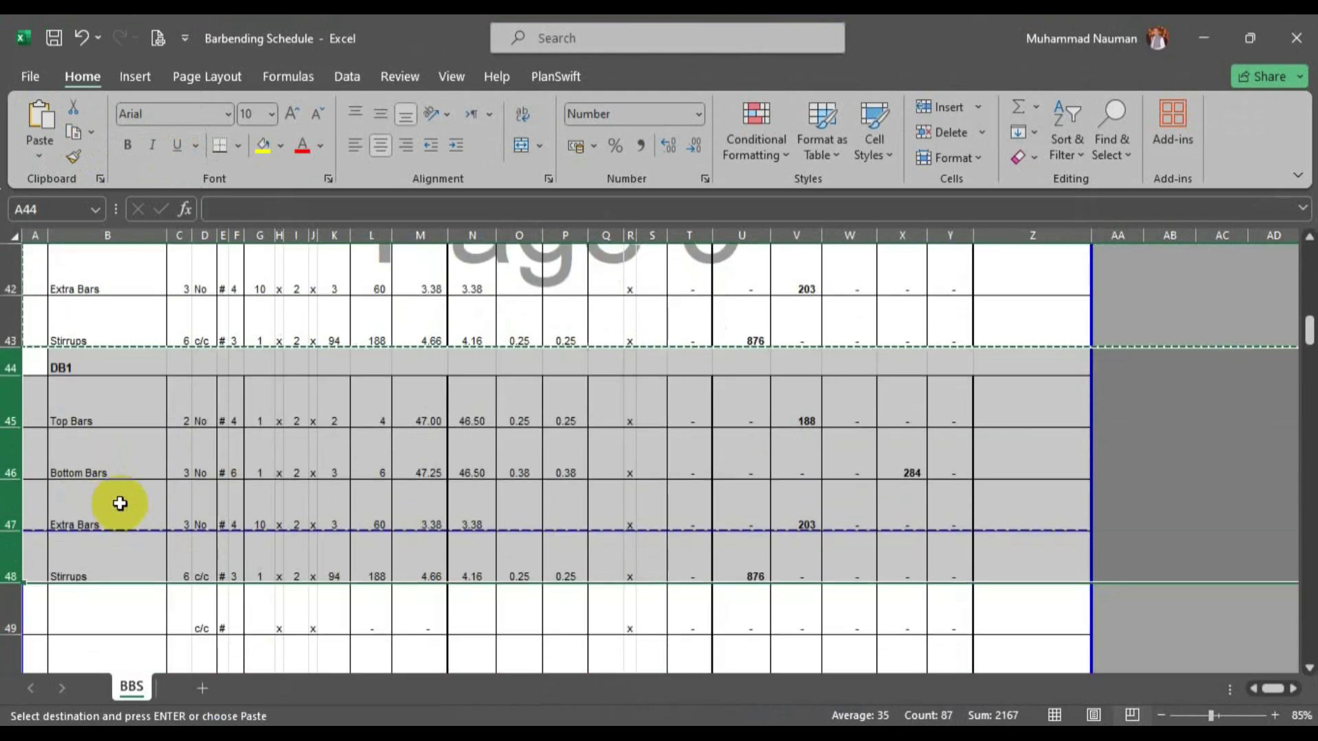
# In AutoCAD, add a vertical linear dimension along the plan's west DB-1 beam line, between the outer corners of its end columns.
pyautogui.click(469, 420)
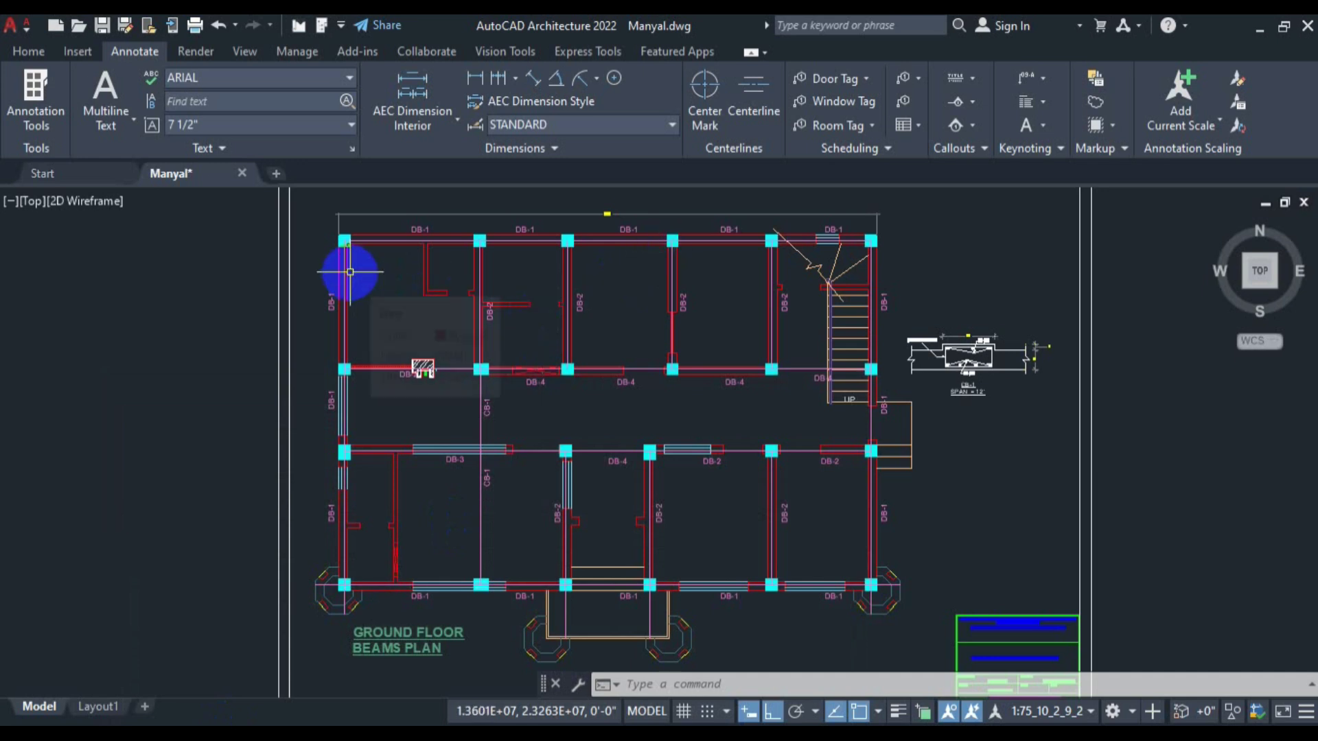
pyautogui.write('dli')
pyautogui.press('Return')
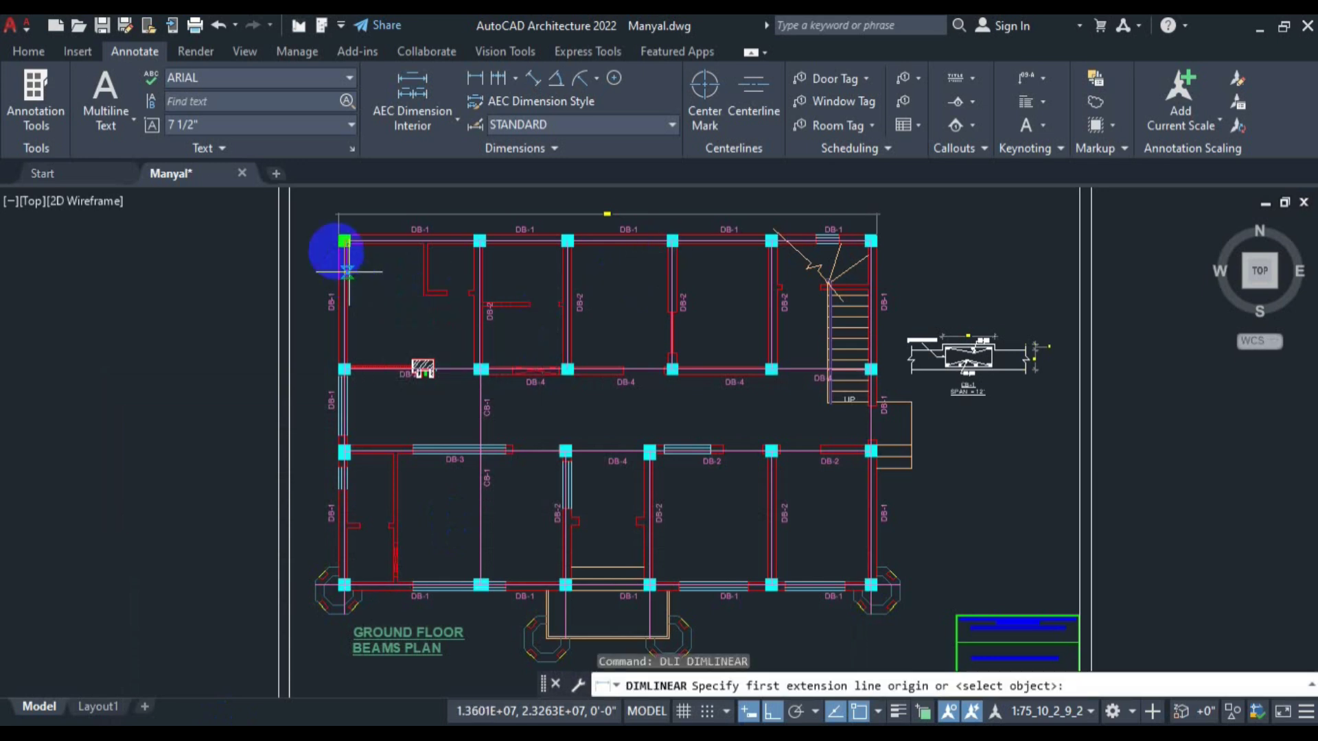
pyautogui.scroll(6, 347, 271)
pyautogui.click(321, 249)
pyautogui.scroll(-5, 377, 324)
pyautogui.scroll(7, 368, 588)
pyautogui.click(350, 395)
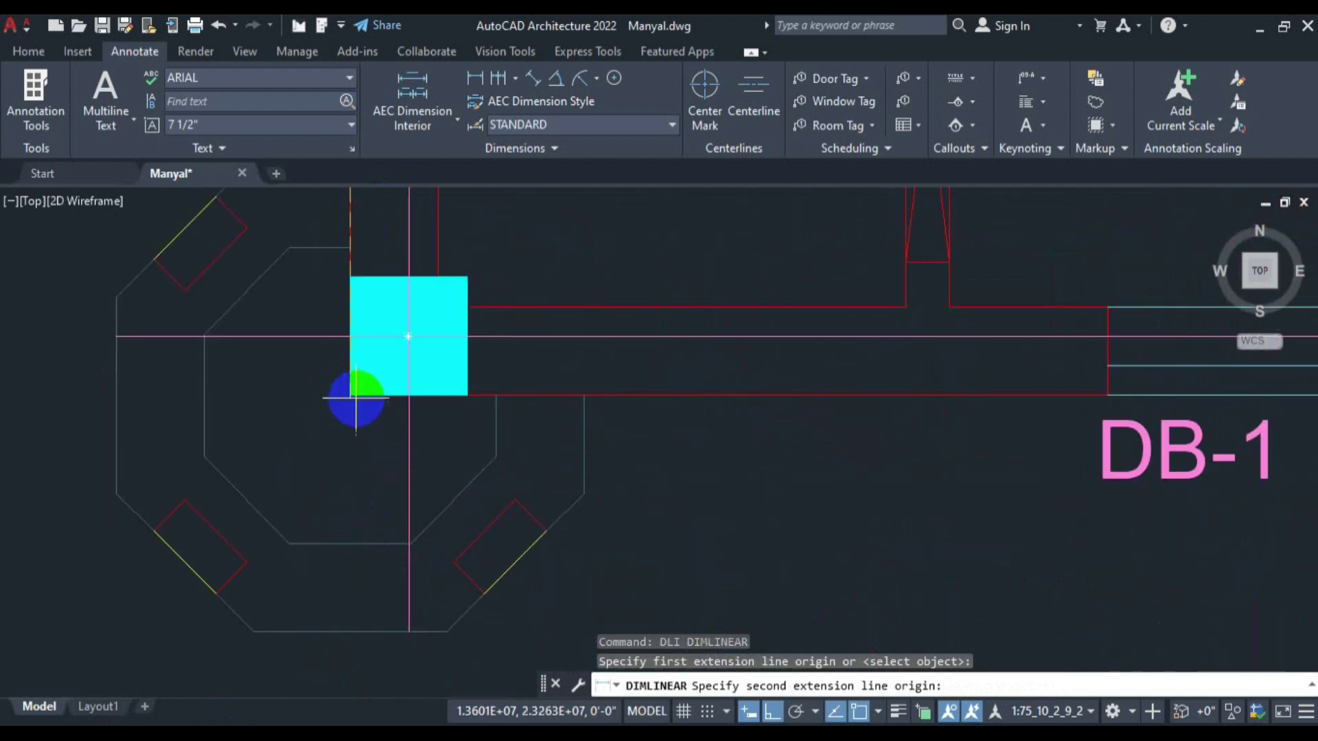
pyautogui.scroll(-6, 374, 508)
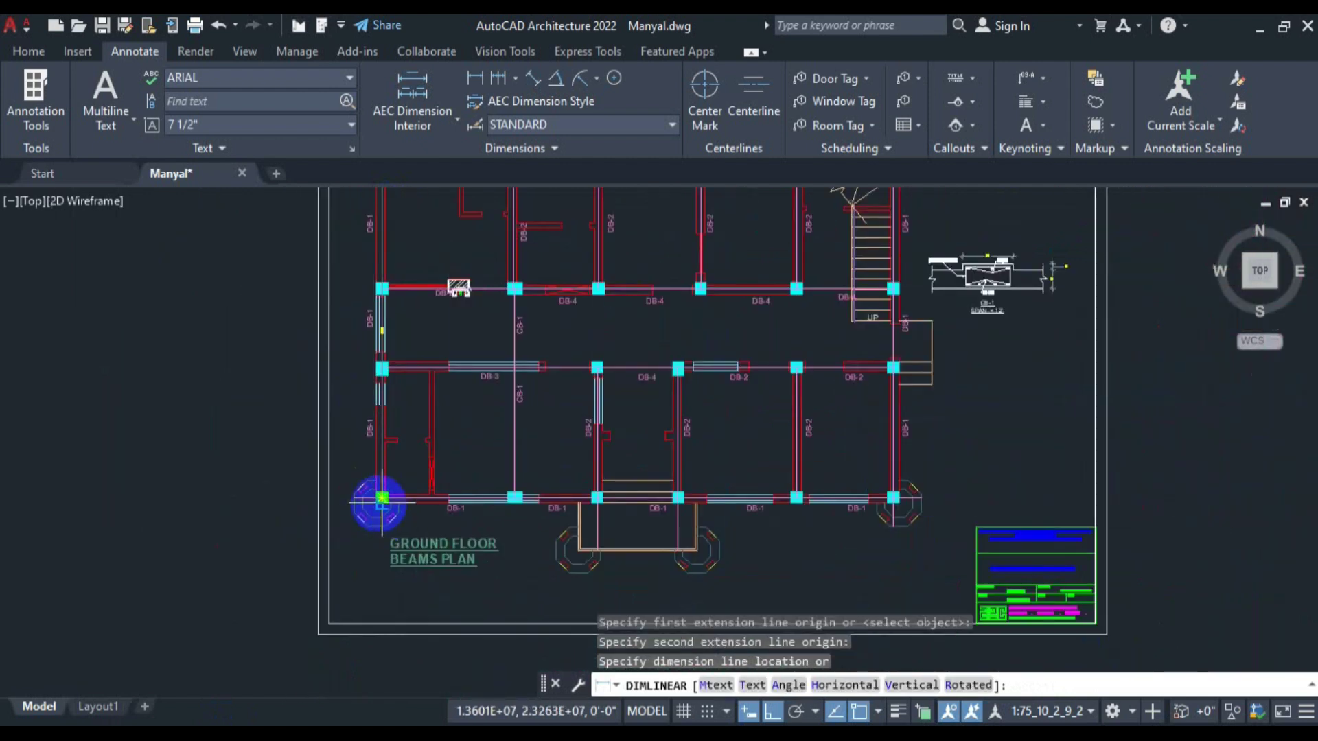
pyautogui.scroll(10, 373, 412)
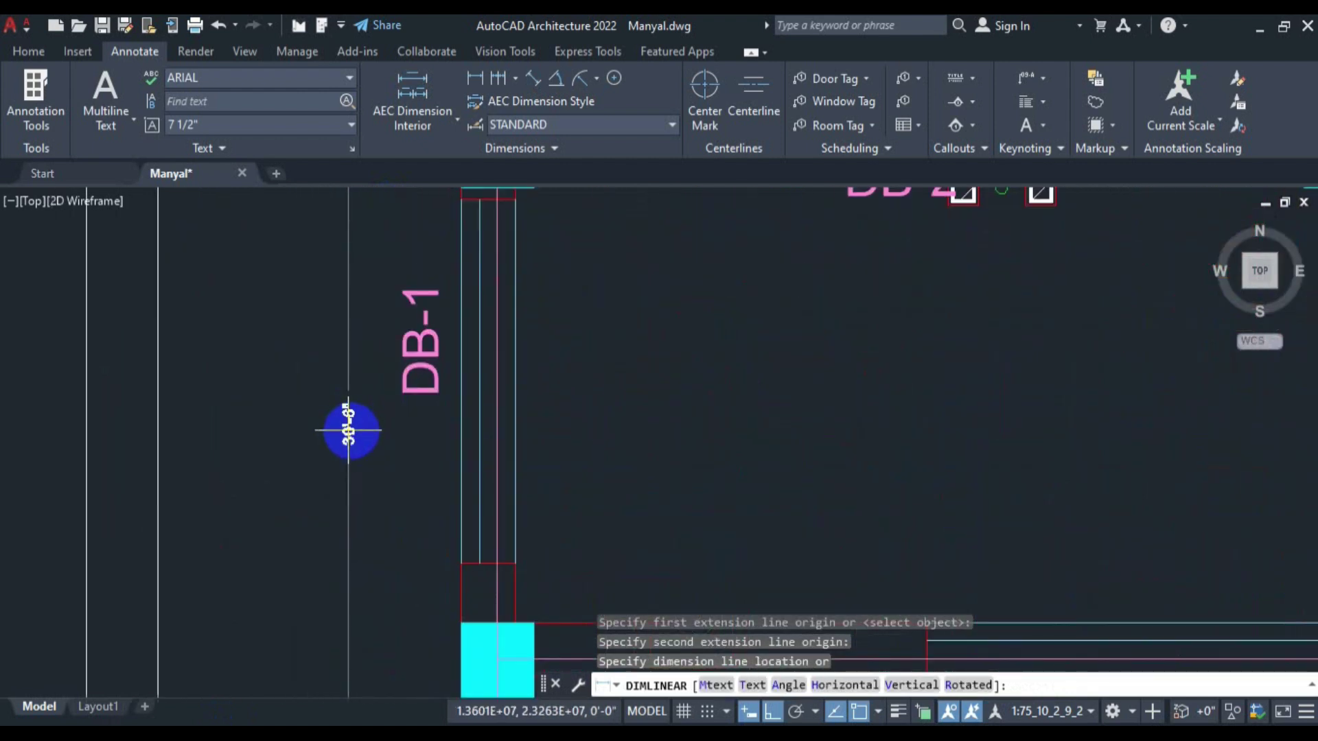
pyautogui.click(359, 424)
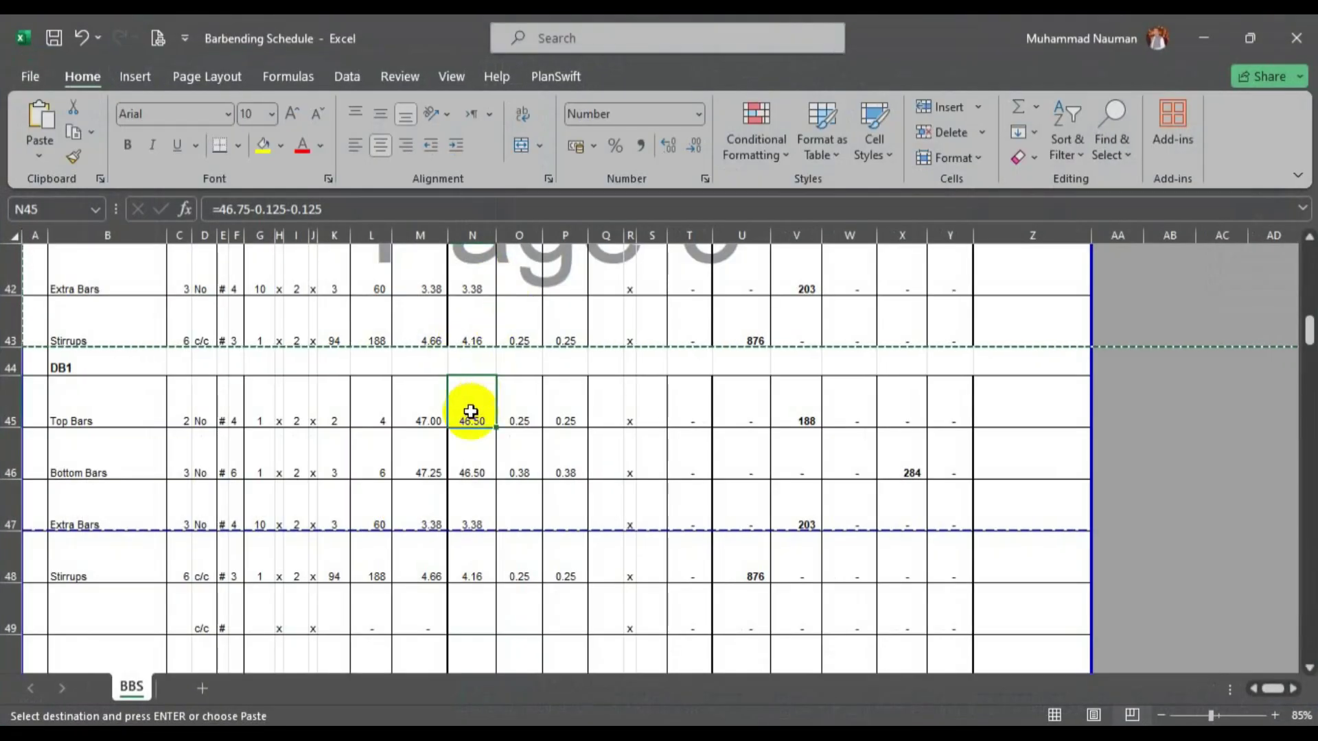
# In Excel, set the copied DB1 top and bottom bar lengths in N45 and N46 to =30.5-0.125-0.125.
pyautogui.doubleClick(471, 410)
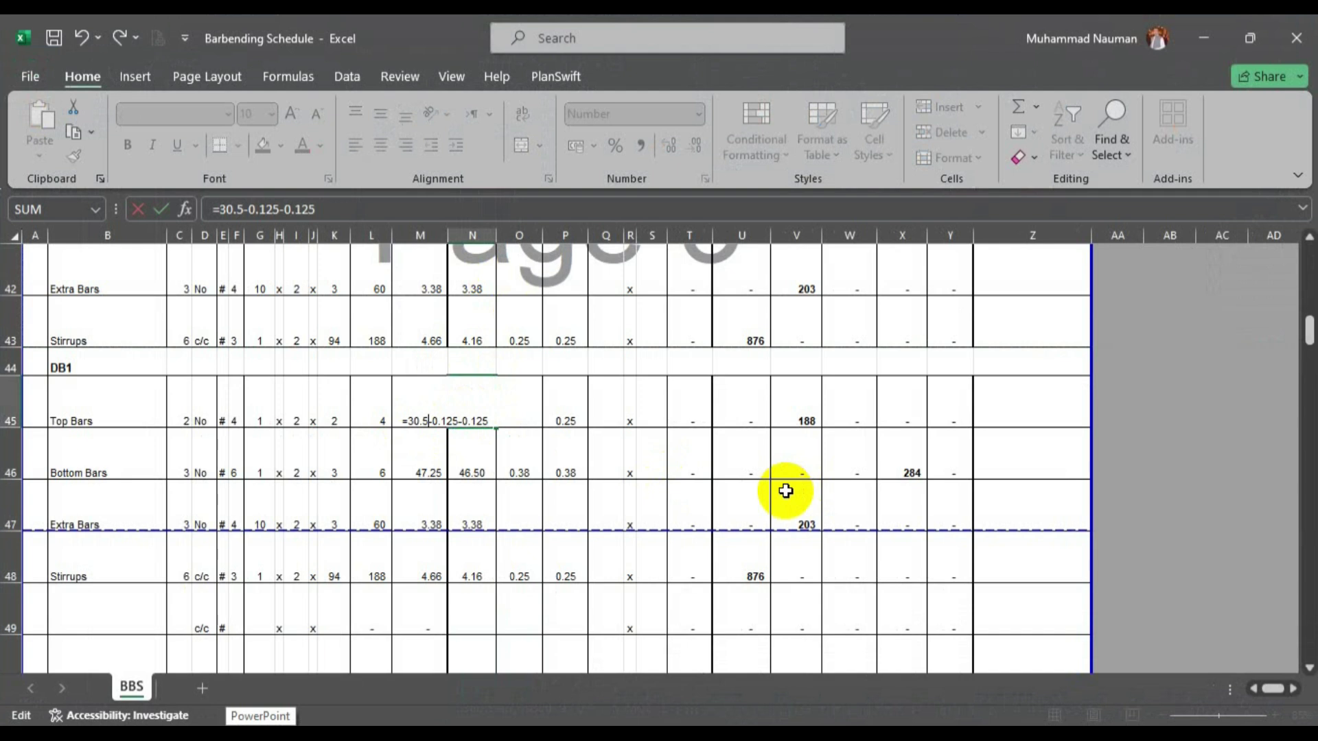
pyautogui.write('30.5')
pyautogui.press('Return')
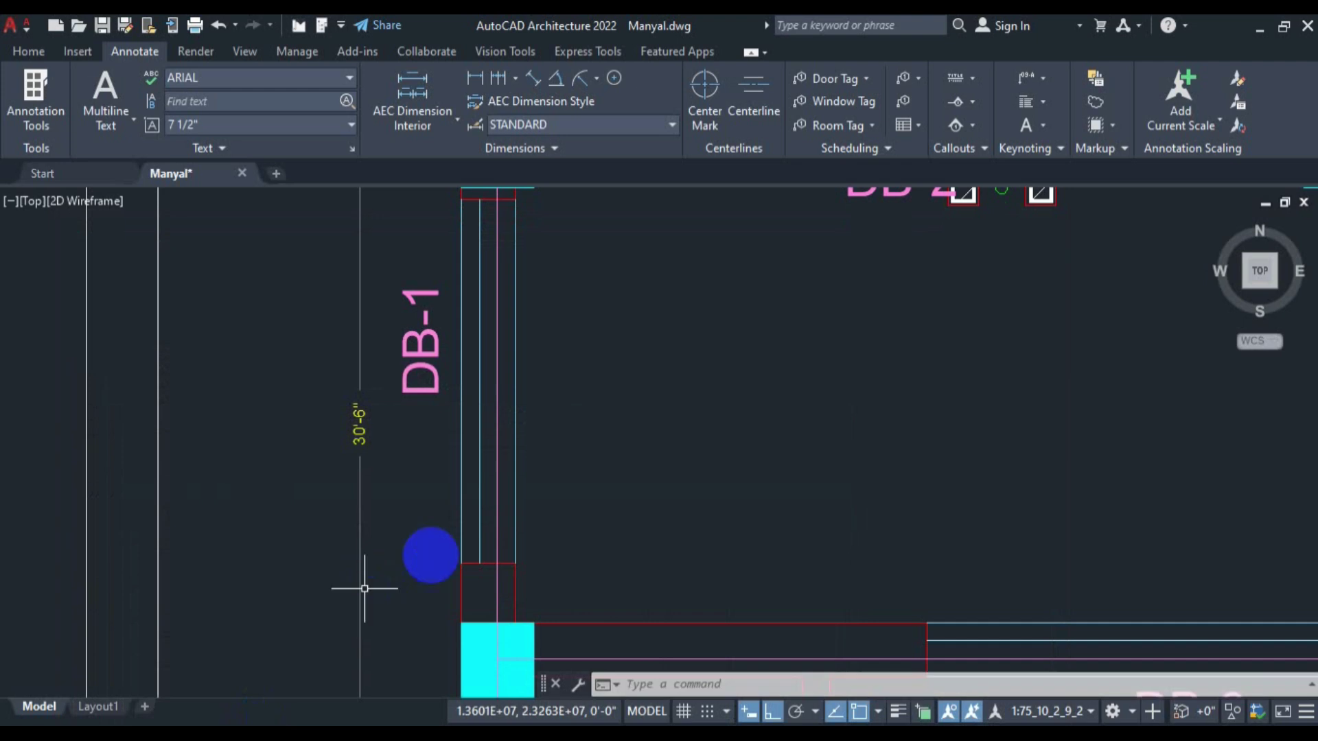
# Count the extra bar locations along the west DB-1 beam line in AutoCAD, and enter 6 for Extra Bars in Excel cell G47.
pyautogui.scroll(-3, 488, 535)
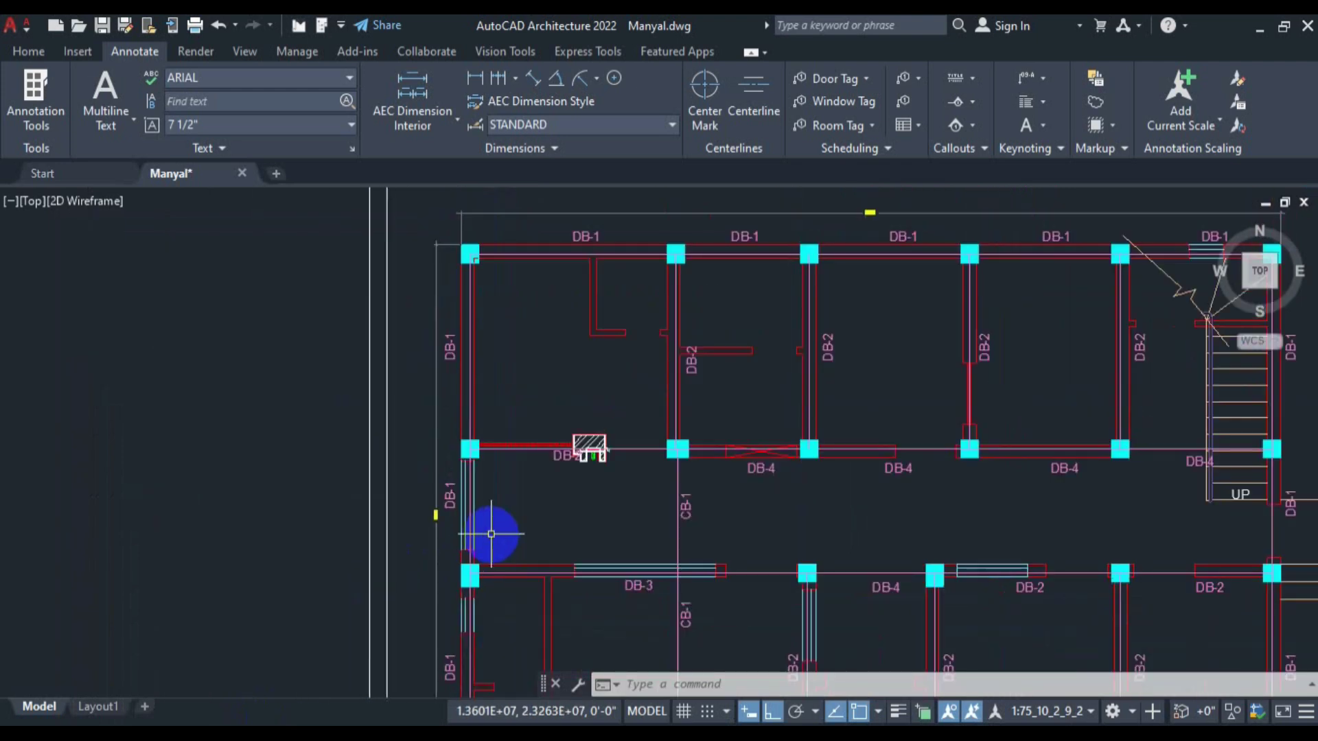
pyautogui.moveTo(495, 530); pyautogui.dragTo(468, 422)
pyautogui.scroll(-2, 471, 472)
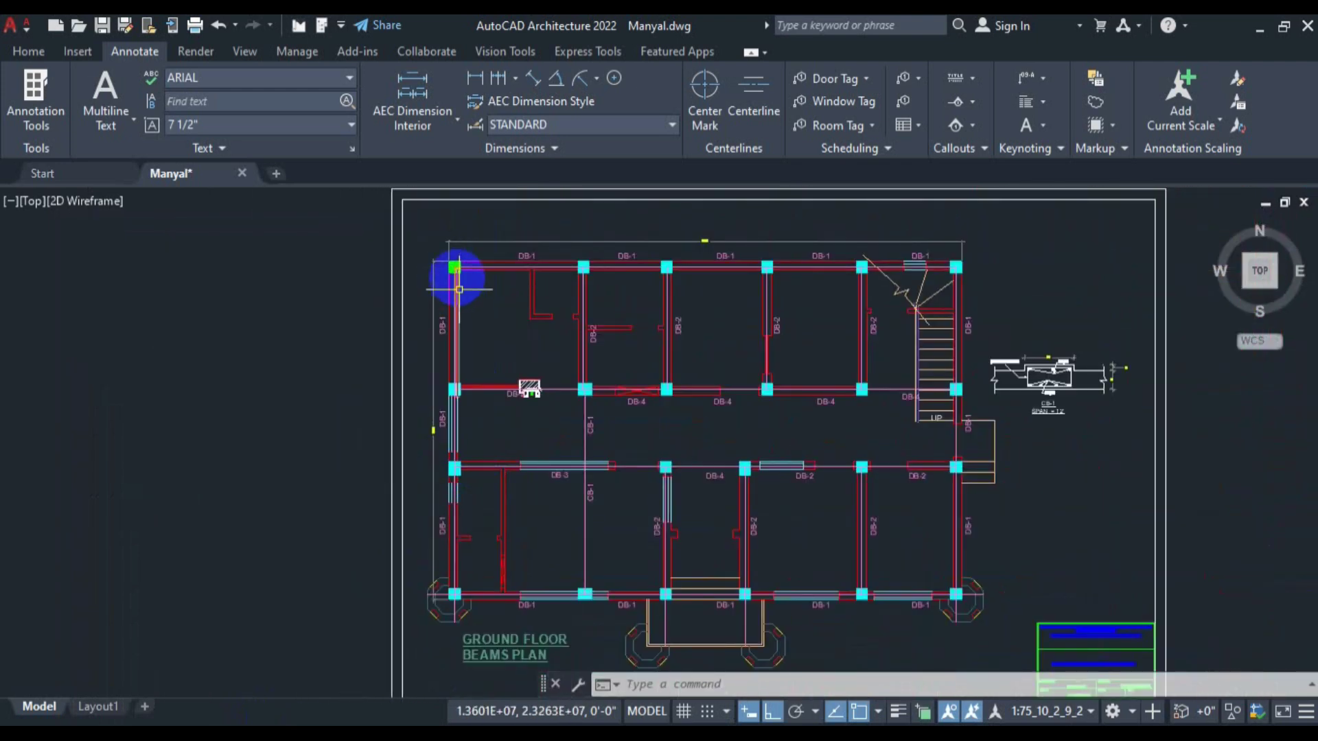
pyautogui.scroll(2, 455, 276)
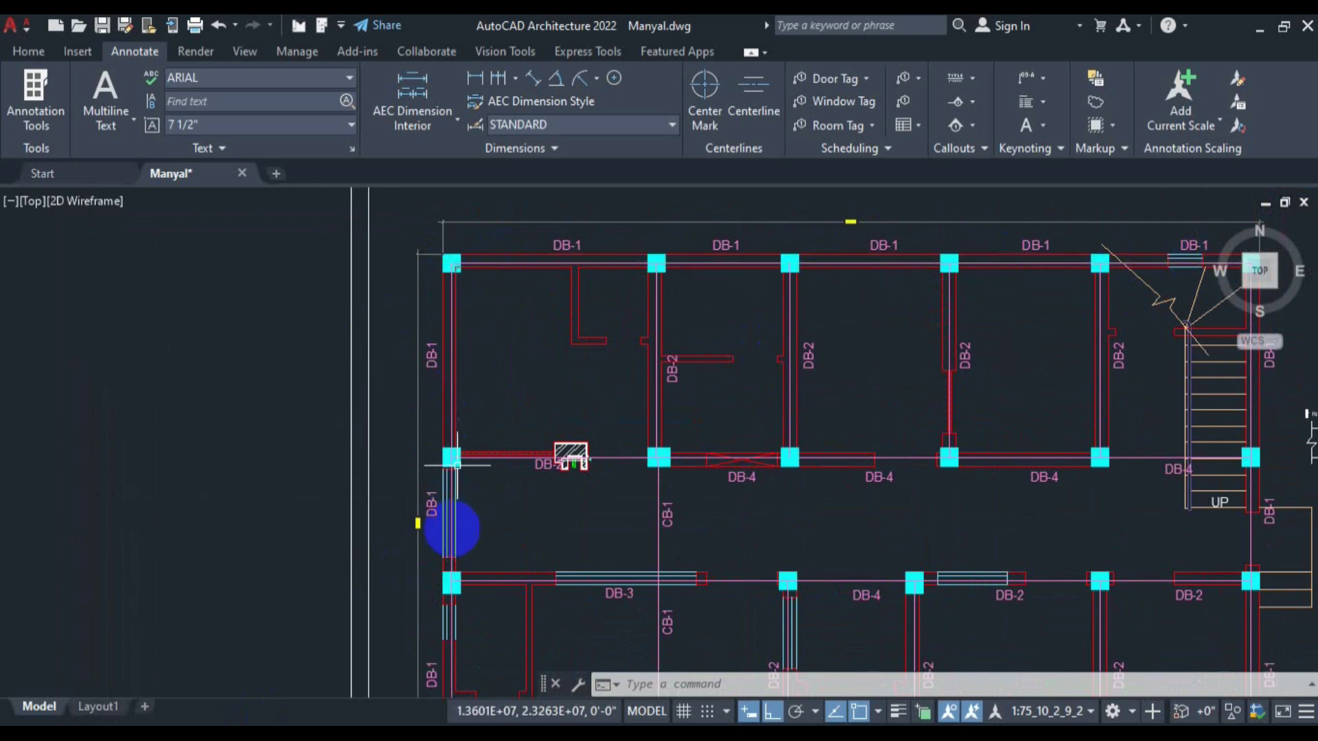
pyautogui.moveTo(454, 622); pyautogui.dragTo(473, 403)
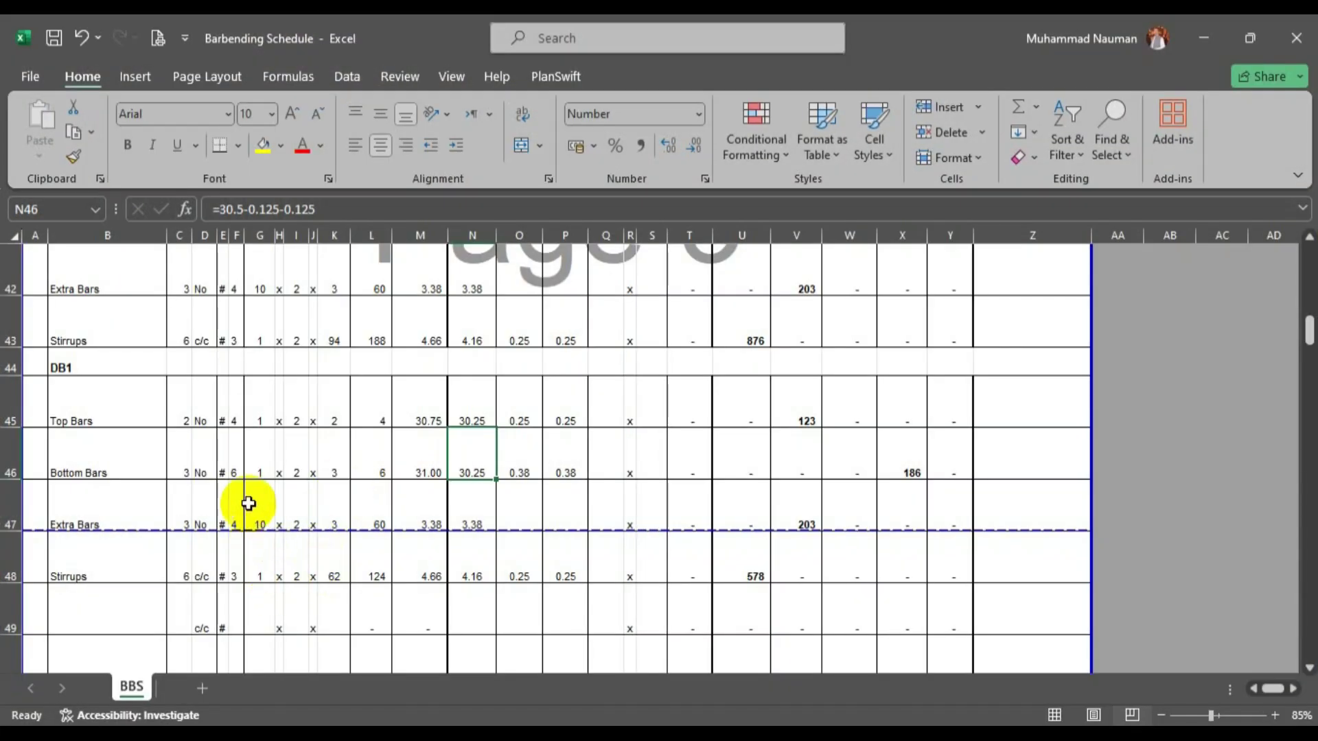
pyautogui.click(256, 504)
pyautogui.write('6')
pyautogui.press('Return')
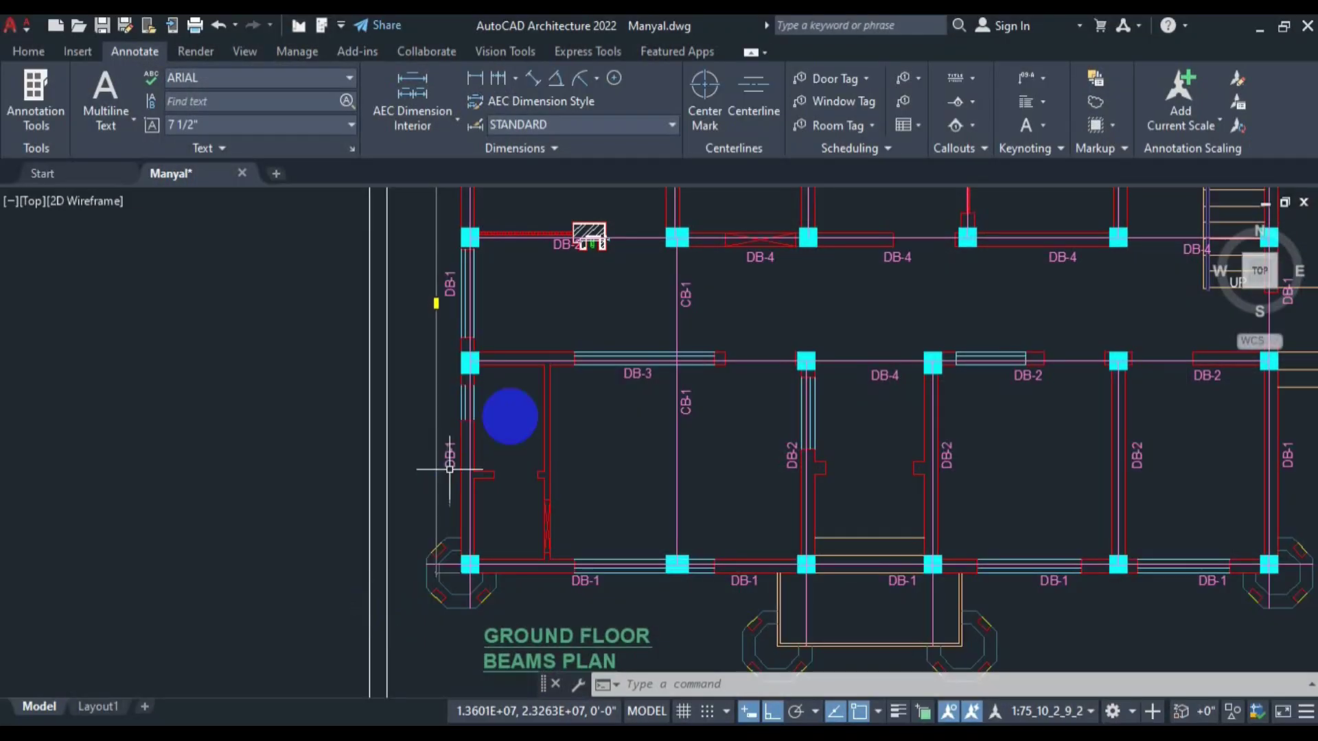
# Review the beams plan in AutoCAD, and copy the second DB1 block in Excel rows 44 to 48 to row 49.
pyautogui.scroll(-5, 441, 456)
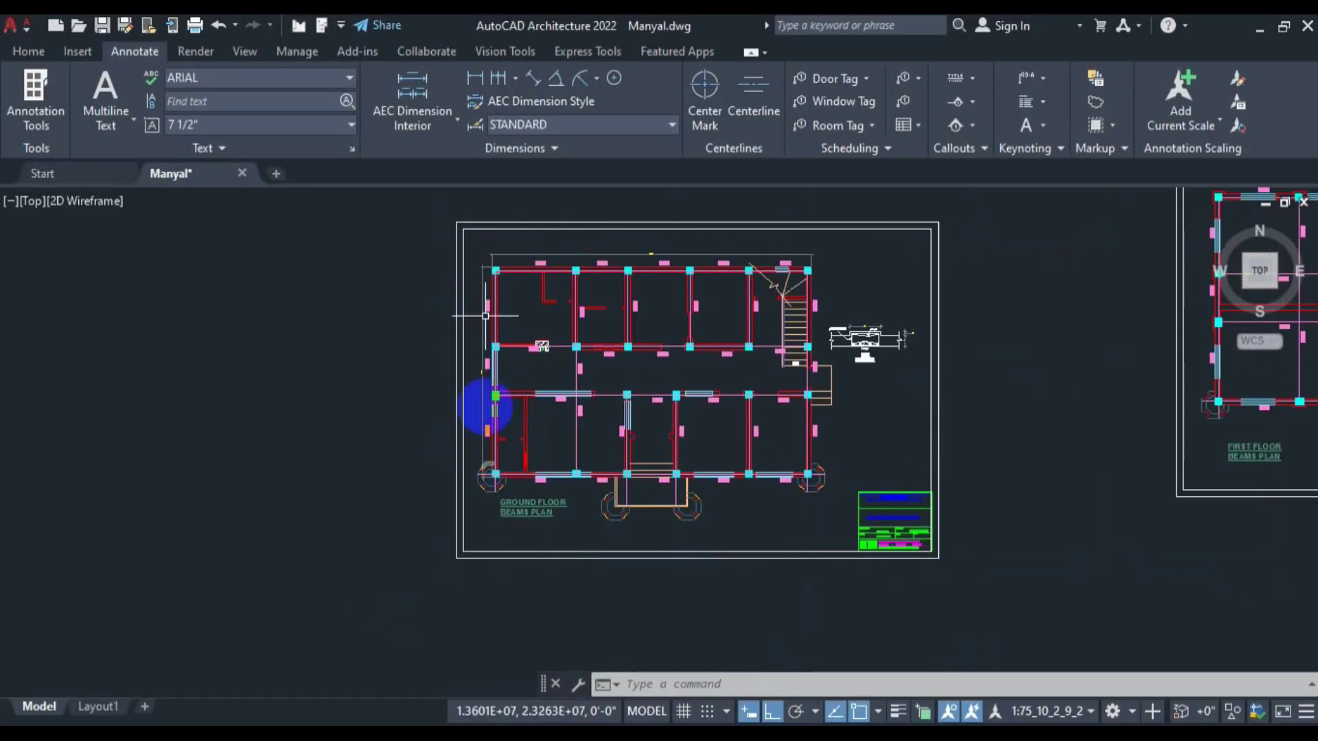
pyautogui.scroll(4, 567, 390)
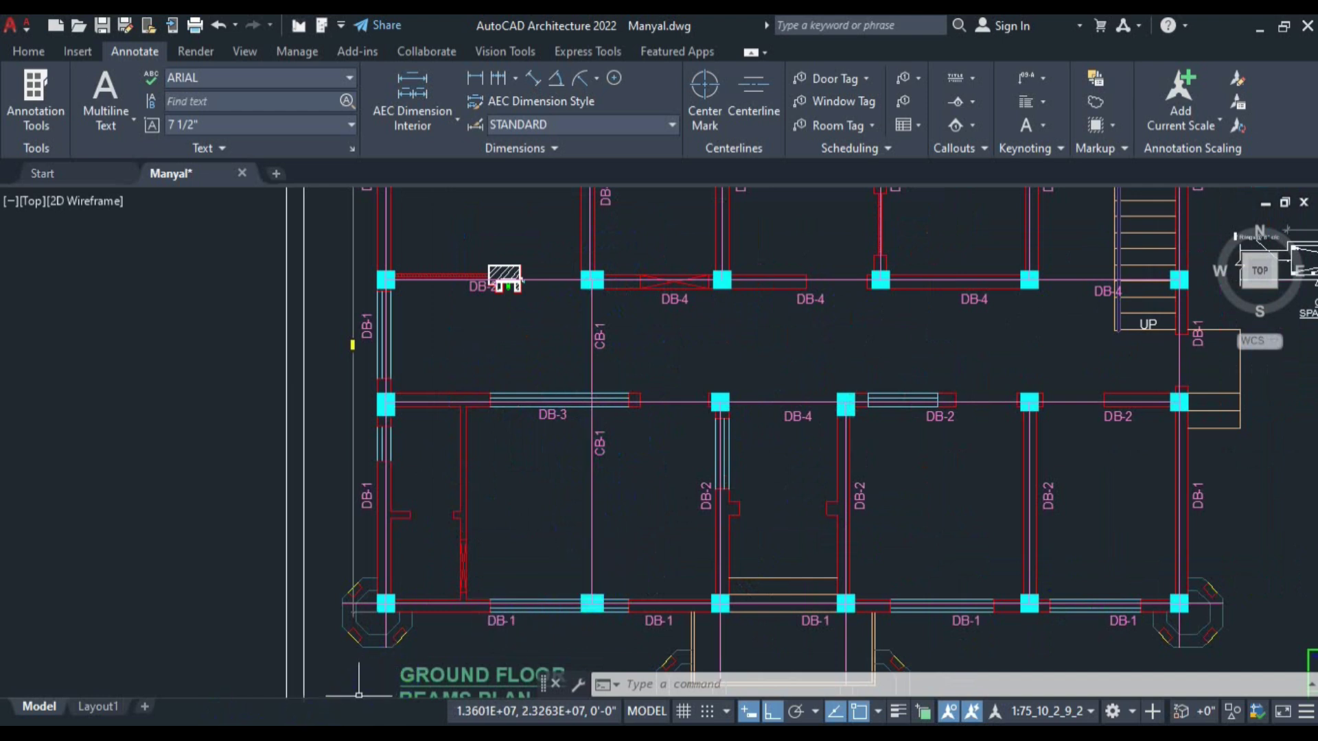
pyautogui.click(347, 735)
pyautogui.moveTo(5, 368); pyautogui.dragTo(92, 549)
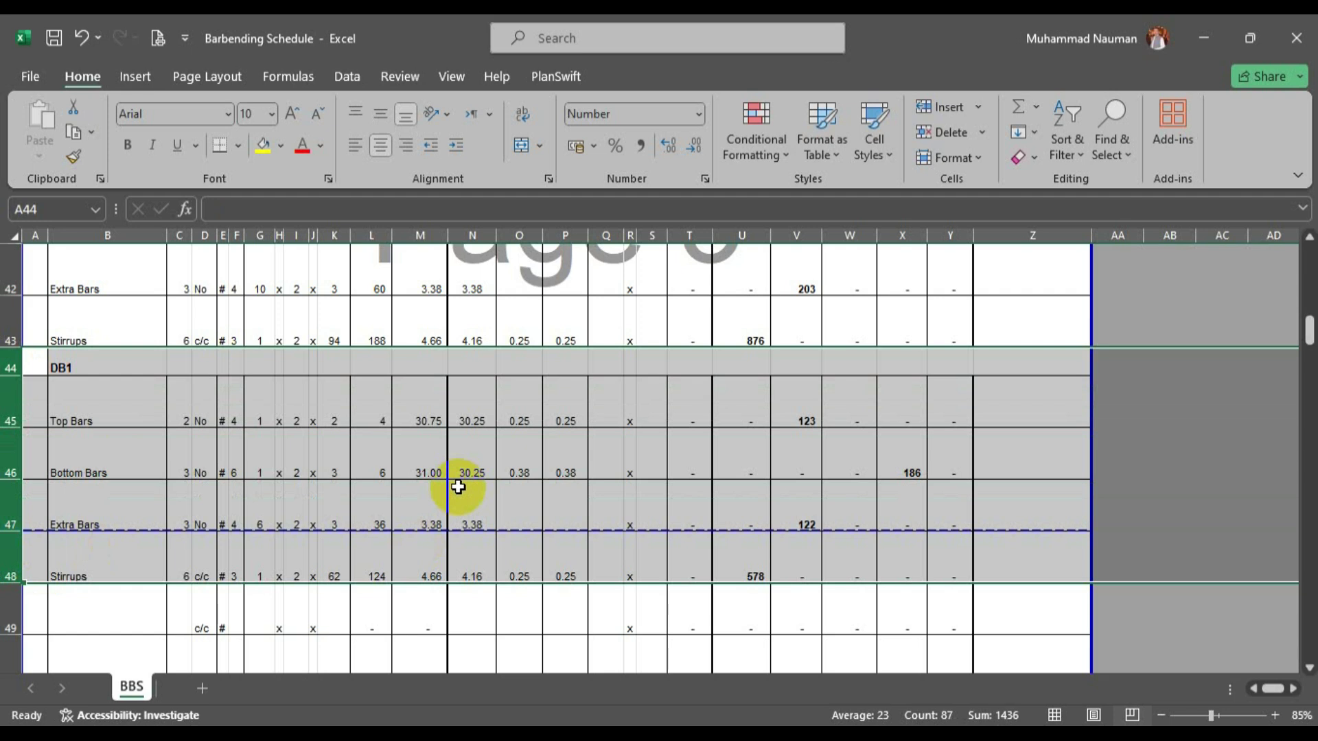
pyautogui.hotkey('ctrl', 'c')
pyautogui.scroll(-1, 11, 496)
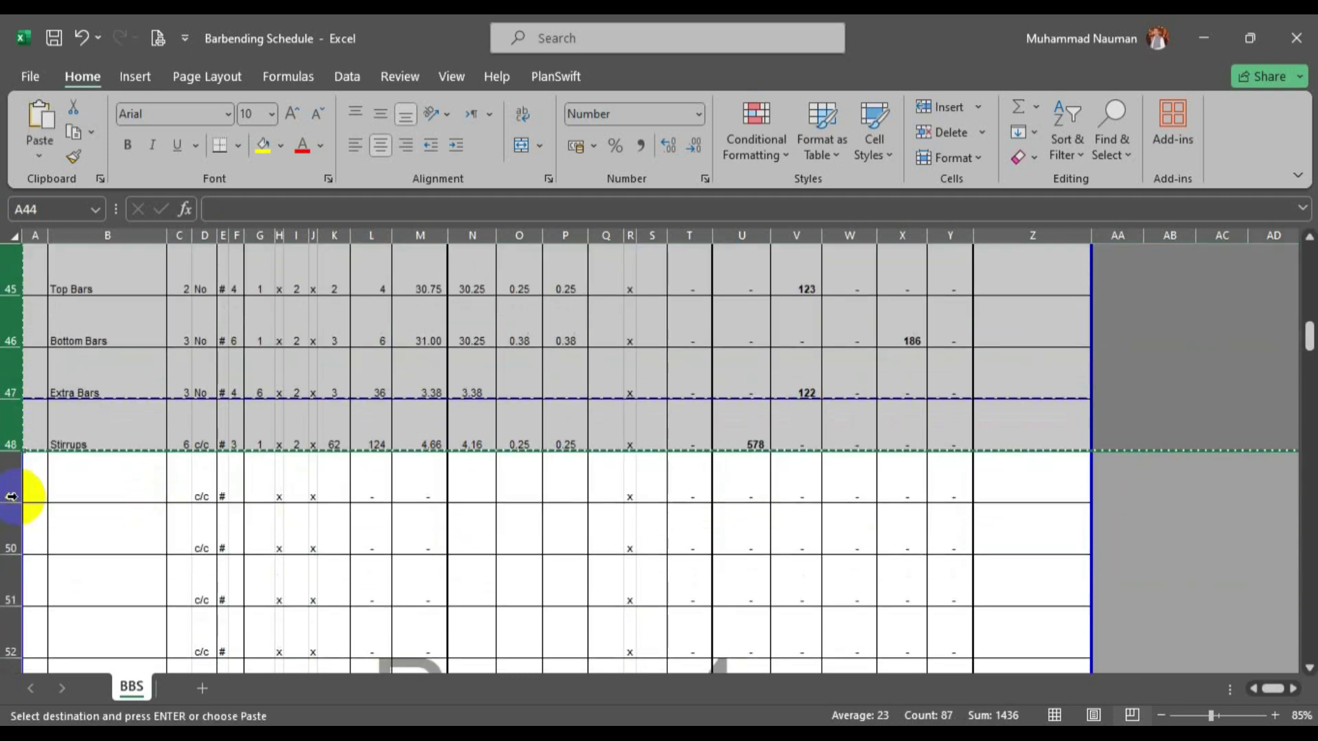
pyautogui.click(10, 485)
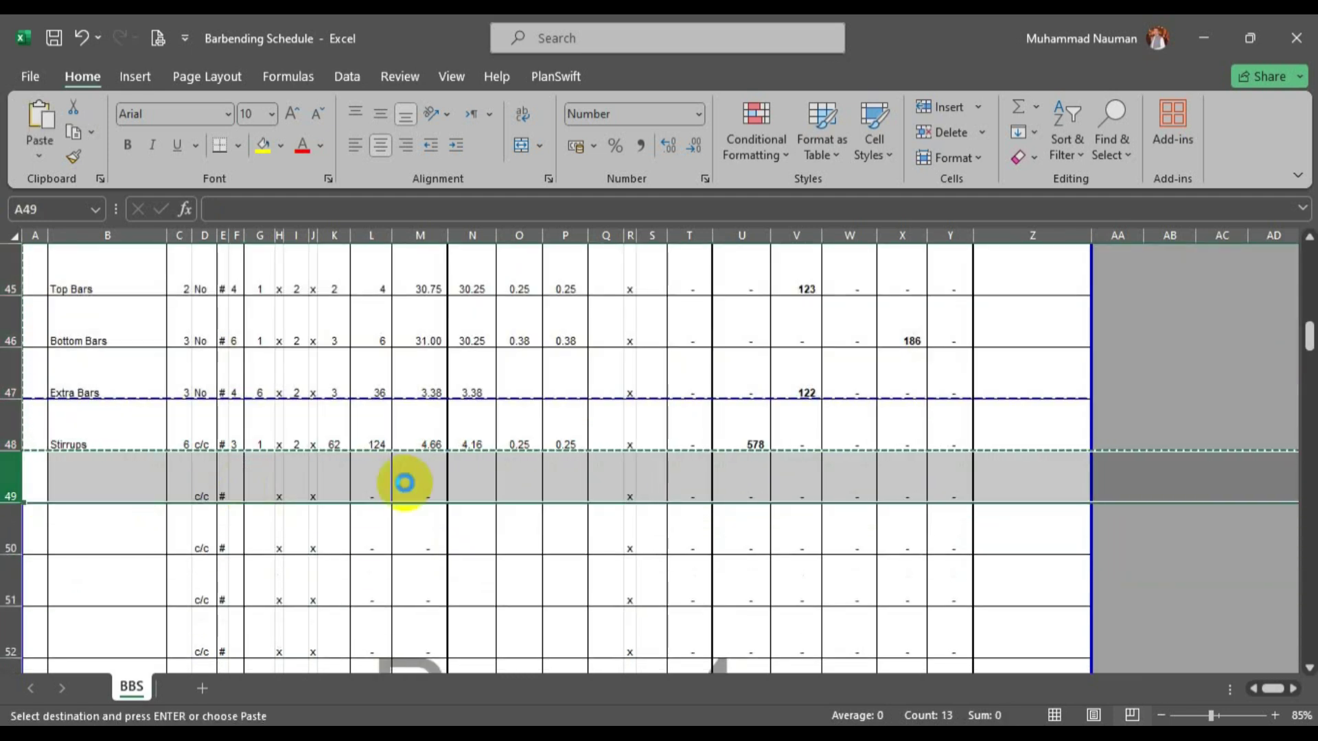
pyautogui.hotkey('ctrl', 'v')
pyautogui.scroll(-1, 608, 561)
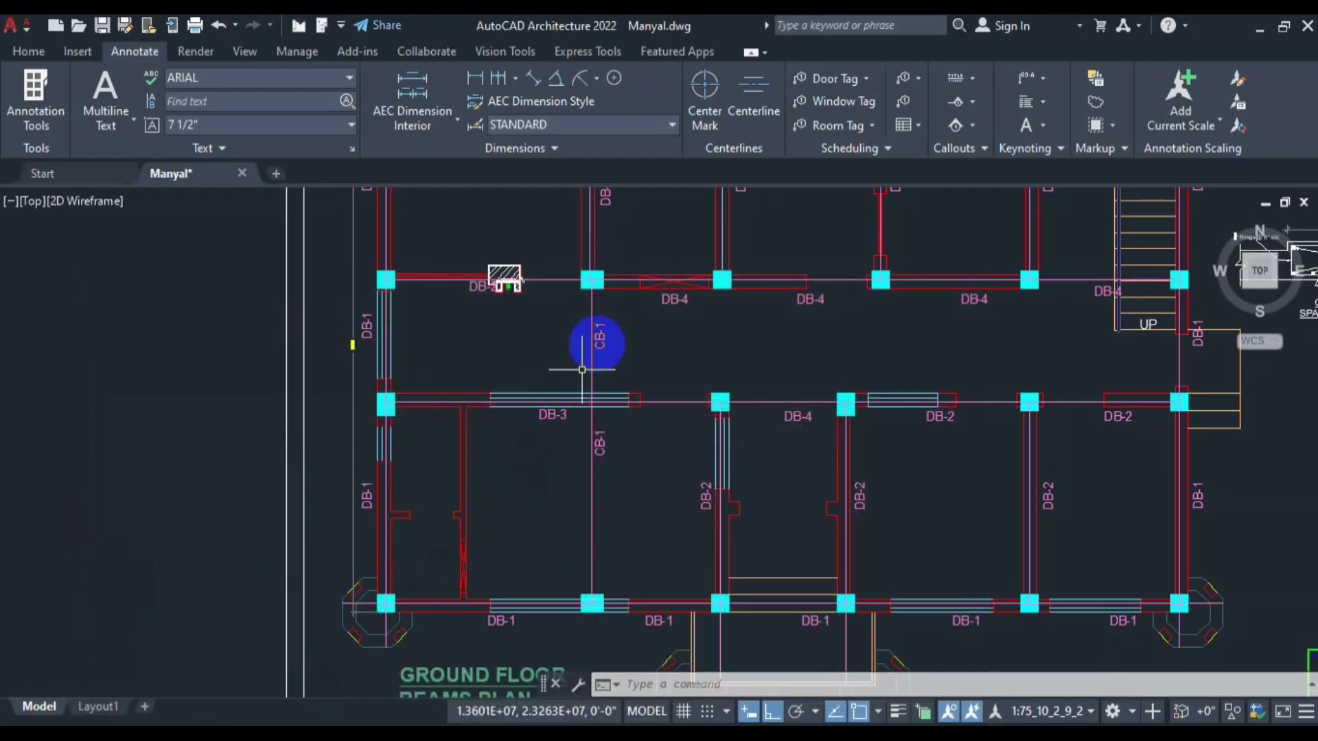
# In AutoCAD, add a vertical linear dimension along the CB-1 beam line, from the upper column's centre to the south column's outer face.
pyautogui.write('dli')
pyautogui.press('Return')
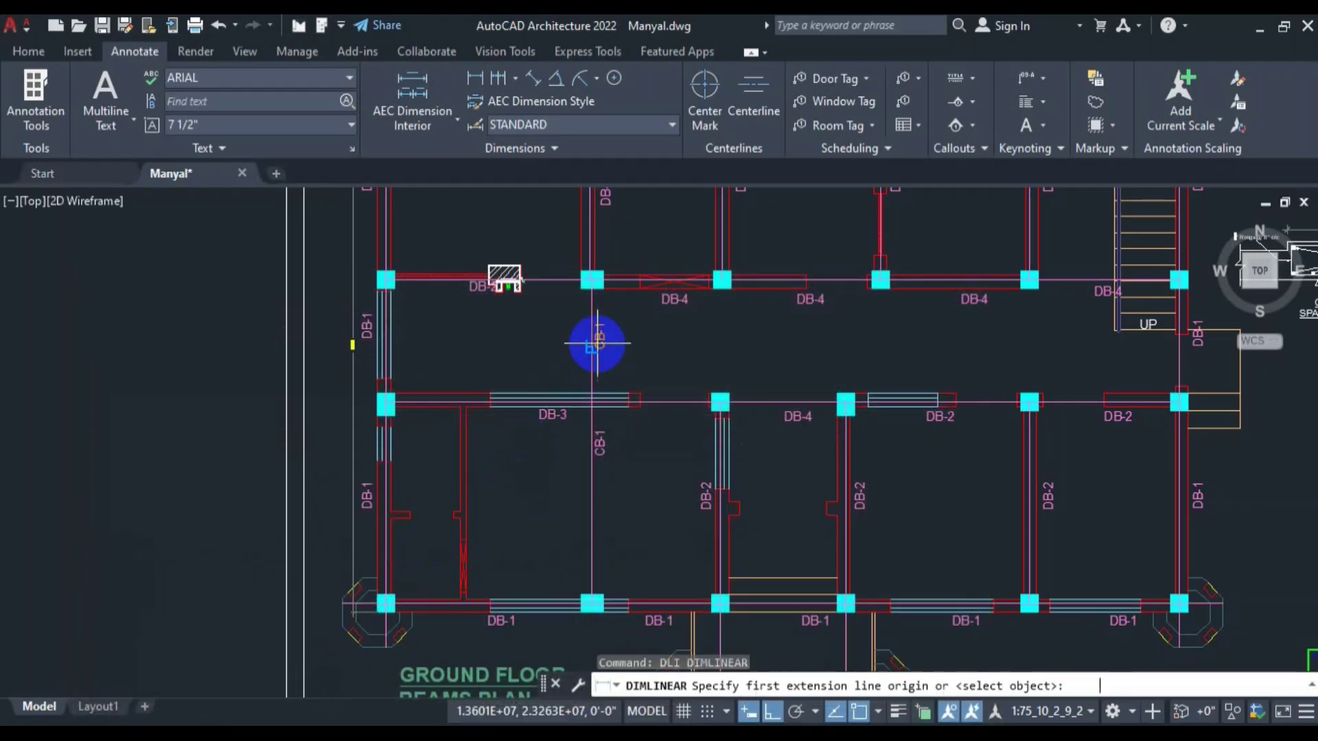
pyautogui.scroll(5, 590, 280)
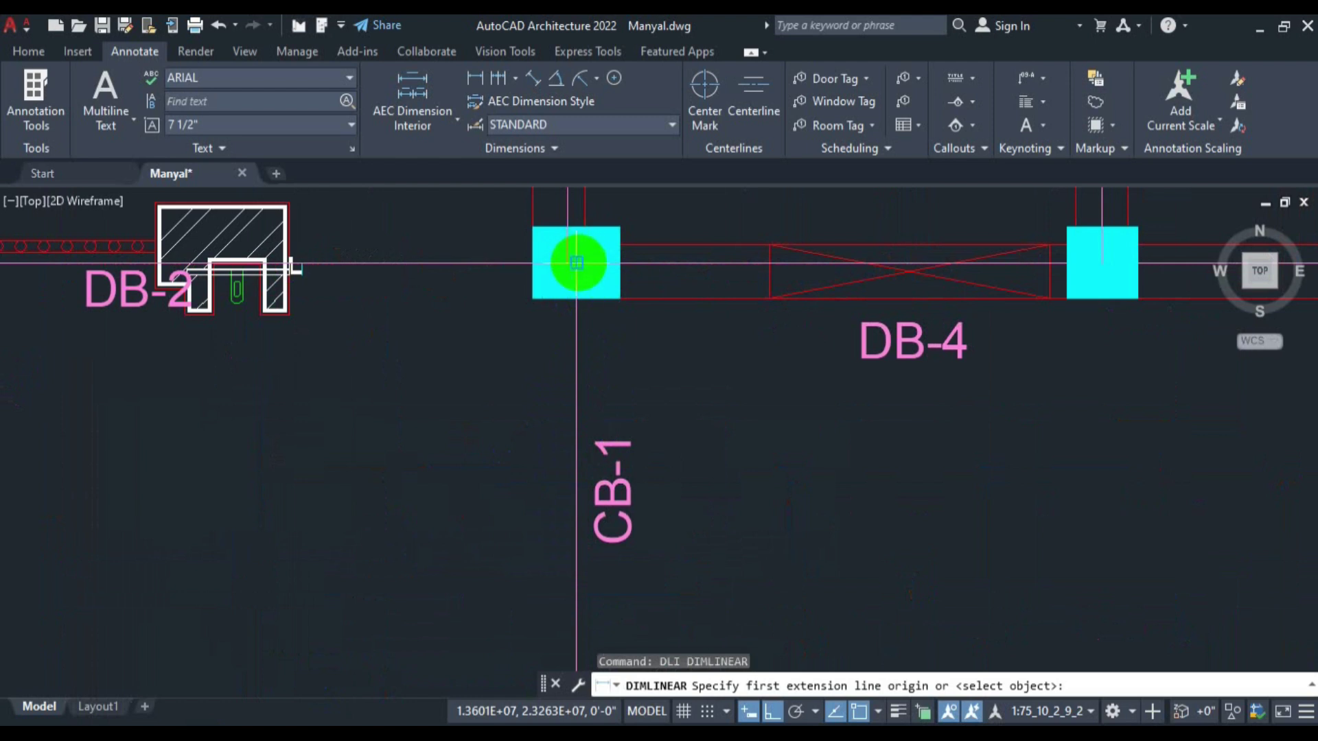
pyautogui.scroll(5, 576, 263)
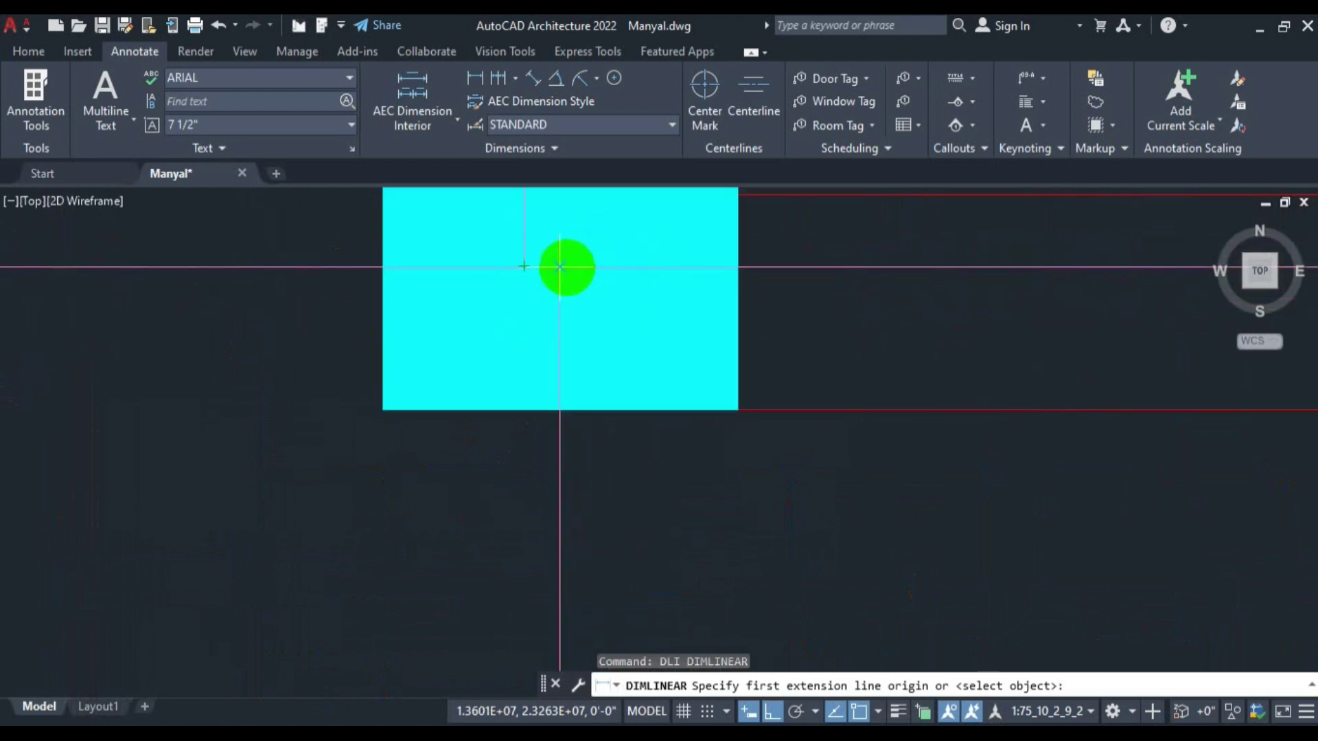
pyautogui.click(560, 266)
pyautogui.scroll(-11, 592, 196)
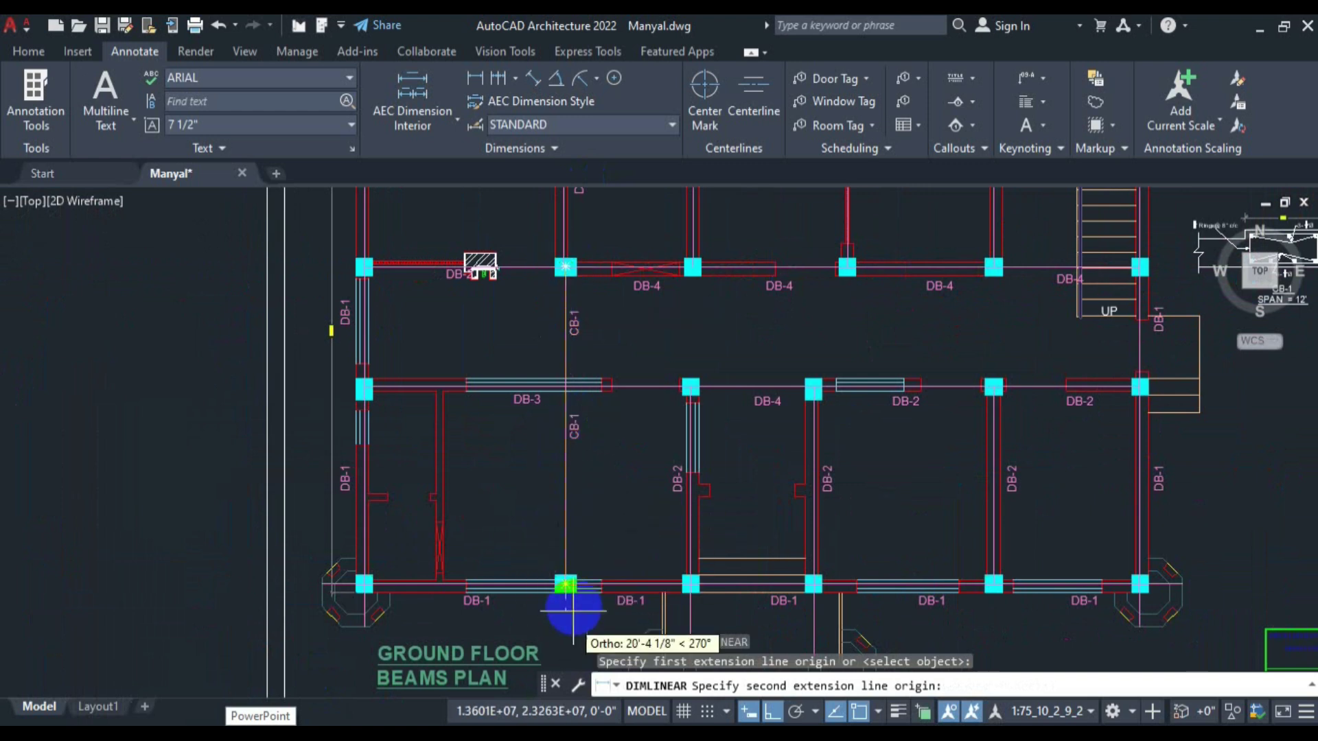
pyautogui.scroll(7, 562, 582)
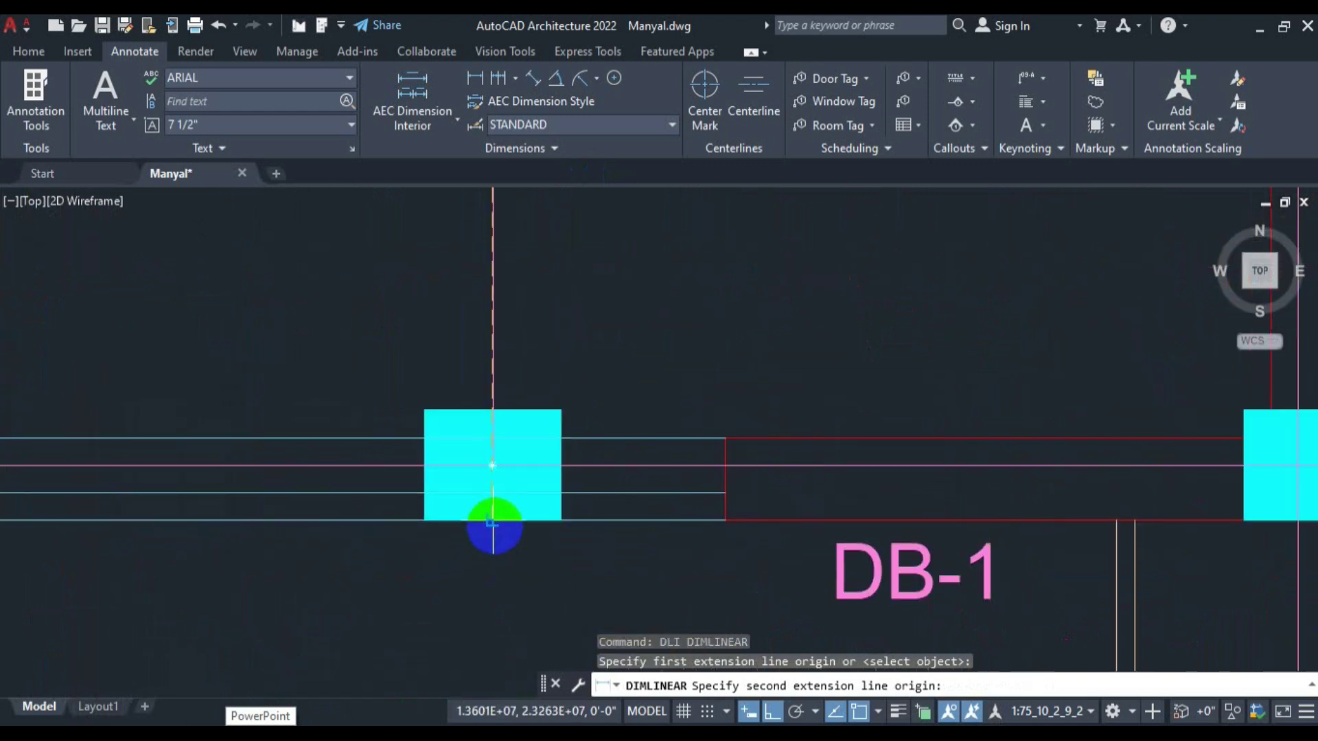
pyautogui.click(492, 525)
pyautogui.scroll(-6, 453, 549)
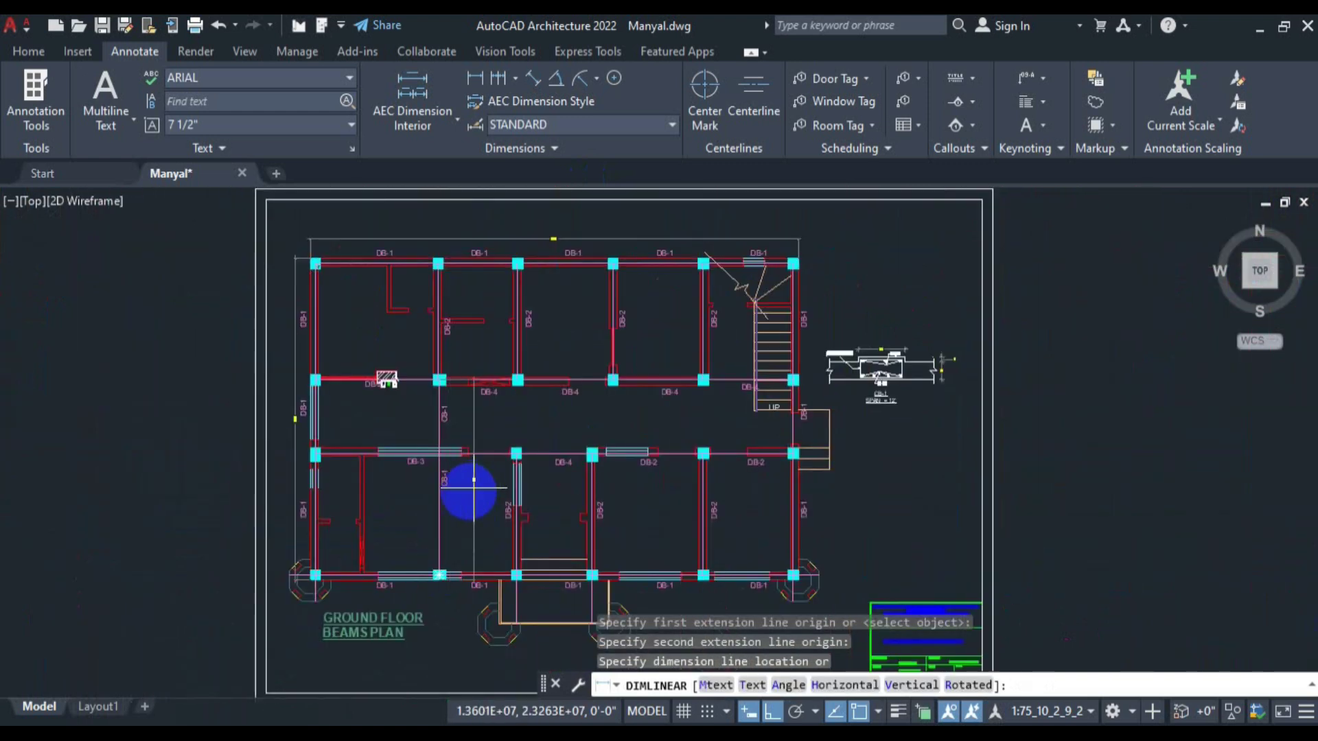
pyautogui.scroll(7, 446, 490)
pyautogui.scroll(2, 389, 491)
pyautogui.click(389, 487)
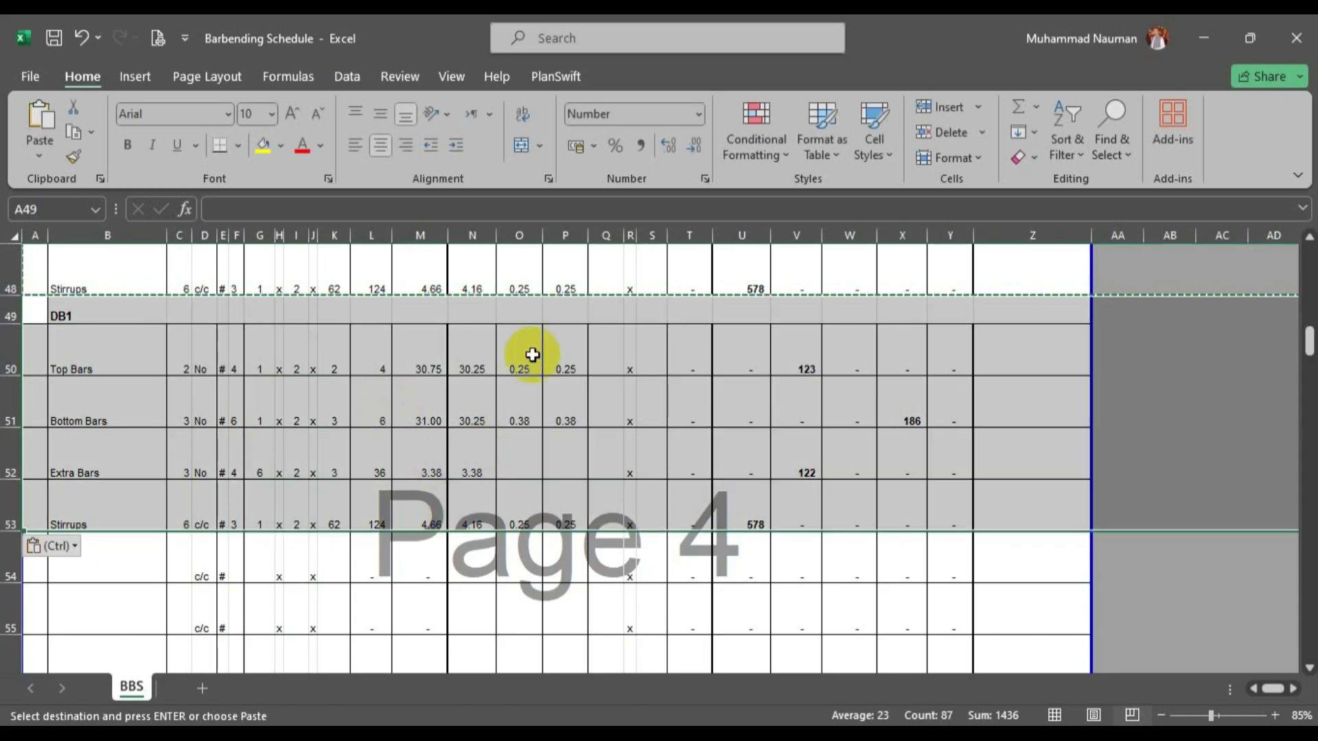
# In Excel, set the third DB1 block's top and bottom bar lengths in N50 and N51 to =19-0.125-0.125.
pyautogui.click(465, 362)
pyautogui.doubleClick(448, 374)
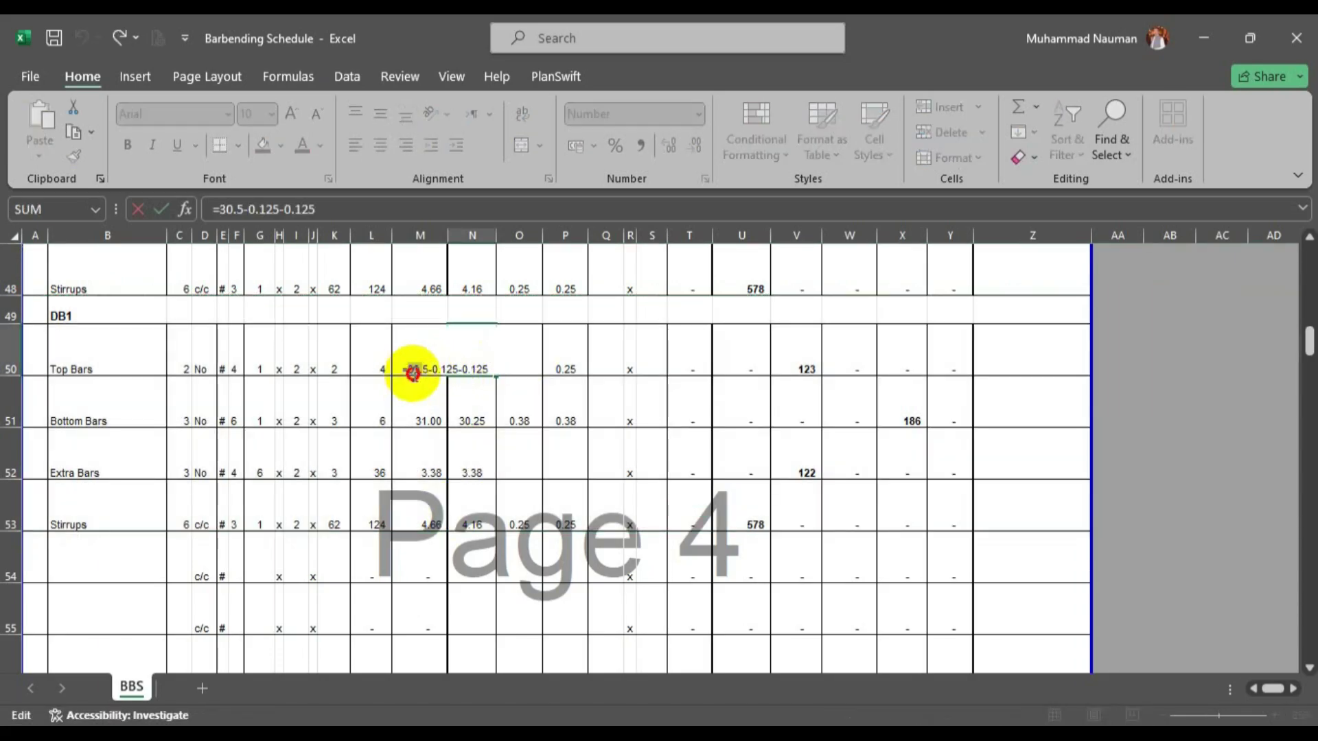
pyautogui.doubleClick(412, 369)
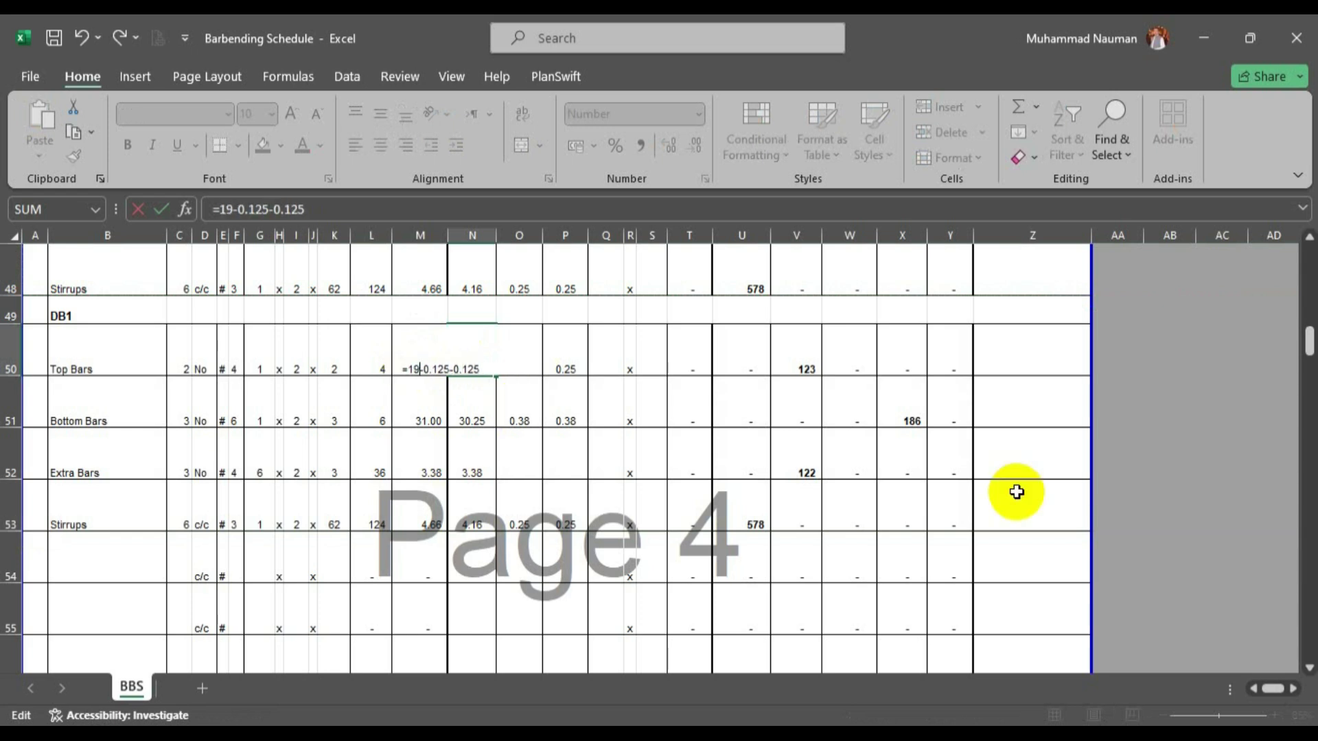
pyautogui.press('Return')
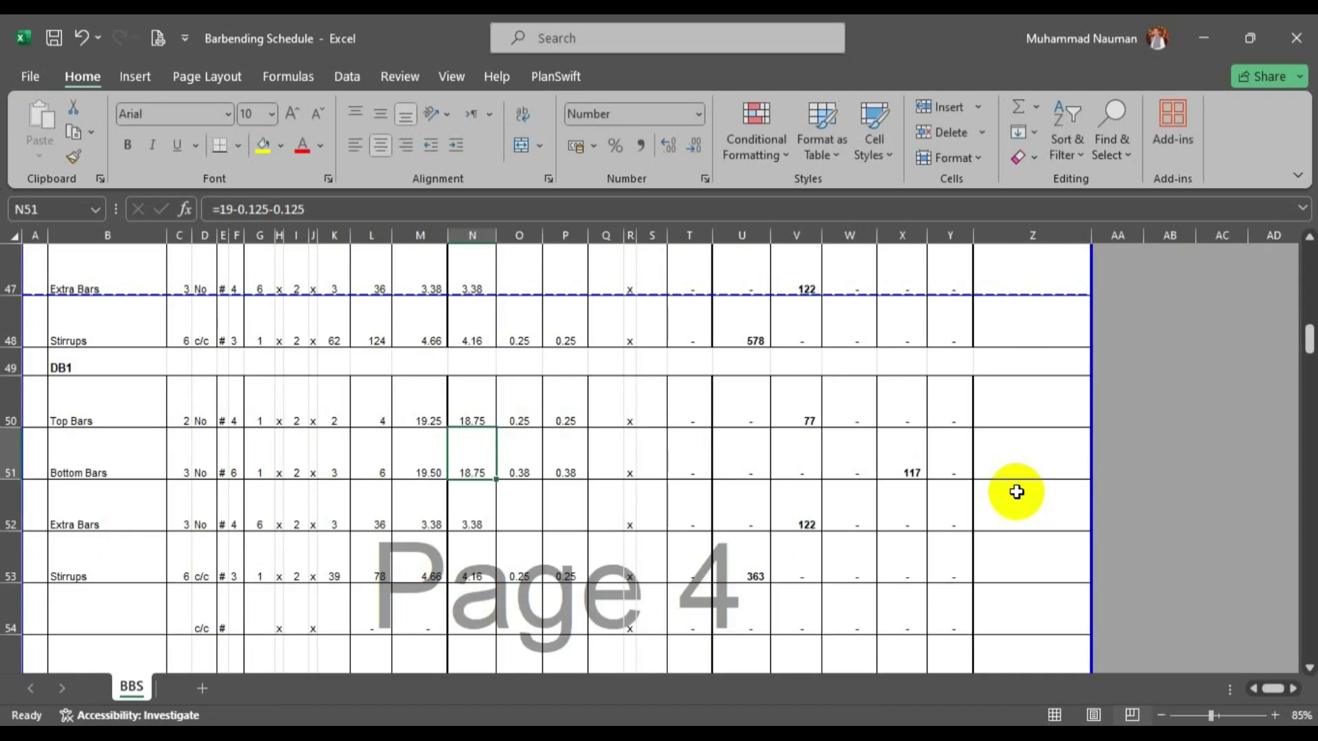
# Check the extra bar locations along the CB-1 beam line in AutoCAD, and enter 2 for Extra Bars in Excel cell G52.
pyautogui.click(253, 730)
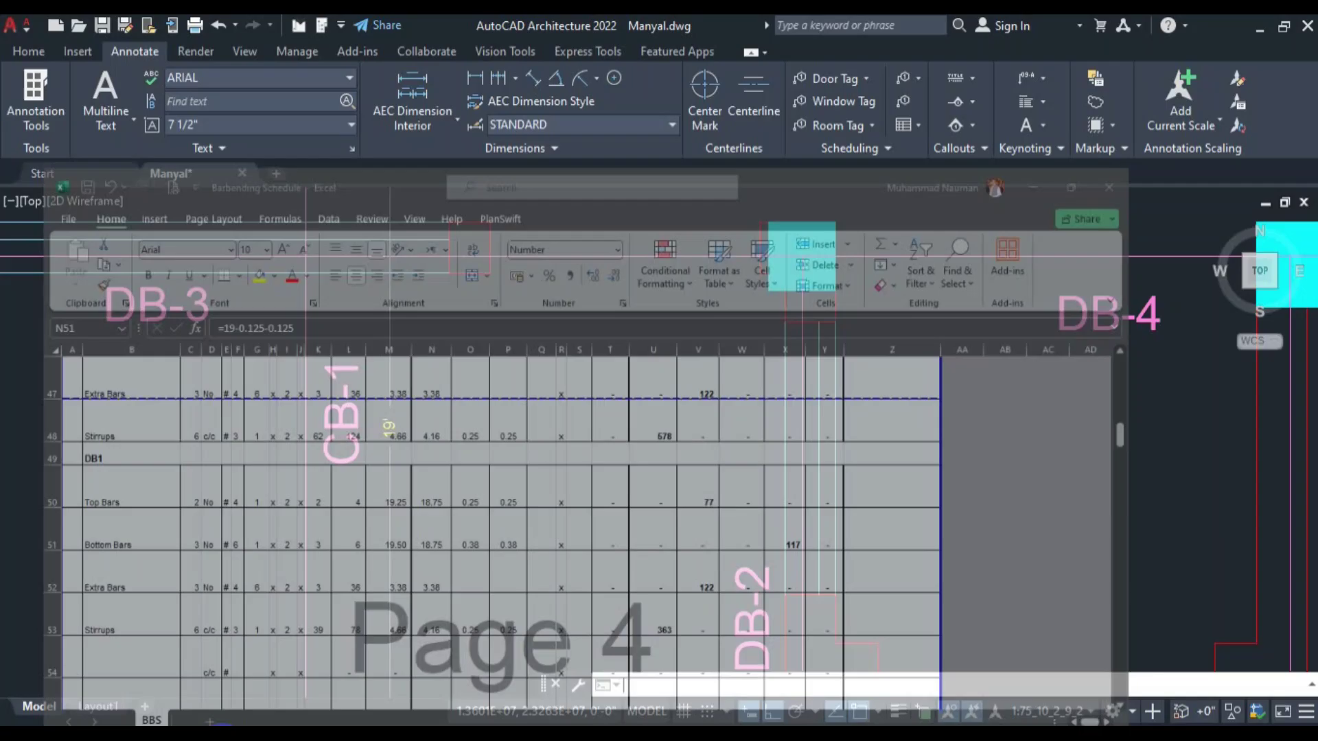
pyautogui.scroll(-6, 471, 411)
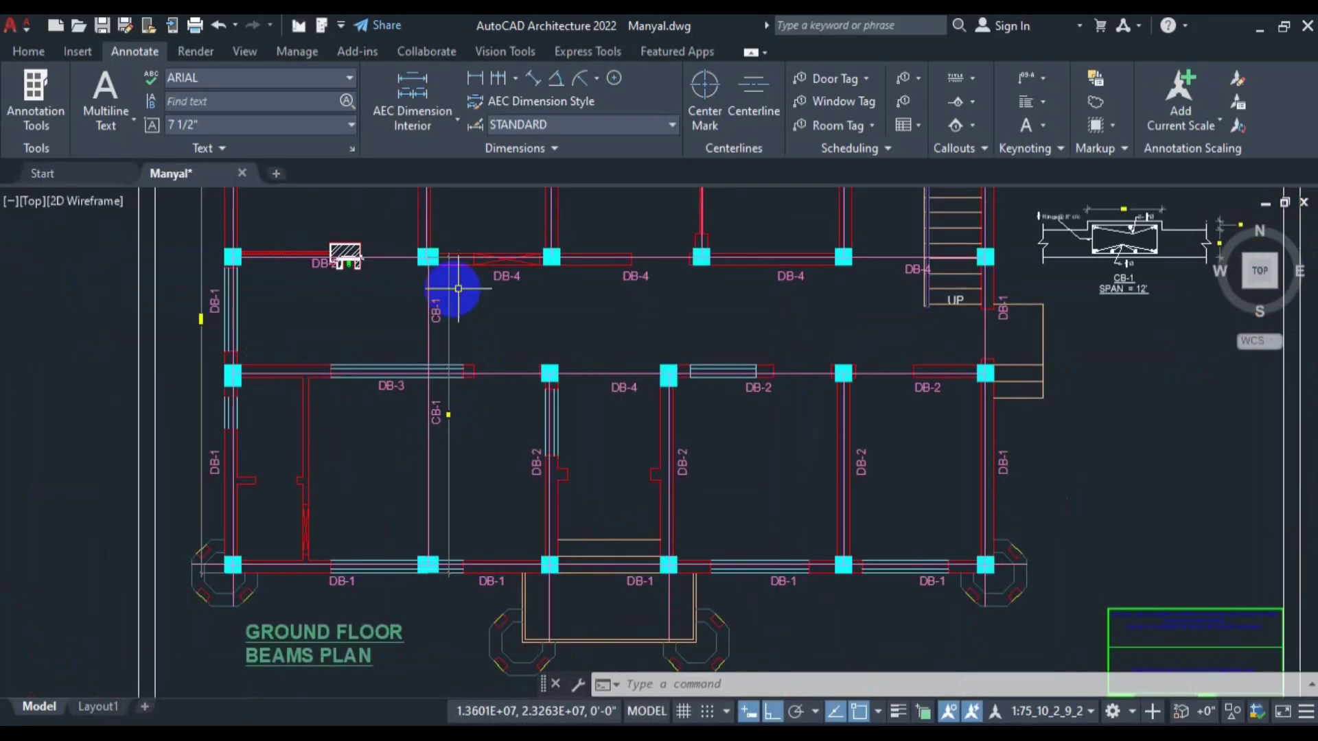
pyautogui.click(356, 736)
pyautogui.click(356, 736)
pyautogui.click(230, 736)
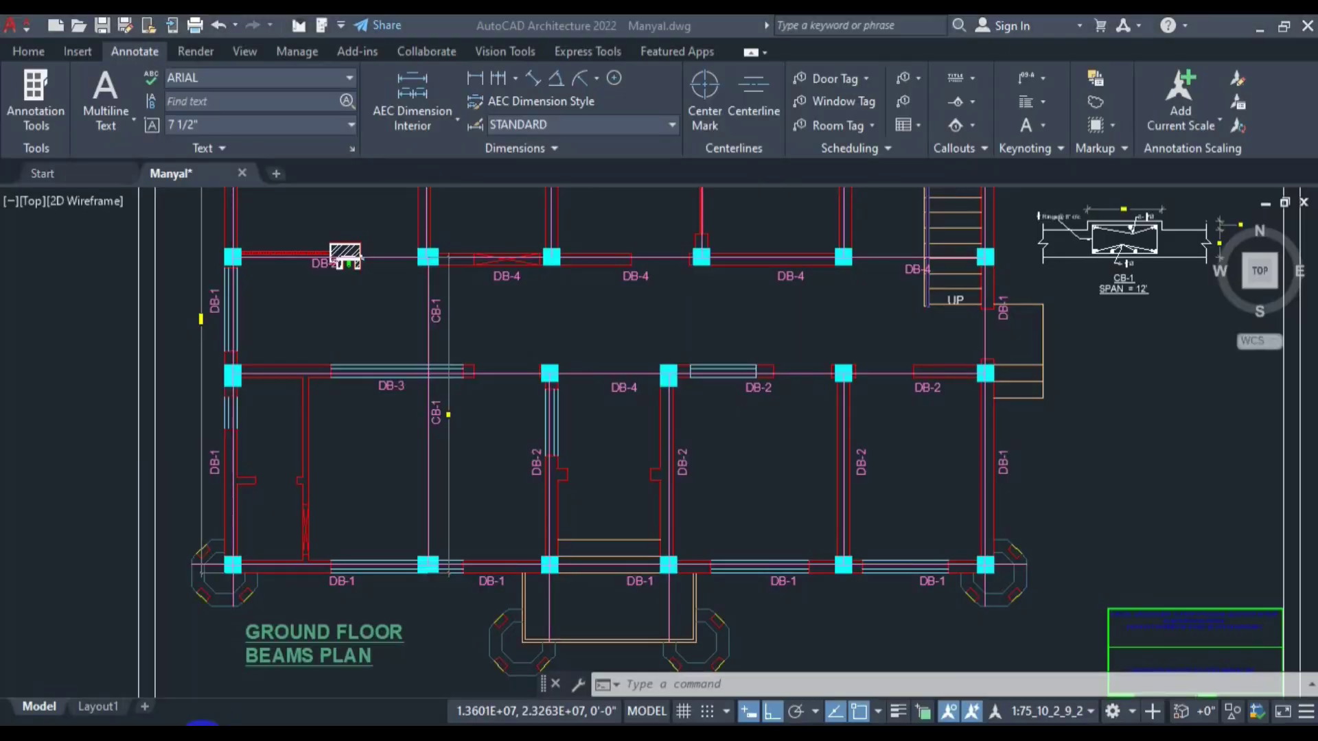
pyautogui.click(264, 527)
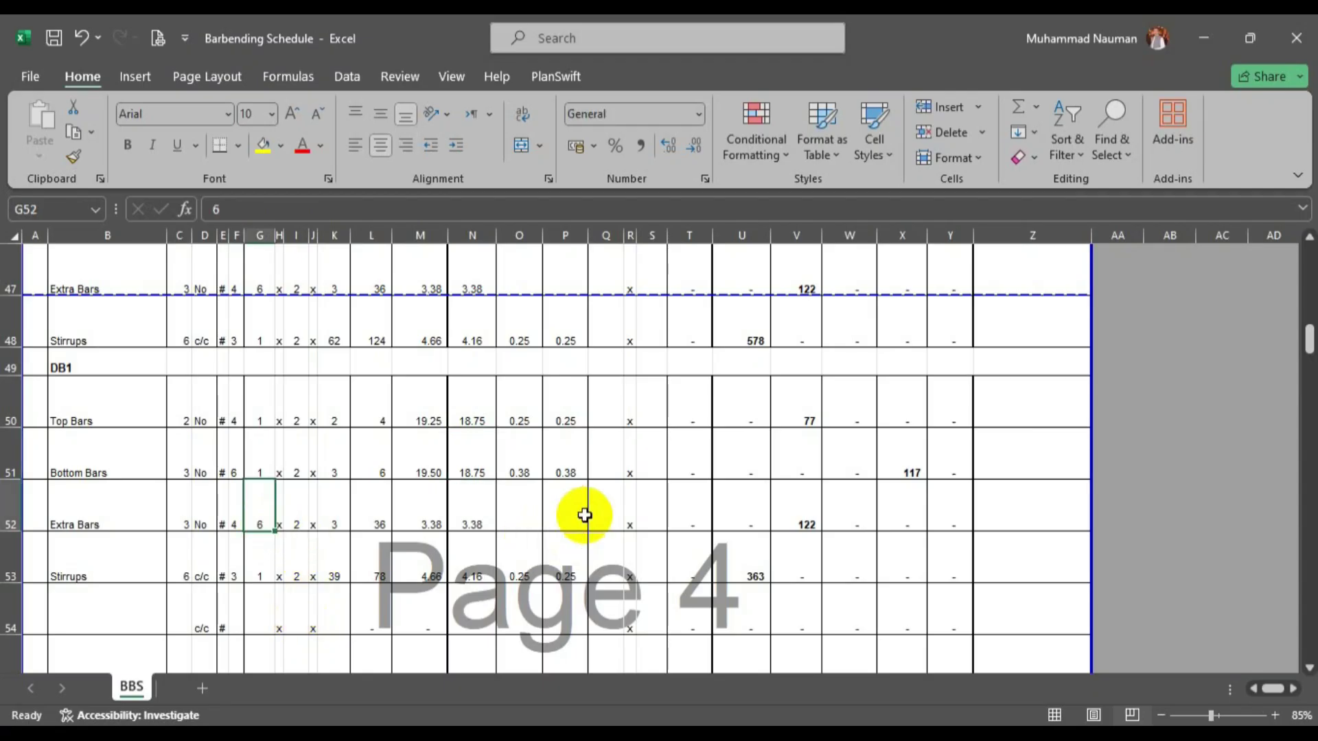
pyautogui.write('2')
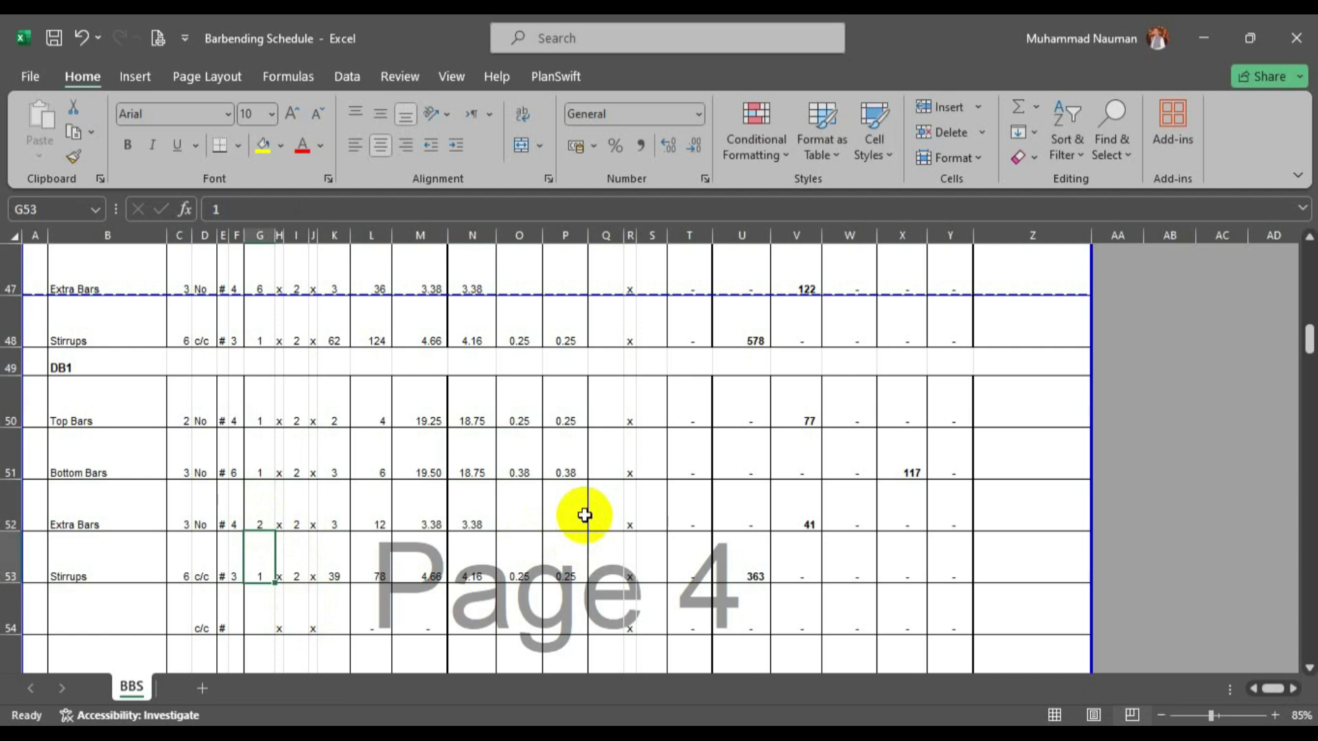
# Copy the third DB1 block in rows 49 to 53 and insert the copied rows at row 54.
pyautogui.scroll(-1, 245, 417)
pyautogui.scroll(1, 179, 400)
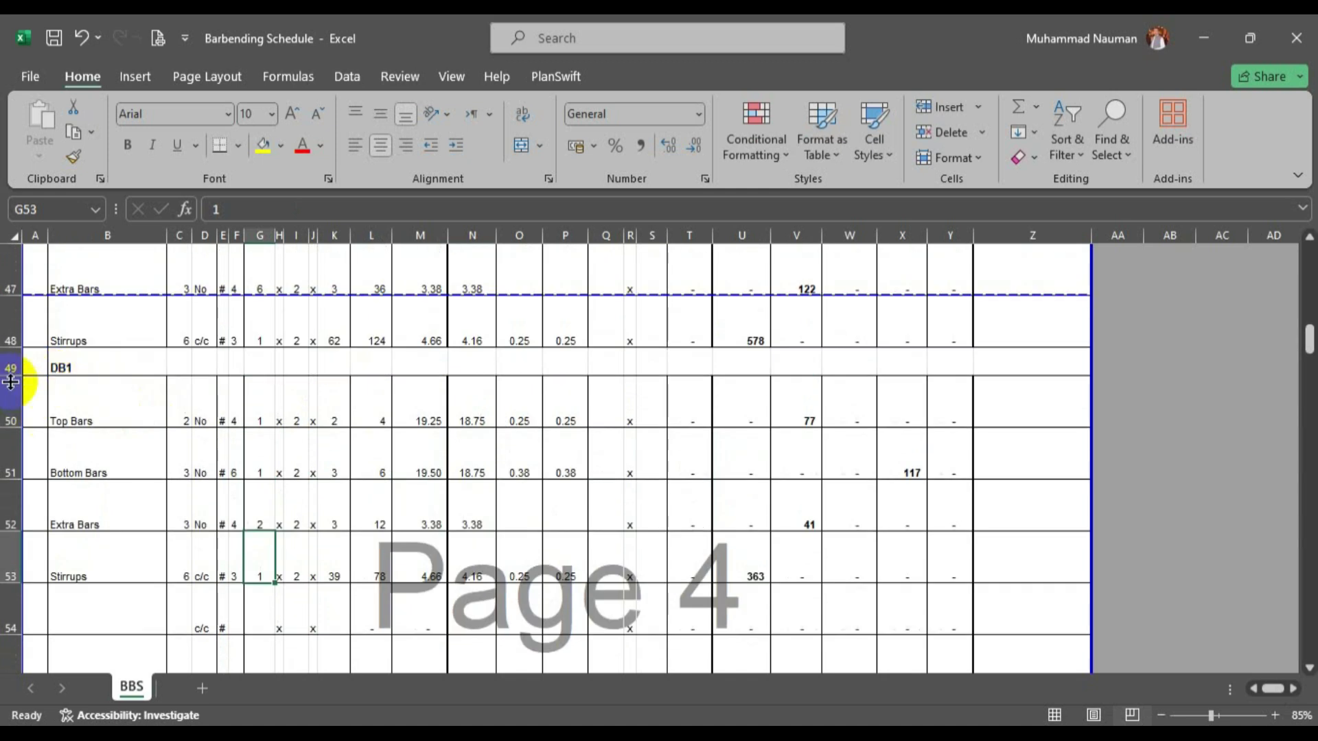
pyautogui.moveTo(3, 367); pyautogui.dragTo(7, 571)
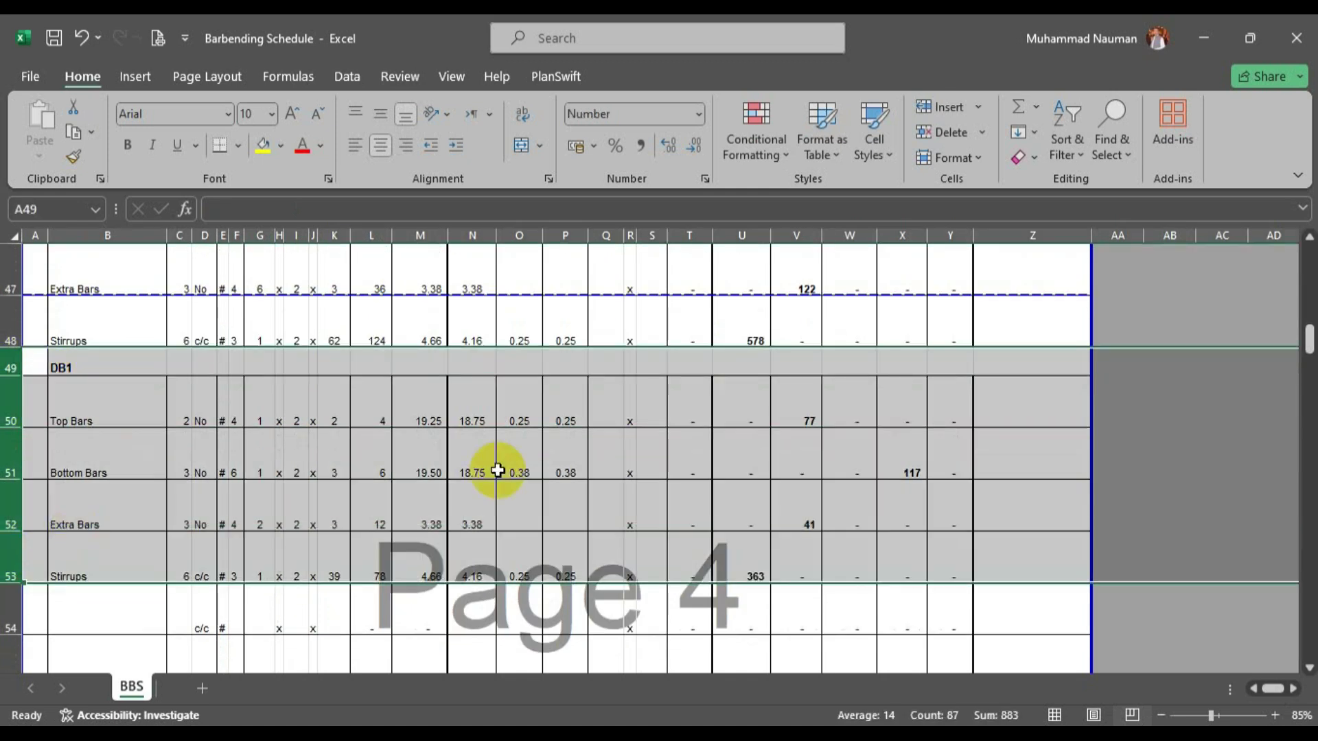
pyautogui.hotkey('ctrl', 'c')
pyautogui.scroll(-2, 244, 462)
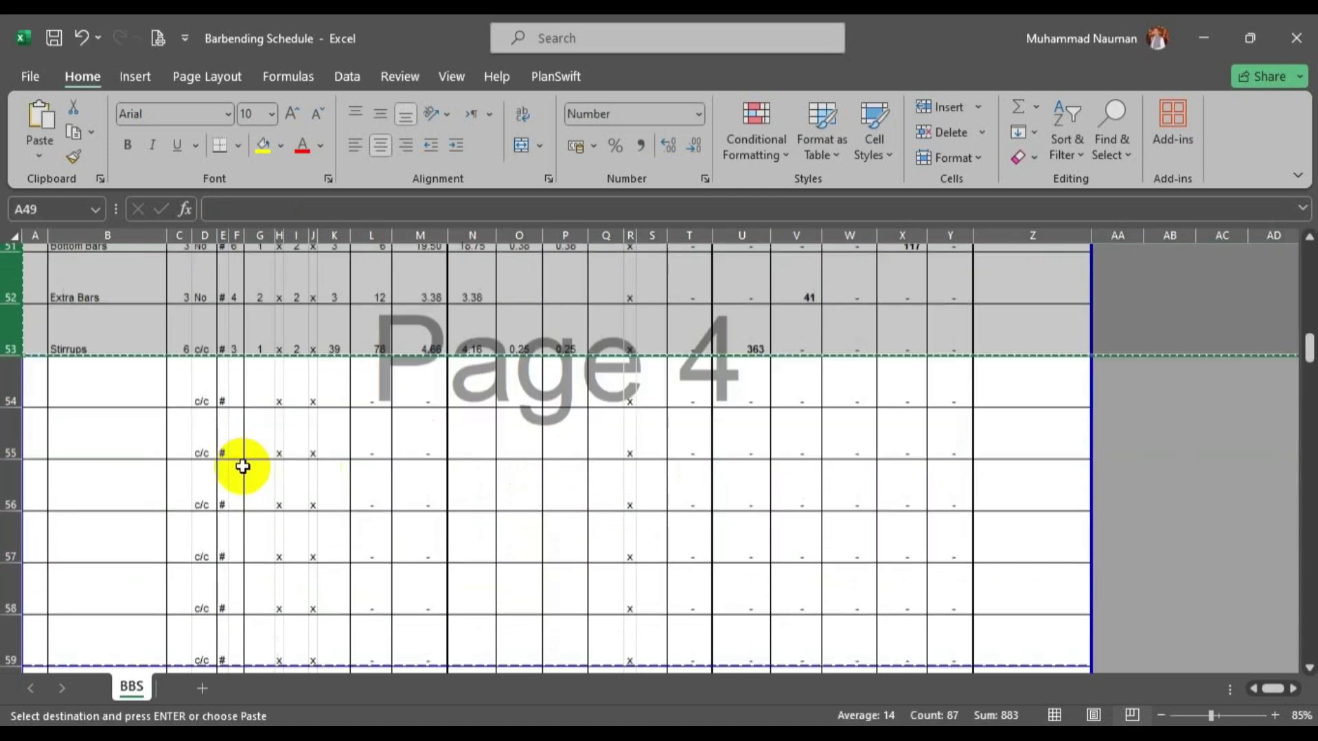
pyautogui.click(28, 337)
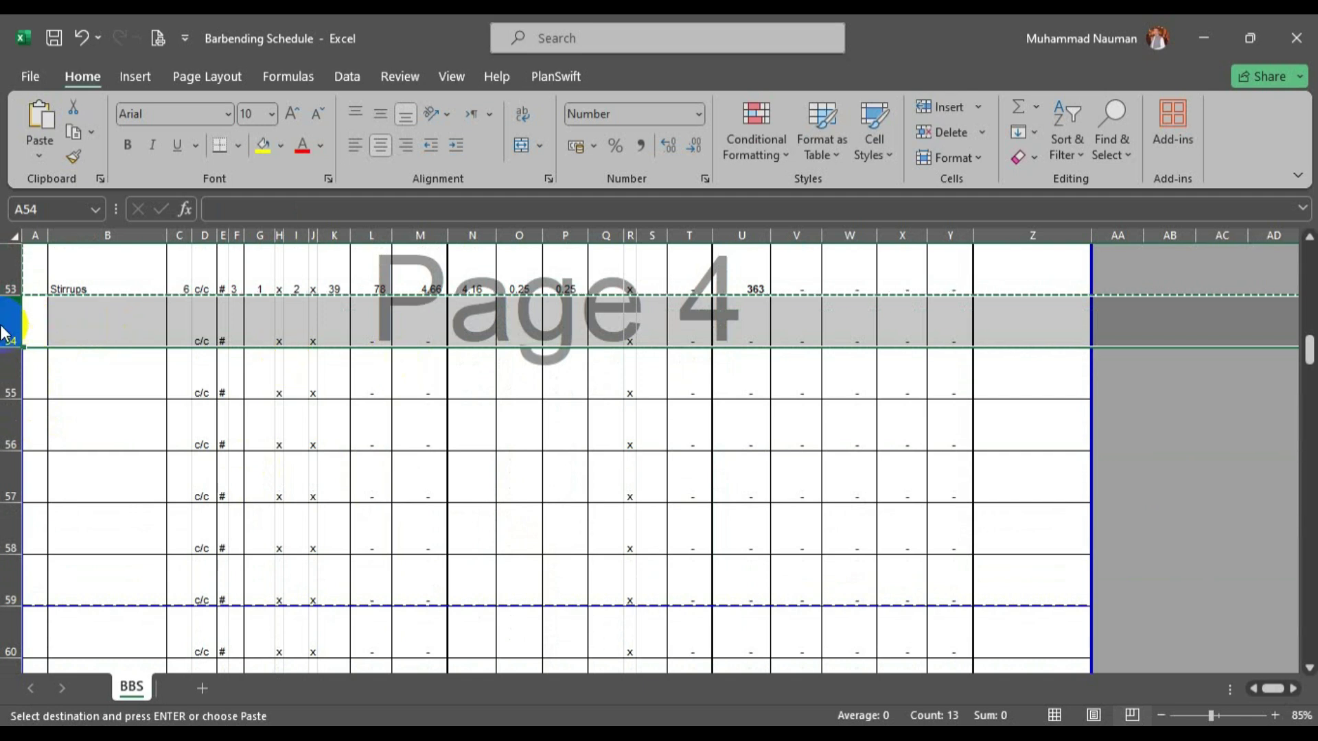
pyautogui.rightClick(6, 324)
pyautogui.click(103, 399)
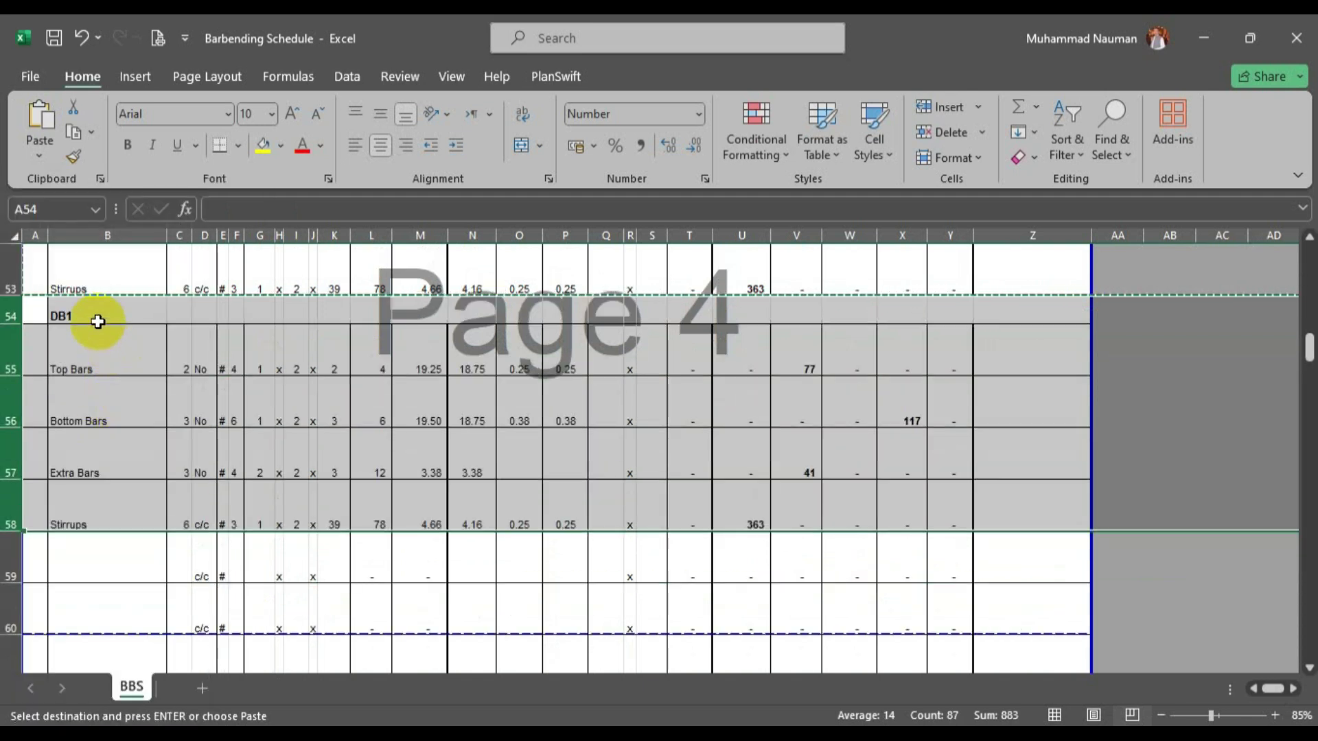
# Rename the copied block's heading in B54 to DB2 and save the workbook.
pyautogui.click(104, 318)
pyautogui.doubleClick(105, 318)
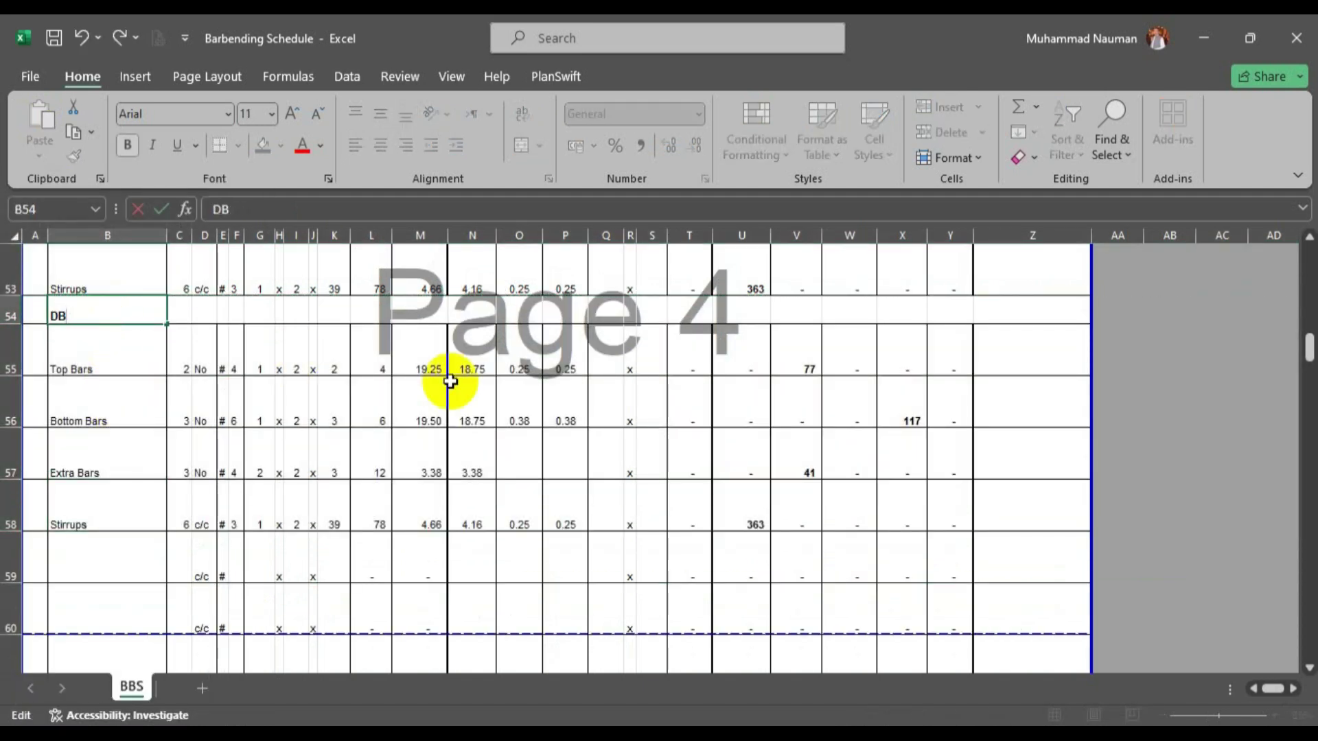
pyautogui.press('Return')
pyautogui.scroll(1, 449, 382)
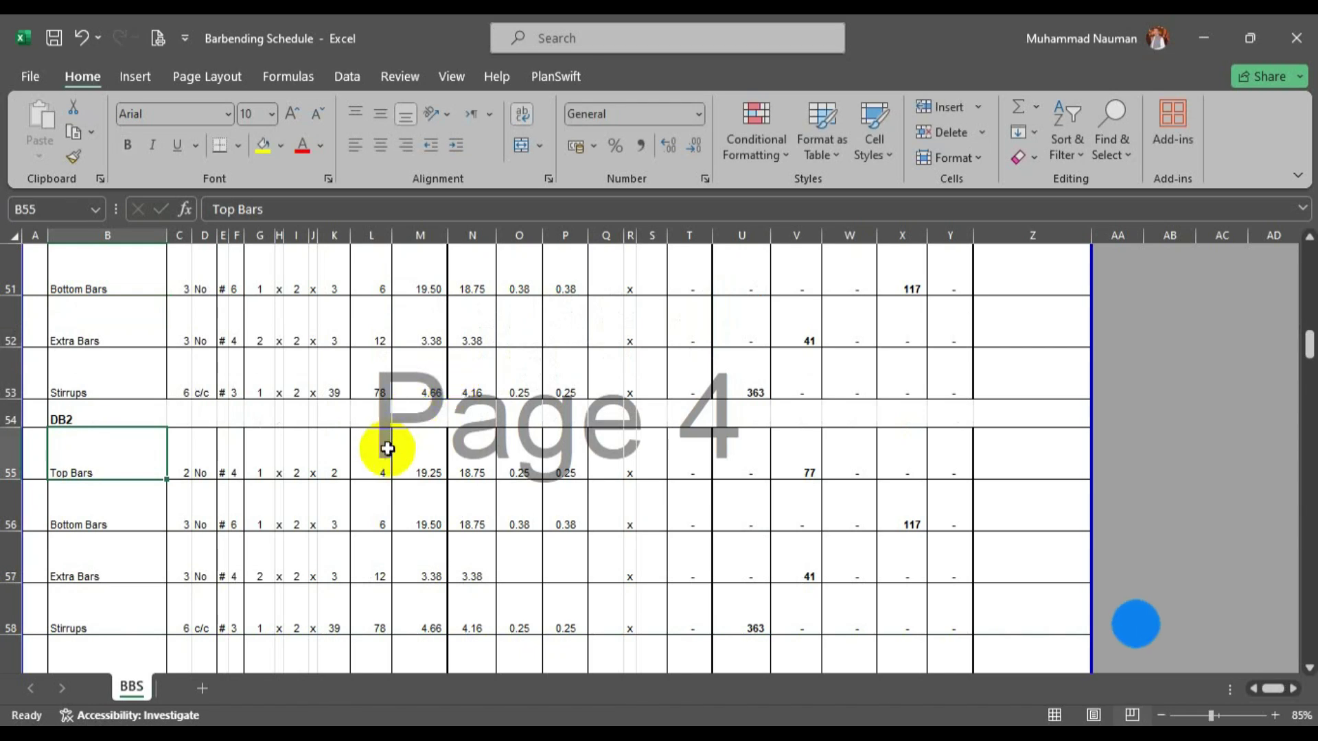
pyautogui.scroll(-1, 411, 446)
pyautogui.scroll(-1, 424, 451)
pyautogui.click(421, 347)
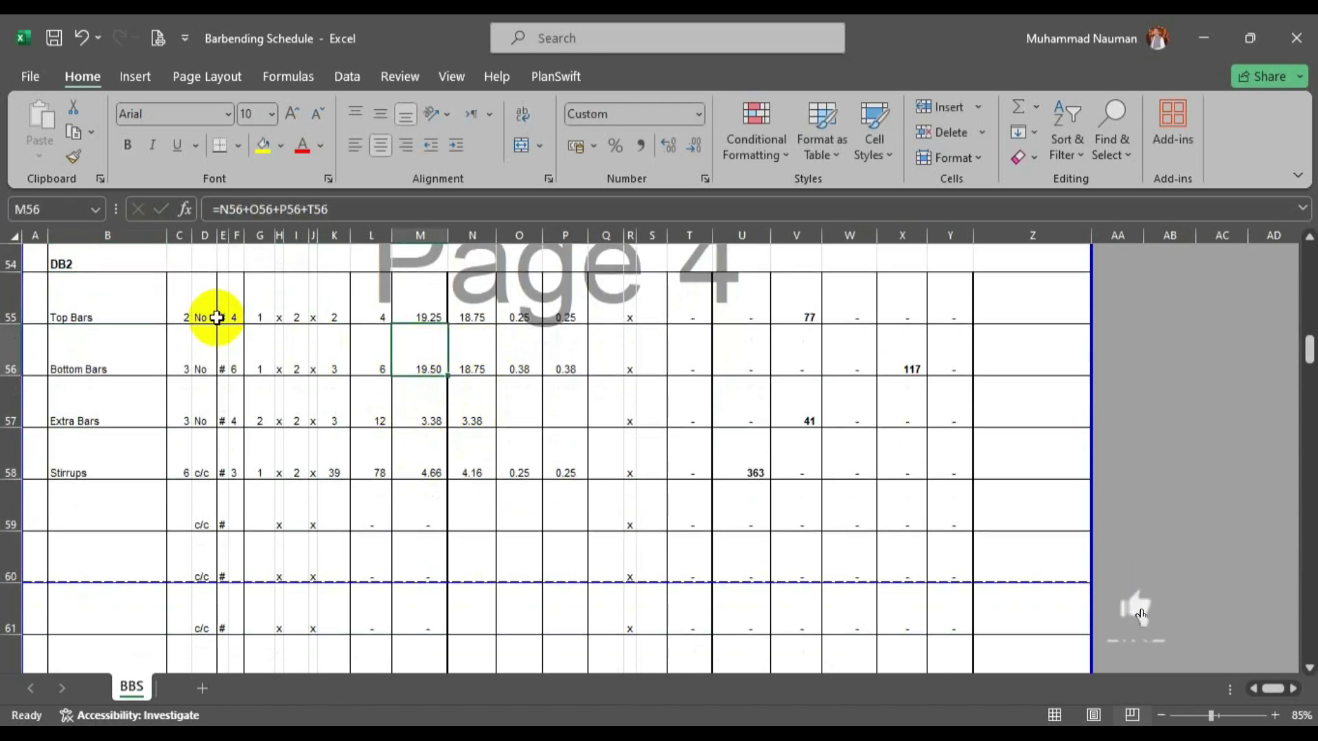
pyautogui.hotkey('ctrl', 's')
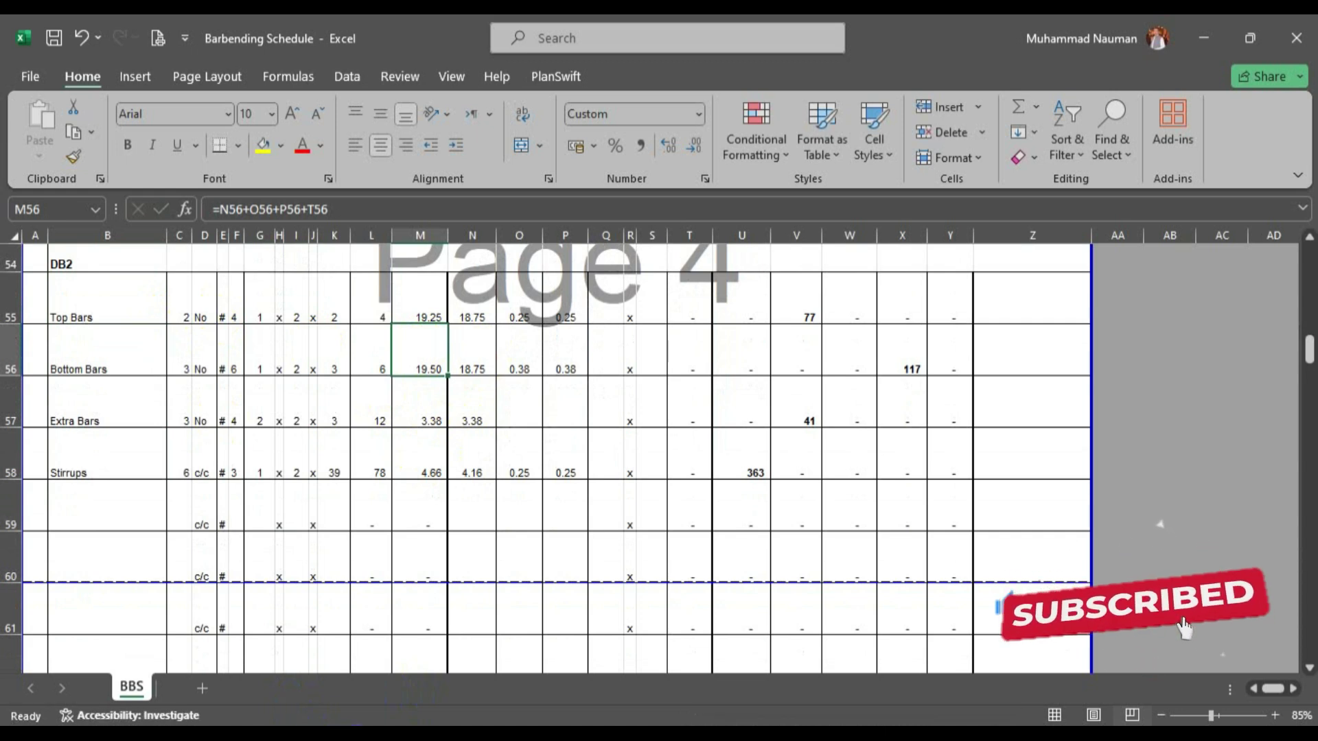
# Check the DB-2 reinforcement at section K-K in AutoCAD, and set the number of DB2 bottom bars in Excel cell C56 to 4.
pyautogui.hotkey('alt', 'Tab')
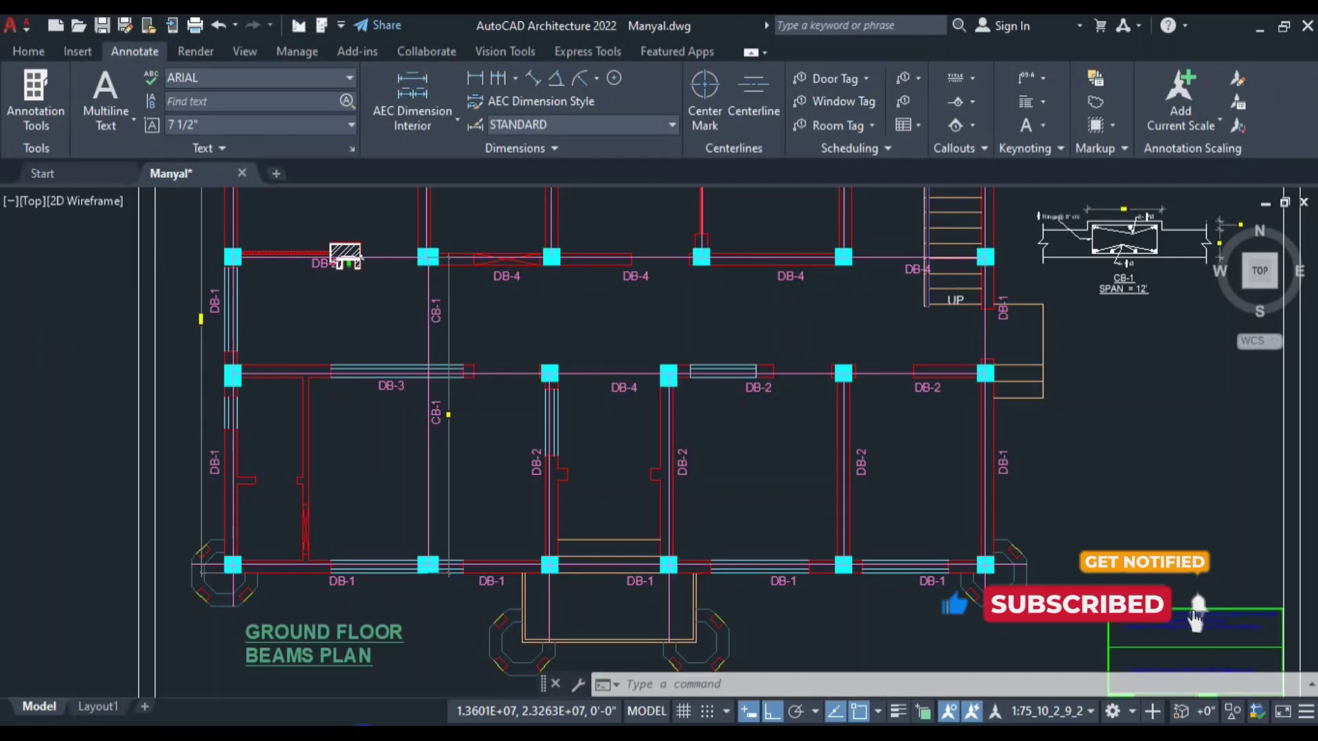
pyautogui.scroll(-5, 458, 528)
pyautogui.scroll(6, 730, 379)
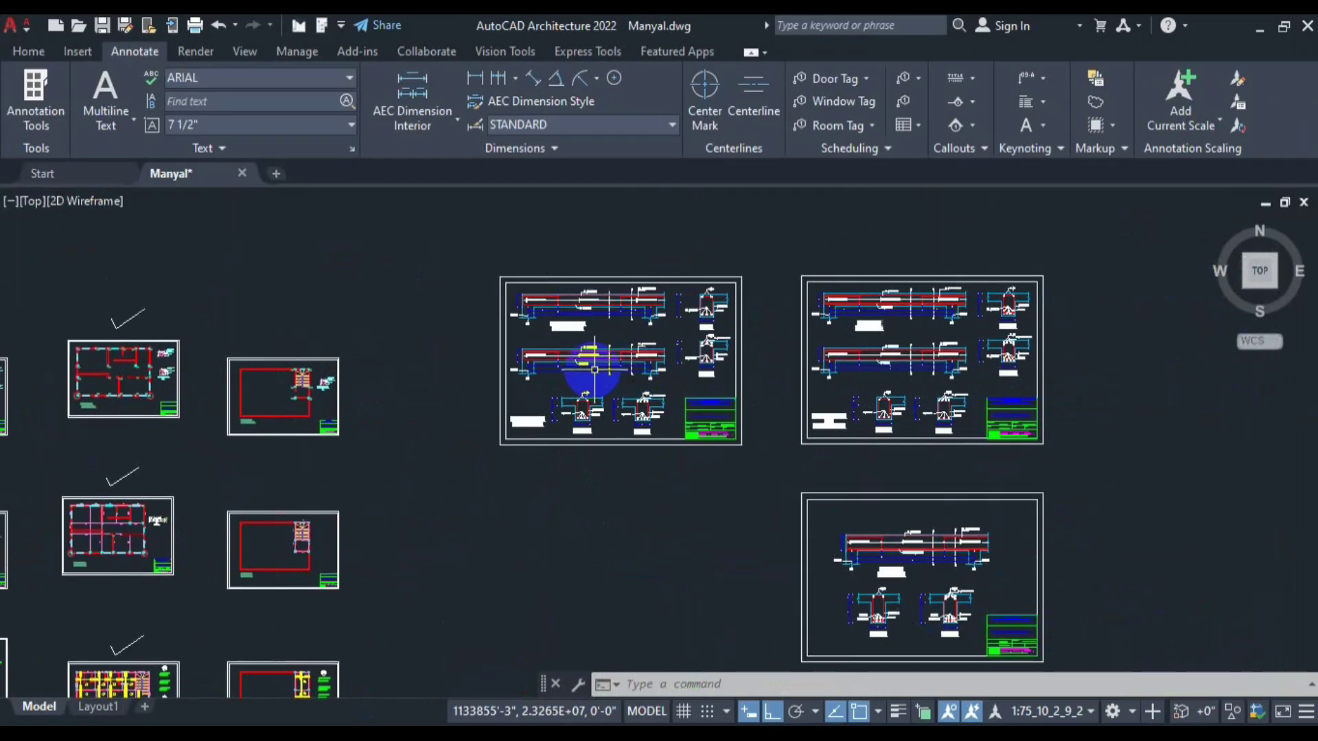
pyautogui.moveTo(537, 490); pyautogui.dragTo(585, 296)
pyautogui.scroll(2, 508, 446)
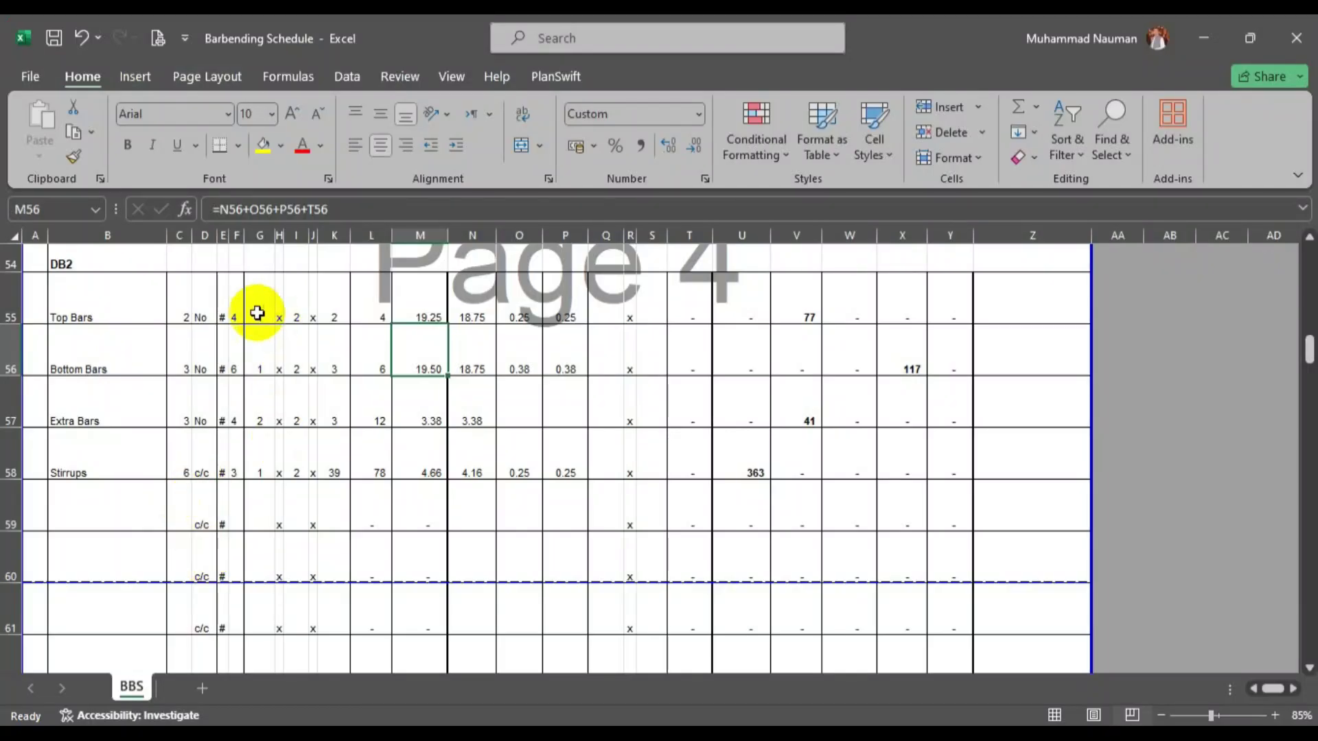
pyautogui.click(177, 329)
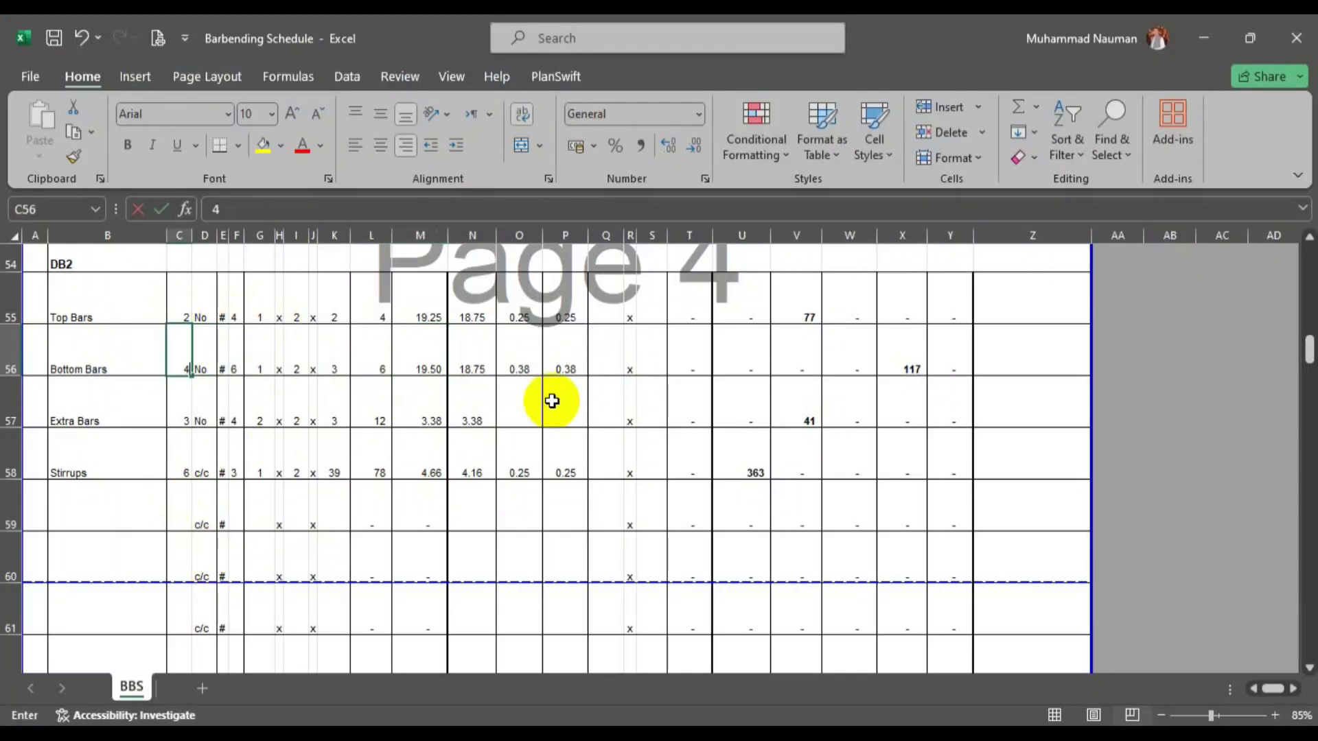
pyautogui.write('4')
pyautogui.press('Return')
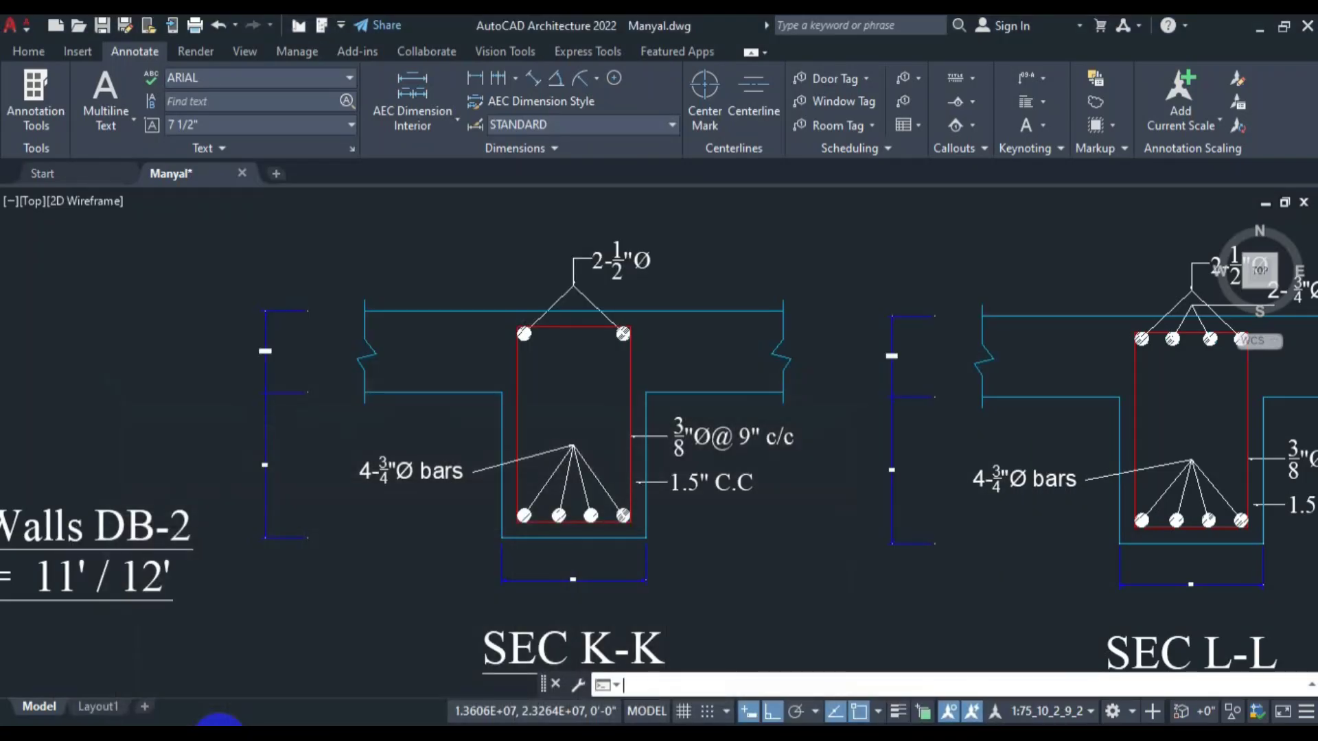
# Check section L-L of DB-2 in AutoCAD, and set the DB2 extra bars in Excel row 57 to 2 No of size #6.
pyautogui.moveTo(1118, 516); pyautogui.dragTo(845, 521)
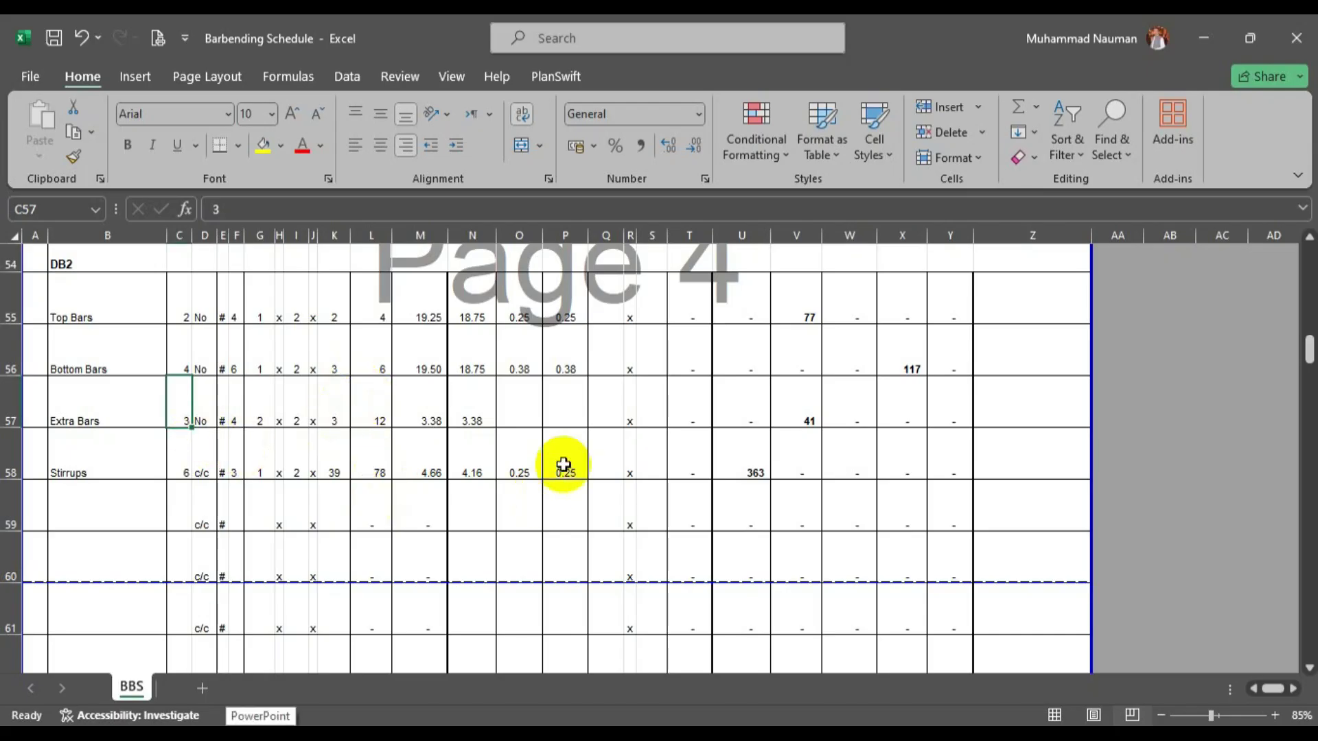
pyautogui.write('2')
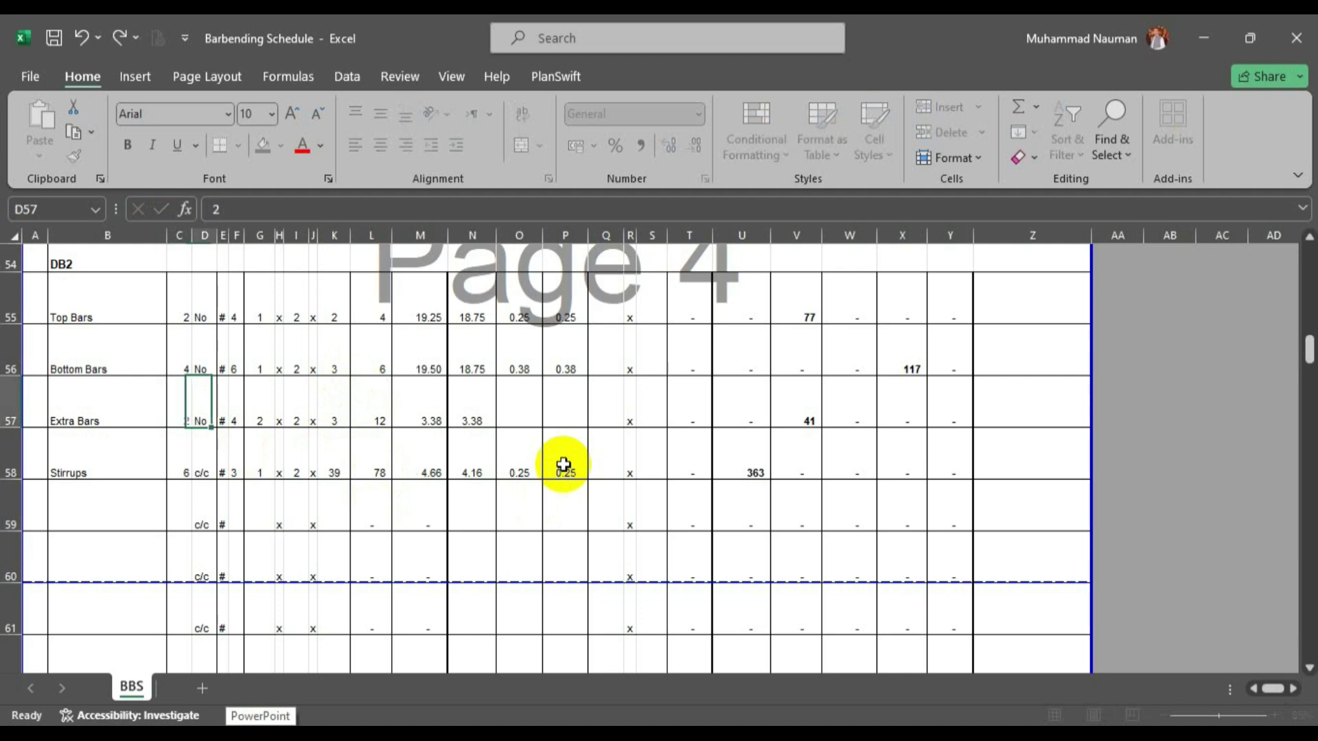
pyautogui.press('Tab')
pyautogui.write('6')
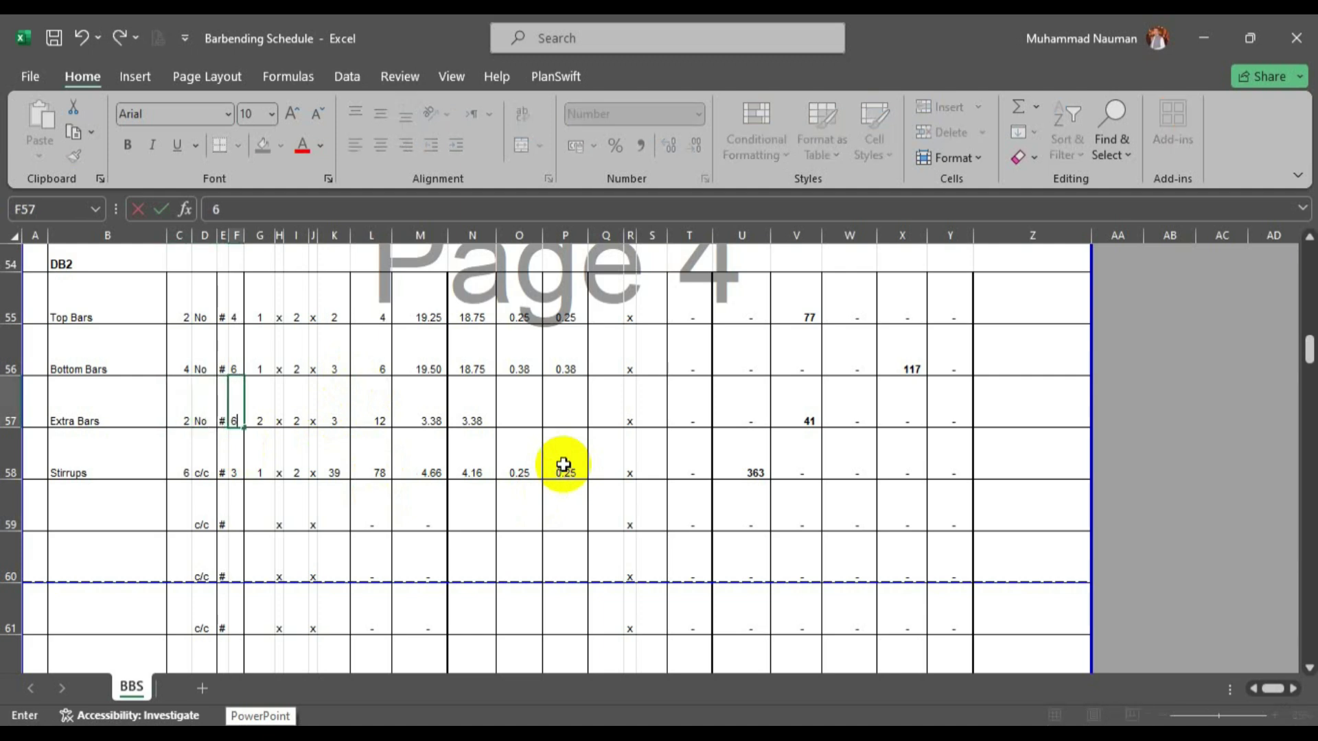
pyautogui.press('Return')
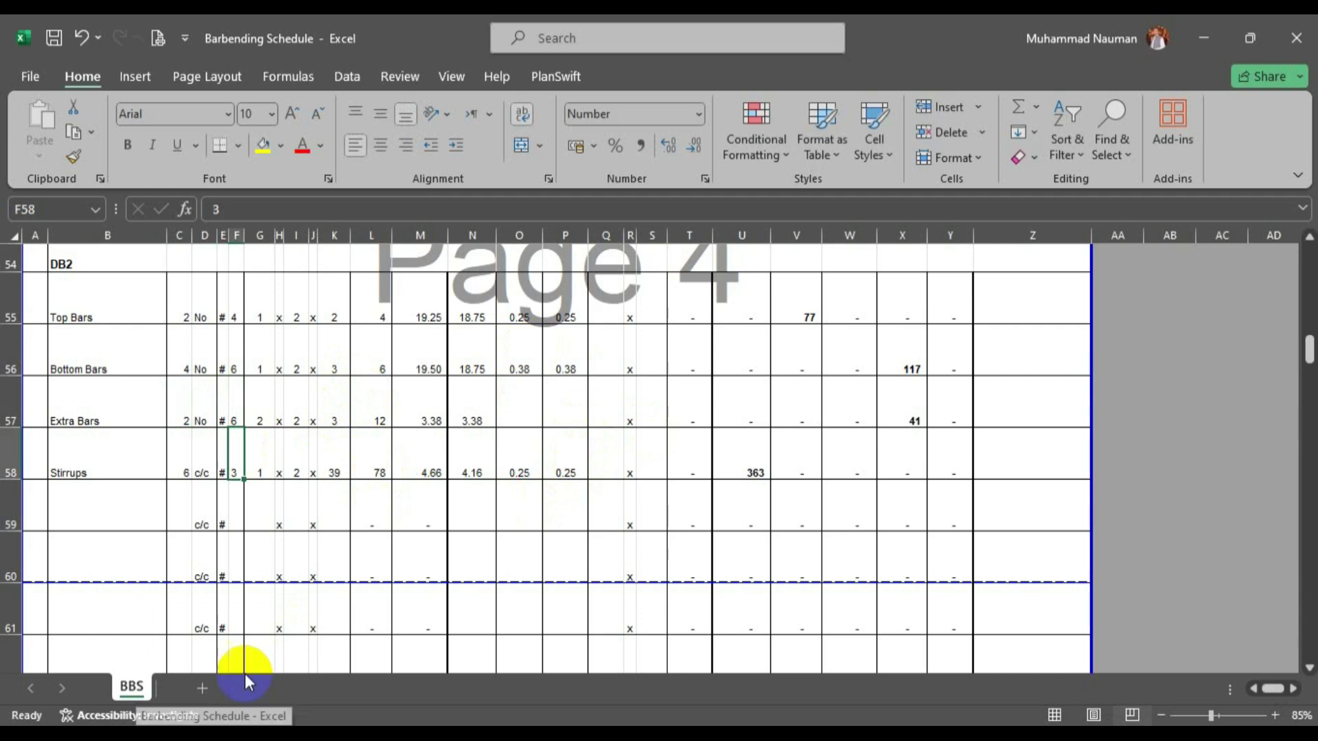
# Set the DB2 bar counts in column K to 4 for the bottom bars and 2 for the extra bars.
pyautogui.click(336, 317)
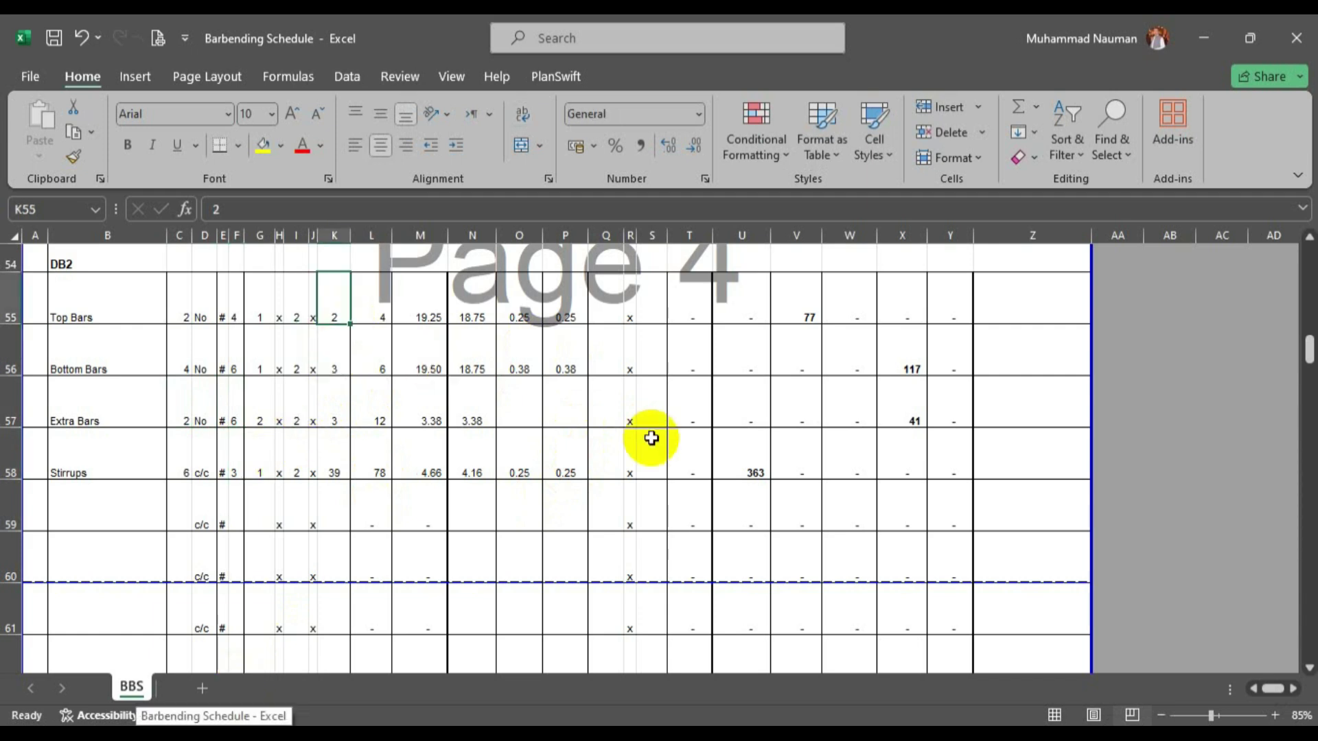
pyautogui.write('4')
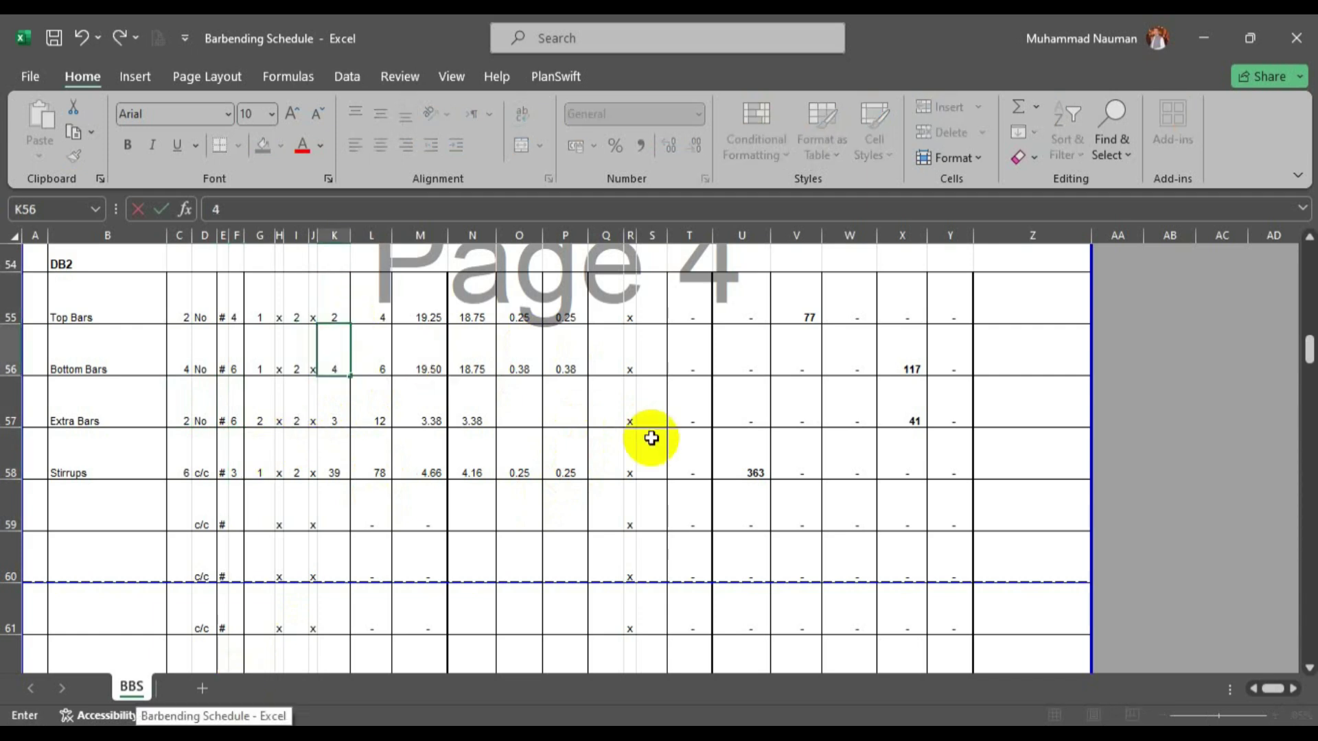
pyautogui.press('Return')
pyautogui.press('Escape')
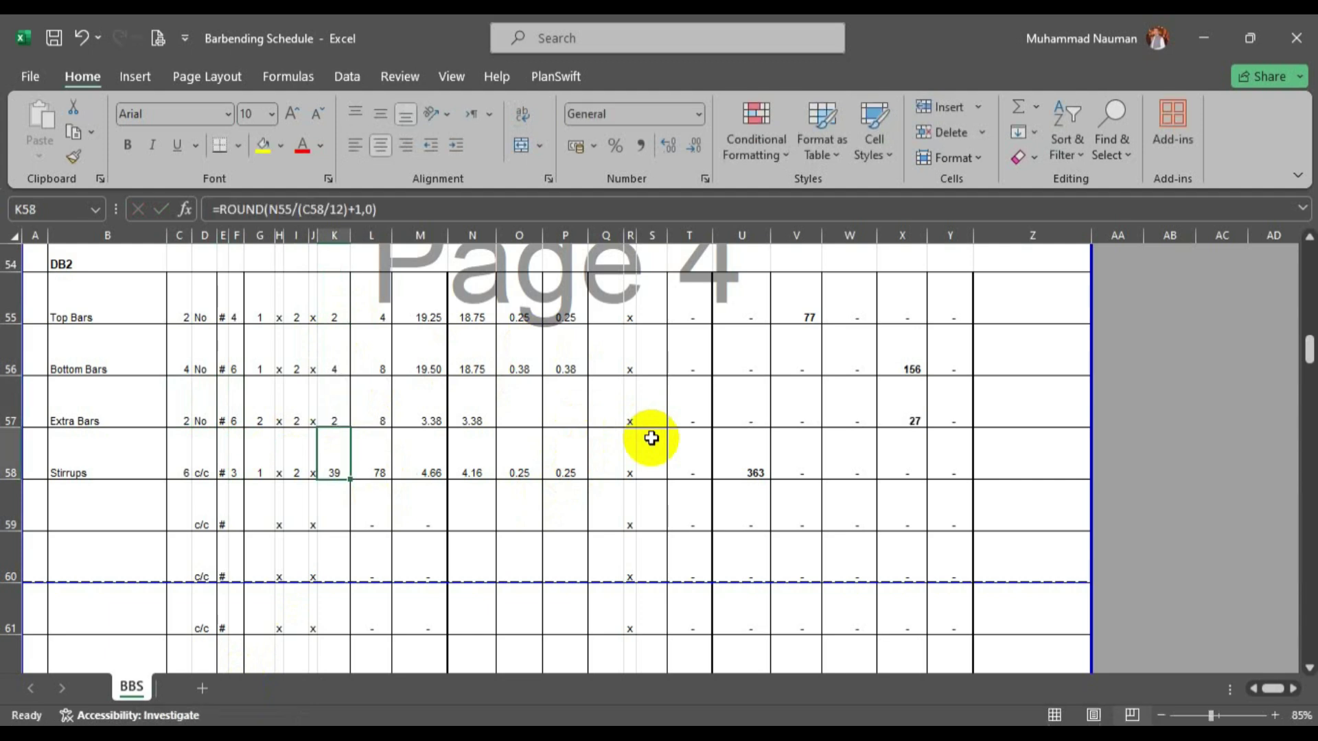
# Switch to AutoCAD and check the stirrup spacing, beam width and depth dimensions on sections K-K and L-L.
pyautogui.hotkey('alt', 'Tab')
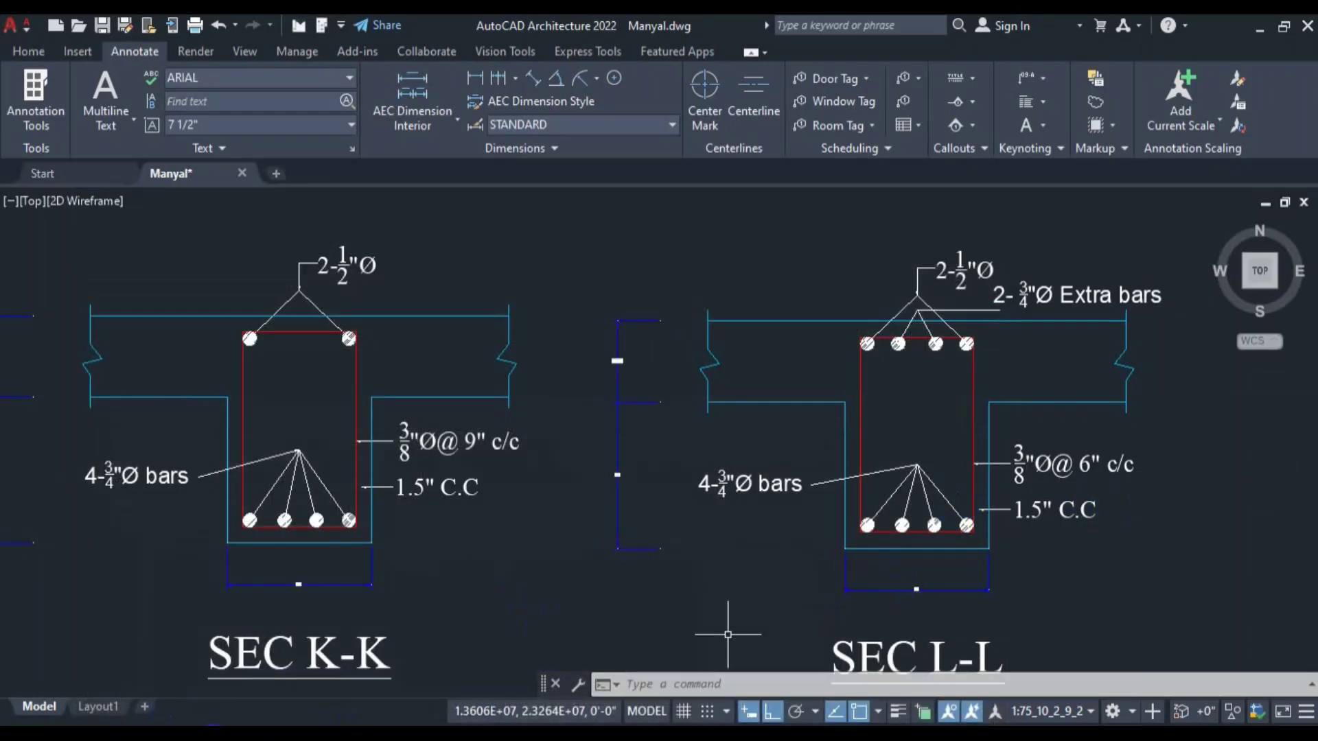
pyautogui.hotkey('alt', 'Tab')
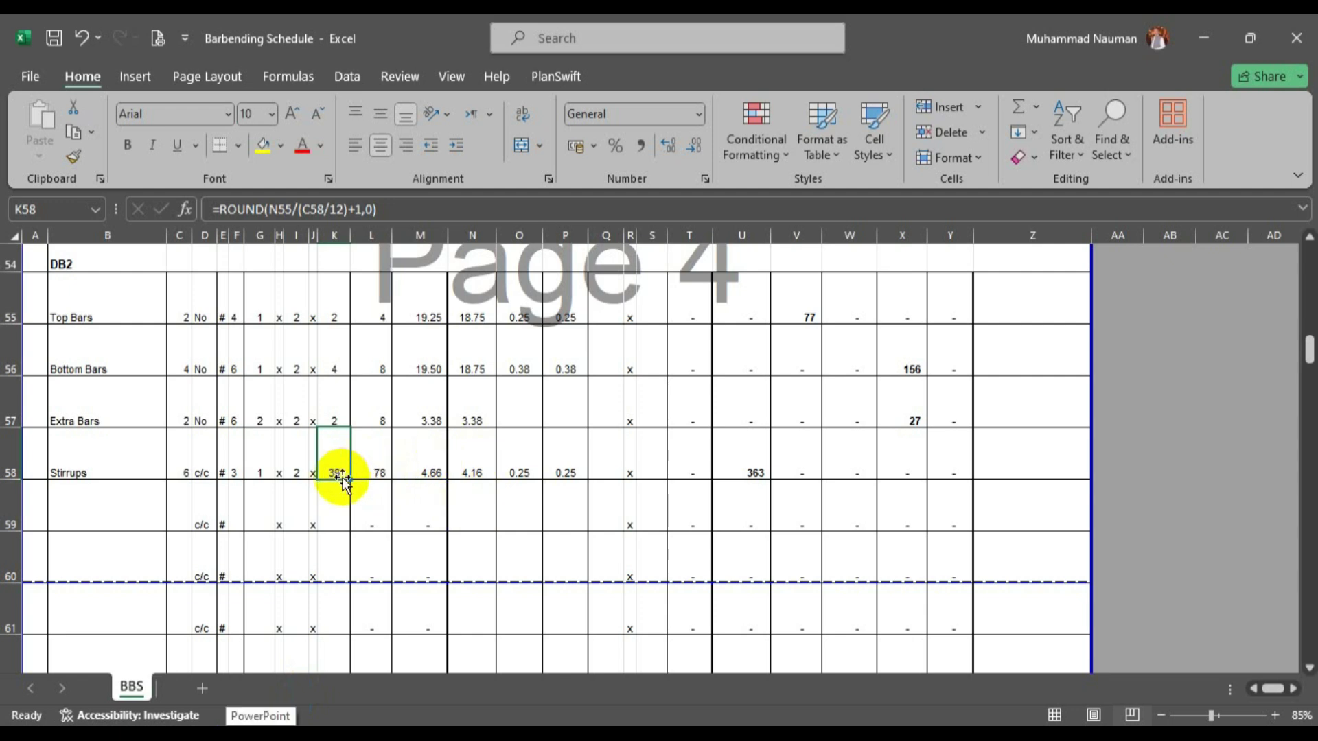
pyautogui.hotkey('alt', 'Tab')
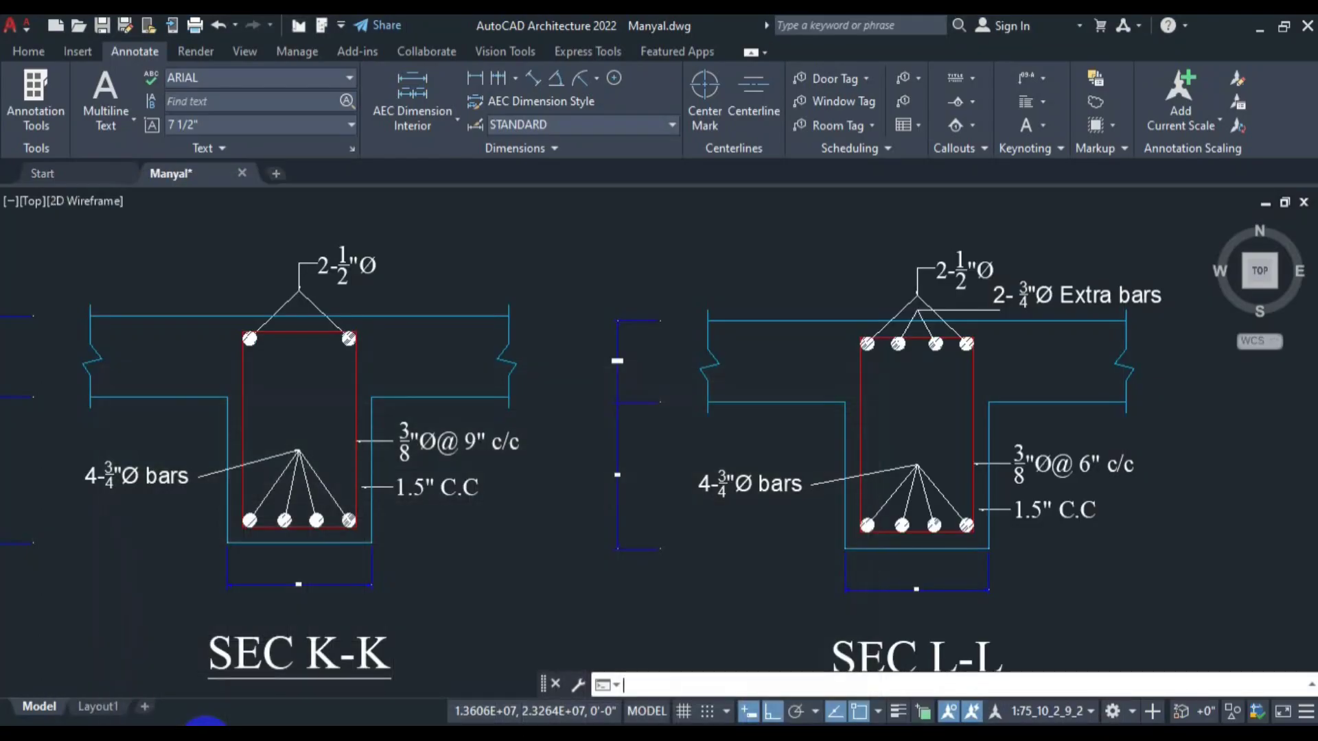
pyautogui.scroll(5, 903, 604)
pyautogui.scroll(-4, 907, 602)
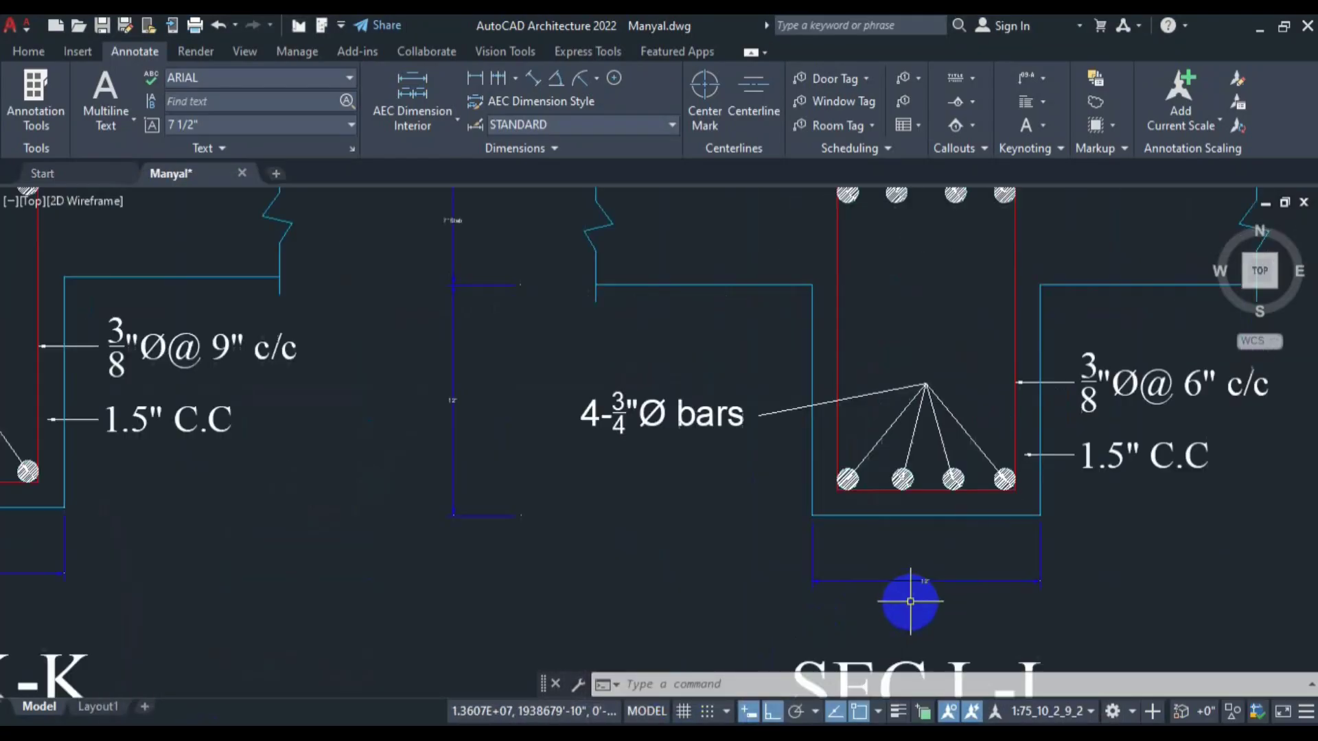
pyautogui.scroll(4, 462, 395)
pyautogui.scroll(-4, 538, 498)
pyautogui.scroll(4, 506, 273)
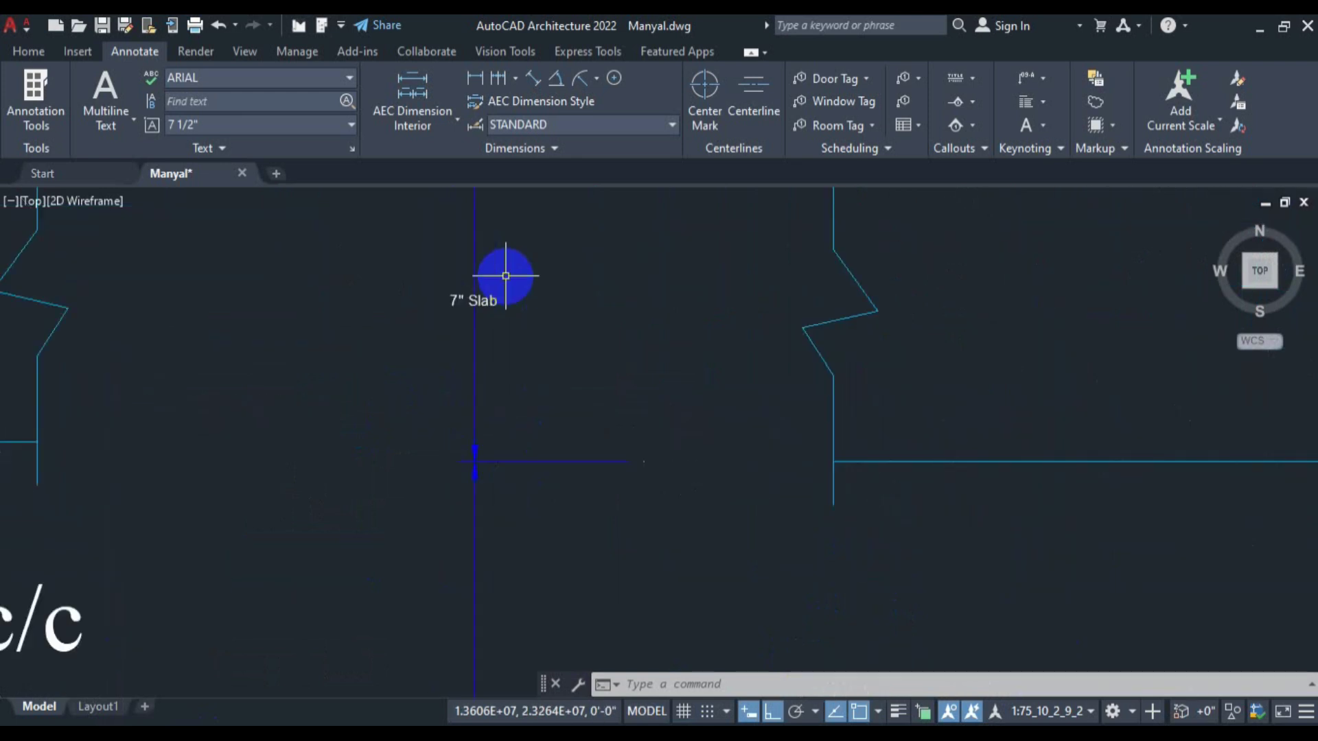
pyautogui.scroll(-6, 512, 329)
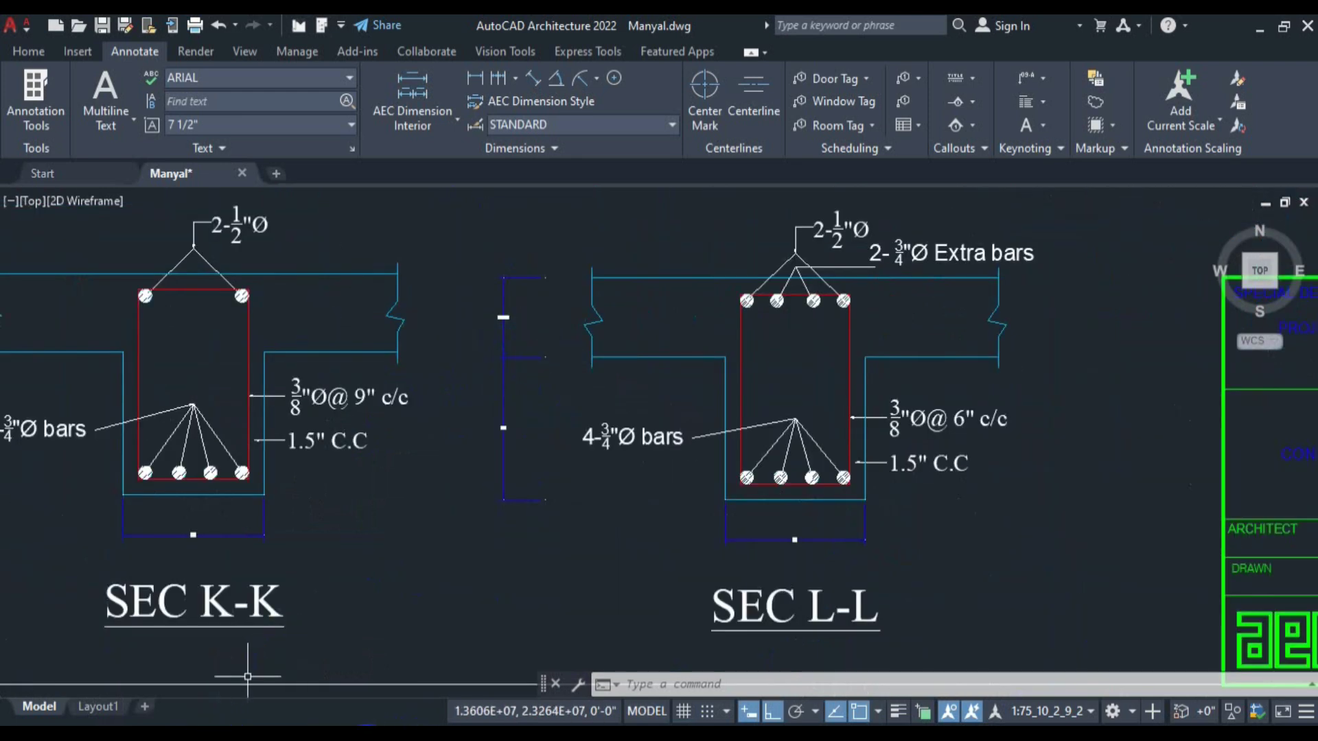
# Return to Excel and review the DB2 stirrup dimensions in N58:P58 and the bar lengths in N57 and N55.
pyautogui.click(473, 734)
pyautogui.click(474, 734)
pyautogui.click(460, 734)
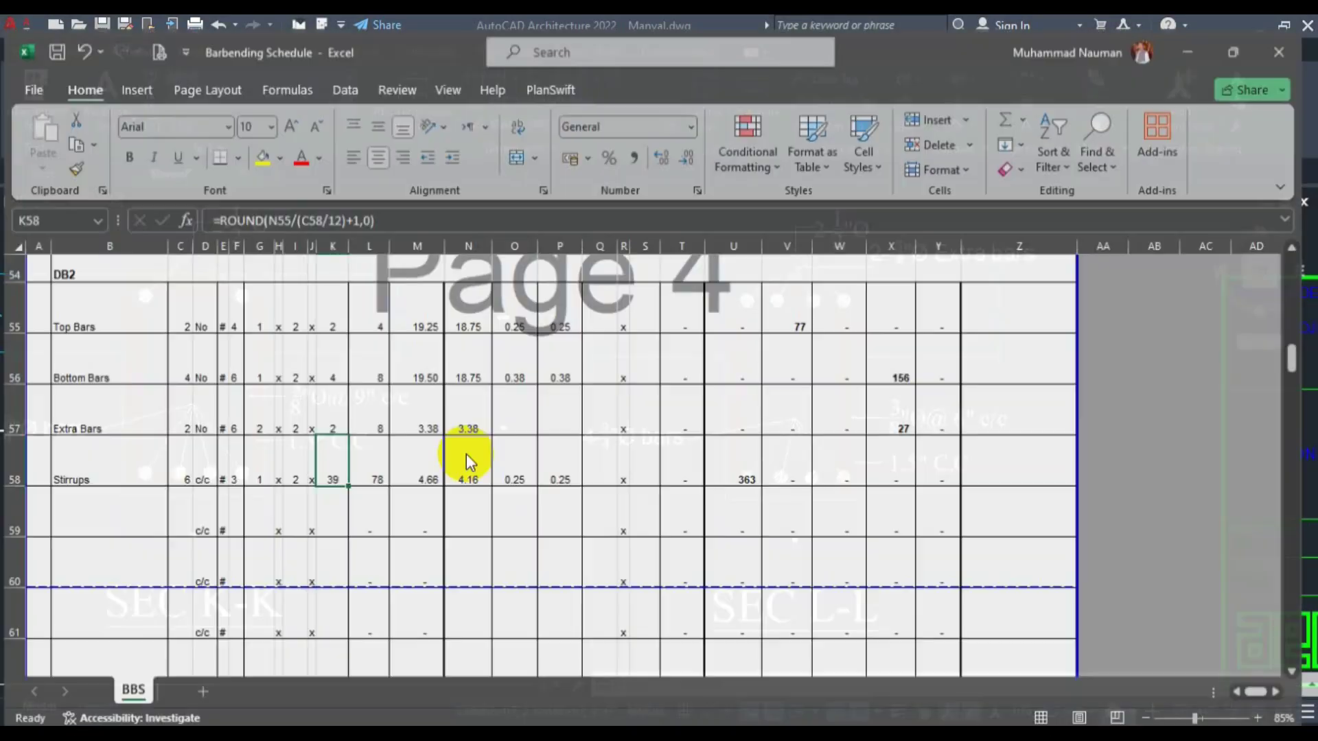
pyautogui.moveTo(475, 468); pyautogui.dragTo(509, 456)
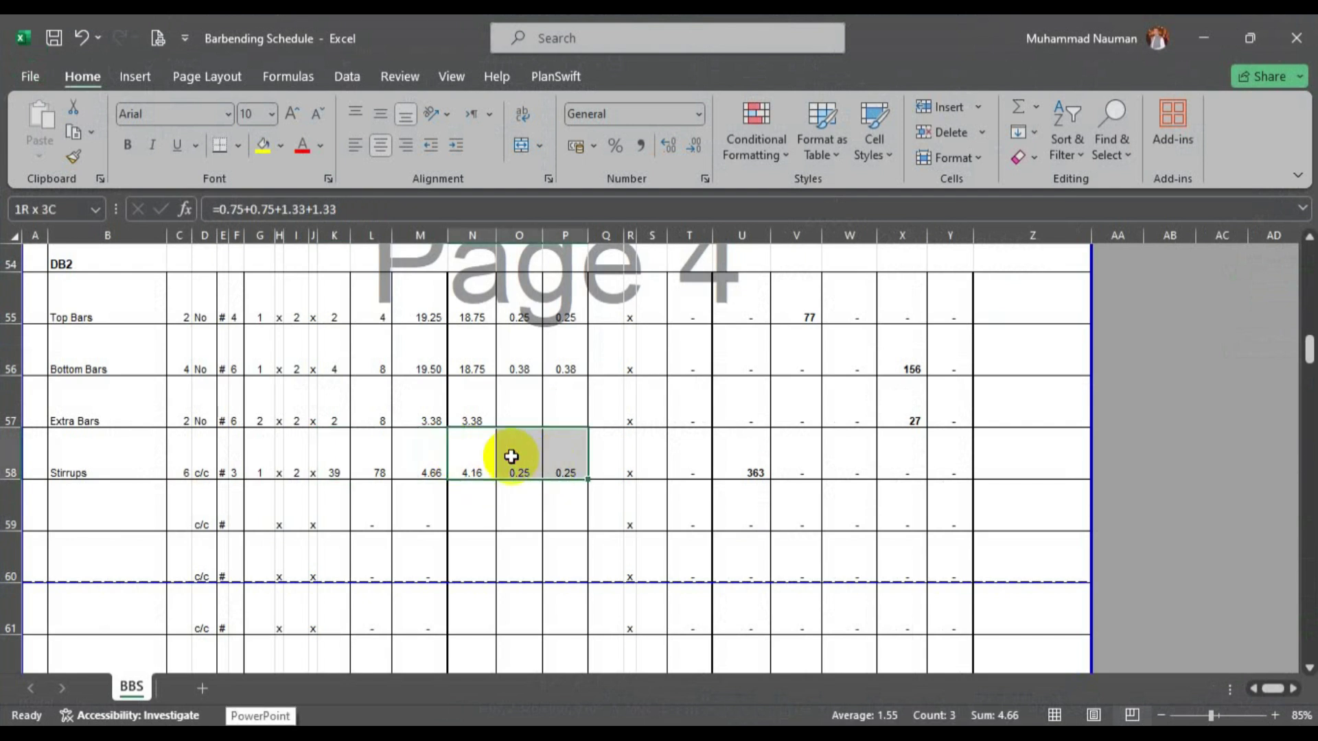
pyautogui.click(474, 407)
pyautogui.scroll(1, 499, 372)
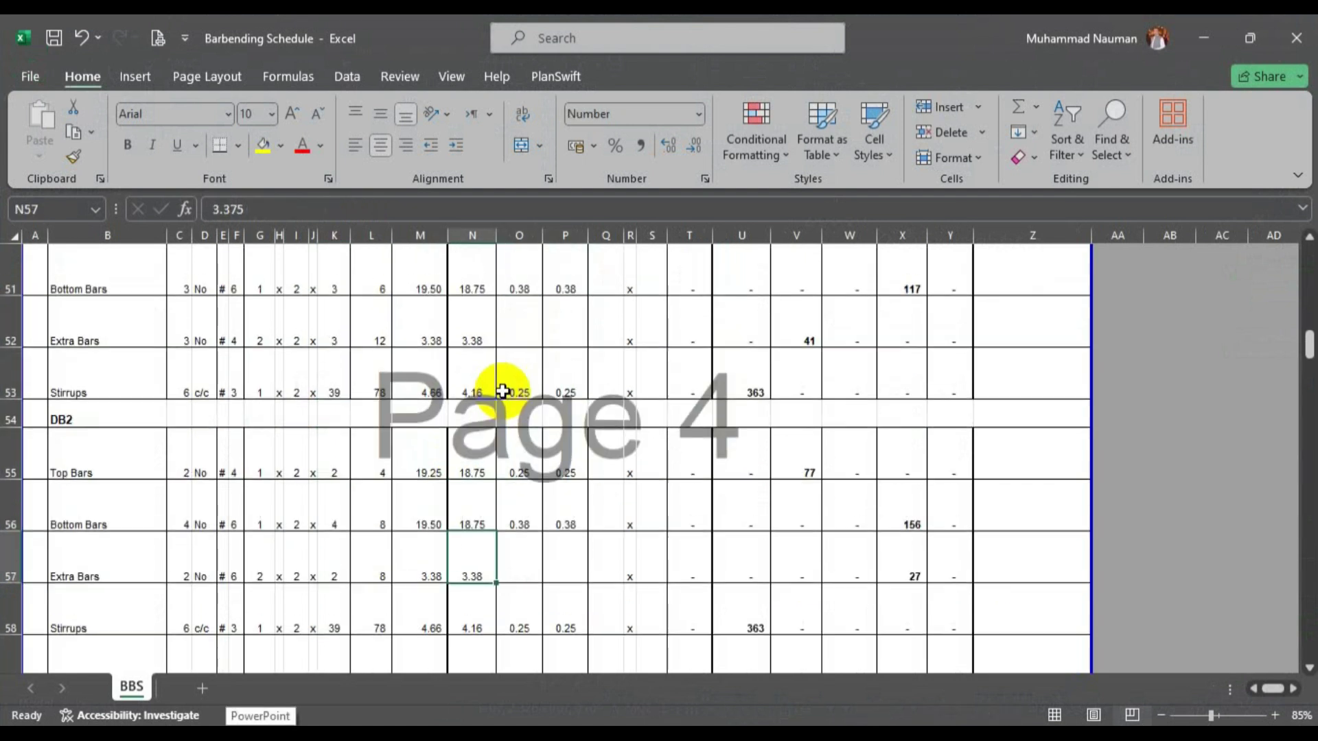
pyautogui.click(472, 466)
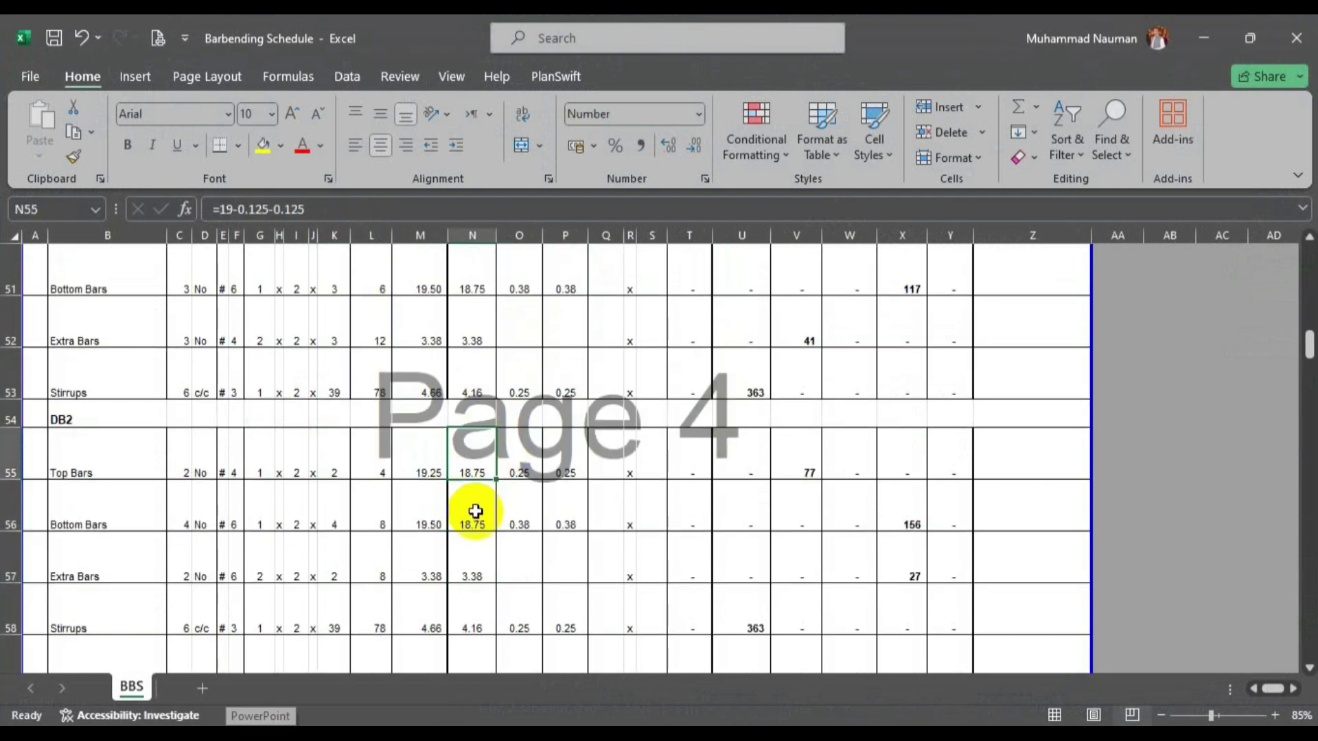
# Switch to the AutoCAD drawing and examine the DB-2 beams across the ground floor beams plan.
pyautogui.click(213, 739)
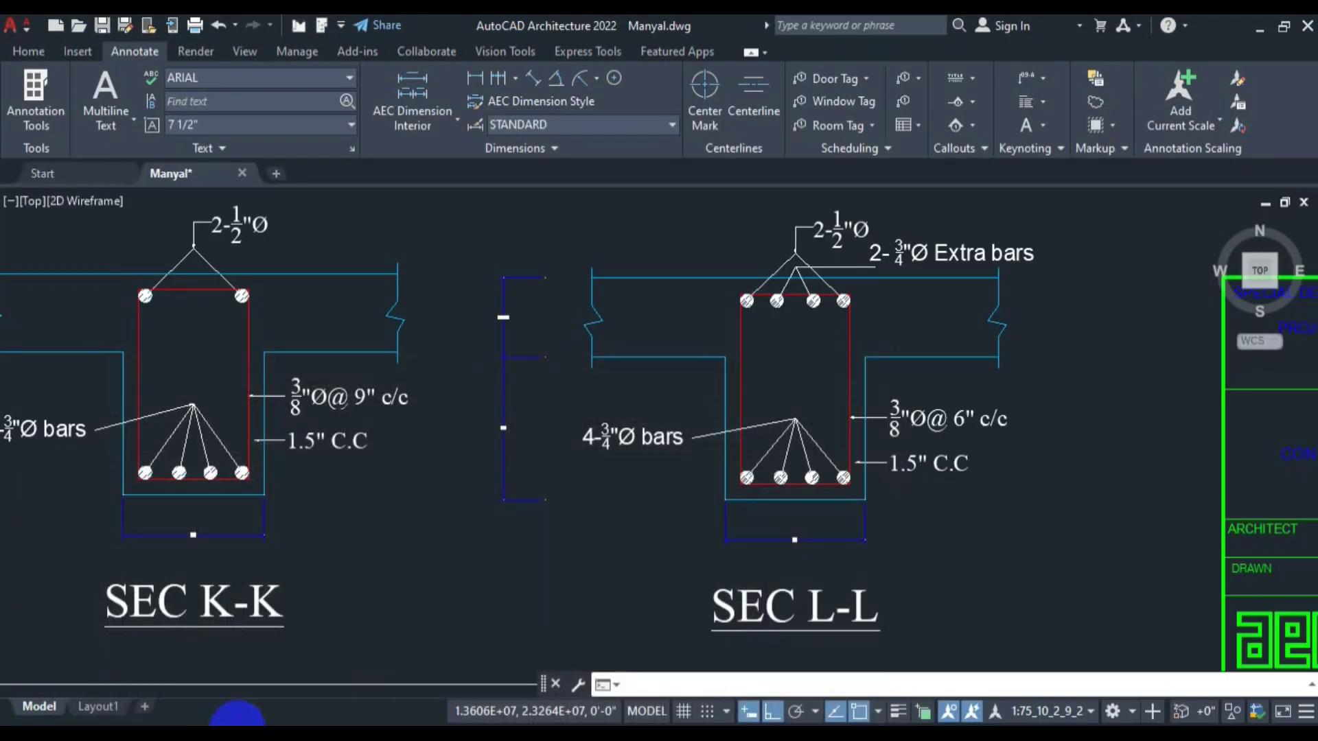
pyautogui.scroll(-3, 761, 435)
pyautogui.scroll(-8, 760, 435)
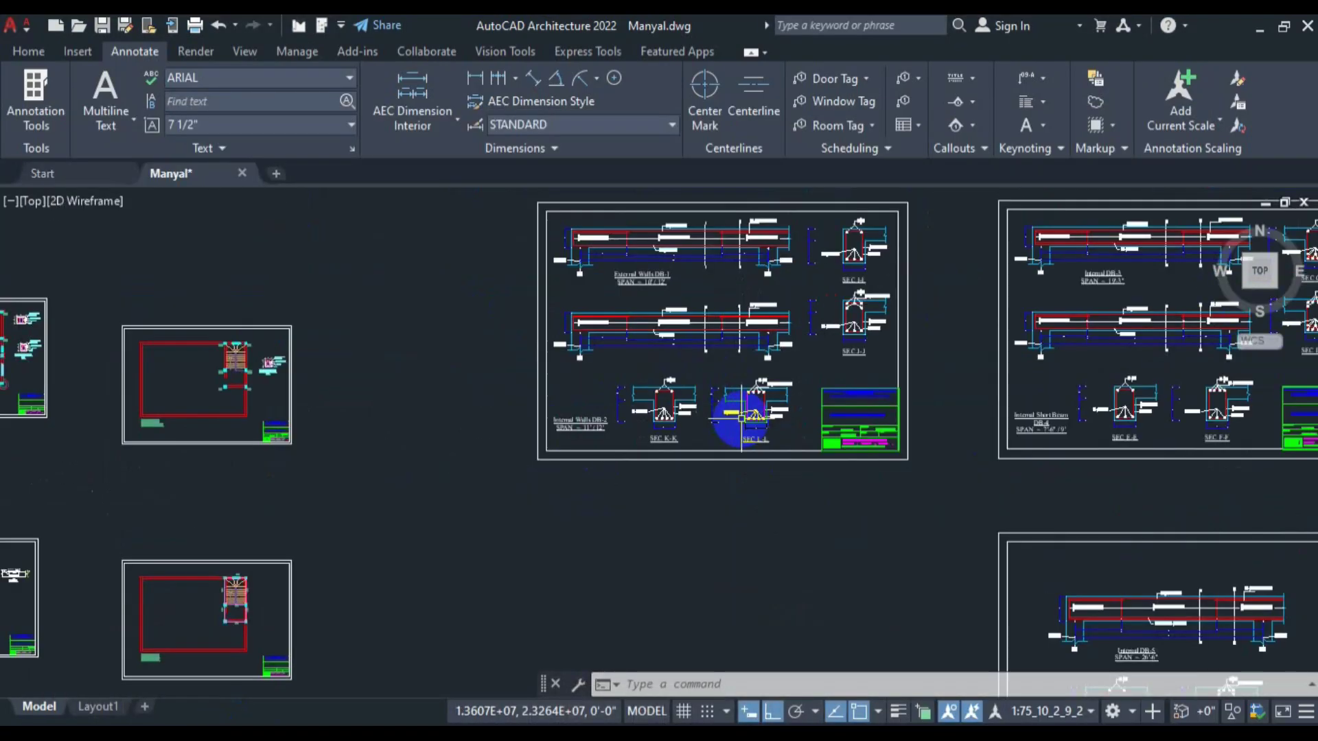
pyautogui.moveTo(338, 401); pyautogui.dragTo(758, 389)
pyautogui.scroll(2, 472, 442)
pyautogui.moveTo(536, 309)
pyautogui.mouseDown()
pyautogui.moveTo(385, 312)
pyautogui.moveTo(364, 260)
pyautogui.mouseUp()
pyautogui.scroll(8, 679, 479)
pyautogui.scroll(2, 830, 411)
pyautogui.moveTo(810, 409); pyautogui.dragTo(450, 557)
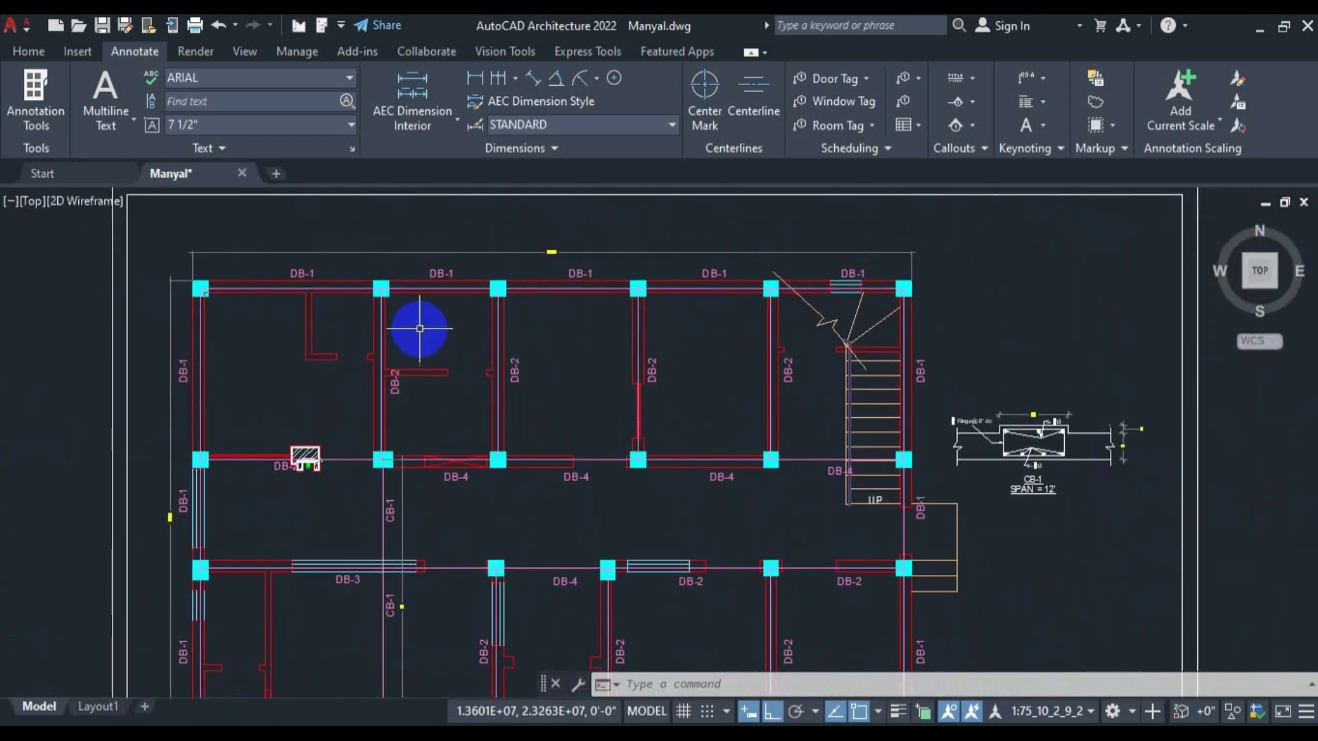
pyautogui.scroll(2, 407, 326)
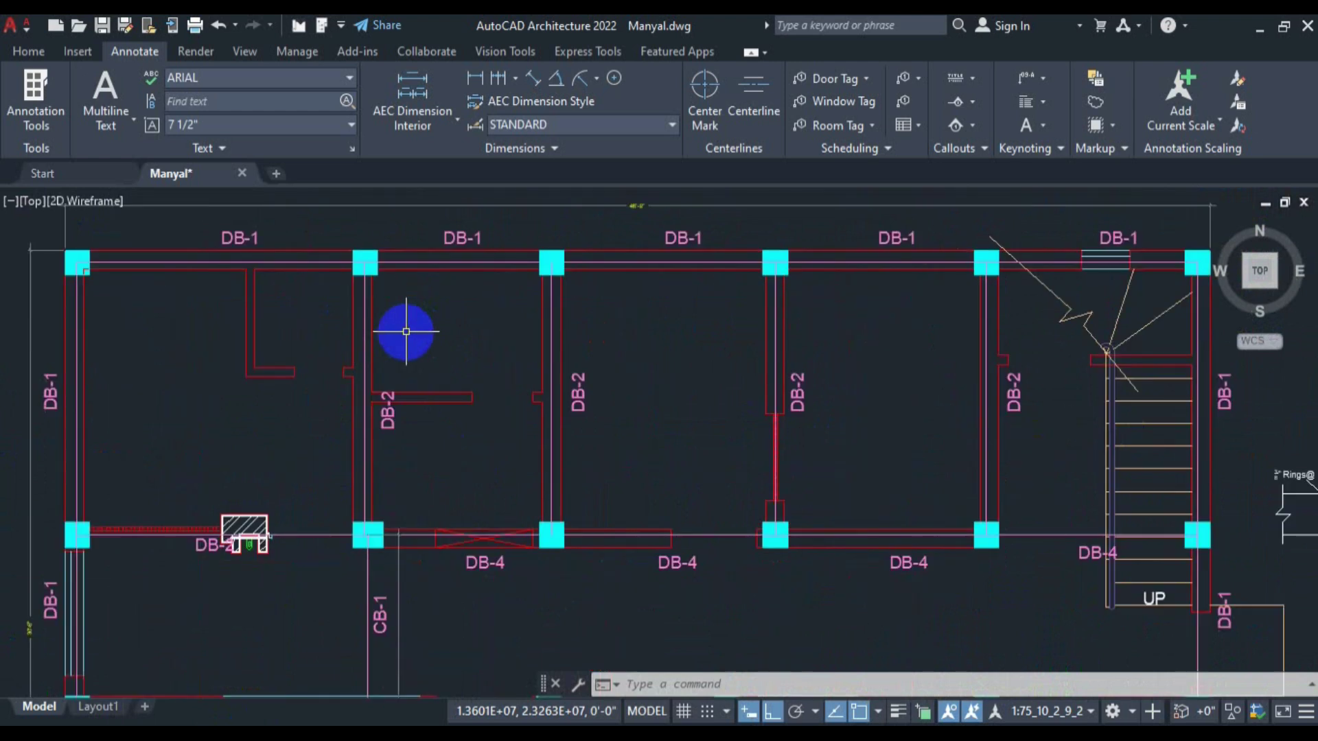
pyautogui.scroll(-2, 479, 338)
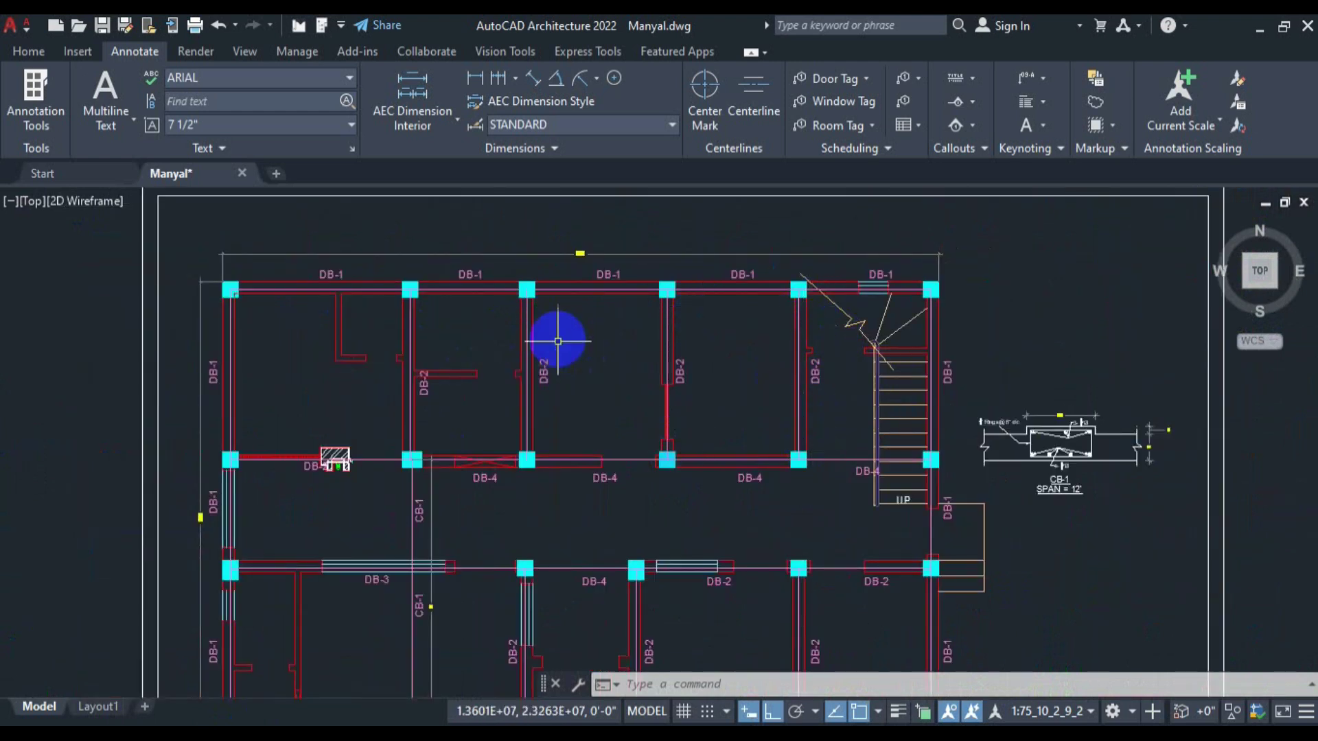
pyautogui.moveTo(616, 503); pyautogui.dragTo(617, 322)
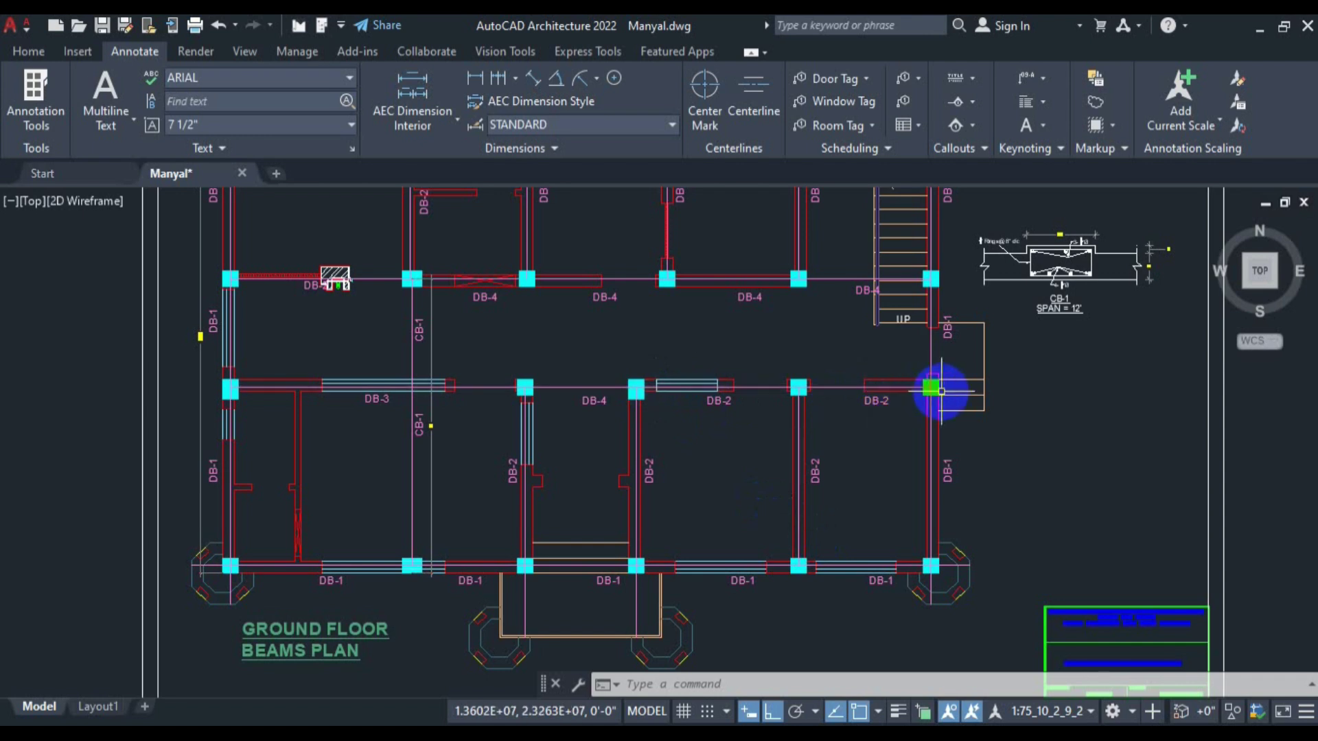
pyautogui.moveTo(722, 327)
pyautogui.mouseDown()
pyautogui.moveTo(709, 412)
pyautogui.moveTo(762, 508)
pyautogui.mouseUp()
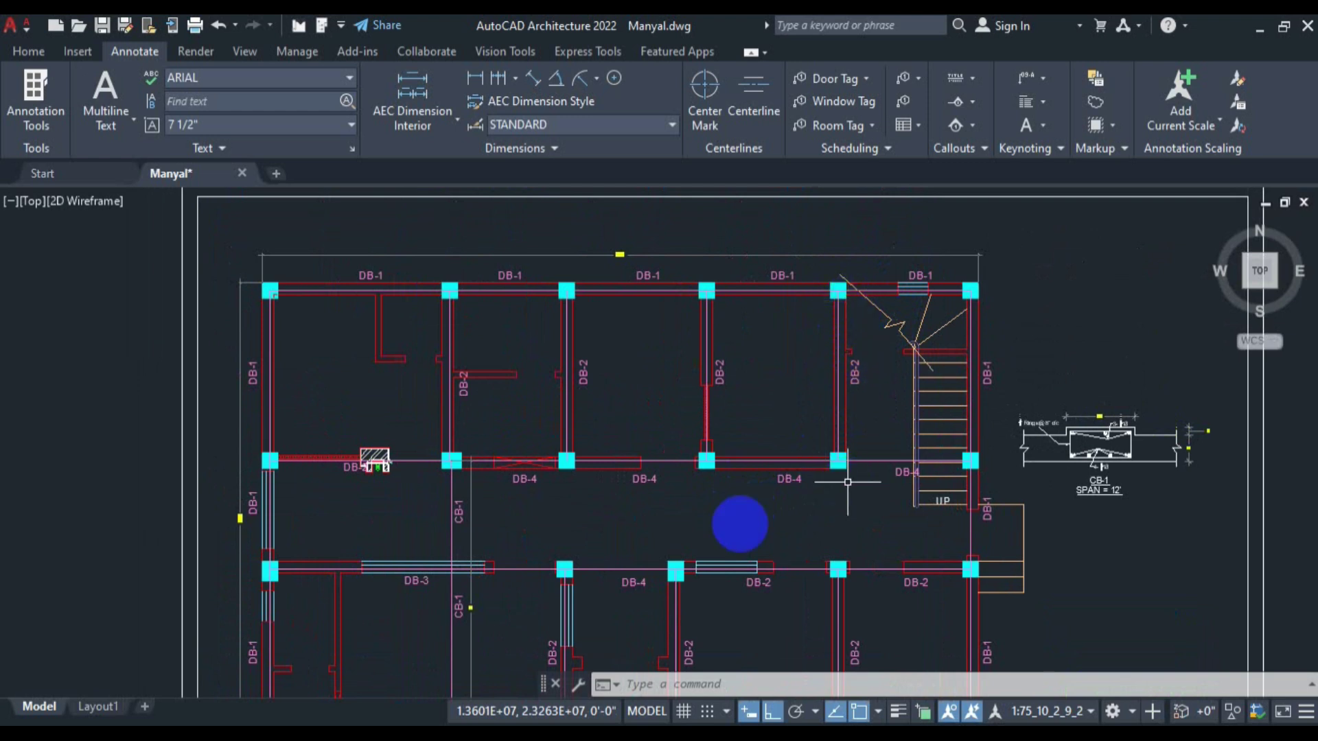
# Add a vertical linear dimension along the upper-row DB-2 beam beside the staircase, between the outer edges of its columns.
pyautogui.scroll(2, 838, 295)
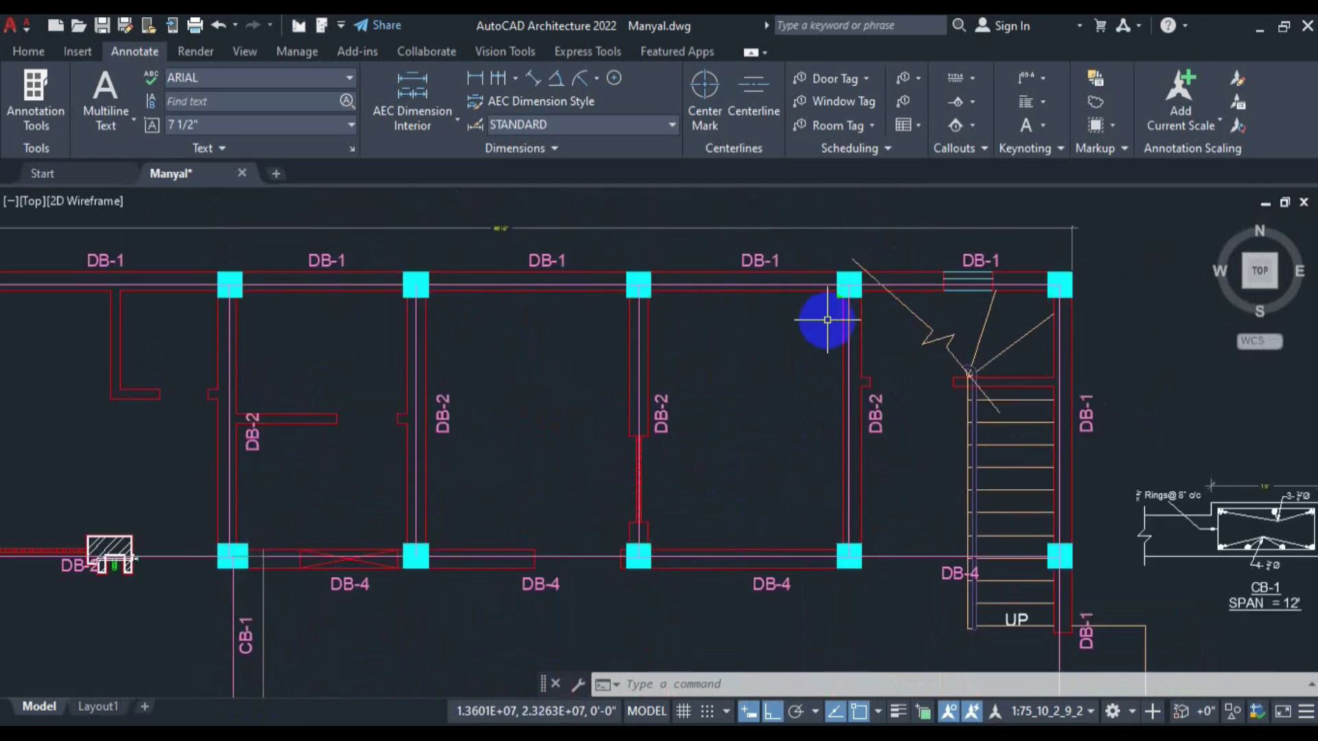
pyautogui.write('li')
pyautogui.press('Return')
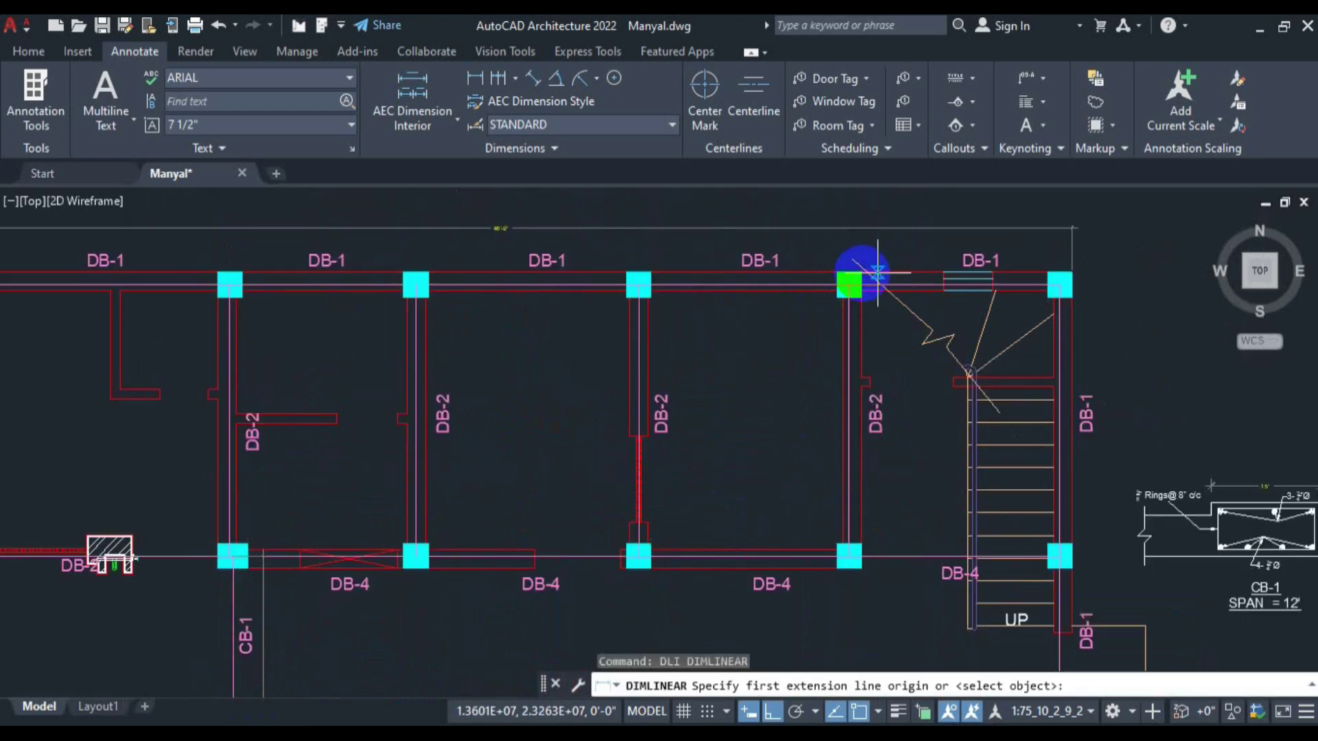
pyautogui.click(849, 282)
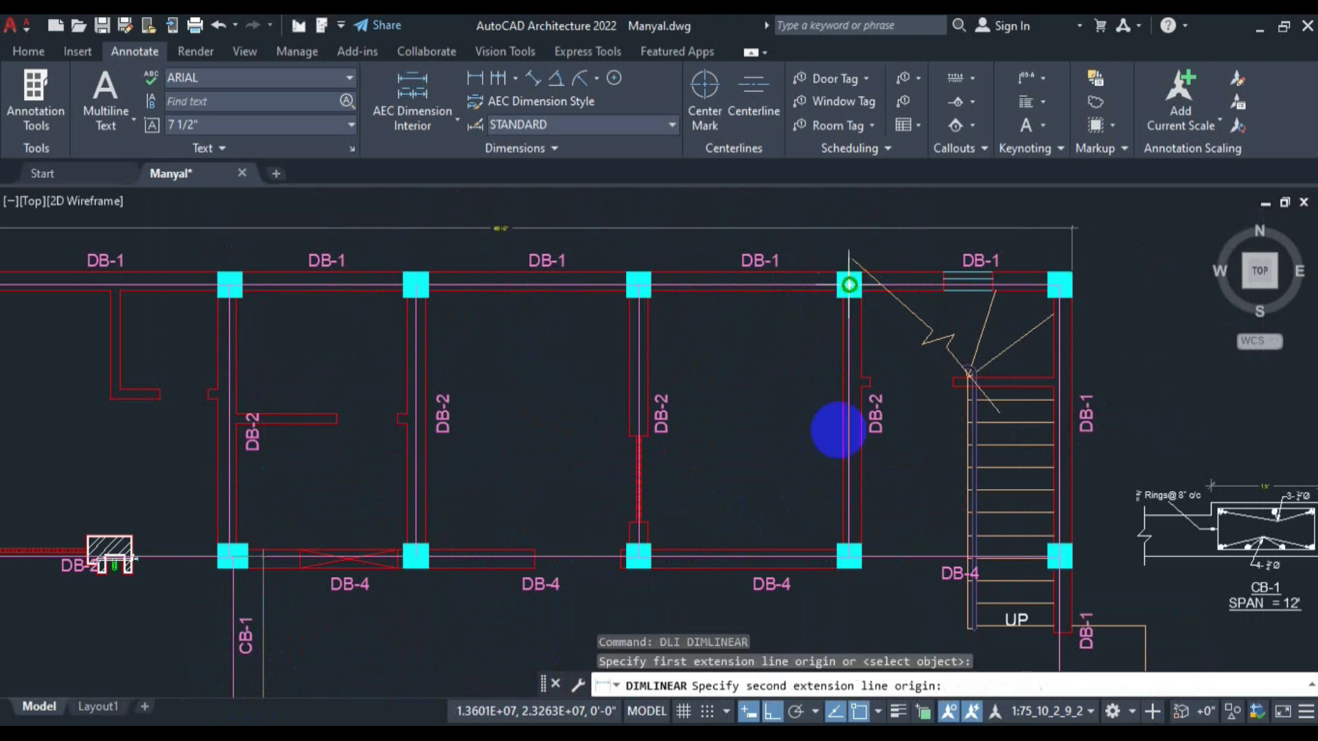
pyautogui.click(849, 567)
pyautogui.click(821, 461)
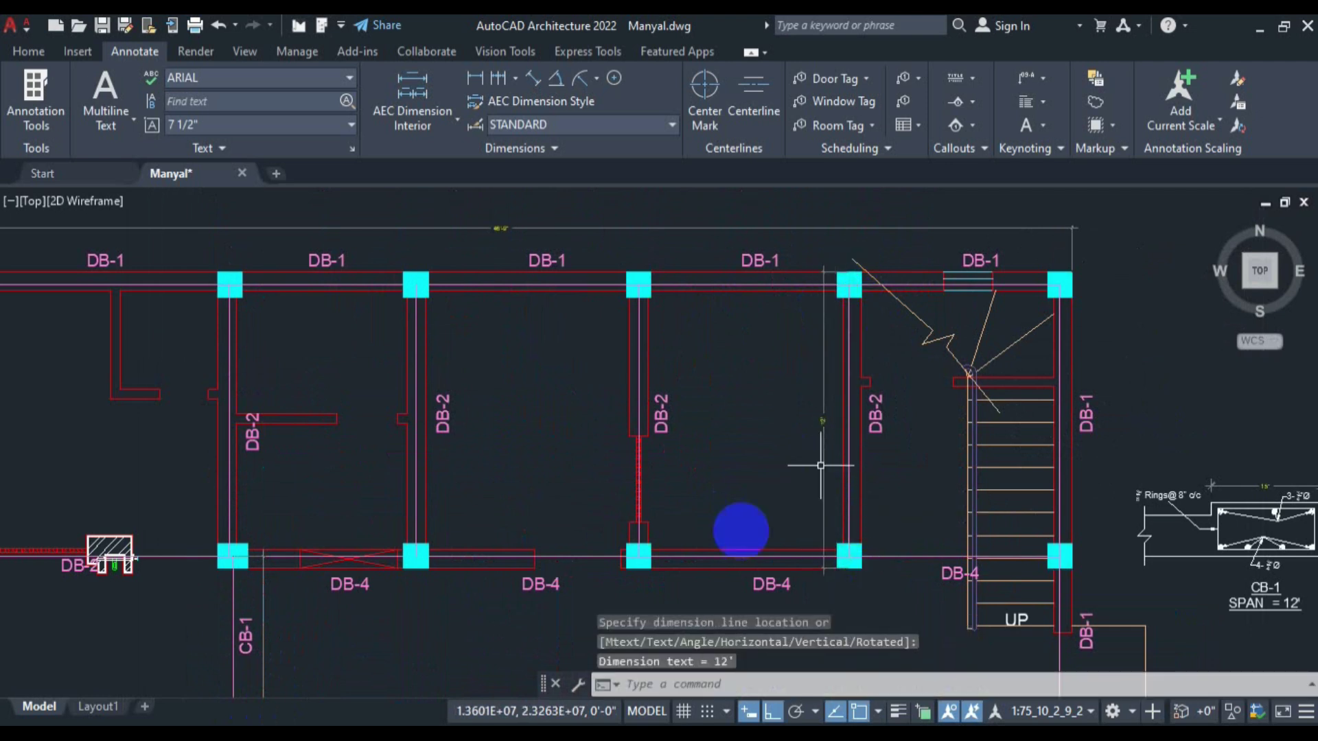
pyautogui.scroll(-2, 848, 407)
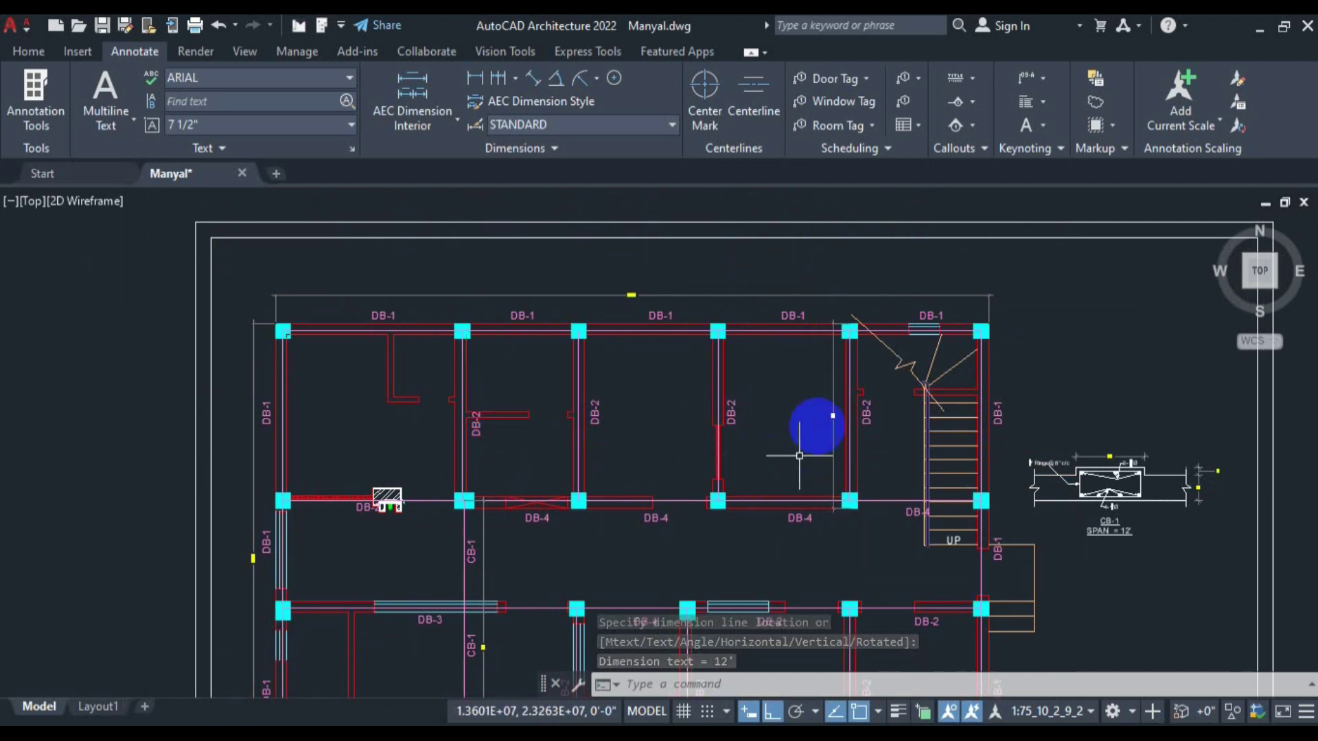
# Switch to the Excel bar bending schedule and set the beam multiplier to 4 for all DB2 rows, cells I55 to I58.
pyautogui.click(235, 740)
pyautogui.click(233, 740)
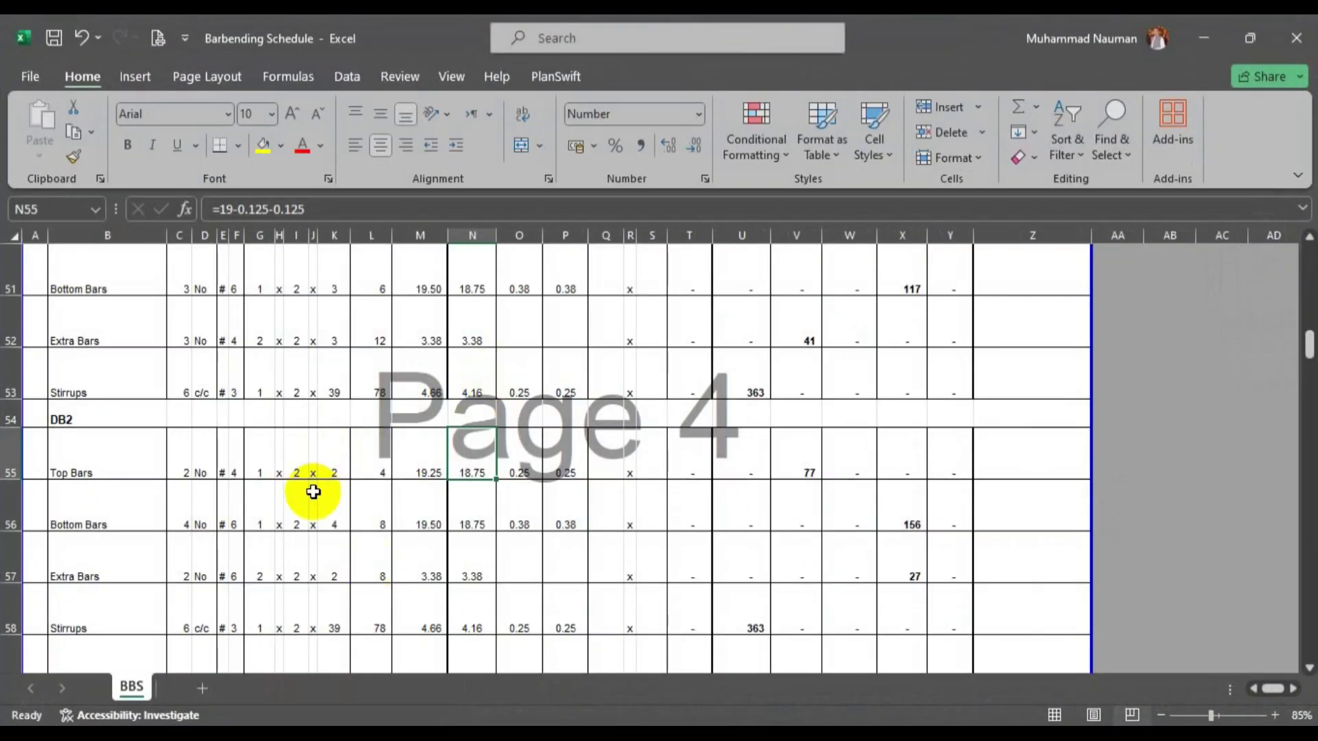
pyautogui.write('4')
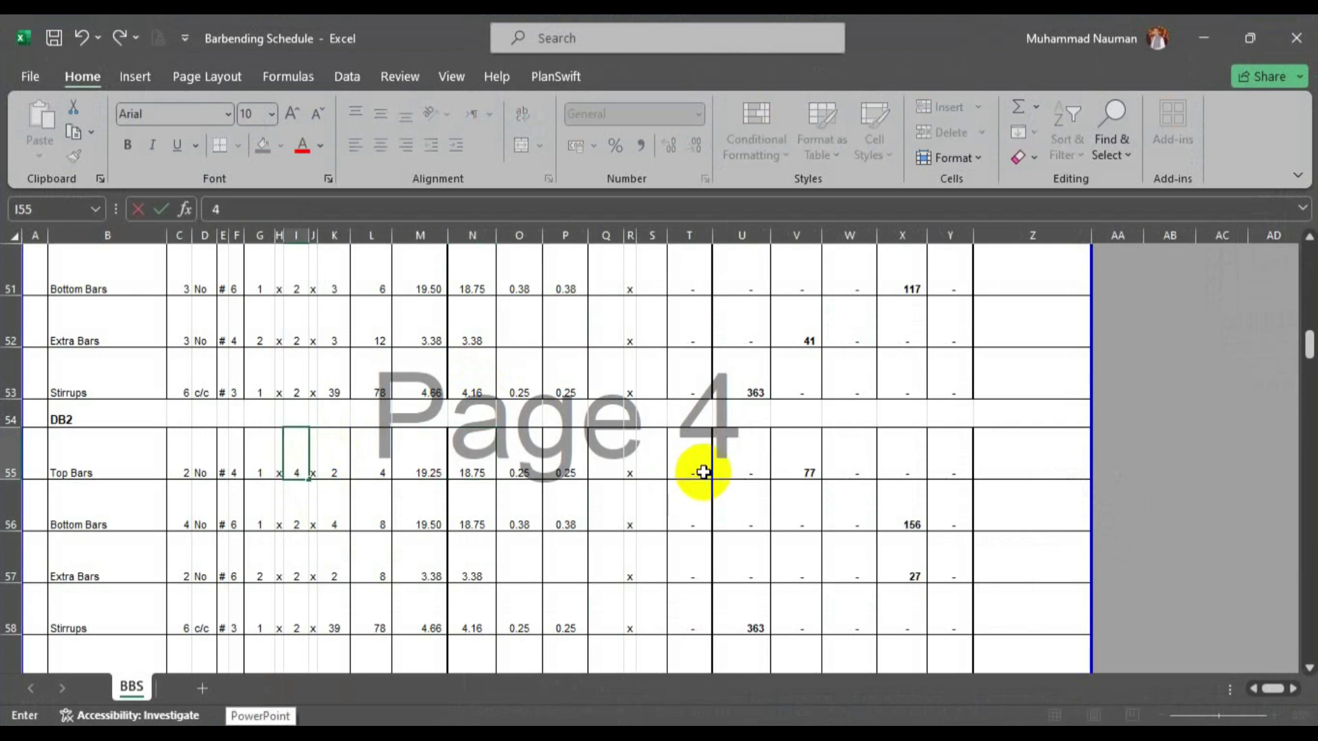
pyautogui.press('Return')
pyautogui.press('Return')
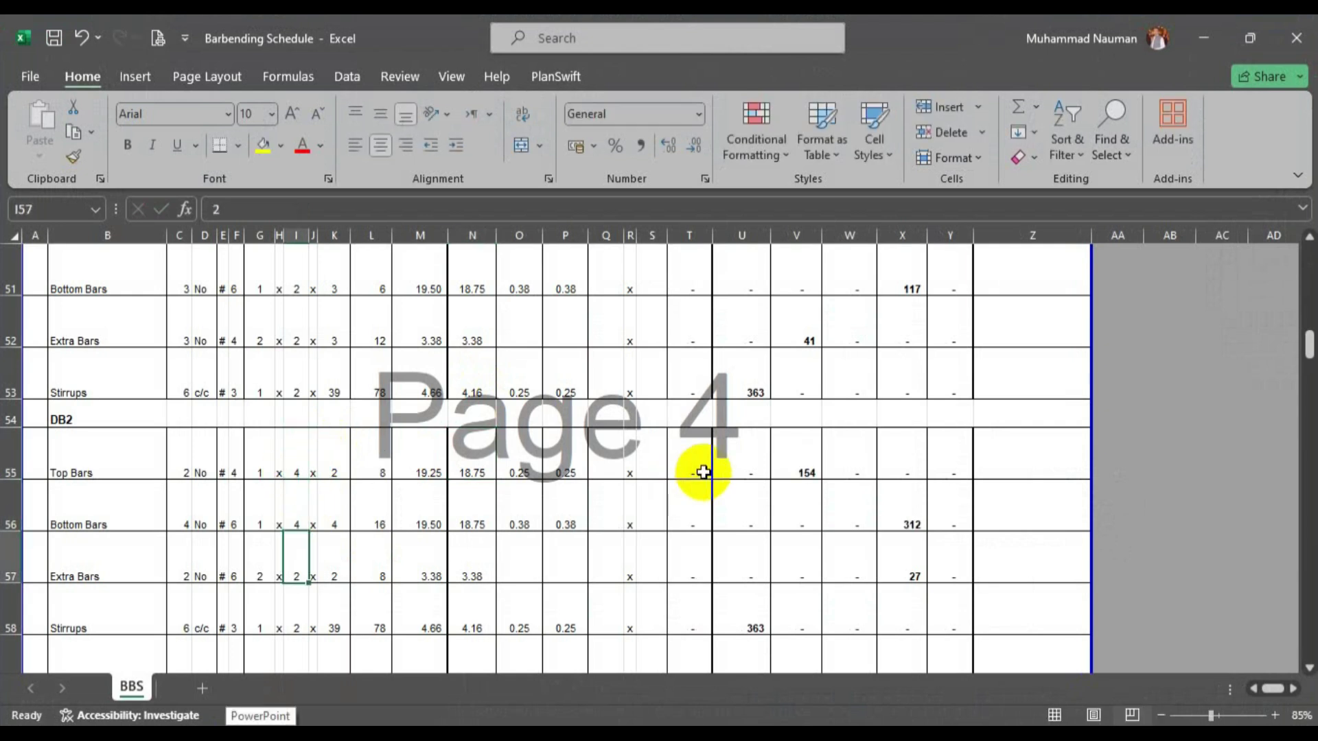
pyautogui.write('4')
pyautogui.press('Return')
pyautogui.write('4')
pyautogui.press('Return')
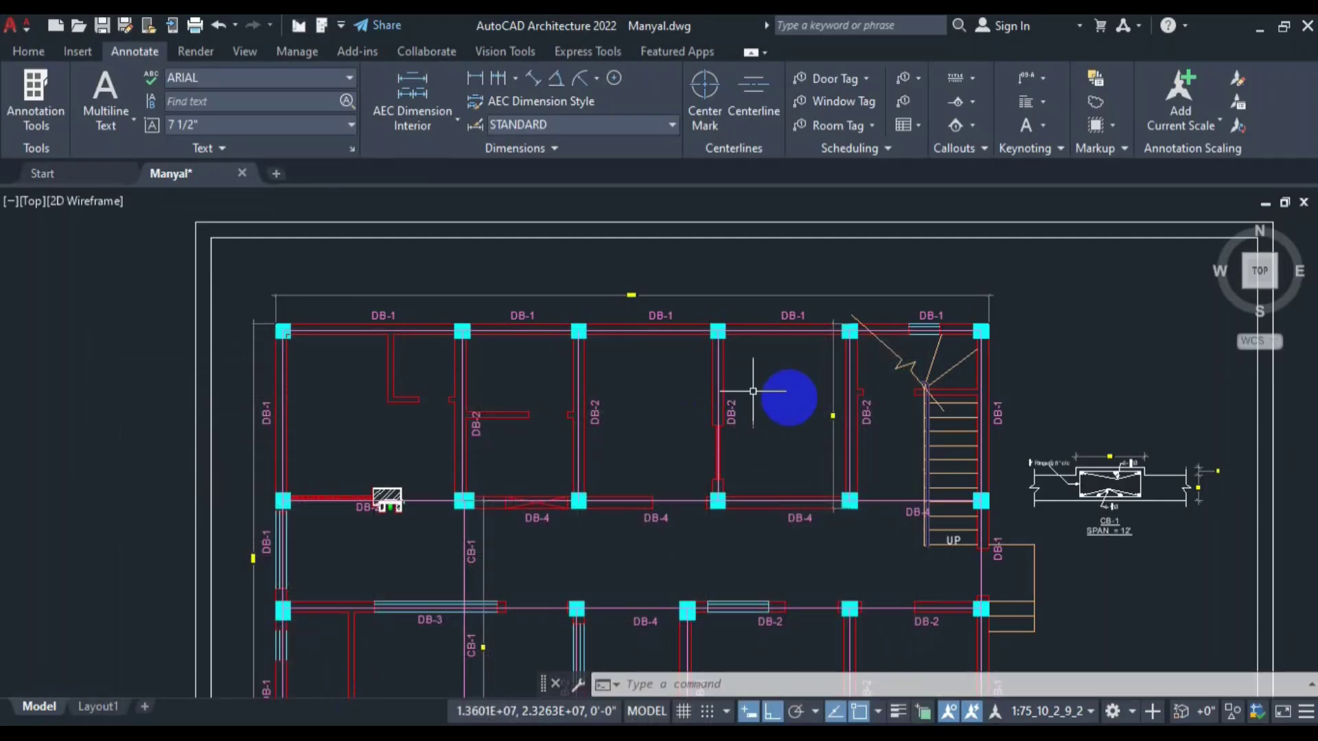
# Check the upper DB-2 span in the drawing and change the DB2 top bar length in N55 to =12-0.125-0.125.
pyautogui.scroll(5, 810, 405)
pyautogui.scroll(-8, 809, 401)
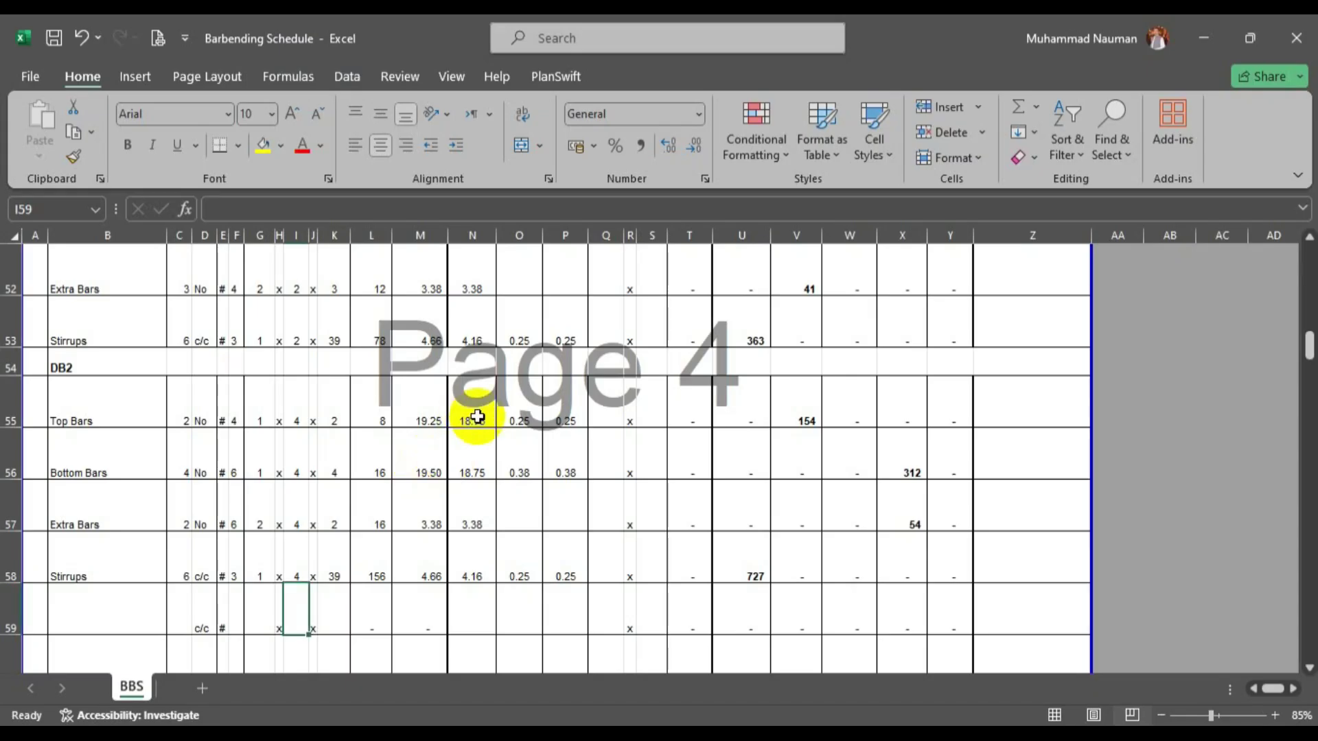
pyautogui.doubleClick(429, 420)
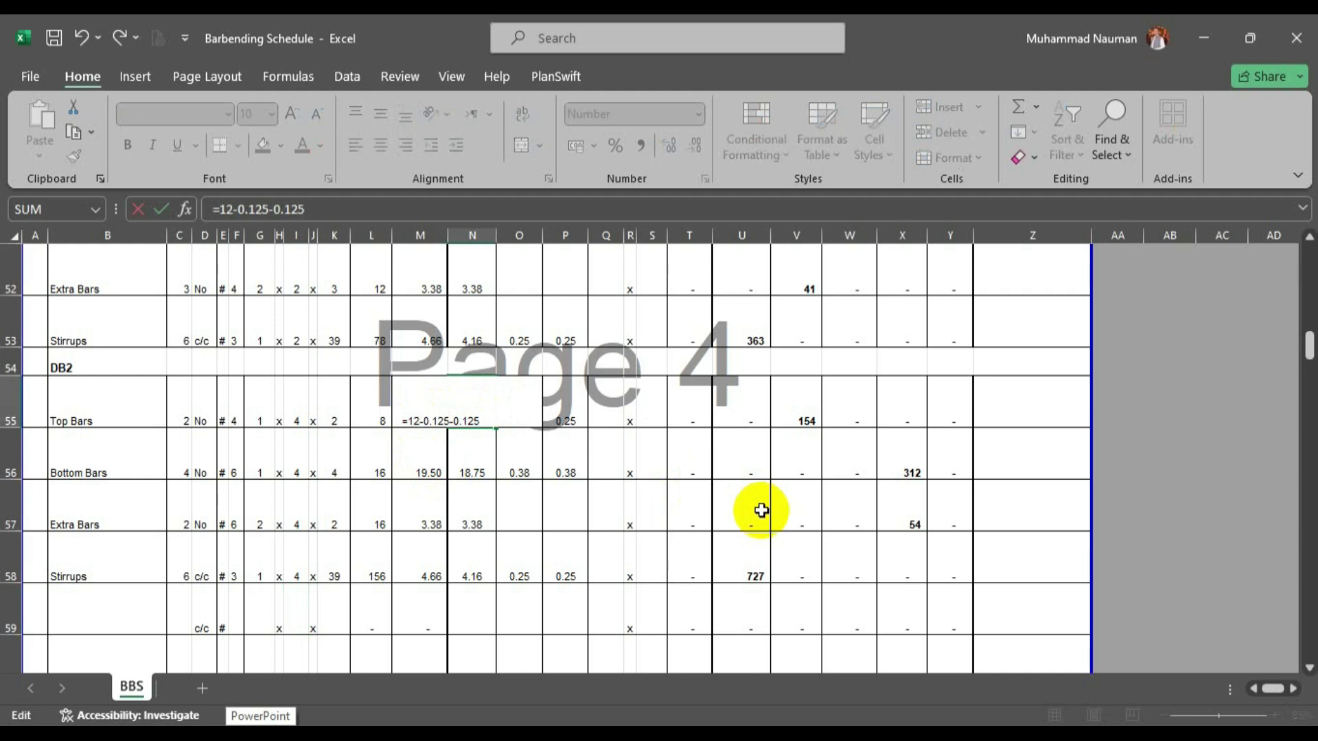
pyautogui.write('2')
pyautogui.press('Return')
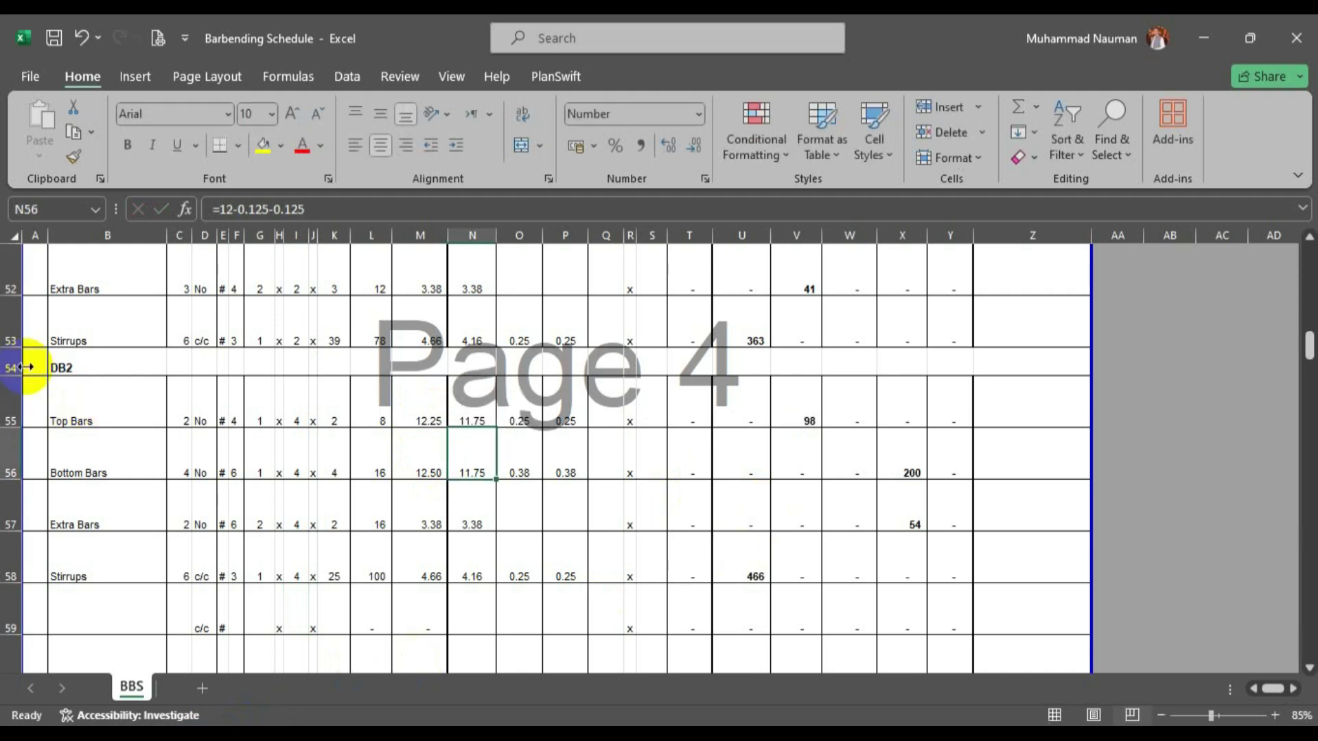
# Copy the whole DB2 block, rows 54 to 58, and paste it starting at row 59.
pyautogui.moveTo(9, 367); pyautogui.dragTo(5, 568)
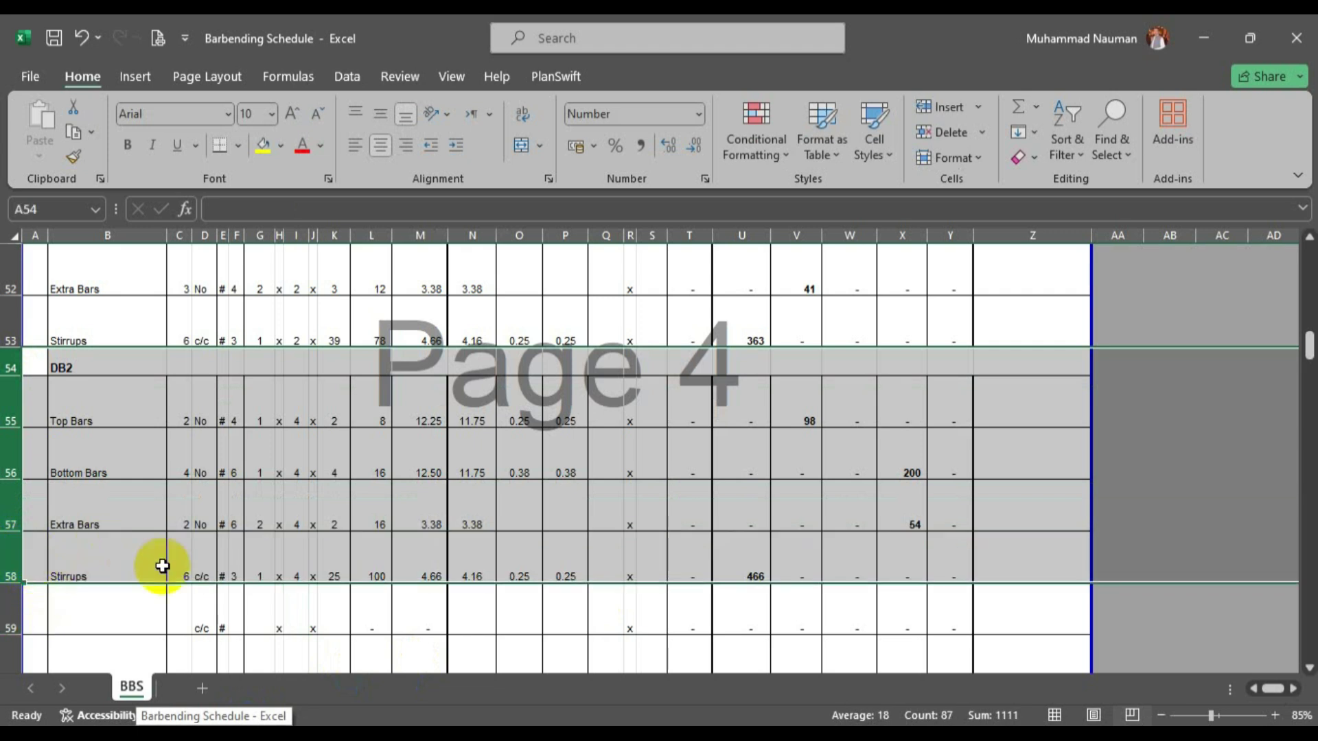
pyautogui.hotkey('ctrl', 'c')
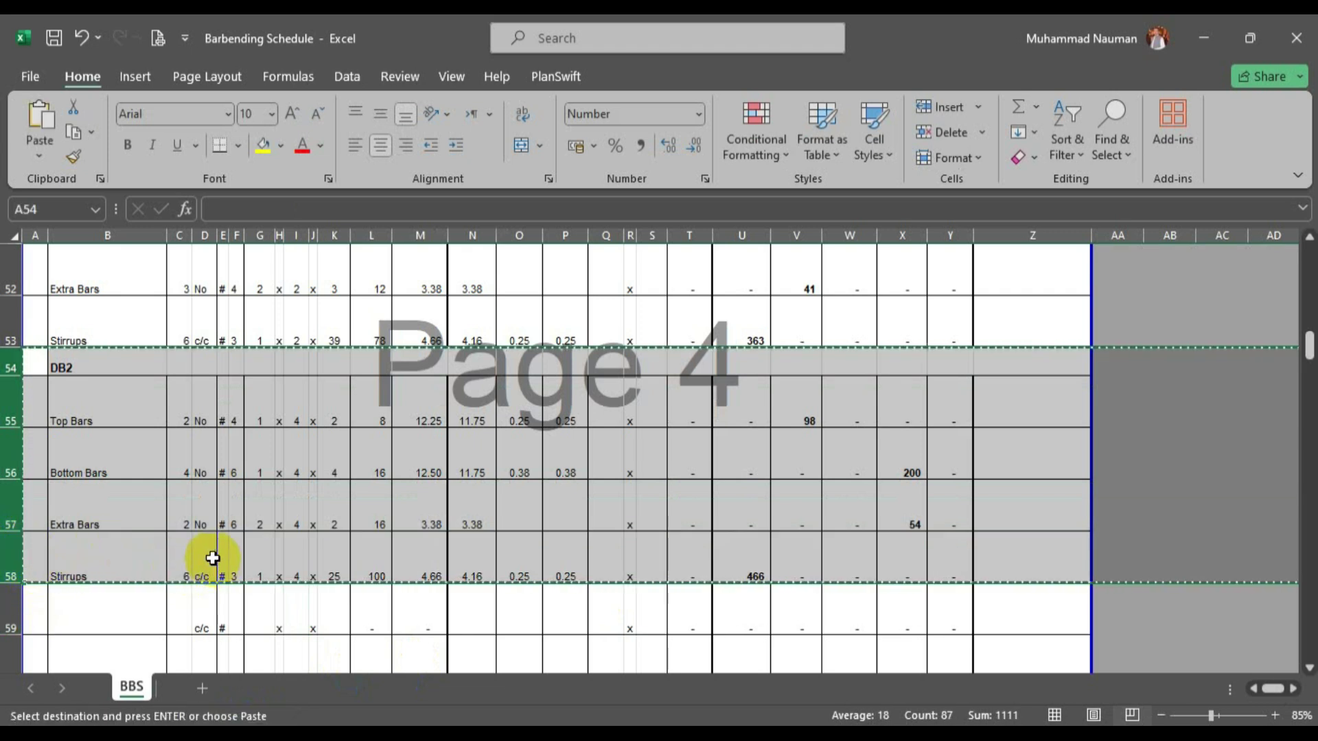
pyautogui.scroll(-1, 112, 541)
pyautogui.click(6, 474)
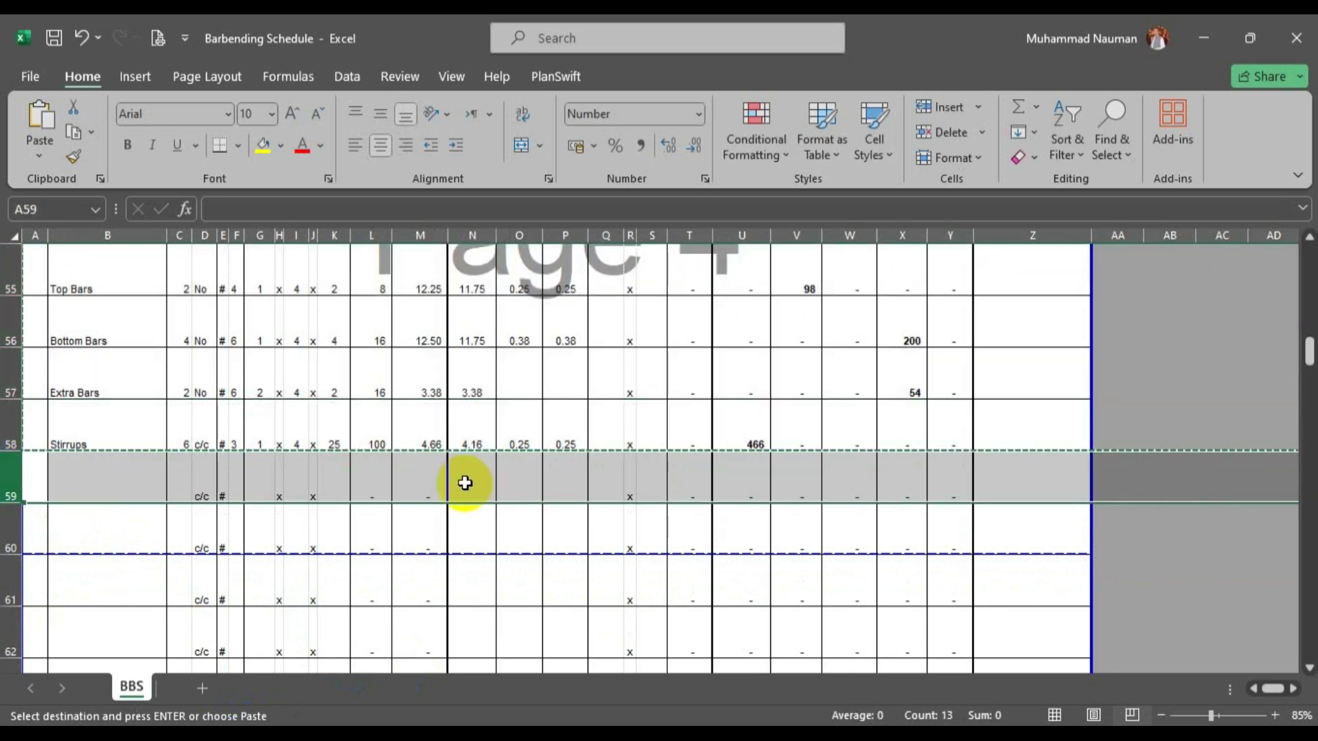
pyautogui.hotkey('ctrl', 'v')
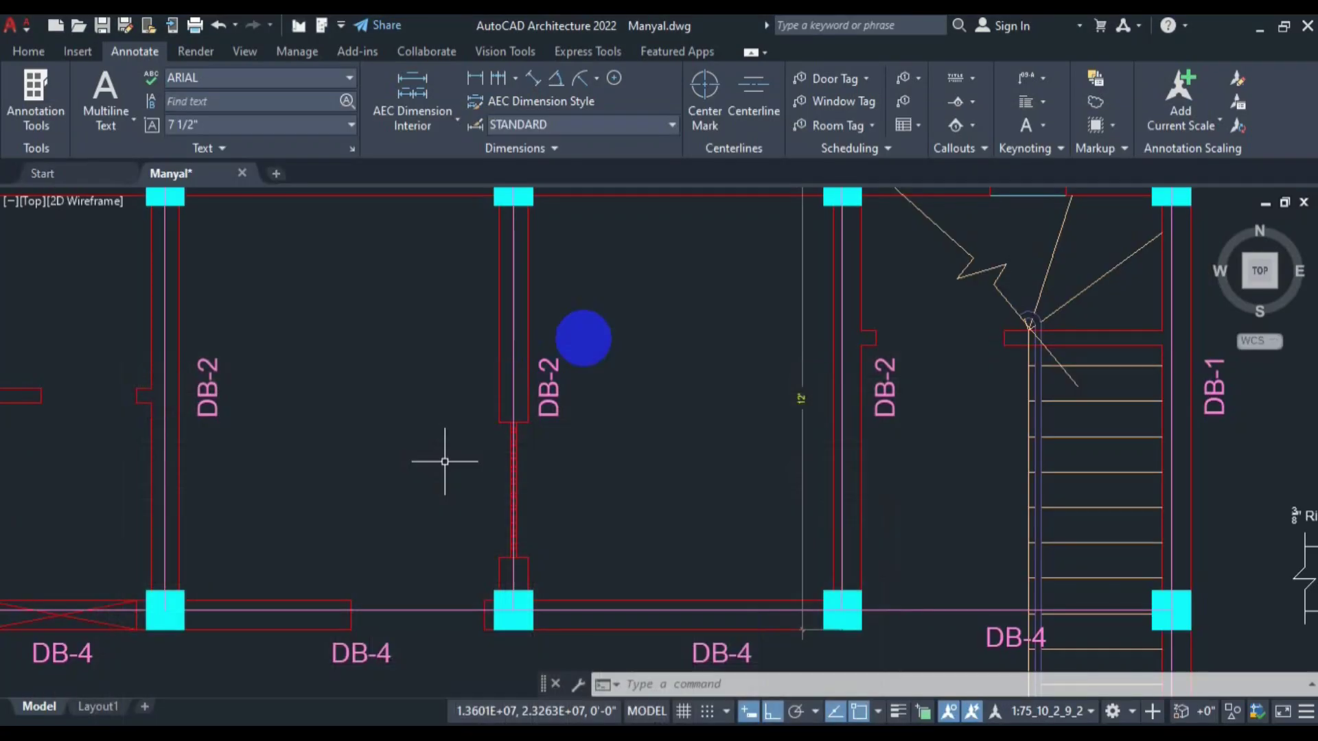
# Count the lower-row DB-2 beams on the AutoCAD plan and set the multiplier to 3 in I60 to I63 of the copied block.
pyautogui.scroll(-3, 583, 338)
pyautogui.moveTo(759, 300); pyautogui.dragTo(733, 489)
pyautogui.moveTo(823, 341); pyautogui.dragTo(825, 346)
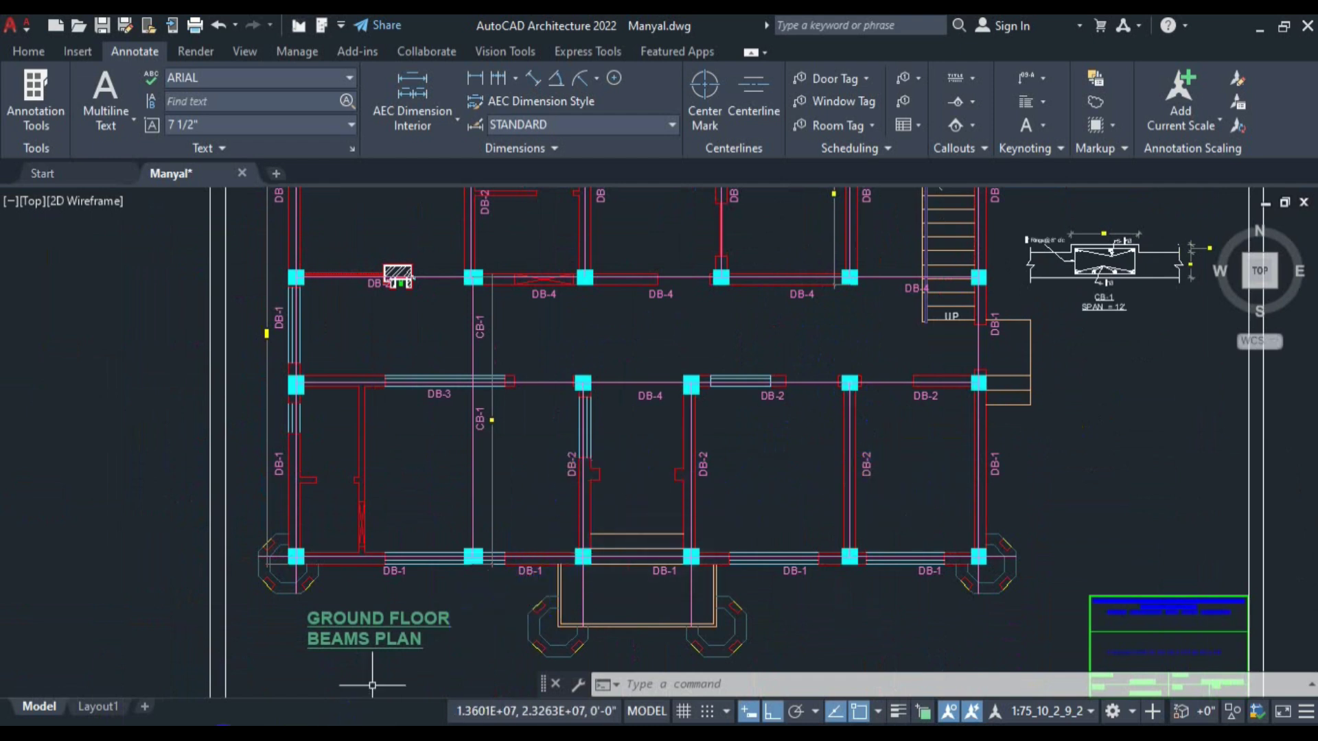
pyautogui.click(225, 737)
pyautogui.scroll(-1, 296, 507)
pyautogui.moveTo(300, 364); pyautogui.dragTo(295, 523)
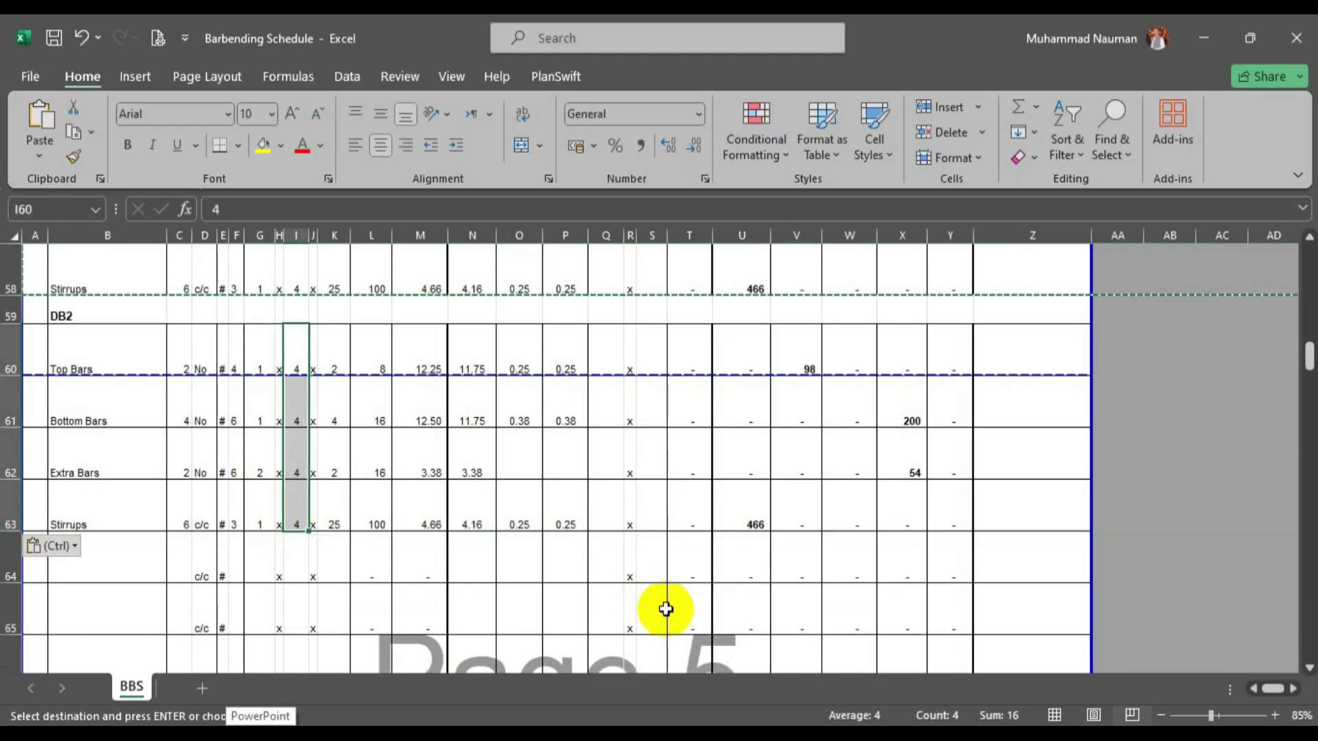
pyautogui.write('3')
pyautogui.hotkey('ctrl', 'Return')
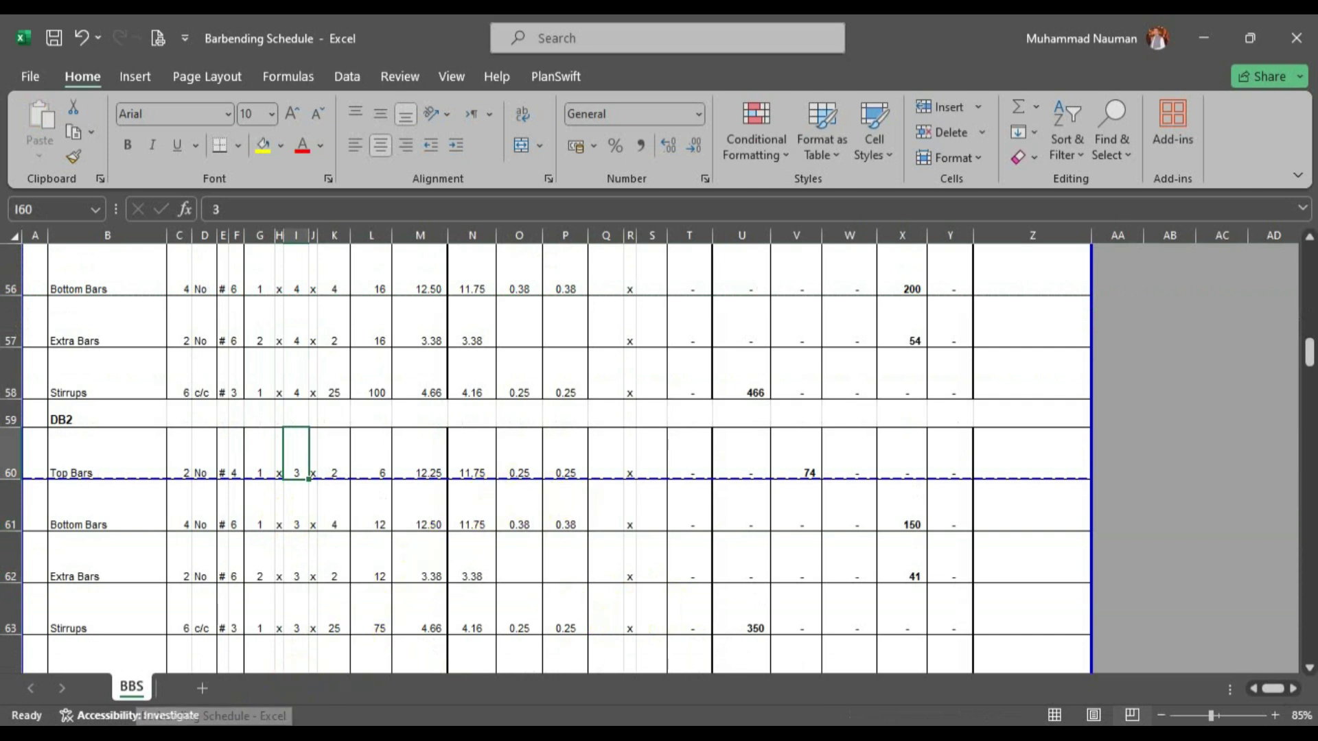
# Switch to AutoCAD and add a vertical linear dimension along the lower-row DB-2 beam nearest the DB-1 side beam.
pyautogui.click(214, 735)
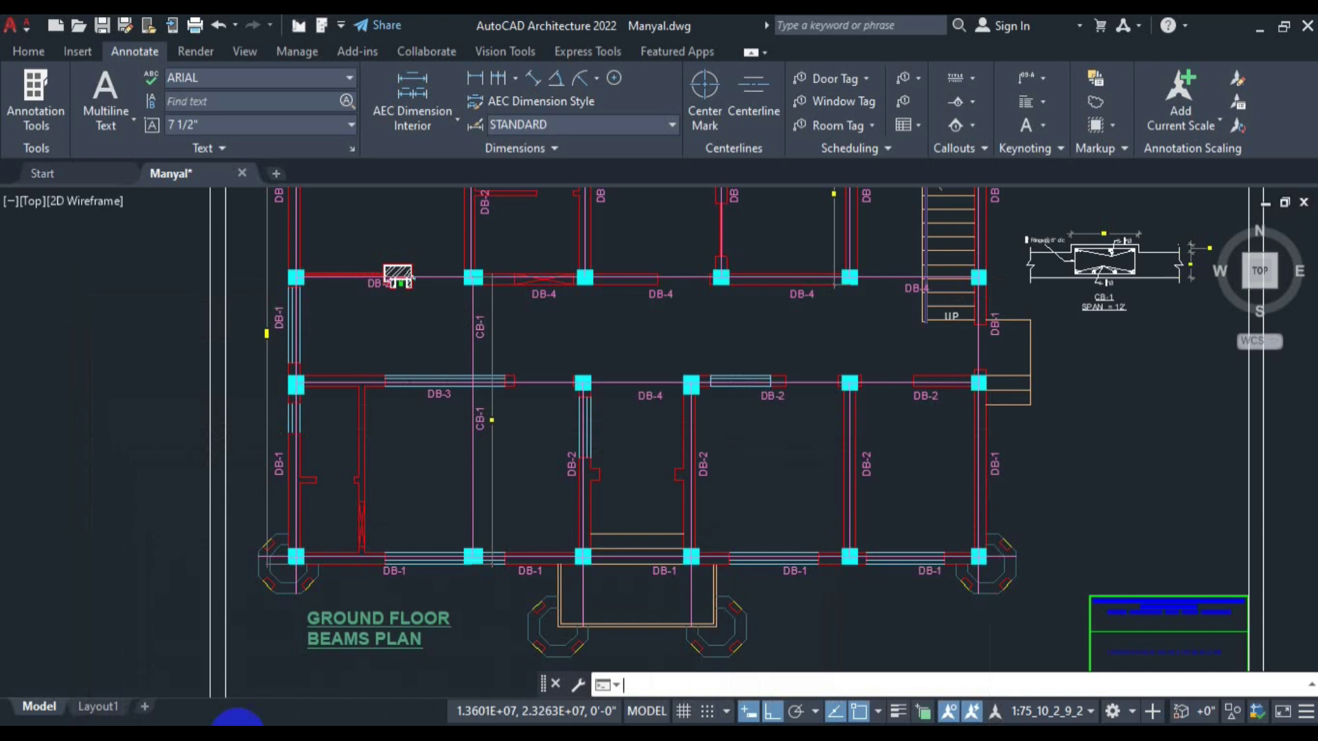
pyautogui.write('dli')
pyautogui.press('Return')
pyautogui.scroll(5, 820, 574)
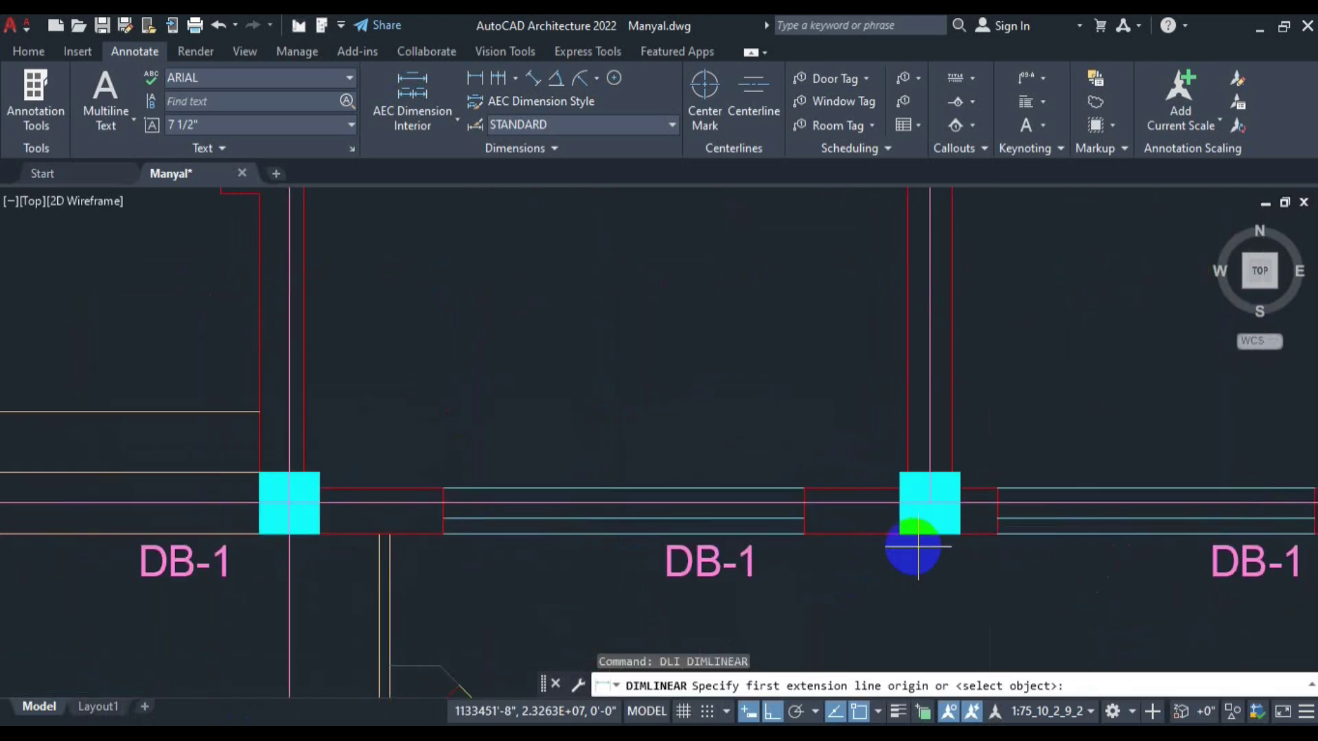
pyautogui.click(899, 534)
pyautogui.scroll(-5, 868, 618)
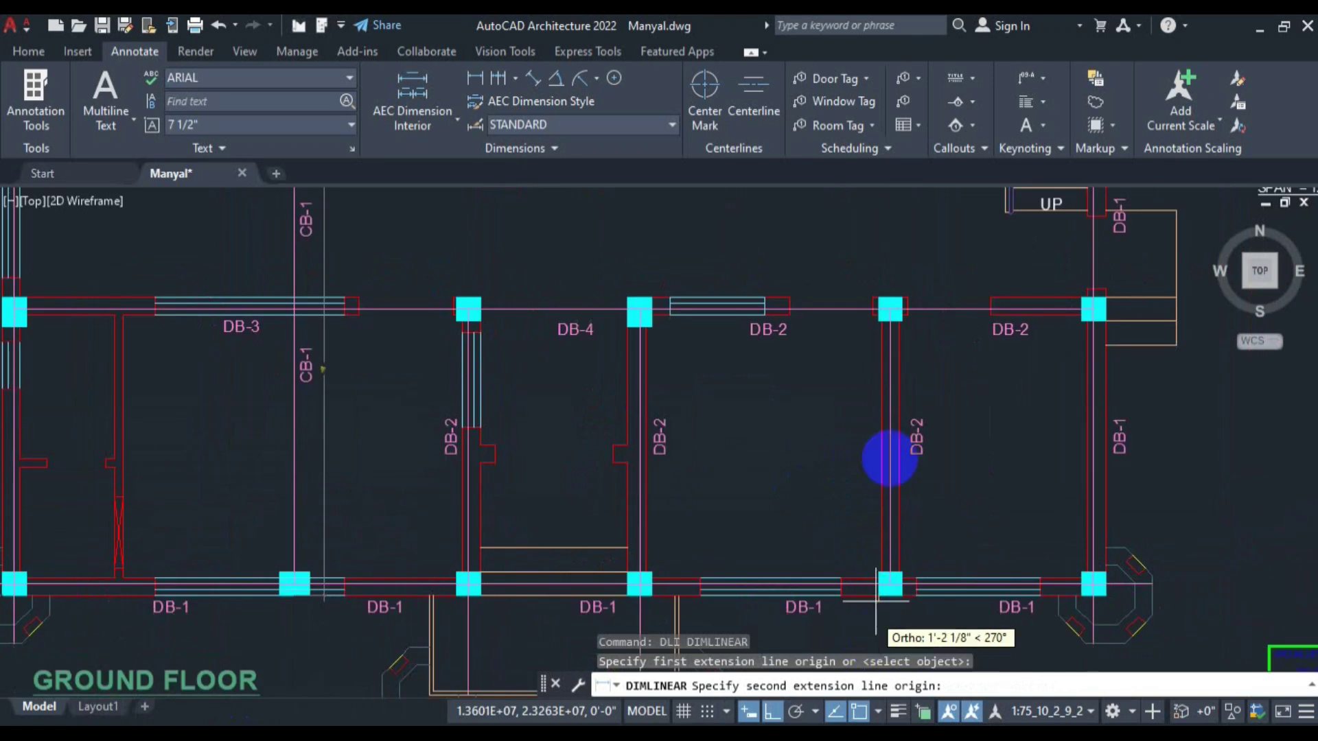
pyautogui.scroll(5, 864, 324)
pyautogui.click(855, 325)
pyautogui.scroll(-5, 855, 326)
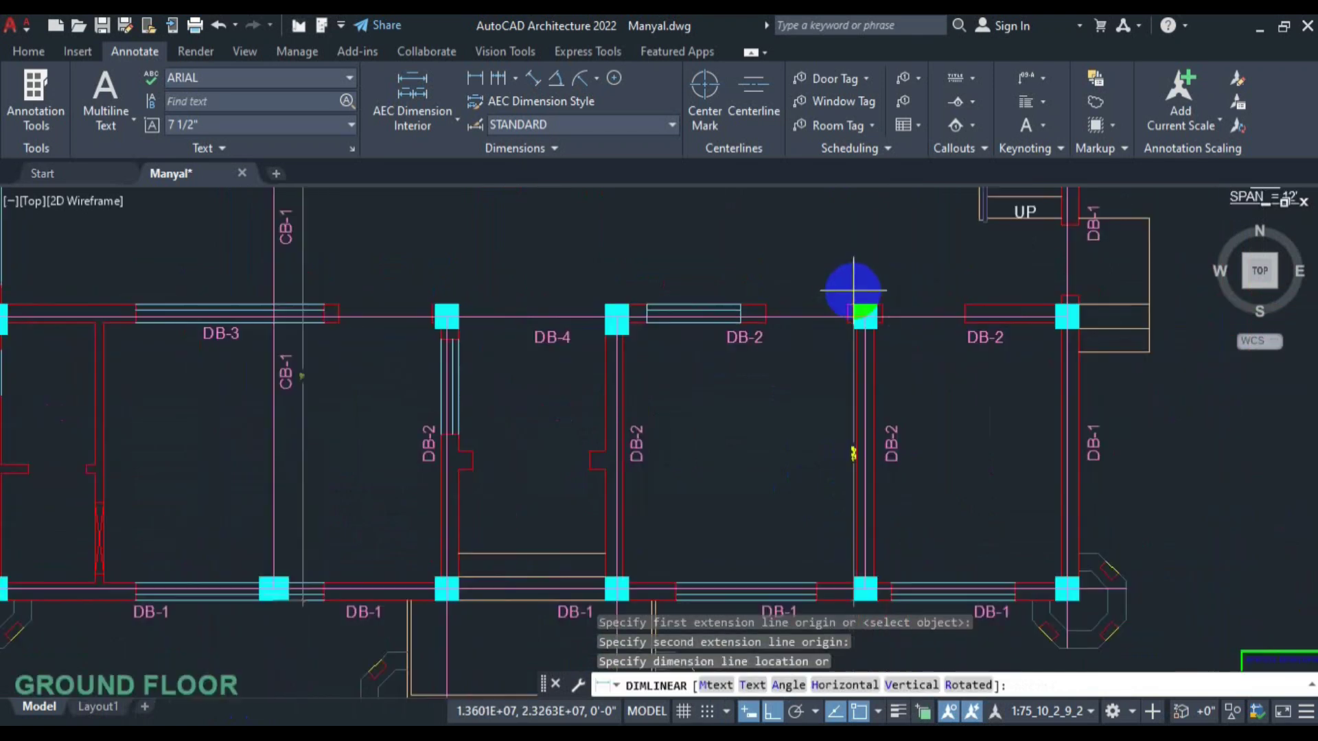
pyautogui.scroll(5, 843, 383)
pyautogui.click(843, 383)
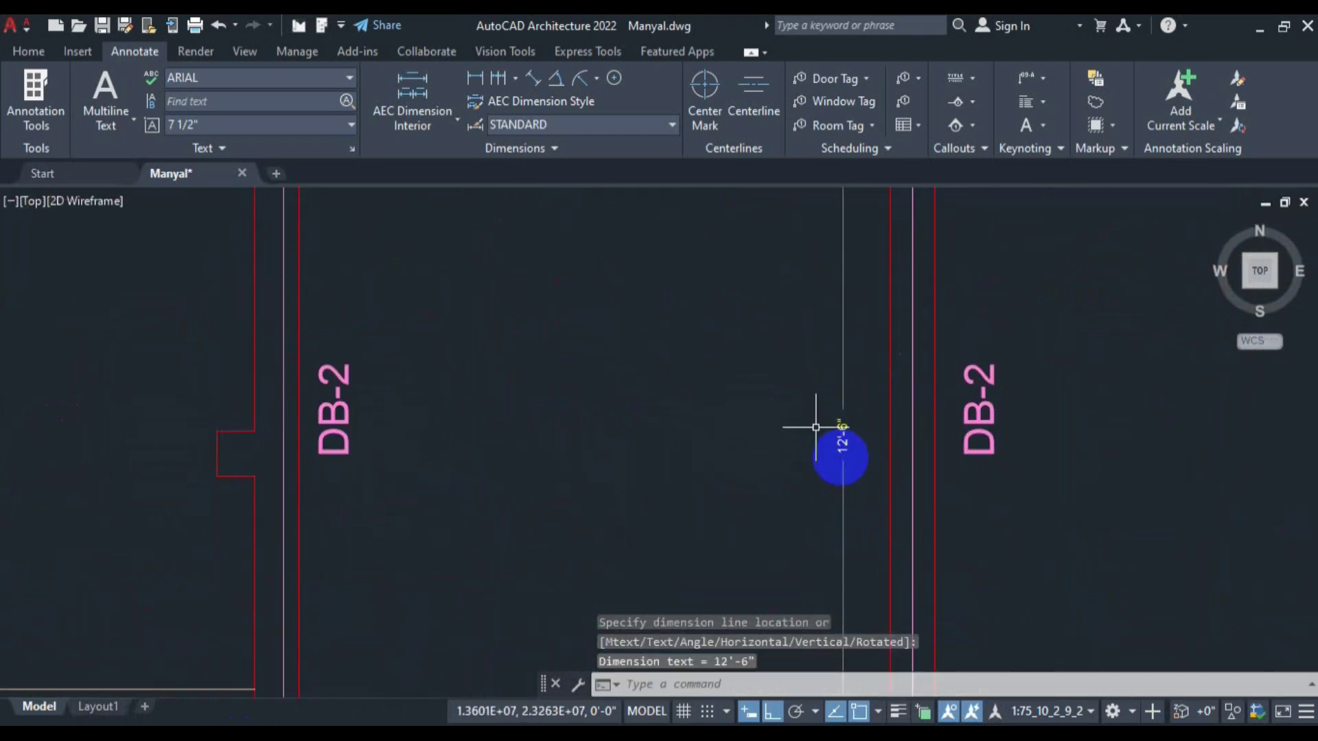
# Compare the copied DB2 rows with the dimensioned lower DB-2 span on the AutoCAD plan, and return to the Excel schedule.
pyautogui.click(227, 714)
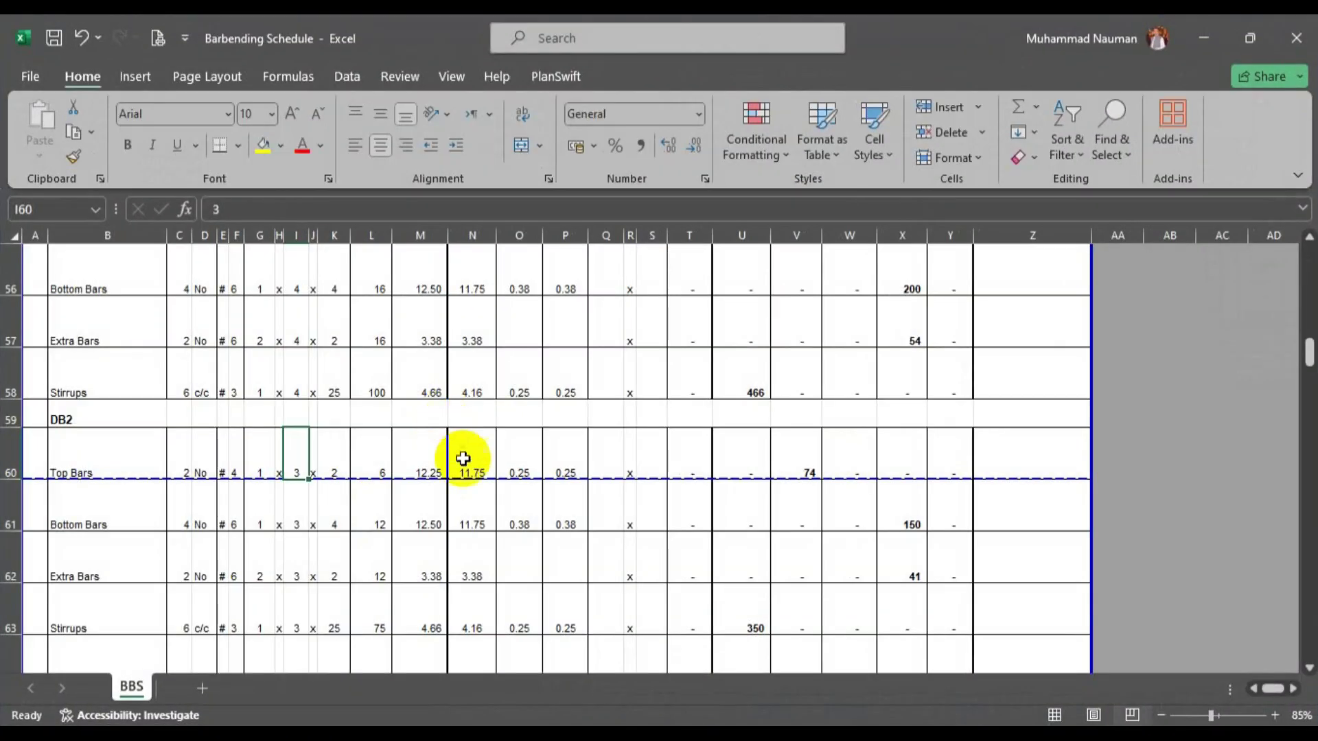
pyautogui.click(228, 736)
pyautogui.scroll(-7, 590, 465)
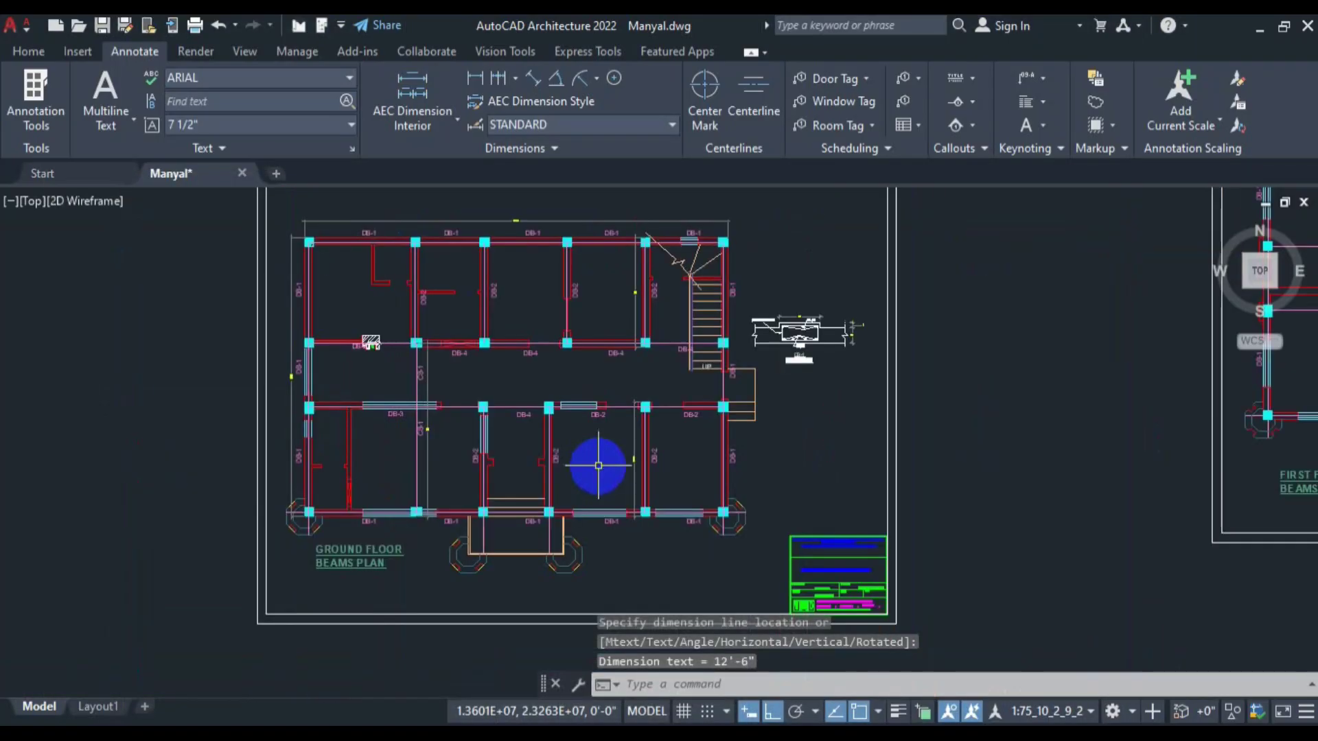
pyautogui.scroll(4, 515, 454)
pyautogui.moveTo(410, 451)
pyautogui.mouseDown()
pyautogui.moveTo(569, 437)
pyautogui.moveTo(483, 461)
pyautogui.mouseUp()
pyautogui.scroll(5, 886, 482)
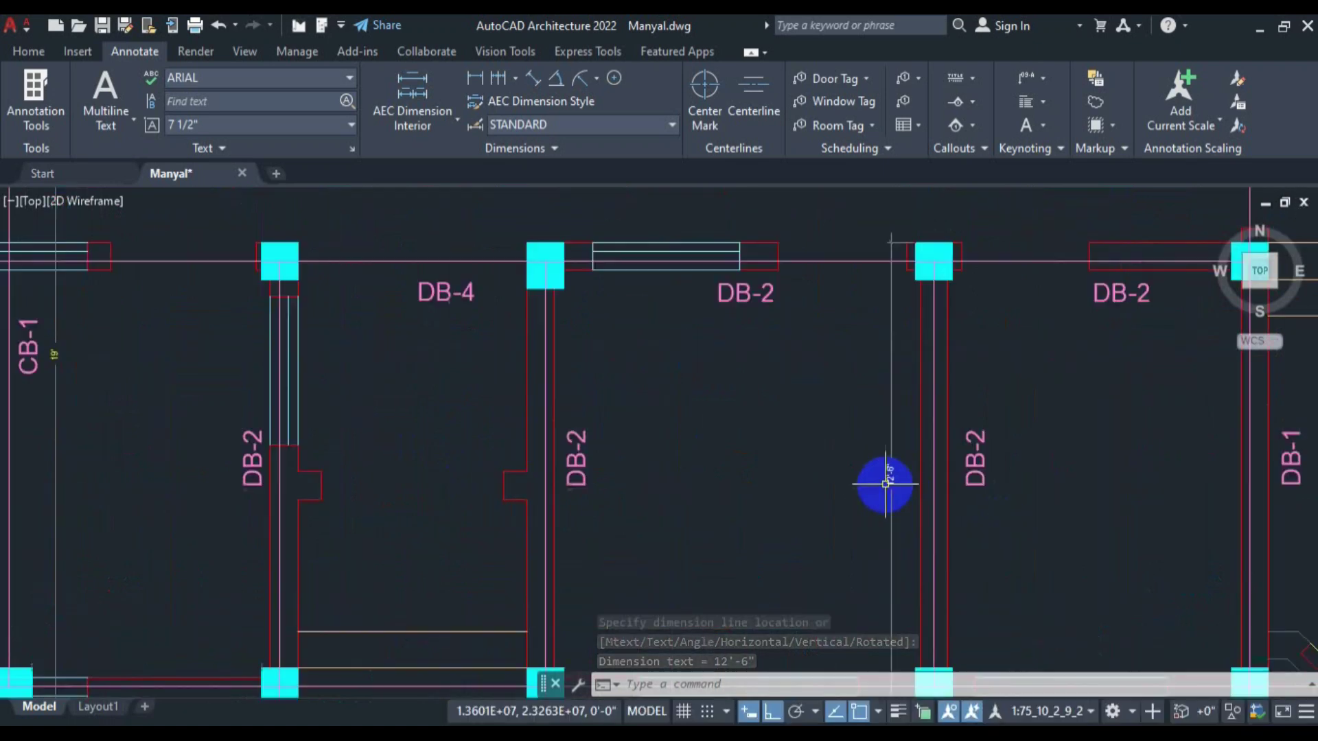
pyautogui.scroll(-3, 895, 480)
pyautogui.click(218, 736)
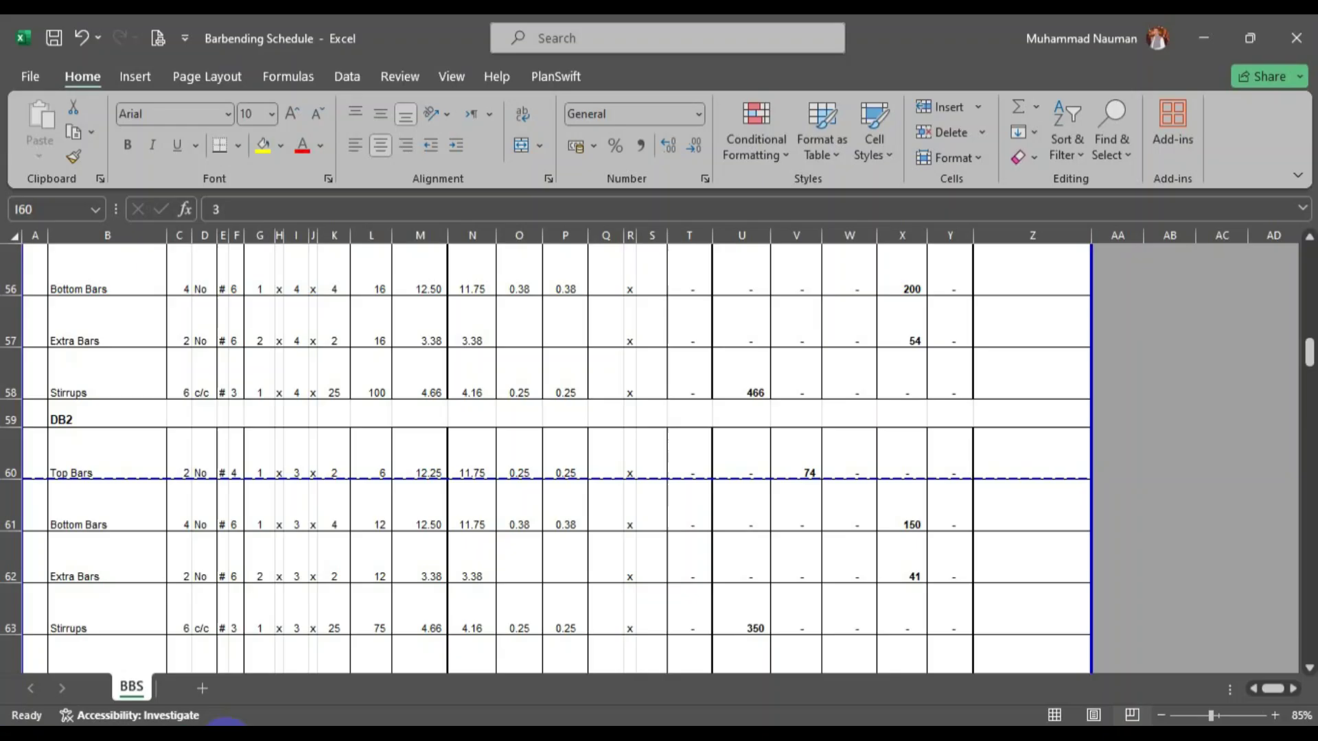
# Set the DB2 top and bottom bar length formulas in N60 and N61 to =12.5-0.125-0.125 and check the stirrup count formula in K63.
pyautogui.doubleClick(468, 470)
pyautogui.click(419, 473)
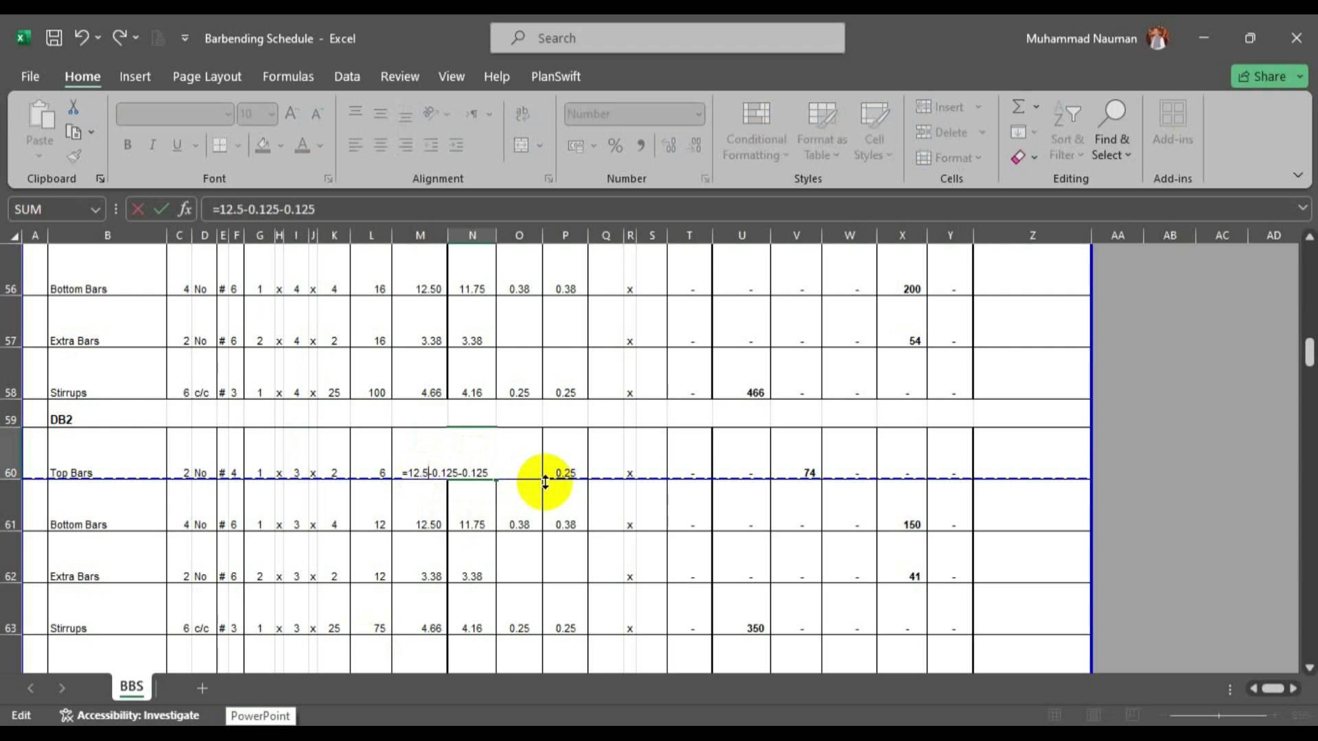
pyautogui.write('.5')
pyautogui.press('Return')
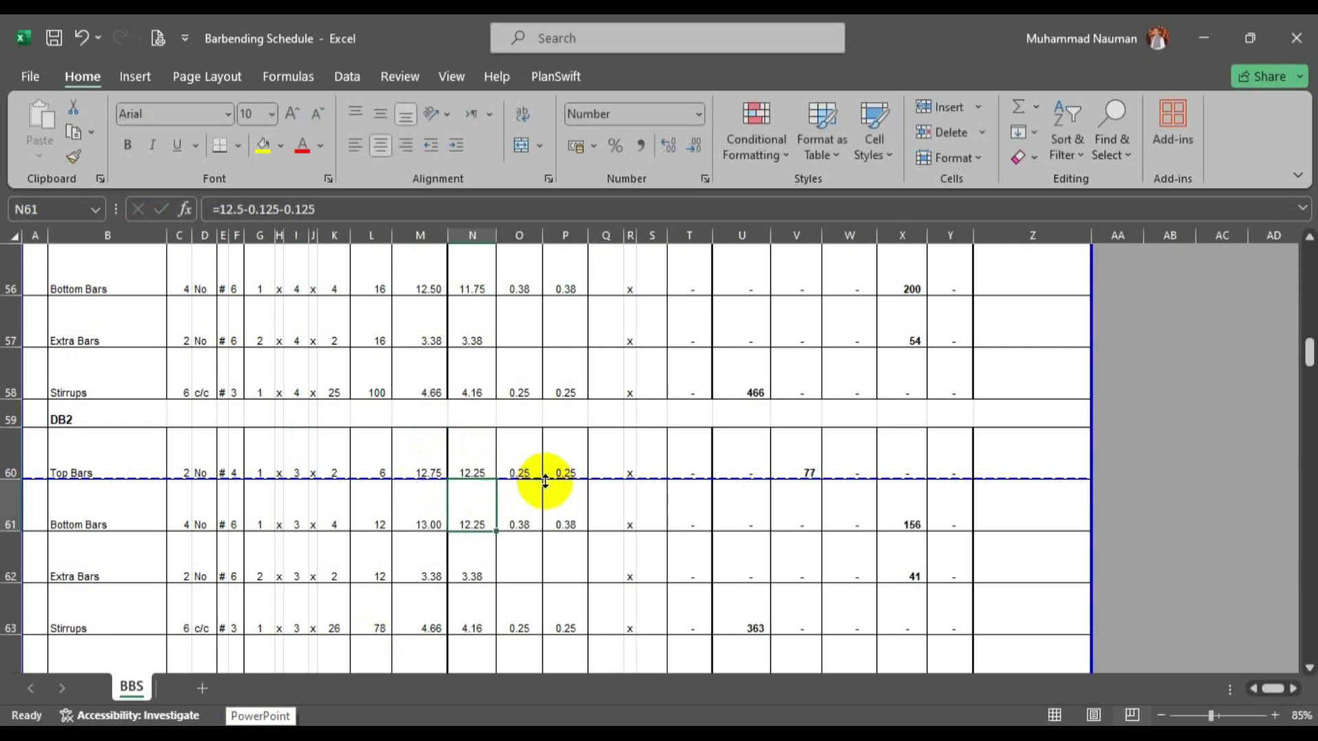
pyautogui.click(339, 626)
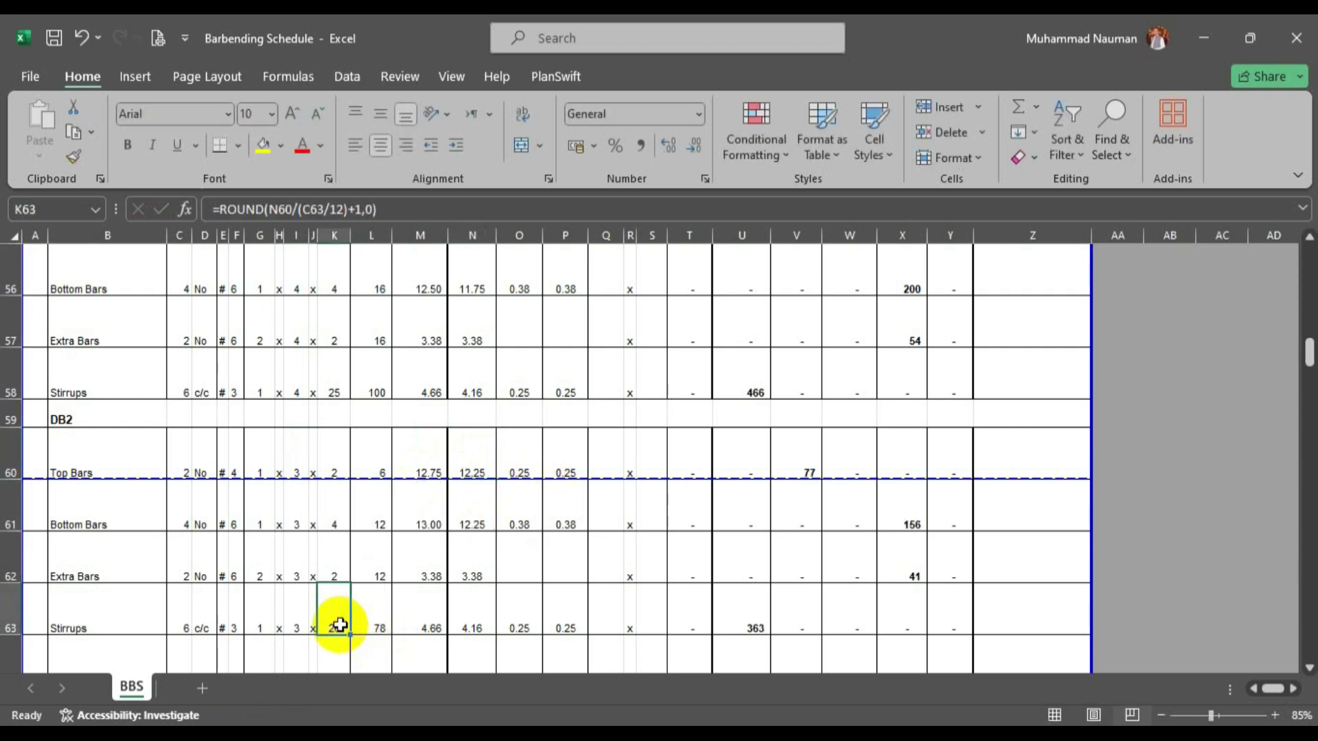
pyautogui.scroll(-1, 451, 516)
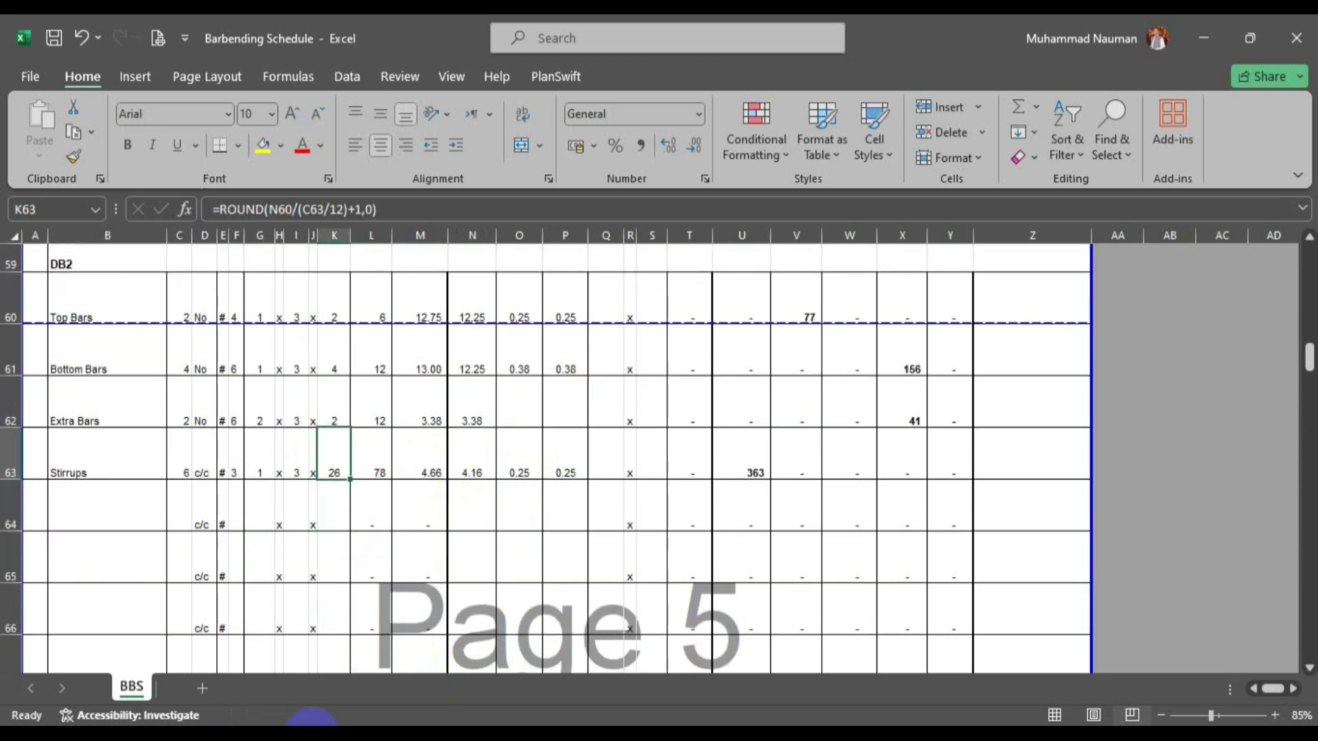
# Look over the beams plan in AutoCAD, return to Excel, and paste a copy of DB2 rows 59 to 63 starting at row 64.
pyautogui.click(213, 738)
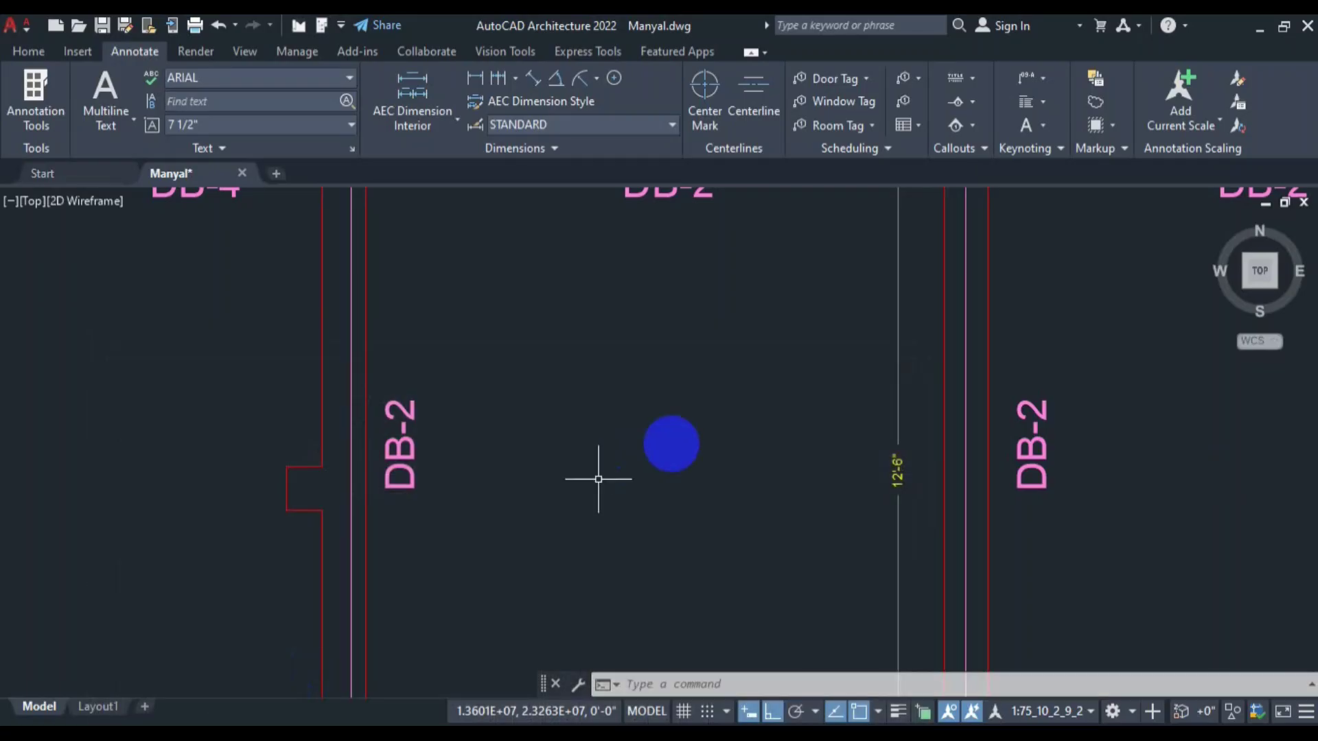
pyautogui.scroll(-6, 744, 504)
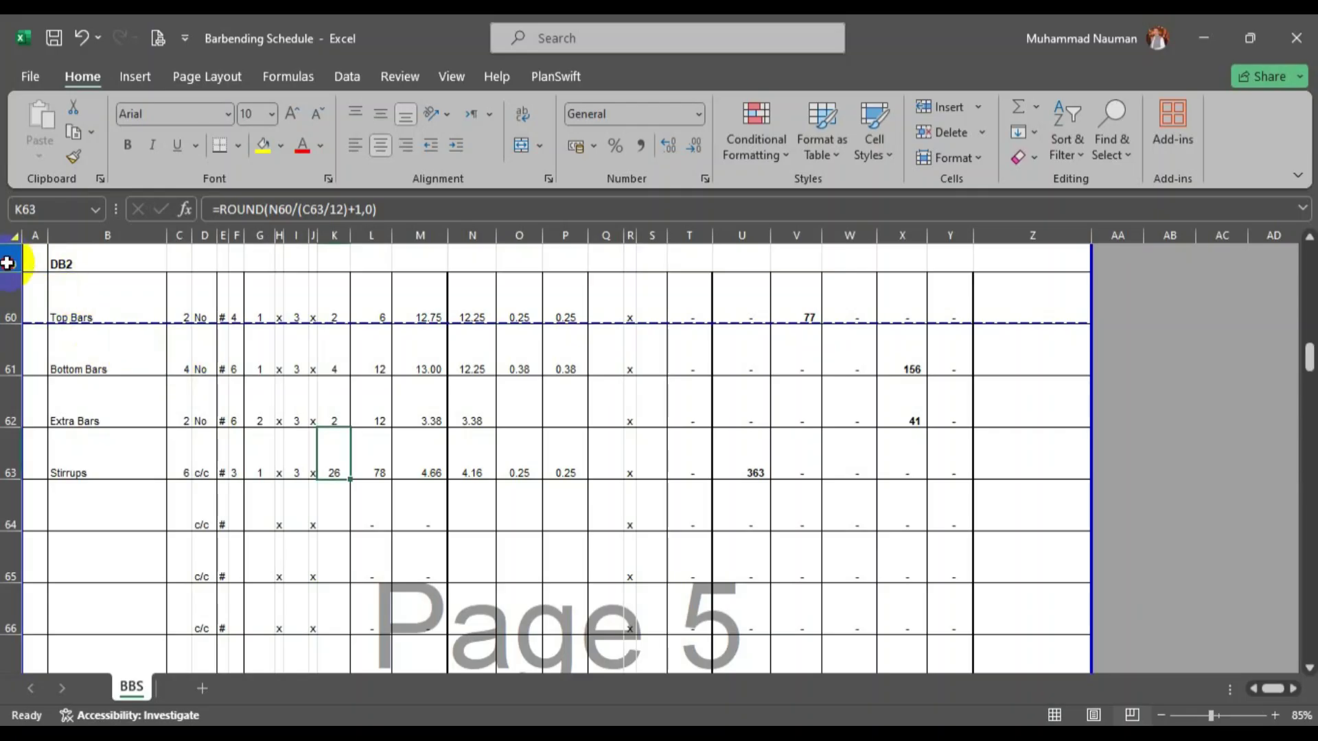
pyautogui.moveTo(7, 262); pyautogui.dragTo(3, 453)
pyautogui.hotkey('ctrl', 'c')
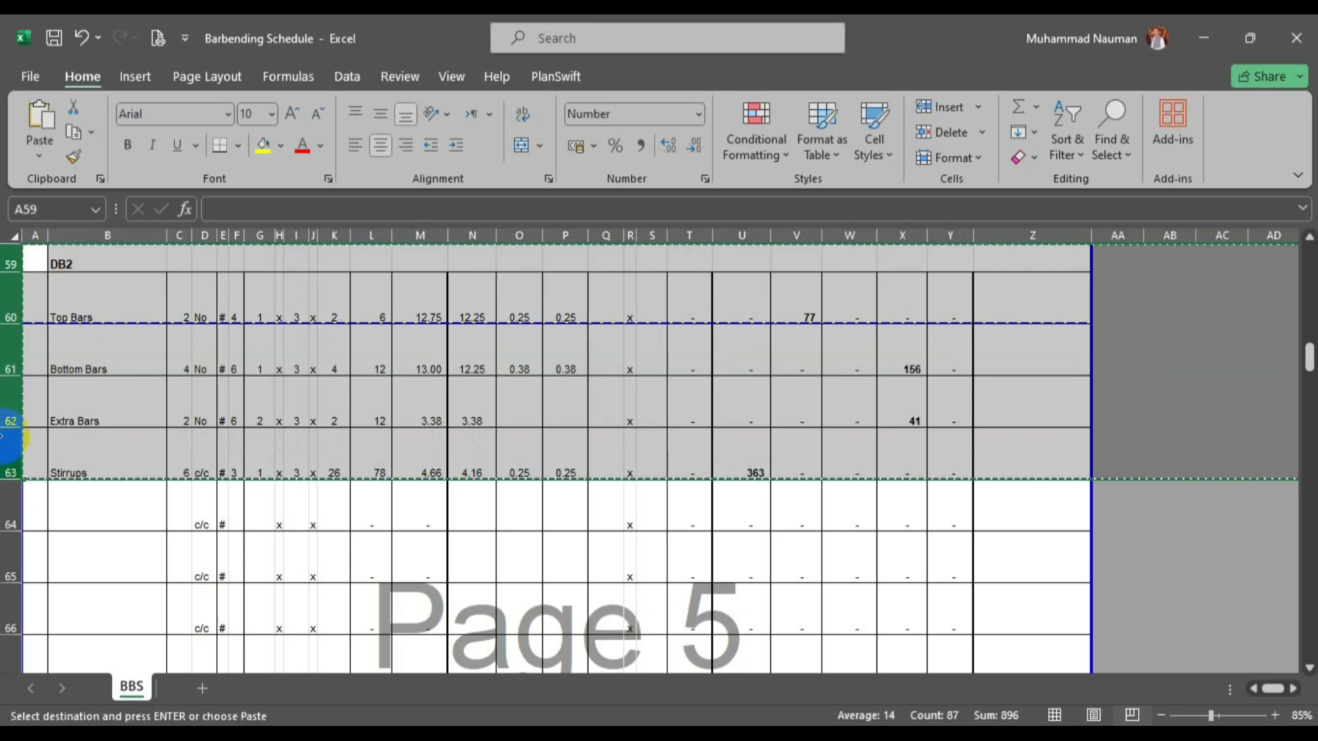
pyautogui.moveTo(14, 513); pyautogui.dragTo(647, 516)
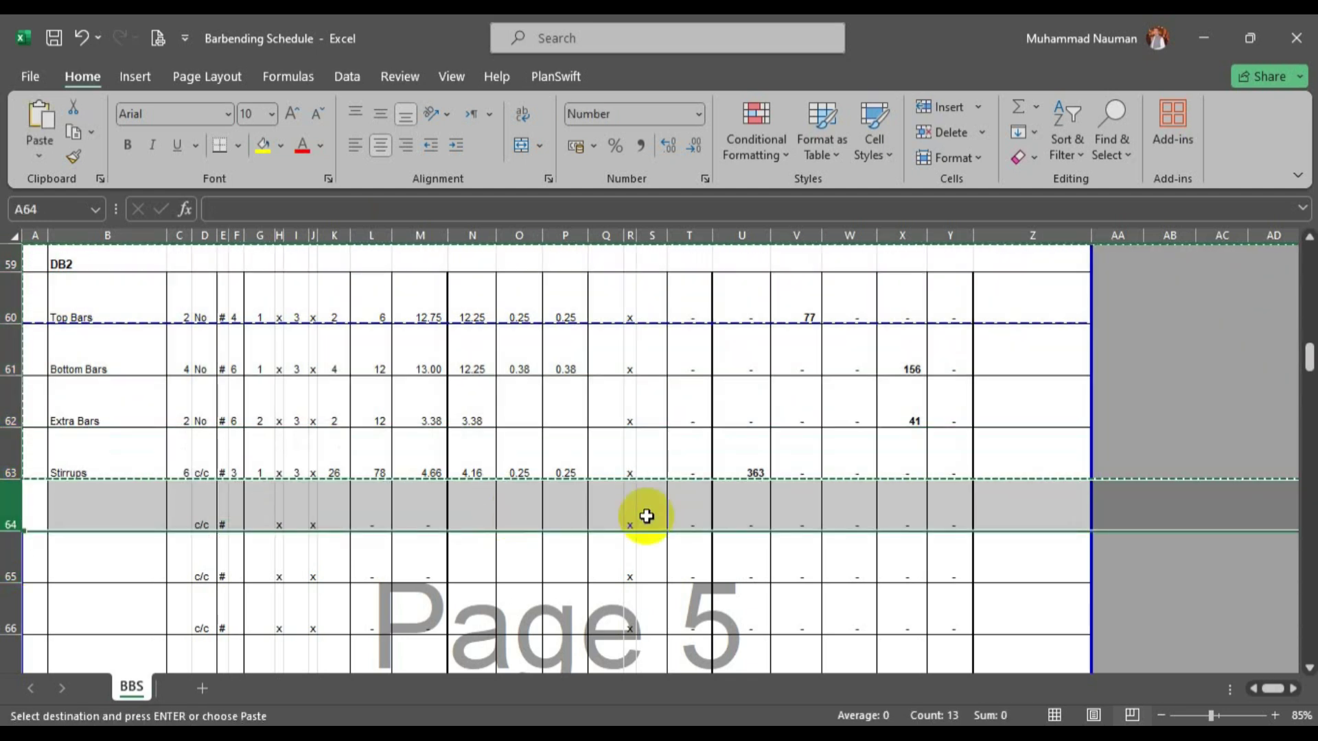
pyautogui.hotkey('ctrl', 'v')
pyautogui.scroll(-1, 286, 497)
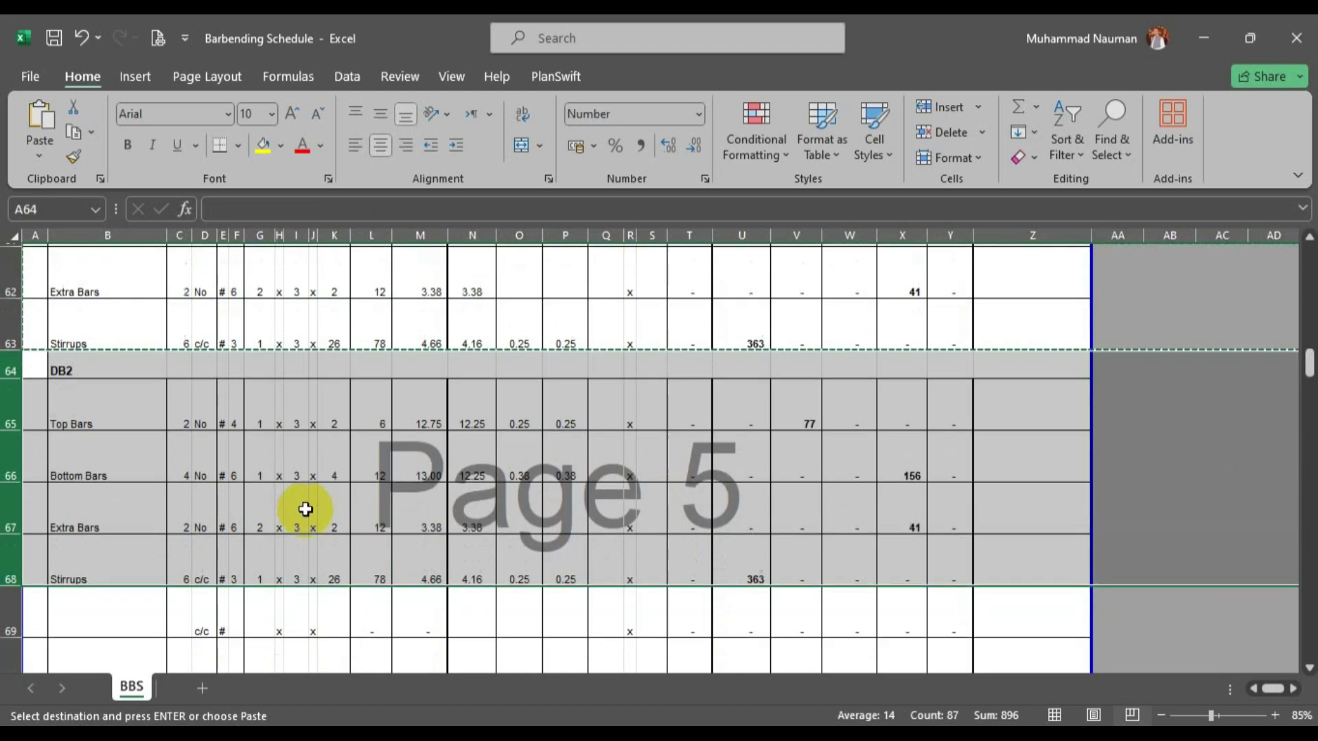
# Check the horizontal DB-2 run on the AutoCAD plan and set the multiplier to 1 in I65 to I68 of the new Excel block.
pyautogui.click(226, 736)
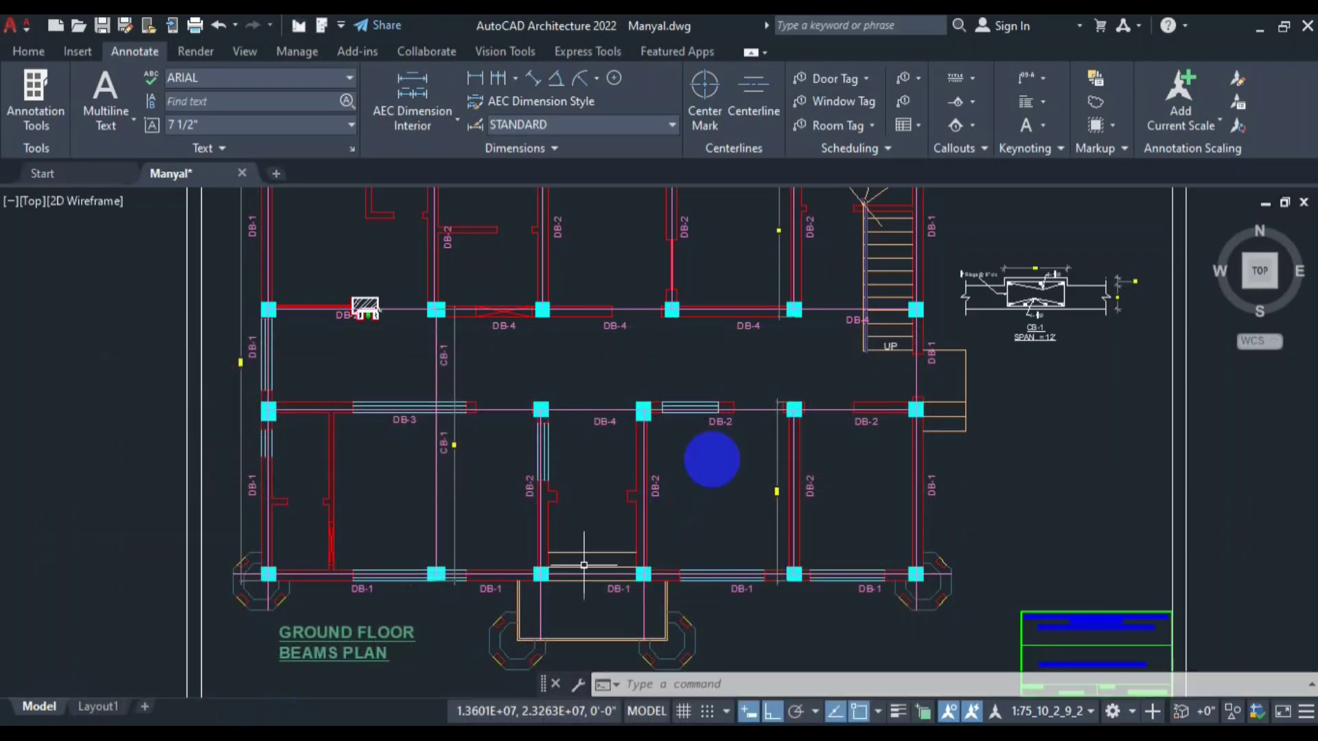
pyautogui.click(229, 738)
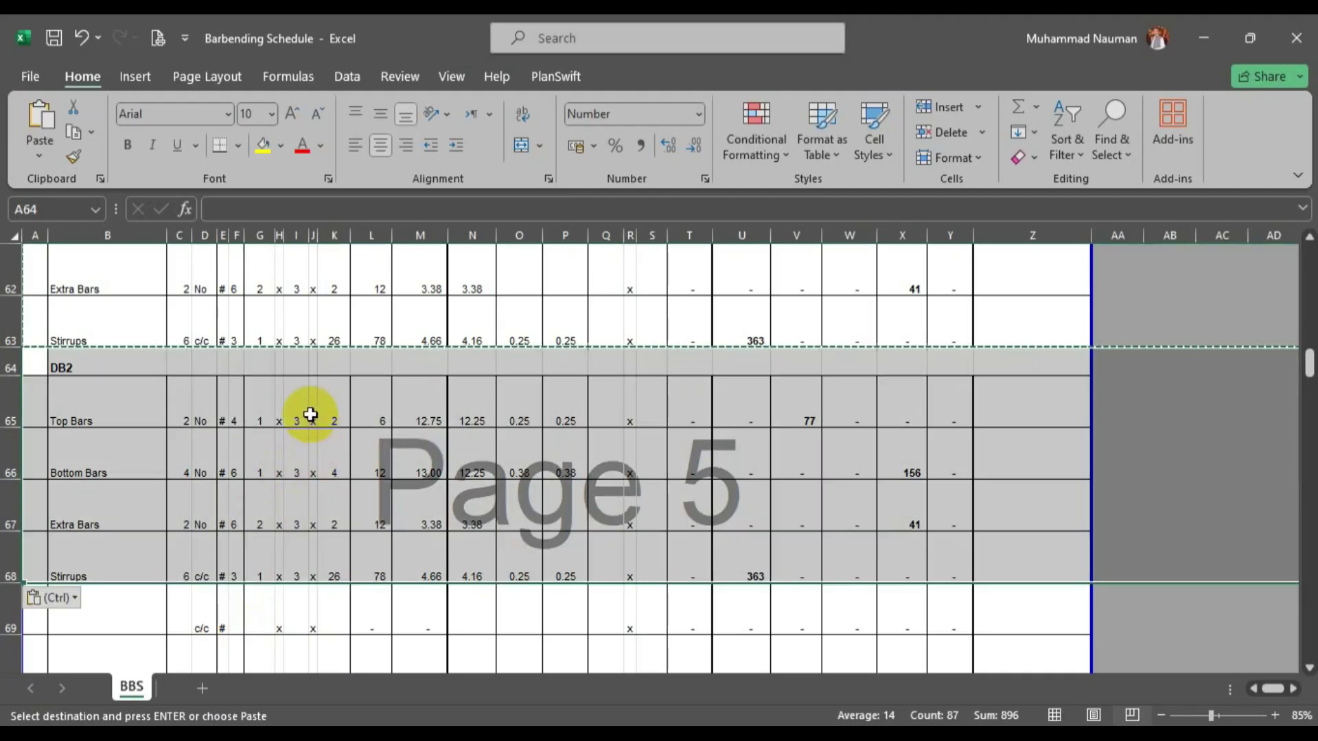
pyautogui.moveTo(306, 412); pyautogui.dragTo(290, 557)
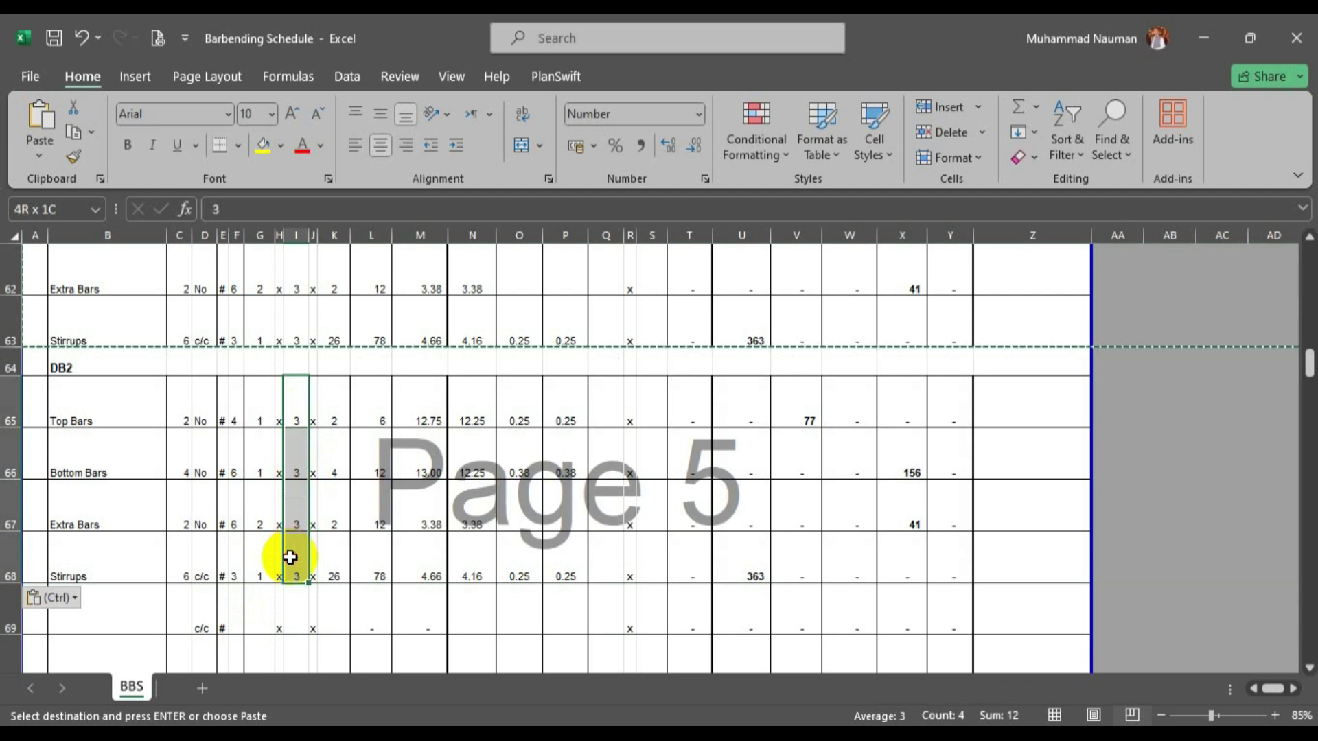
pyautogui.write('1')
pyautogui.hotkey('ctrl', 'Return')
pyautogui.scroll(1, 508, 570)
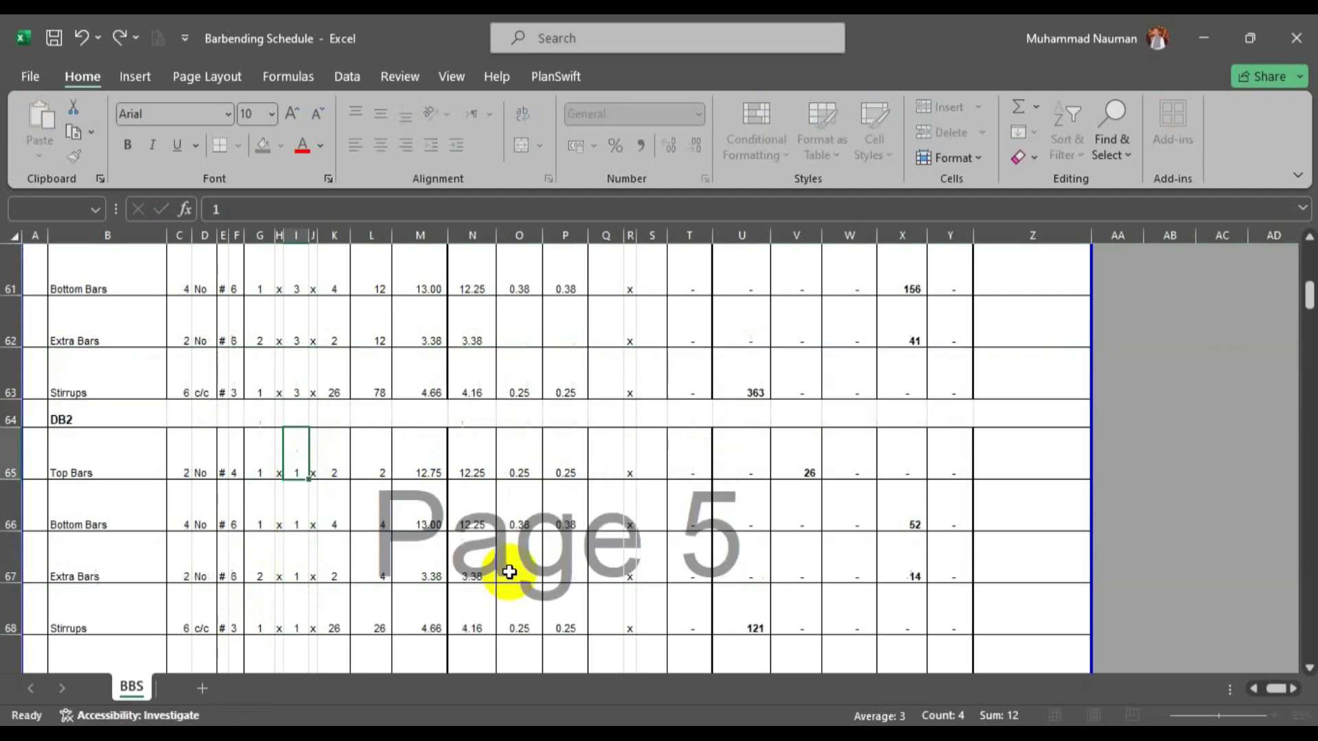
# Switch to AutoCAD and add a horizontal linear dimension above the two adjoining DB-2 beams, from the DB-4 junction column to the DB-1 side column.
pyautogui.click(480, 470)
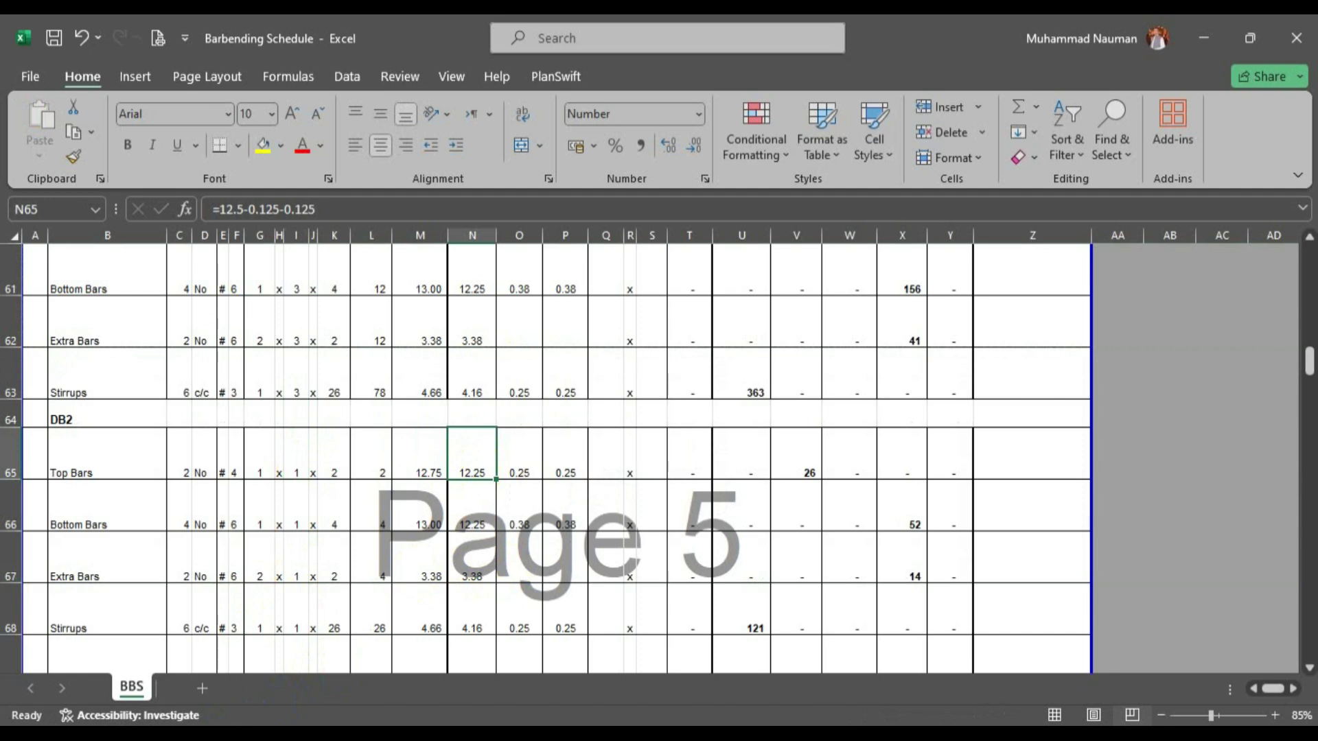
pyautogui.click(347, 733)
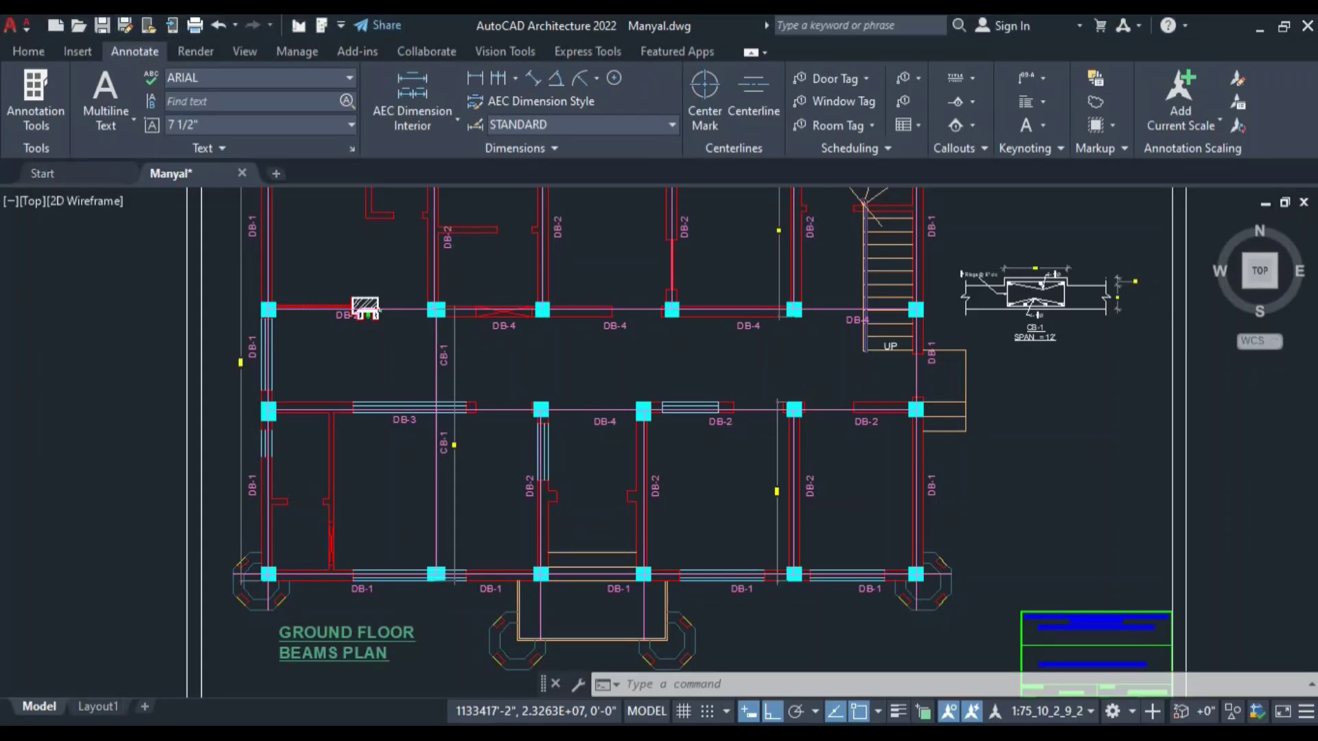
pyautogui.scroll(4, 817, 396)
pyautogui.write('d')
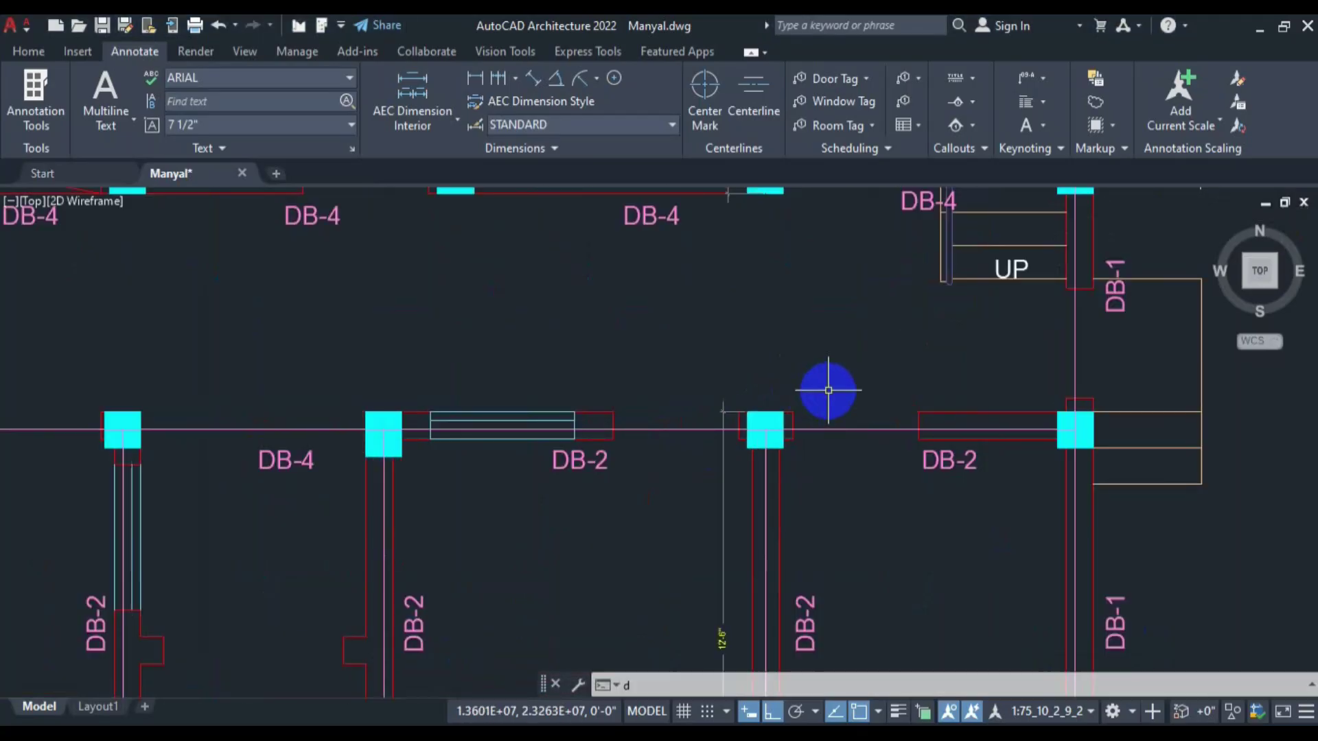
pyautogui.write('li')
pyautogui.press('Return')
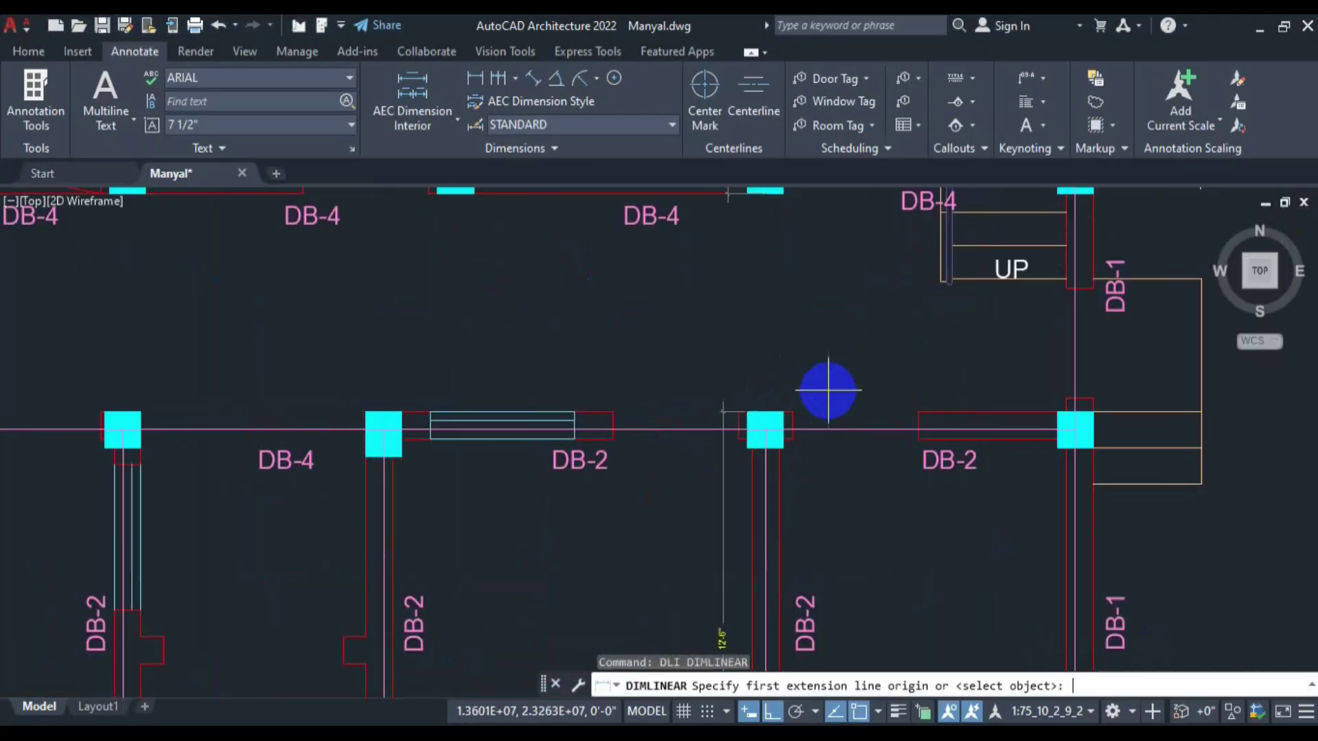
pyautogui.click(384, 431)
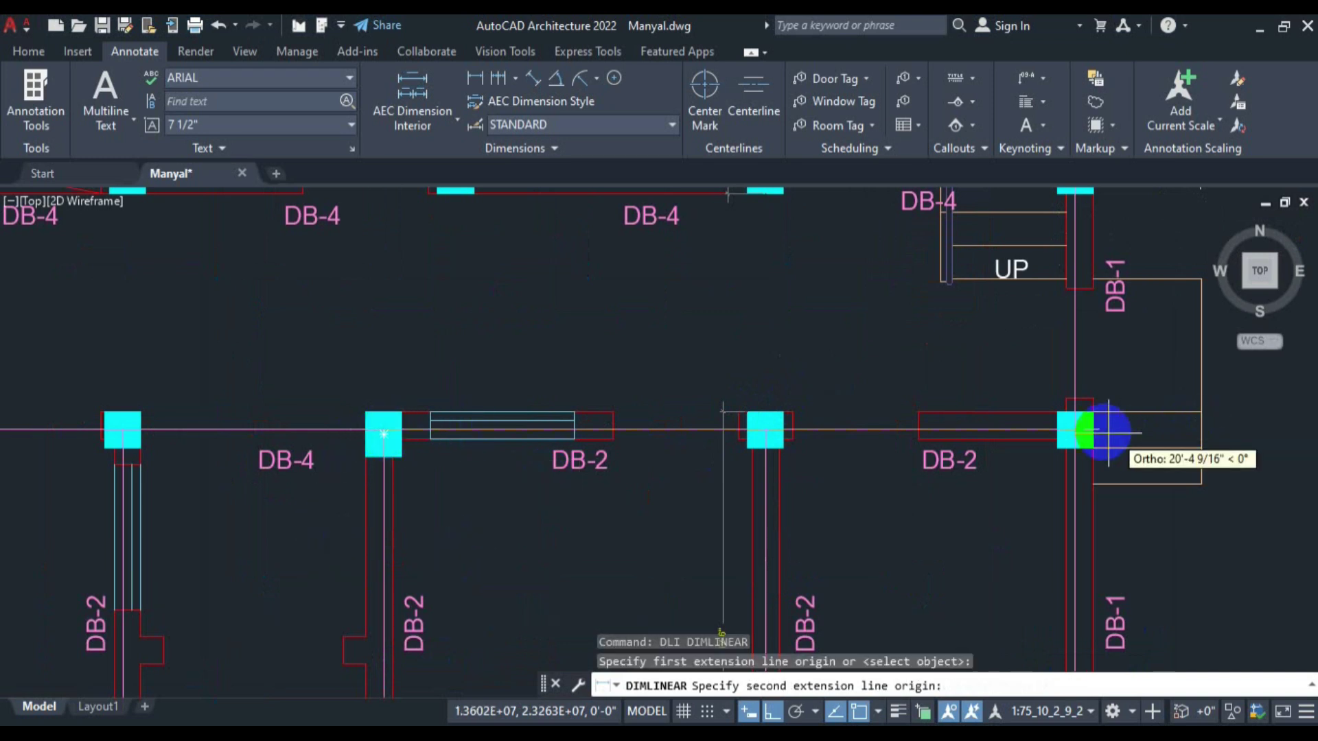
pyautogui.click(1074, 430)
pyautogui.click(754, 391)
pyautogui.scroll(4, 744, 379)
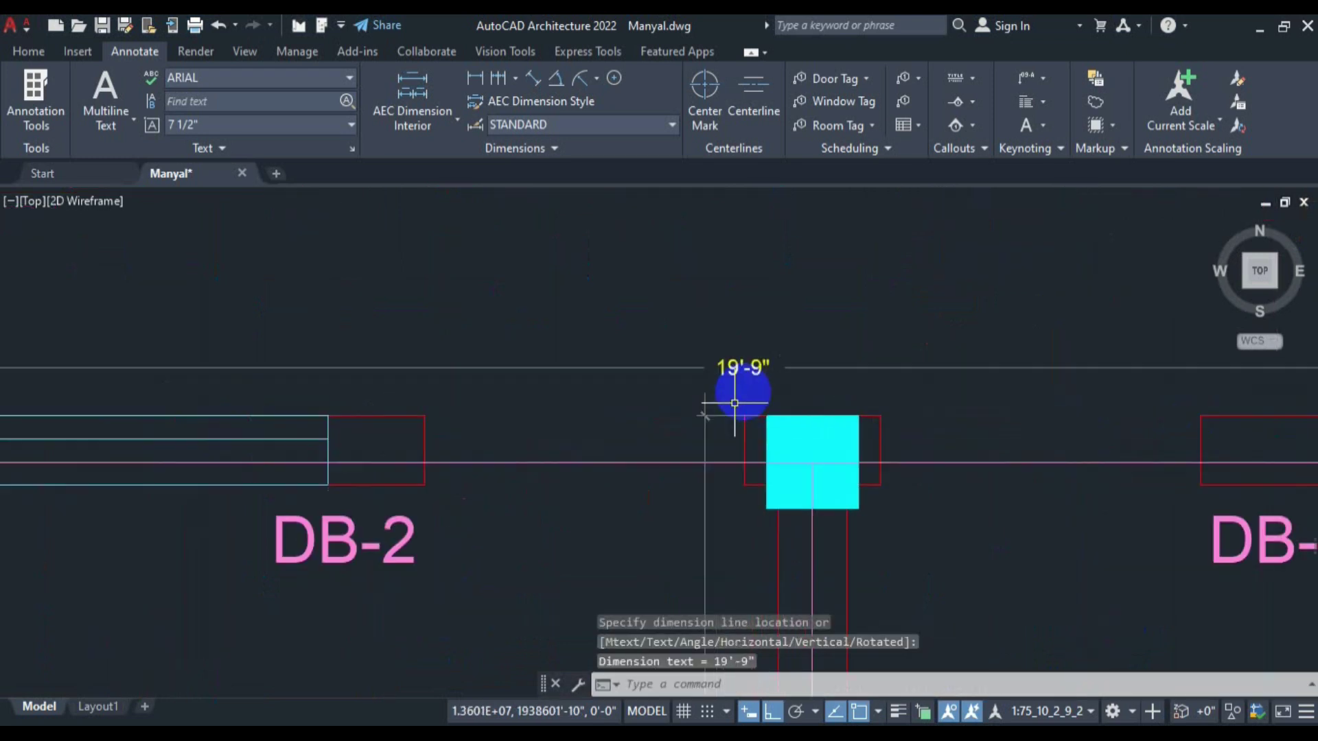
pyautogui.scroll(-2, 759, 372)
pyautogui.scroll(-2, 759, 372)
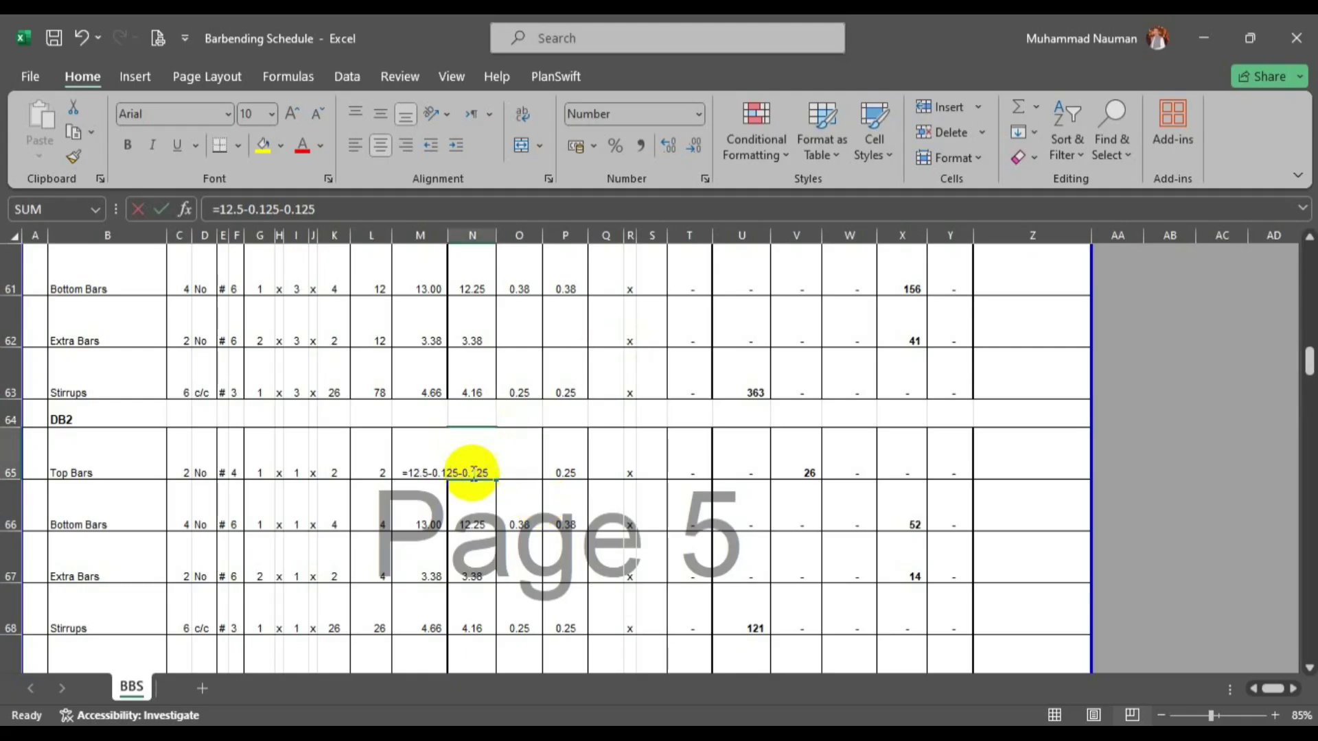
# Set the top and bottom bar length formulas in N65 and N66 of the Excel schedule to =19.75-0.125-0.125.
pyautogui.doubleClick(437, 475)
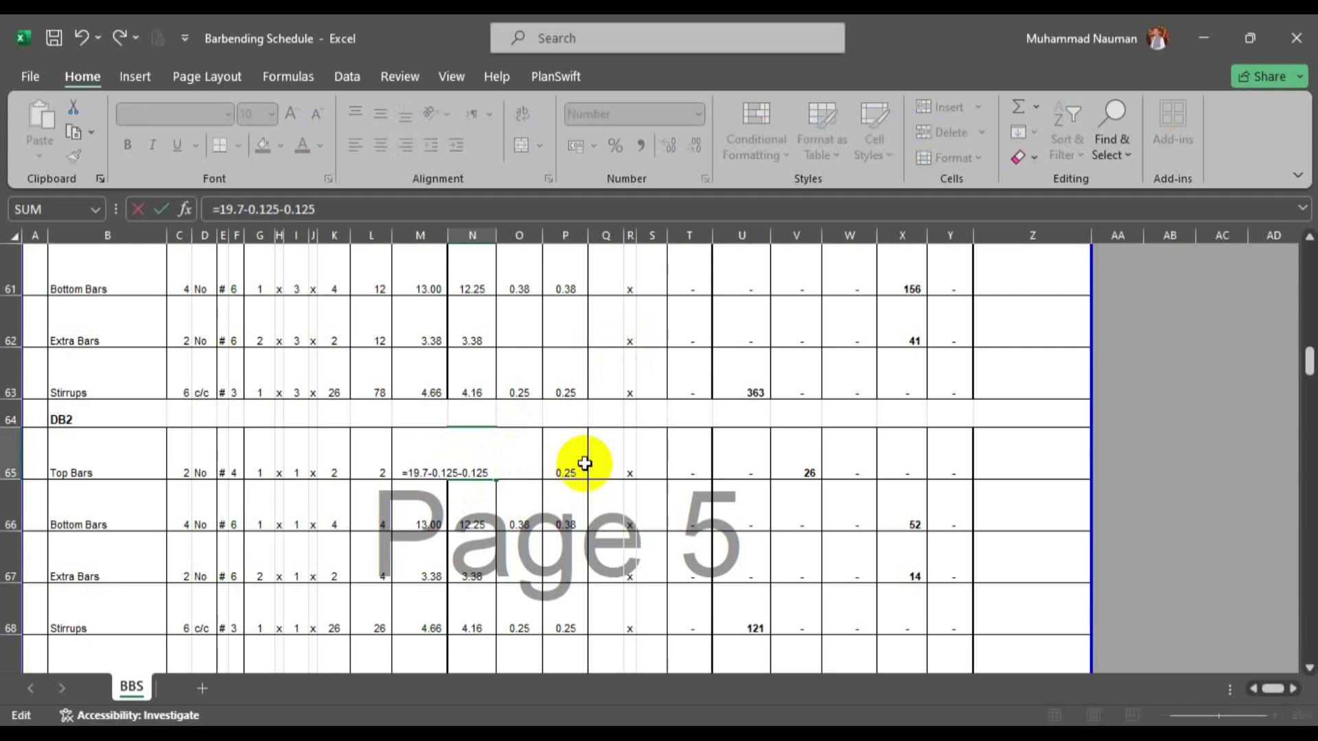
pyautogui.press('Return')
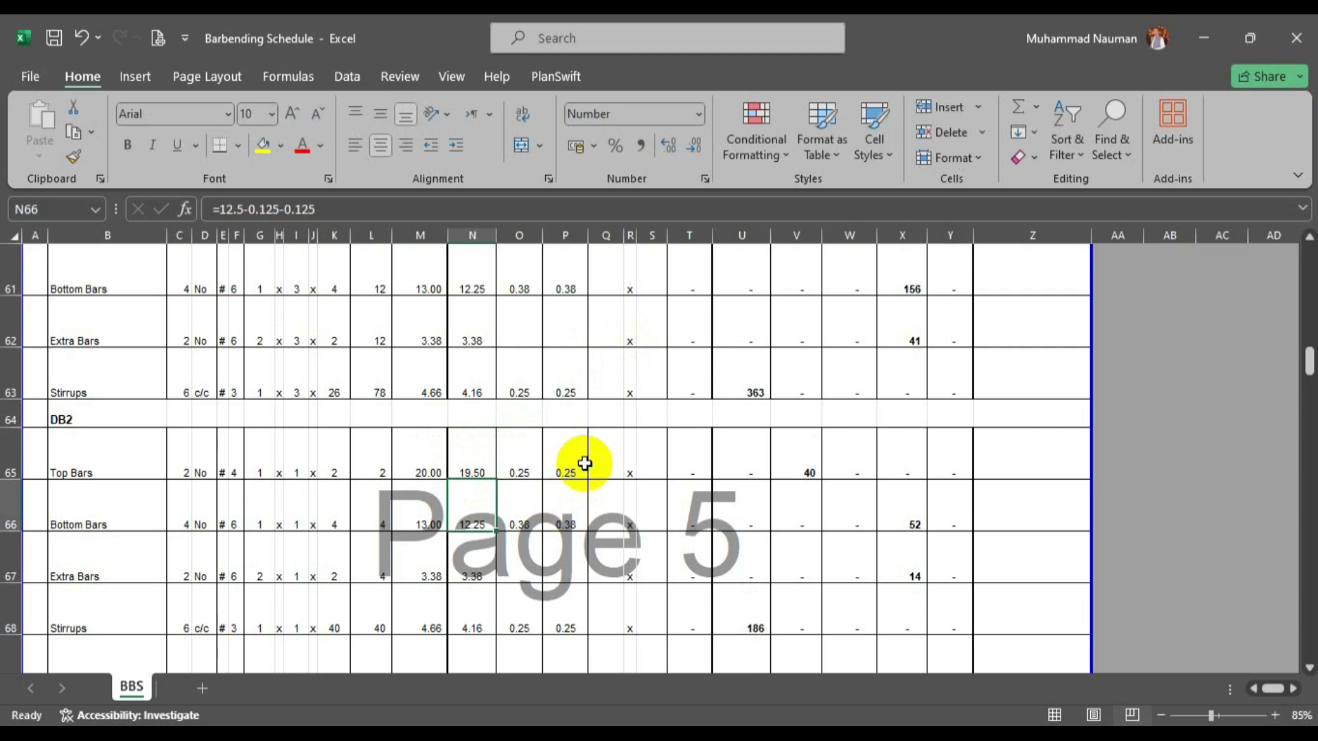
pyautogui.scroll(-1, 226, 491)
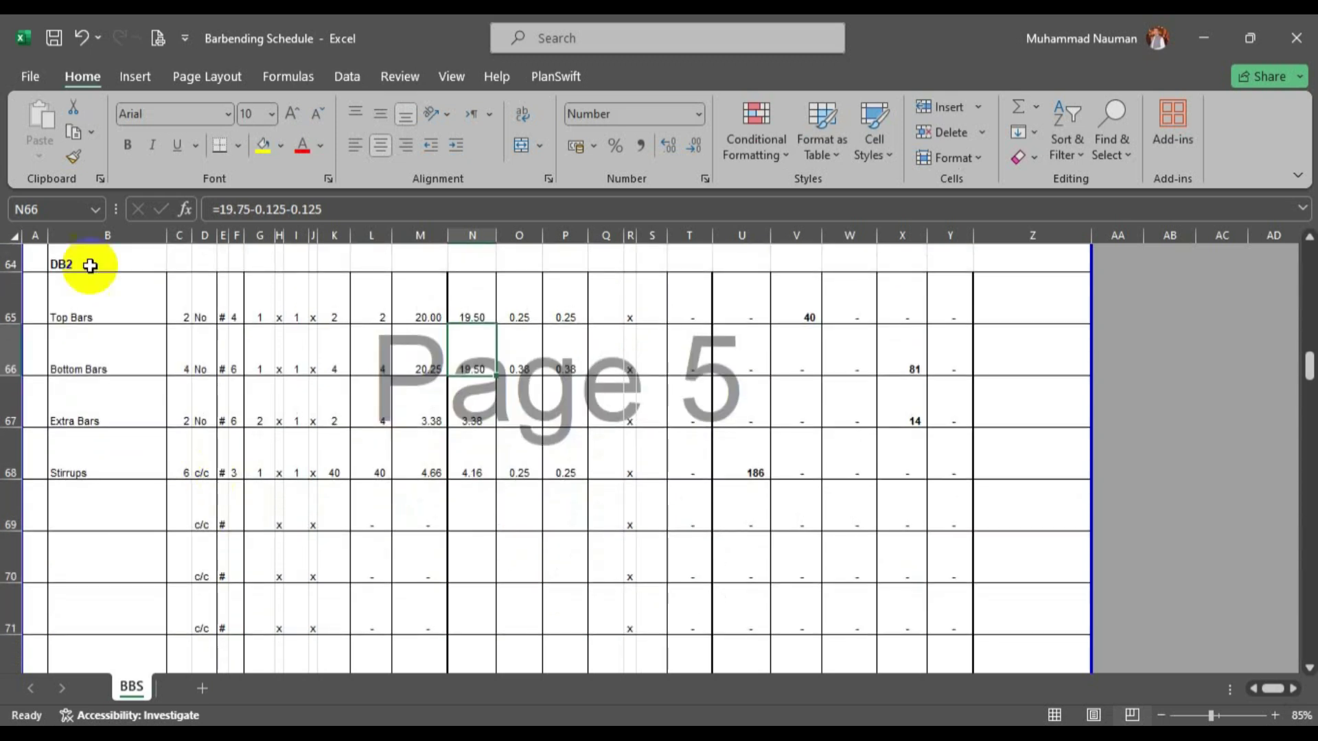
# Copy the whole DB2 block, rows 64 to 68, and insert the copied rows at row 69.
pyautogui.moveTo(80, 255); pyautogui.dragTo(72, 466)
pyautogui.moveTo(10, 264); pyautogui.dragTo(10, 474)
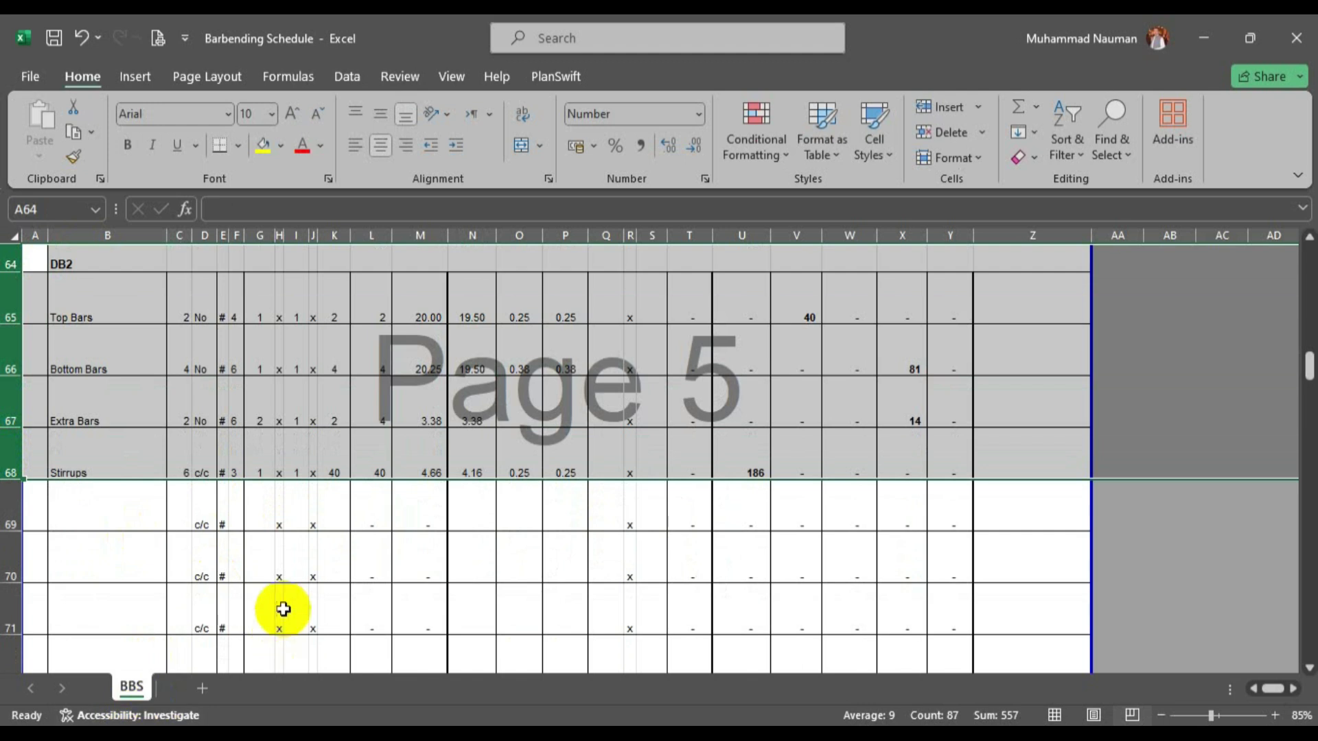
pyautogui.hotkey('ctrl', 'c')
pyautogui.scroll(-1, 53, 440)
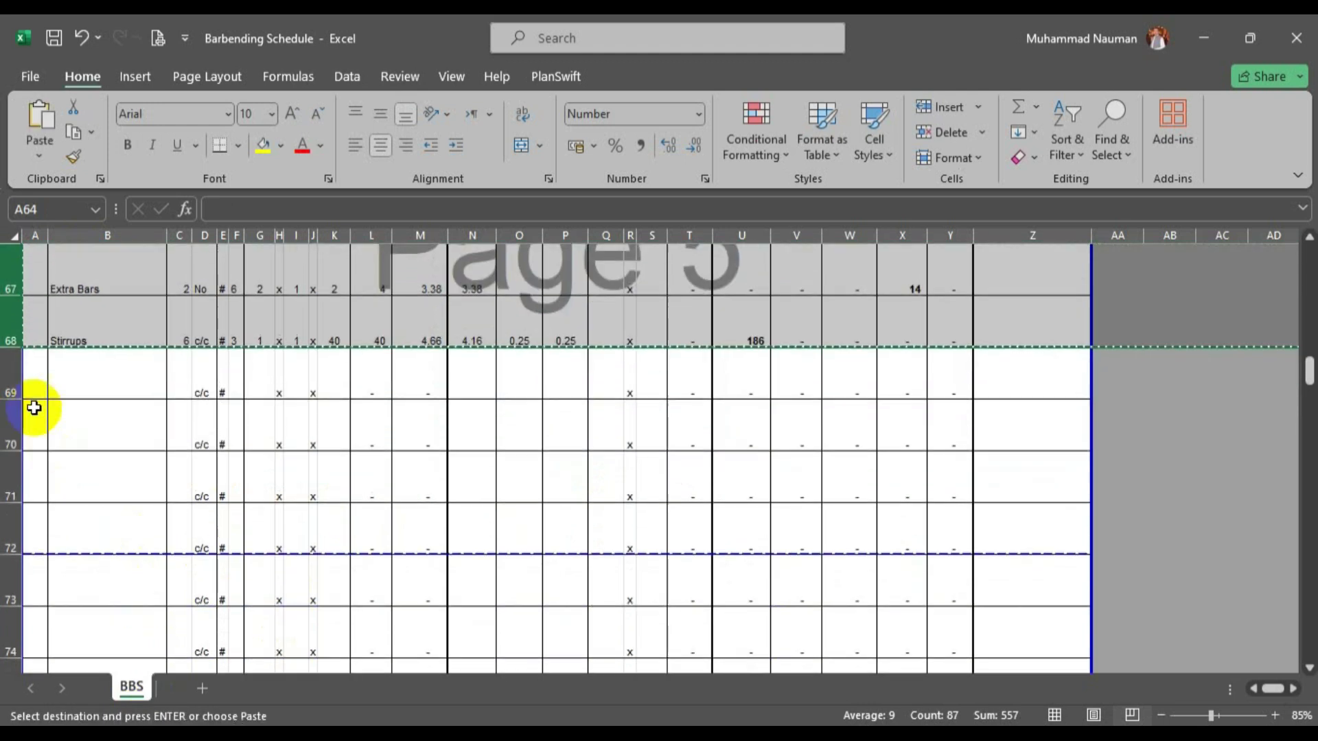
pyautogui.click(7, 388)
pyautogui.rightClick(9, 388)
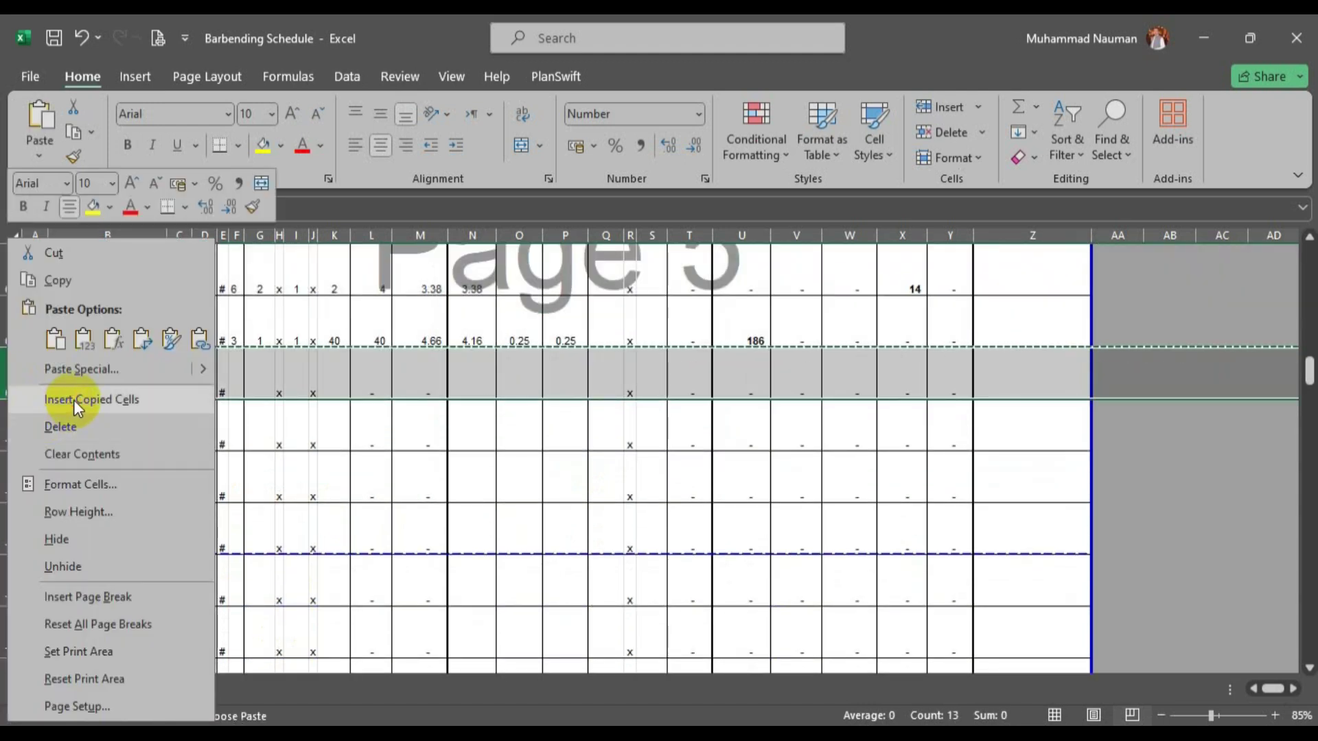
pyautogui.click(72, 399)
# Rename the heading of the inserted block in B69 to DB3.
pyautogui.doubleClick(123, 364)
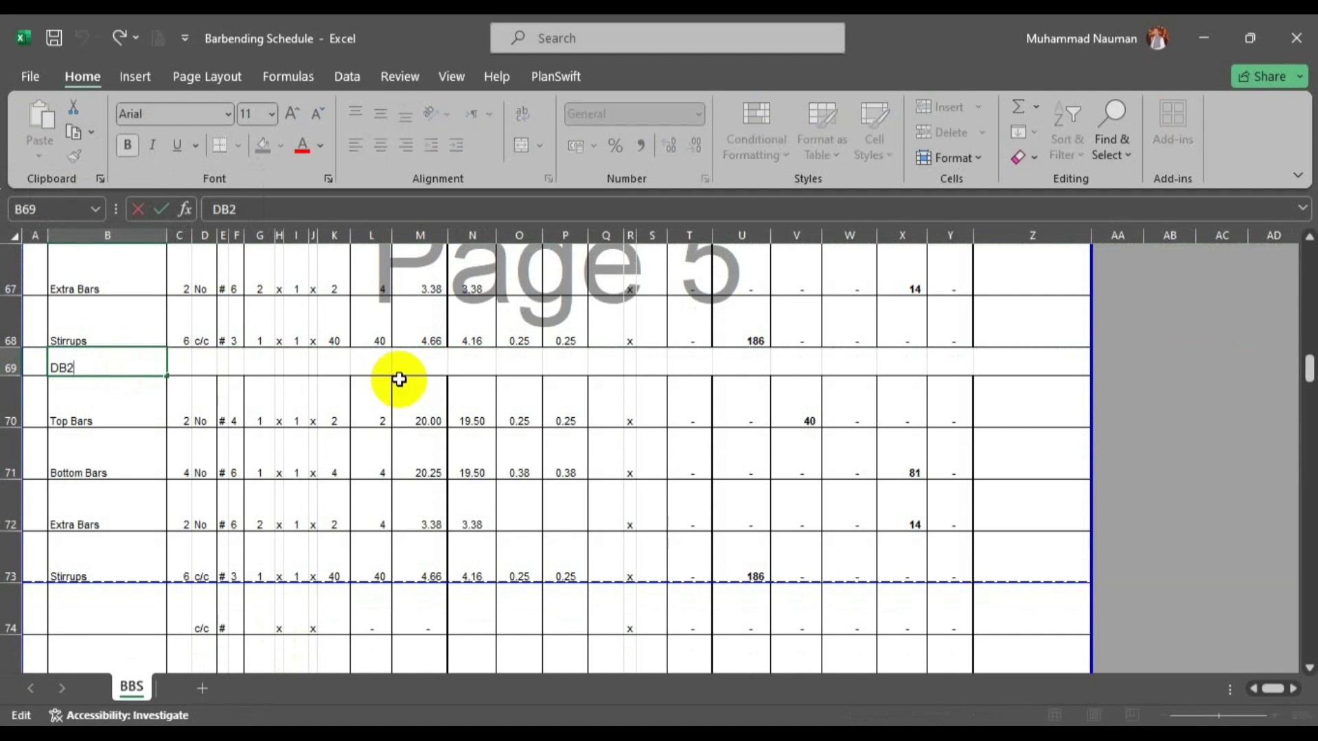
pyautogui.press('Return')
pyautogui.scroll(1, 395, 378)
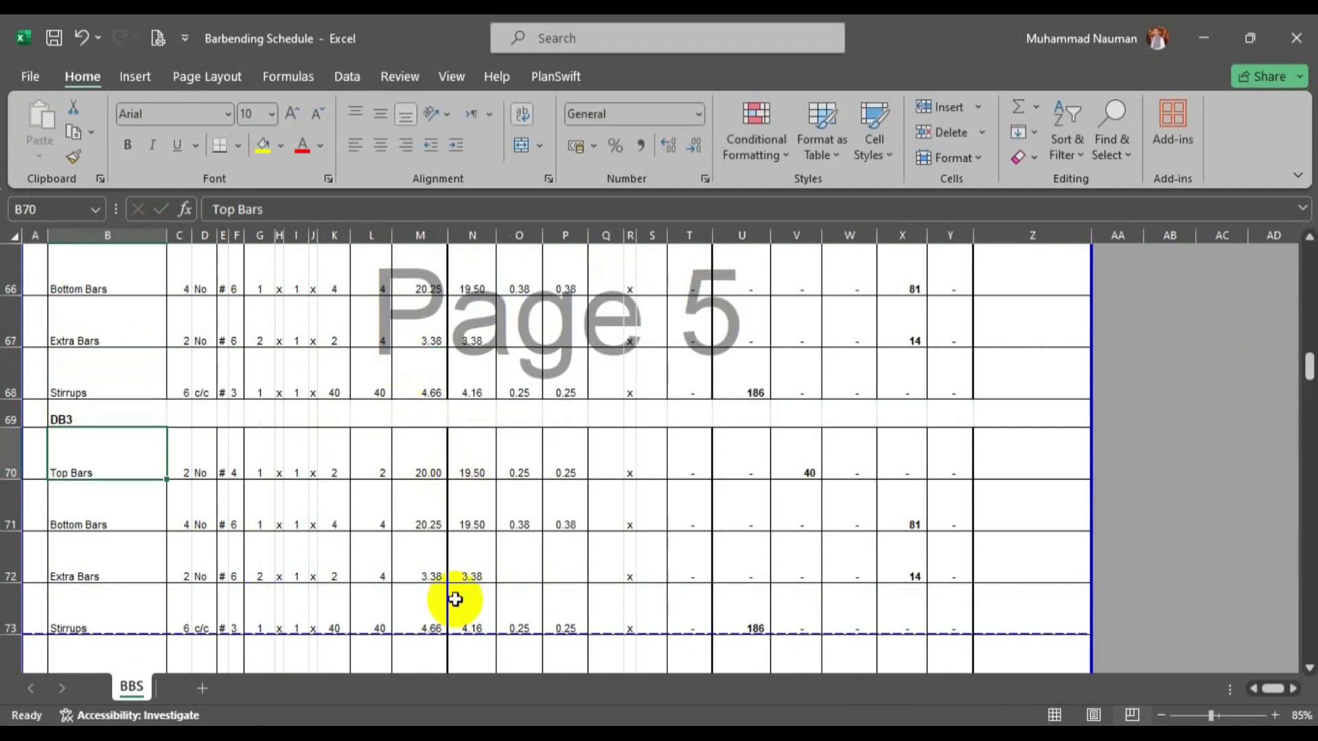
# Examine the AutoCAD ground floor beams plan for the DB-3 beam and any DB-2 beams not yet in the schedule.
pyautogui.hotkey('alt', 'Tab')
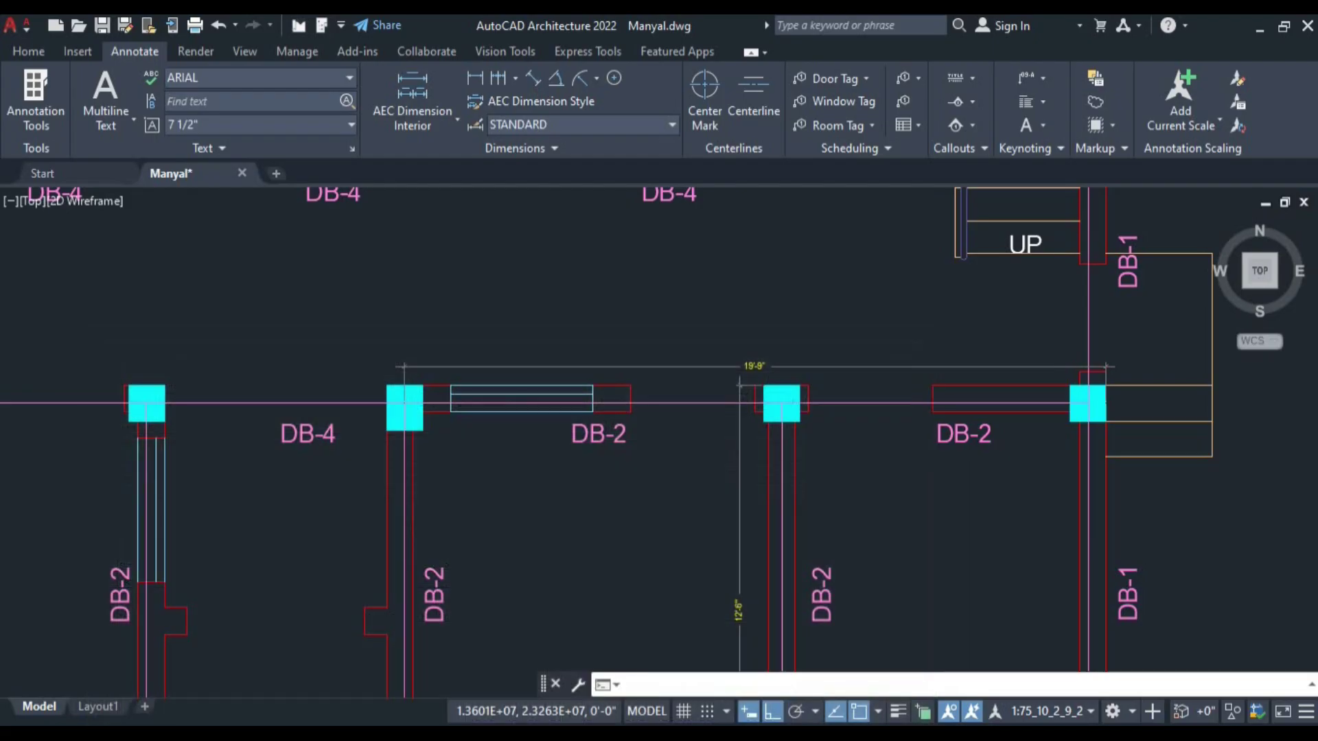
pyautogui.hotkey('alt', 'Tab')
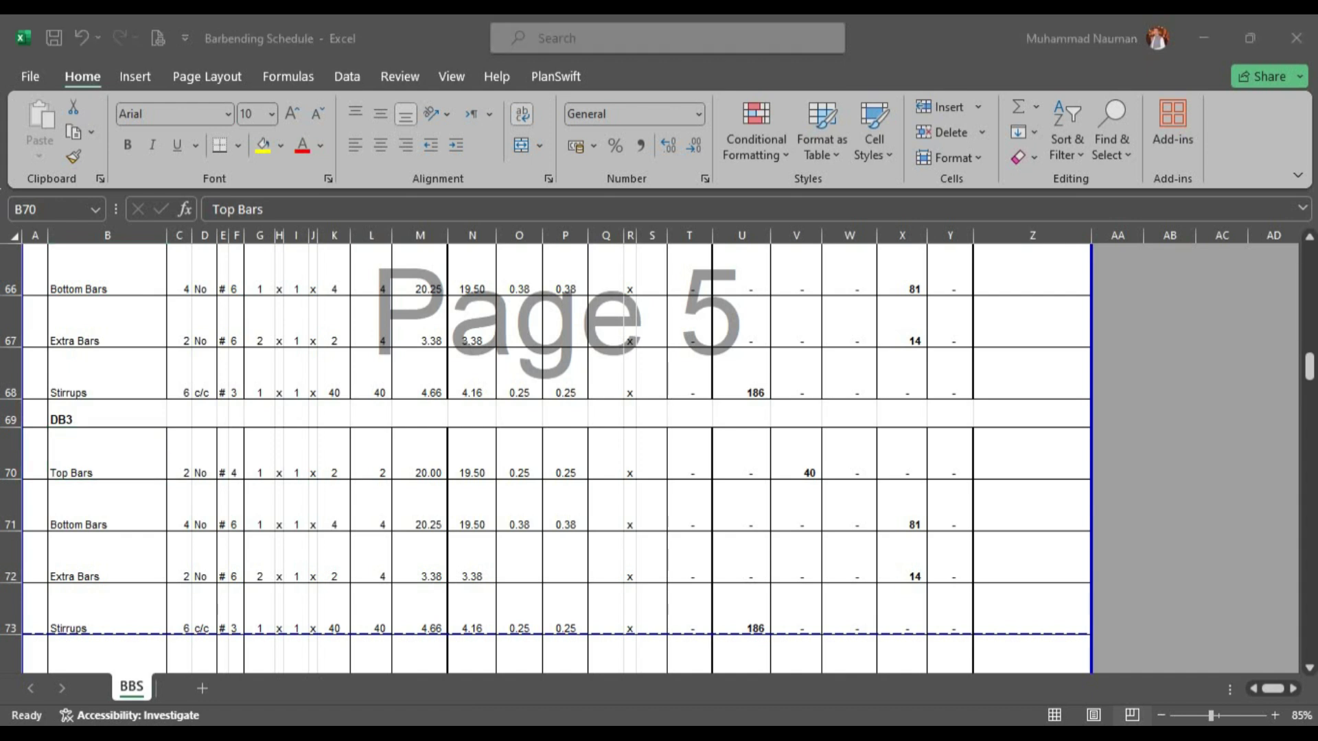
pyautogui.hotkey('alt', 'Tab')
pyautogui.scroll(-4, 604, 426)
pyautogui.scroll(-3, 620, 409)
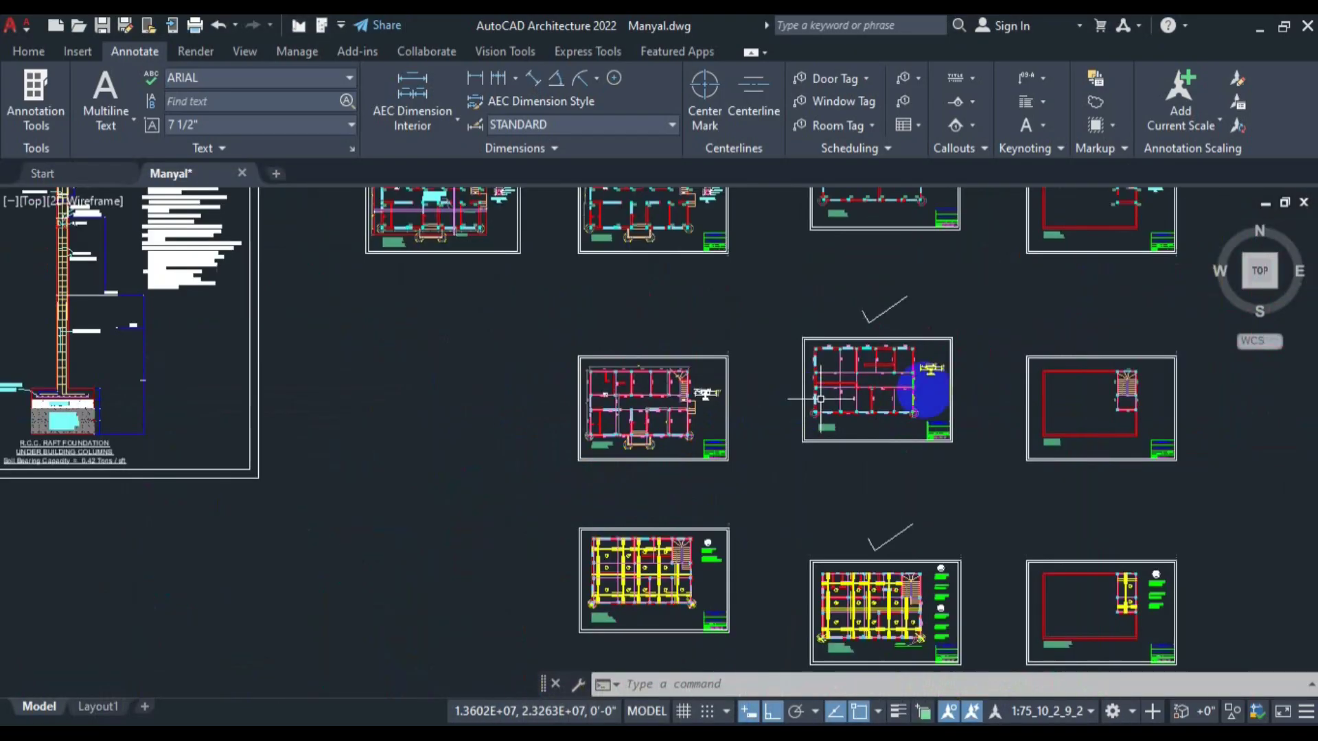
pyautogui.scroll(5, 671, 400)
pyautogui.scroll(2, 529, 464)
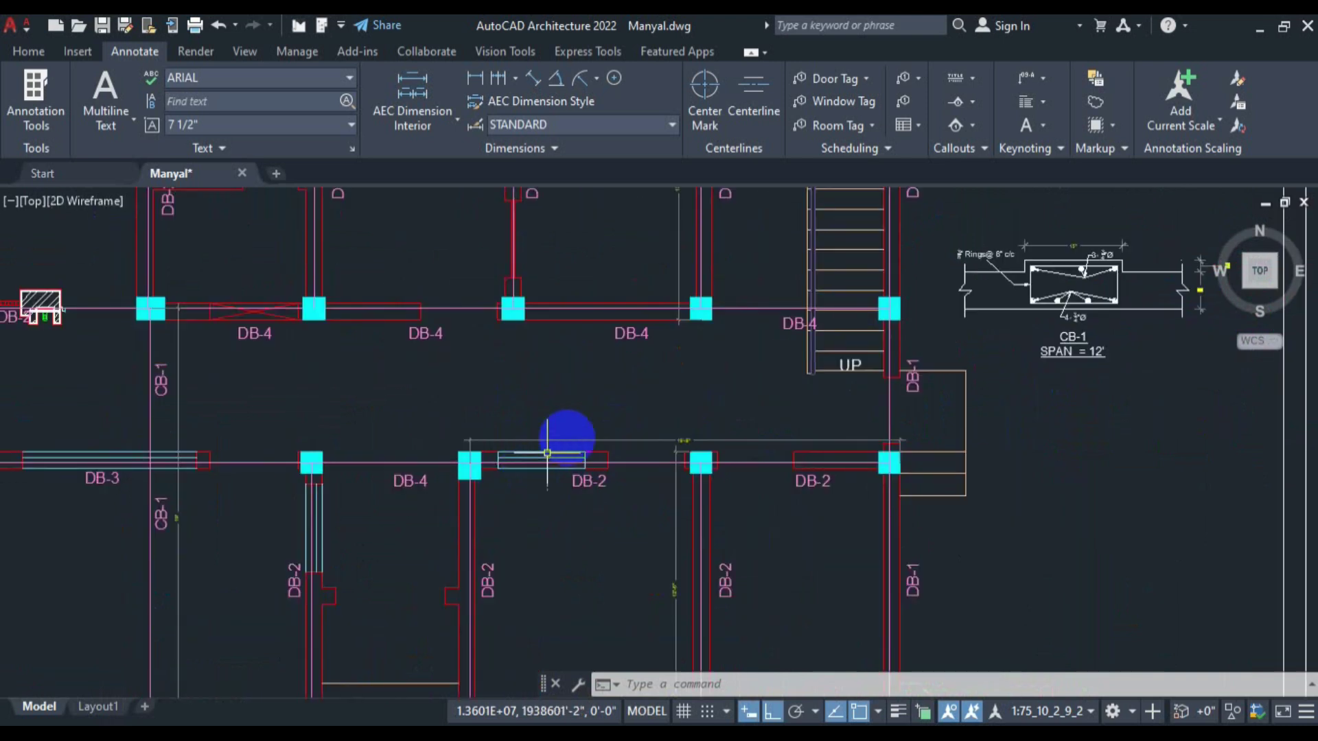
pyautogui.scroll(-2, 559, 435)
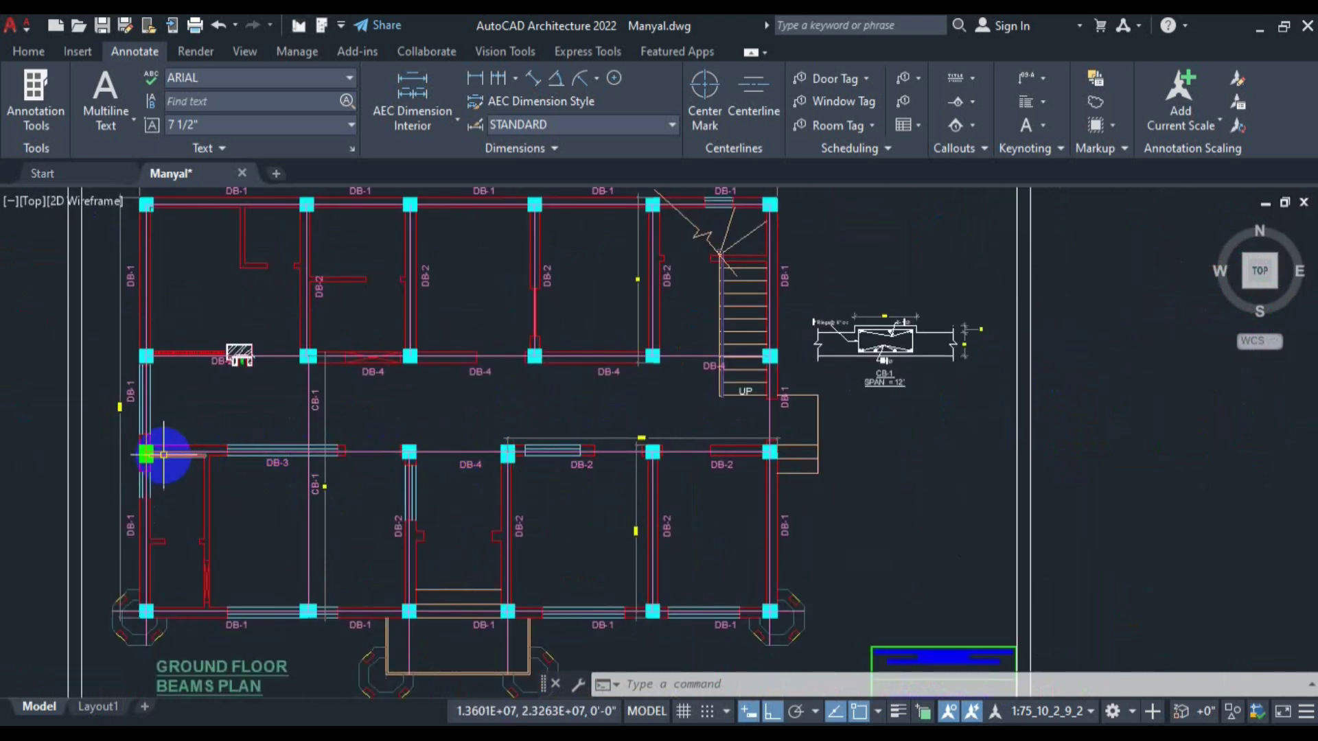
pyautogui.scroll(4, 212, 359)
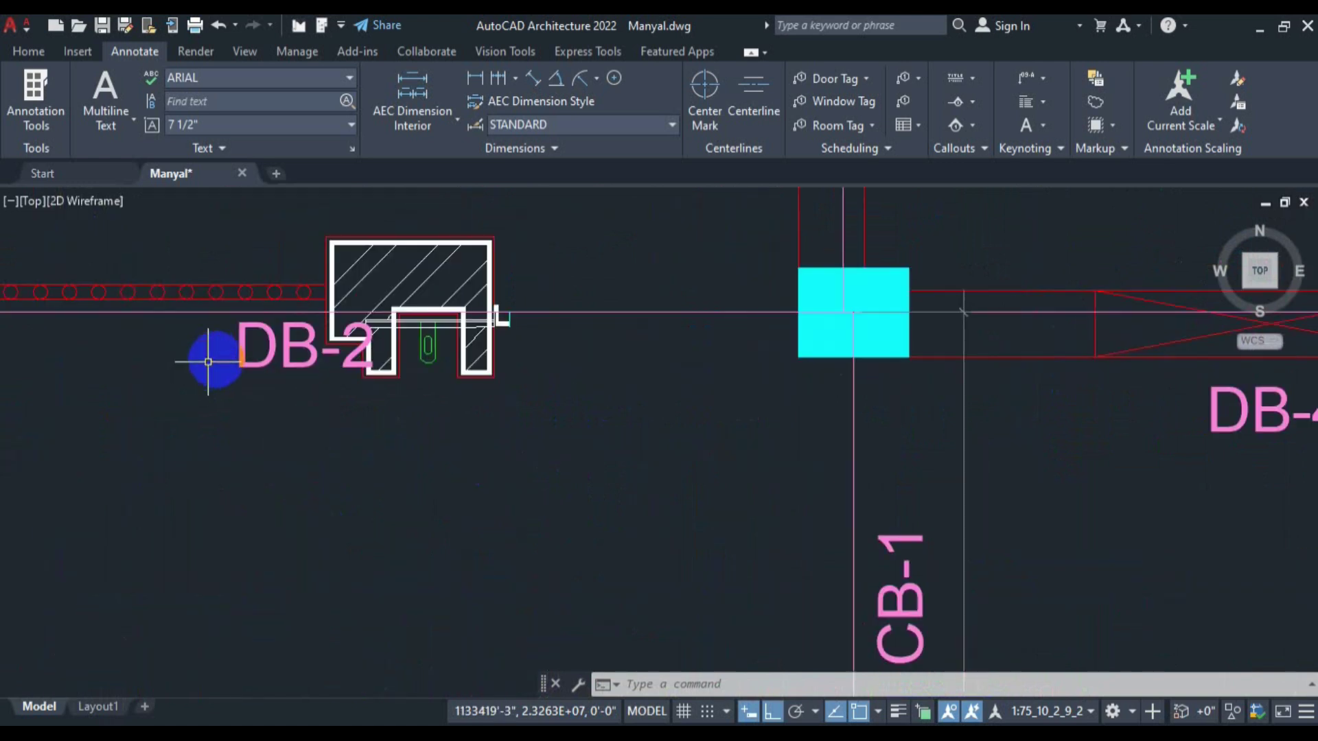
pyautogui.scroll(-3, 353, 359)
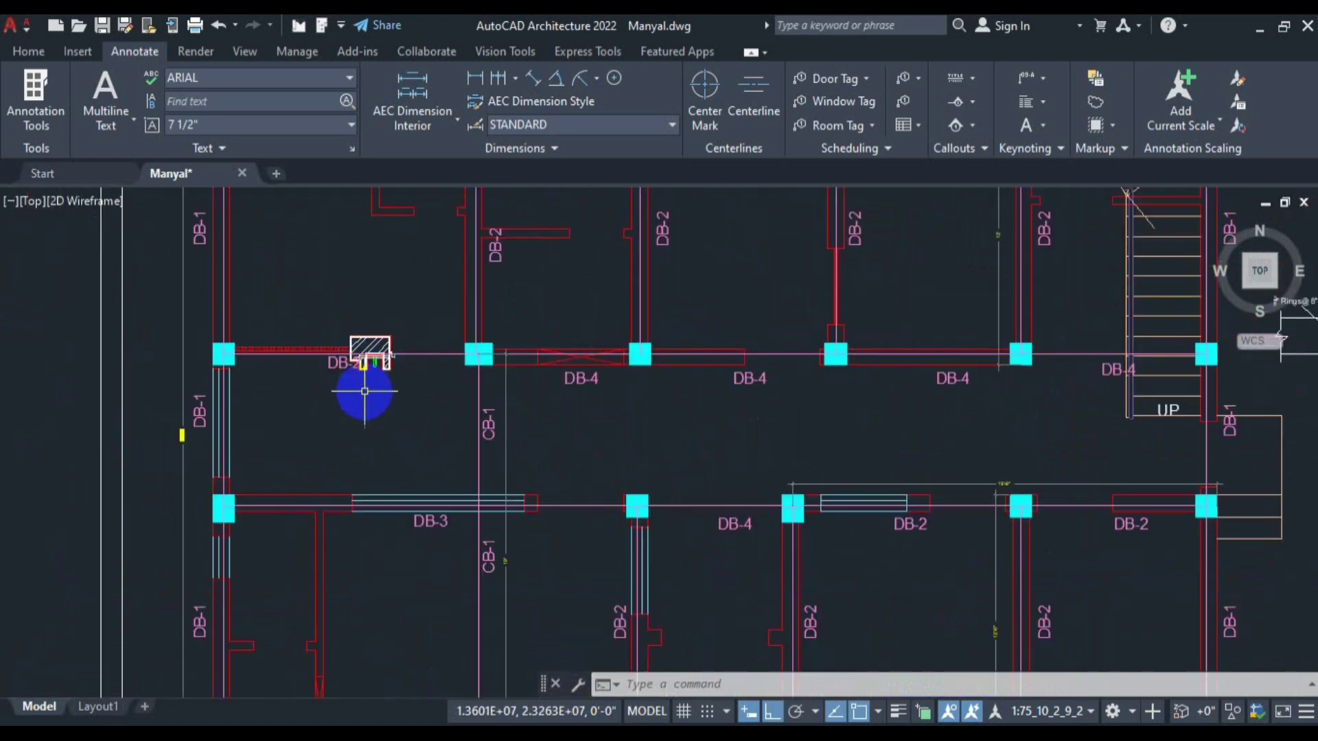
# In Excel, insert another copy of the DB2 block, rows 64 to 68, at row 69 above the DB3 heading.
pyautogui.scroll(-2, 365, 391)
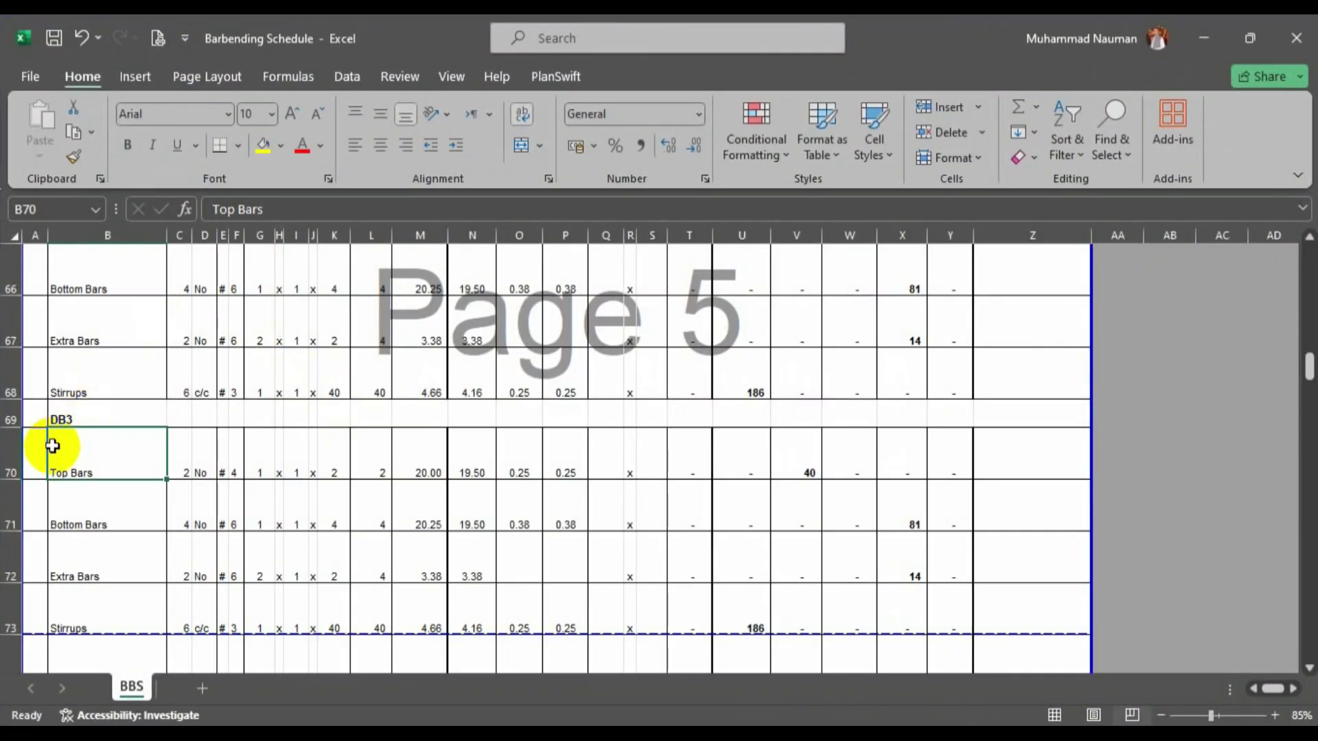
pyautogui.scroll(1, 83, 439)
pyautogui.scroll(1, 66, 427)
pyautogui.moveTo(10, 316); pyautogui.dragTo(8, 498)
pyautogui.hotkey('ctrl', 'c')
pyautogui.click(10, 551)
pyautogui.rightClick(10, 551)
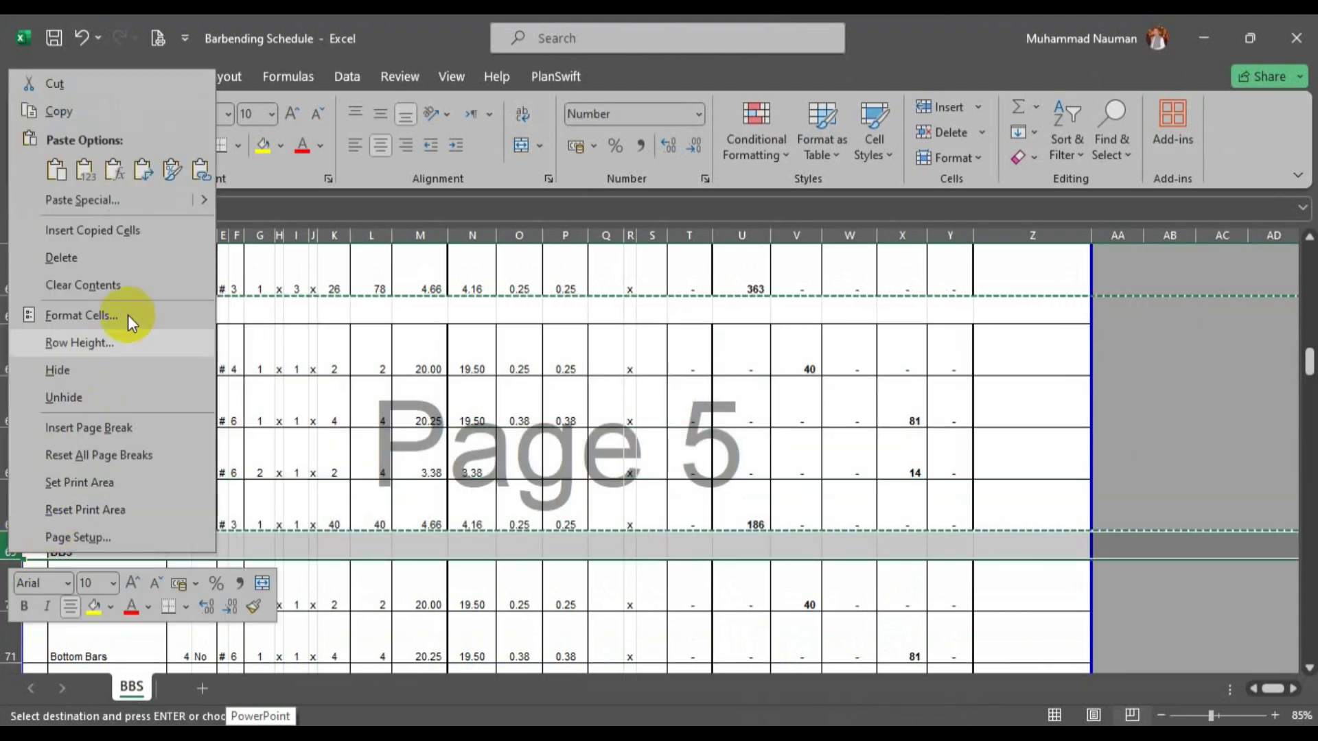
pyautogui.click(151, 232)
pyautogui.scroll(-1, 364, 413)
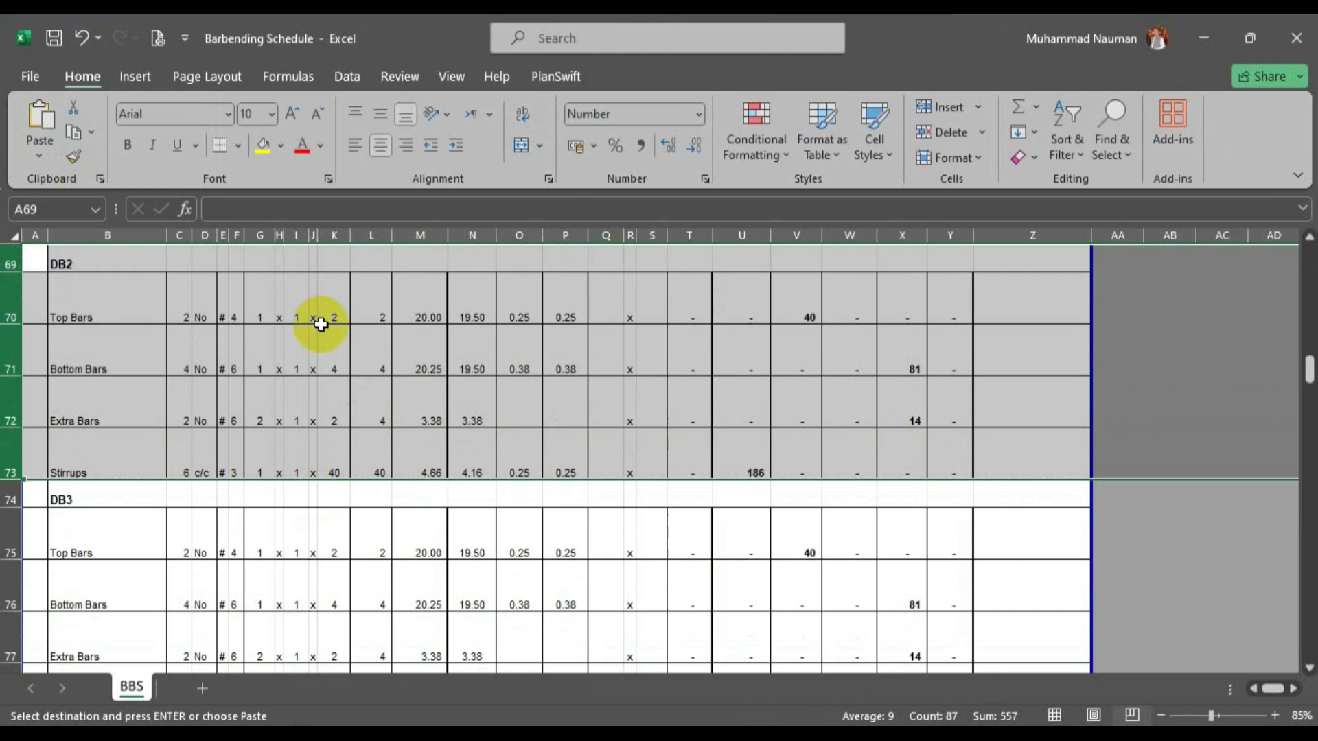
pyautogui.scroll(1, 439, 333)
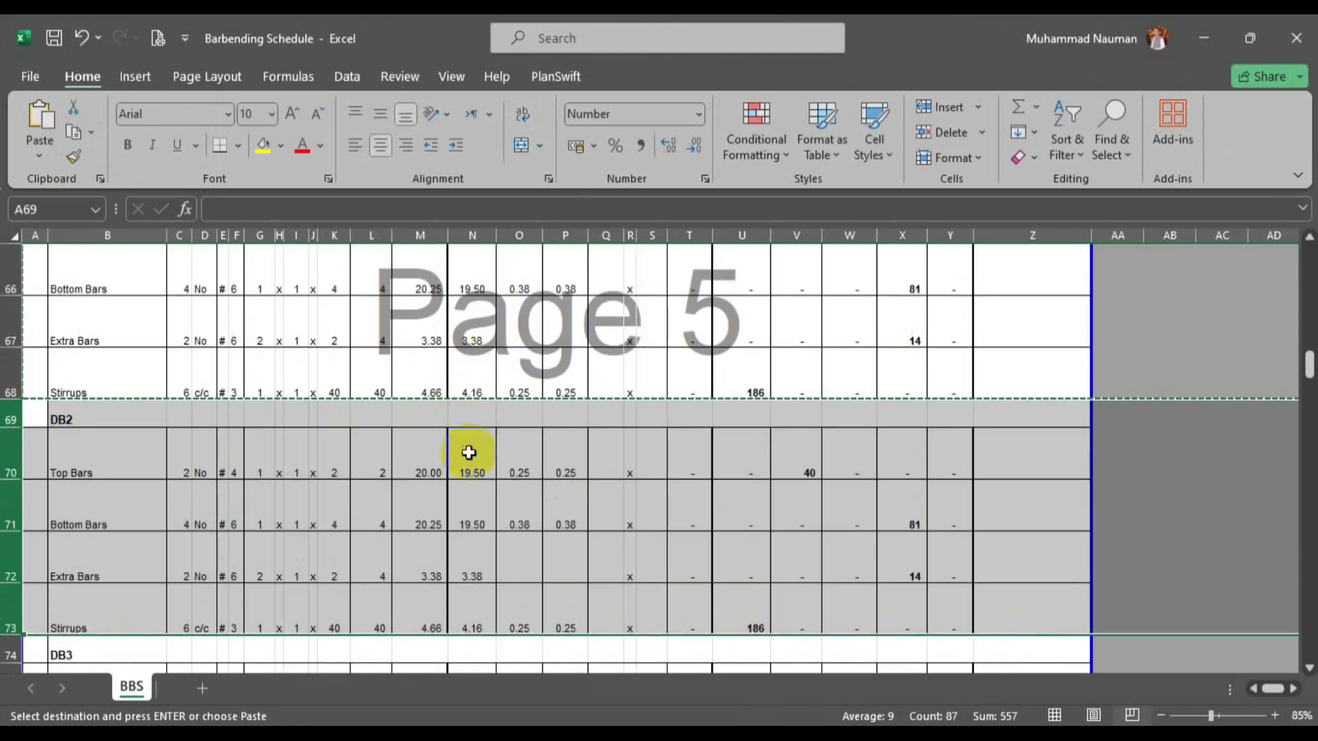
# In AutoCAD, add a linear dimension for the span of the horizontal DB-2 beam on the ground floor plan, placed below the beam.
pyautogui.click(470, 421)
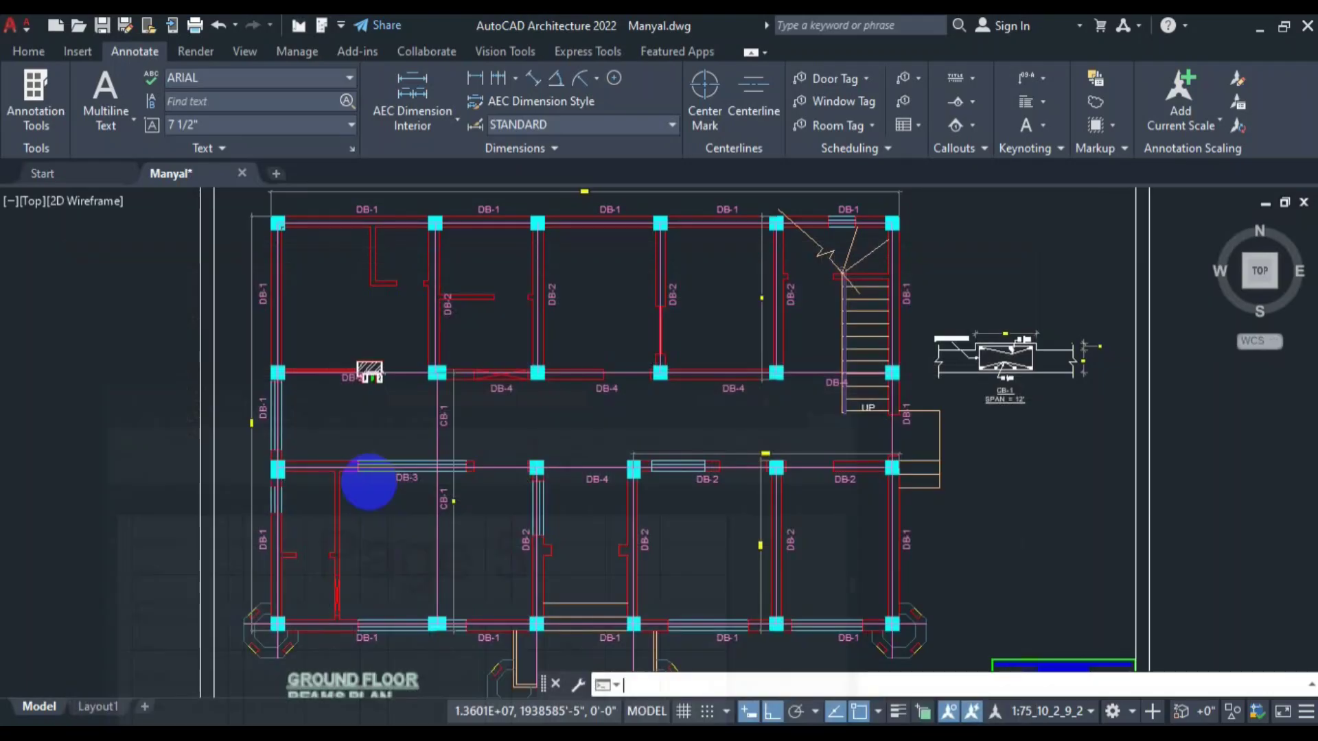
pyautogui.scroll(5, 371, 374)
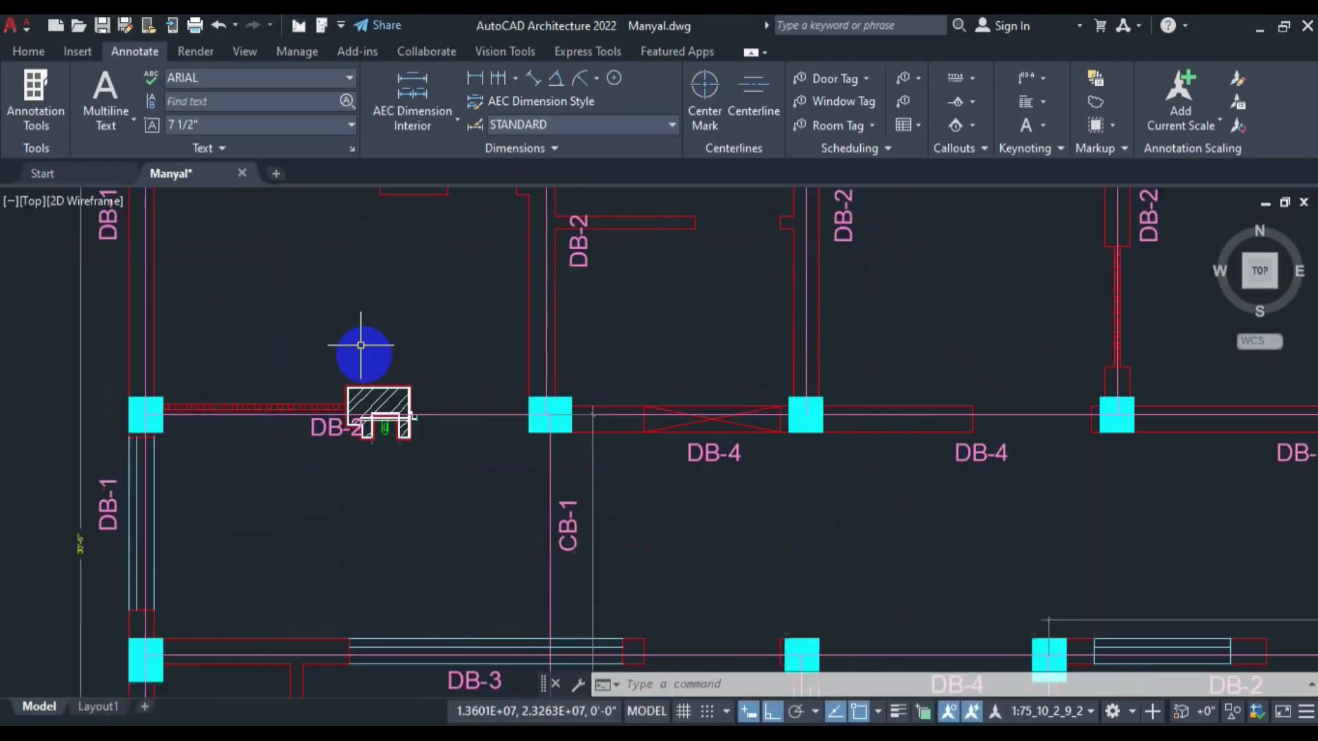
pyautogui.write('dli')
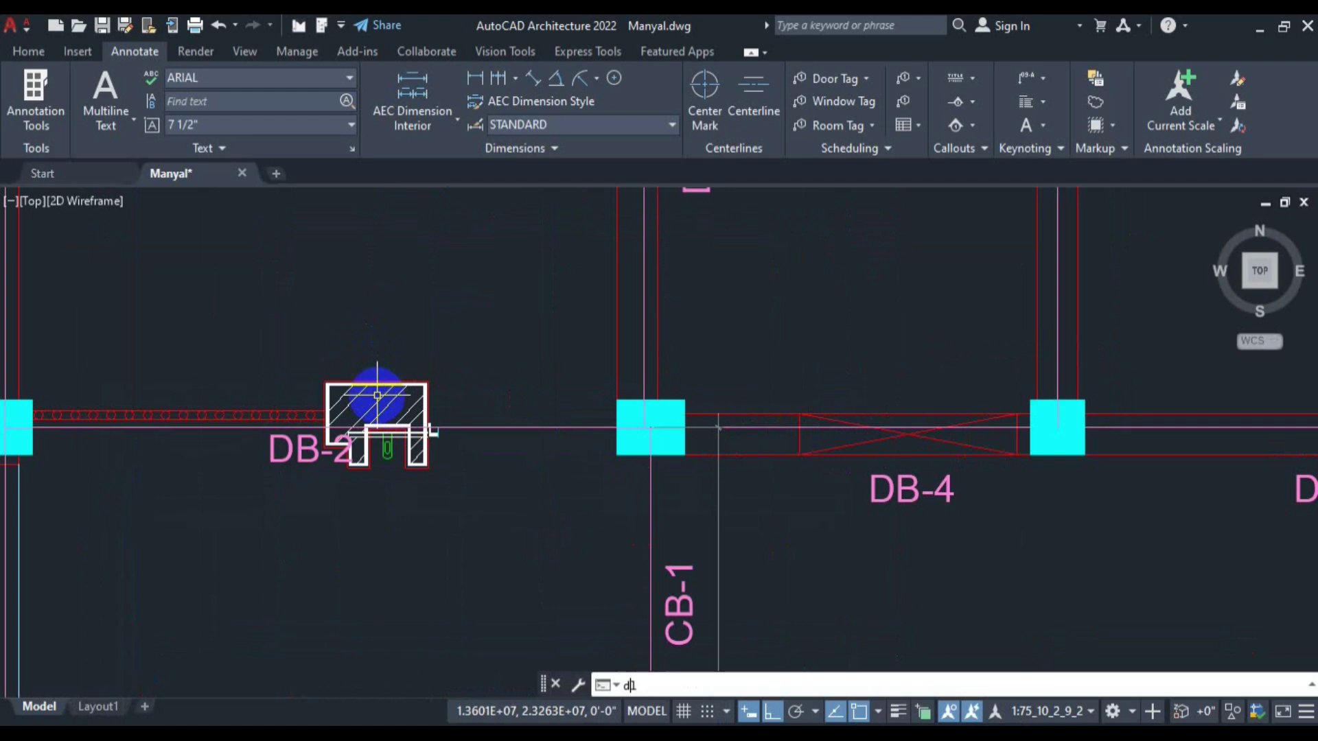
pyautogui.press('Return')
pyautogui.moveTo(433, 431); pyautogui.dragTo(578, 426)
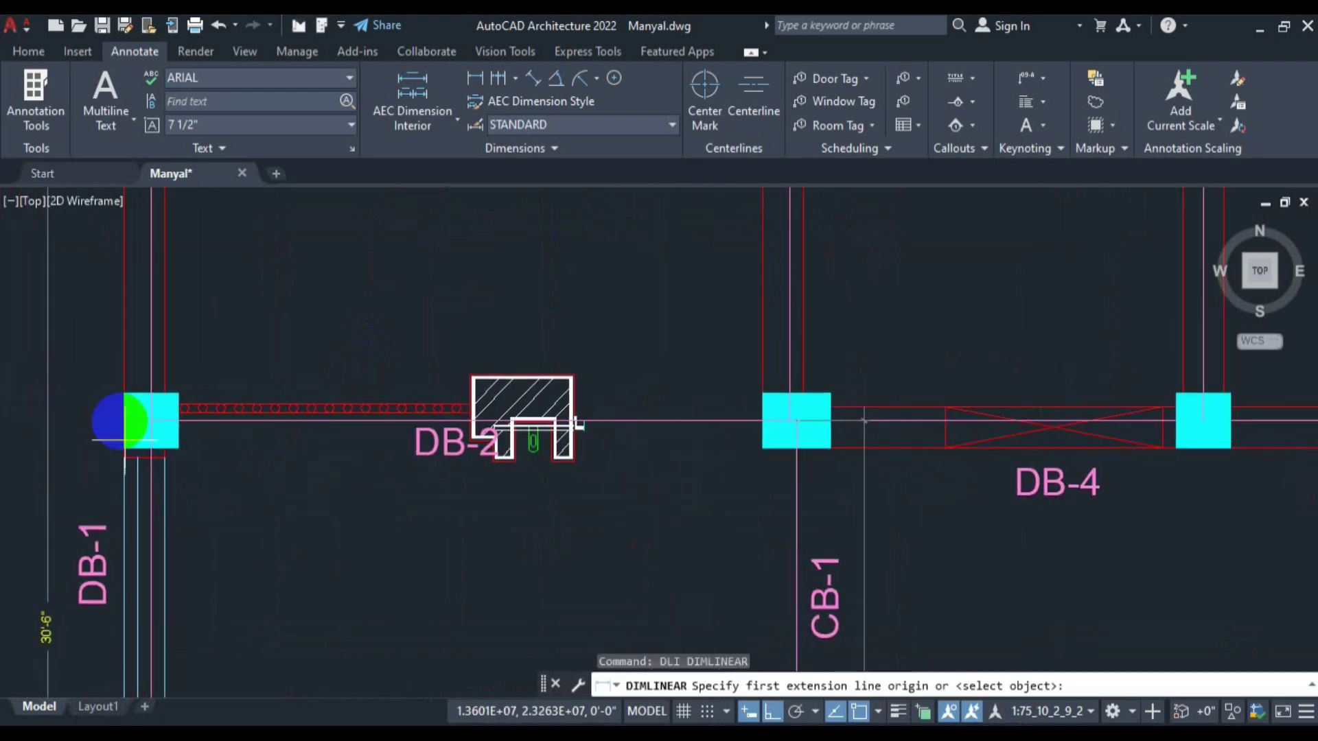
pyautogui.click(151, 420)
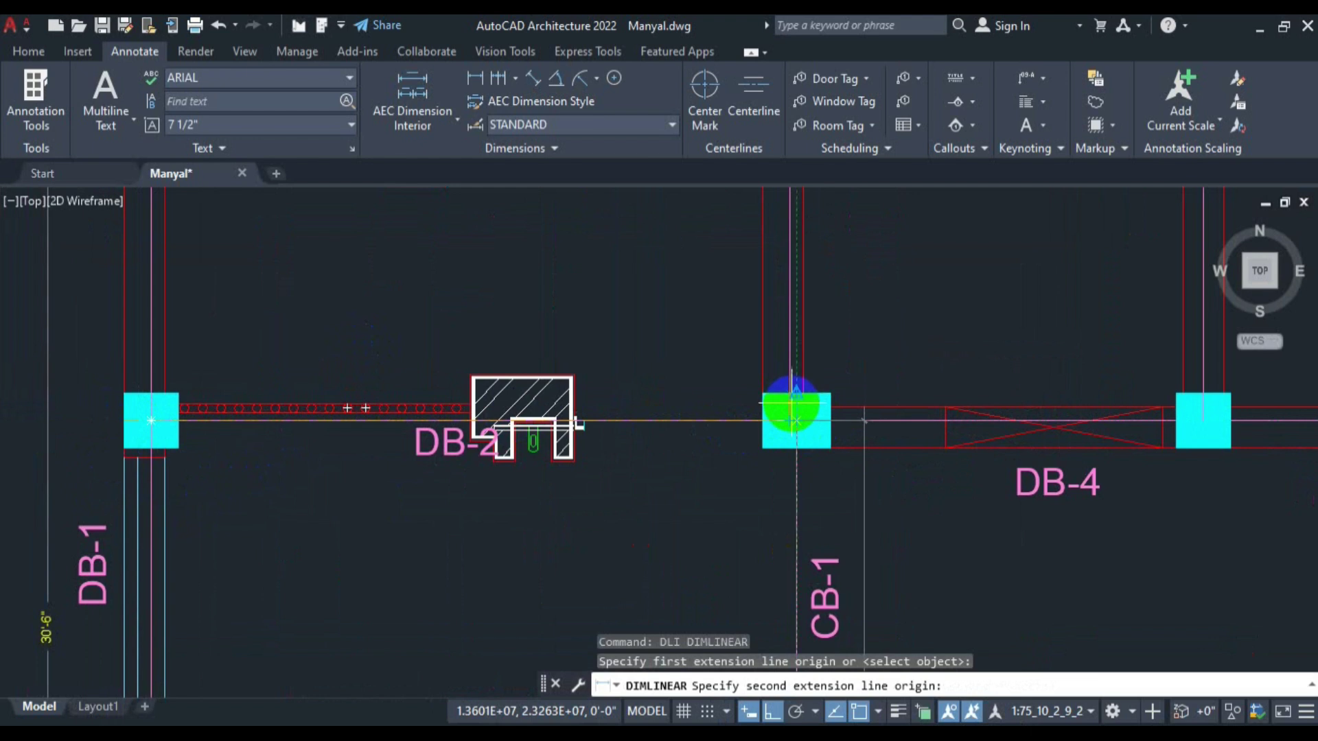
pyautogui.click(790, 406)
pyautogui.click(600, 481)
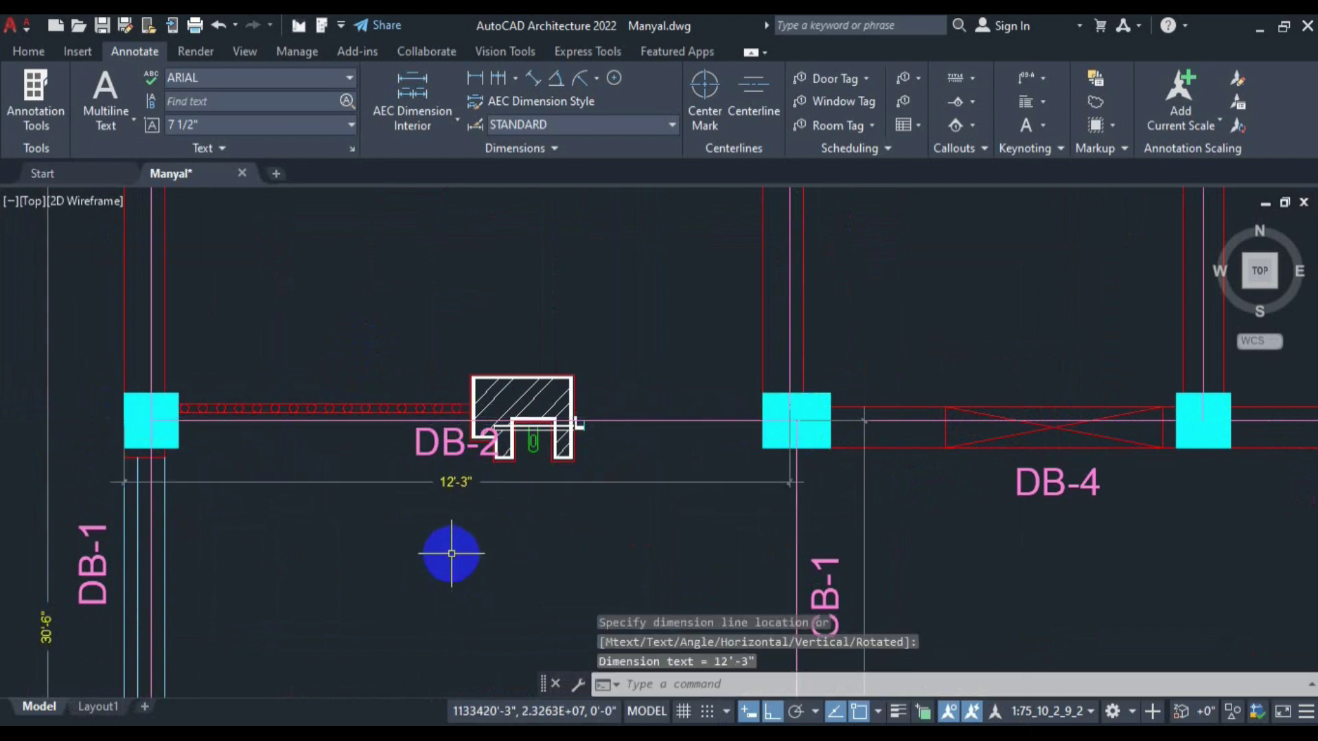
# In Excel, set the top and bottom bar length formulas of the new DB2 block, N70 and N71, to =12.25-0.125-0.125.
pyautogui.hotkey('alt', 'Tab')
pyautogui.doubleClick(472, 466)
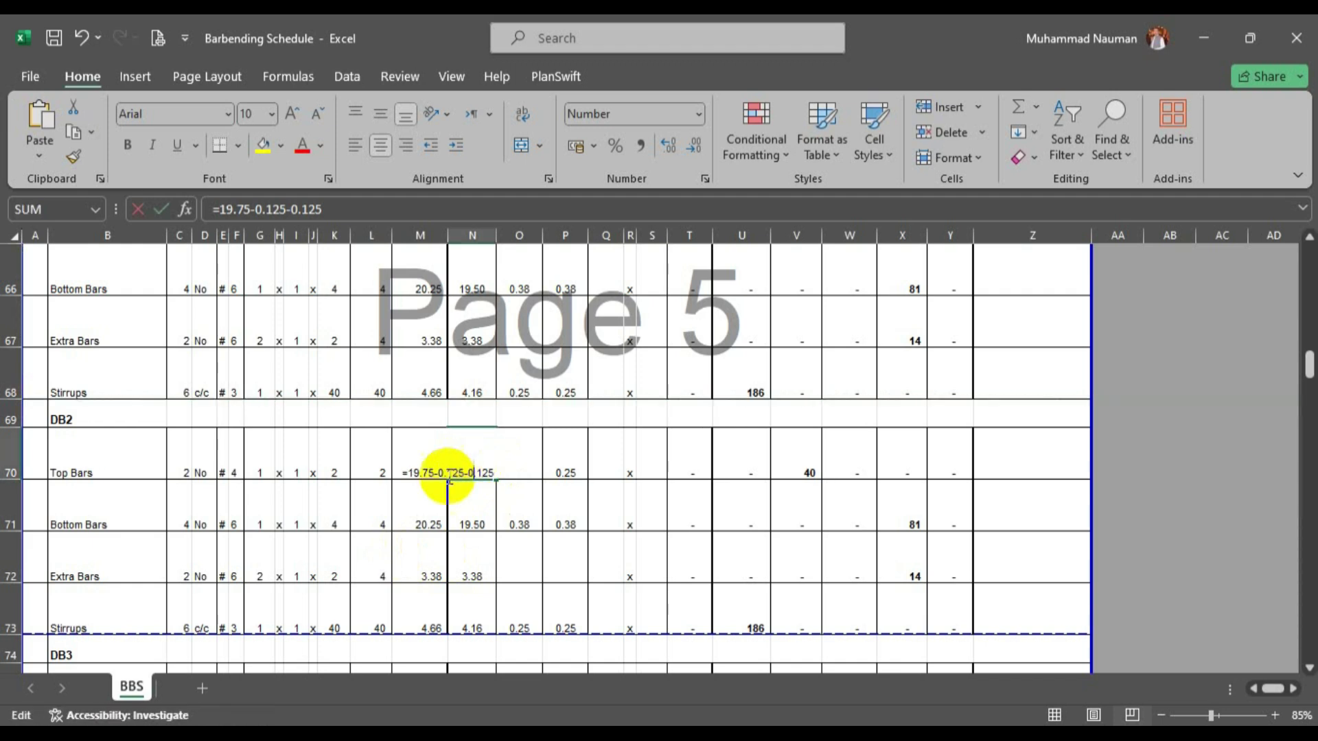
pyautogui.click(434, 472)
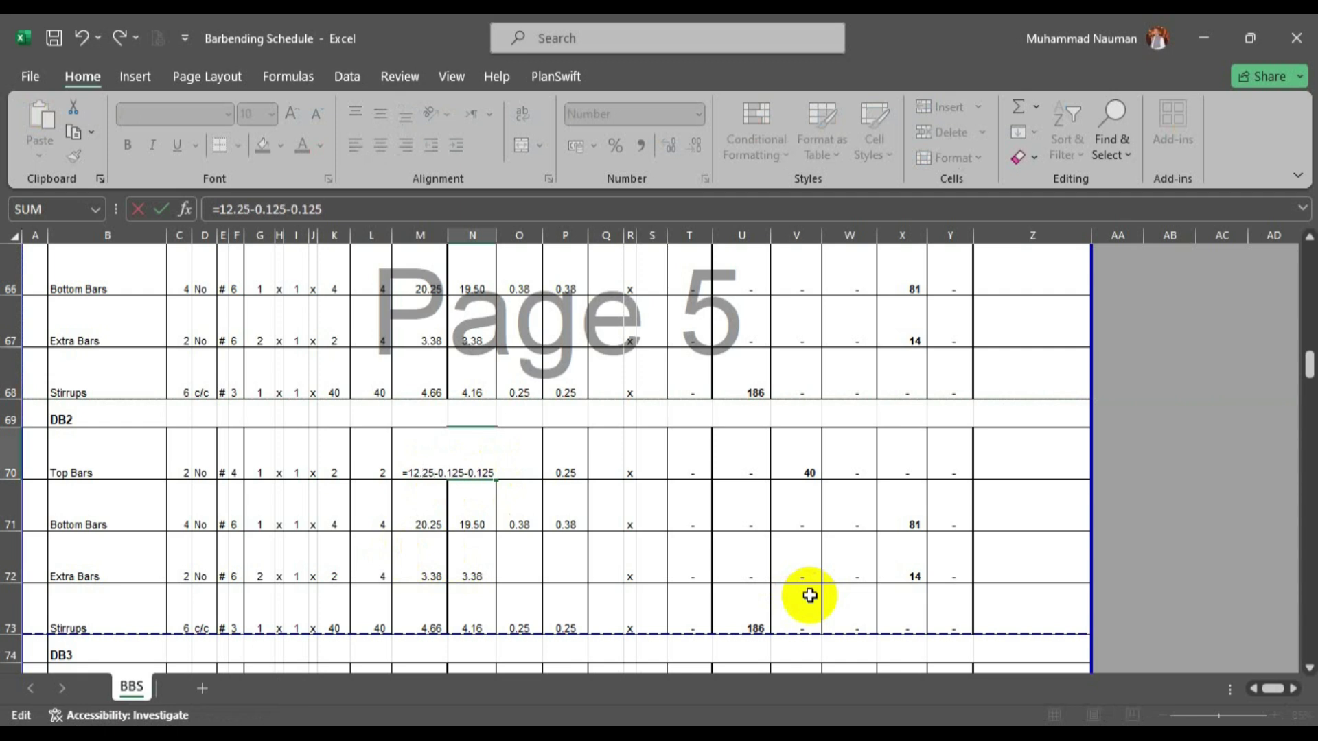
pyautogui.press('Return')
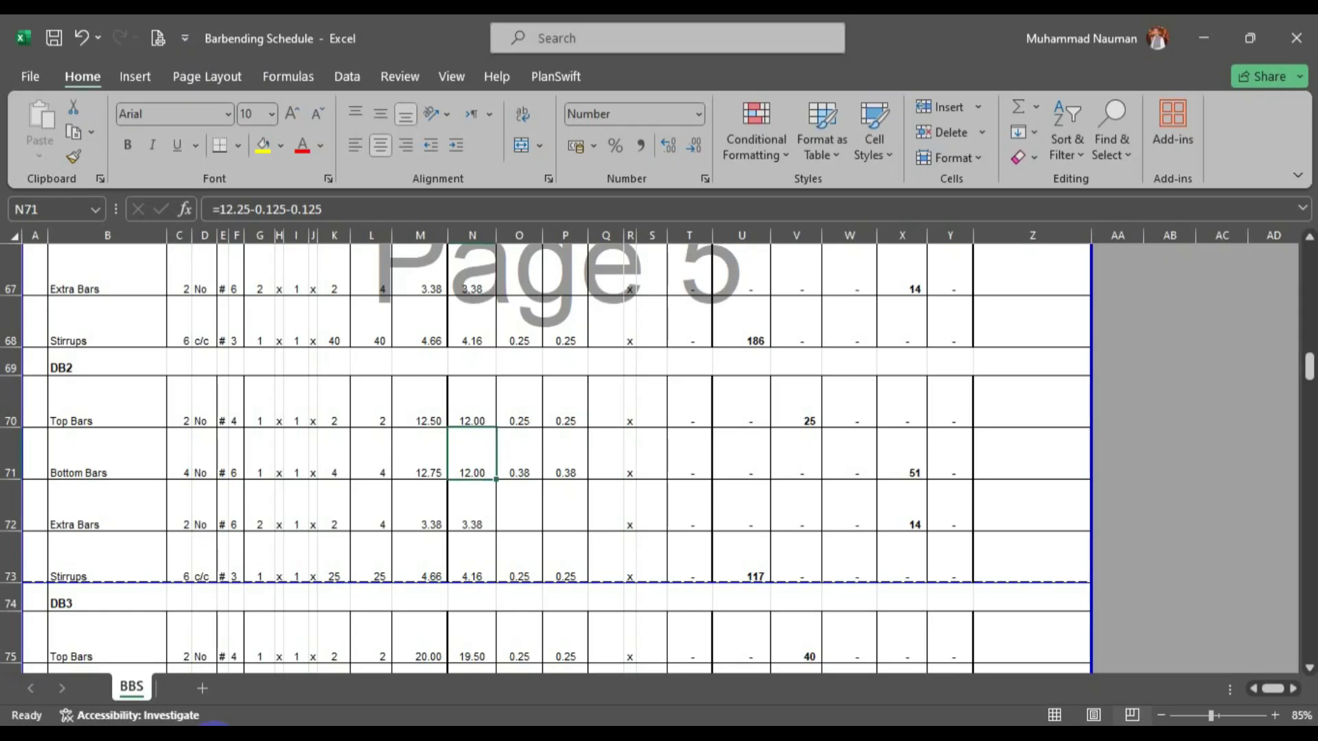
pyautogui.click(464, 421)
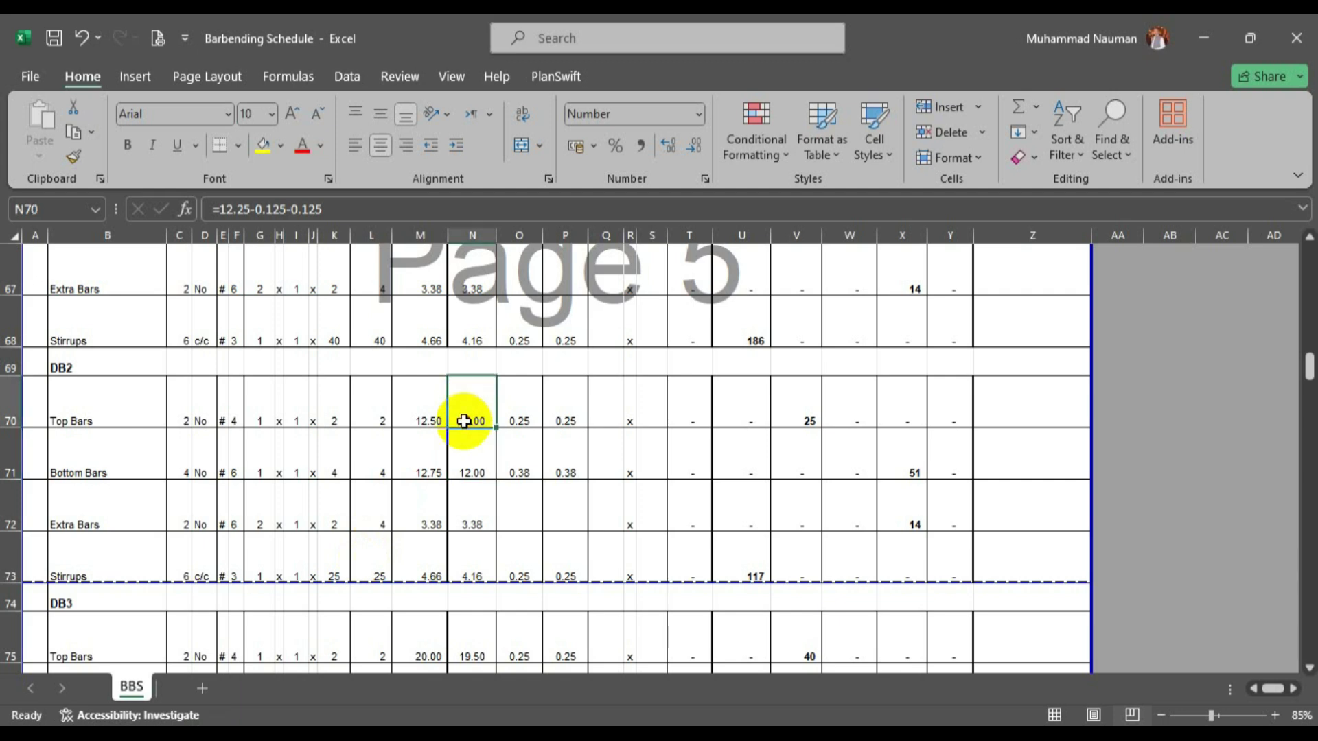
# Examine the internal DB-3 beam detail and section C-C in AutoCAD for its top bars, bottom bars and stirrups.
pyautogui.scroll(-2, 421, 492)
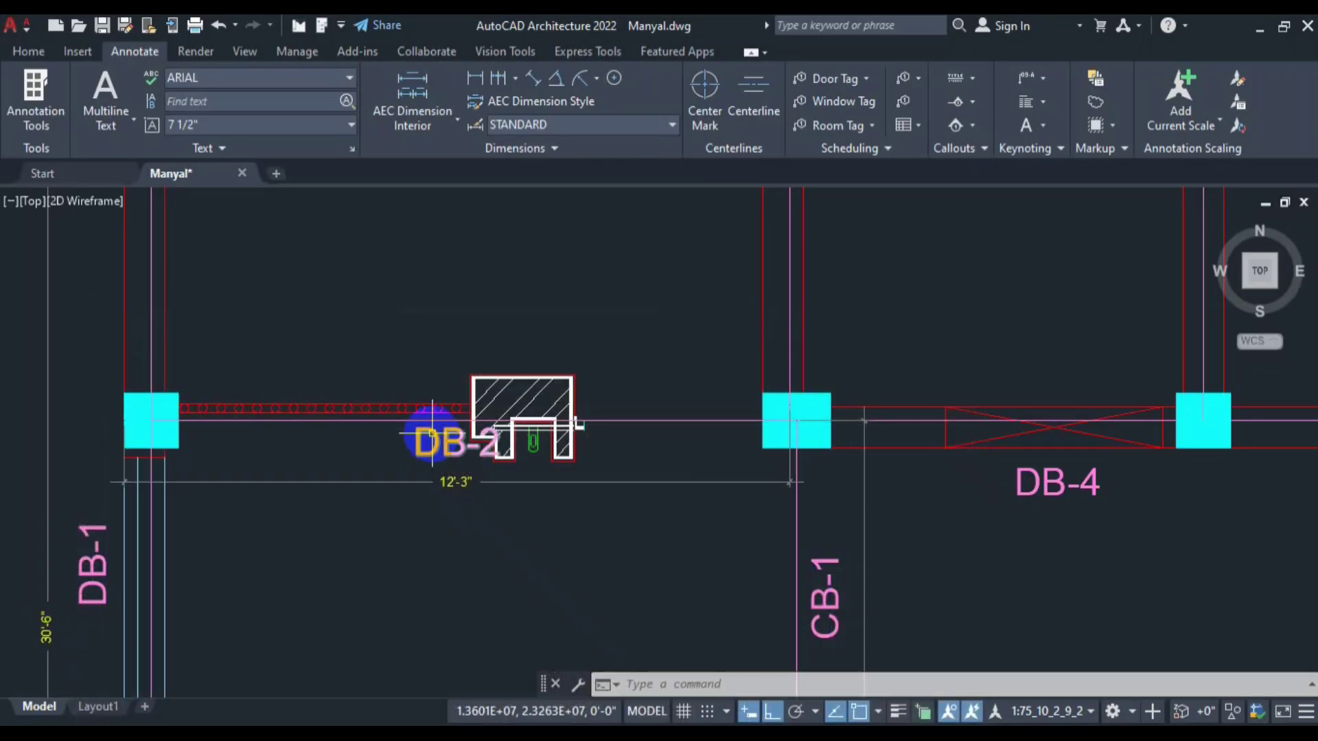
pyautogui.scroll(-5, 433, 433)
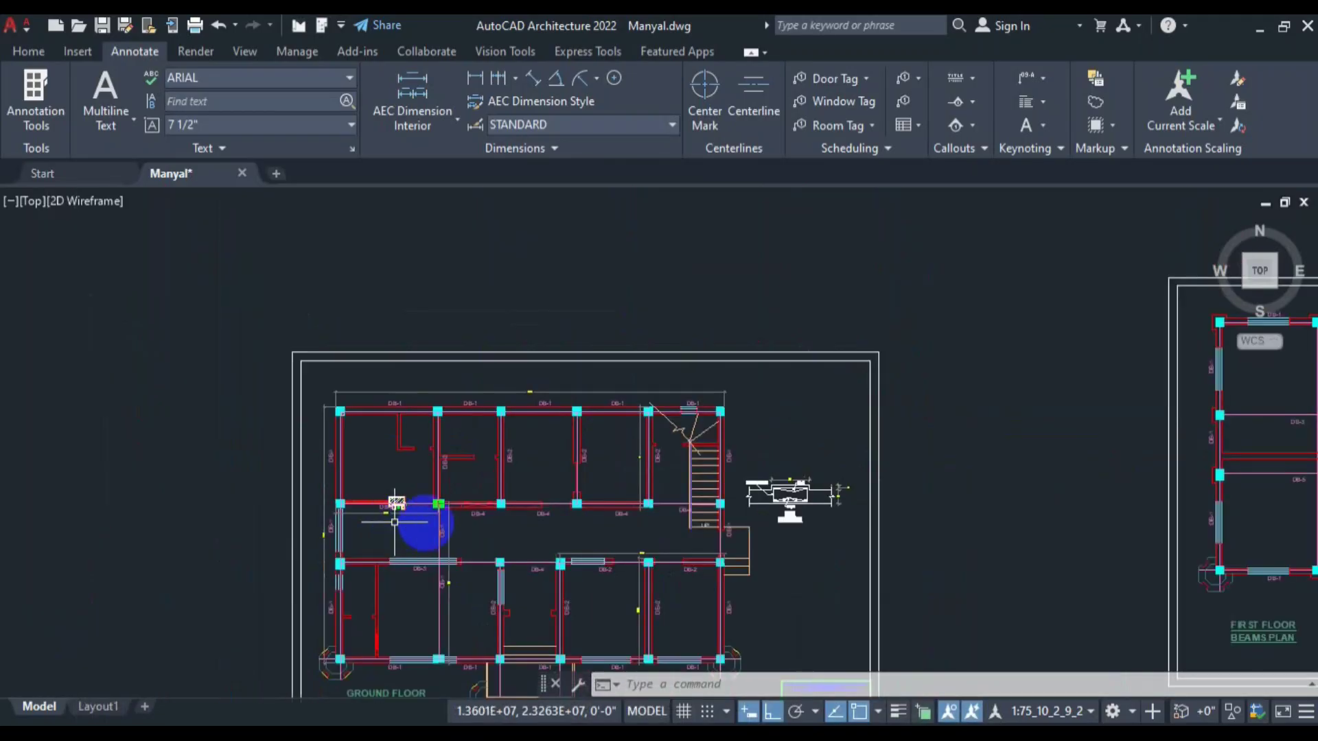
pyautogui.scroll(-6, 890, 492)
pyautogui.moveTo(1027, 434)
pyautogui.mouseDown()
pyautogui.moveTo(601, 434)
pyautogui.moveTo(345, 475)
pyautogui.mouseUp()
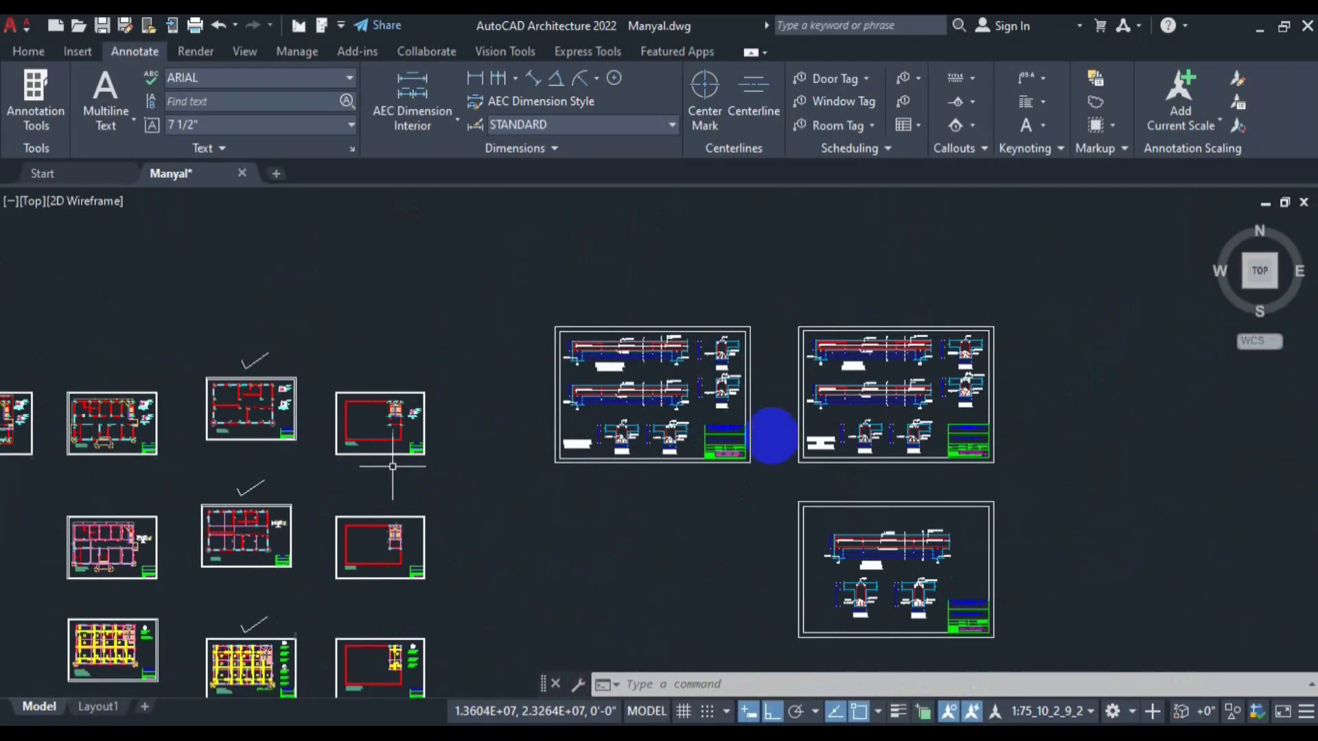
pyautogui.scroll(5, 953, 337)
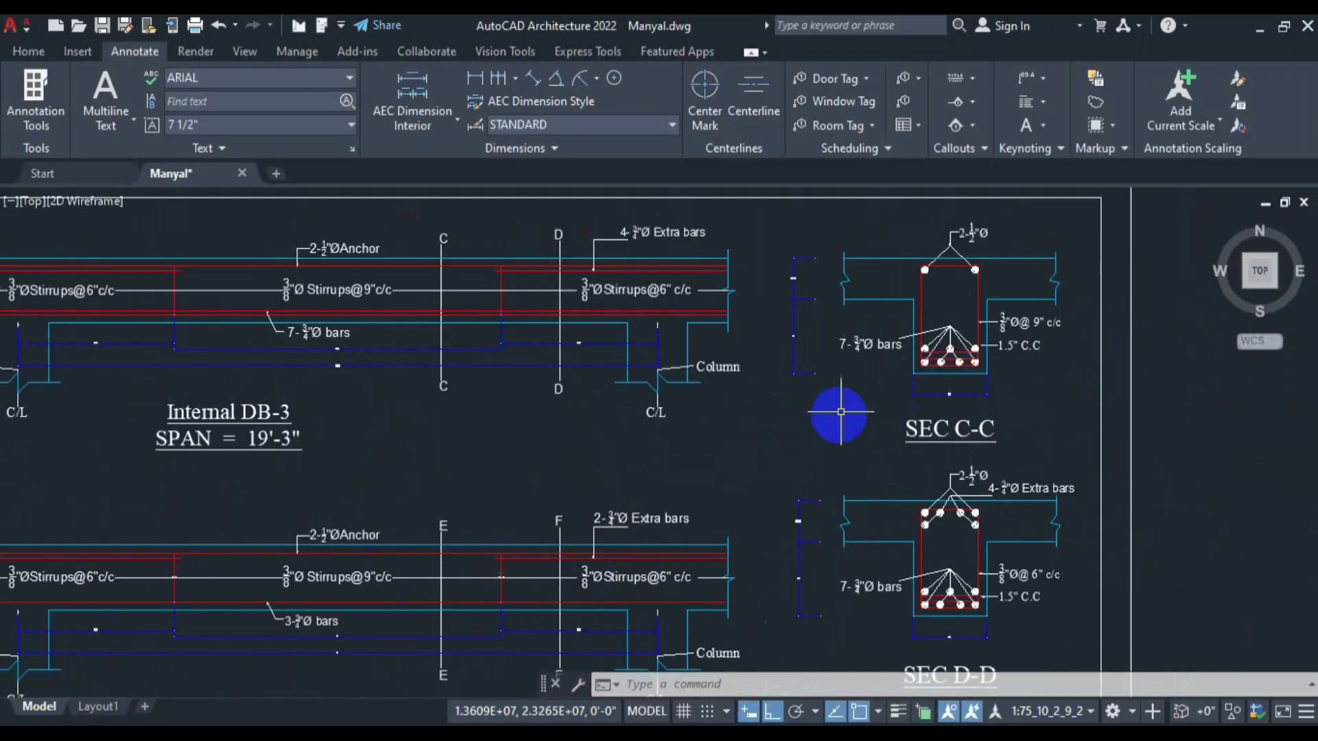
pyautogui.scroll(-2, 756, 441)
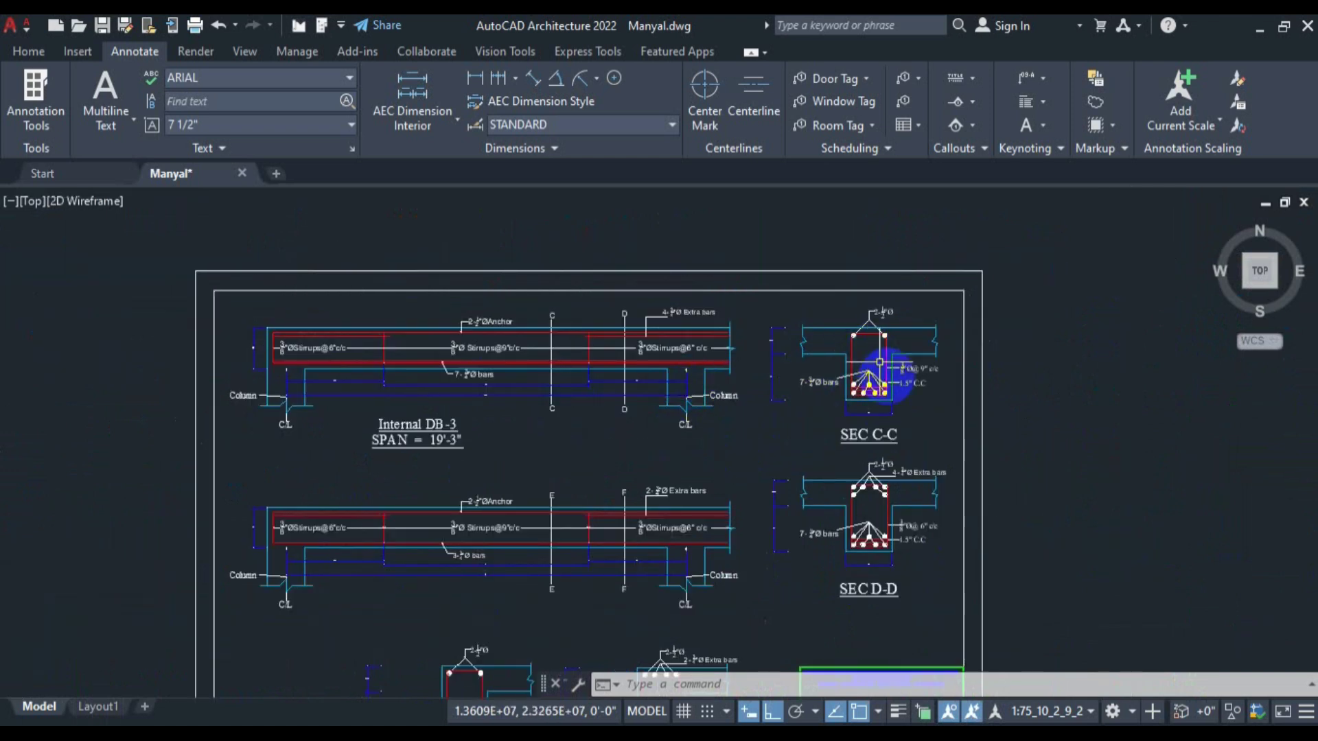
pyautogui.scroll(5, 927, 367)
pyautogui.moveTo(983, 346); pyautogui.dragTo(959, 398)
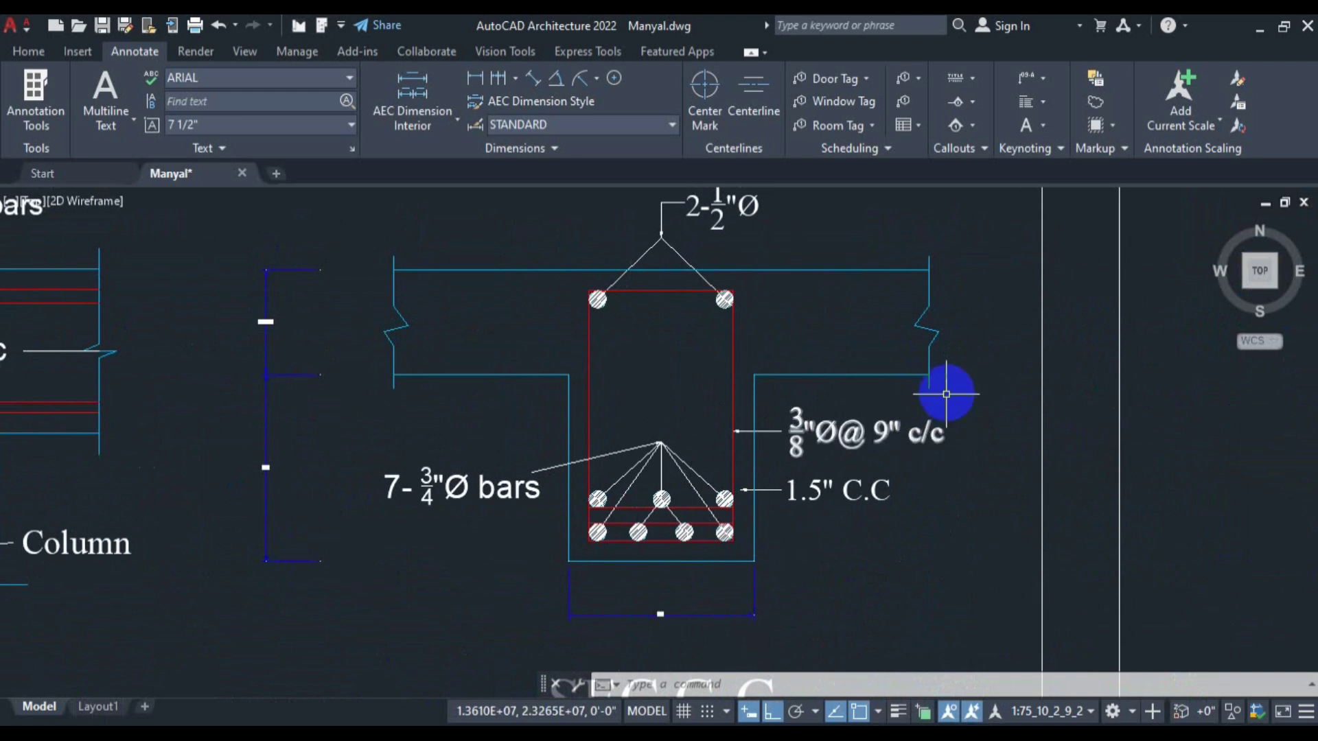
pyautogui.moveTo(947, 391); pyautogui.dragTo(962, 432)
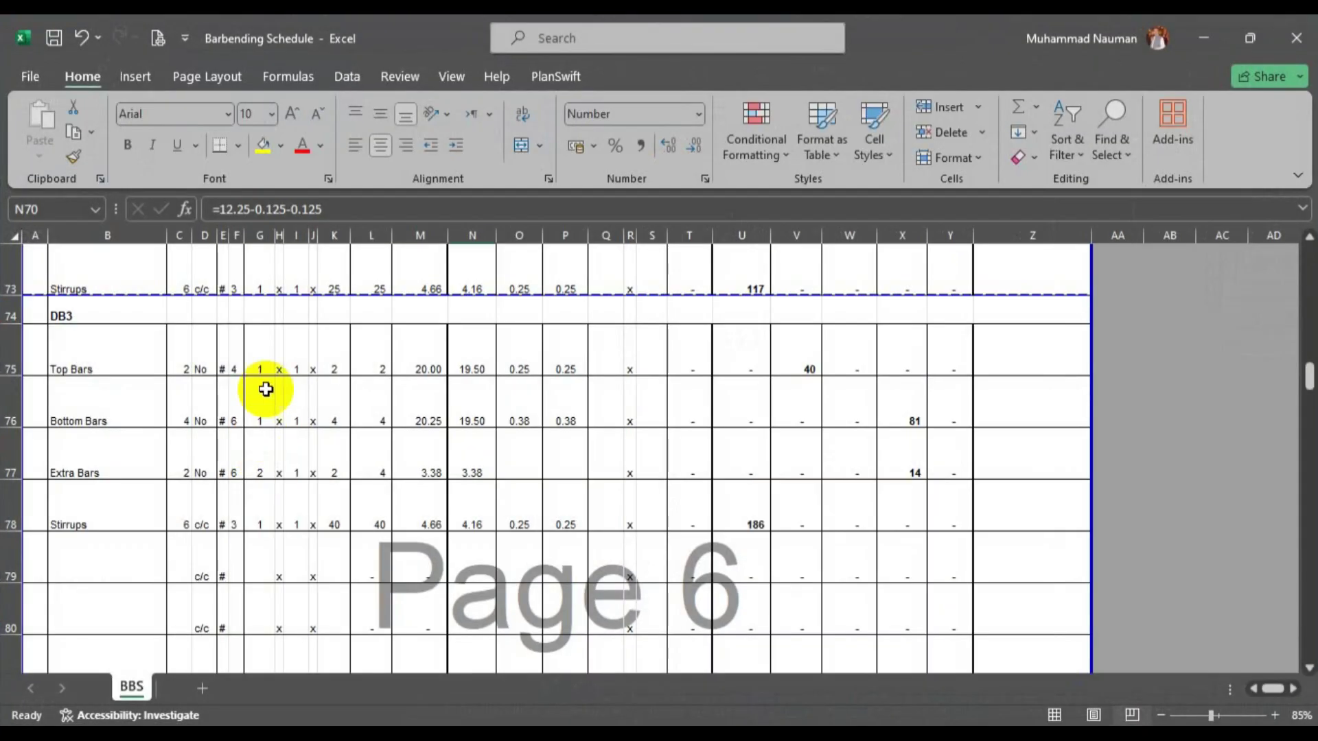
# In the Excel DB3 block, set the bottom bars number to 7 in both C76 and K76.
pyautogui.moveTo(177, 365); pyautogui.dragTo(206, 418)
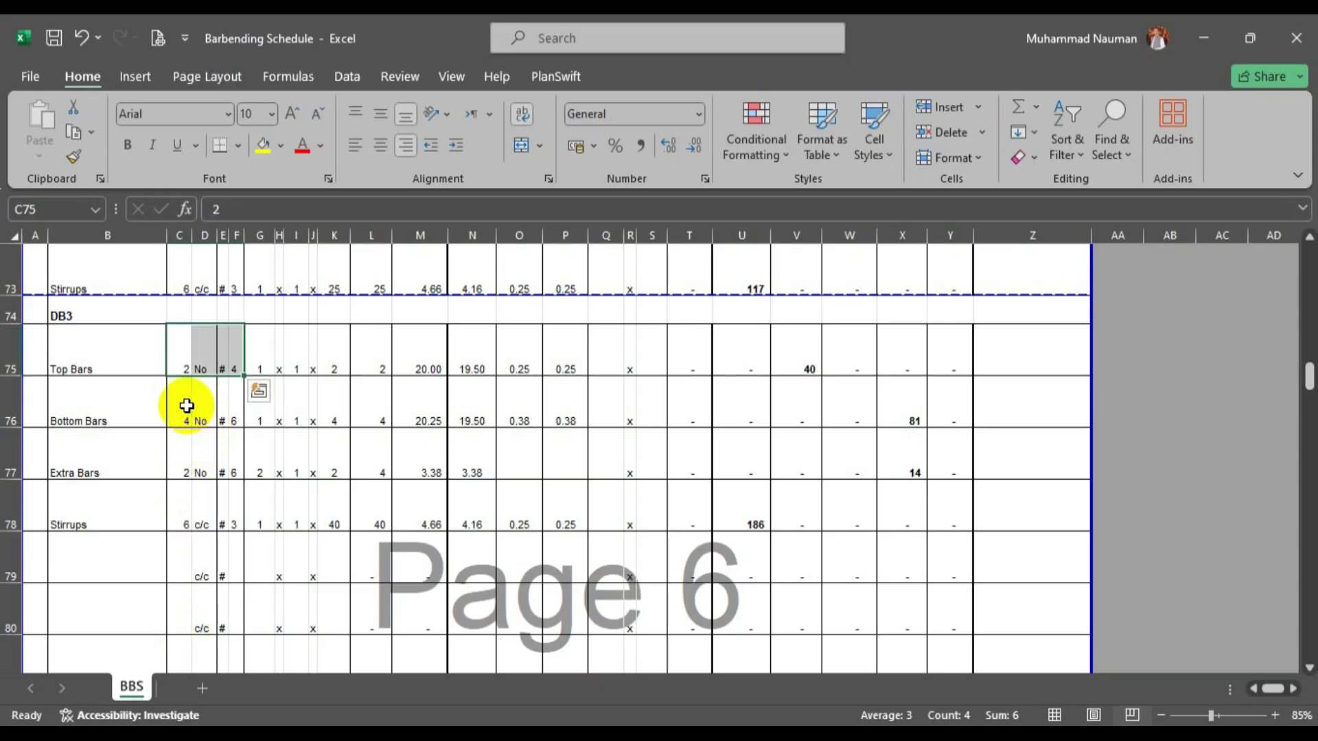
pyautogui.click(180, 402)
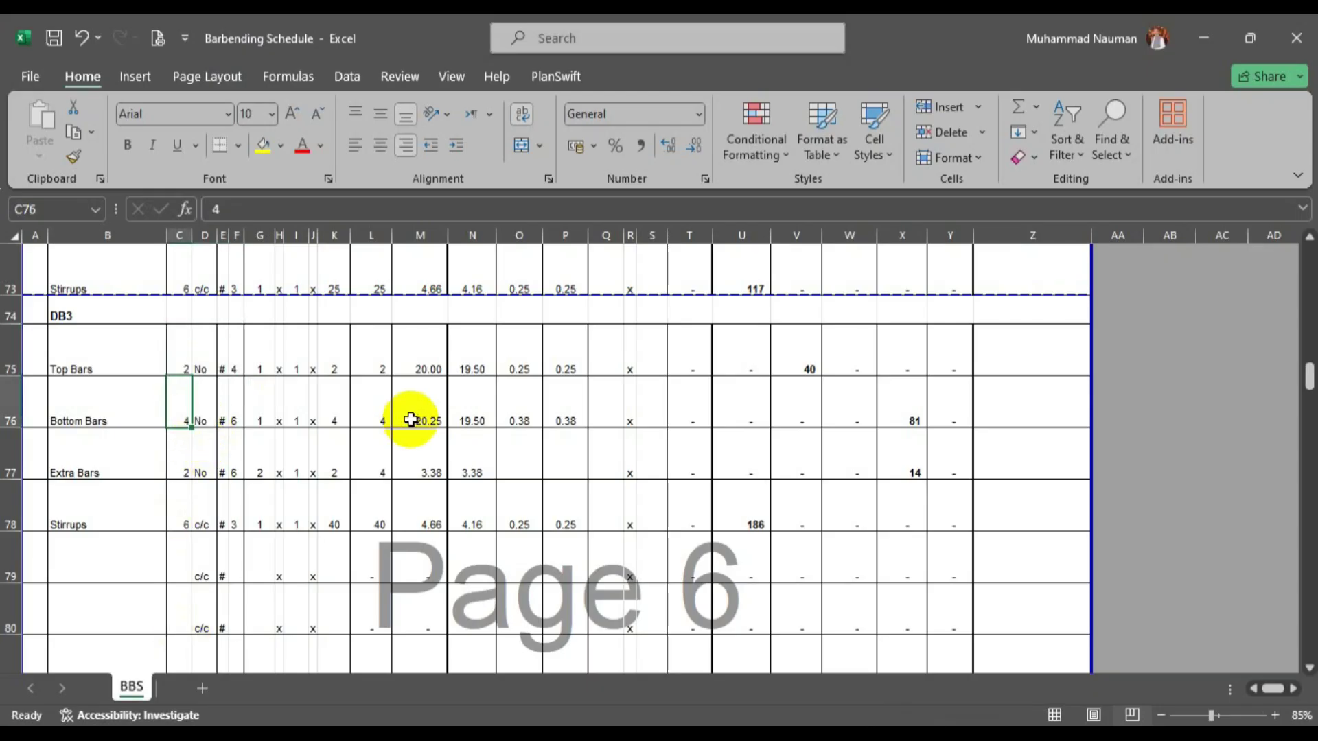
pyautogui.write('7')
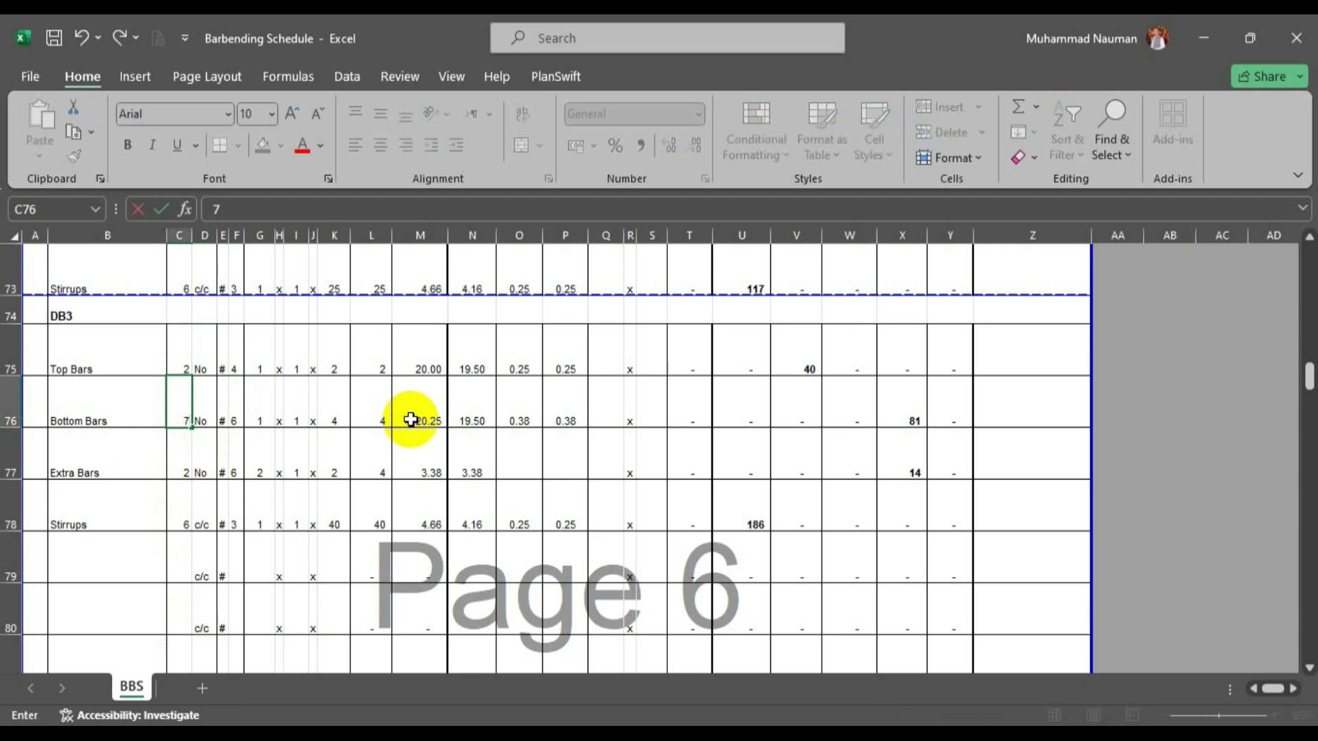
pyautogui.press('Right')
pyautogui.press('Right')
pyautogui.press('Right')
pyautogui.press('Right')
pyautogui.press('Right')
pyautogui.press('Right')
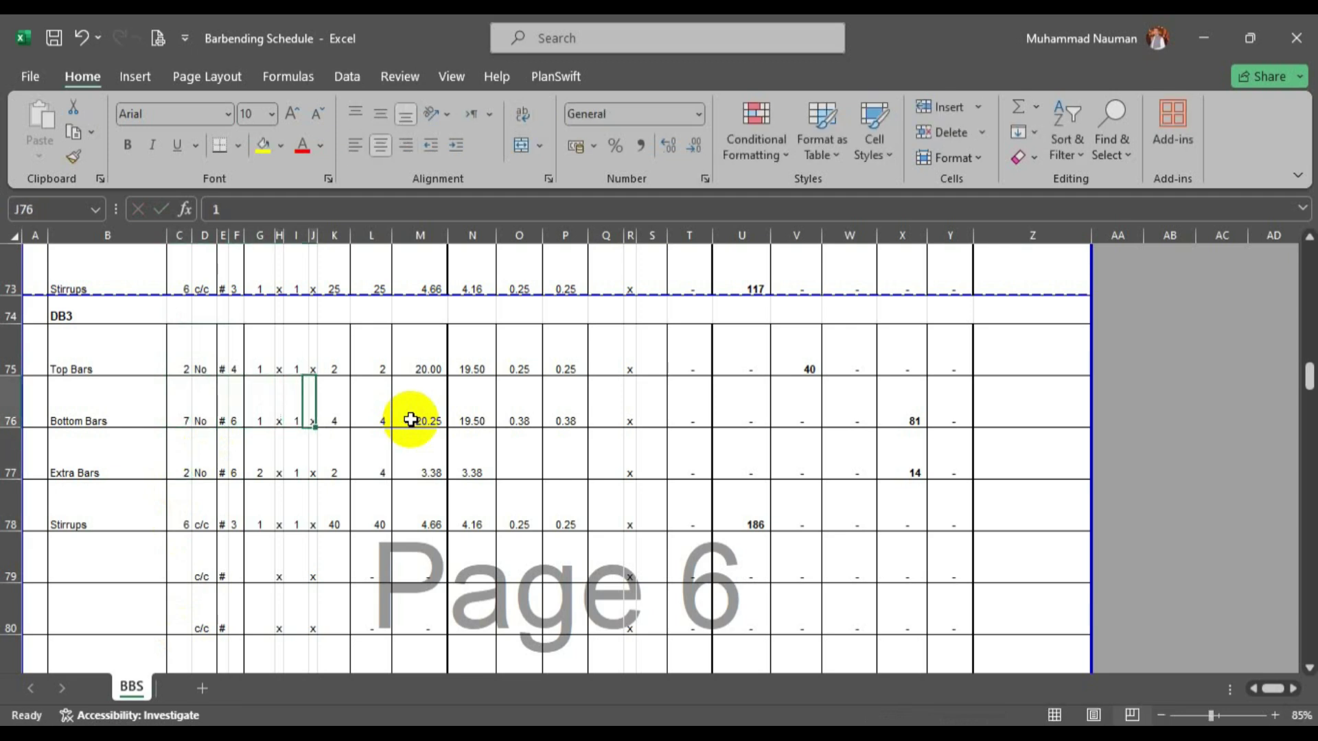
pyautogui.write('7')
pyautogui.press('Return')
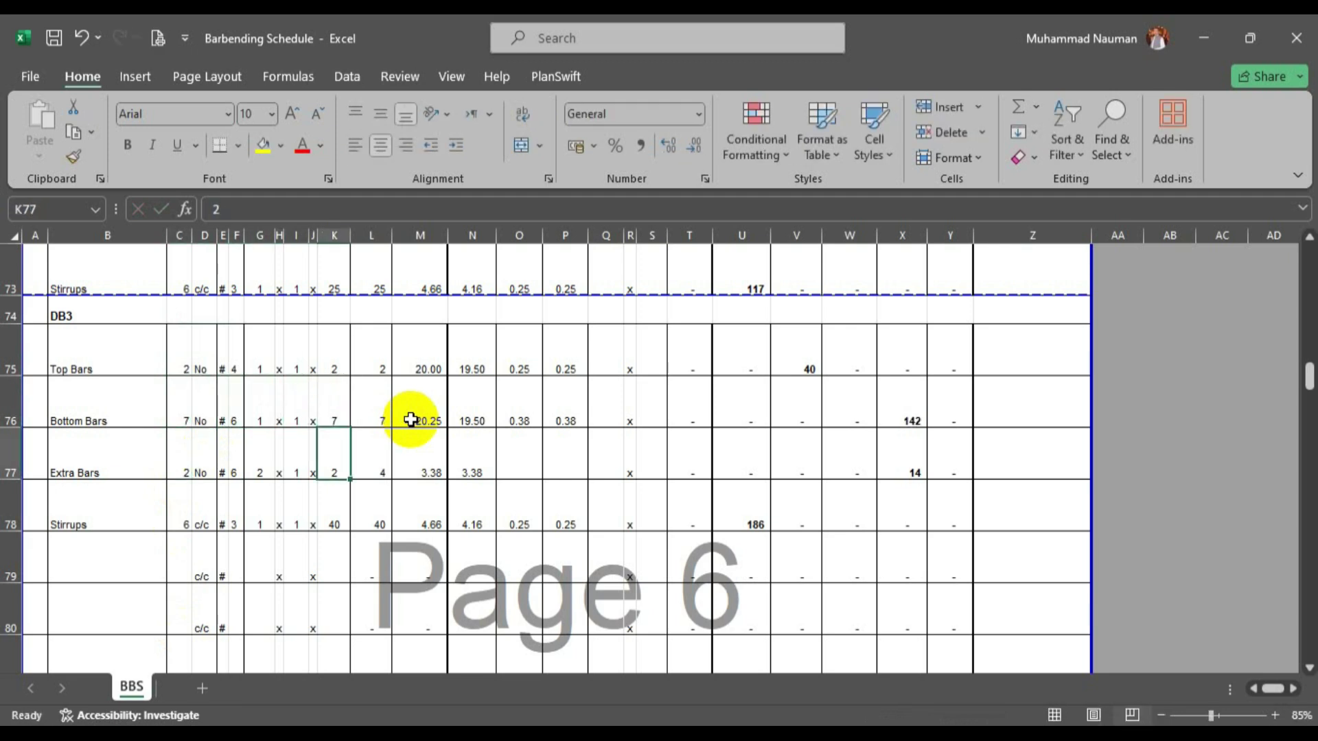
# Check section D-D in AutoCAD for the extra bars and set the DB3 extra bars number in C77 of the Excel schedule to 4.
pyautogui.hotkey('alt', 'Tab')
pyautogui.scroll(-4, 483, 501)
pyautogui.moveTo(608, 554); pyautogui.dragTo(651, 360)
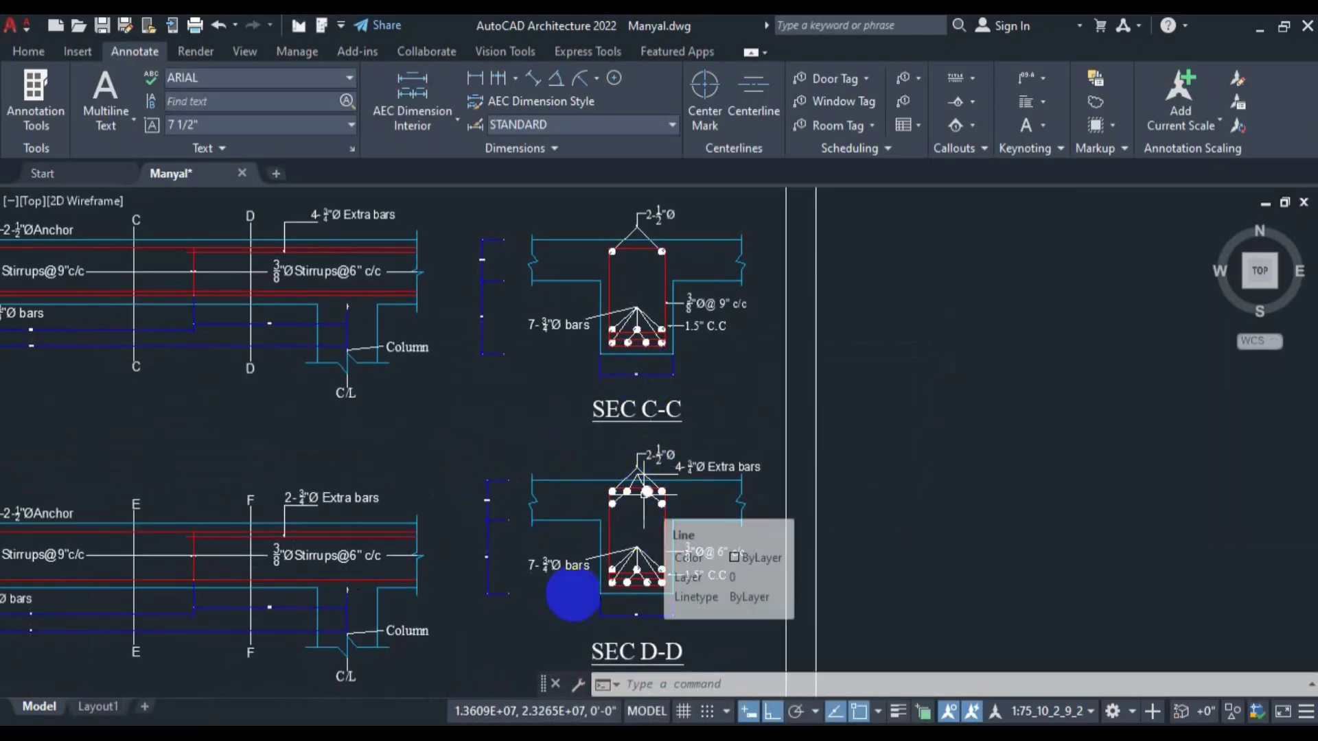
pyautogui.hotkey('alt', 'Tab')
pyautogui.click(190, 470)
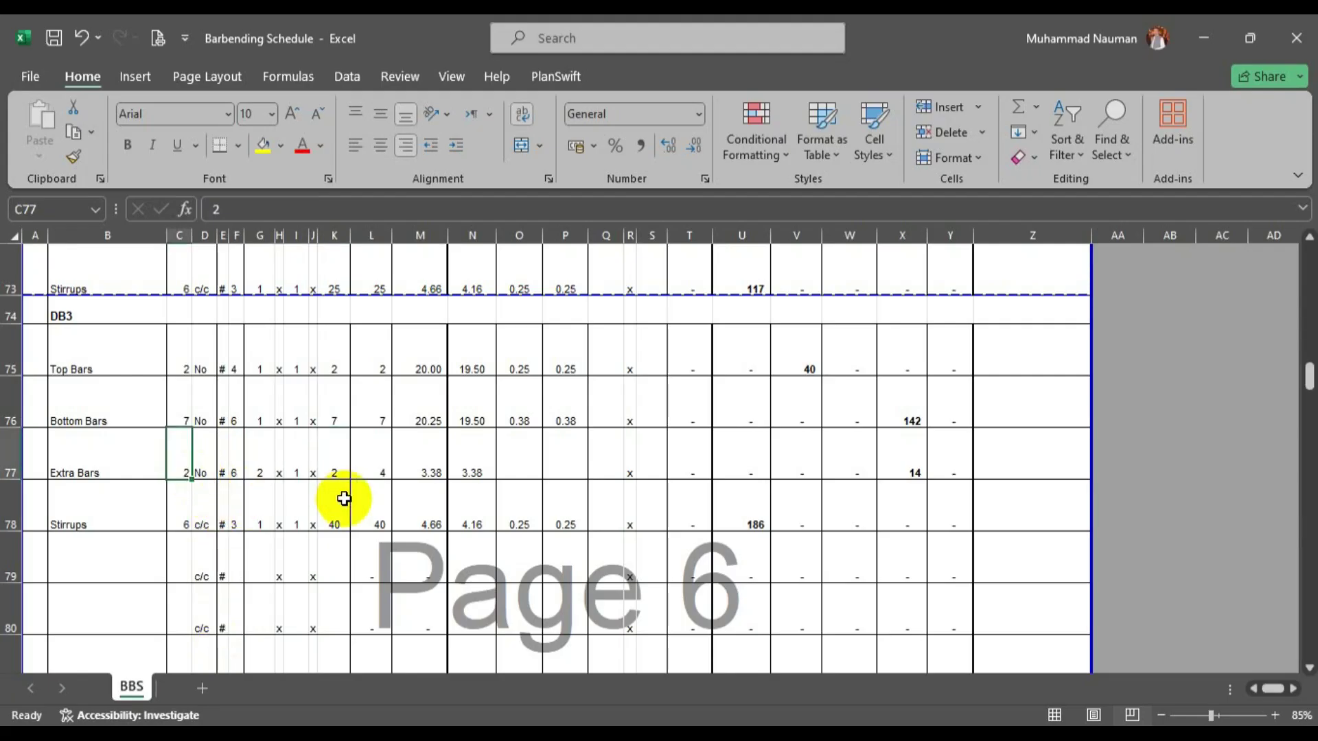
pyautogui.write('4')
pyautogui.press('Return')
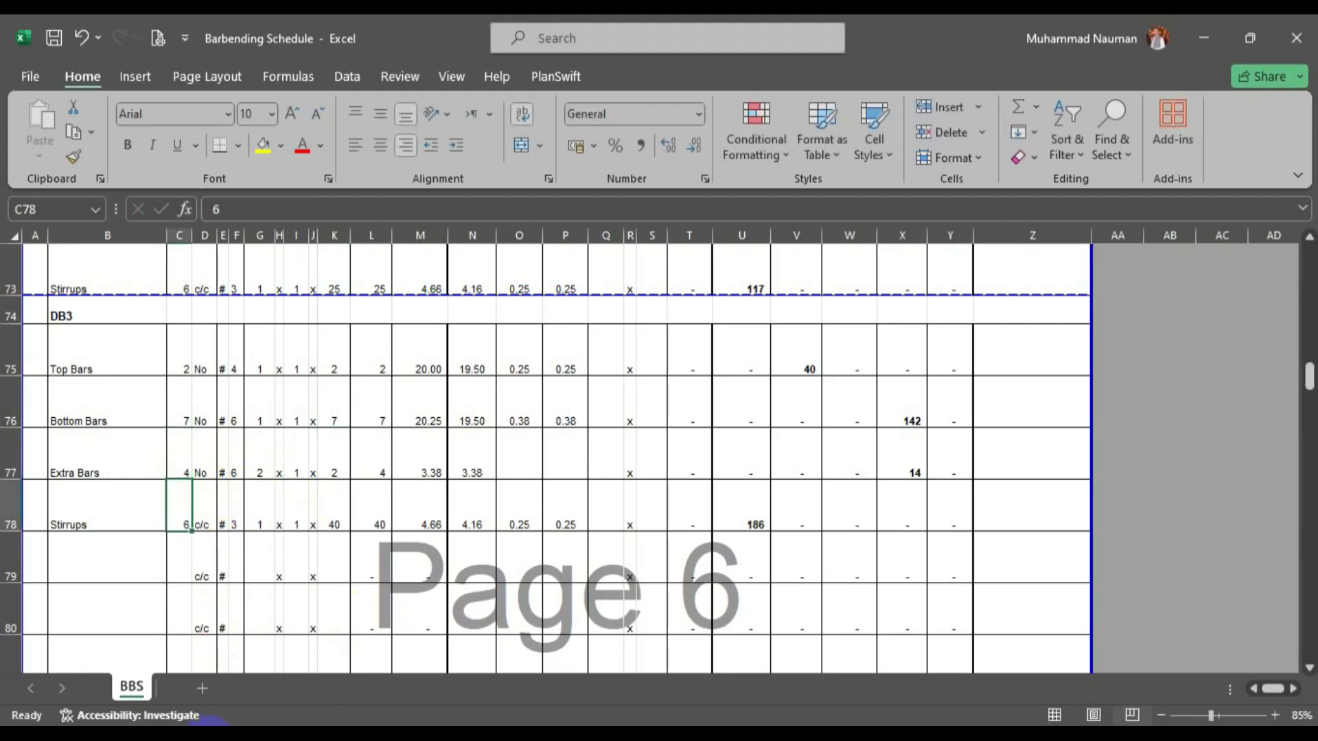
# Check section D-D in AutoCAD for the diameter of the extra bars and compare it with F77 in the Excel schedule.
pyautogui.hotkey('alt', 'Tab')
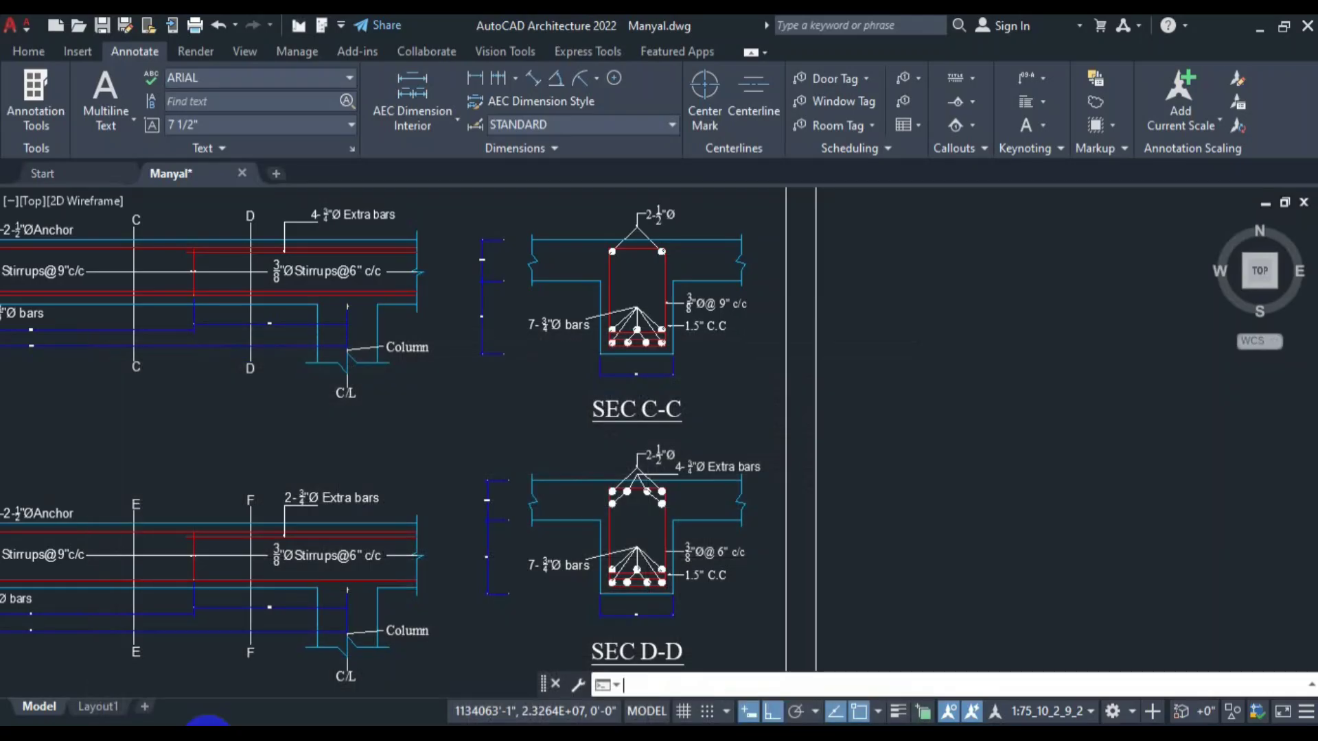
pyautogui.scroll(6, 721, 473)
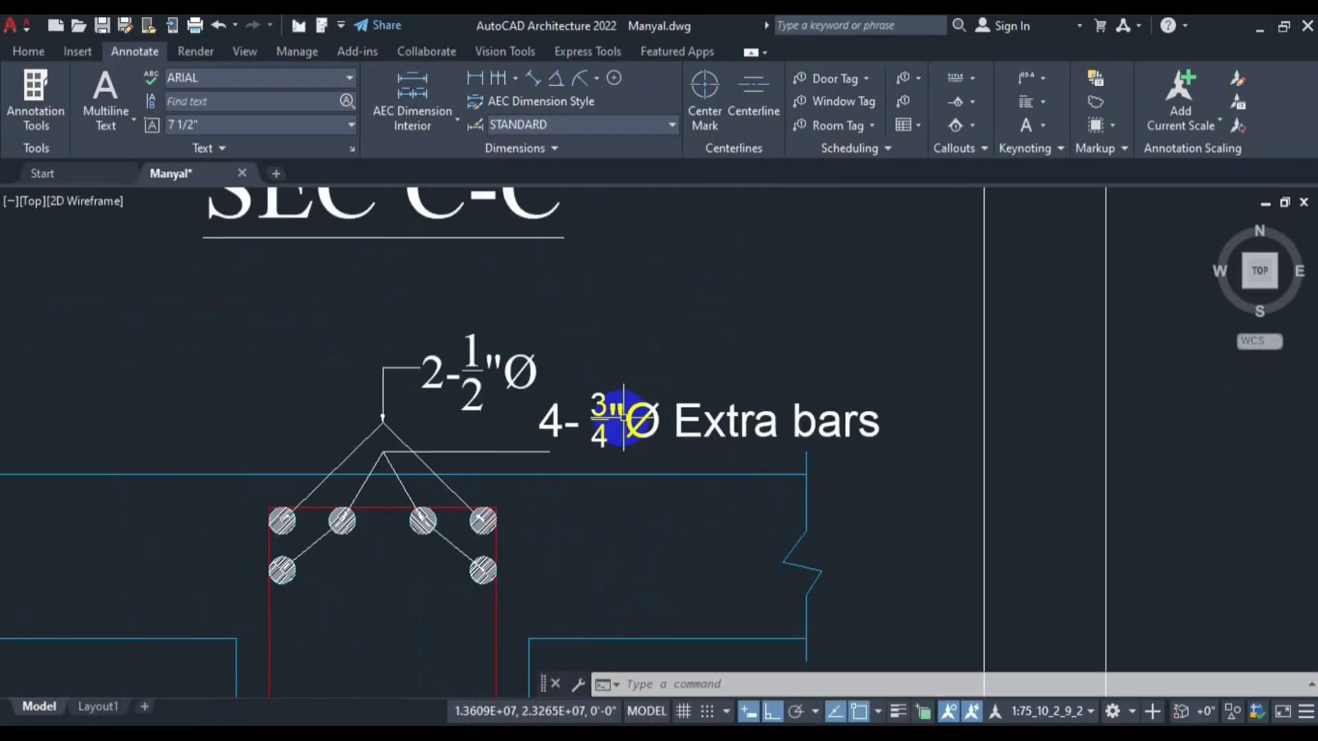
pyautogui.scroll(-4, 628, 438)
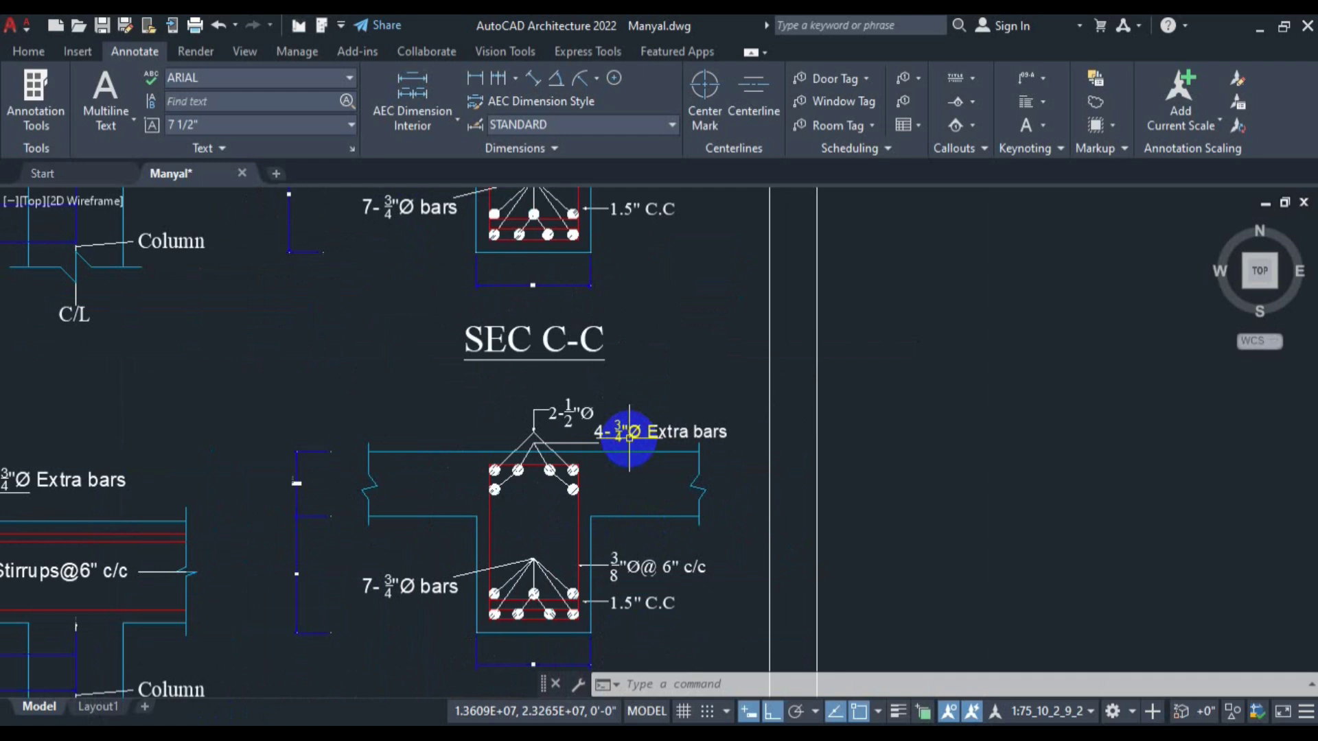
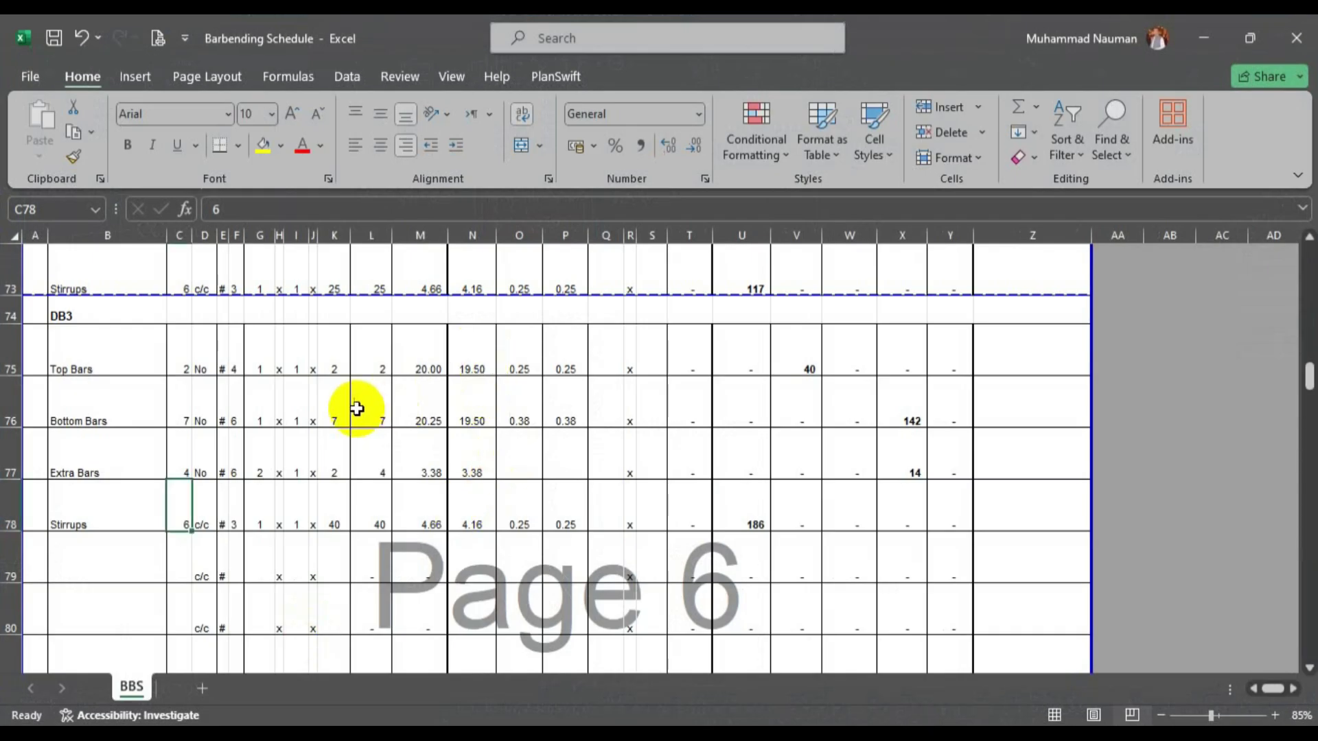
pyautogui.click(231, 464)
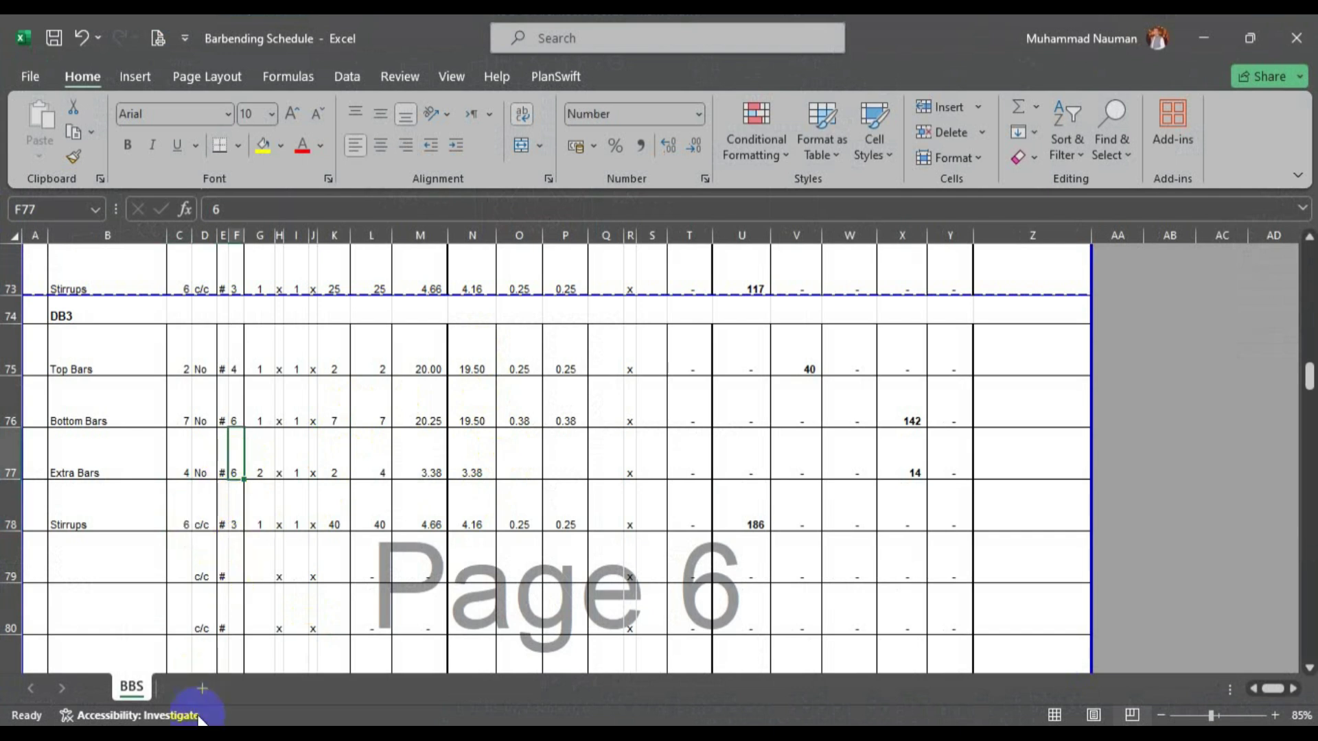
# Examine section D-D in AutoCAD for the beam width dimension, concrete cover and stirrup details.
pyautogui.click(214, 731)
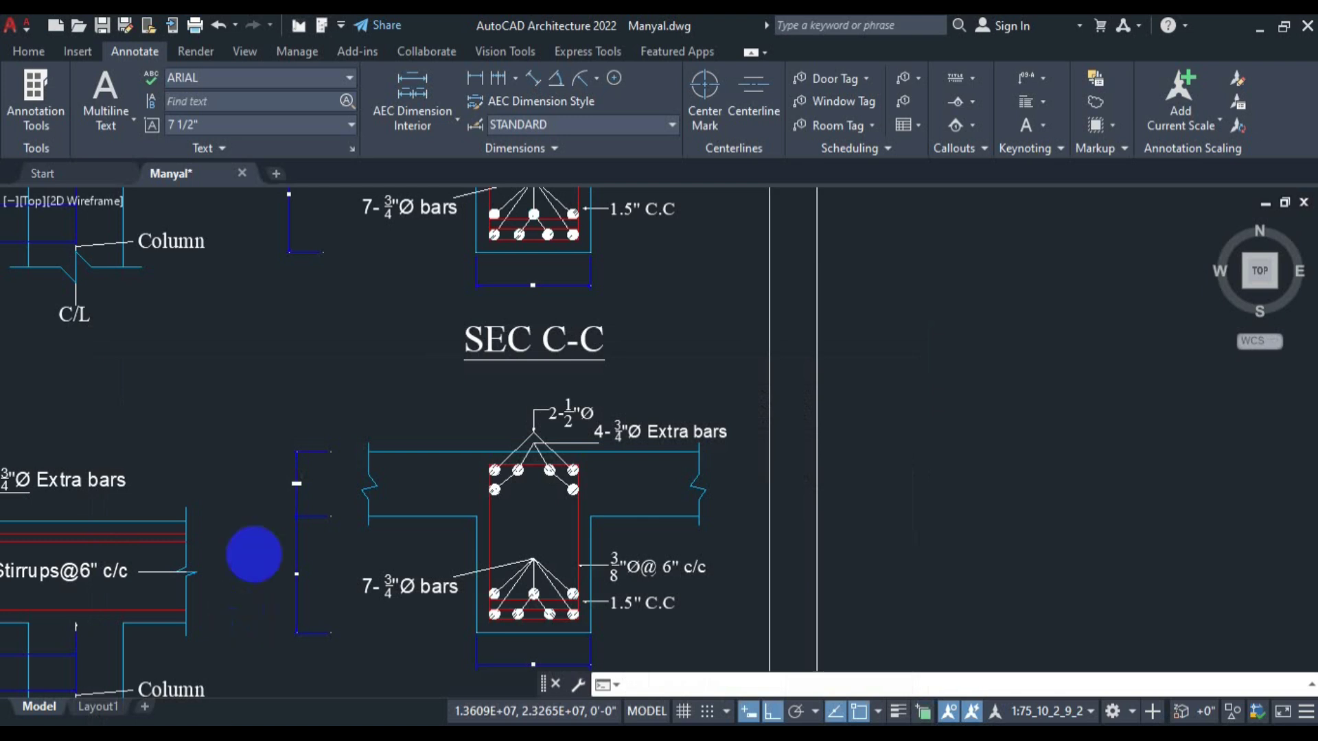
pyautogui.scroll(6, 294, 580)
pyautogui.scroll(-6, 295, 560)
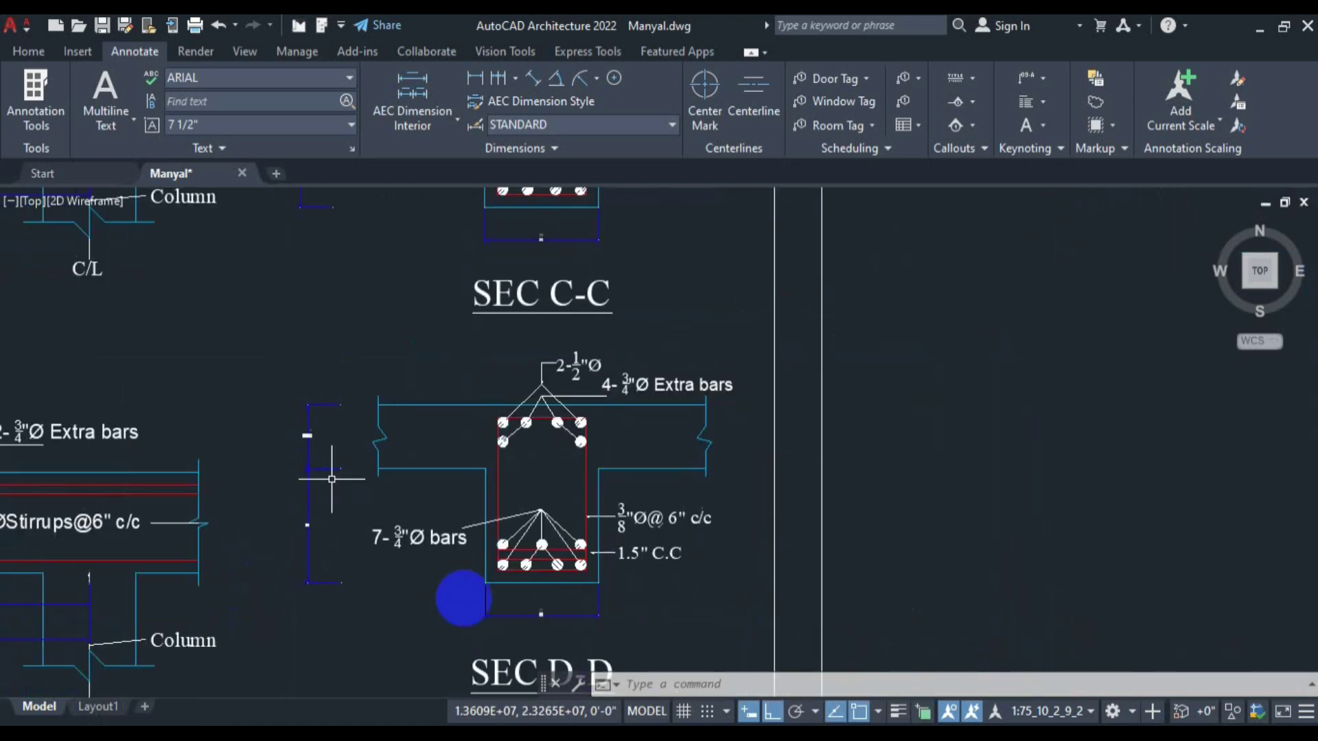
pyautogui.scroll(5, 547, 618)
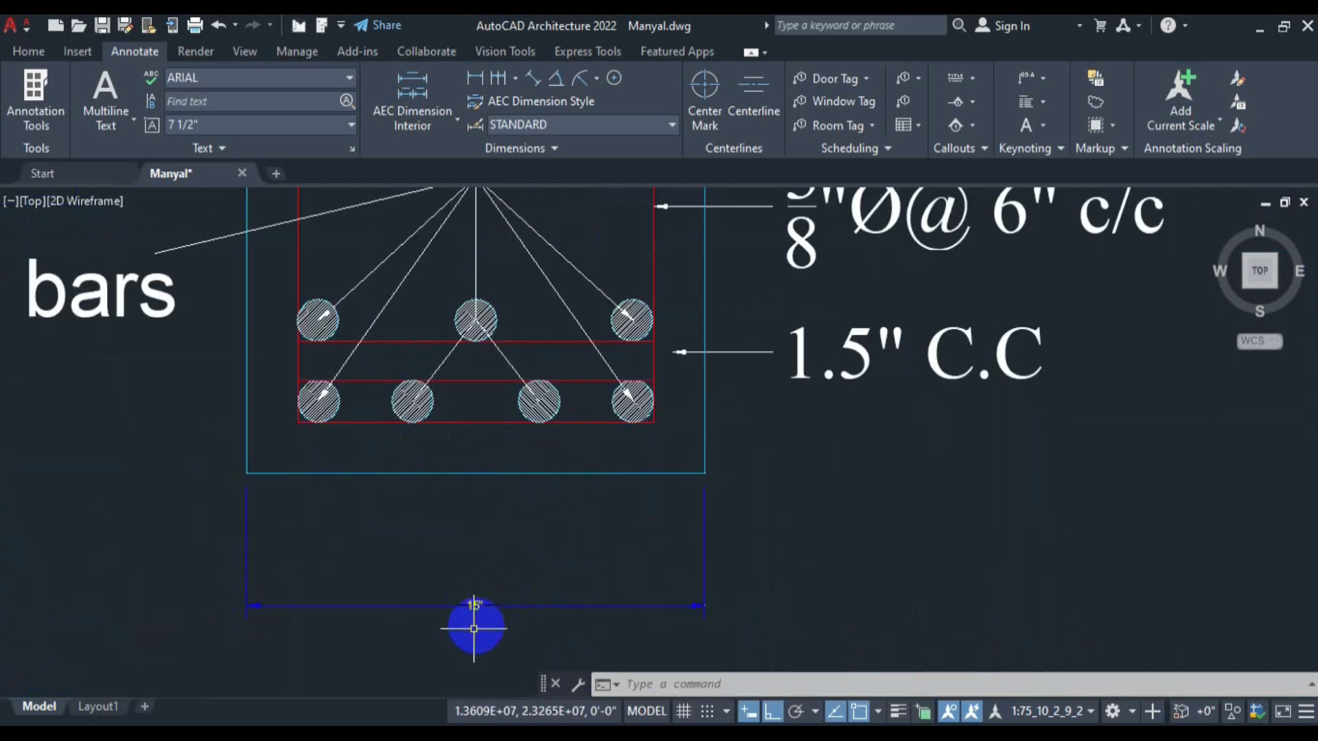
pyautogui.scroll(3, 471, 629)
pyautogui.scroll(-6, 472, 556)
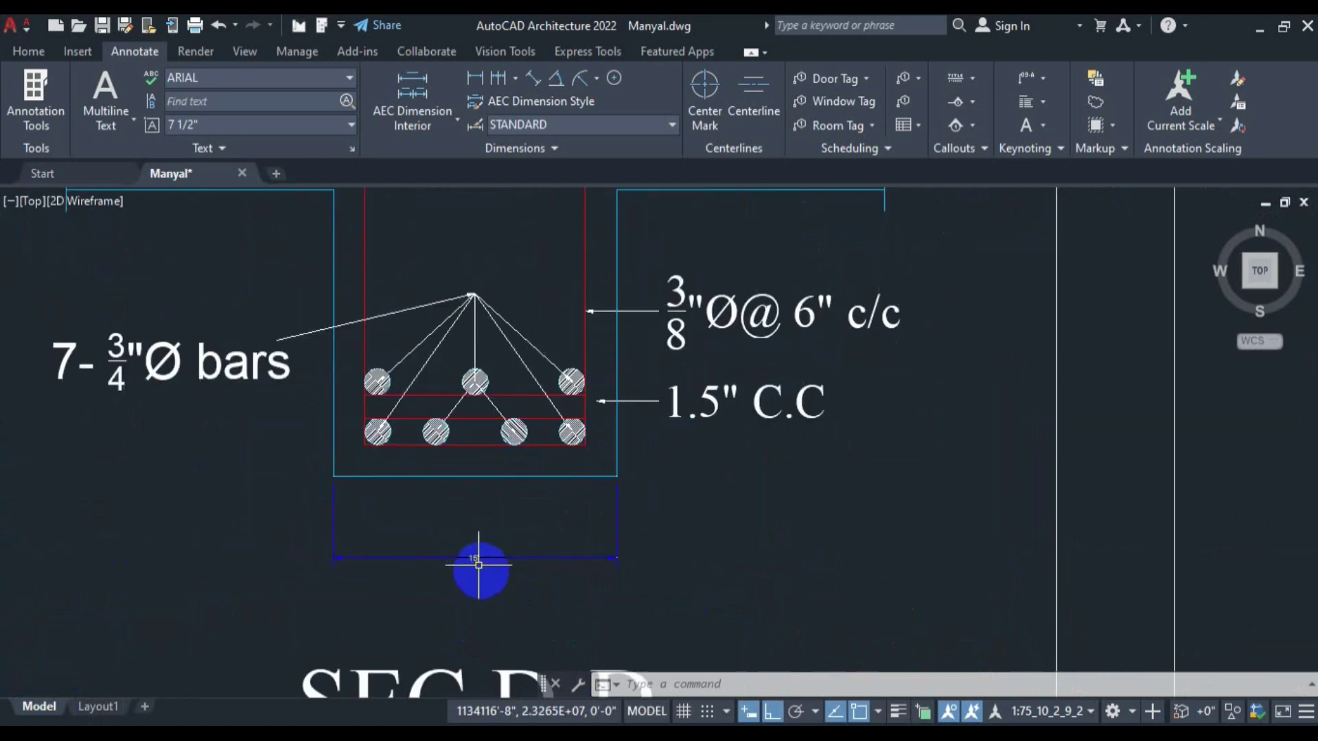
pyautogui.scroll(-2, 478, 564)
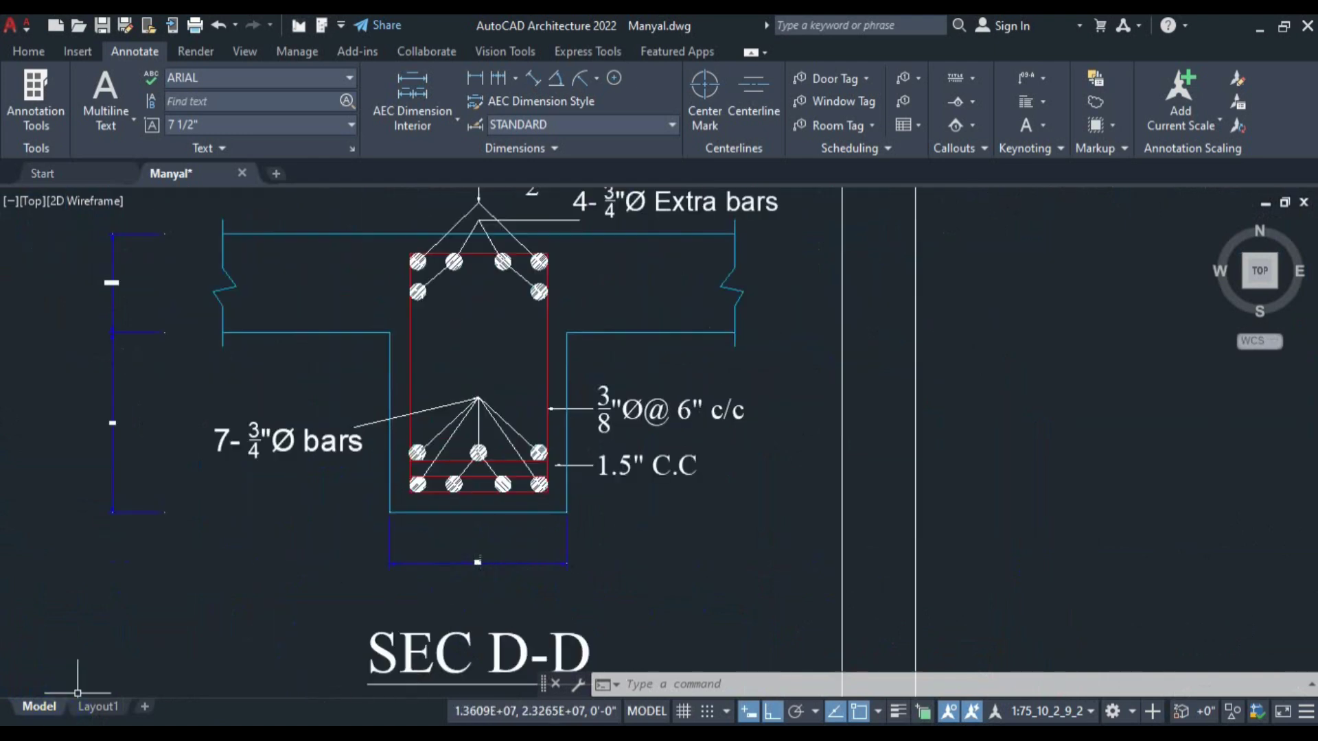
# In Excel, set the DB3 stirrups length formula in N78 to =1+1+1.33+1.33.
pyautogui.click(223, 735)
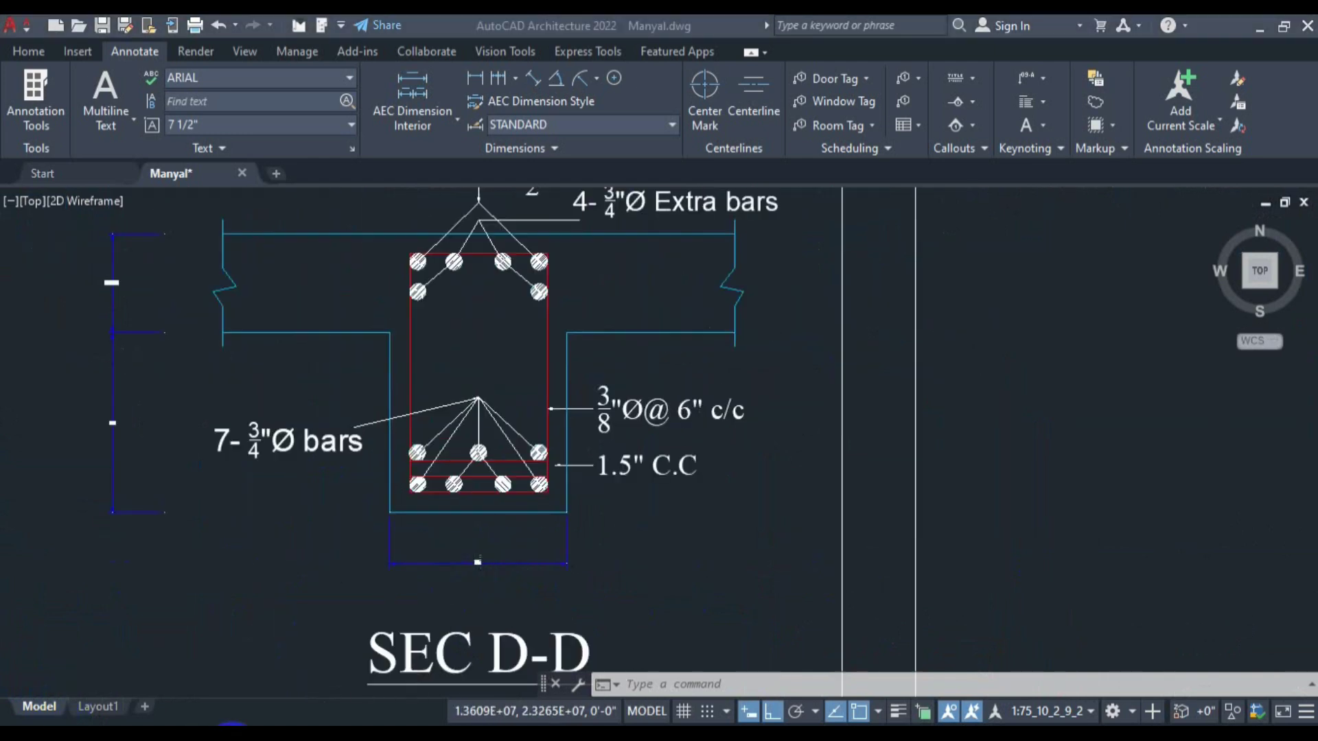
pyautogui.doubleClick(472, 515)
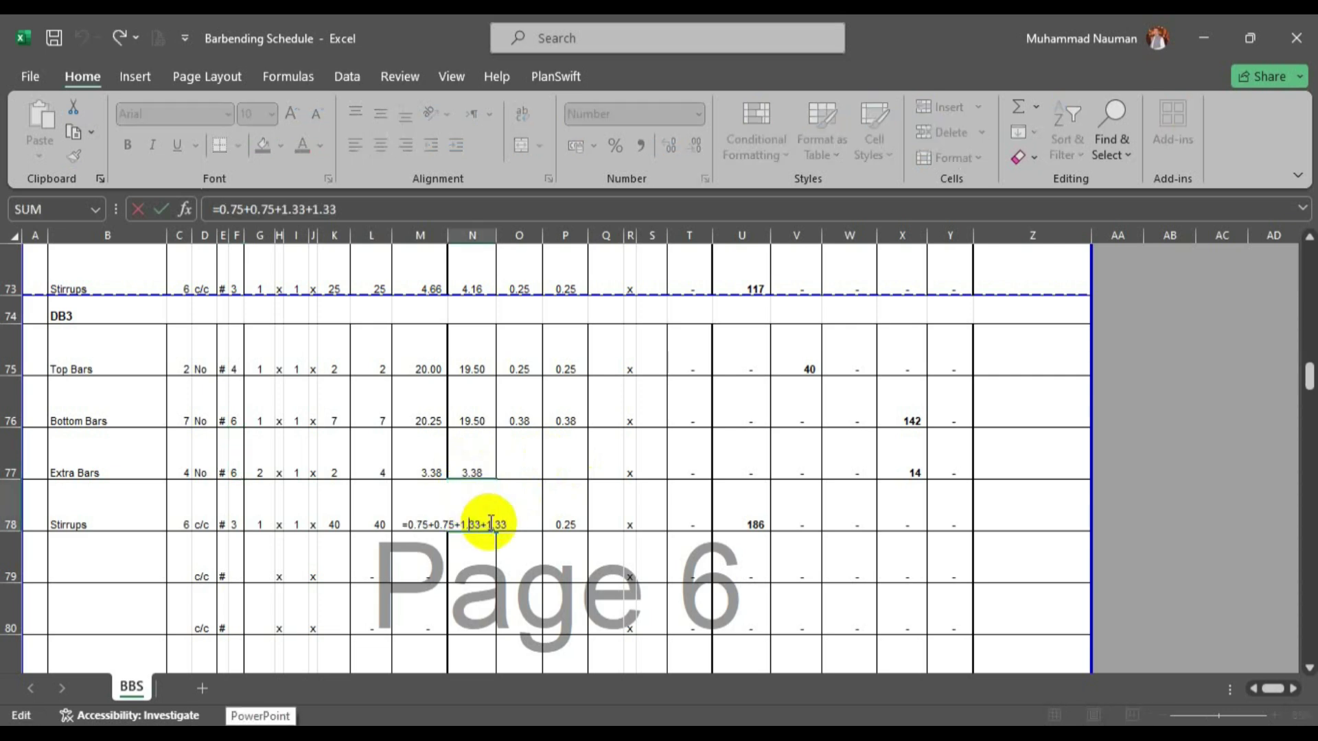
pyautogui.moveTo(454, 524); pyautogui.dragTo(408, 524)
pyautogui.write('1')
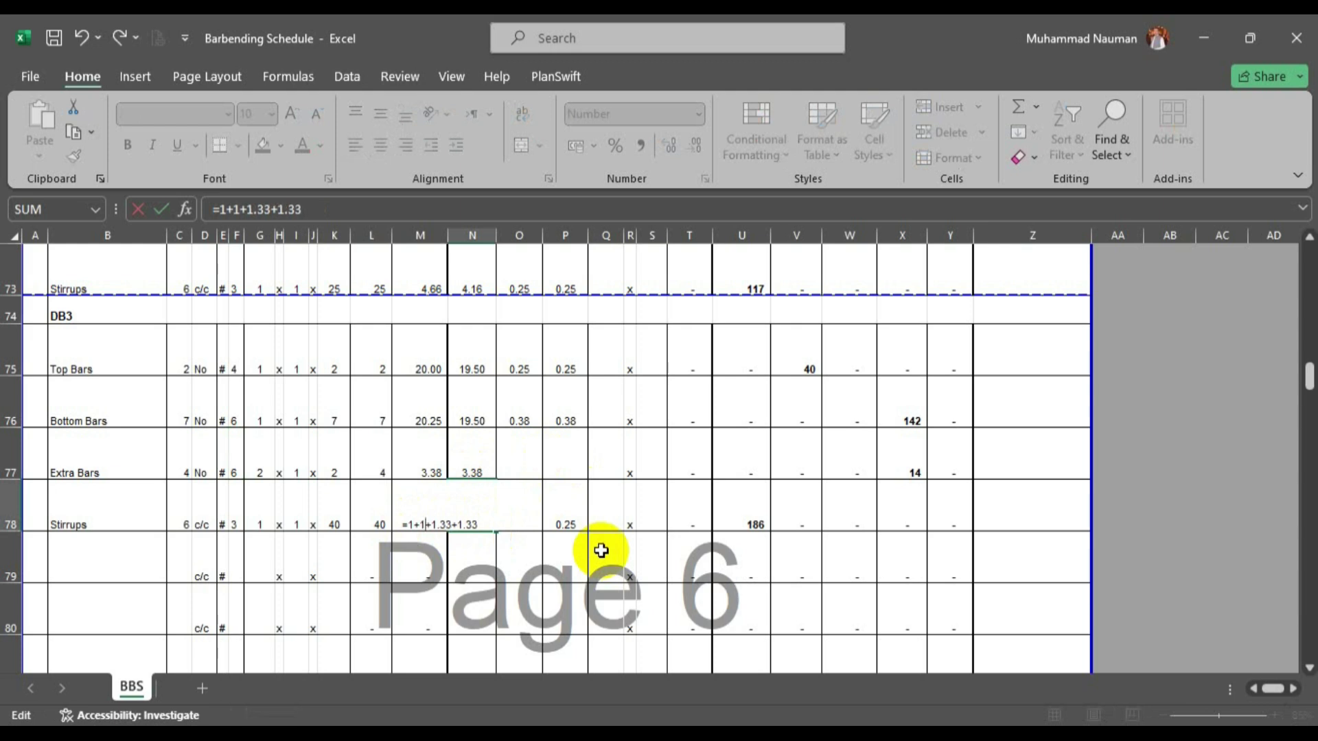
pyautogui.press('Return')
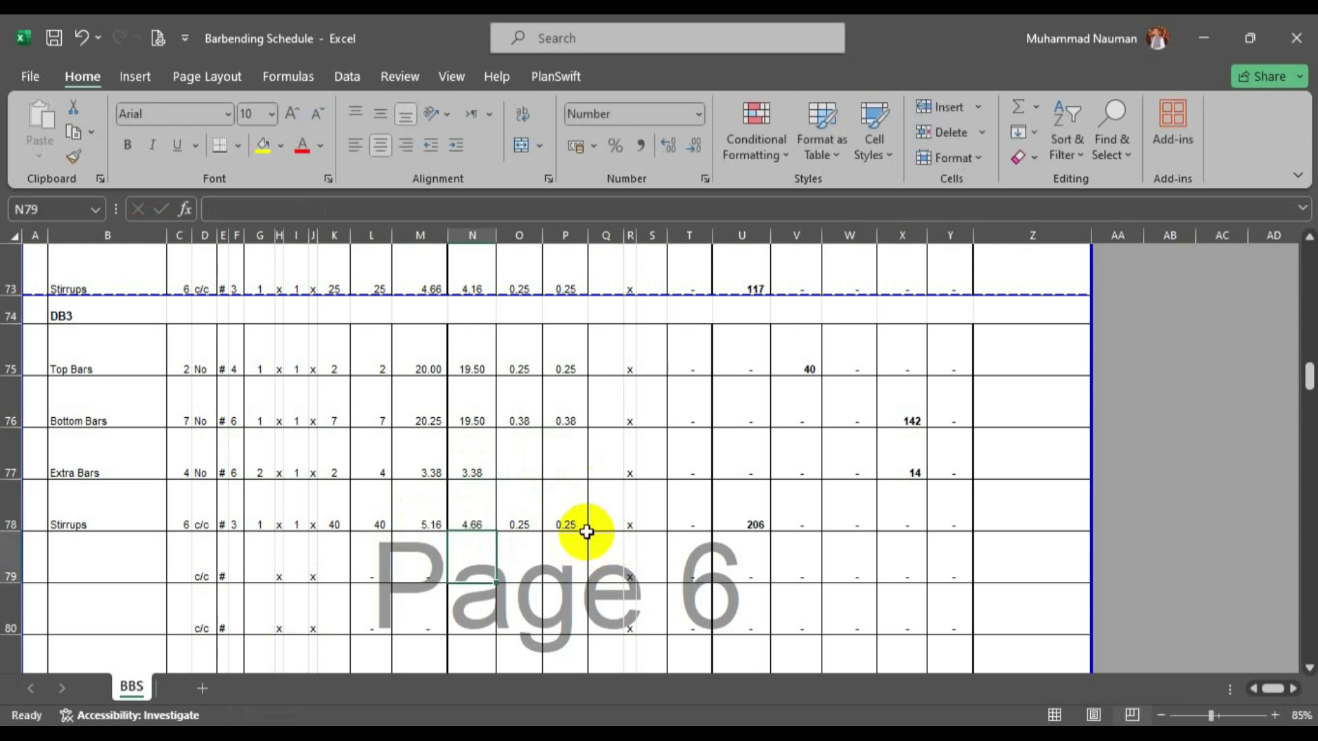
# Set the DB3 extra bars quantity in K77 to 4.
pyautogui.click(485, 361)
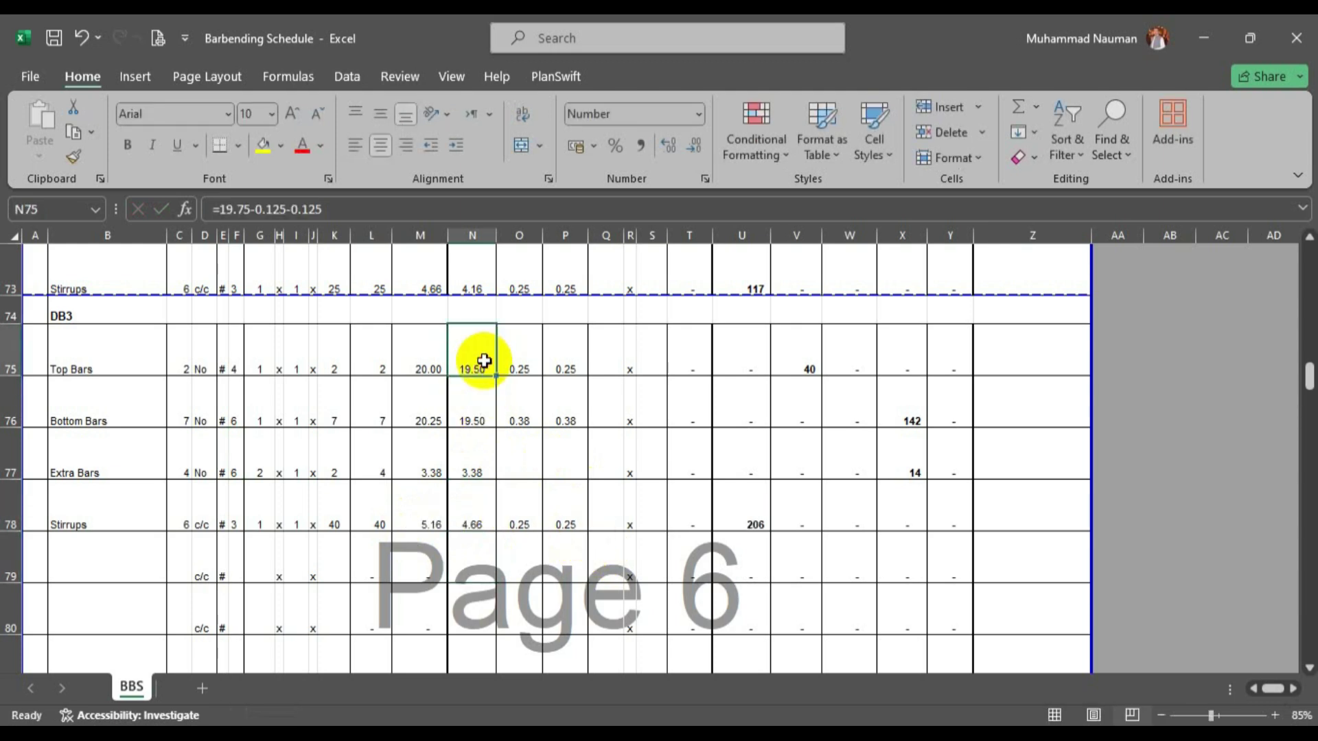
pyautogui.click(333, 461)
pyautogui.write('4')
pyautogui.press('Return')
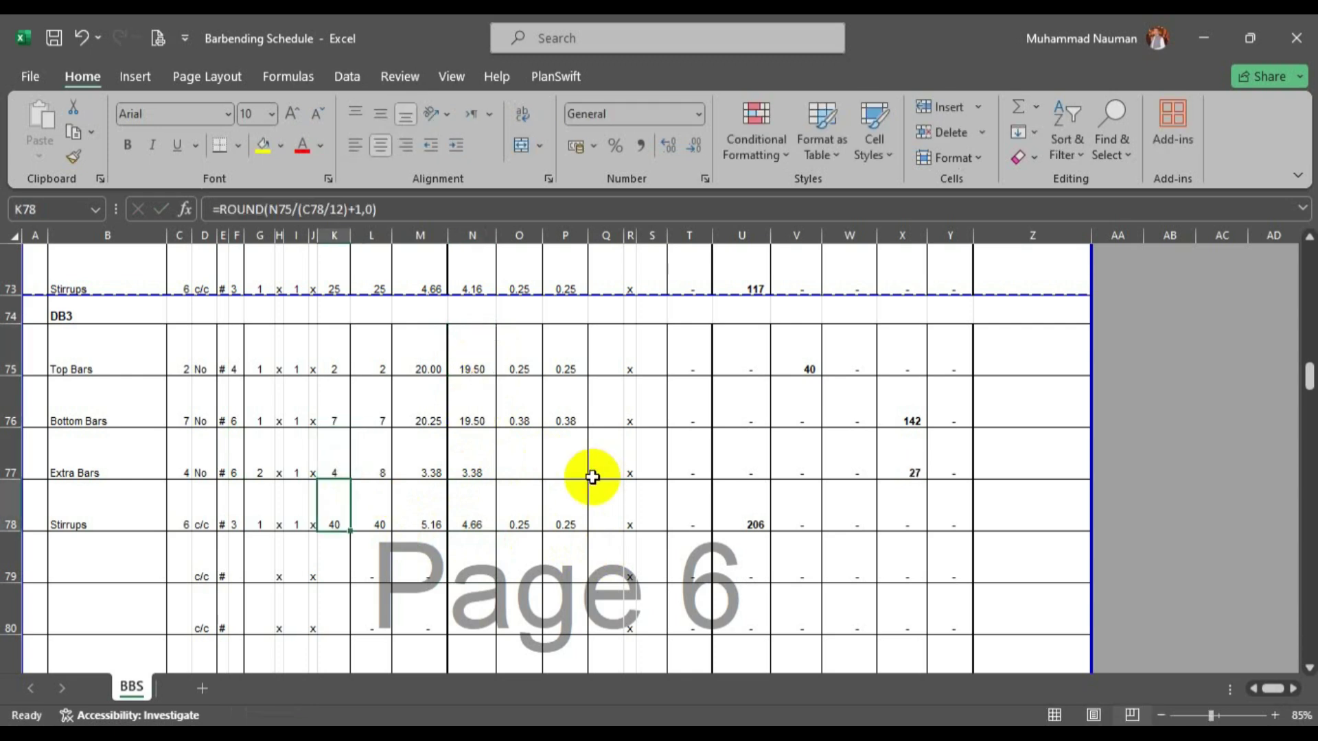
# Check the DB3 top bars length formula in N75, then locate the DB-3 beam on the ground floor beam plan in AutoCAD.
pyautogui.click(482, 362)
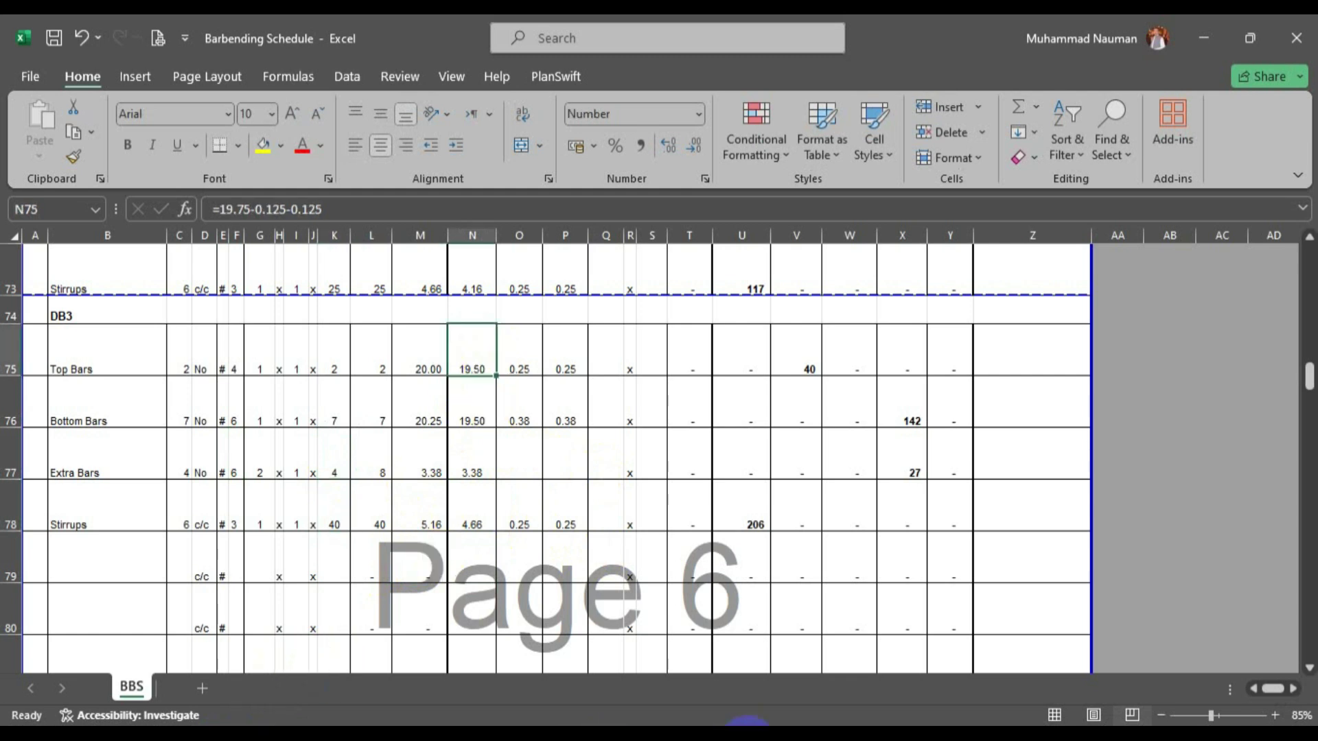
pyautogui.click(355, 734)
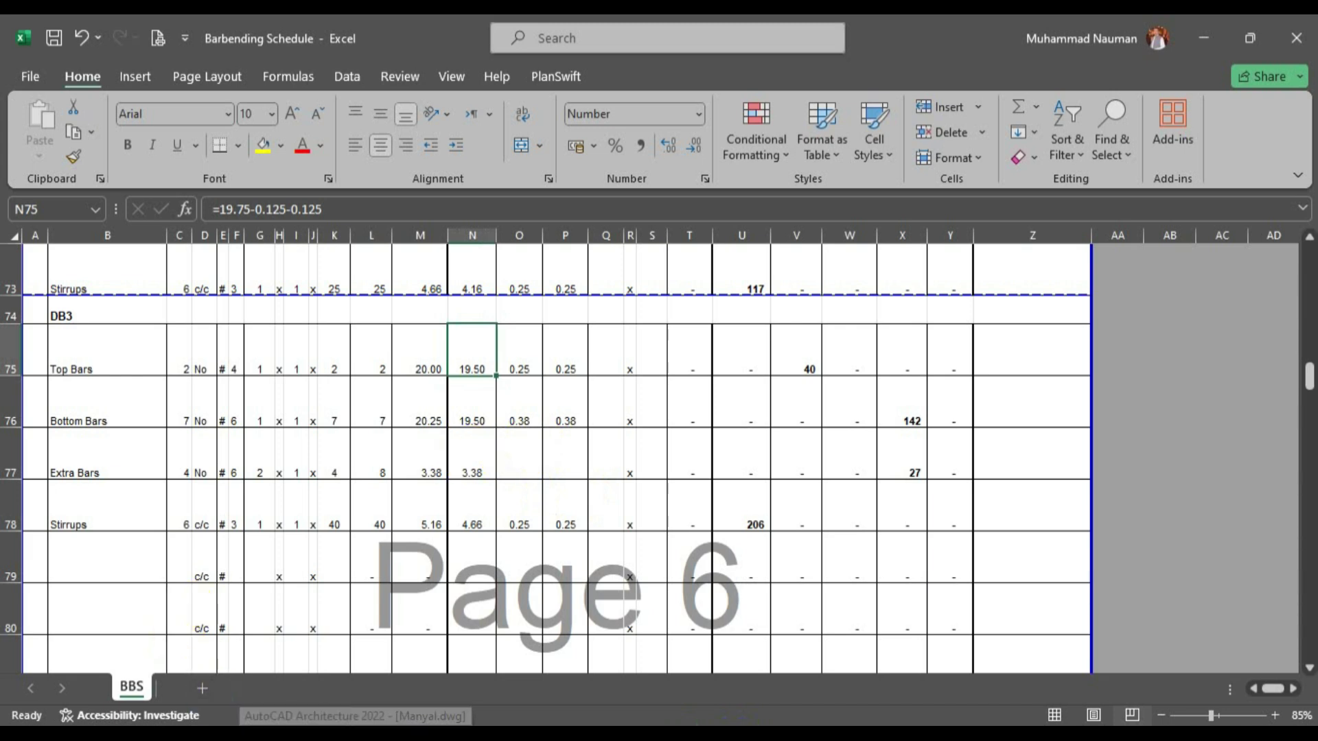
pyautogui.click(354, 734)
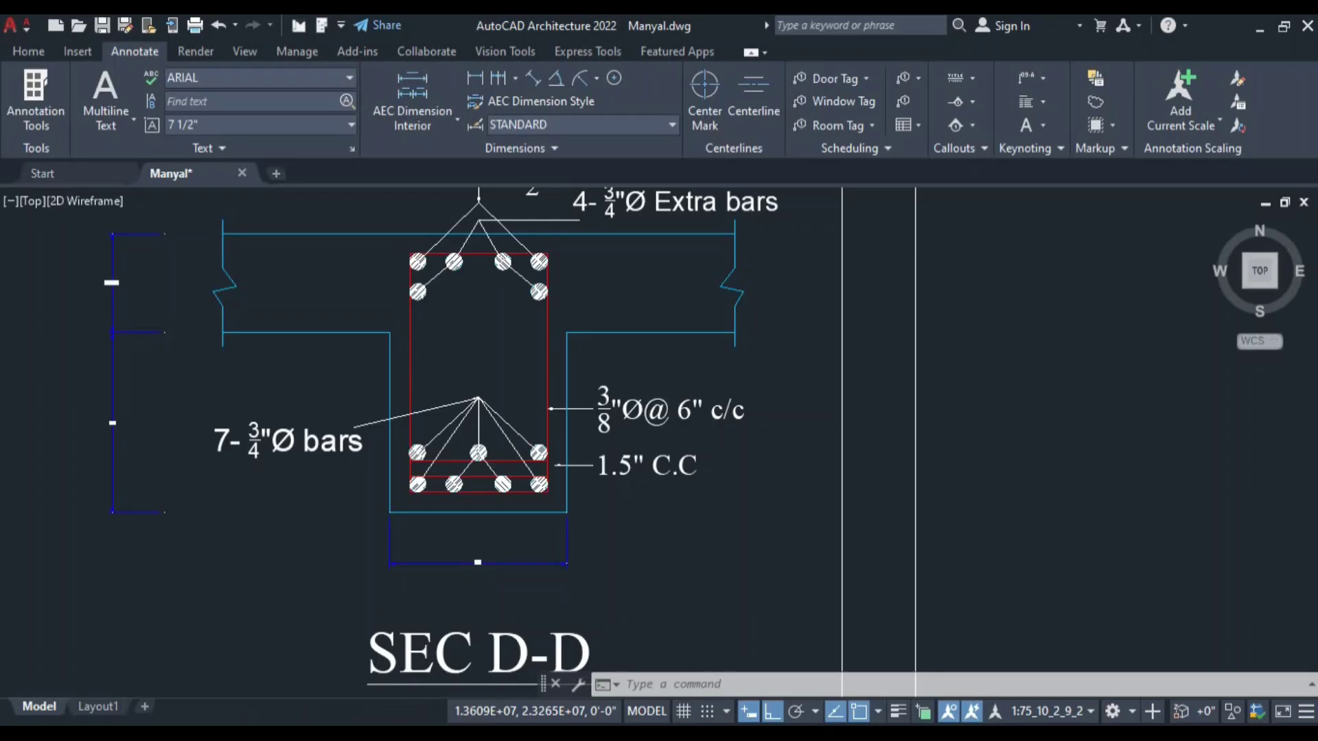
pyautogui.scroll(-2, 673, 485)
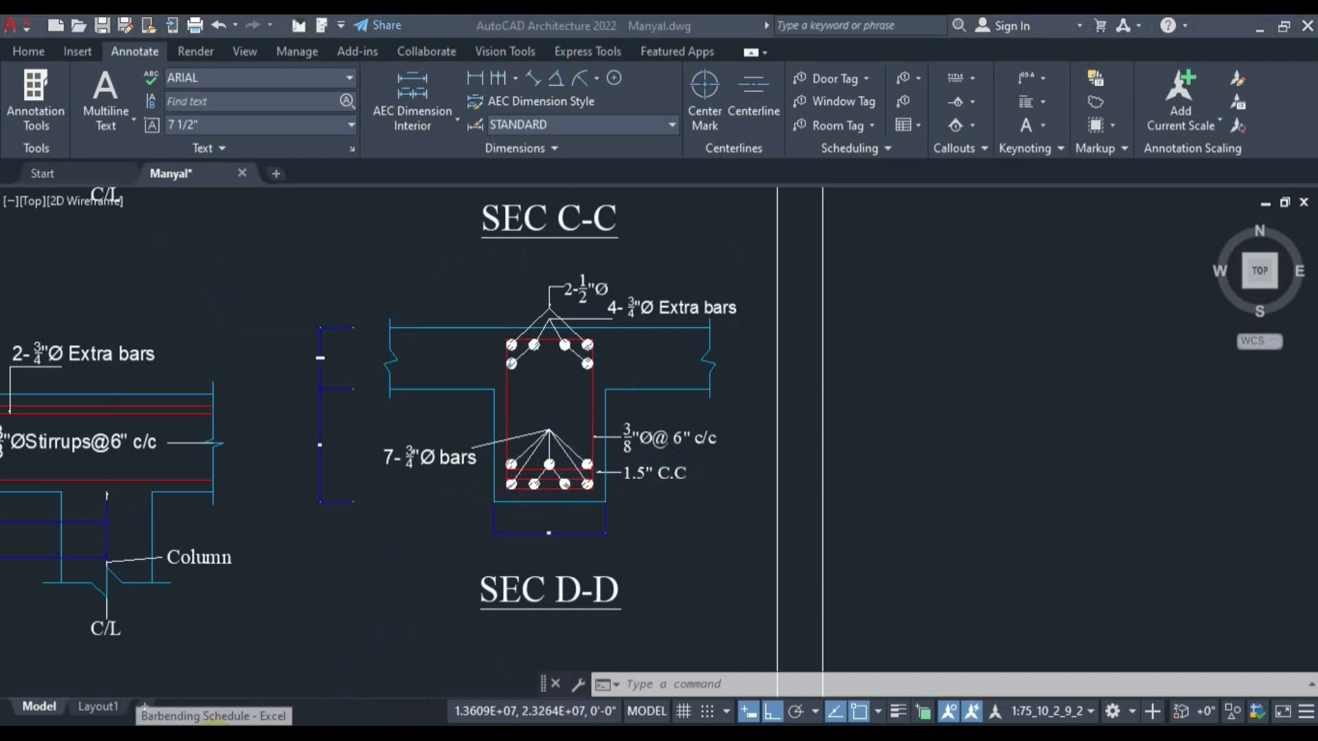
pyautogui.click(215, 734)
pyautogui.click(346, 725)
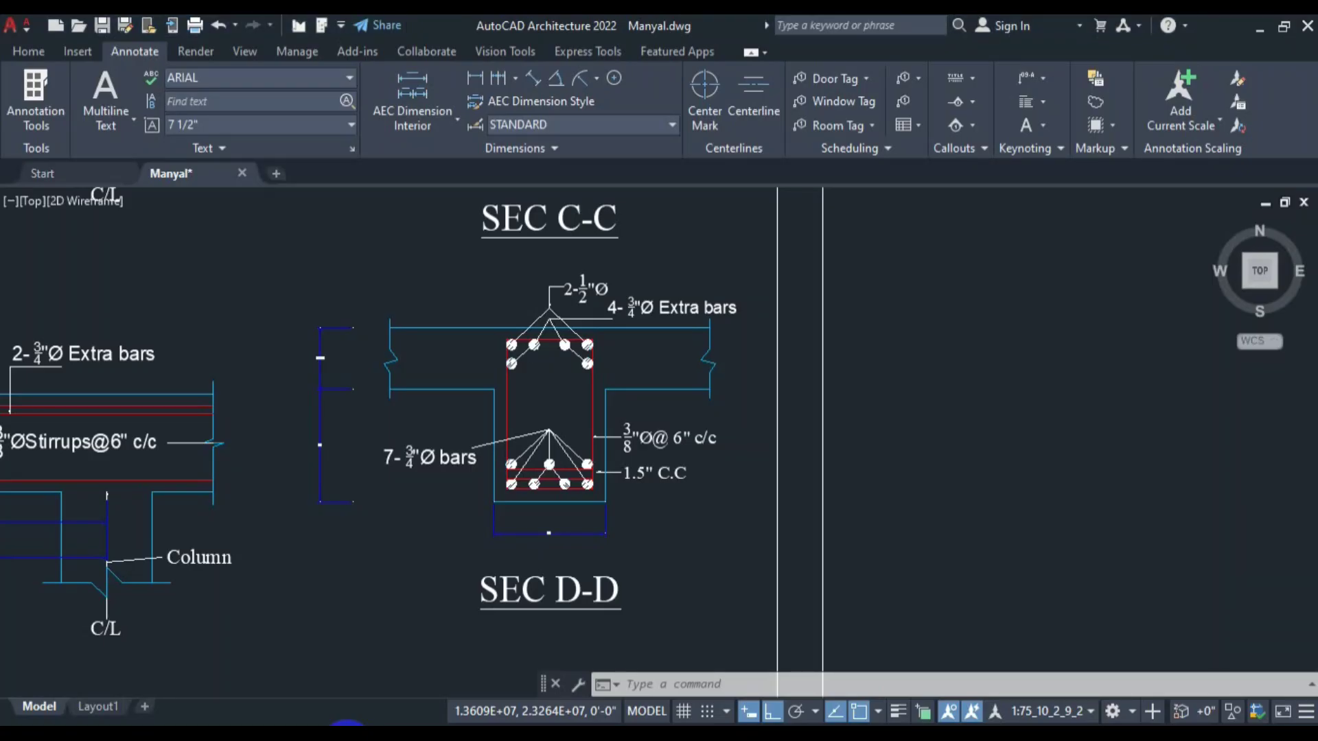
pyautogui.scroll(-8, 728, 508)
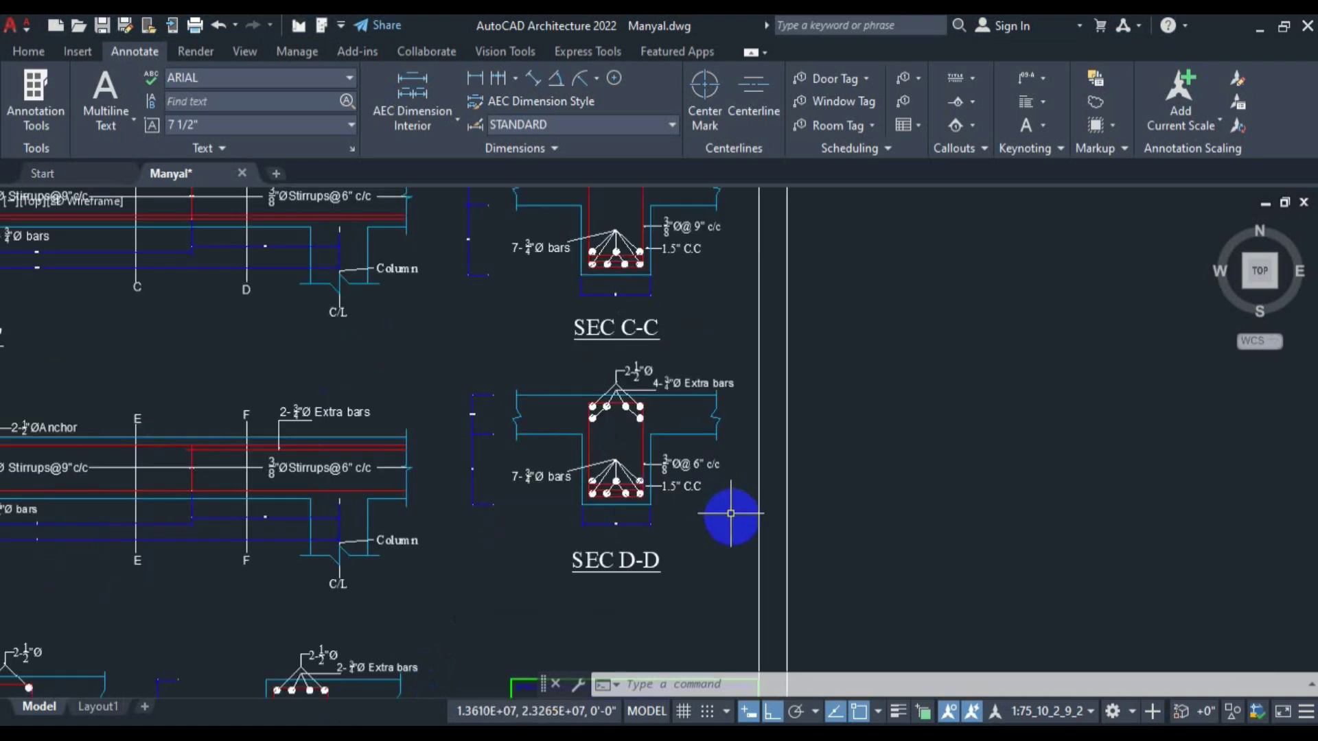
pyautogui.moveTo(416, 537)
pyautogui.mouseDown()
pyautogui.moveTo(842, 435)
pyautogui.moveTo(852, 418)
pyautogui.mouseUp()
pyautogui.scroll(8, 322, 549)
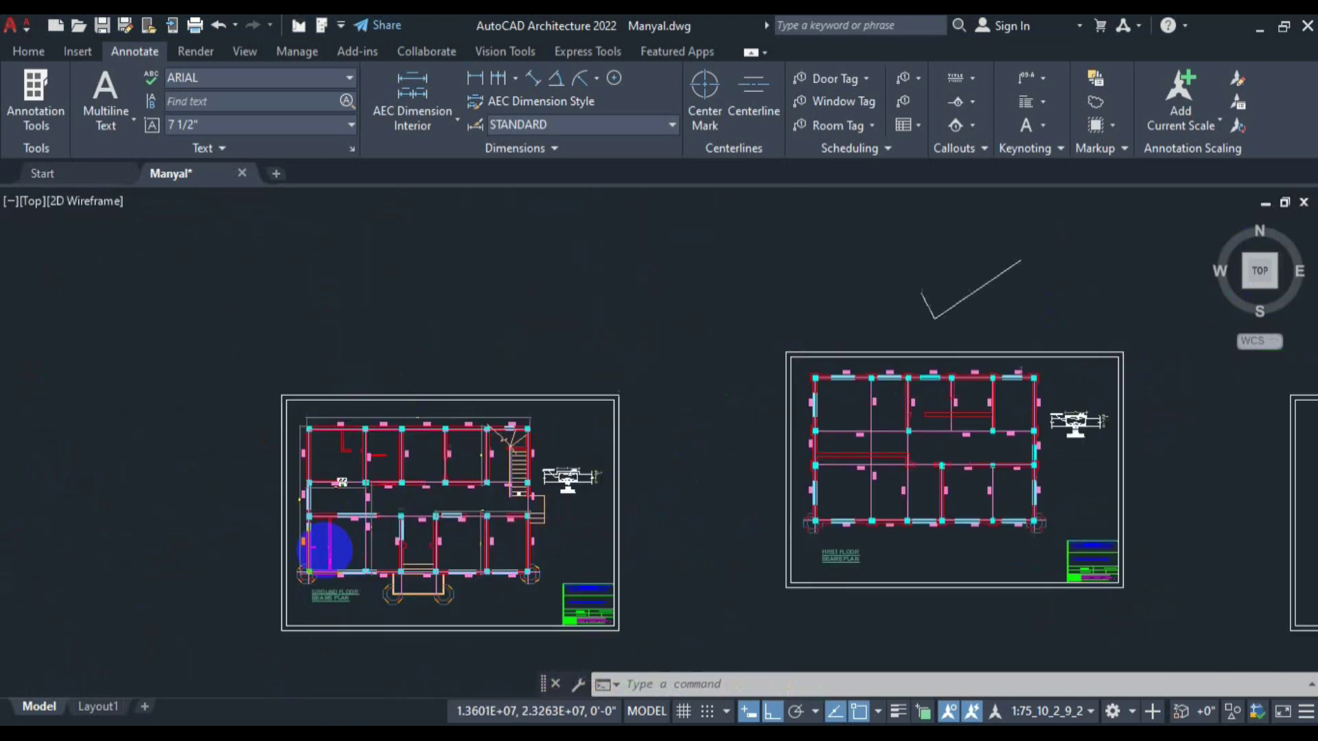
pyautogui.scroll(4, 348, 536)
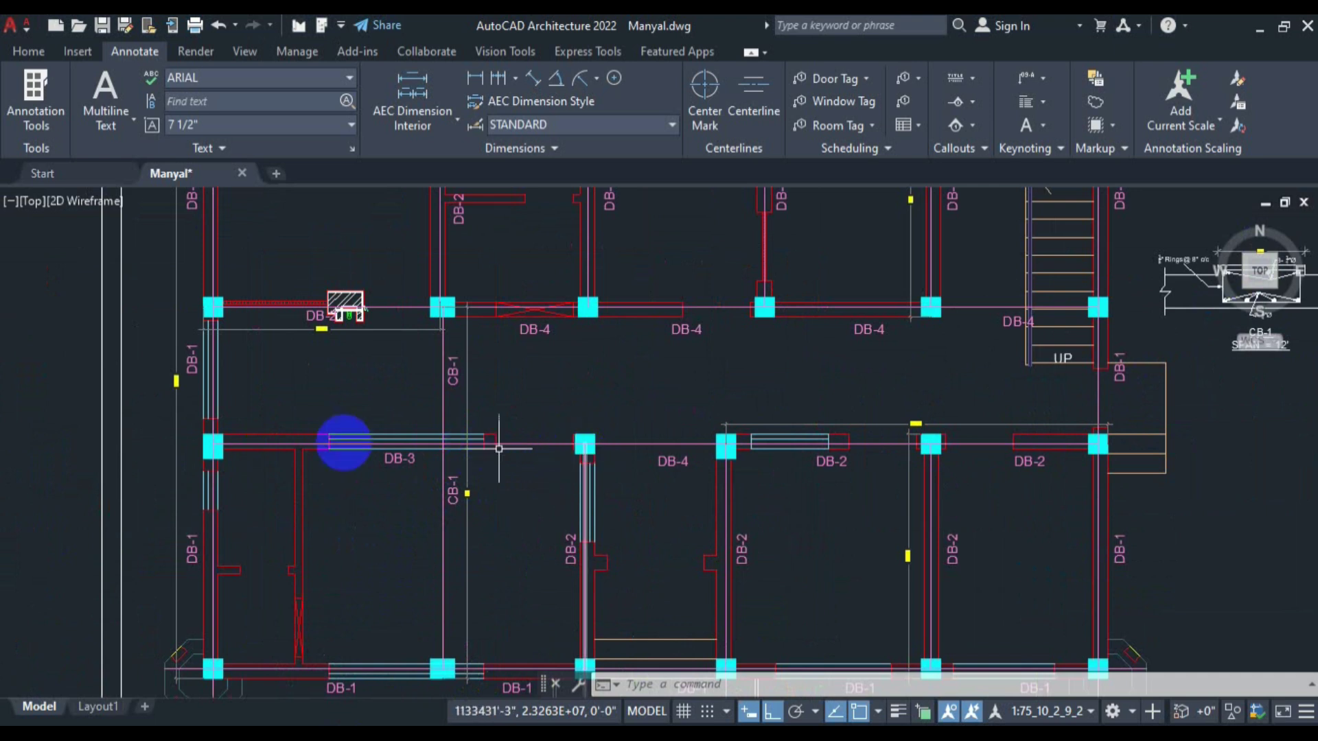
pyautogui.scroll(4, 233, 441)
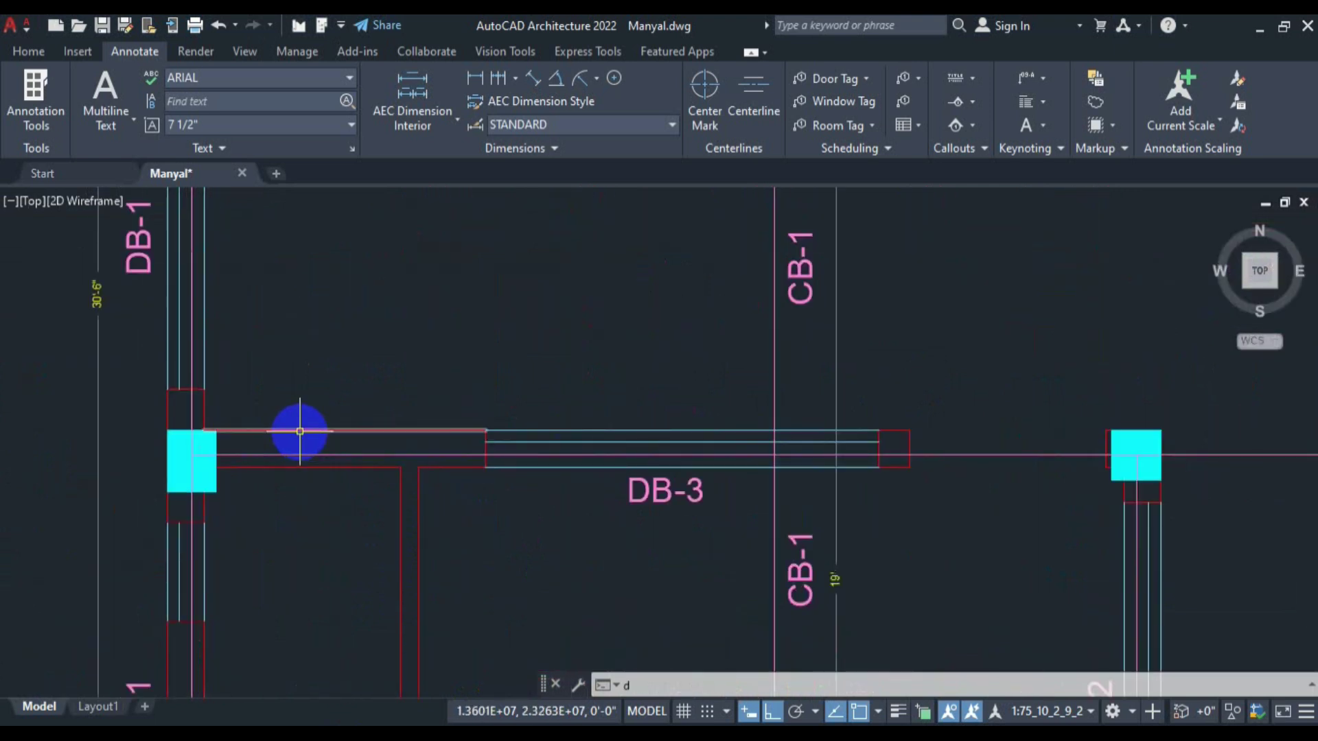
# Add a linear dimension above the DB-3 beam from the left column's outer face to the centre of the right column.
pyautogui.write('li')
pyautogui.press('Return')
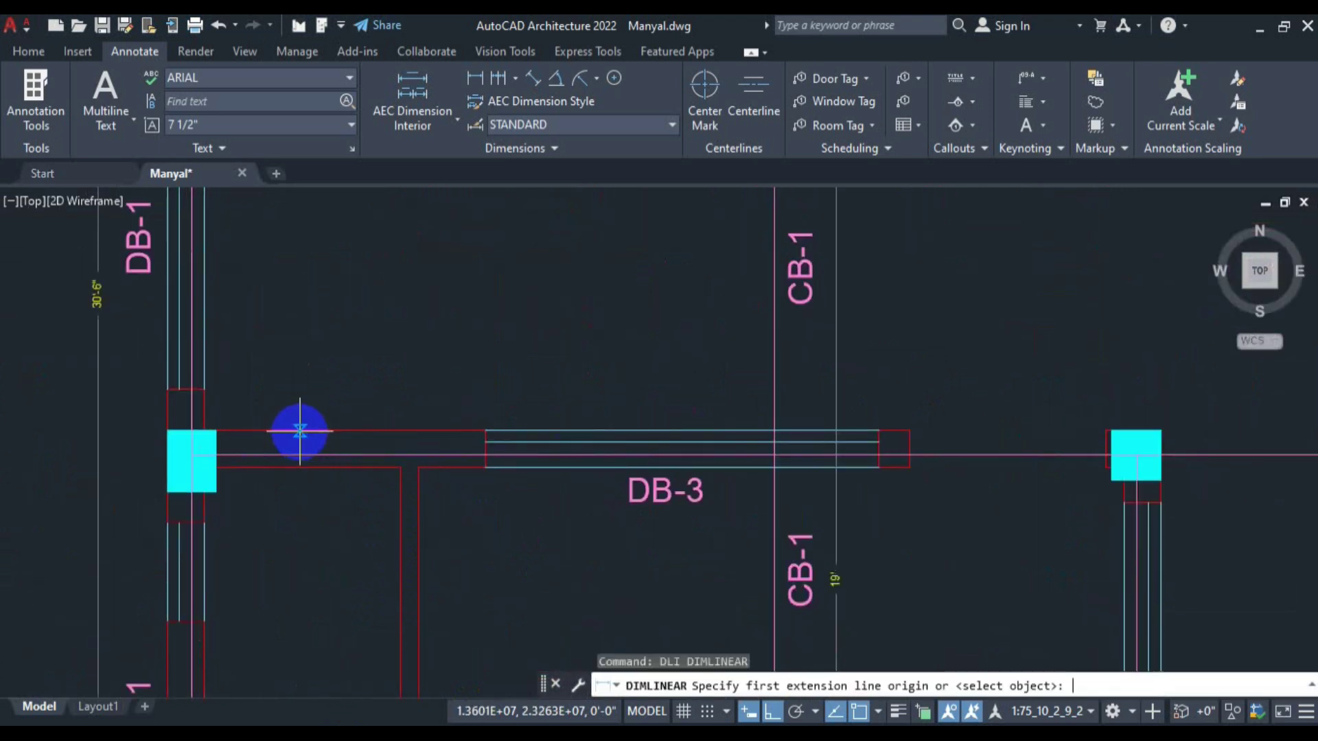
pyautogui.click(167, 461)
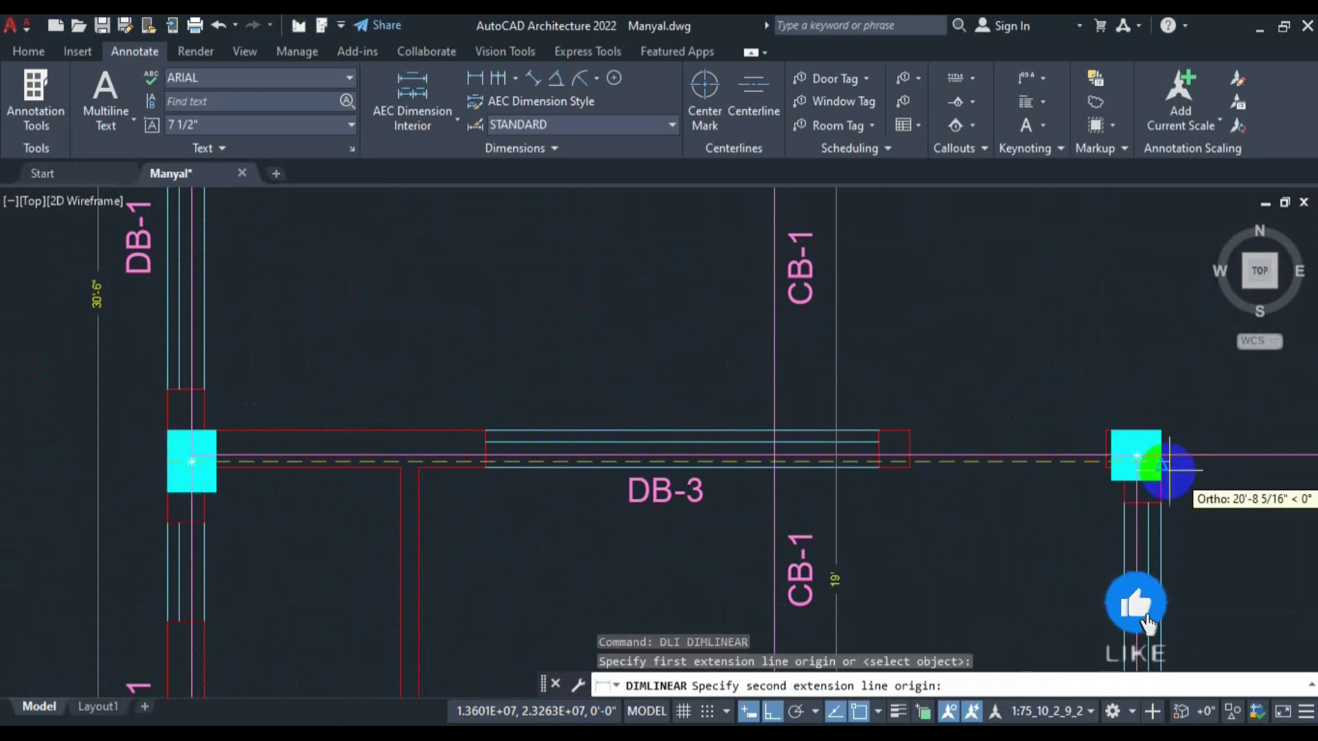
pyautogui.click(1136, 455)
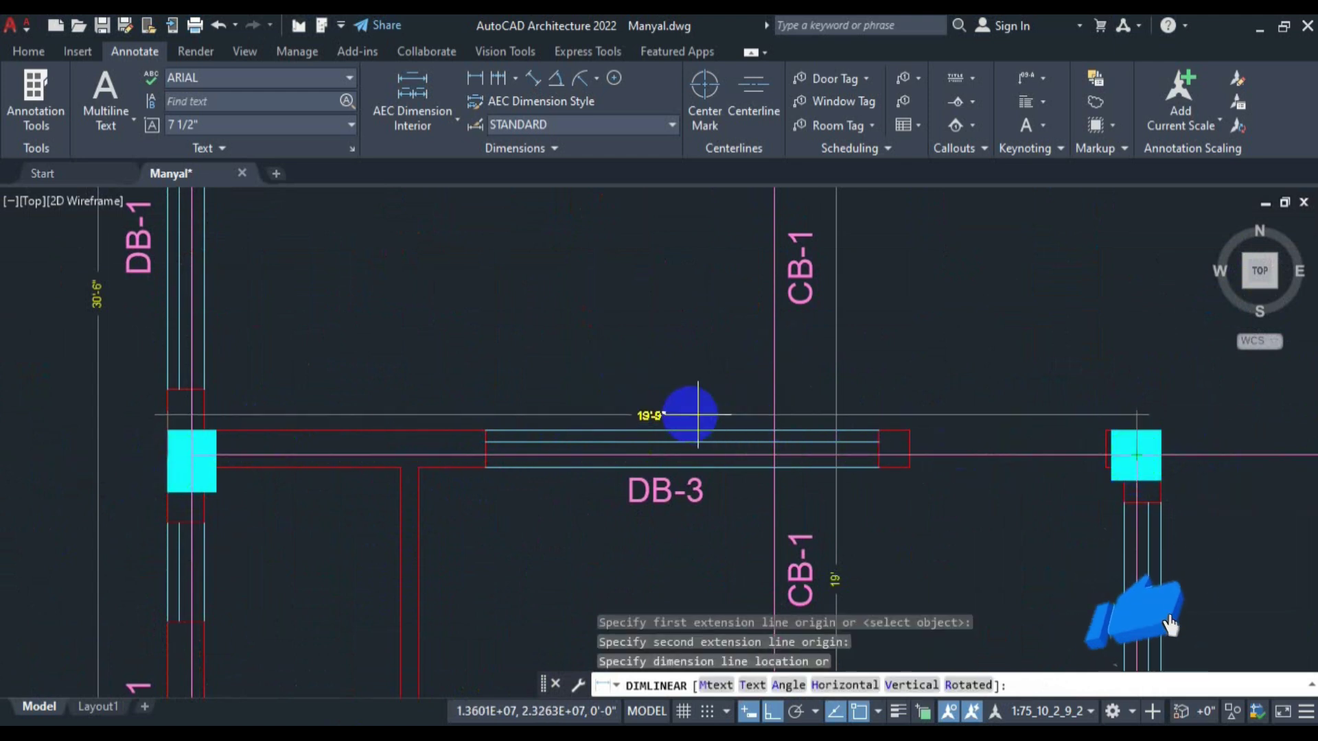
pyautogui.click(660, 411)
pyautogui.scroll(3, 656, 422)
pyautogui.scroll(-4, 656, 422)
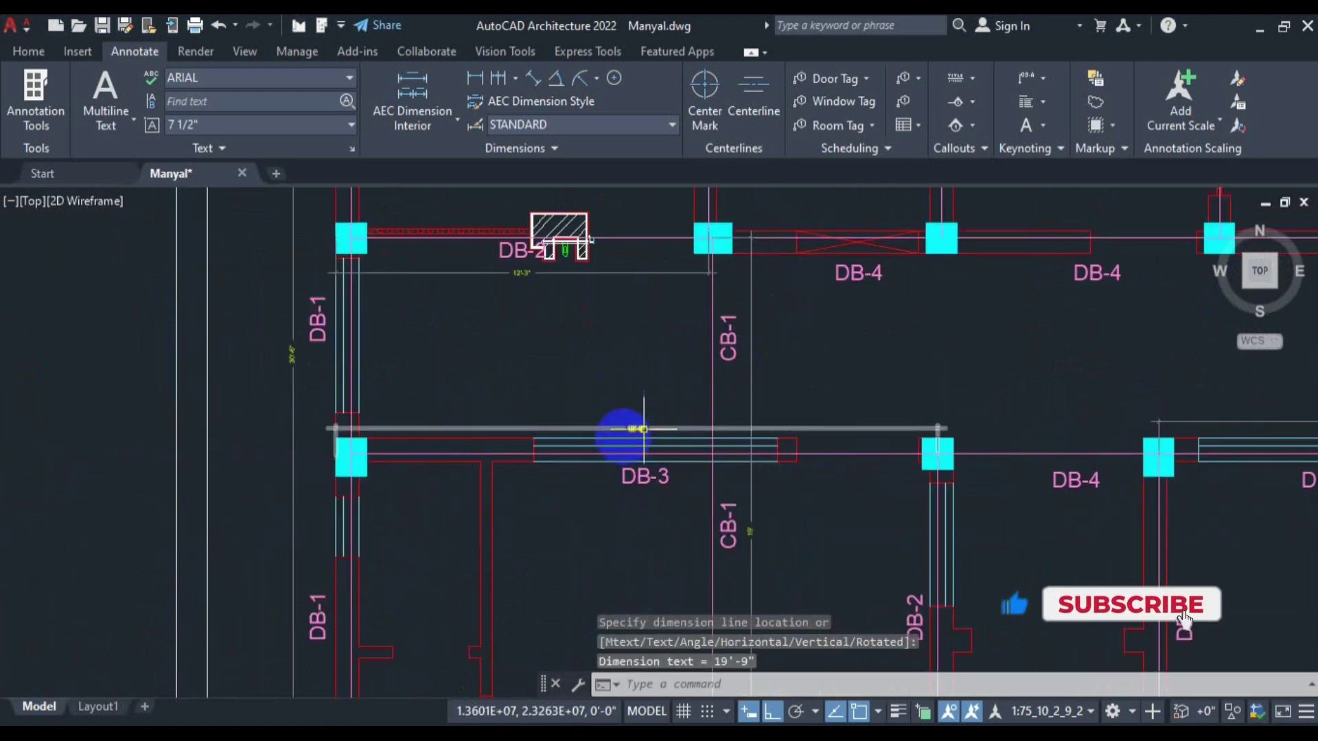
# Check the DB-2 span dimension on the plan, then review the DB3 entries N76, N77, N78 and G77 in Excel.
pyautogui.scroll(-2, 618, 435)
pyautogui.scroll(4, 576, 337)
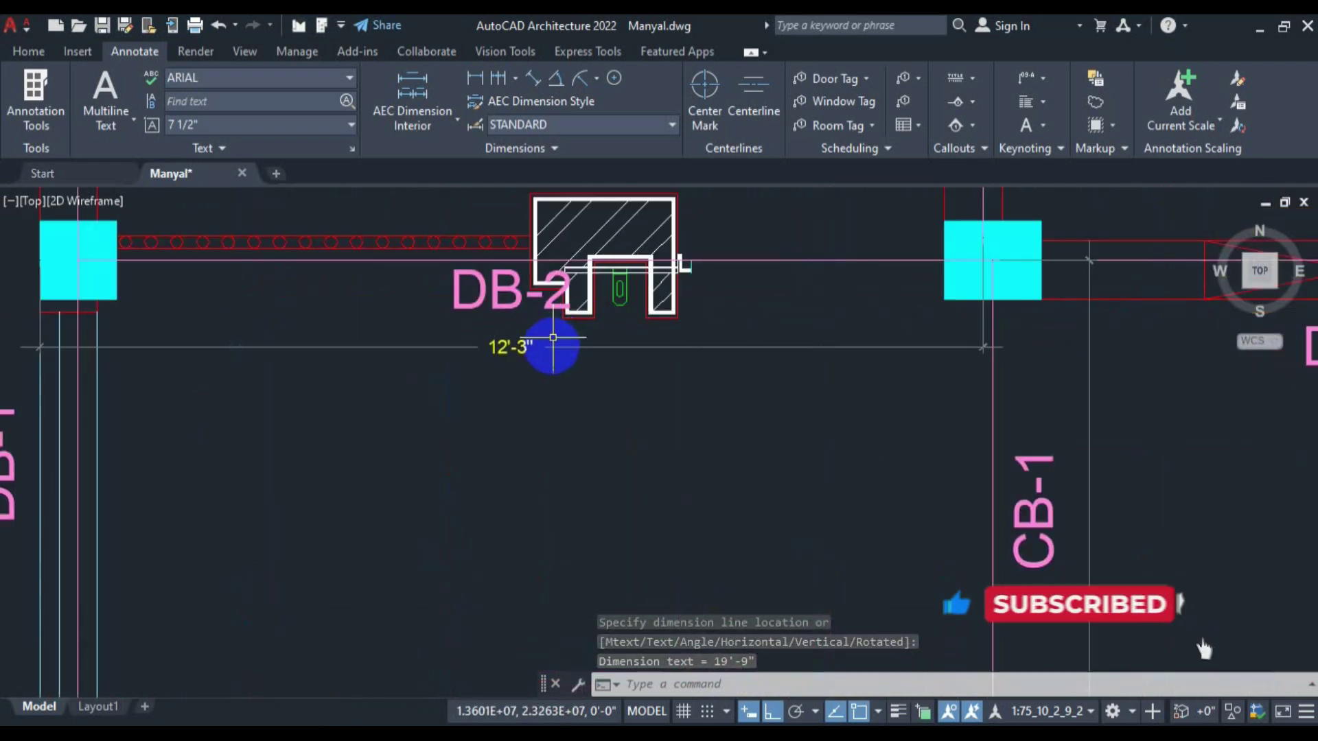
pyautogui.scroll(-2, 571, 345)
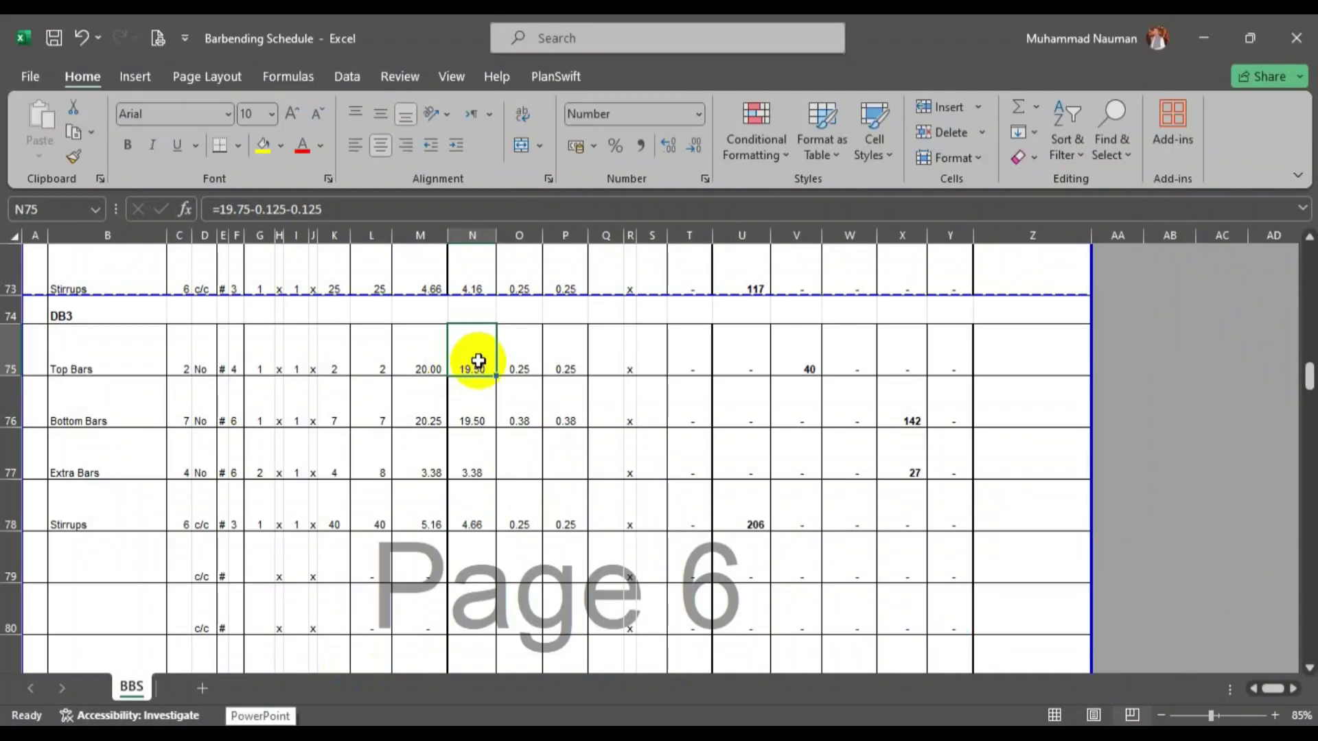
pyautogui.click(481, 405)
pyautogui.click(476, 463)
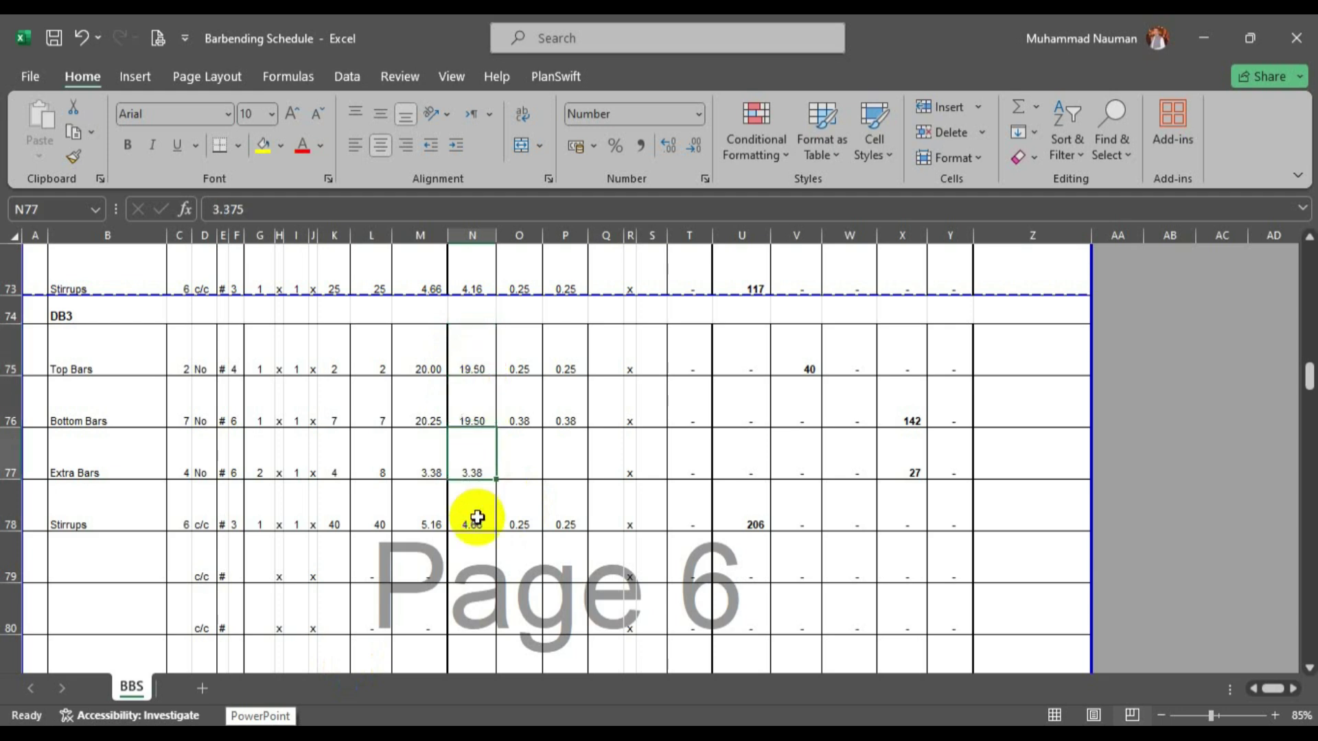
pyautogui.click(470, 516)
pyautogui.click(257, 465)
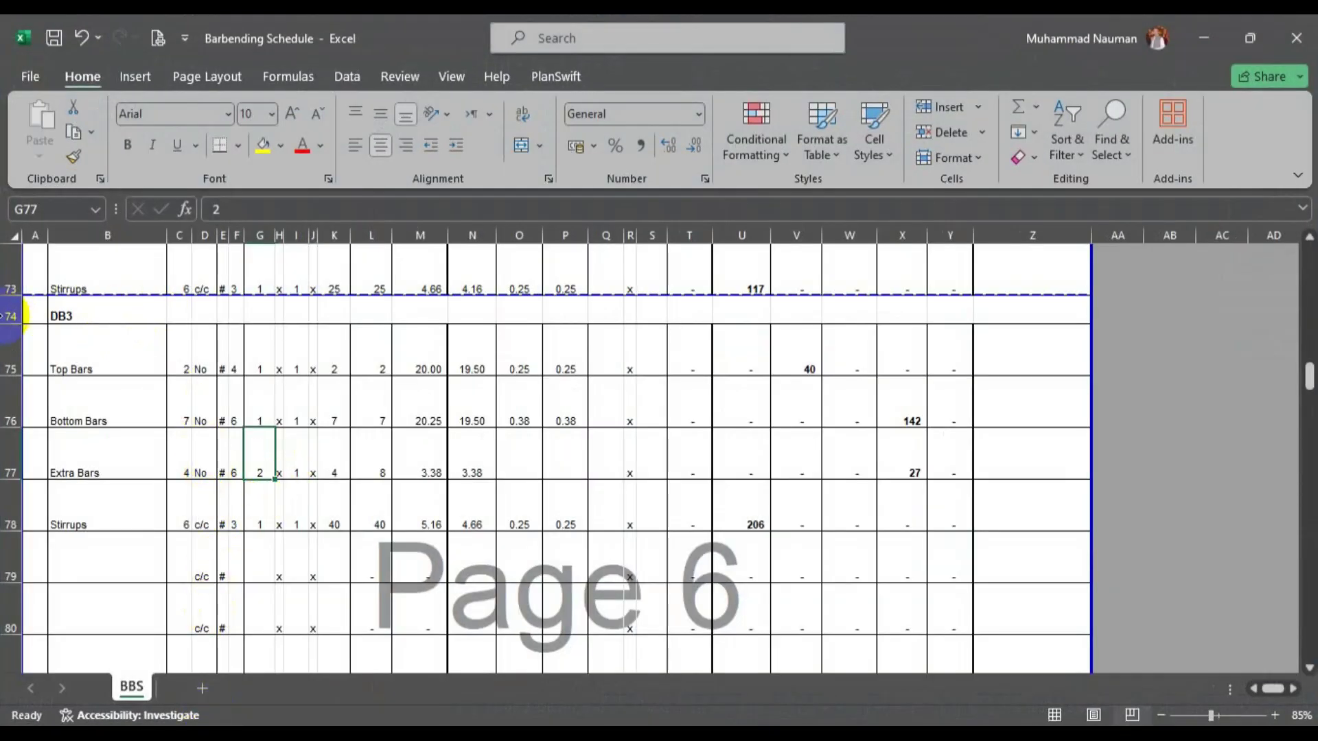
# Copy the DB3 block in rows 74 to 78, insert it at row 79 and rename the new heading DB4.
pyautogui.moveTo(8, 316); pyautogui.dragTo(9, 525)
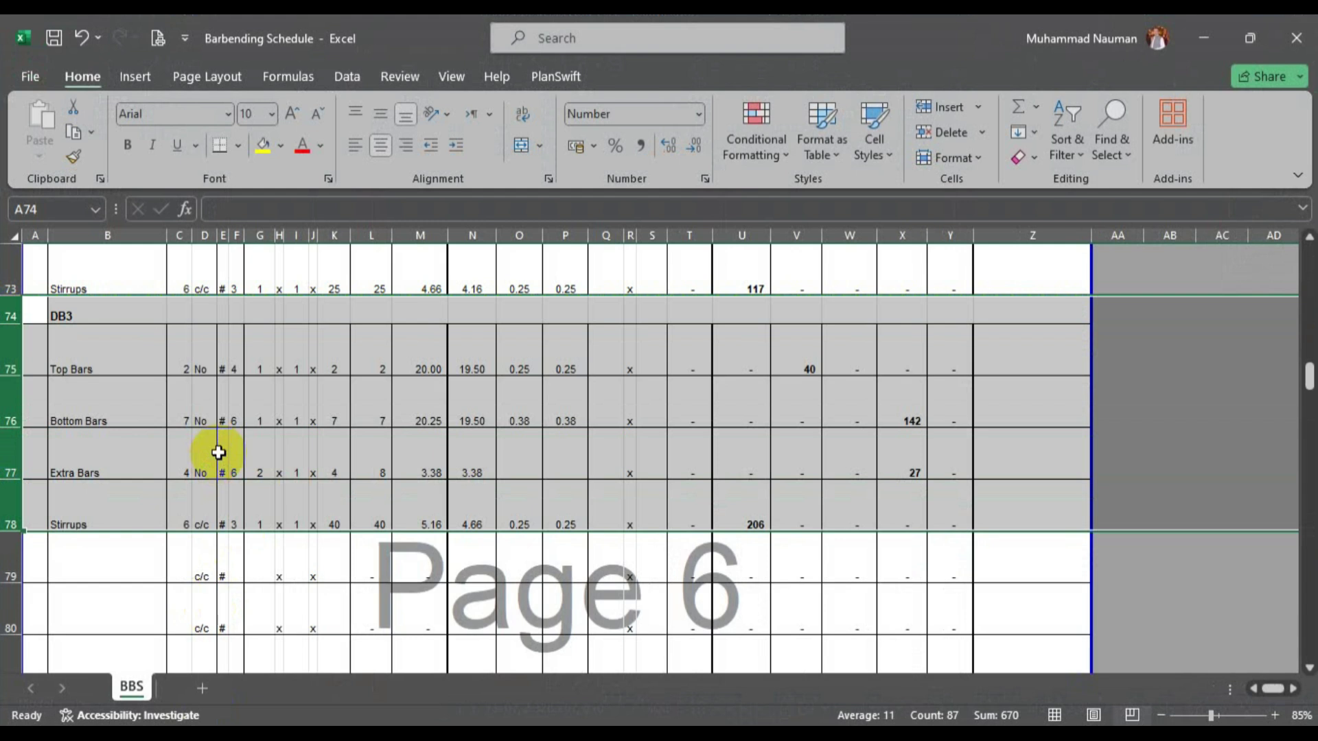
pyautogui.hotkey('ctrl', 'c')
pyautogui.scroll(-1, 9, 474)
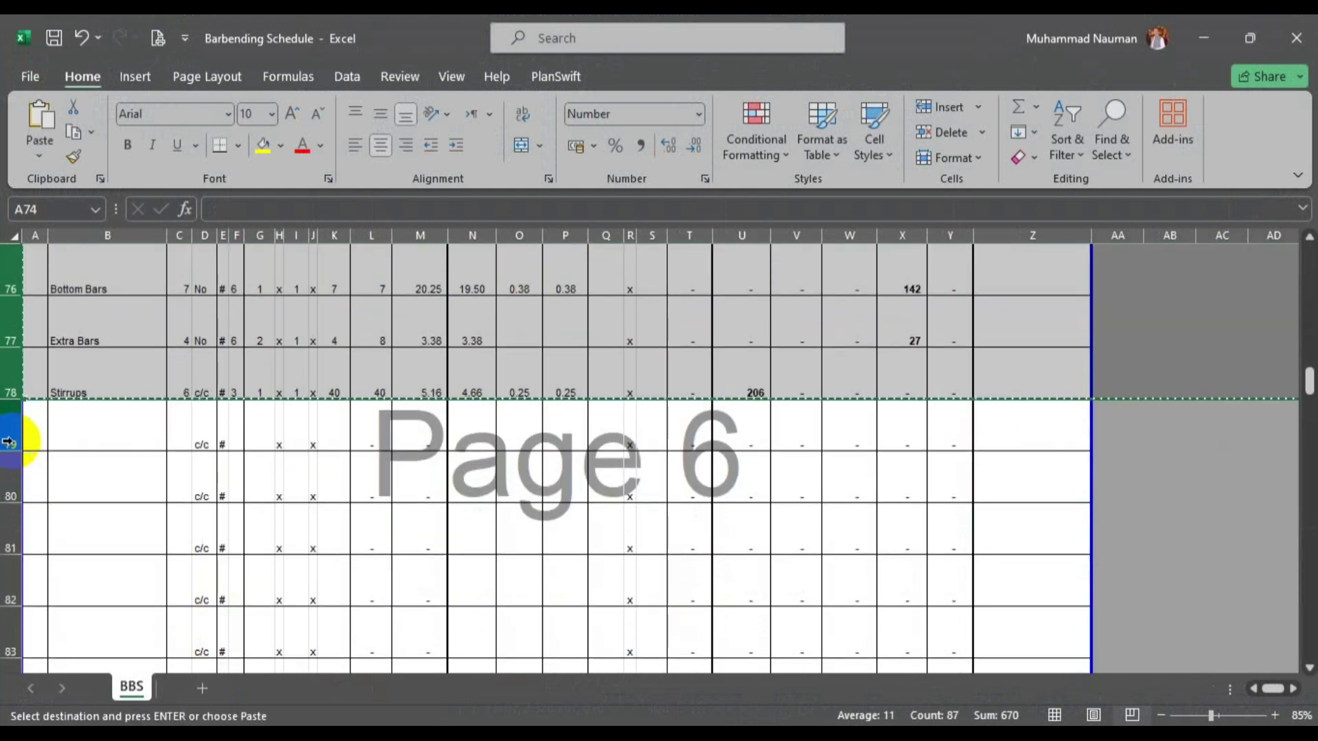
pyautogui.click(7, 428)
pyautogui.rightClick(7, 429)
pyautogui.click(96, 401)
pyautogui.doubleClick(107, 417)
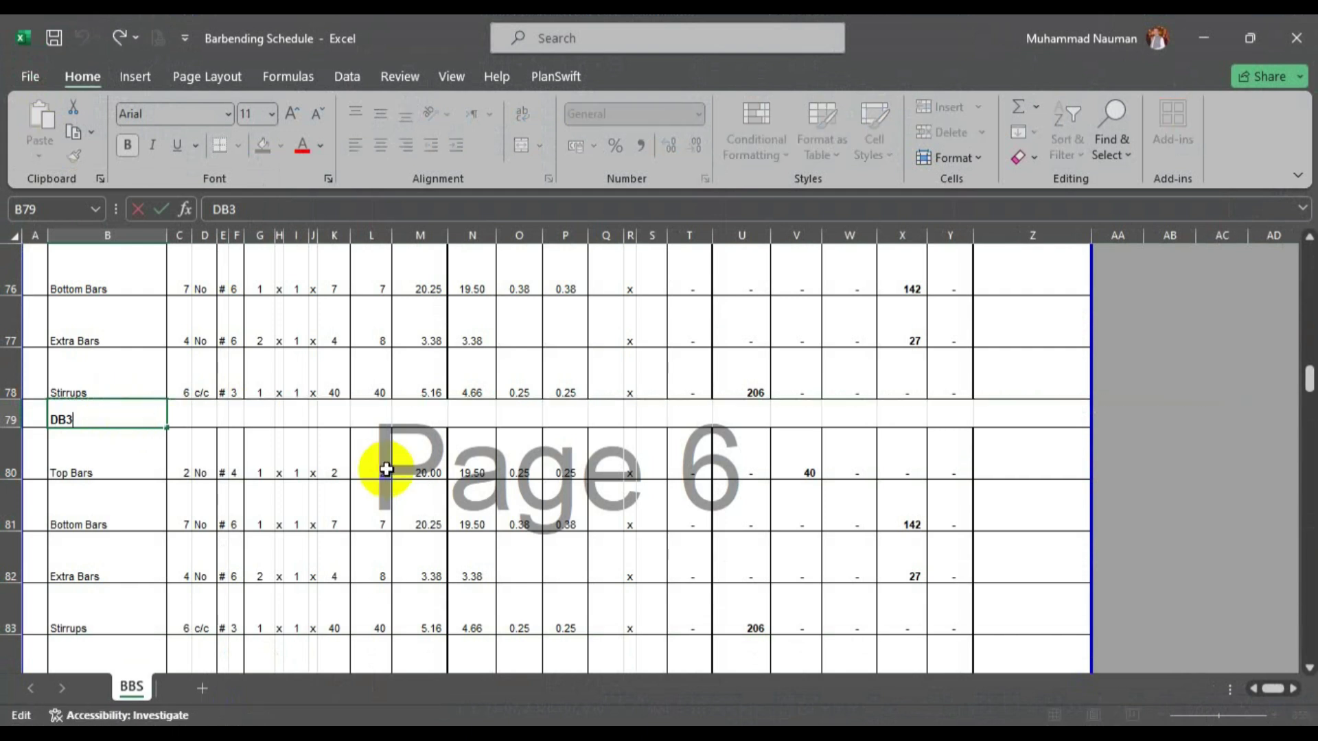
pyautogui.press('Return')
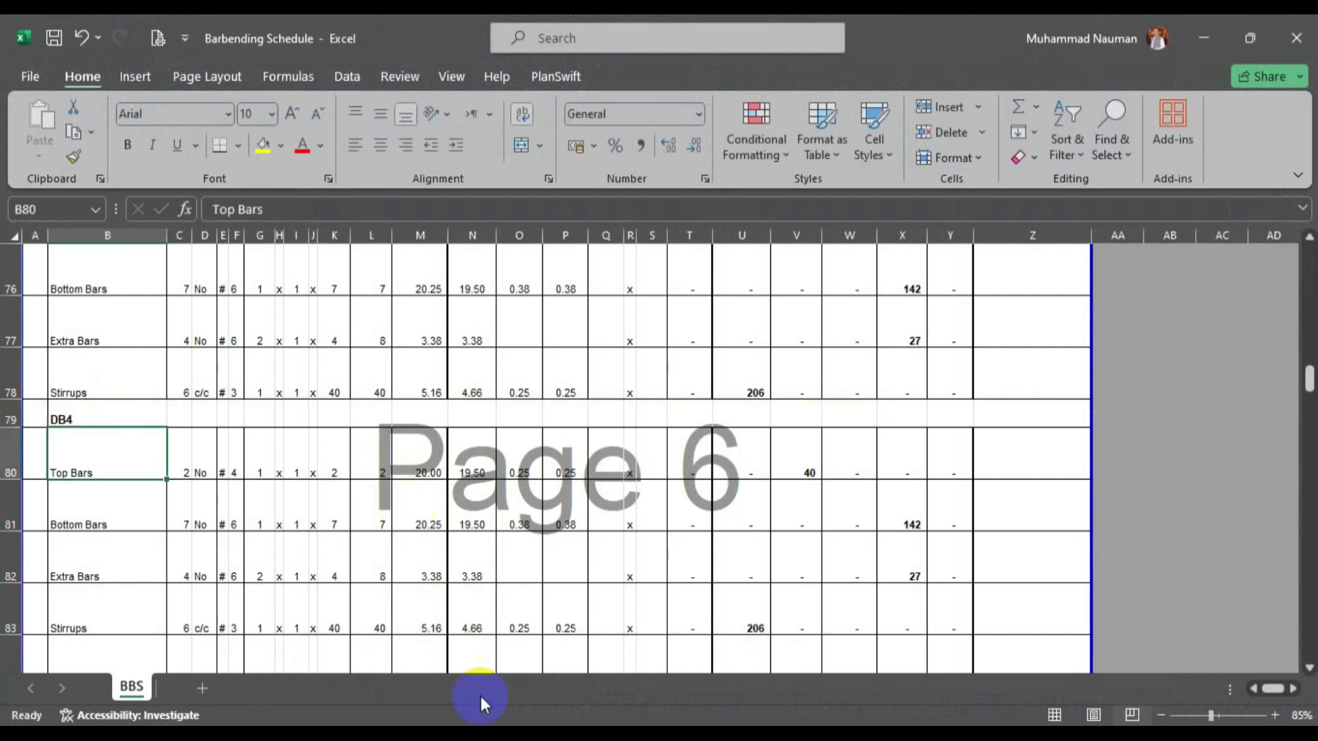
# Examine the Internal Short Beam DB-4 elevation and sections E-E and F-F in AutoCAD for bar counts and stirrup spacing.
pyautogui.click(392, 736)
pyautogui.scroll(-10, 343, 465)
pyautogui.scroll(-5, 958, 432)
pyautogui.moveTo(1089, 387); pyautogui.dragTo(573, 433)
pyautogui.scroll(2, 1030, 360)
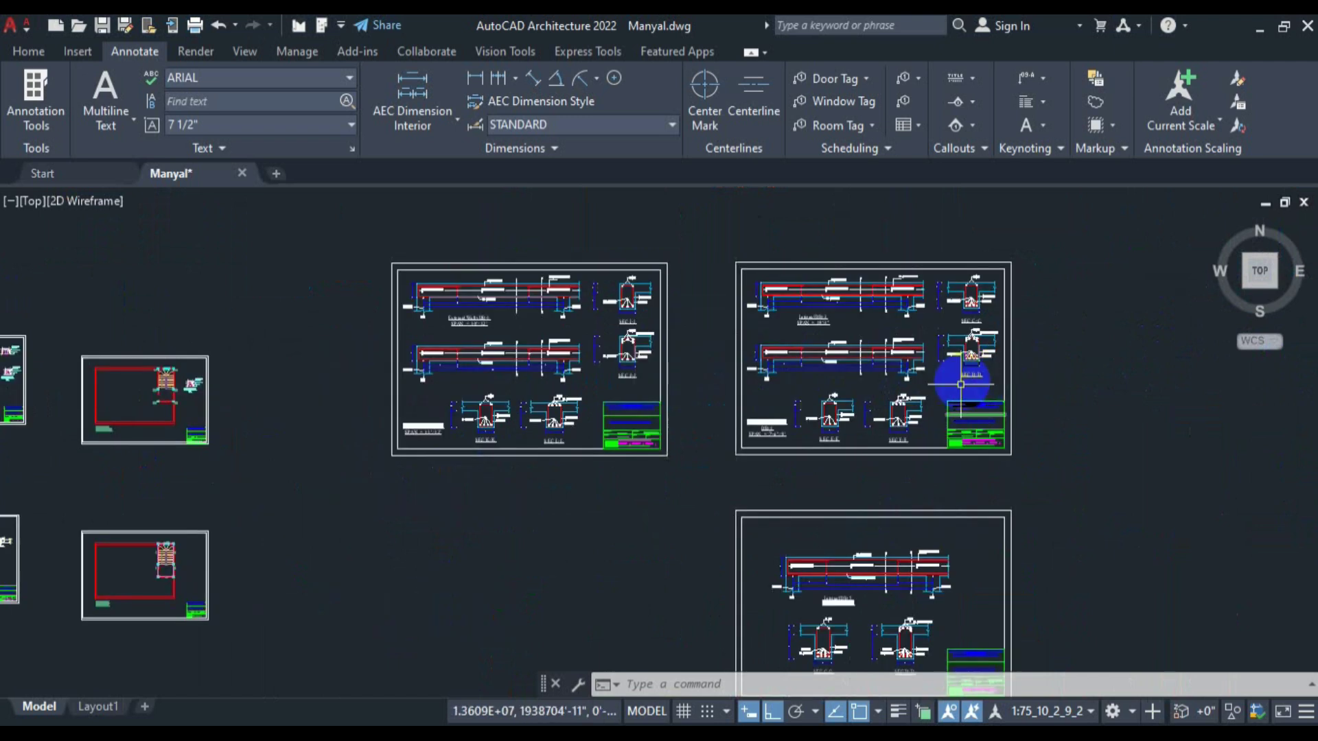
pyautogui.scroll(5, 964, 361)
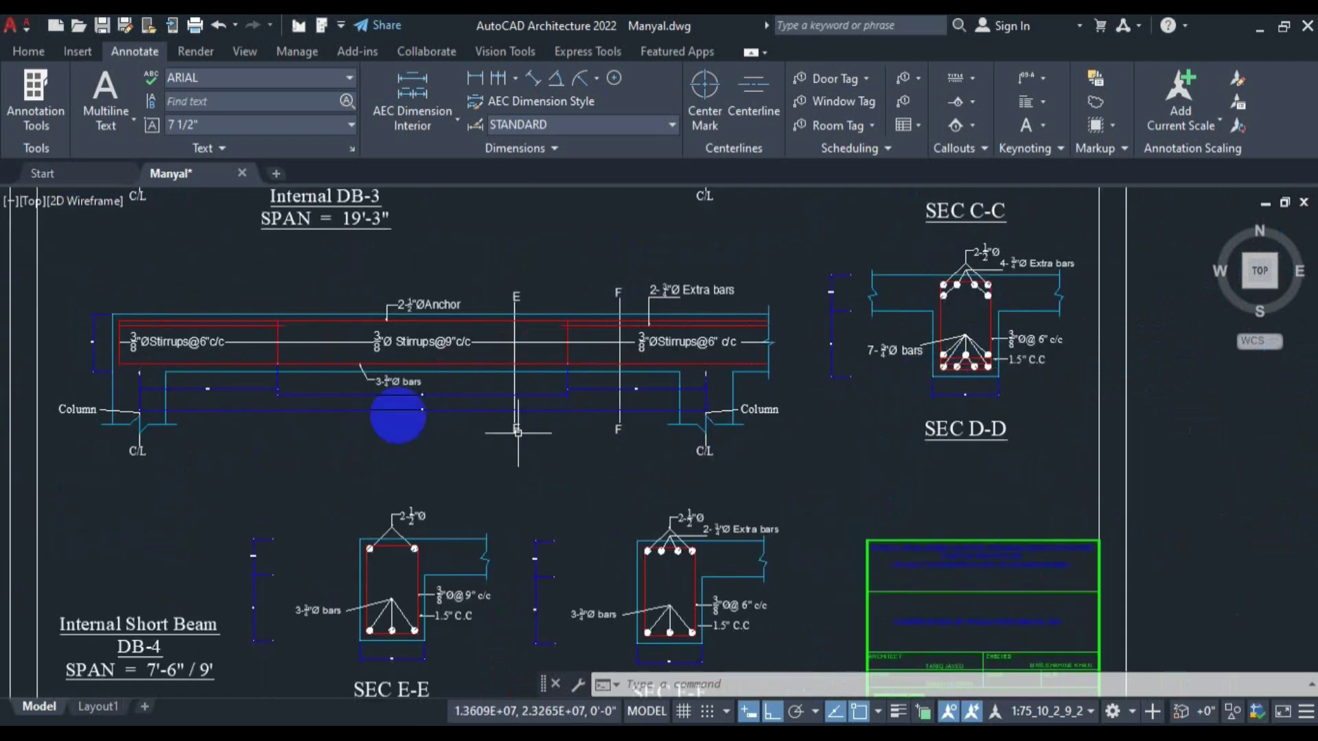
pyautogui.moveTo(416, 493); pyautogui.dragTo(443, 440)
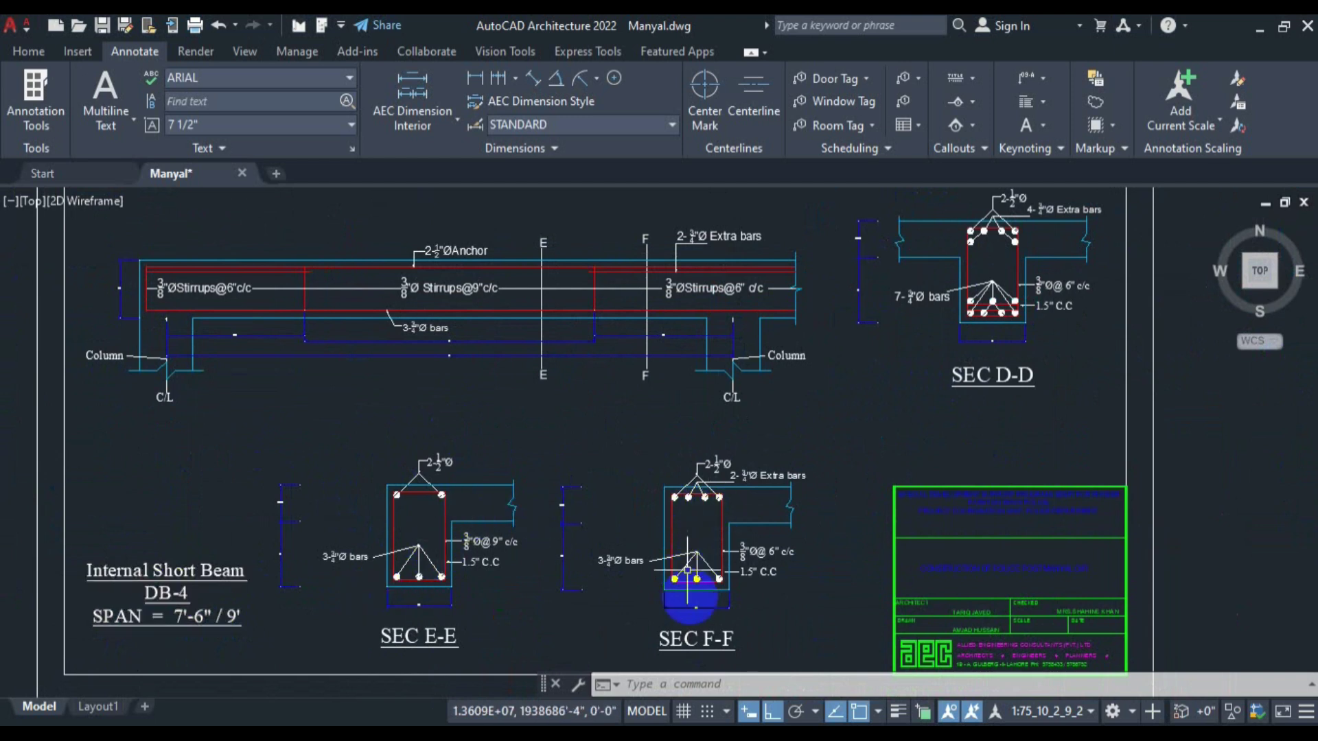
pyautogui.scroll(2, 708, 573)
pyautogui.moveTo(573, 525)
pyautogui.mouseDown()
pyautogui.moveTo(709, 426)
pyautogui.moveTo(772, 416)
pyautogui.mouseUp()
pyautogui.scroll(2, 509, 380)
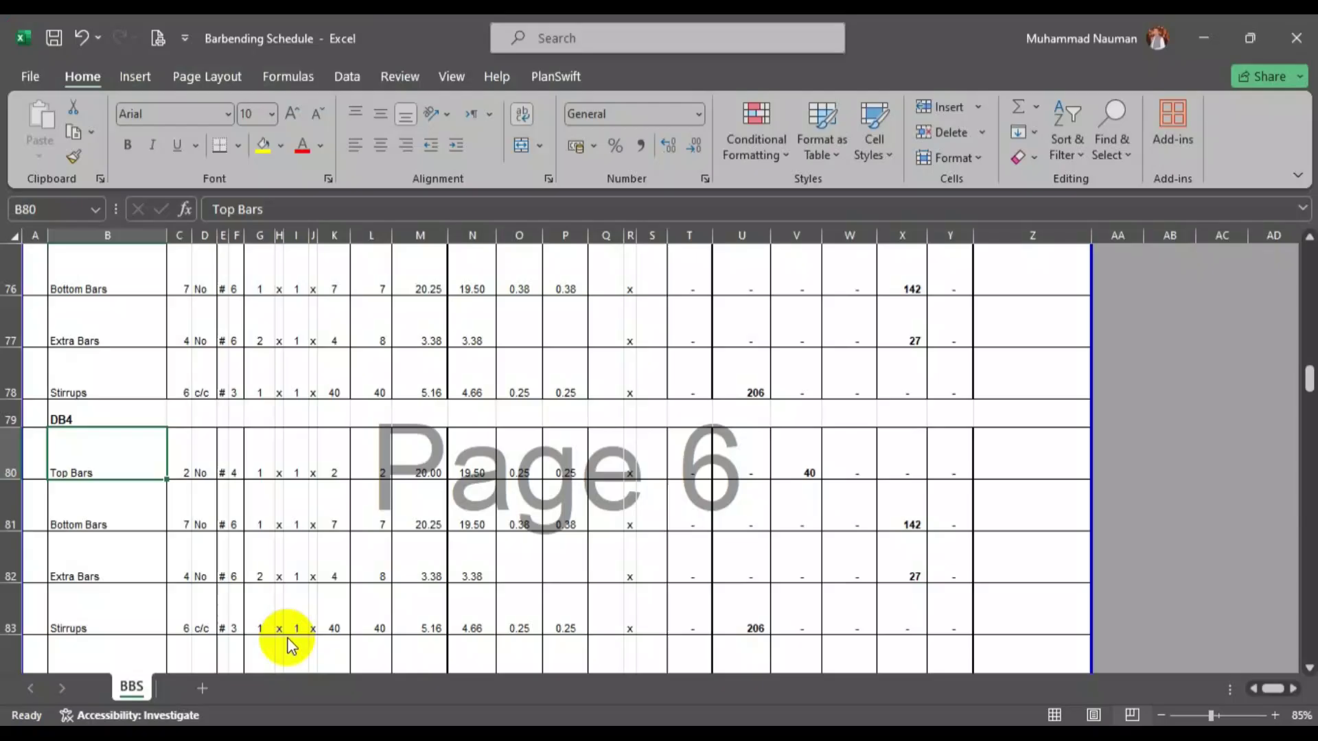
# In the Excel schedule, set the DB4 bar numbers to 3 for bottom bars in C81 and 2 for extra bars in C82.
pyautogui.click(184, 507)
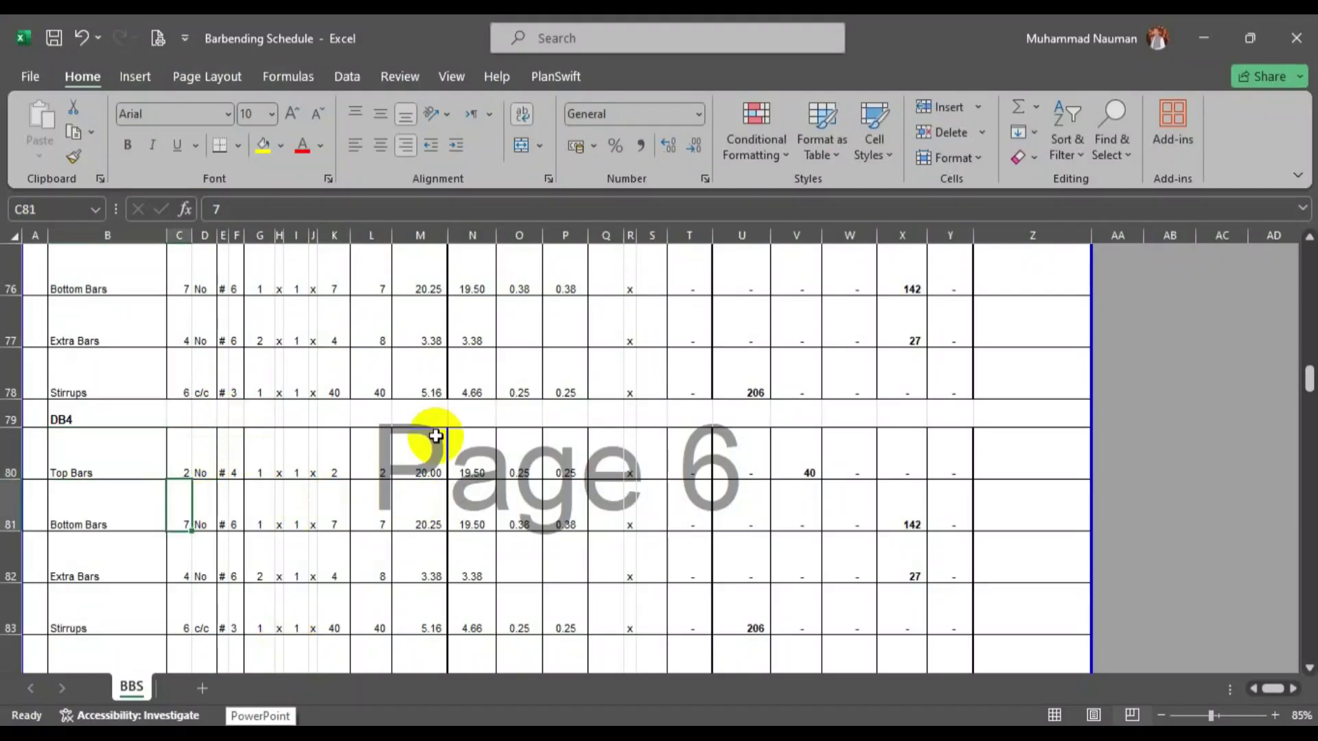
pyautogui.write('3')
pyautogui.press('Return')
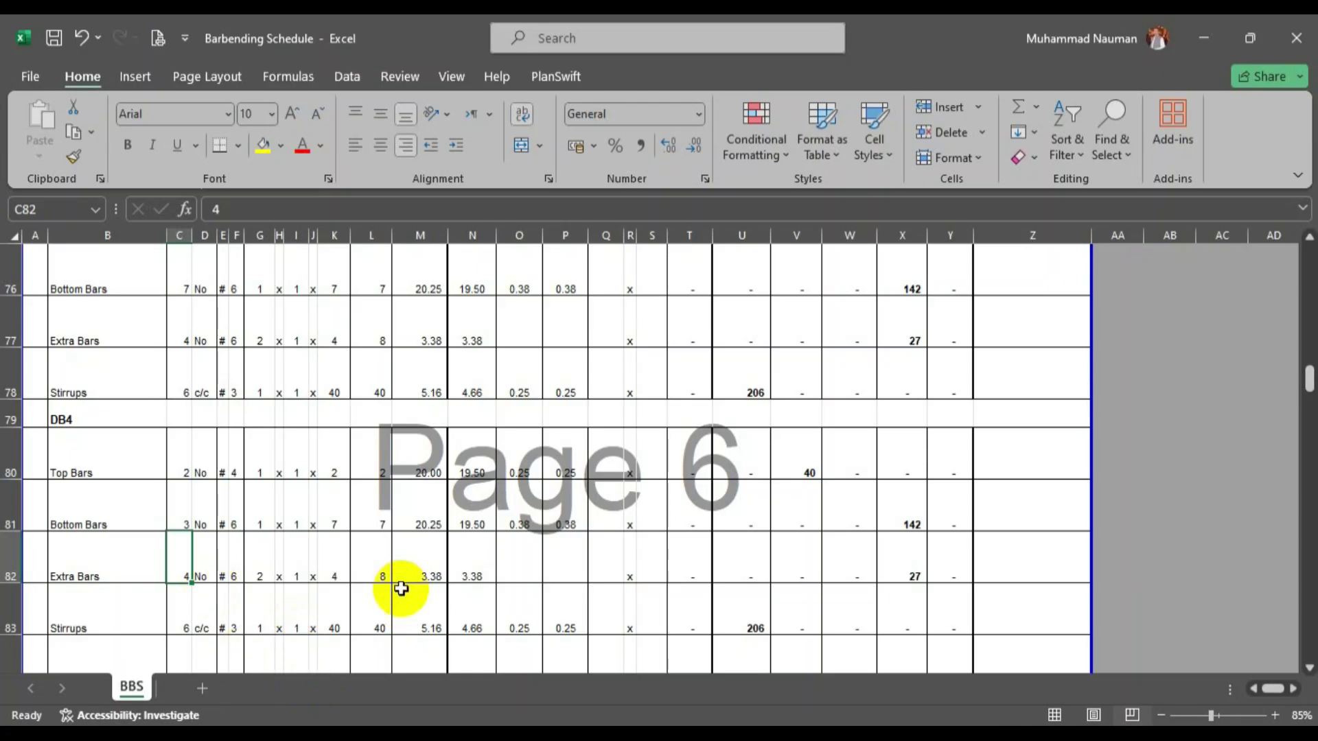
pyautogui.write('2')
pyautogui.press('Return')
# Set the DB4 quantities to 3 for bottom bars in K81 and 2 for extra bars in K82.
pyautogui.click(336, 506)
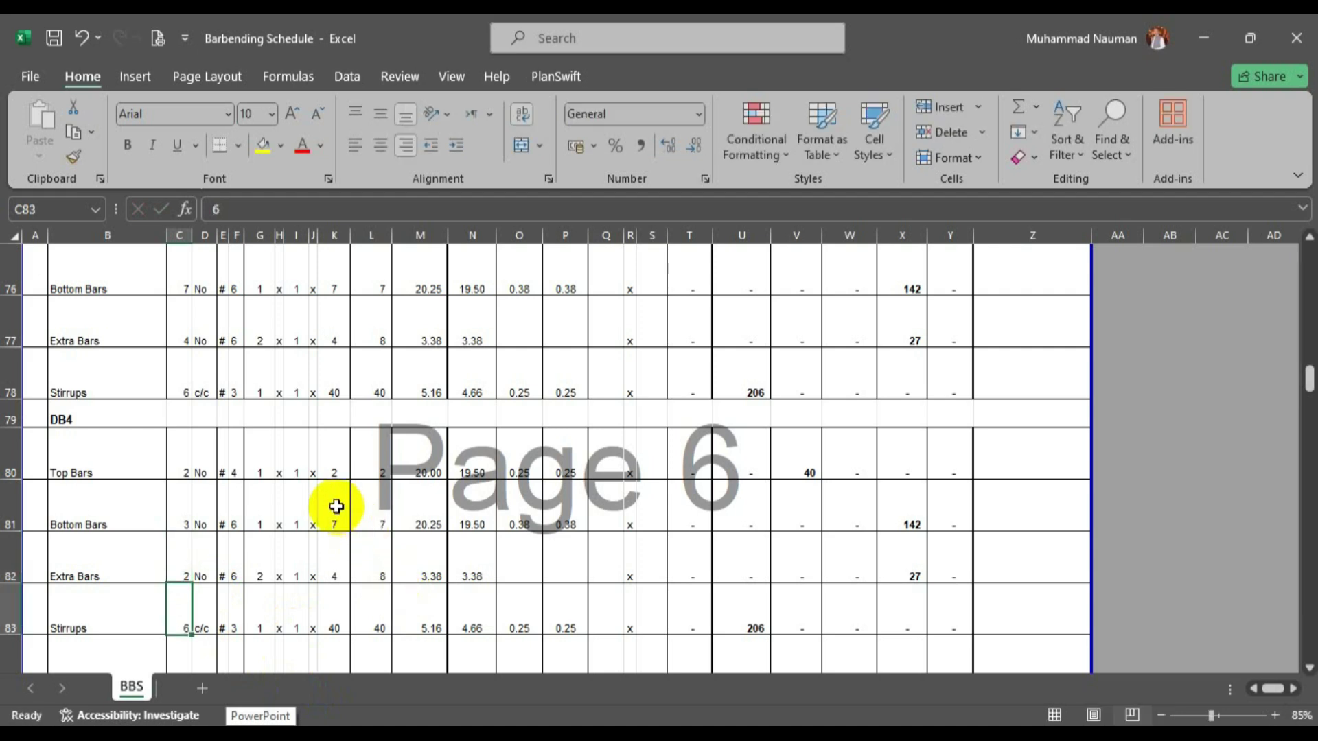
pyautogui.write('3')
pyautogui.press('Return')
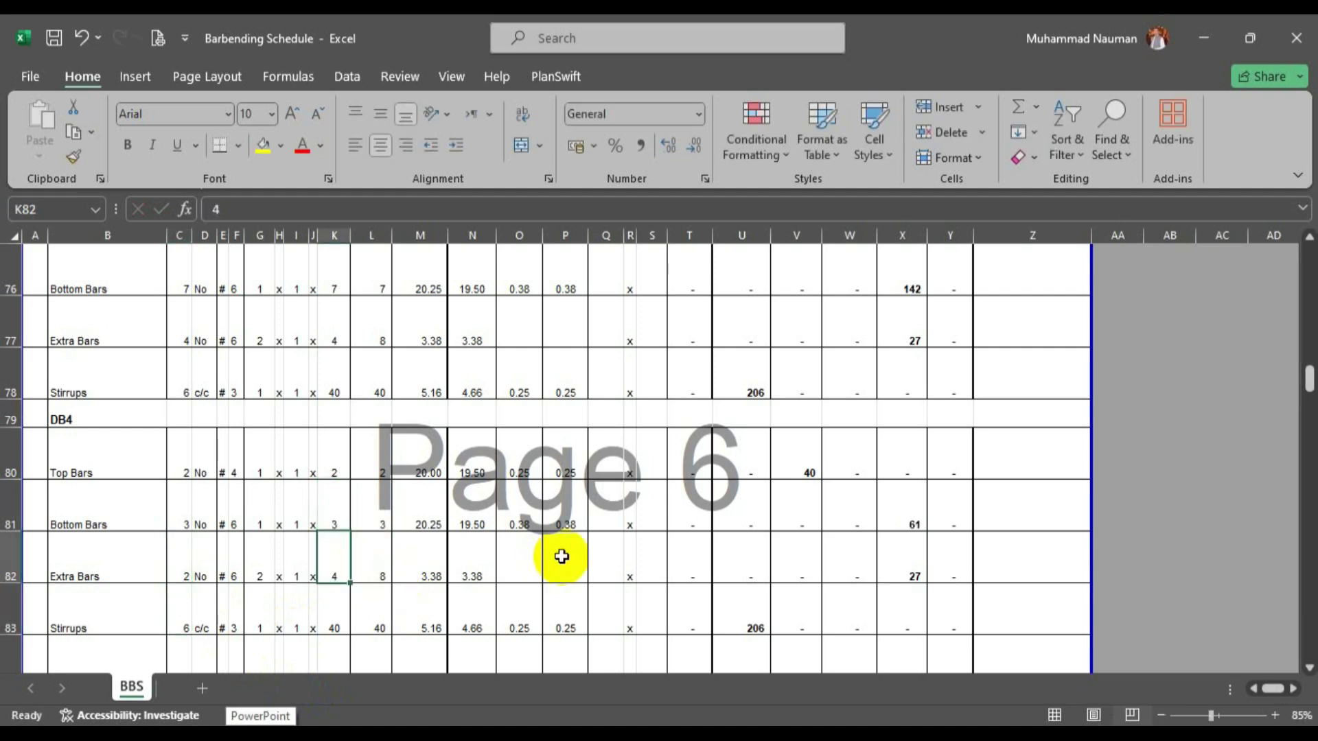
pyautogui.write('2')
pyautogui.press('Return')
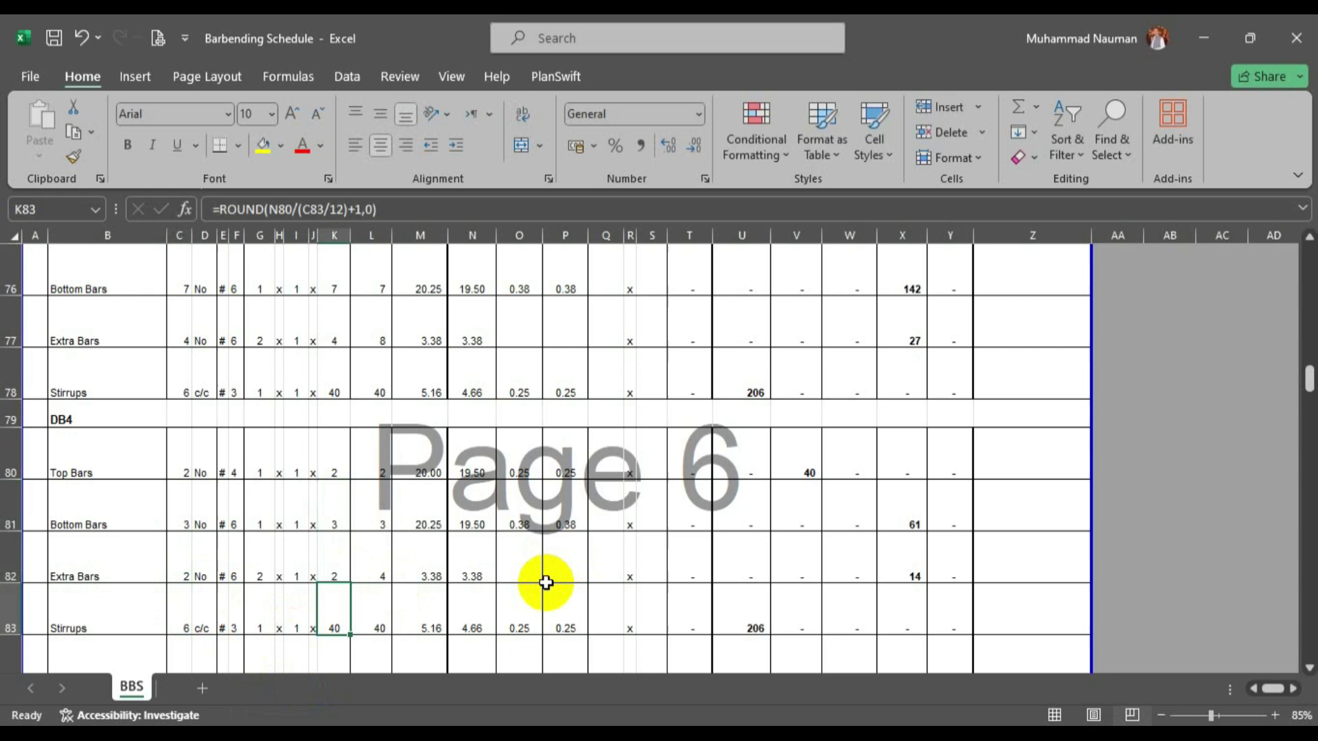
# Check the stirrup spacing on section E-E in AutoCAD, then set the DB4 stirrup spacing in C83 to 9.
pyautogui.click(237, 738)
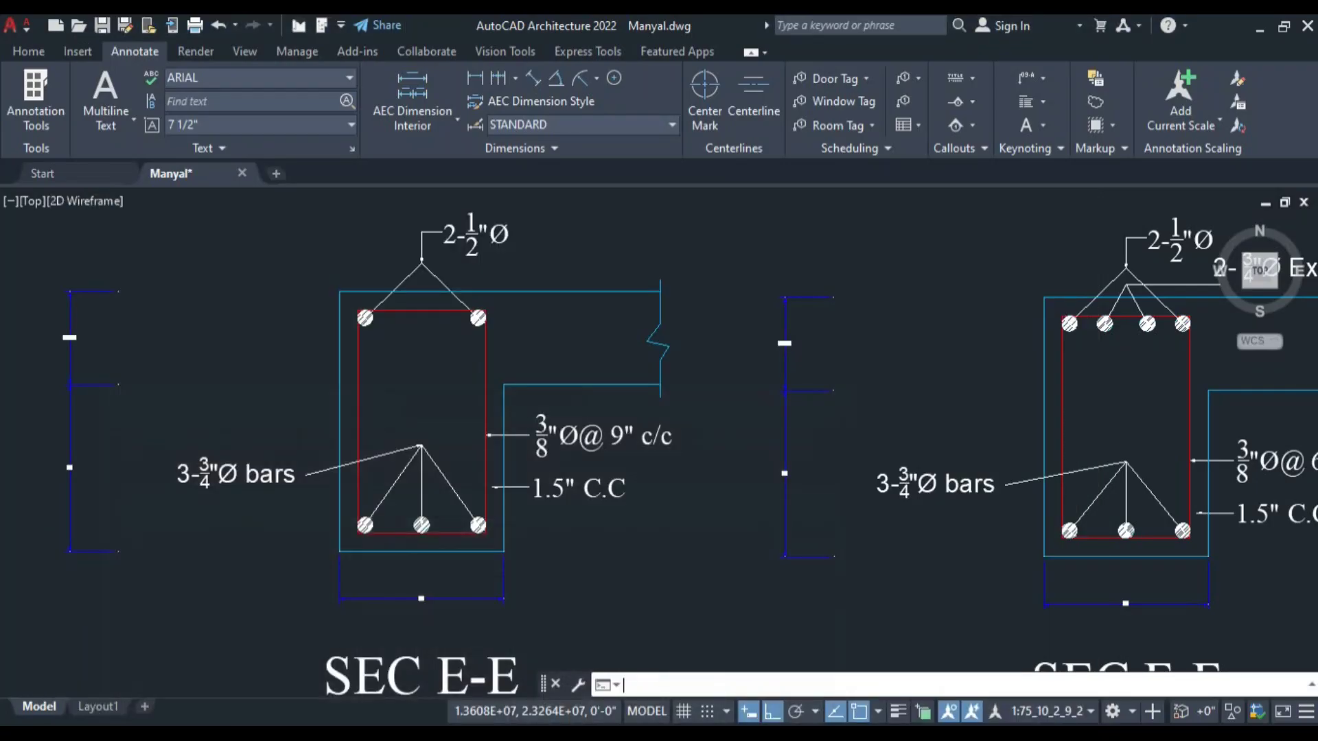
pyautogui.click(237, 737)
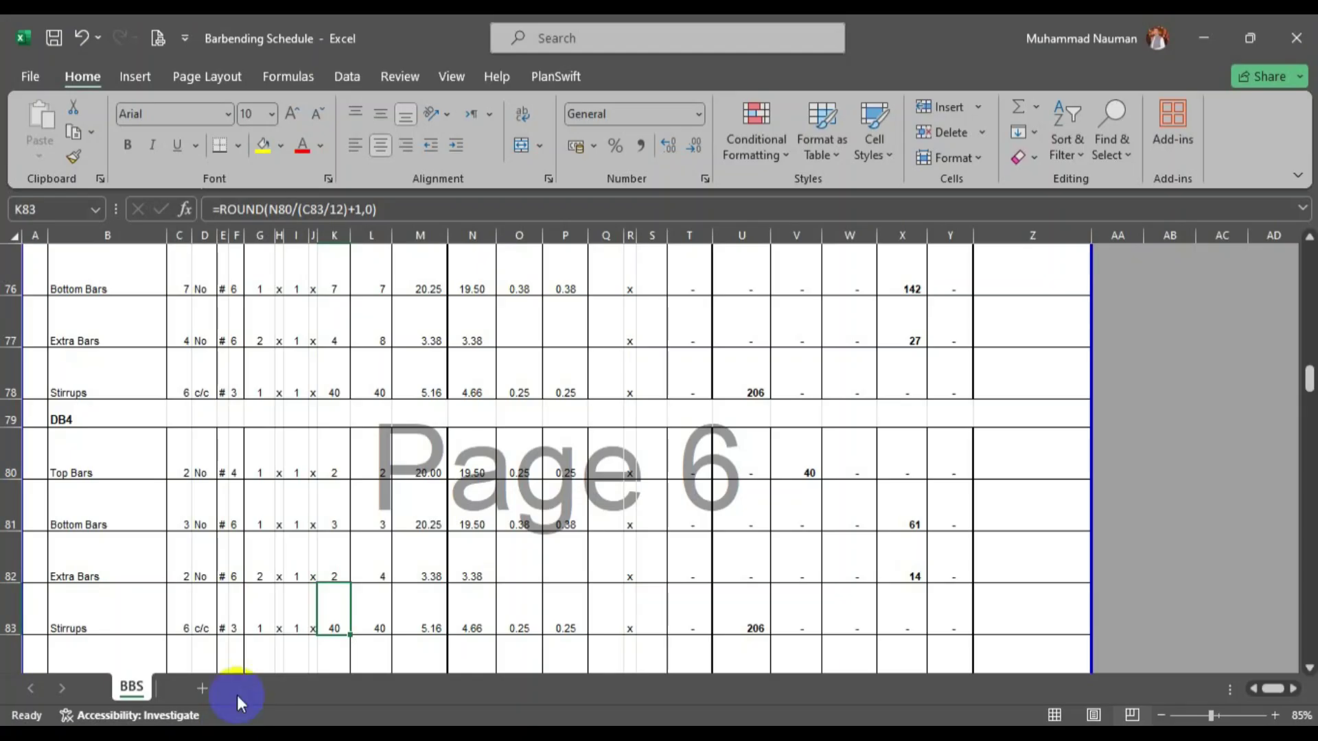
pyautogui.click(175, 628)
pyautogui.write('9')
pyautogui.press('Return')
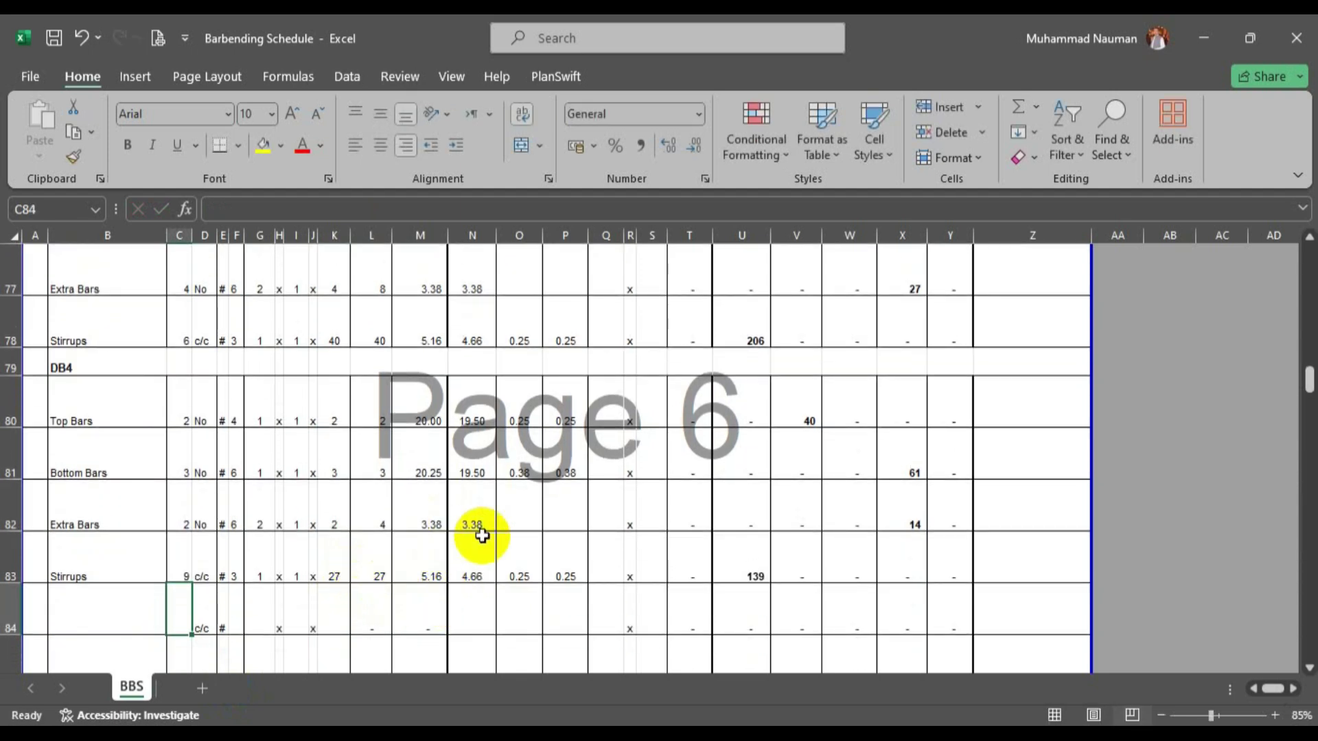
# Check the DB4 top bars length in N80, then locate all DB-4 beams on the ground floor beams plan in AutoCAD.
pyautogui.click(479, 405)
pyautogui.click(226, 724)
pyautogui.scroll(-10, 742, 535)
pyautogui.scroll(3, 771, 405)
pyautogui.scroll(8, 380, 567)
pyautogui.moveTo(398, 488); pyautogui.dragTo(735, 474)
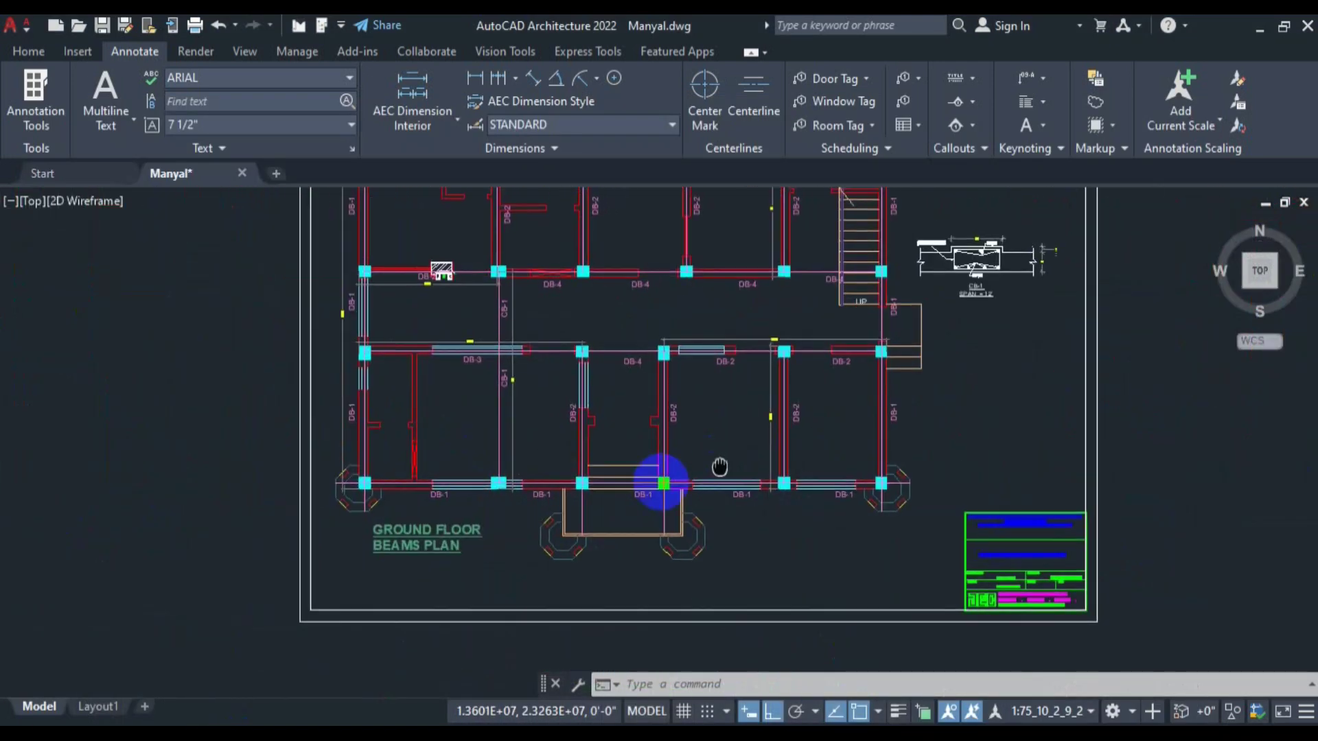
pyautogui.scroll(3, 652, 394)
pyautogui.moveTo(624, 396); pyautogui.dragTo(612, 695)
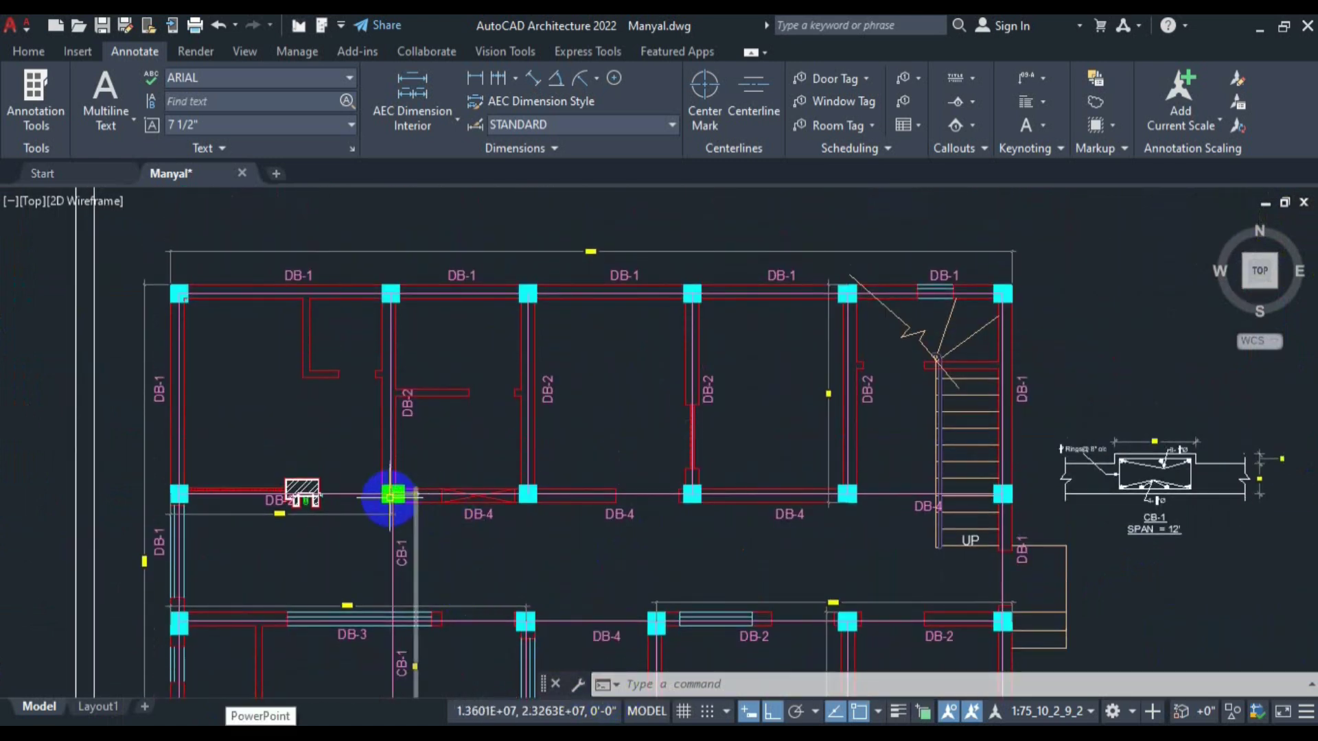
pyautogui.moveTo(895, 600); pyautogui.dragTo(898, 335)
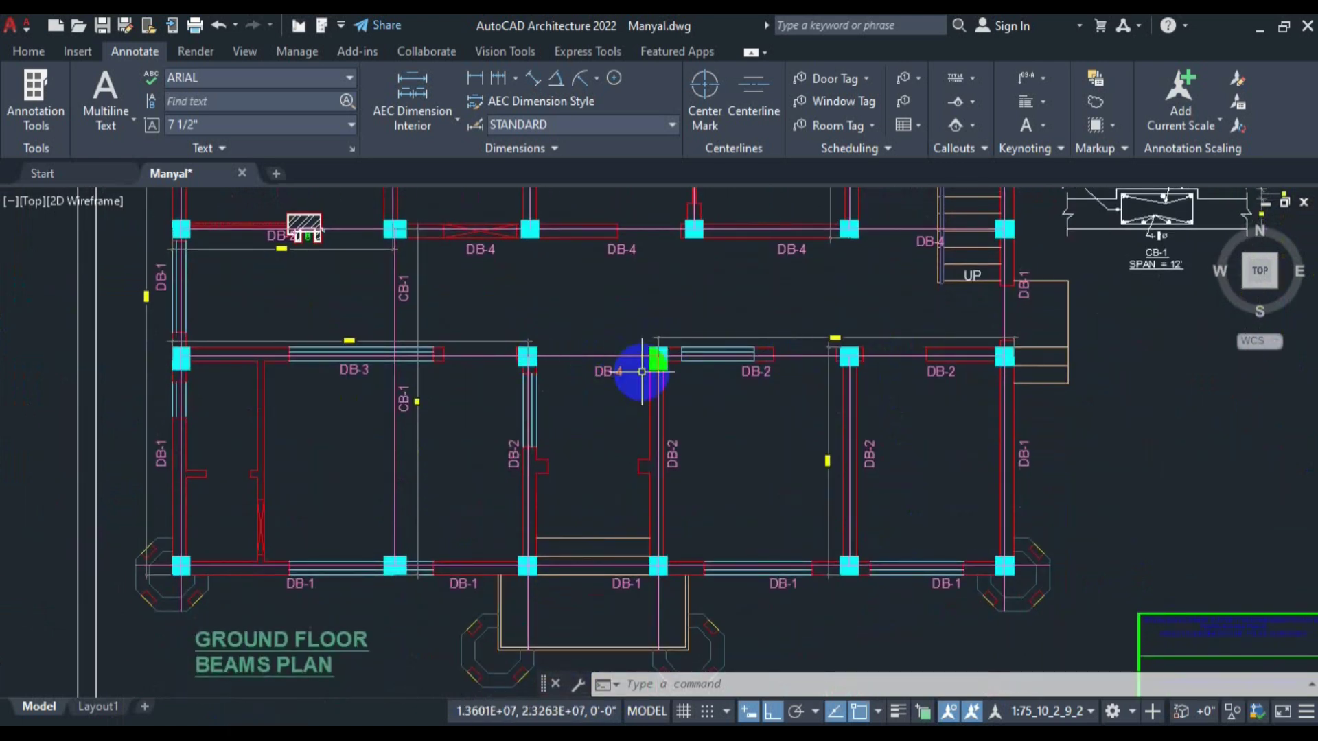
pyautogui.moveTo(641, 297); pyautogui.dragTo(657, 547)
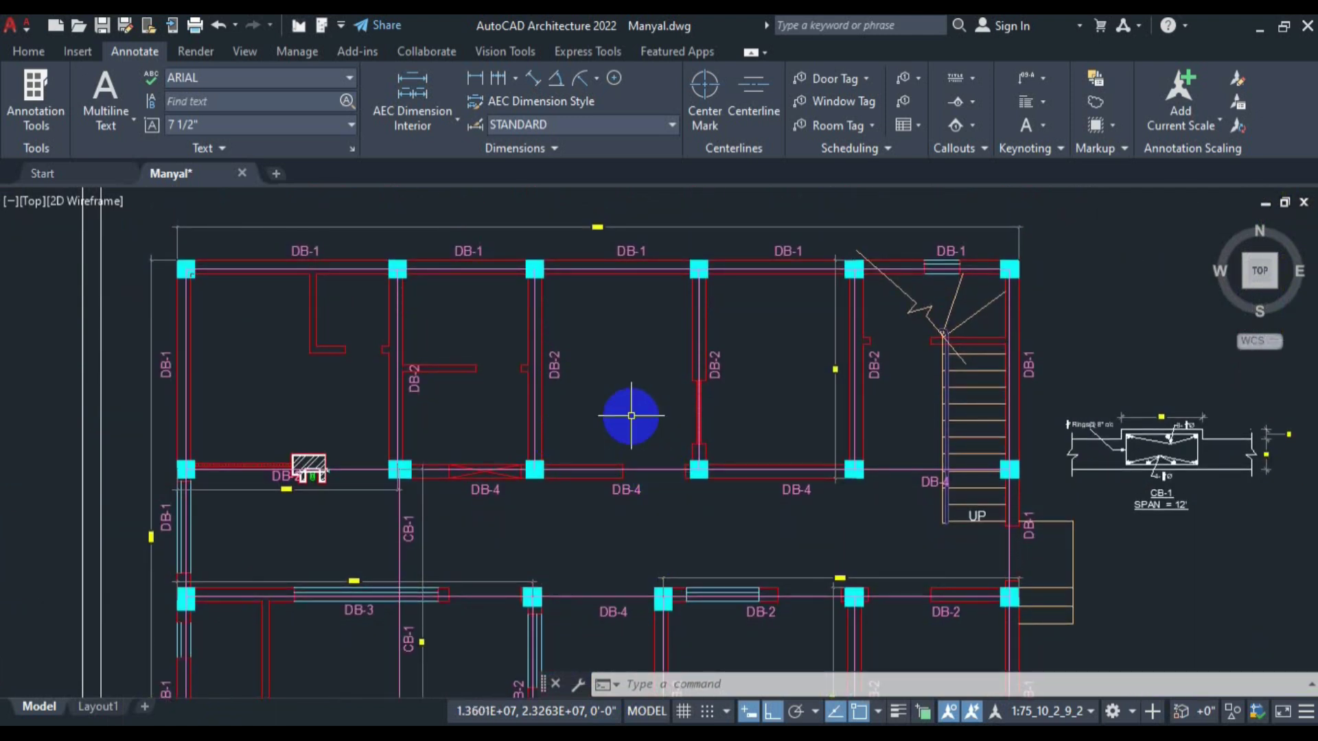
# Add a linear dimension above the continuous DB-4 row from the column at CB-1 to the outer face of the staircase-side end column.
pyautogui.scroll(2, 630, 415)
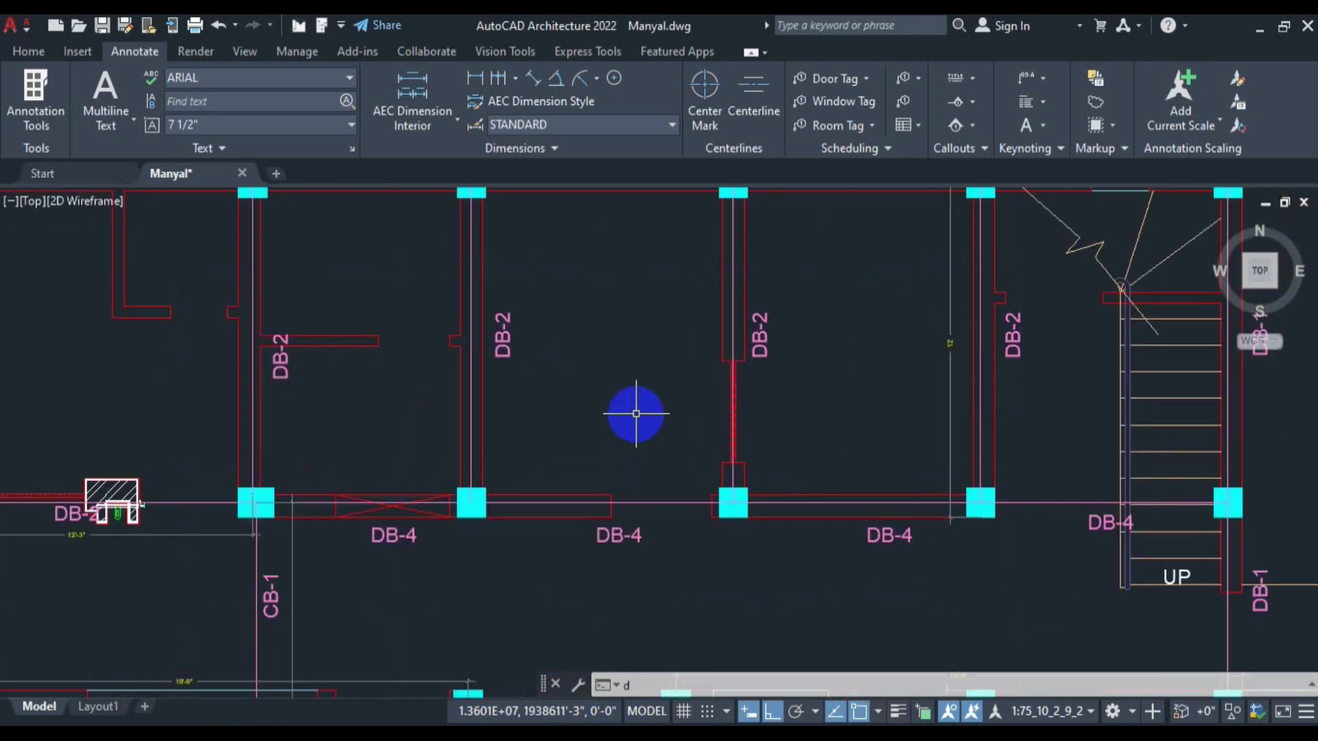
pyautogui.write('li')
pyautogui.press('Return')
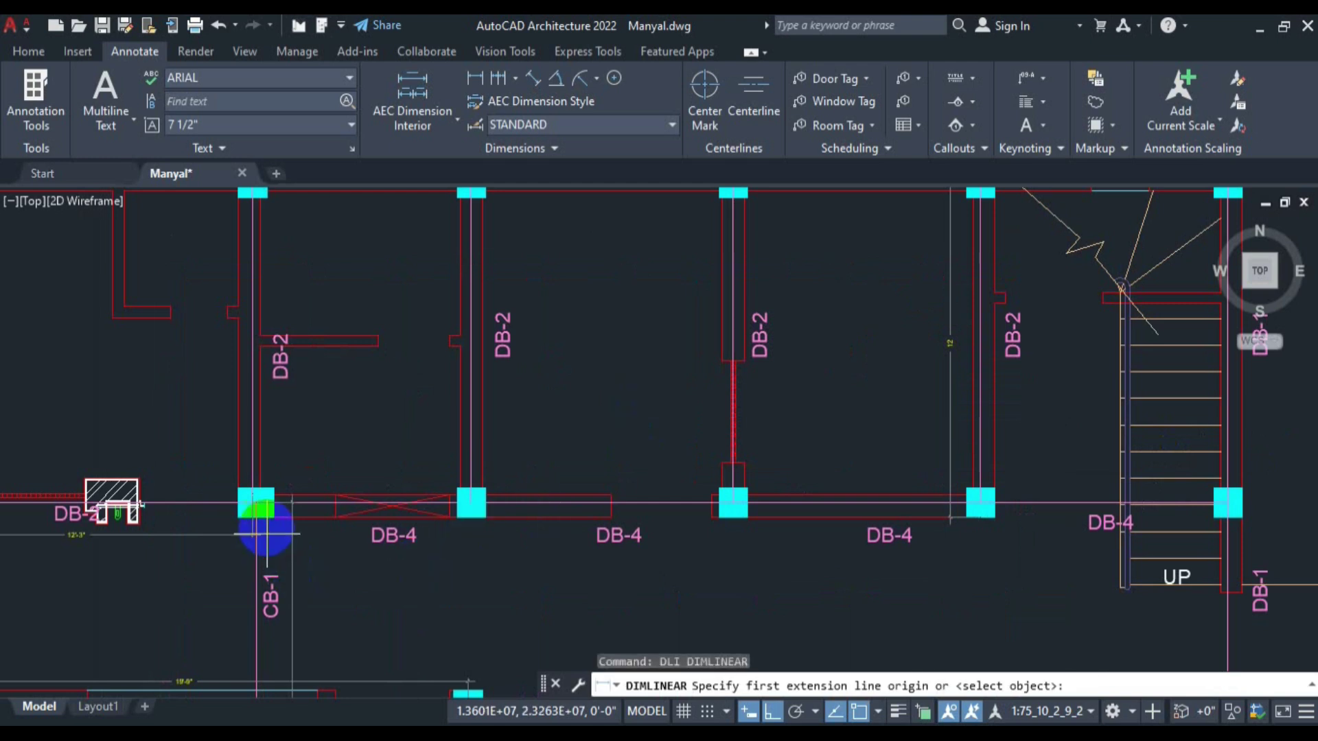
pyautogui.scroll(5, 265, 522)
pyautogui.click(225, 452)
pyautogui.scroll(-5, 103, 507)
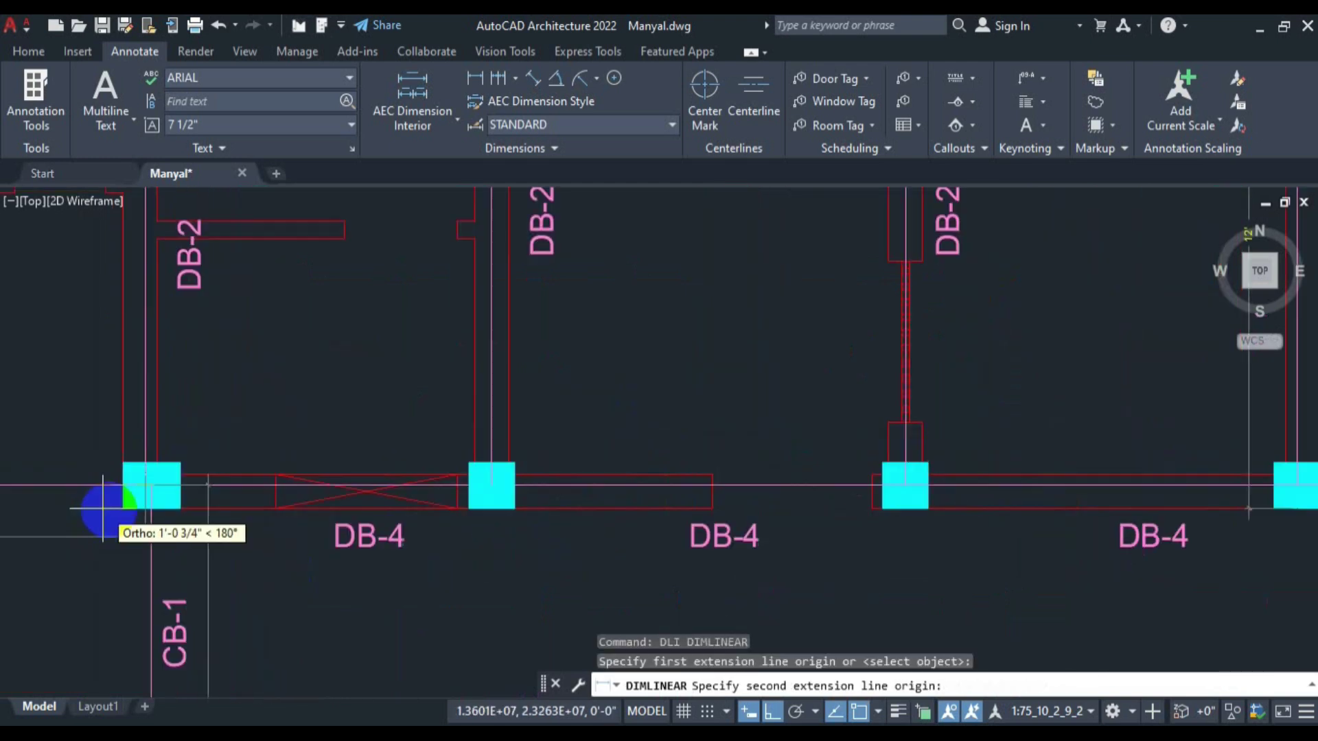
pyautogui.scroll(7, 693, 481)
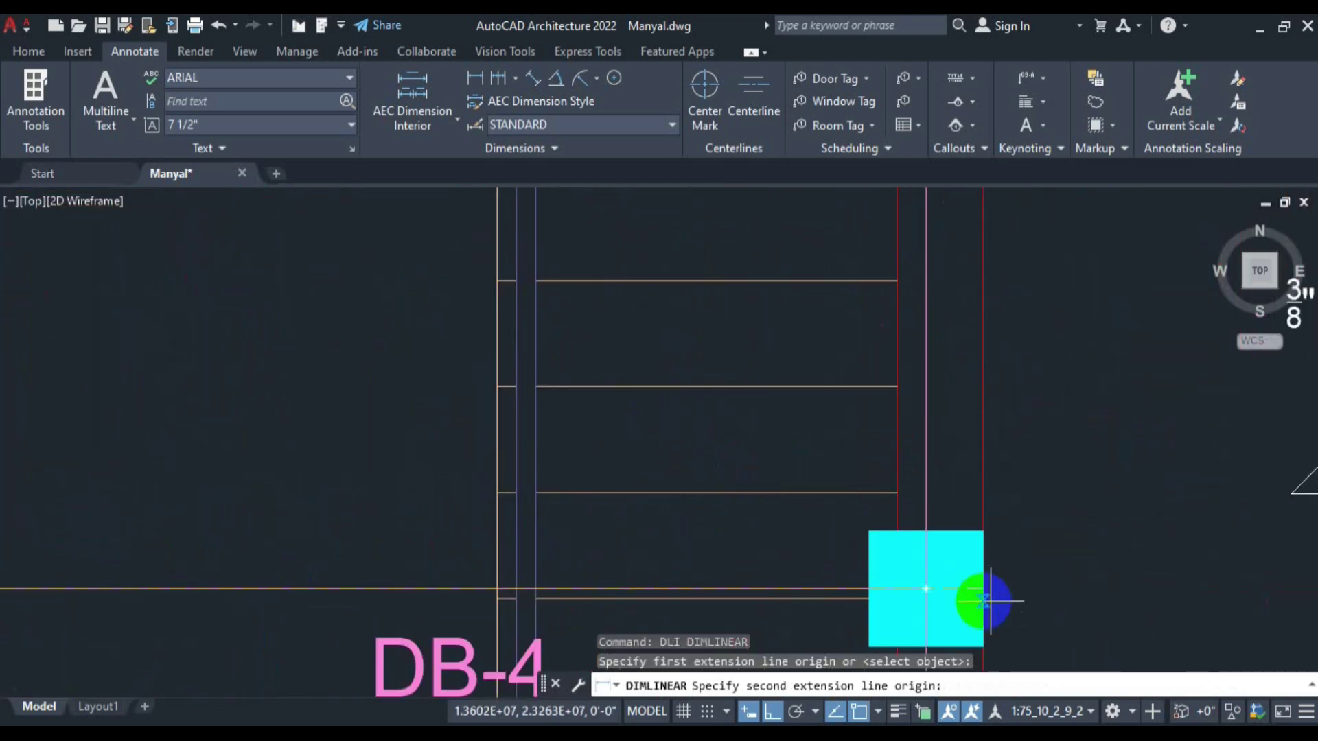
pyautogui.click(983, 588)
pyautogui.scroll(-6, 1041, 550)
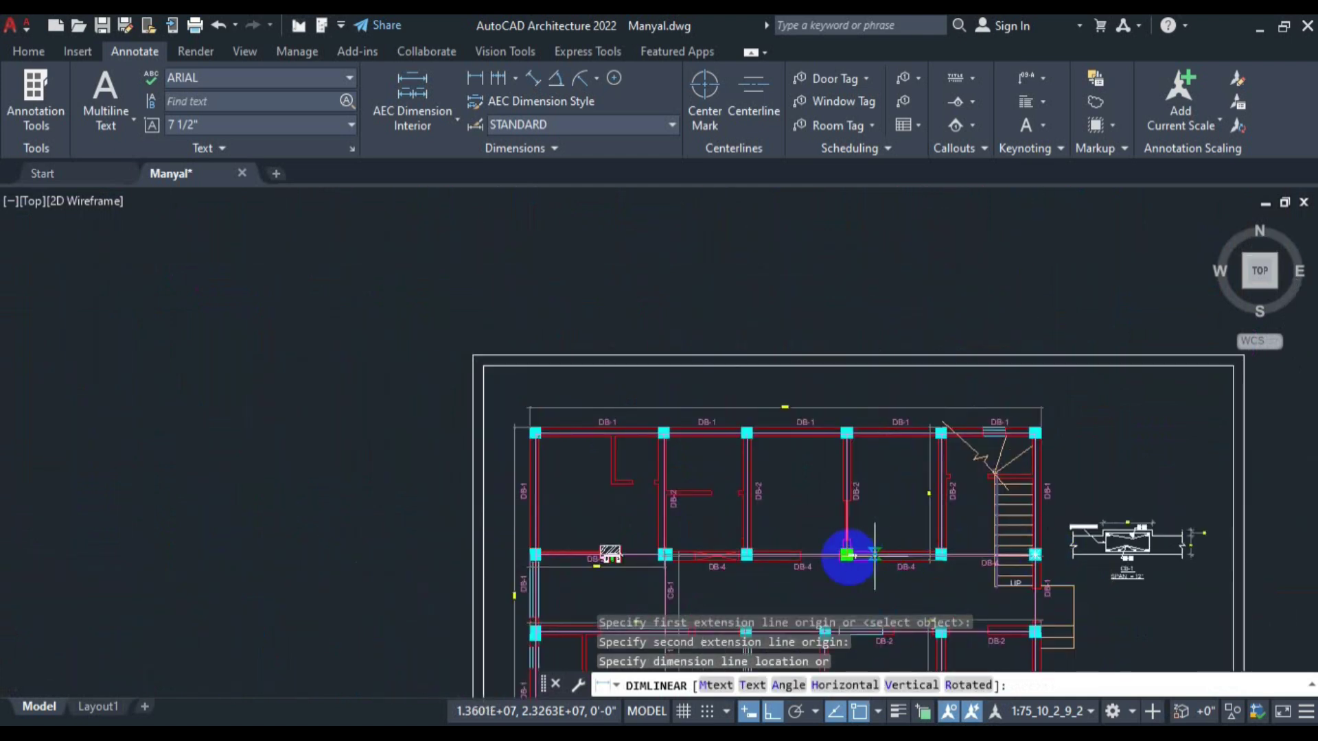
pyautogui.scroll(7, 866, 538)
pyautogui.click(867, 522)
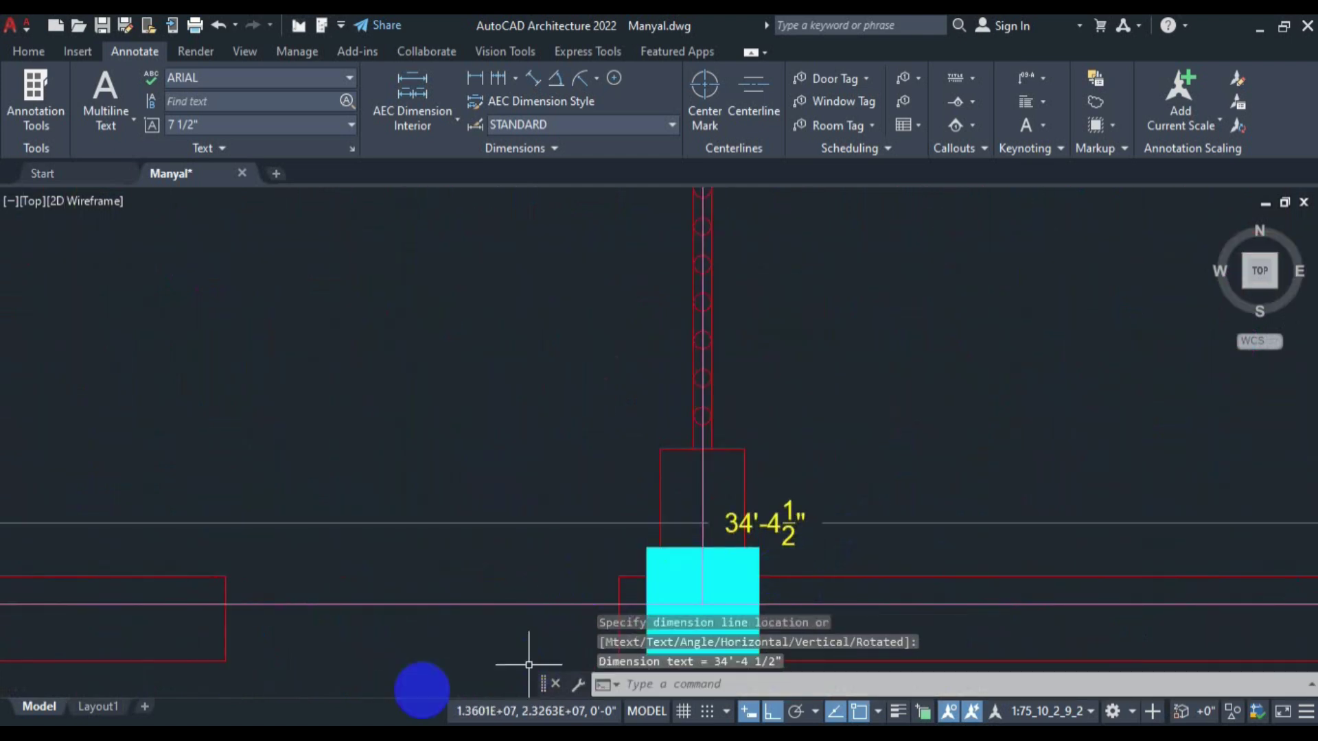
# In the Excel schedule, set the DB4 top and bottom bar lengths in N80 and N81 to =34.375-0.125-0.125.
pyautogui.click(214, 738)
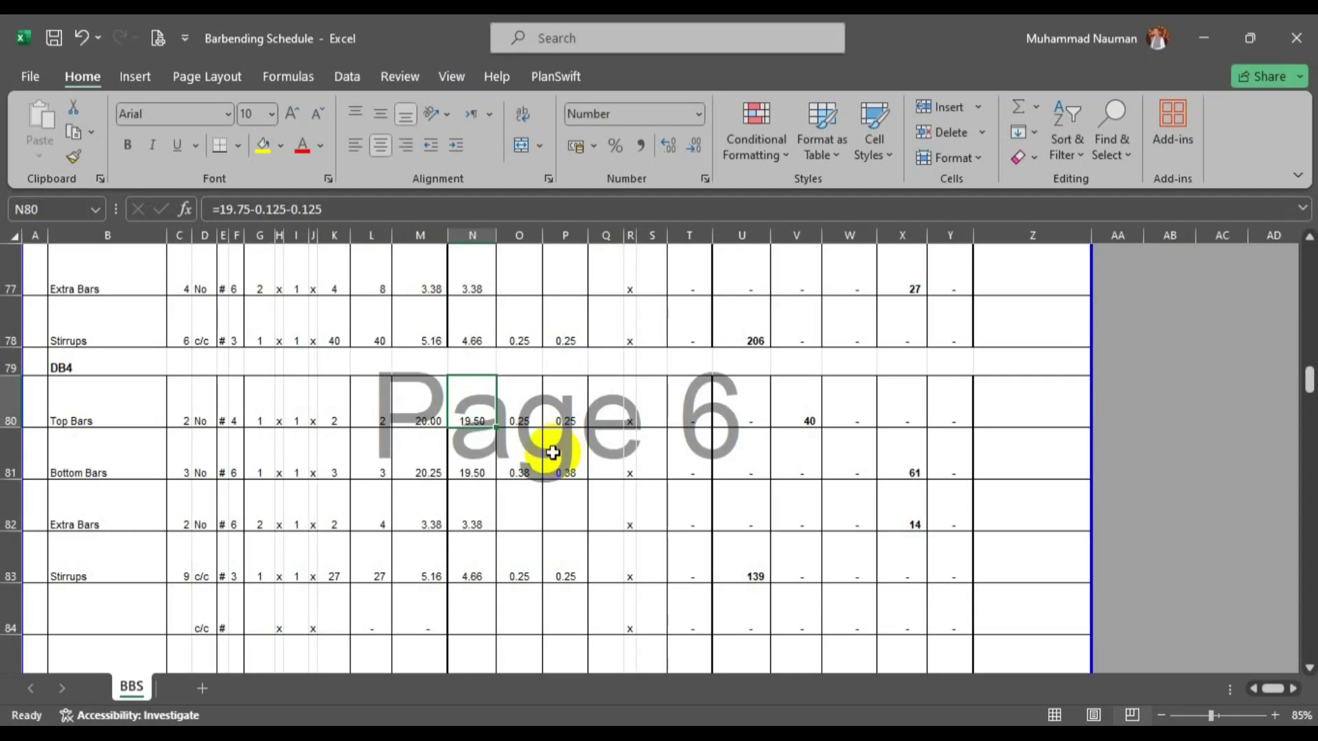
pyautogui.doubleClick(440, 416)
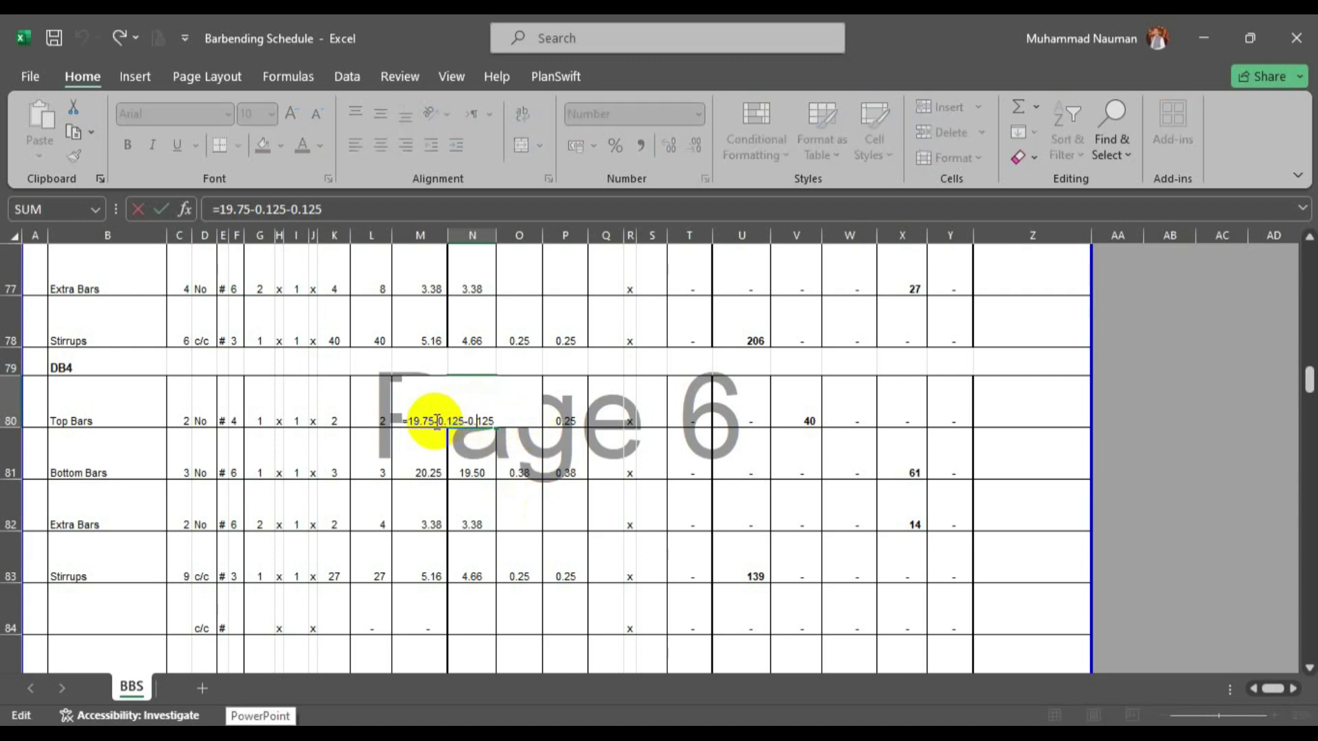
pyautogui.moveTo(409, 421); pyautogui.dragTo(408, 423)
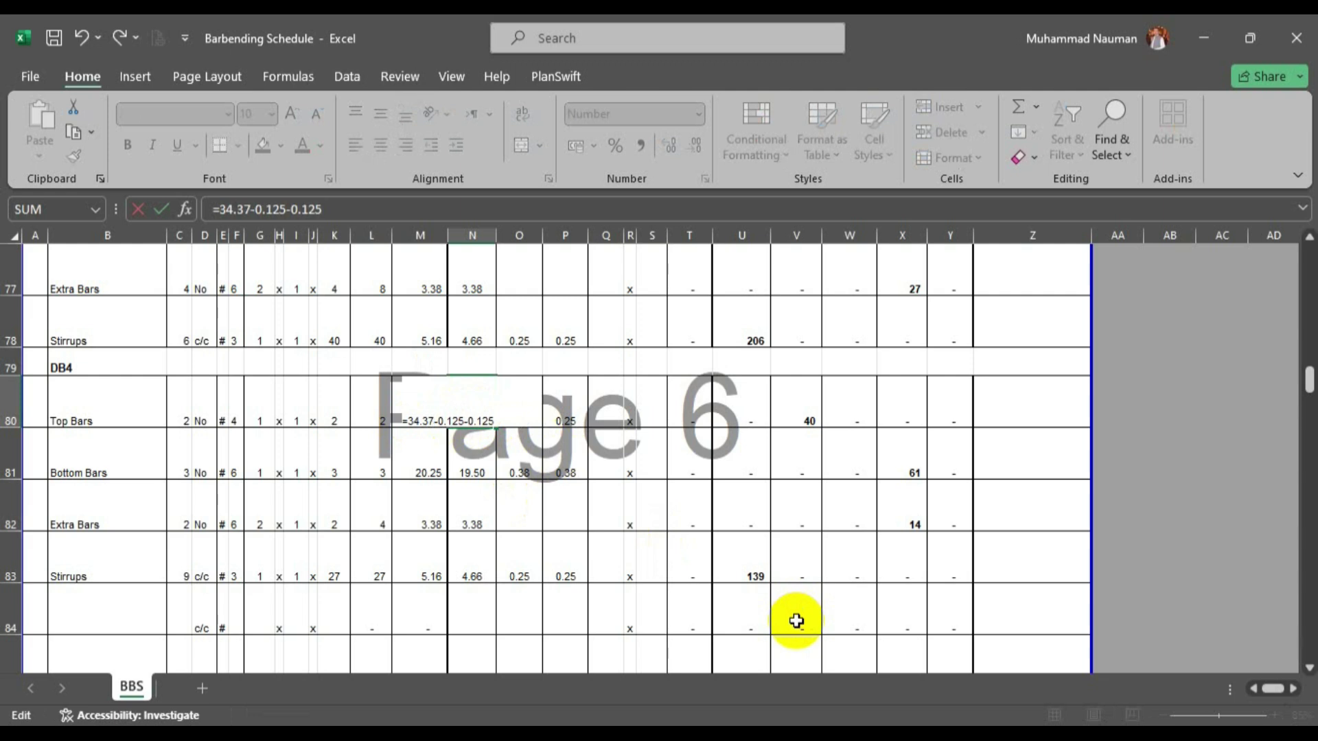
pyautogui.press('Return')
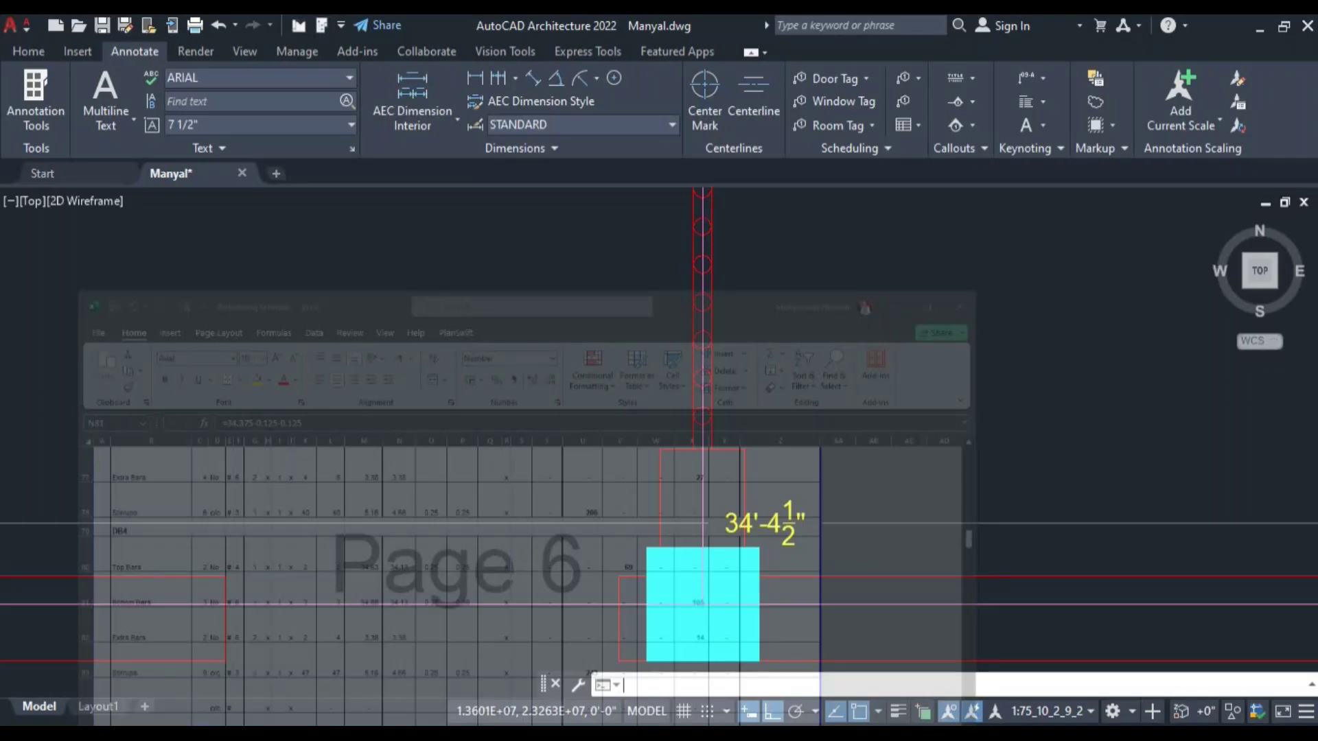
# Review the DB-4 row on the beam plan, then set the DB4 extra bars multiplier in G82 to 8.
pyautogui.scroll(-5, 638, 359)
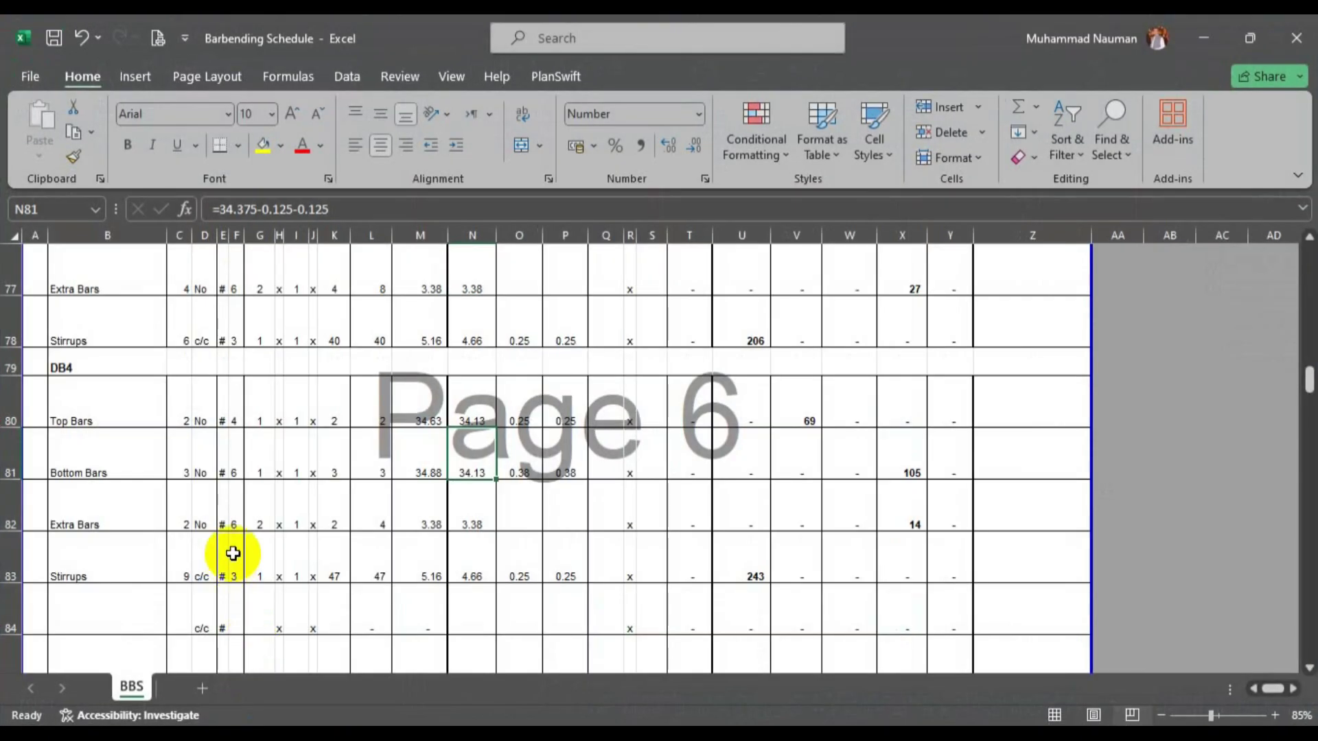
pyautogui.click(259, 506)
pyautogui.write('8')
pyautogui.press('Return')
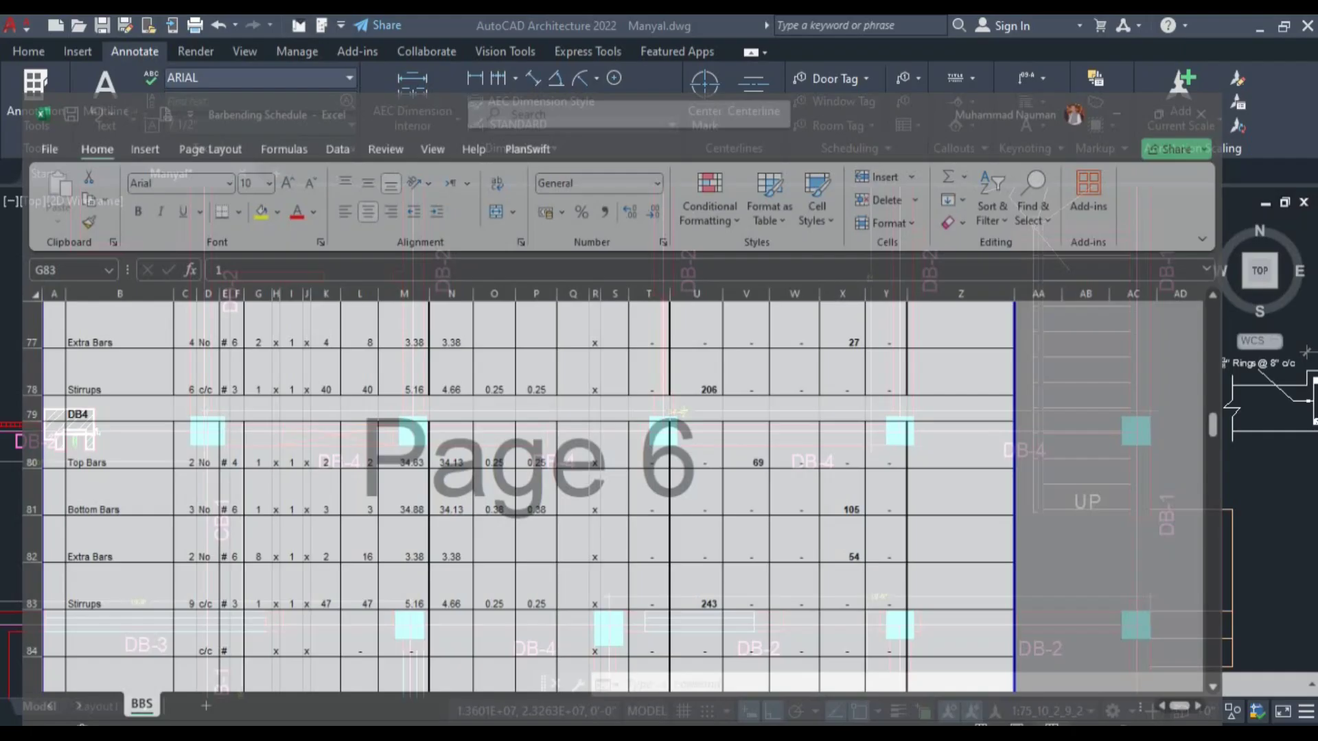
# In AutoCAD, add a linear dimension across the short DB-4 span between the centres of its two columns.
pyautogui.scroll(-3, 588, 447)
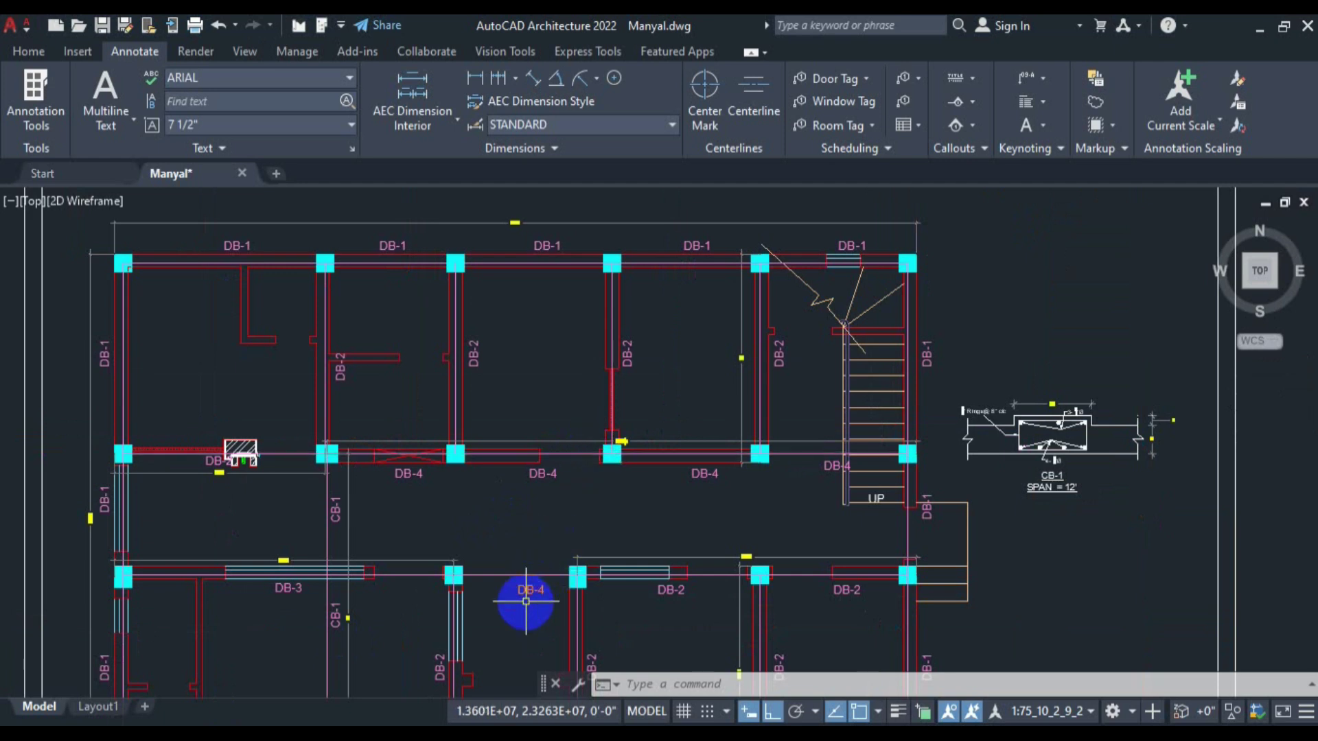
pyautogui.scroll(-3, 532, 583)
pyautogui.scroll(3, 546, 454)
pyautogui.scroll(4, 547, 453)
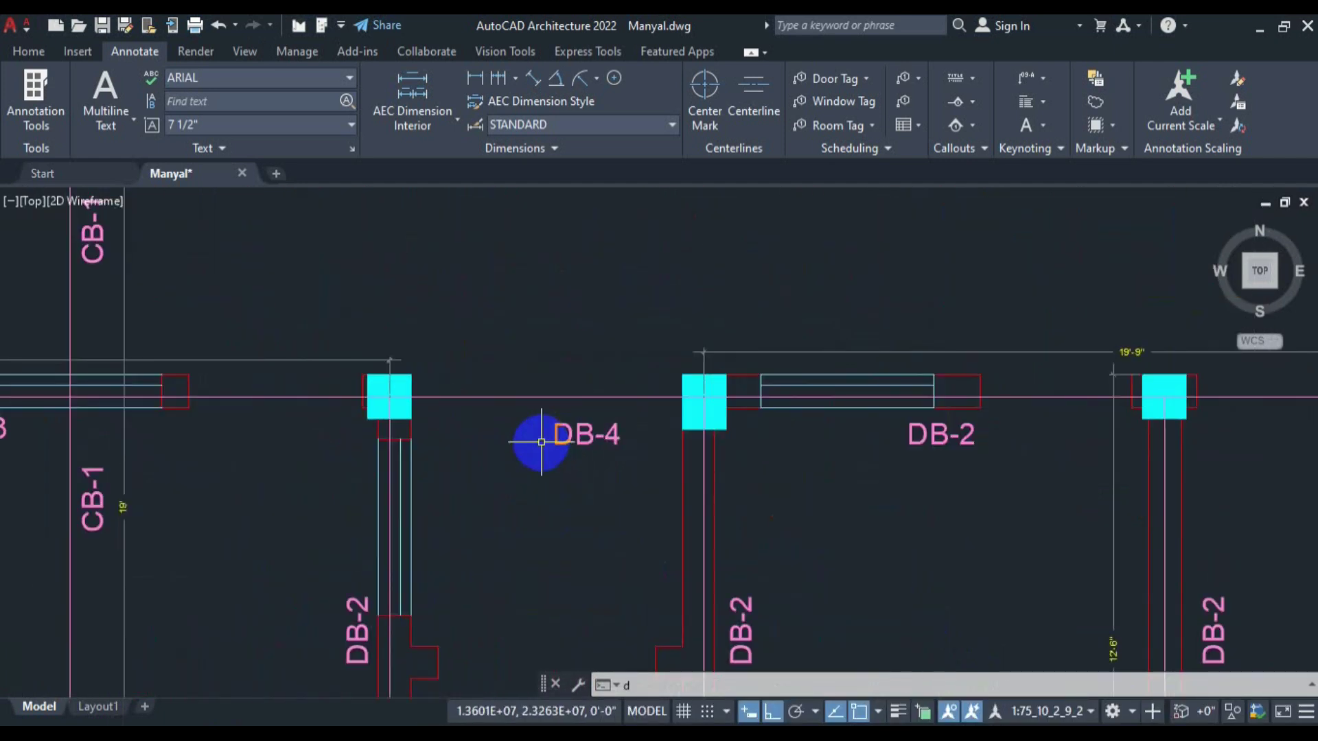
pyautogui.write('li')
pyautogui.press('Return')
pyautogui.scroll(2, 443, 377)
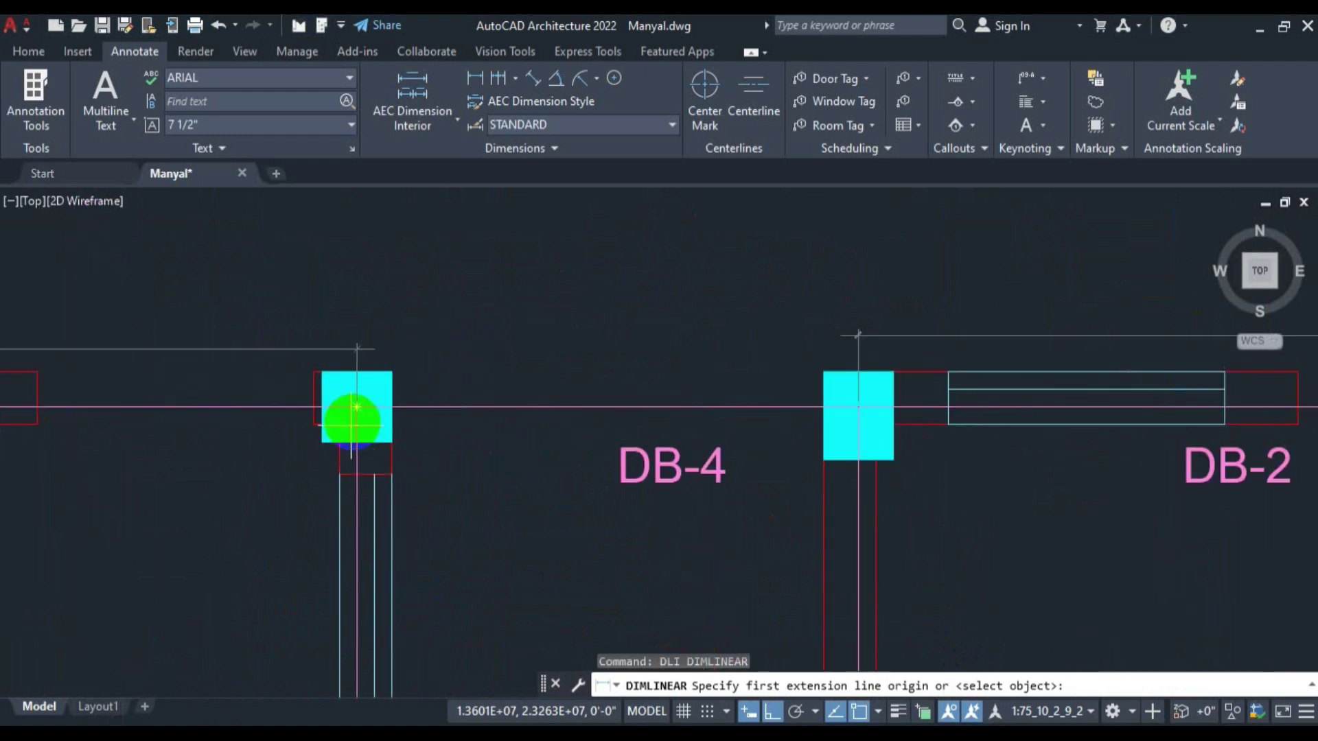
pyautogui.click(357, 408)
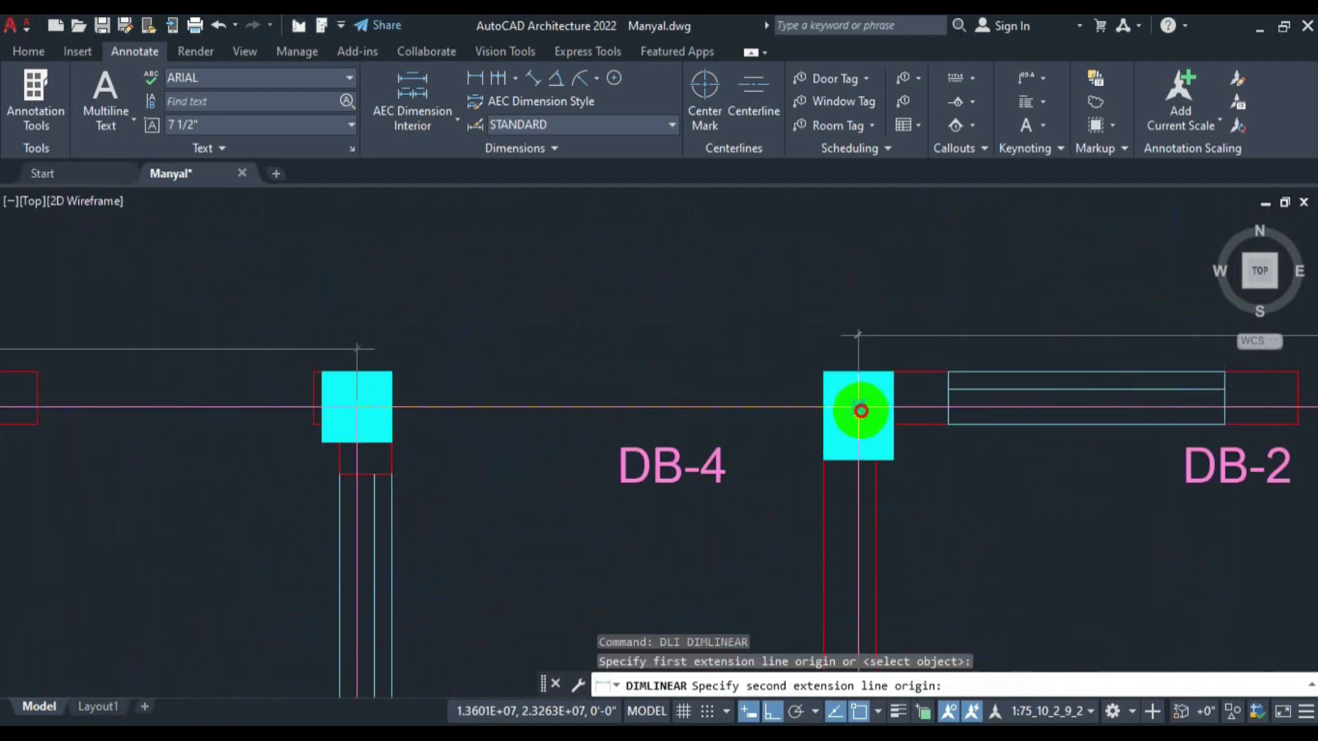
pyautogui.click(861, 411)
pyautogui.click(707, 389)
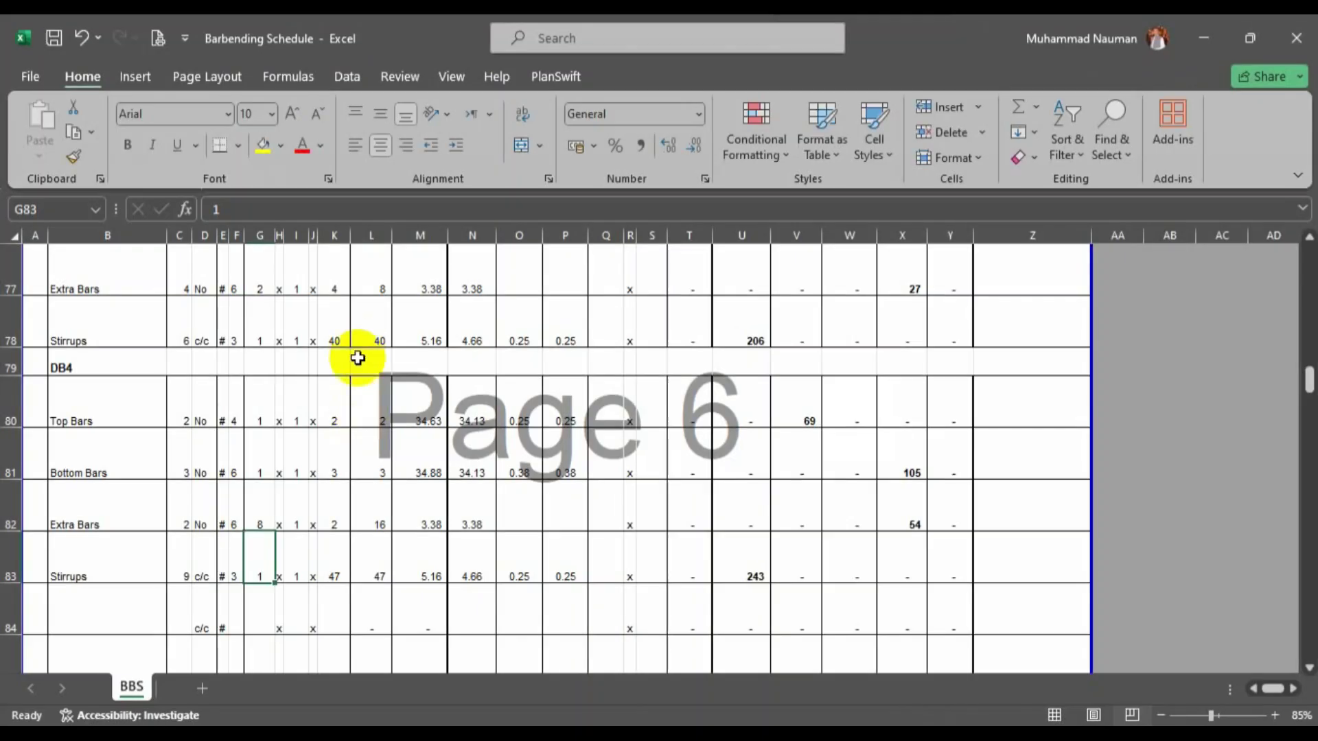
# In the Excel schedule, copy the DB4 block in rows 79 to 83 and paste it starting at row 84.
pyautogui.scroll(-1, 353, 352)
pyautogui.scroll(1, 200, 353)
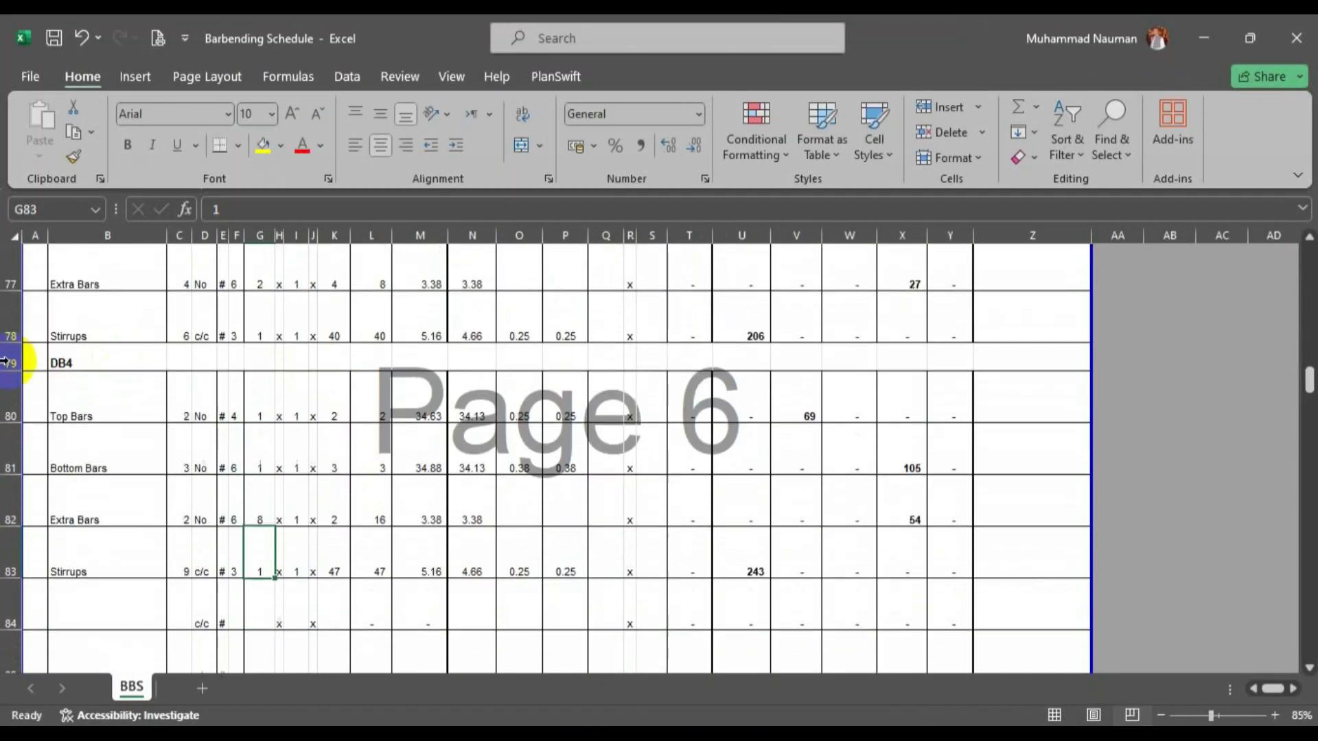
pyautogui.moveTo(14, 369); pyautogui.dragTo(11, 571)
pyautogui.hotkey('ctrl', 'c')
pyautogui.scroll(-1, 89, 508)
pyautogui.click(4, 479)
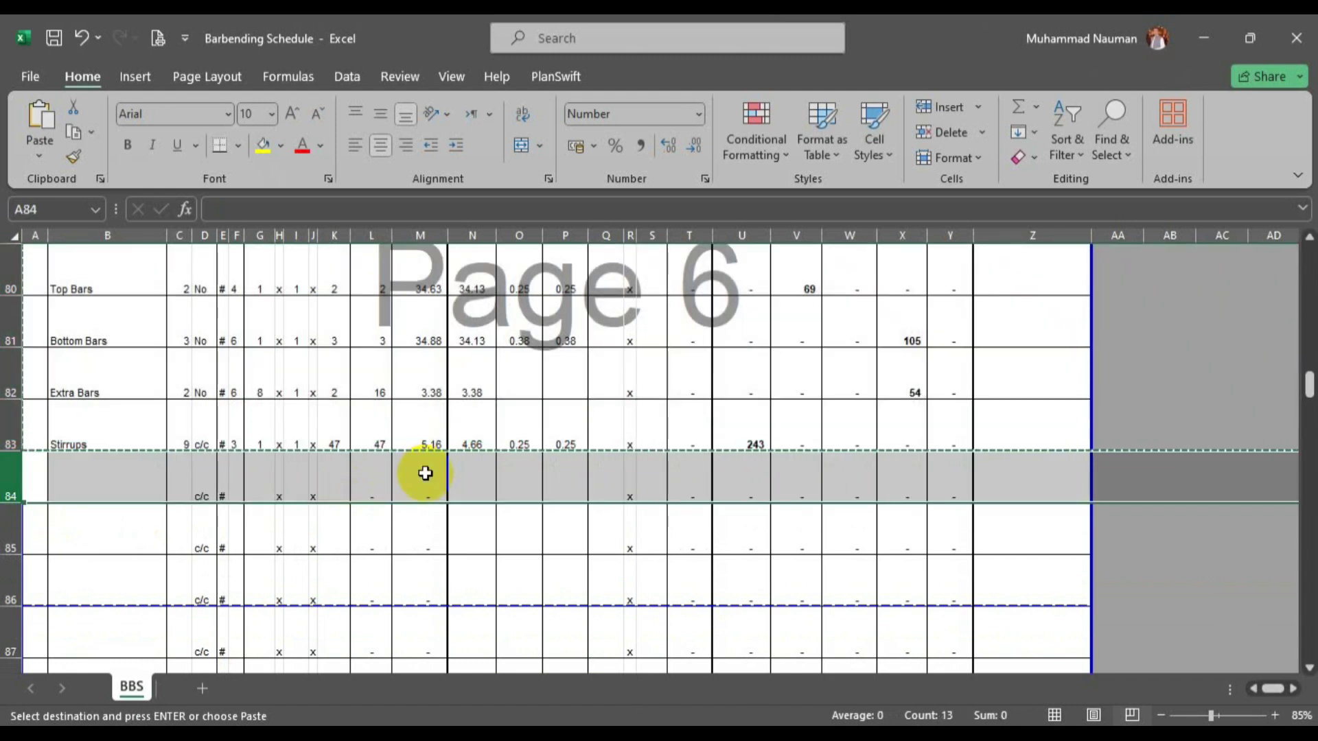
pyautogui.hotkey('ctrl', 'v')
pyautogui.scroll(-1, 364, 432)
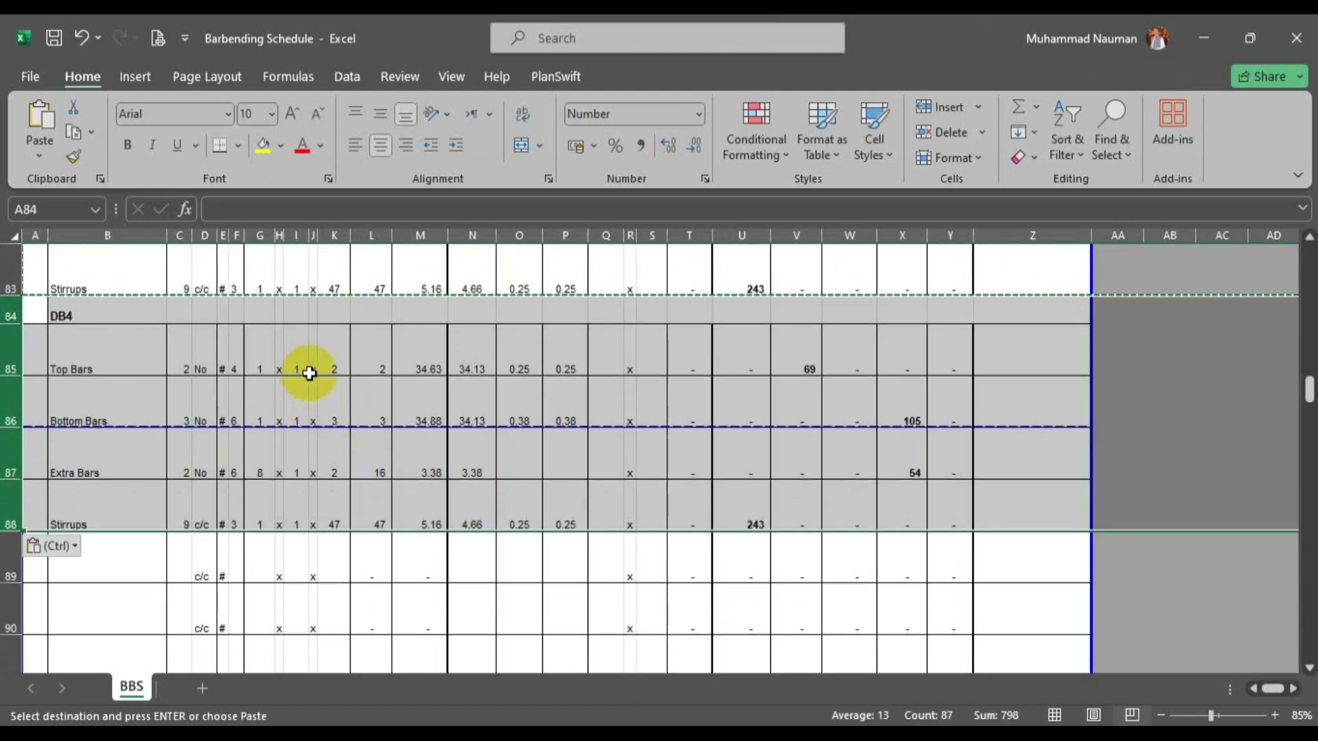
pyautogui.scroll(1, 308, 412)
pyautogui.scroll(-1, 309, 412)
# Check the short DB-4 span dimension in AutoCAD, then set the top and bottom bar lengths in N85 and N86 to =7.25-0.125-0.125.
pyautogui.hotkey('alt', 'Tab')
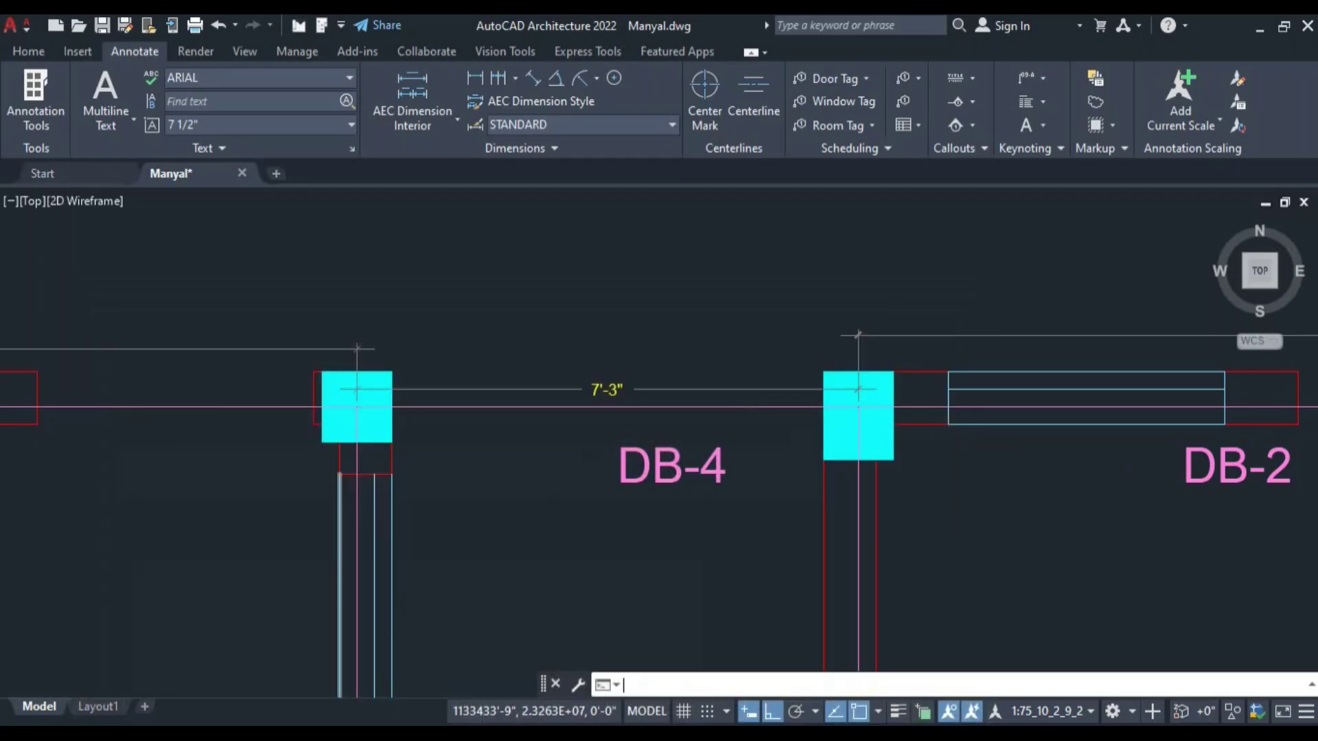
pyautogui.hotkey('alt', 'Tab')
pyautogui.click(485, 353)
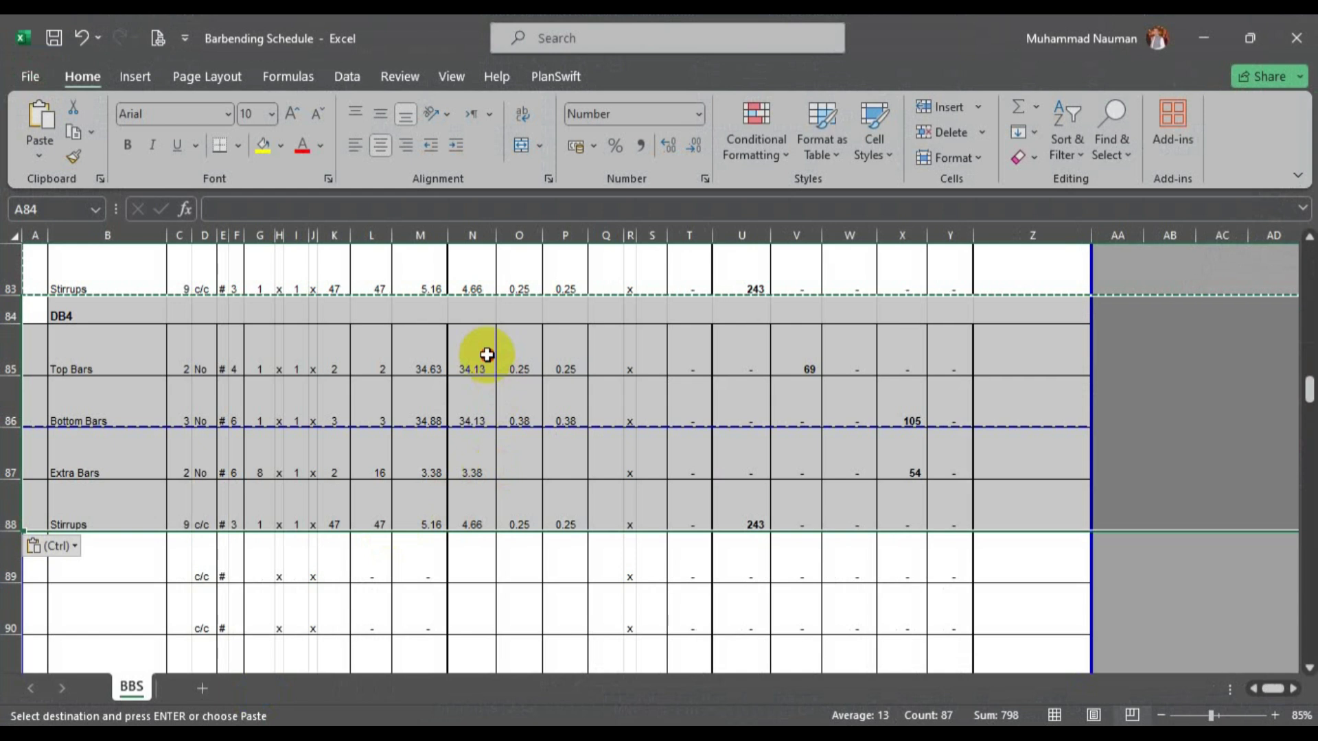
pyautogui.doubleClick(476, 359)
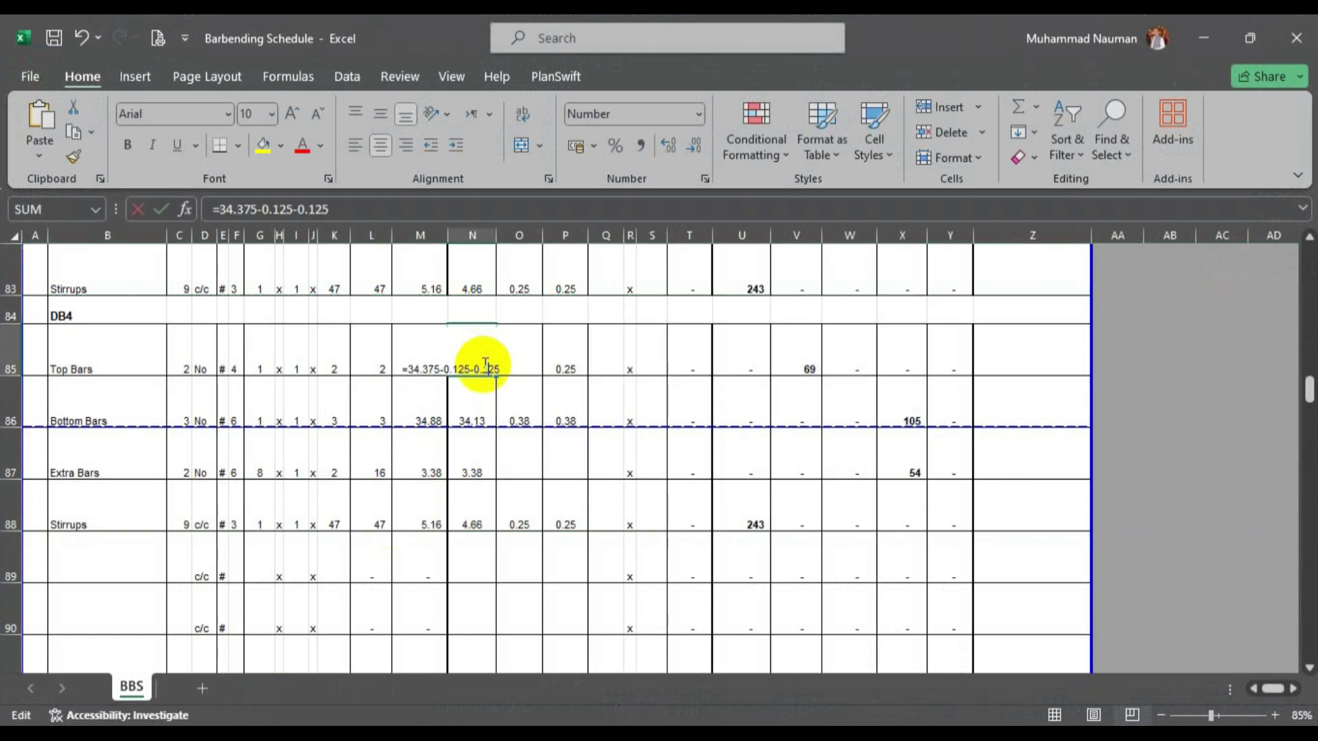
pyautogui.doubleClick(412, 371)
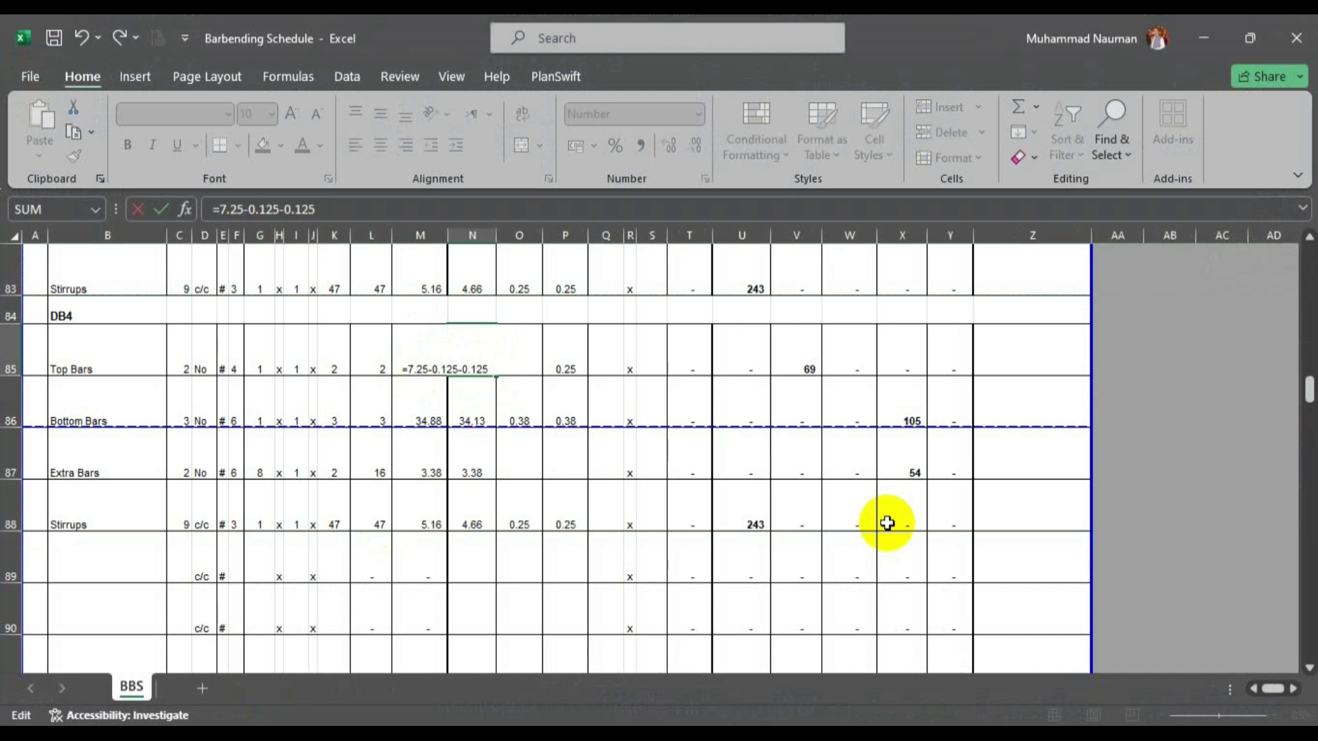
pyautogui.press('Return')
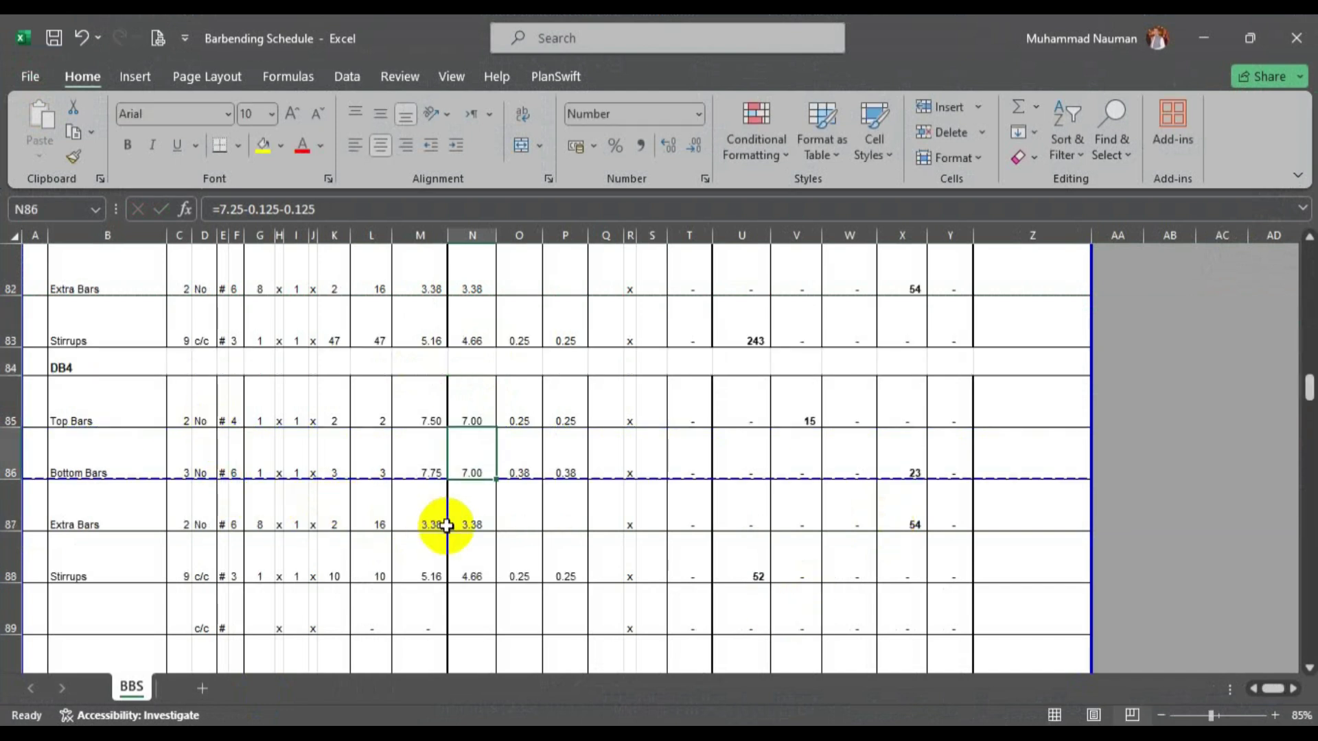
# Set the extra bars multiplier of the second DB4 block in G87 to 2.
pyautogui.click(260, 525)
pyautogui.write('2')
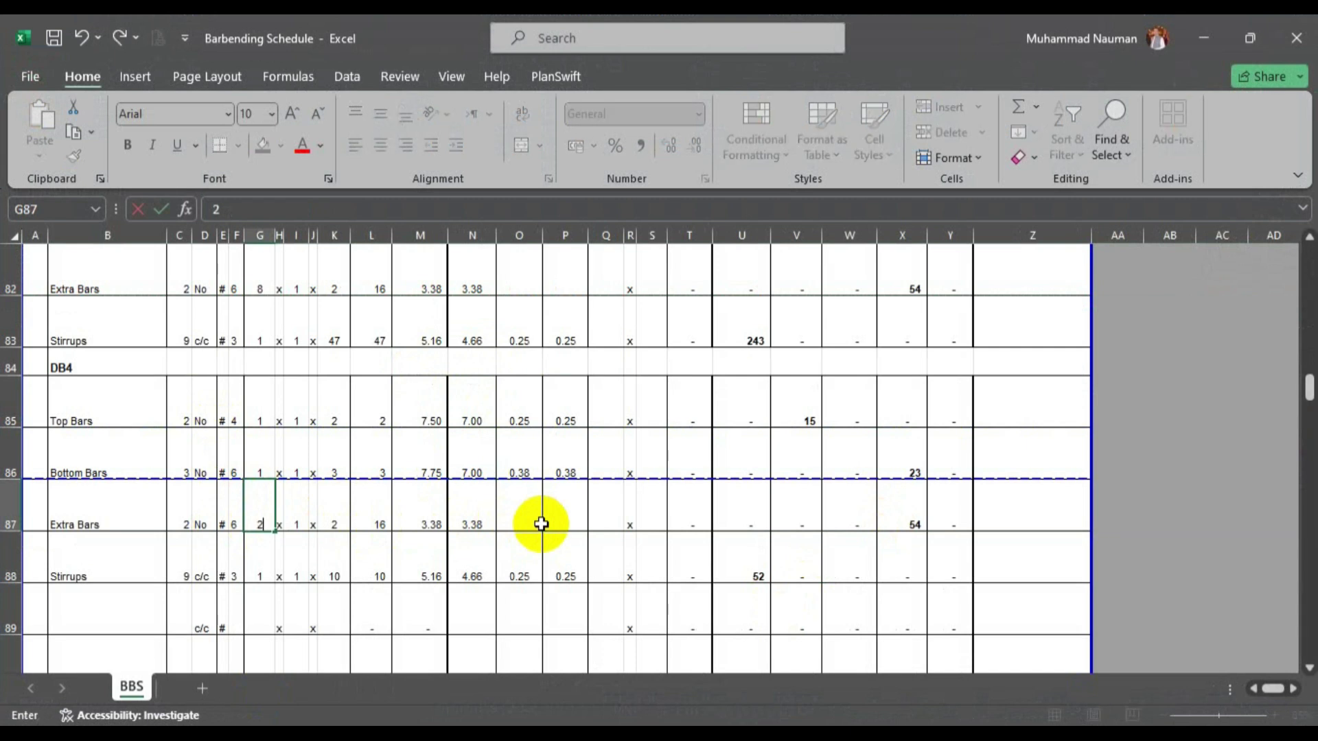
pyautogui.press('Return')
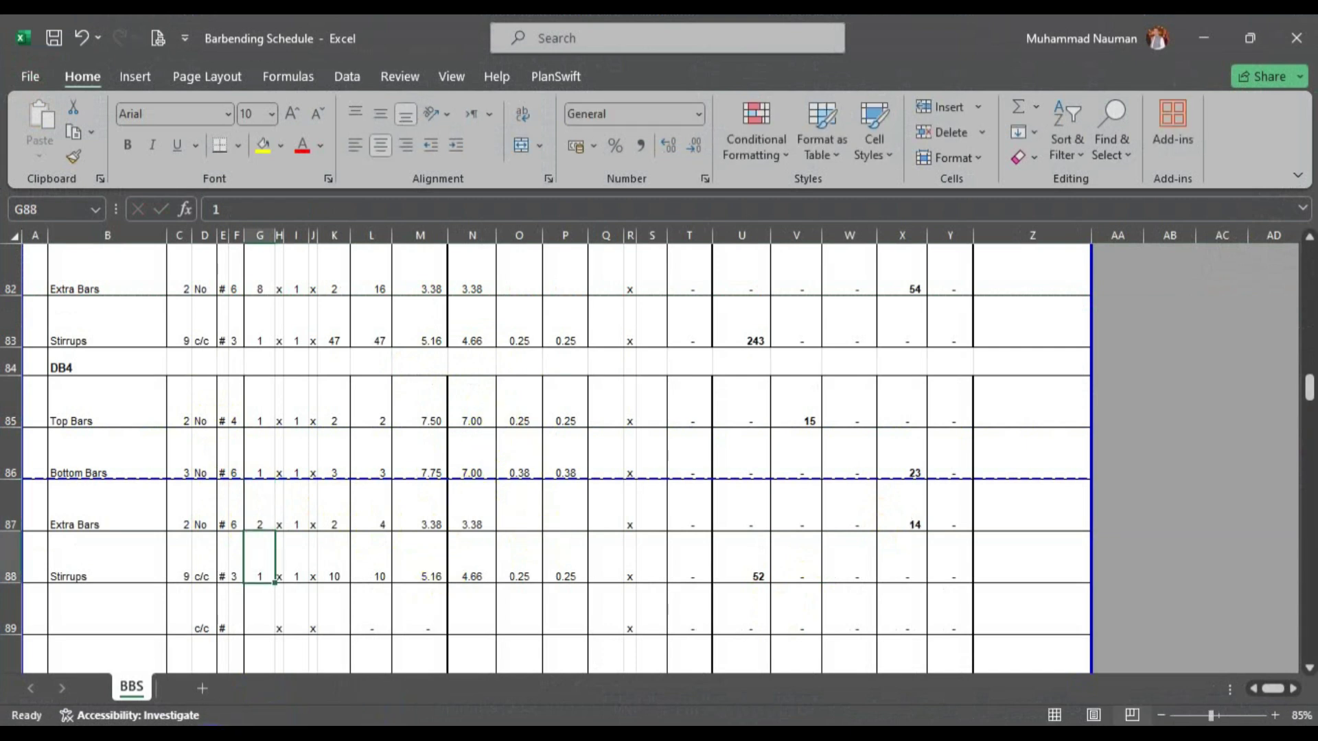
# Examine the ground floor beams plan in AutoCAD for the DB-4 beam that crosses the staircase.
pyautogui.hotkey('alt', 'Tab')
pyautogui.scroll(-5, 670, 421)
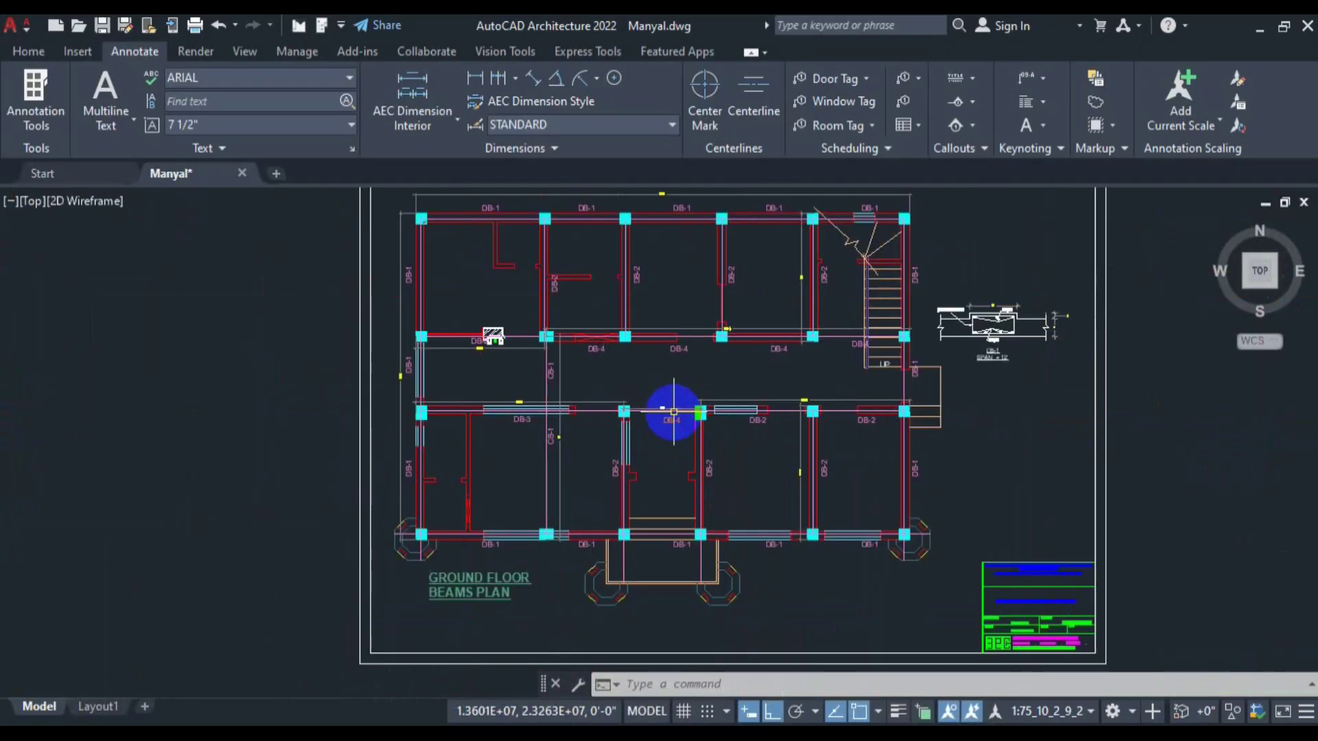
pyautogui.scroll(4, 718, 411)
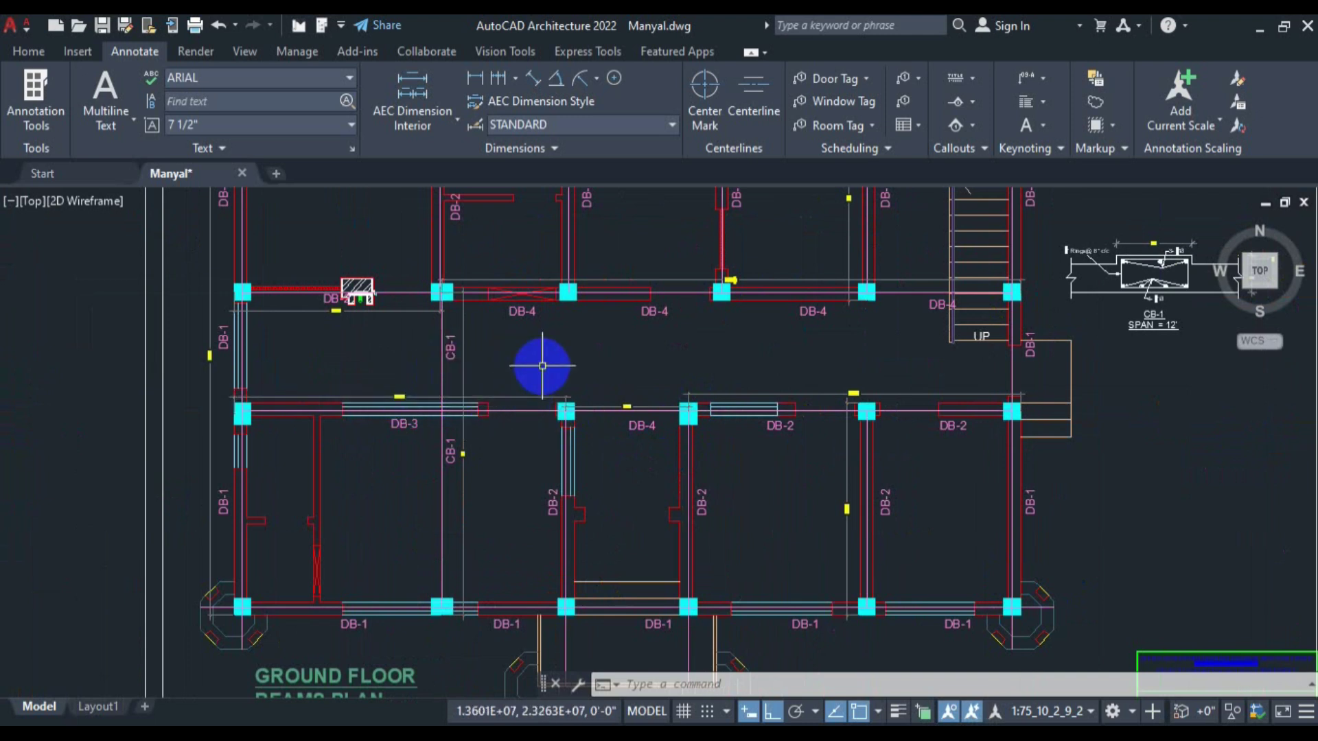
pyautogui.moveTo(949, 297); pyautogui.dragTo(690, 362)
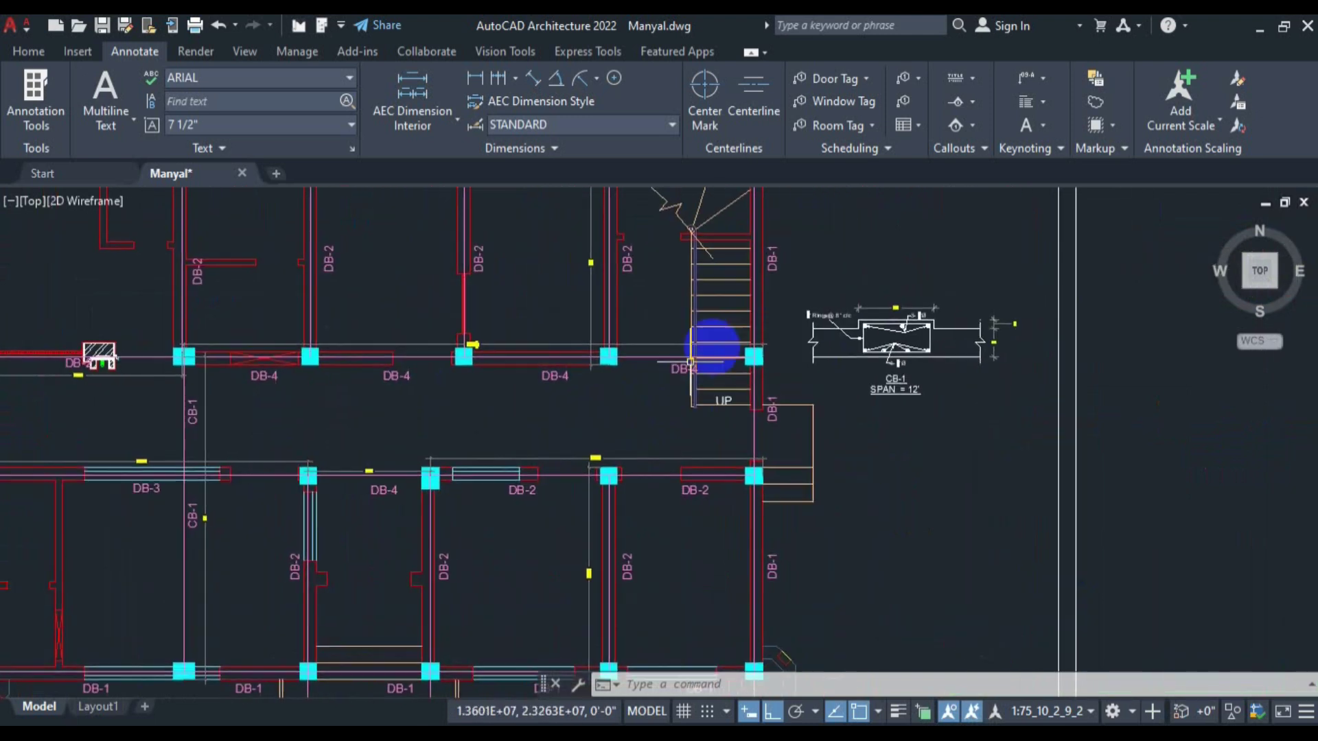
pyautogui.scroll(4, 694, 357)
pyautogui.scroll(-4, 651, 402)
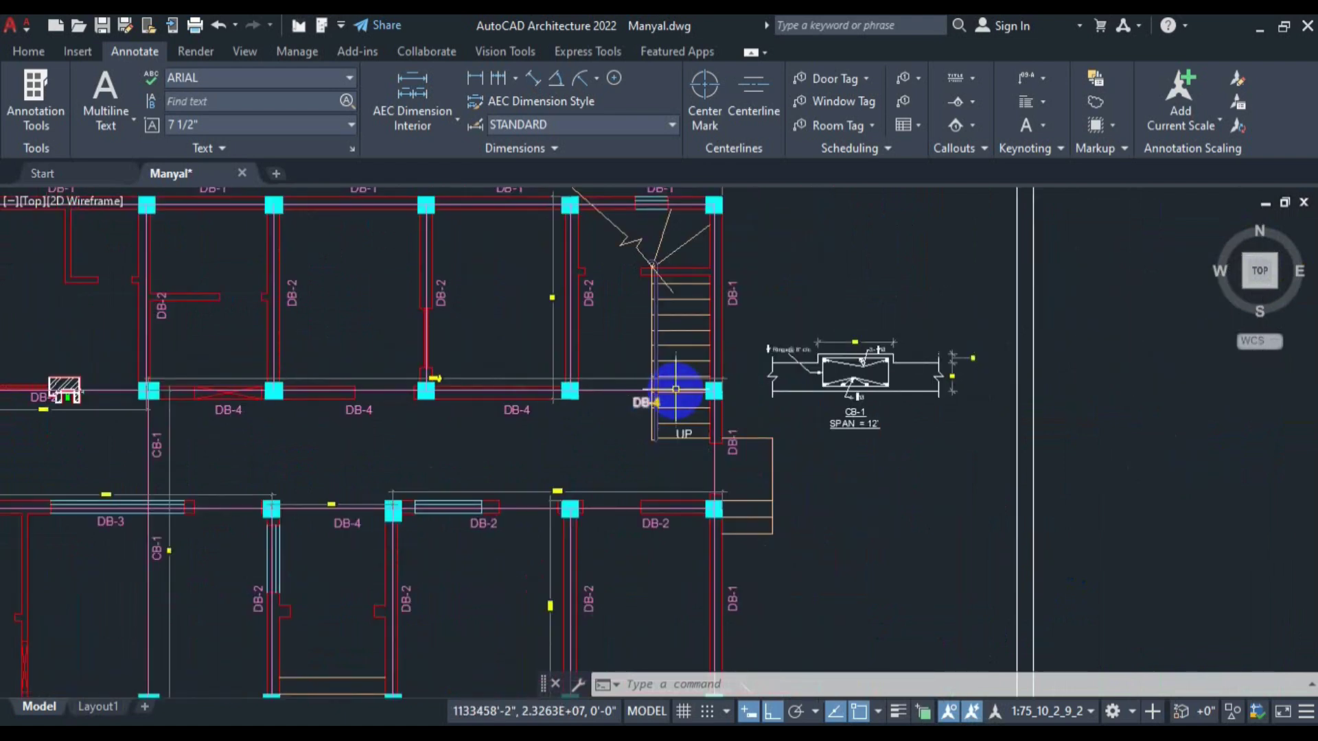
# In the Excel schedule, copy the DB4 block in rows 84 to 88 and paste it starting at row 89.
pyautogui.hotkey('alt', 'Tab')
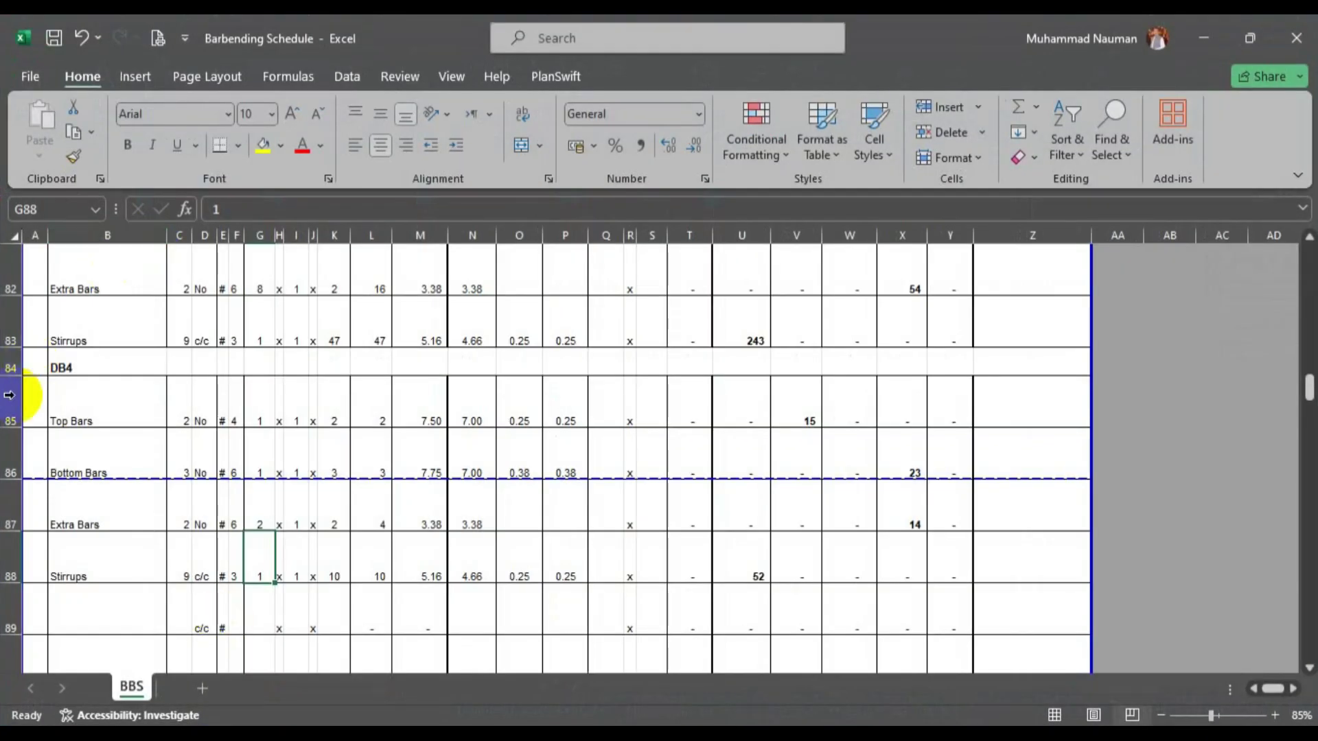
pyautogui.moveTo(5, 367); pyautogui.dragTo(9, 576)
pyautogui.hotkey('ctrl', 'c')
pyautogui.scroll(-2, 309, 549)
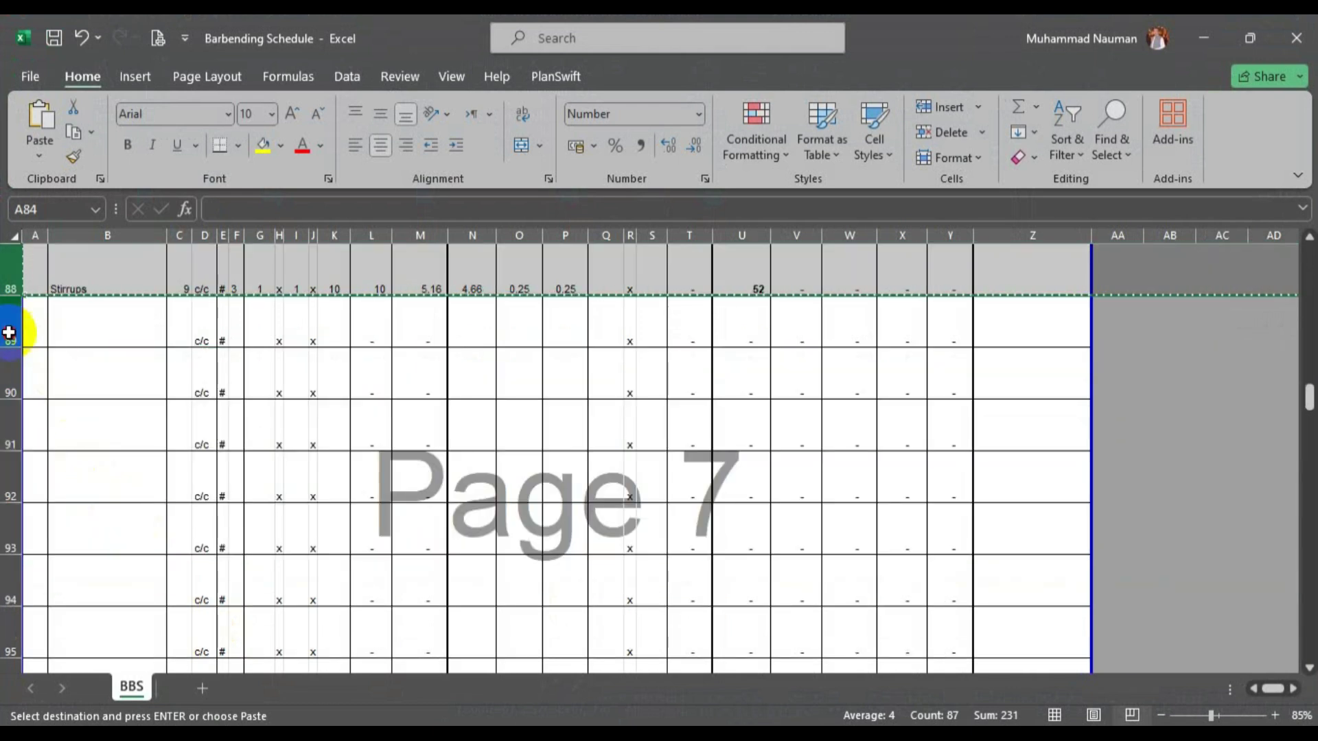
pyautogui.click(5, 333)
pyautogui.hotkey('ctrl', 'v')
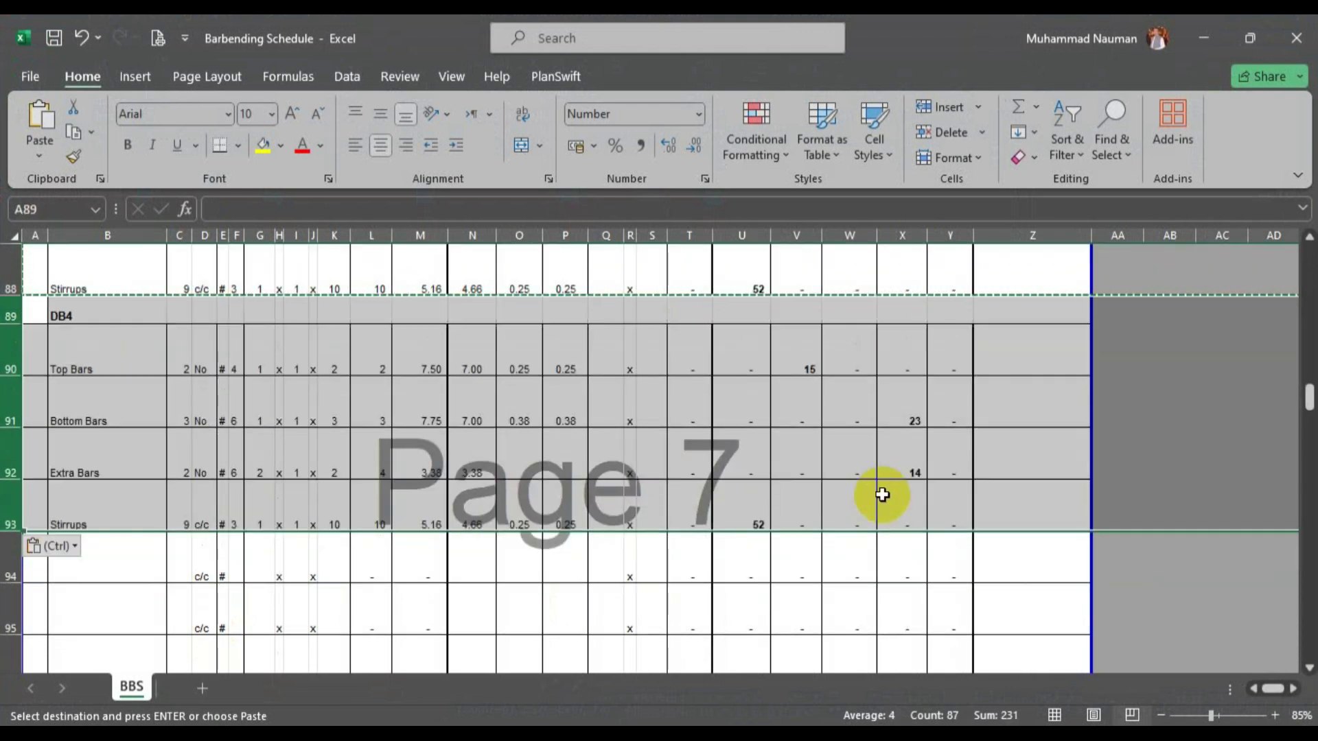
pyautogui.click(474, 364)
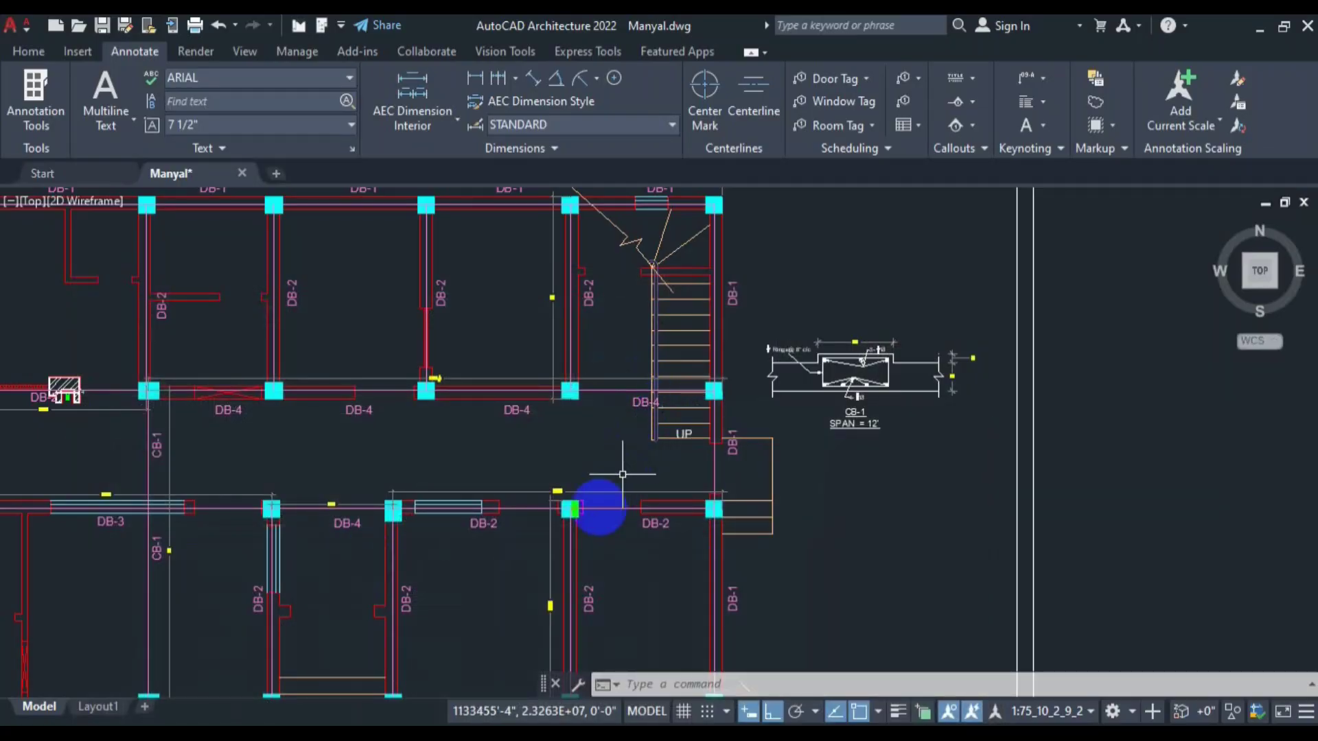
# In AutoCAD, add a linear dimension along the staircase DB-4 span from the inner column's centre to the end column's outer face.
pyautogui.scroll(5, 650, 383)
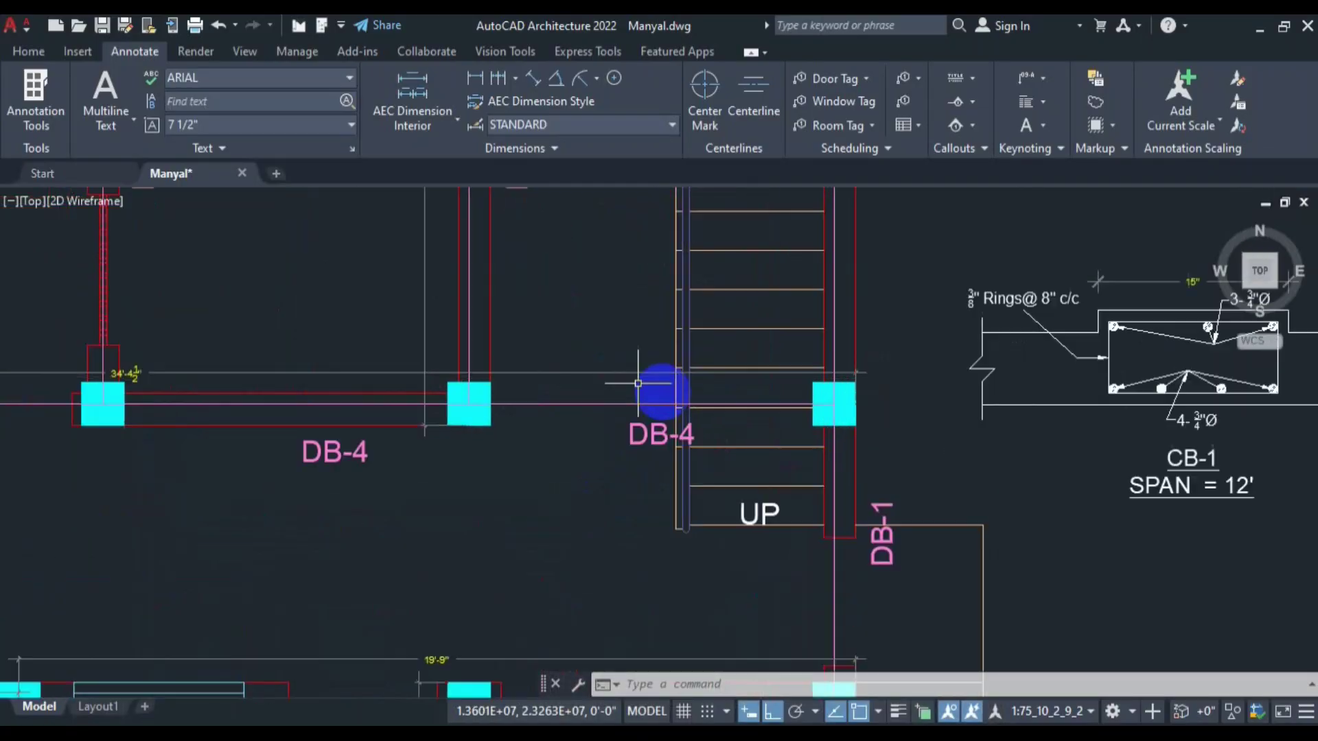
pyautogui.write('li')
pyautogui.press('Return')
pyautogui.click(352, 410)
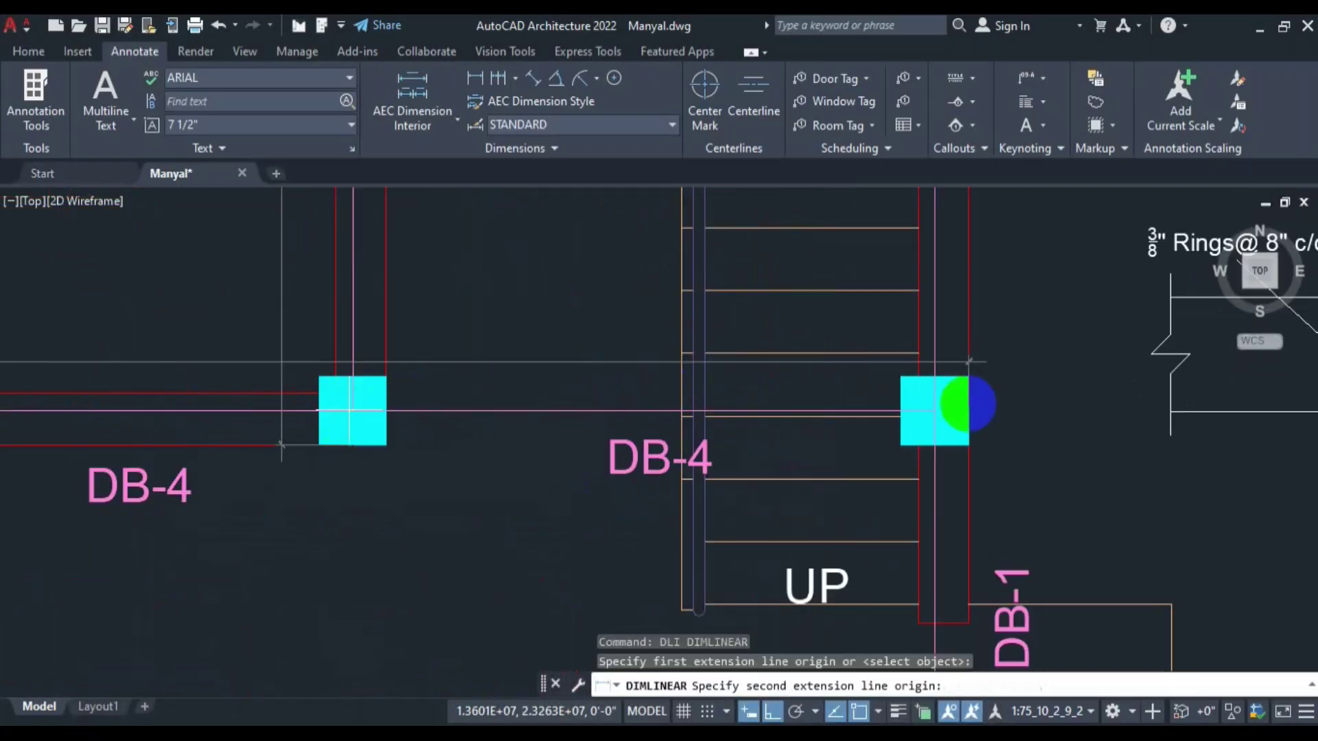
pyautogui.click(956, 410)
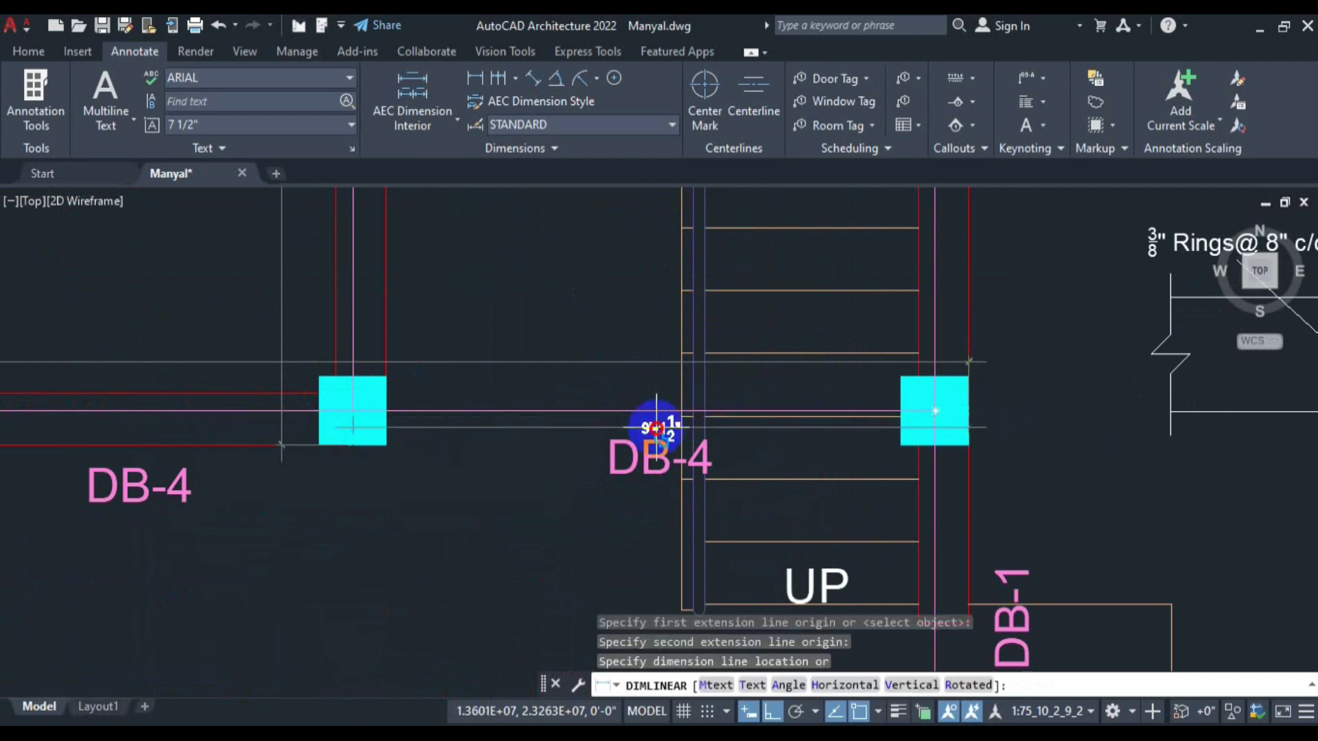
pyautogui.click(657, 427)
pyautogui.scroll(3, 652, 426)
pyautogui.scroll(-3, 677, 494)
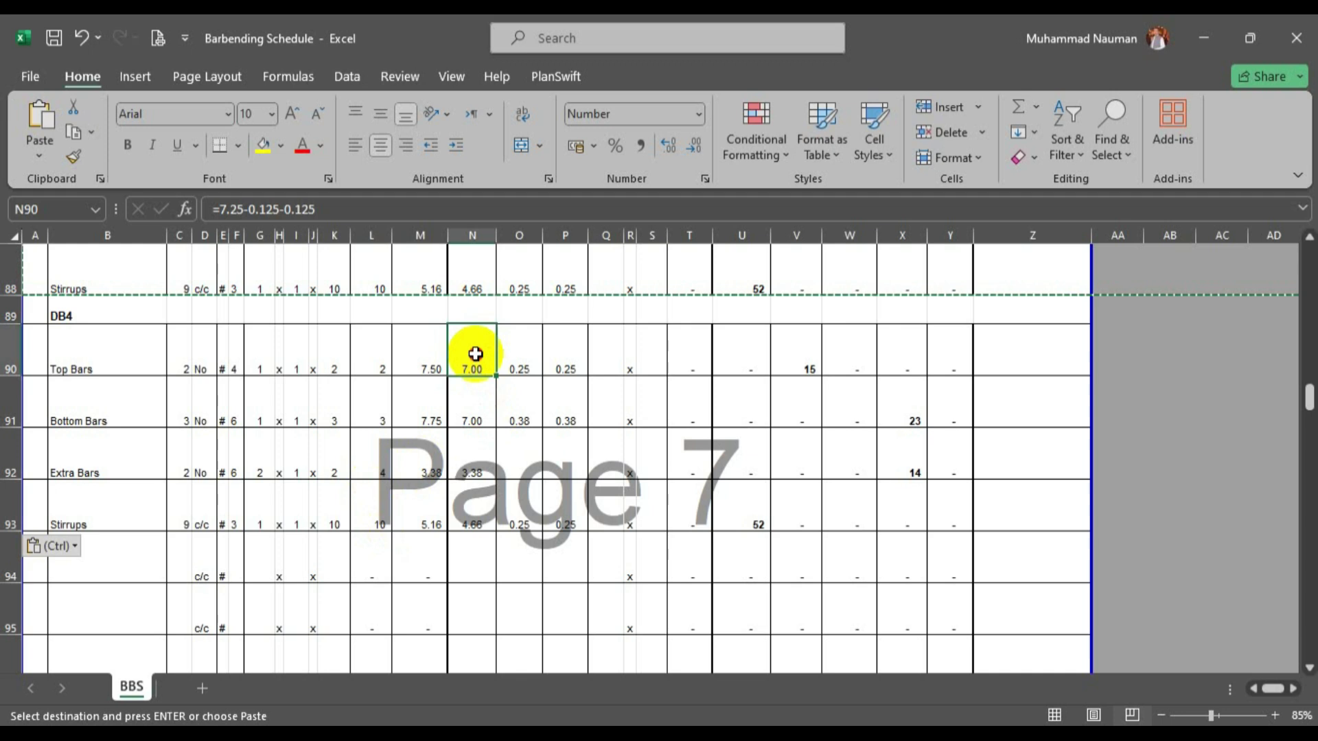
# In the Excel schedule, set the third DB4 block's top and bottom bar lengths in N90 and N91 to =9.125-0.125-0.125.
pyautogui.doubleClick(454, 367)
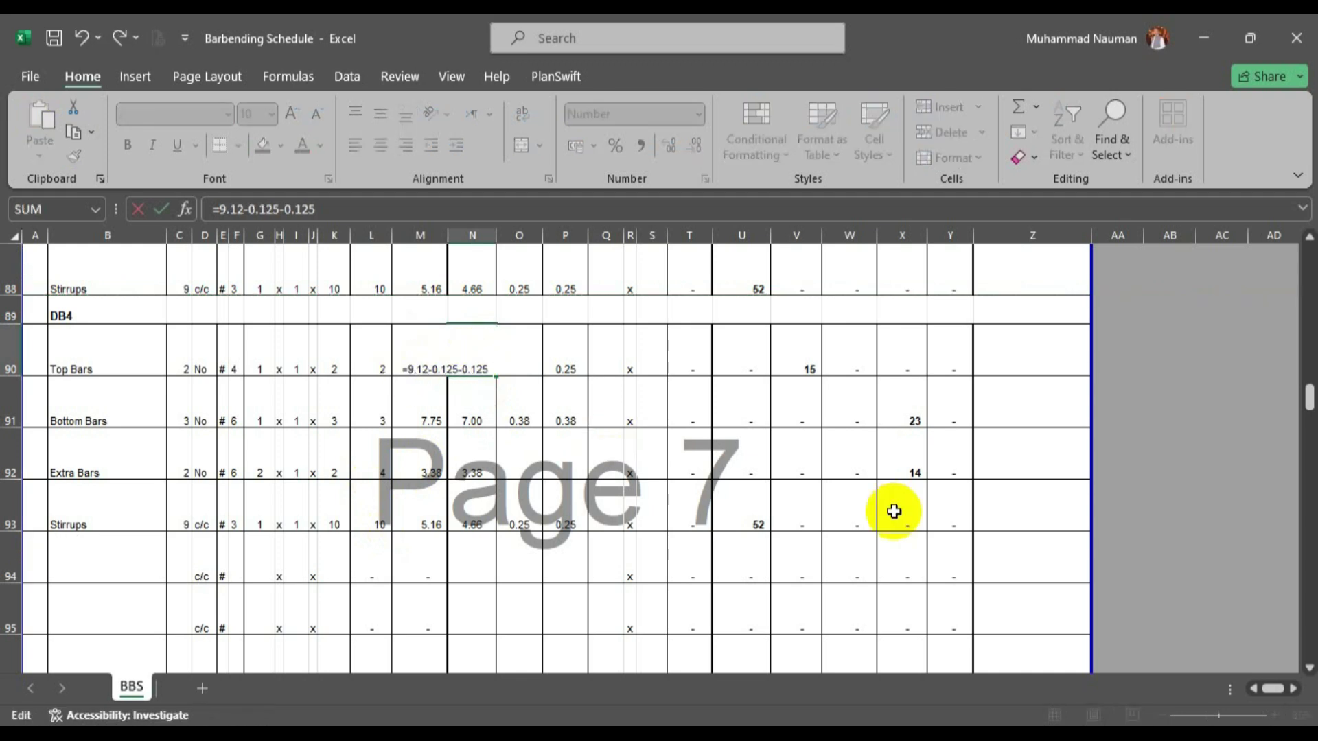
pyautogui.write('9.125')
pyautogui.press('Return')
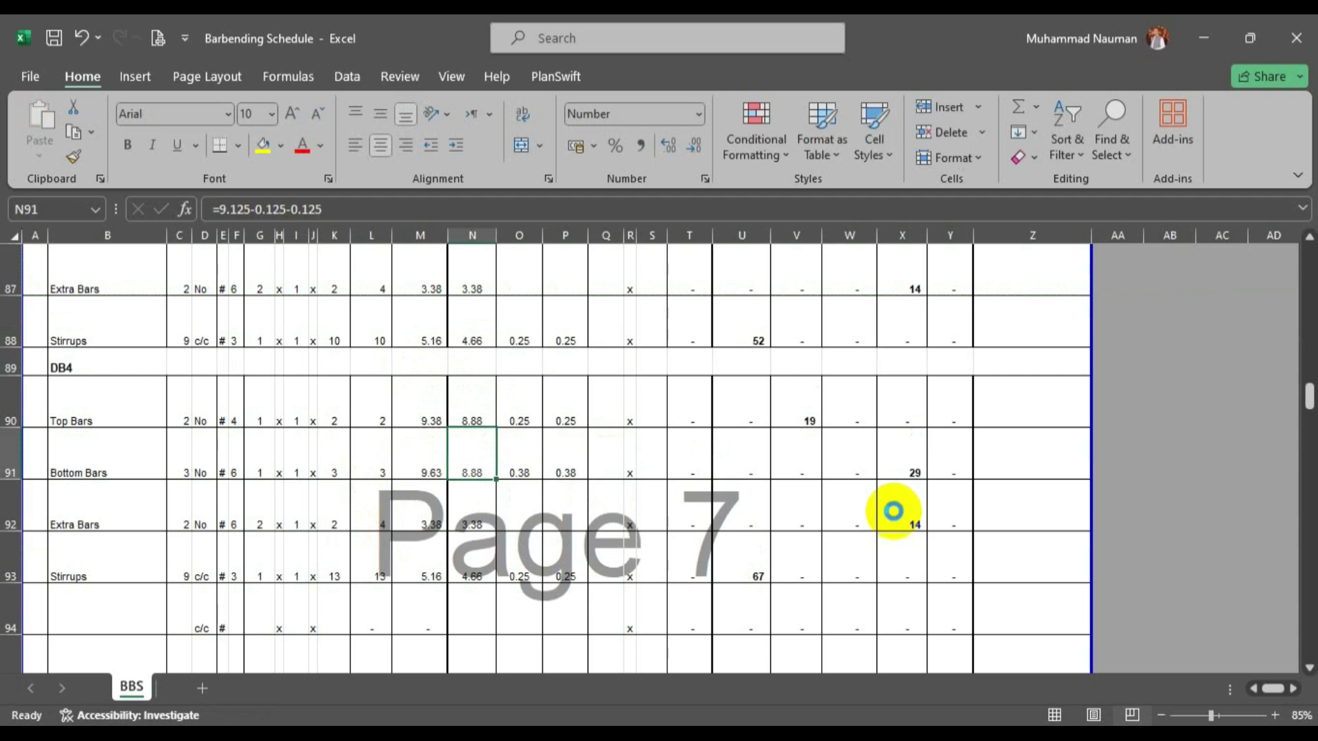
# Copy the DB4 block in rows 89 to 93, paste it starting at row 94, and select its heading in B94.
pyautogui.moveTo(8, 369); pyautogui.dragTo(8, 569)
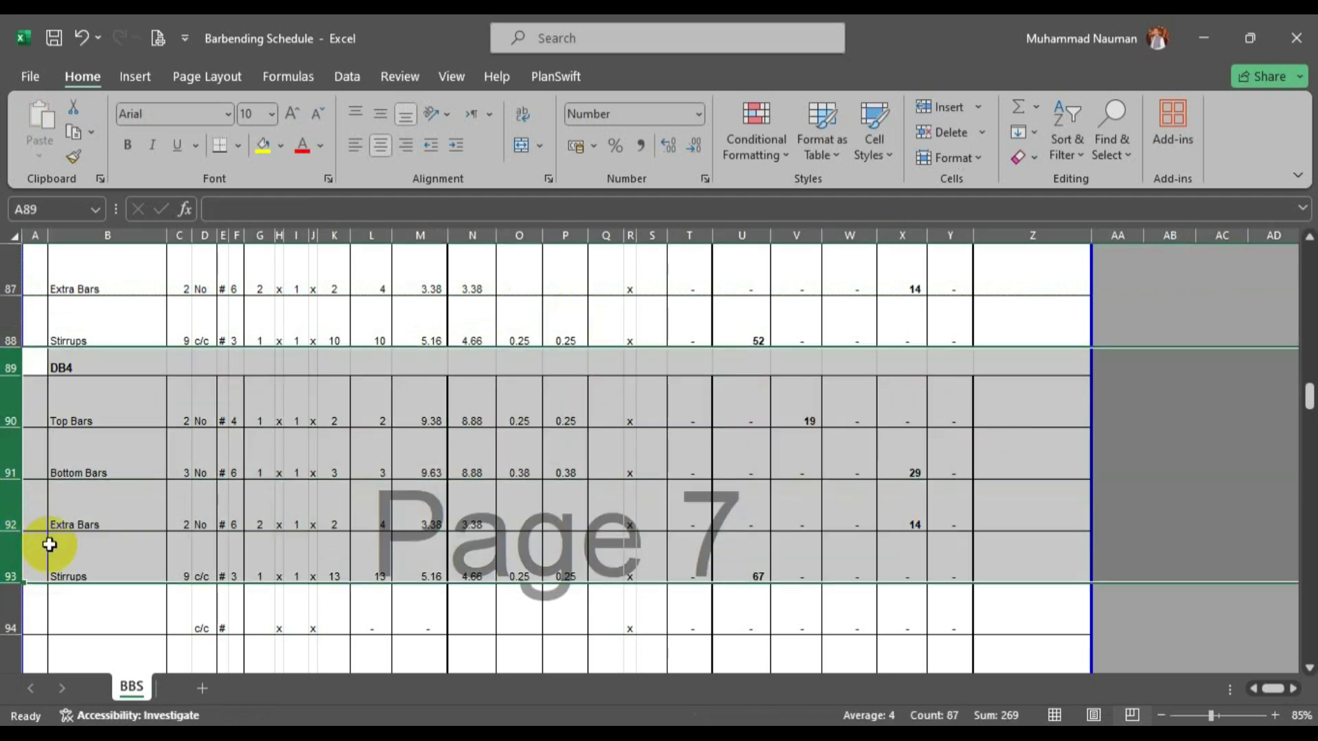
pyautogui.hotkey('ctrl', 'c')
pyautogui.scroll(-2, 50, 533)
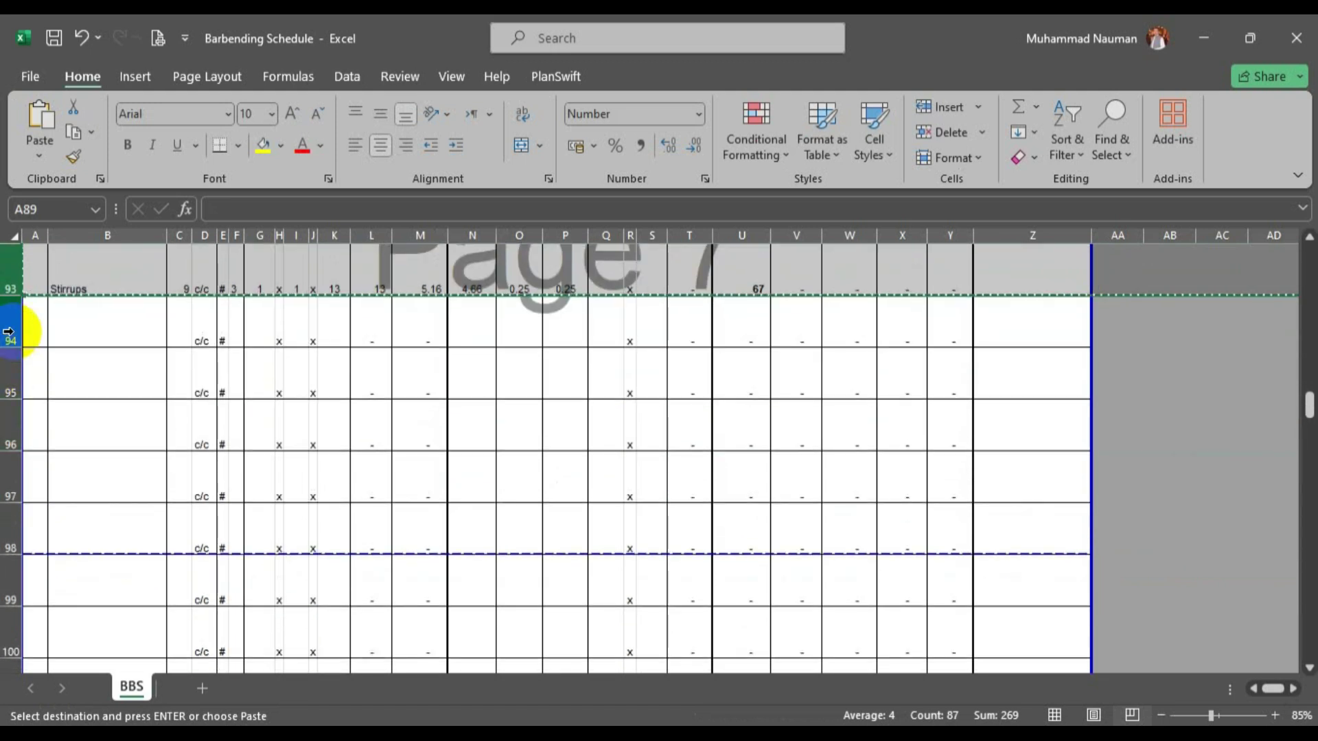
pyautogui.click(8, 332)
pyautogui.rightClick(8, 333)
pyautogui.click(99, 400)
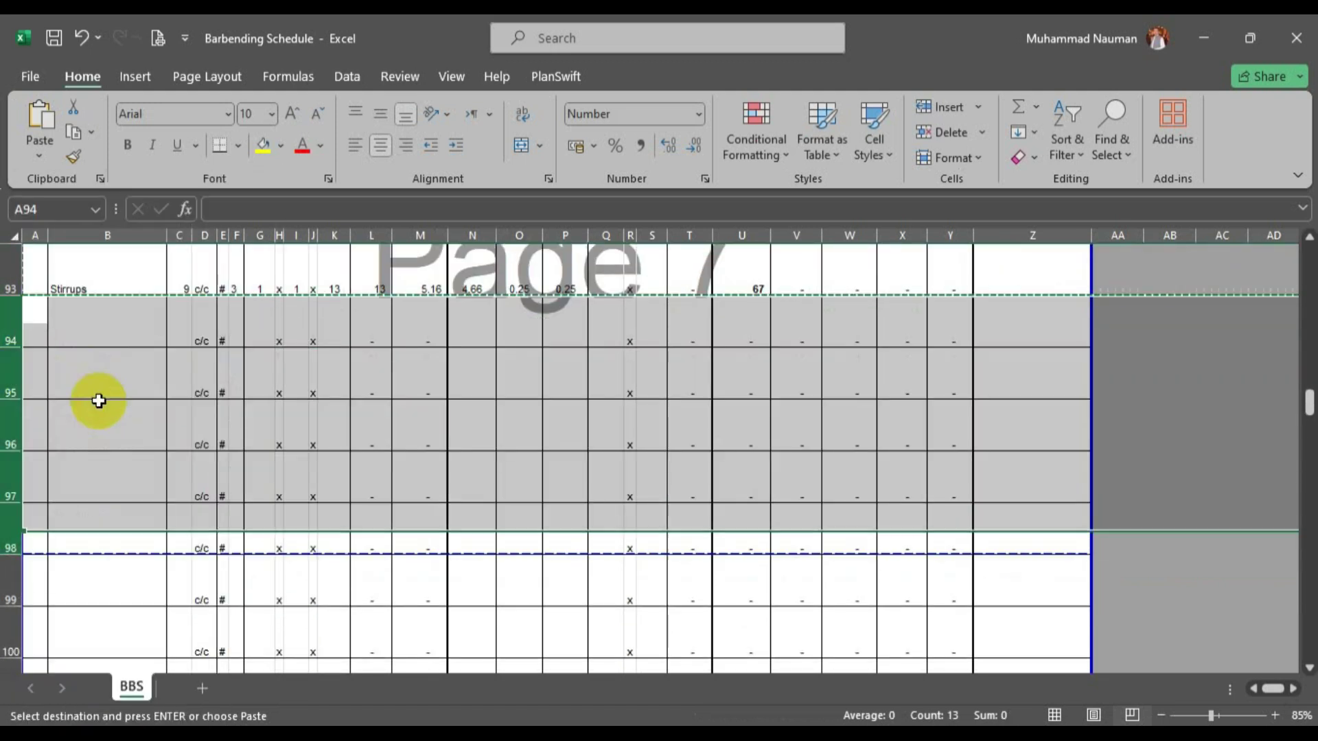
pyautogui.click(92, 319)
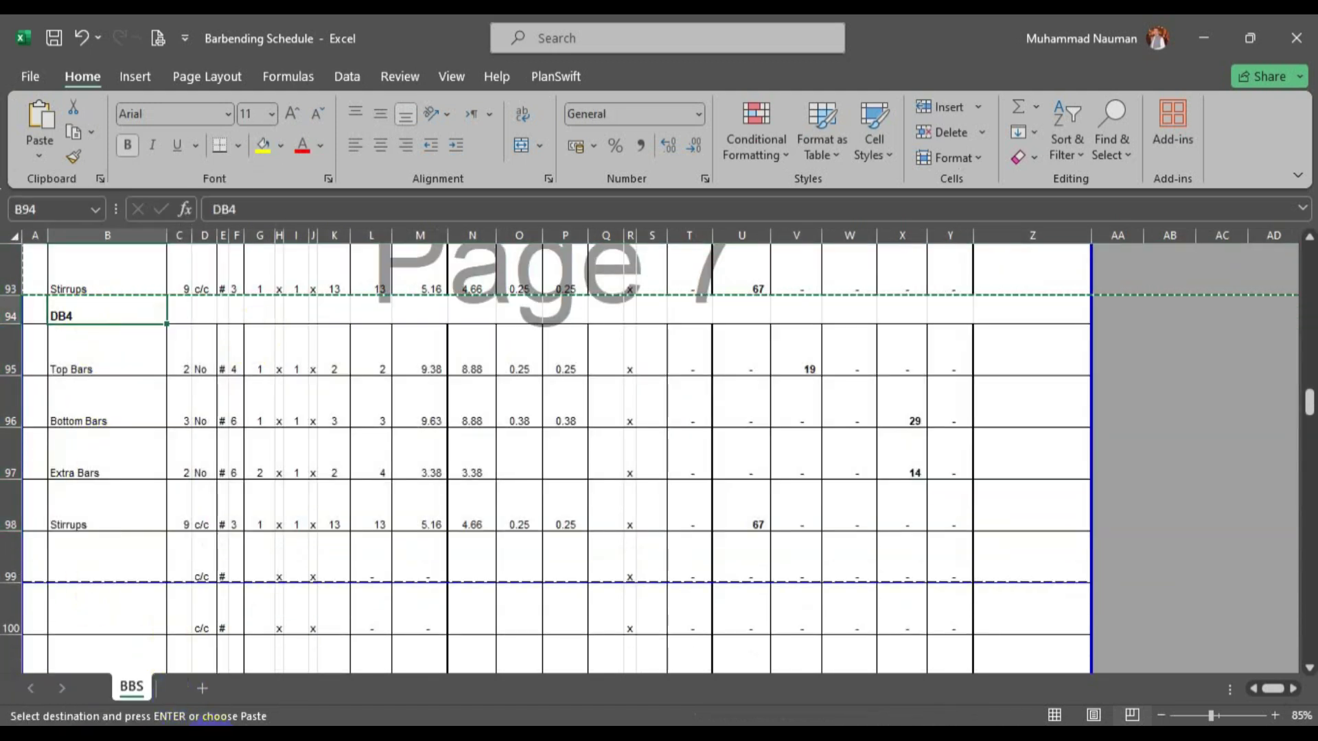
# Examine the CB-1 section detail beside the ground floor beams plan in AutoCAD.
pyautogui.hotkey('alt', 'Tab')
pyautogui.scroll(-3, 604, 480)
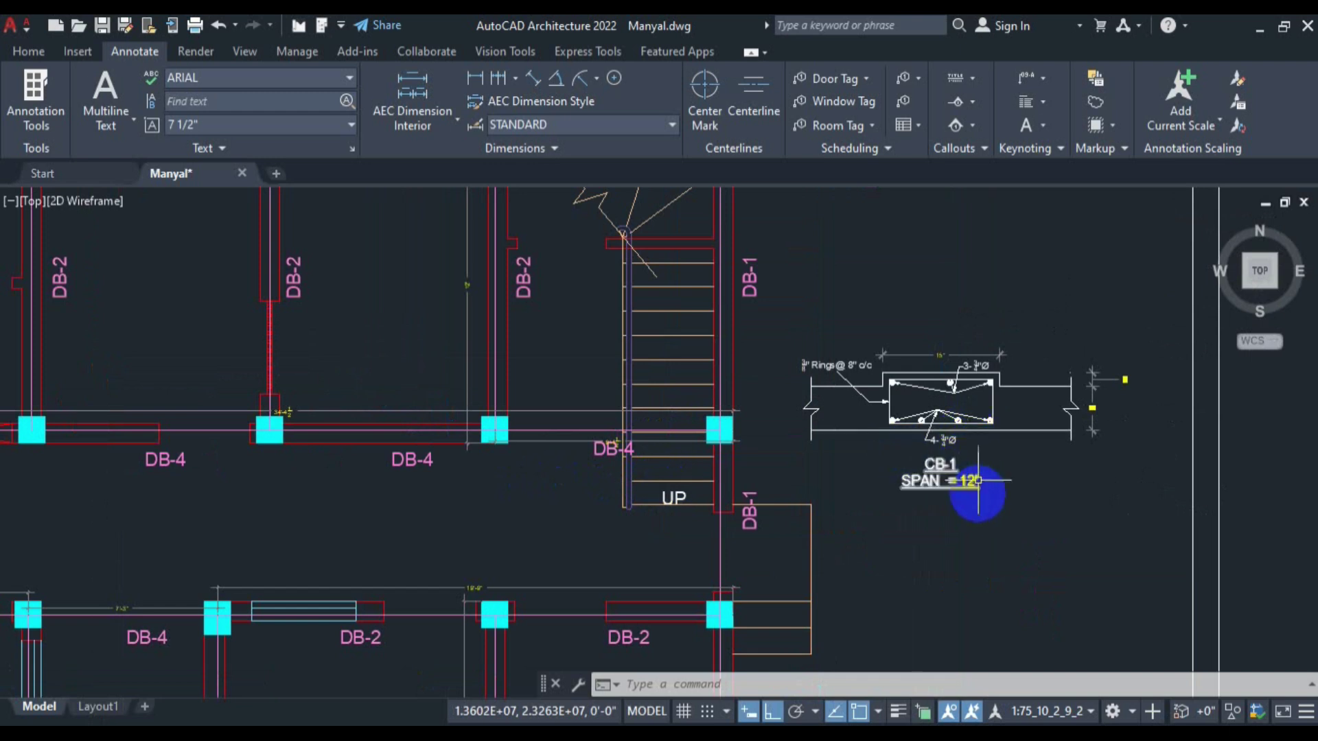
pyautogui.scroll(-3, 984, 467)
pyautogui.scroll(6, 994, 461)
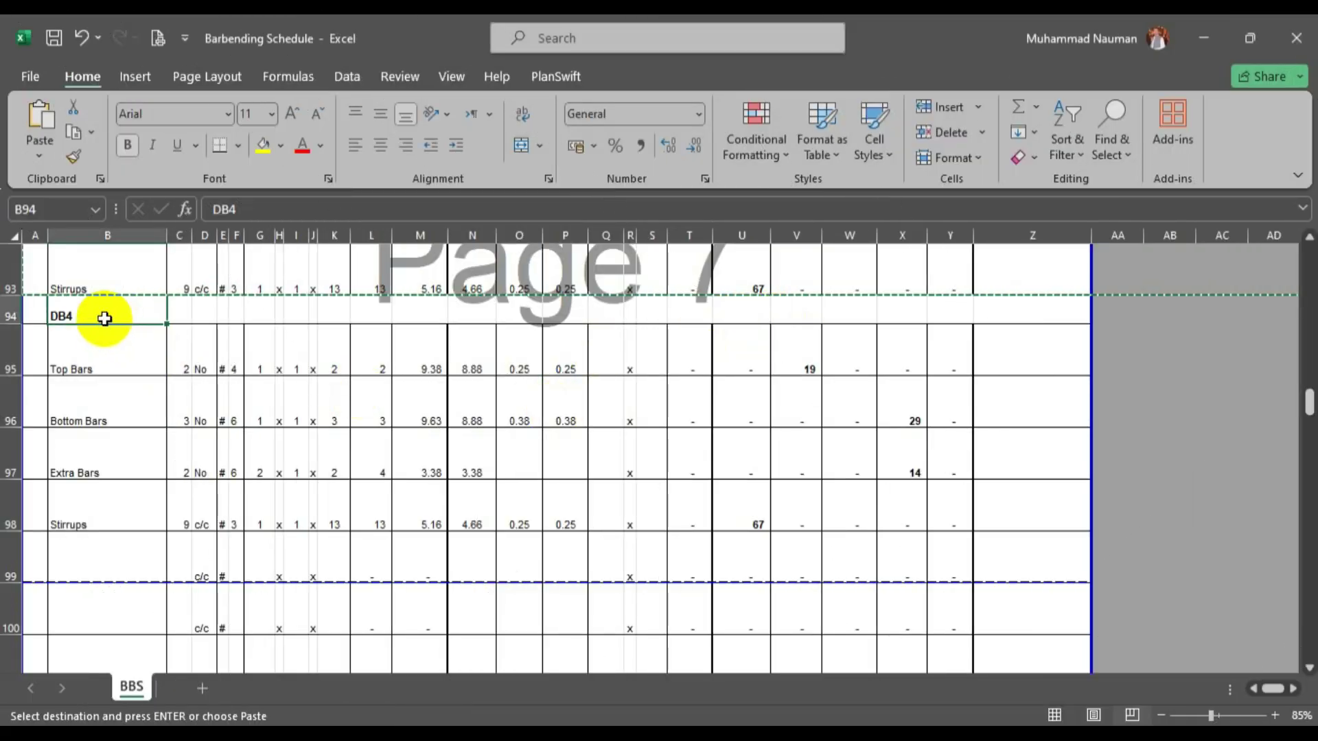
# Change the heading of the pasted block in B94 to CB1.
pyautogui.doubleClick(118, 312)
pyautogui.write('CB')
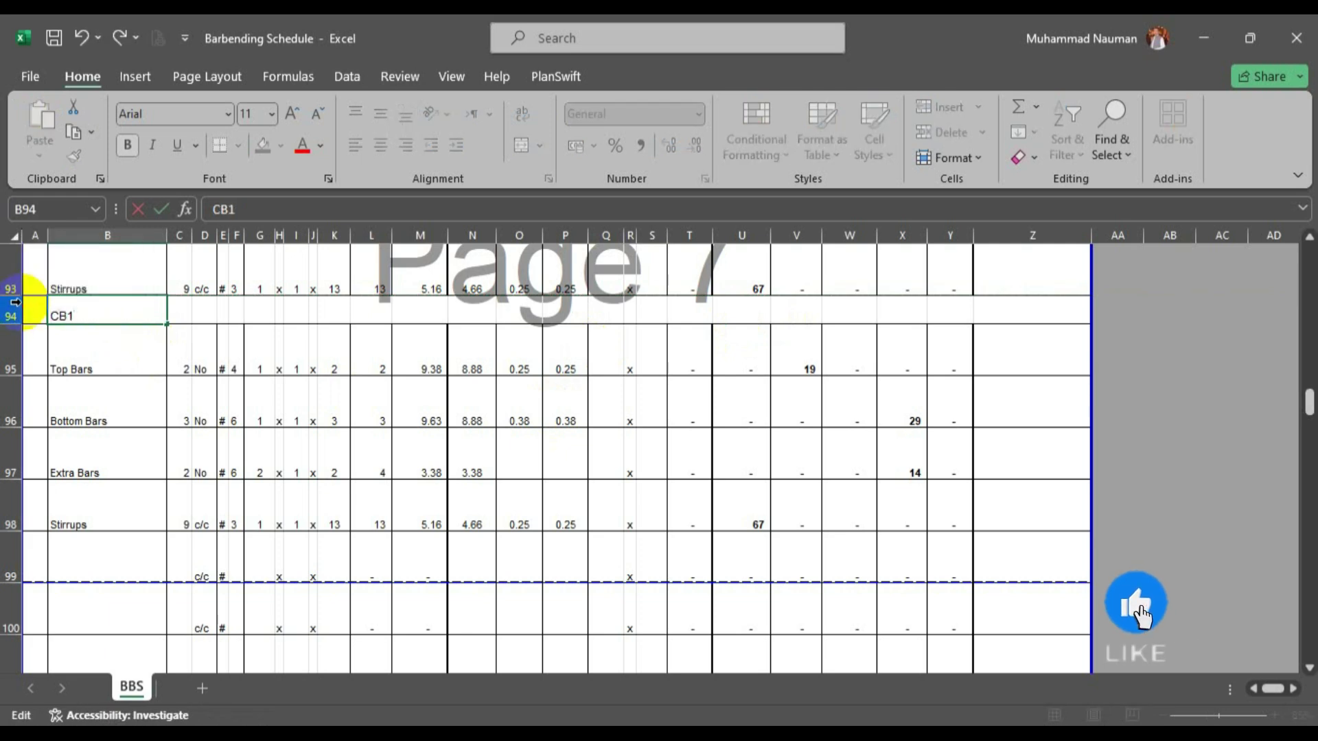
pyautogui.write('1')
pyautogui.press('Return')
# Check the CB-1 section in AutoCAD, and set the CB1 top bars in row 95 to 3 bars of size #6.
pyautogui.scroll(1, 15, 302)
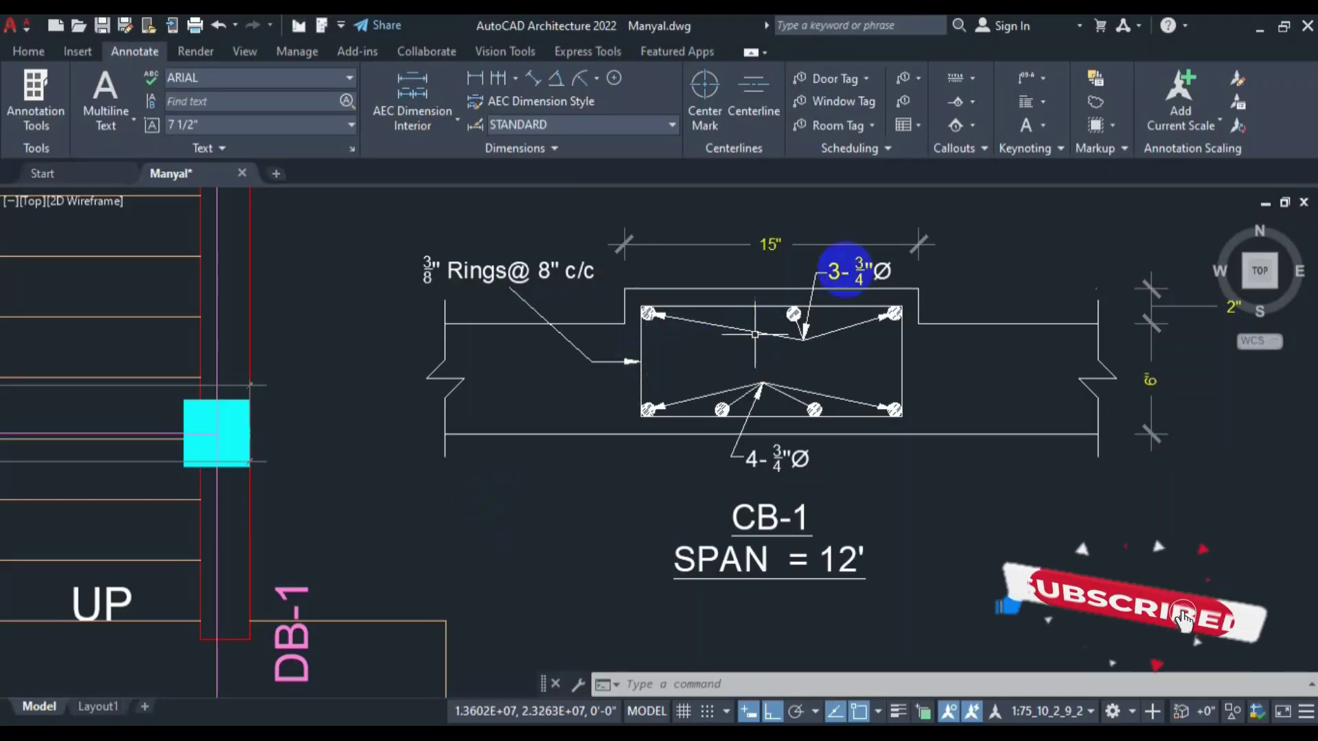
pyautogui.scroll(2, 858, 275)
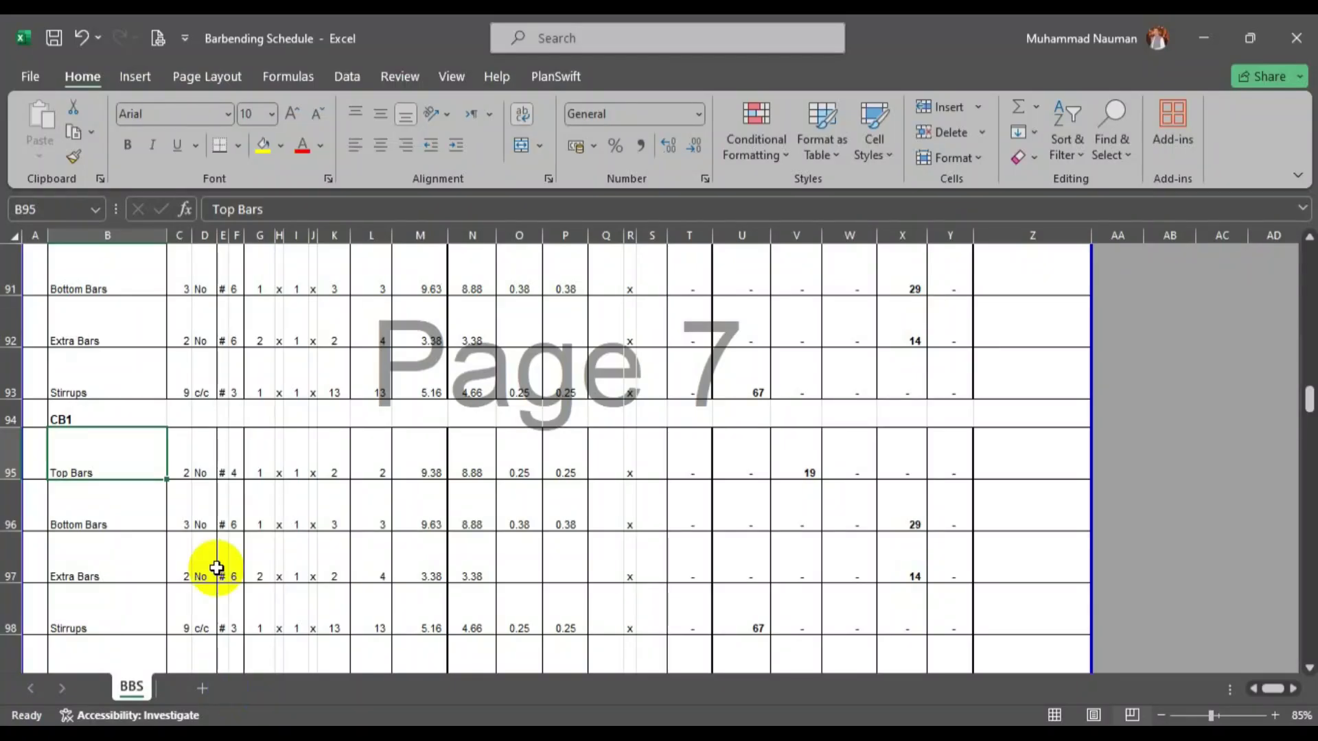
pyautogui.click(179, 470)
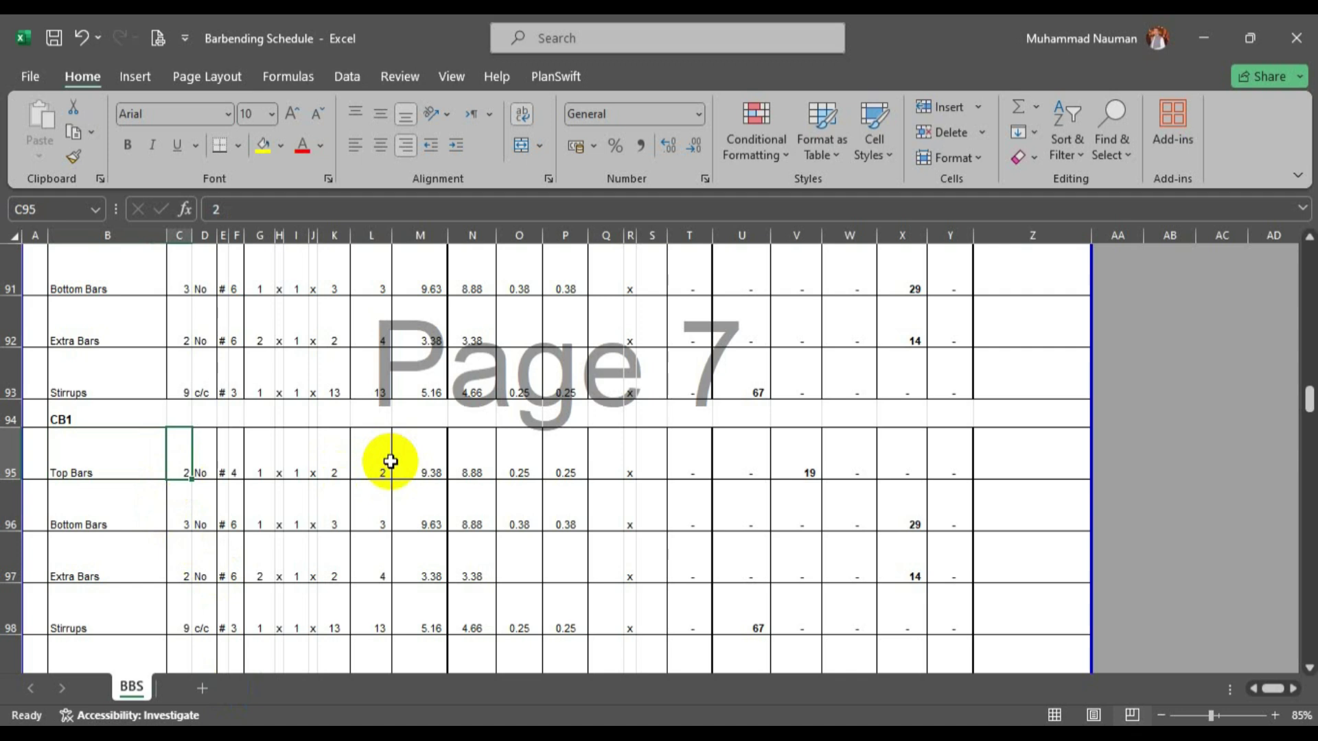
pyautogui.write('3')
pyautogui.press('Tab')
pyautogui.press('Tab')
pyautogui.write('6')
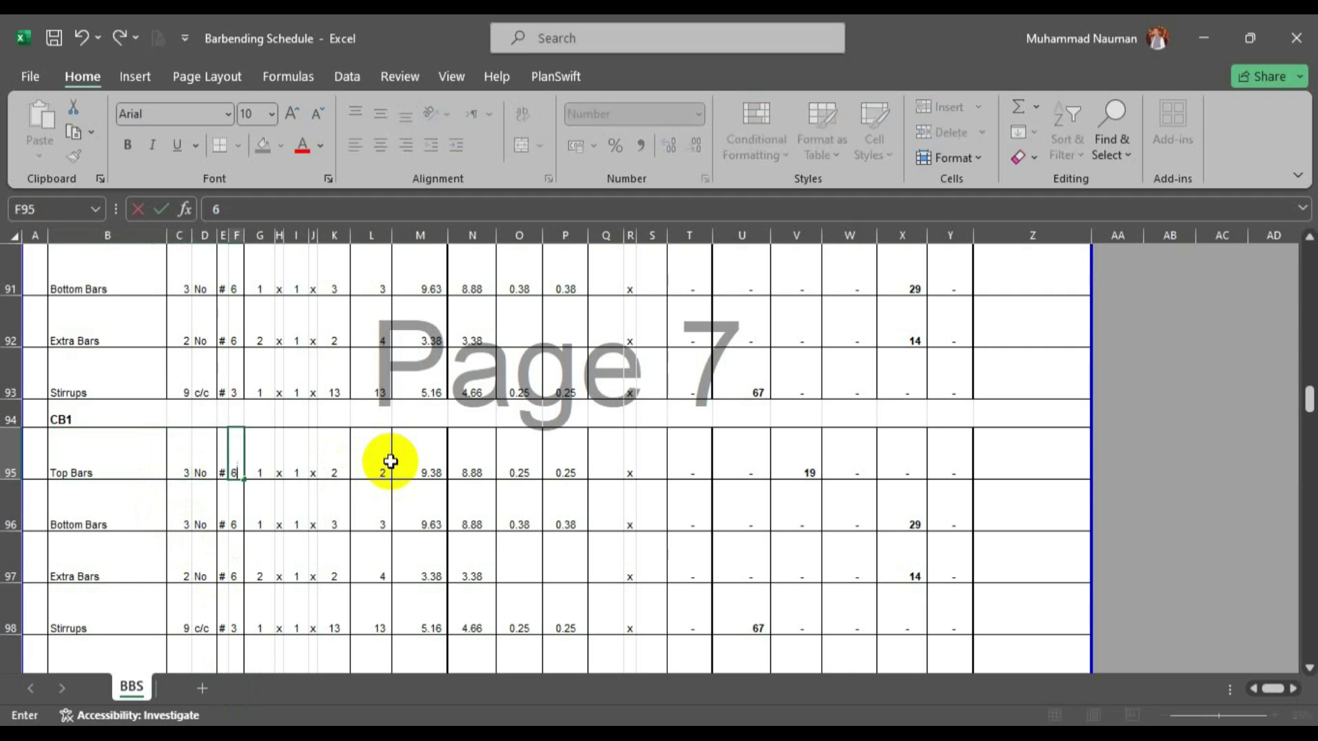
pyautogui.press('Return')
pyautogui.press('Tab')
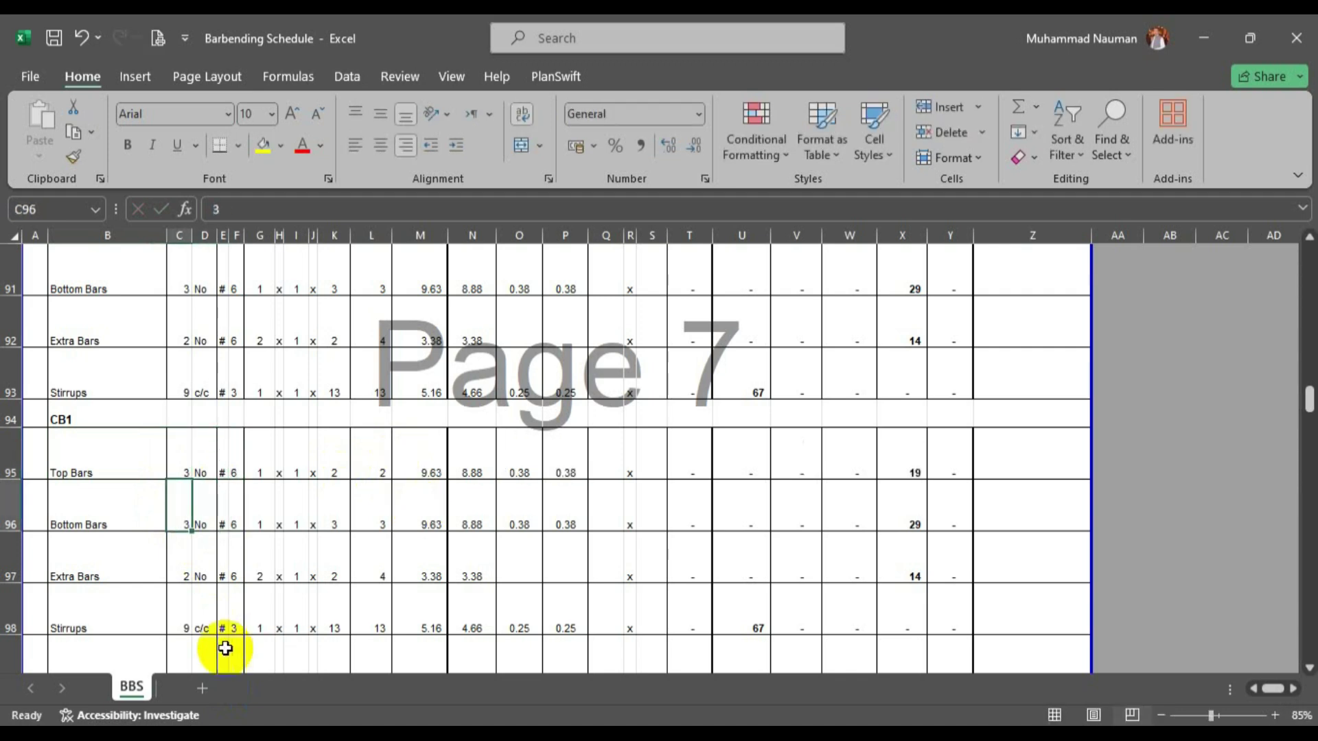
# Set the number of CB1 bottom bars in C96 to 4, following the AutoCAD section detail.
pyautogui.click(218, 736)
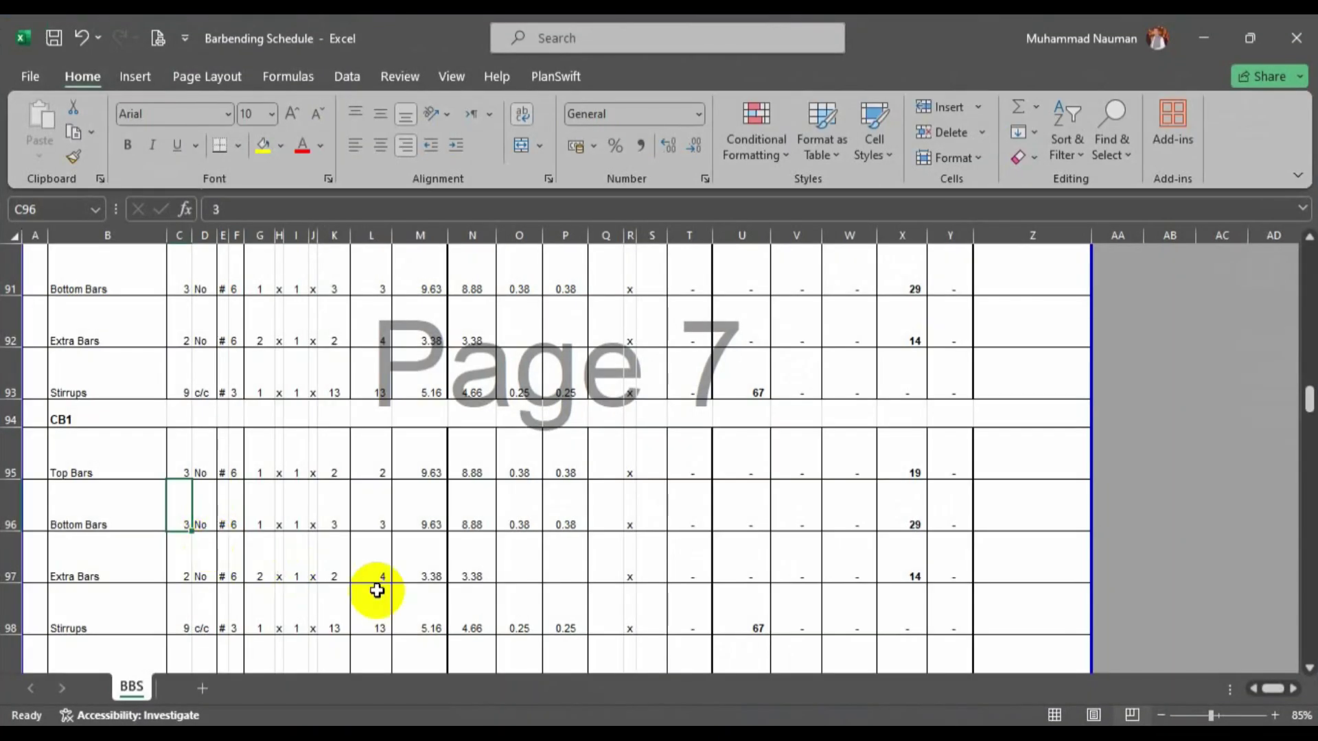
pyautogui.write('4')
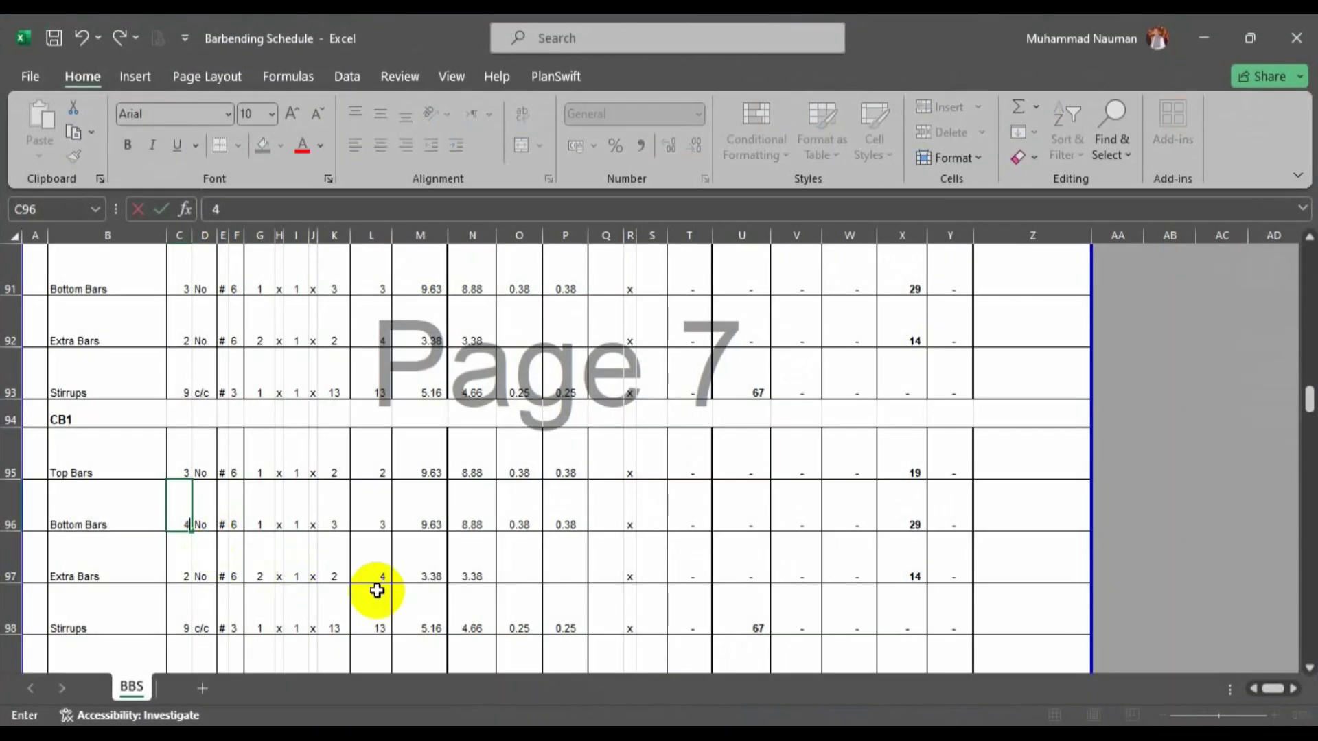
pyautogui.press('Tab')
pyautogui.press('Down')
pyautogui.press('Down')
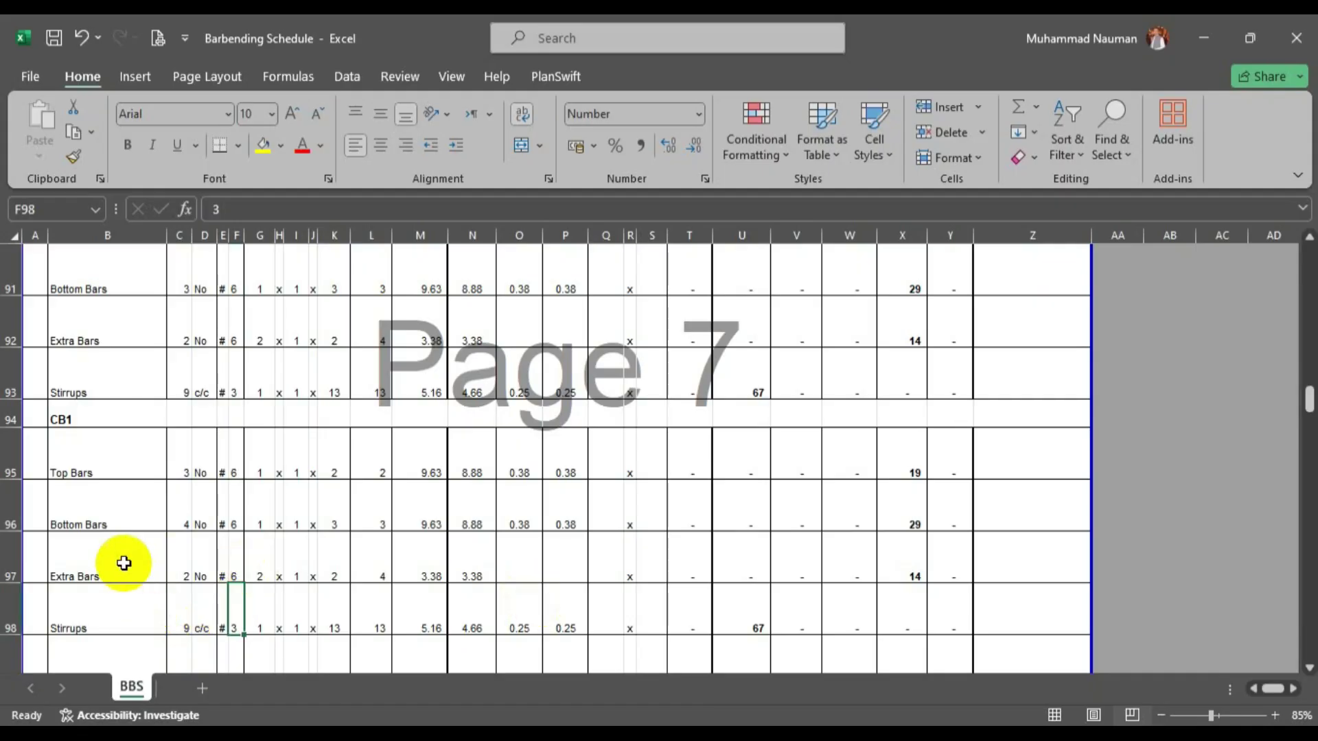
# Delete the Extra Bars row 97 from the CB1 block.
pyautogui.click(124, 559)
pyautogui.click(10, 570)
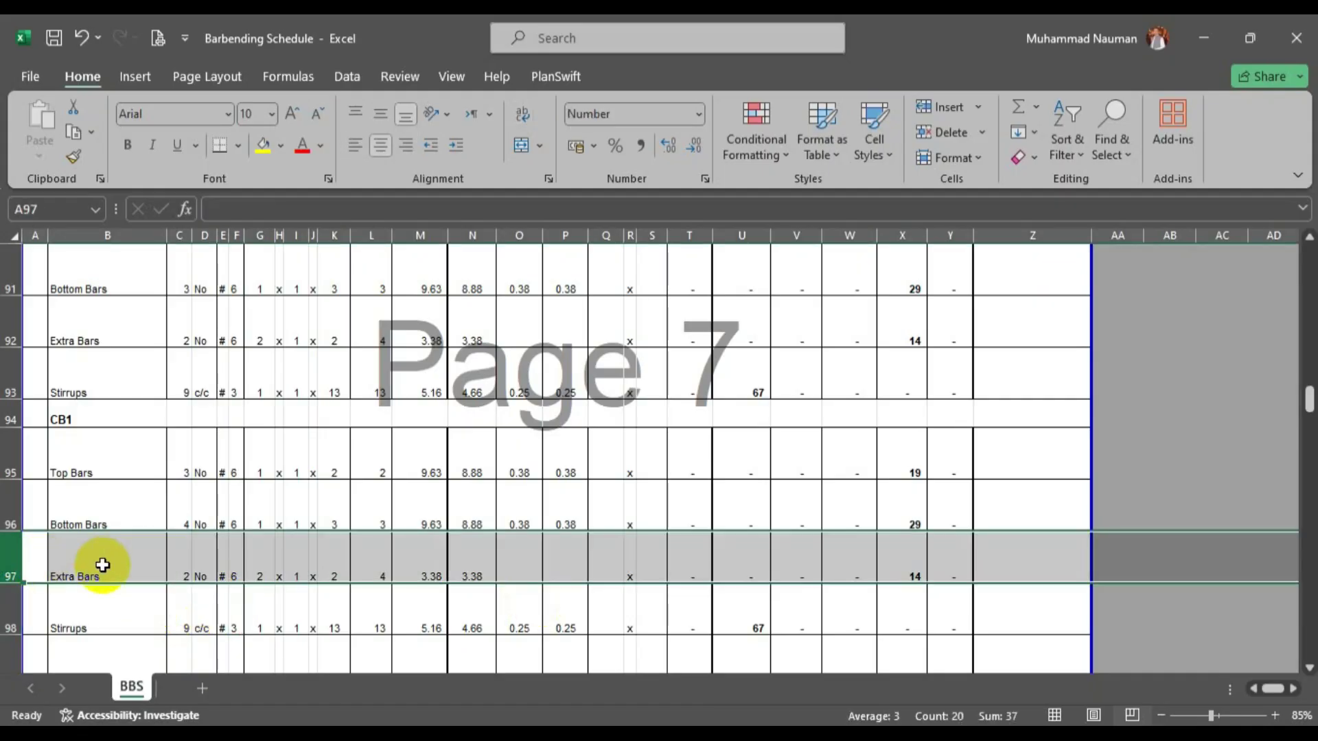
pyautogui.hotkey('ctrl', '-')
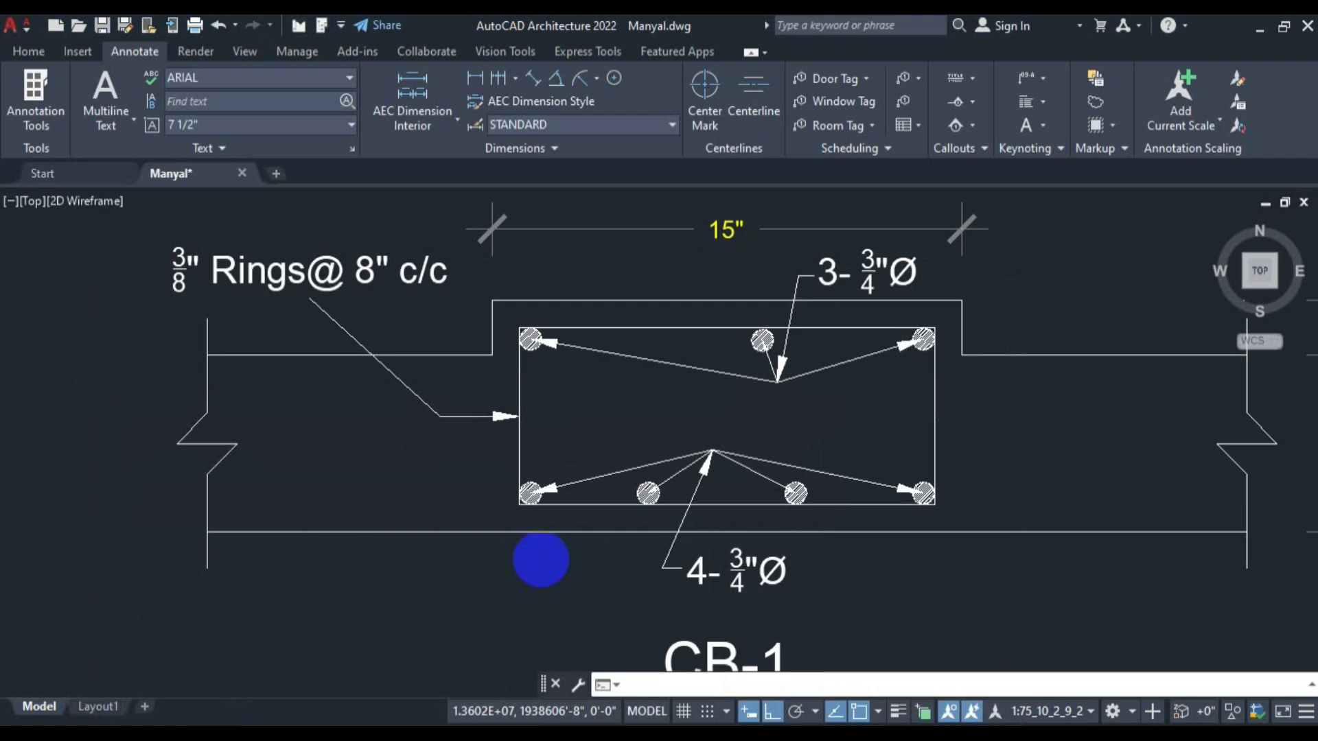
# Check the CB-1 section's dimensions in AutoCAD, and set the CB1 stirrup length in N97 to =1.08+1.08+.5+.5 in Excel.
pyautogui.scroll(-2, 608, 525)
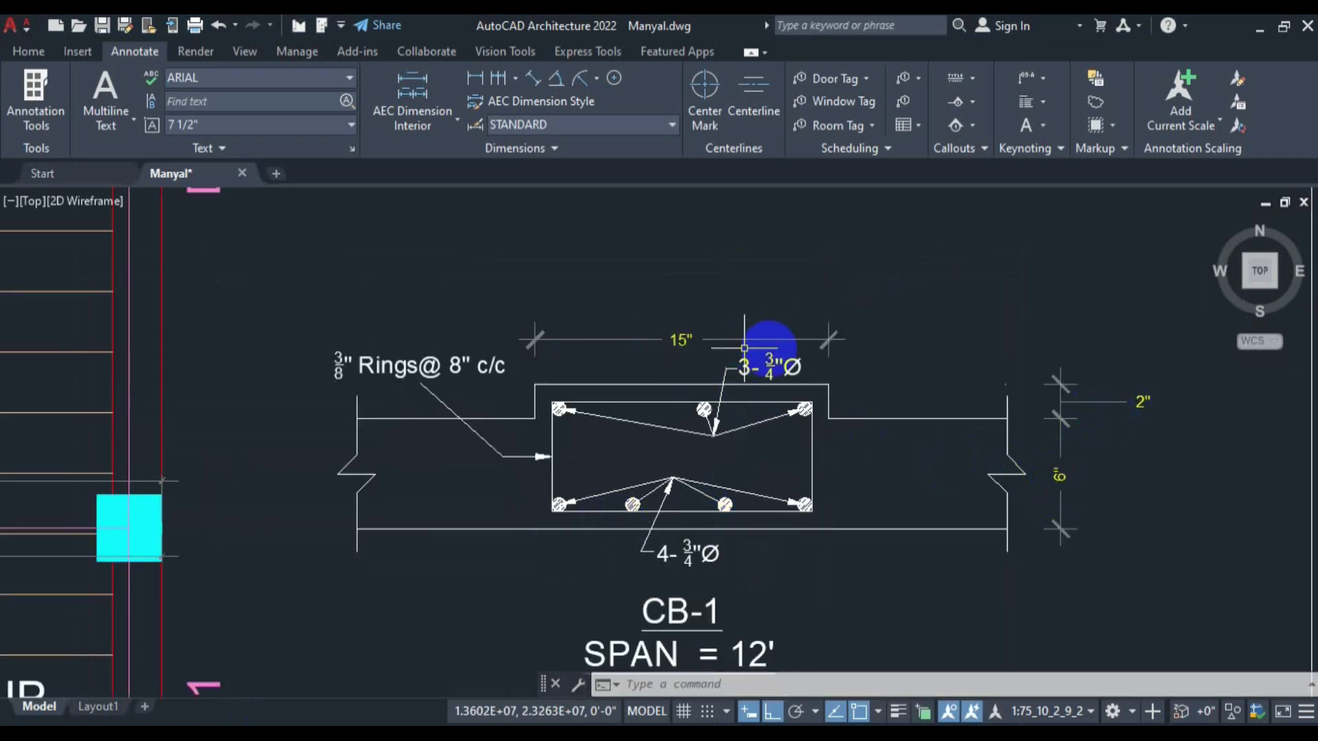
pyautogui.click(535, 438)
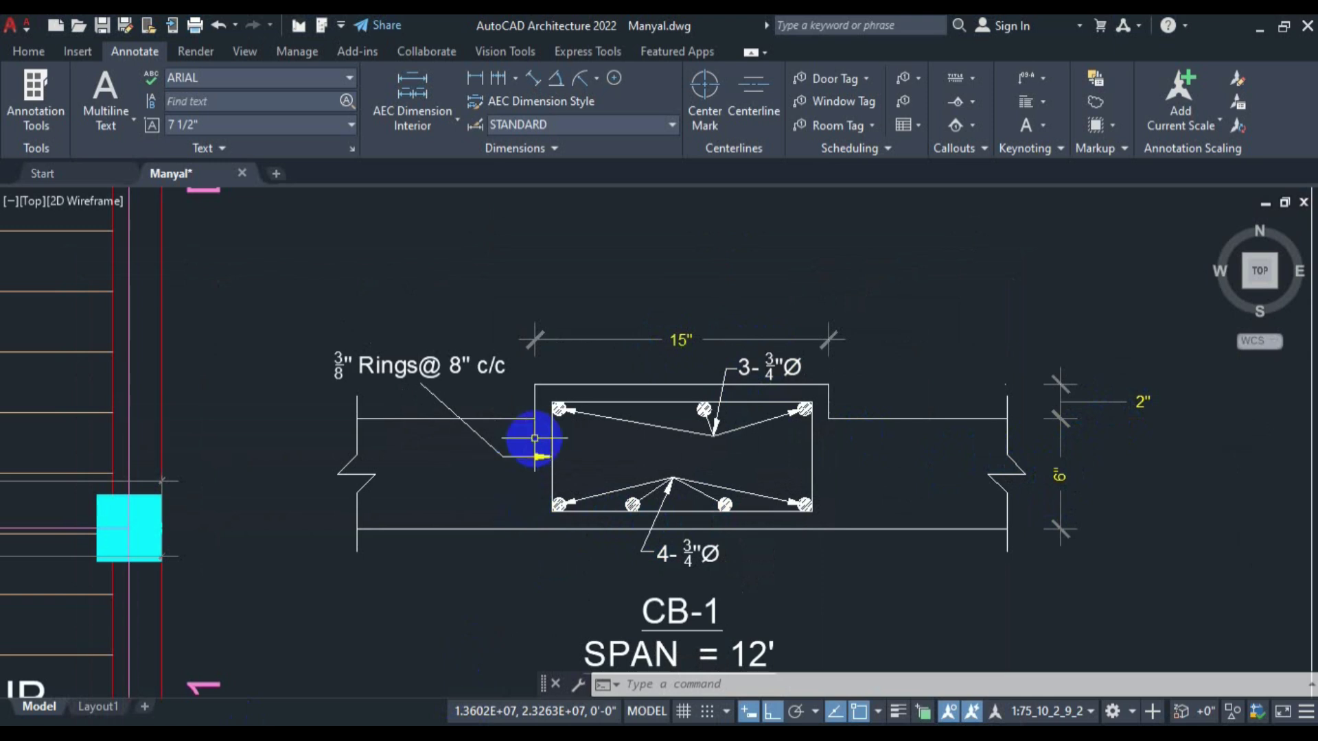
pyautogui.moveTo(633, 543)
pyautogui.mouseDown()
pyautogui.moveTo(632, 419)
pyautogui.moveTo(606, 567)
pyautogui.mouseUp()
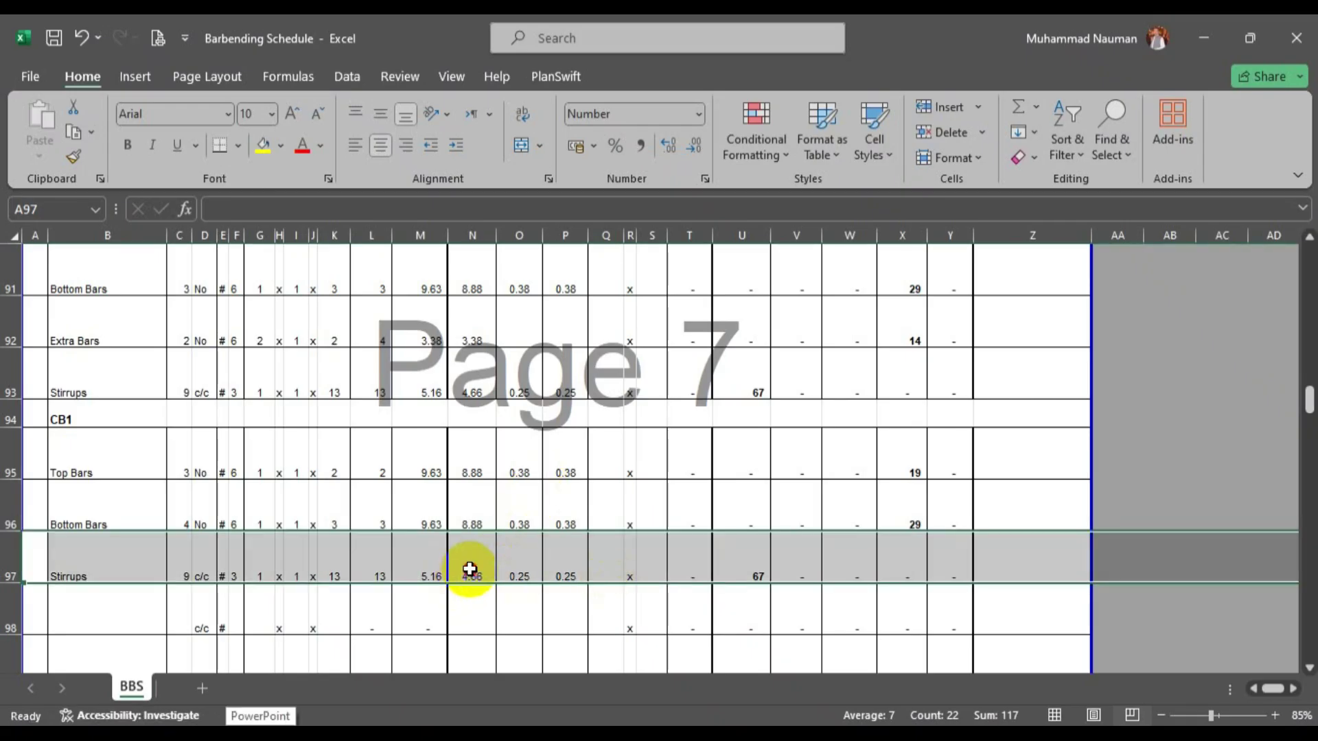
pyautogui.click(470, 569)
pyautogui.write('=1.08+1.08+.5+.5')
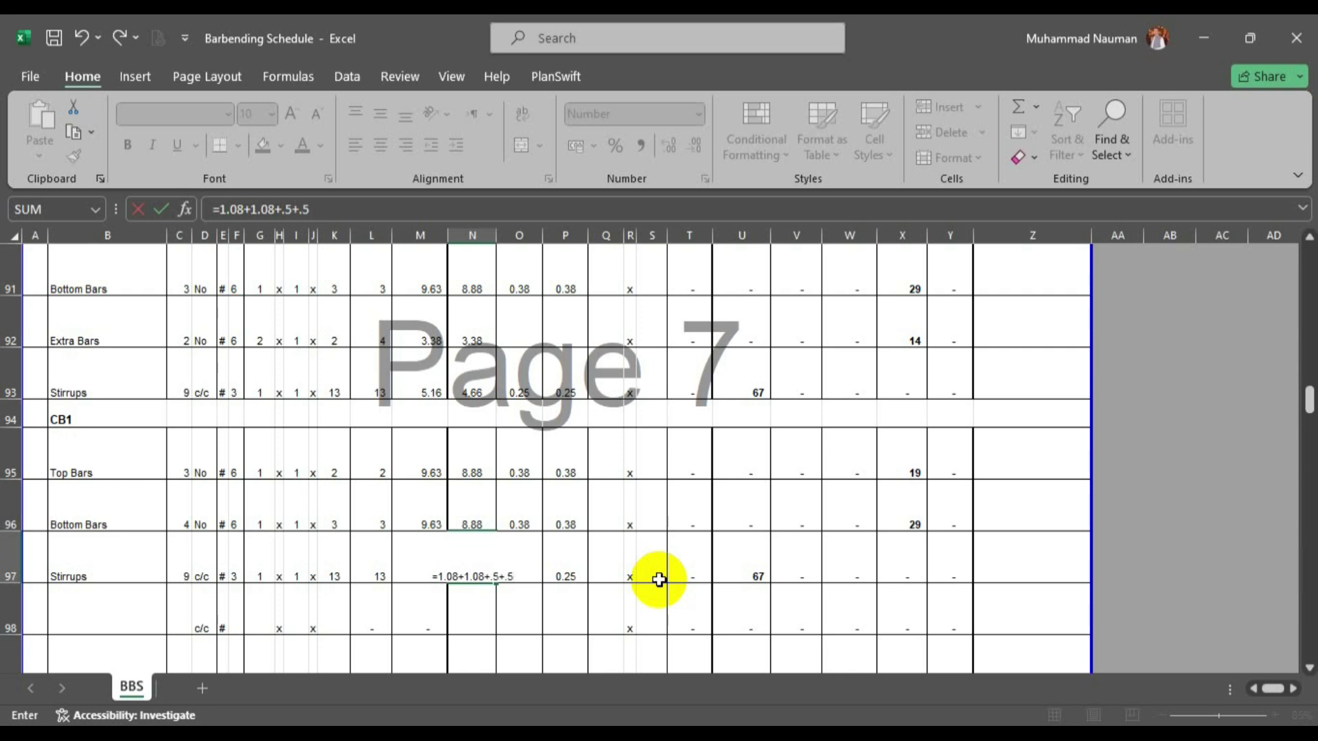
pyautogui.press('Return')
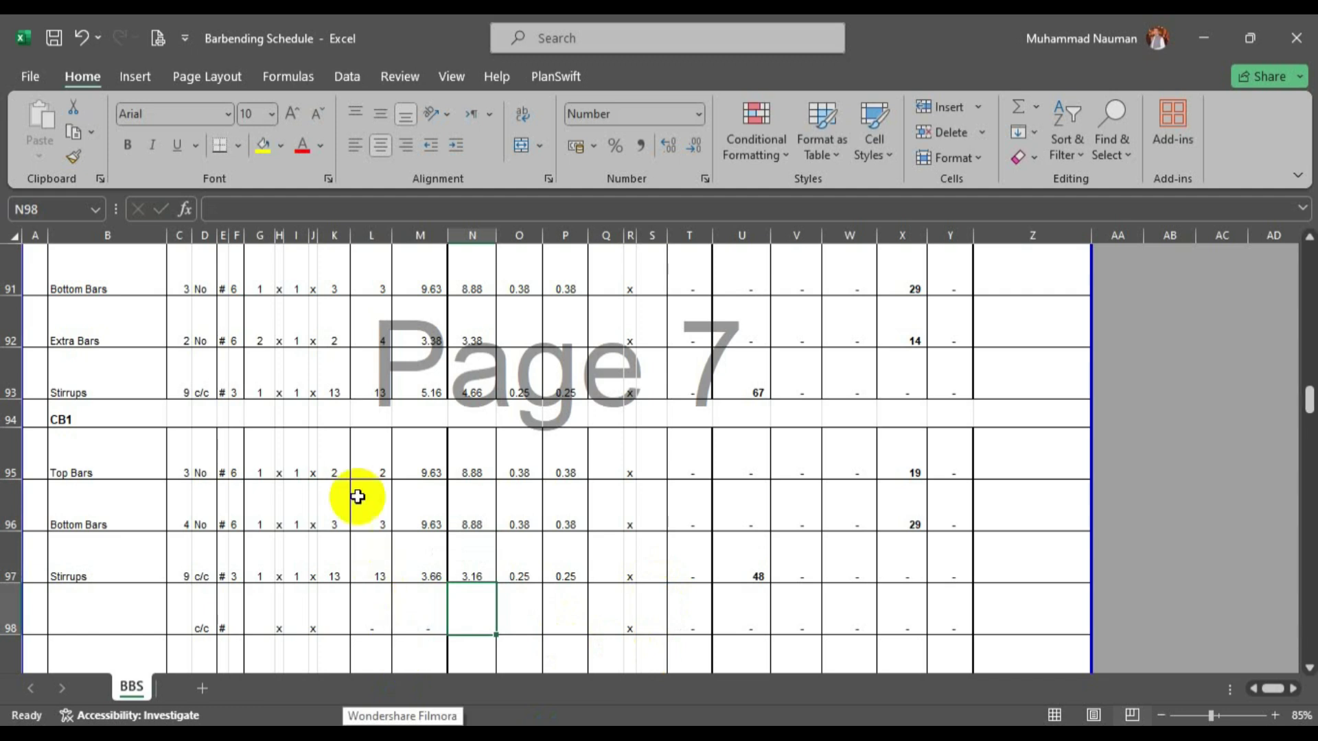
# Set the CB1 bar quantities in column K to 3 for the top bars and 4 for the bottom bars.
pyautogui.click(335, 522)
pyautogui.click(337, 462)
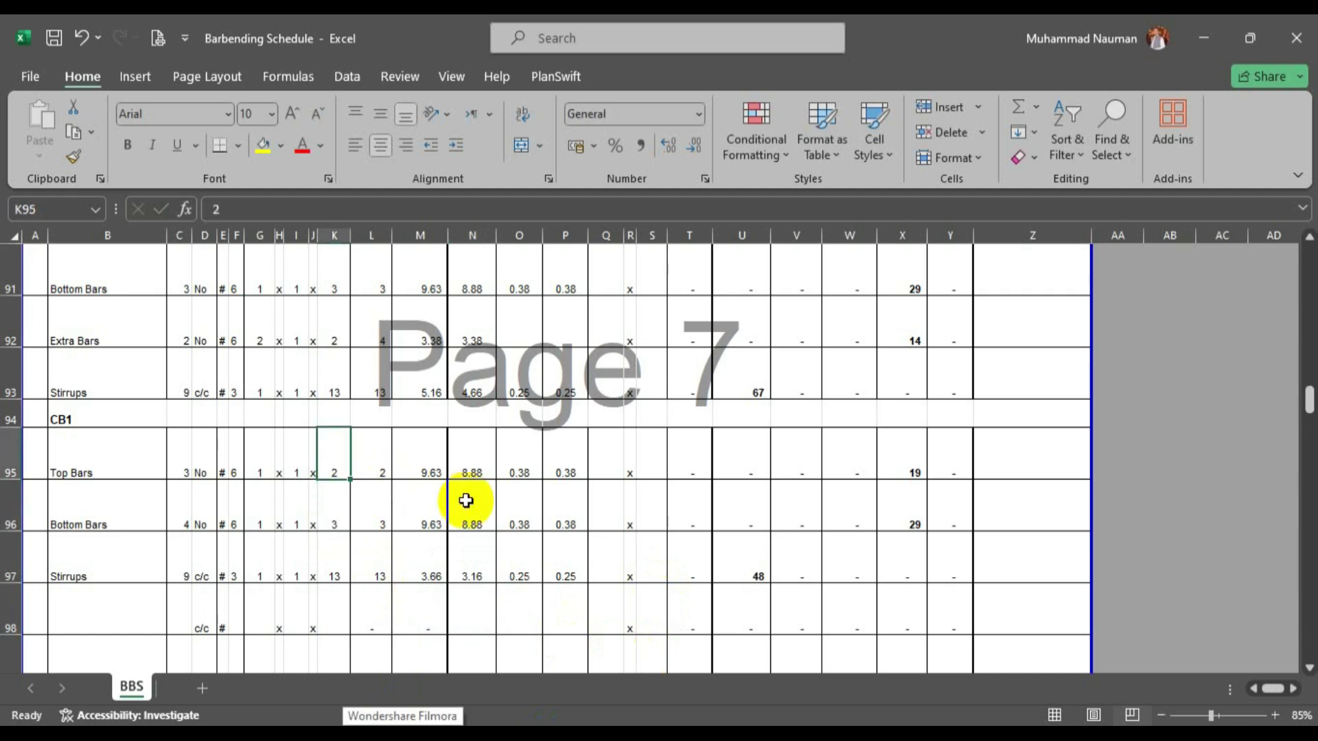
pyautogui.write('3')
pyautogui.press('Return')
pyautogui.press('Return')
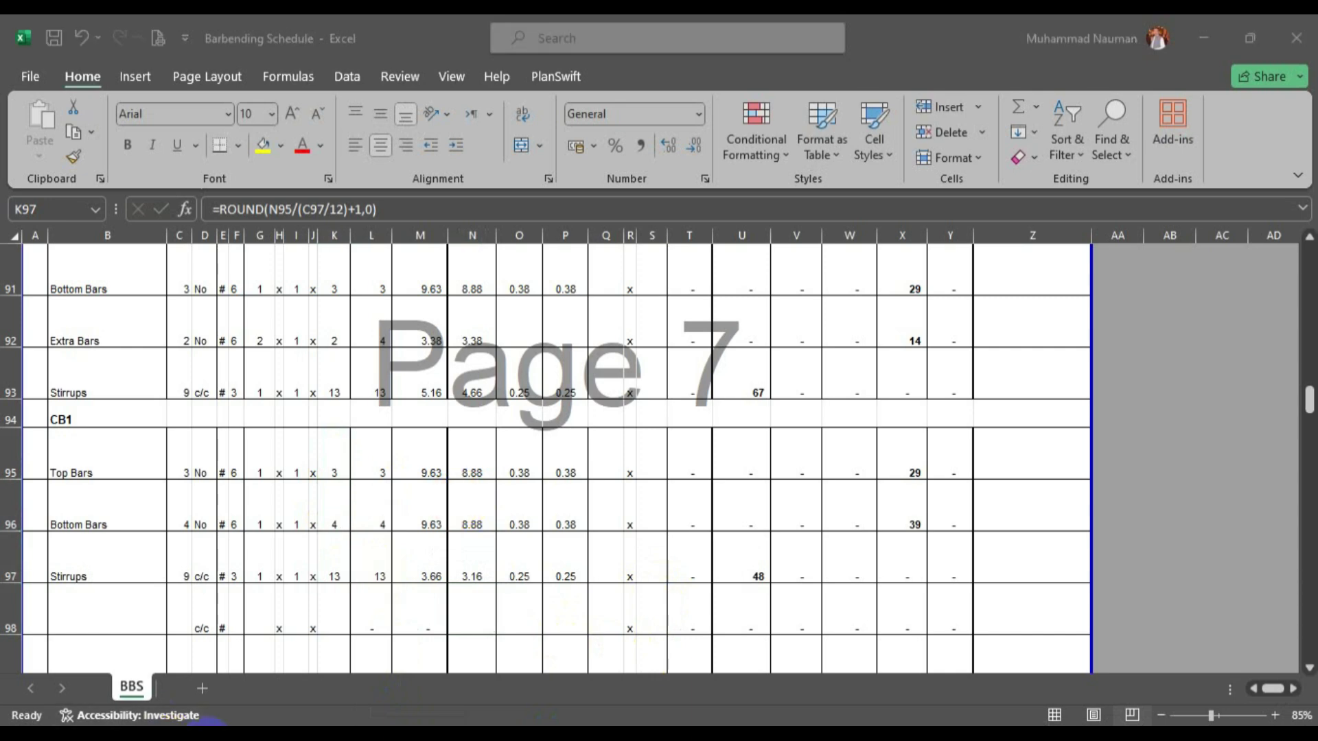
# Check the ring spacing on the CB-1 section in AutoCAD, and set the CB1 stirrup spacing in C97 to 8 in Excel.
pyautogui.click(206, 738)
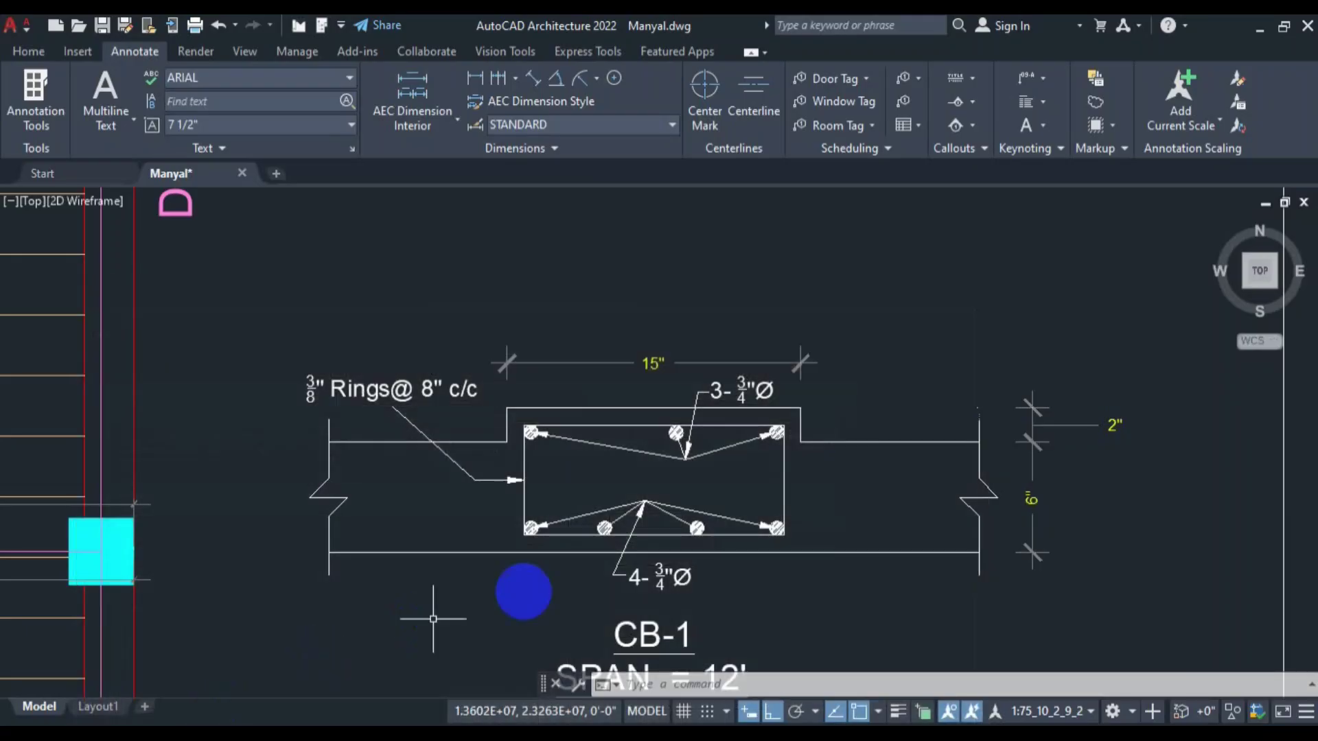
pyautogui.moveTo(625, 604)
pyautogui.mouseDown()
pyautogui.moveTo(632, 536)
pyautogui.moveTo(645, 558)
pyautogui.moveTo(695, 578)
pyautogui.mouseUp()
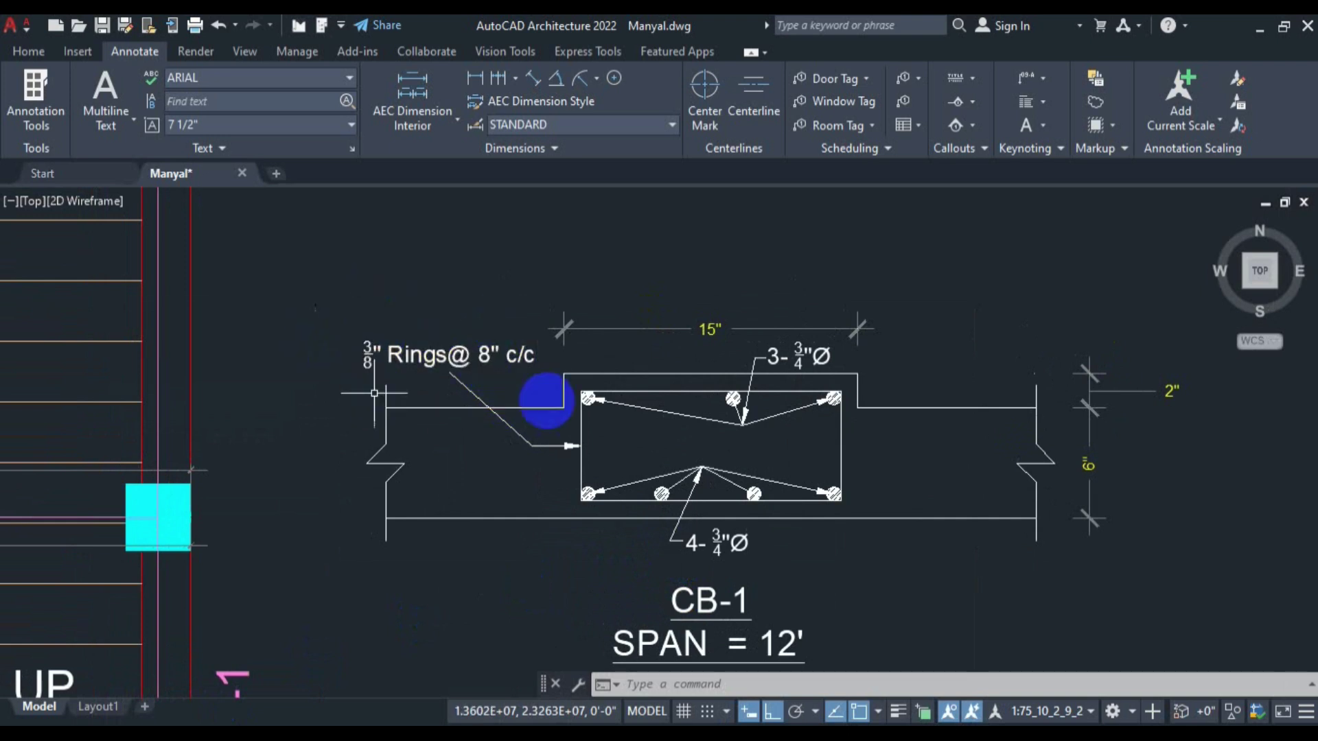
pyautogui.click(122, 738)
pyautogui.click(121, 738)
pyautogui.click(226, 739)
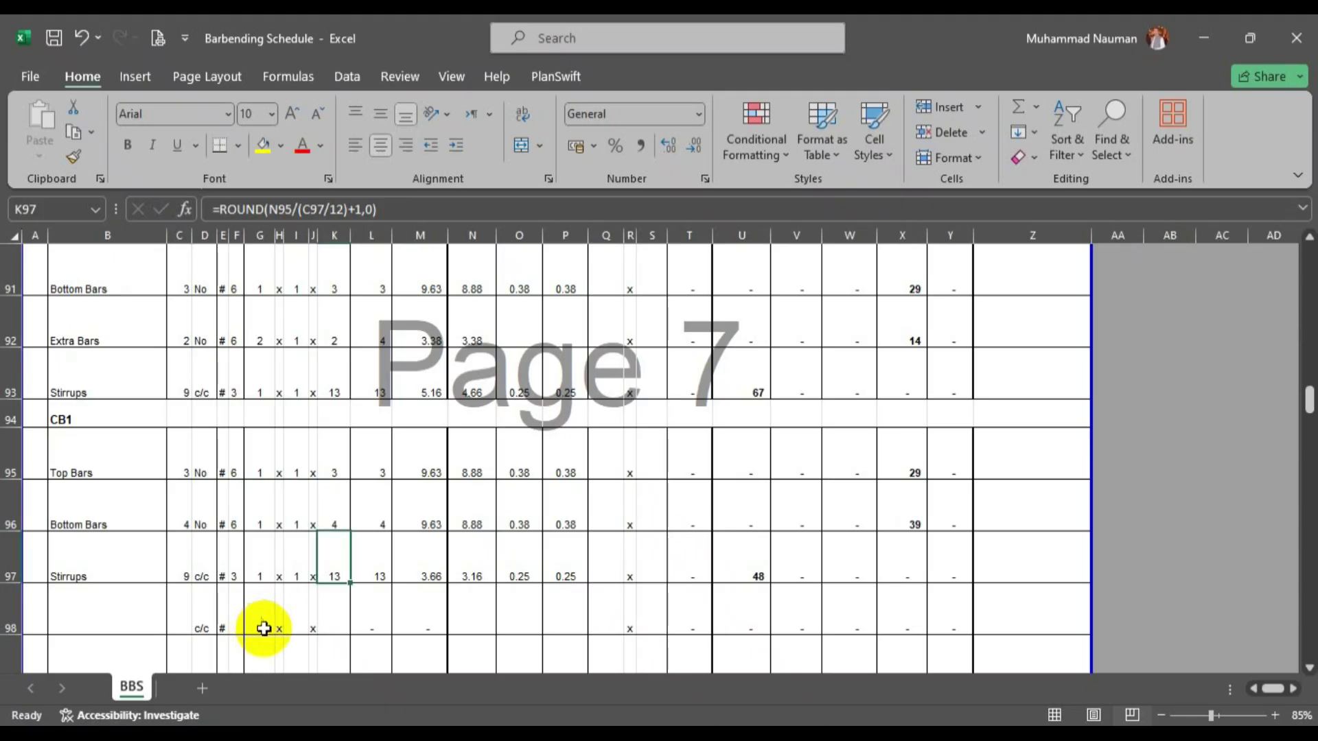
pyautogui.click(184, 573)
pyautogui.write('8')
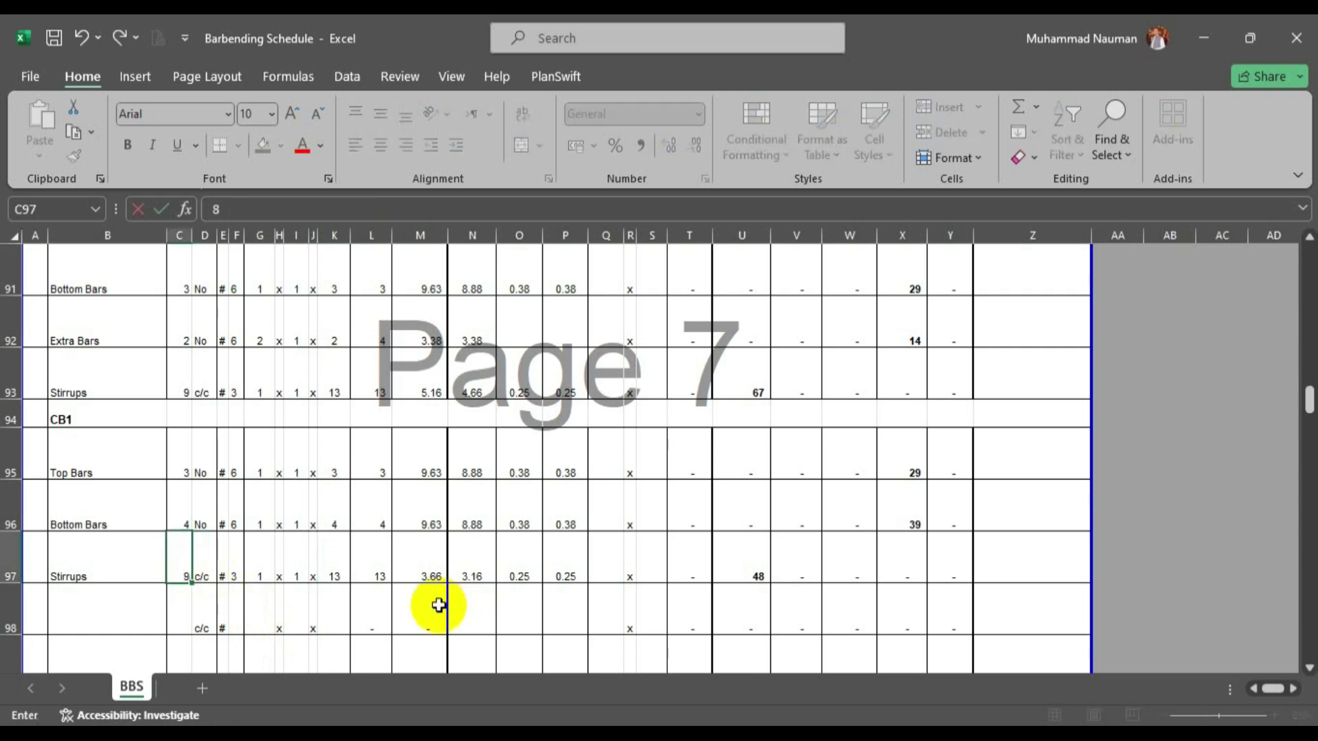
pyautogui.press('Return')
# In AutoCAD, add a linear dimension along the CB-1 beam on the ground floor beams plan between the centres of its end columns.
pyautogui.click(226, 739)
pyautogui.scroll(-11, 592, 432)
pyautogui.scroll(8, 455, 475)
pyautogui.scroll(-4, 411, 446)
pyautogui.scroll(3, 318, 324)
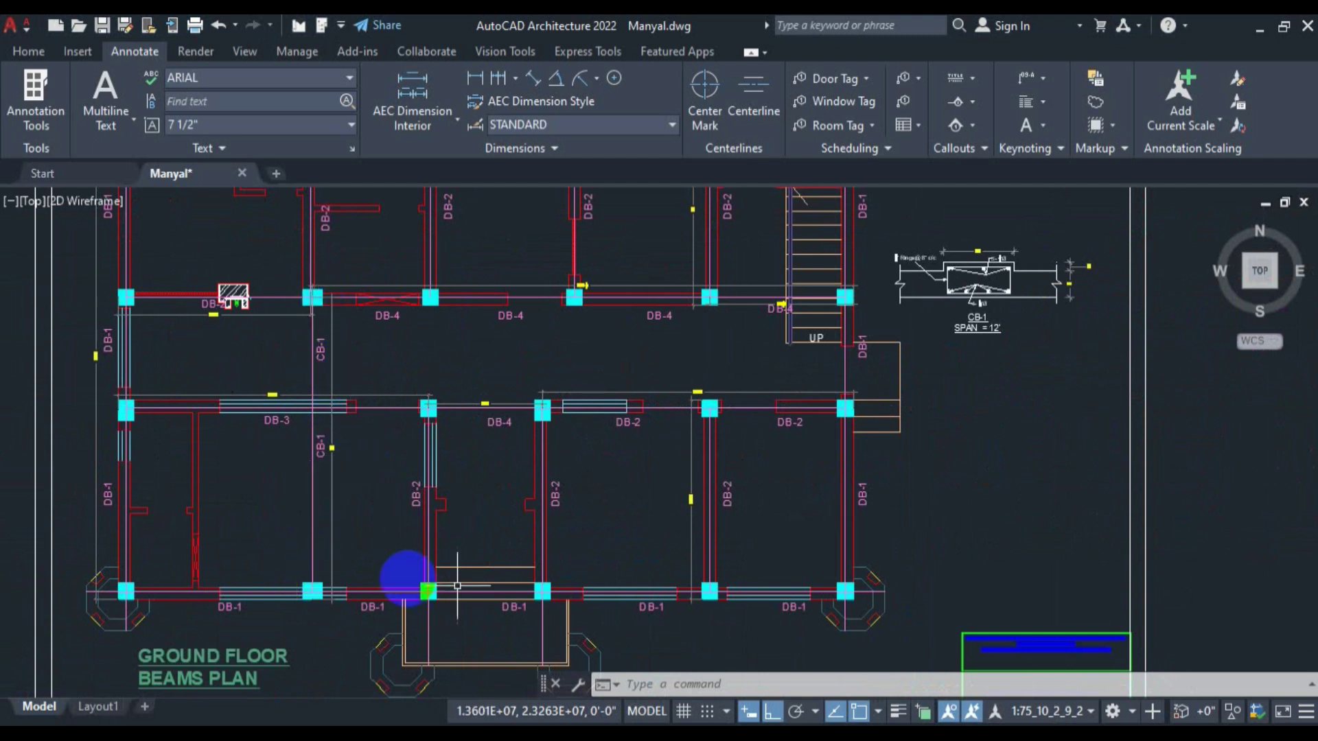
pyautogui.write('li')
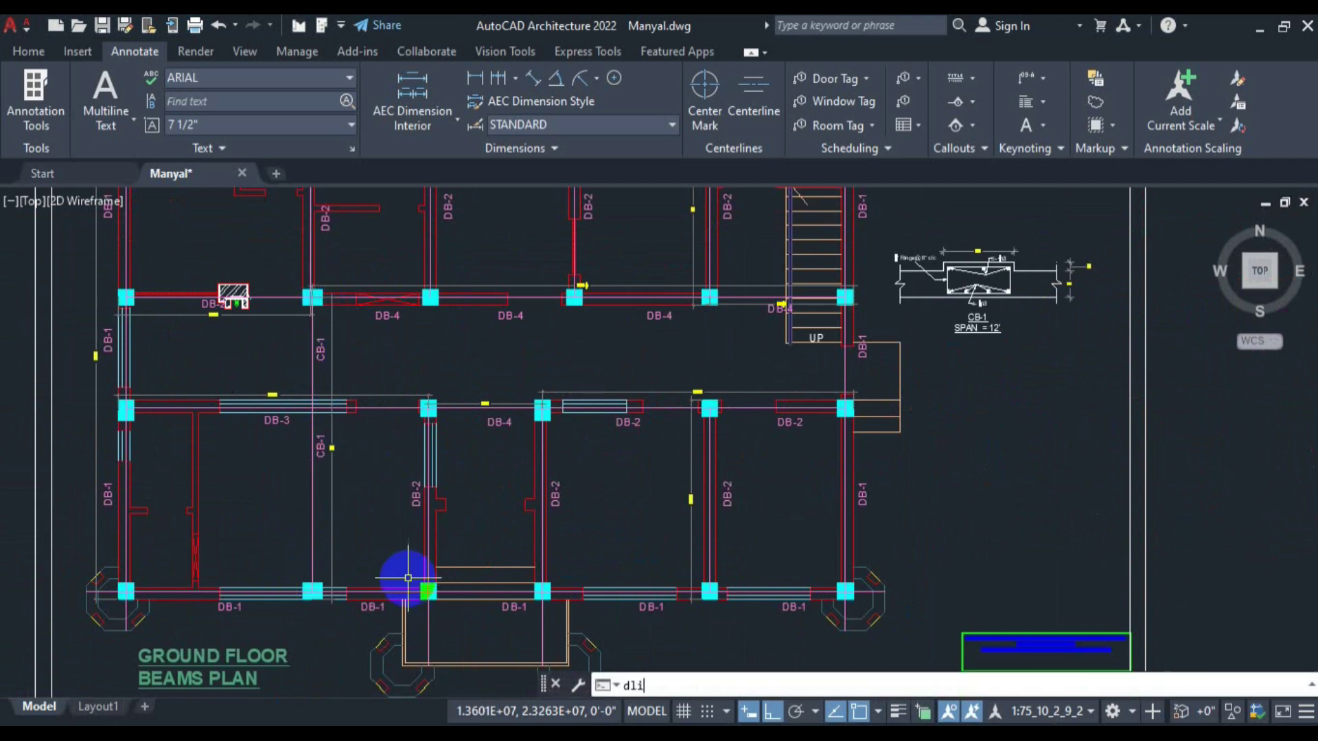
pyautogui.press('Return')
pyautogui.scroll(4, 374, 598)
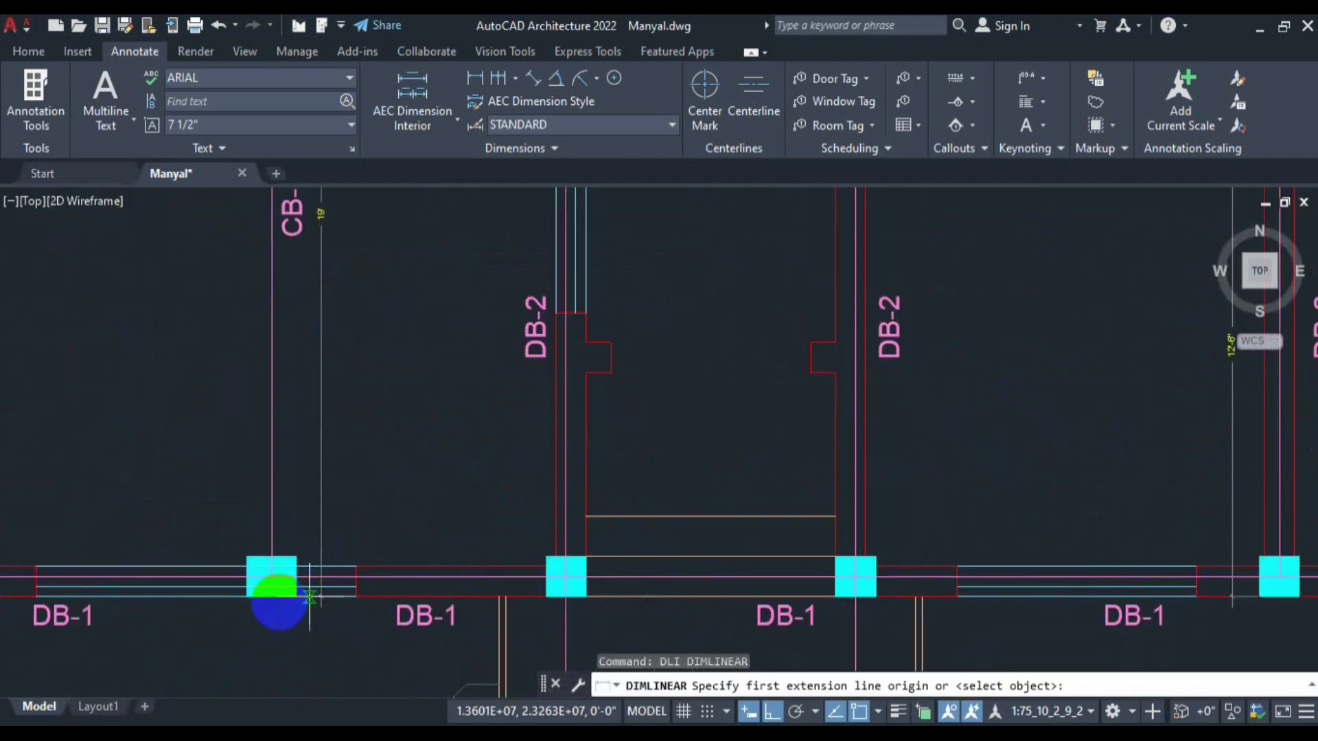
pyautogui.click(273, 580)
pyautogui.scroll(-5, 273, 580)
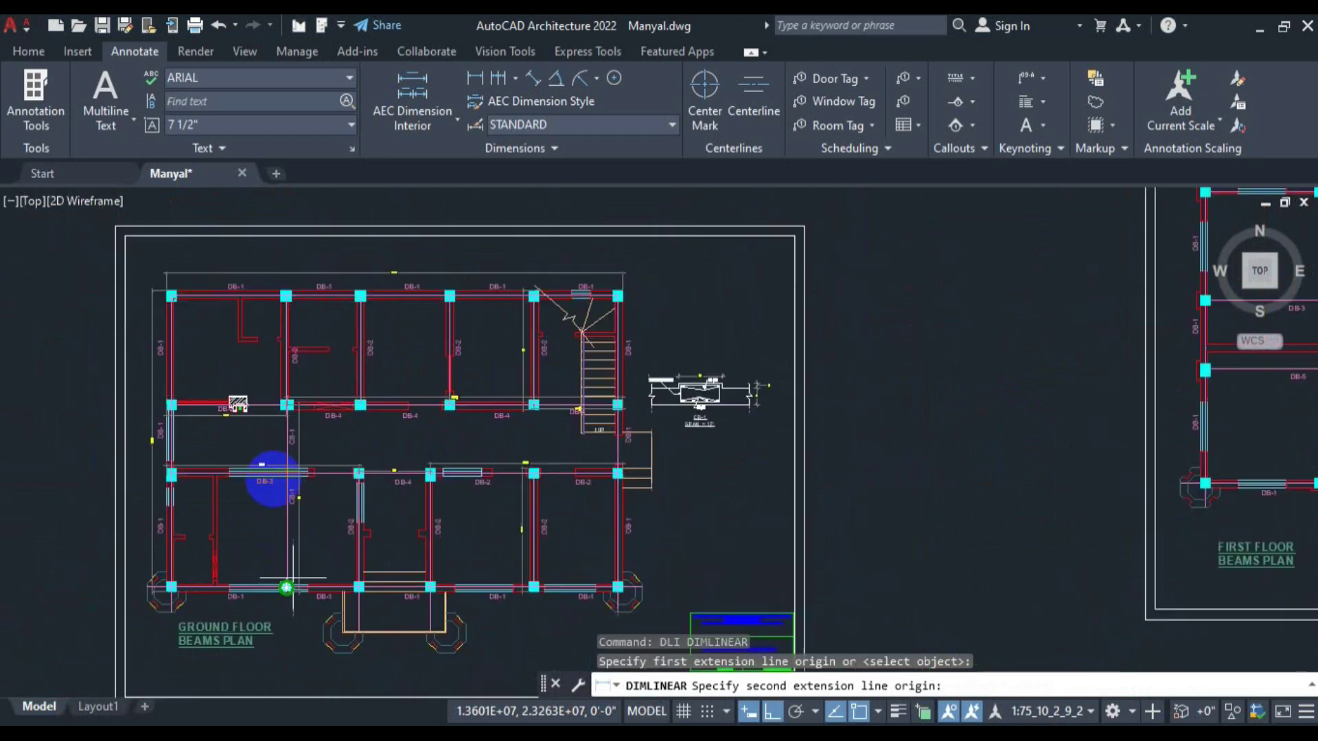
pyautogui.scroll(6, 270, 471)
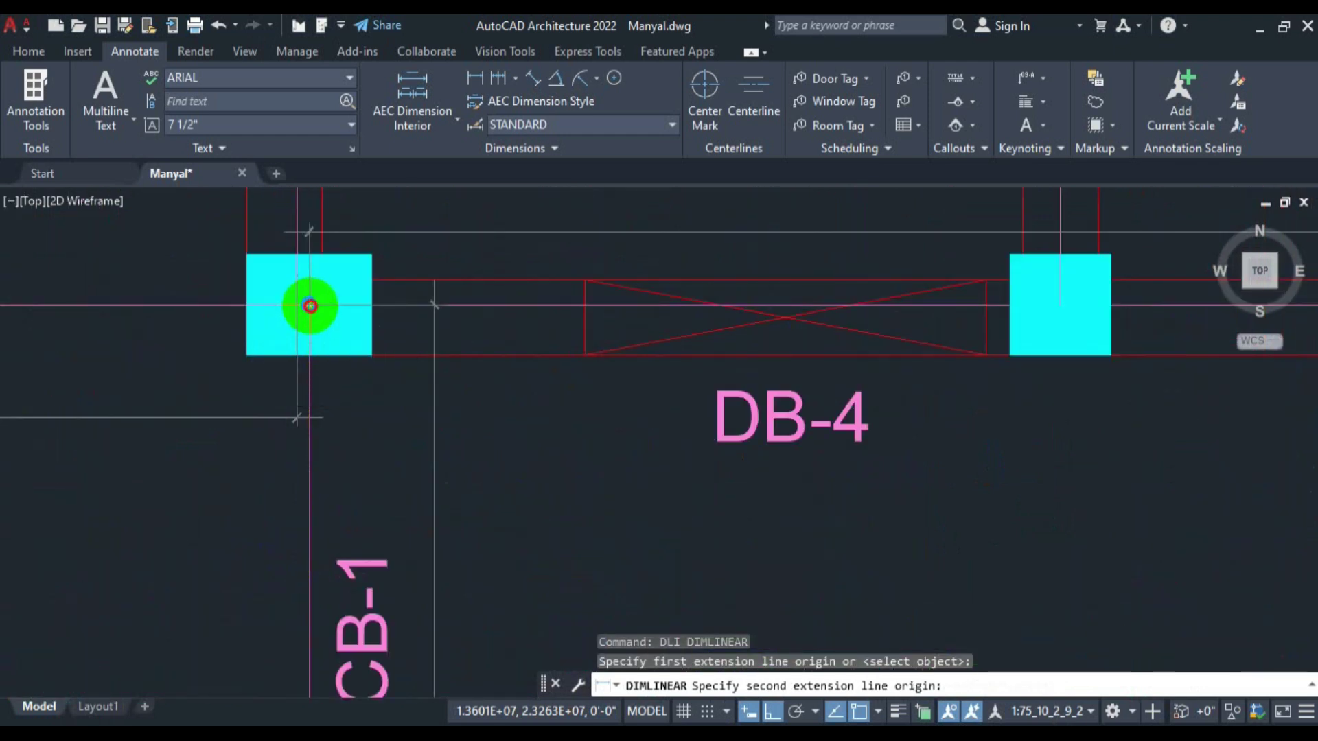
pyautogui.click(309, 304)
pyautogui.scroll(-5, 339, 455)
pyautogui.scroll(6, 315, 506)
pyautogui.click(322, 480)
pyautogui.scroll(2, 322, 480)
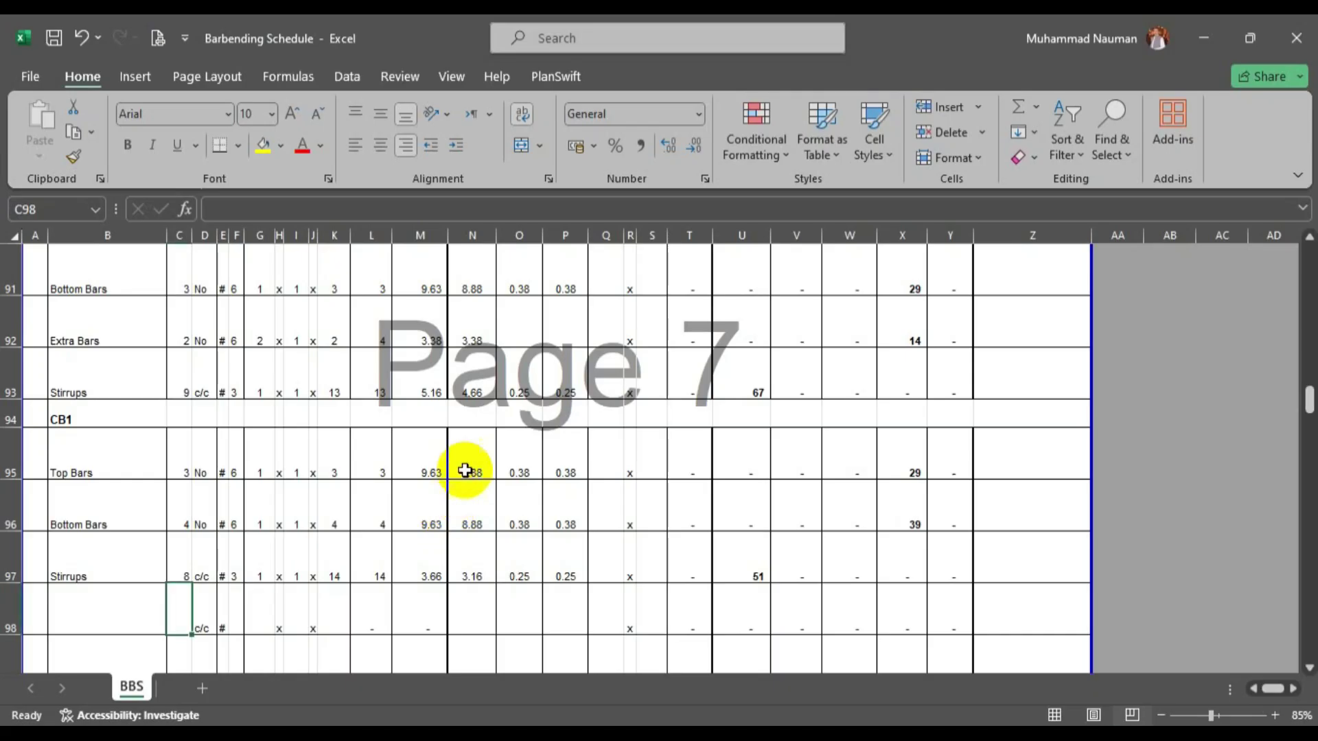
# In the Excel schedule, set the CB1 top and bottom bar lengths in N95 and N96 to =18.5-0.125-0.125.
pyautogui.click(471, 456)
pyautogui.doubleClick(433, 474)
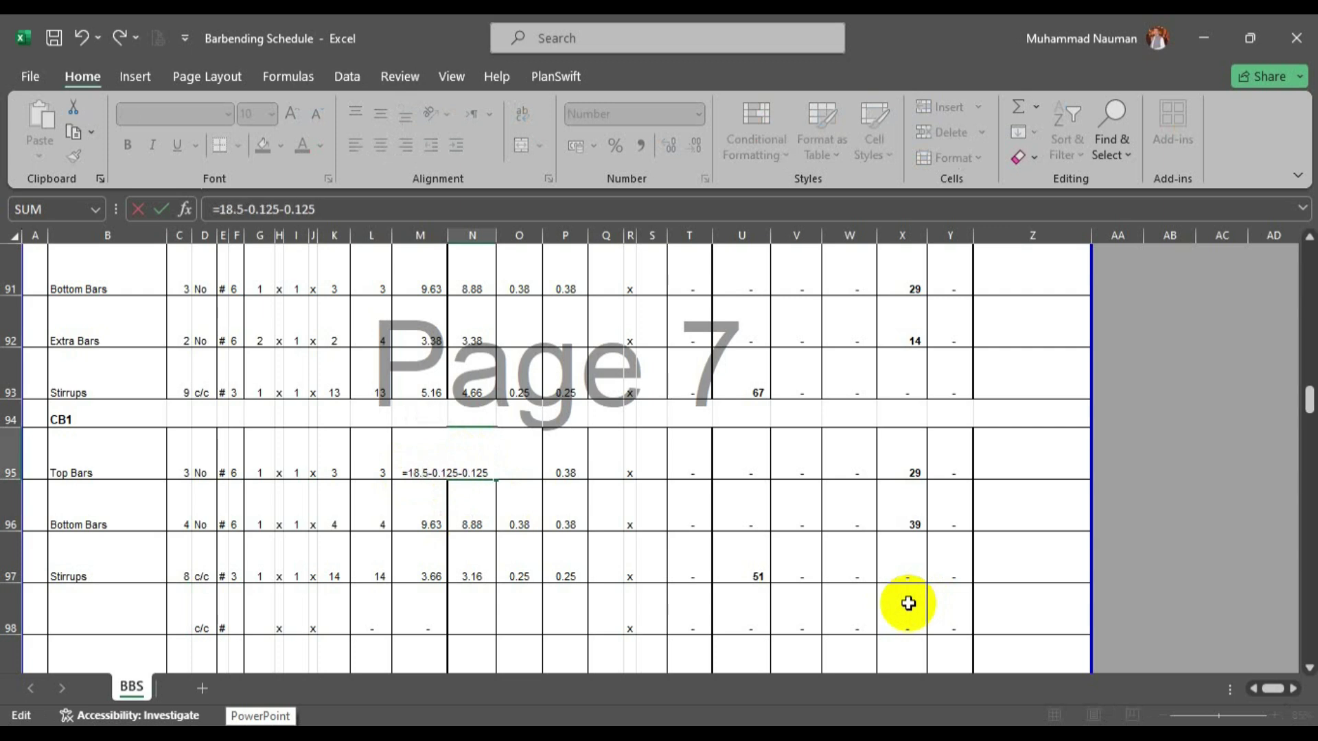
pyautogui.press('Return')
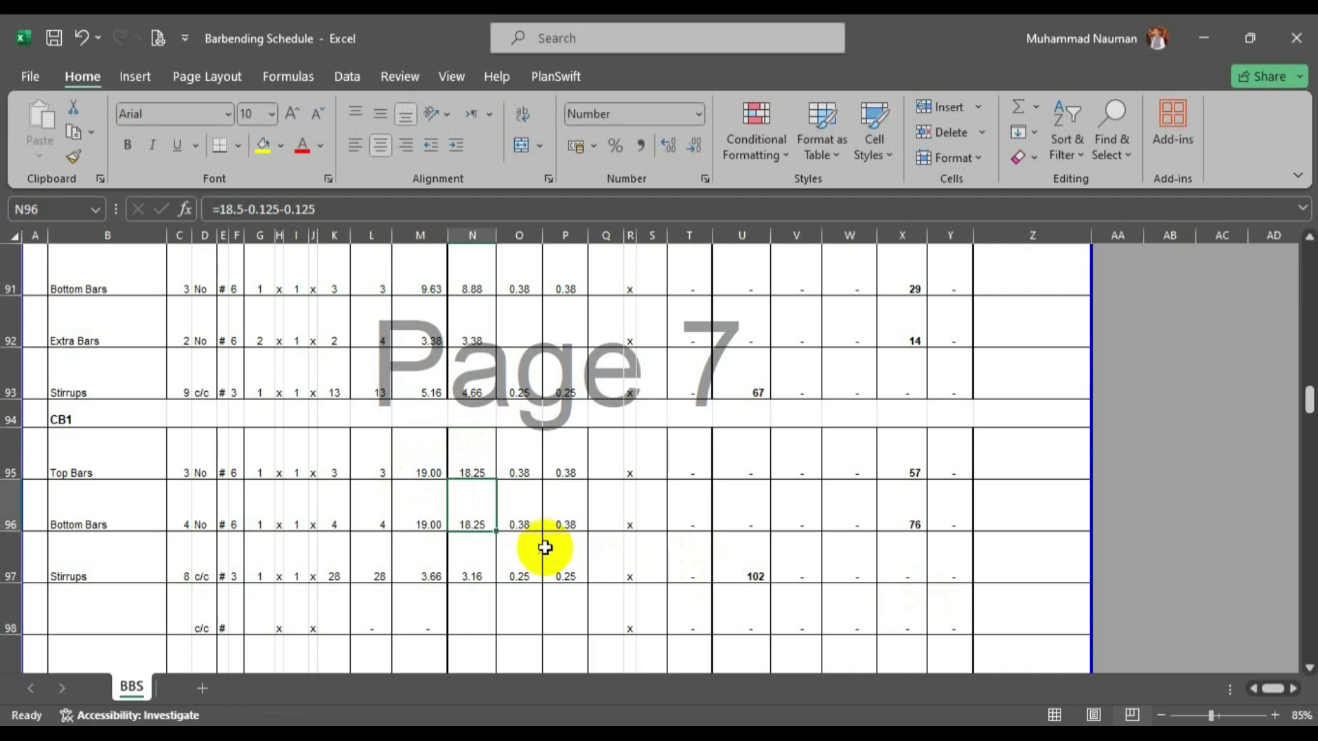
# Copy the Ground Floor Slab Beams heading row 38 onto row 98, directly below the CB1 block.
pyautogui.scroll(-1, 466, 547)
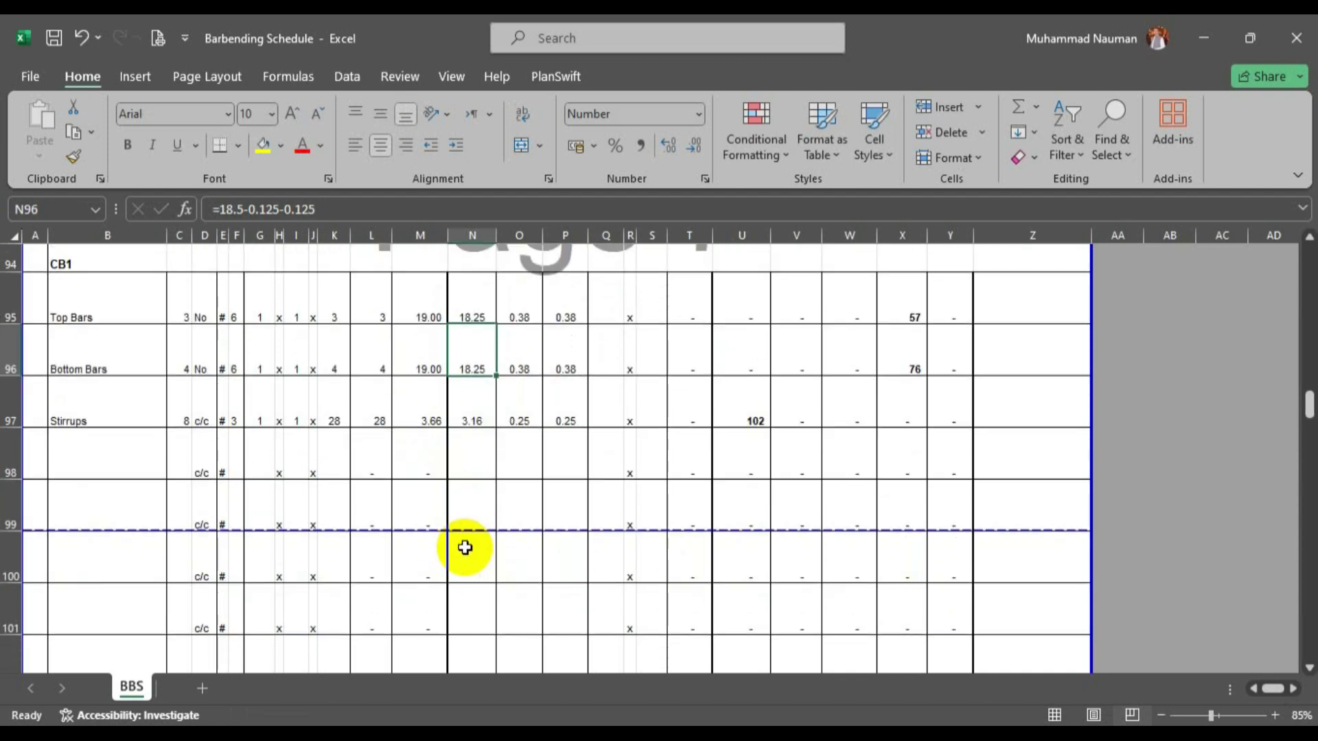
pyautogui.scroll(-5, 464, 548)
pyautogui.scroll(7, 466, 546)
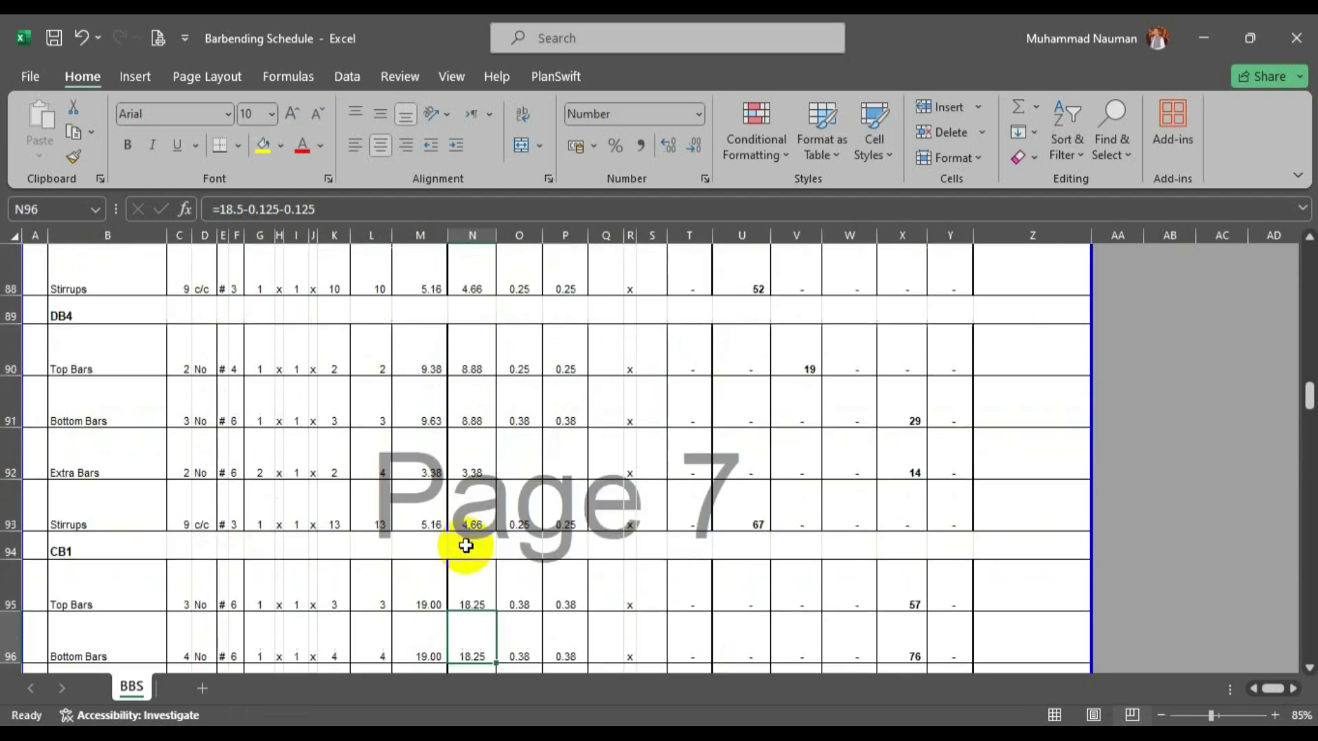
pyautogui.scroll(7, 466, 546)
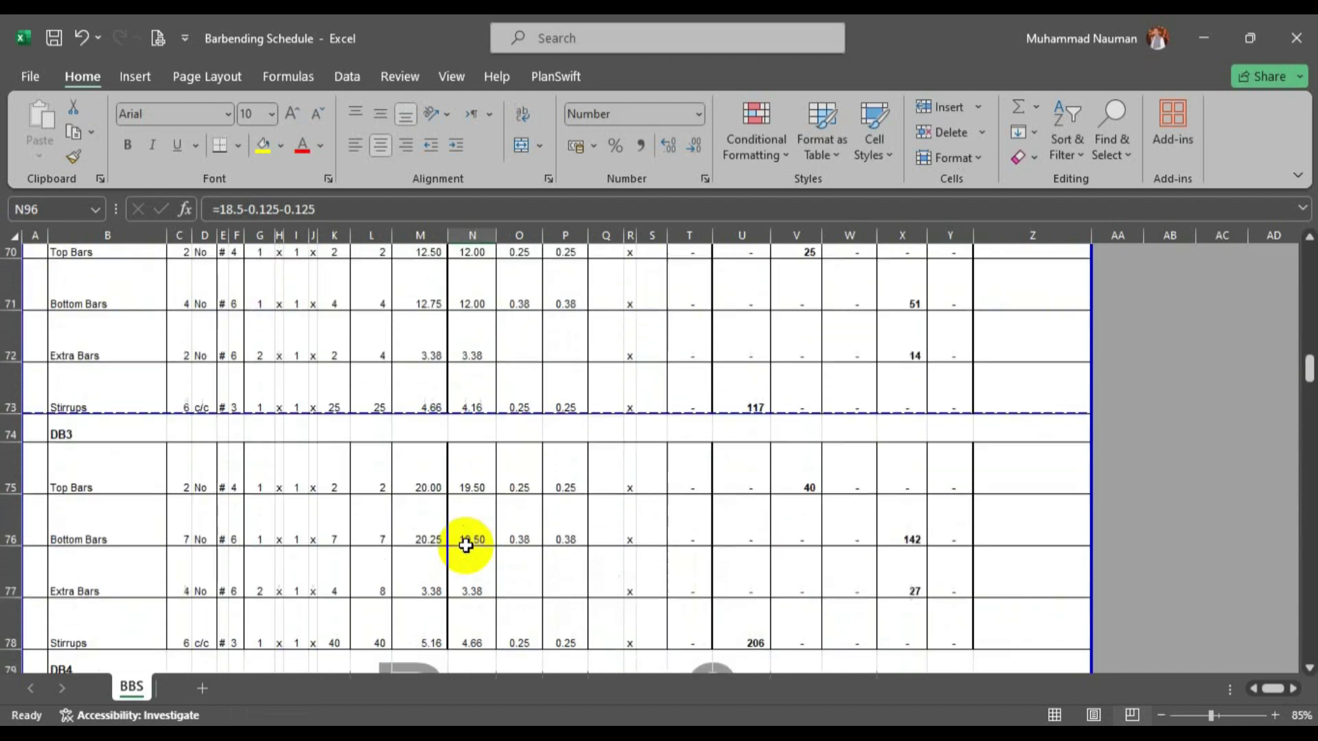
pyautogui.scroll(5, 473, 525)
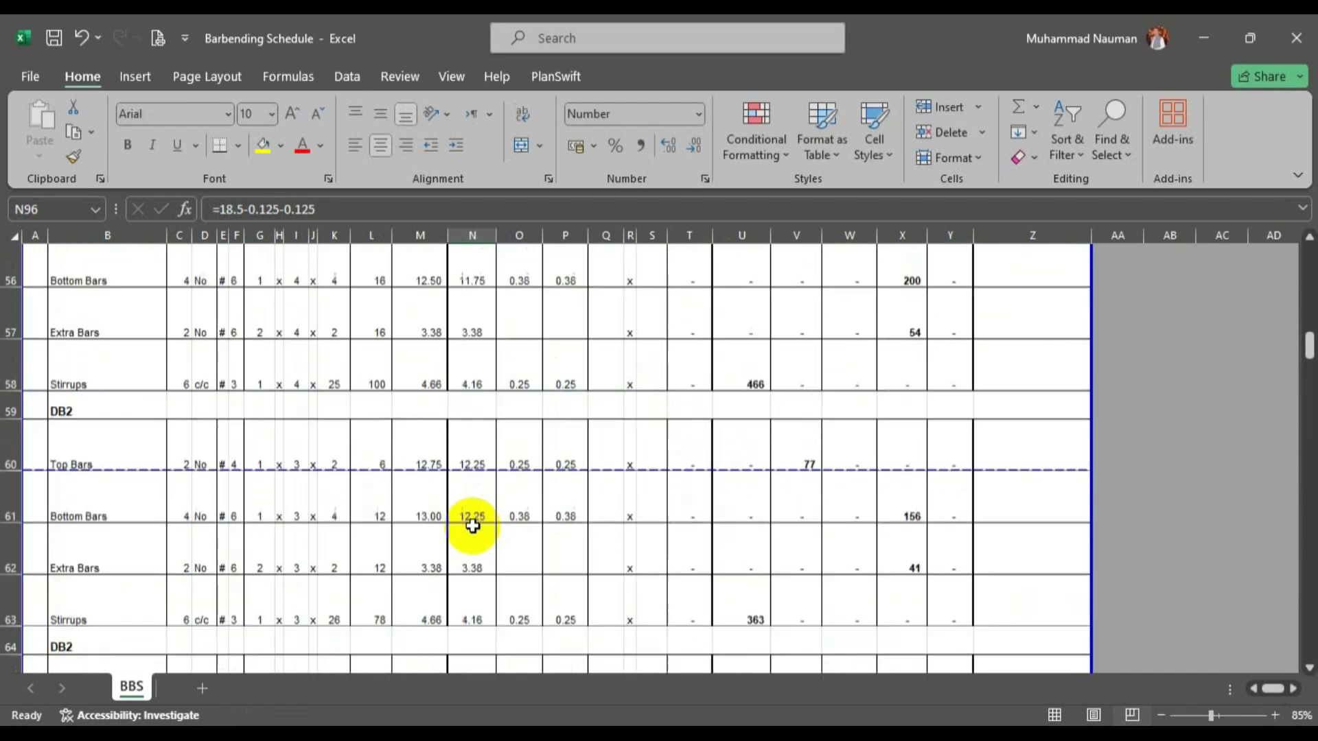
pyautogui.scroll(5, 473, 523)
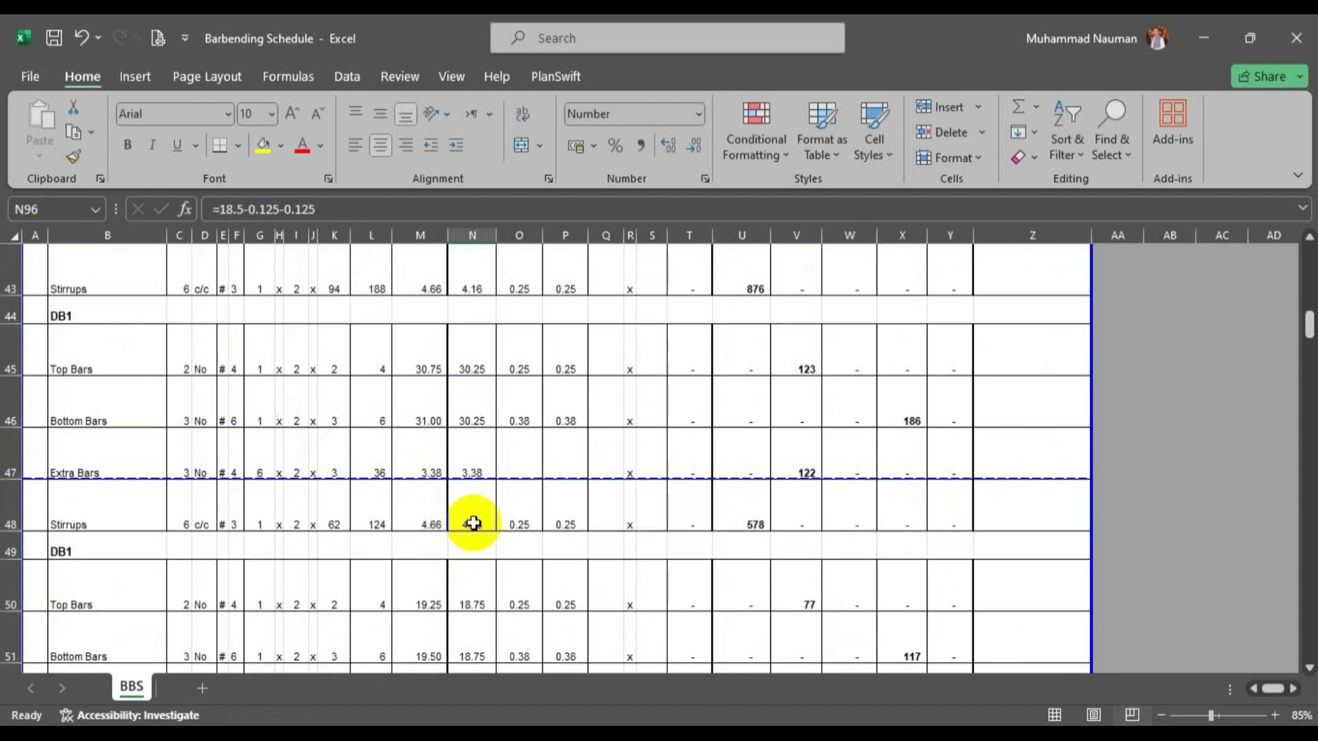
pyautogui.scroll(2, 474, 523)
pyautogui.click(122, 443)
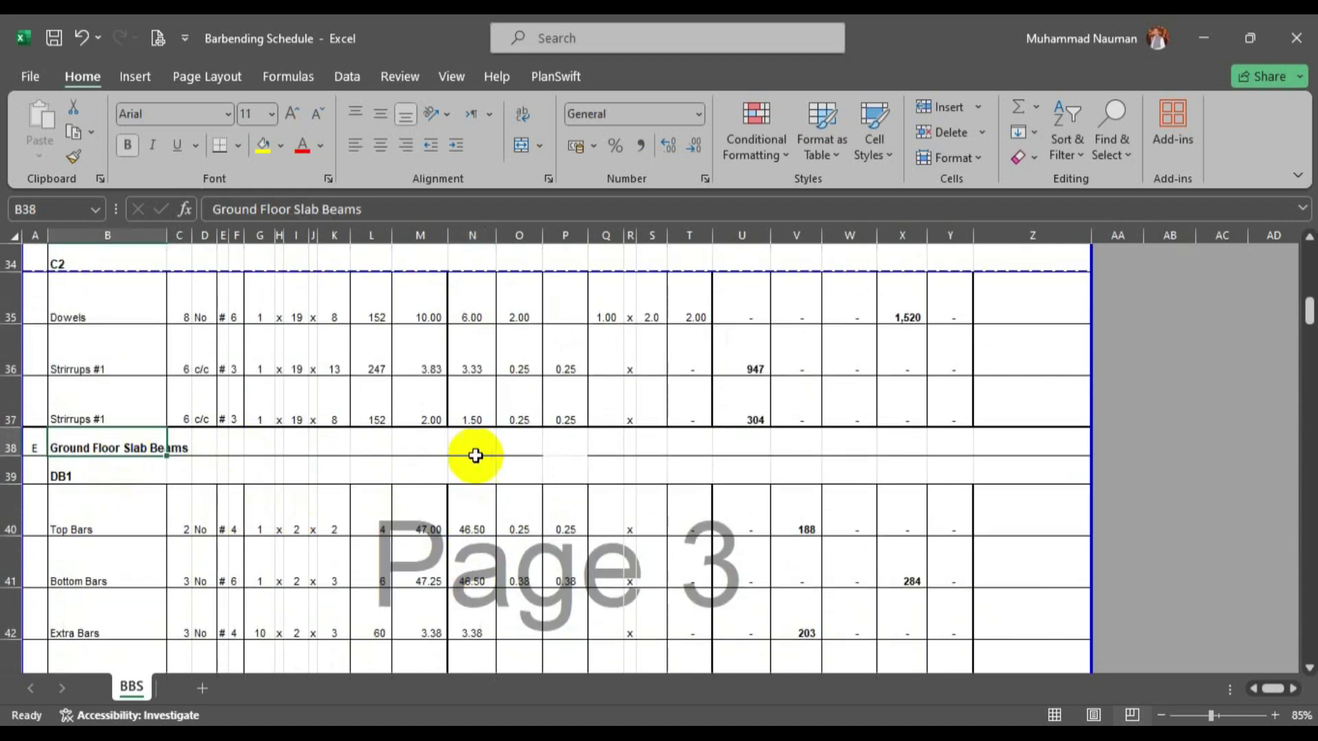
pyautogui.hotkey('shift', 'space')
pyautogui.hotkey('ctrl', 'c')
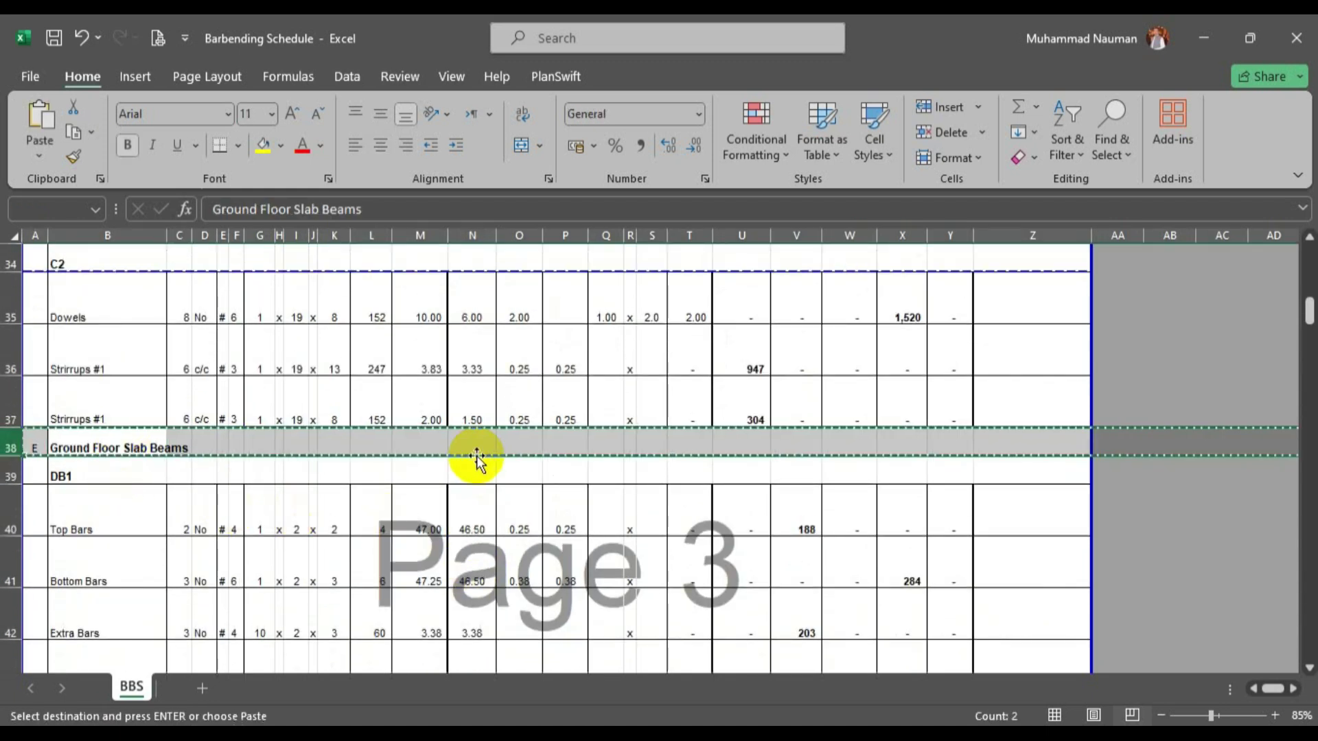
pyautogui.scroll(-10, 155, 522)
pyautogui.scroll(-11, 154, 521)
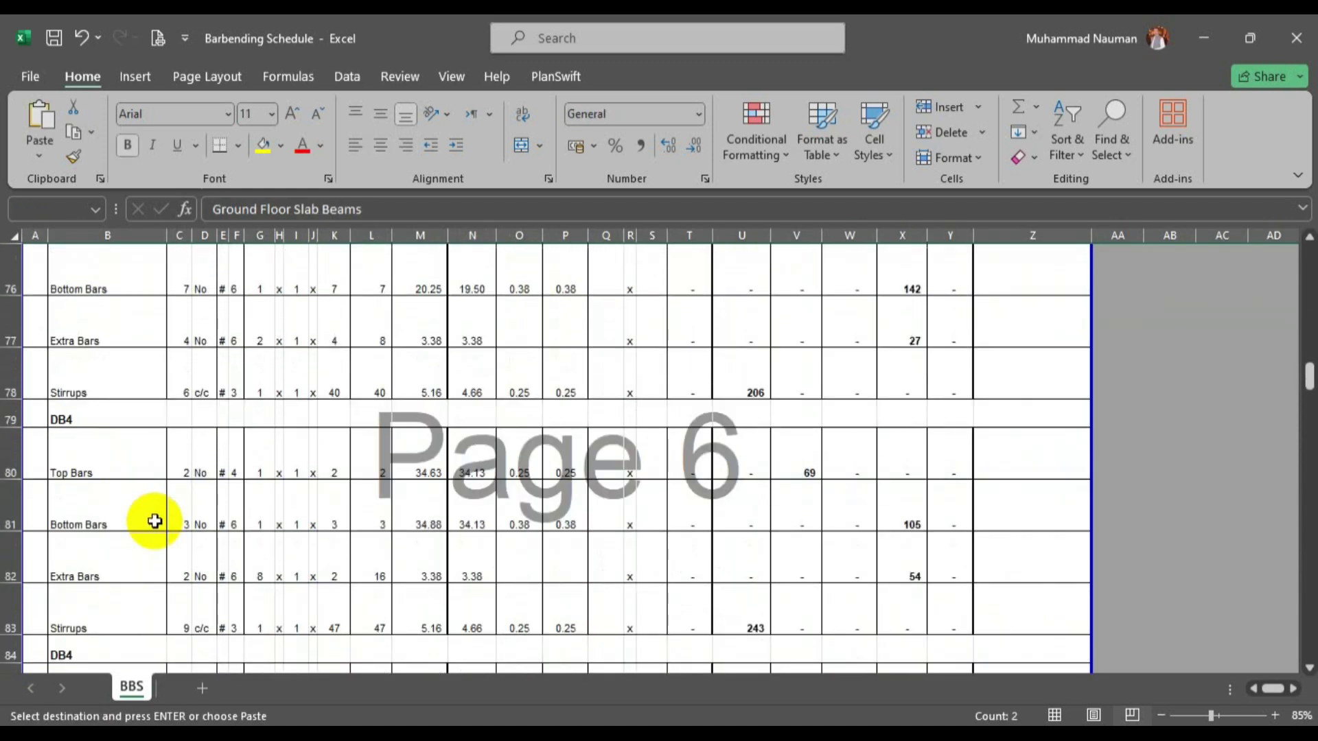
pyautogui.scroll(2, 114, 433)
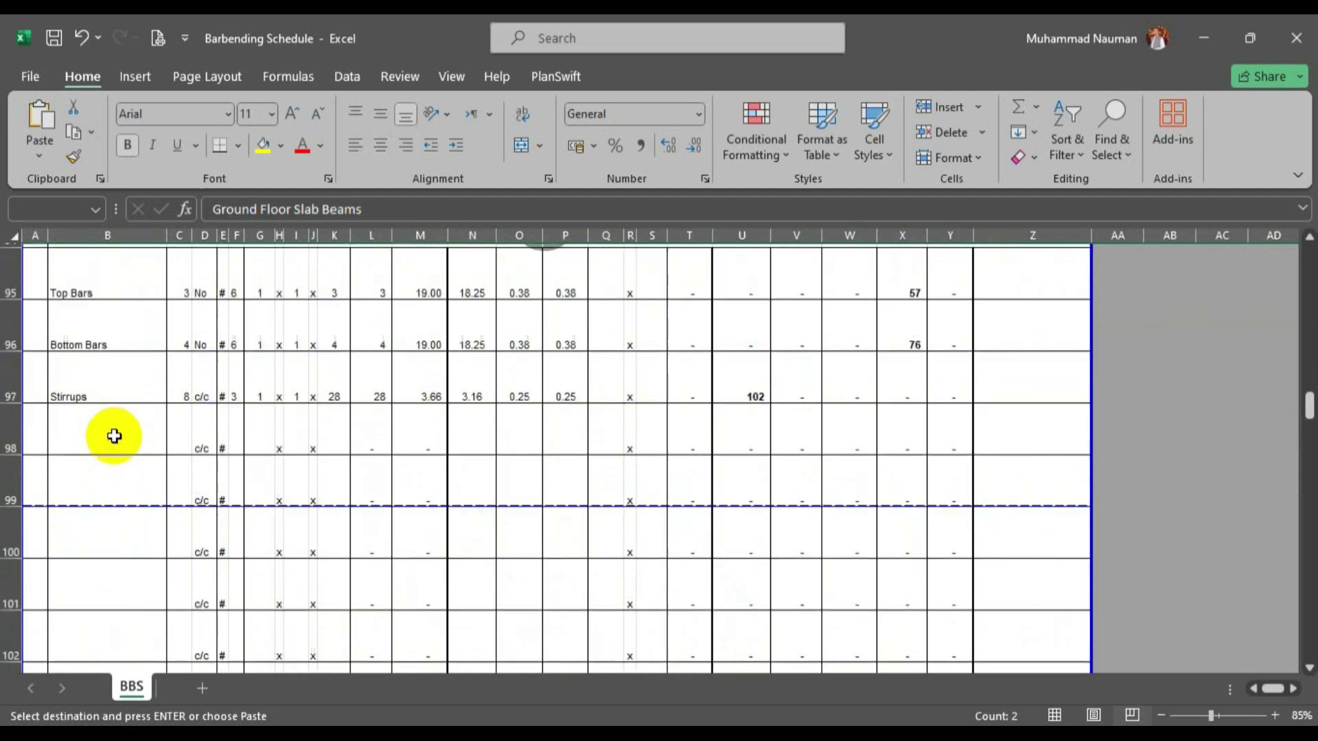
pyautogui.click(109, 449)
pyautogui.hotkey('shift', 'space')
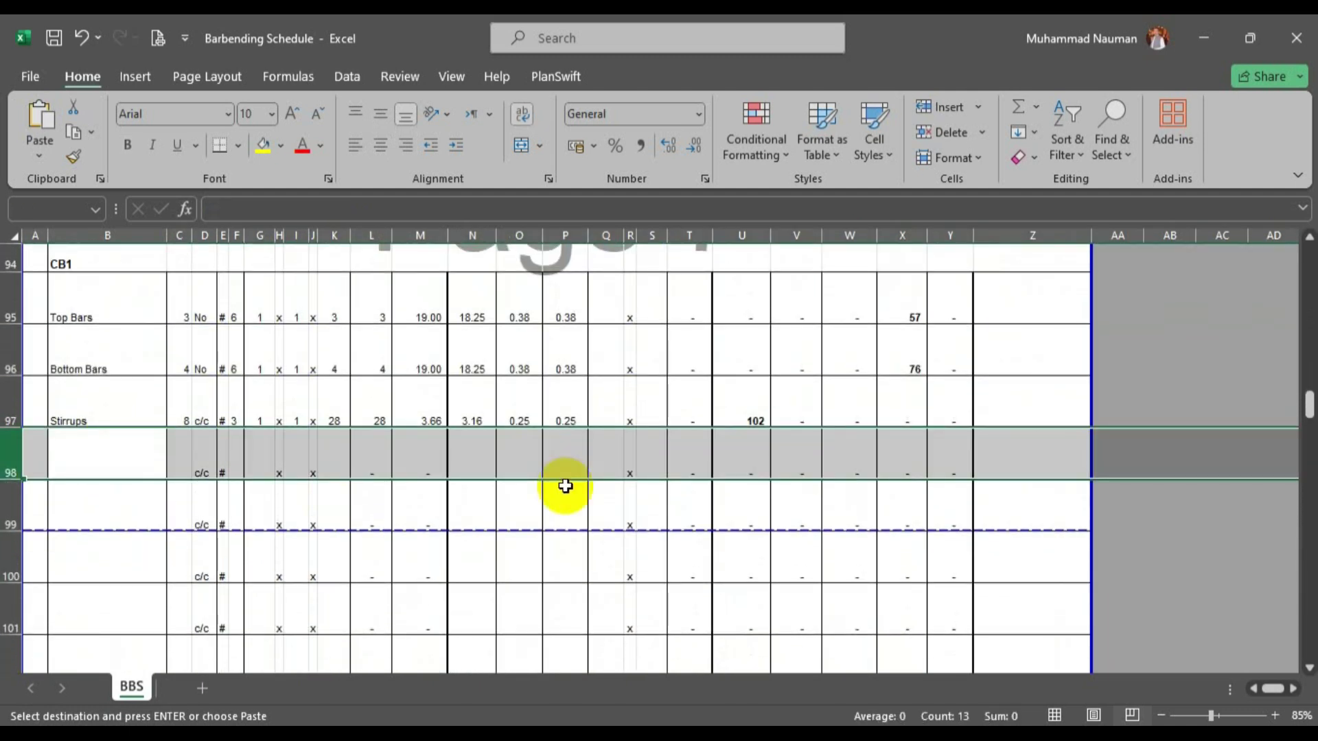
pyautogui.hotkey('ctrl', 'v')
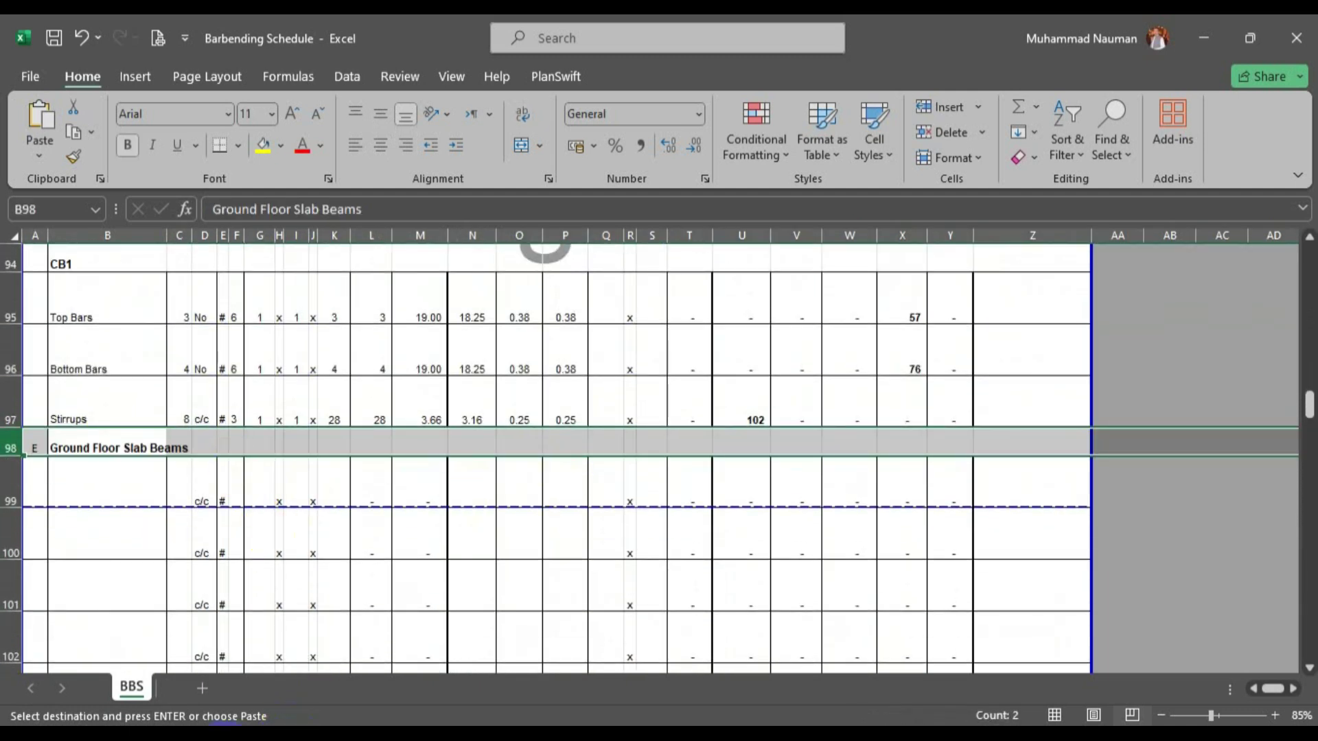
# Switch to AutoCAD and locate the slab plan with the S-3 panels and its reinforcement note.
pyautogui.click(224, 736)
pyautogui.scroll(-8, 491, 435)
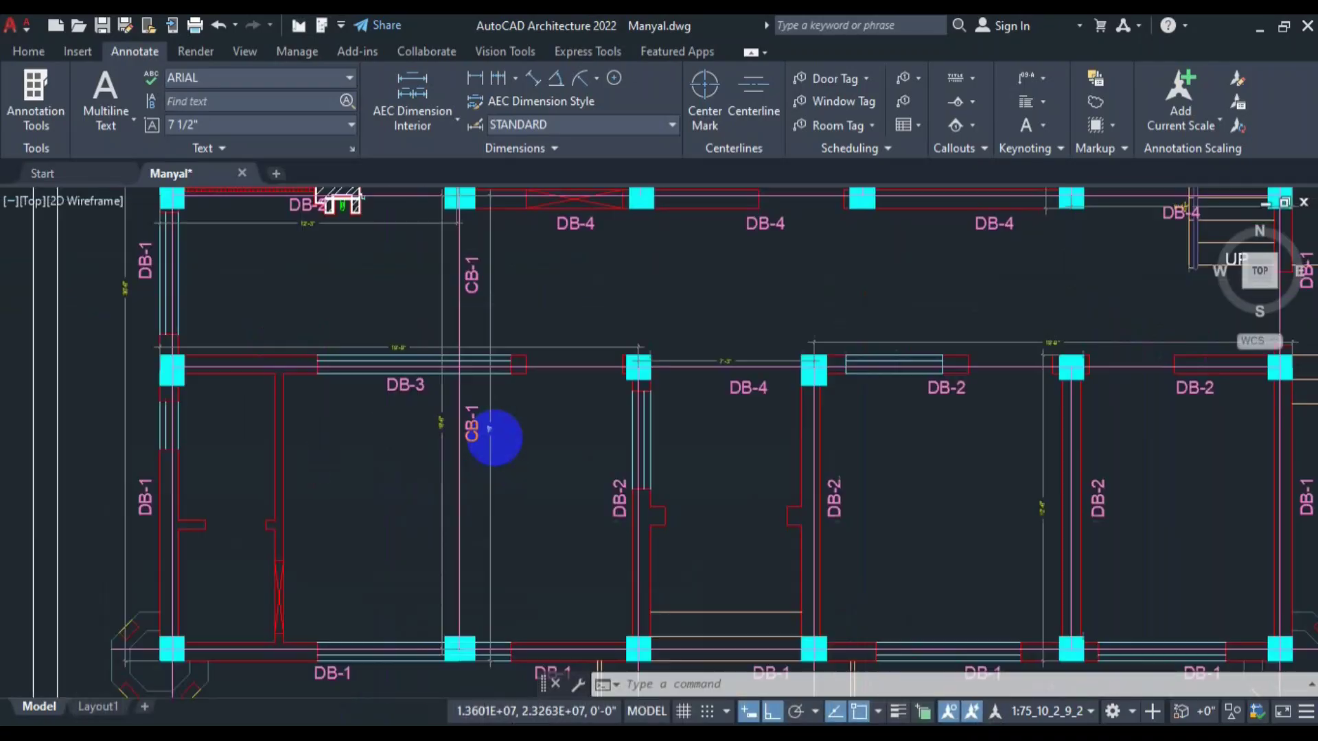
pyautogui.scroll(5, 639, 405)
pyautogui.scroll(4, 534, 470)
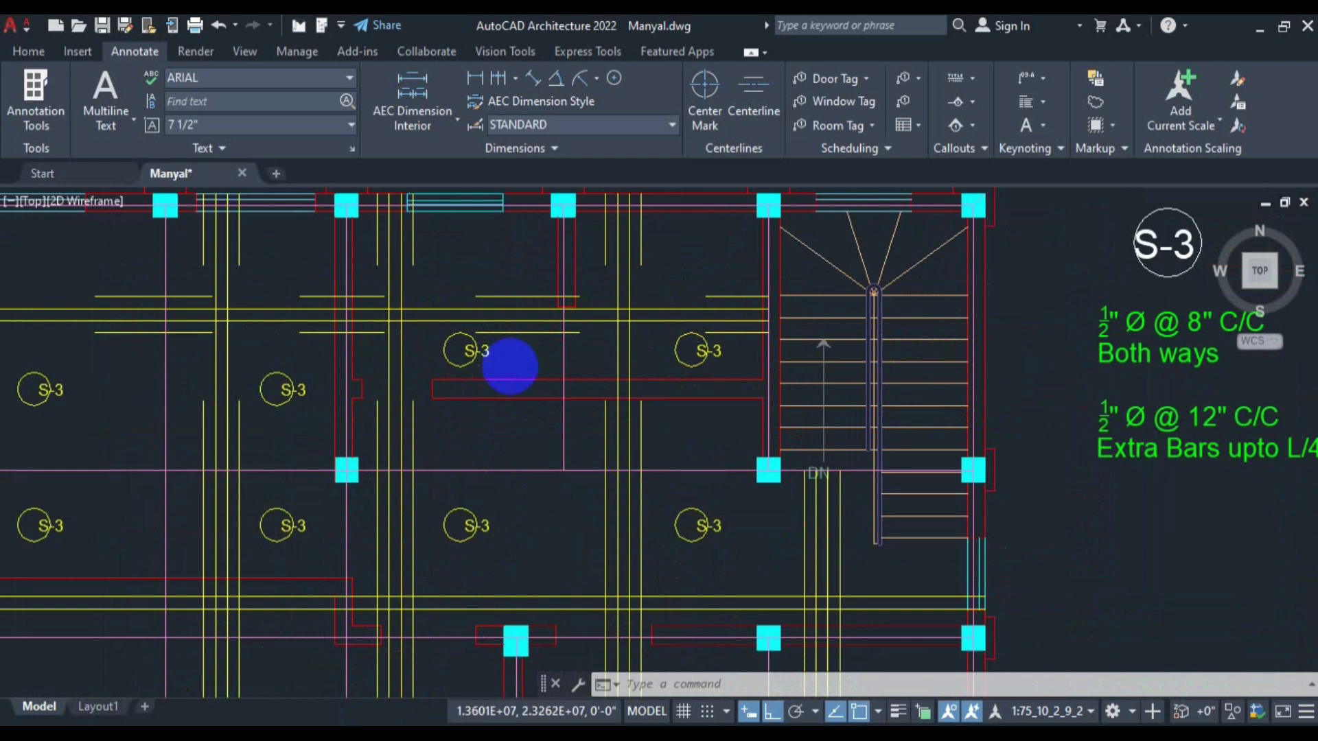
pyautogui.scroll(-2, 510, 366)
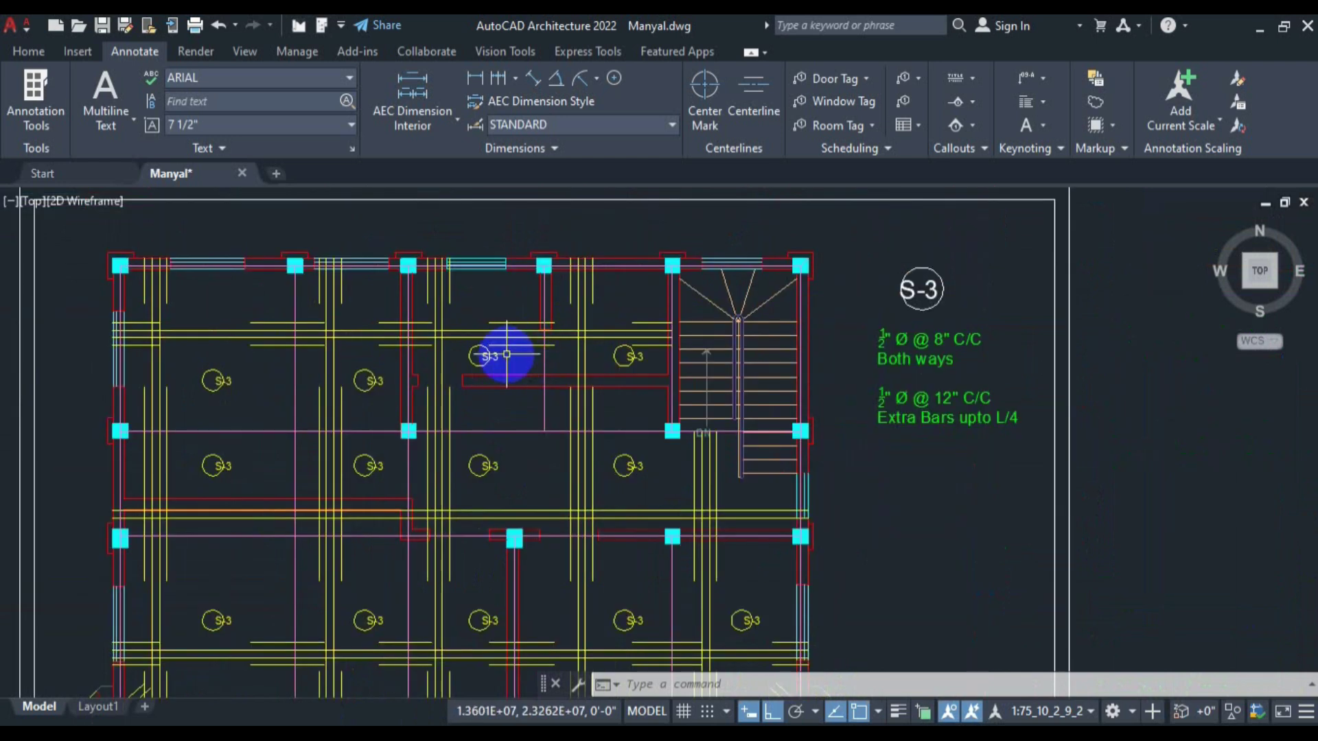
pyautogui.moveTo(485, 389)
pyautogui.mouseDown()
pyautogui.moveTo(669, 278)
pyautogui.moveTo(686, 359)
pyautogui.mouseUp()
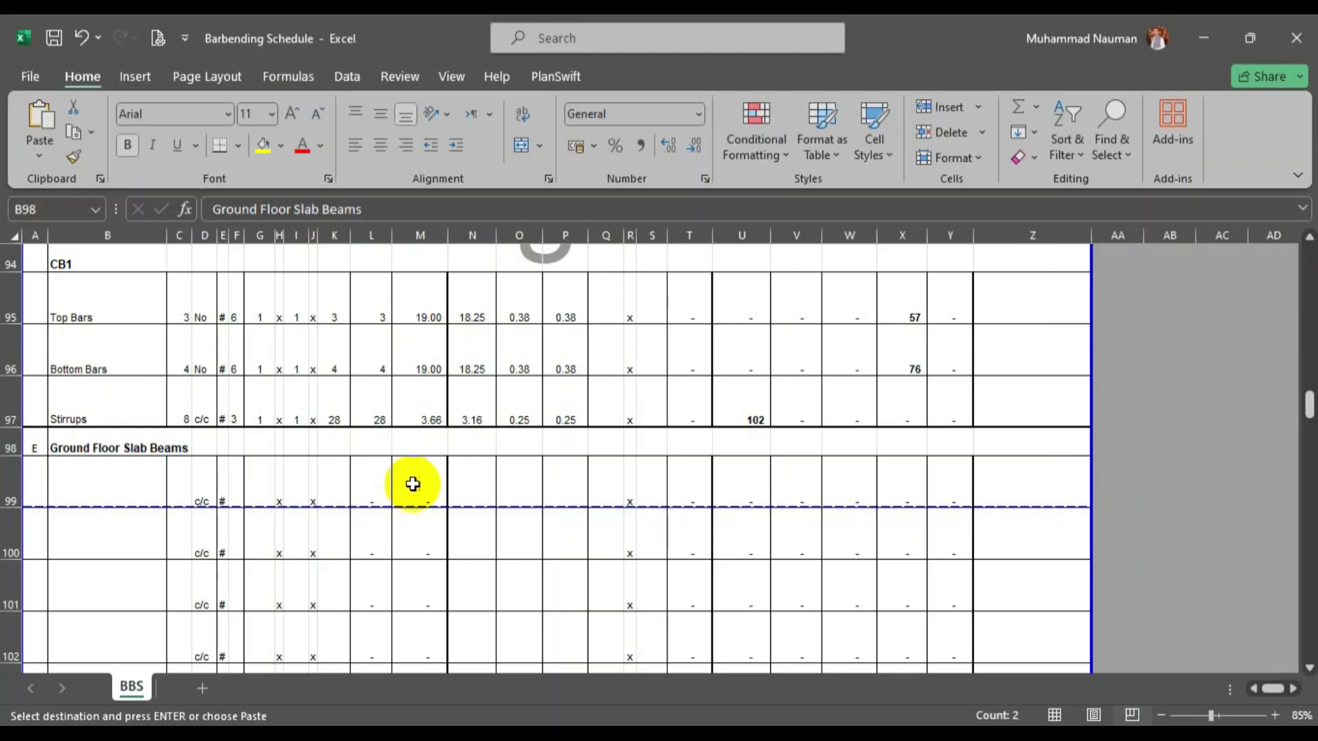
# In the Excel schedule, shorten the copied heading in B98 to Ground Floor Slab.
pyautogui.click(271, 467)
pyautogui.doubleClick(150, 453)
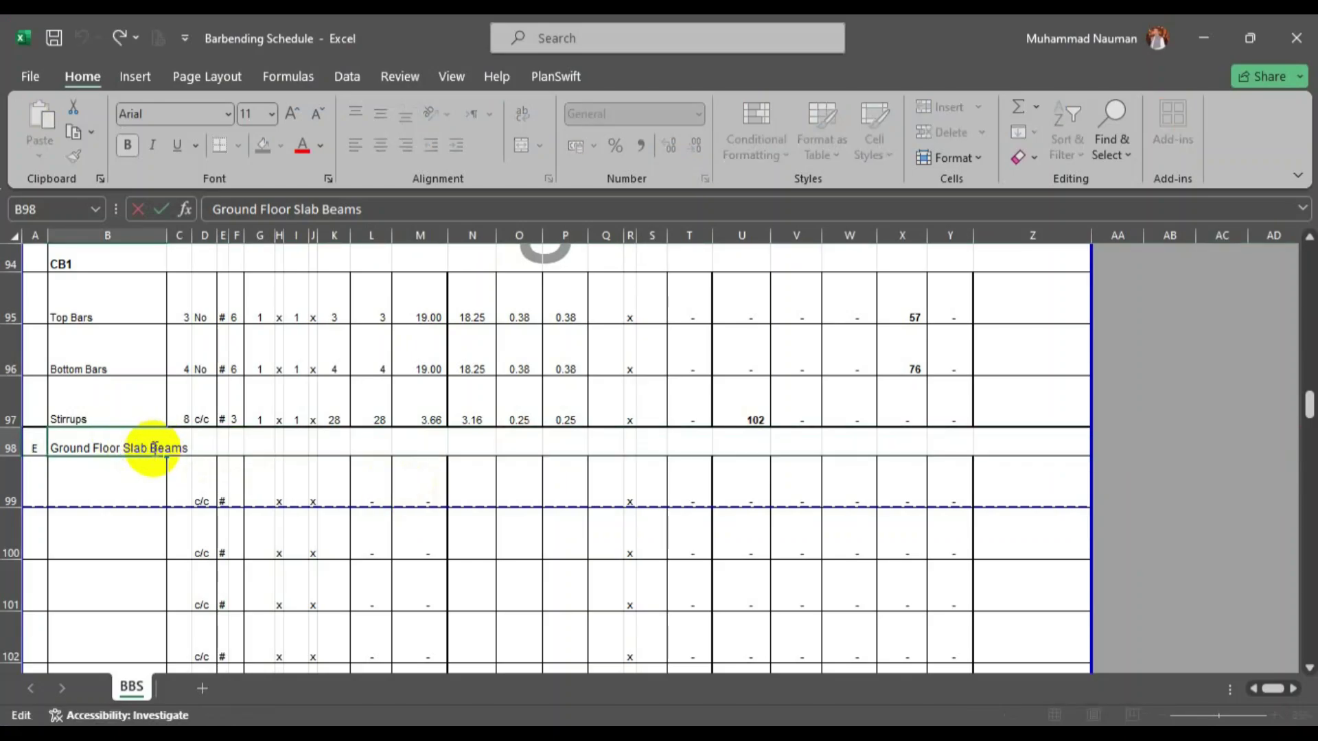
pyautogui.moveTo(150, 453); pyautogui.dragTo(324, 447)
pyautogui.press('Delete')
pyautogui.press('Return')
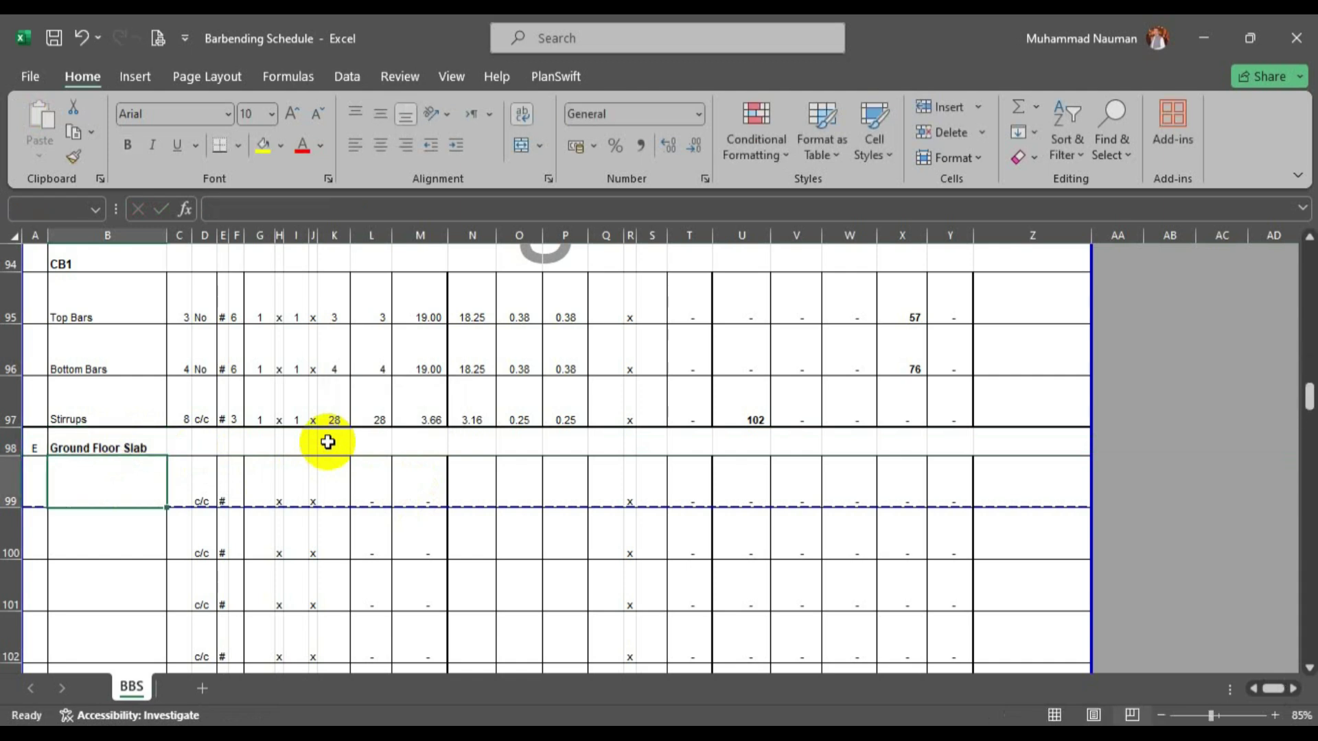
# Set the section letter in A98 to F and save the workbook.
pyautogui.click(35, 446)
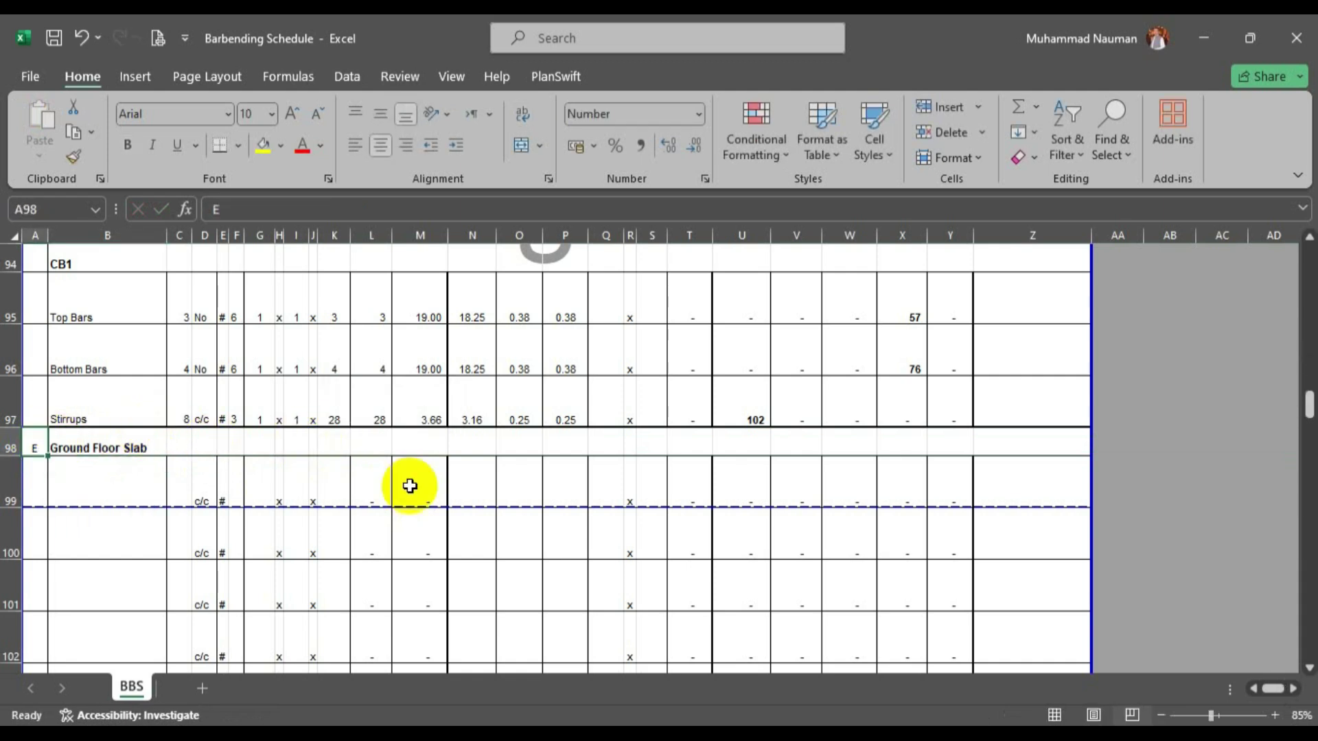
pyautogui.write('F')
pyautogui.press('Return')
pyautogui.hotkey('ctrl', 's')
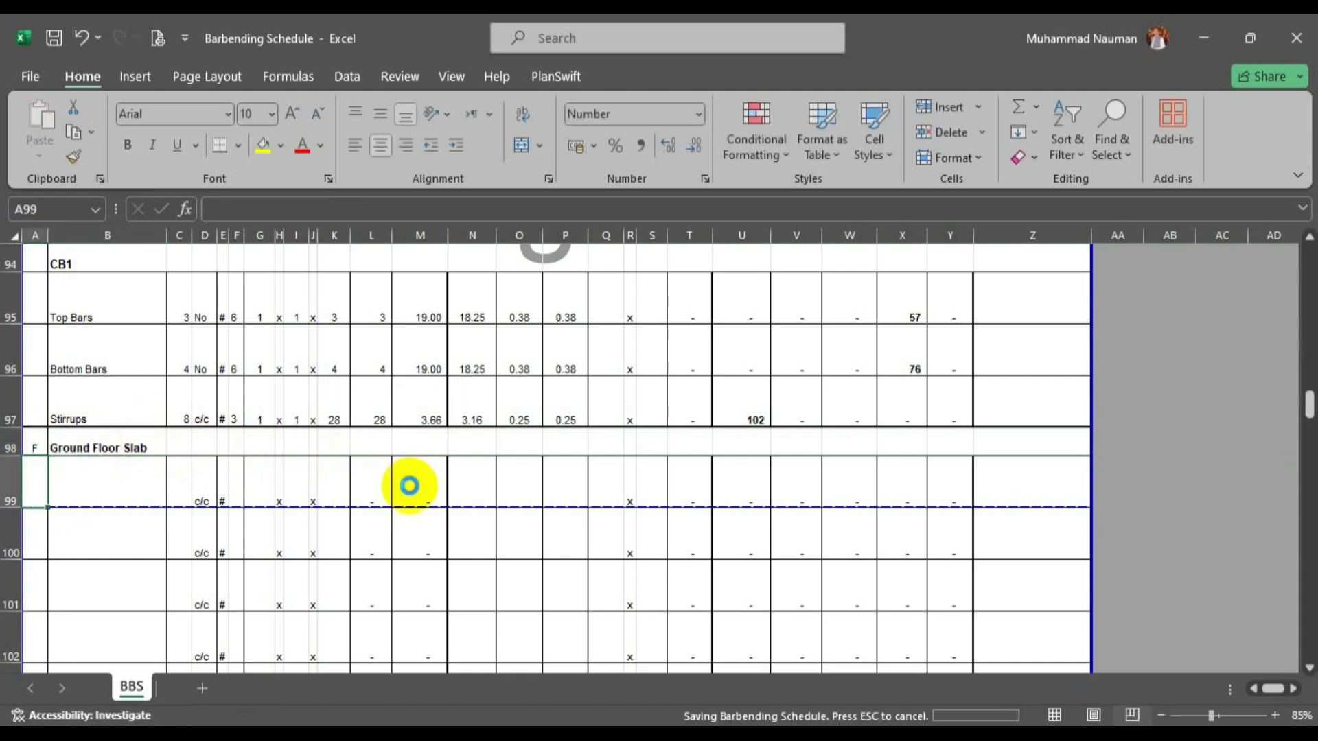
# In AutoCAD, examine the first floor roof slab plan and read the bar size and spacing in the S-3 note.
pyautogui.click(126, 472)
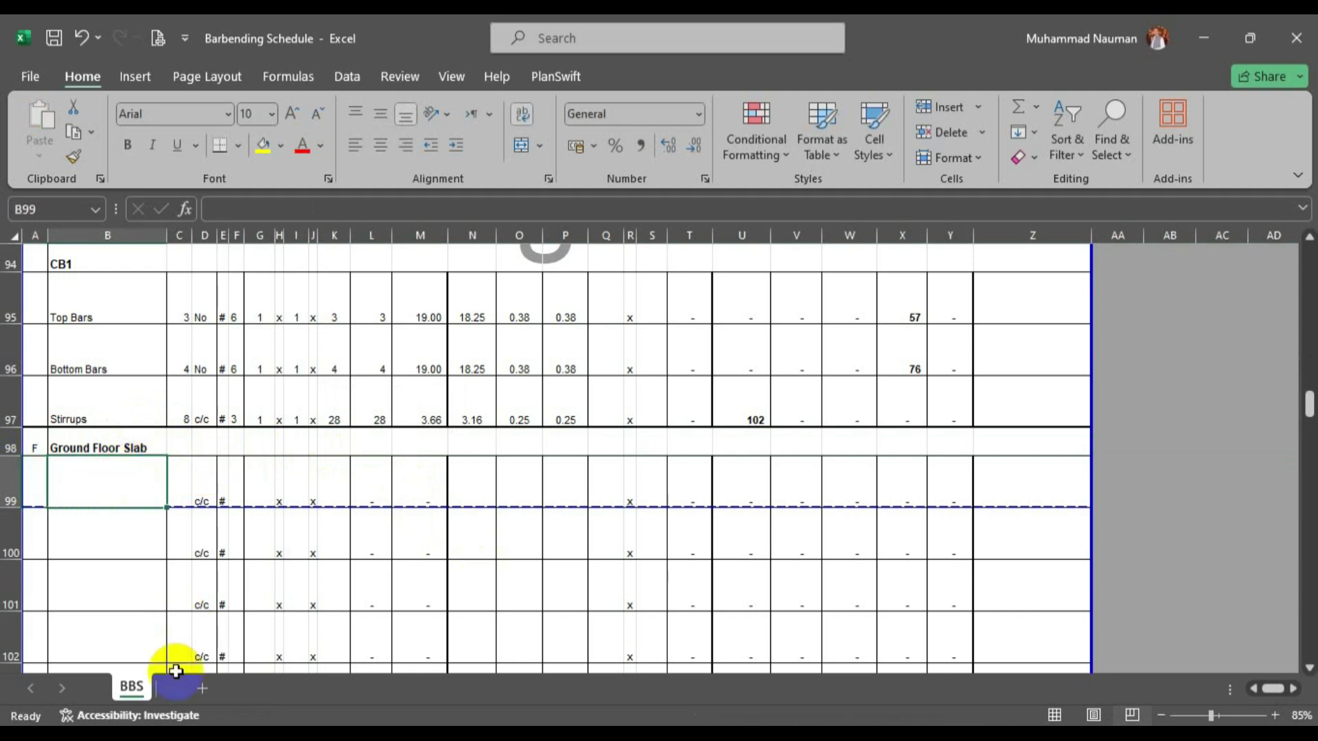
pyautogui.click(130, 736)
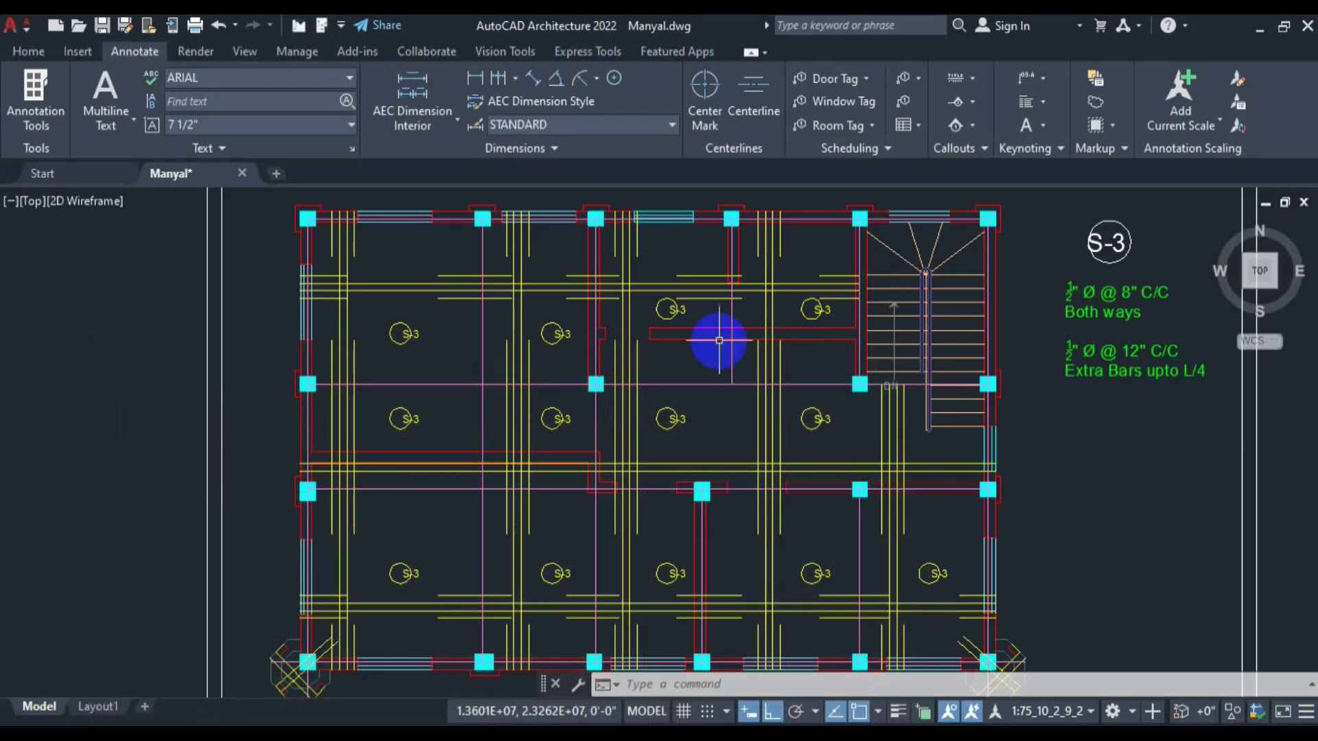
pyautogui.scroll(-2, 892, 377)
pyautogui.moveTo(1006, 404); pyautogui.dragTo(886, 410)
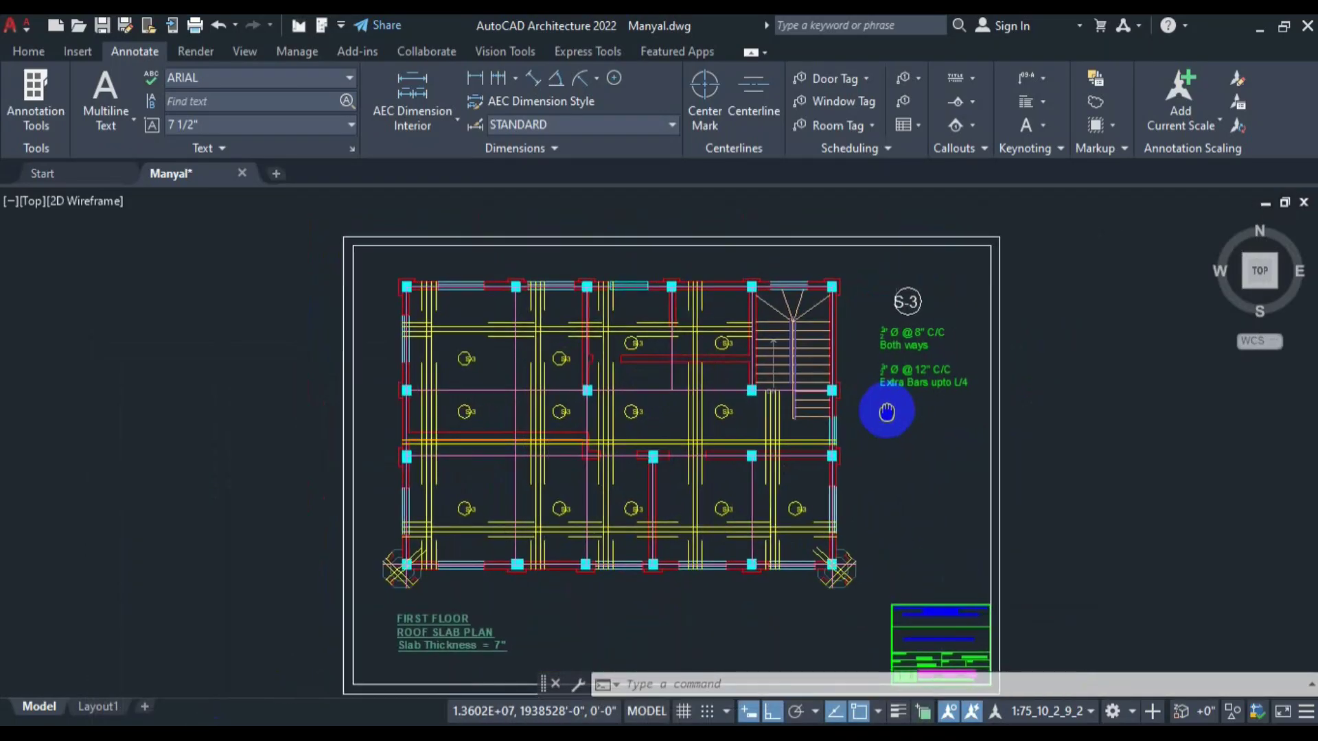
pyautogui.scroll(2, 740, 345)
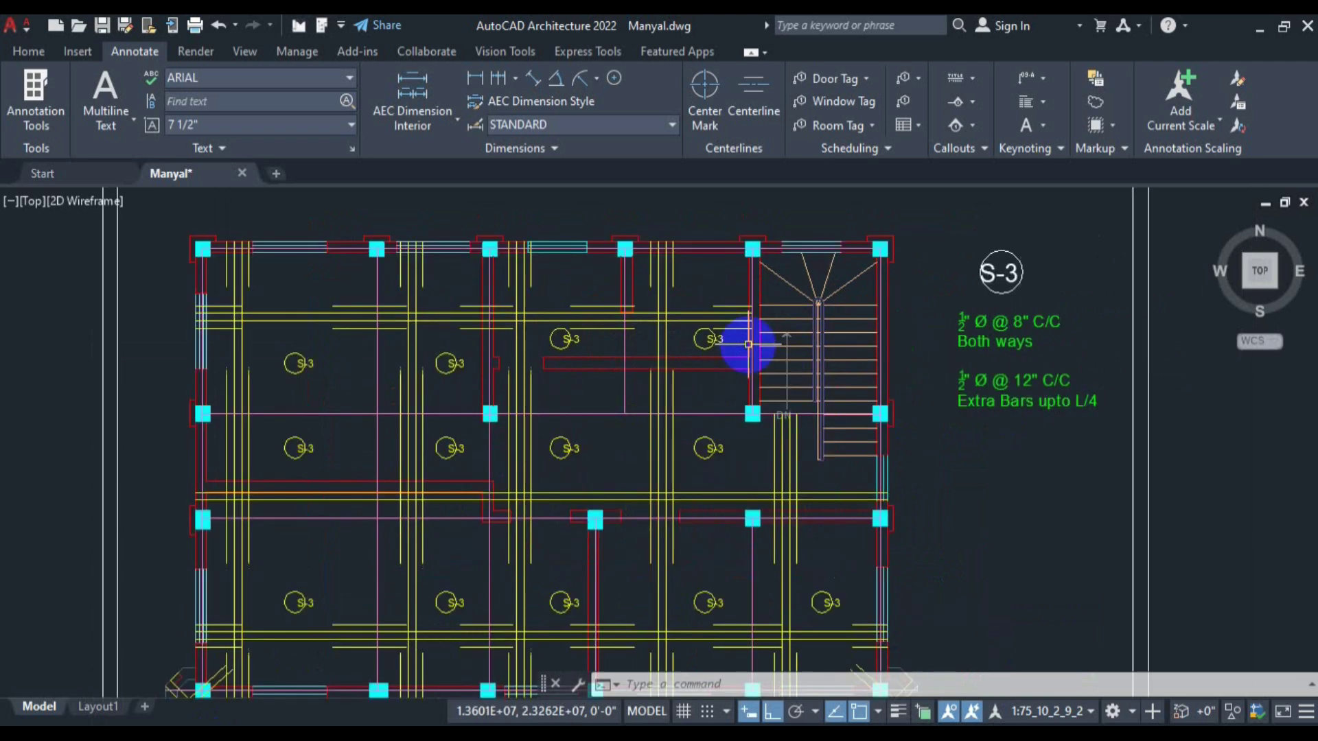
pyautogui.scroll(3, 1029, 322)
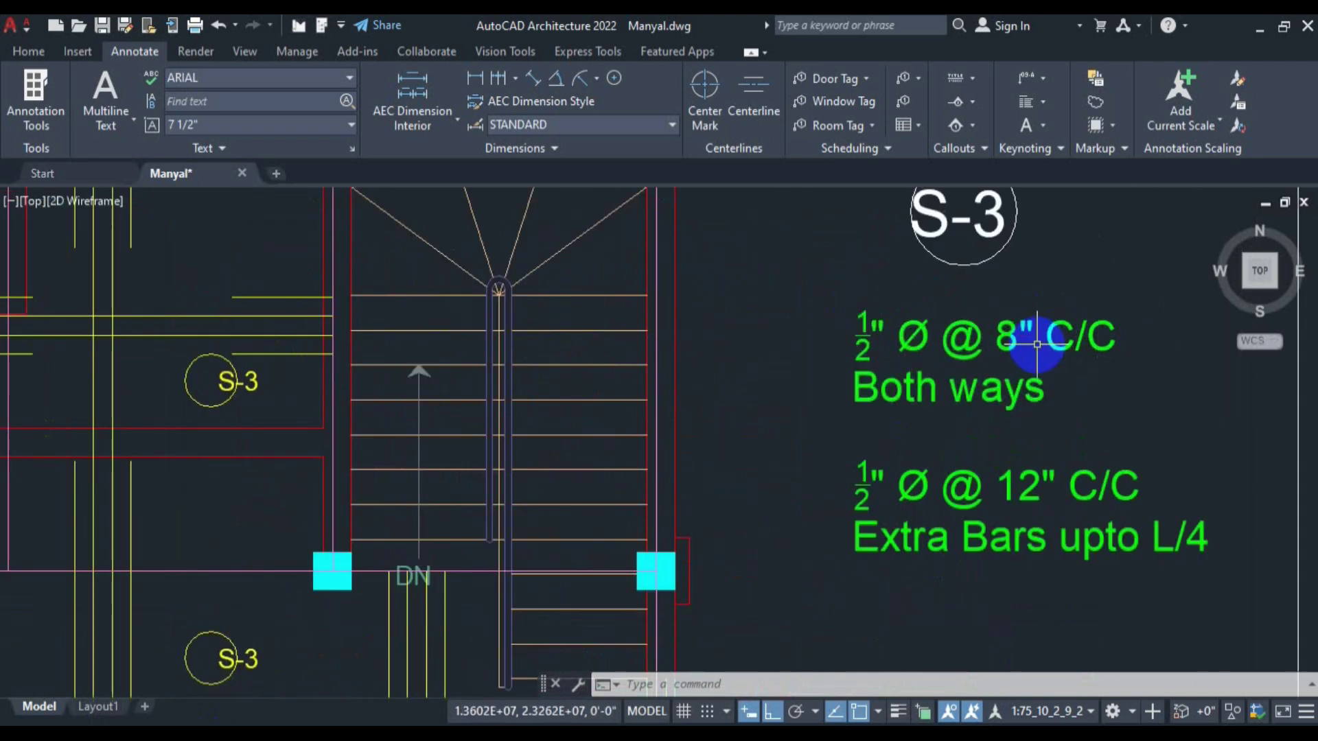
# In the Excel schedule, set the bar size to #4 for the first two slab rows, F99 and F100.
pyautogui.click(221, 739)
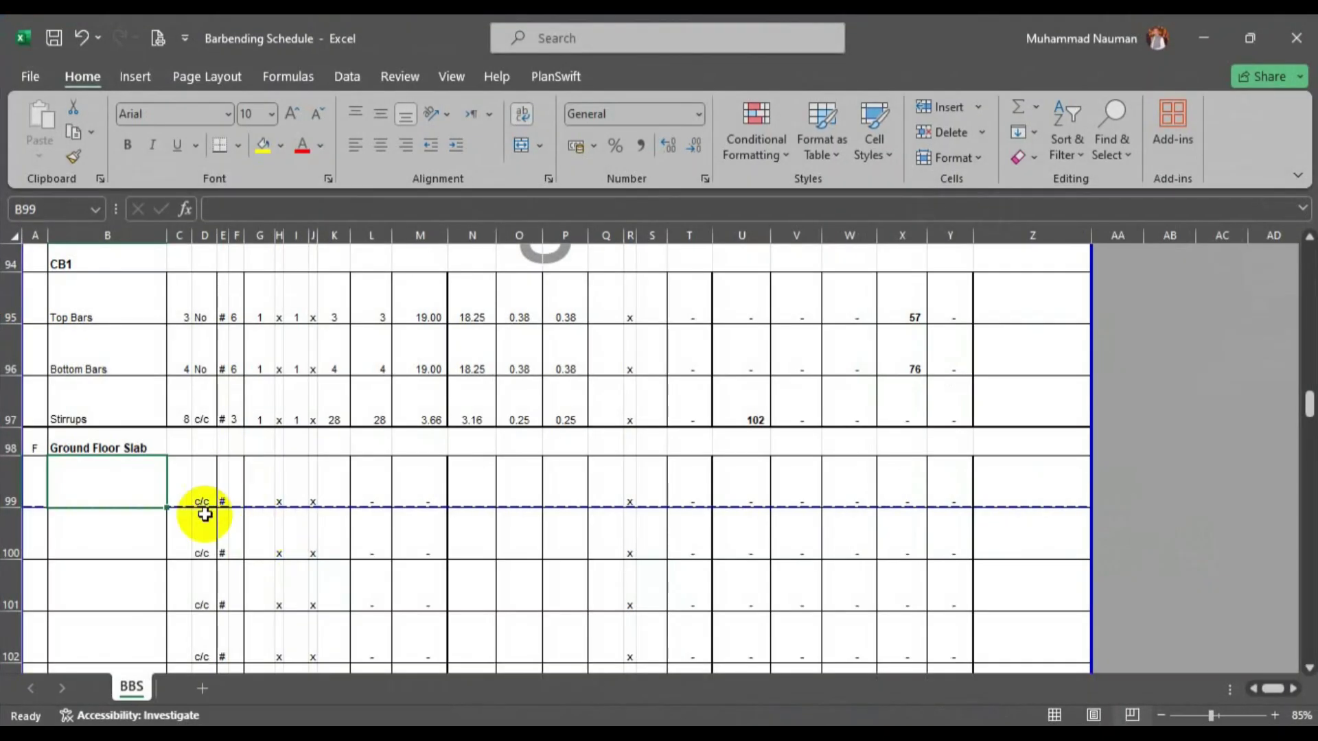
pyautogui.click(177, 487)
pyautogui.press('Right')
pyautogui.press('Right')
pyautogui.write('4')
pyautogui.press('Return')
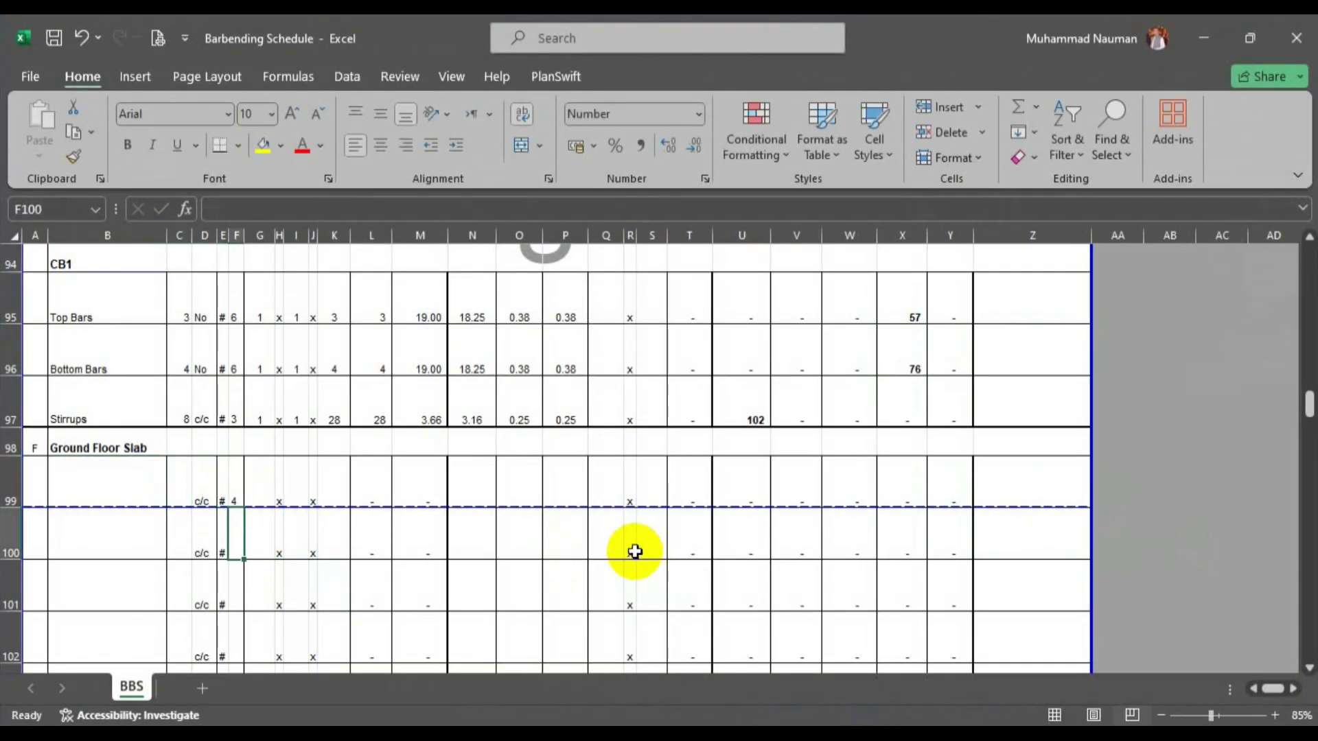
pyautogui.press('Left')
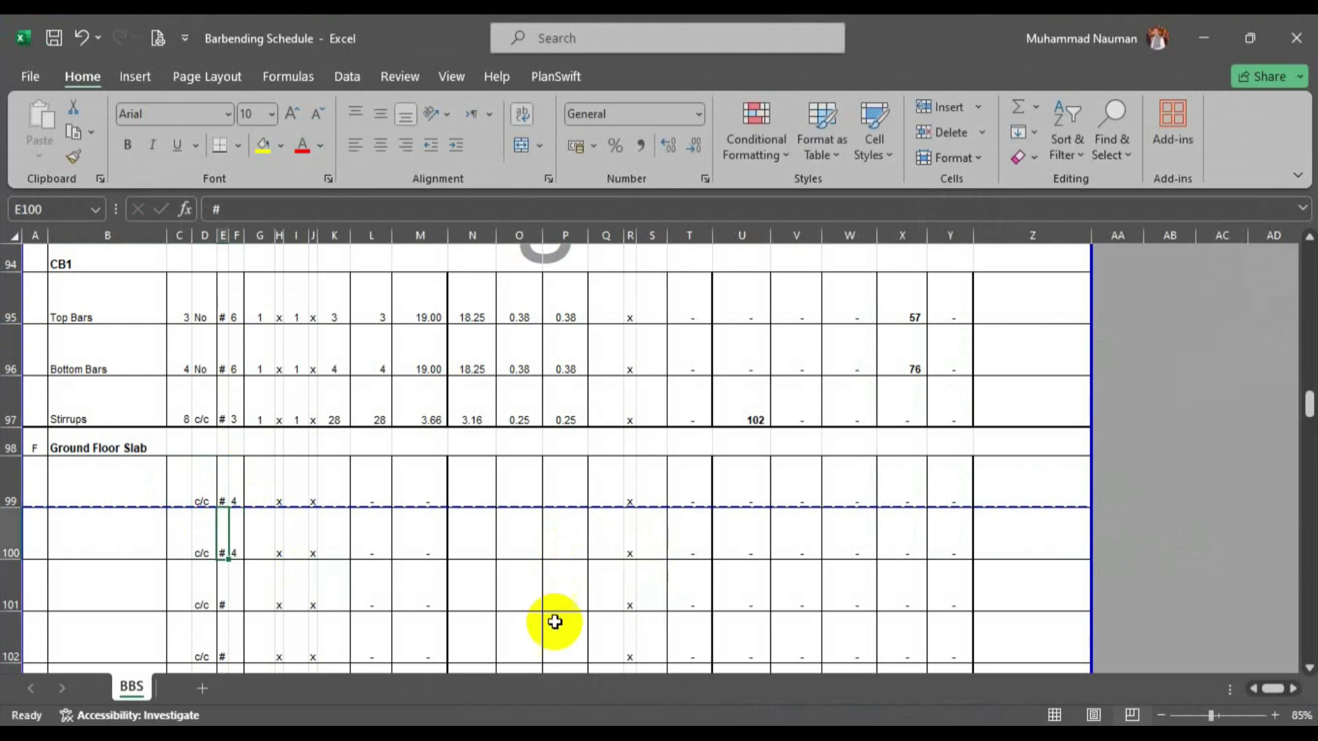
# Recheck the S-3 note in AutoCAD, and set the bar spacing in C99 and C100 to 8 in Excel.
pyautogui.click(230, 739)
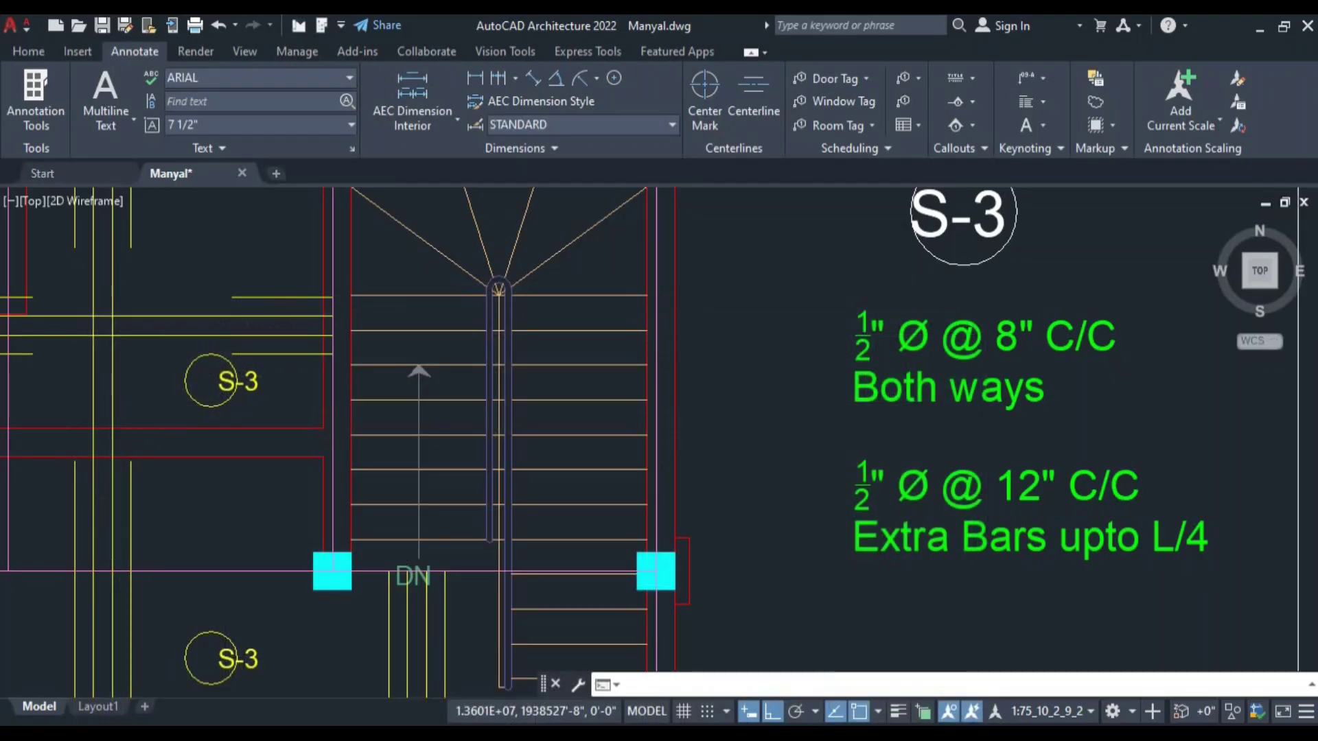
pyautogui.click(230, 739)
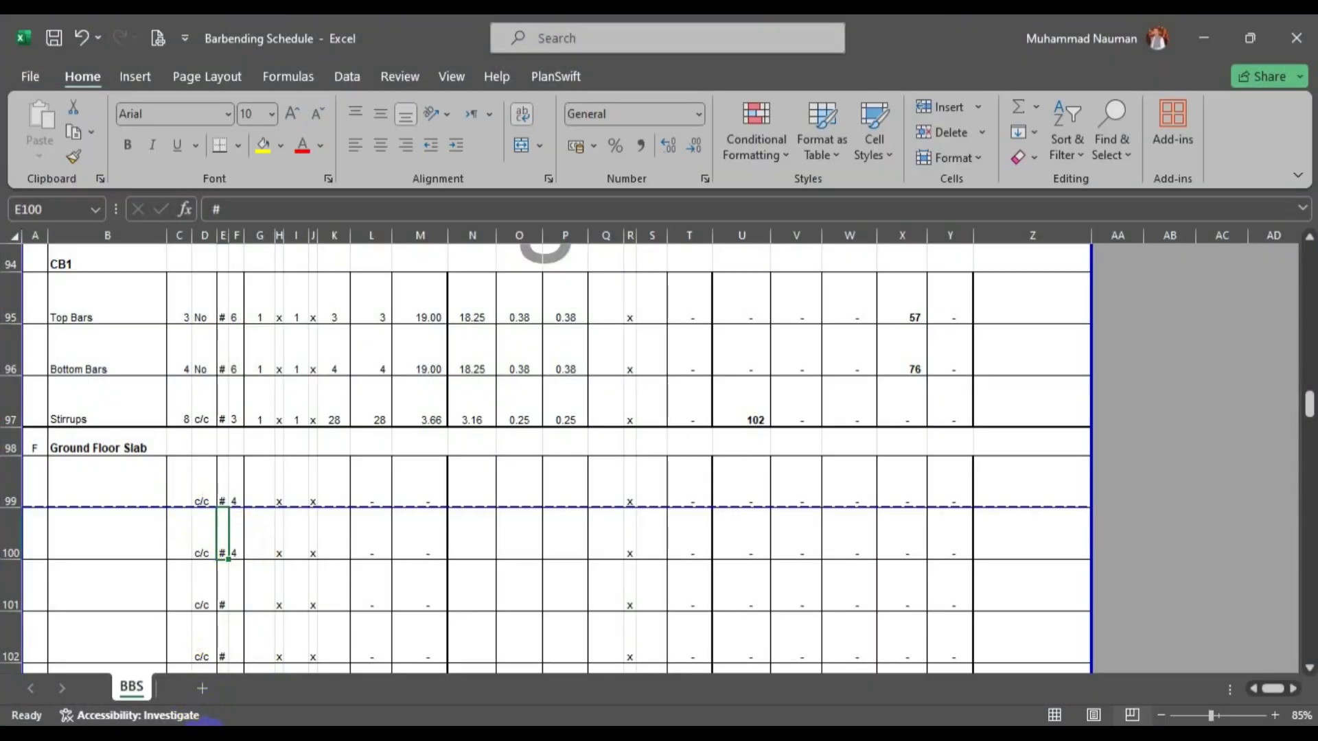
pyautogui.click(203, 733)
pyautogui.click(204, 733)
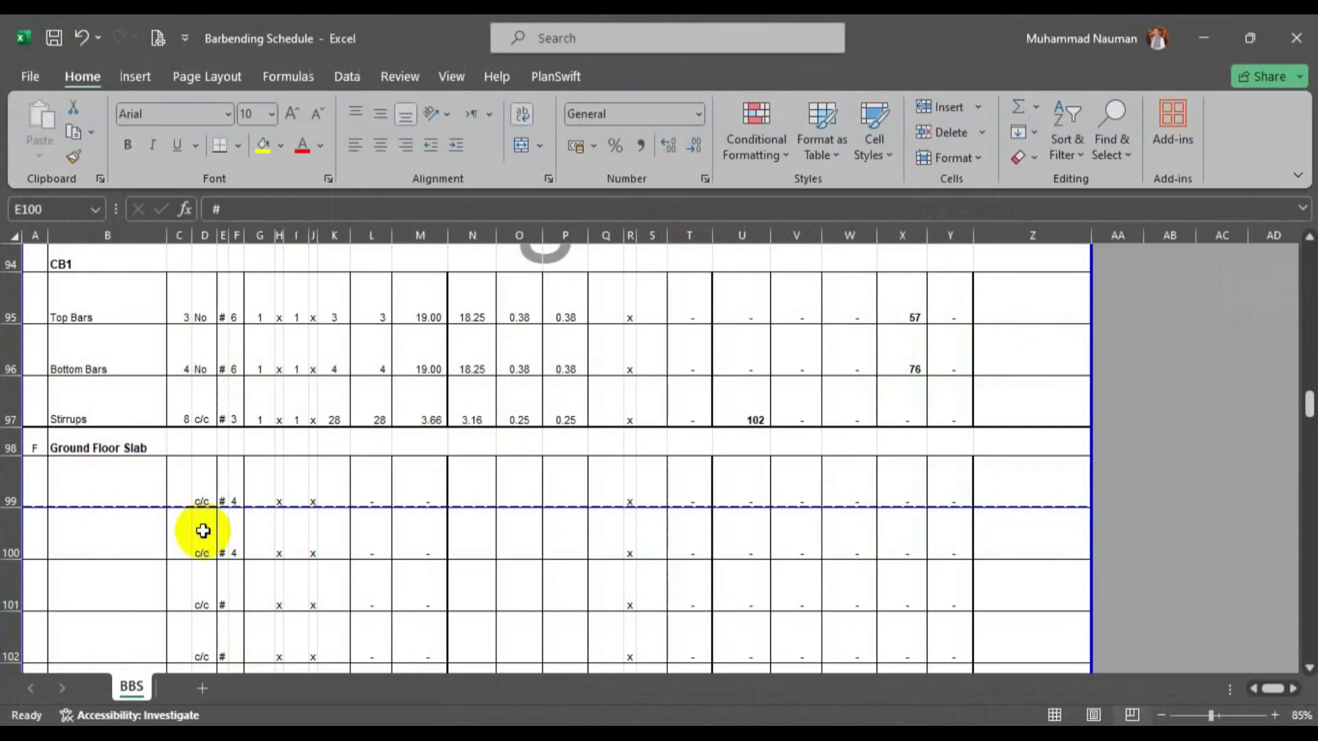
pyautogui.click(178, 484)
pyautogui.write('8')
pyautogui.press('Return')
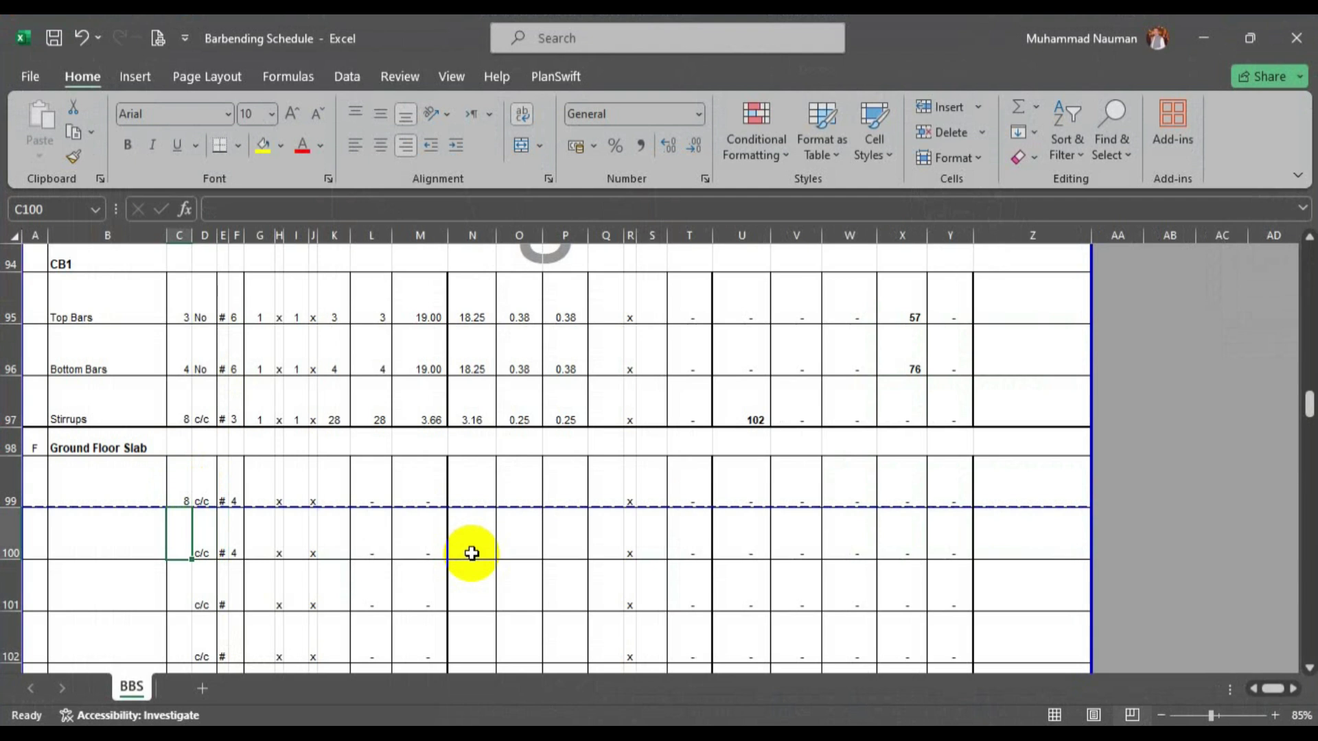
pyautogui.write('8')
pyautogui.press('Return')
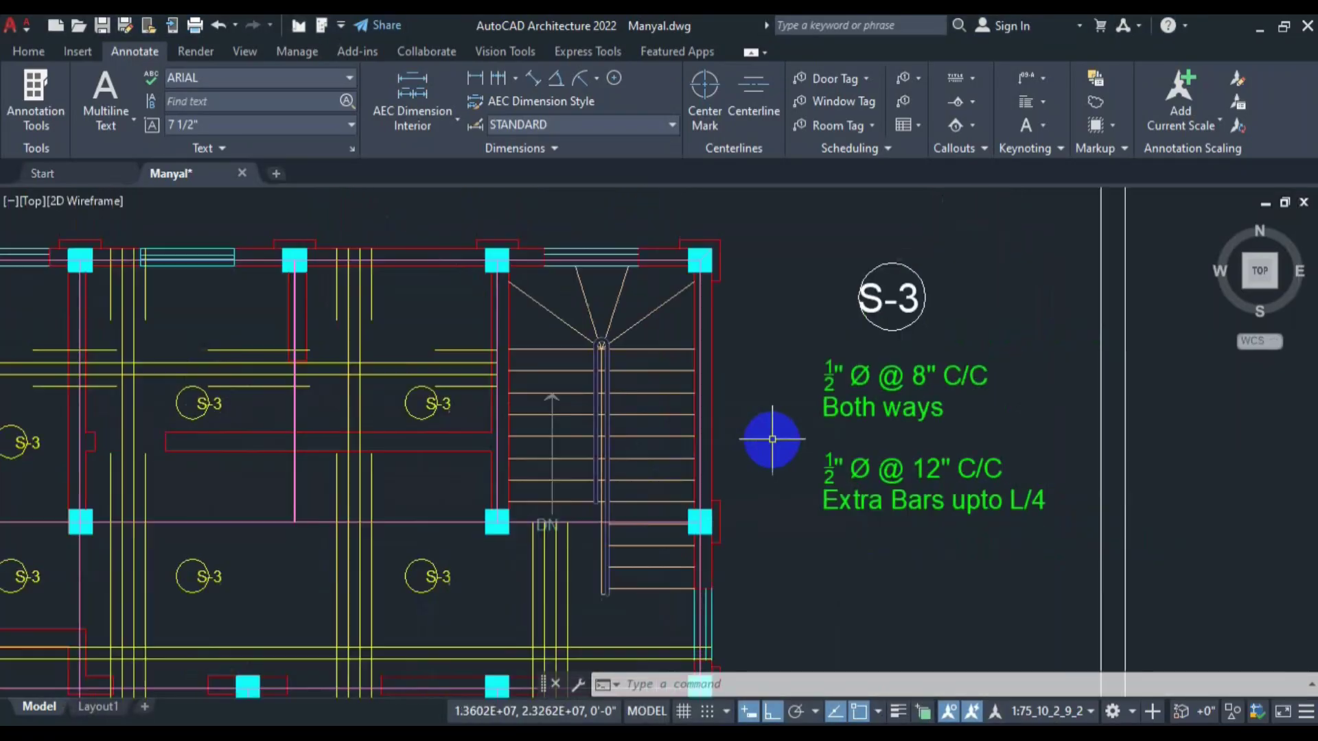
# In AutoCAD, place a horizontal linear dimension across the full length of the first floor roof slab.
pyautogui.scroll(-2, 800, 441)
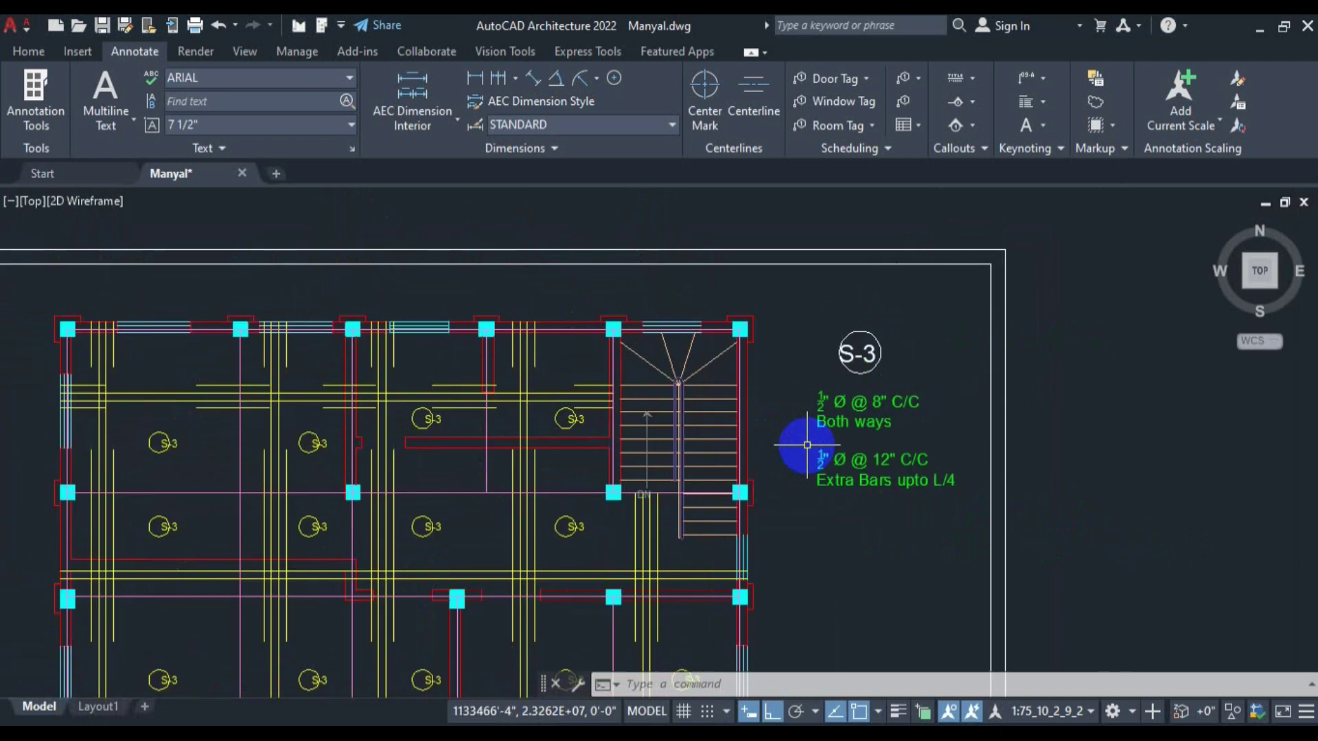
pyautogui.moveTo(244, 447)
pyautogui.mouseDown()
pyautogui.moveTo(368, 382)
pyautogui.moveTo(391, 286)
pyautogui.moveTo(390, 344)
pyautogui.mouseUp()
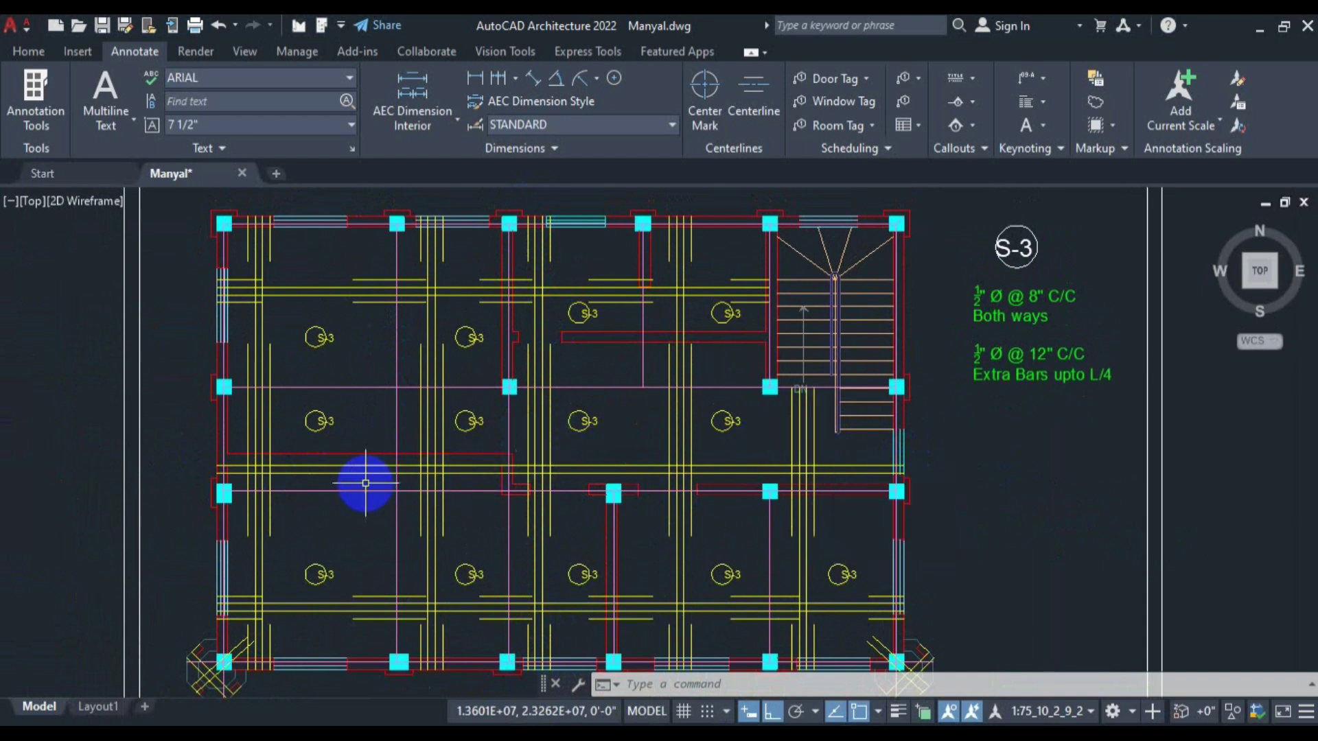
pyautogui.write('dl')
pyautogui.press('Return')
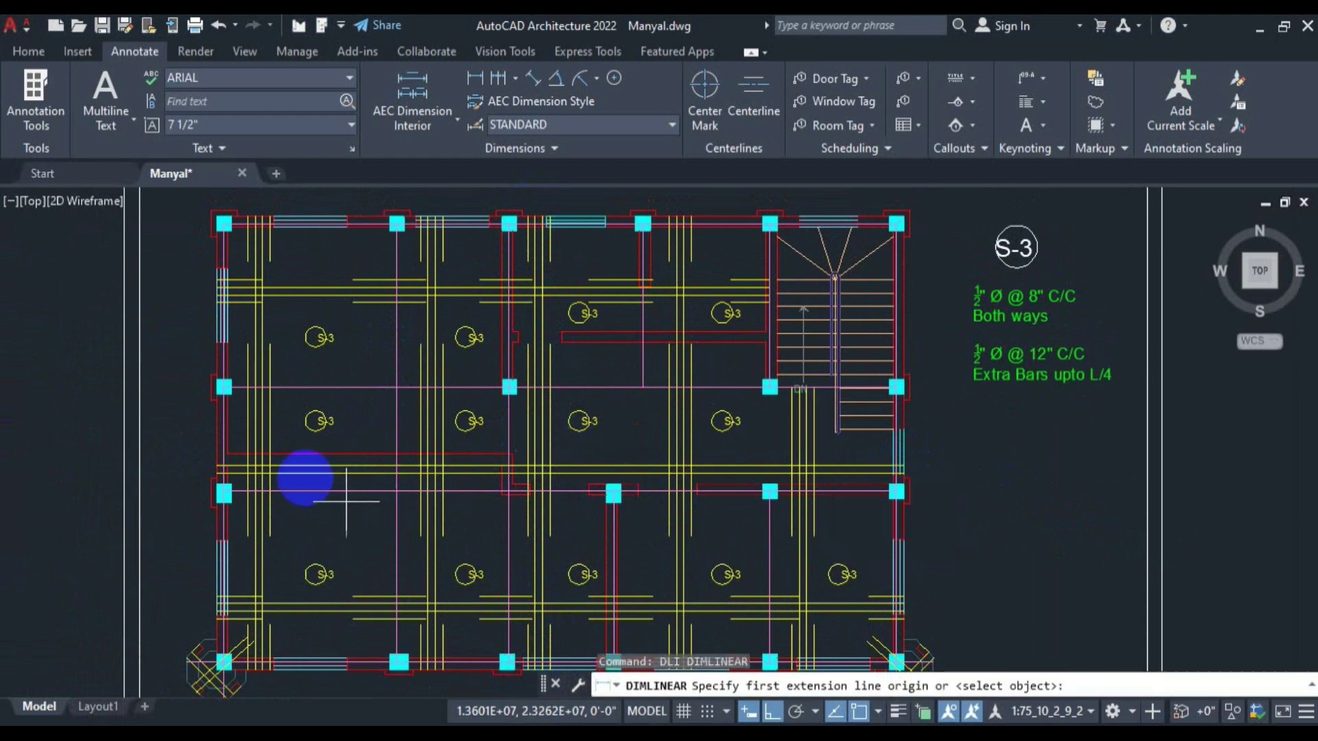
pyautogui.click(221, 442)
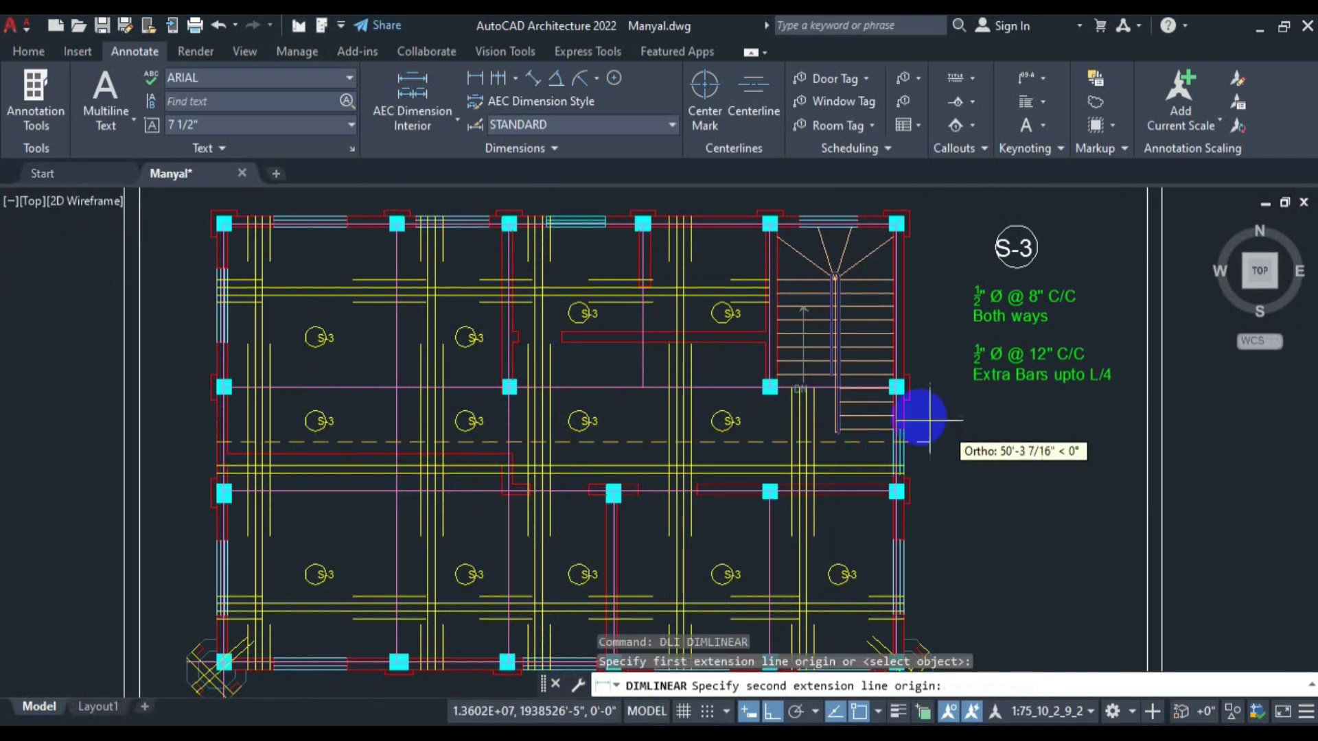
pyautogui.click(903, 429)
pyautogui.scroll(7, 542, 453)
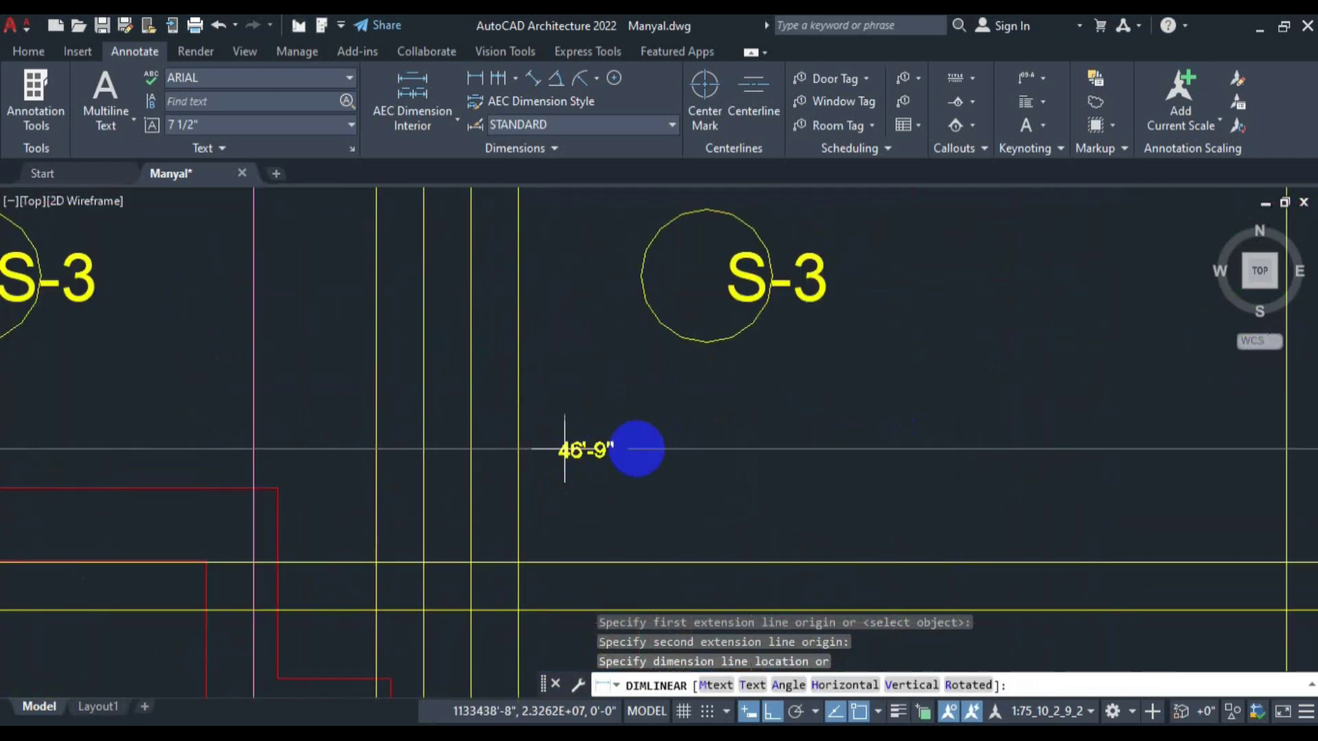
pyautogui.click(649, 469)
pyautogui.scroll(-7, 662, 446)
pyautogui.scroll(-2, 729, 303)
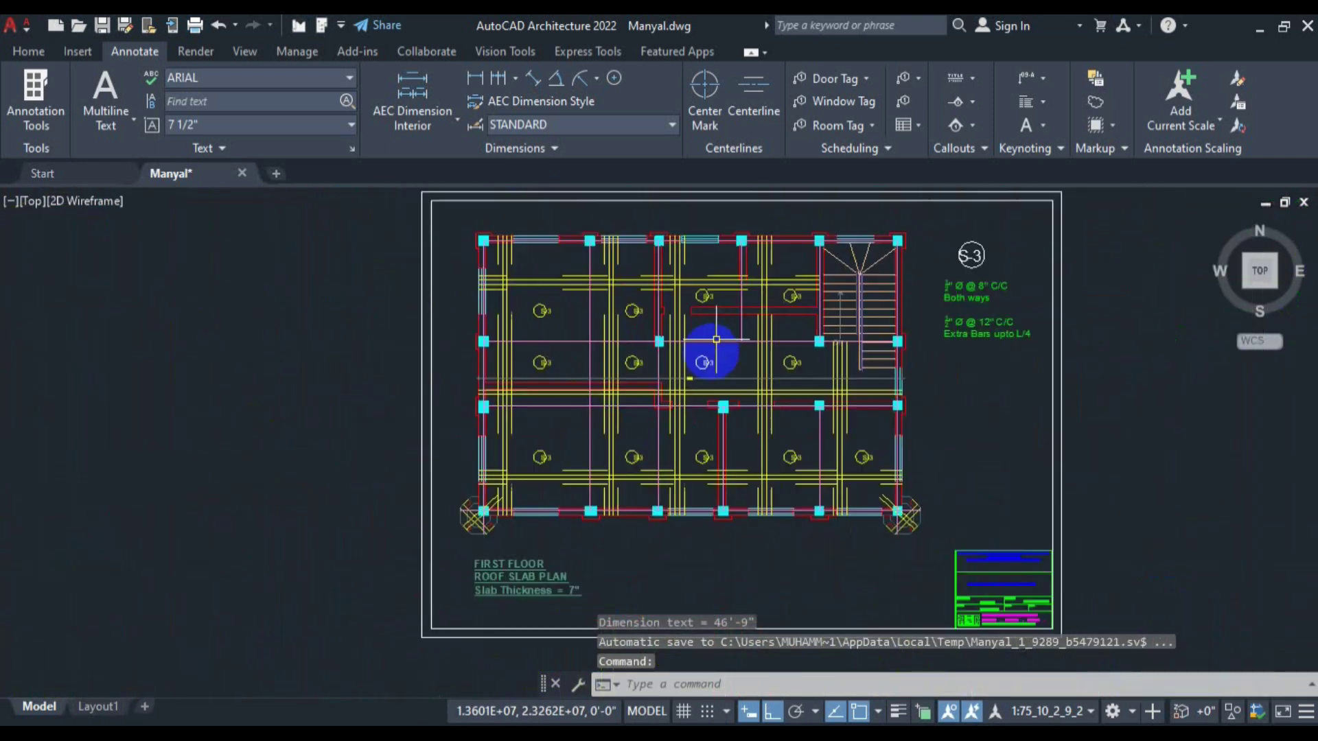
# Place a vertical linear dimension across the full width of the slab, with its line beside the horizontal dimension's text.
pyautogui.press('Return')
pyautogui.scroll(8, 691, 206)
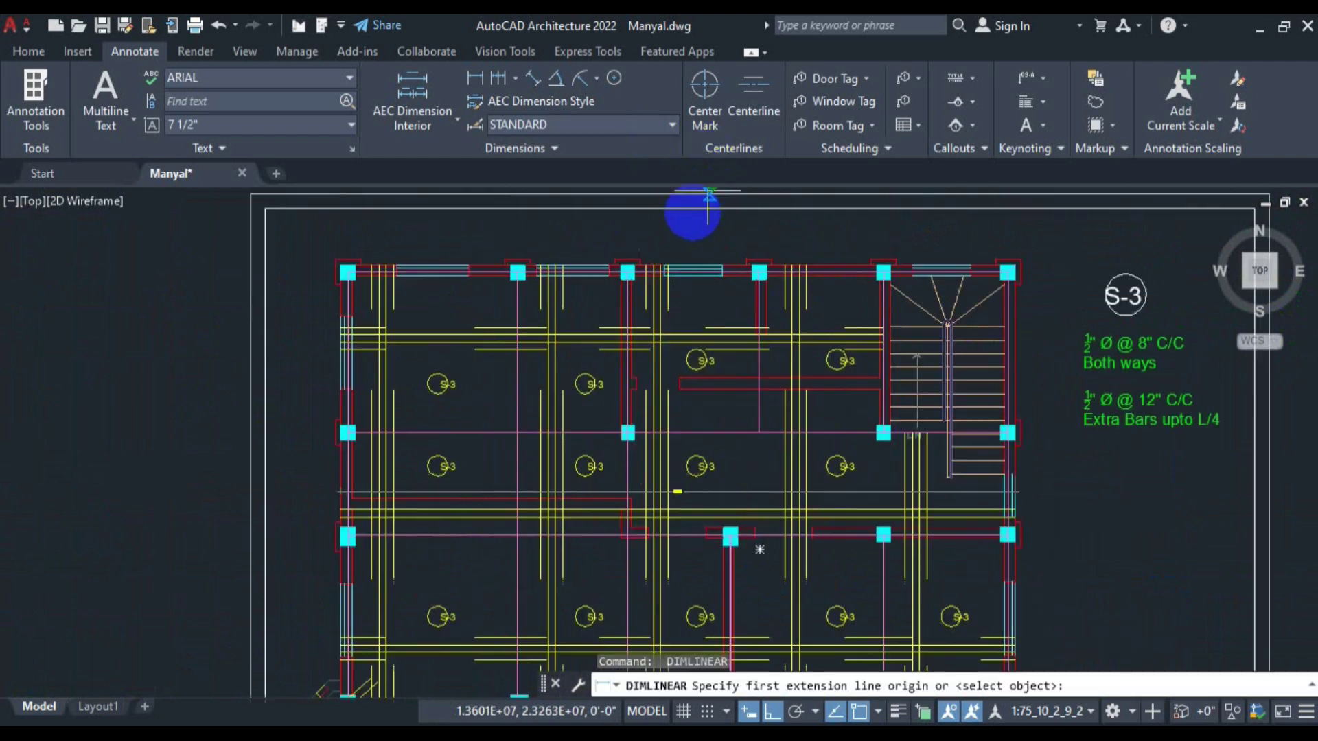
pyautogui.click(404, 618)
pyautogui.scroll(-6, 500, 324)
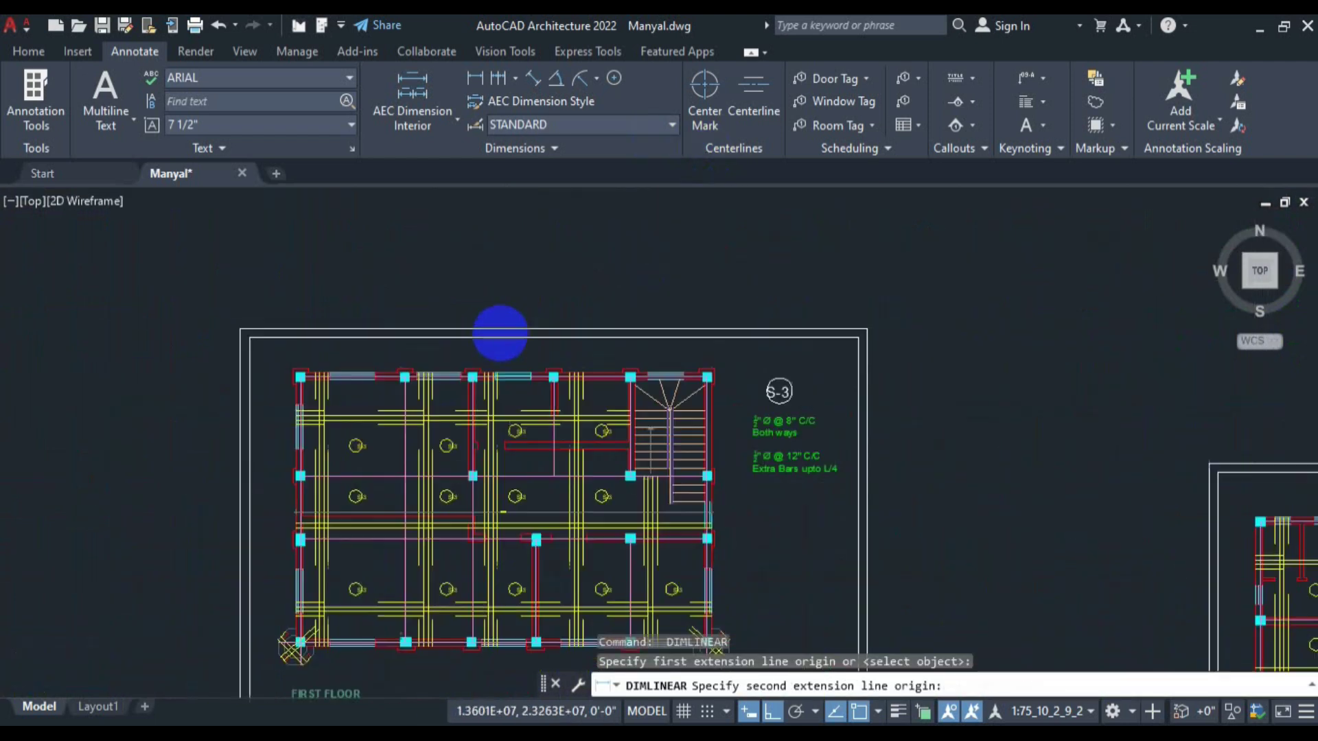
pyautogui.scroll(6, 522, 457)
pyautogui.scroll(4, 646, 474)
pyautogui.click(720, 544)
pyautogui.scroll(-6, 633, 552)
pyautogui.scroll(-5, 632, 552)
pyautogui.scroll(8, 682, 392)
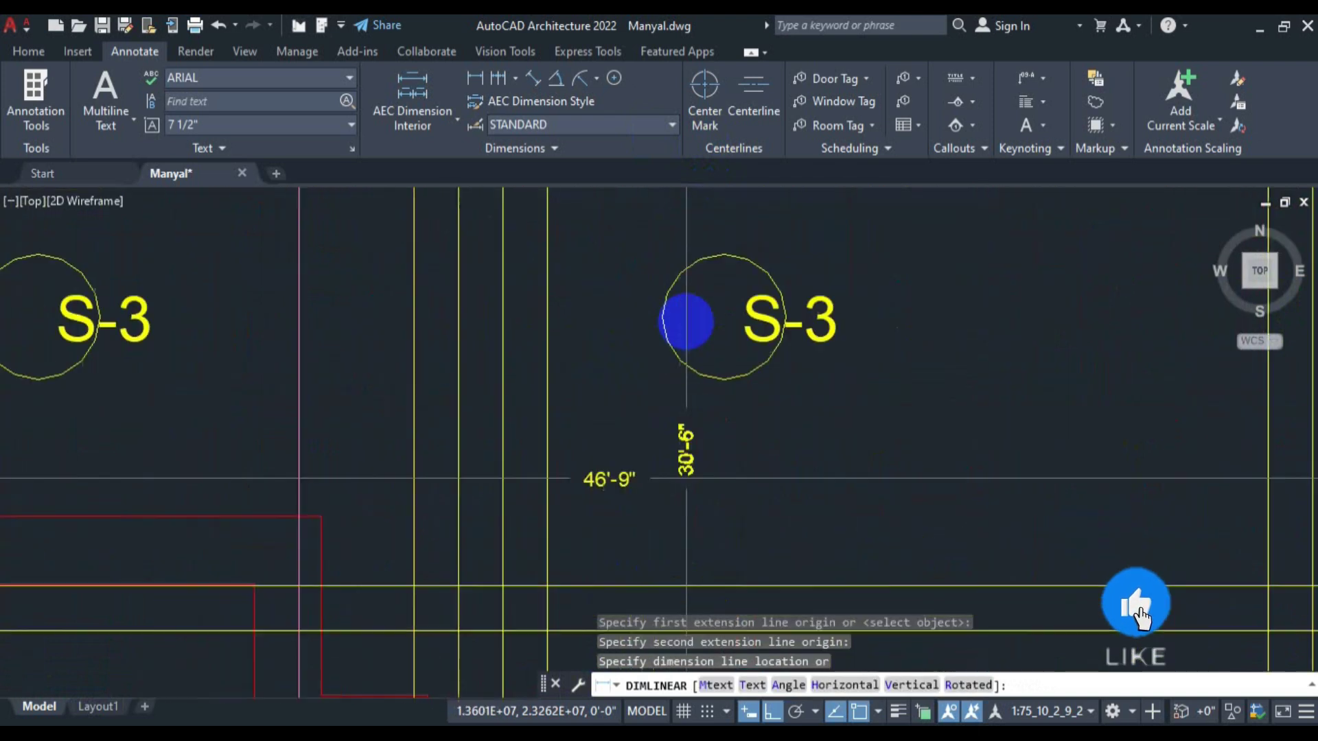
pyautogui.click(654, 470)
pyautogui.scroll(-5, 683, 421)
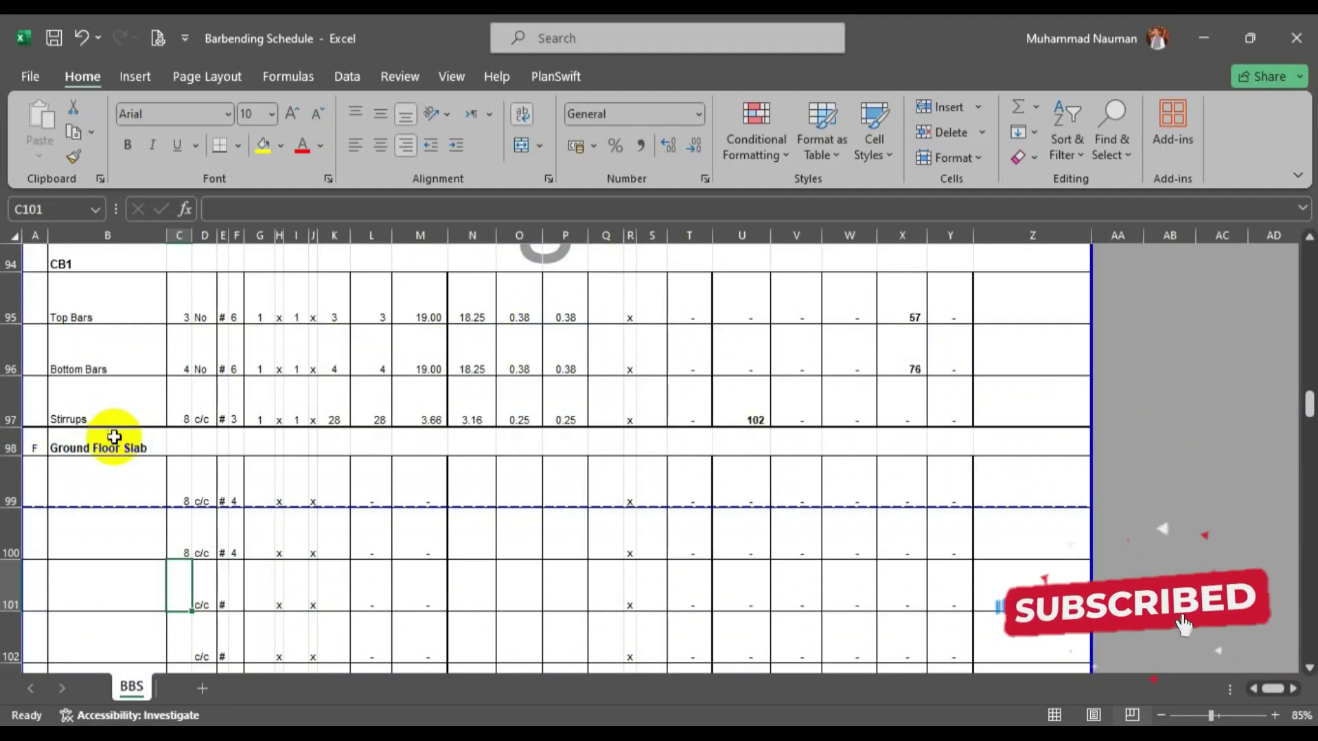
# In the Excel schedule, label the first two slab rows Main Bars in B99 and Distt: Bars in B100.
pyautogui.write('M')
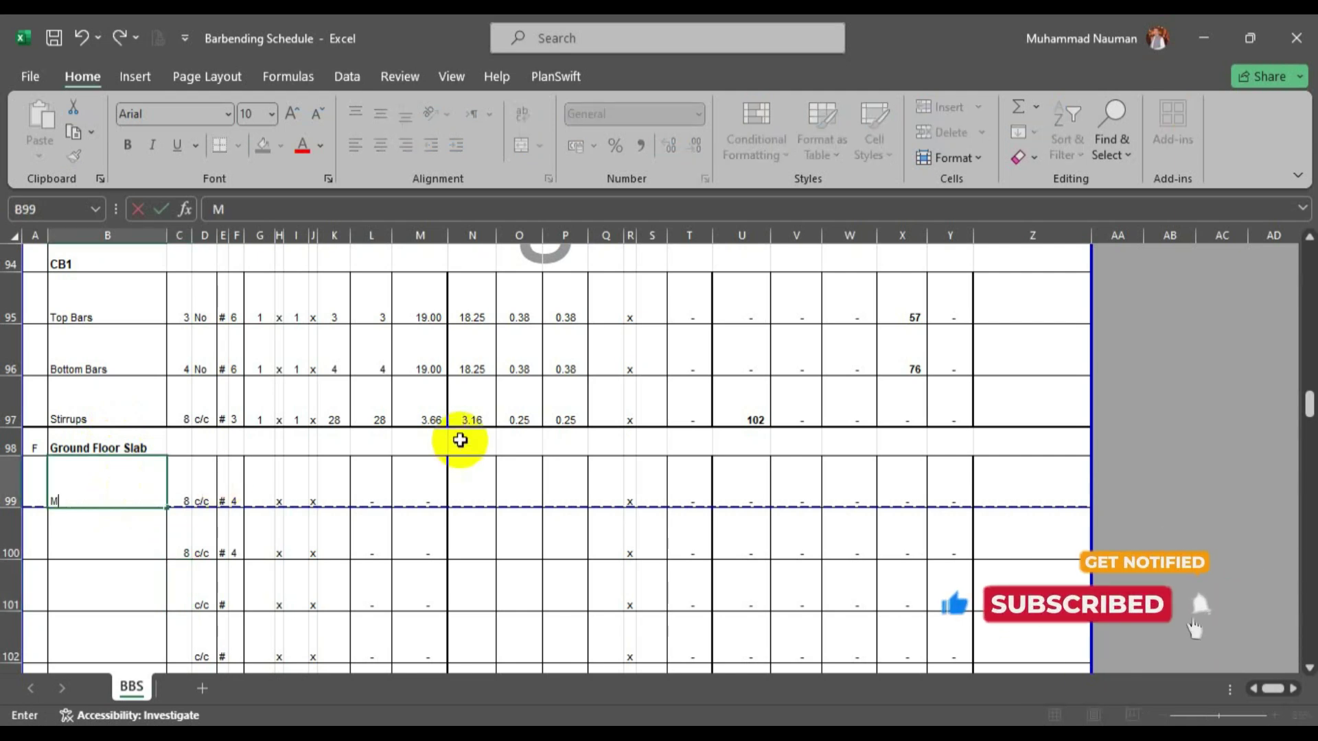
pyautogui.write('ain Bars')
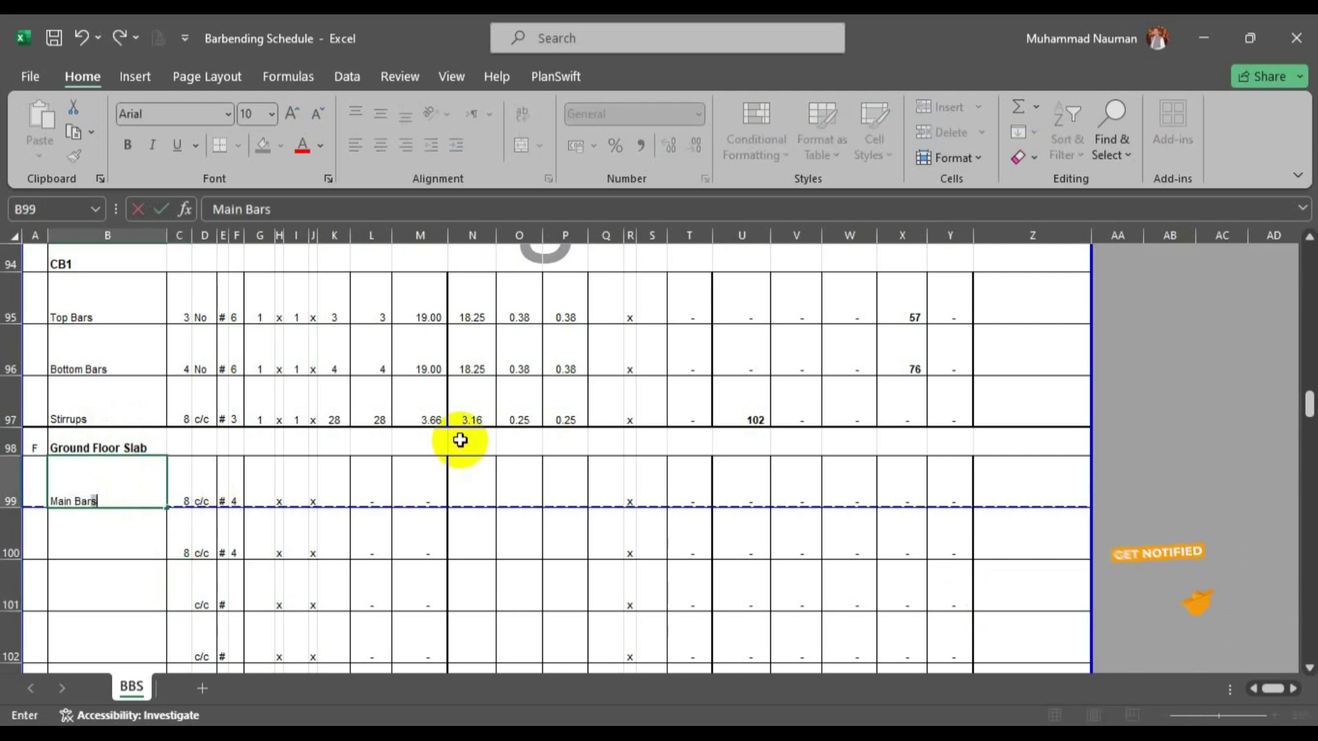
pyautogui.press('Return')
pyautogui.write('Distt: Bars')
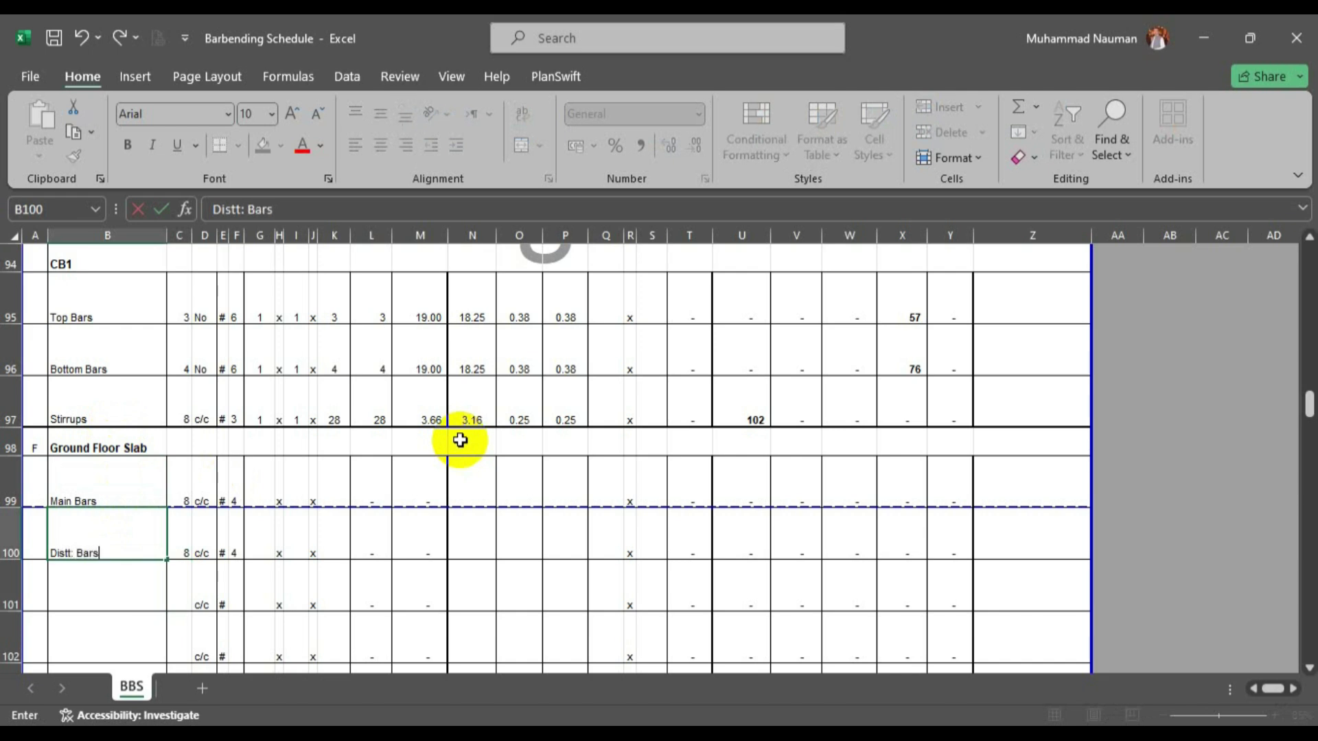
pyautogui.press('Return')
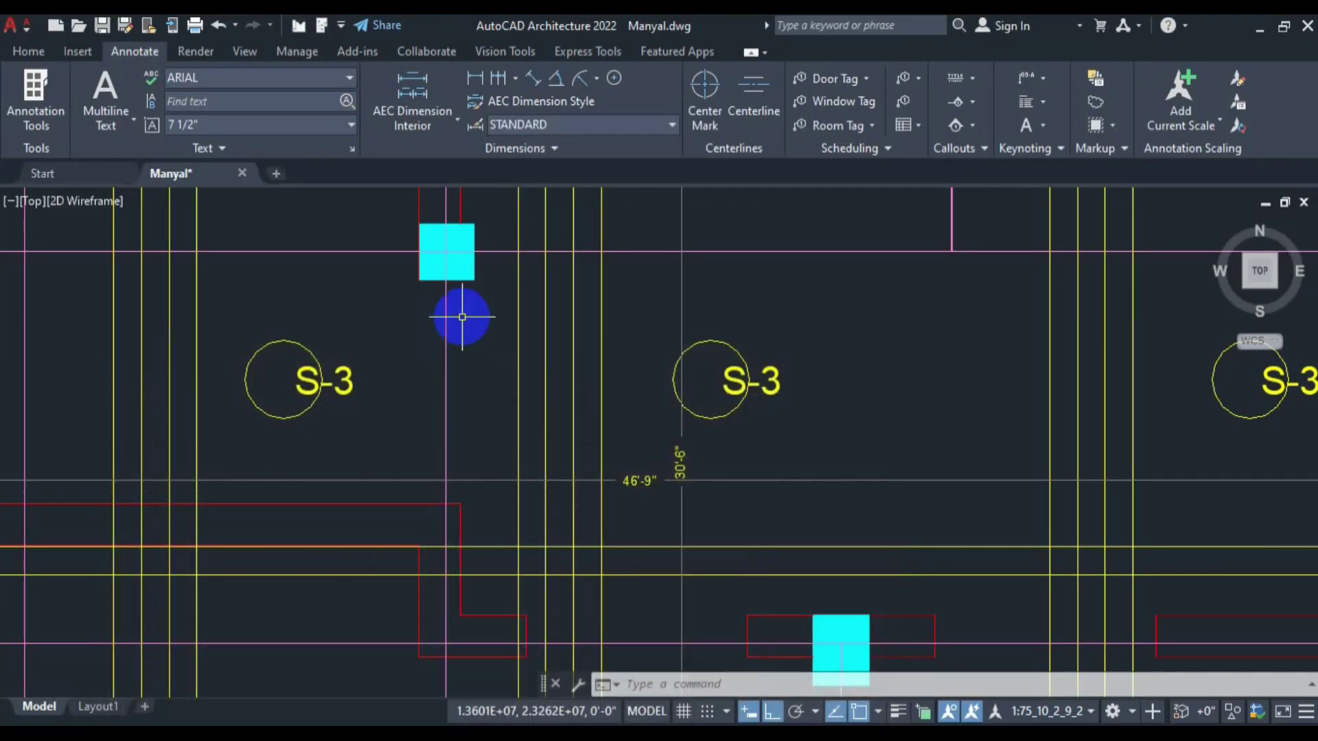
# In AutoCAD, examine the slab plan's bar layout in both directions and the two overall dimensions.
pyautogui.scroll(-5, 481, 384)
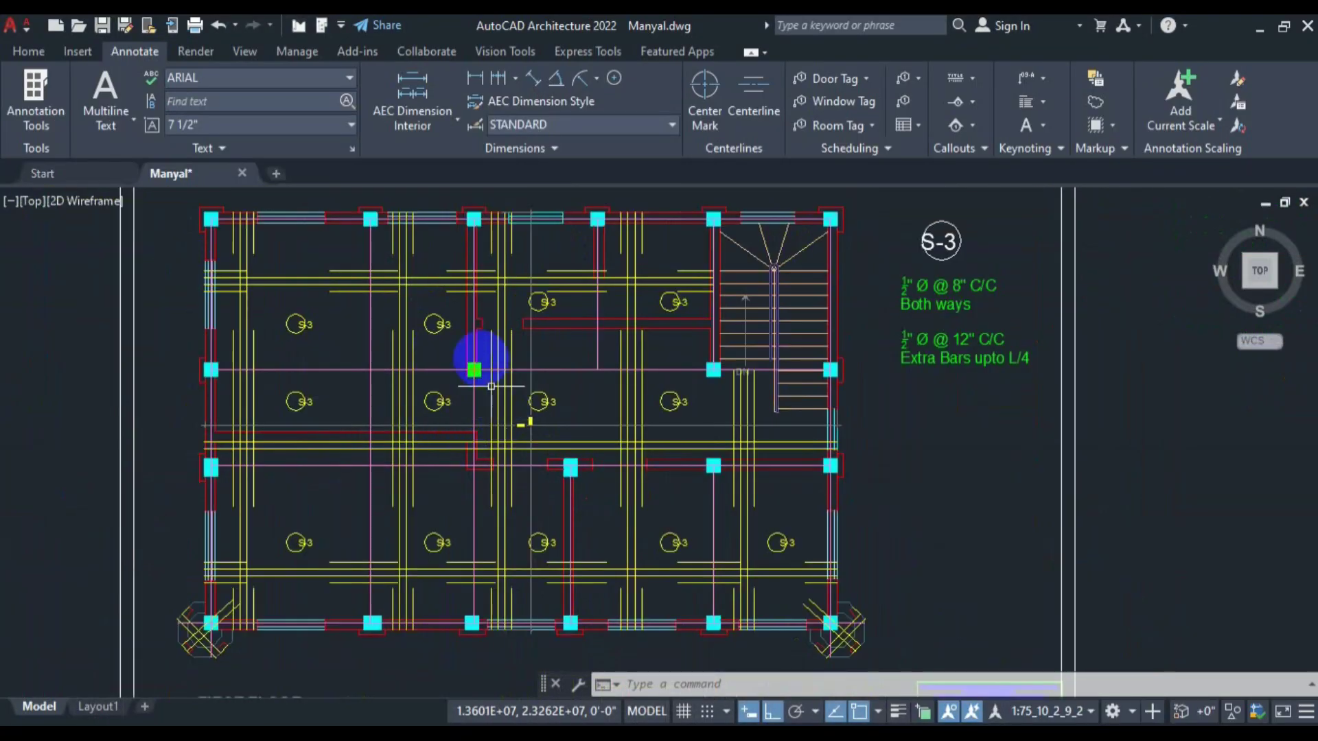
pyautogui.scroll(2, 441, 309)
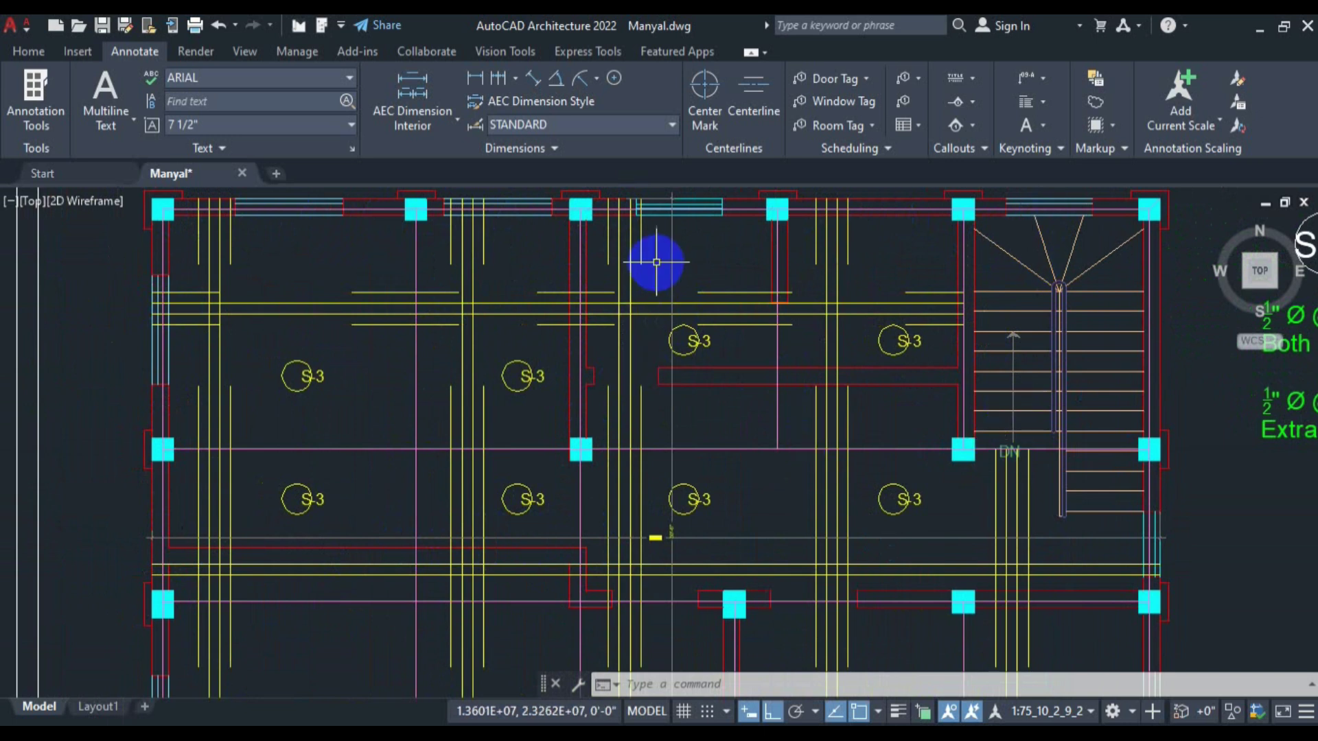
pyautogui.scroll(-2, 659, 268)
pyautogui.scroll(2, 638, 398)
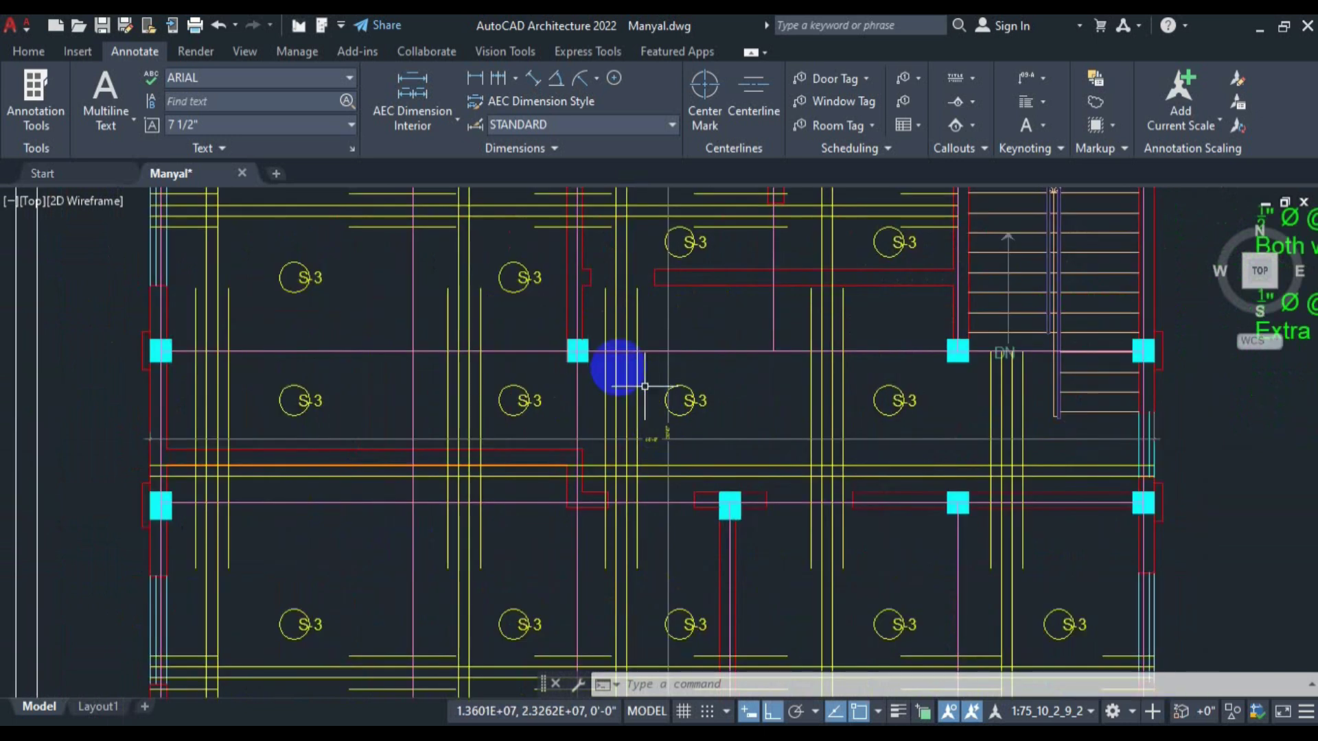
pyautogui.scroll(-2, 614, 368)
pyautogui.moveTo(755, 384); pyautogui.dragTo(677, 392)
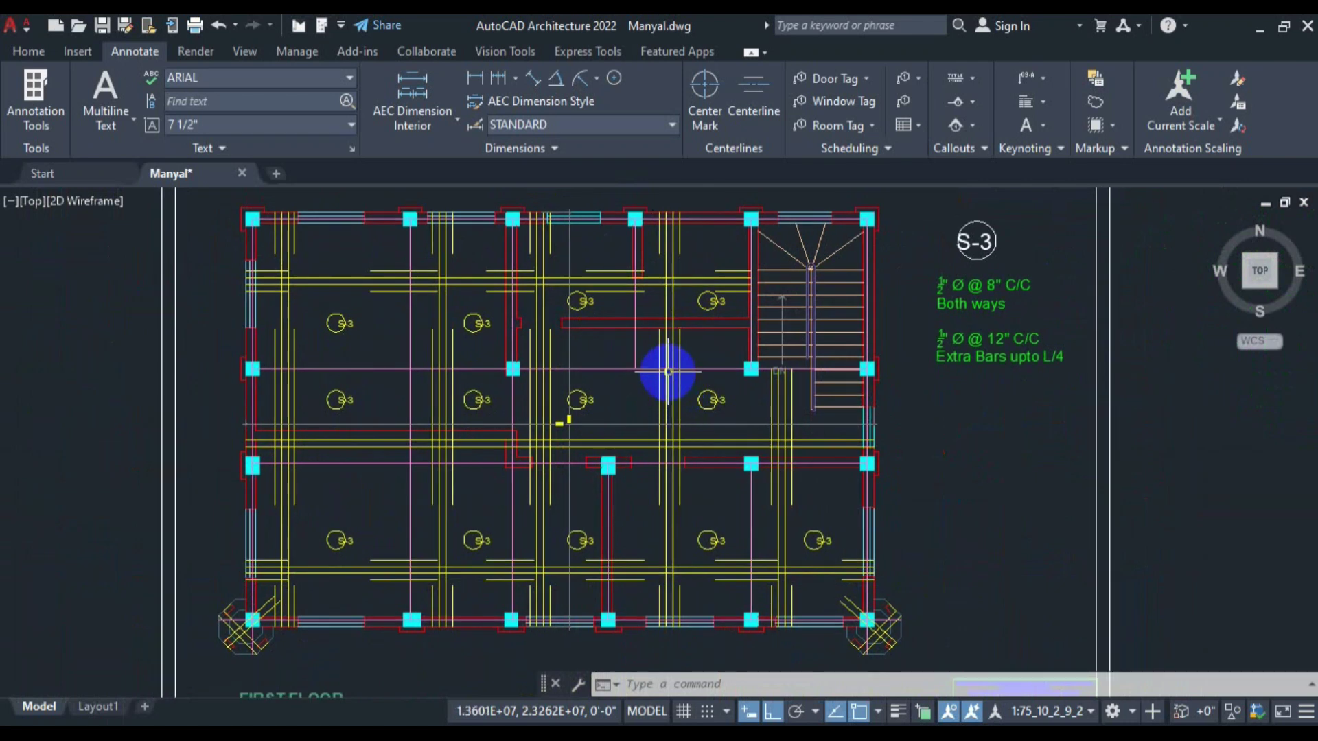
pyautogui.scroll(3, 665, 373)
pyautogui.scroll(-3, 667, 372)
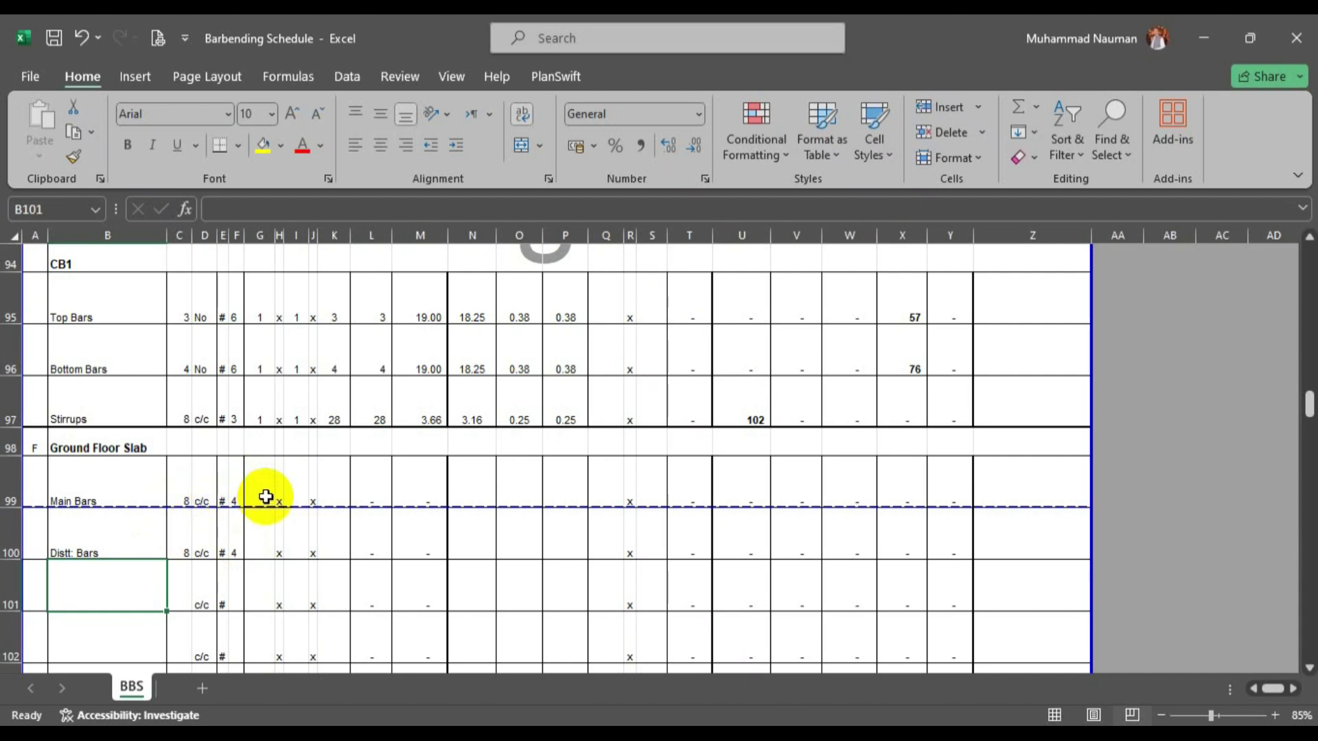
# In Excel, enter 1 in both multiplier columns, G and I, for the Main Bars and Distt: Bars rows 99 and 100.
pyautogui.click(265, 497)
pyautogui.write('1')
pyautogui.press('Return')
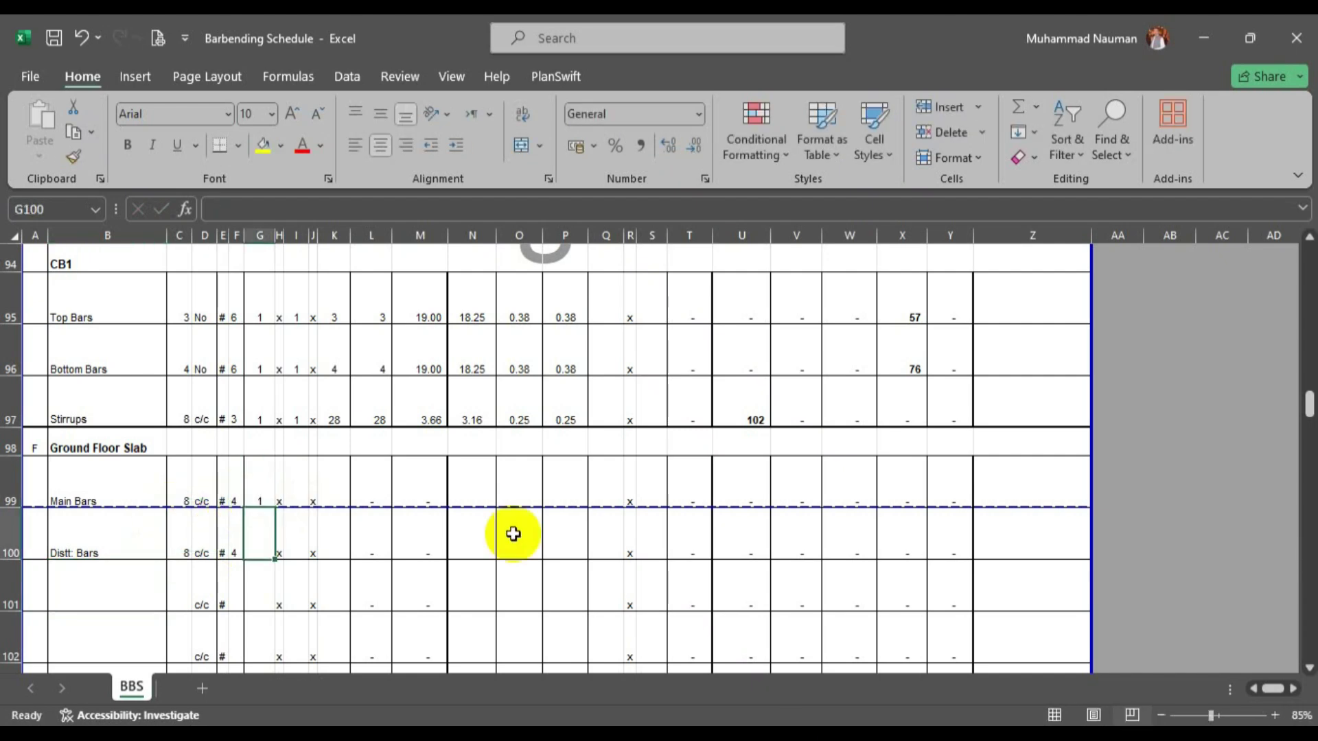
pyautogui.write('1')
pyautogui.press('Tab')
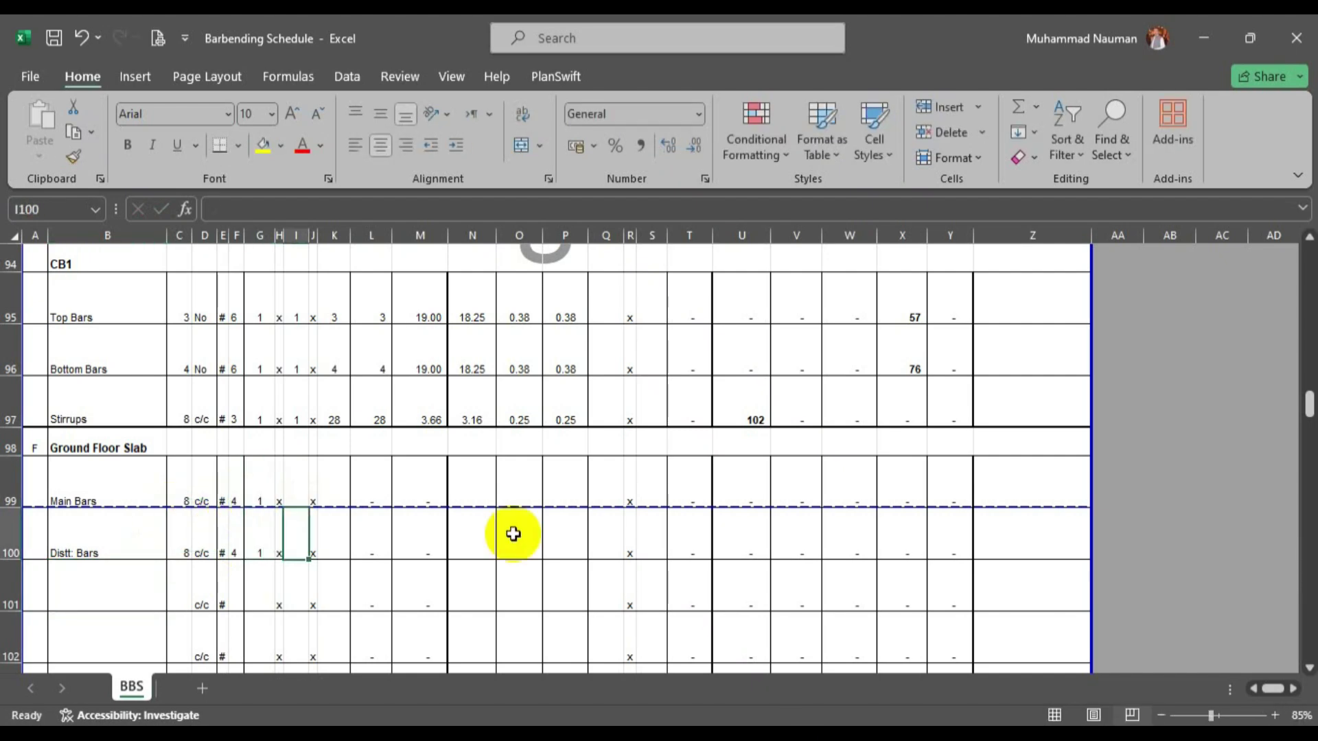
pyautogui.press('Up')
pyautogui.press('Return')
pyautogui.write('1')
pyautogui.press('Return')
pyautogui.press('Up')
pyautogui.press('Up')
pyautogui.press('Up')
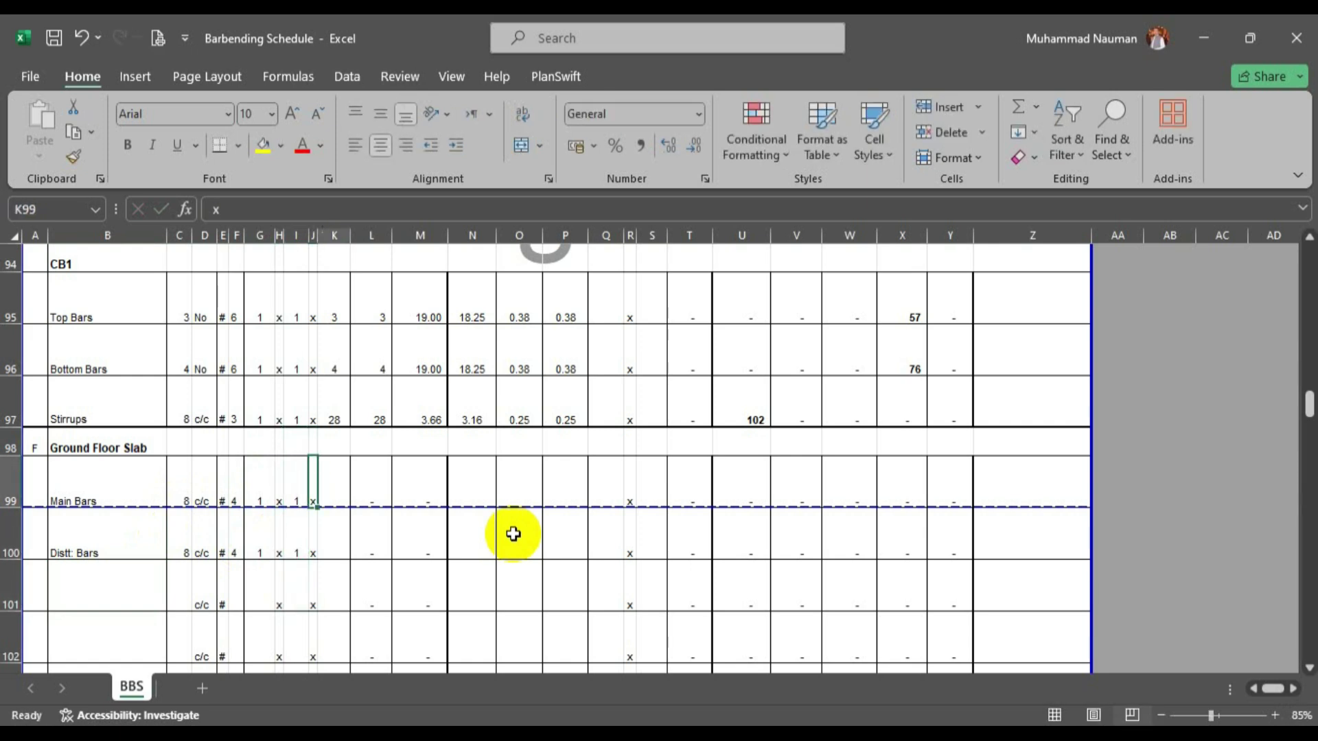
pyautogui.press('Down')
pyautogui.press('Down')
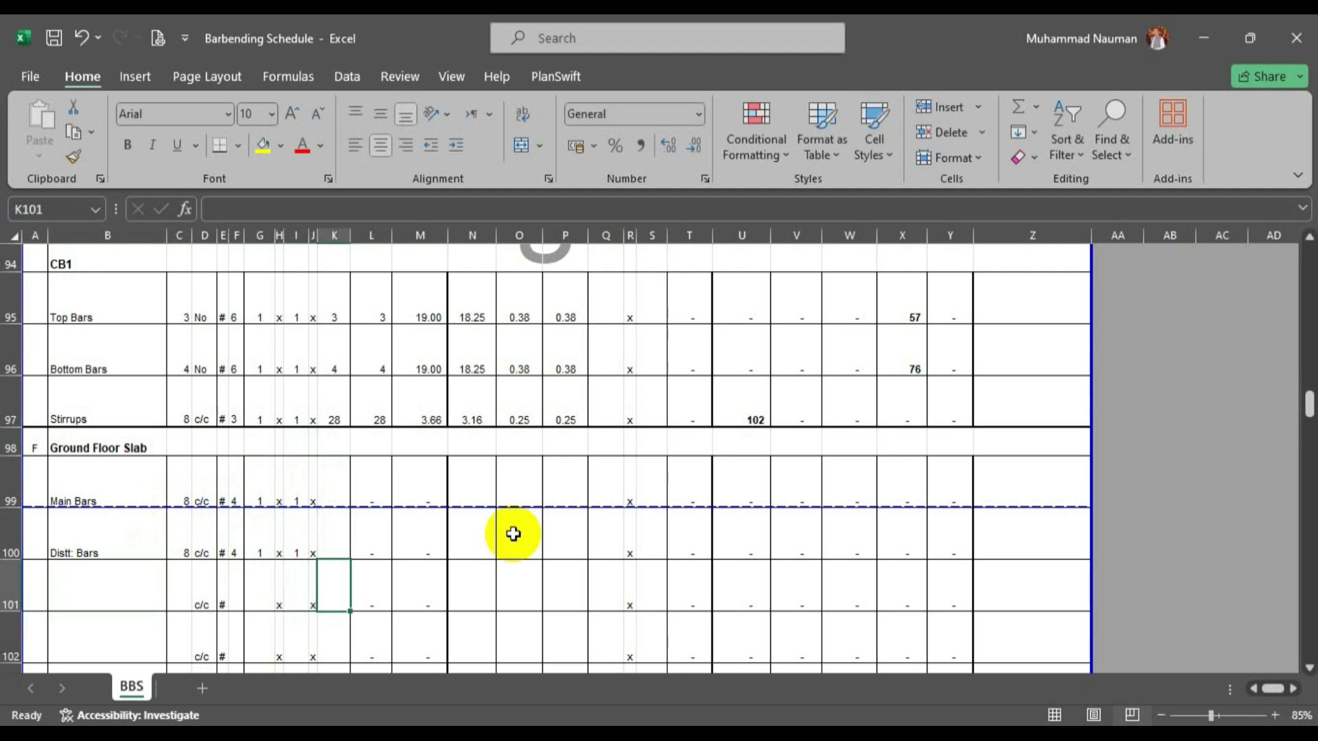
# Check the overall slab dimensions in AutoCAD and enter =30.5-.06-.06 as the Main Bars length in N99 in Excel.
pyautogui.click(470, 494)
pyautogui.click(230, 737)
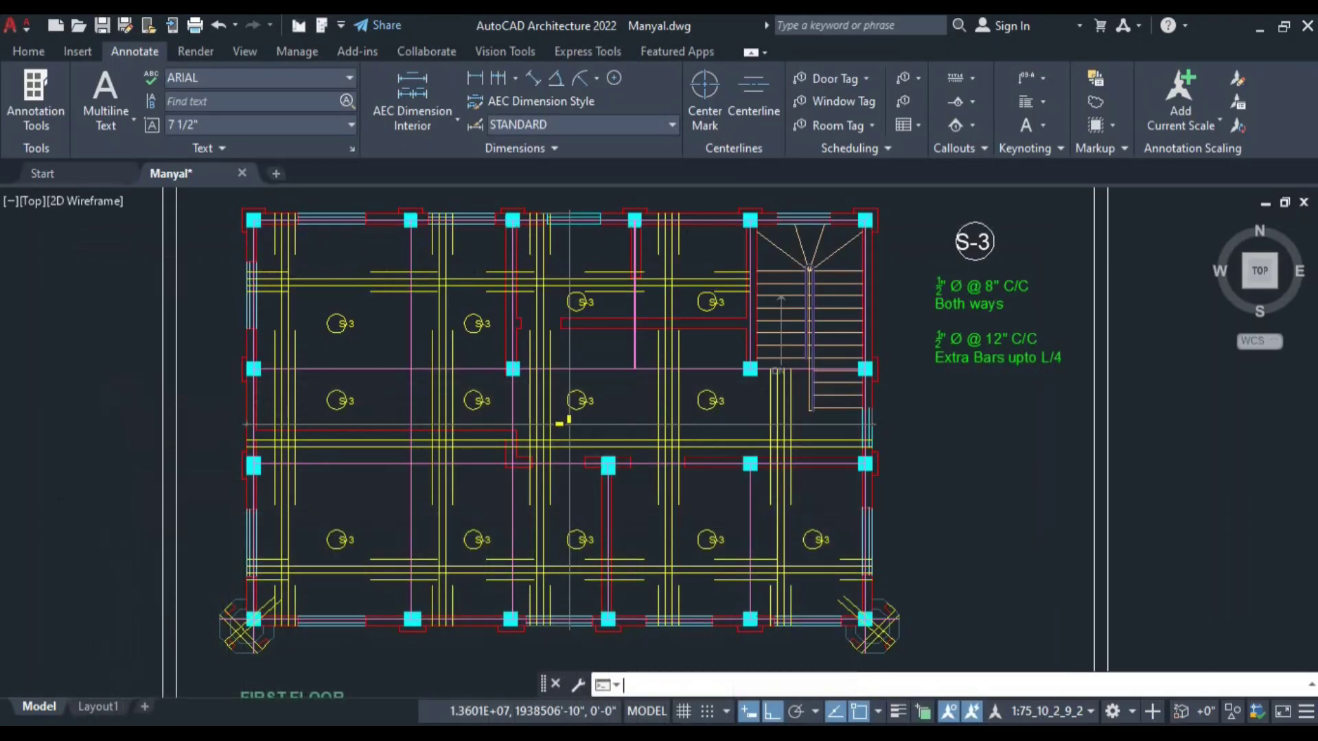
pyautogui.scroll(8, 553, 421)
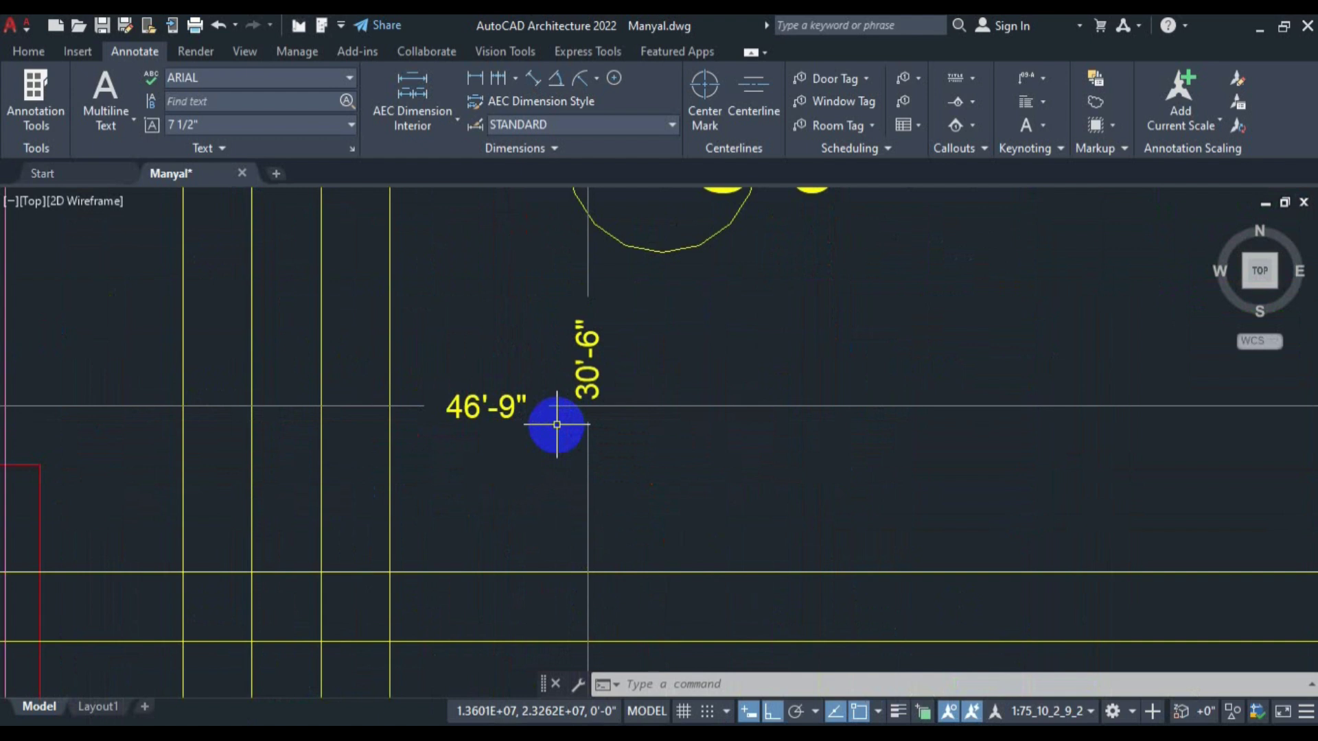
pyautogui.scroll(-1, 532, 474)
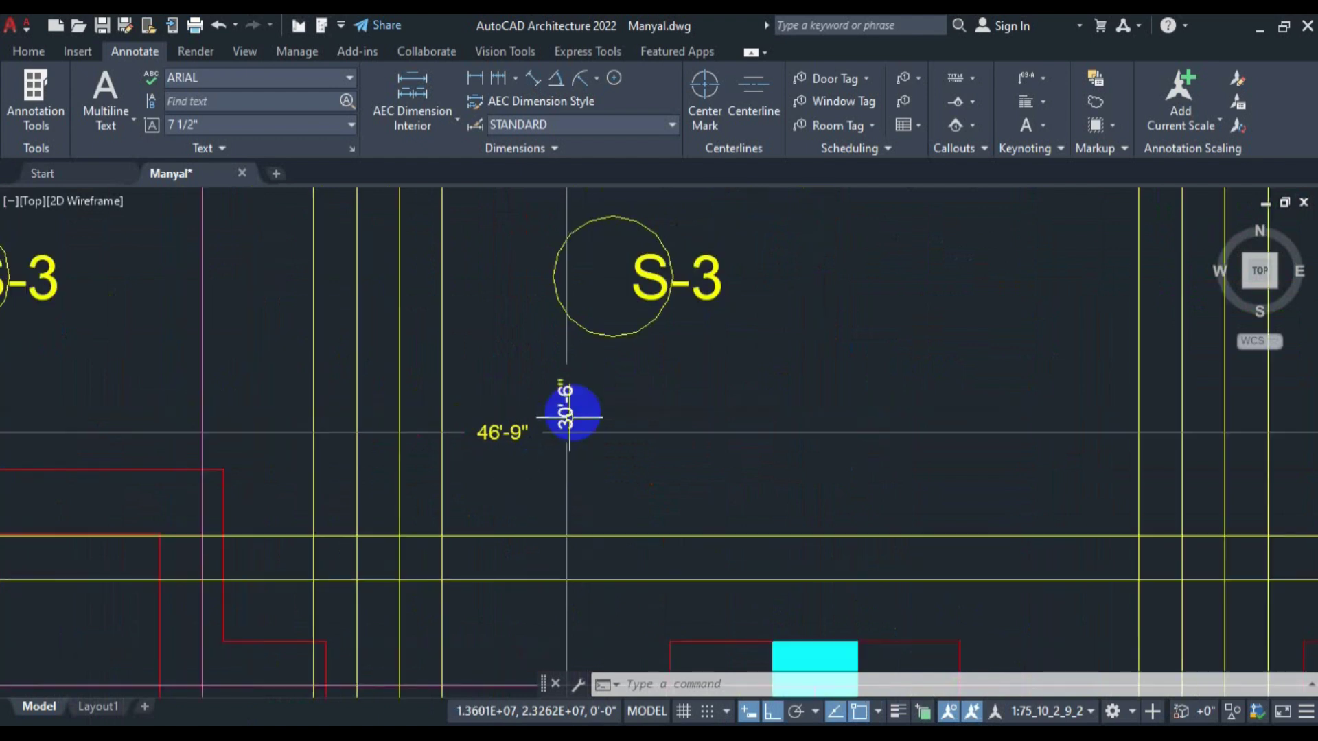
pyautogui.scroll(1, 569, 415)
pyautogui.click(220, 738)
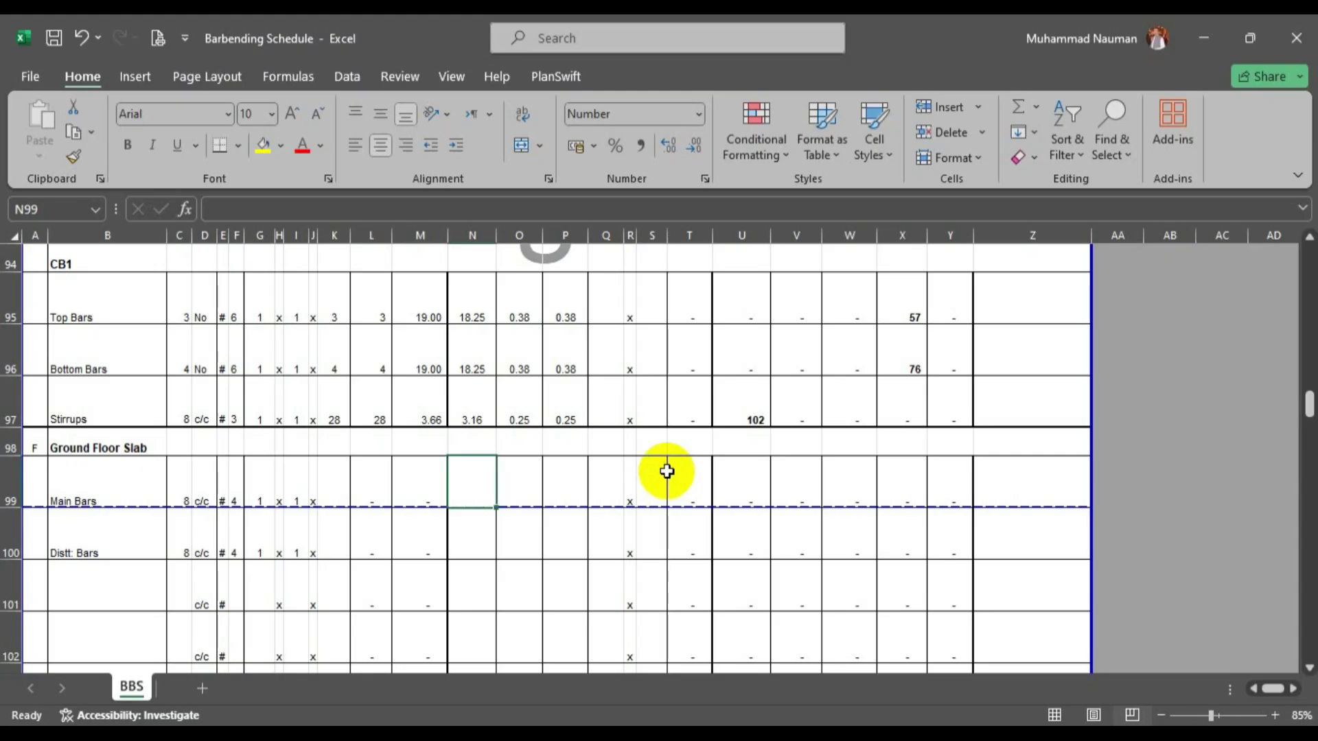
pyautogui.write('30.5-.06-.06')
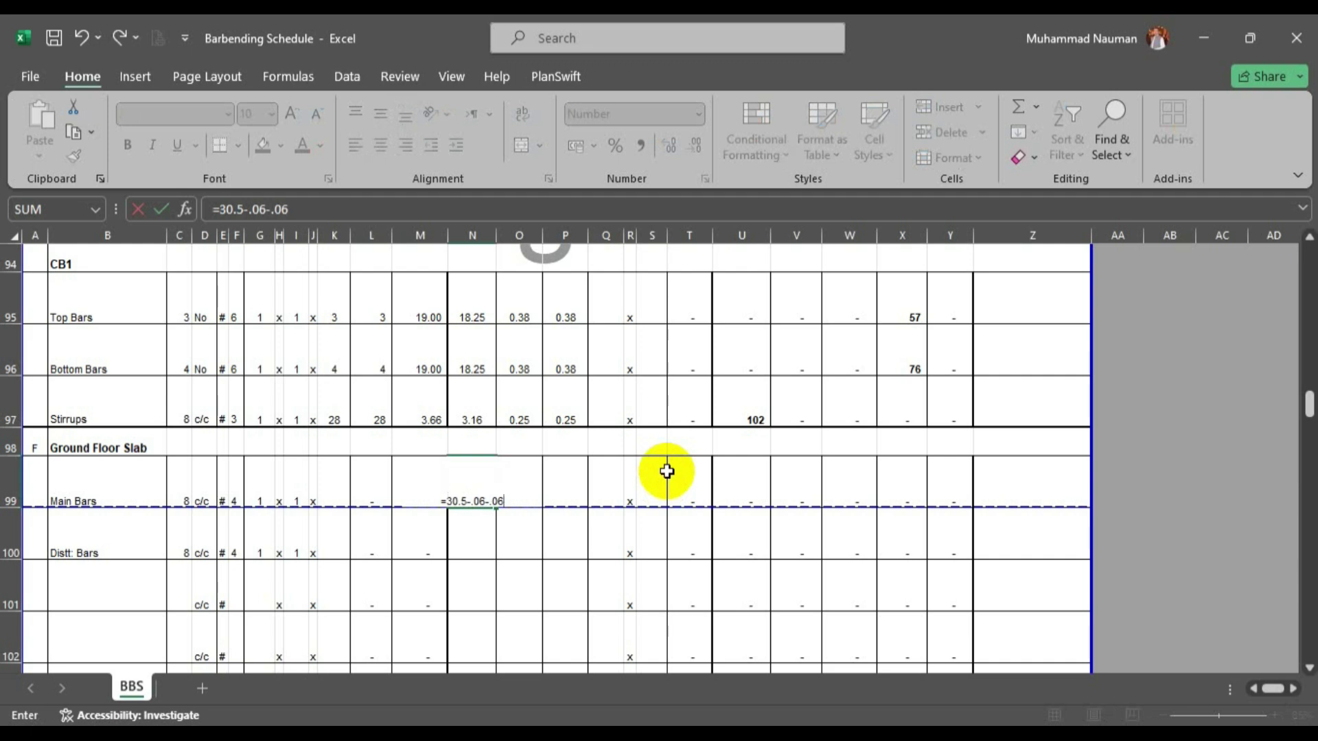
pyautogui.press('Return')
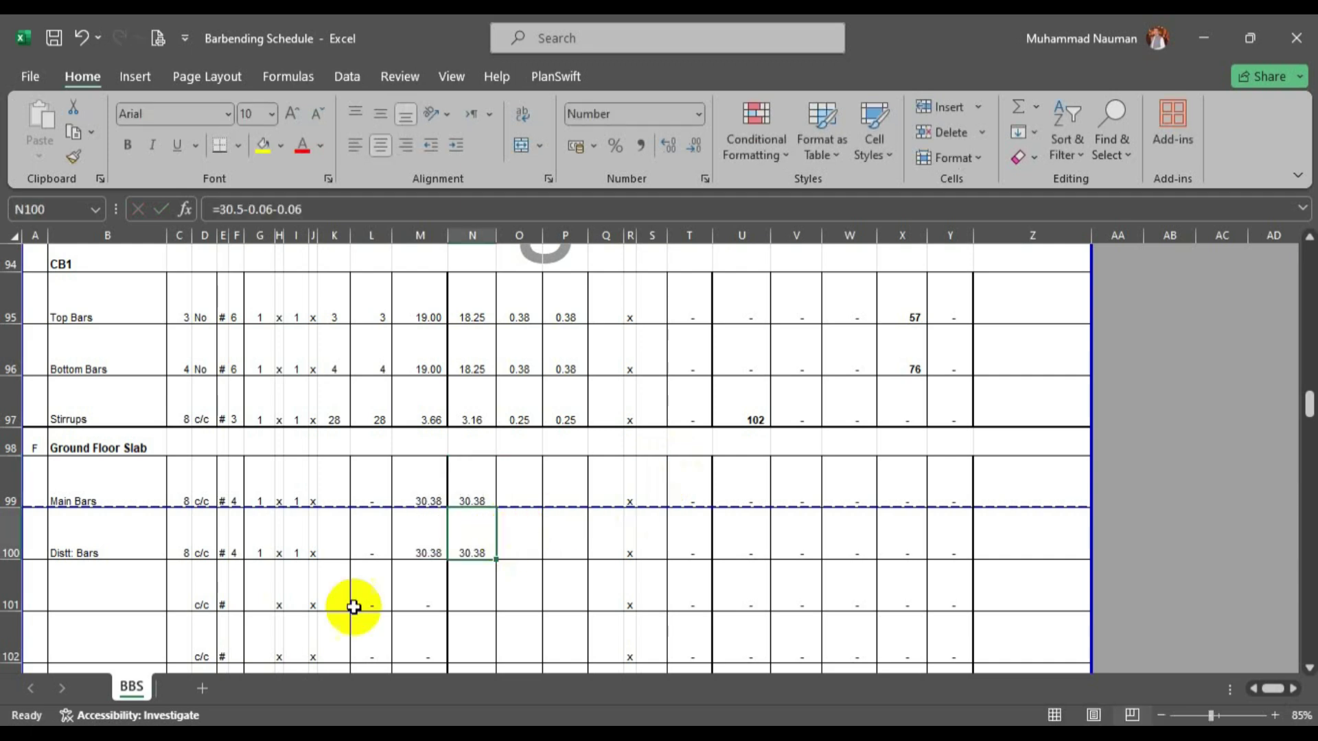
# Recheck the horizontal dimension in AutoCAD, and edit the Distt: Bars formula in N100 in Excel to 46'-9" in decimal feet minus 0.06 twice.
pyautogui.hotkey('alt', 'Tab')
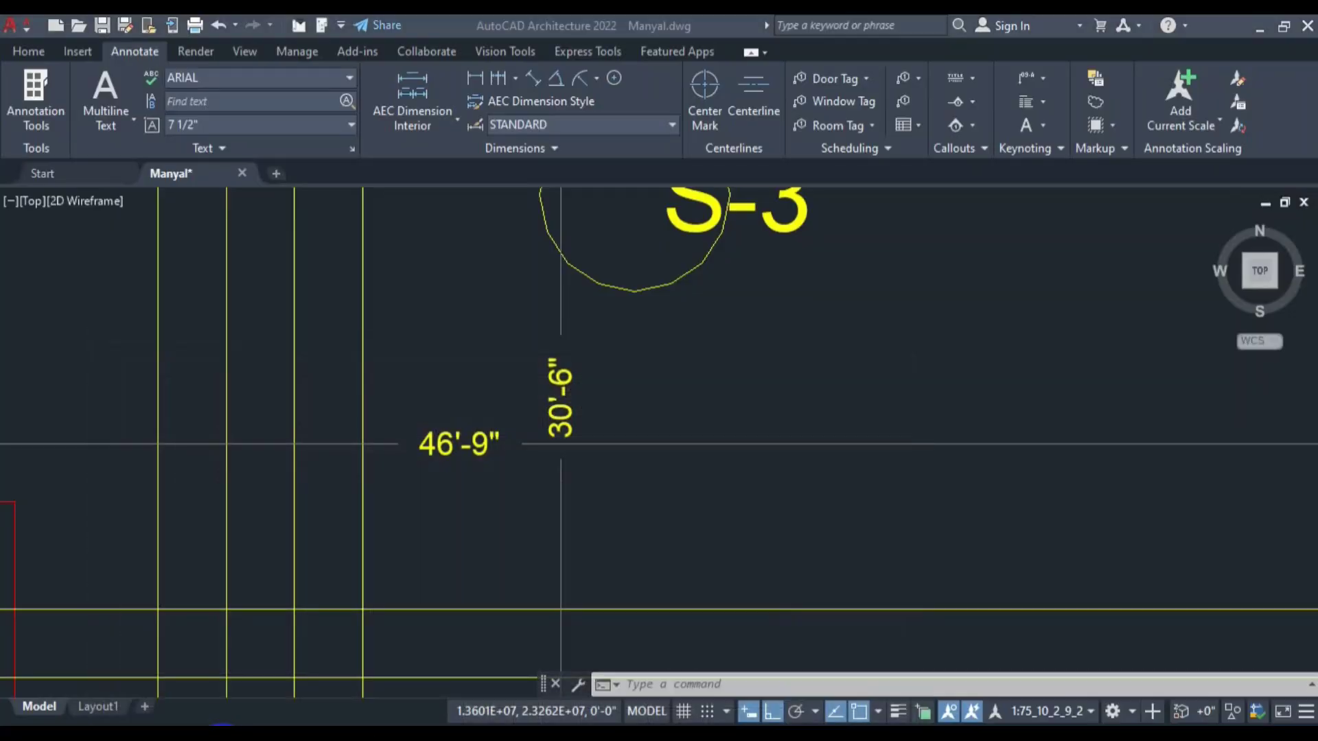
pyautogui.hotkey('alt', 'Tab')
pyautogui.doubleClick(446, 552)
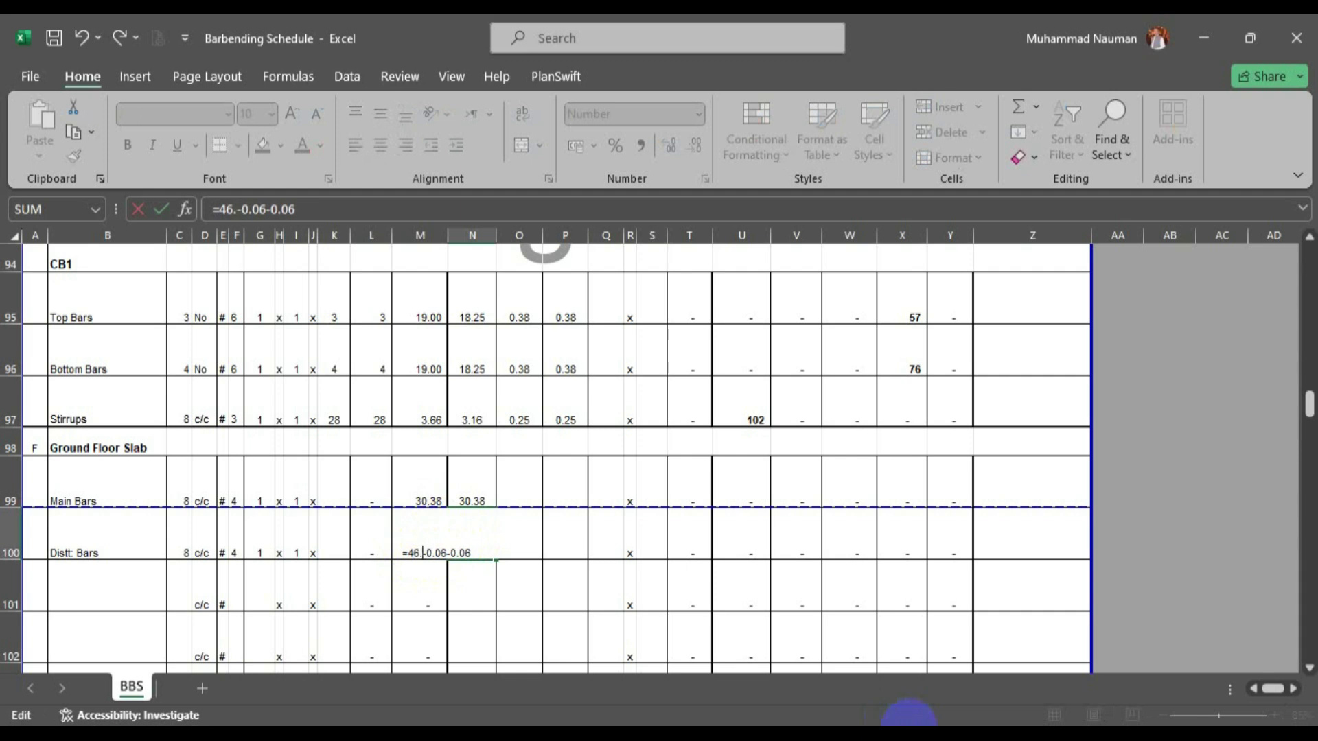
pyautogui.press('Return')
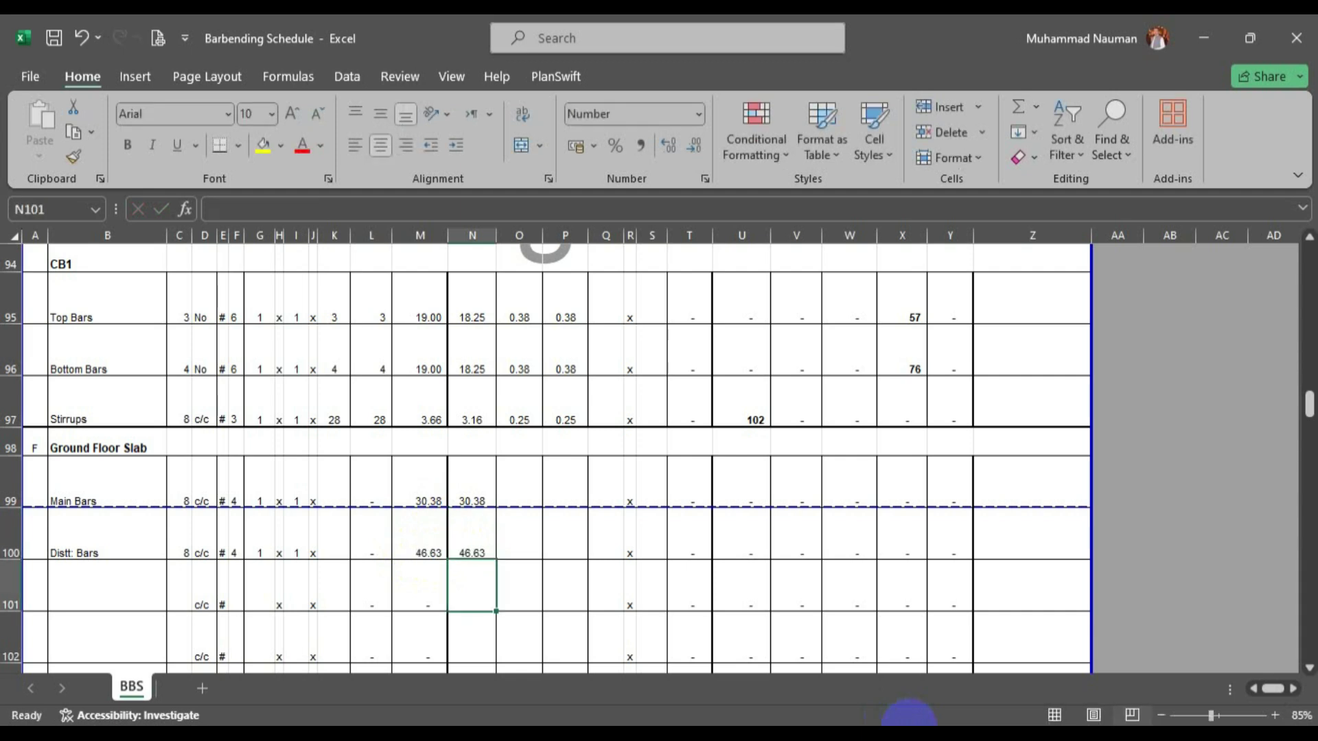
# Enter 1 lap of length 2 for the Distt: Bars row, in Q100 and S100.
pyautogui.click(604, 535)
pyautogui.write('1')
pyautogui.press('Tab')
pyautogui.write('2')
pyautogui.press('Return')
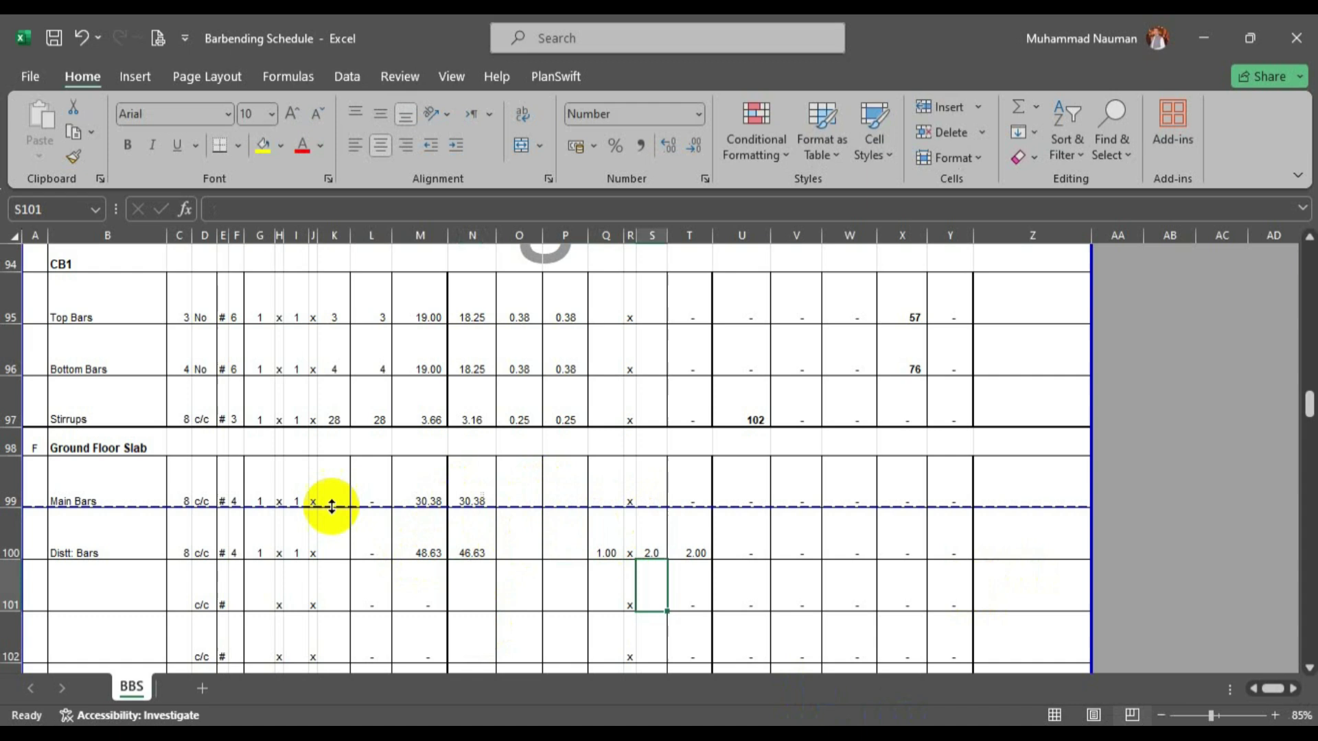
# Copy the Ground Floor Slab heading row 98 and insert the copied row at row 101, below the Distt: Bars row.
pyautogui.scroll(-1, 335, 516)
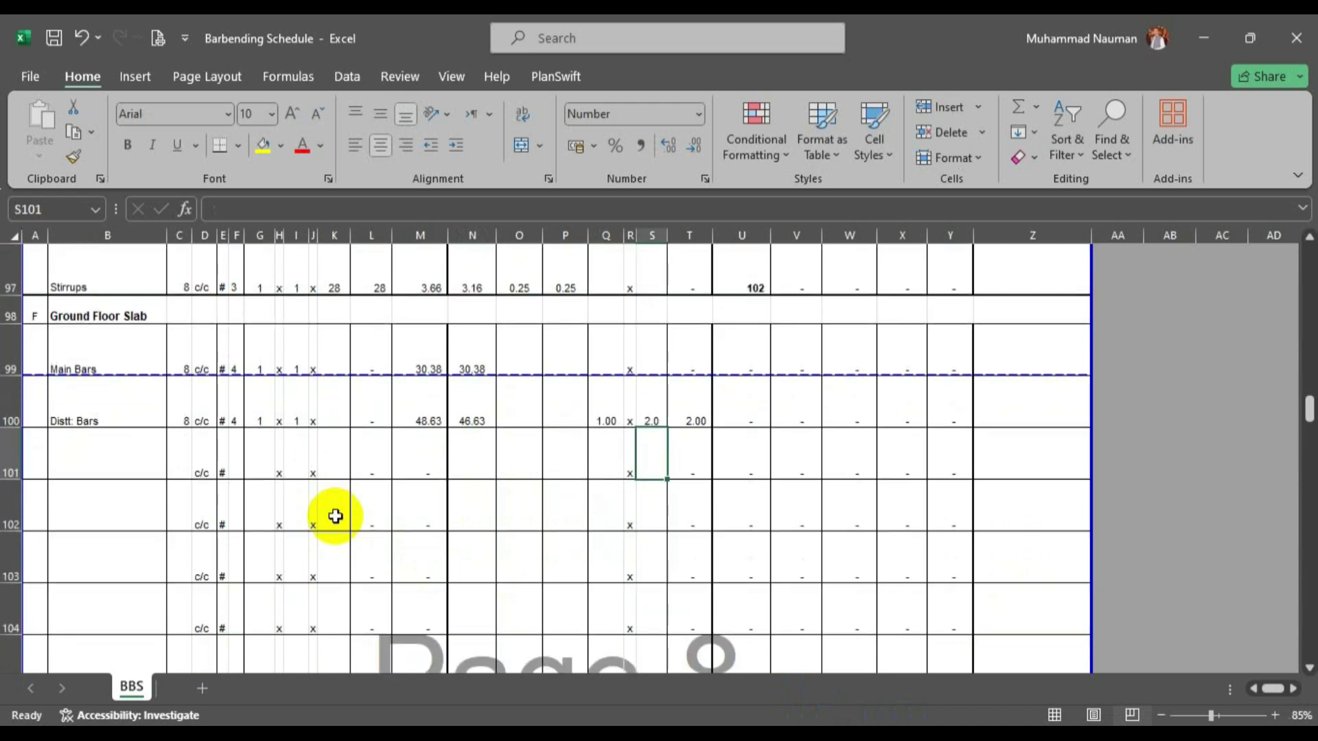
pyautogui.click(11, 320)
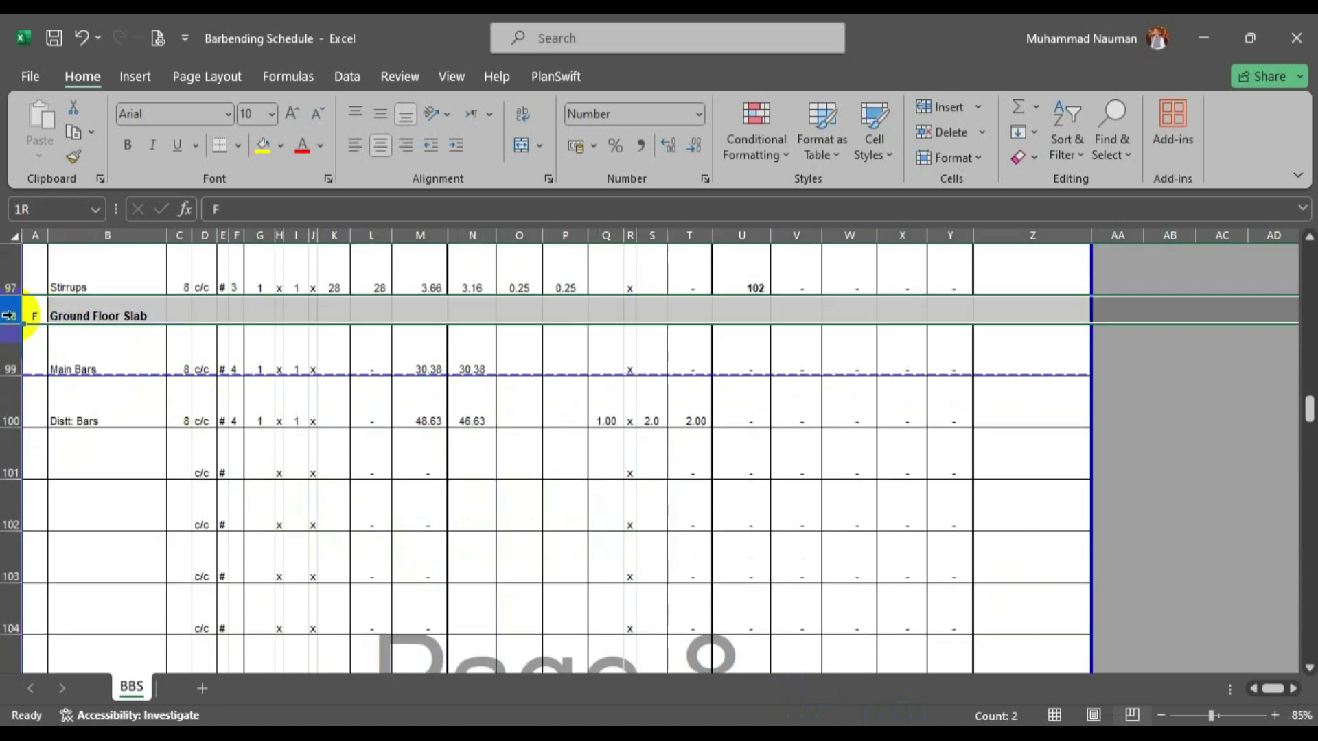
pyautogui.hotkey('ctrl', 'c')
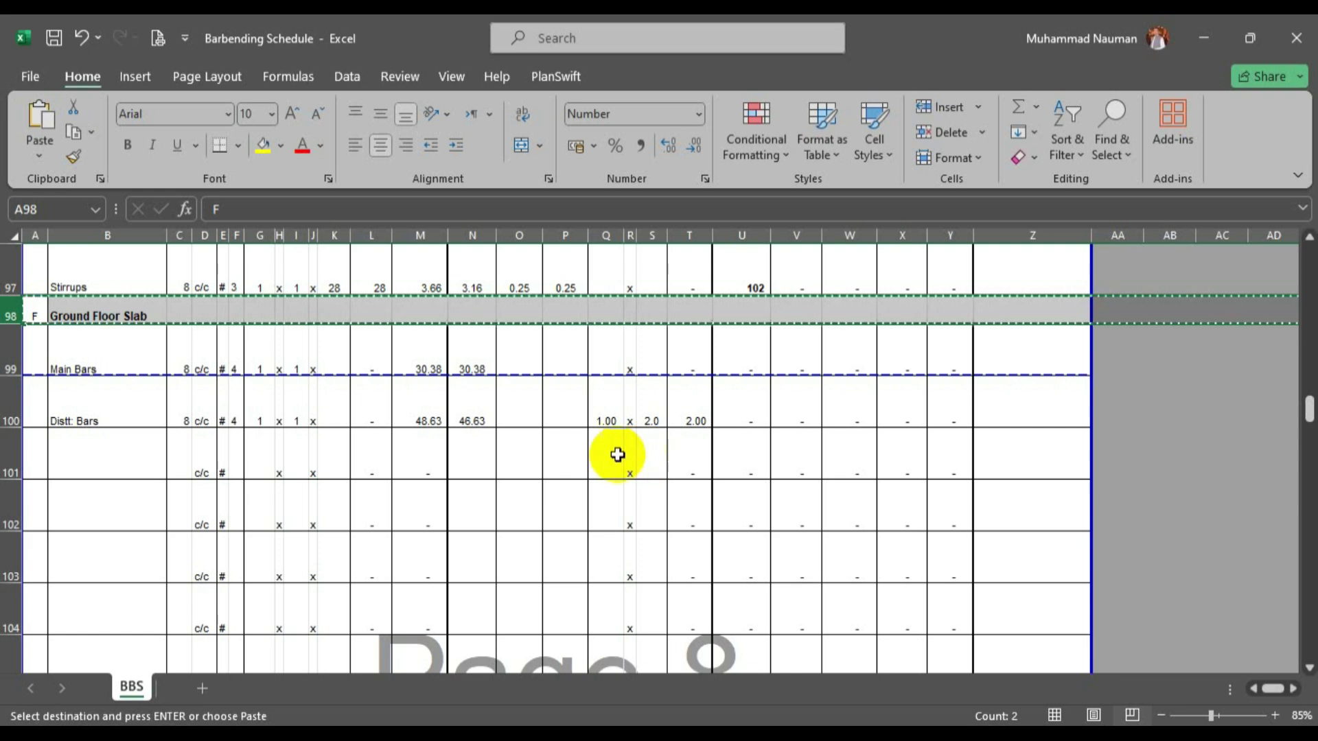
pyautogui.moveTo(8, 420); pyautogui.dragTo(5, 467)
pyautogui.rightClick(5, 467)
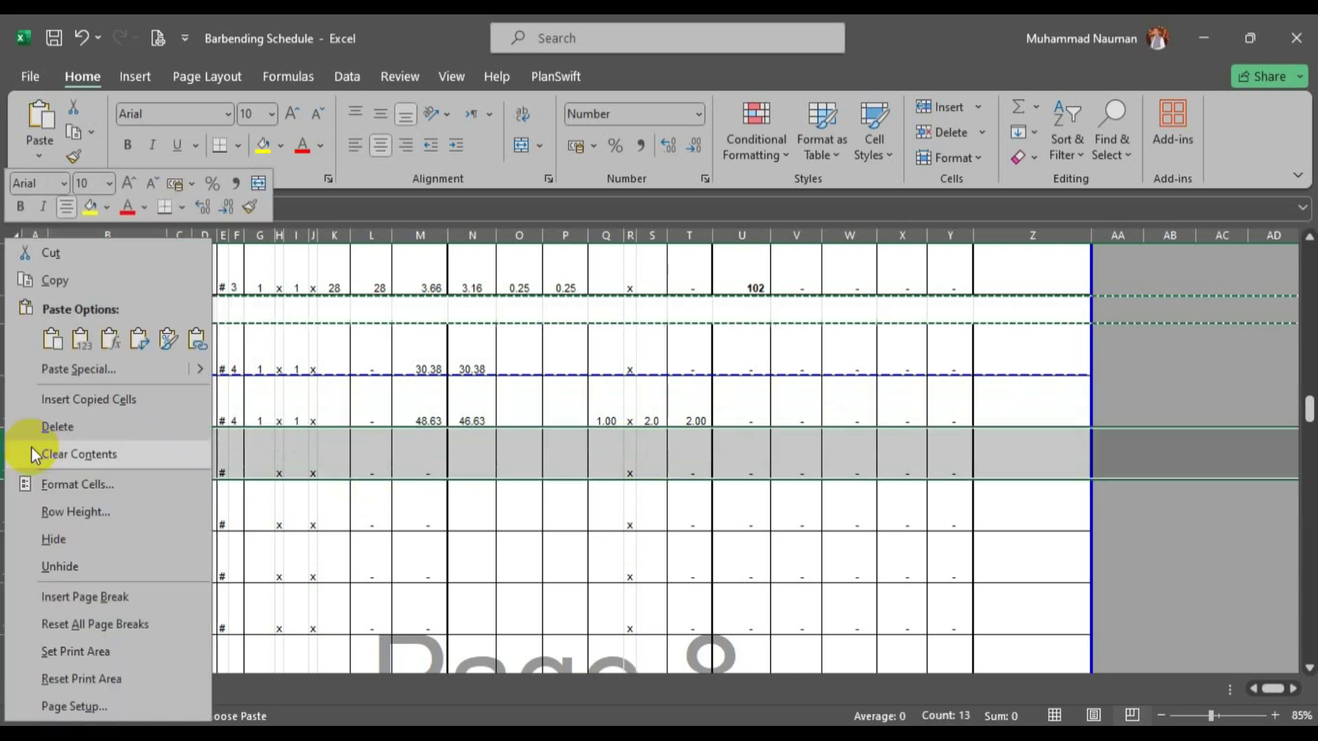
pyautogui.click(82, 400)
# Change the copied heading in B101 to "Ground Floor Slab Extra Bars".
pyautogui.click(96, 447)
pyautogui.doubleClick(143, 447)
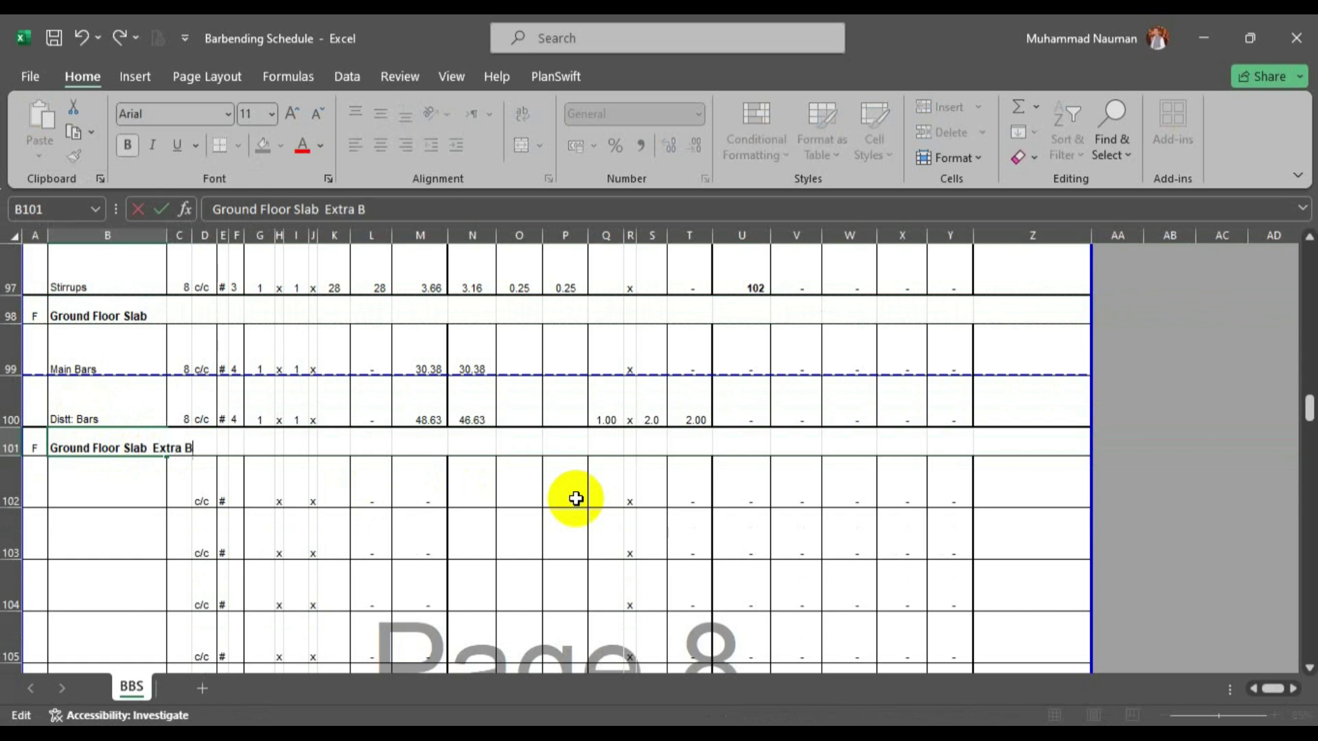
pyautogui.write('Extra Bars')
pyautogui.press('Return')
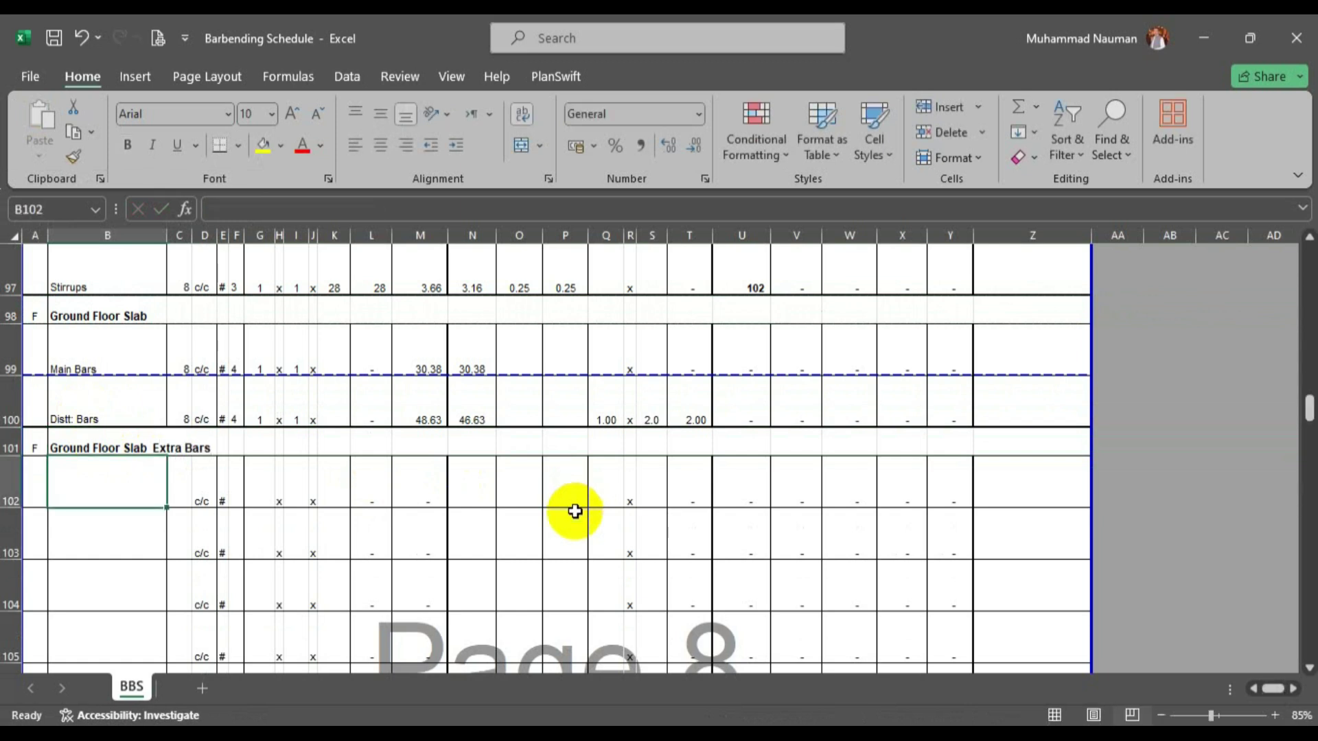
# Set the section letter in A101 to G and save the workbook.
pyautogui.click(34, 444)
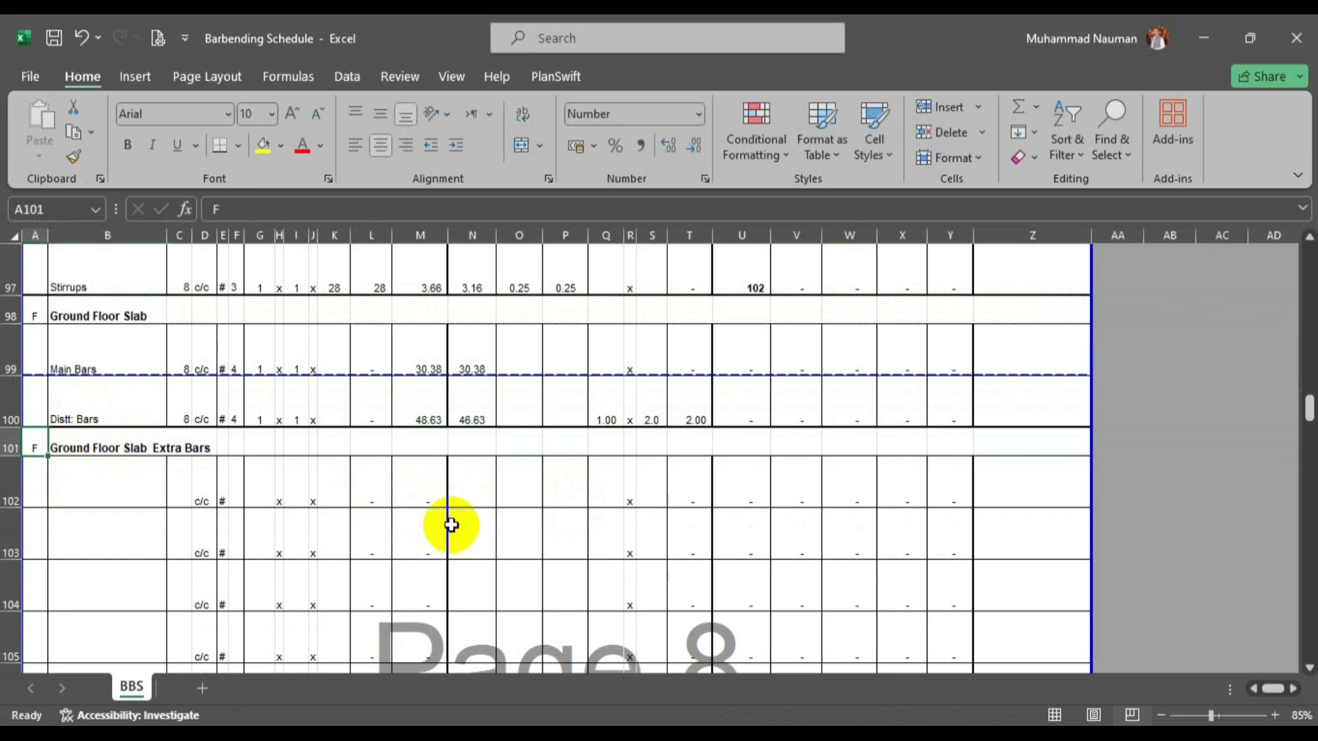
pyautogui.write('G')
pyautogui.press('Return')
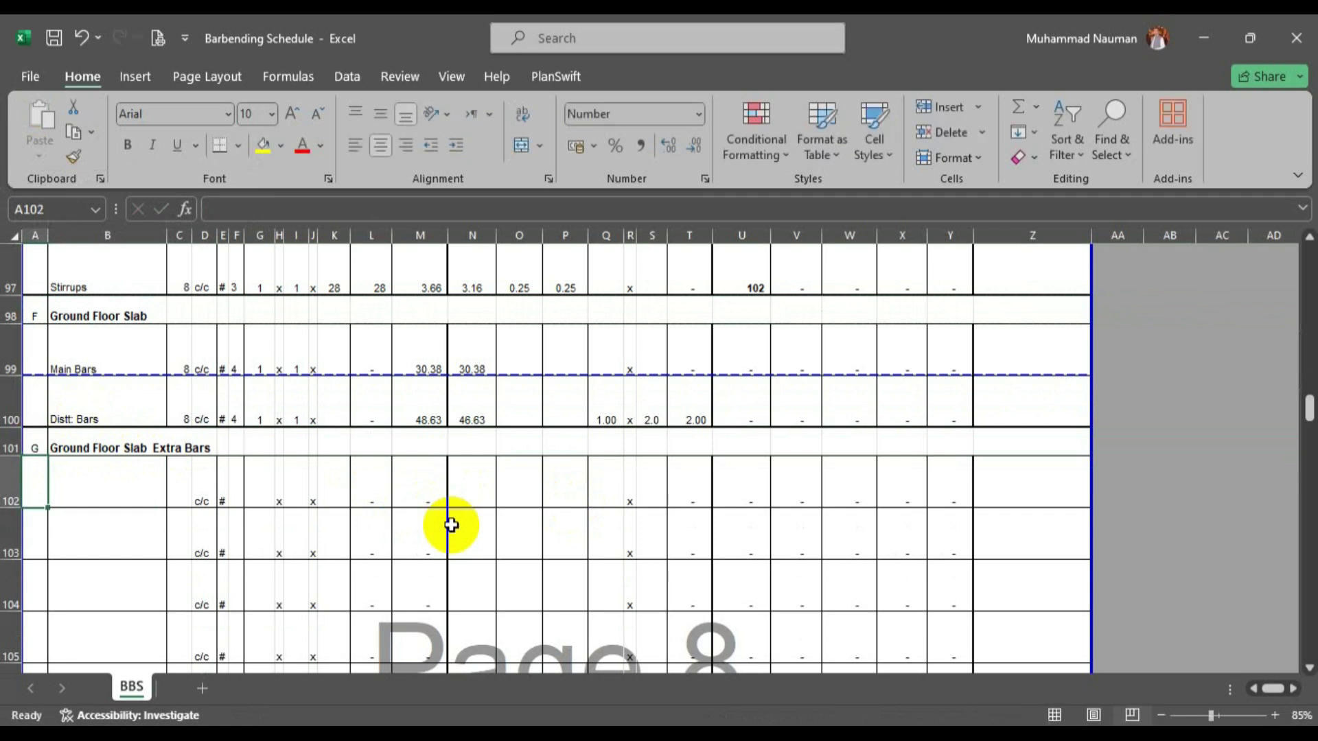
pyautogui.hotkey('ctrl', 's')
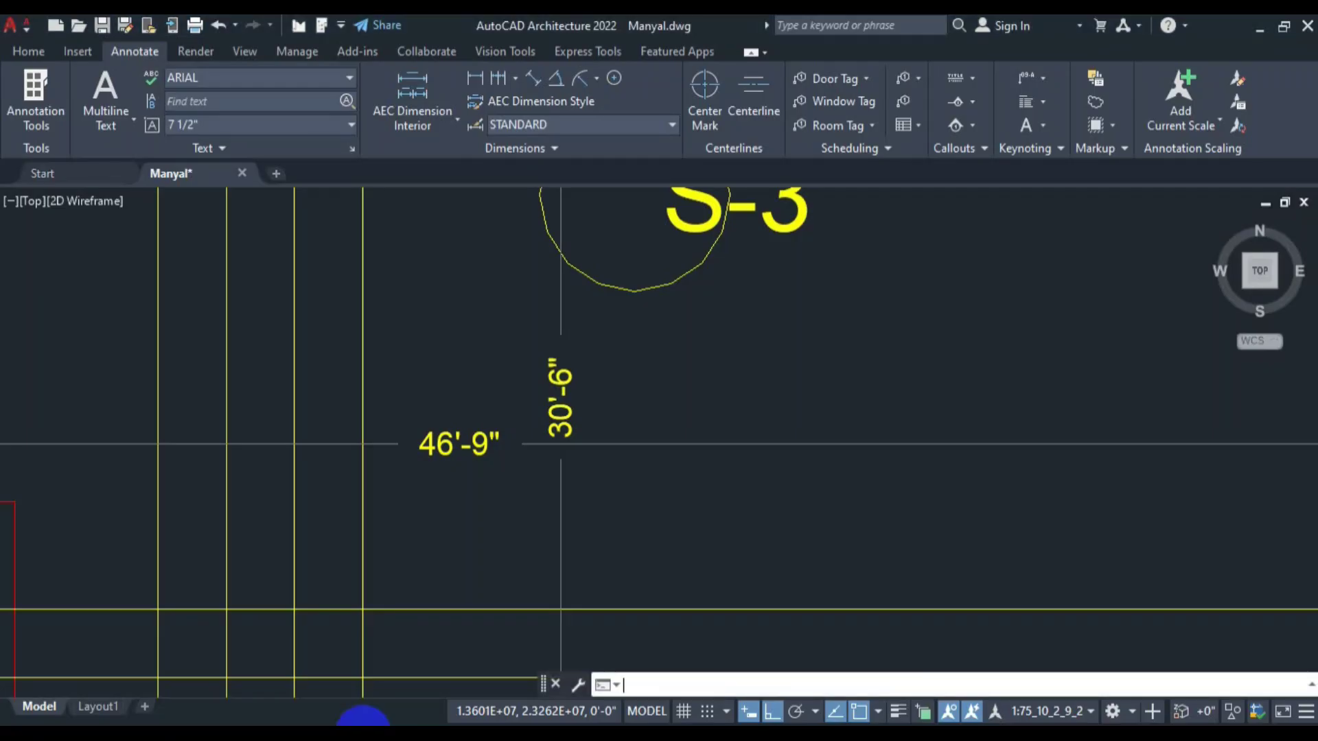
# Switch to AutoCAD and erase the two overall slab dimensions from the S-3 slab plan.
pyautogui.click(574, 509)
pyautogui.scroll(-3, 588, 462)
pyautogui.write('e')
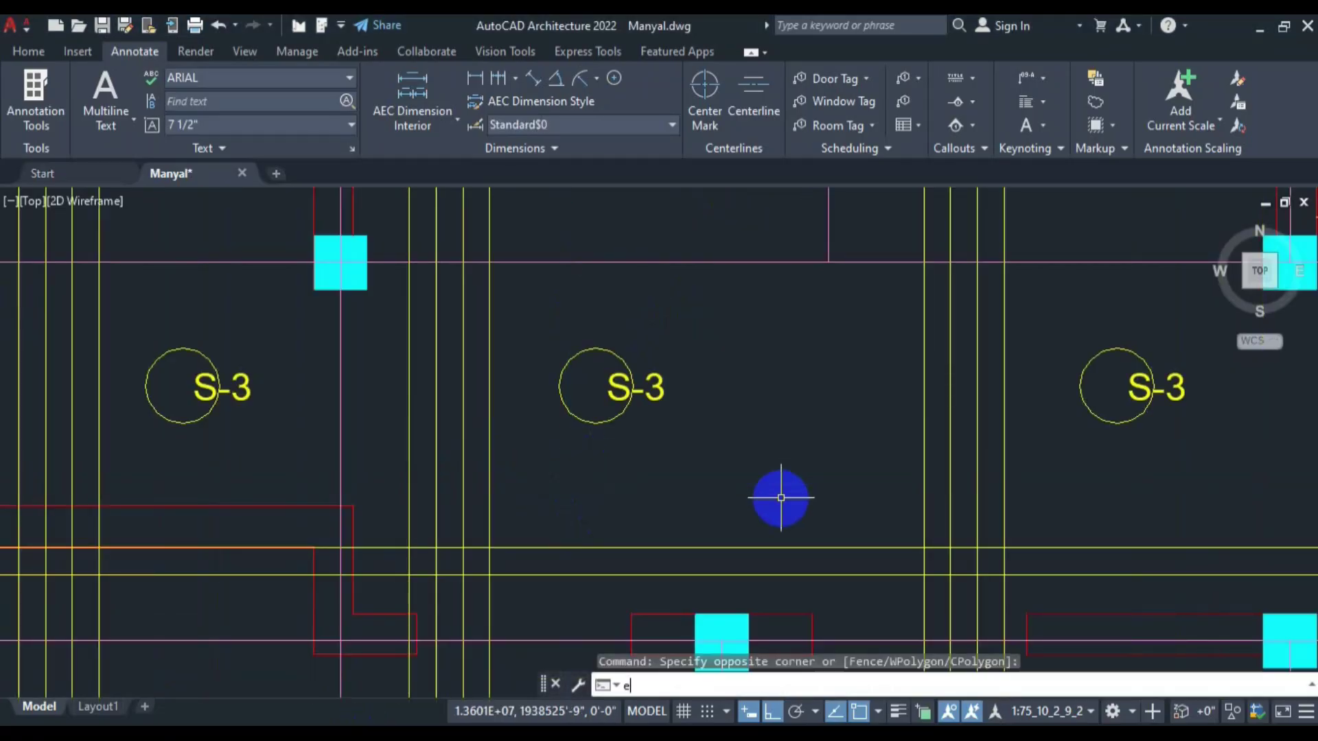
pyautogui.press('Return')
# Examine the S-3 reinforcement note for the extra bars' size, spacing and L/4 extent, and where these bars run in the slab plan.
pyautogui.scroll(-3, 717, 516)
pyautogui.scroll(-3, 707, 518)
pyautogui.scroll(8, 923, 463)
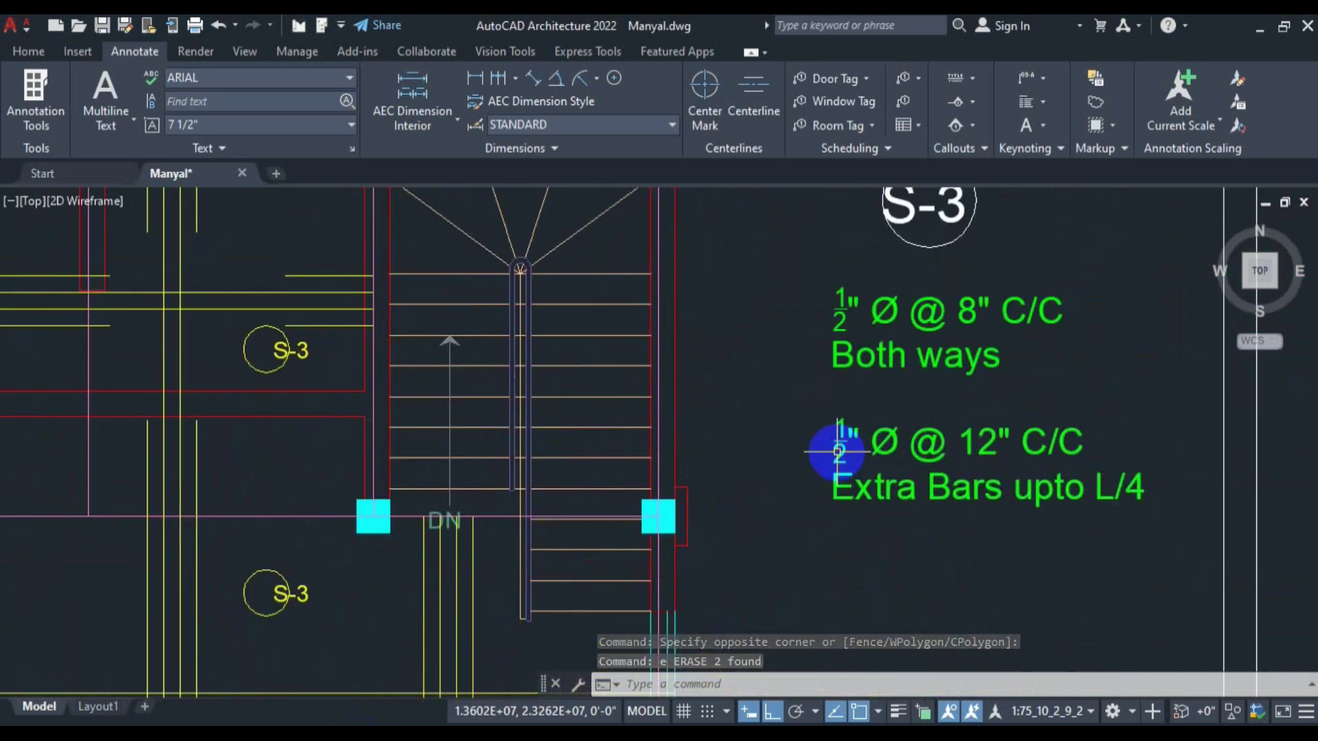
pyautogui.scroll(-2, 910, 443)
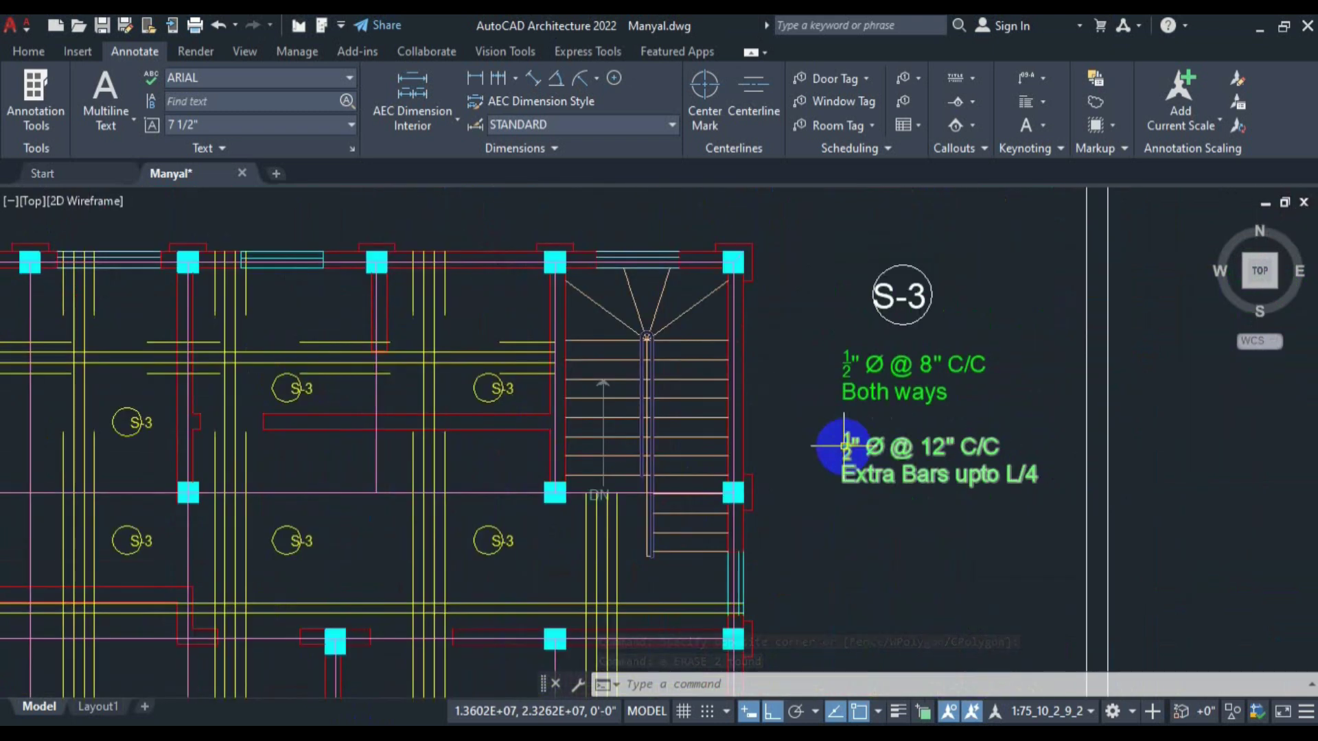
pyautogui.scroll(4, 851, 447)
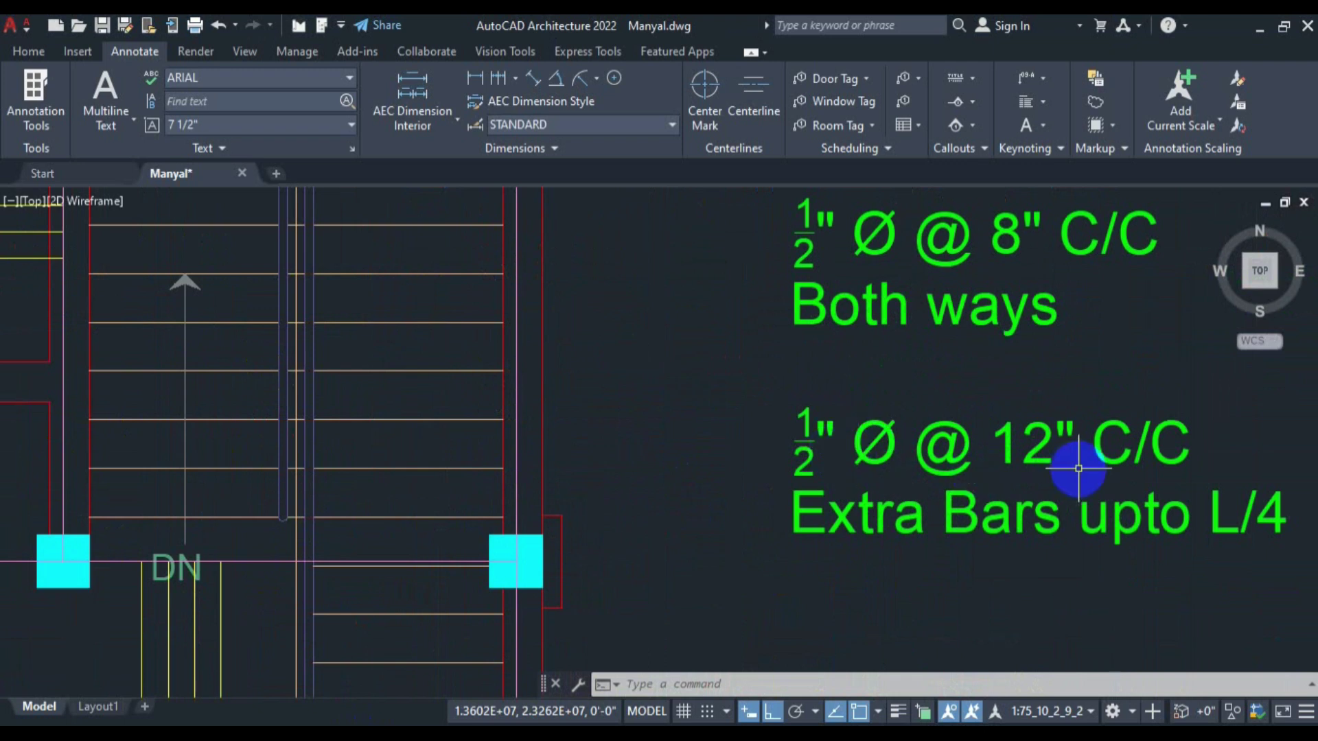
pyautogui.moveTo(1079, 469); pyautogui.dragTo(805, 418)
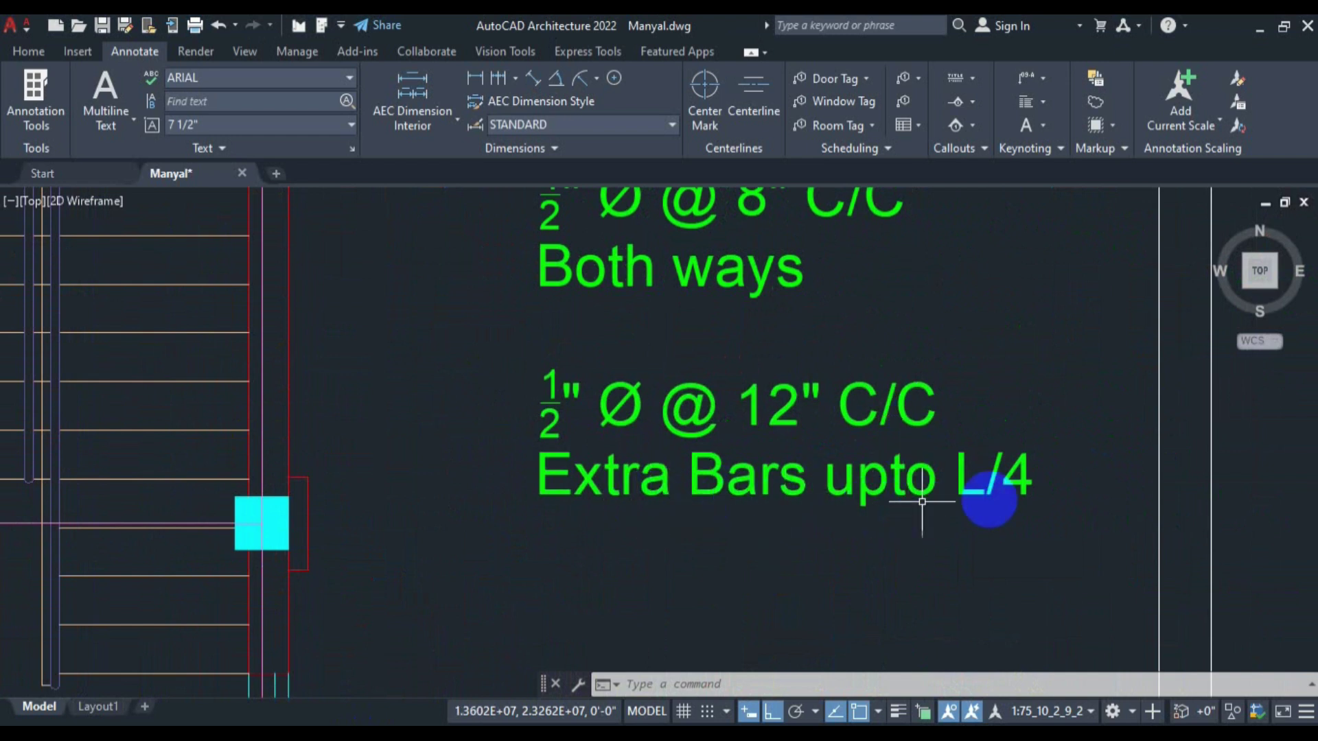
pyautogui.scroll(-5, 1015, 488)
pyautogui.scroll(3, 617, 461)
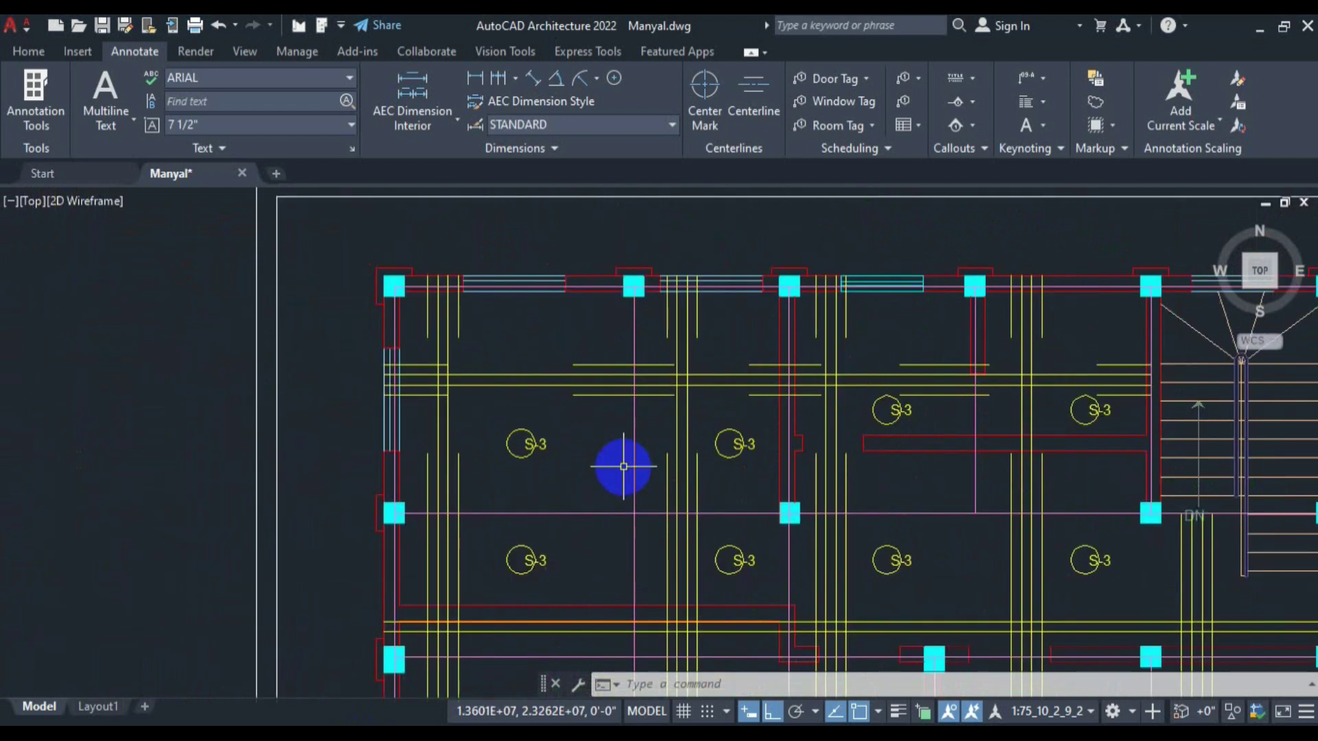
pyautogui.scroll(-2, 510, 336)
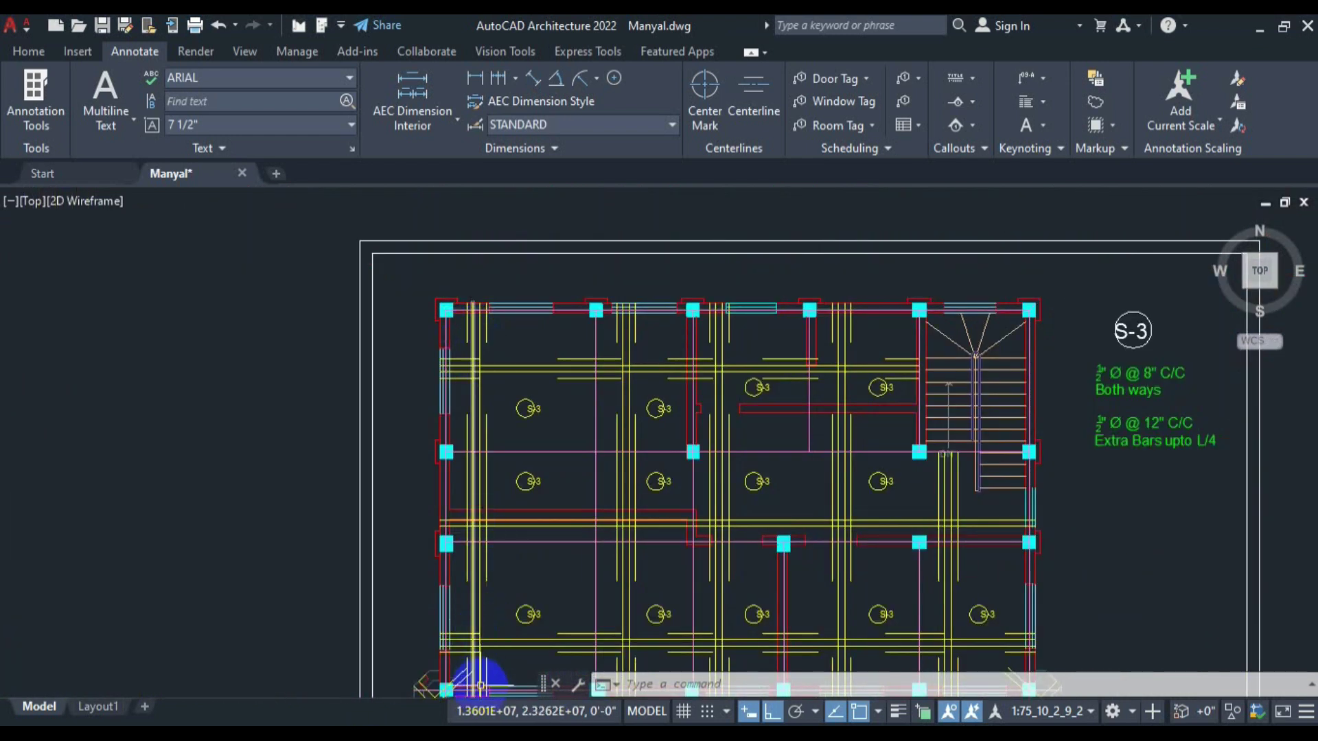
pyautogui.scroll(2, 500, 329)
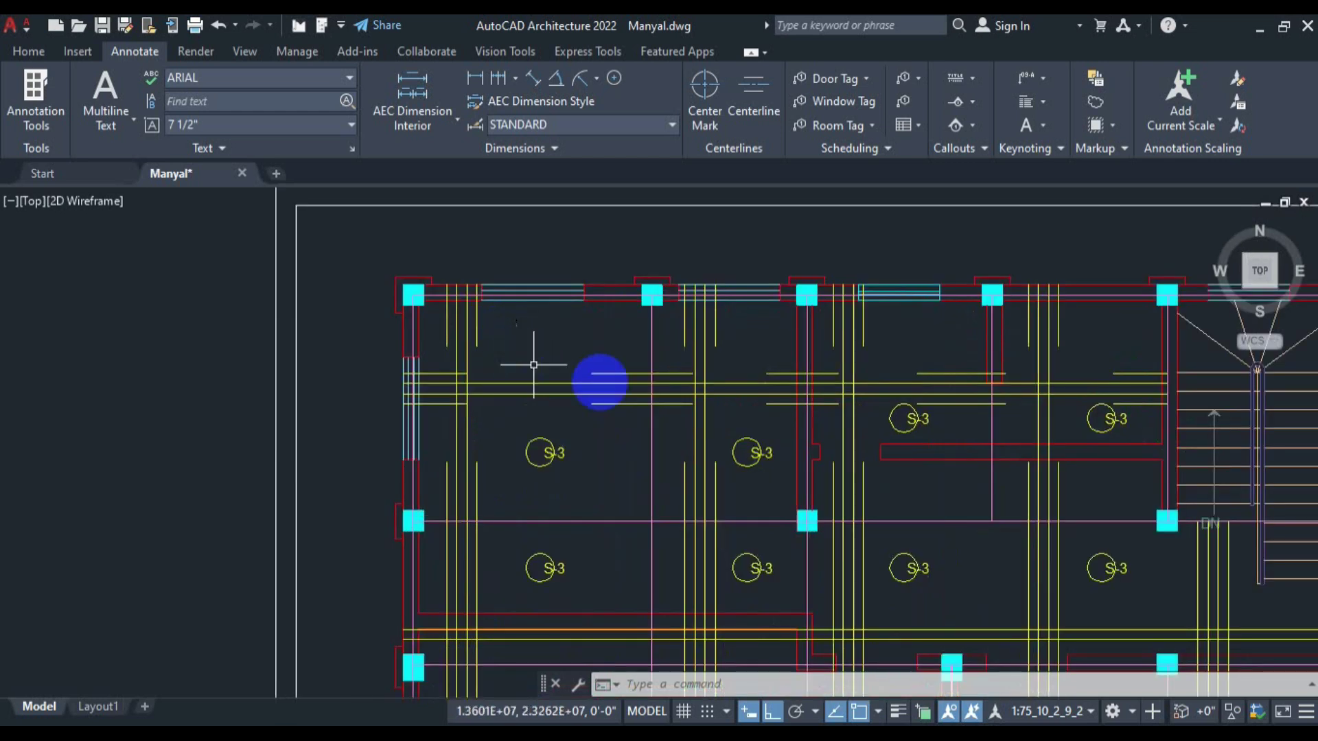
pyautogui.scroll(-2, 906, 422)
pyautogui.scroll(-1, 858, 419)
pyautogui.scroll(2, 569, 370)
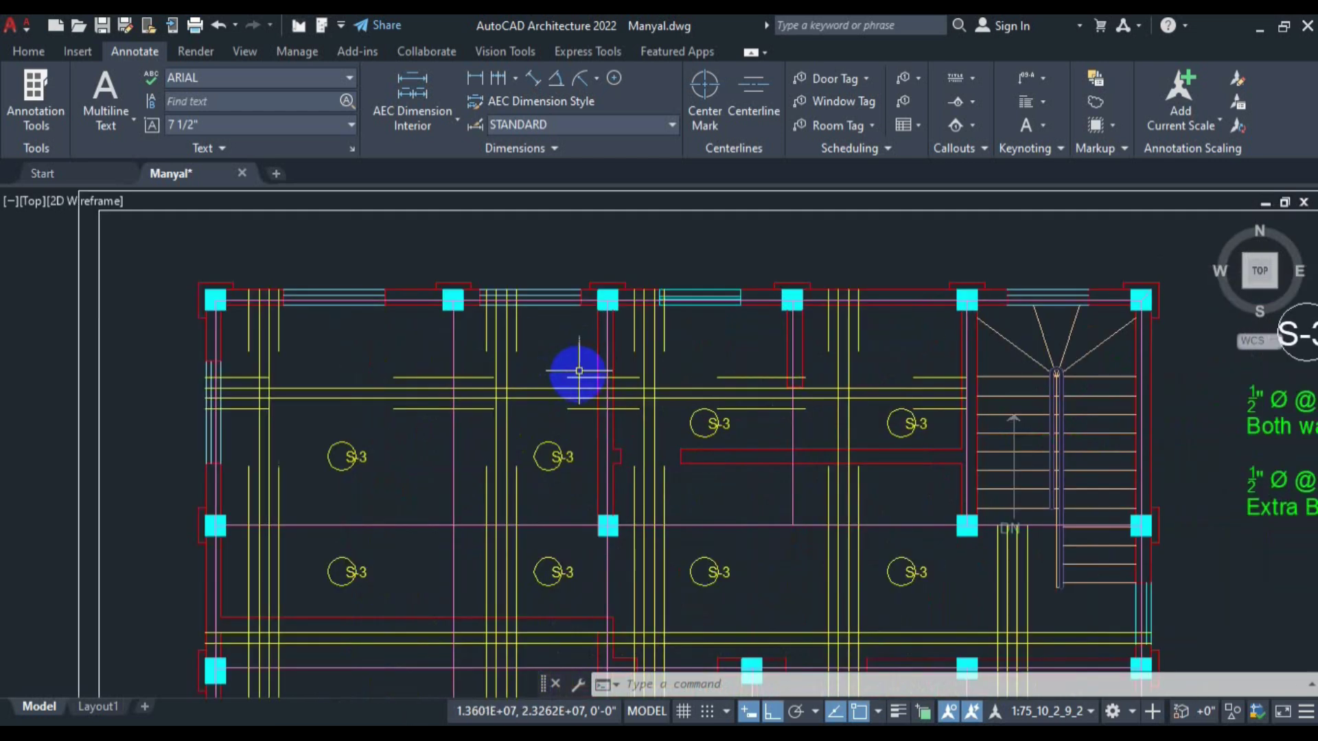
# Add a vertical linear dimension across the upper-left S-3 panel, between the top beam line and the horizontal centreline below, and check its reading.
pyautogui.write('li')
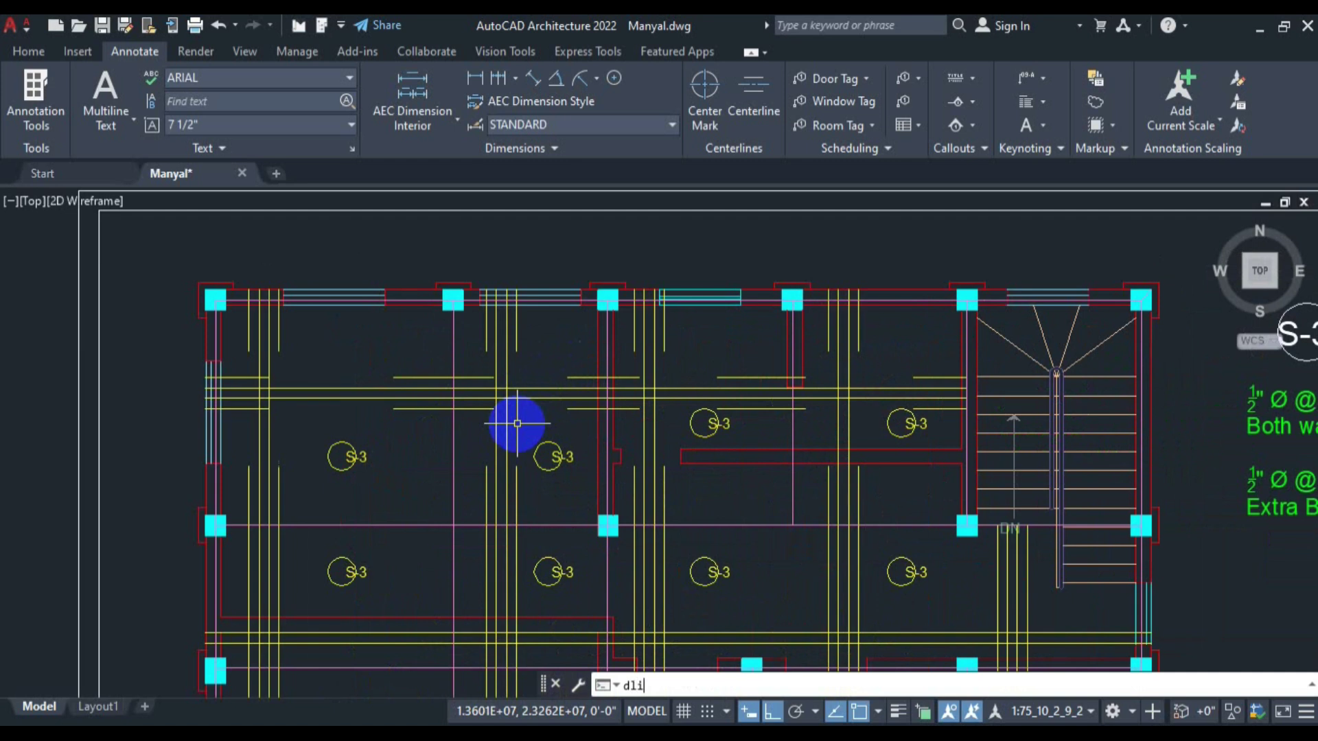
pyautogui.press('Return')
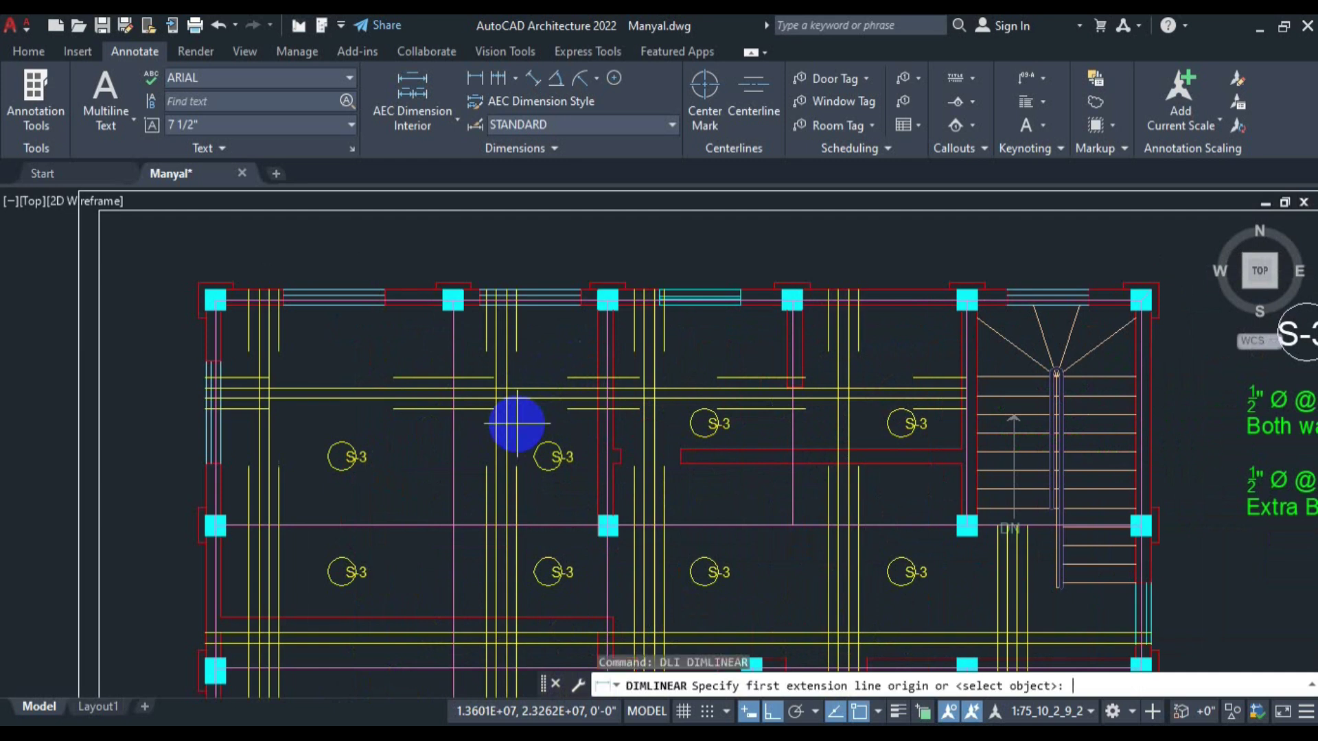
pyautogui.scroll(2, 401, 302)
pyautogui.click(401, 300)
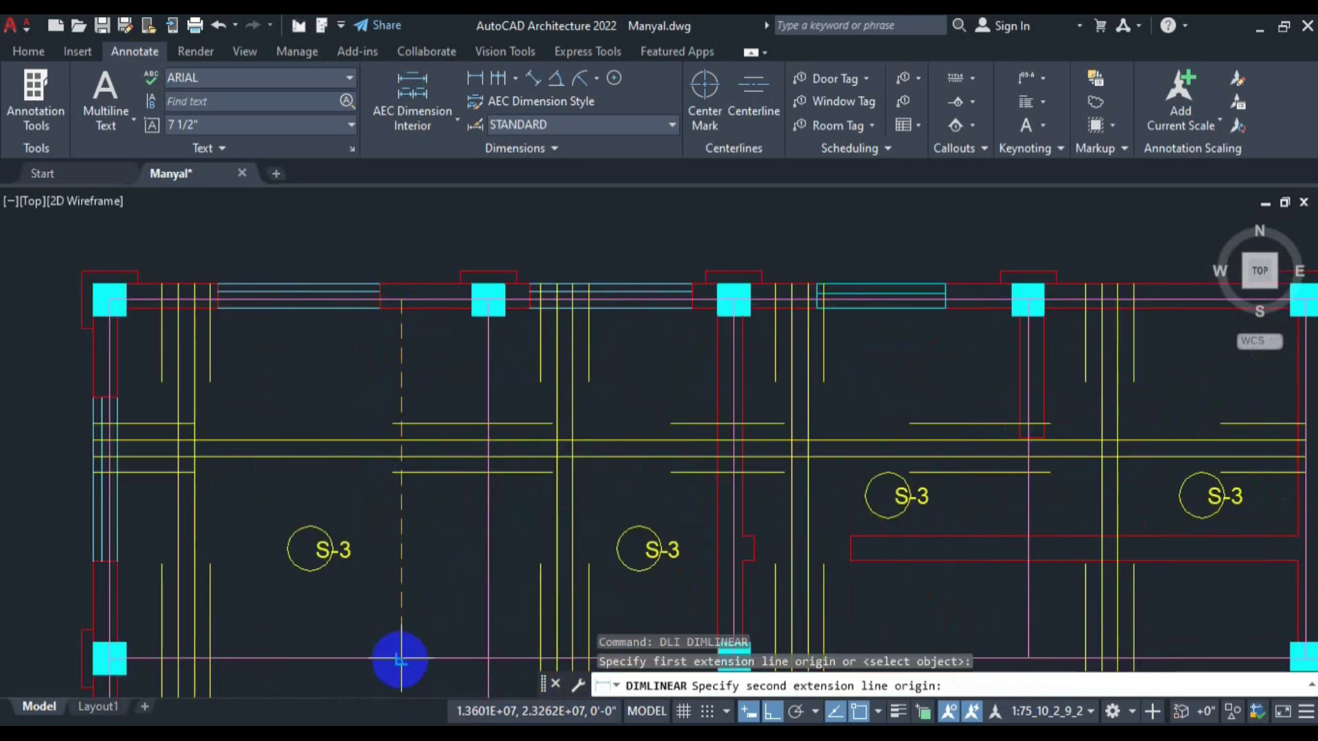
pyautogui.click(396, 660)
pyautogui.click(398, 542)
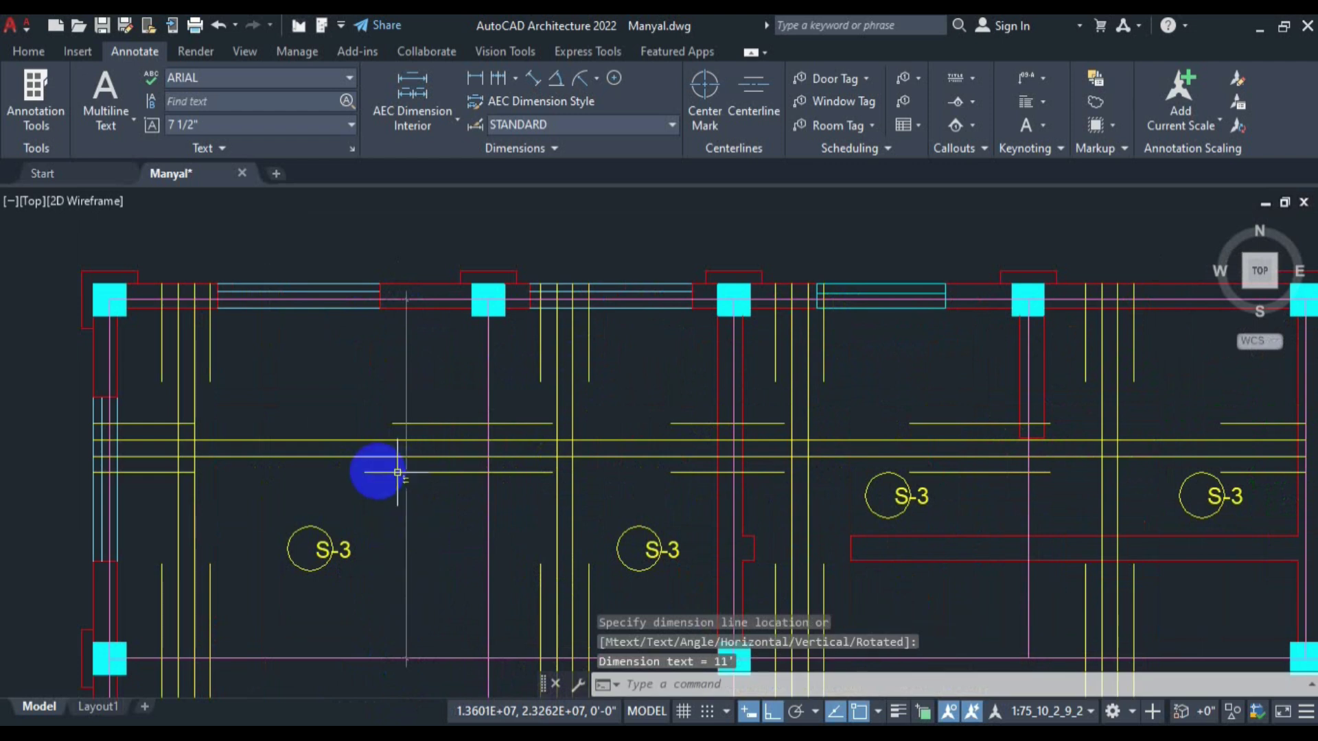
pyautogui.scroll(-3, 384, 481)
pyautogui.scroll(5, 390, 502)
pyautogui.scroll(-3, 394, 462)
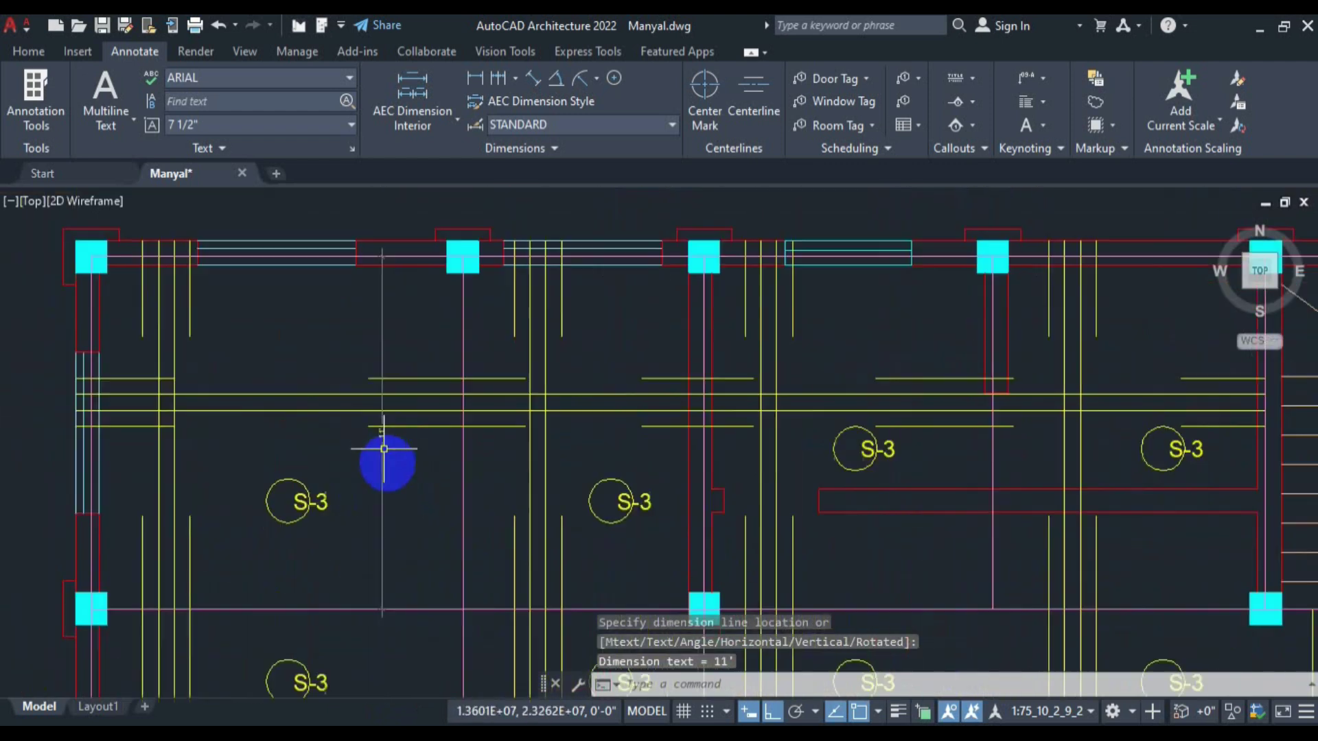
pyautogui.scroll(-2, 226, 365)
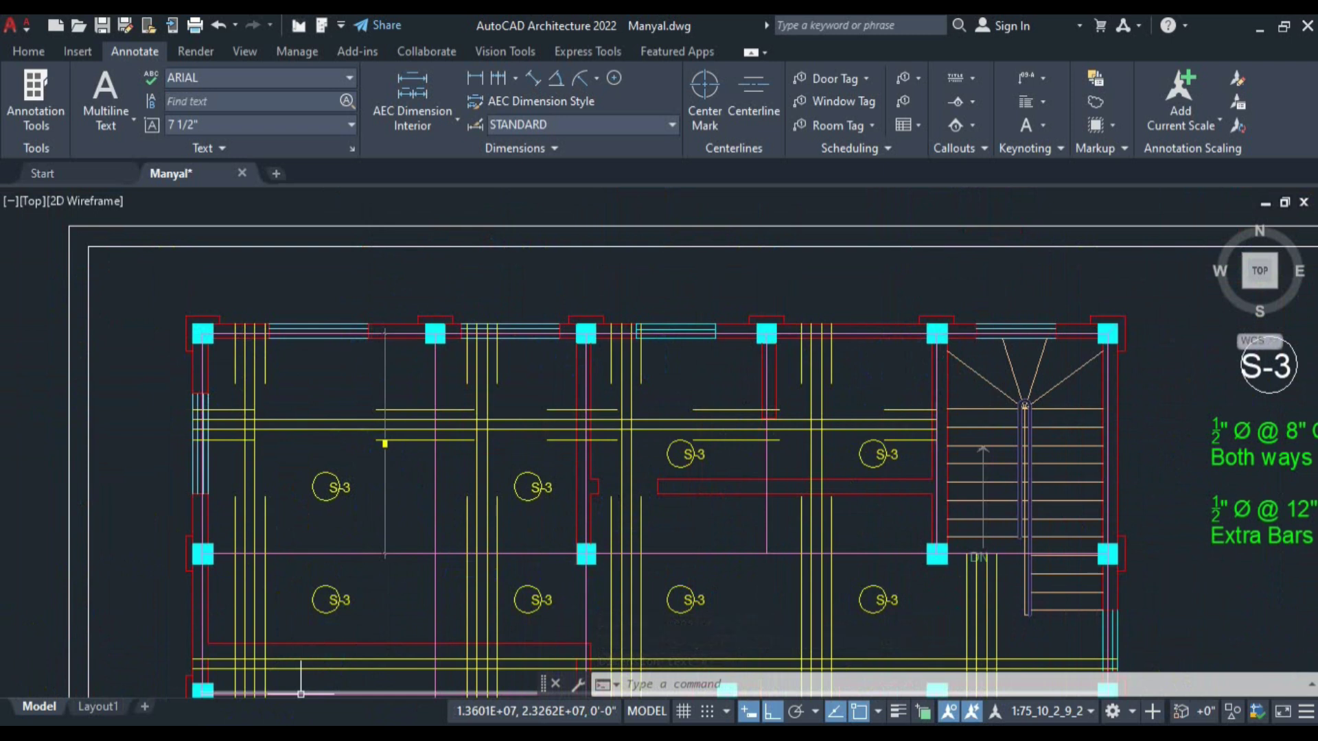
pyautogui.scroll(5, 386, 446)
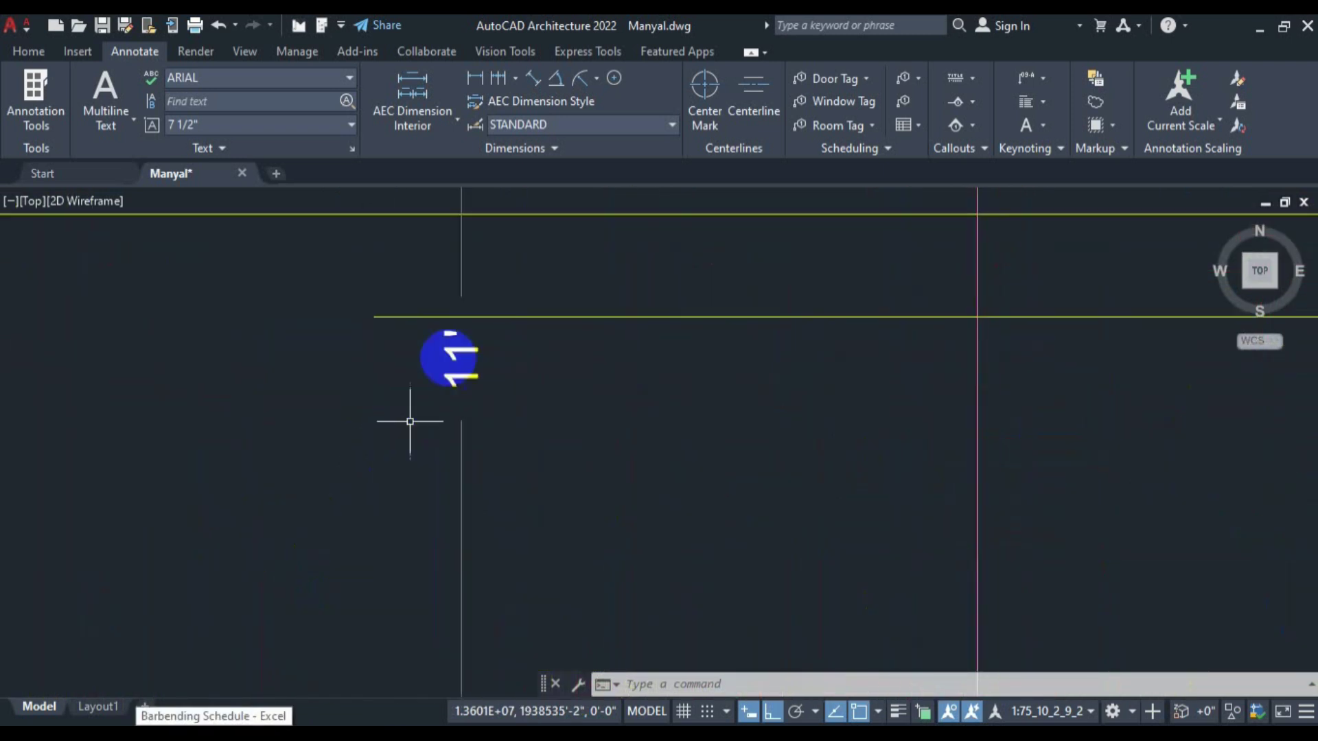
pyautogui.scroll(-5, 465, 426)
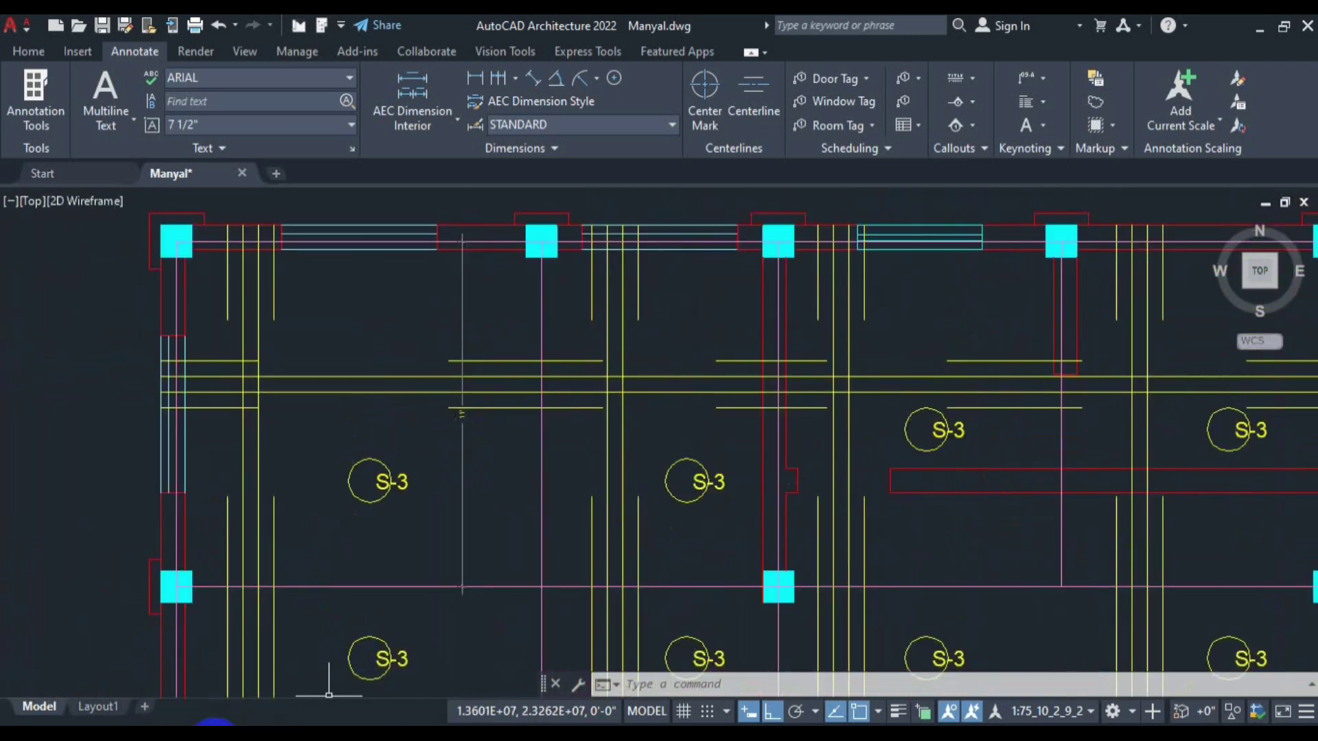
# Switch to Excel and enter 12 as the c/c spacing in C102, the first row under Ground Floor Slab Extra Bars.
pyautogui.hotkey('alt', 'Tab')
pyautogui.click(180, 488)
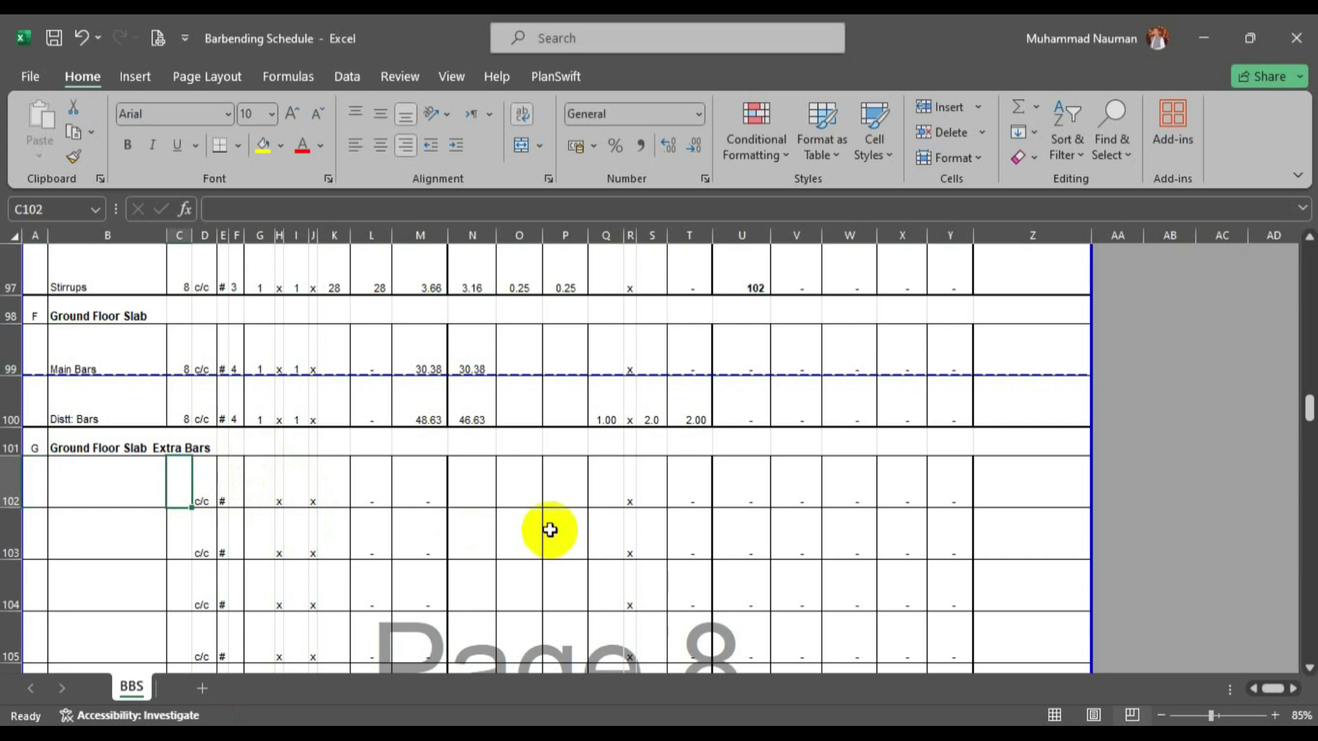
pyautogui.write('12')
pyautogui.press('Tab')
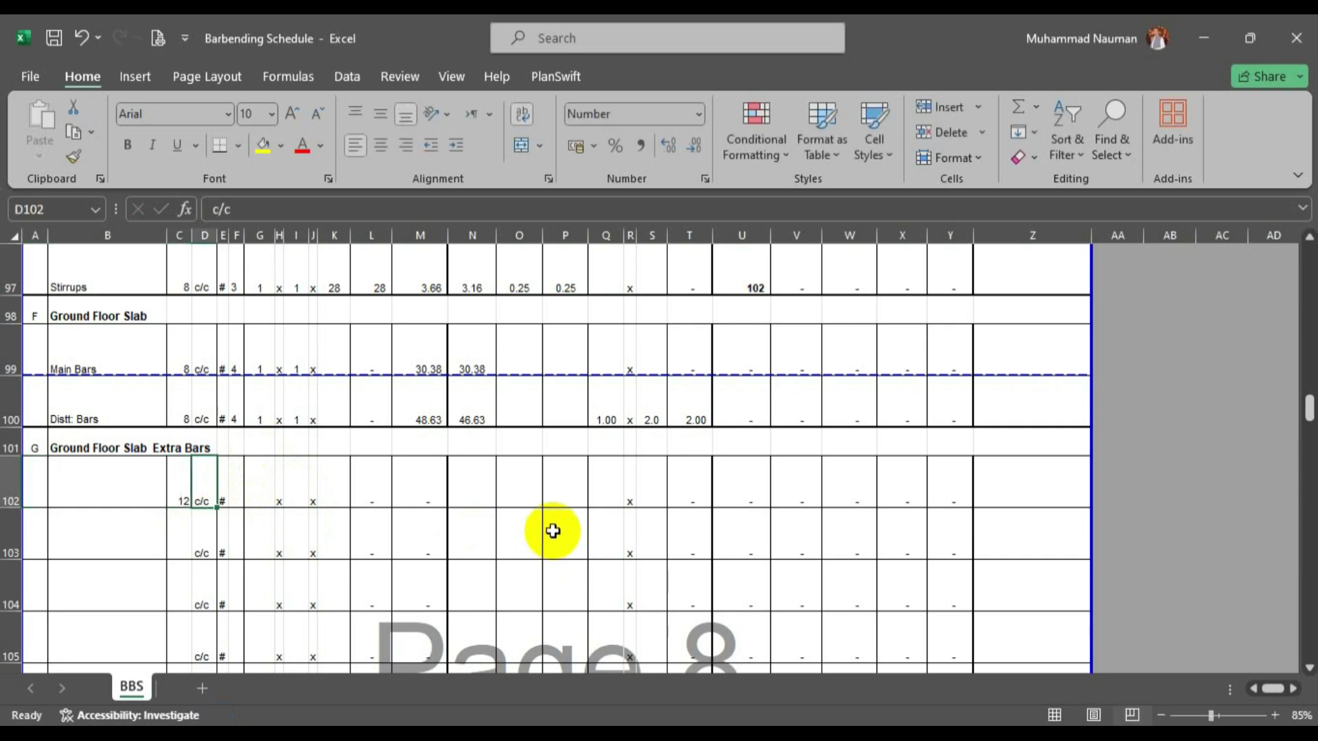
# Enter =ROUND(N100/(C99/12)+1,0) in K99 to calculate the number of Main Bars for the Ground Floor Slab.
pyautogui.click(340, 362)
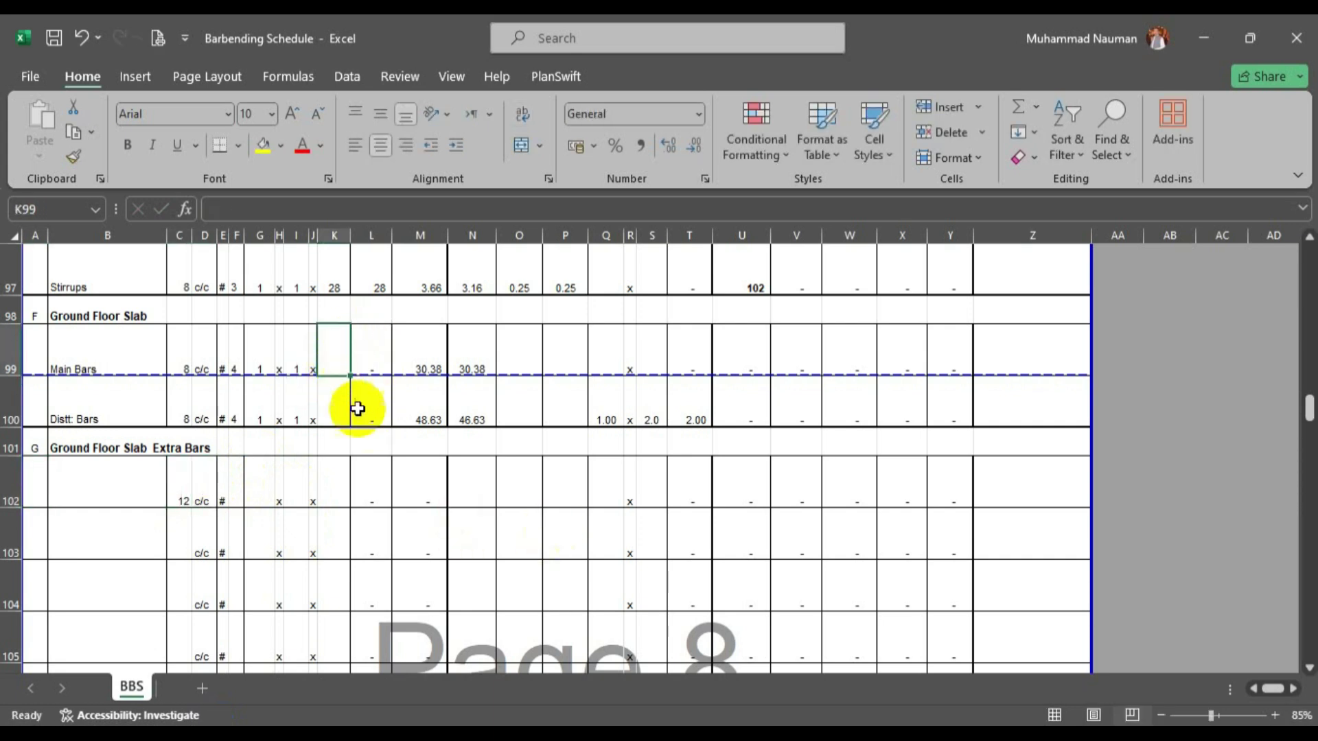
pyautogui.write('=round')
pyautogui.write('(')
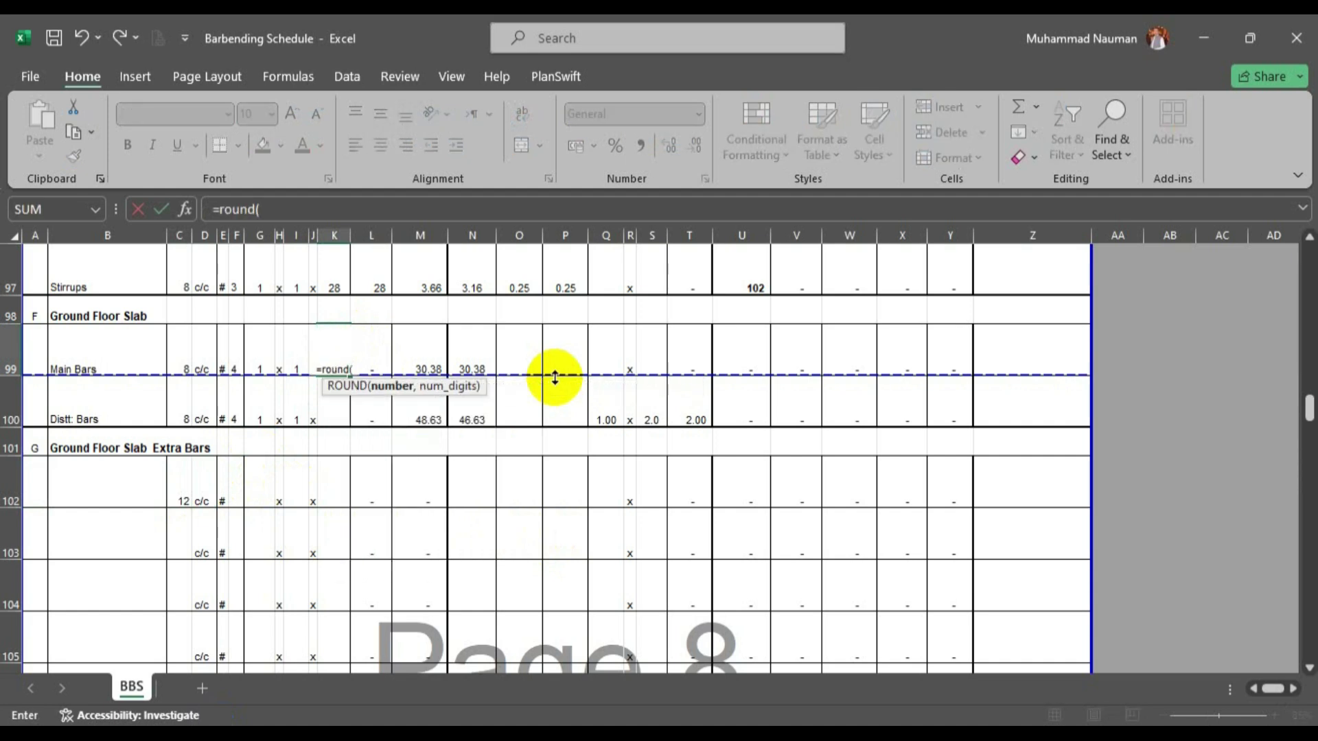
pyautogui.click(476, 407)
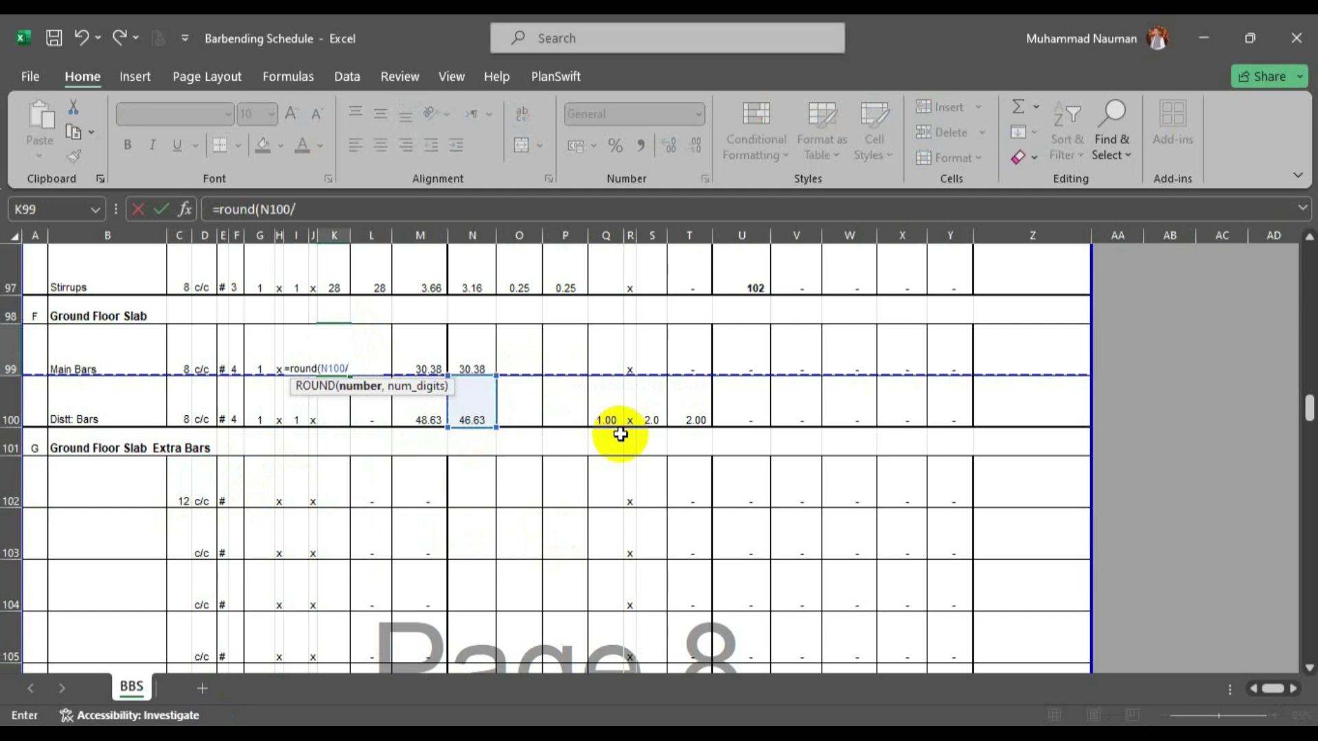
pyautogui.write('(')
pyautogui.click(180, 357)
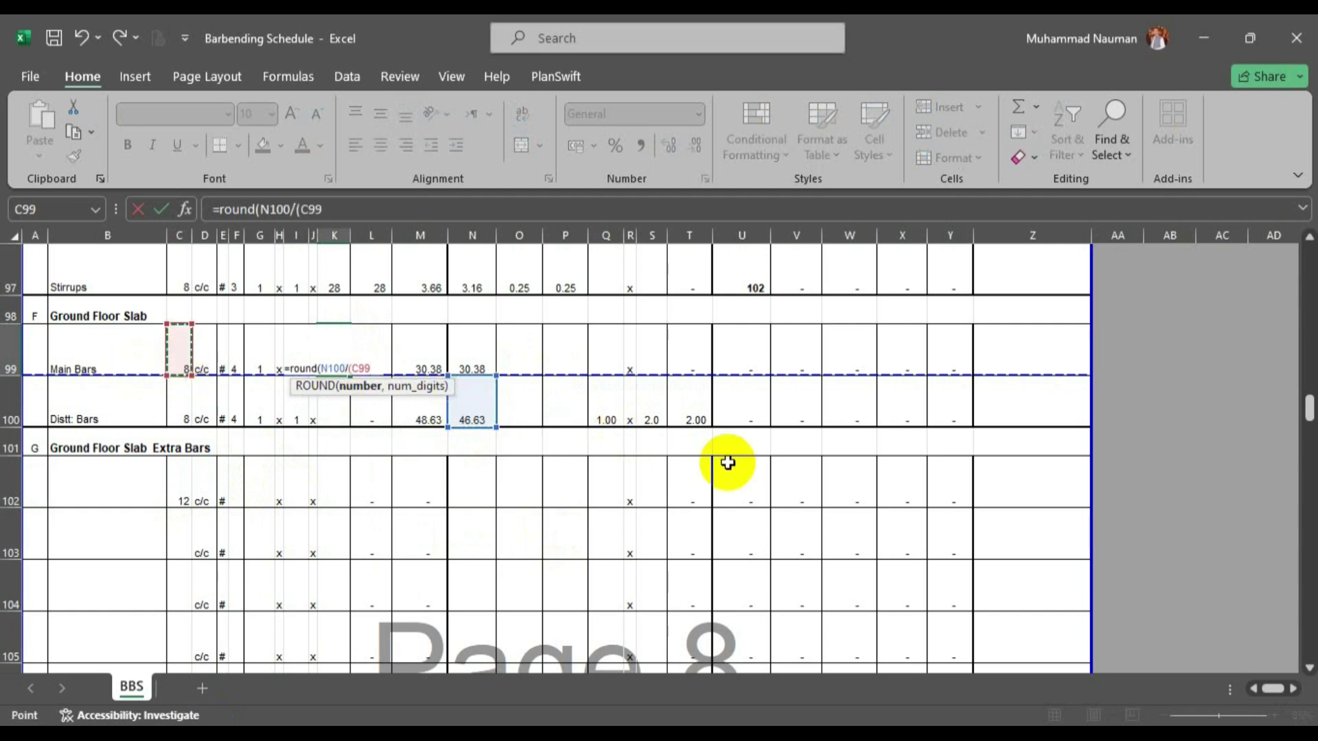
pyautogui.write('/12')
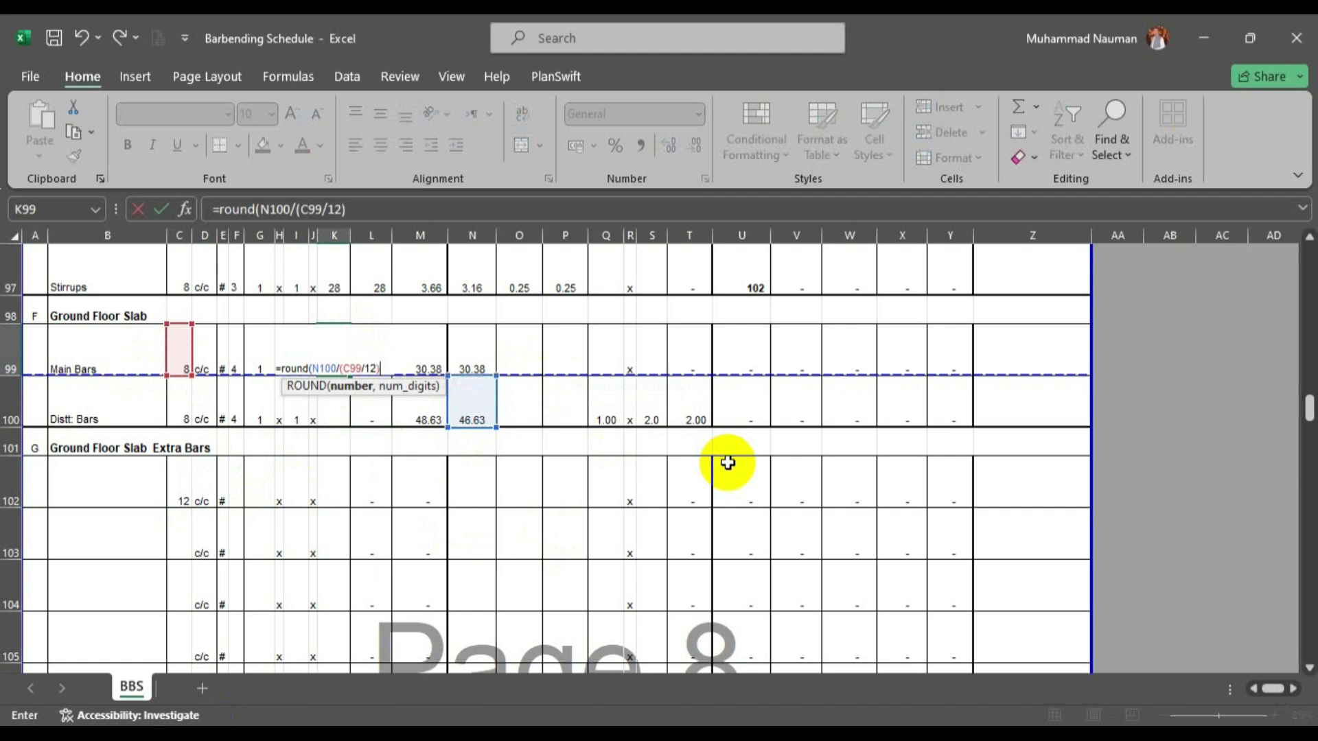
pyautogui.write(')+1,0)')
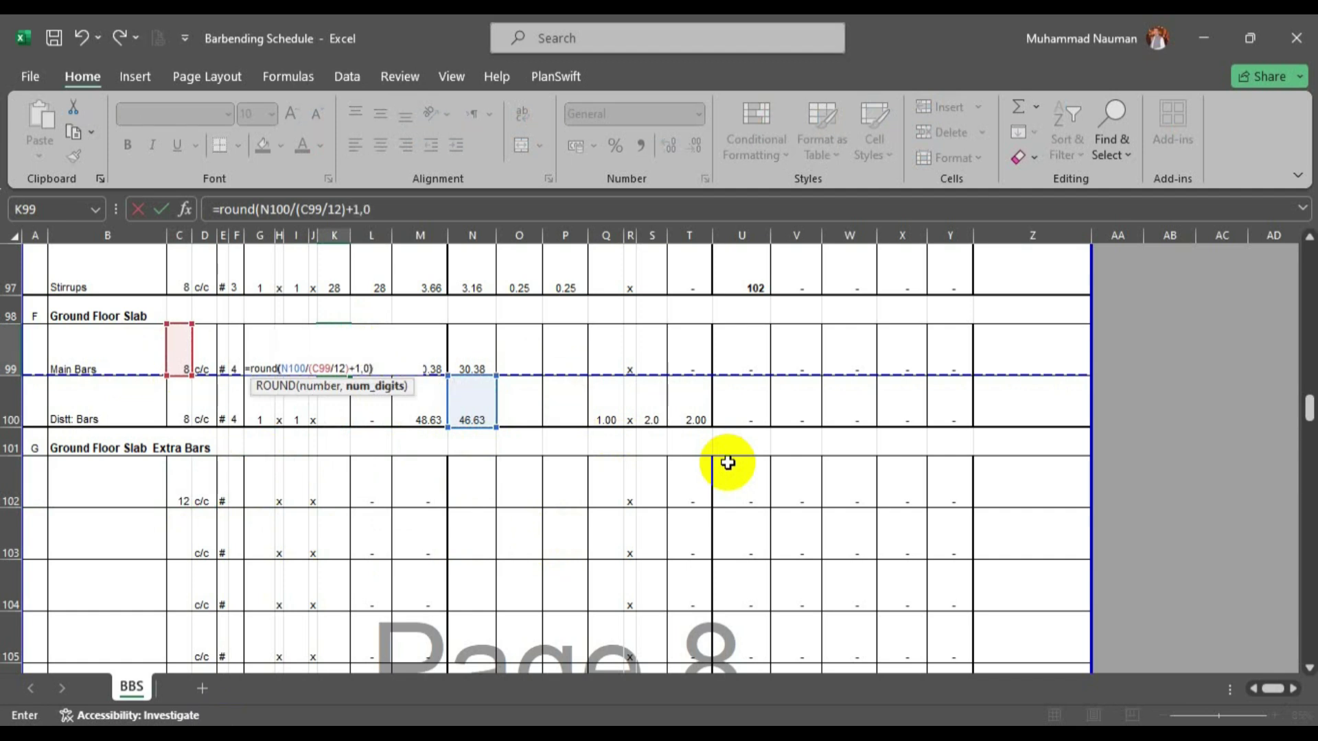
pyautogui.press('Return')
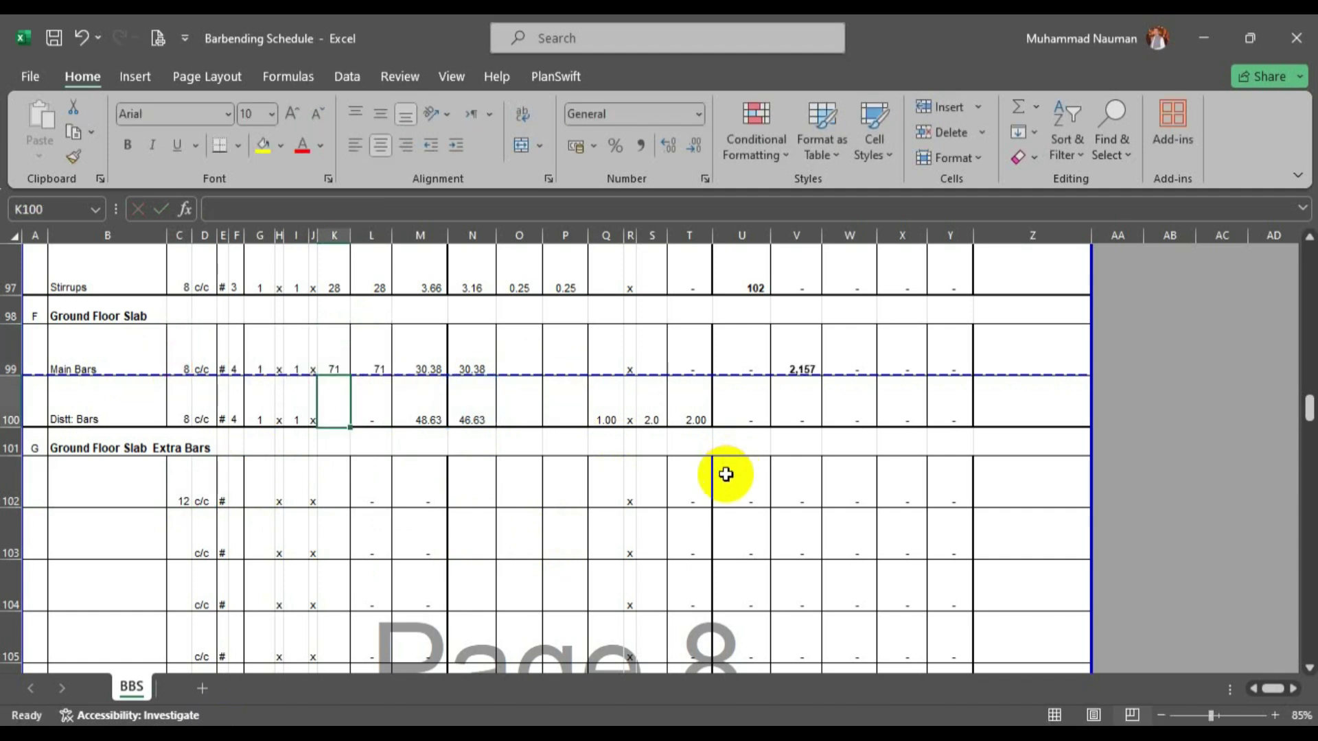
# Copy the Main Bars count formula into K100, correct it to =ROUND(N99/(C100/12)+1,0) for the Distt: Bars, and save the workbook.
pyautogui.hotkey('ctrl', 'd')
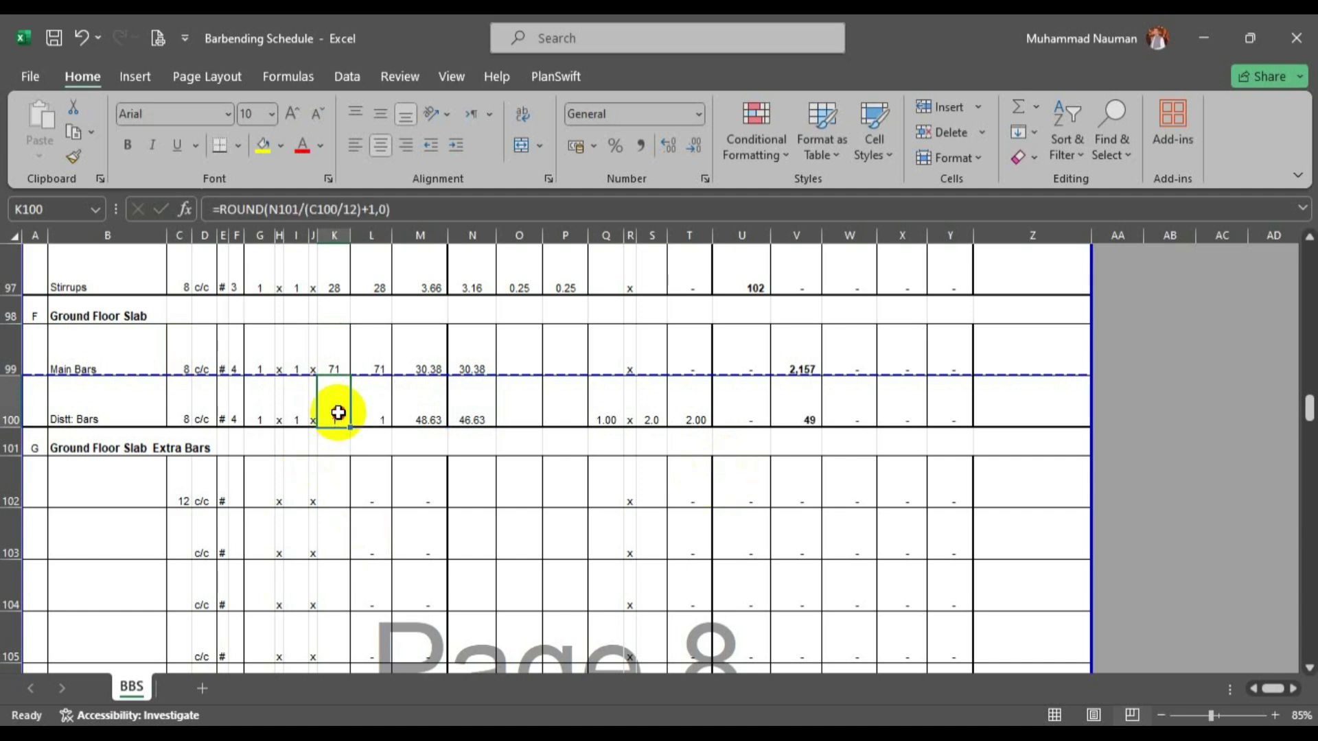
pyautogui.doubleClick(336, 415)
pyautogui.click(471, 361)
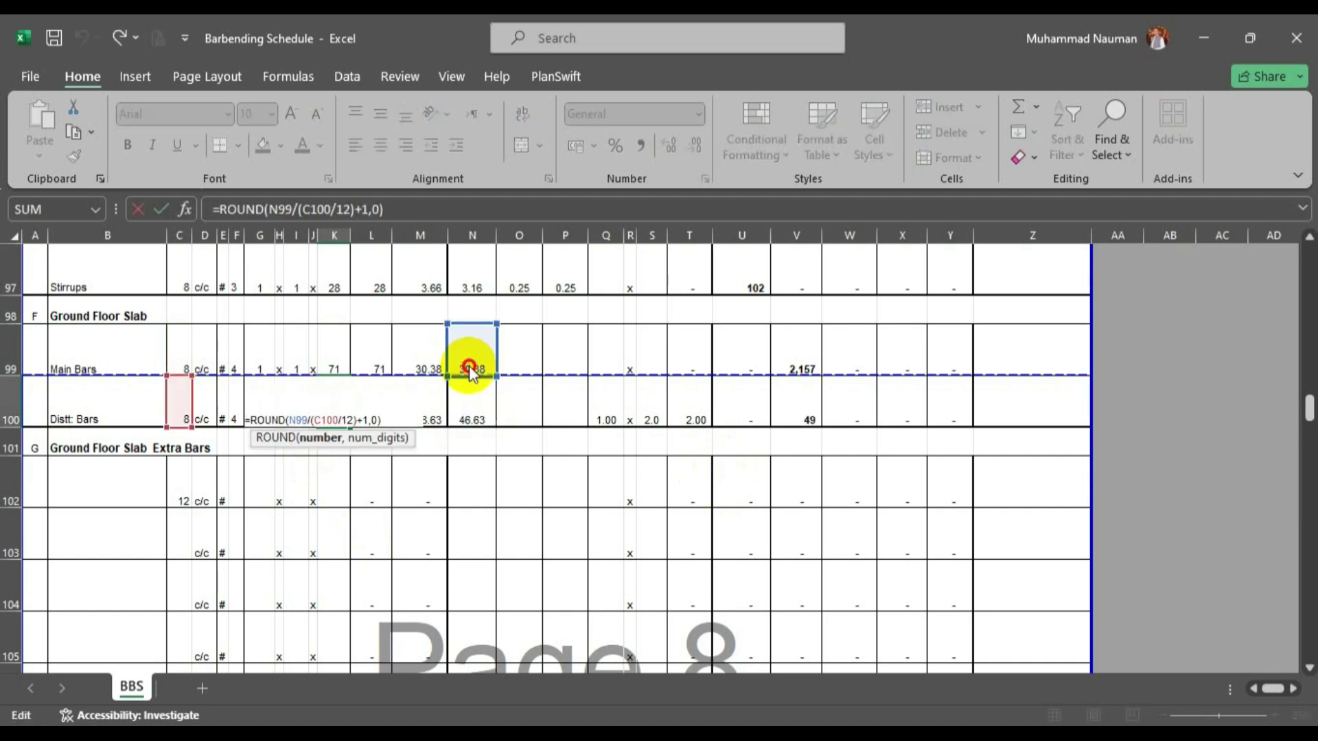
pyautogui.press('Return')
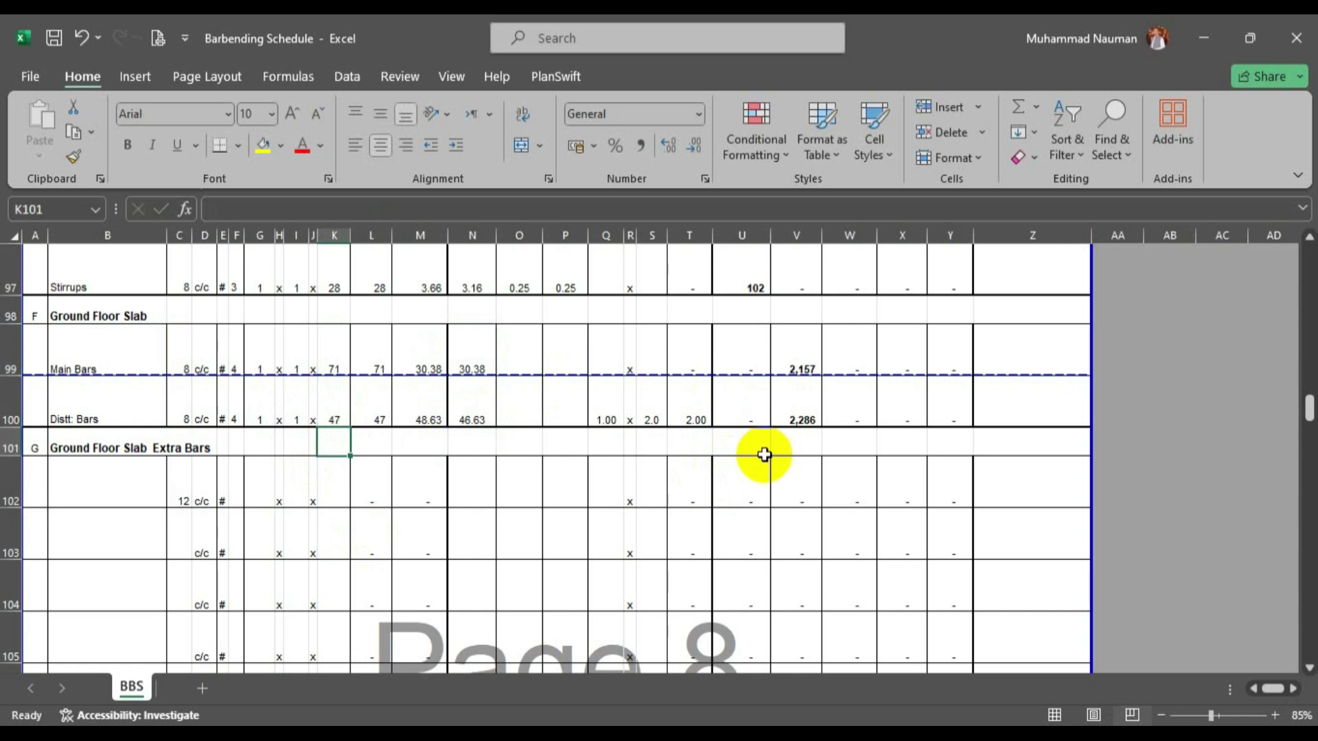
pyautogui.scroll(-2, 348, 460)
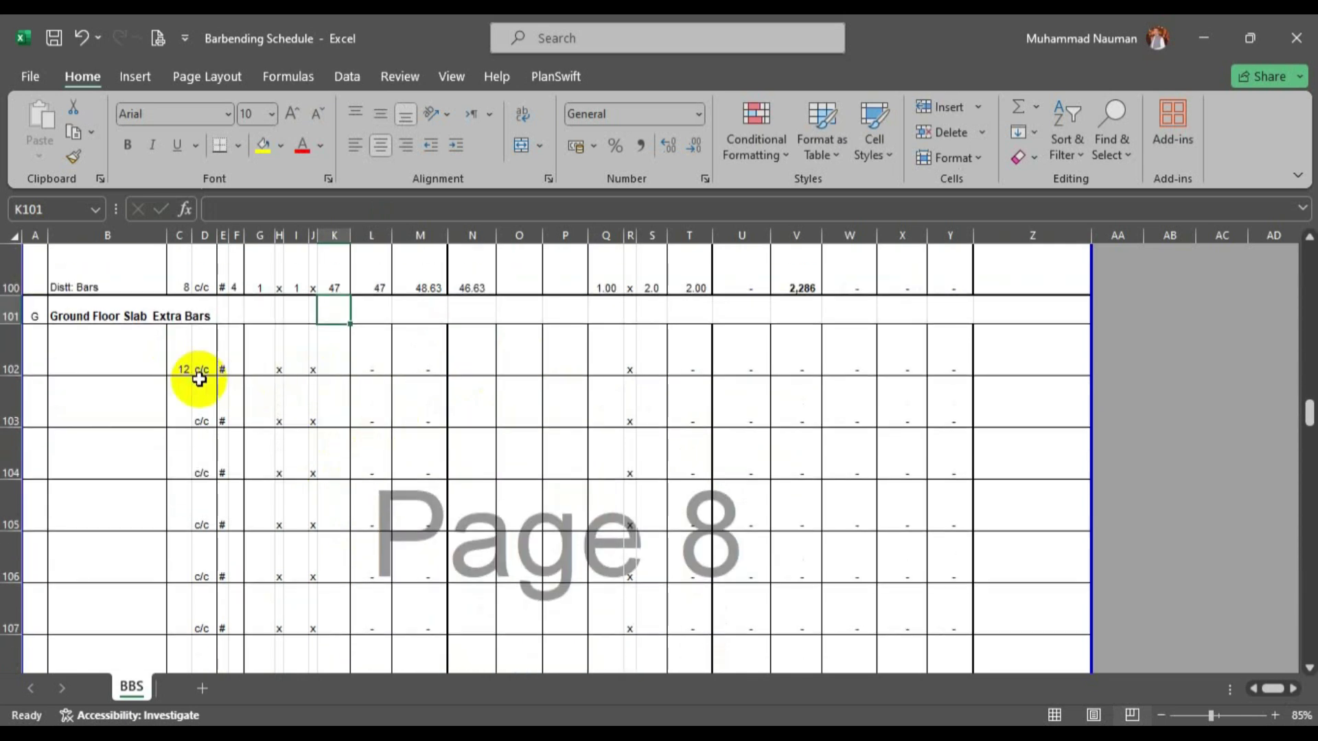
pyautogui.scroll(1, 294, 393)
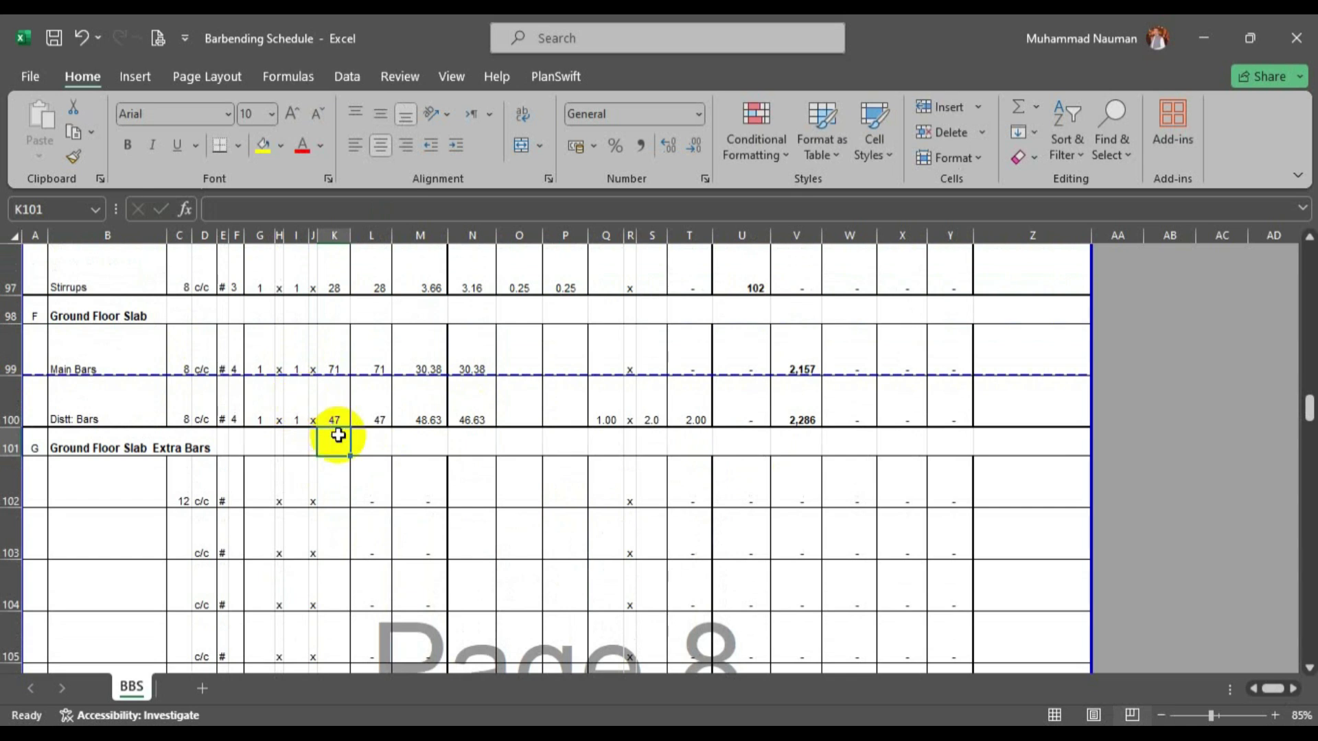
pyautogui.hotkey('ctrl', 's')
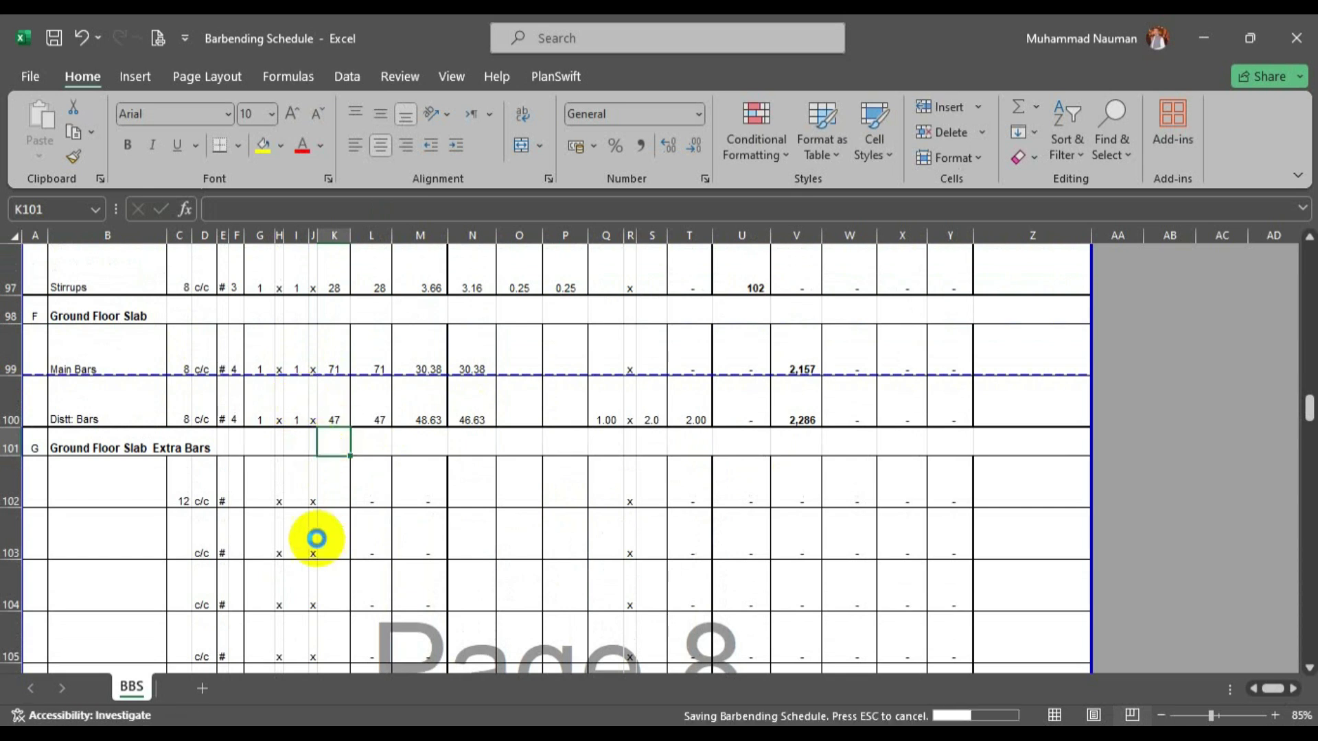
# Enter 12 as the c/c spacing in C103 and bar size 4 in F102 and F103 for the extra bars rows.
pyautogui.click(180, 527)
pyautogui.write('12')
pyautogui.press('Tab')
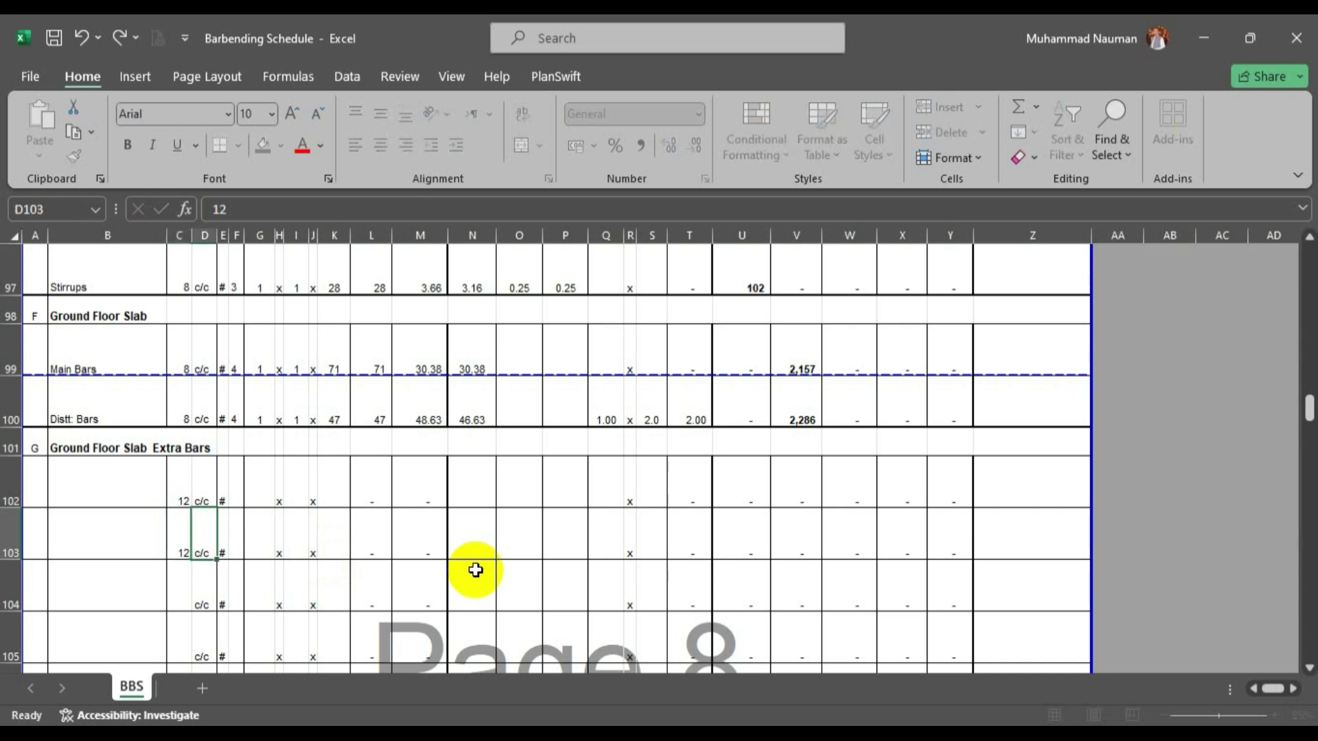
pyautogui.press('Right')
pyautogui.press('Right')
pyautogui.press('Up')
pyautogui.write('4')
pyautogui.press('Return')
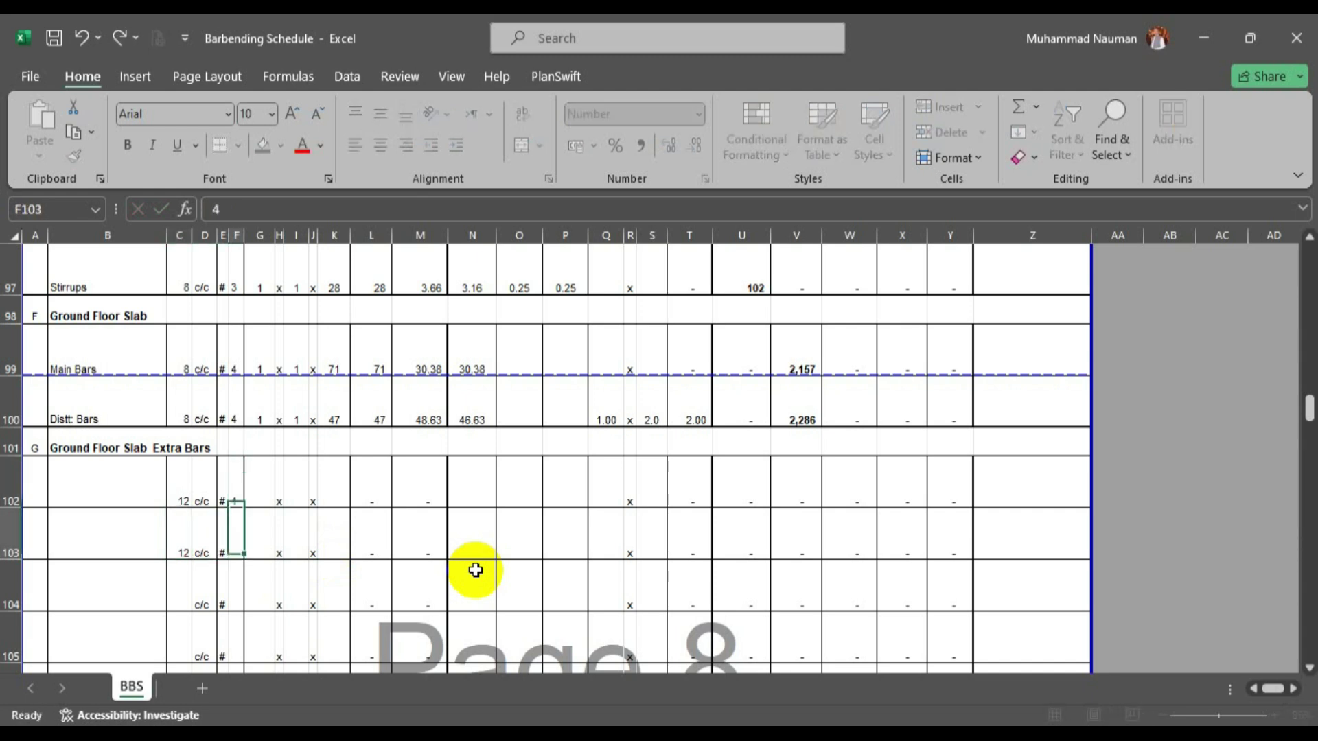
pyautogui.write('4')
pyautogui.press('Return')
# Fill both multiplier columns of the two extra bars rows, G102:G103 and I102:I103, with 1.
pyautogui.moveTo(254, 495); pyautogui.dragTo(255, 542)
pyautogui.write('1')
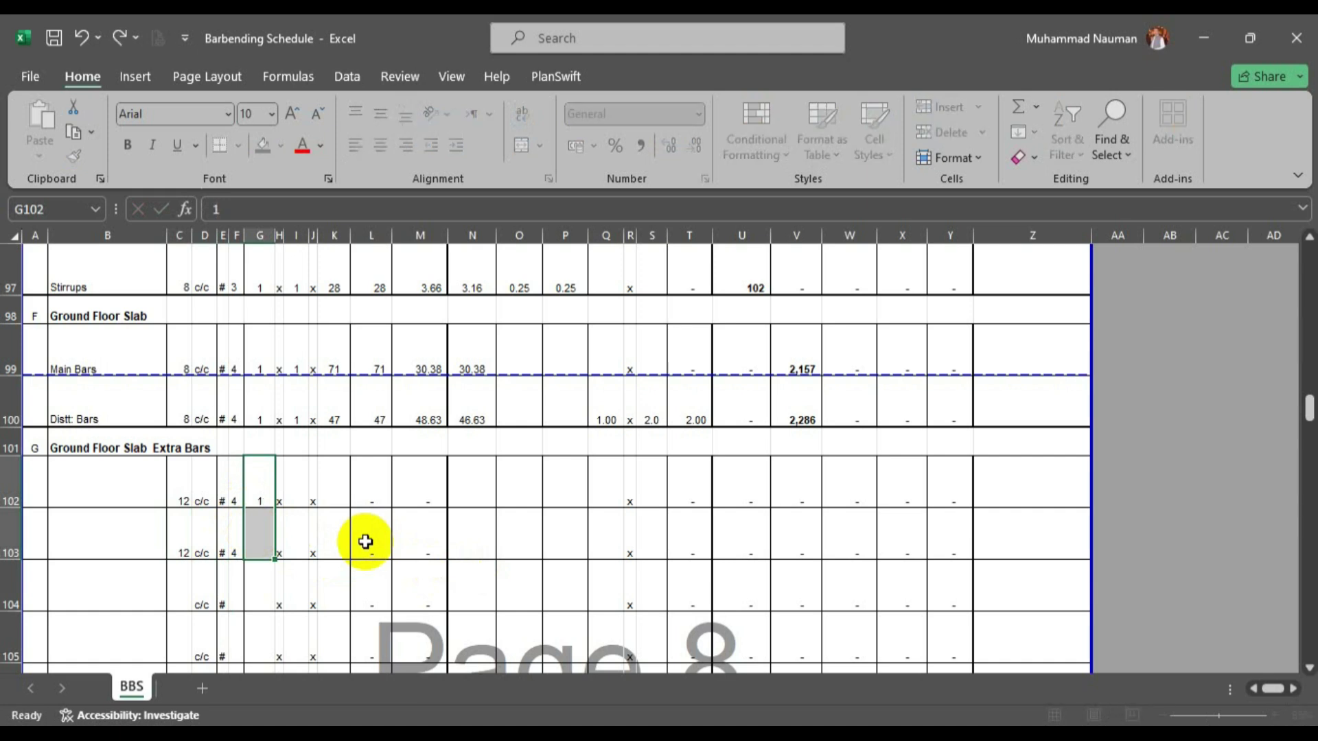
pyautogui.hotkey('ctrl', 'Return')
pyautogui.moveTo(302, 493); pyautogui.dragTo(302, 542)
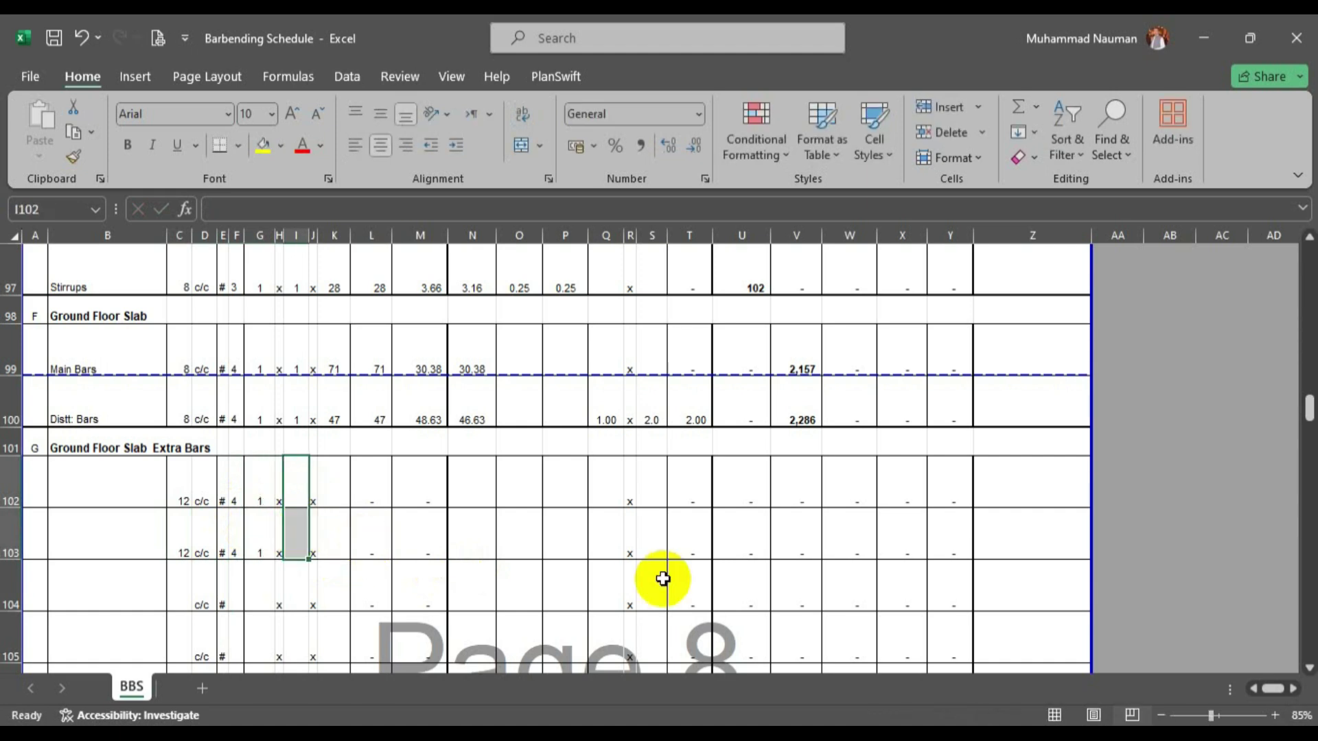
pyautogui.write('1')
pyautogui.hotkey('ctrl', 'Return')
# Label the two extra bars rows "Extra Bars" in B102 and "Extra Bidding bars" in B103.
pyautogui.click(117, 500)
pyautogui.write('Extra Bars')
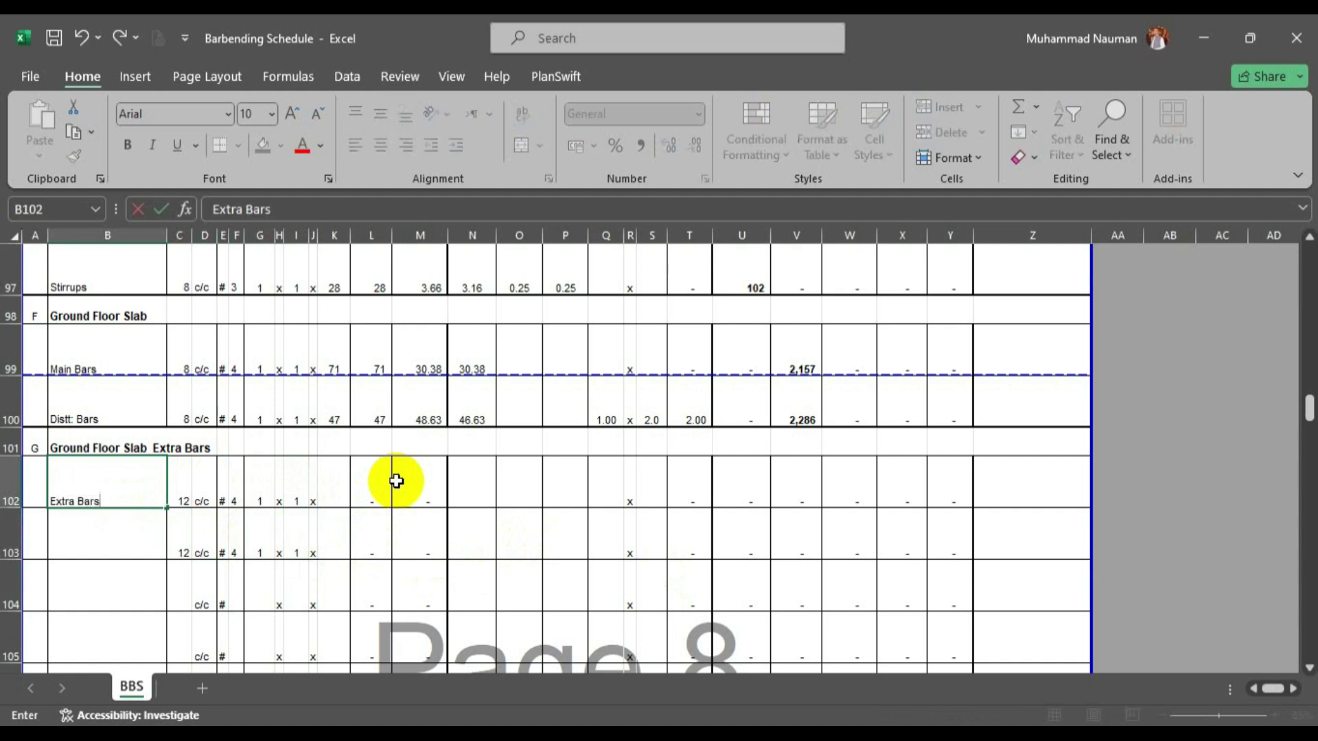
pyautogui.press('Return')
pyautogui.write('Extra Bidding bars')
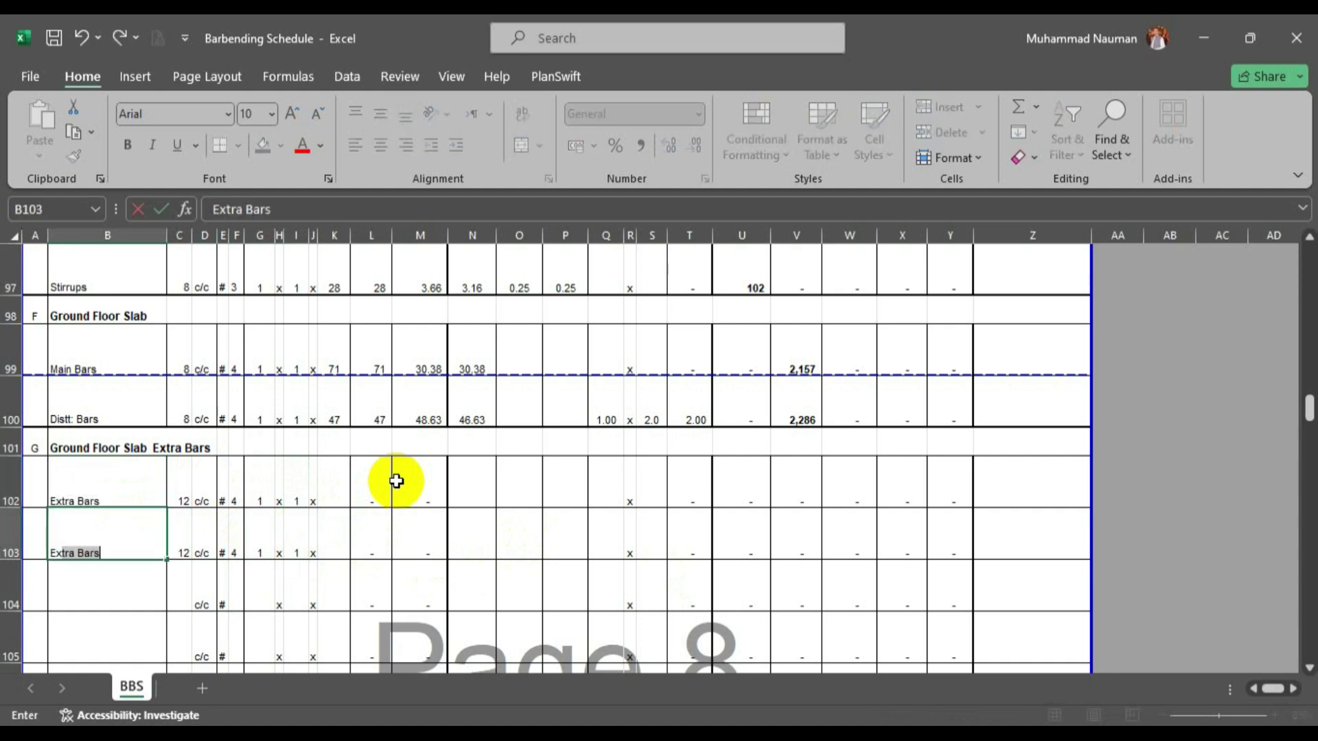
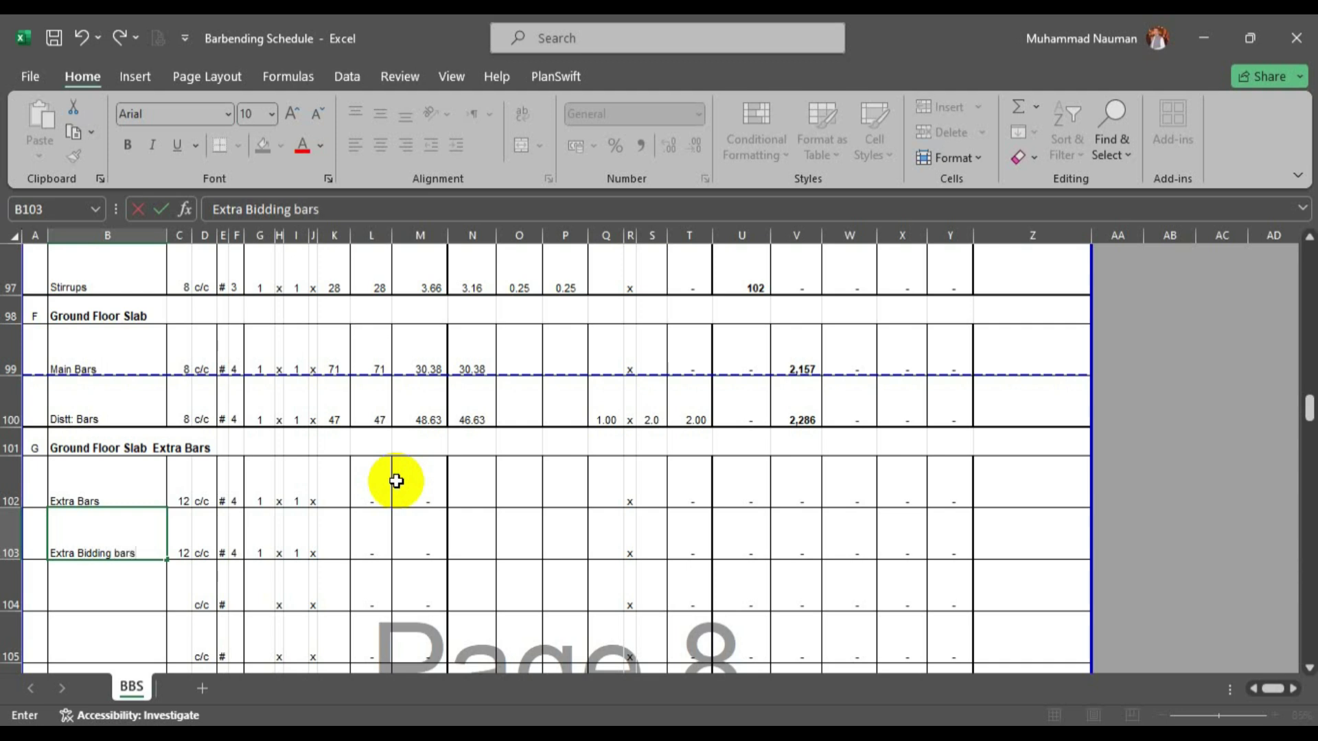
# Confirm the label "Extra Bidding bars" in B103 and enter =11/4 as the Extra Bars length in N102.
pyautogui.press('Return')
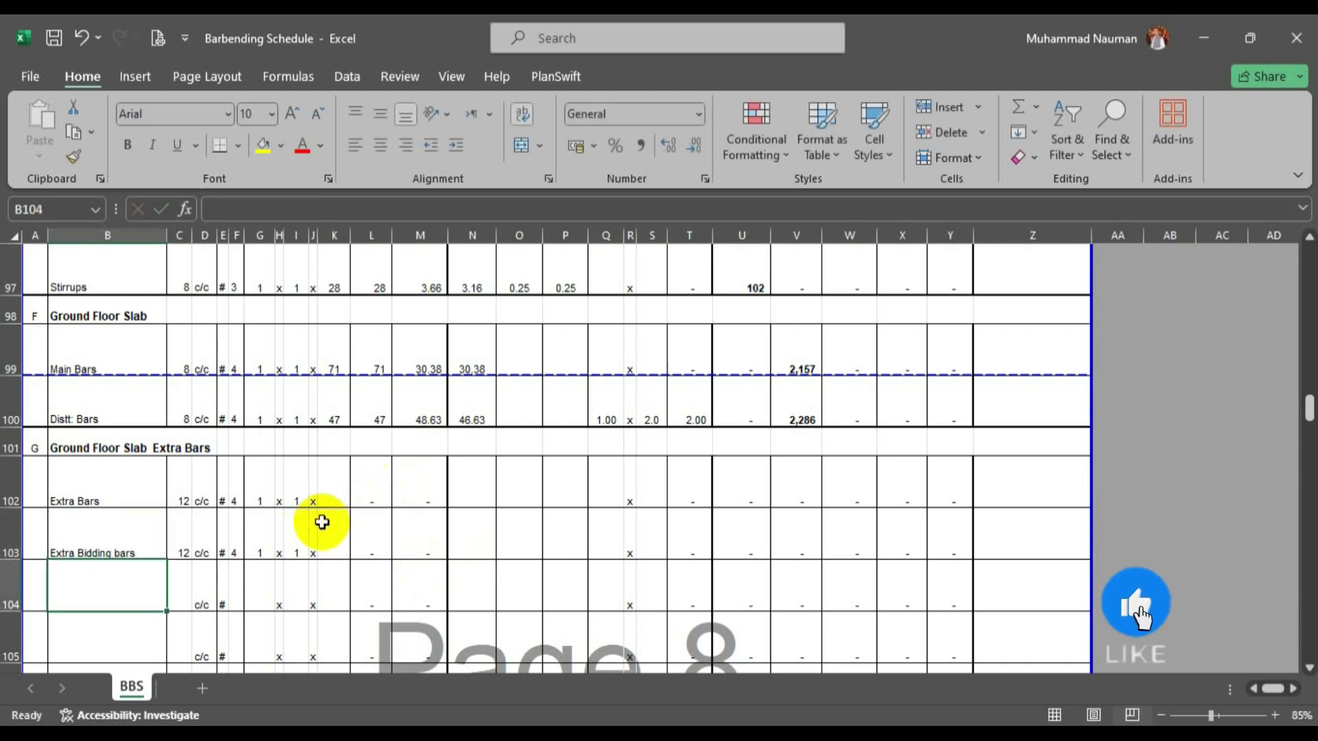
pyautogui.click(470, 494)
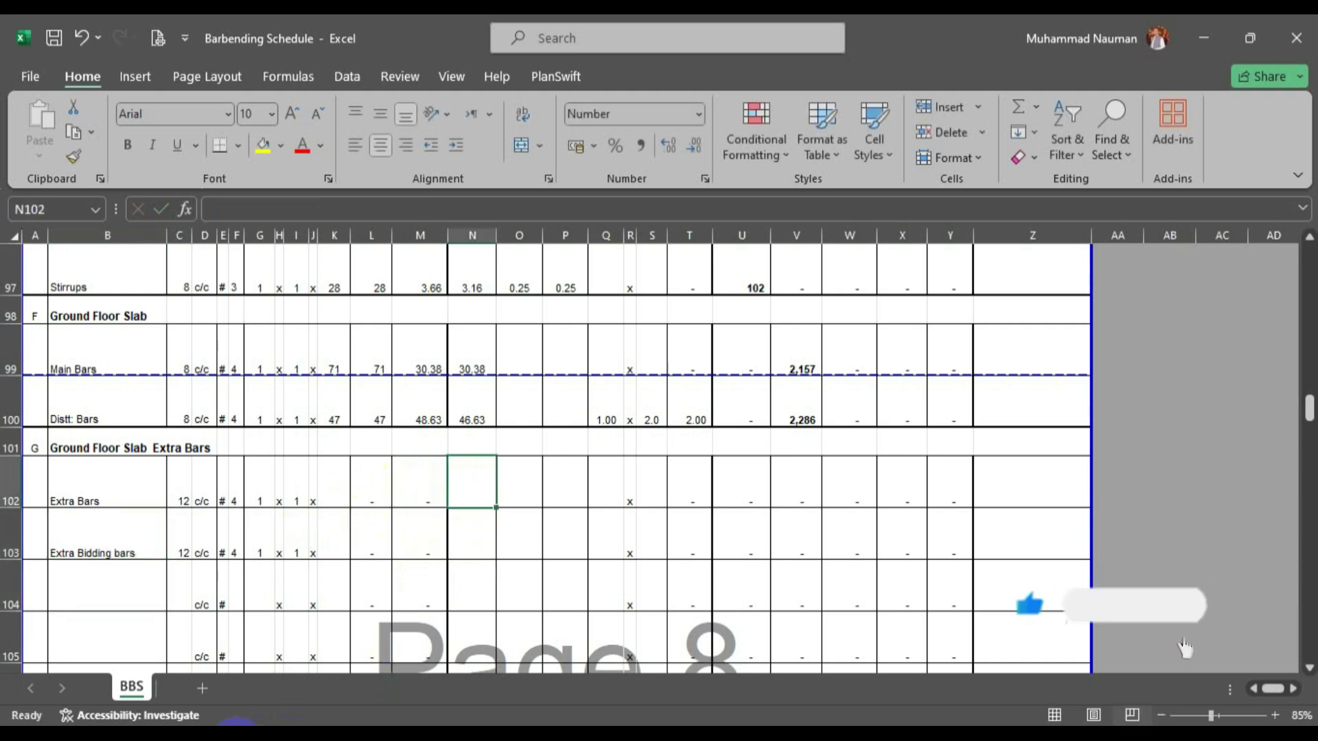
pyautogui.write('=11')
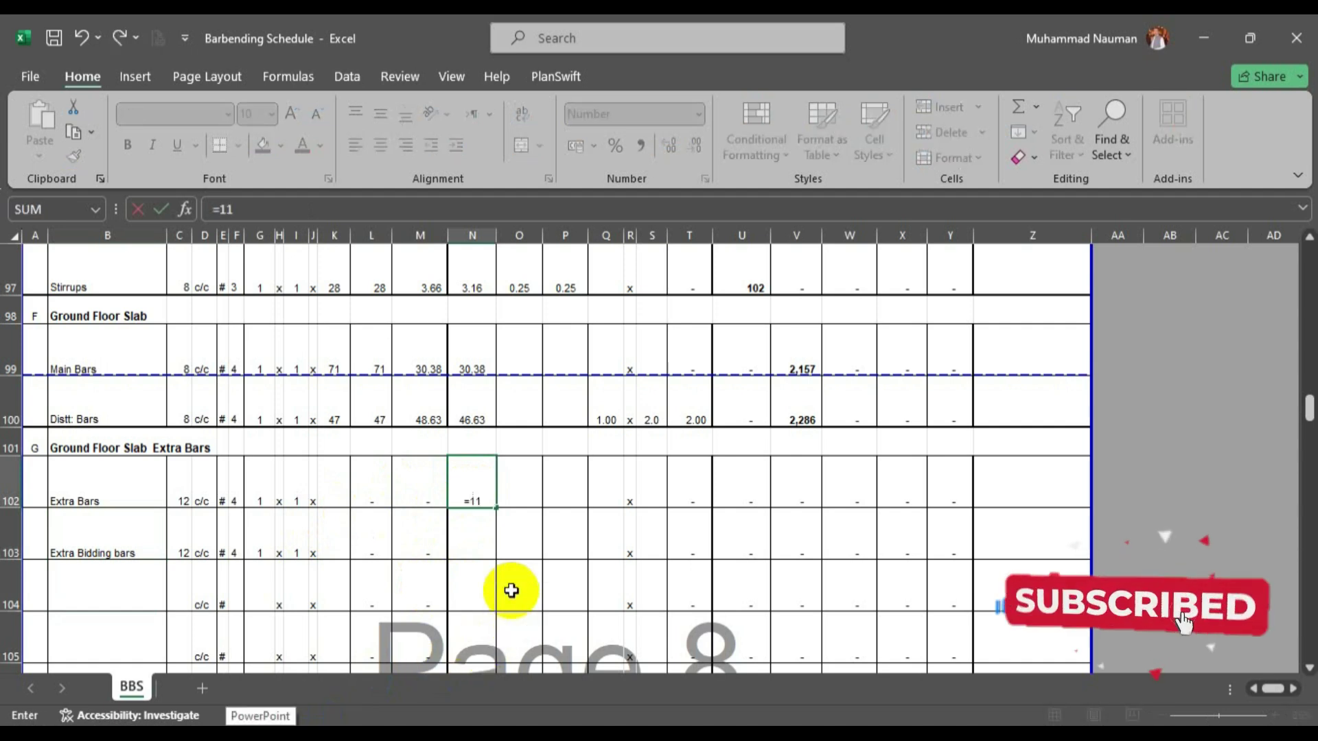
pyautogui.write('/4')
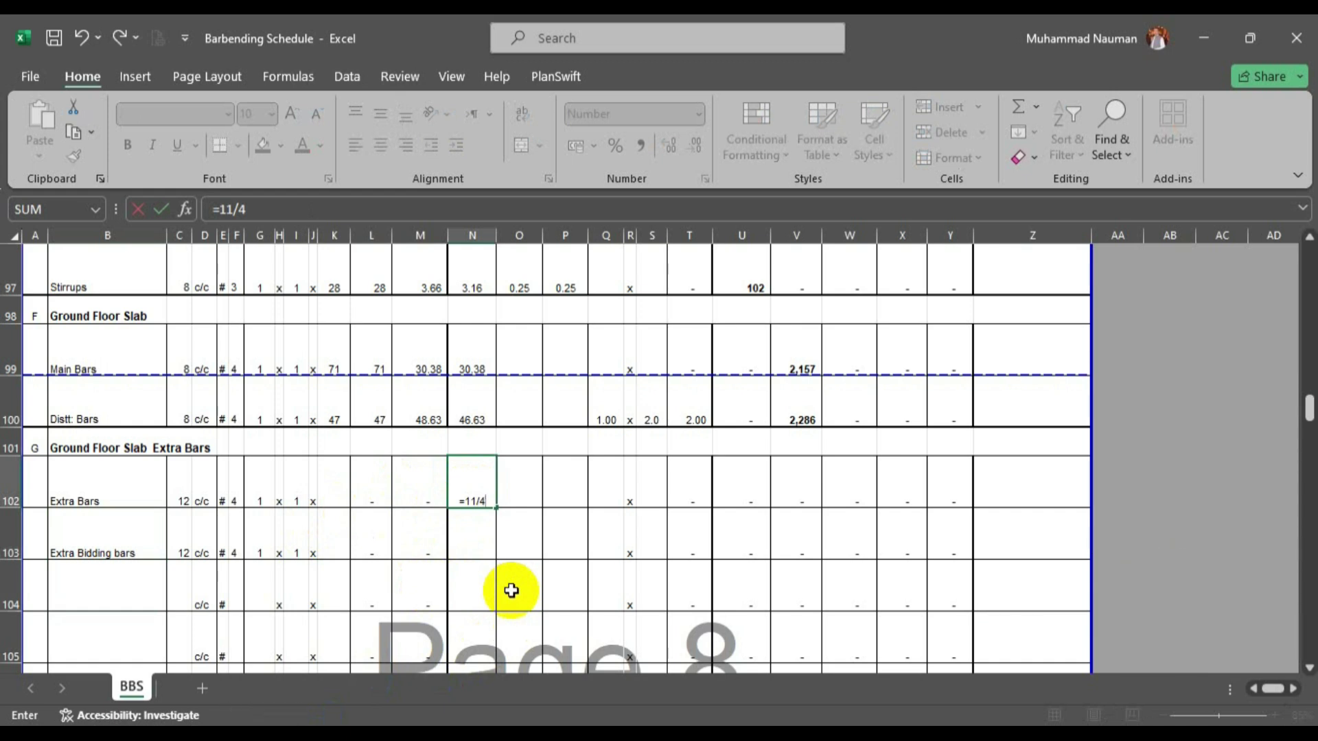
pyautogui.press('Return')
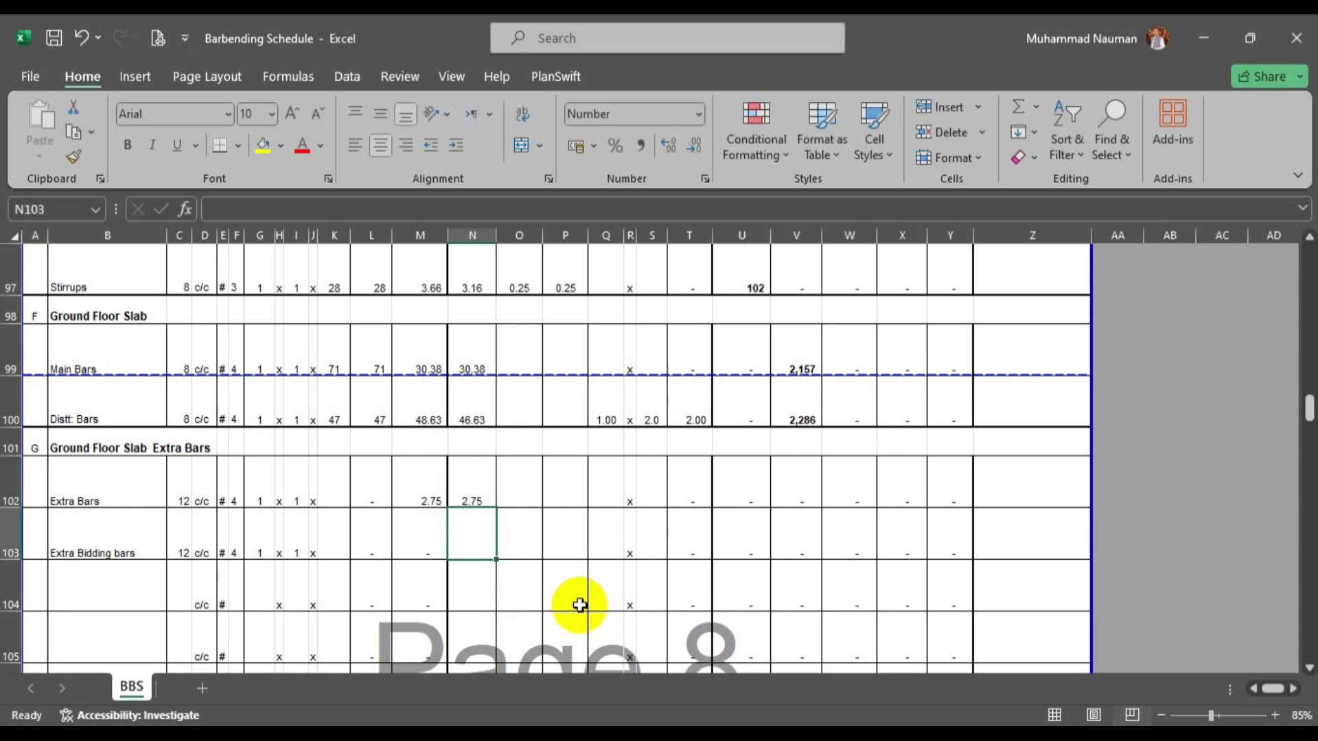
# Switch to the AutoCAD slab plan and examine the extra bar layout across the upper S-3 panels.
pyautogui.click(277, 733)
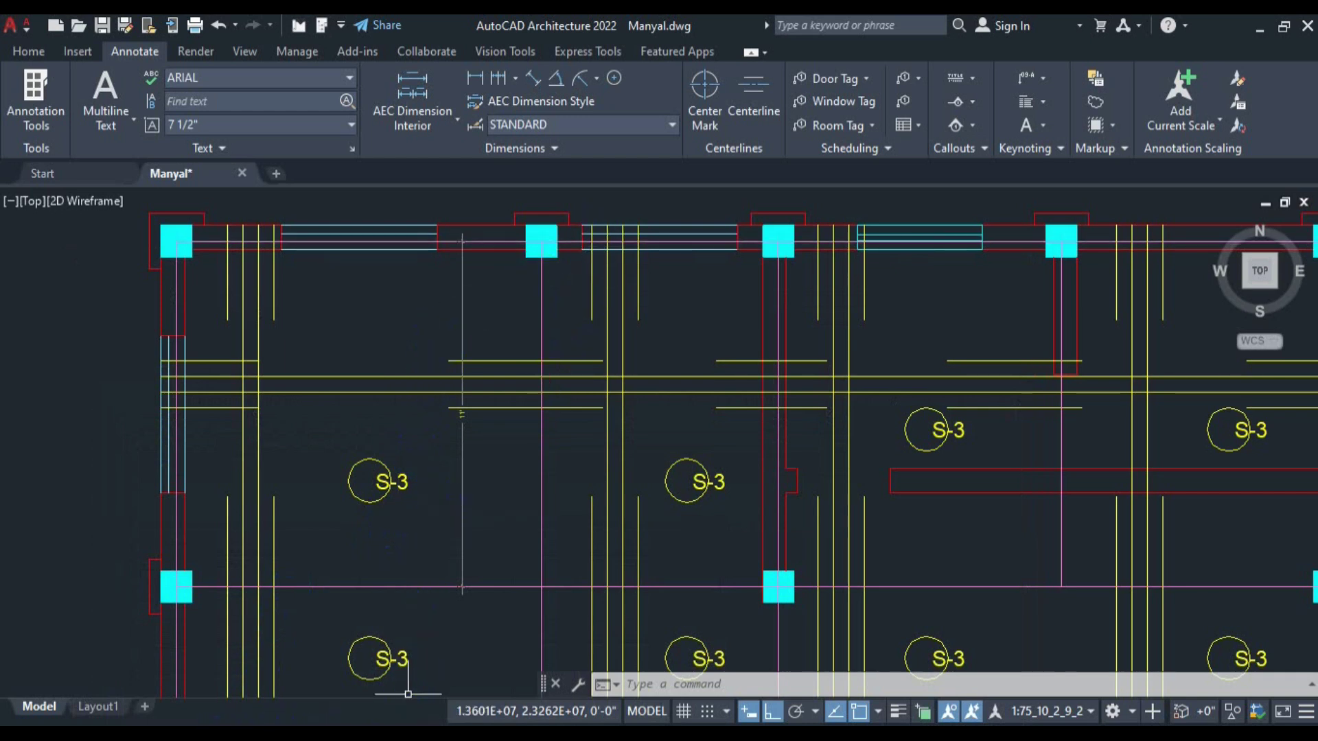
pyautogui.scroll(-3, 382, 382)
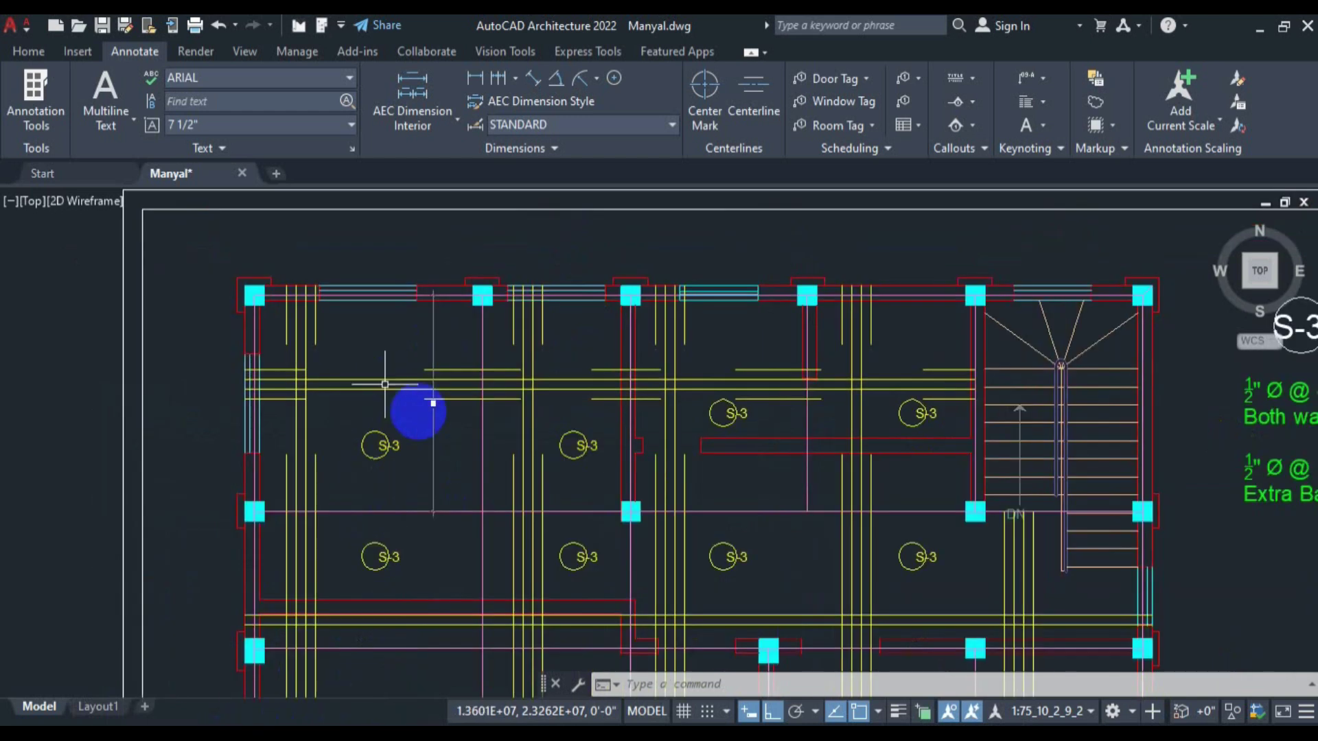
pyautogui.moveTo(461, 456)
pyautogui.mouseDown()
pyautogui.moveTo(414, 384)
pyautogui.moveTo(410, 407)
pyautogui.mouseUp()
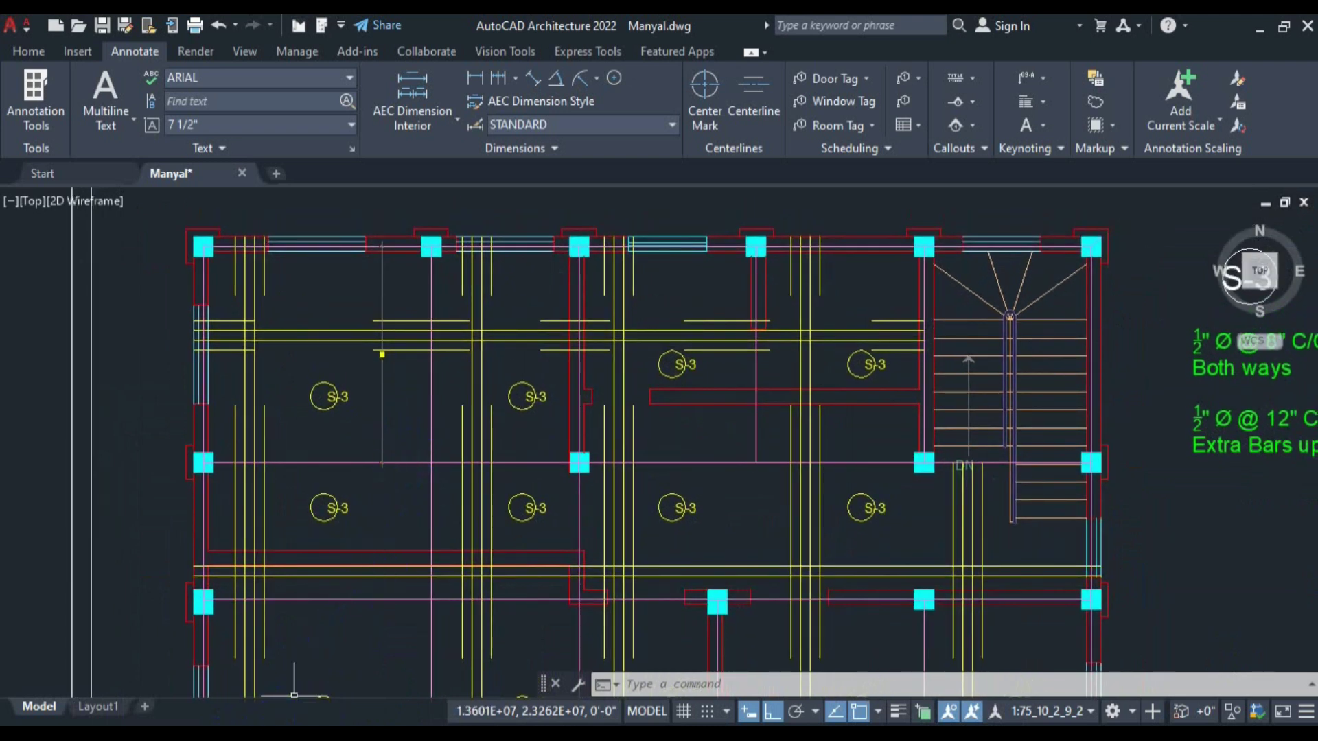
pyautogui.click(214, 735)
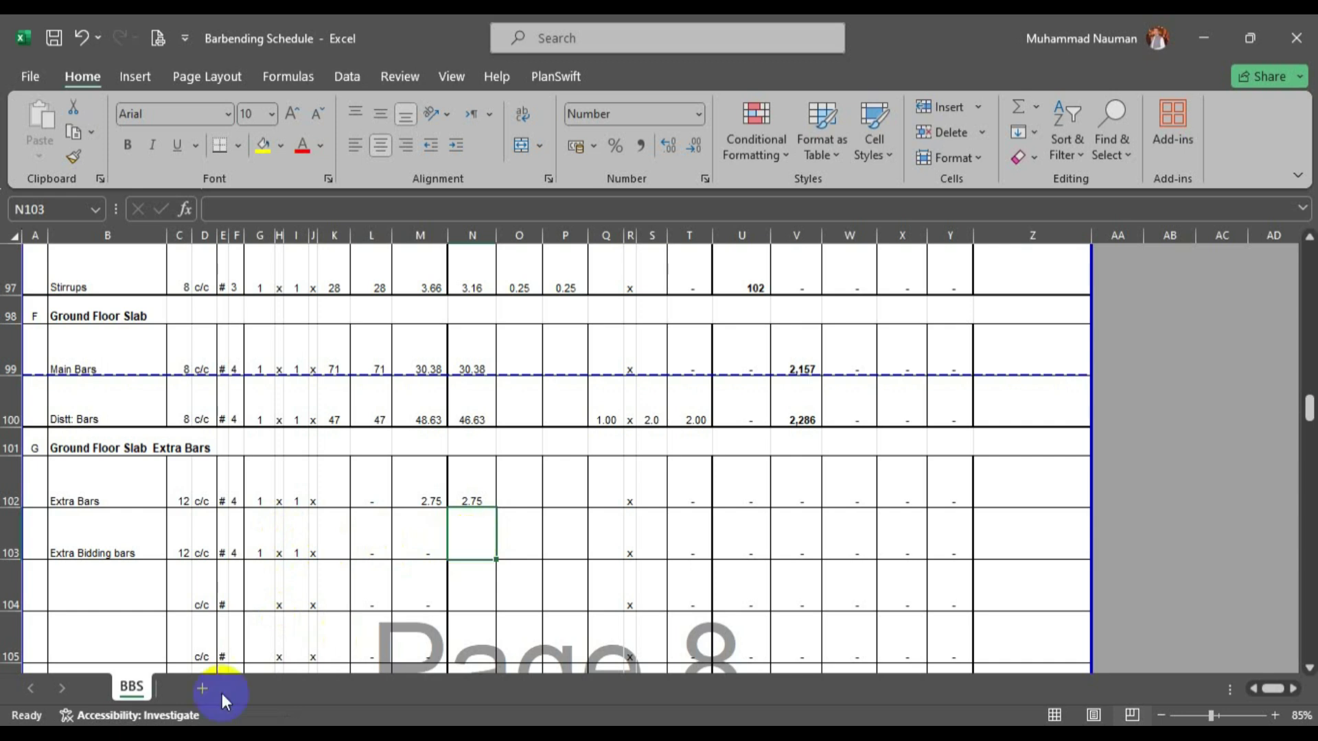
pyautogui.click(199, 733)
pyautogui.scroll(2, 478, 231)
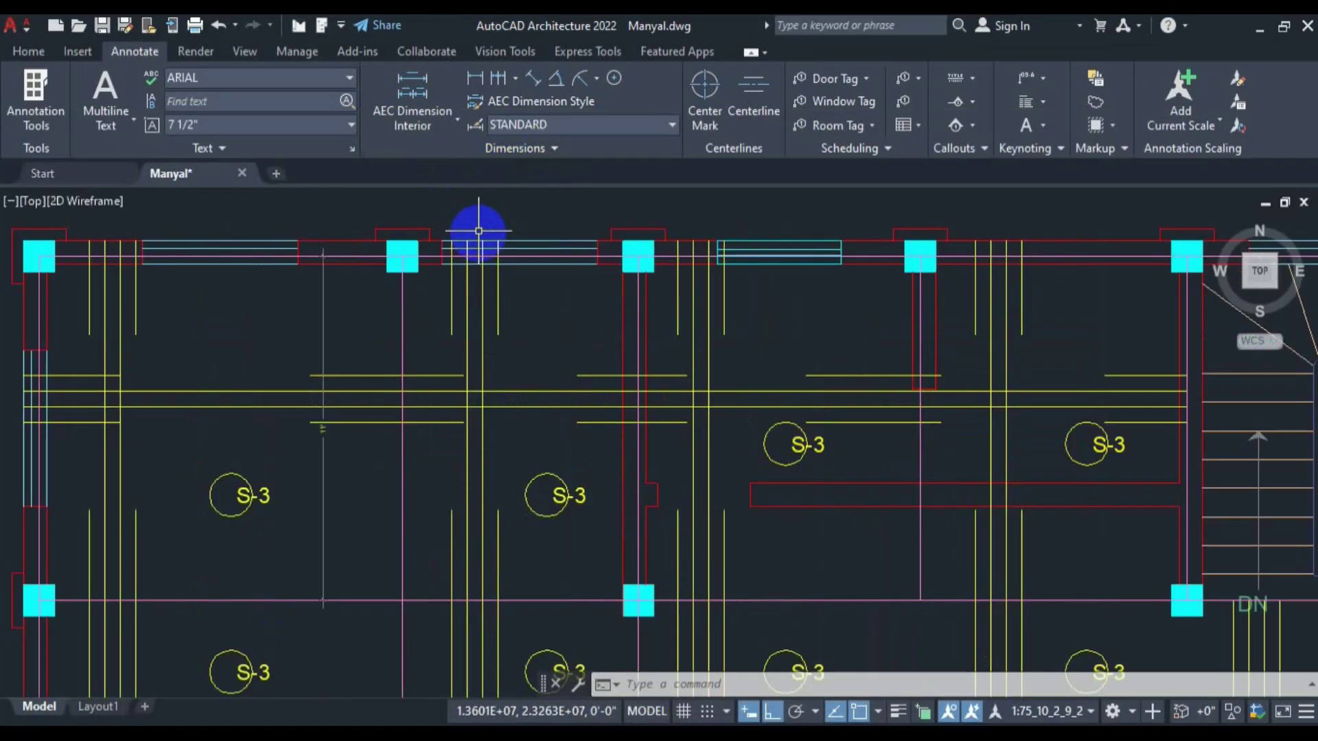
pyautogui.moveTo(478, 242); pyautogui.dragTo(480, 307)
pyautogui.scroll(-2, 533, 288)
pyautogui.scroll(2, 457, 267)
pyautogui.scroll(-2, 458, 269)
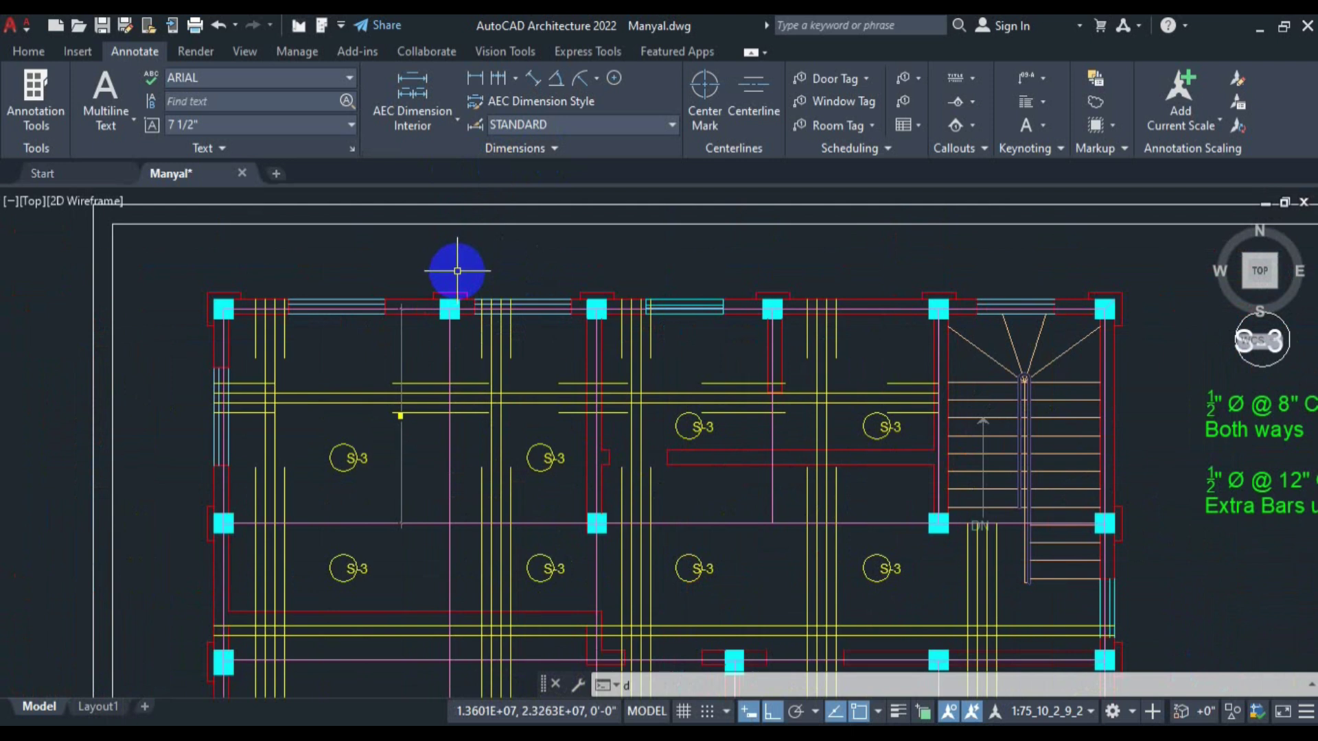
# Add a horizontal linear dimension across the upper slab panels from the outer wall's inner face to the near face of the staircase wall.
pyautogui.write('li')
pyautogui.press('Return')
pyautogui.scroll(3, 220, 305)
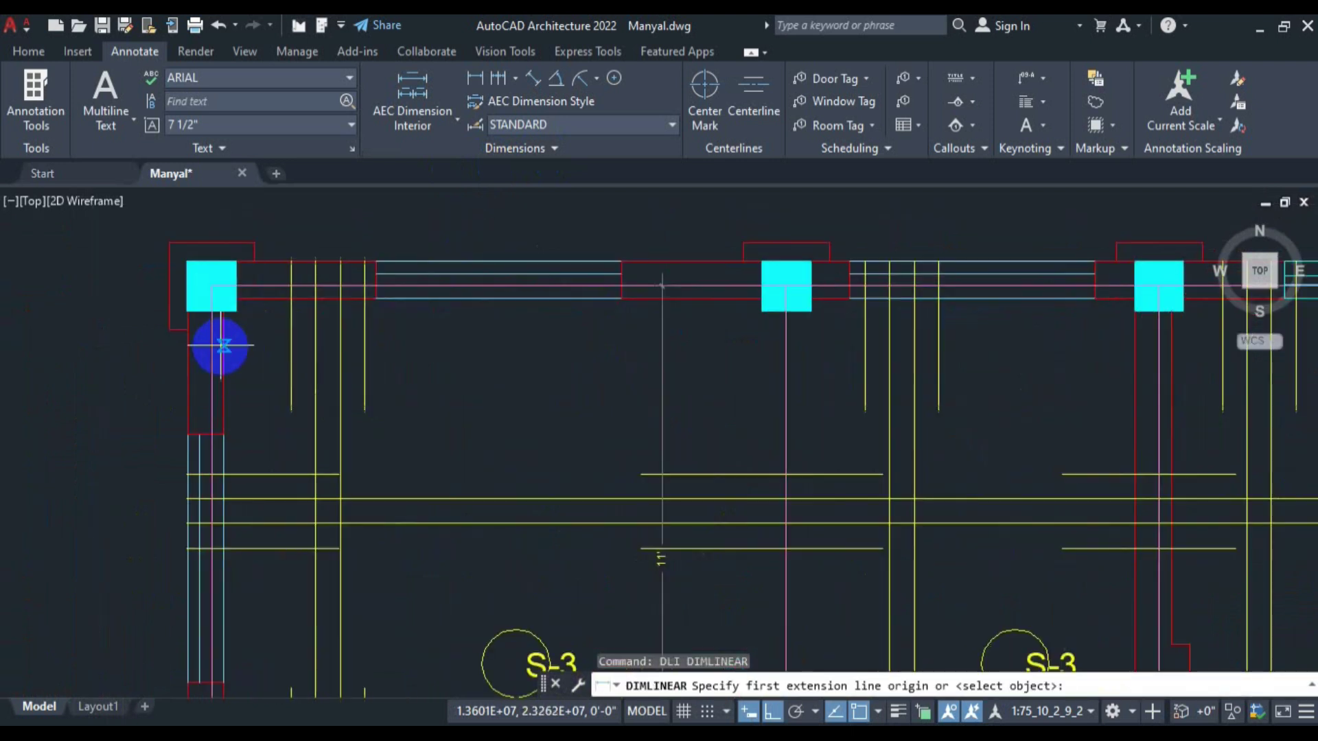
pyautogui.click(220, 346)
pyautogui.scroll(-3, 131, 422)
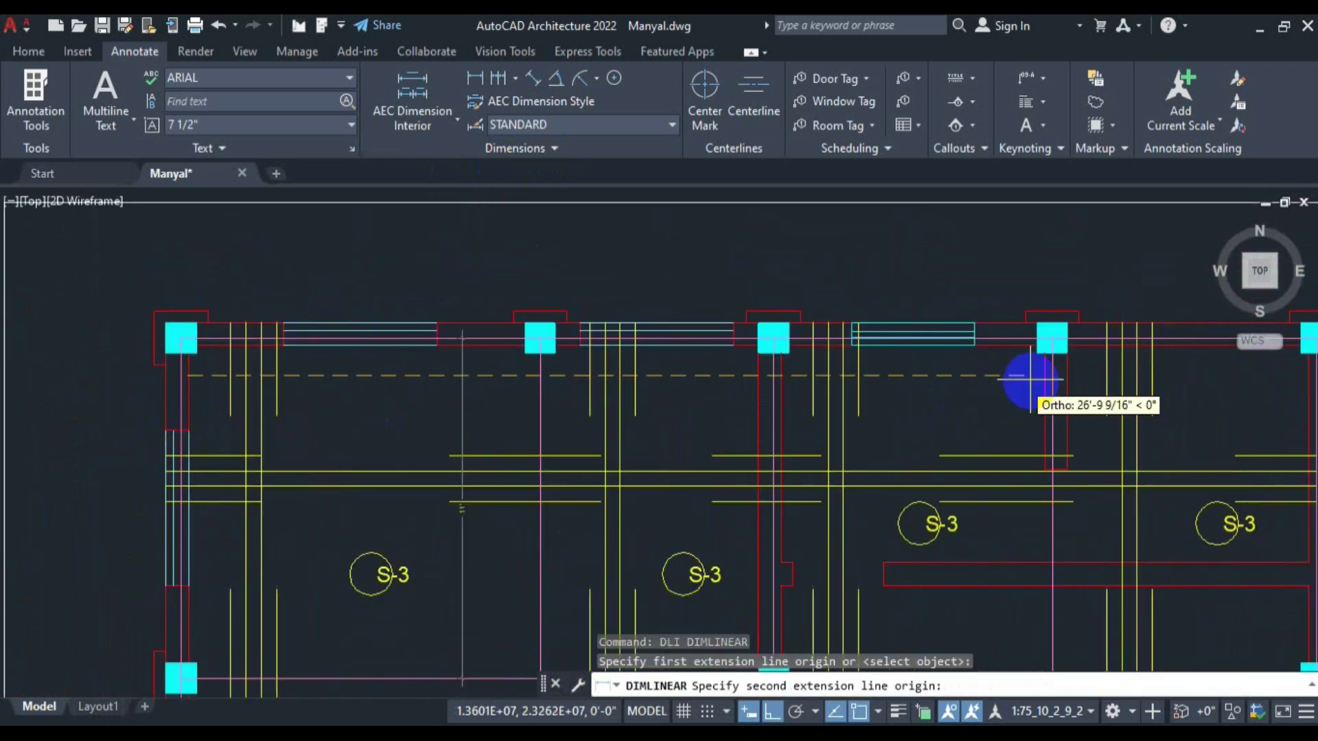
pyautogui.scroll(-2, 1012, 405)
pyautogui.scroll(5, 970, 405)
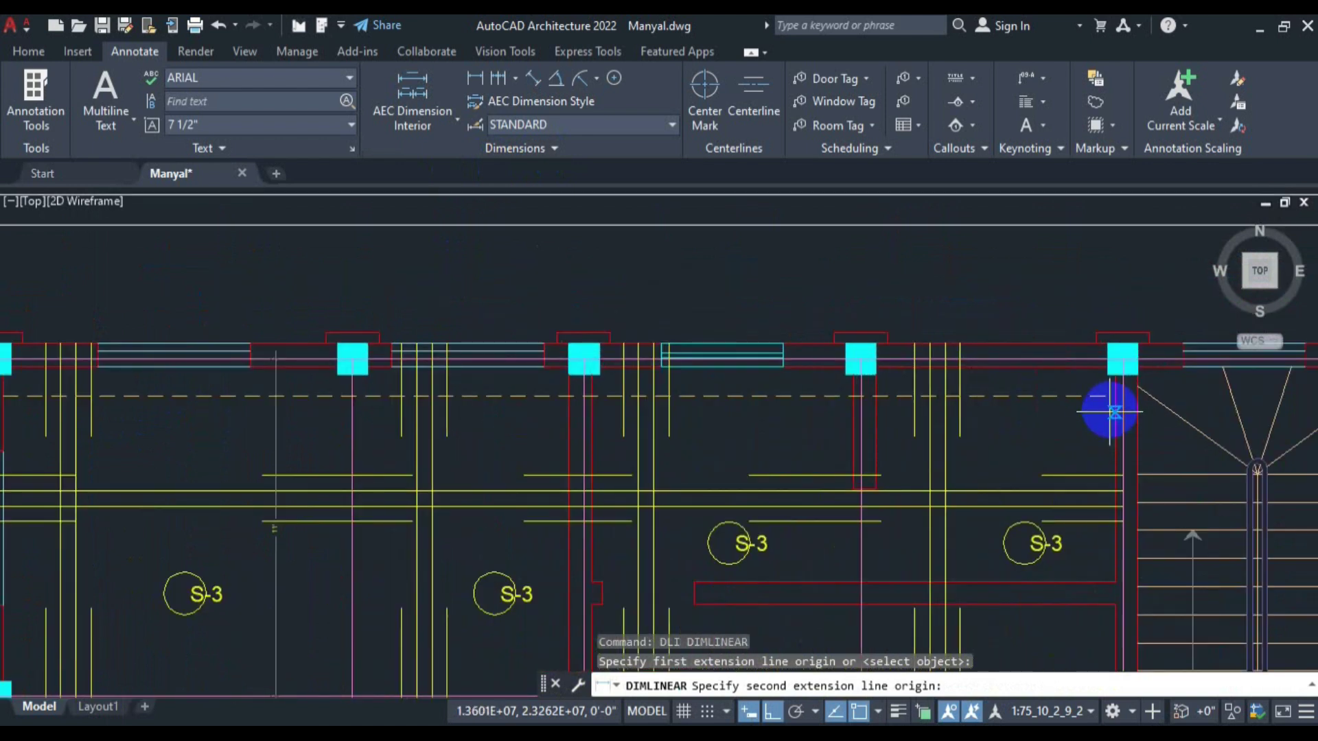
pyautogui.click(1112, 396)
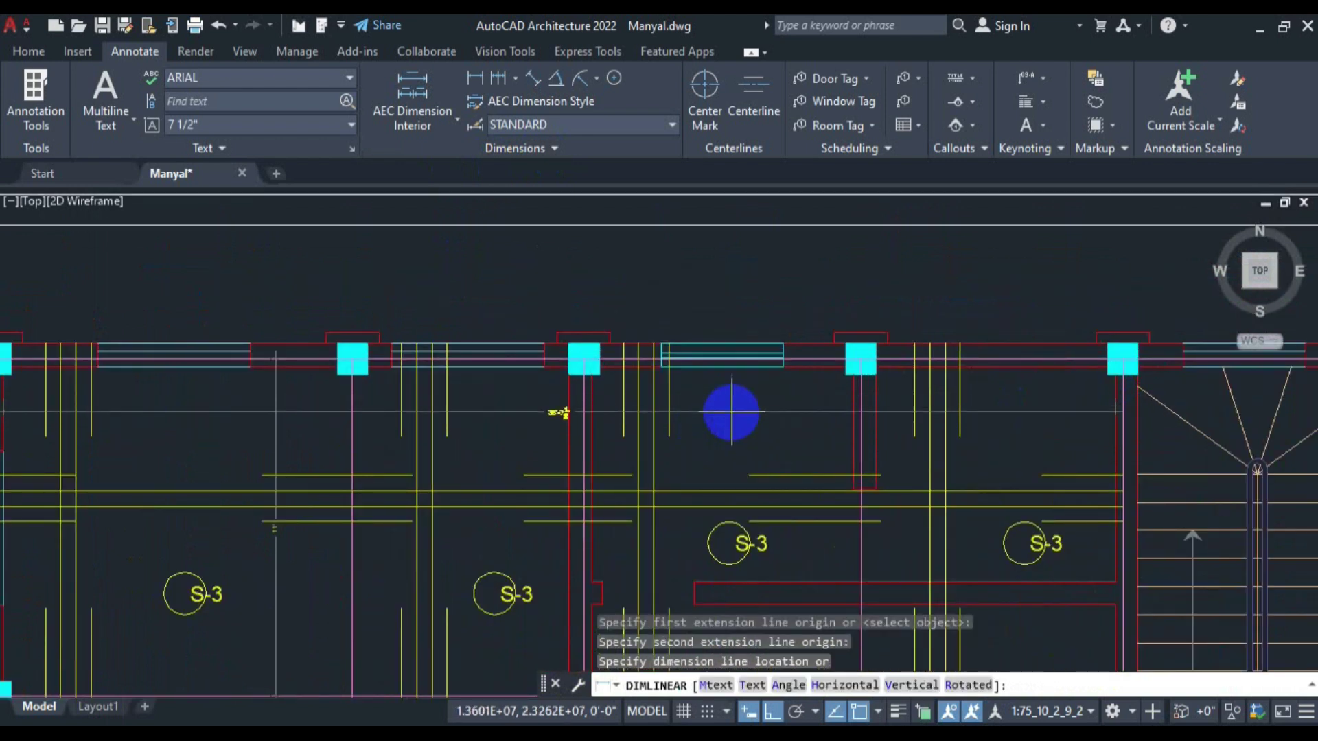
pyautogui.click(568, 413)
pyautogui.scroll(8, 568, 417)
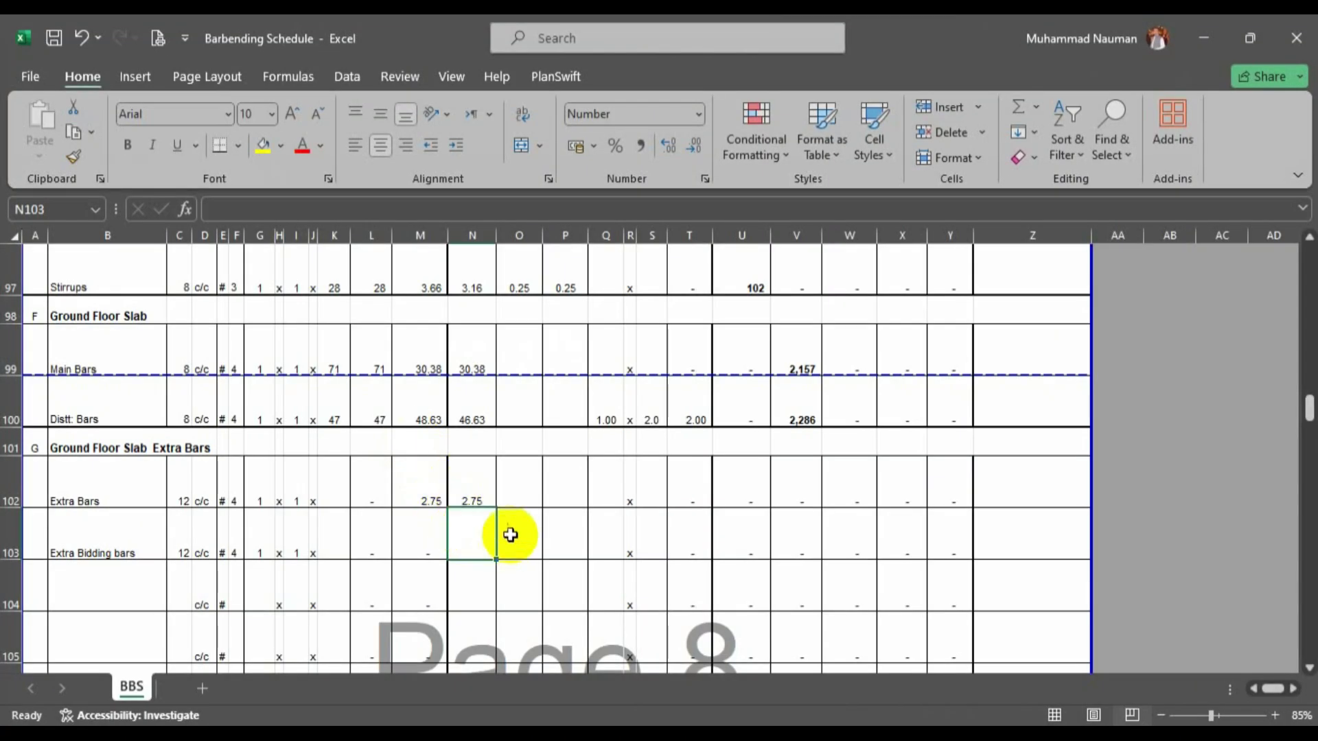
# Switch back to the Excel schedule and set the Extra Bidding bars length in N103 to 36.625.
pyautogui.write('36.')
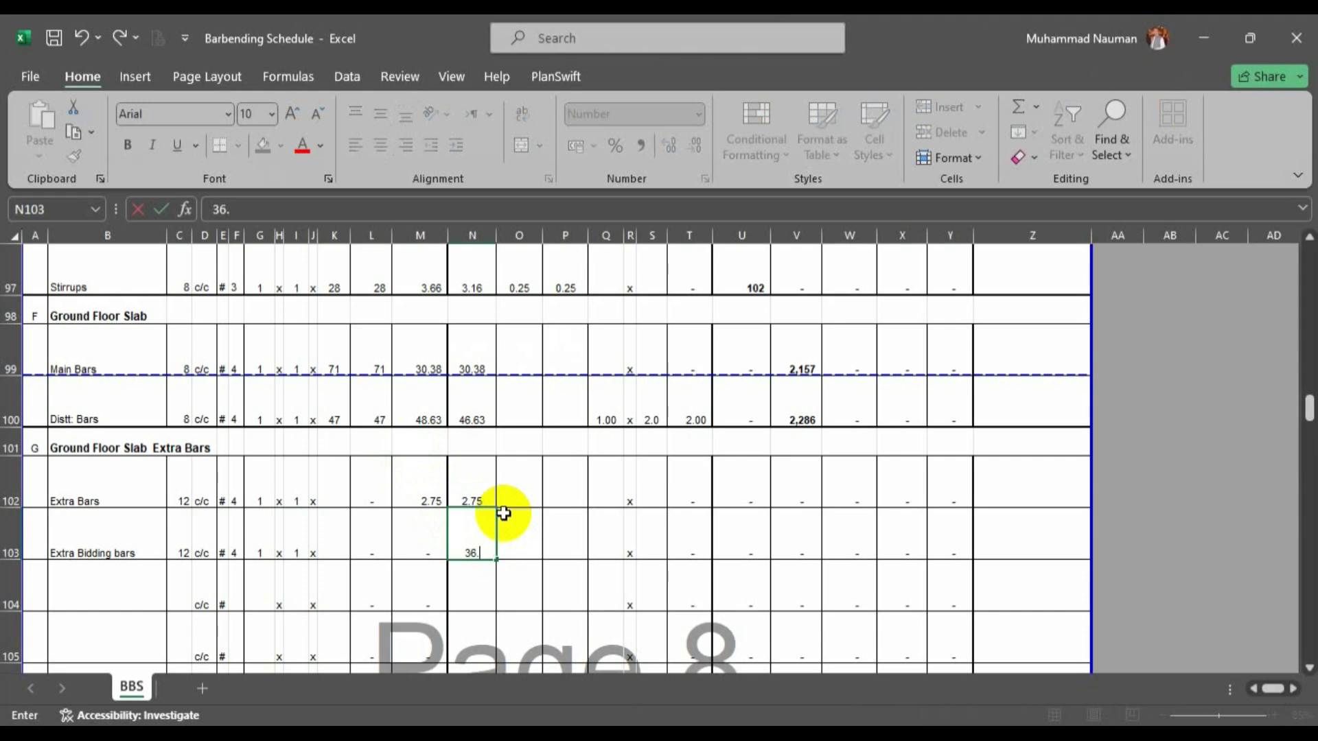
pyautogui.write('5')
pyautogui.press('Return')
pyautogui.click(212, 739)
pyautogui.click(237, 731)
pyautogui.doubleClick(468, 551)
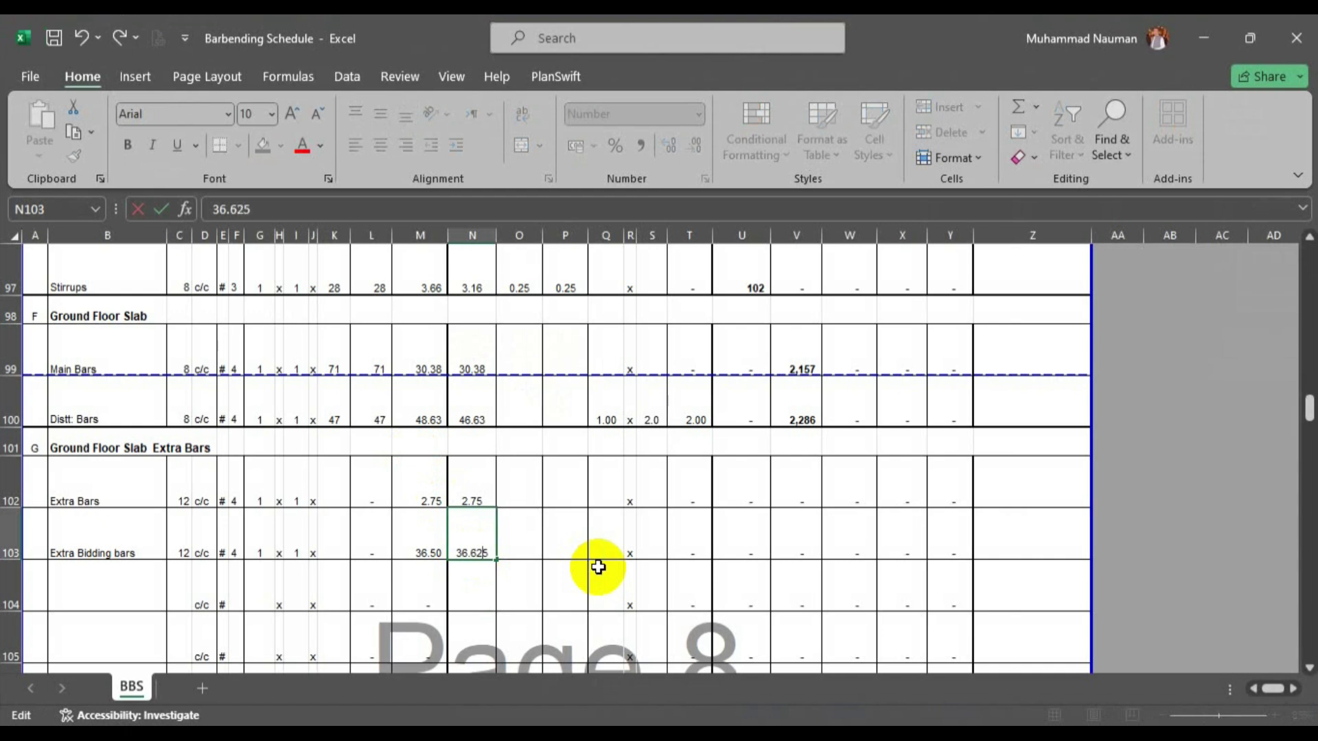
pyautogui.press('Return')
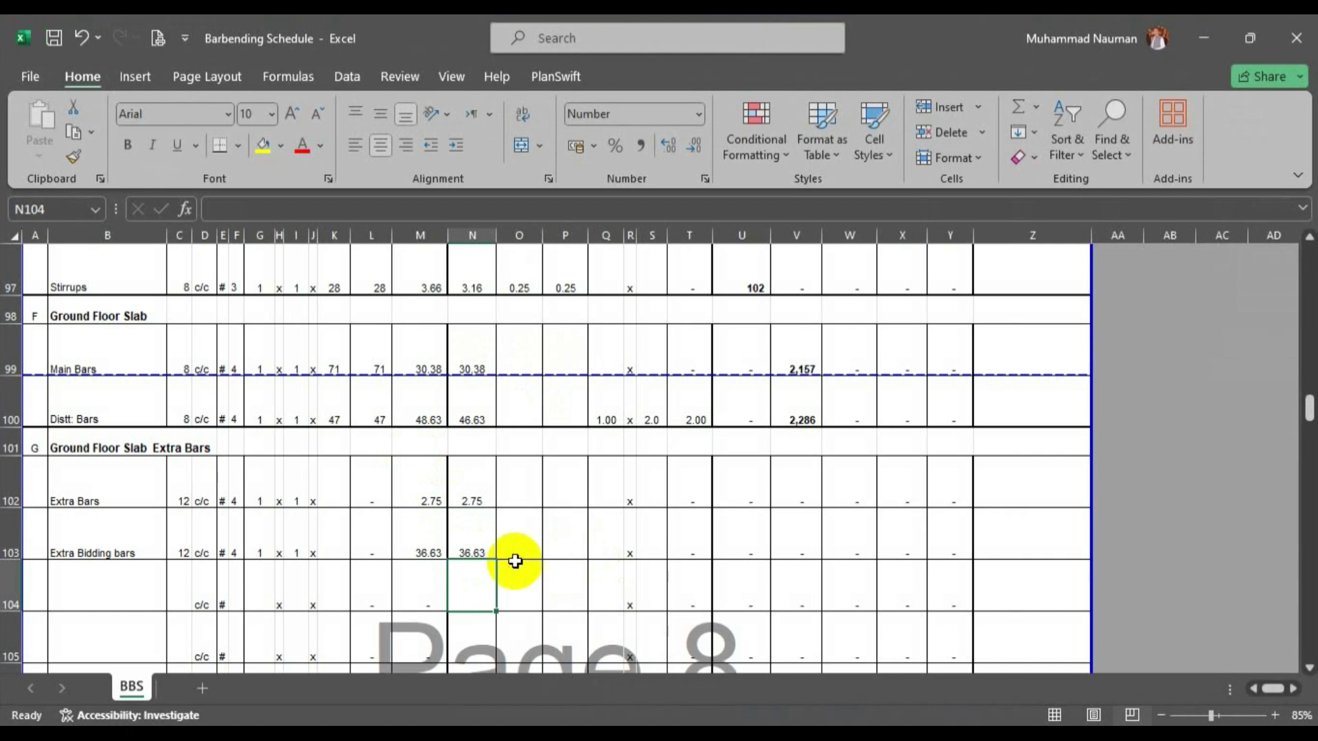
# Number the Extra Bars entry under Ground Floor Slab Extra Bars as 1 in A102.
pyautogui.scroll(-1, 27, 367)
pyautogui.moveTo(12, 367); pyautogui.dragTo(11, 415)
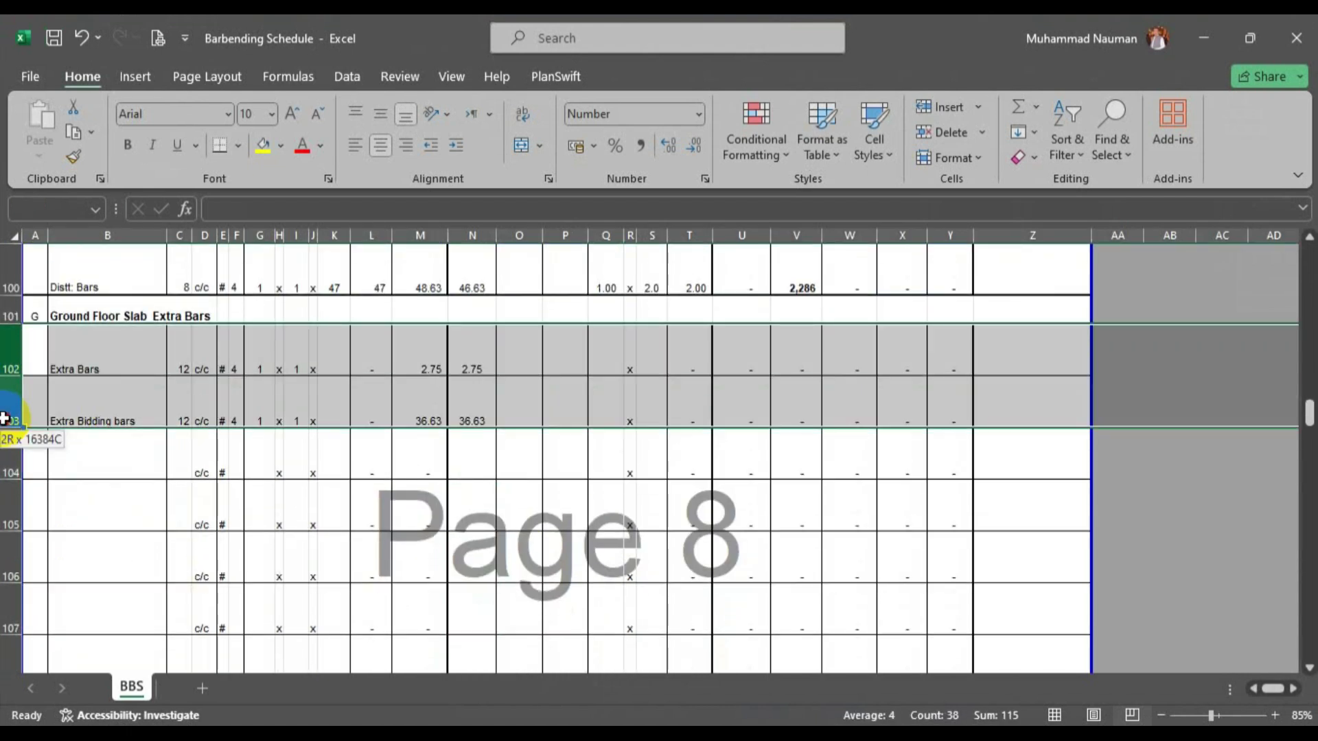
pyautogui.hotkey('ctrl', 'c')
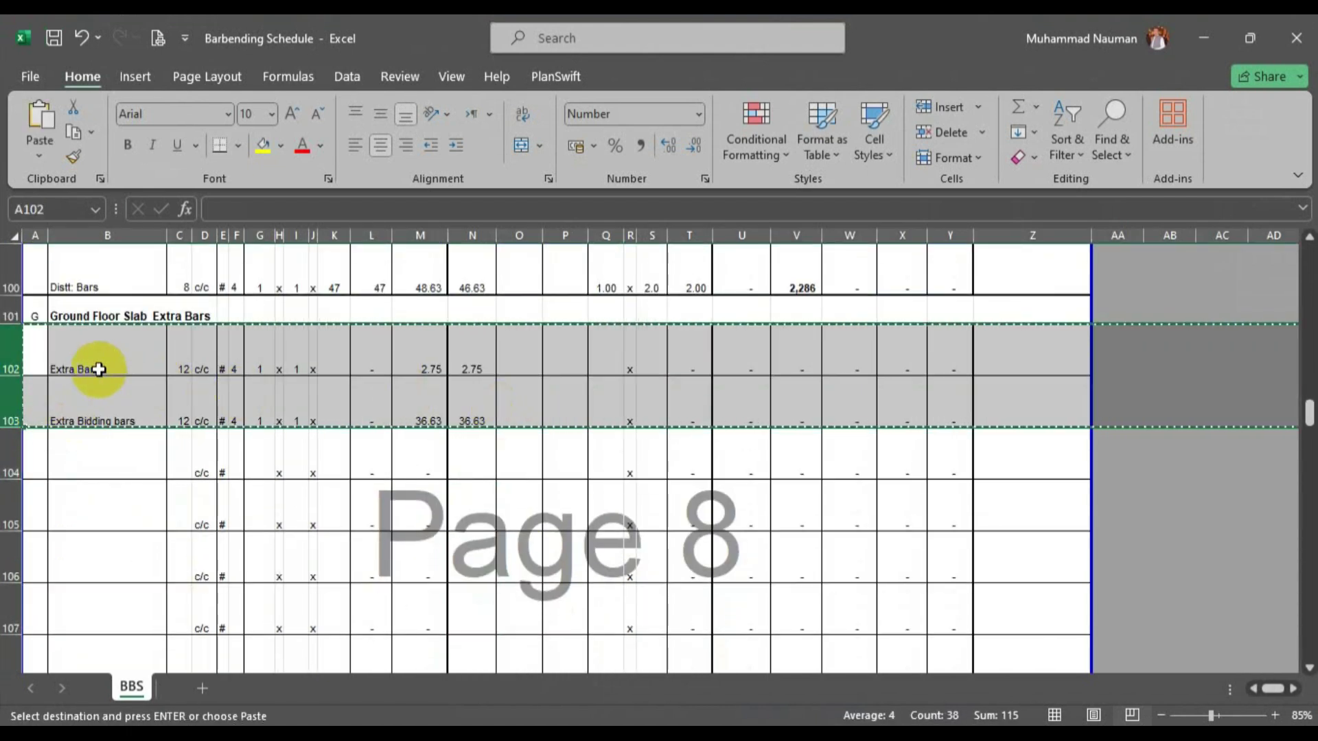
pyautogui.click(37, 350)
pyautogui.write('1')
pyautogui.press('Return')
pyautogui.scroll(1, 412, 368)
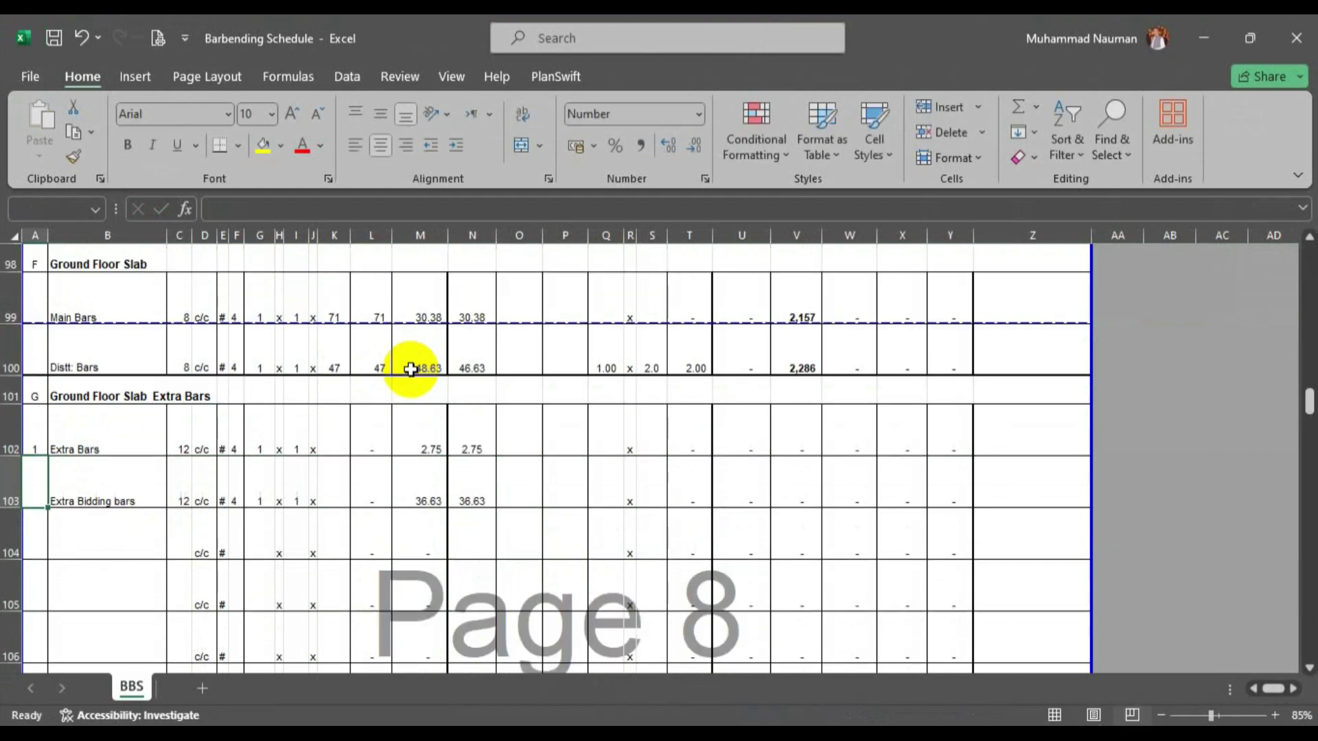
# Copy the Extra Bars and Extra Bidding bars rows 102–103 into rows 104–105.
pyautogui.moveTo(8, 441); pyautogui.dragTo(10, 486)
pyautogui.hotkey('ctrl', 'c')
pyautogui.scroll(-1, 10, 487)
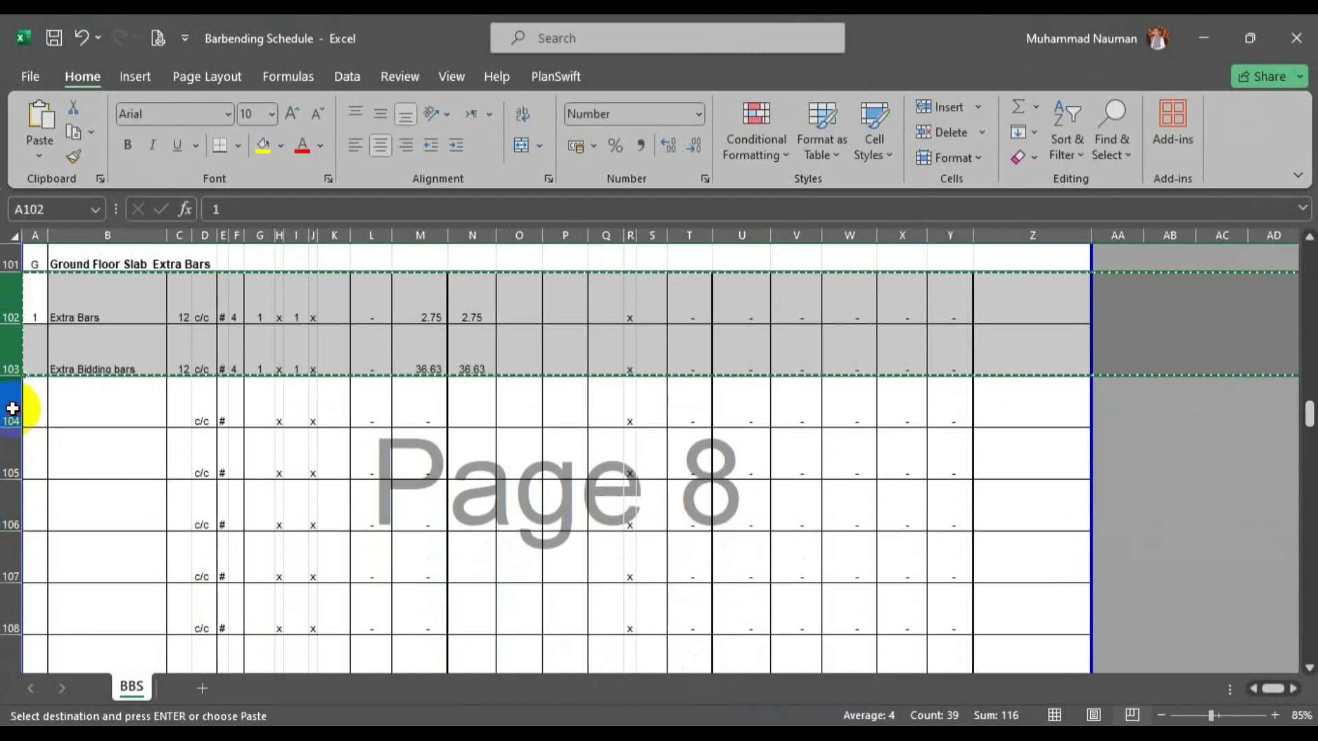
pyautogui.moveTo(10, 404); pyautogui.dragTo(10, 453)
pyautogui.hotkey('ctrl', 'v')
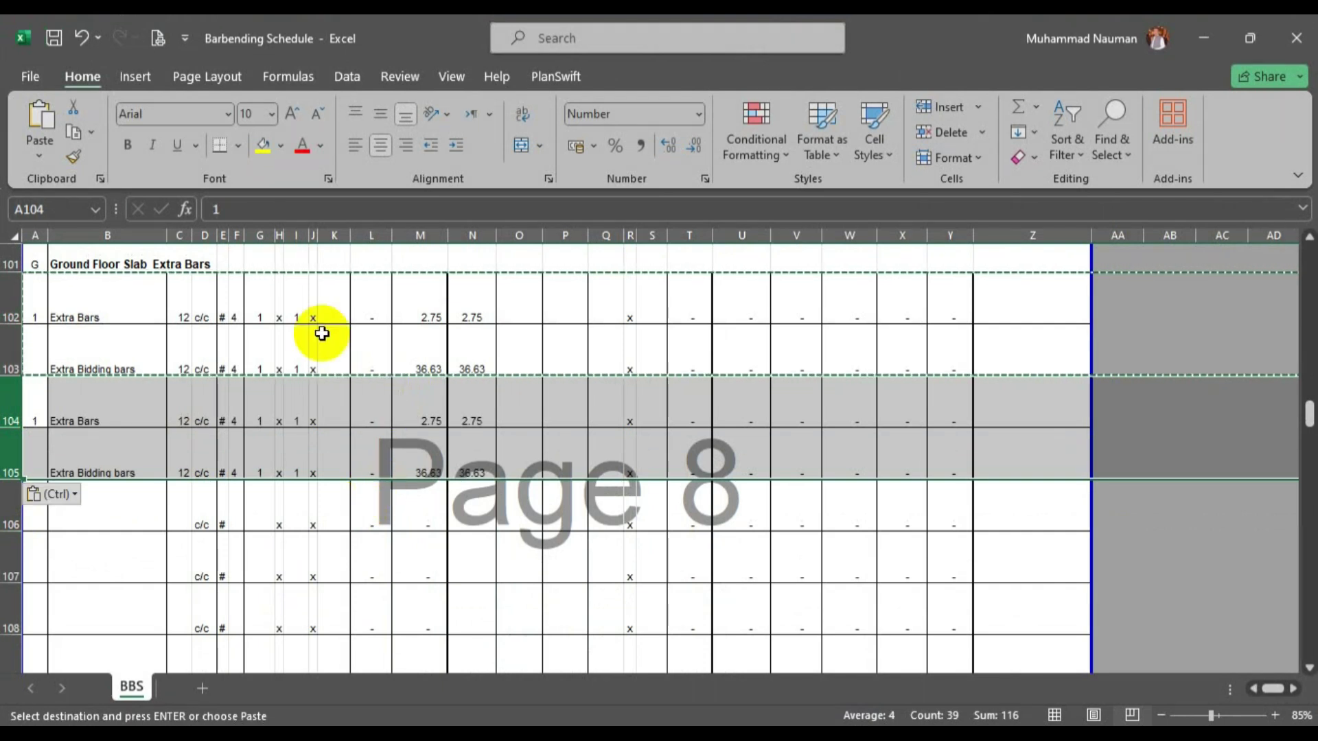
# Start a formula in K102 referencing N103, abandon it, and undo the copy pasted into rows 104–105.
pyautogui.click(340, 300)
pyautogui.write('=')
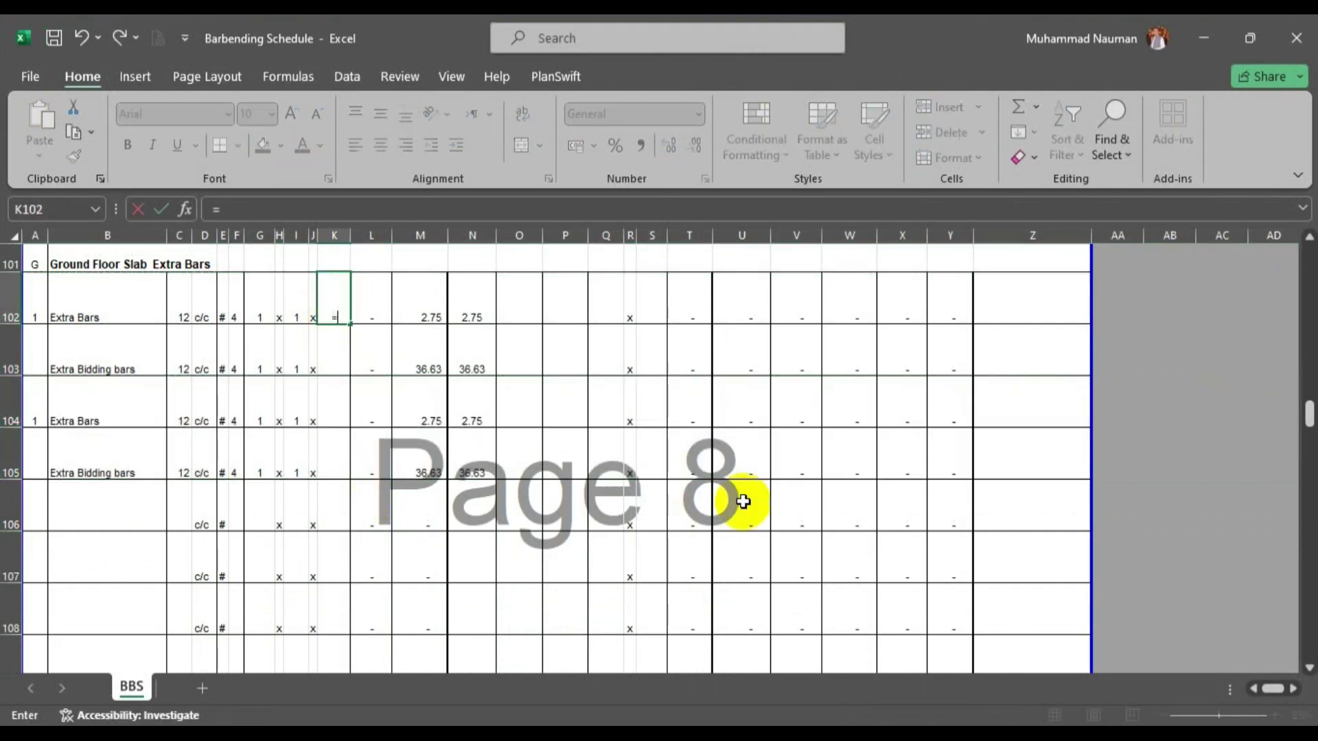
pyautogui.click(470, 350)
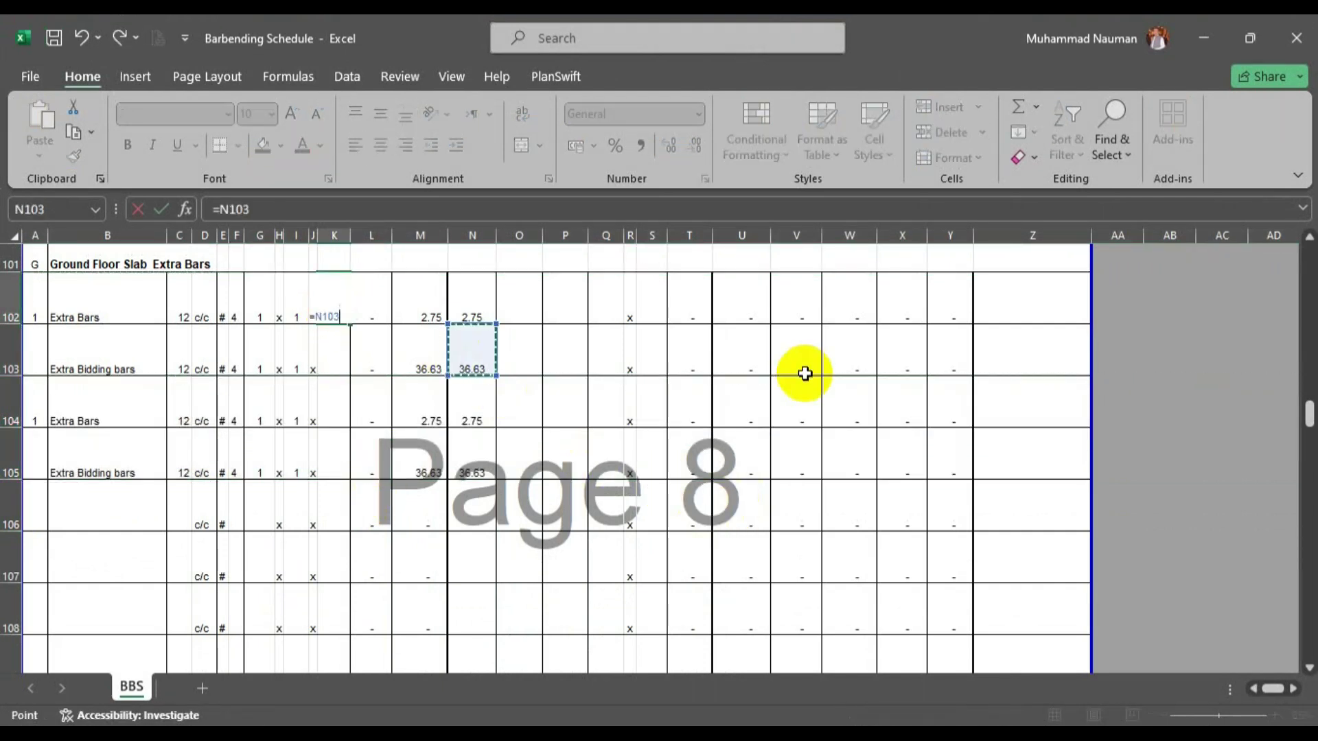
pyautogui.press('BackSpace')
pyautogui.press('BackSpace')
pyautogui.press('BackSpace')
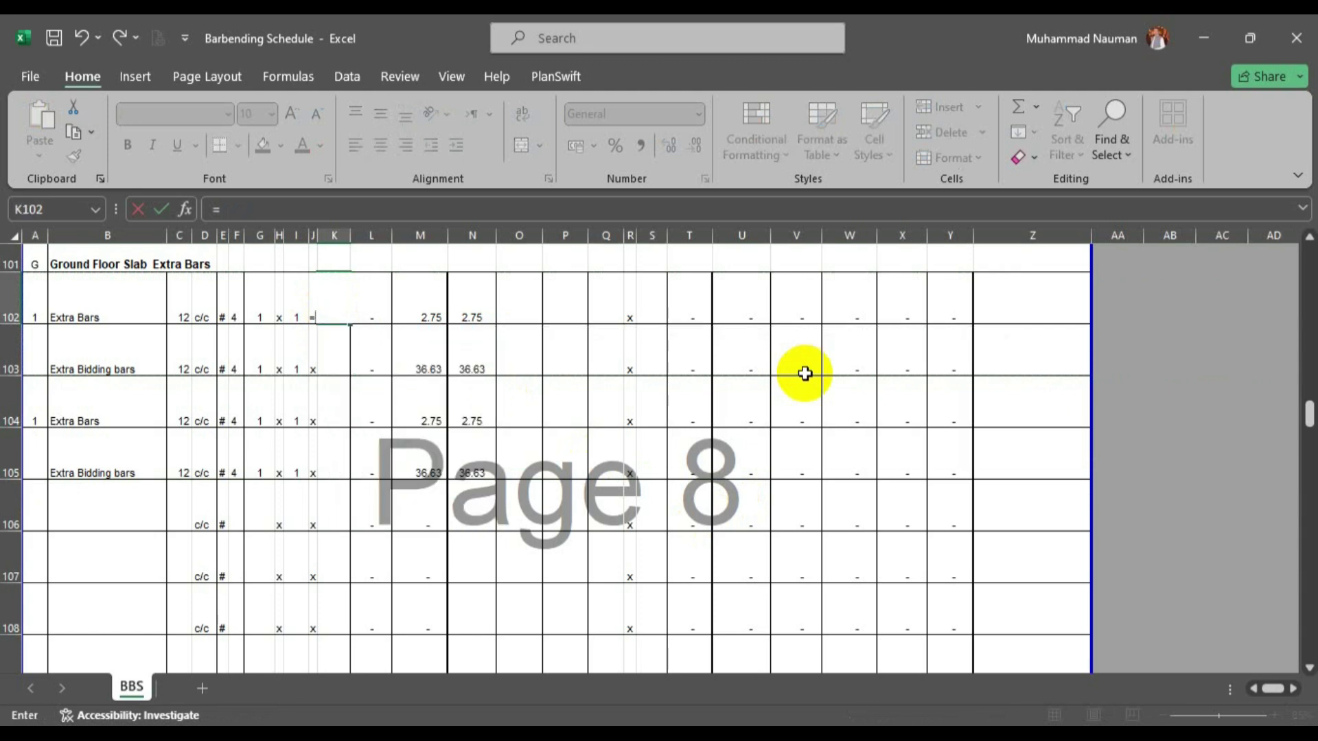
pyautogui.write('r')
pyautogui.press('Escape')
pyautogui.press('Escape')
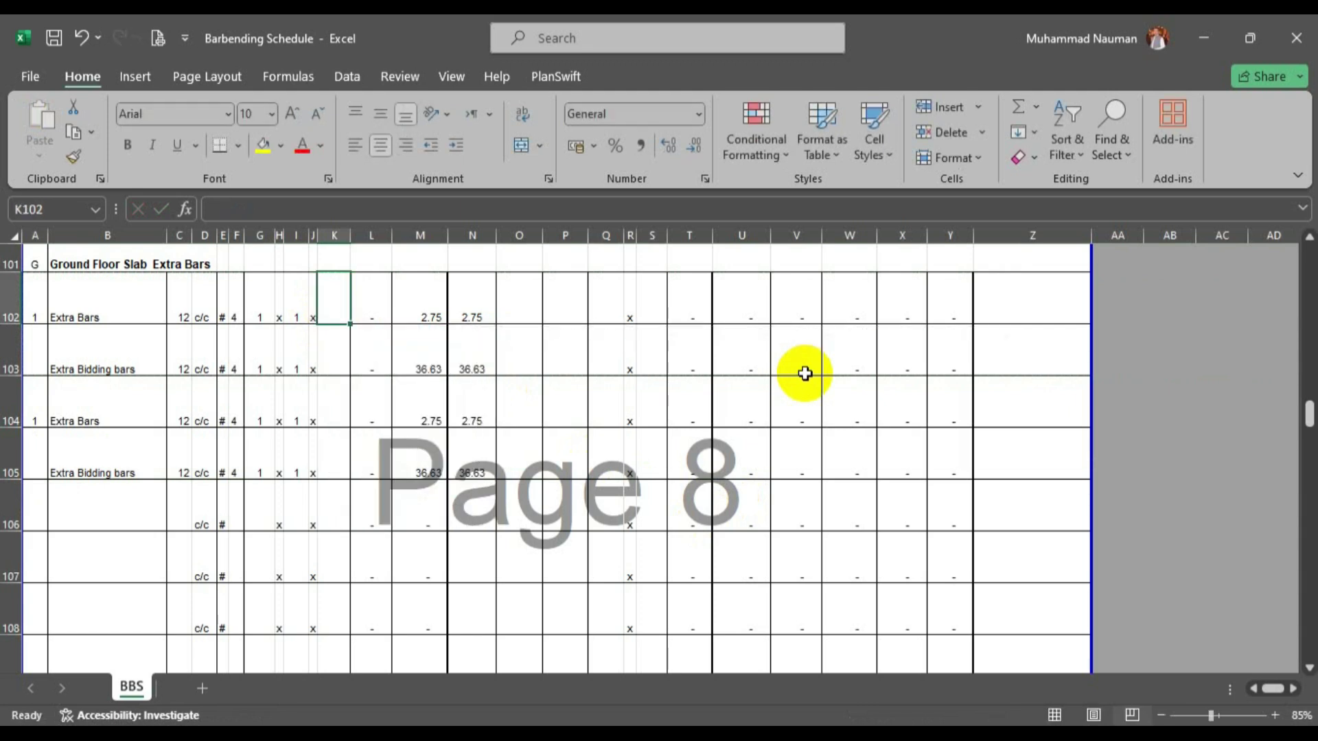
pyautogui.hotkey('ctrl', 'z')
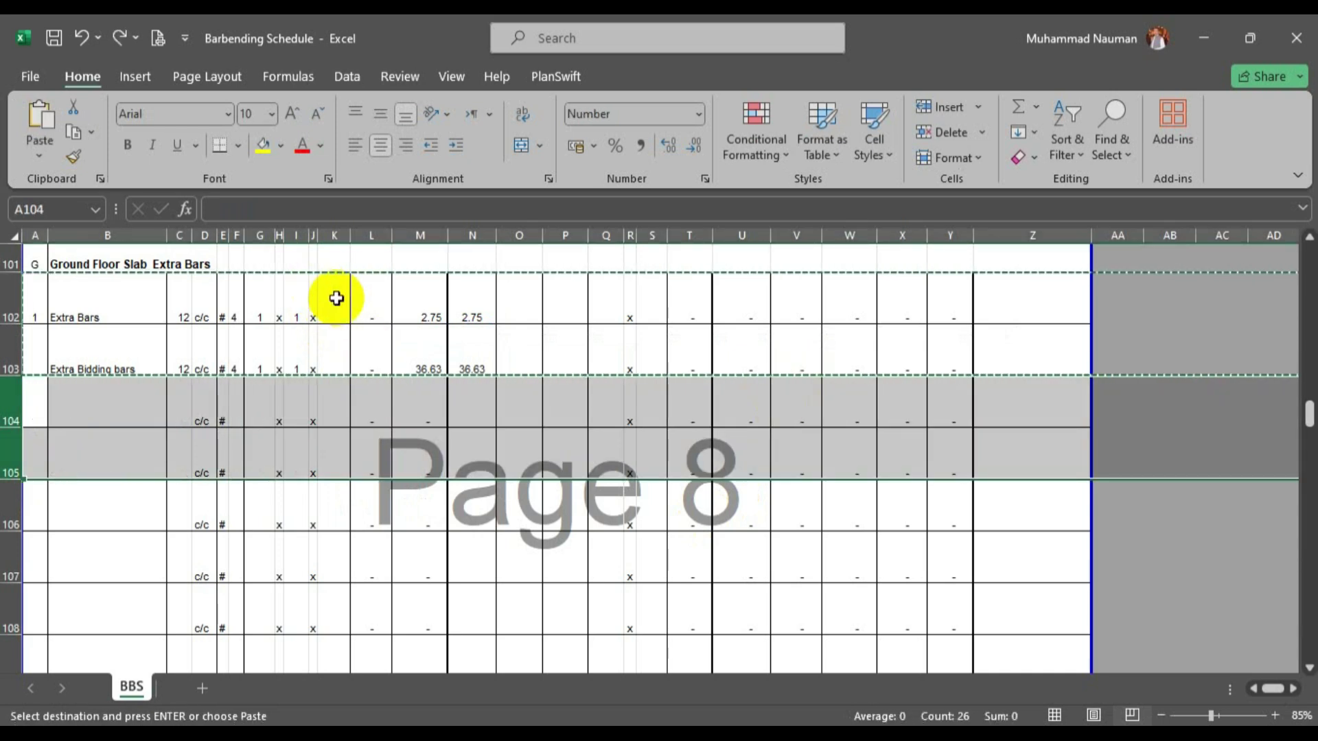
# Enter the formula =ROUND(N103/(C102/12)+1,0) in K102 to calculate the number of Extra Bars.
pyautogui.click(338, 295)
pyautogui.write('=ro')
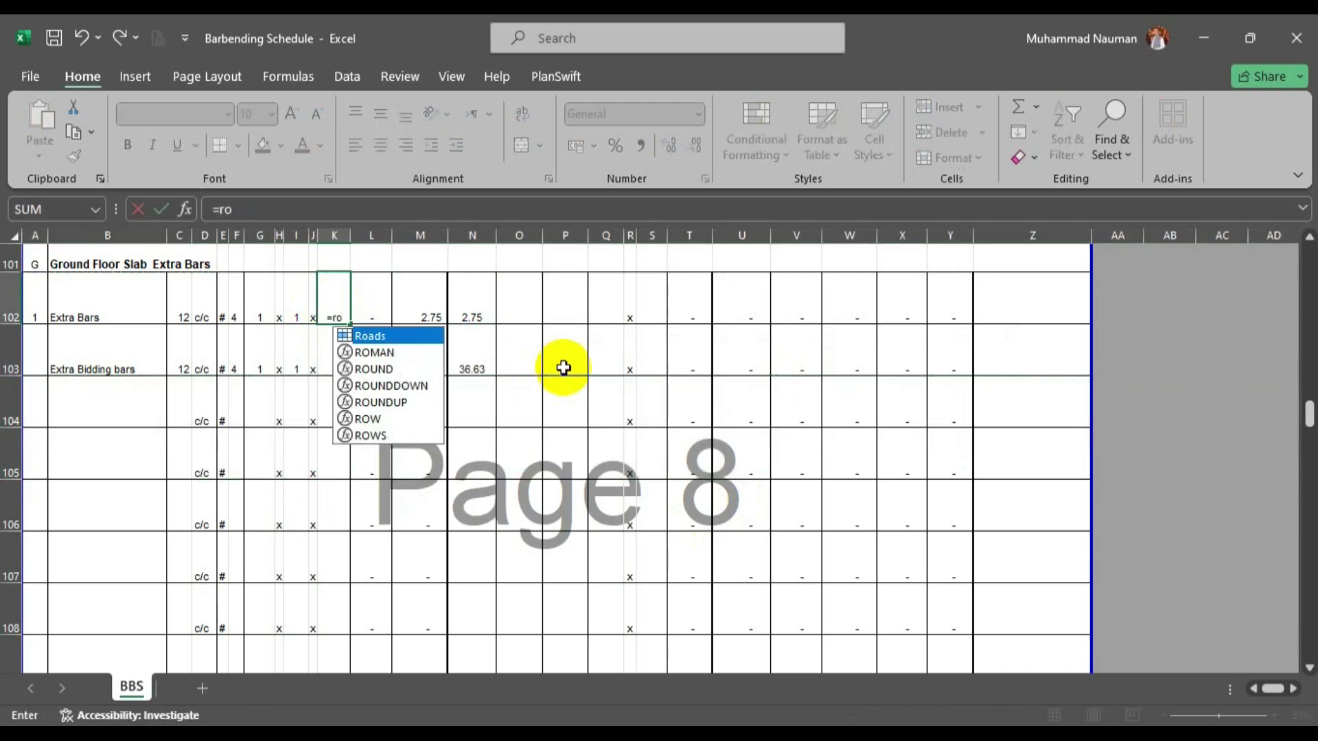
pyautogui.write('un(')
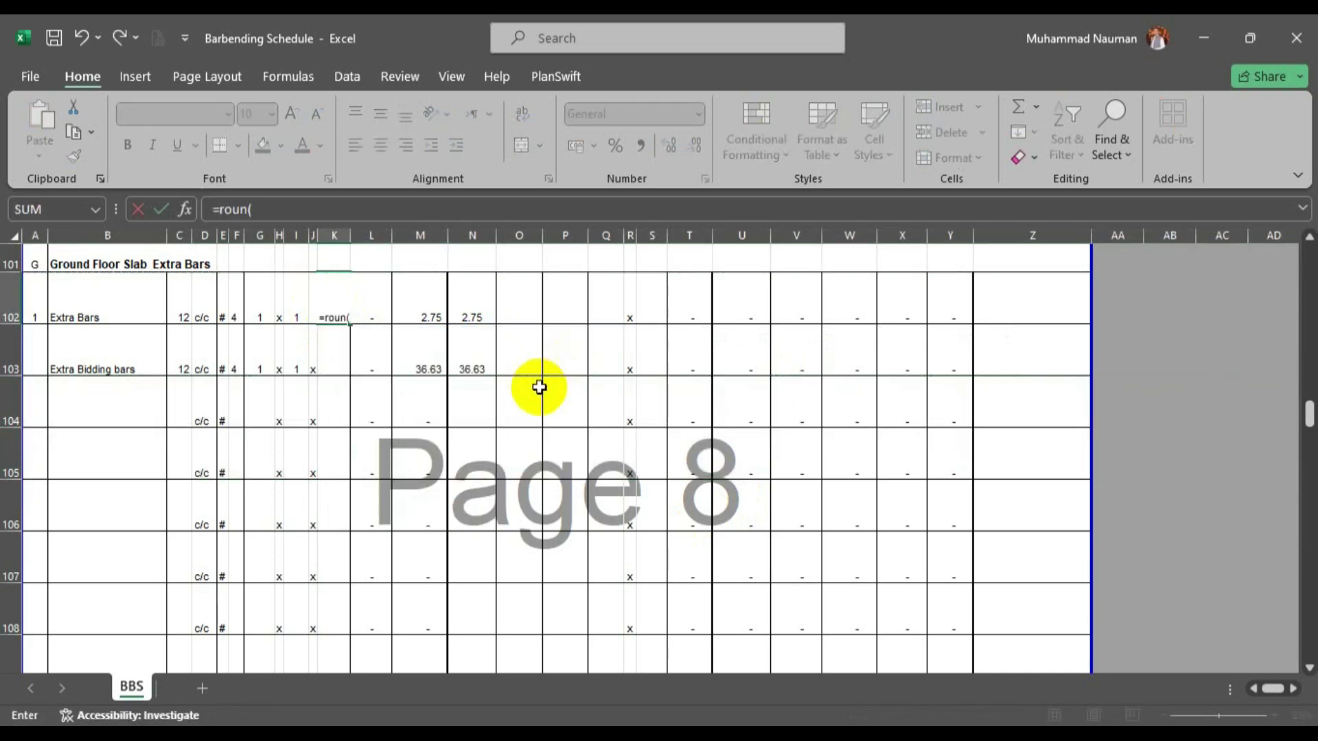
pyautogui.press('BackSpace')
pyautogui.write('d')
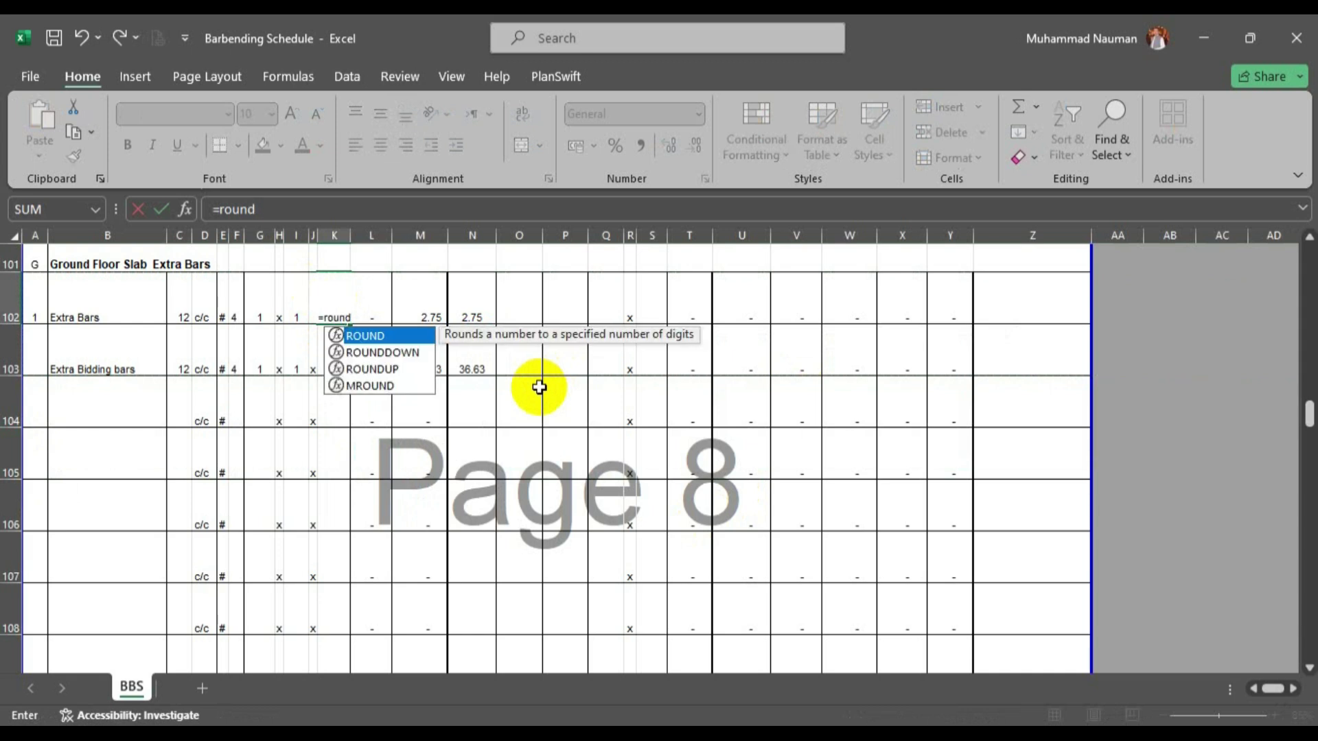
pyautogui.write('(')
pyautogui.click(471, 363)
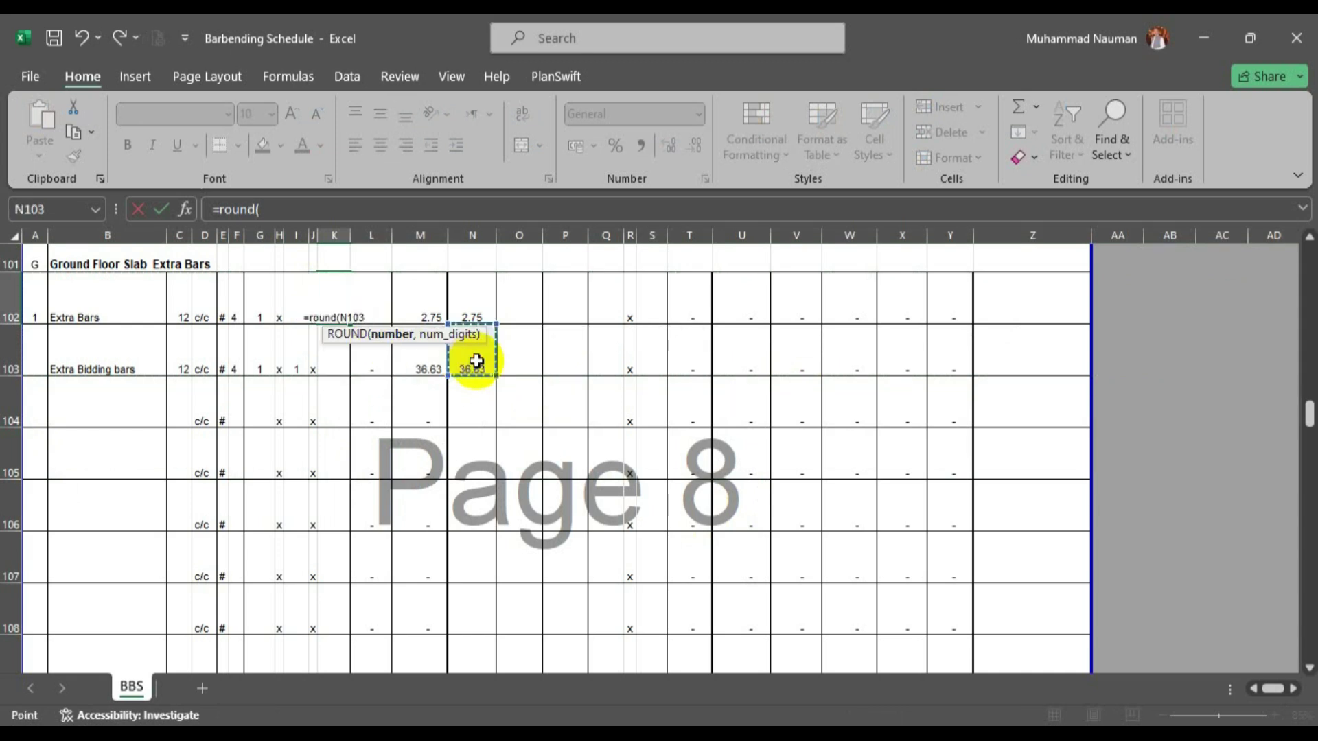
pyautogui.write('/')
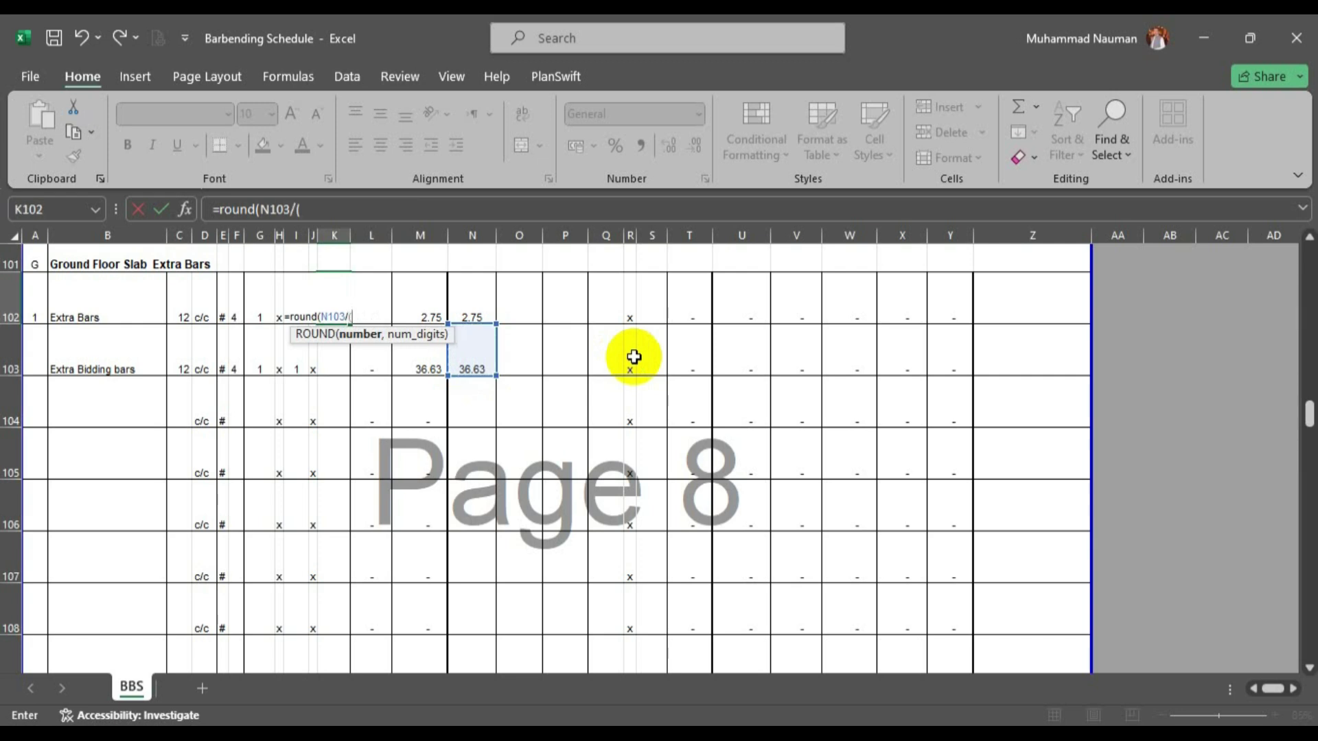
pyautogui.write('(')
pyautogui.click(181, 302)
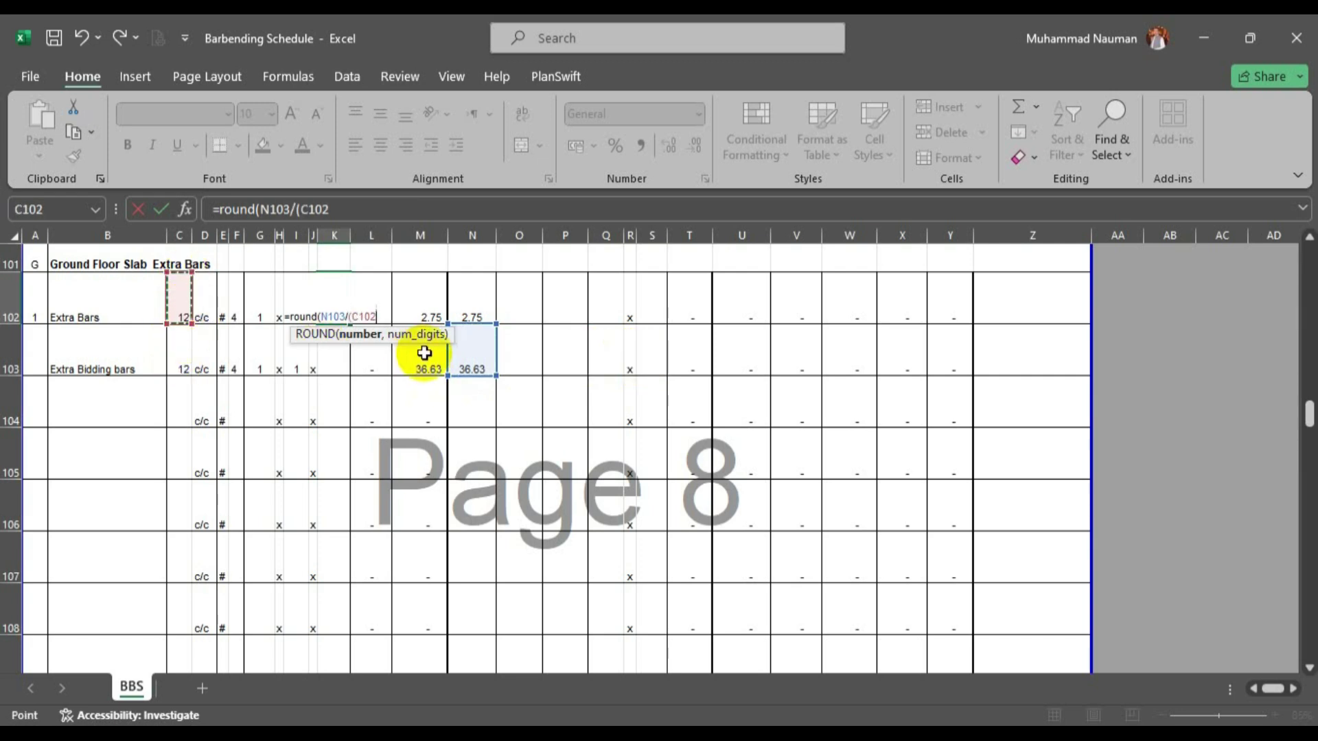
pyautogui.write('/12')
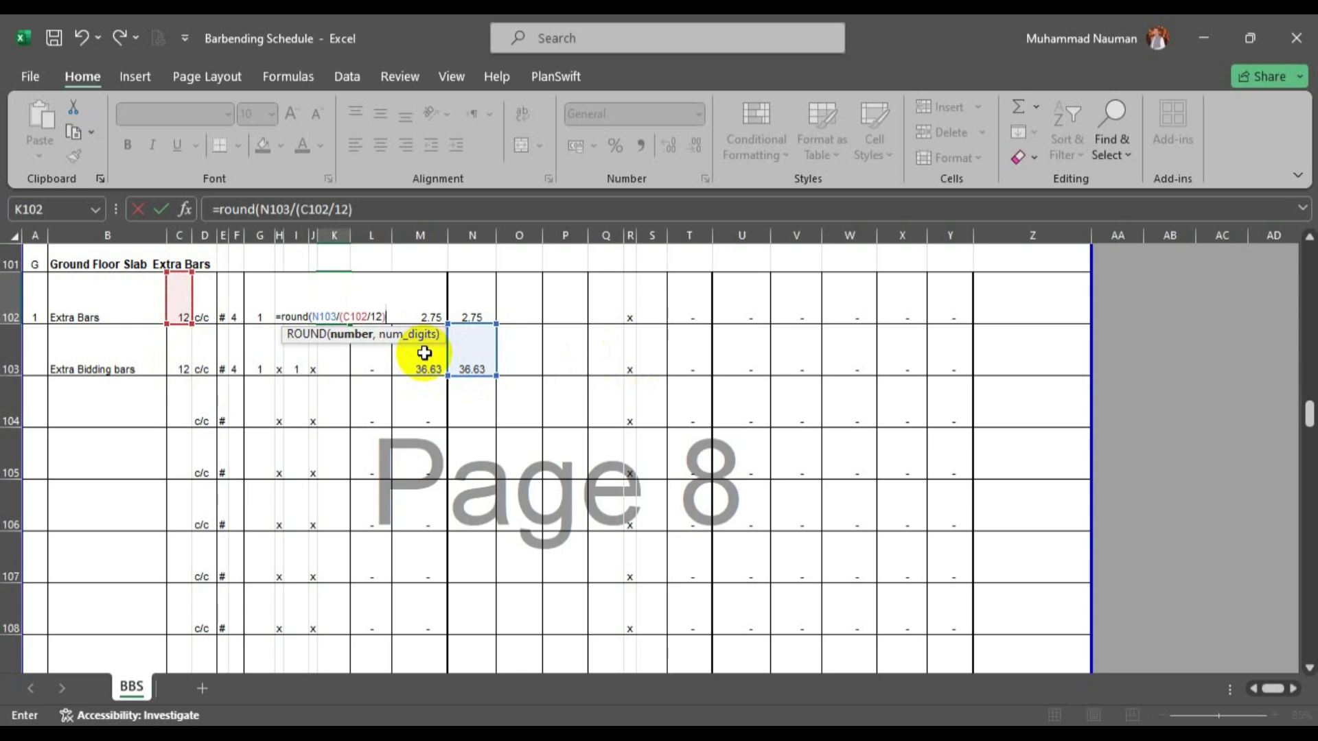
pyautogui.write(')+1,0)')
pyautogui.scroll(1, 425, 352)
pyautogui.press('Return')
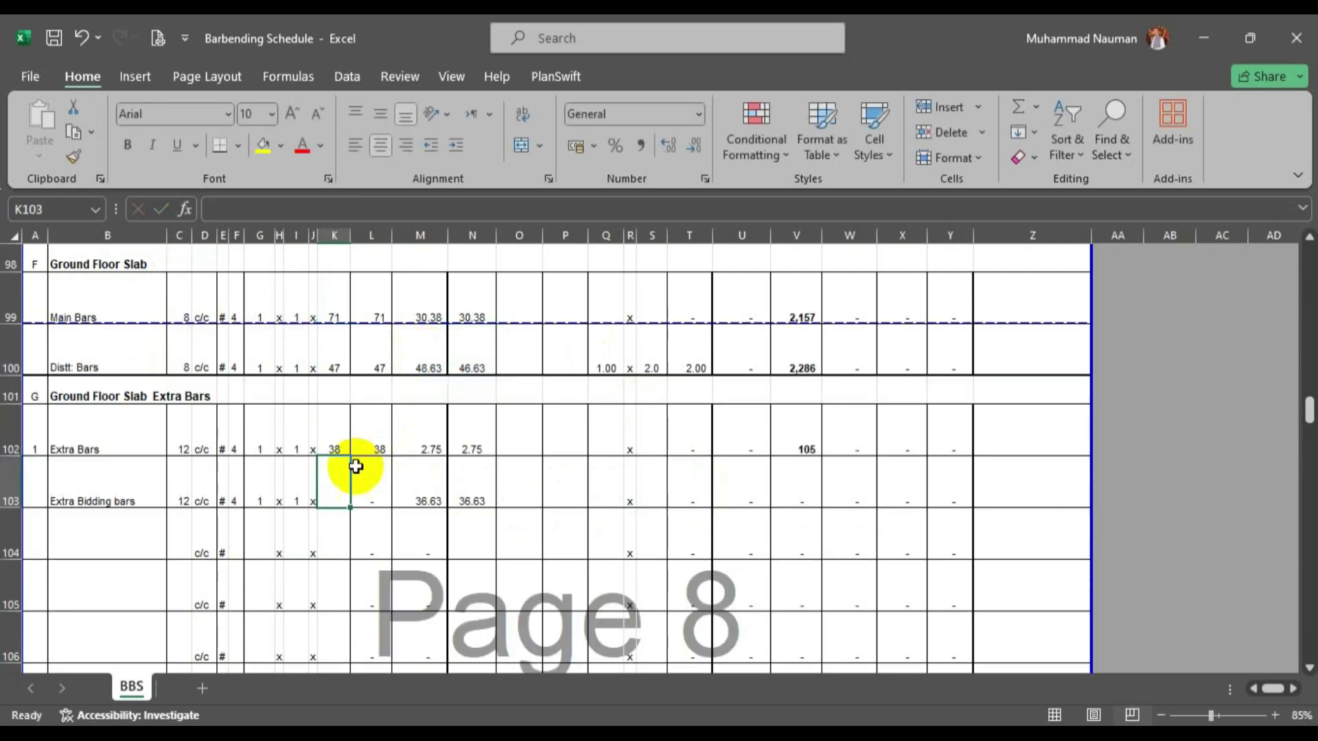
# Fill the bar-count formula down to K103, change its length reference to N102, and save the workbook.
pyautogui.hotkey('ctrl', 'd')
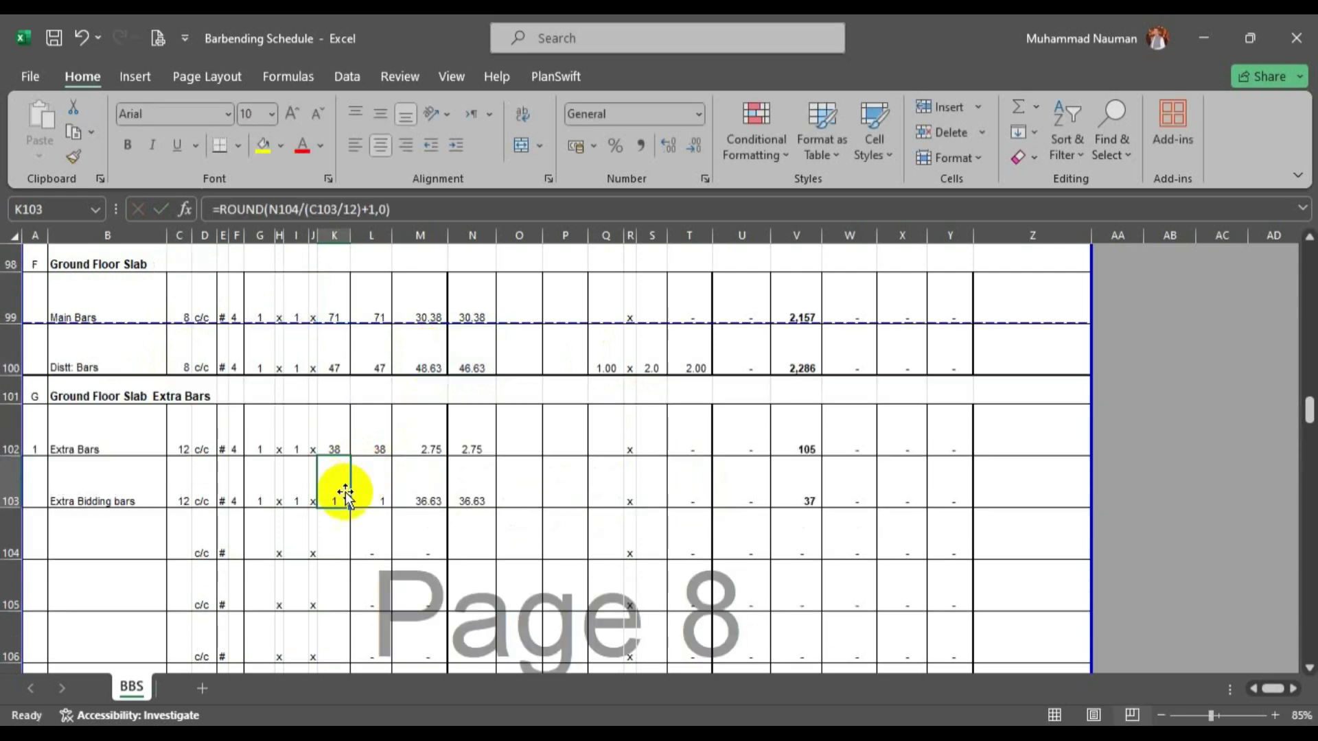
pyautogui.doubleClick(324, 494)
pyautogui.moveTo(477, 504); pyautogui.dragTo(479, 455)
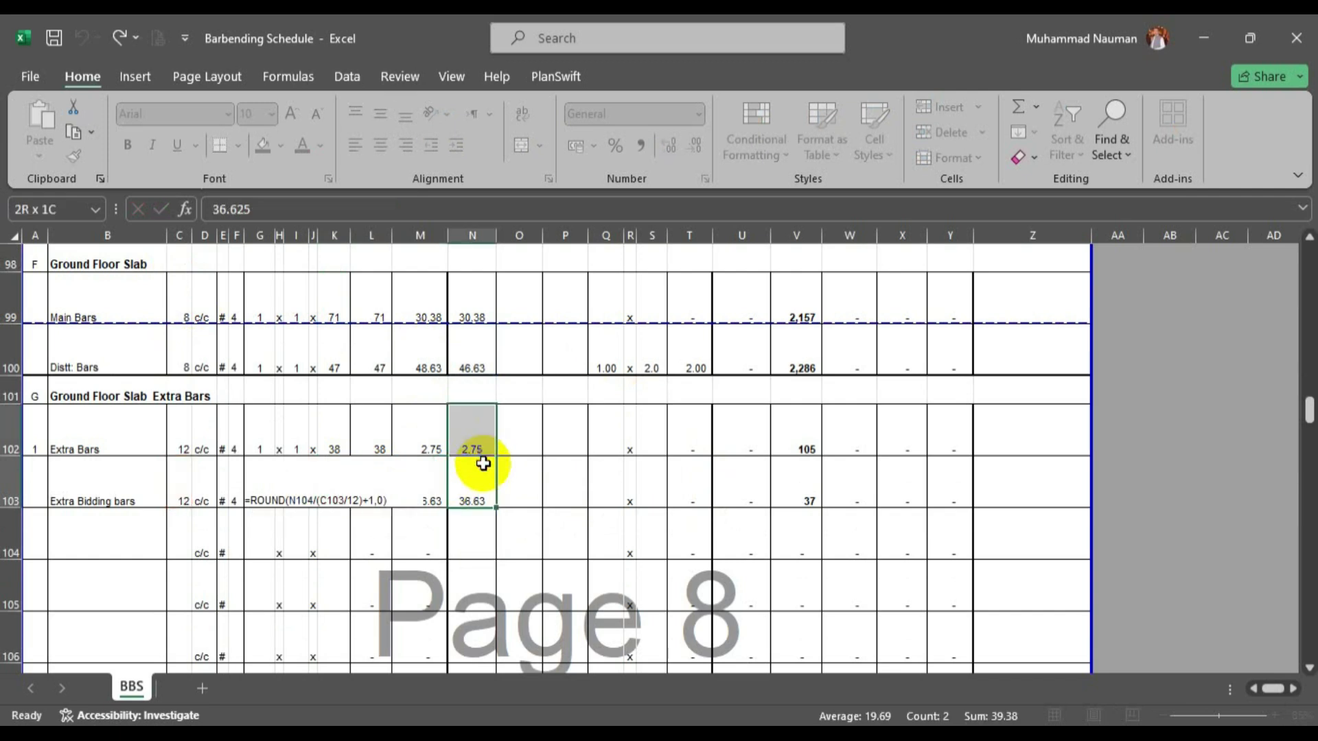
pyautogui.click(335, 493)
pyautogui.doubleClick(335, 492)
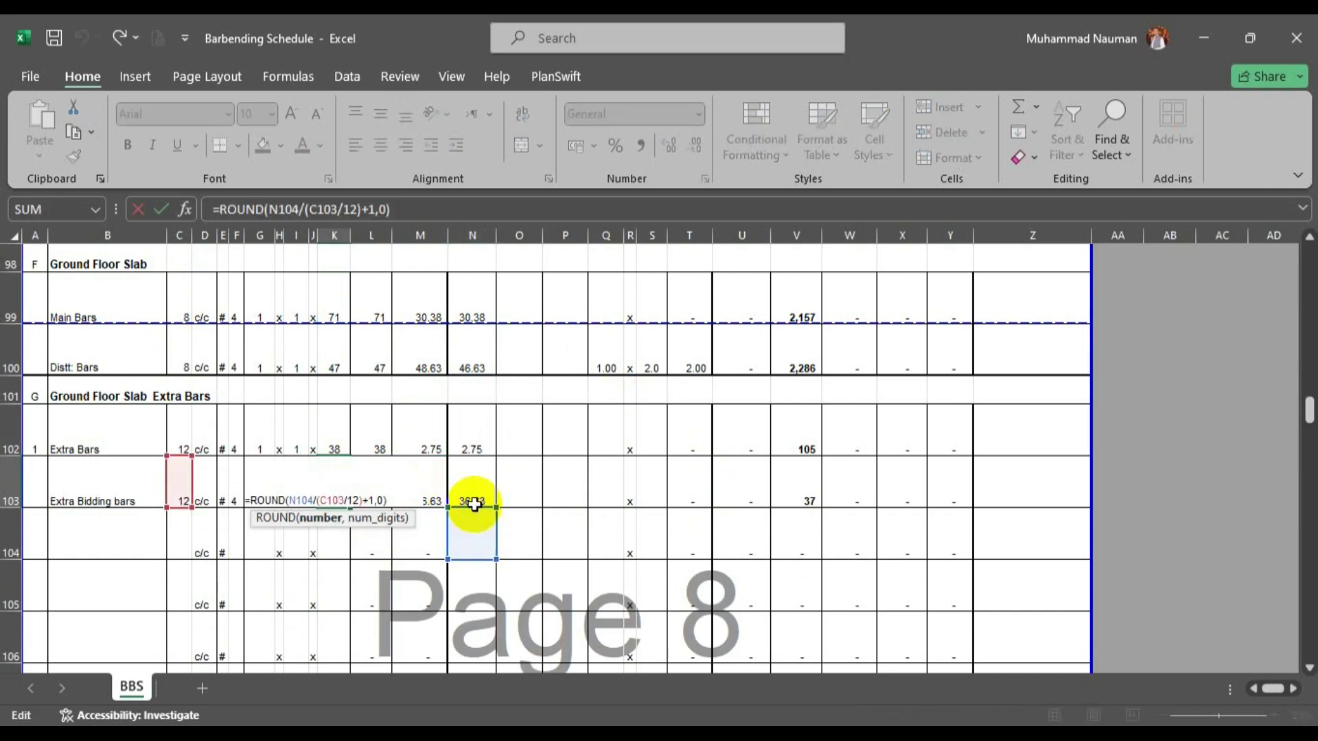
pyautogui.moveTo(477, 511); pyautogui.dragTo(477, 421)
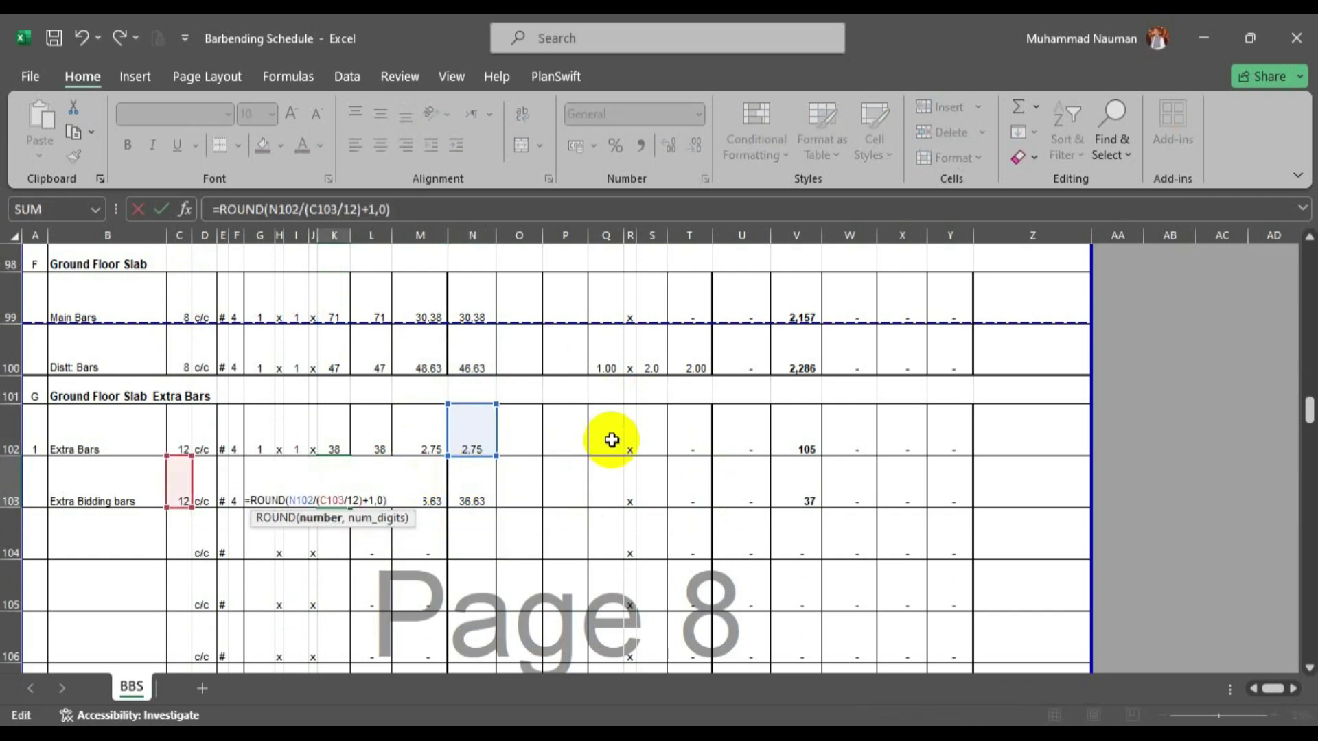
pyautogui.press('Return')
pyautogui.hotkey('ctrl', 's')
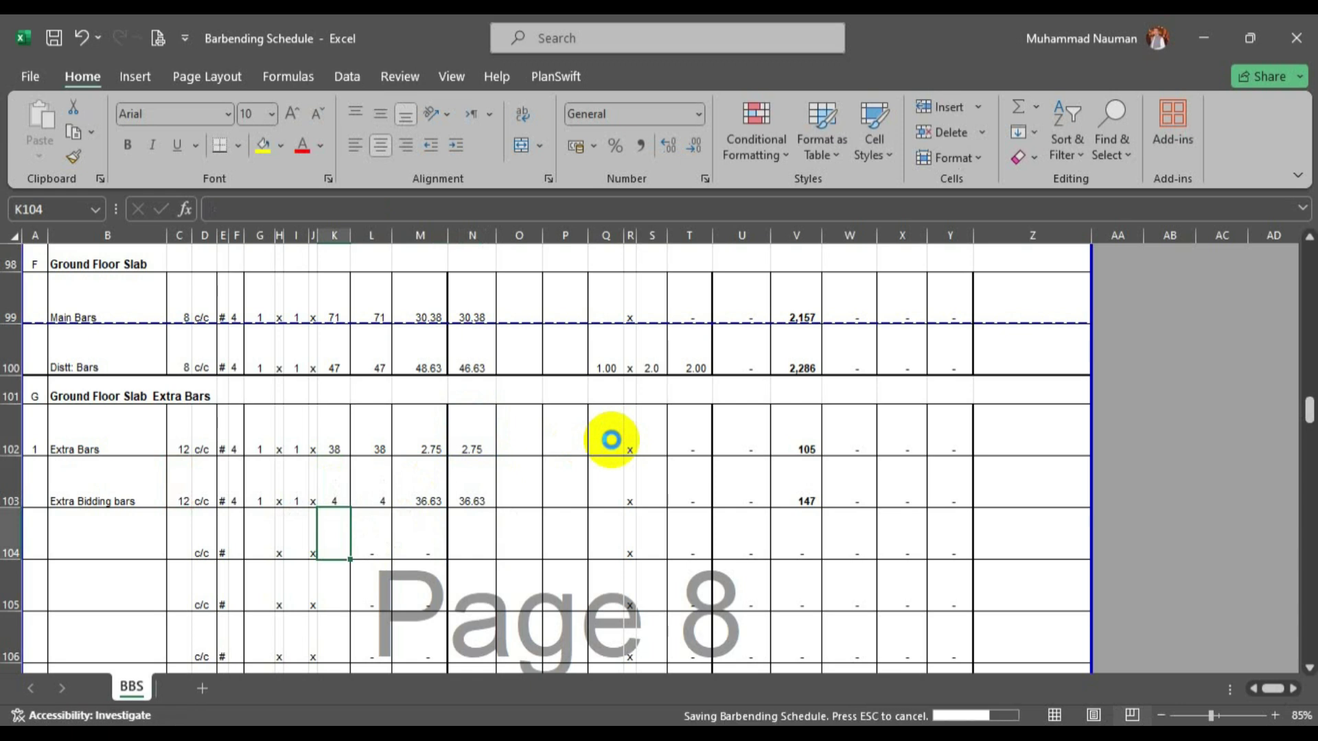
# Check the cell references in the bar-count formulas of K102 and K103.
pyautogui.click(336, 447)
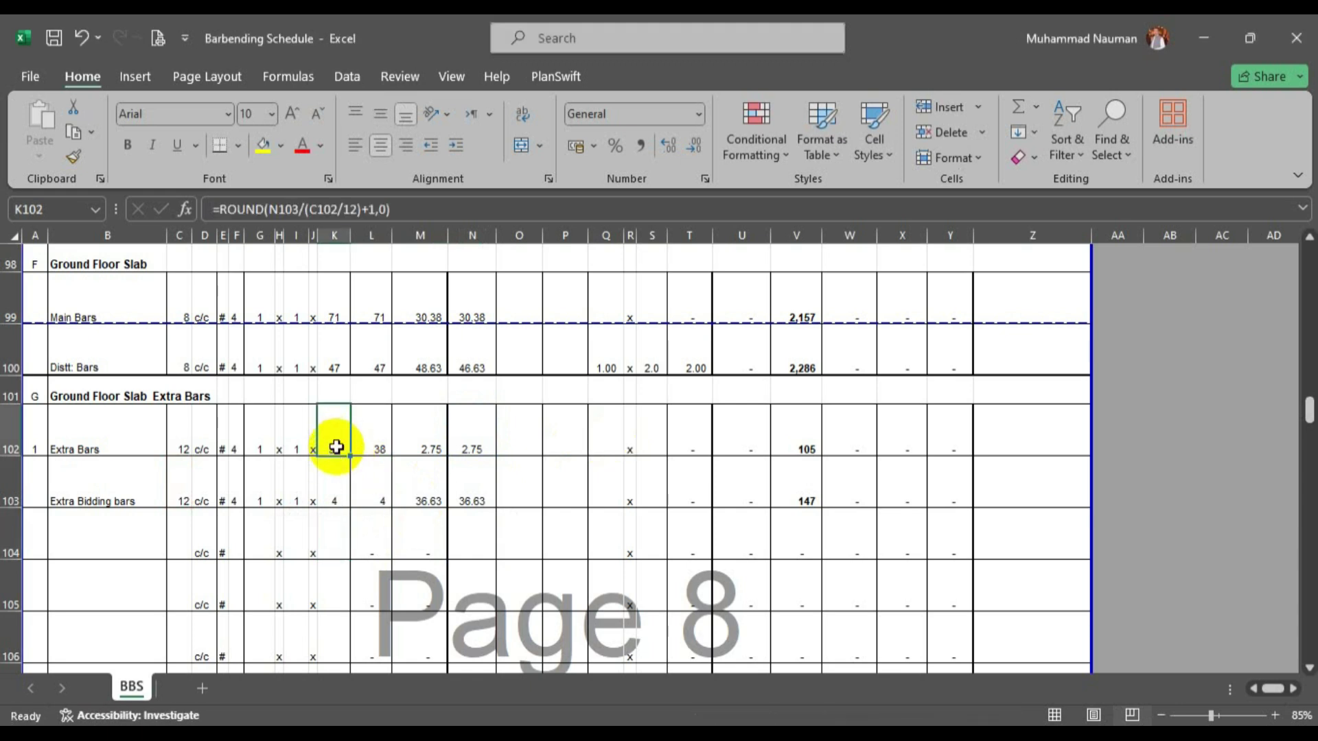
pyautogui.click(336, 497)
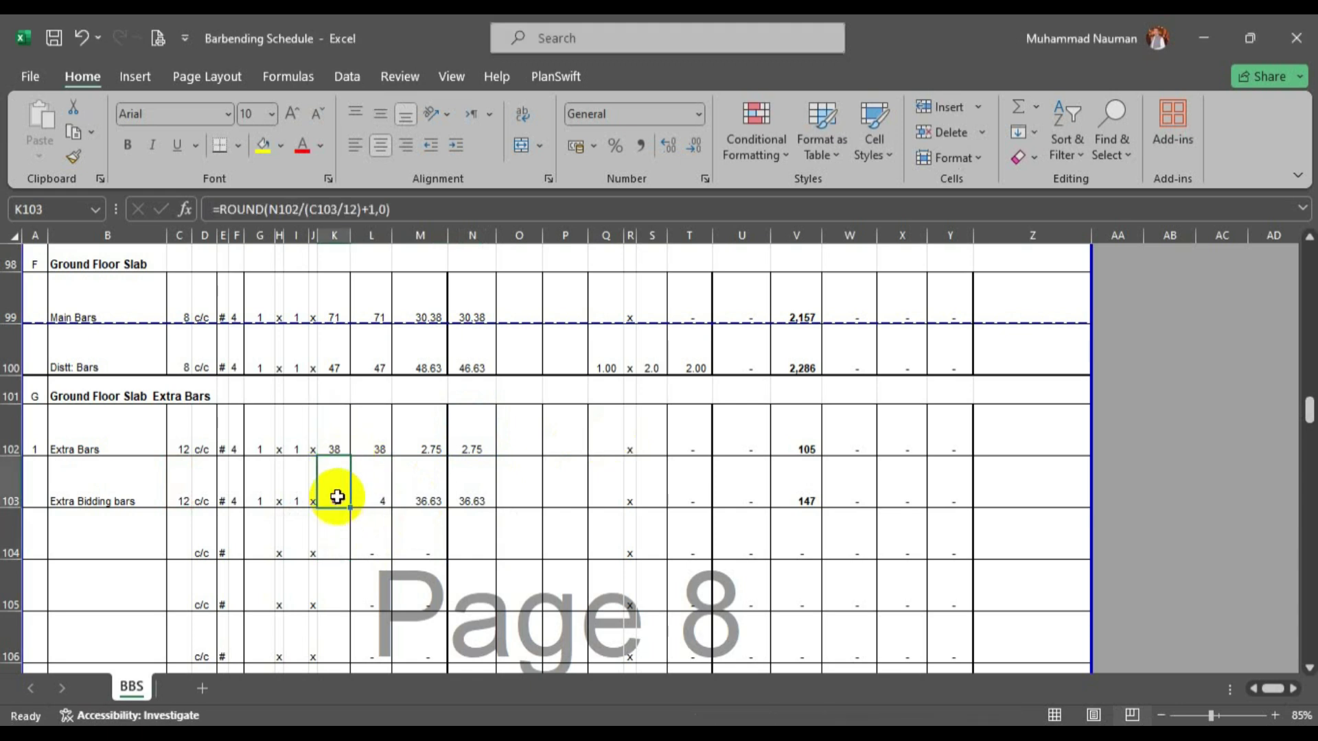
pyautogui.doubleClick(336, 496)
pyautogui.press('Escape')
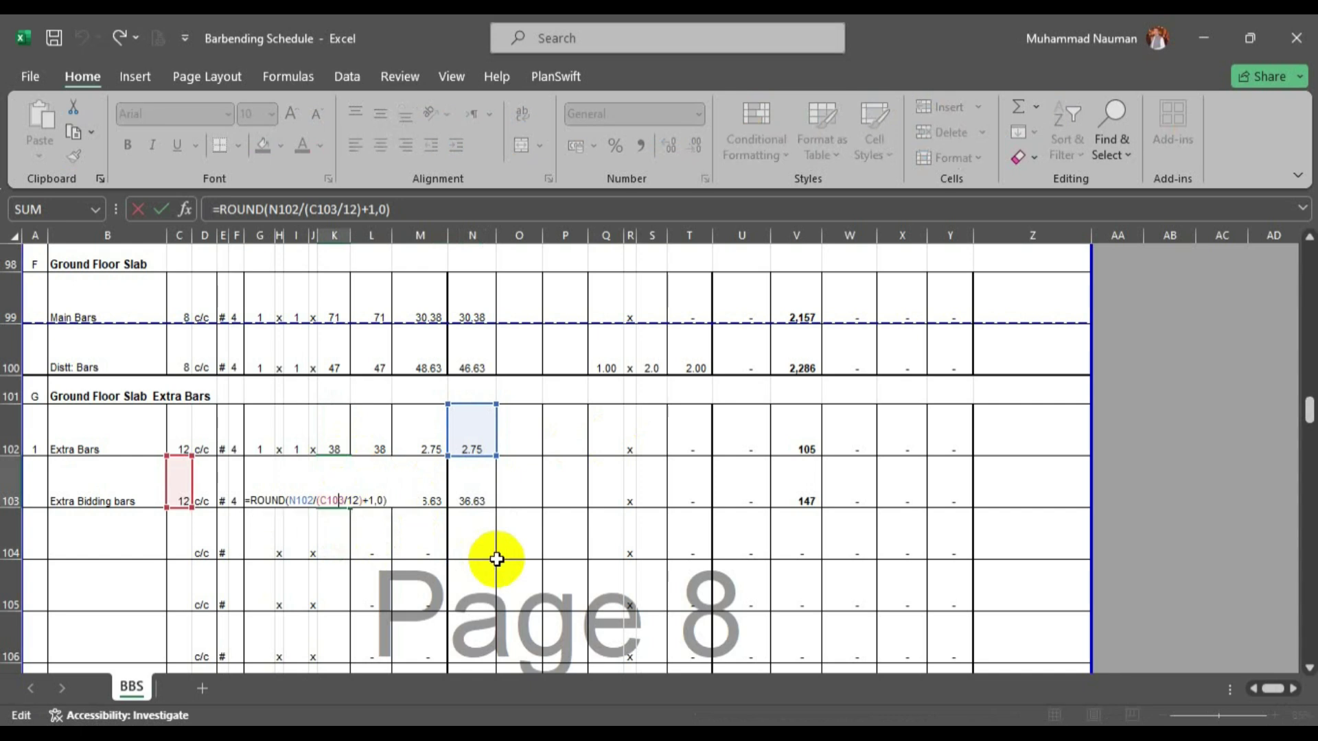
pyautogui.press('Return')
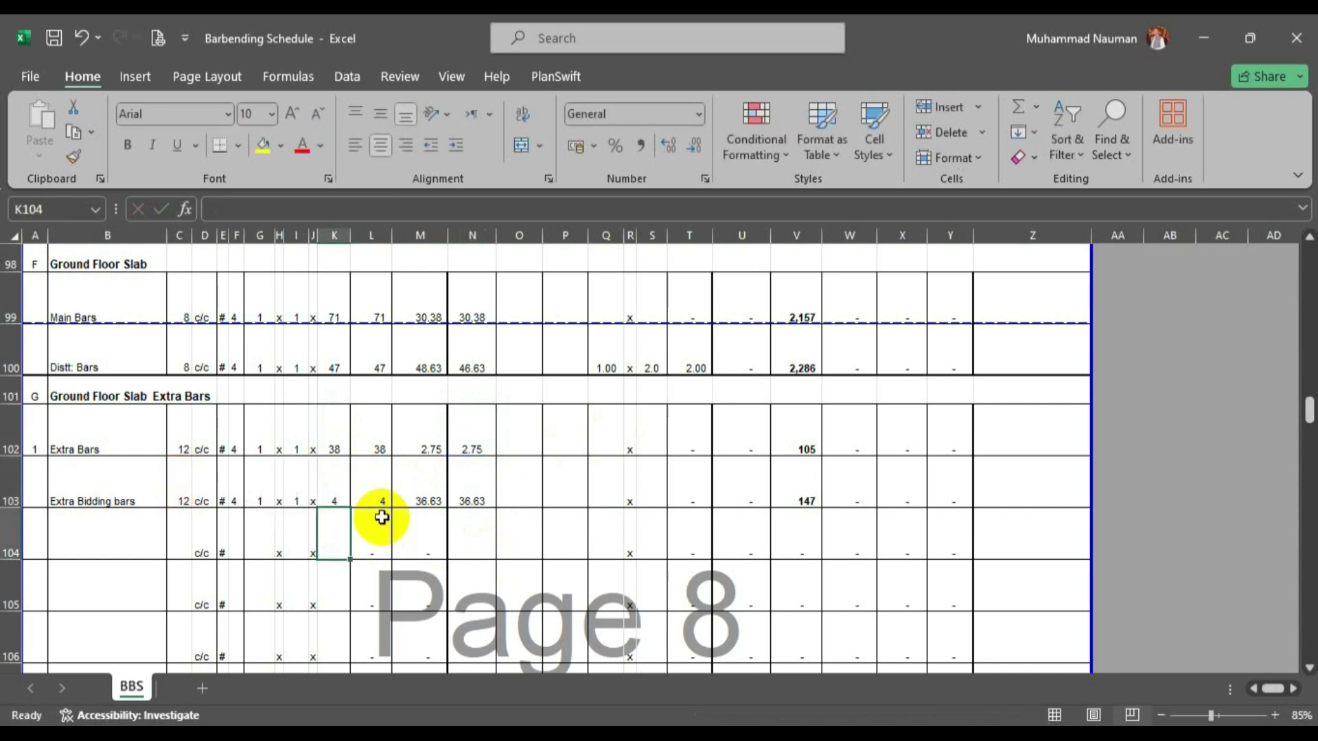
pyautogui.click(339, 494)
# Copy the Extra Bars and Extra Bidding bars rows 102–103 into rows 104–105 and number the new entry 2 in A104.
pyautogui.moveTo(8, 438); pyautogui.dragTo(102, 505)
pyautogui.hotkey('ctrl', 'c')
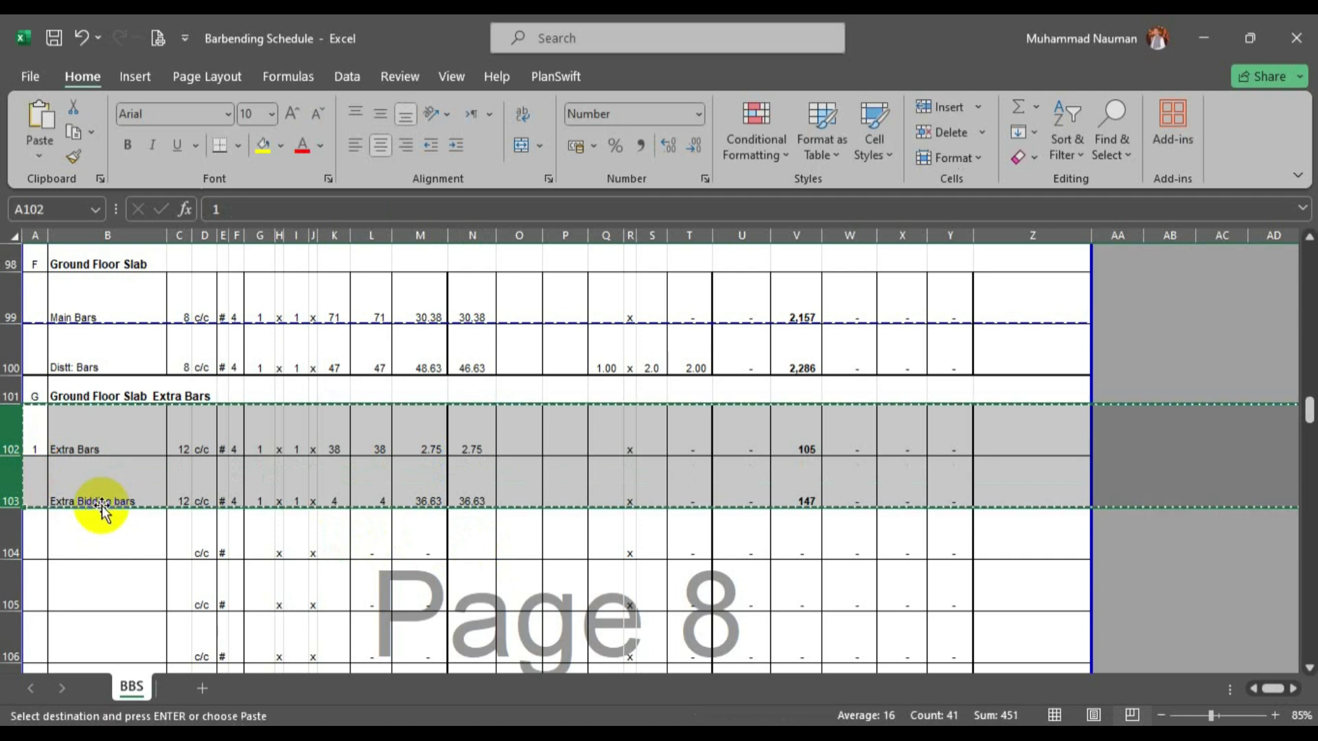
pyautogui.click(11, 539)
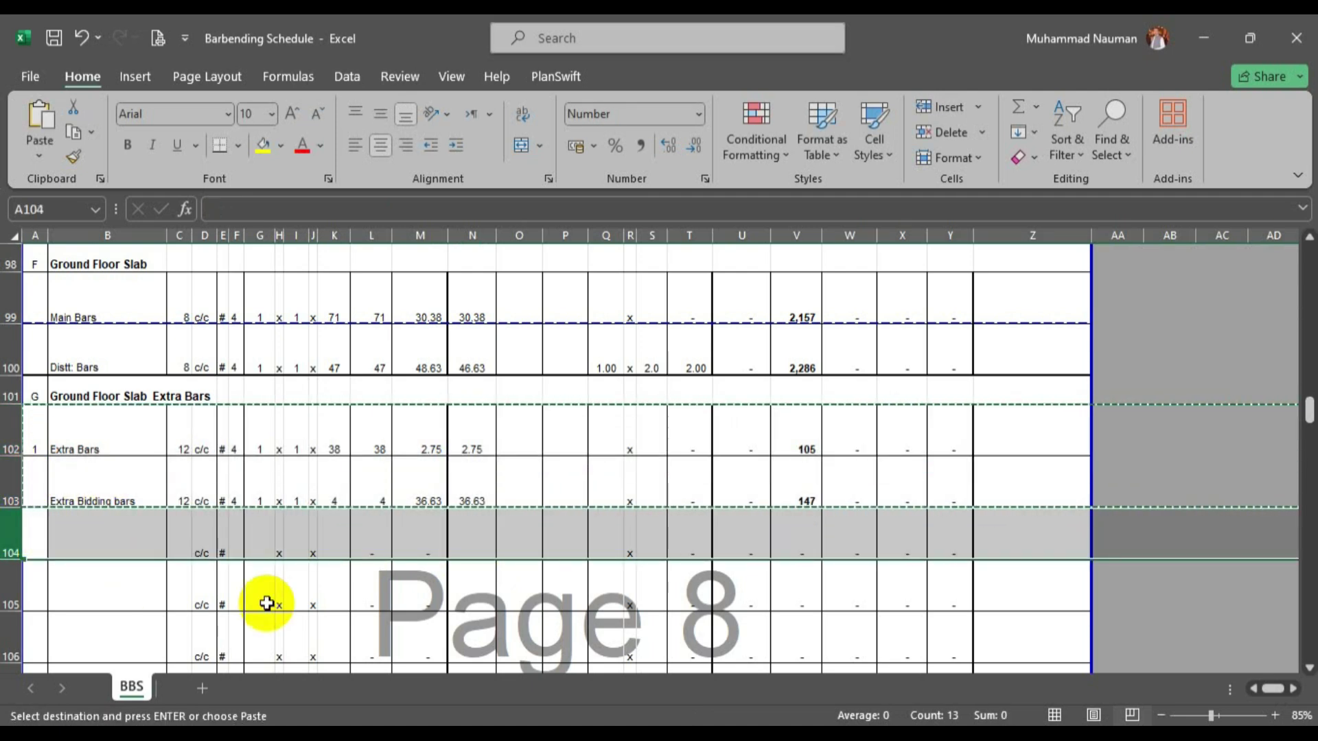
pyautogui.hotkey('ctrl', 'v')
pyautogui.click(46, 549)
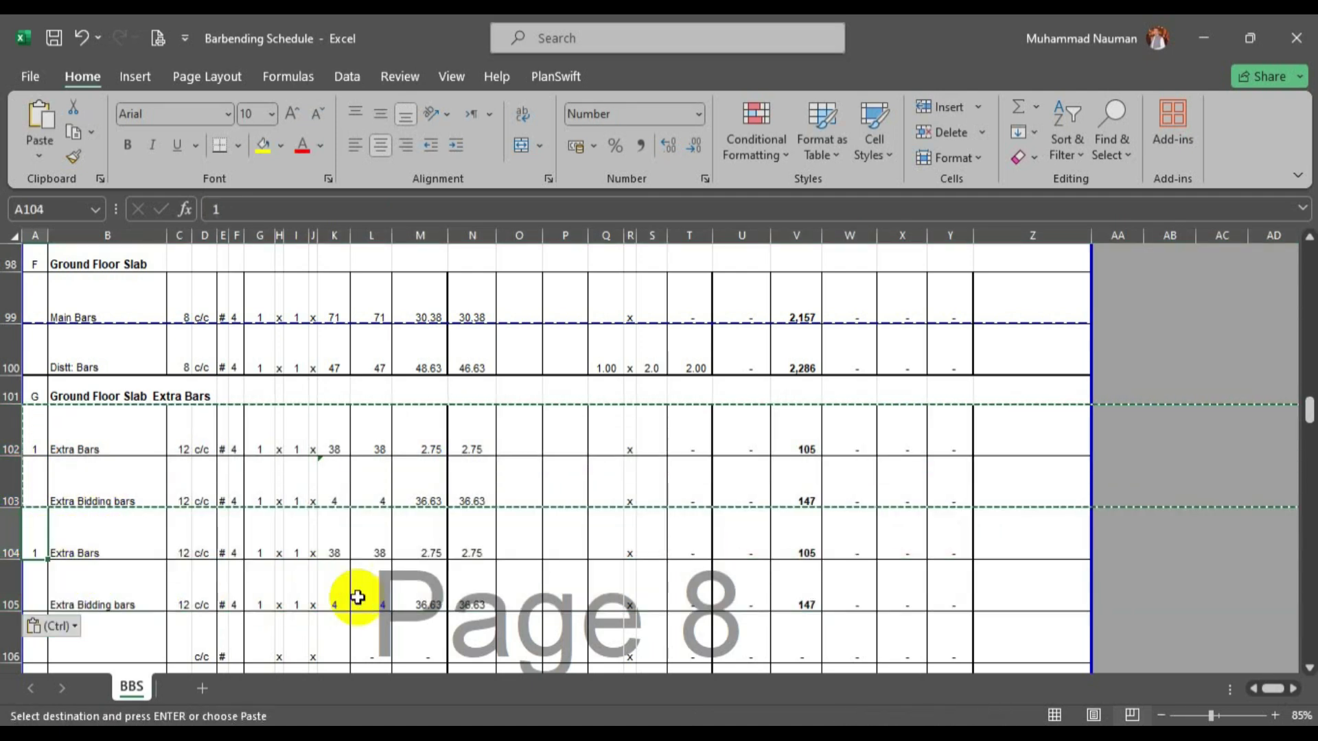
pyautogui.write('2')
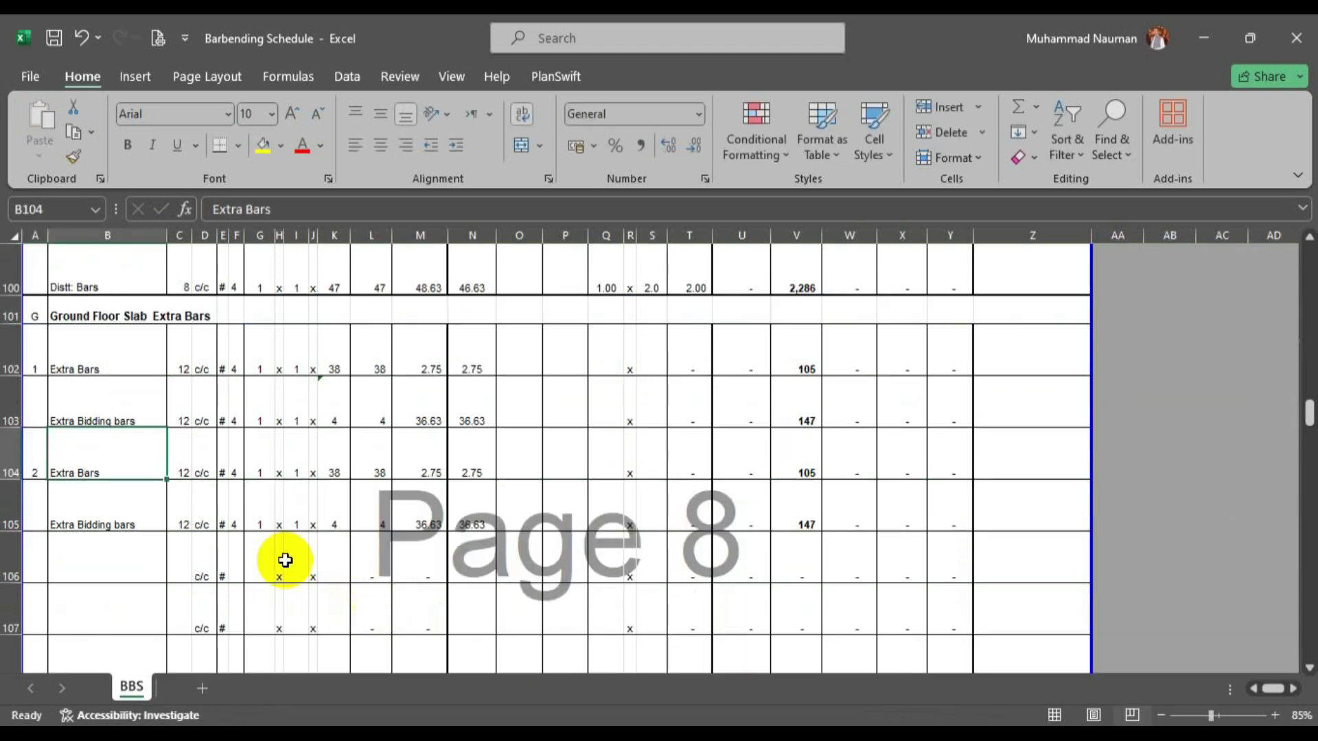
# Switch to the AutoCAD slab plan and add a vertical linear dimension across the lower-left S-3 panel, between its bottom and upper beam lines.
pyautogui.click(207, 738)
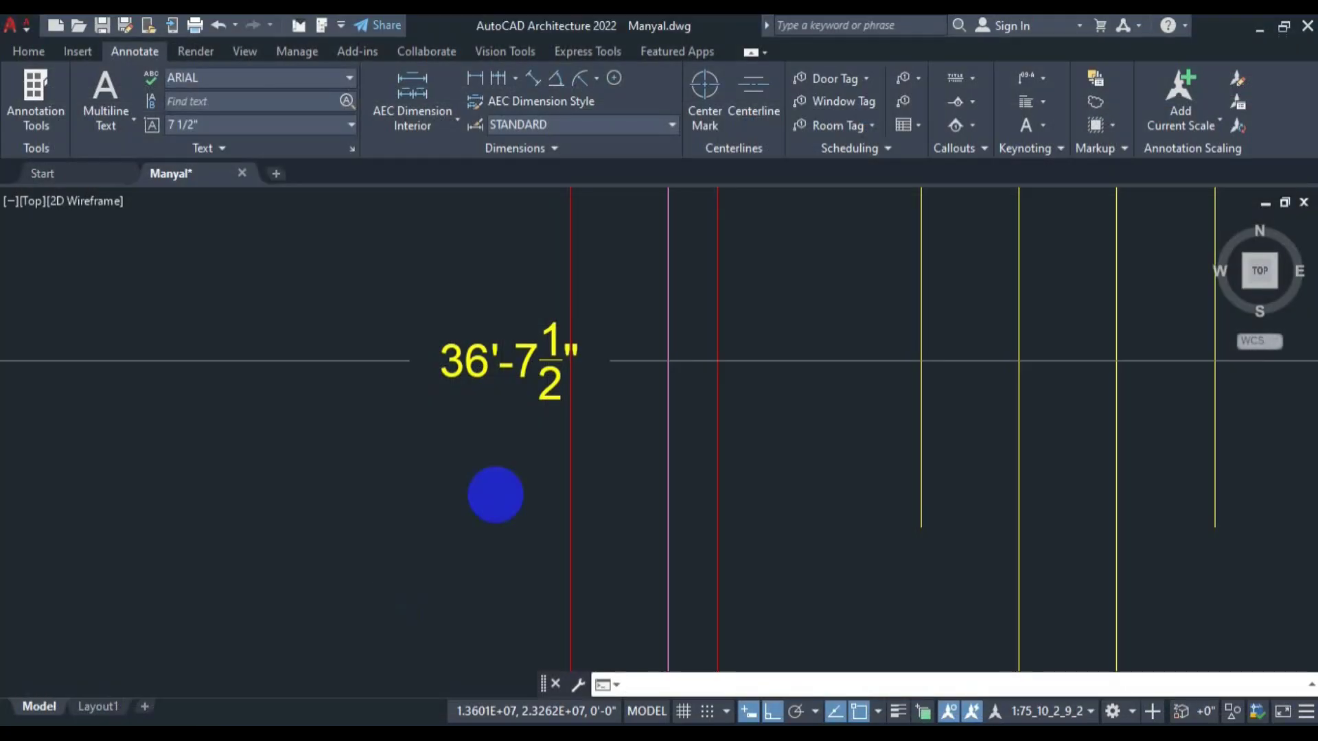
pyautogui.scroll(-10, 559, 465)
pyautogui.moveTo(486, 533); pyautogui.dragTo(598, 333)
pyautogui.moveTo(479, 531); pyautogui.dragTo(474, 339)
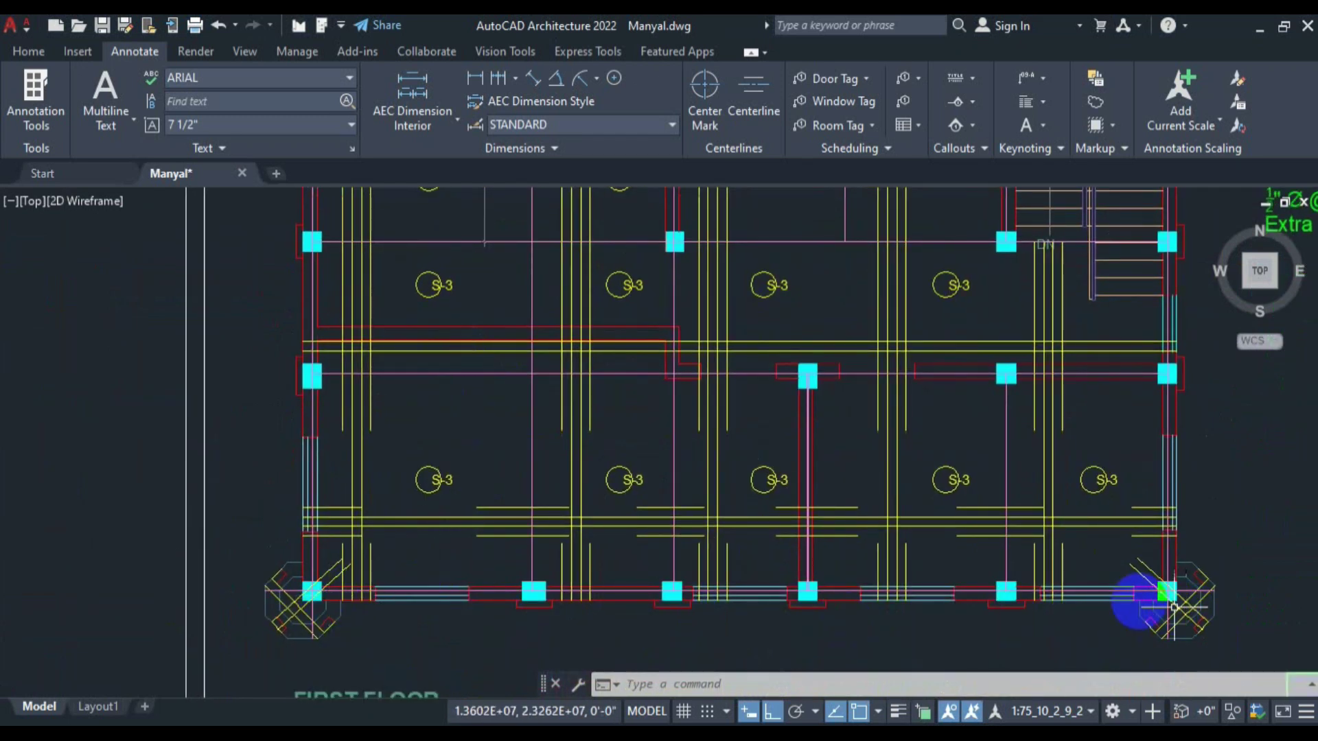
pyautogui.moveTo(1064, 585); pyautogui.dragTo(935, 577)
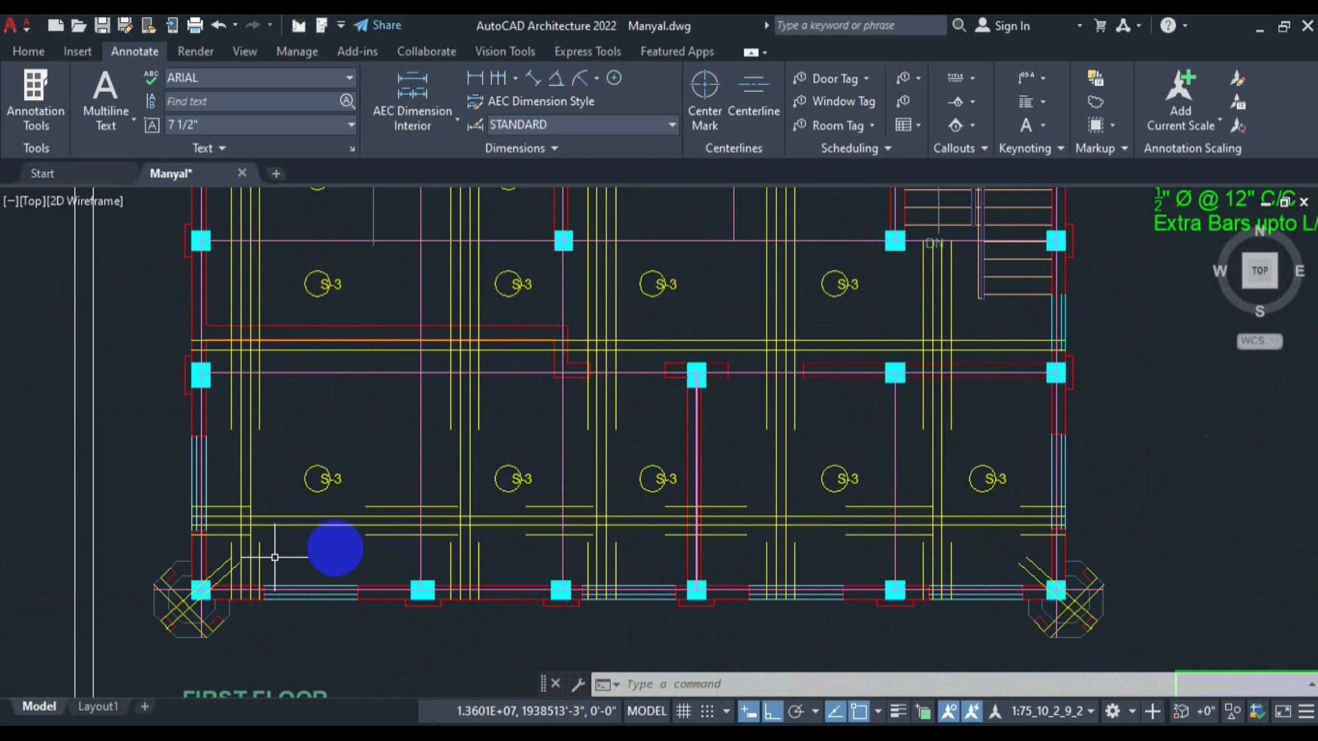
pyautogui.scroll(2, 364, 543)
pyautogui.write('dl')
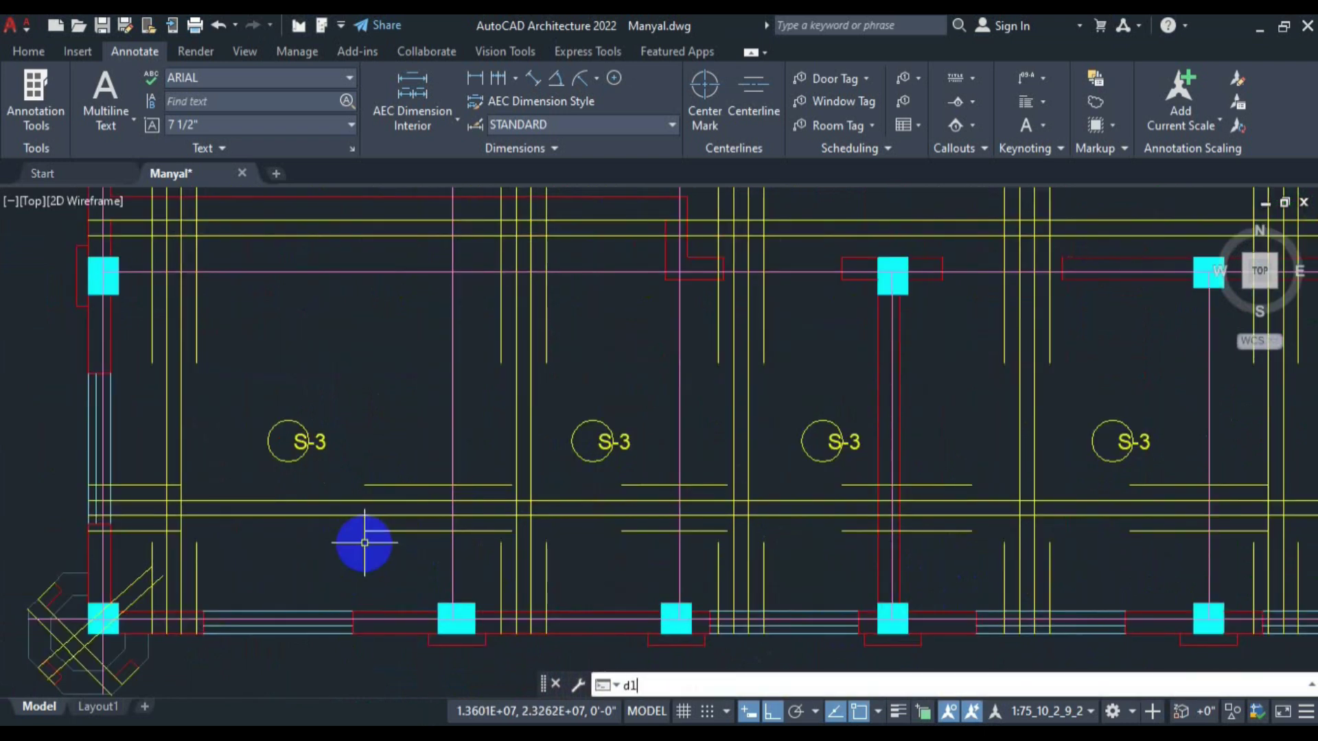
pyautogui.write('i')
pyautogui.press('Return')
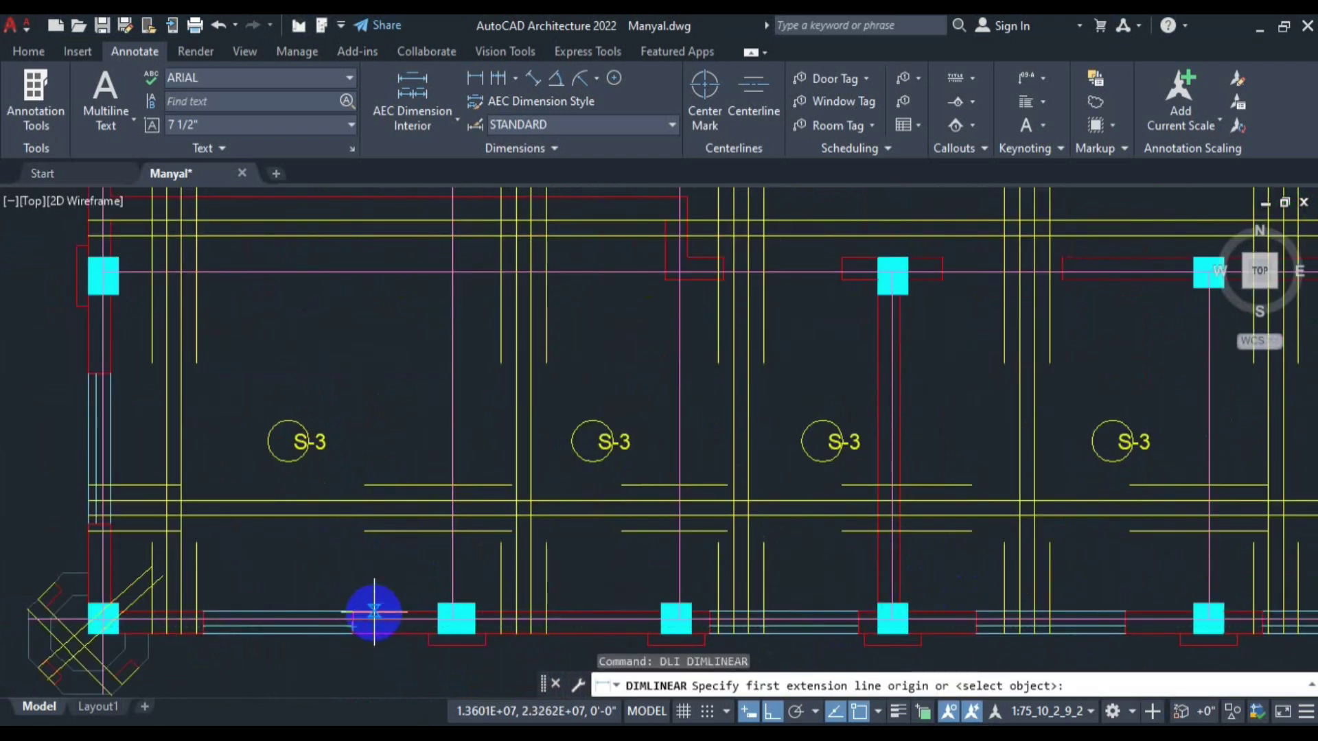
pyautogui.click(374, 612)
pyautogui.click(371, 275)
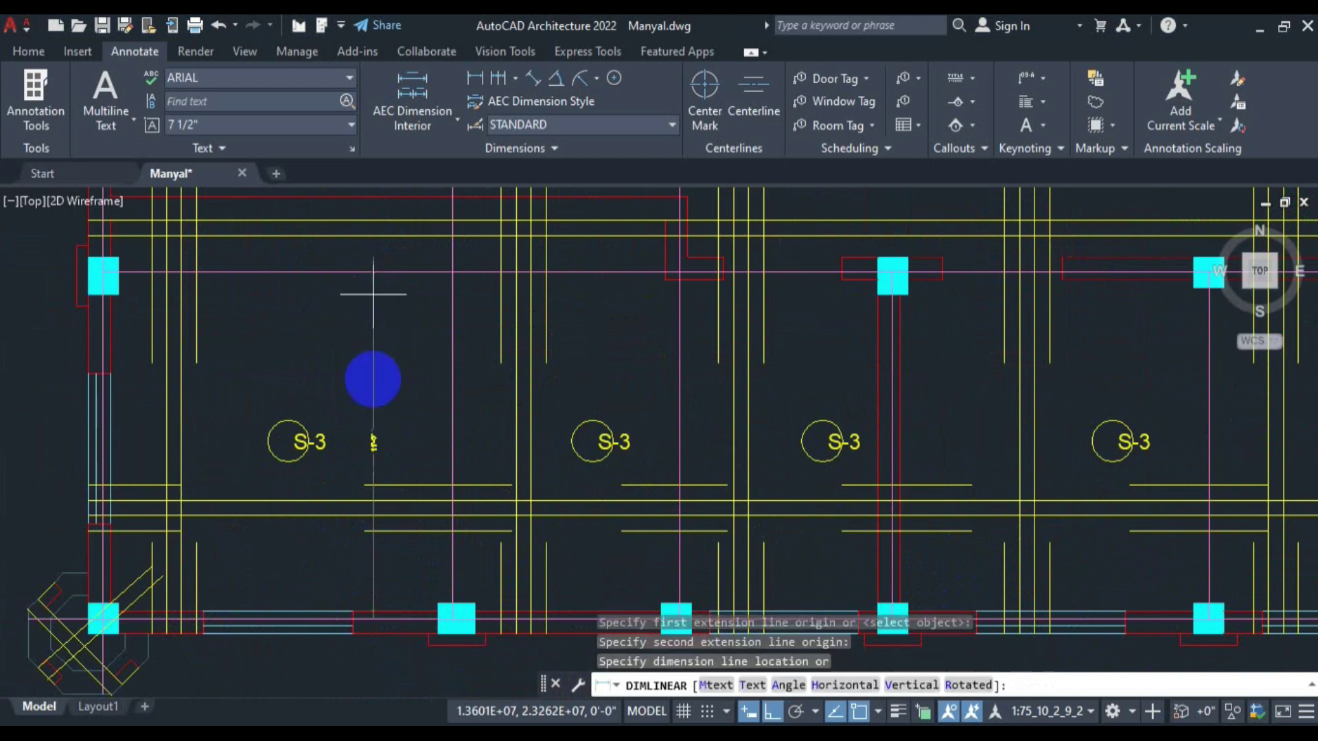
pyautogui.click(373, 440)
pyautogui.scroll(5, 374, 447)
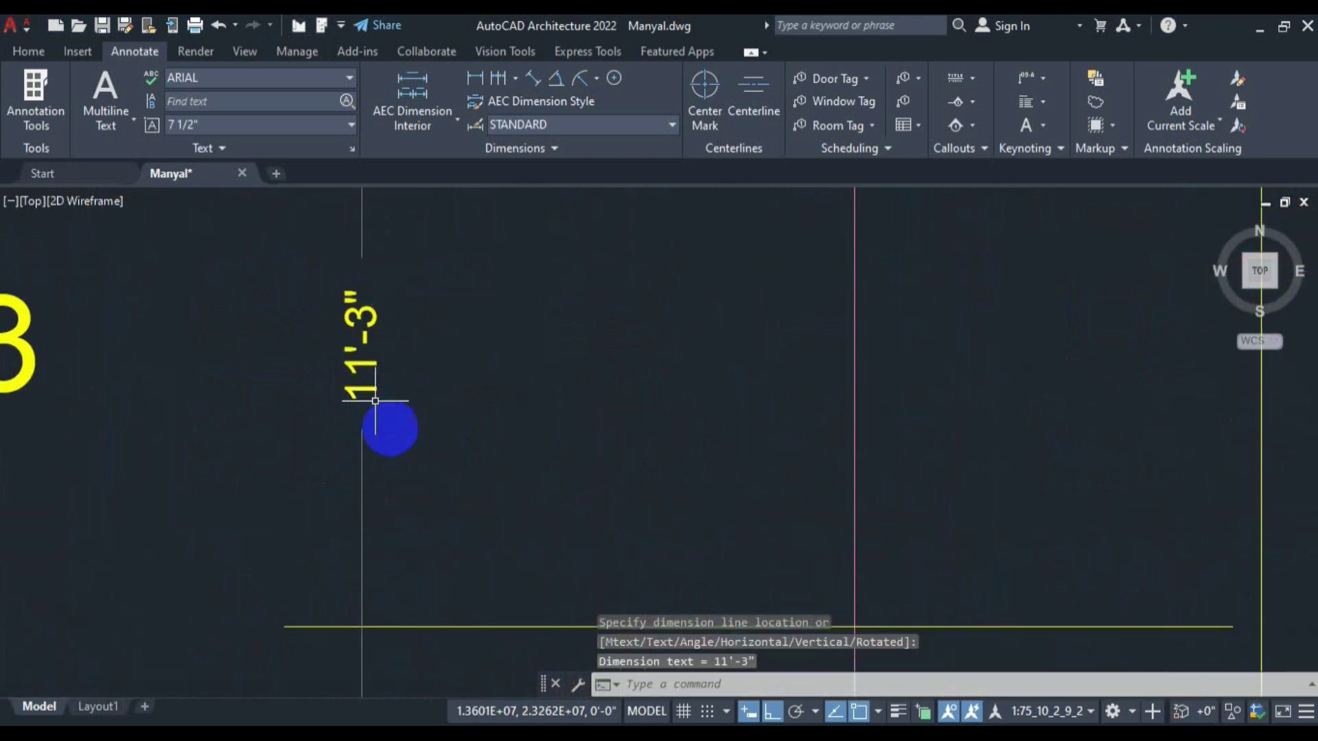
pyautogui.scroll(-3, 376, 401)
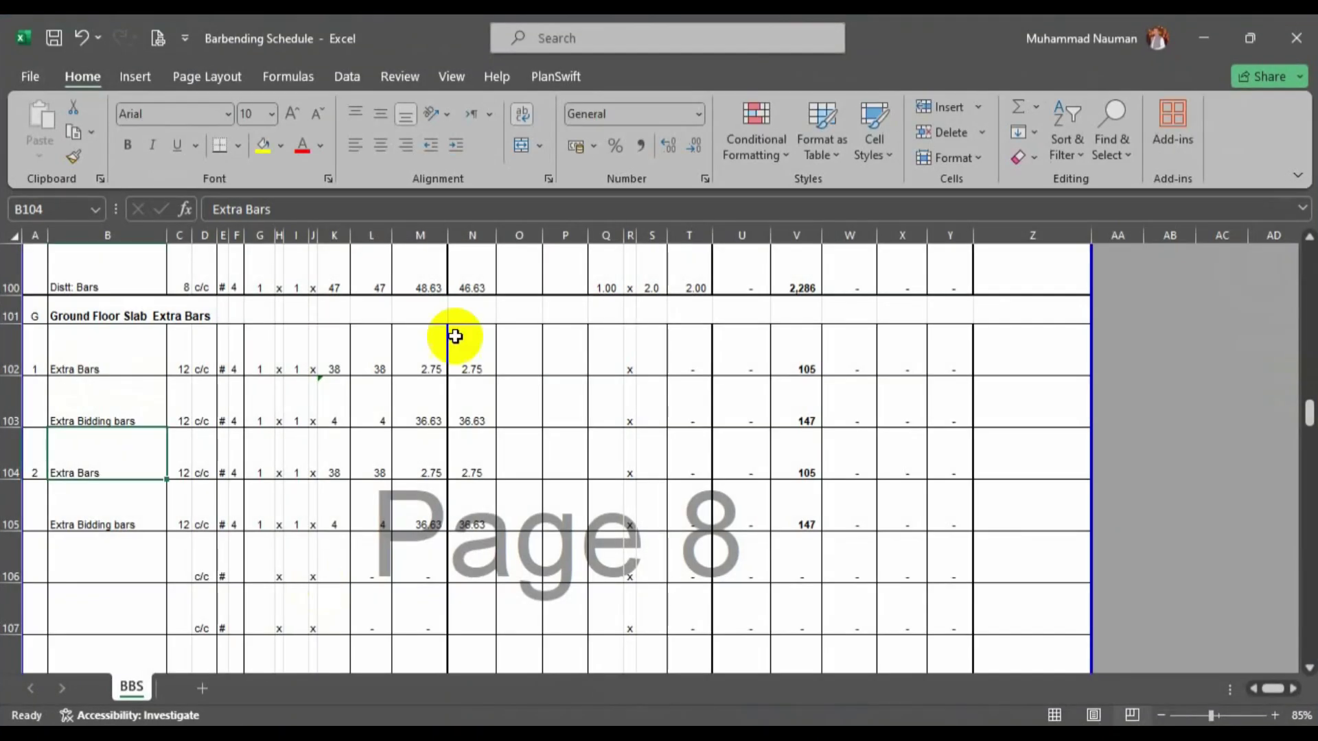
# Switch back to the Excel schedule and set the second Extra Bars length in N104 to =11.25/4.
pyautogui.click(476, 465)
pyautogui.write('=11/4')
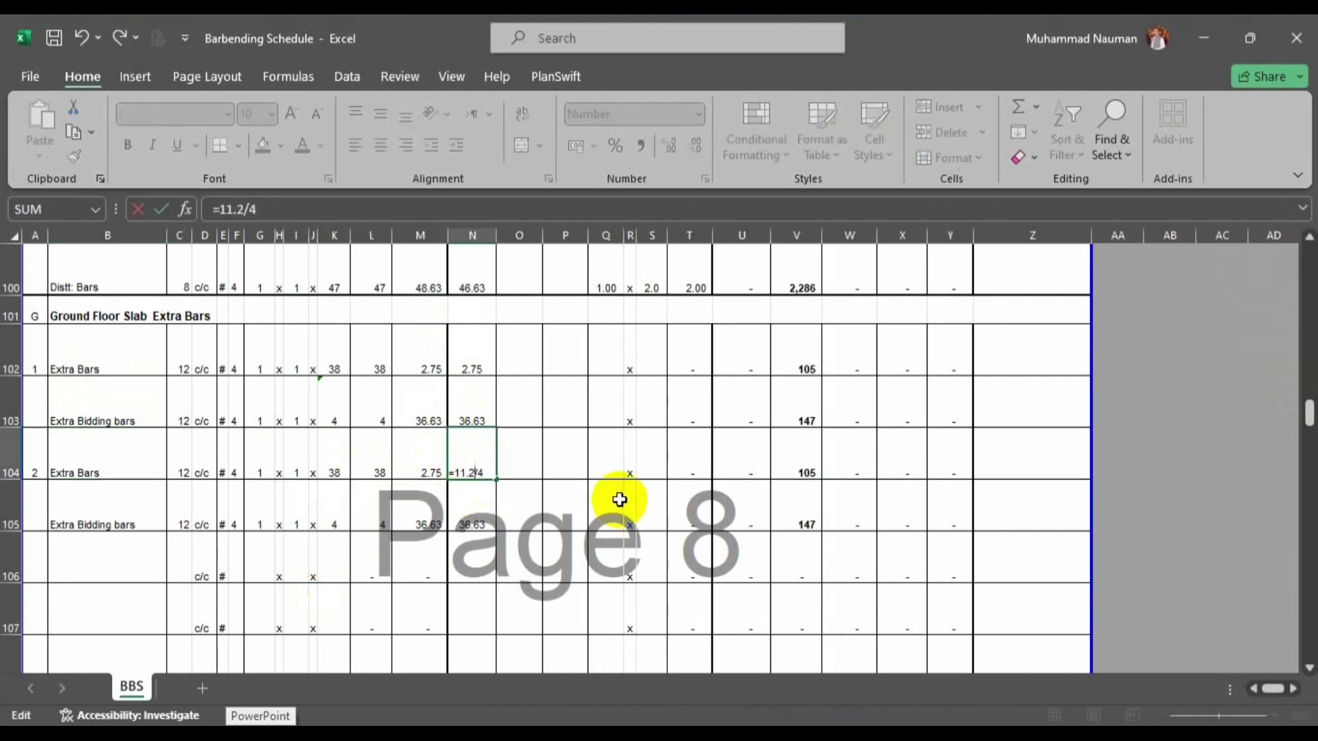
pyautogui.press('Return')
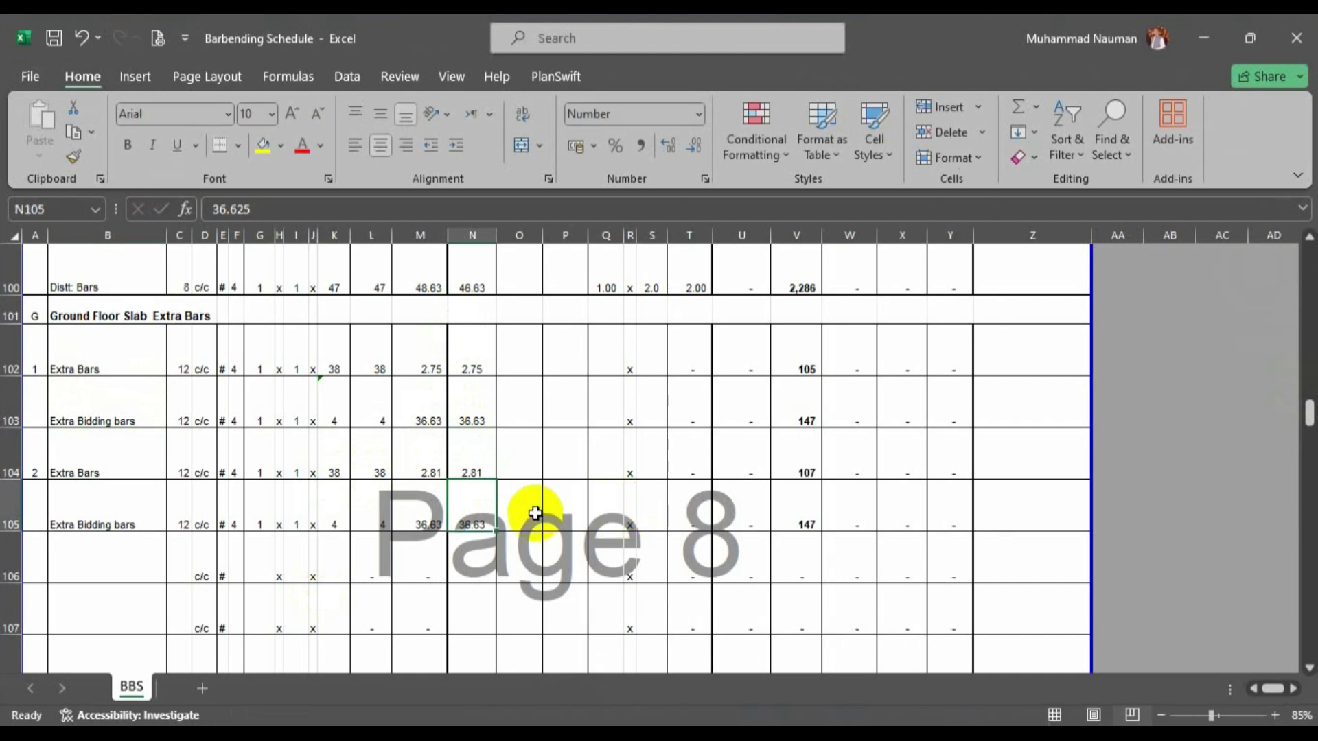
pyautogui.doubleClick(484, 520)
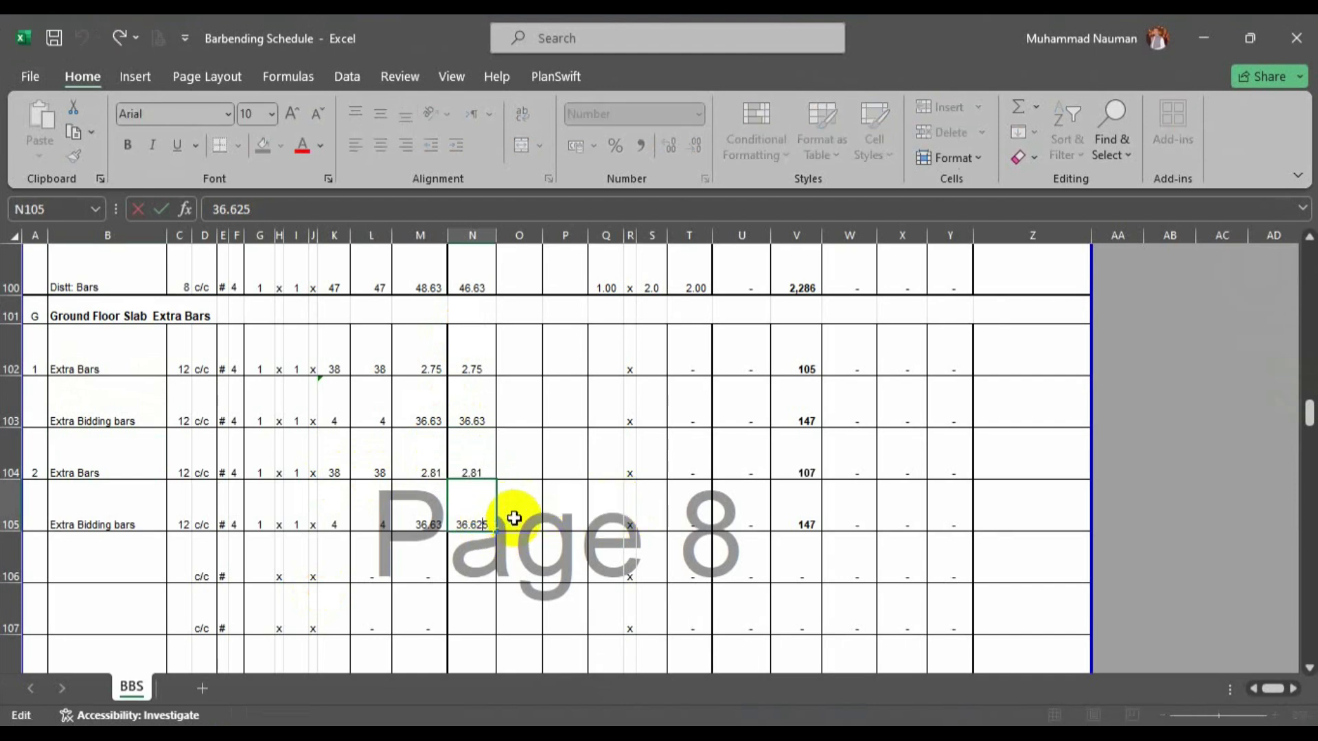
pyautogui.press('Escape')
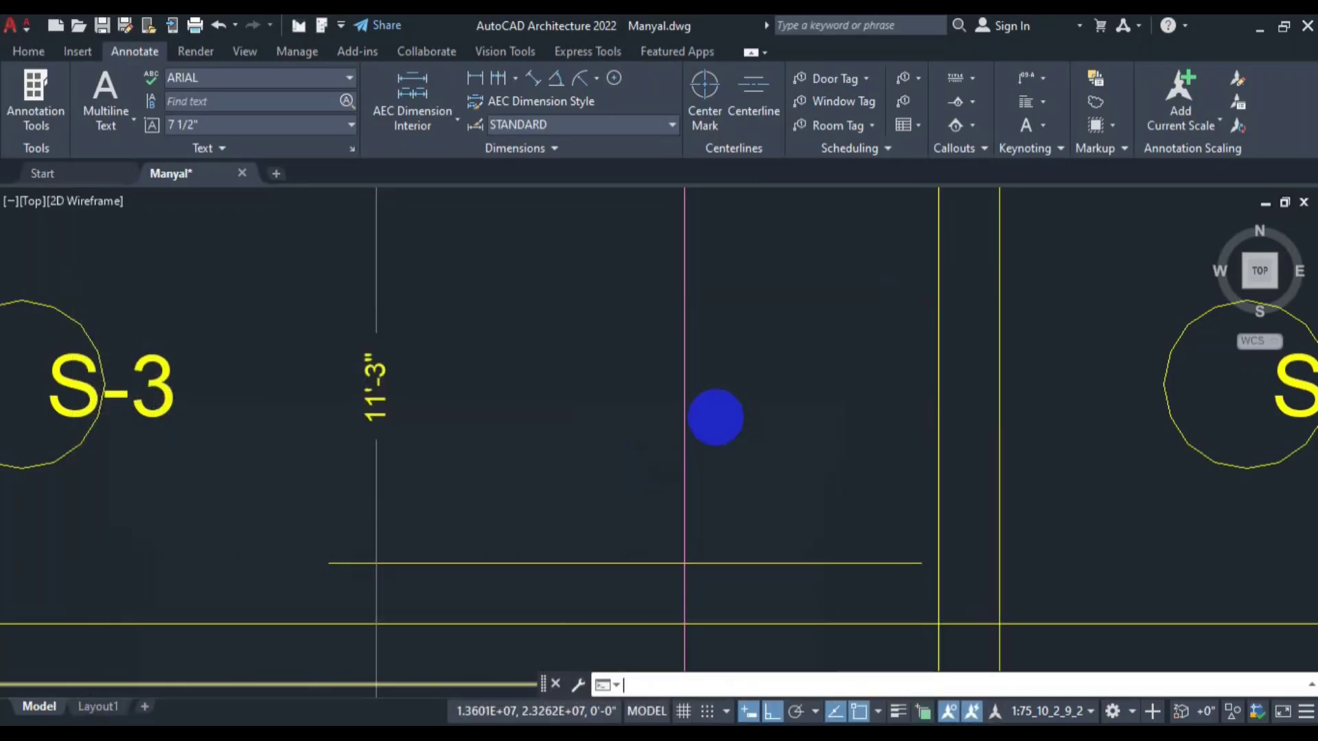
# Add a horizontal linear dimension across the slab plan's upper-left S-3 panel, from the vertical beam centerline to the left wall's inner face.
pyautogui.scroll(-3, 715, 415)
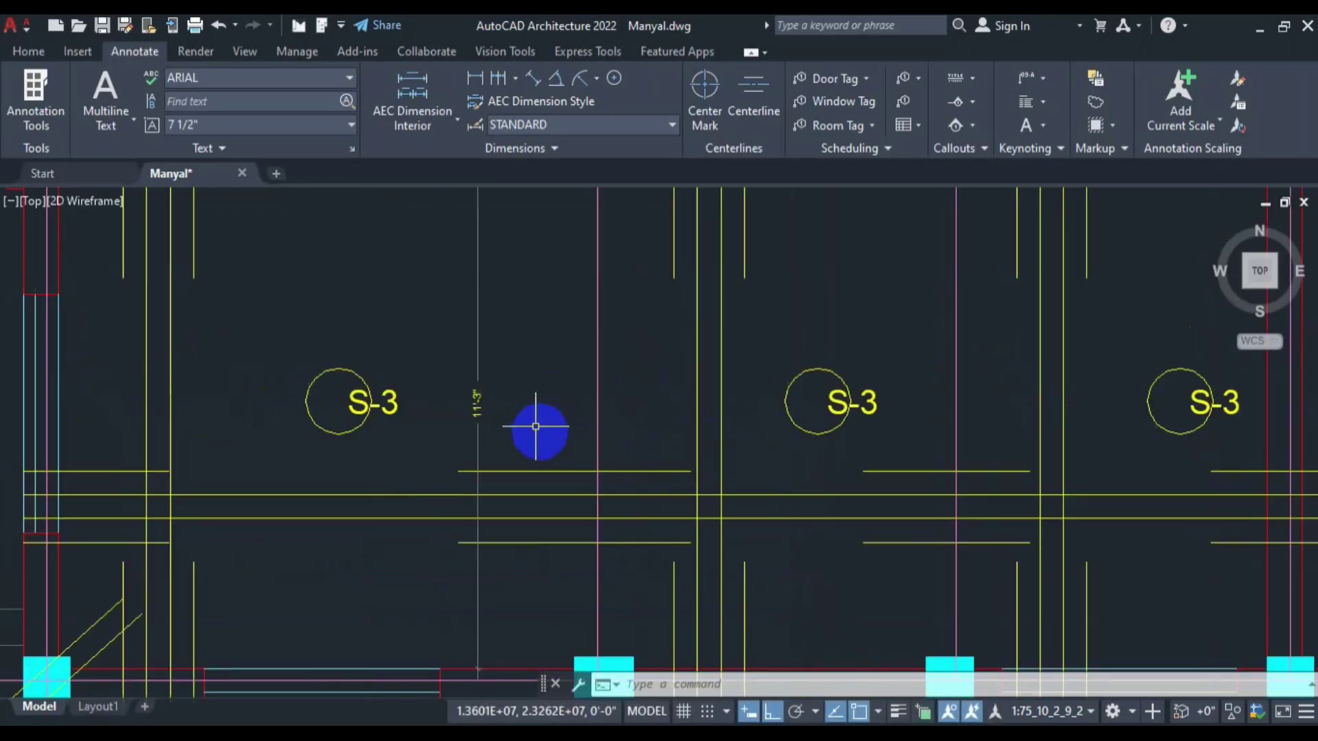
pyautogui.scroll(-3, 583, 498)
pyautogui.scroll(2, 817, 505)
pyautogui.scroll(-1, 721, 505)
pyautogui.moveTo(908, 484)
pyautogui.mouseDown()
pyautogui.moveTo(970, 558)
pyautogui.moveTo(1023, 551)
pyautogui.mouseUp()
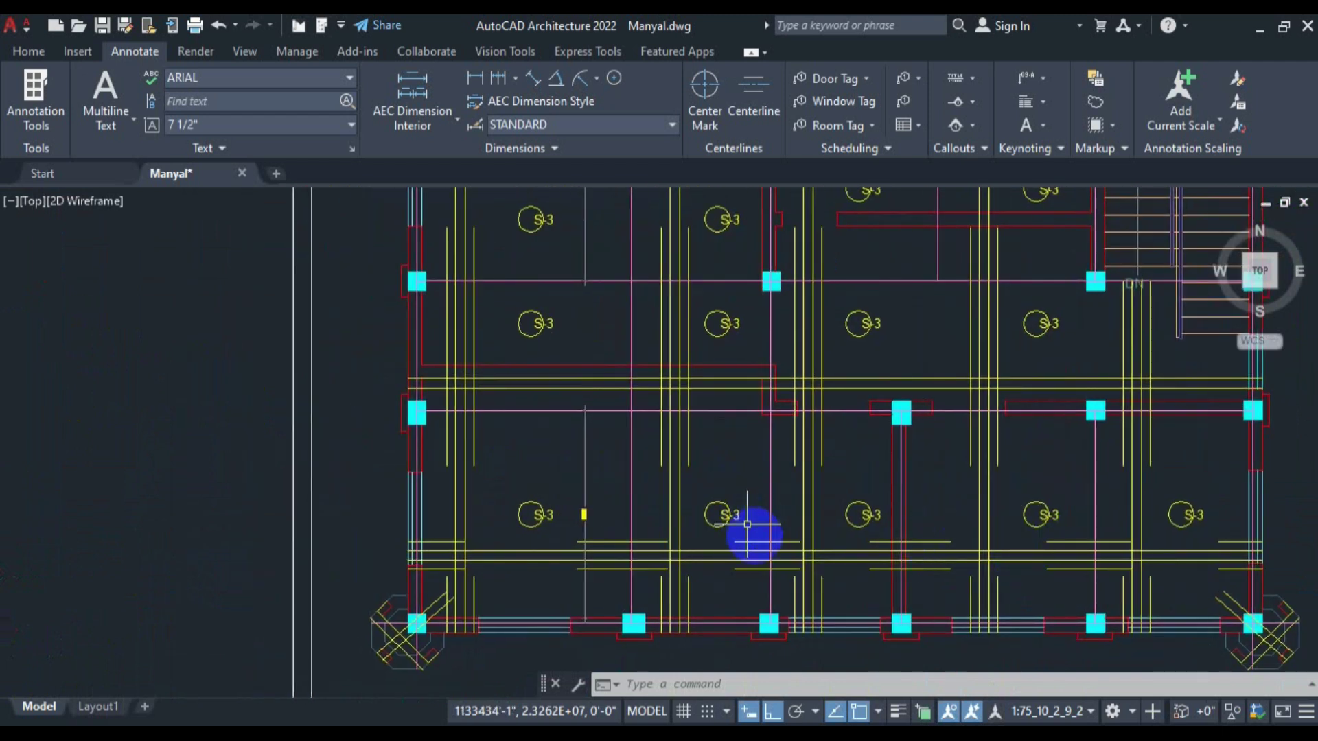
pyautogui.scroll(-3, 588, 476)
pyautogui.moveTo(485, 435)
pyautogui.mouseDown()
pyautogui.moveTo(619, 496)
pyautogui.moveTo(605, 523)
pyautogui.mouseUp()
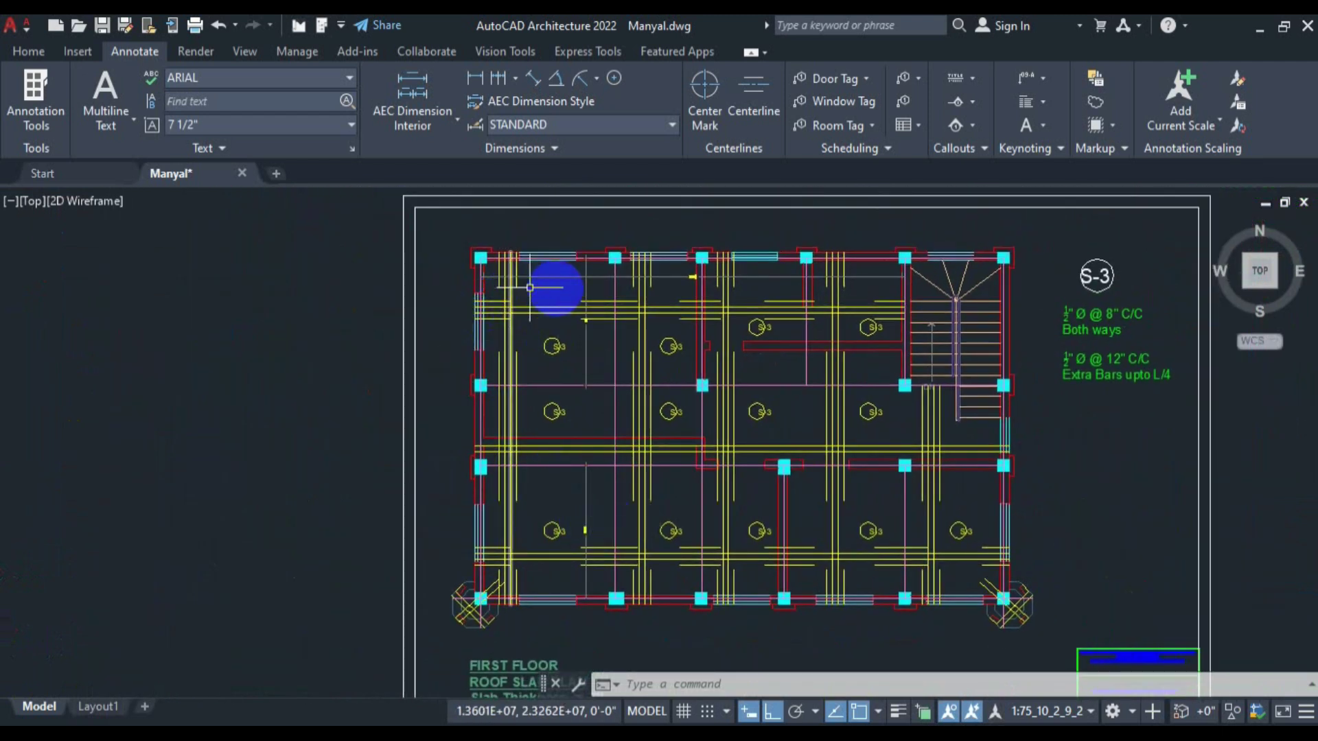
pyautogui.scroll(2, 551, 360)
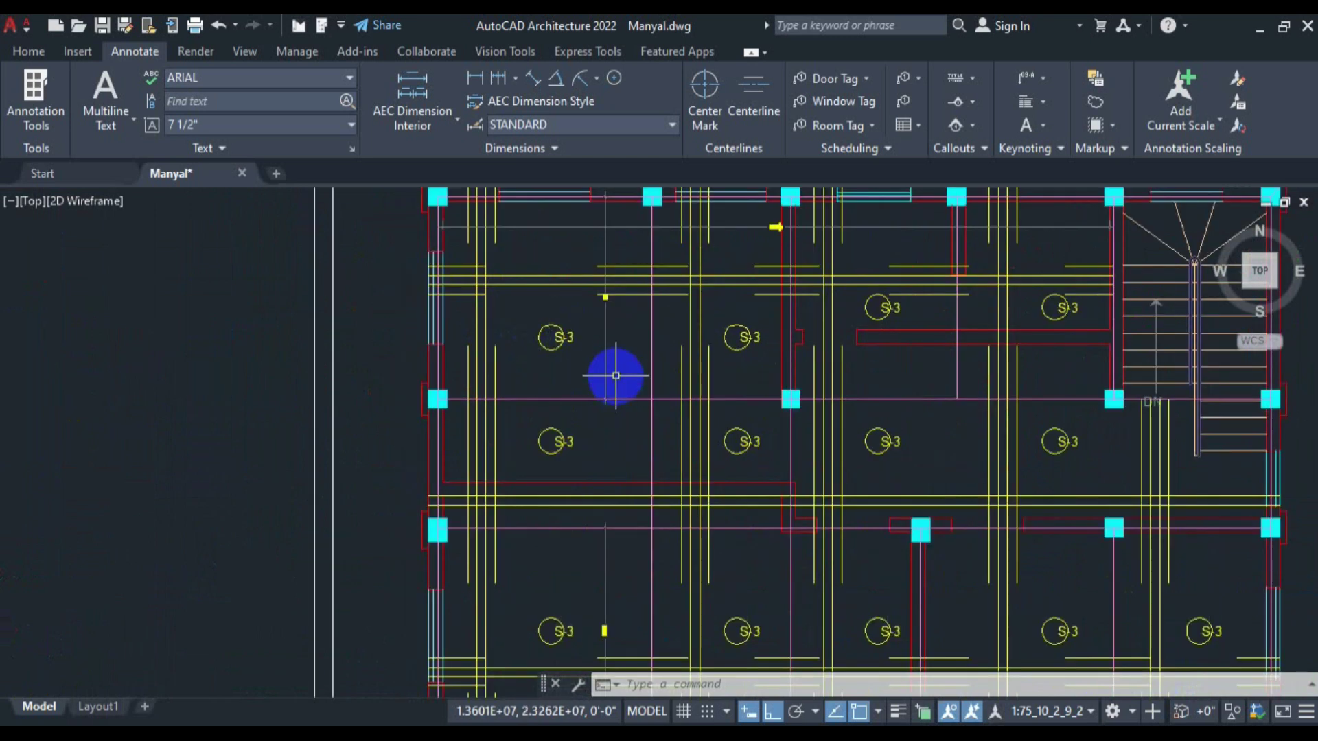
pyautogui.press('space')
pyautogui.scroll(2, 620, 389)
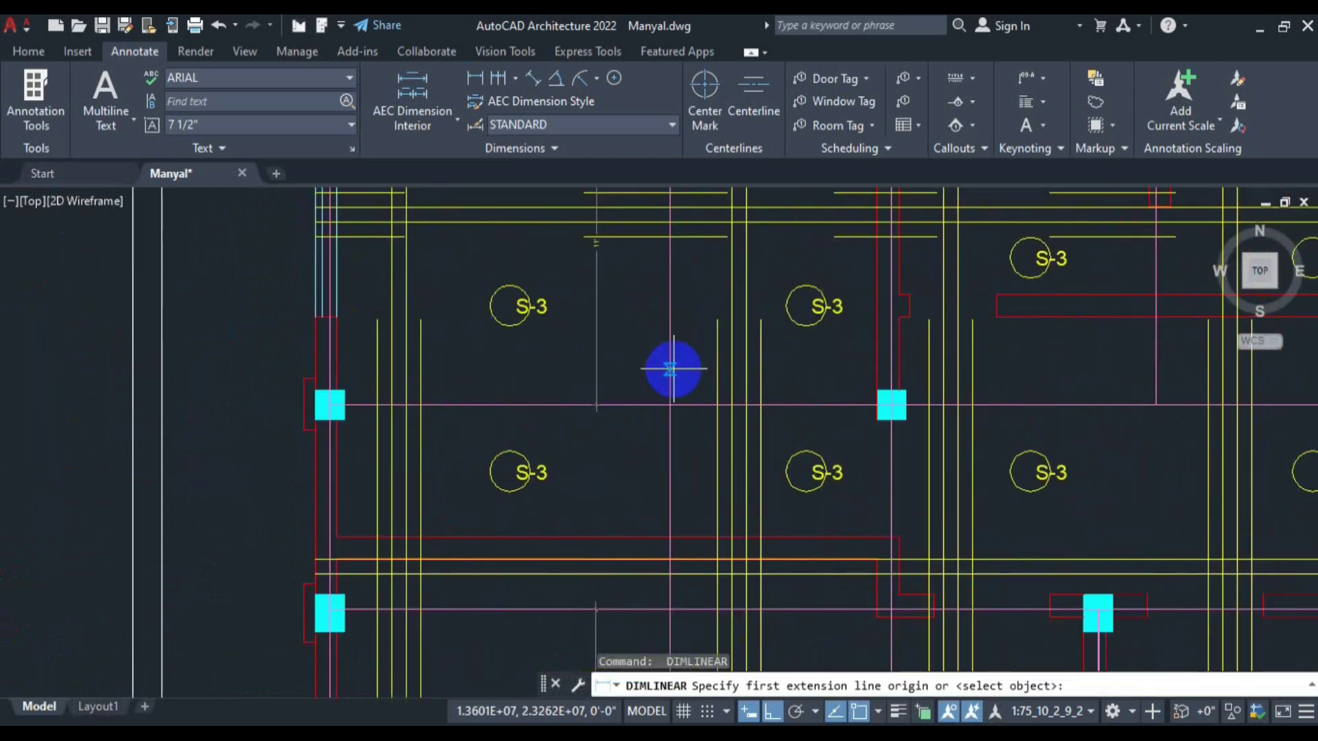
pyautogui.click(670, 369)
pyautogui.click(336, 369)
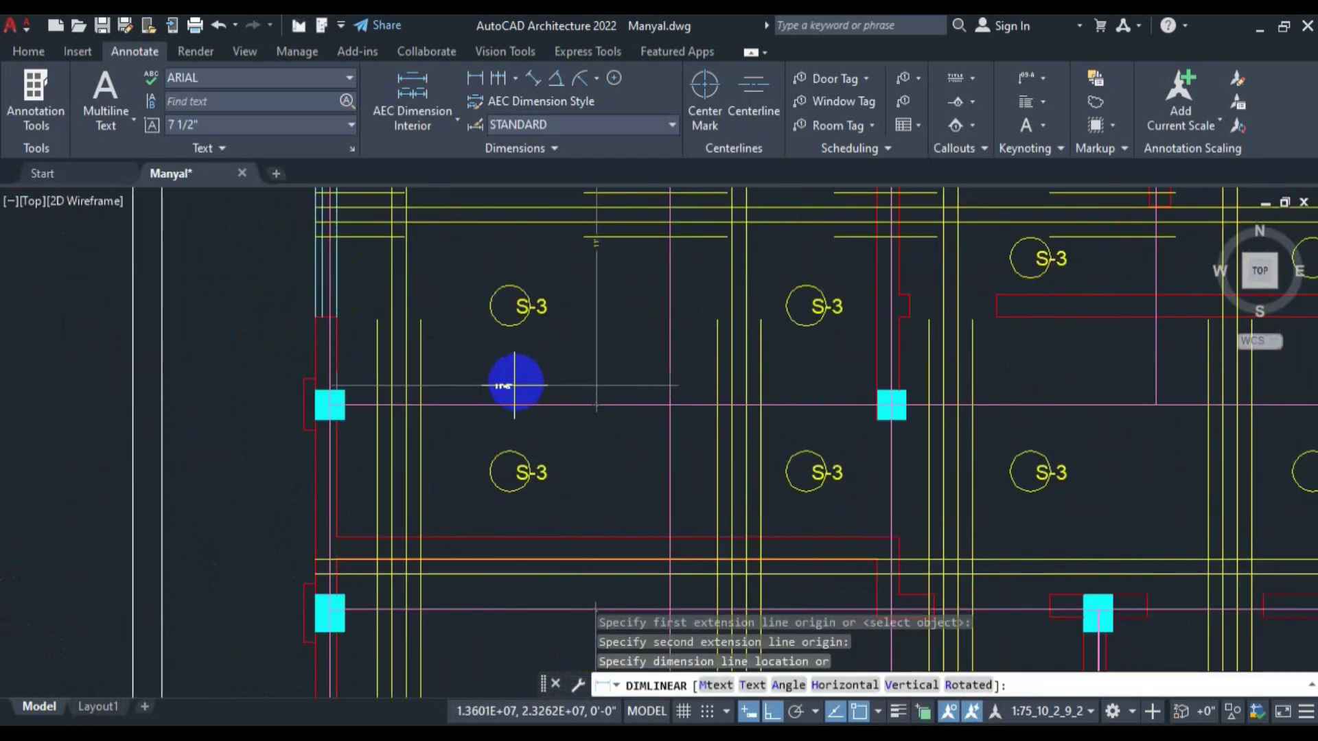
pyautogui.click(517, 382)
pyautogui.scroll(4, 517, 381)
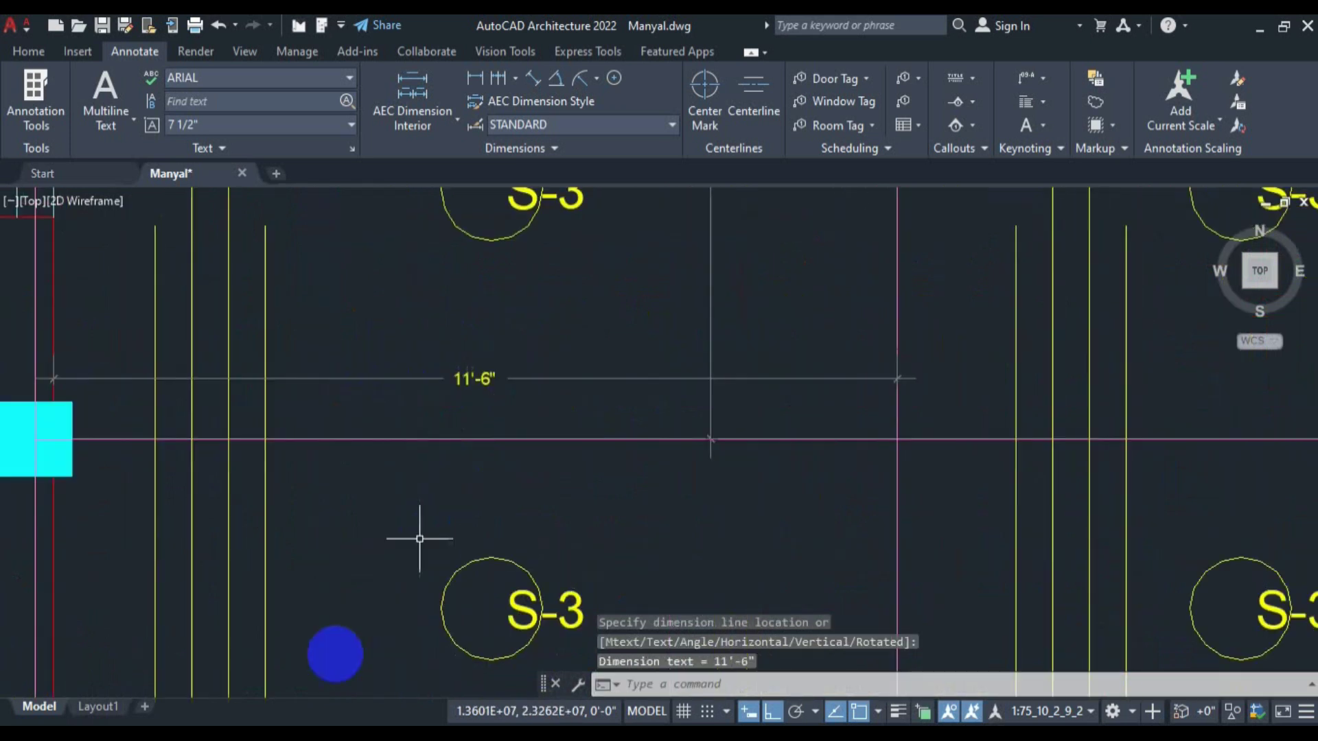
# Switch to the Excel schedule, copy rows 104–105 into rows 106–107, and number the new Extra Bars entry 3 in A106.
pyautogui.click(297, 734)
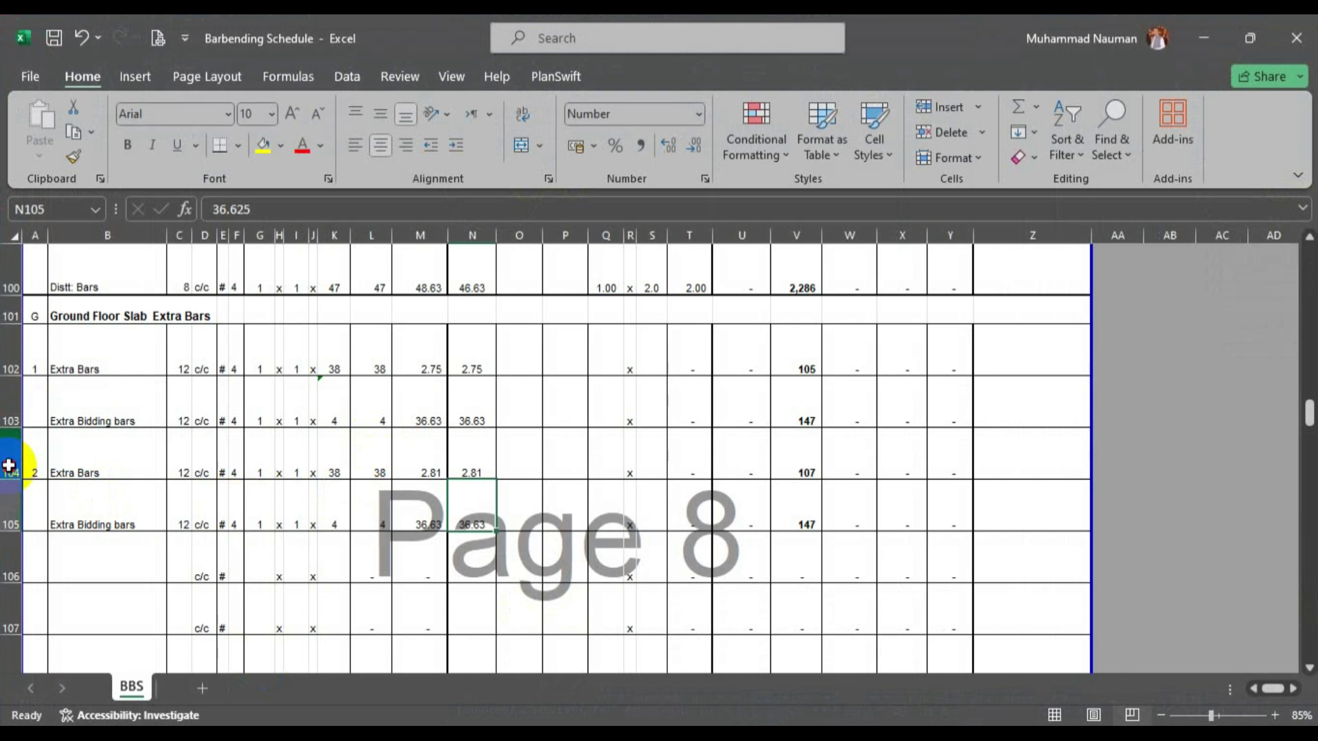
pyautogui.moveTo(4, 467); pyautogui.dragTo(5, 521)
pyautogui.hotkey('ctrl', 'c')
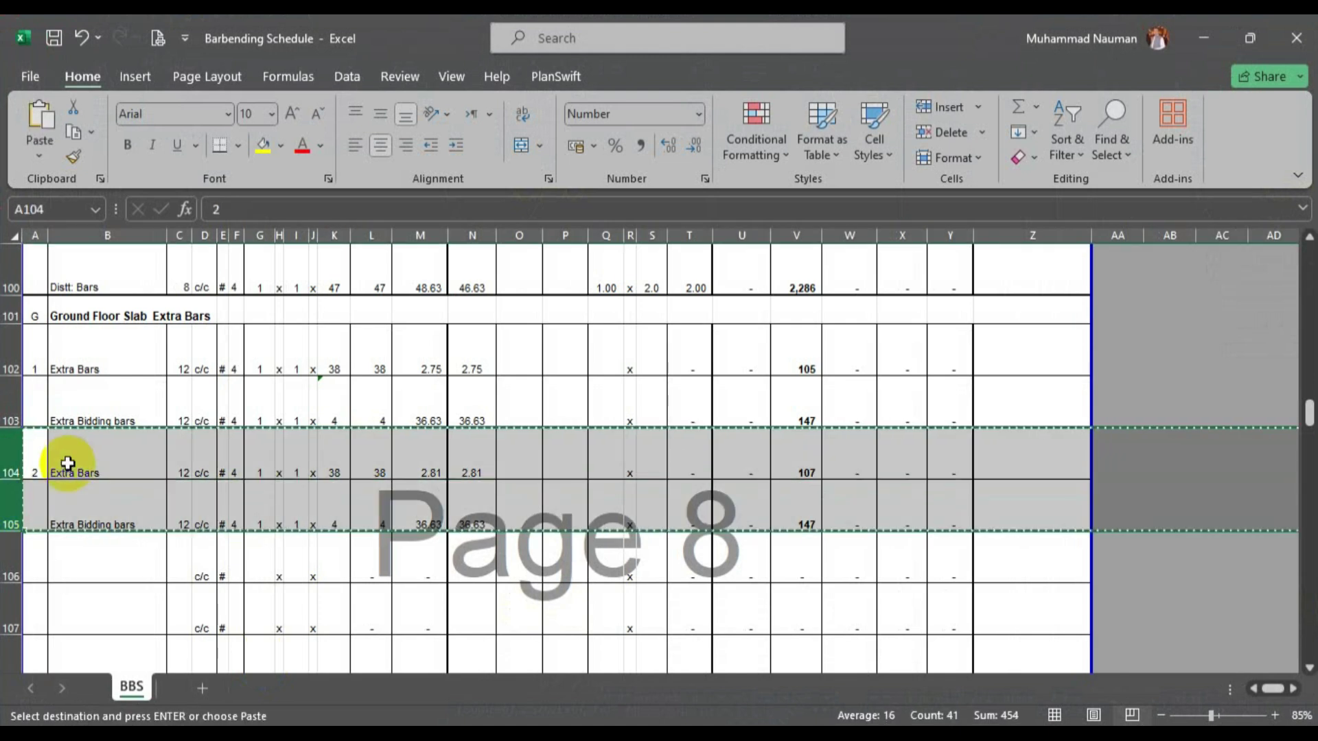
pyautogui.scroll(-1, 41, 466)
pyautogui.click(4, 429)
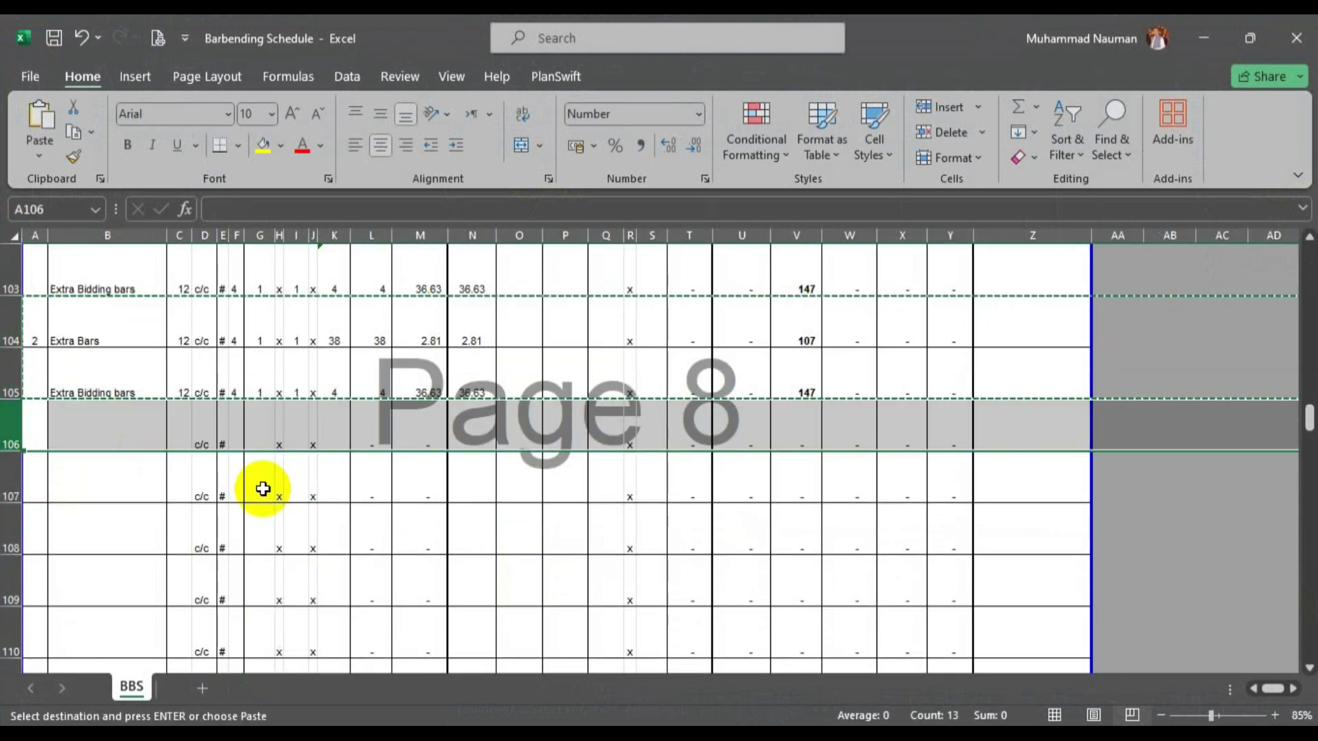
pyautogui.hotkey('ctrl', 'v')
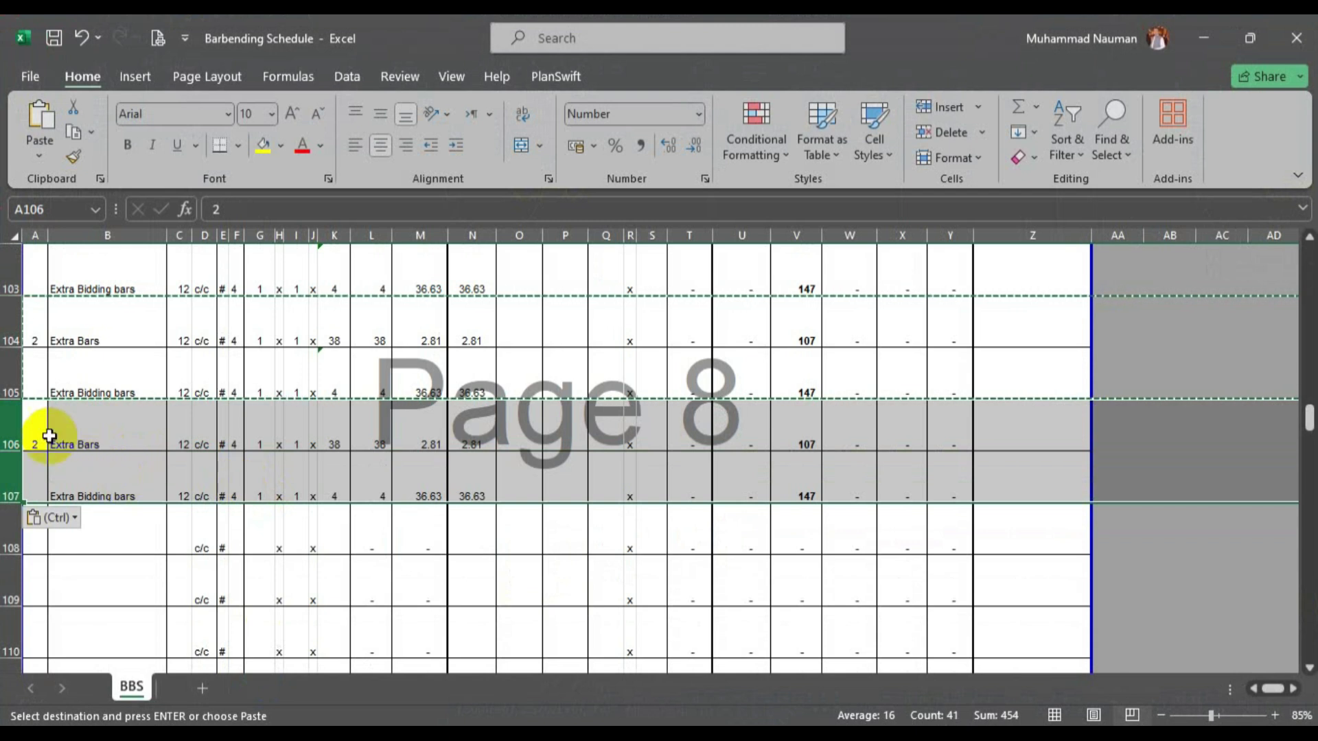
pyautogui.click(38, 434)
pyautogui.write('3')
pyautogui.press('Tab')
pyautogui.scroll(1, 753, 569)
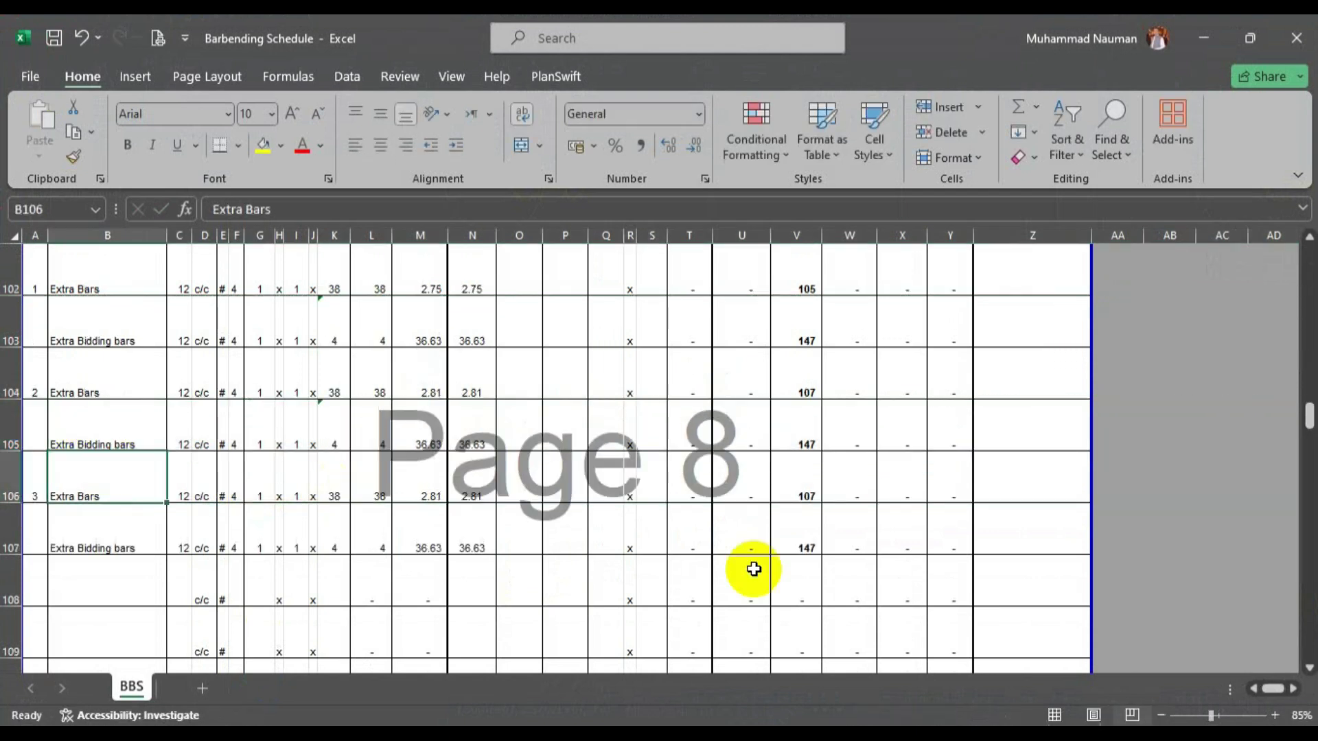
# Set the third Extra Bars length in N106 to =11.5/4.
pyautogui.doubleClick(471, 545)
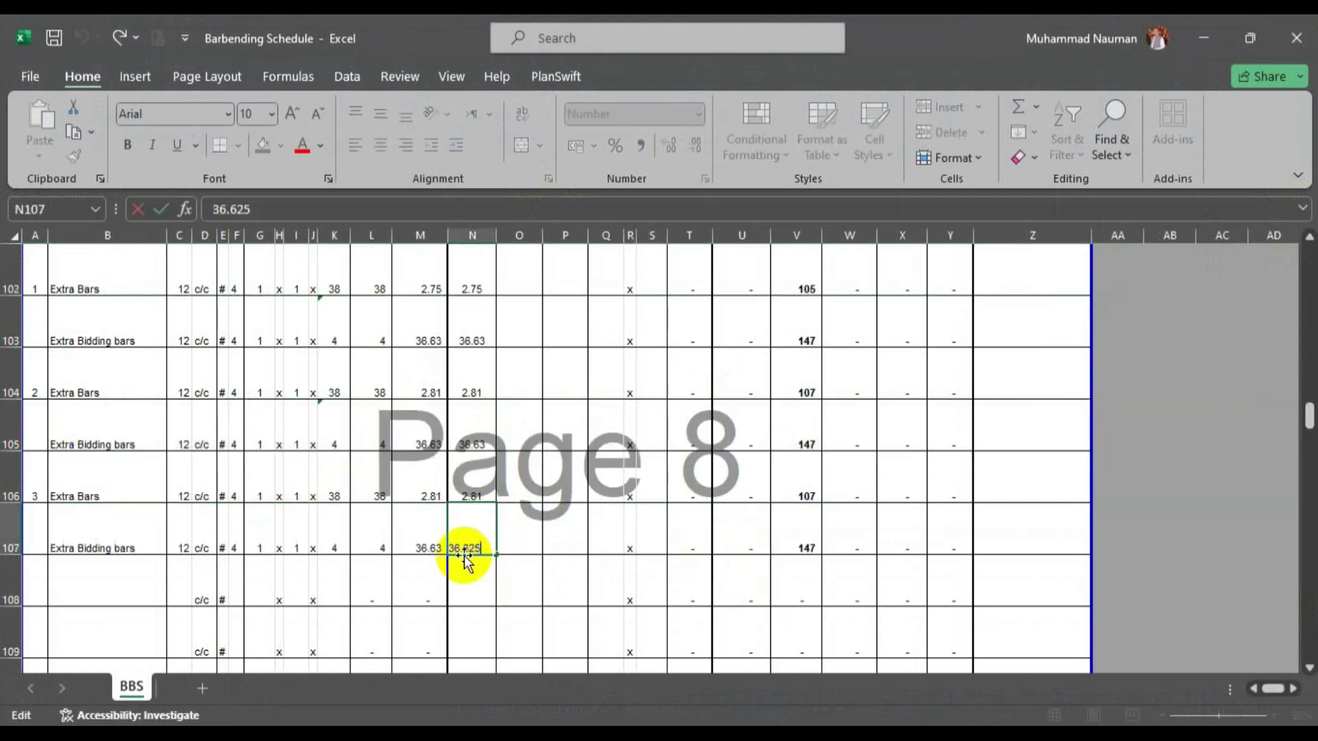
pyautogui.click(477, 493)
pyautogui.write('=11.25/4')
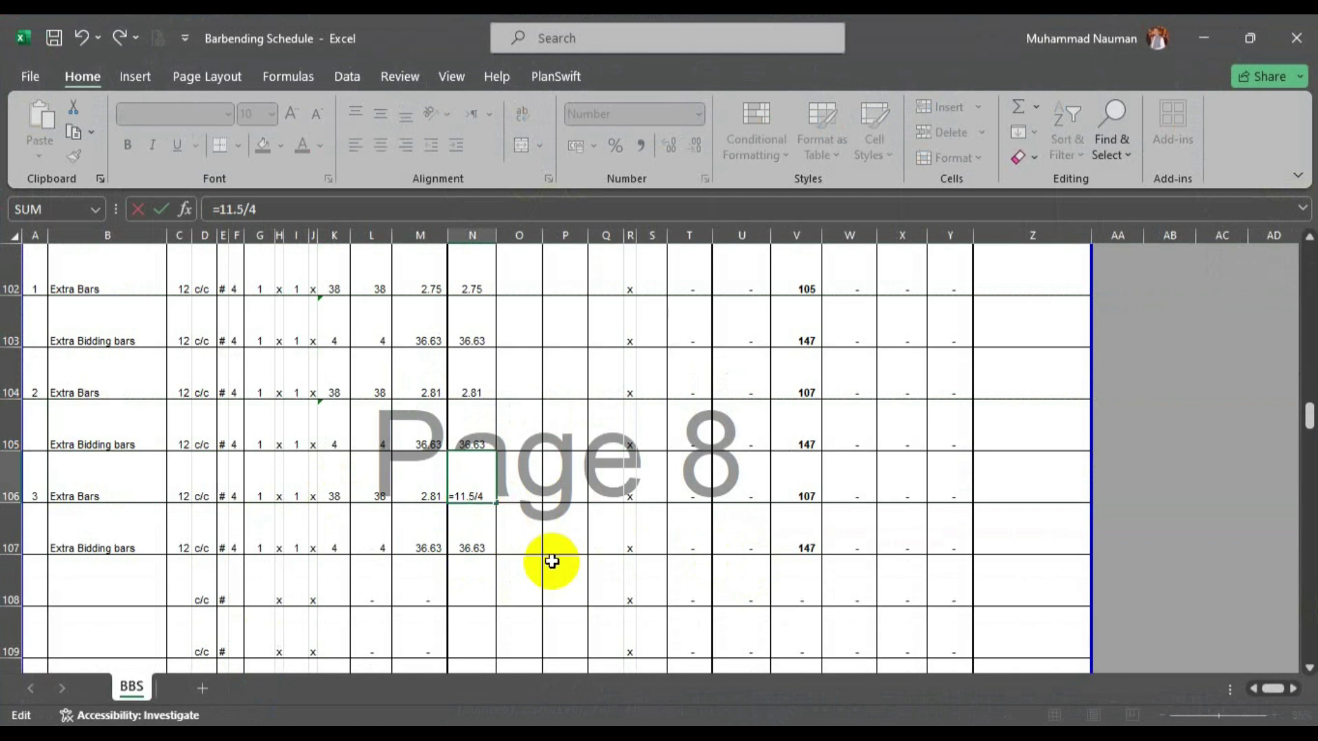
pyautogui.press('Return')
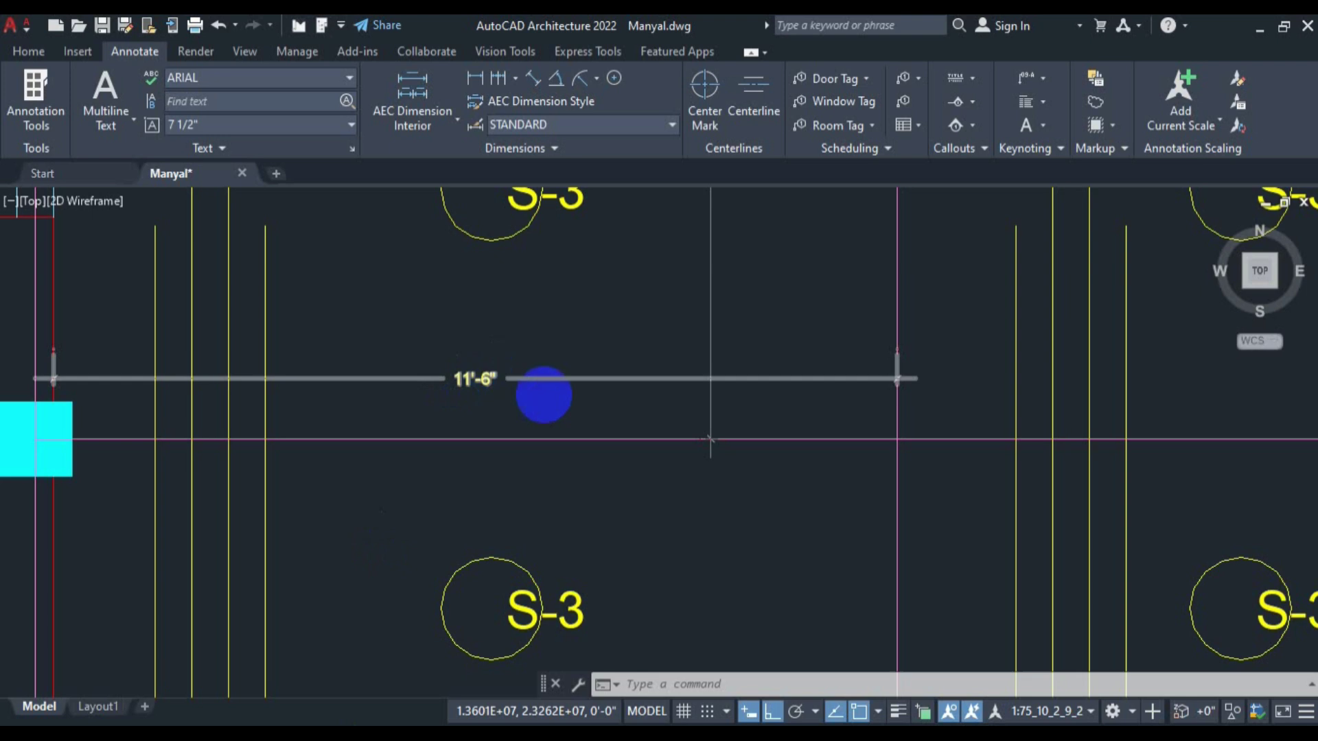
# In the AutoCAD slab plan, add a vertical linear dimension along the left wall, between the upper and lower outer walls' inner faces.
pyautogui.scroll(-4, 544, 390)
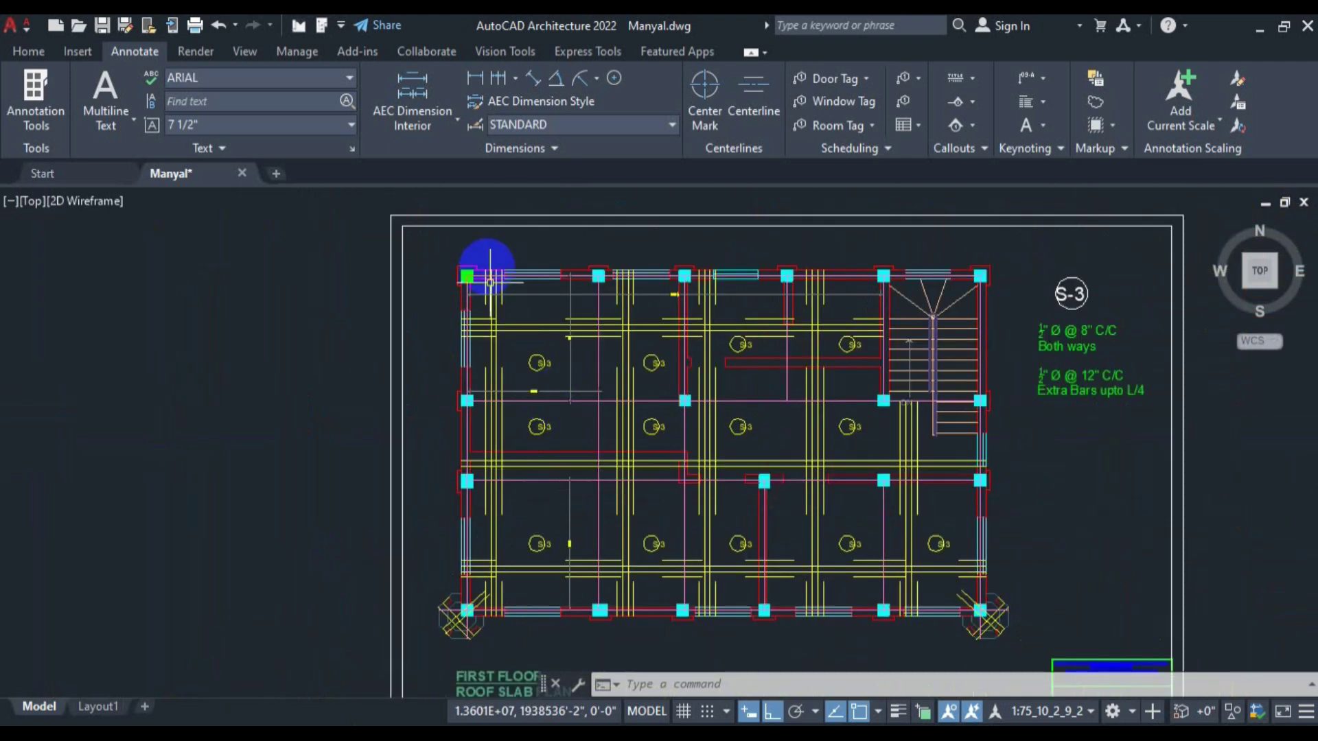
pyautogui.click(498, 606)
pyautogui.write('d')
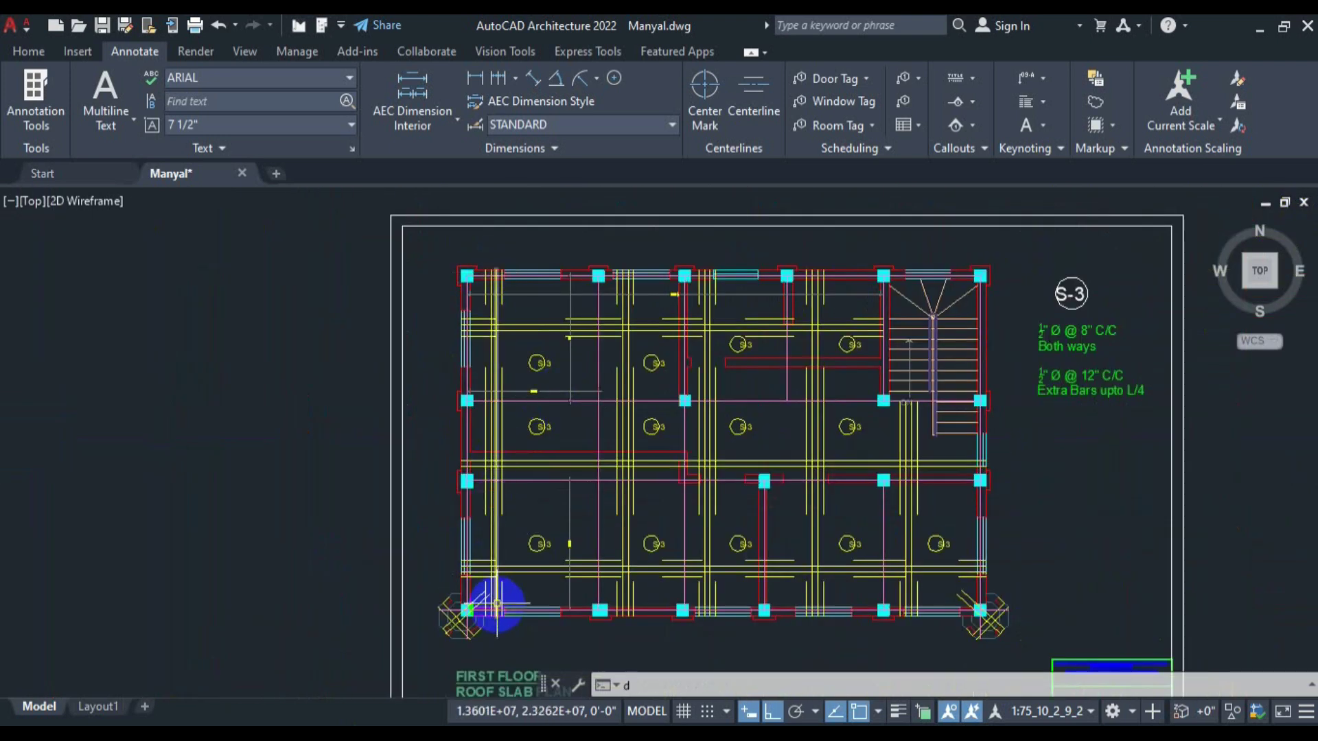
pyautogui.write('li')
pyautogui.press('Return')
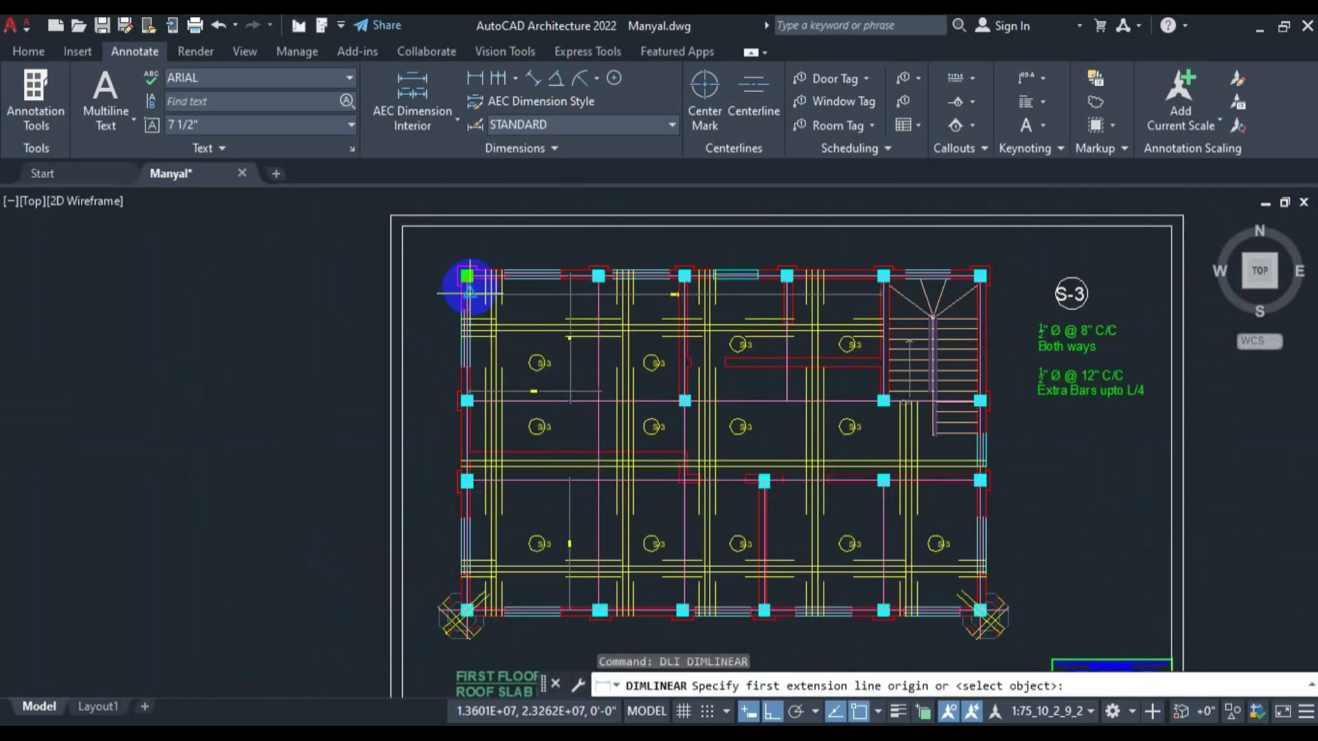
pyautogui.scroll(5, 469, 292)
pyautogui.click(507, 247)
pyautogui.scroll(-5, 500, 295)
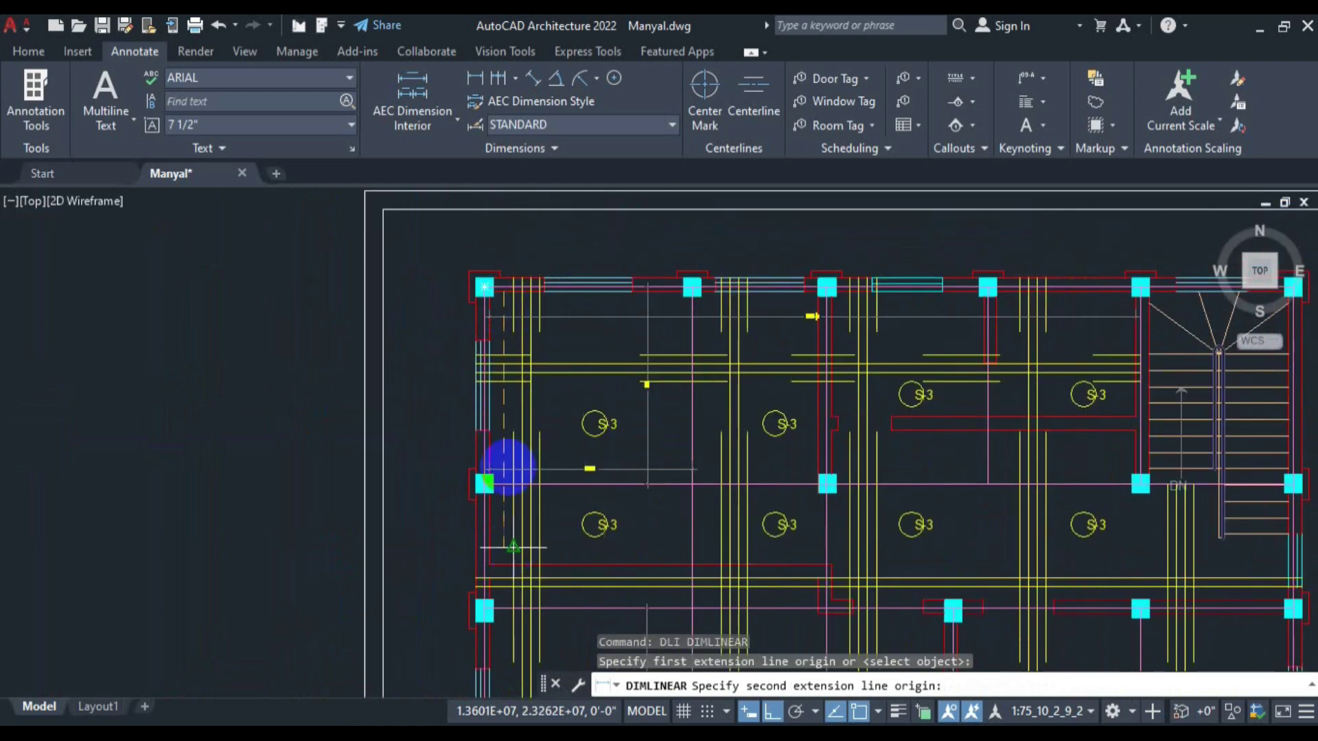
pyautogui.scroll(4, 490, 589)
pyautogui.scroll(3, 507, 549)
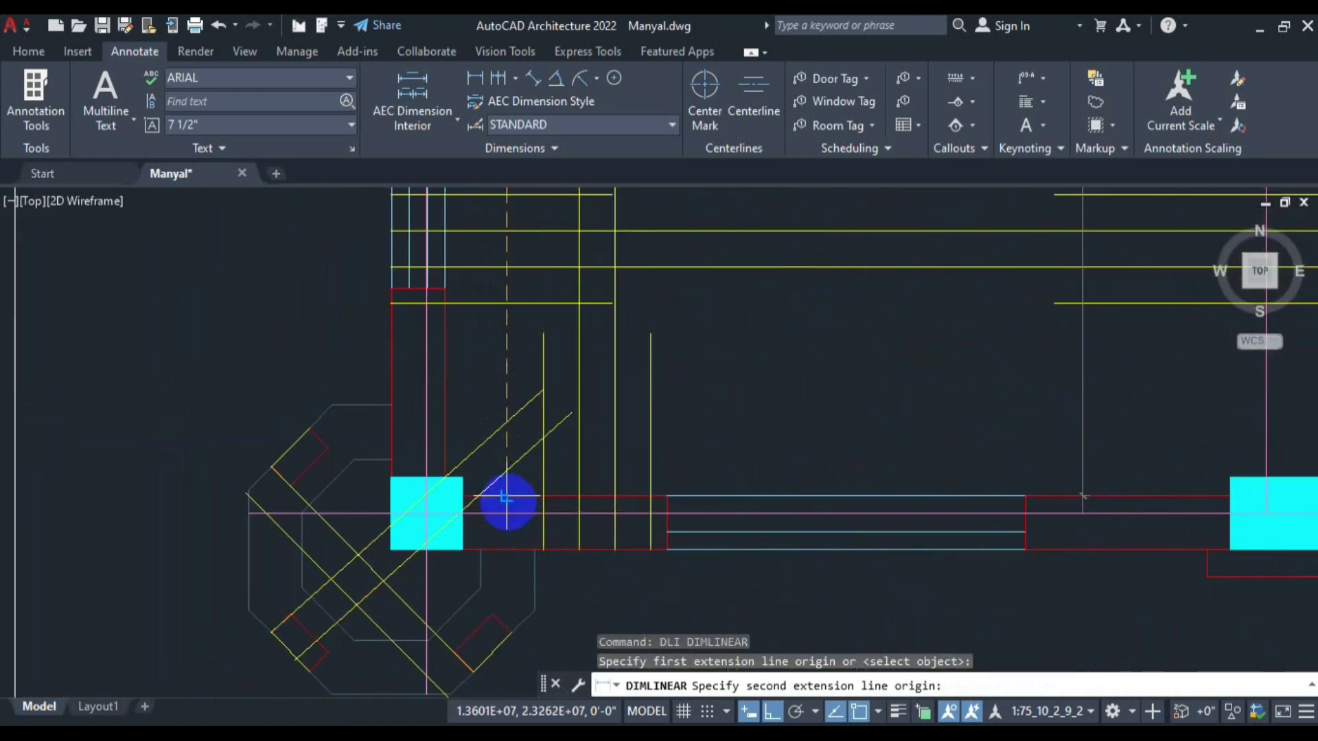
pyautogui.click(507, 499)
pyautogui.scroll(-5, 516, 535)
pyautogui.scroll(5, 519, 488)
pyautogui.scroll(3, 522, 412)
pyautogui.click(470, 431)
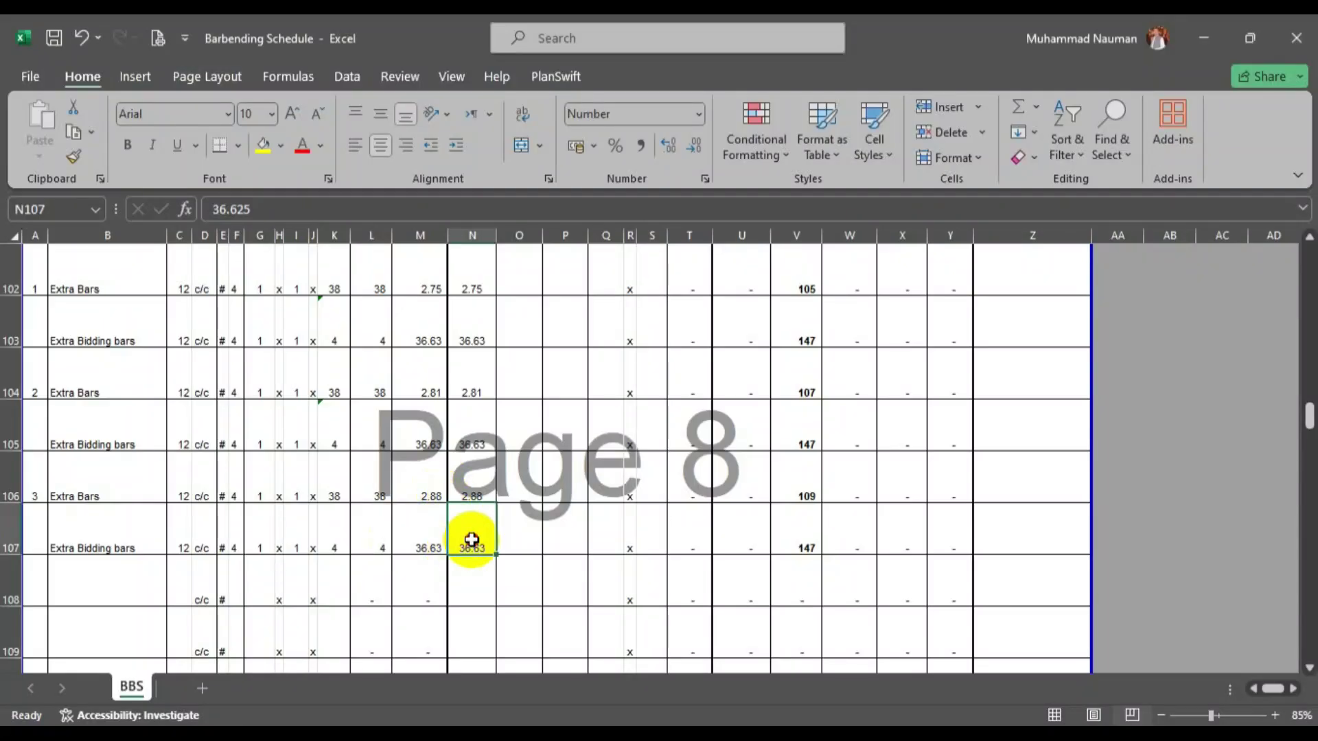
# In the Excel schedule, set the third entry's Extra Bidding bars length in N107 to 29.
pyautogui.doubleClick(471, 540)
pyautogui.moveTo(457, 546); pyautogui.dragTo(535, 547)
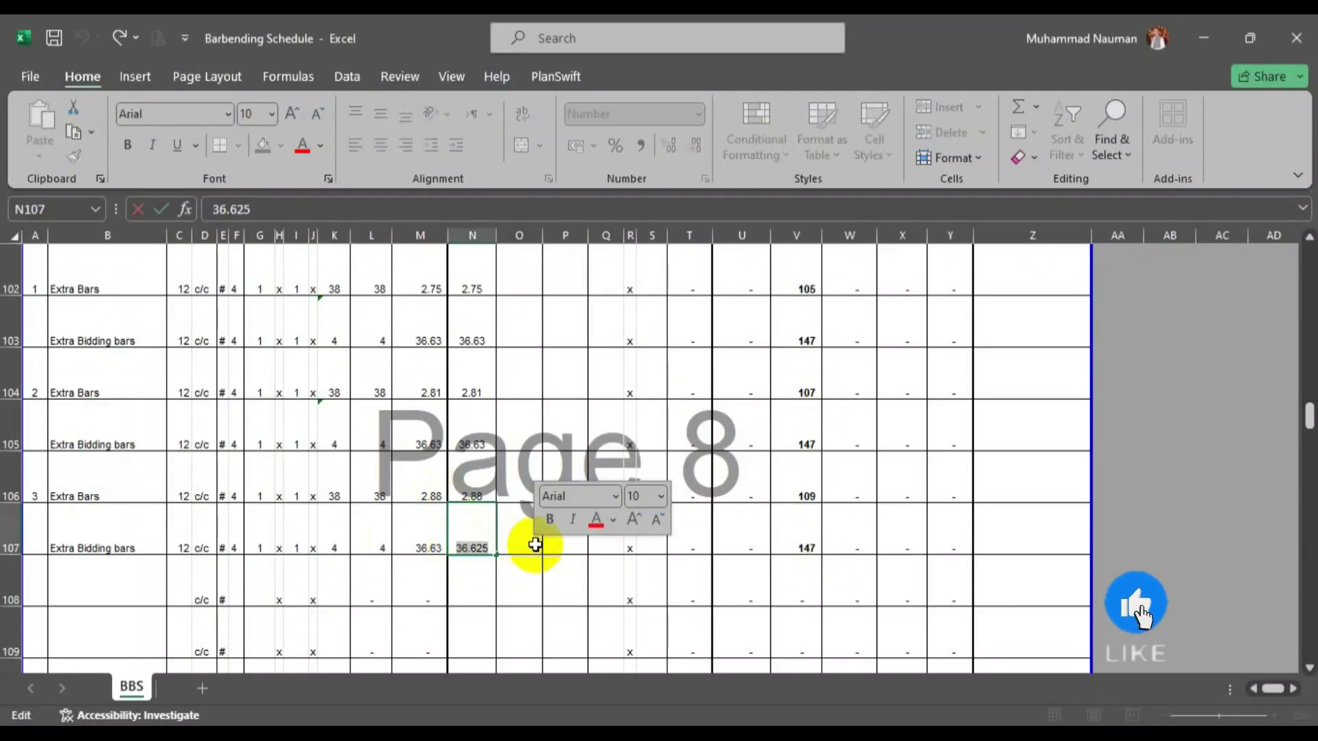
pyautogui.write('2')
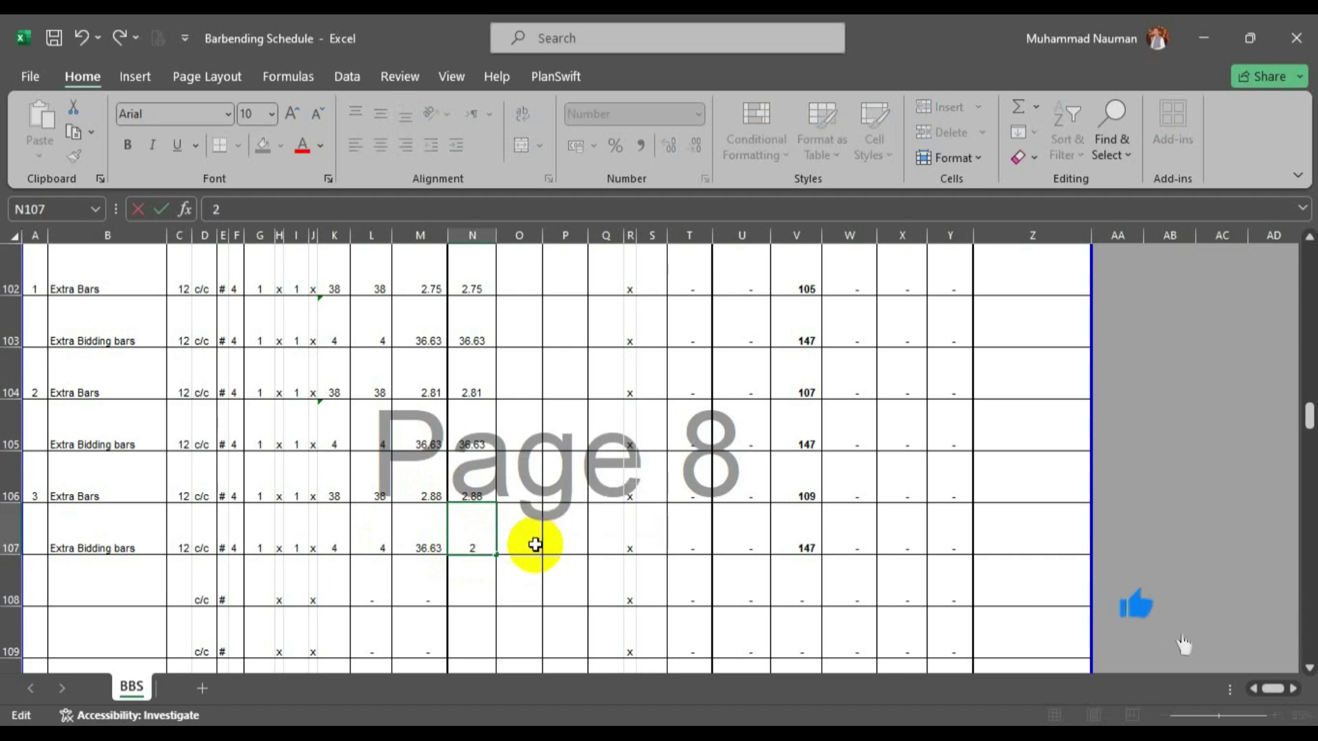
pyautogui.write('9')
pyautogui.press('Return')
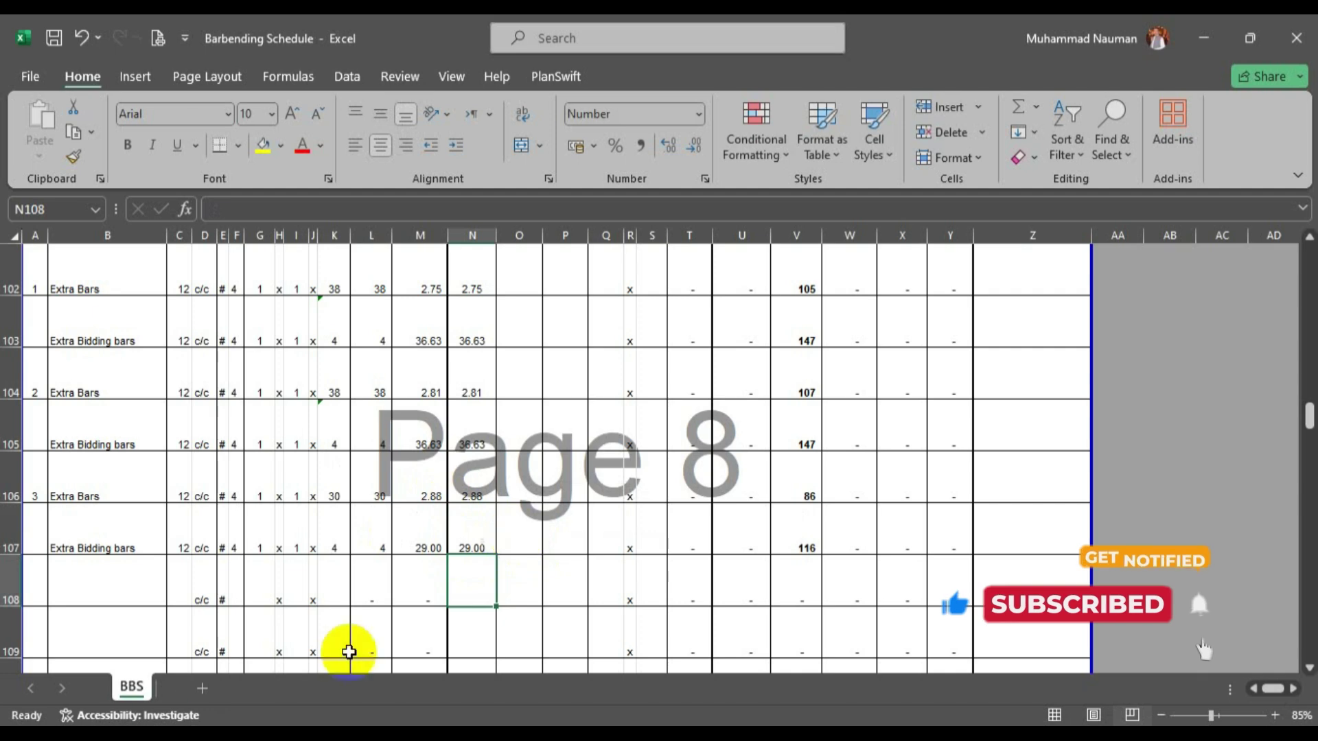
# Switch to the AutoCAD slab plan and examine the extra bars in the lower-right S-3 panels.
pyautogui.click(204, 740)
pyautogui.scroll(-6, 314, 460)
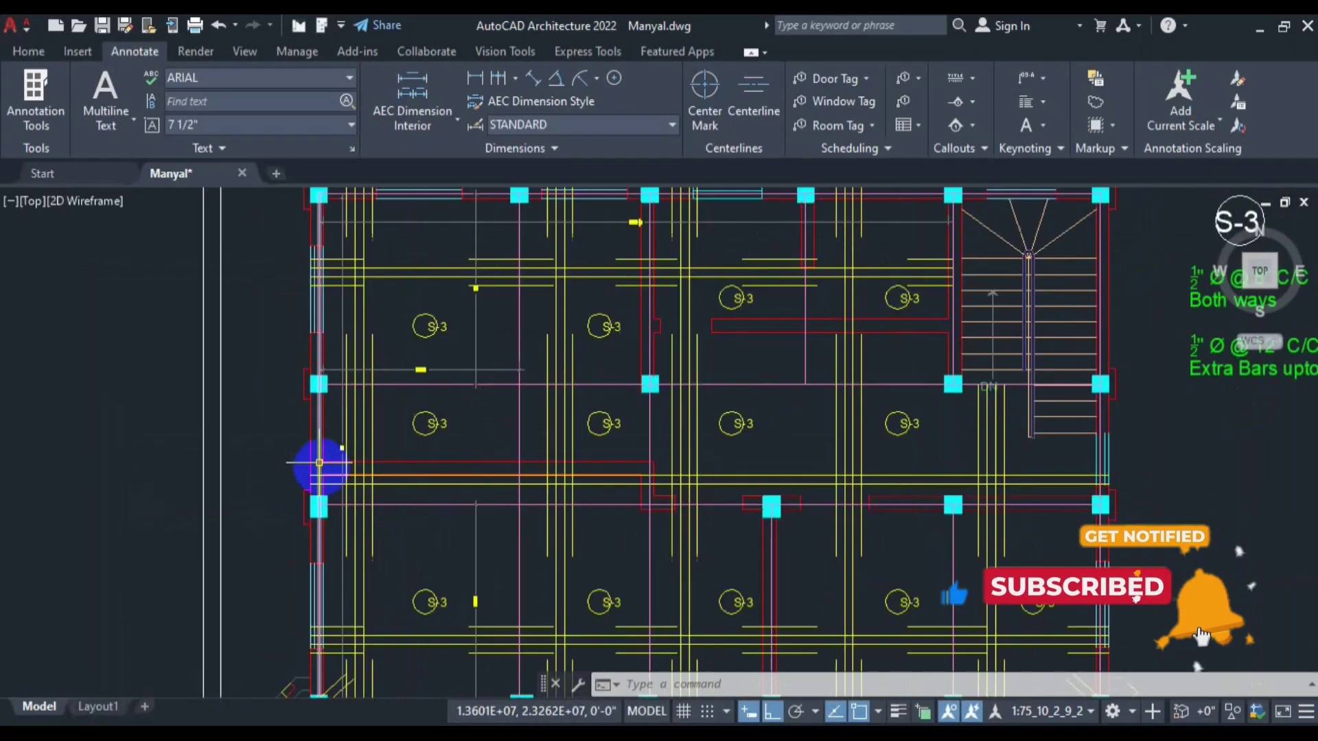
pyautogui.scroll(4, 780, 549)
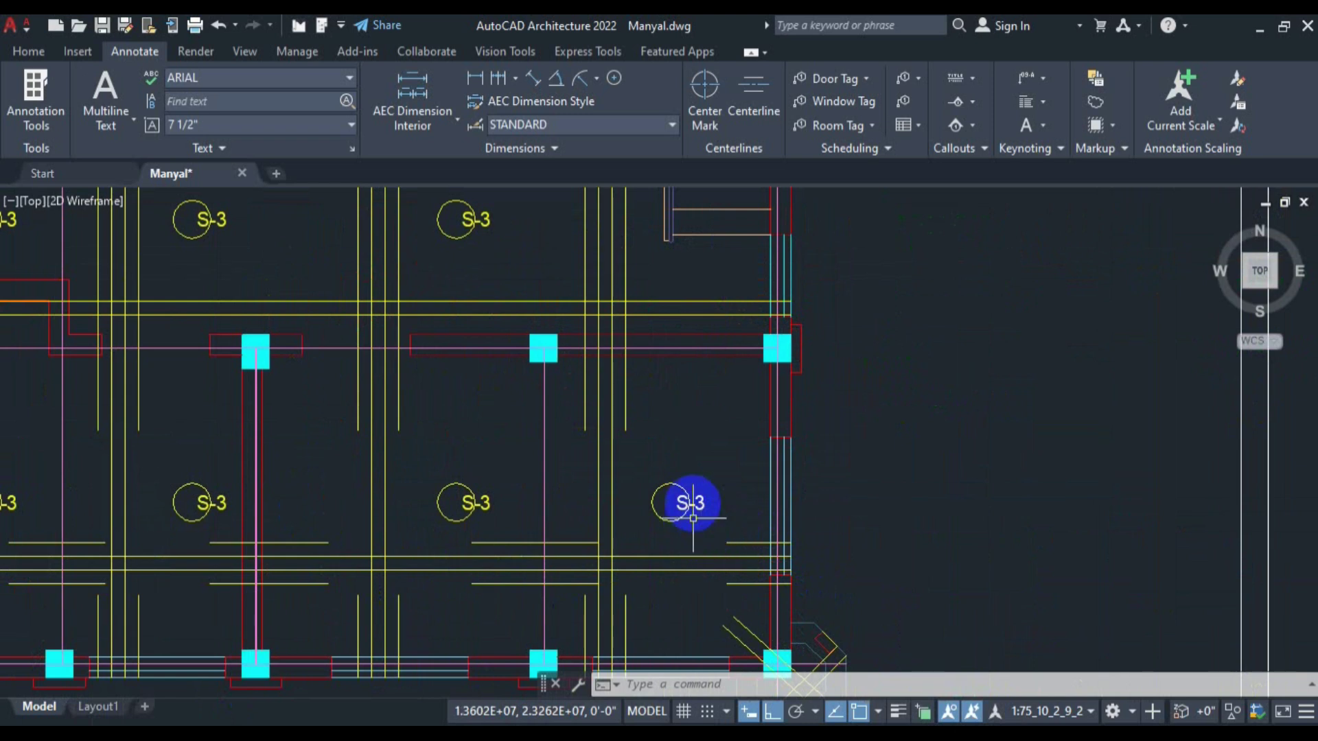
pyautogui.scroll(-2, 687, 494)
pyautogui.moveTo(714, 498); pyautogui.dragTo(668, 488)
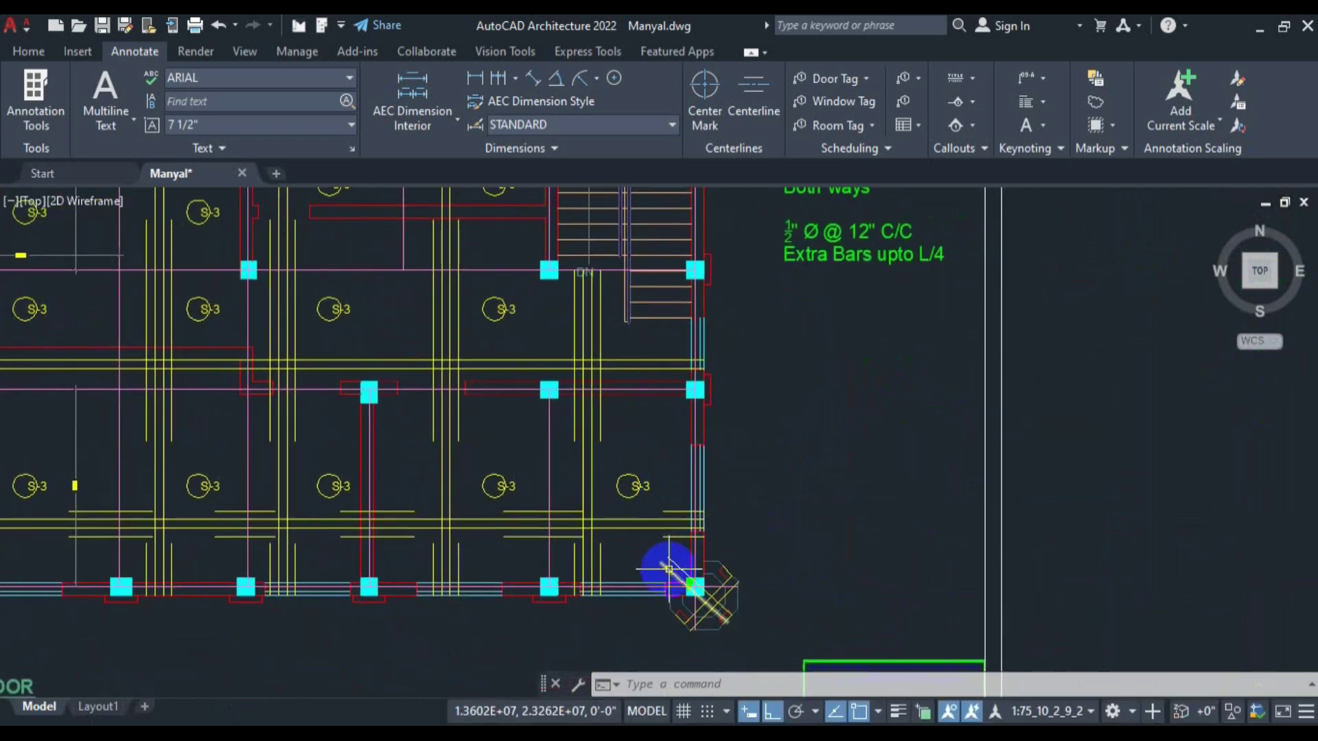
# Switch back to the Excel schedule, copy rows 106–107 into rows 108–109, and number the new Extra Bars entry 4 in A108.
pyautogui.click(221, 737)
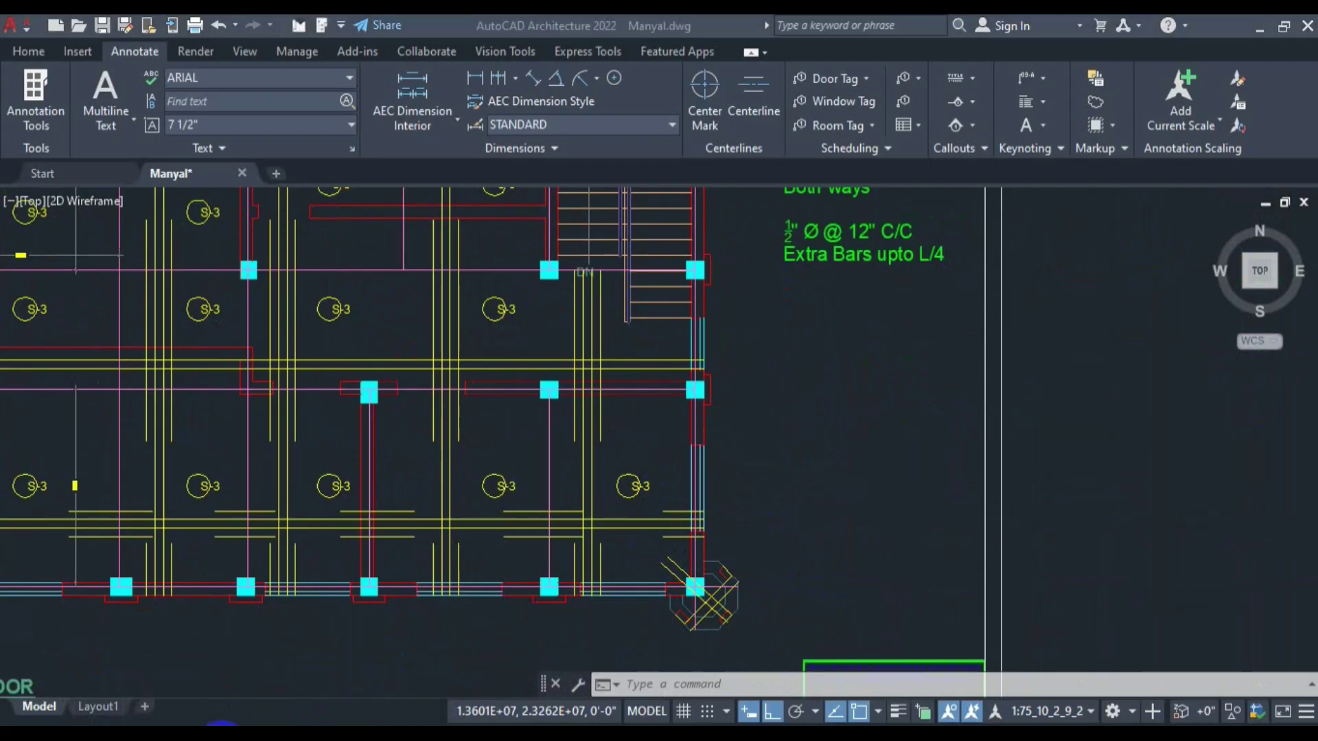
pyautogui.moveTo(6, 480); pyautogui.dragTo(7, 539)
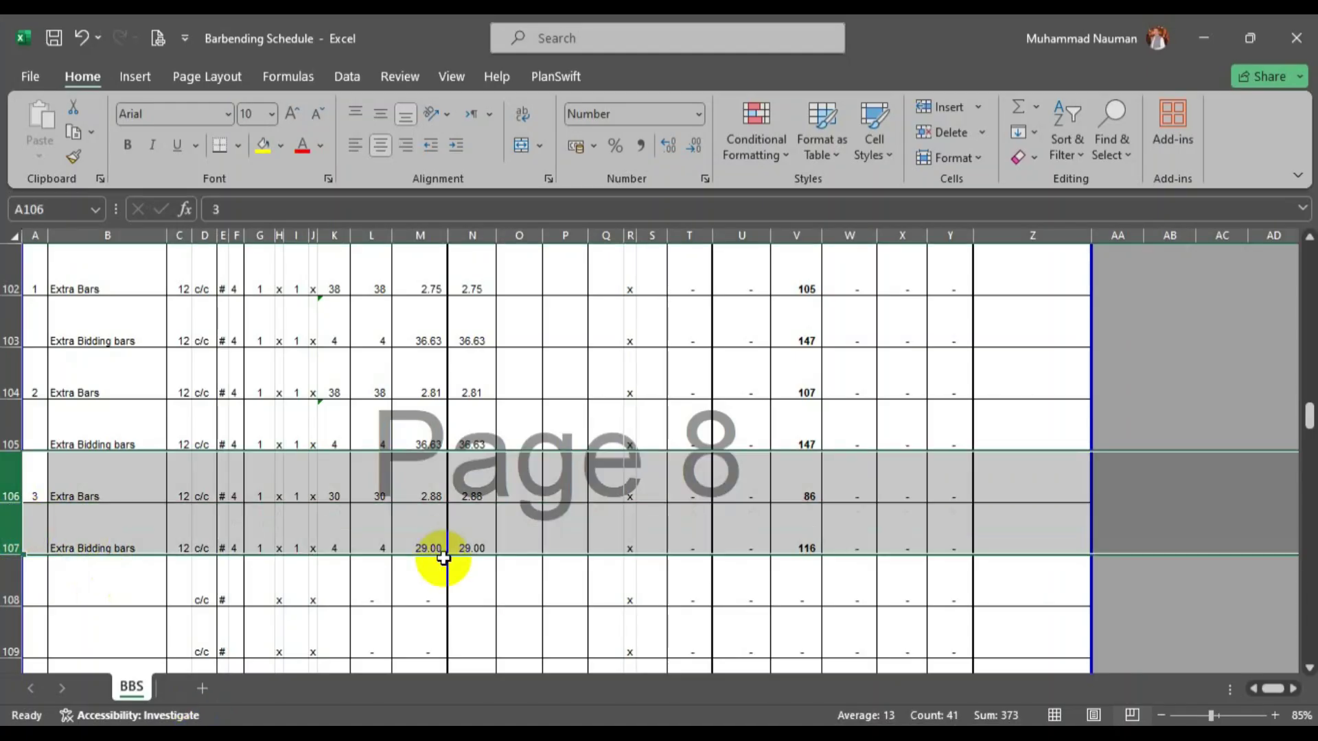
pyautogui.hotkey('ctrl', 'c')
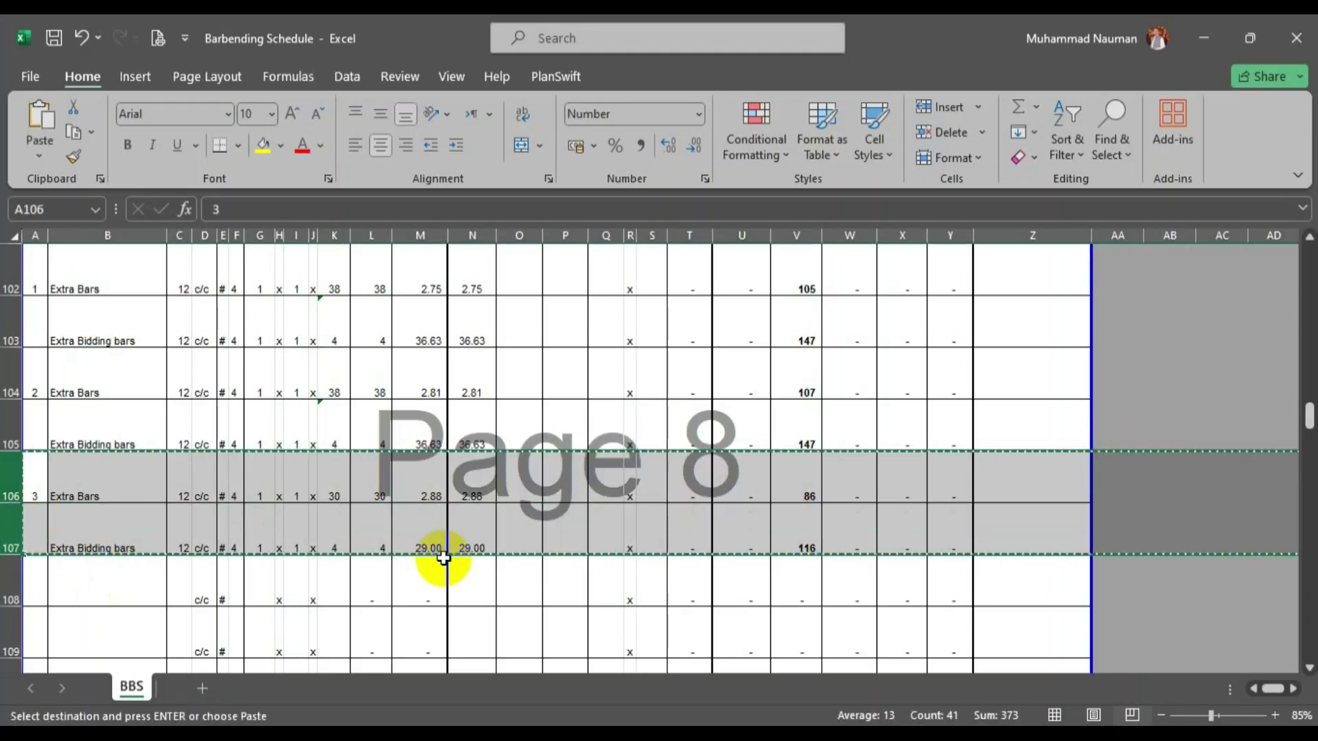
pyautogui.click(12, 580)
pyautogui.hotkey('ctrl', 'v')
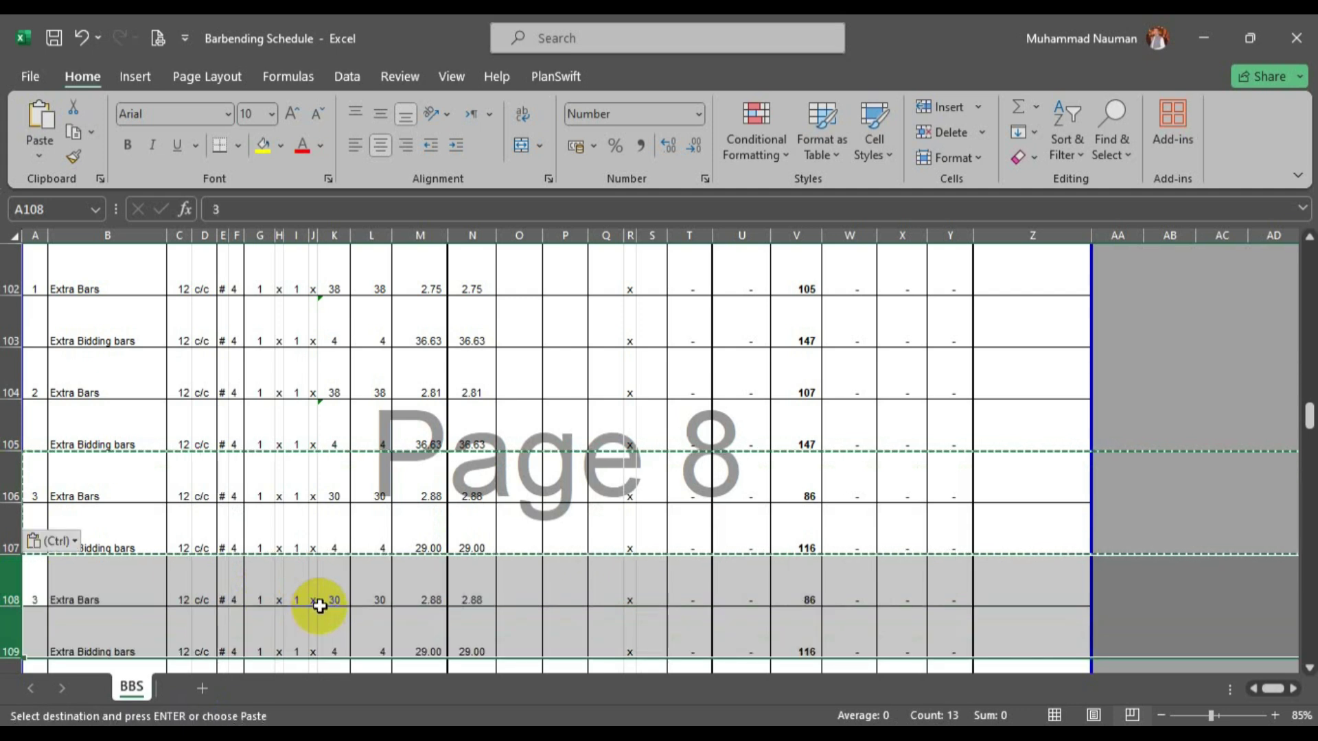
pyautogui.click(35, 588)
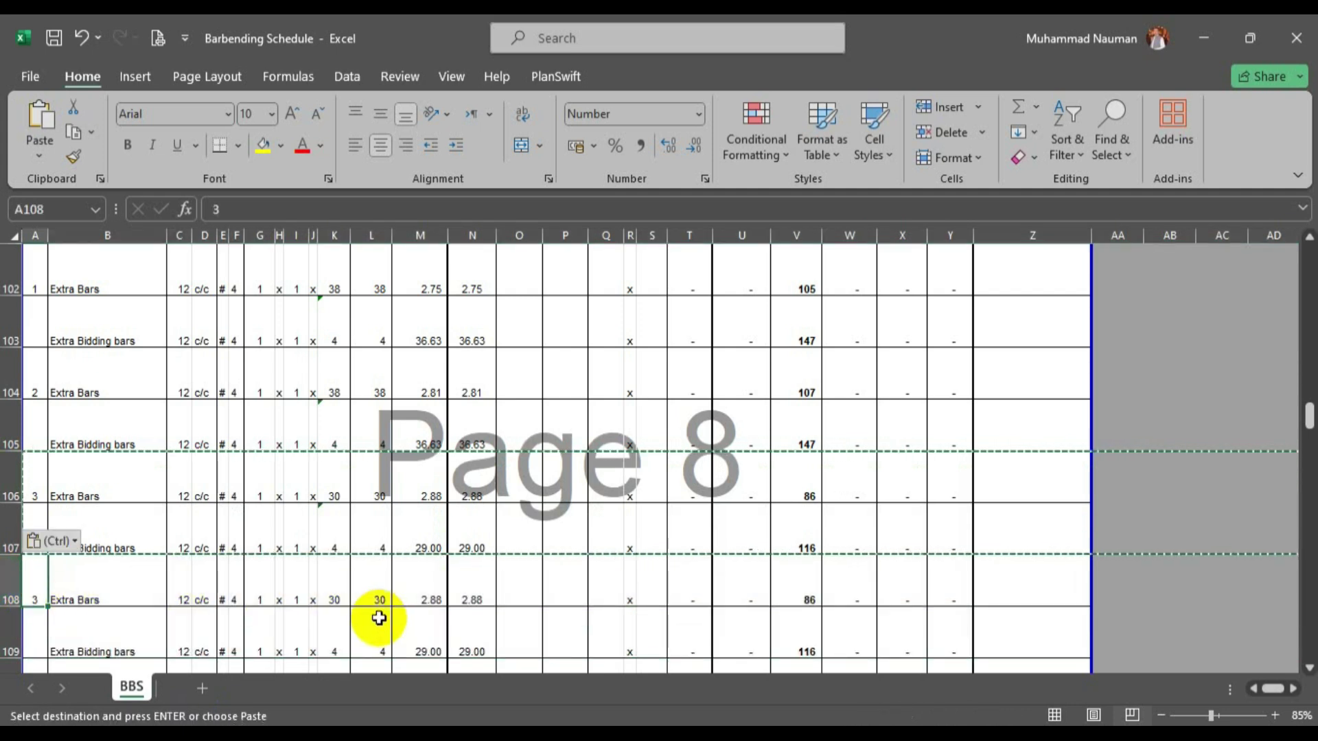
pyautogui.write('4')
pyautogui.press('Tab')
pyautogui.scroll(-1, 379, 618)
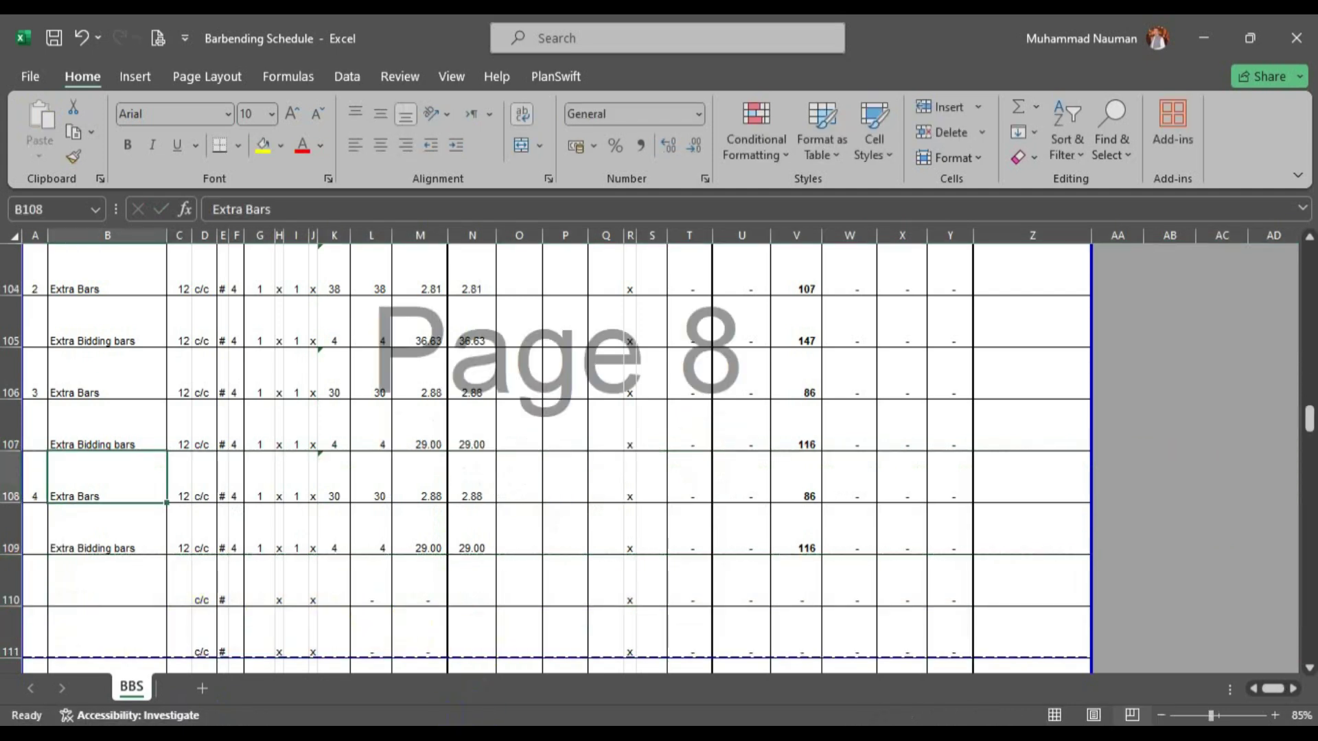
# Switch to the AutoCAD slab plan and add a horizontal linear dimension across the lower-right S-3 panel, from the right wall's inner face to the panel's left centre line.
pyautogui.click(341, 739)
pyautogui.scroll(2, 650, 409)
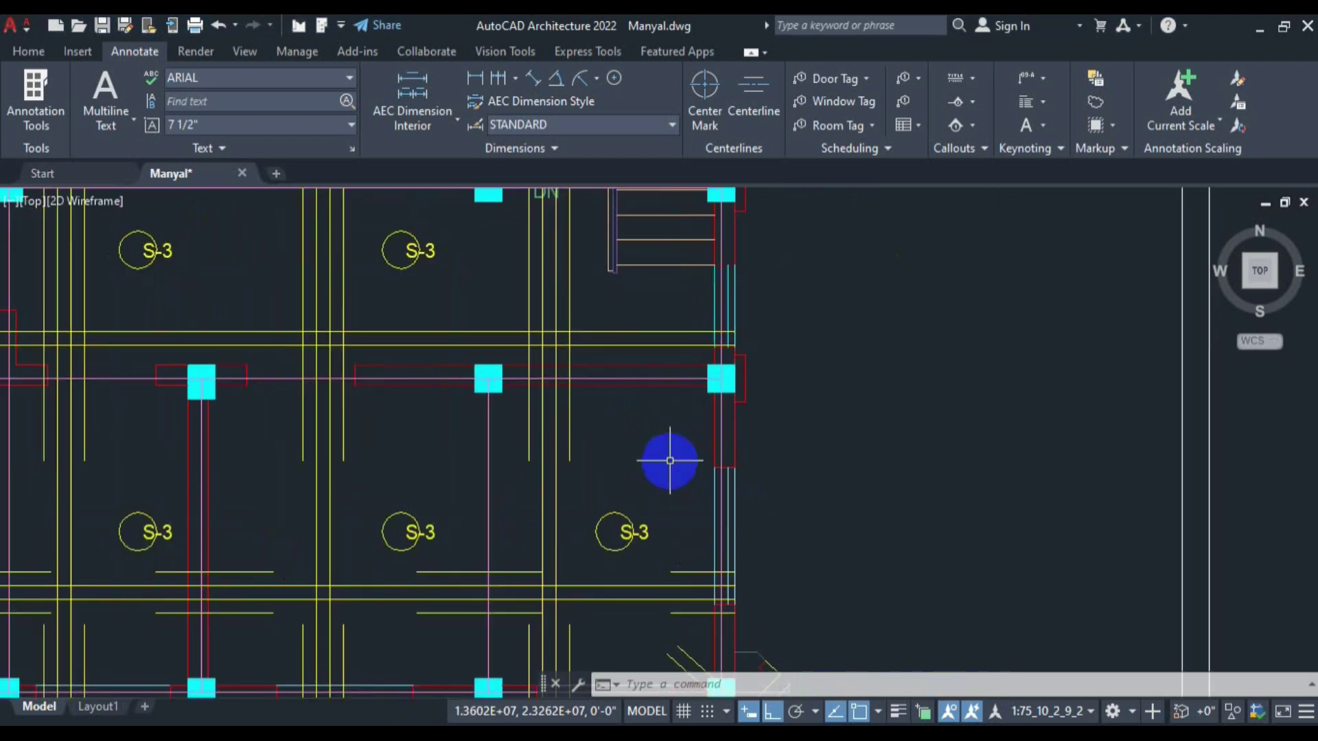
pyautogui.press('space')
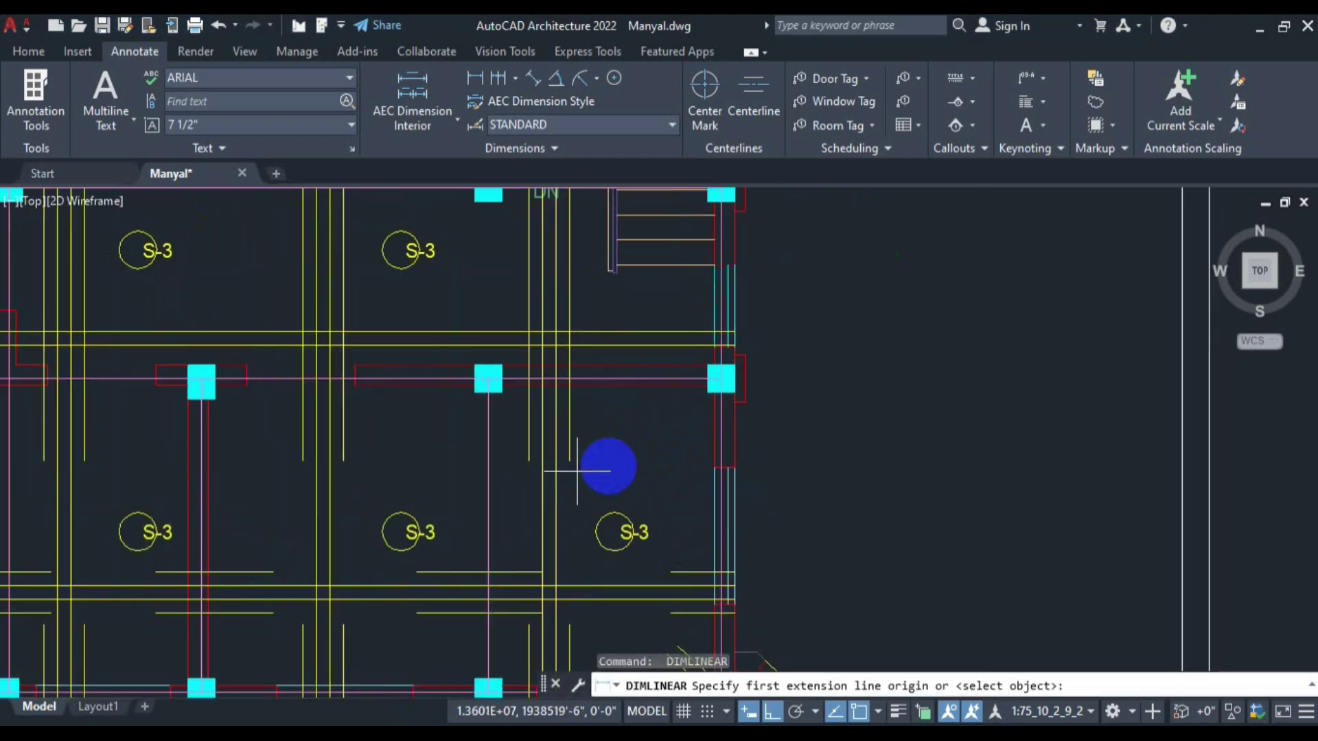
pyautogui.scroll(2, 637, 458)
pyautogui.click(756, 433)
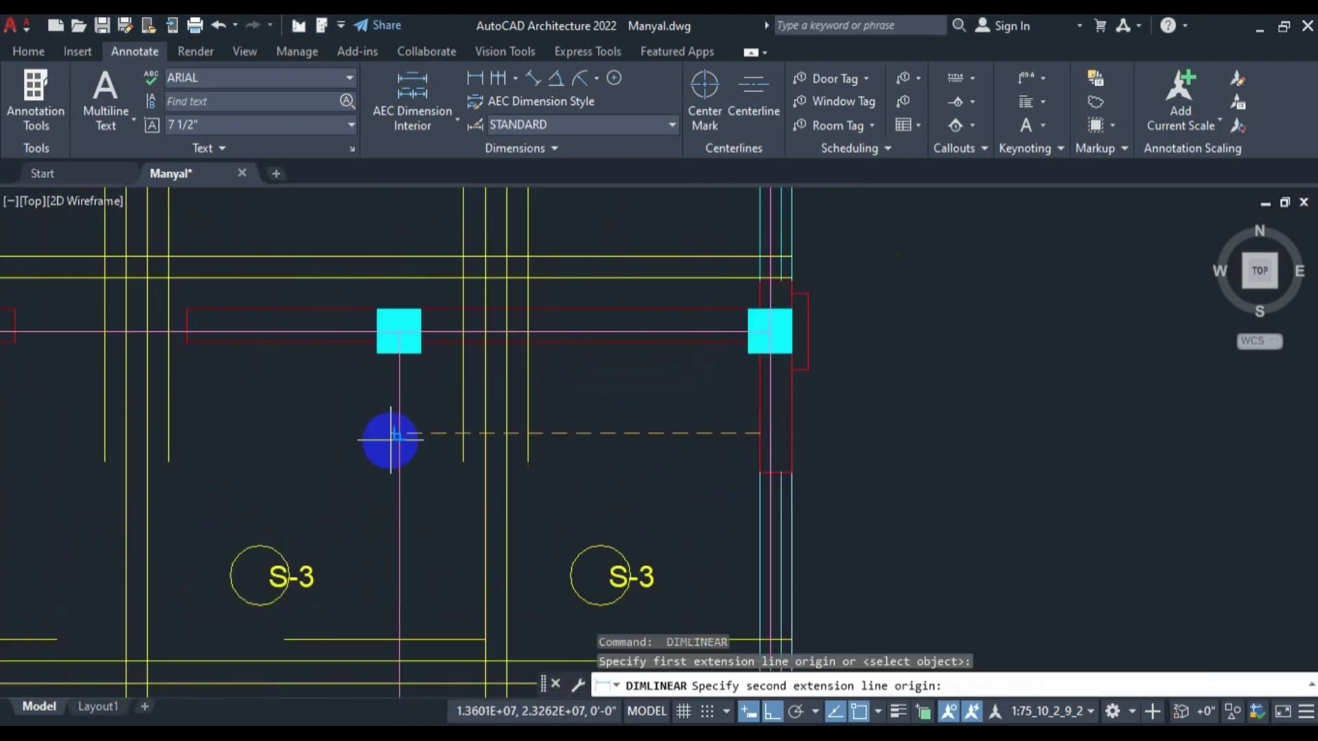
pyautogui.click(398, 437)
pyautogui.click(607, 433)
pyautogui.scroll(3, 607, 433)
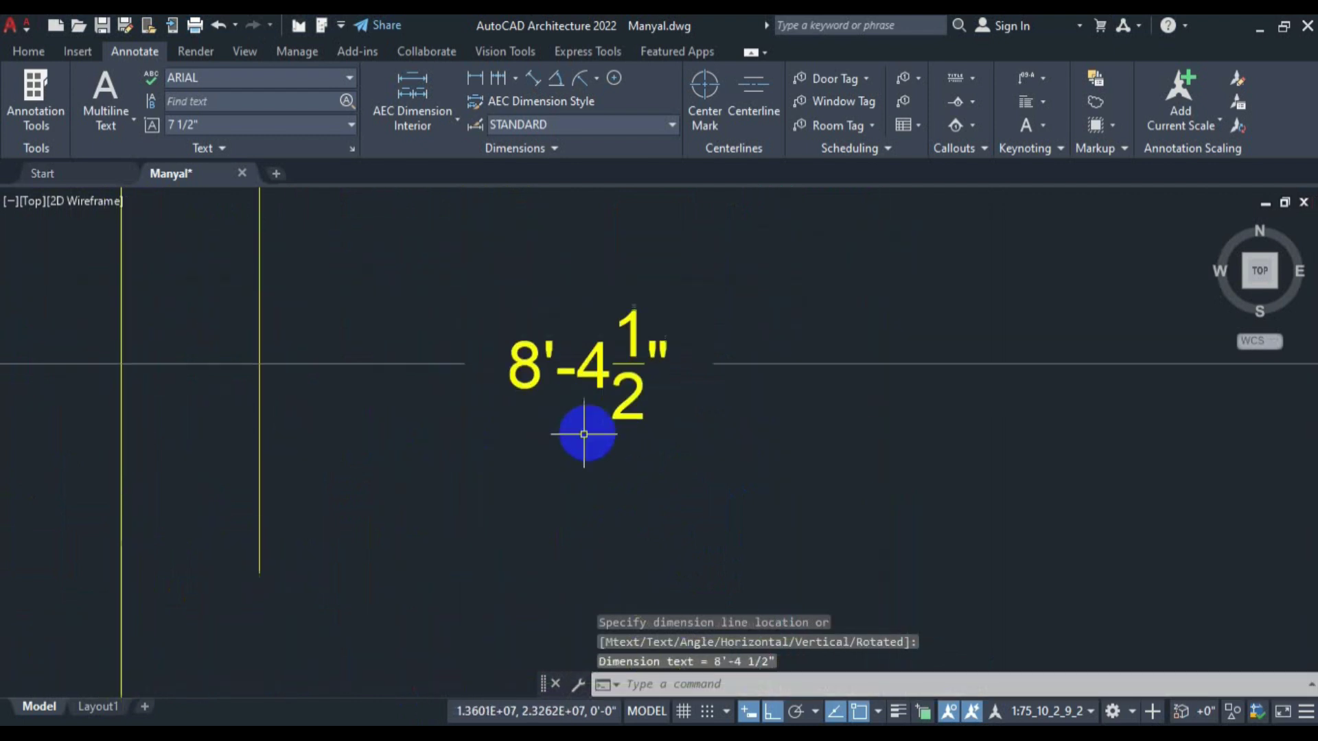
pyautogui.scroll(-6, 620, 387)
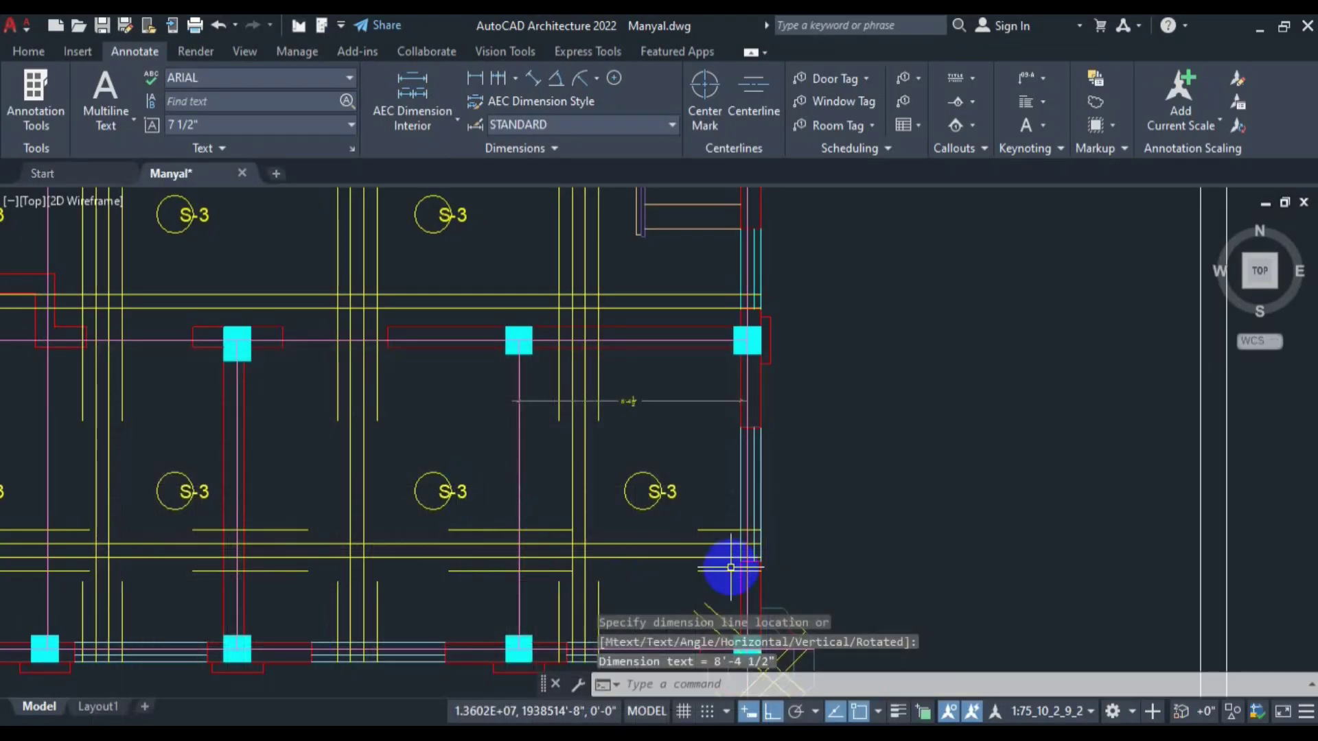
# Examine the extra bars around the lower-right corner S-3 panel and its horizontal dimension.
pyautogui.scroll(4, 728, 528)
pyautogui.click(725, 529)
pyautogui.click(711, 541)
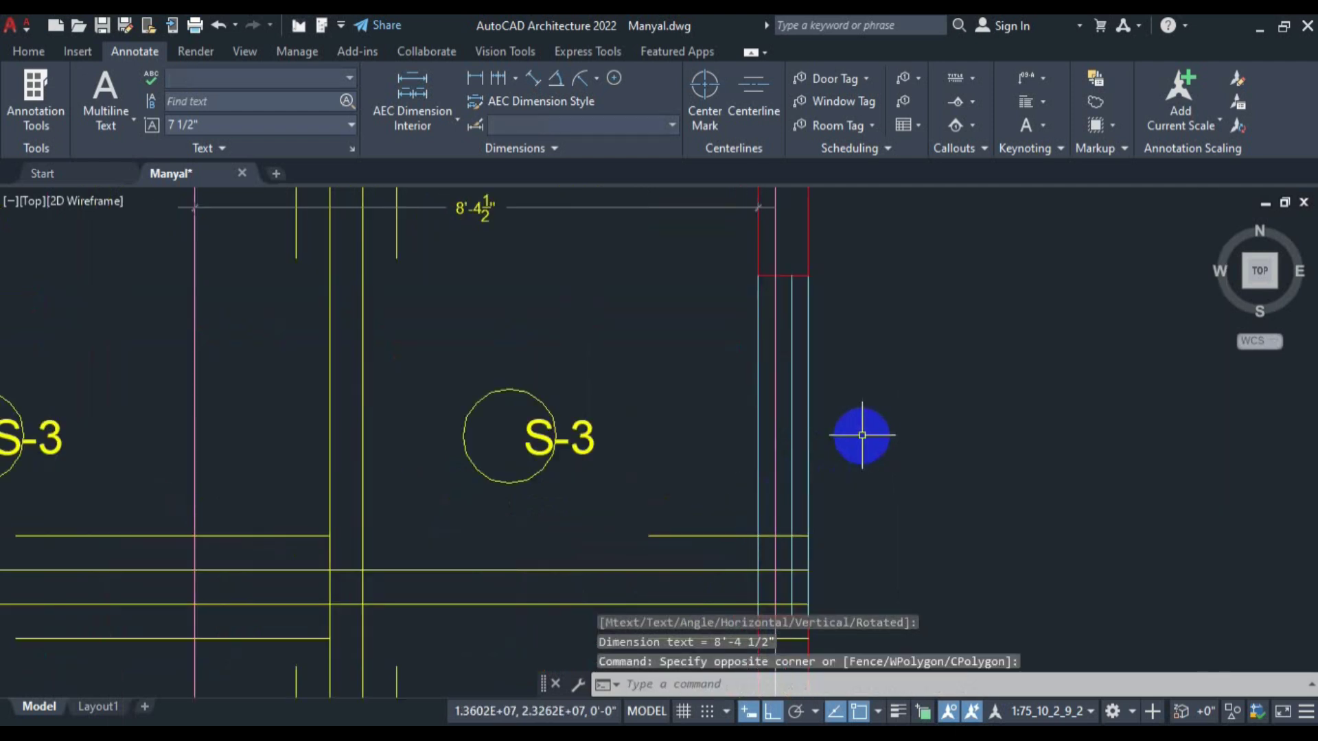
pyautogui.press('Escape')
pyautogui.scroll(-5, 733, 506)
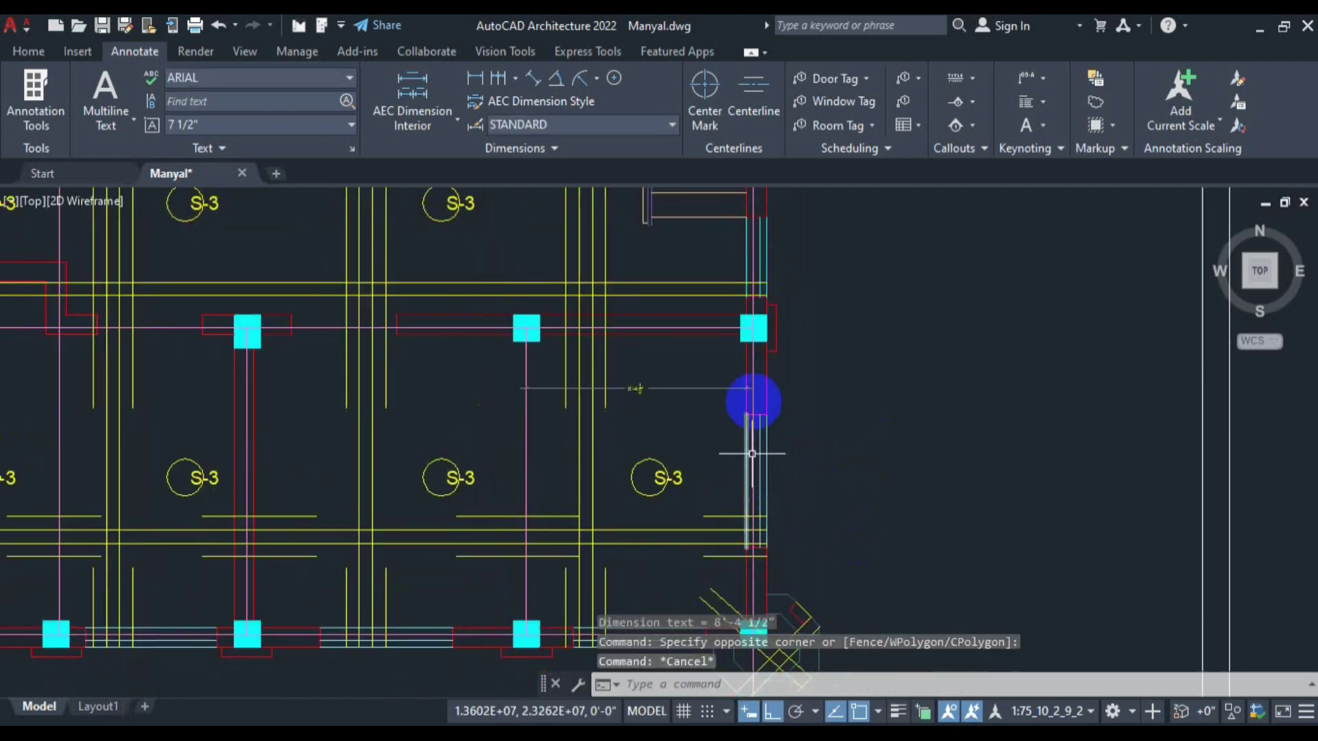
pyautogui.scroll(-2, 748, 324)
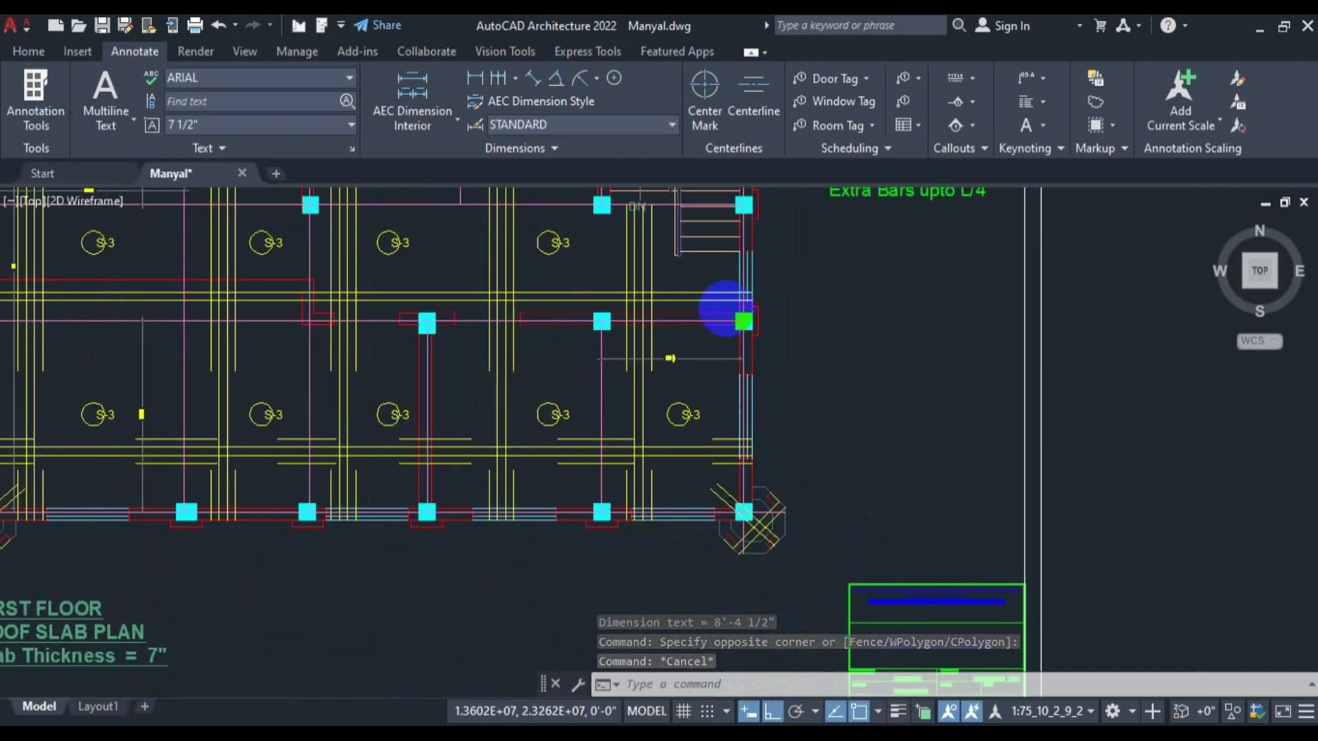
pyautogui.scroll(-2, 728, 310)
pyautogui.scroll(4, 727, 393)
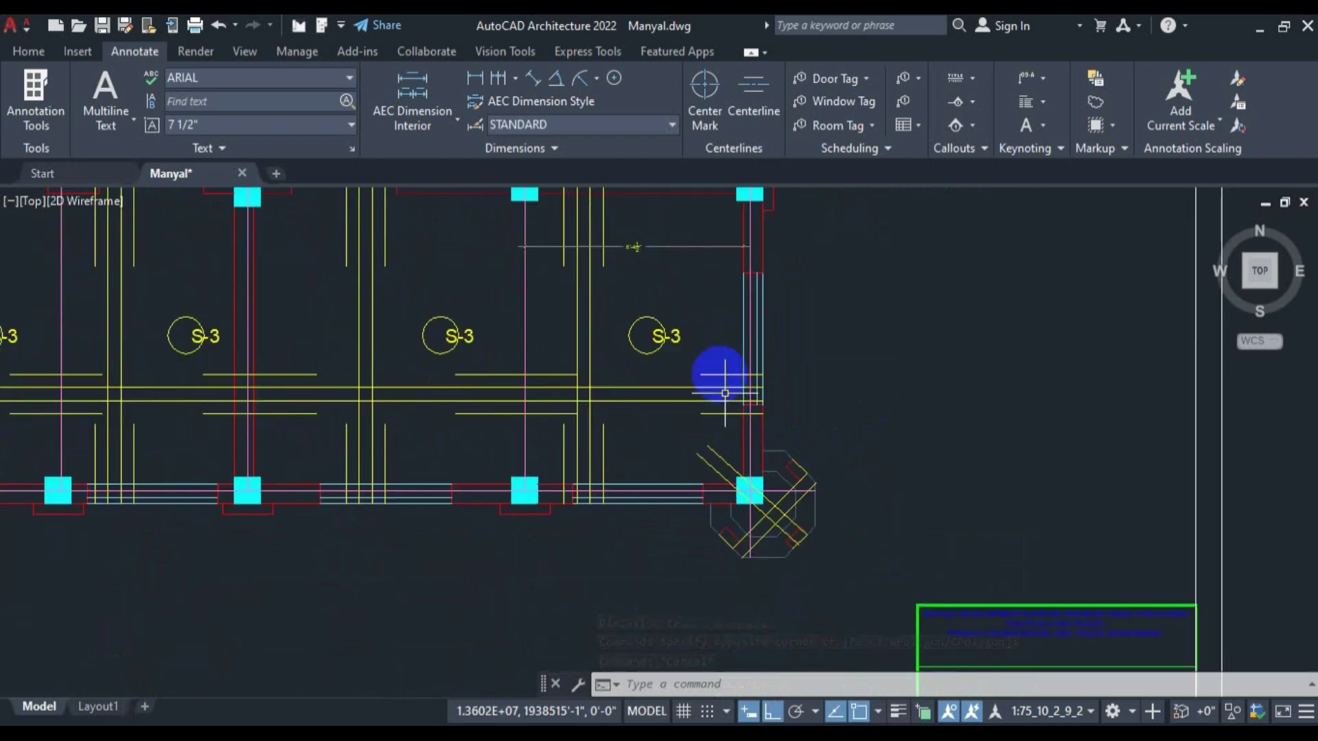
pyautogui.moveTo(716, 313); pyautogui.dragTo(725, 372)
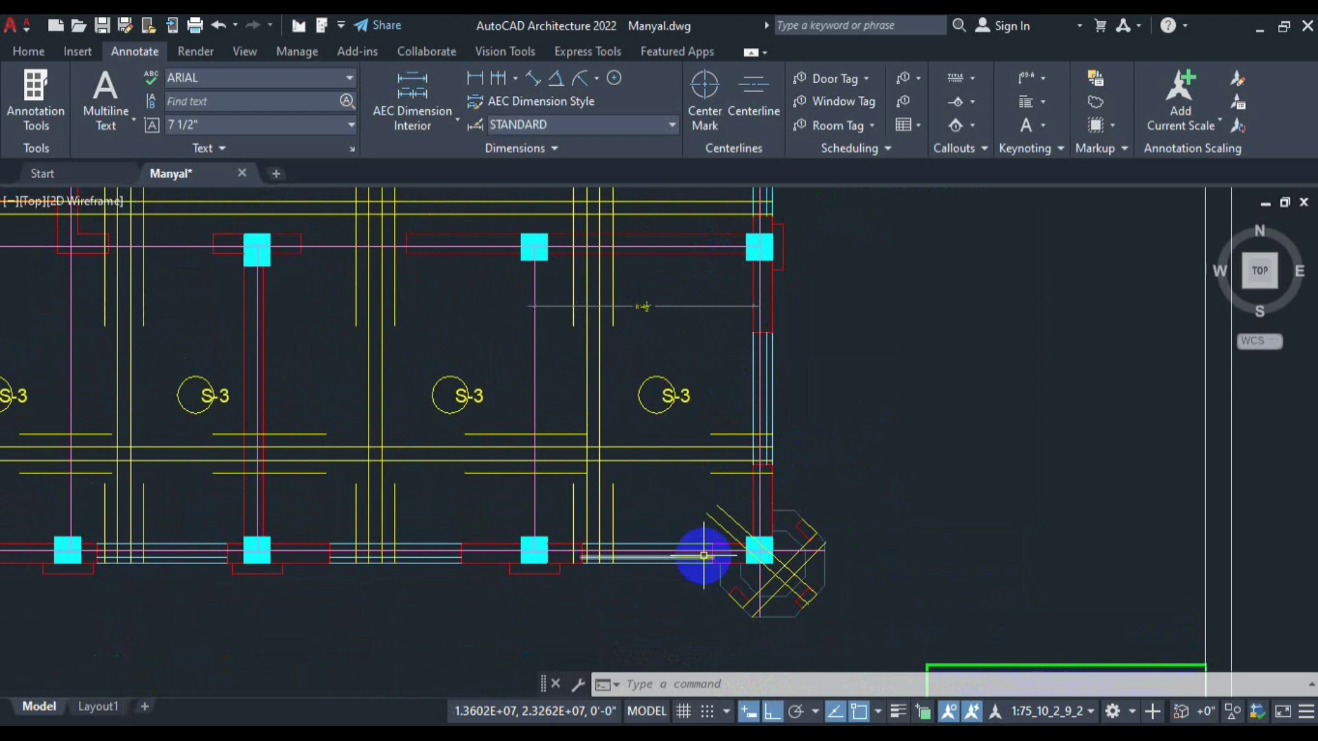
pyautogui.scroll(5, 665, 306)
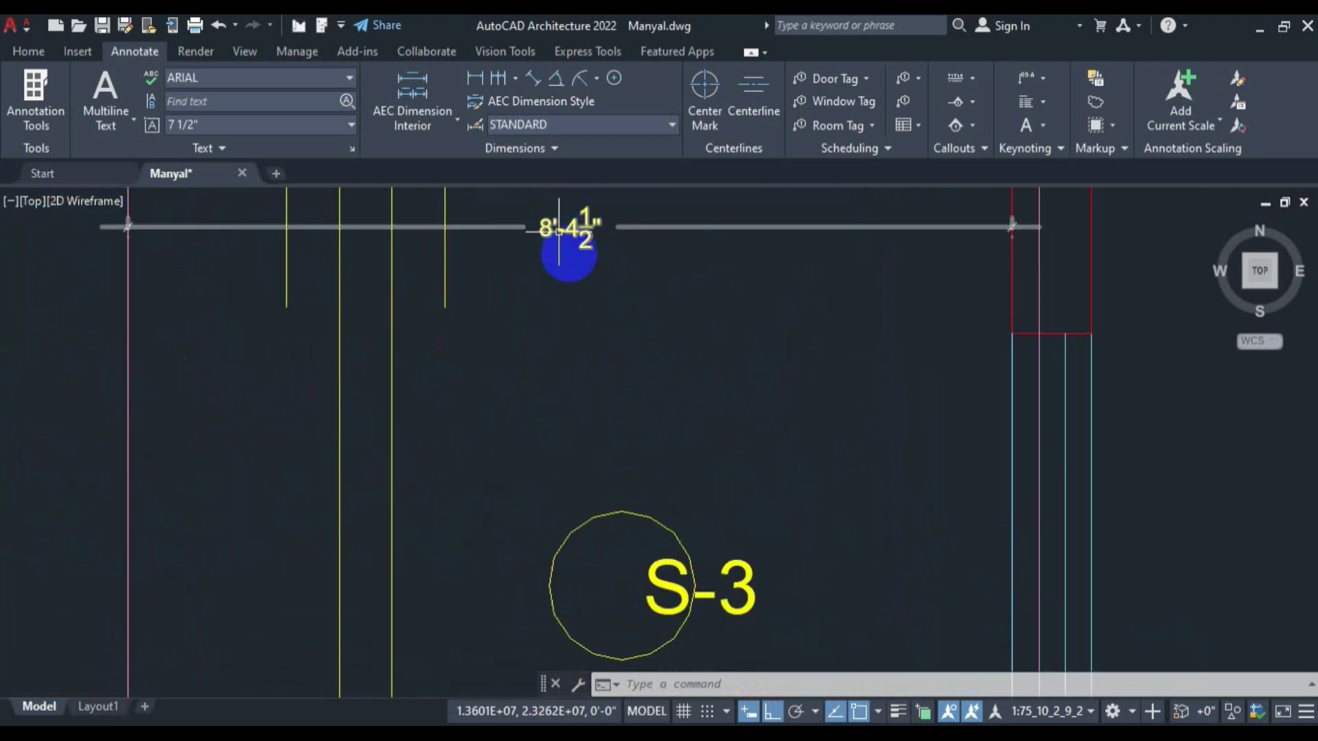
# Switch to the Excel schedule and set the fourth entry's Extra Bars length in N108 to =8.375/4.
pyautogui.click(201, 739)
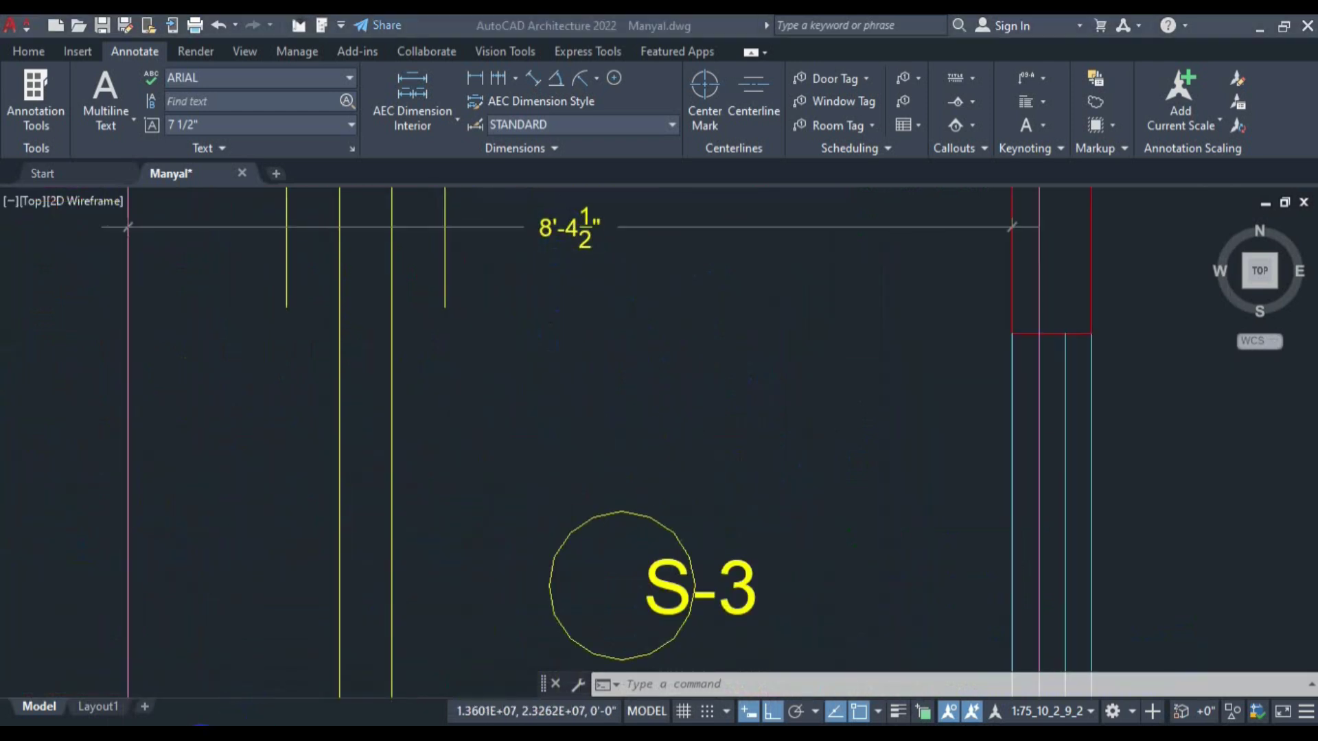
pyautogui.doubleClick(475, 484)
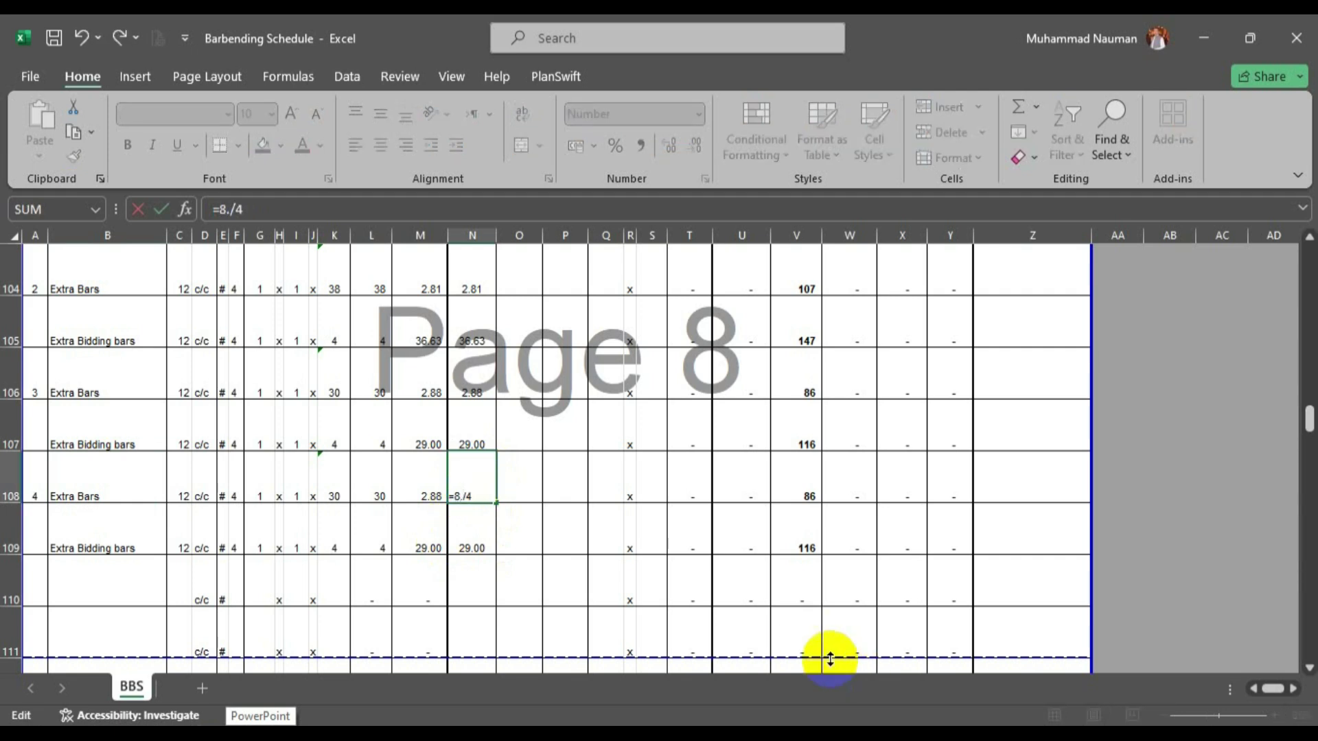
pyautogui.write('8.375')
pyautogui.press('Return')
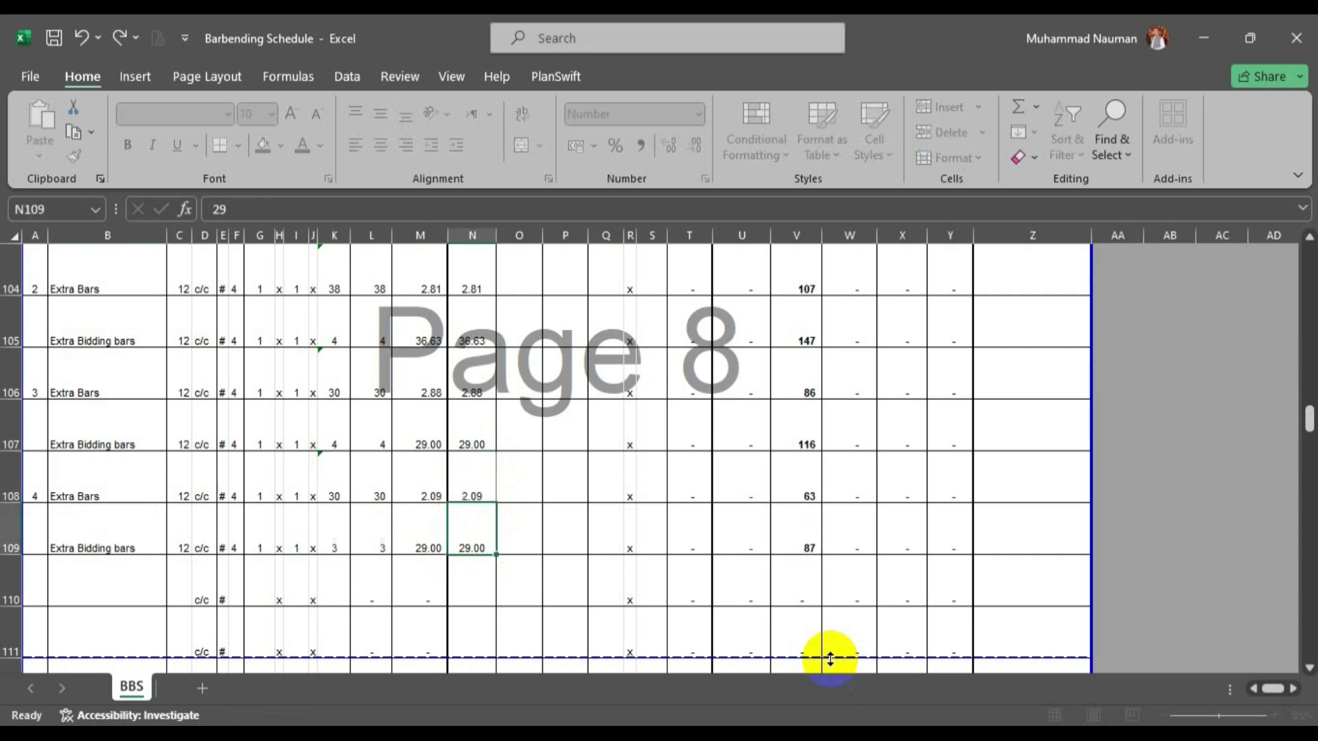
# Switch to the AutoCAD slab plan and add a vertical linear dimension in the lower-right S-3 panel, from the upper wall's lower face to the bottom outer wall.
pyautogui.hotkey('alt', 'Tab')
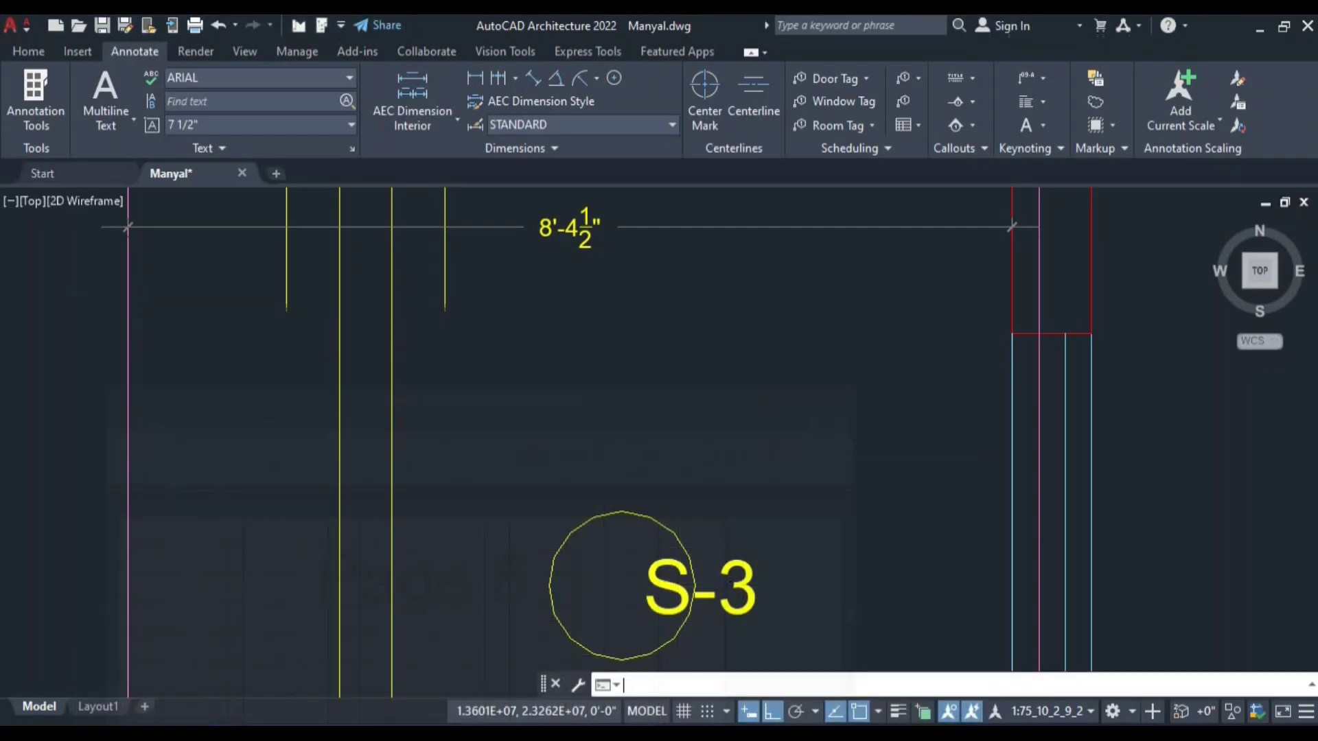
pyautogui.scroll(-5, 508, 412)
pyautogui.write('dli')
pyautogui.press('Return')
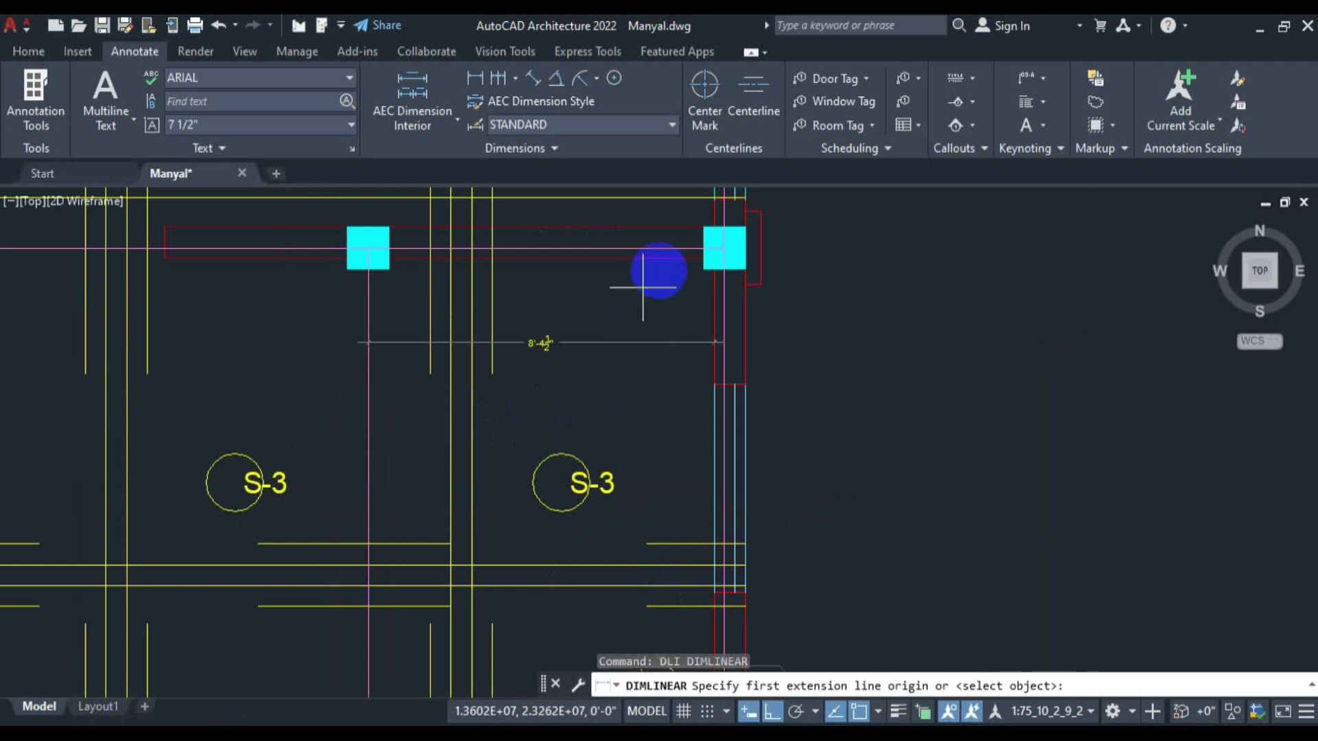
pyautogui.click(679, 259)
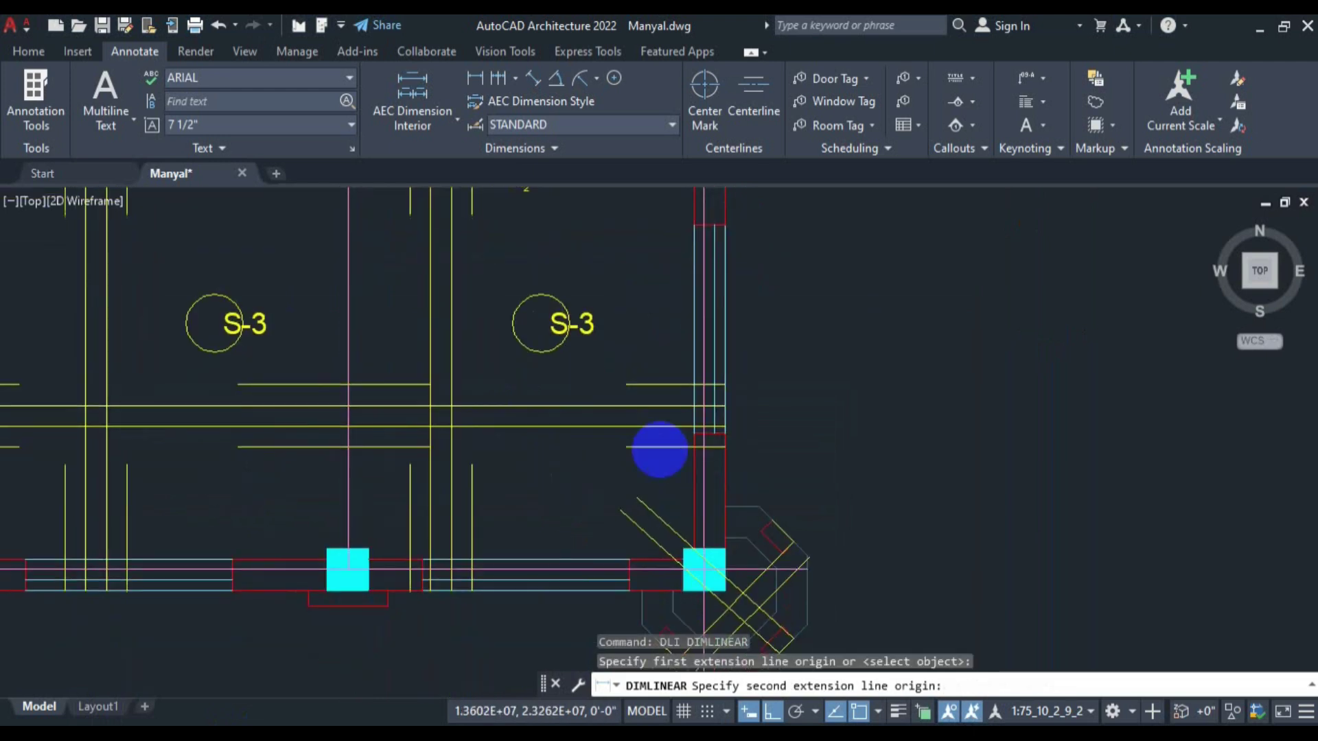
pyautogui.click(664, 562)
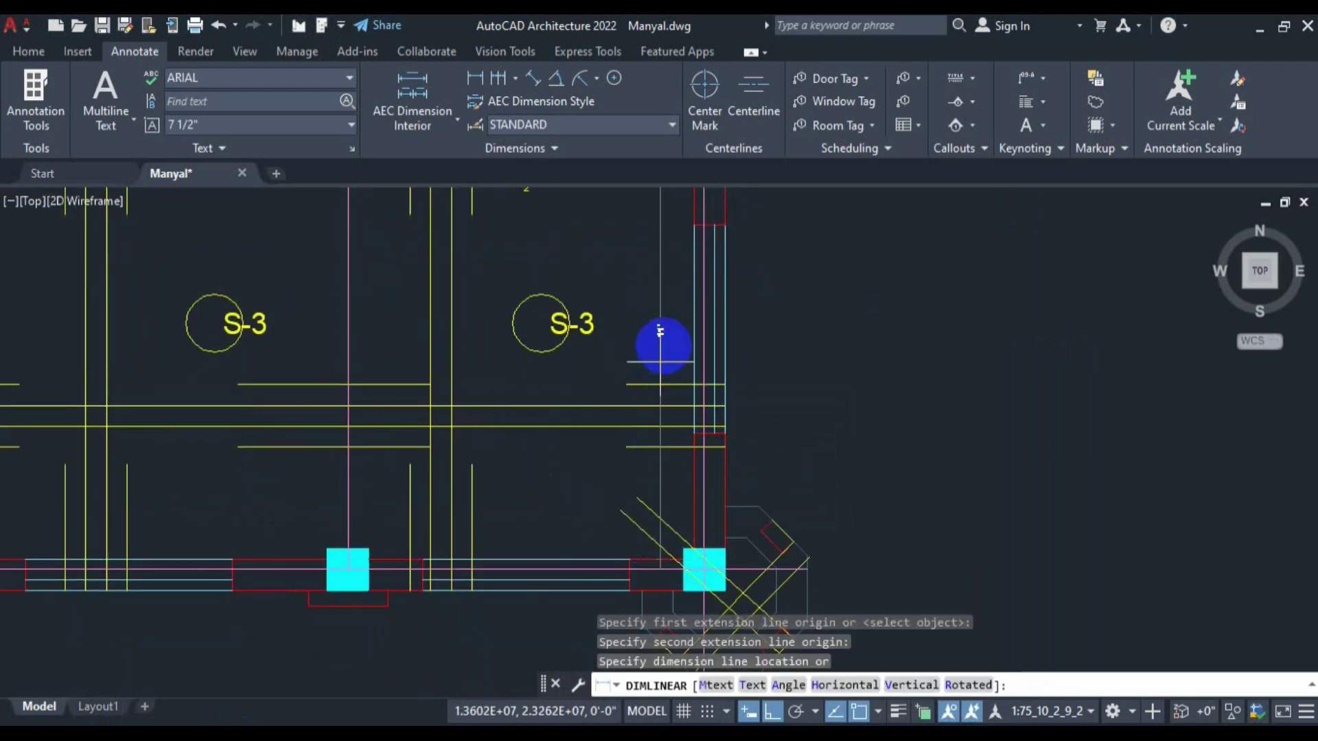
pyautogui.click(665, 341)
pyautogui.scroll(4, 665, 332)
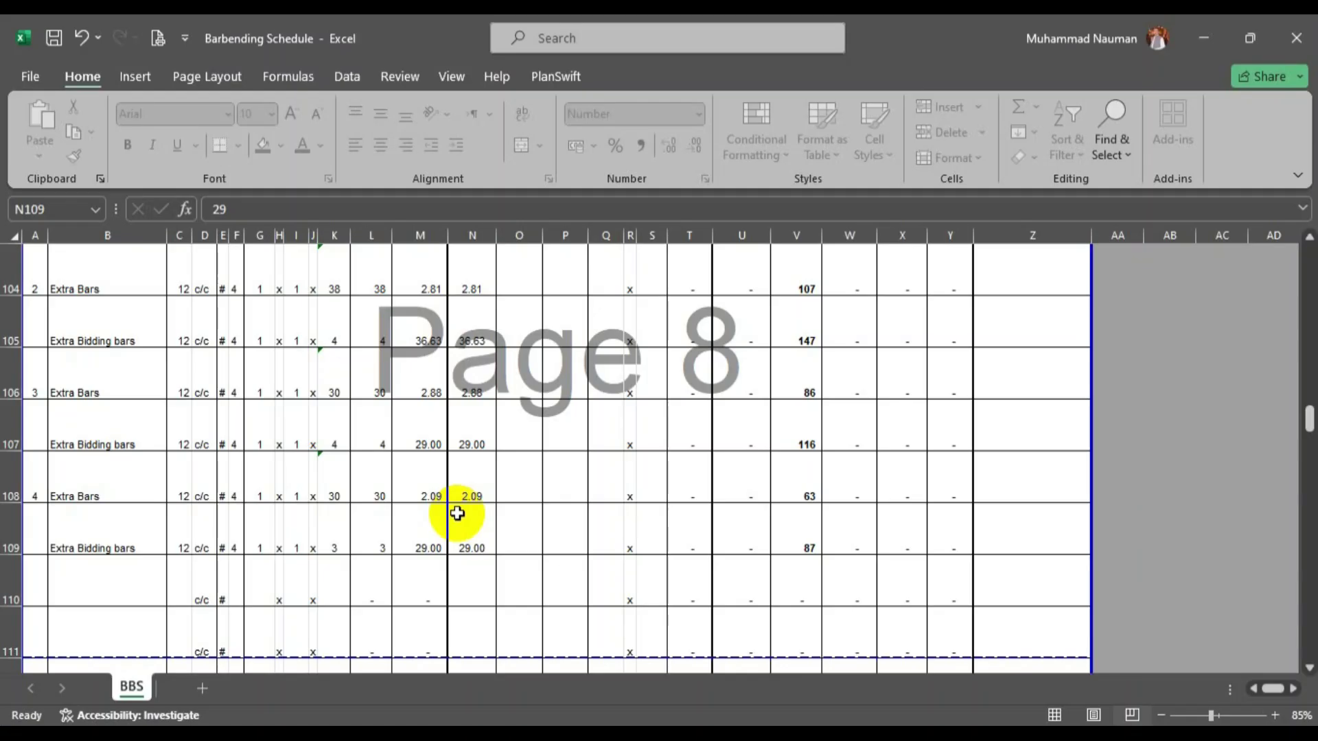
# In the Excel schedule, set the fourth entry's Extra Bidding bars length in N109 to 11.
pyautogui.click(471, 546)
pyautogui.write('11')
pyautogui.press('Return')
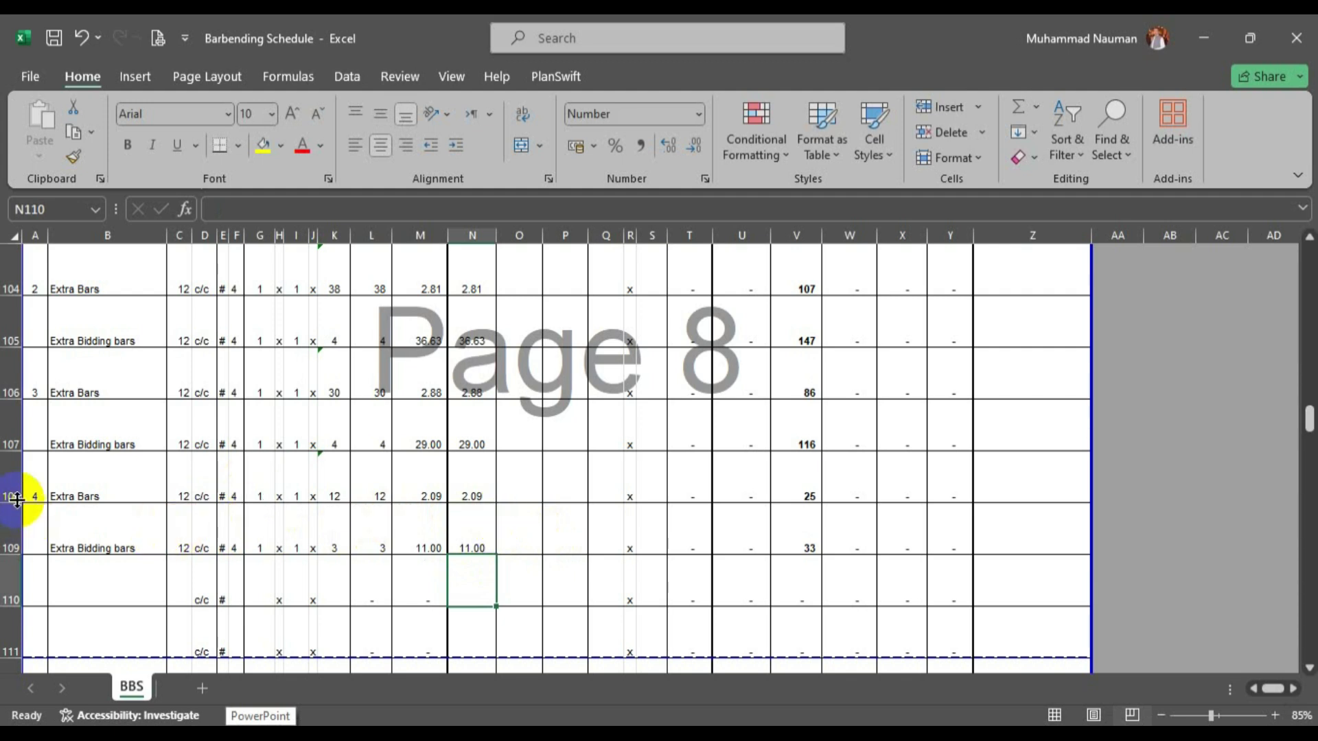
# Copy rows 108–109 into rows 110–111 and number the new Extra Bars entry 5 in A110.
pyautogui.moveTo(13, 492); pyautogui.dragTo(13, 545)
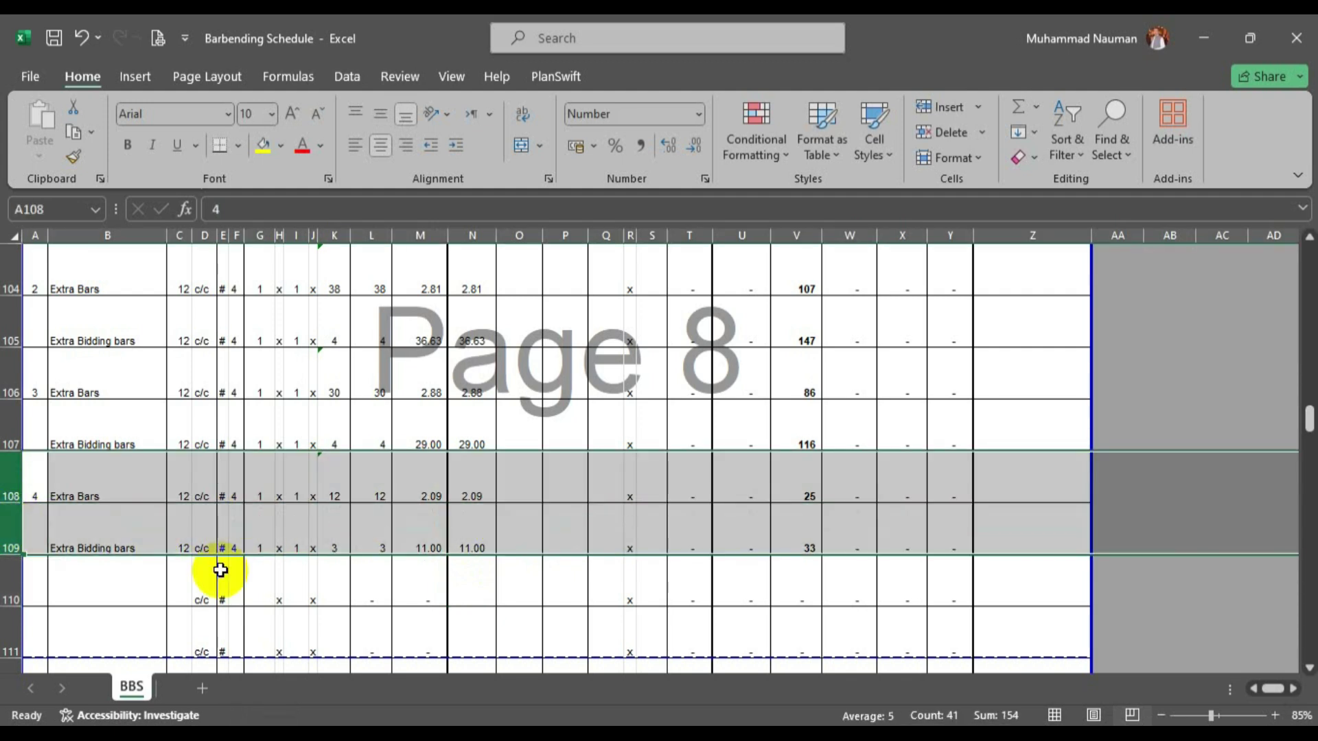
pyautogui.hotkey('ctrl', 'c')
pyautogui.scroll(-1, 206, 604)
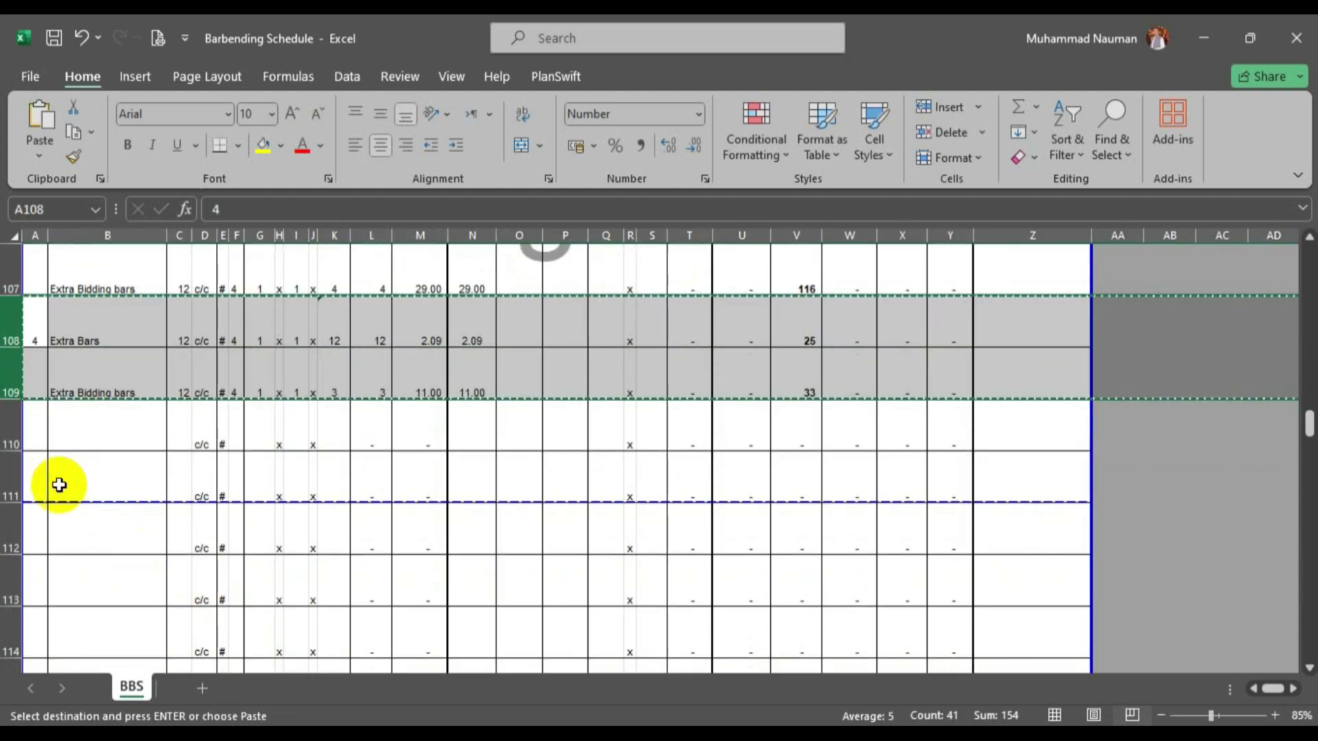
pyautogui.click(14, 445)
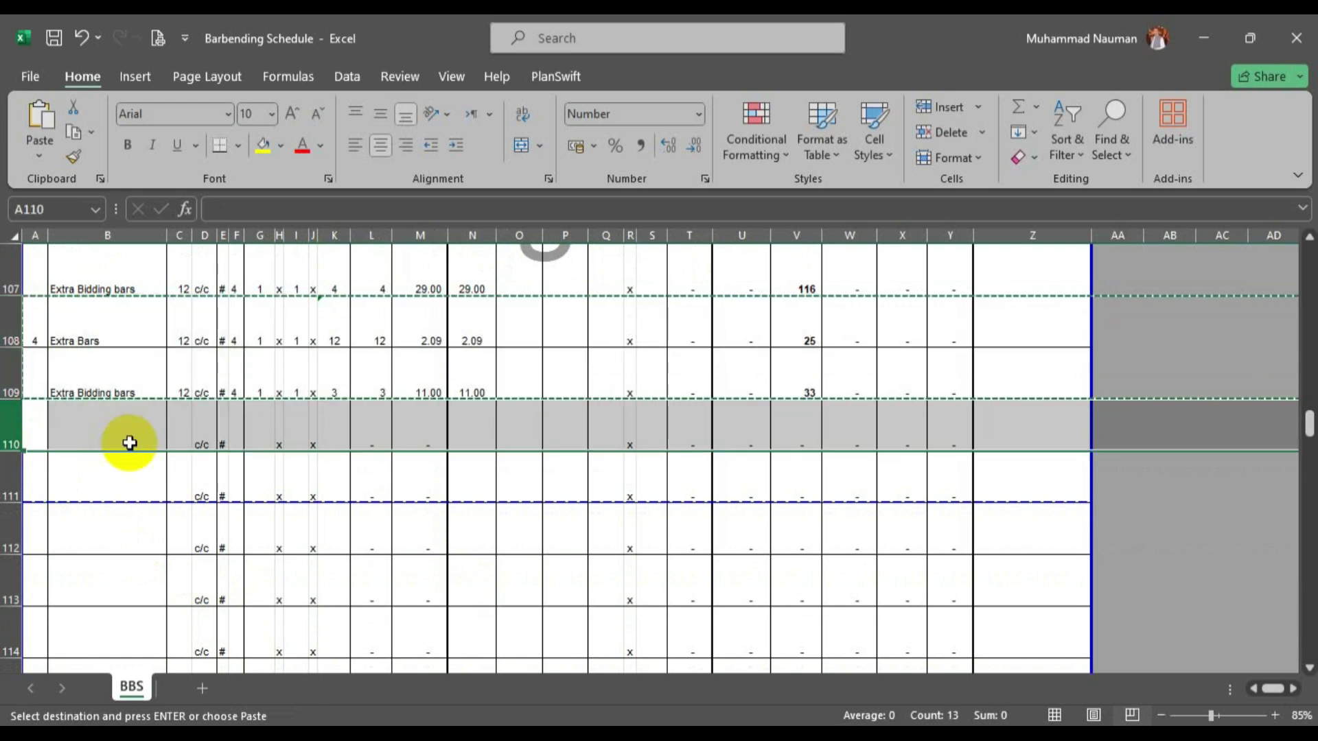
pyautogui.hotkey('ctrl', 'v')
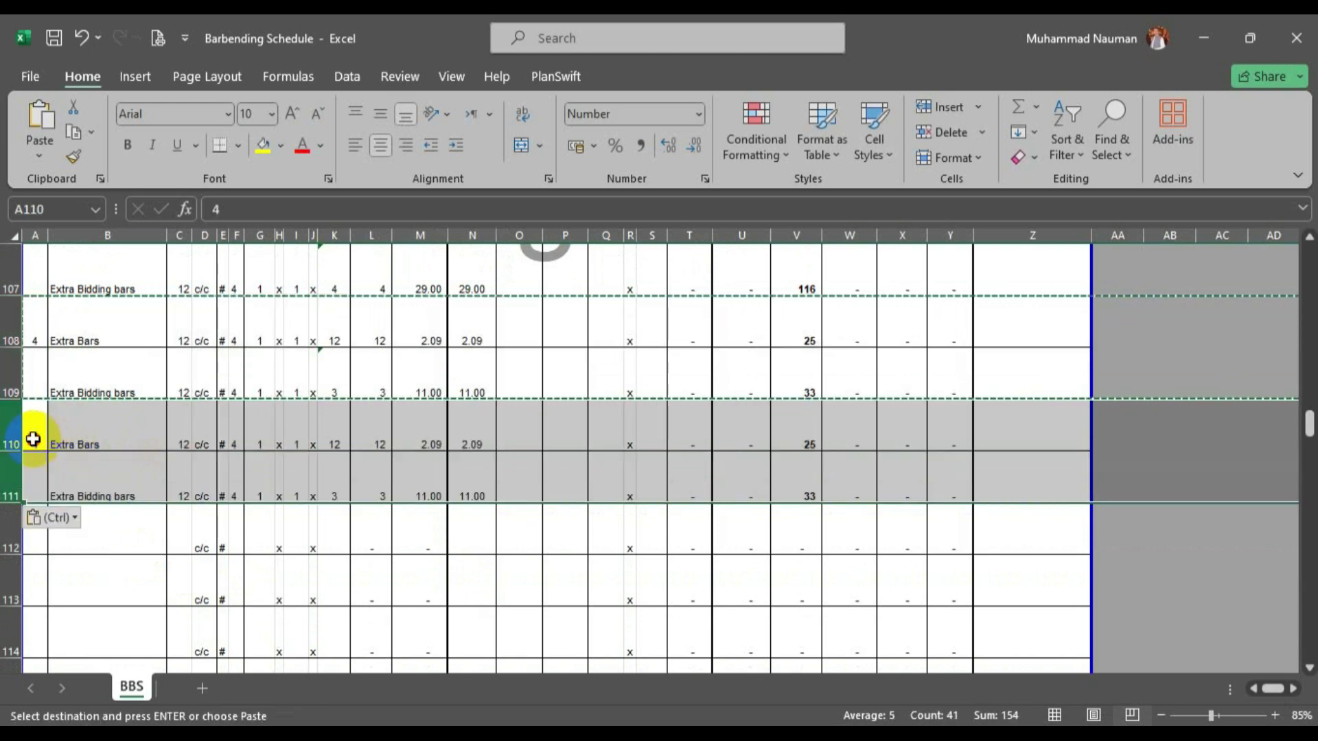
pyautogui.click(31, 436)
pyautogui.write('5')
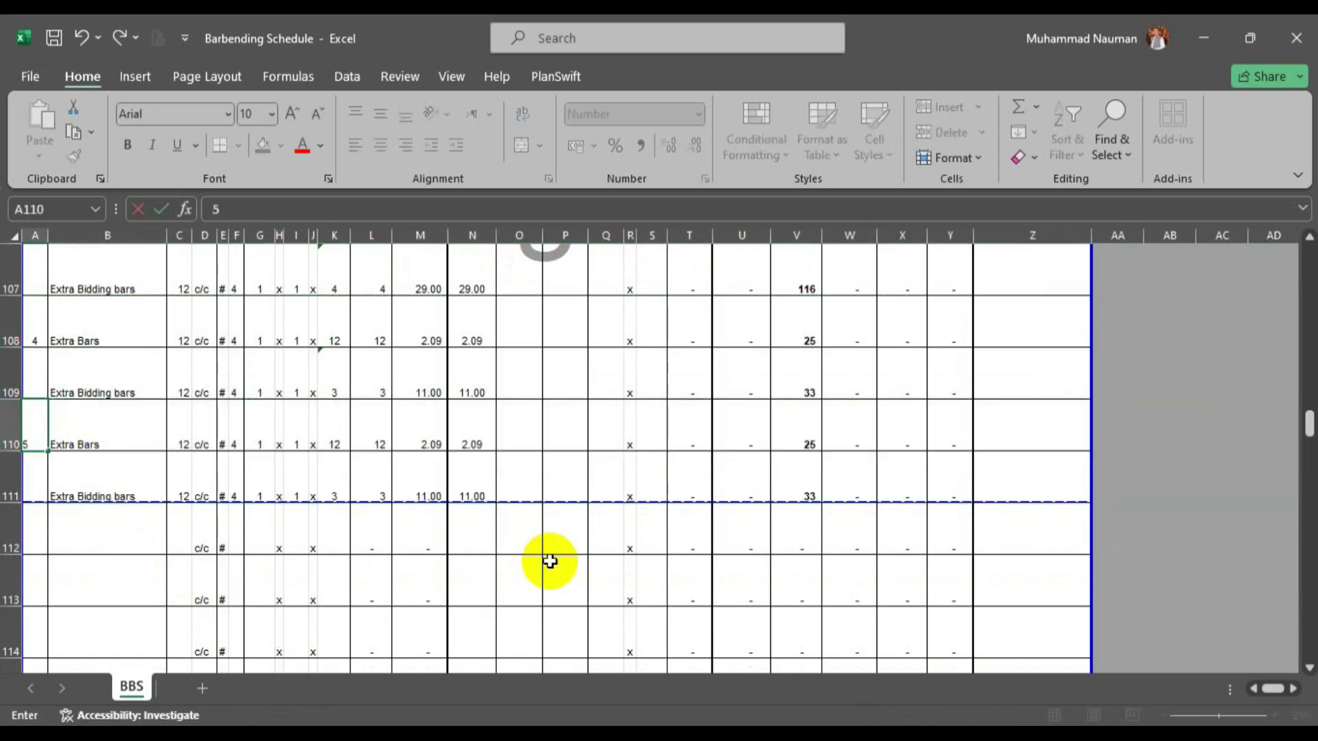
pyautogui.press('Tab')
# Switch to the AutoCAD slab plan and examine the extra bars across the upper S-3 panels.
pyautogui.scroll(1, 553, 556)
pyautogui.click(479, 492)
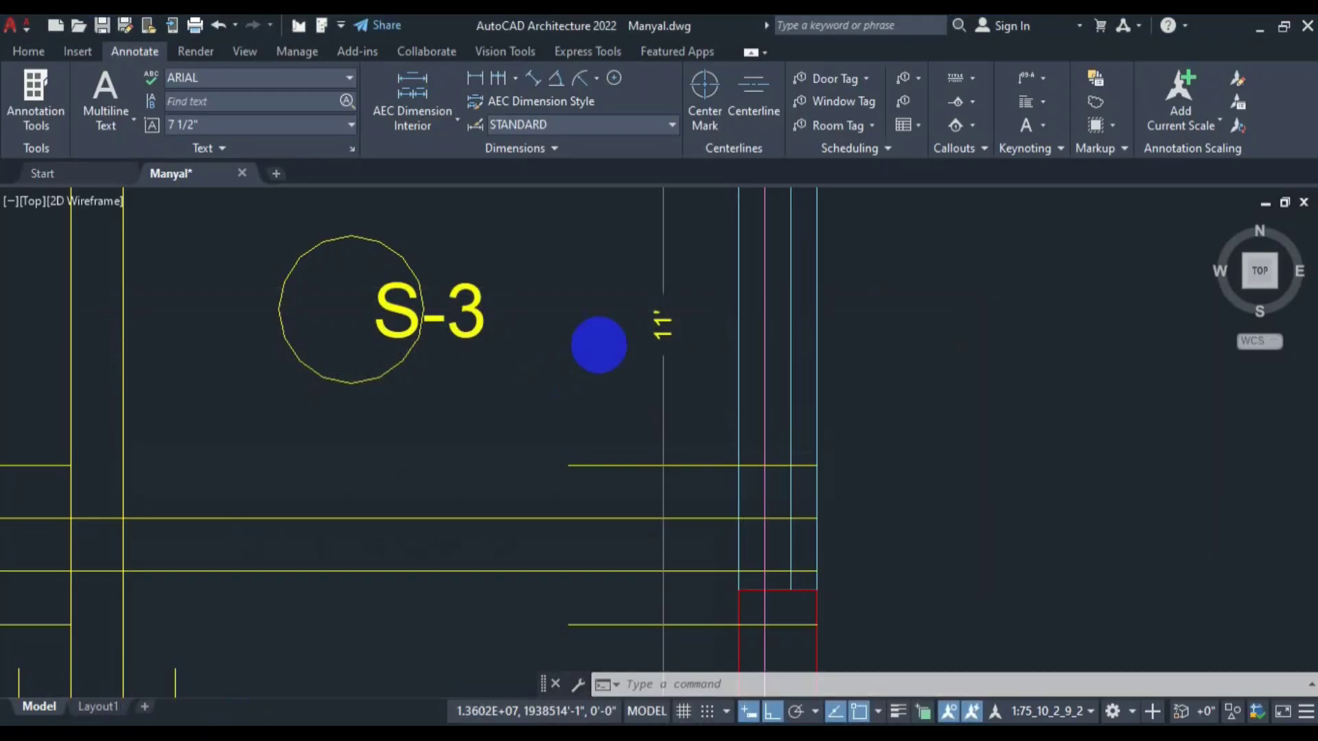
pyautogui.scroll(-4, 689, 447)
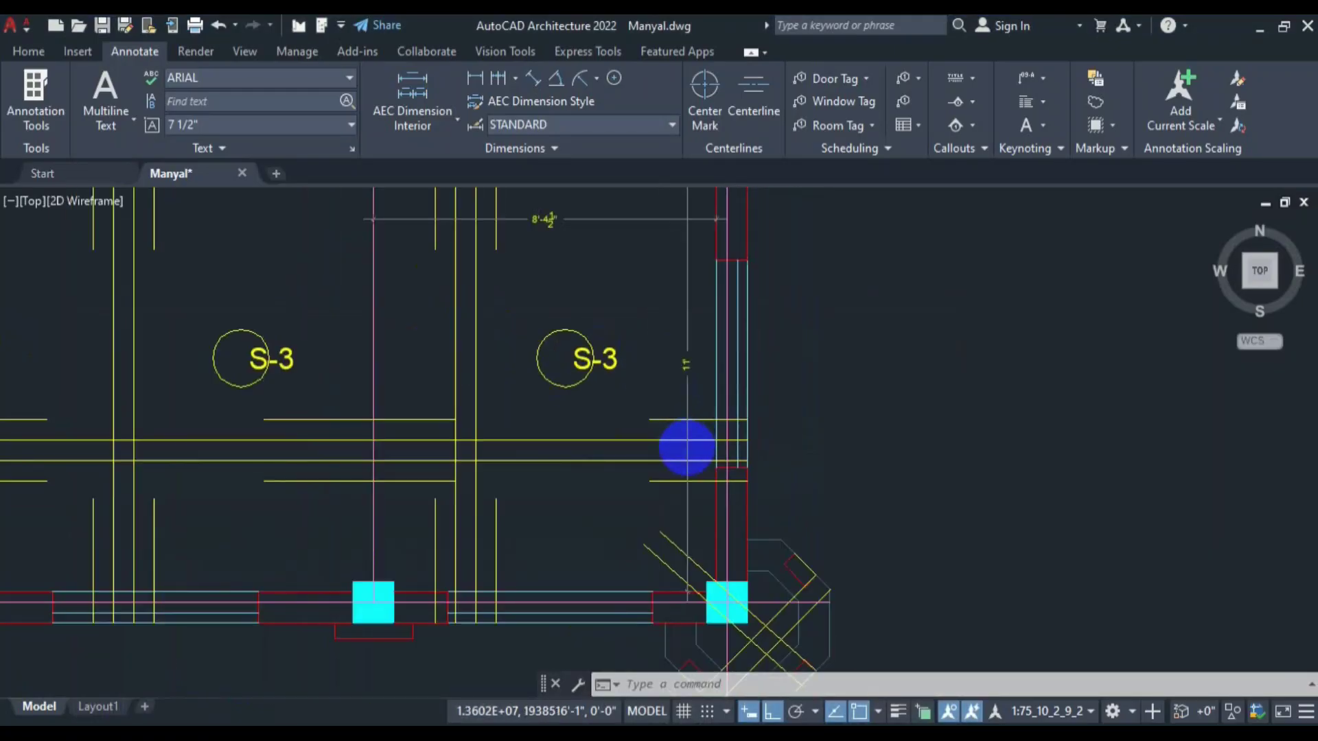
pyautogui.scroll(-3, 666, 461)
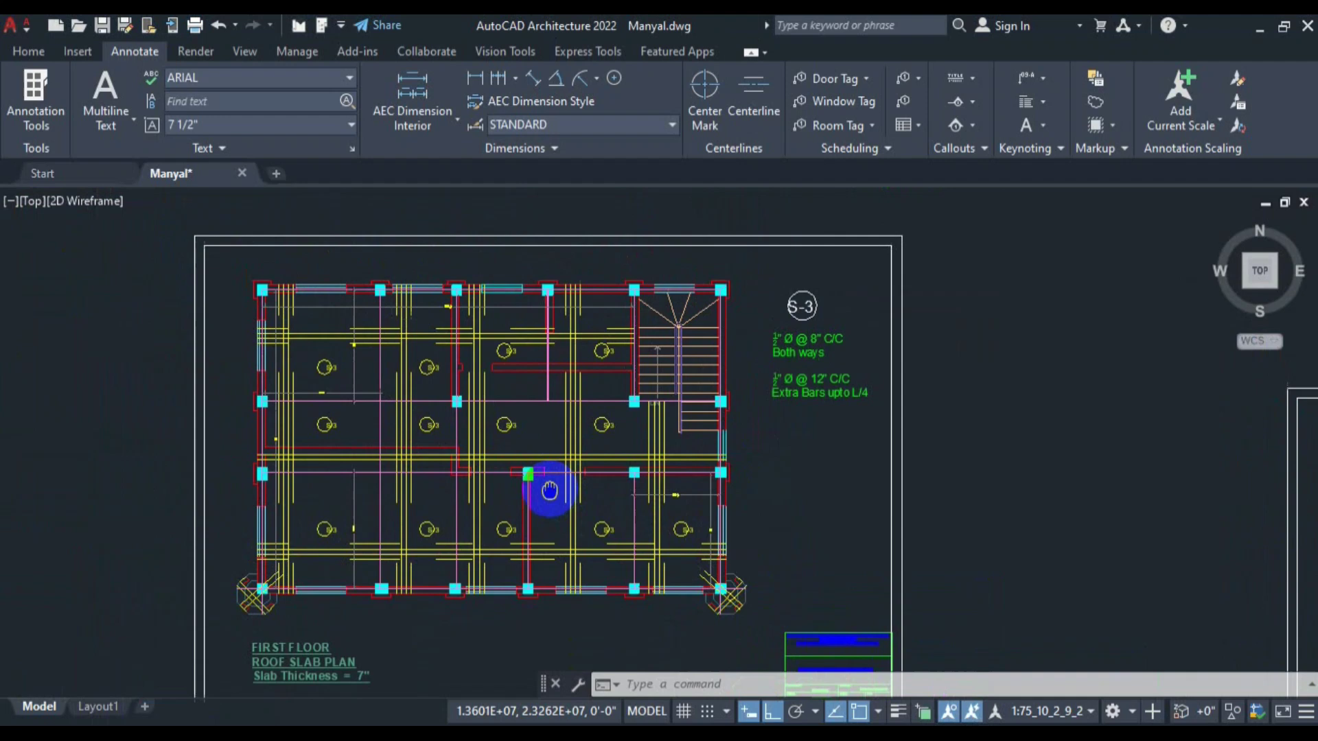
pyautogui.scroll(4, 454, 339)
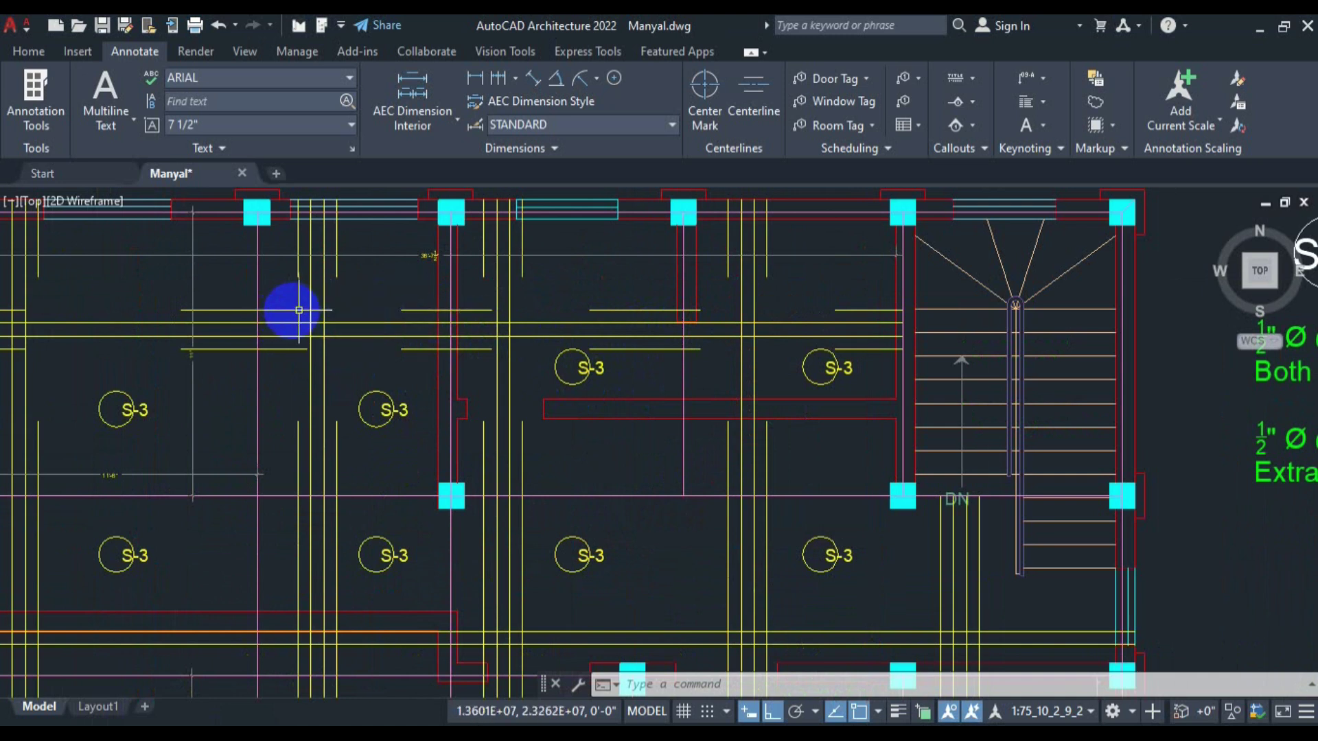
pyautogui.scroll(-3, 286, 310)
pyautogui.scroll(3, 191, 306)
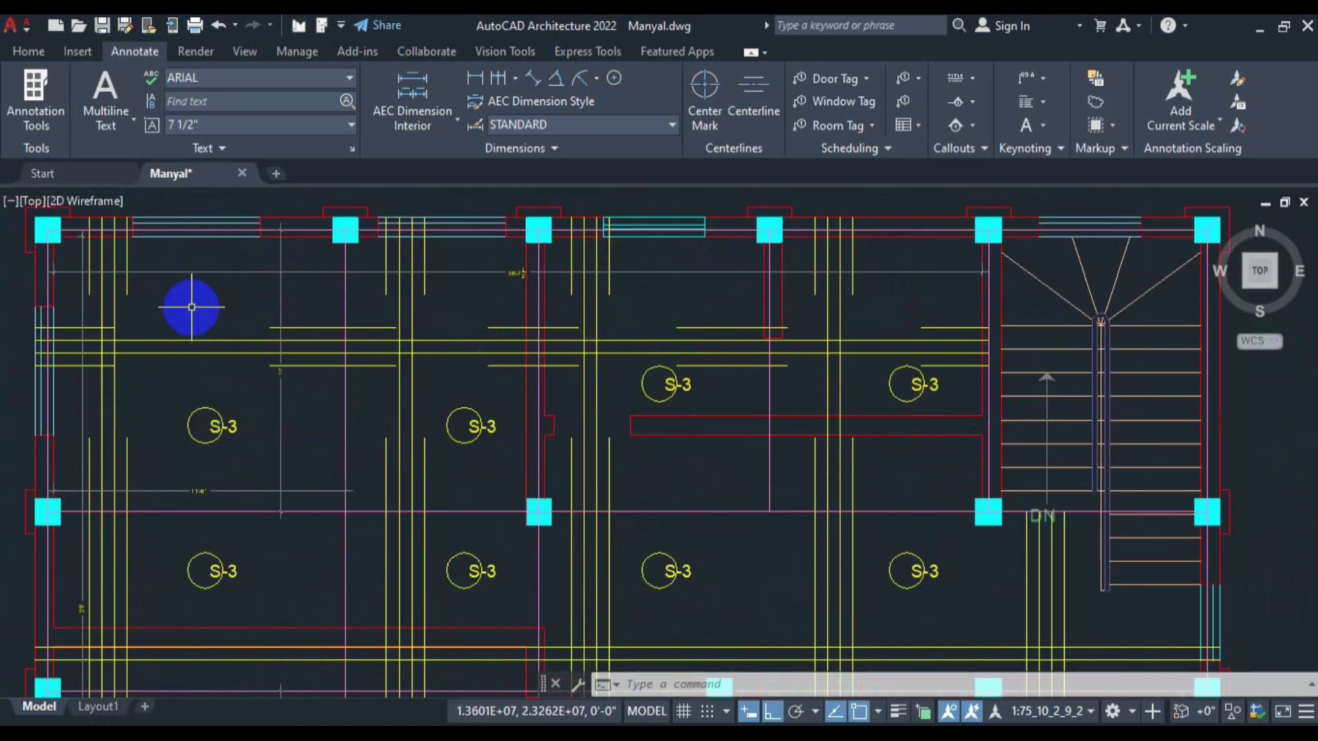
pyautogui.moveTo(191, 306); pyautogui.dragTo(290, 334)
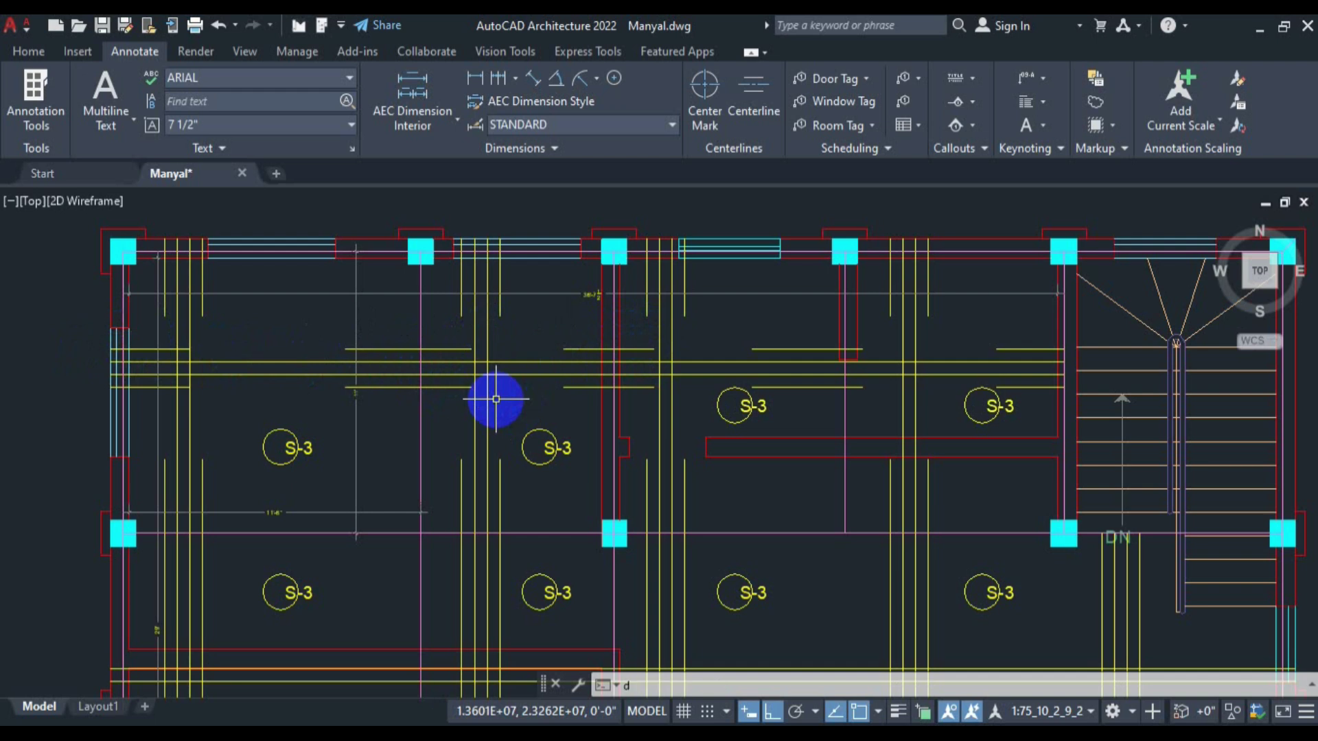
# Add a horizontal linear dimension across the upper-left S-3 panel, from its right centre line to the left wall's inner face.
pyautogui.write('li')
pyautogui.press('Return')
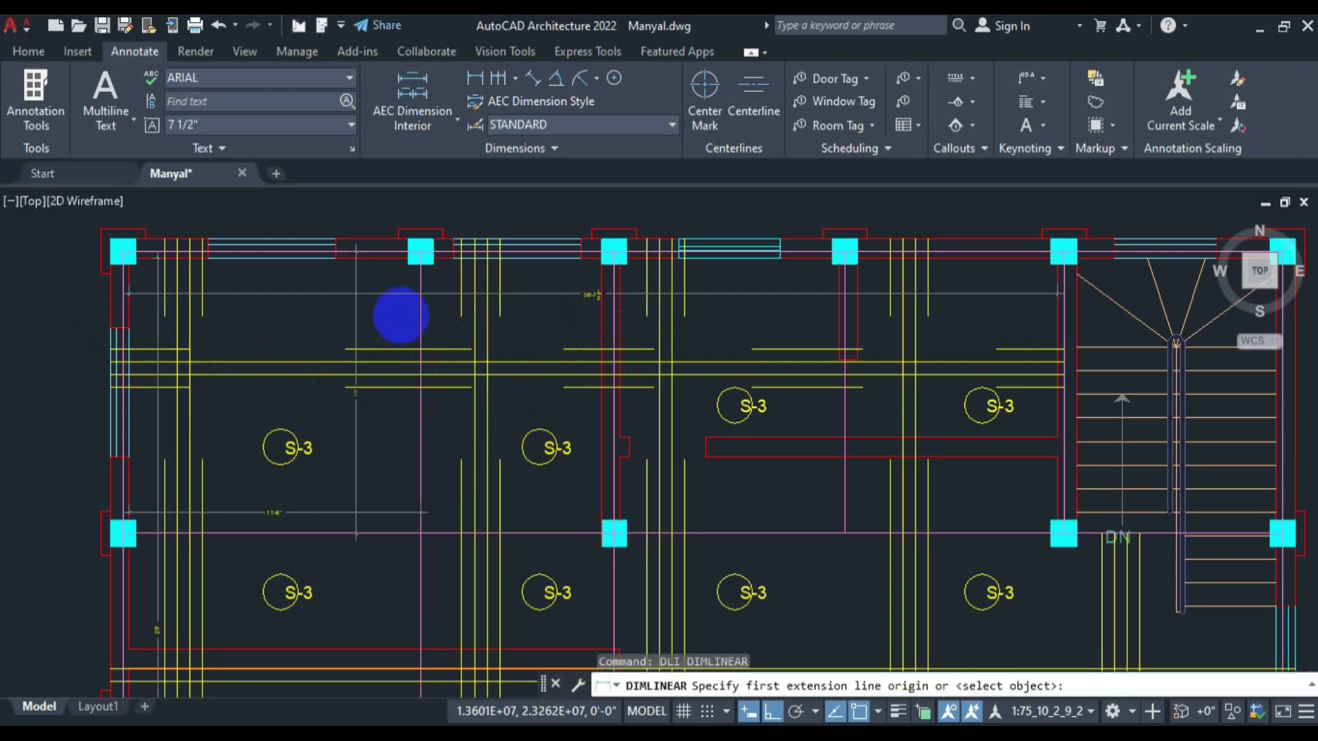
pyautogui.scroll(2, 394, 312)
pyautogui.click(427, 329)
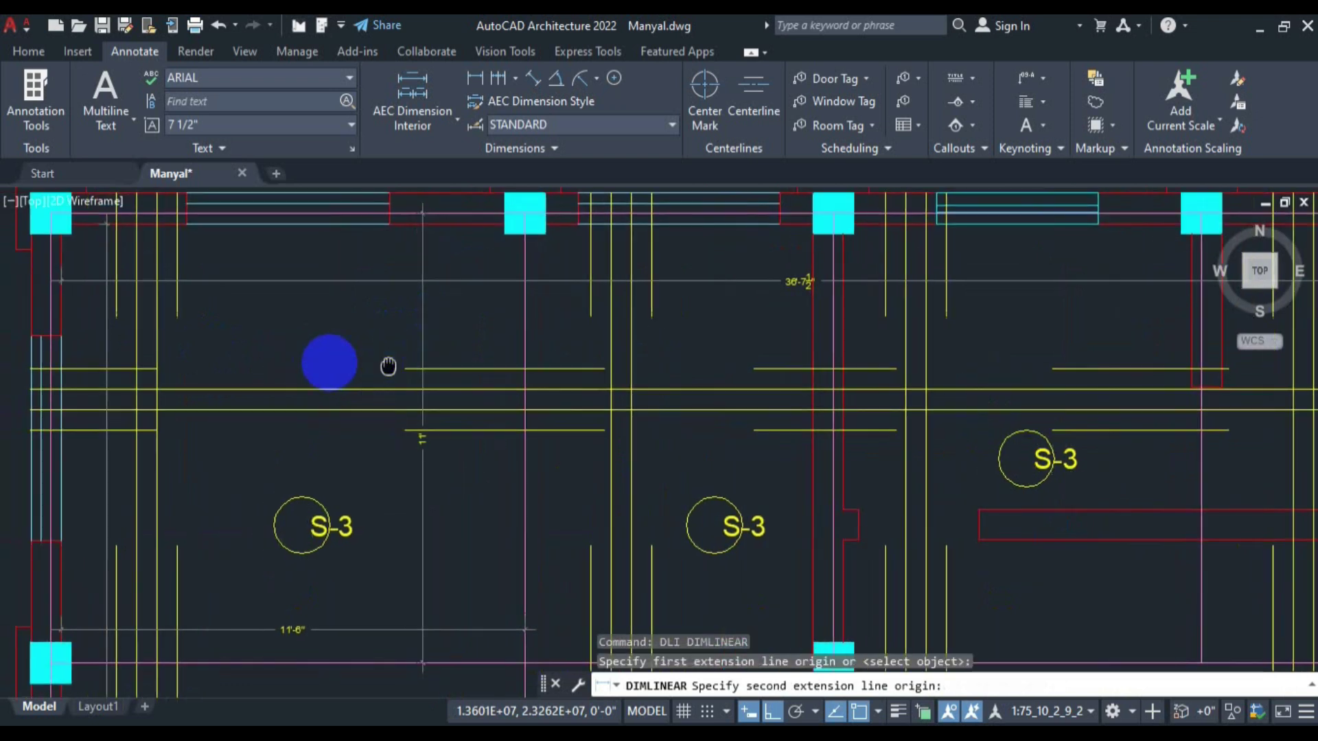
pyautogui.click(61, 324)
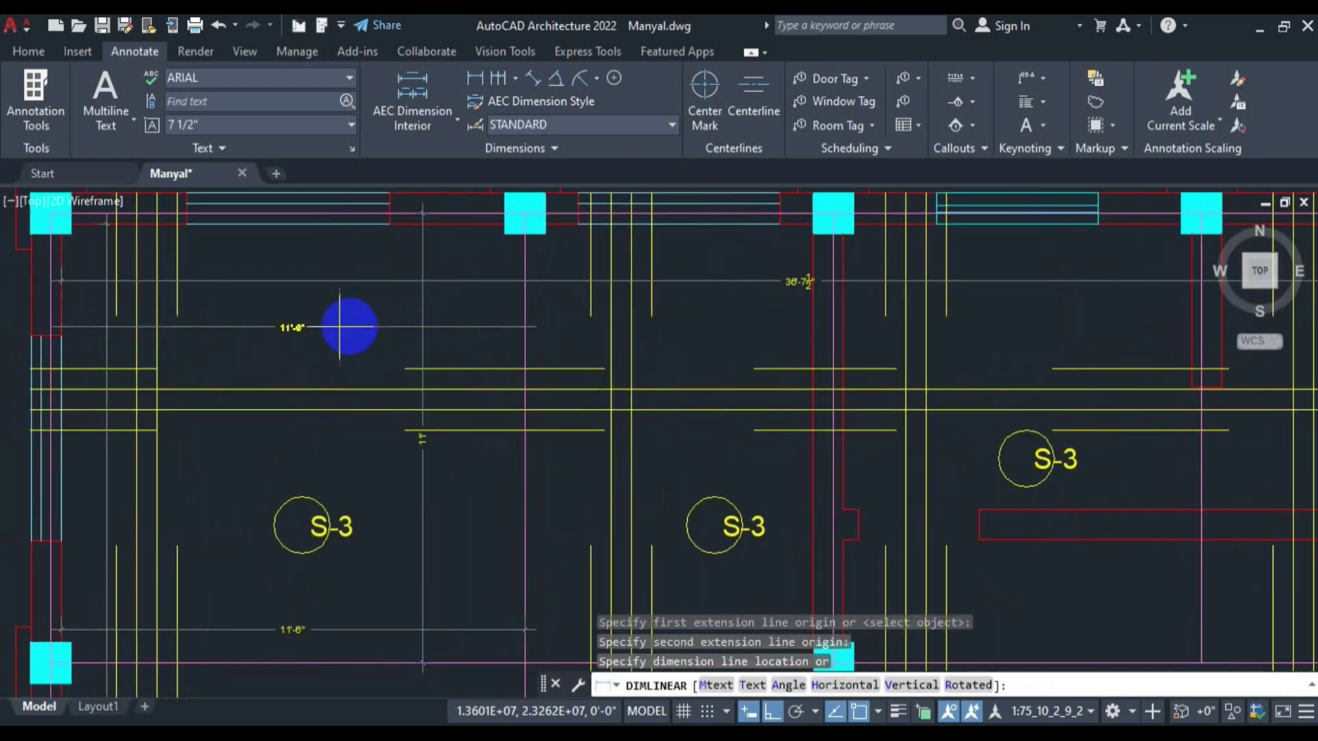
pyautogui.click(385, 323)
pyautogui.press('Return')
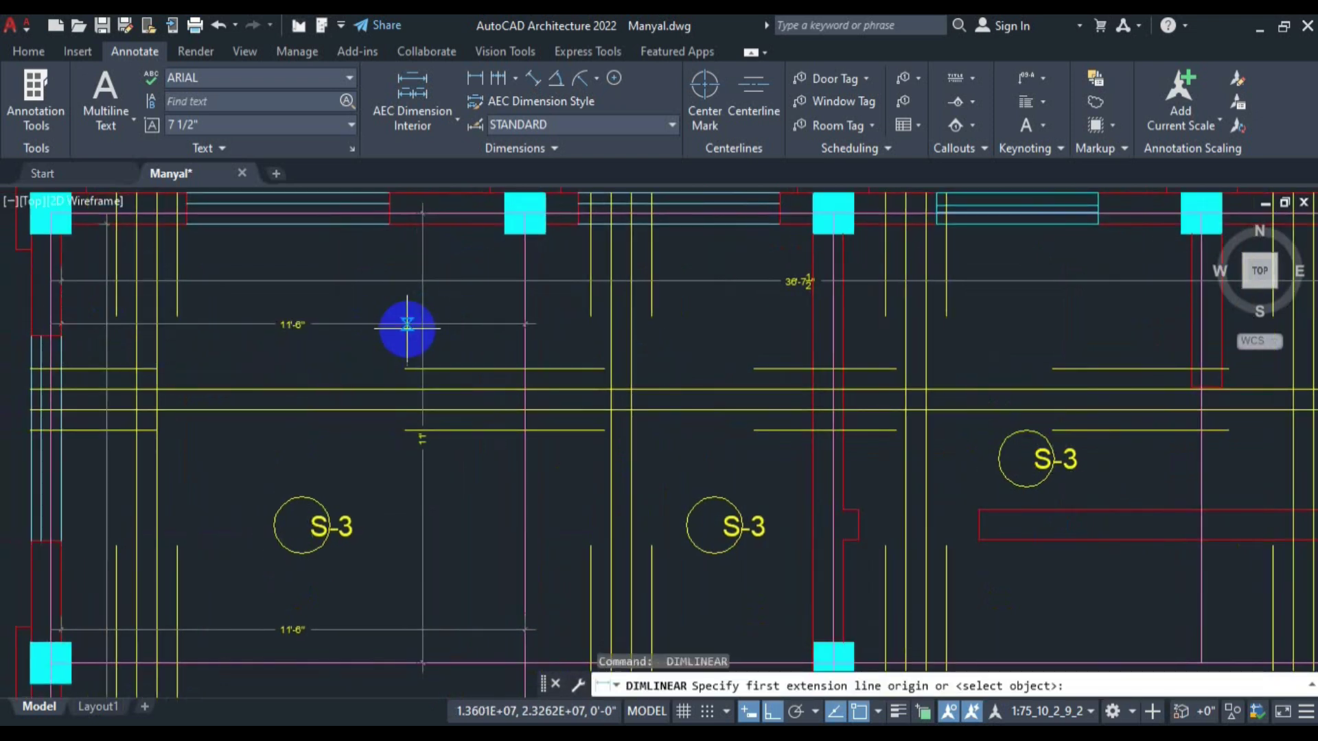
# Add a horizontal linear dimension across the upper-middle S-3 panel, between the centre lines of the second and third columns.
pyautogui.click(524, 301)
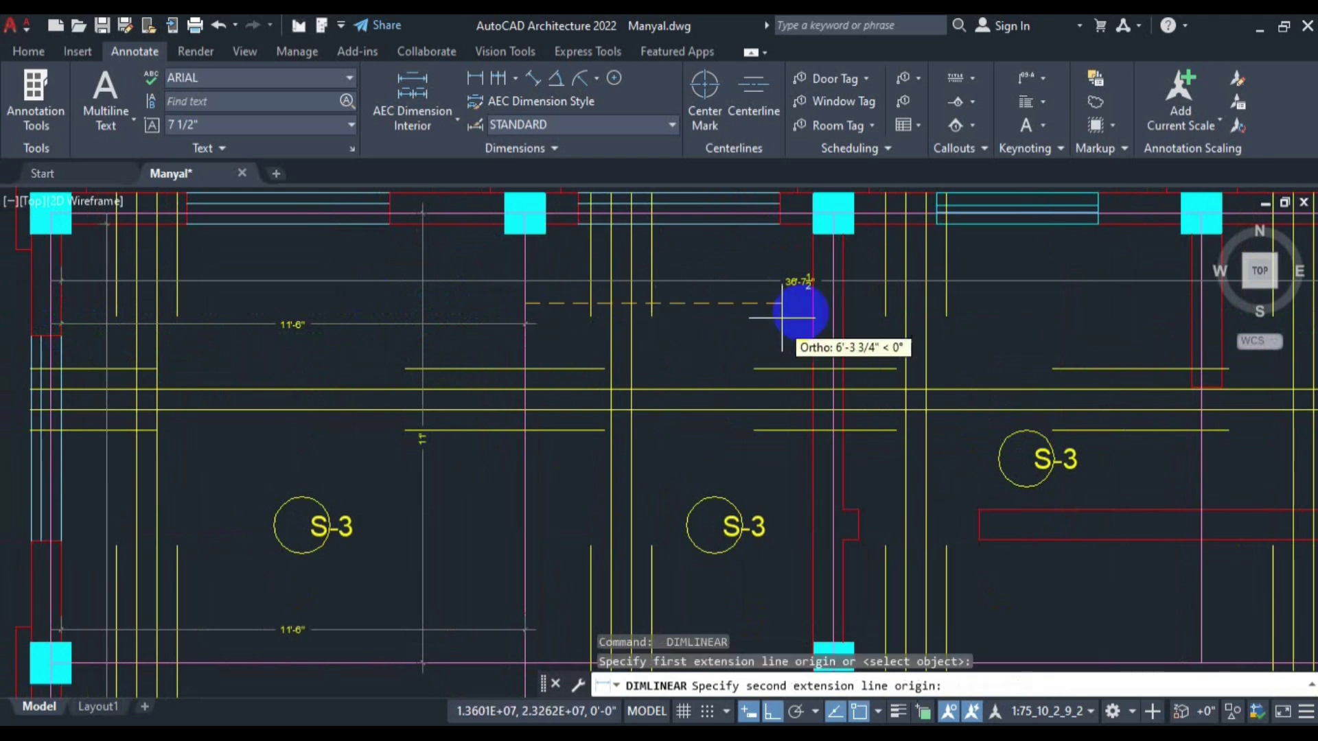
pyautogui.click(832, 304)
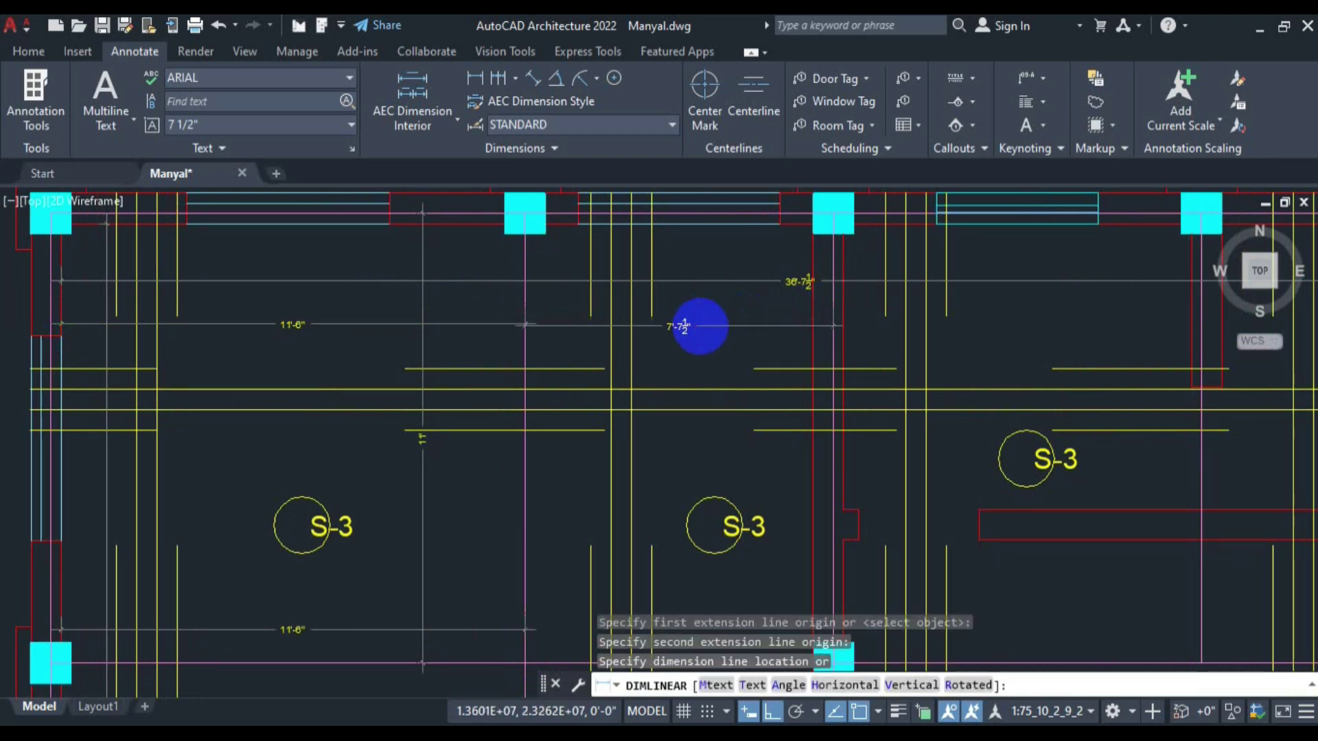
pyautogui.click(700, 326)
pyautogui.scroll(2, 508, 325)
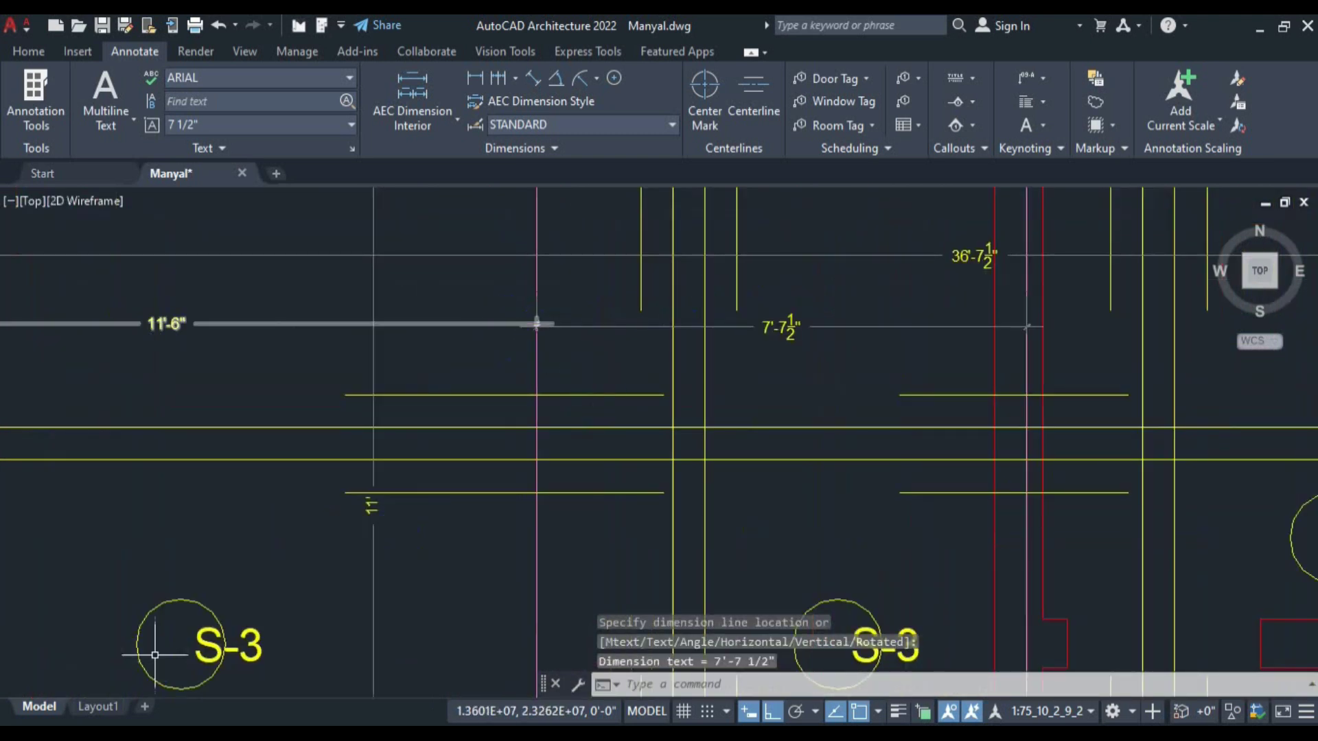
# Open Calculator and add the two upper panel spans, 11.5 and 7.625.
pyautogui.click(23, 737)
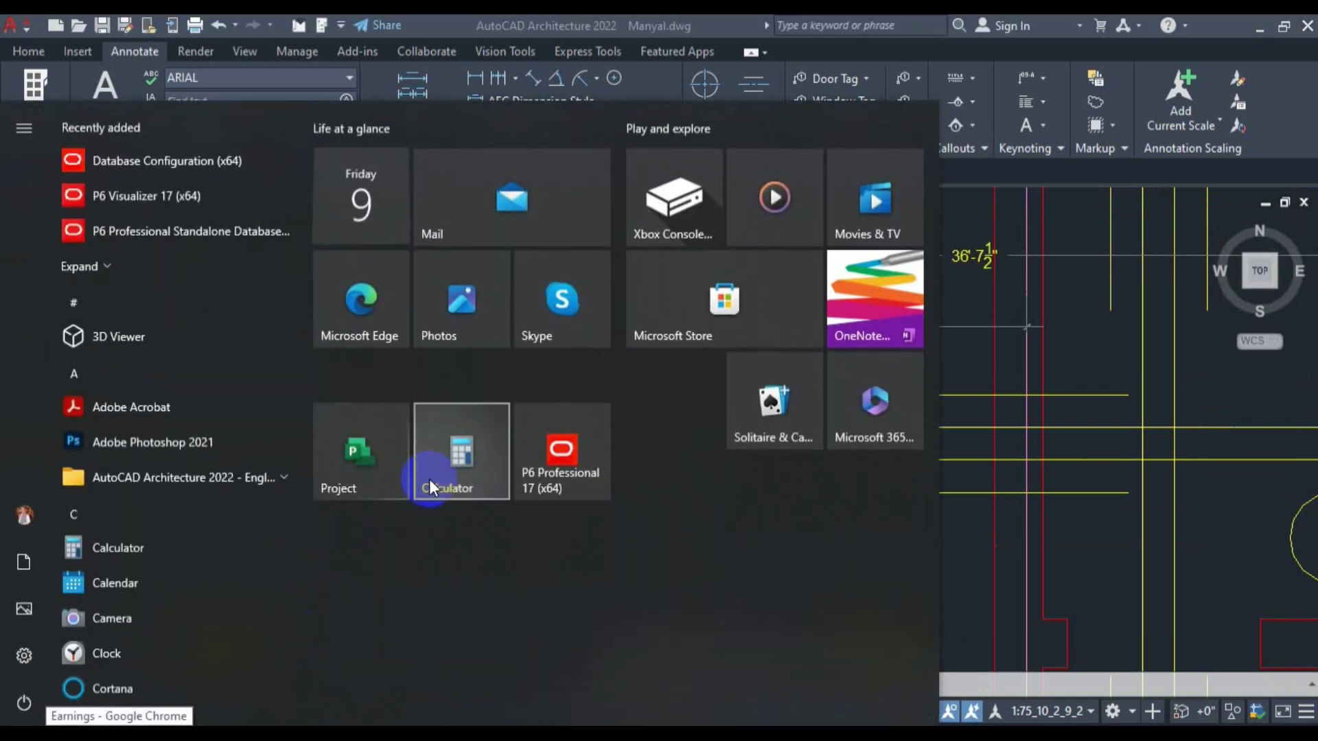
pyautogui.click(430, 479)
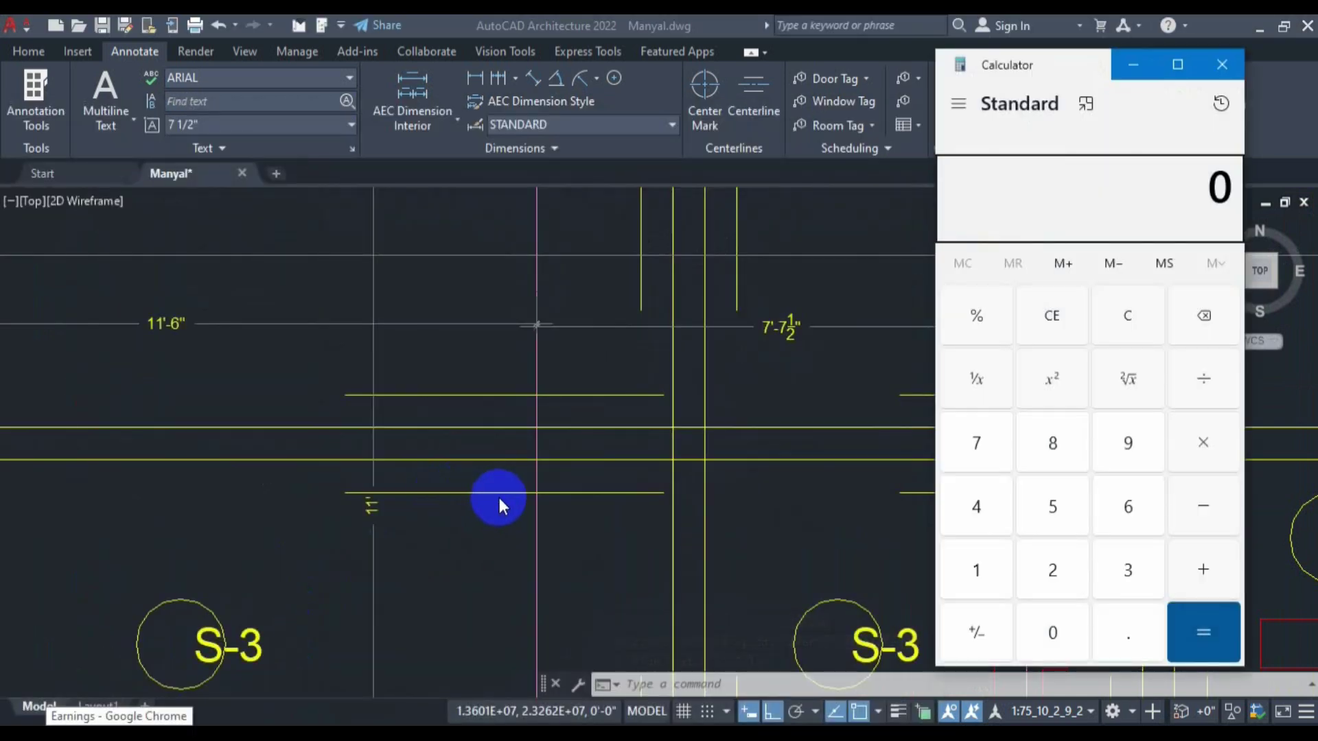
pyautogui.doubleClick(978, 567)
pyautogui.click(1128, 632)
pyautogui.click(1057, 505)
pyautogui.click(1201, 565)
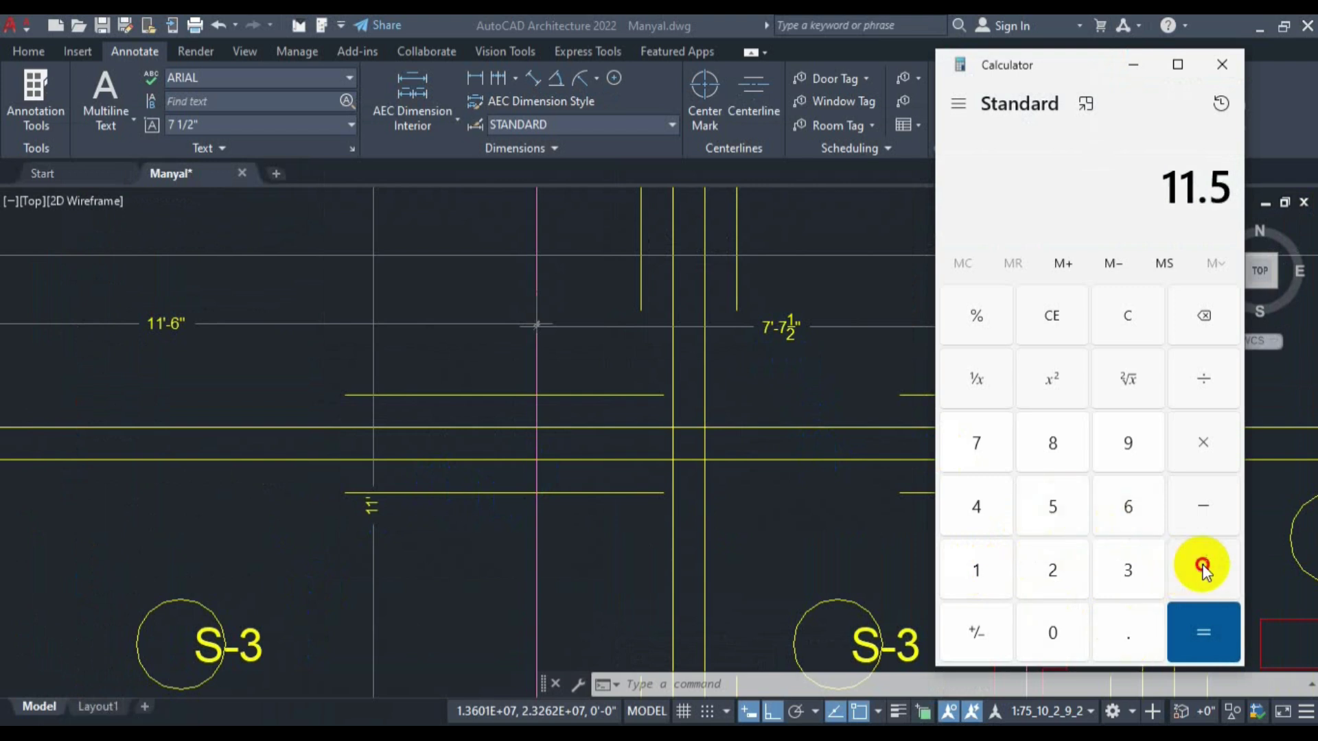
pyautogui.click(973, 440)
pyautogui.click(1126, 638)
pyautogui.click(1127, 506)
pyautogui.click(1074, 573)
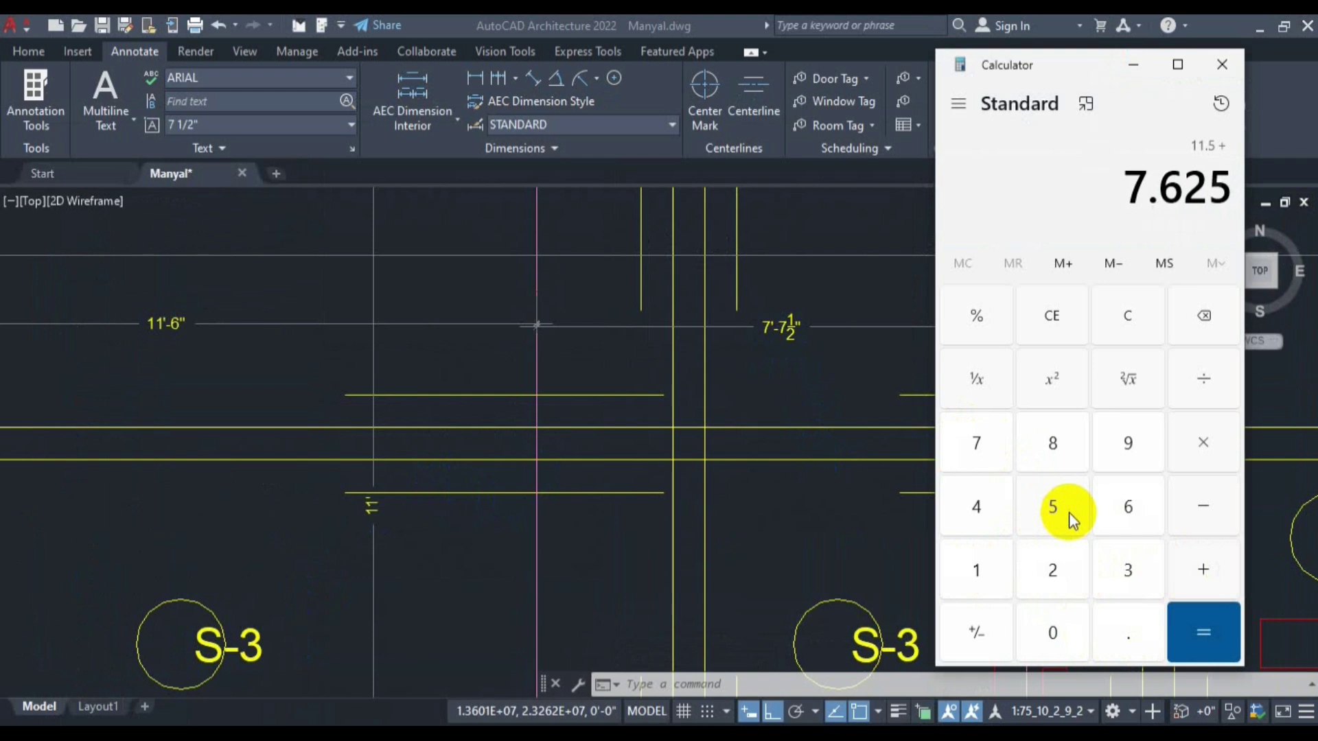
pyautogui.click(1206, 624)
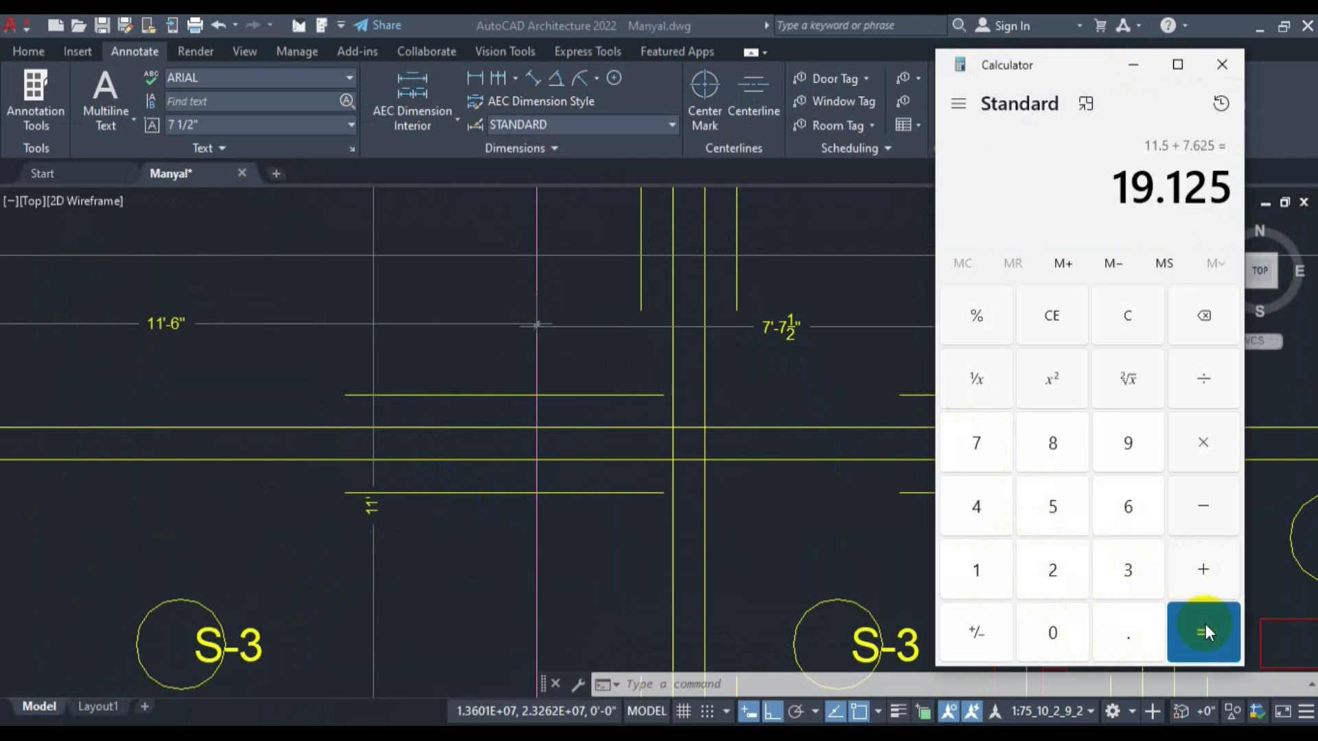
# Divide the combined span by 4 and return to the AutoCAD slab plan.
pyautogui.click(1204, 381)
pyautogui.click(983, 510)
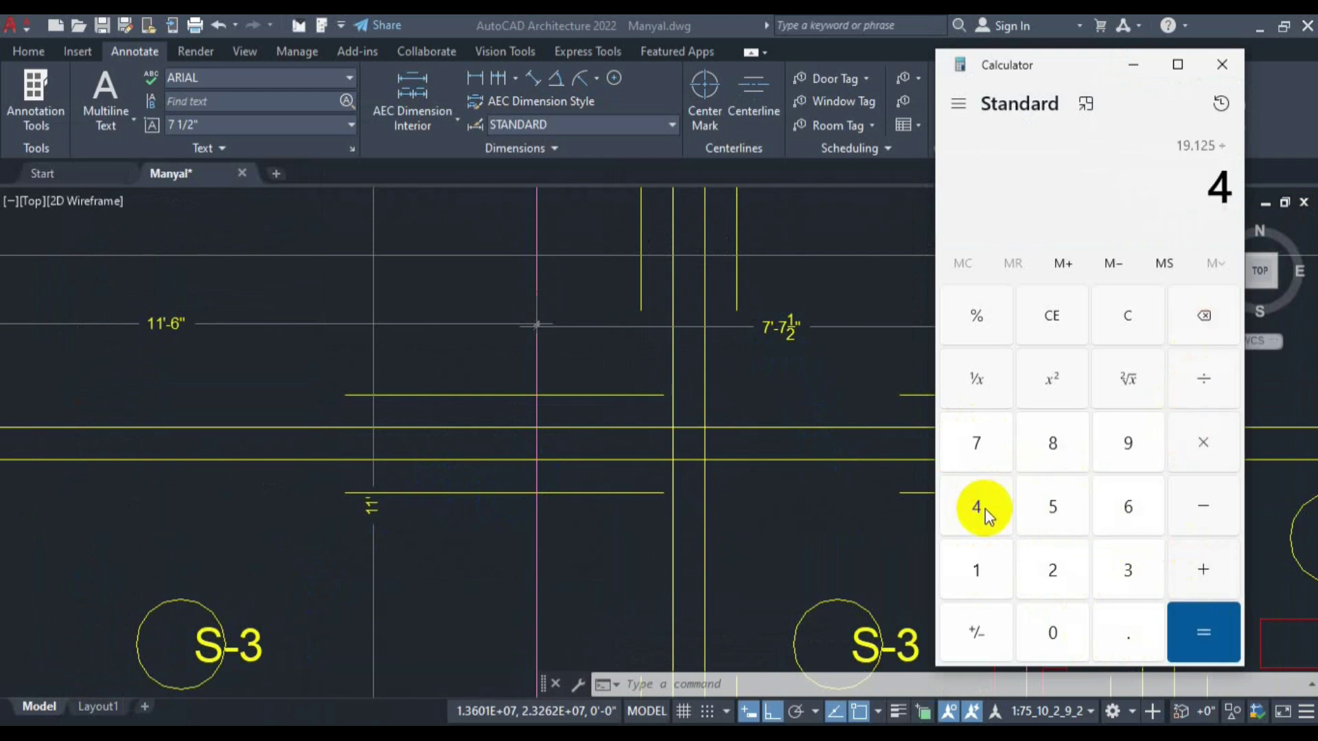
pyautogui.click(1216, 643)
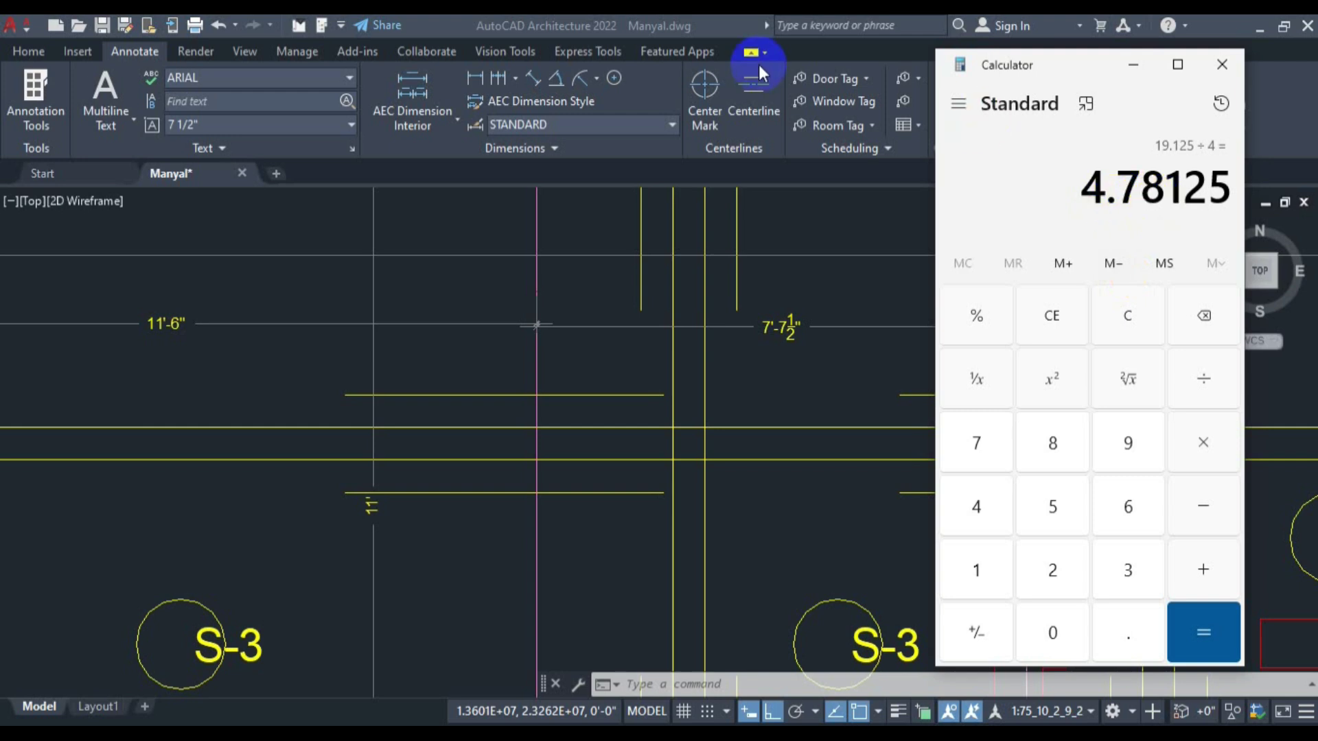
pyautogui.click(731, 24)
# Add one horizontal linear dimension spanning both upper-left S-3 panels, from the left wall's inner face to the third column's centre line.
pyautogui.scroll(-3, 647, 359)
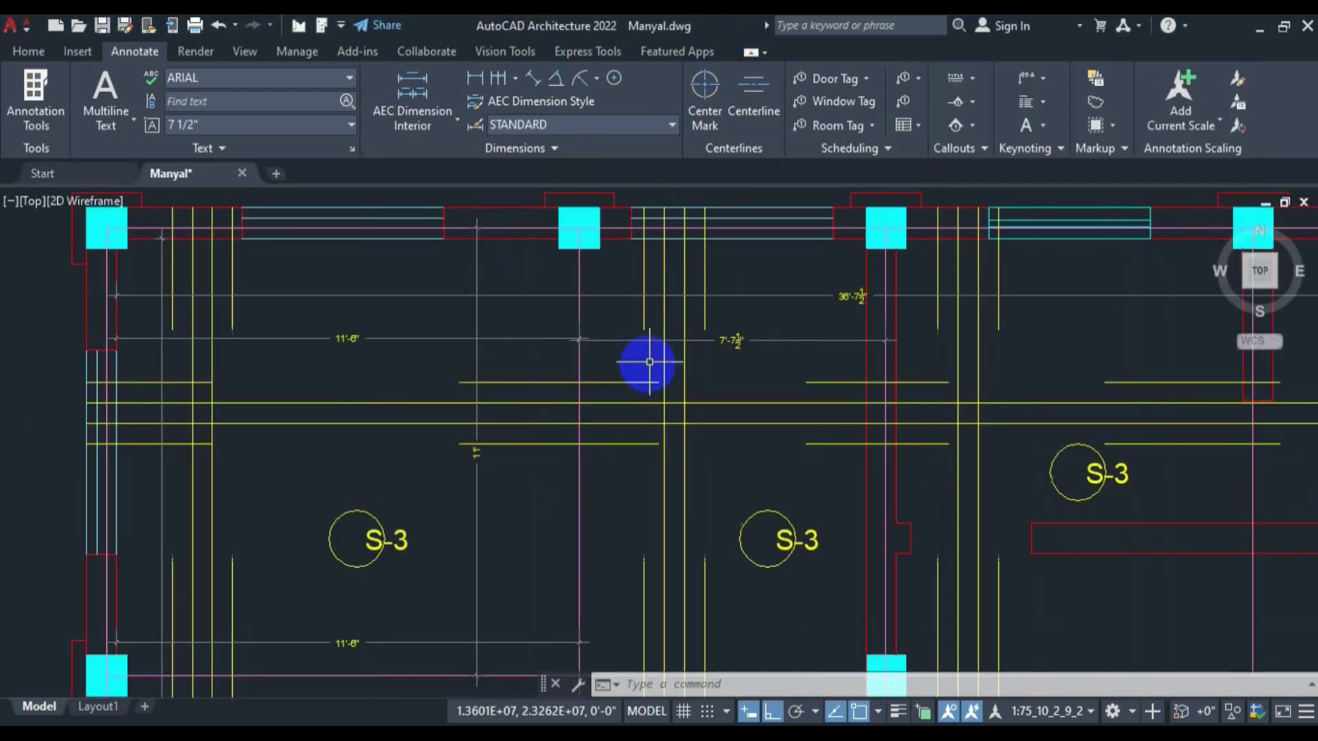
pyautogui.write('dli')
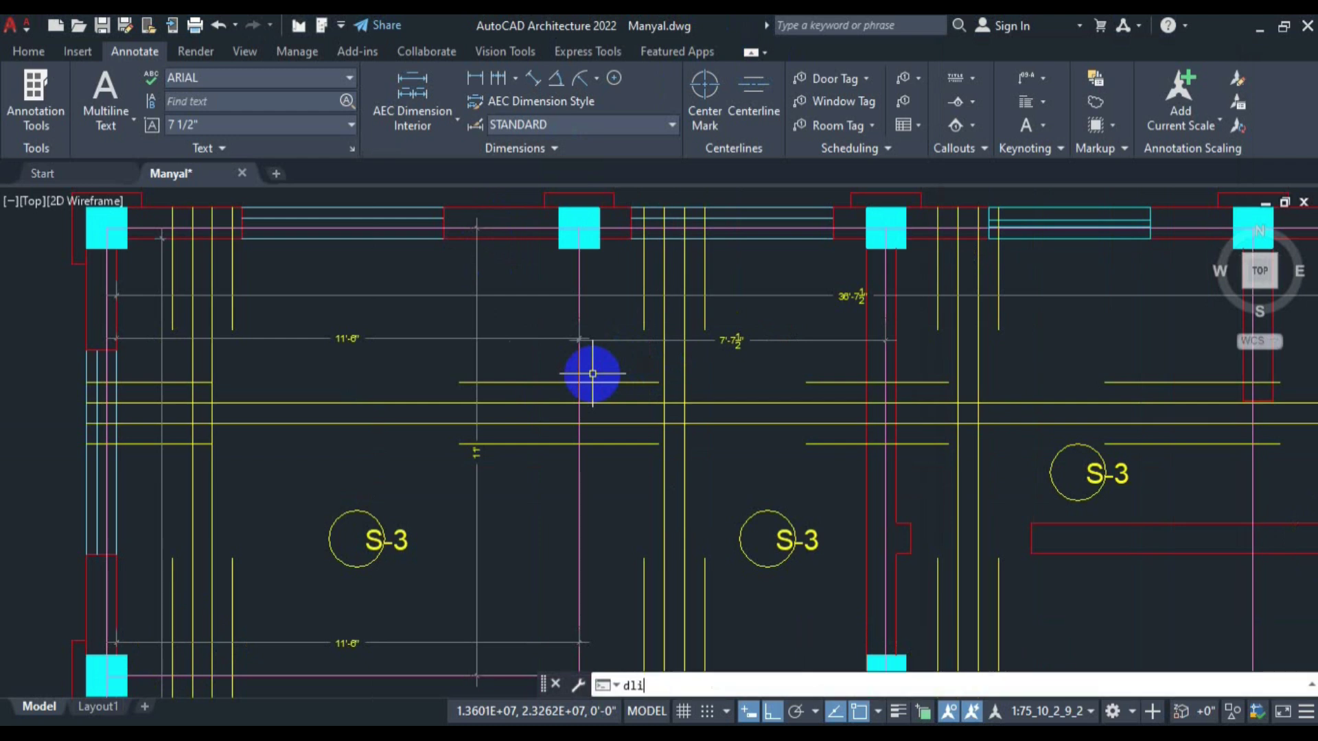
pyautogui.press('Return')
pyautogui.click(116, 319)
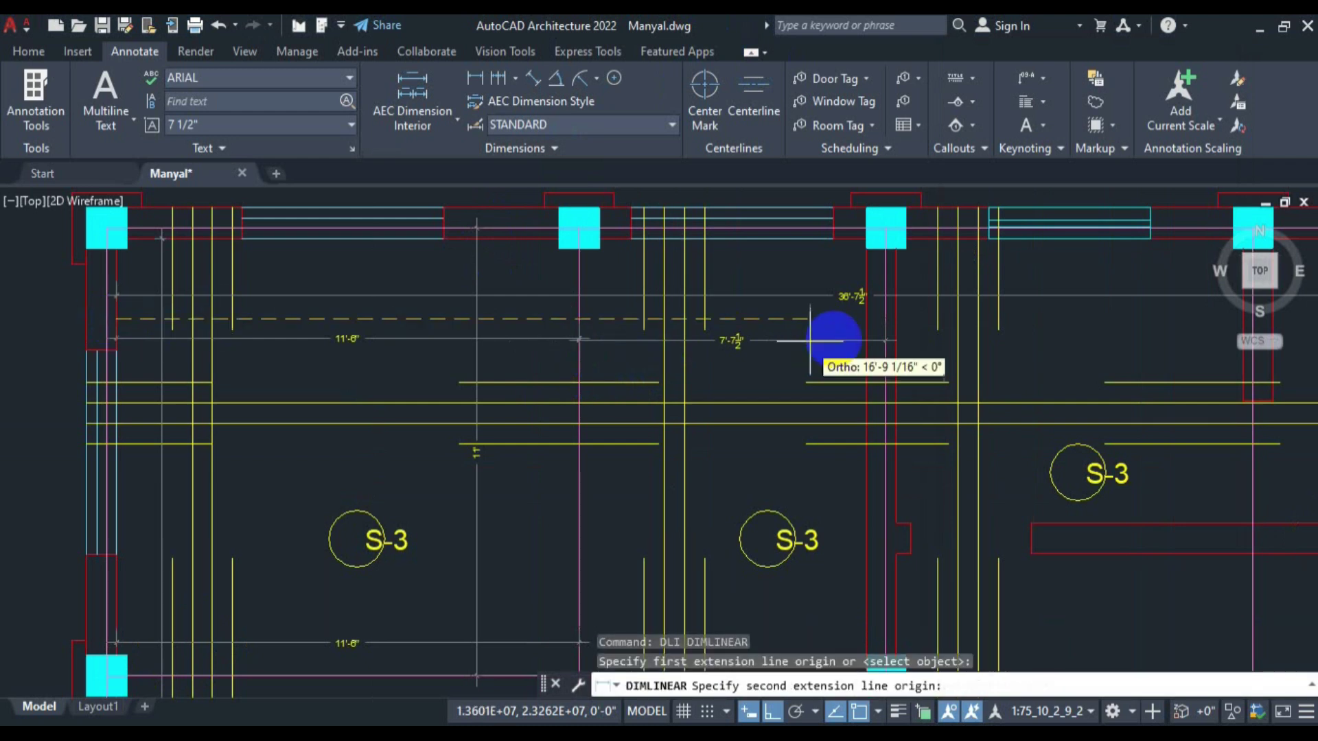
pyautogui.click(886, 318)
pyautogui.scroll(2, 512, 317)
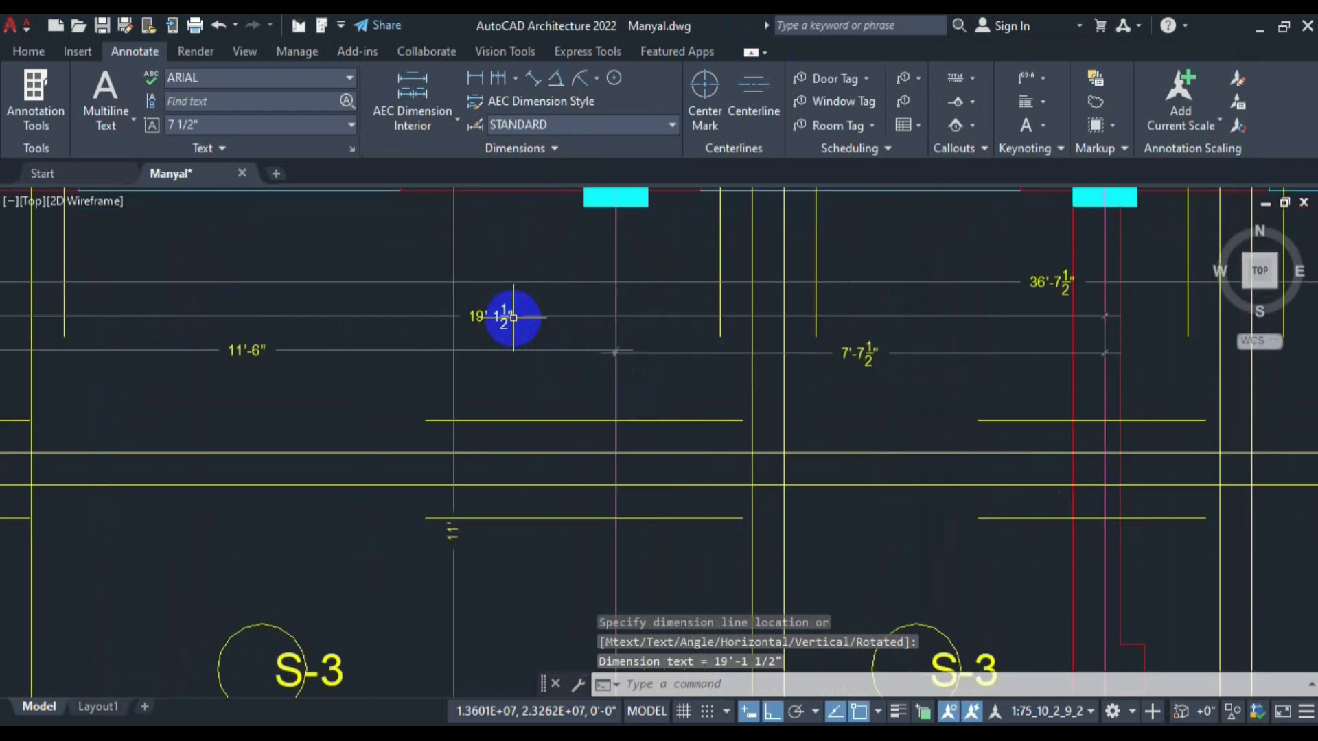
pyautogui.moveTo(530, 326); pyautogui.dragTo(578, 331)
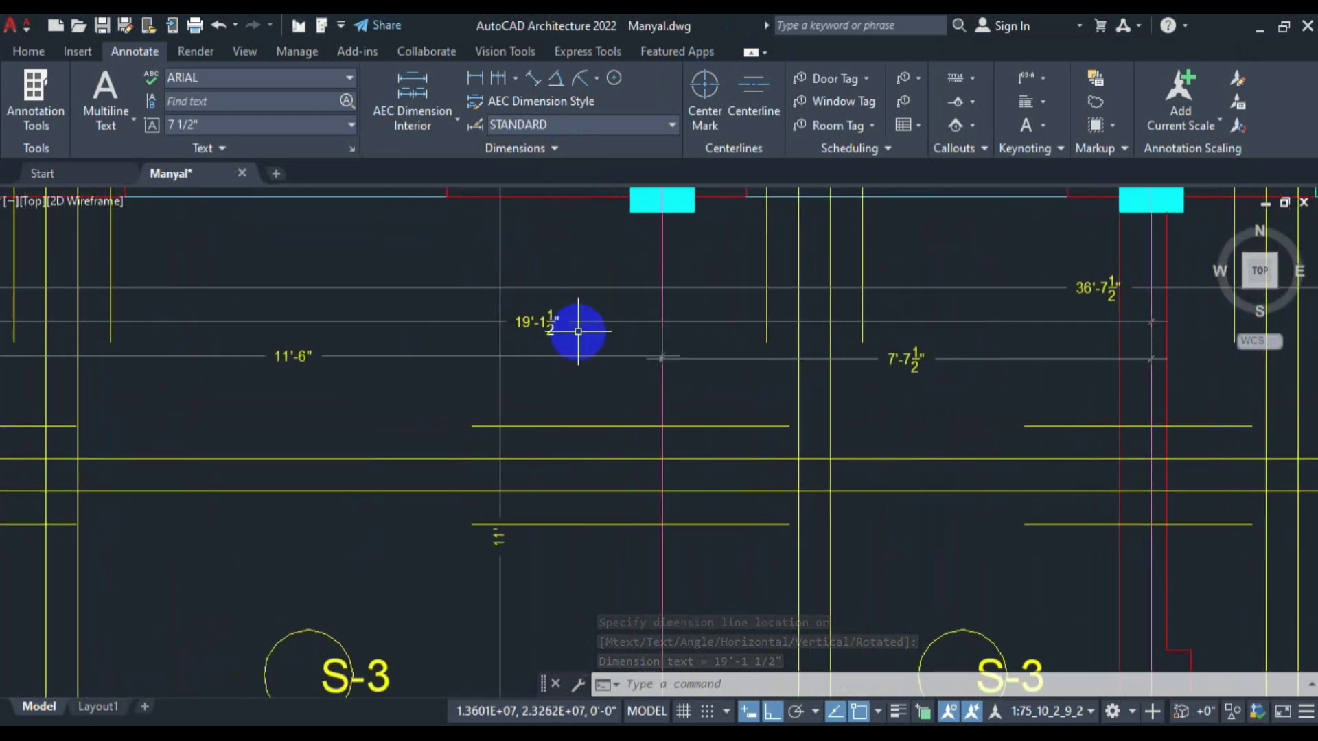
pyautogui.click(594, 312)
pyautogui.click(588, 329)
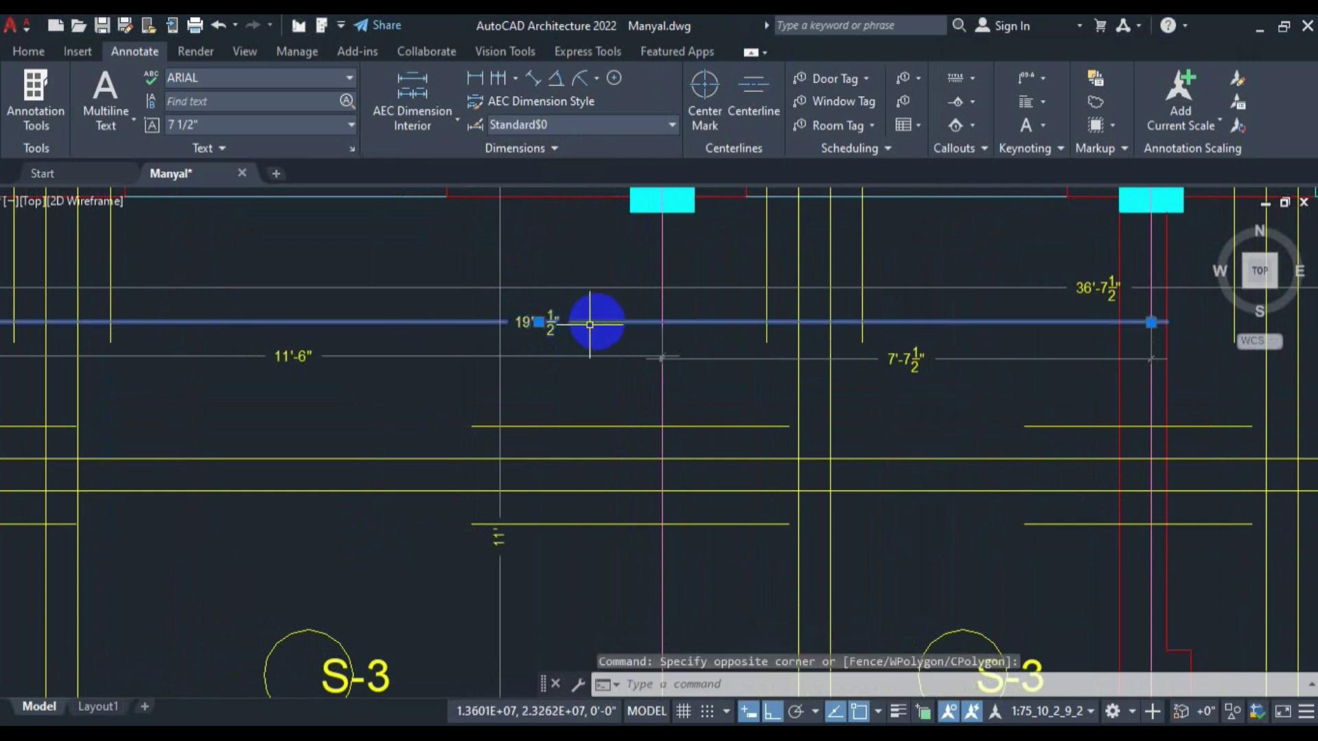
pyautogui.press('Escape')
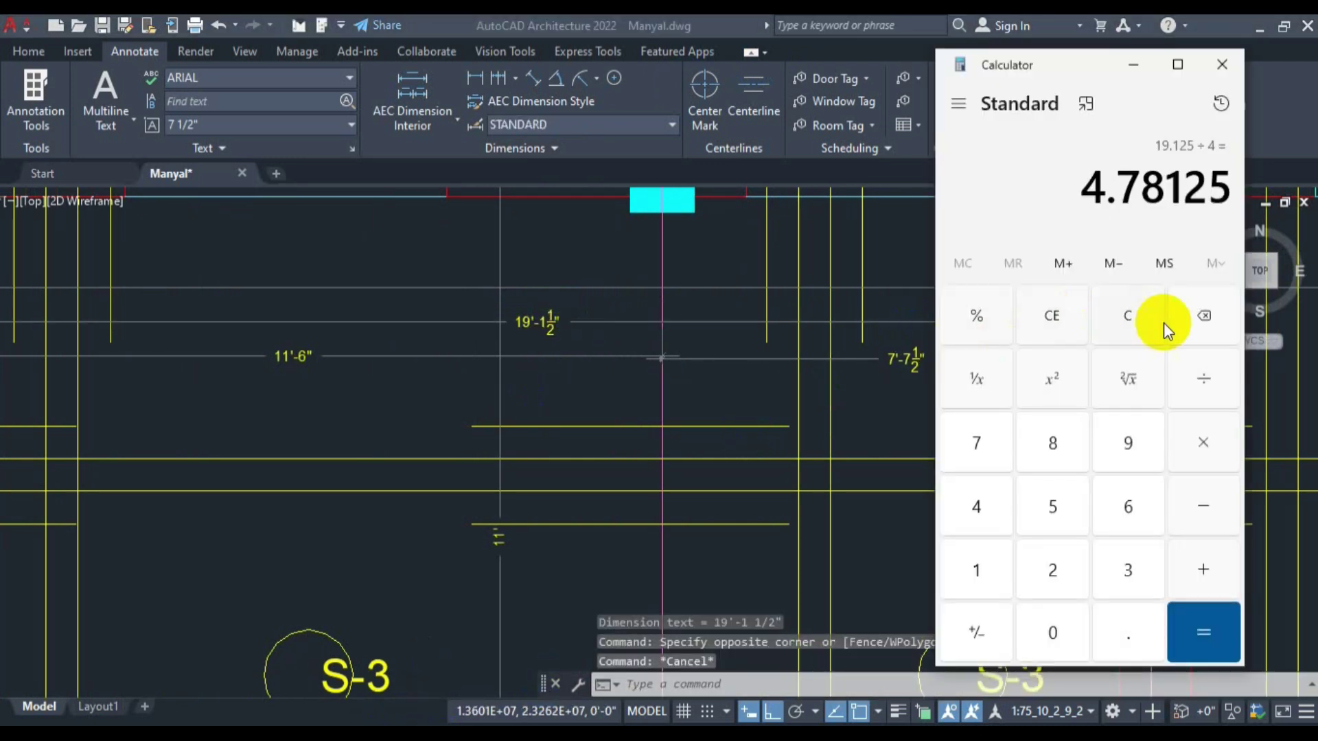
# In Calculator, divide the overall span of 19.125 by 4, then return to the slab plan.
pyautogui.click(1144, 328)
pyautogui.click(985, 551)
pyautogui.click(1115, 443)
pyautogui.click(1107, 641)
pyautogui.click(973, 571)
pyautogui.click(1057, 565)
pyautogui.click(1048, 503)
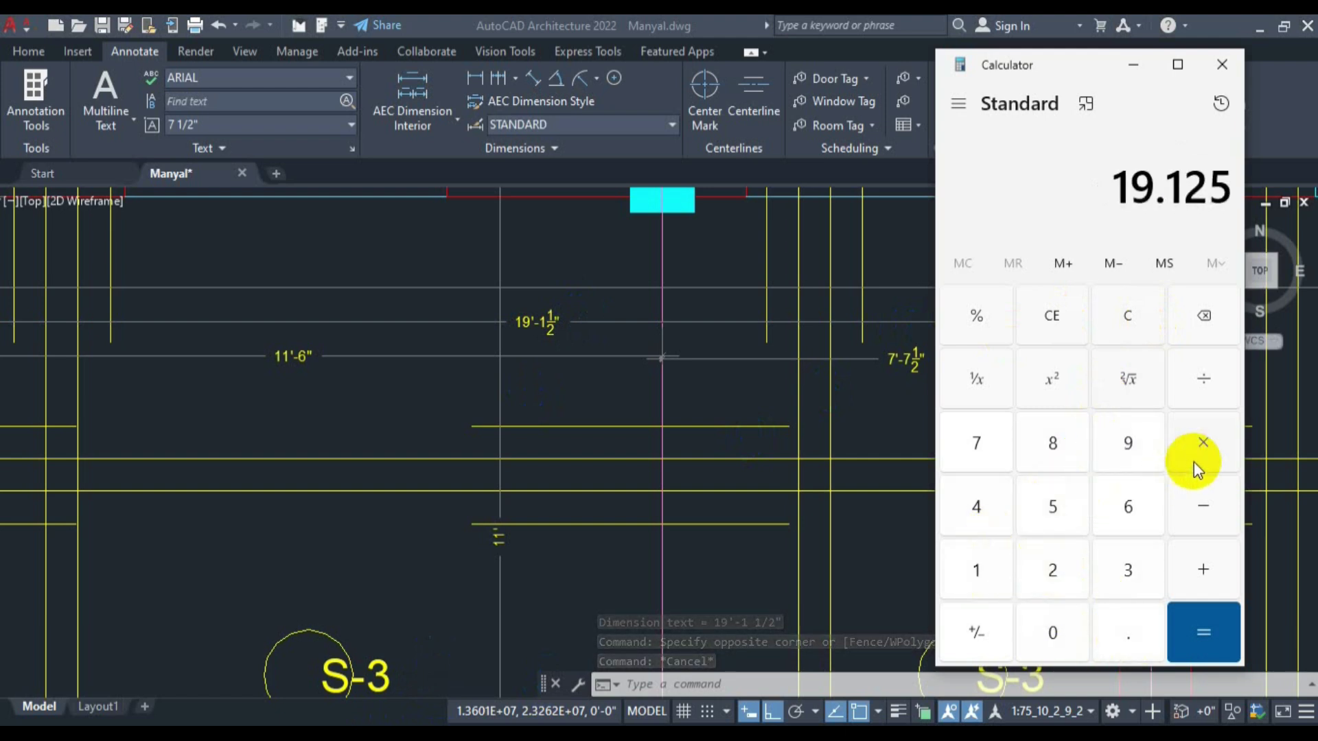
pyautogui.click(1204, 377)
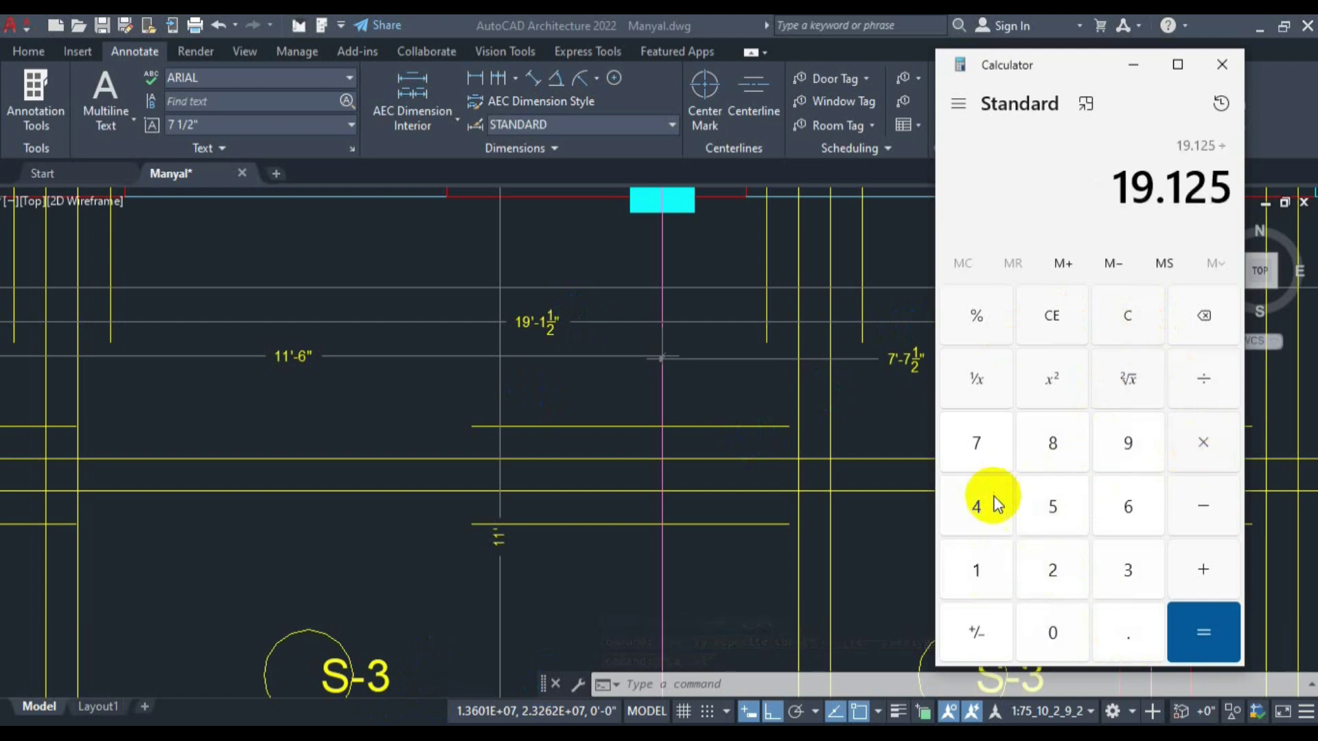
pyautogui.click(1221, 645)
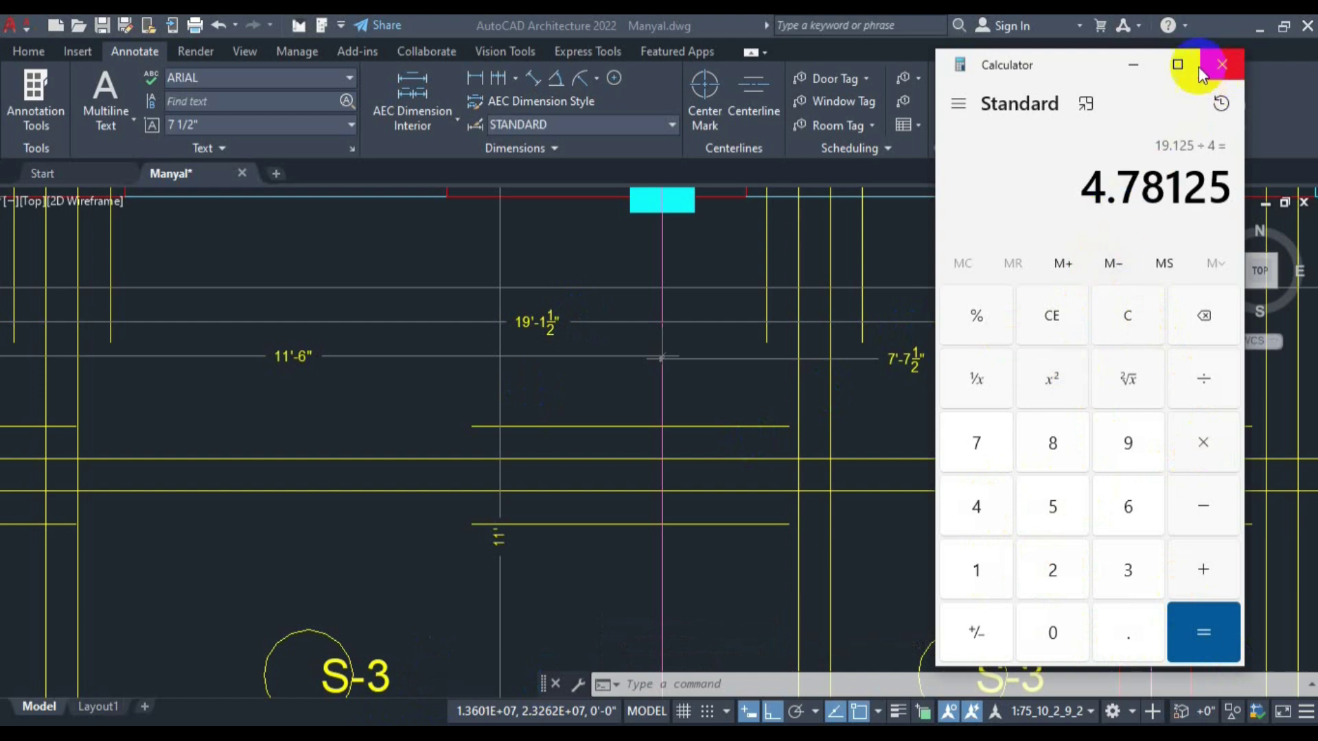
pyautogui.click(559, 22)
pyautogui.click(472, 325)
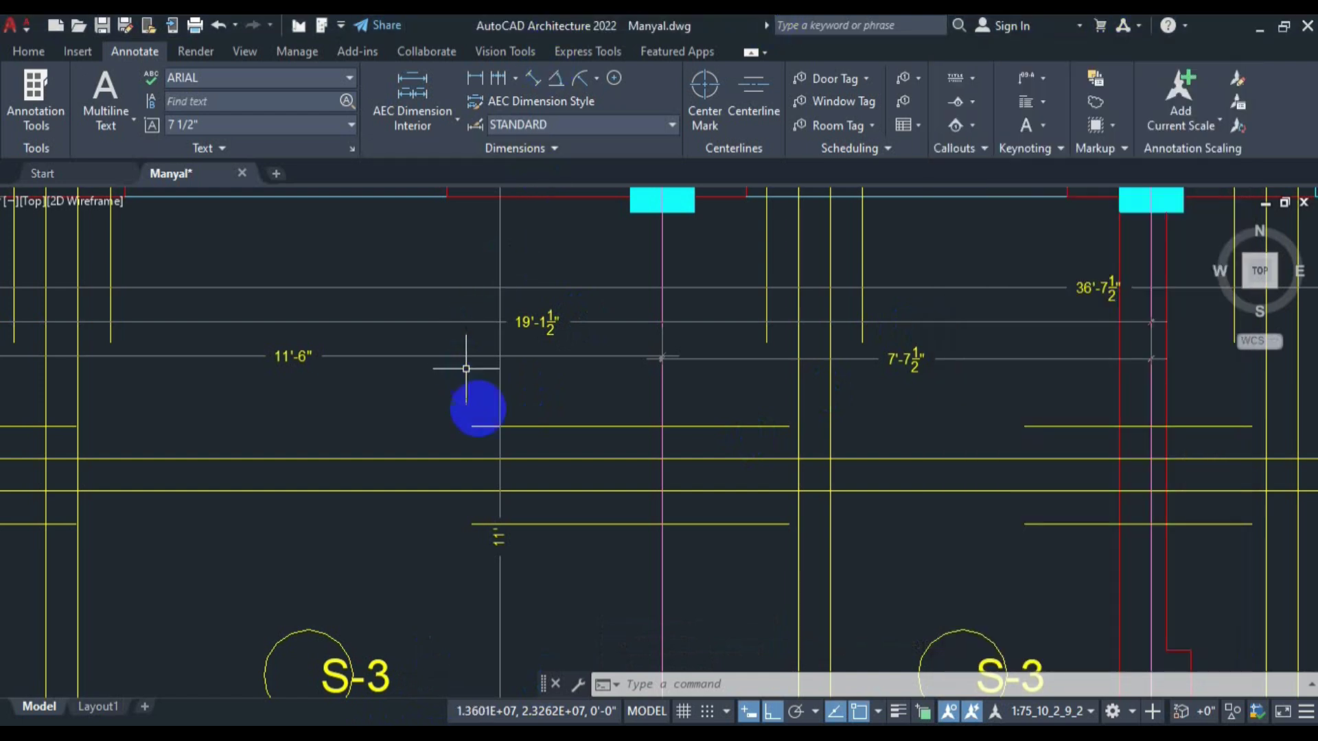
# Switch back to Calculator, clear it and divide the first panel's span of 11.5 by 4.
pyautogui.click(443, 734)
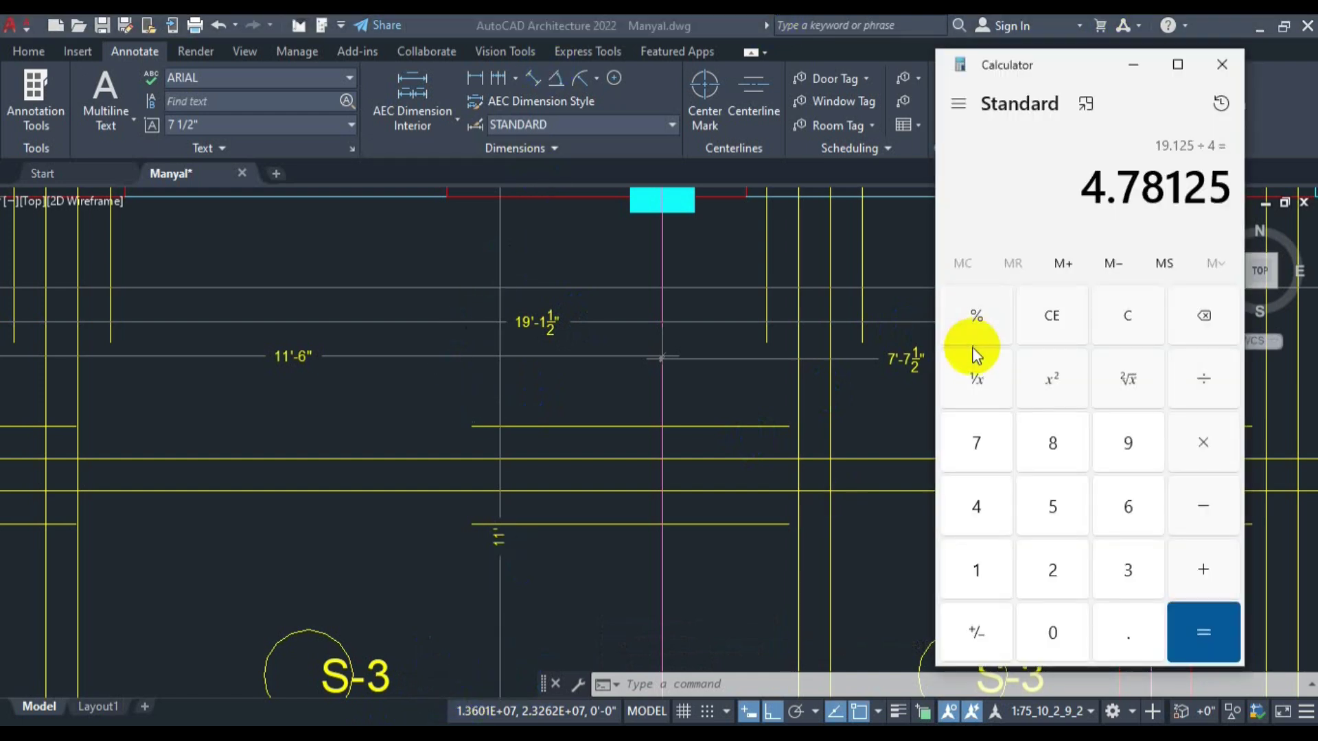
pyautogui.click(1141, 328)
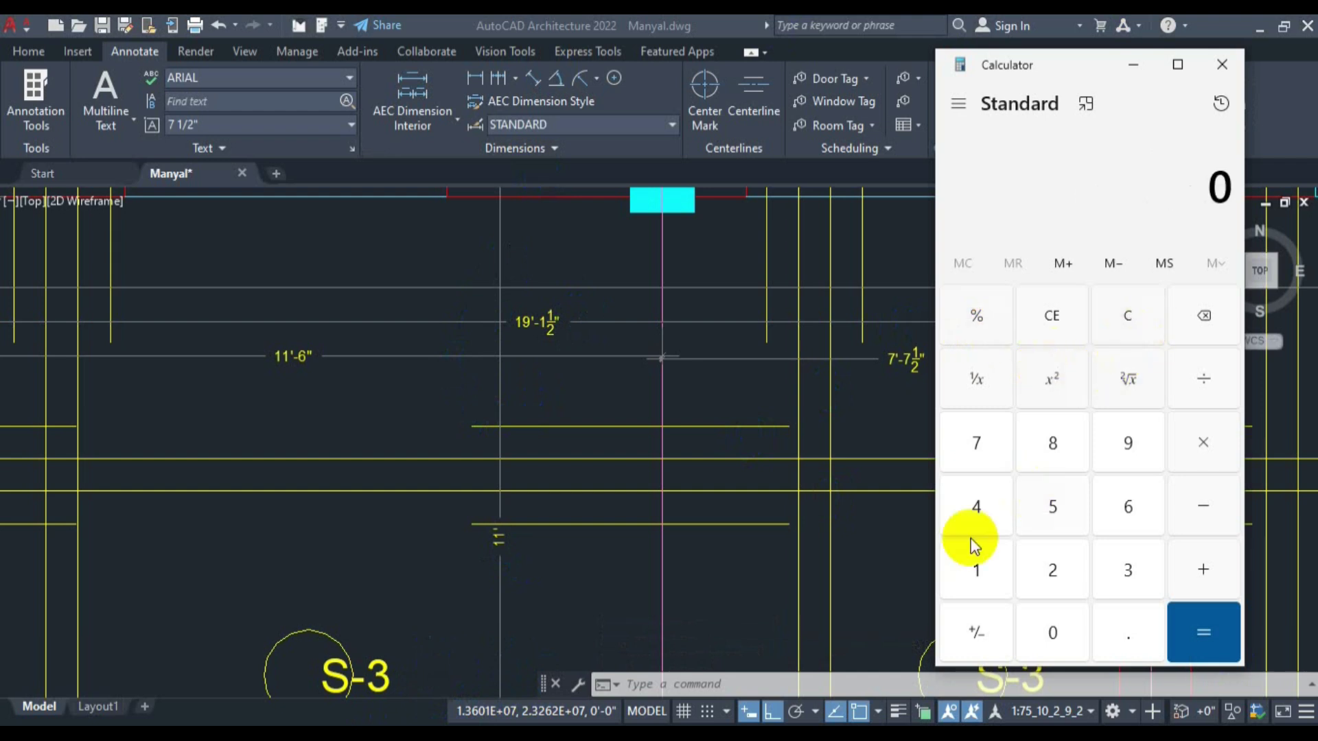
pyautogui.click(982, 577)
pyautogui.click(1127, 632)
pyautogui.click(1065, 501)
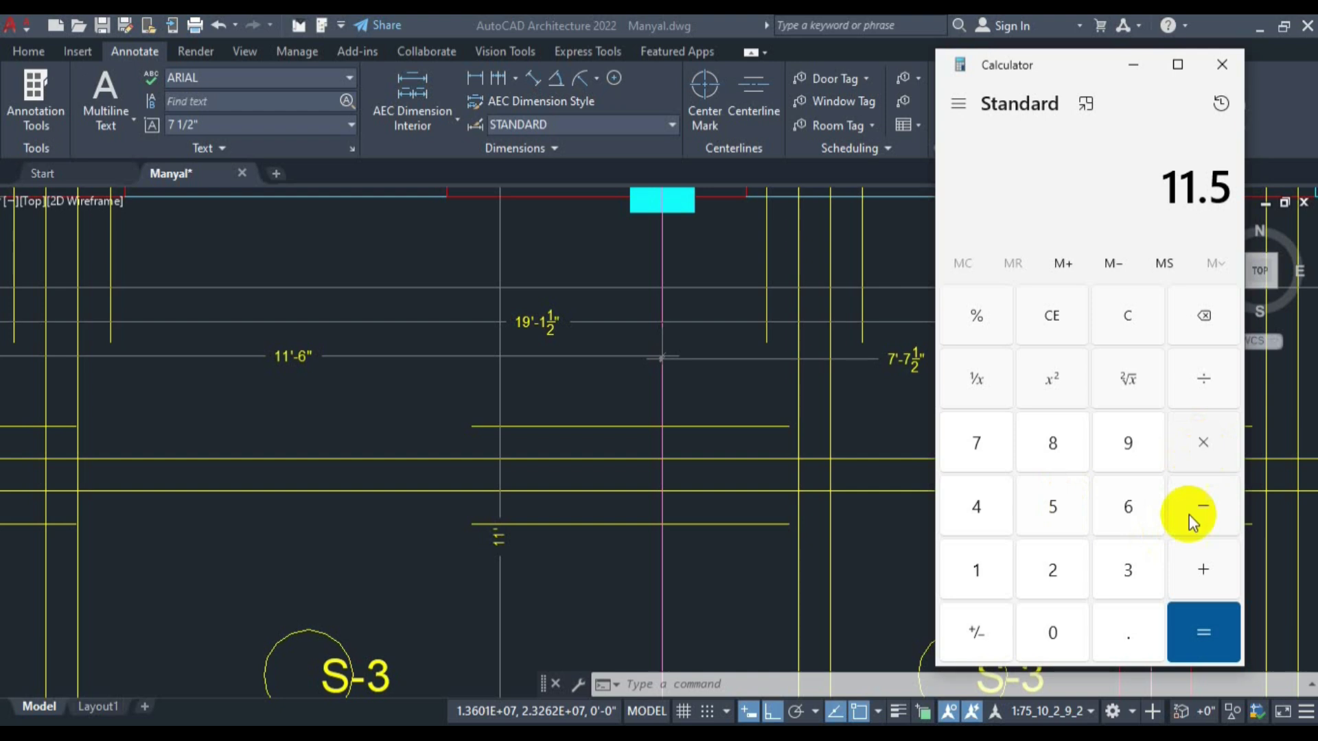
pyautogui.click(995, 520)
pyautogui.click(1216, 640)
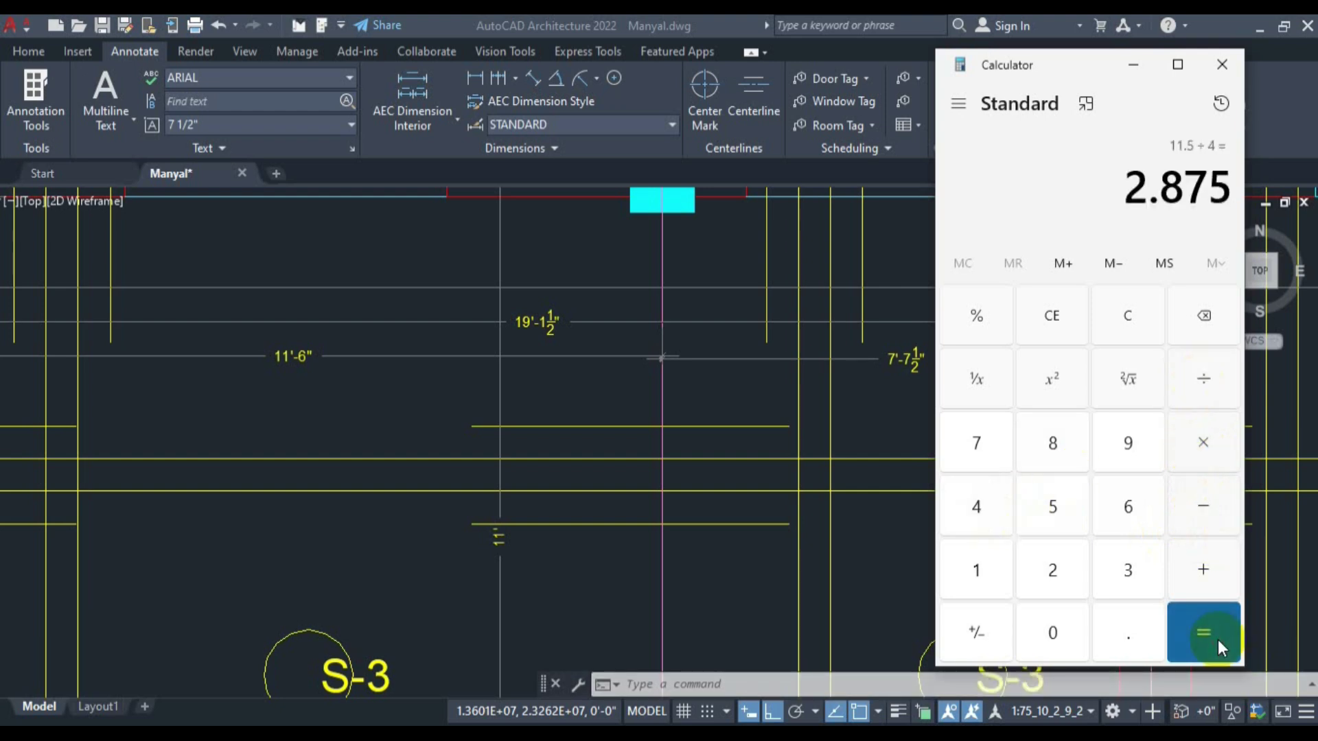
# Clear the calculation and divide the second panel's span of 7.625 by 4.
pyautogui.click(1117, 328)
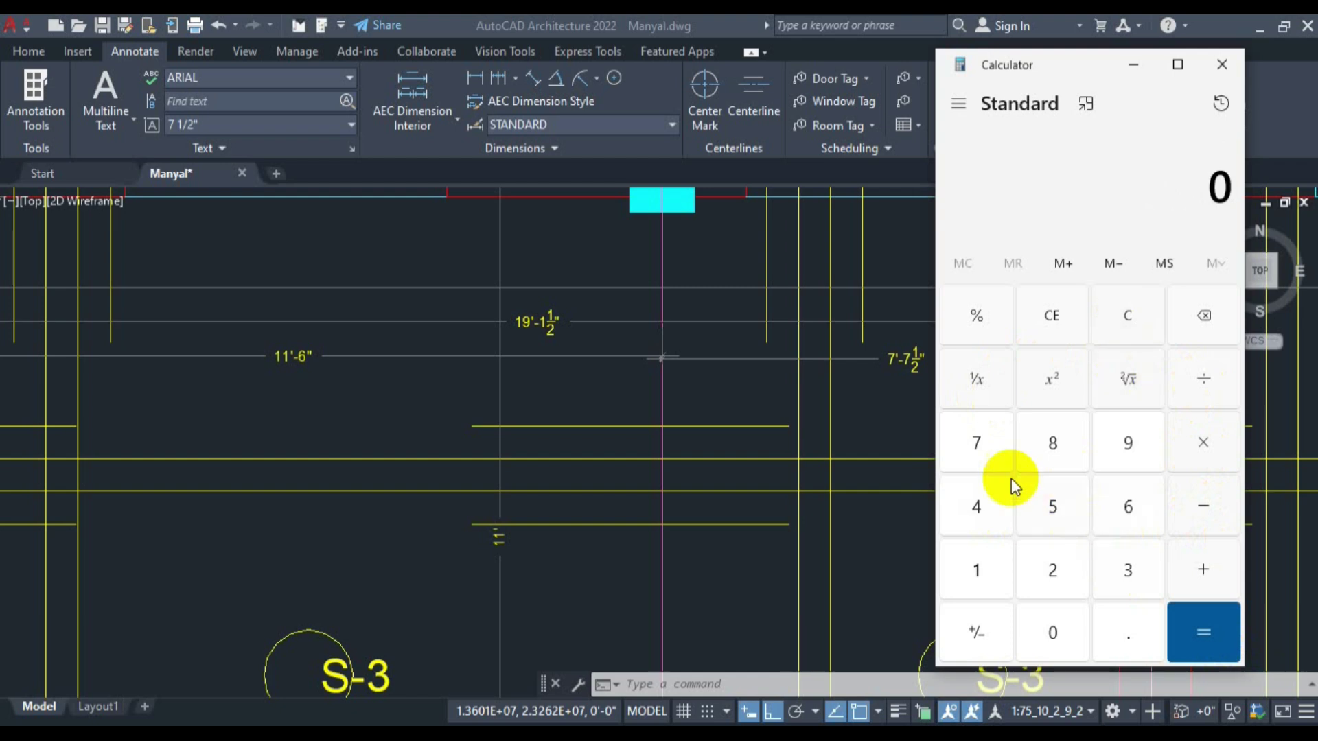
pyautogui.click(995, 443)
pyautogui.click(1126, 634)
pyautogui.click(1119, 499)
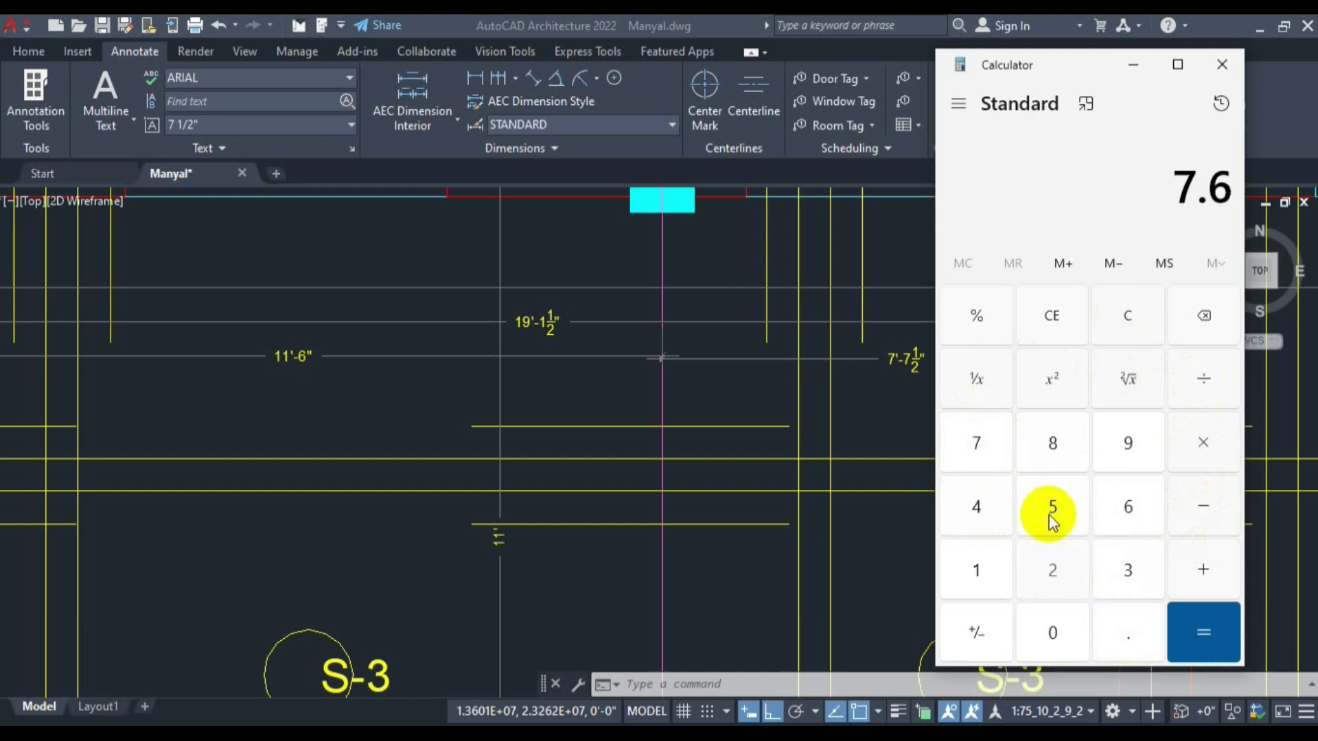
pyautogui.click(1046, 574)
pyautogui.click(1050, 507)
pyautogui.click(1205, 385)
pyautogui.click(994, 506)
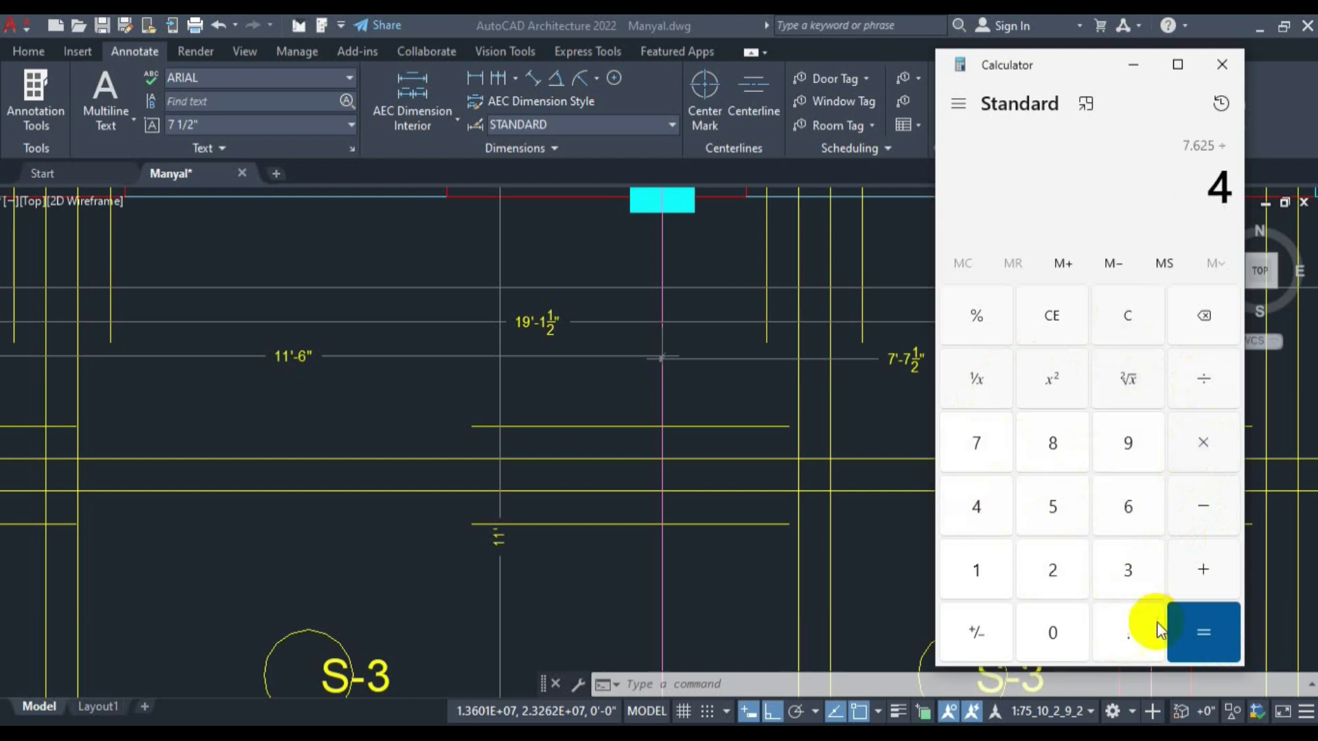
pyautogui.click(1200, 635)
# Add the first panel's quarter span of 2.875 to the second panel's quarter span.
pyautogui.click(1201, 570)
pyautogui.click(1050, 569)
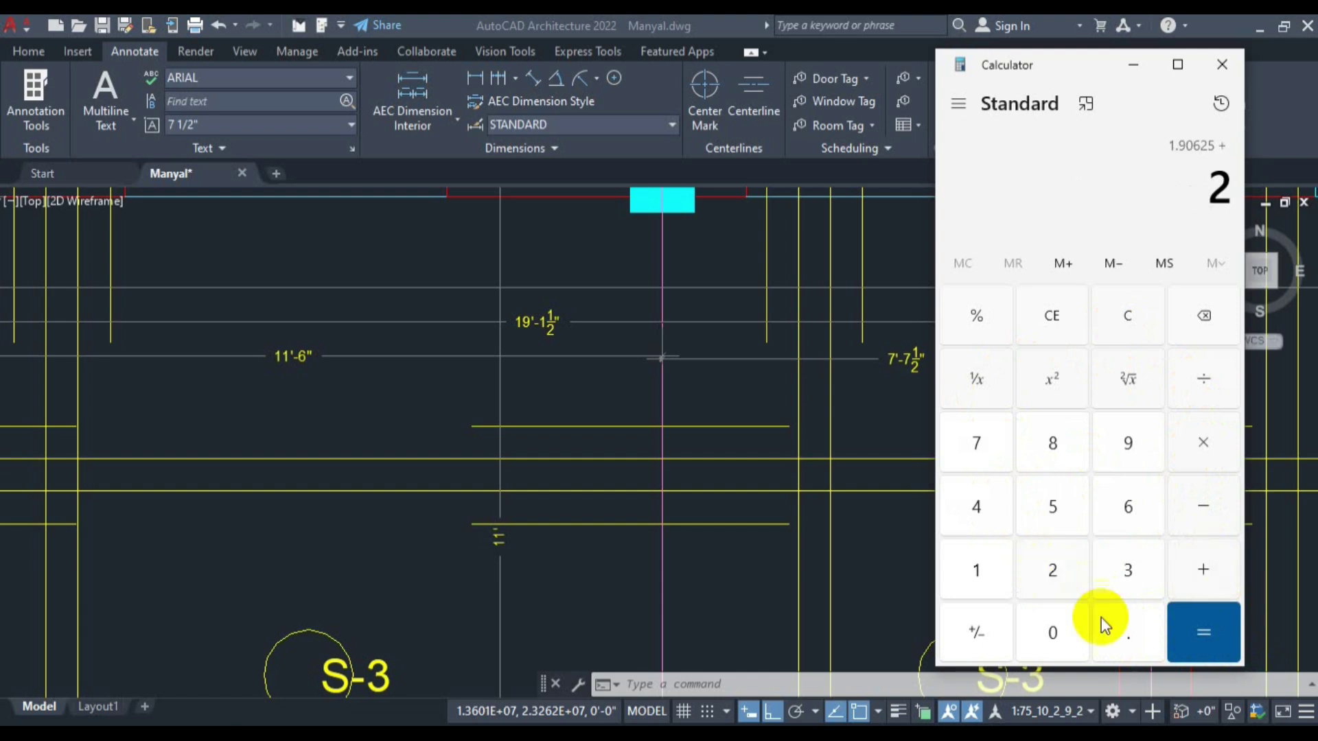
pyautogui.click(1104, 621)
pyautogui.click(1046, 438)
pyautogui.click(998, 445)
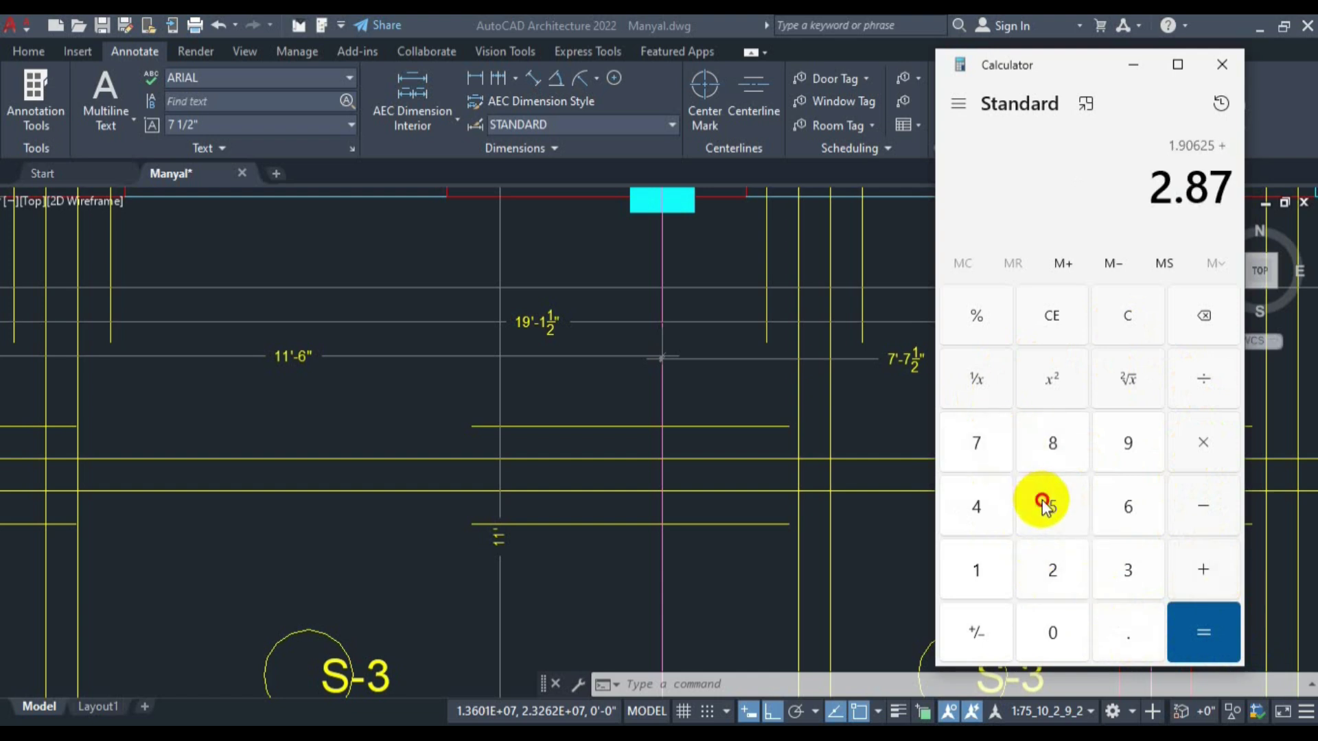
pyautogui.click(1046, 503)
pyautogui.click(1201, 635)
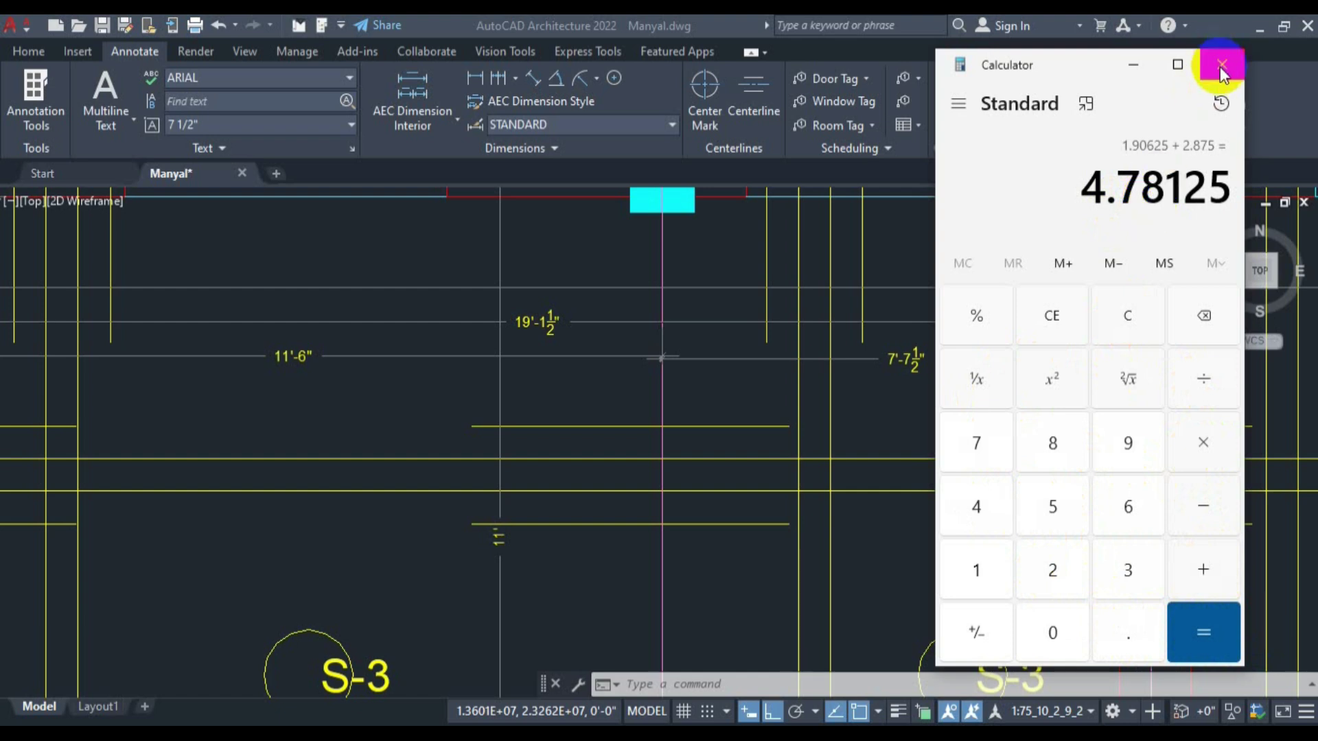
# In the AutoCAD slab plan, erase the two separate upper-panel dimensions below the combined-span dimension.
pyautogui.click(909, 384)
pyautogui.scroll(-4, 794, 382)
pyautogui.scroll(2, 793, 381)
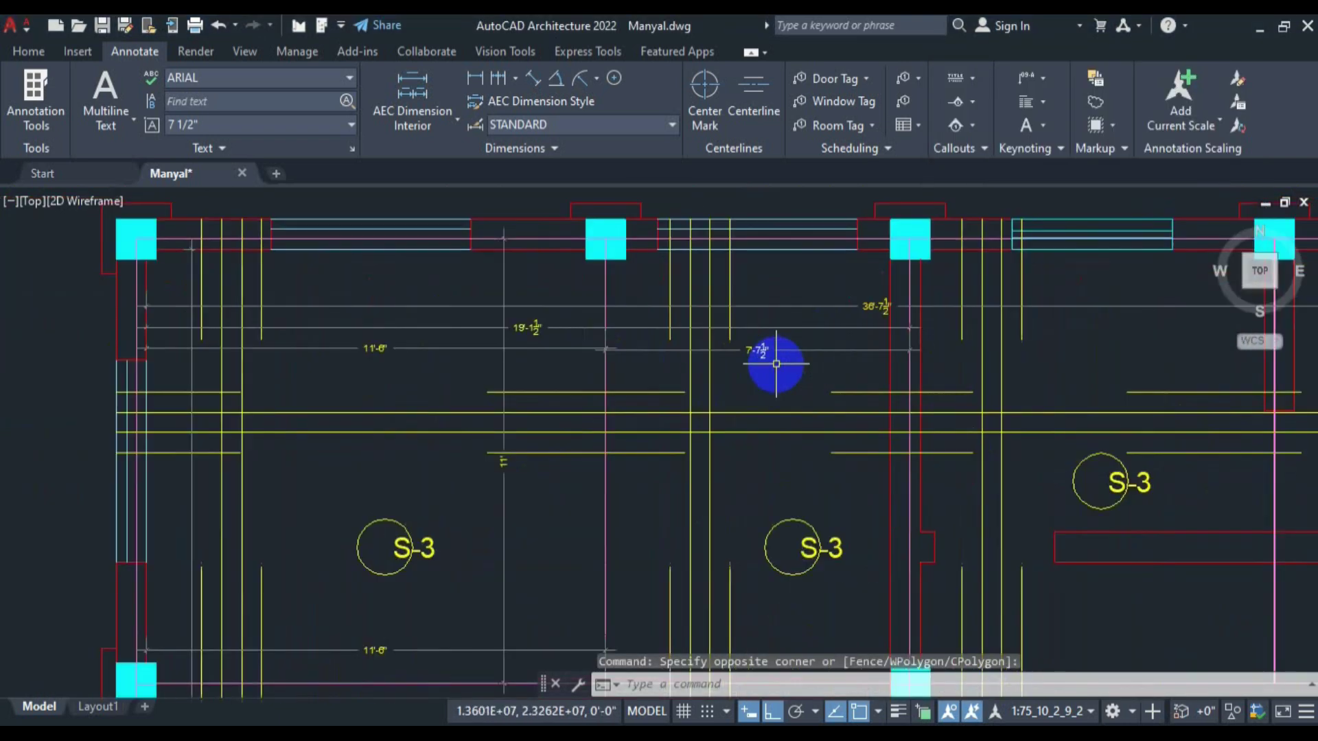
pyautogui.scroll(3, 576, 343)
pyautogui.click(571, 339)
pyautogui.click(547, 357)
pyautogui.click(689, 339)
pyautogui.click(666, 379)
pyautogui.write('e')
pyautogui.press('Return')
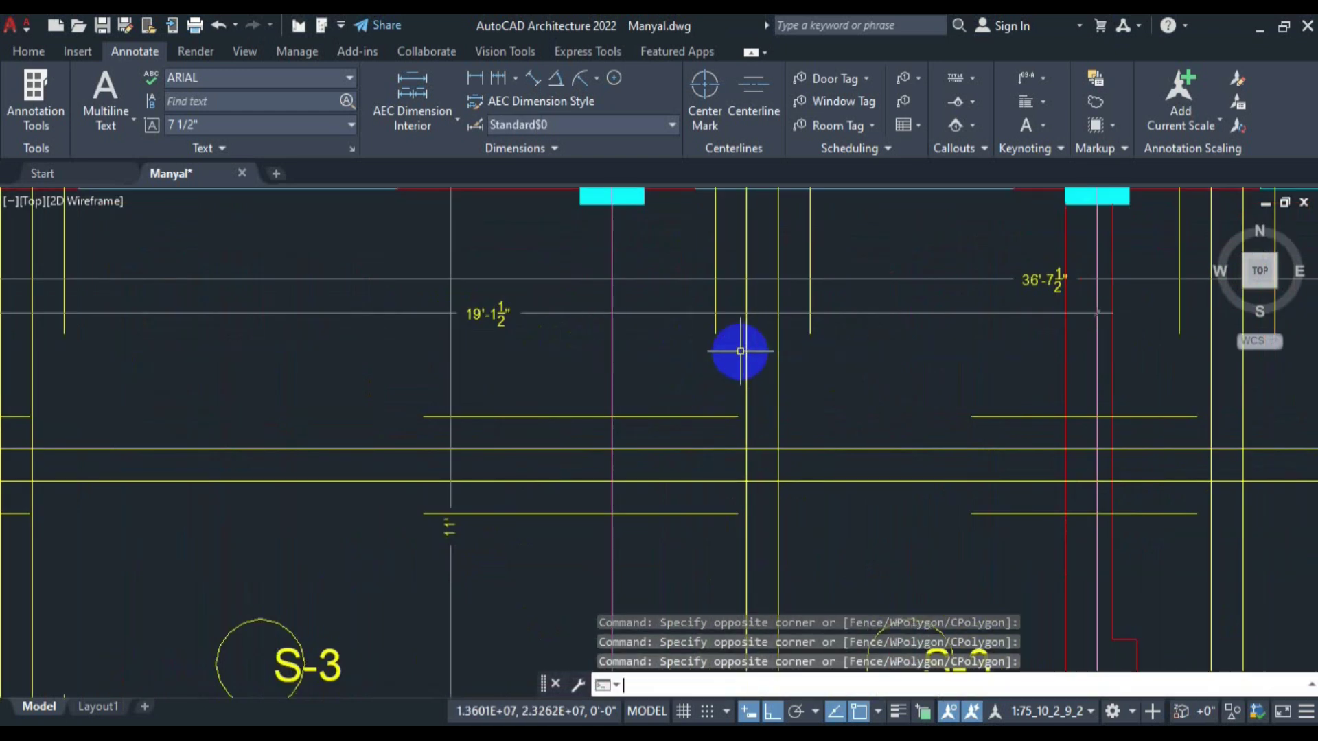
# Switch to the Excel schedule and set the item 5 Extra Bars length in N110 to =19.125/4.
pyautogui.scroll(-2, 594, 351)
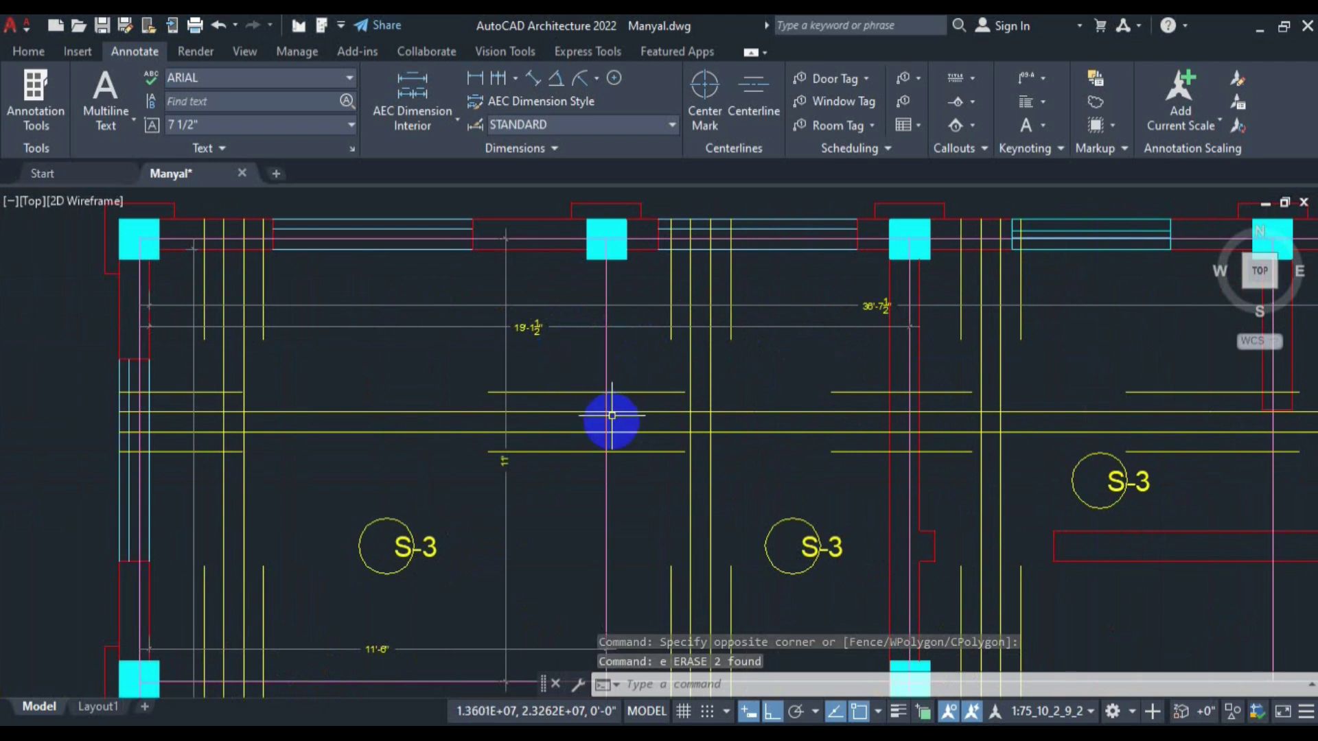
pyautogui.click(358, 722)
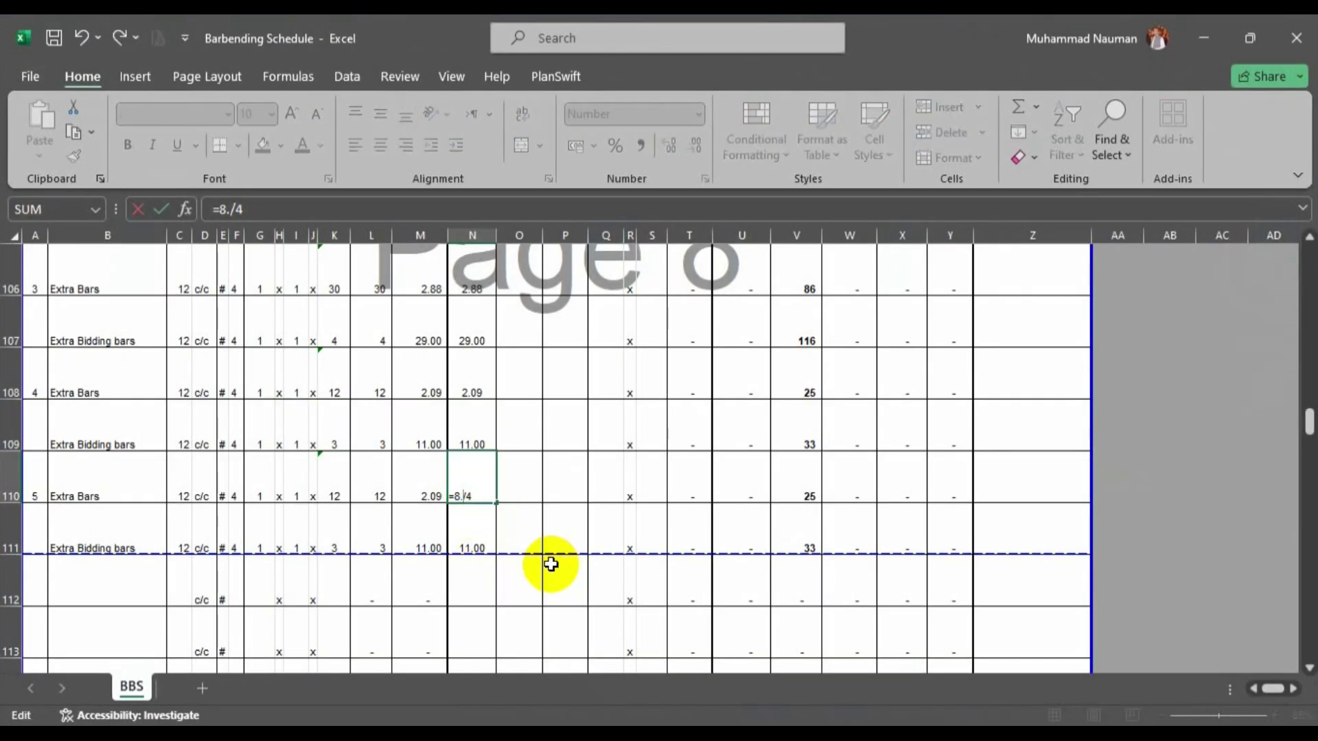
pyautogui.write('19.125')
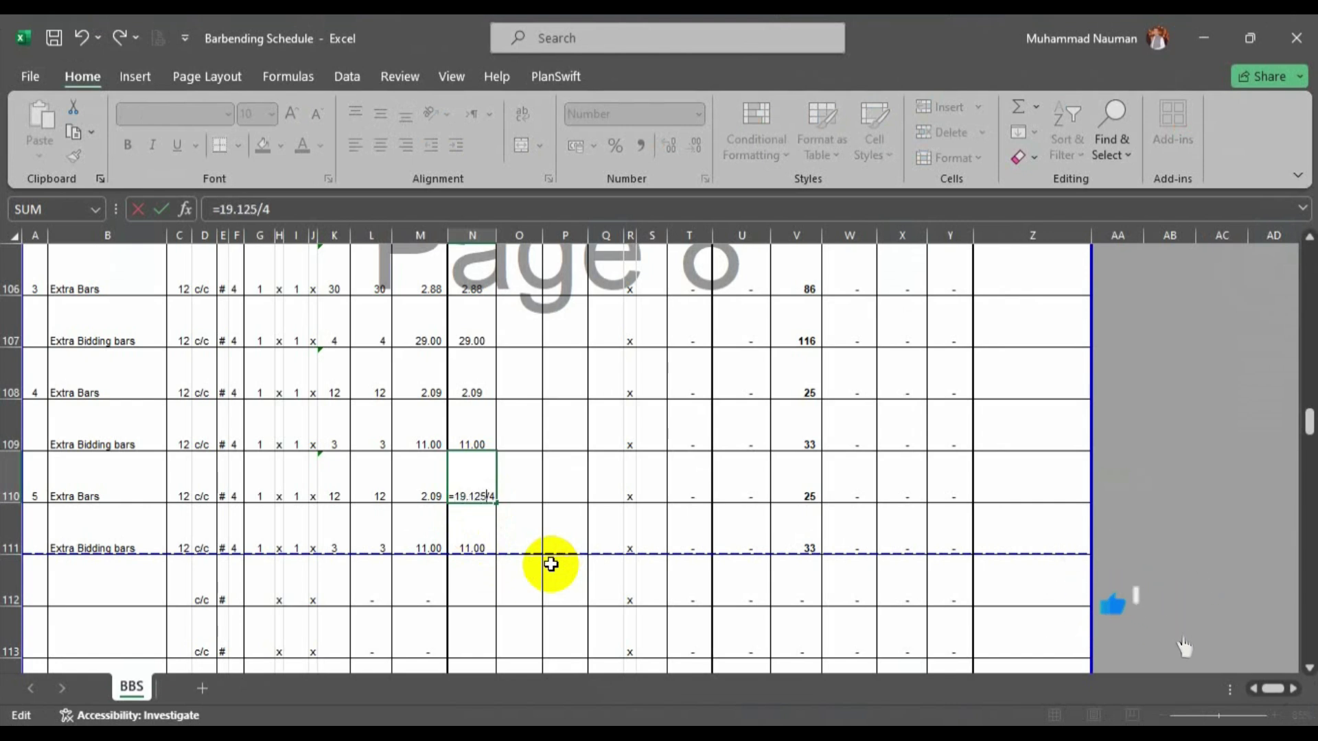
pyautogui.press('Return')
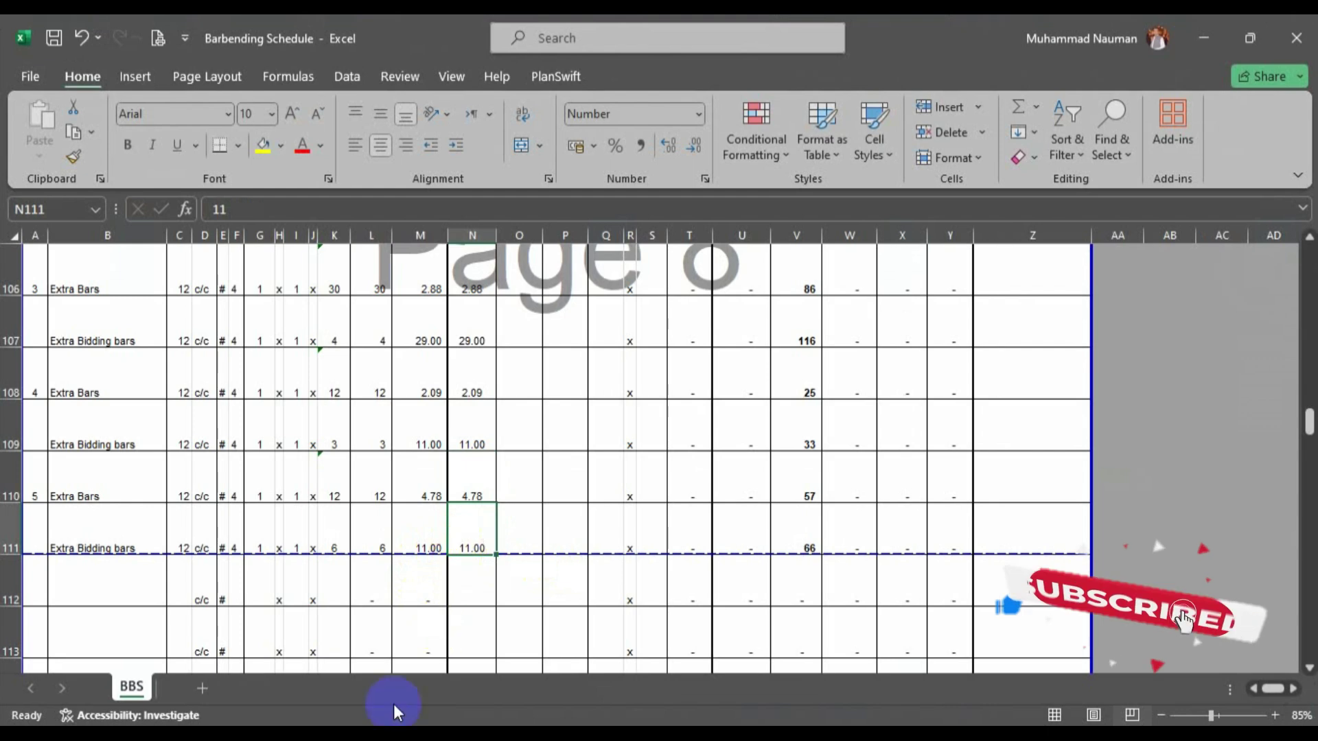
# Switch to the AutoCAD slab plan and examine the extra-bar layout across the upper panels and the rows below.
pyautogui.click(225, 739)
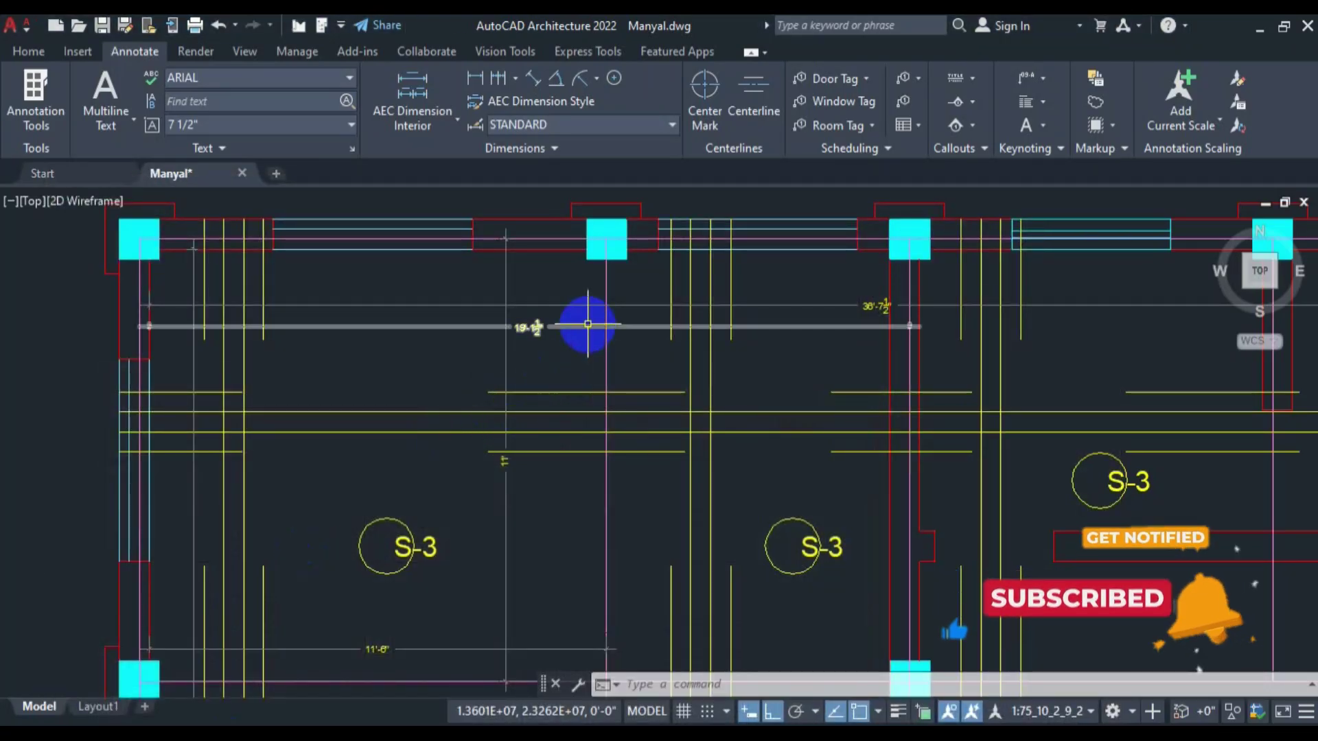
pyautogui.scroll(-5, 587, 497)
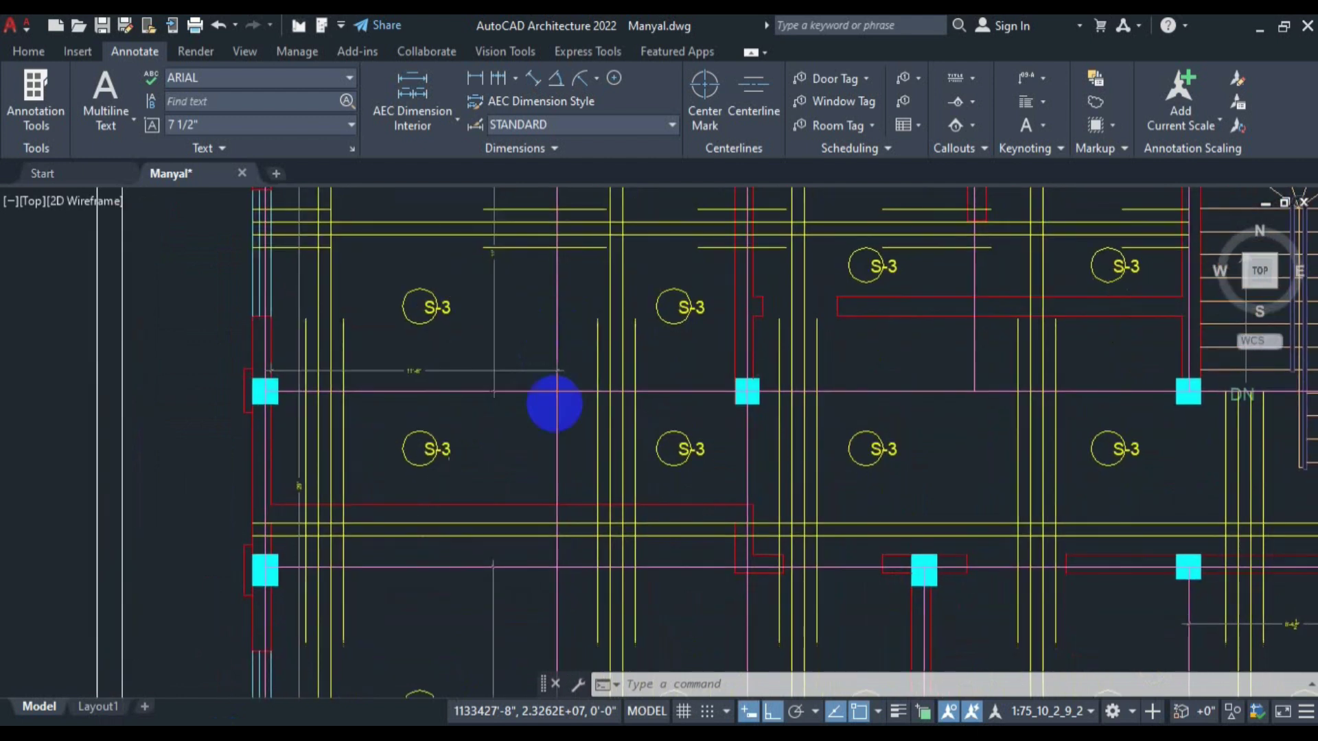
pyautogui.moveTo(577, 495); pyautogui.dragTo(574, 359)
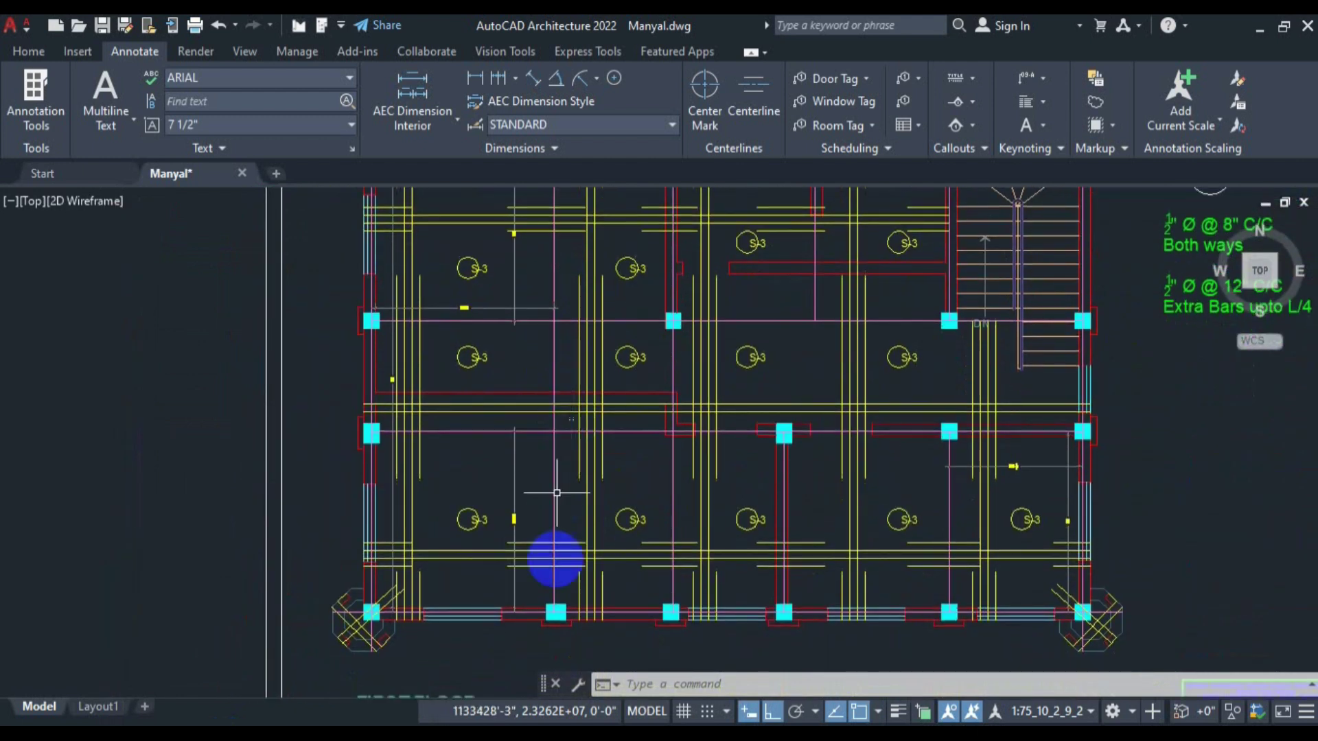
pyautogui.moveTo(604, 294); pyautogui.dragTo(608, 447)
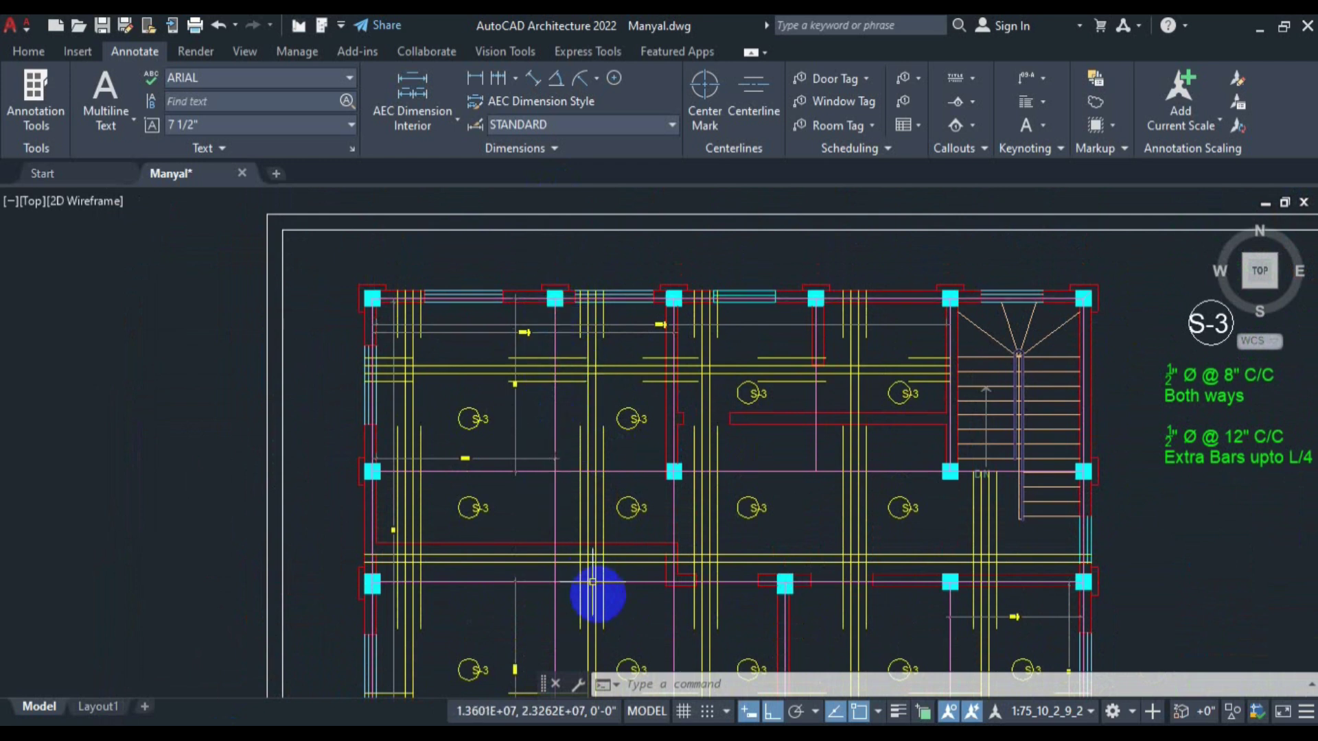
pyautogui.moveTo(591, 609); pyautogui.dragTo(588, 429)
pyautogui.moveTo(568, 385); pyautogui.dragTo(570, 557)
pyautogui.scroll(2, 538, 324)
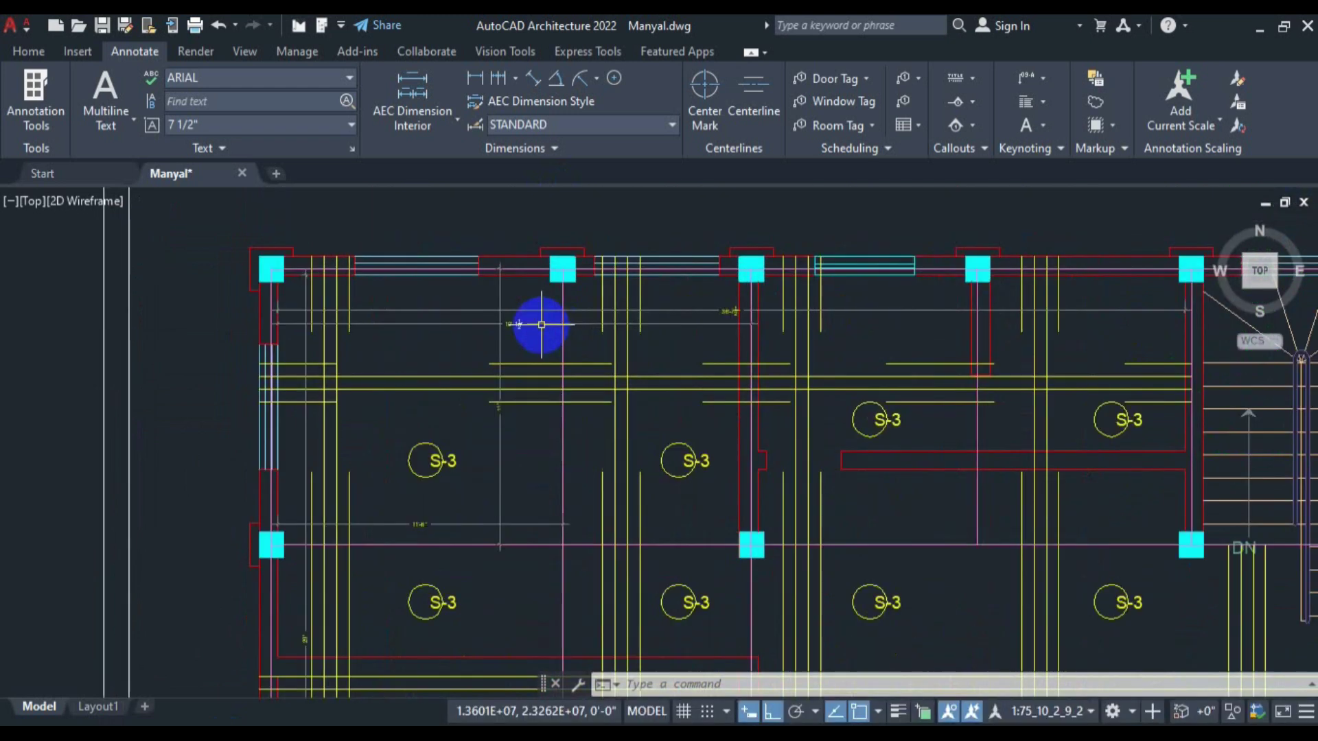
pyautogui.scroll(2, 538, 324)
pyautogui.scroll(-4, 492, 447)
pyautogui.moveTo(508, 529); pyautogui.dragTo(515, 382)
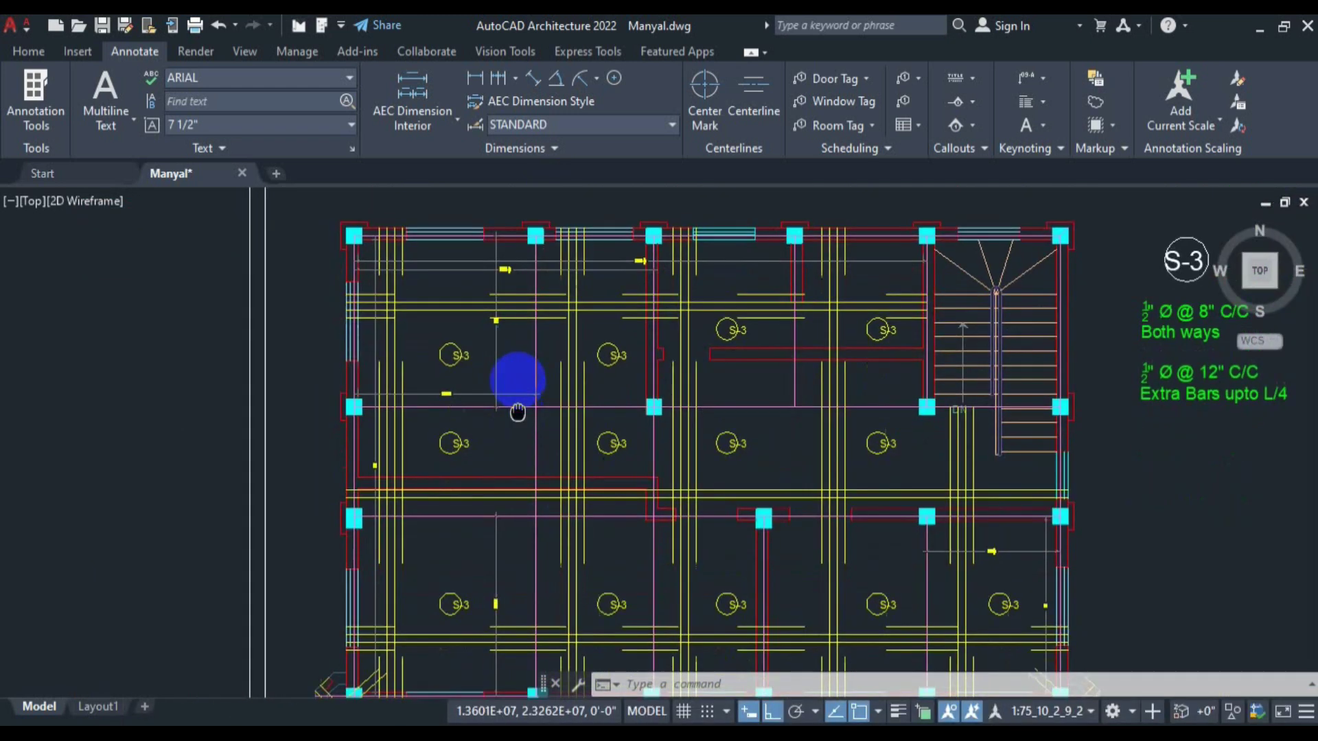
pyautogui.scroll(7, 480, 568)
pyautogui.scroll(-6, 486, 535)
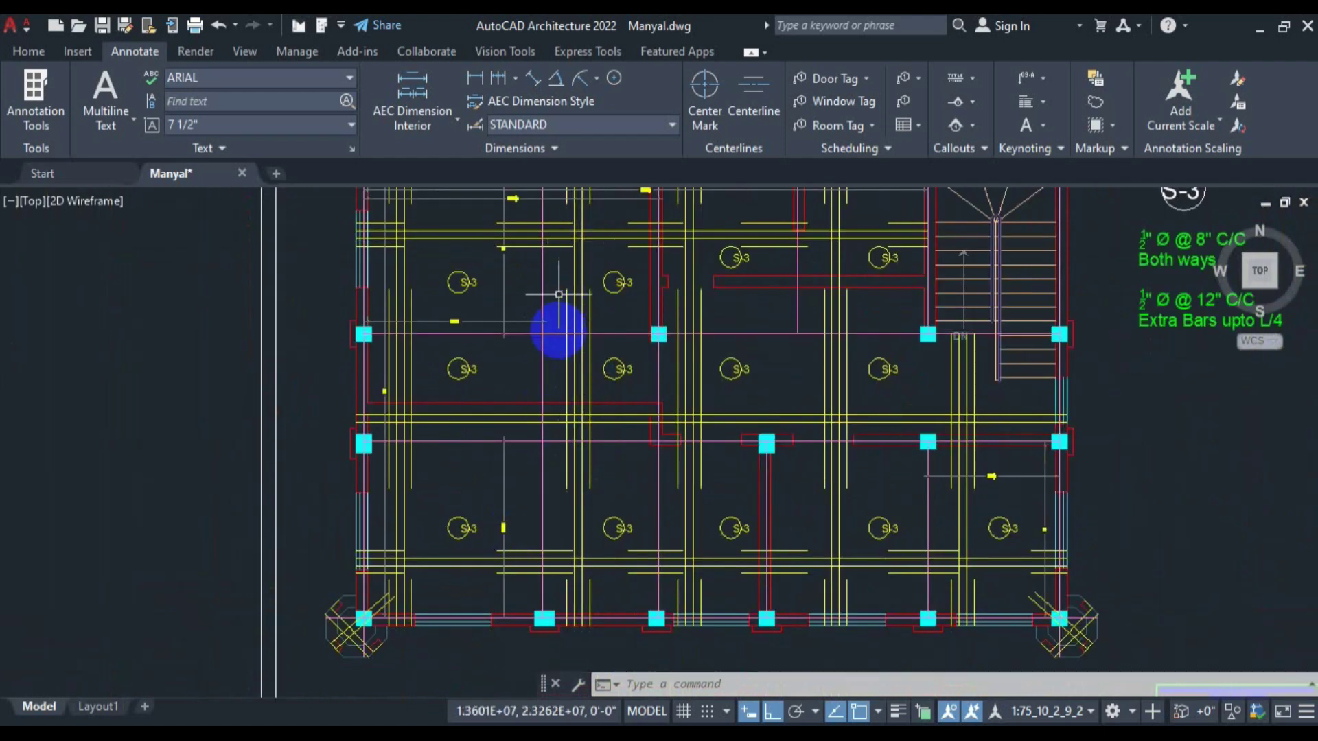
pyautogui.moveTo(559, 295); pyautogui.dragTo(558, 357)
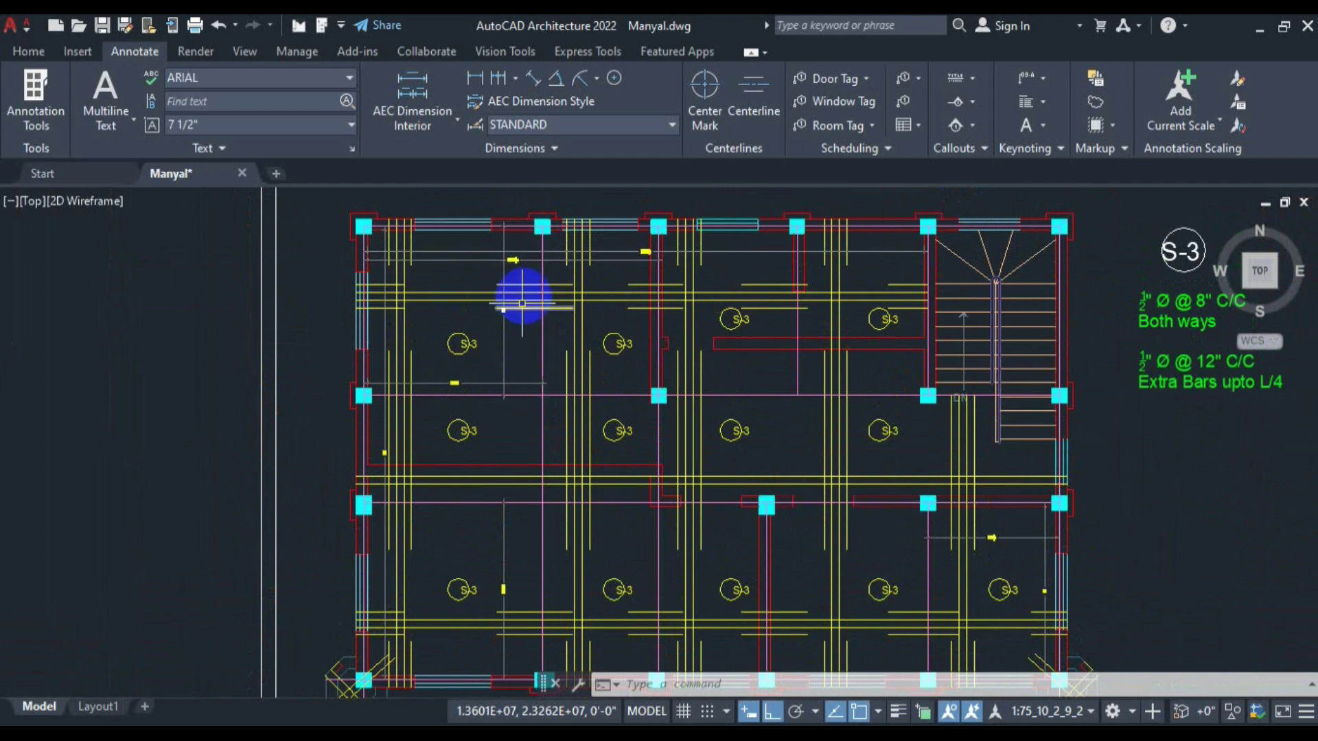
pyautogui.scroll(5, 529, 271)
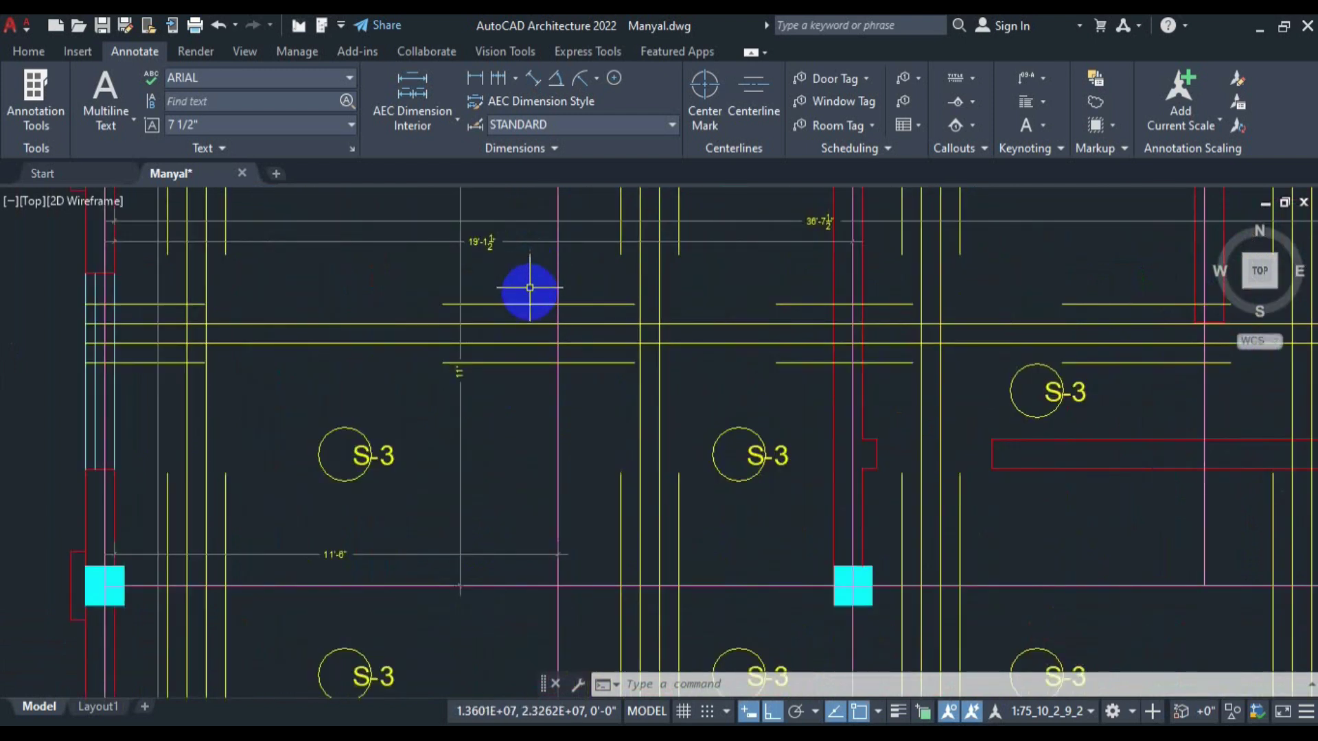
pyautogui.scroll(-2, 529, 288)
pyautogui.moveTo(591, 303); pyautogui.dragTo(533, 356)
pyautogui.scroll(2, 497, 318)
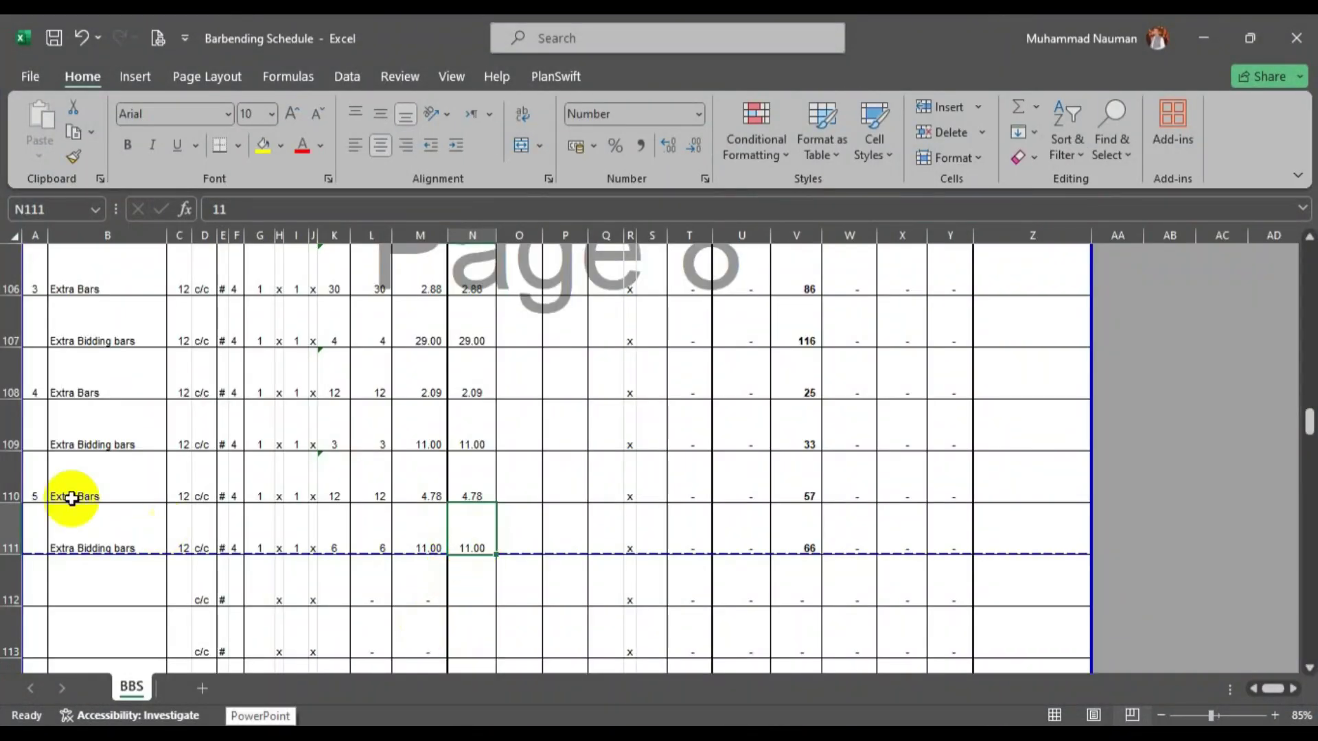
# In the Excel schedule, duplicate the item 5 rows 110 and 111 into rows 112 and 113 and number the new item 6.
pyautogui.moveTo(14, 491); pyautogui.dragTo(23, 525)
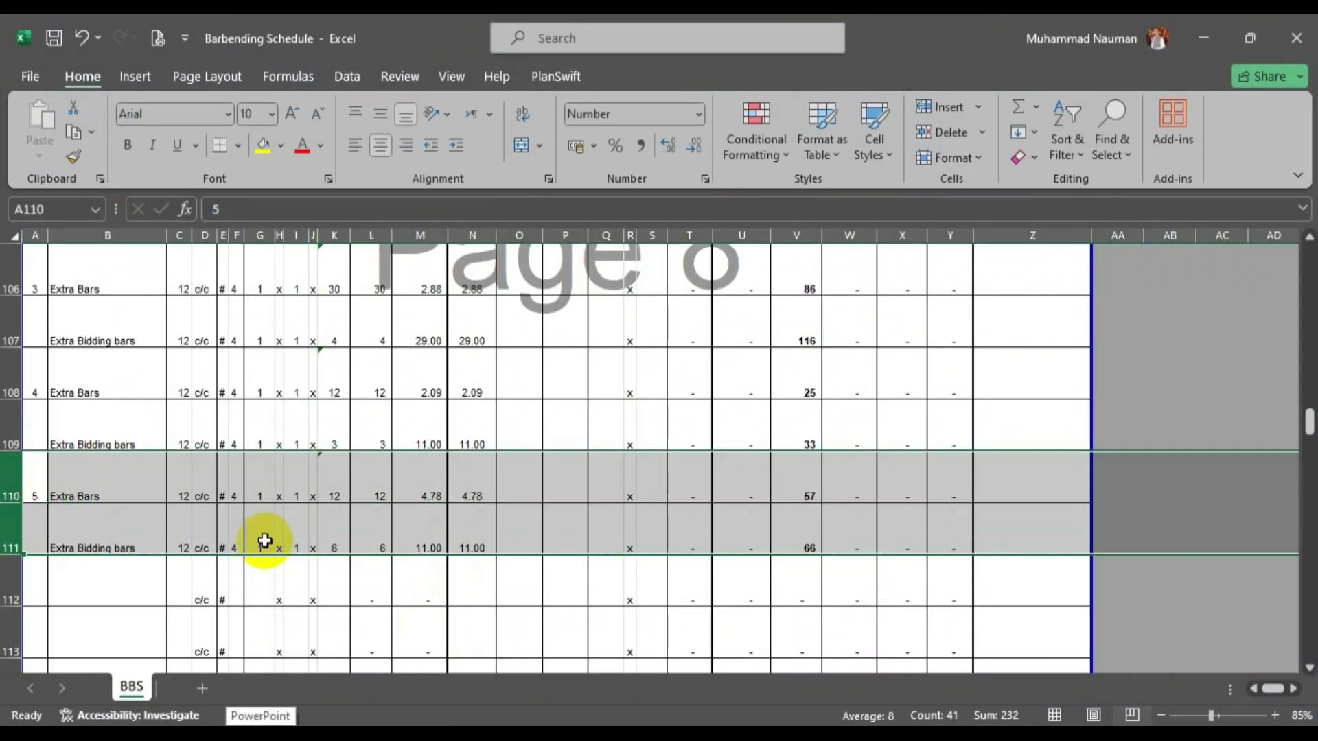
pyautogui.hotkey('ctrl', 'c')
pyautogui.scroll(-1, 103, 538)
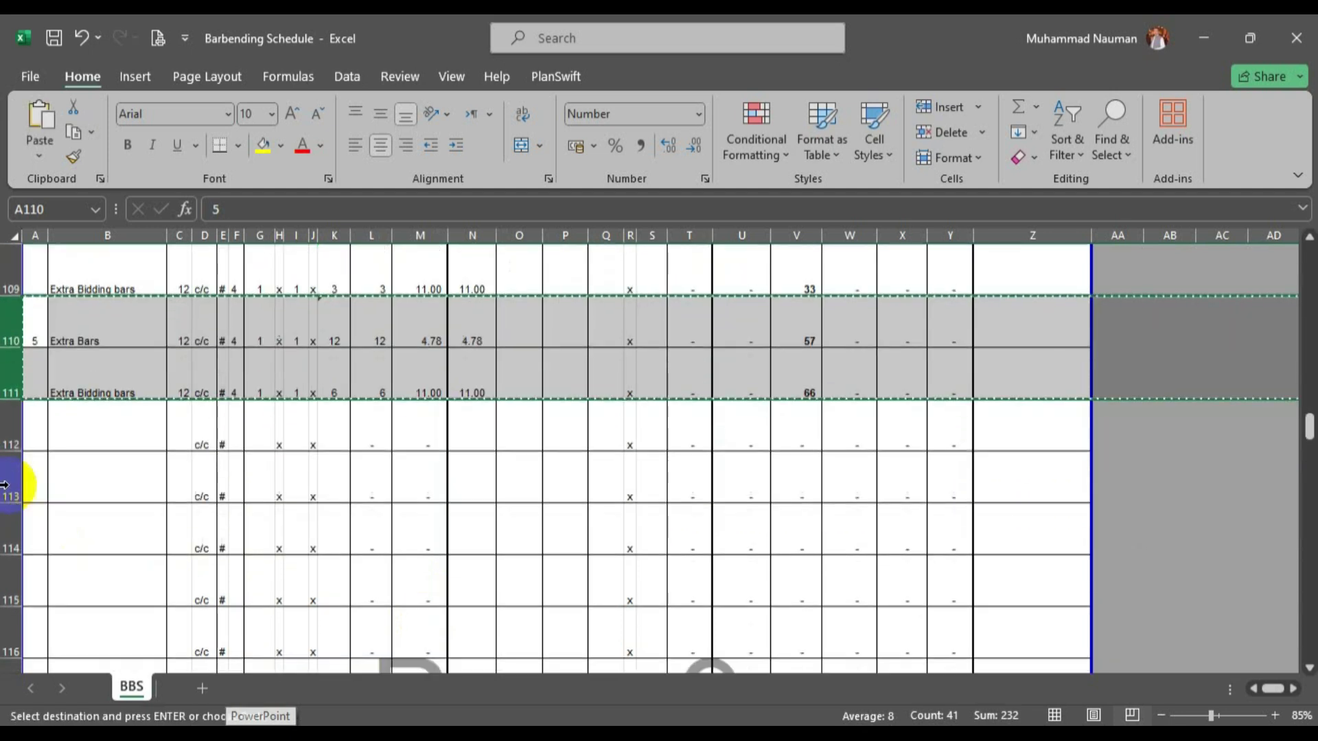
pyautogui.click(8, 433)
pyautogui.hotkey('ctrl', 'v')
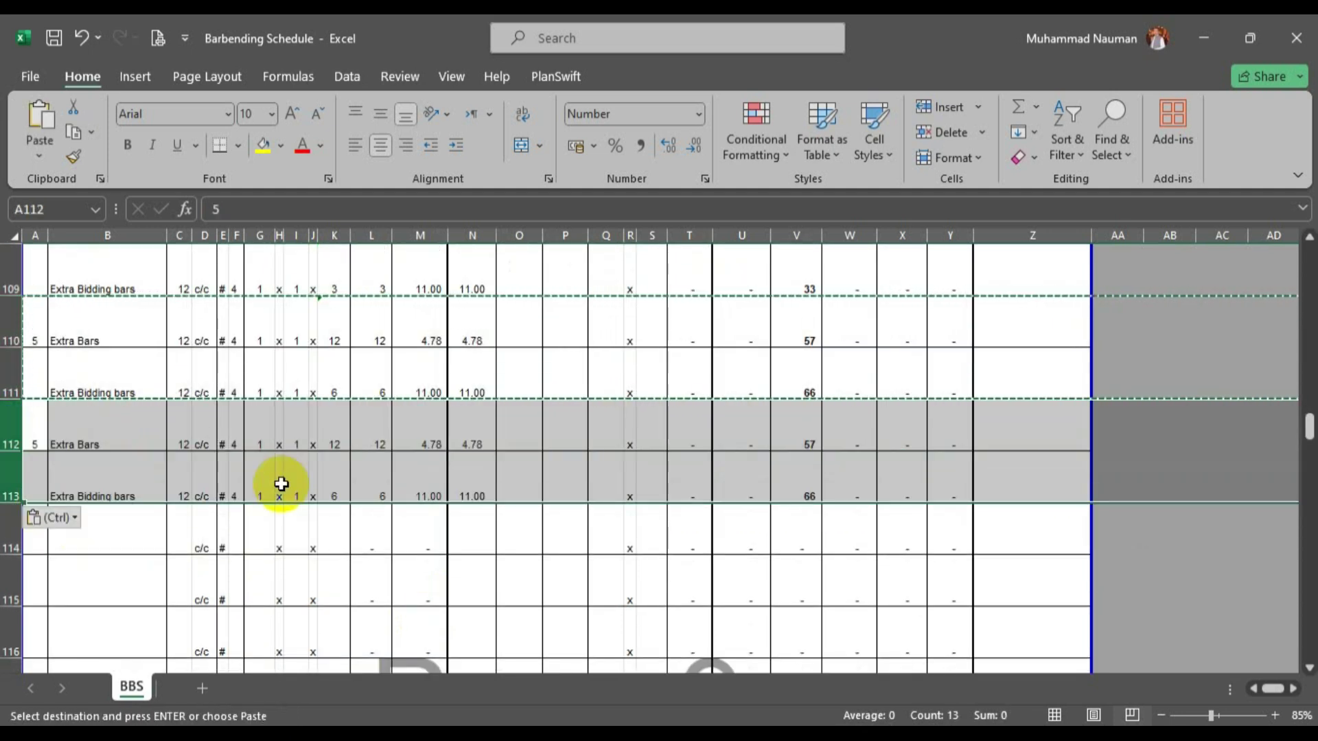
pyautogui.click(28, 447)
pyautogui.write('6')
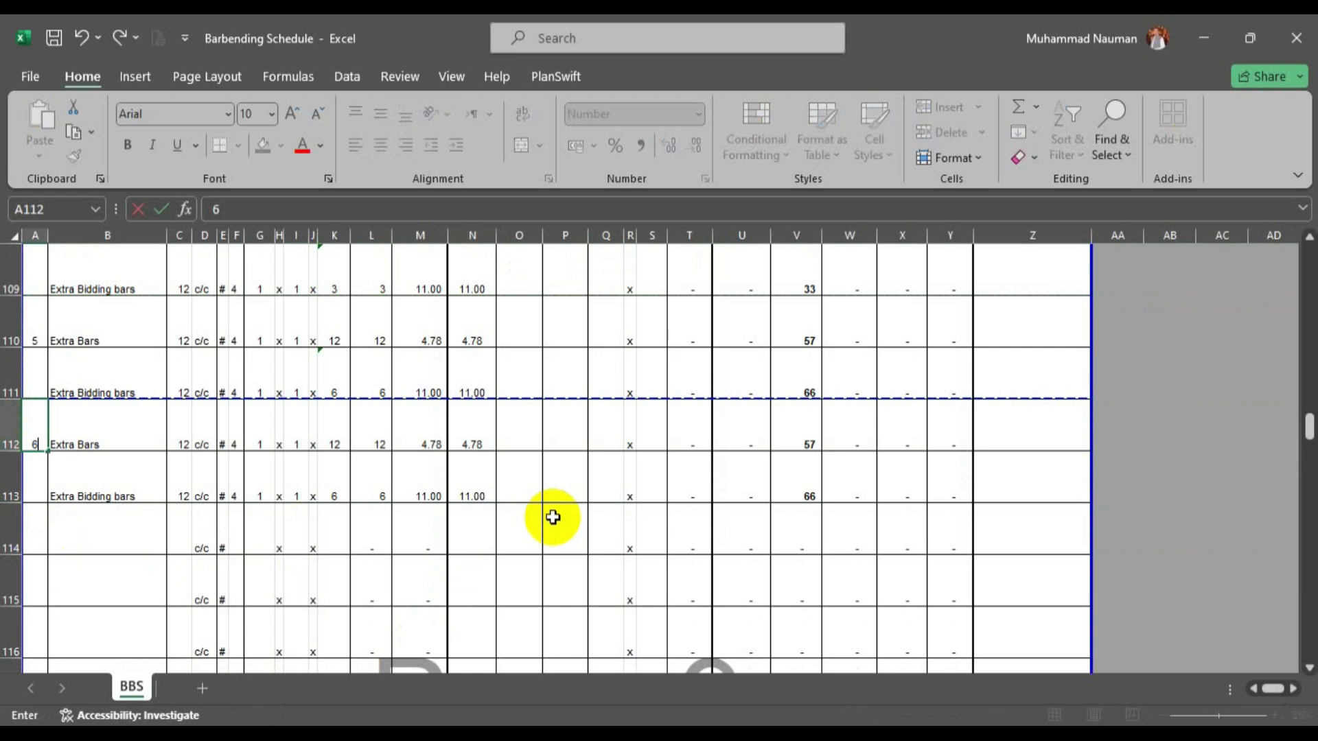
pyautogui.press('Tab')
pyautogui.scroll(1, 553, 516)
pyautogui.click(472, 496)
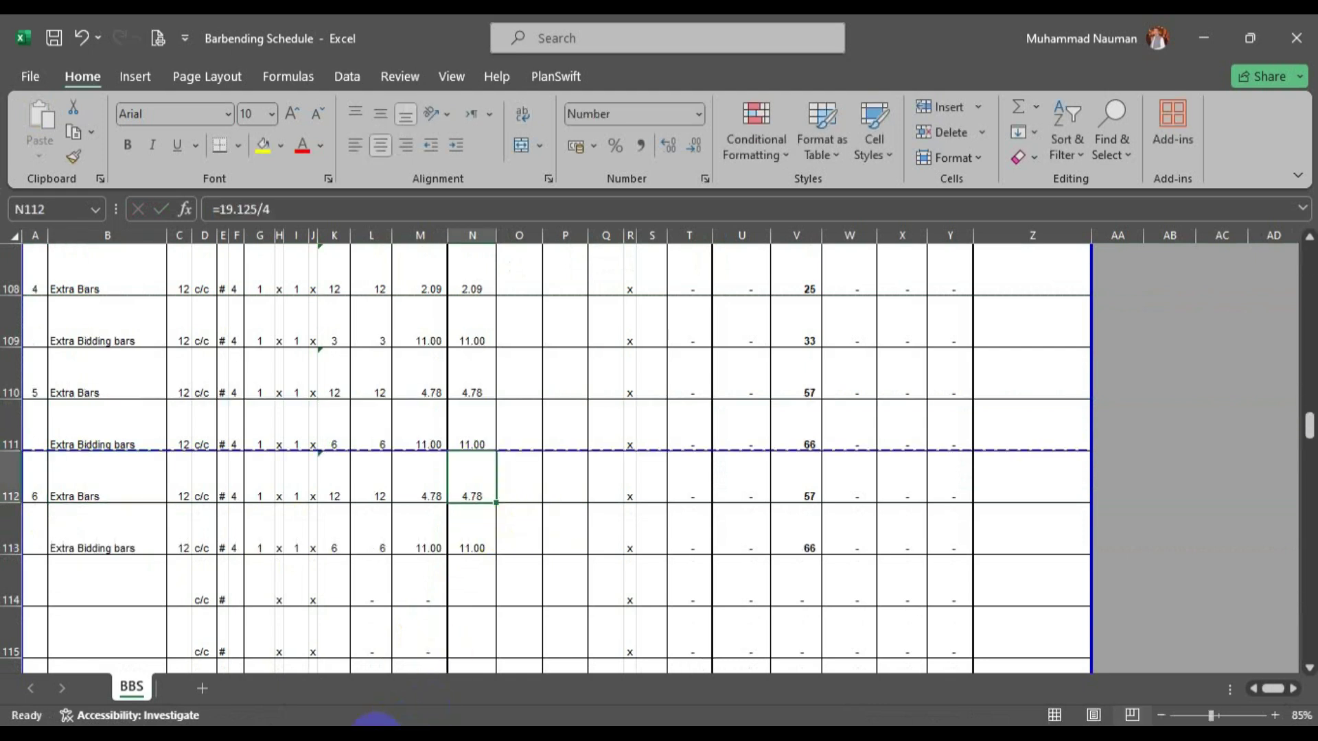
# In the AutoCAD slab plan, add a linear dimension across the second and third upper panels, between the second and fourth column centrelines.
pyautogui.click(195, 733)
pyautogui.moveTo(821, 393); pyautogui.dragTo(626, 411)
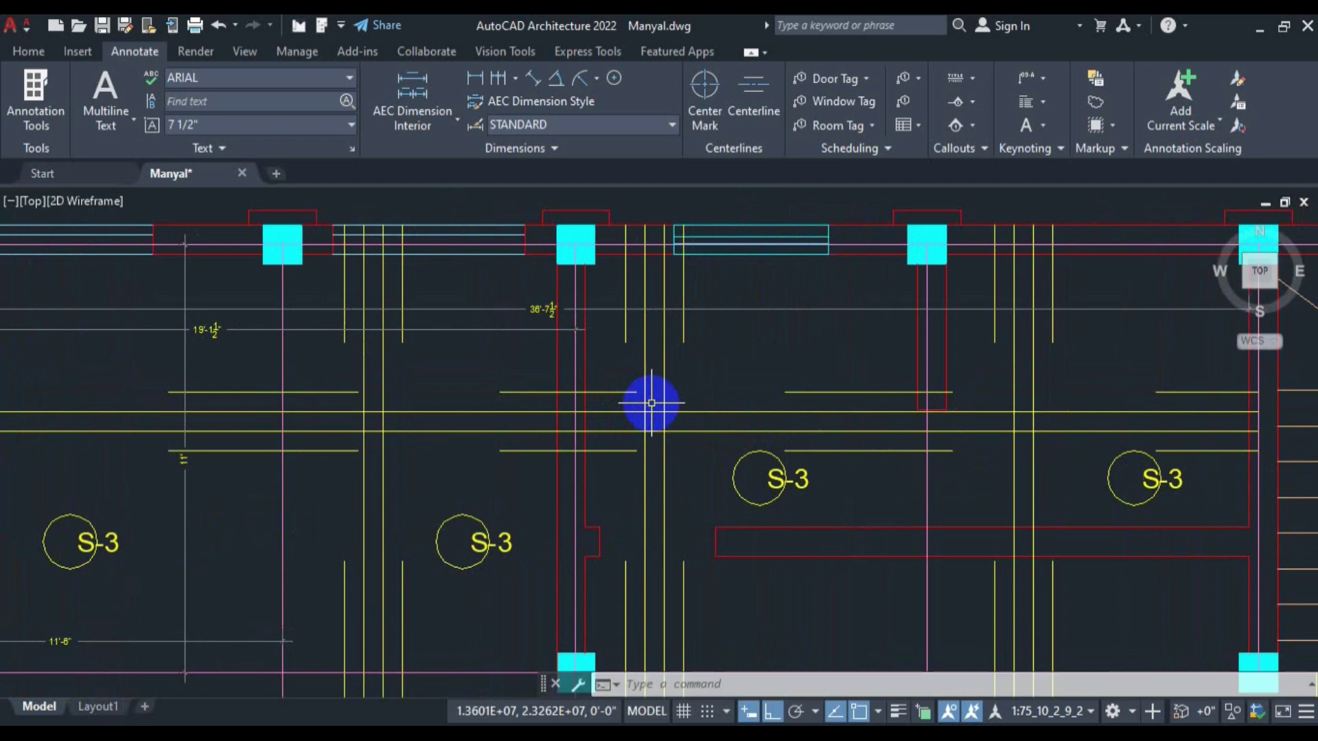
pyautogui.write('dli')
pyautogui.press('Return')
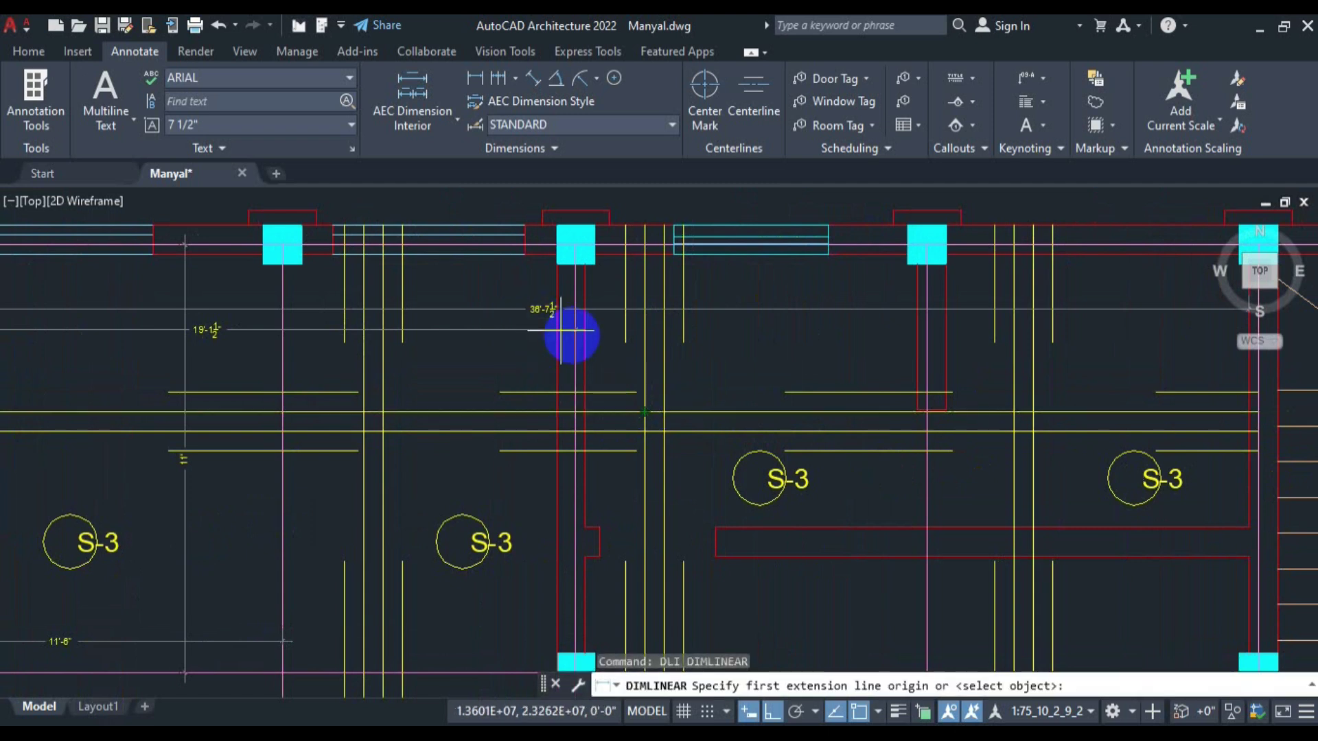
pyautogui.click(283, 379)
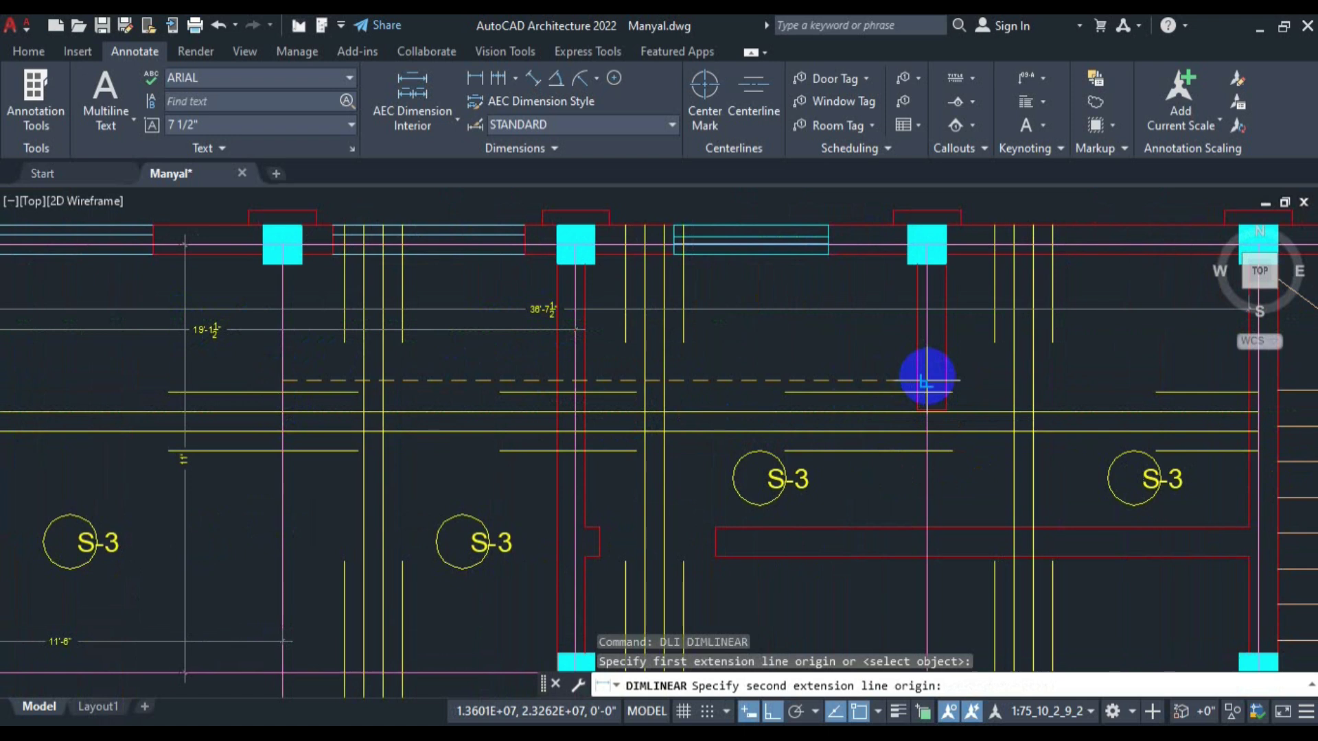
pyautogui.click(925, 380)
pyautogui.click(603, 376)
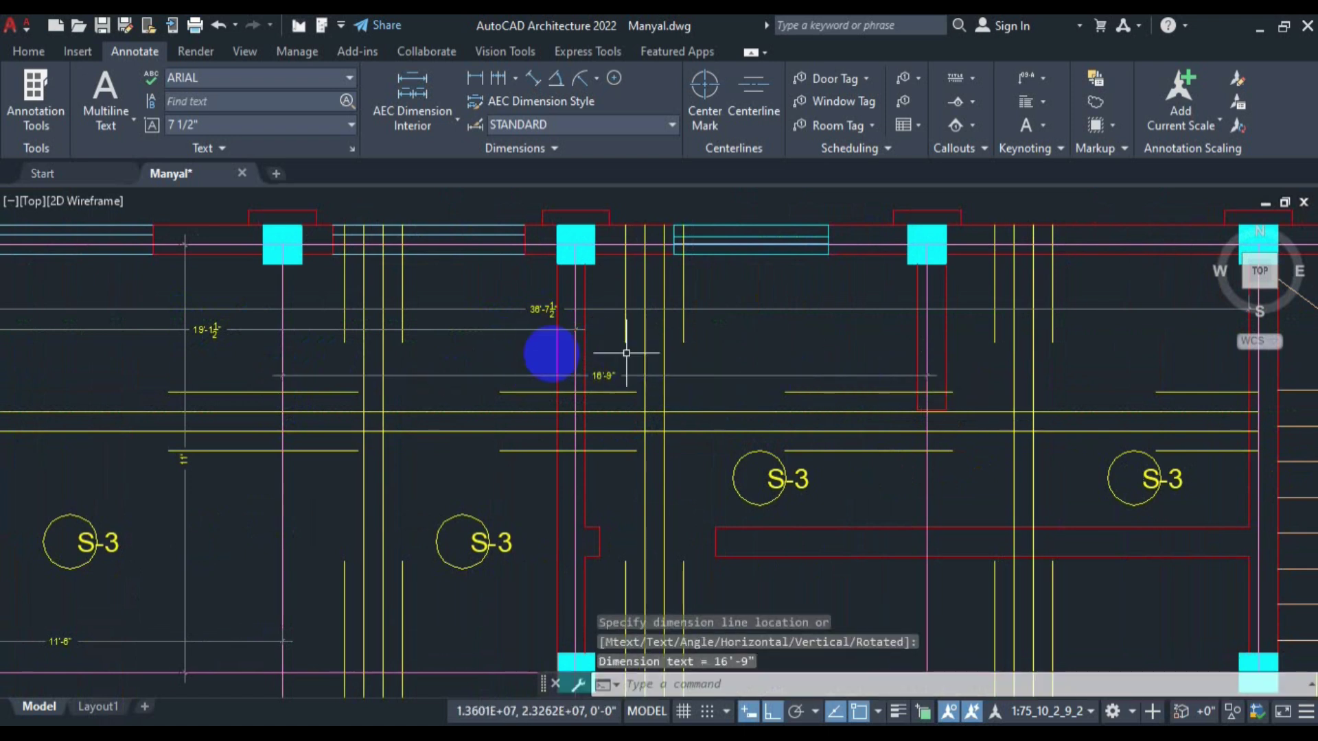
# Read the new combined-span dimension, switch to Excel and set the item 6 Extra Bars length in N112 to =16.75/4.
pyautogui.scroll(4, 641, 382)
pyautogui.scroll(-2, 645, 384)
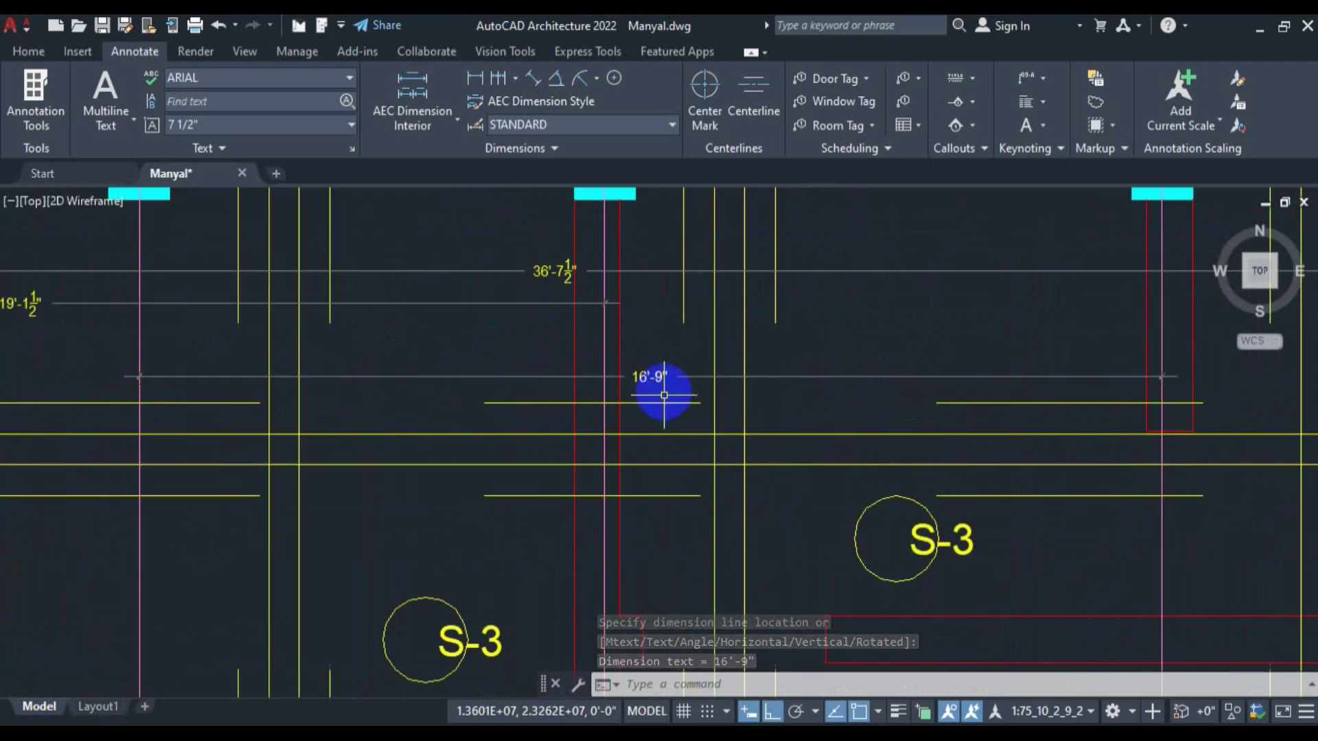
pyautogui.scroll(2, 666, 388)
pyautogui.scroll(-2, 638, 515)
pyautogui.click(220, 738)
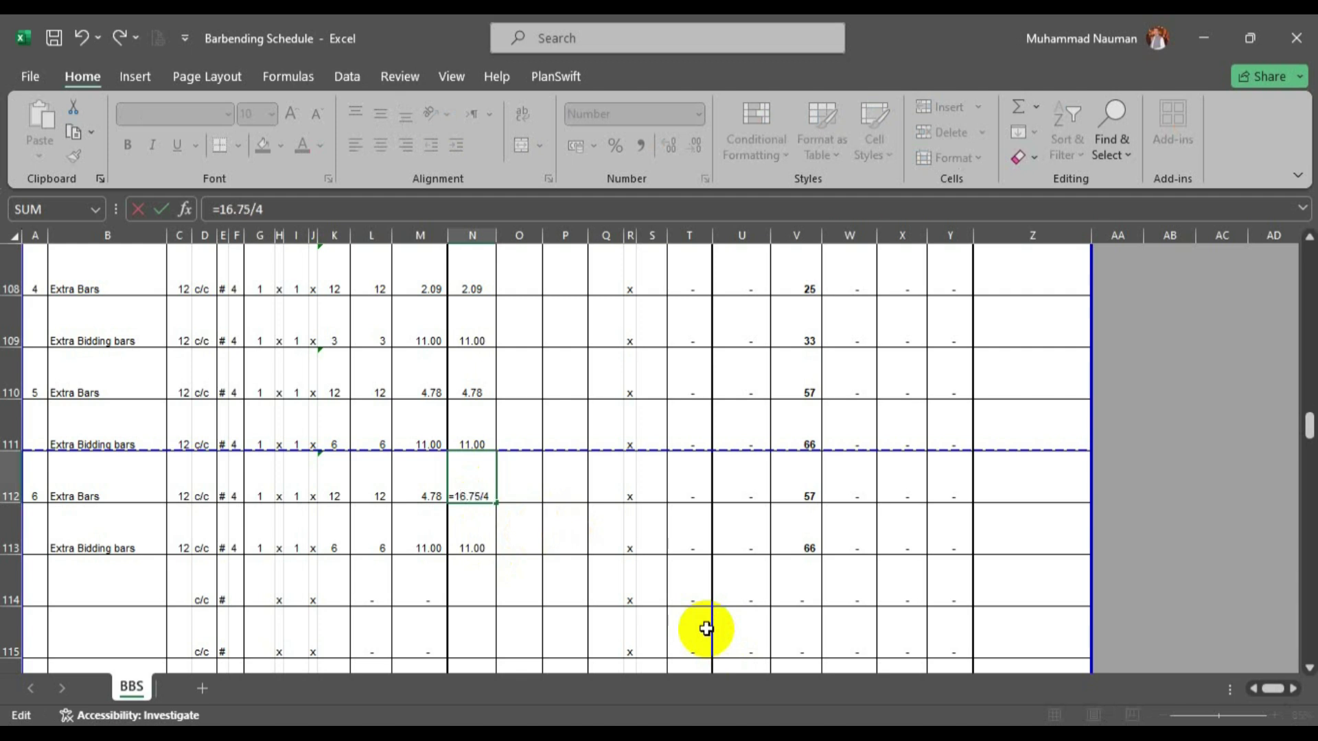
pyautogui.press('Return')
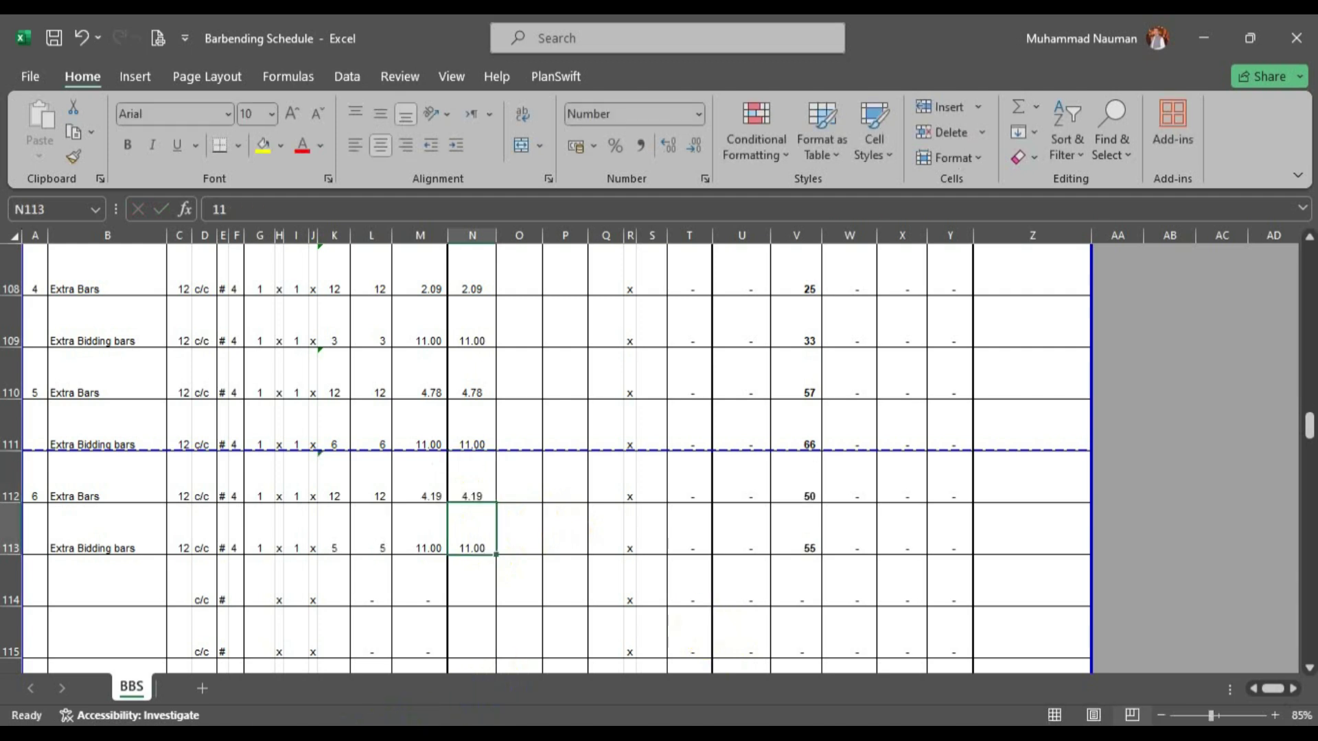
# Switch back to AutoCAD and add a linear dimension across the third and fourth upper panels, between the third and fifth column centrelines.
pyautogui.click(218, 738)
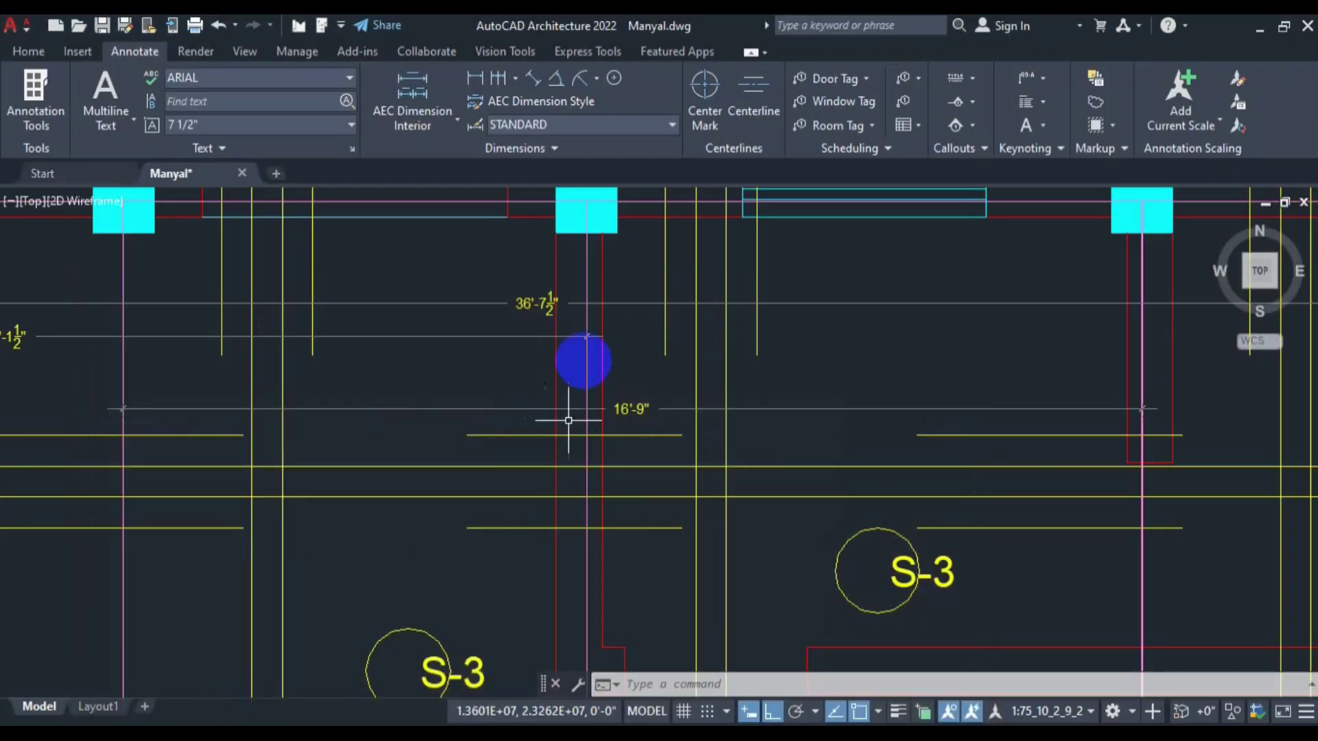
pyautogui.scroll(-4, 585, 323)
pyautogui.scroll(2, 908, 351)
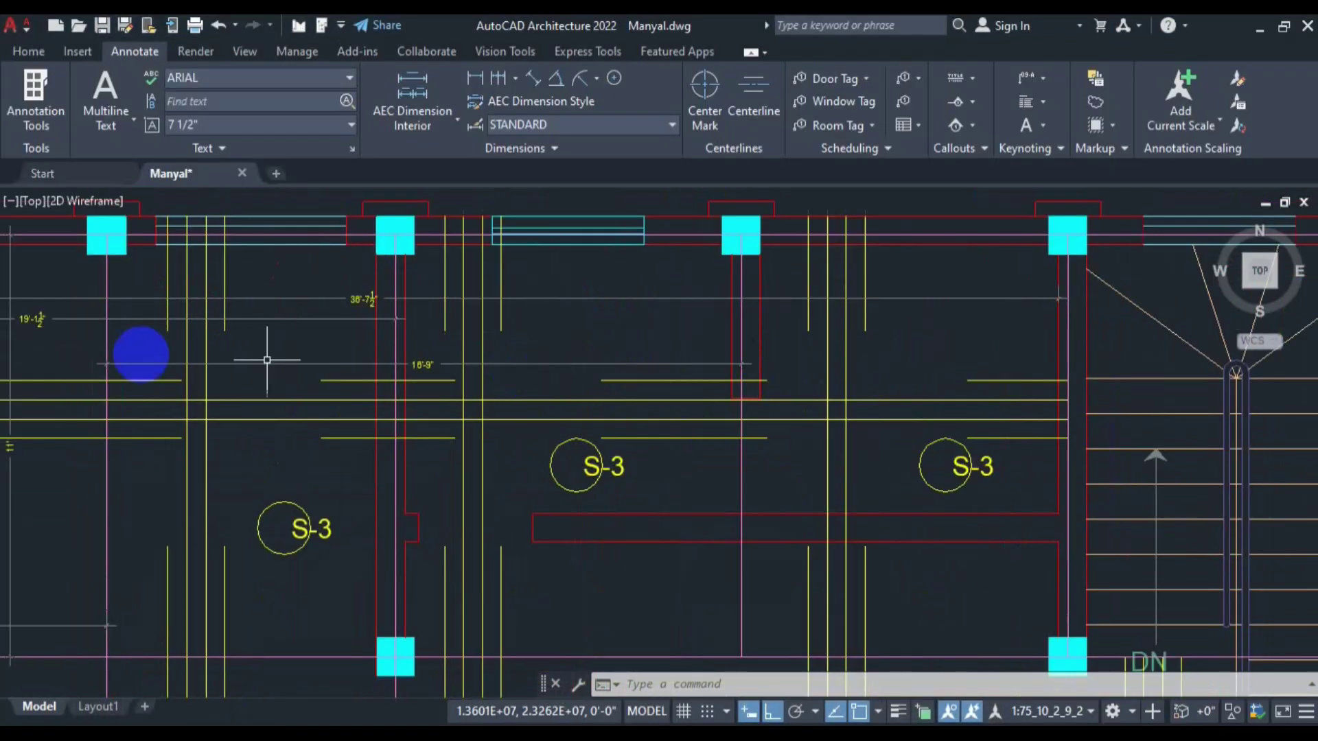
pyautogui.moveTo(573, 412); pyautogui.dragTo(500, 433)
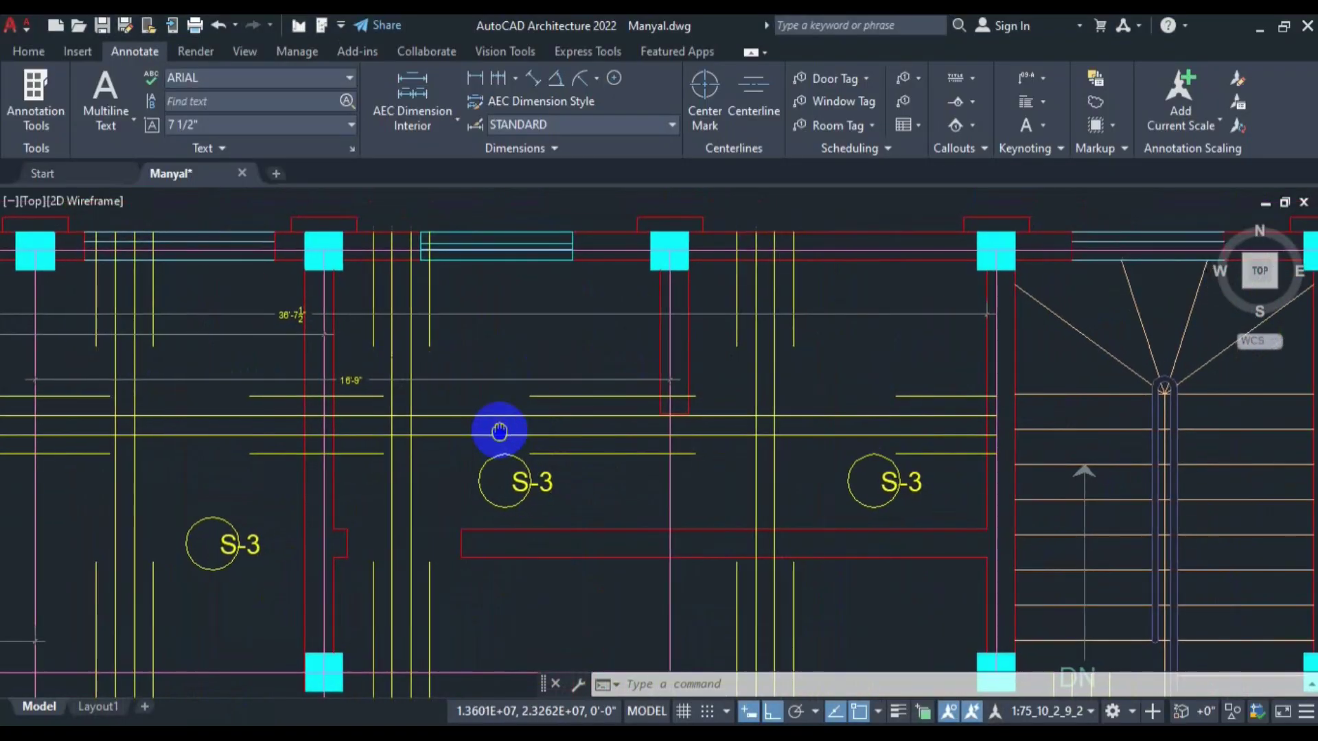
pyautogui.write('DLI')
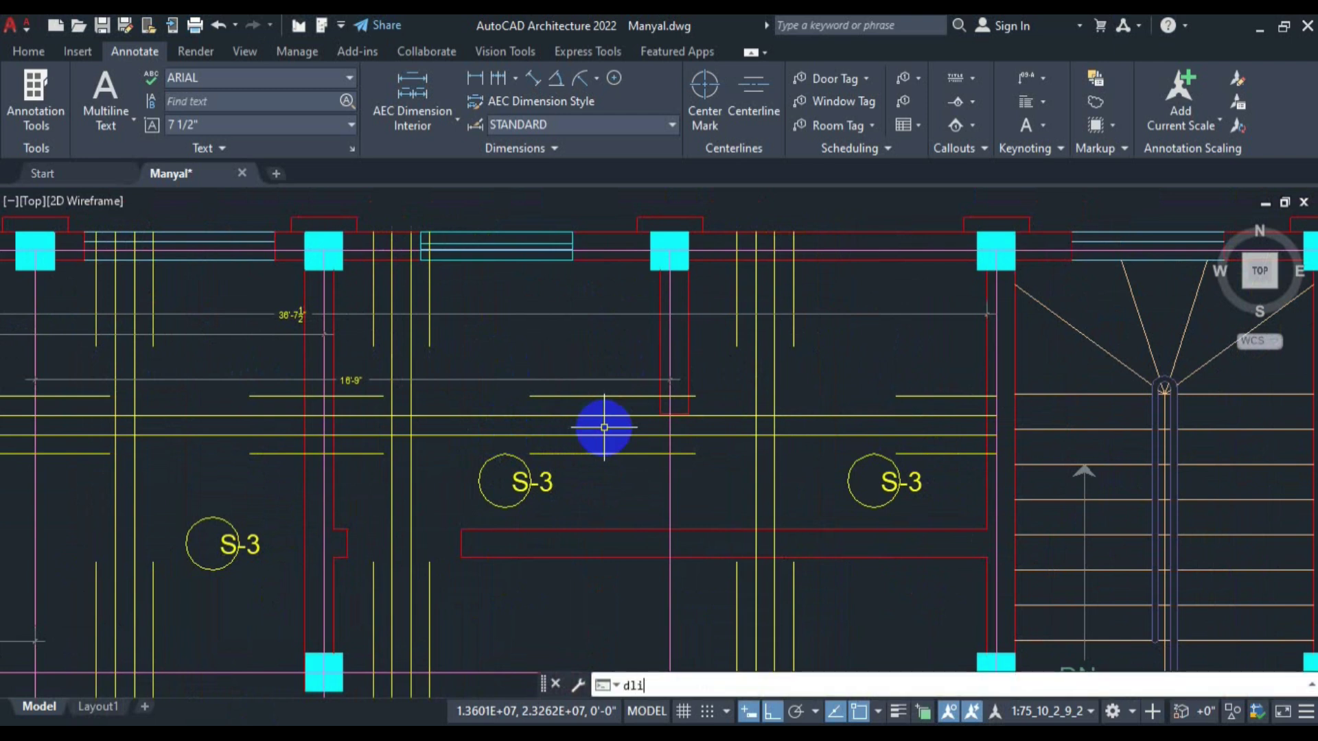
pyautogui.press('Return')
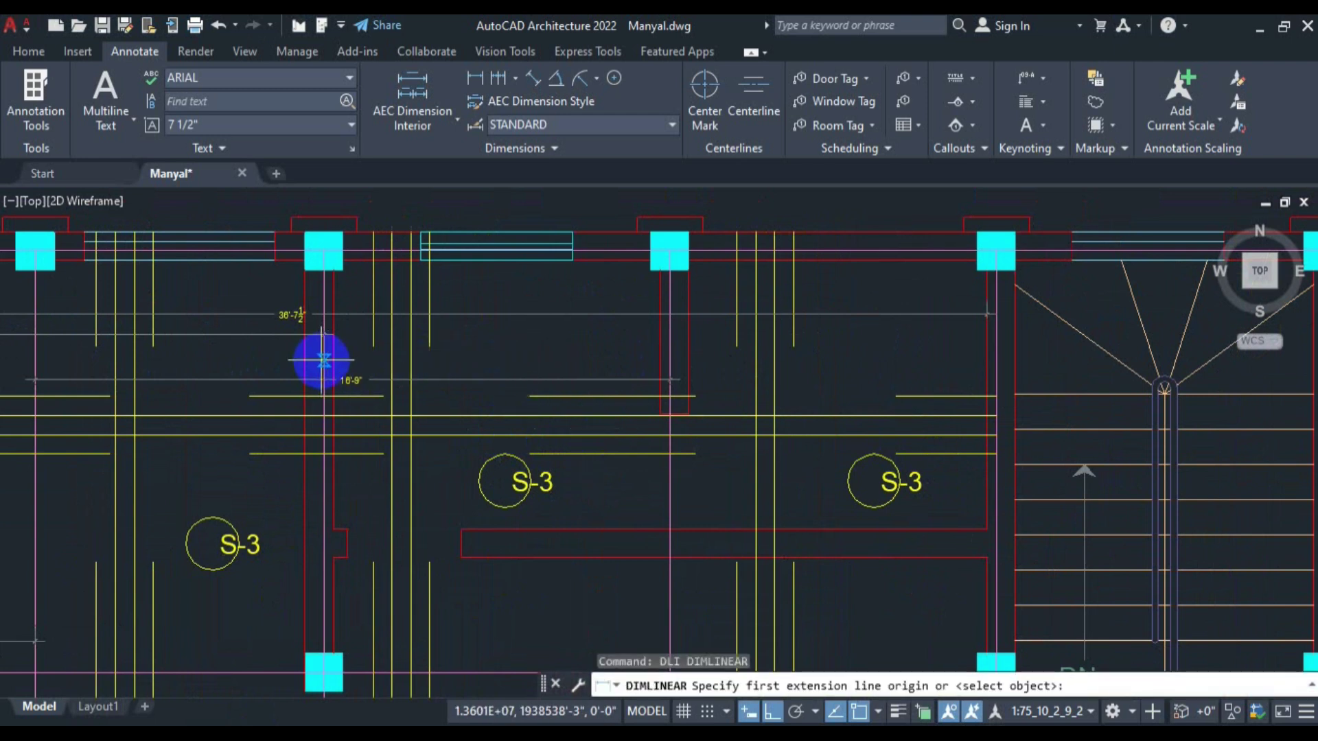
pyautogui.click(324, 360)
pyautogui.click(996, 361)
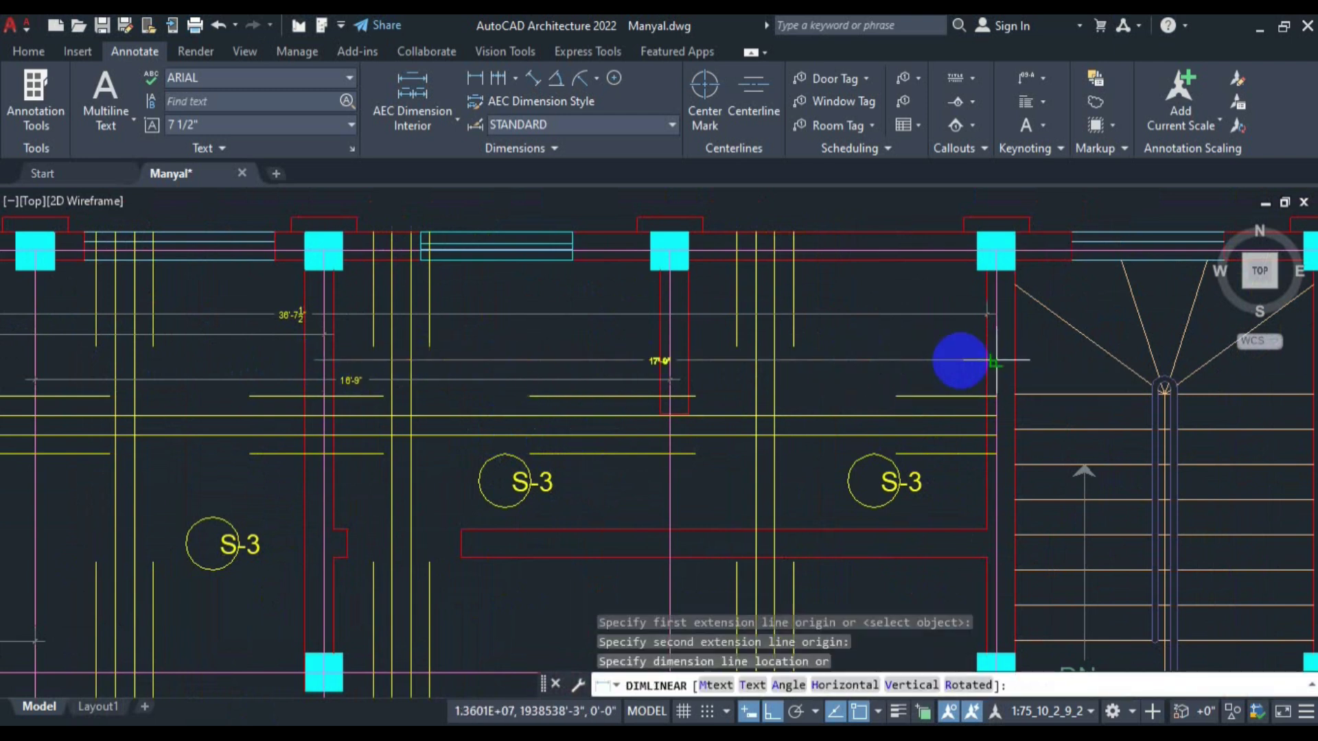
pyautogui.click(879, 367)
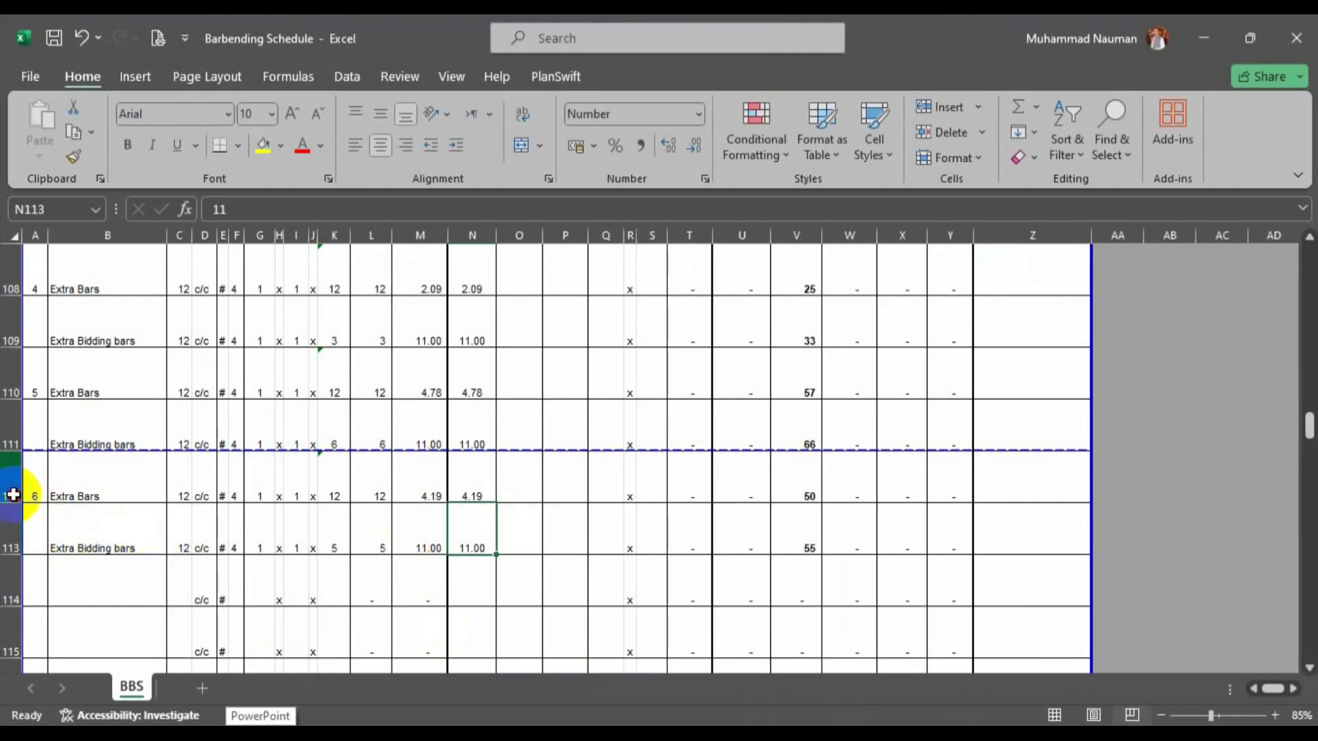
# In the Excel schedule, duplicate the item 6 rows 112 and 113 into rows 114 and 115 and number the new item 7.
pyautogui.moveTo(9, 492); pyautogui.dragTo(12, 545)
pyautogui.hotkey('ctrl', 'c')
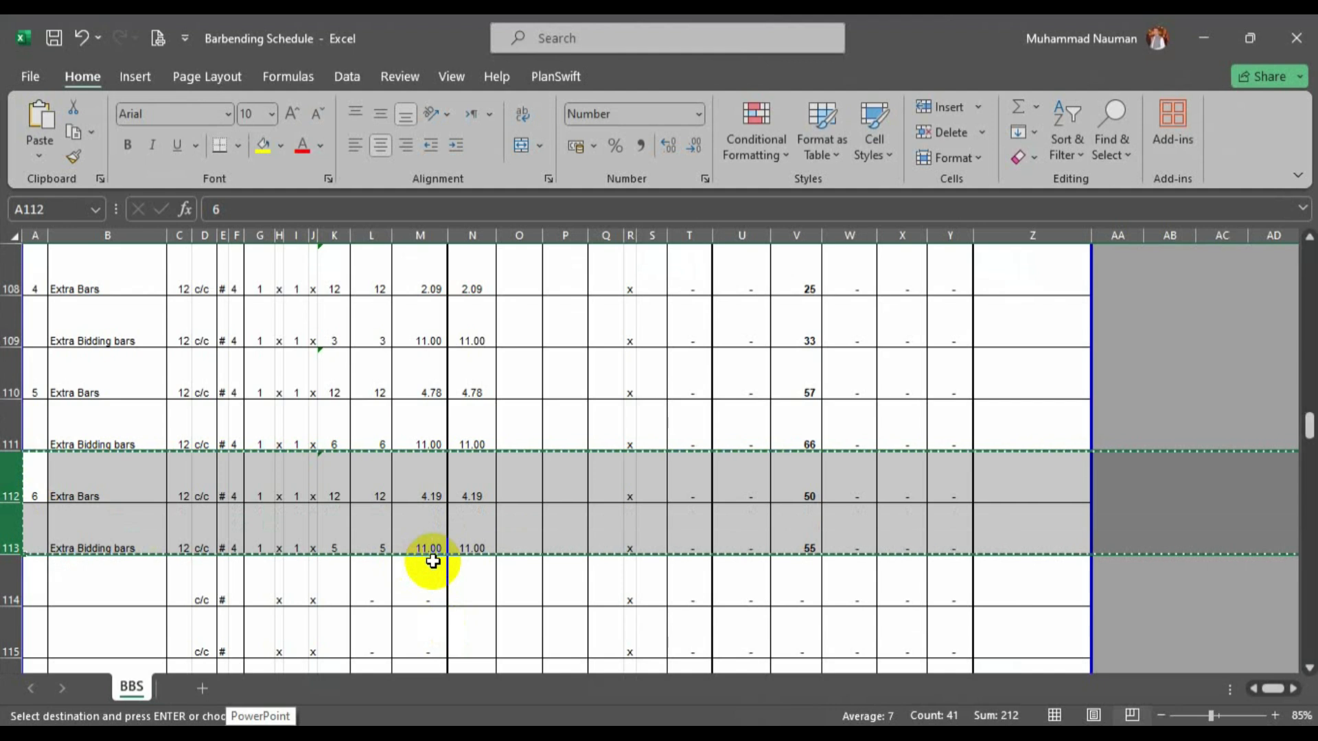
pyautogui.scroll(-1, 391, 532)
pyautogui.click(9, 435)
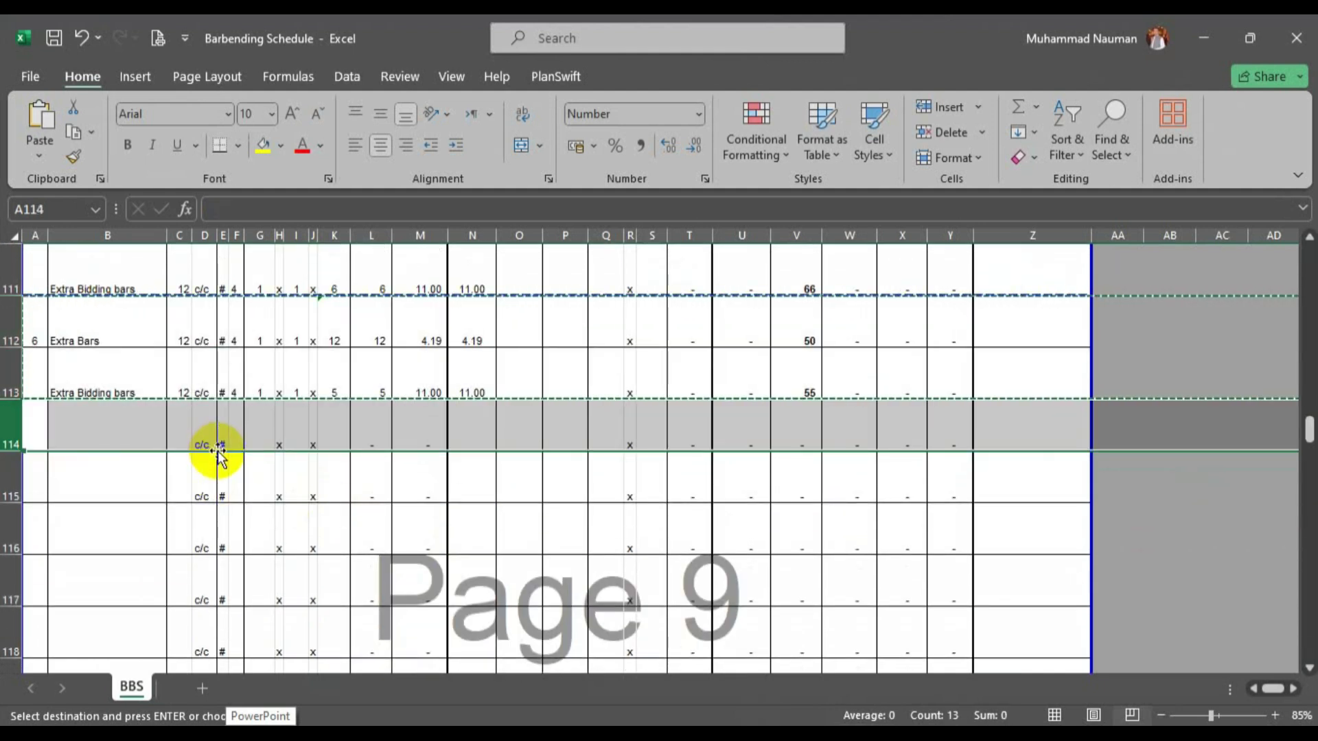
pyautogui.hotkey('ctrl', 'v')
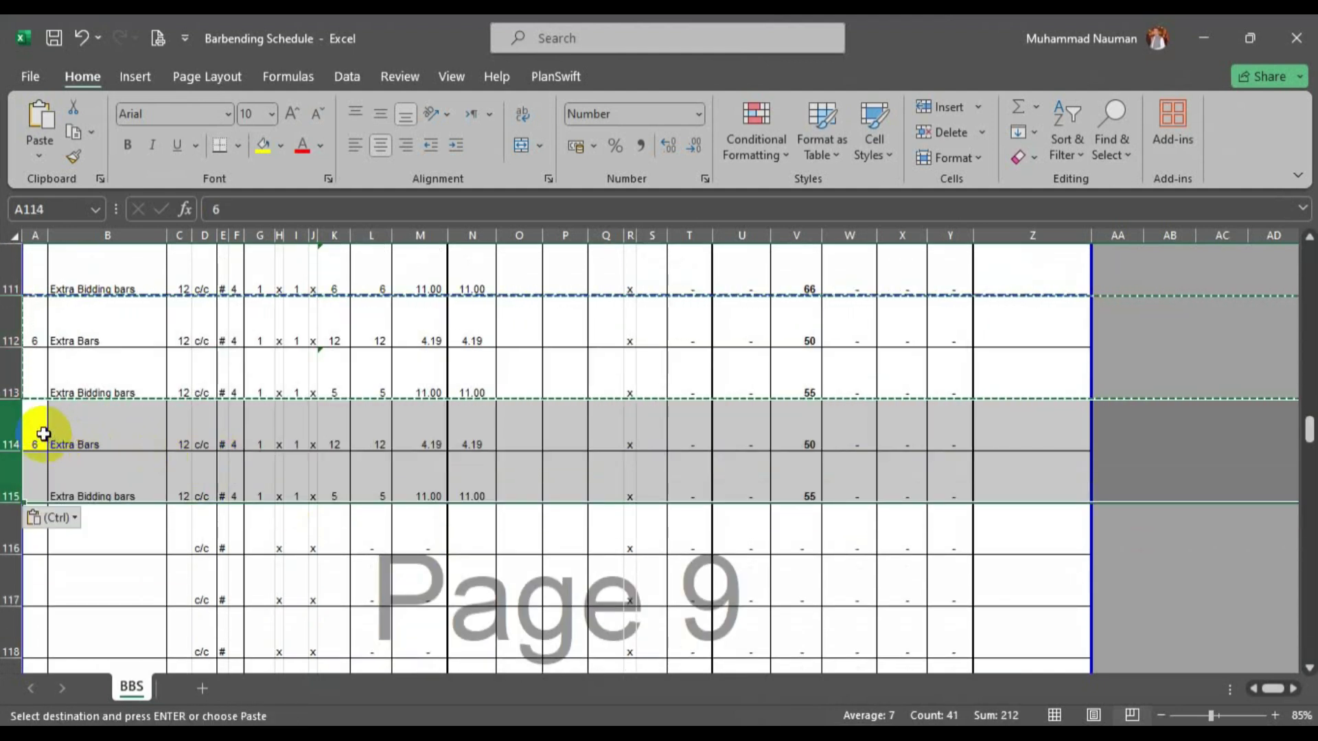
pyautogui.click(36, 439)
pyautogui.write('7')
pyautogui.press('Tab')
pyautogui.scroll(1, 591, 514)
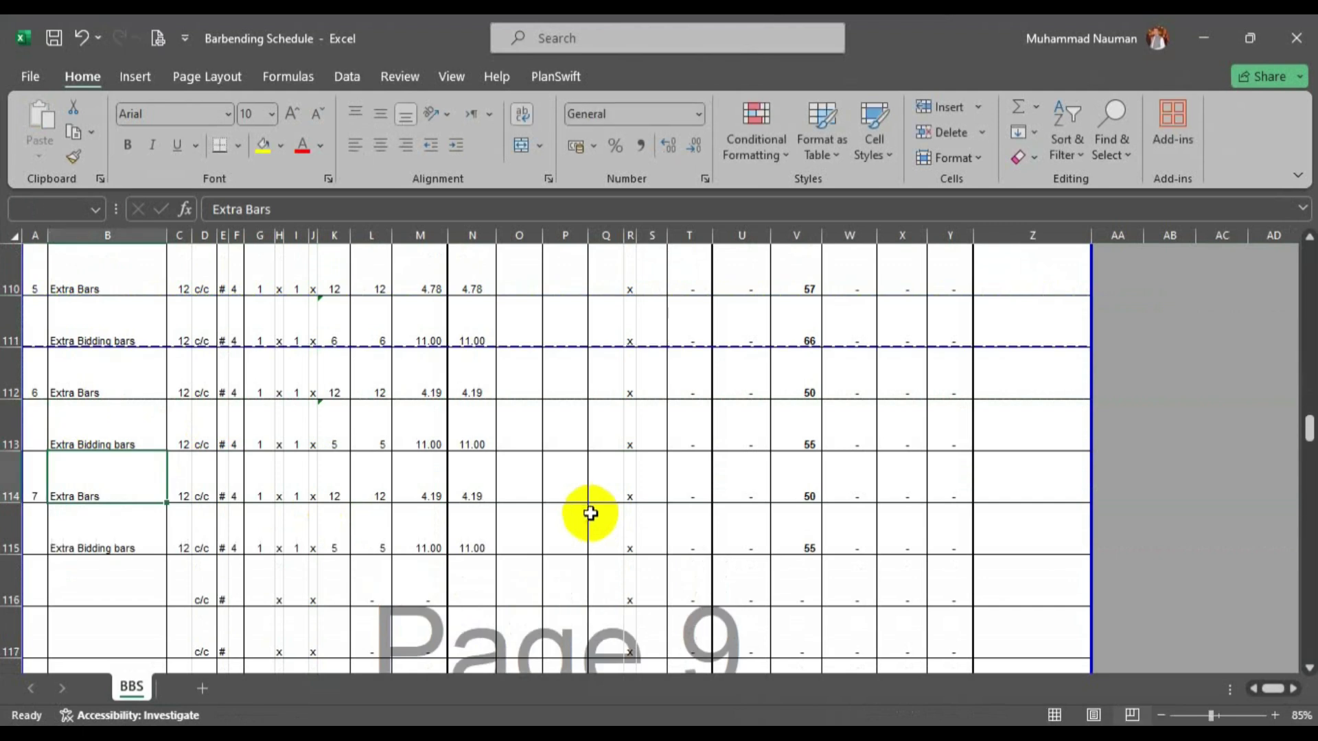
# Read the third and fourth upper panels' combined span in AutoCAD, then set the item 7 Extra Bars length in Excel cell N114 to =17.75/4.
pyautogui.click(478, 490)
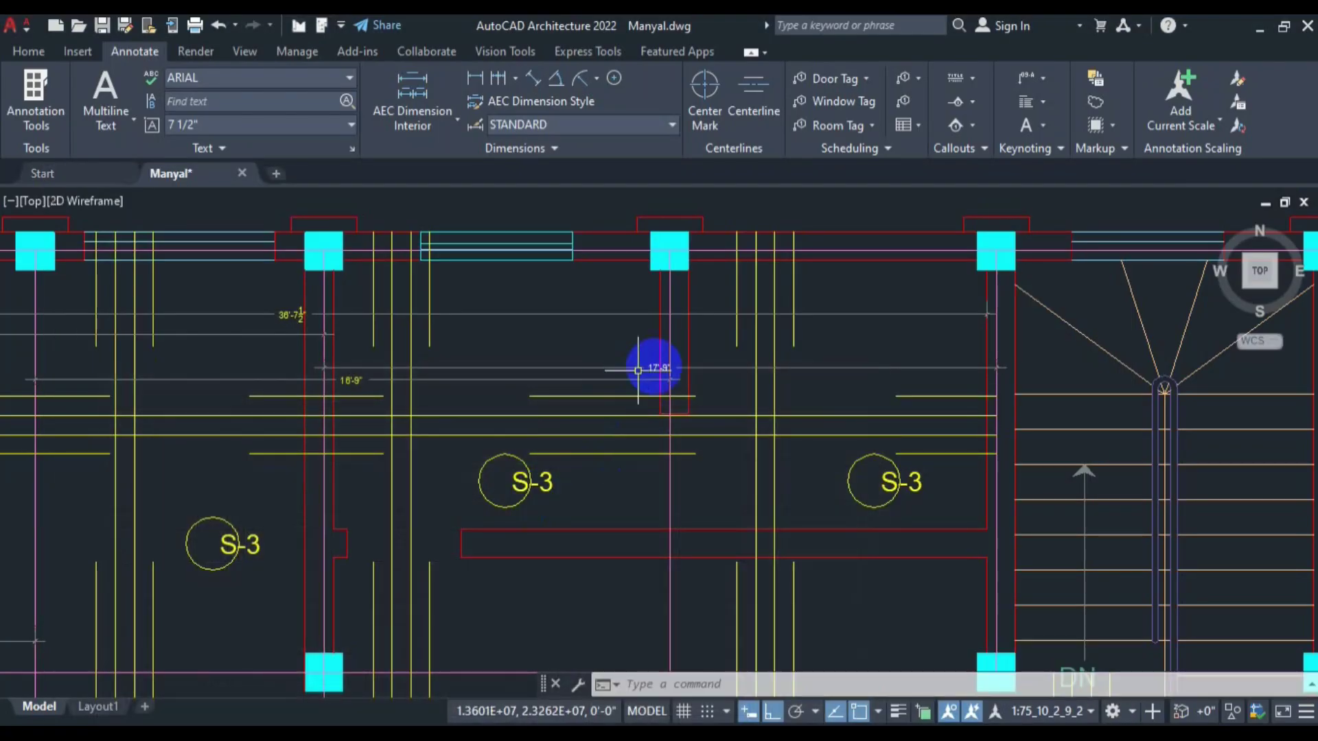
pyautogui.scroll(3, 641, 378)
pyautogui.scroll(-2, 635, 412)
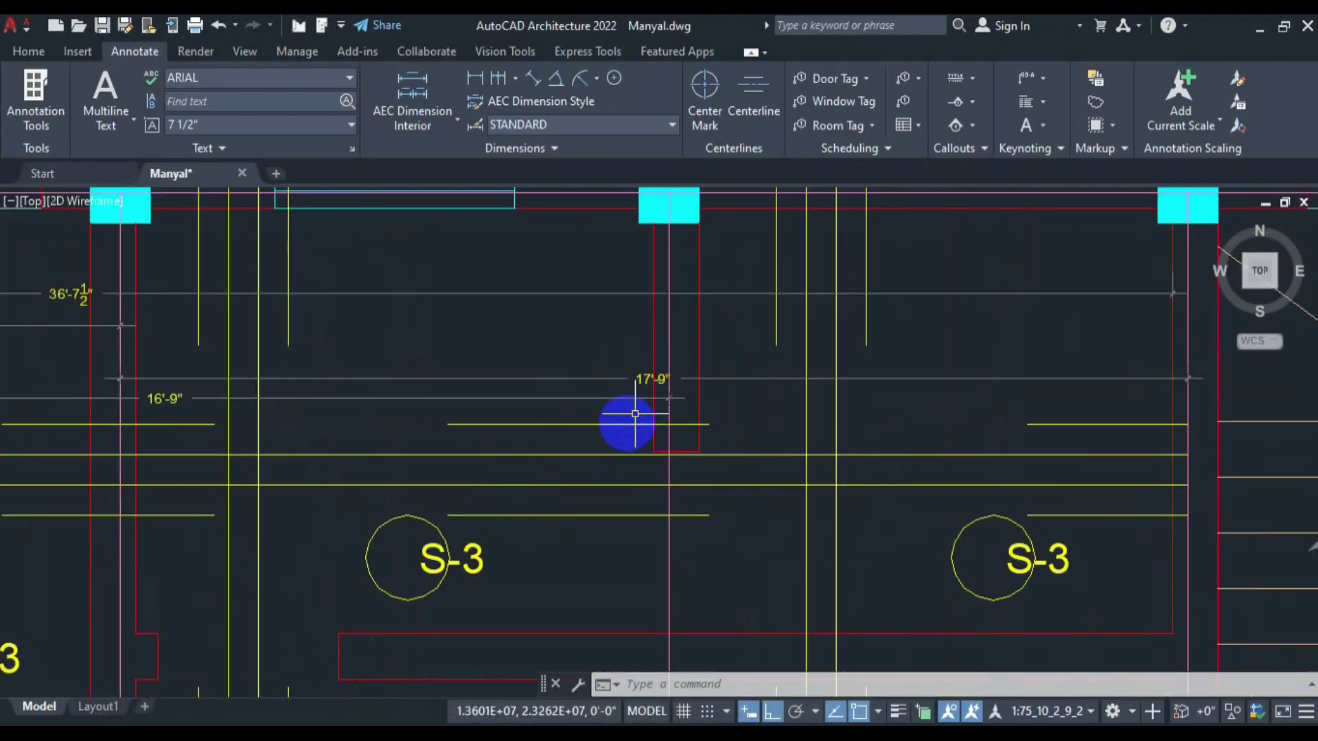
pyautogui.scroll(-3, 635, 414)
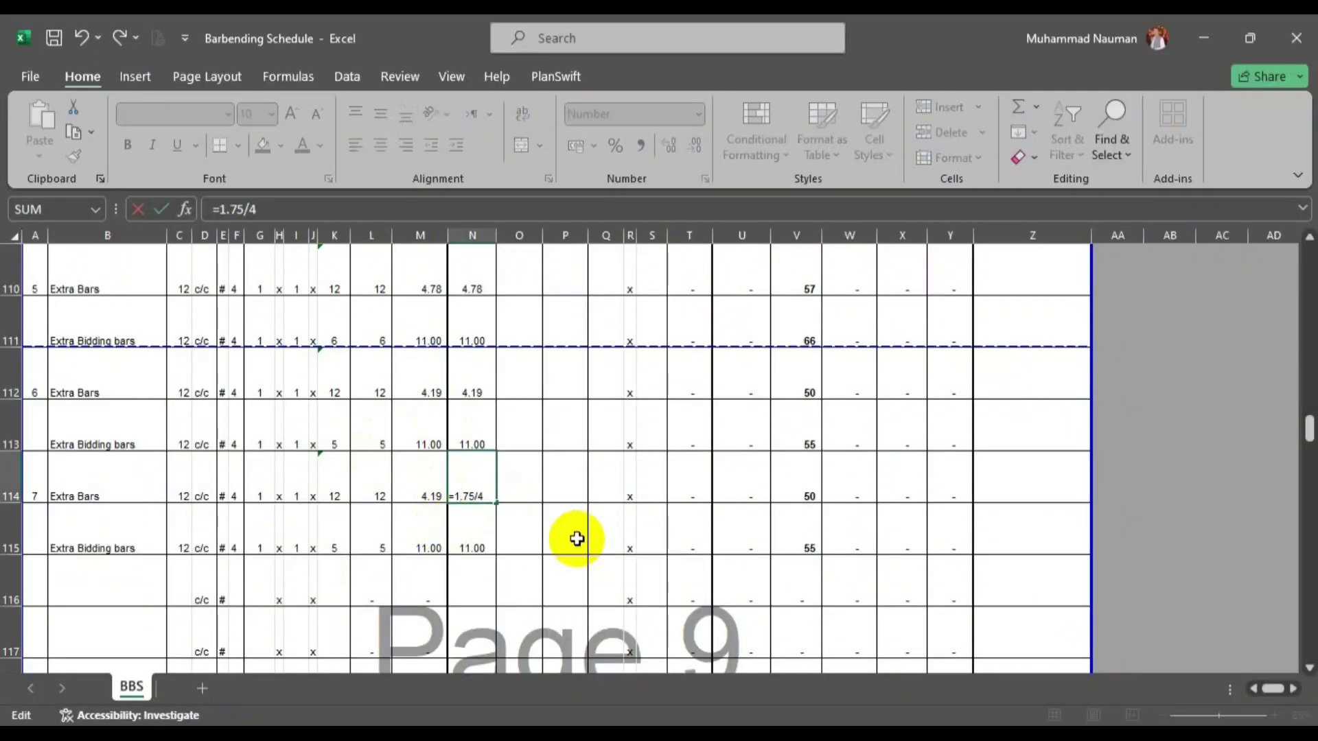
pyautogui.press('Return')
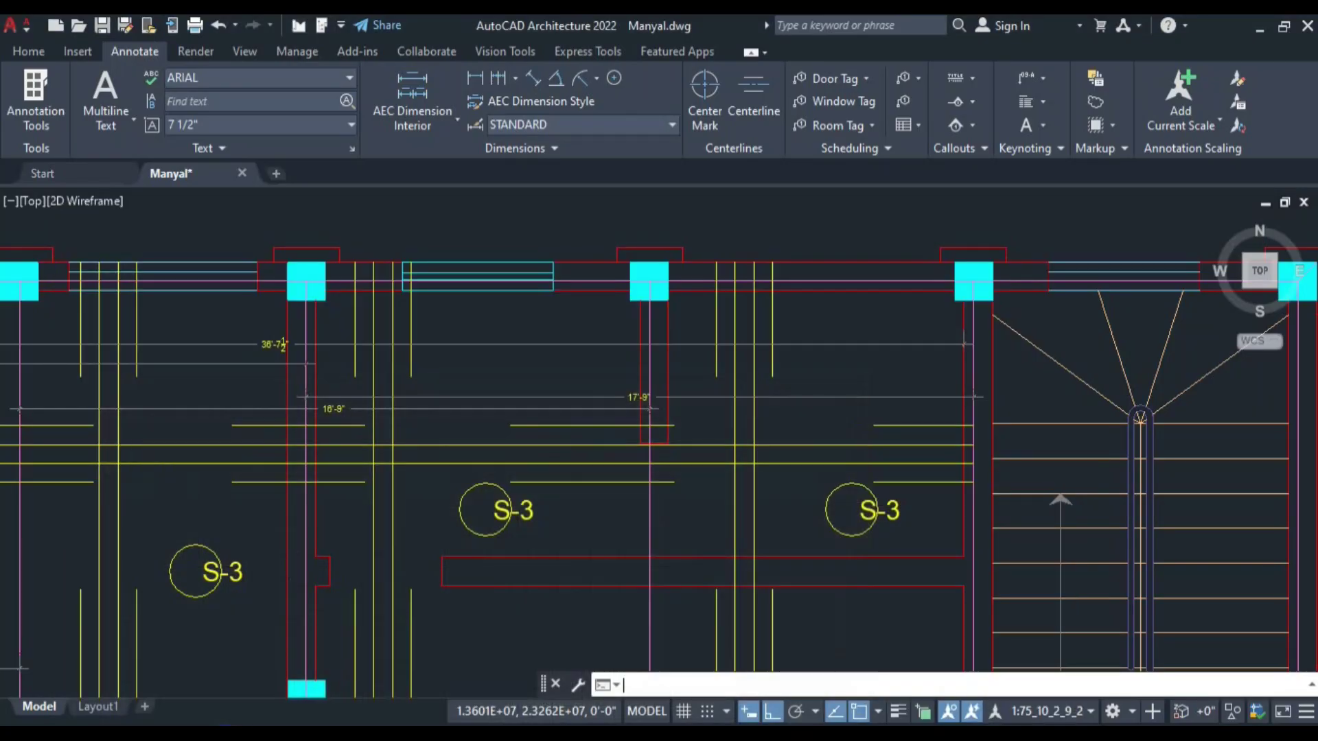
# Switch to AutoCAD and examine the extra bars across the lower row of S-3 panels in the slab plan.
pyautogui.scroll(-4, 597, 384)
pyautogui.moveTo(583, 523)
pyautogui.mouseDown()
pyautogui.moveTo(583, 333)
pyautogui.moveTo(600, 300)
pyautogui.mouseUp()
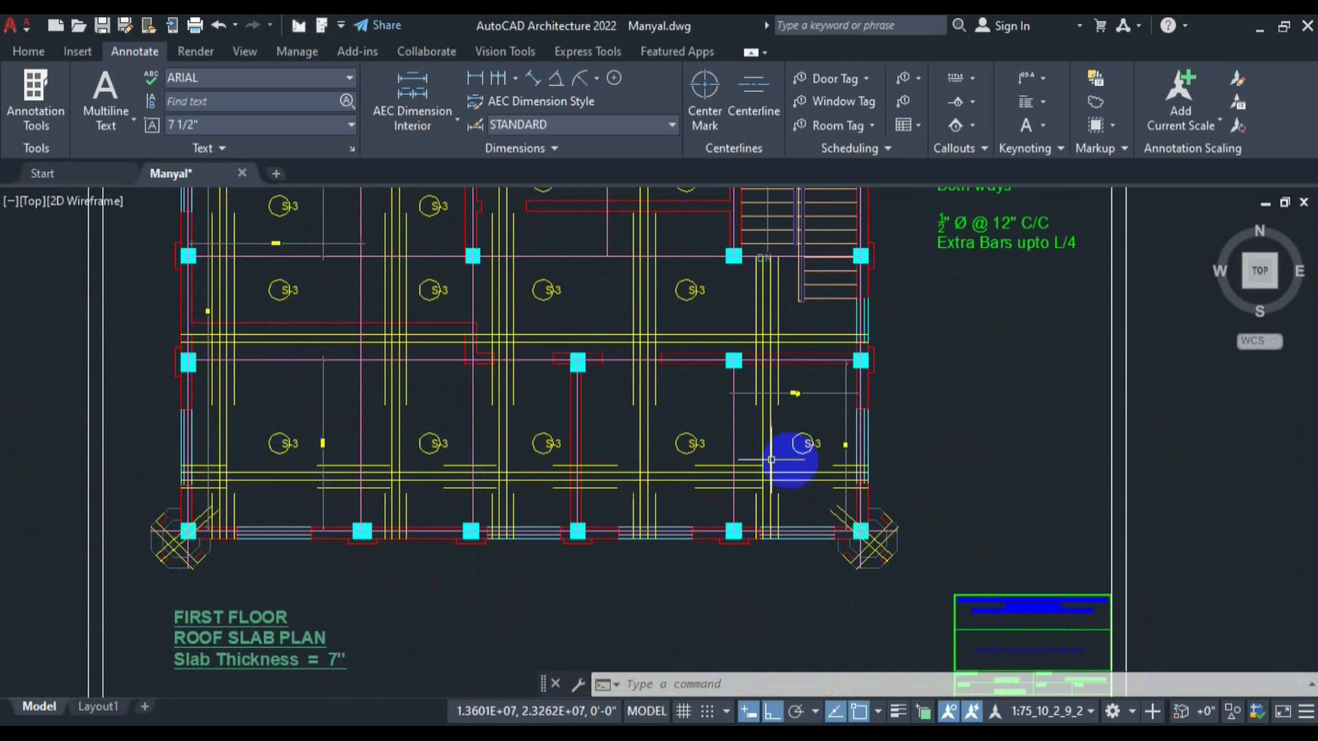
pyautogui.scroll(2, 294, 479)
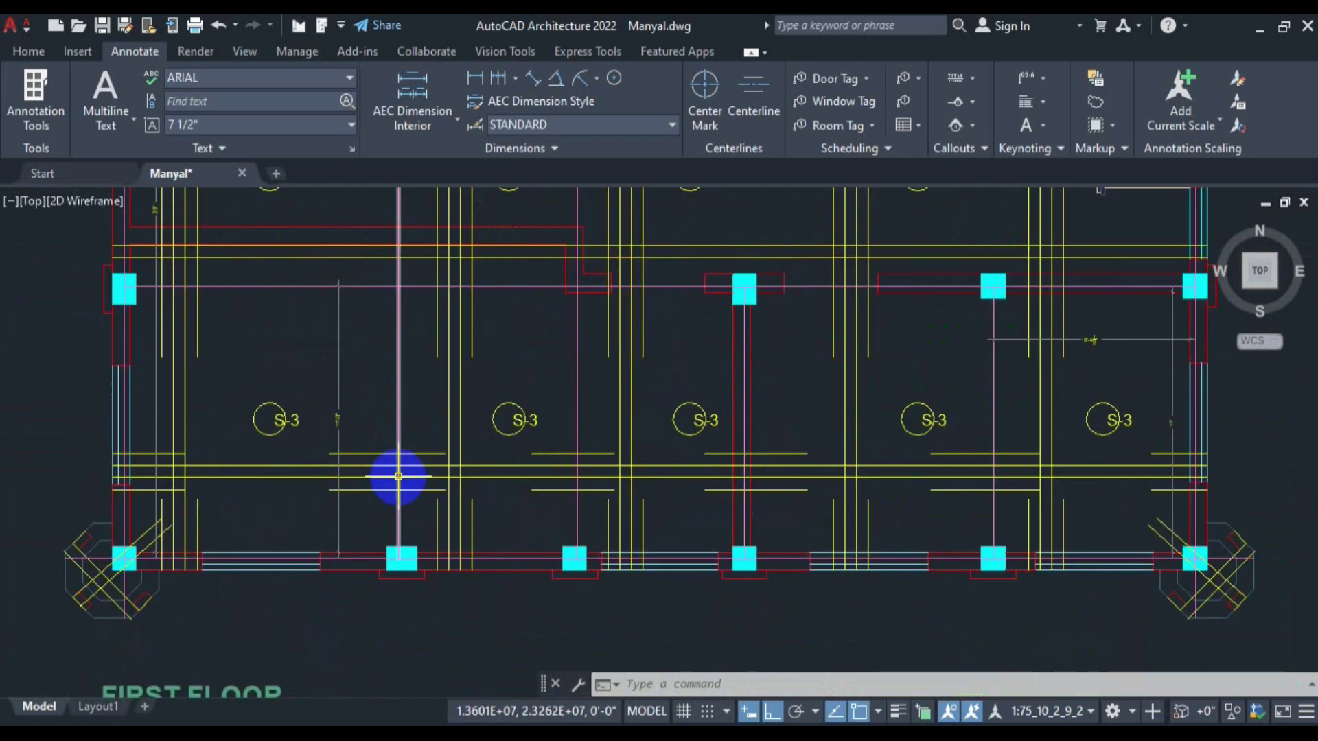
pyautogui.scroll(2, 411, 477)
pyautogui.scroll(-2, 464, 490)
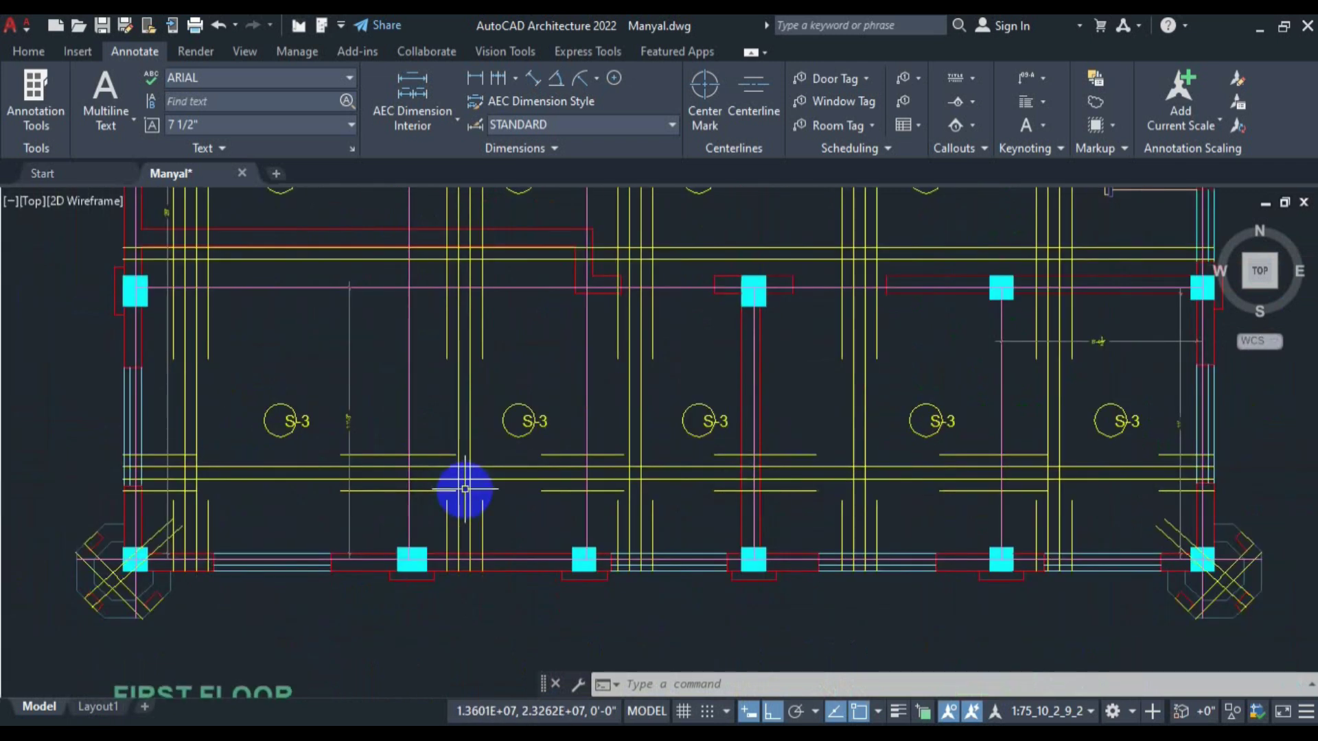
pyautogui.scroll(-2, 465, 489)
pyautogui.moveTo(653, 471); pyautogui.dragTo(728, 516)
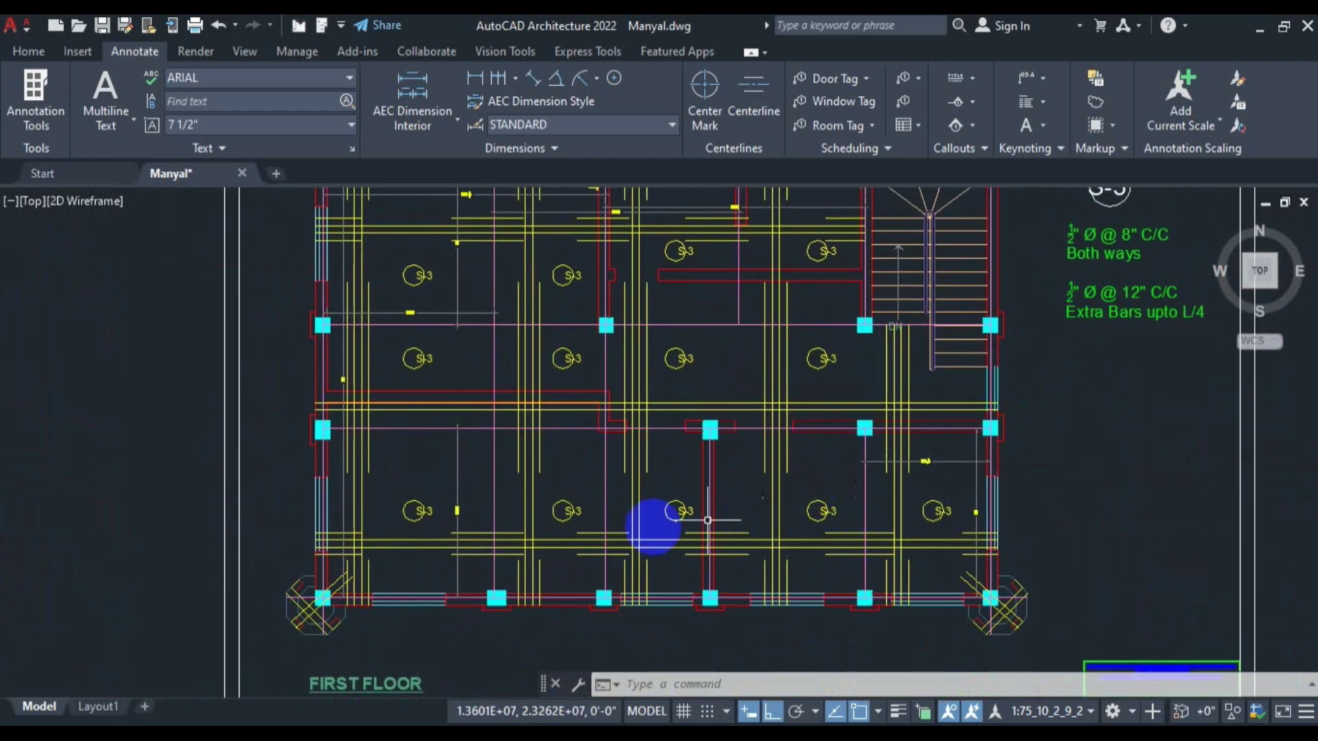
pyautogui.moveTo(662, 509); pyautogui.dragTo(609, 544)
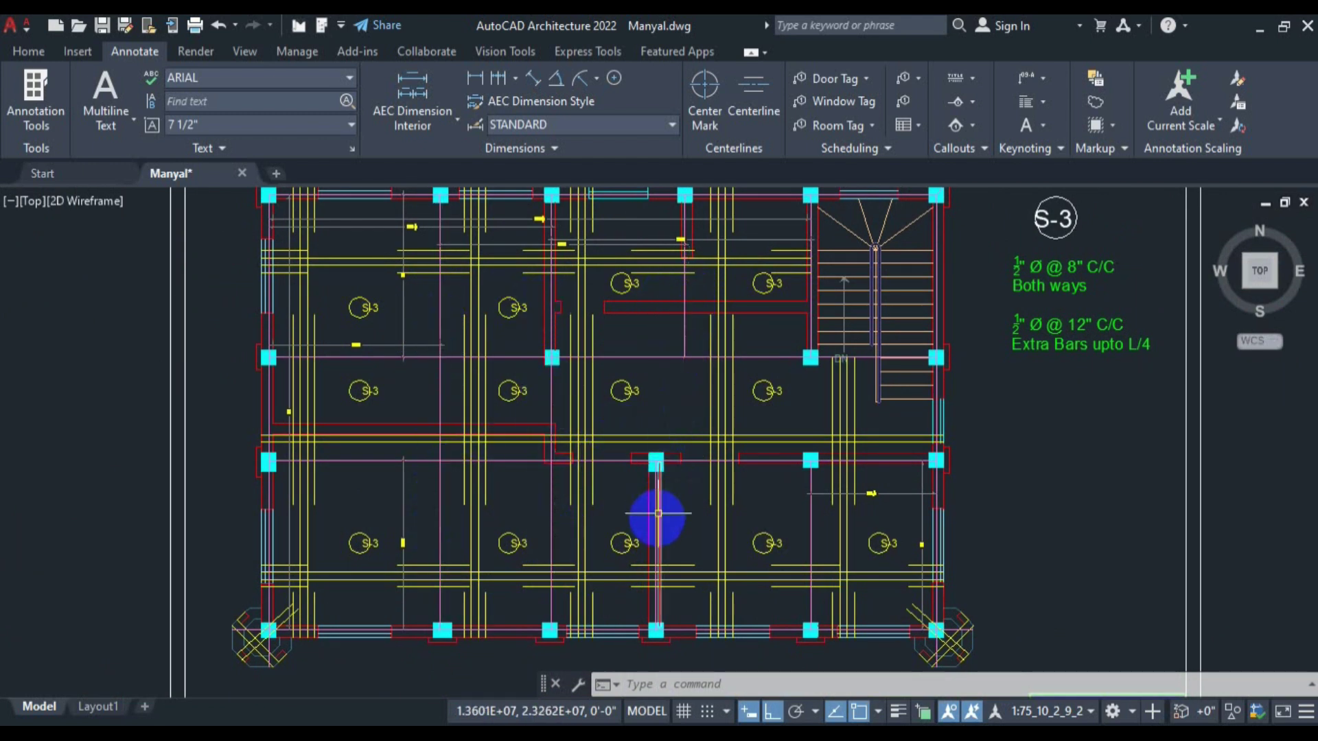
# Add a linear dimension across the first and second lower panels, between the first and third column centrelines.
pyautogui.scroll(4, 427, 589)
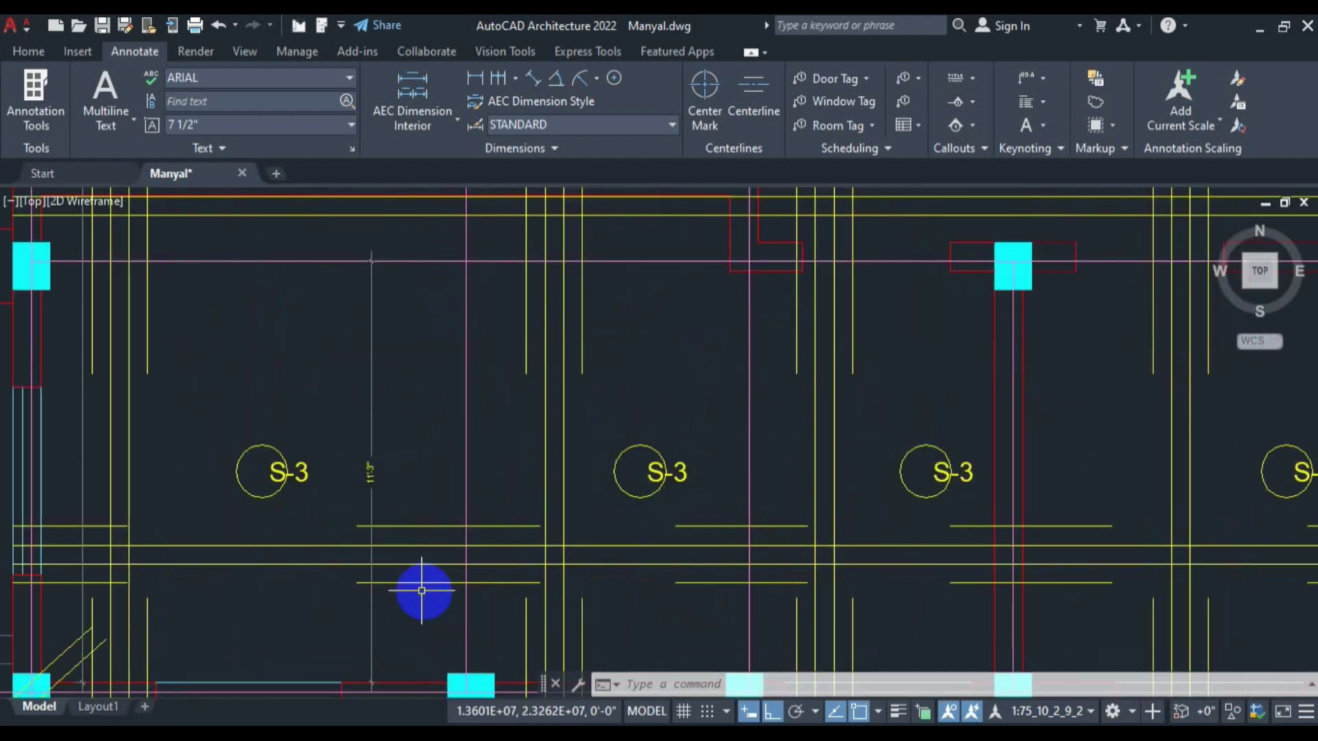
pyautogui.scroll(-2, 480, 500)
pyautogui.scroll(2, 484, 511)
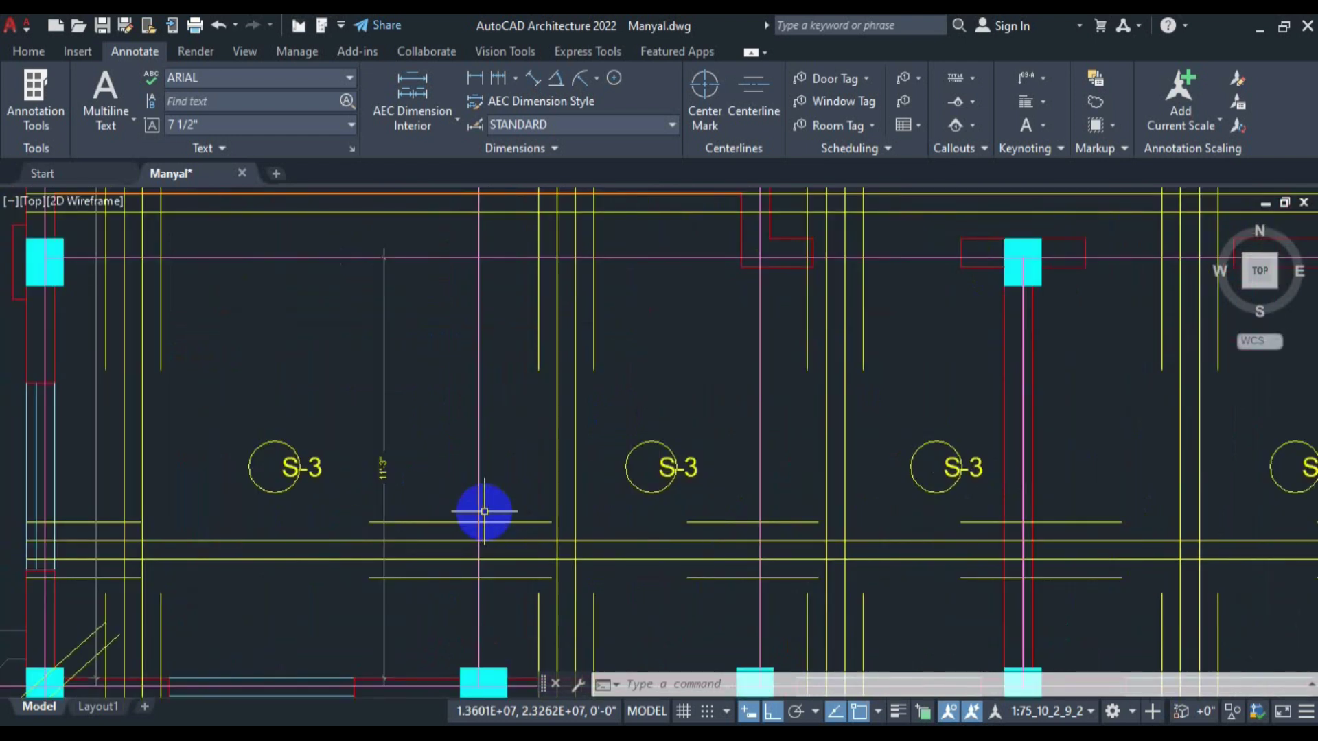
pyautogui.write('li')
pyautogui.press('Return')
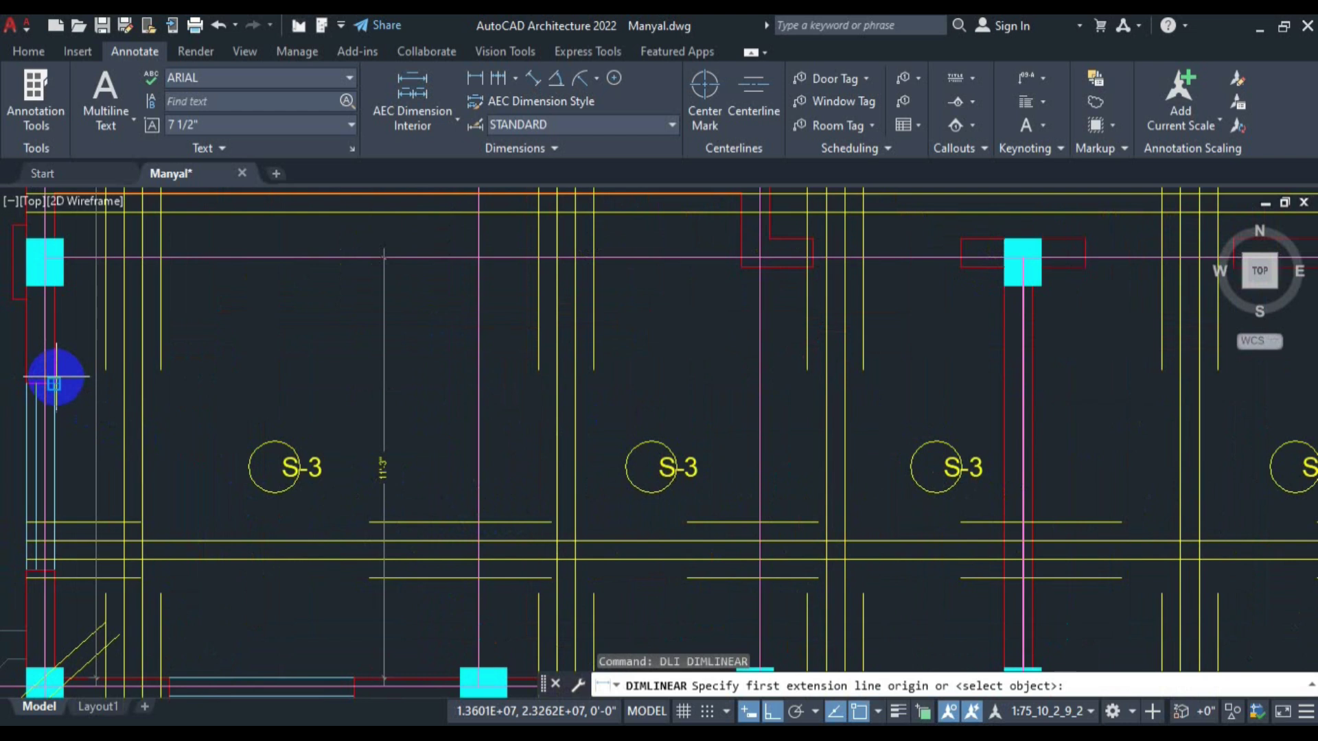
pyautogui.click(55, 376)
pyautogui.click(759, 383)
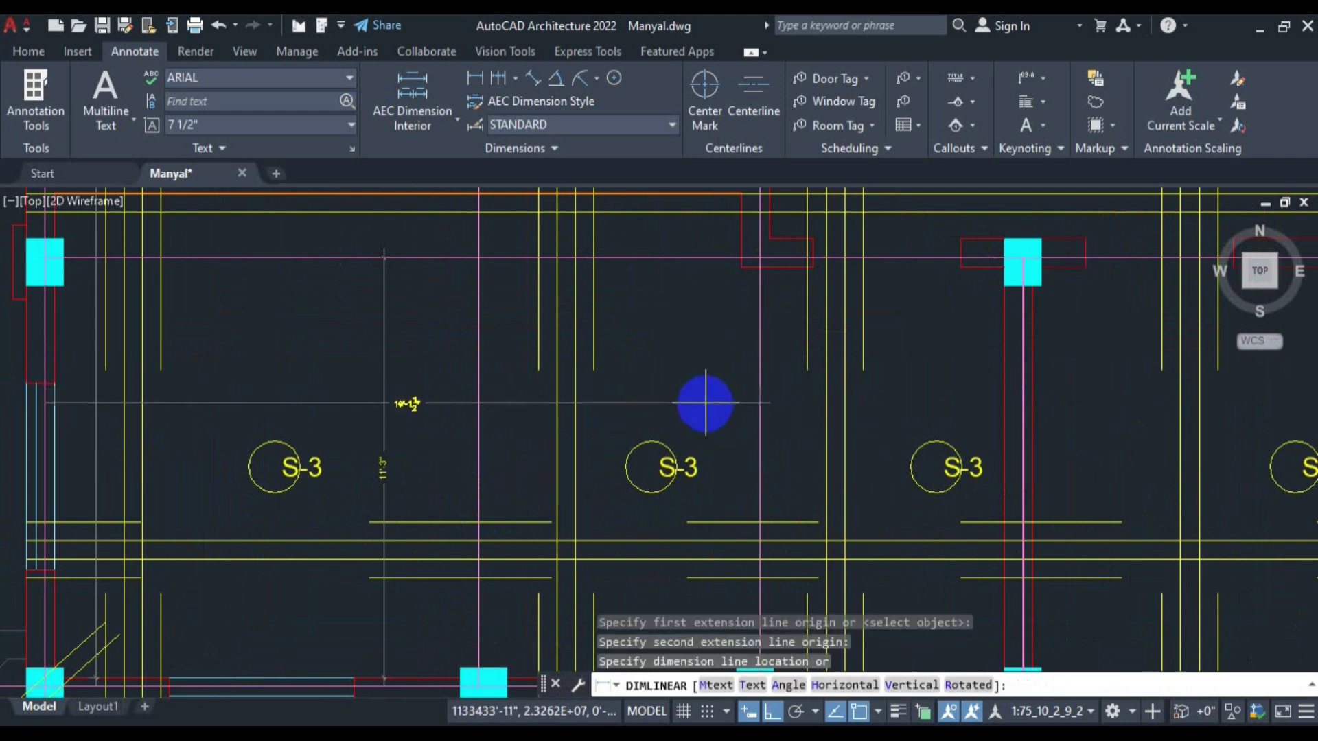
pyautogui.click(705, 403)
pyautogui.scroll(2, 435, 397)
pyautogui.scroll(-2, 439, 439)
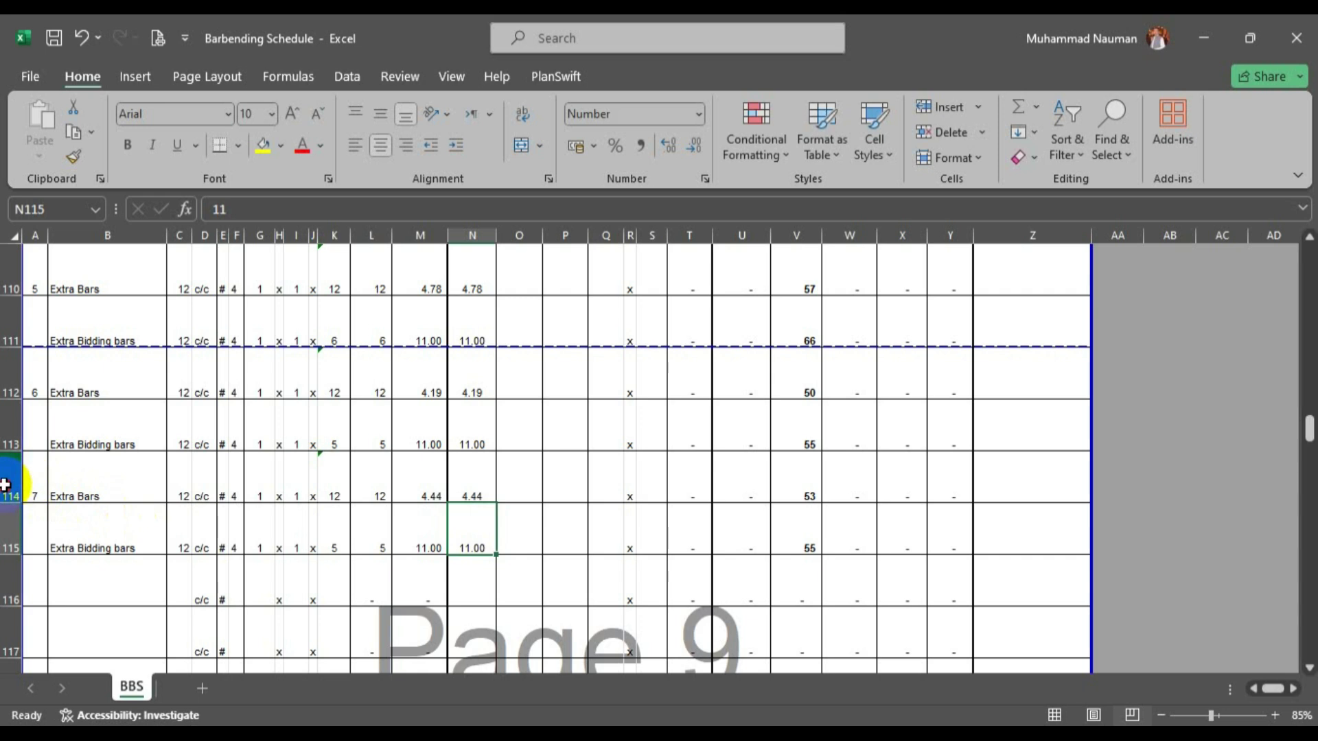
# Switch to Excel, duplicate the item 7 rows 114 and 115 into rows 116 and 117, and number the new item 8.
pyautogui.moveTo(5, 486); pyautogui.dragTo(8, 529)
pyautogui.hotkey('ctrl', 'c')
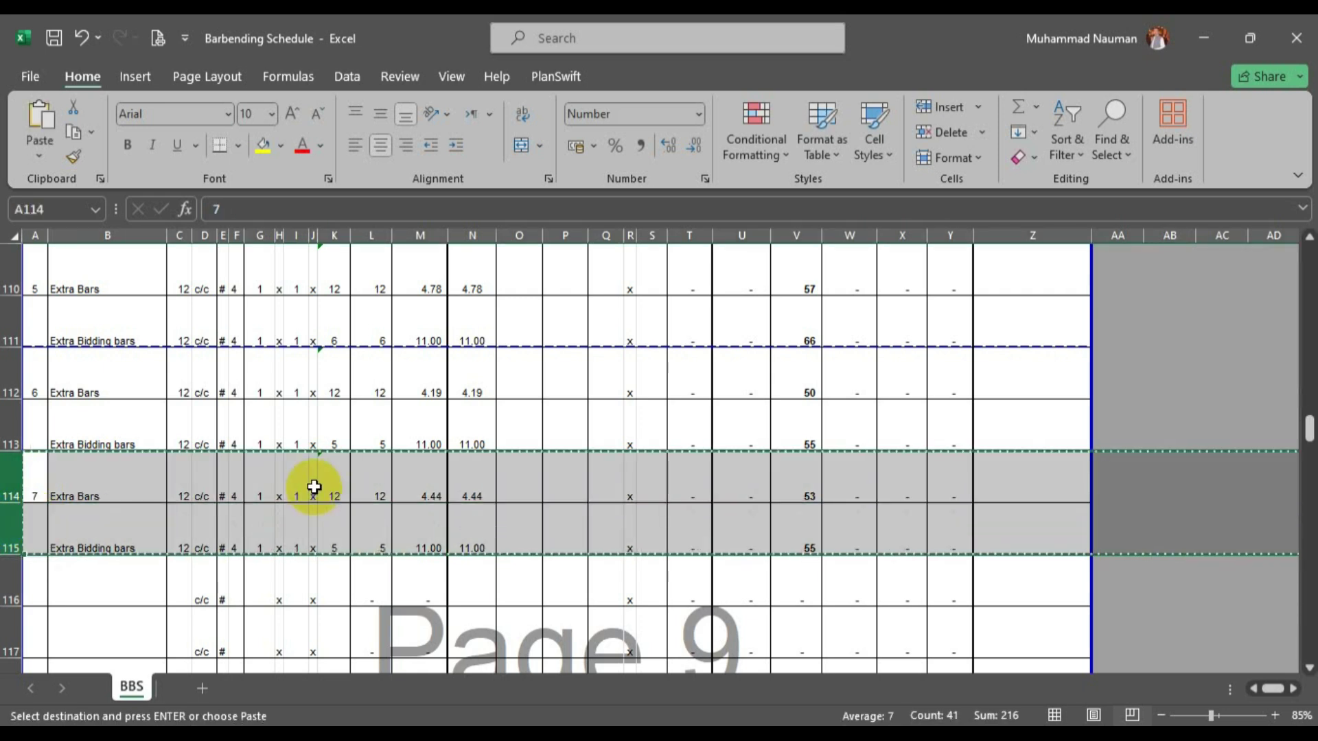
pyautogui.scroll(-2, 302, 489)
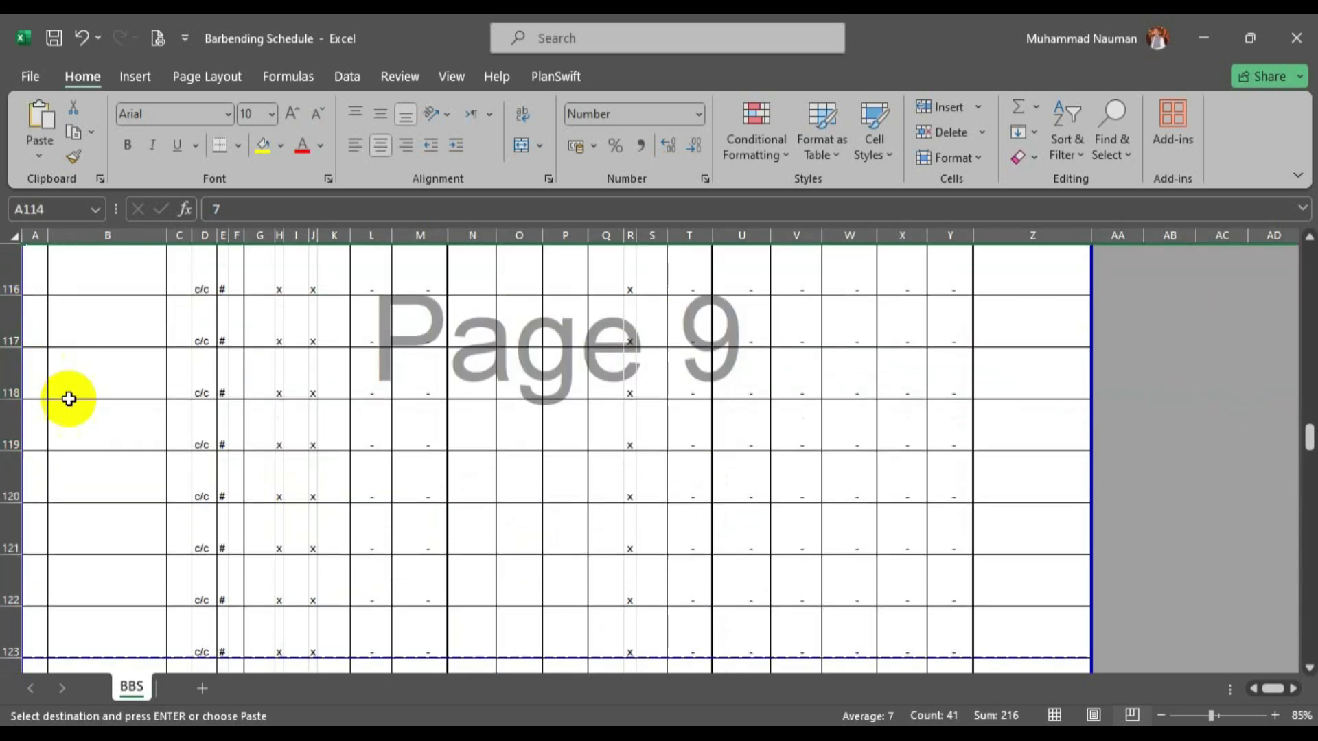
pyautogui.scroll(1, 48, 411)
pyautogui.click(9, 425)
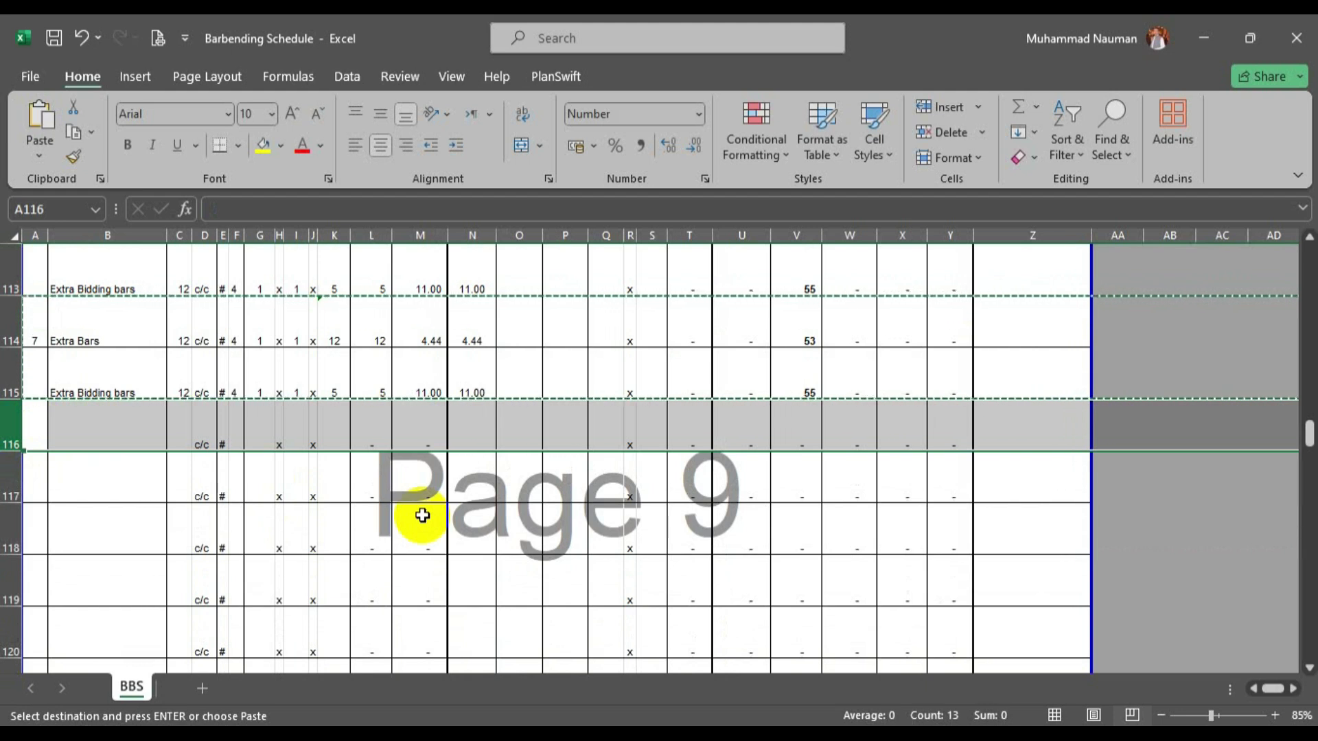
pyautogui.hotkey('ctrl', 'v')
pyautogui.click(43, 448)
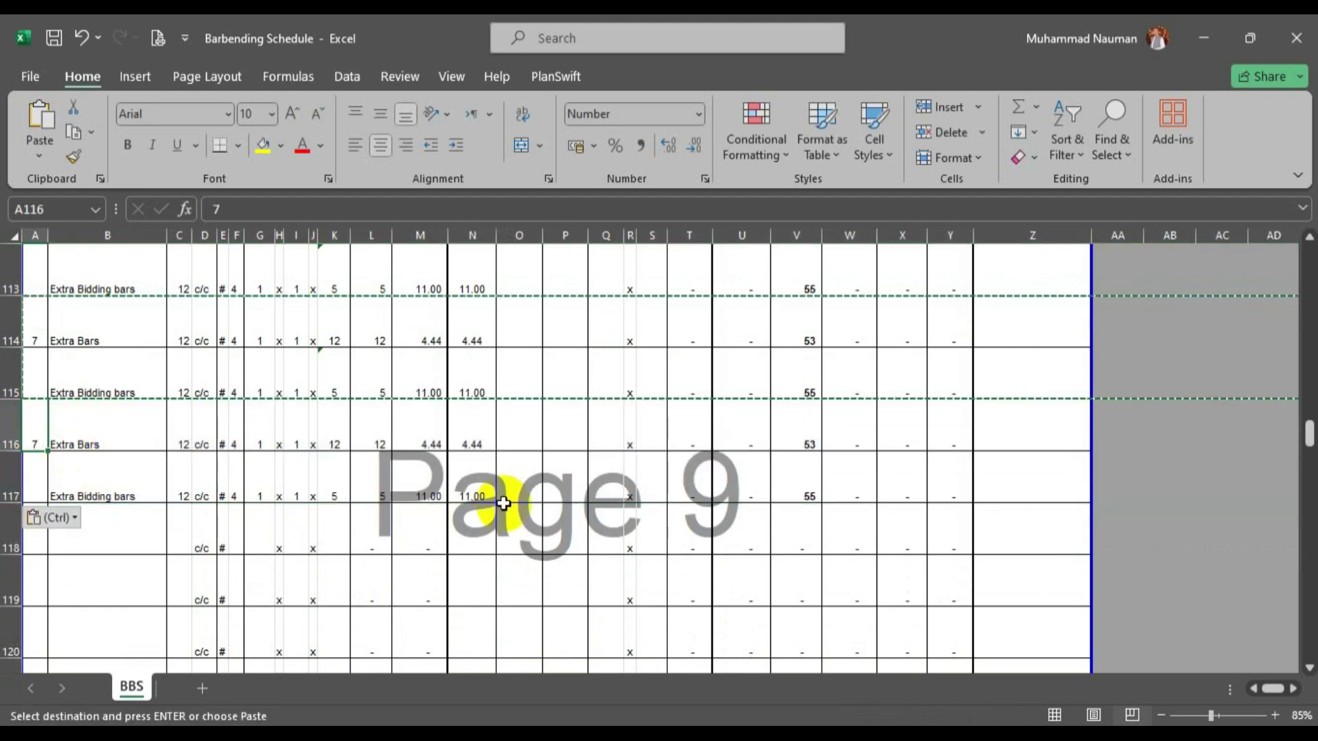
pyautogui.write('8')
pyautogui.press('Tab')
pyautogui.scroll(1, 505, 506)
# Set the item 8 Extra Bars length in N116 to =19.125/4.
pyautogui.doubleClick(479, 484)
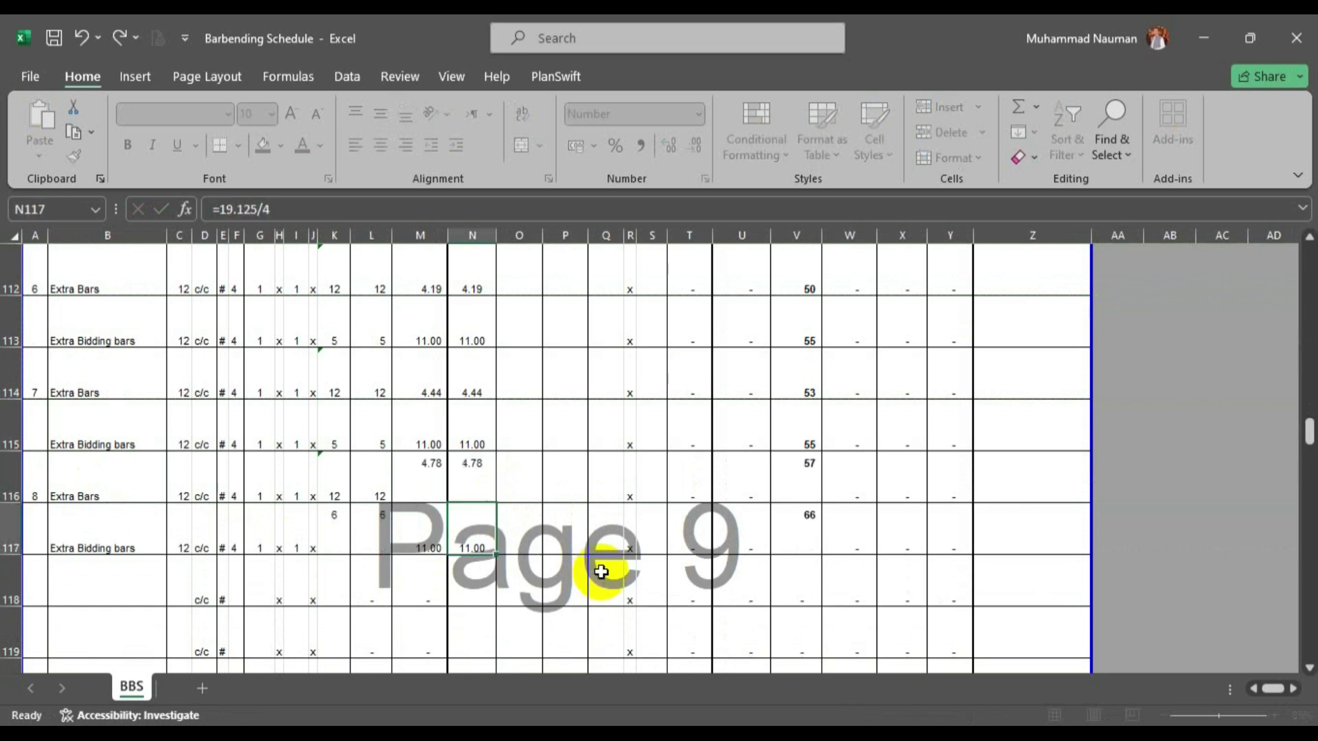
pyautogui.write('19.125')
pyautogui.press('Return')
# Check the first lower panel's vertical dimension in AutoCAD, then set the item 8 Extra Bidding bars length in Excel cell N117 to 11.25.
pyautogui.click(284, 734)
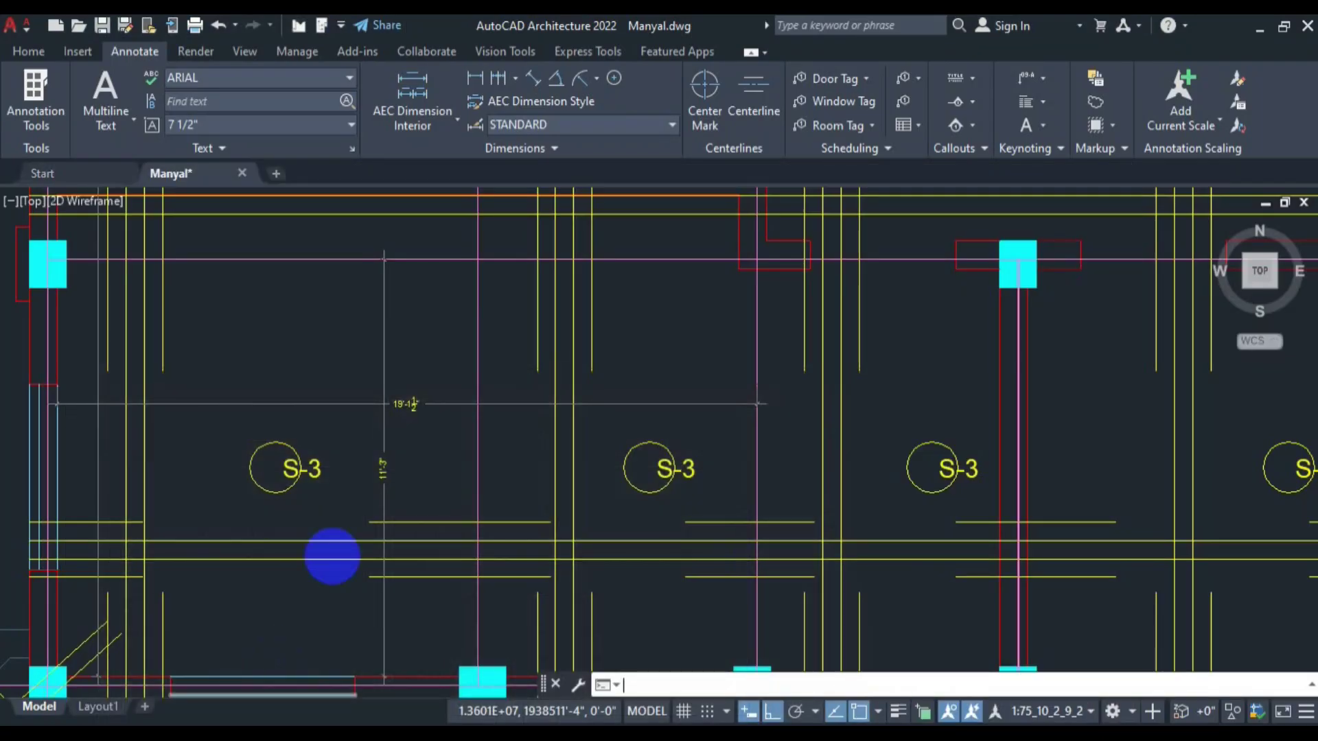
pyautogui.scroll(3, 390, 483)
pyautogui.scroll(-4, 395, 450)
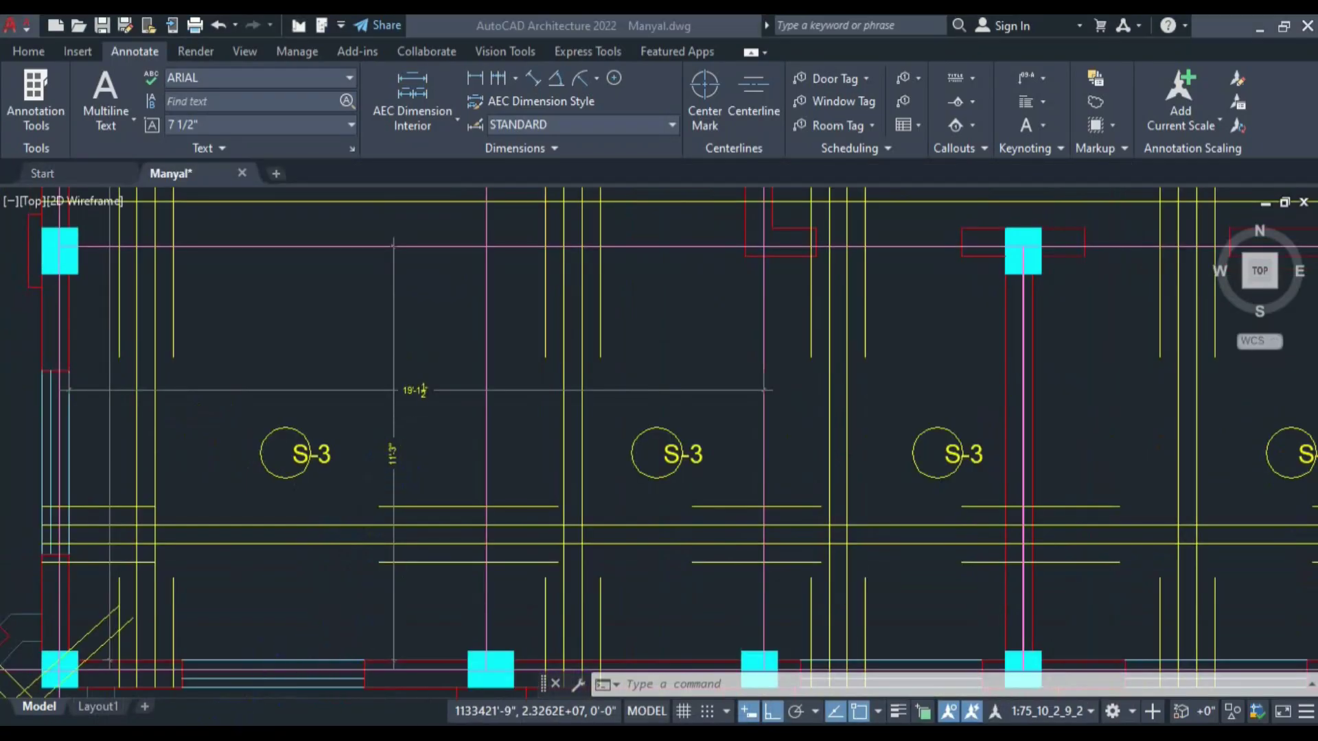
pyautogui.click(270, 734)
pyautogui.write('11')
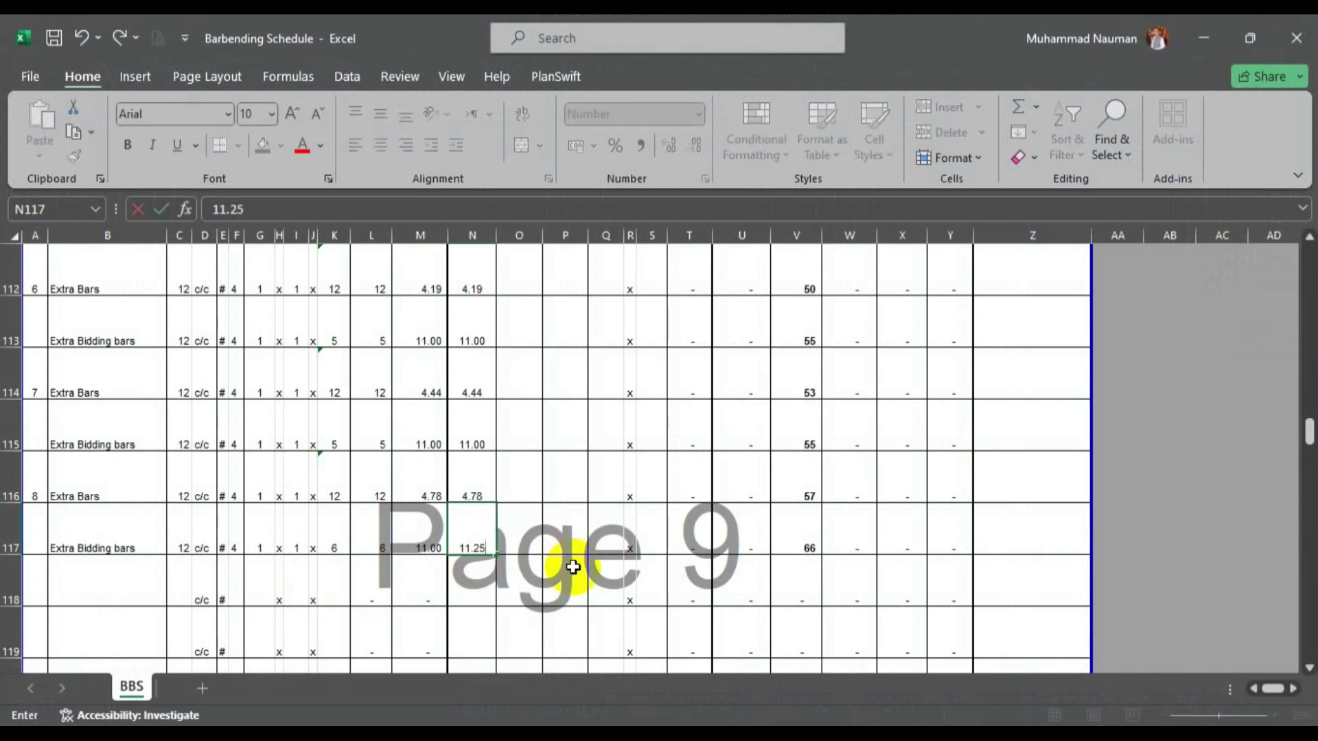
pyautogui.write('.25')
pyautogui.press('Return')
# Duplicate the item 8 rows 116 and 117 into rows 118 and 119 and number the new item 9.
pyautogui.moveTo(12, 494); pyautogui.dragTo(598, 542)
pyautogui.hotkey('ctrl', 'c')
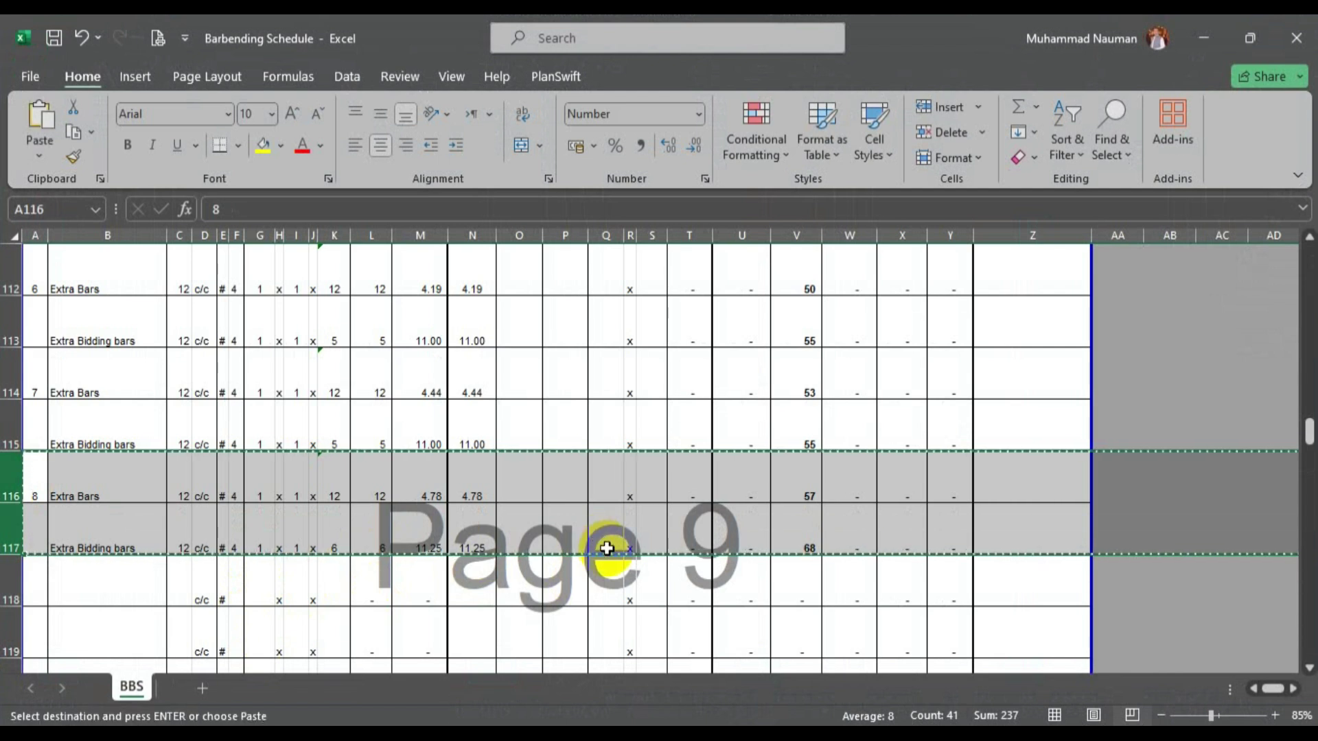
pyautogui.scroll(-1, 213, 517)
pyautogui.click(29, 433)
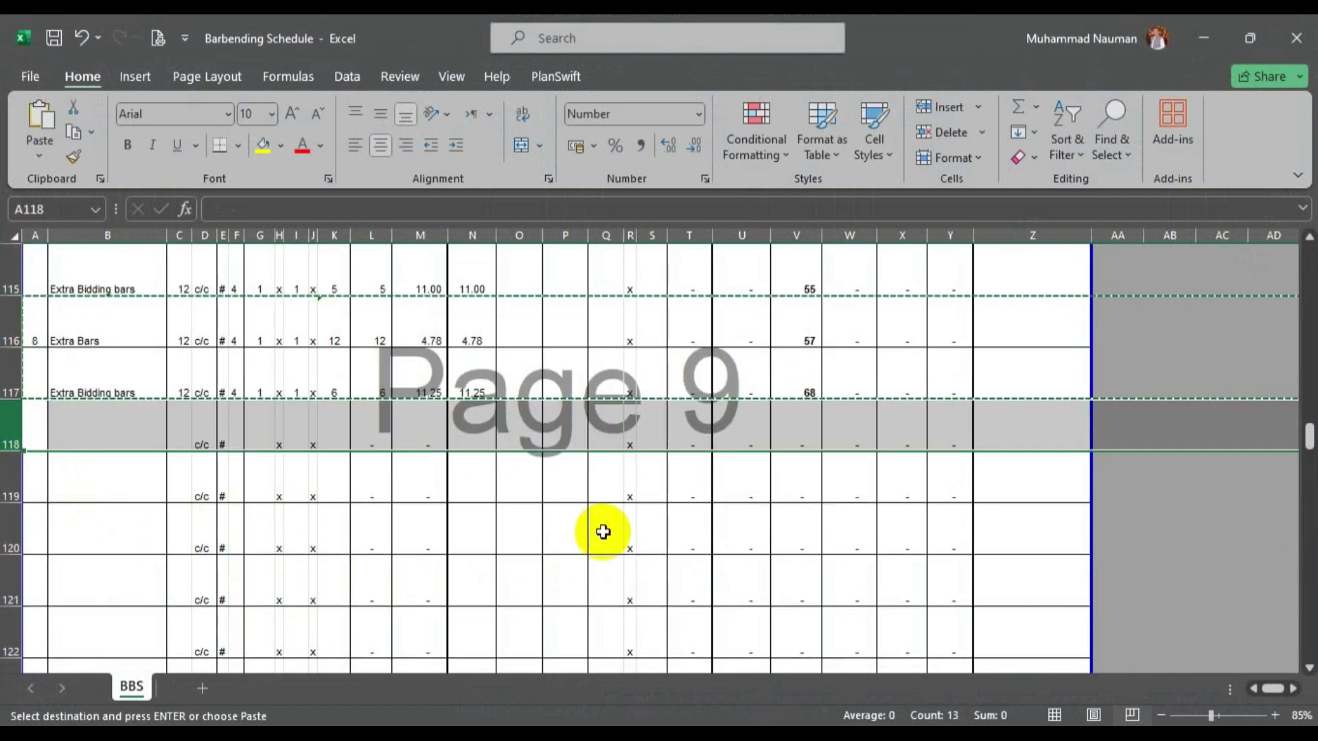
pyautogui.hotkey('ctrl', 'v')
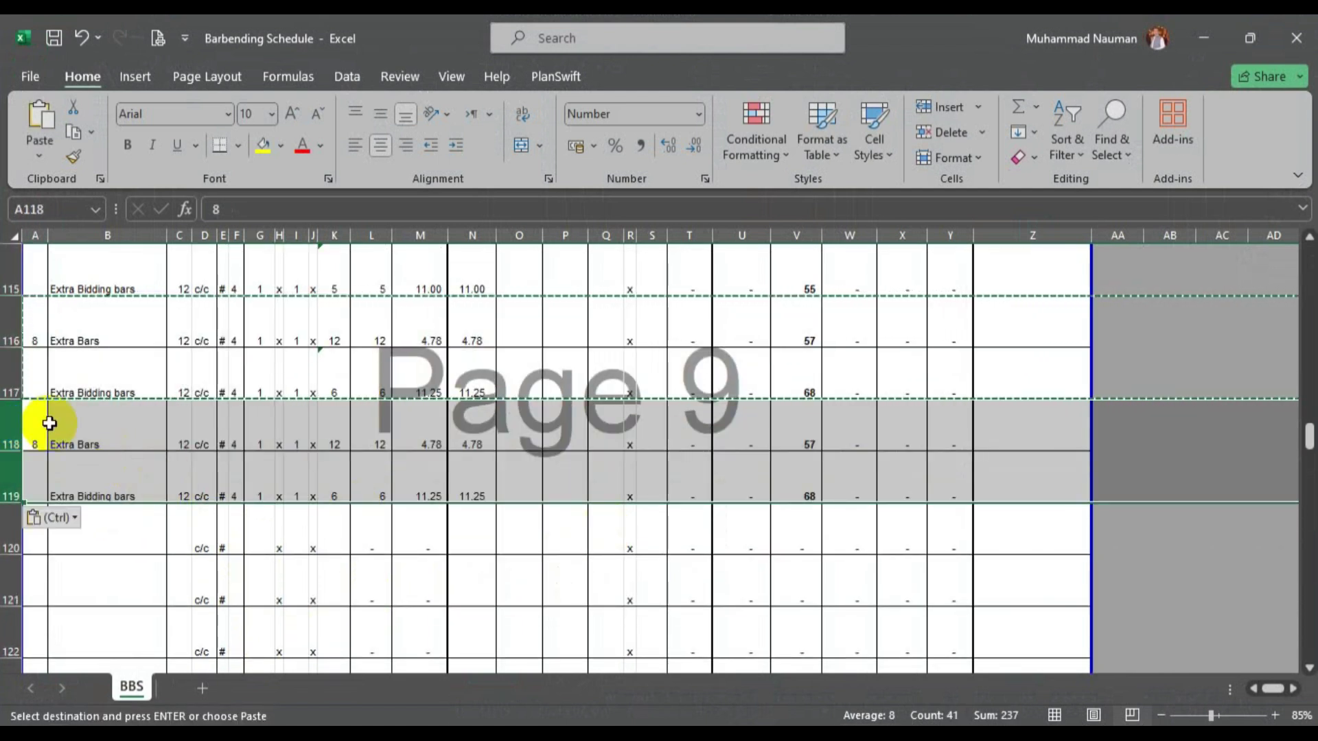
pyautogui.click(43, 427)
pyautogui.write('9')
pyautogui.scroll(1, 604, 436)
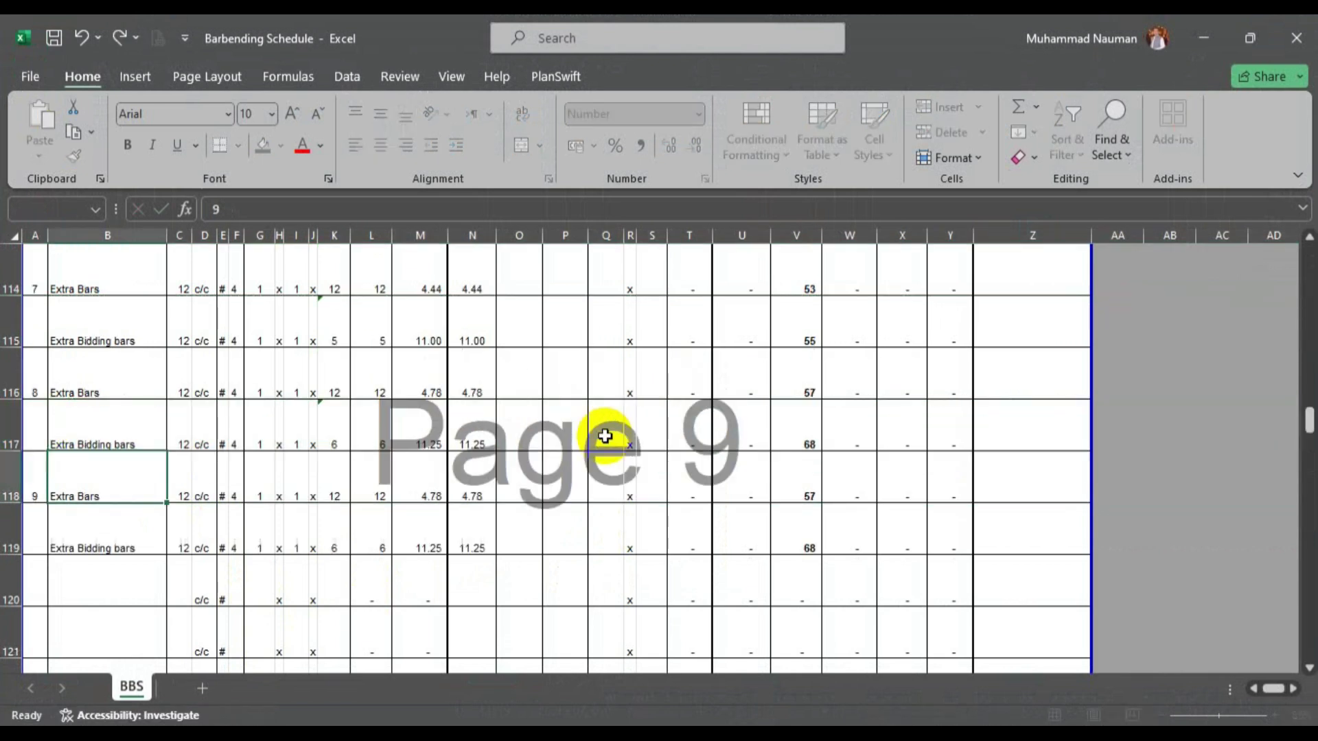
pyautogui.press('Tab')
# Switch to AutoCAD and add a linear dimension across the third and fourth lower panels, between the third and fifth column centrelines.
pyautogui.click(482, 483)
pyautogui.hotkey('alt', 'Tab')
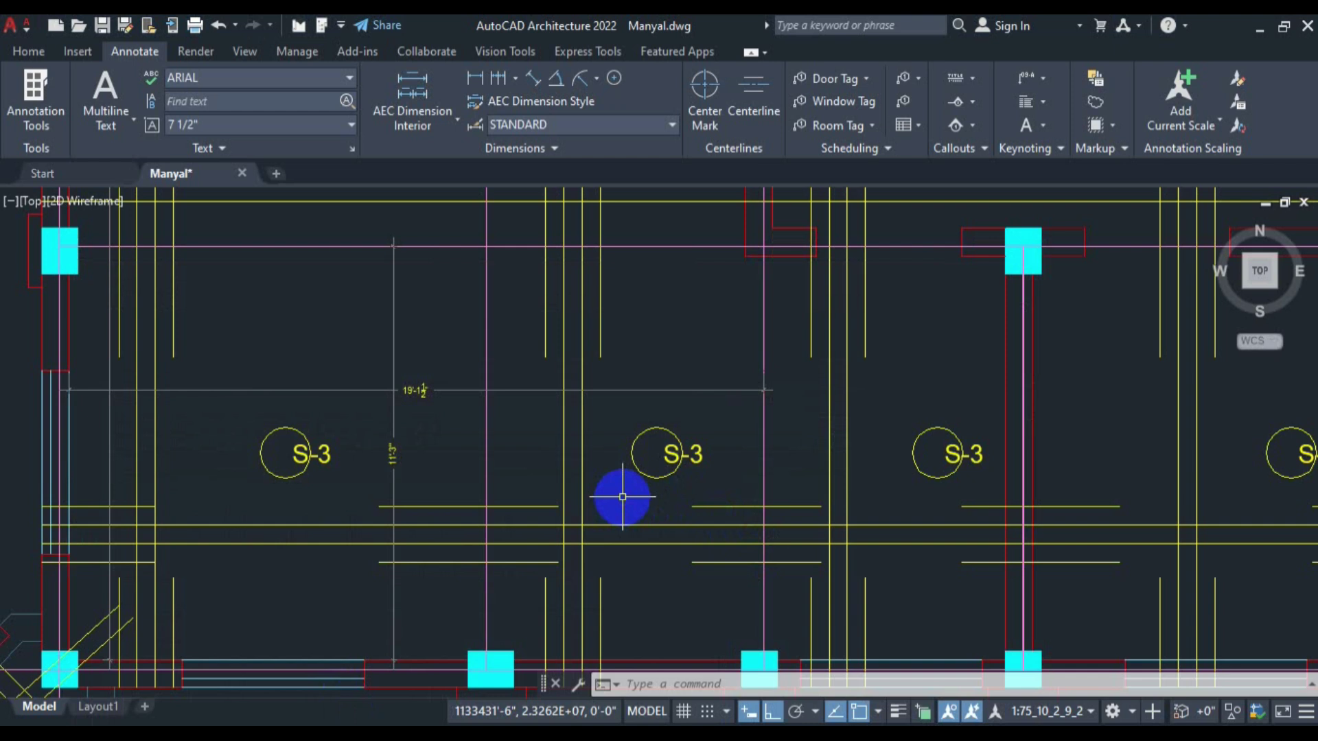
pyautogui.write('dli')
pyautogui.press('Return')
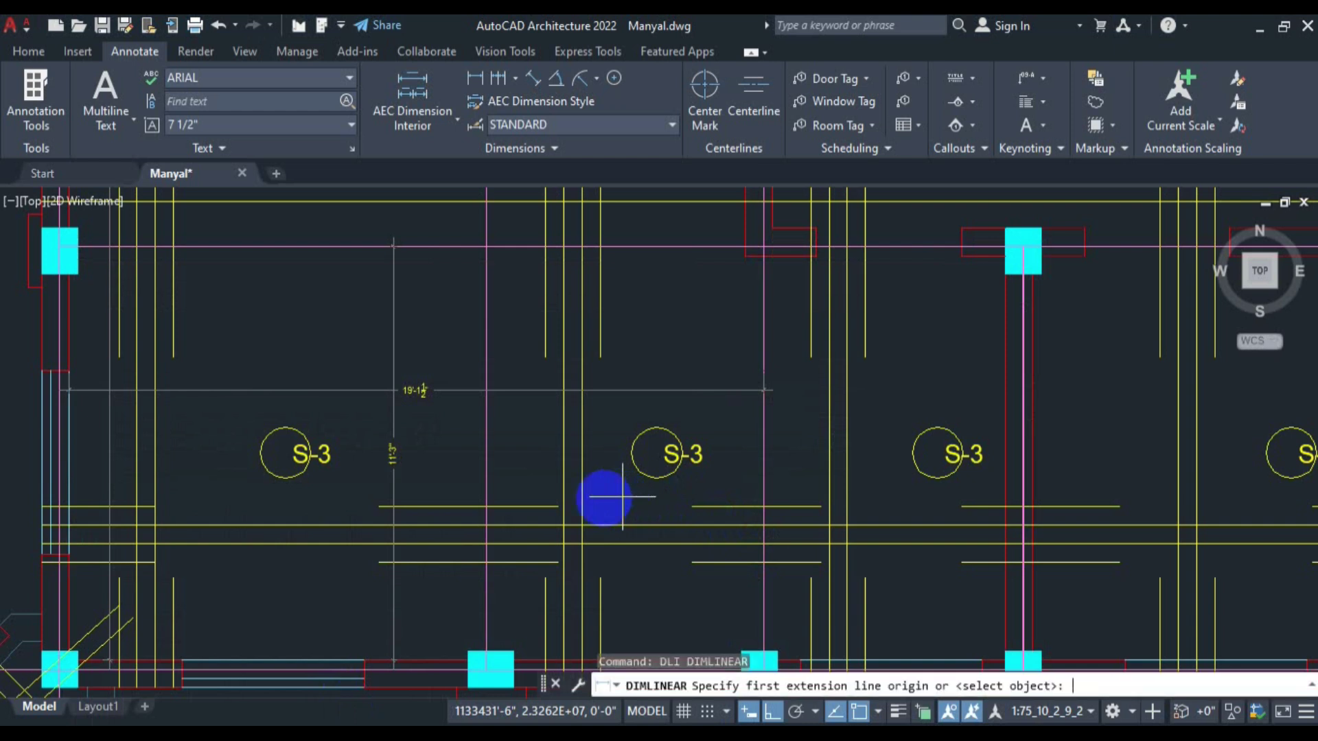
pyautogui.click(762, 423)
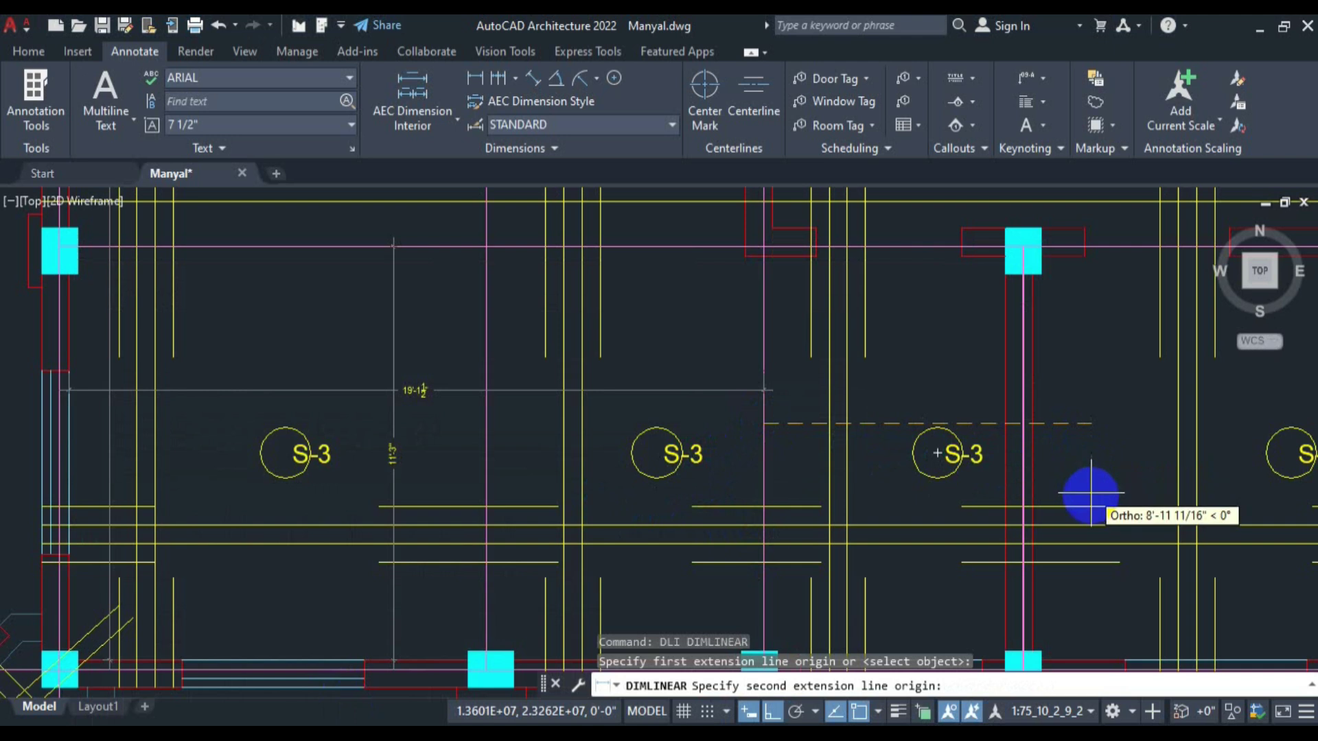
pyautogui.moveTo(1091, 495); pyautogui.dragTo(699, 519)
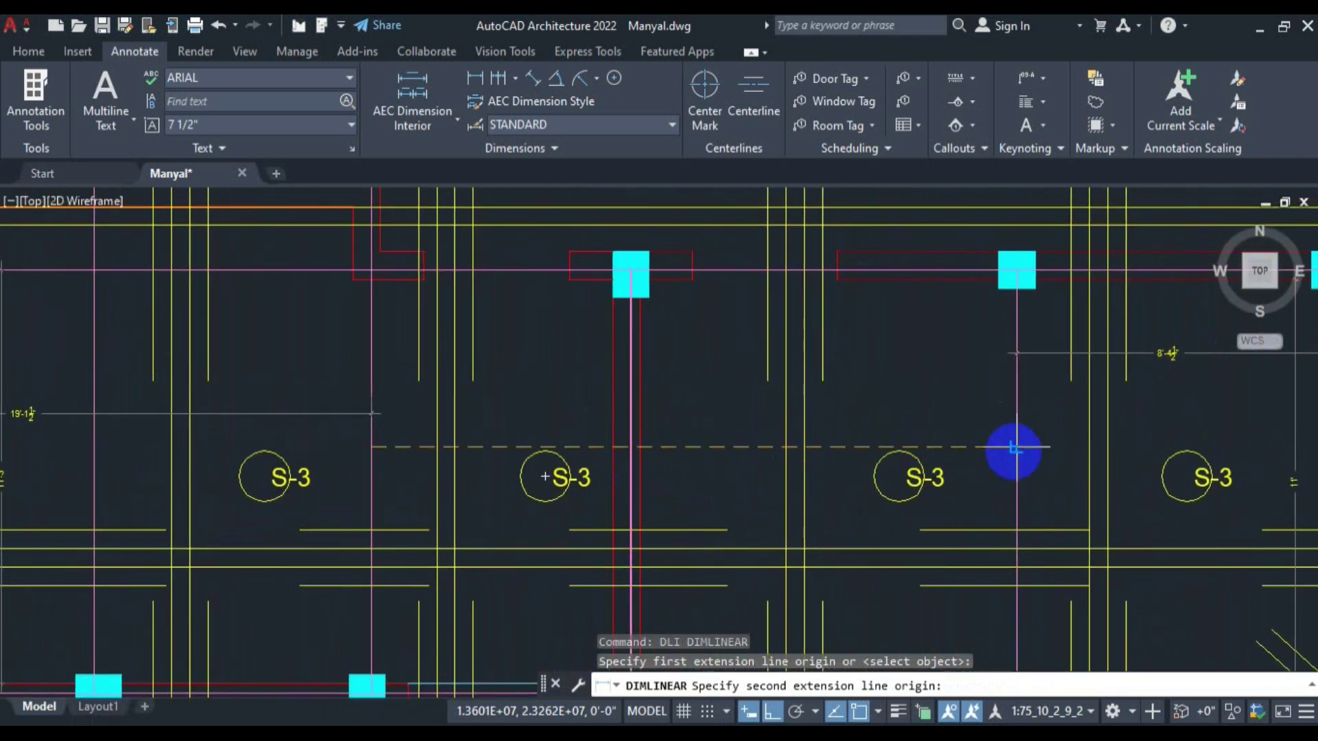
pyautogui.click(1014, 448)
pyautogui.click(946, 425)
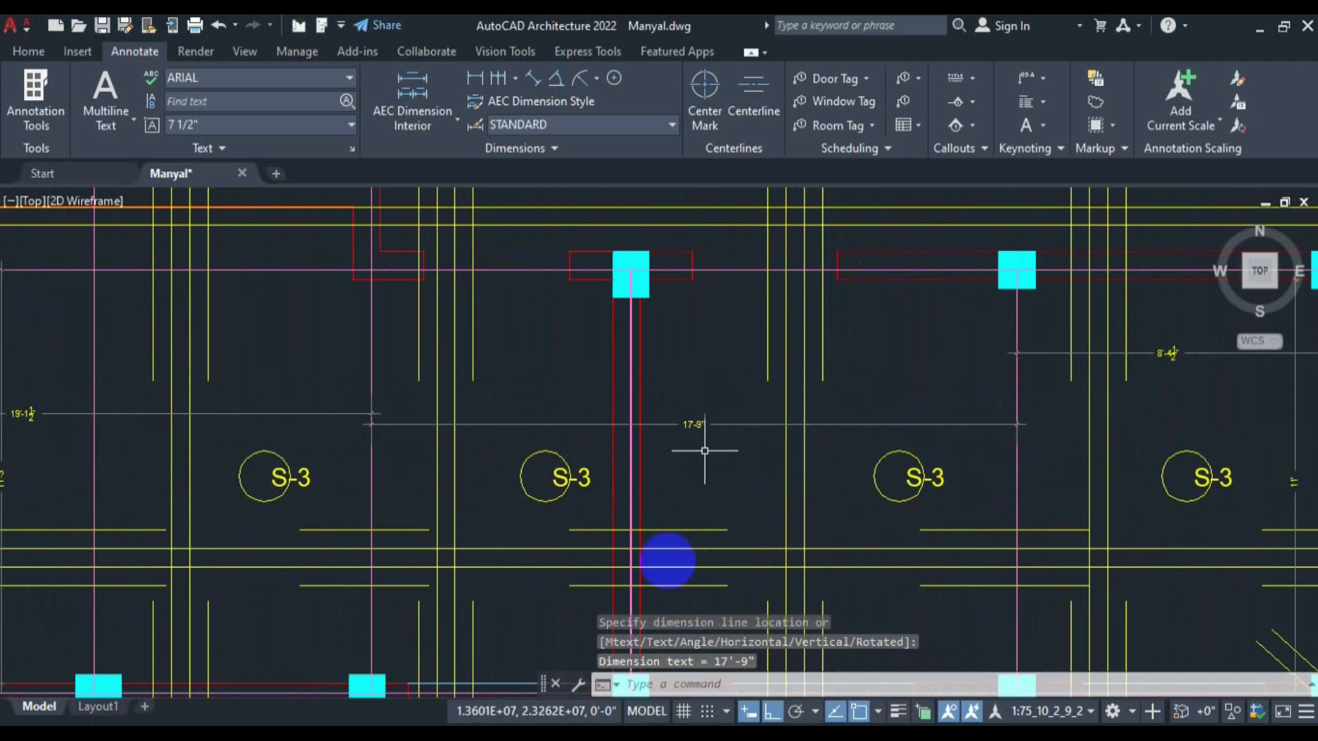
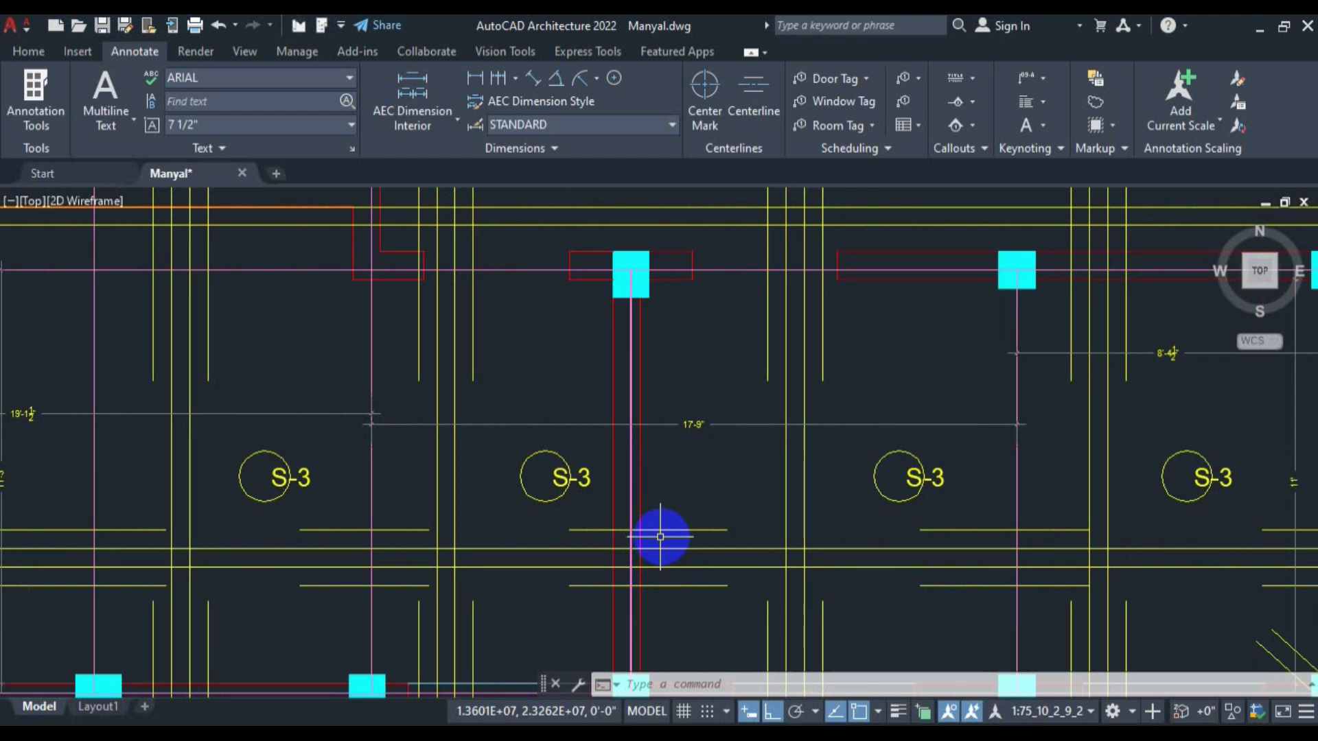
# Erase the linear dimension spanning the third and fourth lower panels.
pyautogui.scroll(-2, 660, 537)
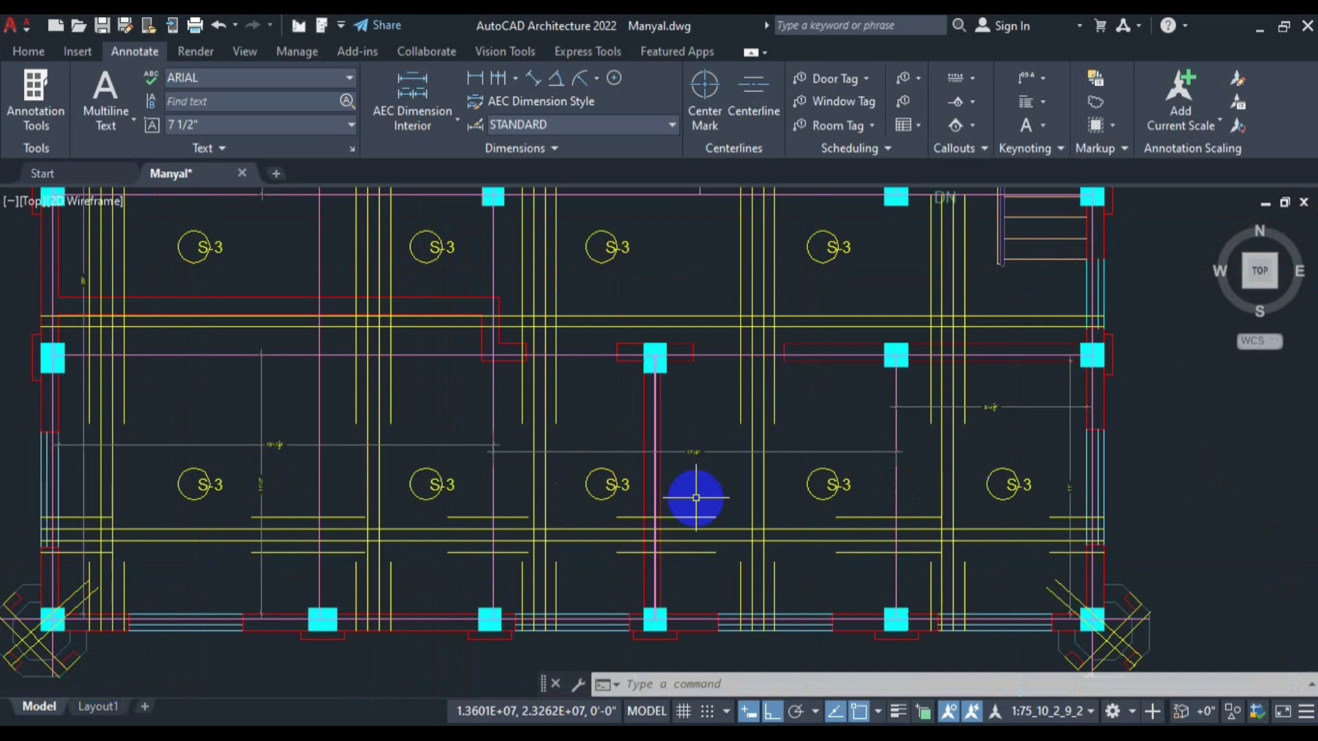
pyautogui.click(714, 456)
pyautogui.click(735, 465)
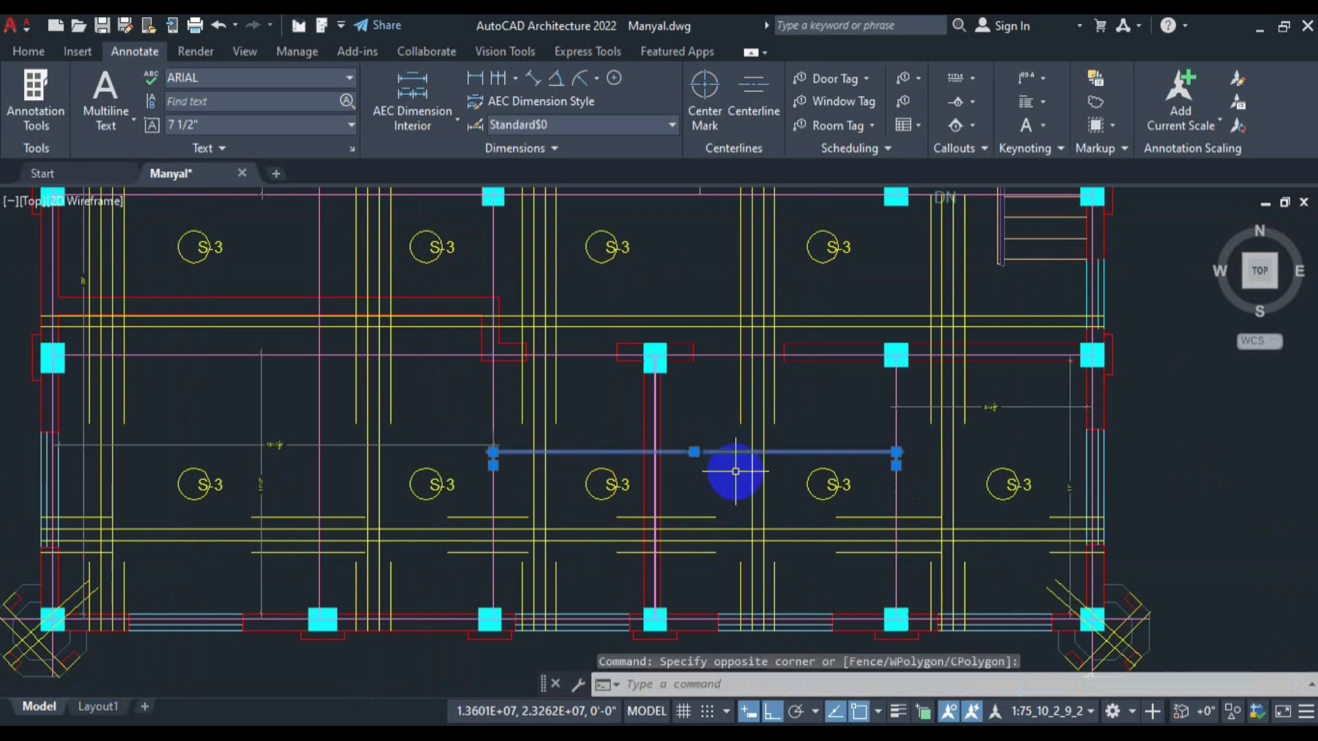
pyautogui.write('e')
pyautogui.press('Return')
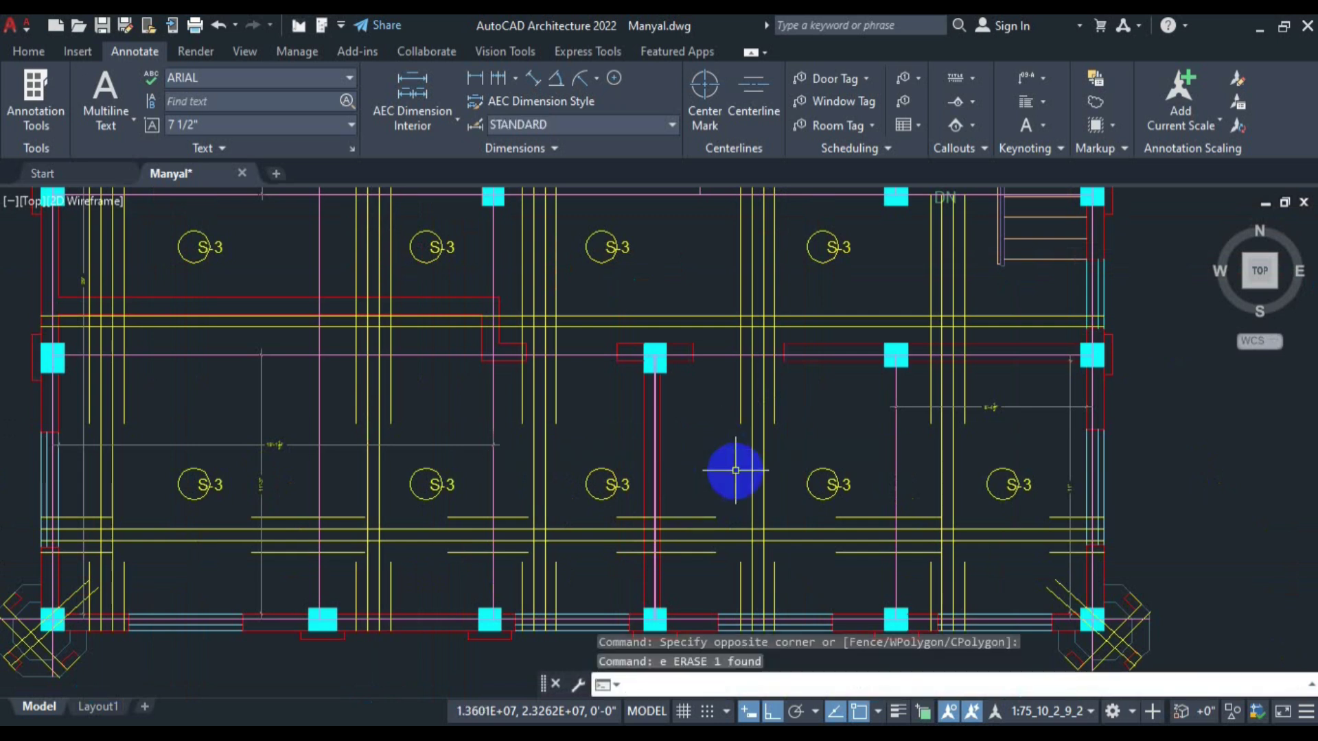
# Add a linear dimension across the second and third lower panels, between the second and fourth column centrelines.
pyautogui.write('dli')
pyautogui.press('Return')
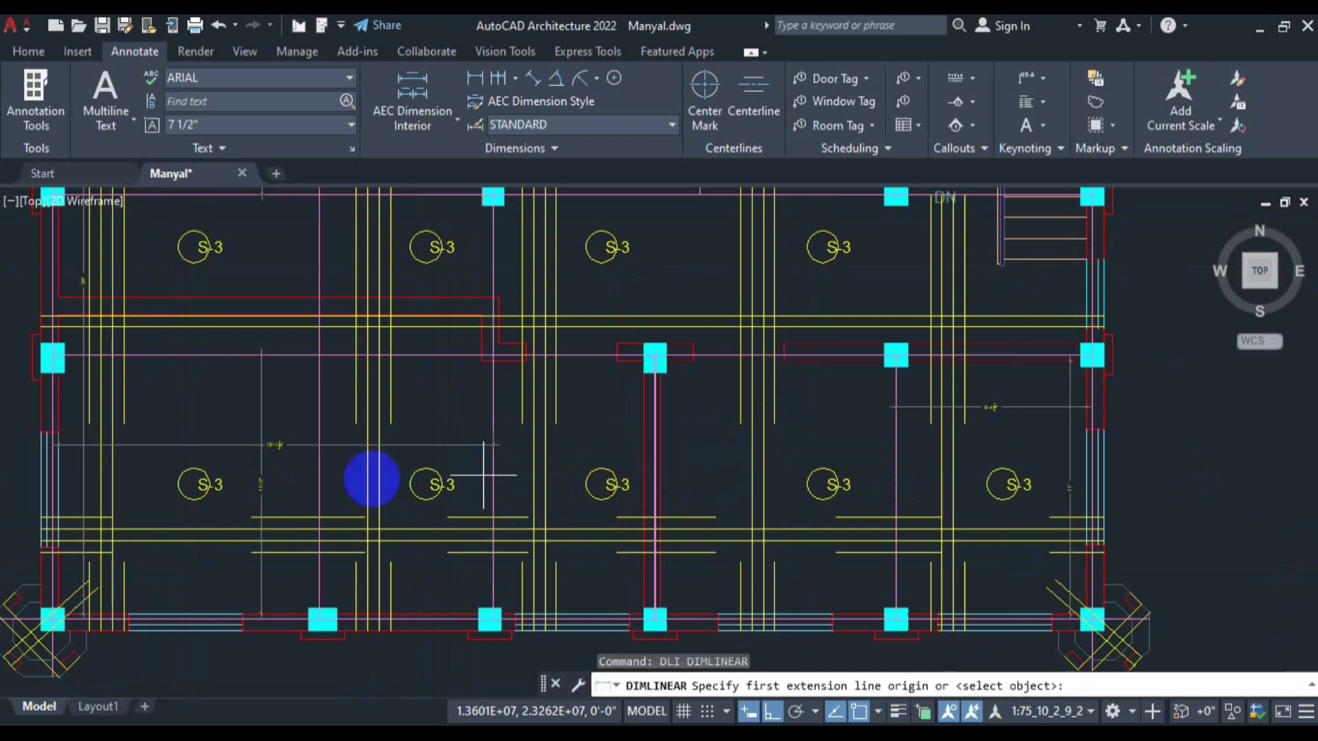
pyautogui.click(322, 478)
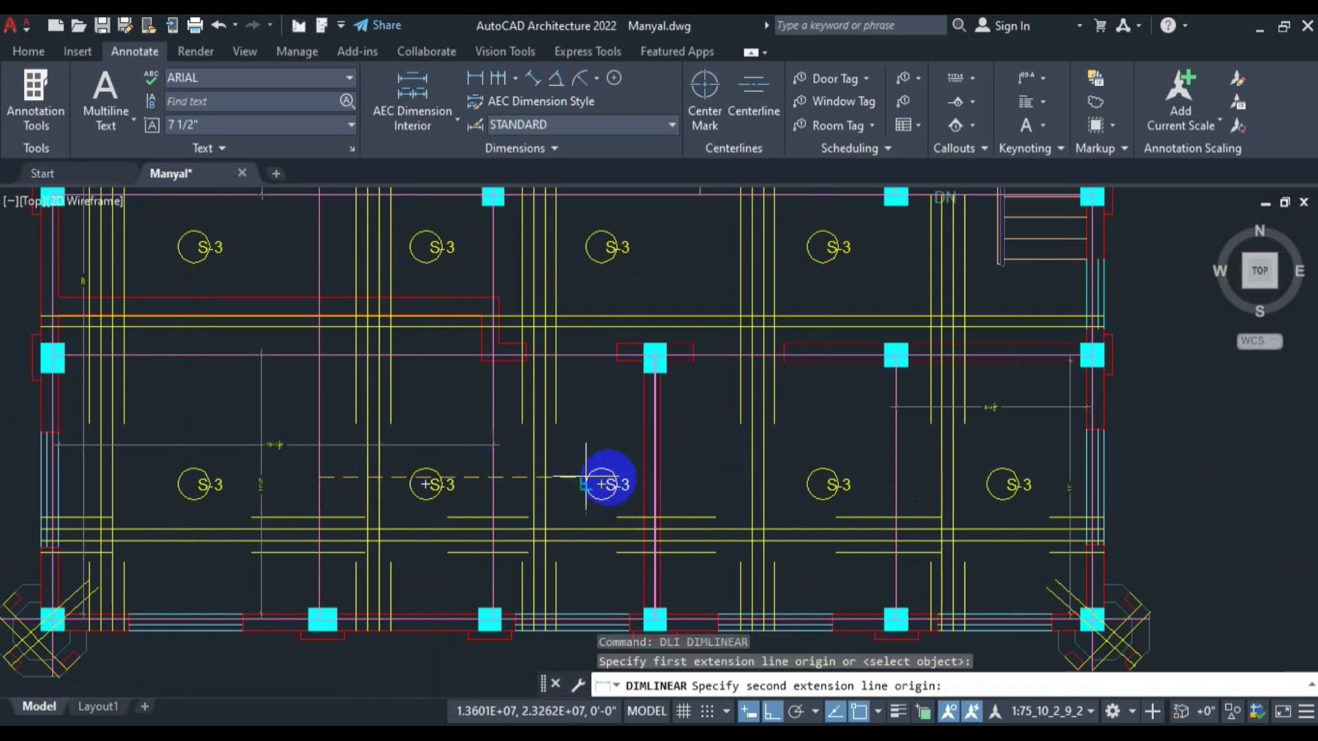
pyautogui.click(653, 479)
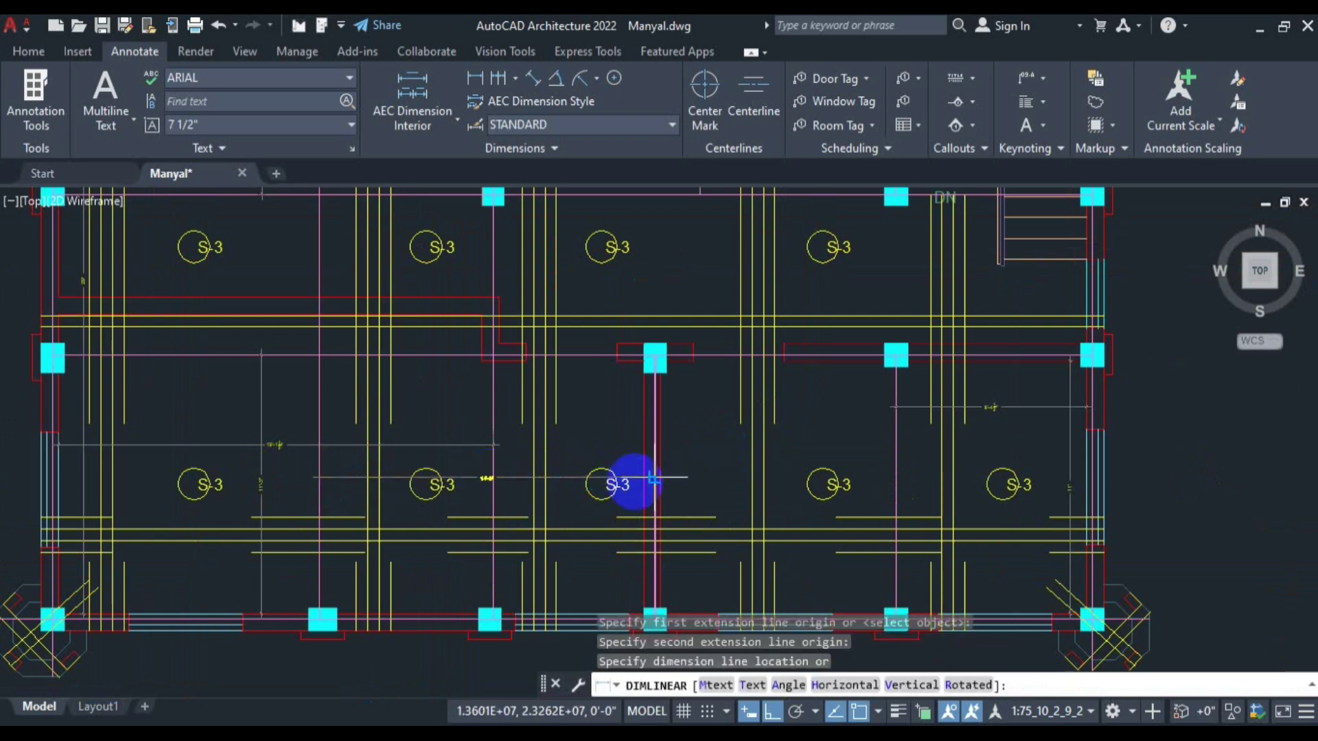
pyautogui.click(601, 456)
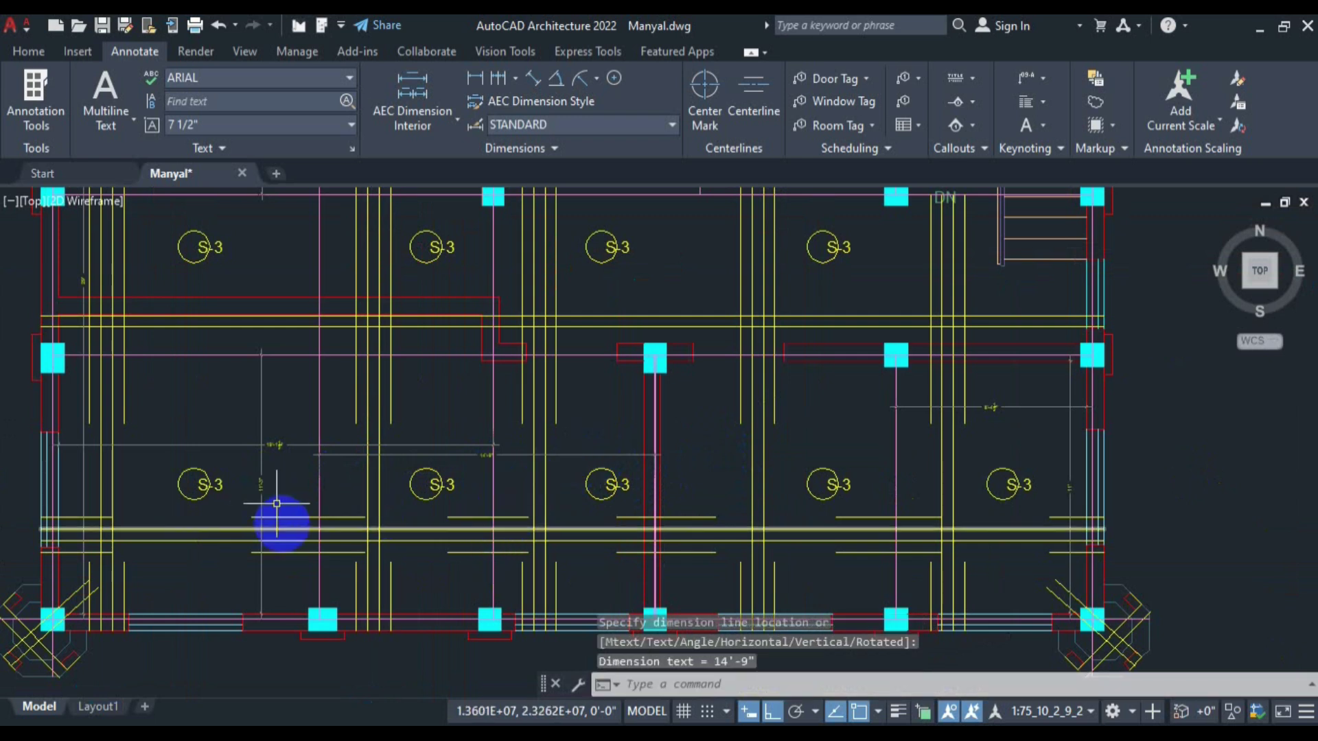
pyautogui.scroll(5, 485, 496)
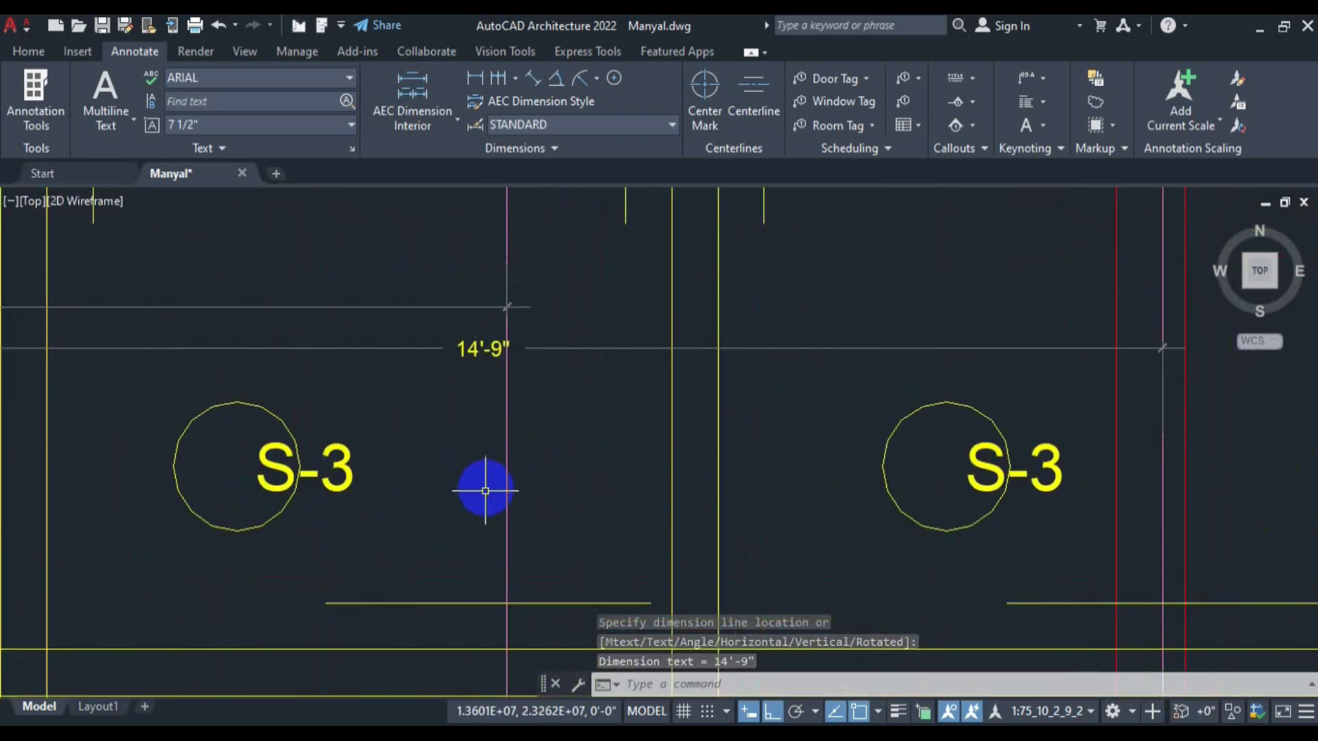
pyautogui.scroll(-2, 476, 441)
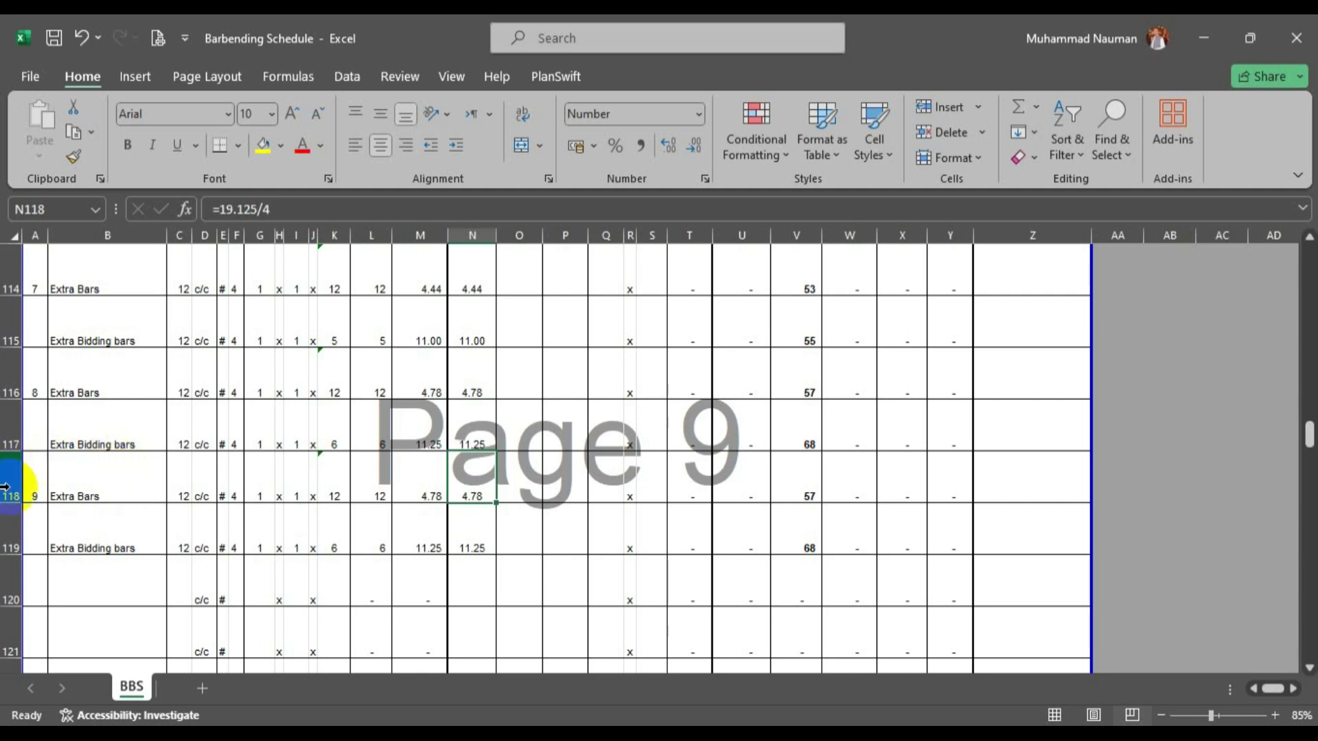
# In Excel, duplicate the item 9 rows 118 and 119 into rows 120 and 121 and number the new item 10.
pyautogui.moveTo(3, 487); pyautogui.dragTo(4, 527)
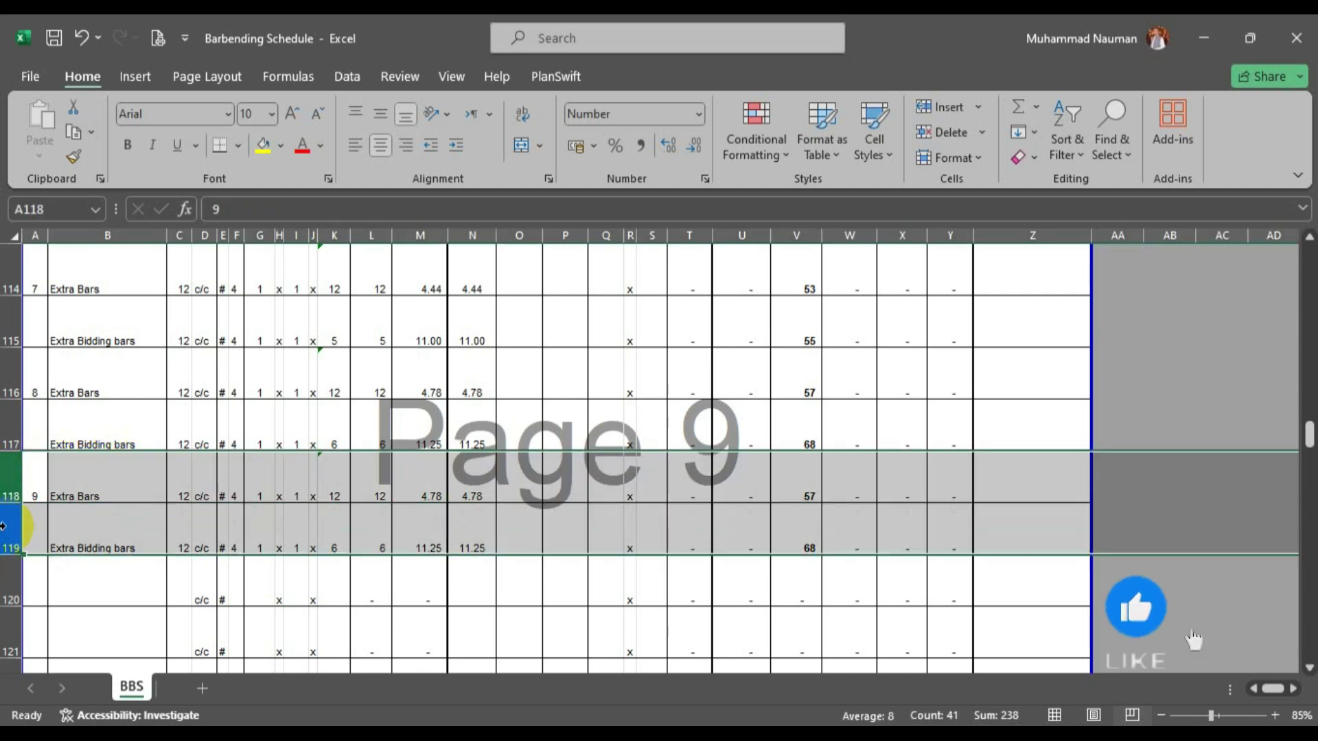
pyautogui.hotkey('ctrl', 'c')
pyautogui.scroll(-1, 3, 526)
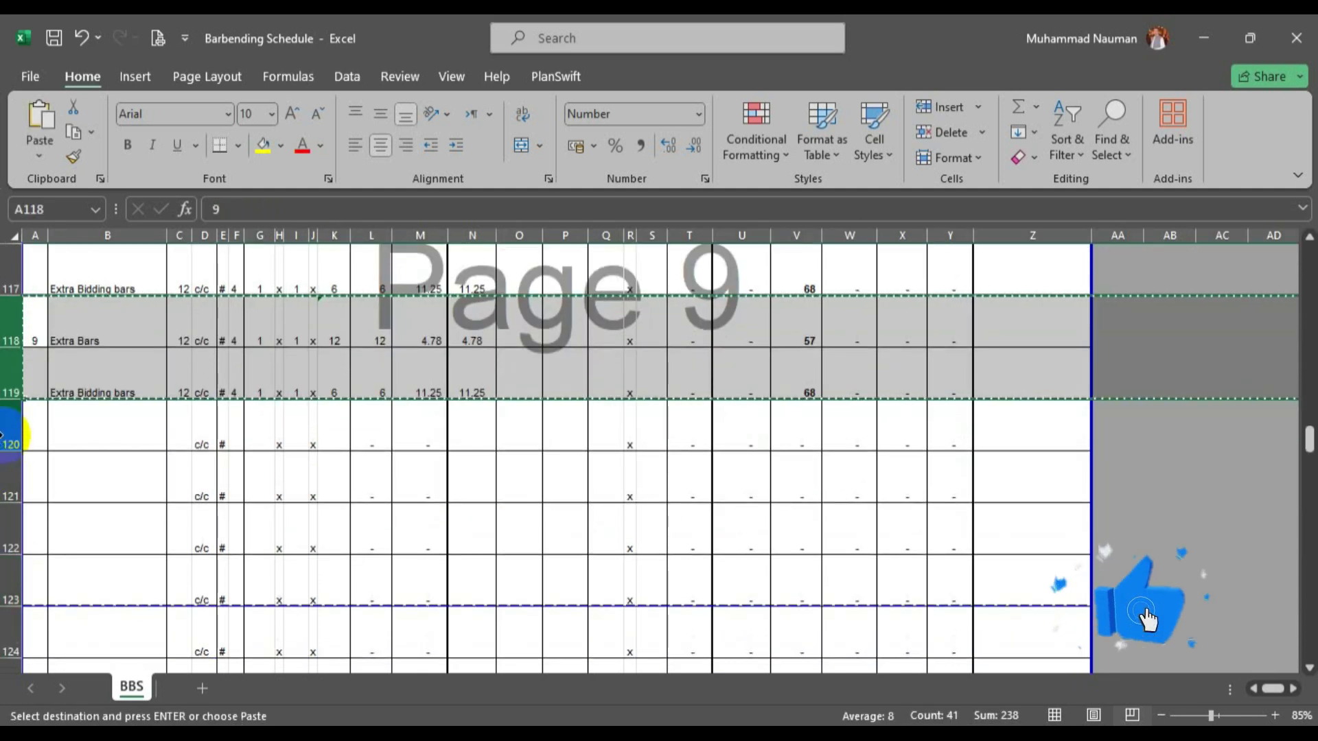
pyautogui.click(10, 426)
pyautogui.hotkey('ctrl', 'v')
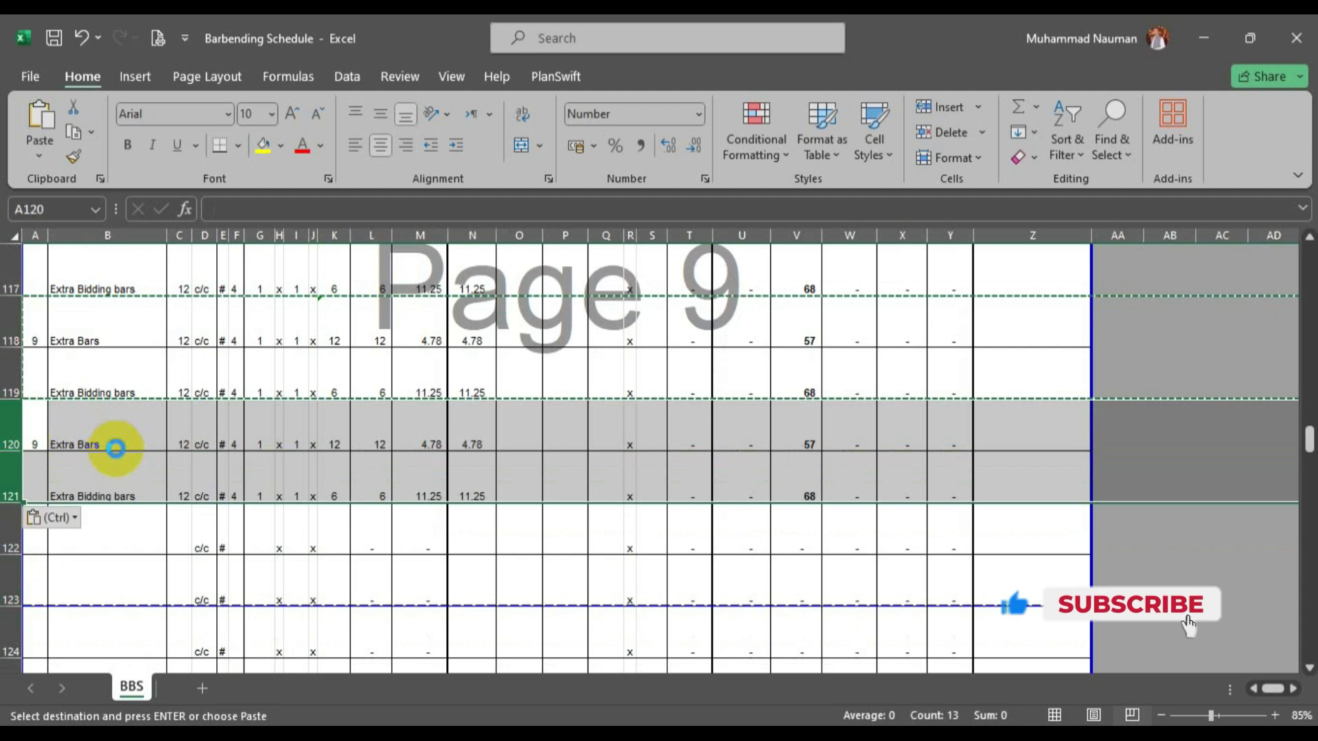
pyautogui.click(39, 431)
pyautogui.write('10')
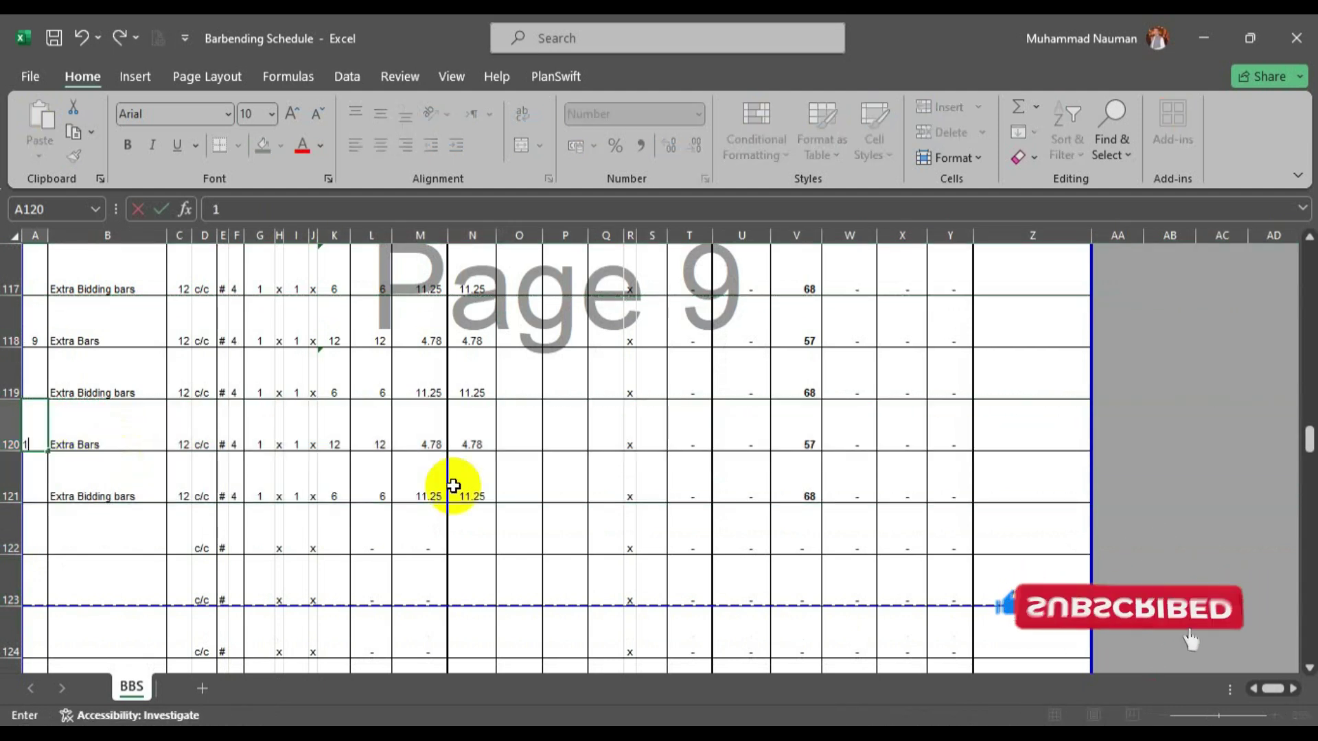
pyautogui.press('Tab')
# Set the item 10 Extra Bars length in N120 to =14.75/4.
pyautogui.scroll(1, 412, 473)
pyautogui.click(471, 473)
pyautogui.write('=19.125/4')
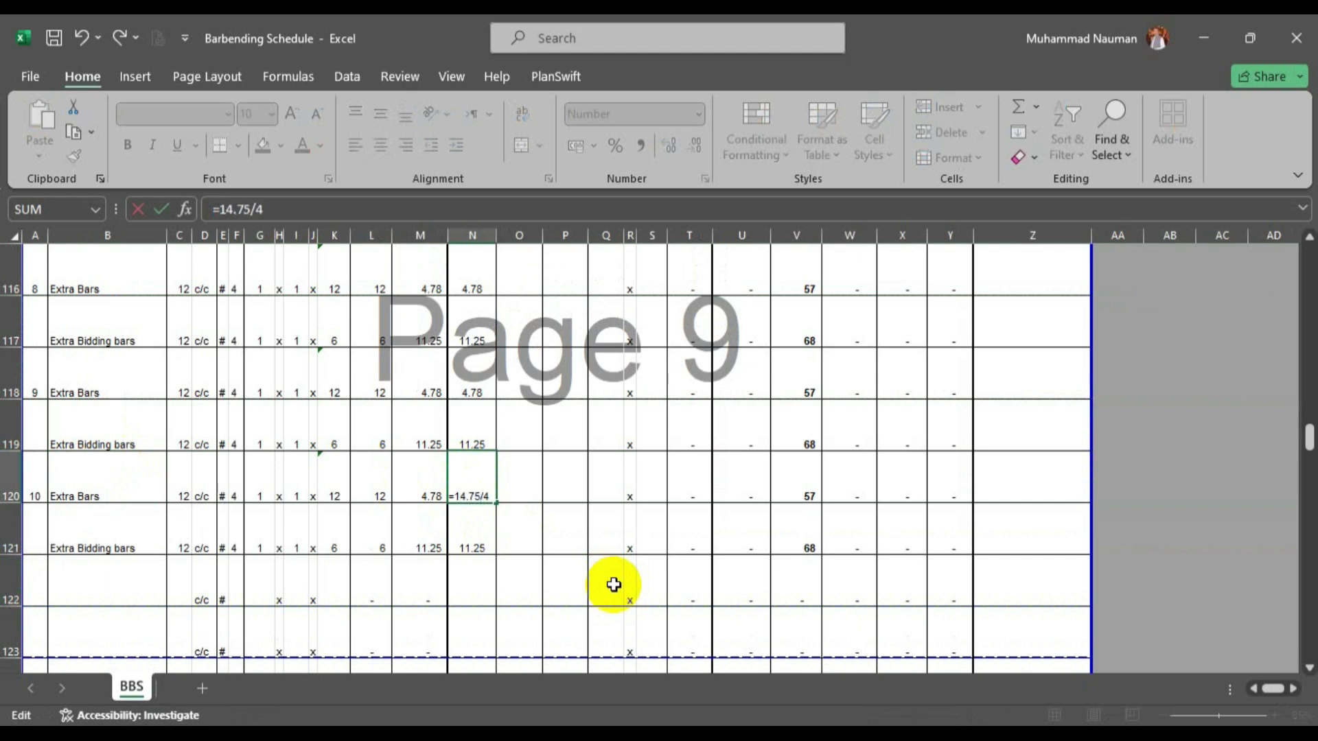
pyautogui.press('Return')
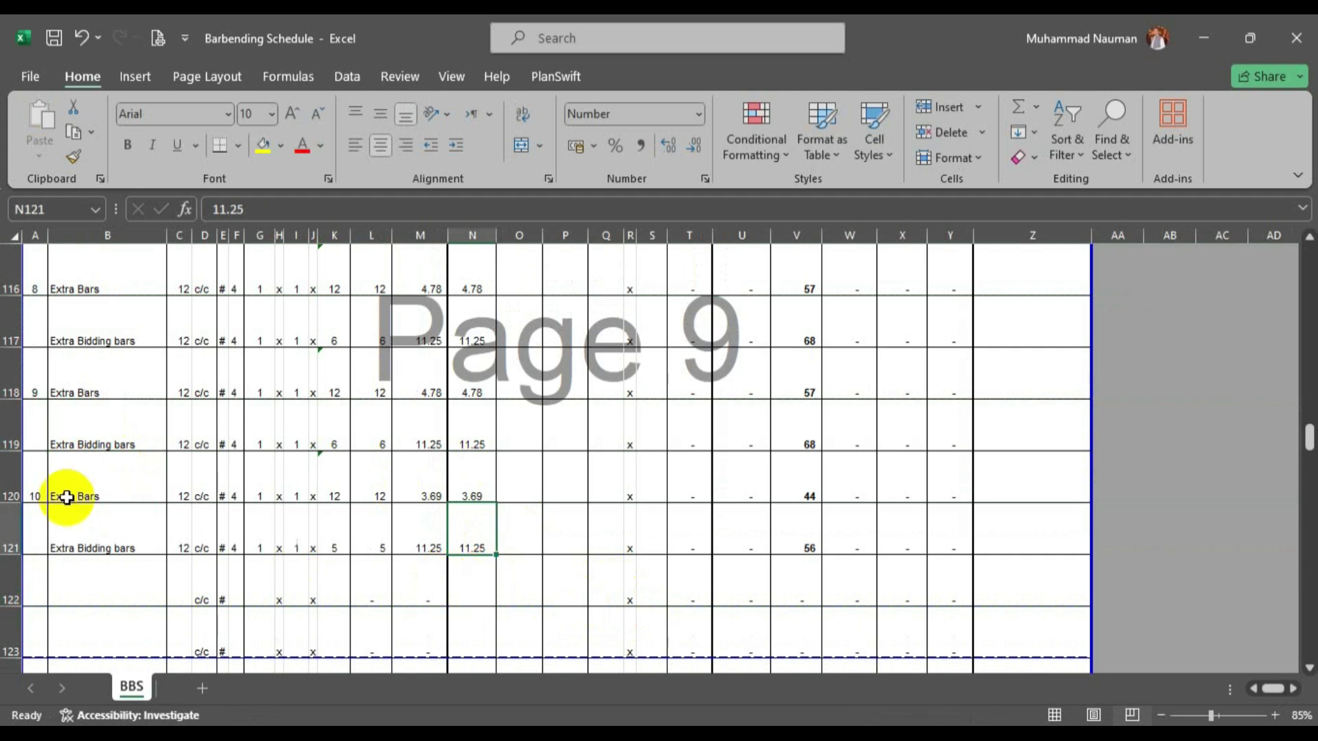
# Duplicate the item 10 rows 120 and 121 into rows 122 and 123 and number the new item 11.
pyautogui.moveTo(9, 475); pyautogui.dragTo(11, 549)
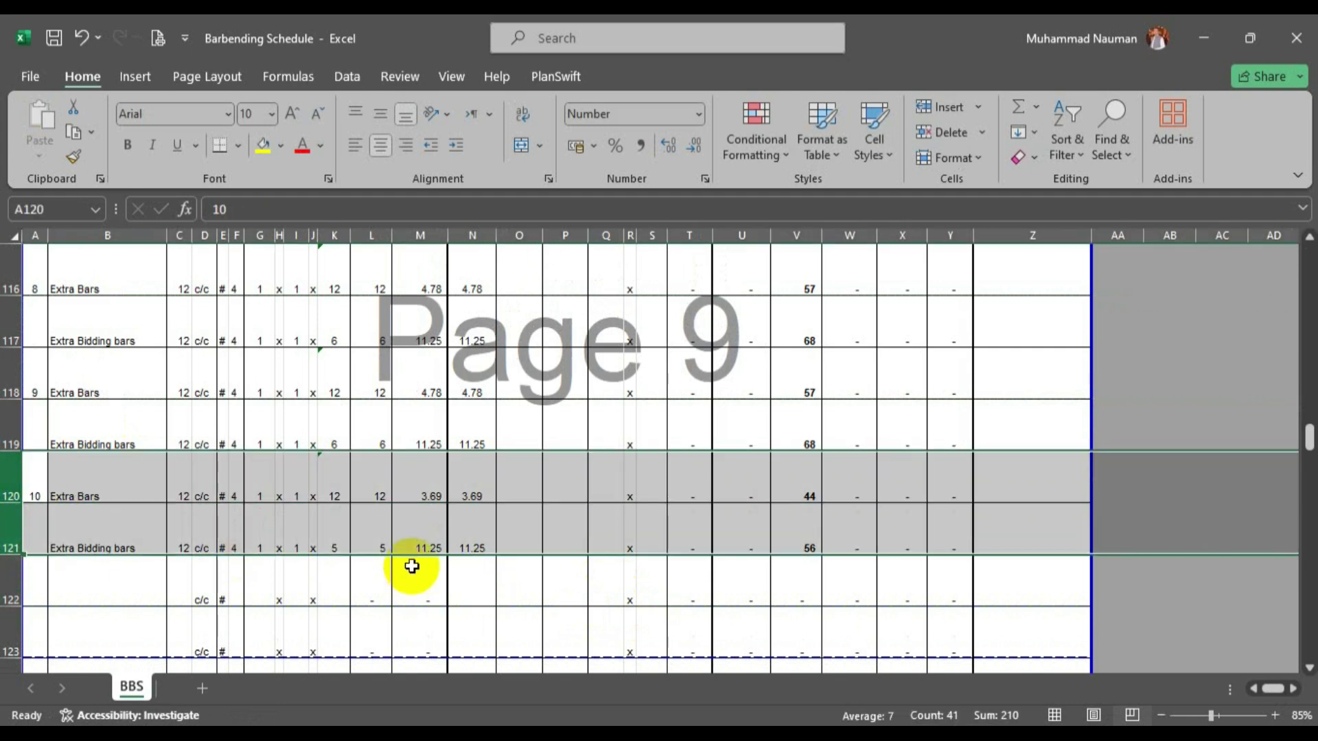
pyautogui.hotkey('ctrl', 'c')
pyautogui.scroll(-1, 286, 574)
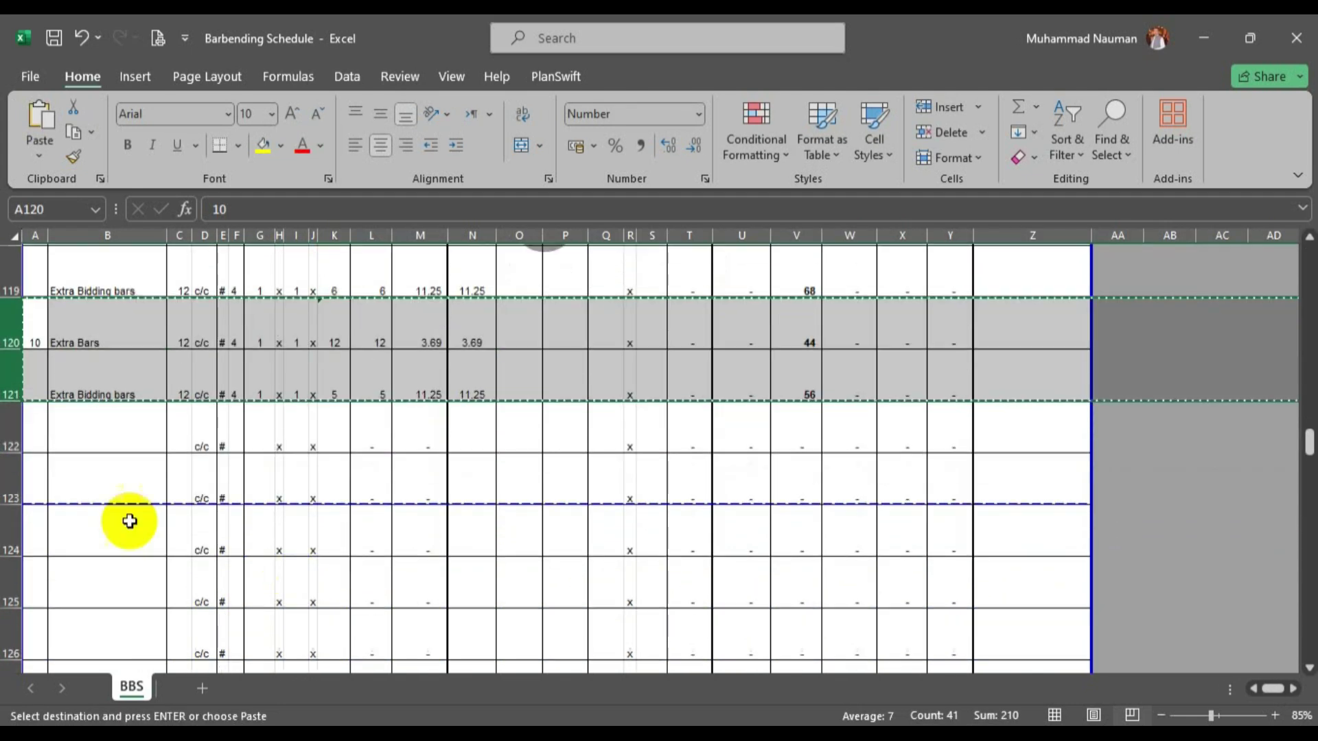
pyautogui.click(5, 447)
pyautogui.hotkey('ctrl', 'v')
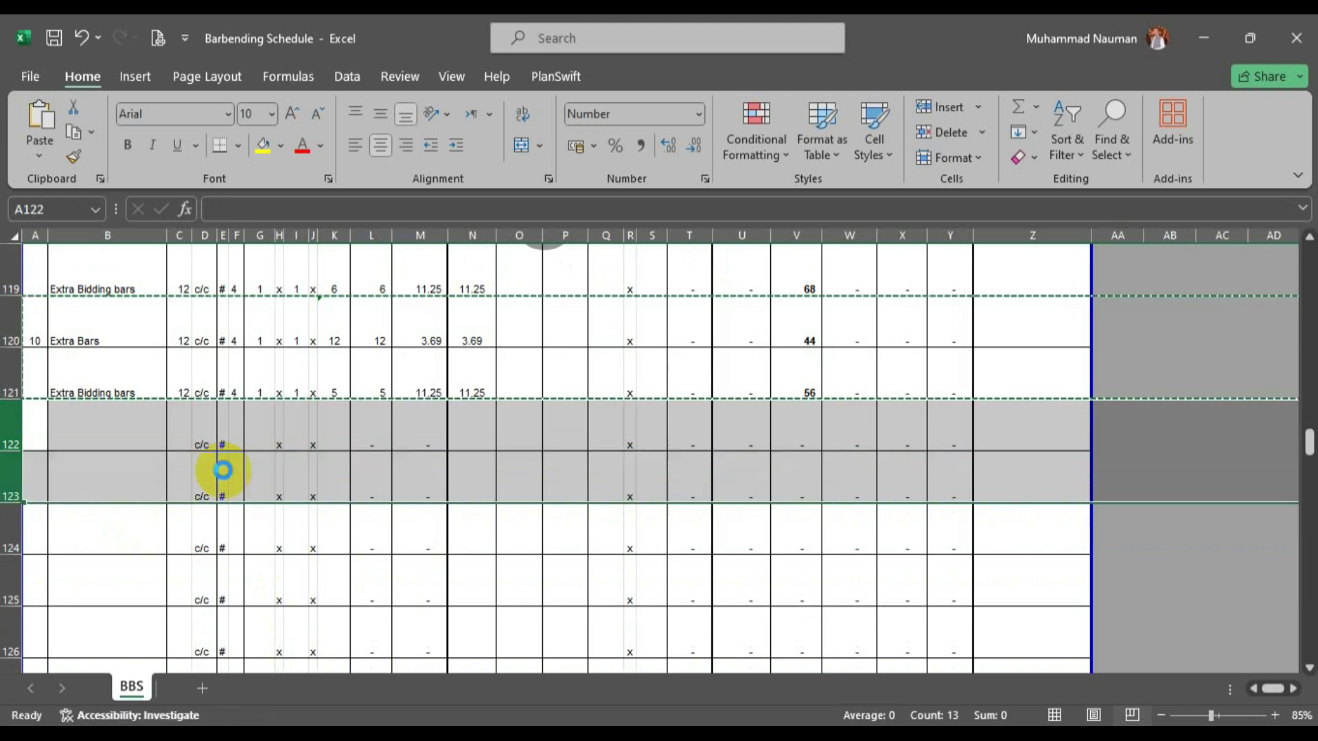
pyautogui.click(40, 439)
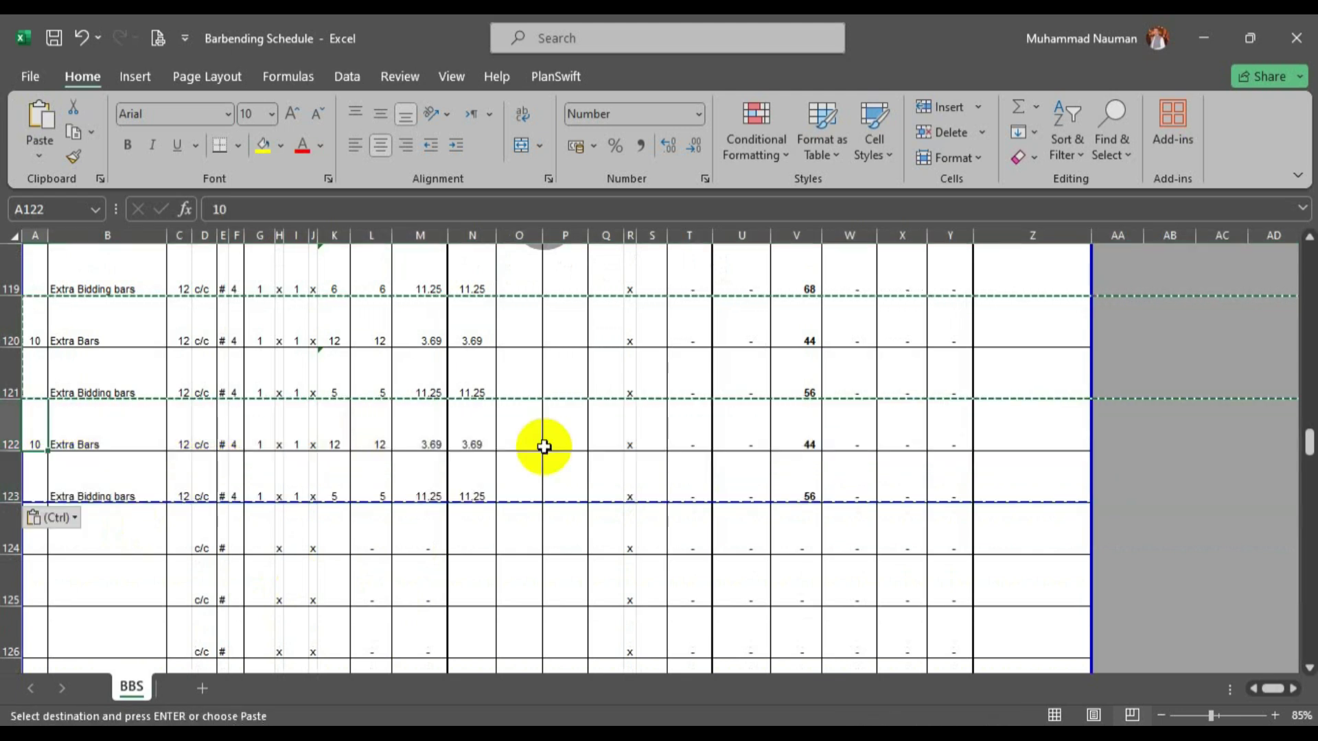
pyautogui.write('11')
pyautogui.press('Tab')
pyautogui.scroll(1, 541, 447)
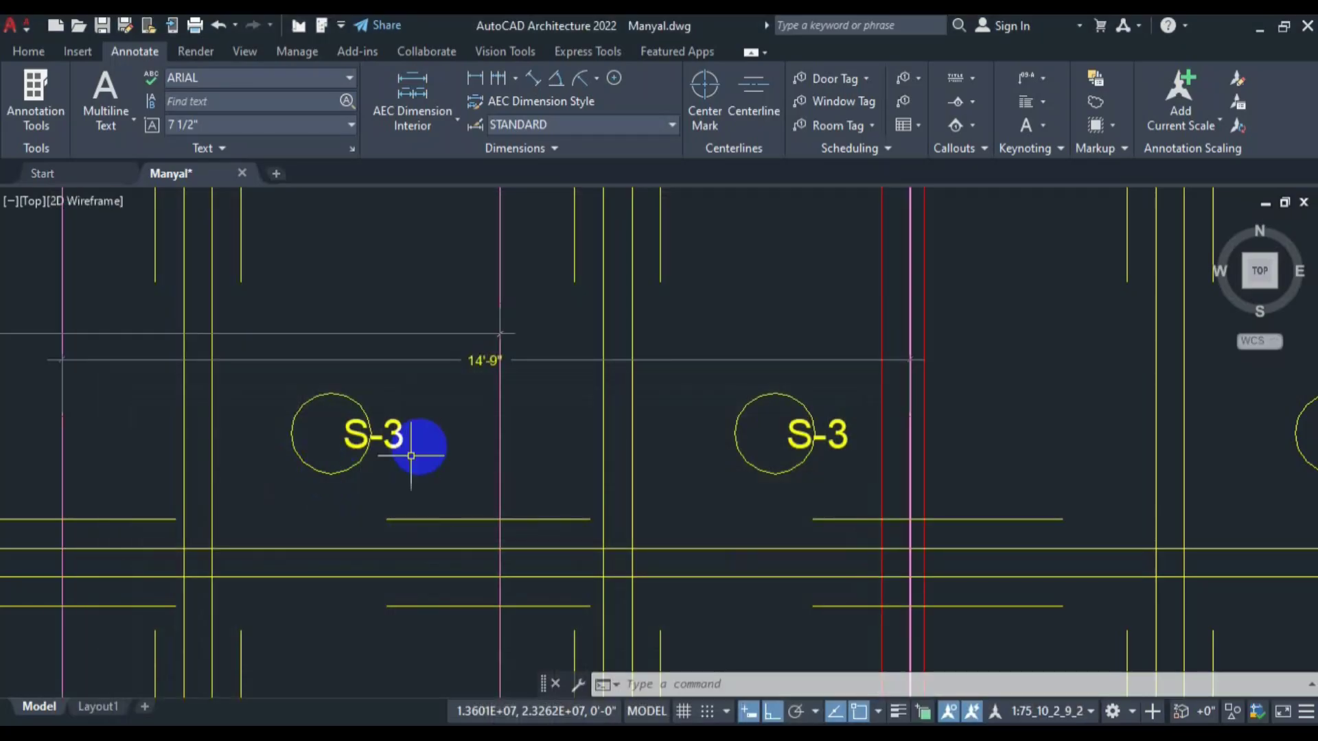
# In AutoCAD, add a linear dimension between the third and fifth column centrelines of the lower panels, below the existing horizontal dimensions.
pyautogui.scroll(-4, 421, 446)
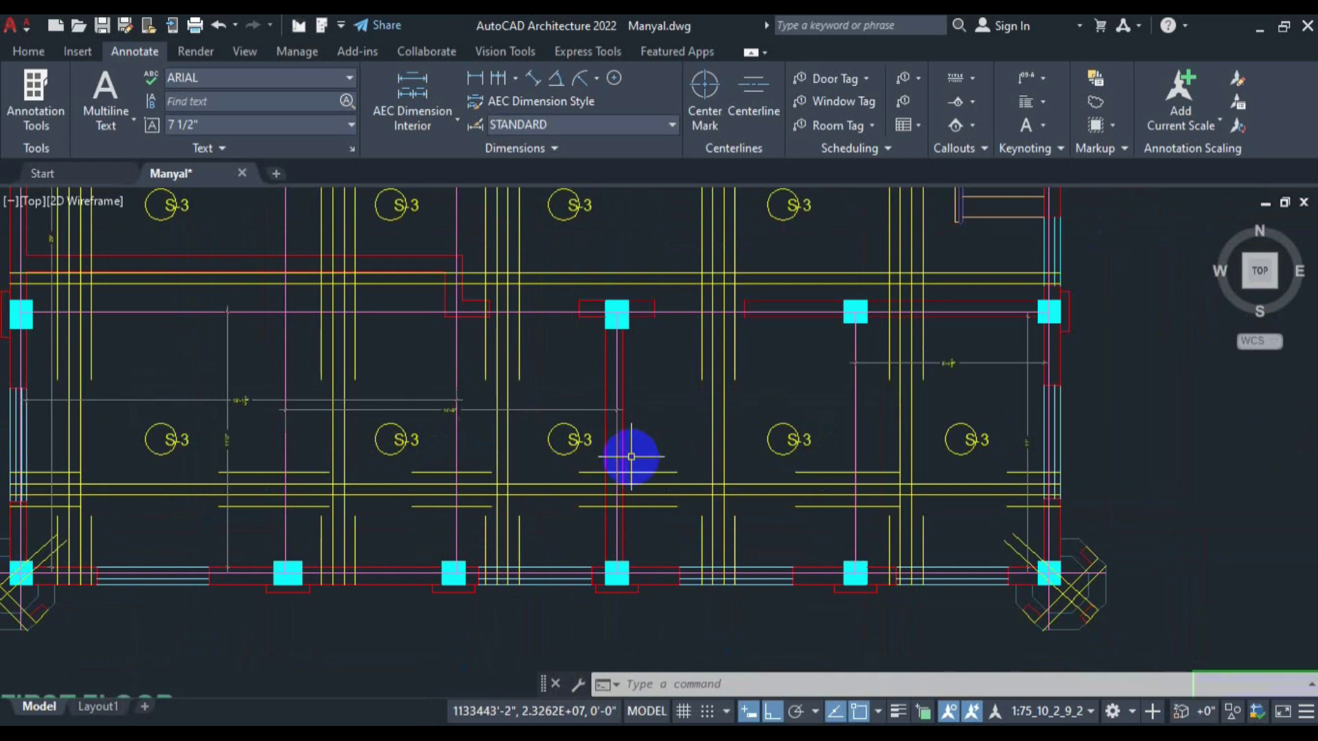
pyautogui.write('dl')
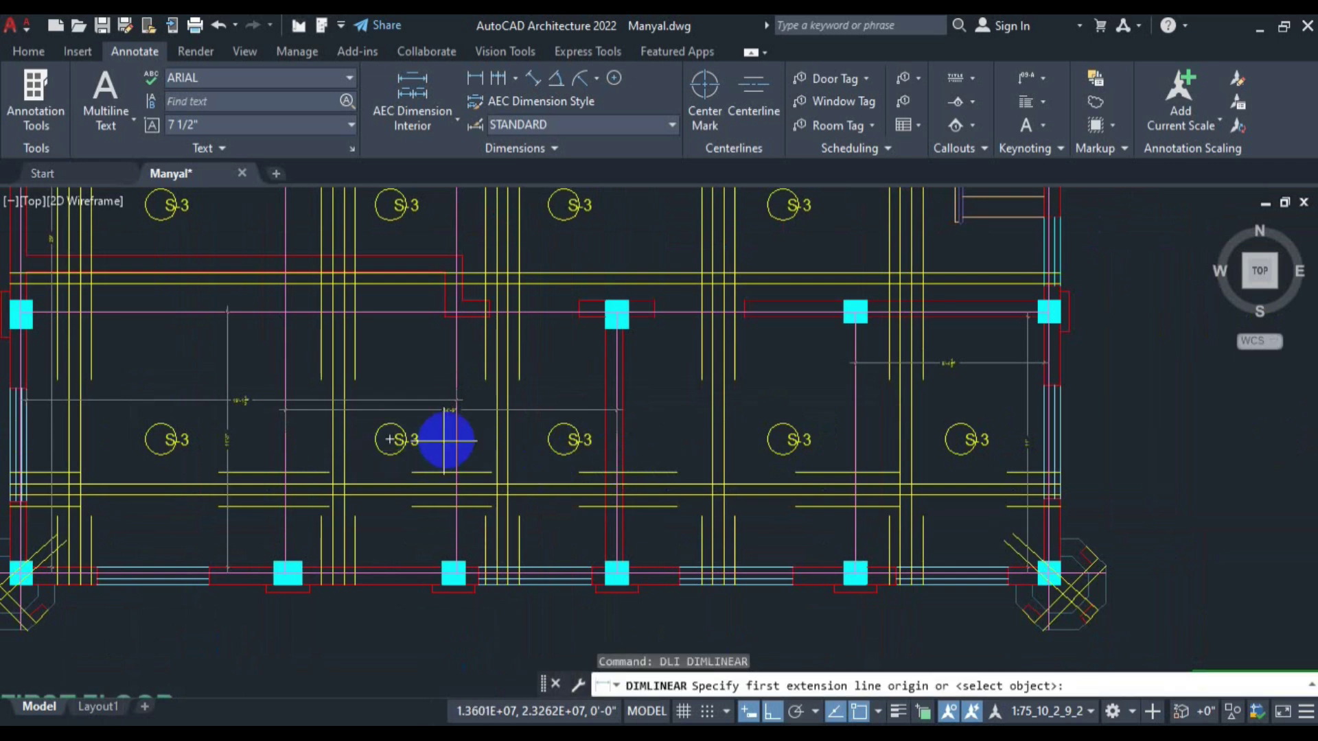
pyautogui.click(457, 435)
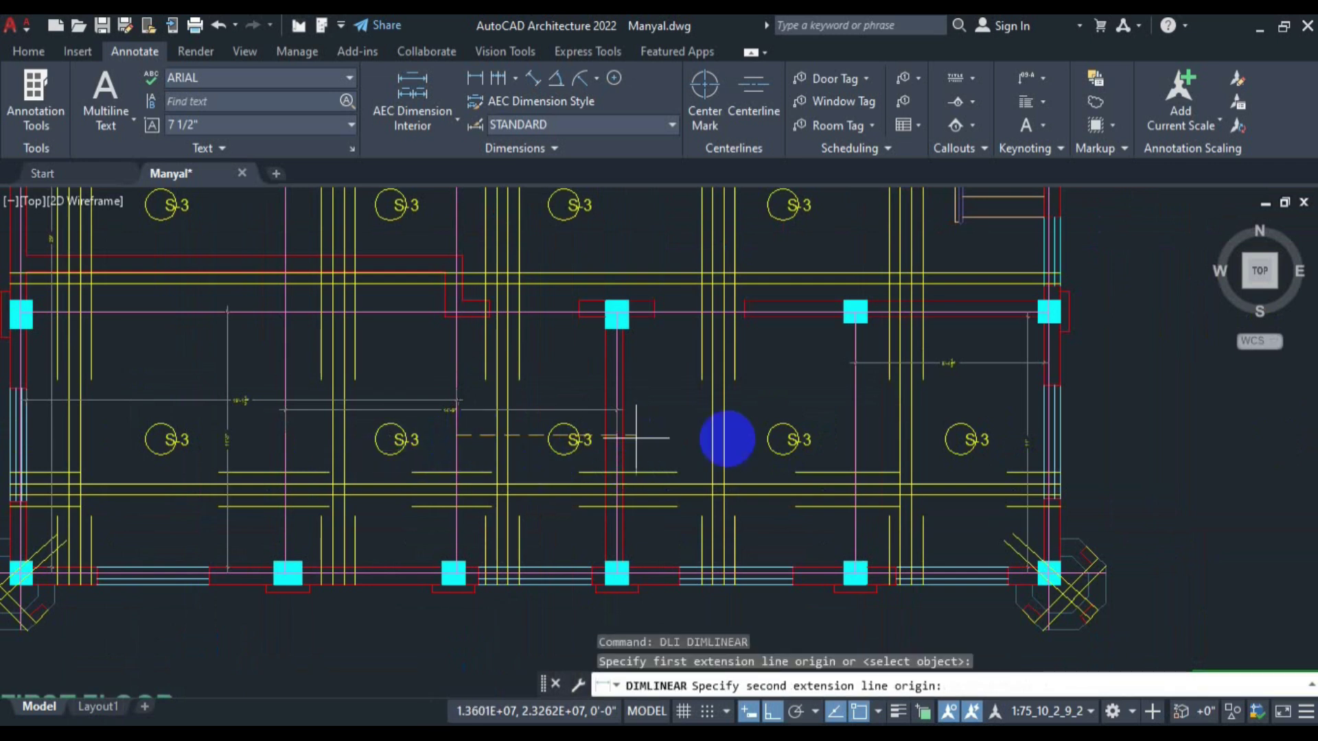
pyautogui.click(854, 431)
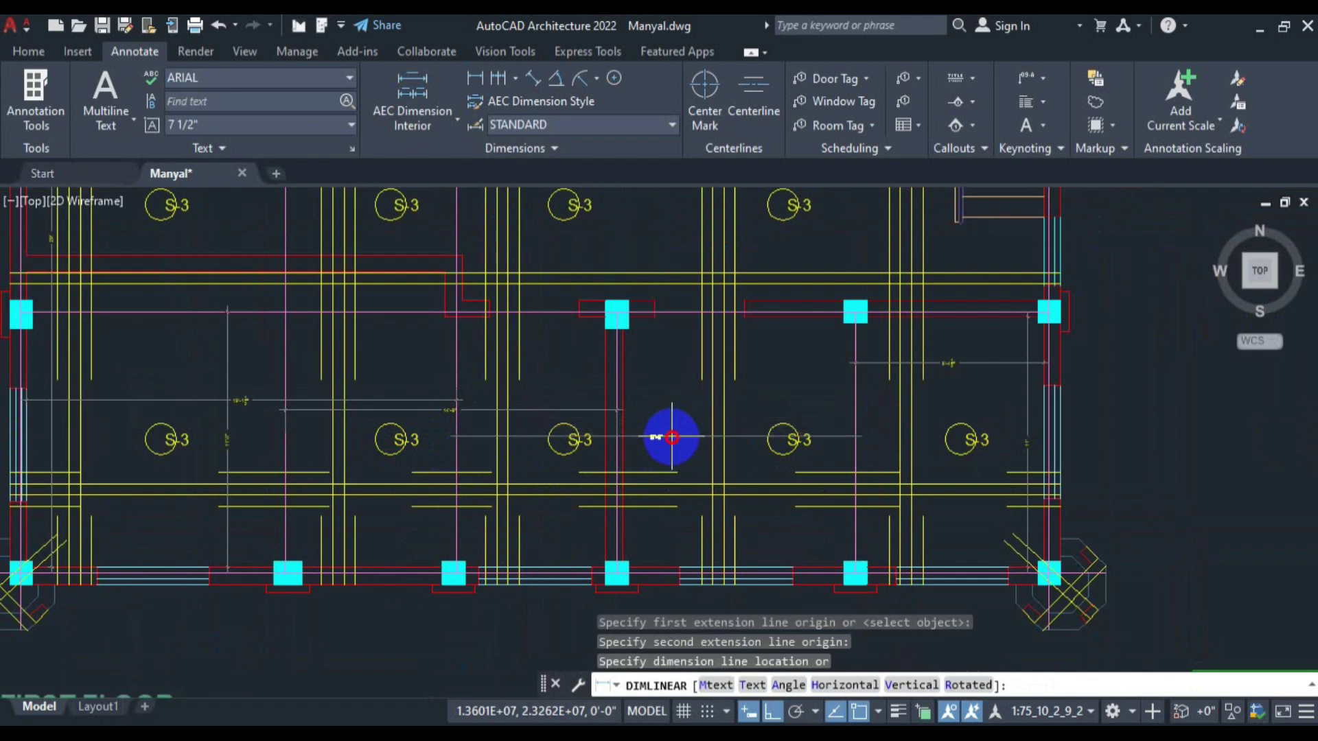
pyautogui.click(671, 437)
pyautogui.scroll(4, 671, 436)
pyautogui.scroll(-1, 670, 442)
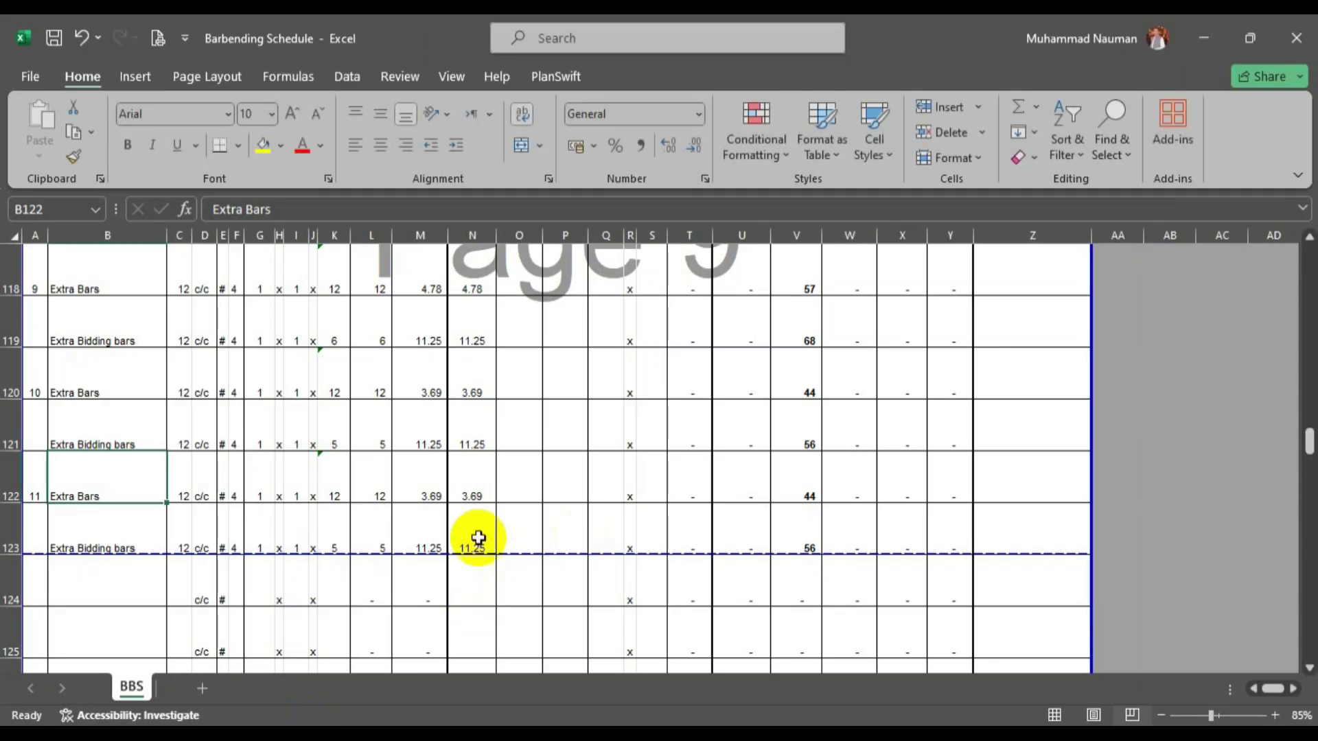
# In Excel, set the item 11 Extra Bars length in N122 to =17.75/4.
pyautogui.click(472, 501)
pyautogui.doubleClick(472, 498)
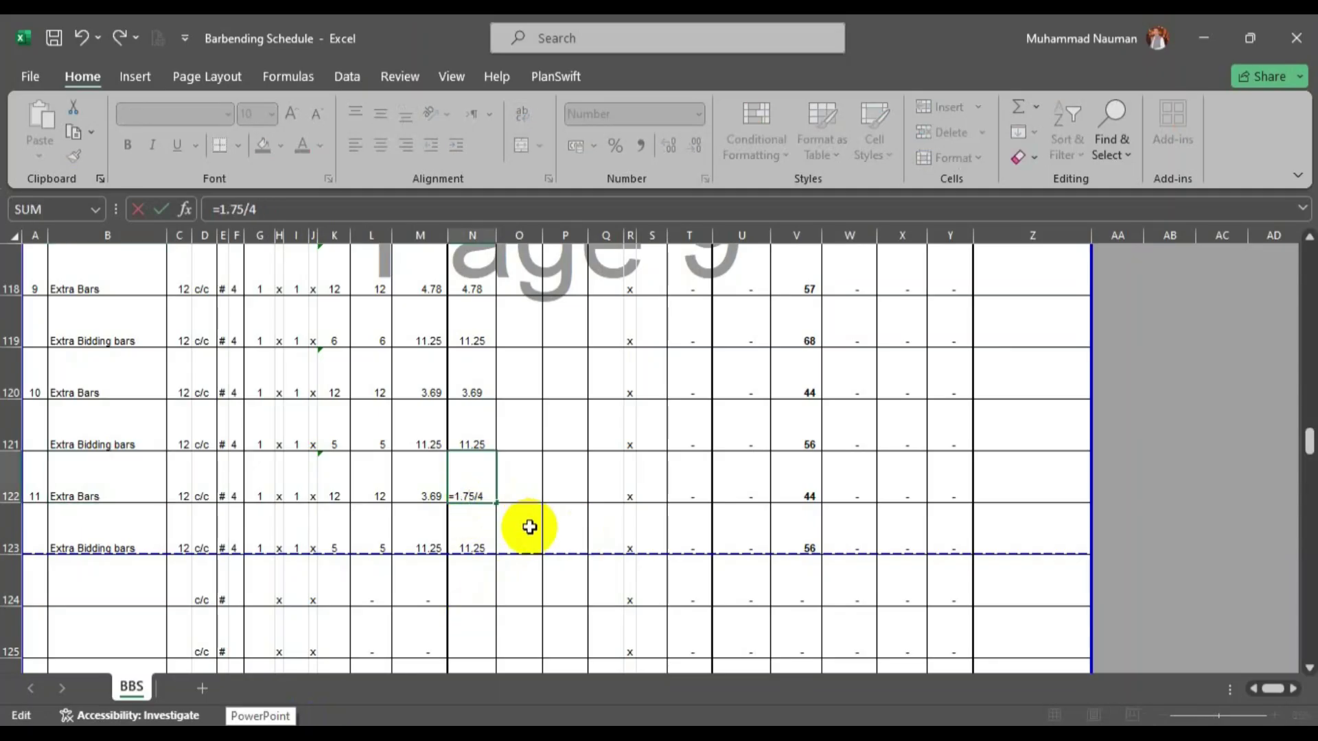
pyautogui.press('Return')
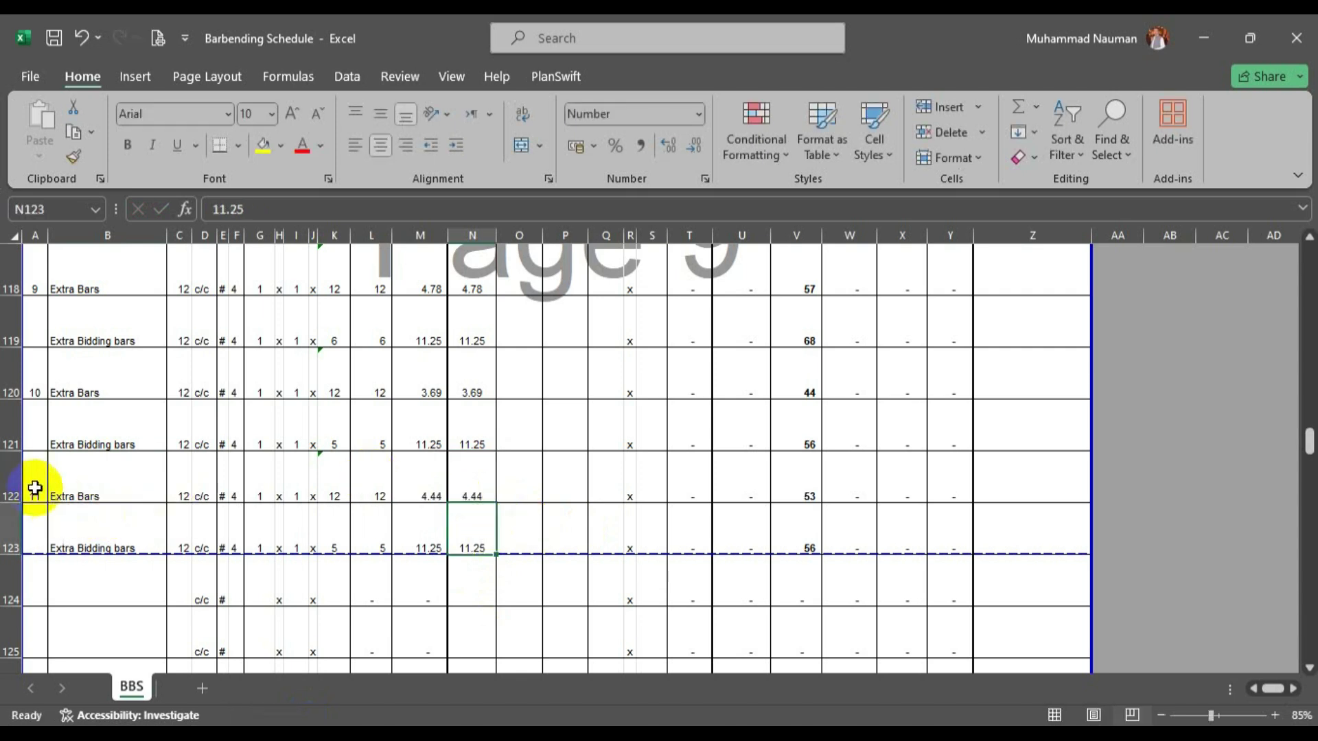
# Duplicate the item 11 rows 122 and 123 into rows 124 and 125 and number the new item 12.
pyautogui.moveTo(5, 488); pyautogui.dragTo(6, 523)
pyautogui.hotkey('ctrl', 'c')
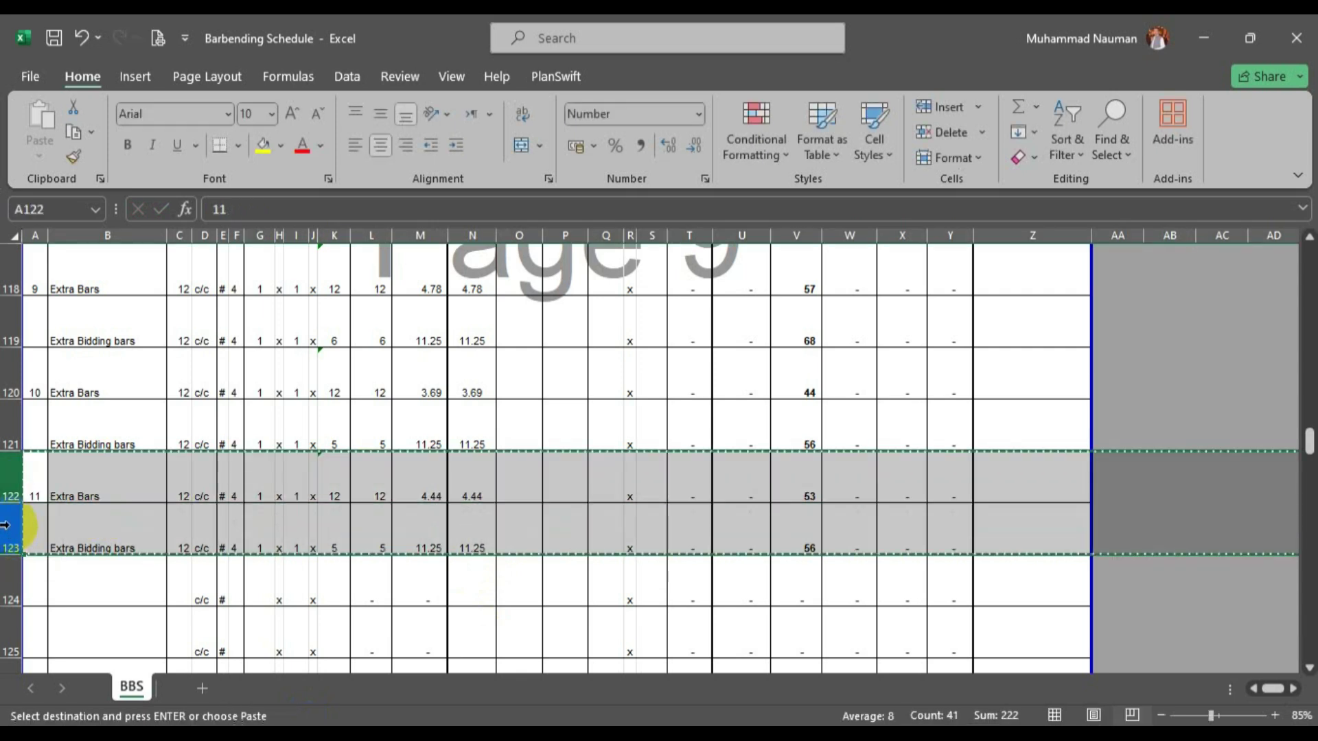
pyautogui.scroll(-1, 3, 523)
pyautogui.click(10, 429)
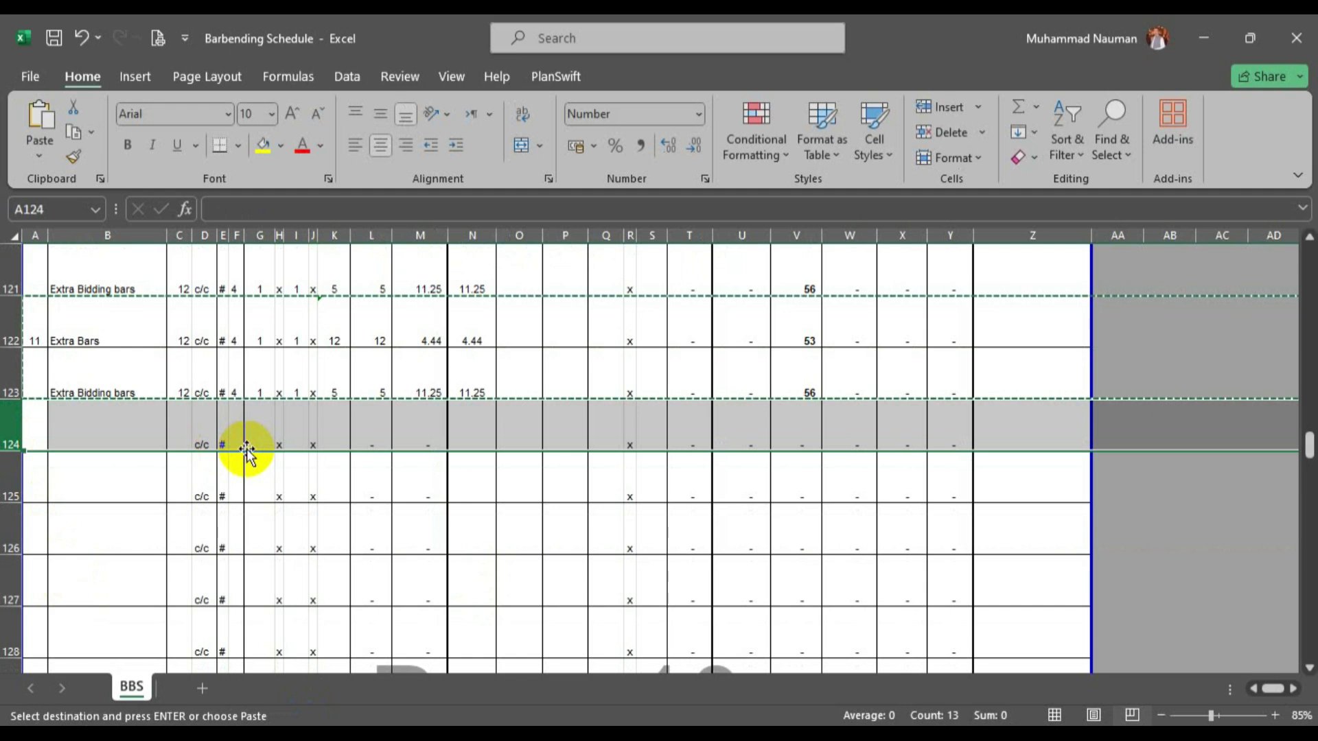
pyautogui.hotkey('ctrl', 'v')
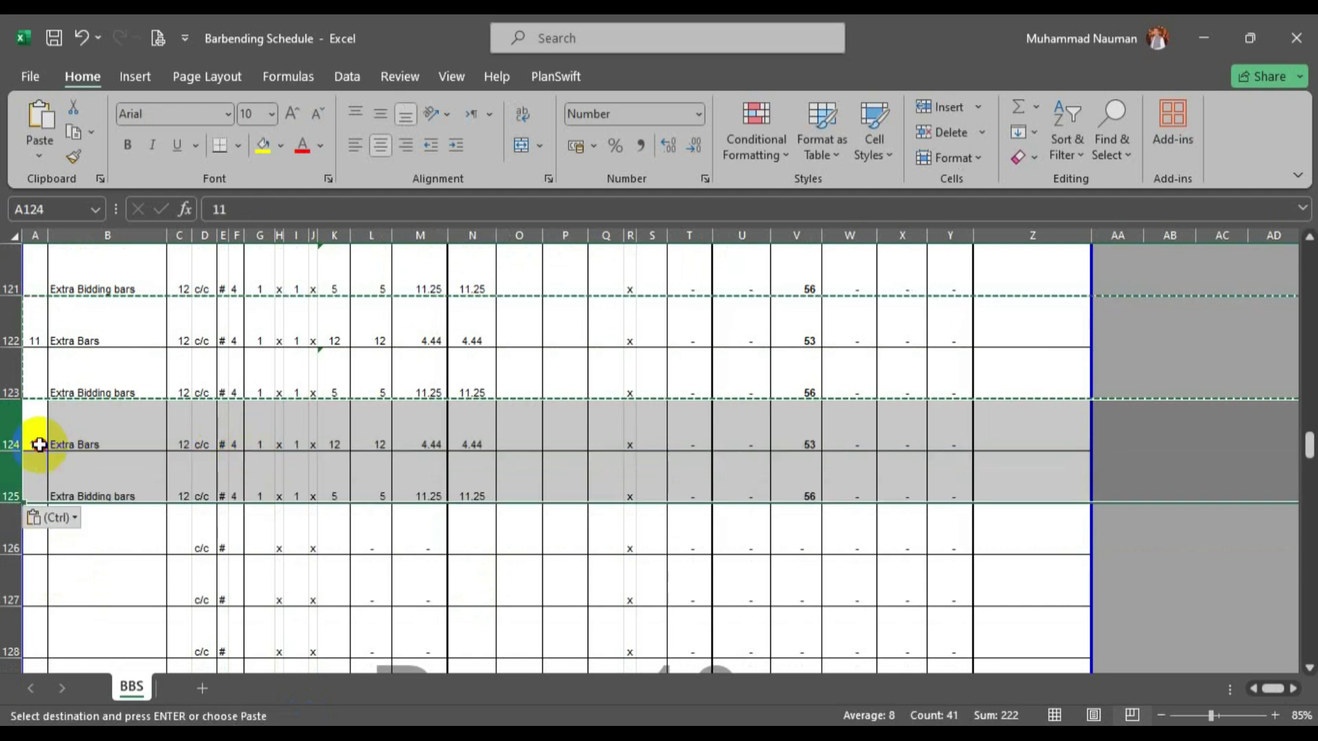
pyautogui.click(35, 444)
pyautogui.press('Escape')
pyautogui.write('12')
pyautogui.press('Tab')
pyautogui.scroll(1, 514, 432)
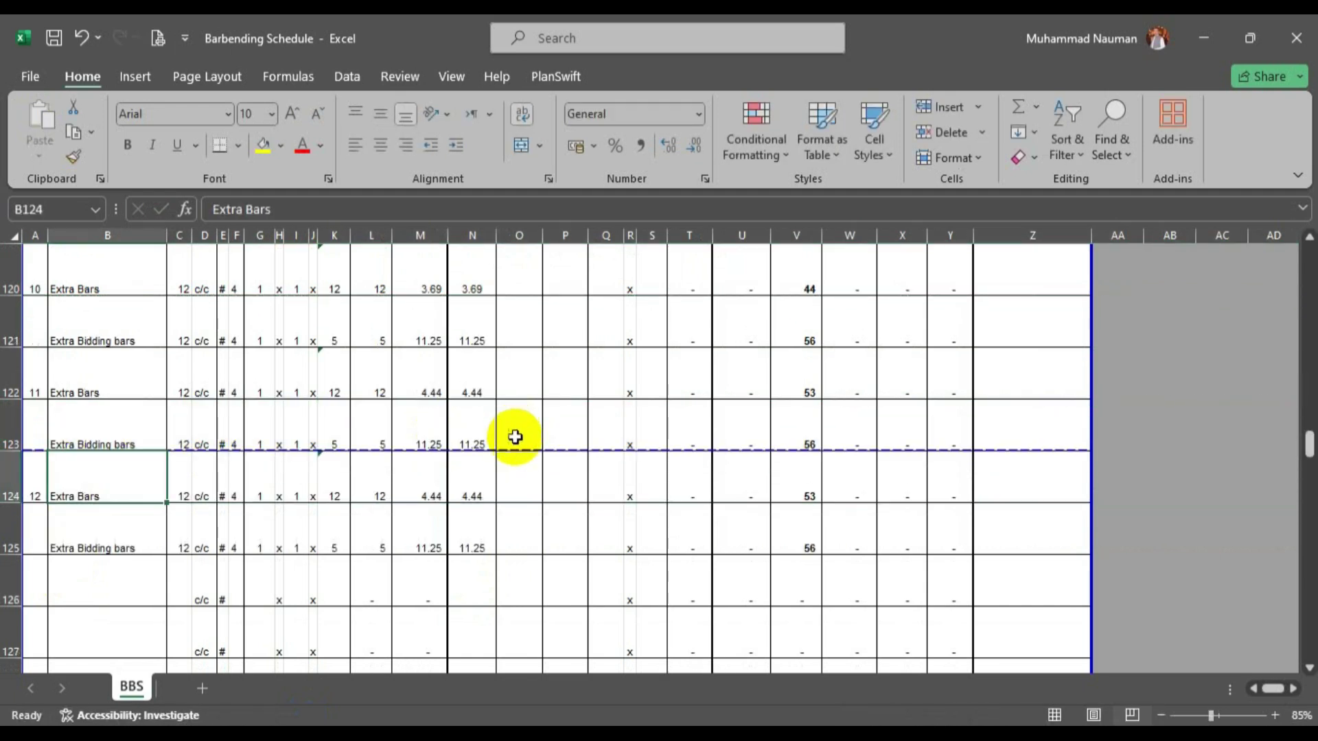
# In AutoCAD, add a linear dimension between the fourth and sixth column centrelines of the lower panels, below the existing horizontal dimensions.
pyautogui.click(479, 477)
pyautogui.click(223, 738)
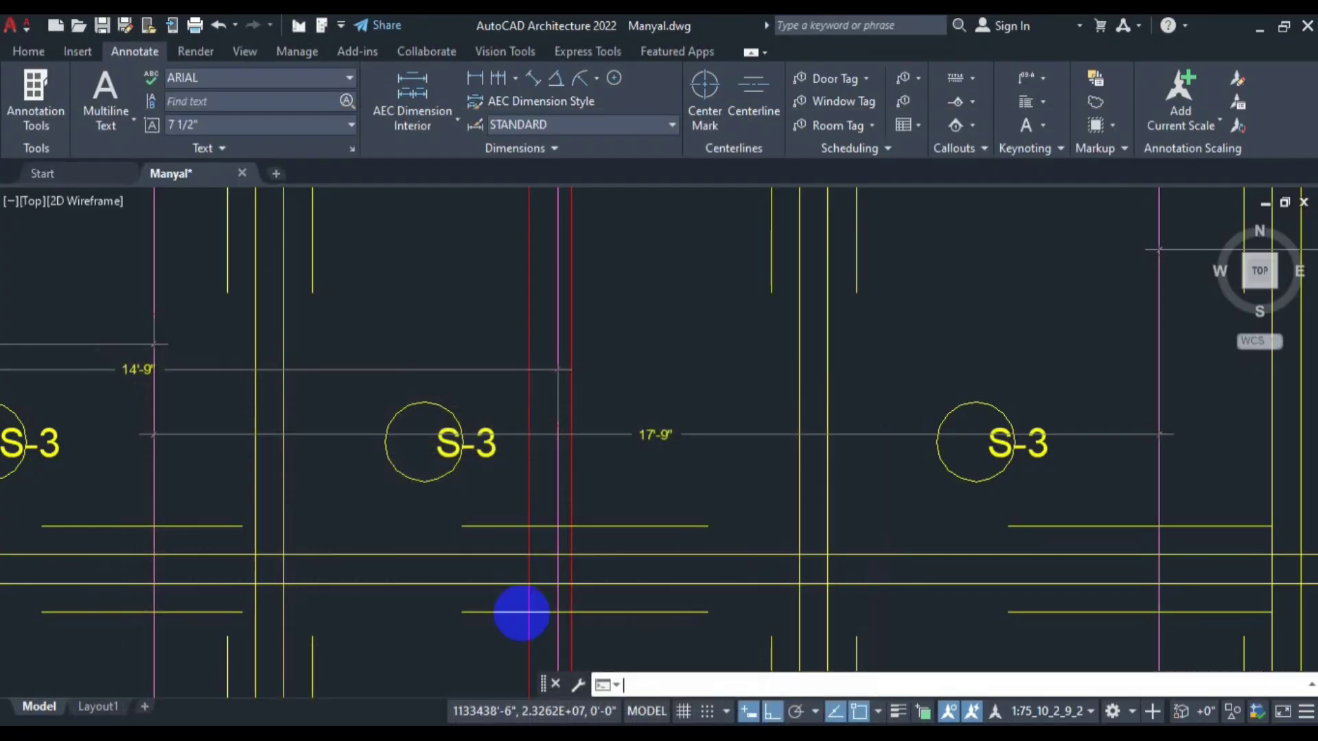
pyautogui.scroll(-2, 882, 487)
pyautogui.moveTo(991, 508); pyautogui.dragTo(620, 469)
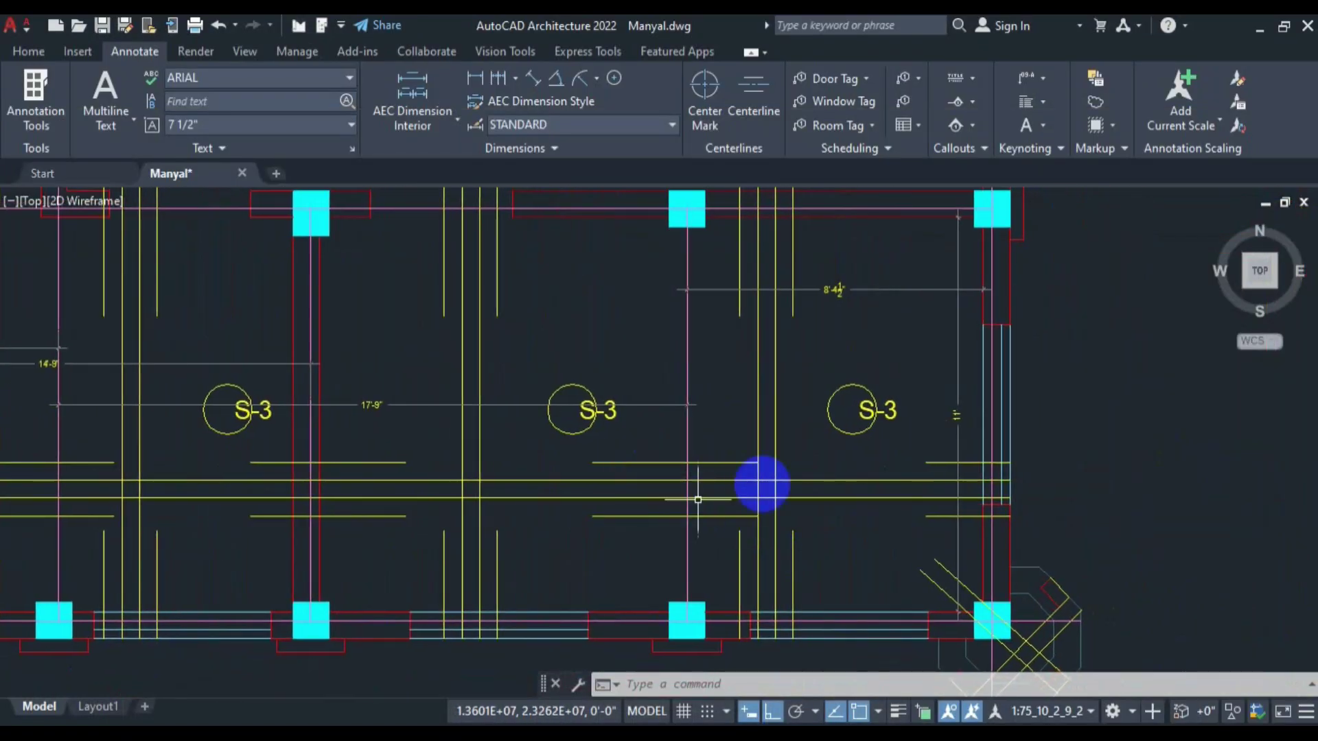
pyautogui.write('DLI')
pyautogui.press('Return')
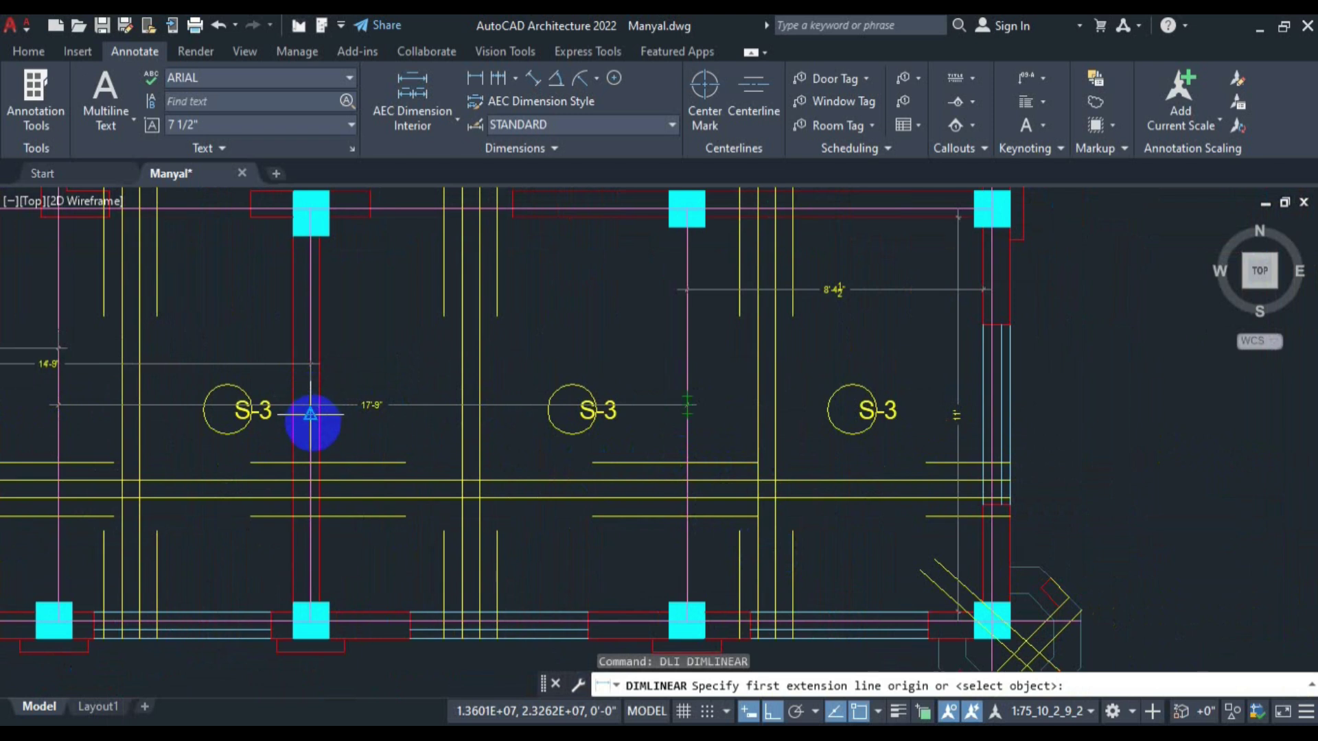
pyautogui.click(311, 425)
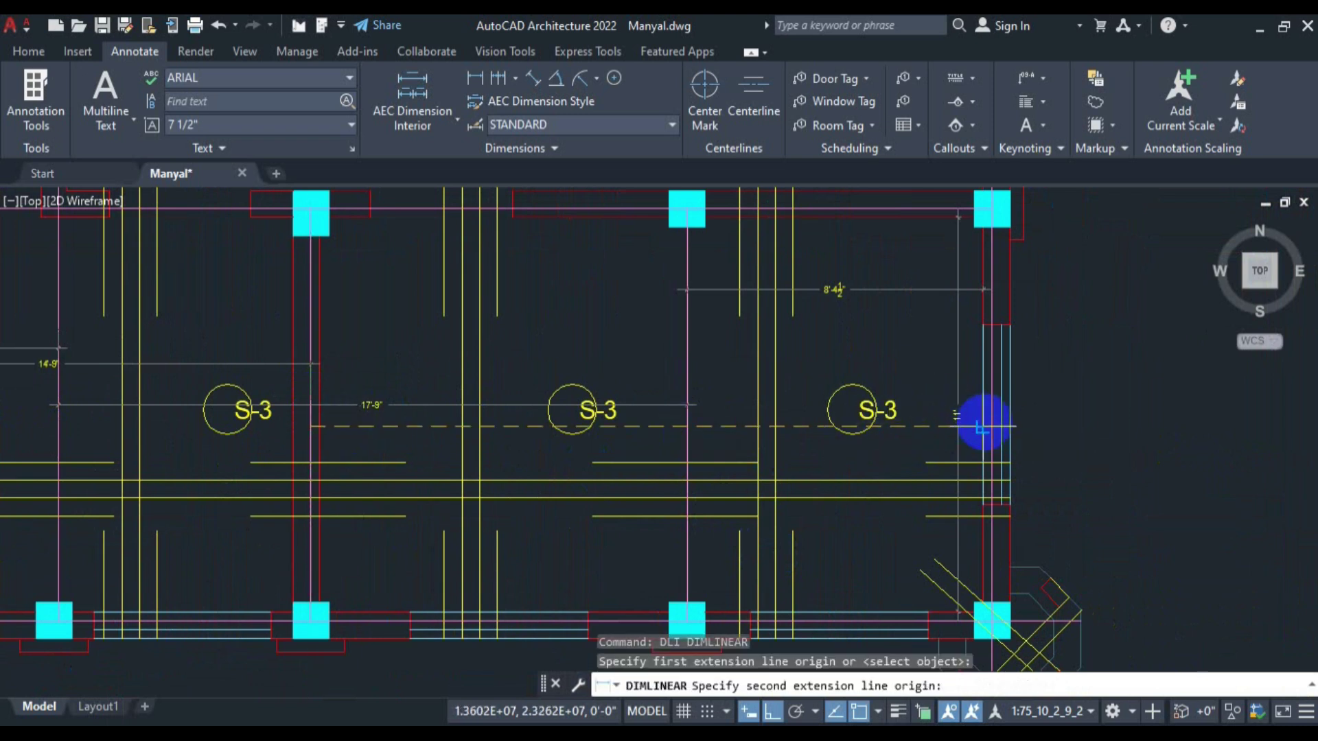
pyautogui.click(993, 424)
pyautogui.click(686, 445)
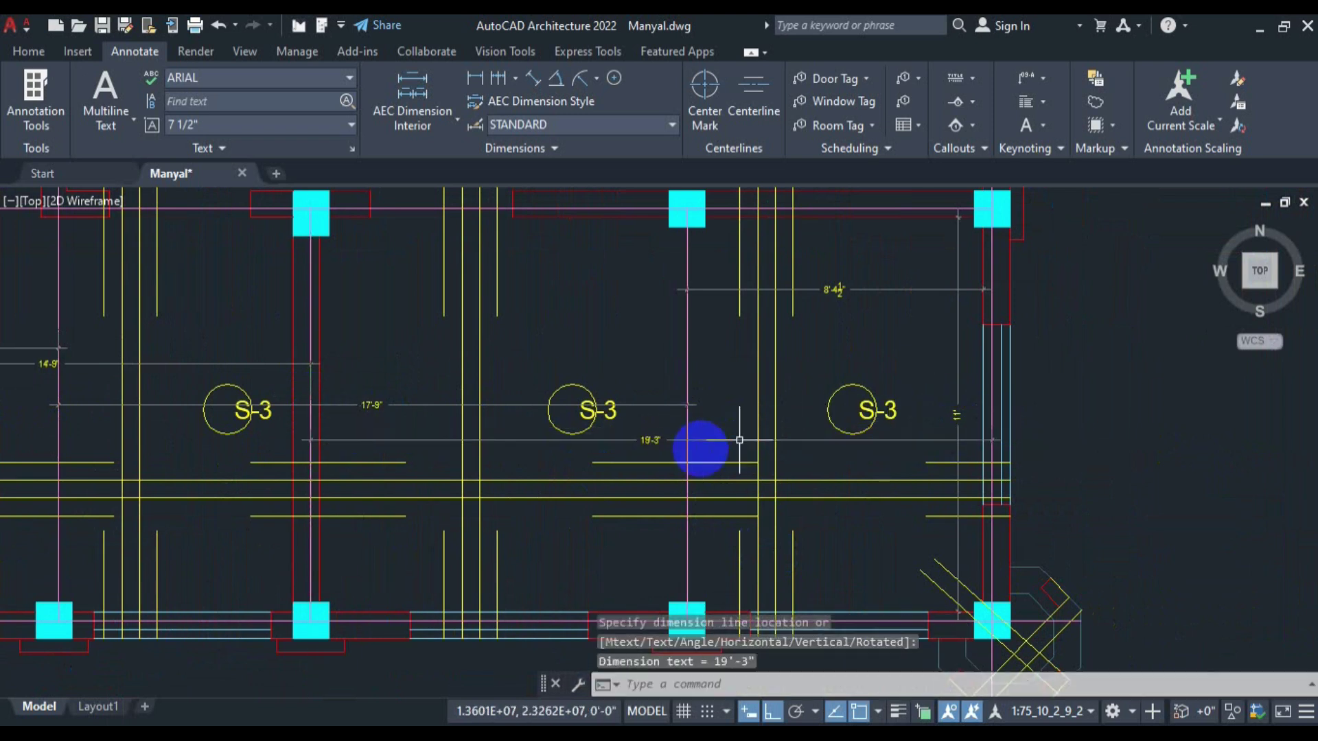
pyautogui.scroll(4, 685, 448)
pyautogui.scroll(-4, 685, 448)
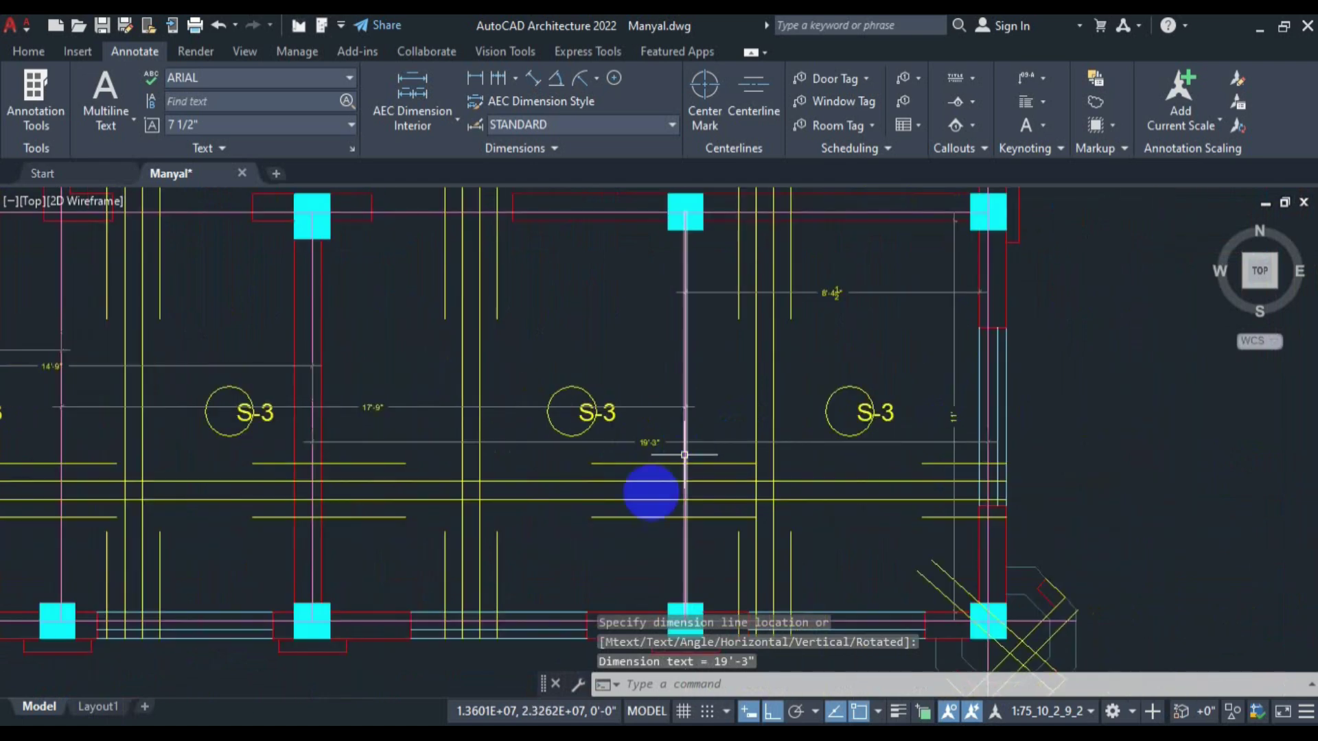
# In Excel, set the item 12 Extra Bars length in N124 to =19.25/4.
pyautogui.hotkey('alt', 'Tab')
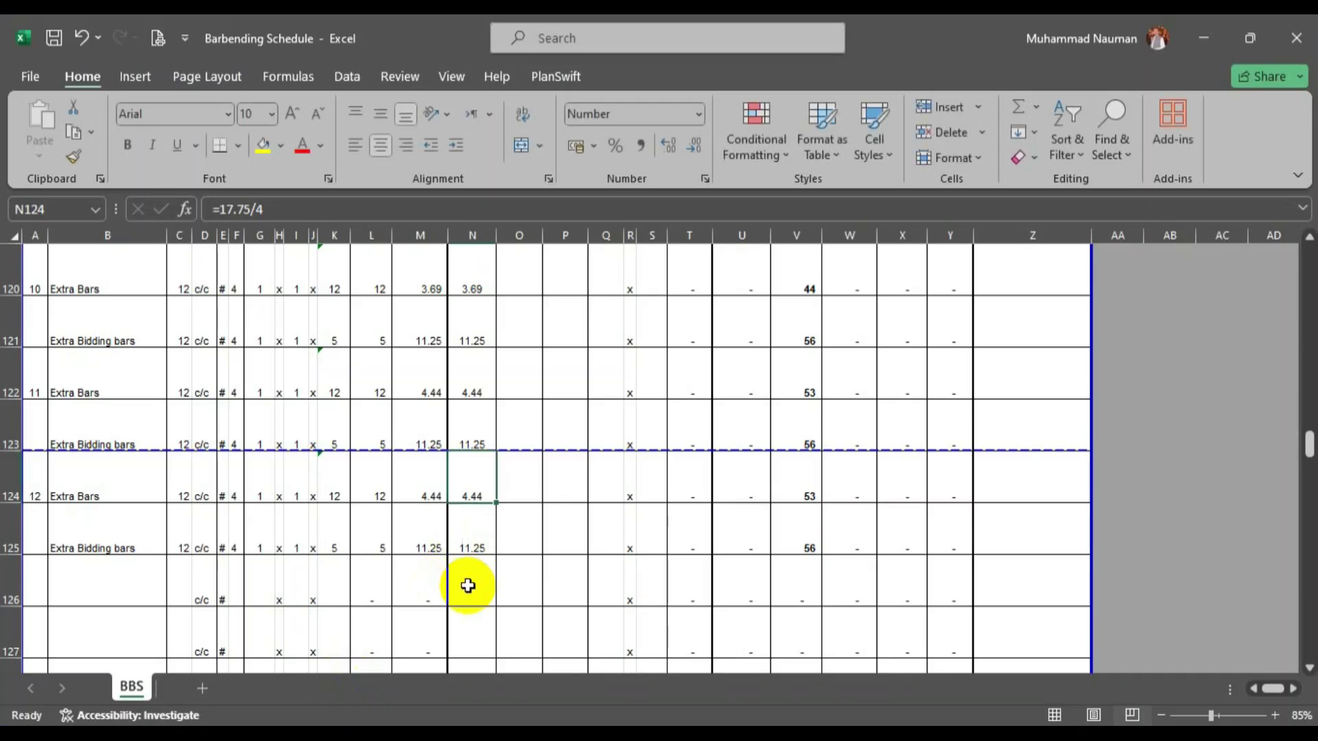
pyautogui.doubleClick(475, 474)
pyautogui.click(465, 493)
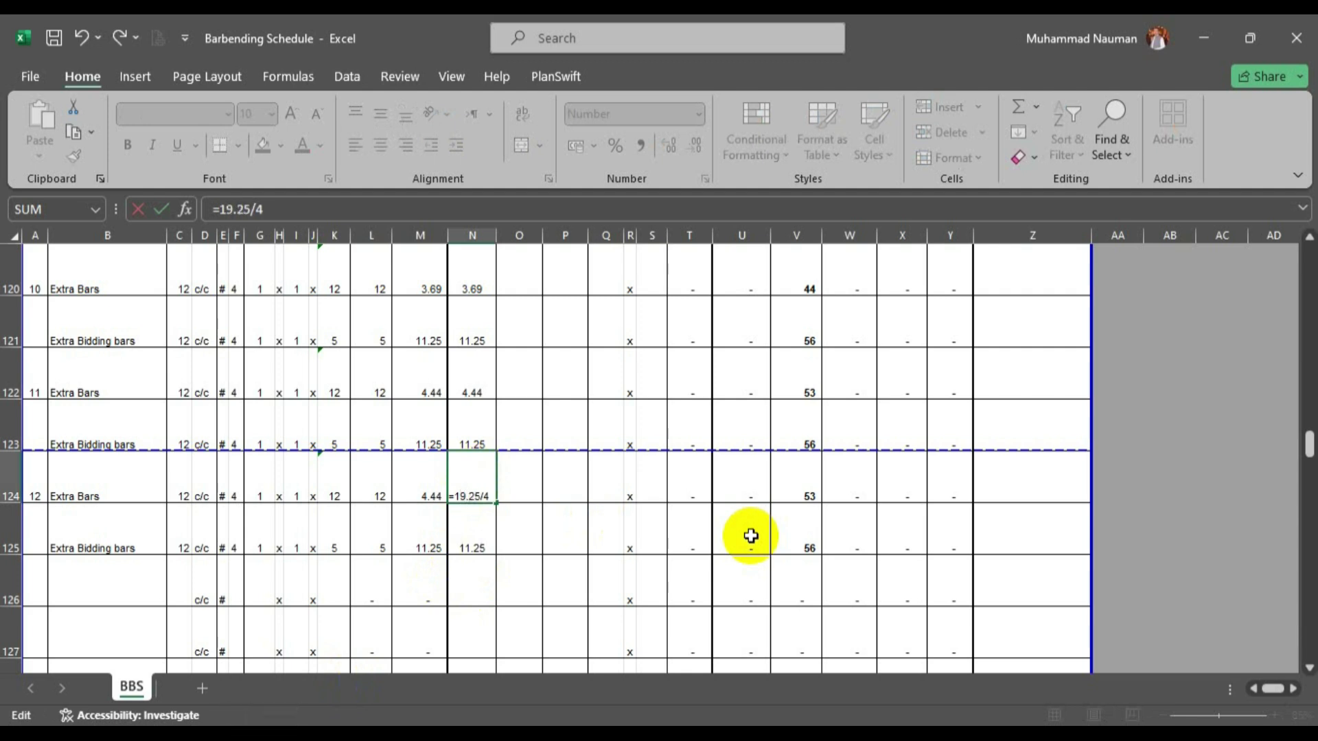
pyautogui.press('Return')
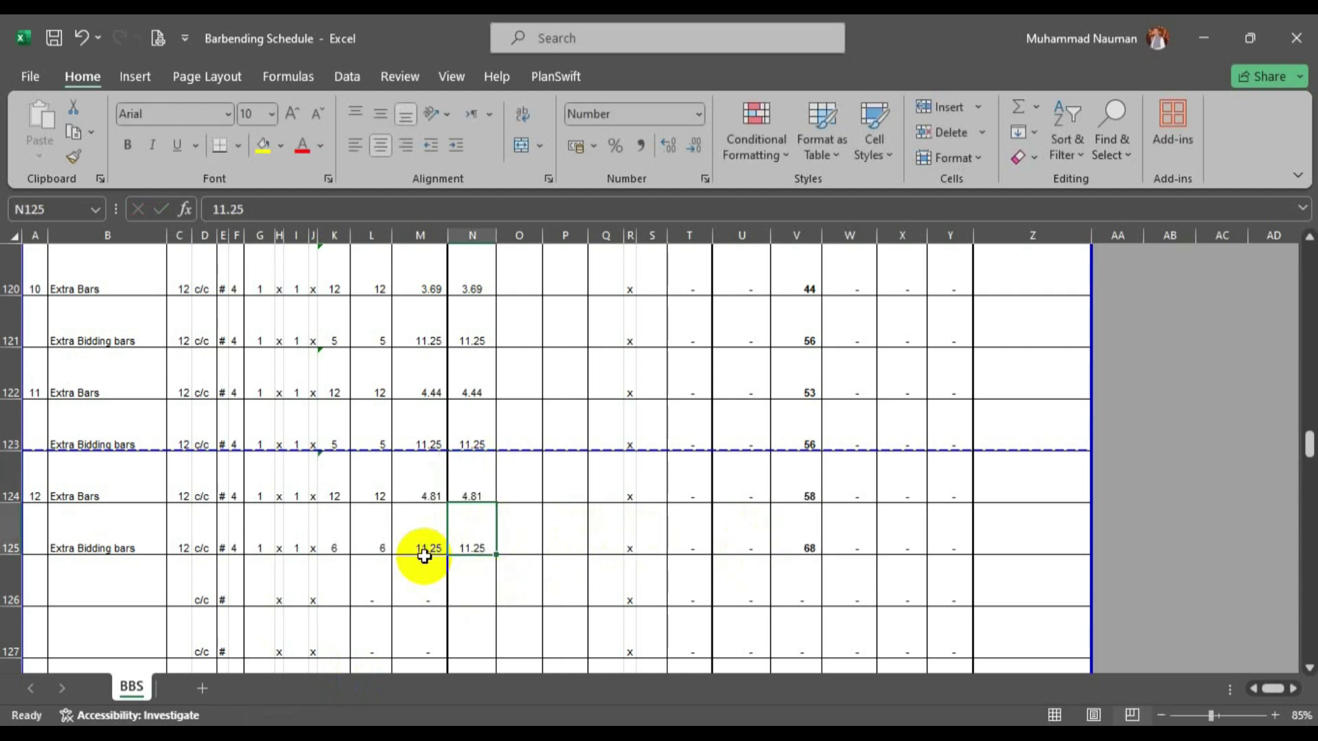
# In AutoCAD, examine the extra bars crossing the middle strip of panels on the slab plan.
pyautogui.hotkey('alt', 'Tab')
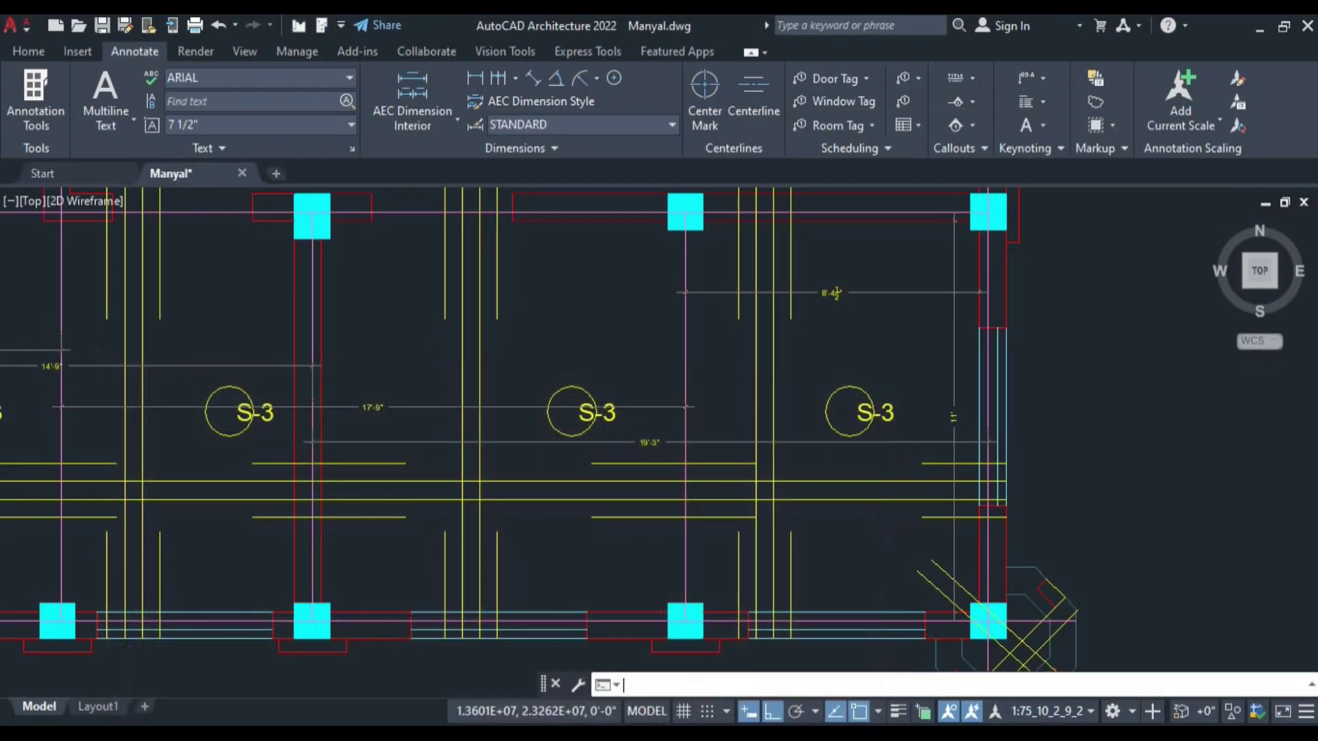
pyautogui.scroll(-6, 608, 484)
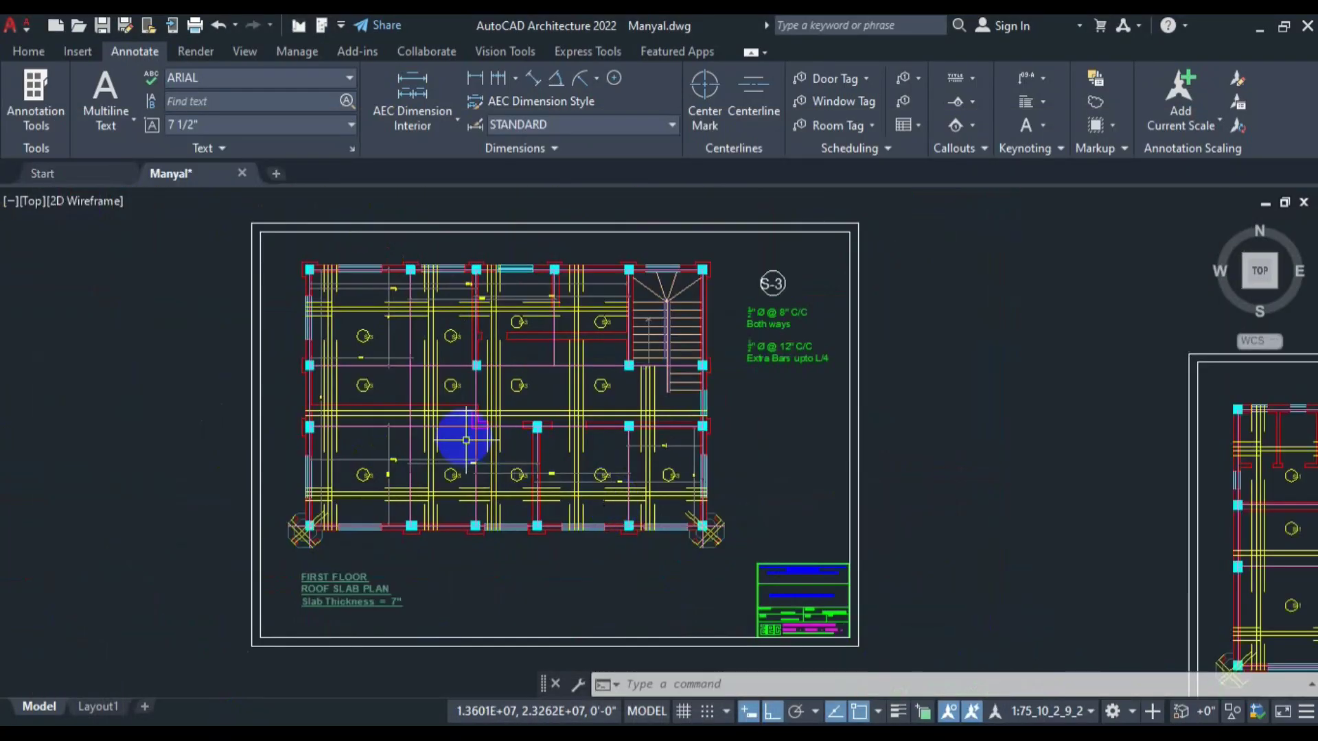
pyautogui.scroll(3, 434, 422)
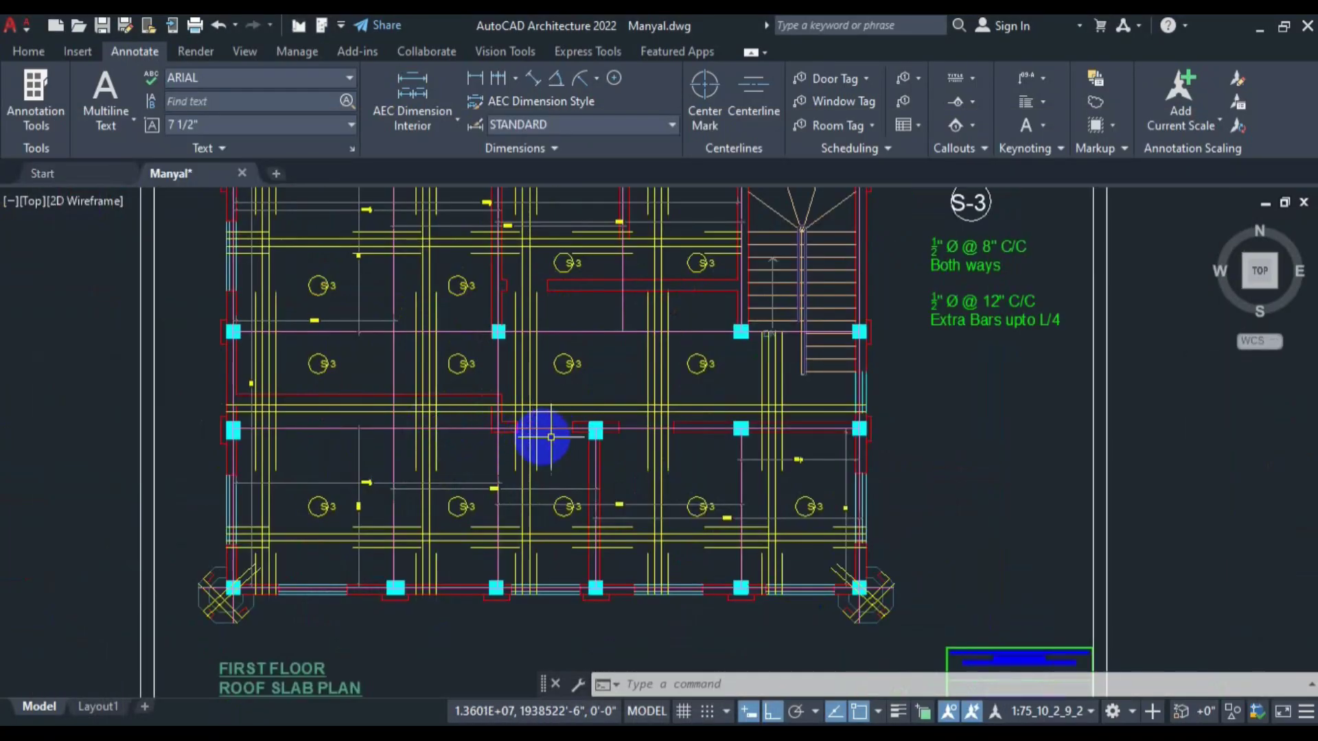
pyautogui.scroll(1, 456, 377)
pyautogui.moveTo(459, 382)
pyautogui.mouseDown()
pyautogui.moveTo(579, 421)
pyautogui.moveTo(579, 434)
pyautogui.mouseUp()
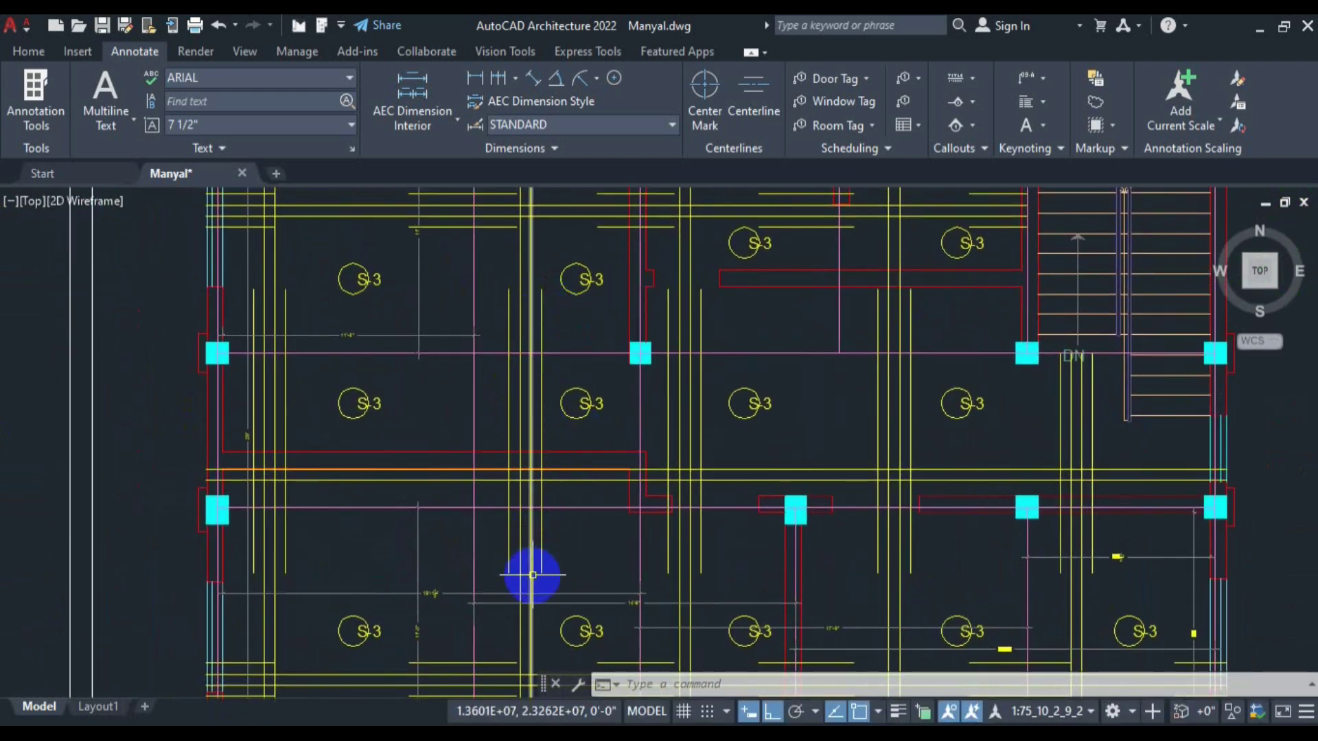
pyautogui.scroll(-2, 559, 535)
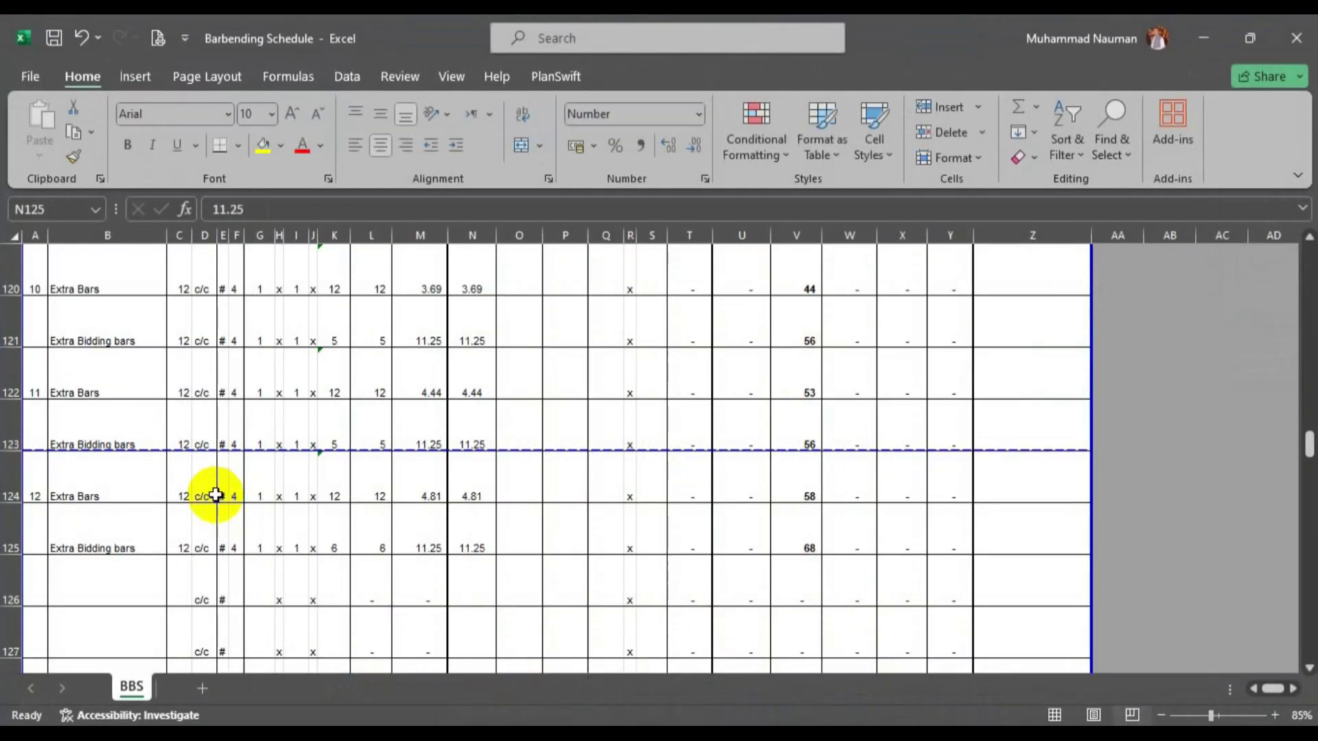
# In Excel, duplicate the item 12 rows 124 and 125 into rows 126 and 127 and number the new item 13.
pyautogui.scroll(-1, 109, 462)
pyautogui.moveTo(3, 336); pyautogui.dragTo(8, 394)
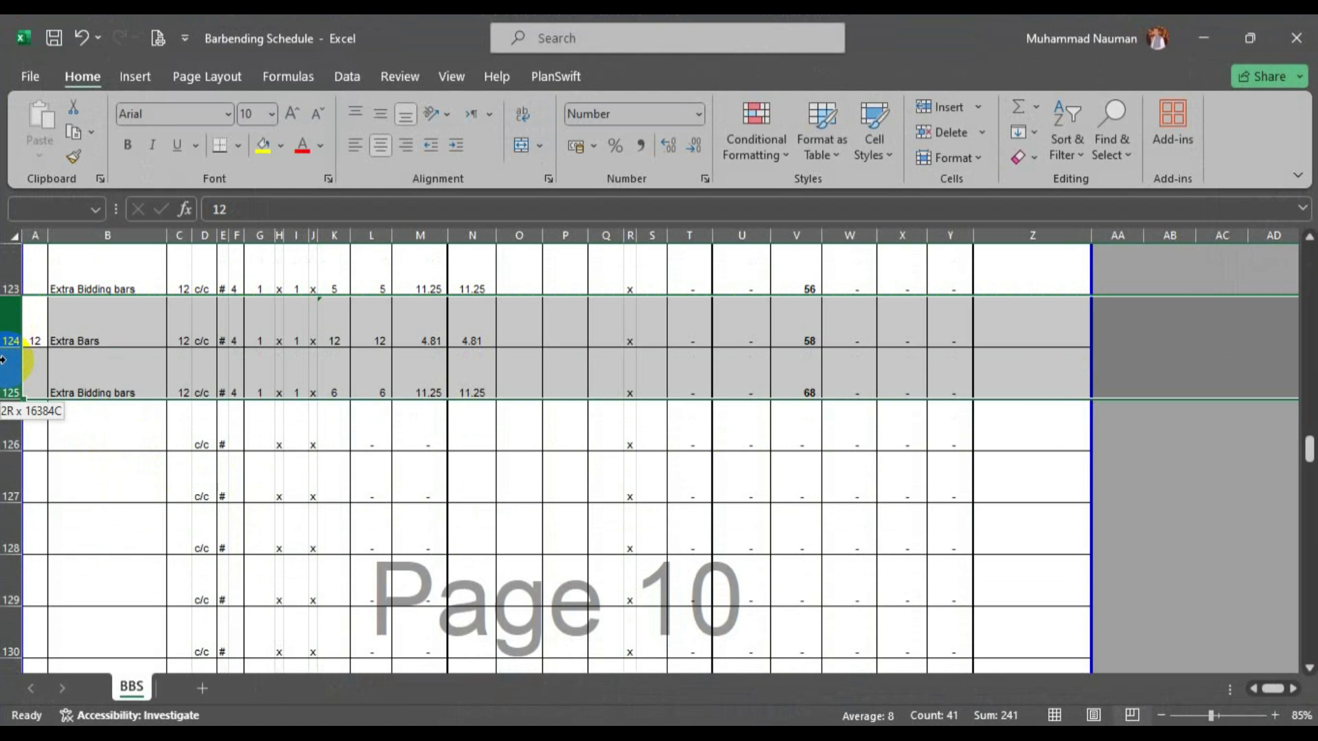
pyautogui.hotkey('ctrl', 'c')
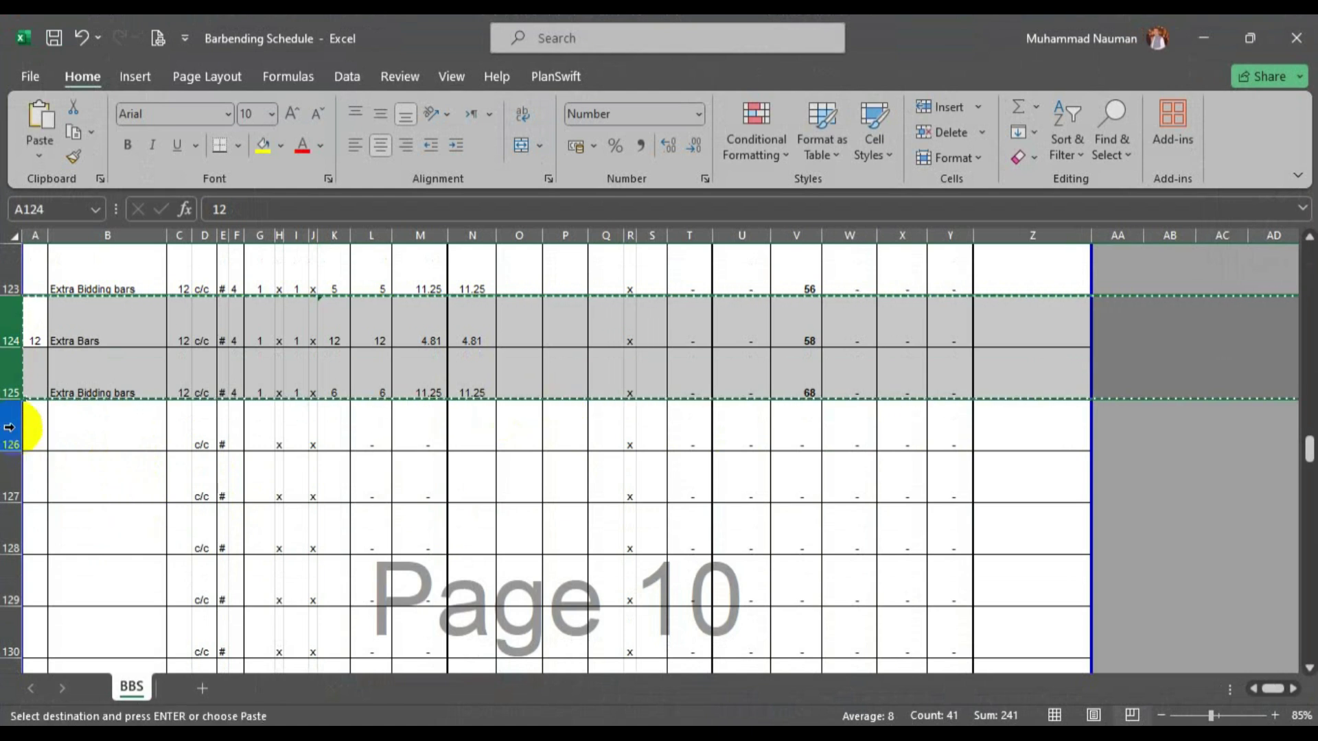
pyautogui.click(12, 424)
pyautogui.hotkey('ctrl', 'v')
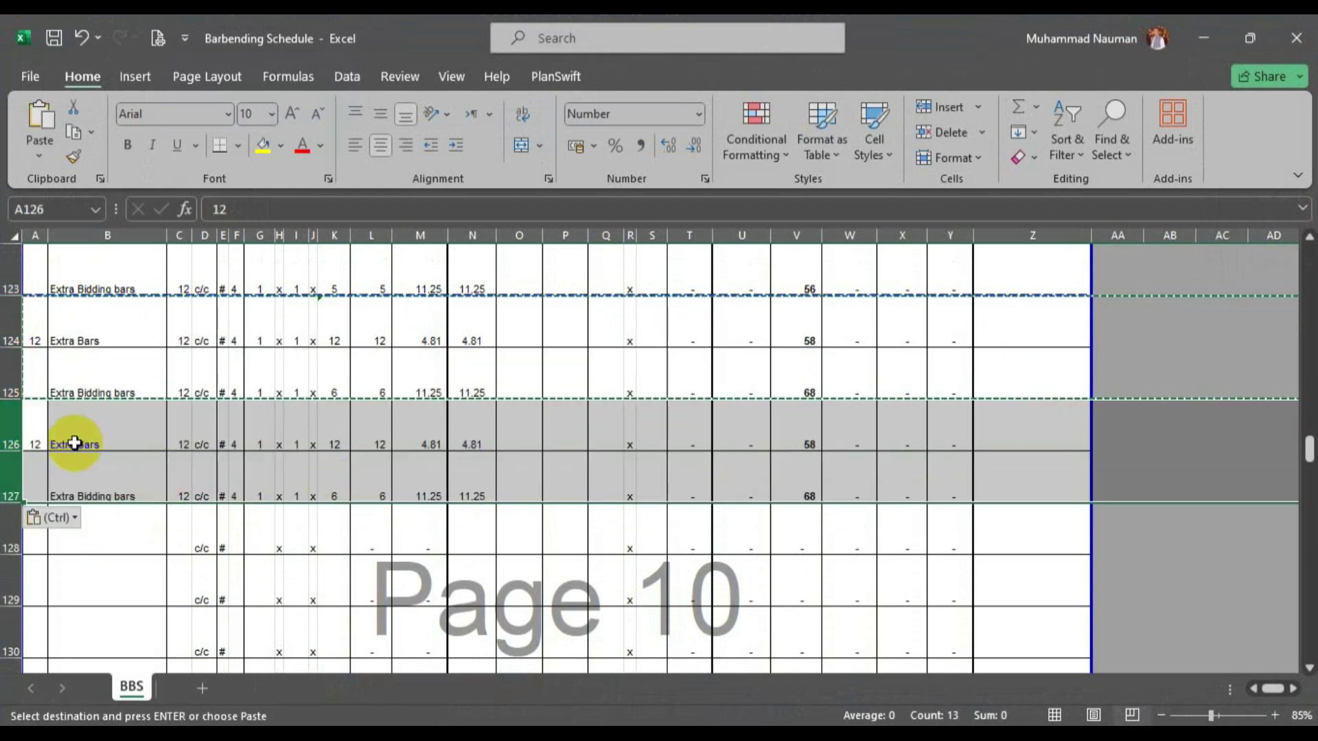
pyautogui.click(38, 435)
pyautogui.write('13')
pyautogui.press('Tab')
pyautogui.scroll(1, 447, 471)
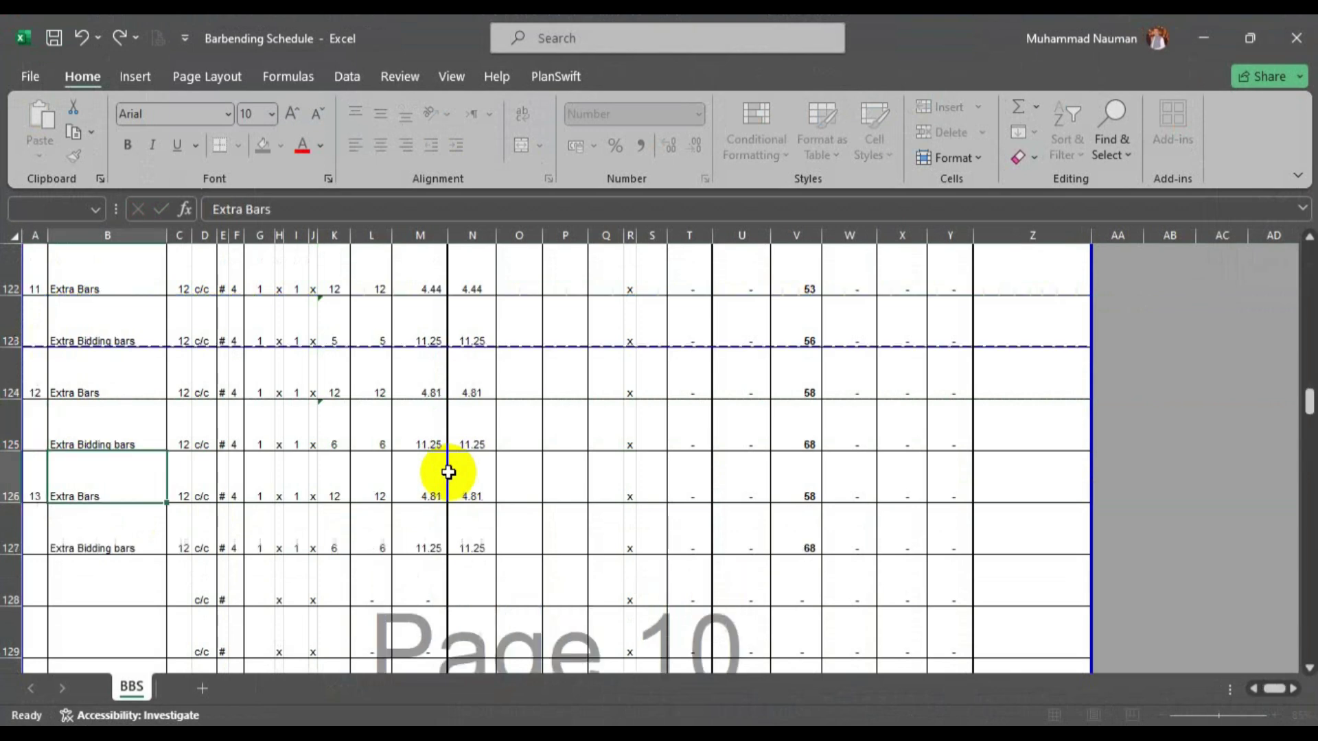
pyautogui.click(228, 736)
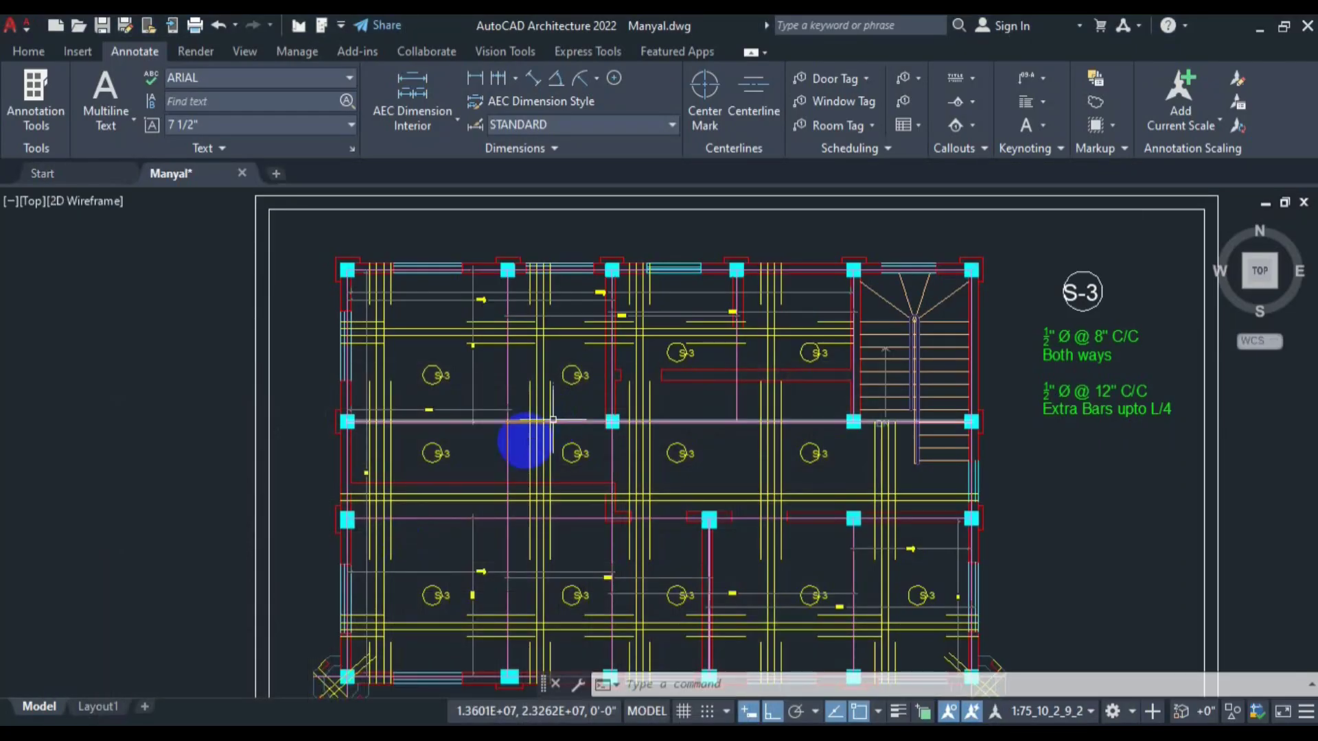
pyautogui.scroll(2, 538, 443)
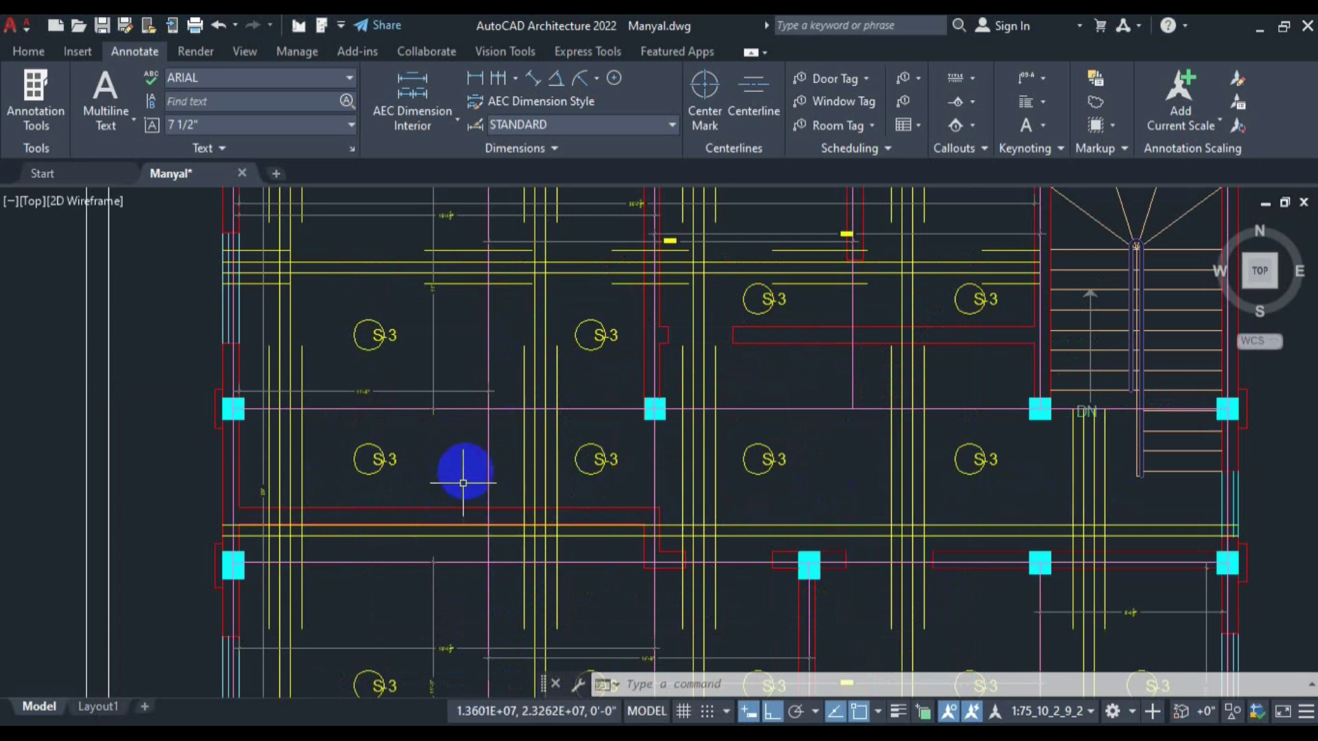
pyautogui.scroll(-4, 436, 470)
pyautogui.moveTo(456, 500); pyautogui.dragTo(440, 443)
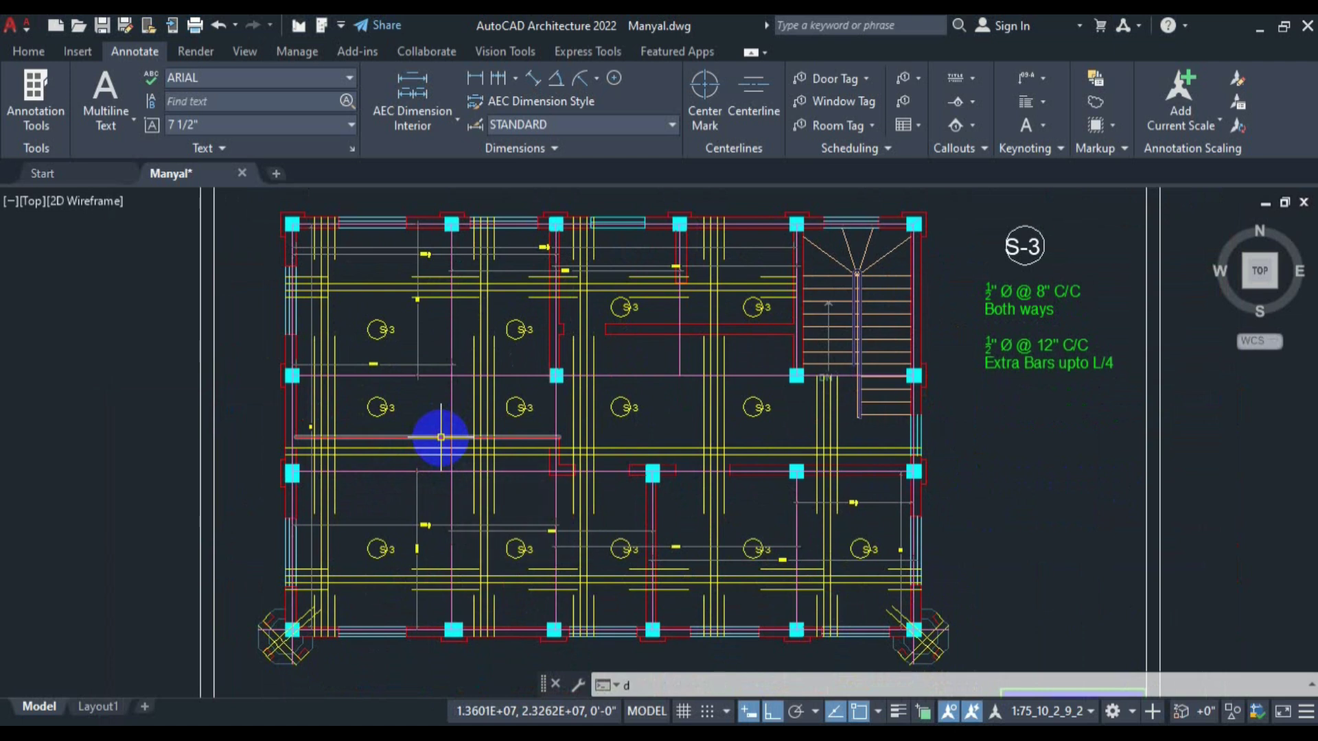
pyautogui.write('li')
pyautogui.press('Return')
pyautogui.scroll(5, 343, 230)
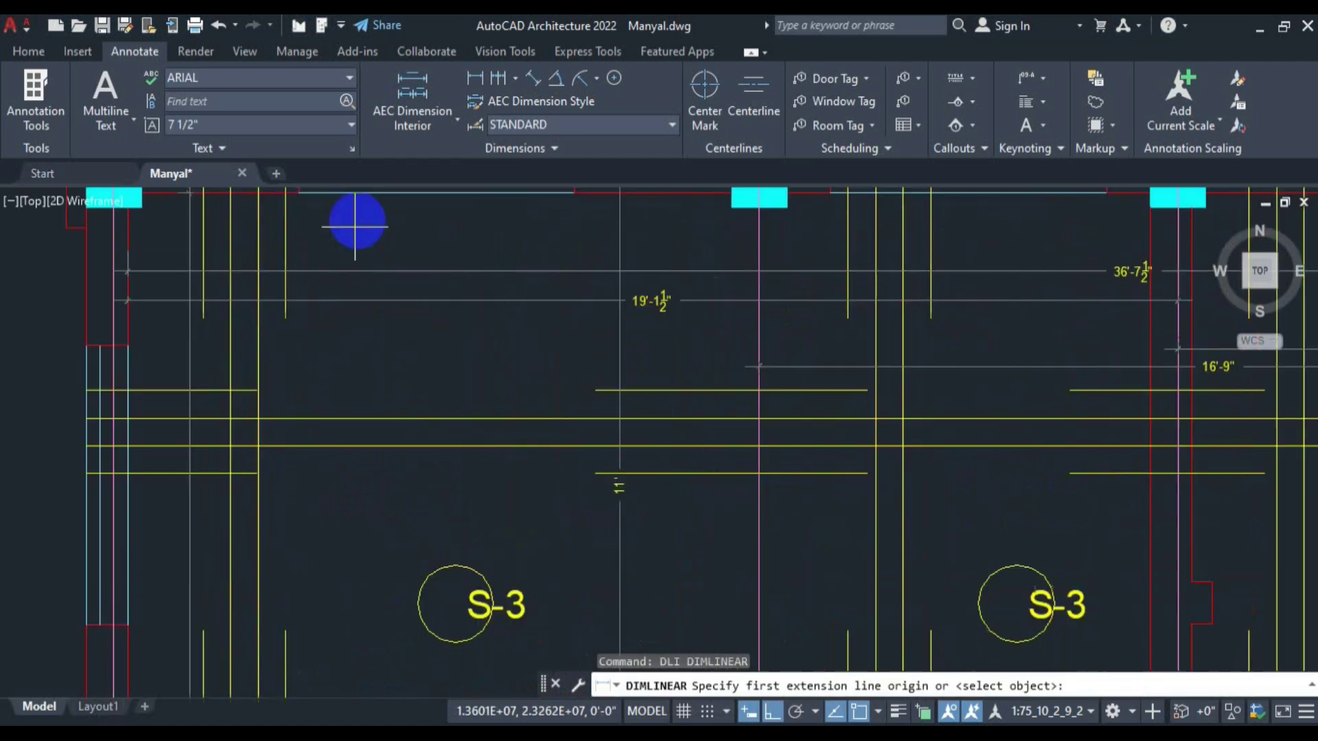
pyautogui.moveTo(370, 262); pyautogui.dragTo(370, 344)
pyautogui.click(316, 274)
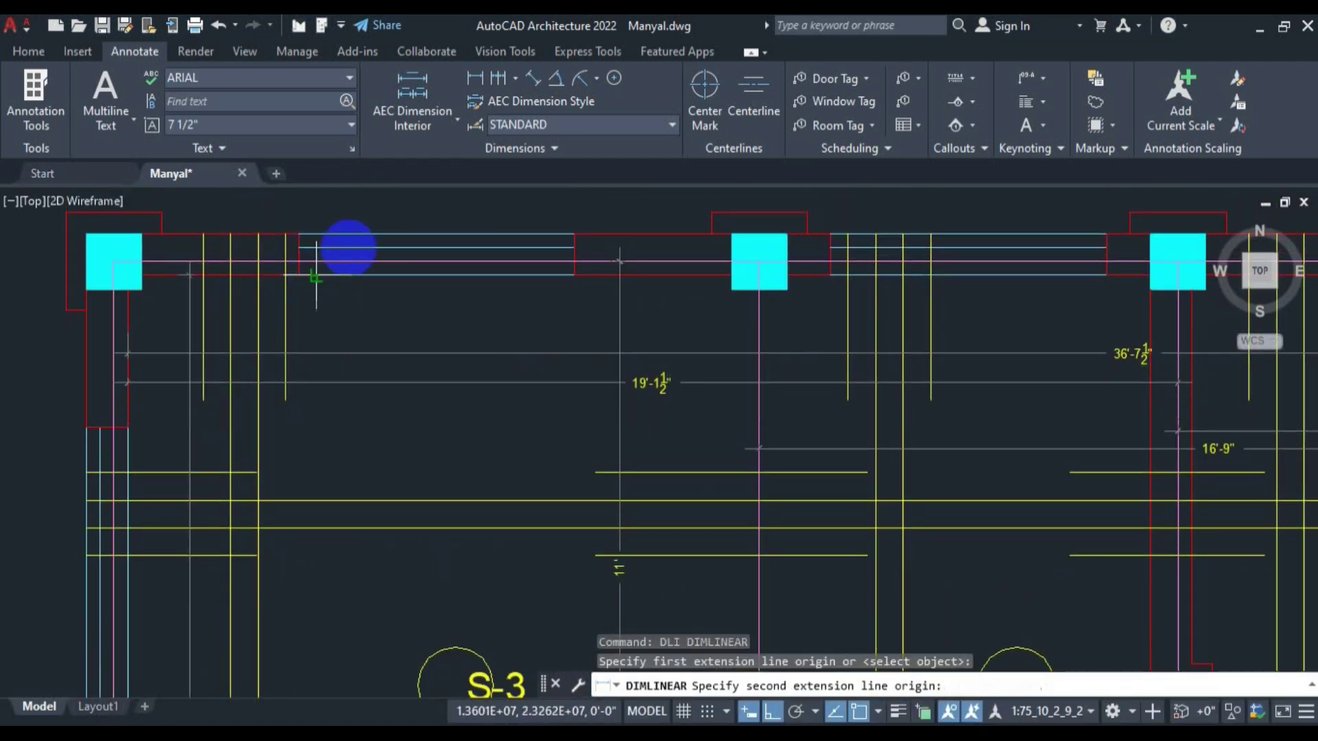
pyautogui.scroll(-6, 316, 275)
pyautogui.scroll(6, 349, 645)
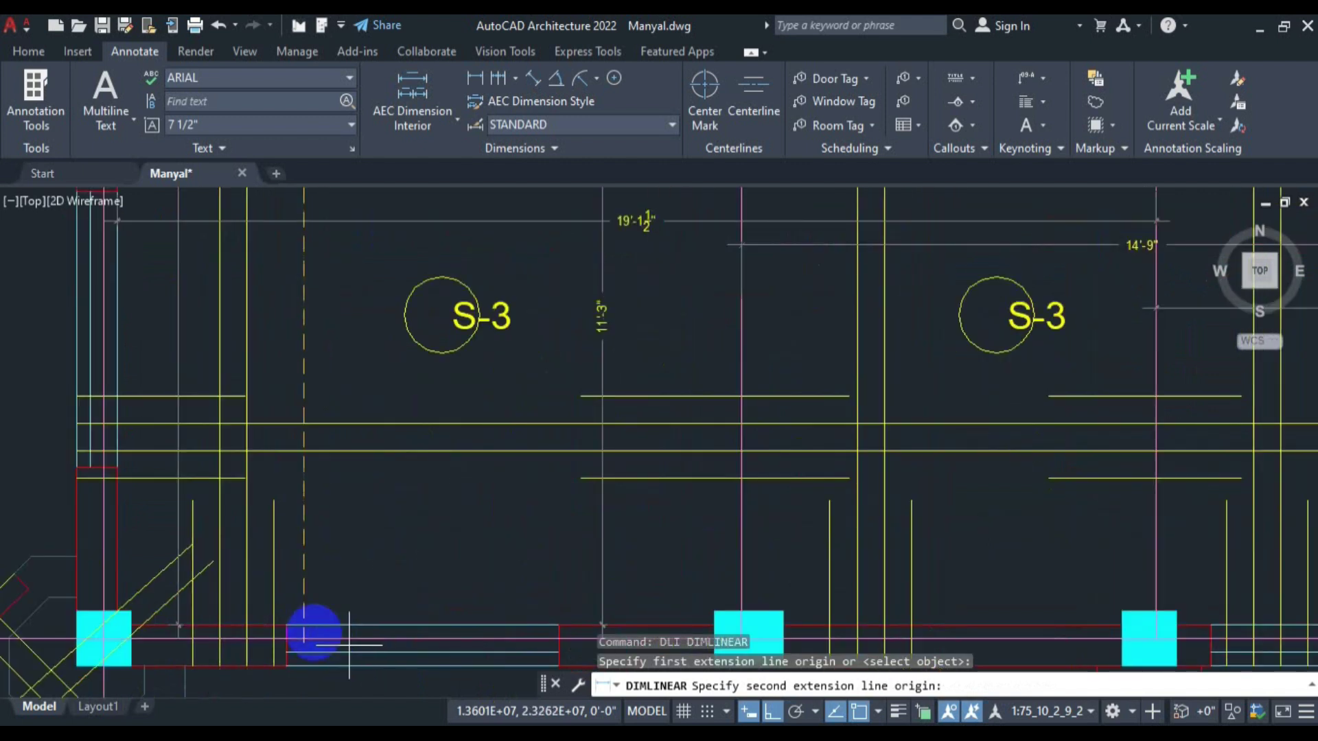
pyautogui.click(304, 625)
pyautogui.scroll(-6, 315, 612)
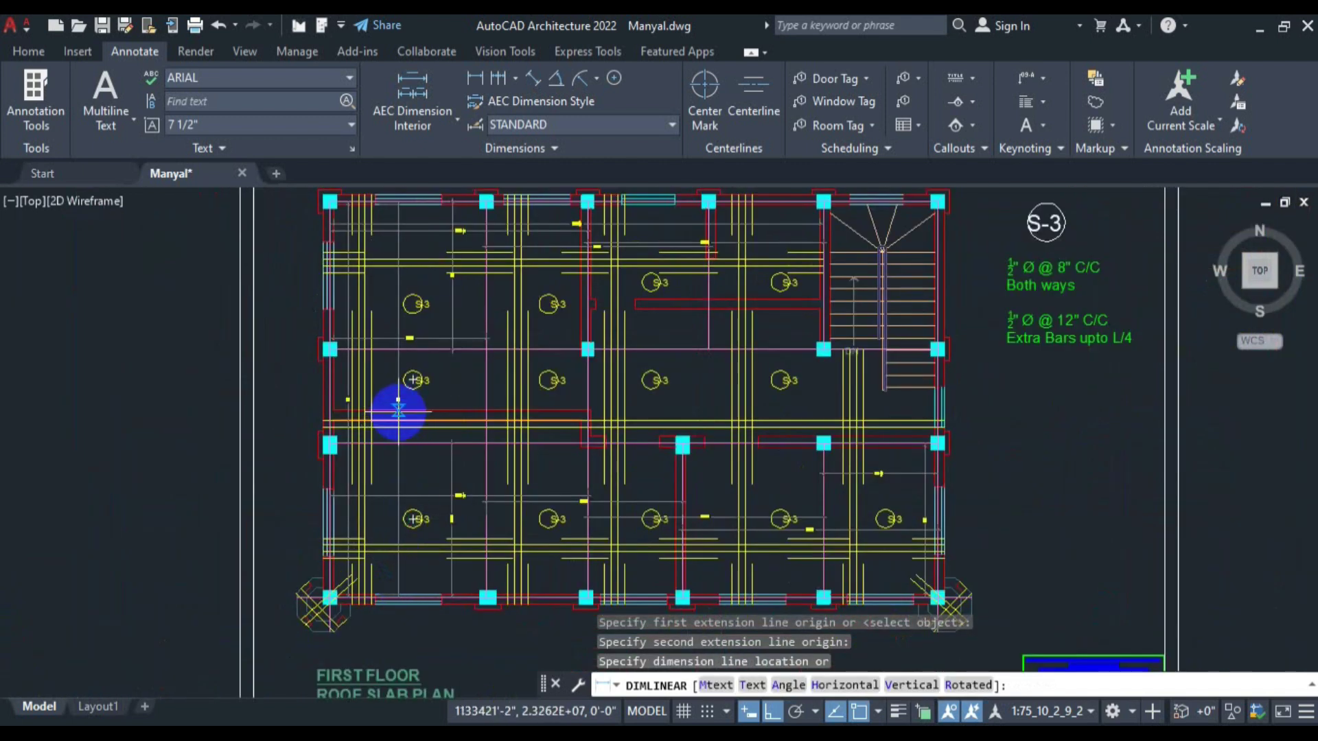
pyautogui.press('Escape')
# Check the upper-left panel's vertical dimension in AutoCAD and divide 11 by 4 in Calculator.
pyautogui.scroll(6, 387, 362)
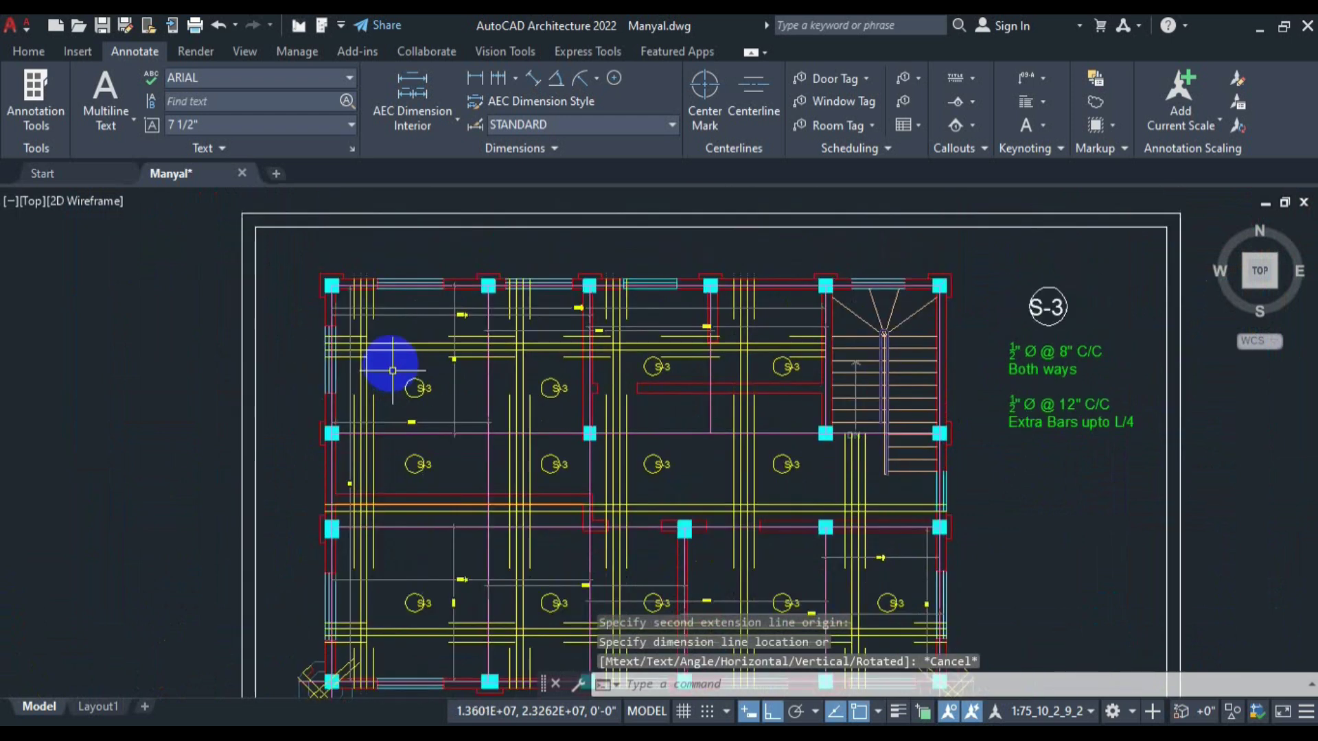
pyautogui.scroll(2, 451, 362)
pyautogui.scroll(-4, 537, 371)
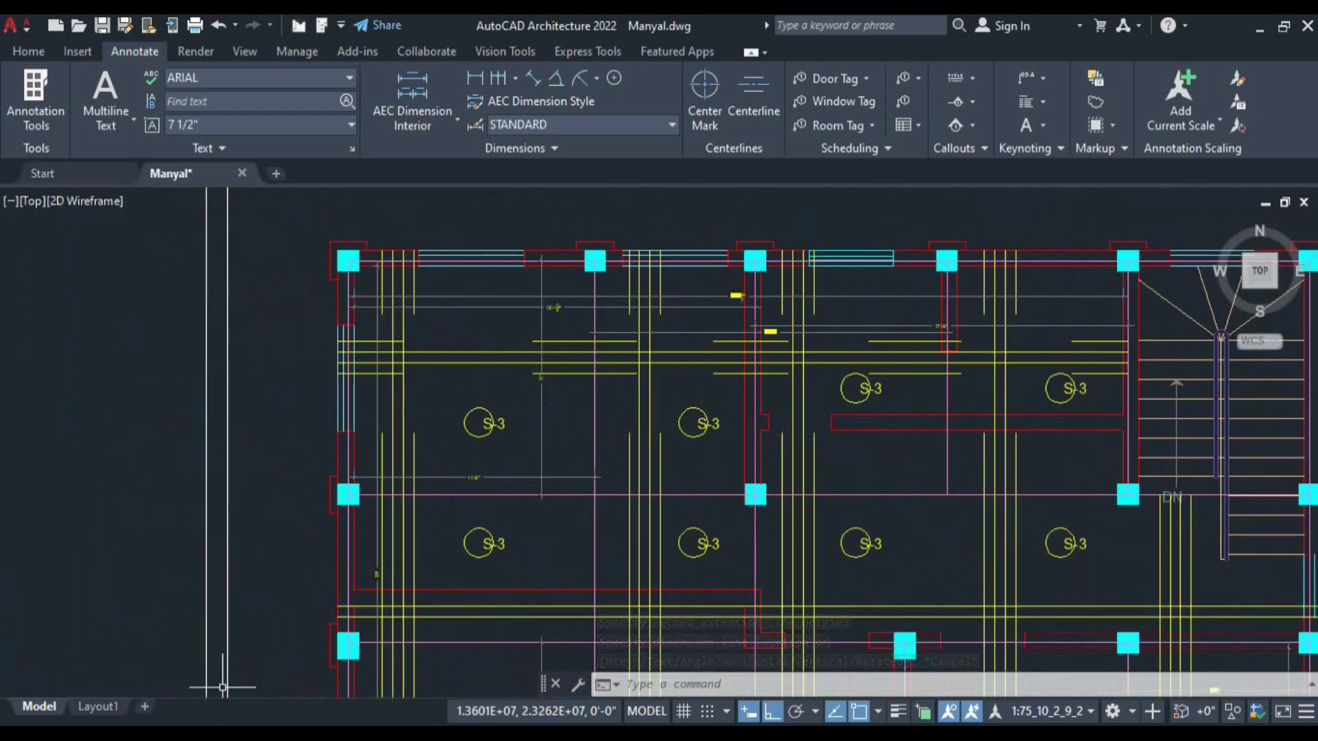
pyautogui.click(216, 733)
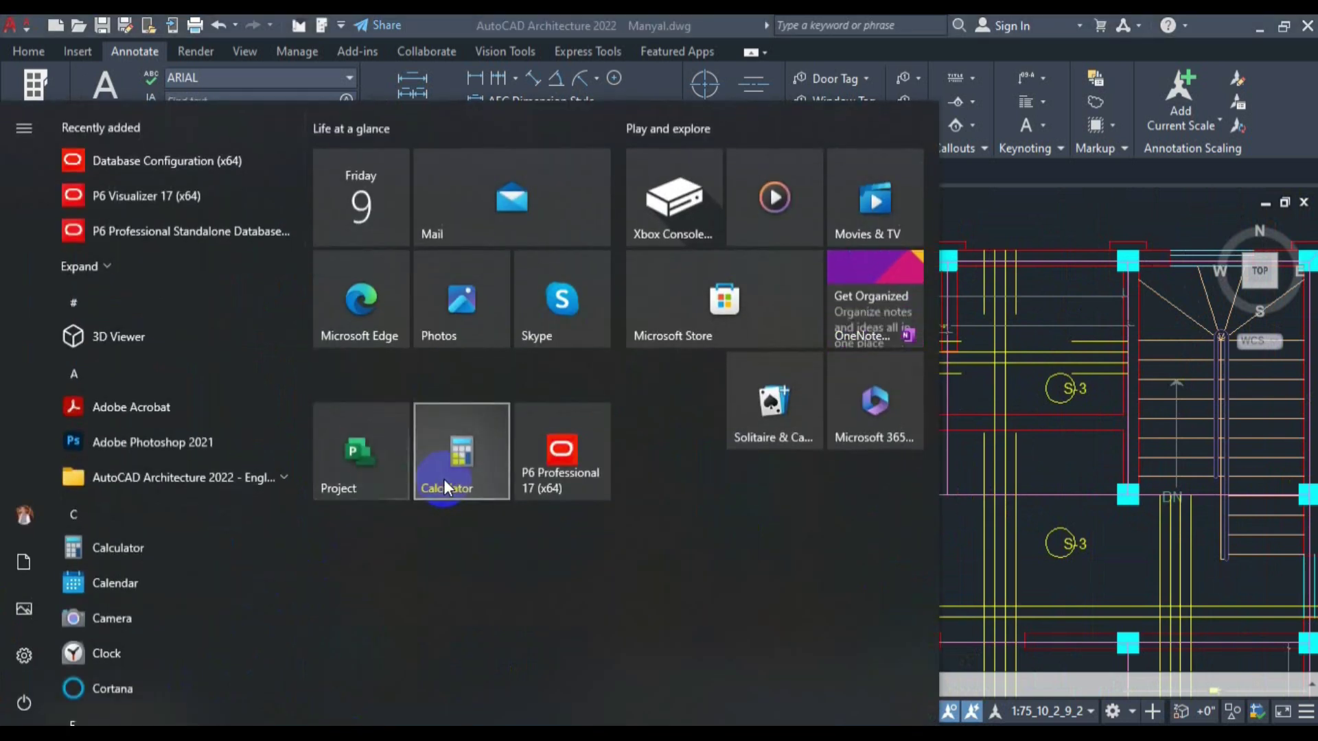
pyautogui.click(447, 480)
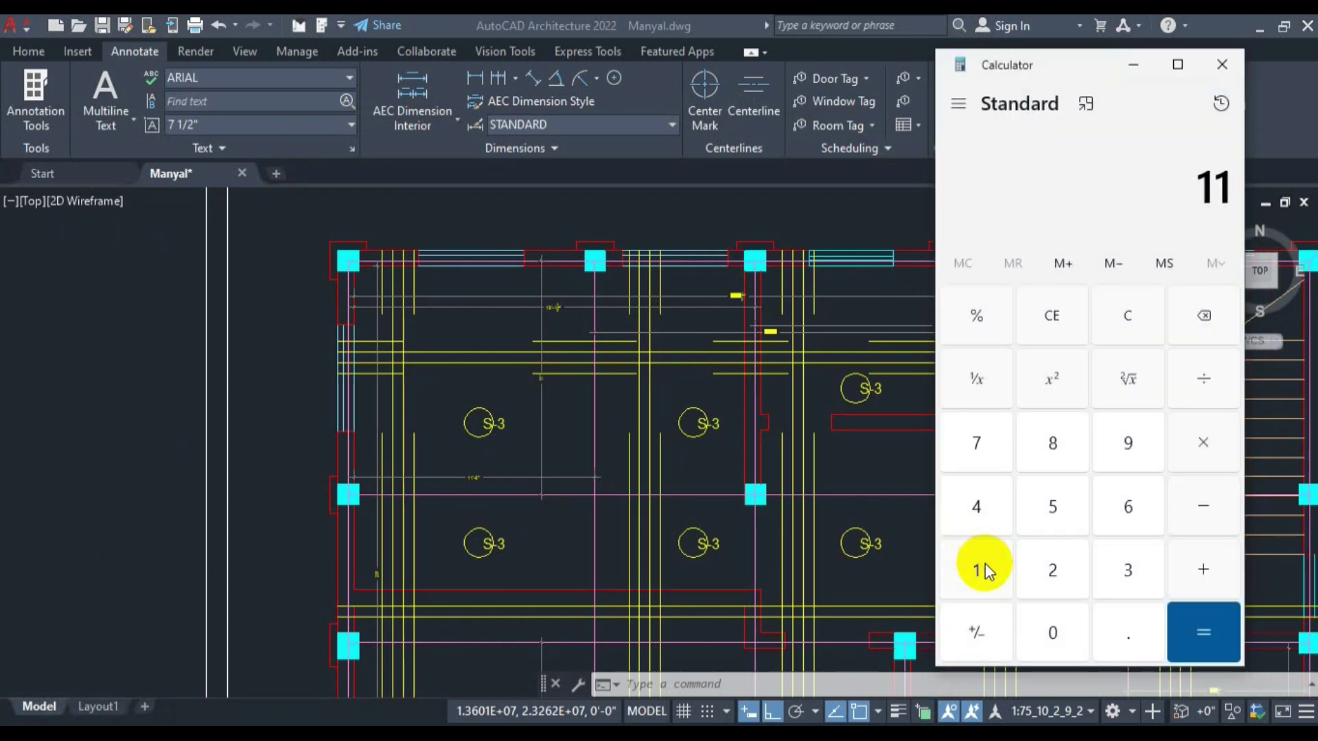
pyautogui.click(1197, 381)
pyautogui.click(957, 507)
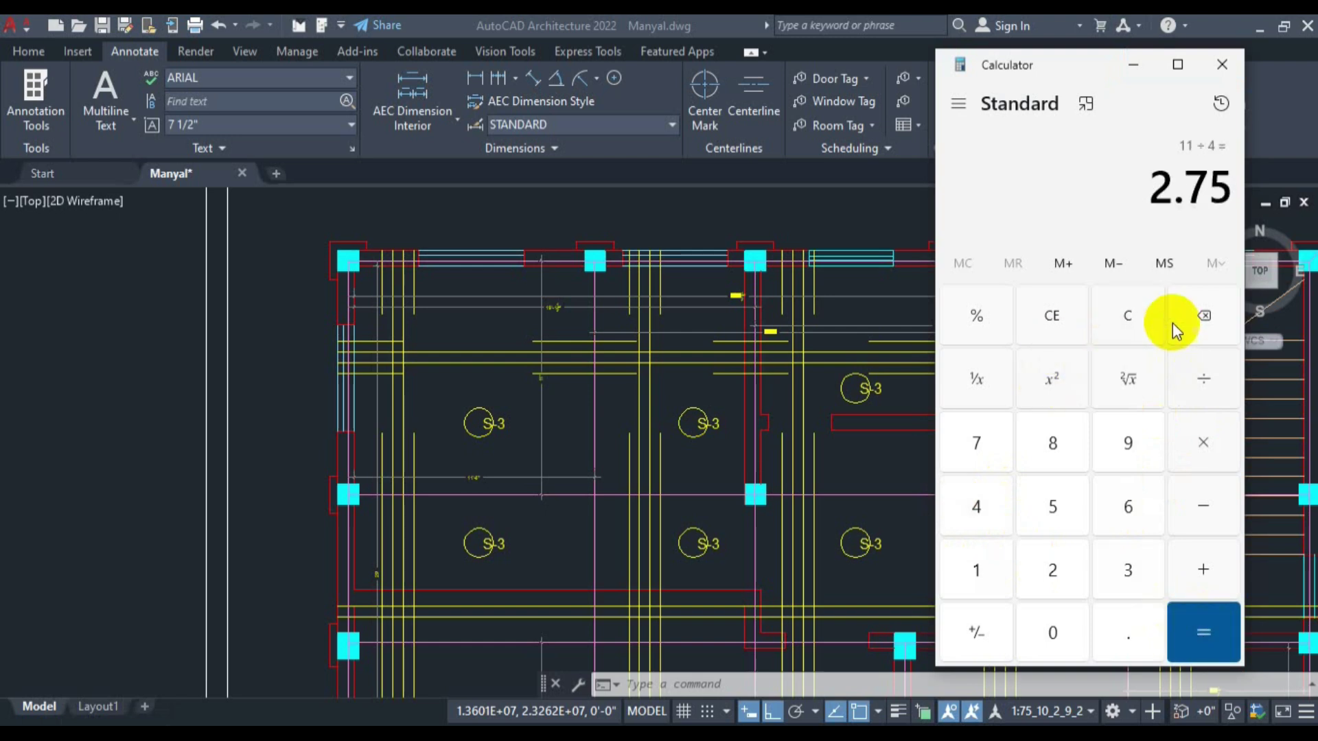
# Check the lower-left panel's vertical dimension on the AutoCAD slab plan and divide 11.25 by 4 in Calculator.
pyautogui.click(742, 543)
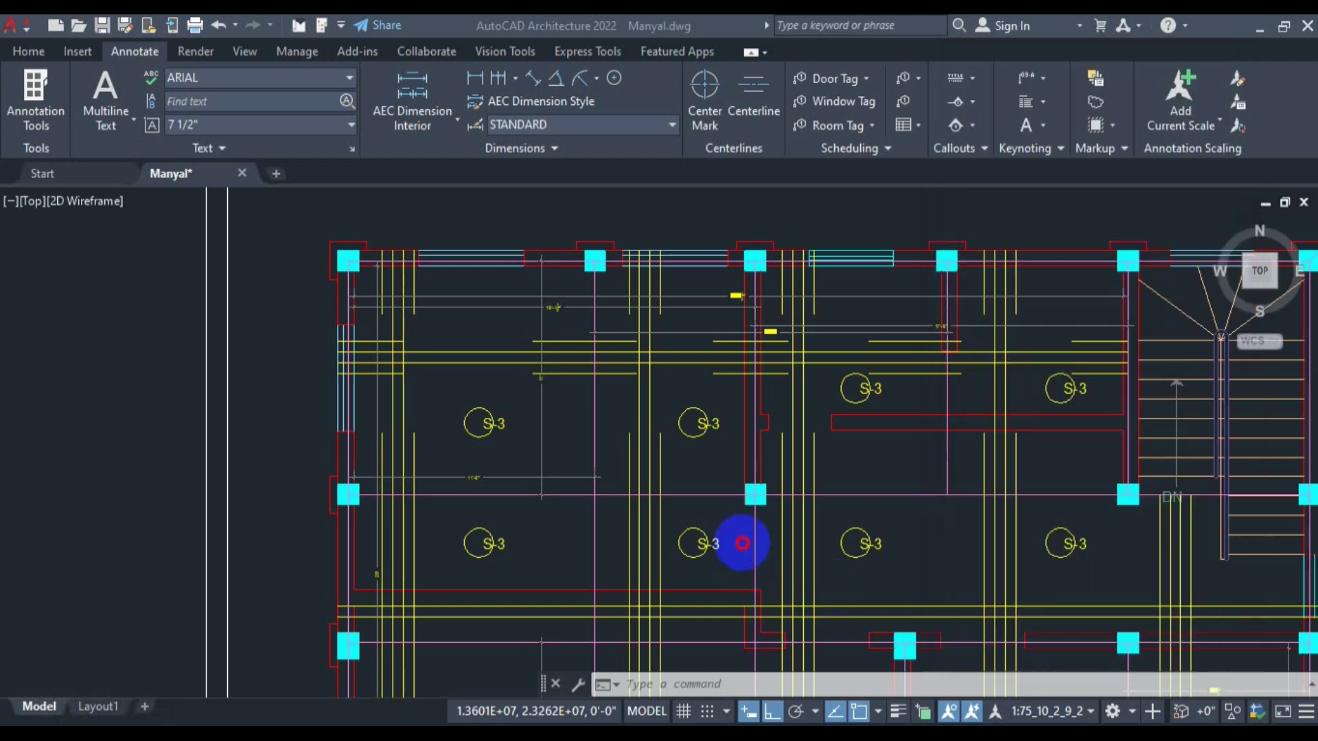
pyautogui.scroll(-4, 659, 567)
pyautogui.scroll(8, 609, 583)
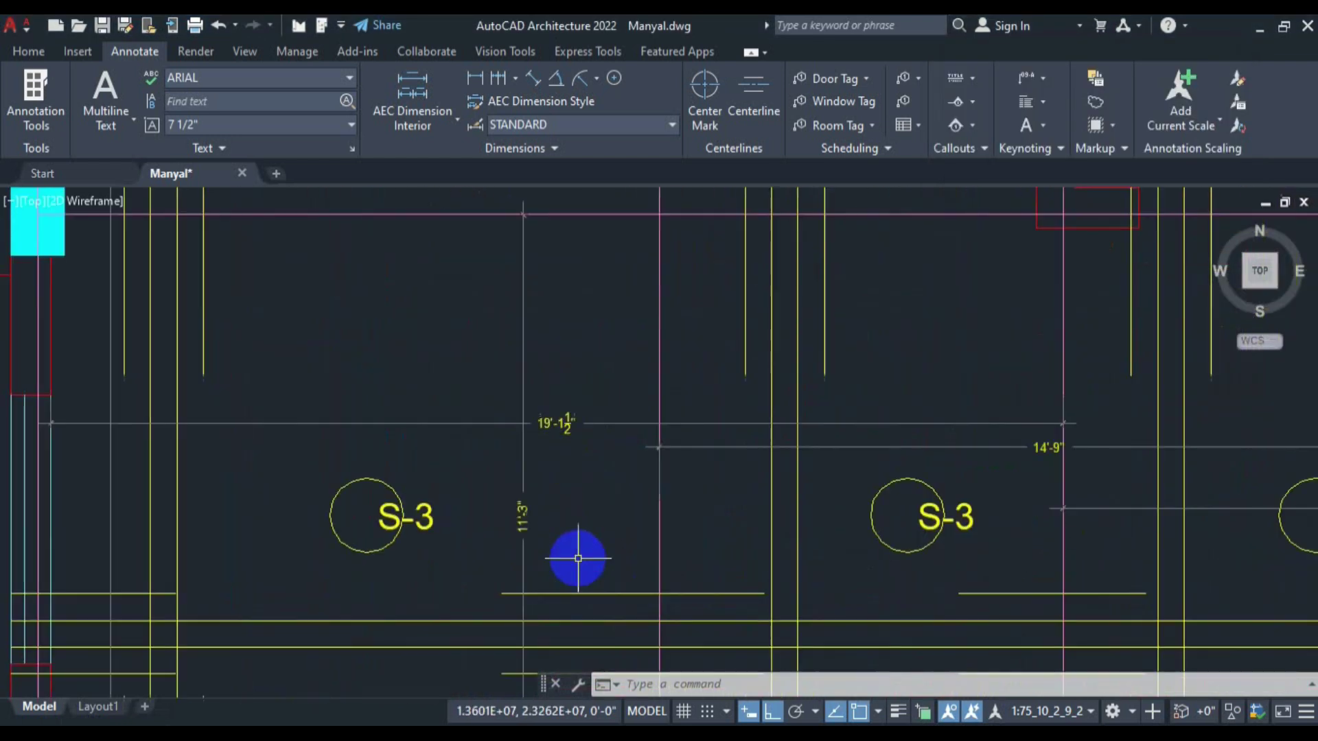
pyautogui.scroll(-3, 515, 523)
pyautogui.scroll(-2, 505, 450)
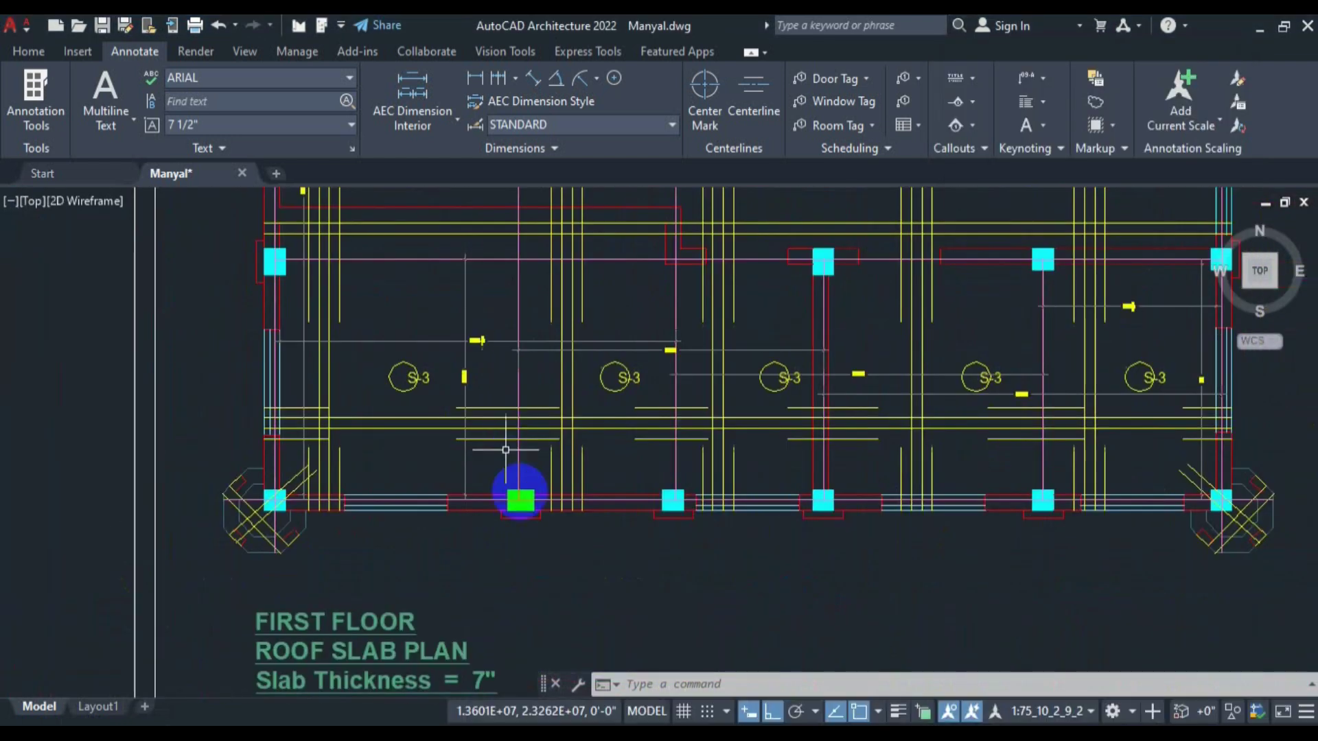
pyautogui.hotkey('alt', 'Tab')
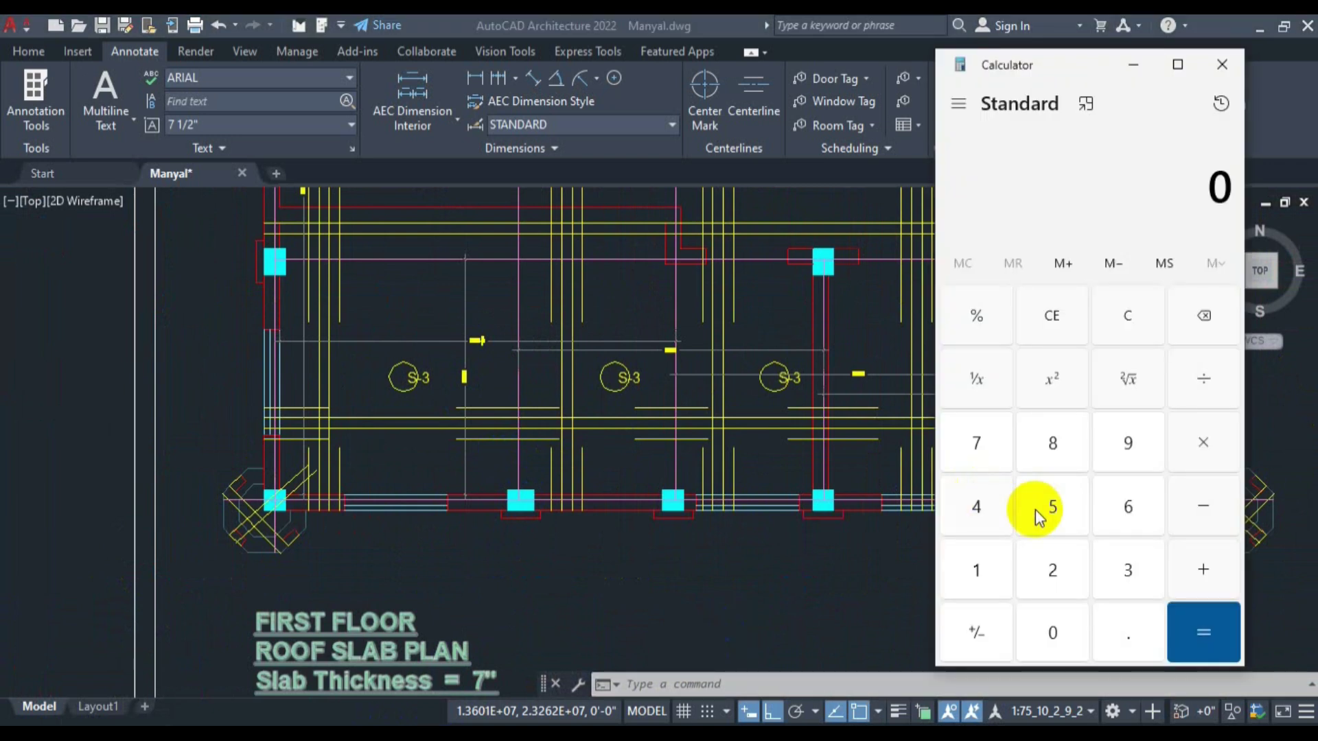
pyautogui.click(975, 572)
pyautogui.click(1127, 632)
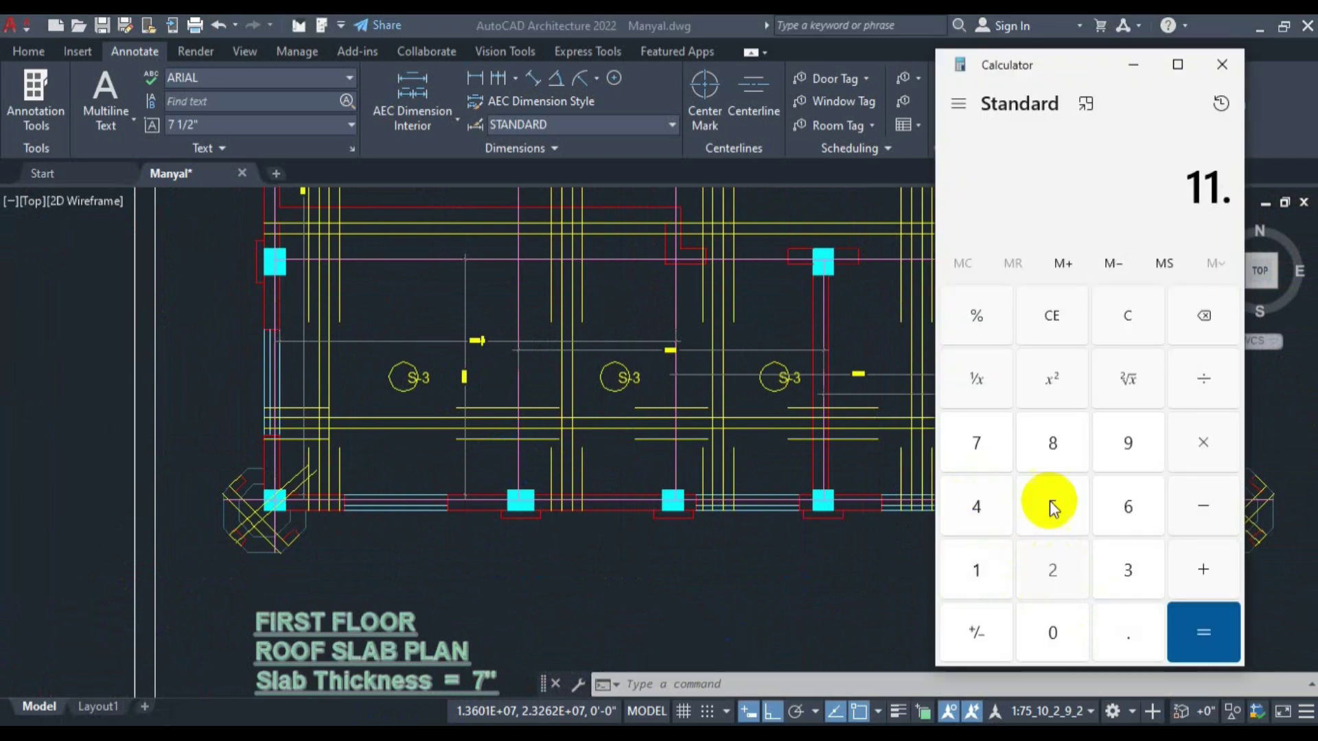
pyautogui.click(1052, 570)
pyautogui.click(1052, 507)
pyautogui.click(976, 507)
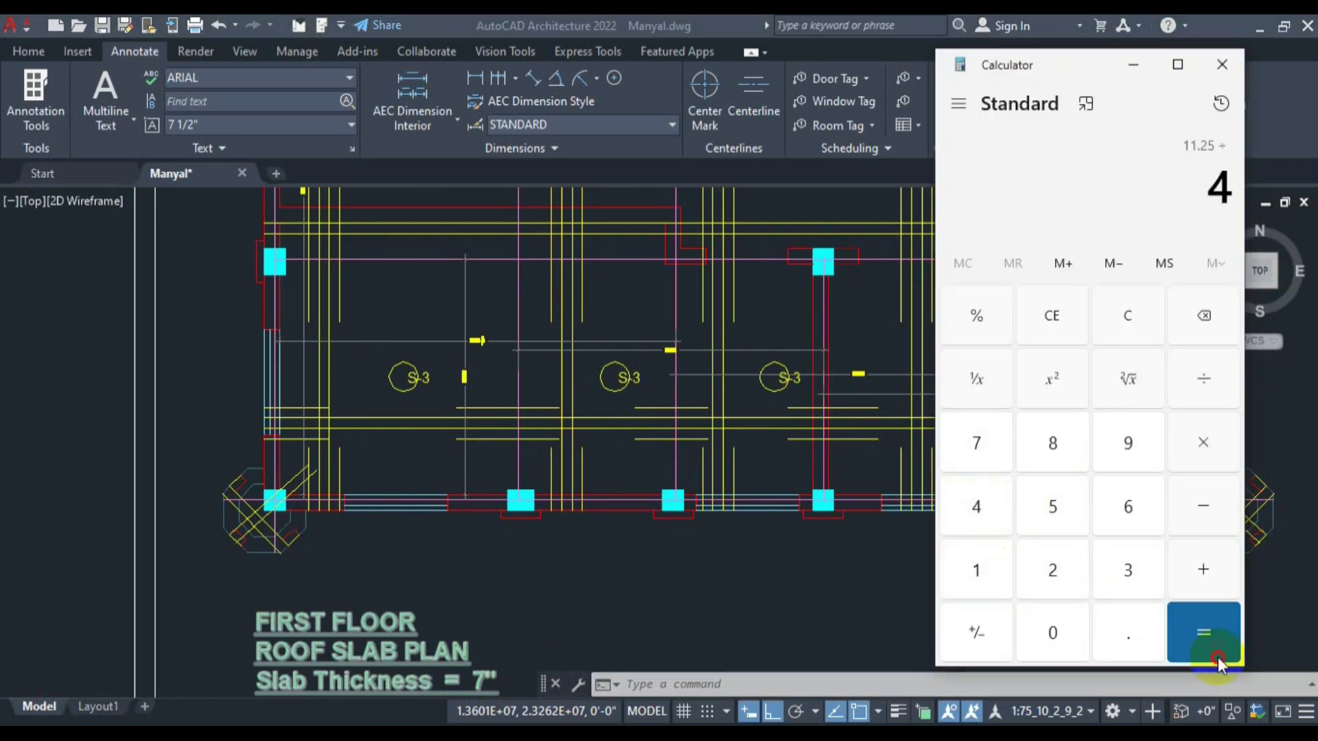
pyautogui.click(1203, 632)
# Add 2.75, the upper panel's quarter span, to the lower panel's quarter span in Calculator.
pyautogui.click(1202, 564)
pyautogui.click(1052, 573)
pyautogui.click(1124, 628)
pyautogui.click(975, 442)
pyautogui.click(1024, 486)
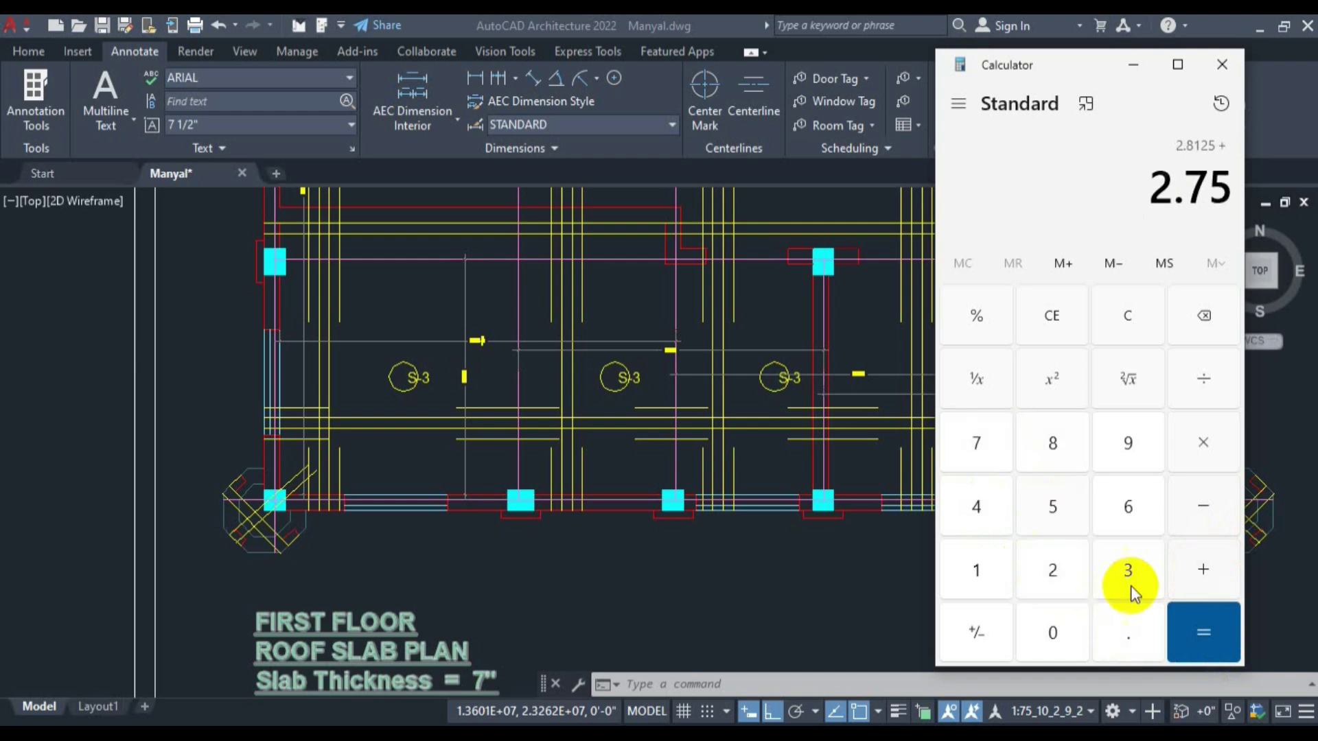
pyautogui.click(1203, 632)
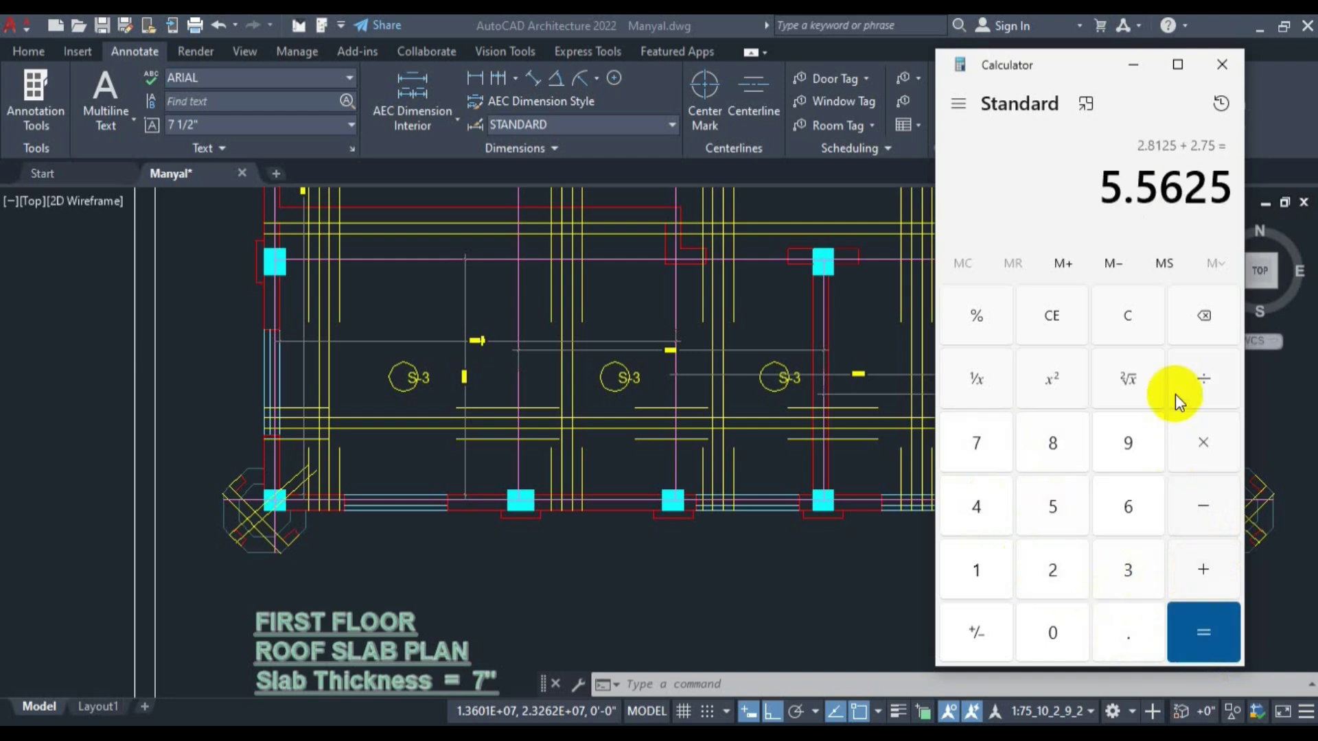
pyautogui.moveTo(1102, 189); pyautogui.dragTo(1137, 206)
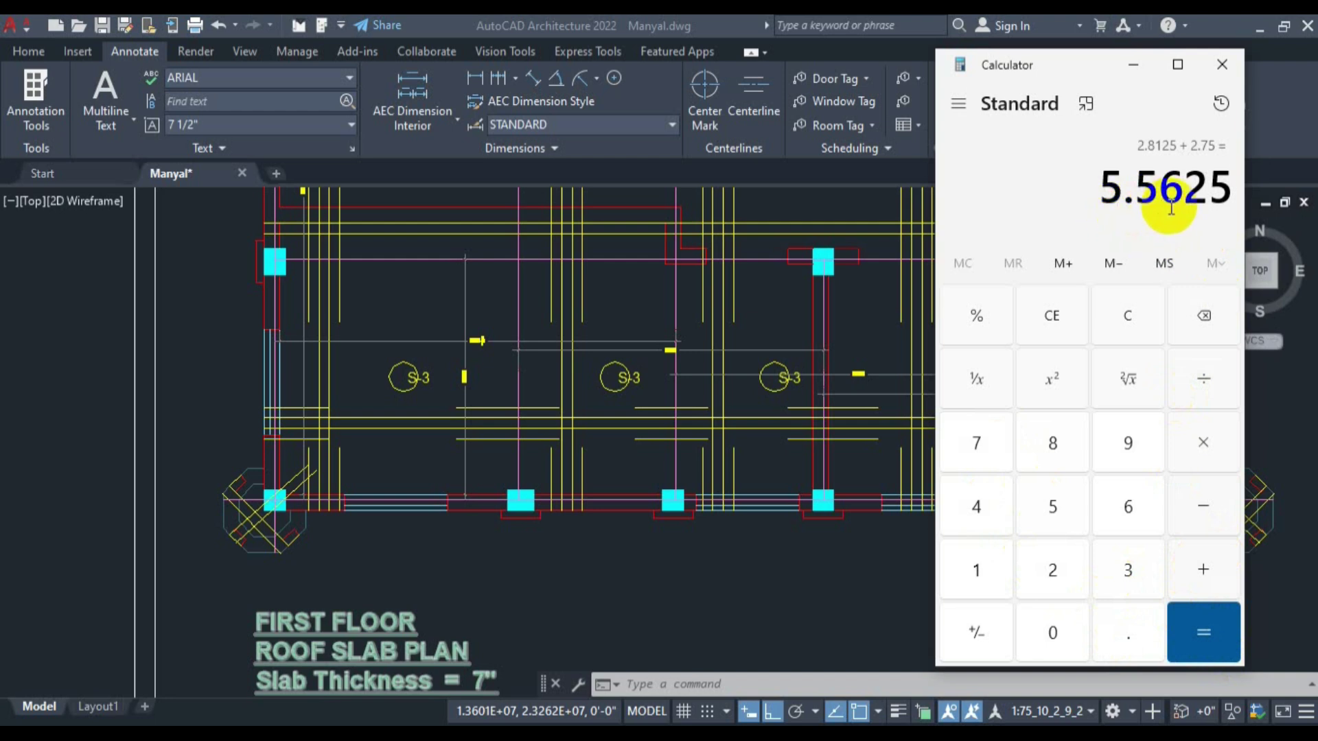
# In AutoCAD, add a vertical linear dimension across the middle strip of S-3 panels, between its upper and lower beam centrelines near the left columns.
pyautogui.click(521, 35)
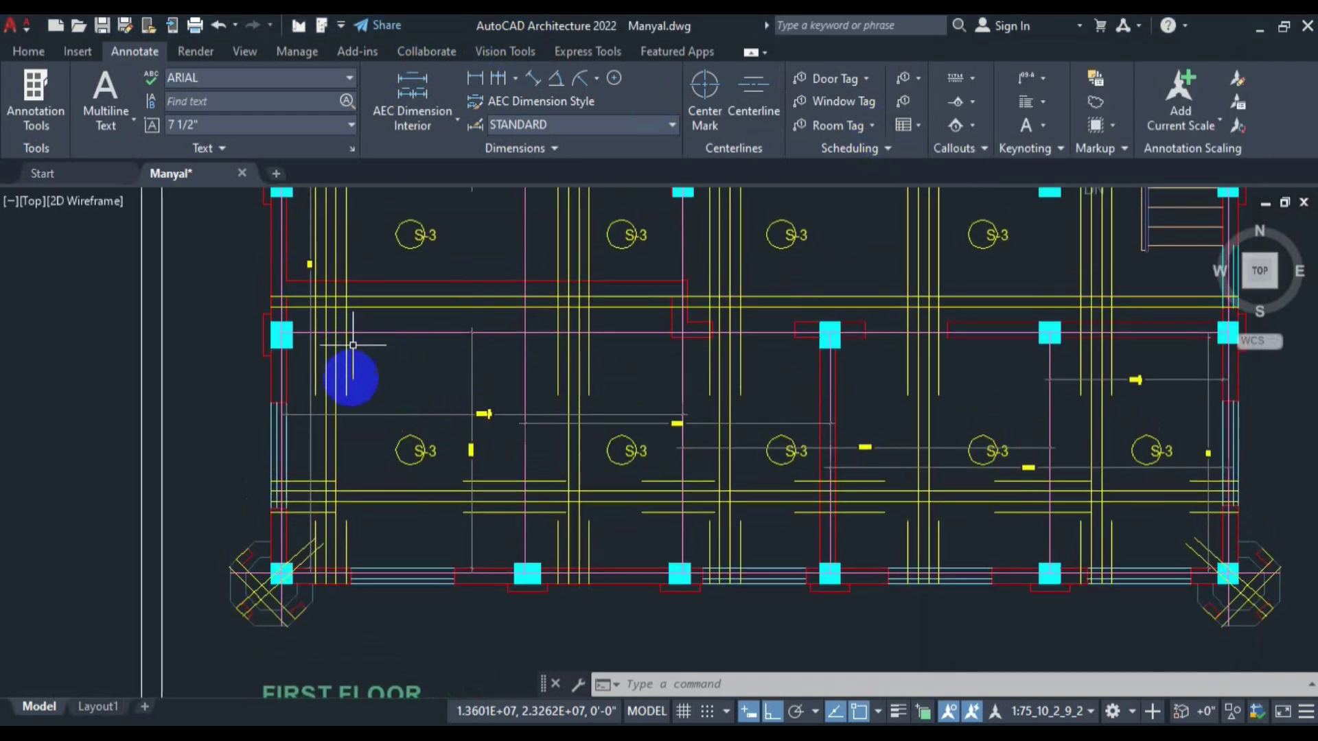
pyautogui.click(369, 333)
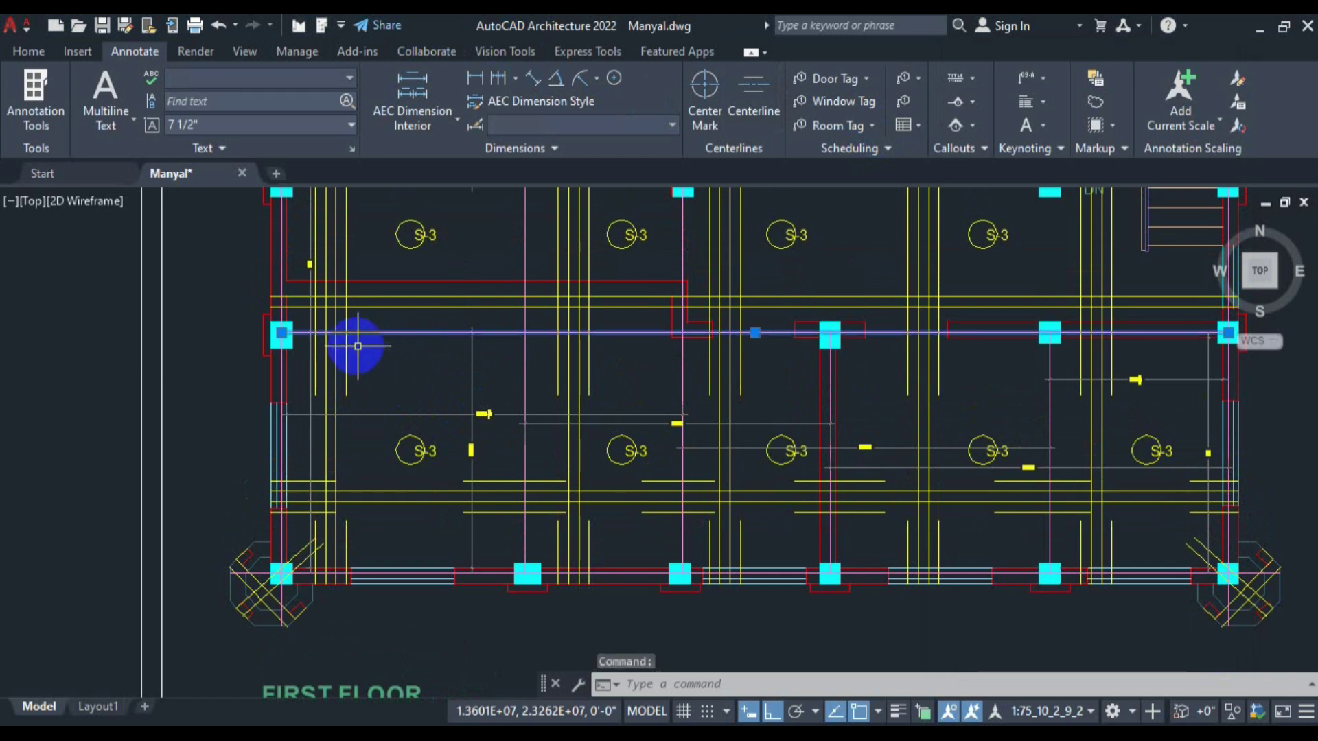
pyautogui.moveTo(395, 261); pyautogui.dragTo(400, 449)
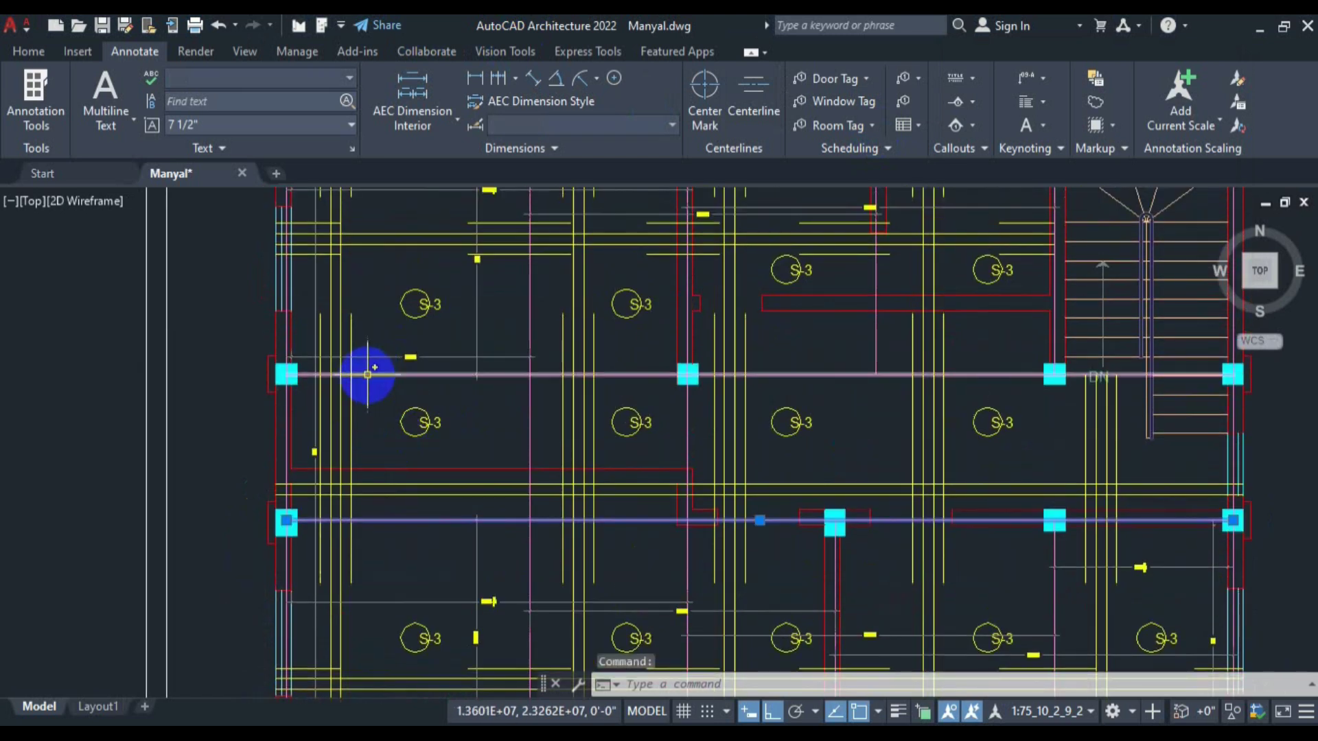
pyautogui.press('Escape')
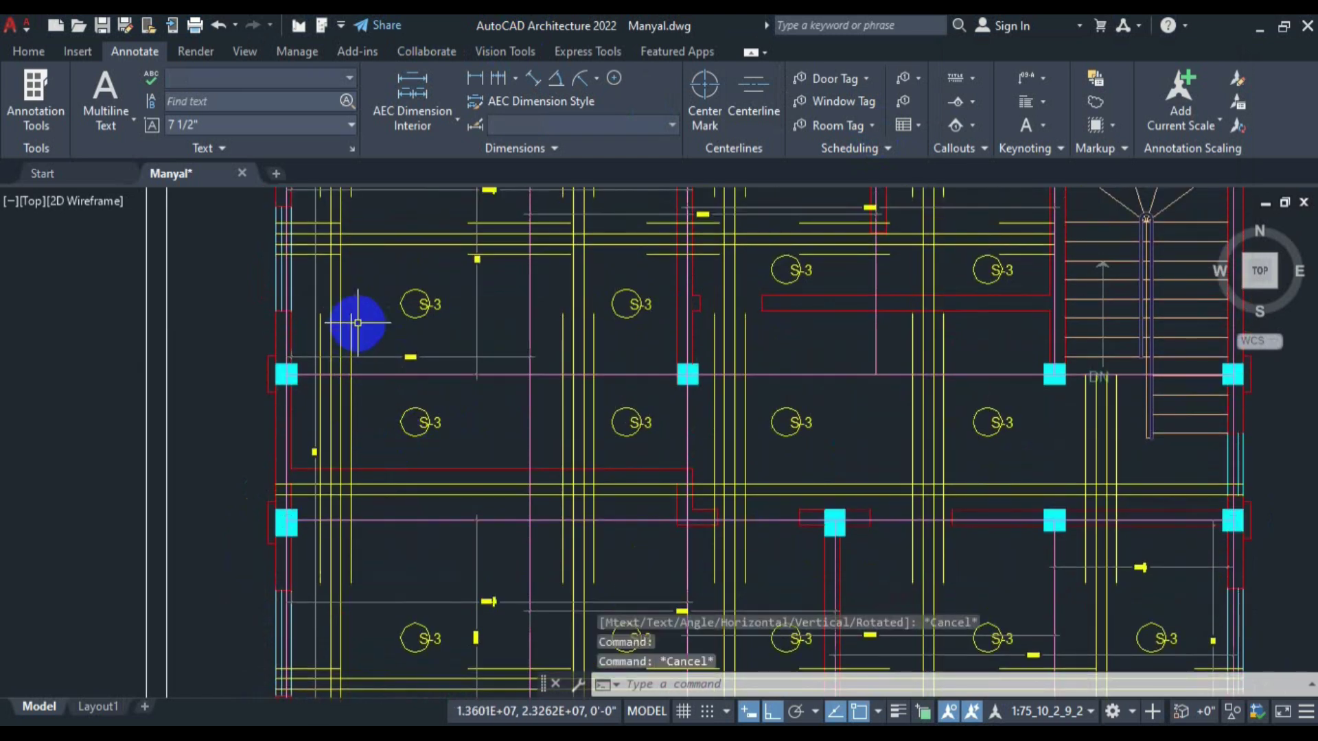
pyautogui.write('dli')
pyautogui.press('Return')
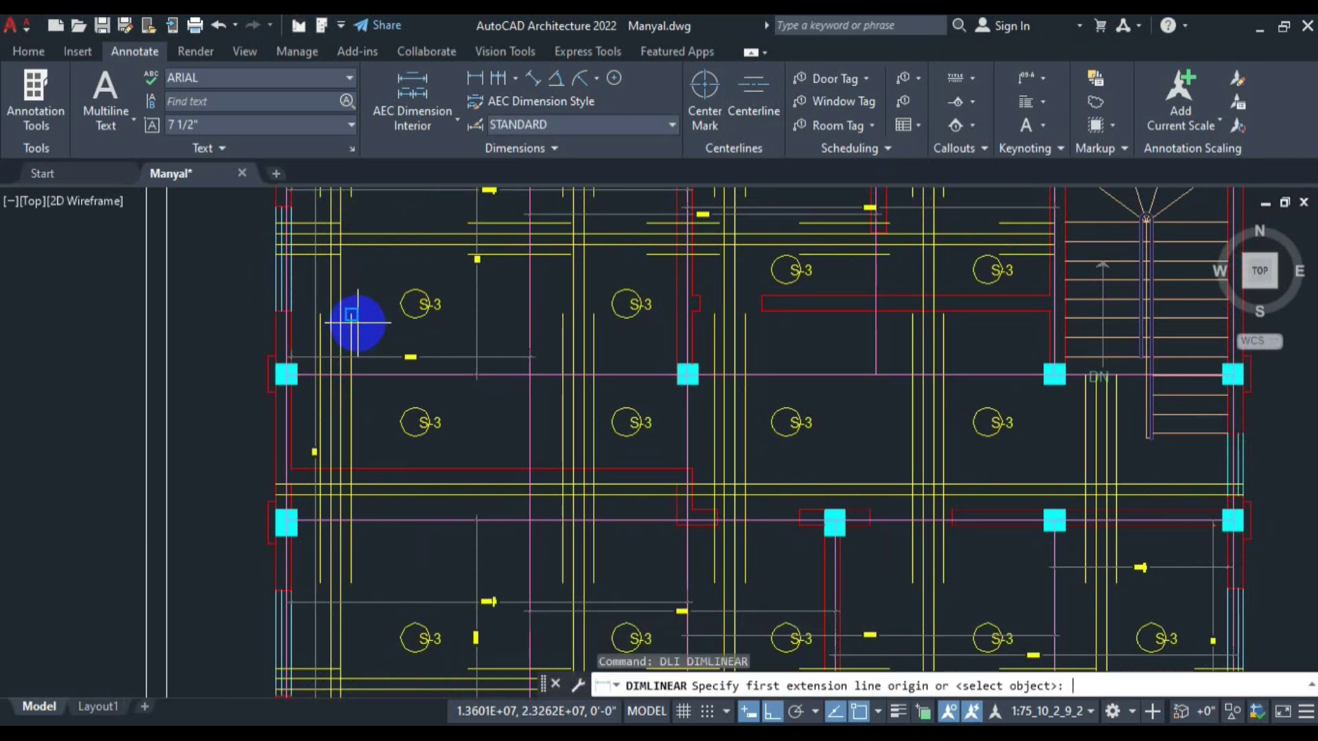
pyautogui.scroll(2, 386, 465)
pyautogui.click(377, 317)
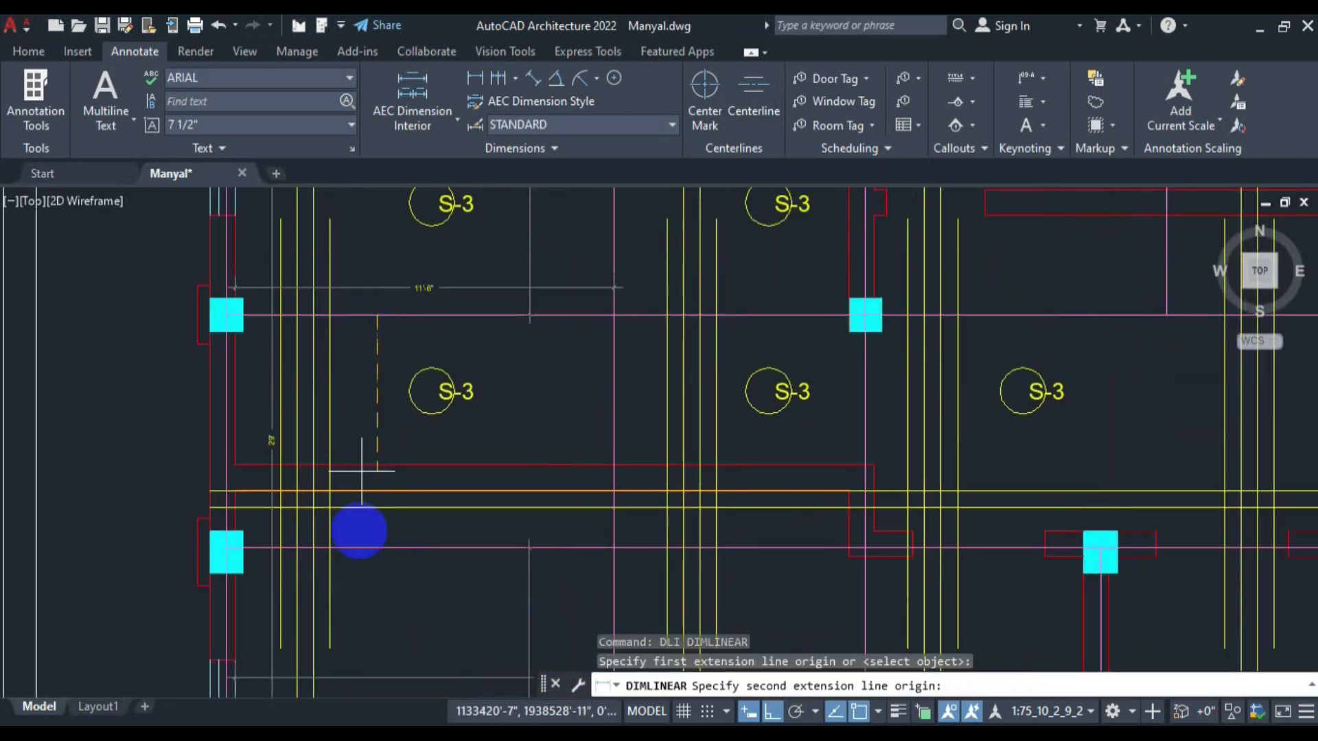
pyautogui.click(377, 547)
pyautogui.click(393, 446)
pyautogui.scroll(4, 400, 439)
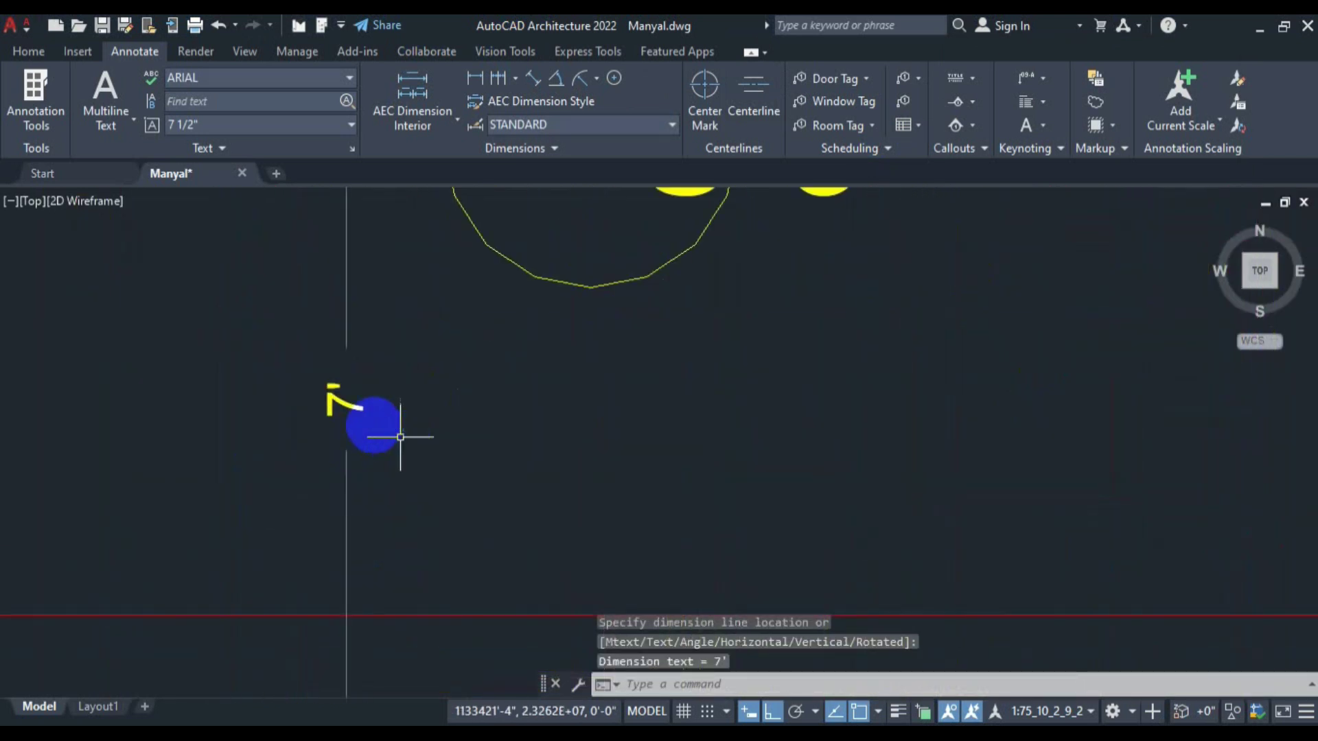
pyautogui.scroll(-3, 343, 402)
# Add the middle strip's 7 ft width to the sum of the two quarter spans in Calculator.
pyautogui.hotkey('alt', 'Tab')
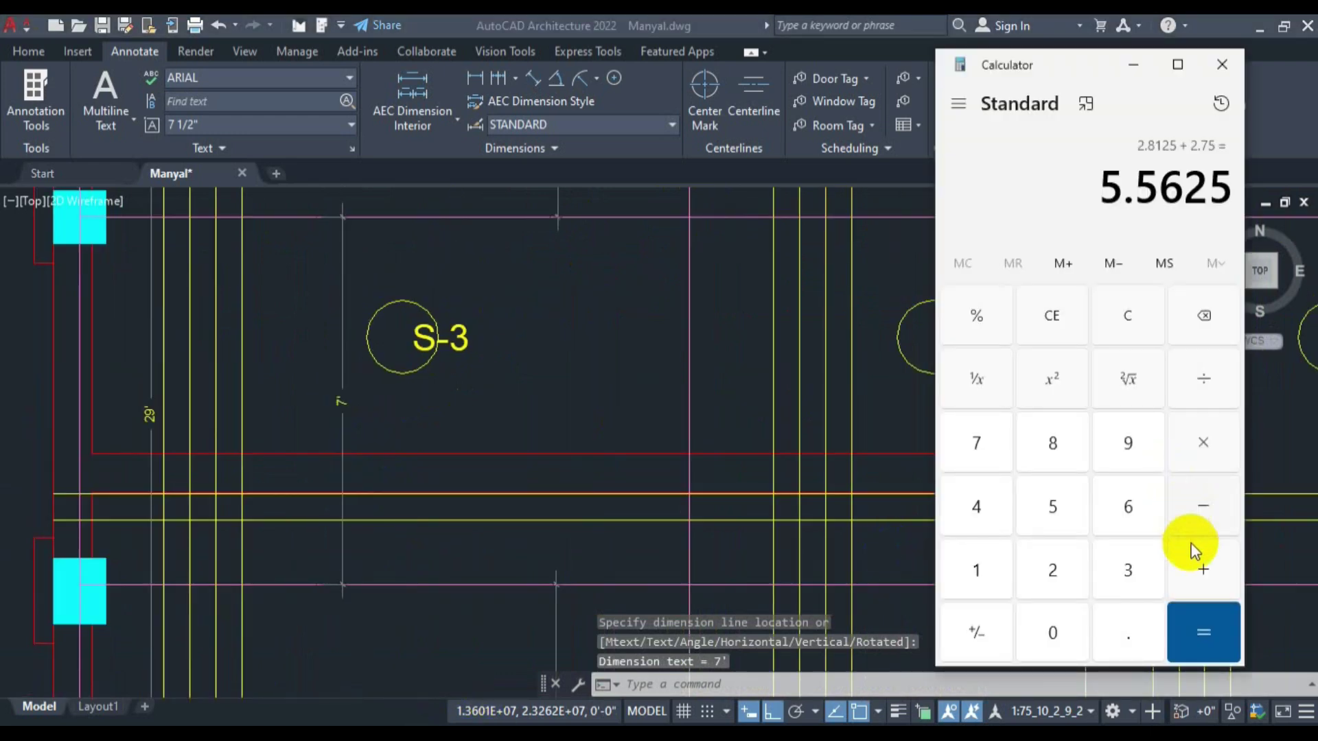
pyautogui.click(983, 455)
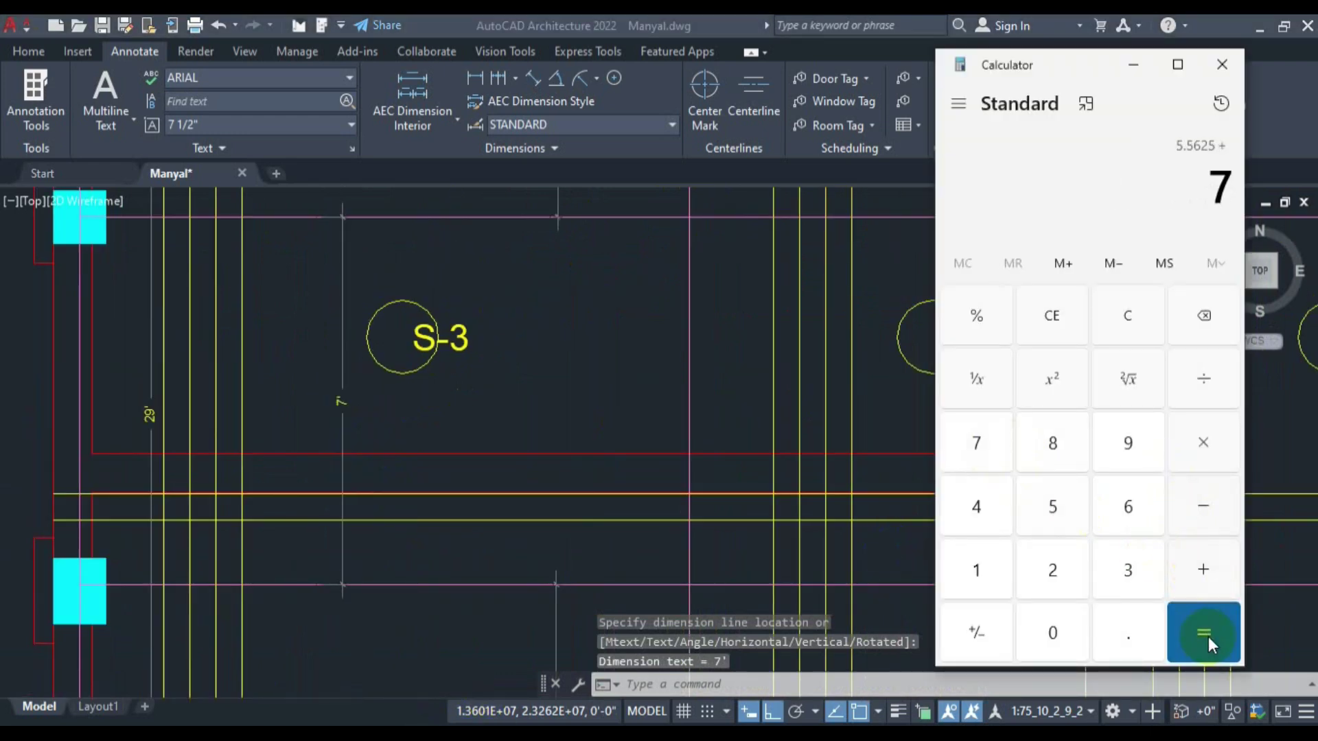
pyautogui.click(1208, 637)
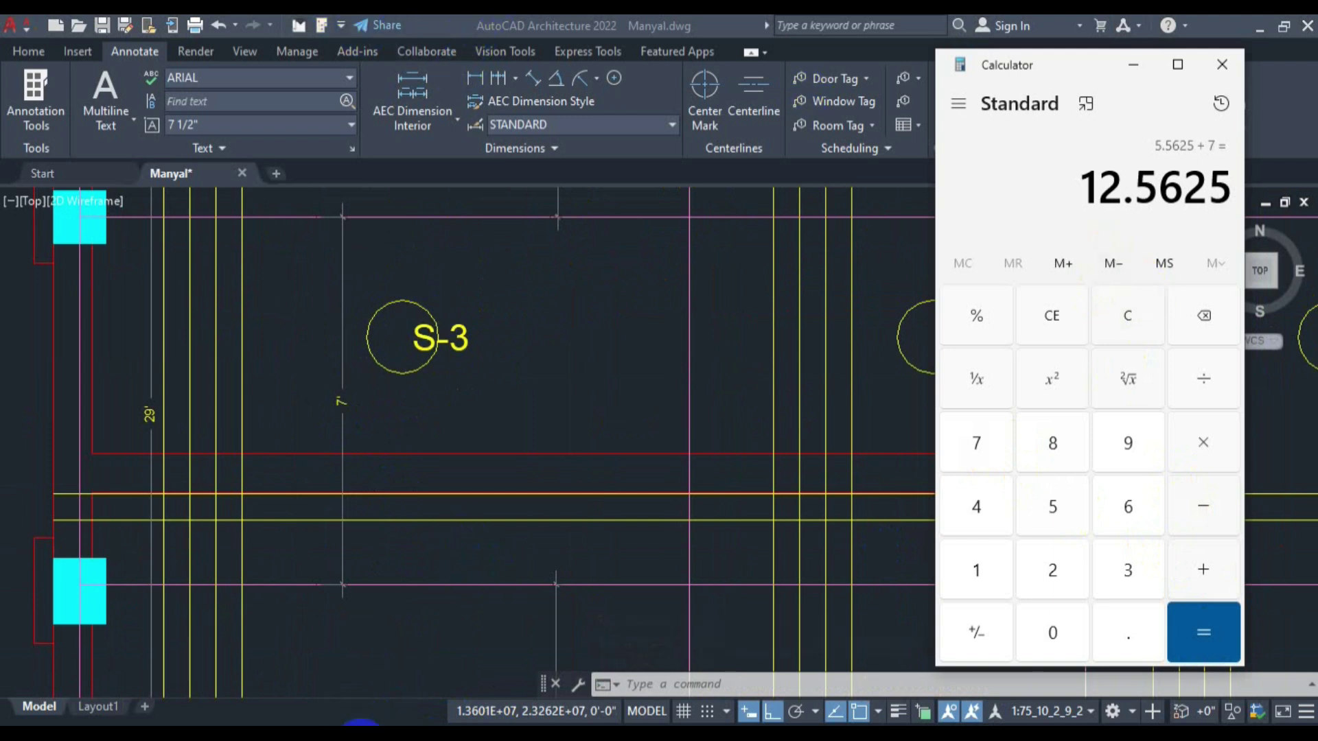
# In Excel, replace the item 13 Extra Bars length formula in N126 with the calculated 12.56 ft.
pyautogui.click(359, 736)
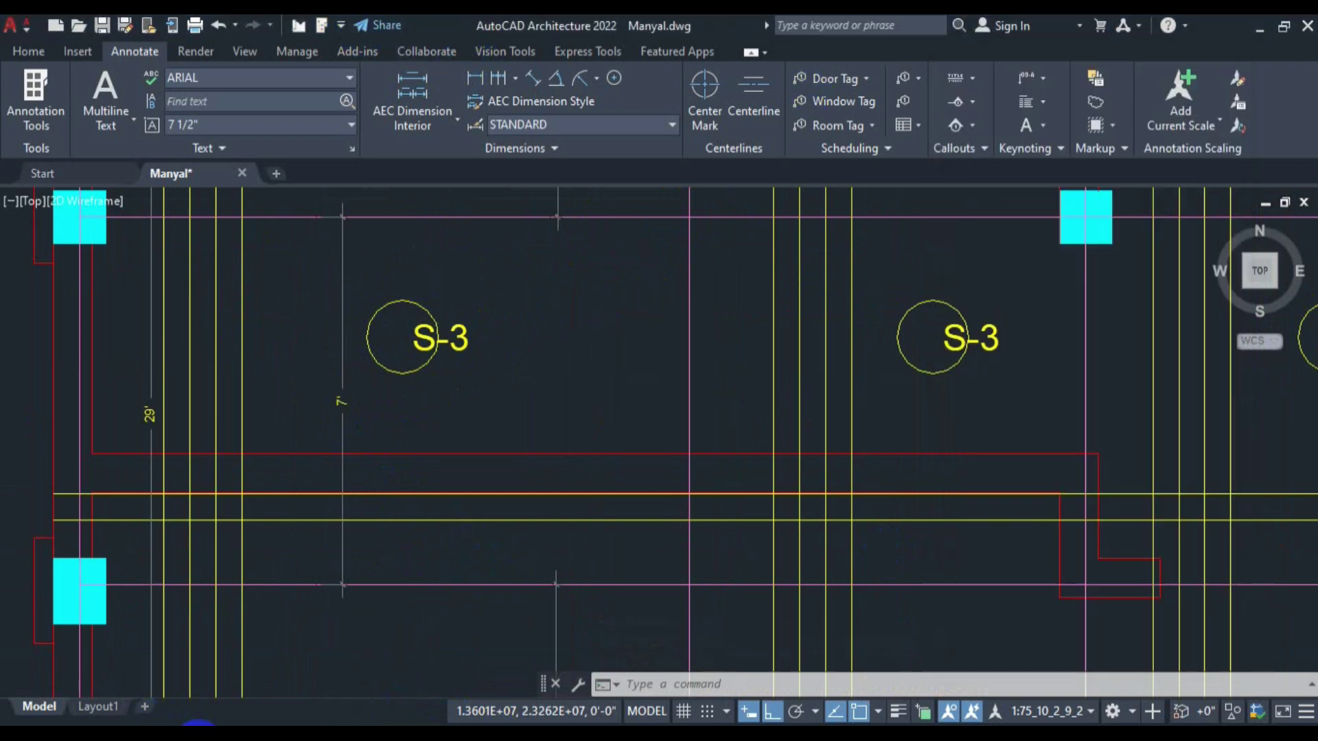
pyautogui.click(206, 724)
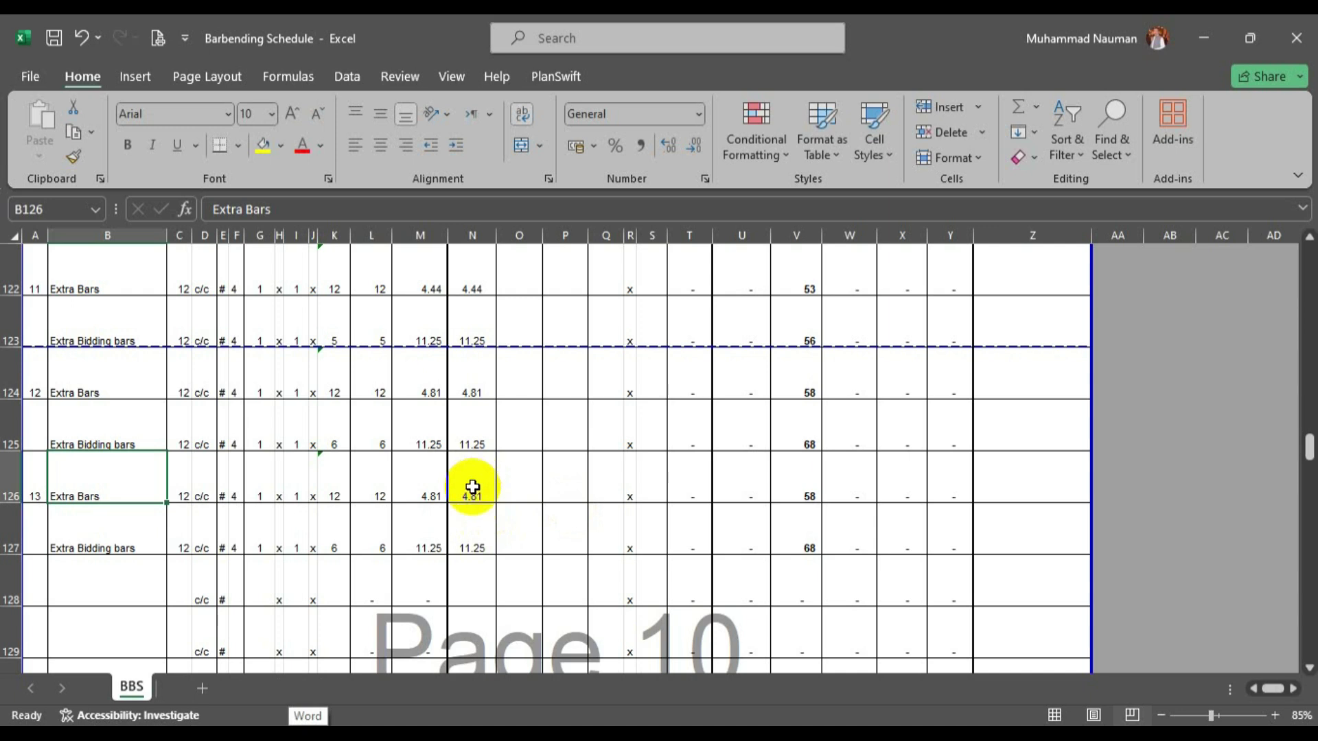
pyautogui.click(473, 494)
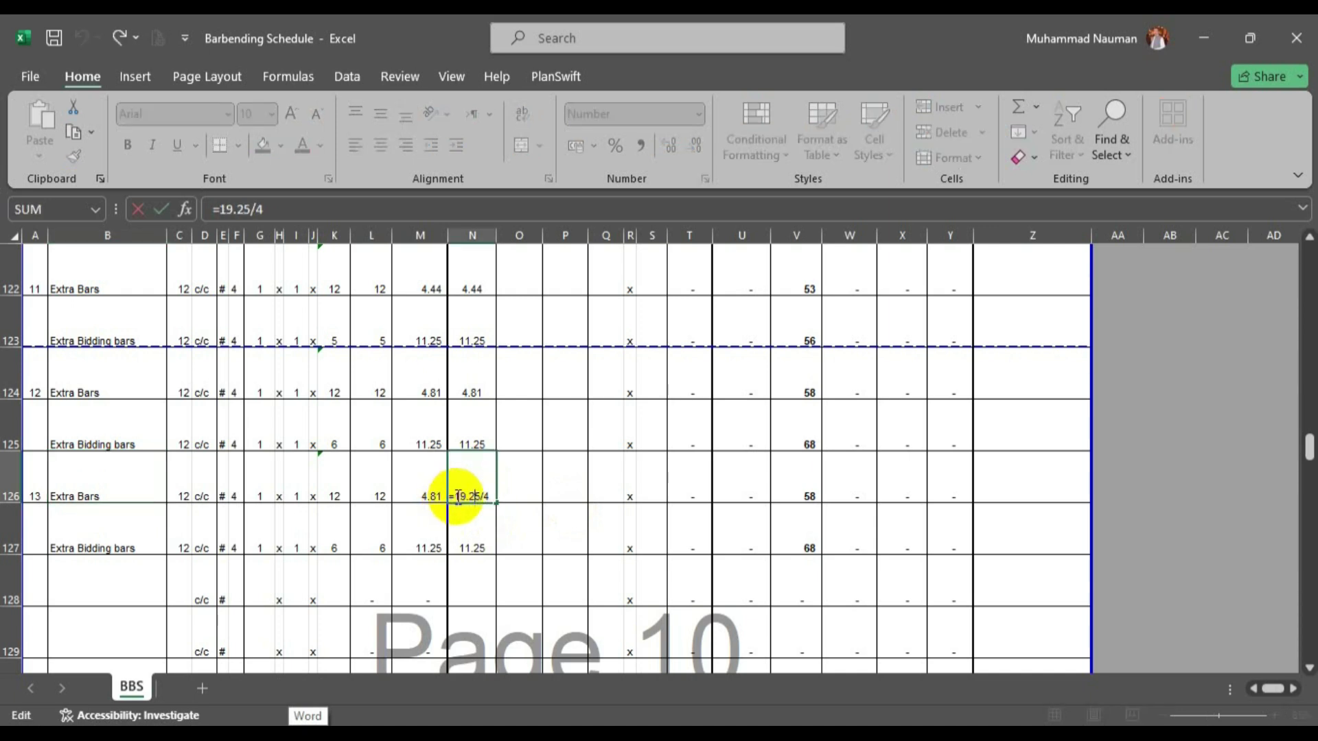
pyautogui.moveTo(458, 496); pyautogui.dragTo(575, 502)
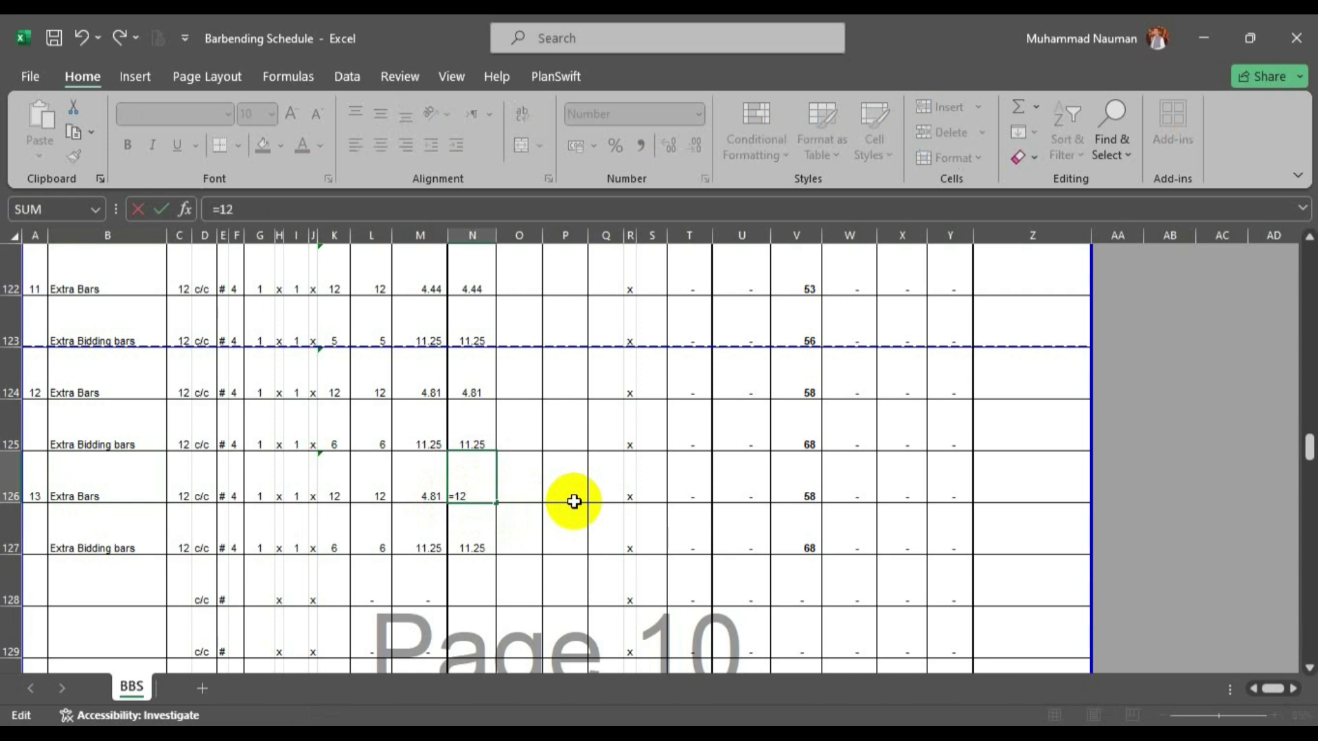
pyautogui.press('Return')
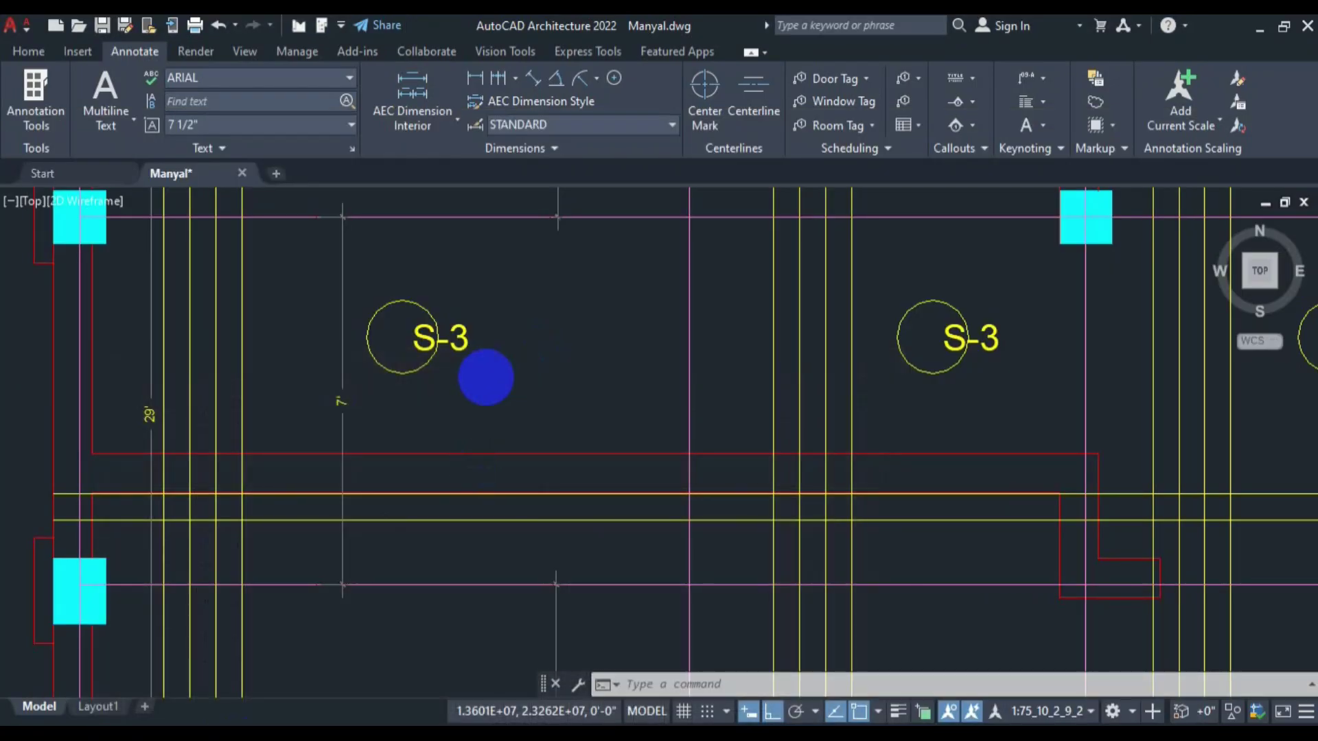
# In AutoCAD, add a horizontal linear dimension along the middle strip from the staircase edge to the left outer wall.
pyautogui.scroll(-3, 522, 440)
pyautogui.scroll(2, 561, 514)
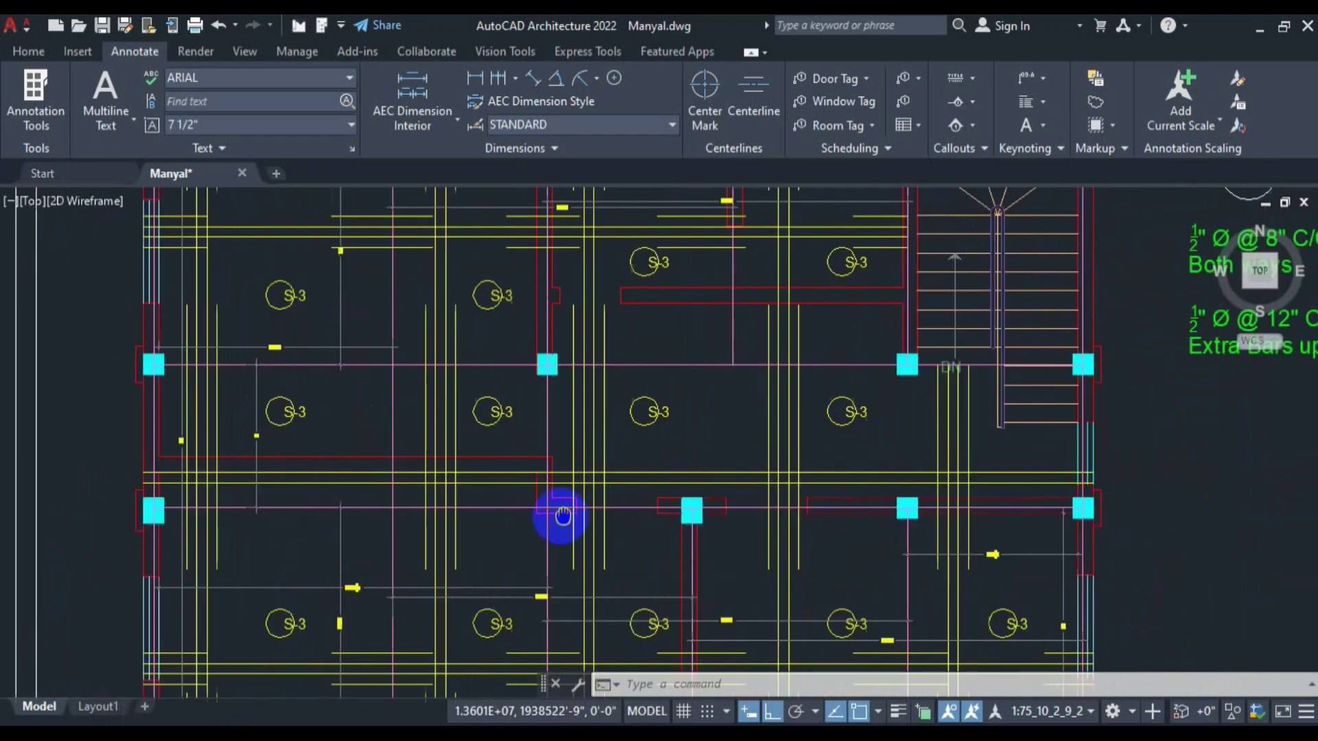
pyautogui.moveTo(563, 516); pyautogui.dragTo(557, 516)
pyautogui.write('dli')
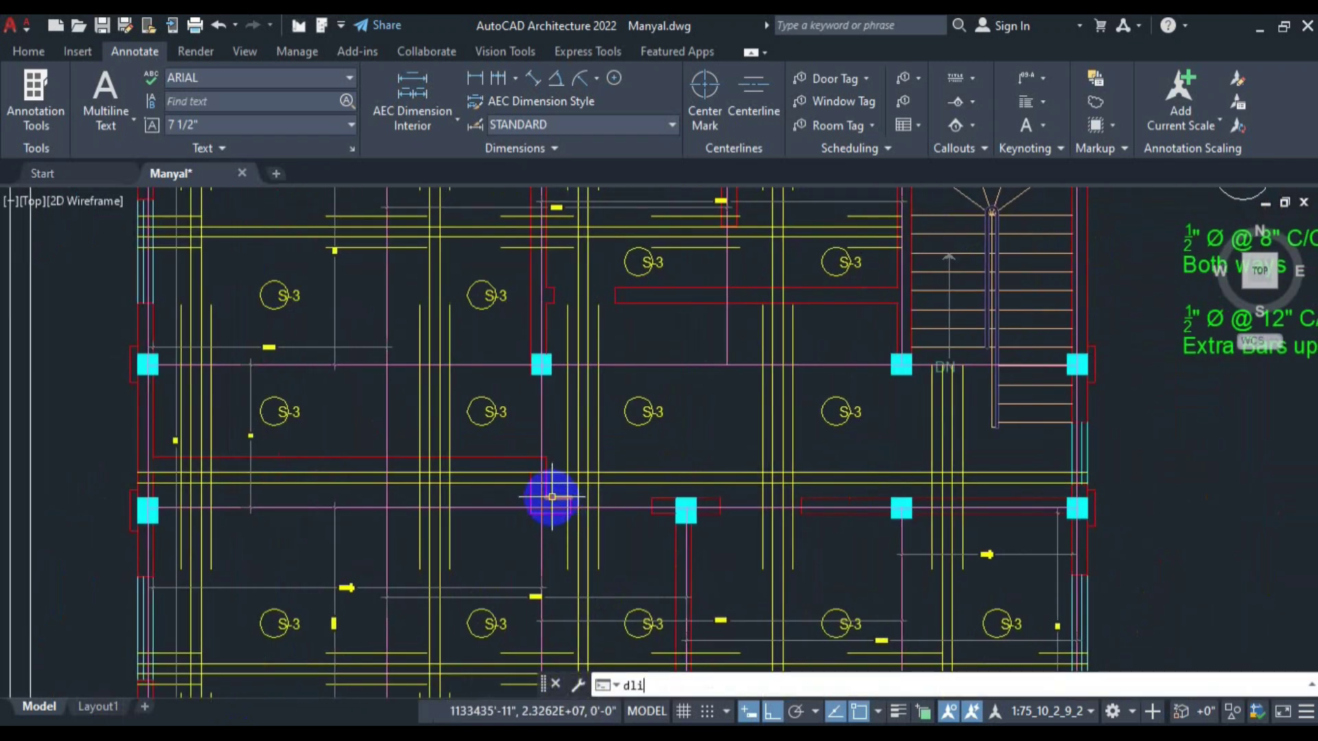
pyautogui.press('Return')
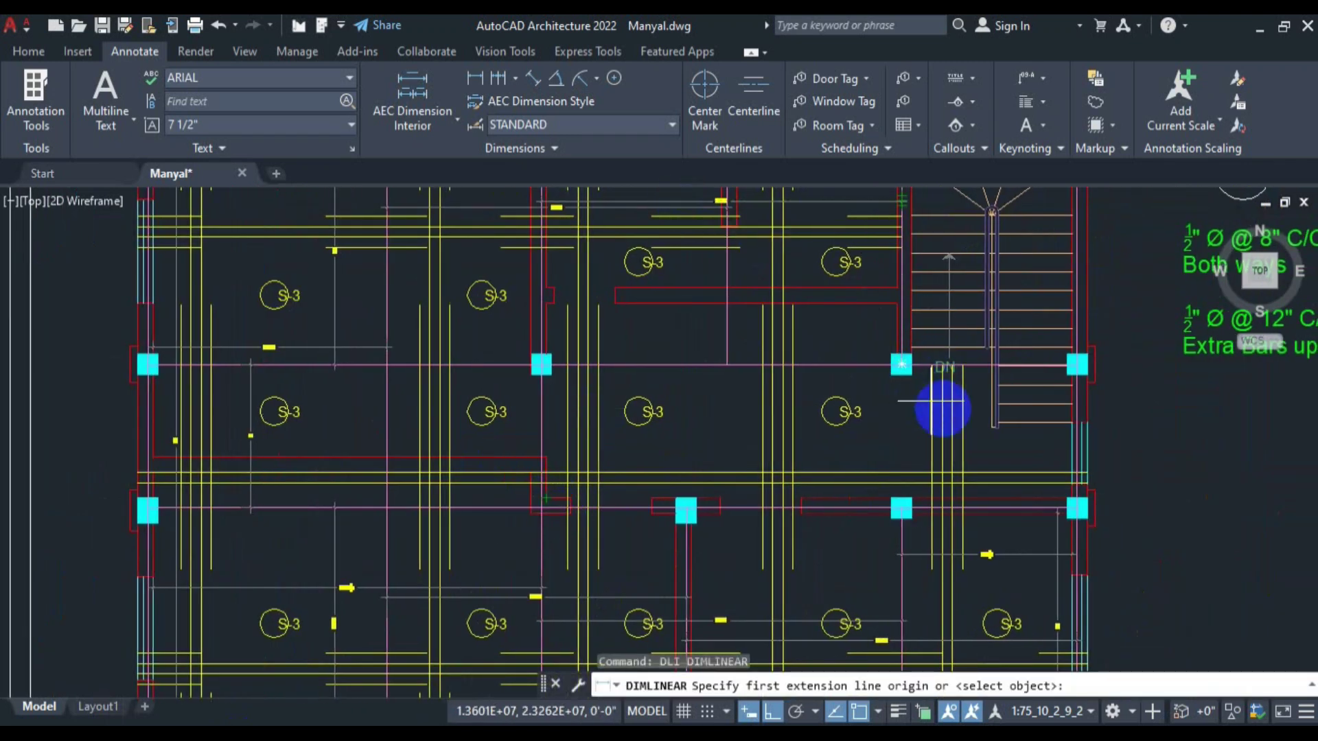
pyautogui.click(988, 389)
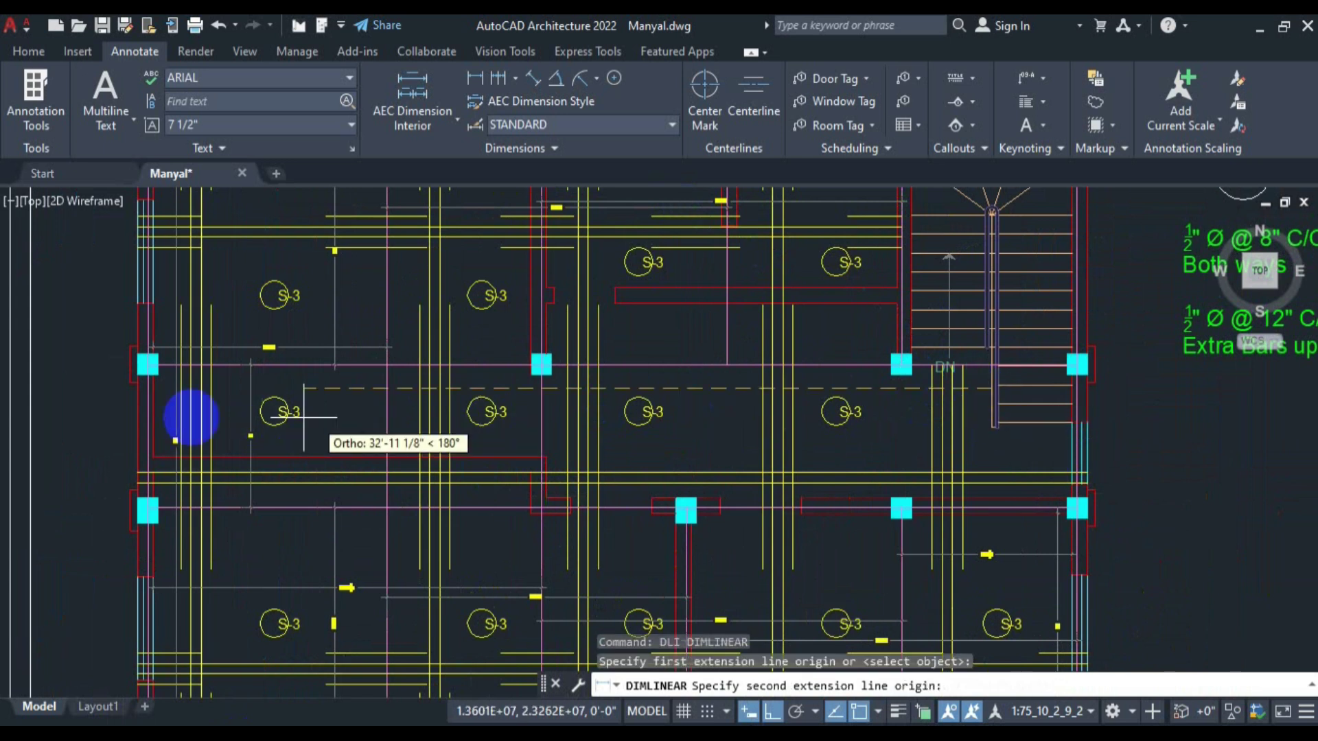
pyautogui.click(153, 389)
pyautogui.scroll(5, 563, 422)
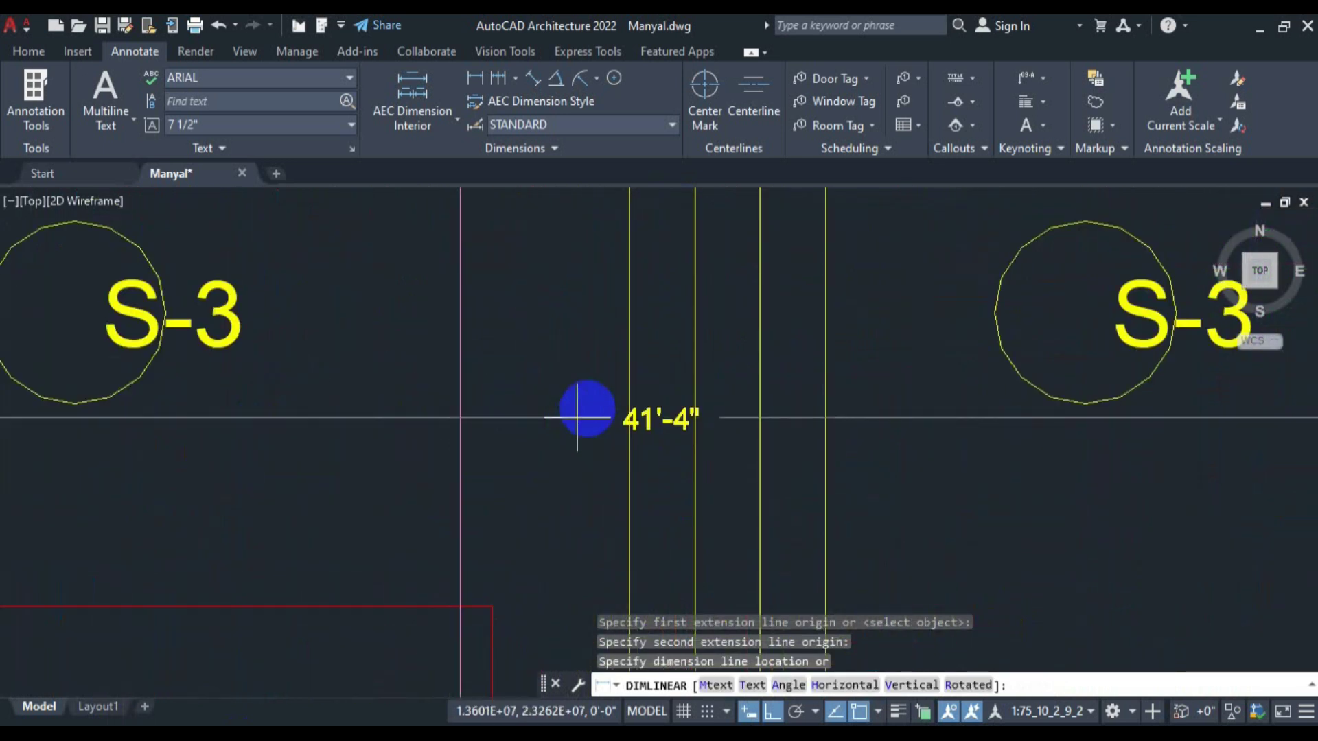
pyautogui.click(583, 409)
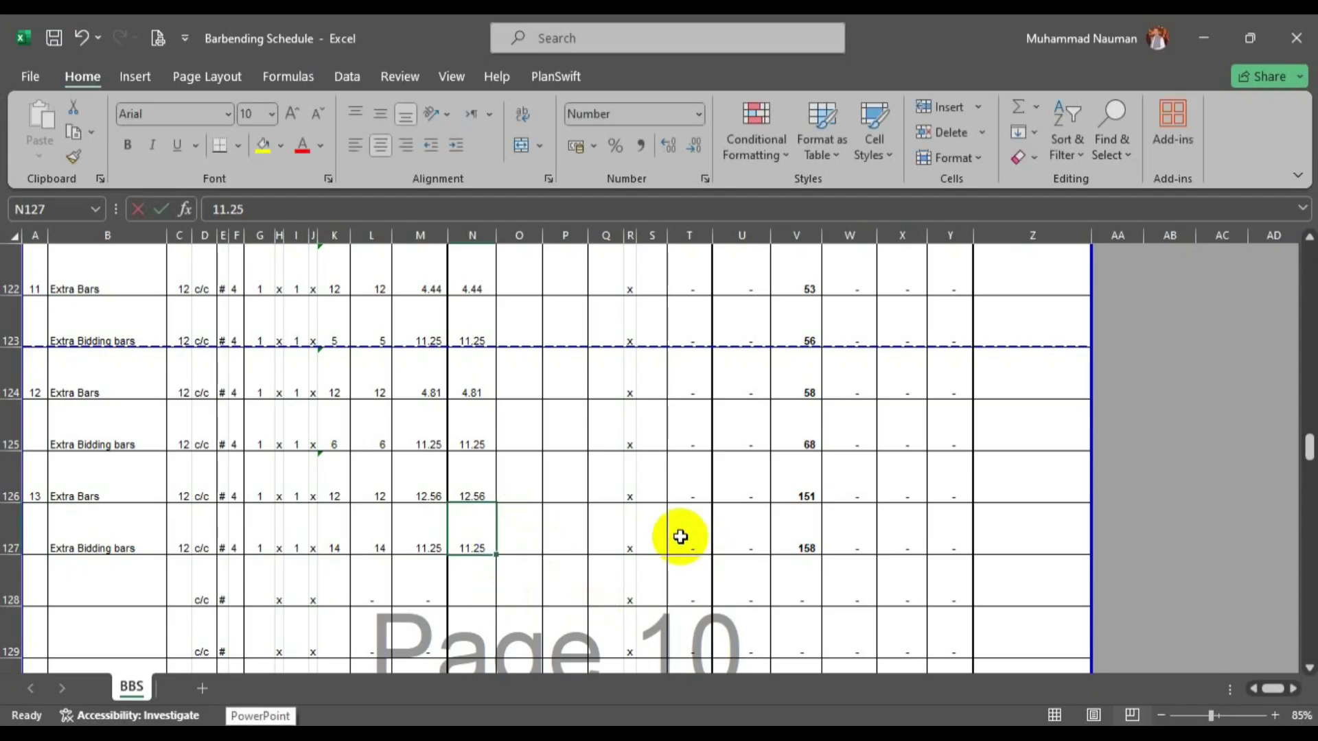
# In Excel, set the item 13 Extra Bidding bars length in N127 to 41.33.
pyautogui.write('41.33')
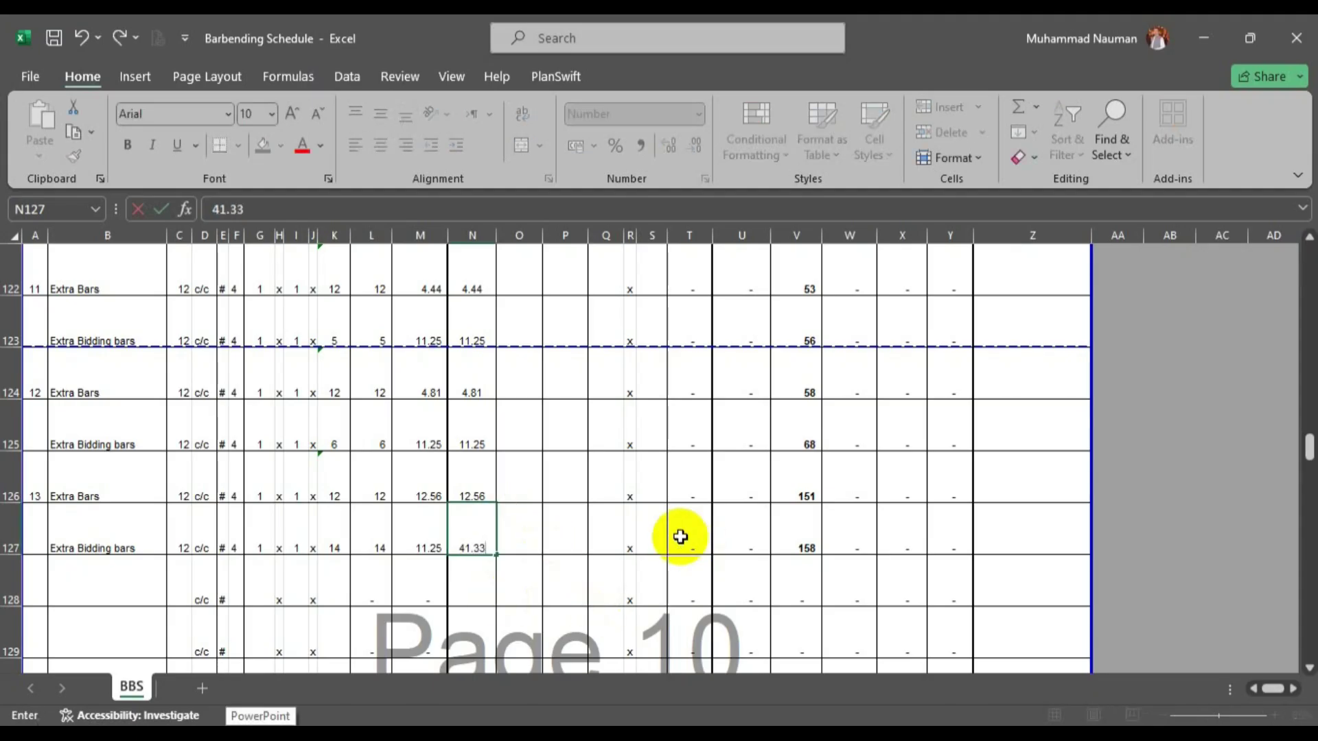
pyautogui.press('Return')
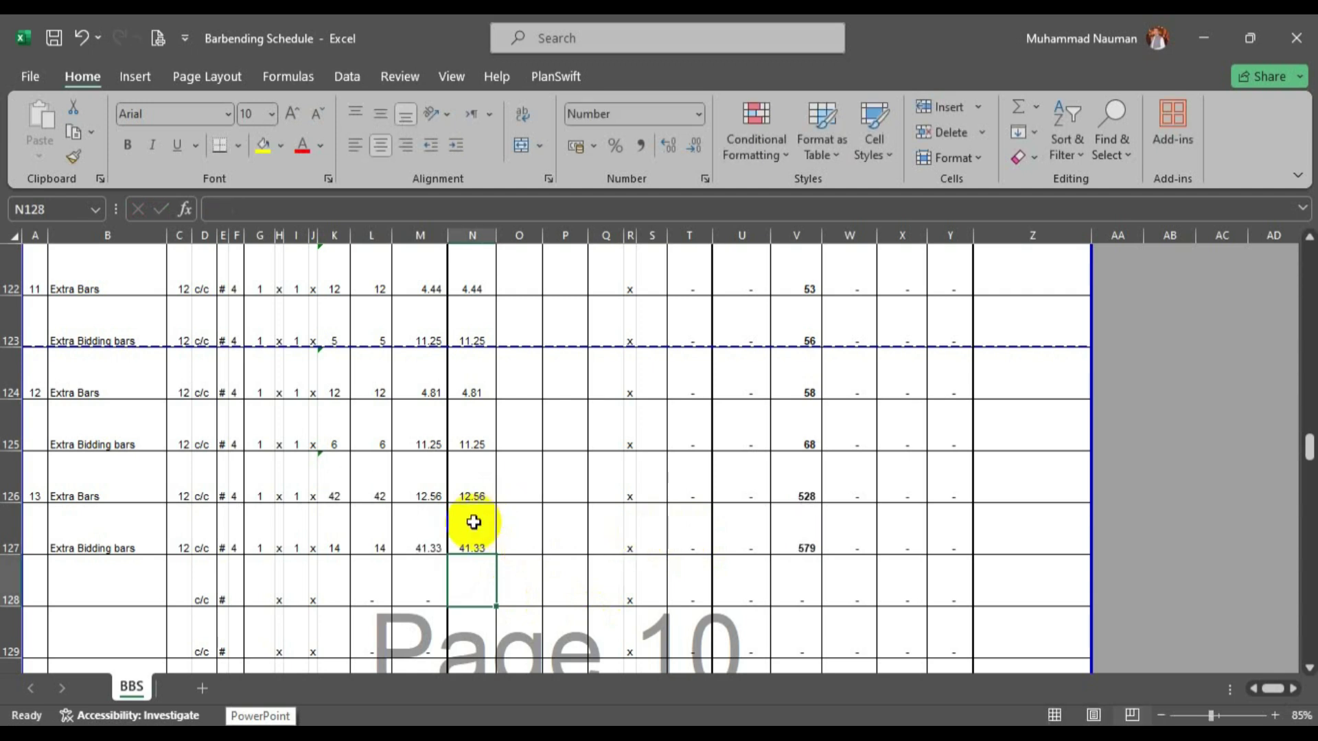
# Delete the unused rows 129 to 248 between item 13 and the totals section.
pyautogui.scroll(-4, 473, 522)
pyautogui.scroll(4, 473, 522)
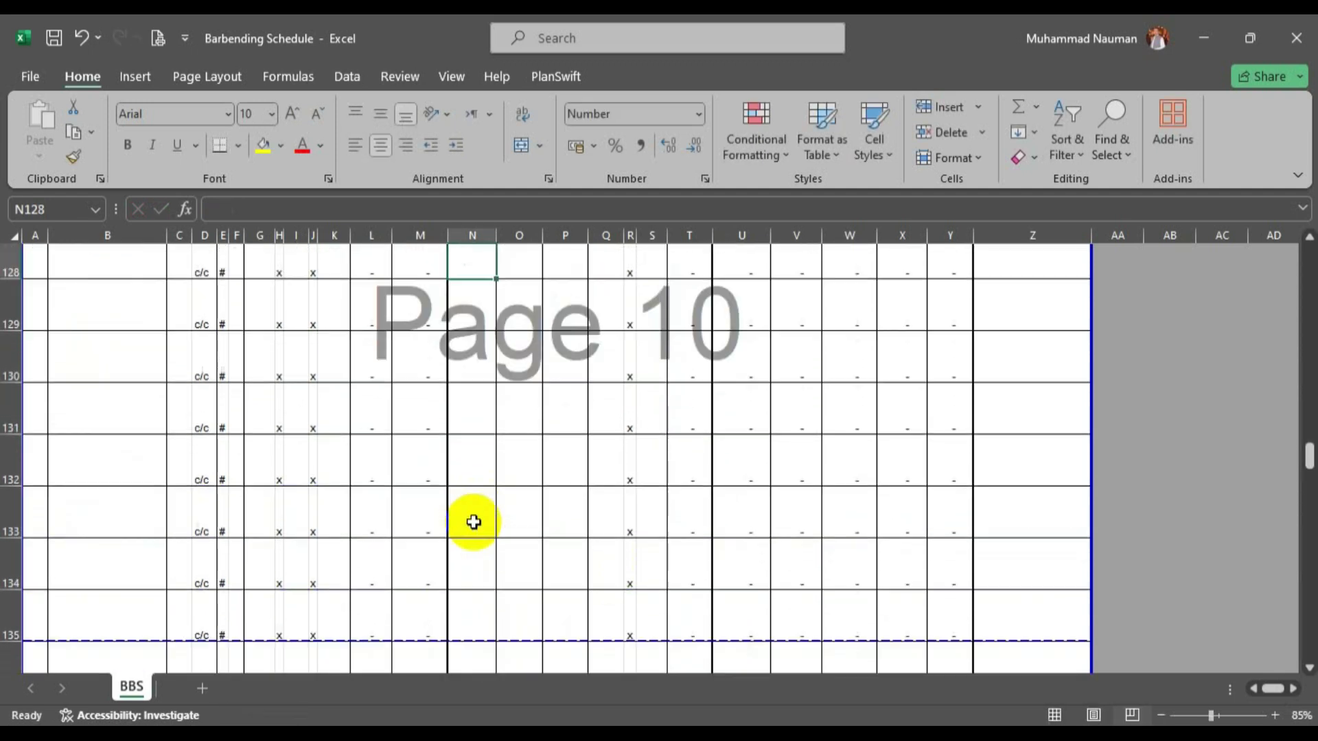
pyautogui.scroll(-1, 474, 522)
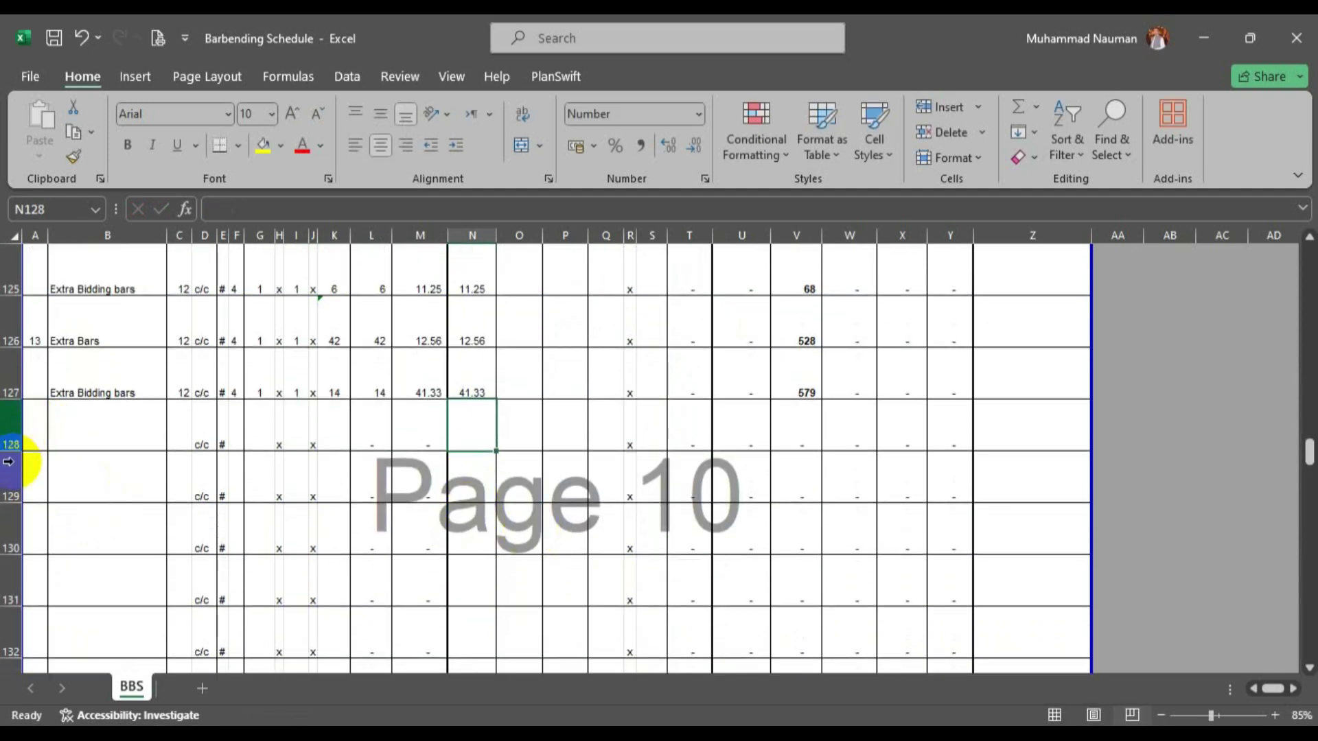
pyautogui.moveTo(5, 471); pyautogui.dragTo(11, 332)
pyautogui.hotkey('ctrl', '-')
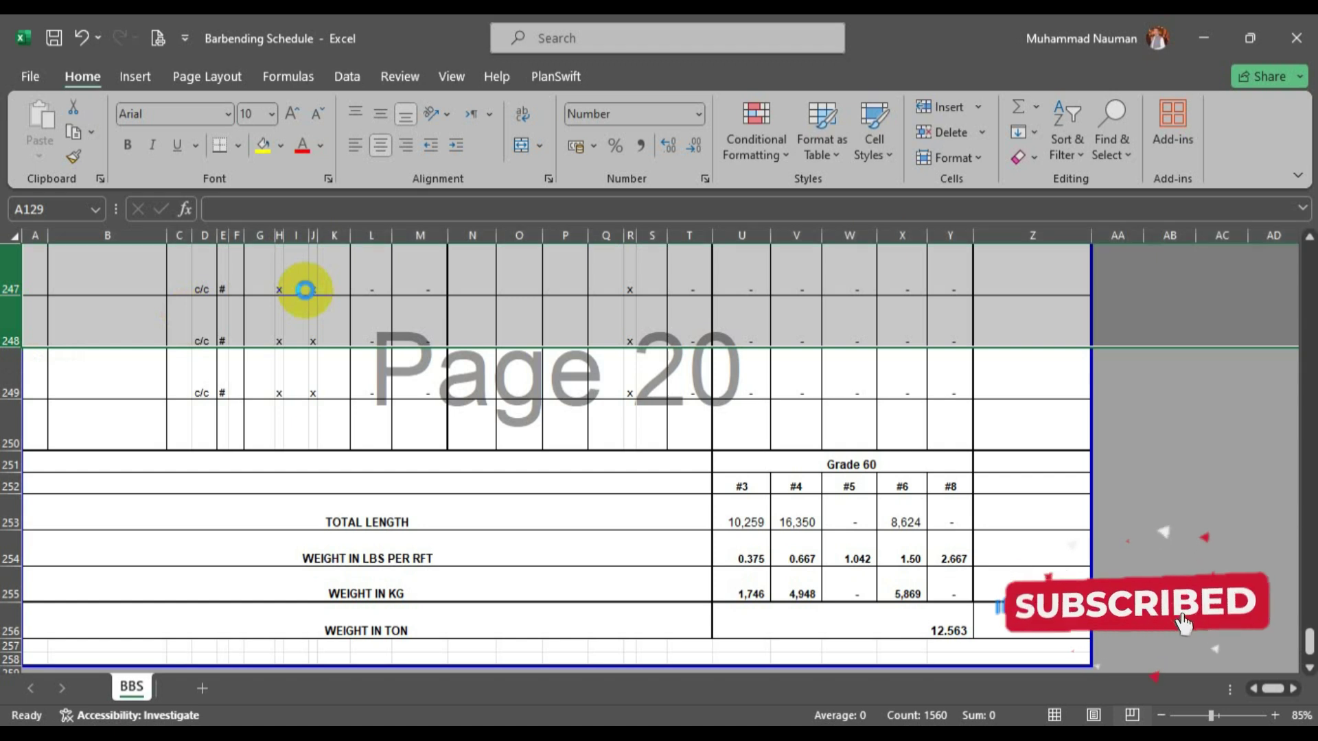
# Review the bar bending schedule, from the totals section through the beam entries to the Ground Floor Slab and its Extra Bars.
pyautogui.click(706, 443)
pyautogui.scroll(-2, 789, 455)
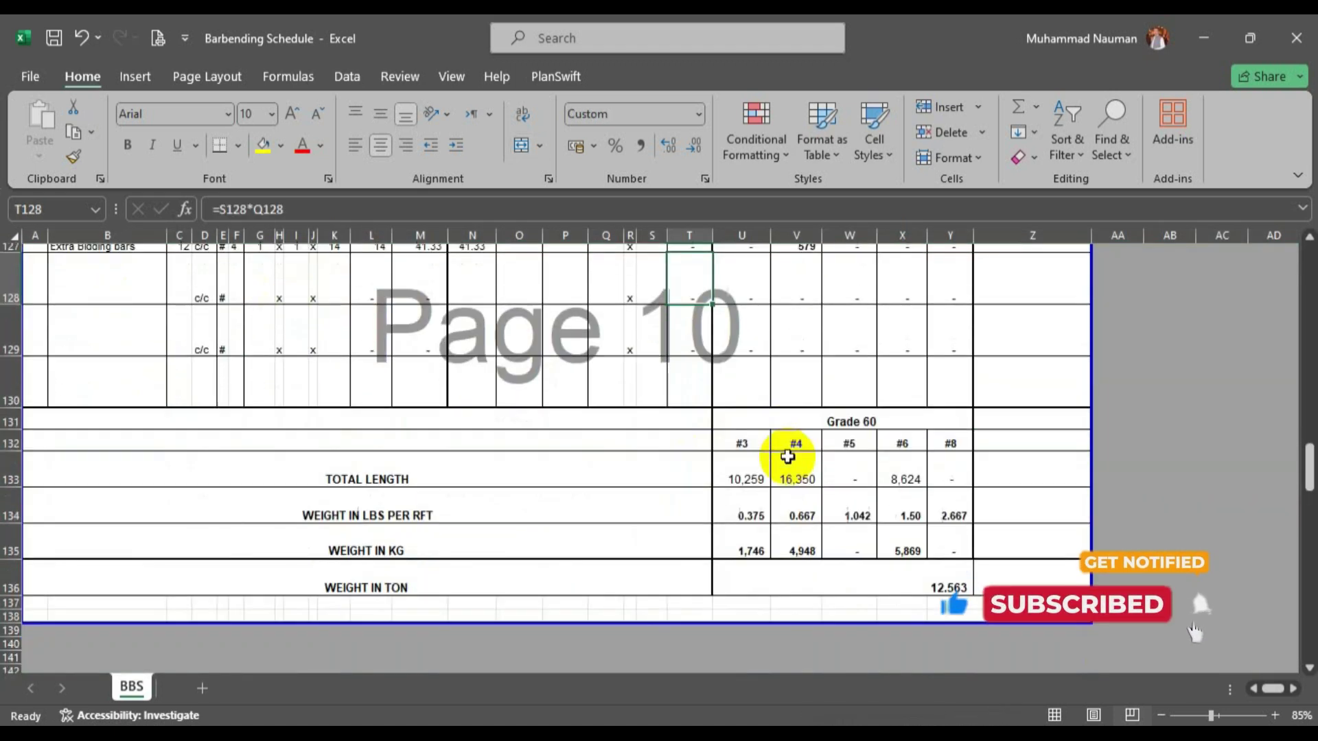
pyautogui.scroll(7, 700, 462)
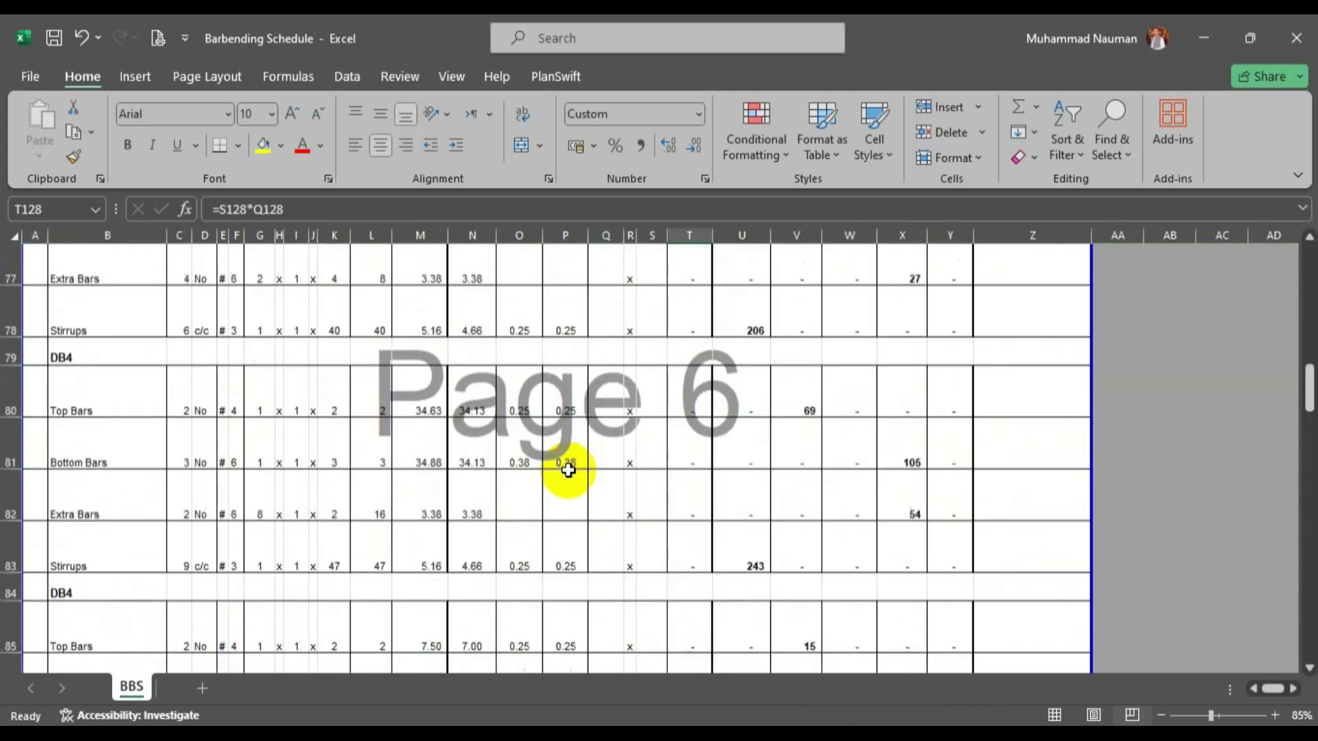
pyautogui.scroll(15, 338, 450)
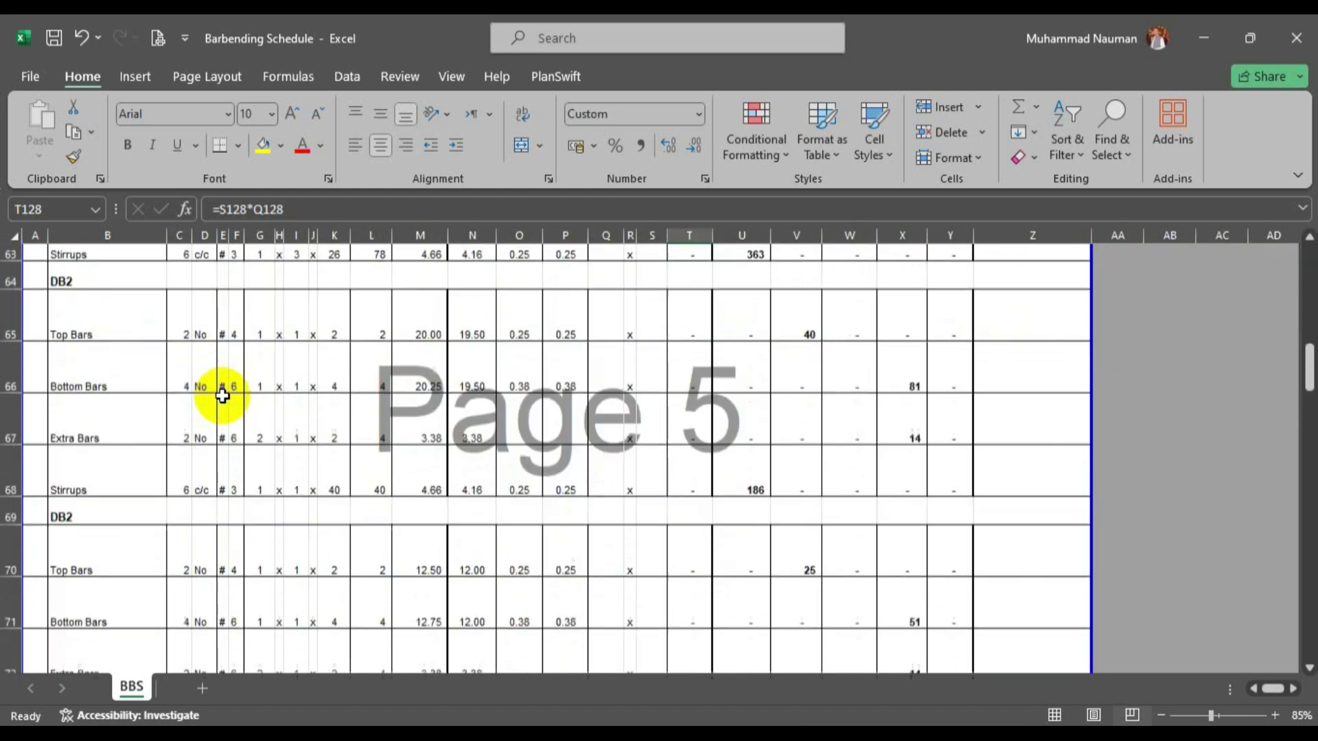
pyautogui.scroll(-7, 224, 396)
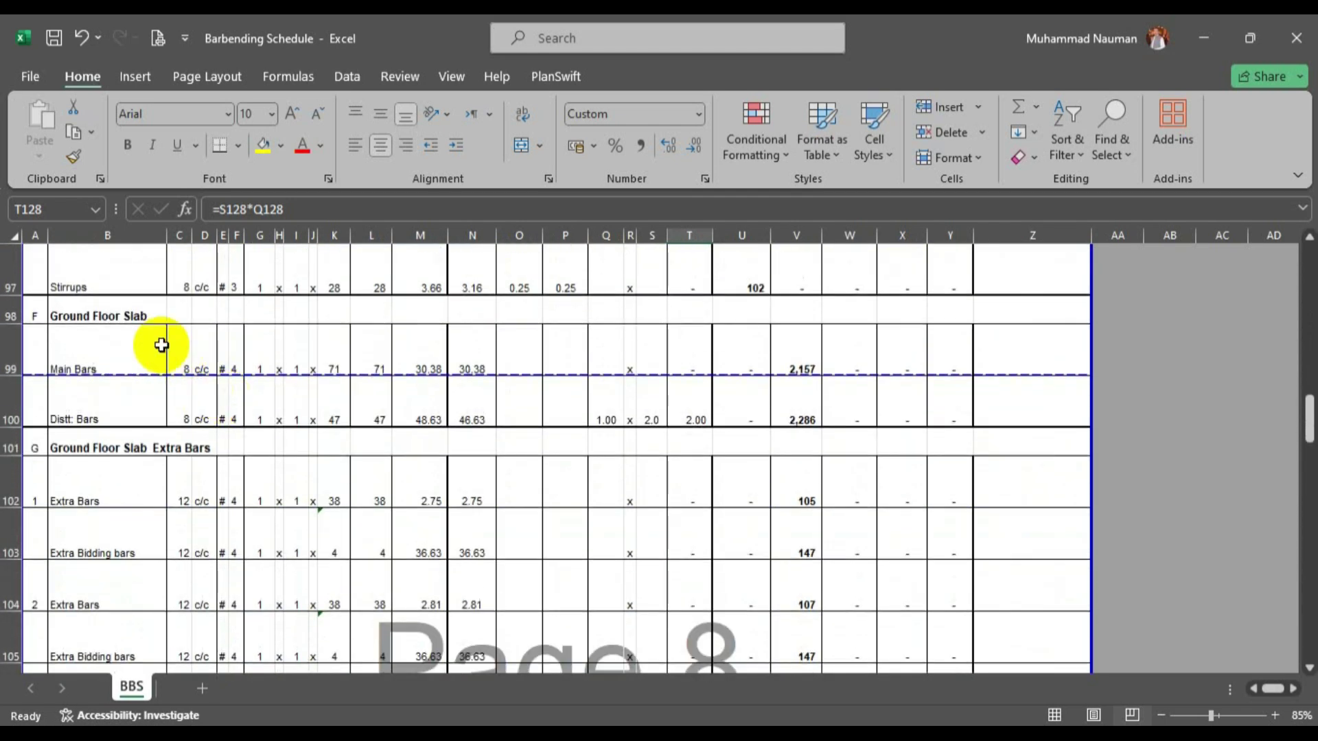
pyautogui.scroll(-1, 211, 386)
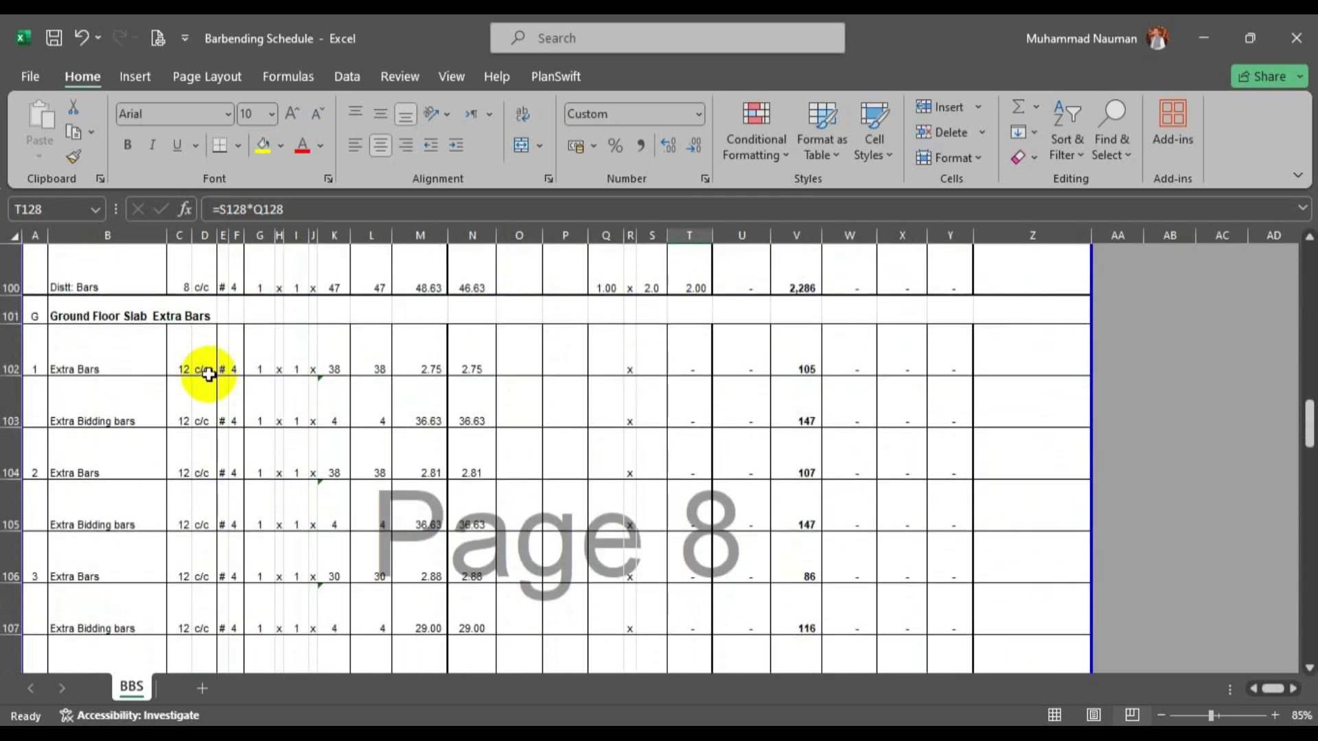
pyautogui.scroll(-9, 209, 374)
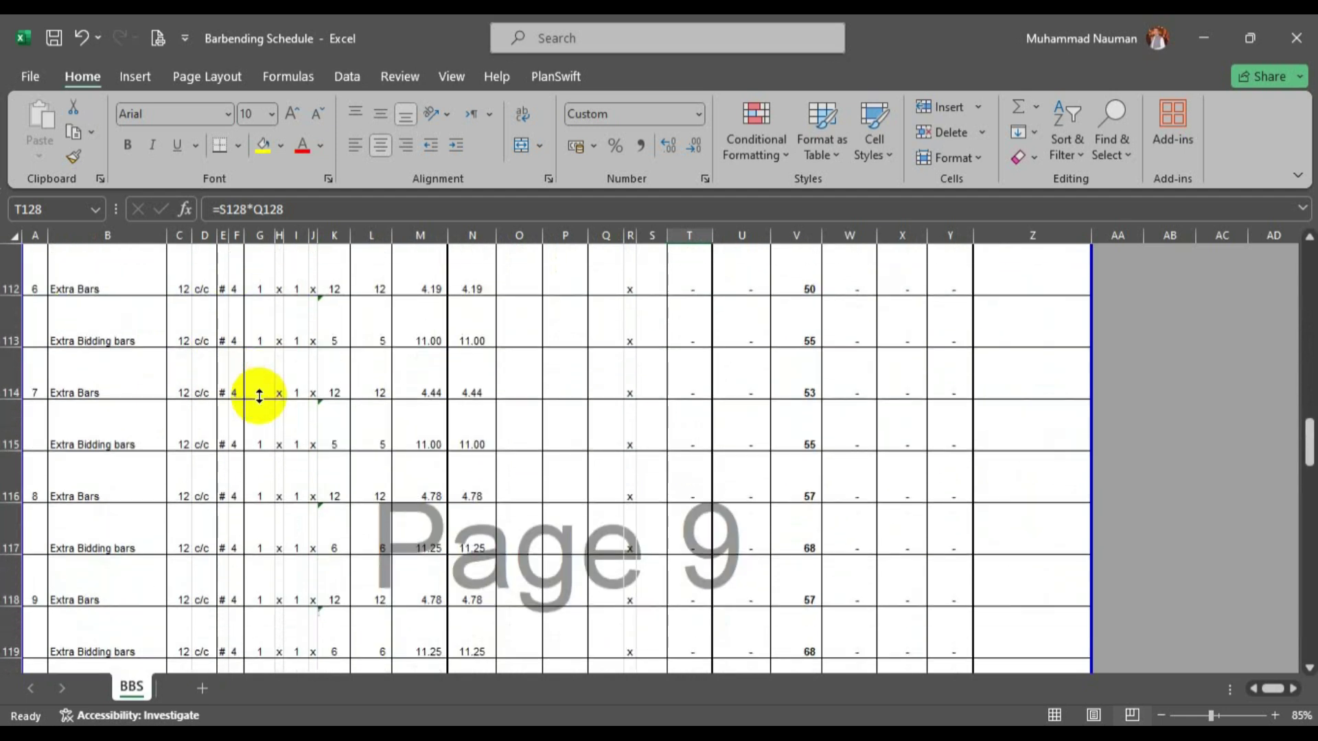
pyautogui.scroll(-1, 259, 395)
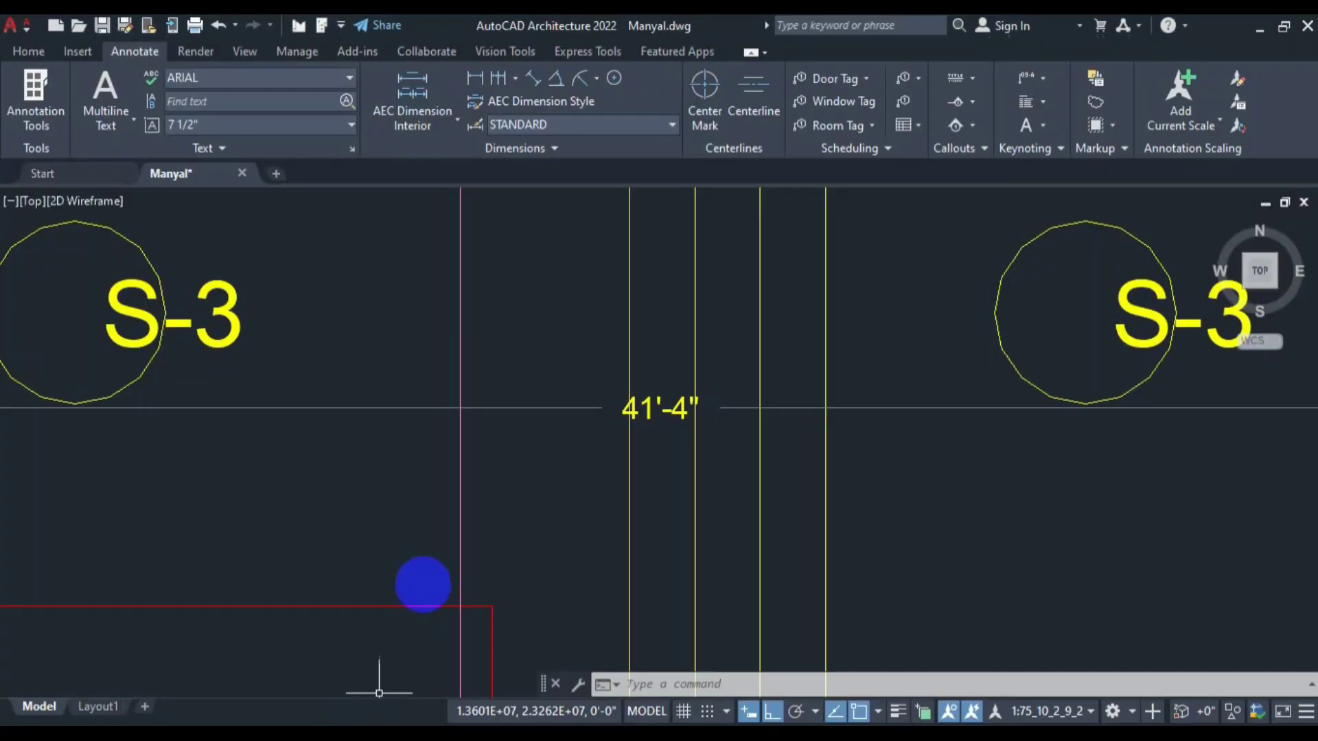
# Switch to AutoCAD and examine the slab plan with the S-3 reinforcement notes alongside the neighbouring roof slab plan sheets.
pyautogui.scroll(-10, 420, 586)
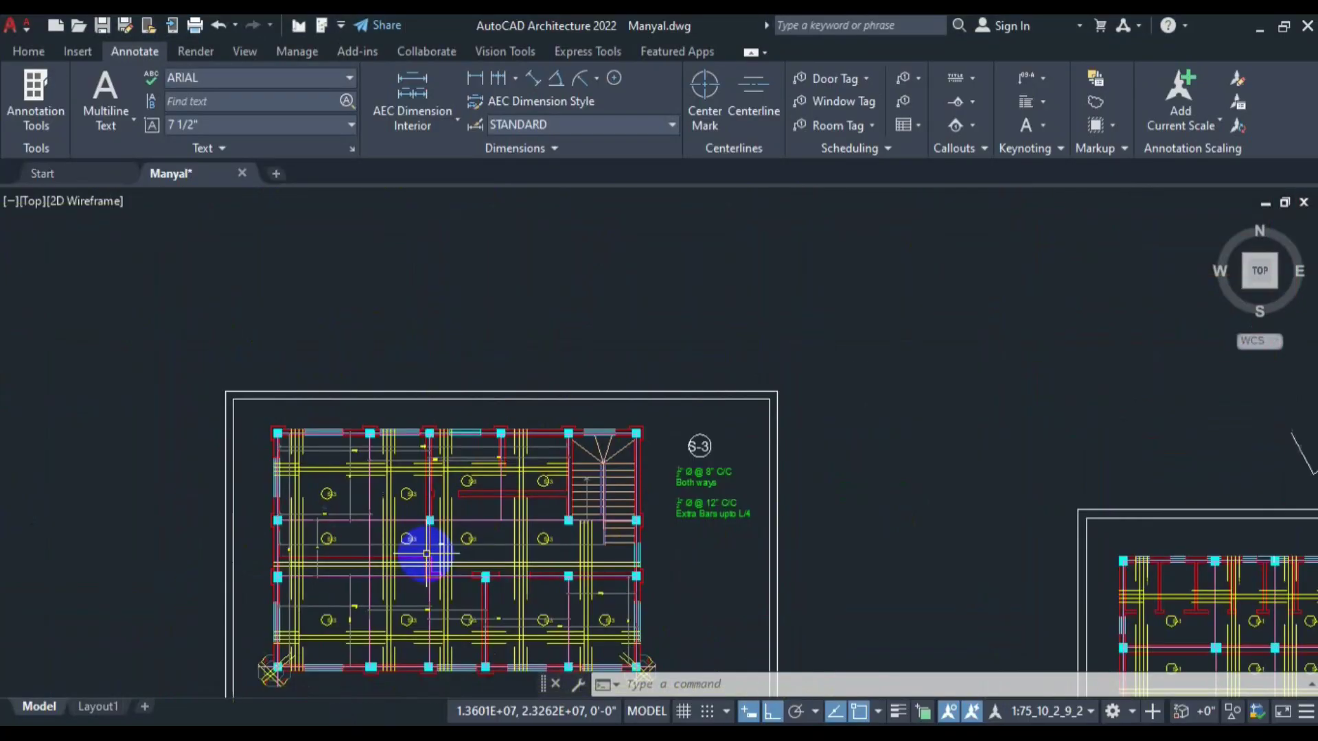
pyautogui.moveTo(662, 601); pyautogui.dragTo(512, 481)
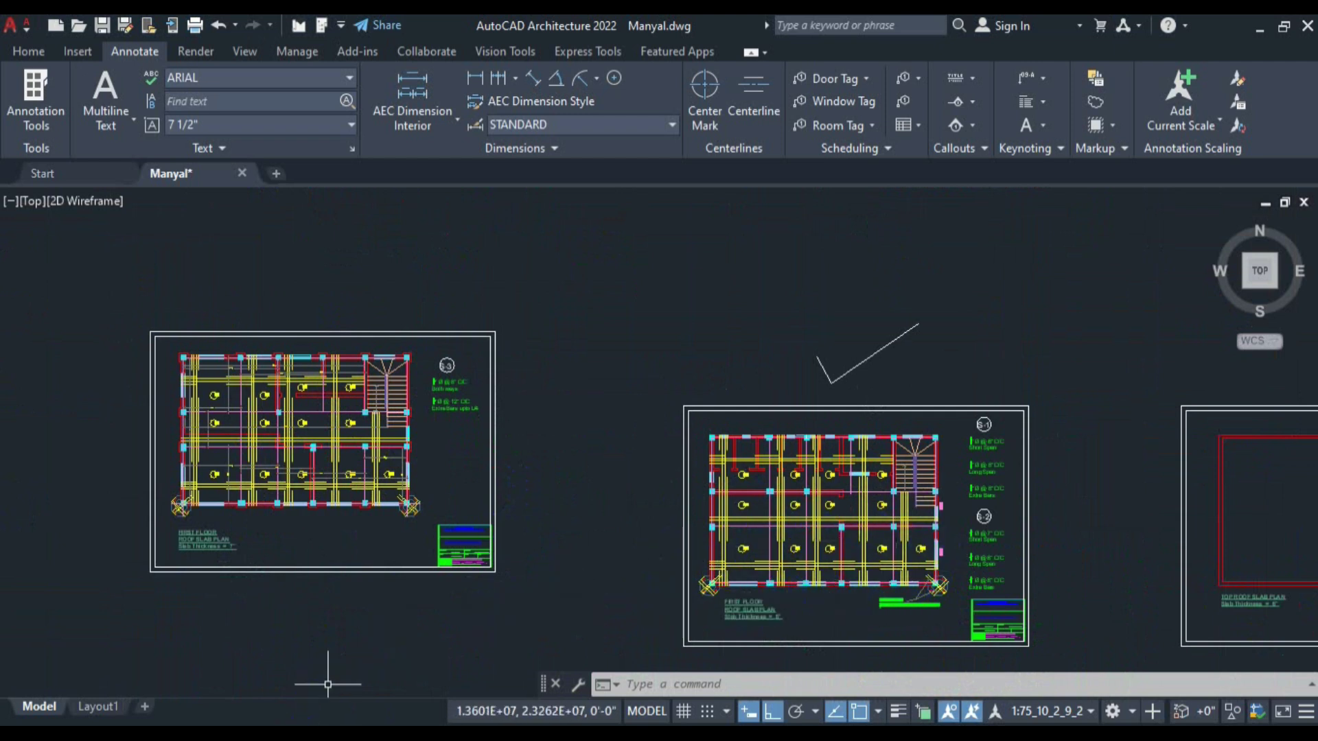
# Return to Excel and review the schedule from the Grade 60 weight totals back up to the DB1 beam entries.
pyautogui.click(264, 729)
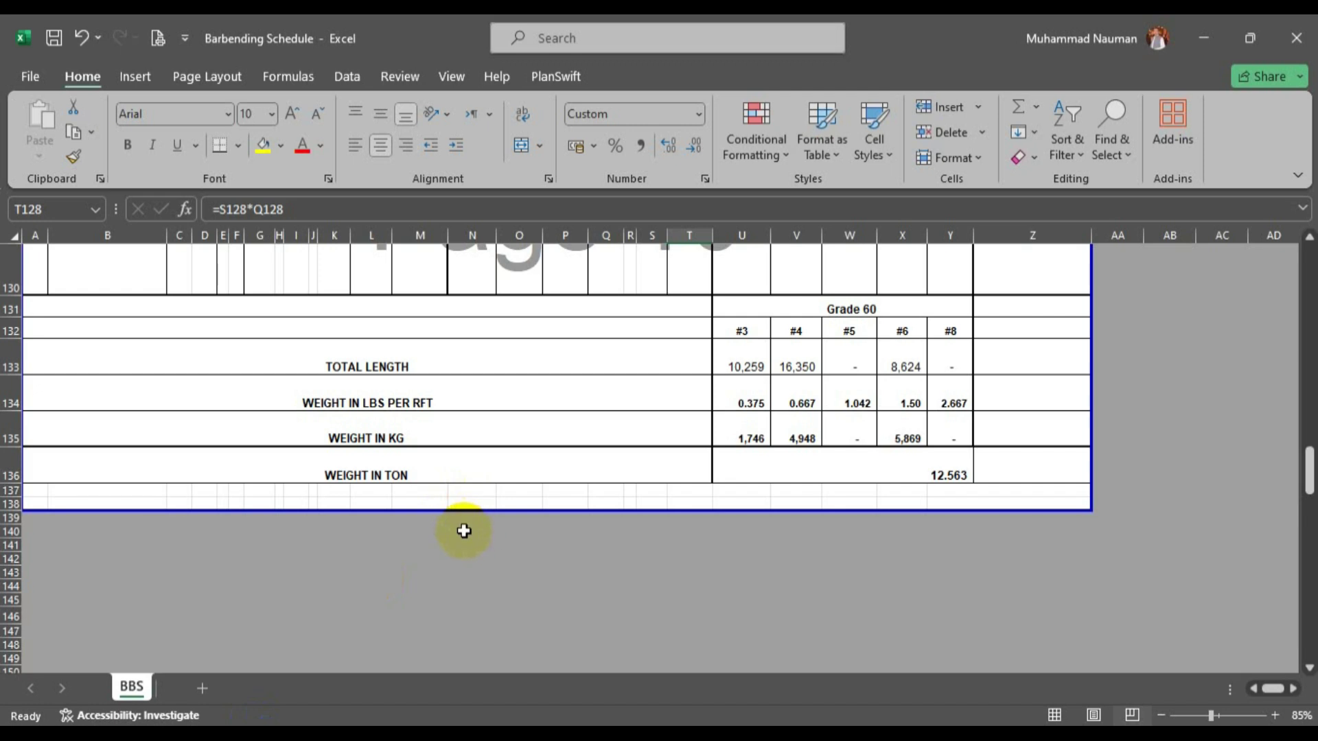
pyautogui.scroll(5, 721, 553)
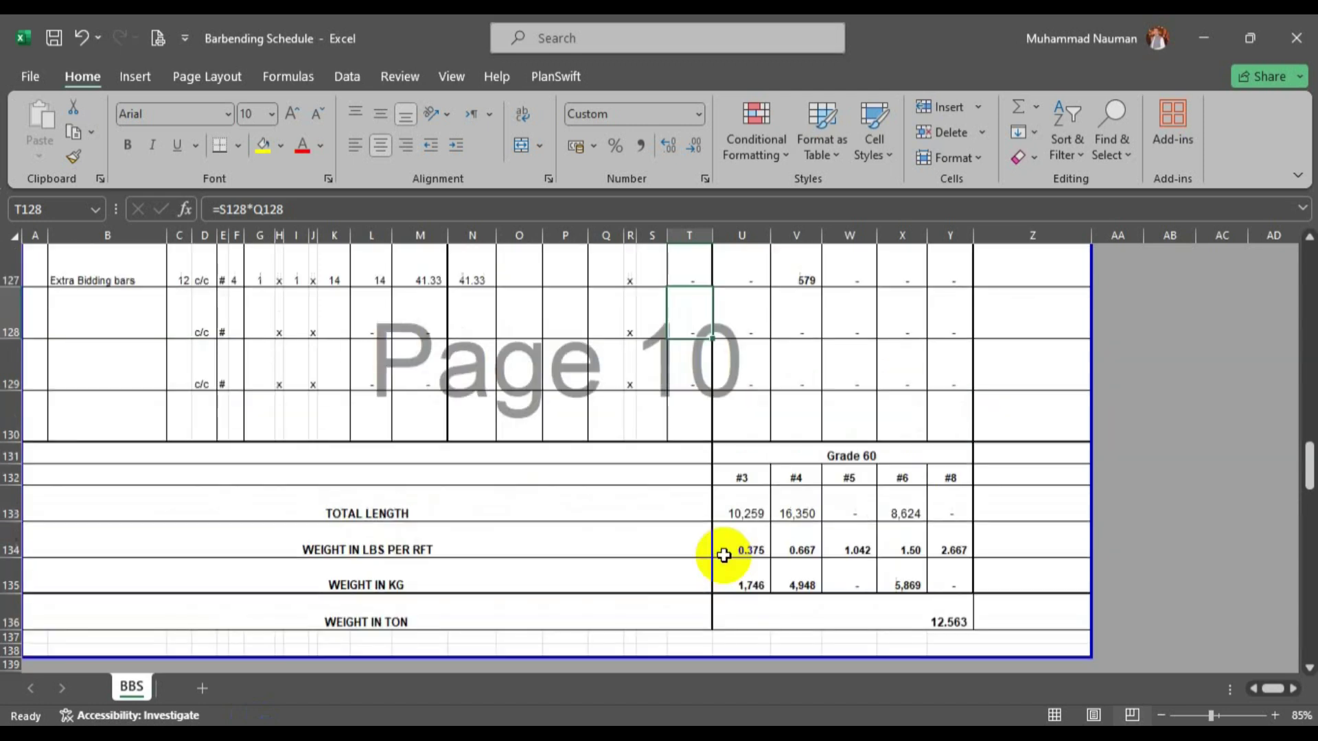
pyautogui.scroll(18, 352, 530)
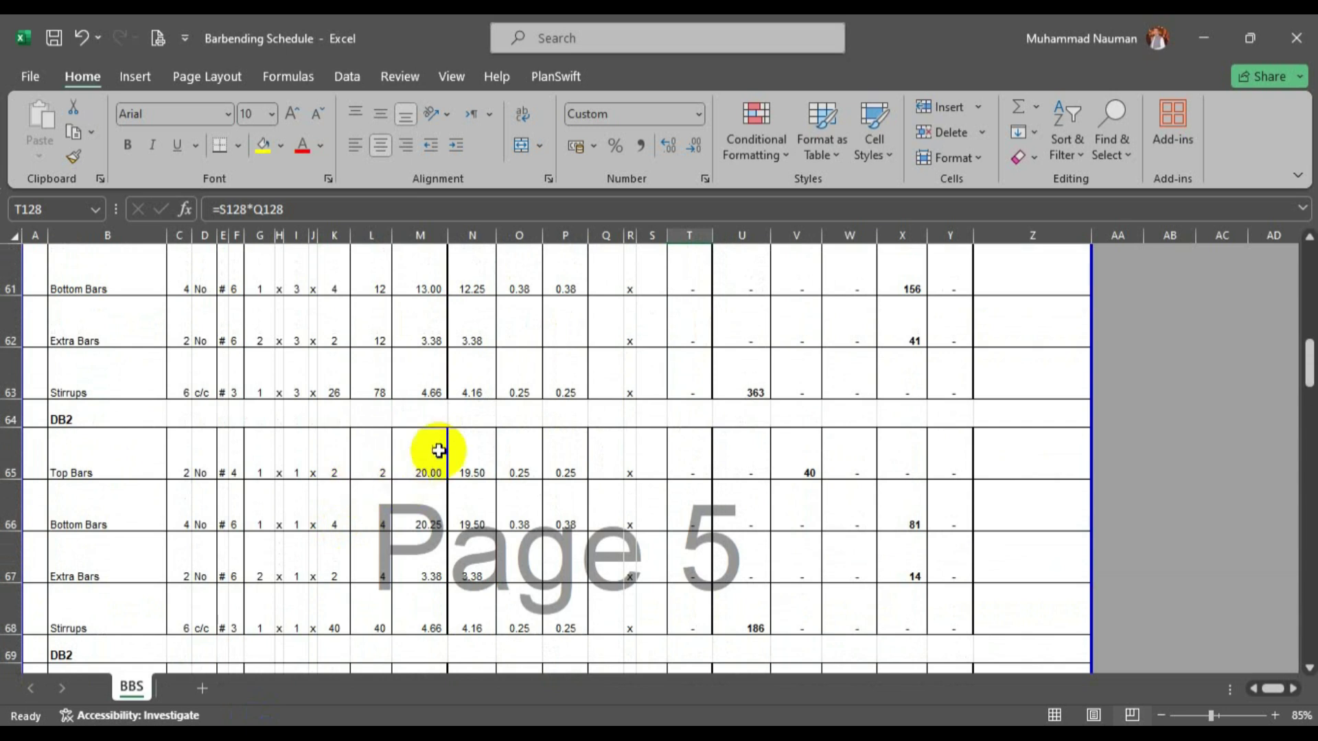
pyautogui.scroll(4, 436, 443)
pyautogui.scroll(2, 438, 446)
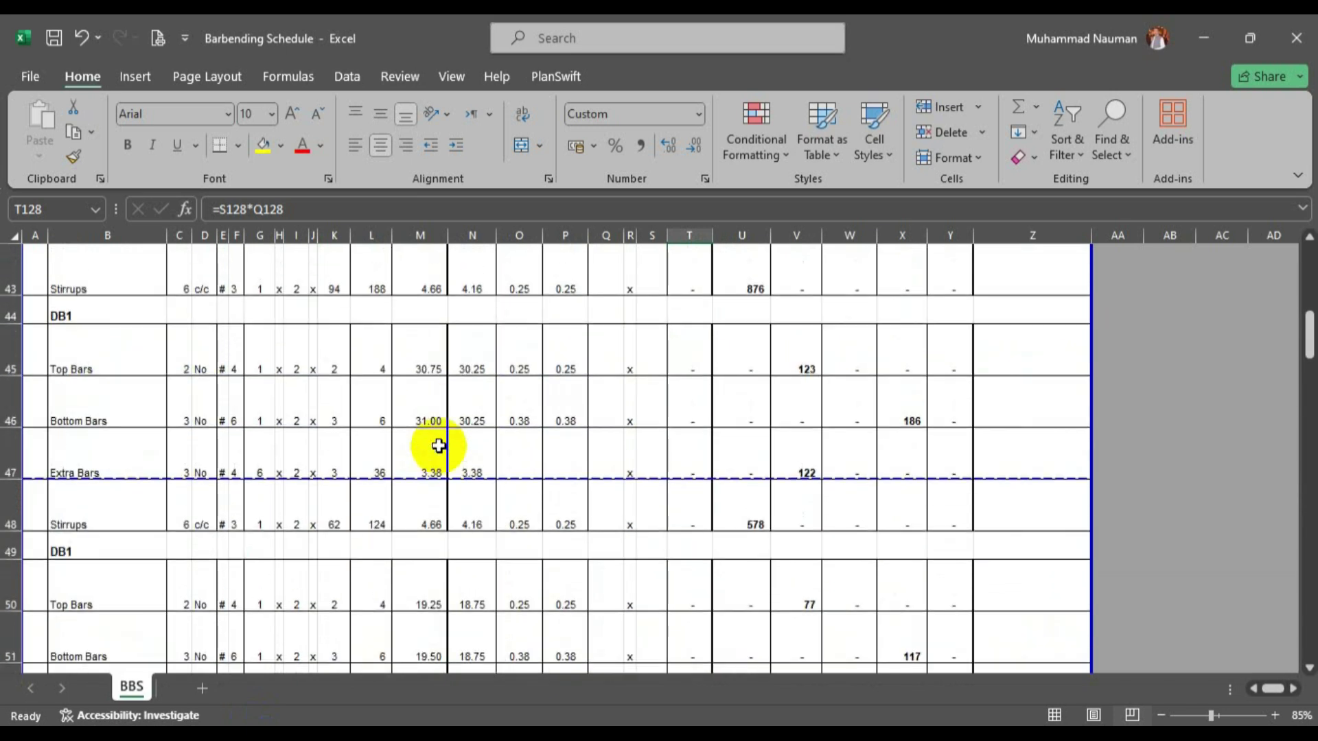